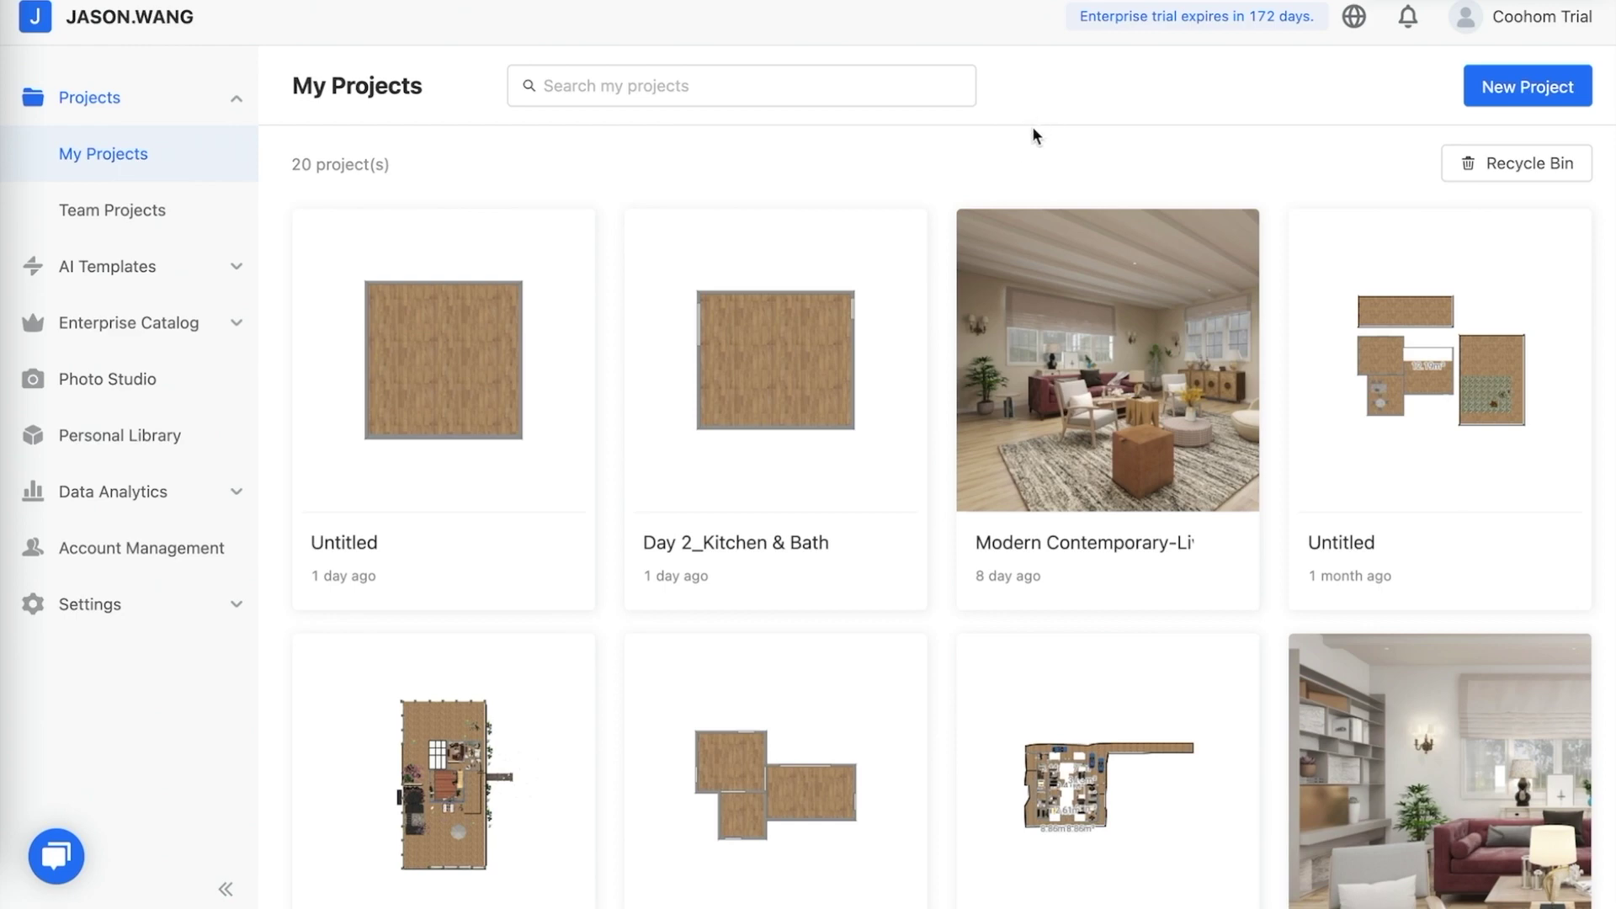
Open the Day 2_Kitchen & Bath project and delete the tall wooden moving-door cabinet along the right wall
{"action": "left_click", "coordinate": [776, 389]}
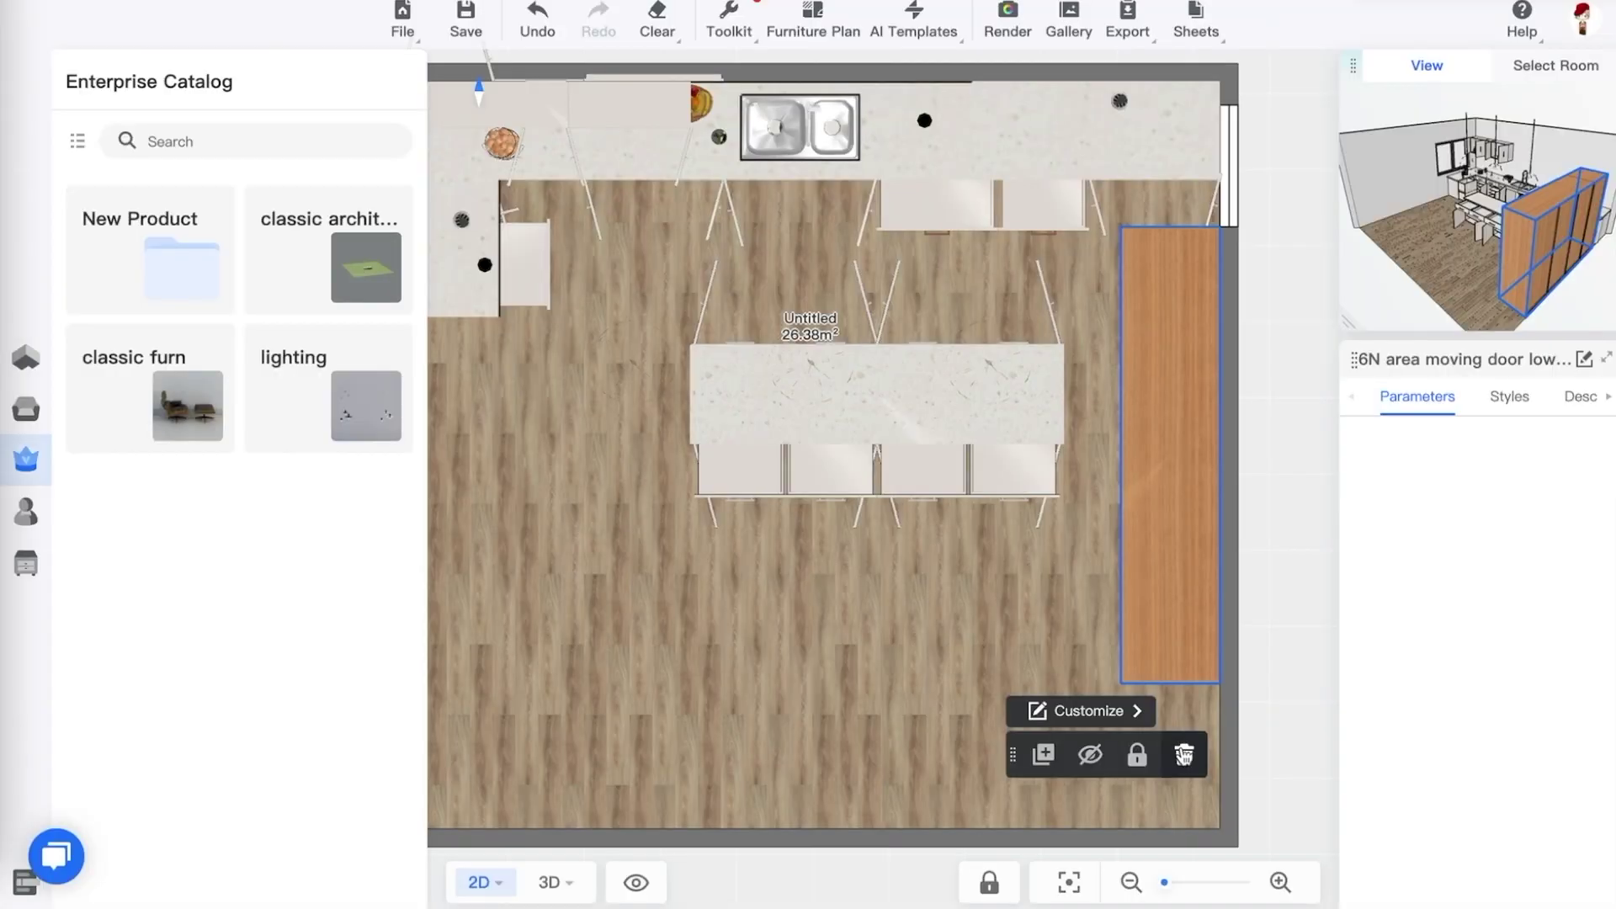
{"action": "left_click", "coordinate": [1184, 755]}
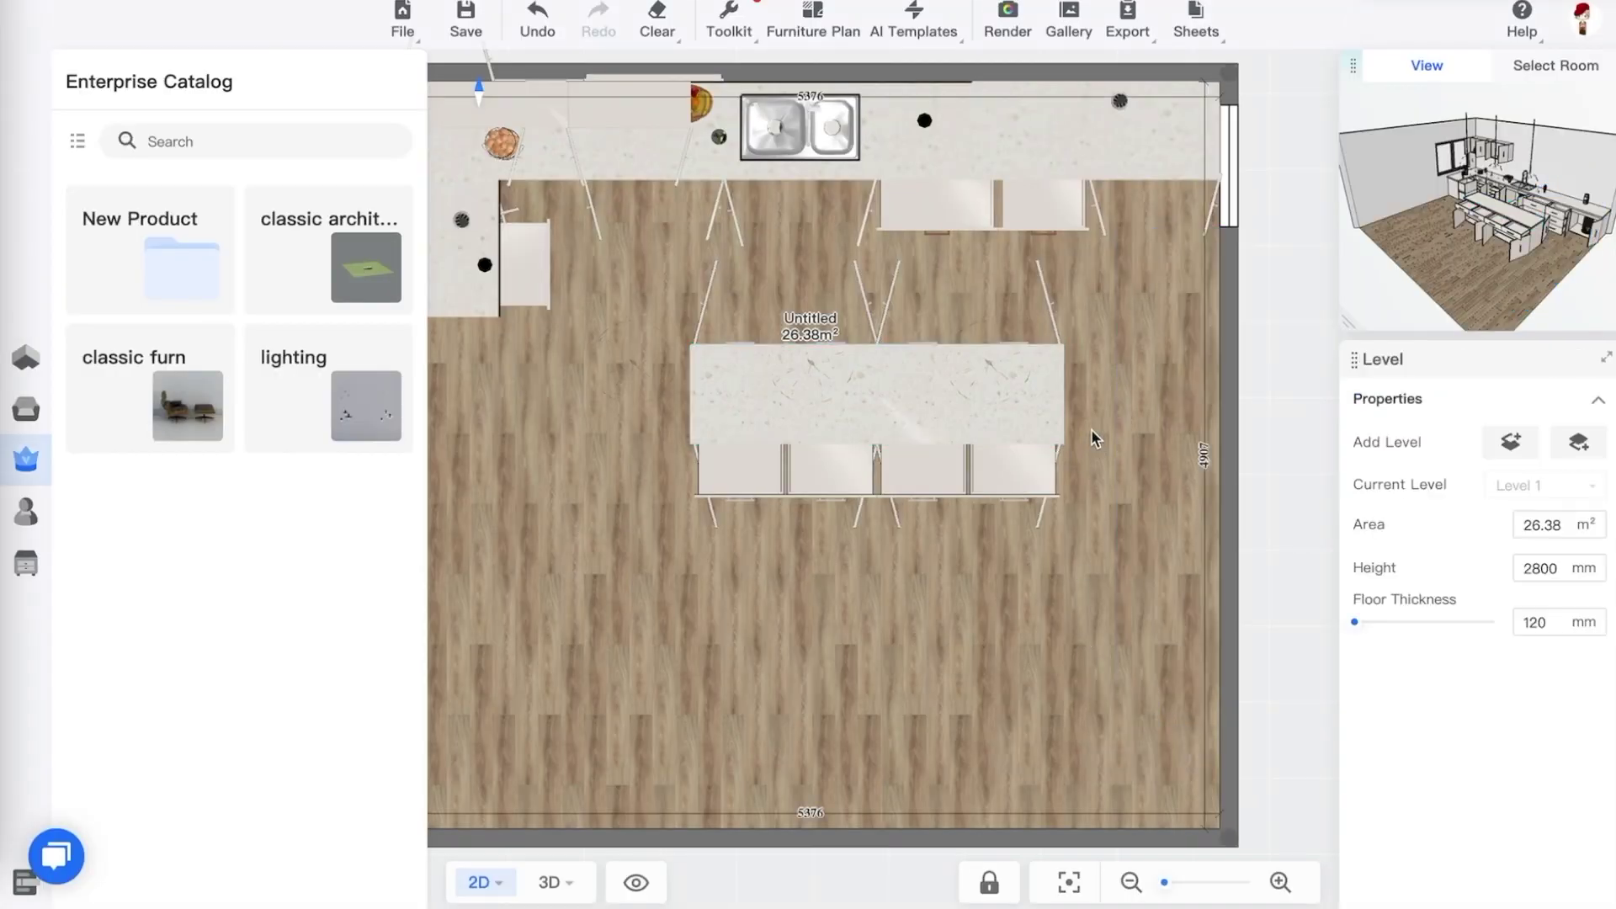
Examine the sample kitchen in 3D from several angles, including the wall cabinets, base cabinets and island
{"action": "left_click_drag", "start_coordinate": [1091, 431], "coordinate": [1110, 535]}
{"action": "key", "text": "3"}
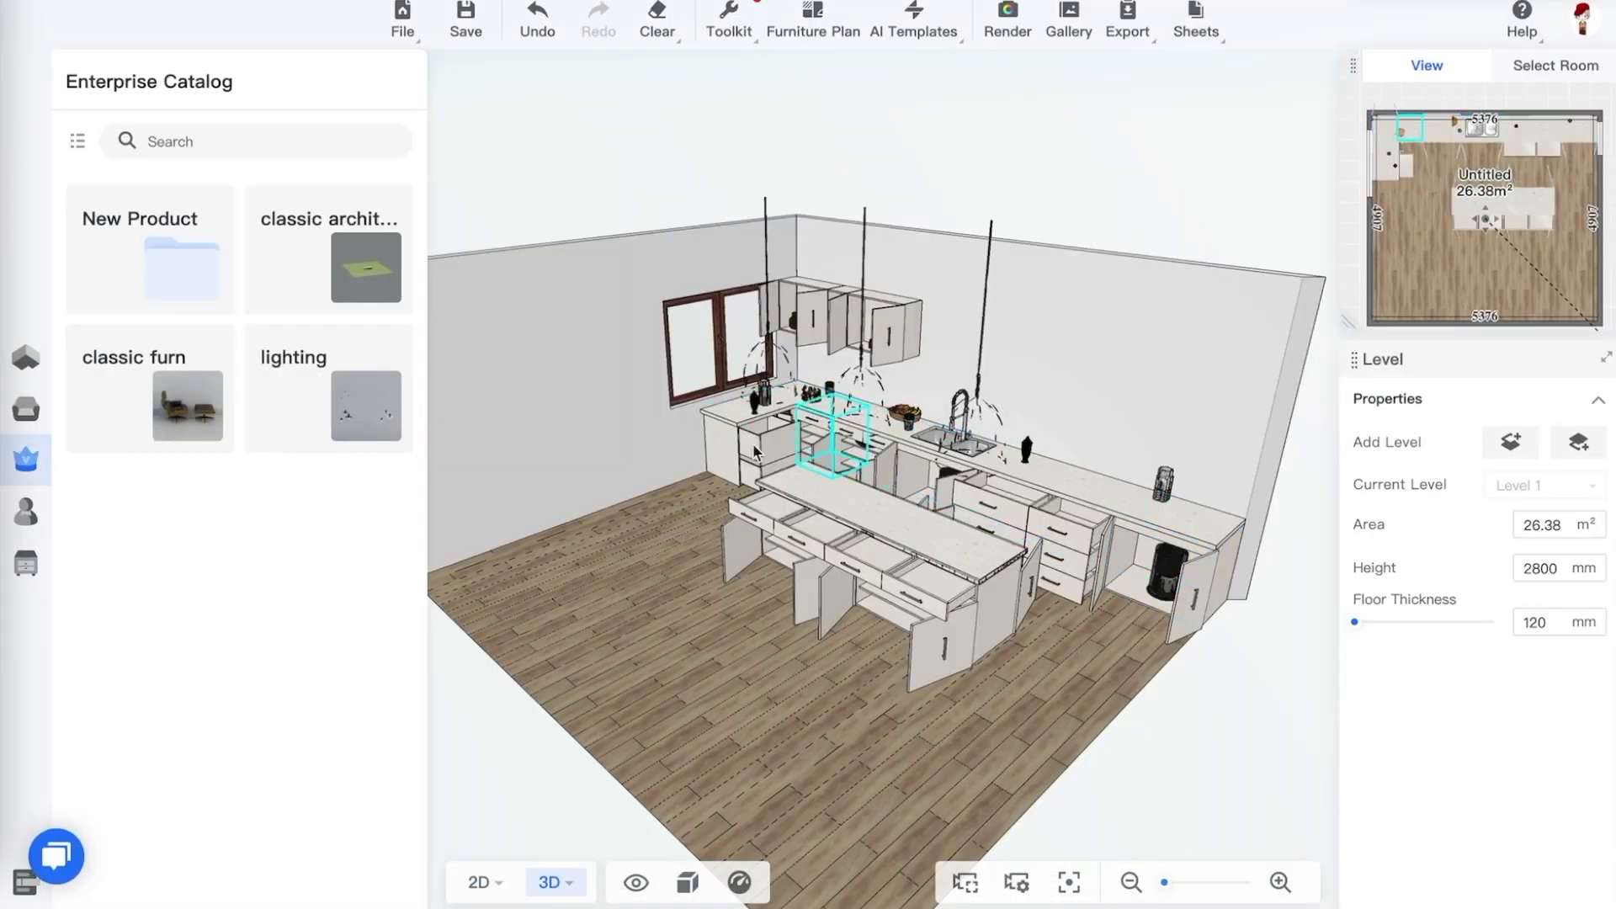
{"action": "left_click_drag", "start_coordinate": [706, 520], "coordinate": [721, 498]}
{"action": "scroll", "coordinate": [720, 499], "scroll_direction": "down", "scroll_amount": 5}
{"action": "scroll", "coordinate": [720, 499], "scroll_direction": "up", "scroll_amount": 5}
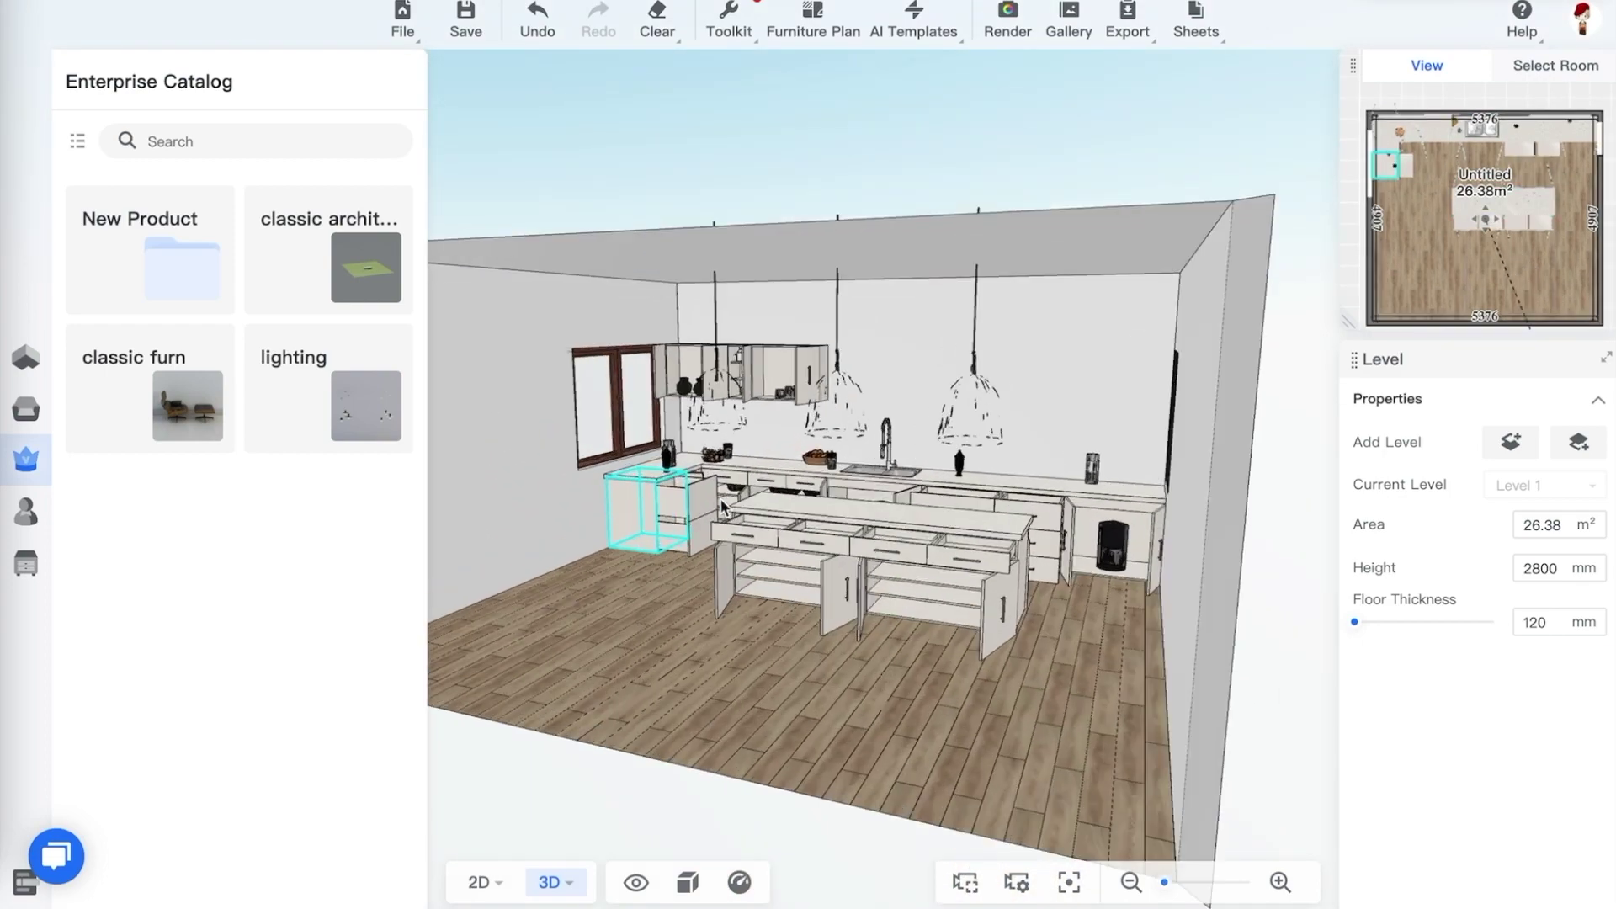
{"action": "scroll", "coordinate": [721, 498], "scroll_direction": "up", "scroll_amount": 5}
{"action": "left_click_drag", "start_coordinate": [608, 578], "coordinate": [592, 660]}
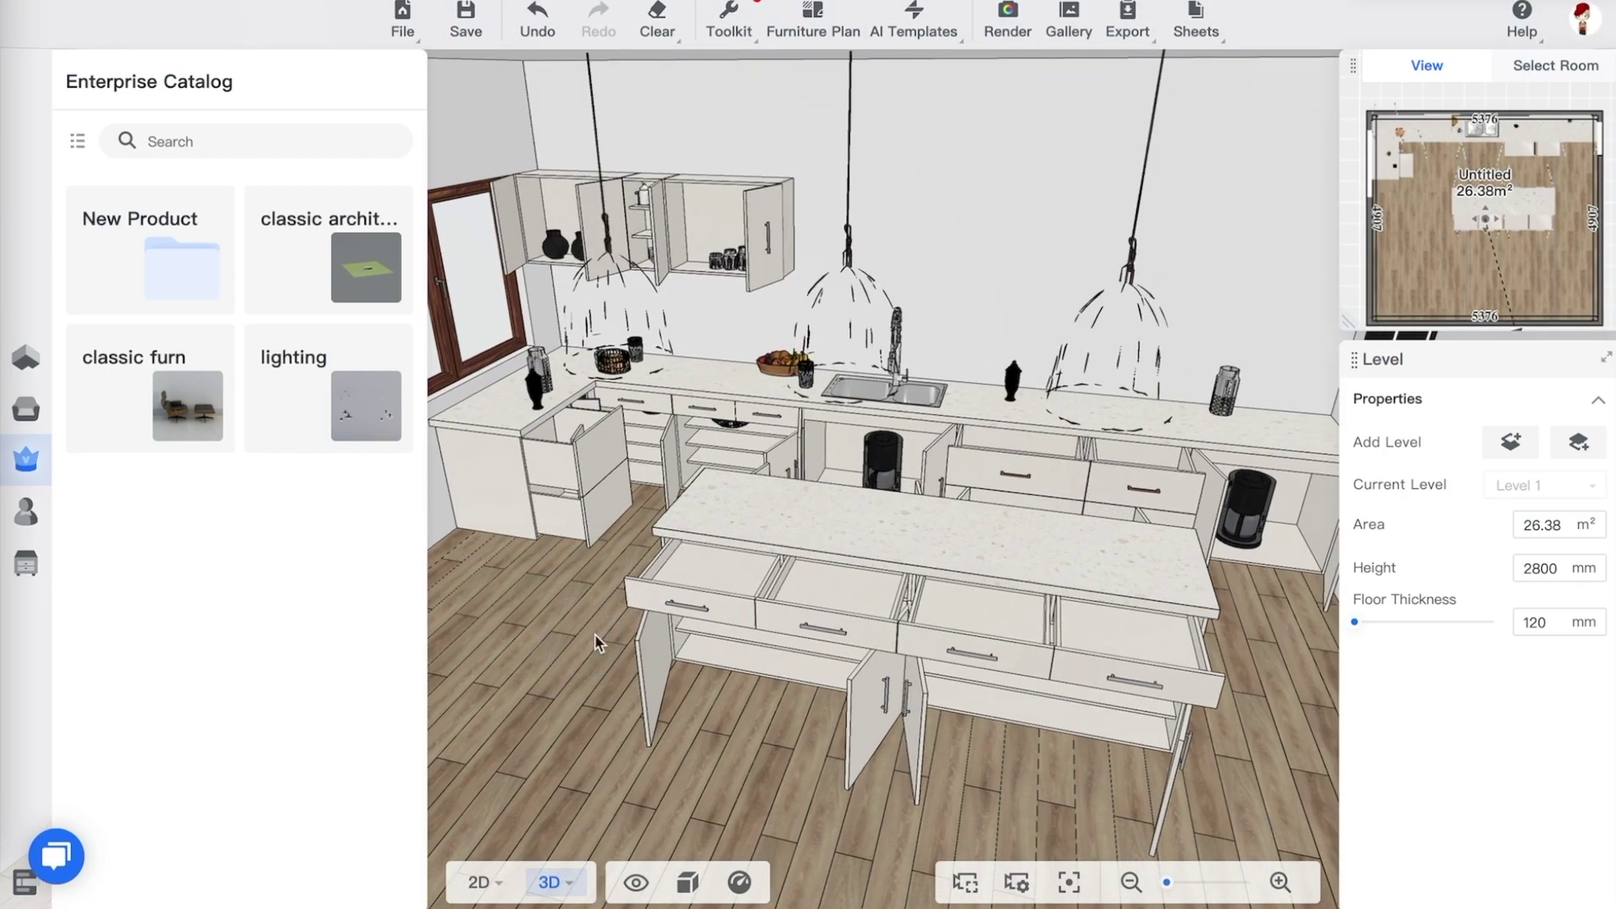
{"action": "scroll", "coordinate": [650, 562], "scroll_direction": "down", "scroll_amount": 3}
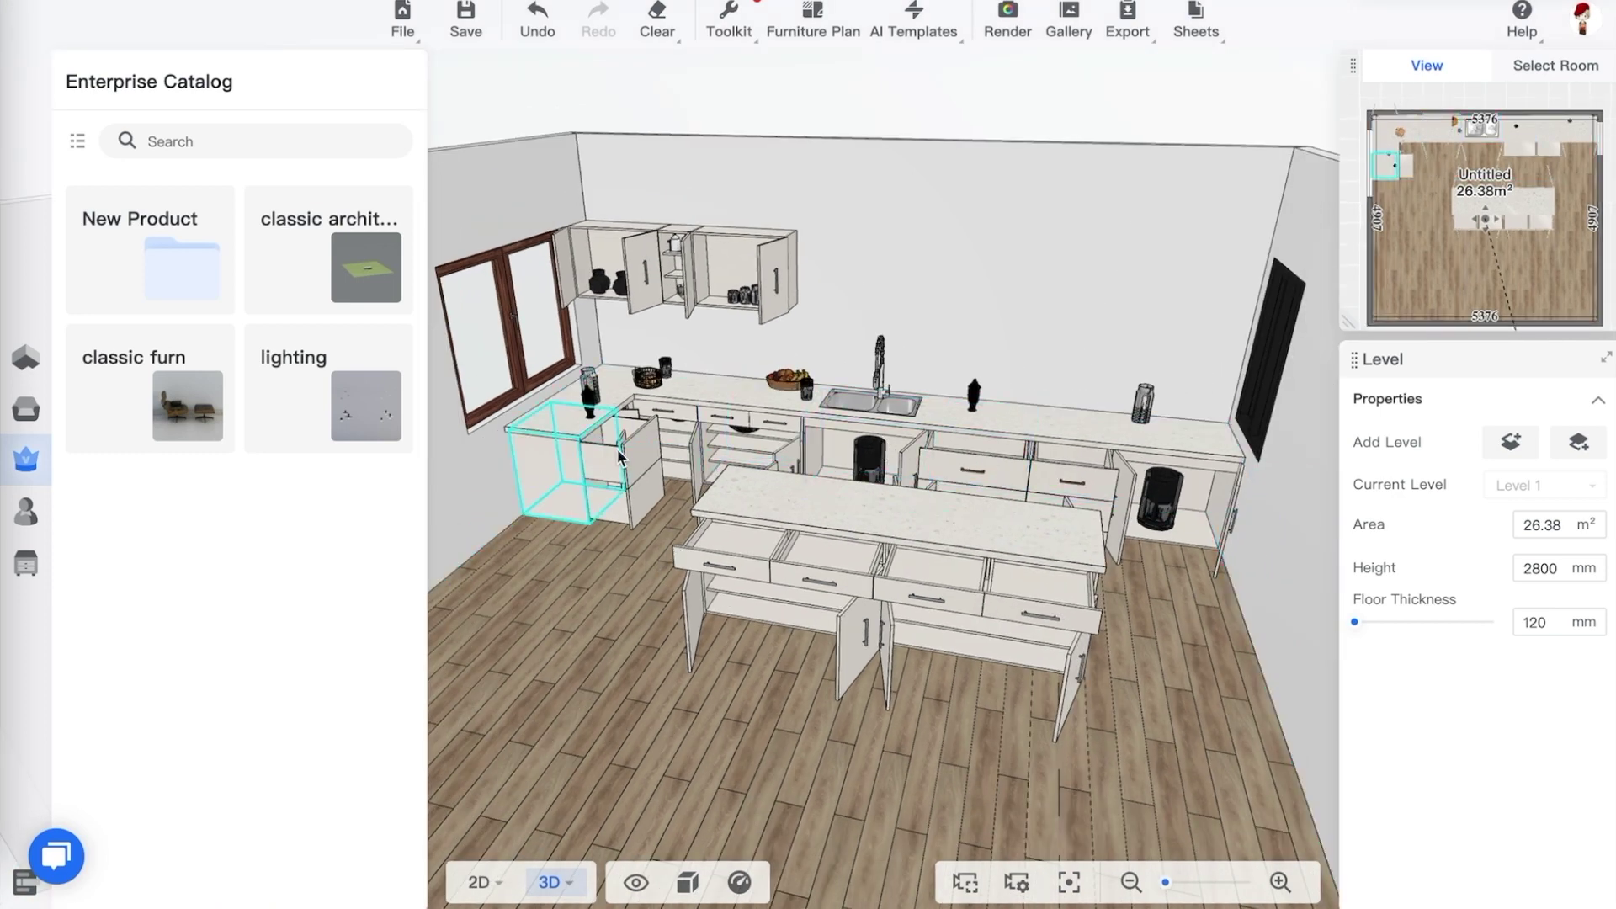
{"action": "left_click_drag", "start_coordinate": [617, 561], "coordinate": [686, 523]}
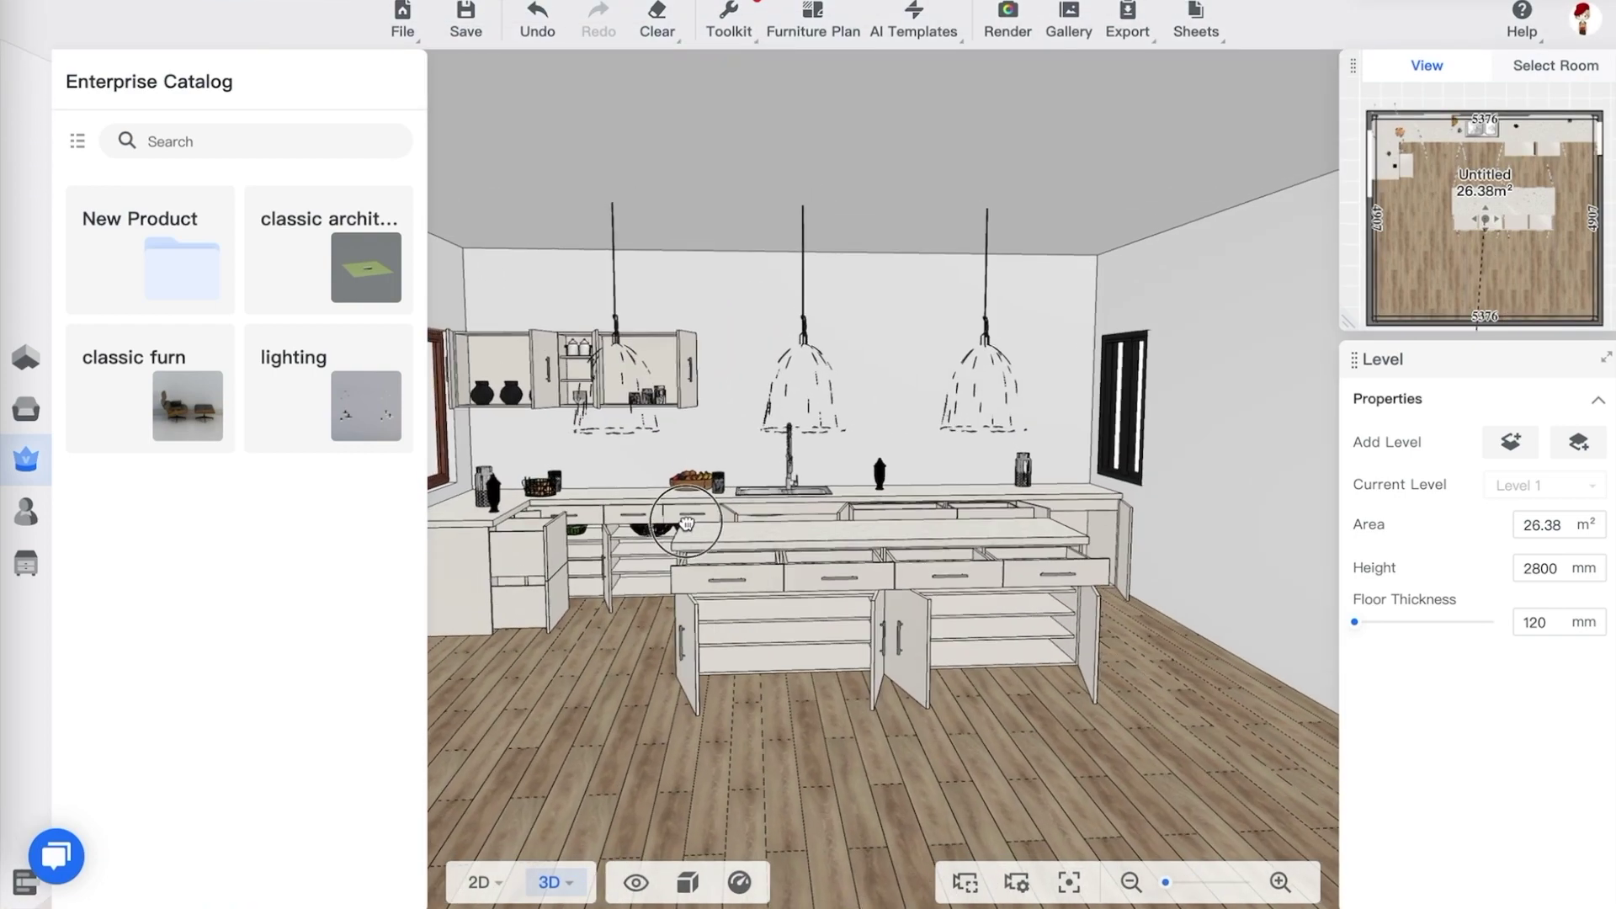
Inspect the individual kitchen units in 3D, including the wall cabinet, both island base units and the sink base
{"action": "left_click", "coordinate": [589, 368]}
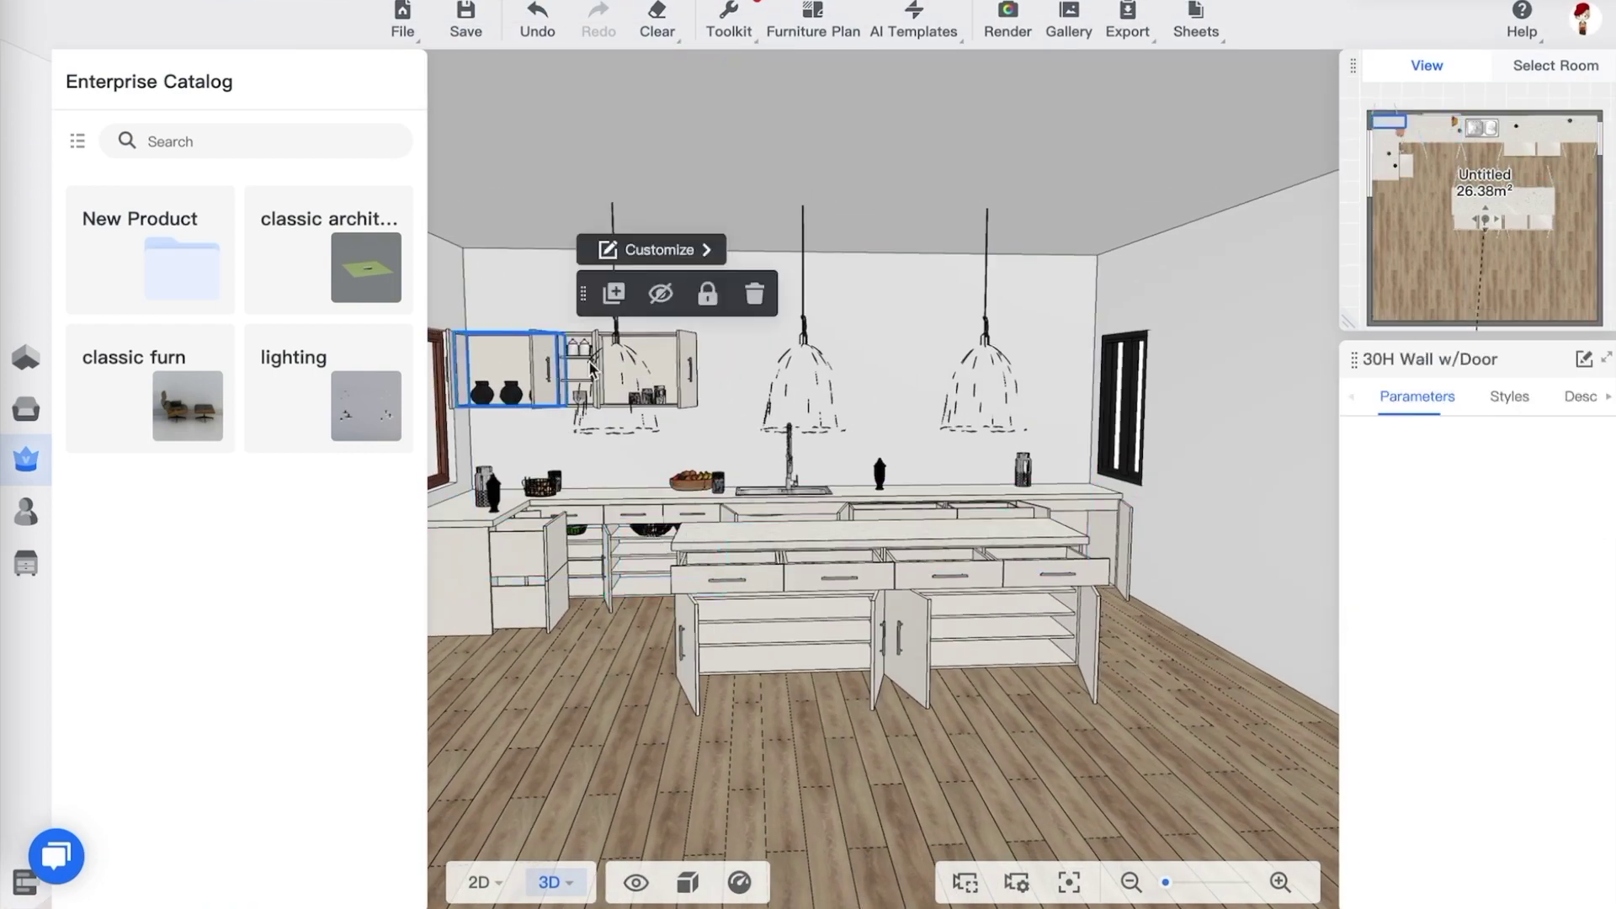
{"action": "left_click", "coordinate": [619, 538]}
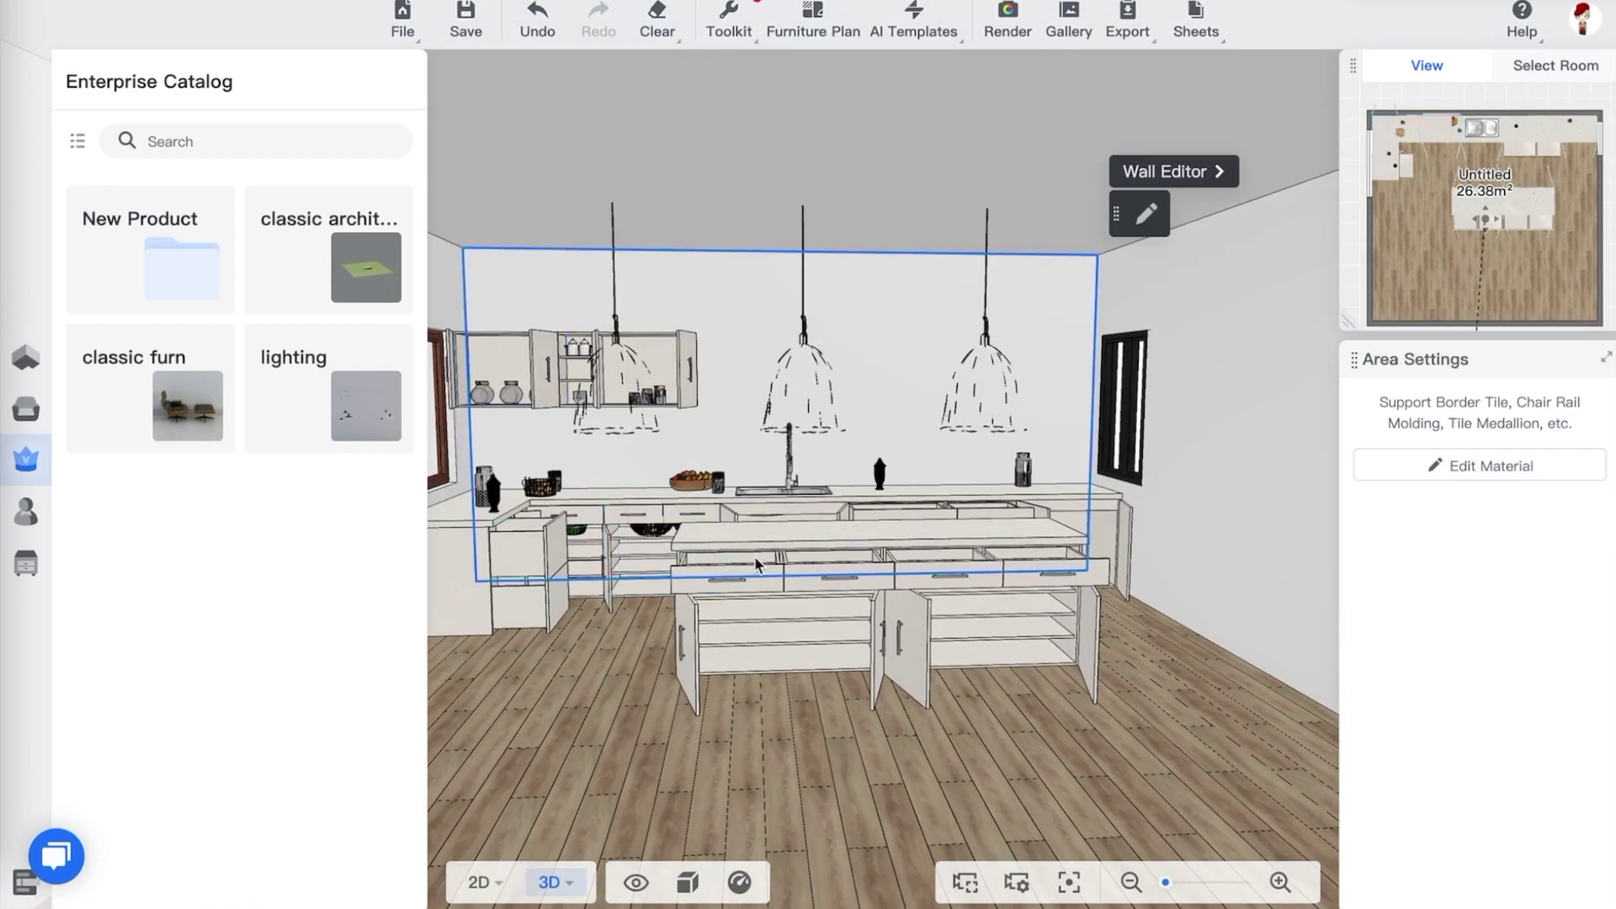
{"action": "left_click", "coordinate": [872, 624]}
{"action": "left_click_drag", "start_coordinate": [1173, 660], "coordinate": [1121, 683]}
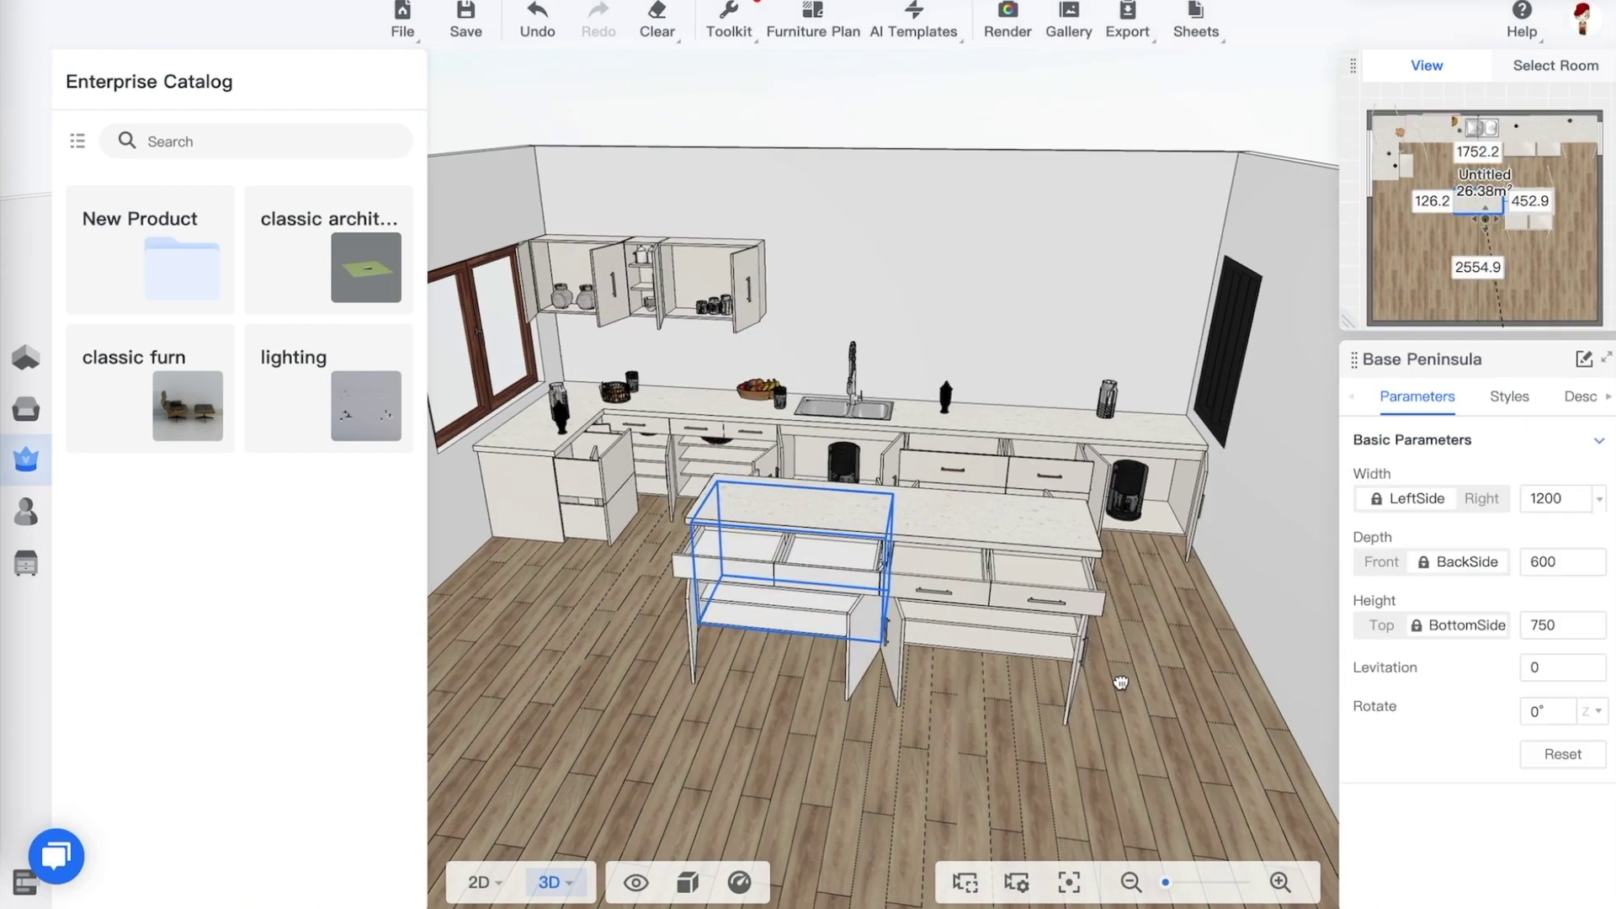
{"action": "scroll", "coordinate": [917, 396], "scroll_direction": "up", "scroll_amount": 5}
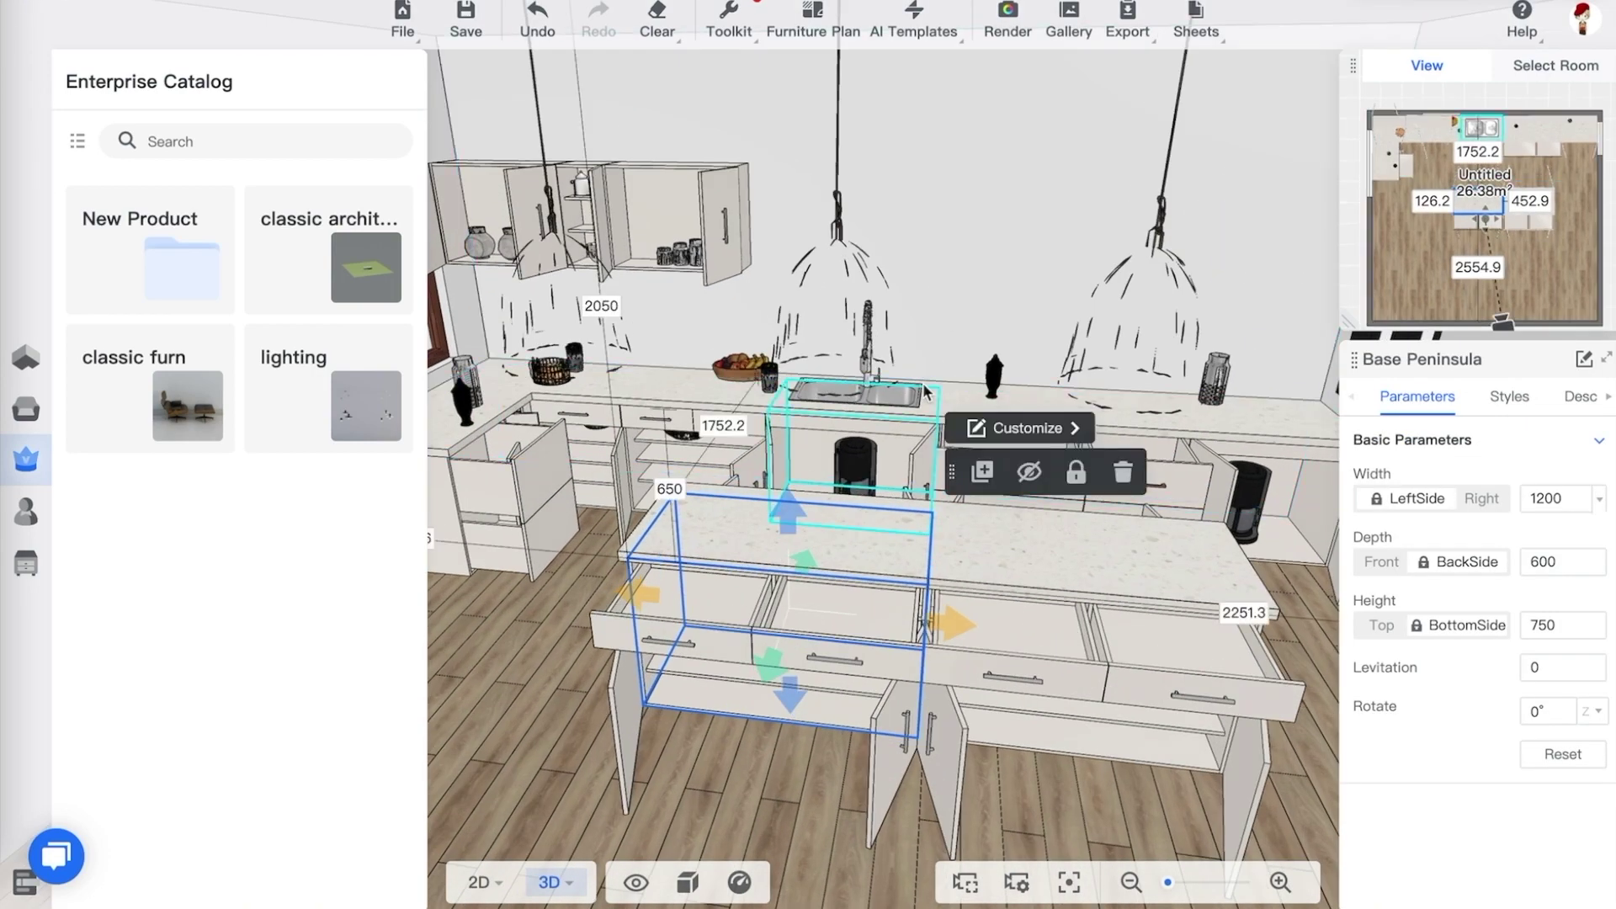
{"action": "left_click", "coordinate": [919, 397]}
{"action": "left_click_drag", "start_coordinate": [958, 274], "coordinate": [915, 307]}
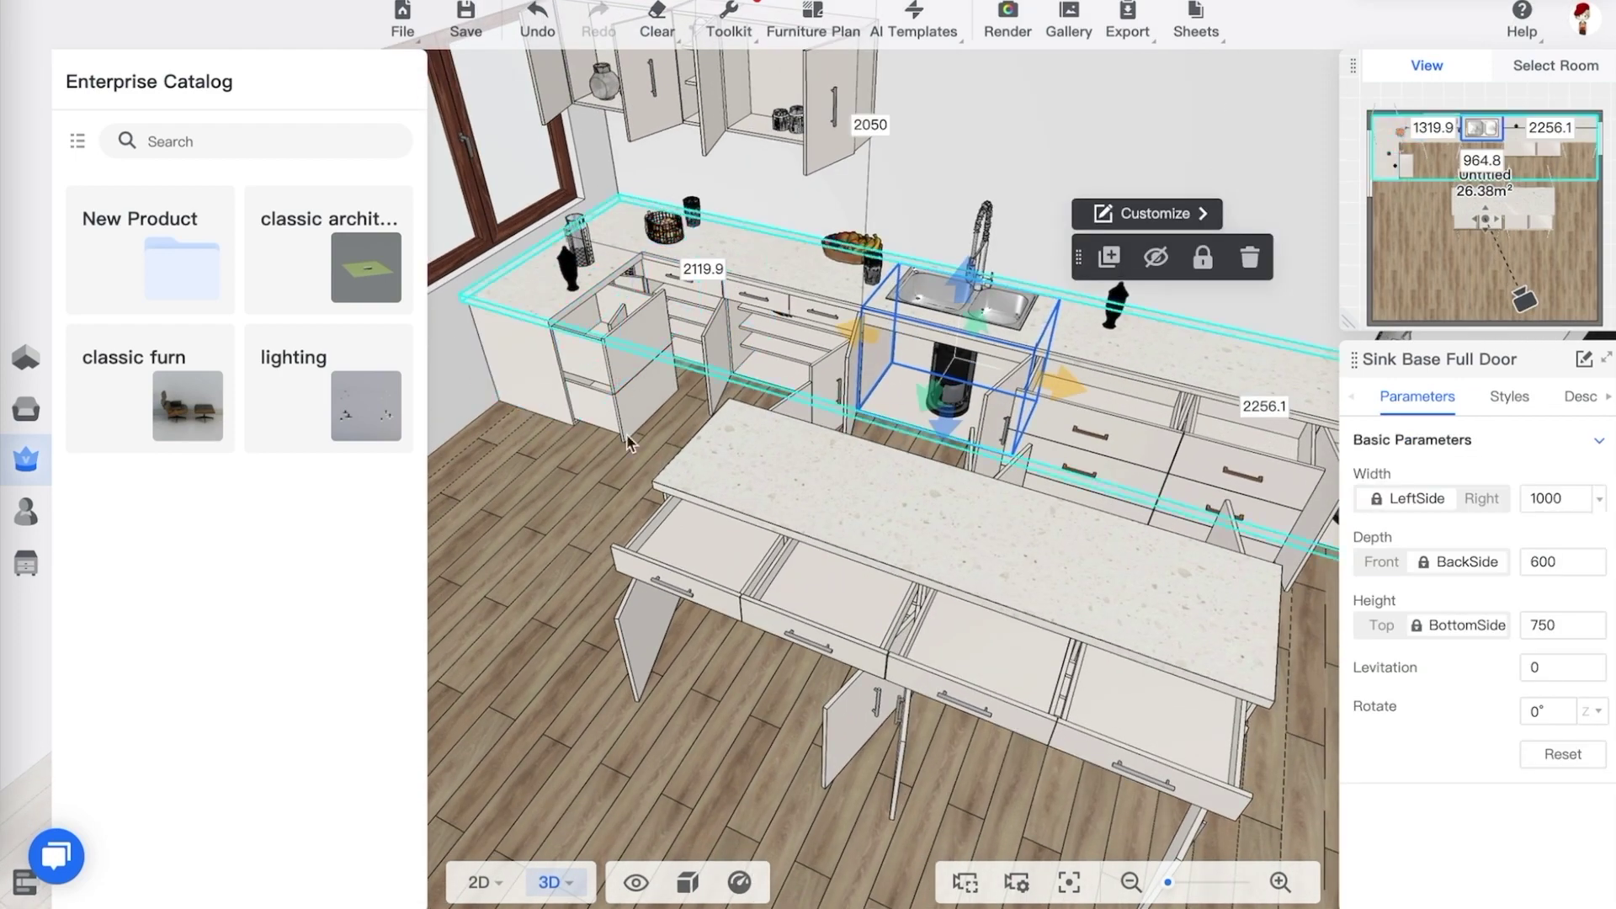
{"action": "left_click_drag", "start_coordinate": [596, 507], "coordinate": [800, 471]}
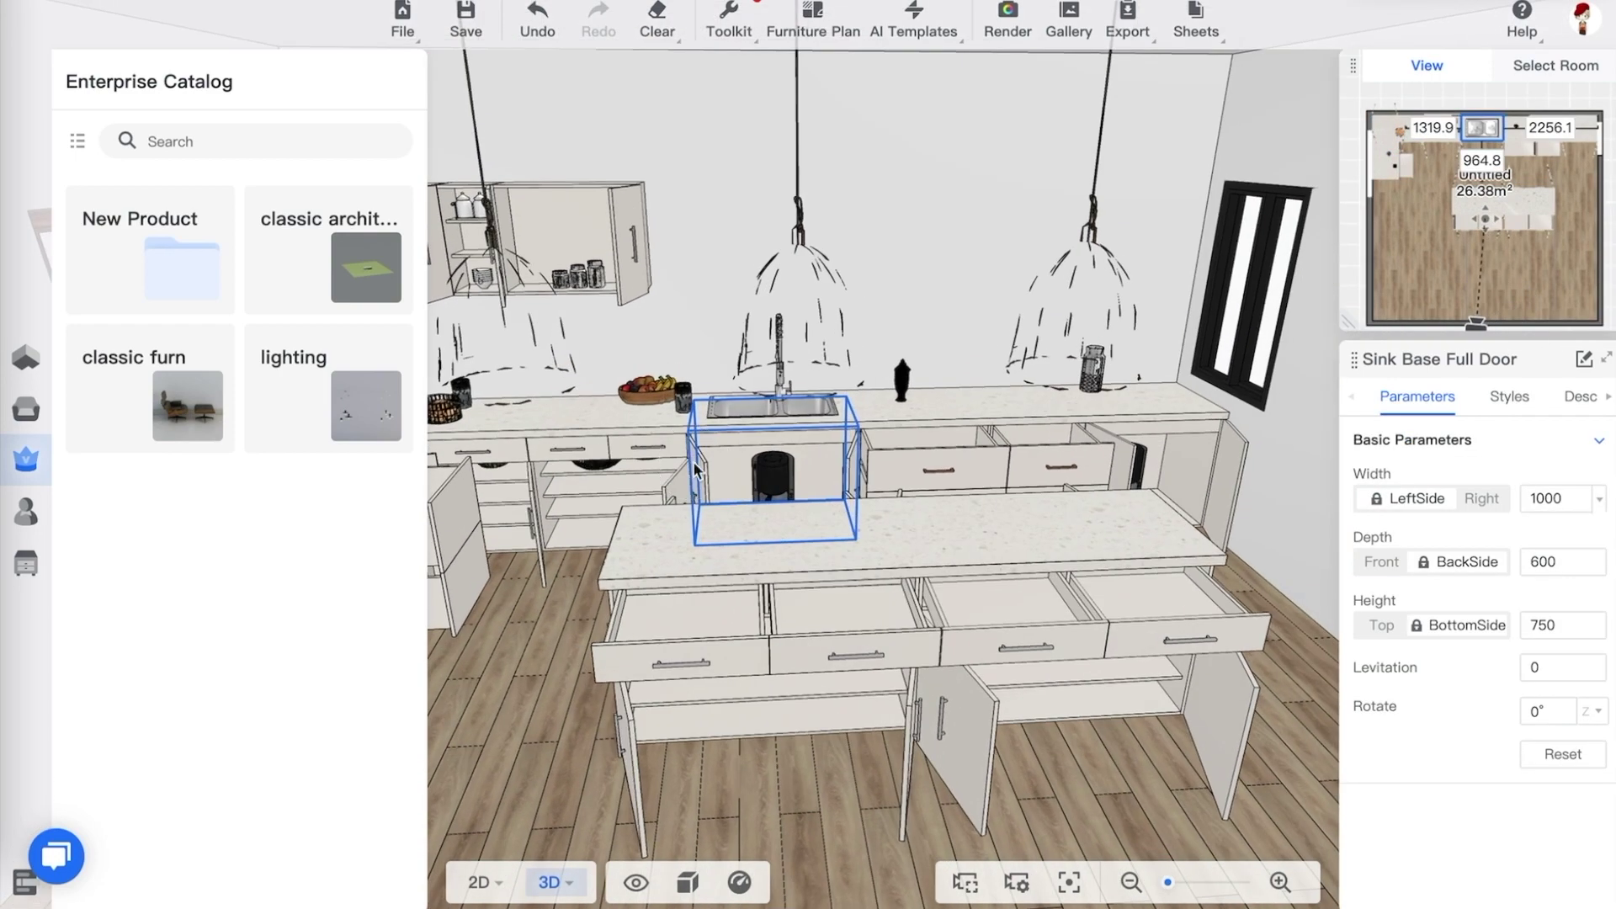
{"action": "left_click", "coordinate": [1271, 626]}
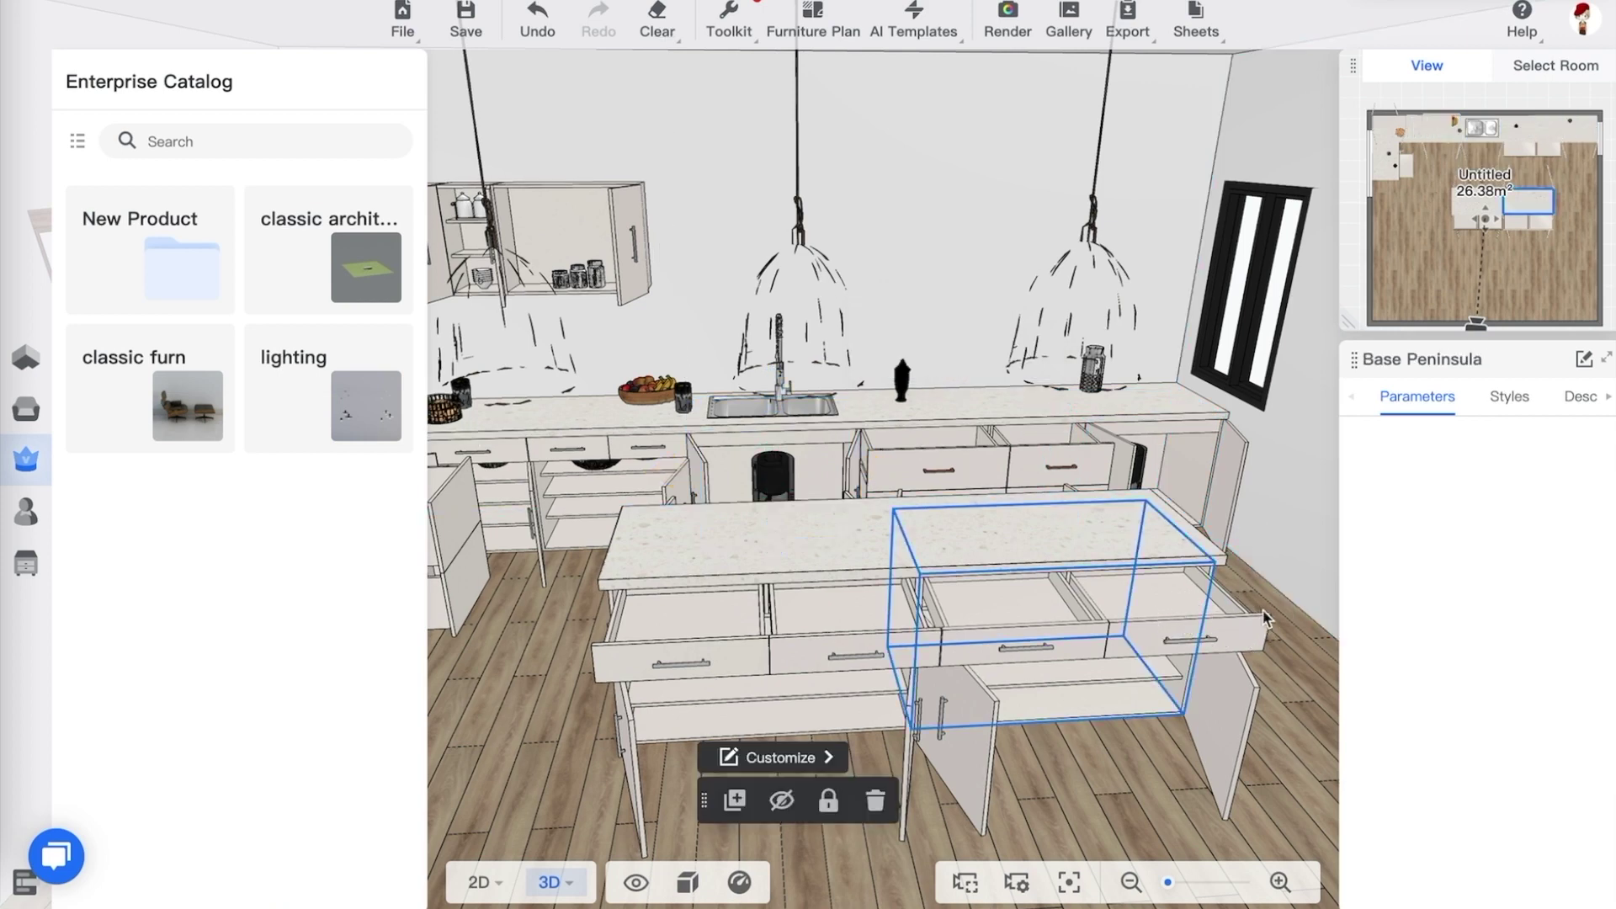
{"action": "scroll", "coordinate": [1233, 587], "scroll_direction": "down", "scroll_amount": 3}
{"action": "scroll", "coordinate": [627, 695], "scroll_direction": "down", "scroll_amount": 3}
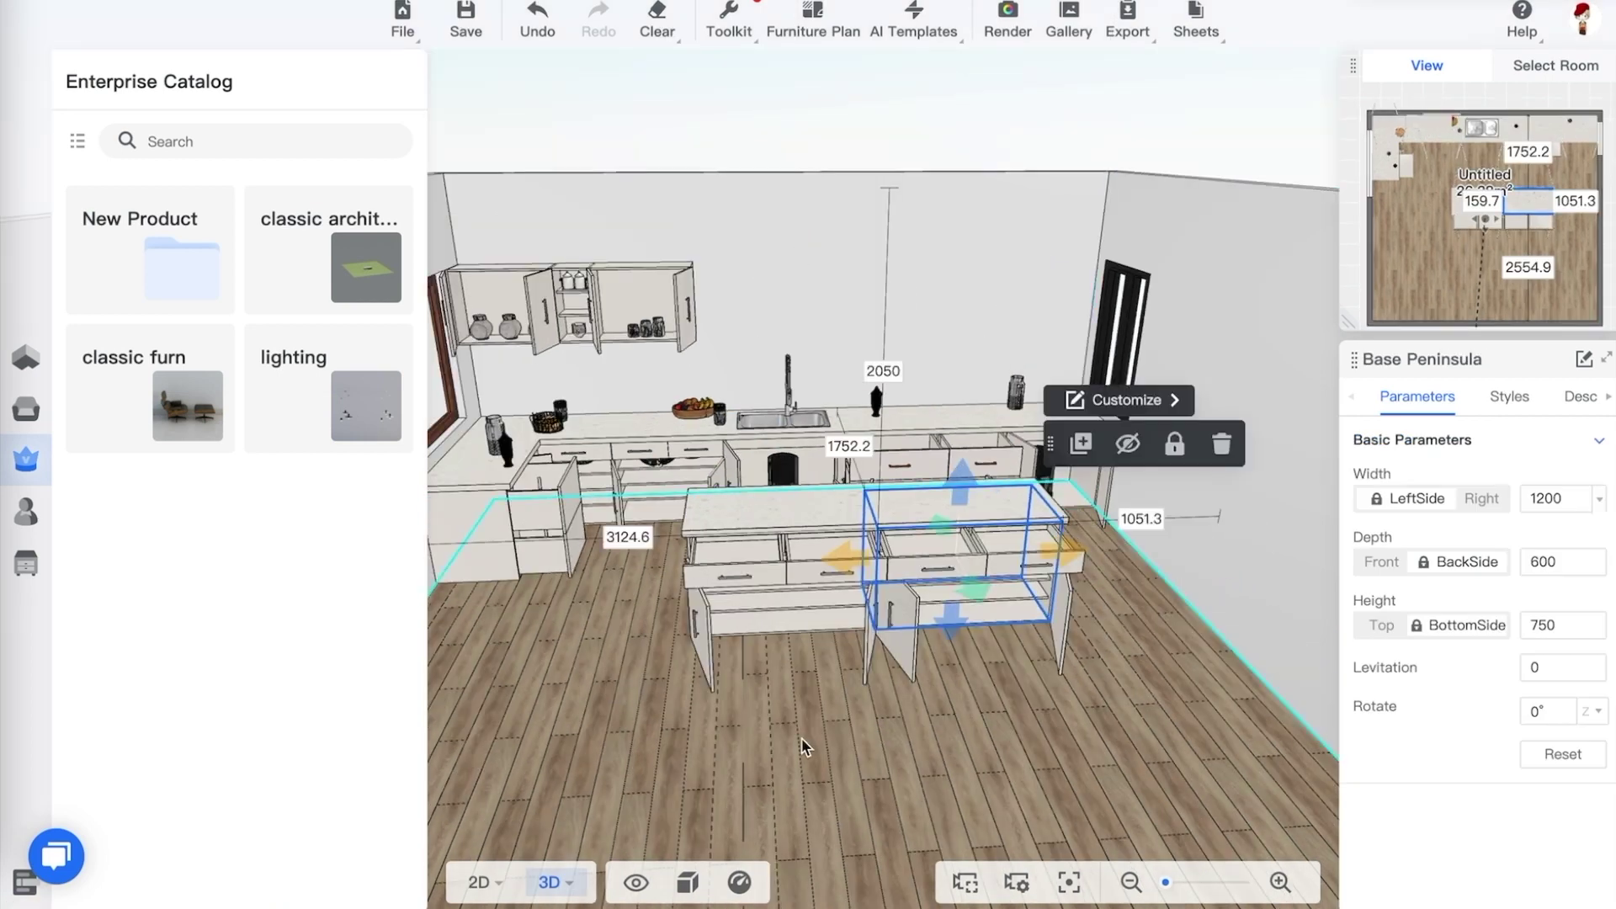
{"action": "left_click_drag", "start_coordinate": [801, 737], "coordinate": [730, 730]}
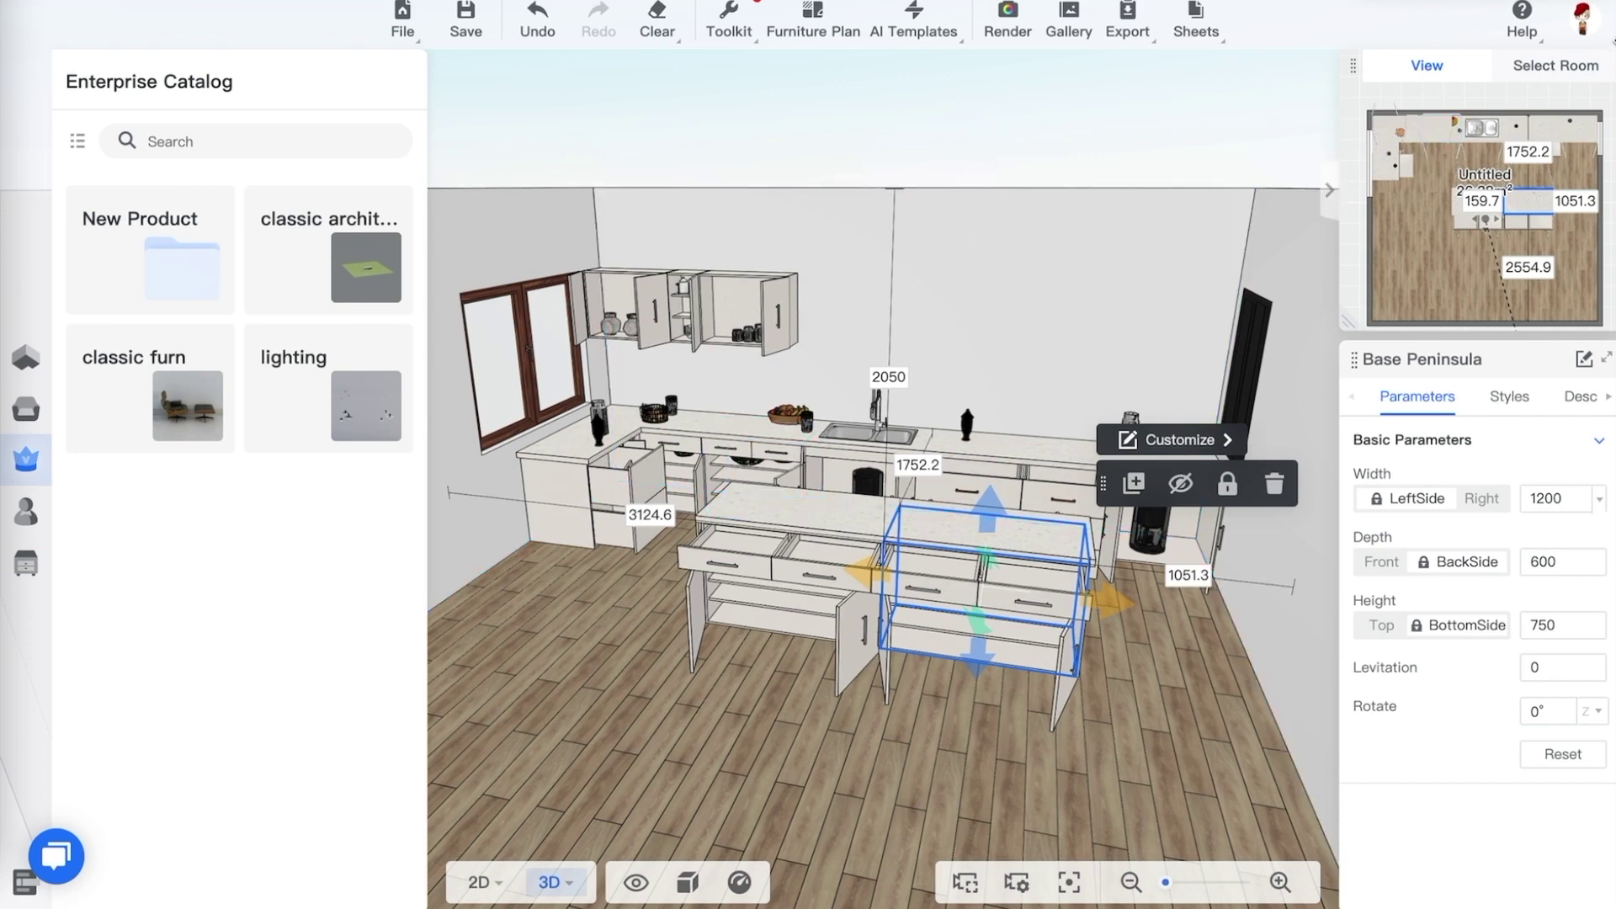
Exit the sample design and create a new project using the option to draw the floor plan from scratch
{"action": "mouse_move", "coordinate": [1583, 27]}
{"action": "left_click", "coordinate": [1512, 122]}
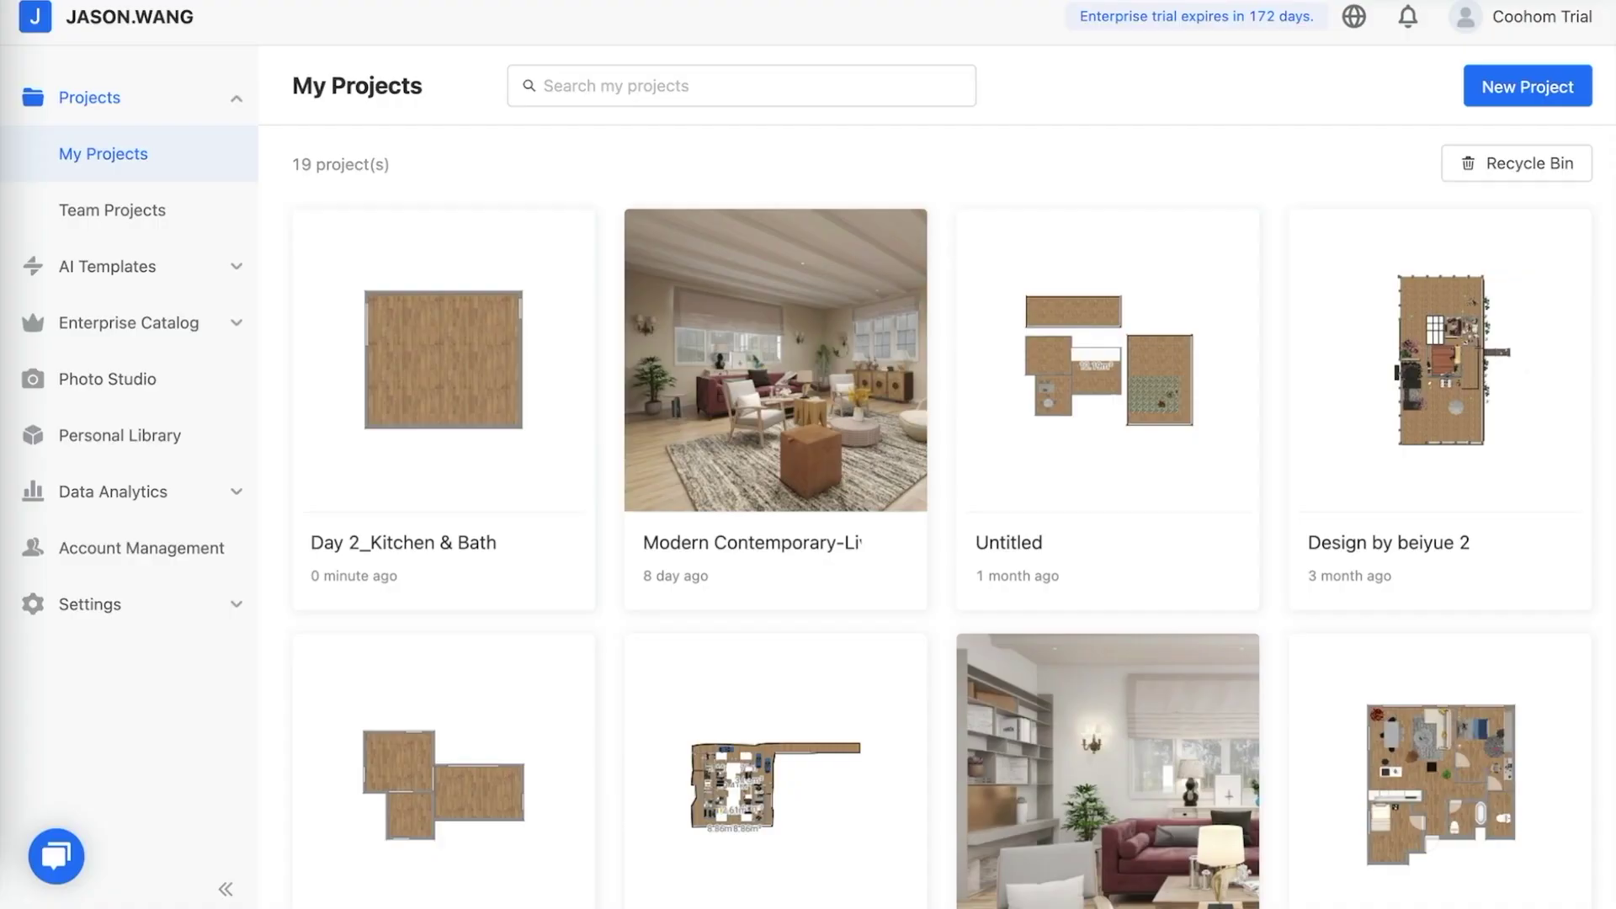
{"action": "left_click", "coordinate": [1497, 95]}
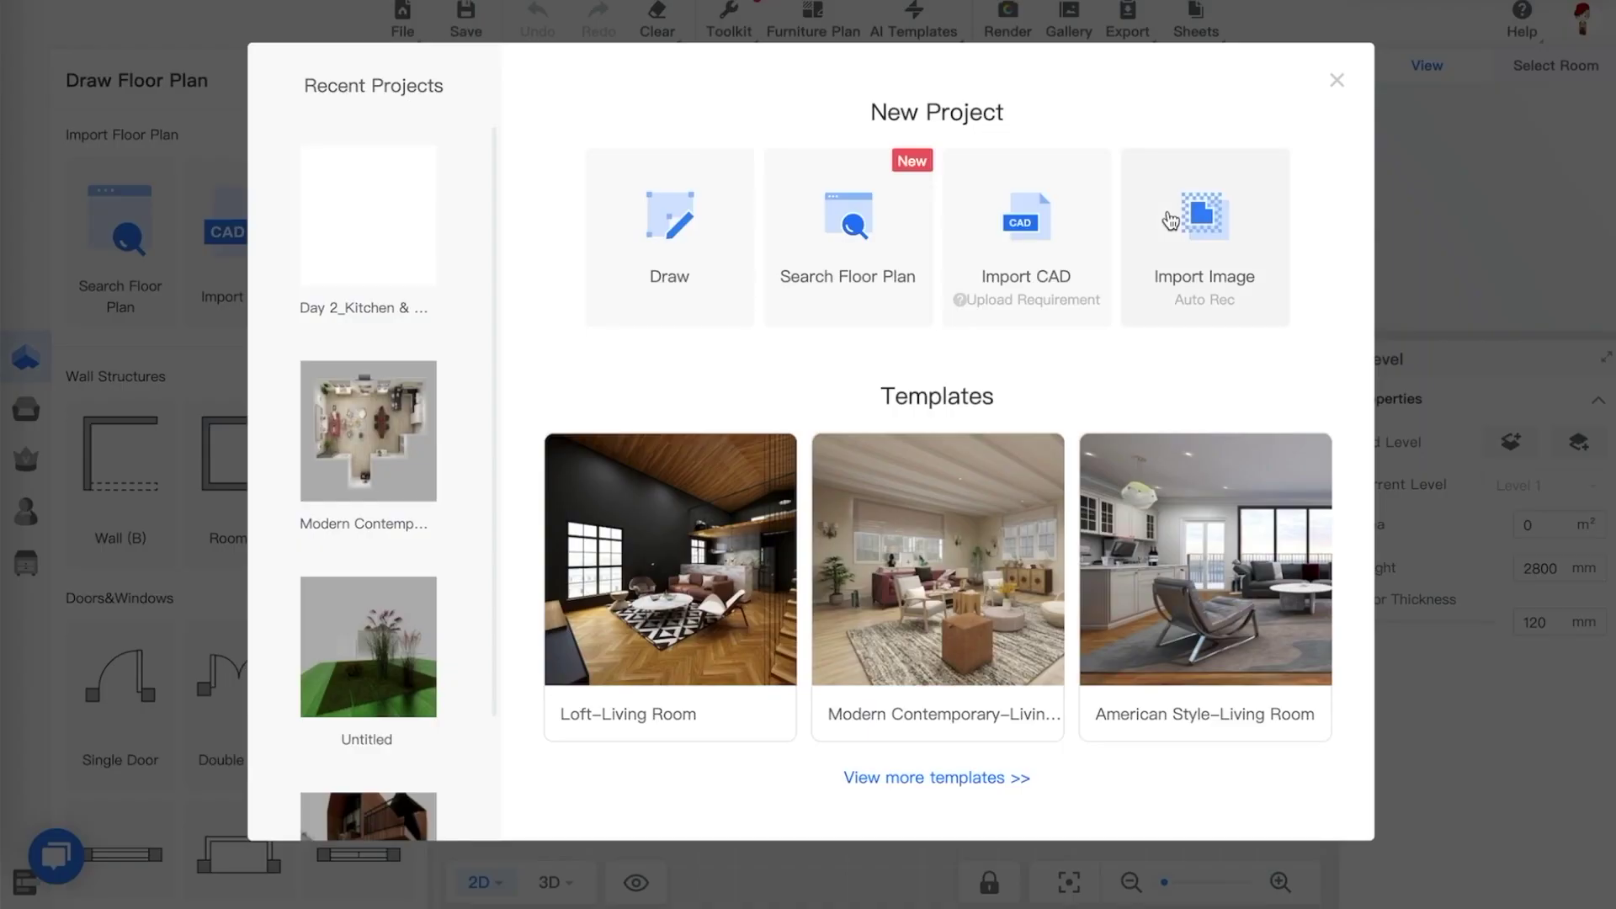
{"action": "left_click", "coordinate": [680, 220]}
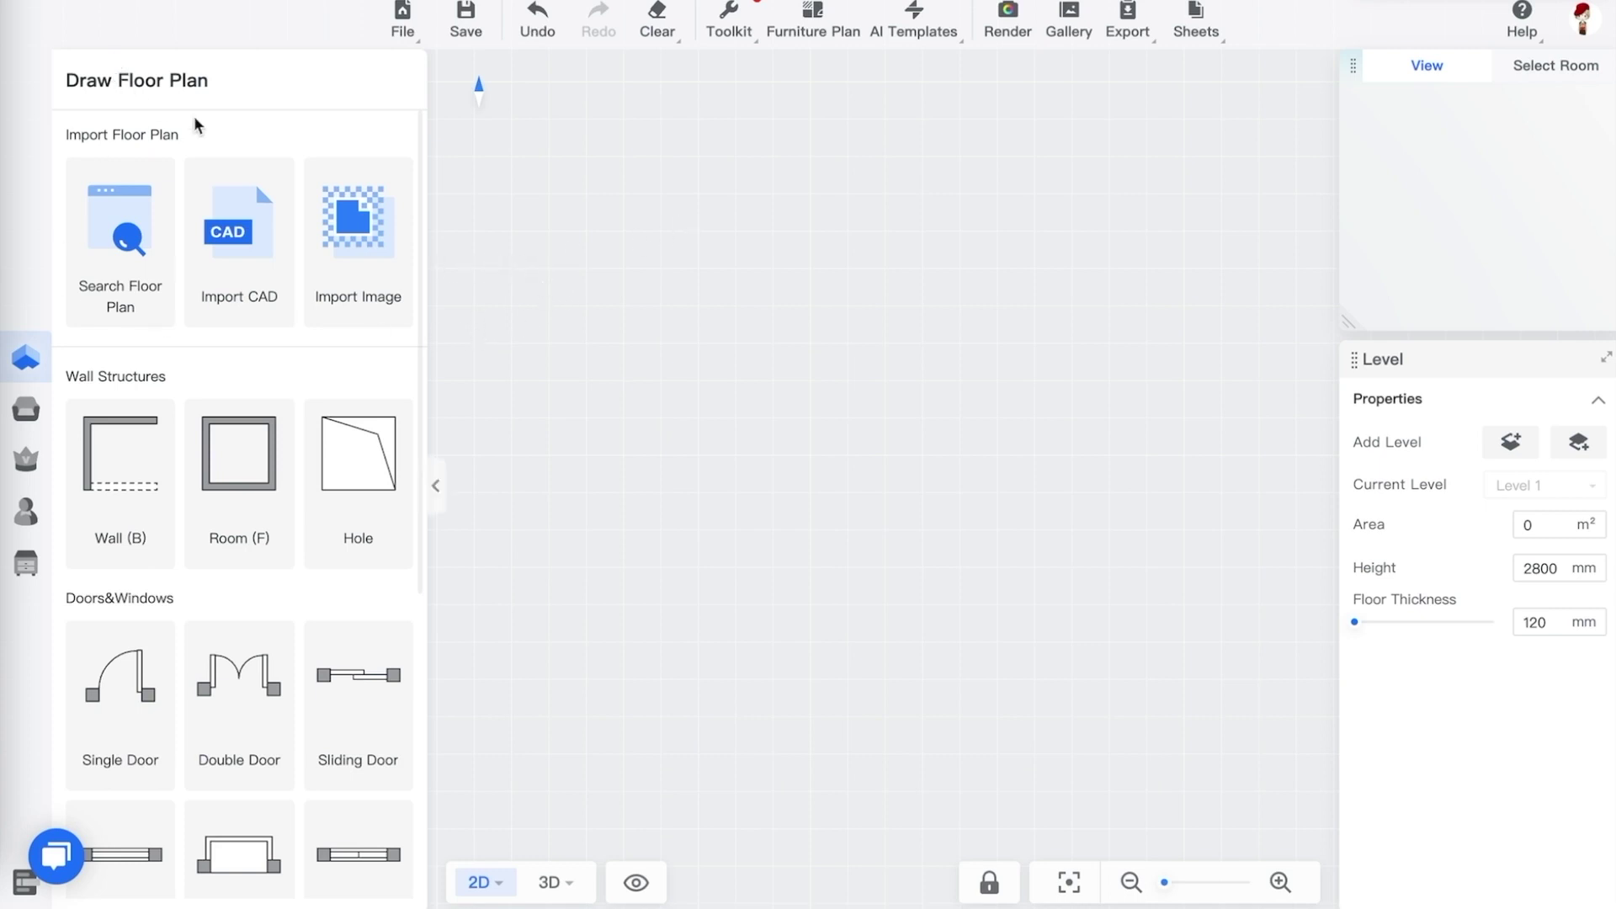
Draw a rectangular room about 7980 mm wide and 7430 mm deep
{"action": "left_click", "coordinate": [234, 469]}
{"action": "left_click_drag", "start_coordinate": [579, 204], "coordinate": [1176, 766]}
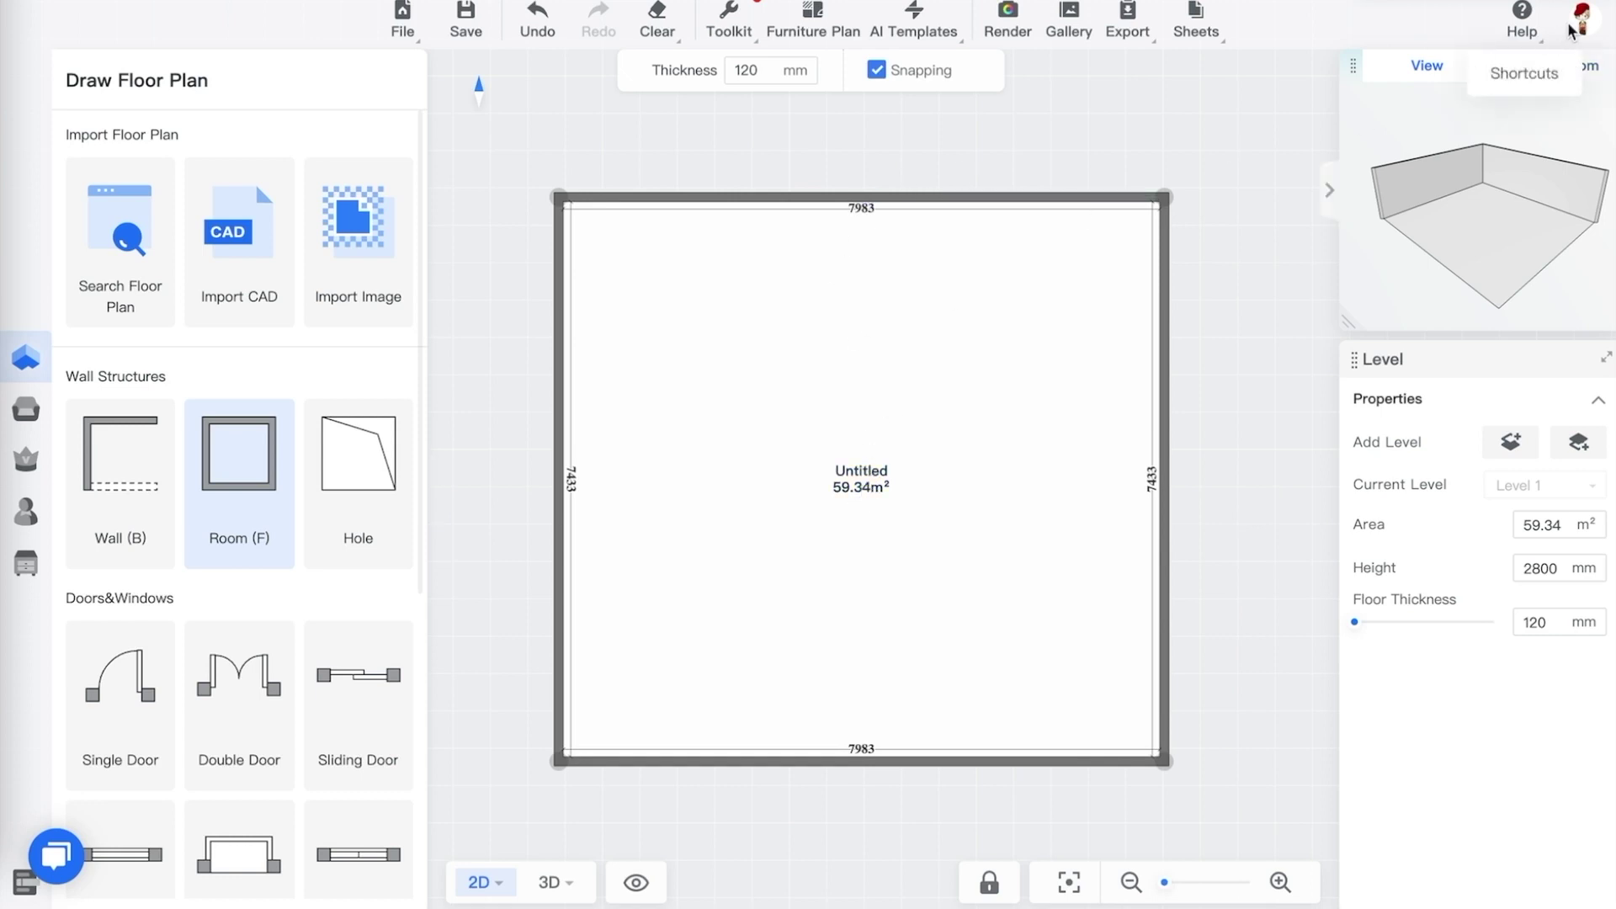
Review the available measurement units in the general preferences, keeping mm
{"action": "mouse_move", "coordinate": [1578, 38]}
{"action": "left_click", "coordinate": [1507, 81]}
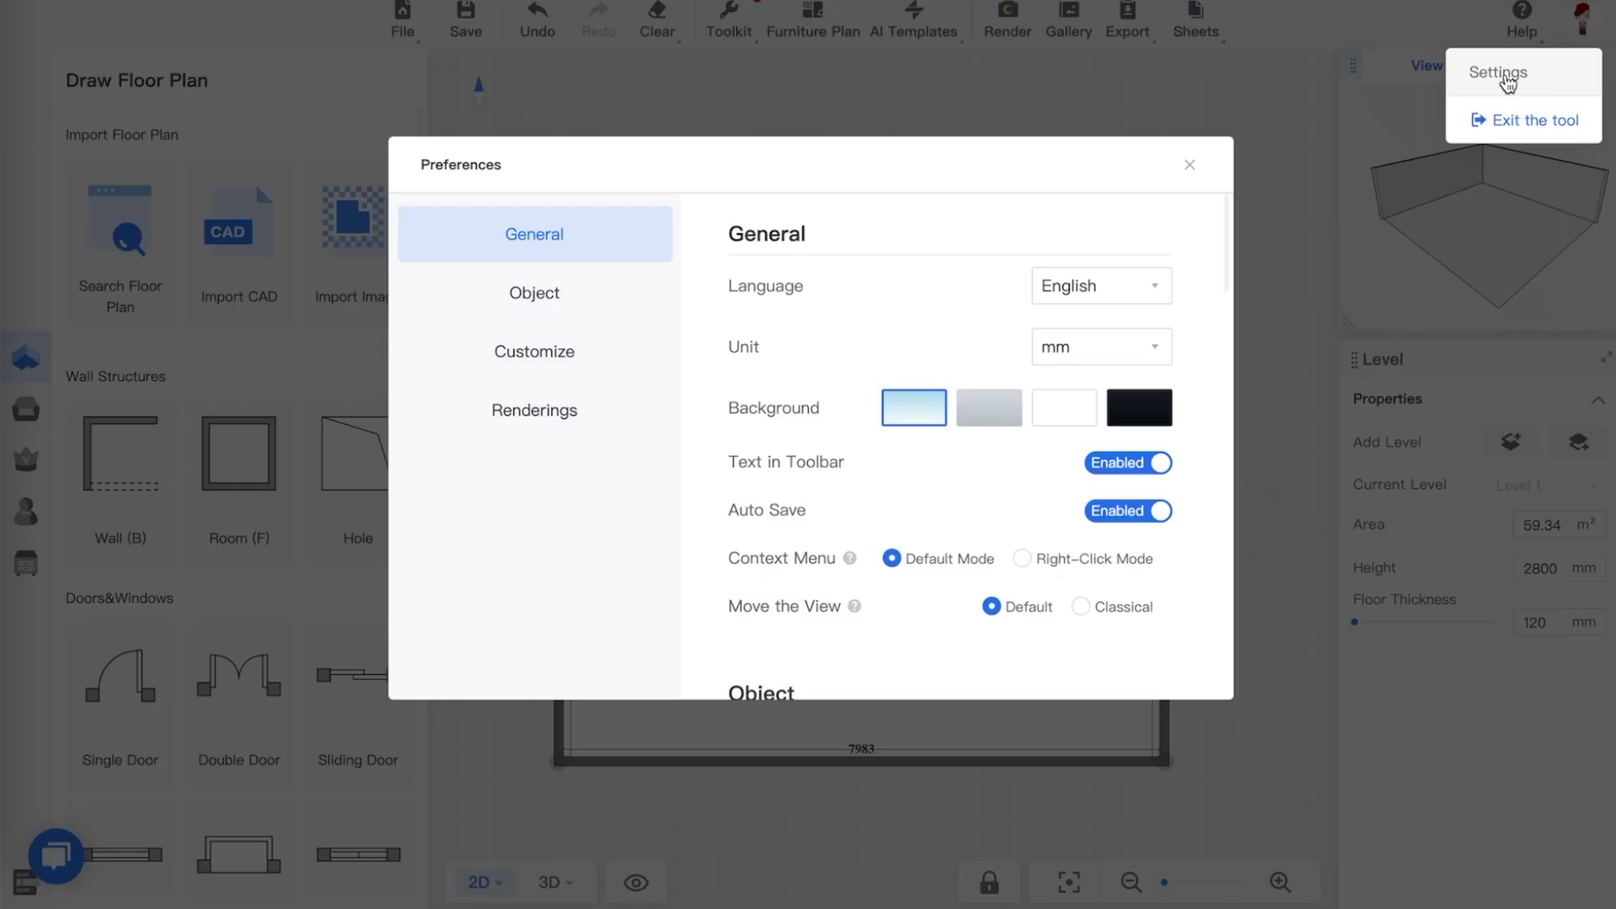
{"action": "left_click", "coordinate": [1079, 357]}
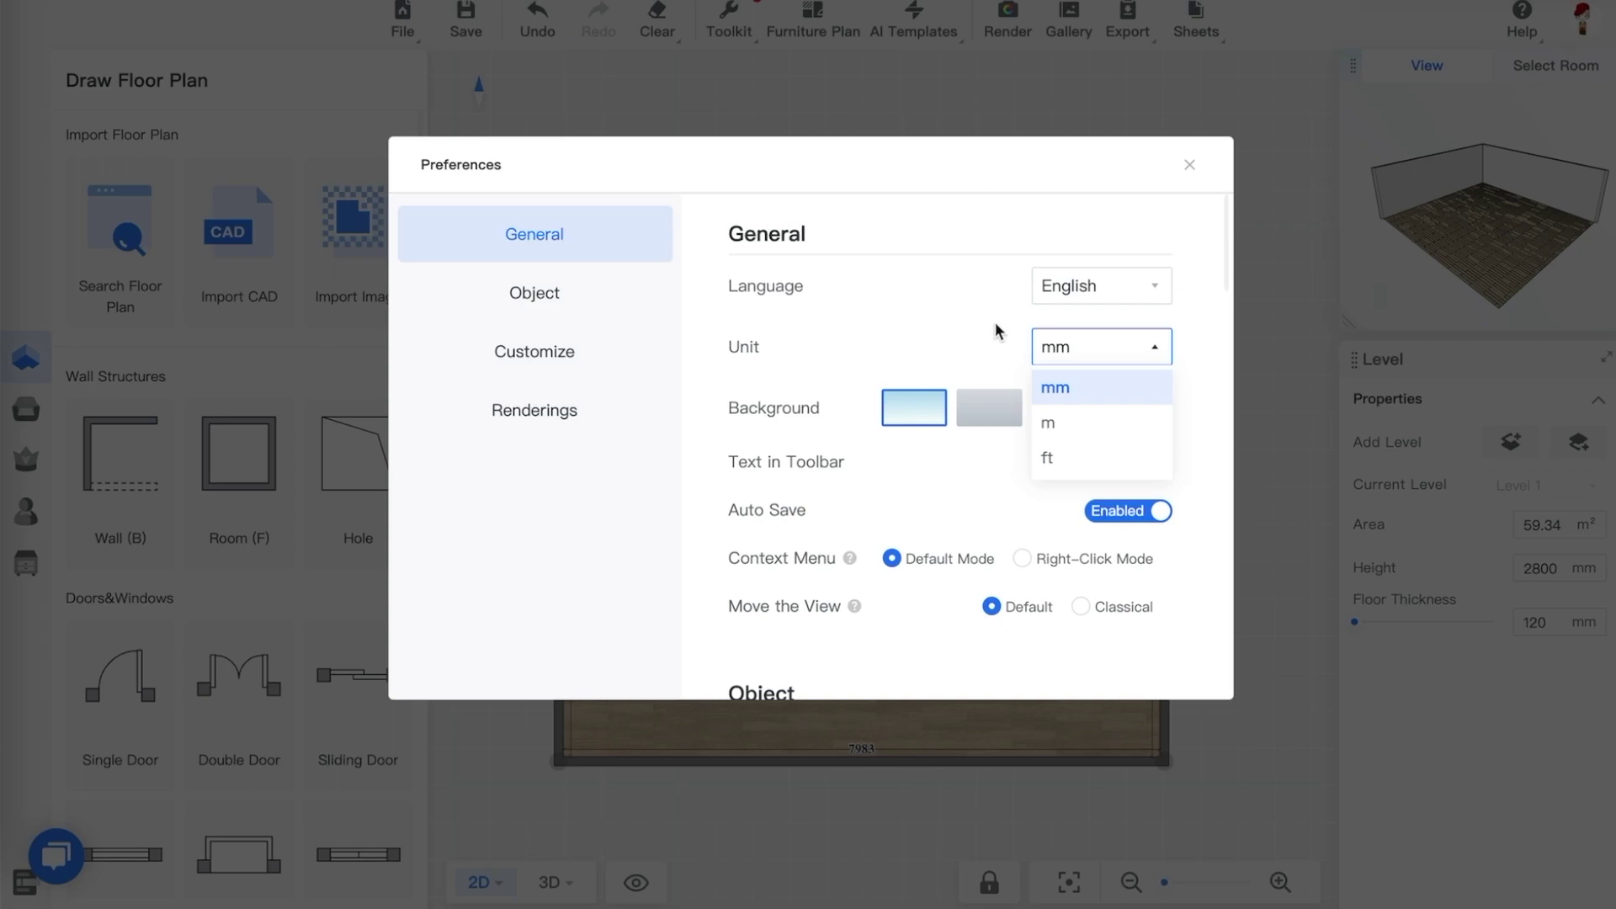
{"action": "left_click", "coordinate": [1188, 167]}
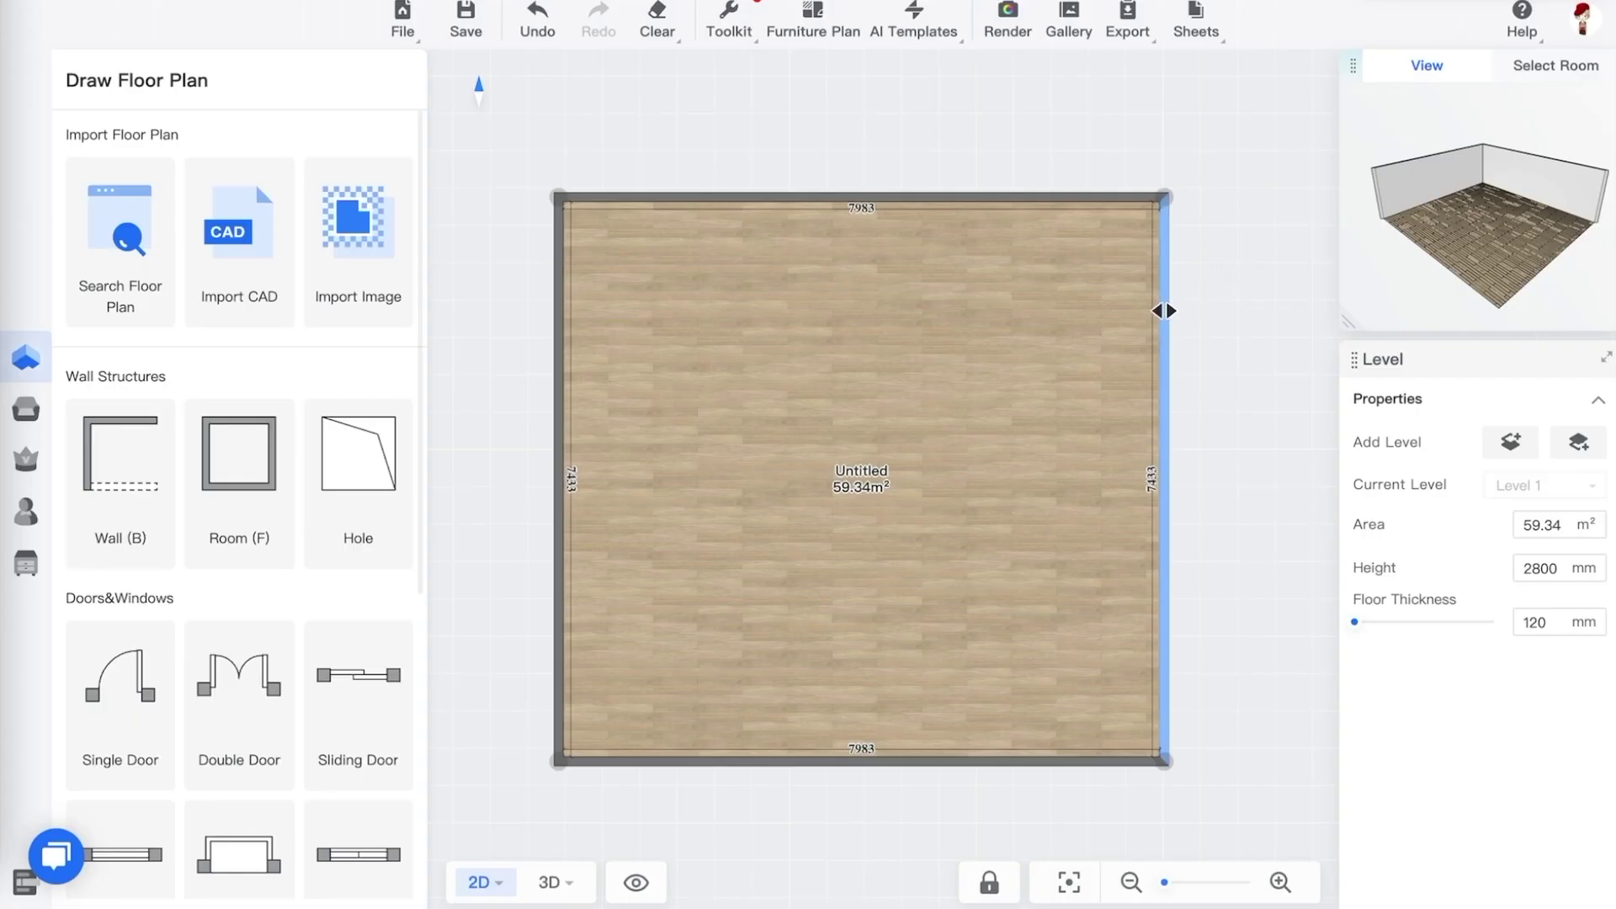
Set the room name of the drawn room to Kitchen
{"action": "left_click", "coordinate": [851, 469]}
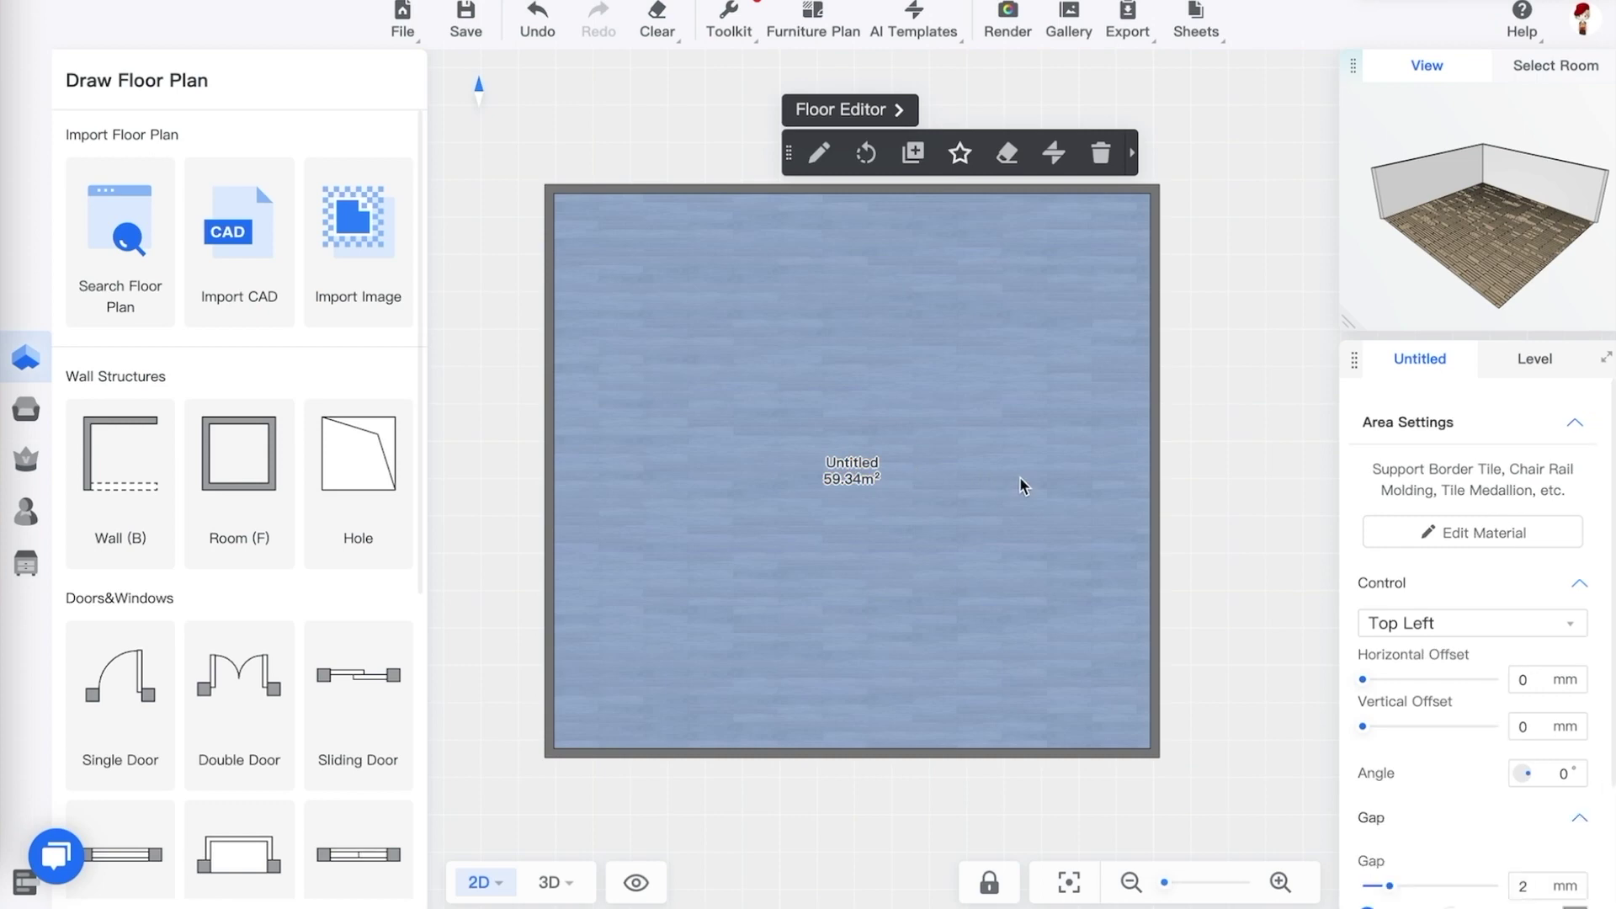
{"action": "left_click", "coordinate": [1487, 419]}
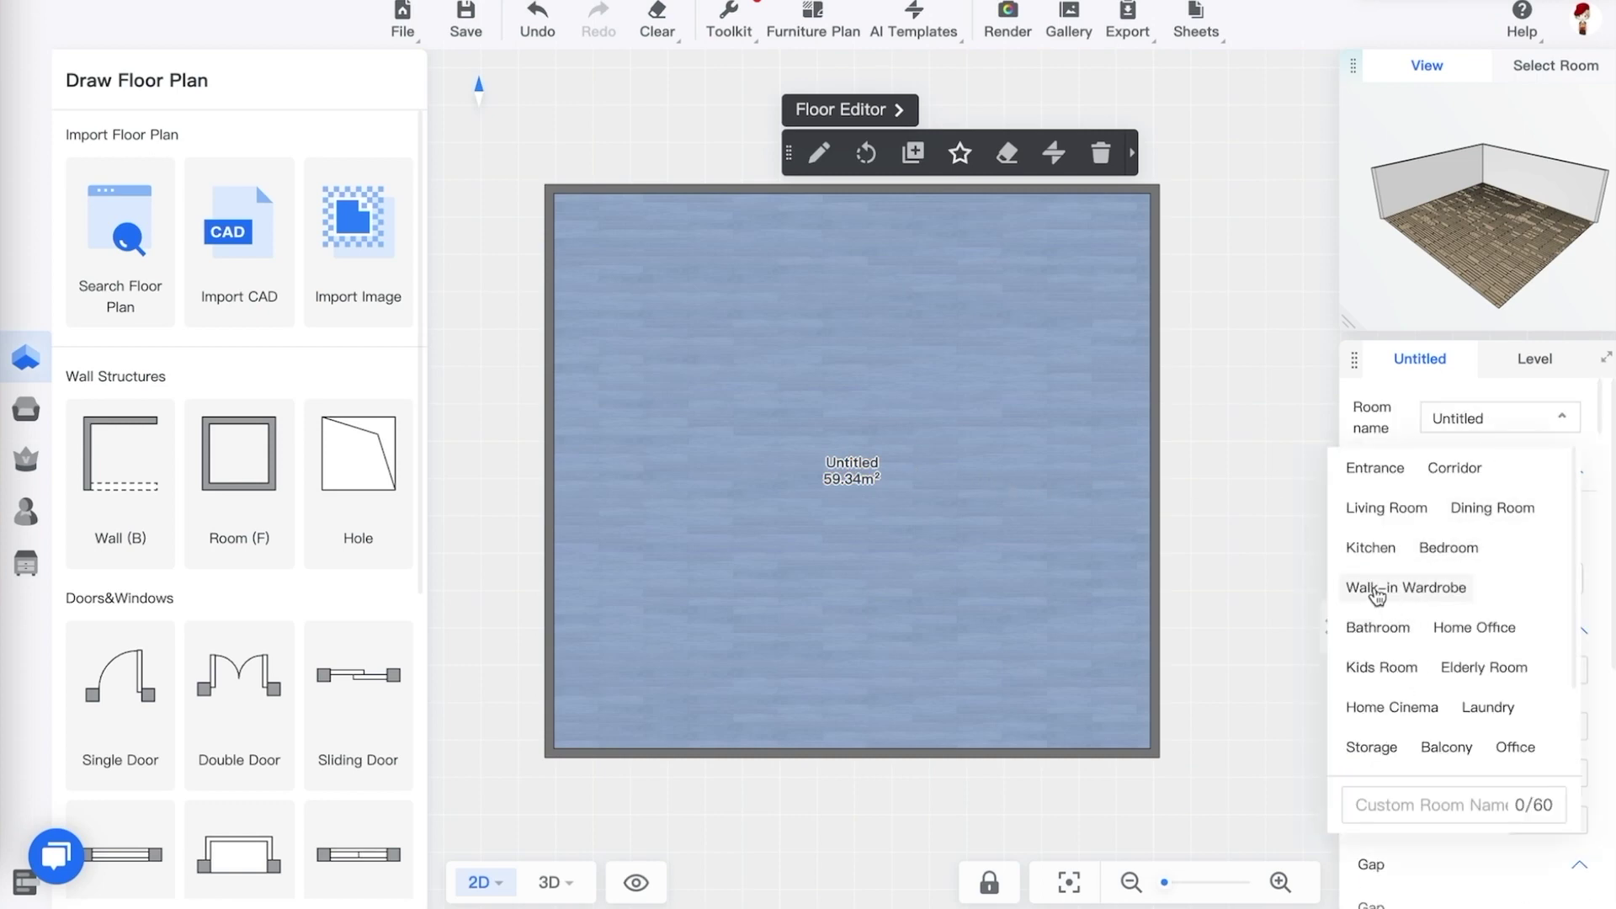
{"action": "left_click", "coordinate": [1369, 548]}
{"action": "left_click", "coordinate": [1287, 532]}
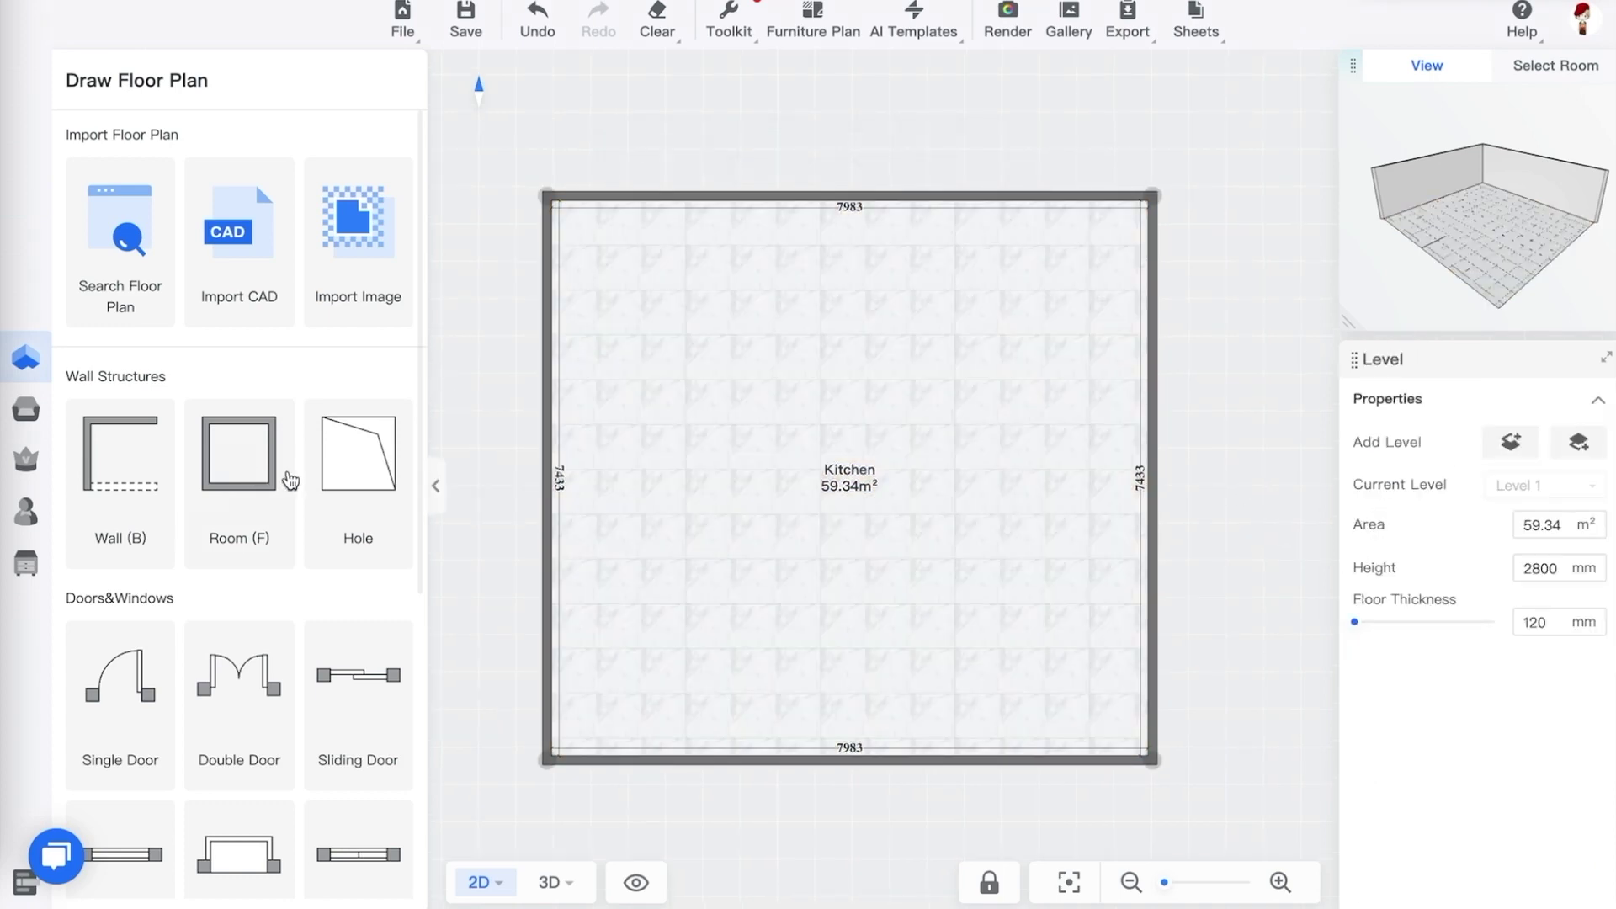
Place an 800 mm window near the upper end of each side wall, about 310 mm from the left corner and 390 mm from the right
{"action": "scroll", "coordinate": [292, 483], "scroll_direction": "down", "scroll_amount": 5}
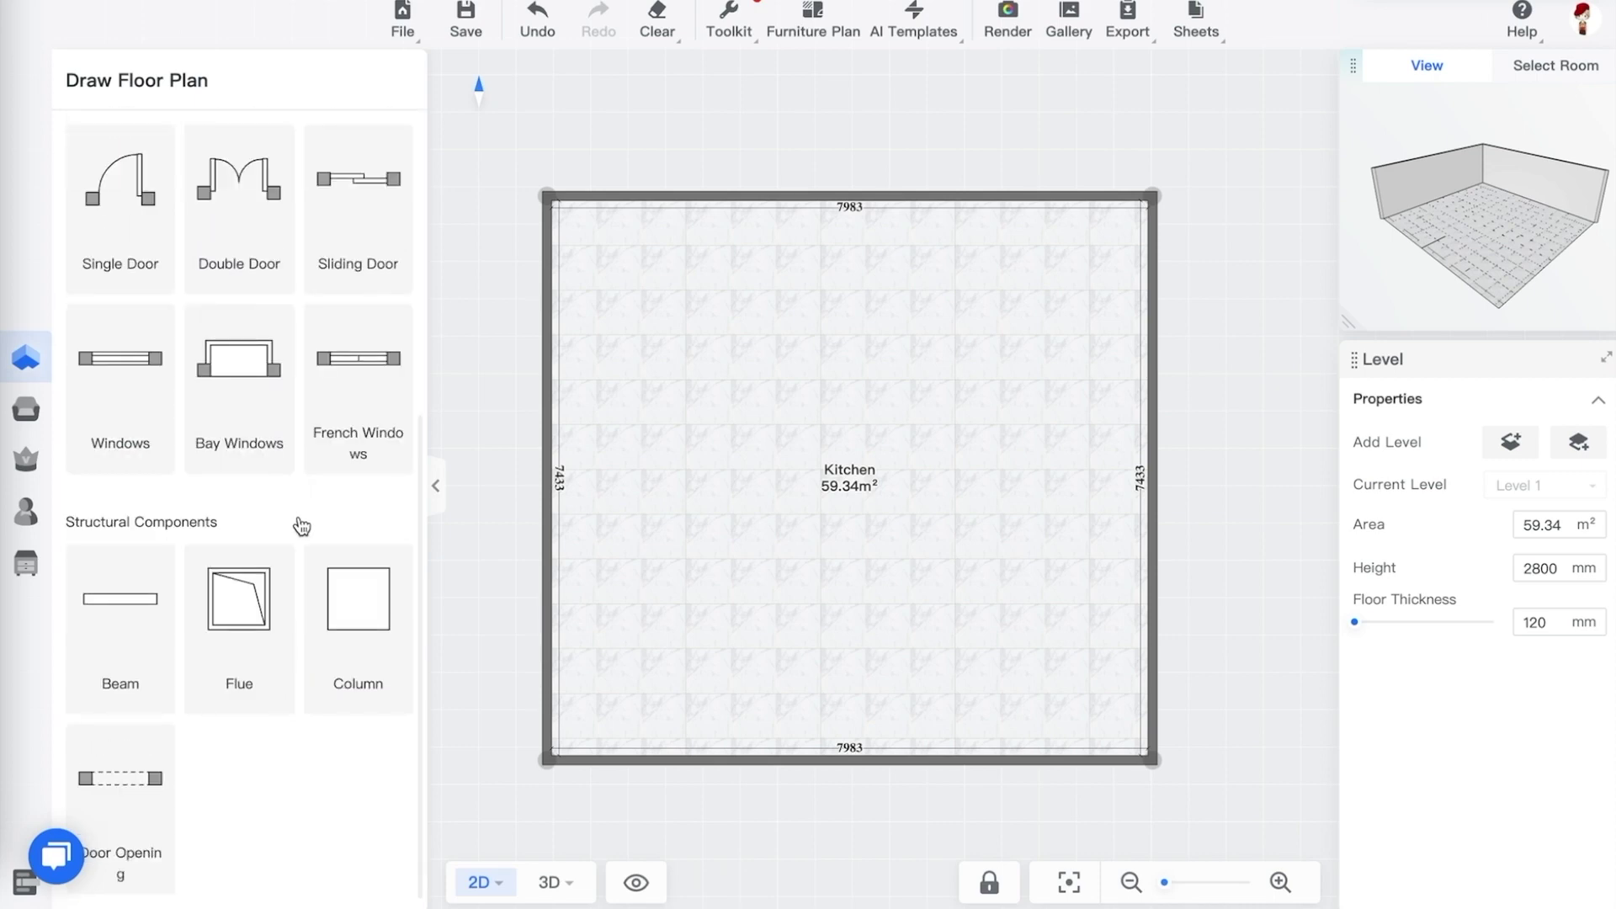
{"action": "left_click", "coordinate": [135, 412]}
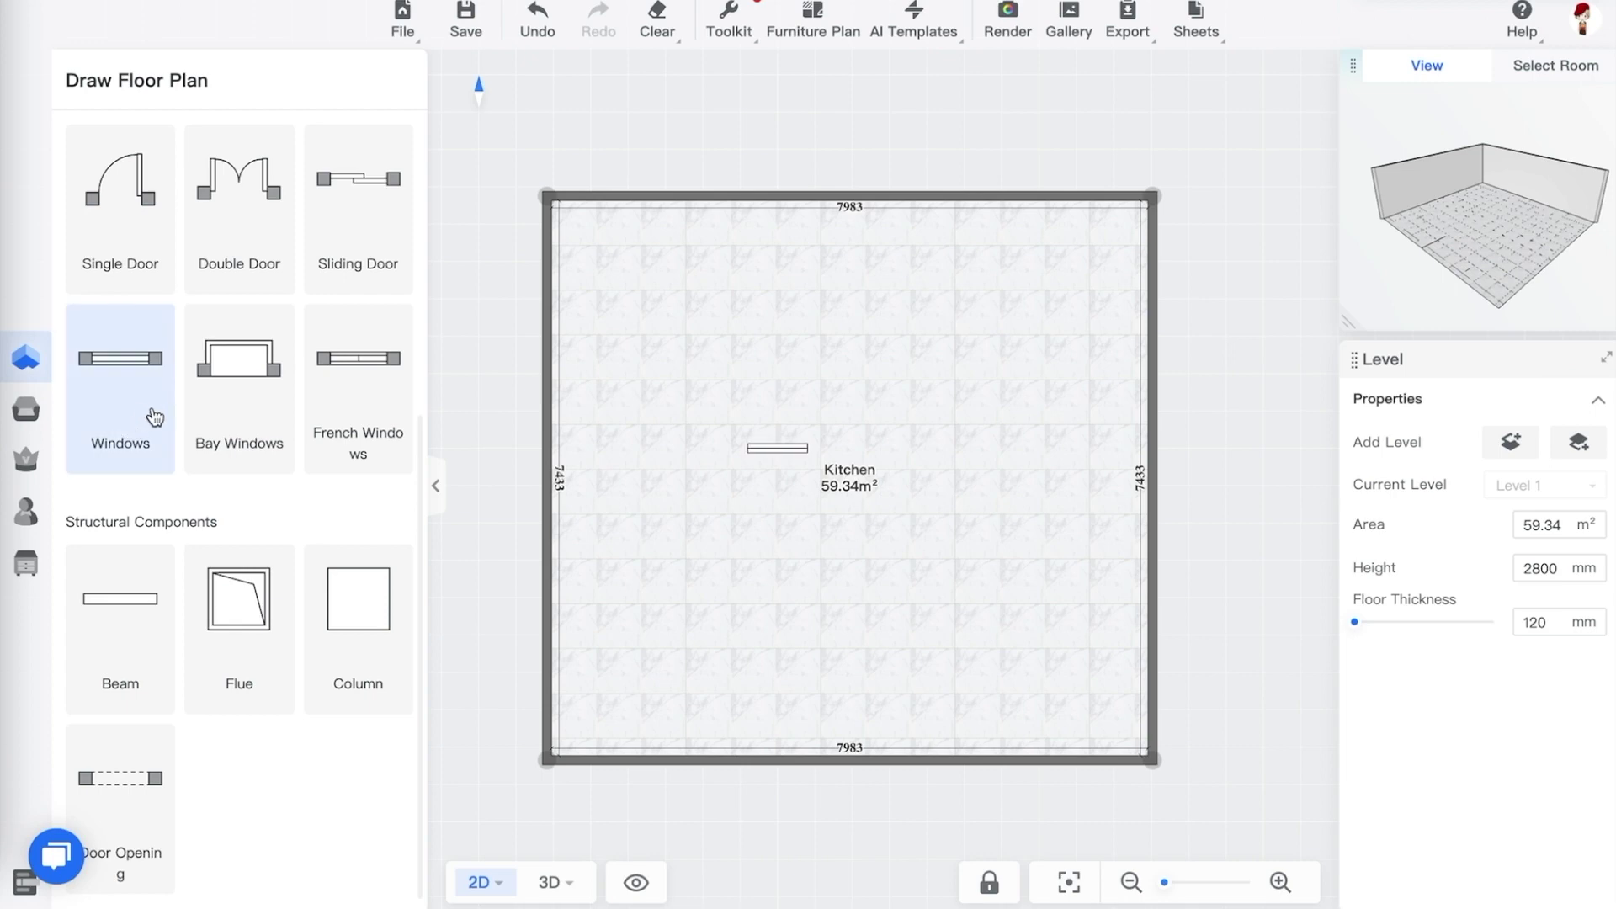
{"action": "left_click", "coordinate": [543, 247]}
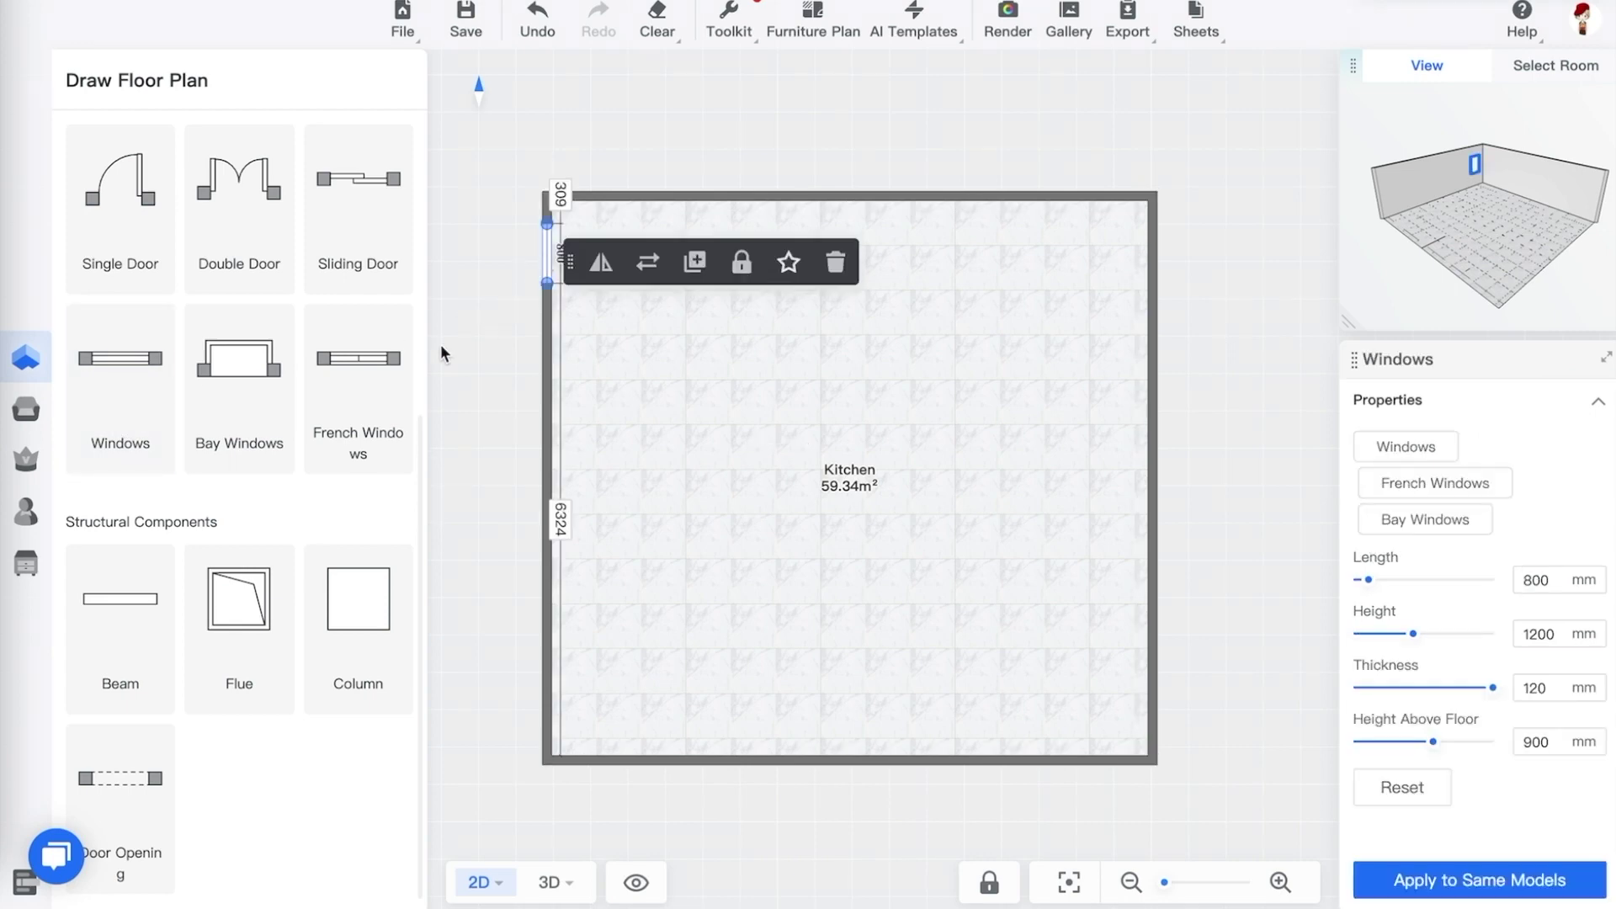
{"action": "left_click", "coordinate": [129, 390]}
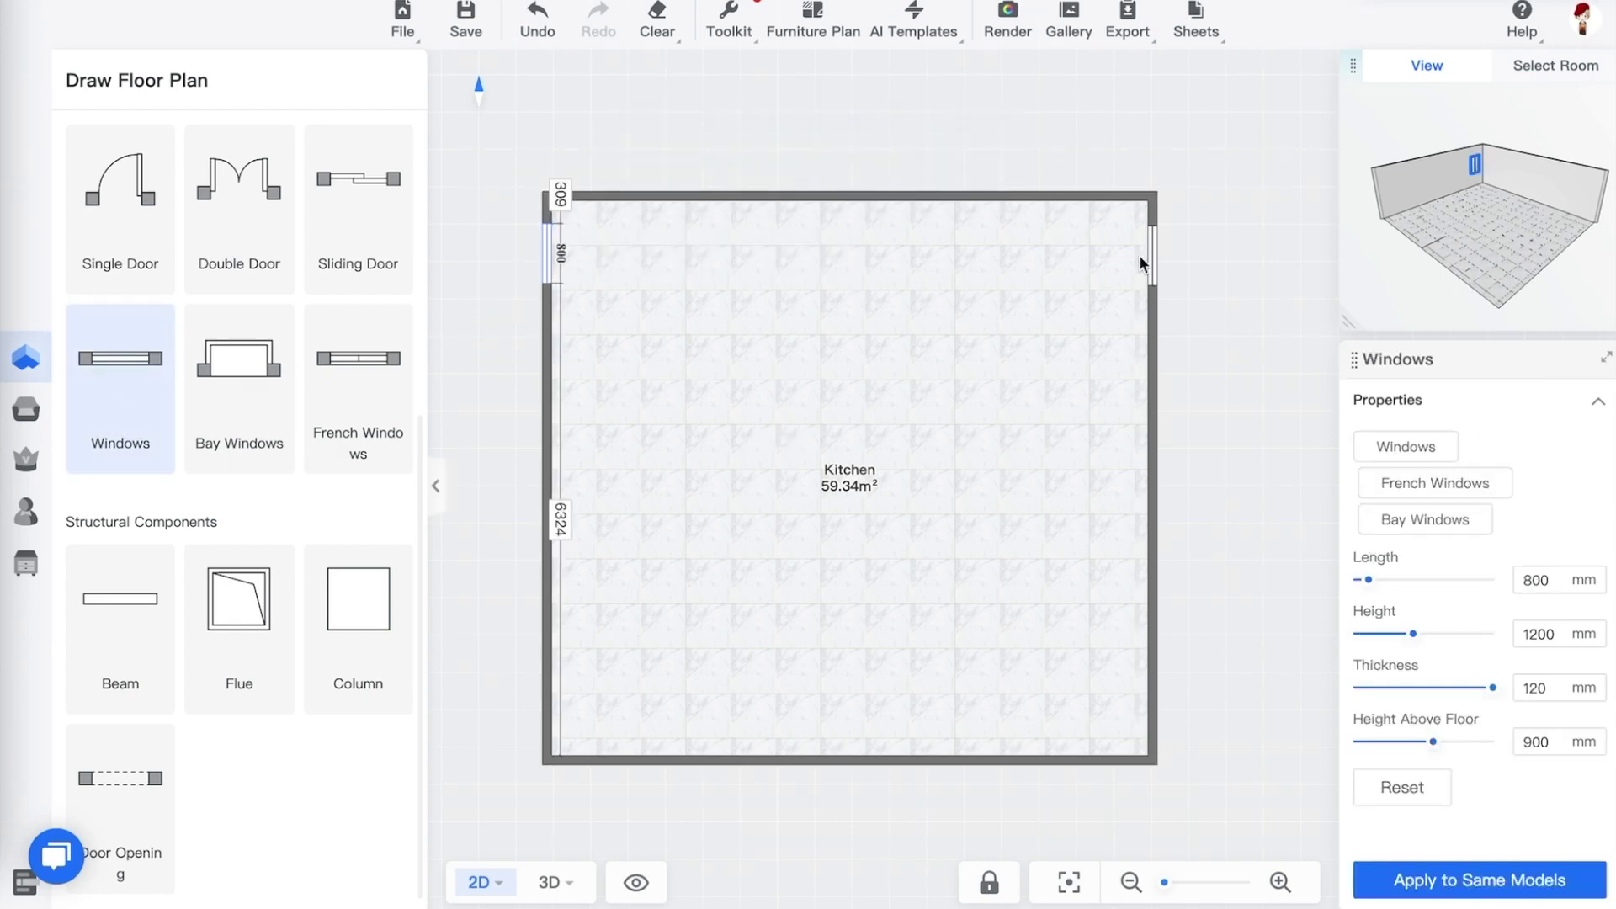
{"action": "left_click", "coordinate": [1138, 257]}
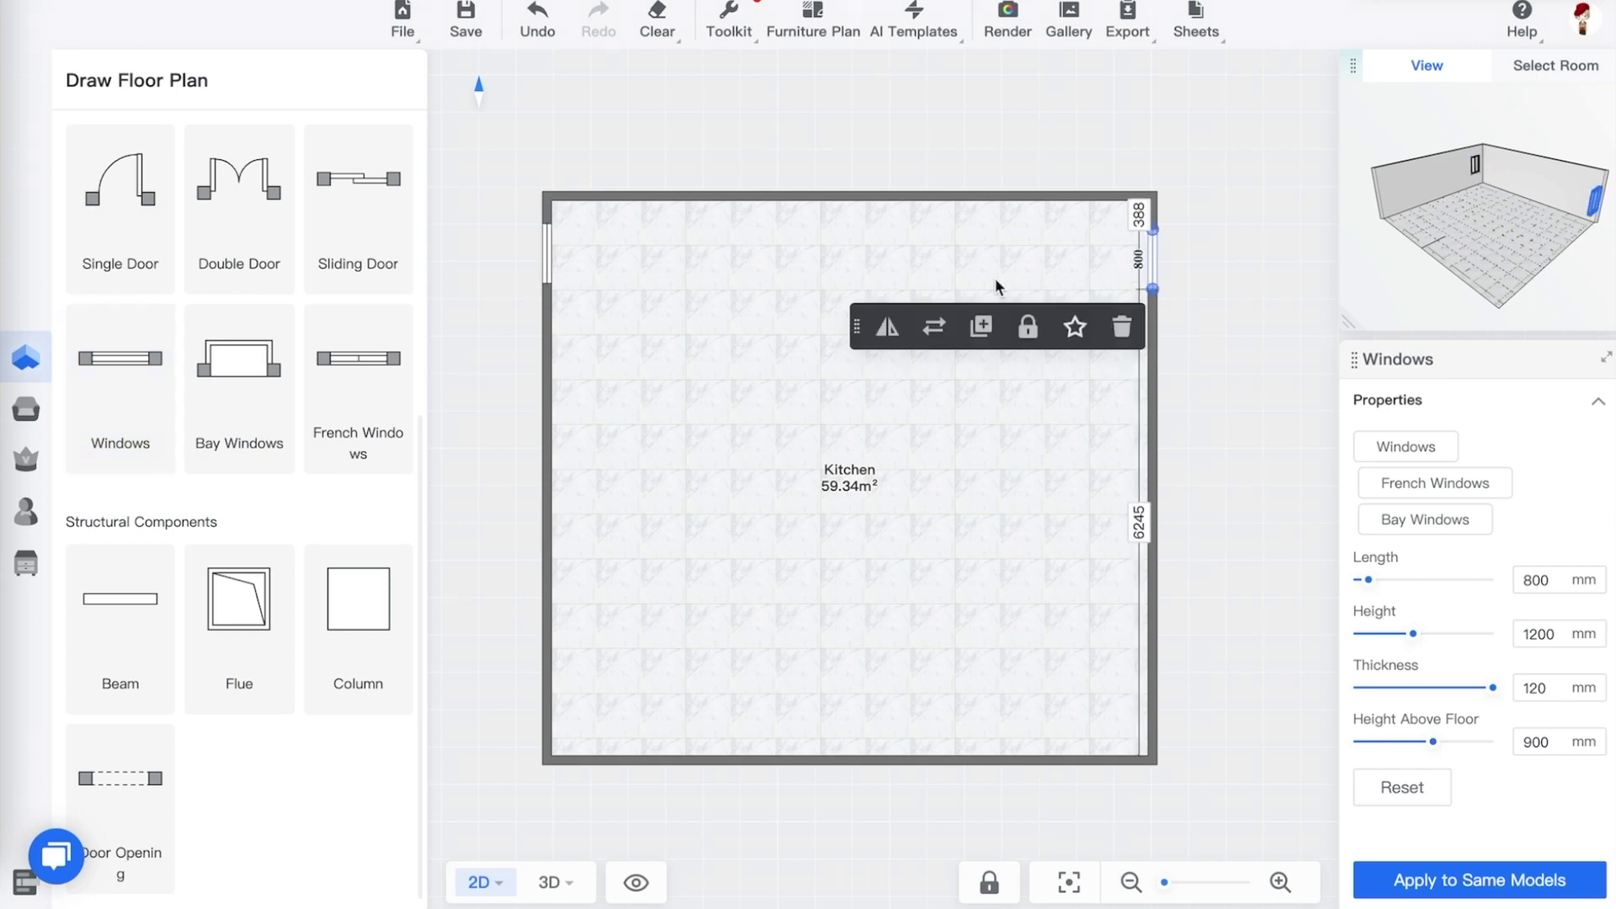
{"action": "left_click", "coordinate": [456, 252]}
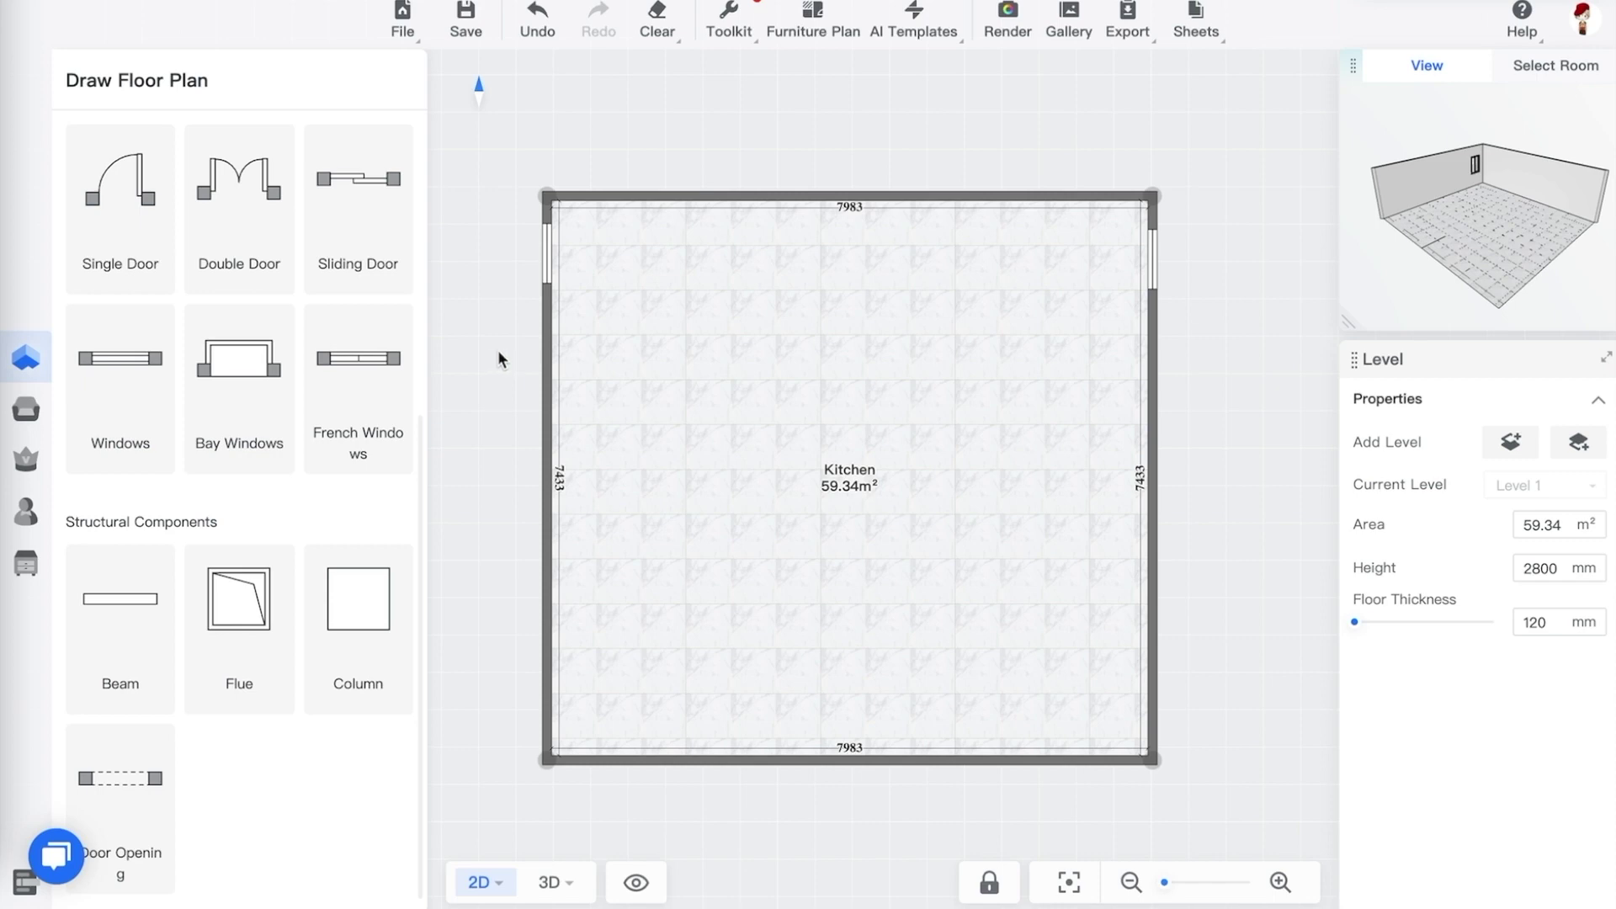
Open the Kitchen and Bath advanced design tool for this room and dismiss the save notification
{"action": "left_click", "coordinate": [30, 576]}
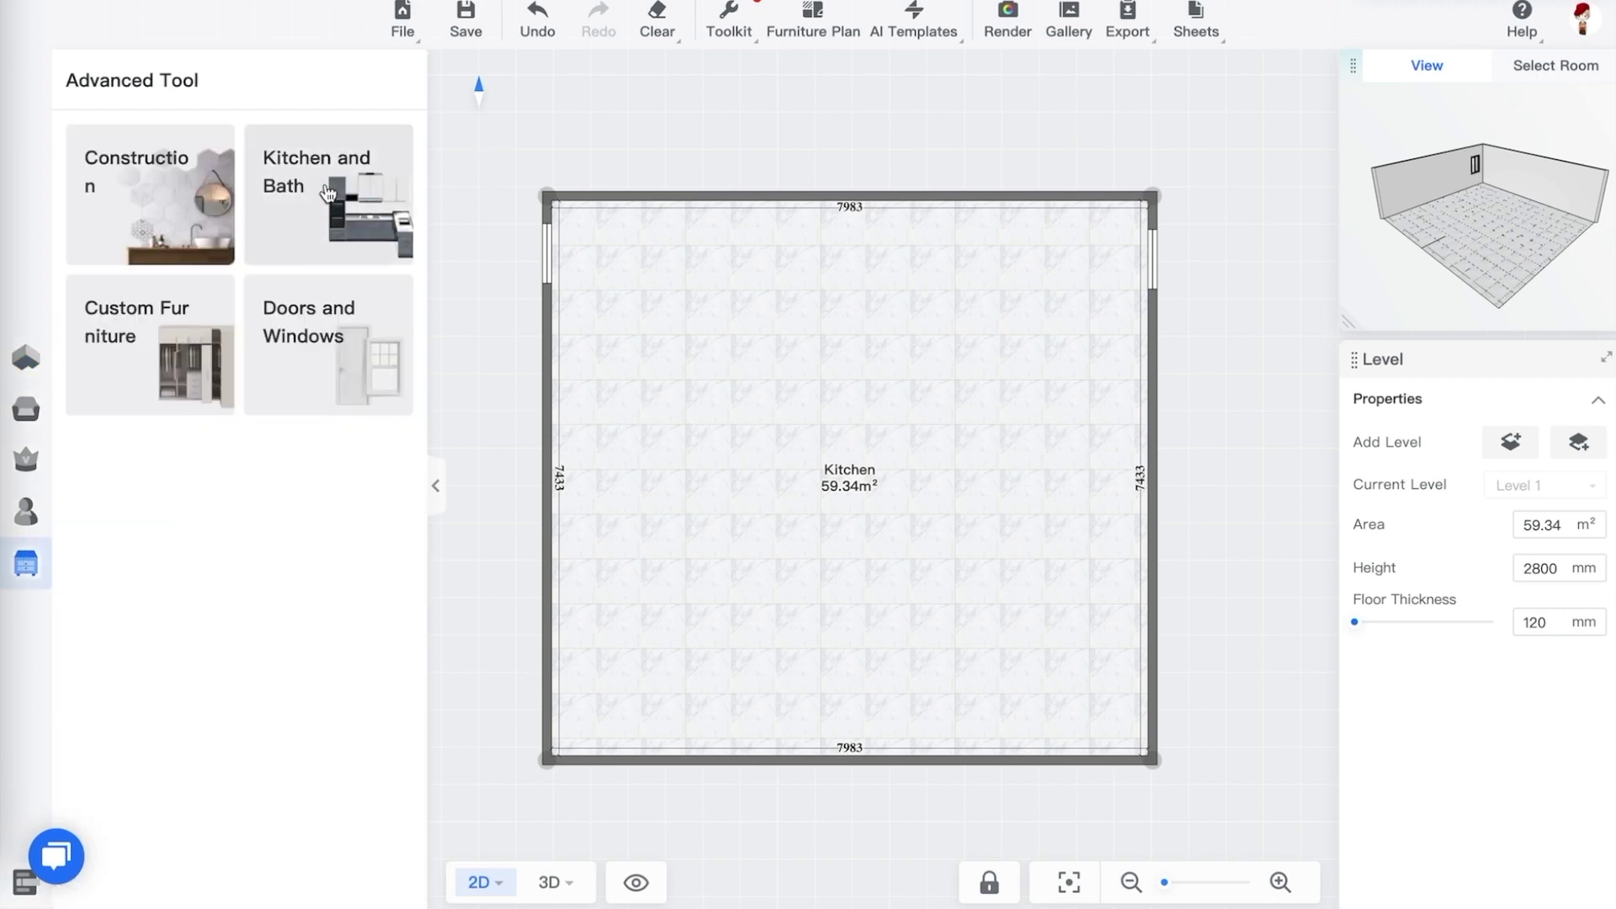
{"action": "left_click", "coordinate": [339, 212]}
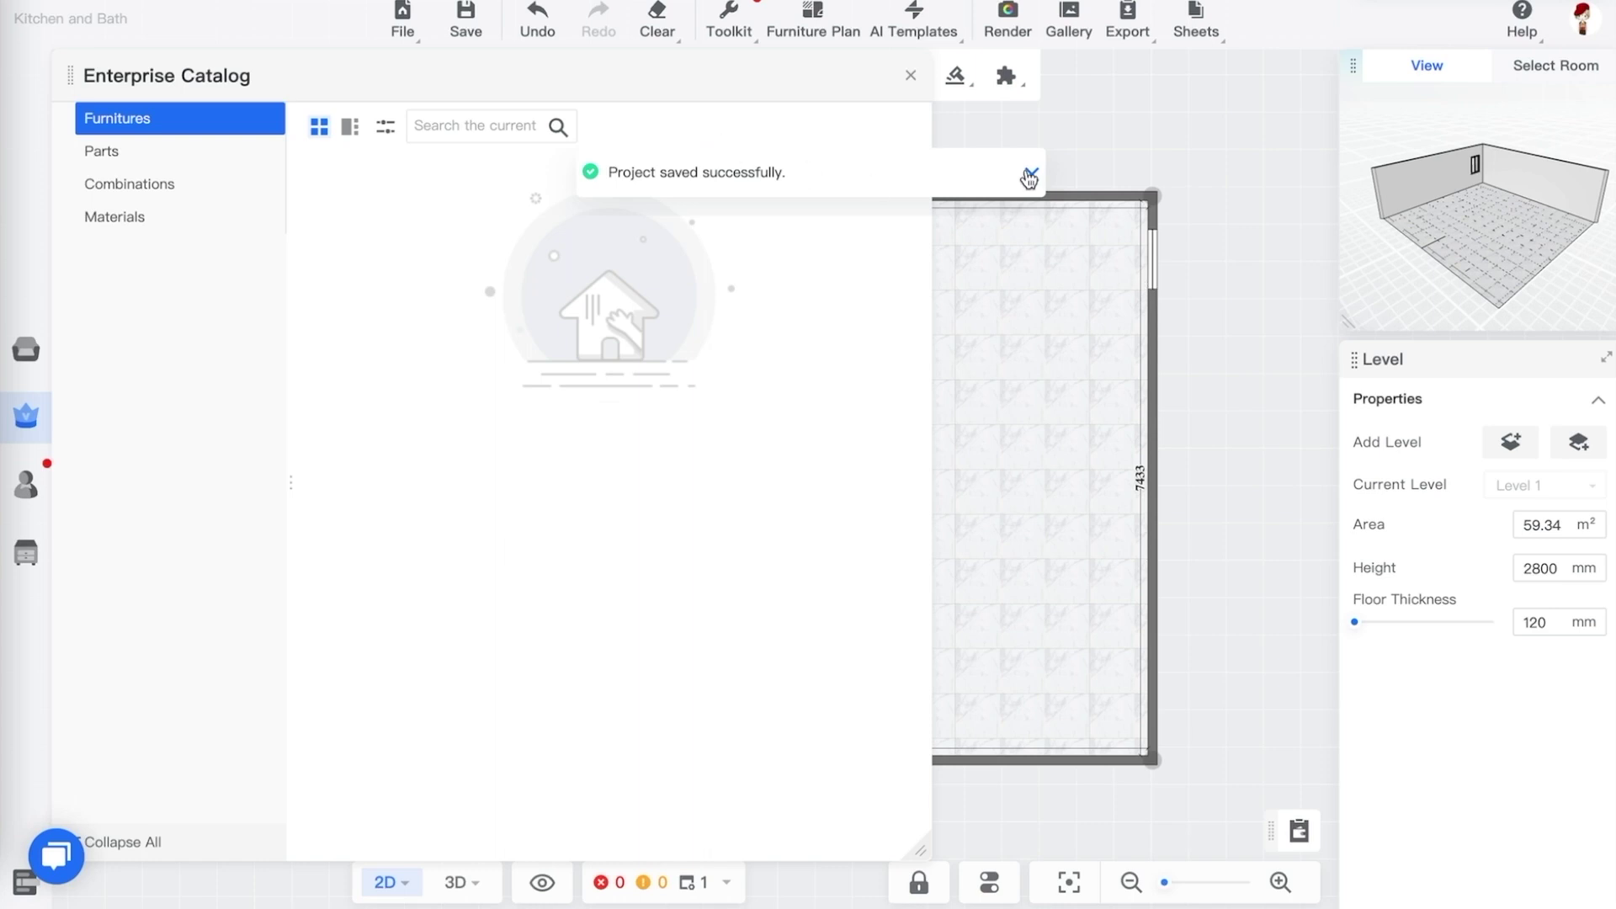
{"action": "left_click", "coordinate": [1031, 175]}
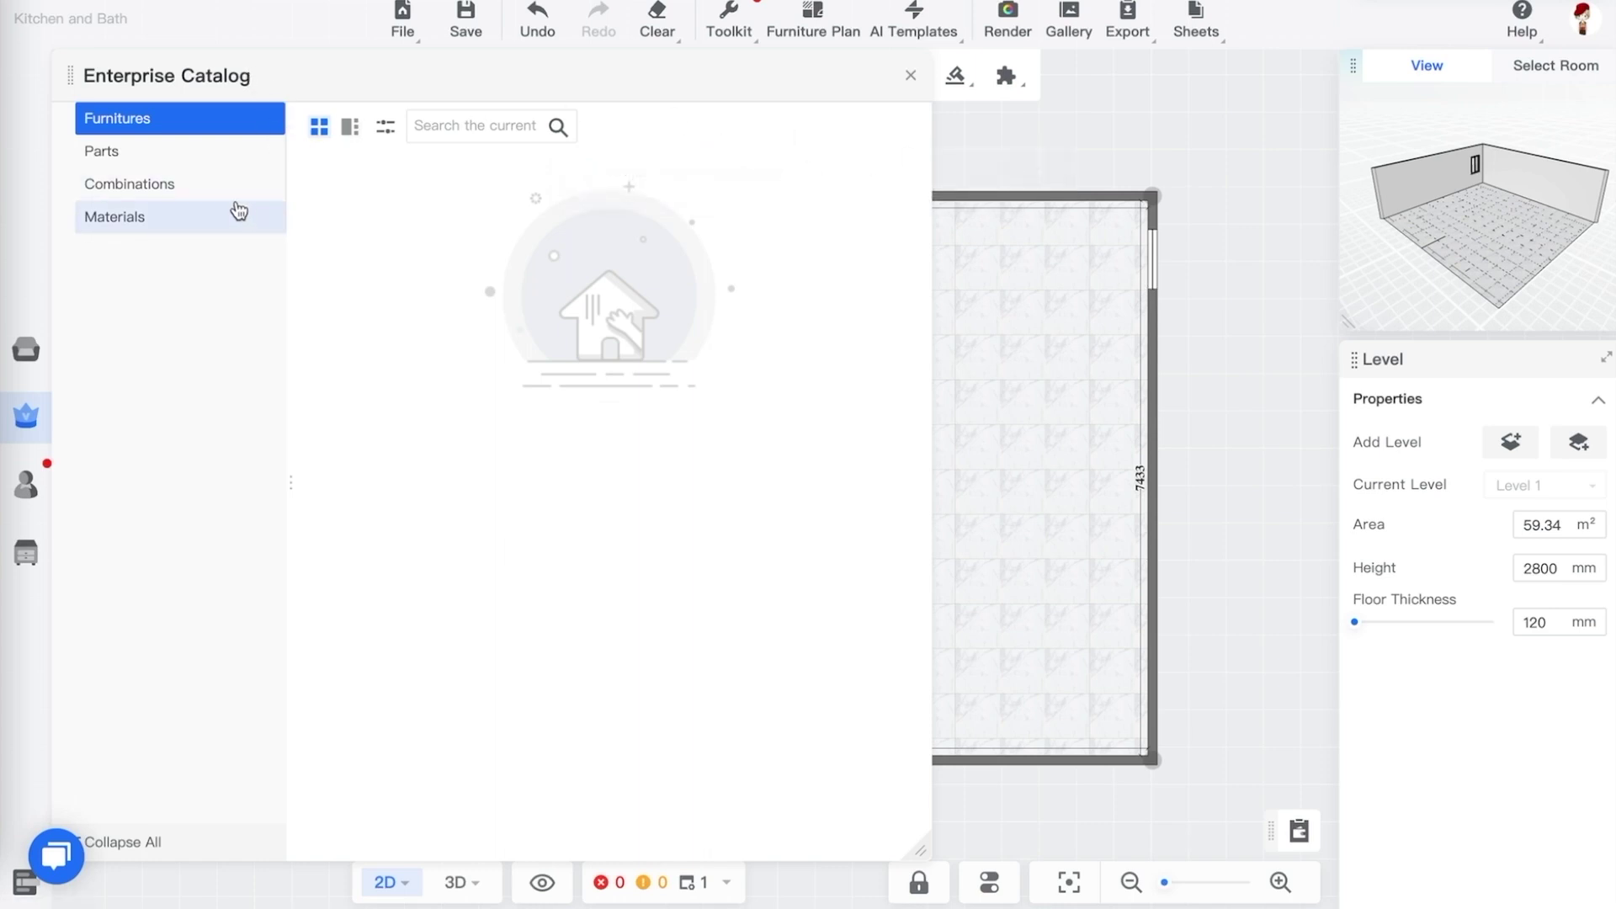
Close the Enterprise Catalog and review the available toolkit, Design Style, global parameter and Design Internal Zone tools
{"action": "left_click", "coordinate": [910, 74]}
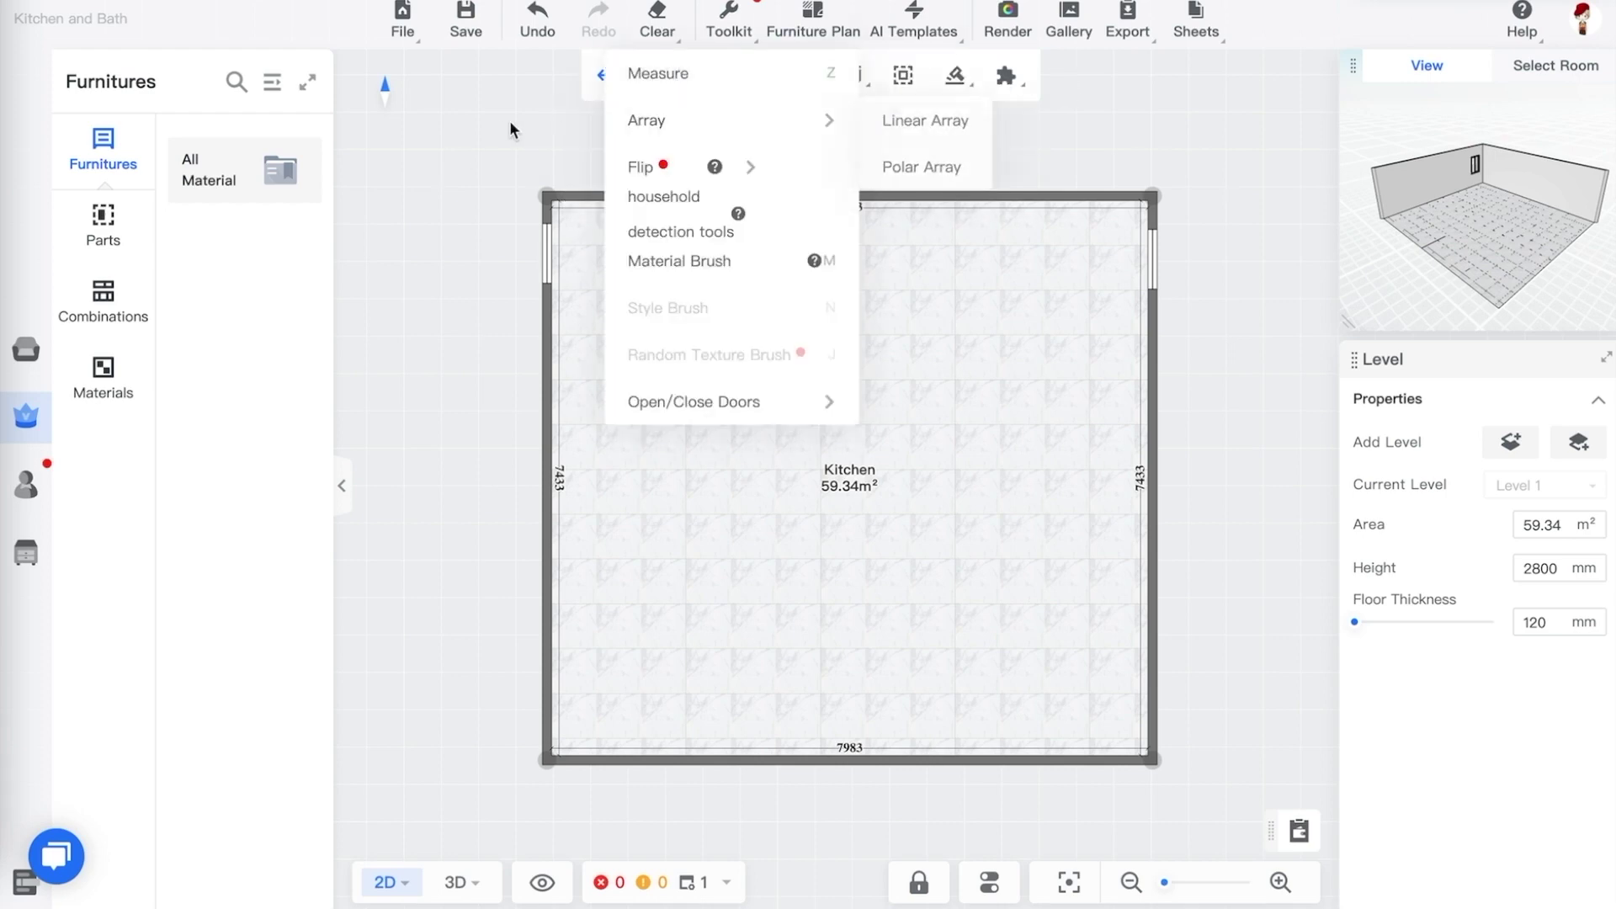
{"action": "mouse_move", "coordinate": [695, 93]}
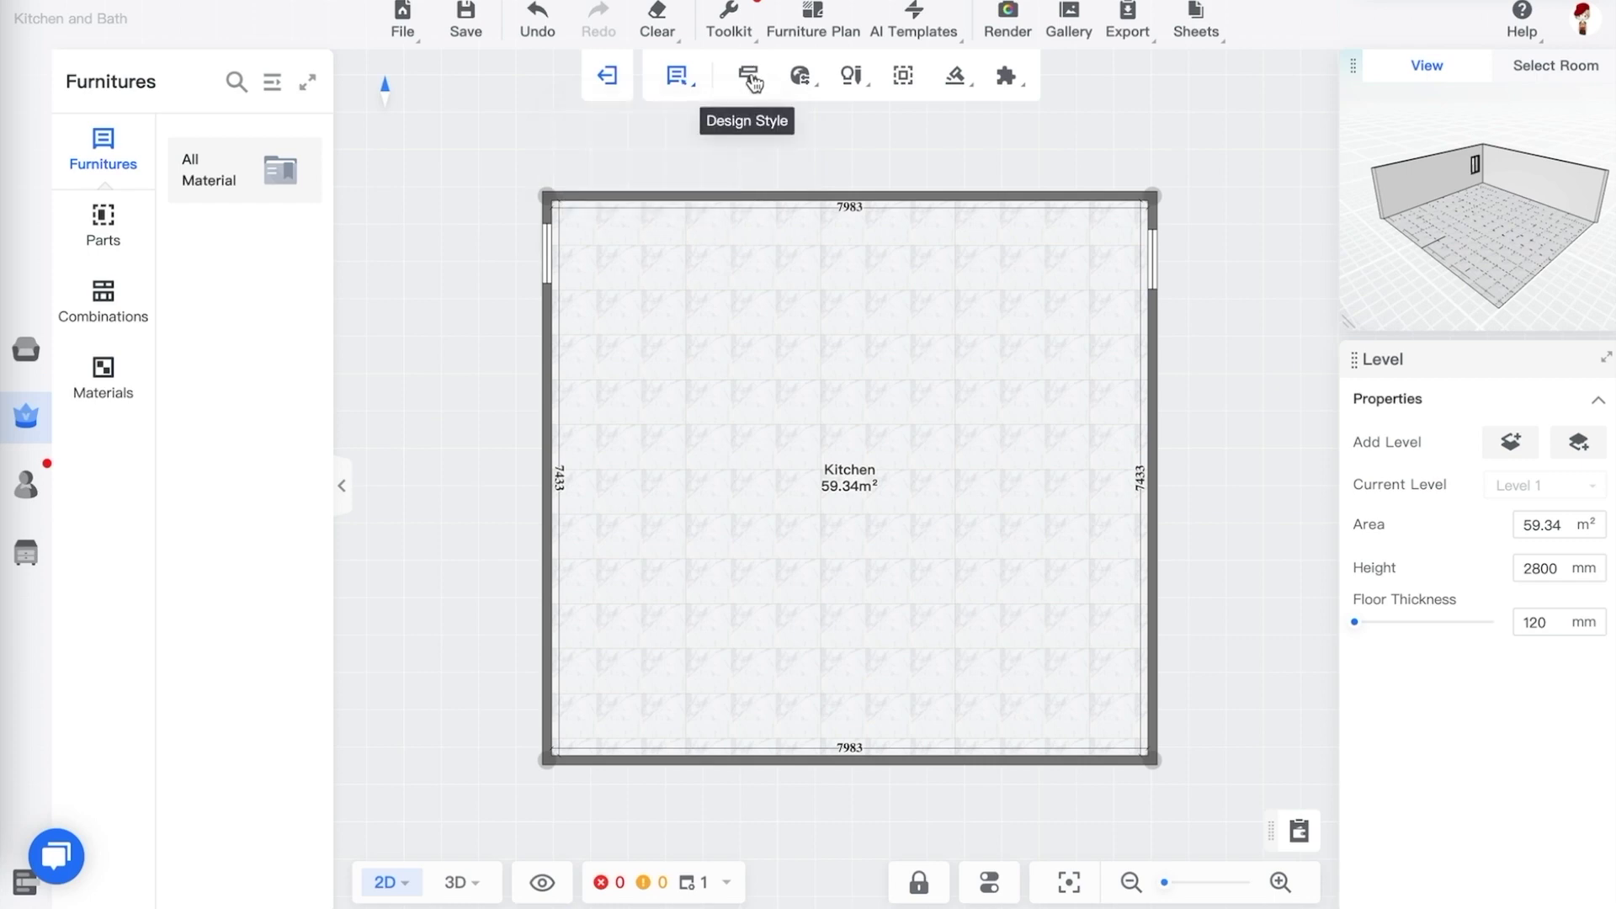
{"action": "mouse_move", "coordinate": [798, 77]}
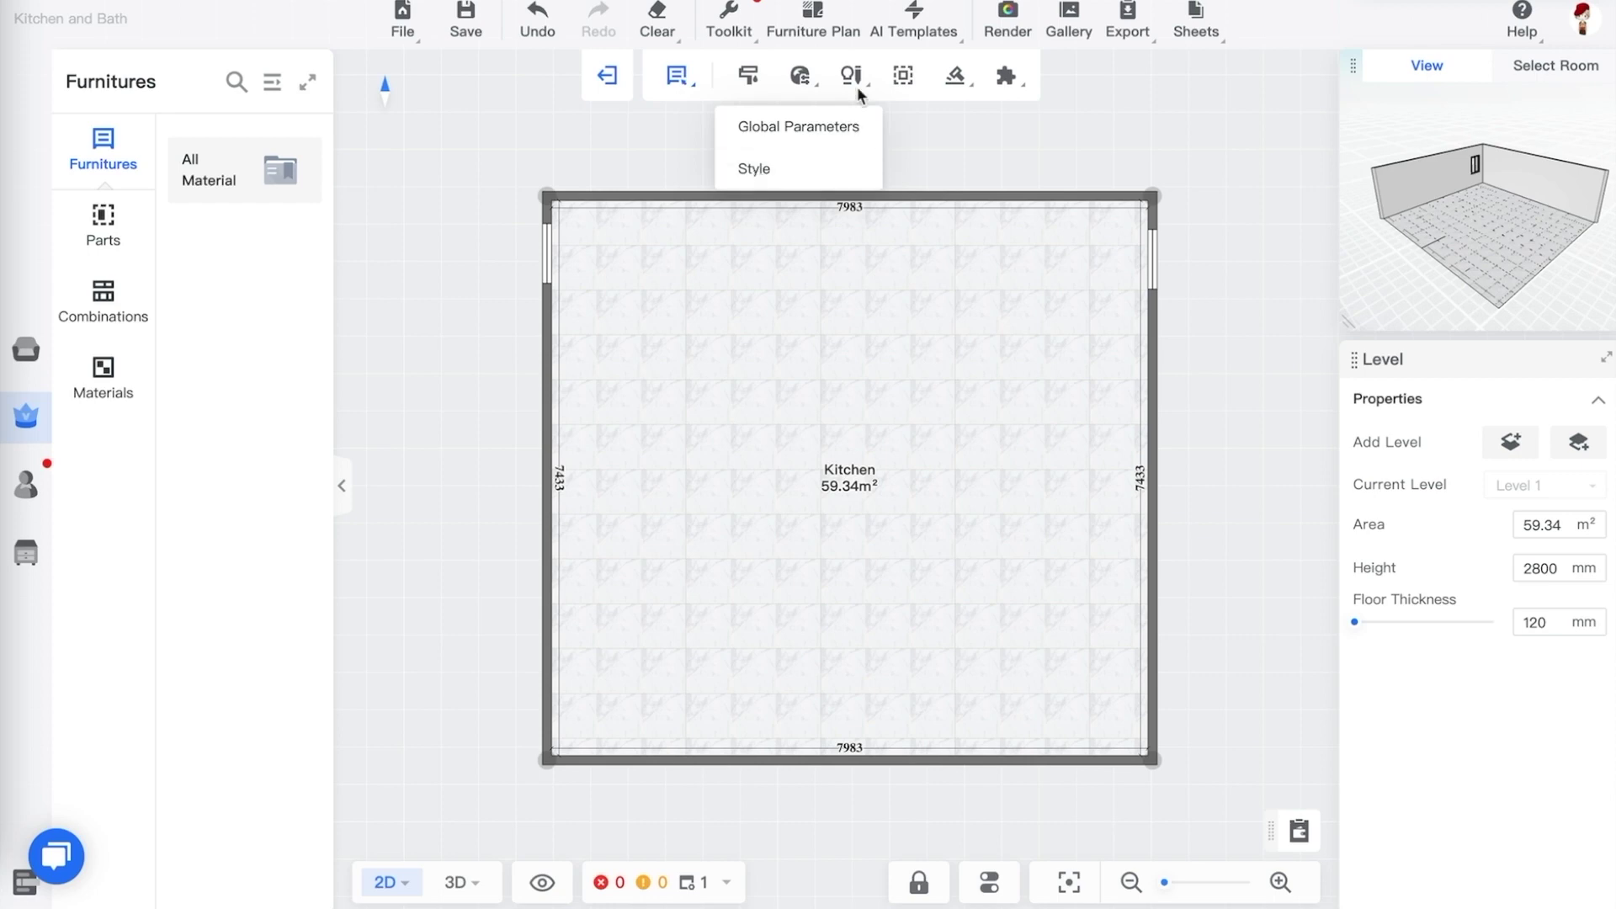
{"action": "mouse_move", "coordinate": [857, 87]}
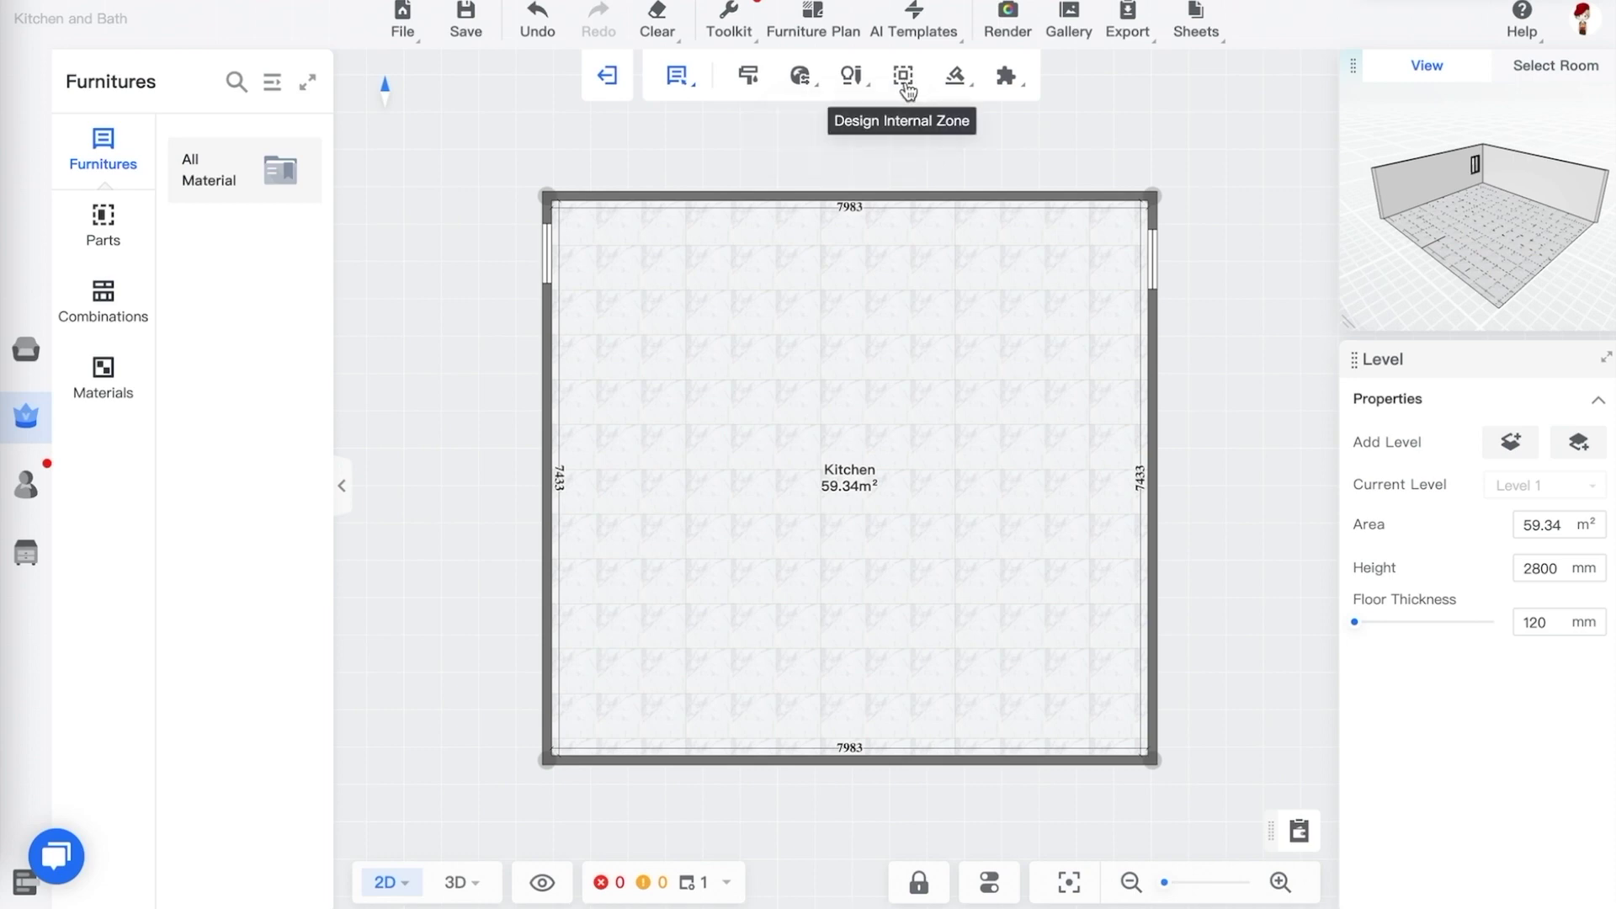
{"action": "mouse_move", "coordinate": [949, 86]}
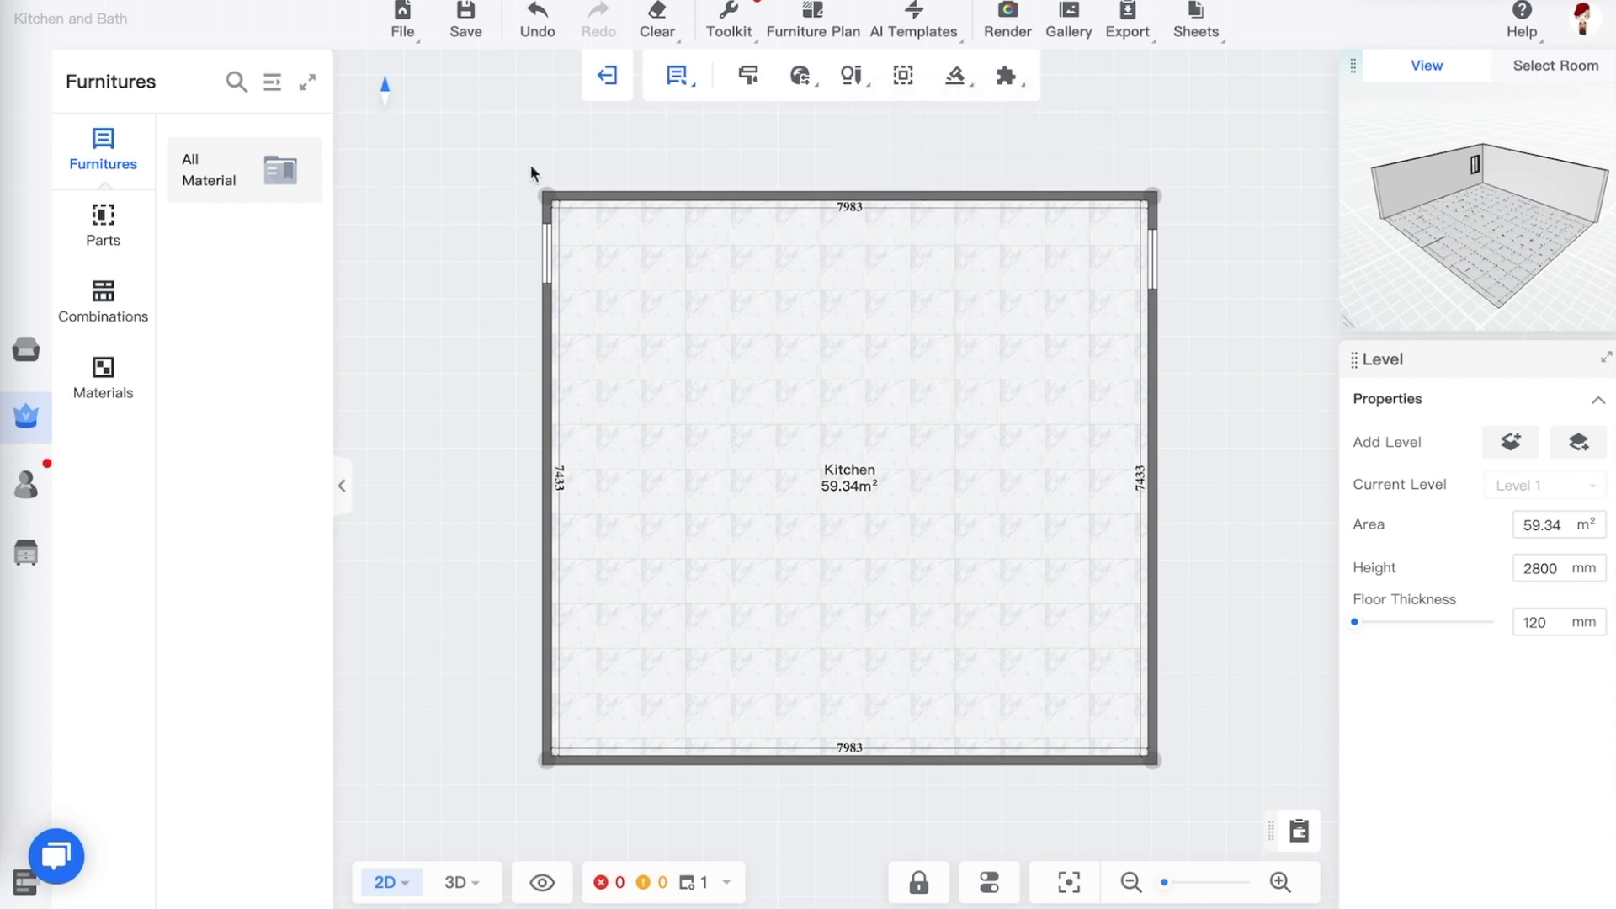
Switch from the enterprise library to the public library and select Public Catalog as its source
{"action": "left_click", "coordinate": [341, 484]}
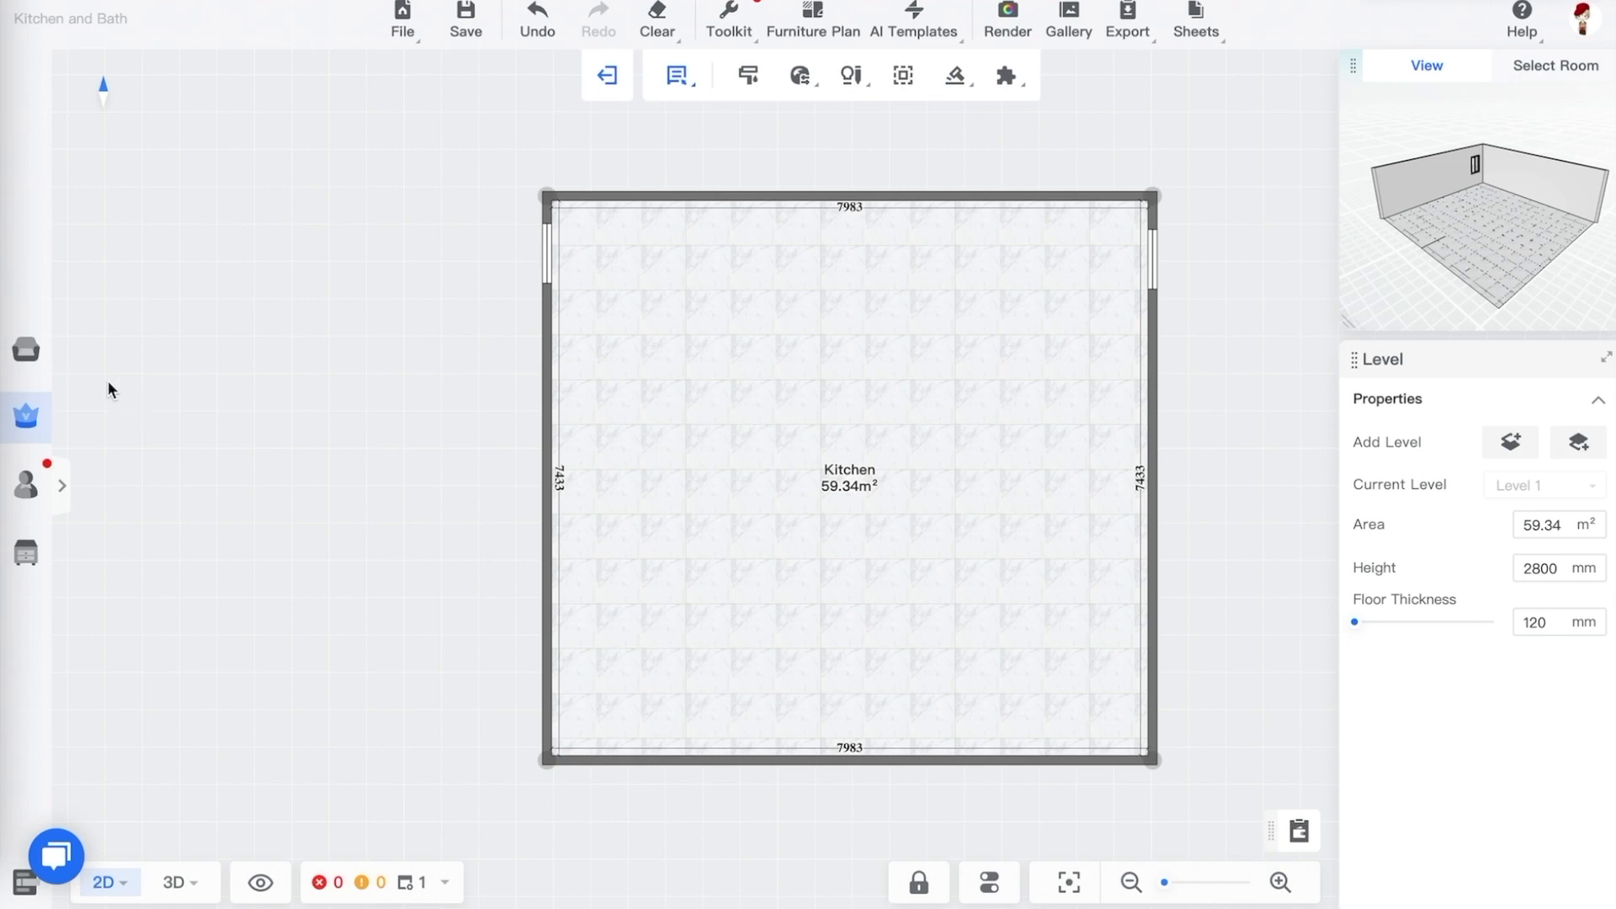
{"action": "left_click", "coordinate": [27, 352]}
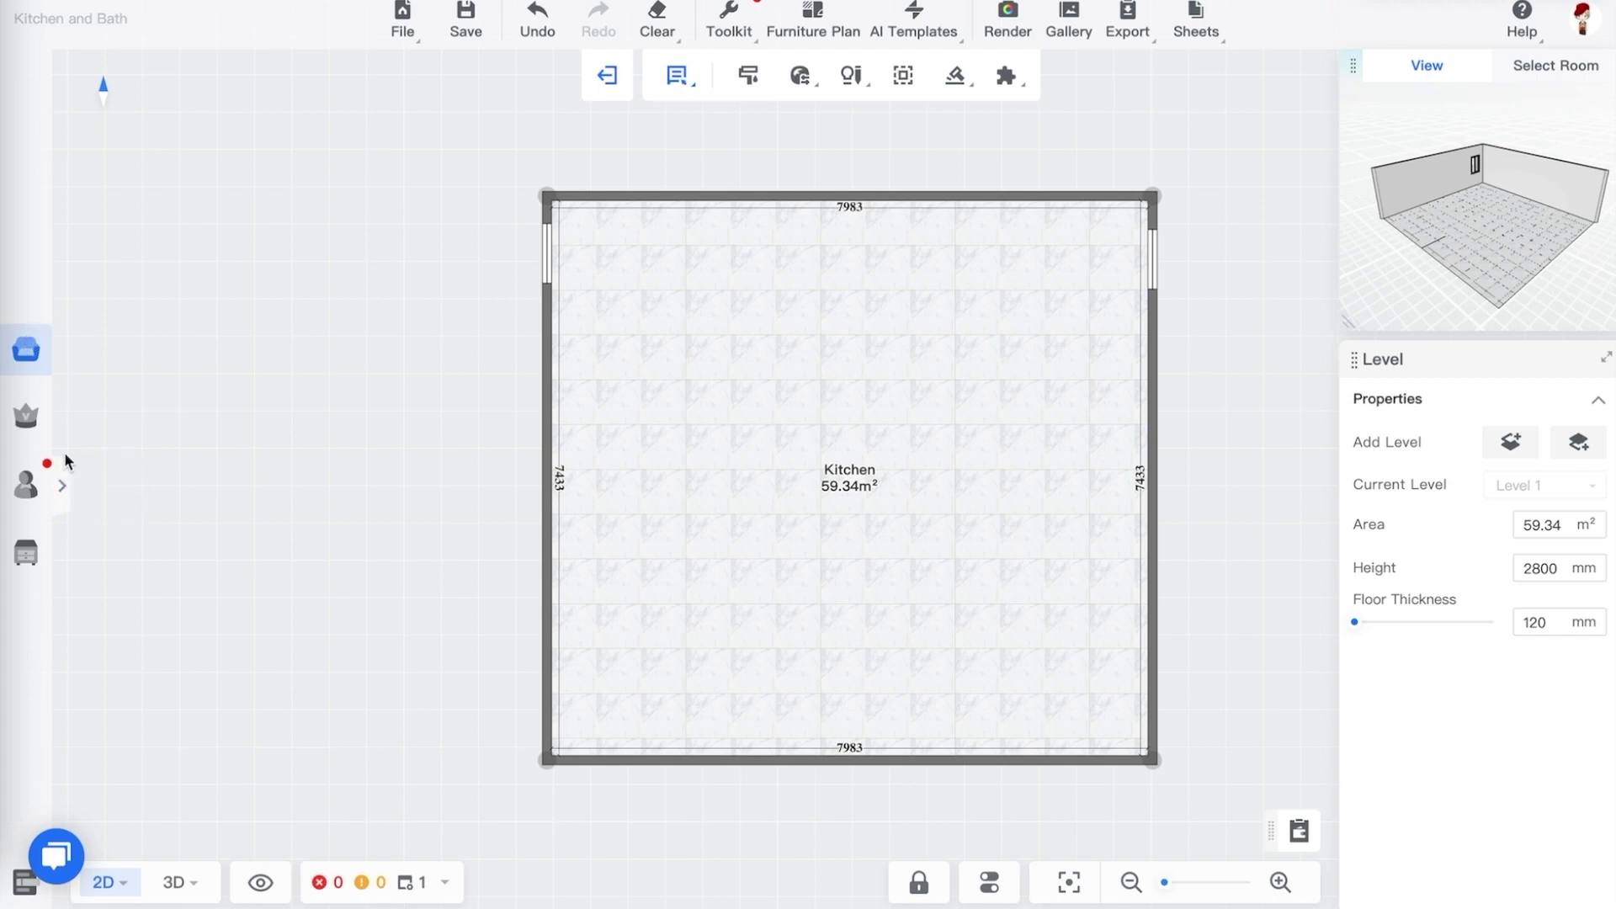
{"action": "left_click", "coordinate": [61, 485]}
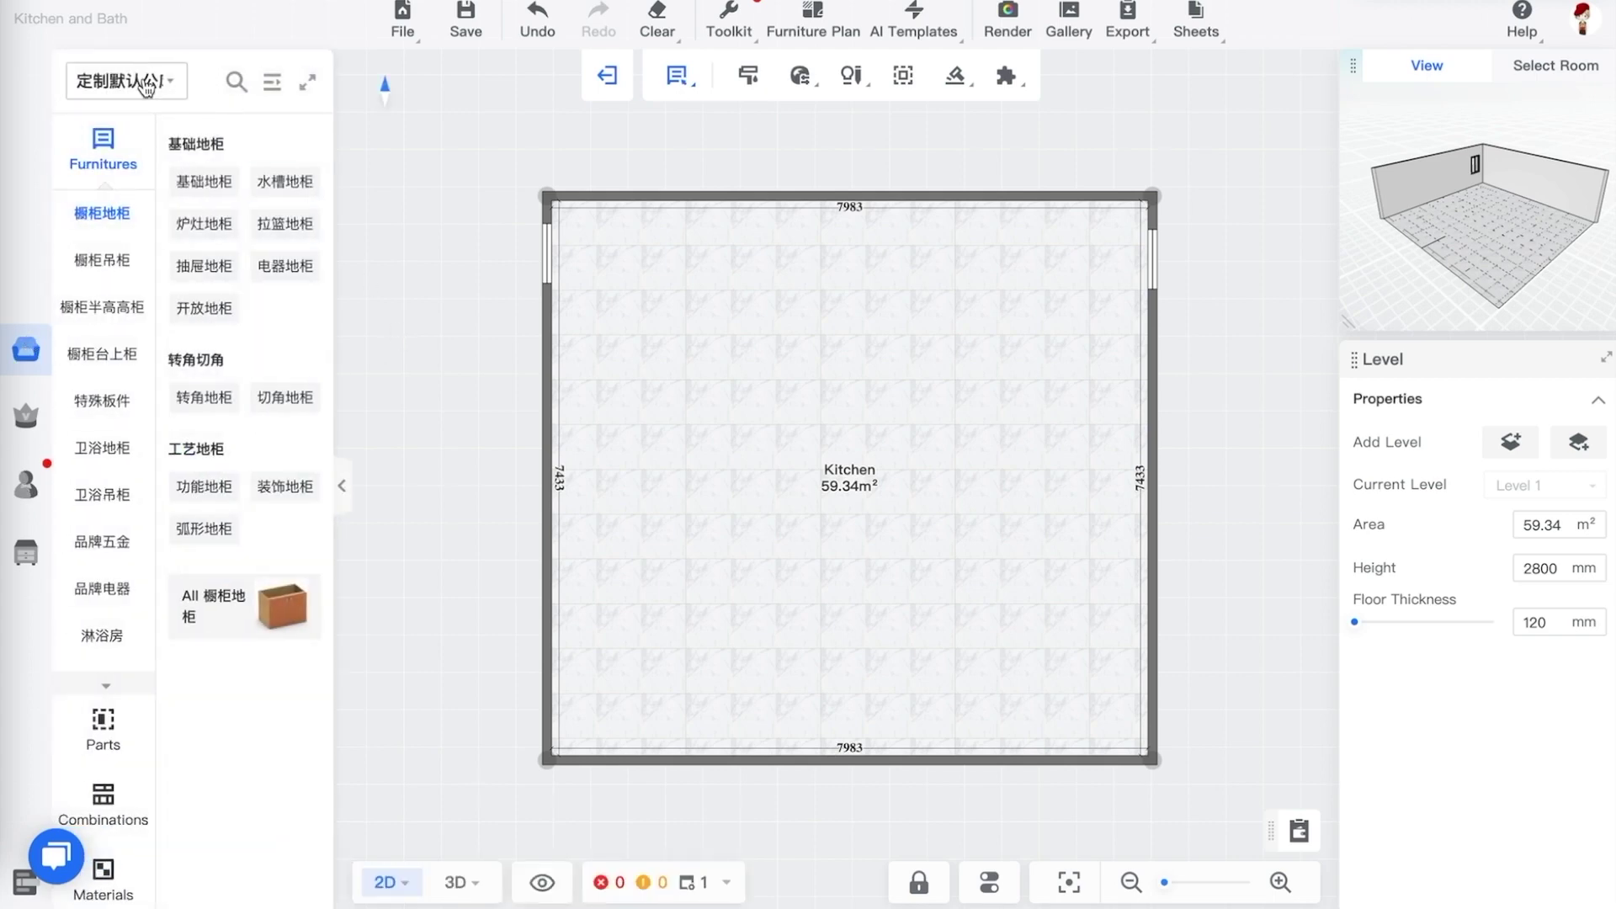
{"action": "left_click", "coordinate": [148, 87]}
{"action": "left_click", "coordinate": [128, 155]}
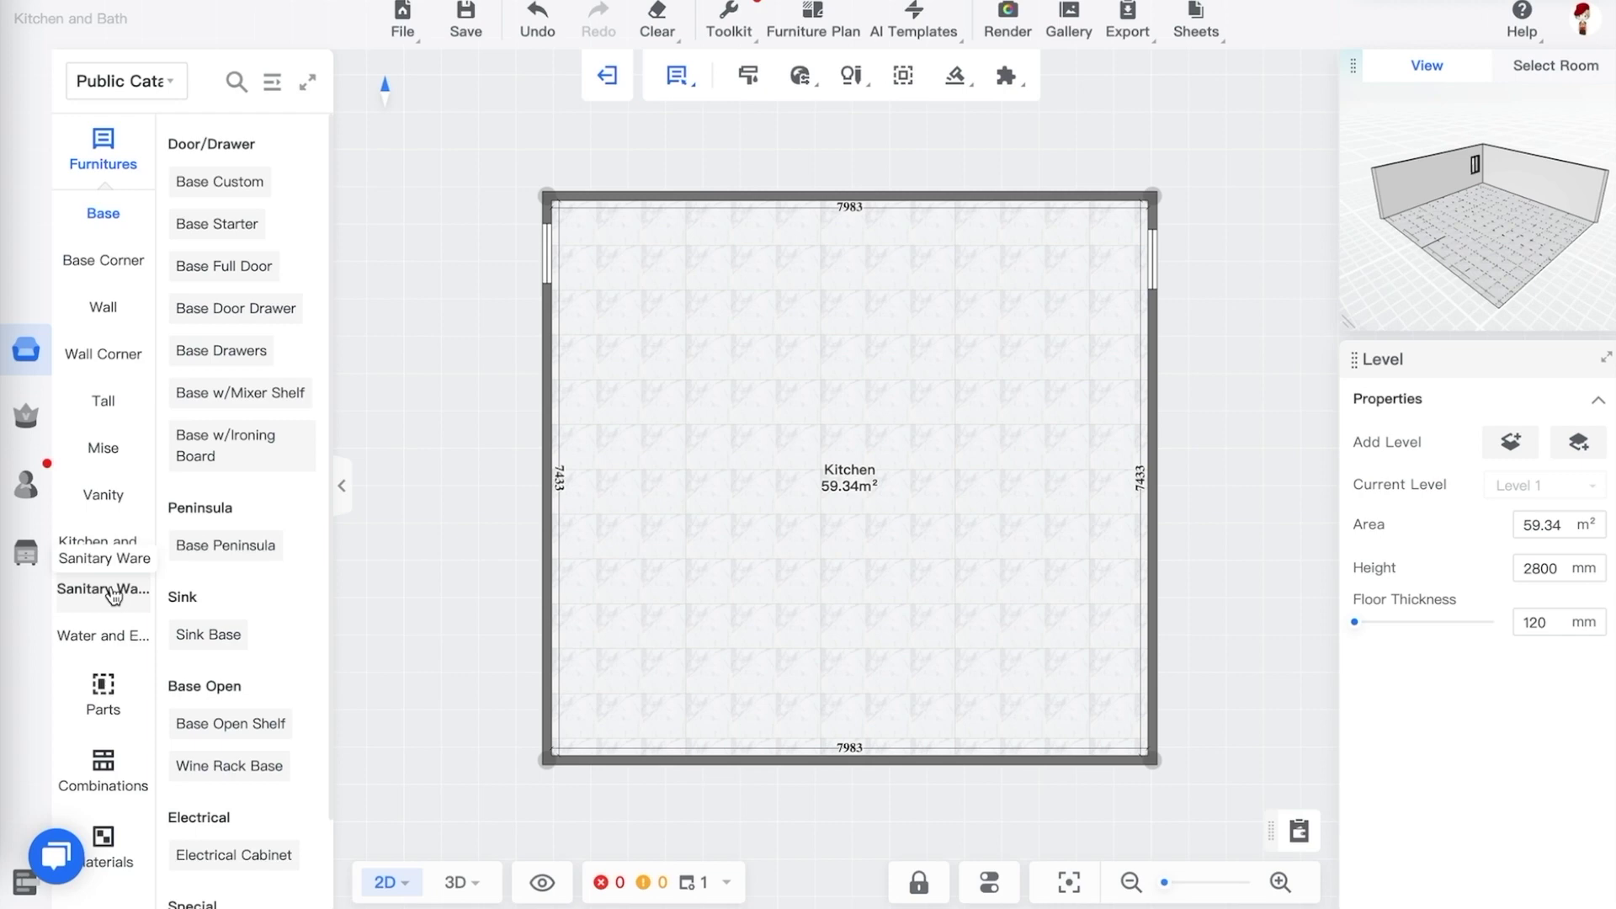
Expand the Public Catalog to its full view and examine the product details of the Base End Diag Shelf
{"action": "left_click", "coordinate": [272, 84]}
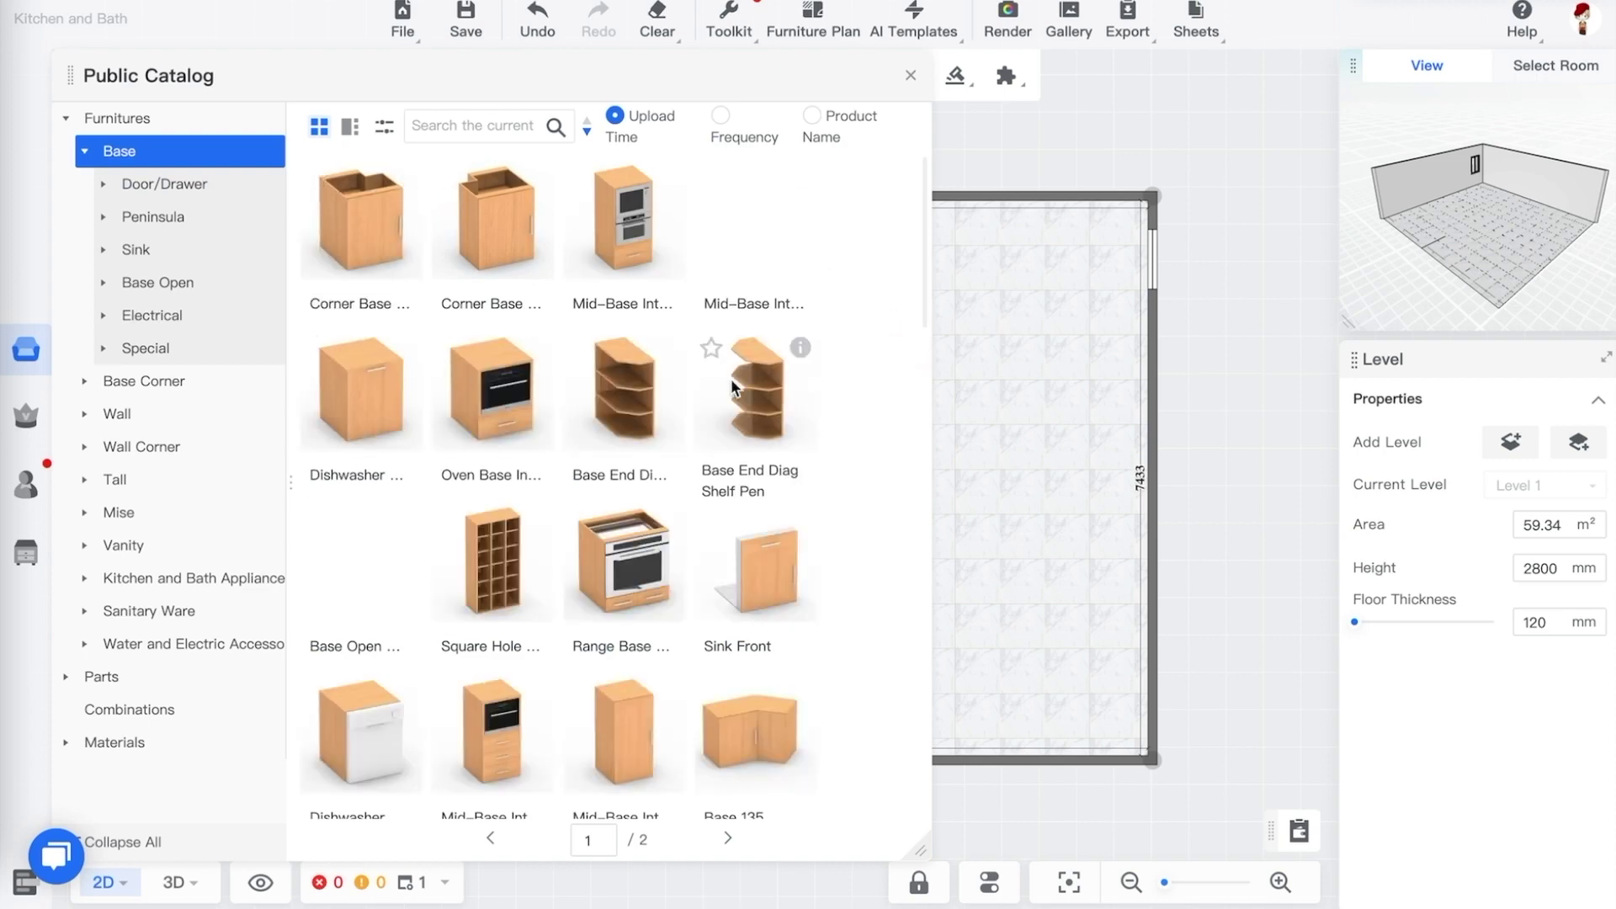
{"action": "mouse_move", "coordinate": [670, 355]}
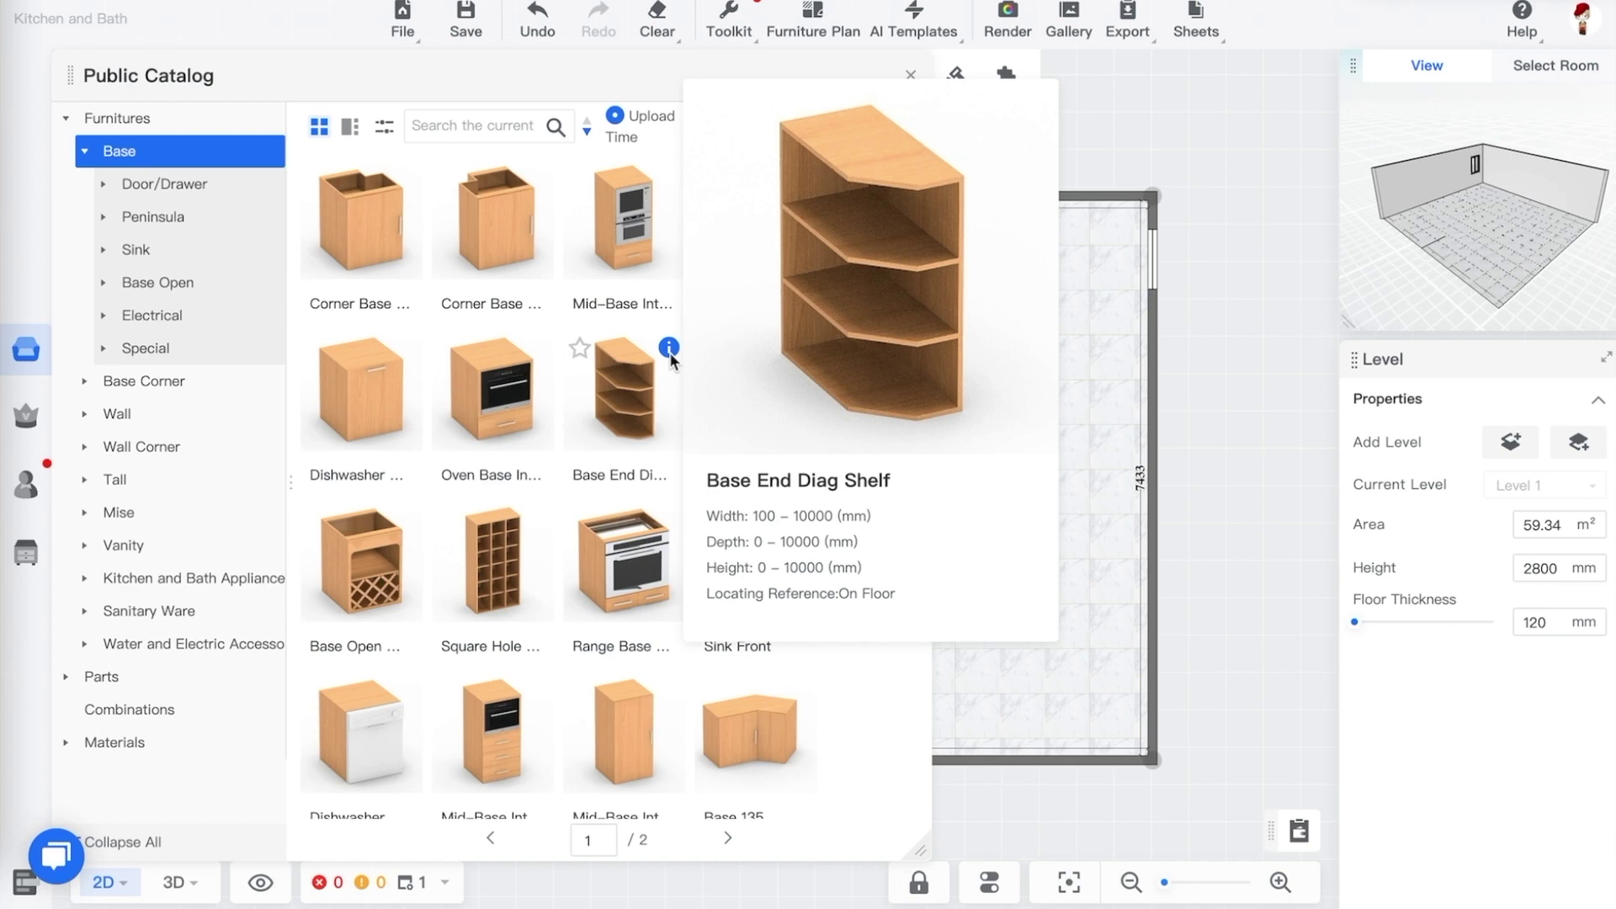
{"action": "mouse_move", "coordinate": [408, 180]}
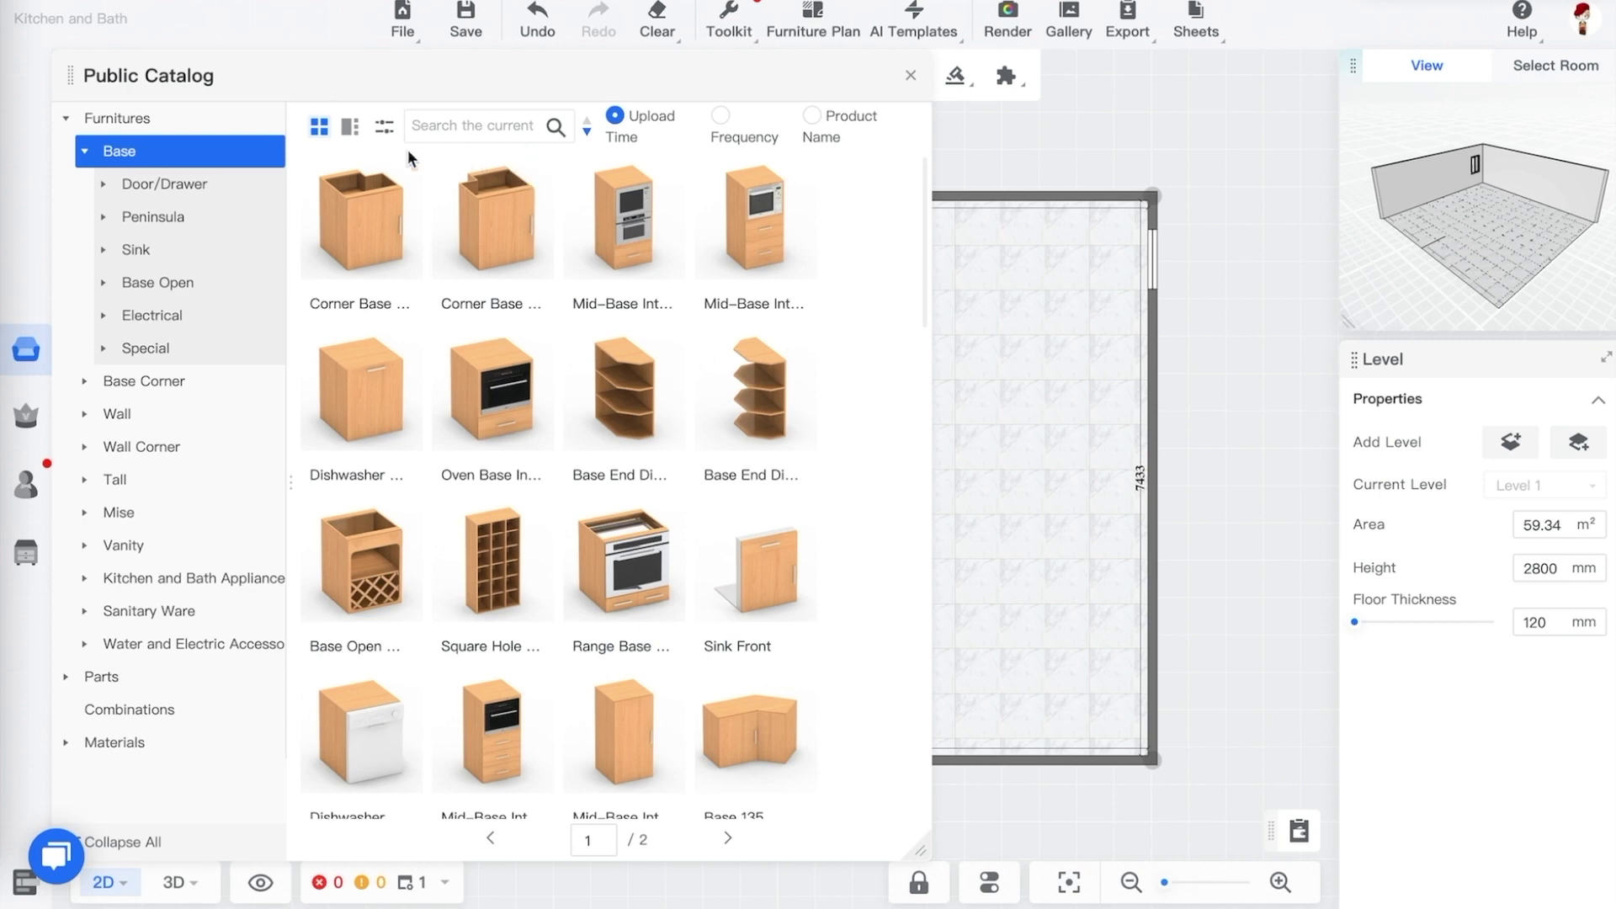
Preview the Base cabinets with large thumbnails, inspect the width, depth and height filter, and return to the grid view
{"action": "left_click", "coordinate": [350, 128]}
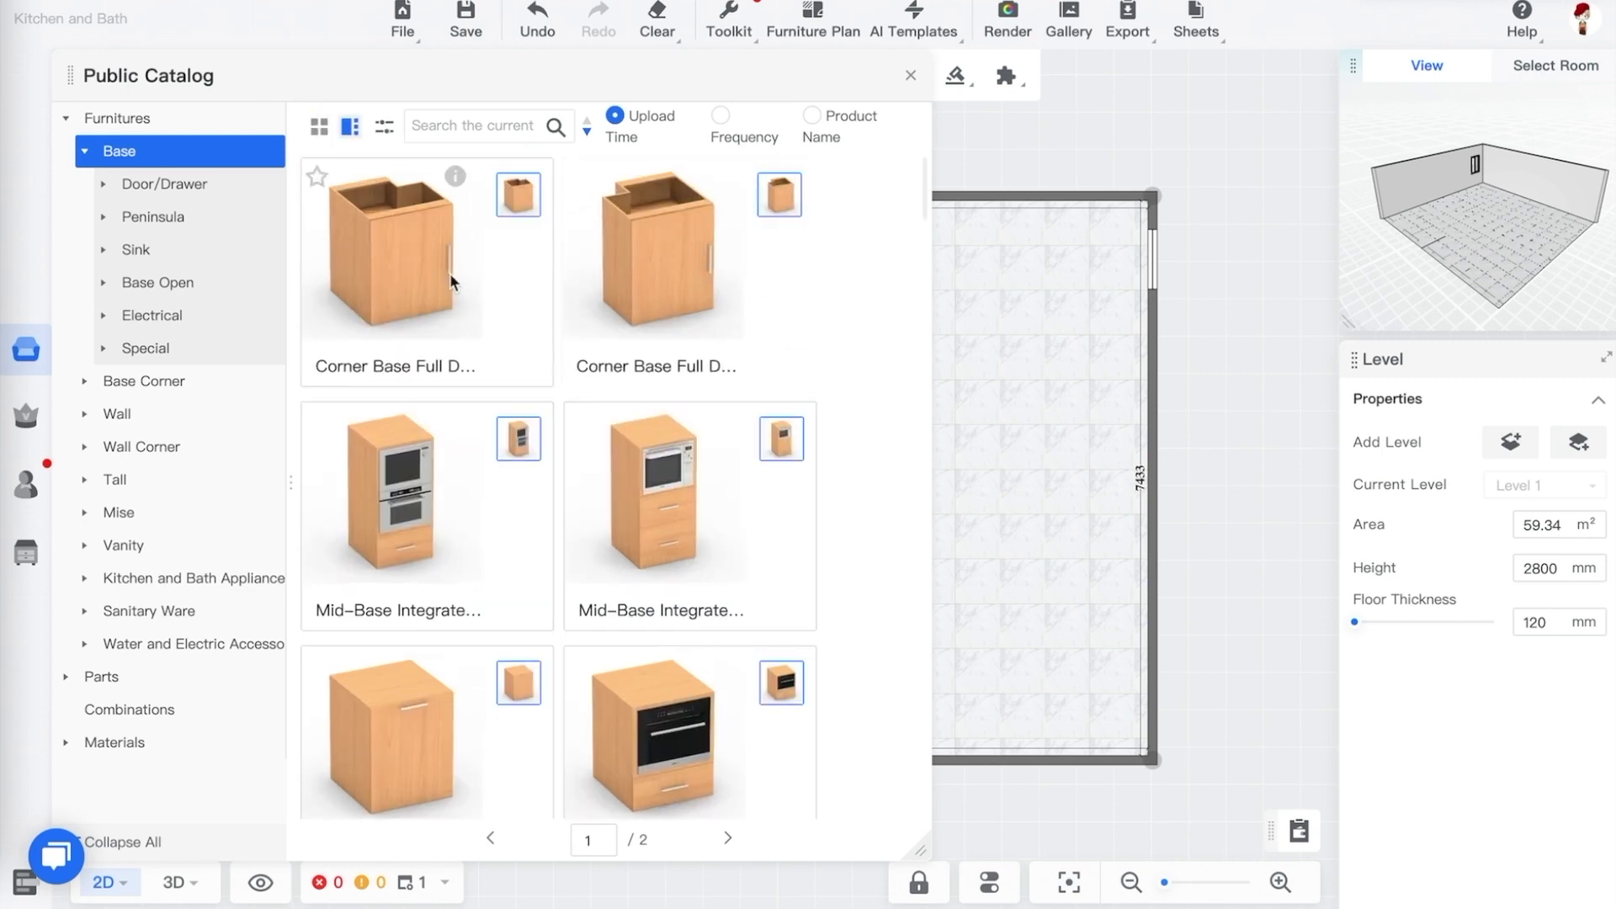
{"action": "left_click", "coordinate": [385, 131]}
{"action": "left_click", "coordinate": [403, 172]}
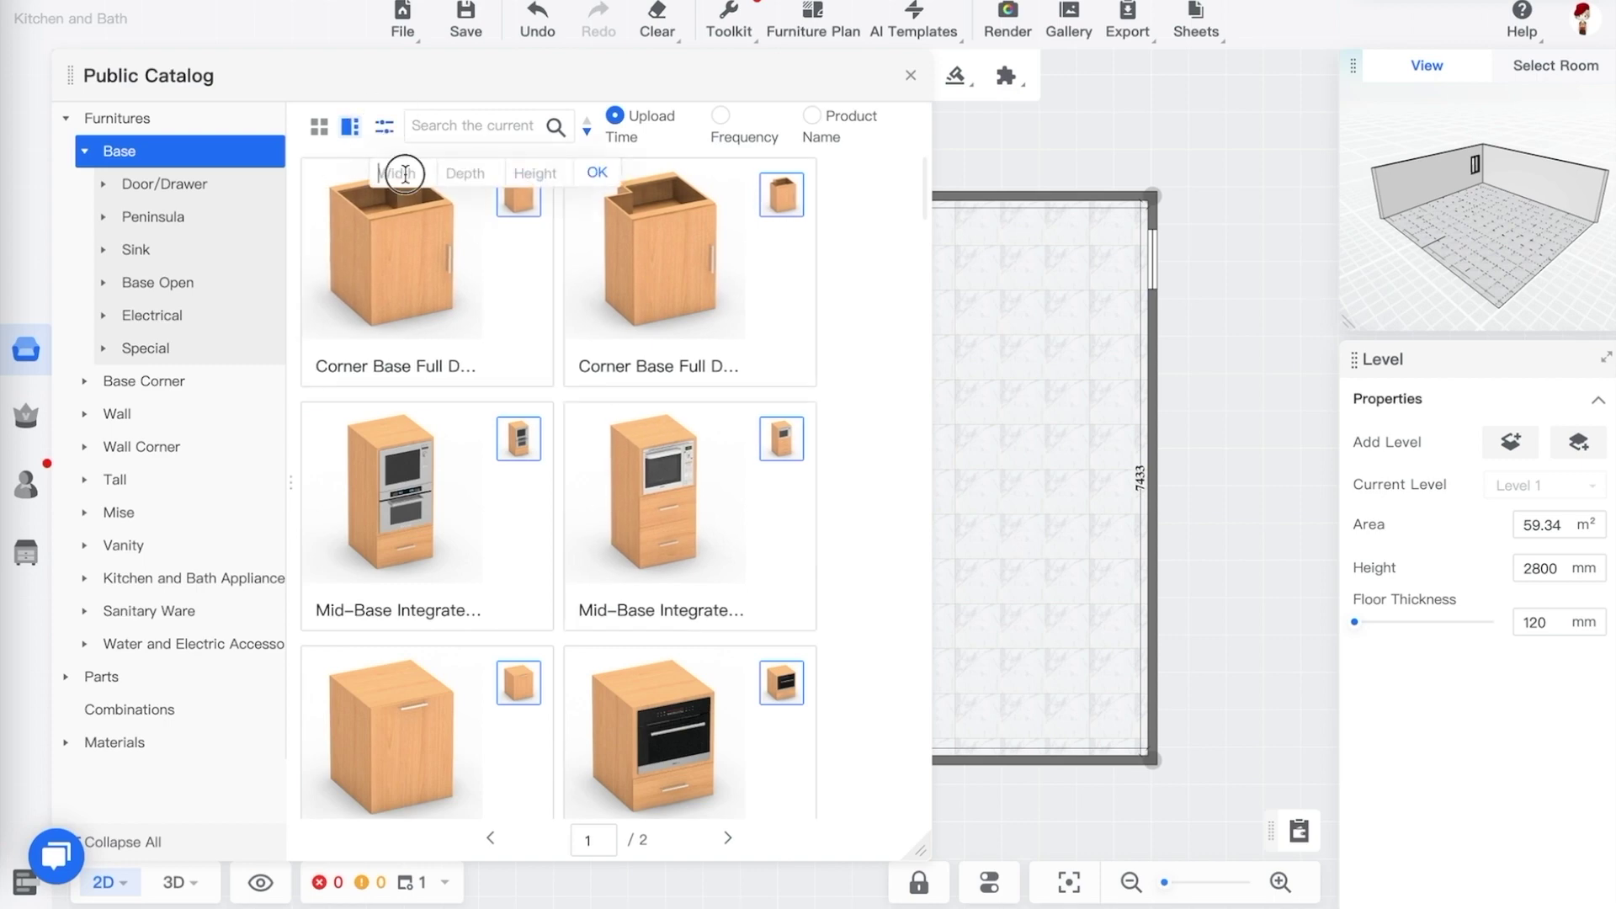
{"action": "left_click", "coordinate": [449, 173]}
{"action": "left_click", "coordinate": [387, 133]}
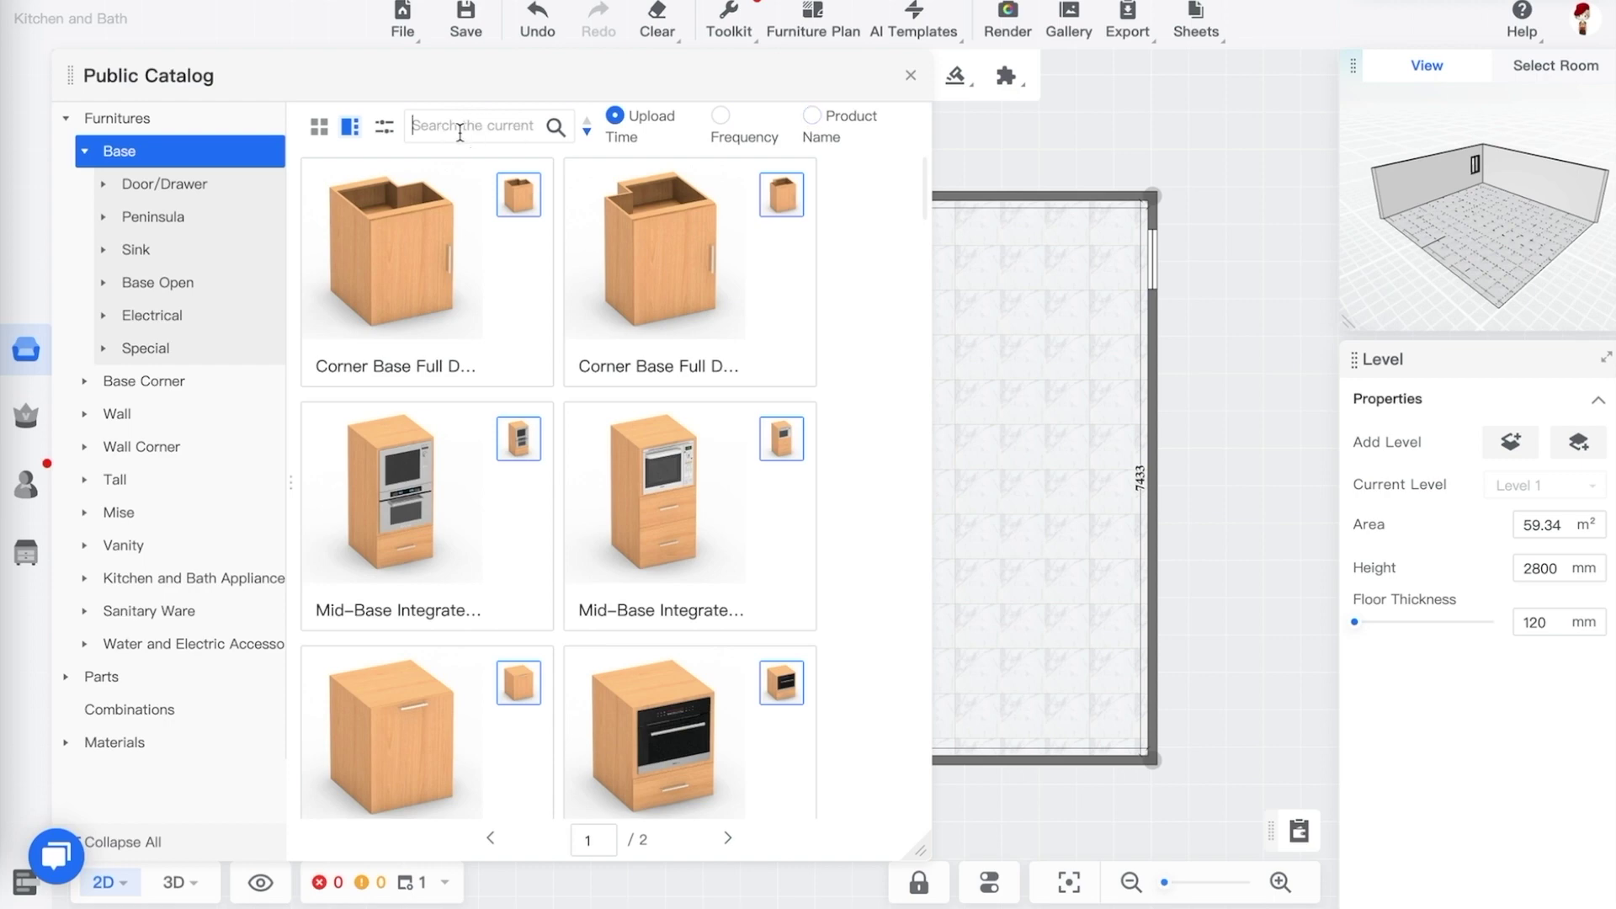
{"action": "left_click", "coordinate": [319, 126]}
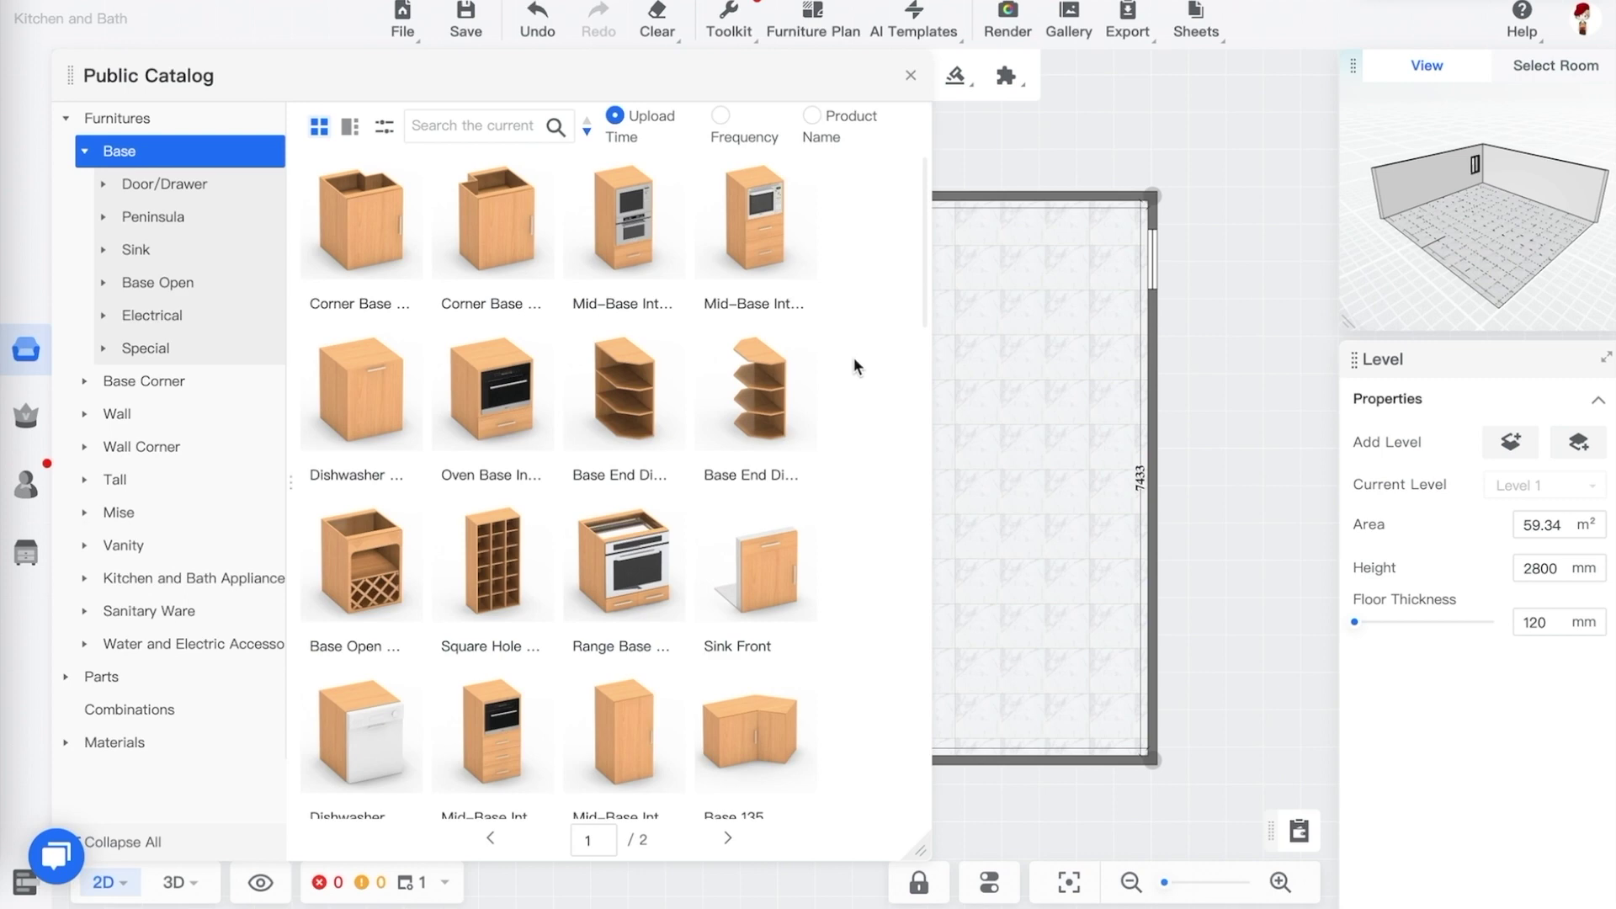
Examine the Drawer, Door, Shelf, Shelf Lights and Light Strip categories under Parts in the Public Catalog
{"action": "left_click", "coordinate": [68, 120]}
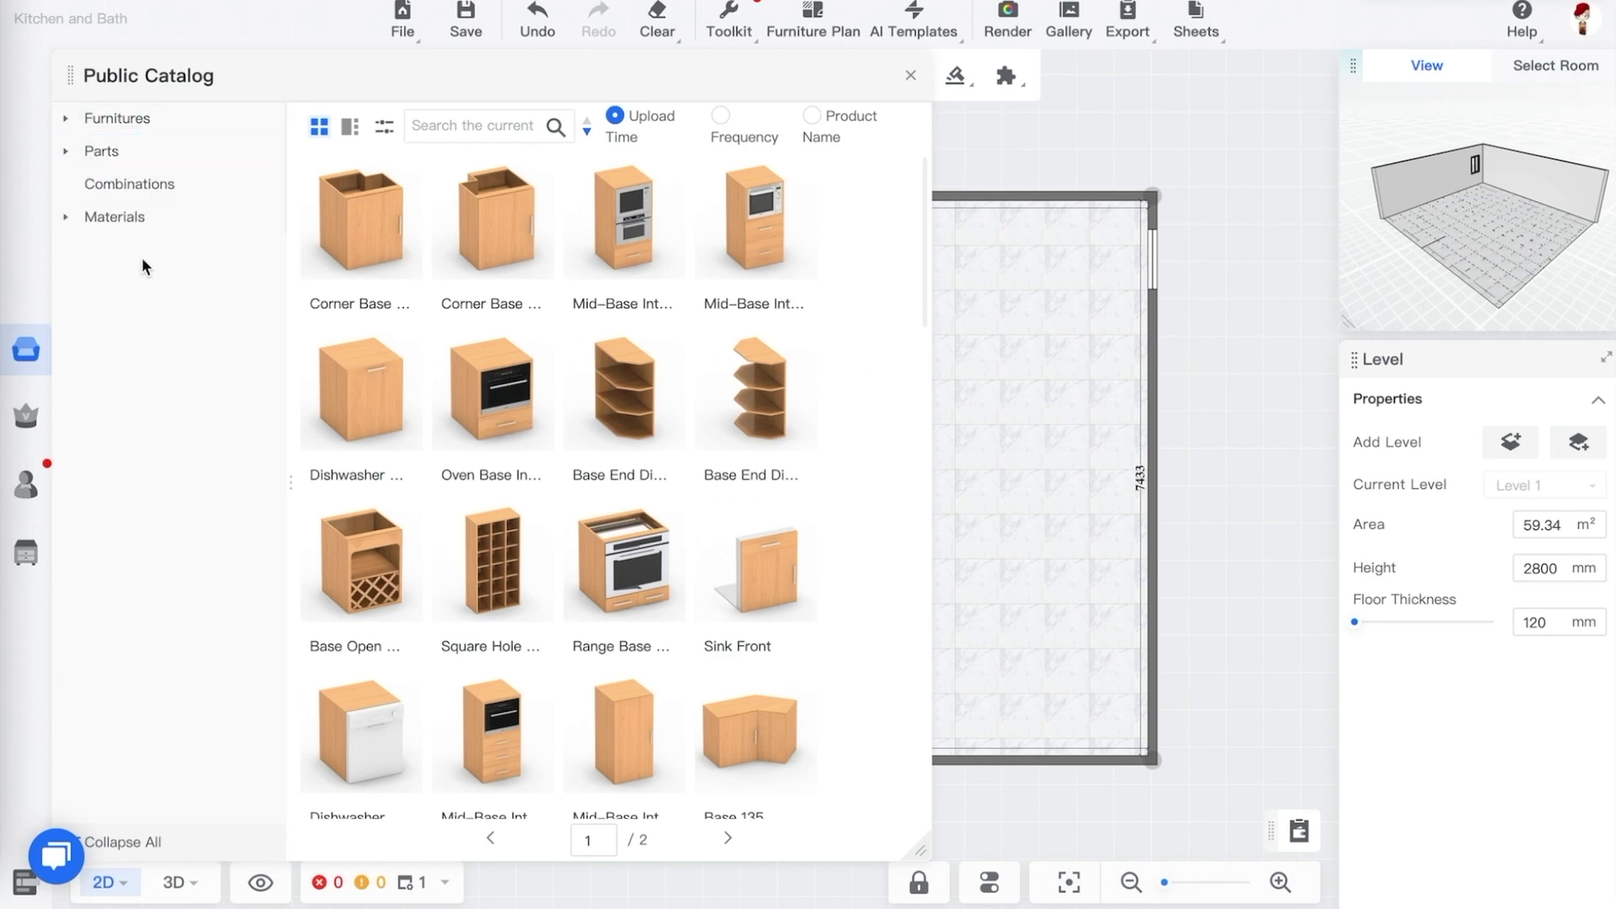
{"action": "left_click", "coordinate": [66, 152]}
{"action": "left_click", "coordinate": [138, 199]}
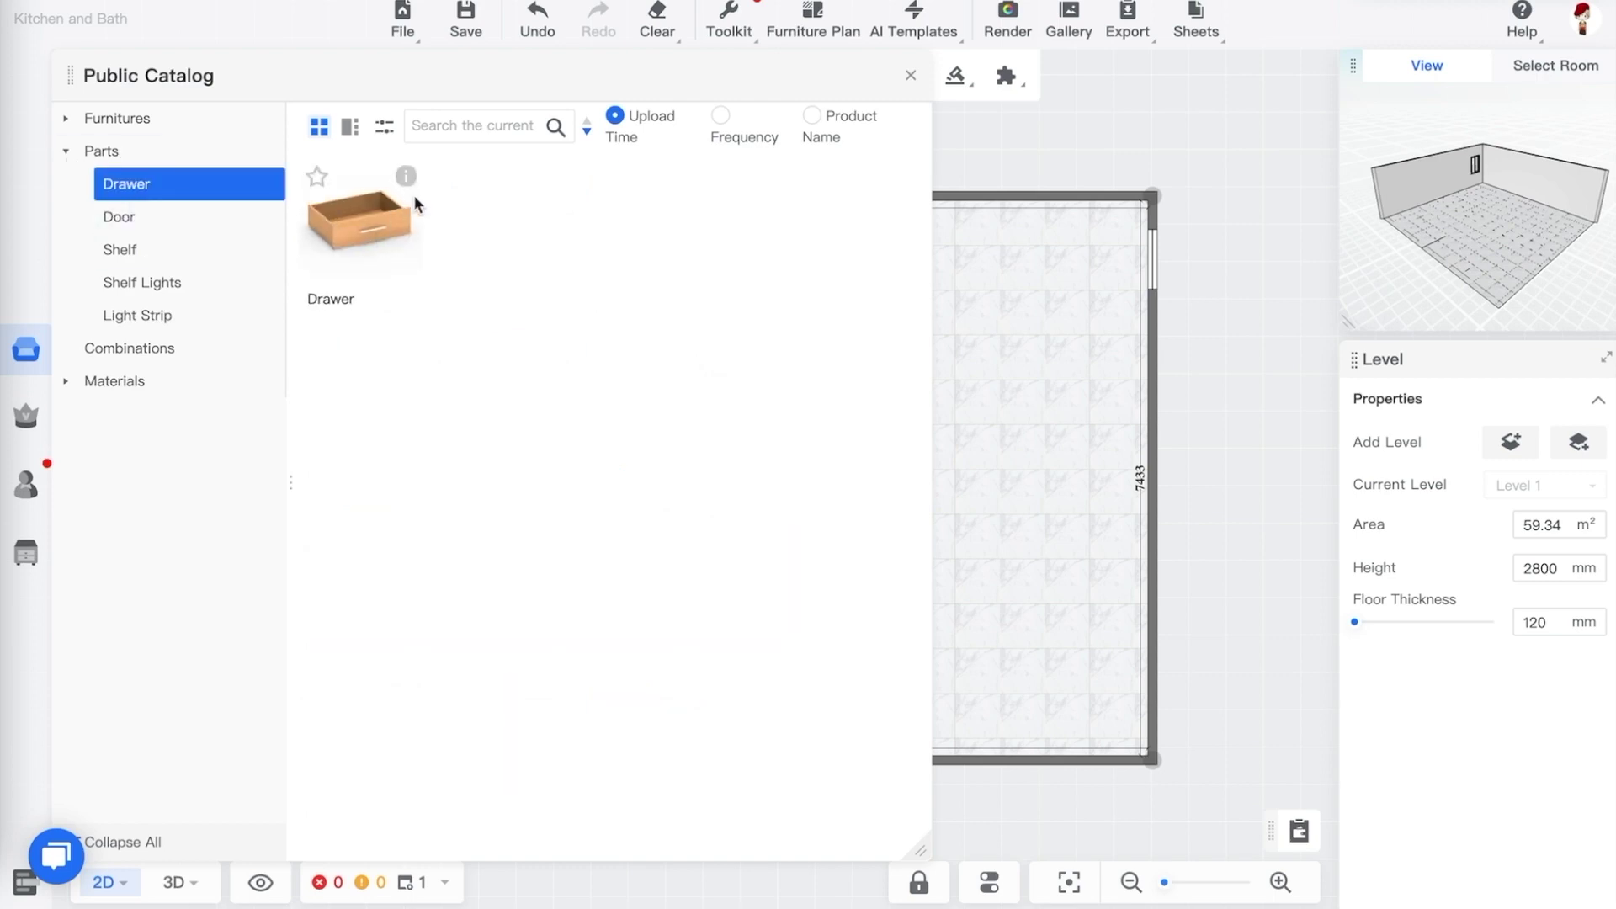
{"action": "left_click", "coordinate": [160, 224]}
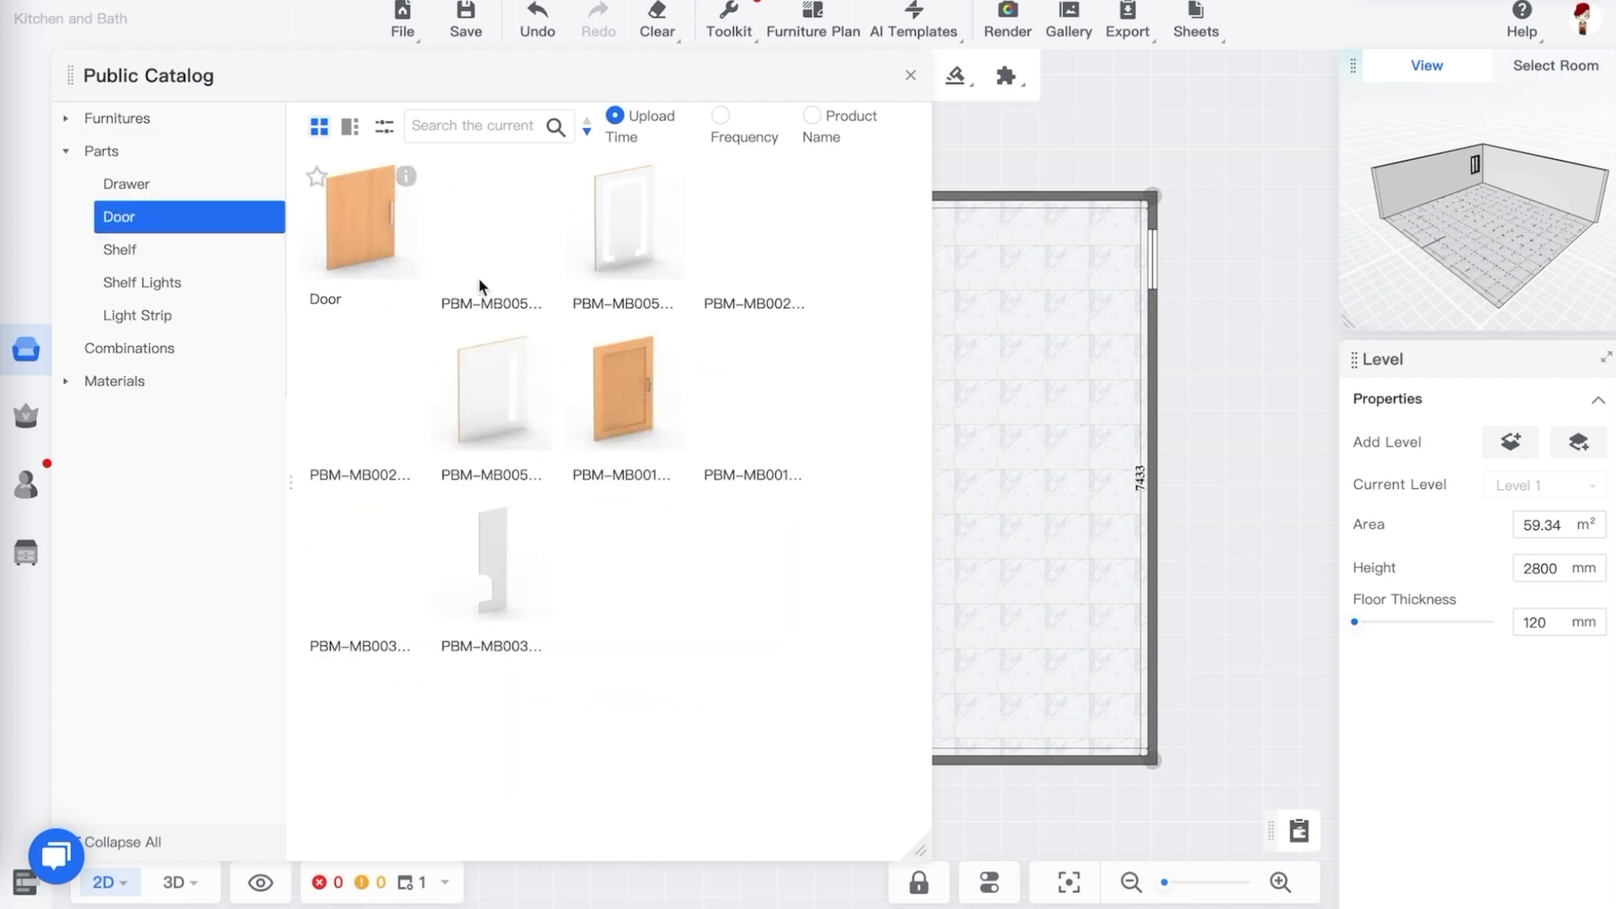
{"action": "left_click", "coordinate": [178, 252]}
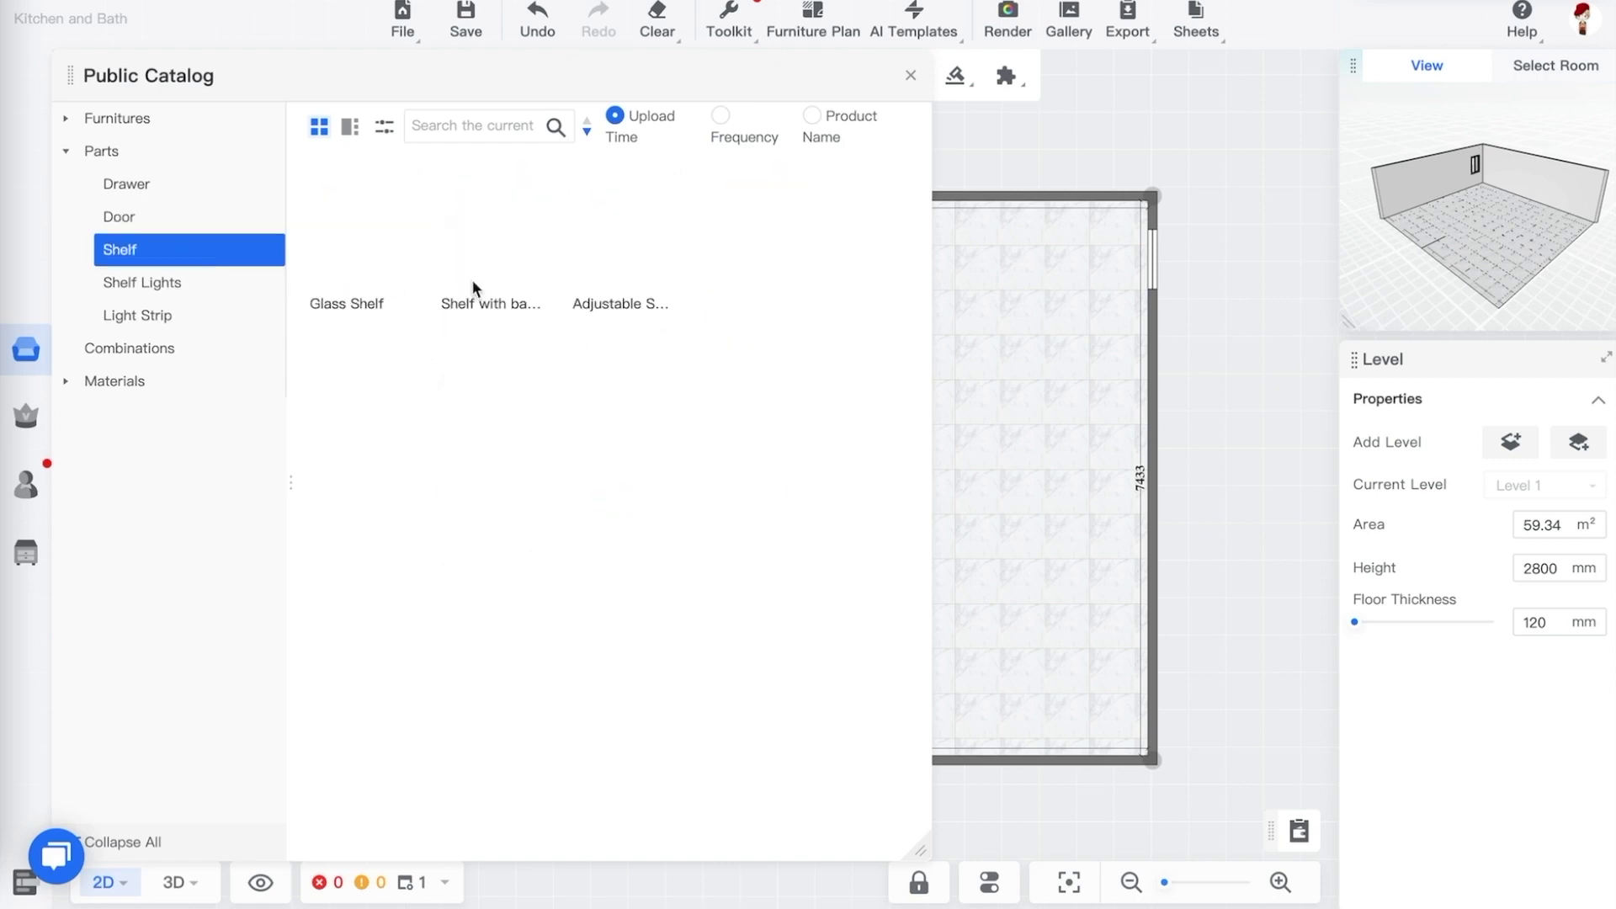
{"action": "left_click", "coordinate": [190, 293]}
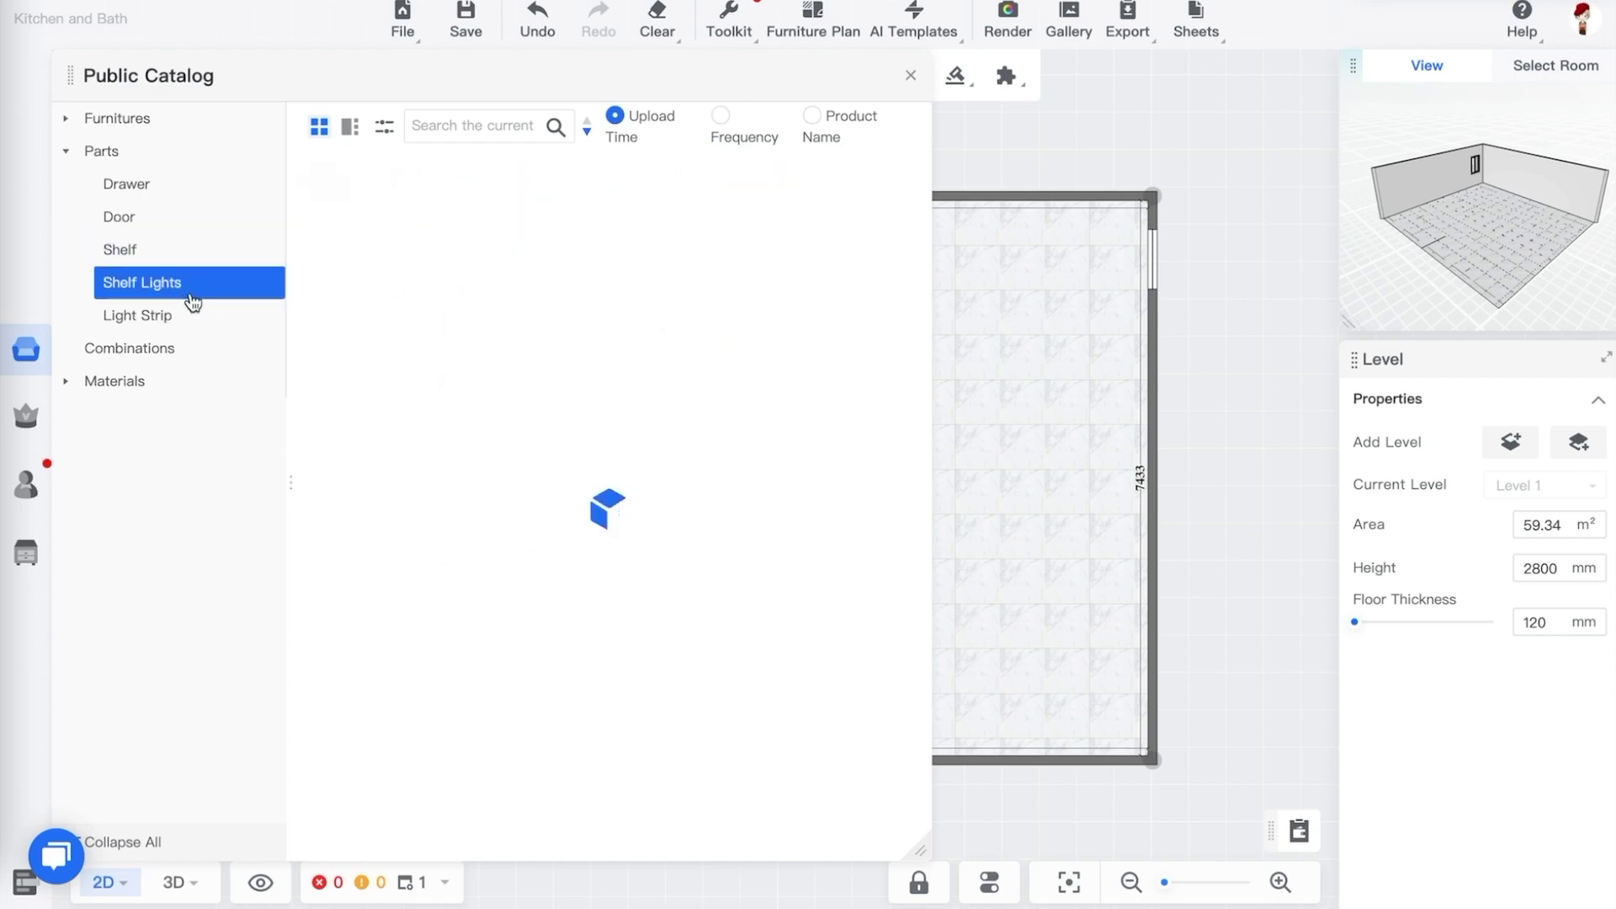
{"action": "left_click", "coordinate": [148, 331]}
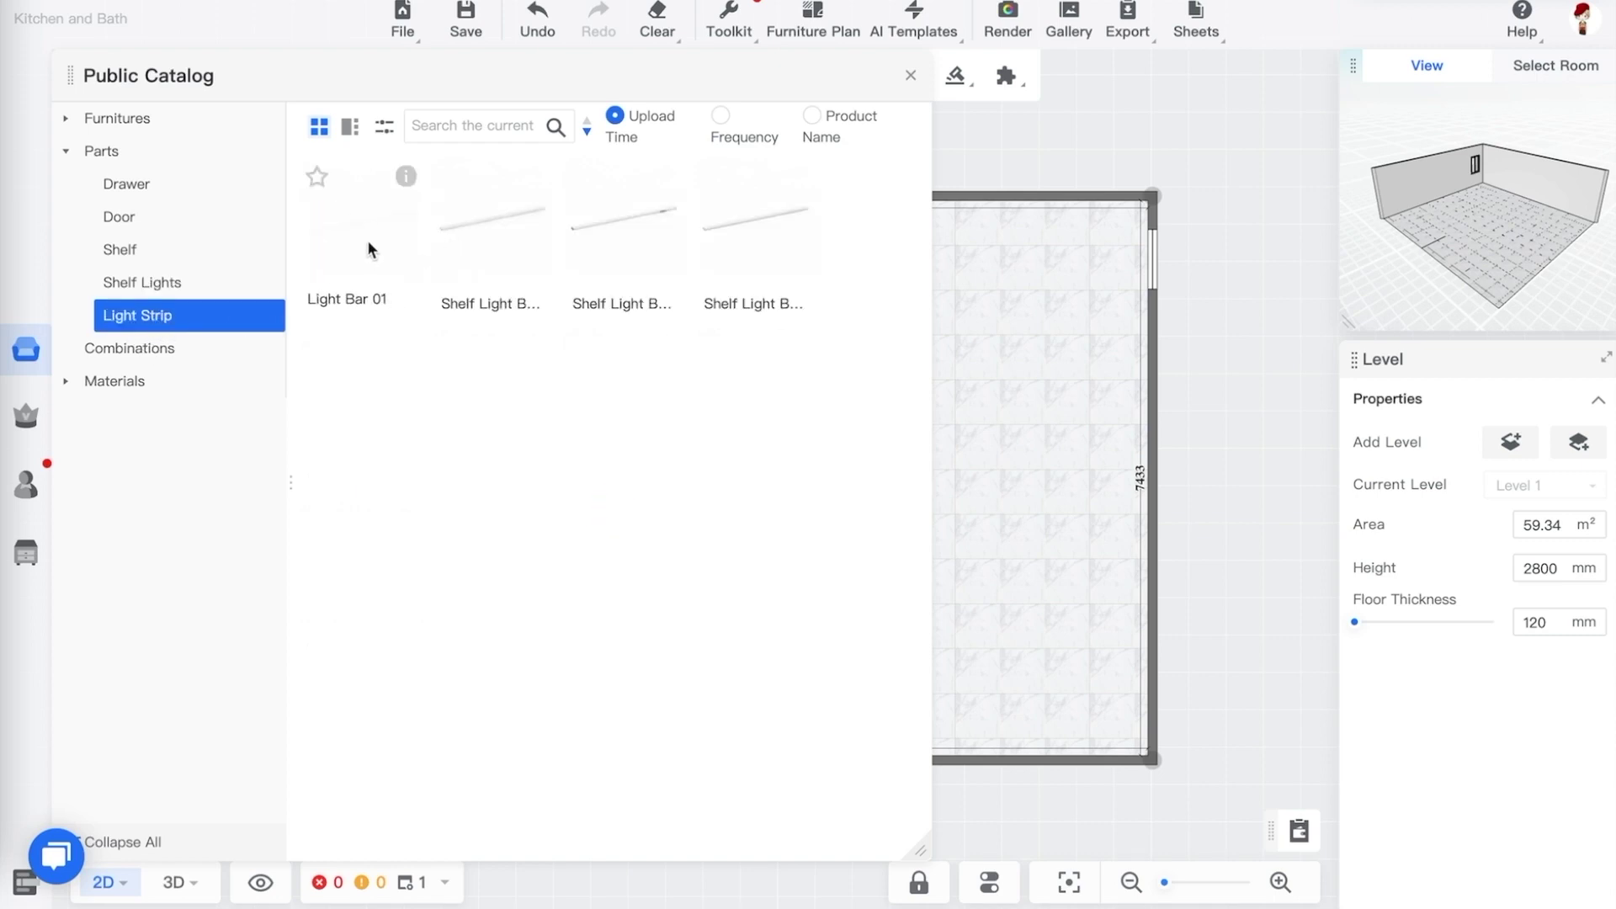
{"action": "left_click", "coordinate": [66, 153]}
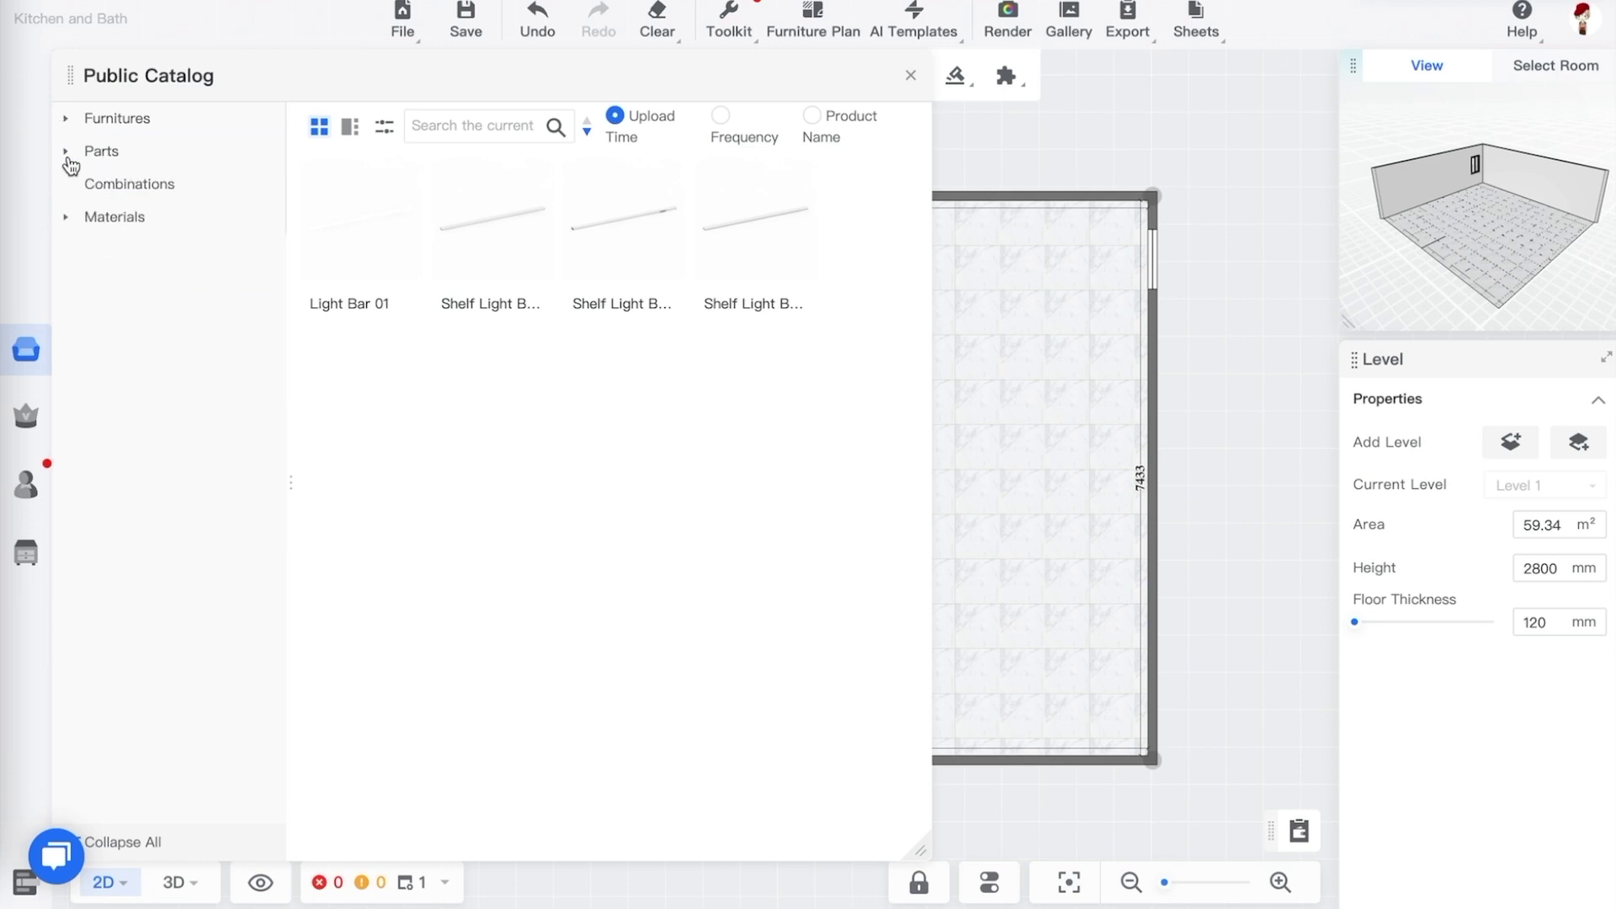
Examine the Combinations and Materials categories of the Public Catalog
{"action": "left_click", "coordinate": [136, 188]}
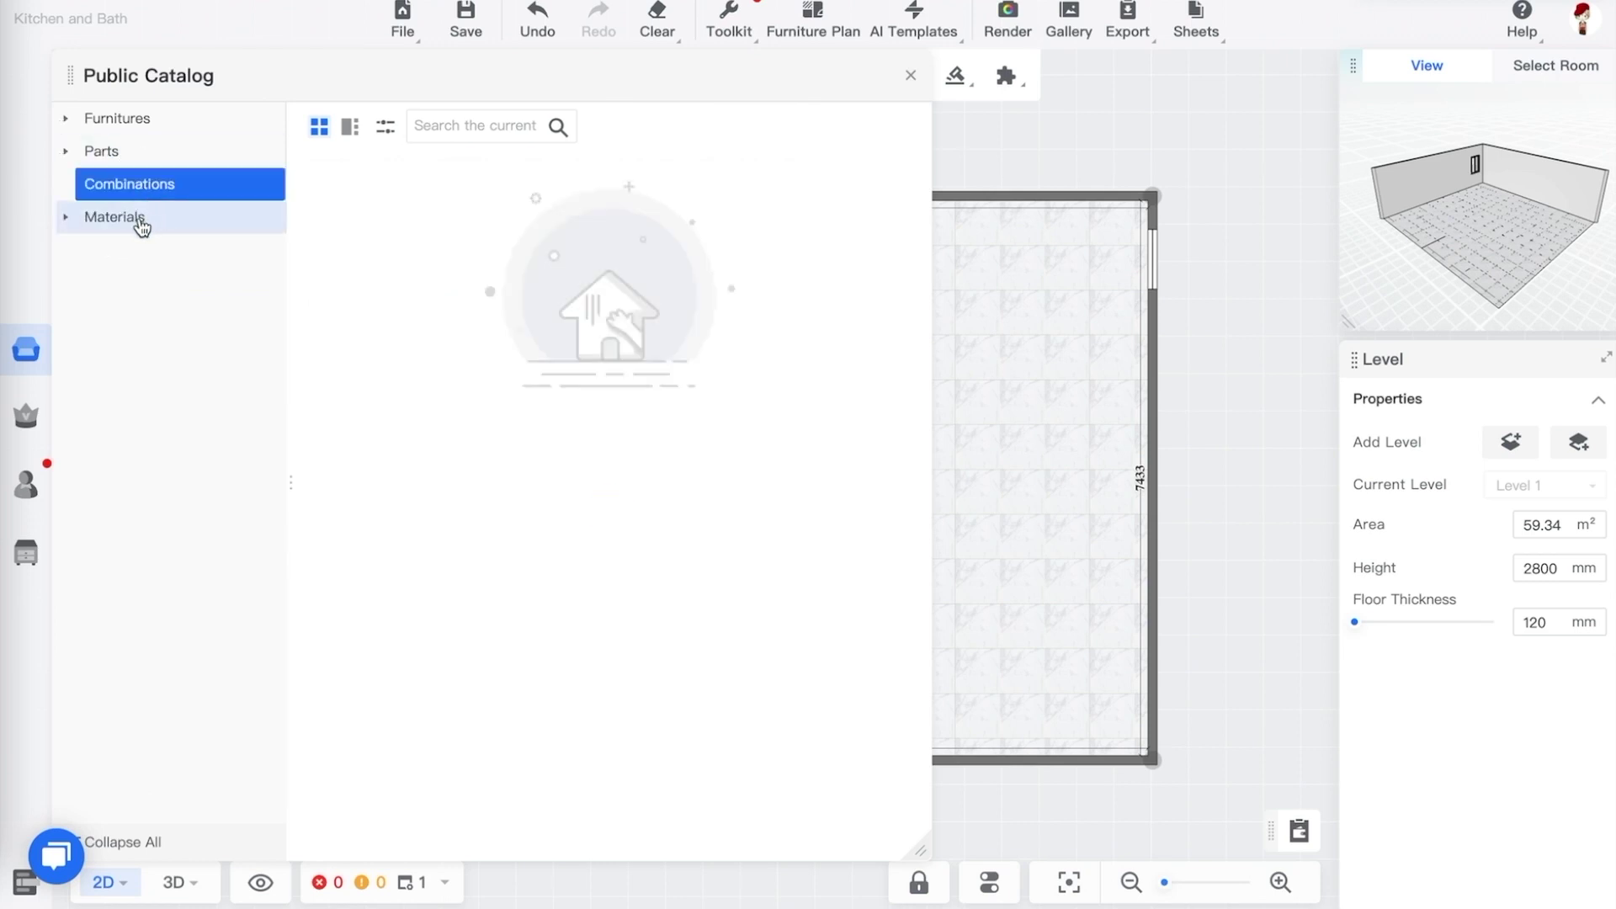
{"action": "left_click", "coordinate": [115, 217]}
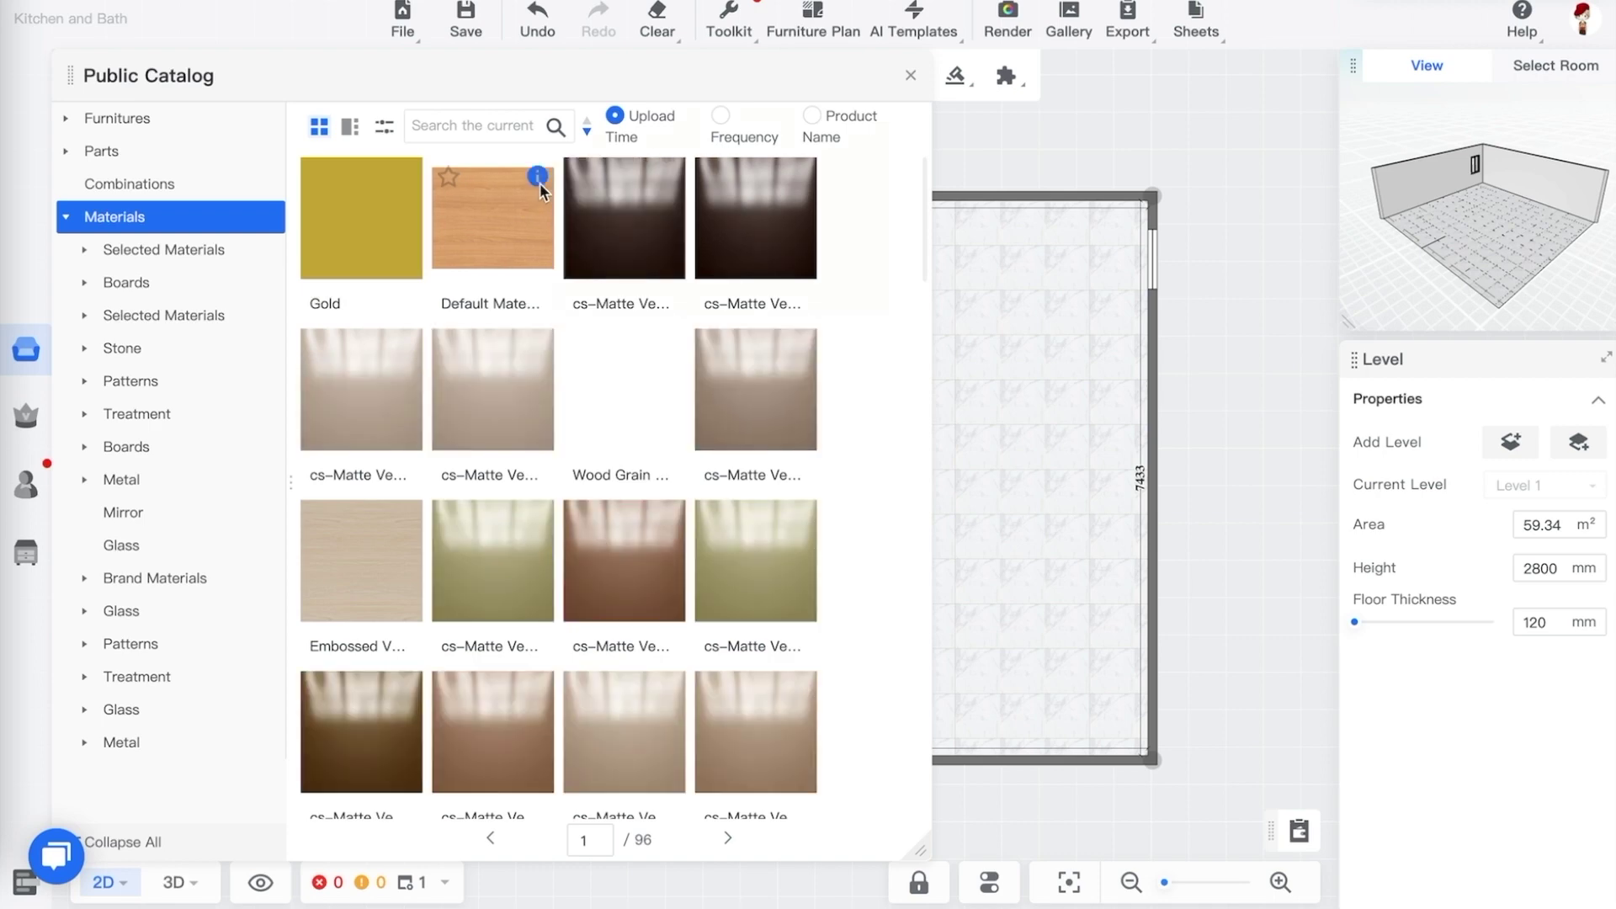
{"action": "mouse_move", "coordinate": [539, 350]}
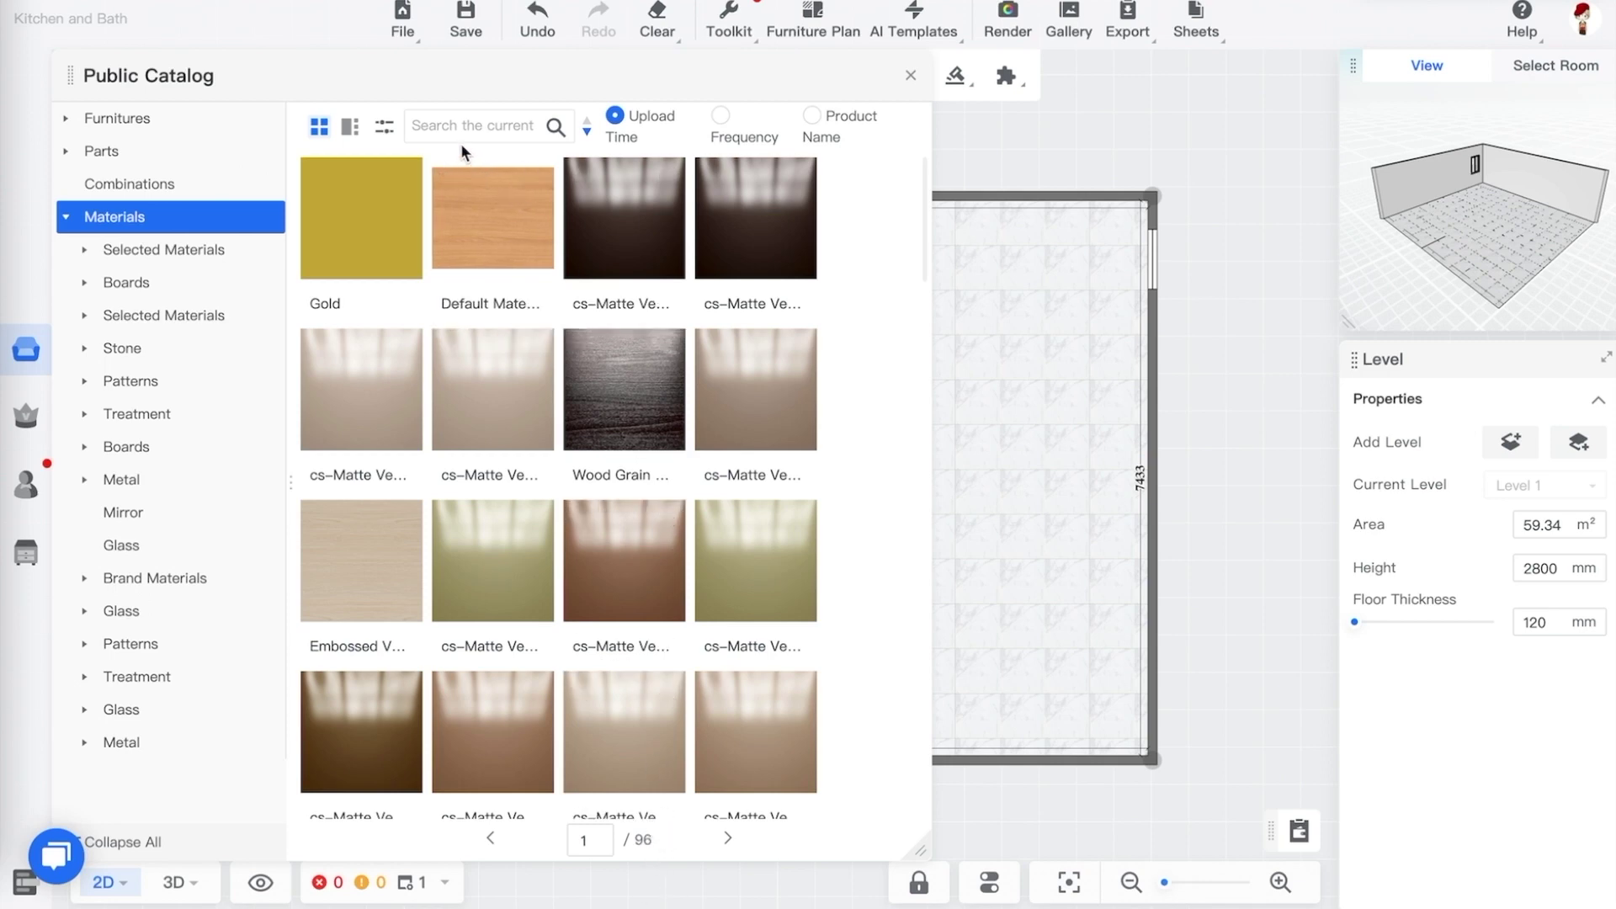
{"action": "left_click", "coordinate": [66, 218]}
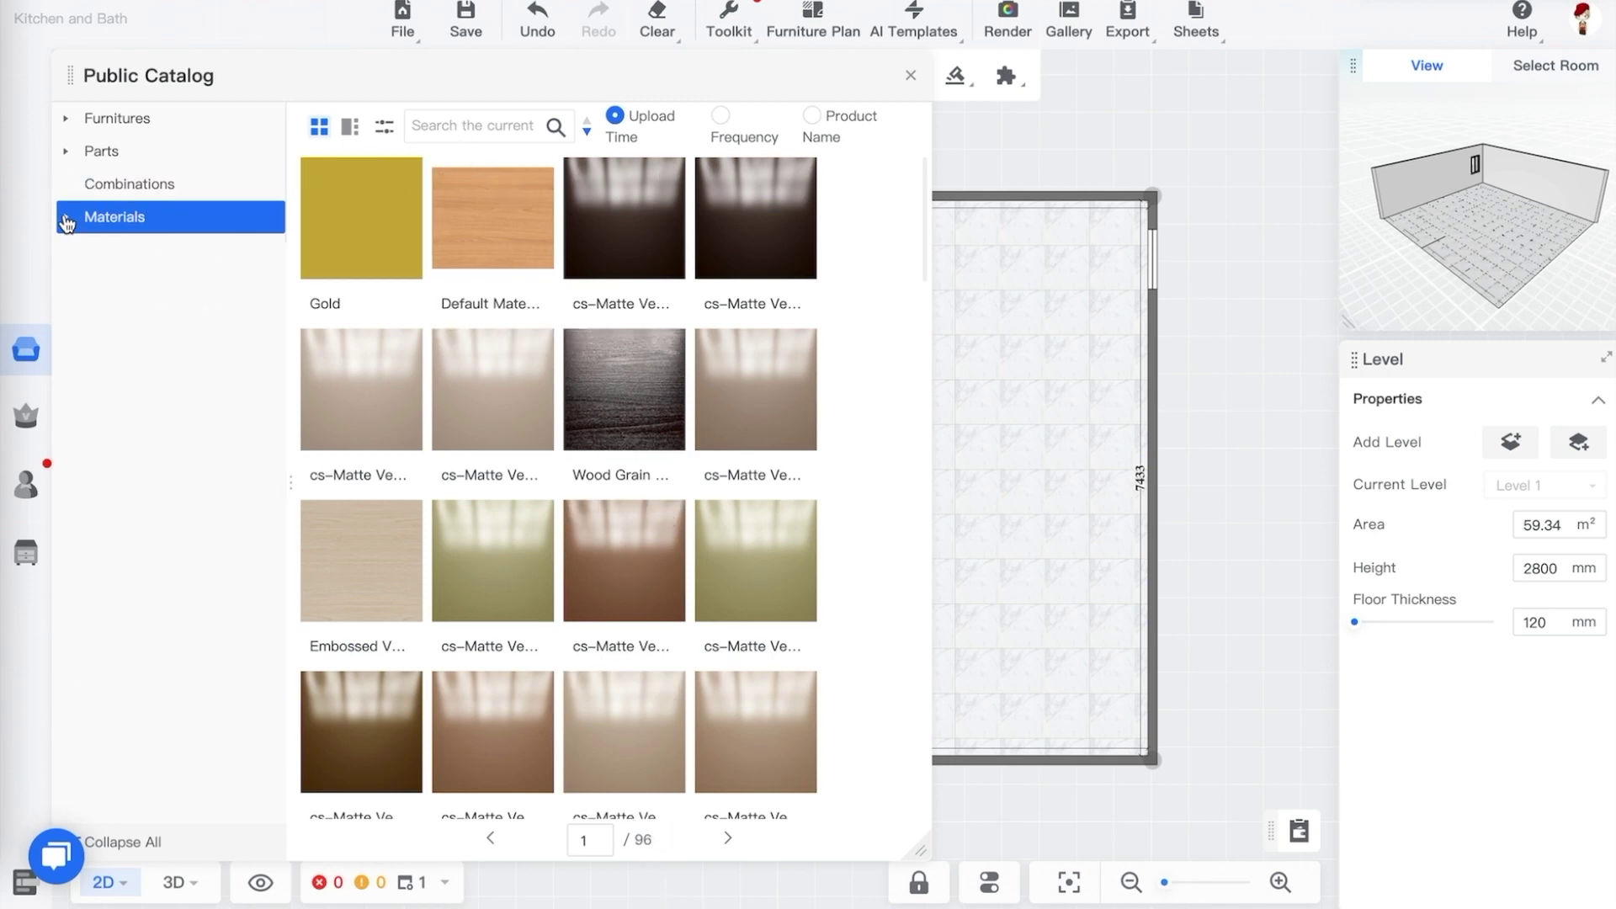
Place a Base Custom cabinet from the Base Door/Drawer category inside the kitchen, near the upper-left corner by the window
{"action": "left_click", "coordinate": [66, 119]}
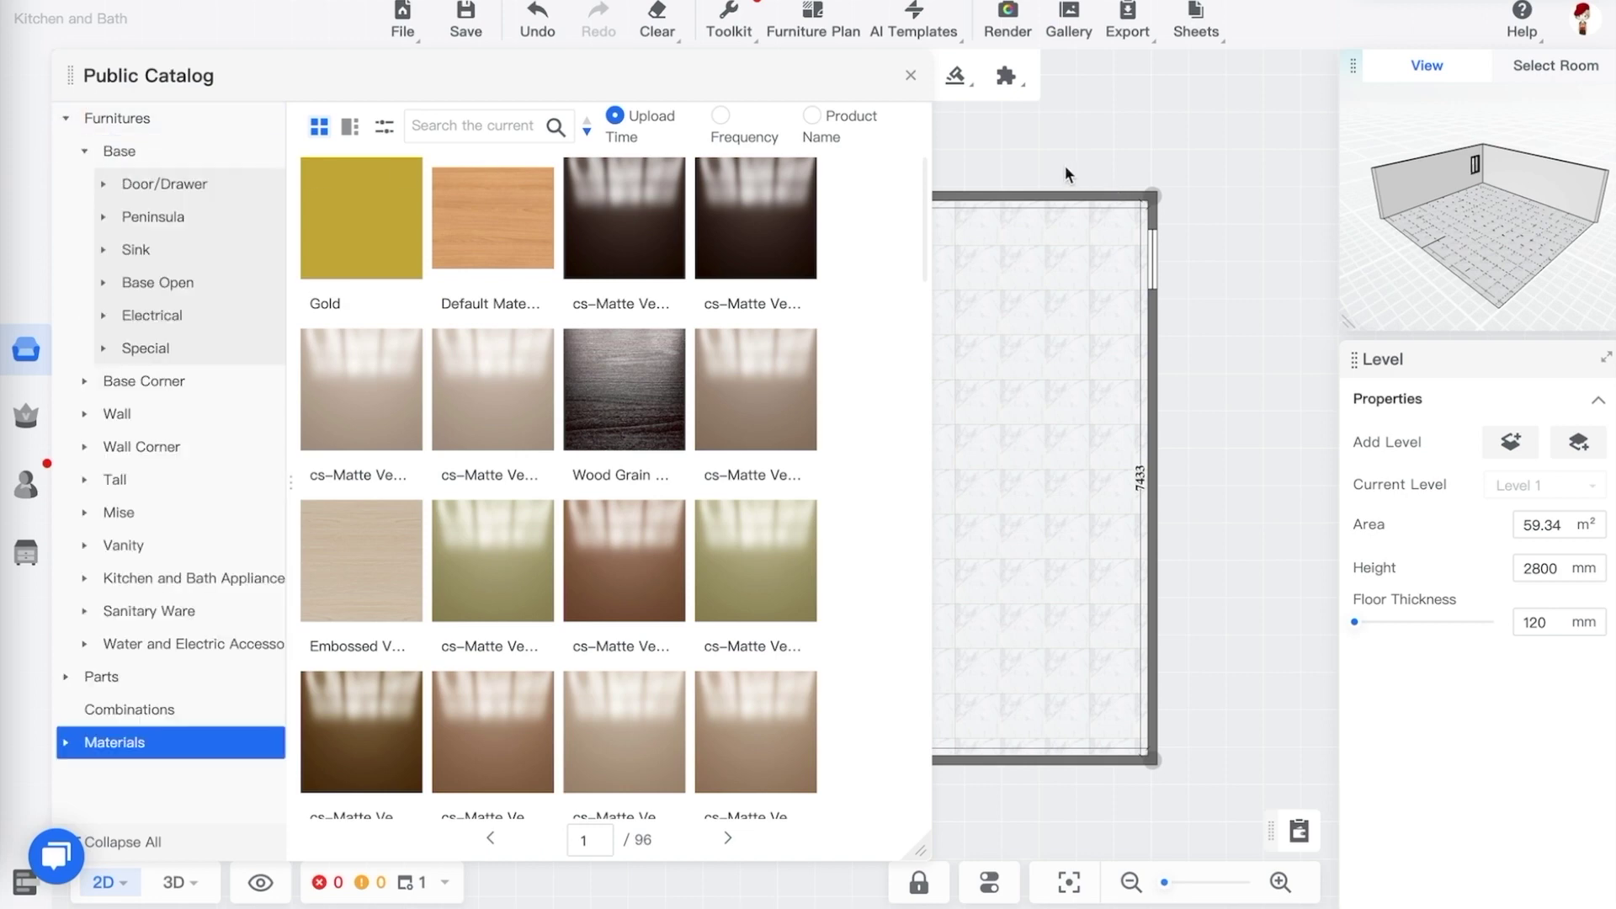
{"action": "left_click", "coordinate": [119, 151]}
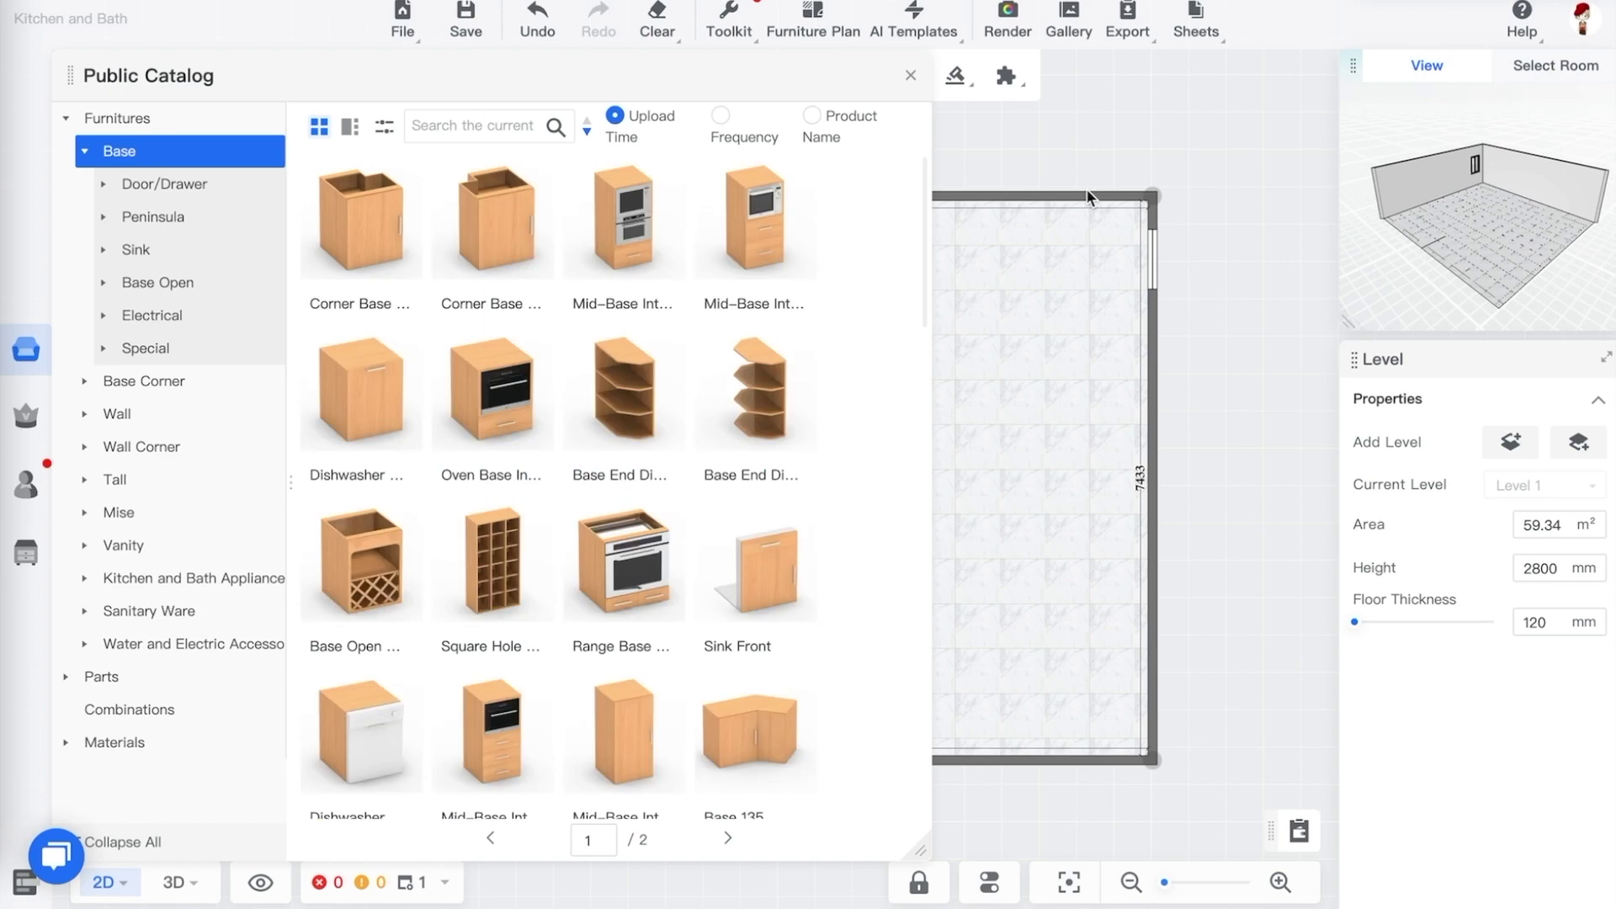
{"action": "left_click", "coordinate": [202, 187]}
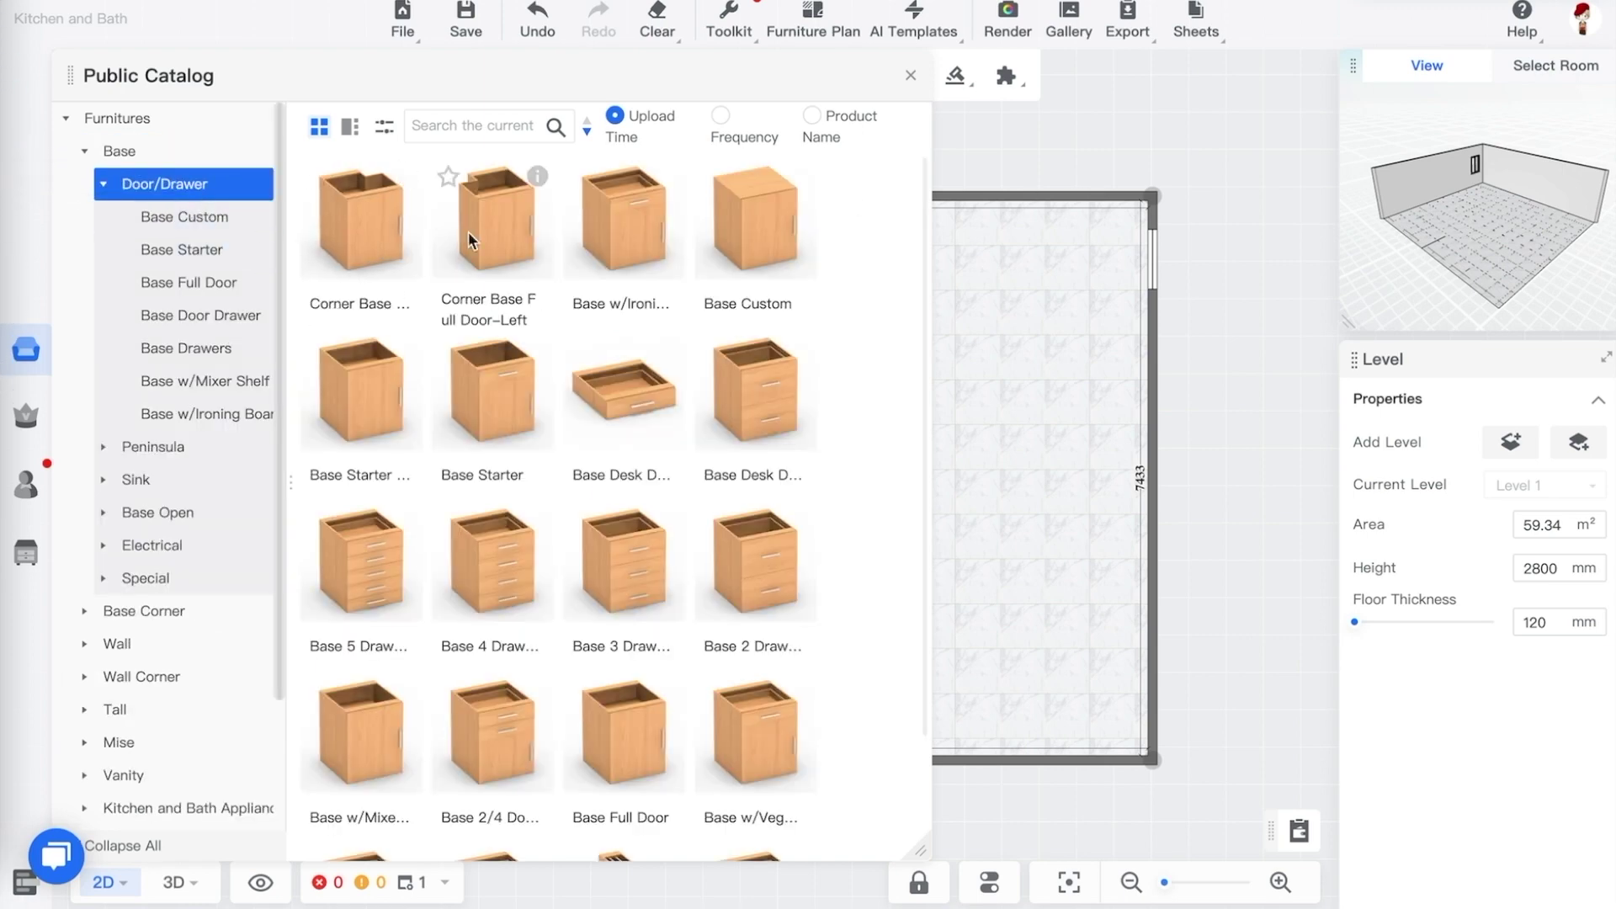
{"action": "left_click", "coordinate": [198, 220]}
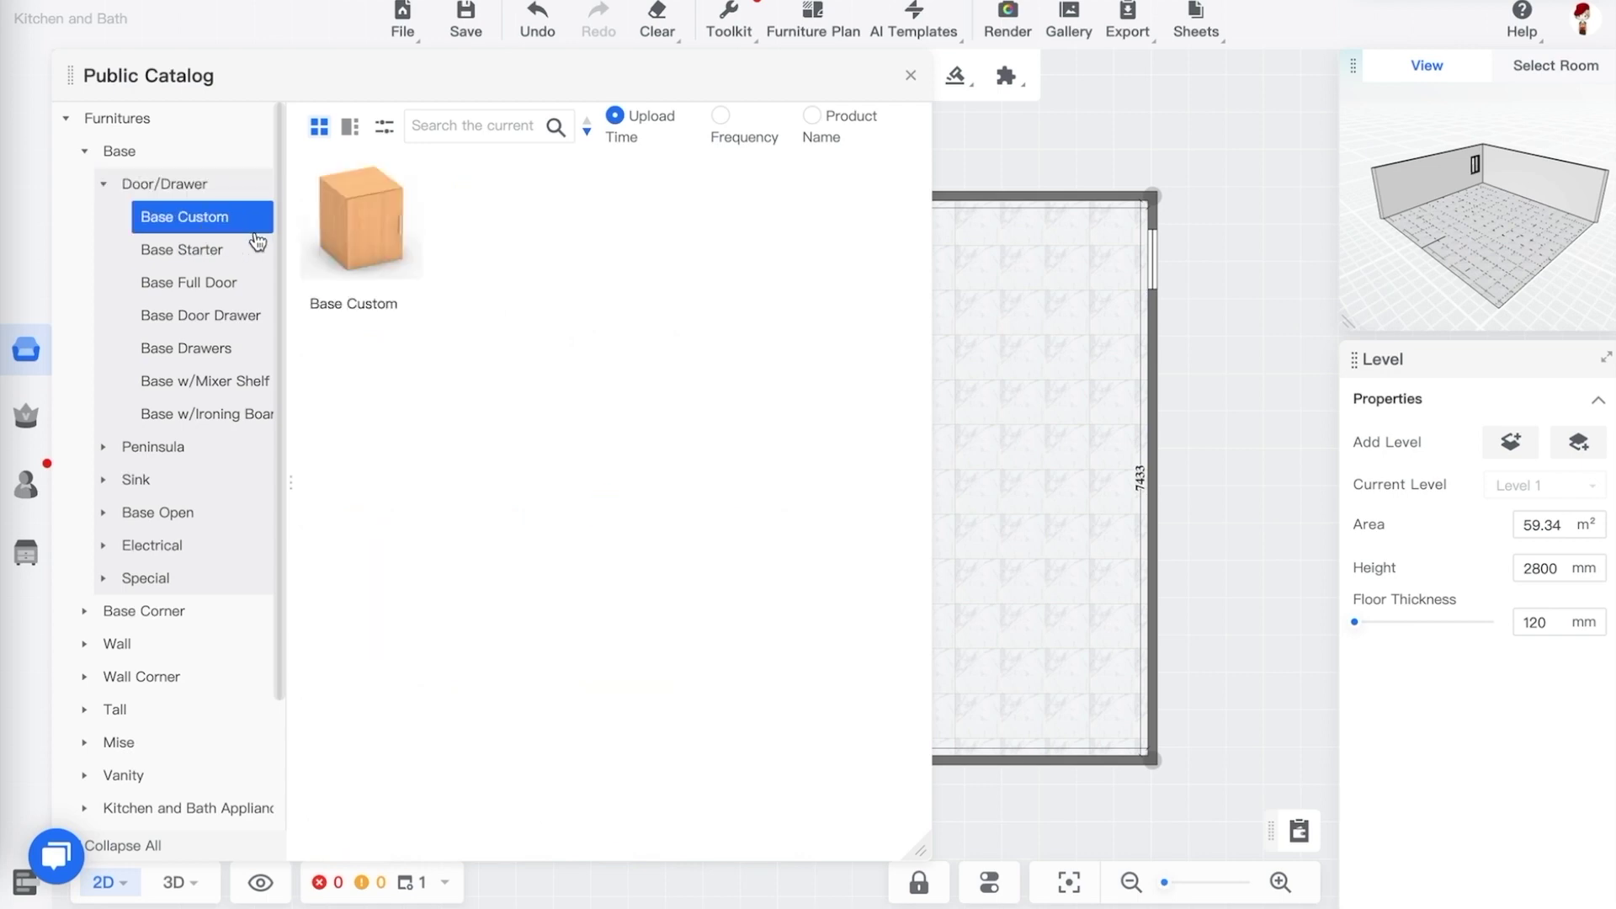
{"action": "mouse_move", "coordinate": [411, 177]}
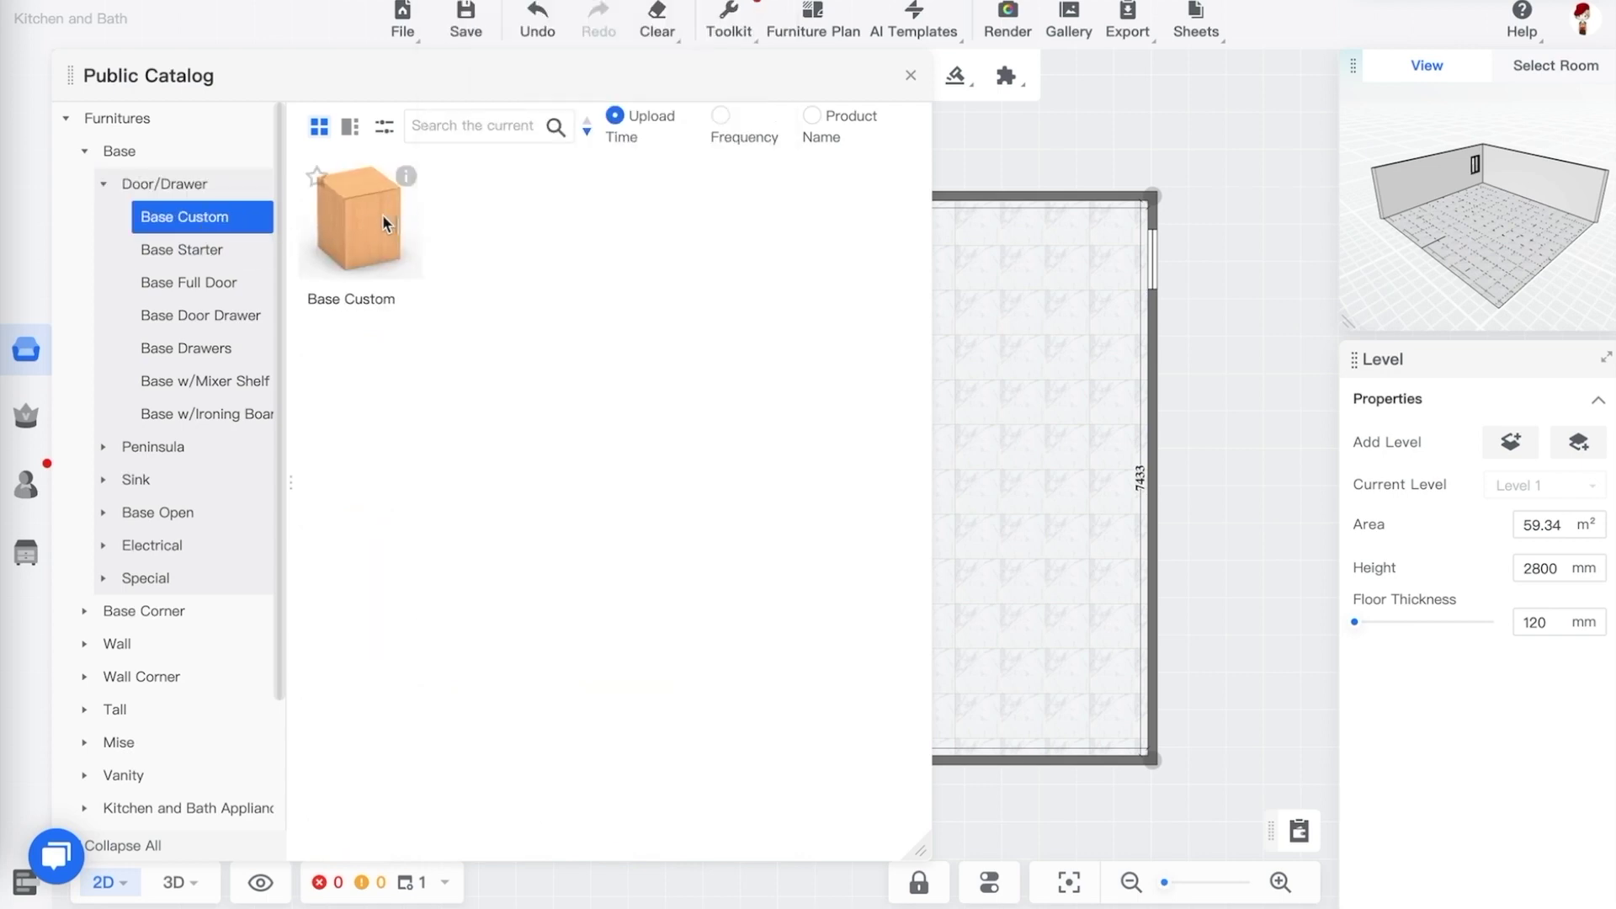
{"action": "left_click_drag", "start_coordinate": [1013, 160], "coordinate": [1069, 174]}
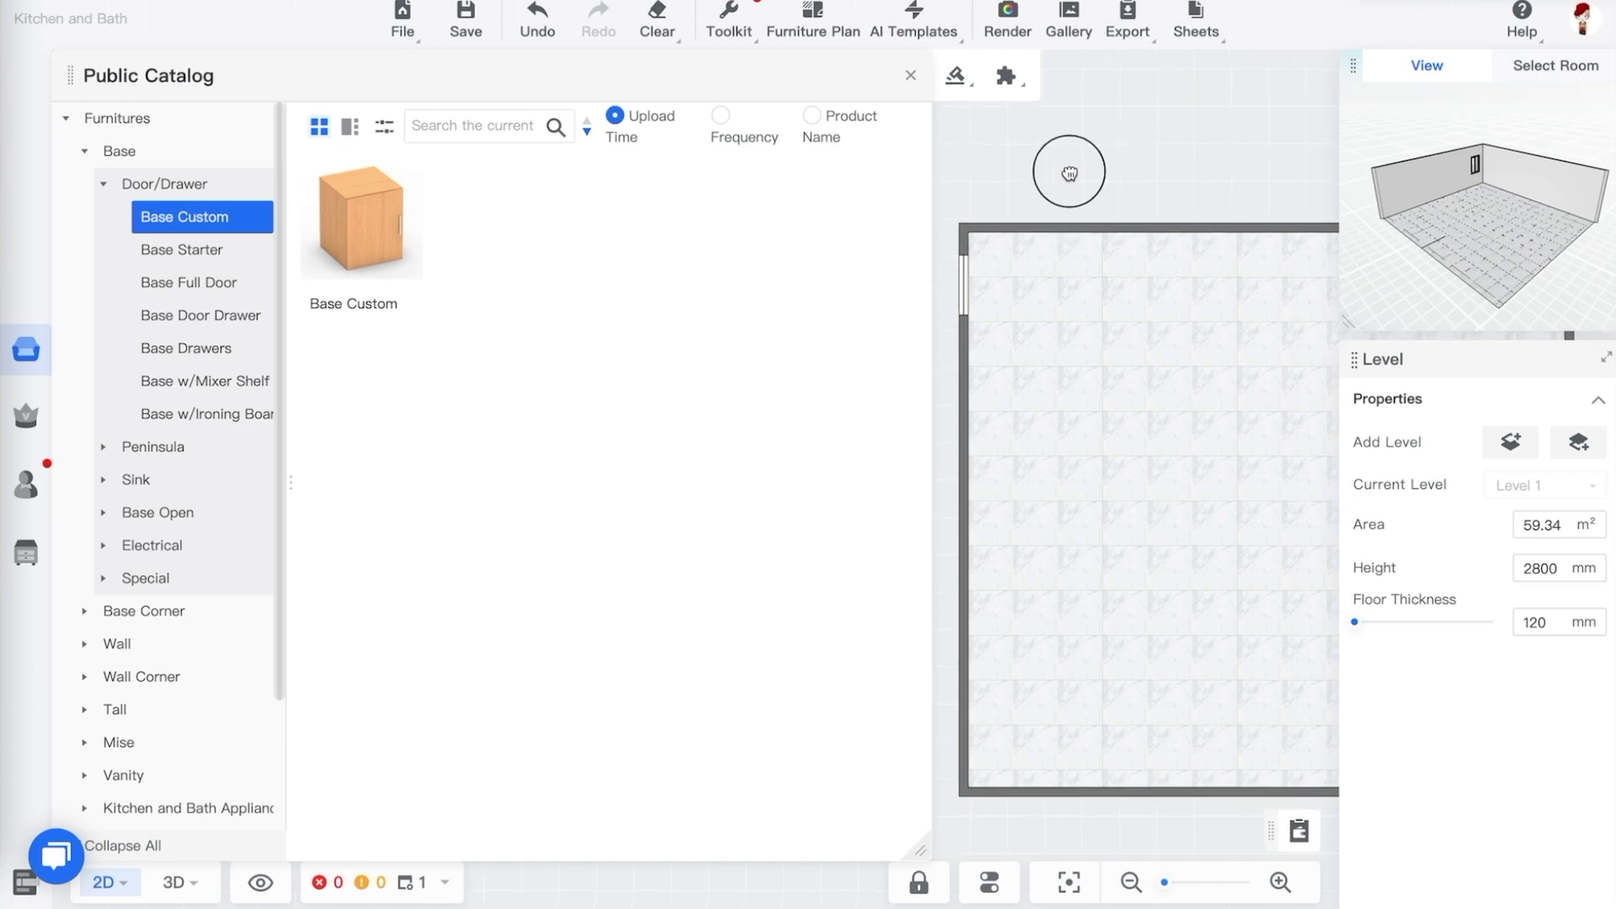
{"action": "left_click", "coordinate": [343, 217]}
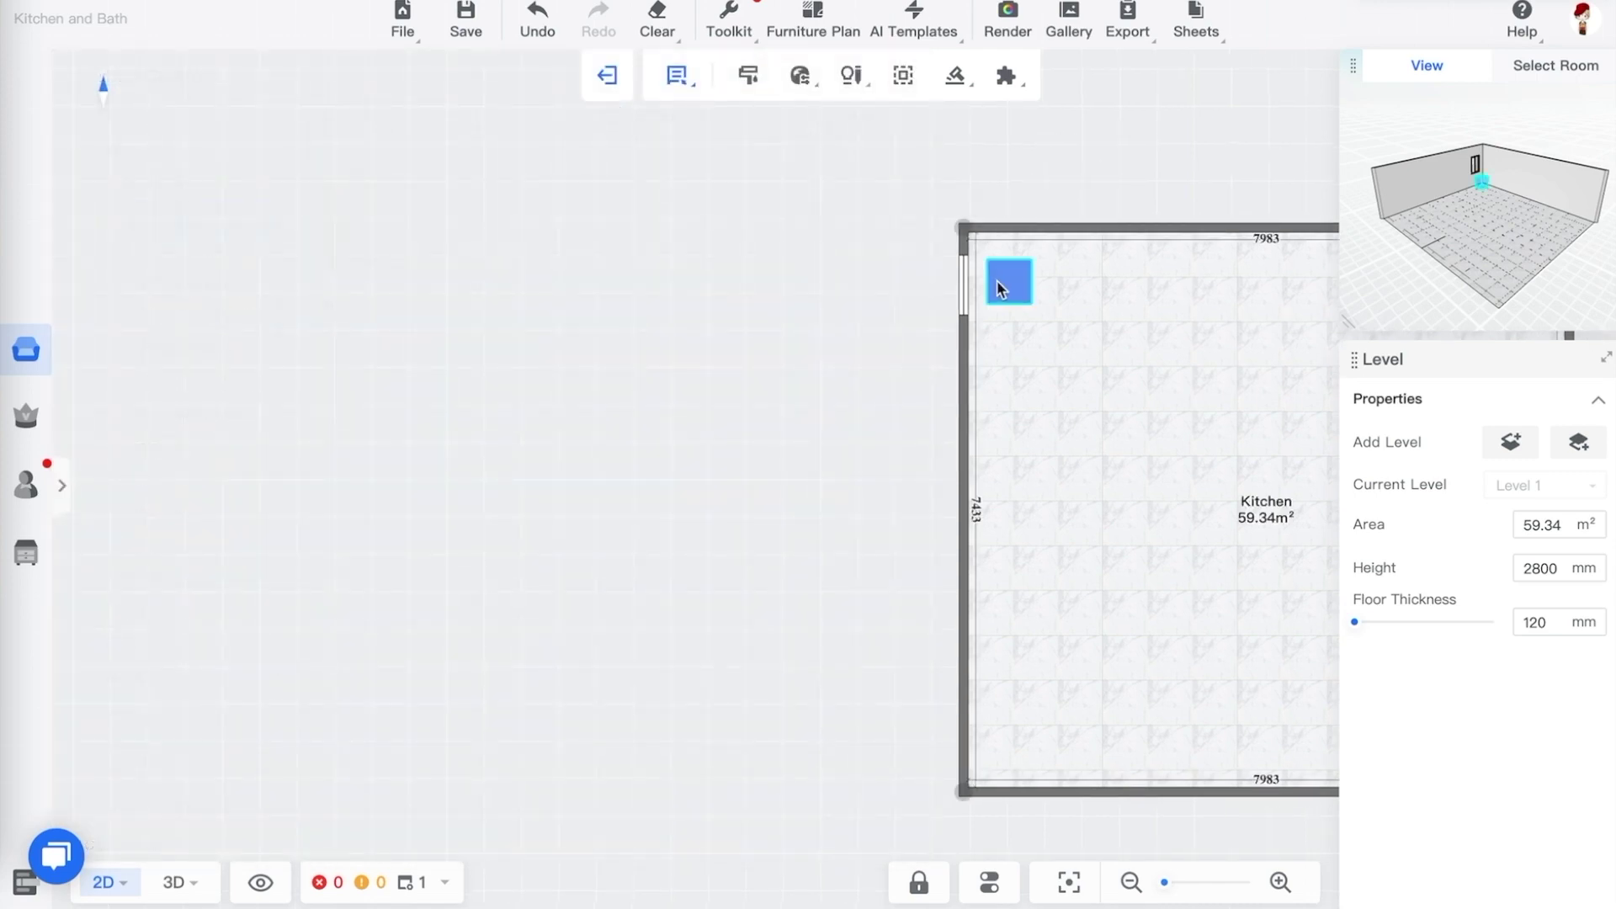
{"action": "scroll", "coordinate": [1041, 264], "scroll_direction": "up", "scroll_amount": 5}
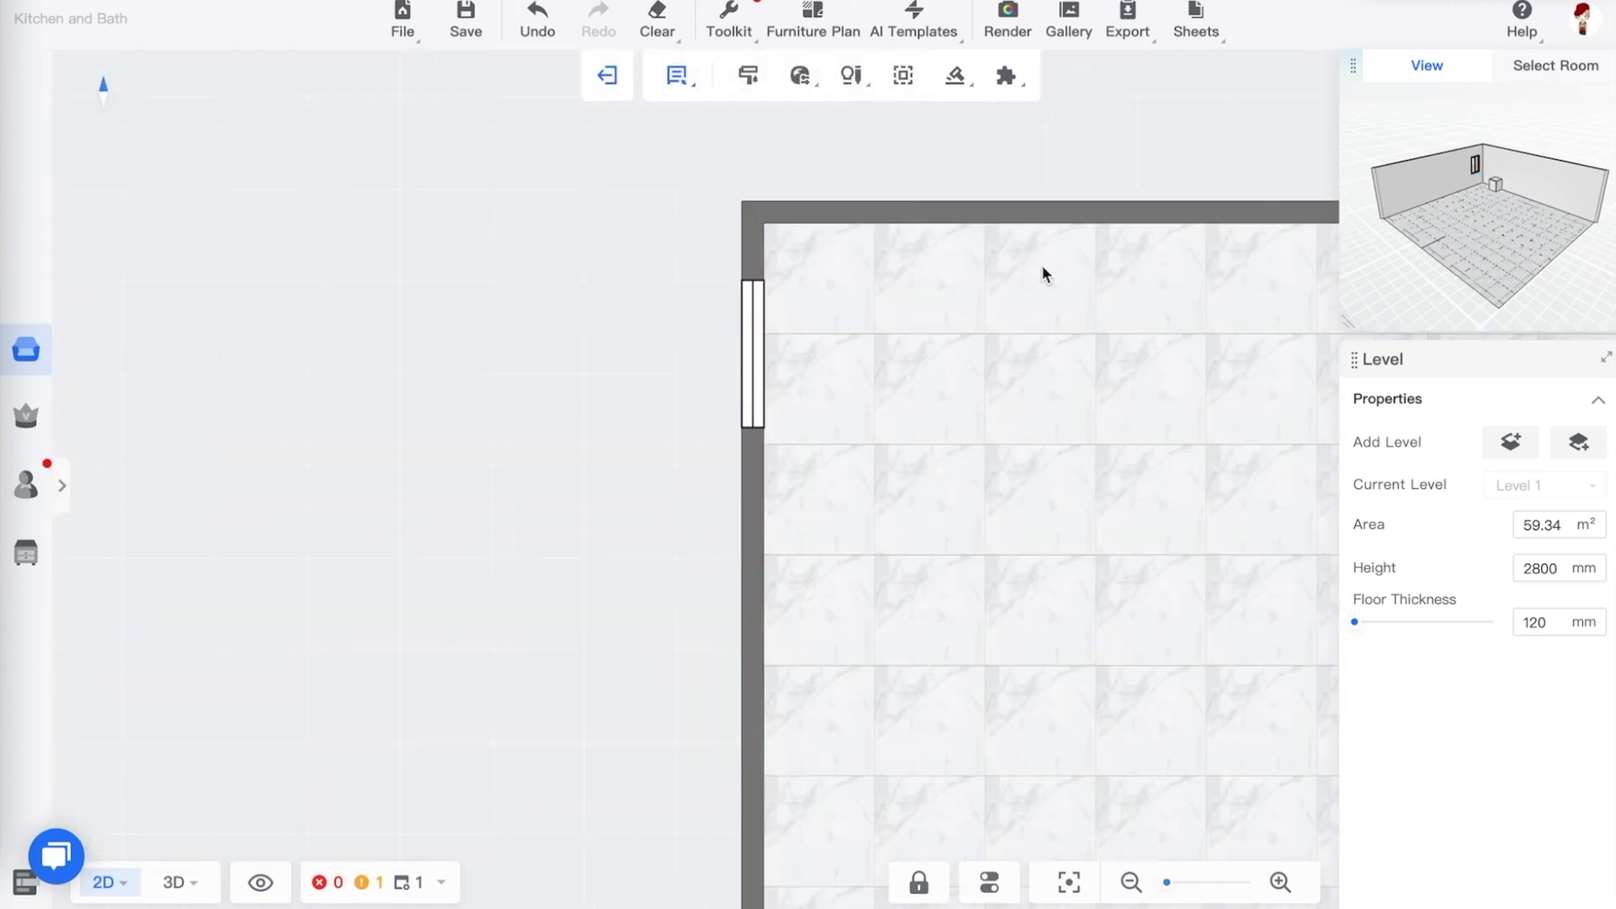
Position the Base Custom cabinet against the upper wall about 834 mm from the window wall, and collapse the expanded Public Catalog
{"action": "left_click", "coordinate": [844, 271]}
{"action": "left_click_drag", "start_coordinate": [844, 273], "coordinate": [958, 268]}
{"action": "left_click_drag", "start_coordinate": [534, 266], "coordinate": [209, 255]}
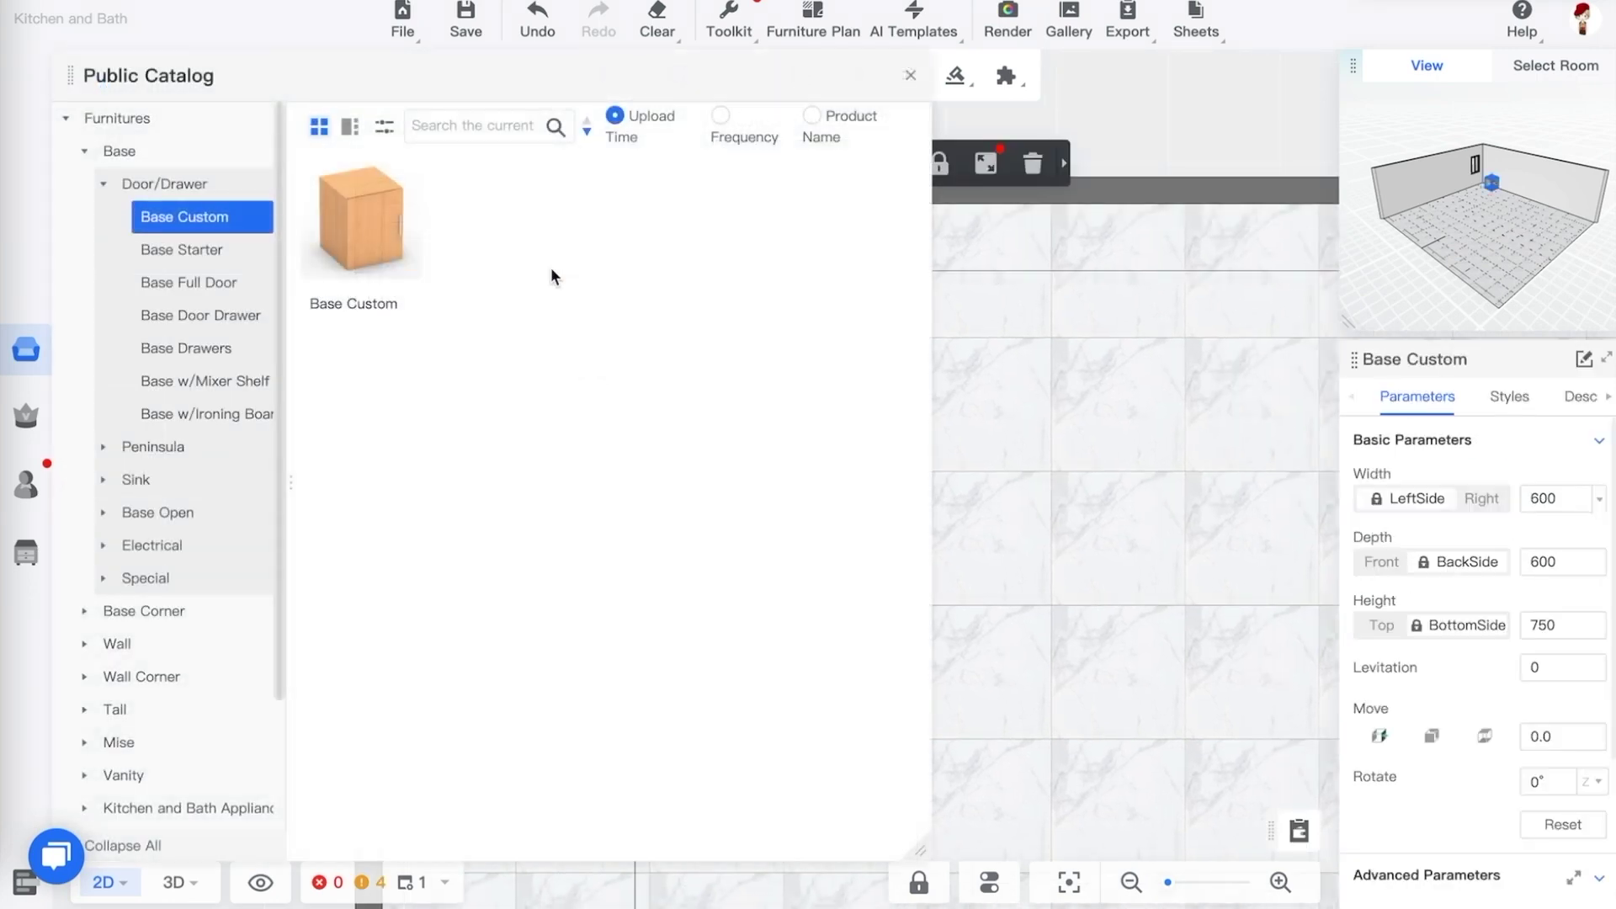
{"action": "left_click", "coordinate": [1082, 333]}
{"action": "left_click", "coordinate": [1068, 143]}
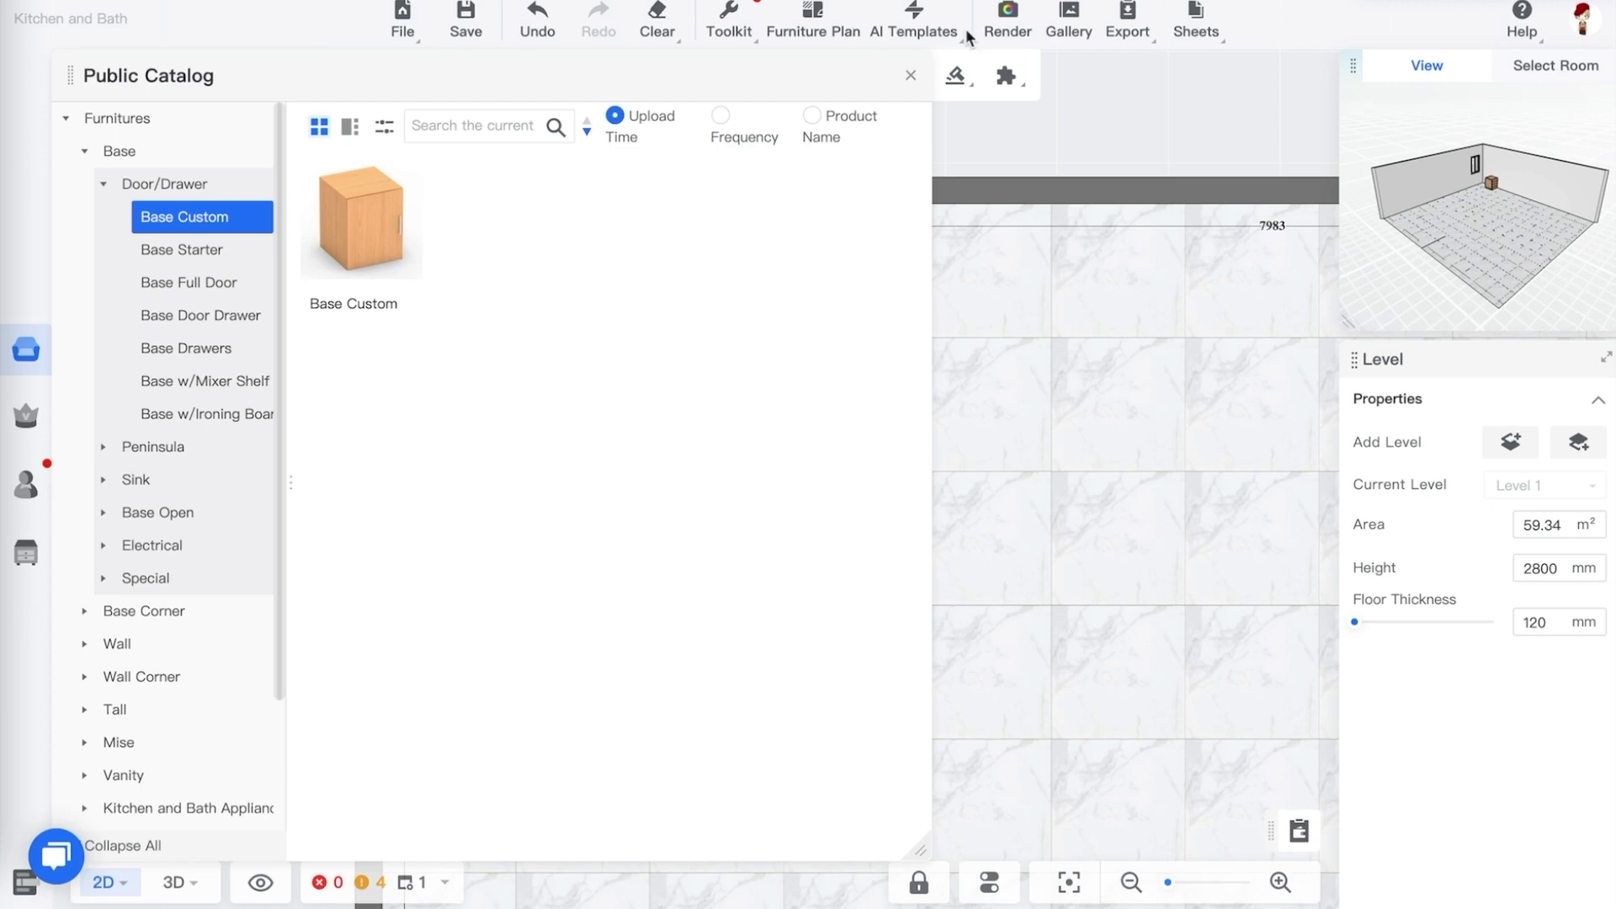
{"action": "left_click", "coordinate": [909, 82]}
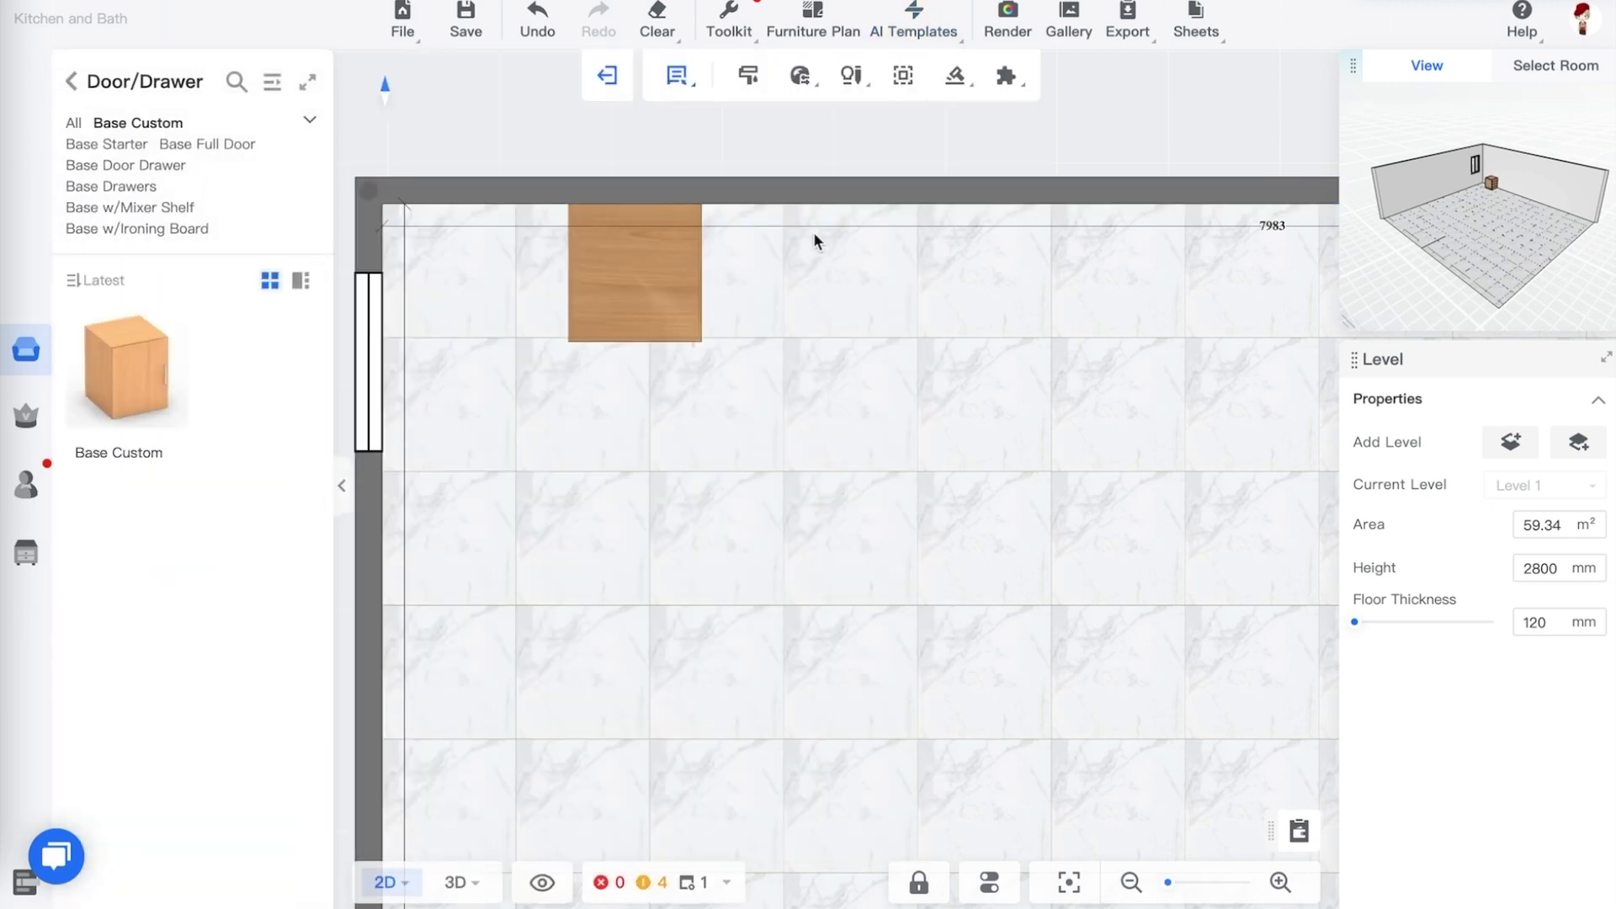
Switch to the 3D view and select the Base Custom cabinet near the window corner
{"action": "key", "text": "3"}
{"action": "scroll", "coordinate": [887, 424], "scroll_direction": "down", "scroll_amount": 2}
{"action": "scroll", "coordinate": [887, 425], "scroll_direction": "up", "scroll_amount": 5}
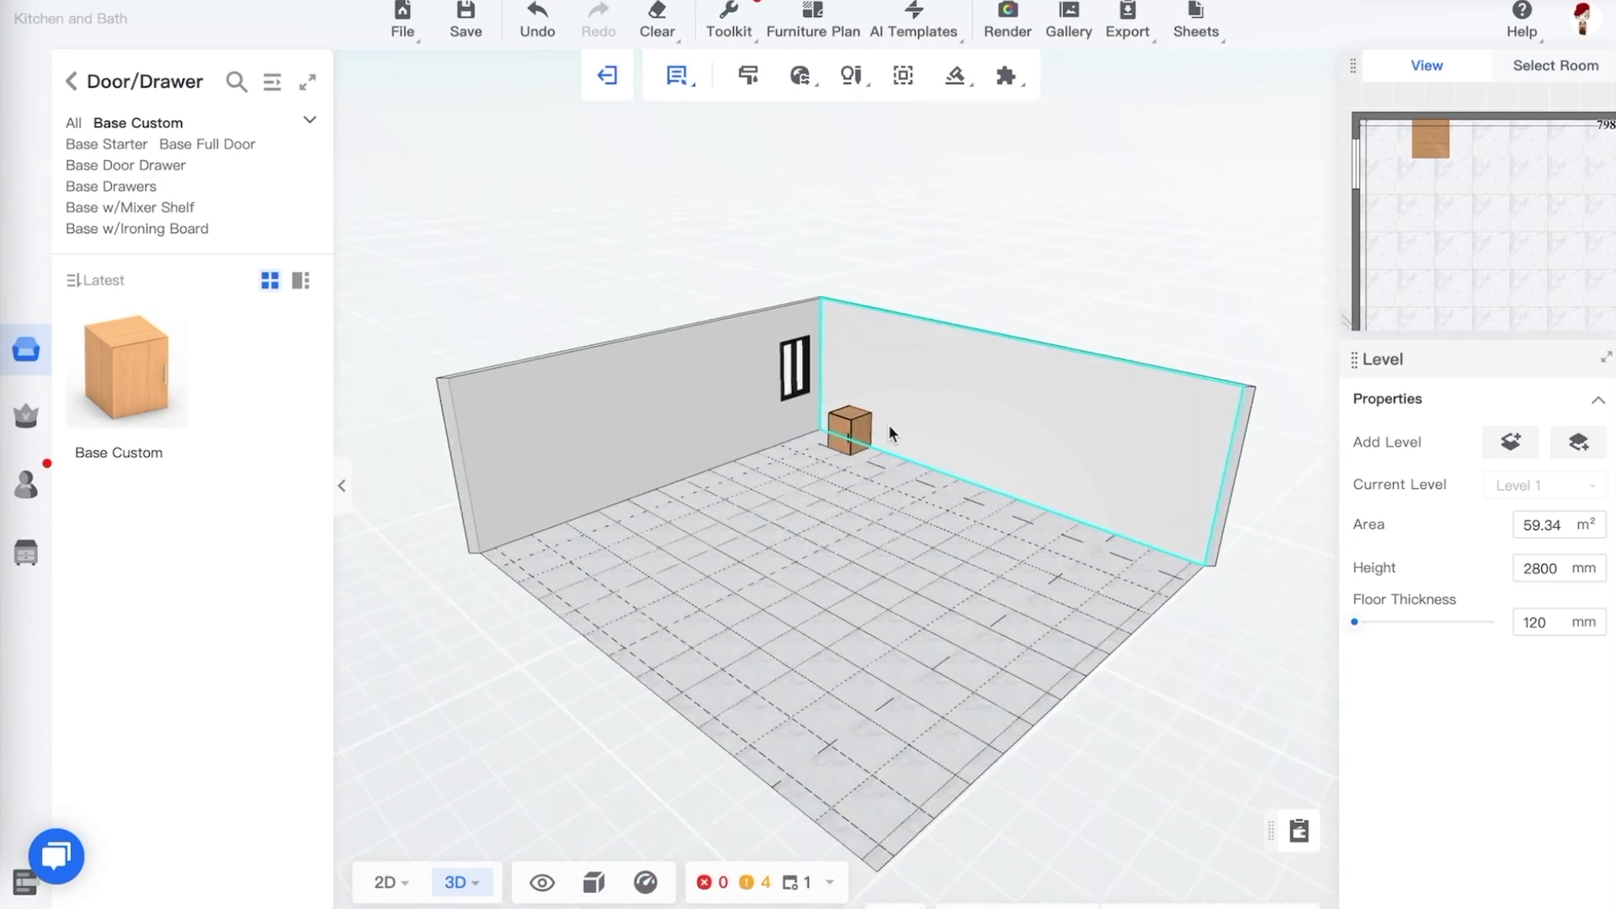
{"action": "scroll", "coordinate": [900, 446], "scroll_direction": "up", "scroll_amount": 2}
{"action": "left_click", "coordinate": [906, 419]}
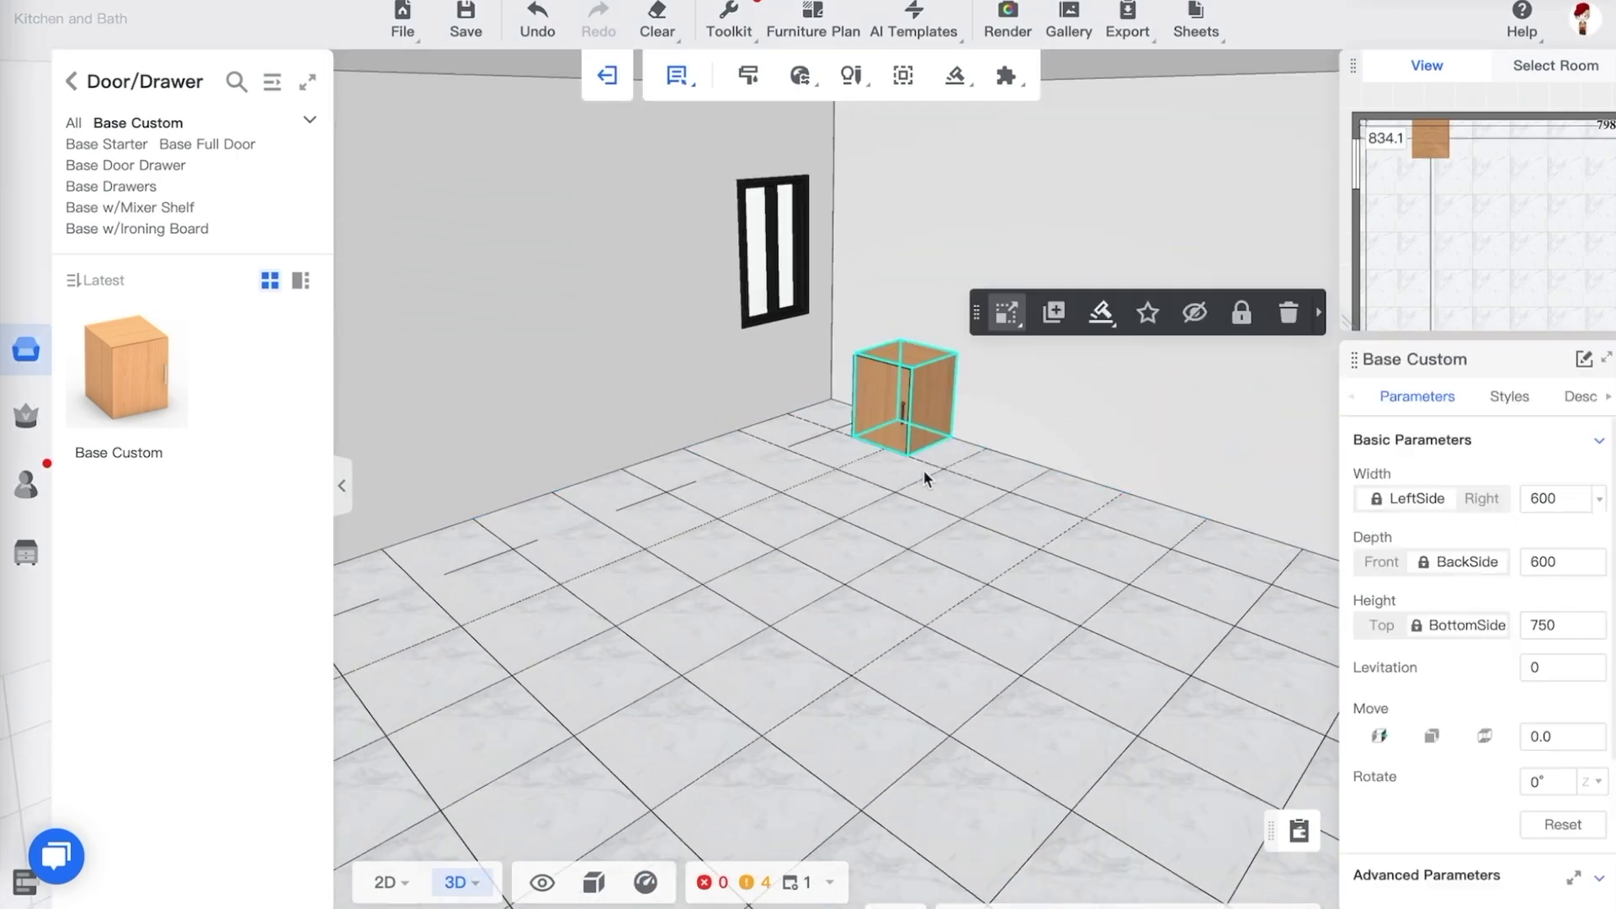
{"action": "left_click_drag", "start_coordinate": [960, 509], "coordinate": [1033, 535]}
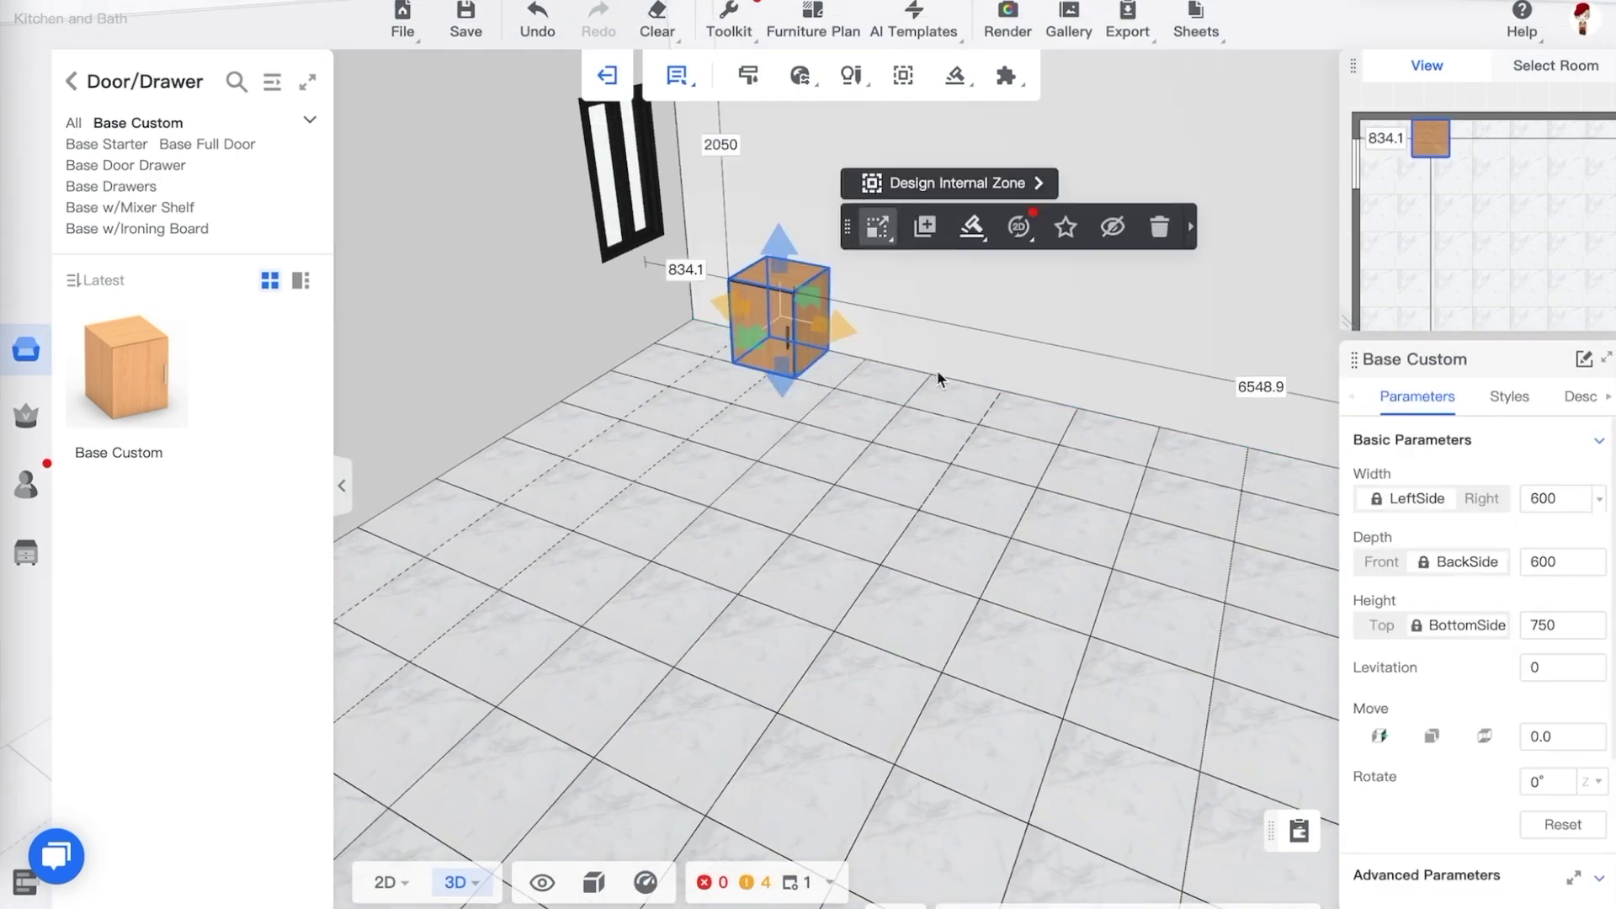
{"action": "left_click_drag", "start_coordinate": [989, 335], "coordinate": [968, 317]}
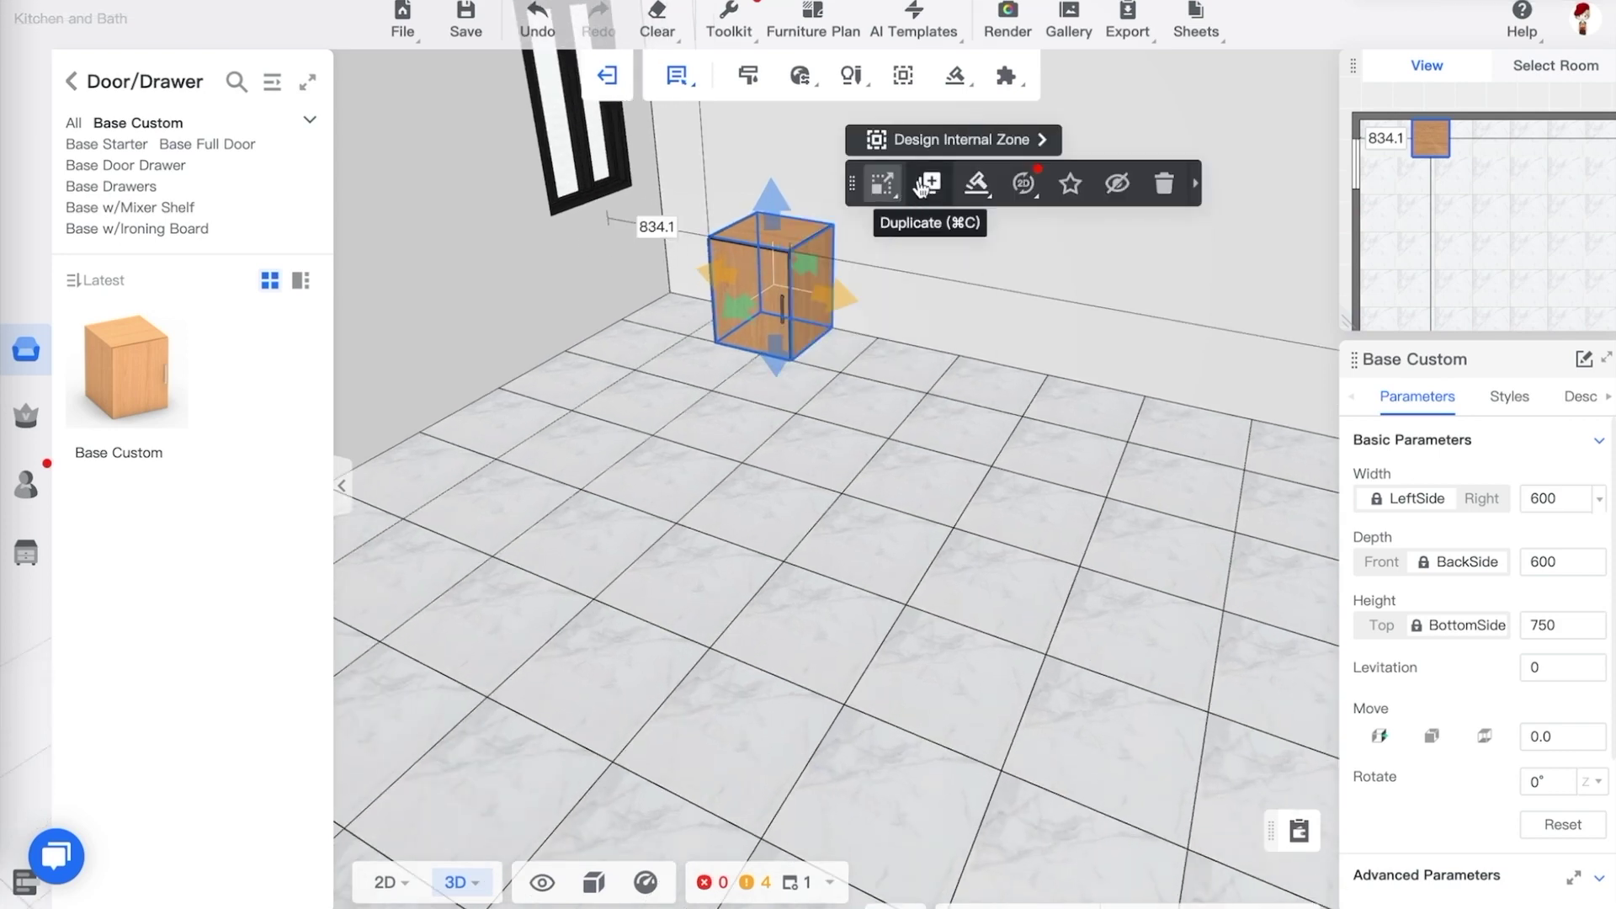
Duplicate the Base Custom cabinet twice, placing the copies side by side to its right along the wall, and clear the selection
{"action": "left_click", "coordinate": [924, 187]}
{"action": "left_click", "coordinate": [901, 282]}
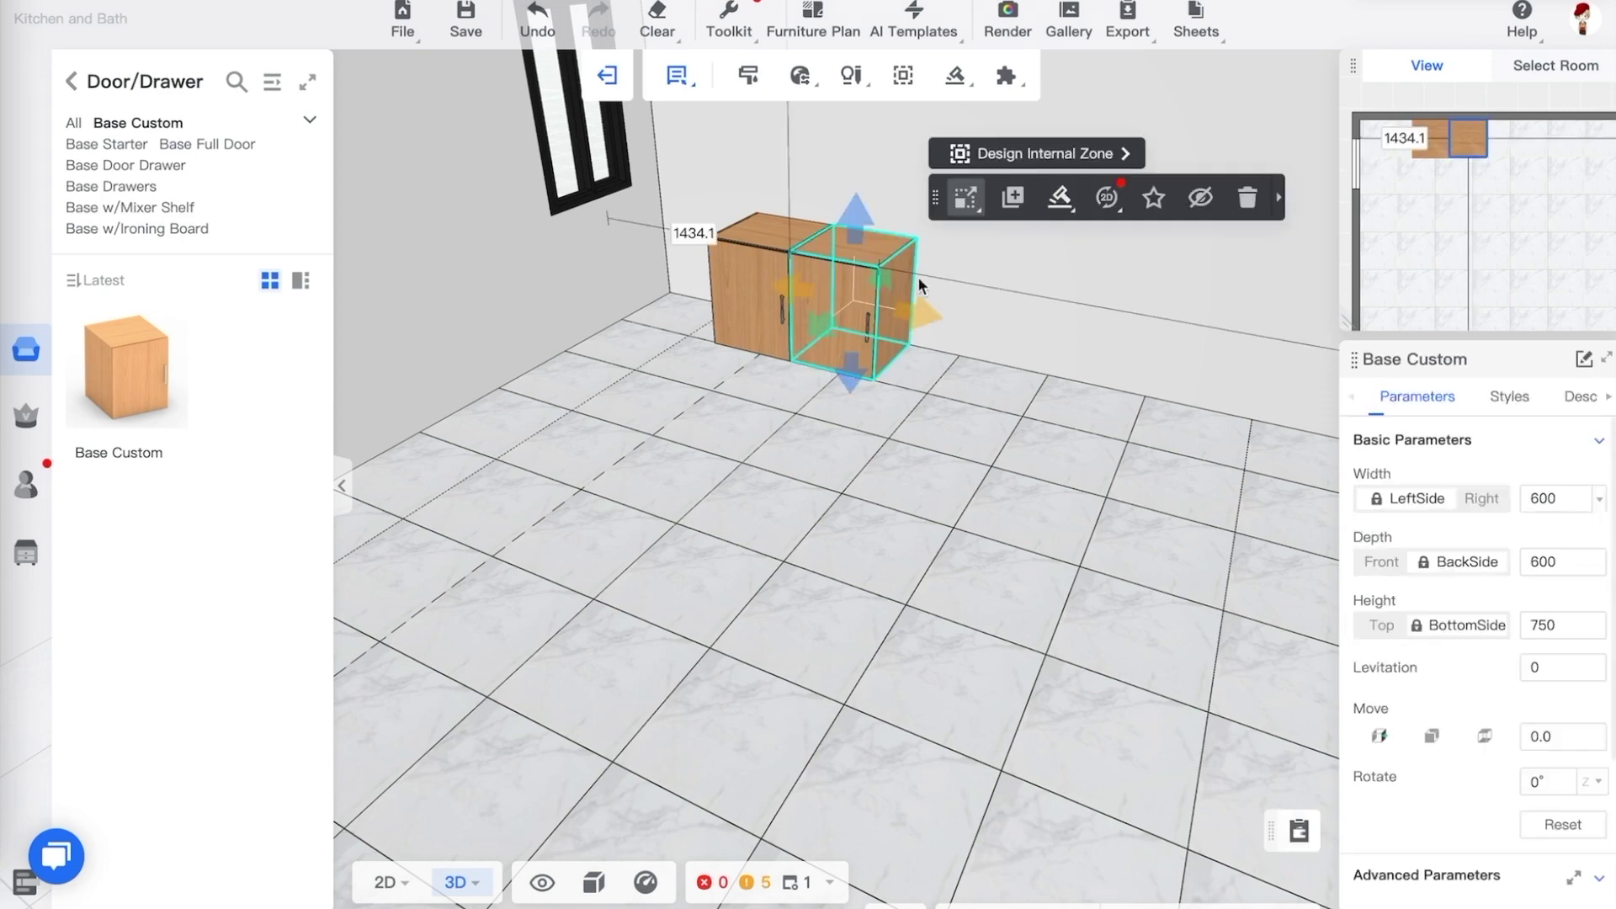
{"action": "left_click", "coordinate": [1010, 211]}
{"action": "left_click", "coordinate": [953, 274]}
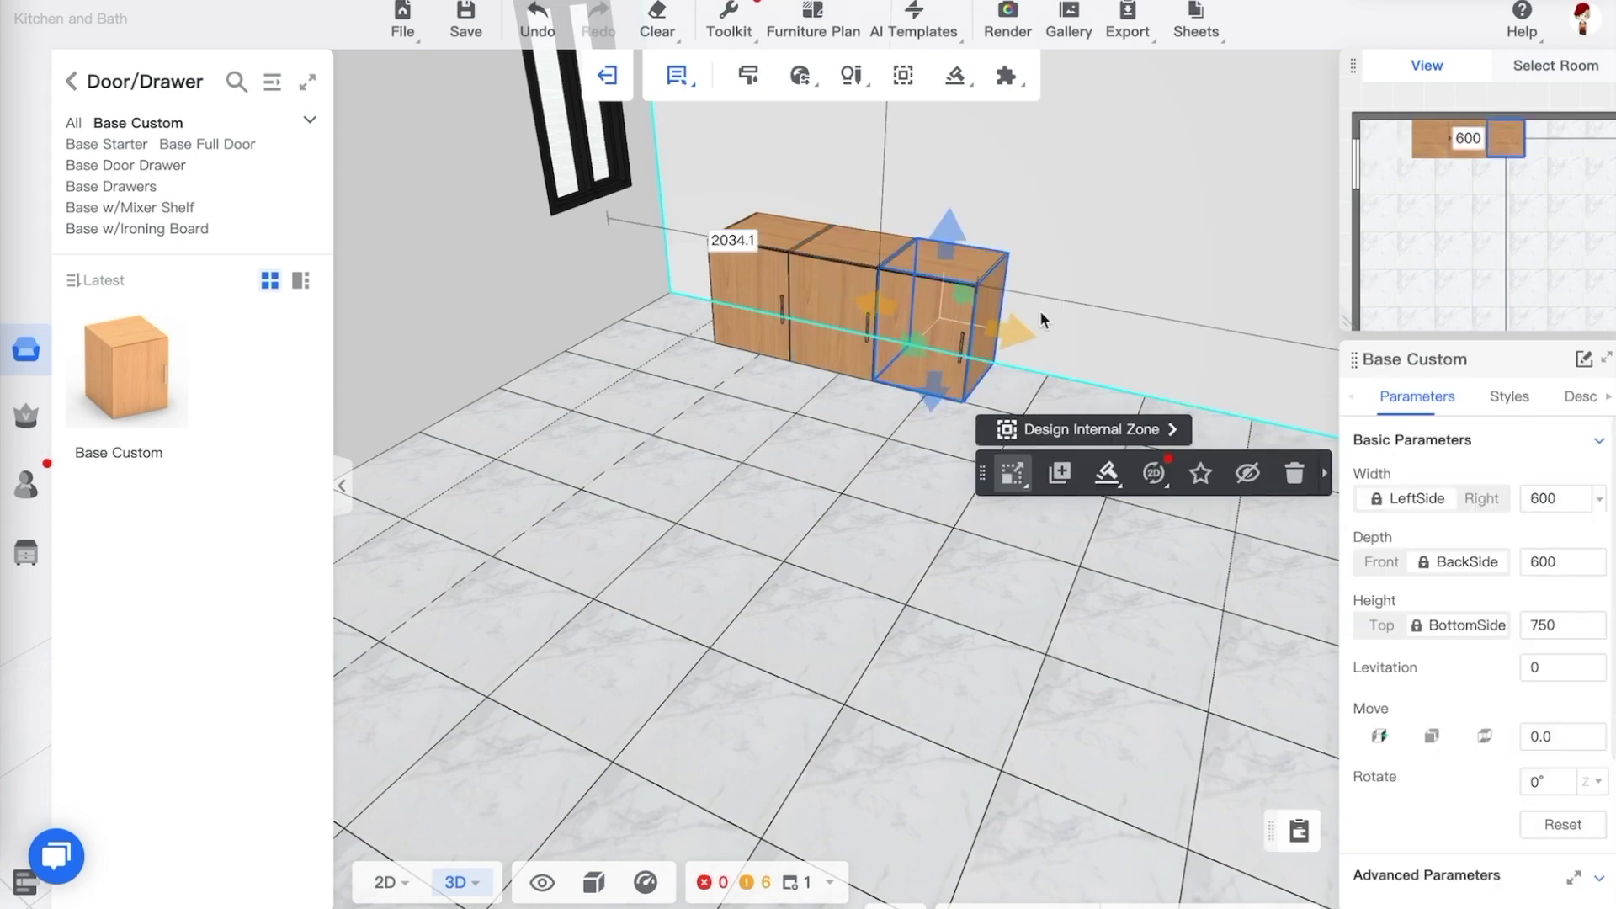
{"action": "left_click", "coordinate": [1003, 370]}
{"action": "left_click", "coordinate": [948, 286]}
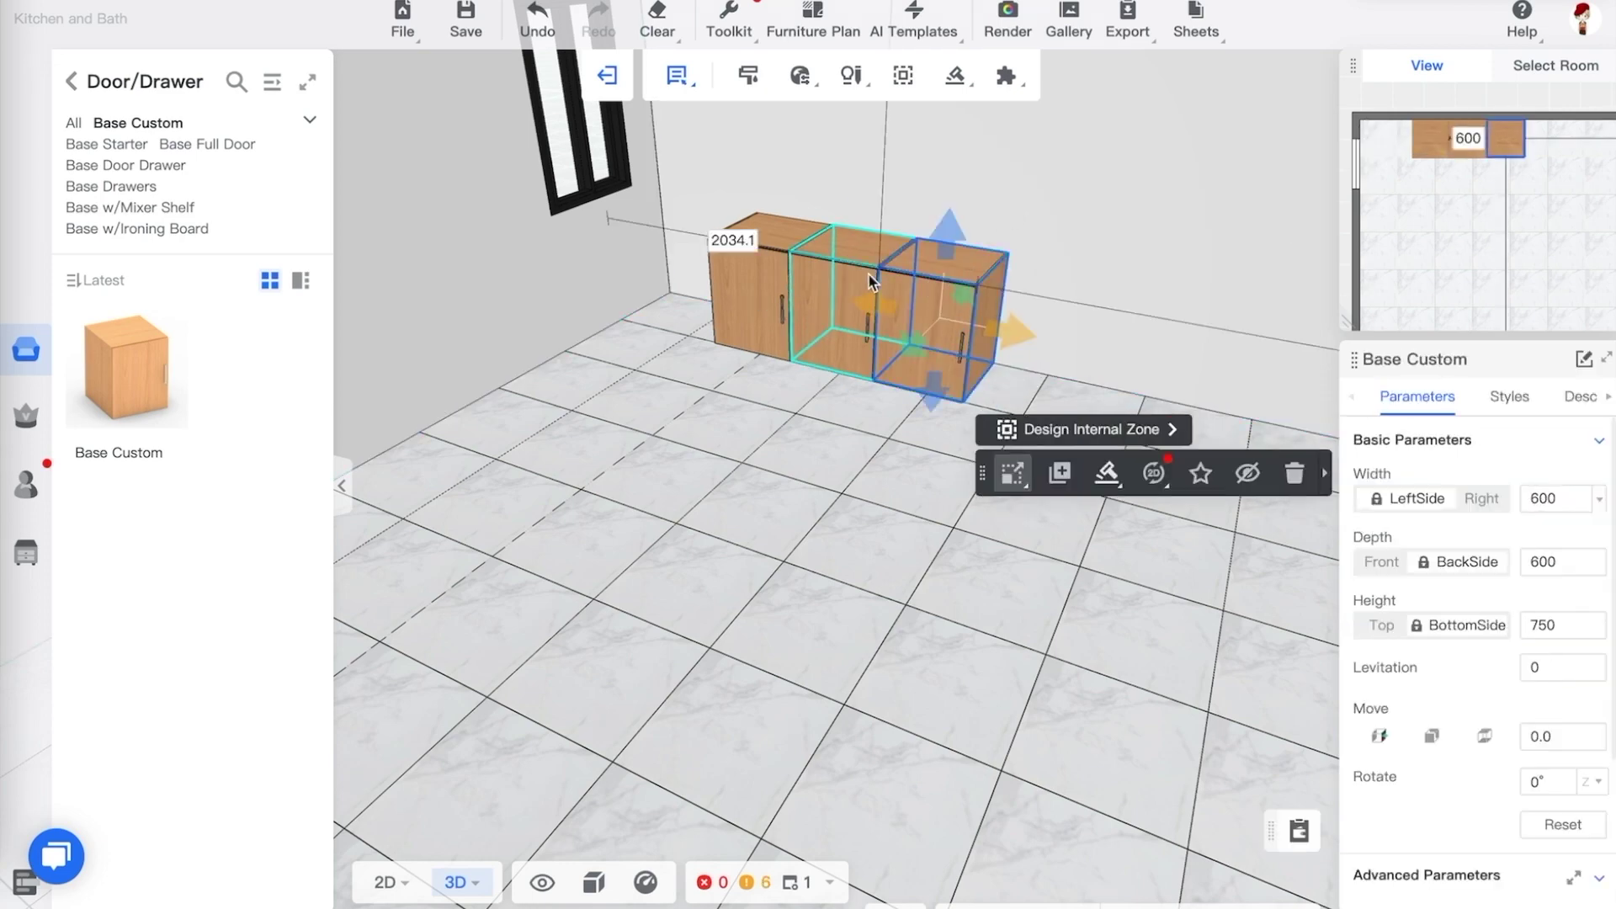
{"action": "key", "text": "Escape"}
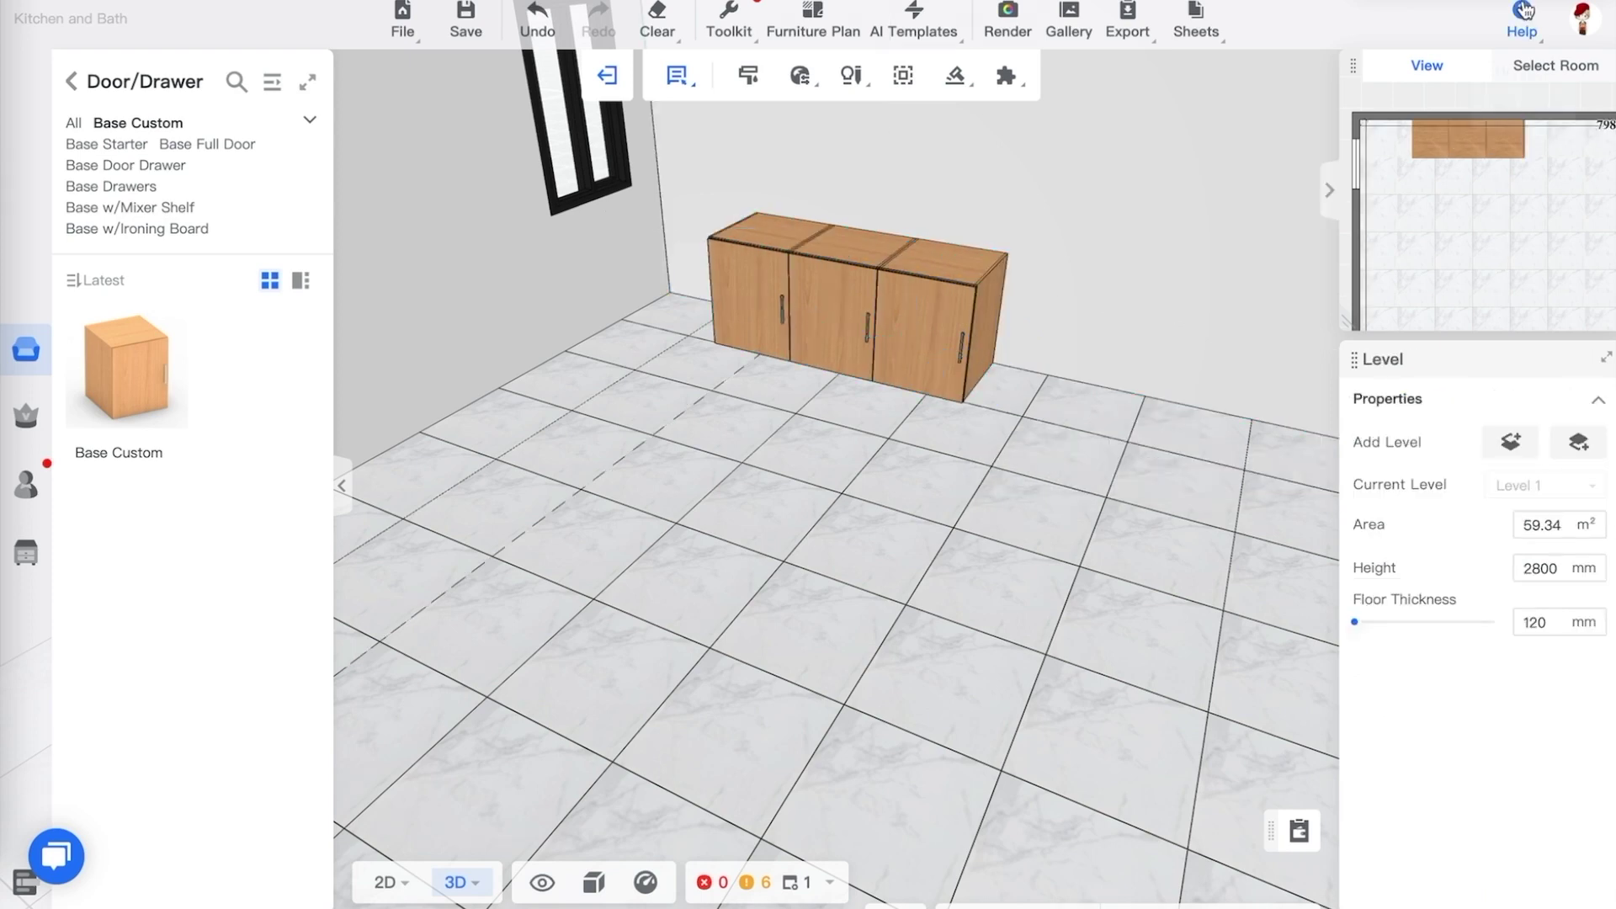
Examine whole-cabinet selection on the row of three base cabinets, including the right and left ones
{"action": "left_click_drag", "start_coordinate": [842, 538], "coordinate": [800, 488]}
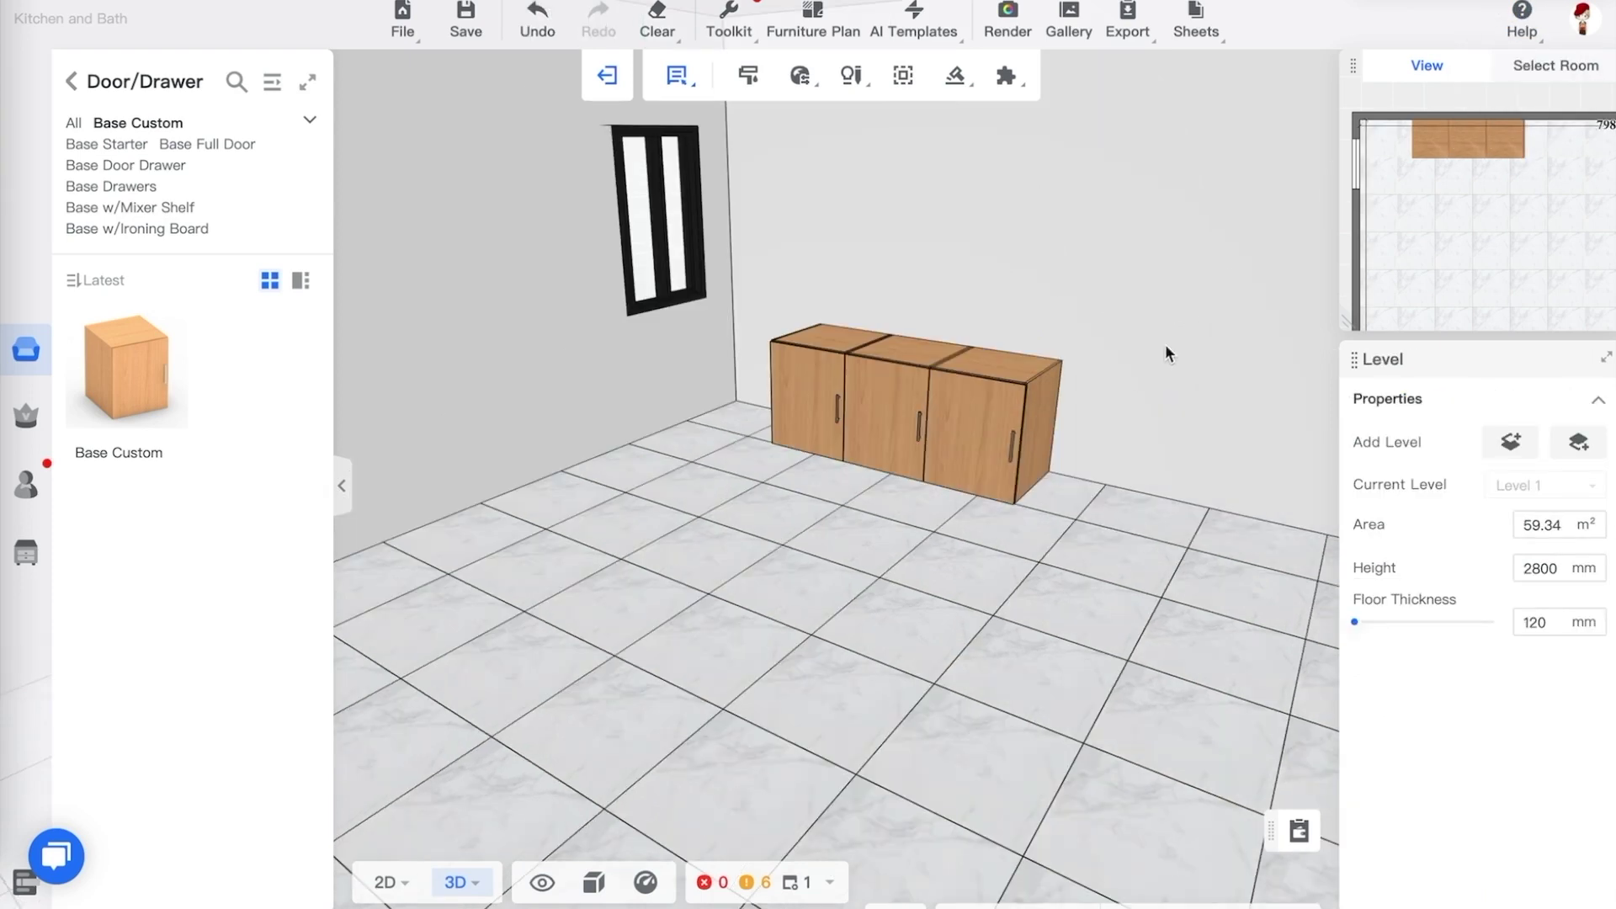
{"action": "left_click", "coordinate": [1020, 403]}
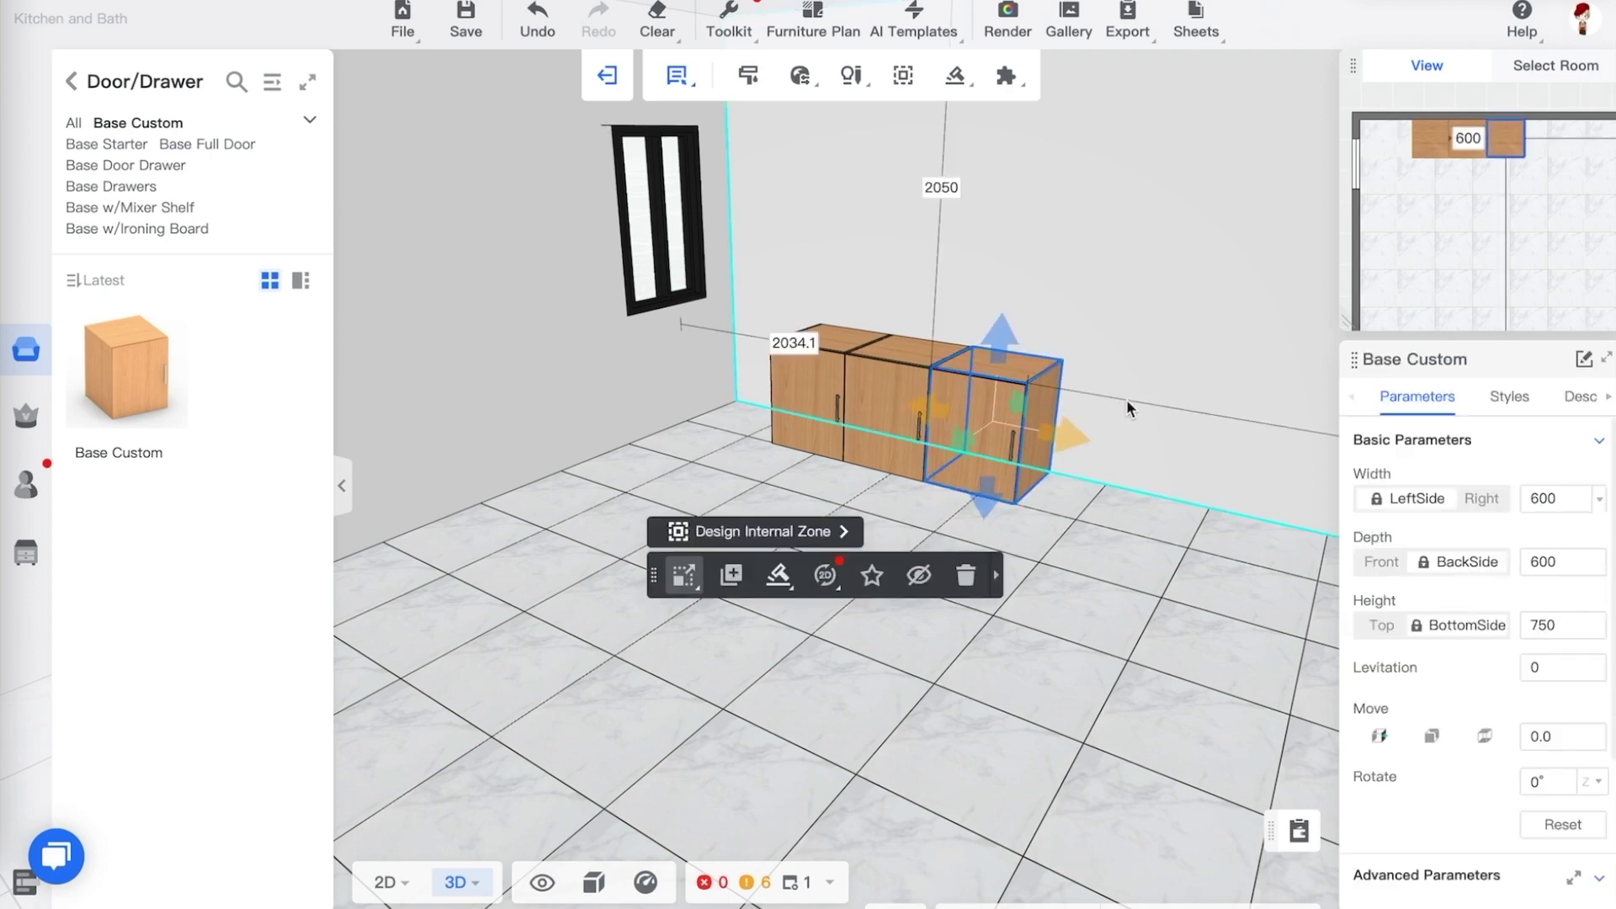
{"action": "scroll", "coordinate": [1214, 361], "scroll_direction": "up", "scroll_amount": 3}
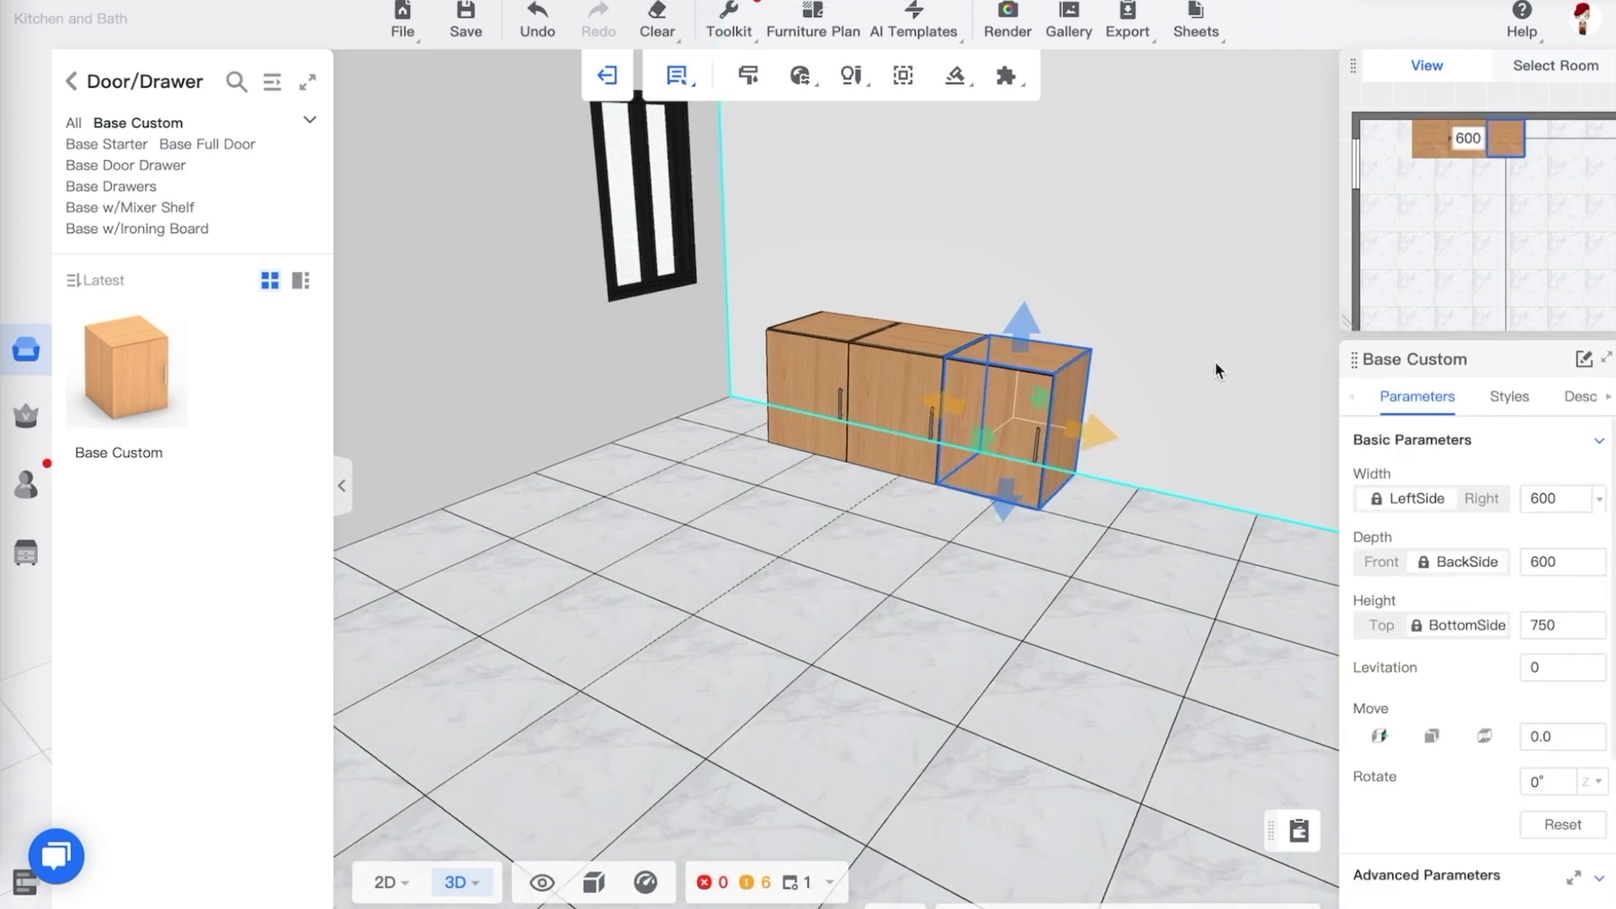
{"action": "scroll", "coordinate": [1213, 359], "scroll_direction": "up", "scroll_amount": 1}
{"action": "left_click_drag", "start_coordinate": [1213, 359], "coordinate": [840, 160]}
{"action": "key", "text": "a"}
{"action": "mouse_move", "coordinate": [678, 87]}
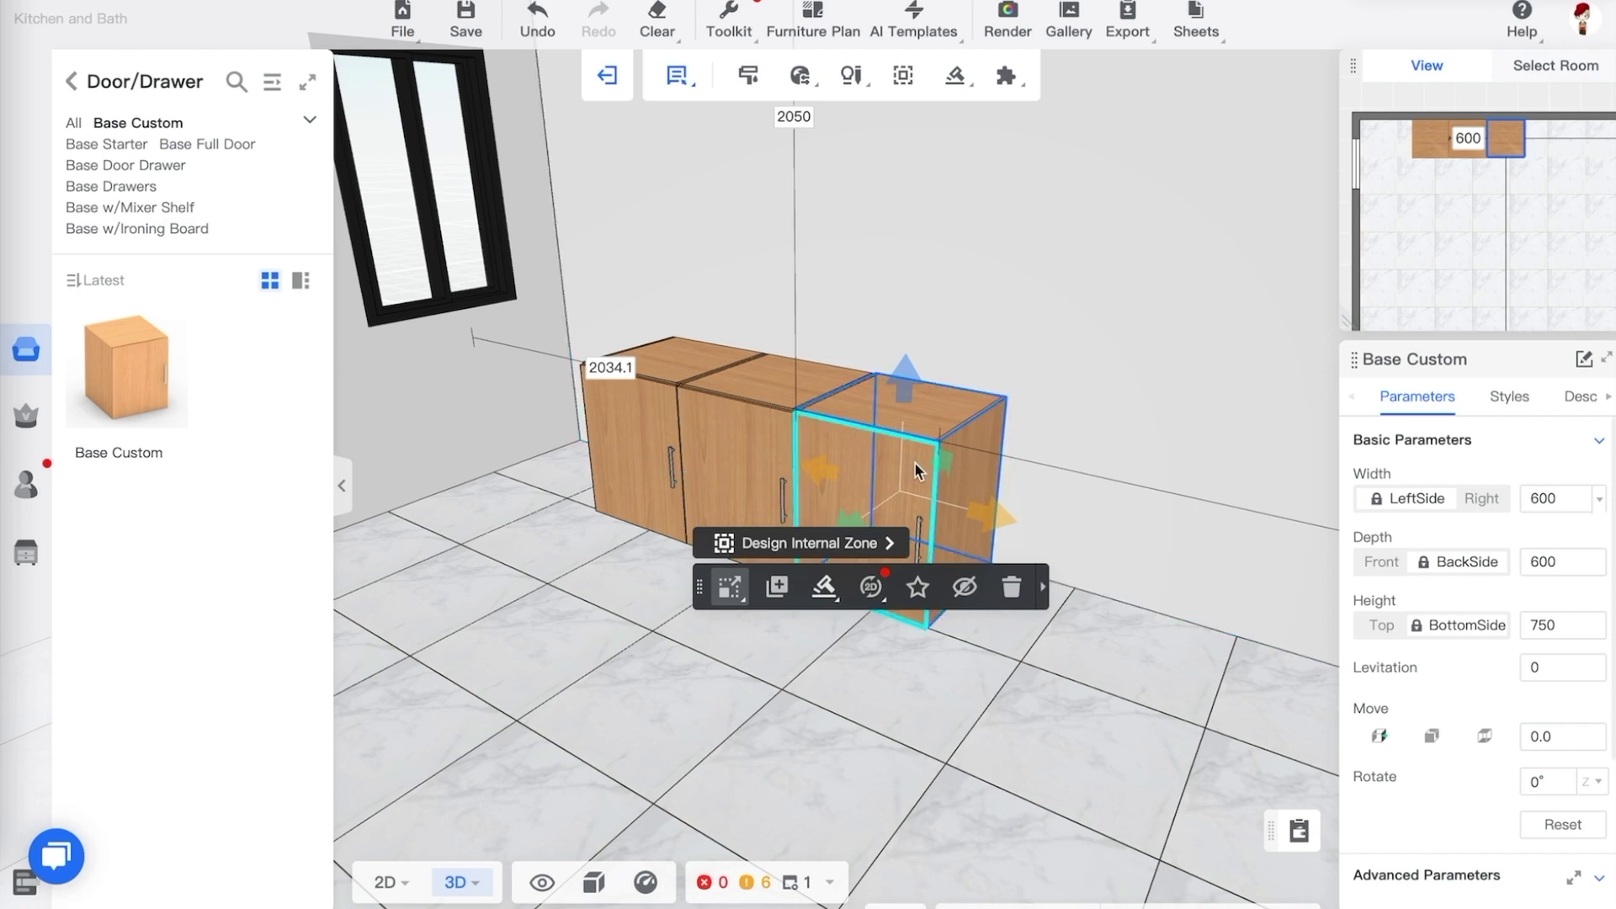
{"action": "left_click_drag", "start_coordinate": [886, 414], "coordinate": [729, 384]}
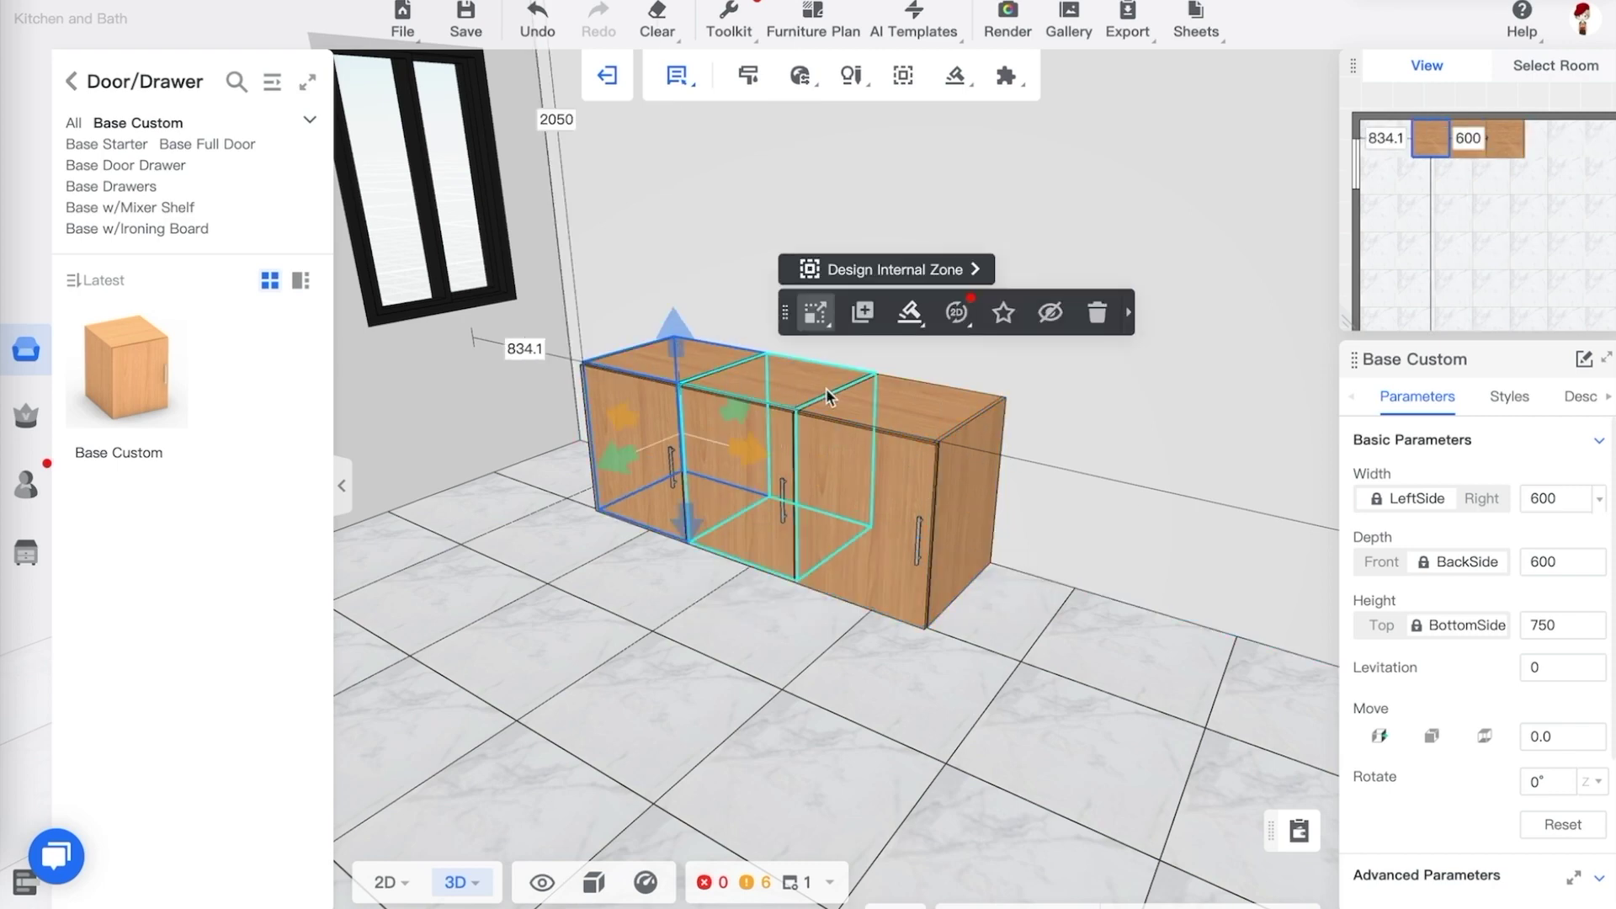
Switch to Select Part mode and examine the individual cabinet doors and the right cabinet's frame
{"action": "key", "text": "shift"}
{"action": "left_click", "coordinate": [860, 456]}
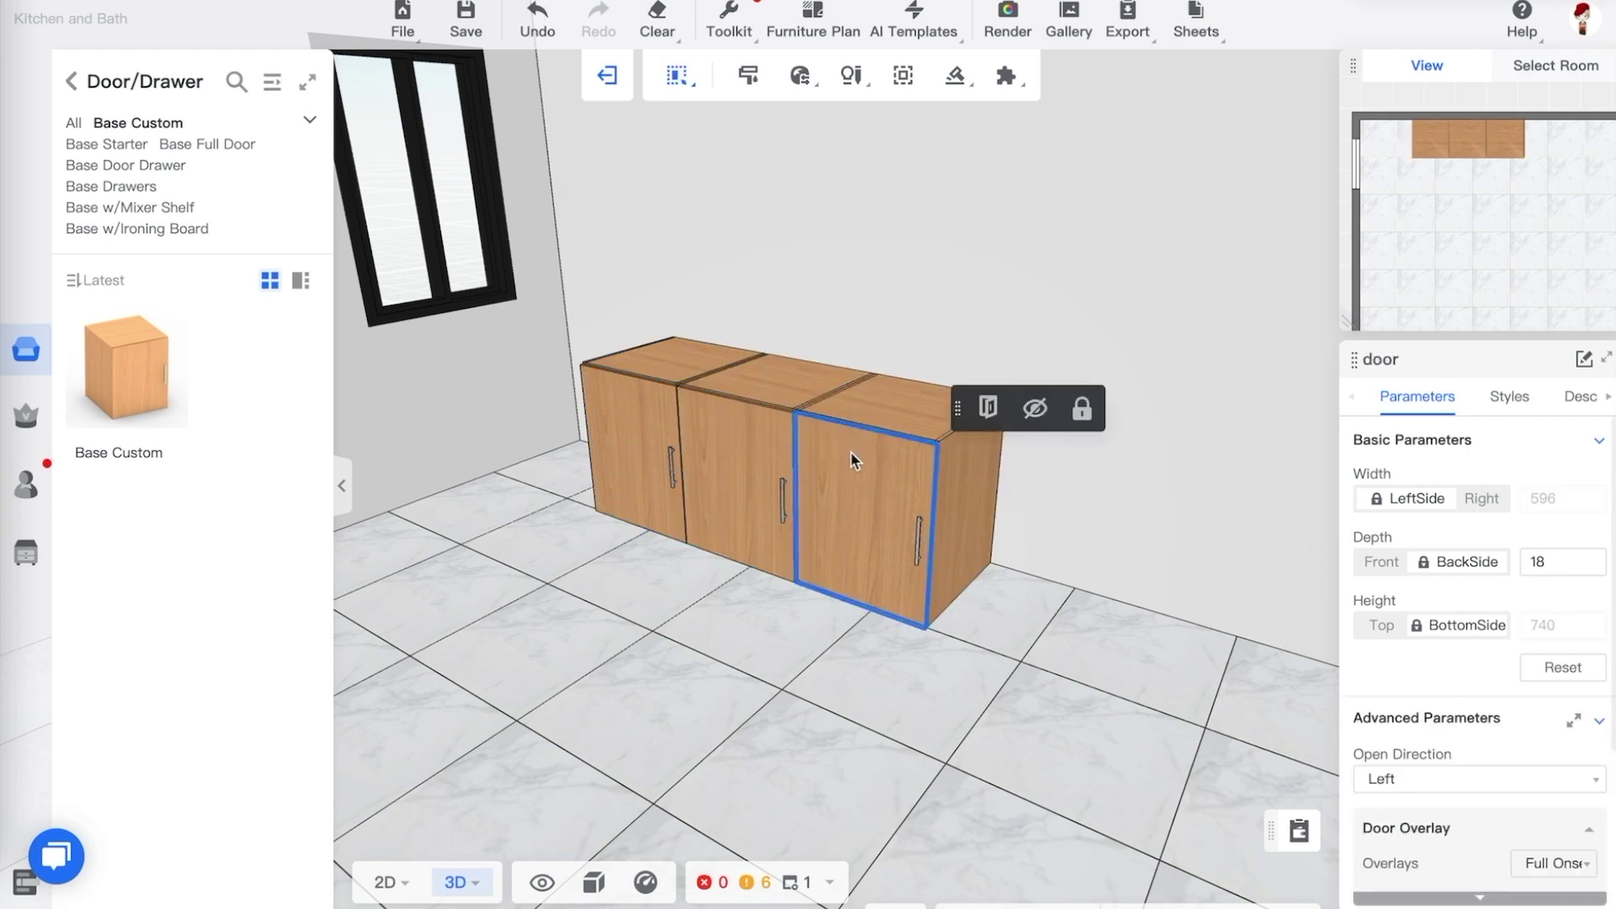
{"action": "left_click", "coordinate": [723, 472]}
{"action": "left_click", "coordinate": [613, 450]}
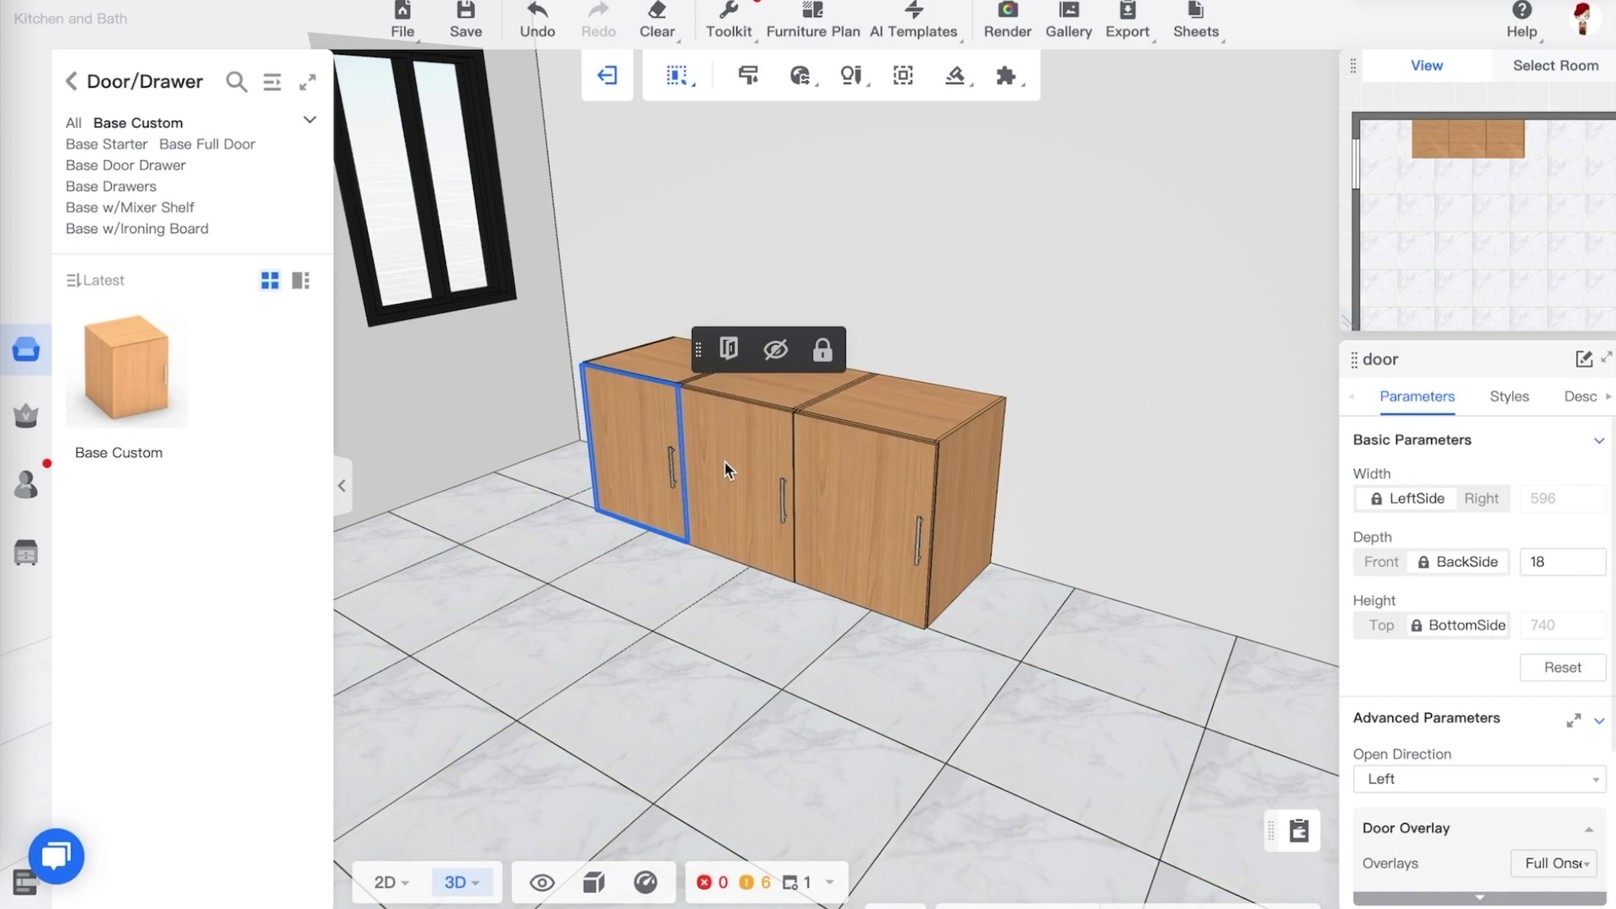
{"action": "left_click", "coordinate": [848, 476]}
{"action": "left_click", "coordinate": [762, 496]}
{"action": "left_click", "coordinate": [613, 451]}
{"action": "left_click", "coordinate": [868, 478]}
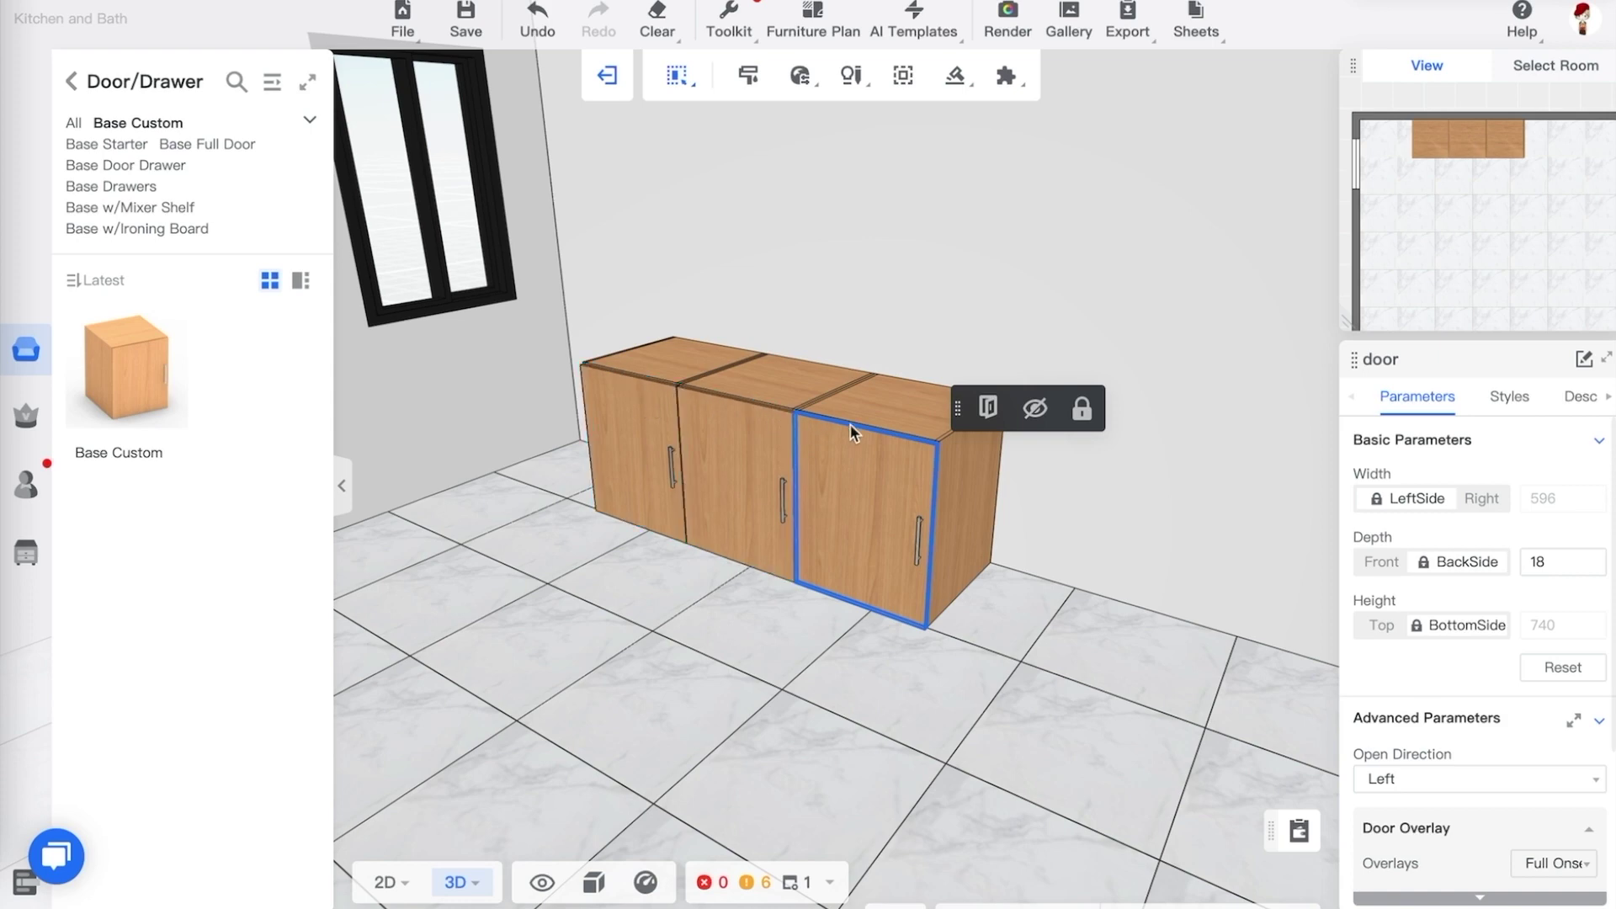
{"action": "left_click", "coordinate": [967, 460]}
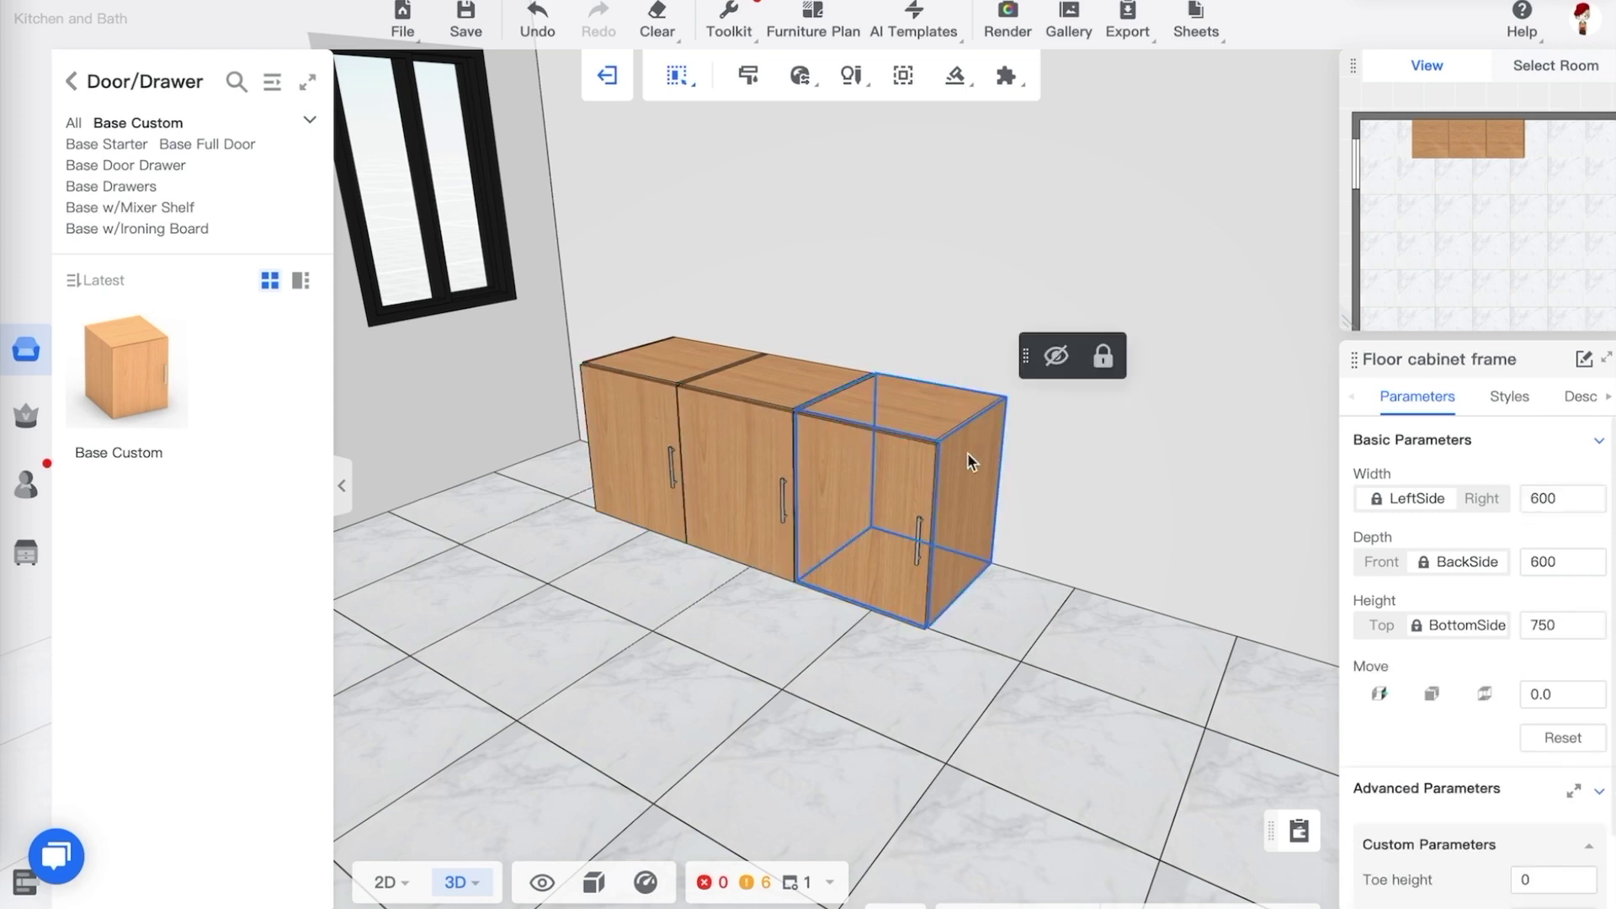
Open the right cabinet's door, inspect its adjustable shelf, and close the door again
{"action": "scroll", "coordinate": [967, 453], "scroll_direction": "up", "scroll_amount": 4}
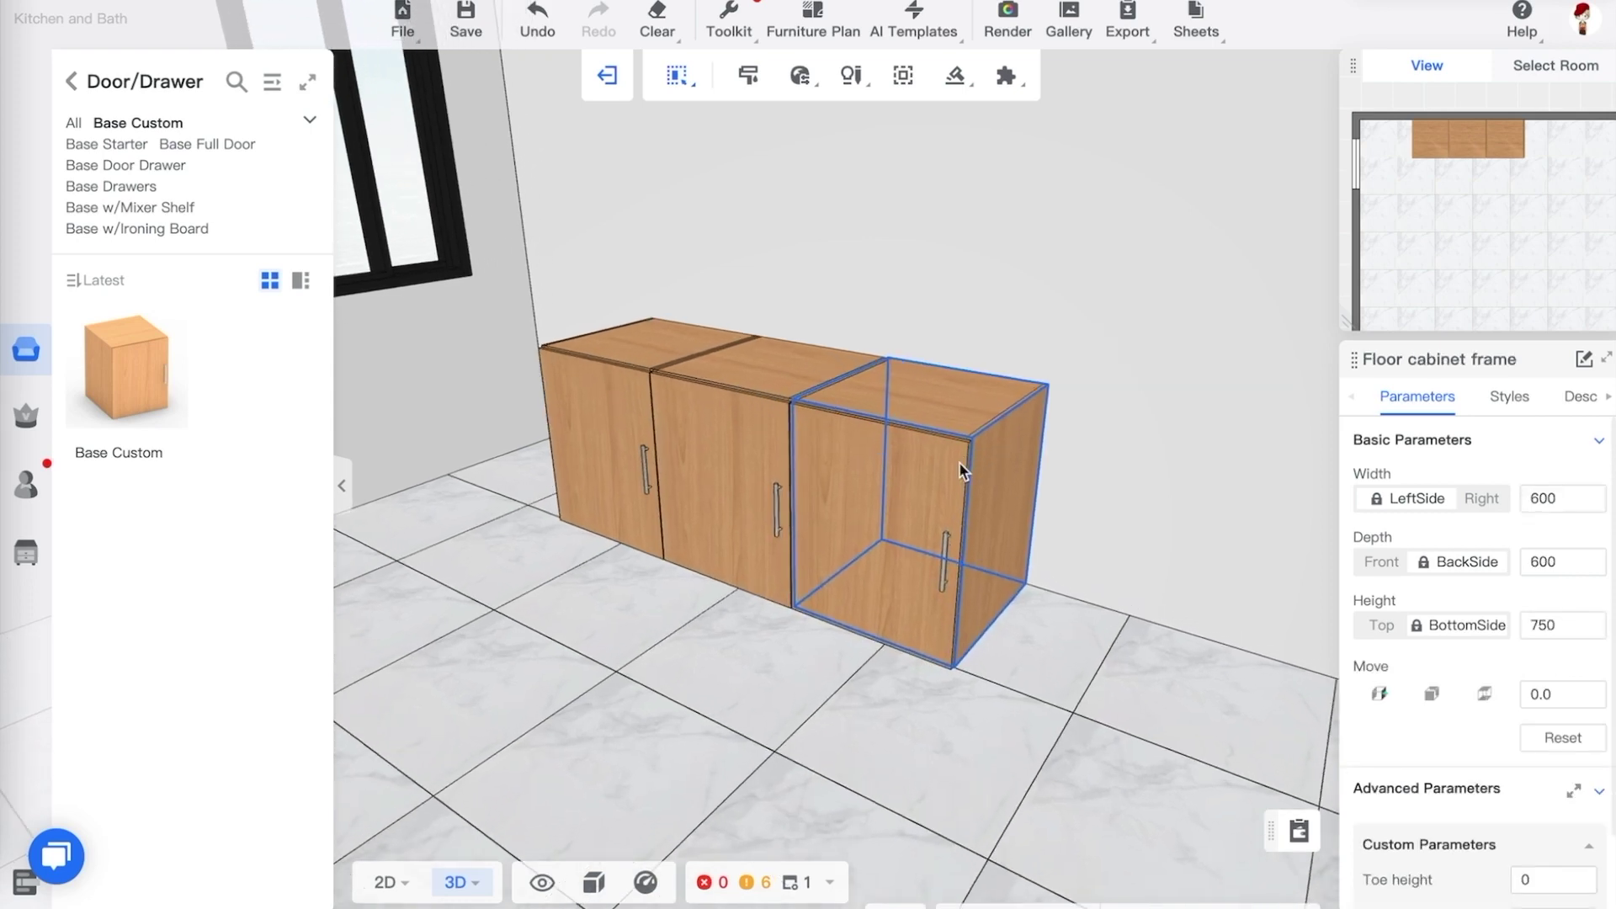
{"action": "left_click", "coordinate": [911, 496]}
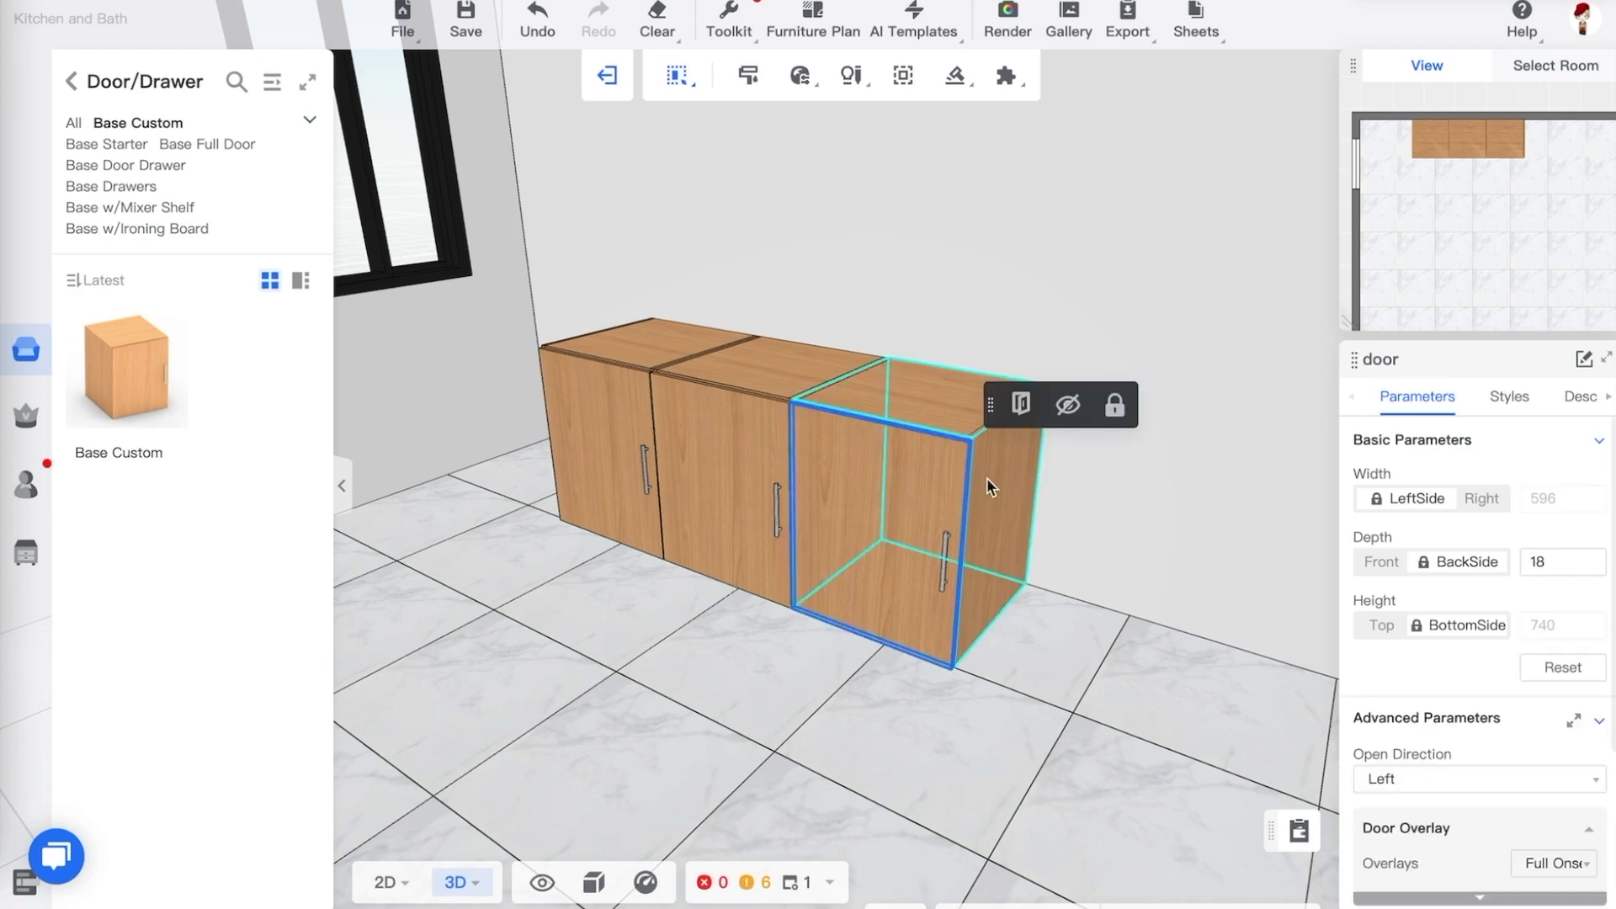
{"action": "left_click", "coordinate": [1022, 405]}
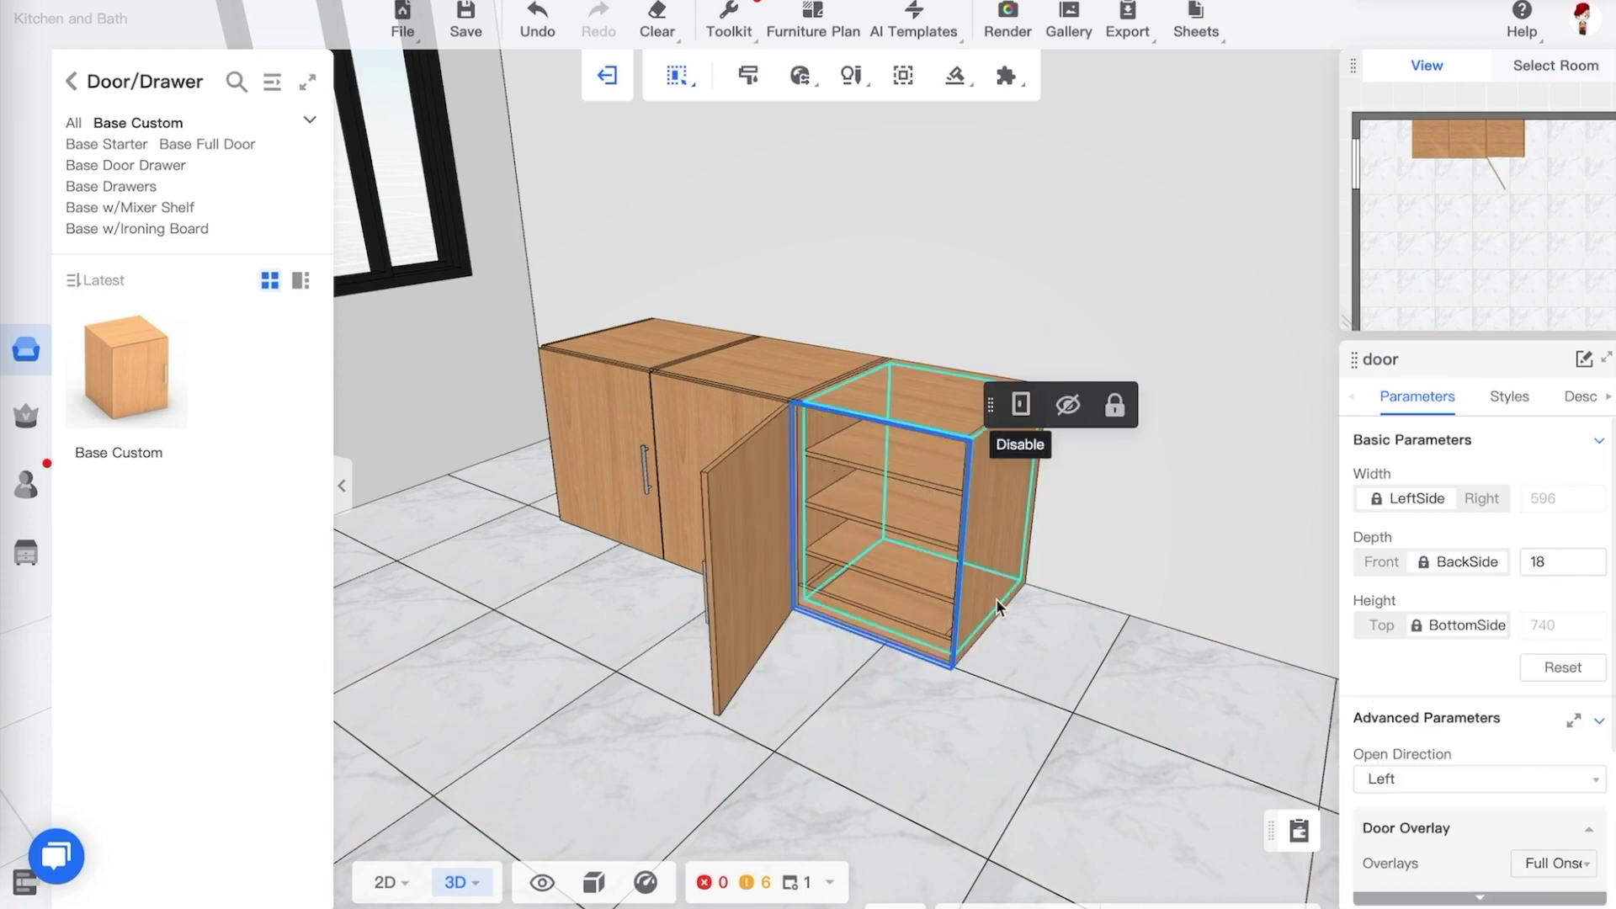
{"action": "left_click_drag", "start_coordinate": [1023, 421], "coordinate": [1042, 589]}
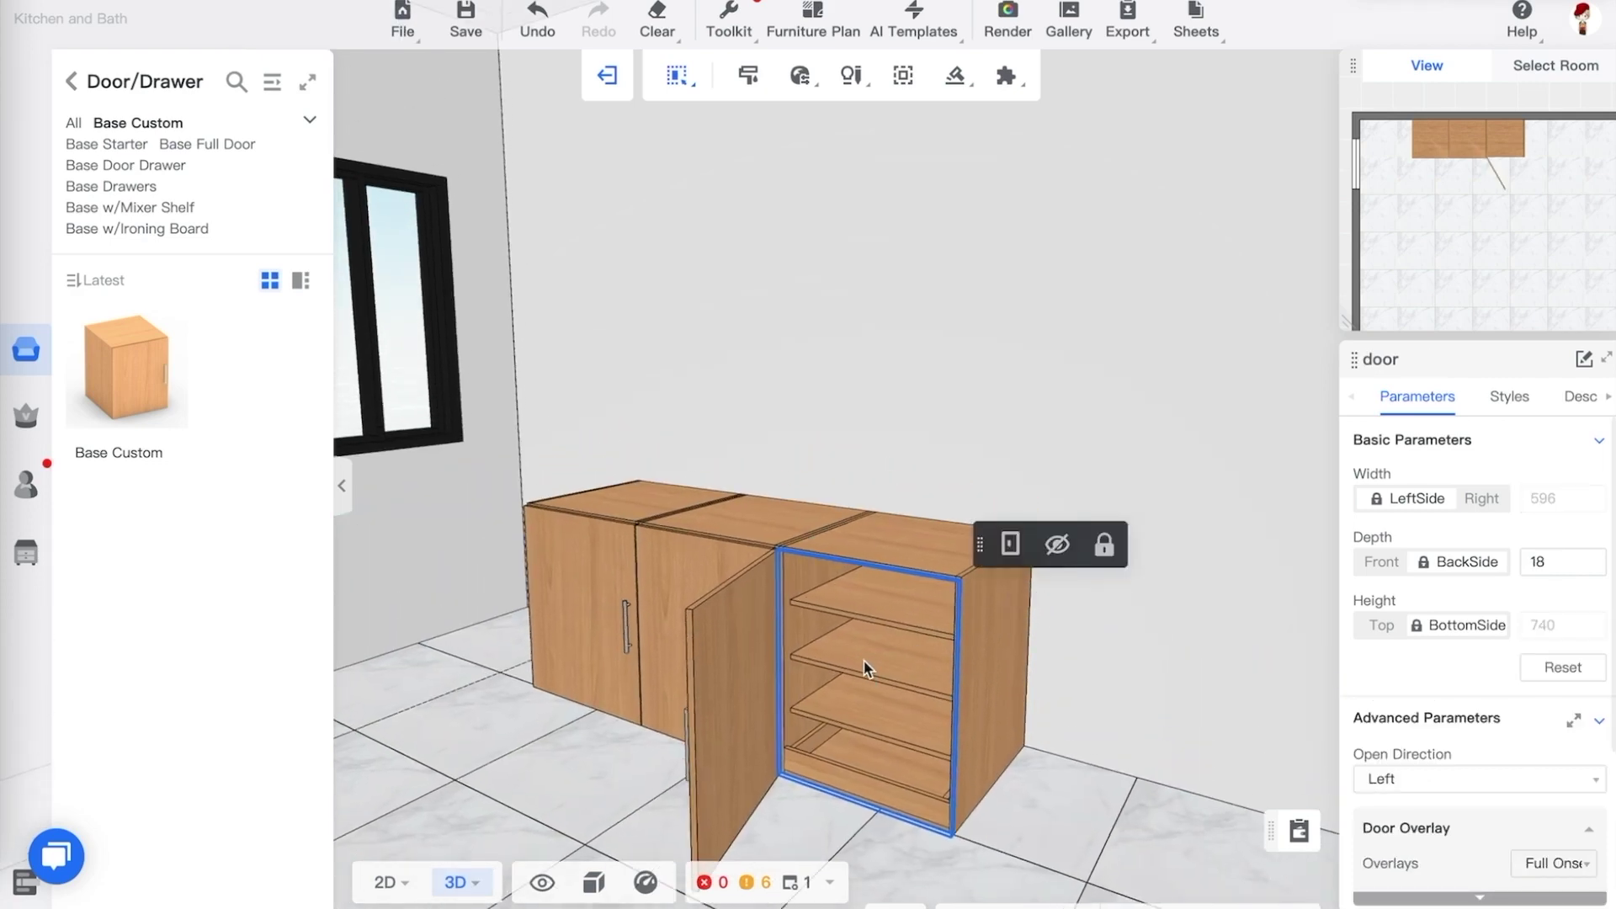
{"action": "left_click", "coordinate": [901, 624]}
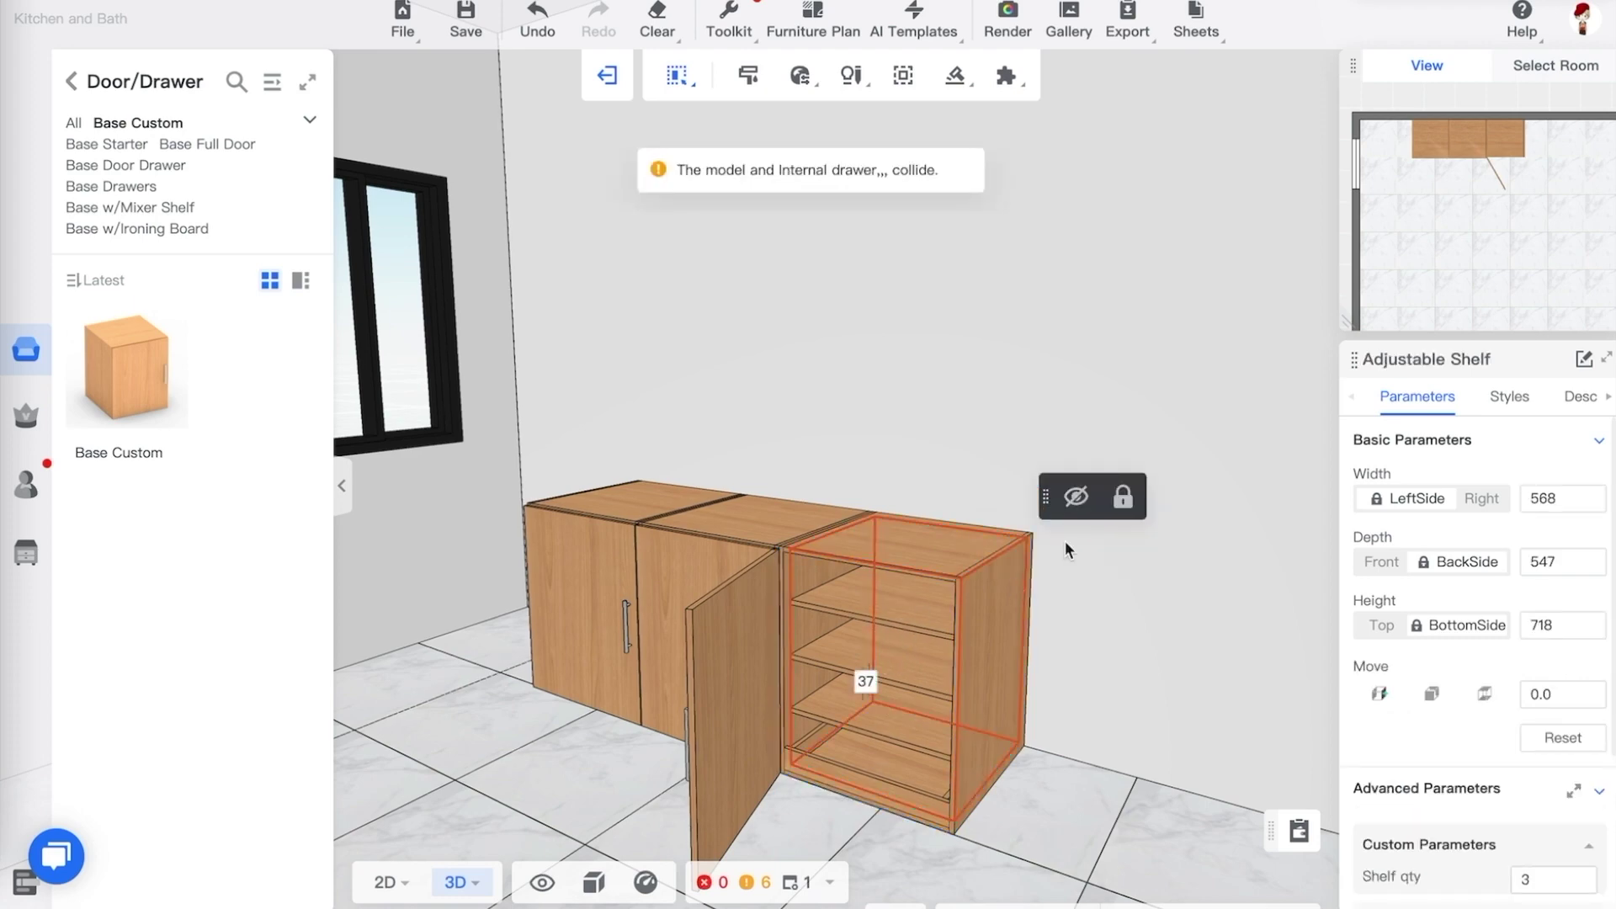
{"action": "left_click", "coordinate": [693, 645]}
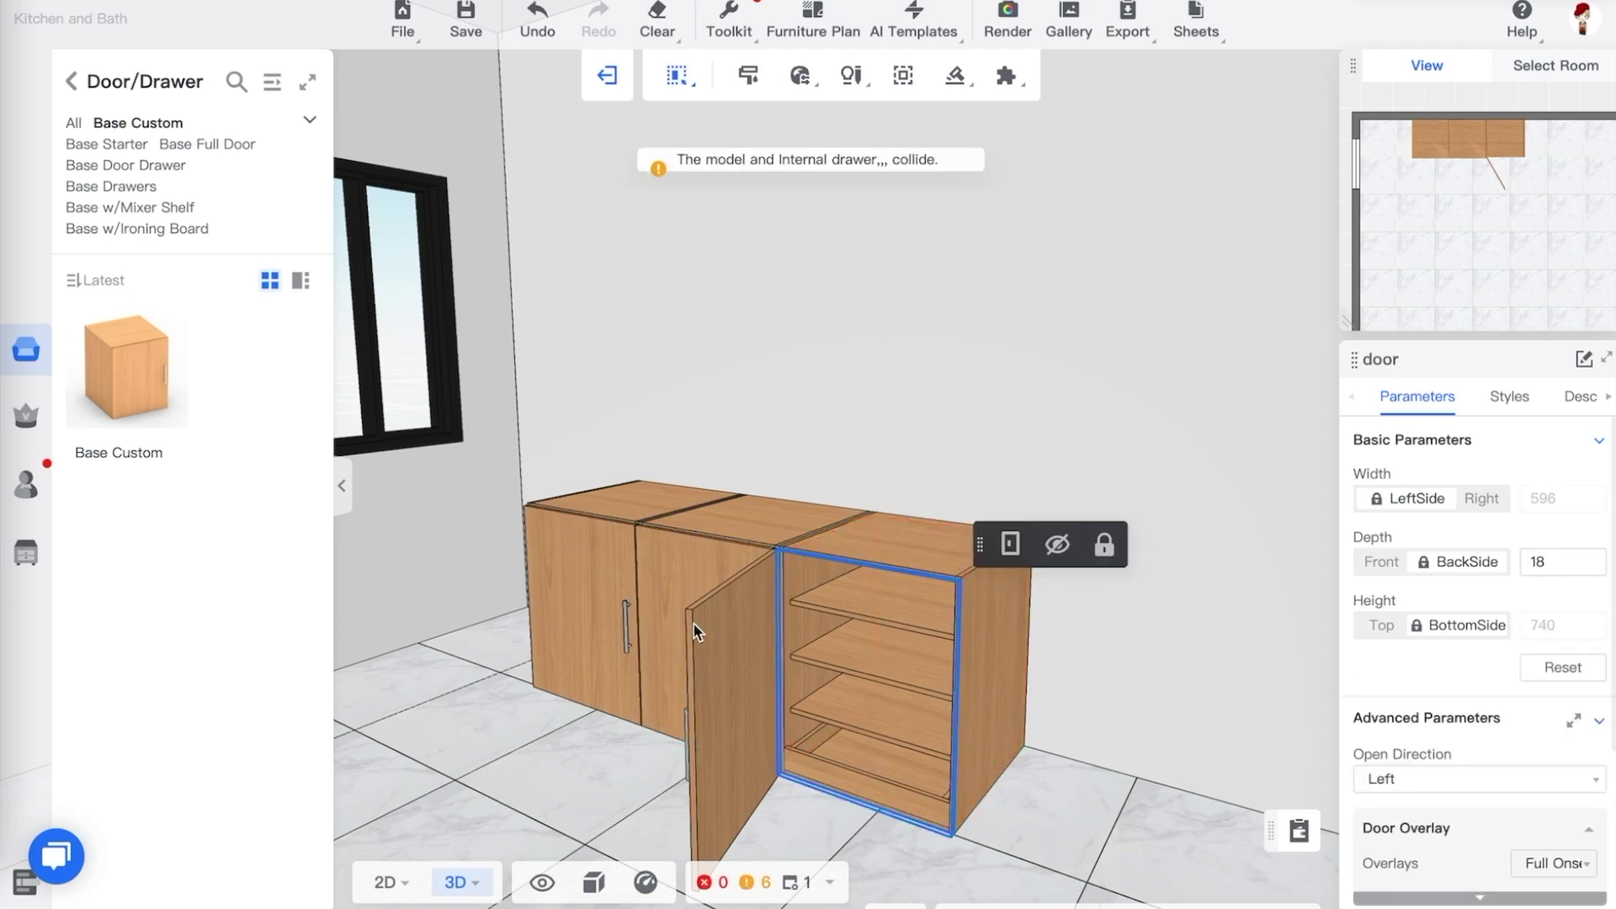
{"action": "left_click", "coordinate": [1010, 546]}
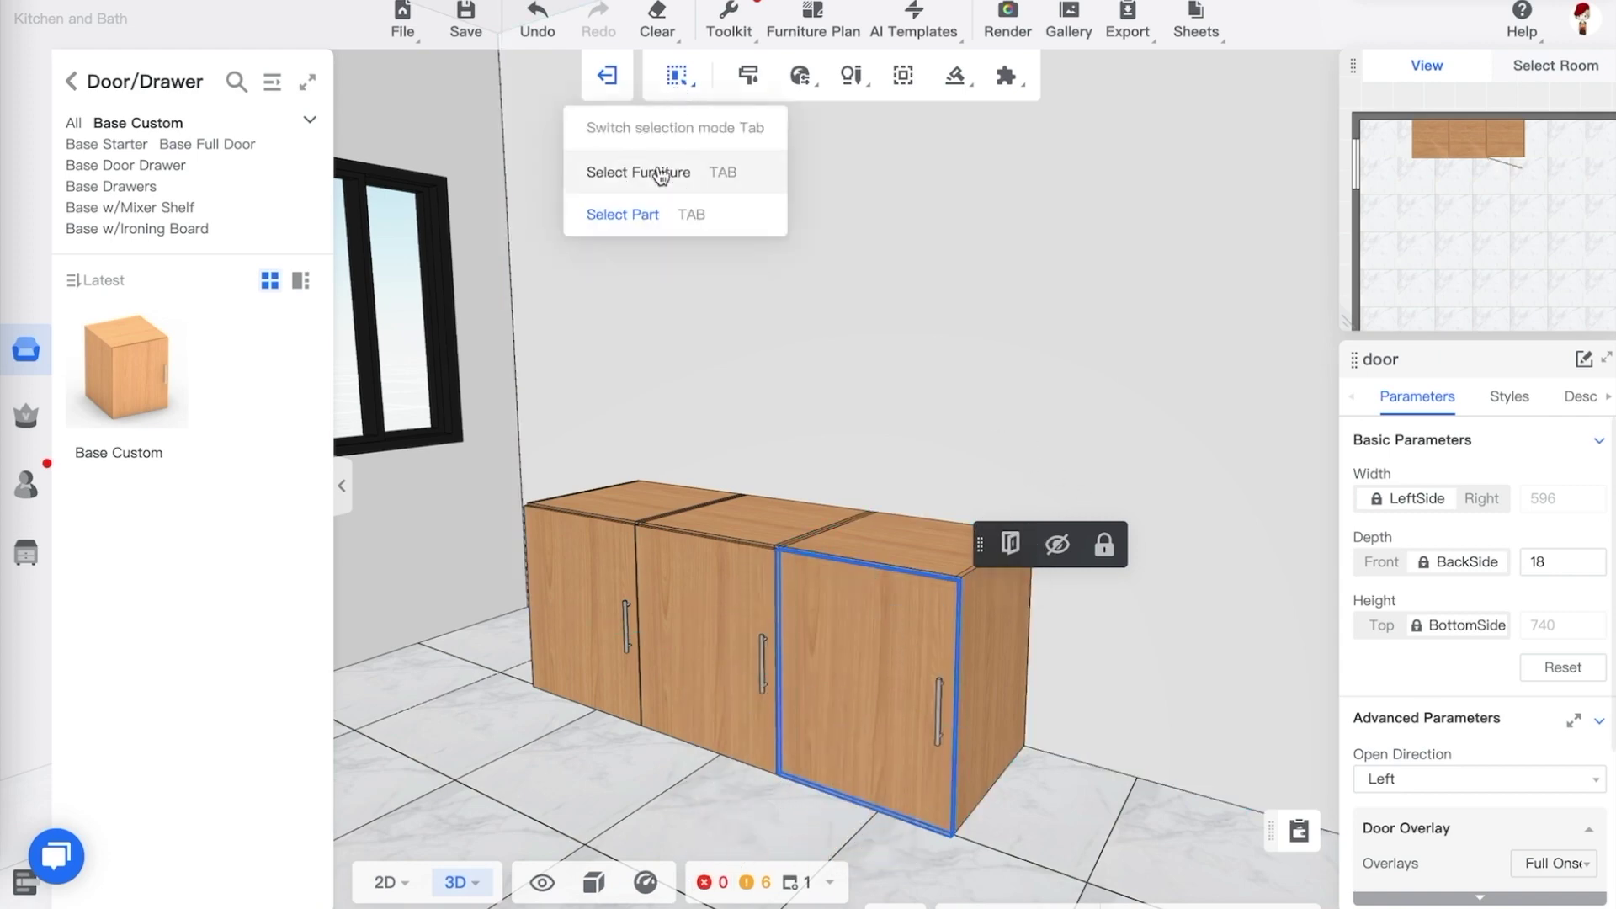
Return to Select Furniture mode and set the right cabinet's width to 1200 mm with its left side locked
{"action": "left_click", "coordinate": [639, 171]}
{"action": "left_click_drag", "start_coordinate": [872, 437], "coordinate": [866, 458]}
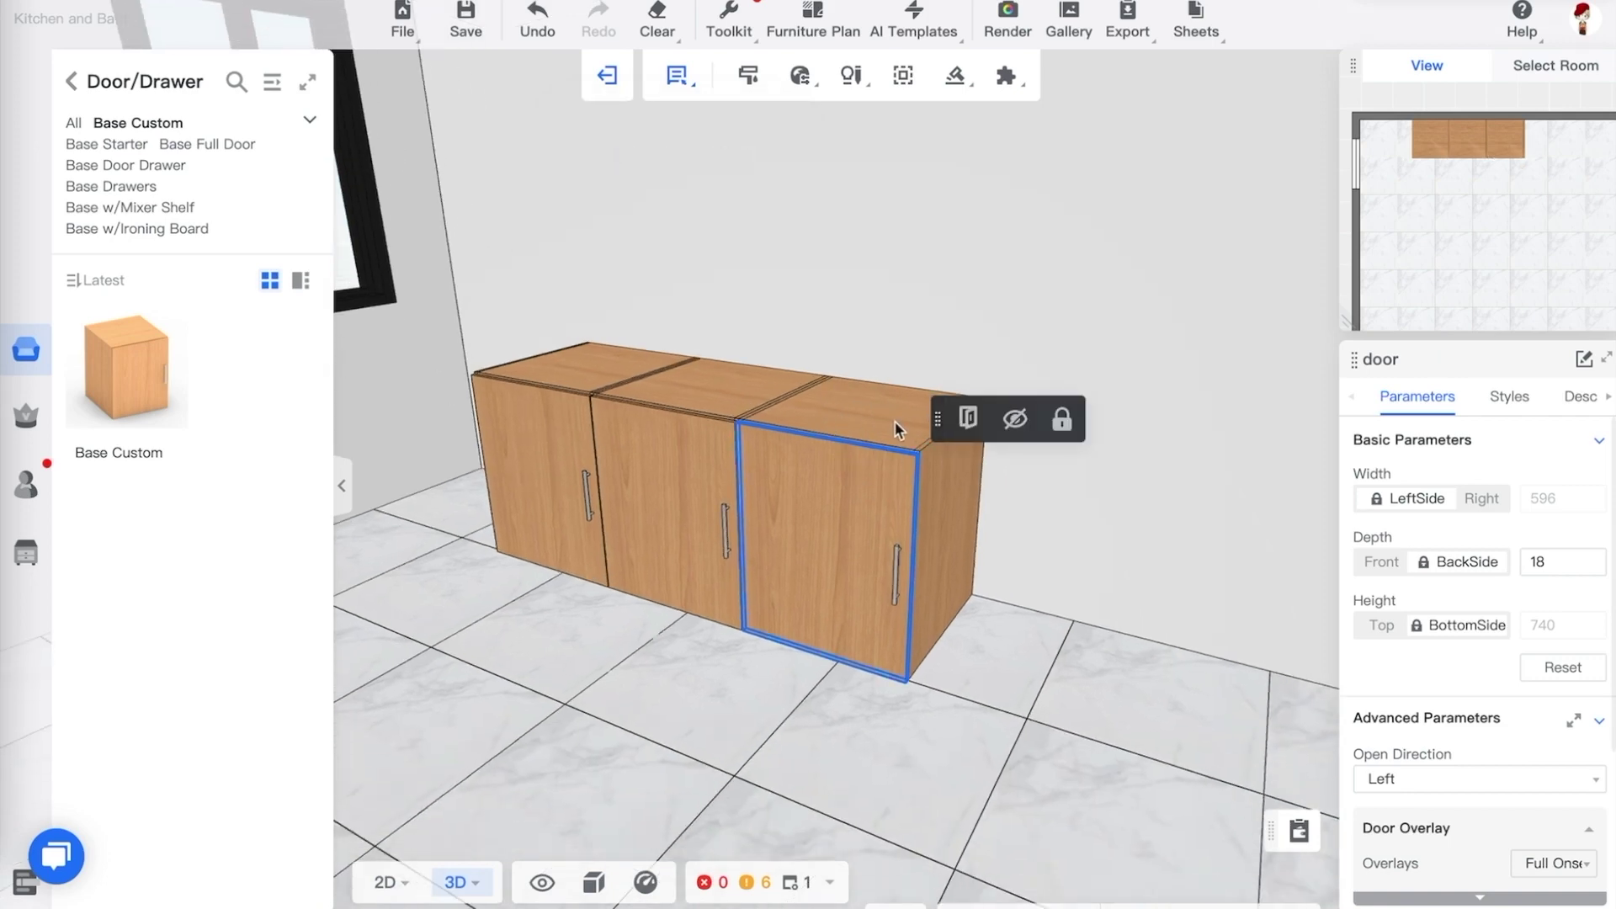
{"action": "left_click", "coordinate": [922, 482]}
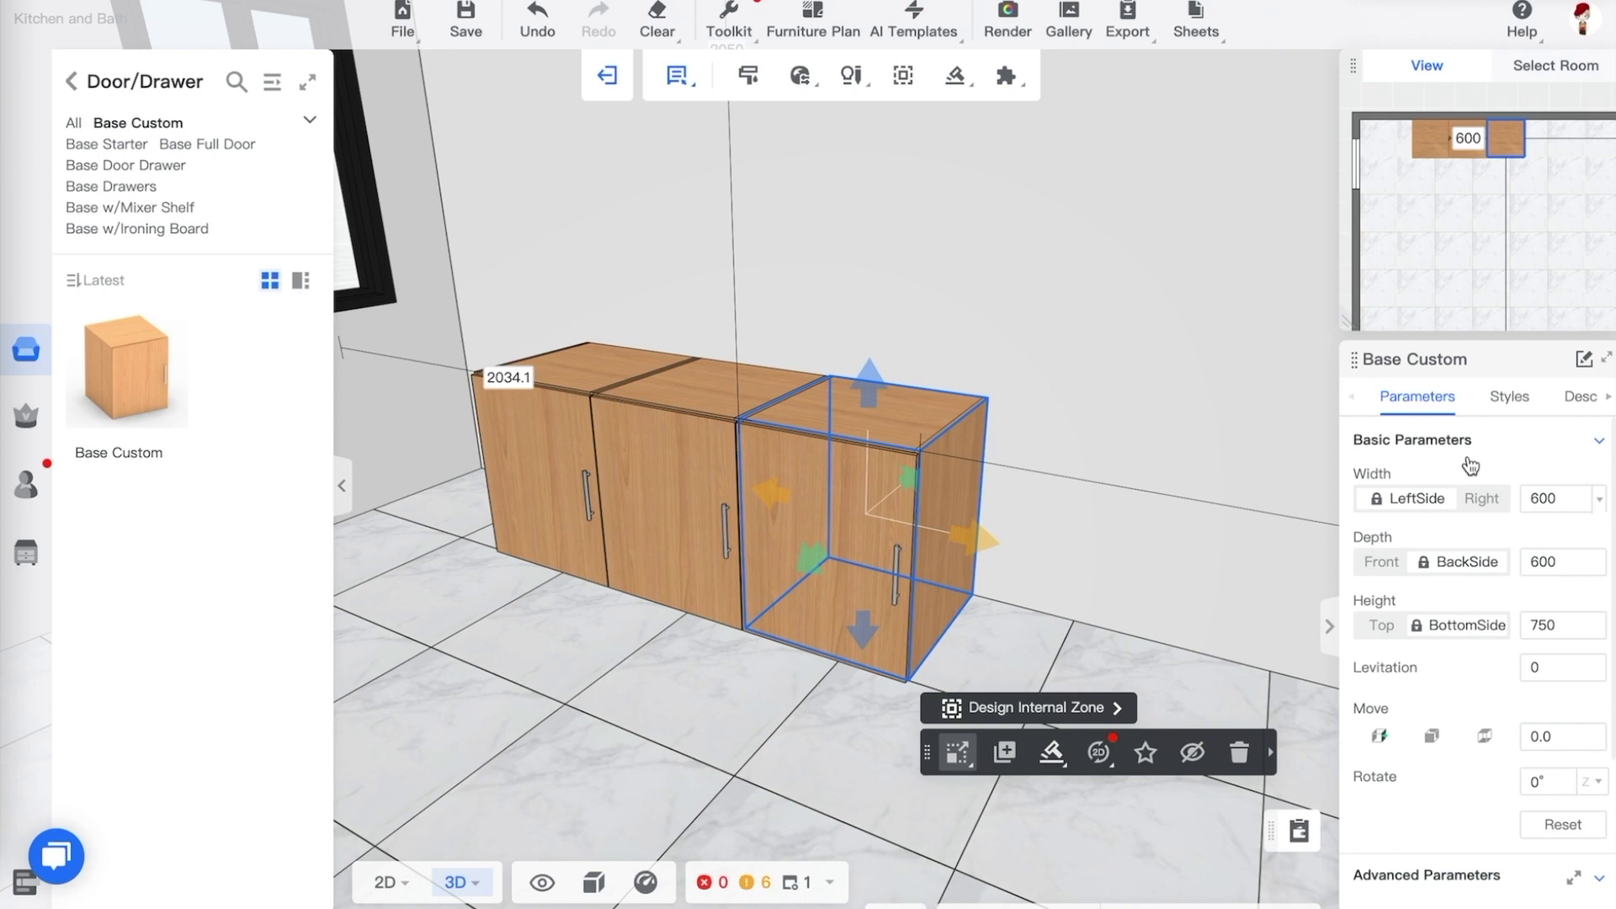
{"action": "left_click", "coordinate": [1549, 499]}
{"action": "type", "text": "1200"}
{"action": "key", "text": "Return"}
{"action": "left_click", "coordinate": [1130, 380]}
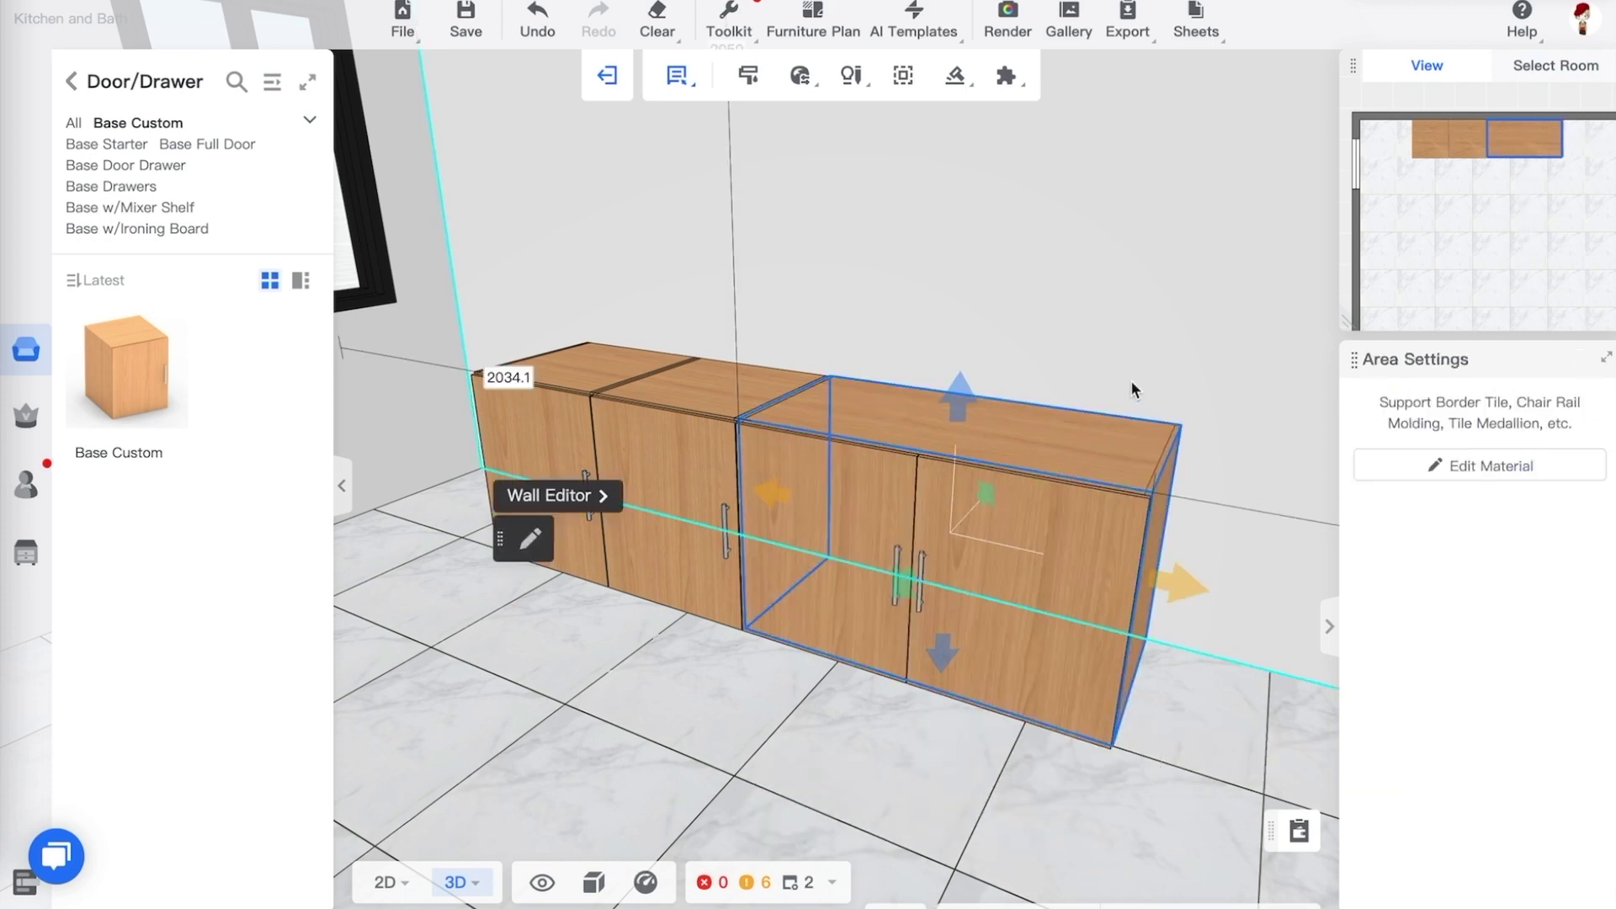
Lock the right side of the rightmost cabinet and set its width to 600 mm
{"action": "left_click_drag", "start_coordinate": [916, 725], "coordinate": [1001, 739]}
{"action": "left_click", "coordinate": [853, 456]}
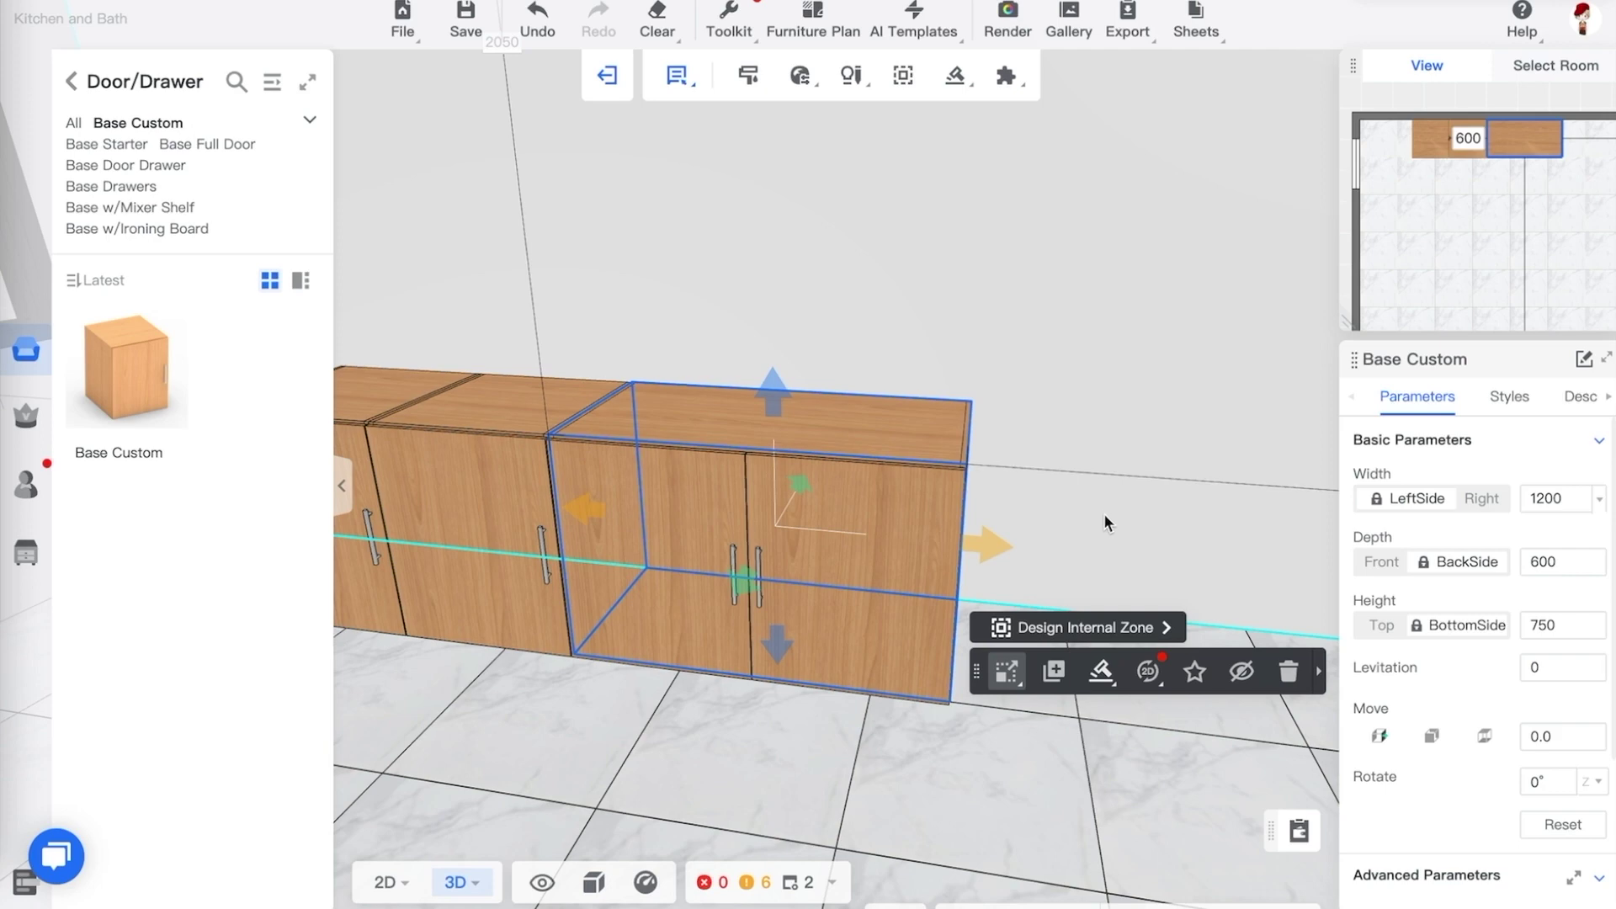
{"action": "left_click_drag", "start_coordinate": [1104, 517], "coordinate": [1079, 519]}
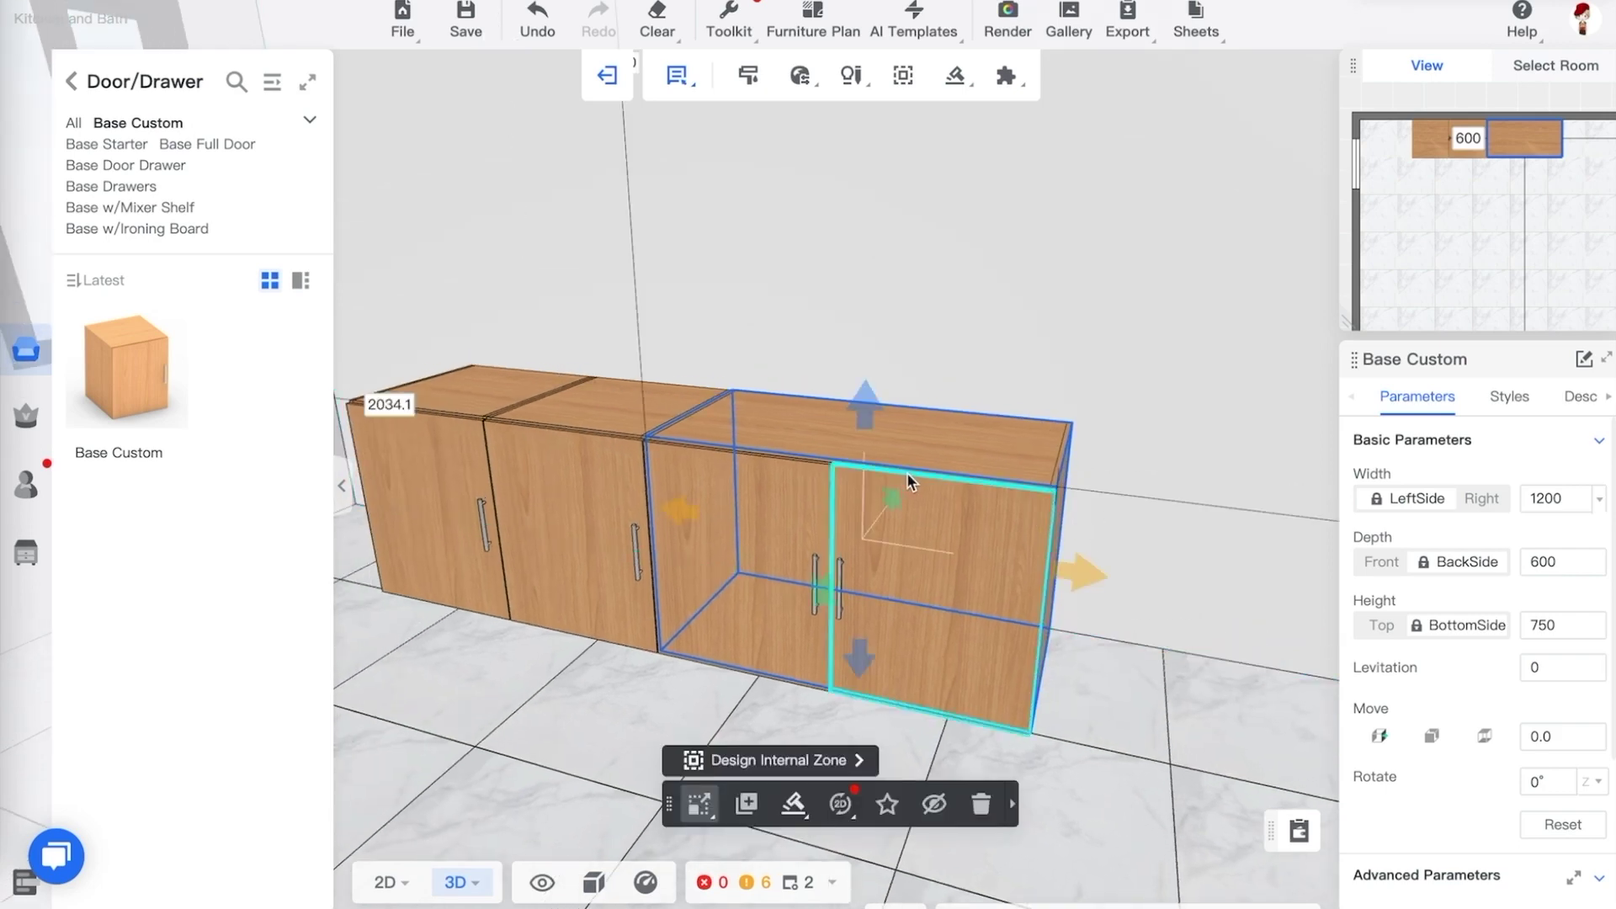
{"action": "left_click", "coordinate": [1478, 499]}
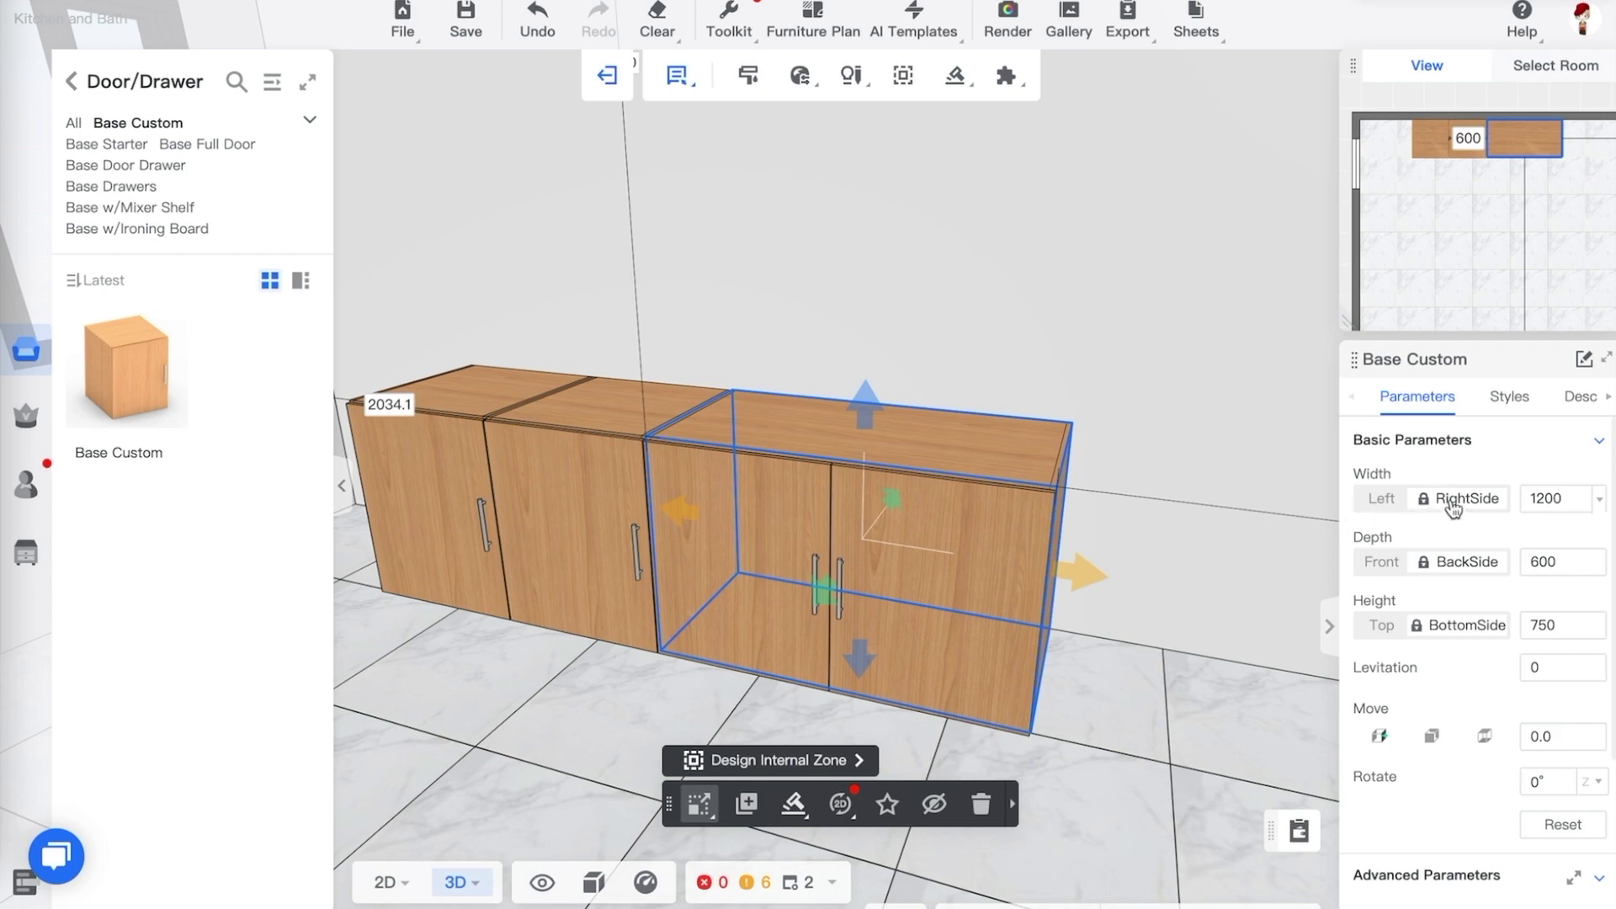
{"action": "double_click", "coordinate": [1544, 496]}
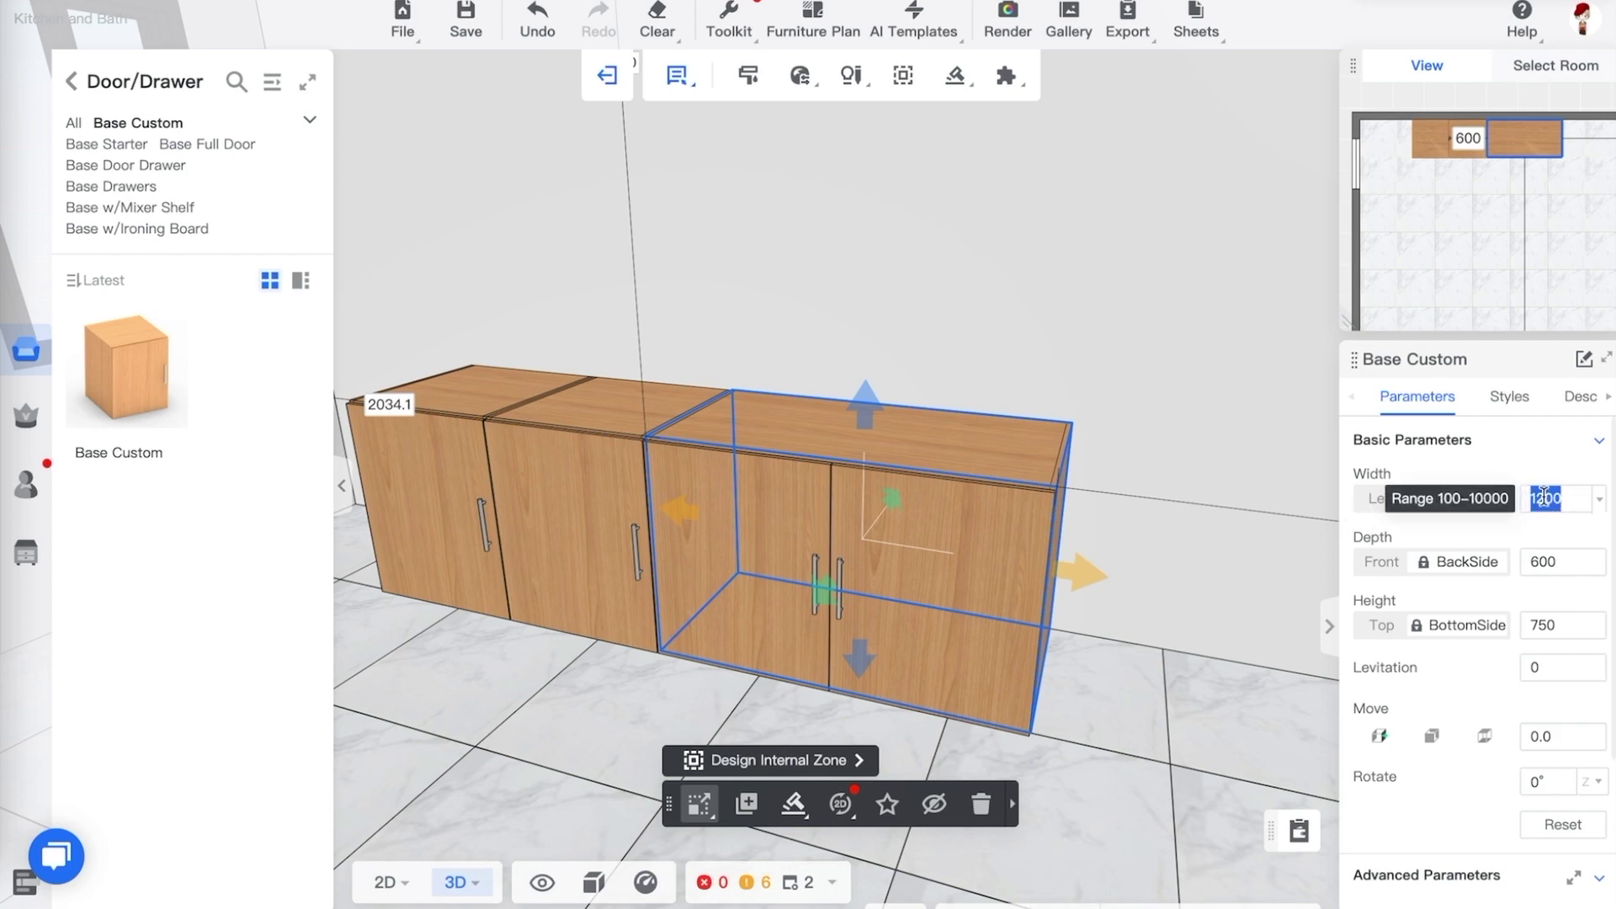
{"action": "type", "text": "600"}
{"action": "key", "text": "Return"}
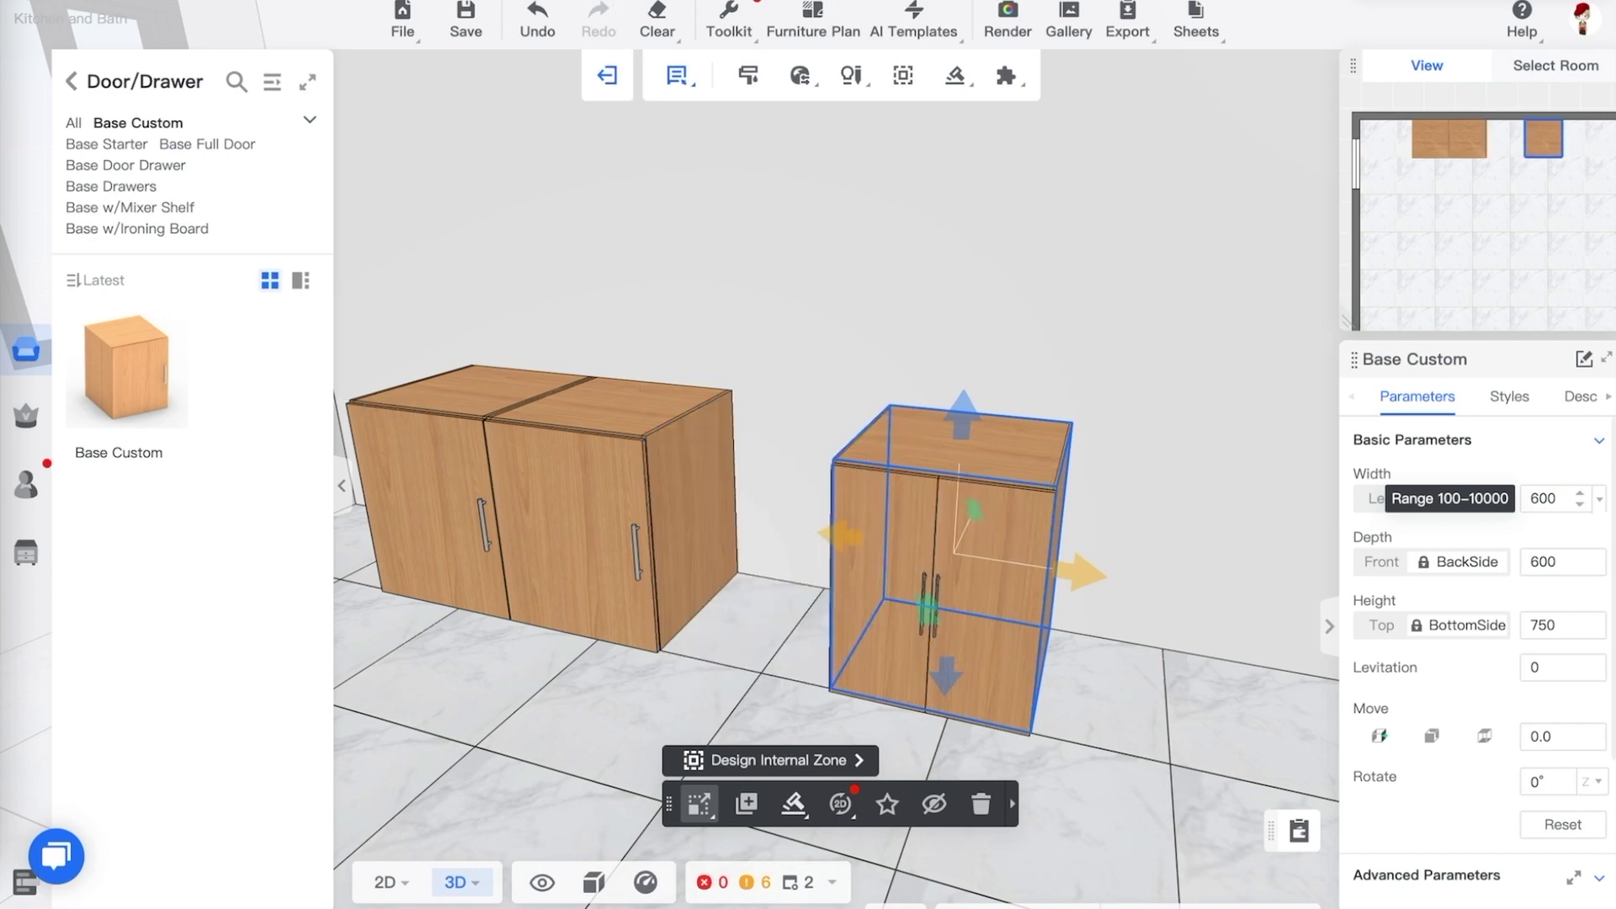
Select the rightmost cabinet and examine its toe height and toe depth under the custom parameters
{"action": "left_click", "coordinate": [1096, 558]}
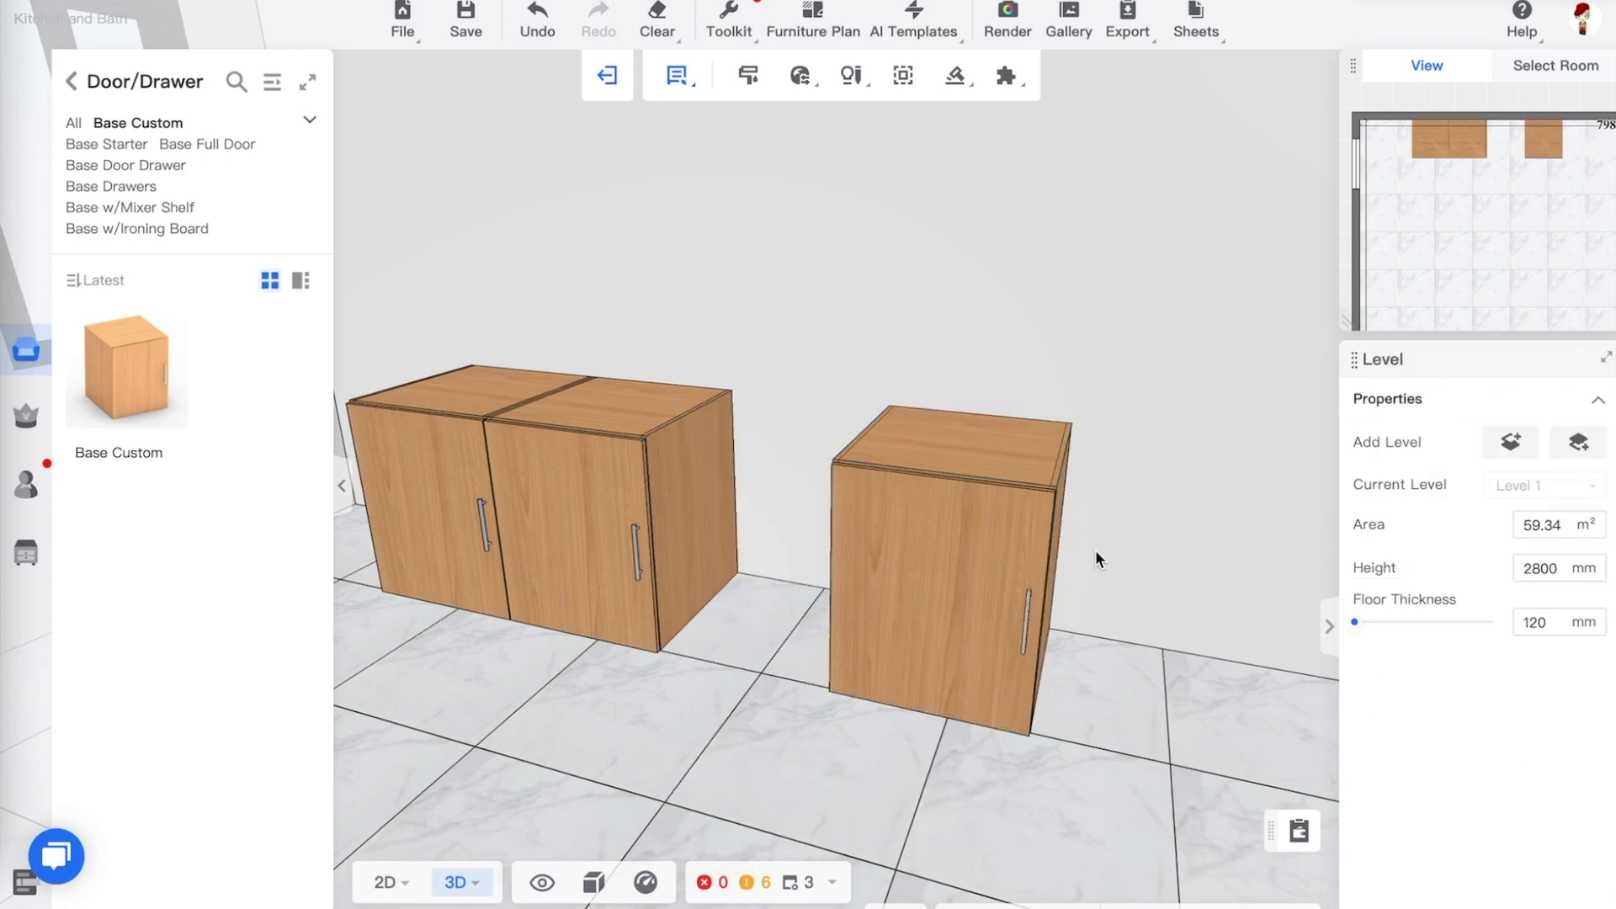
{"action": "left_click", "coordinate": [1062, 500]}
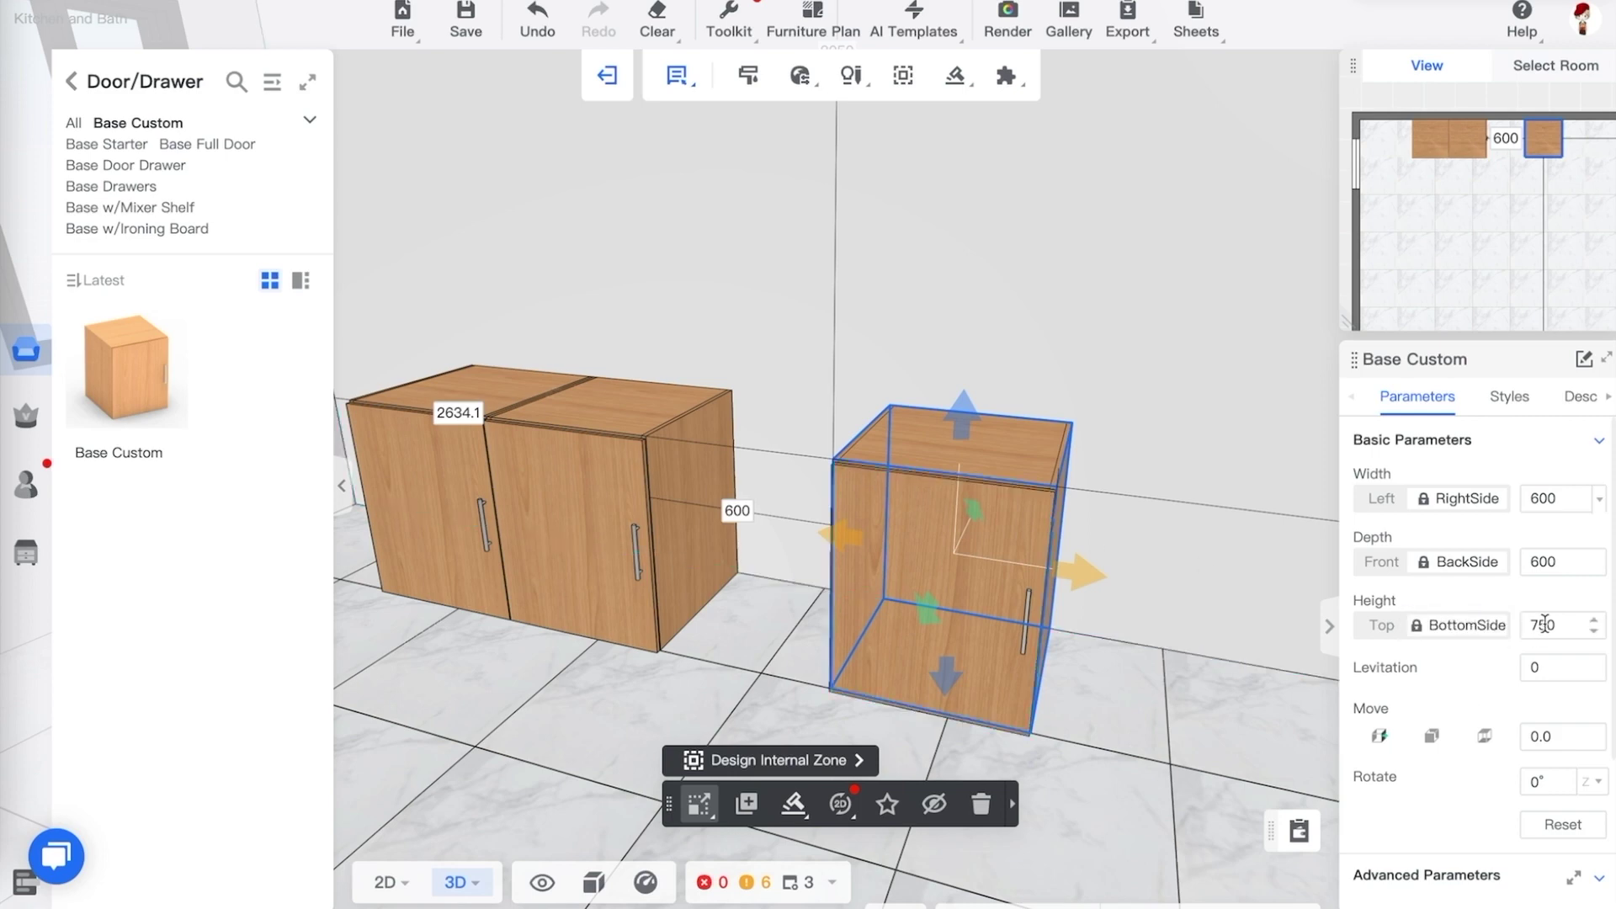
{"action": "scroll", "coordinate": [1444, 699], "scroll_direction": "down", "scroll_amount": 3}
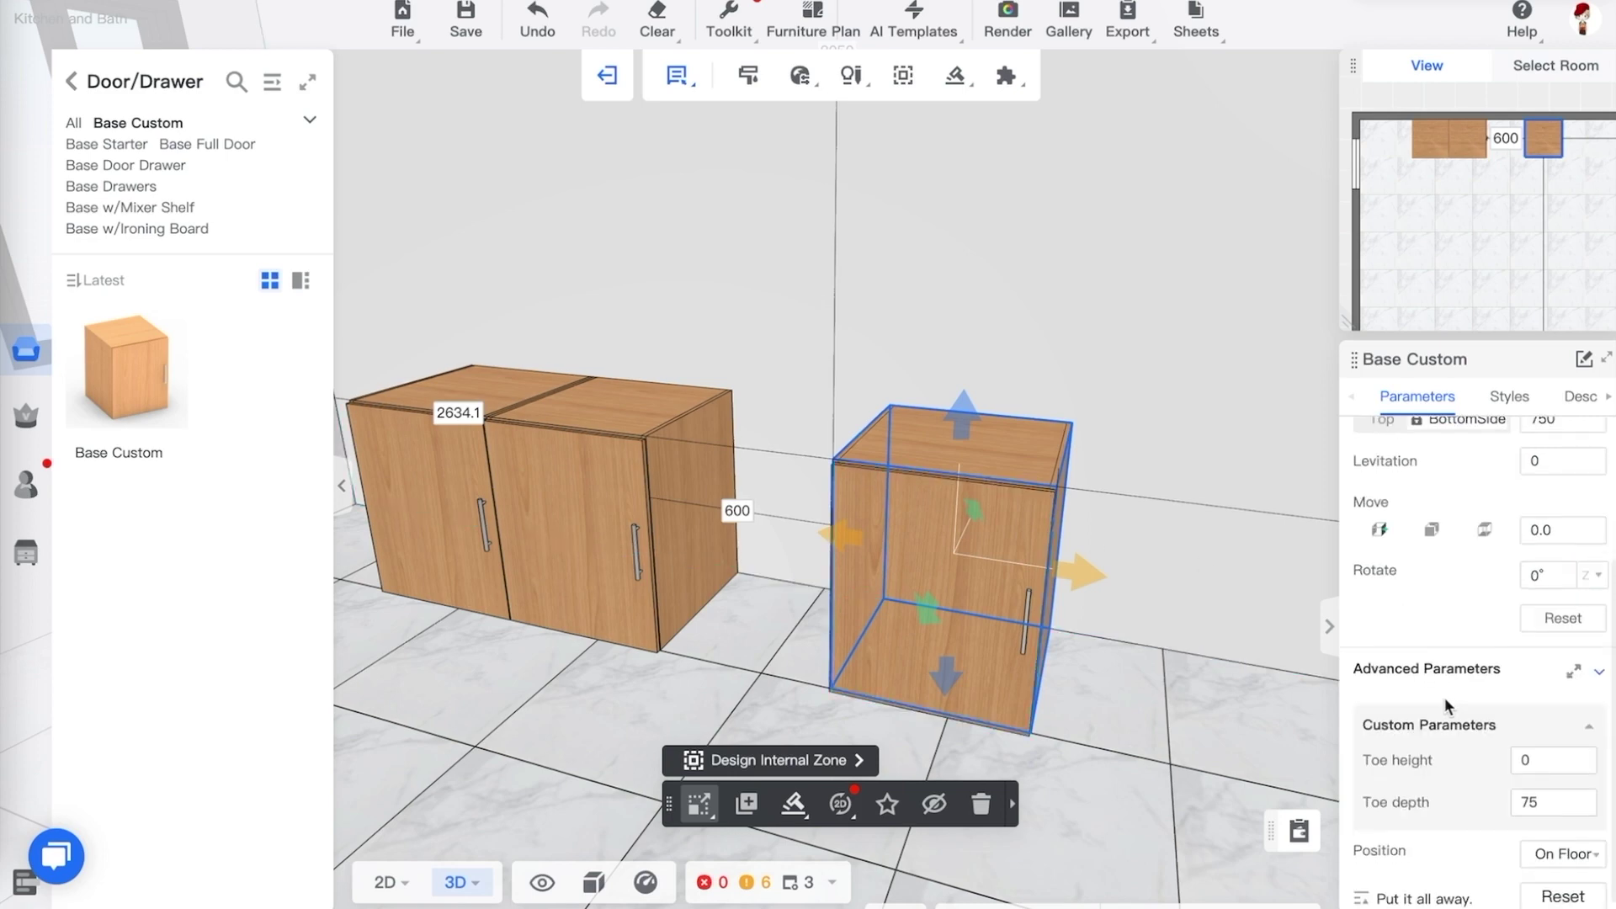
{"action": "scroll", "coordinate": [1445, 697], "scroll_direction": "down", "scroll_amount": 1}
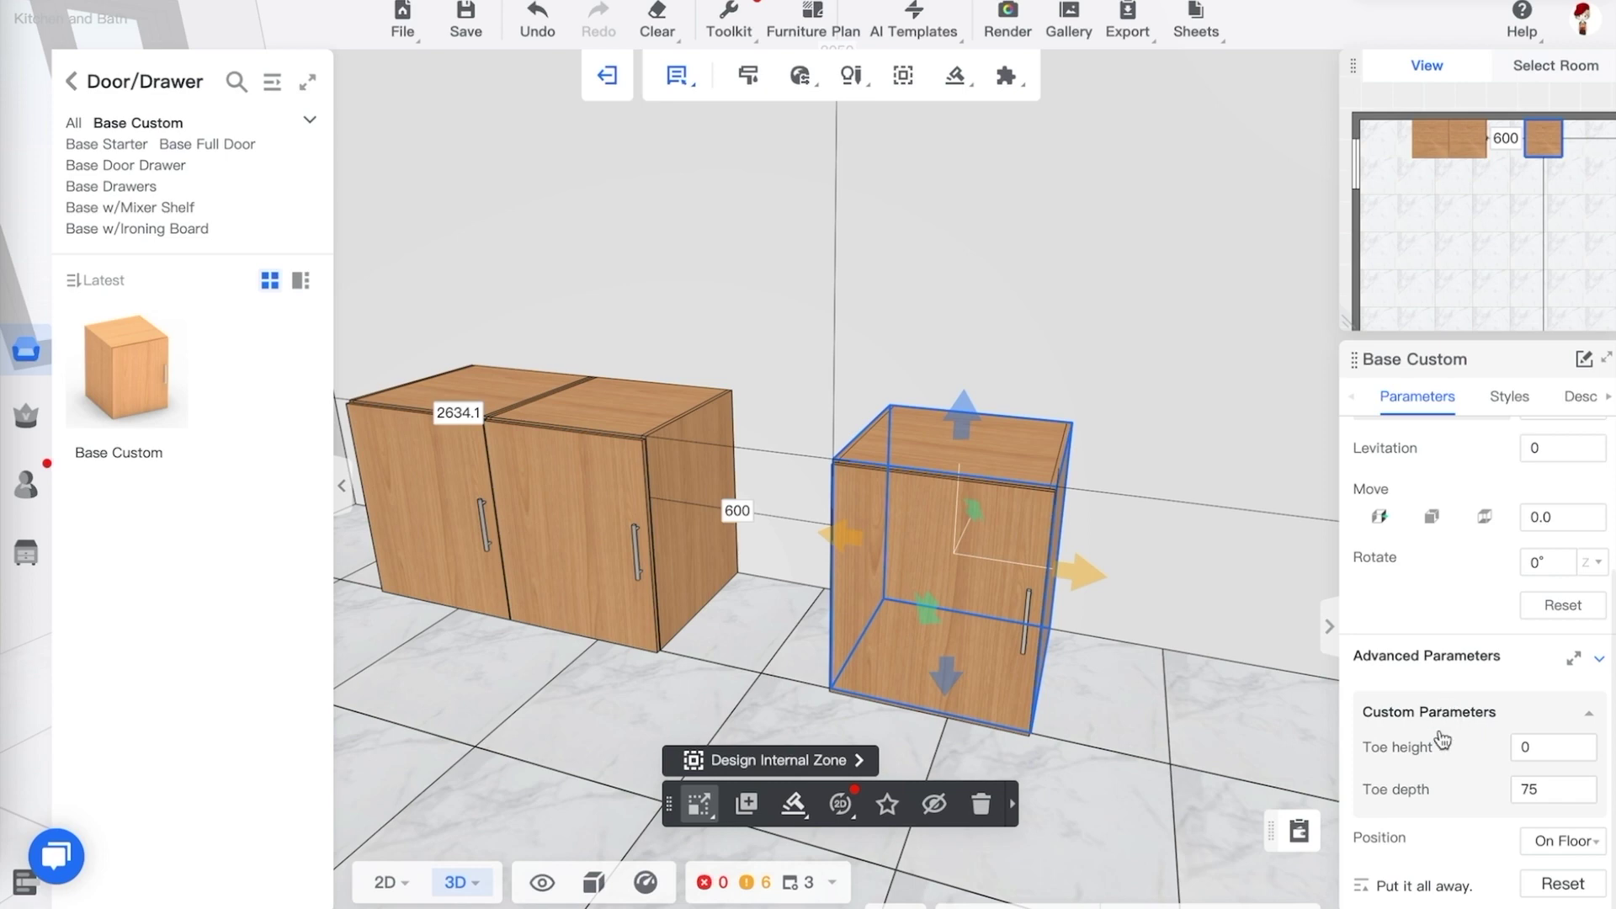
{"action": "left_click", "coordinate": [1540, 791]}
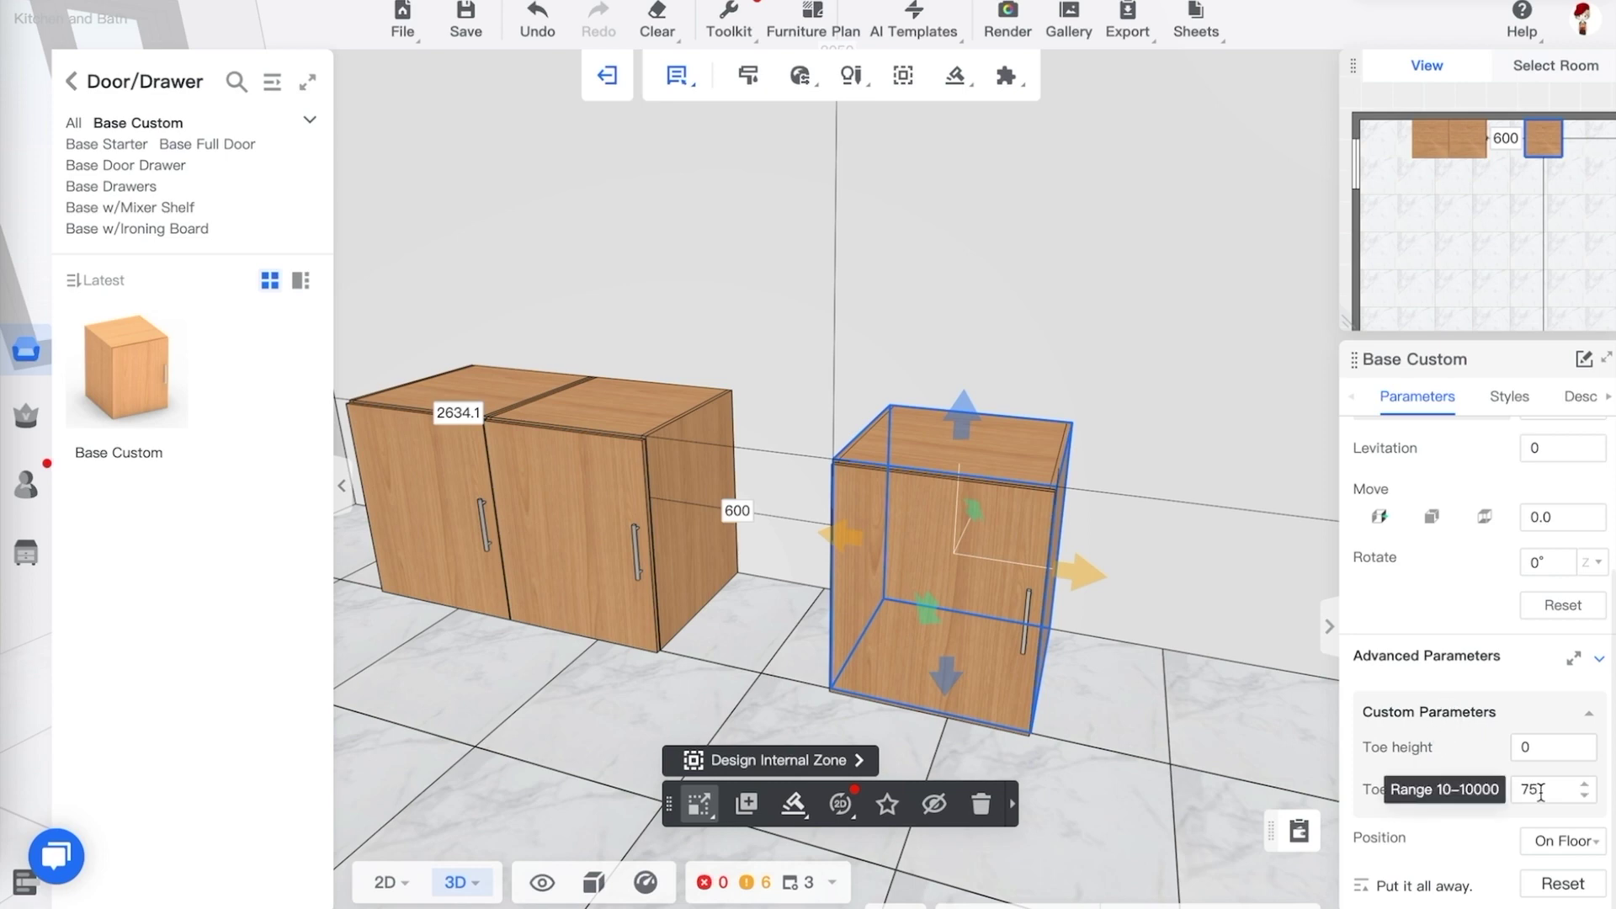
{"action": "double_click", "coordinate": [1541, 792]}
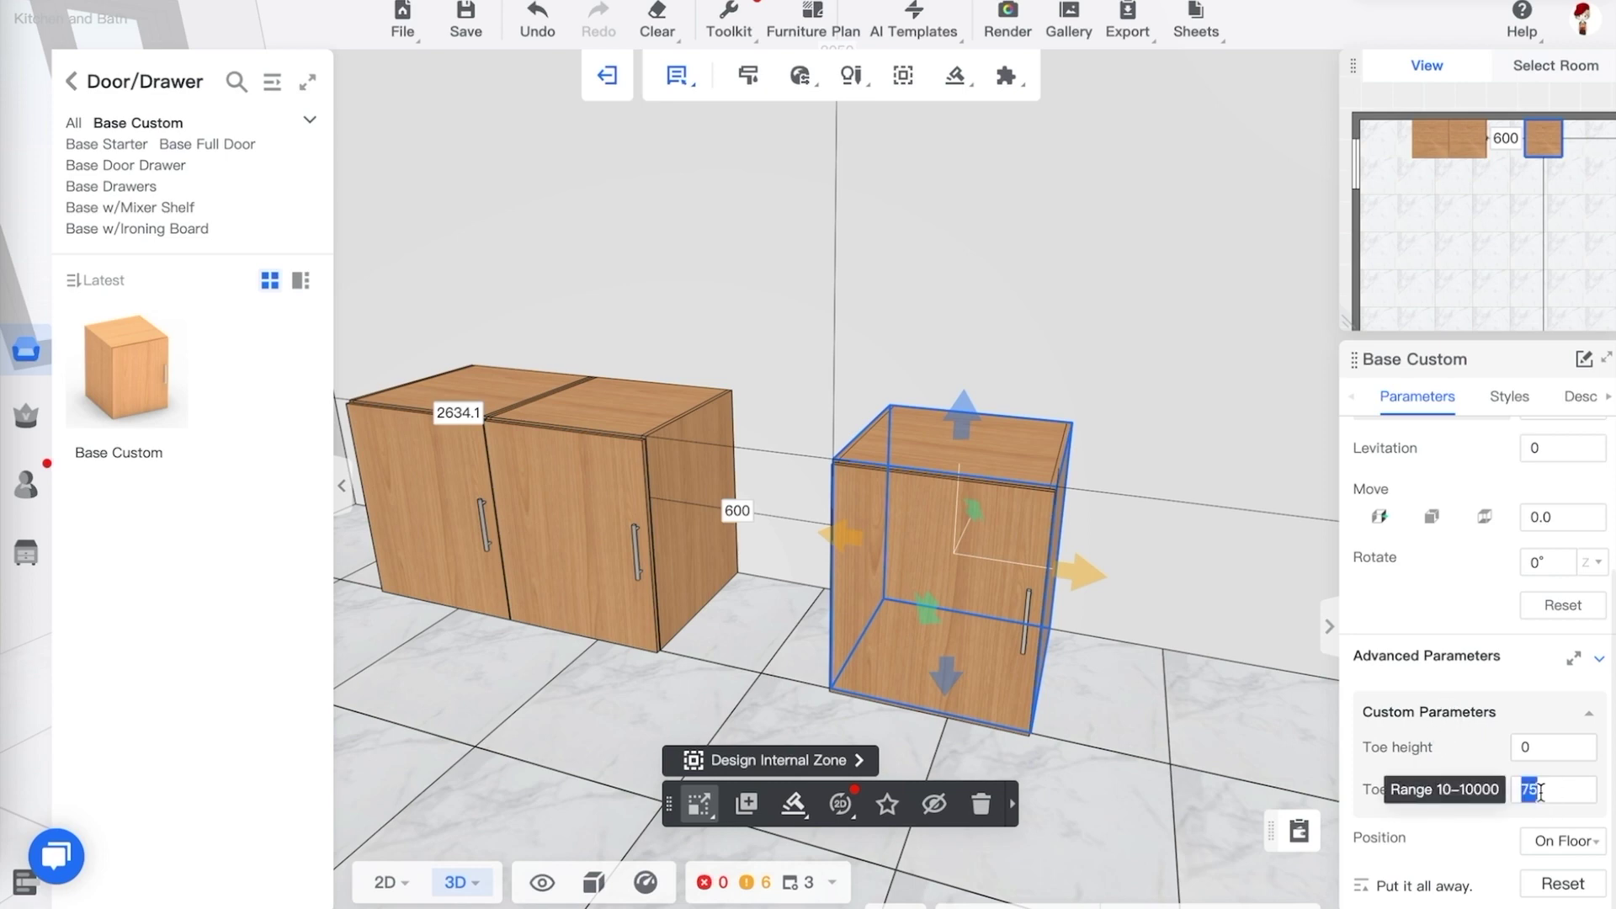
Set the rightmost cabinet's position to On Object
{"action": "left_click", "coordinate": [1566, 841]}
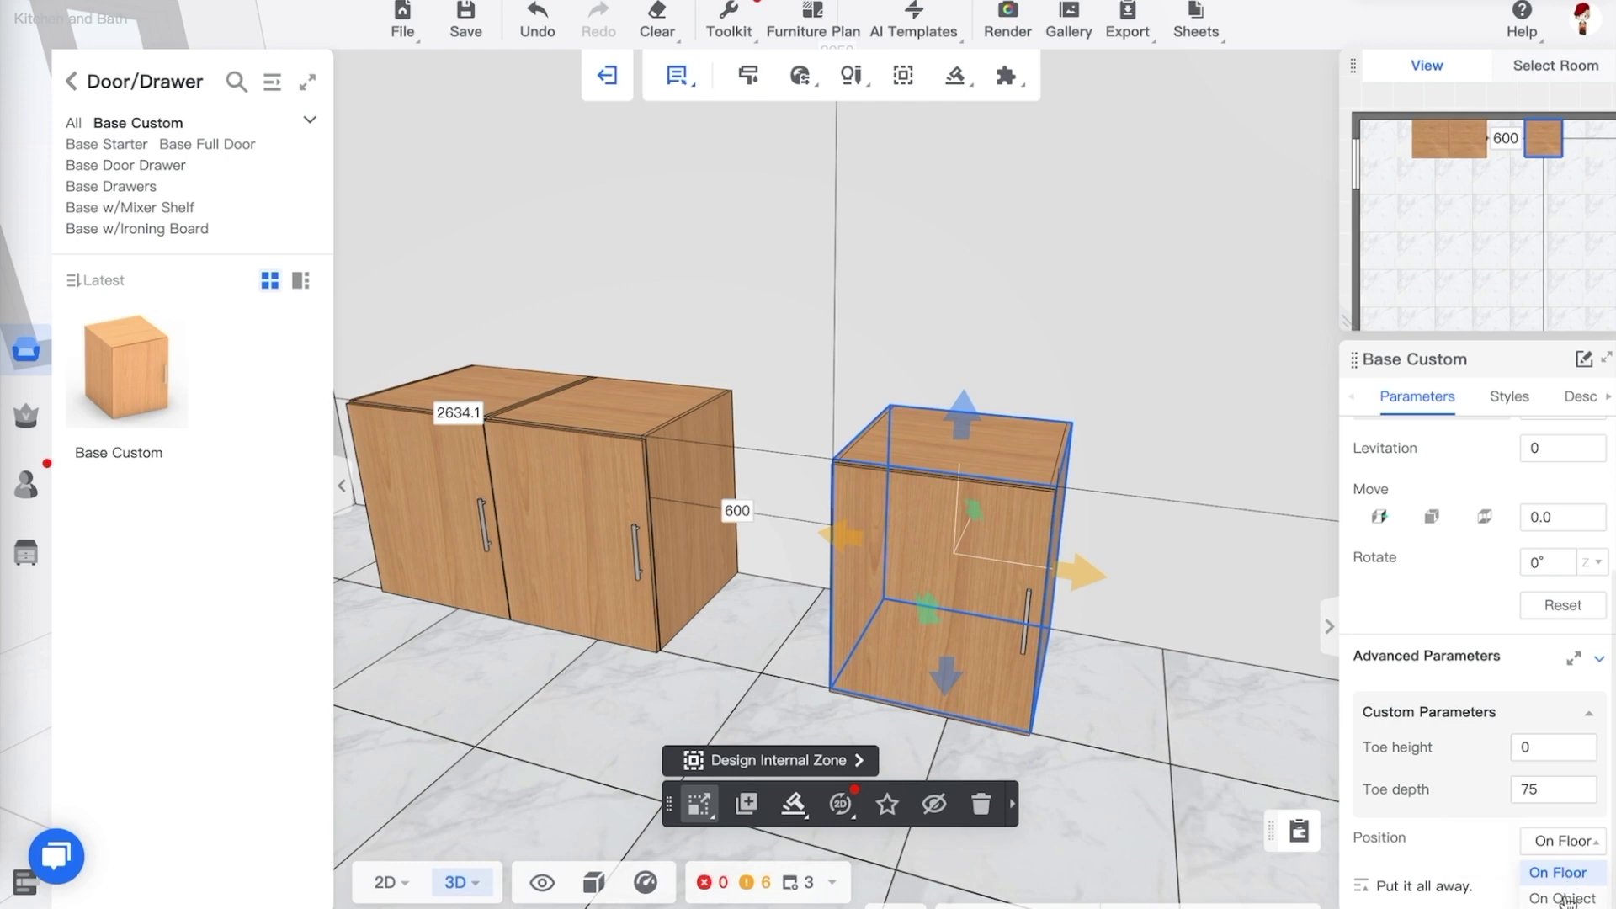
{"action": "left_click", "coordinate": [1565, 899]}
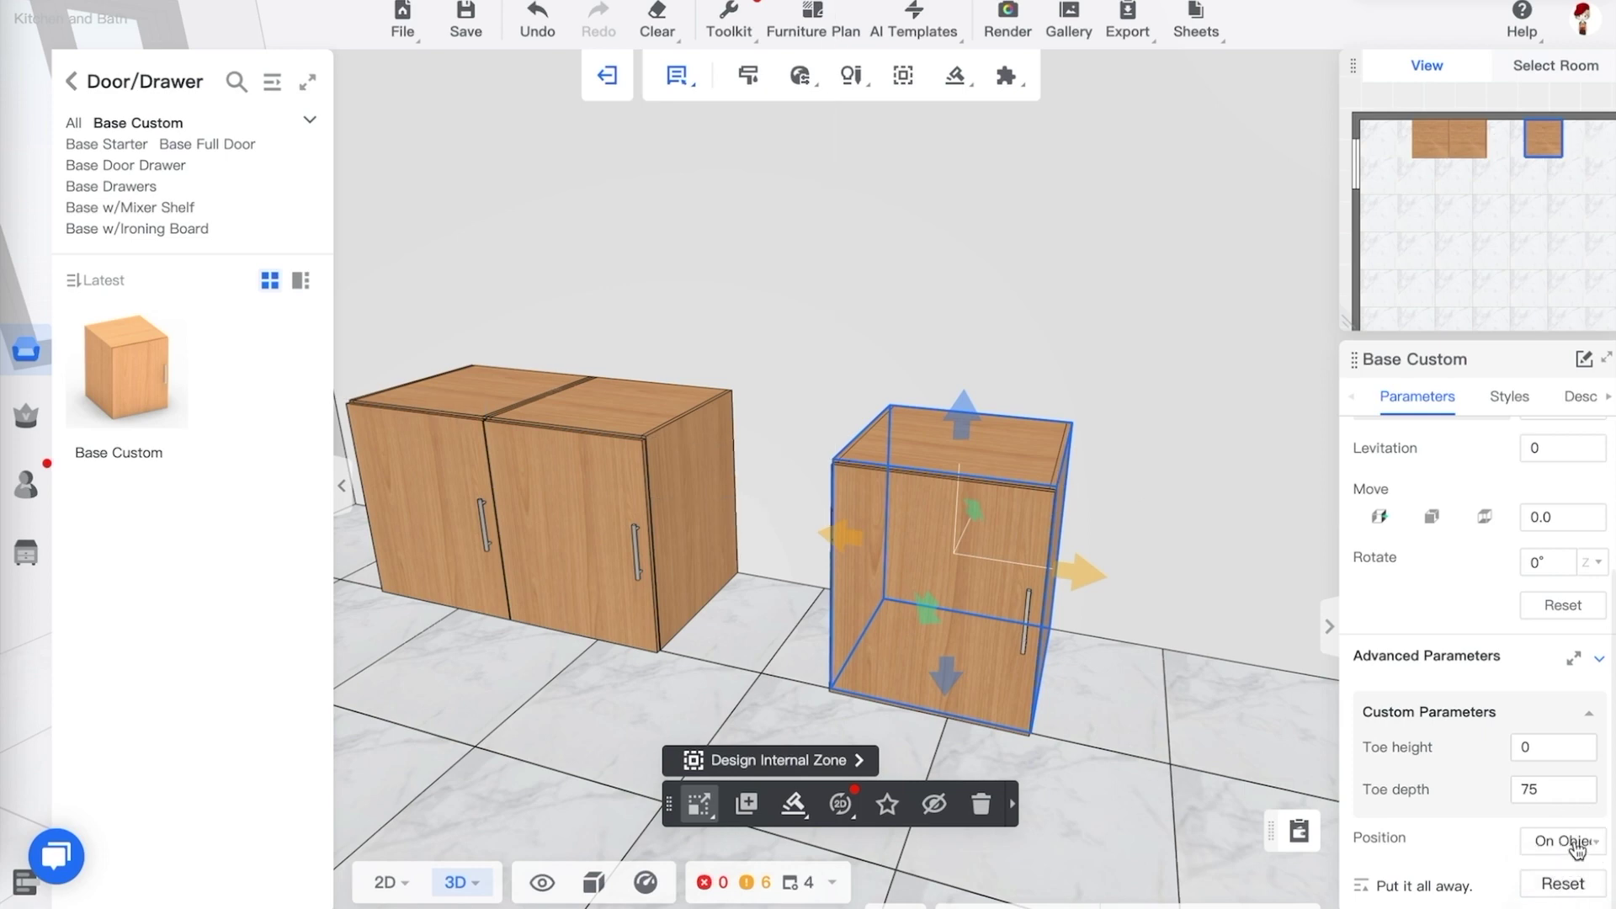
{"action": "left_click", "coordinate": [1574, 845]}
{"action": "left_click", "coordinate": [1561, 899]}
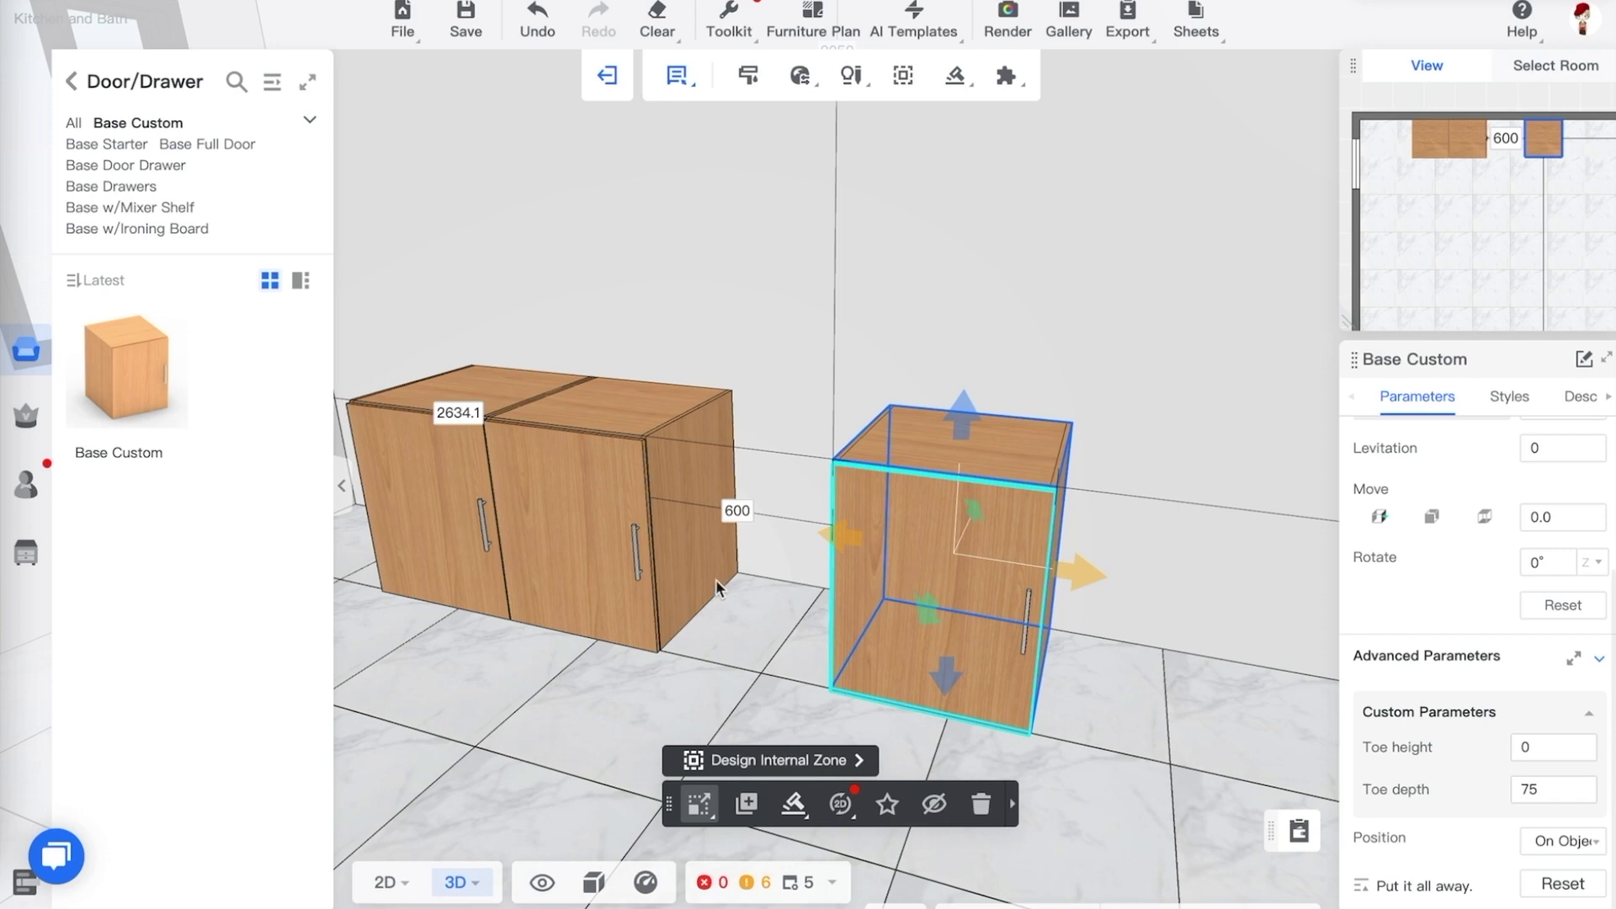
Move the rightmost cabinet flush against the neighbouring cabinet and set its position to On Floor
{"action": "left_click_drag", "start_coordinate": [914, 537], "coordinate": [825, 497]}
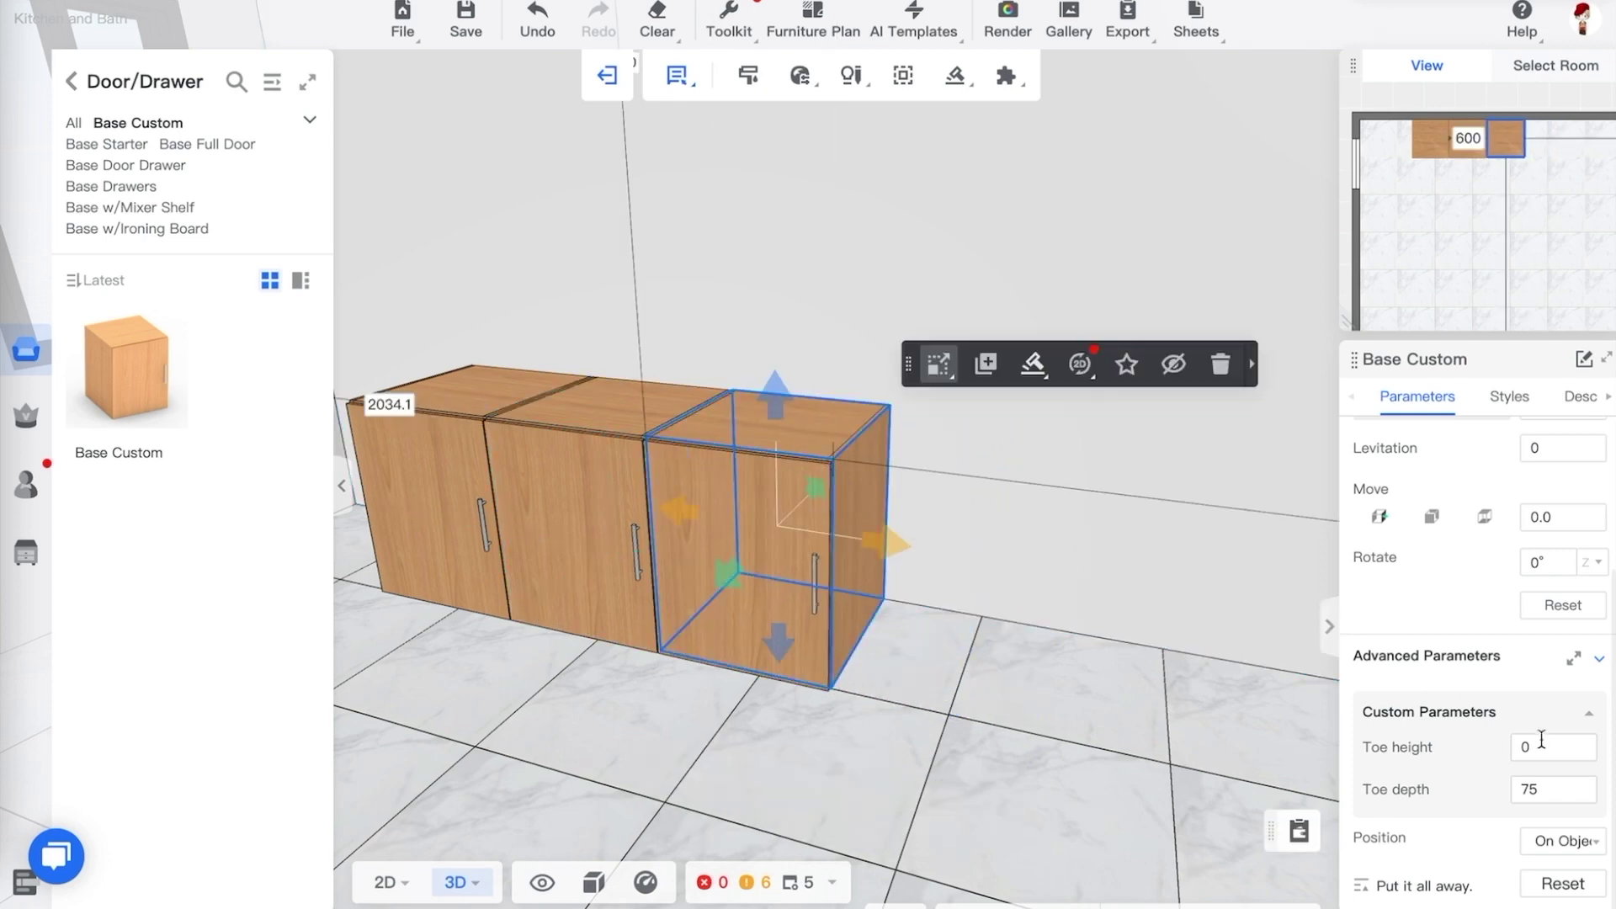
{"action": "left_click", "coordinate": [1575, 851]}
{"action": "left_click", "coordinate": [1532, 873]}
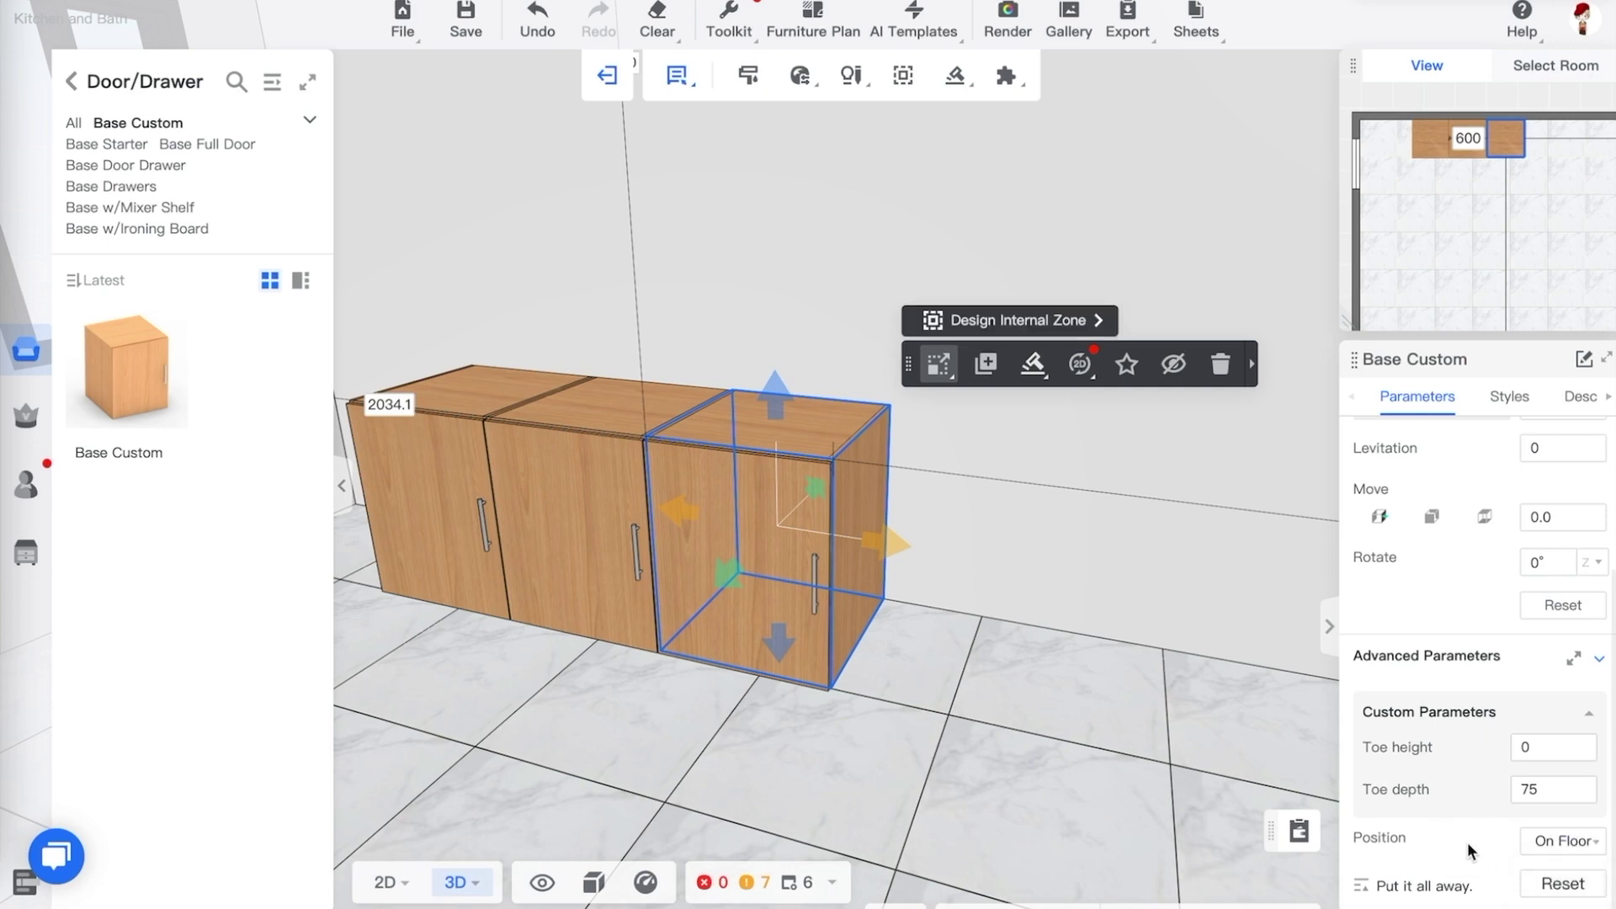
{"action": "left_click", "coordinate": [1545, 886]}
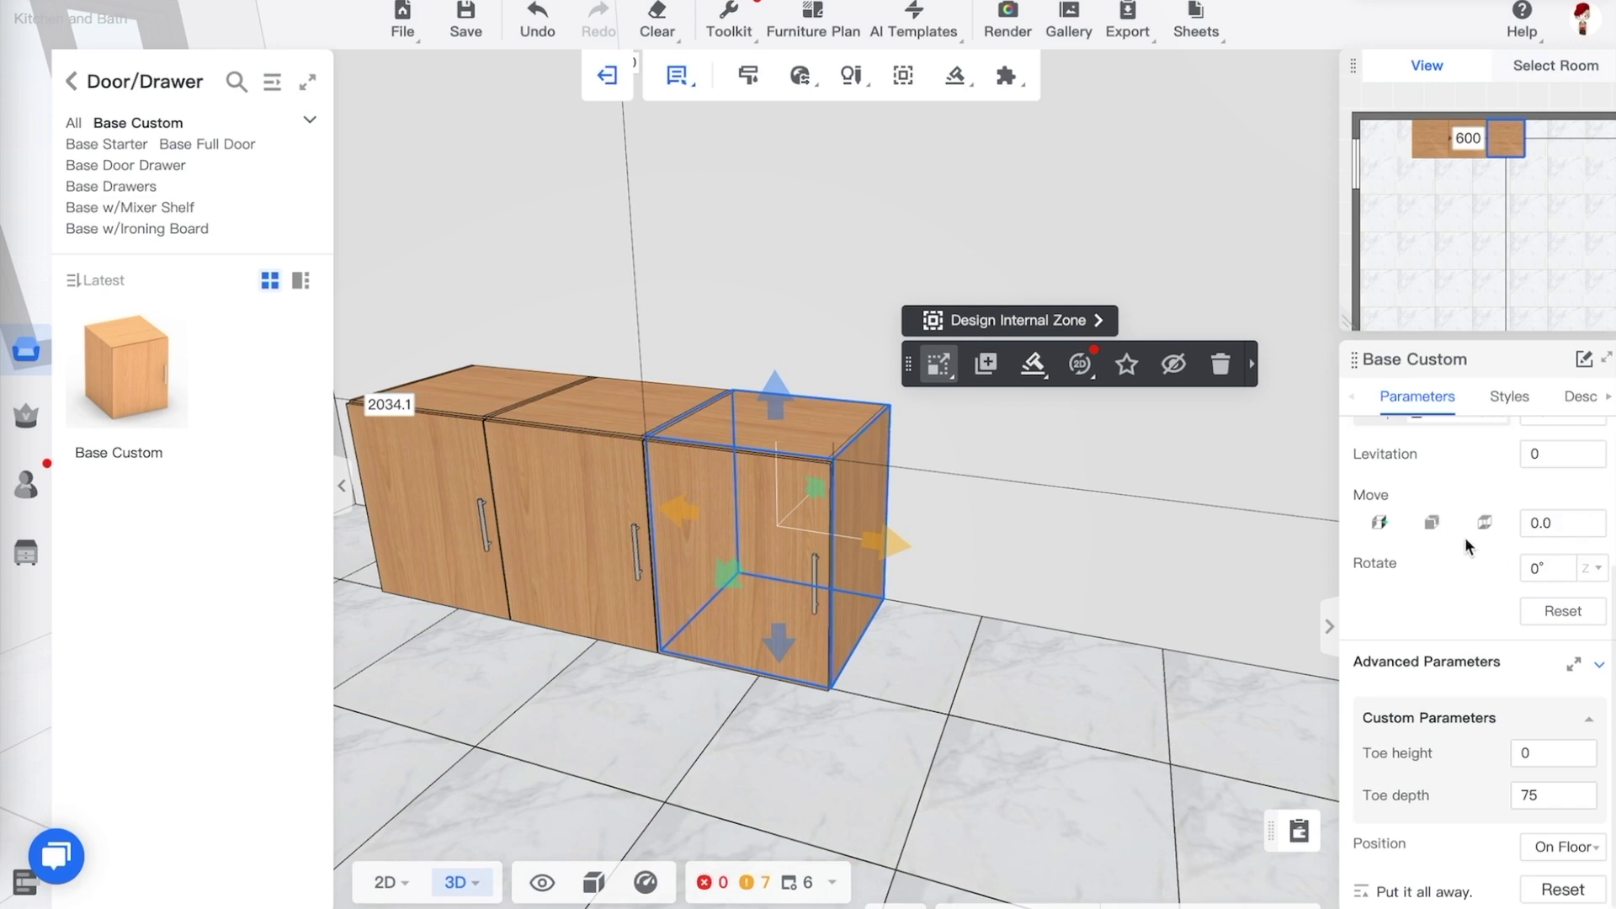
Set the rightmost cabinet's levitation to 100 and inspect the raised cabinet beside its neighbours
{"action": "scroll", "coordinate": [1465, 539], "scroll_direction": "up", "scroll_amount": 2}
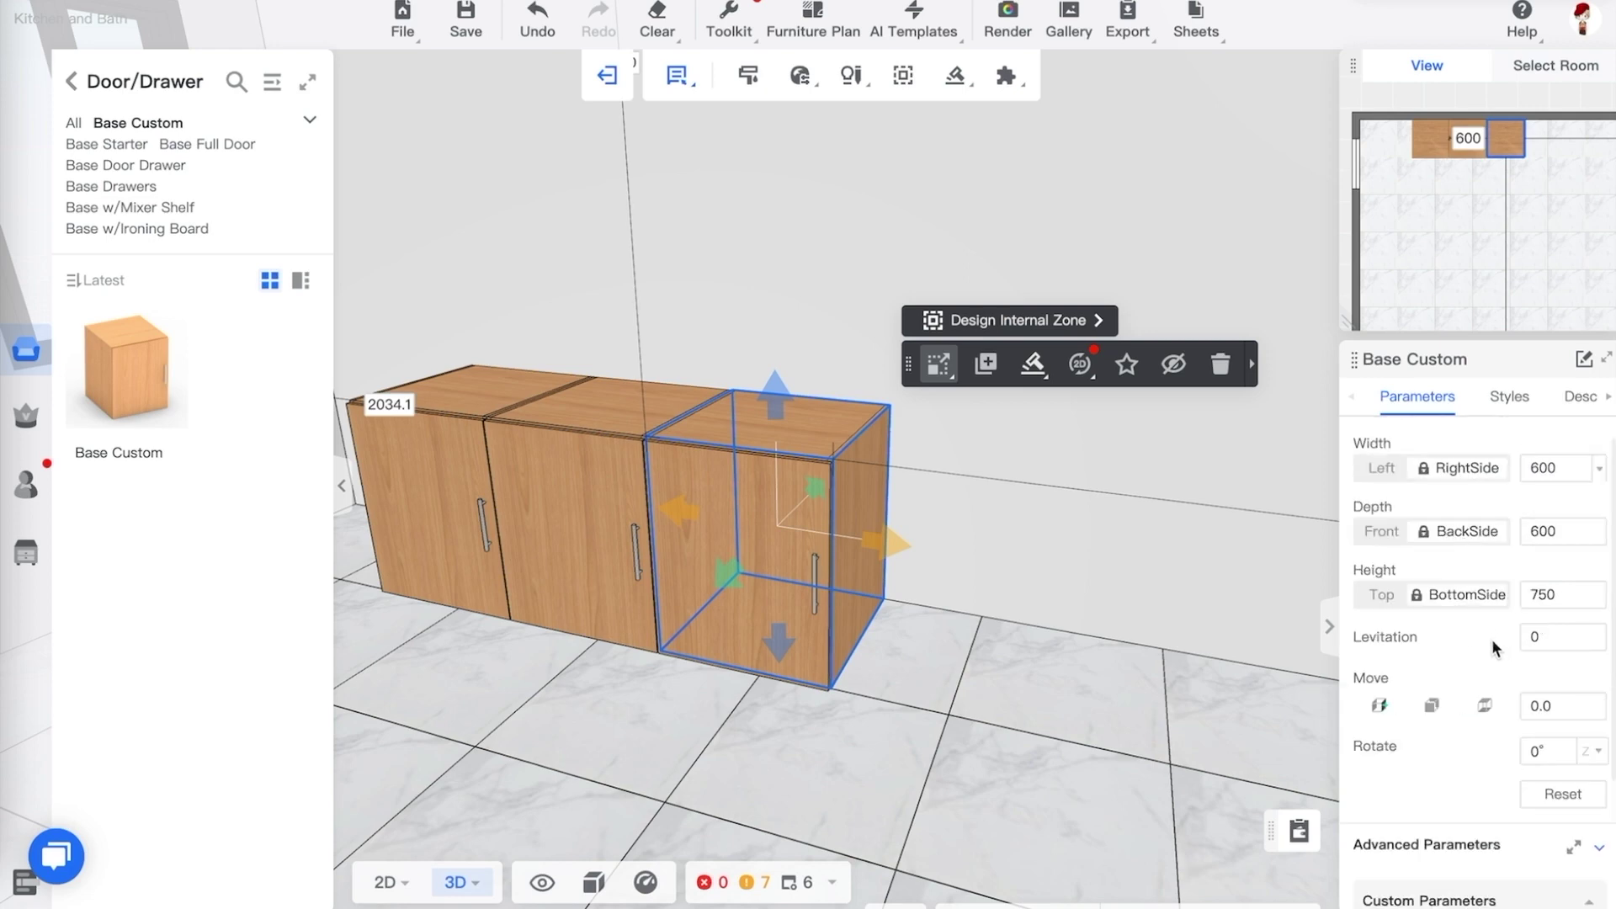
{"action": "double_click", "coordinate": [1547, 640]}
{"action": "type", "text": "100"}
{"action": "key", "text": "Return"}
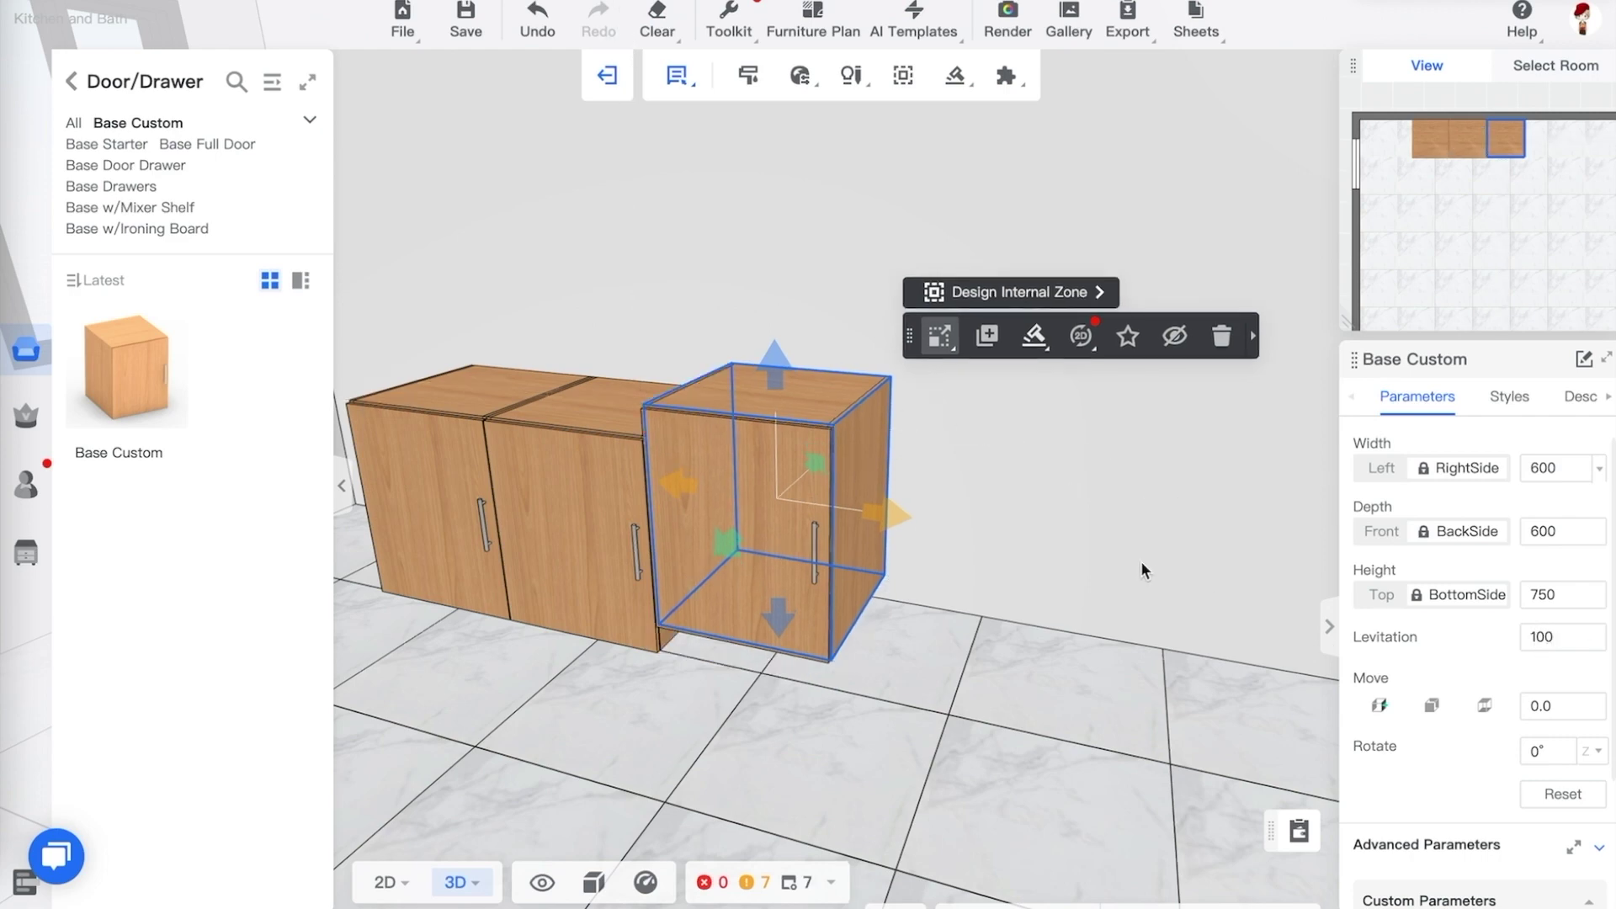
{"action": "left_click", "coordinate": [915, 731]}
{"action": "left_click_drag", "start_coordinate": [913, 732], "coordinate": [873, 700]}
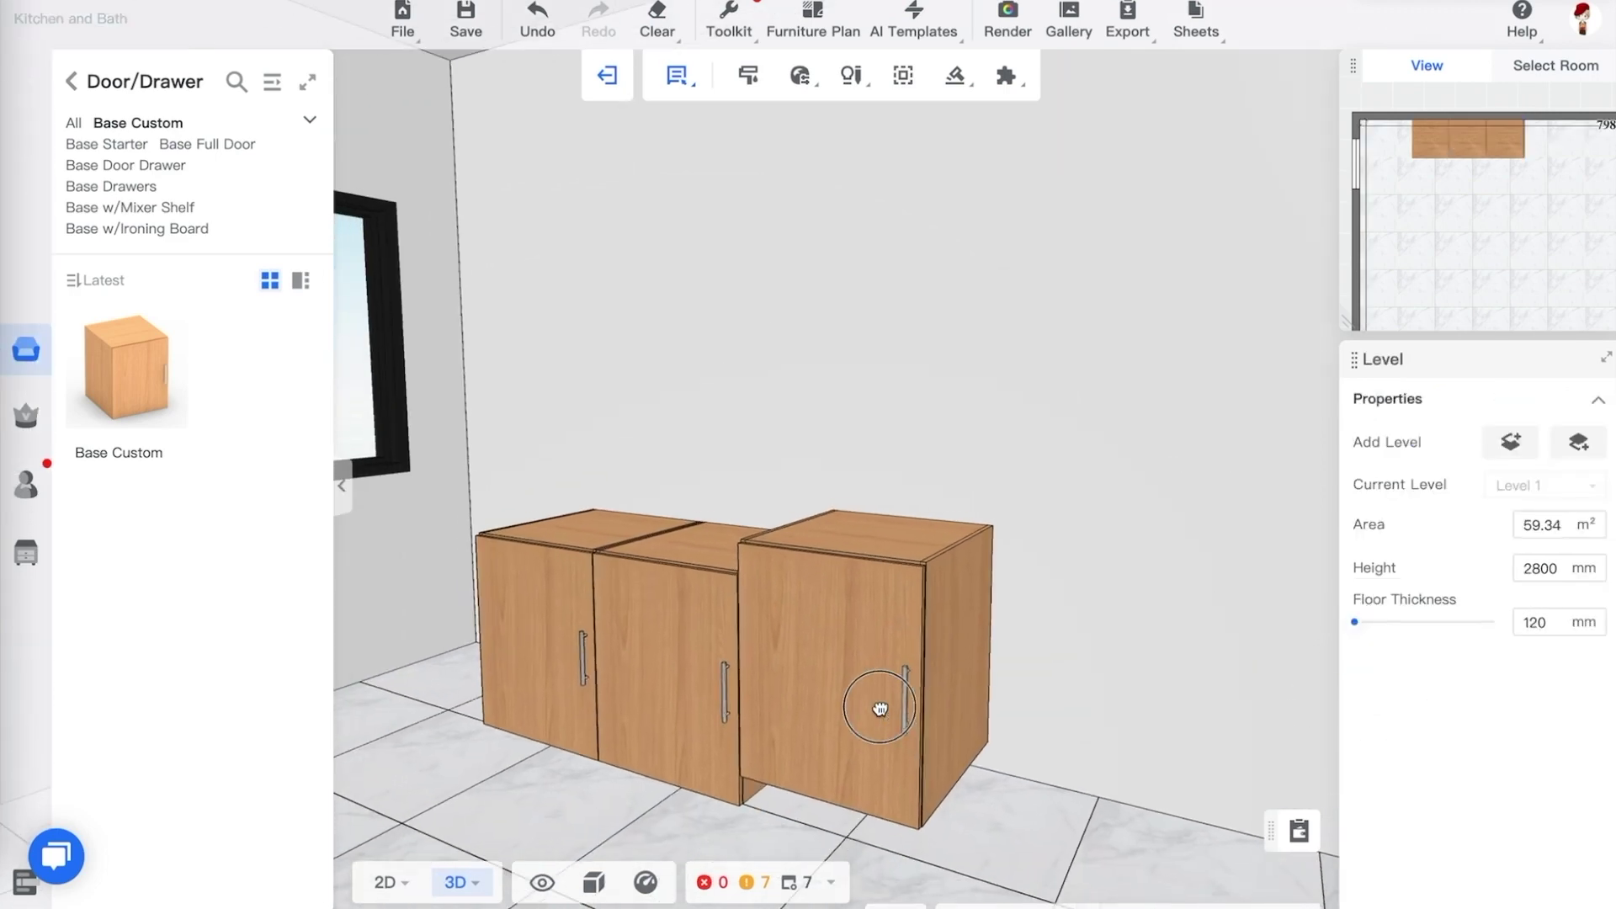
{"action": "left_click", "coordinate": [927, 649]}
{"action": "left_click_drag", "start_coordinate": [1084, 681], "coordinate": [1078, 704]}
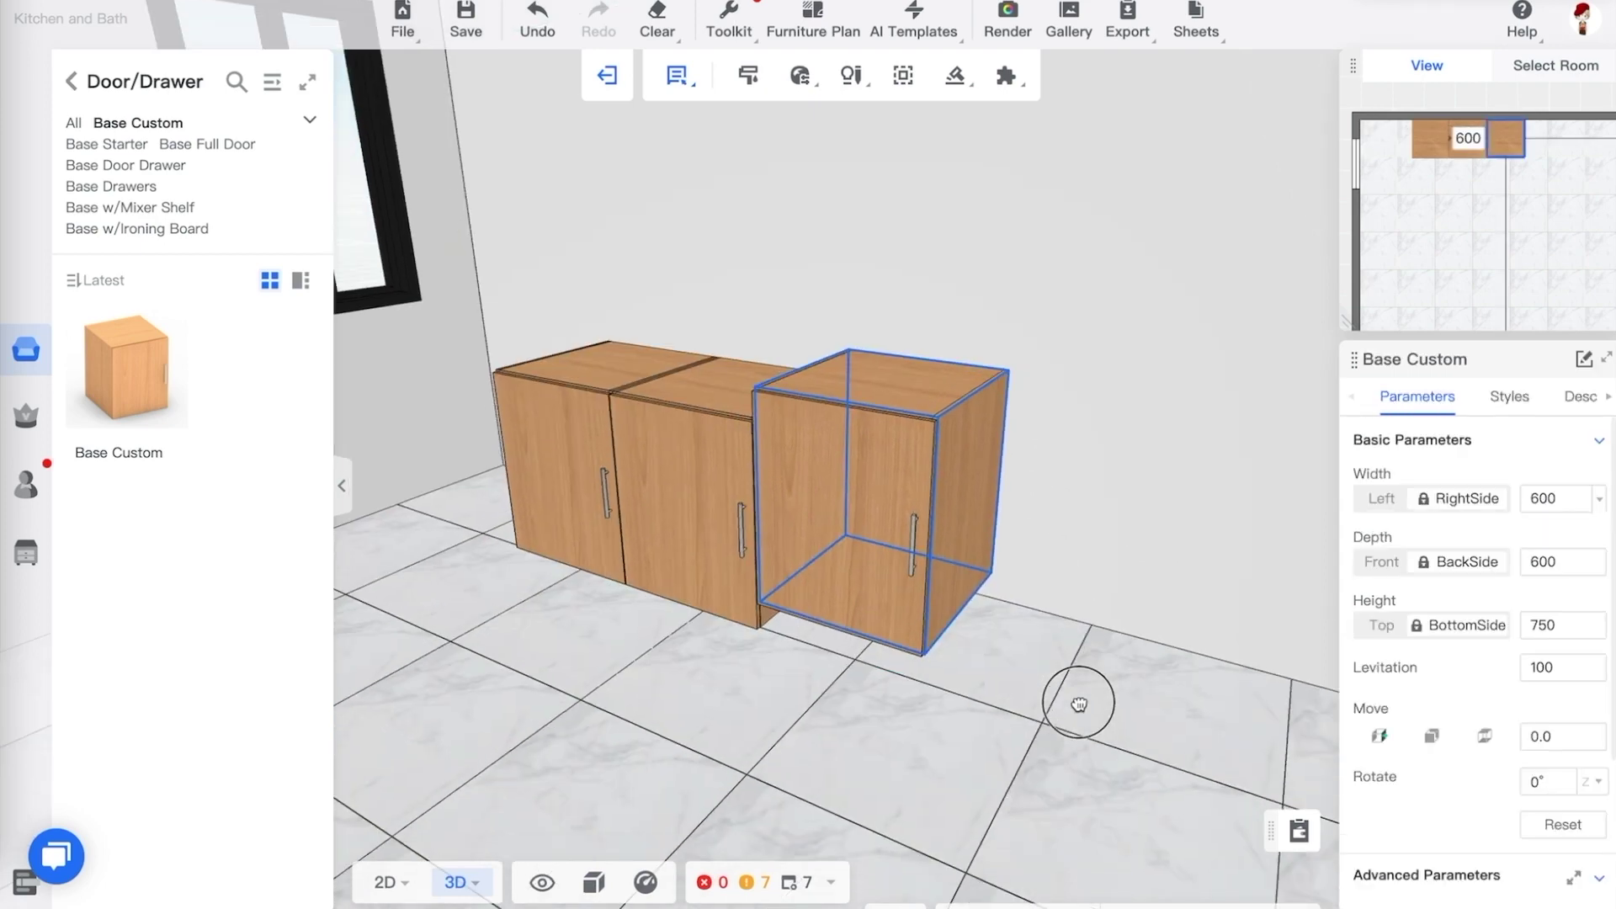
{"action": "left_click", "coordinate": [880, 724]}
{"action": "left_click_drag", "start_coordinate": [881, 724], "coordinate": [833, 640]}
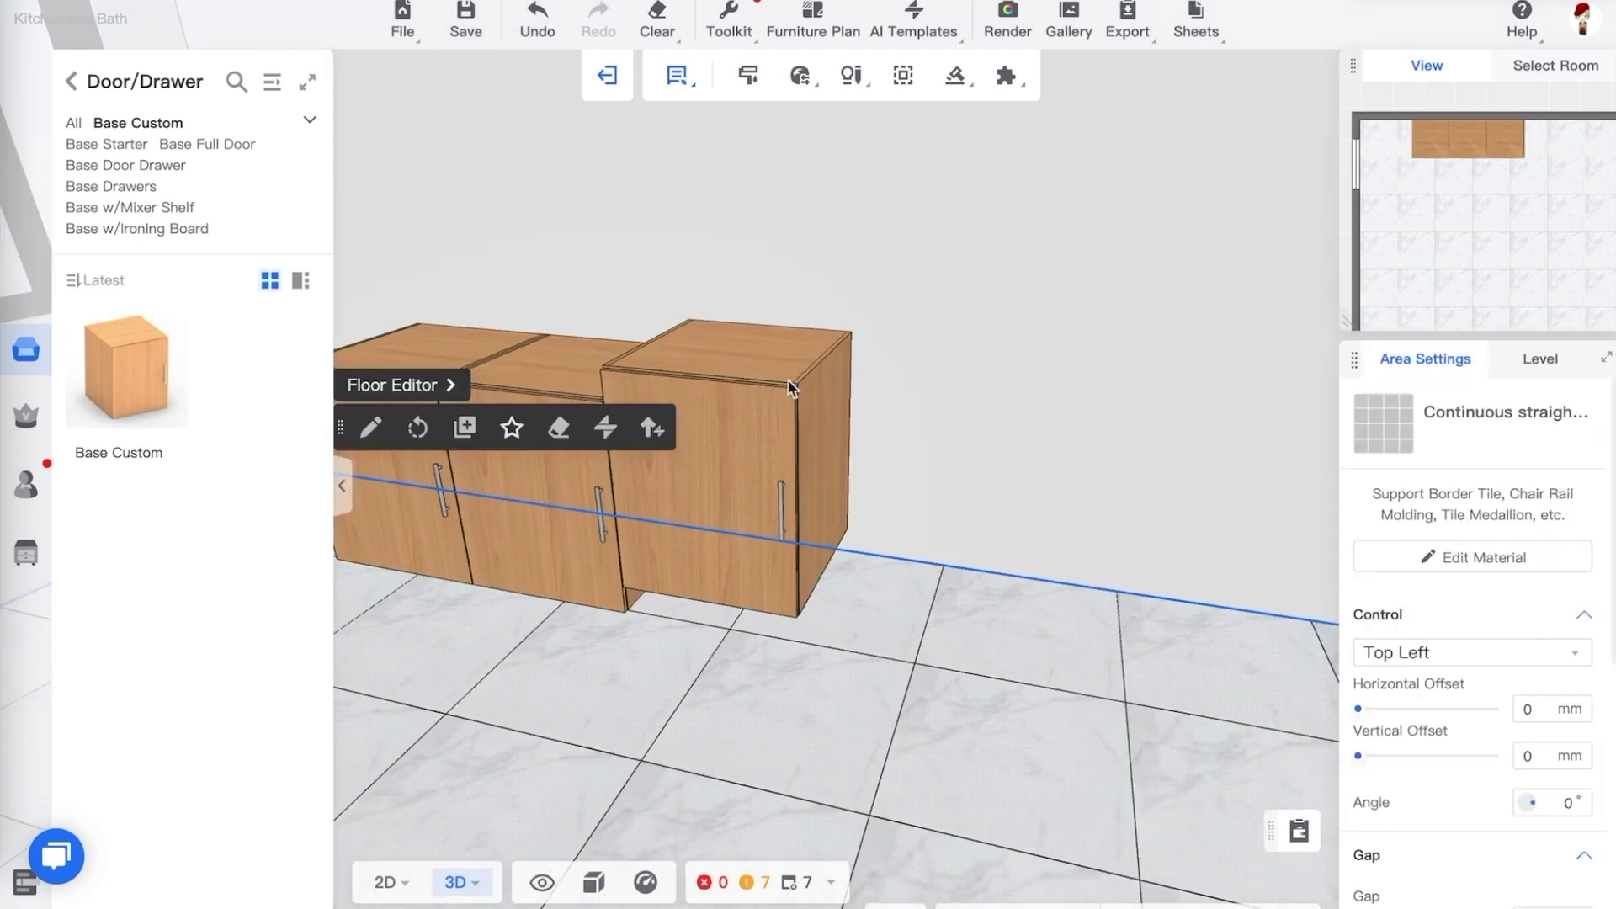
Set the rightmost cabinet's levitation to 0 so it stands on the floor
{"action": "left_click", "coordinate": [783, 401]}
{"action": "double_click", "coordinate": [1539, 666]}
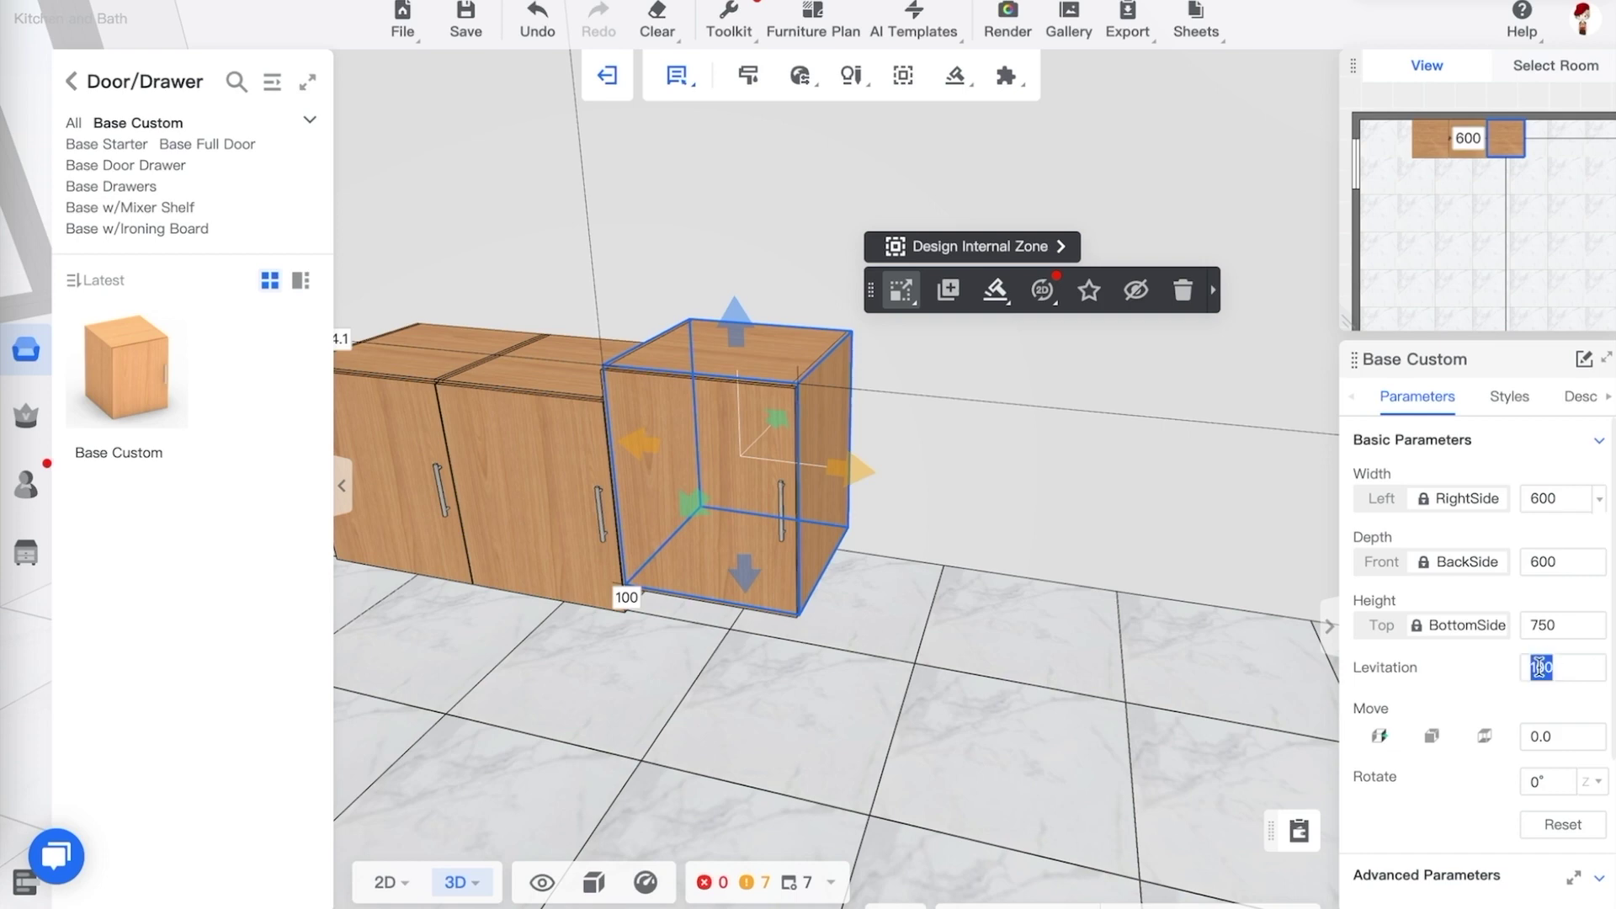
{"action": "type", "text": "0"}
{"action": "key", "text": "Return"}
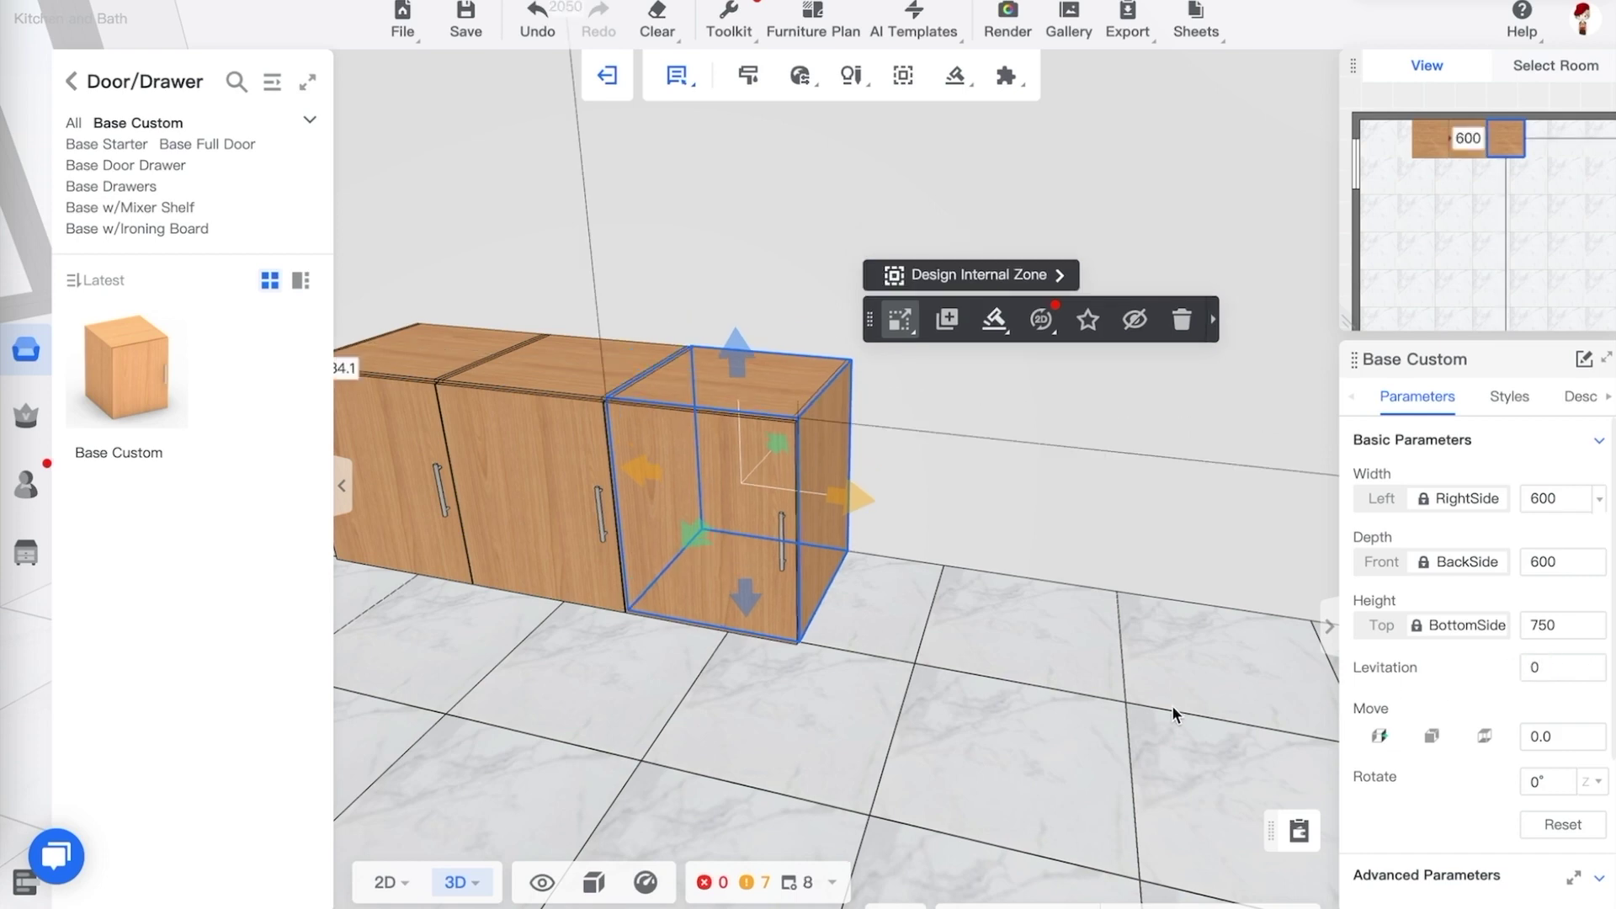
{"action": "left_click", "coordinate": [852, 711]}
{"action": "left_click_drag", "start_coordinate": [956, 722], "coordinate": [895, 613]}
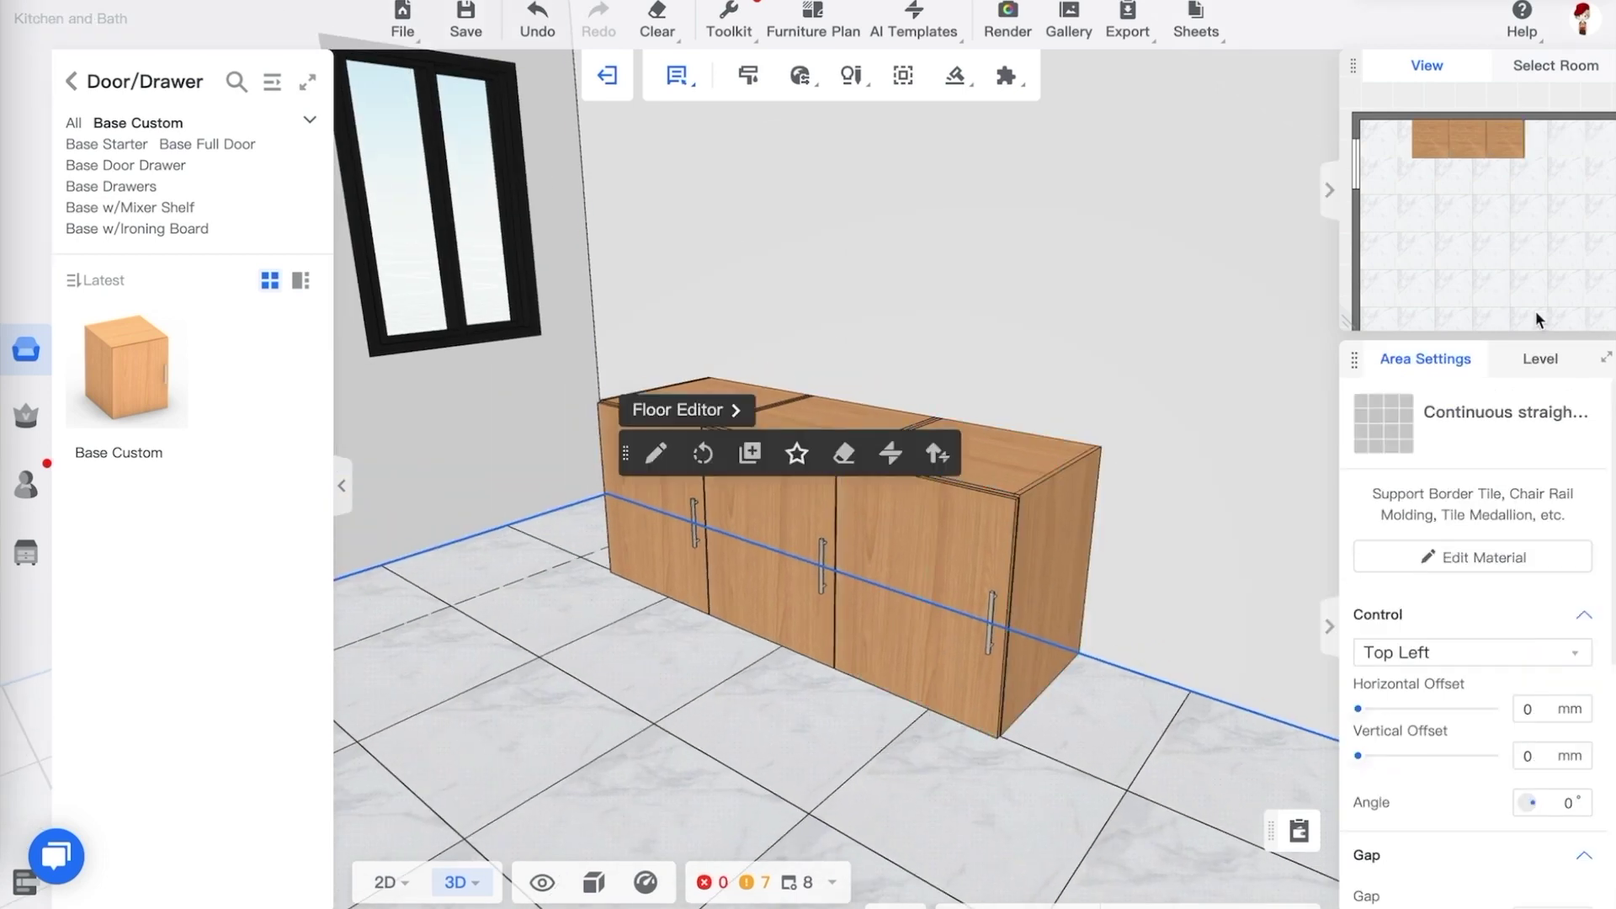
Replace the rightmost cabinet's carcass style with Range Base Drawer from the Public Catalog
{"action": "left_click", "coordinate": [1037, 525]}
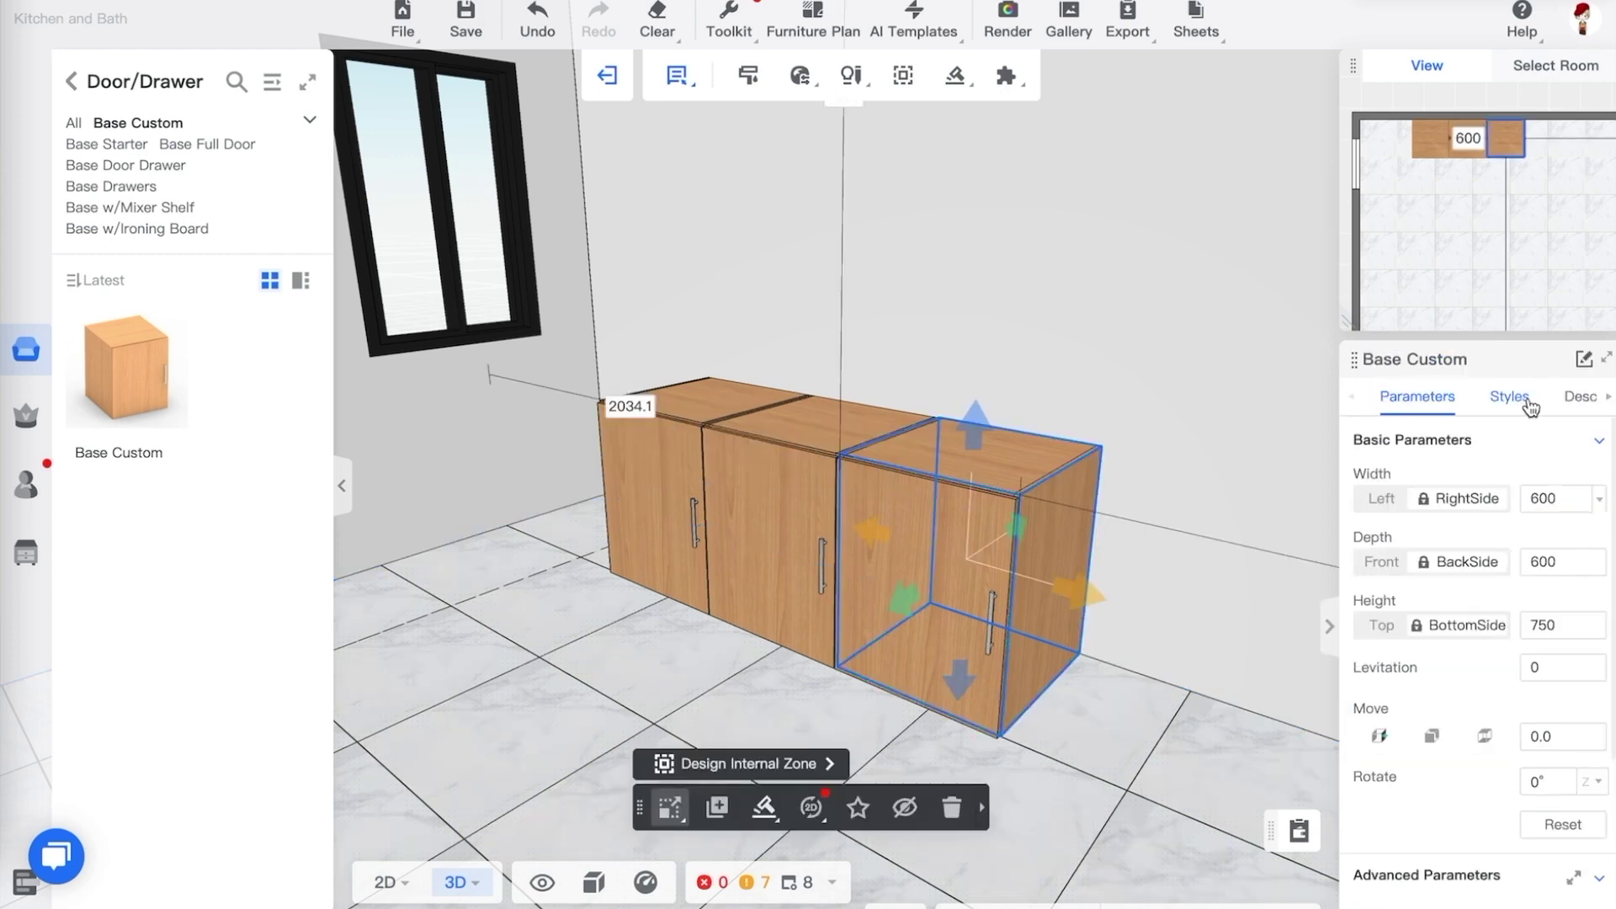
{"action": "left_click", "coordinate": [1526, 399]}
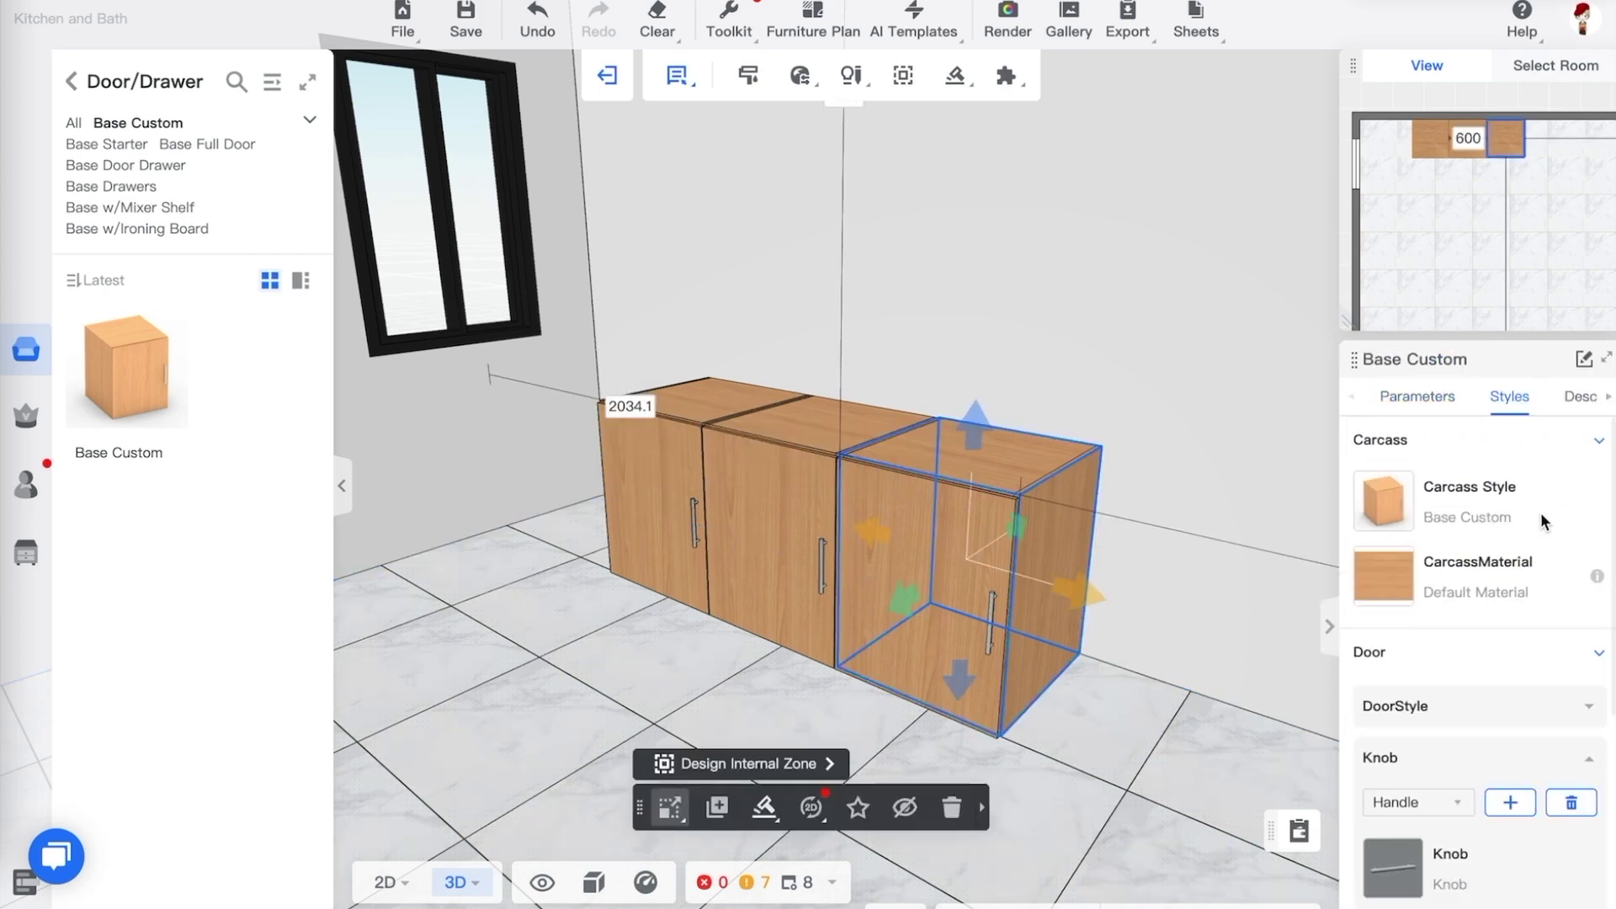
{"action": "mouse_move", "coordinate": [1400, 509]}
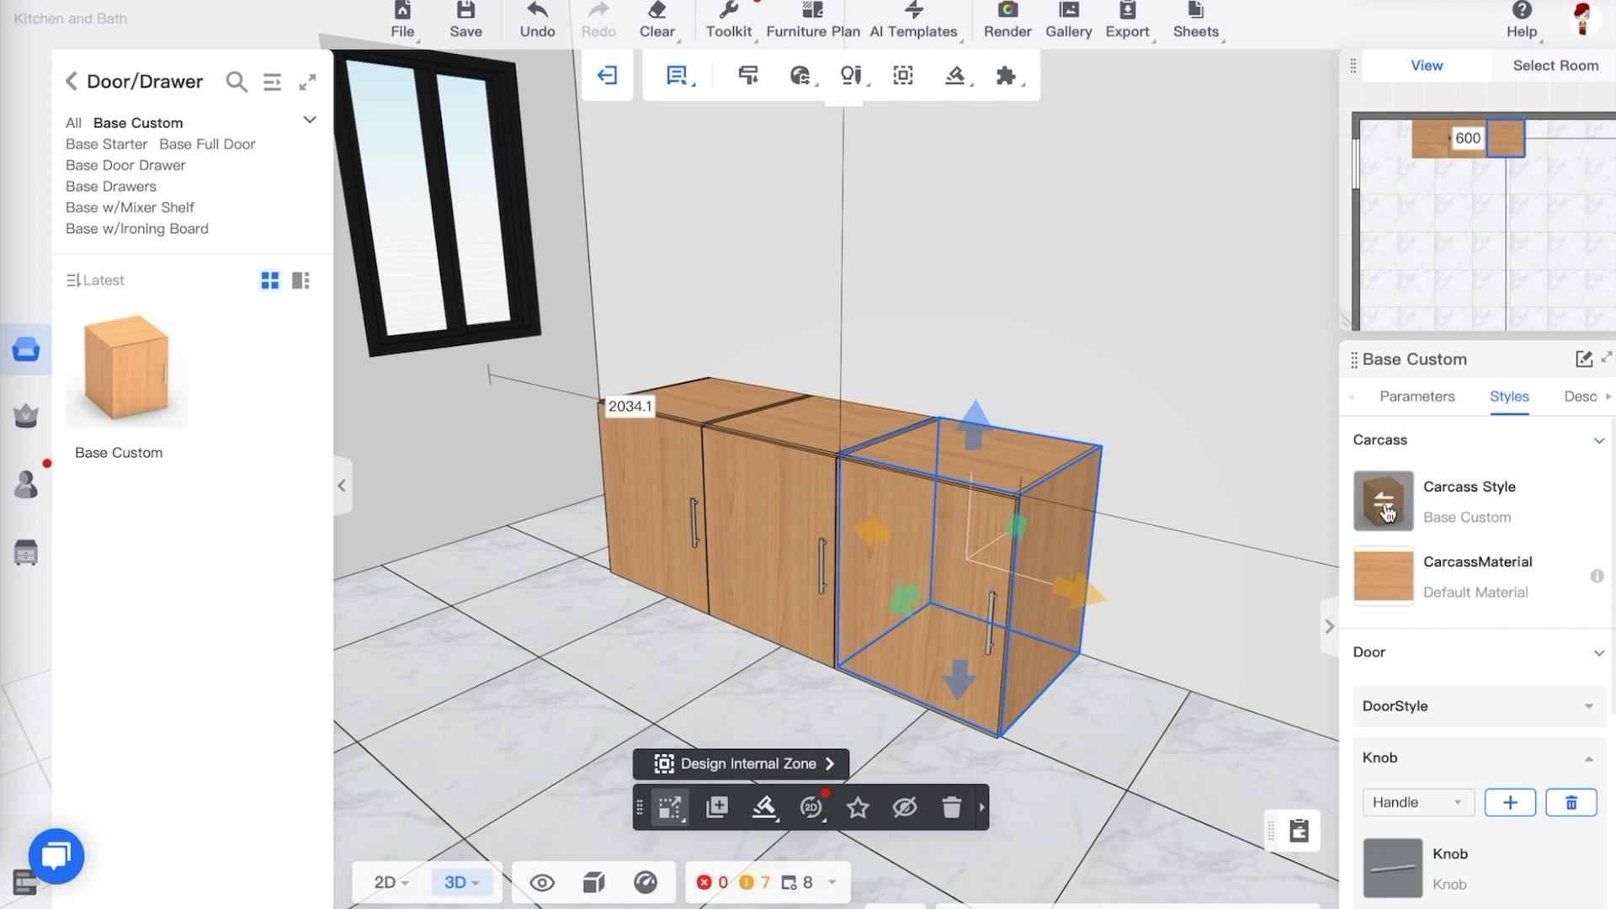
{"action": "left_click", "coordinate": [1387, 509]}
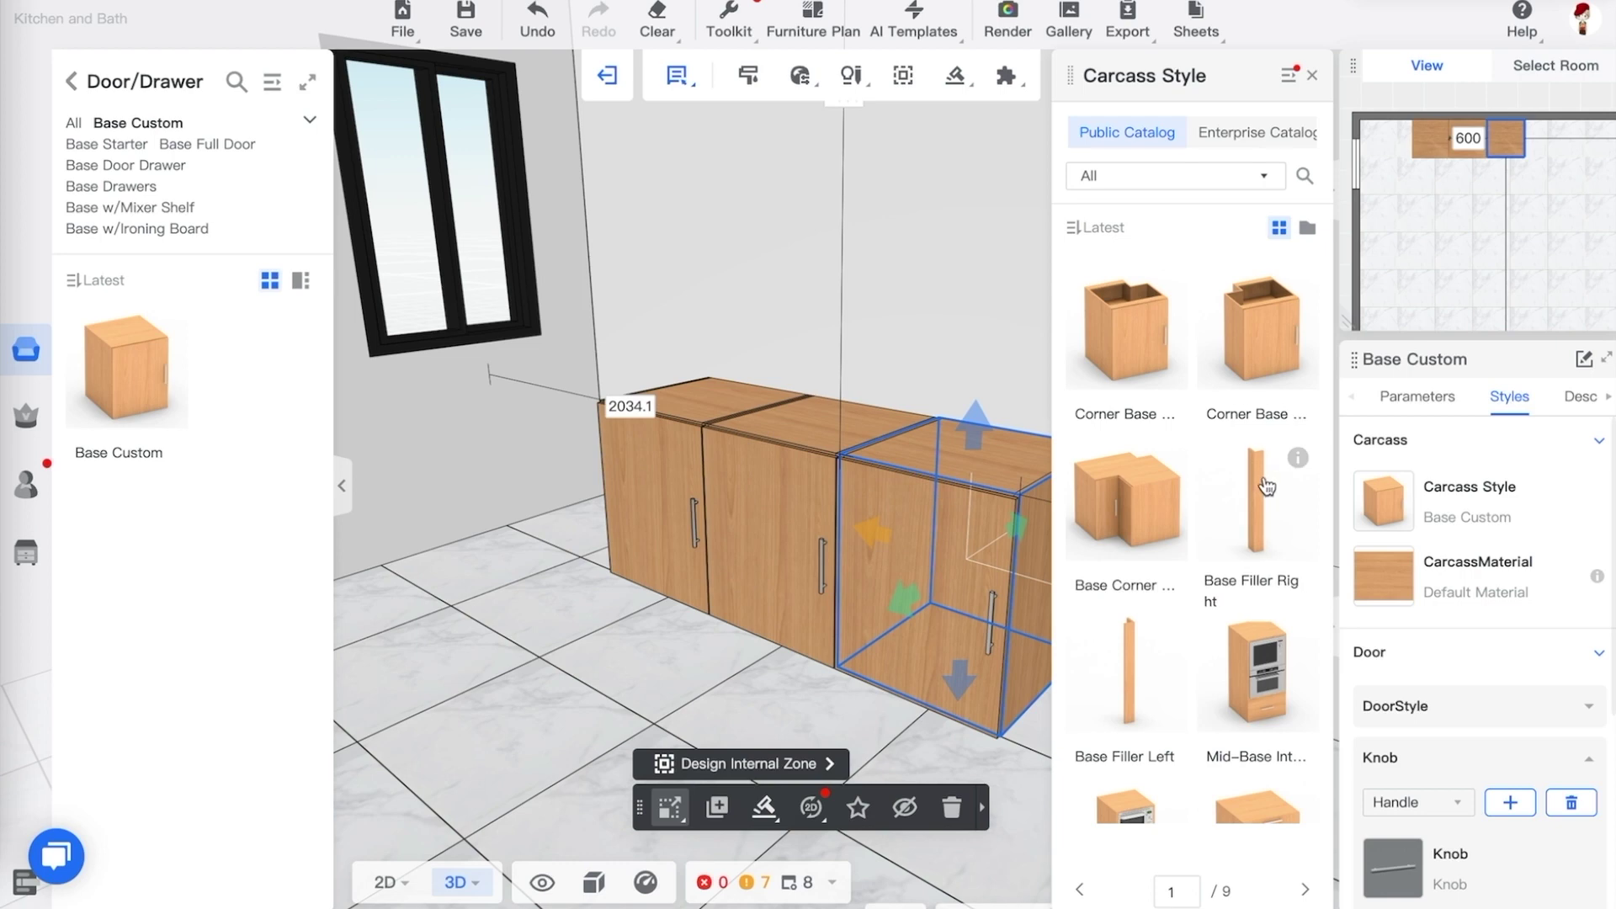
{"action": "scroll", "coordinate": [1254, 484], "scroll_direction": "down", "scroll_amount": 5}
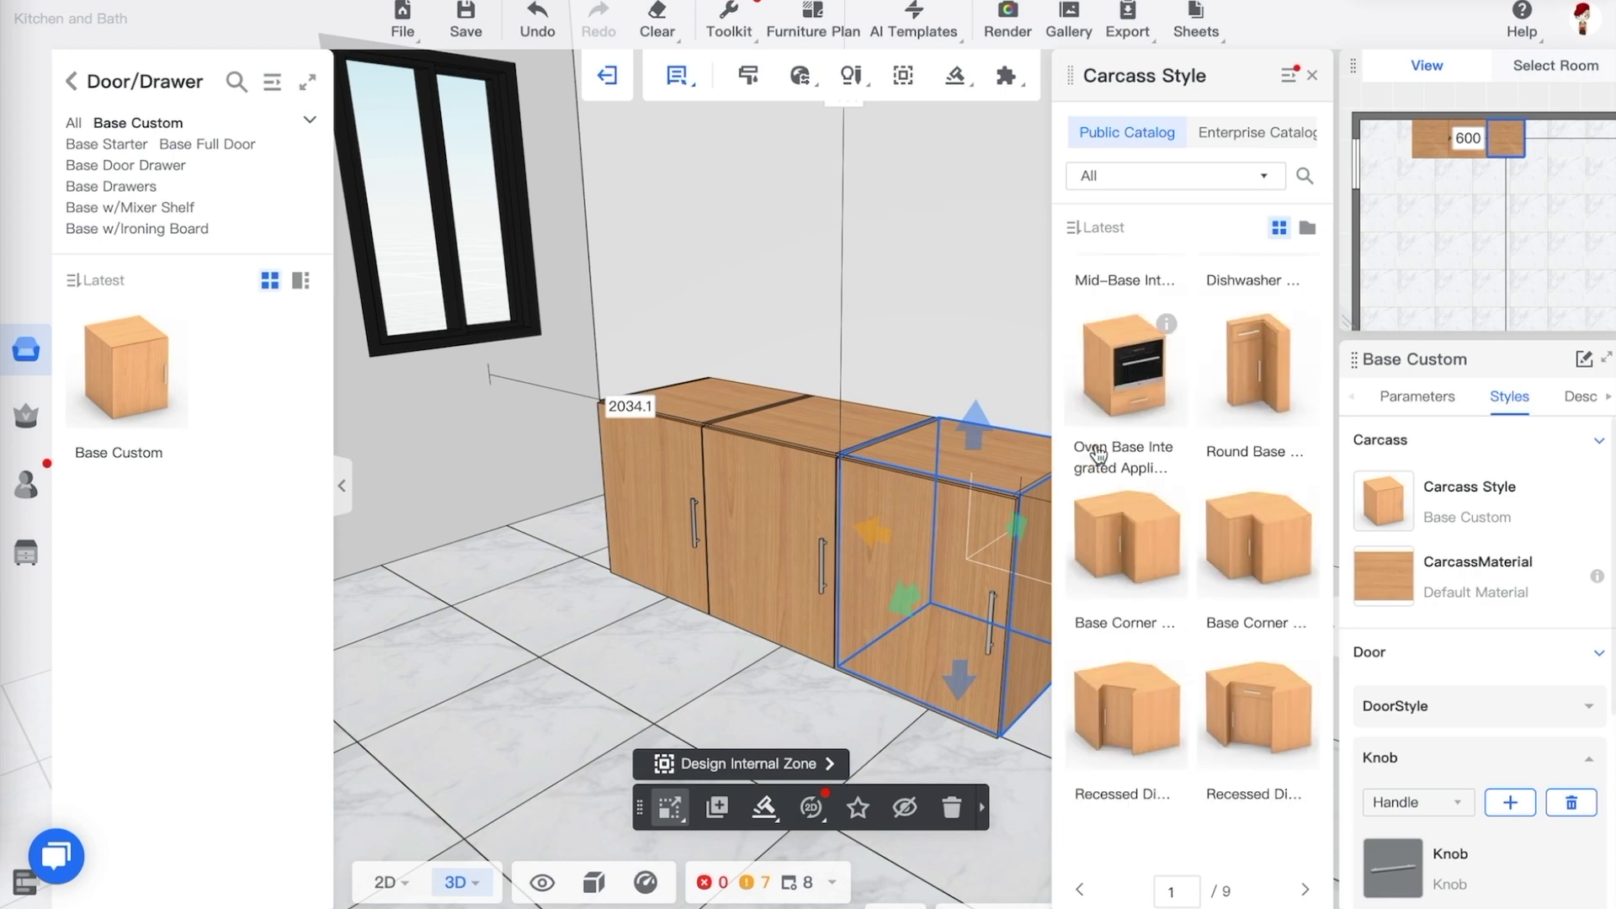
{"action": "scroll", "coordinate": [1178, 480], "scroll_direction": "down", "scroll_amount": 8}
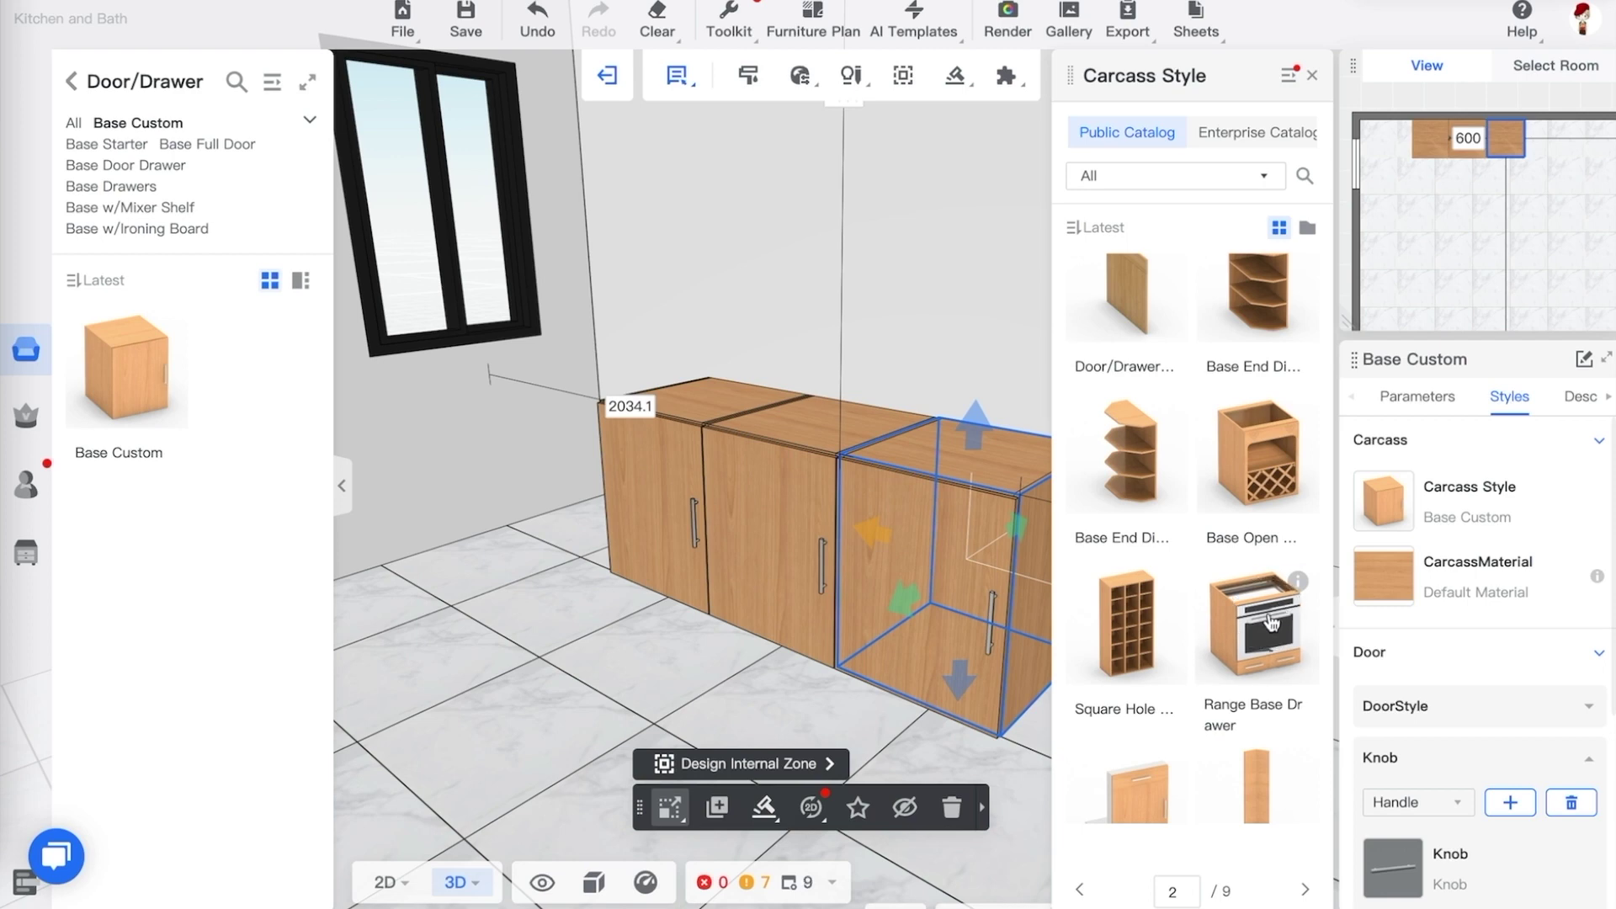
{"action": "left_click", "coordinate": [1271, 623]}
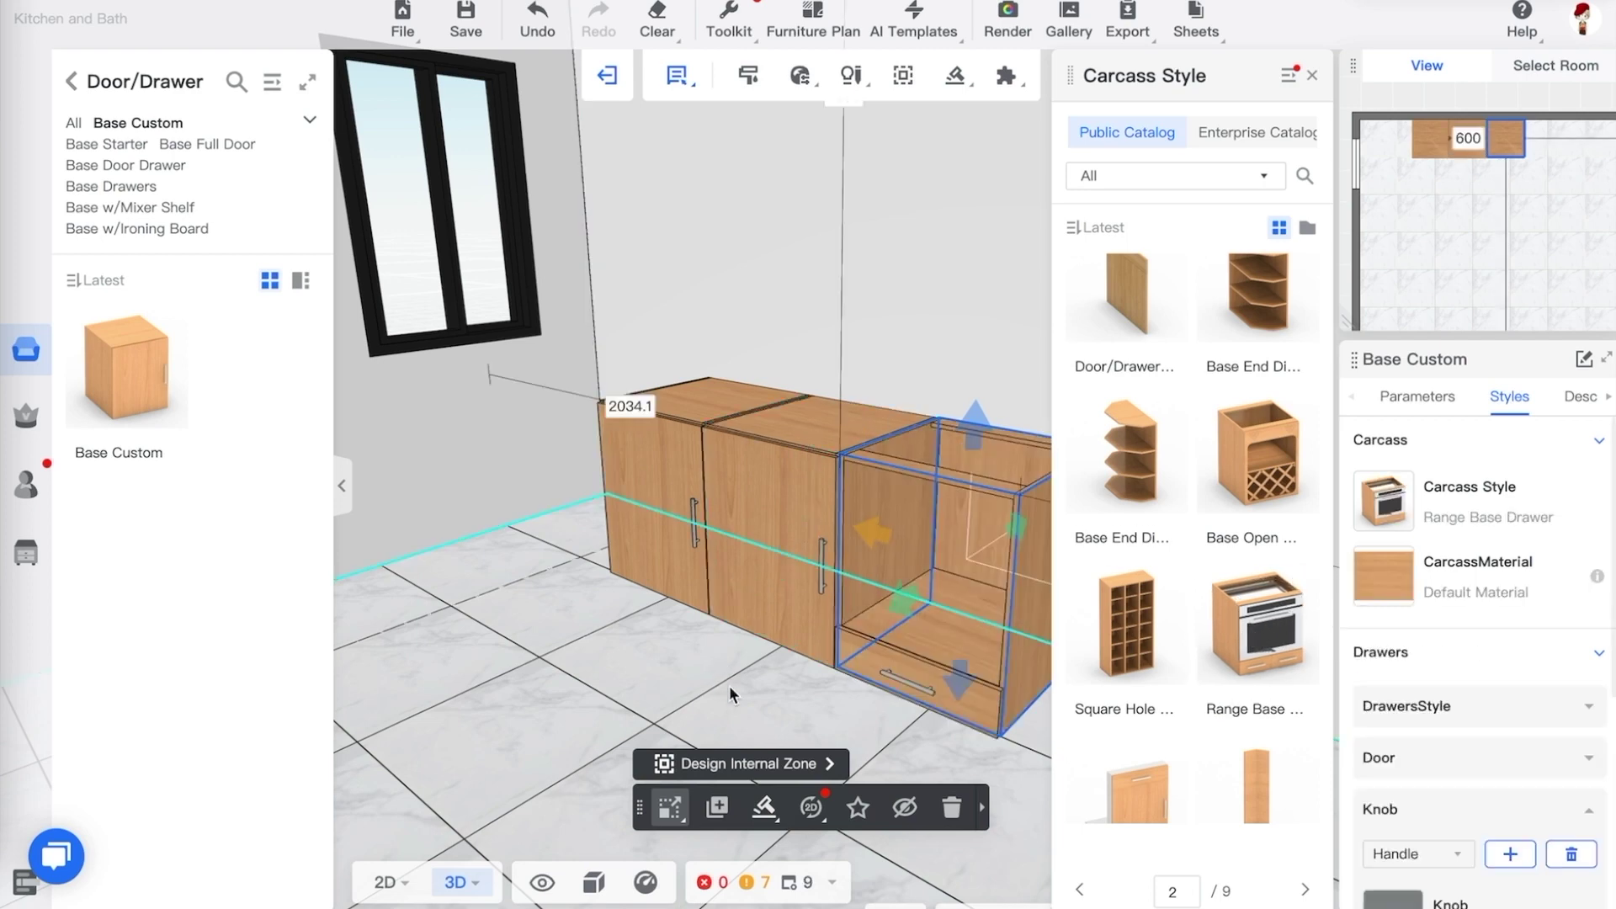
{"action": "left_click", "coordinate": [881, 732]}
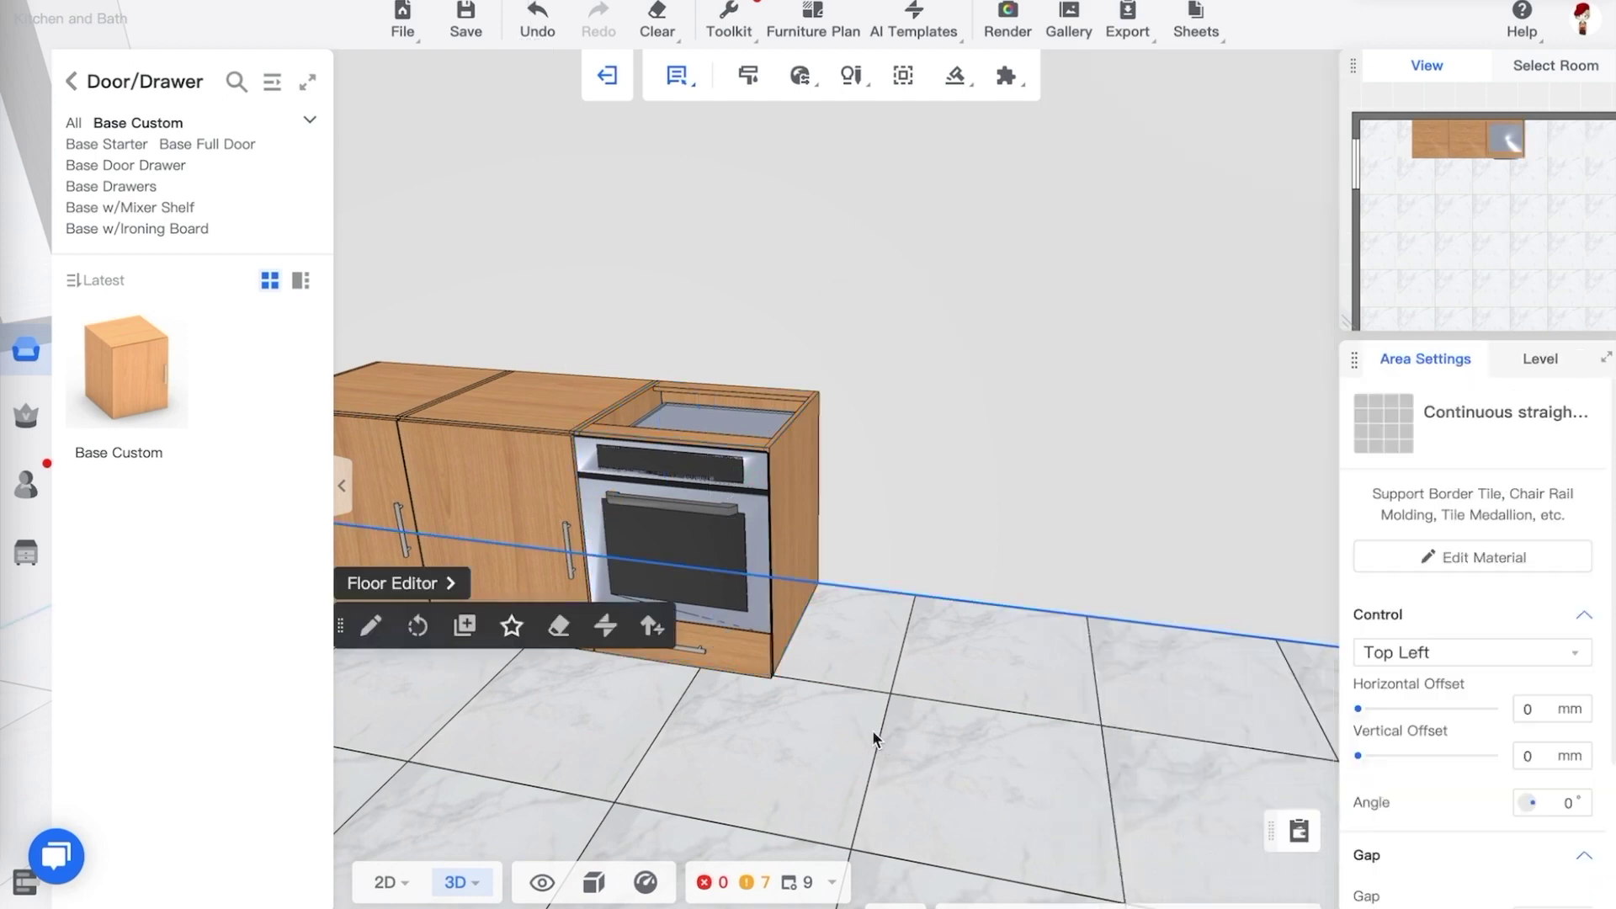
Apply Brushed Stainless Steel (6) from the Metal/Stainless Steel materials to the range cabinet's carcass and view the result
{"action": "left_click", "coordinate": [783, 539]}
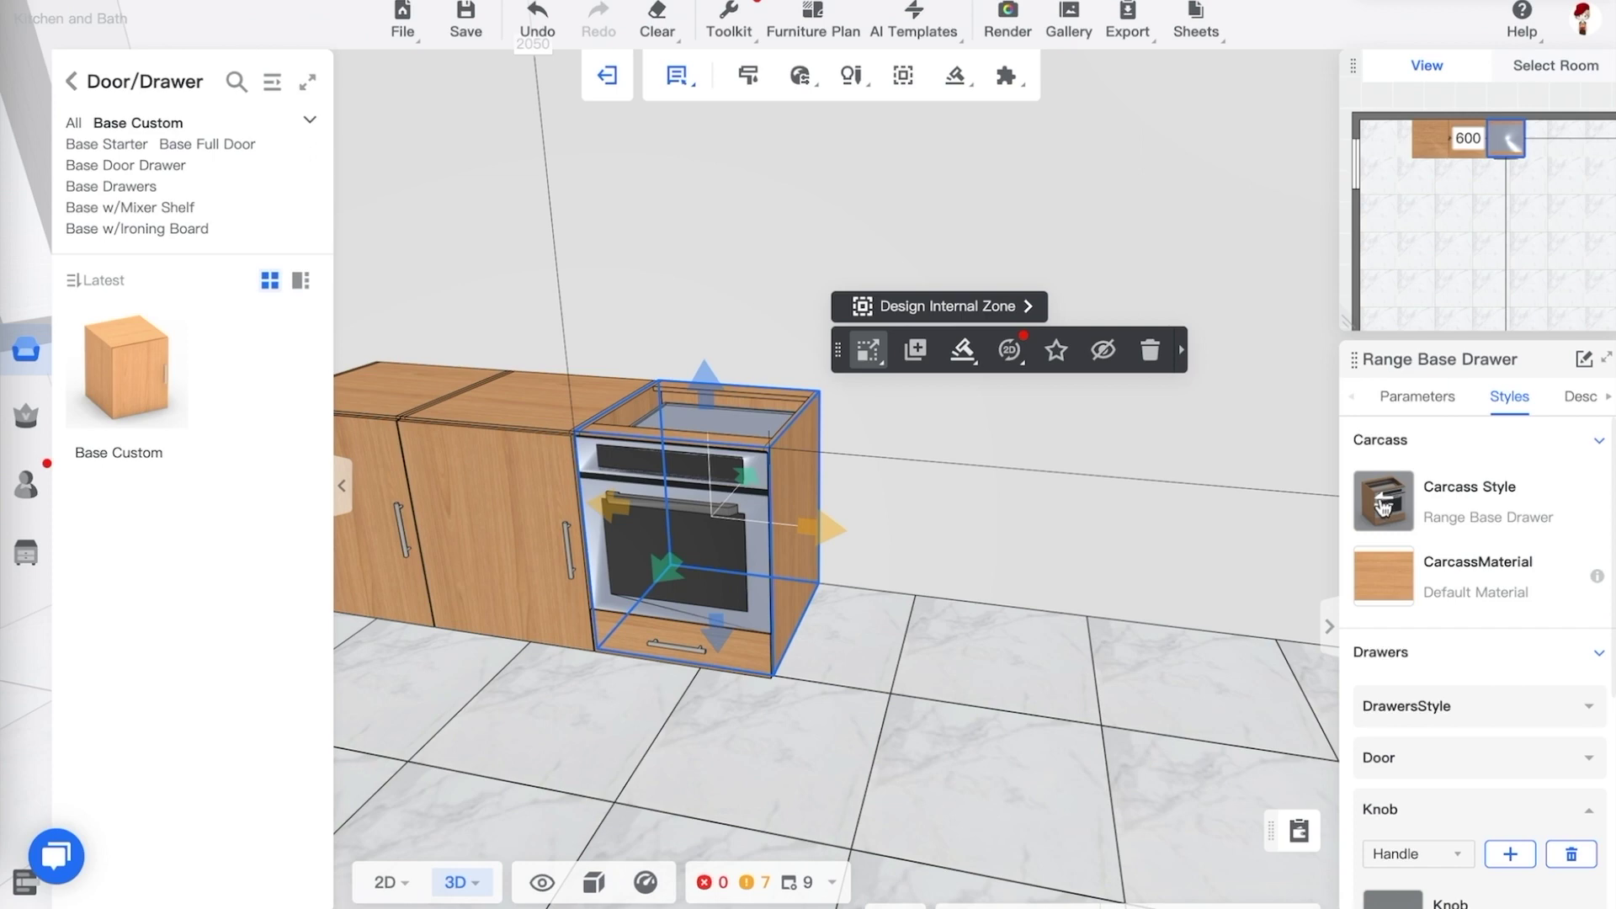
{"action": "left_click", "coordinate": [1366, 569]}
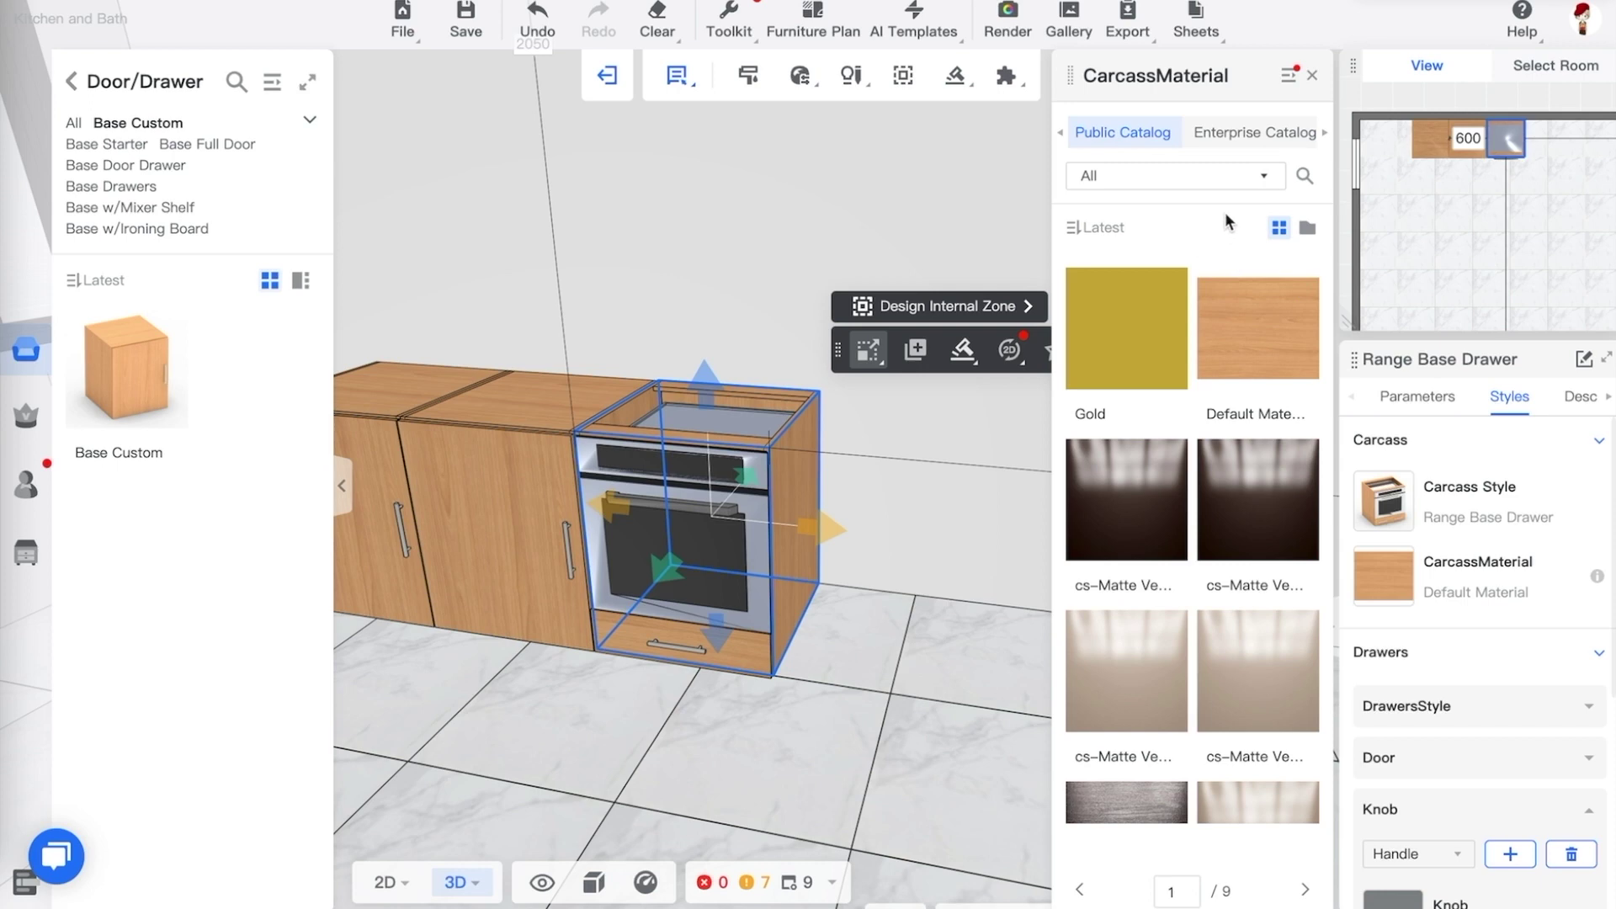
{"action": "left_click", "coordinate": [1254, 181]}
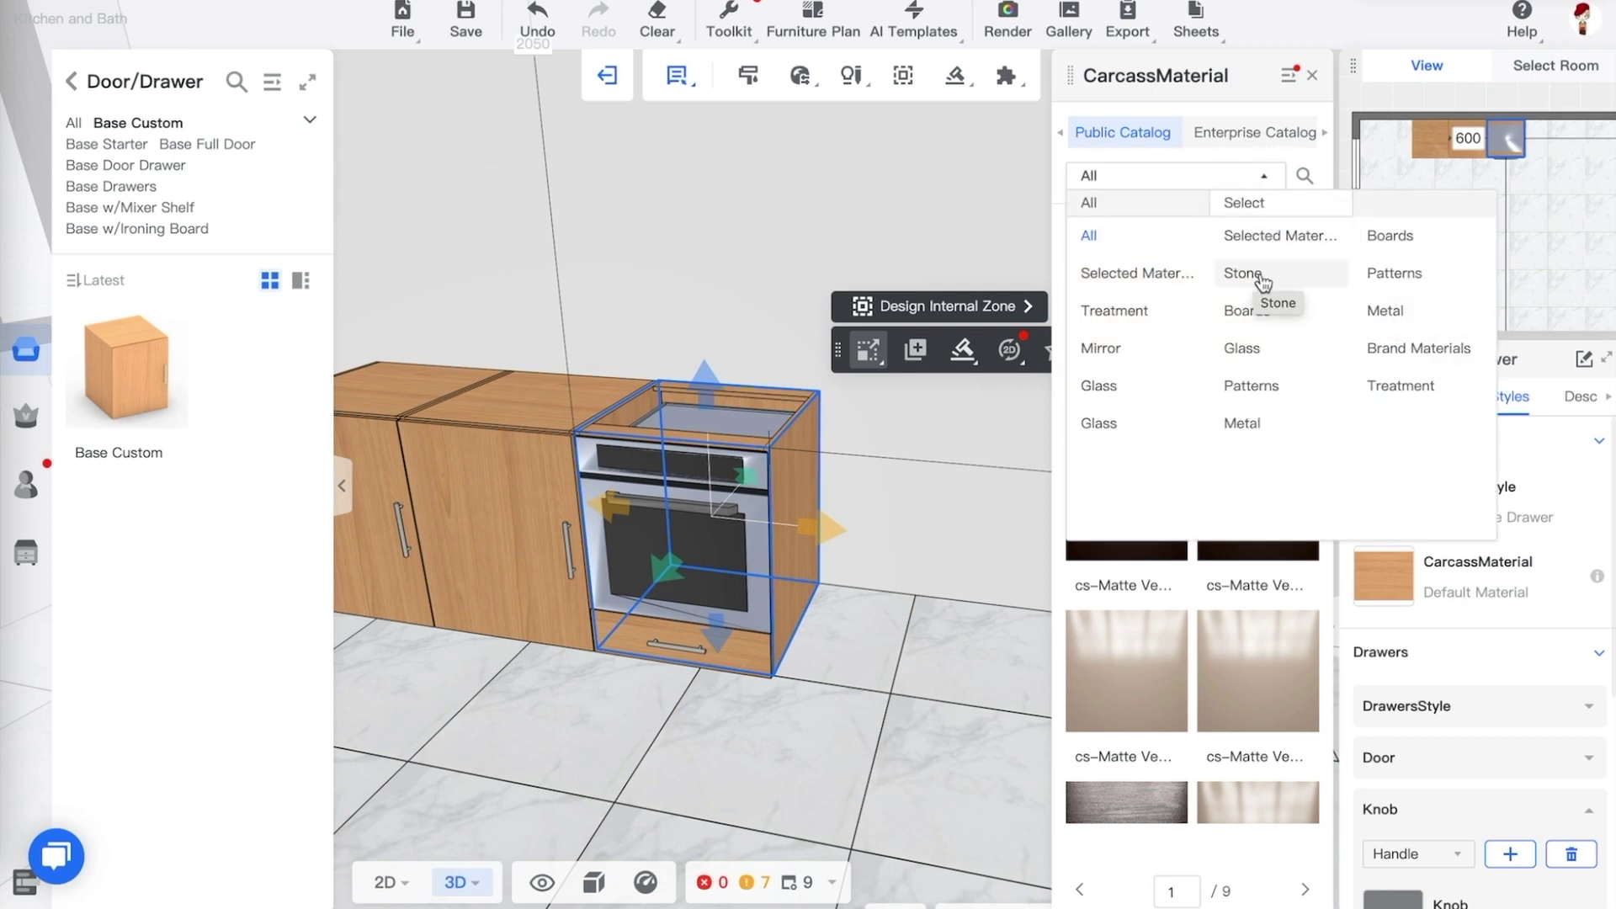
{"action": "left_click", "coordinate": [1385, 311]}
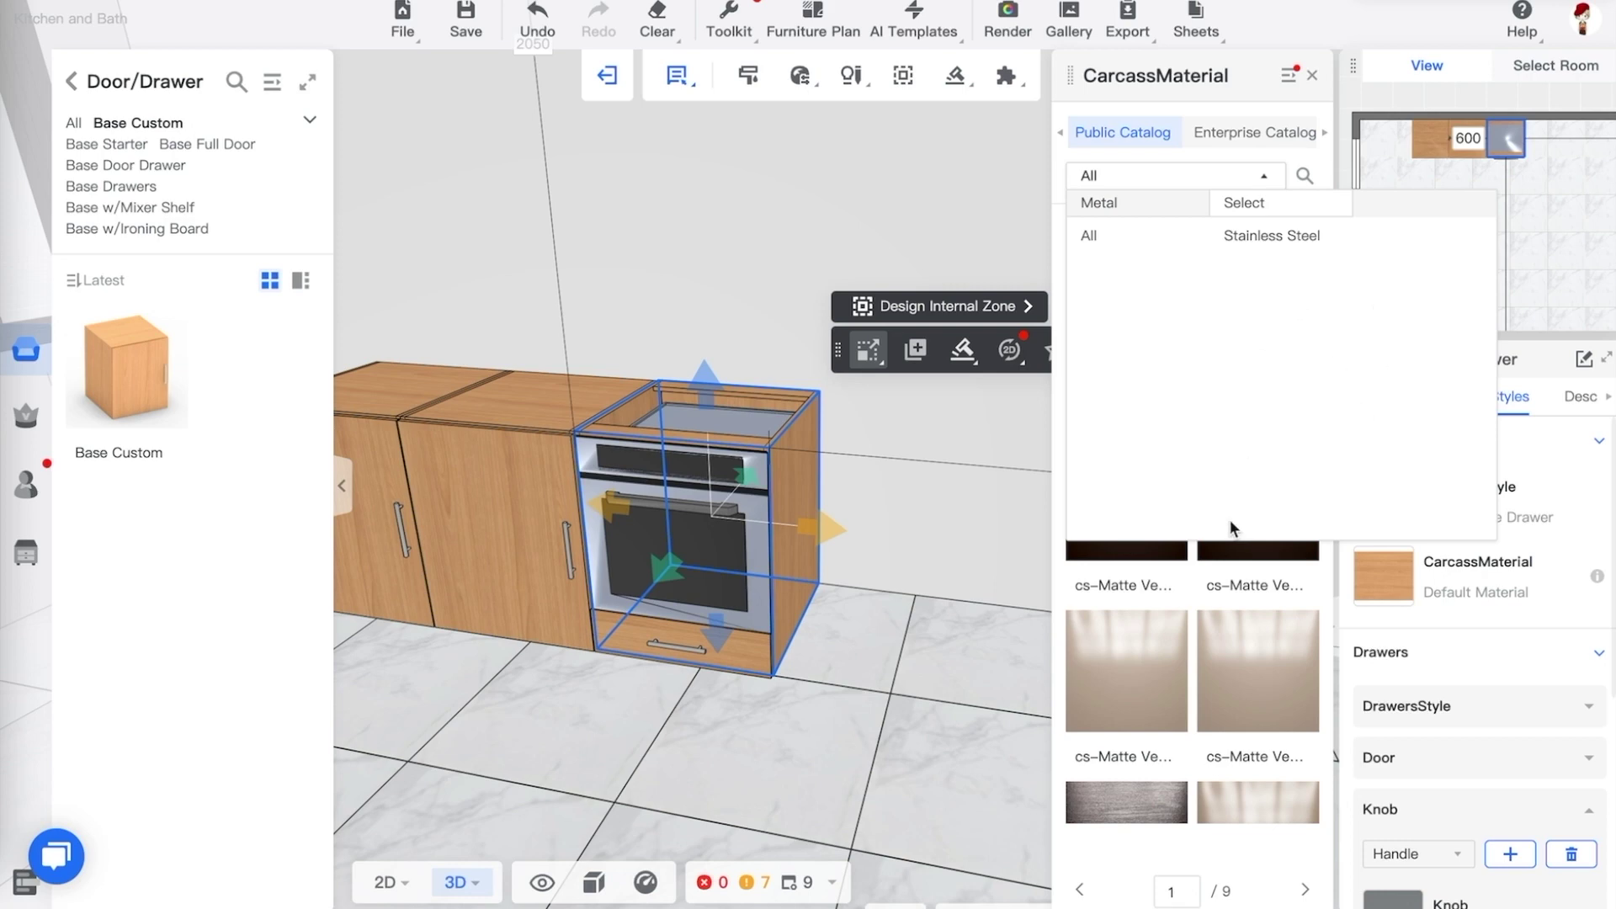
{"action": "left_click", "coordinate": [1242, 239]}
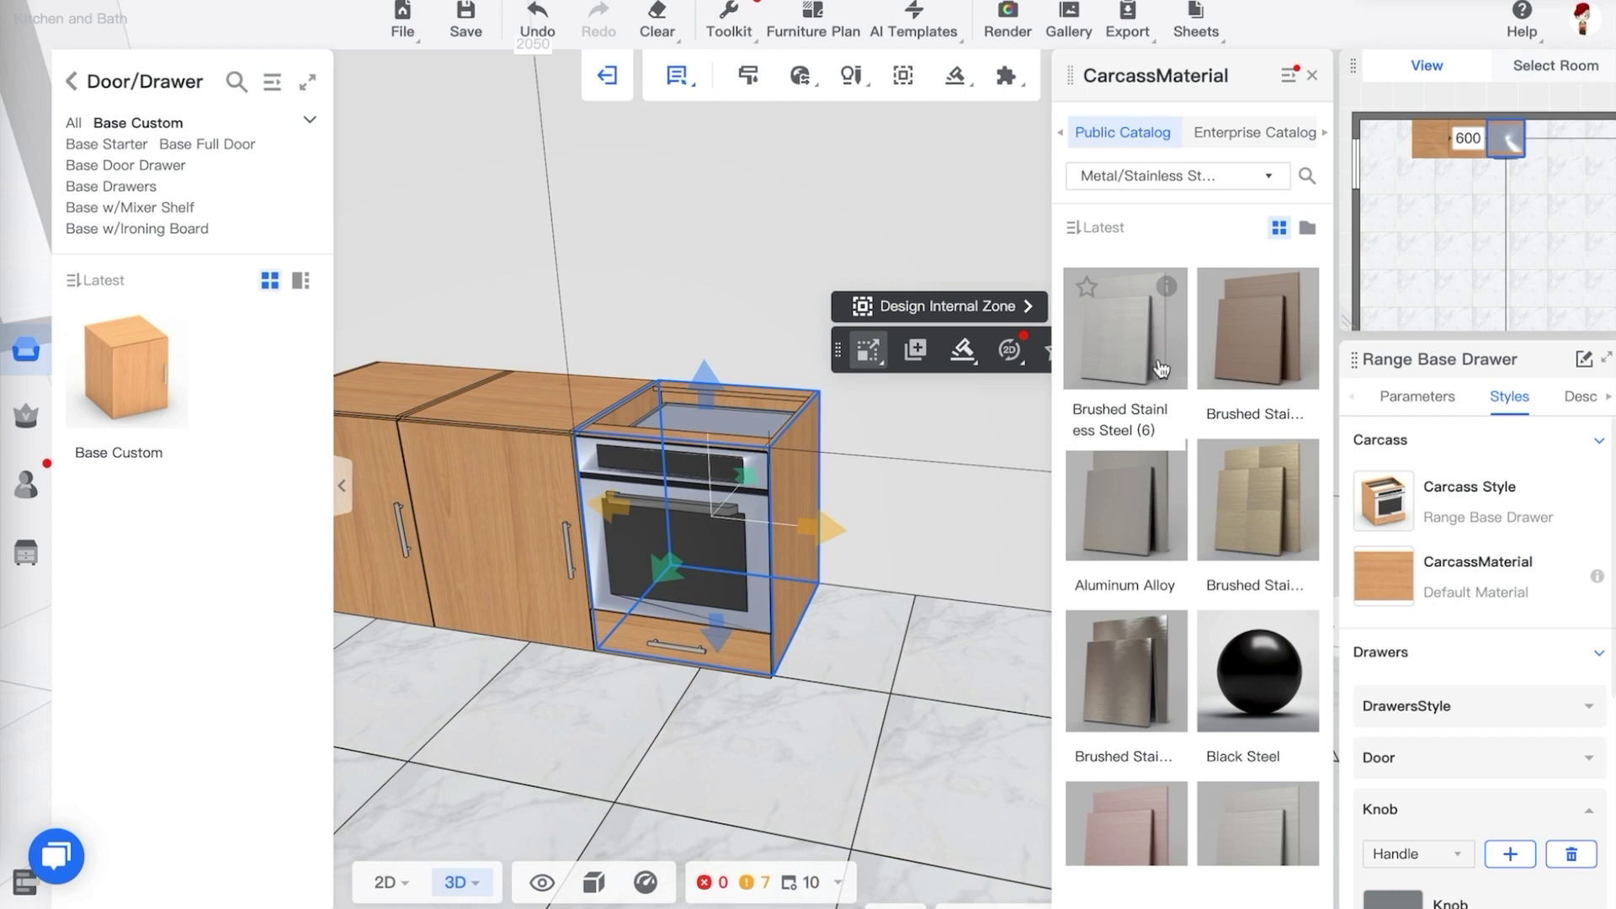
{"action": "left_click", "coordinate": [1146, 404]}
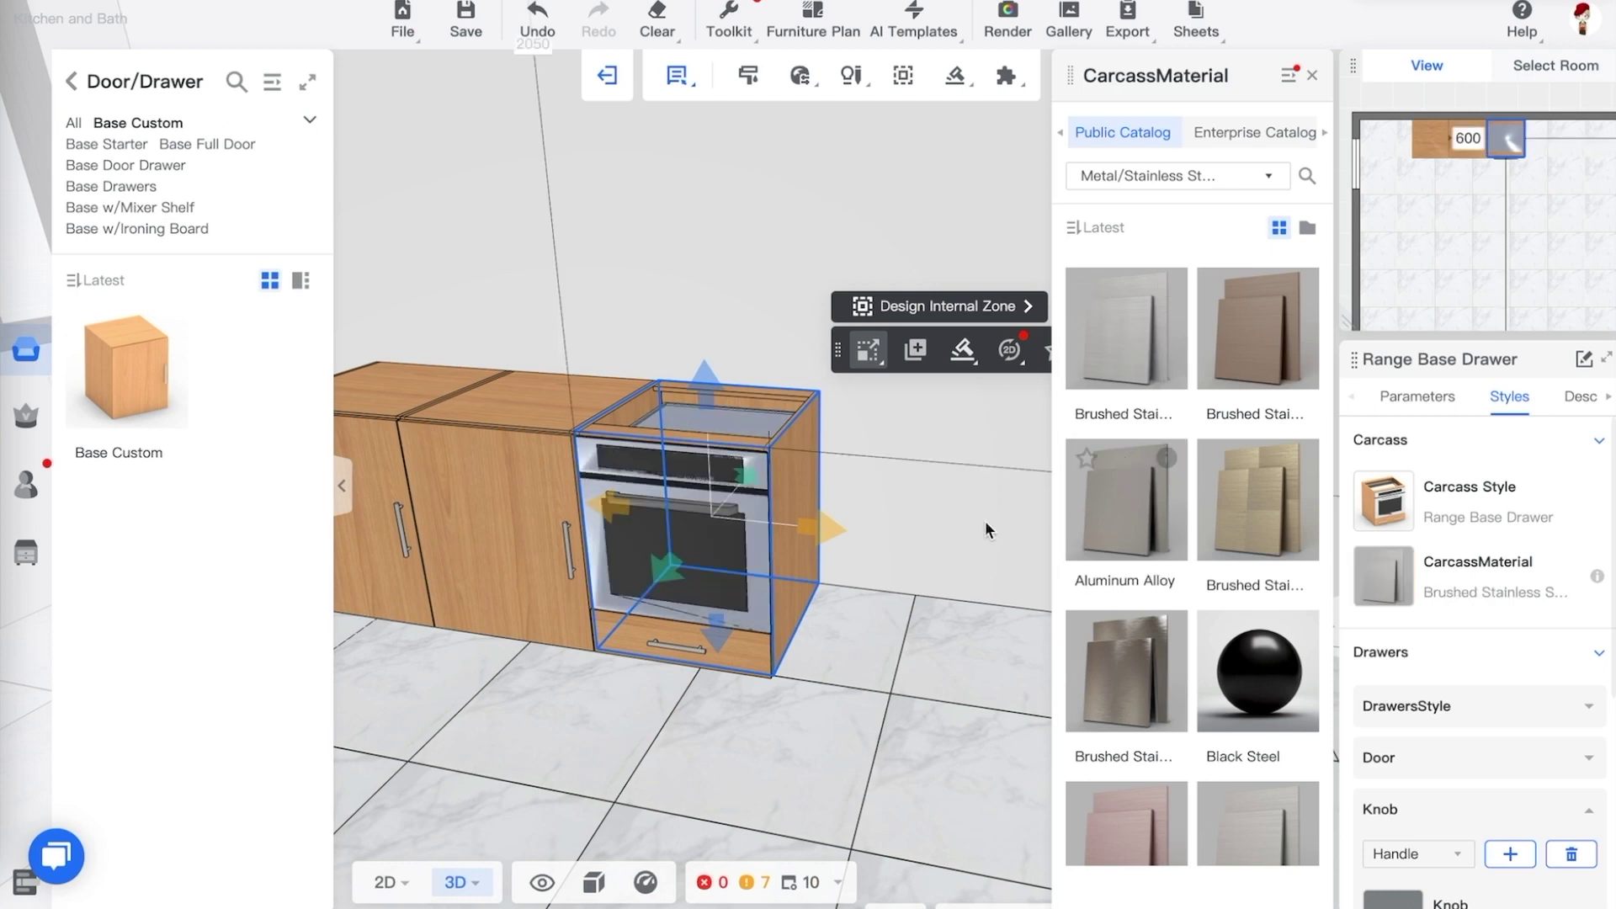
{"action": "mouse_move", "coordinate": [892, 715]}
{"action": "left_mouse_down"}
{"action": "mouse_move", "coordinate": [870, 715]}
{"action": "mouse_move", "coordinate": [884, 727]}
{"action": "left_mouse_up"}
{"action": "left_click", "coordinate": [909, 760]}
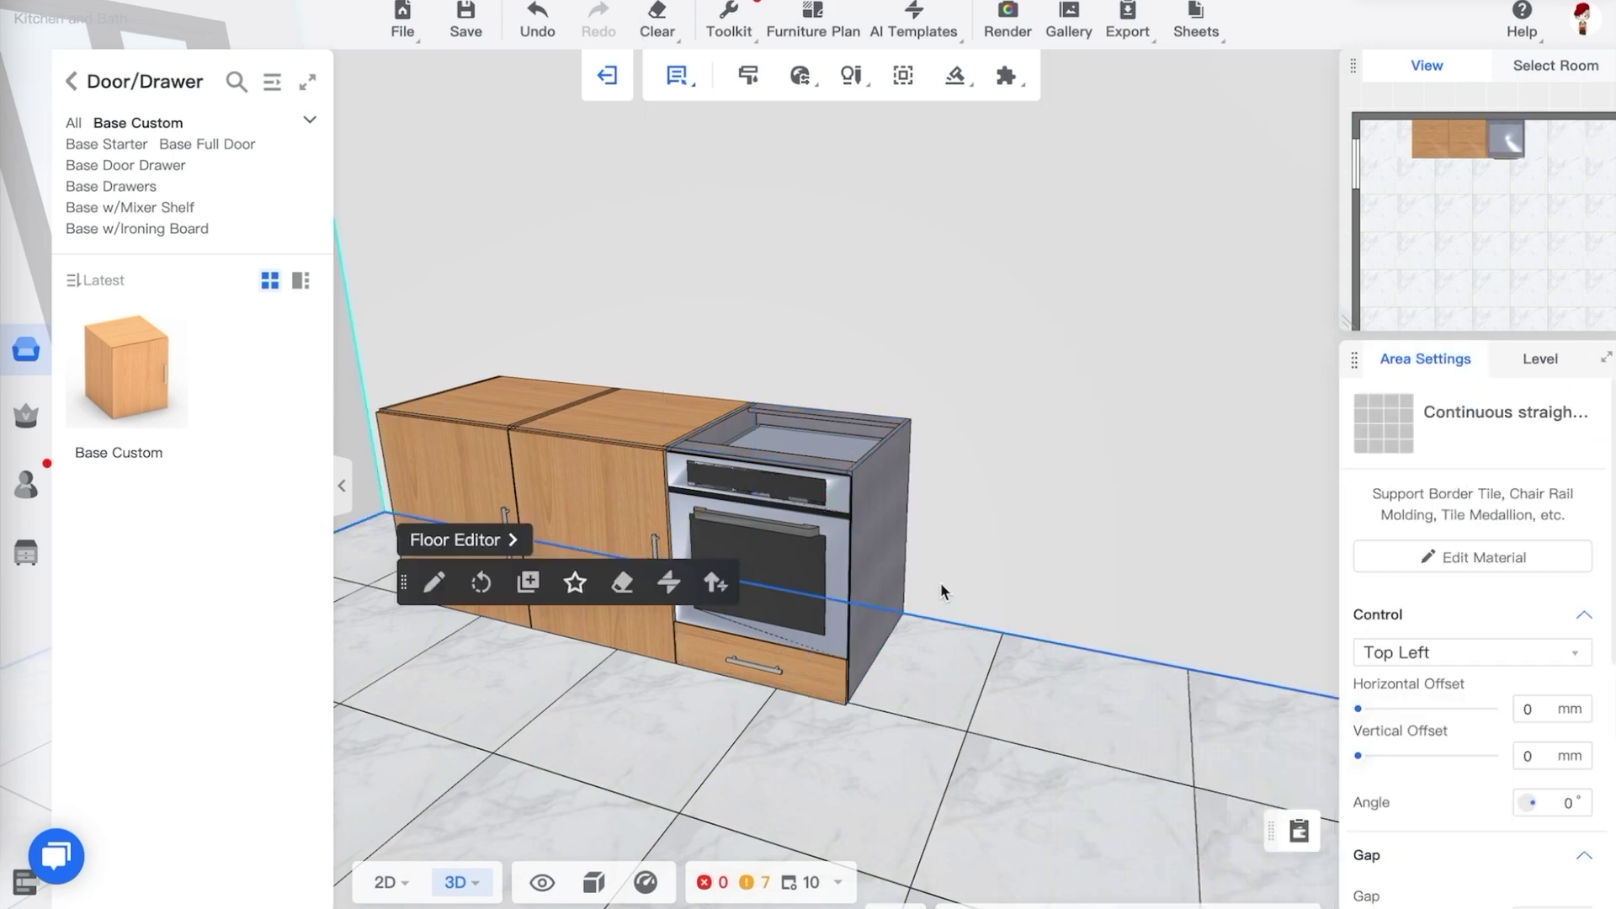
{"action": "scroll", "coordinate": [940, 579], "scroll_direction": "up", "scroll_amount": 5}
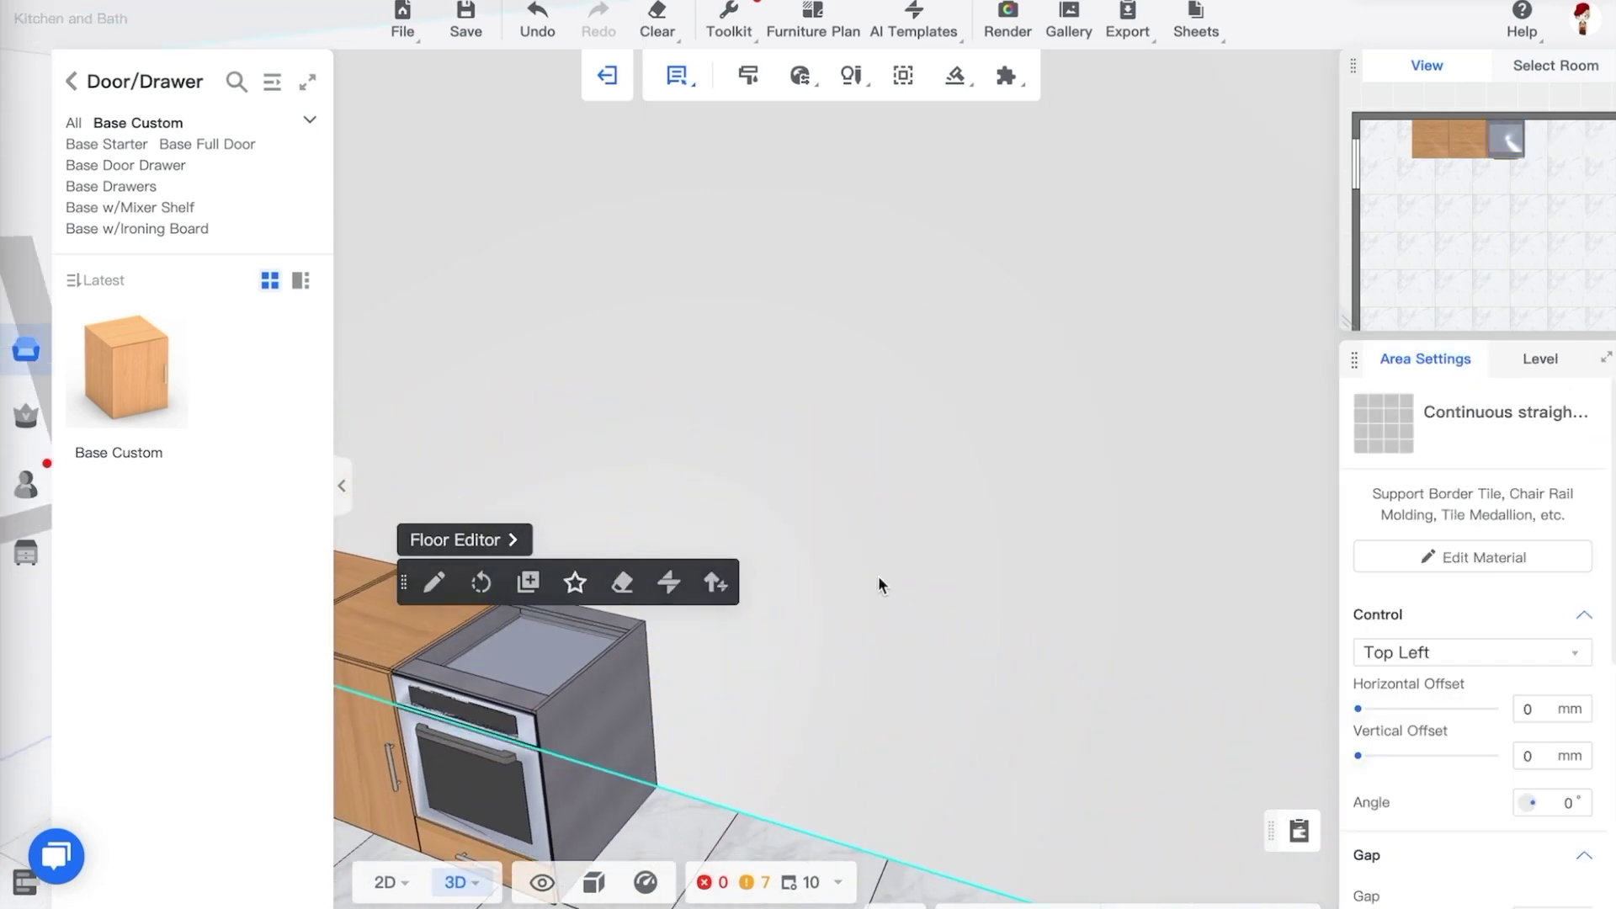
{"action": "scroll", "coordinate": [877, 580], "scroll_direction": "down", "scroll_amount": 6}
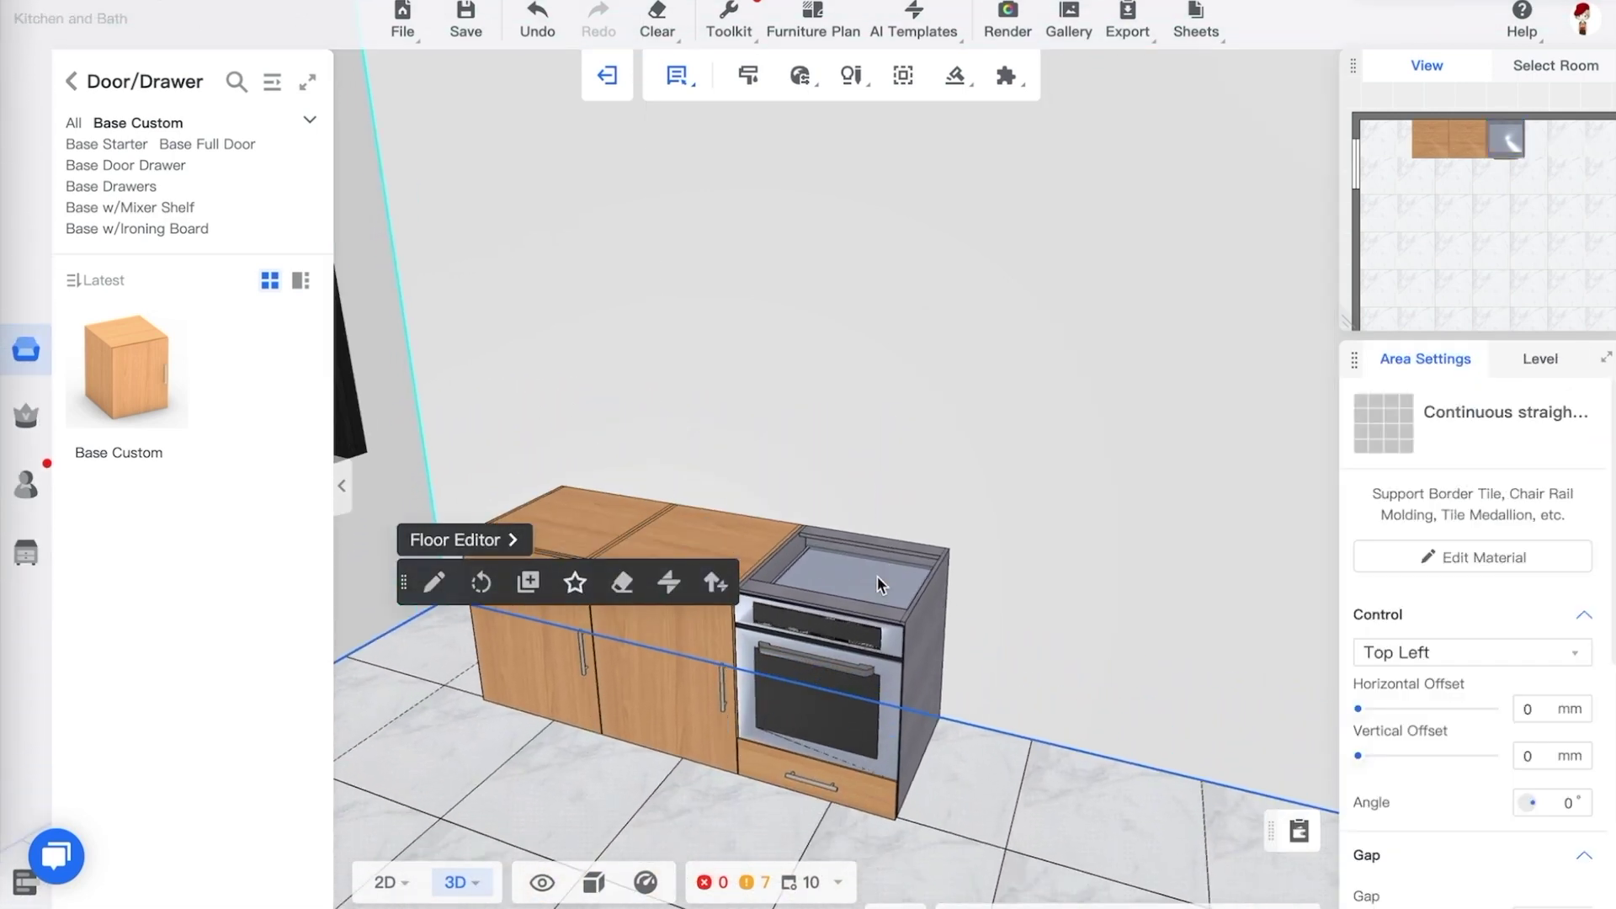
{"action": "left_click_drag", "start_coordinate": [877, 575], "coordinate": [977, 594]}
Apply a light beige cs-Matte Veneer as carcass material to all three cabinets through the whole-house style settings
{"action": "left_click", "coordinate": [800, 77]}
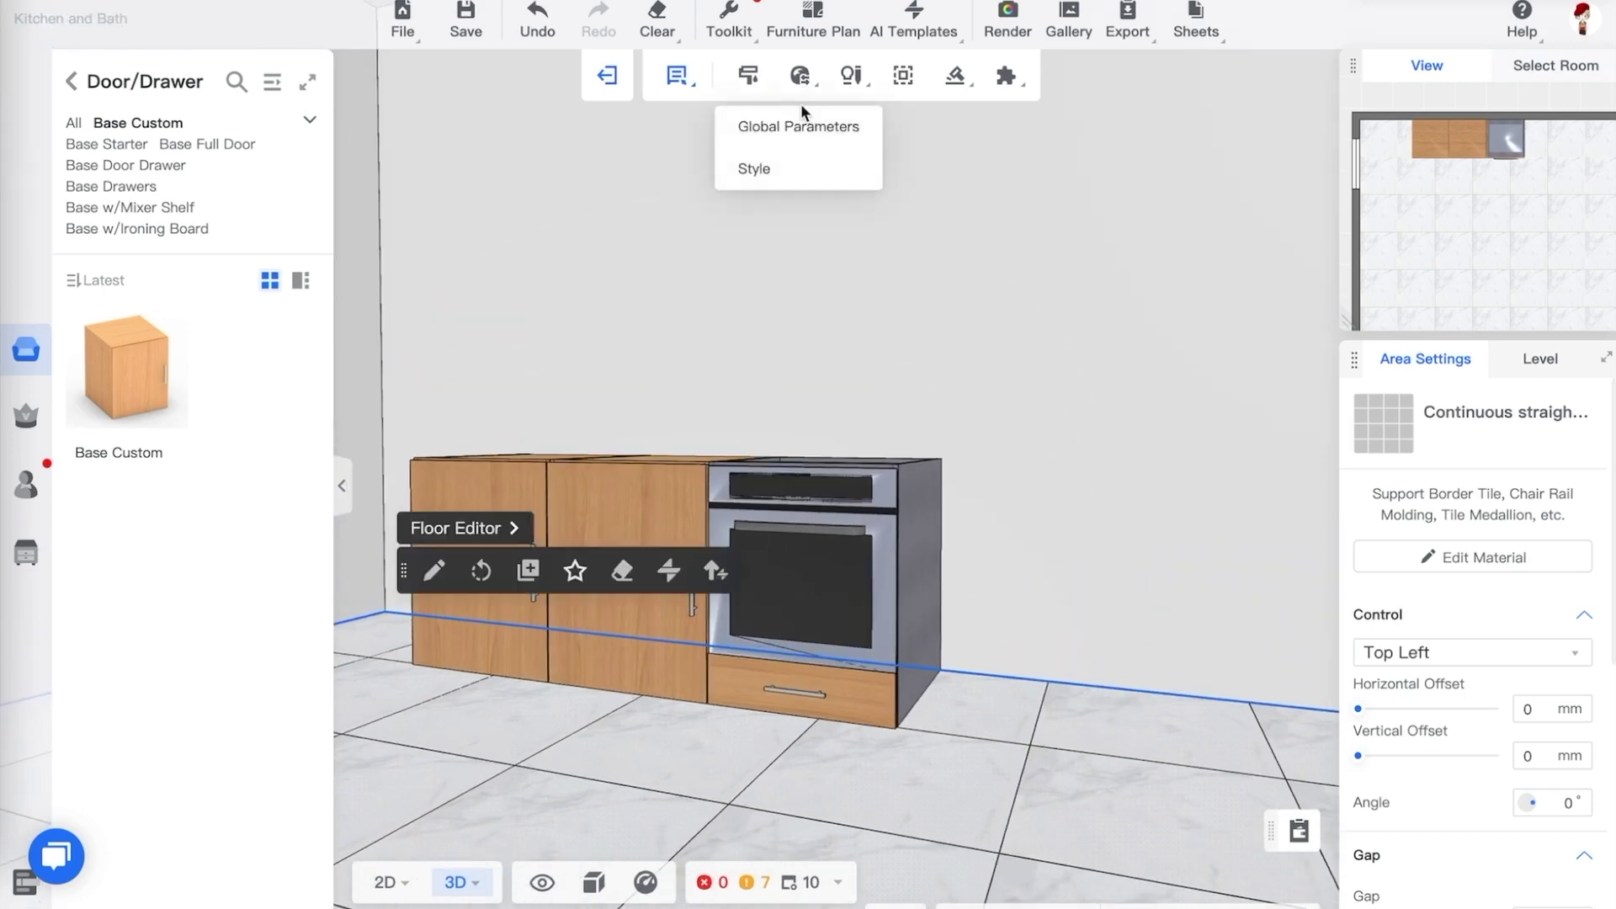
{"action": "left_click", "coordinate": [779, 172]}
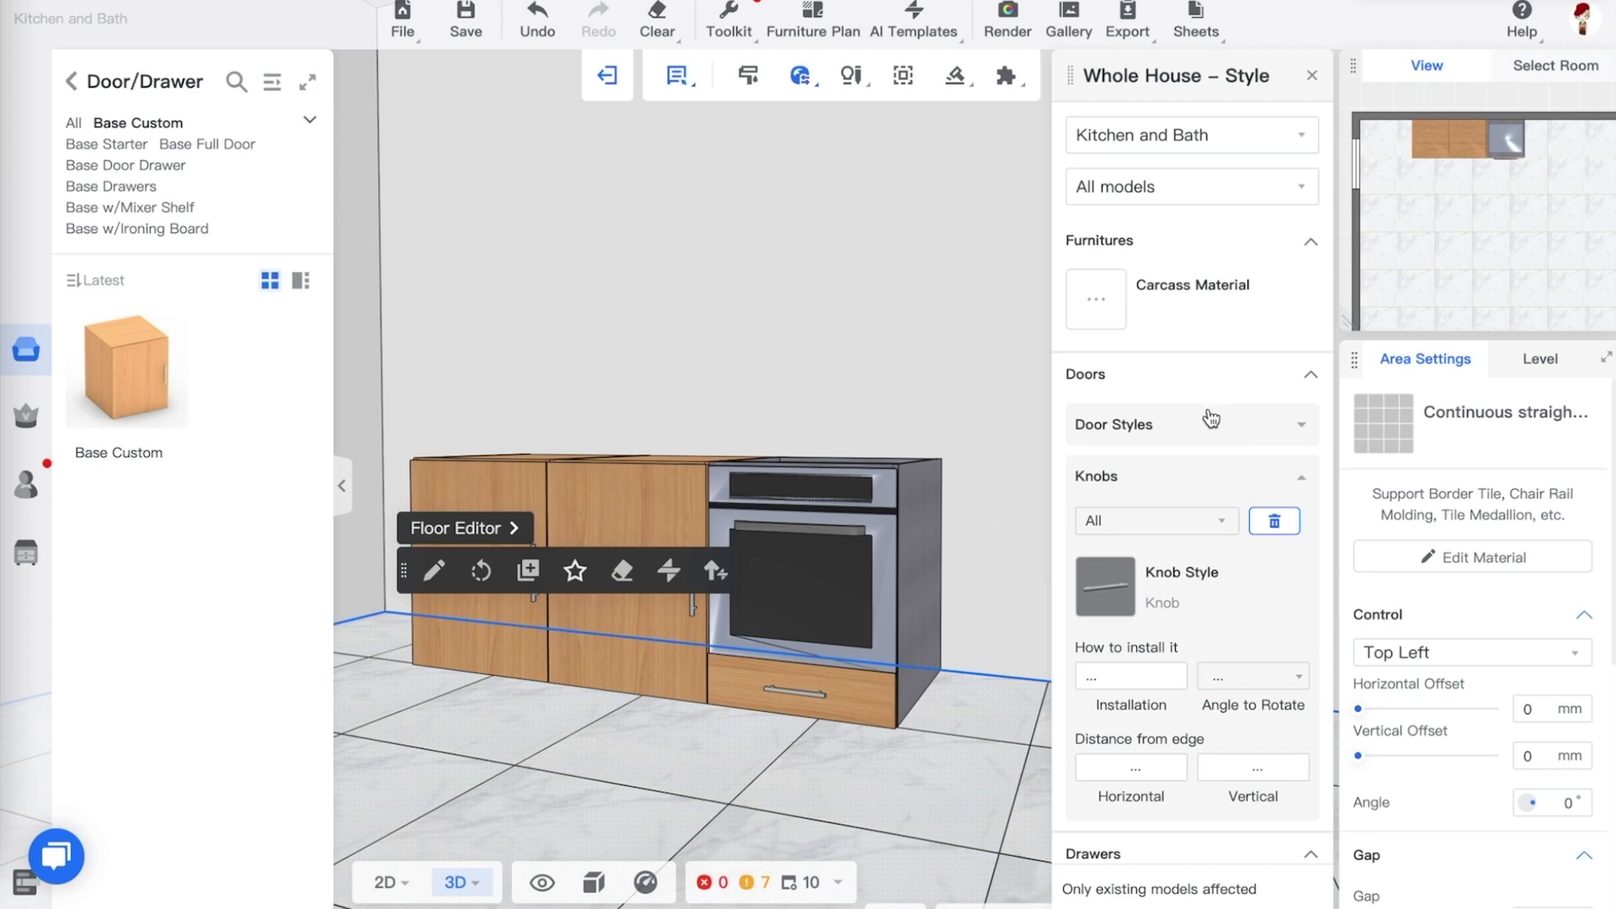
{"action": "scroll", "coordinate": [1211, 419], "scroll_direction": "down", "scroll_amount": 5}
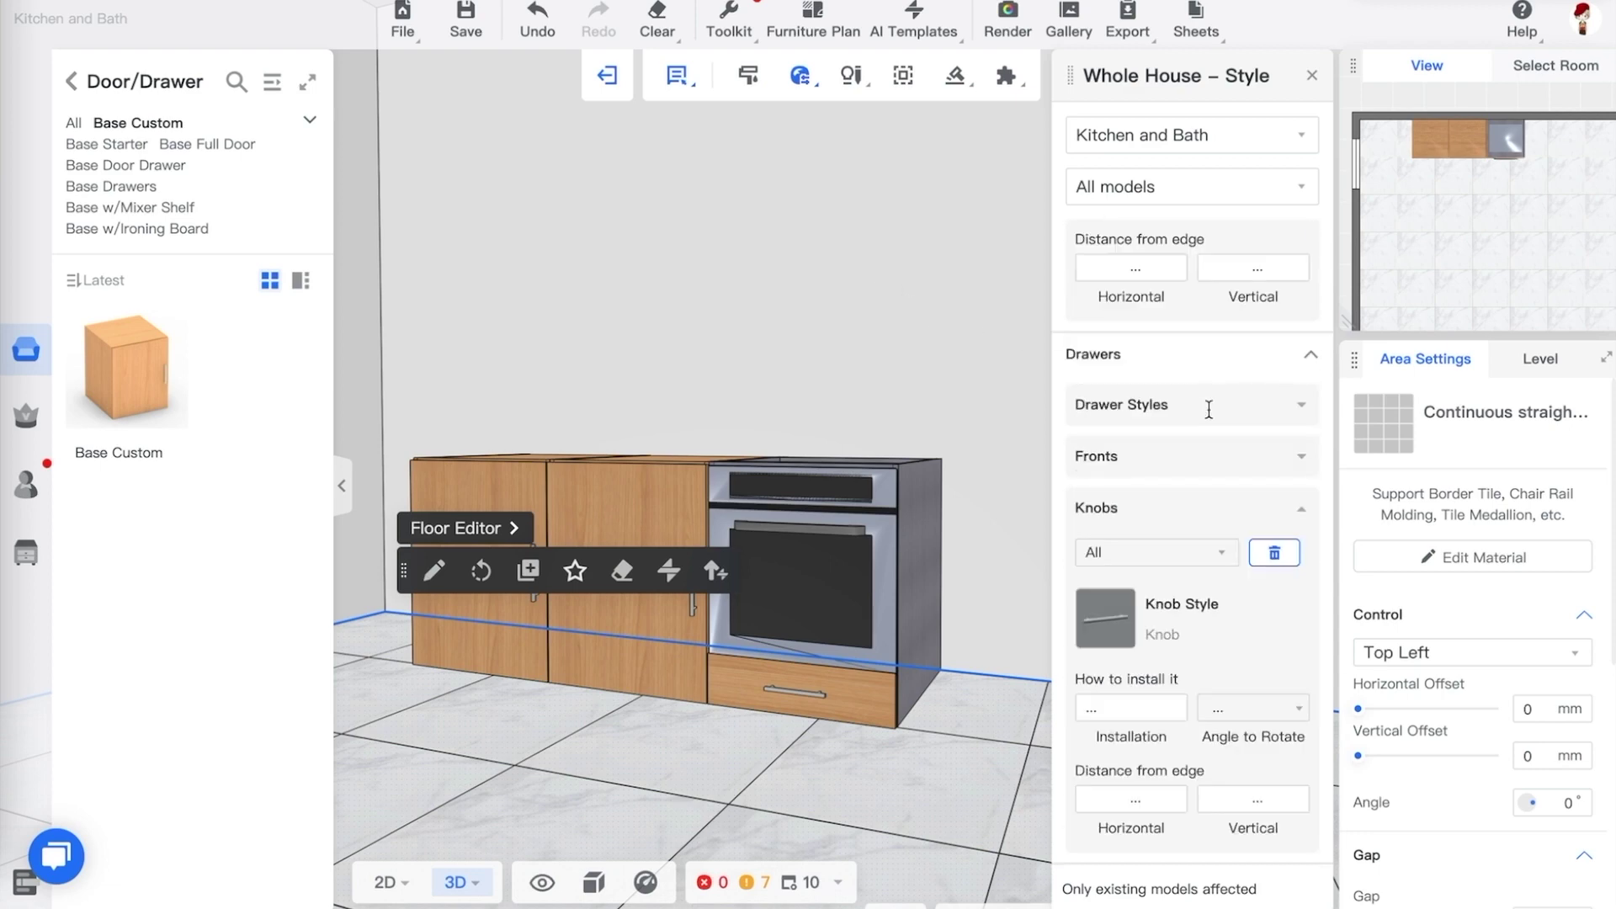
{"action": "scroll", "coordinate": [1210, 414], "scroll_direction": "up", "scroll_amount": 5}
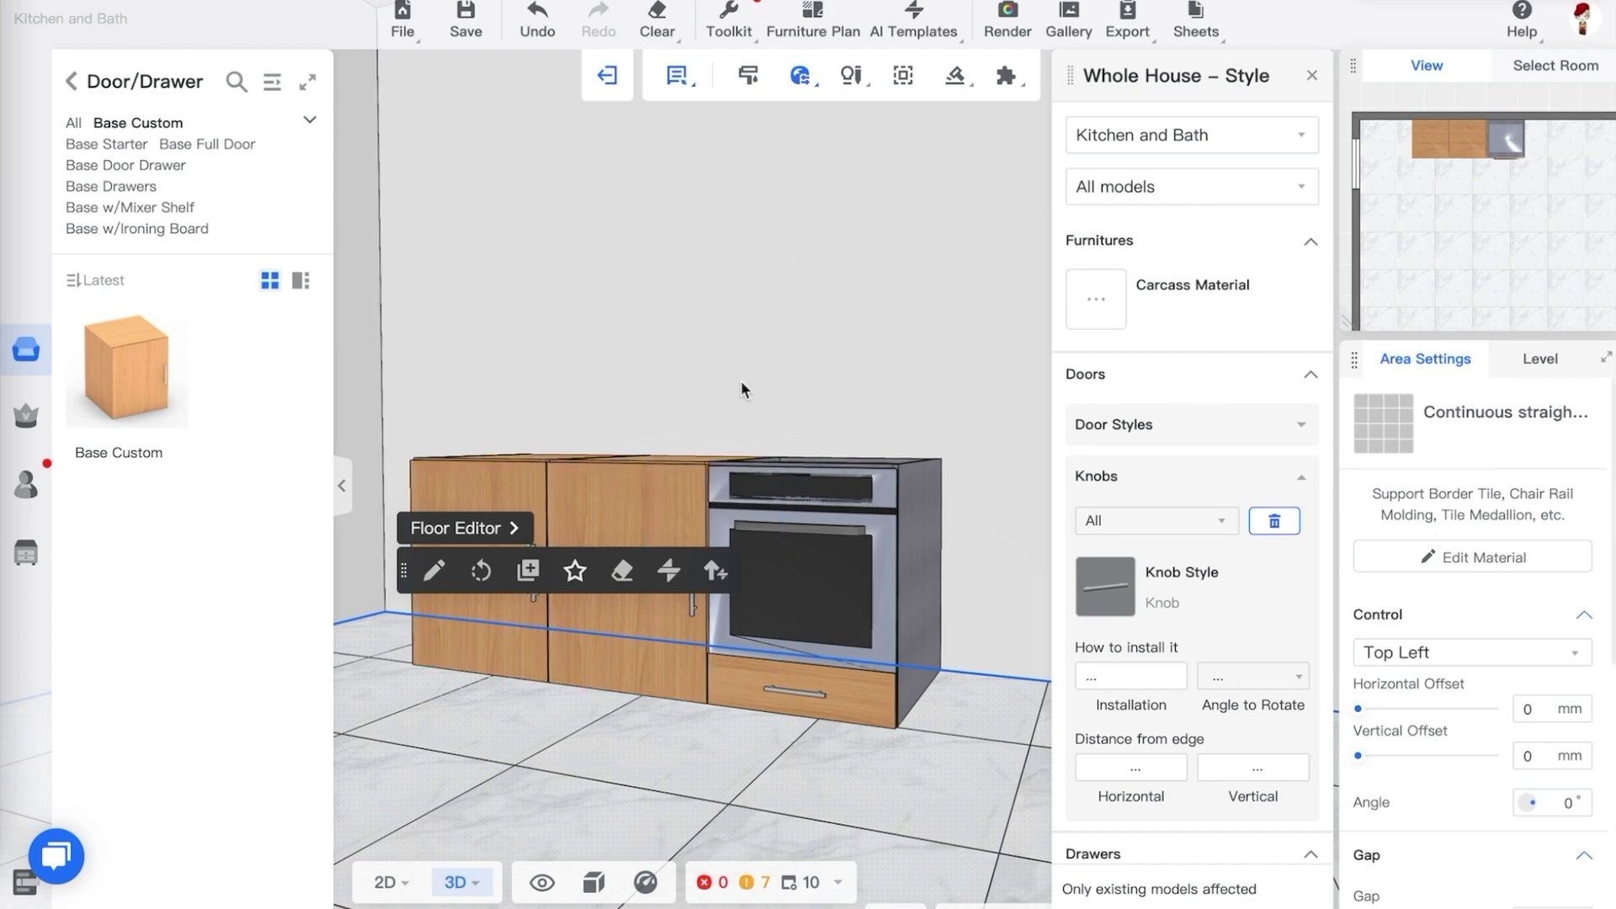
{"action": "left_click", "coordinate": [502, 478]}
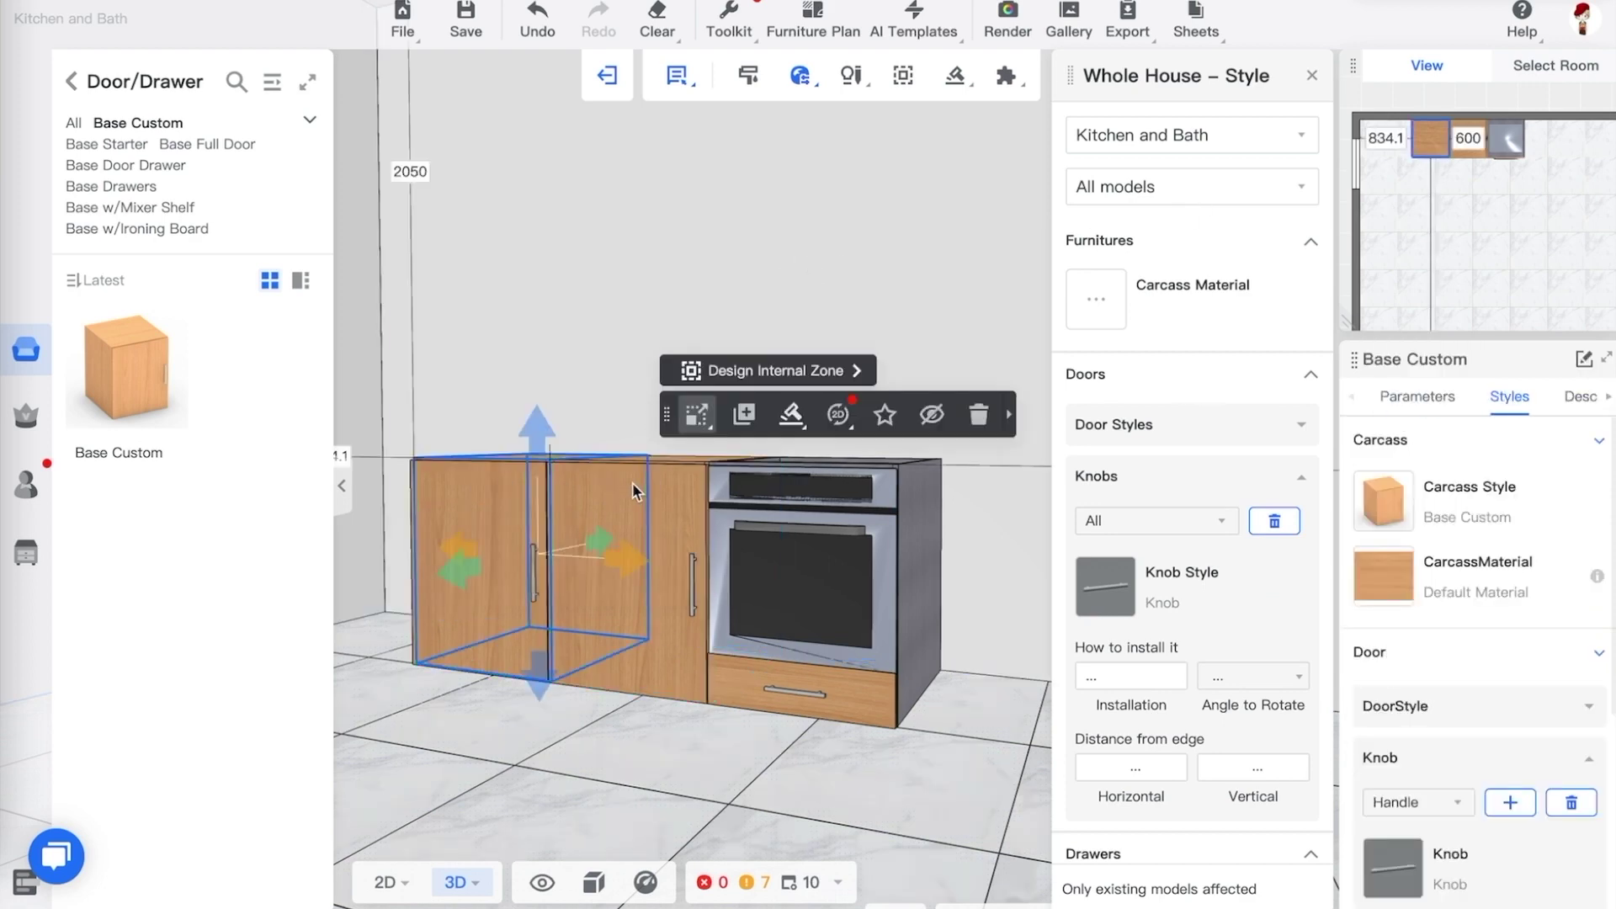
{"action": "left_click", "coordinate": [837, 493], "text": "ctrl"}
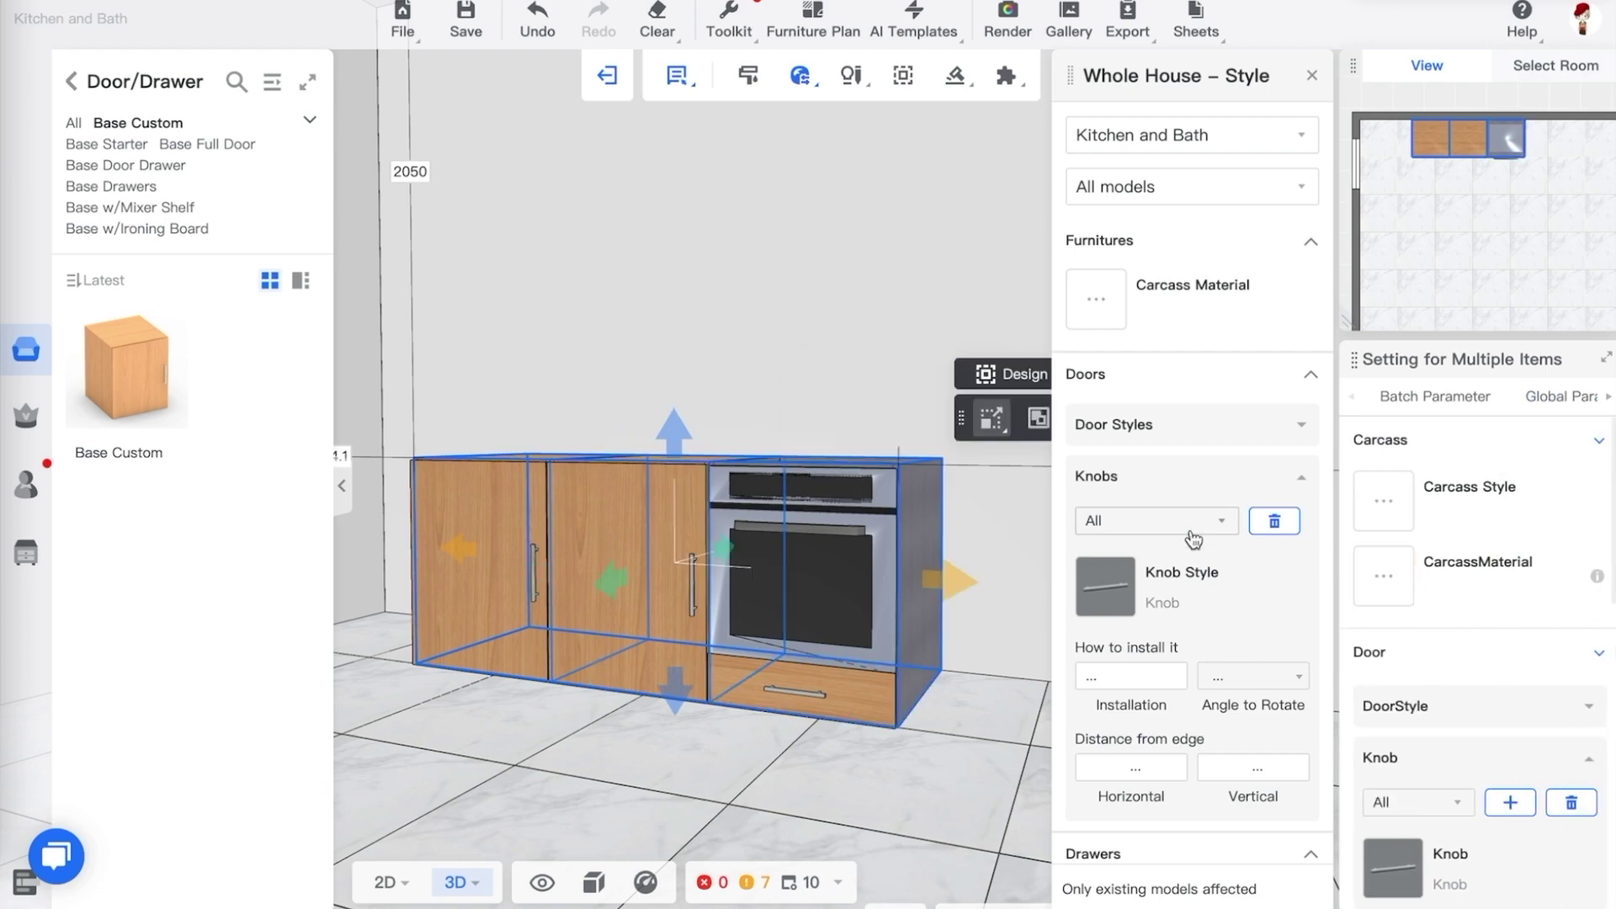
{"action": "left_click", "coordinate": [1098, 298]}
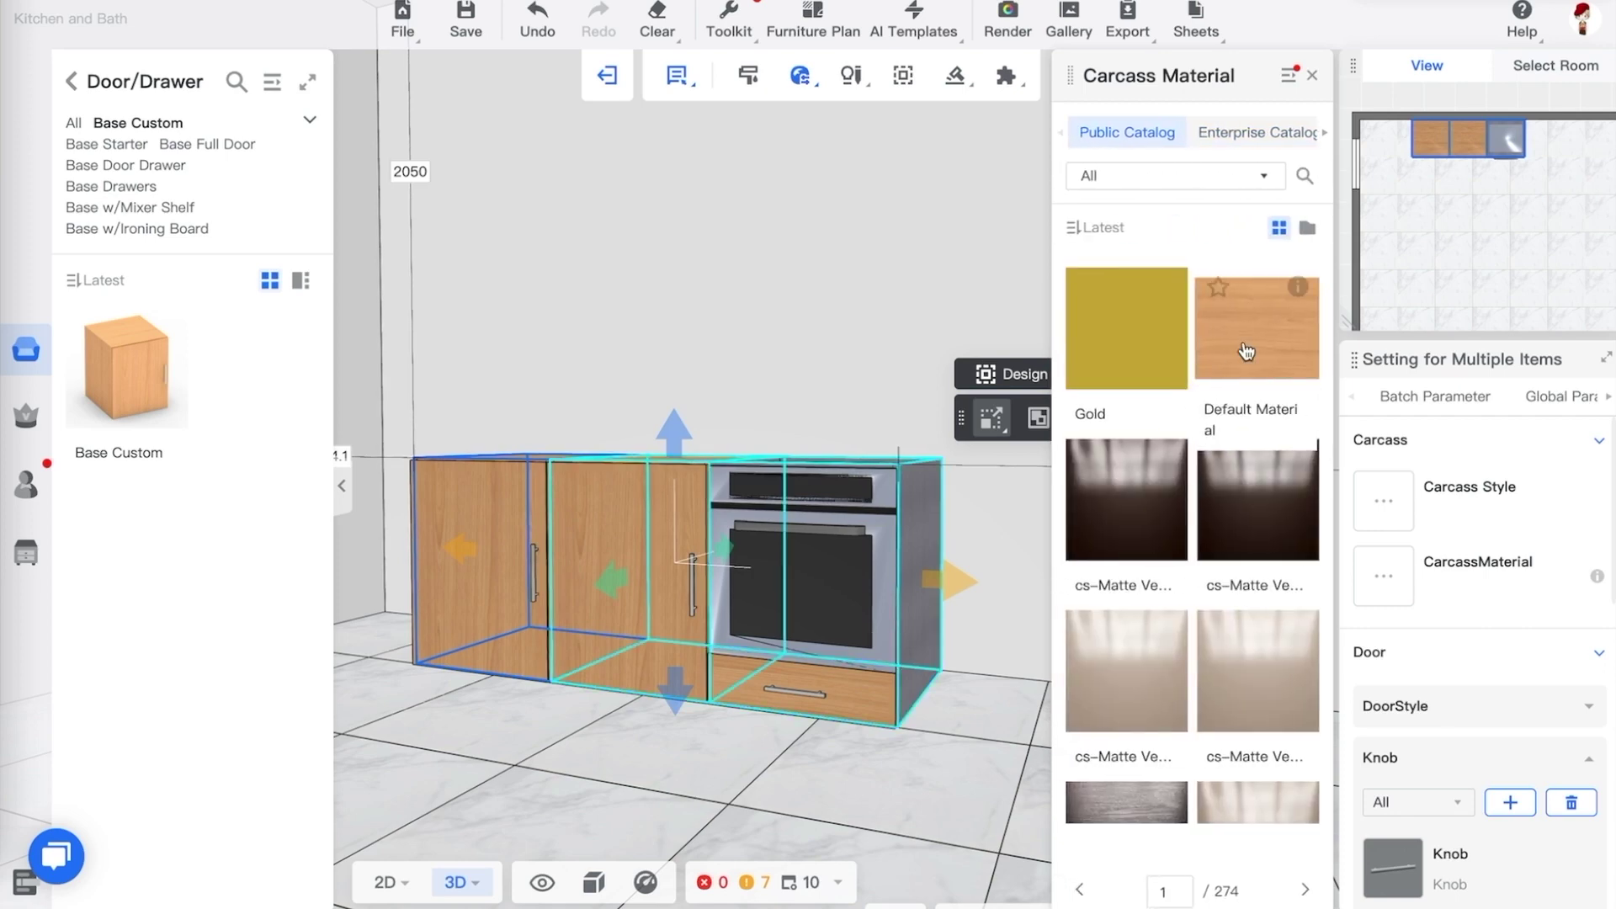
{"action": "left_click", "coordinate": [1273, 669]}
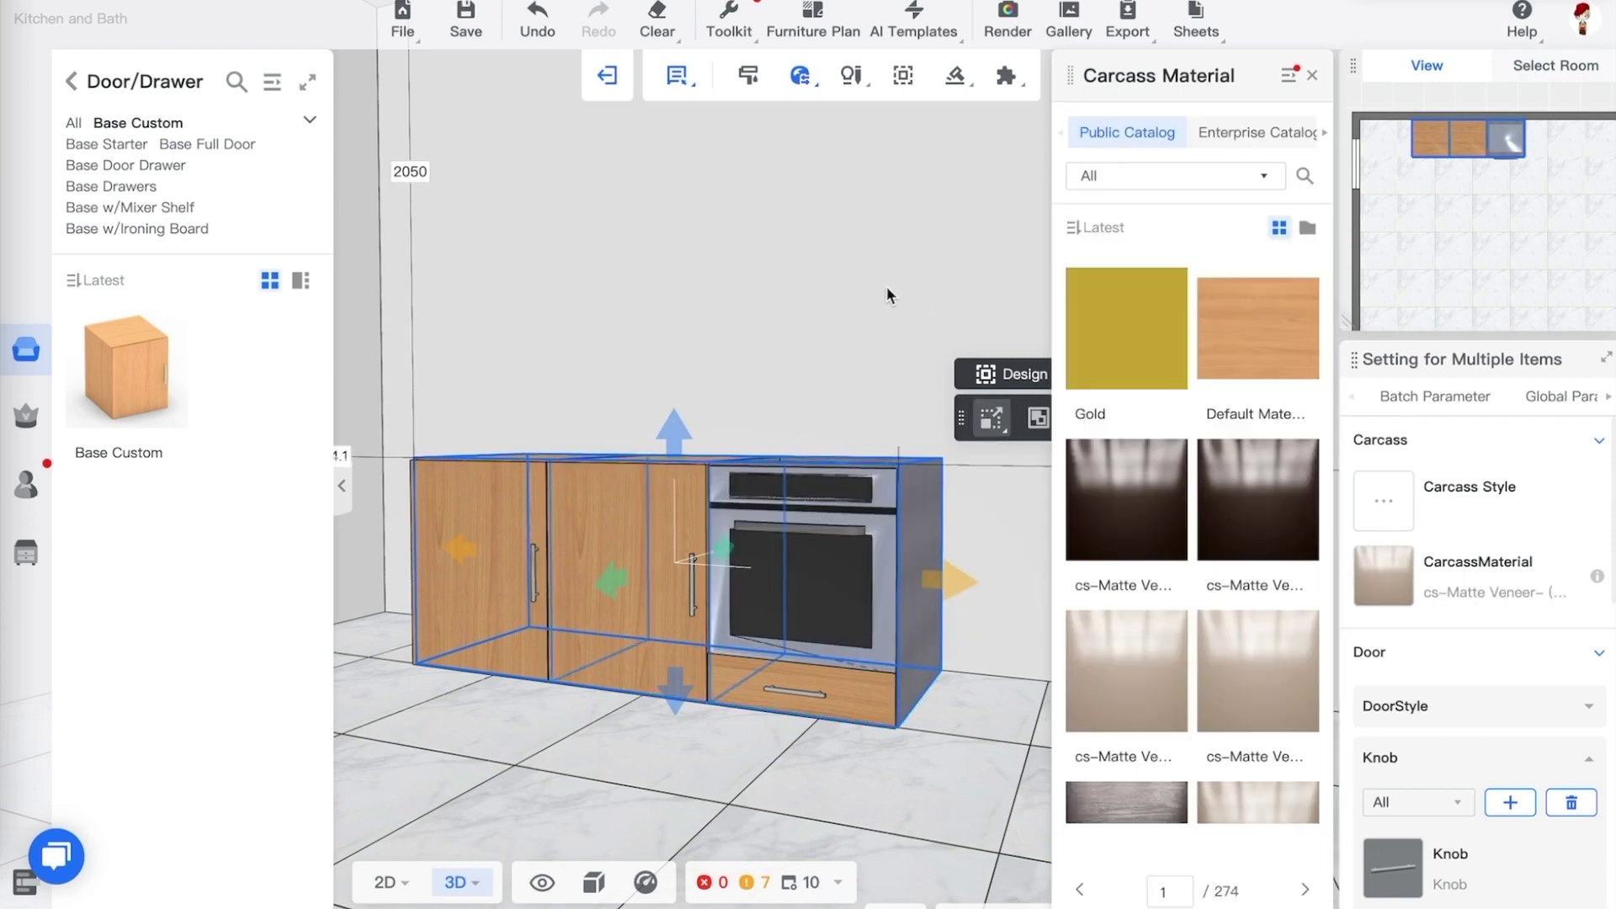
{"action": "left_click", "coordinate": [886, 288]}
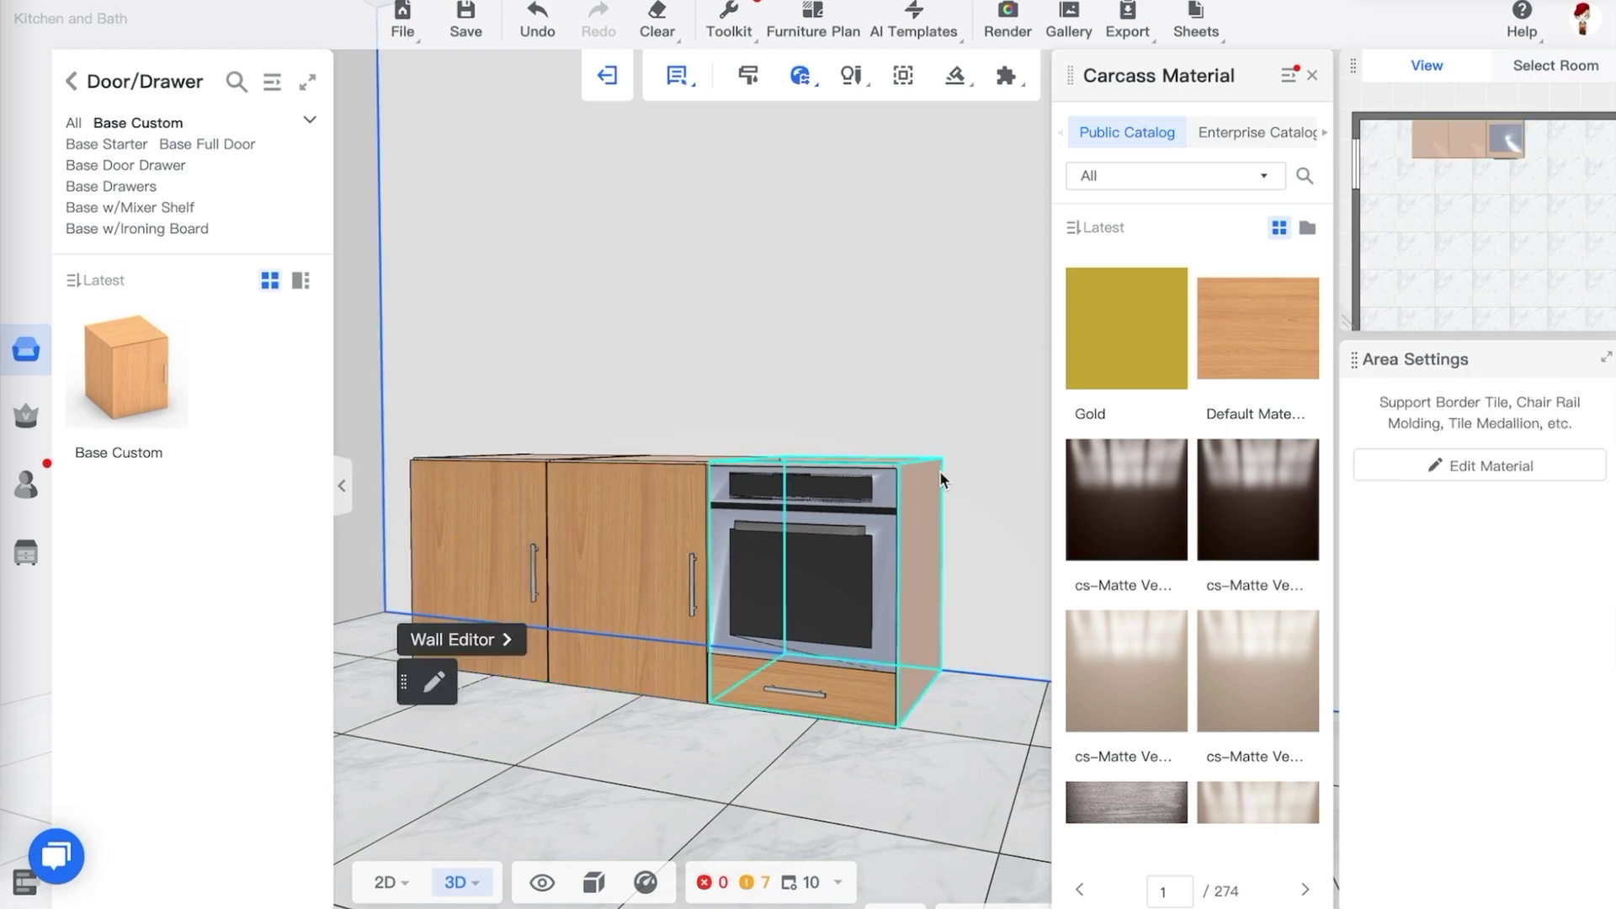
Set the whole-house door material to the same light beige cs-Matte Veneer from the Public Catalog
{"action": "left_click_drag", "start_coordinate": [614, 399], "coordinate": [620, 452]}
{"action": "scroll", "coordinate": [620, 452], "scroll_direction": "up", "scroll_amount": 6}
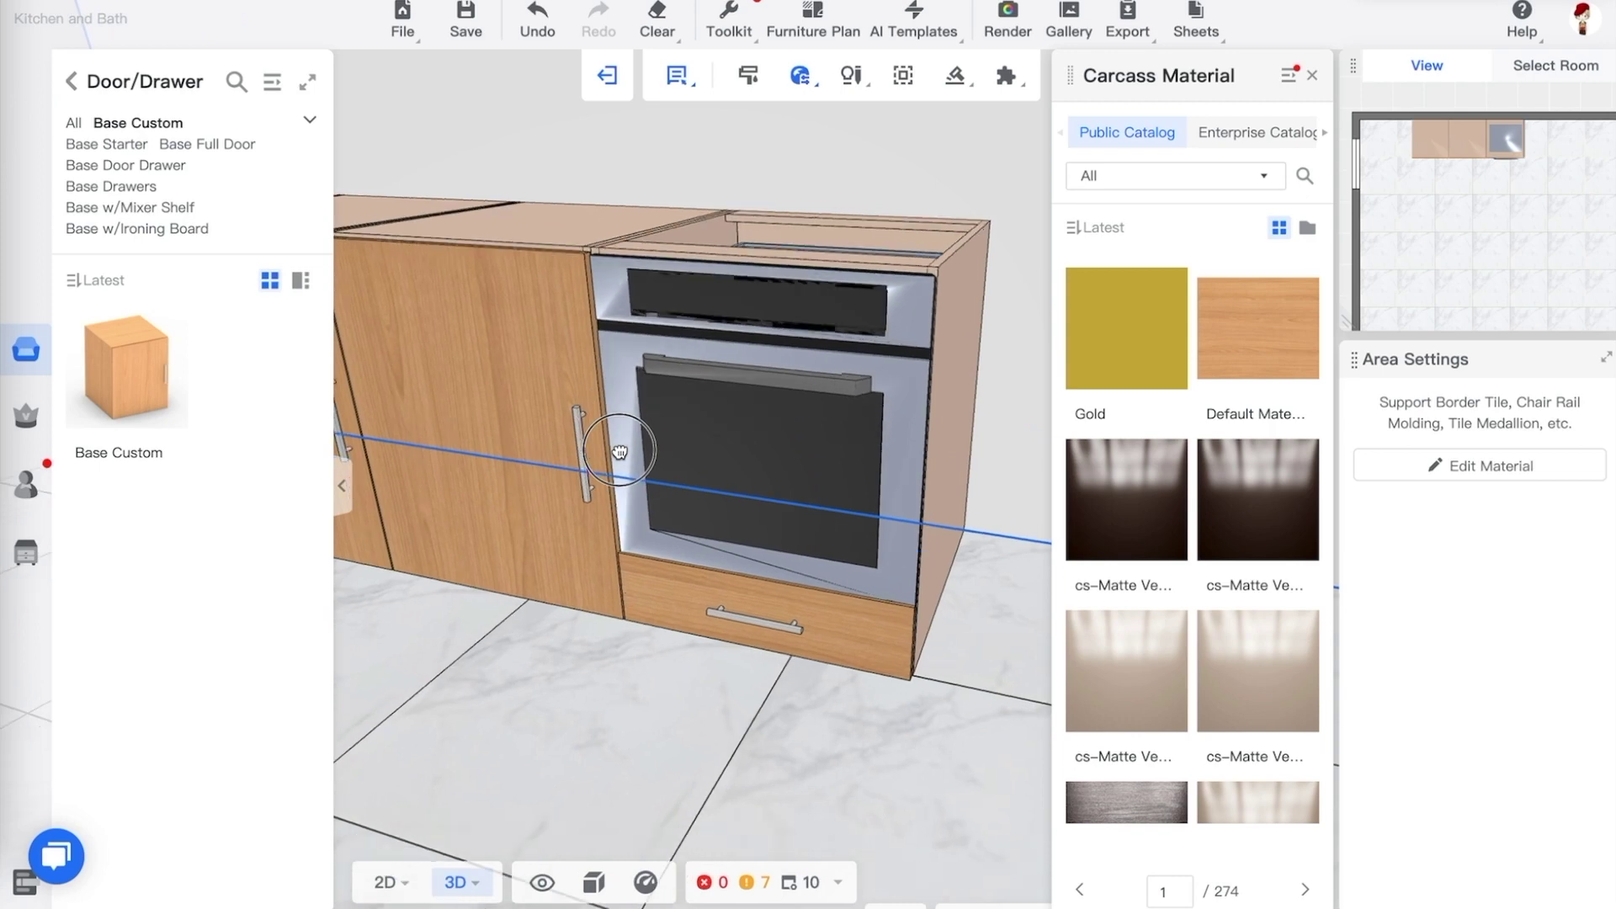
{"action": "left_click_drag", "start_coordinate": [620, 452], "coordinate": [790, 510]}
{"action": "left_click", "coordinate": [1314, 78]}
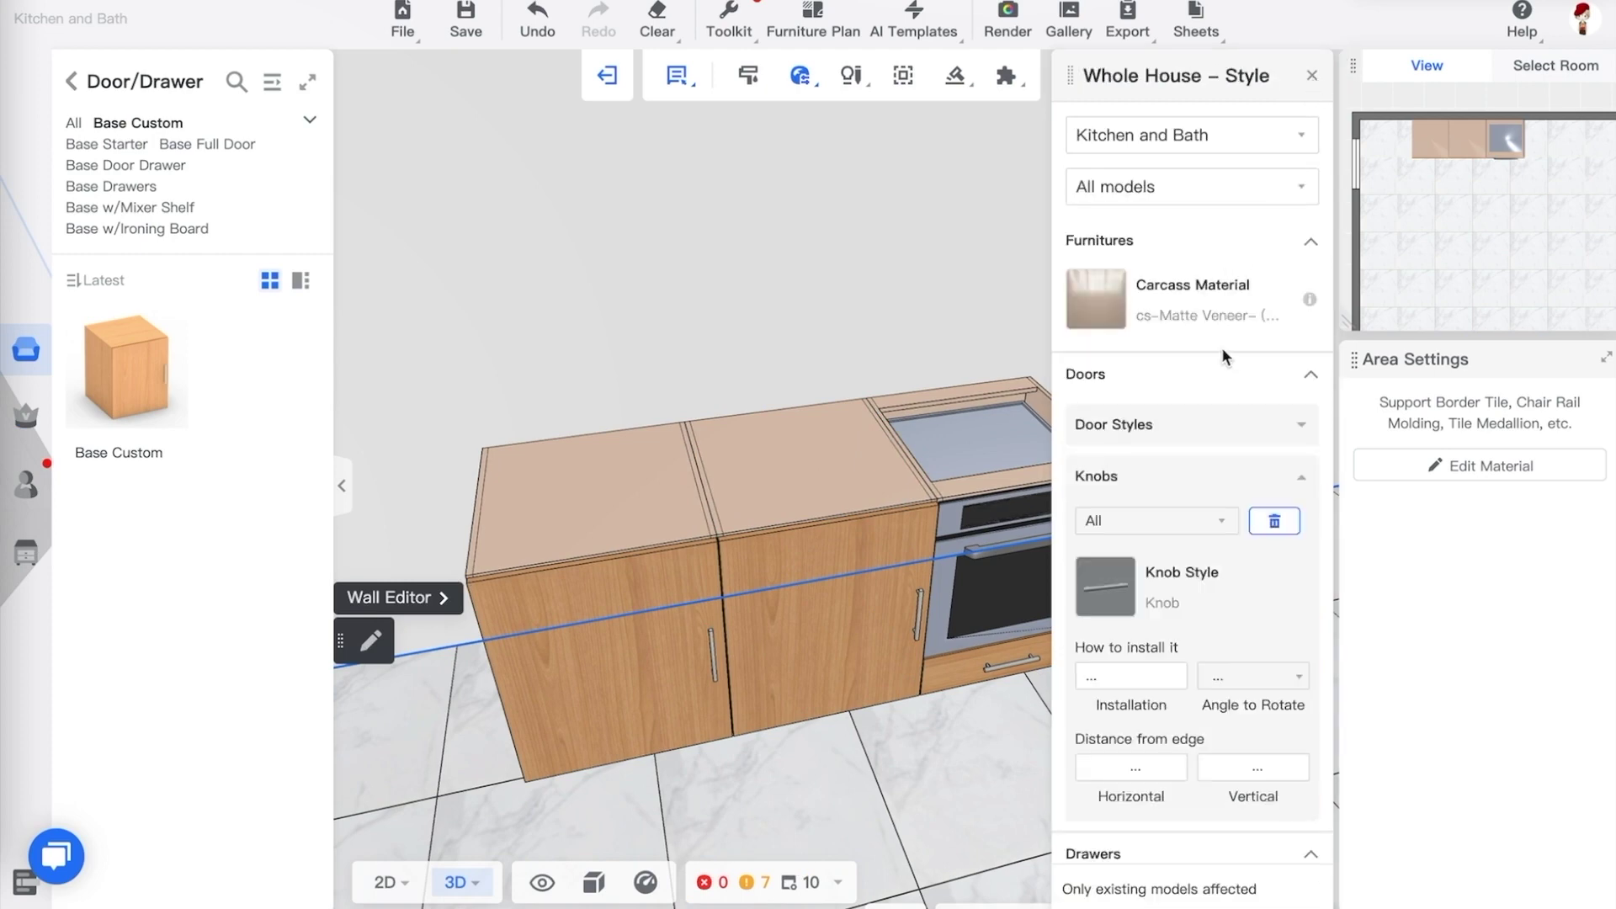
{"action": "left_click", "coordinate": [1193, 429]}
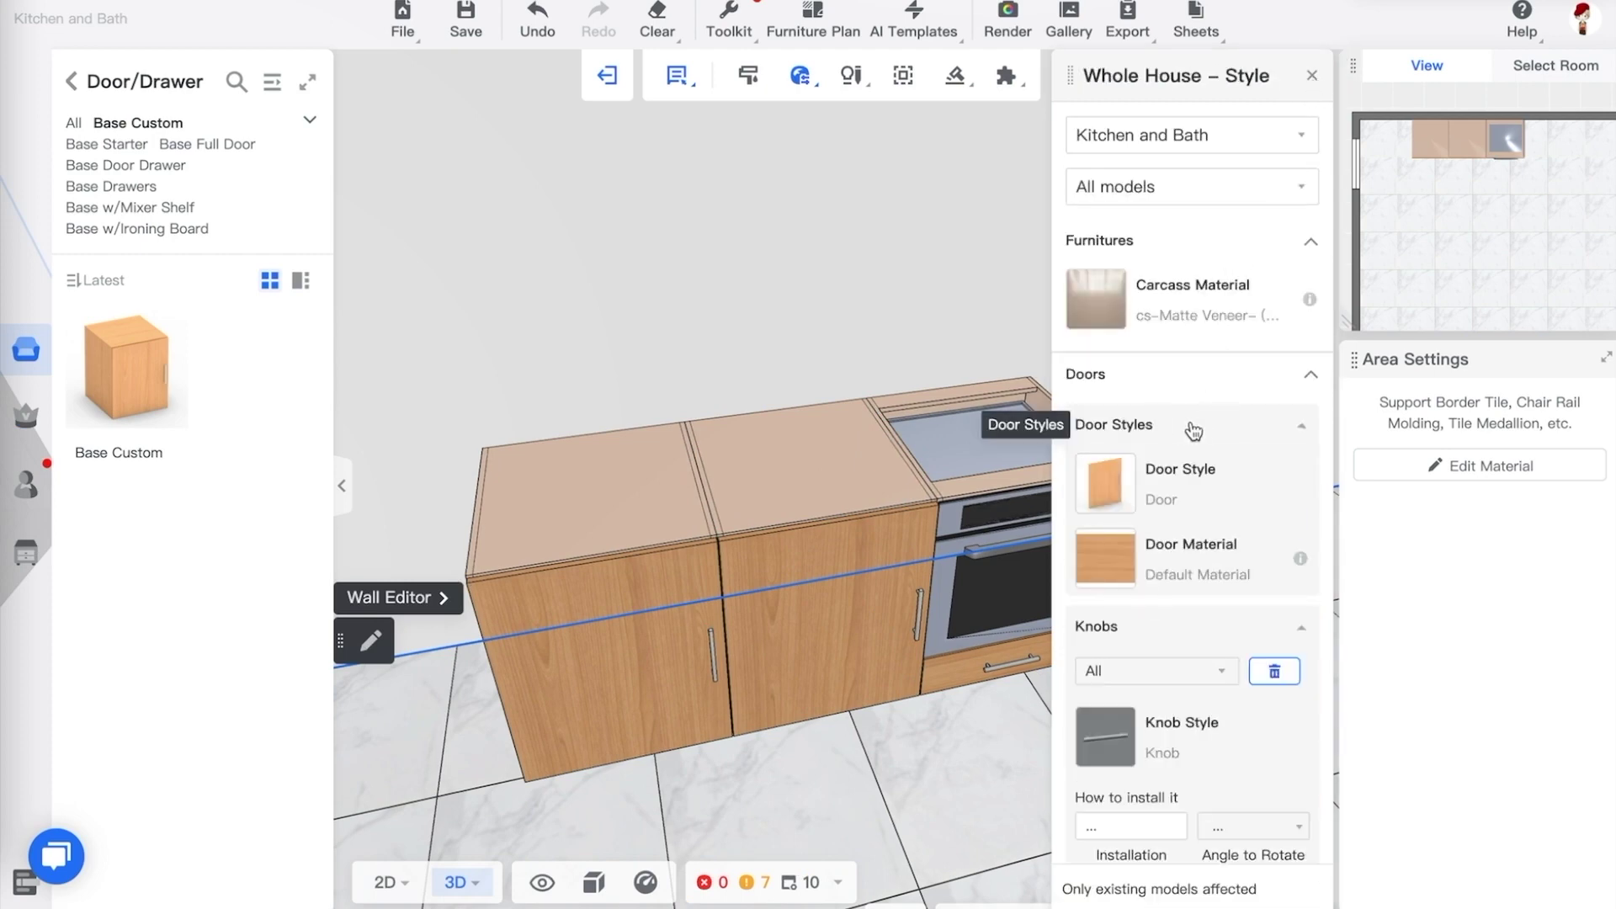
{"action": "left_click", "coordinate": [1115, 566]}
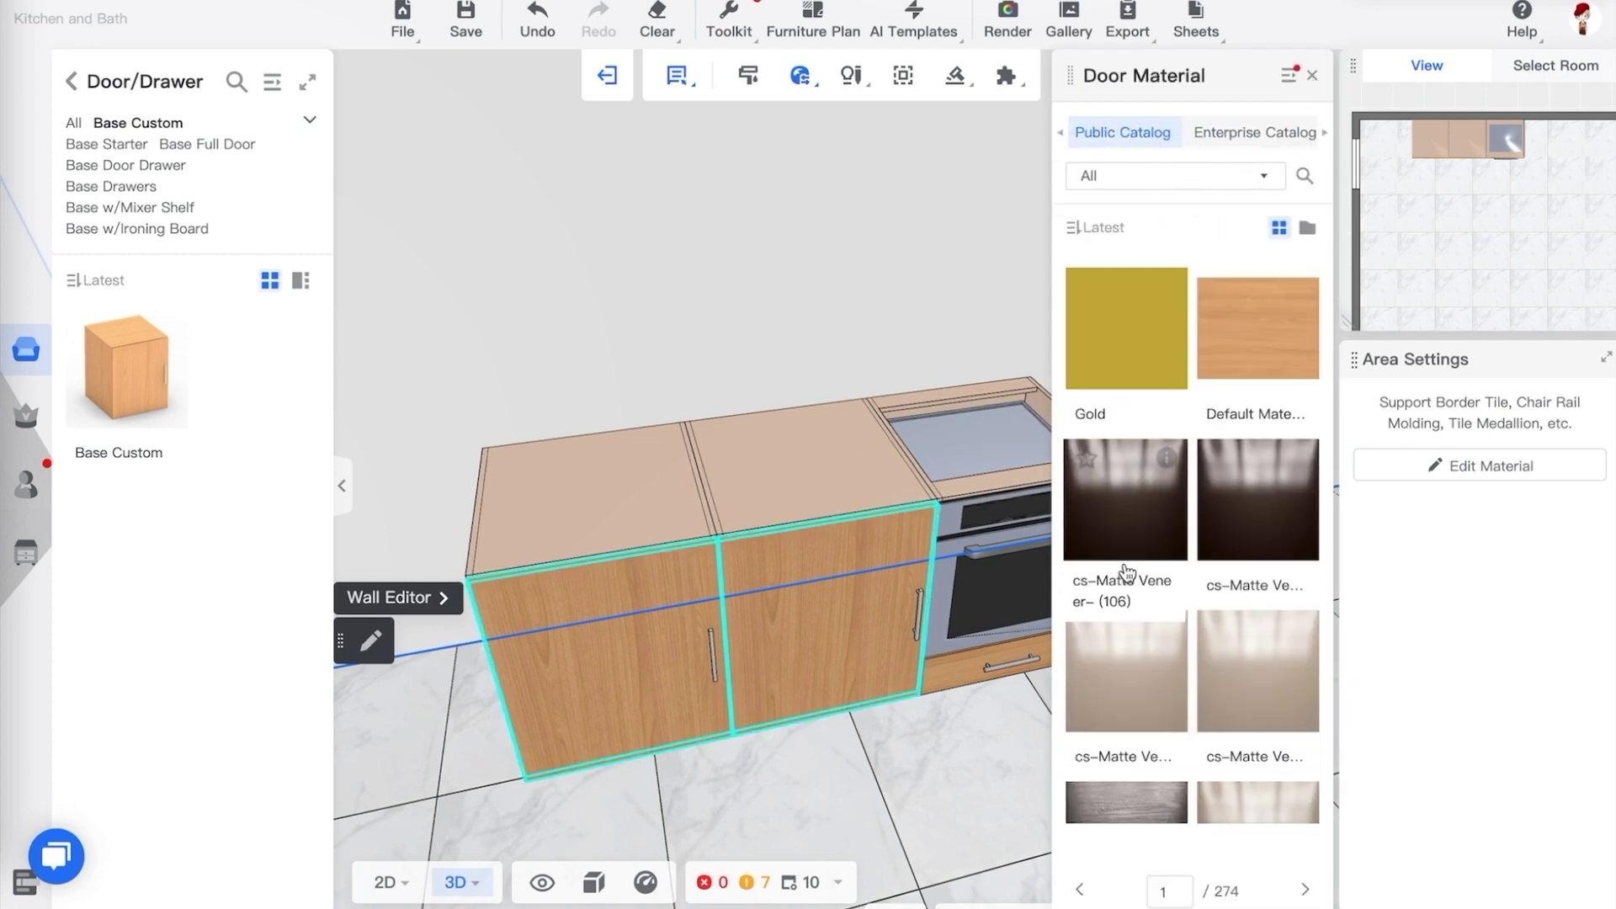
{"action": "left_click", "coordinate": [1265, 670]}
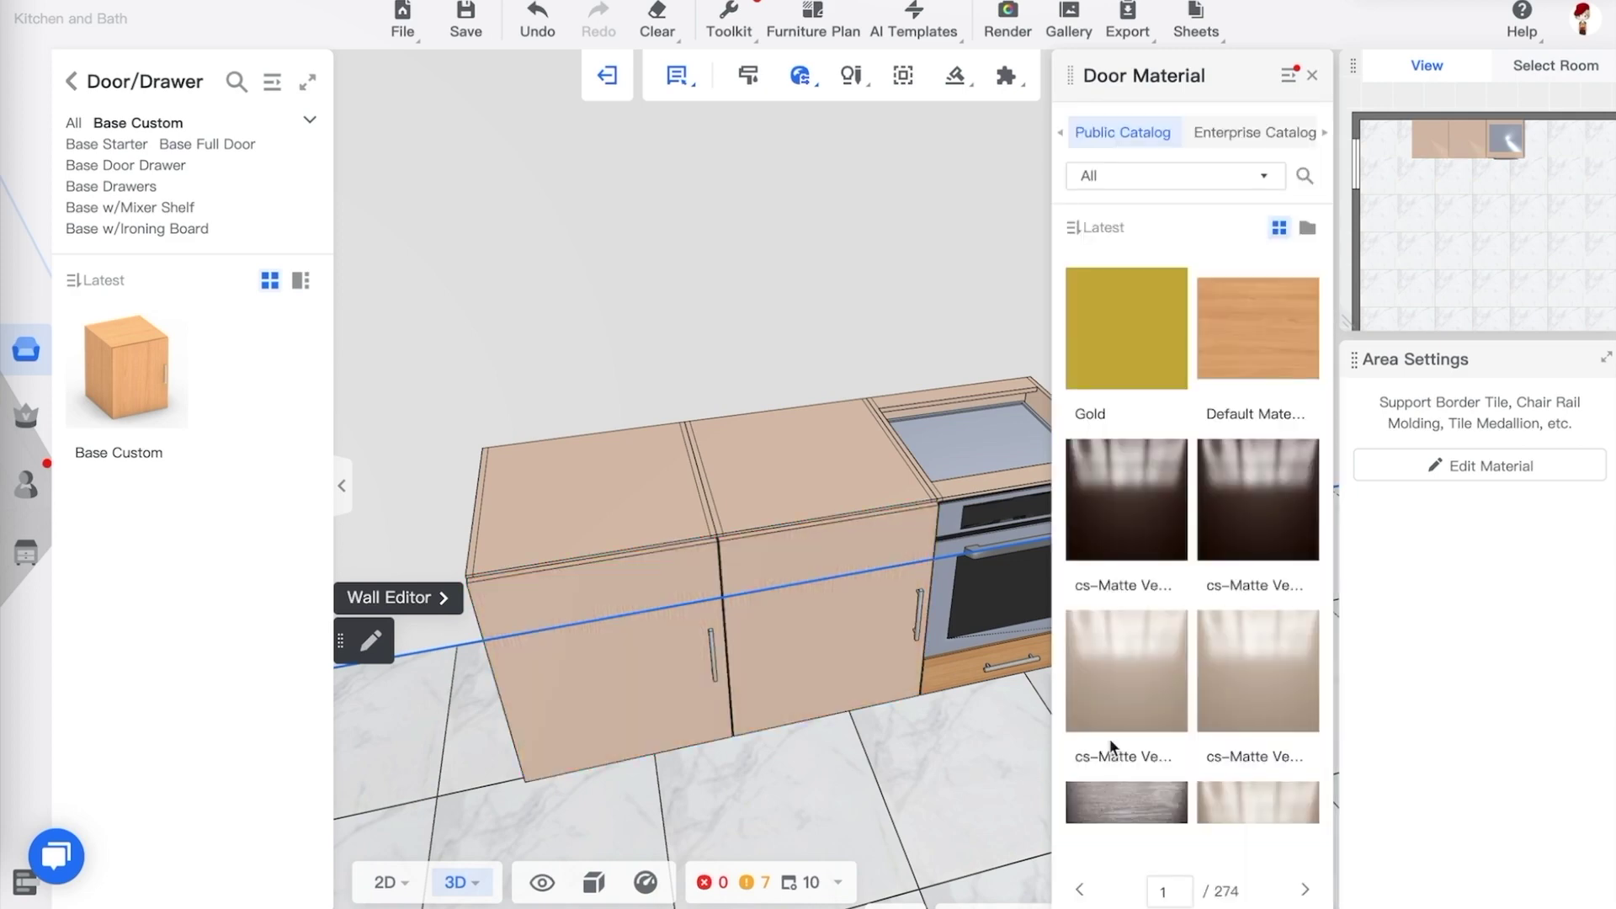
Examine the cabinet fronts and the range cabinet's drawer front, and return from the material catalog to the whole-house style settings
{"action": "scroll", "coordinate": [987, 761], "scroll_direction": "down", "scroll_amount": 4}
{"action": "left_click_drag", "start_coordinate": [946, 683], "coordinate": [830, 582]}
{"action": "left_click", "coordinate": [899, 694]}
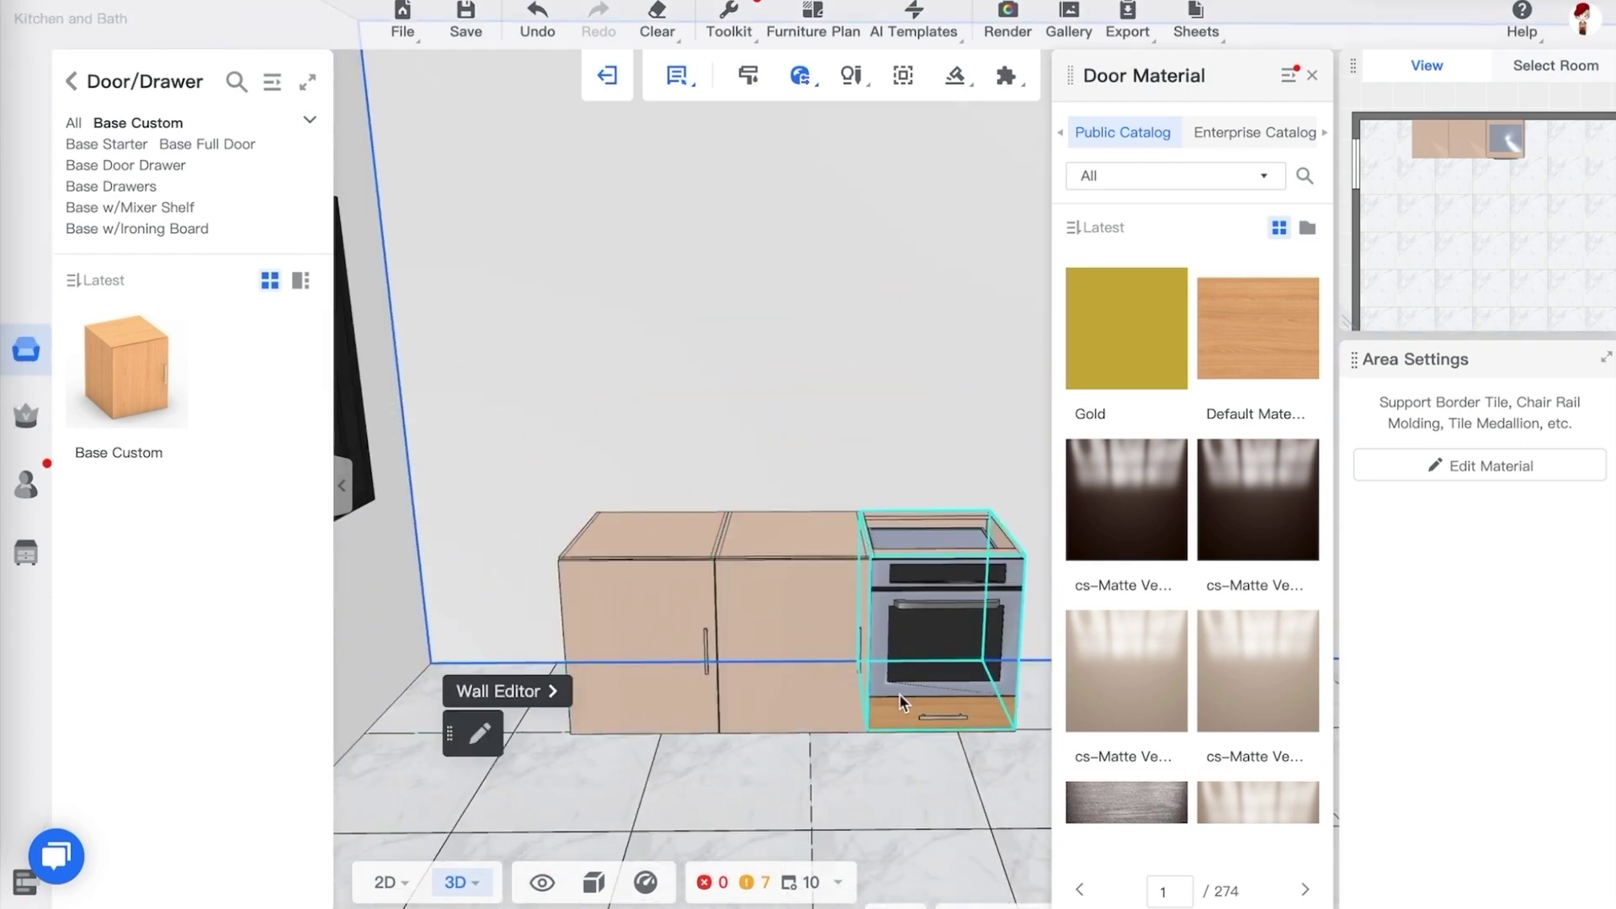
{"action": "left_click", "coordinate": [926, 778]}
{"action": "left_click_drag", "start_coordinate": [926, 778], "coordinate": [854, 774]}
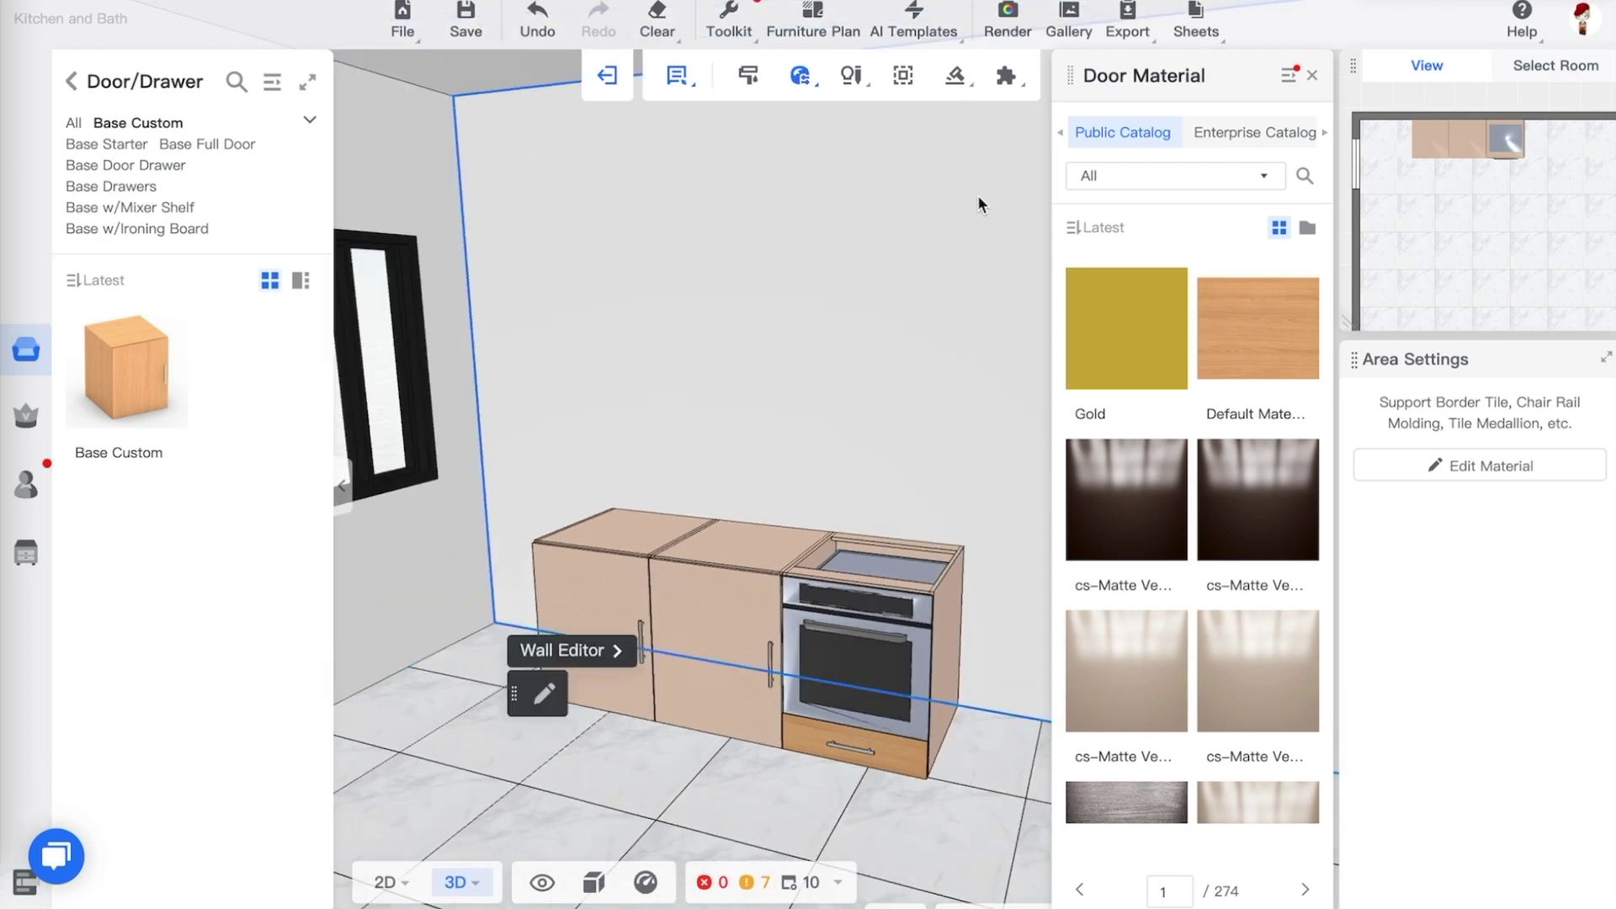
{"action": "mouse_move", "coordinate": [794, 84]}
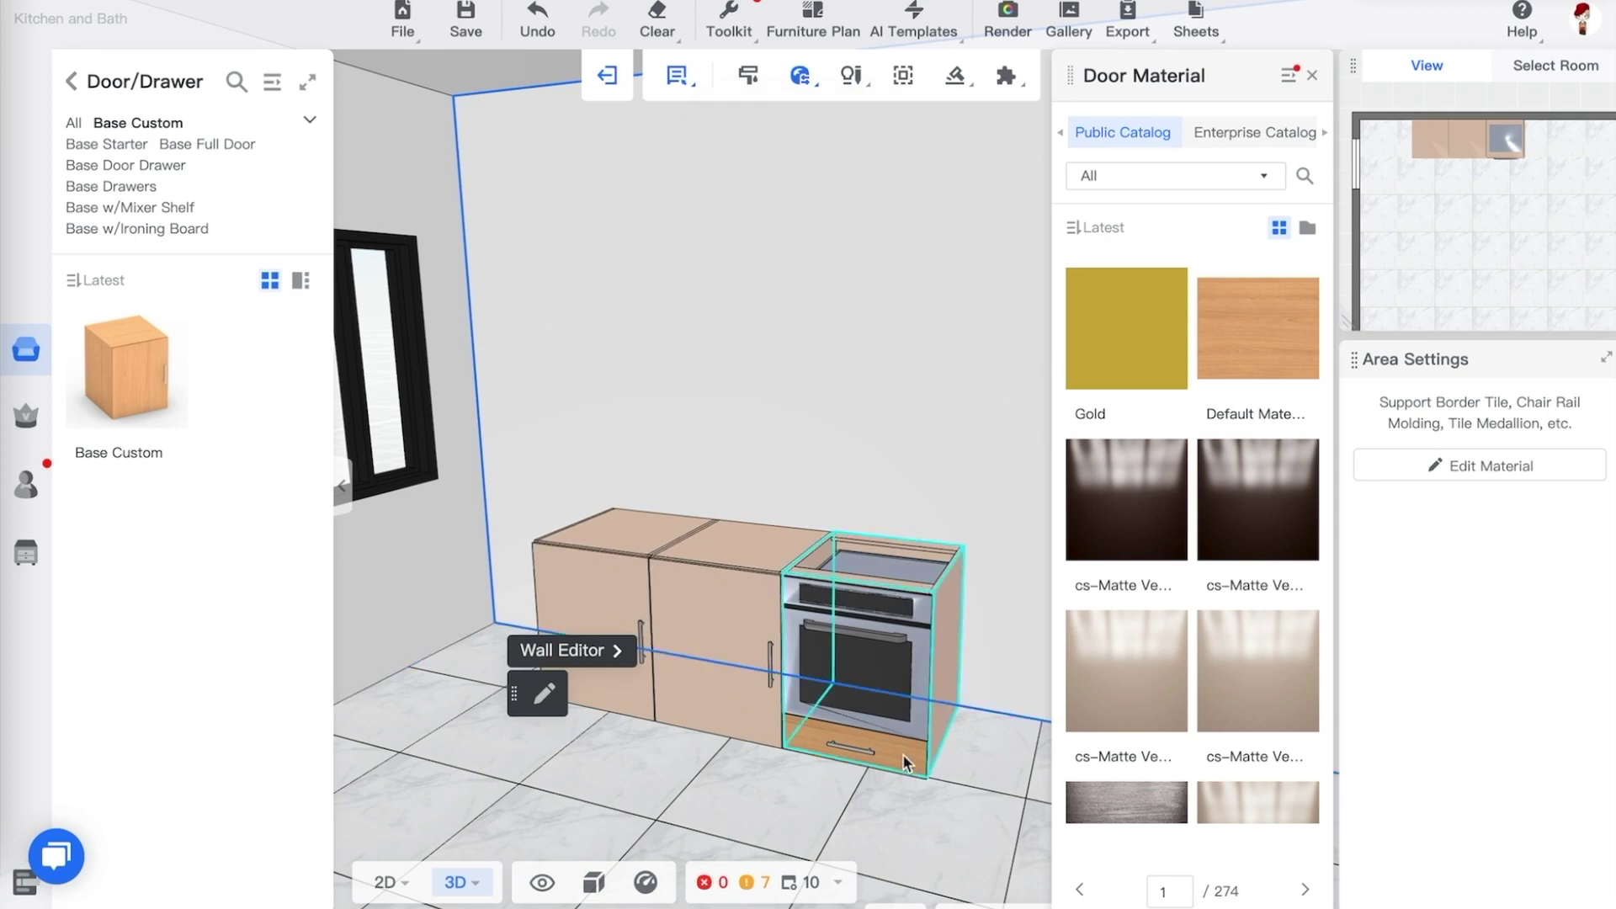
{"action": "left_click", "coordinate": [1313, 77]}
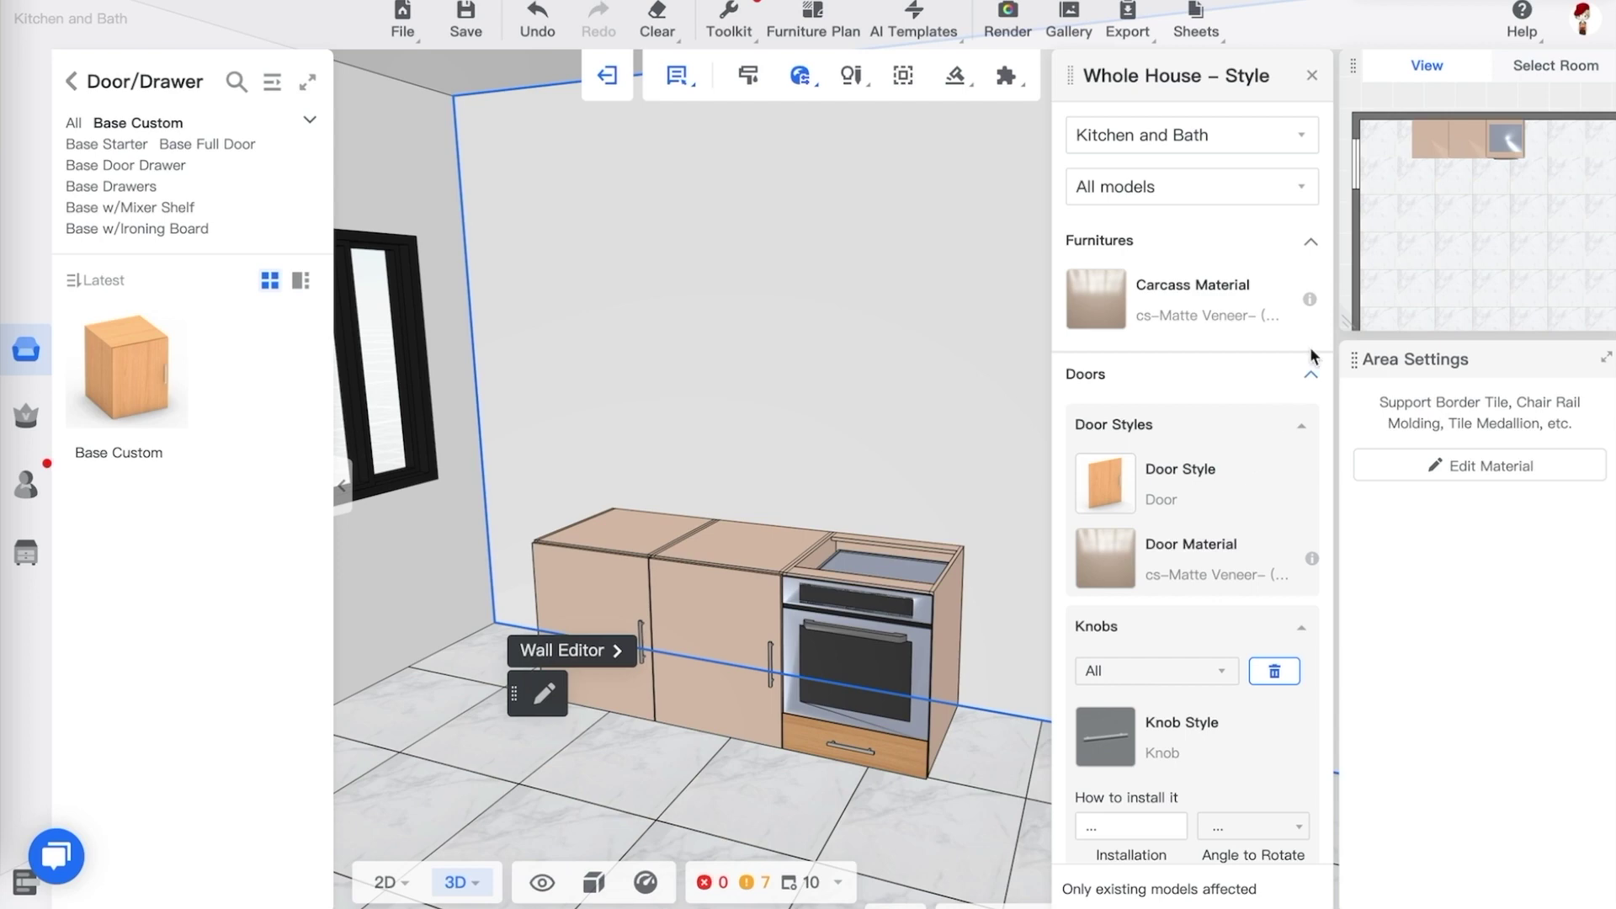
{"action": "left_click", "coordinate": [1264, 255]}
{"action": "left_click", "coordinate": [1307, 251]}
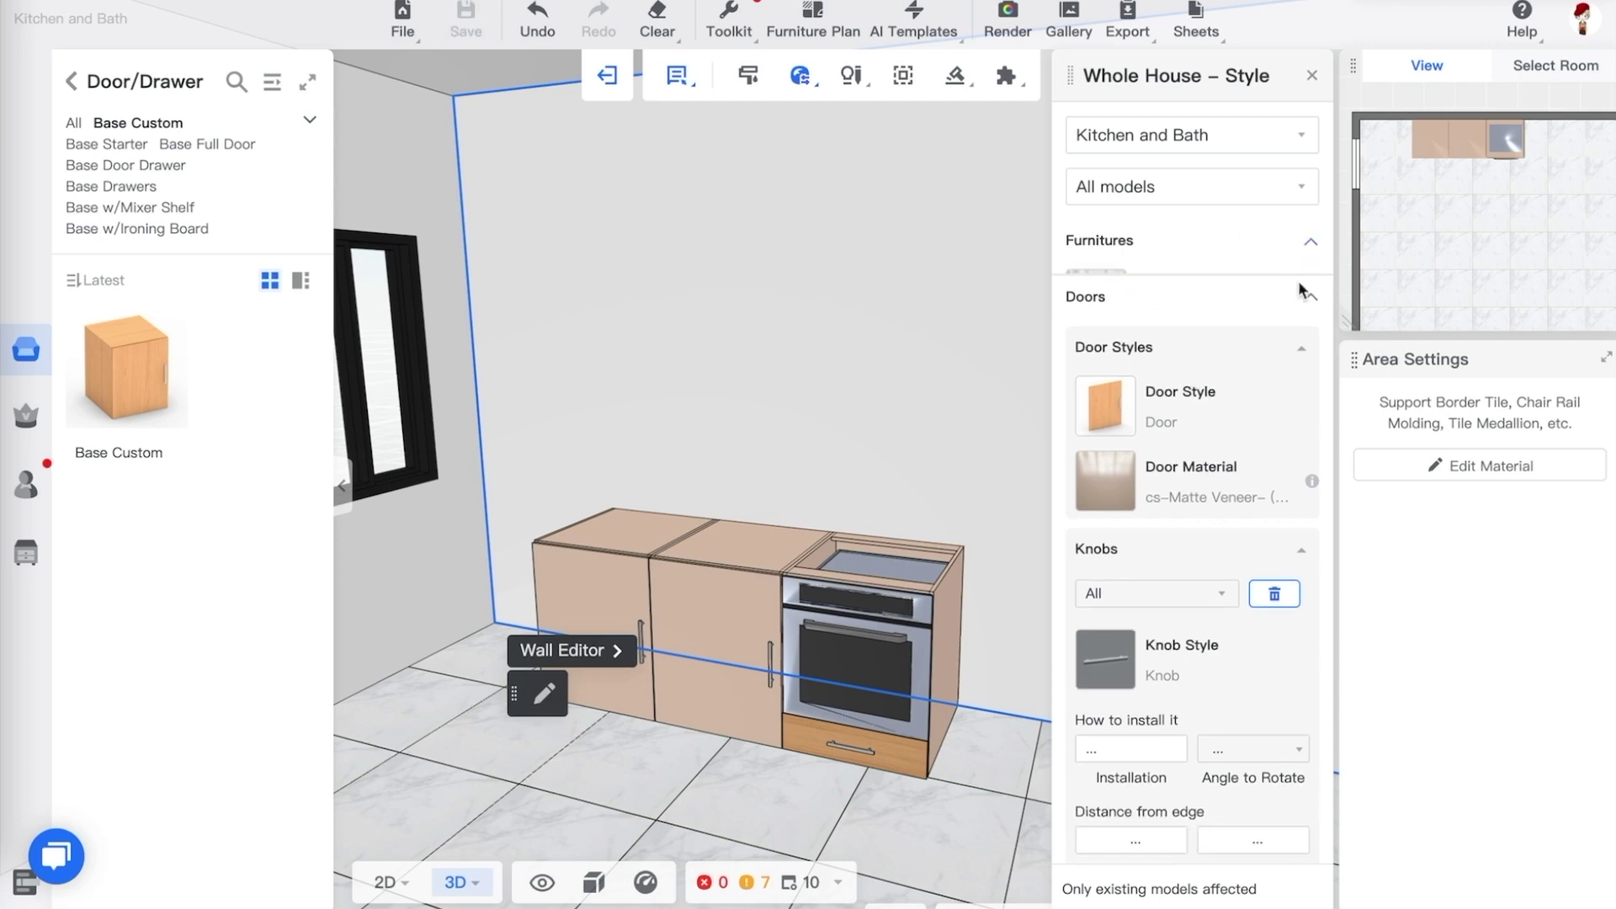
Apply the light beige cs-Matte Veneer as door material to the range cabinet's drawer front
{"action": "left_click", "coordinate": [894, 755]}
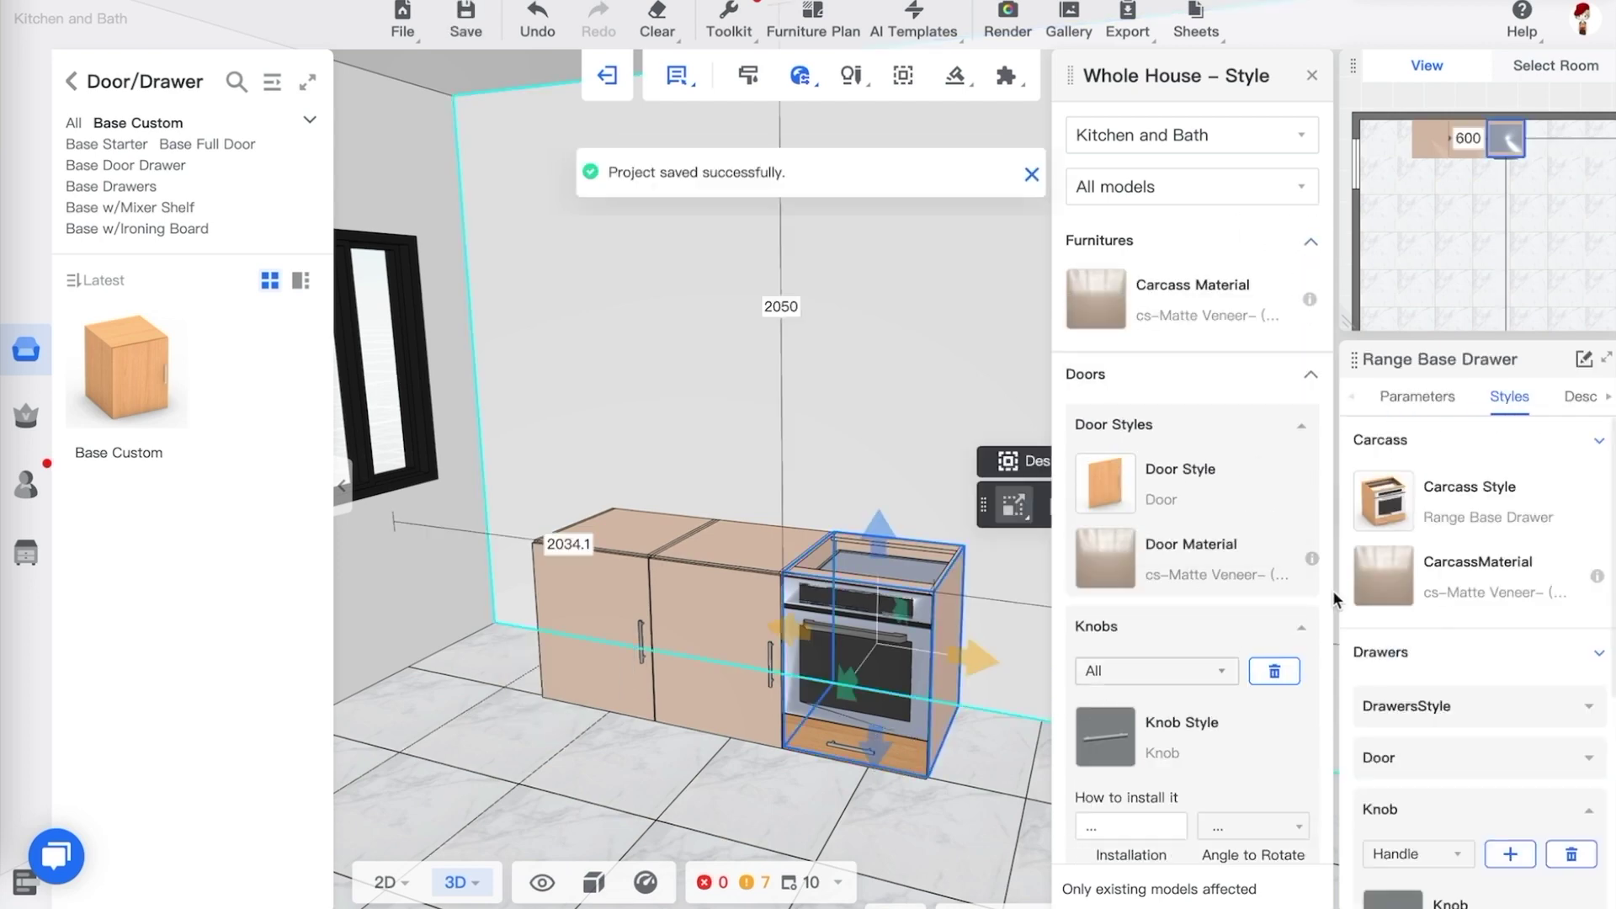
{"action": "left_click", "coordinate": [1483, 717]}
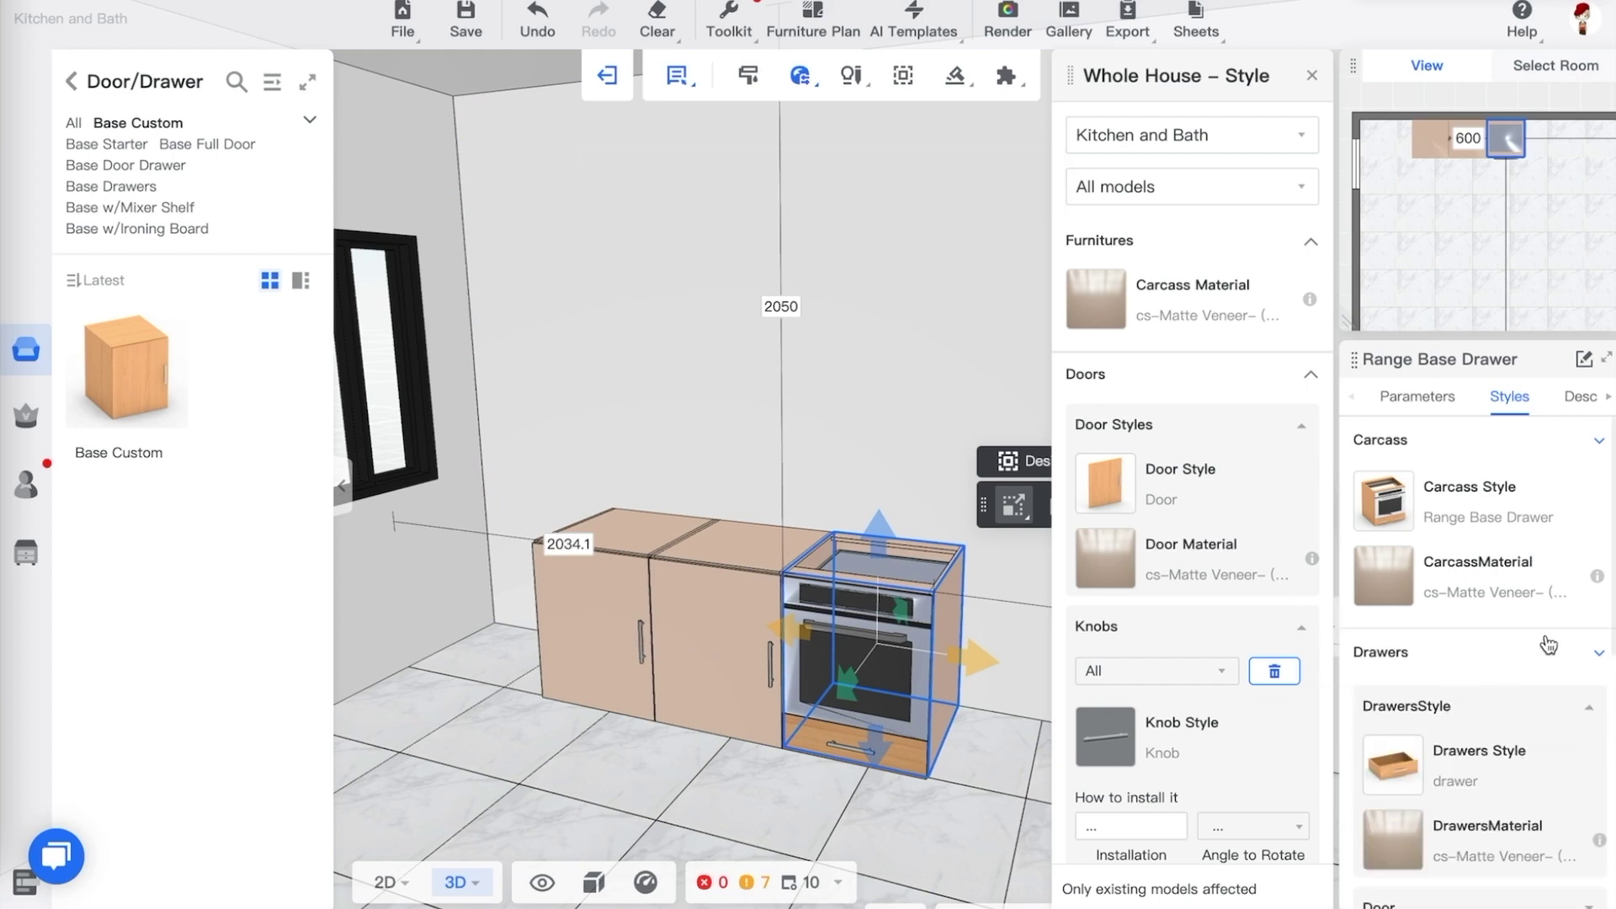
{"action": "scroll", "coordinate": [1531, 664], "scroll_direction": "down", "scroll_amount": 6}
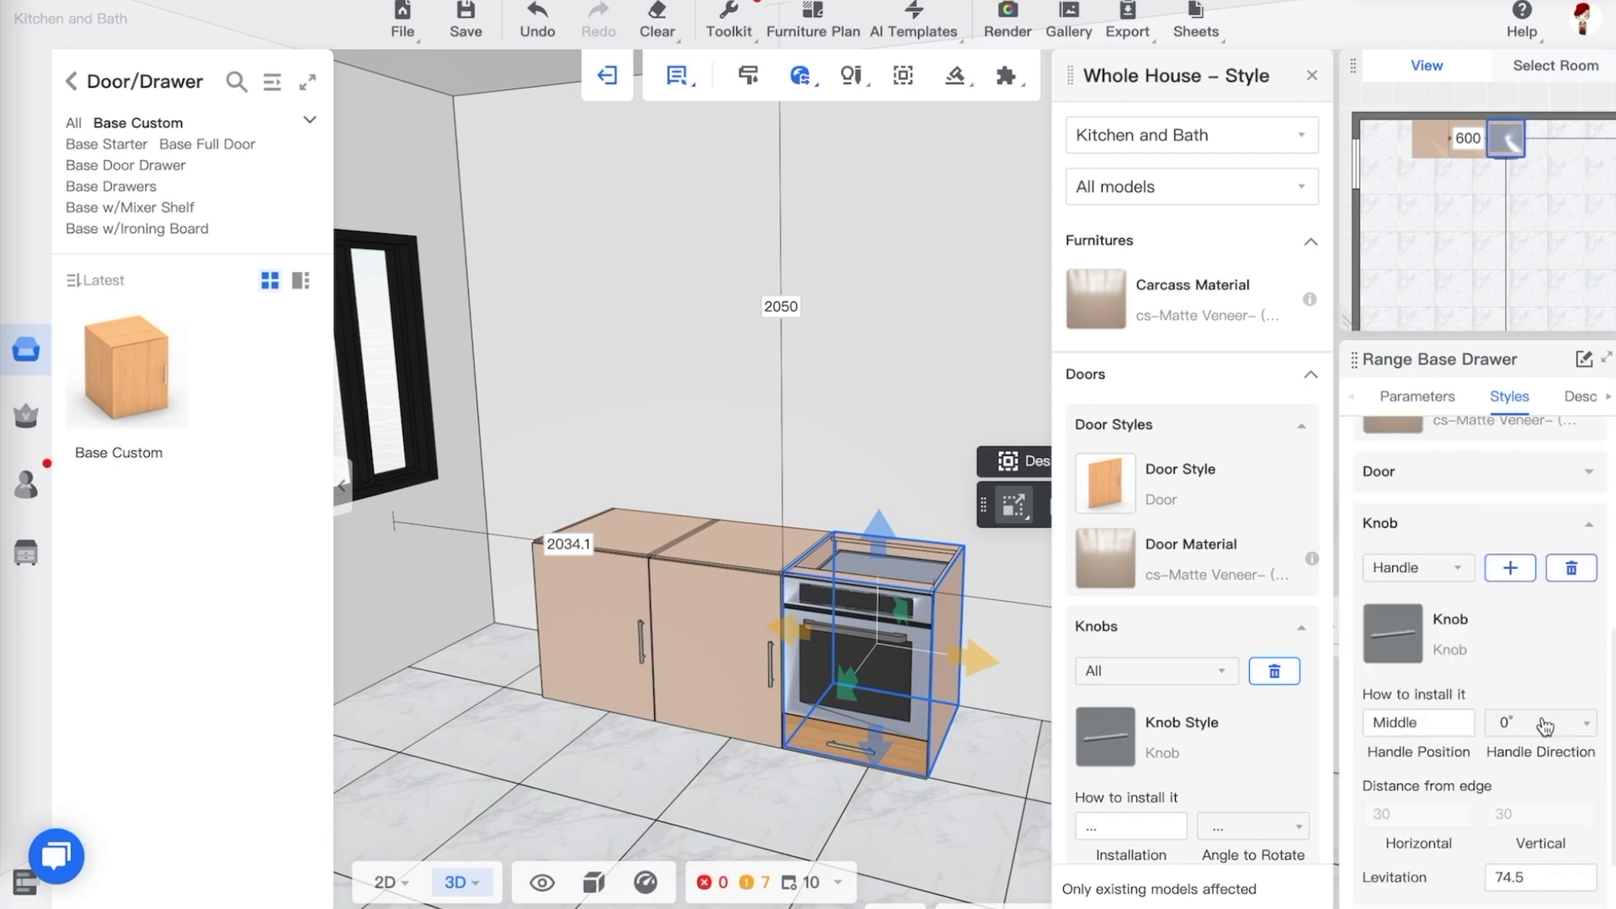
{"action": "scroll", "coordinate": [1528, 682], "scroll_direction": "up", "scroll_amount": 2}
{"action": "left_click", "coordinate": [1453, 491]}
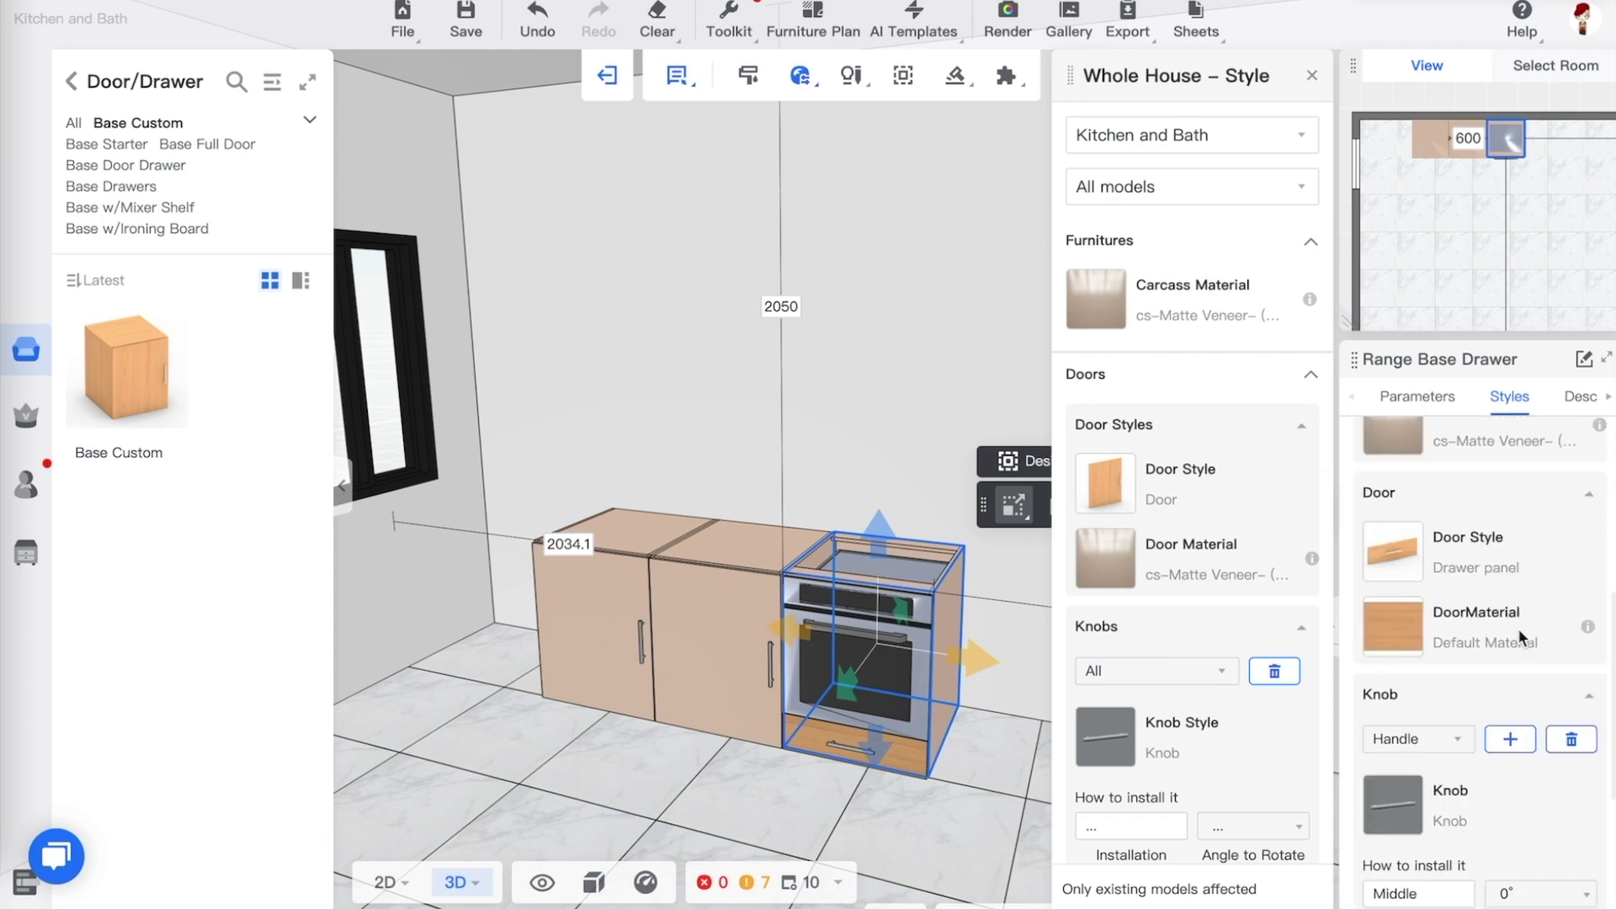
{"action": "mouse_move", "coordinate": [1401, 640]}
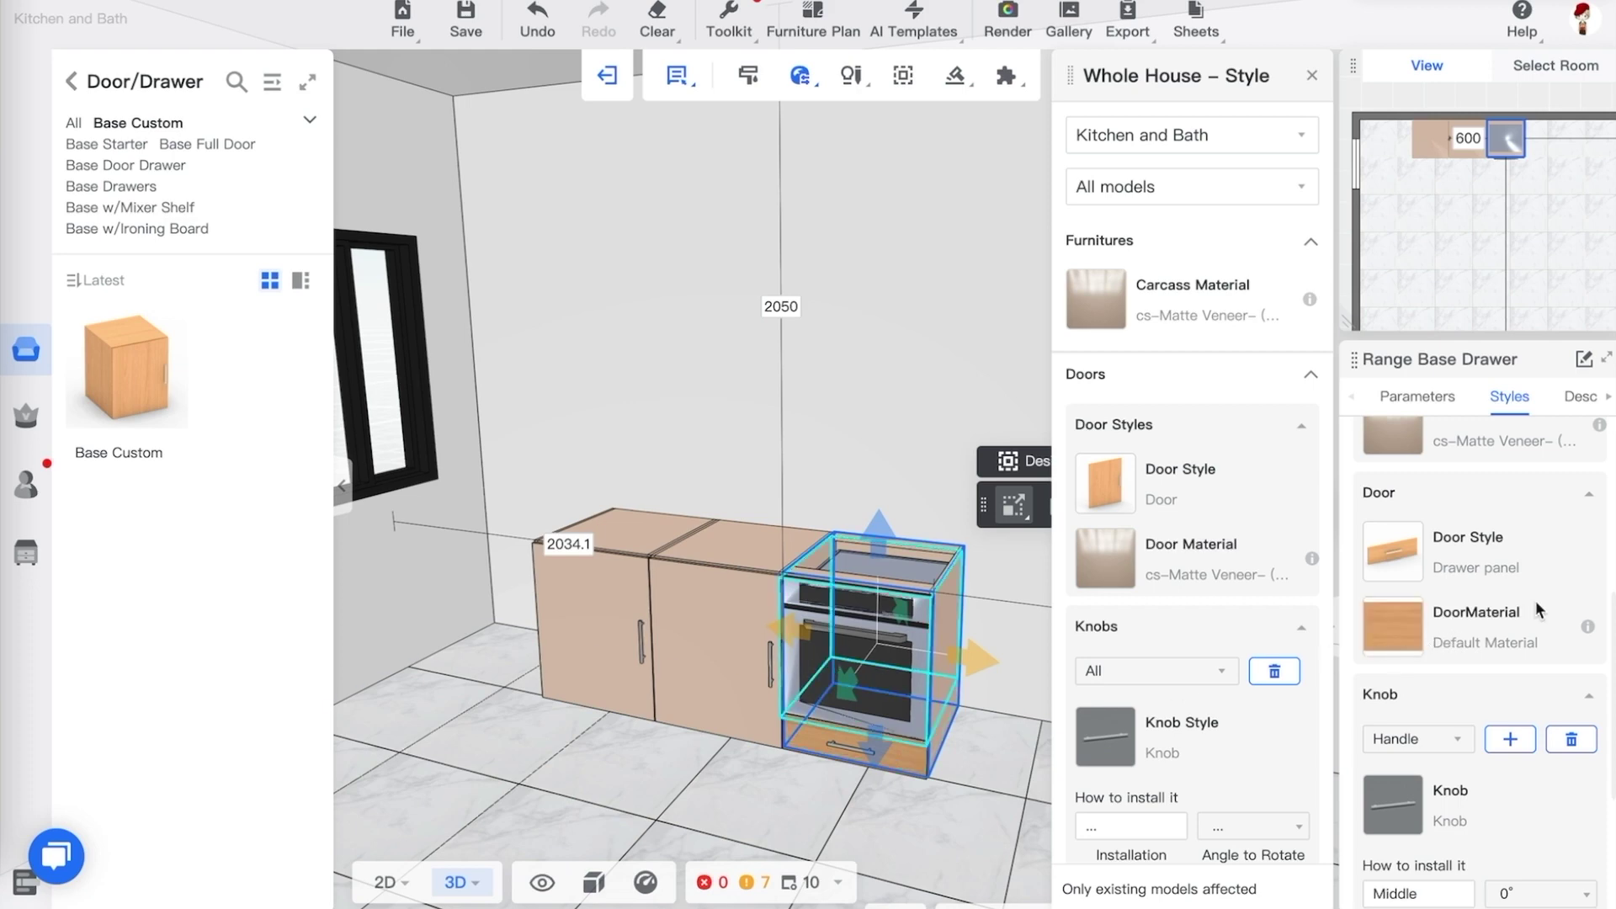
{"action": "left_click", "coordinate": [1390, 638]}
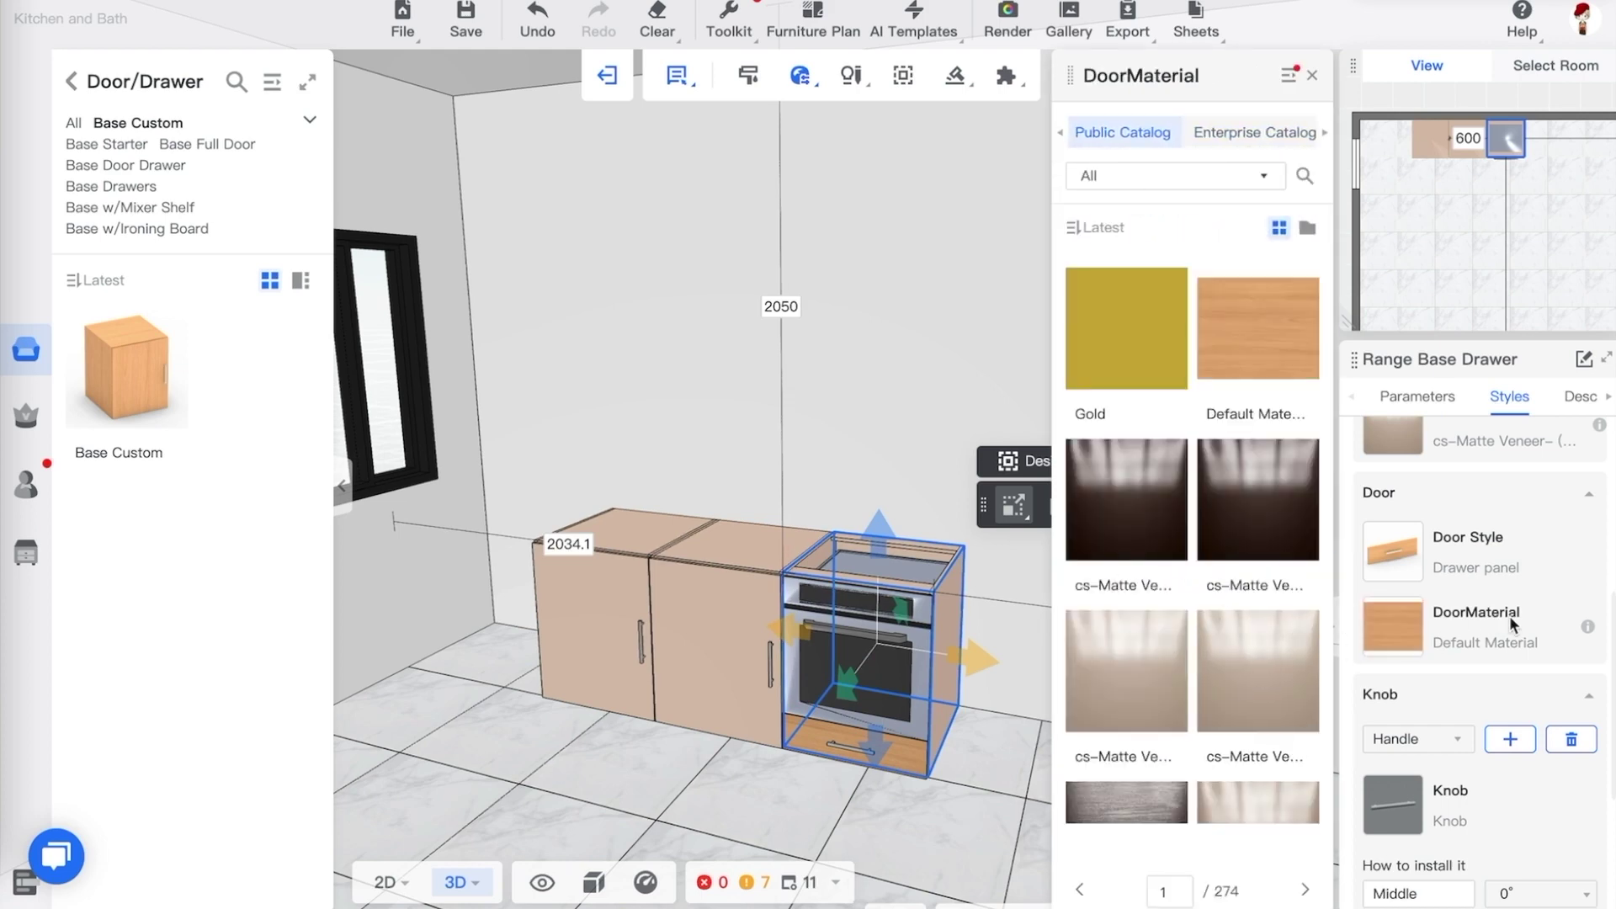
{"action": "left_click", "coordinate": [752, 784]}
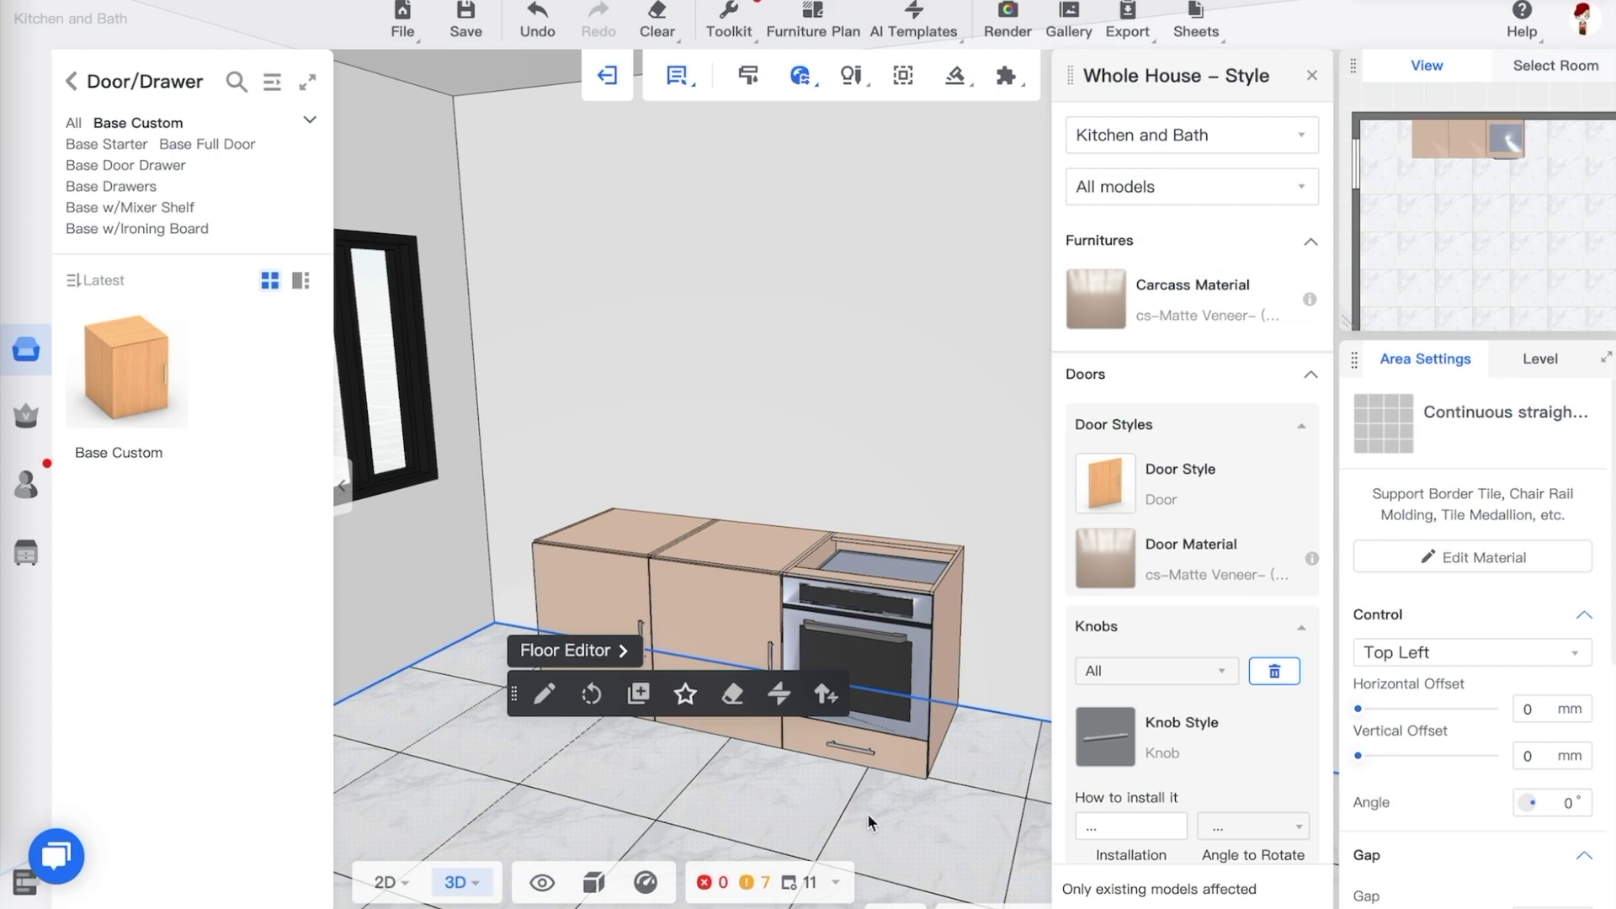
View the three cabinets with their matching veneer and close the whole-house style settings
{"action": "mouse_move", "coordinate": [867, 813]}
{"action": "left_mouse_down"}
{"action": "mouse_move", "coordinate": [912, 819]}
{"action": "mouse_move", "coordinate": [887, 810]}
{"action": "left_mouse_up"}
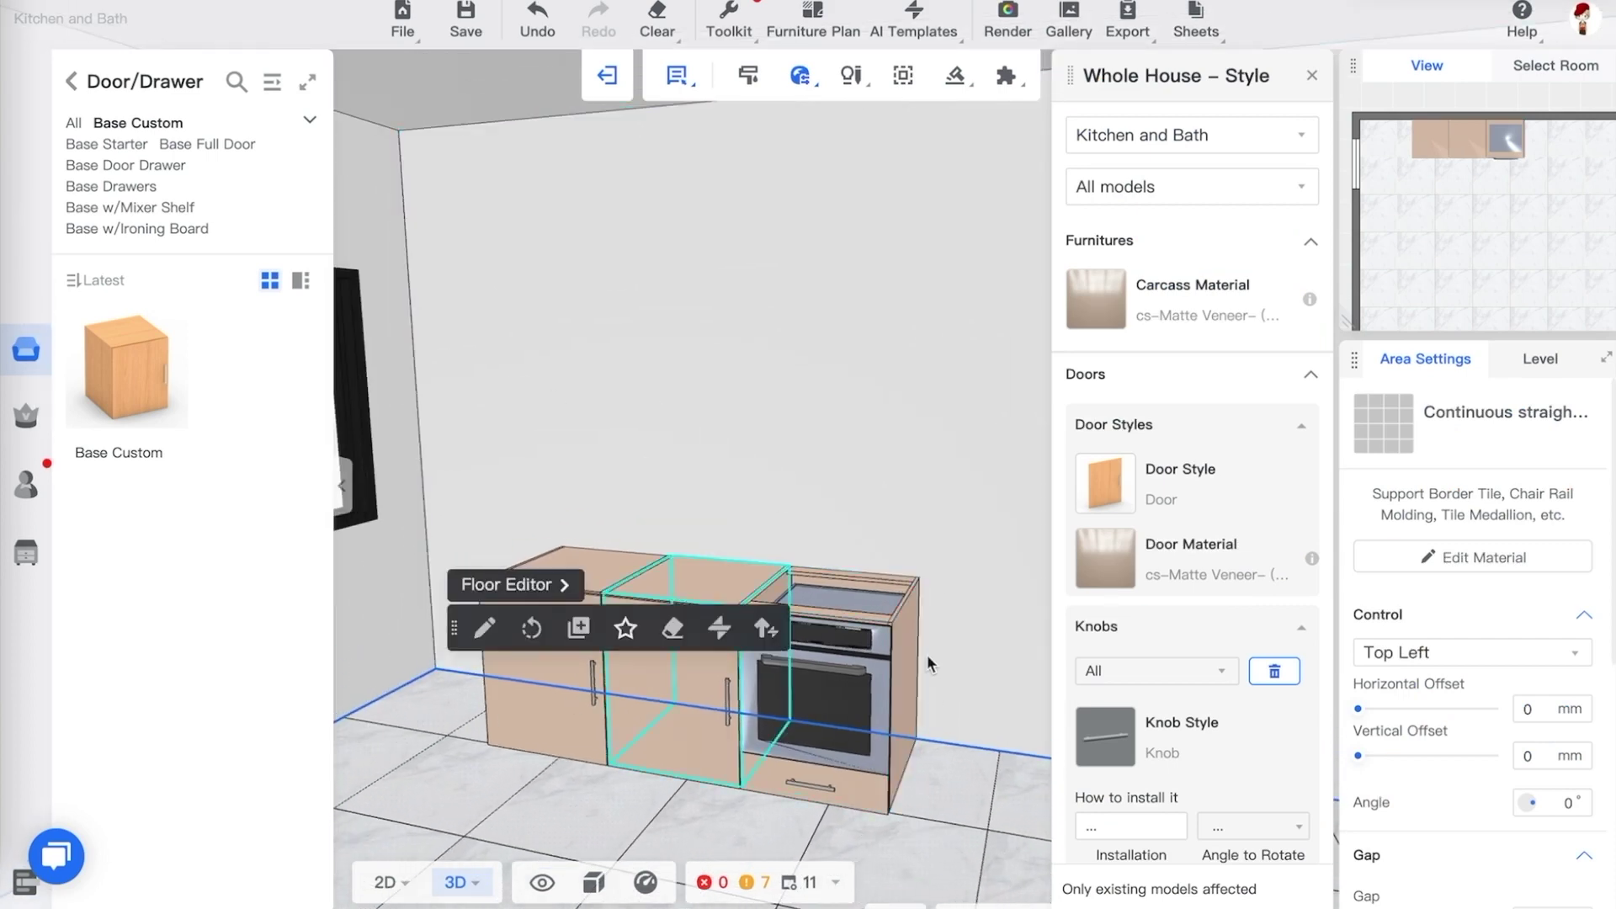
{"action": "mouse_move", "coordinate": [707, 797]}
{"action": "left_mouse_down"}
{"action": "mouse_move", "coordinate": [668, 805]}
{"action": "mouse_move", "coordinate": [719, 811]}
{"action": "left_mouse_up"}
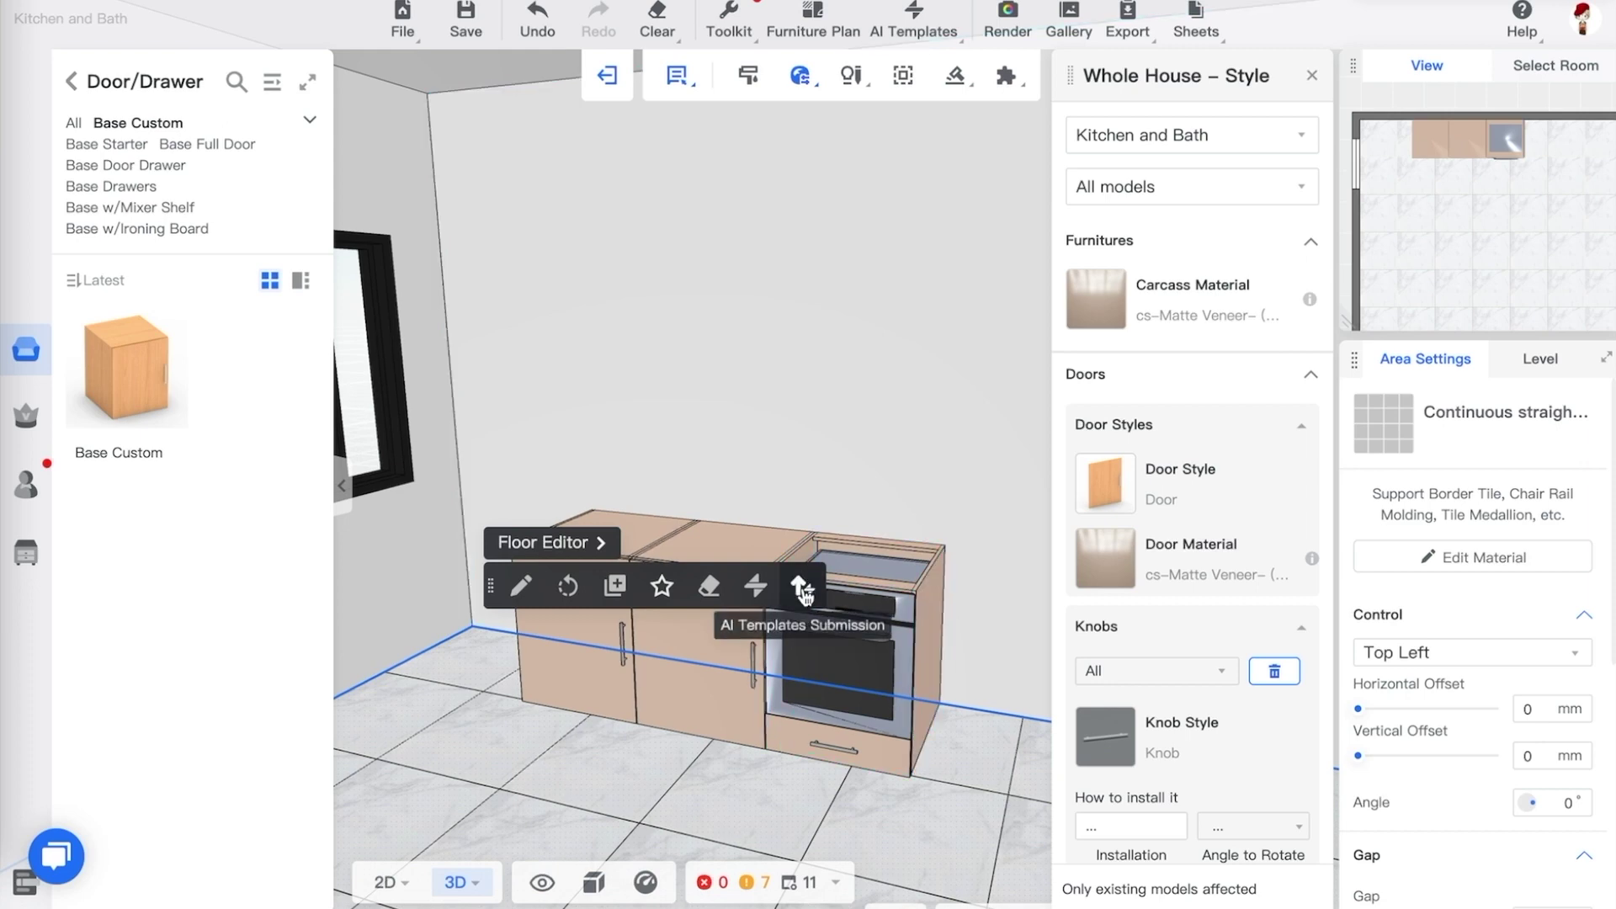
{"action": "left_click", "coordinate": [1311, 75]}
{"action": "left_click", "coordinate": [675, 791]}
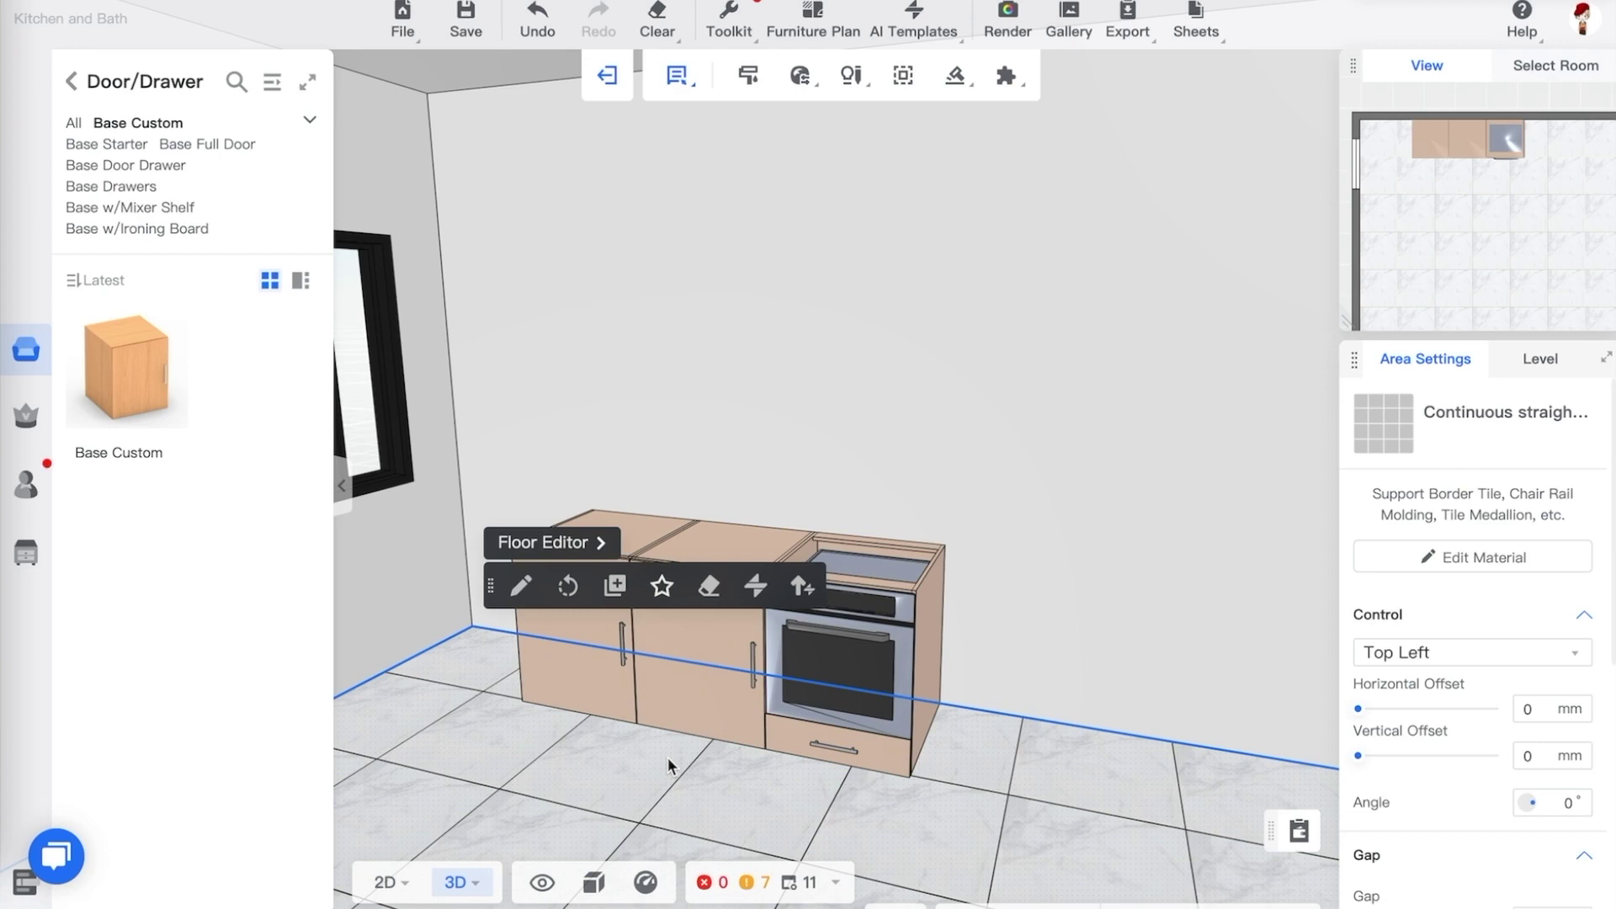
Expand the Public Catalog to its full view and list the Base Corner cabinets
{"action": "left_click", "coordinate": [73, 84]}
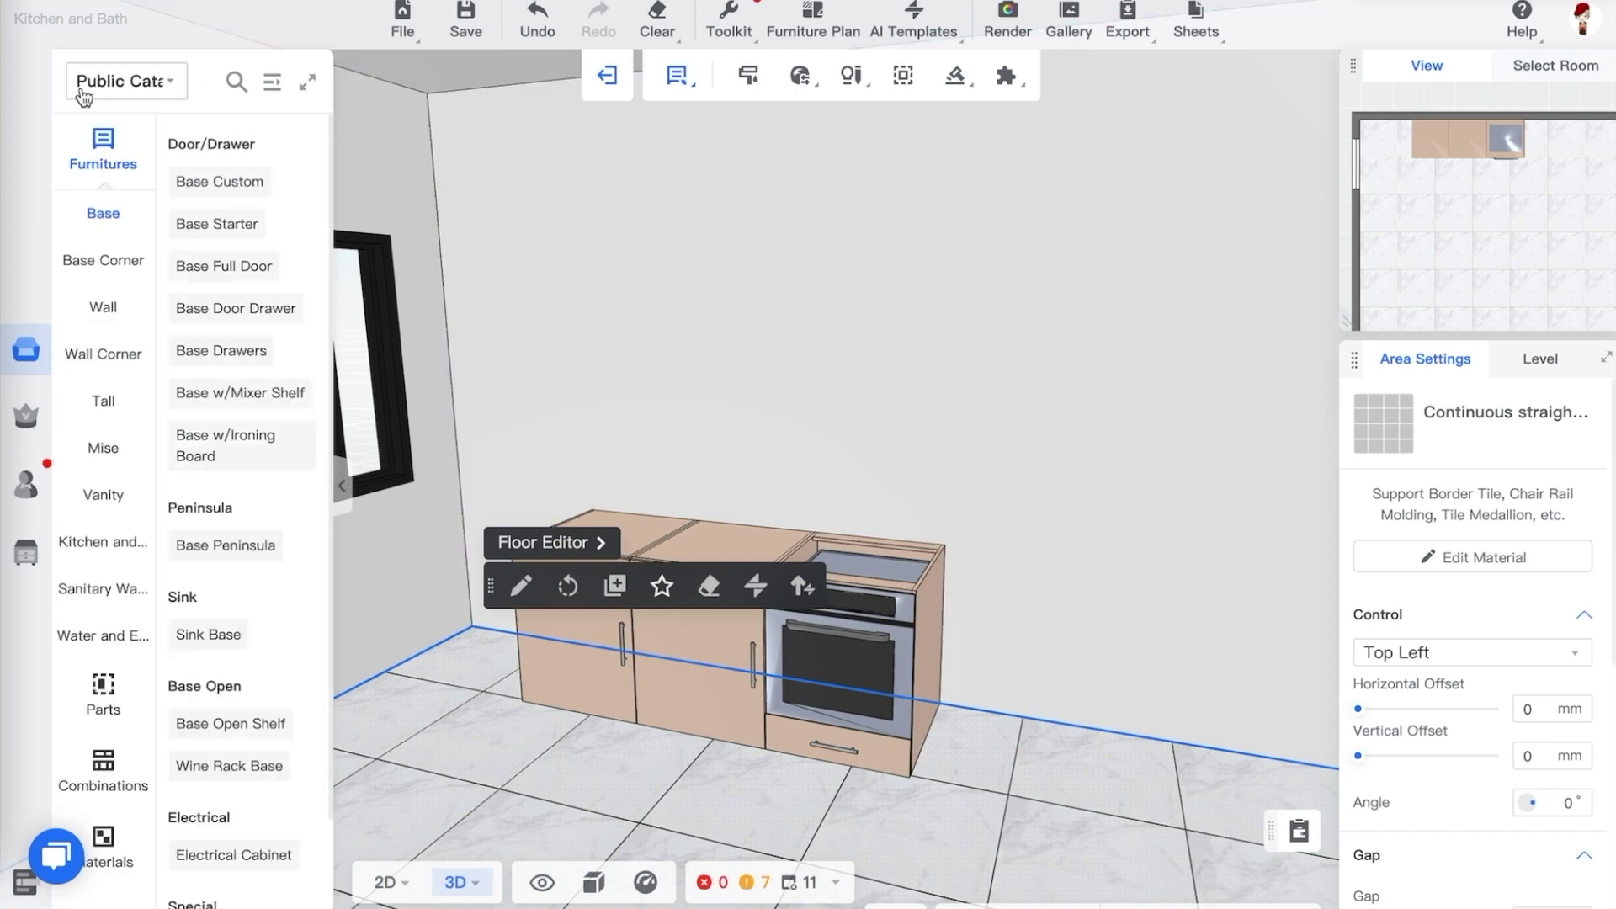
{"action": "left_click", "coordinate": [271, 81]}
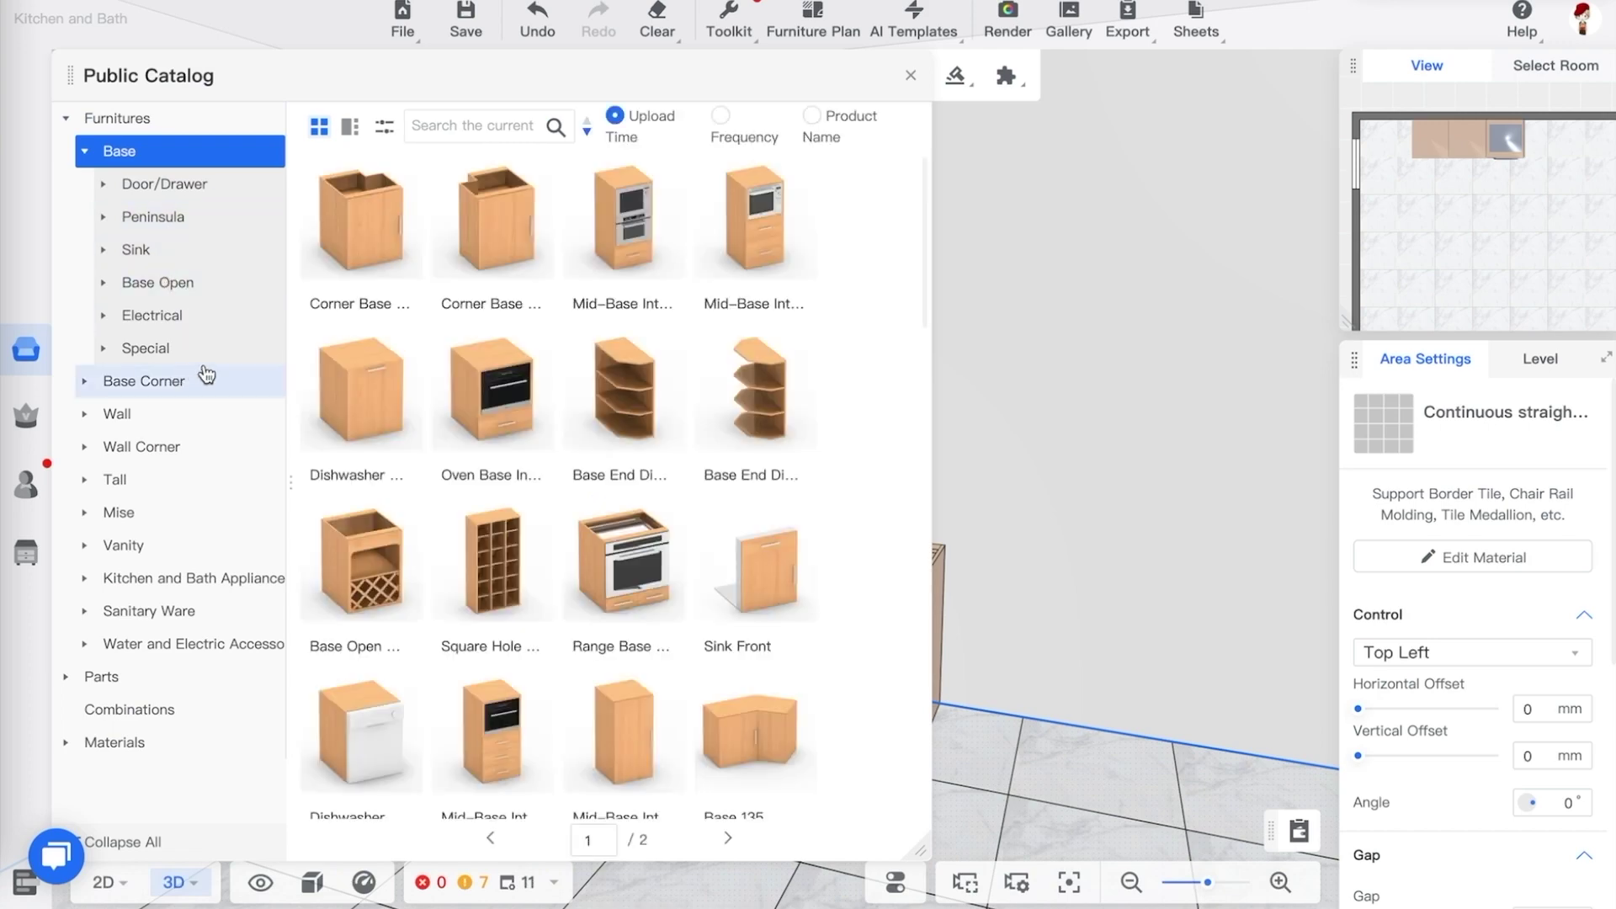
{"action": "left_click", "coordinate": [190, 380]}
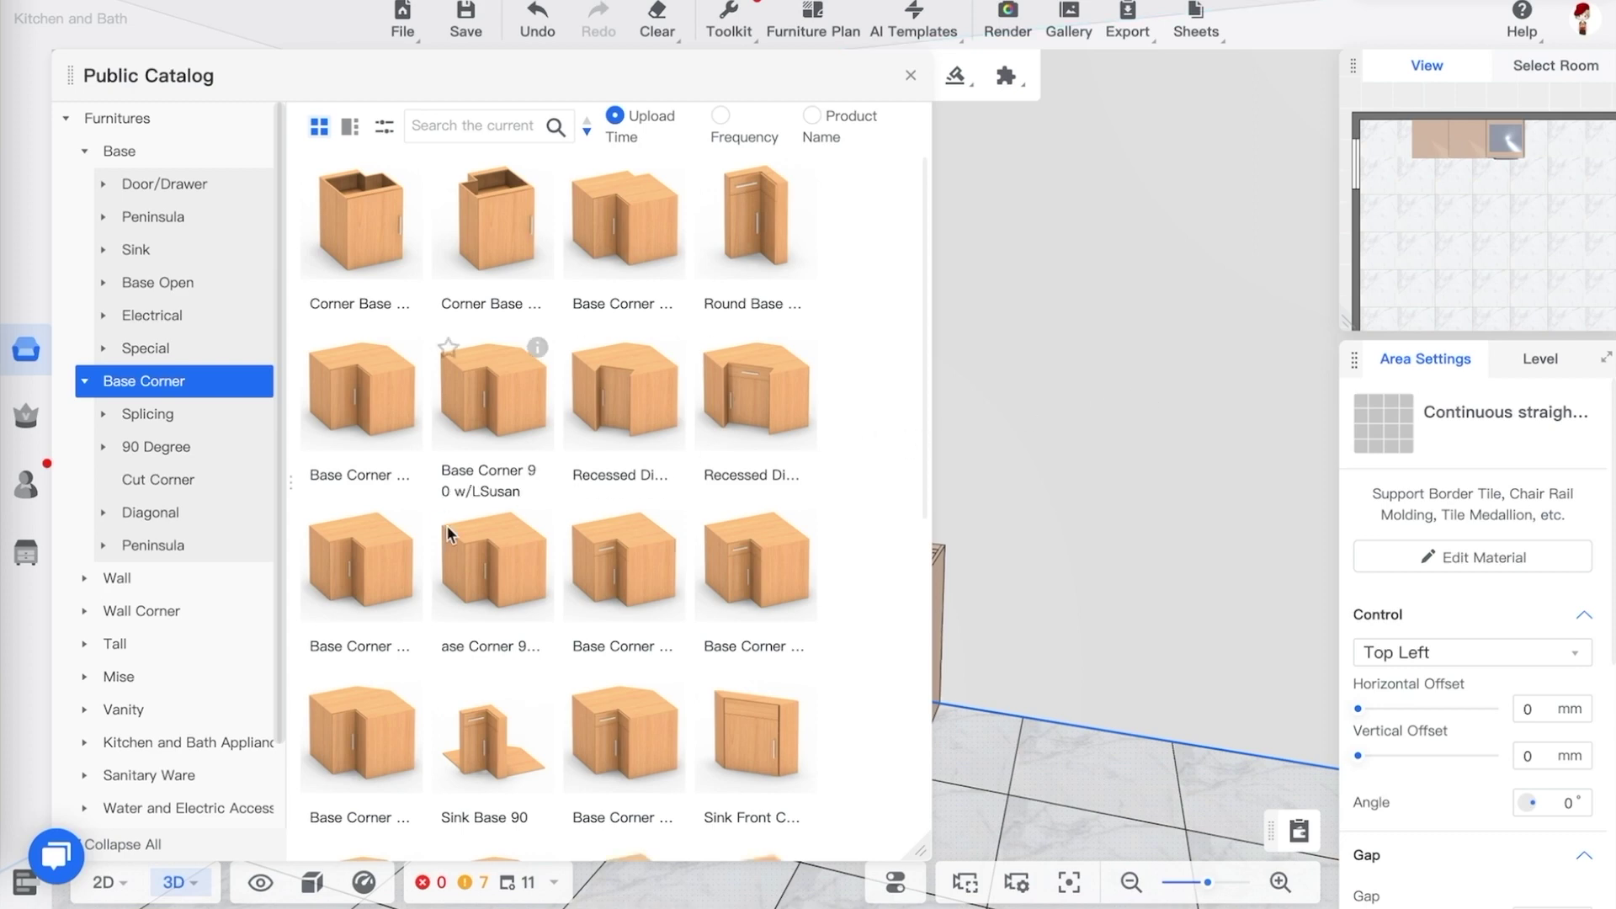
{"action": "mouse_move", "coordinate": [518, 548]}
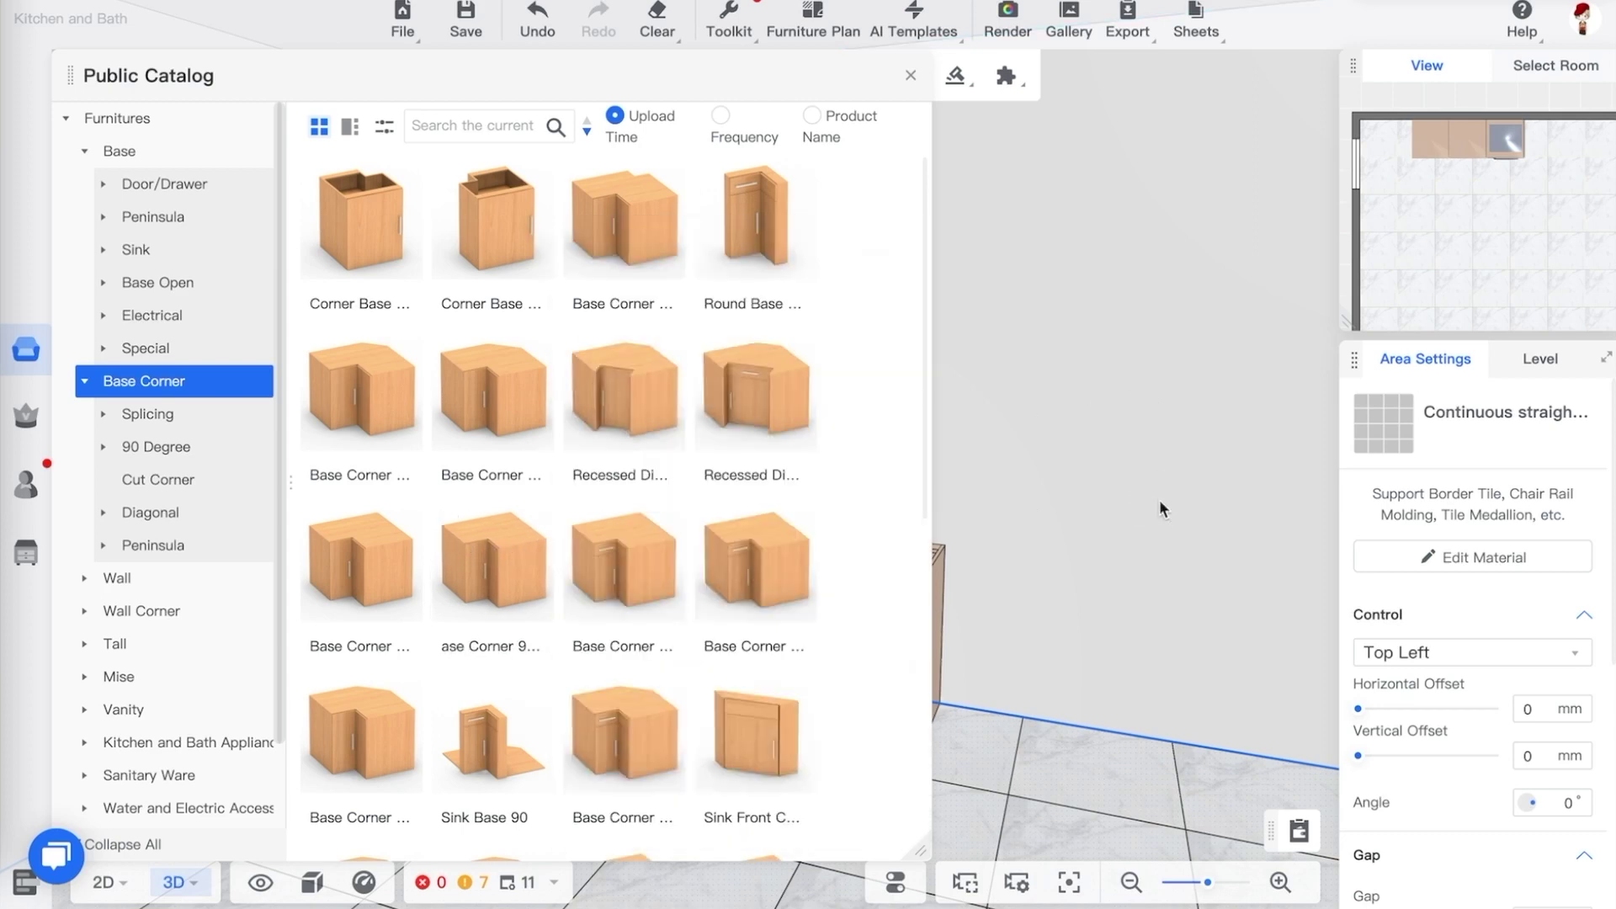
Place the Base Corner 90 Pen w/LSusan cabinet in the room corner beside the row of base cabinets
{"action": "left_click", "coordinate": [1148, 499]}
{"action": "key", "text": "a"}
{"action": "key", "text": "a"}
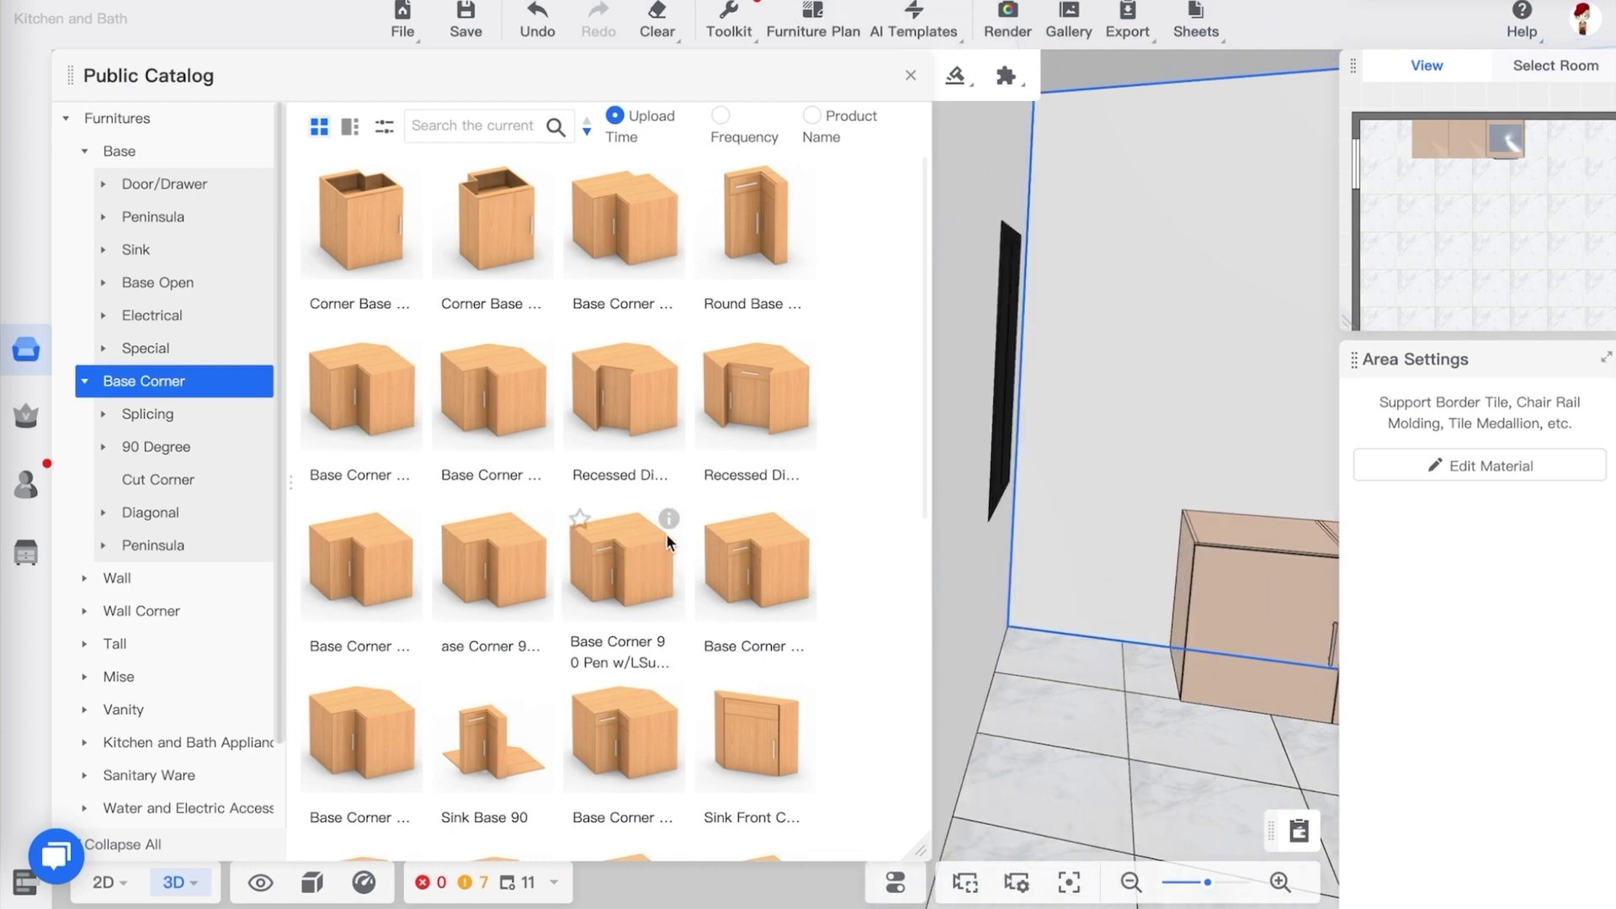
{"action": "left_click", "coordinate": [626, 555]}
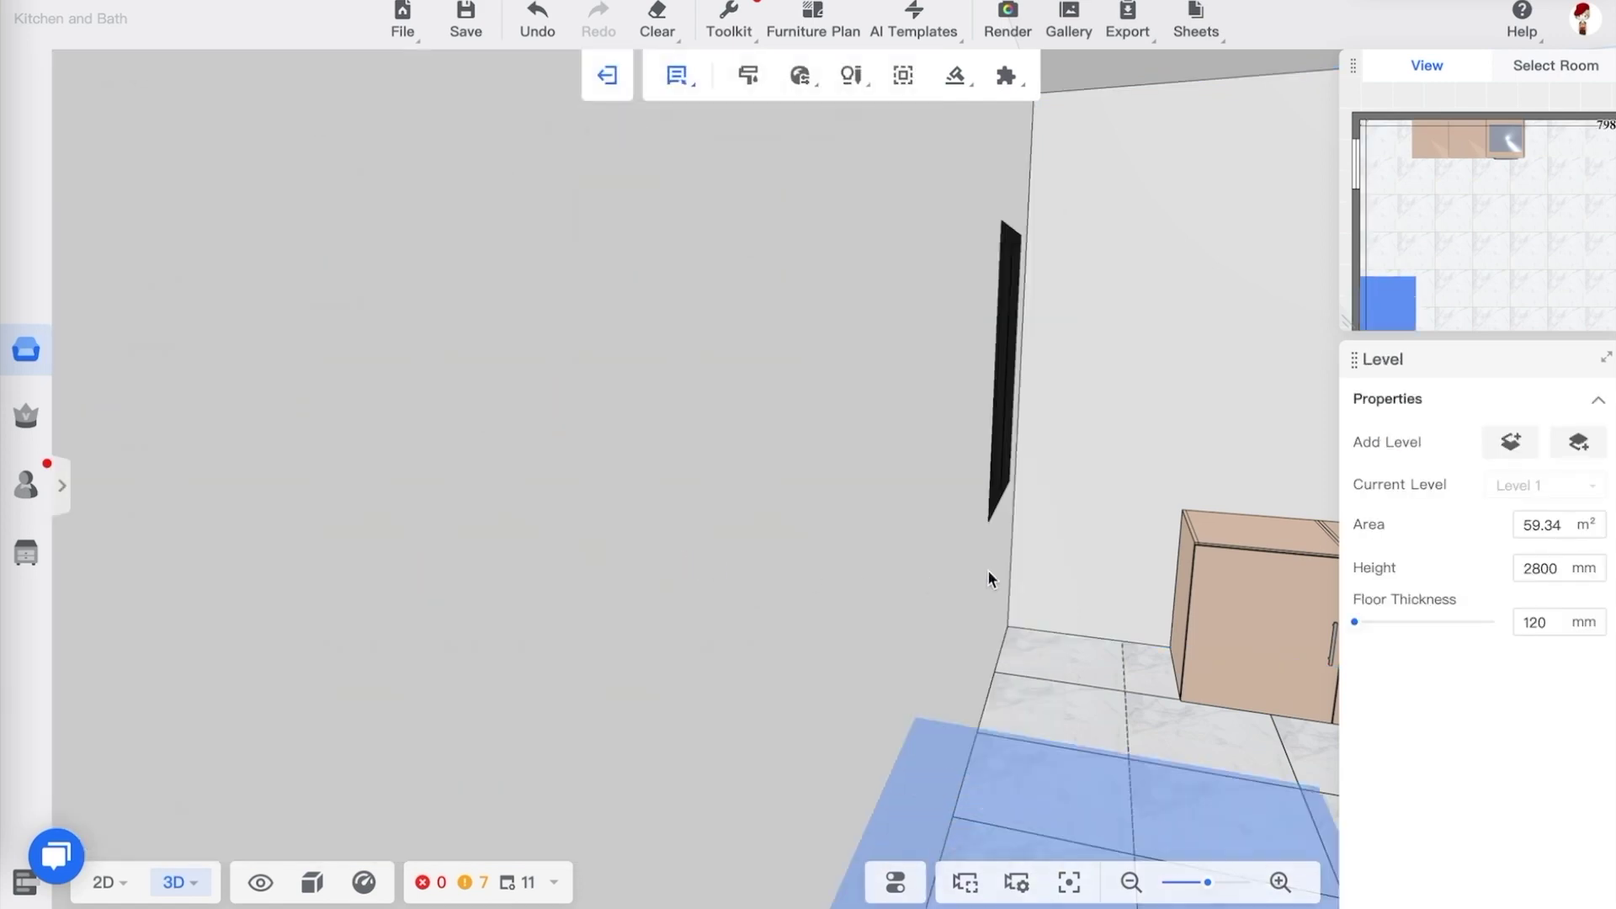
{"action": "left_click", "coordinate": [1044, 567]}
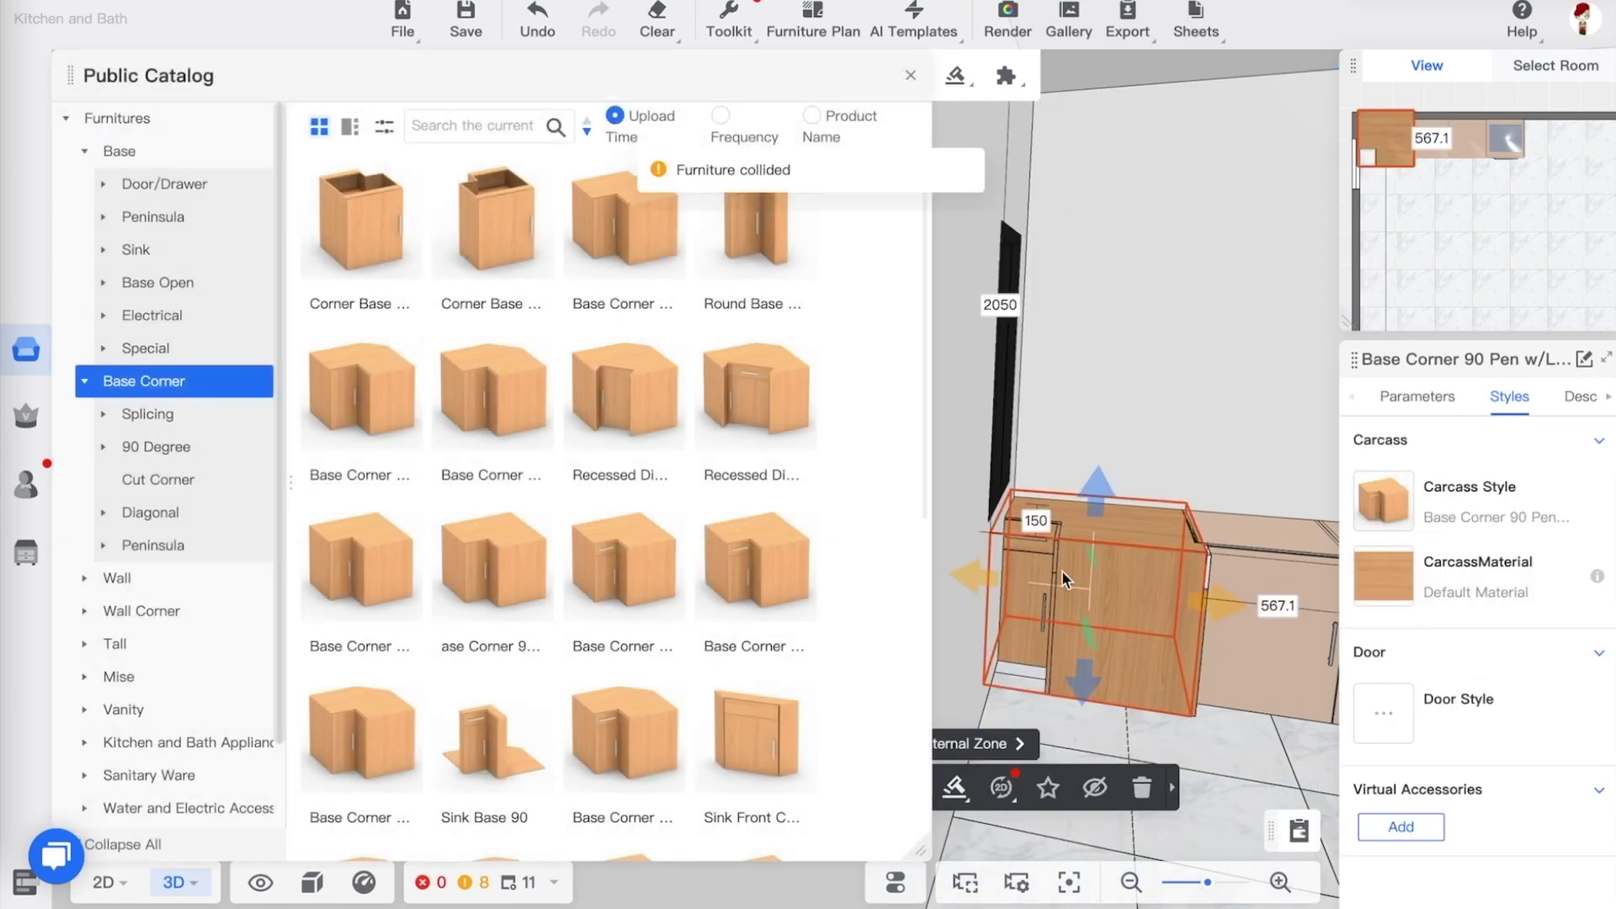
{"action": "left_click", "coordinate": [1255, 764]}
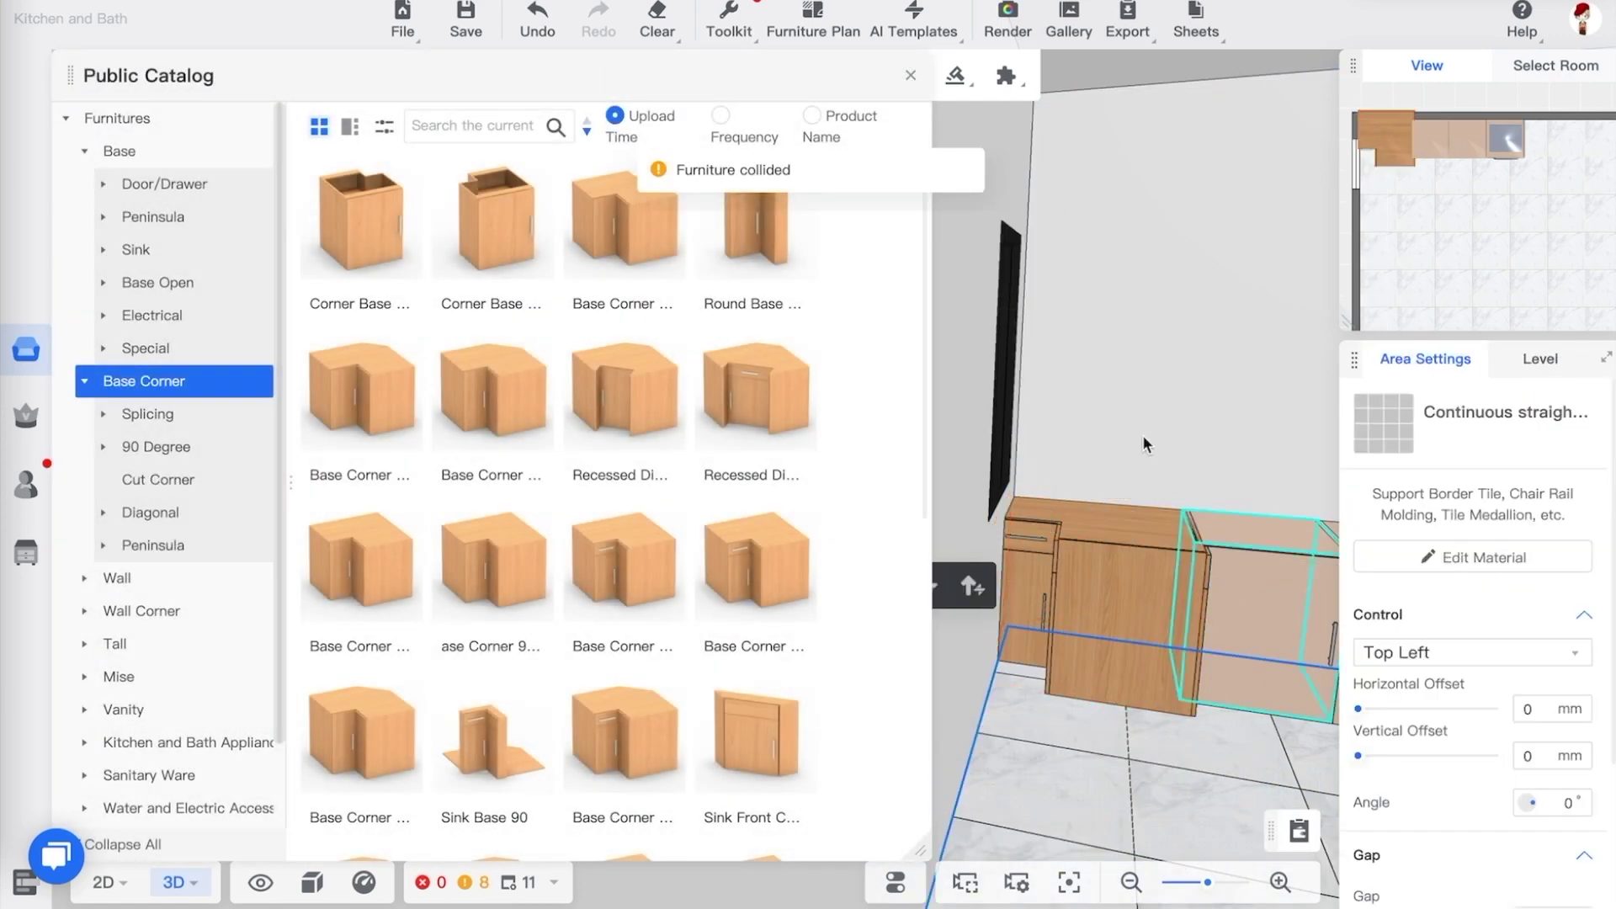
Close the catalog and shrink the corner cabinet in the 2D plan to fit between the walls and the adjacent base cabinet
{"action": "left_click_drag", "start_coordinate": [1138, 434], "coordinate": [1043, 492]}
{"action": "left_click", "coordinate": [910, 75]}
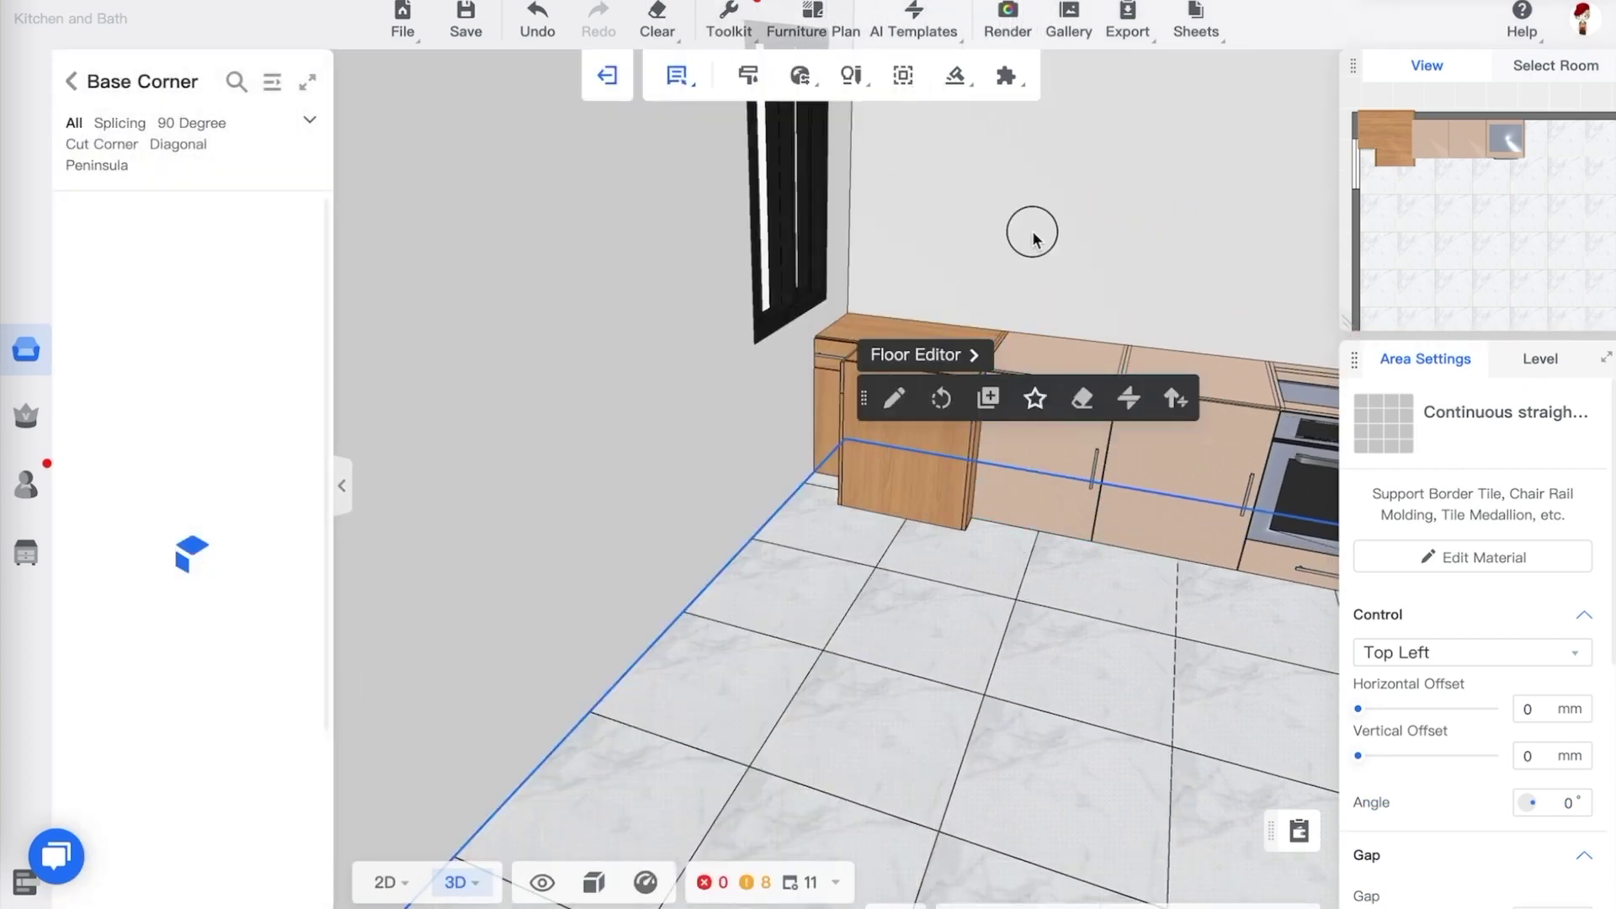
{"action": "left_click", "coordinate": [886, 417]}
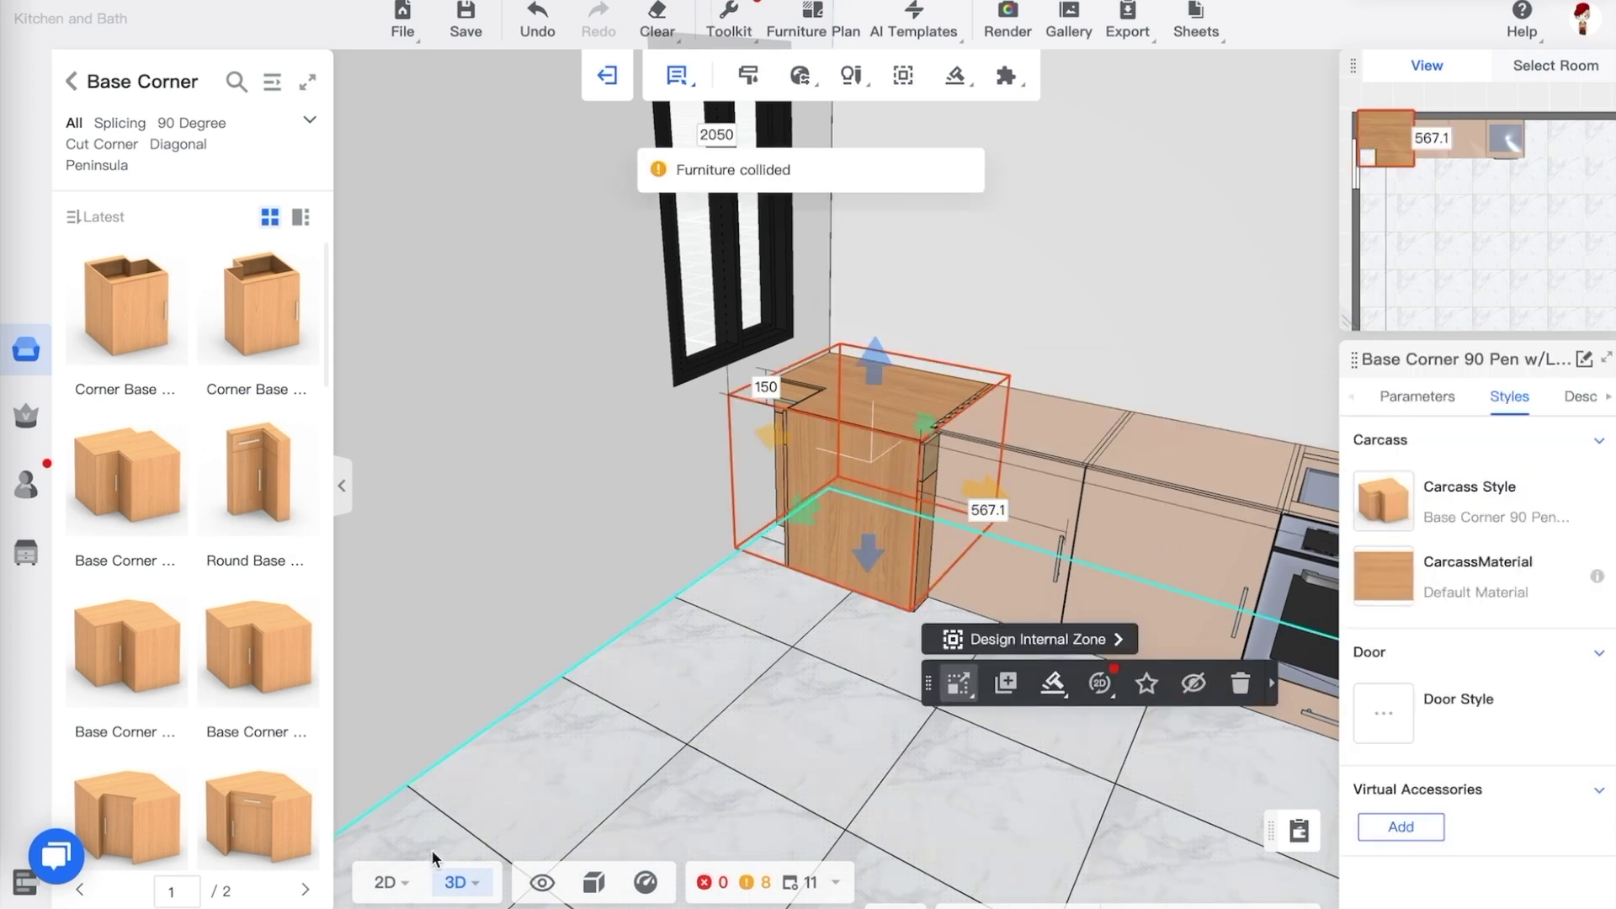
{"action": "mouse_move", "coordinate": [390, 875]}
{"action": "left_click", "coordinate": [402, 745]}
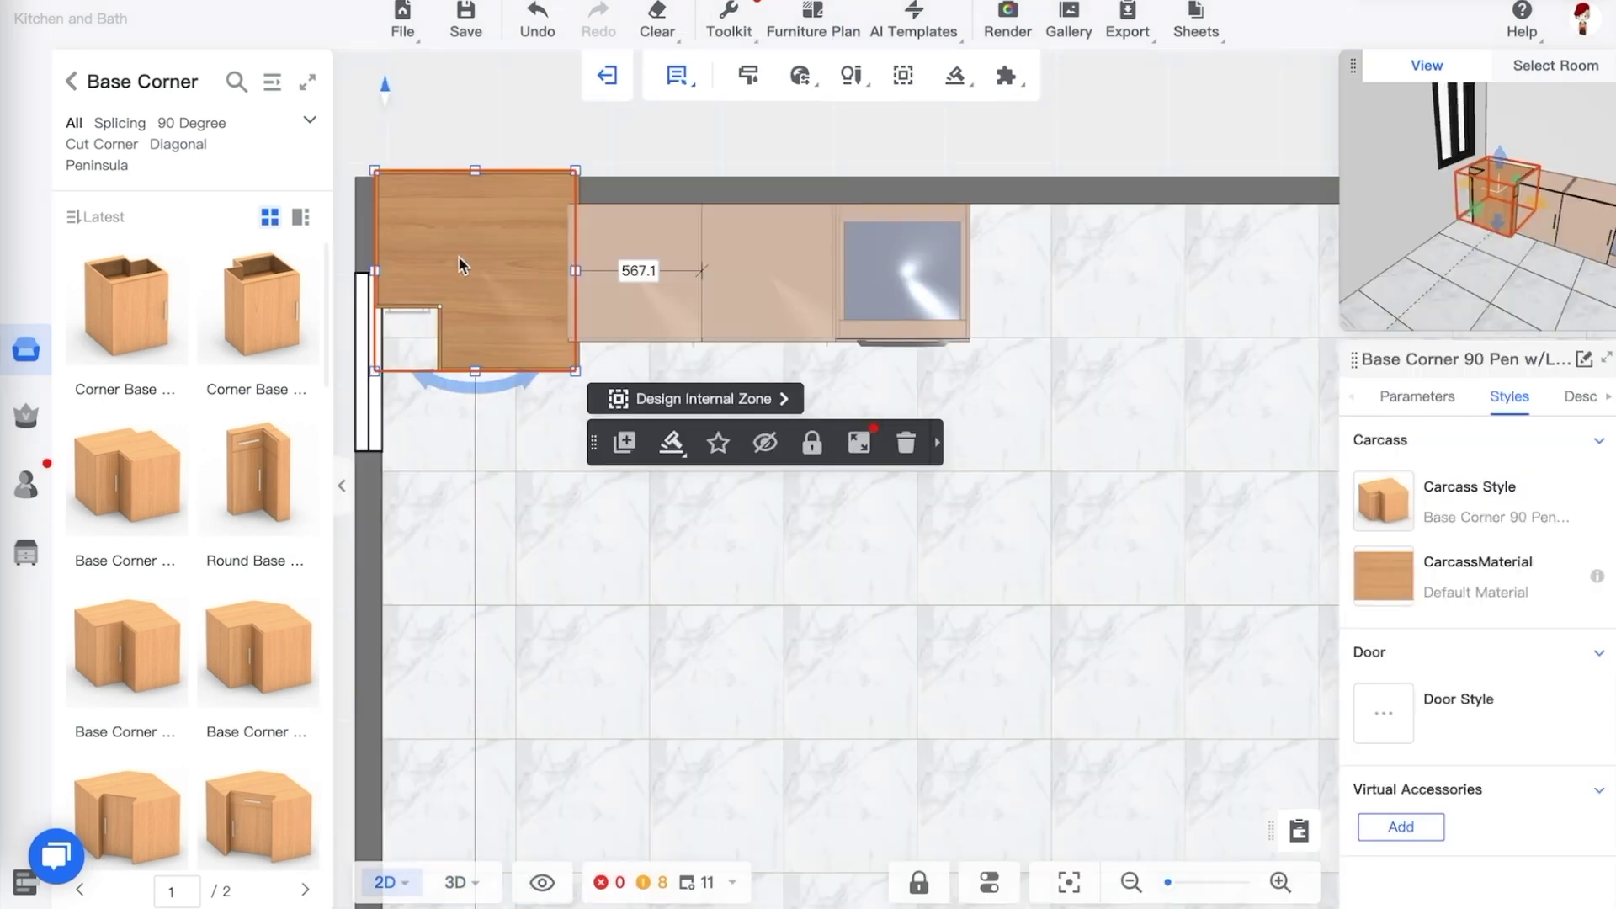
{"action": "left_click_drag", "start_coordinate": [618, 601], "coordinate": [795, 649]}
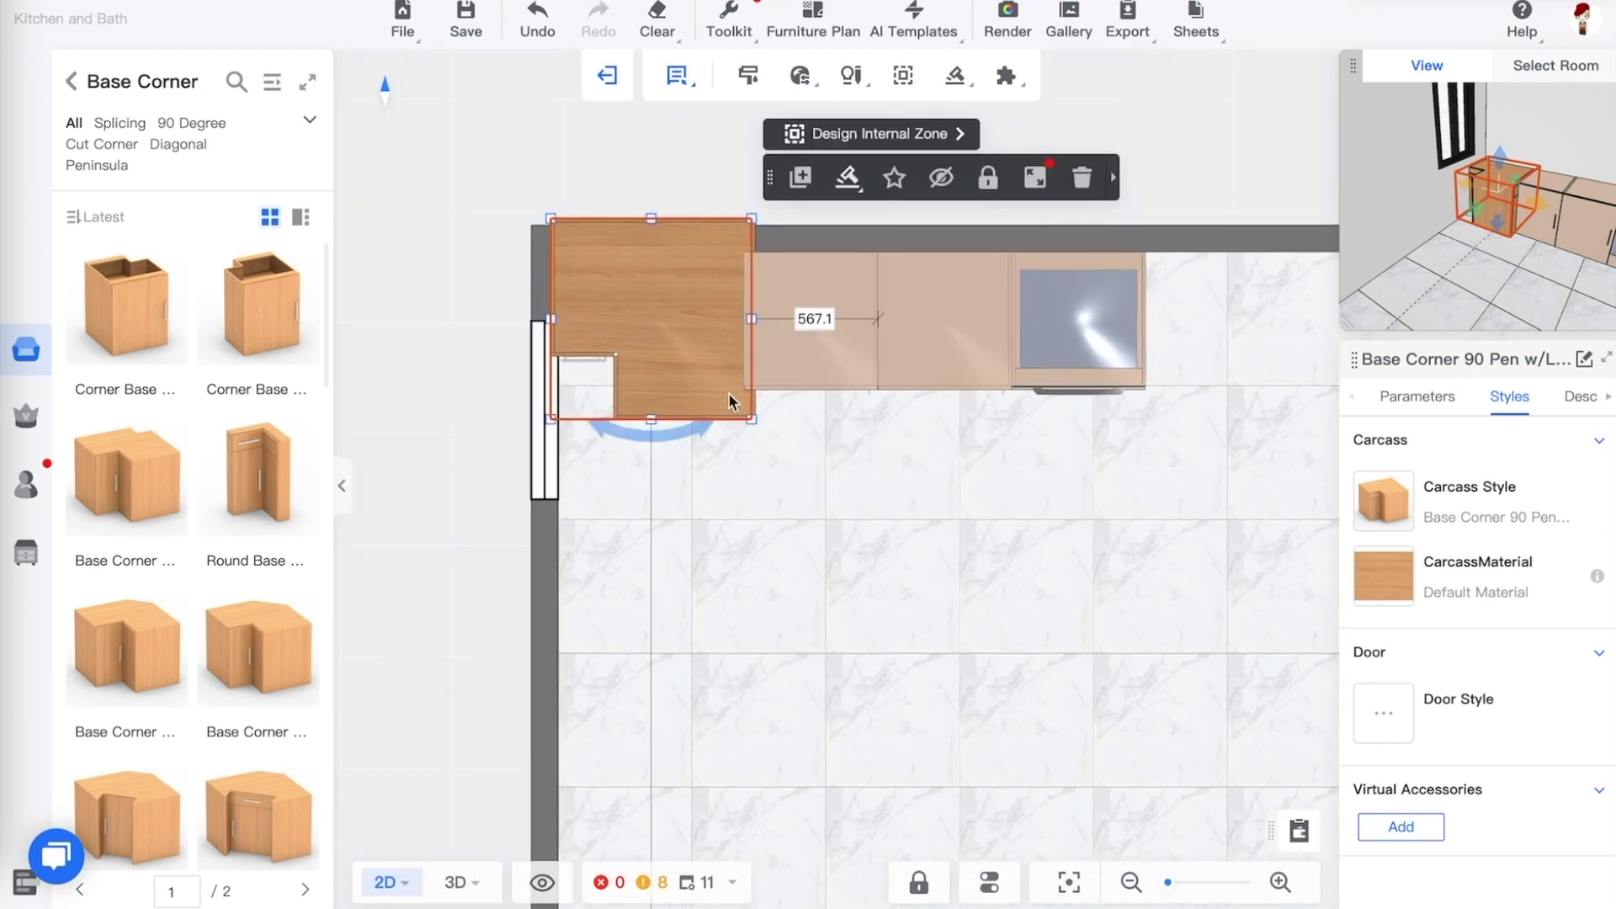
{"action": "left_click_drag", "start_coordinate": [704, 420], "coordinate": [734, 284]}
{"action": "left_click_drag", "start_coordinate": [625, 279], "coordinate": [638, 441]}
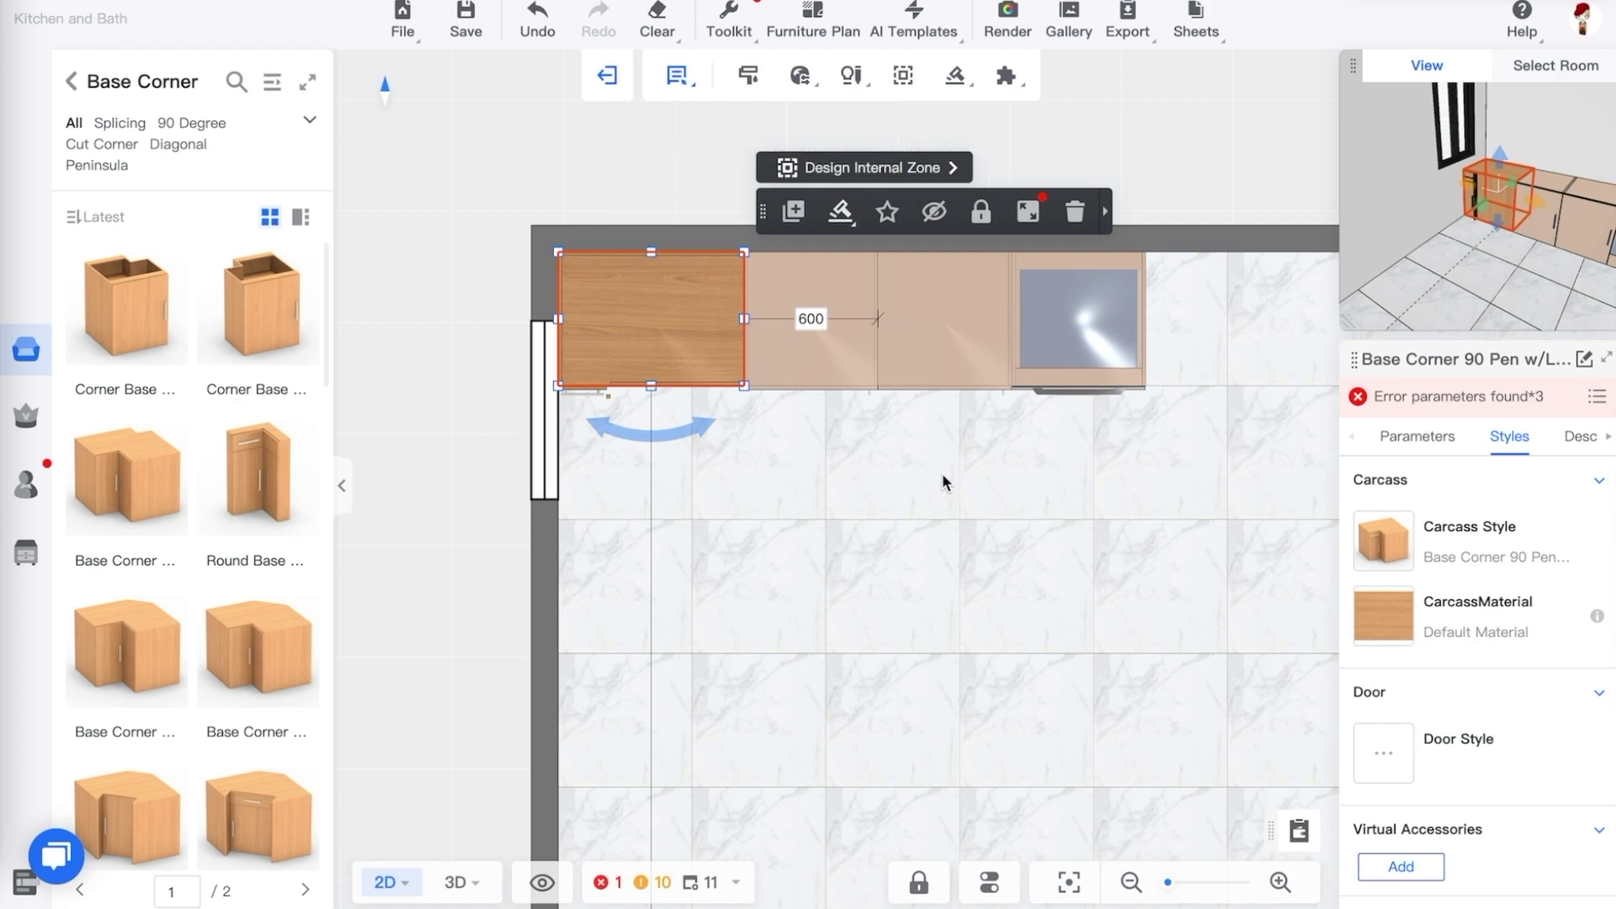
Check the resized corner cabinet in 3D and delete it from the plan
{"action": "key", "text": "3"}
{"action": "key", "text": "Escape"}
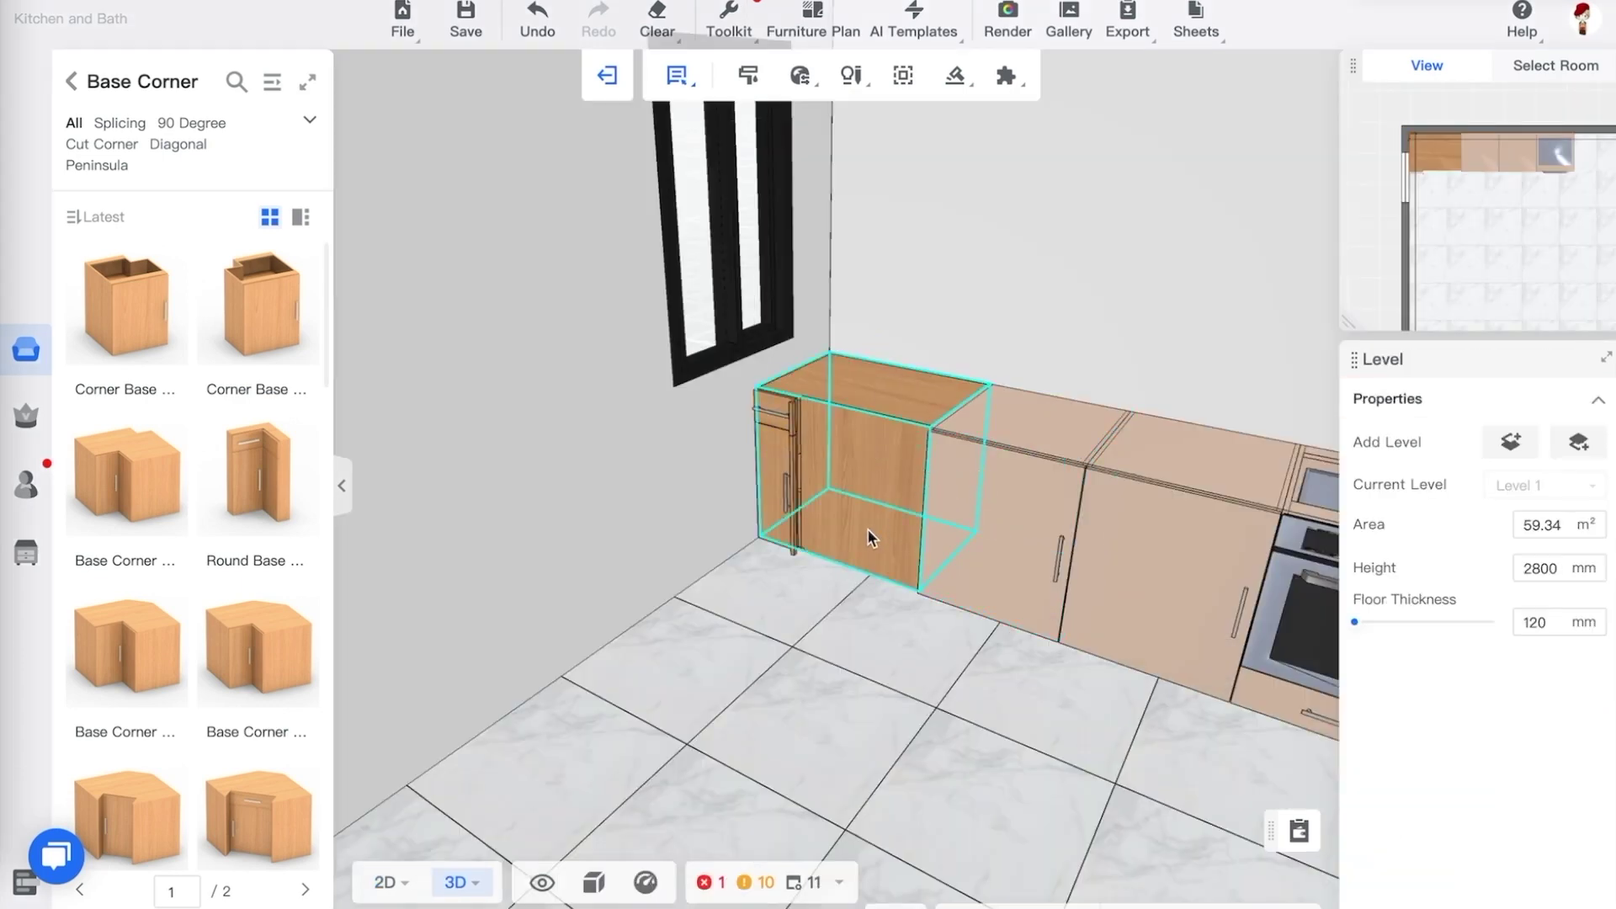
{"action": "left_click", "coordinate": [865, 474]}
{"action": "key", "text": "2"}
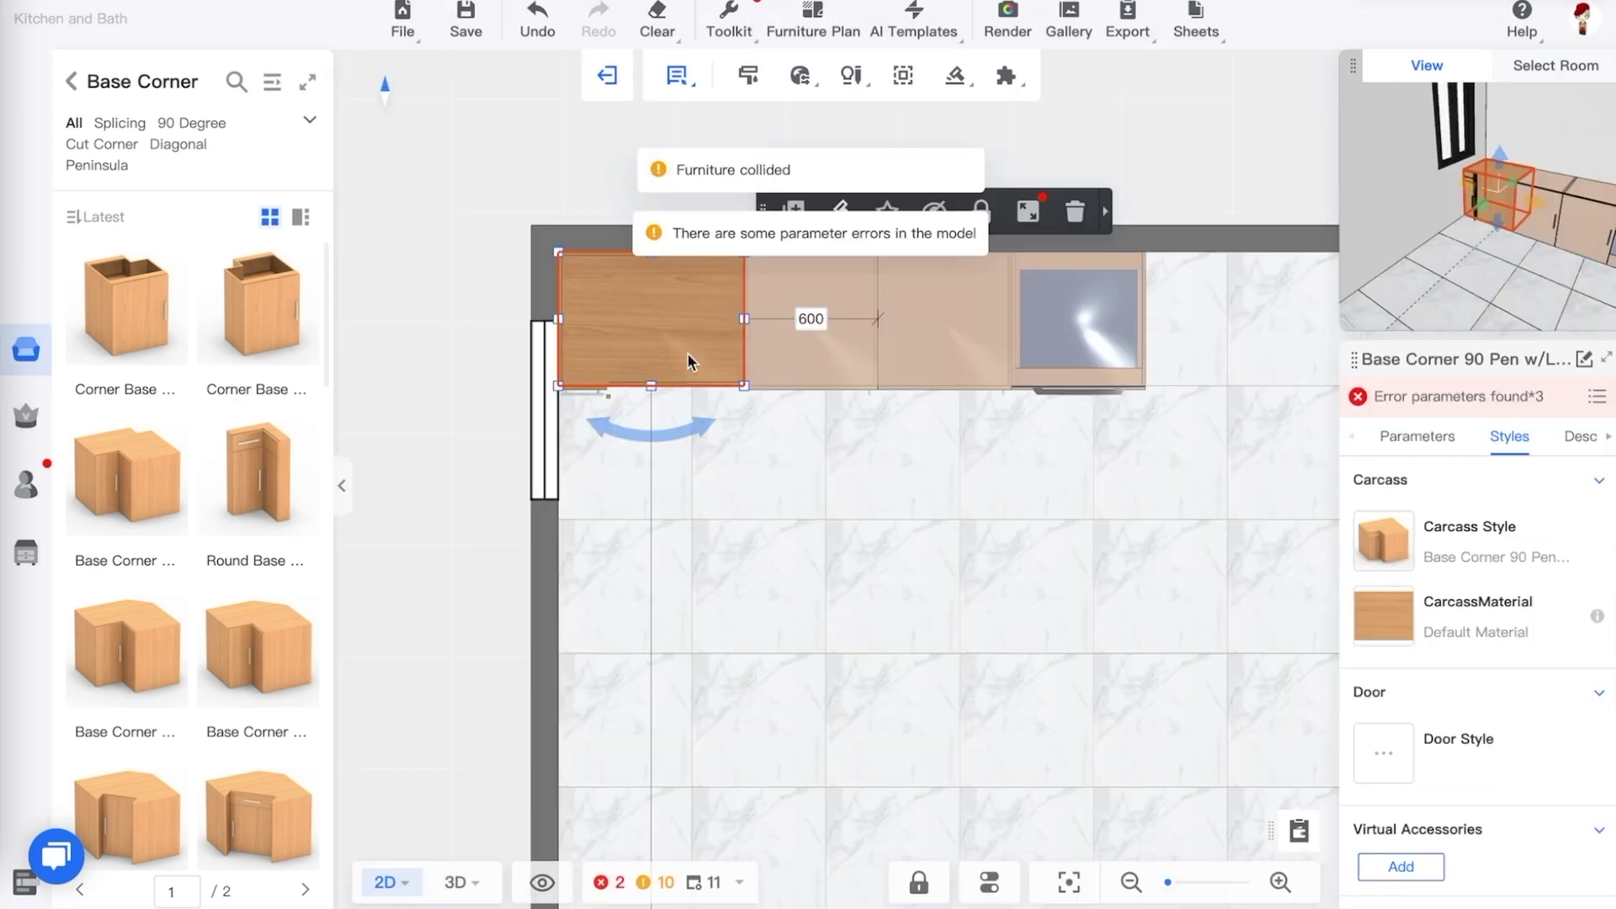
{"action": "left_click", "coordinate": [1074, 208]}
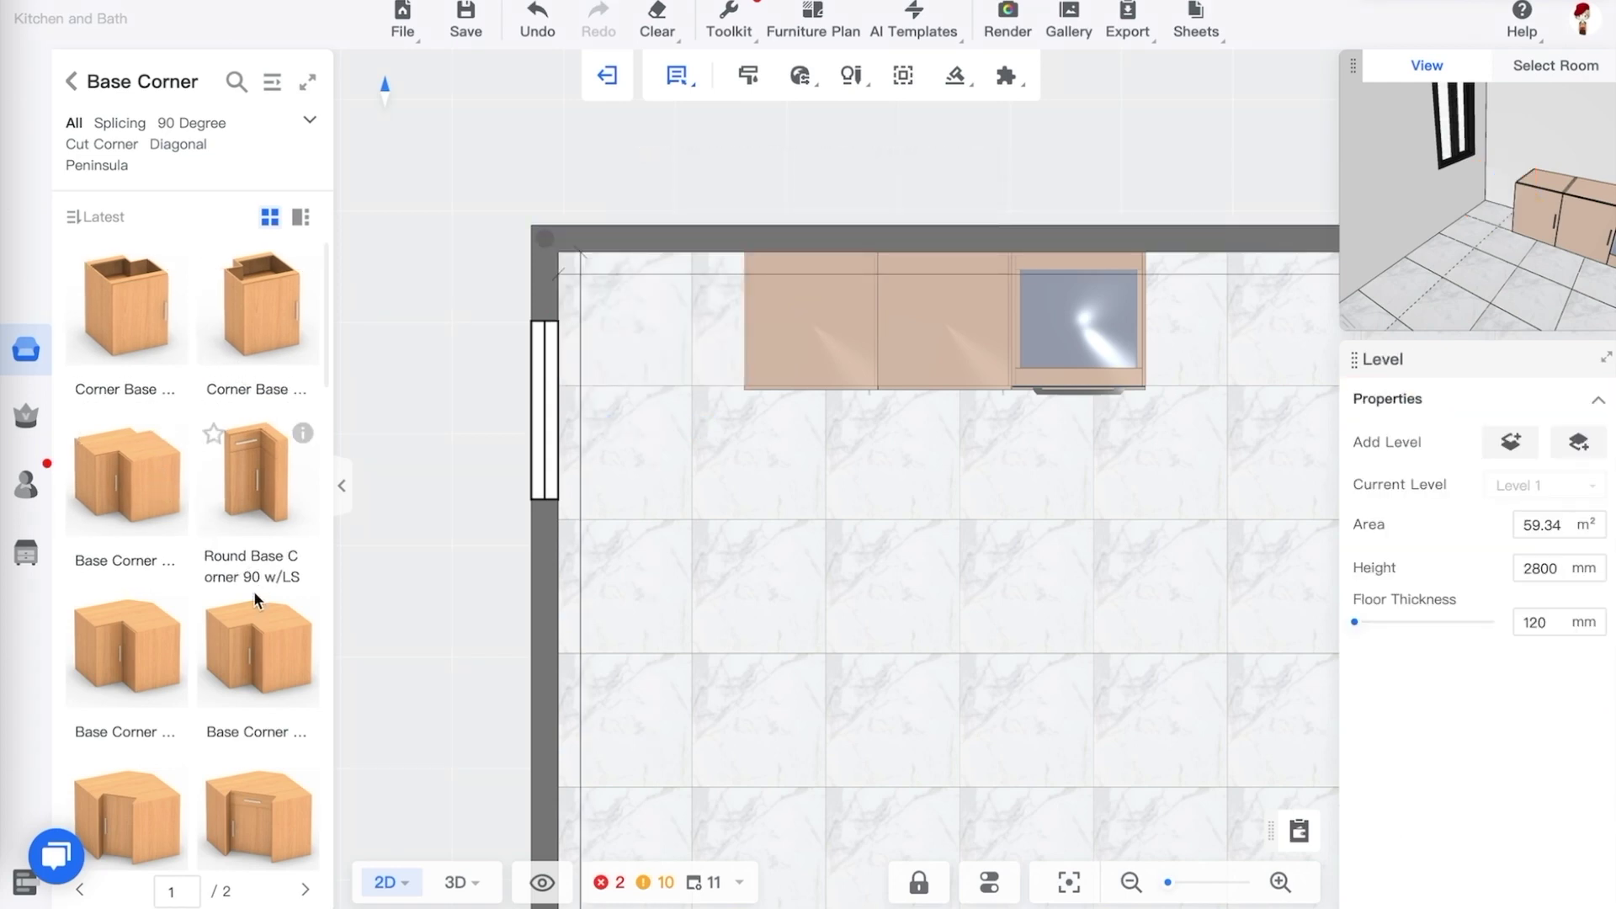
Try to place the Base Corner 90 Peninsula cabinet at the room corner beside the base cabinets
{"action": "scroll", "coordinate": [301, 446], "scroll_direction": "down", "scroll_amount": 2}
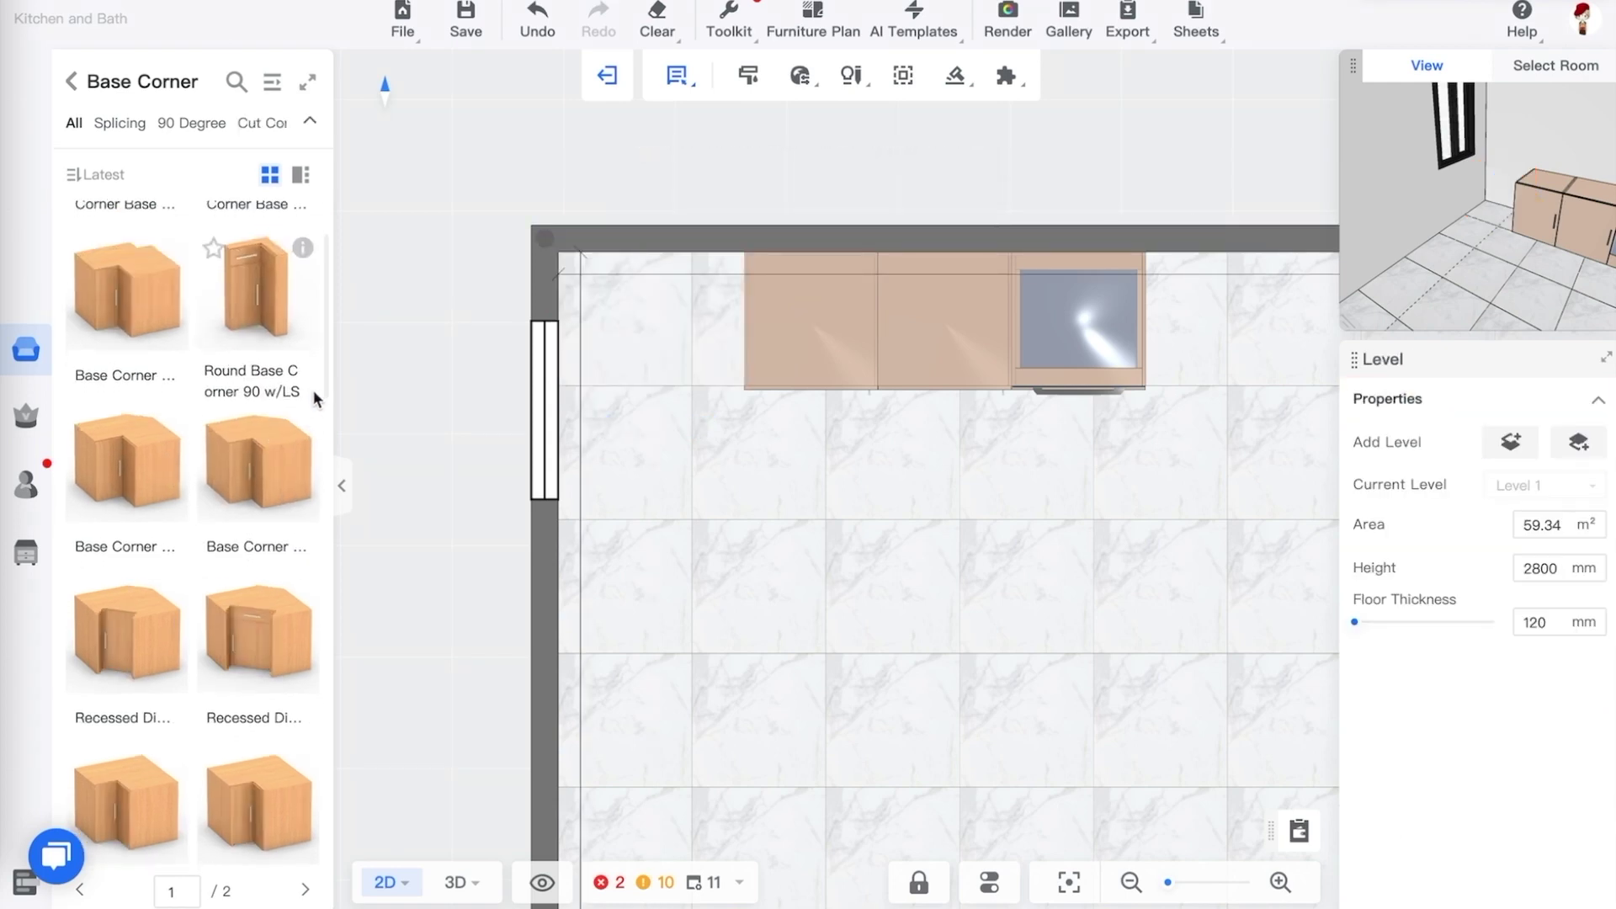
{"action": "scroll", "coordinate": [308, 404], "scroll_direction": "down", "scroll_amount": 2}
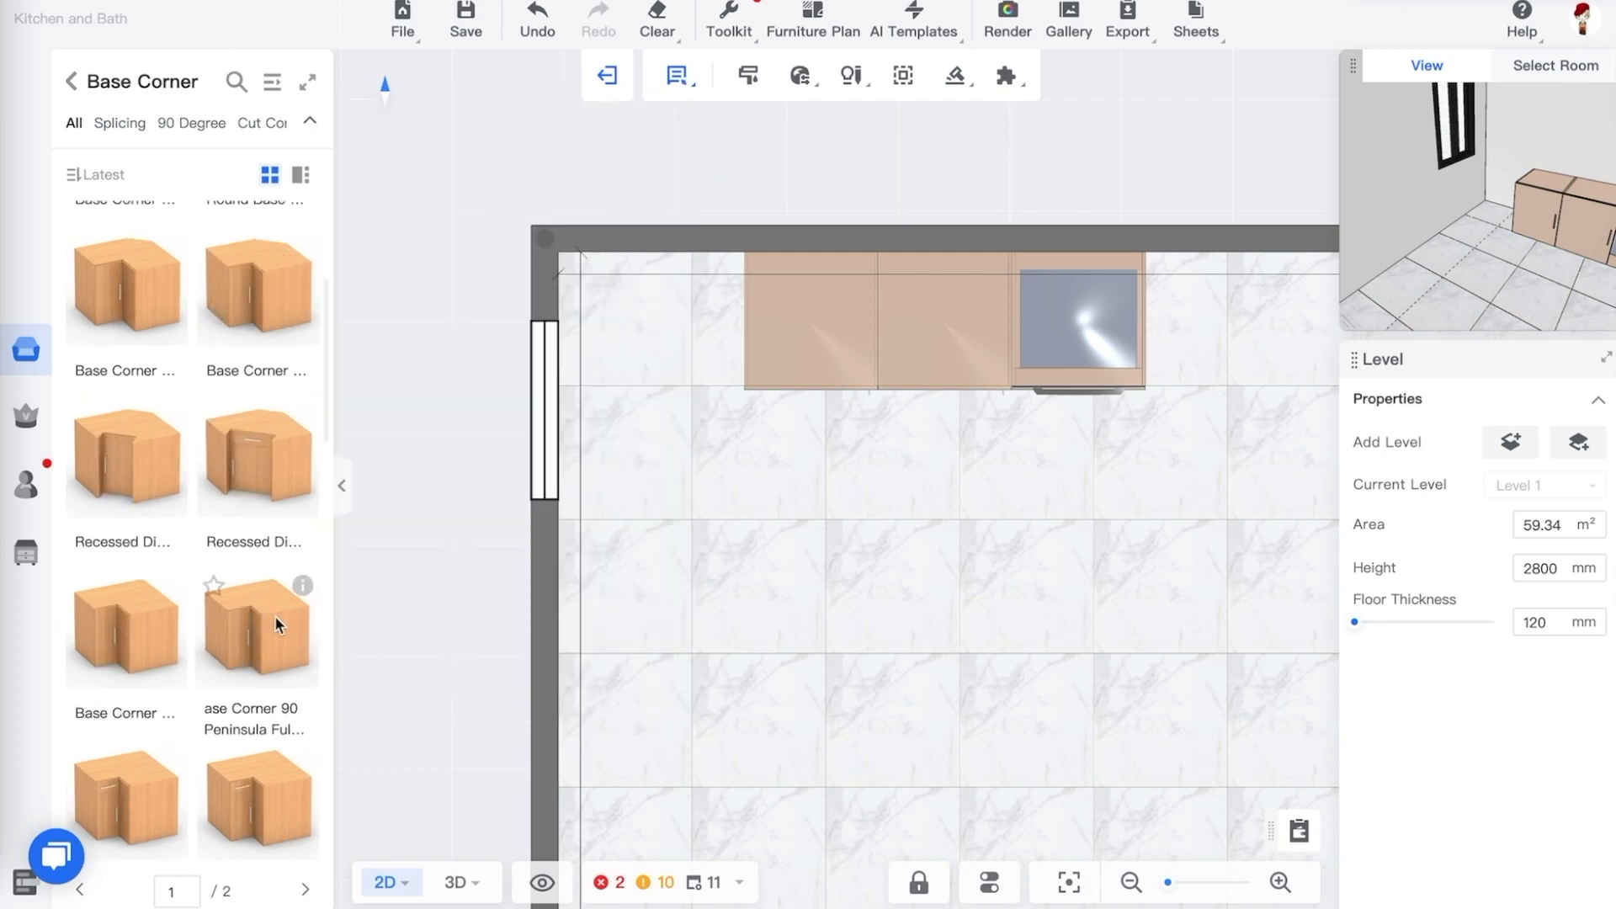
{"action": "mouse_move", "coordinate": [305, 591]}
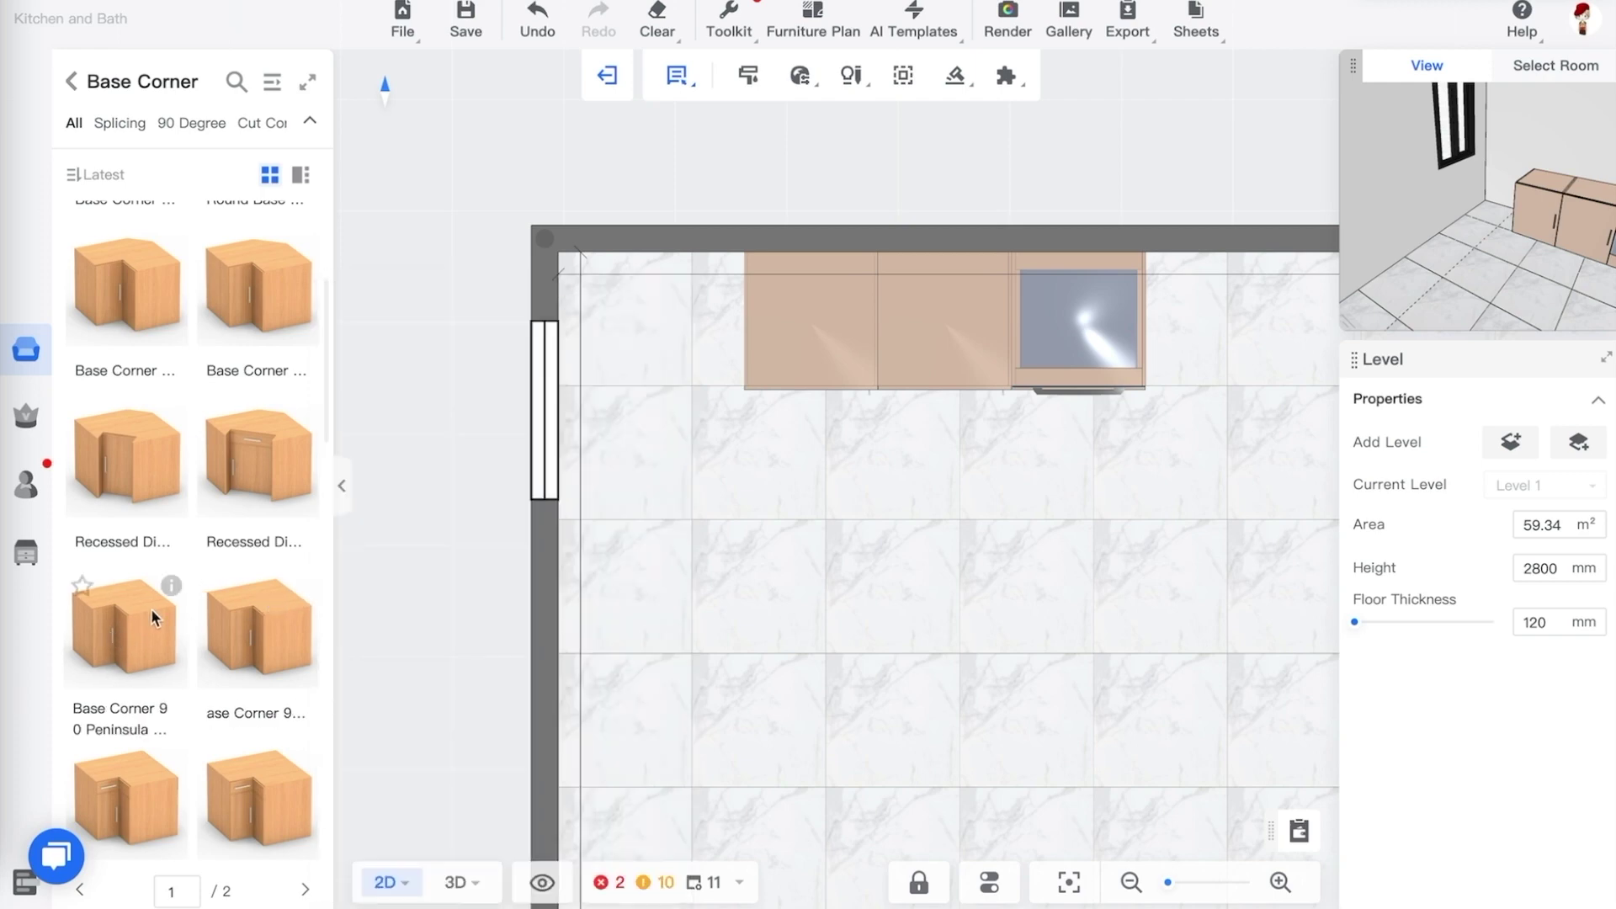
{"action": "scroll", "coordinate": [270, 614], "scroll_direction": "down", "scroll_amount": 2}
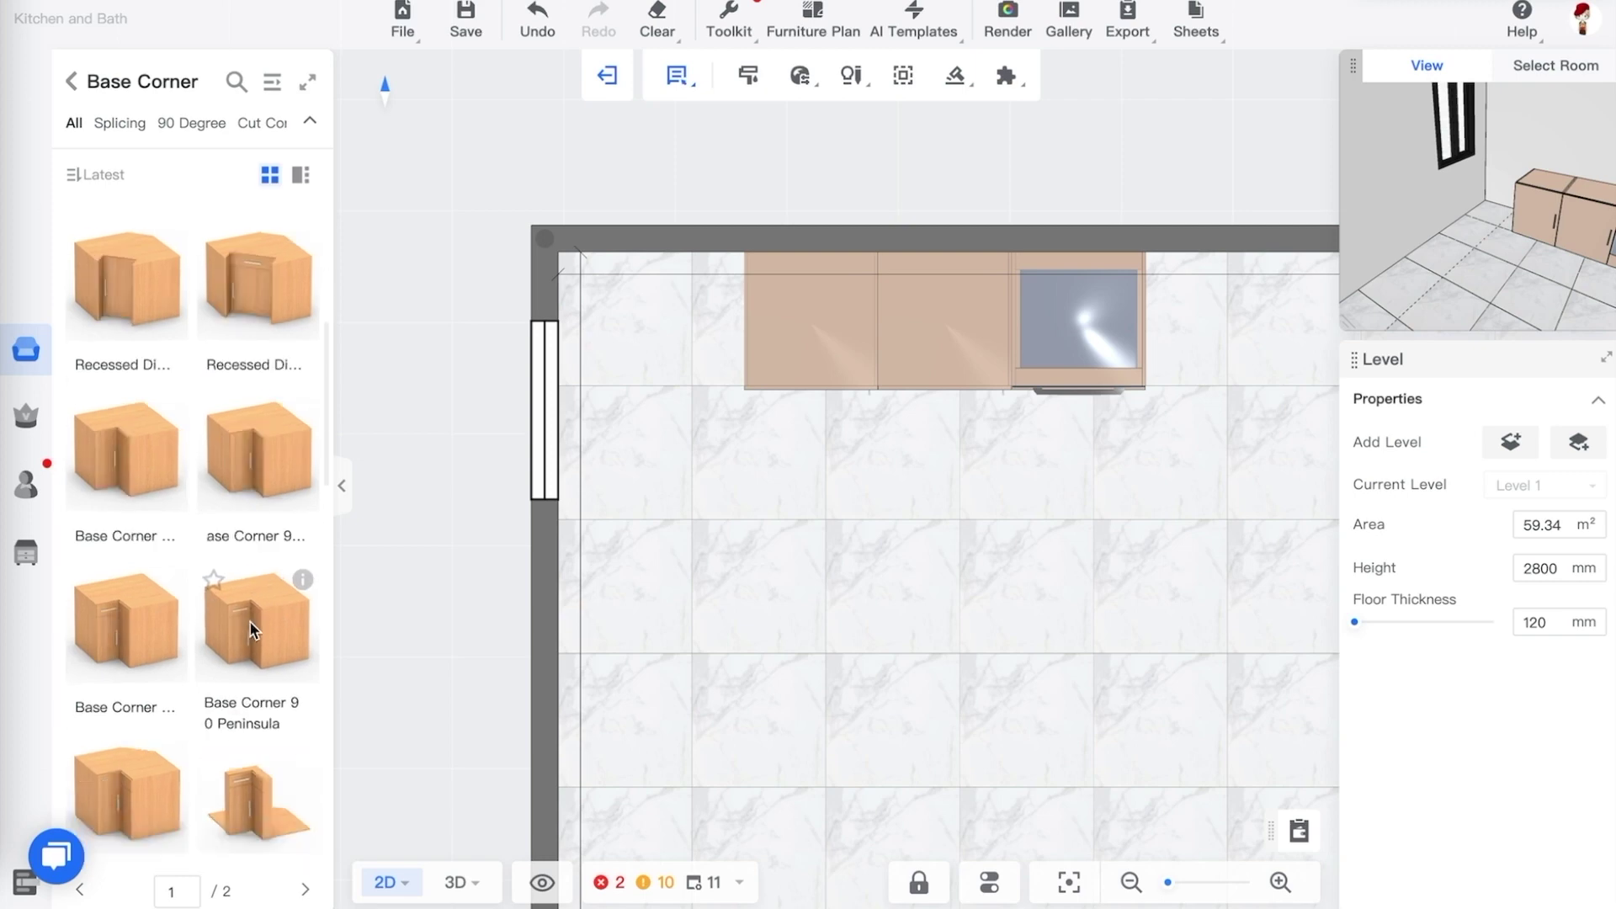
{"action": "mouse_move", "coordinate": [173, 584]}
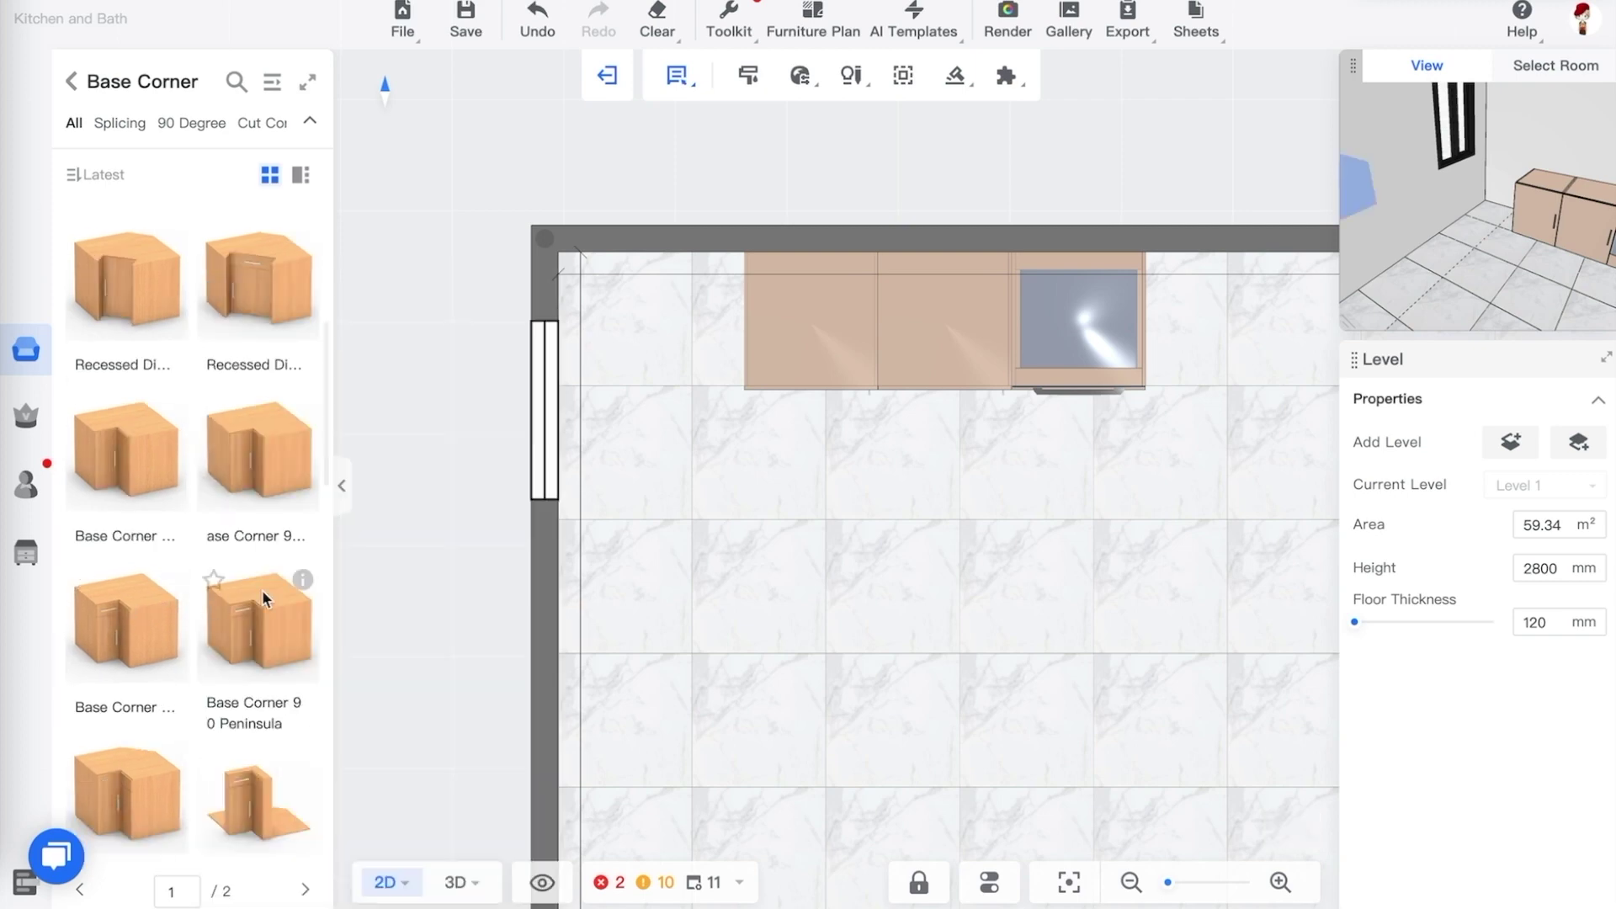
{"action": "left_click_drag", "start_coordinate": [261, 589], "coordinate": [716, 331]}
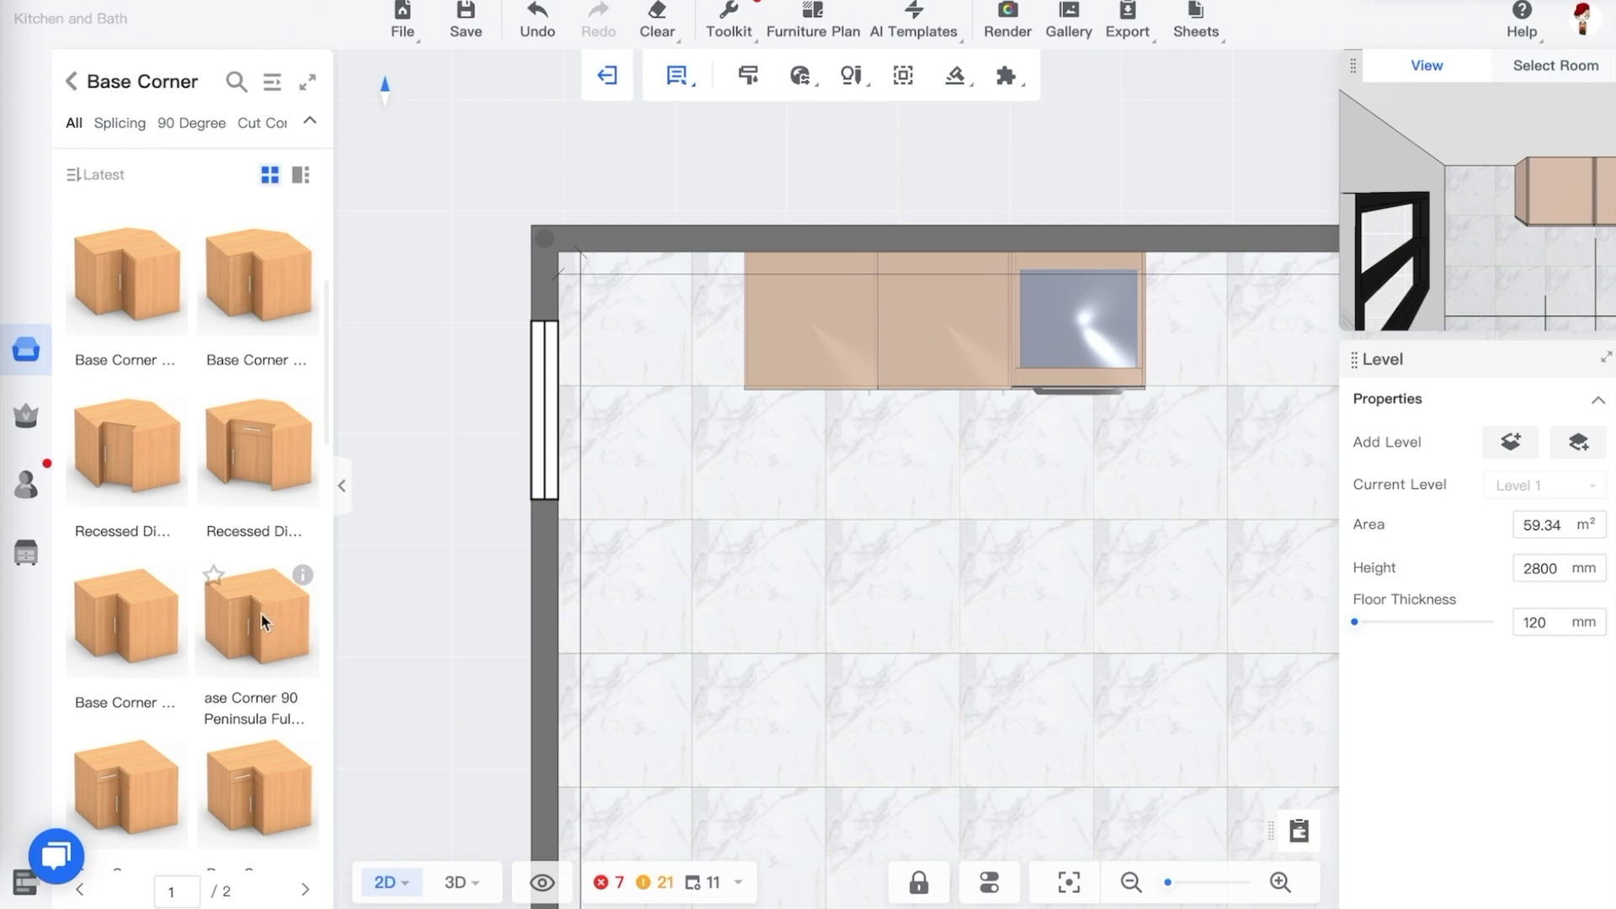
Place the full-door Base Corner 90 Peninsula cabinet against the window wall, about 1145 mm from the back wall
{"action": "left_click_drag", "start_coordinate": [288, 615], "coordinate": [559, 616]}
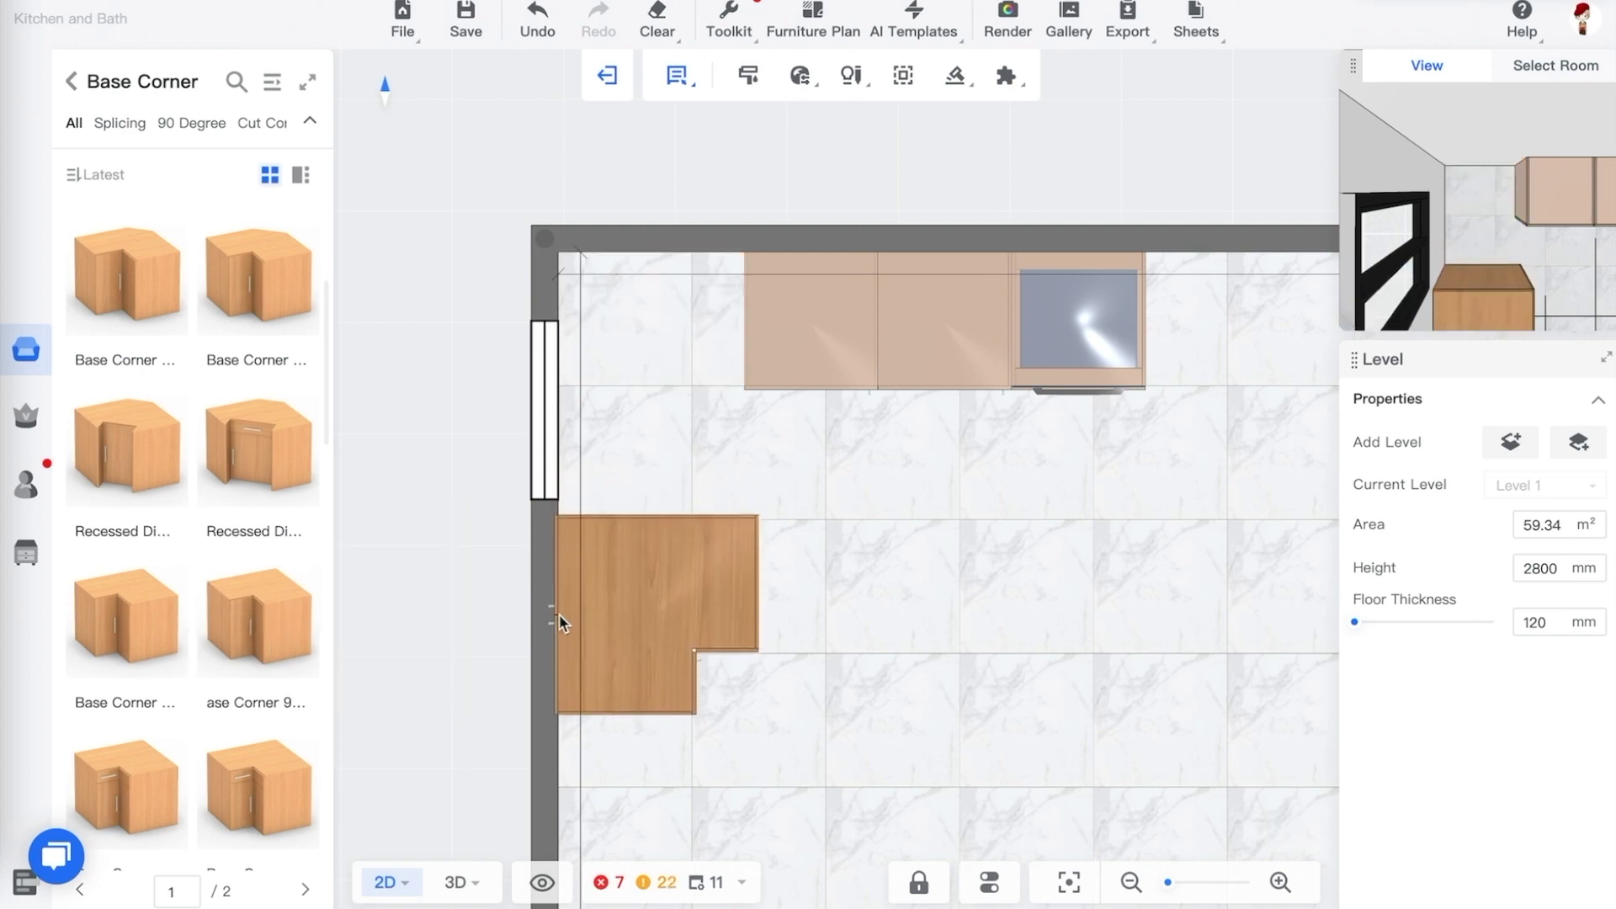
{"action": "left_click", "coordinate": [558, 613]}
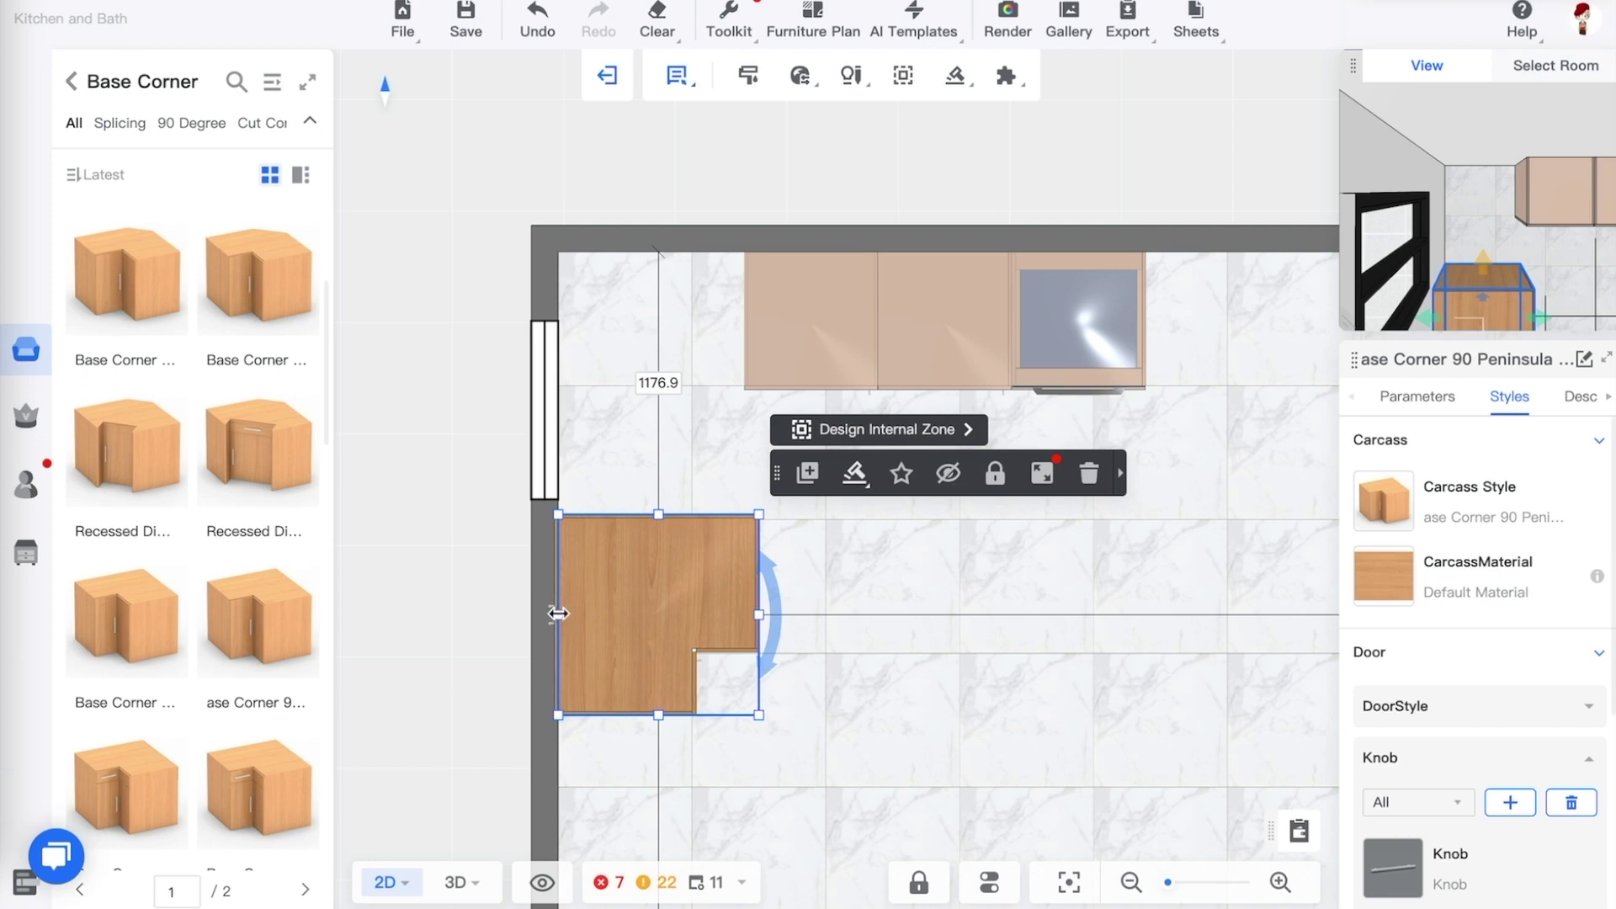
{"action": "left_click", "coordinate": [852, 568]}
{"action": "left_click", "coordinate": [717, 569]}
{"action": "mouse_move", "coordinate": [303, 580]}
{"action": "mouse_move", "coordinate": [635, 564]}
{"action": "left_mouse_down"}
{"action": "mouse_move", "coordinate": [635, 458]}
{"action": "mouse_move", "coordinate": [627, 590]}
{"action": "mouse_move", "coordinate": [636, 561]}
{"action": "left_mouse_up"}
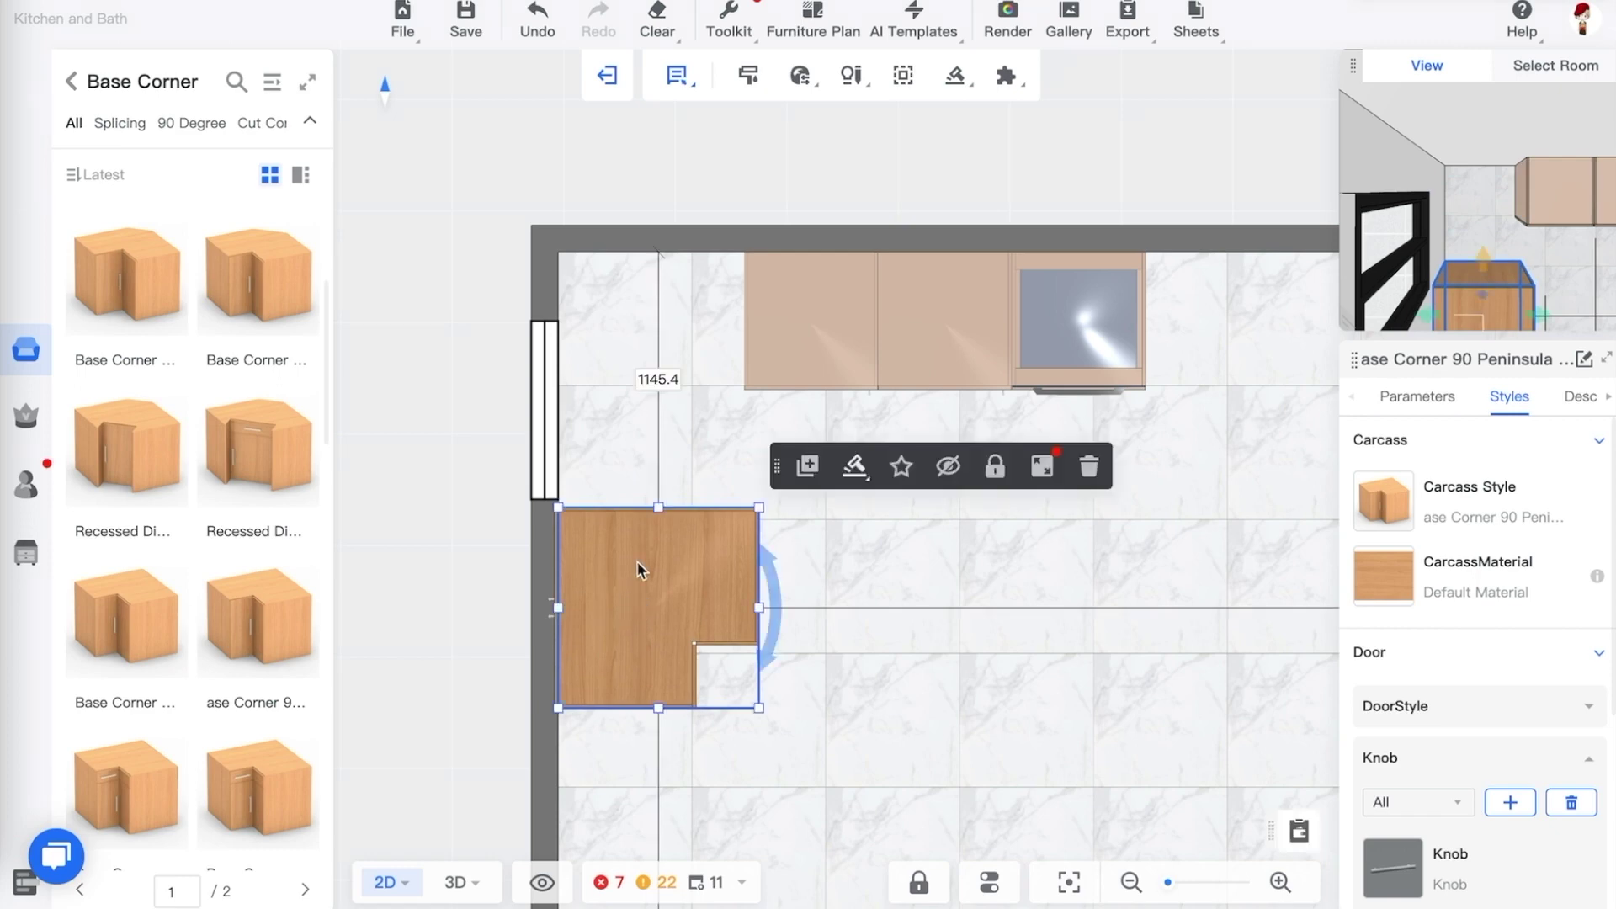
Set the corner cabinet's distance to the back wall to 0 and inspect its joint with the base cabinets in 3D
{"action": "left_click", "coordinate": [656, 383]}
{"action": "type", "text": "0"}
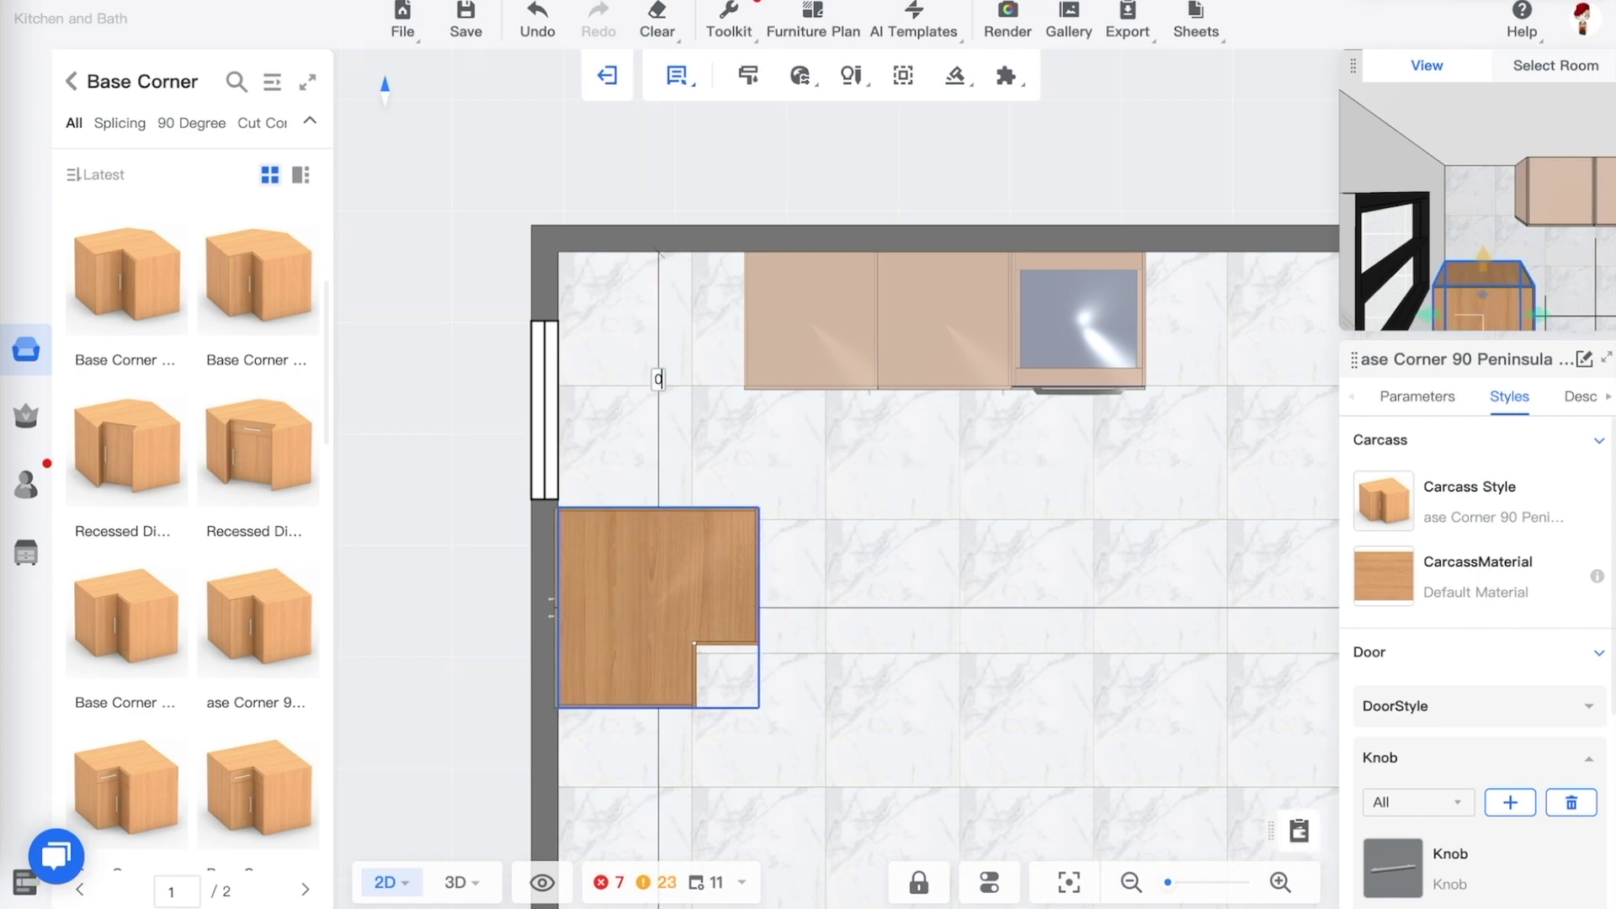
{"action": "key", "text": "Return"}
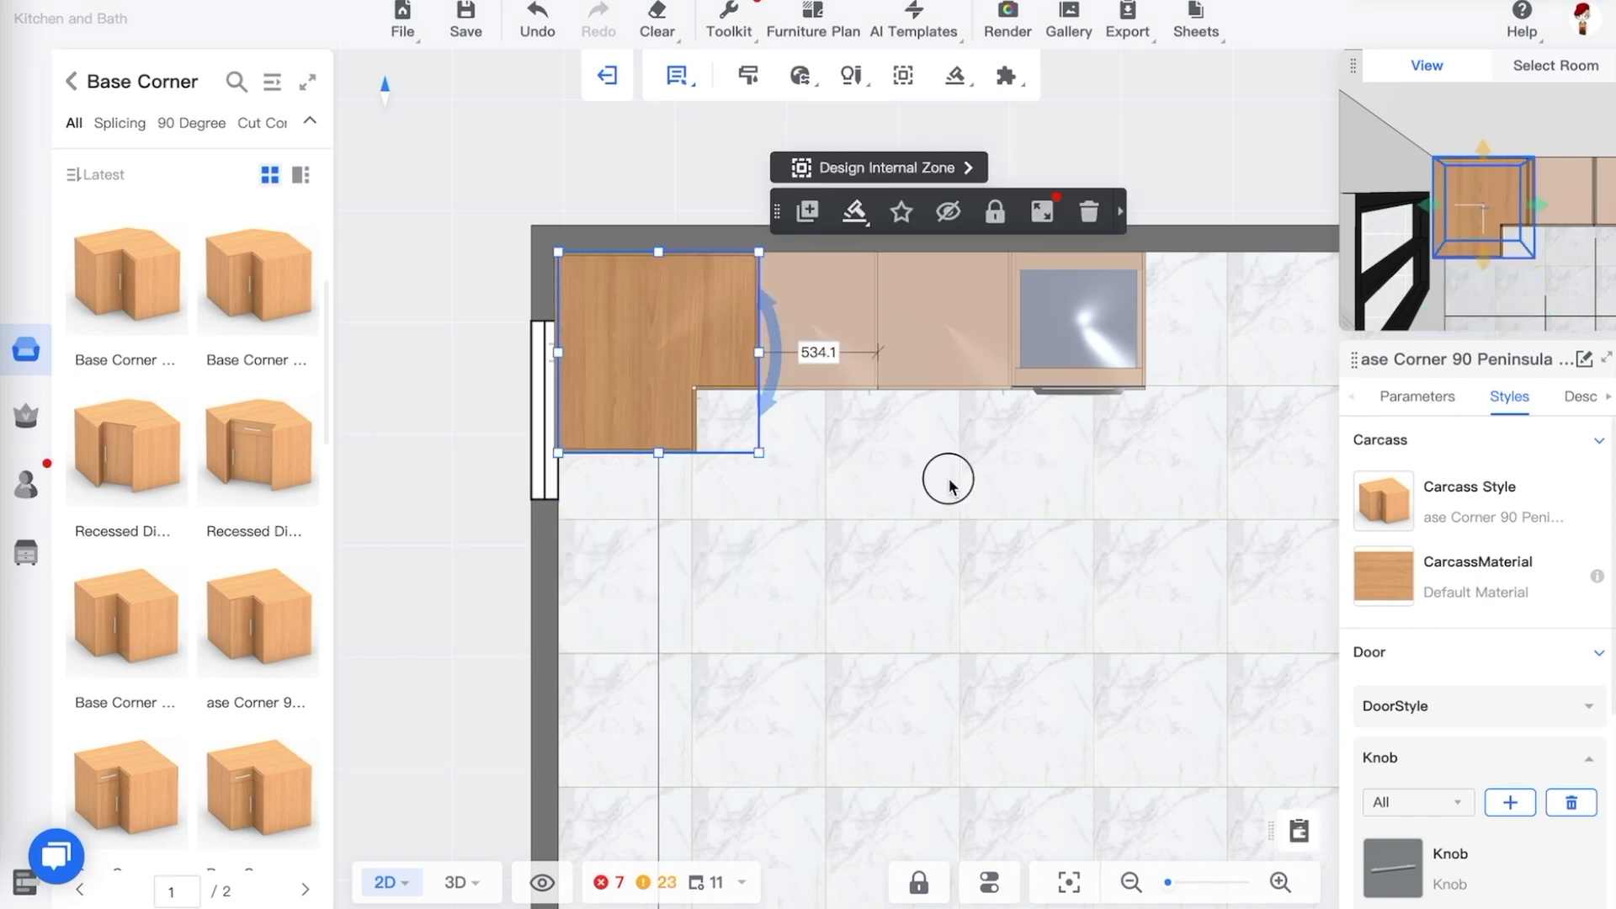
{"action": "left_click", "coordinate": [933, 416]}
{"action": "left_click", "coordinate": [1054, 197]}
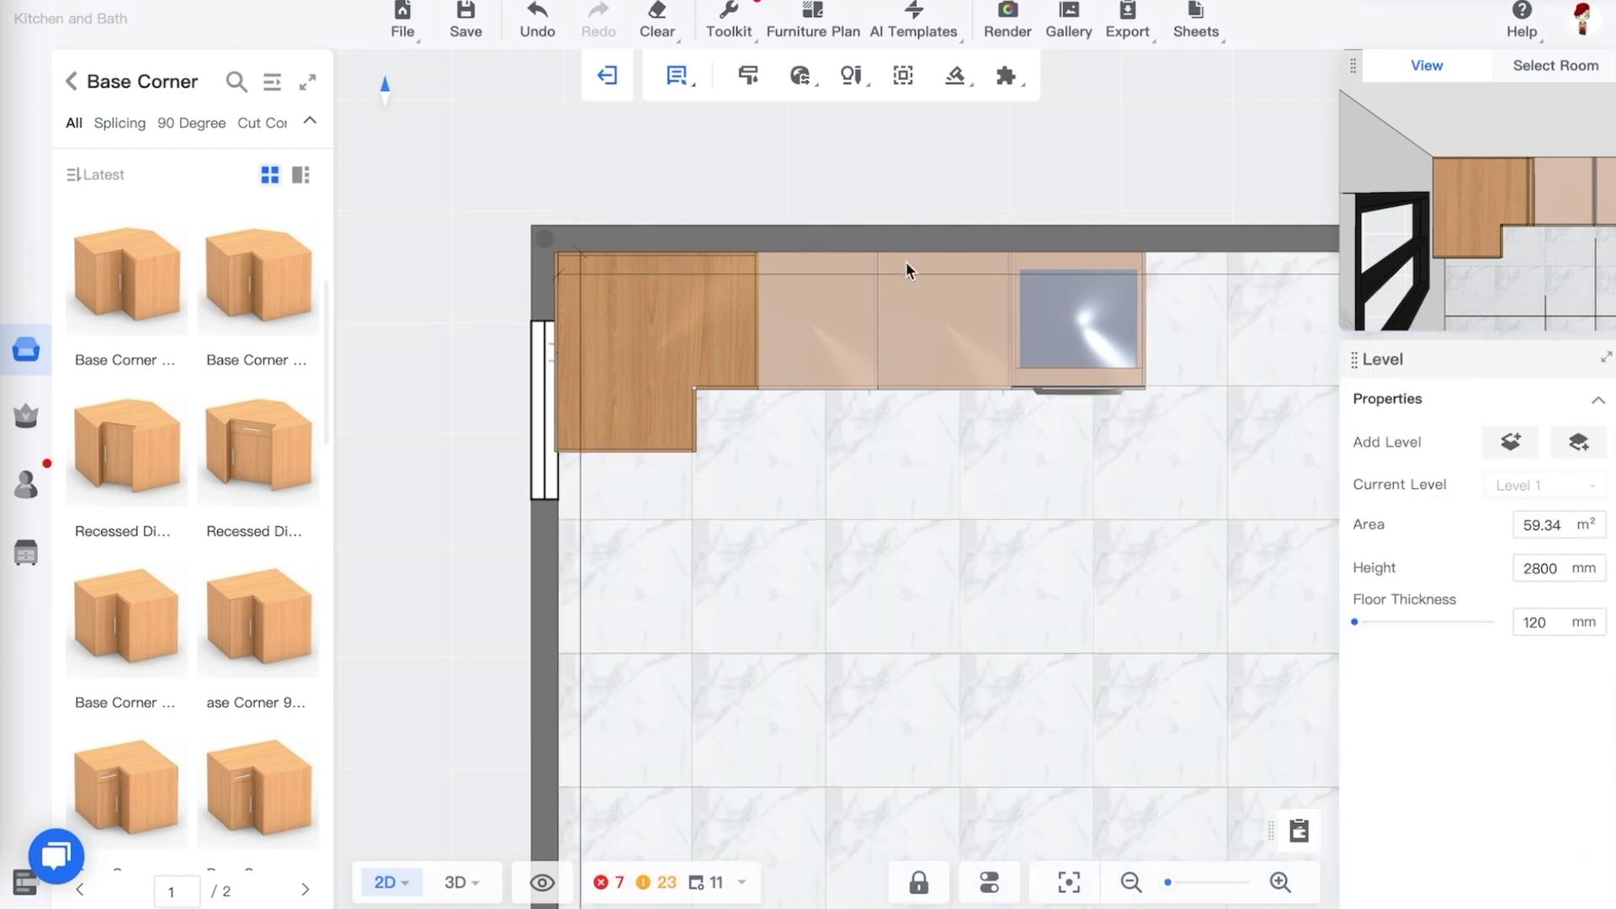
{"action": "key", "text": "3"}
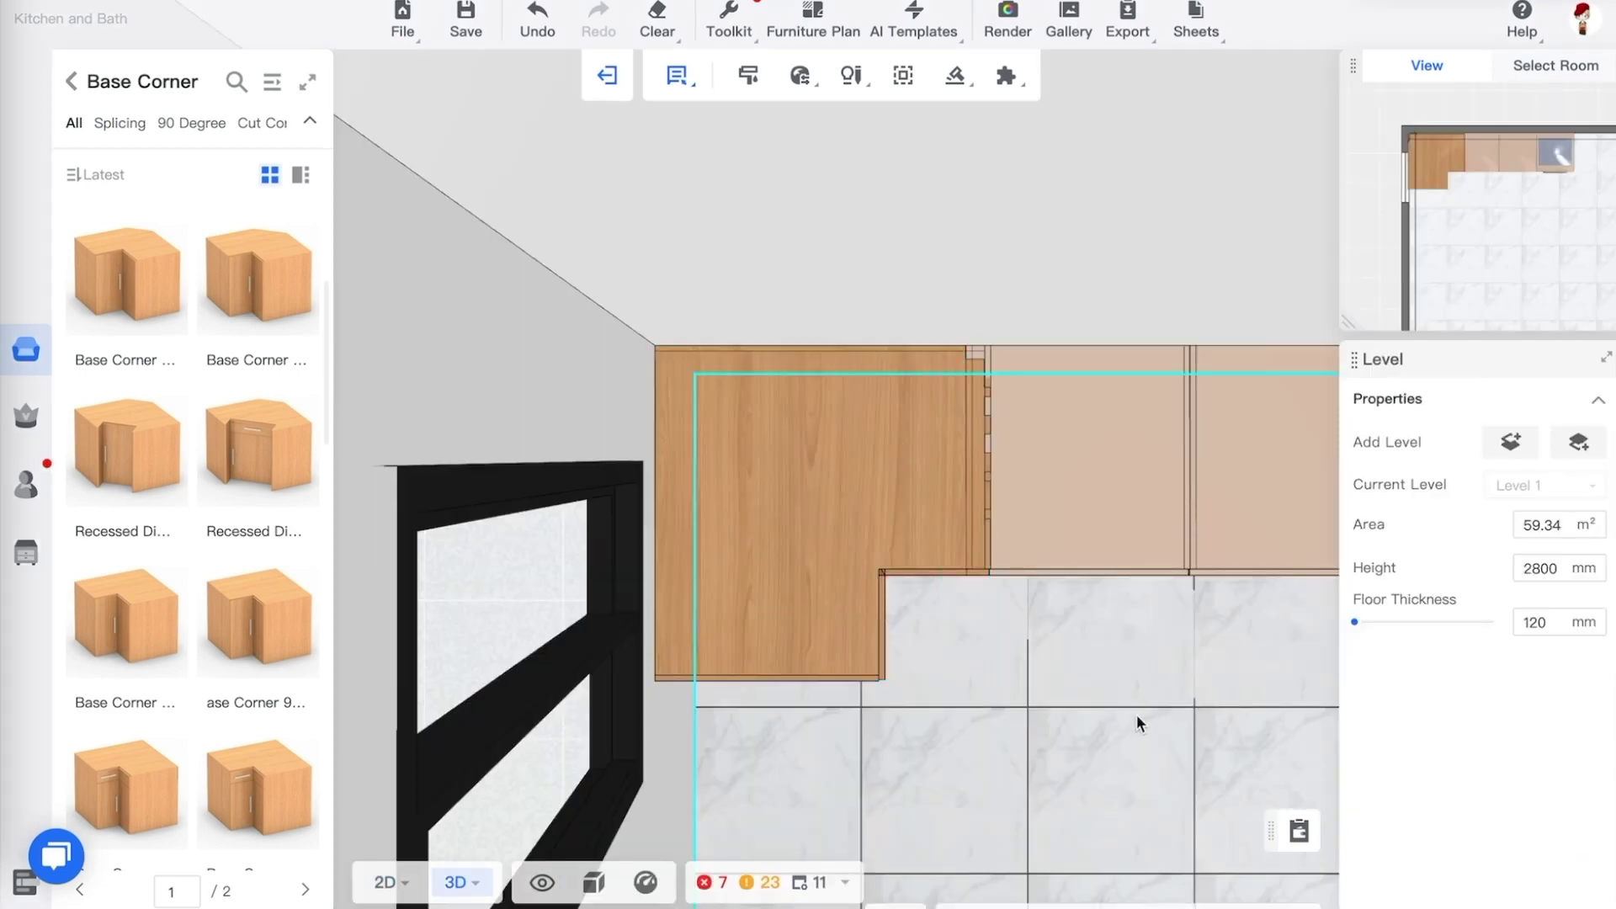
{"action": "left_click_drag", "start_coordinate": [1136, 715], "coordinate": [1024, 535]}
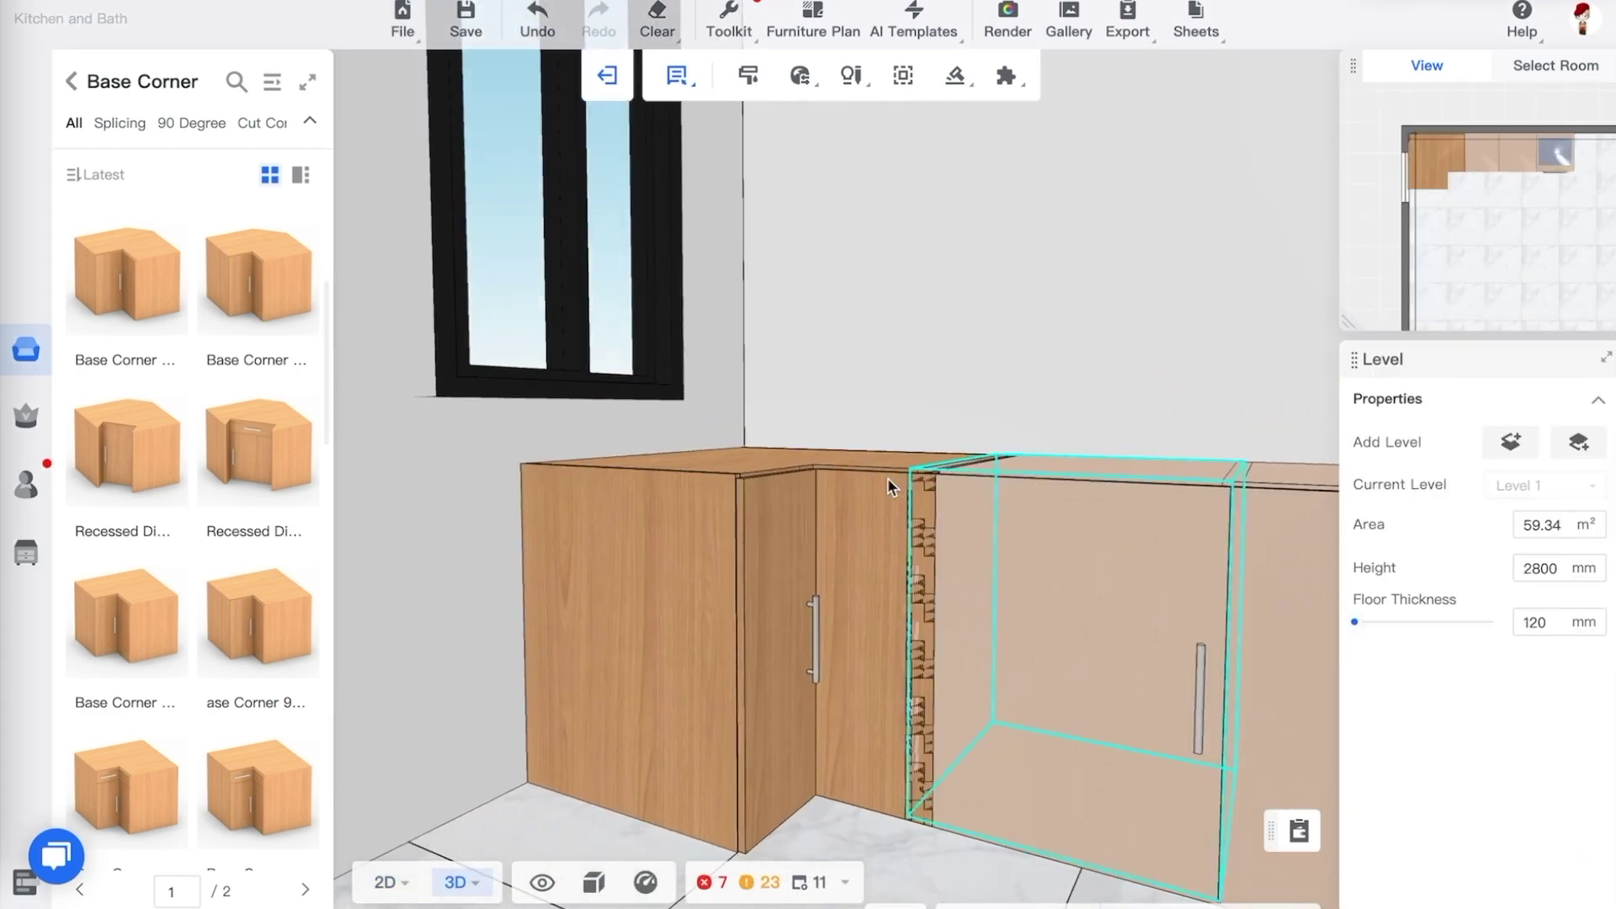
{"action": "scroll", "coordinate": [882, 478], "scroll_direction": "down", "scroll_amount": 1}
{"action": "left_click_drag", "start_coordinate": [1046, 386], "coordinate": [985, 396]}
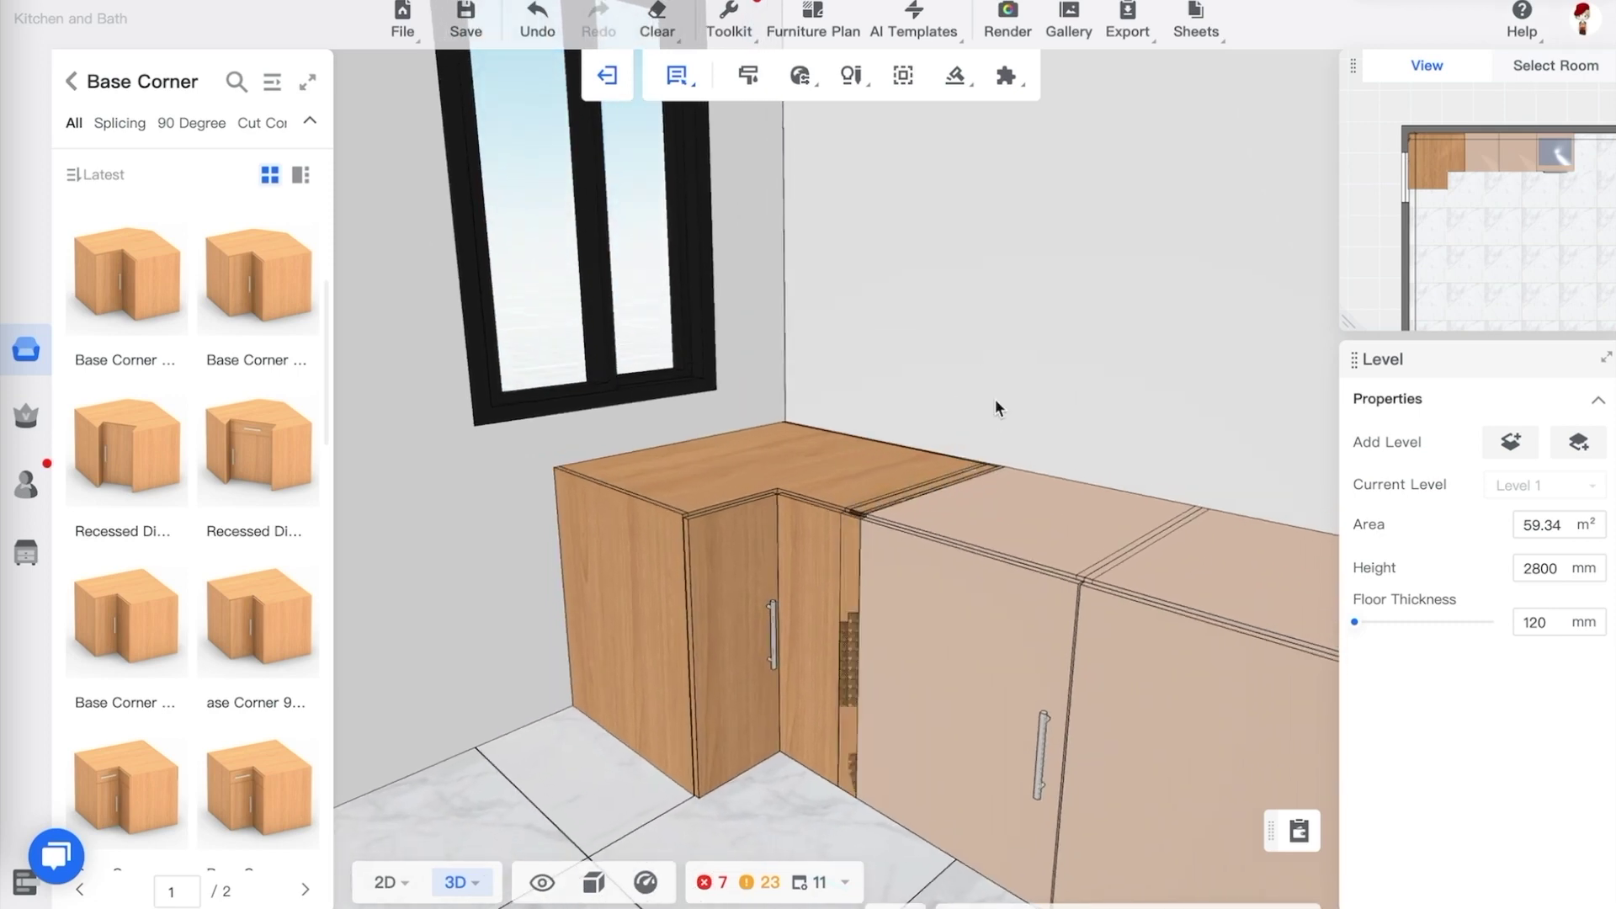
Try shifting the two base cabinets and range cabinet together along the back wall, and undo back to the corner cabinet's earlier position
{"action": "left_click", "coordinate": [1008, 551]}
{"action": "left_click", "coordinate": [1007, 548]}
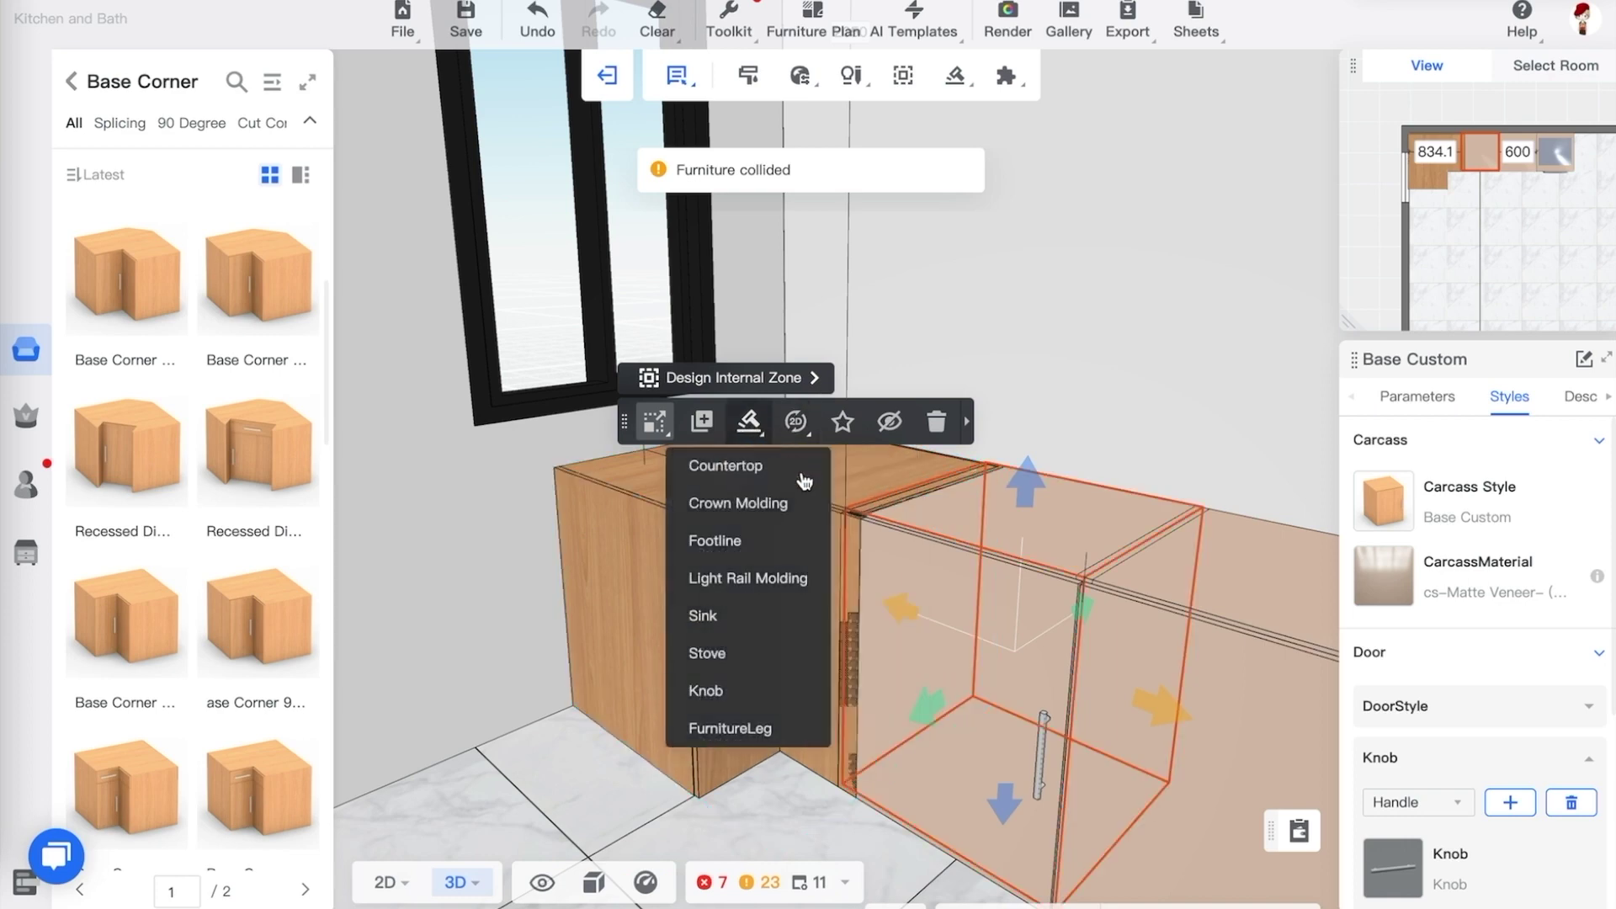
{"action": "scroll", "coordinate": [897, 517], "scroll_direction": "up", "scroll_amount": 3}
{"action": "scroll", "coordinate": [895, 505], "scroll_direction": "down", "scroll_amount": 5}
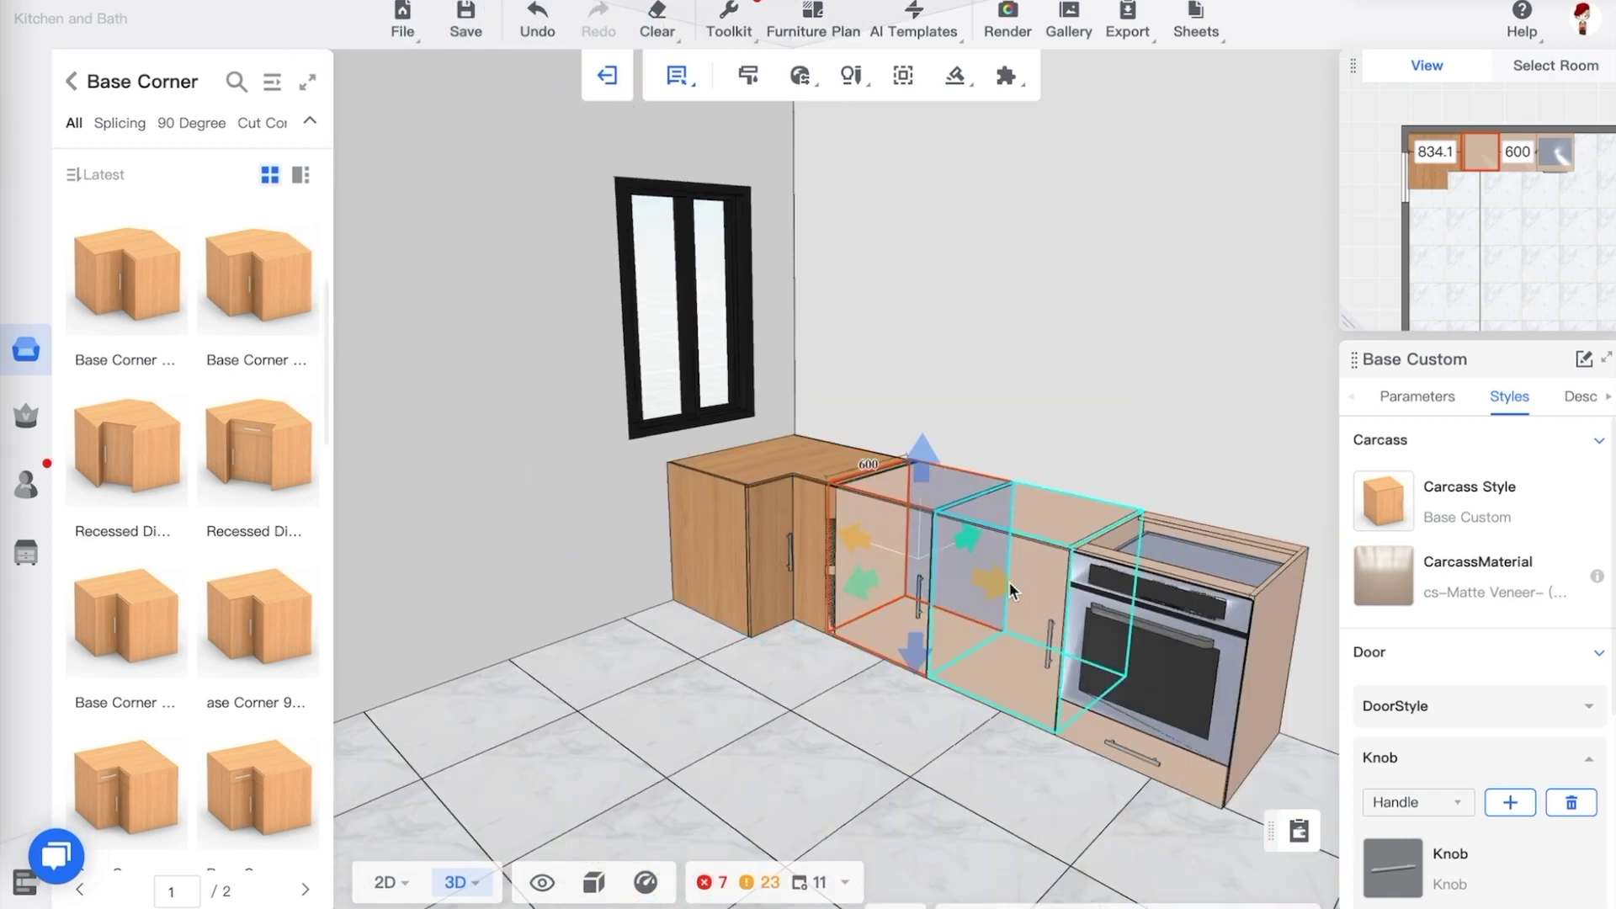
{"action": "left_click", "coordinate": [1007, 533], "text": "ctrl"}
{"action": "left_click", "coordinate": [1195, 560], "text": "ctrl"}
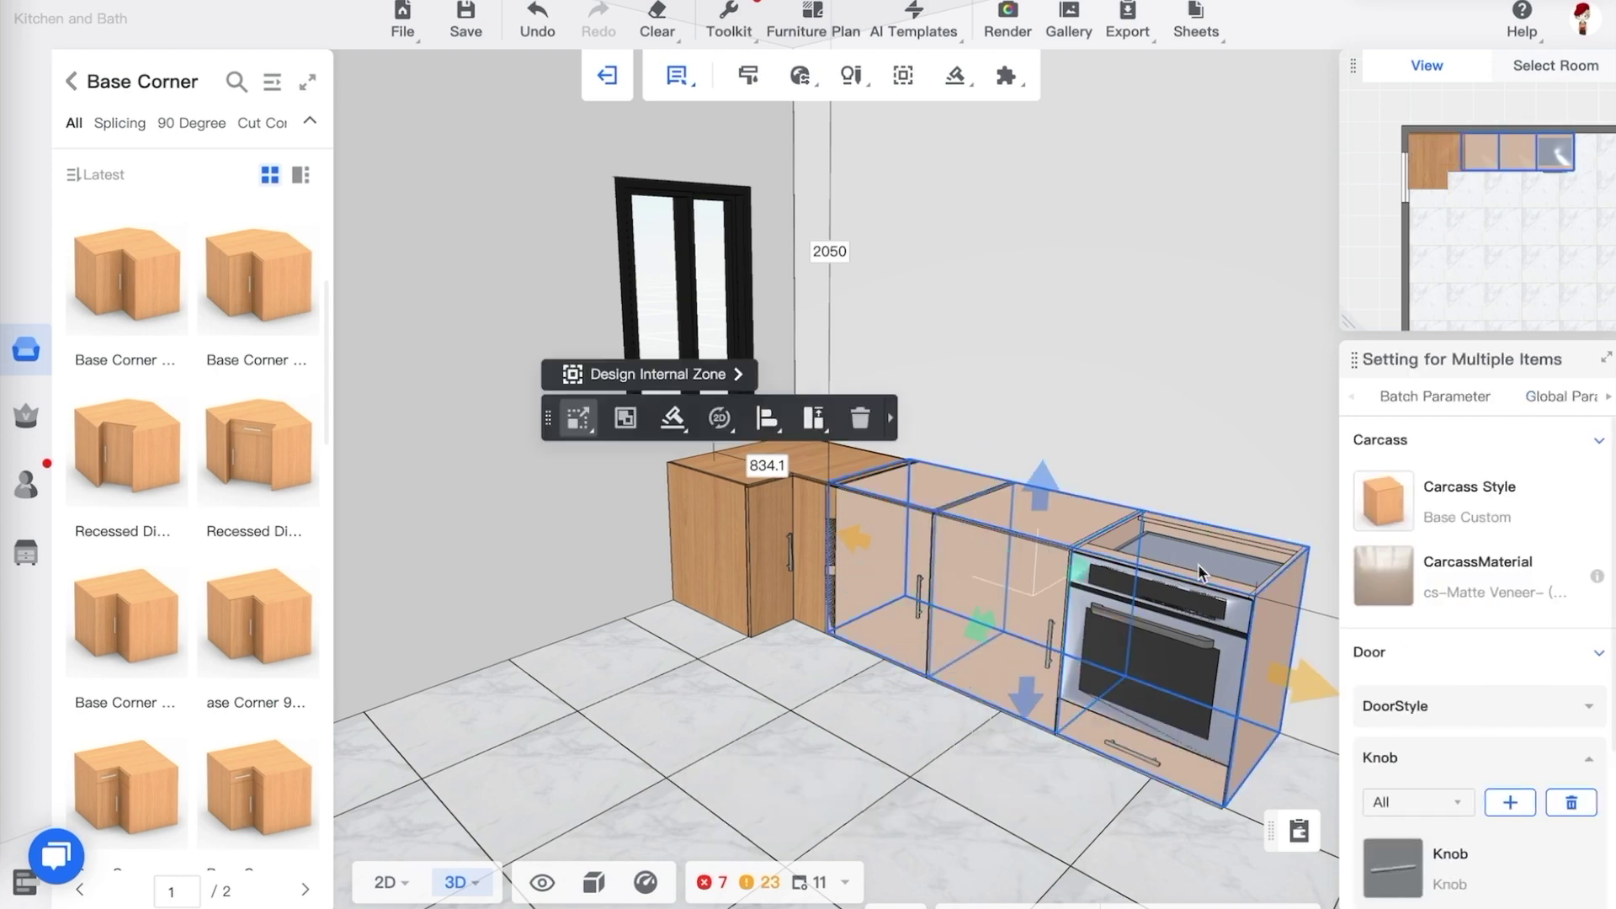
{"action": "left_click_drag", "start_coordinate": [852, 539], "coordinate": [815, 543]}
{"action": "key", "text": "ctrl+z"}
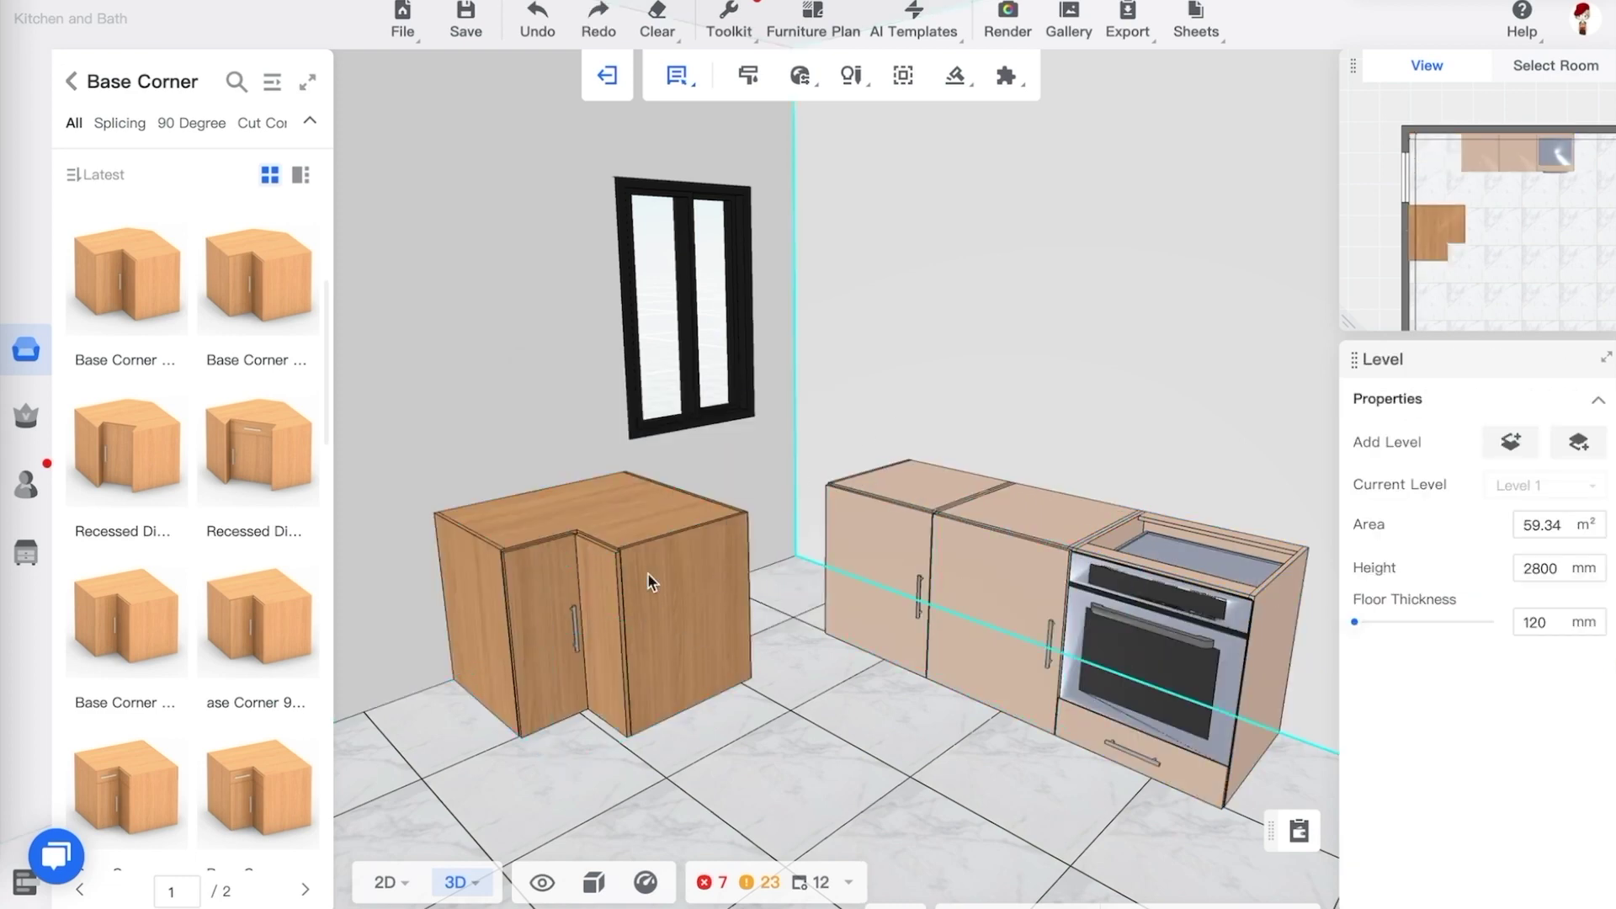
Set the gap between the corner cabinet on the window wall and the base cabinet run to 0
{"action": "left_click", "coordinate": [574, 616]}
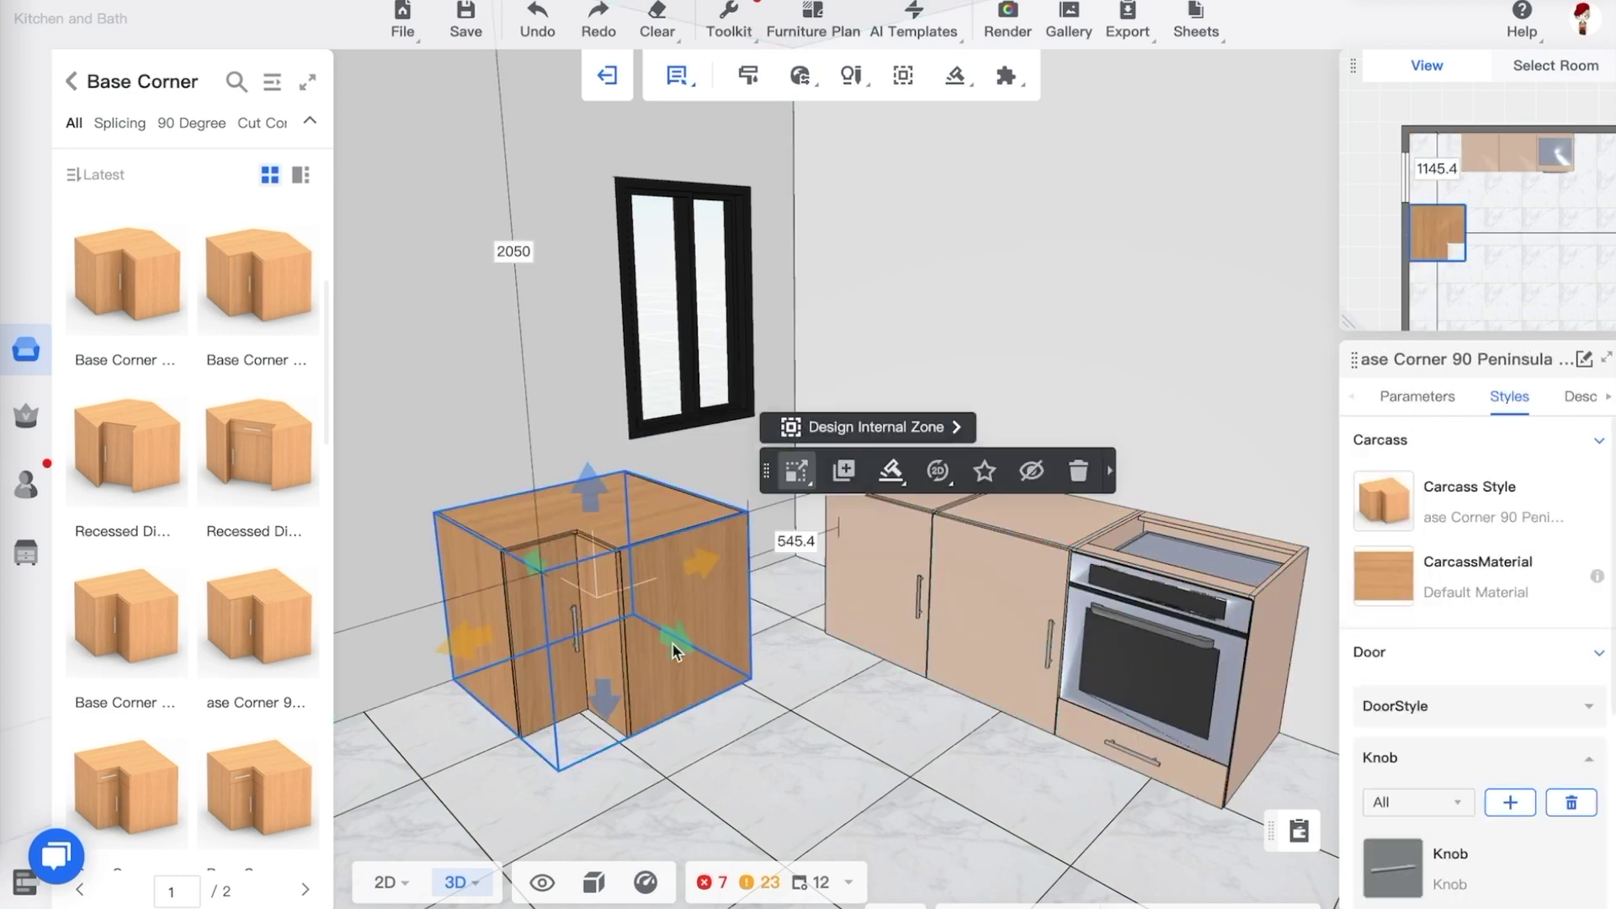
{"action": "left_click", "coordinate": [793, 543]}
{"action": "type", "text": "0"}
{"action": "key", "text": "Return"}
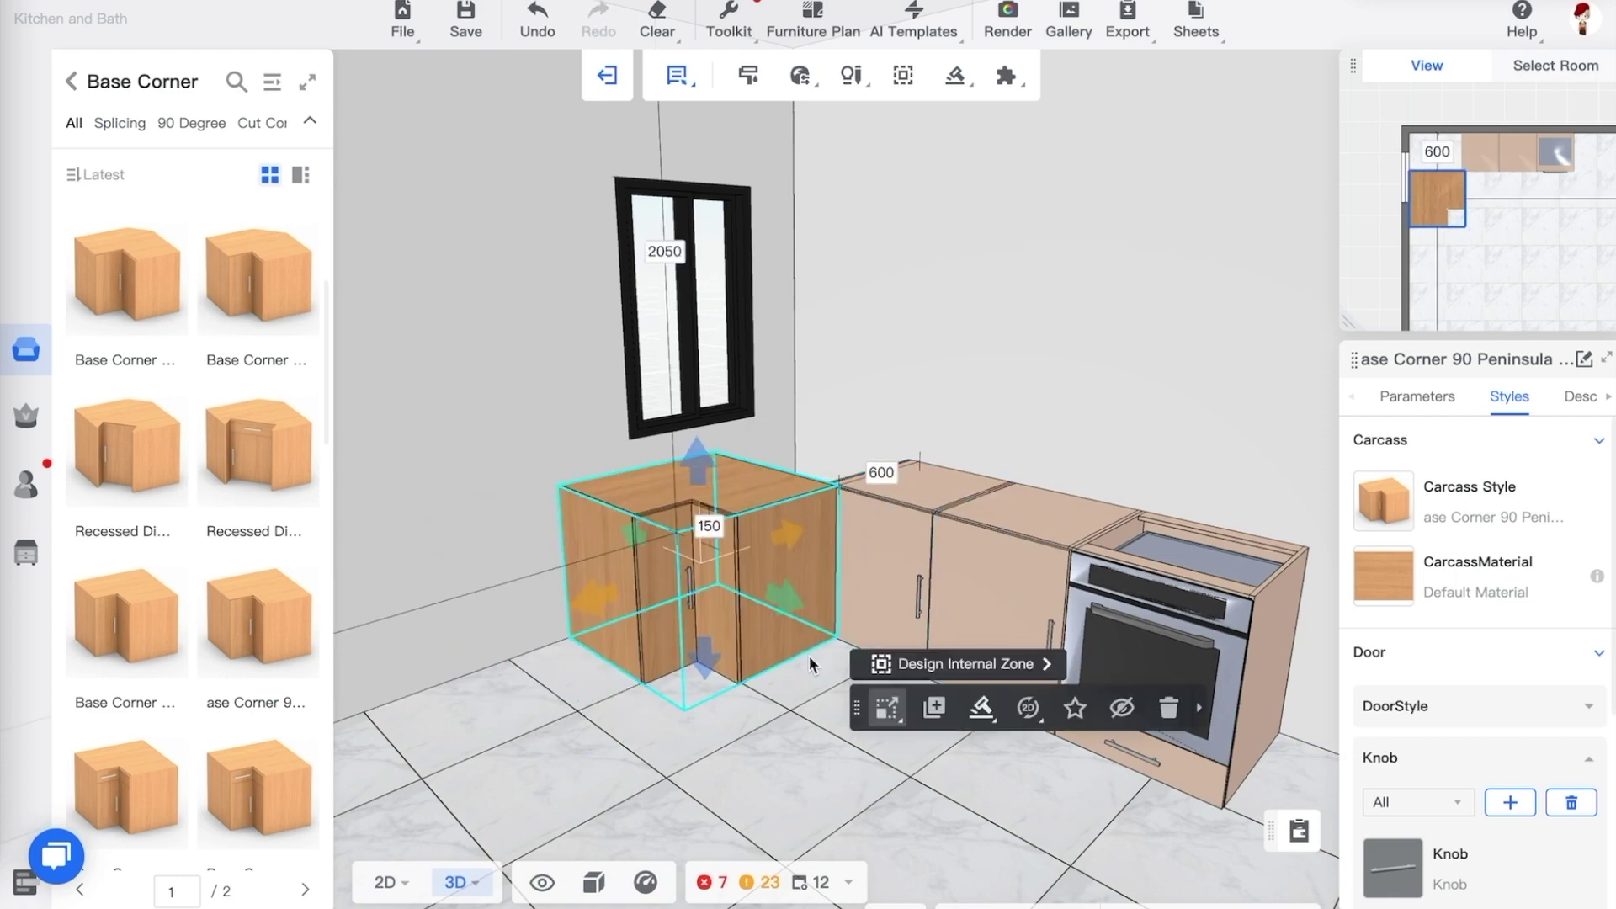
{"action": "left_click_drag", "start_coordinate": [814, 667], "coordinate": [821, 710]}
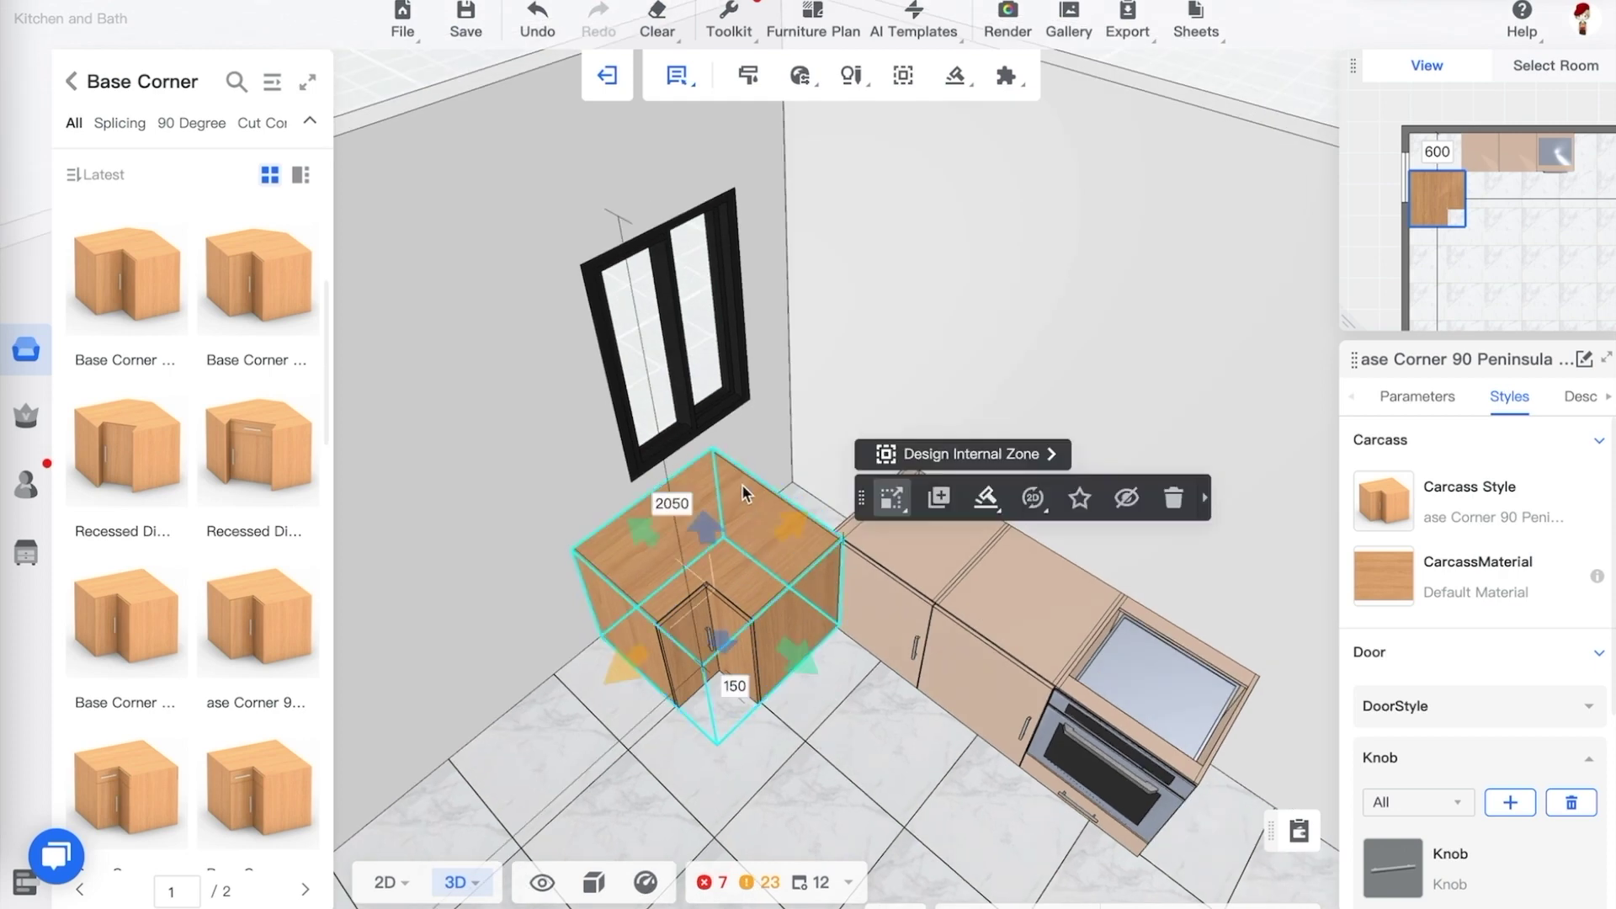
In the 2D floor plan, set the corner cabinet's distance to the back wall to 0
{"action": "key", "text": "2"}
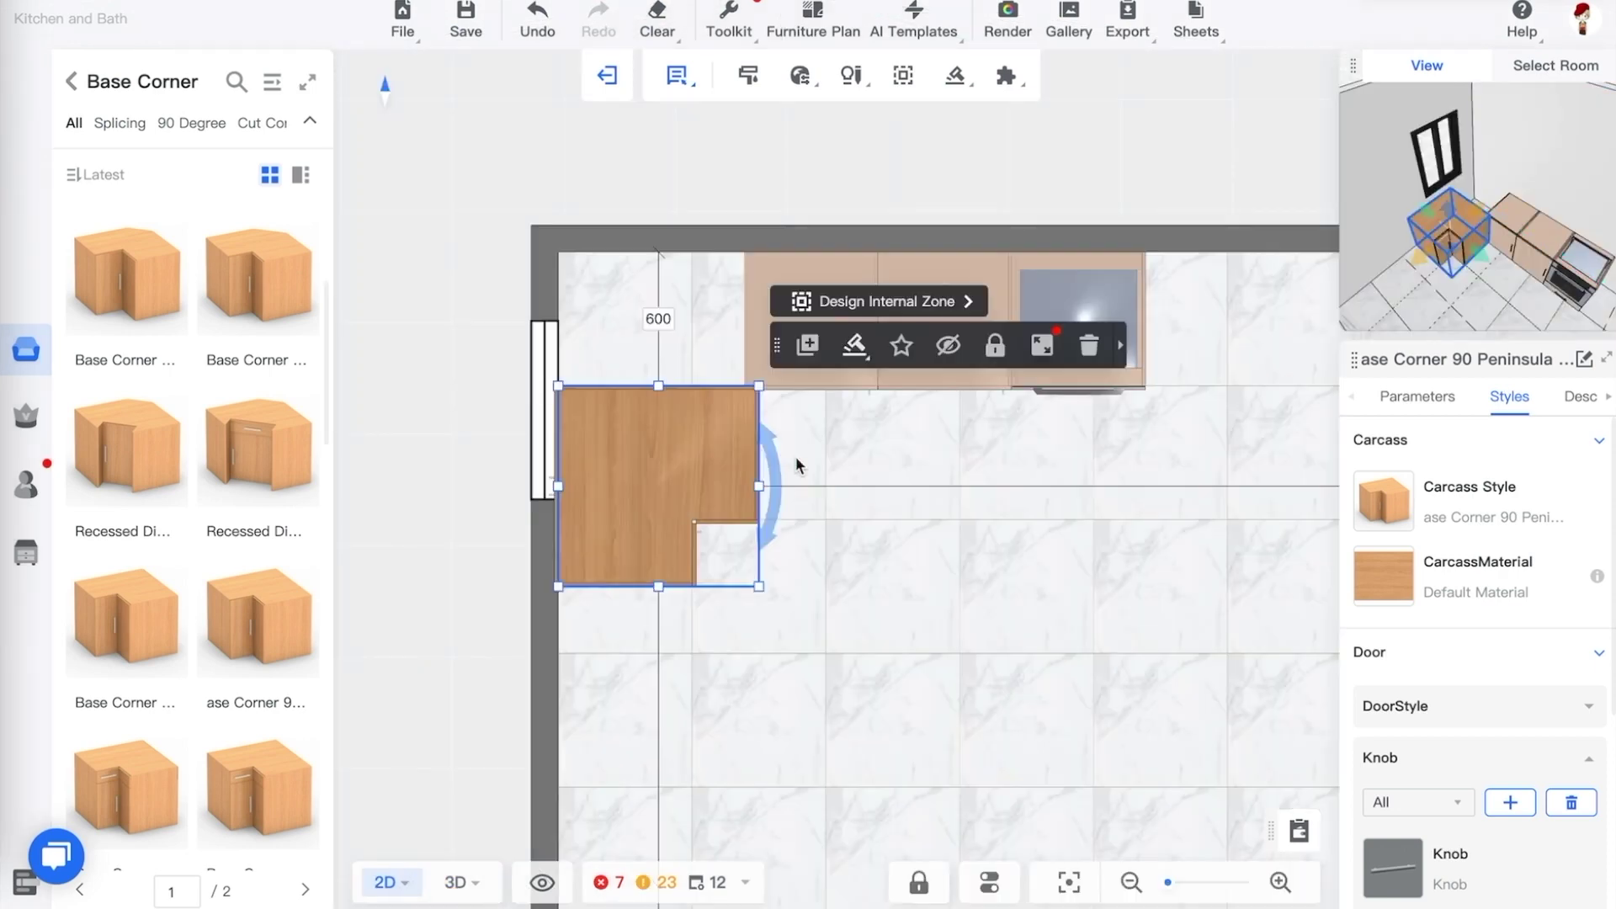
{"action": "left_click", "coordinate": [658, 320]}
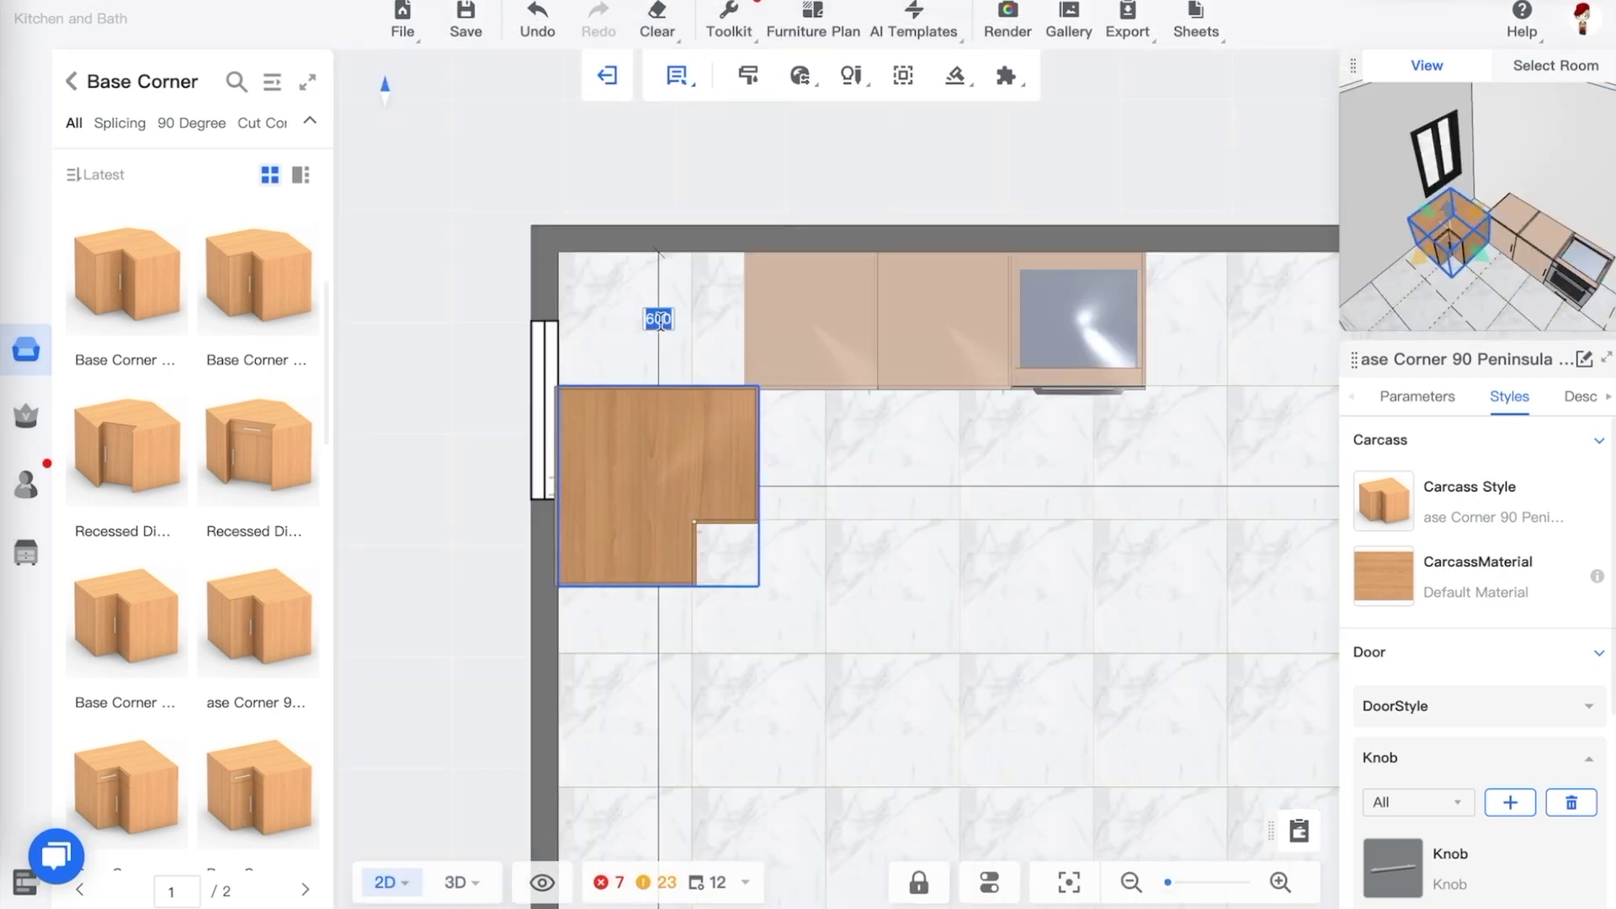
{"action": "type", "text": "0"}
{"action": "key", "text": "Return"}
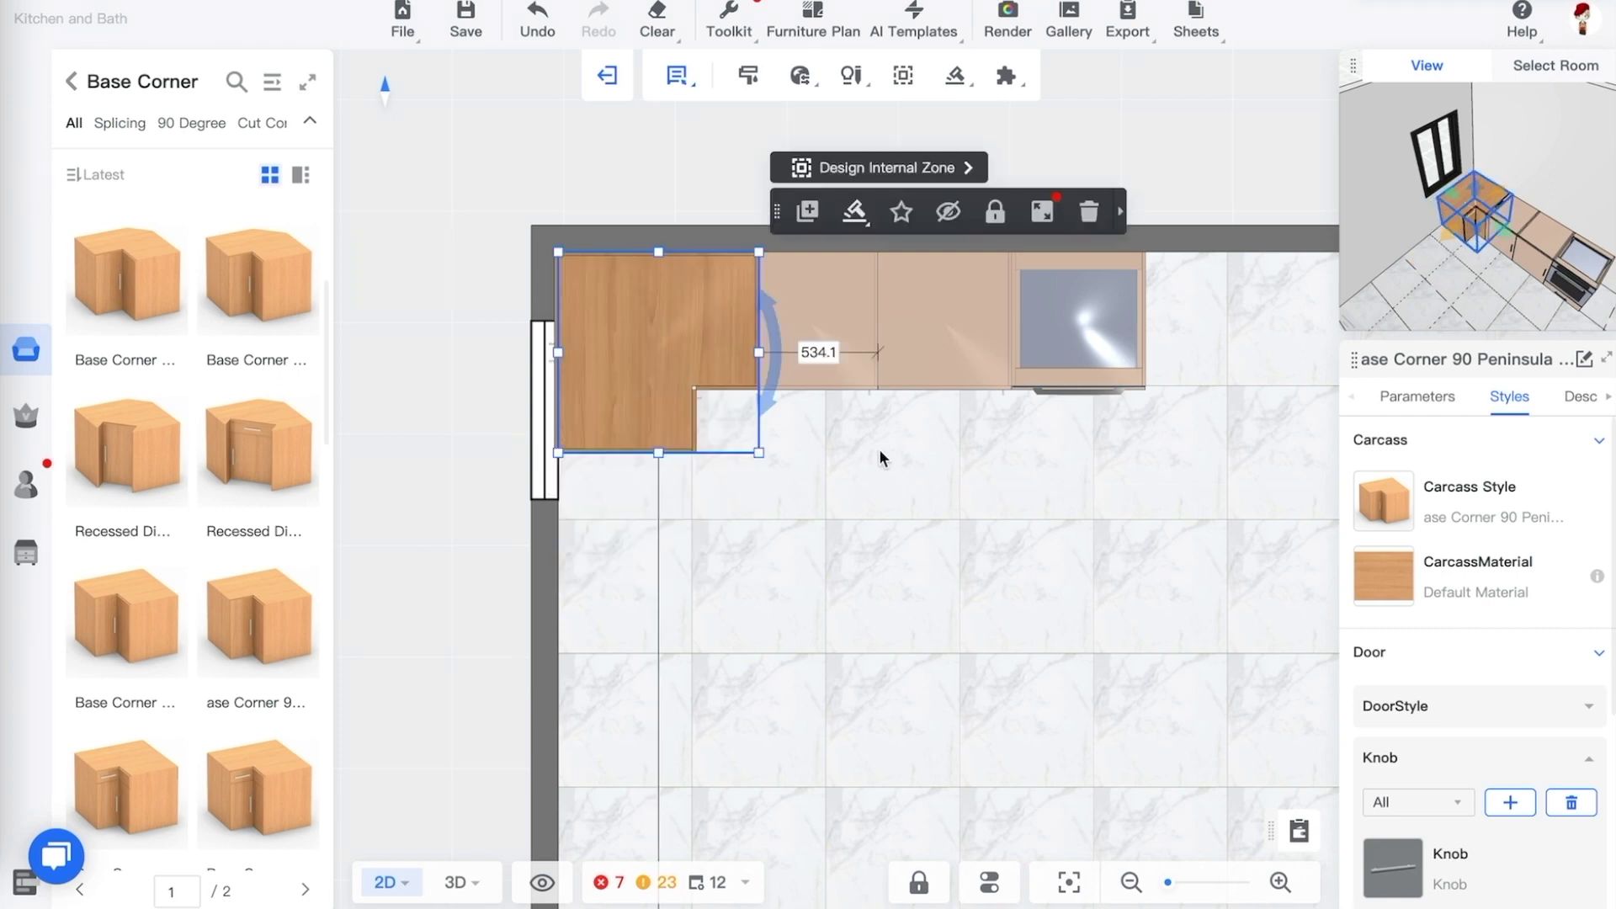
Move the two base cabinets and the range cabinet together to about 292 mm clear of the corner cabinet
{"action": "left_click", "coordinate": [881, 396]}
{"action": "left_click", "coordinate": [856, 339]}
{"action": "left_click", "coordinate": [944, 317], "text": "ctrl"}
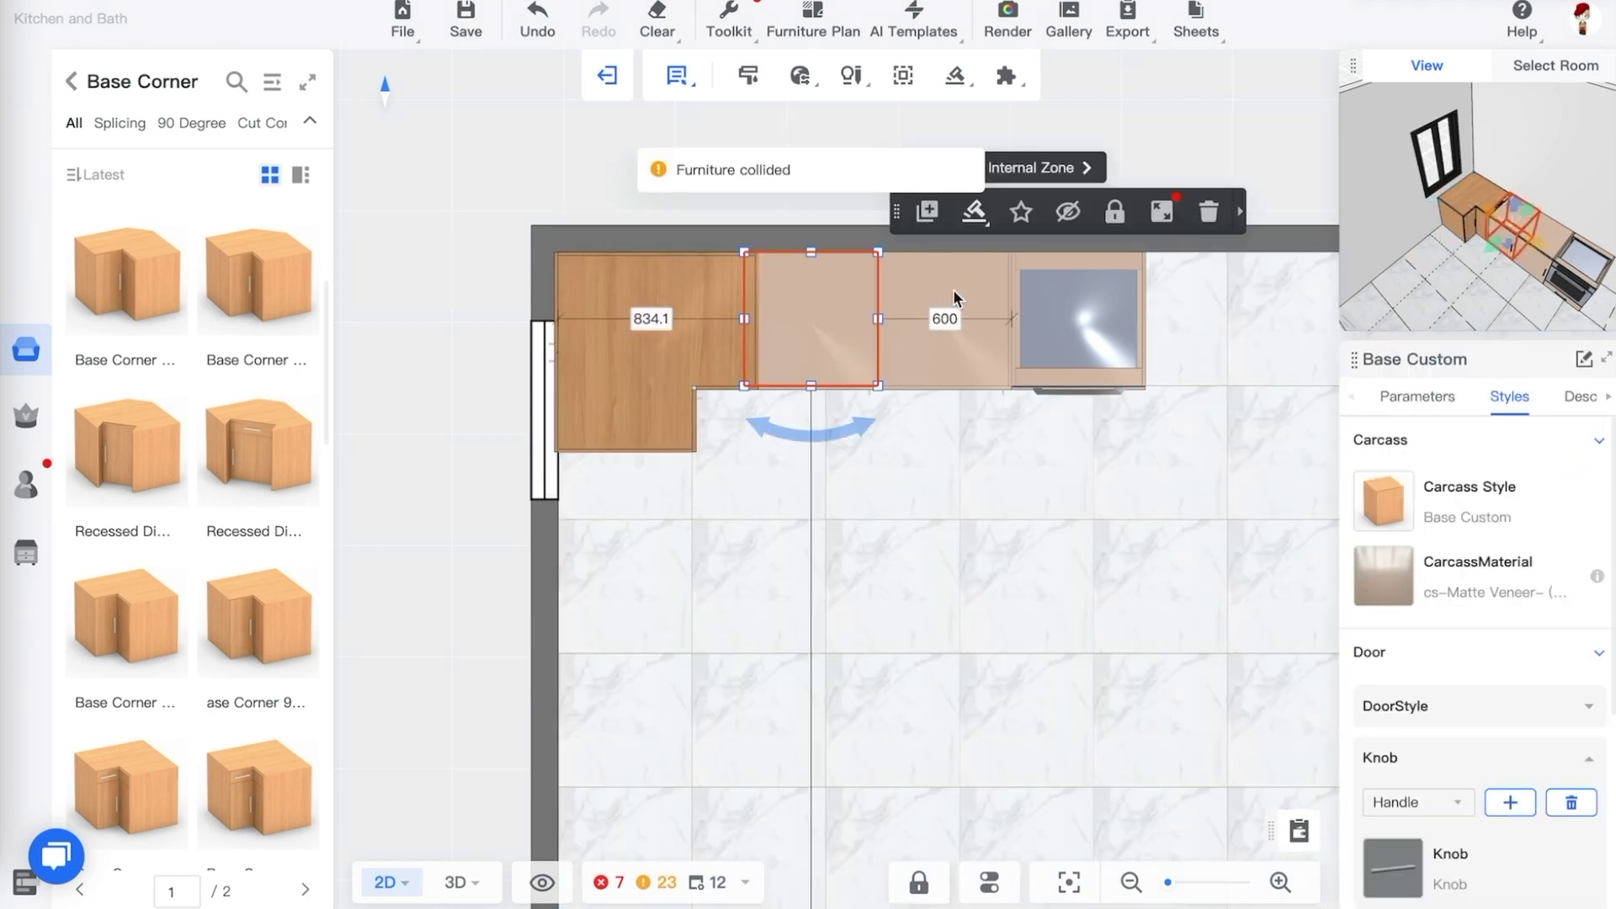
{"action": "left_click", "coordinate": [1062, 281], "text": "ctrl"}
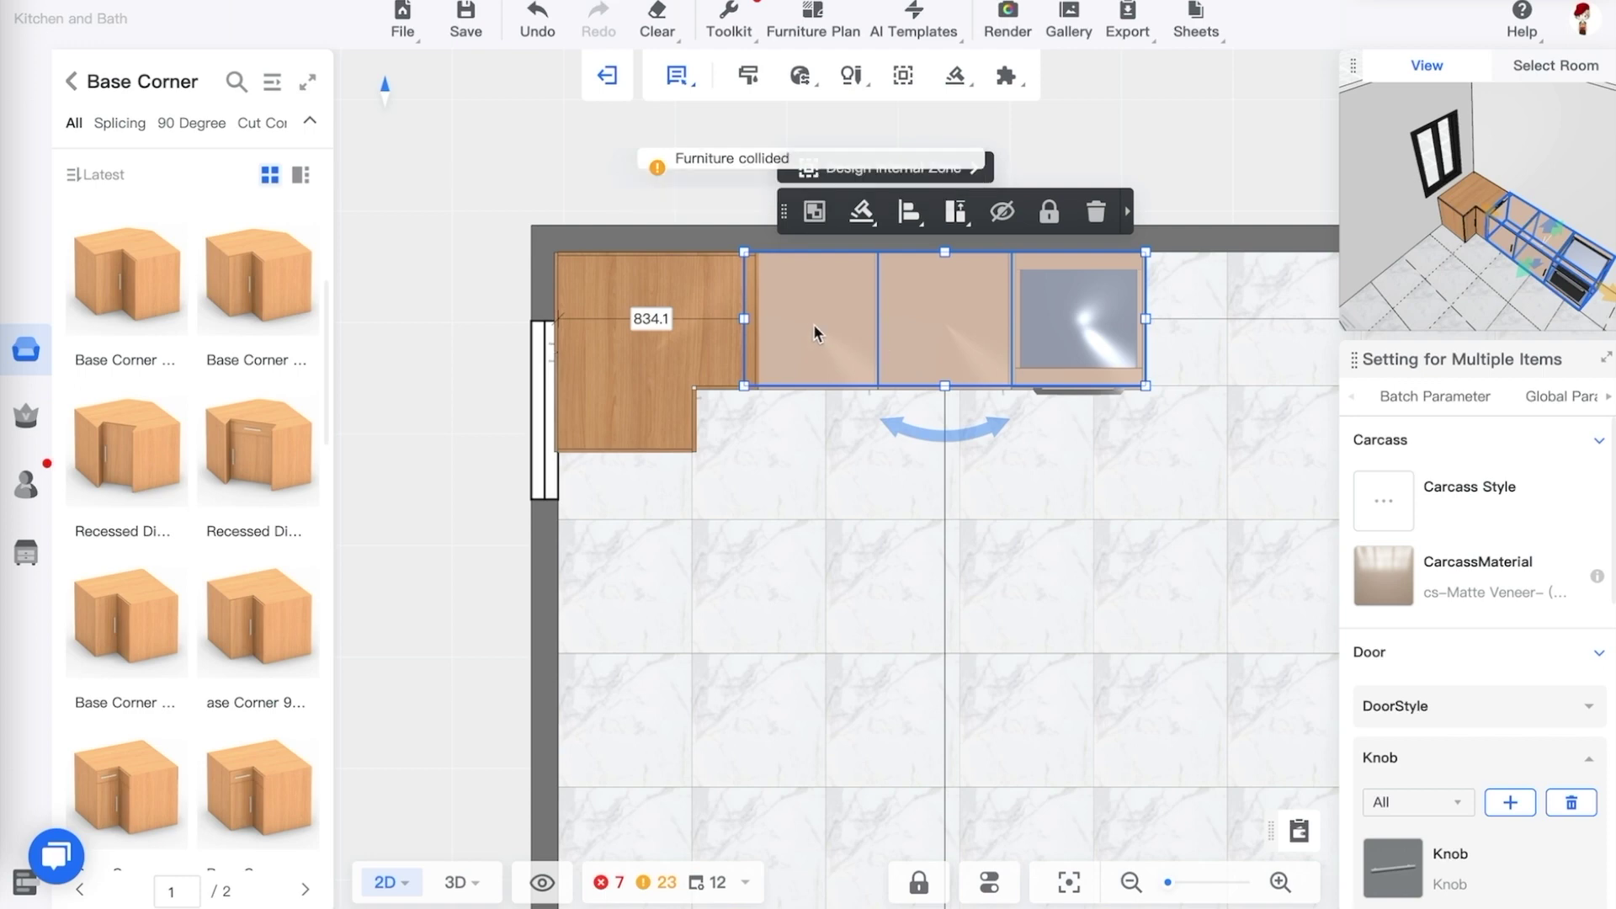
{"action": "left_click_drag", "start_coordinate": [808, 292], "coordinate": [894, 334]}
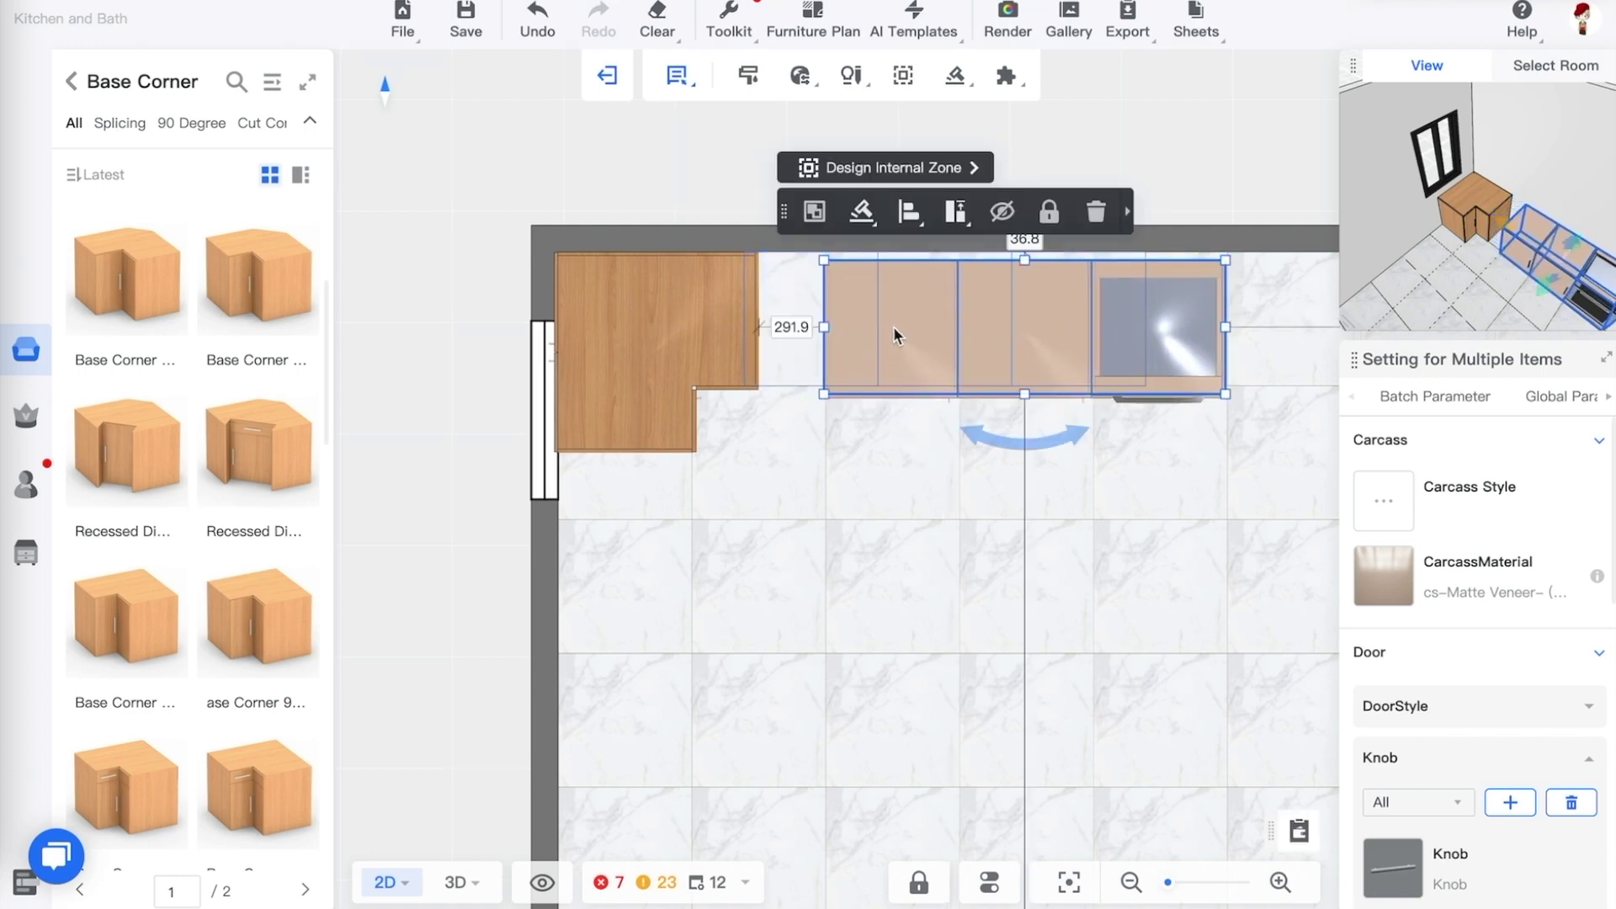
Set the first base cabinet's distances to the corner cabinet and to the back wall to 0
{"action": "left_click", "coordinate": [891, 459]}
{"action": "left_click", "coordinate": [861, 341]}
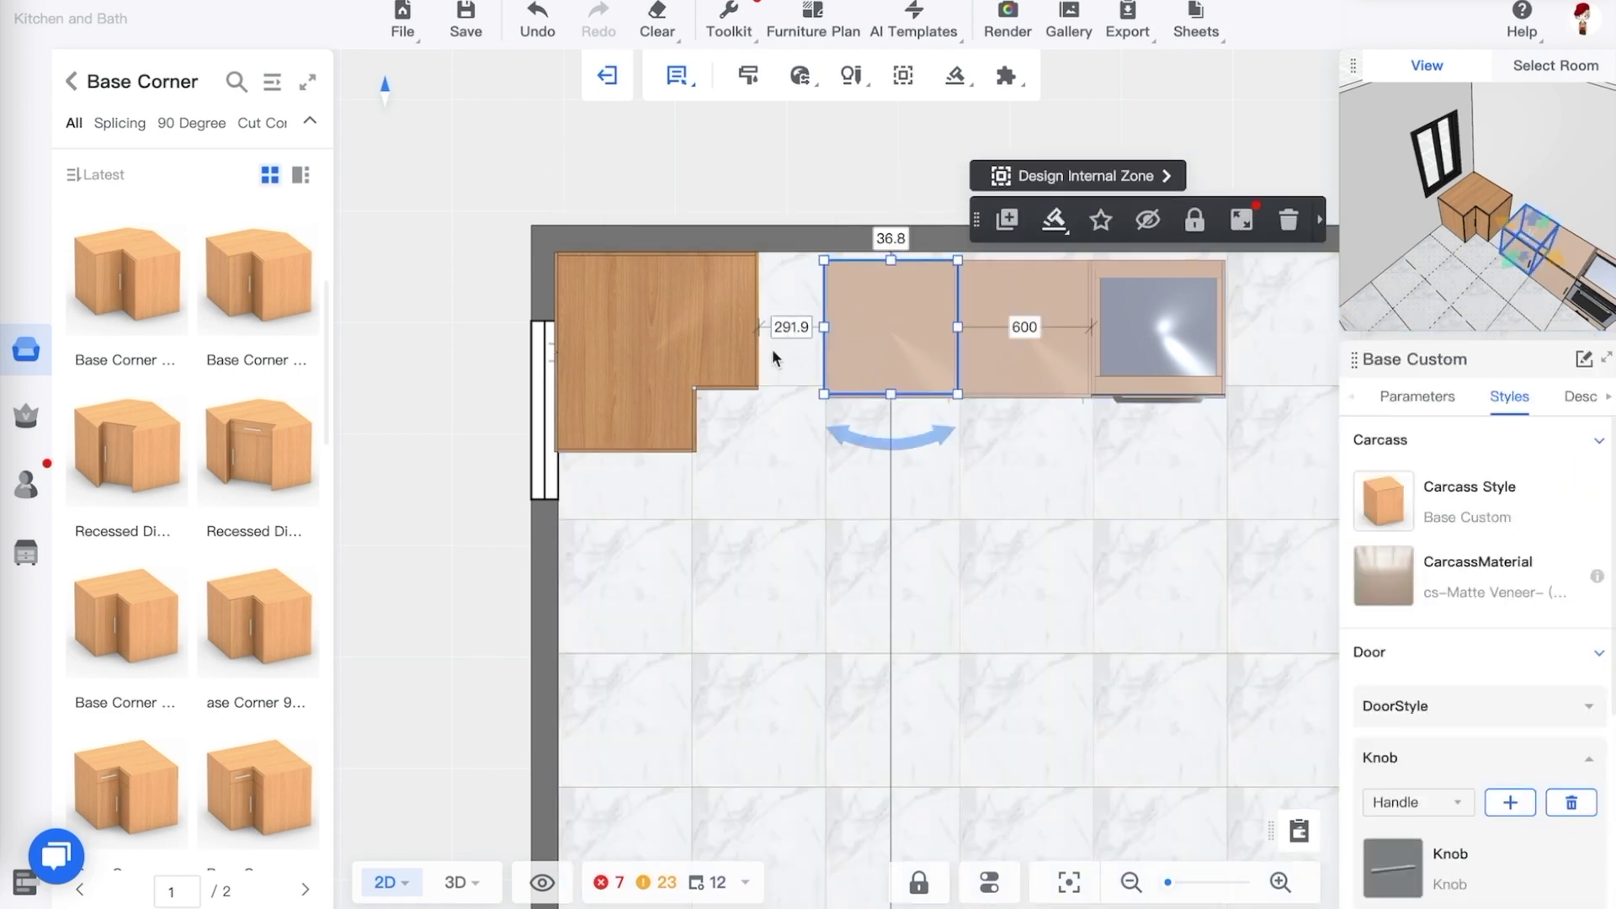
{"action": "left_click", "coordinate": [392, 888]}
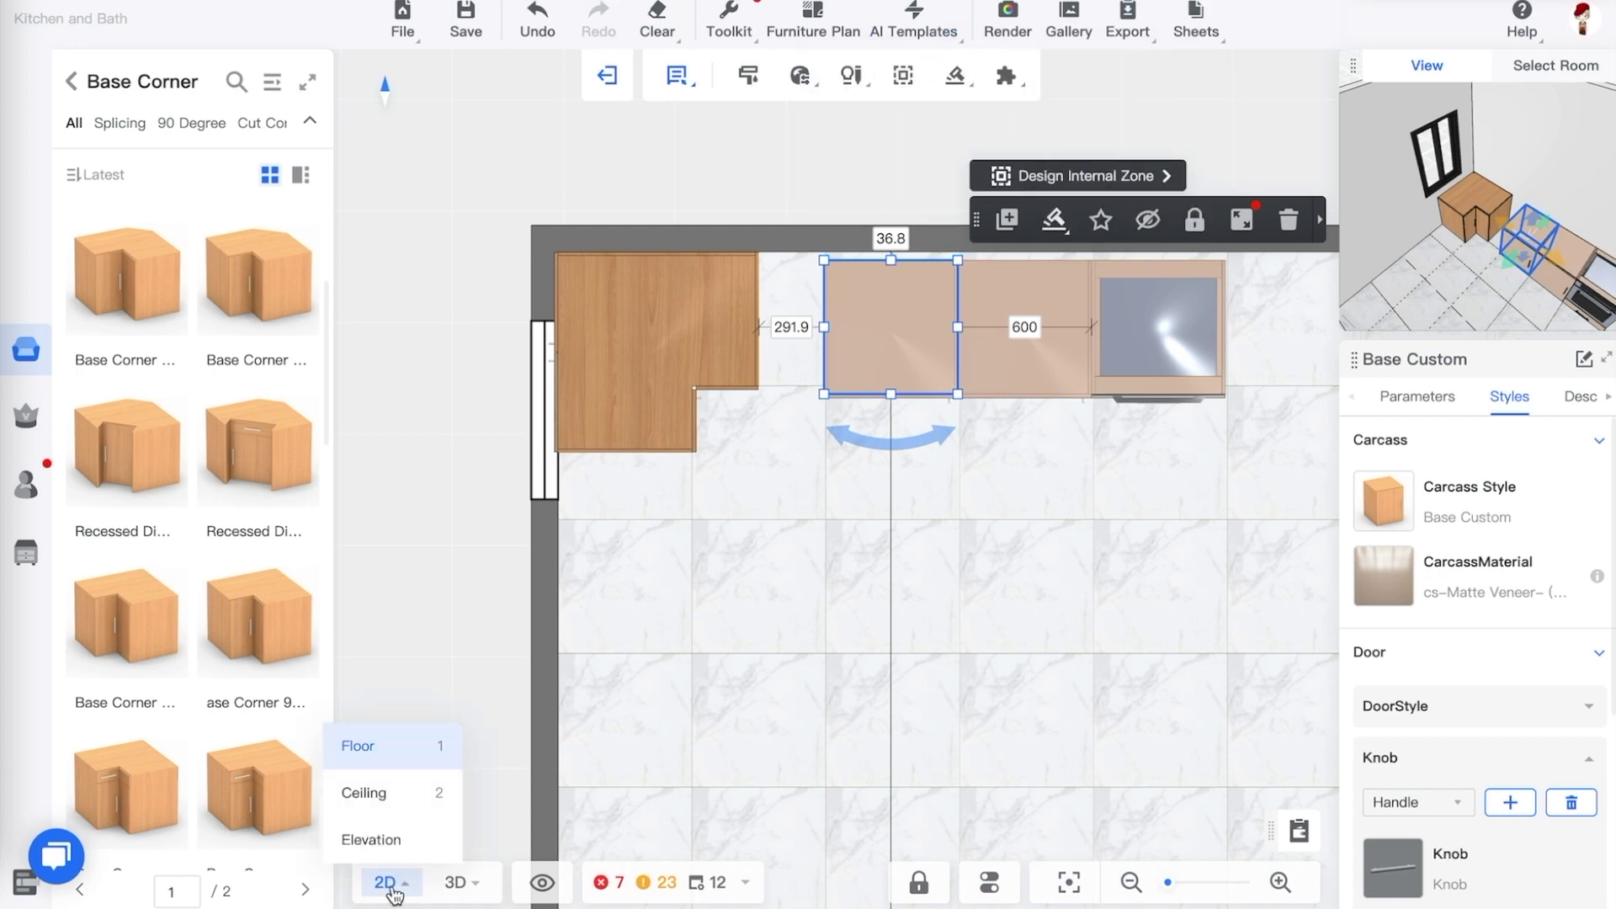
{"action": "left_click", "coordinate": [411, 745]}
{"action": "left_click", "coordinate": [789, 327]}
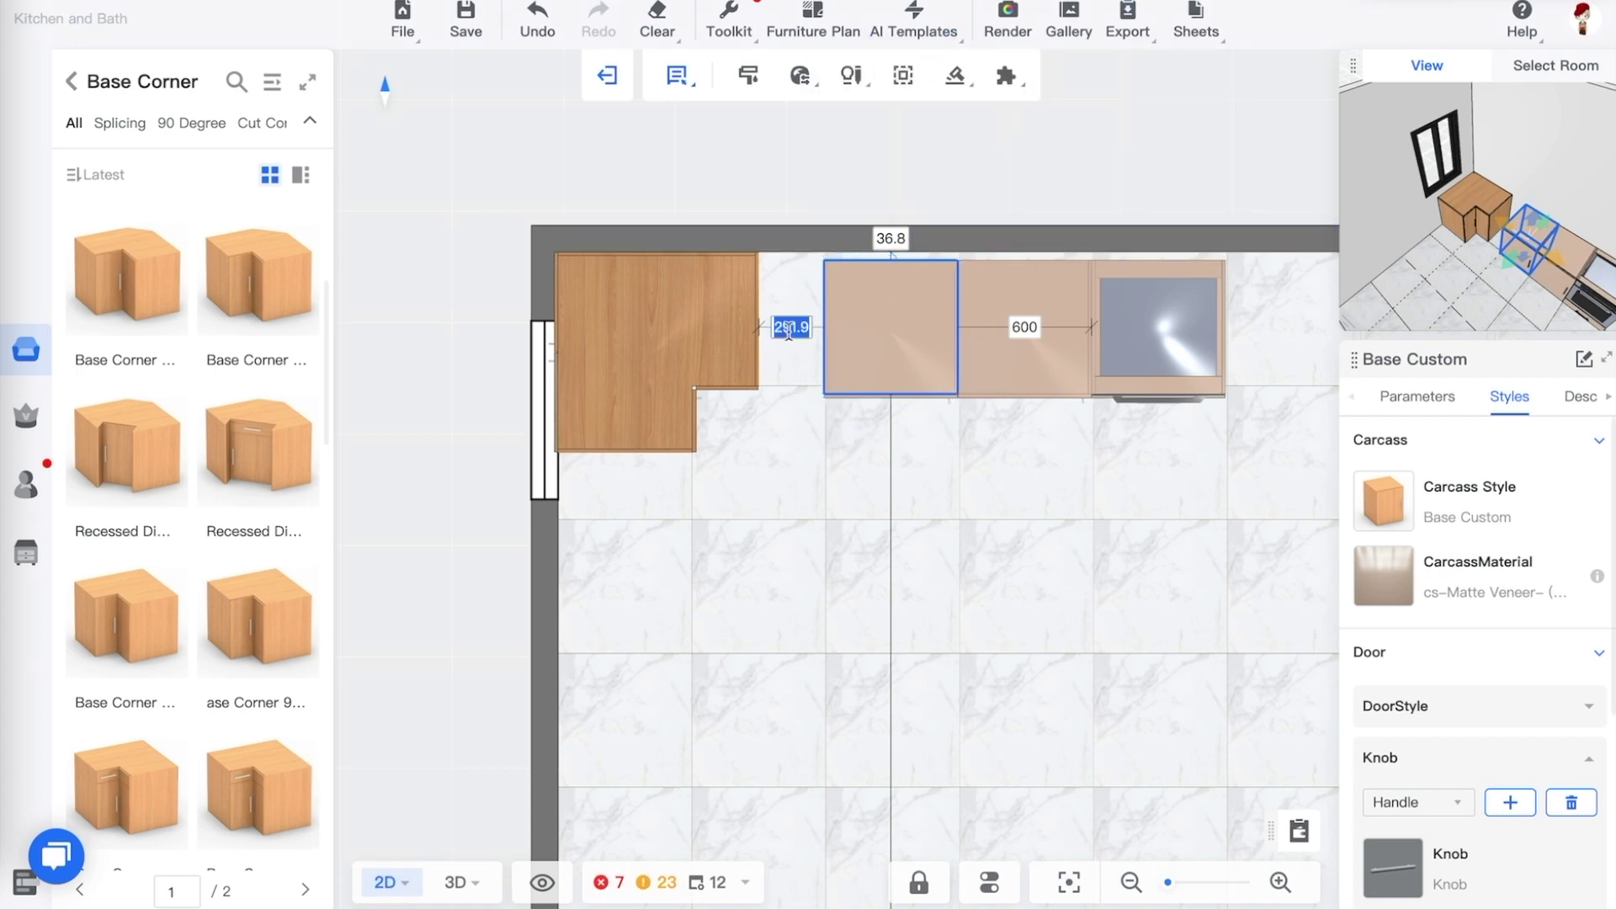
{"action": "type", "text": "0"}
{"action": "key", "text": "Return"}
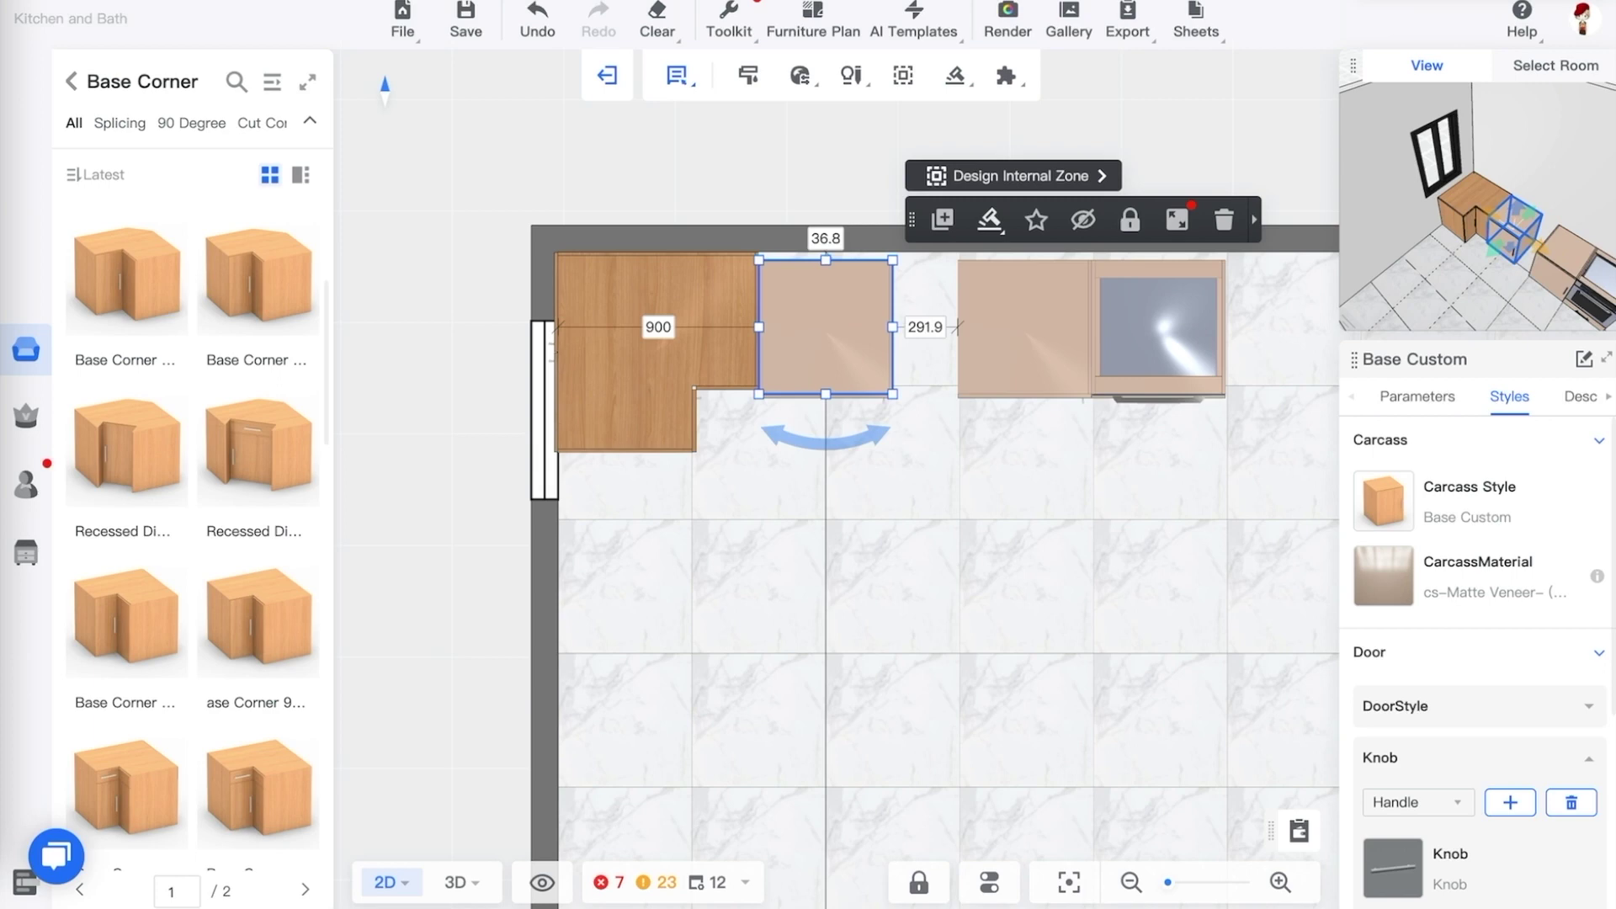
{"action": "left_click", "coordinate": [824, 240]}
{"action": "type", "text": "0"}
{"action": "key", "text": "Return"}
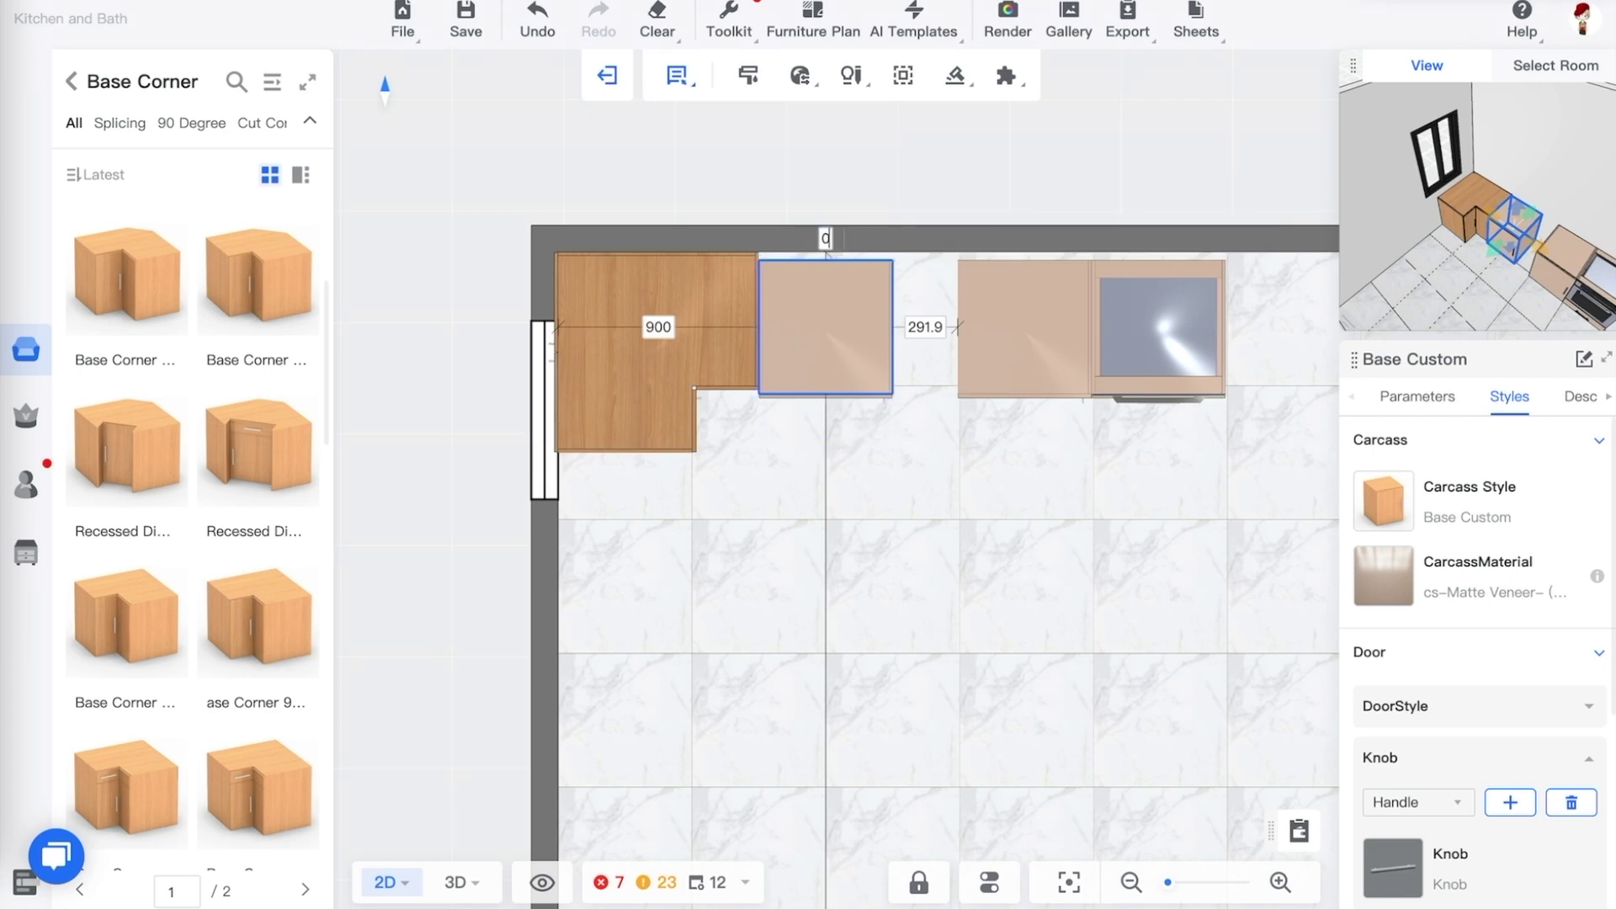
Set the second base cabinet's distances to the first base cabinet and to the back wall to 0
{"action": "left_click", "coordinate": [974, 458]}
{"action": "left_click", "coordinate": [1017, 320]}
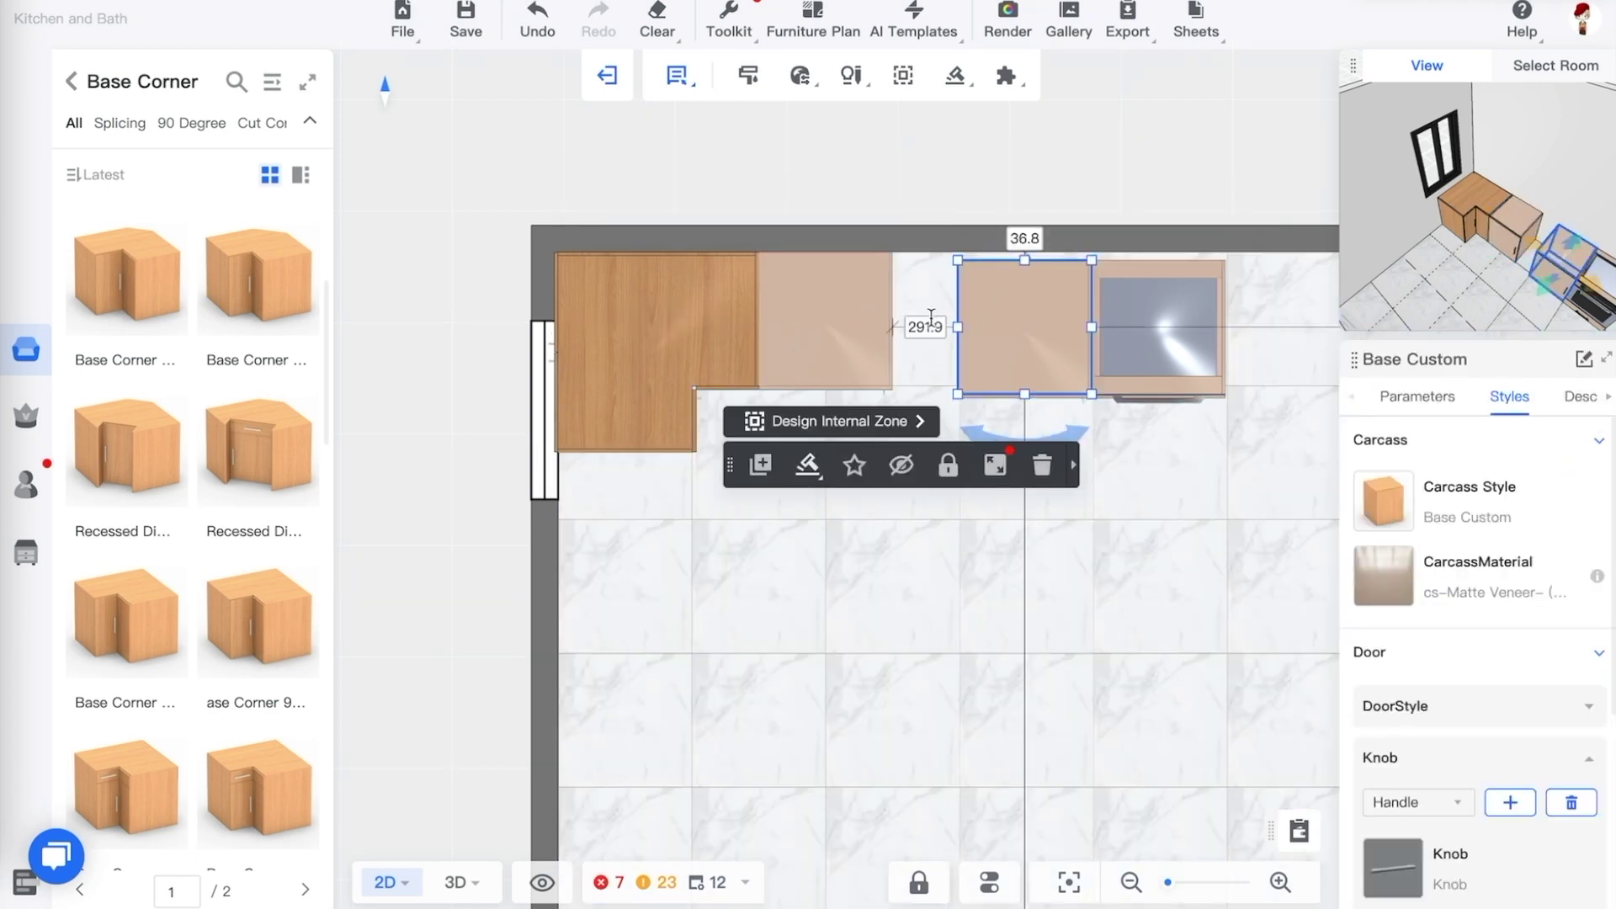
{"action": "left_click", "coordinate": [924, 326]}
{"action": "type", "text": "0"}
{"action": "key", "text": "Return"}
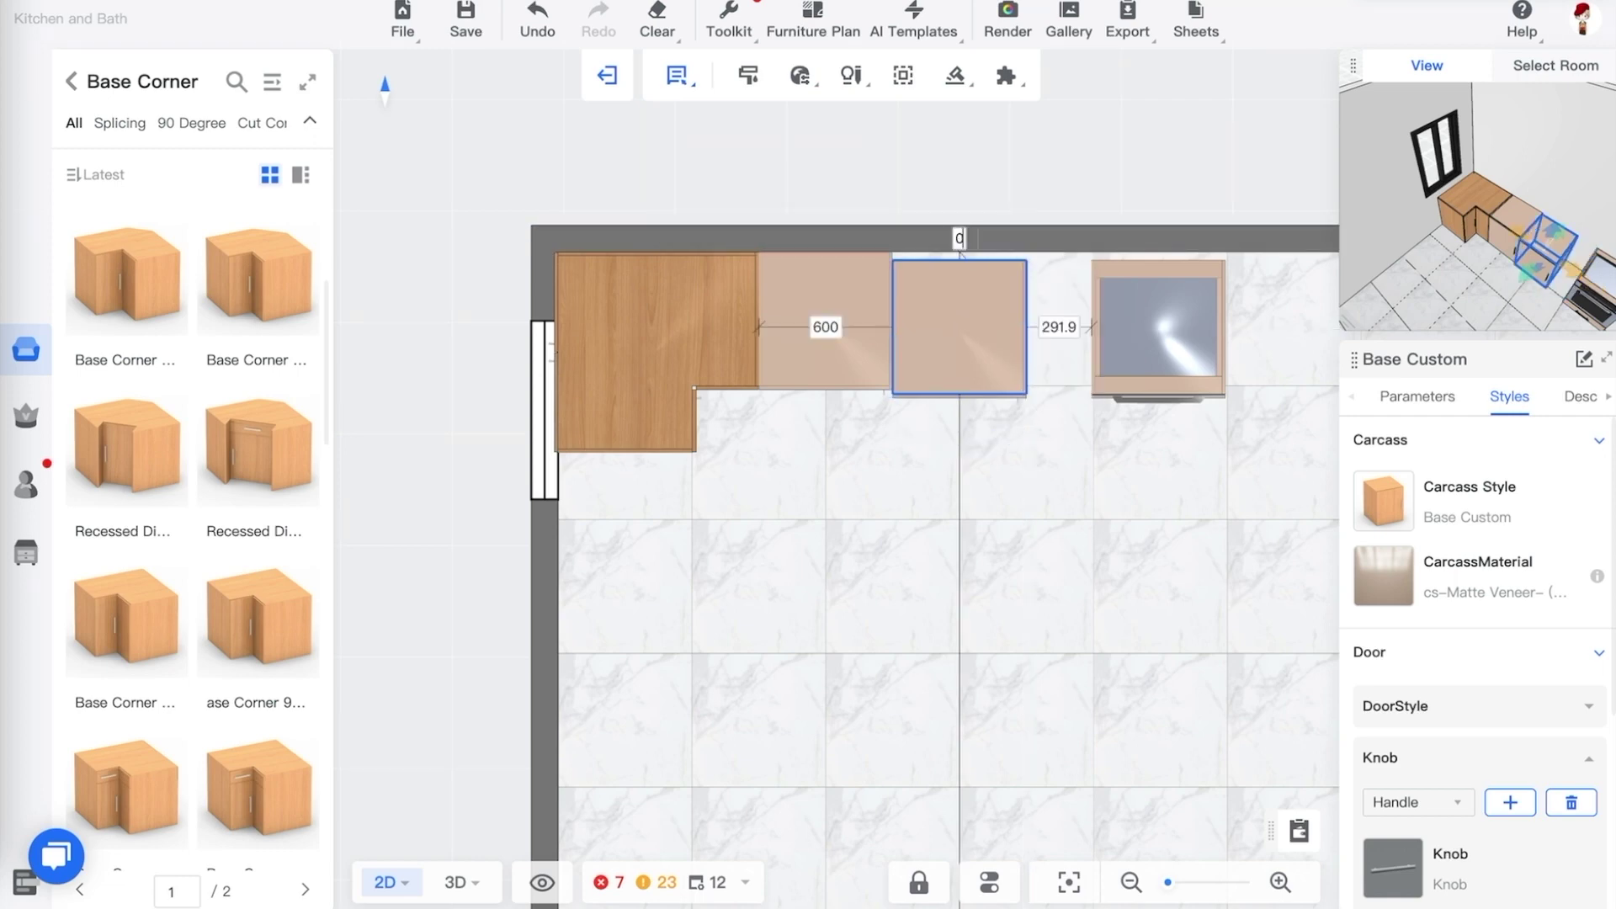
Set the range cabinet's distances to the second base cabinet and the back wall to 0, and check the run in 3D
{"action": "left_click", "coordinate": [1133, 305]}
{"action": "left_click", "coordinate": [1058, 327]}
{"action": "type", "text": "0"}
{"action": "key", "text": "Return"}
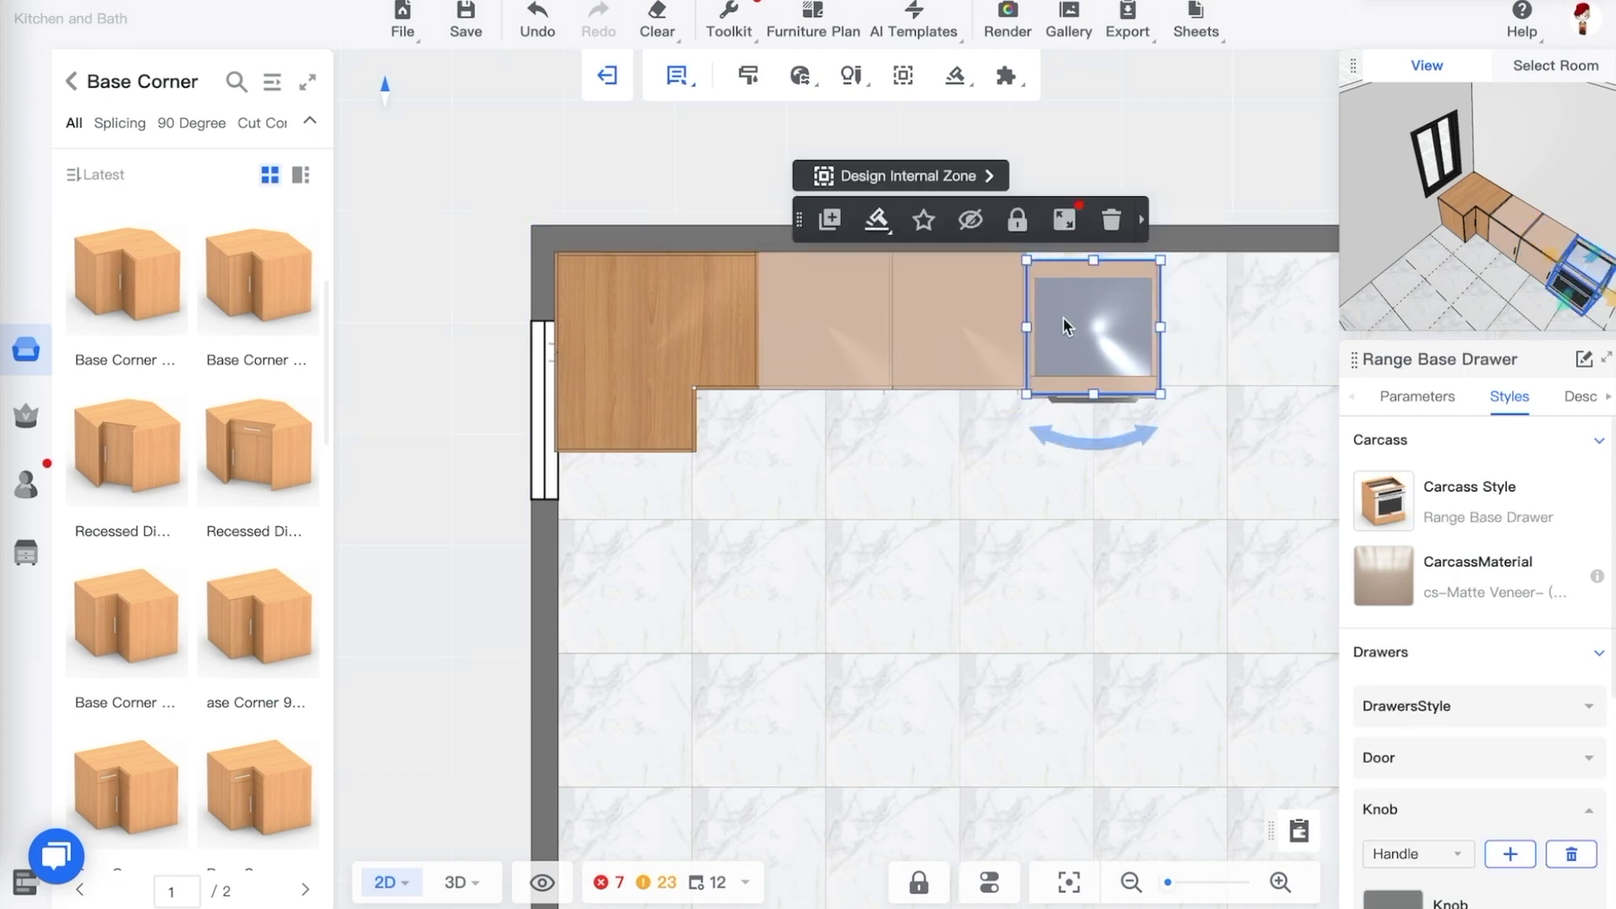
{"action": "left_click", "coordinate": [1091, 240]}
{"action": "type", "text": "0"}
{"action": "key", "text": "Return"}
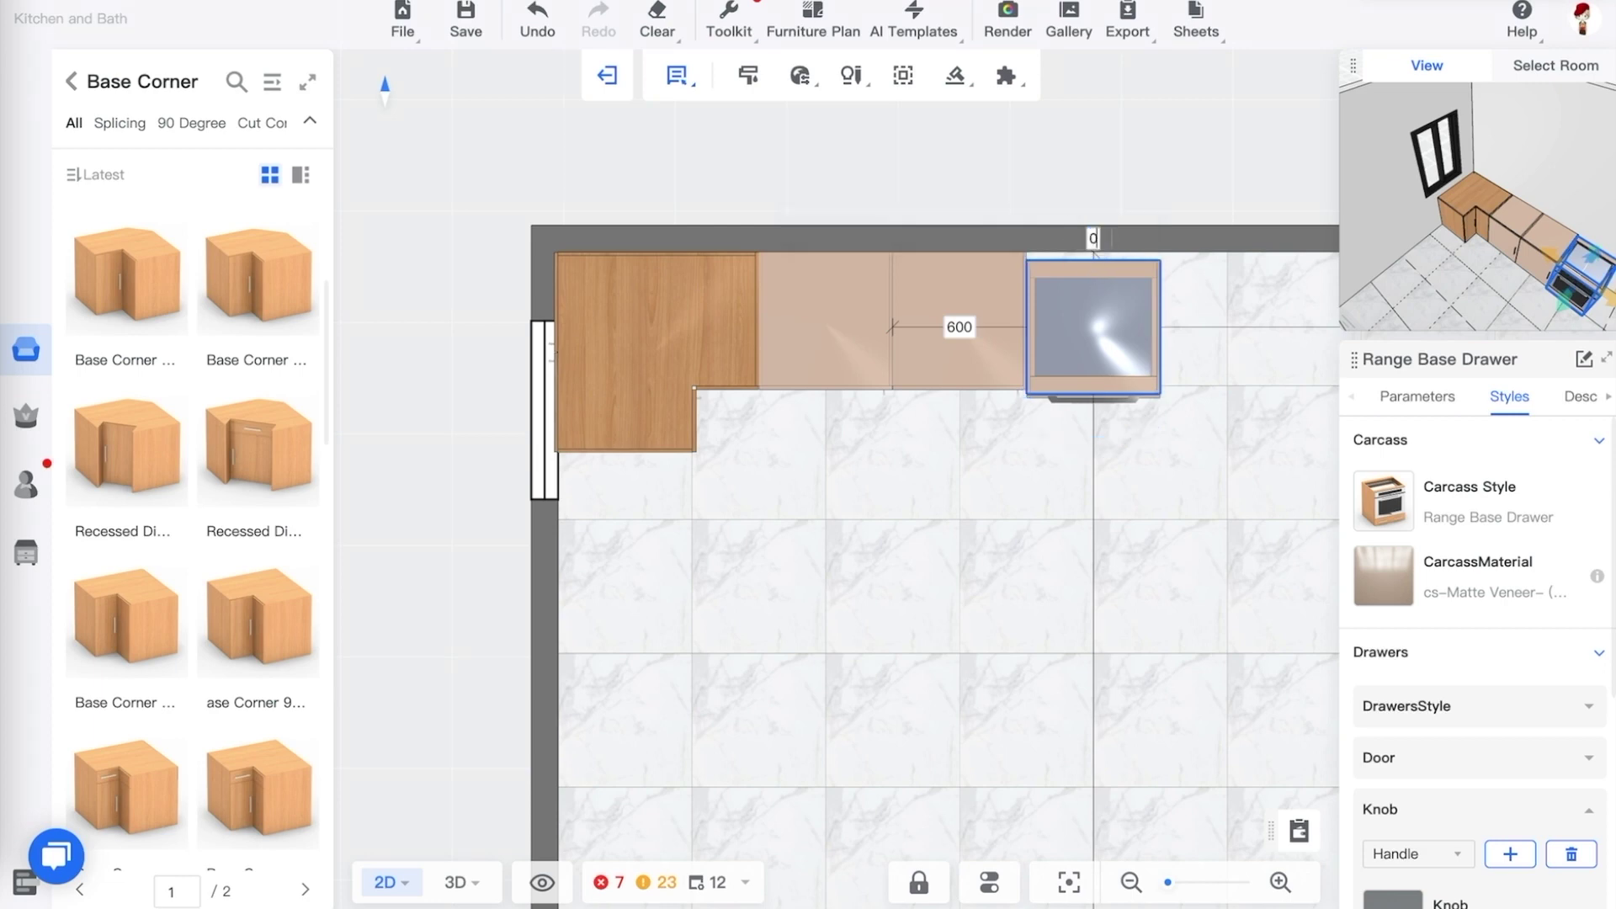
{"action": "left_click", "coordinate": [1211, 474]}
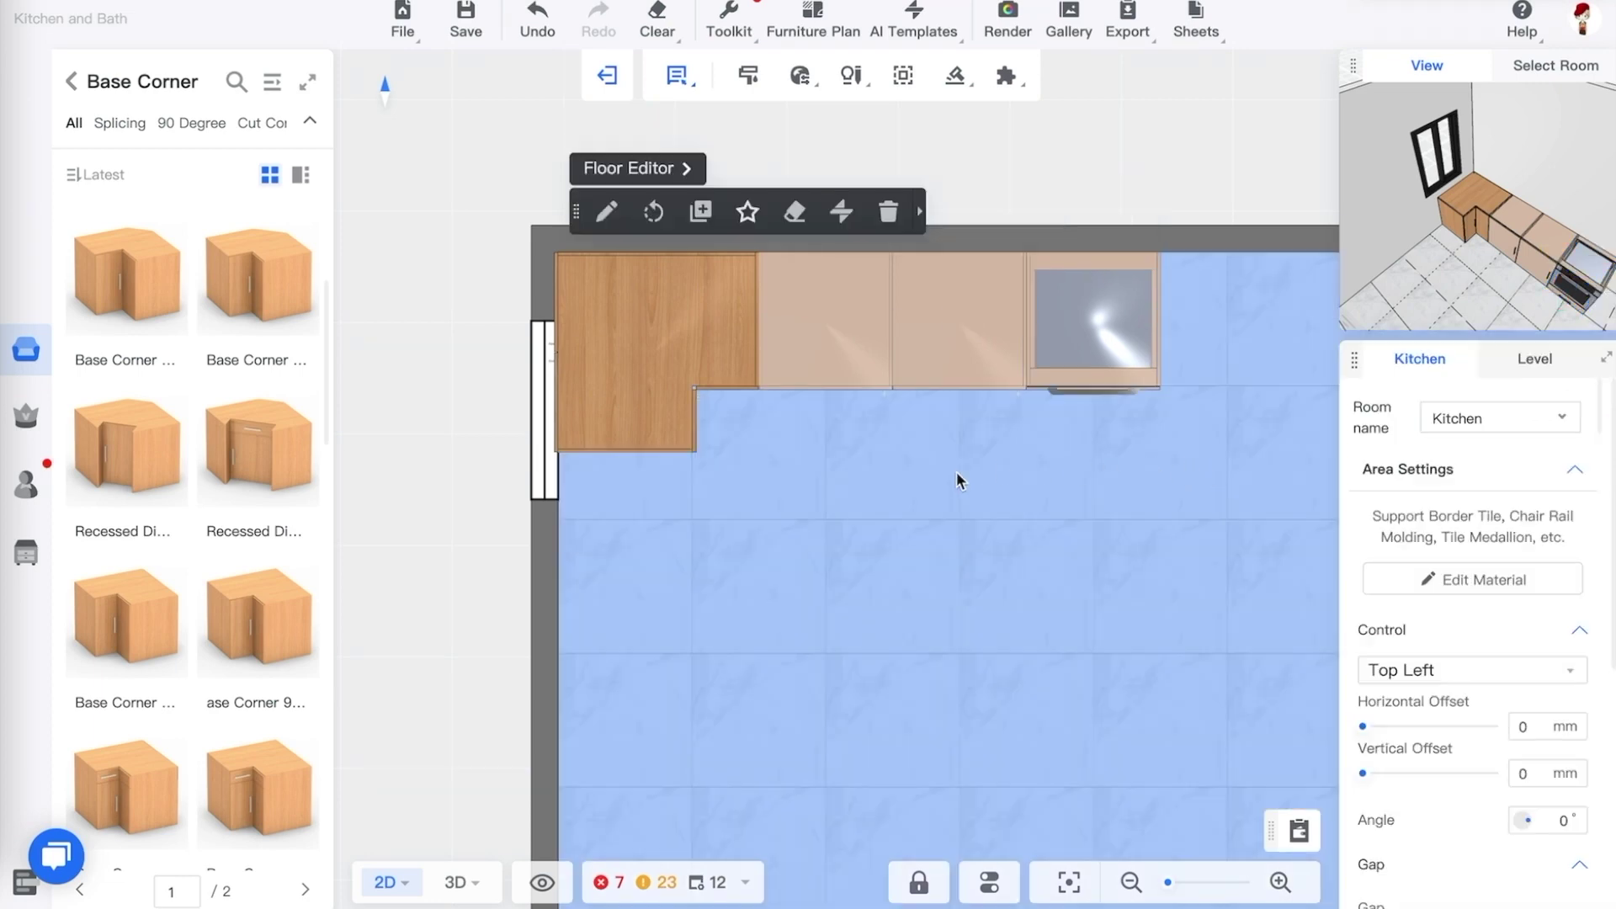
{"action": "left_click_drag", "start_coordinate": [956, 472], "coordinate": [955, 505]}
{"action": "key", "text": "3"}
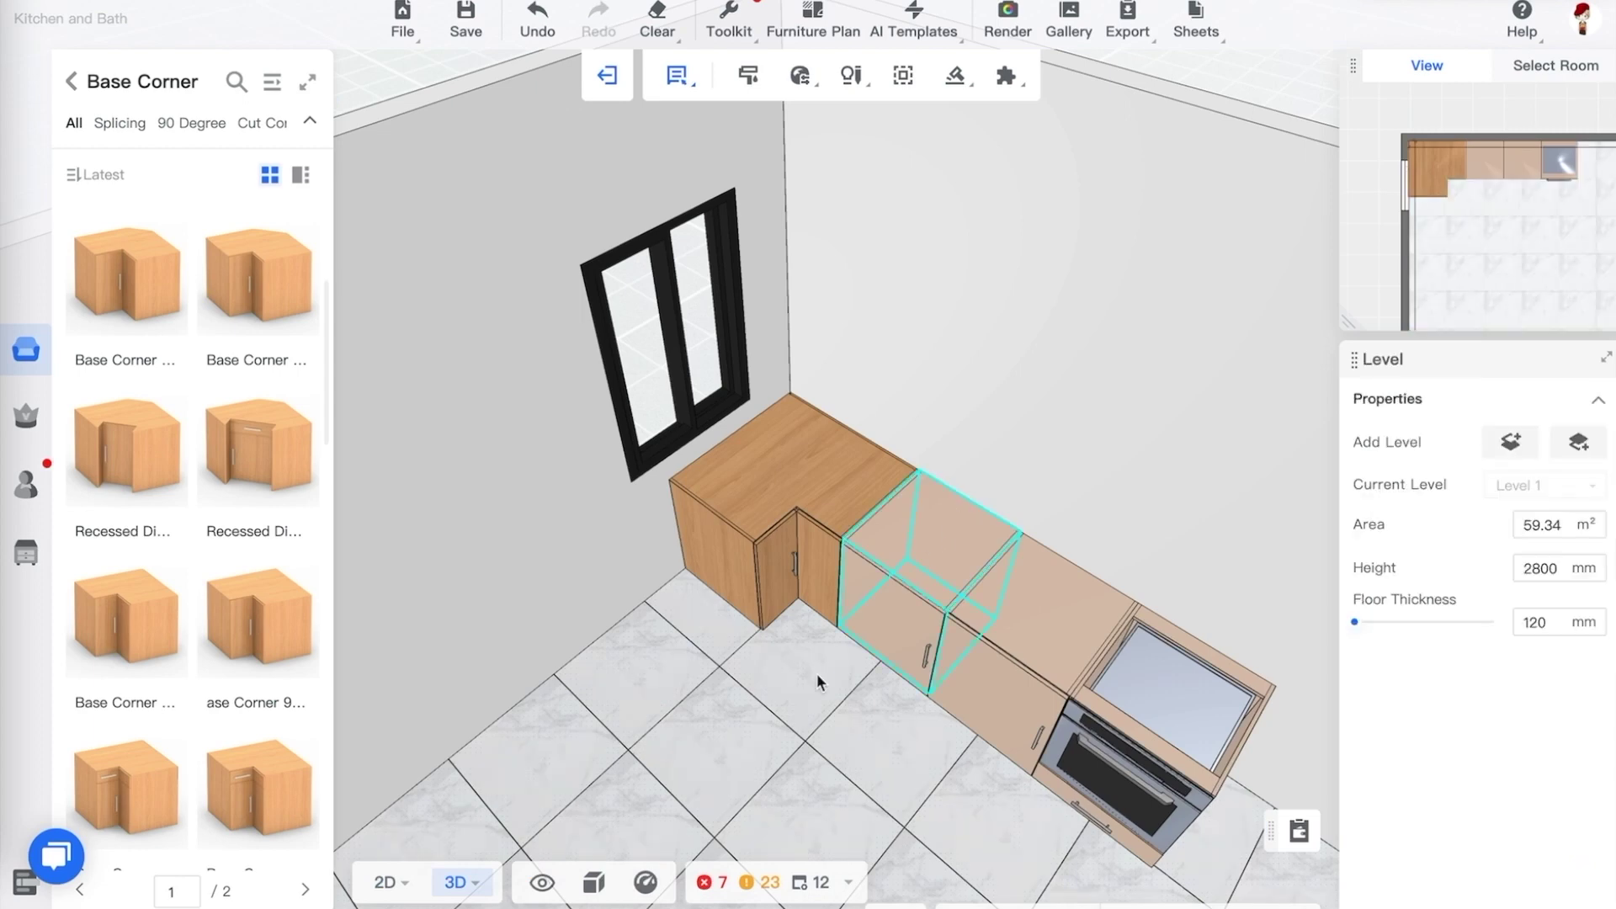
{"action": "left_click_drag", "start_coordinate": [816, 674], "coordinate": [799, 417]}
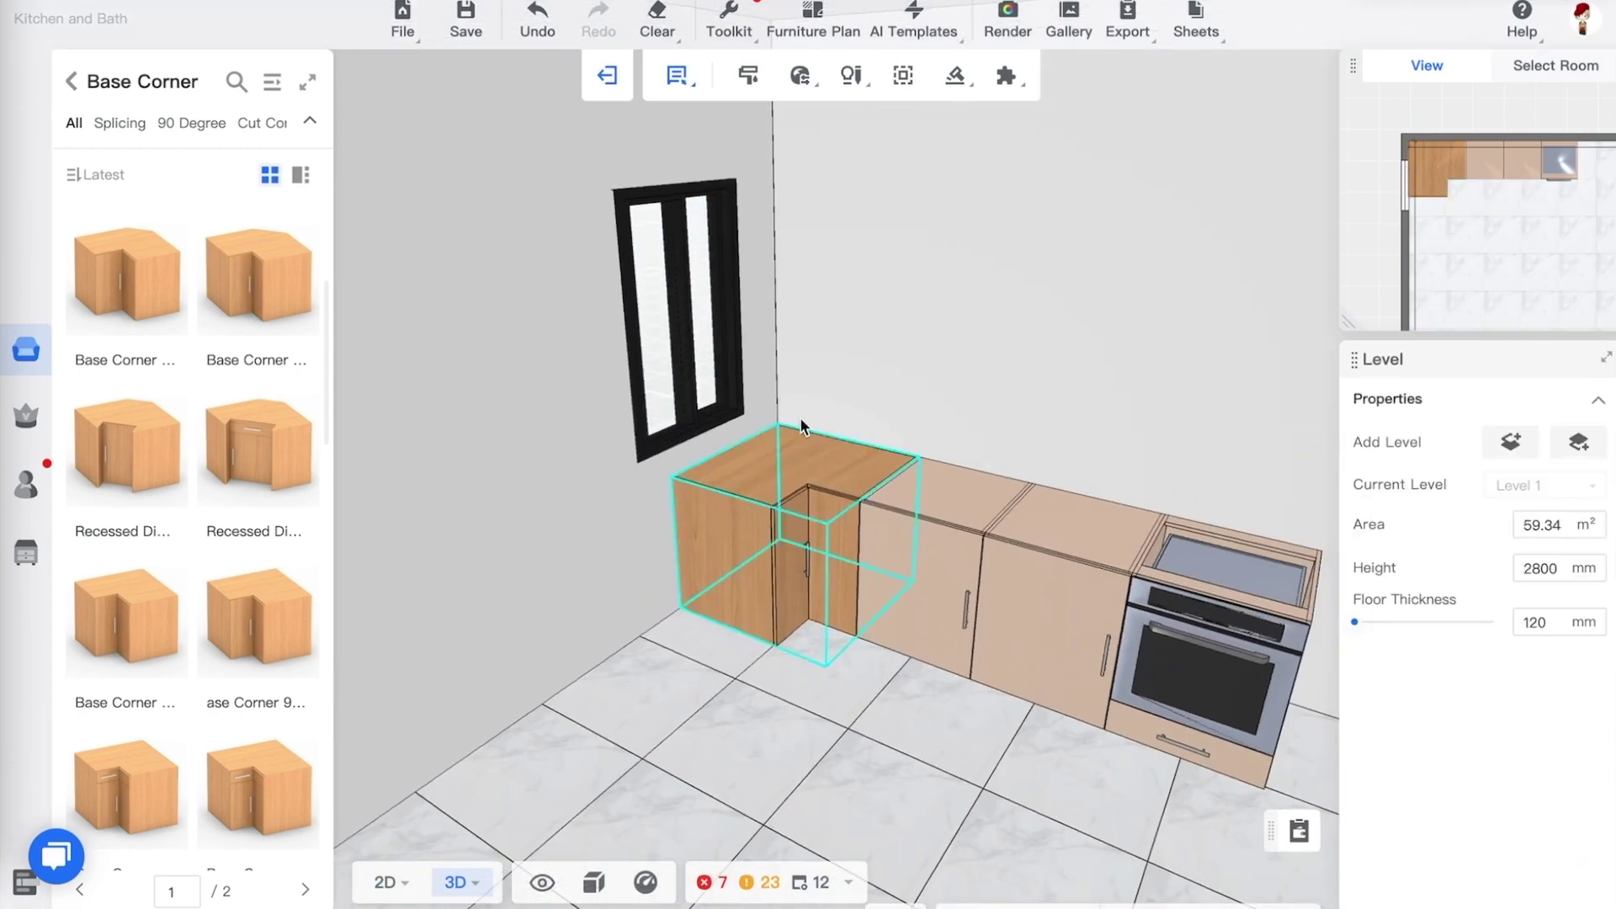
Place a Base 3 Drawers cabinet from the Base catalog against the window wall beside the corner cabinet, 900 mm from the back wall
{"action": "left_click", "coordinate": [73, 82]}
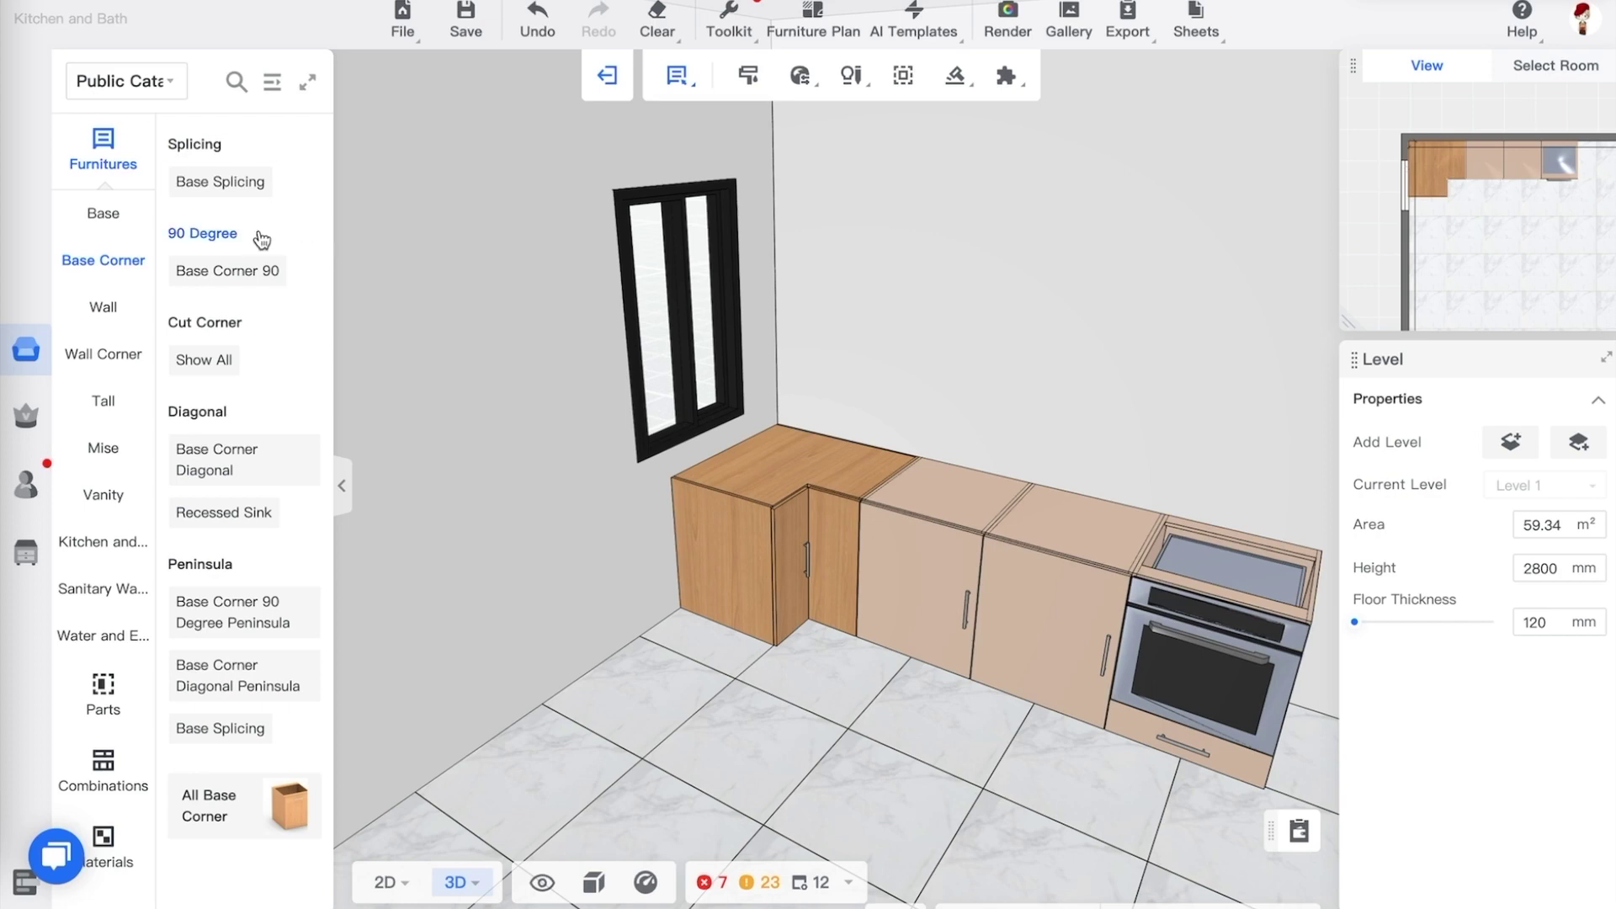
{"action": "left_click", "coordinate": [272, 84]}
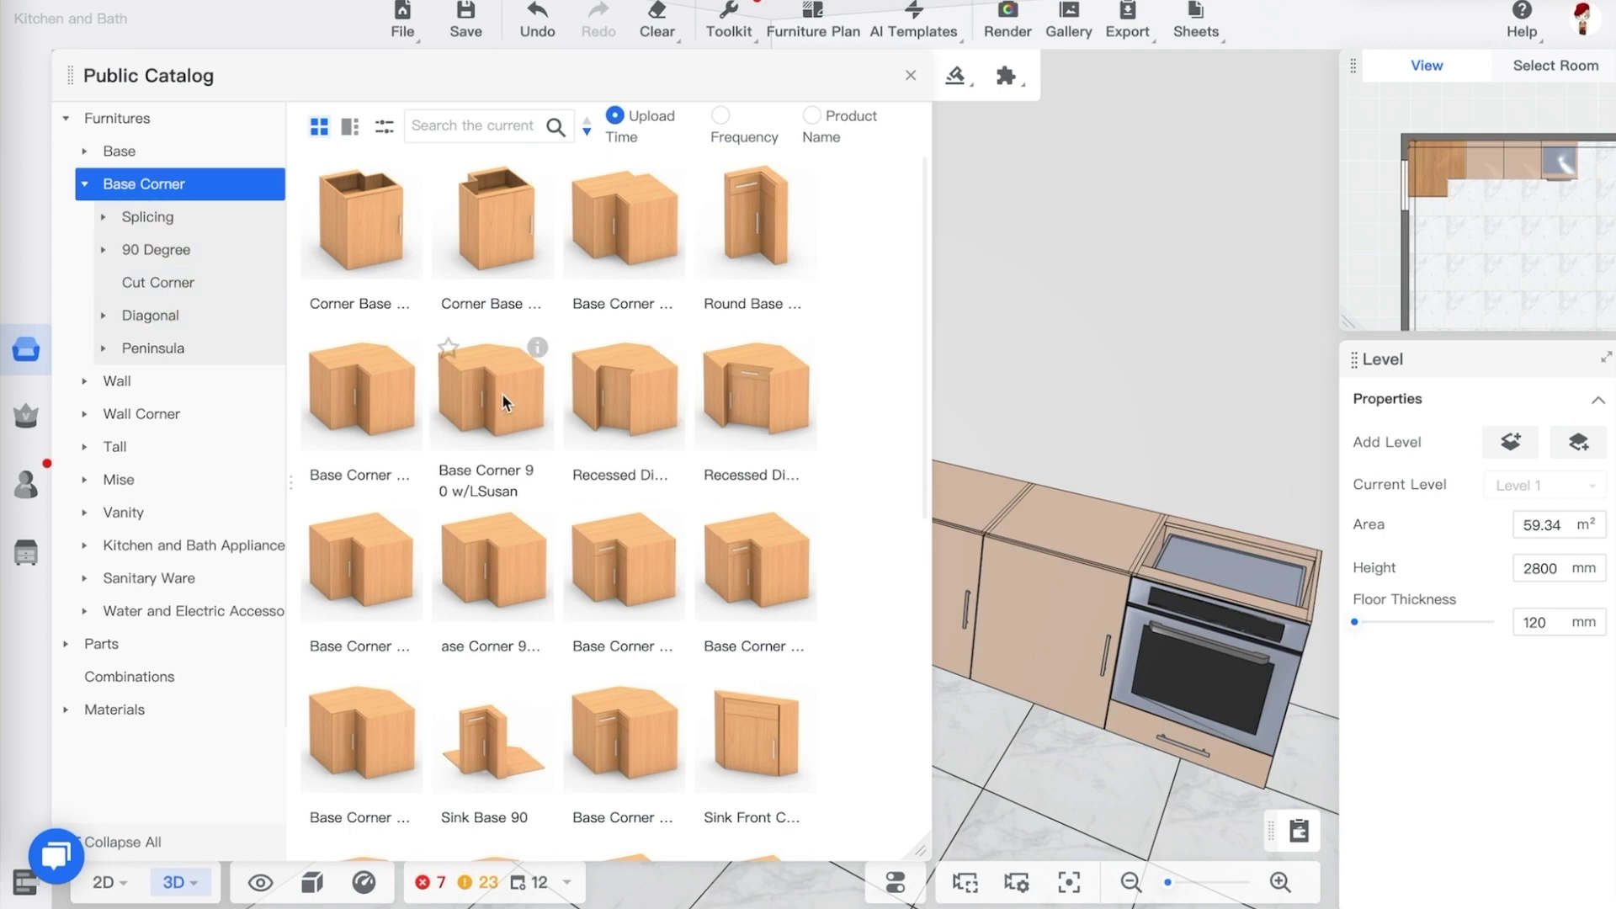
{"action": "scroll", "coordinate": [533, 419], "scroll_direction": "down", "scroll_amount": 8}
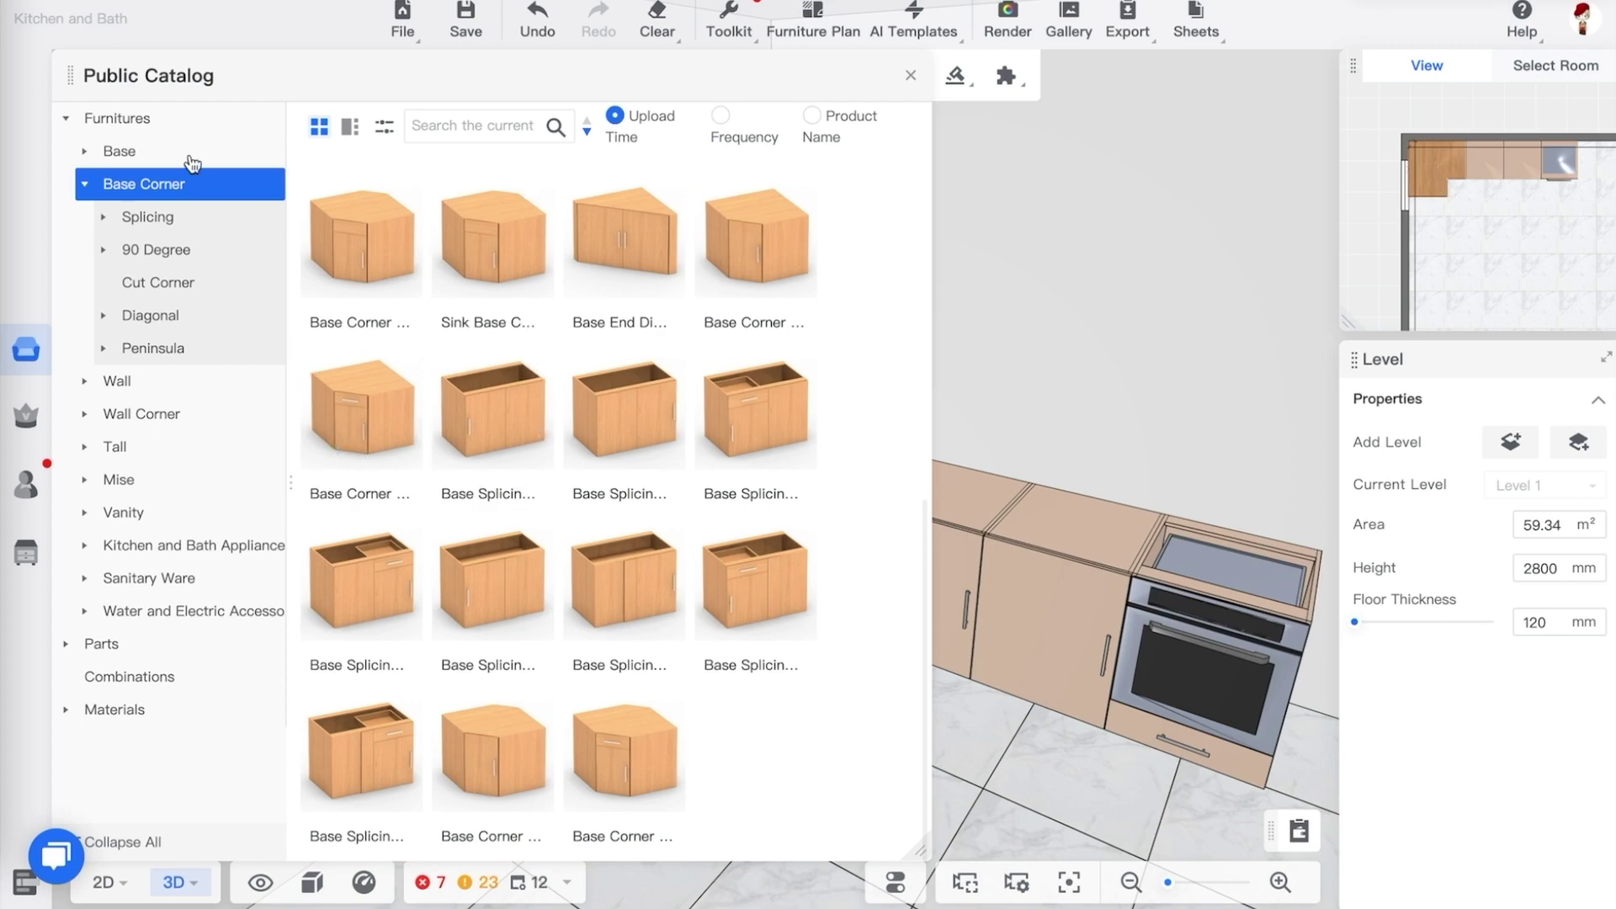
{"action": "left_click", "coordinate": [118, 153]}
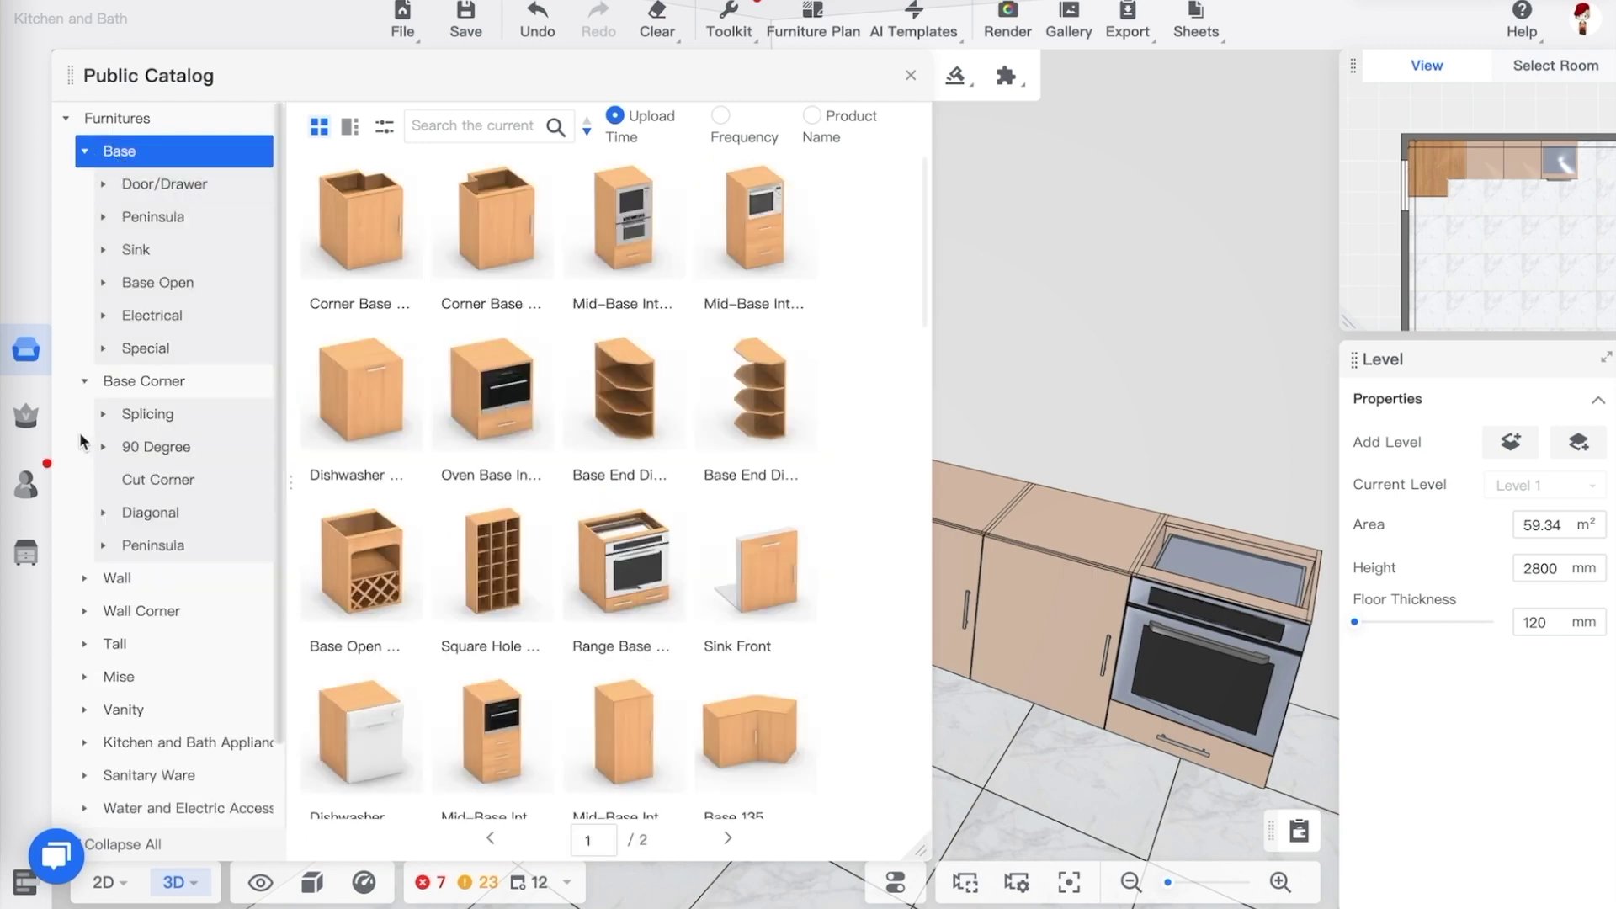
{"action": "left_click", "coordinate": [85, 383]}
{"action": "scroll", "coordinate": [624, 416], "scroll_direction": "down", "scroll_amount": 5}
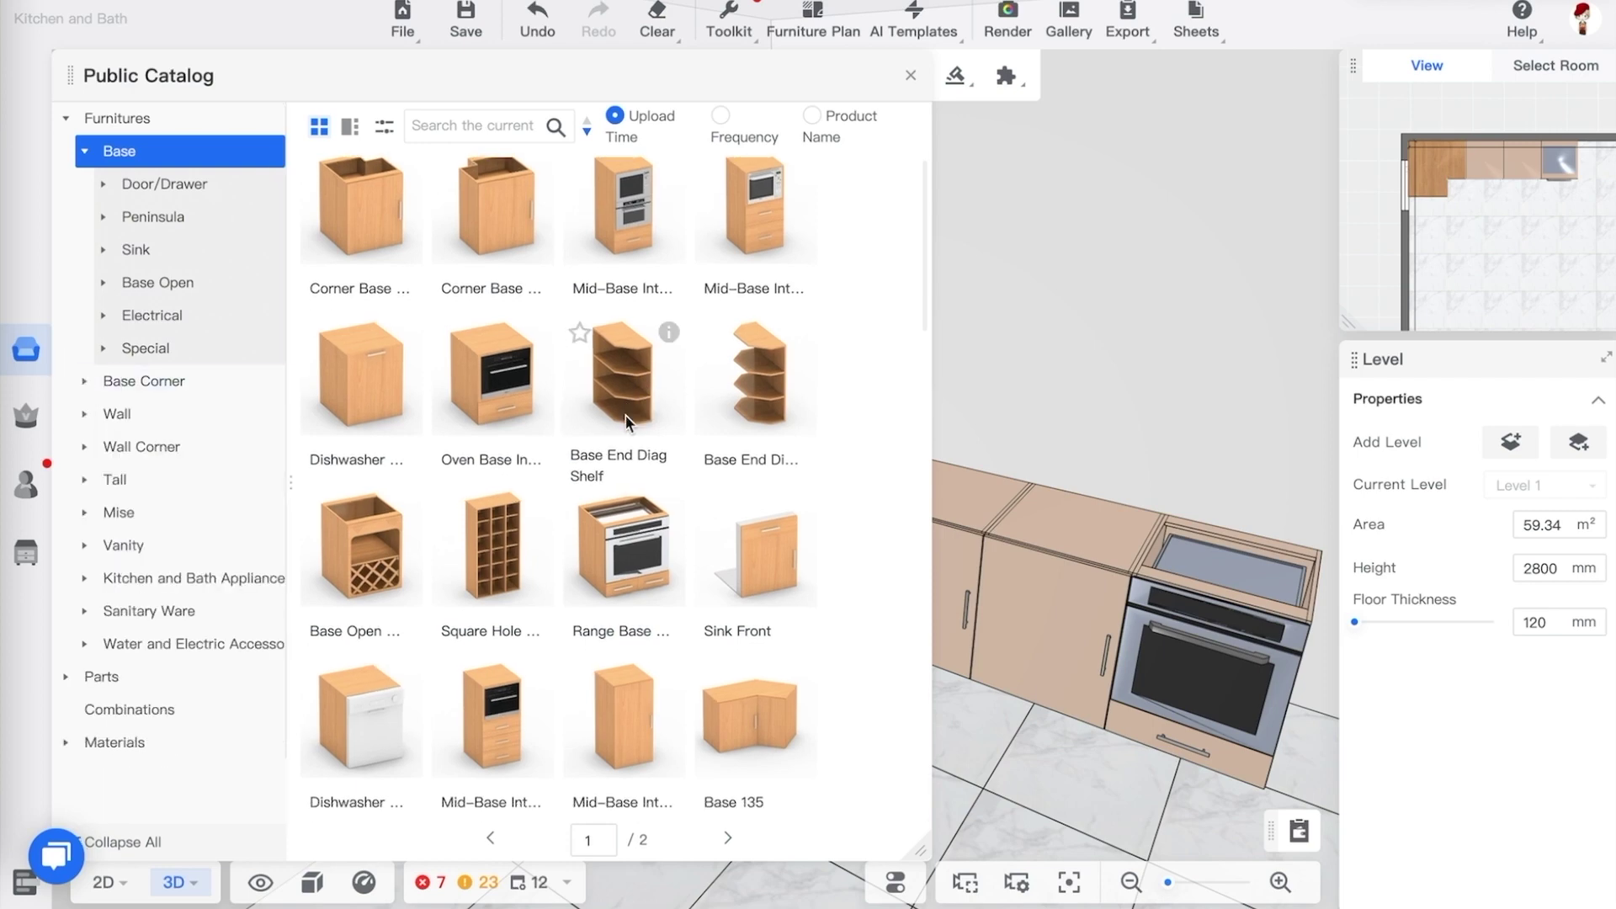
{"action": "scroll", "coordinate": [625, 416], "scroll_direction": "down", "scroll_amount": 7}
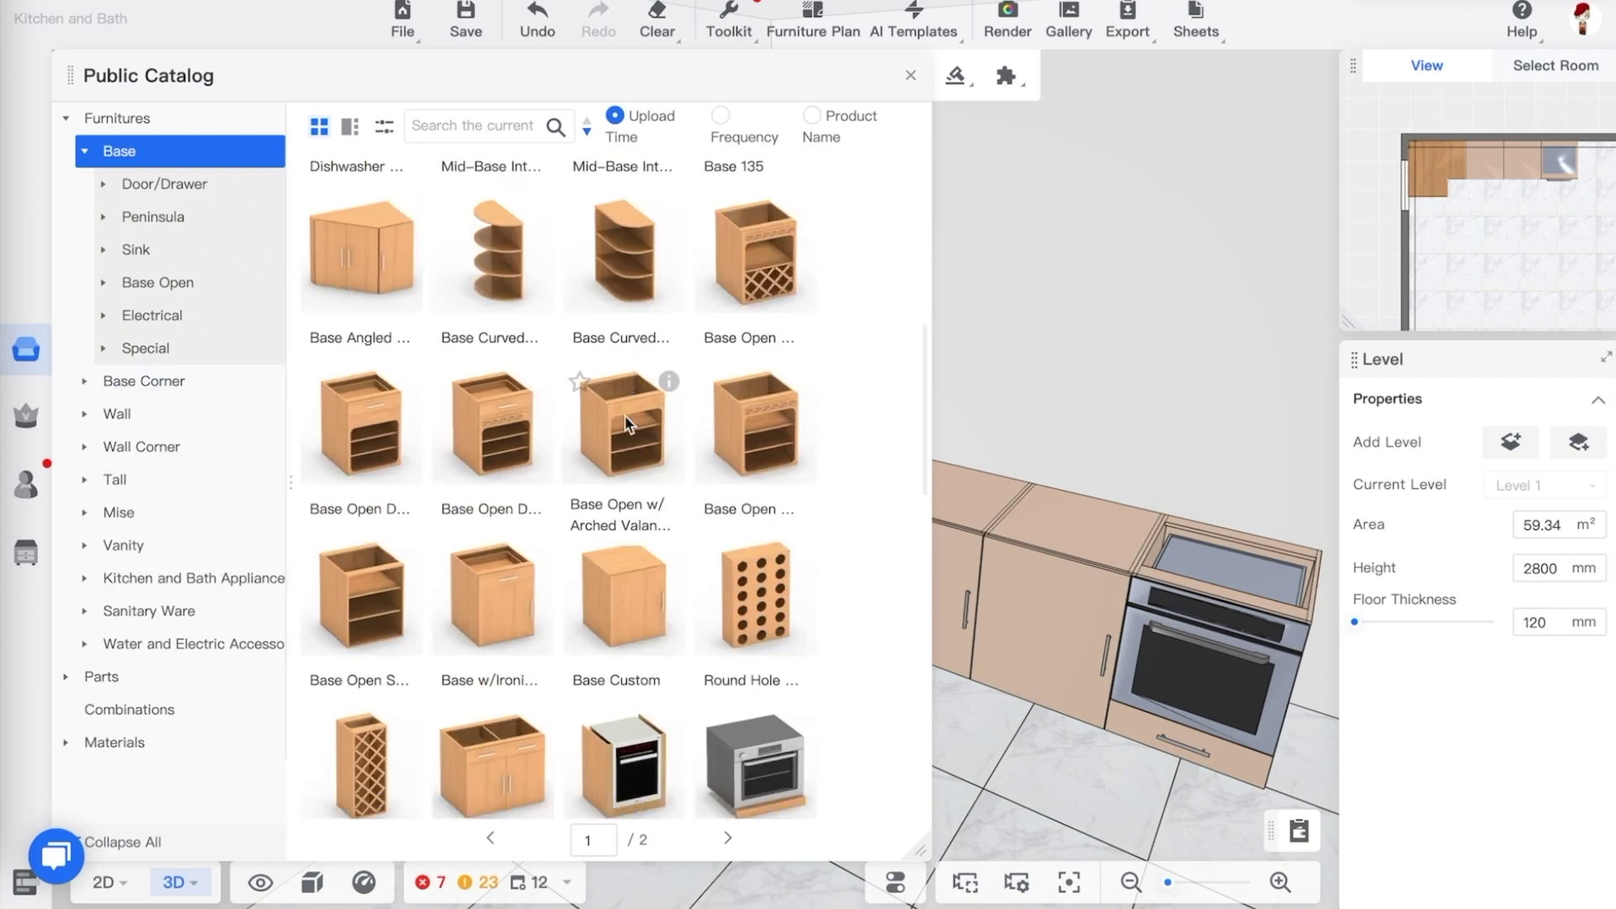
{"action": "scroll", "coordinate": [620, 416], "scroll_direction": "down", "scroll_amount": 9}
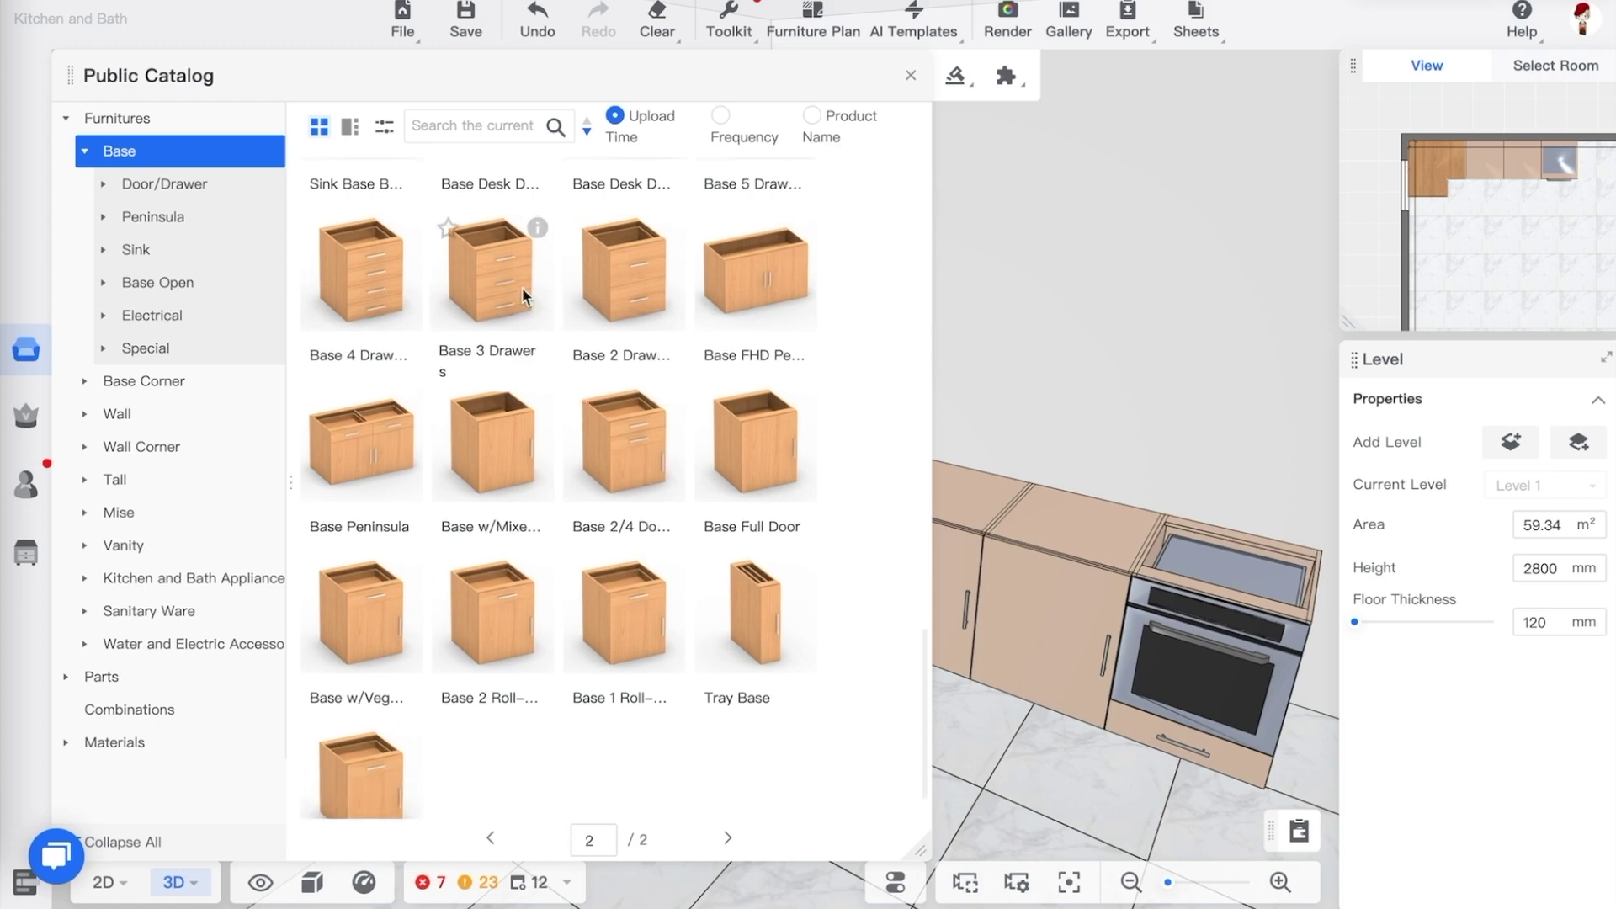
{"action": "left_click_drag", "start_coordinate": [517, 276], "coordinate": [690, 543]}
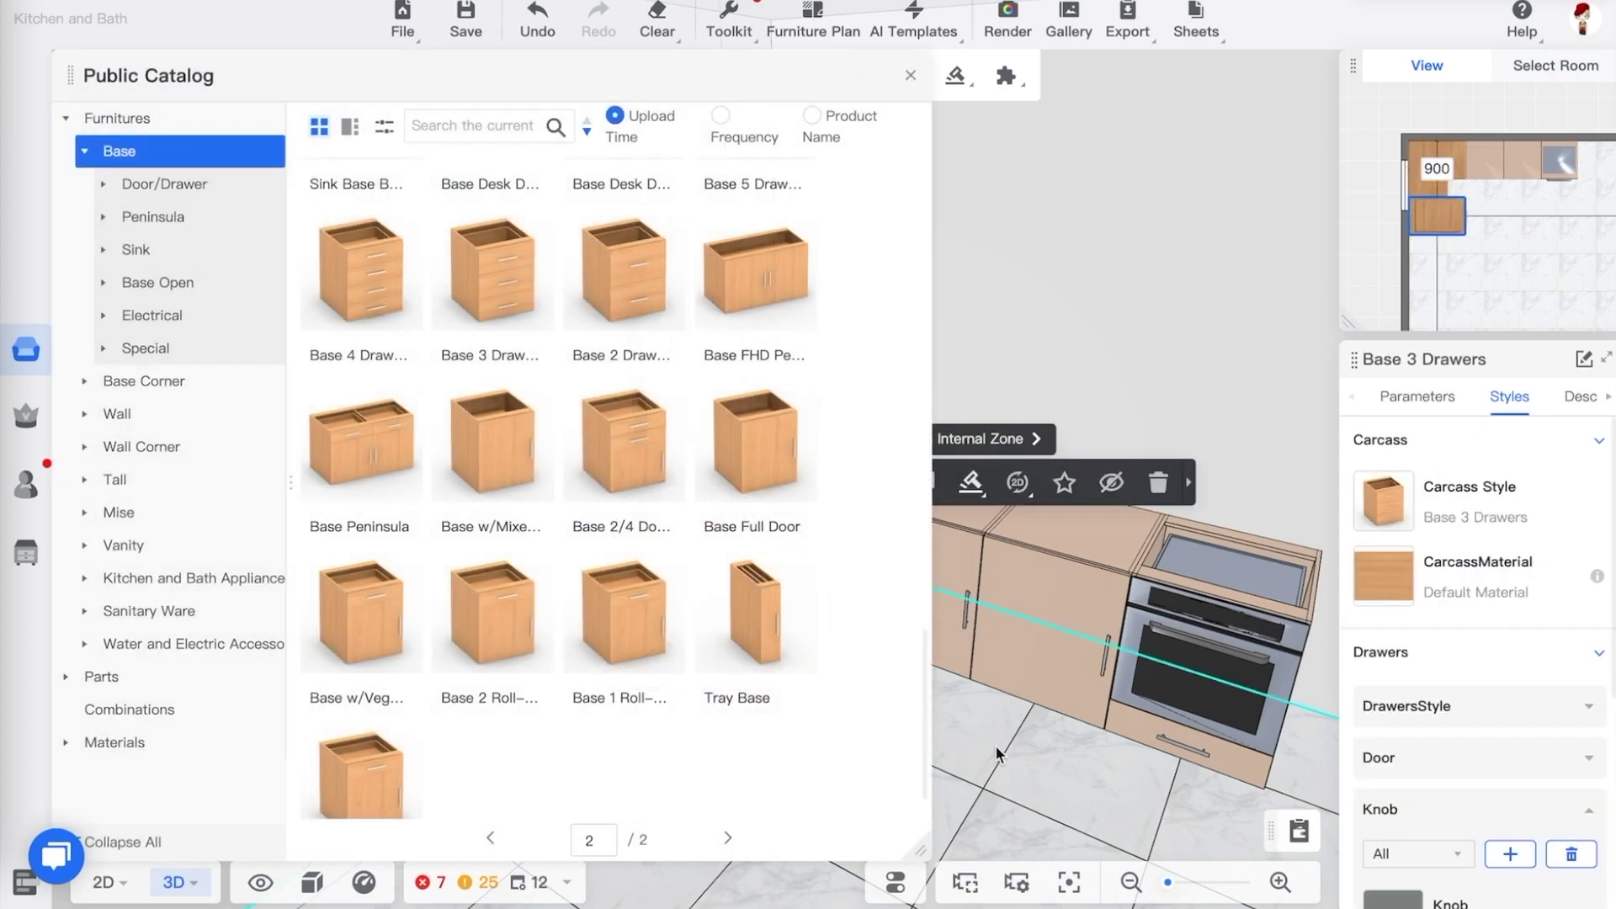
{"action": "left_click", "coordinate": [995, 744]}
{"action": "left_click", "coordinate": [956, 715]}
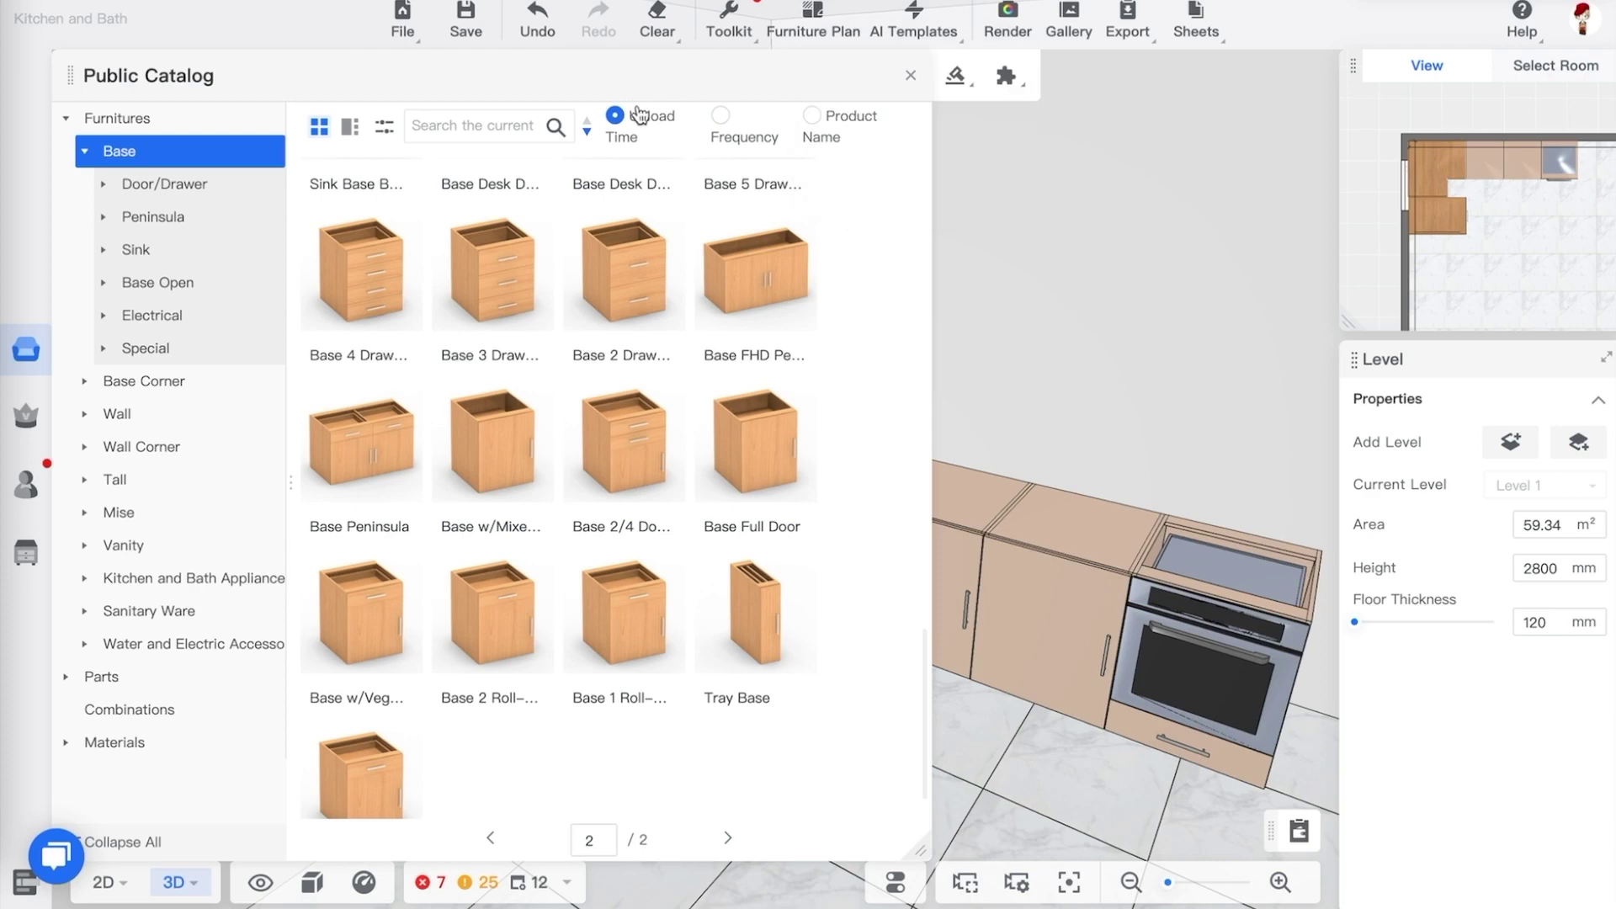
Set the Base 3 Drawers cabinet's depth to 600 mm, keeping its back side fixed
{"action": "left_click", "coordinate": [910, 75]}
{"action": "left_click_drag", "start_coordinate": [1004, 409], "coordinate": [892, 383]}
{"action": "left_click", "coordinate": [687, 518]}
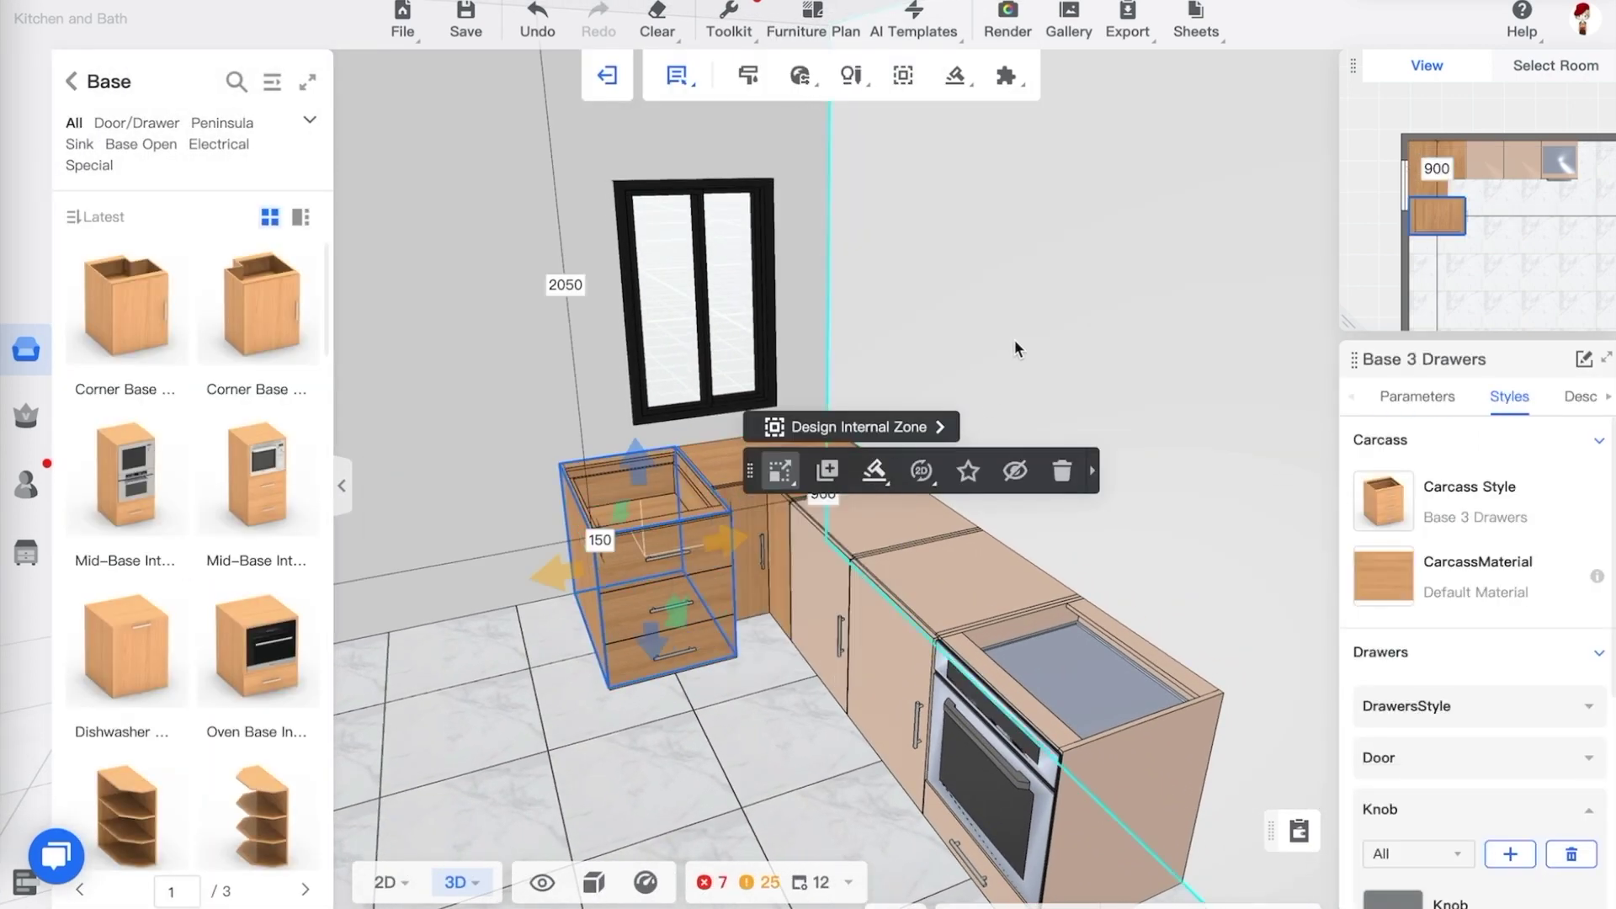
{"action": "left_click_drag", "start_coordinate": [1014, 340], "coordinate": [926, 362]}
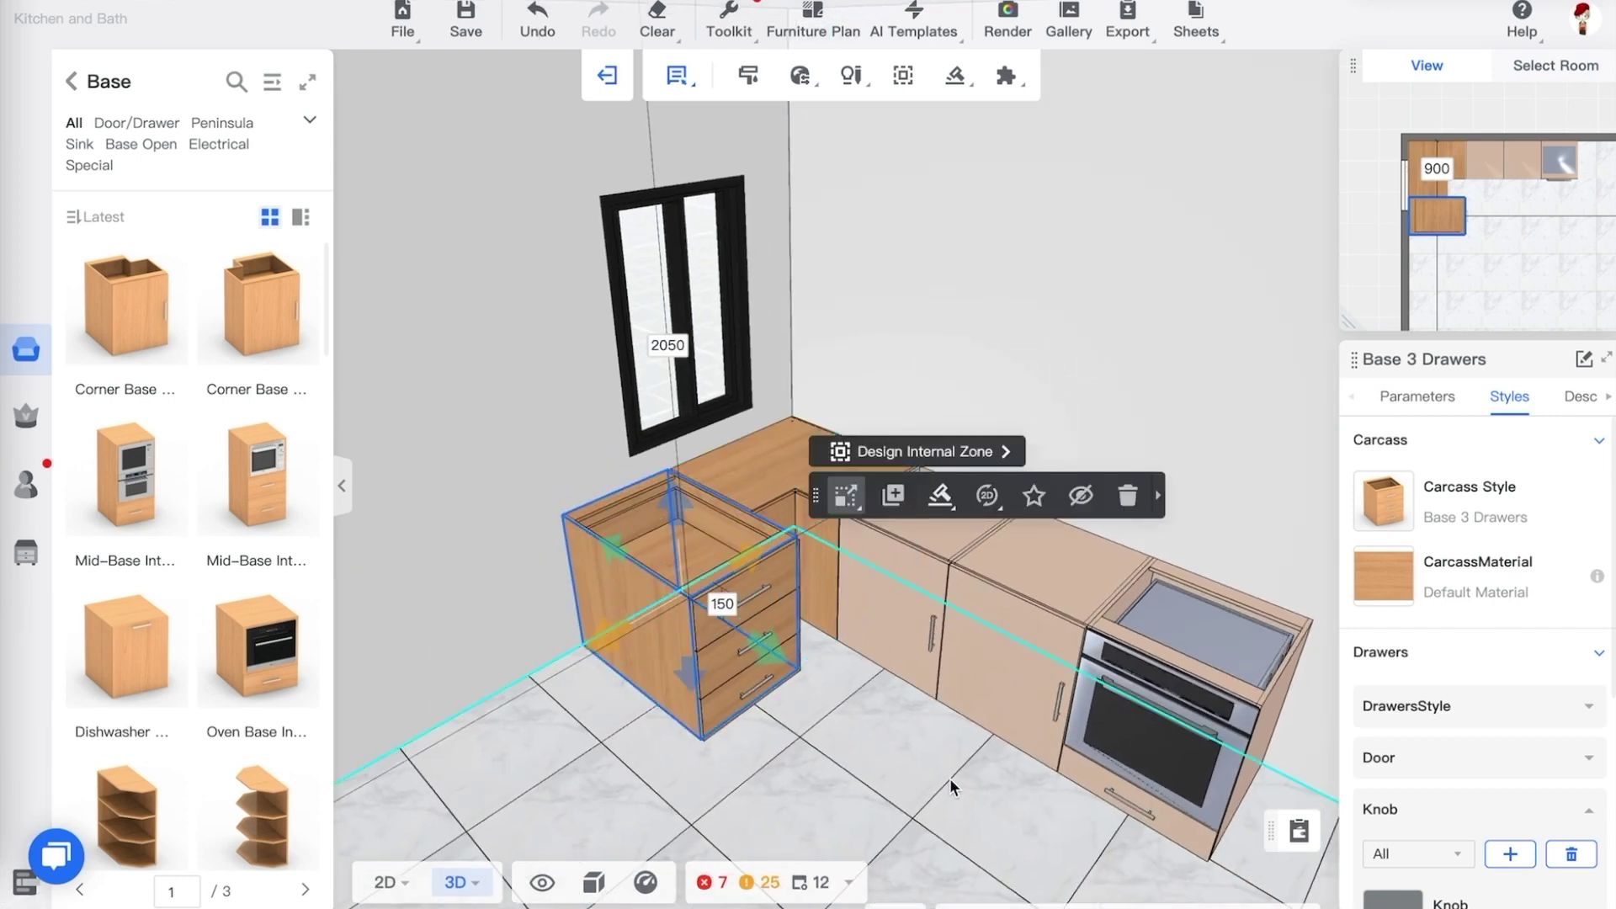
{"action": "left_click", "coordinate": [1437, 404]}
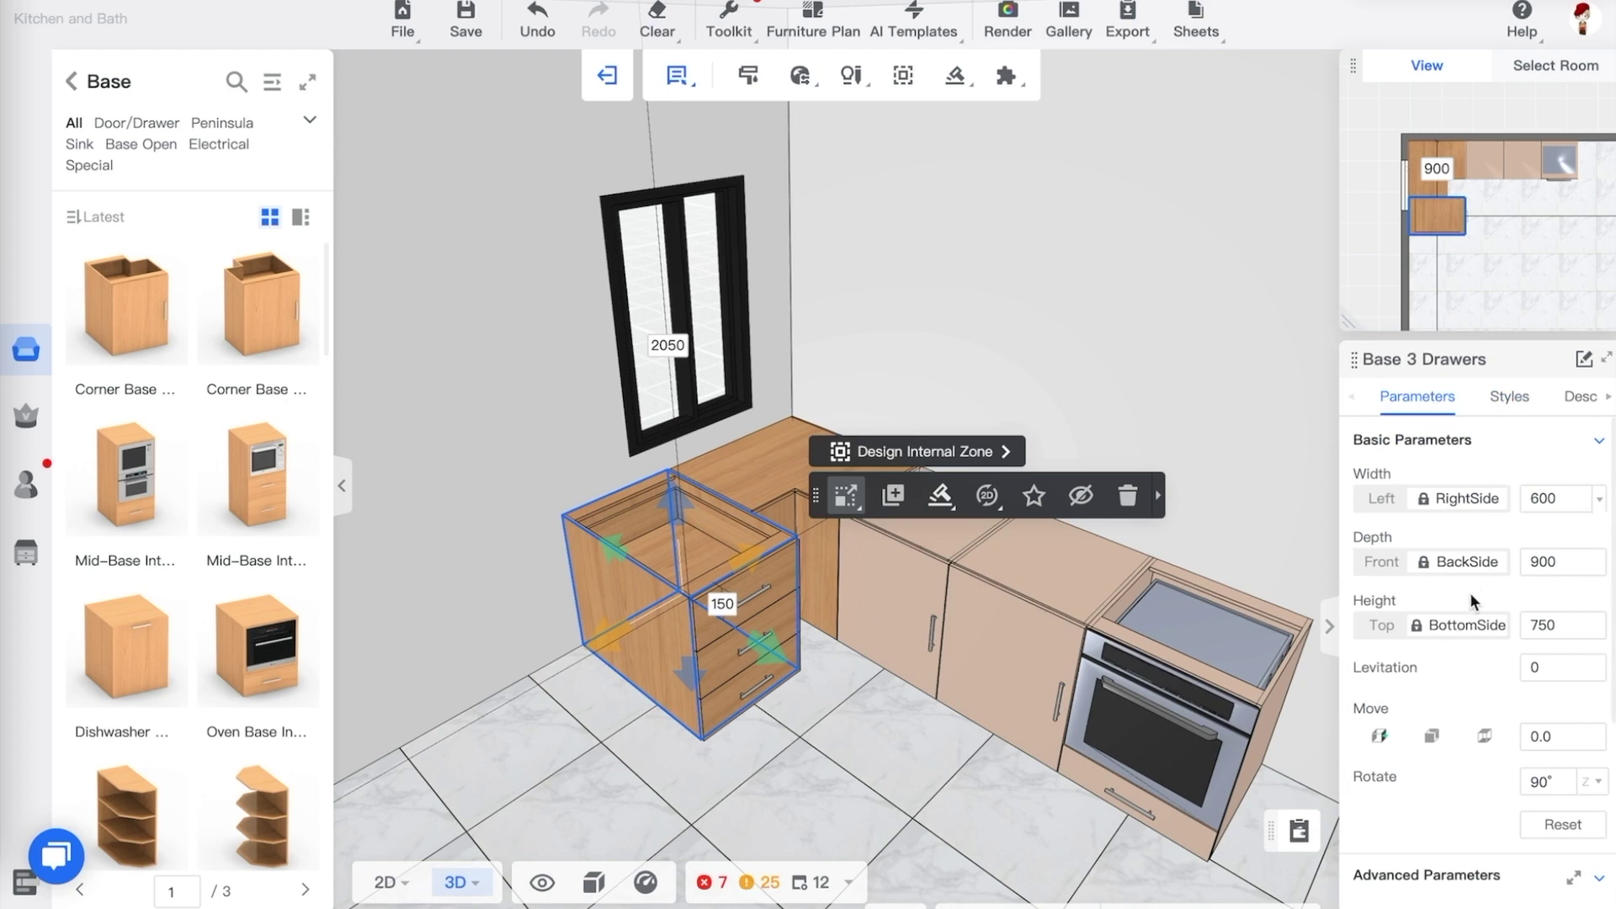
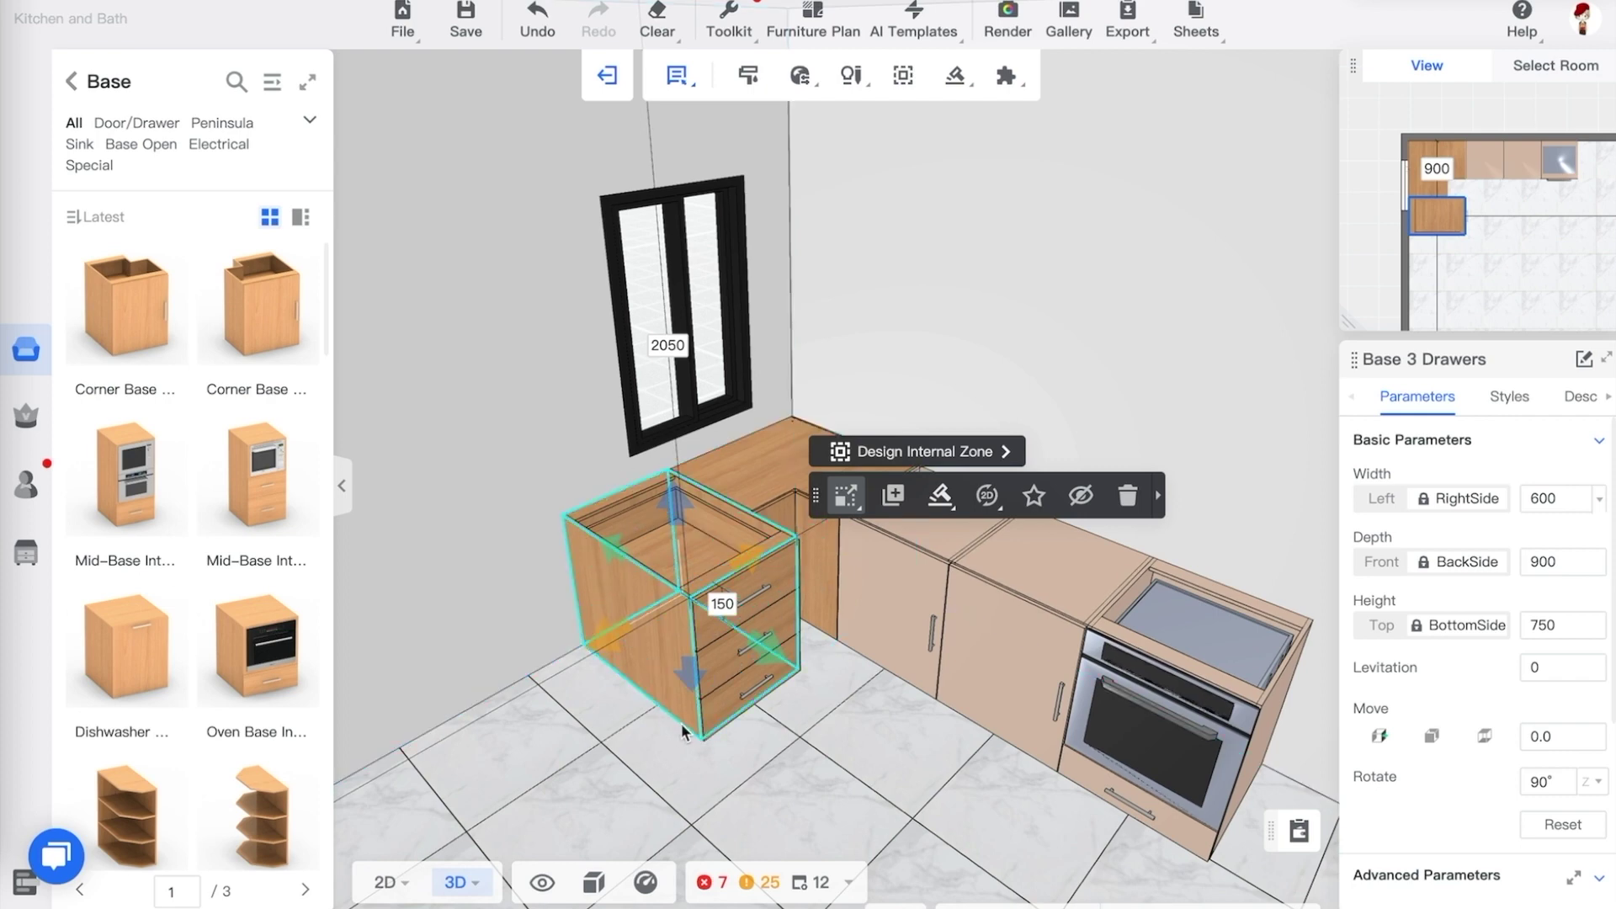
{"action": "double_click", "coordinate": [1549, 561]}
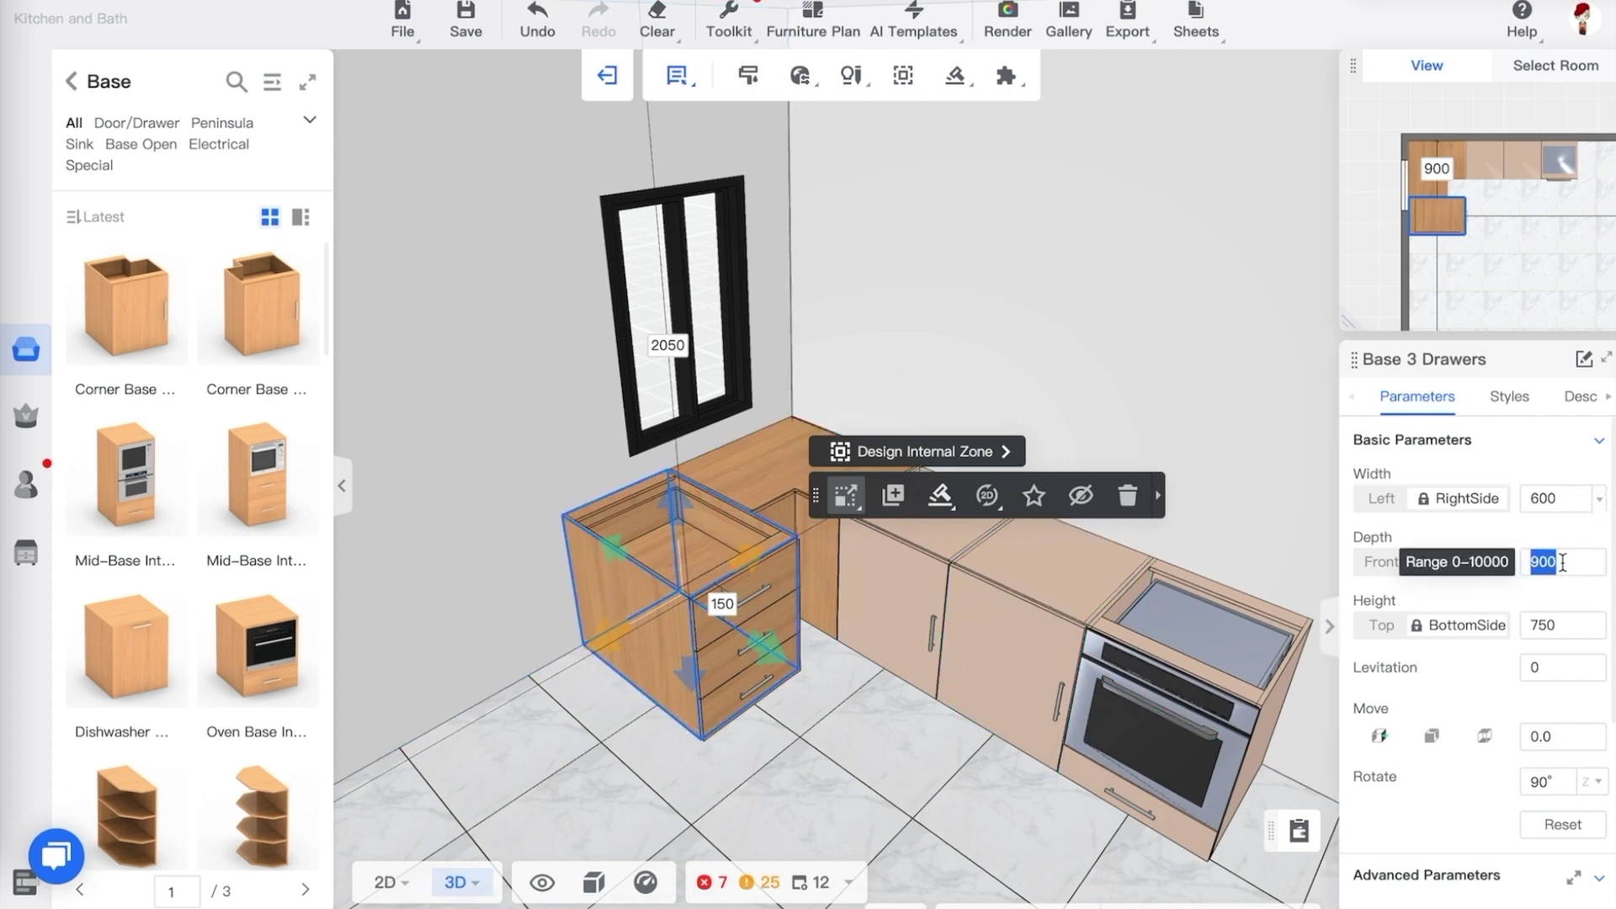
{"action": "type", "text": "600"}
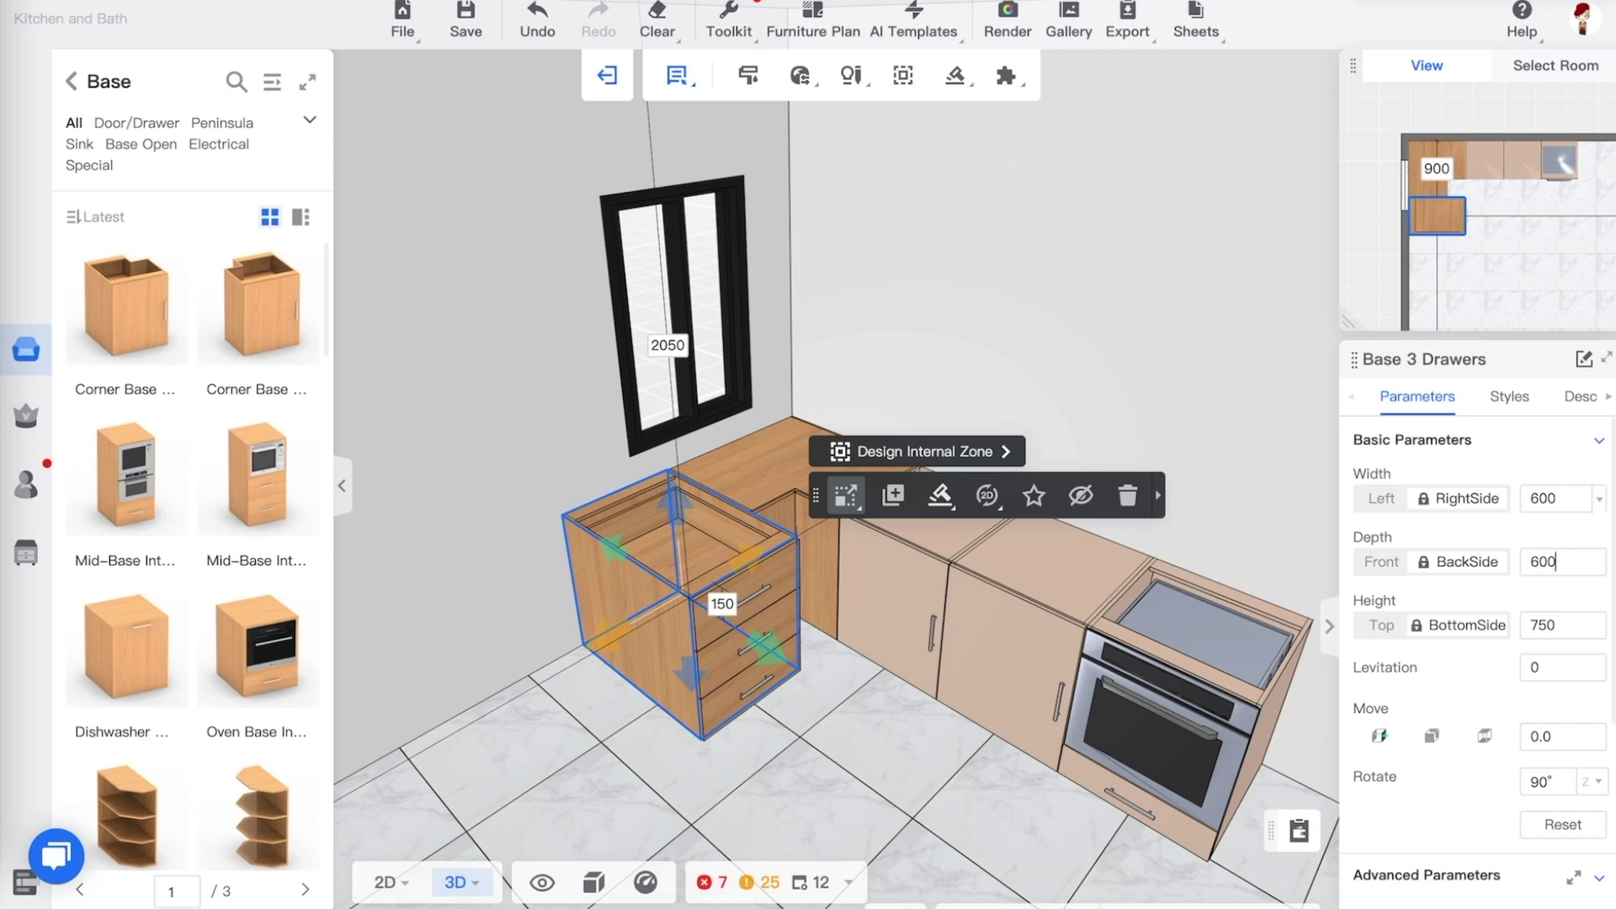
{"action": "key", "text": "Return"}
{"action": "left_click", "coordinate": [783, 756]}
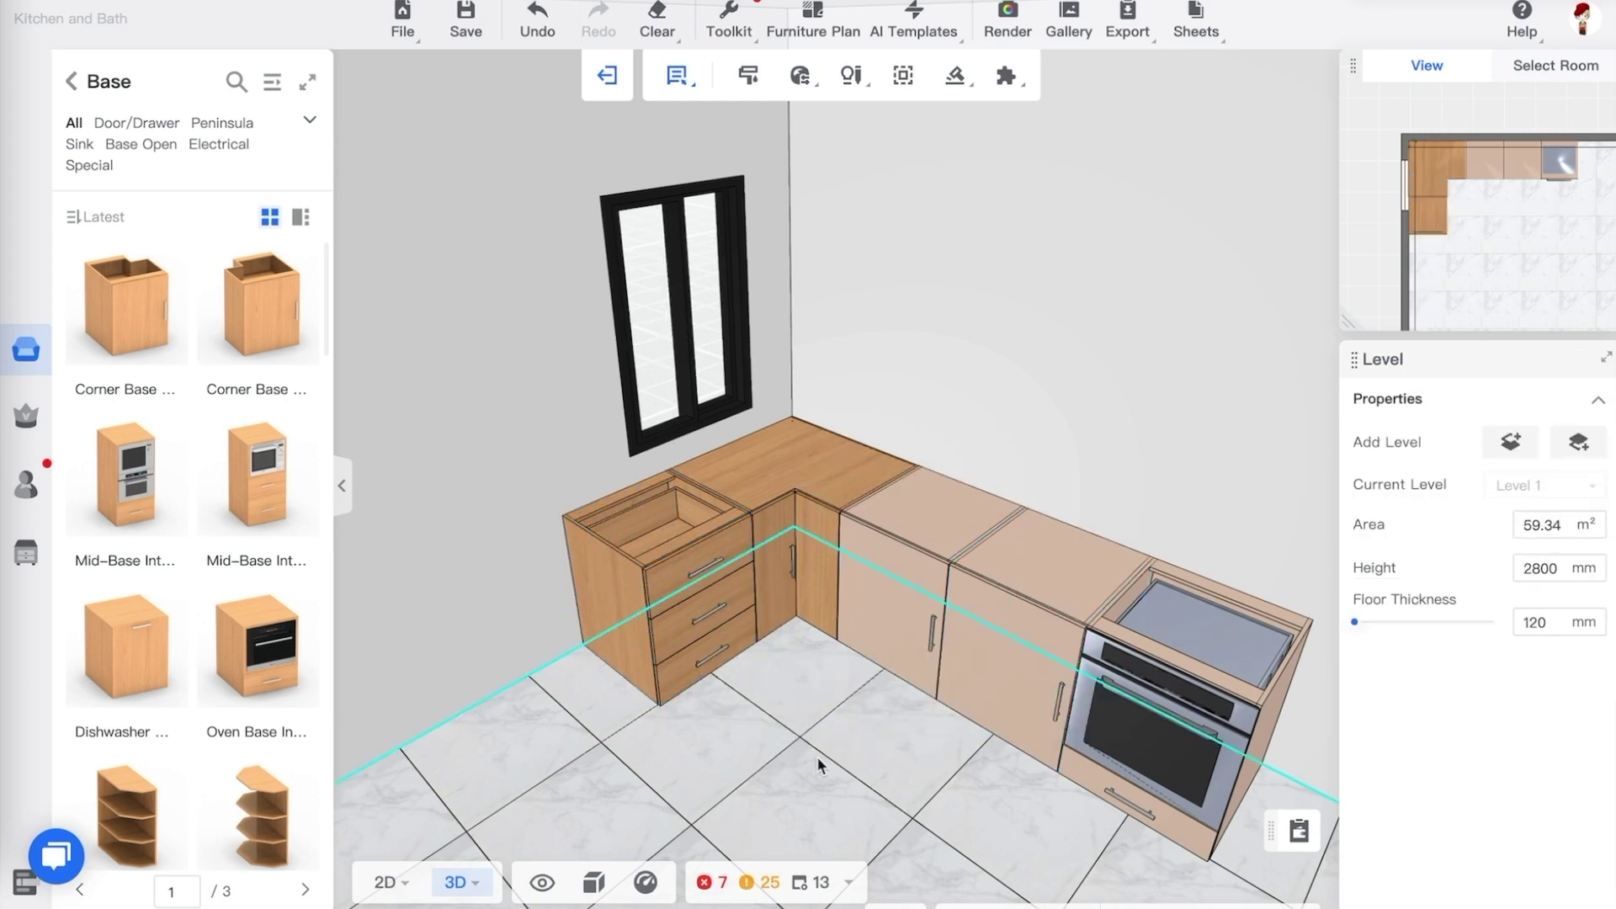
Examine the L-shaped cabinet run in 3D from the drawer cabinet and corner to the range cabinet
{"action": "right_click_drag", "start_coordinate": [819, 762], "coordinate": [769, 699]}
{"action": "scroll", "coordinate": [678, 640], "scroll_direction": "down", "scroll_amount": 2}
{"action": "scroll", "coordinate": [678, 639], "scroll_direction": "up", "scroll_amount": 6}
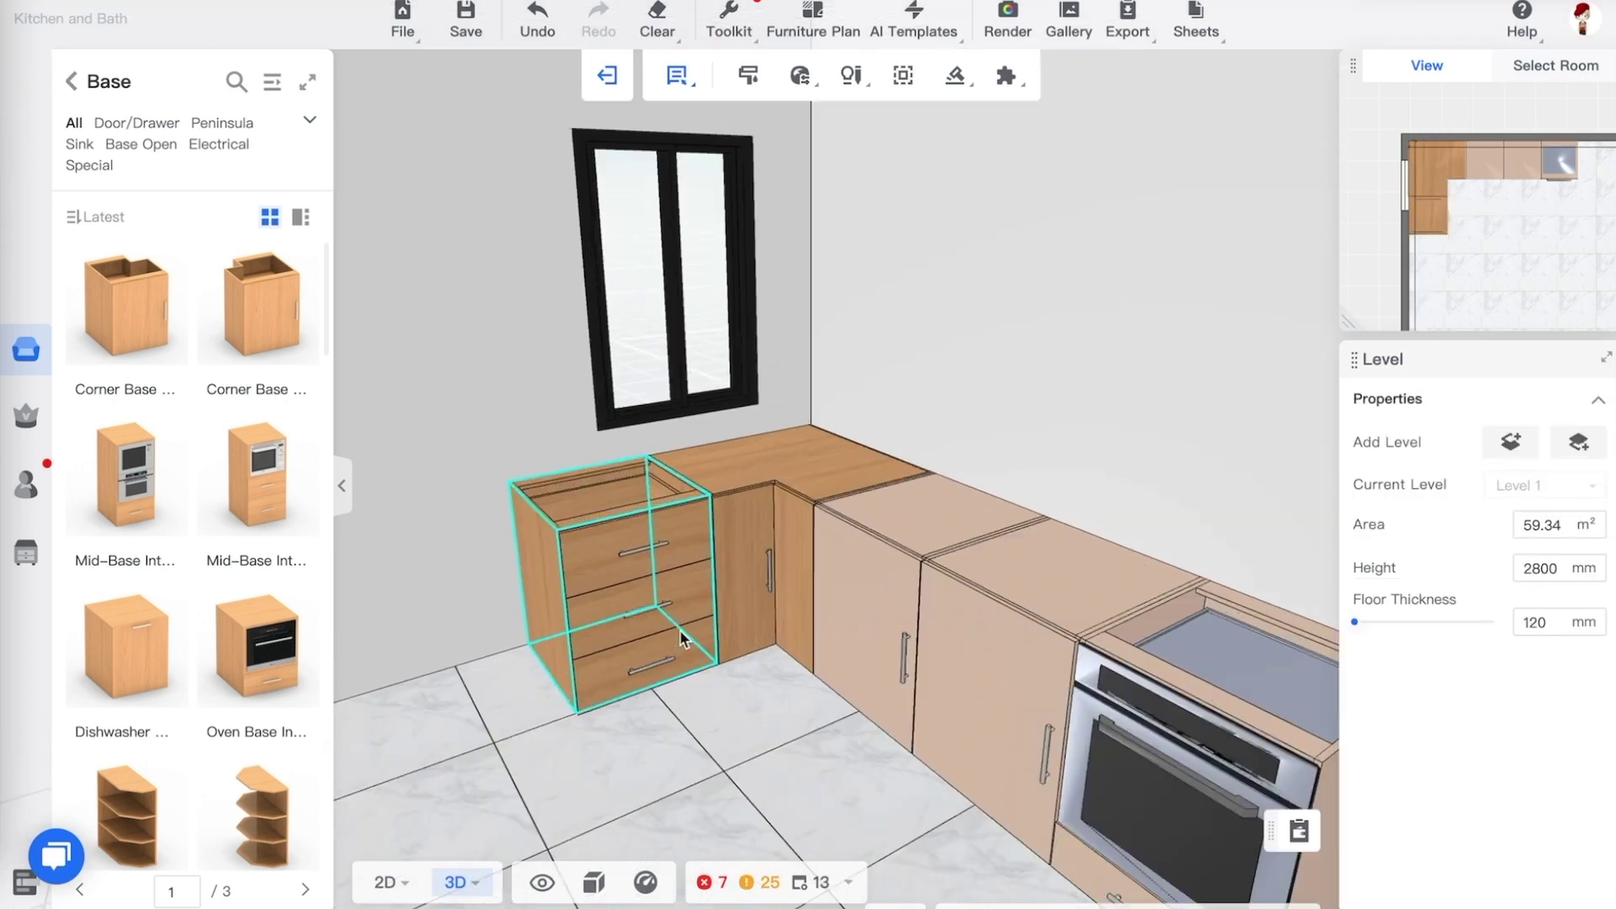
{"action": "right_click_drag", "start_coordinate": [745, 772], "coordinate": [754, 753]}
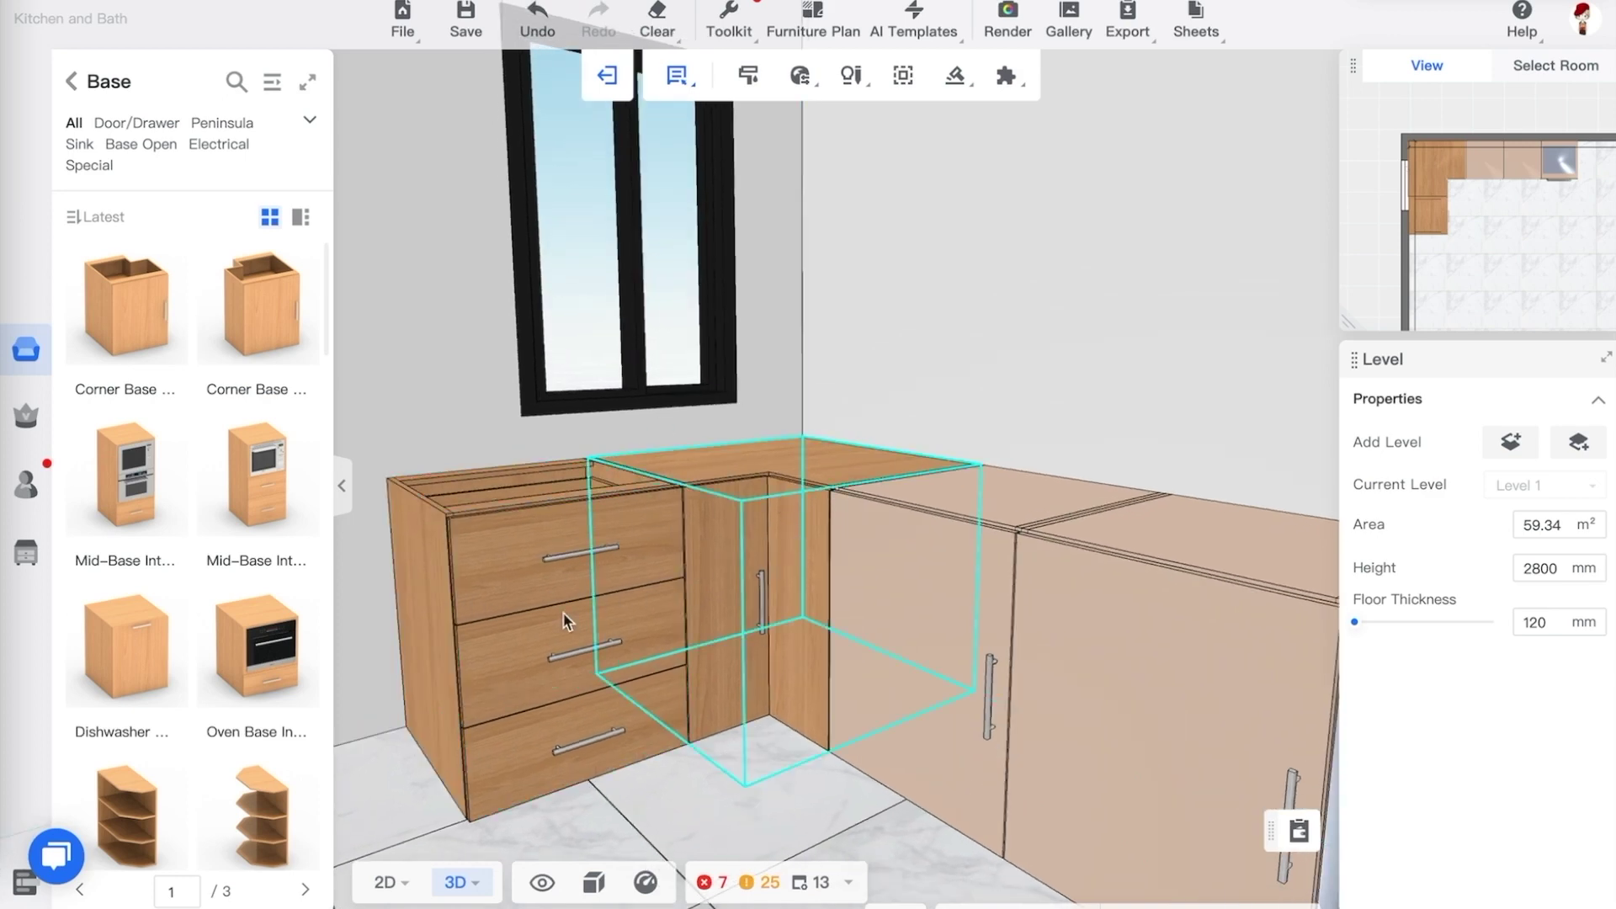
{"action": "scroll", "coordinate": [685, 454], "scroll_direction": "down", "scroll_amount": 6}
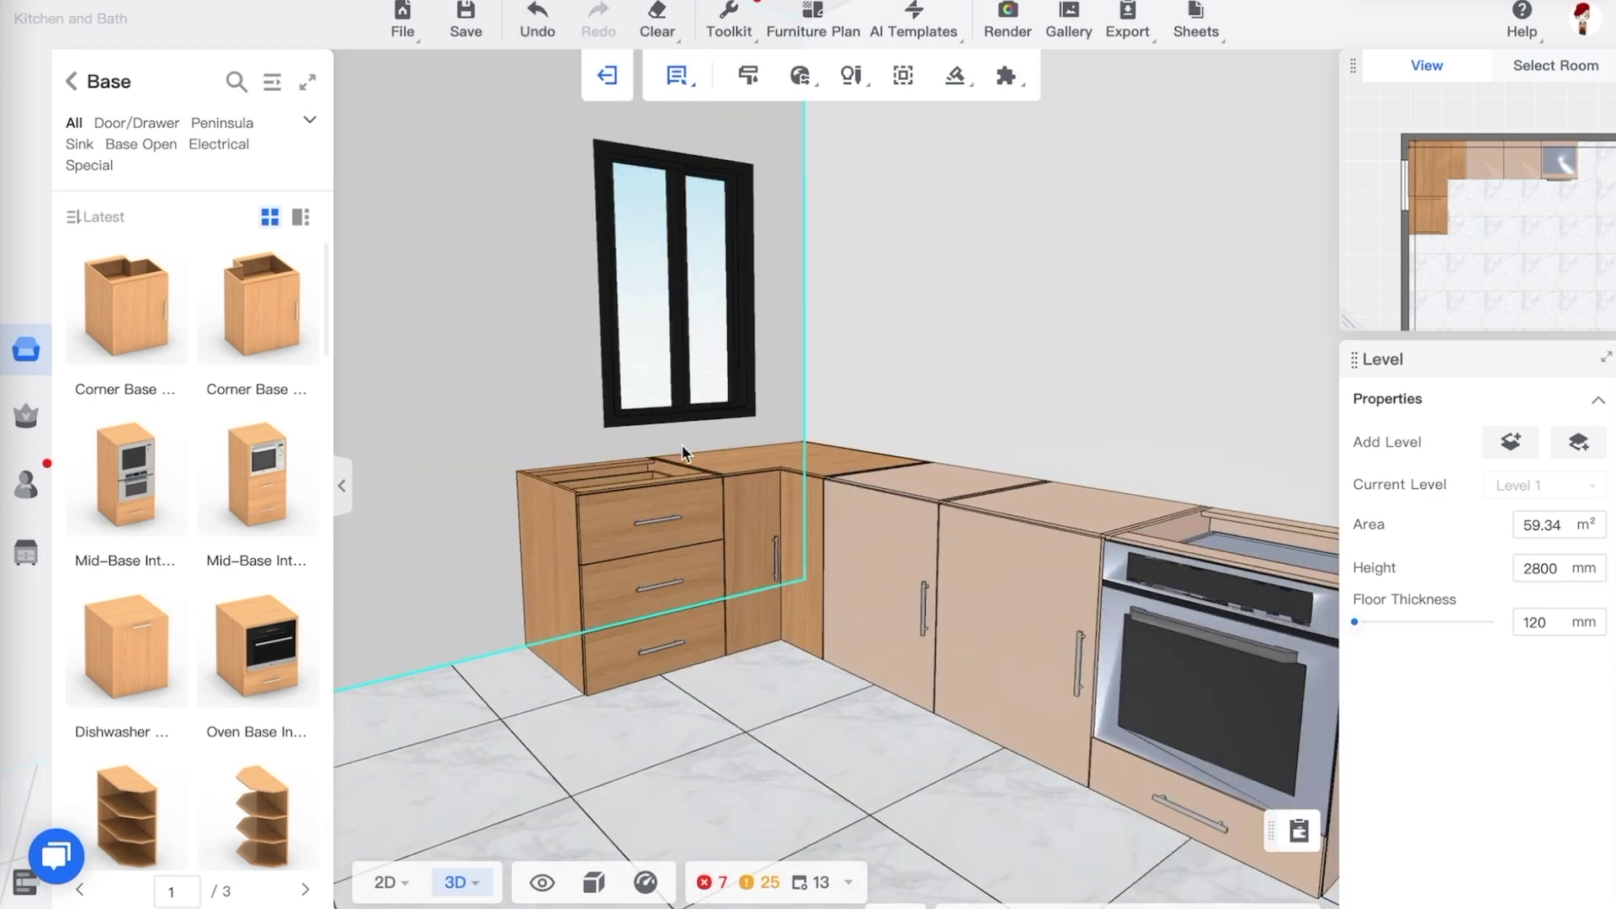
{"action": "right_click_drag", "start_coordinate": [800, 678], "coordinate": [1014, 603]}
{"action": "key", "text": "d"}
{"action": "key", "text": "a"}
{"action": "key", "text": "a"}
{"action": "key", "text": "d"}
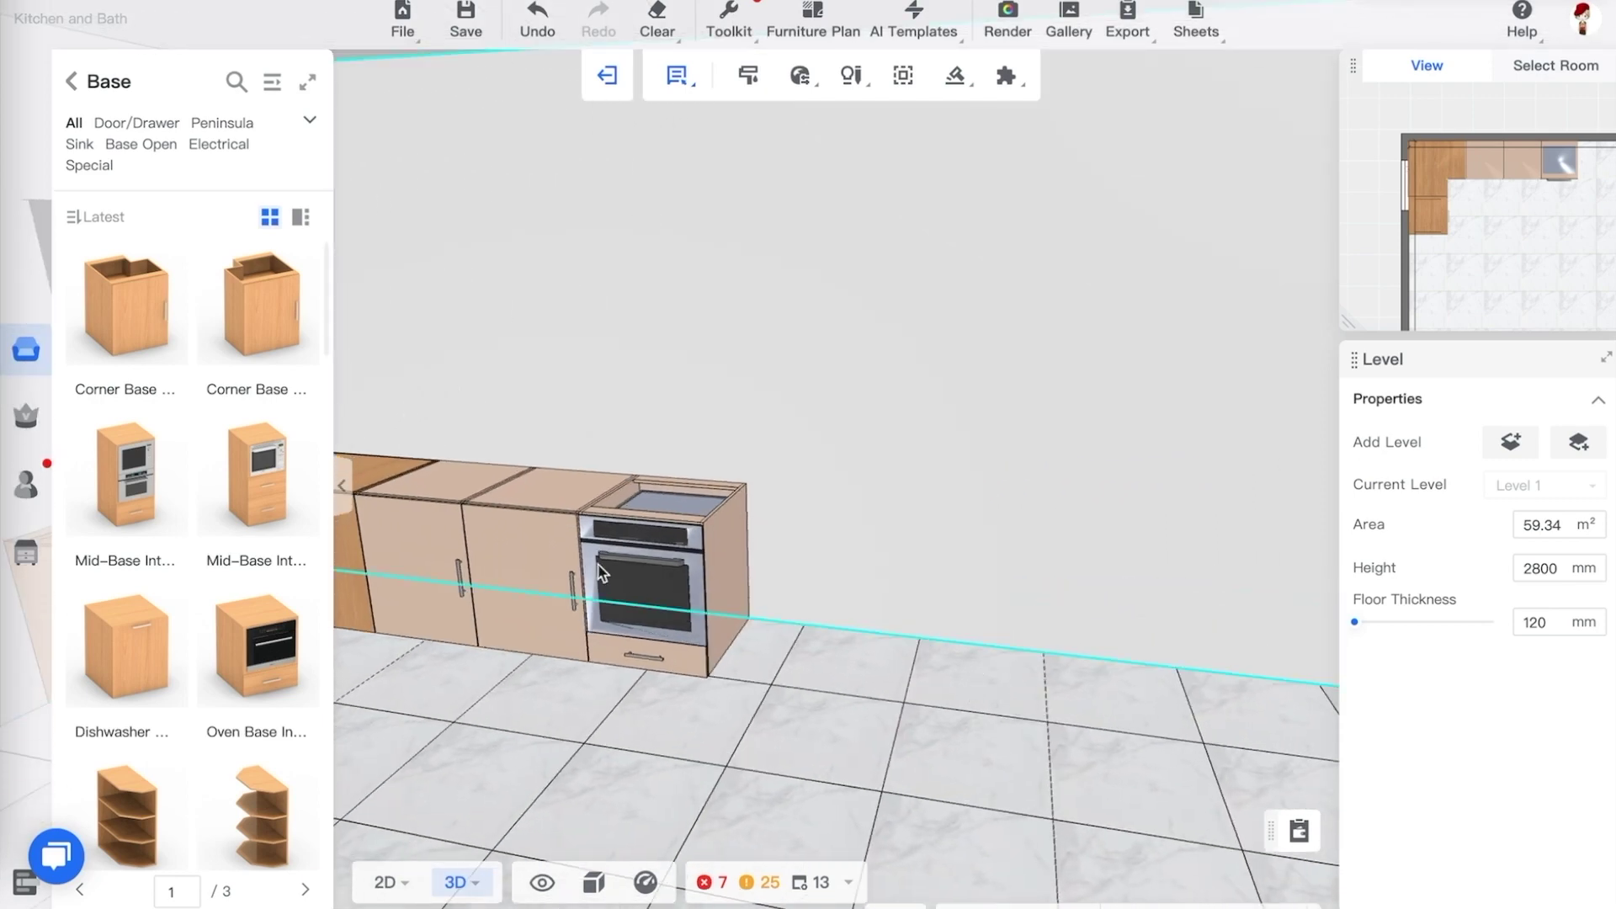
Browse the Base and Vanity categories of the expanded Public Catalog for available cabinet types
{"action": "left_click", "coordinate": [268, 87]}
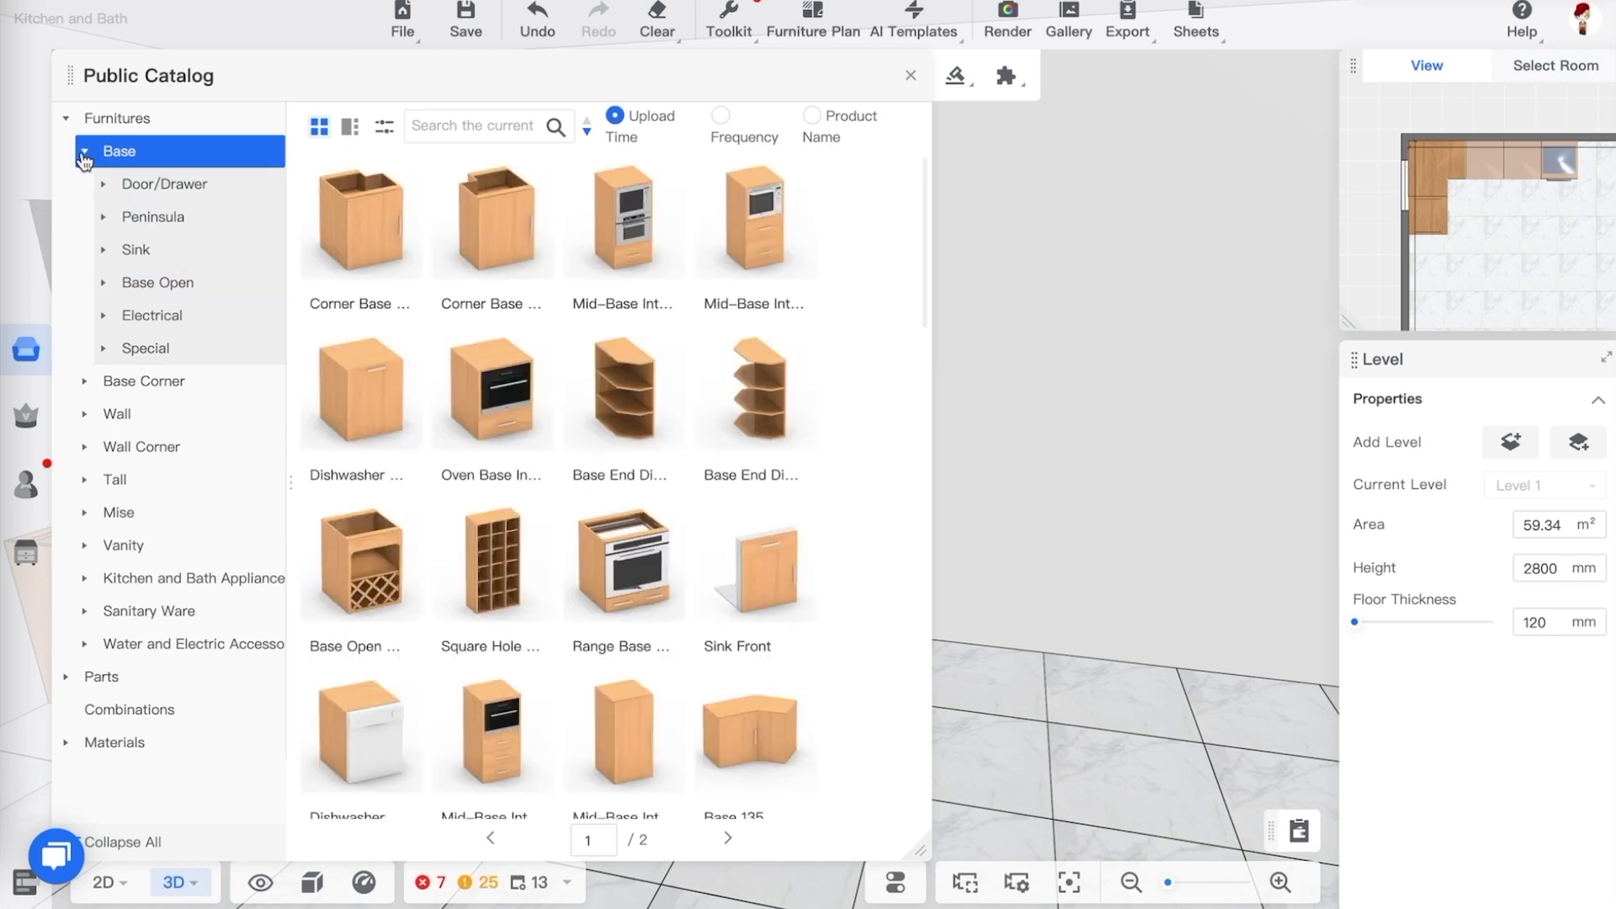
{"action": "left_click", "coordinate": [84, 153]}
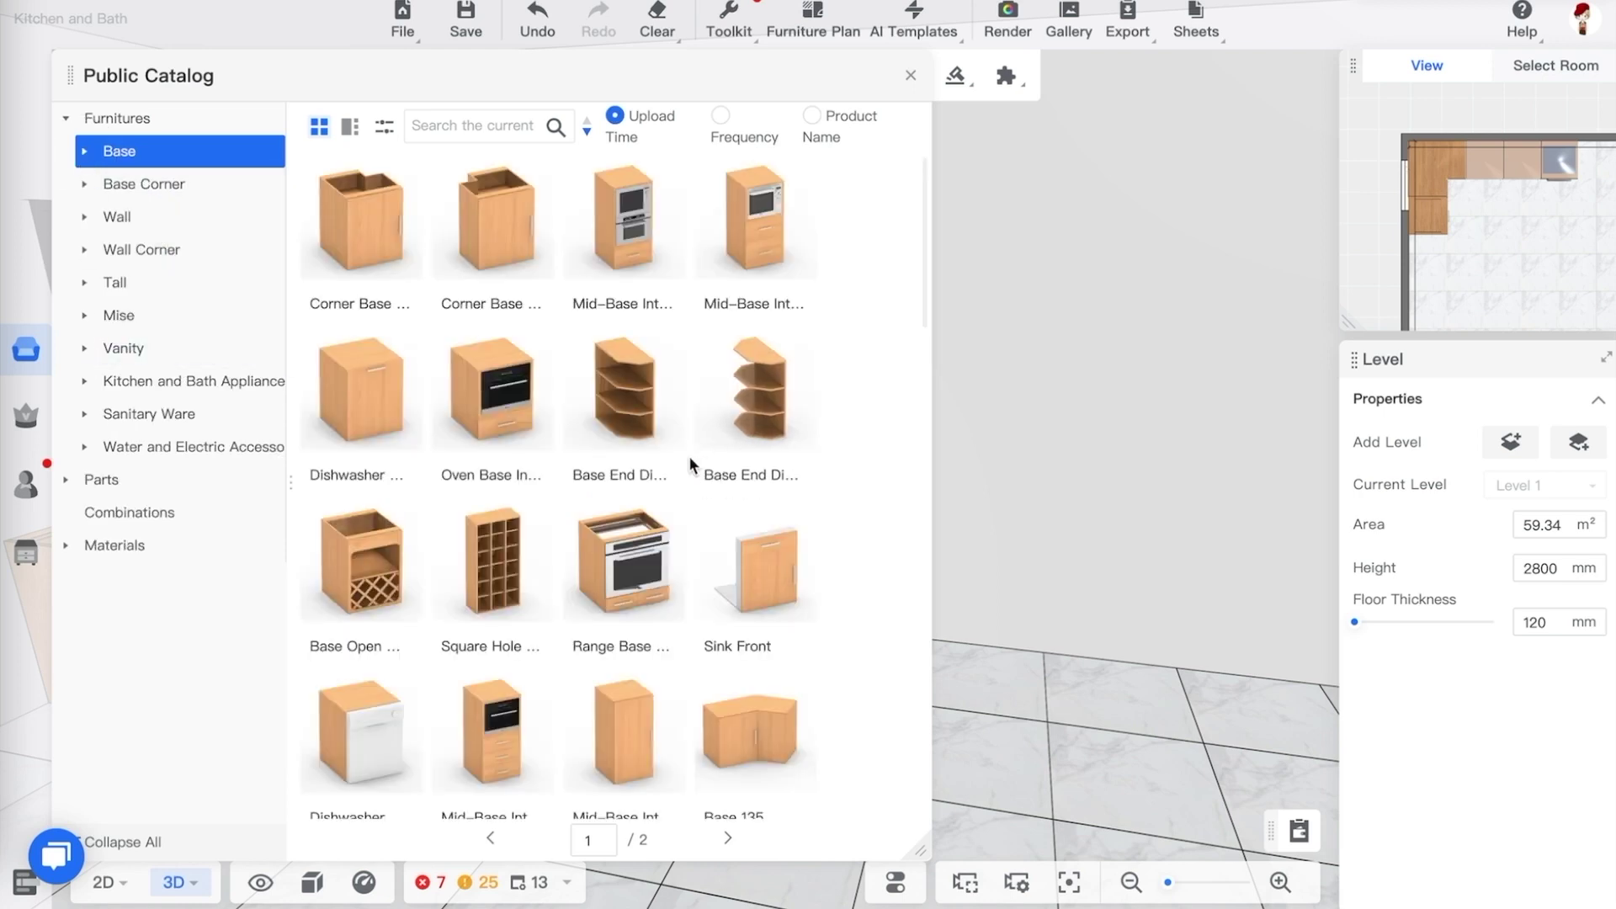
{"action": "scroll", "coordinate": [686, 471], "scroll_direction": "down", "scroll_amount": 5}
{"action": "scroll", "coordinate": [686, 472], "scroll_direction": "down", "scroll_amount": 5}
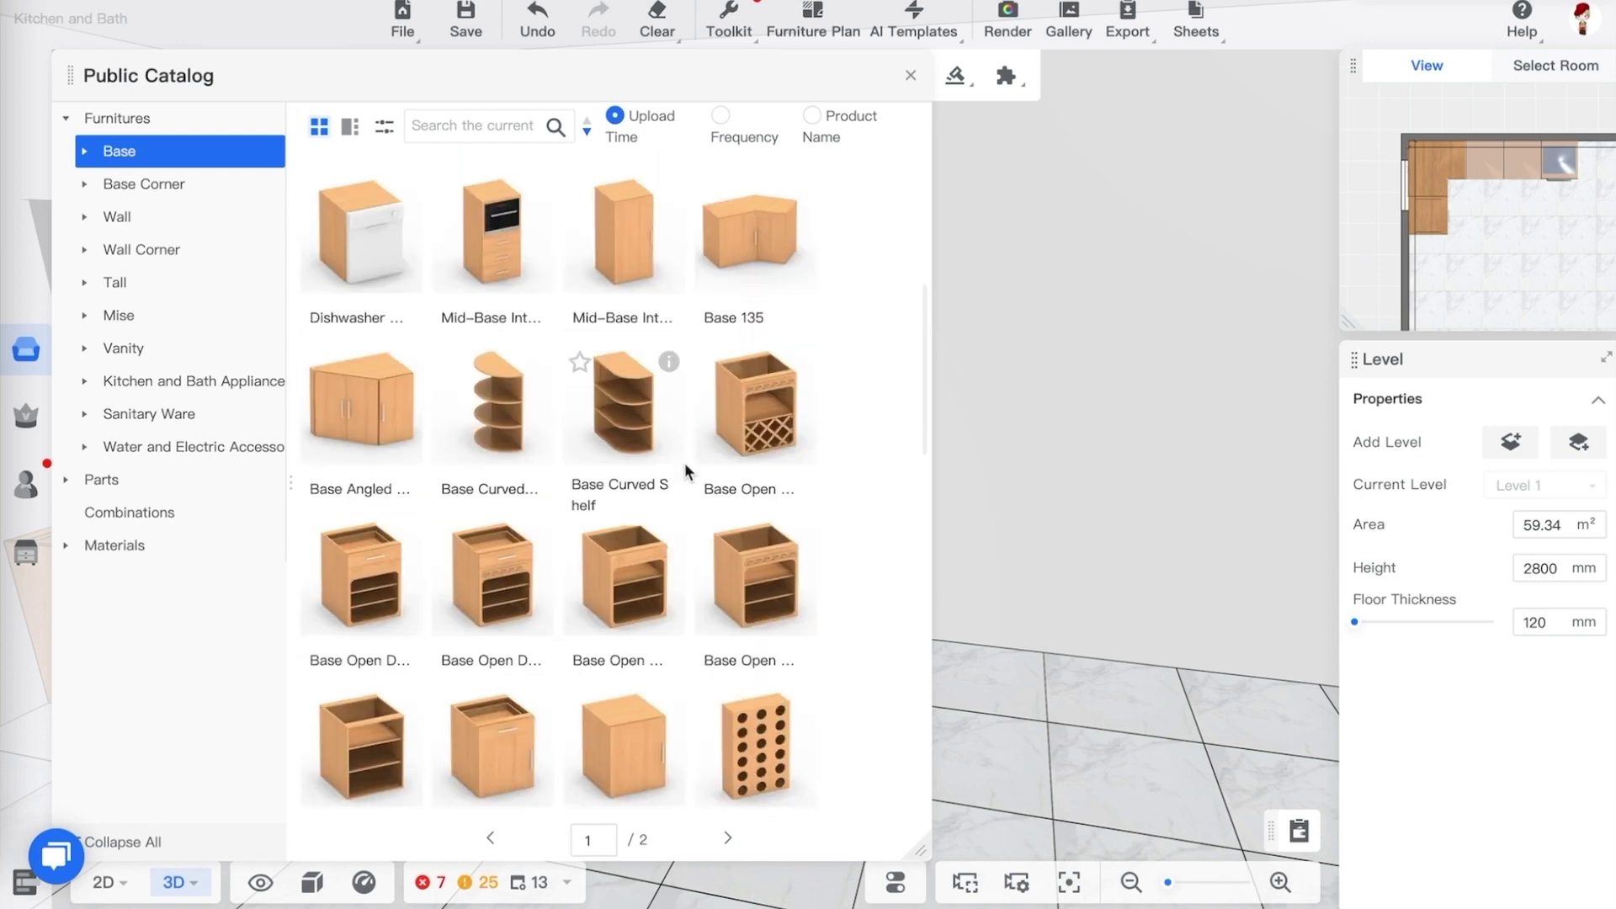
{"action": "scroll", "coordinate": [686, 471], "scroll_direction": "down", "scroll_amount": 5}
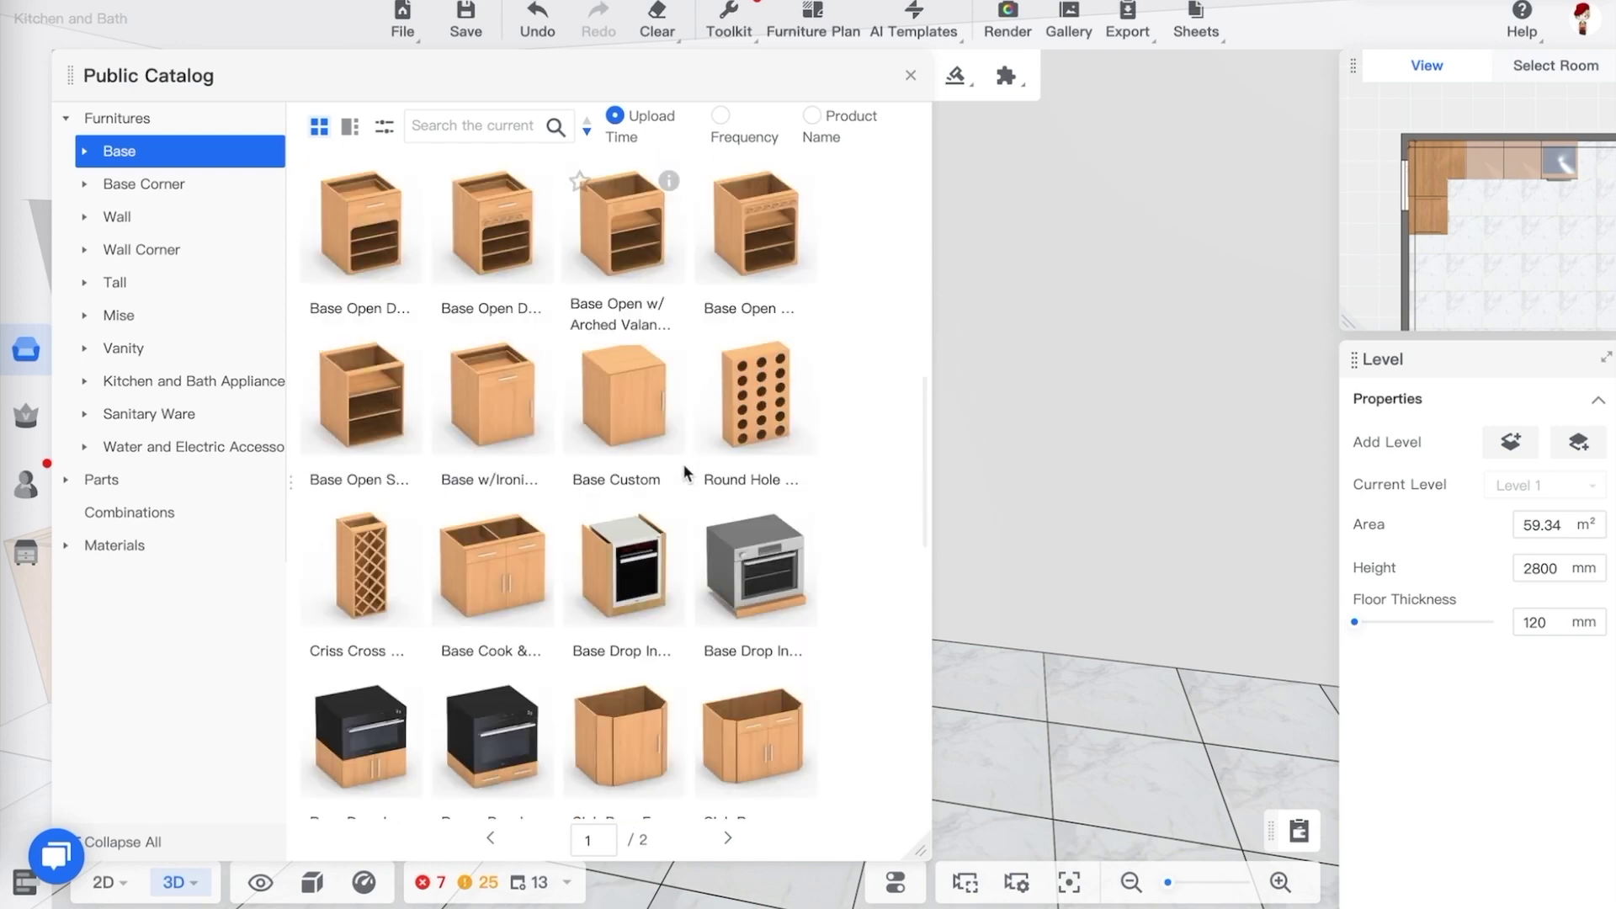
{"action": "scroll", "coordinate": [686, 471], "scroll_direction": "down", "scroll_amount": 5}
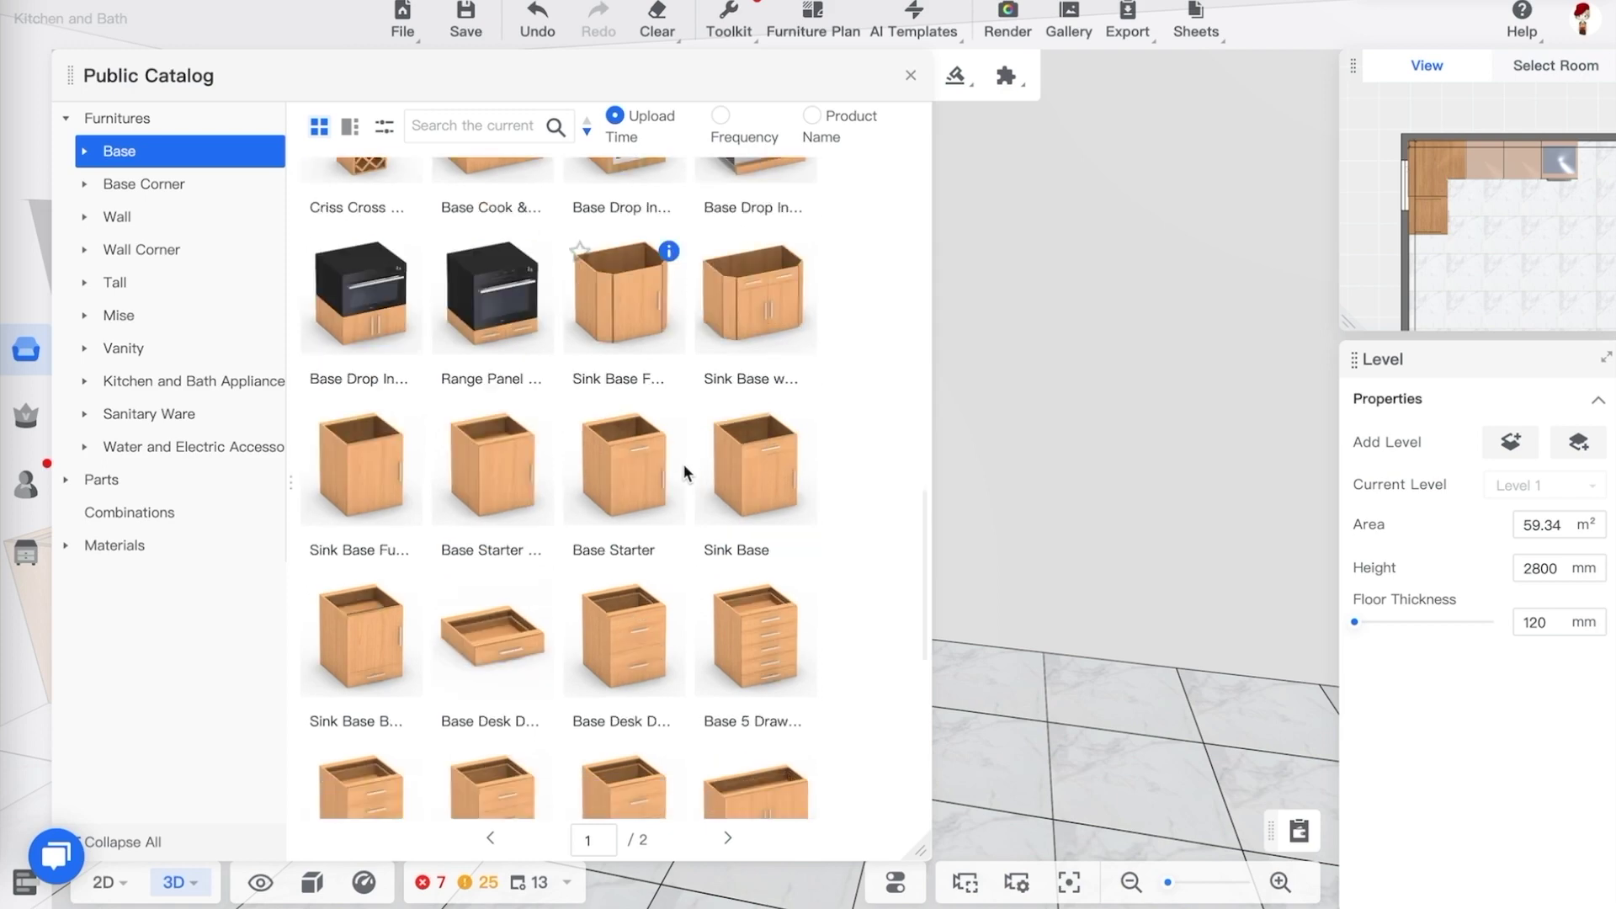
{"action": "scroll", "coordinate": [684, 463], "scroll_direction": "down", "scroll_amount": 3}
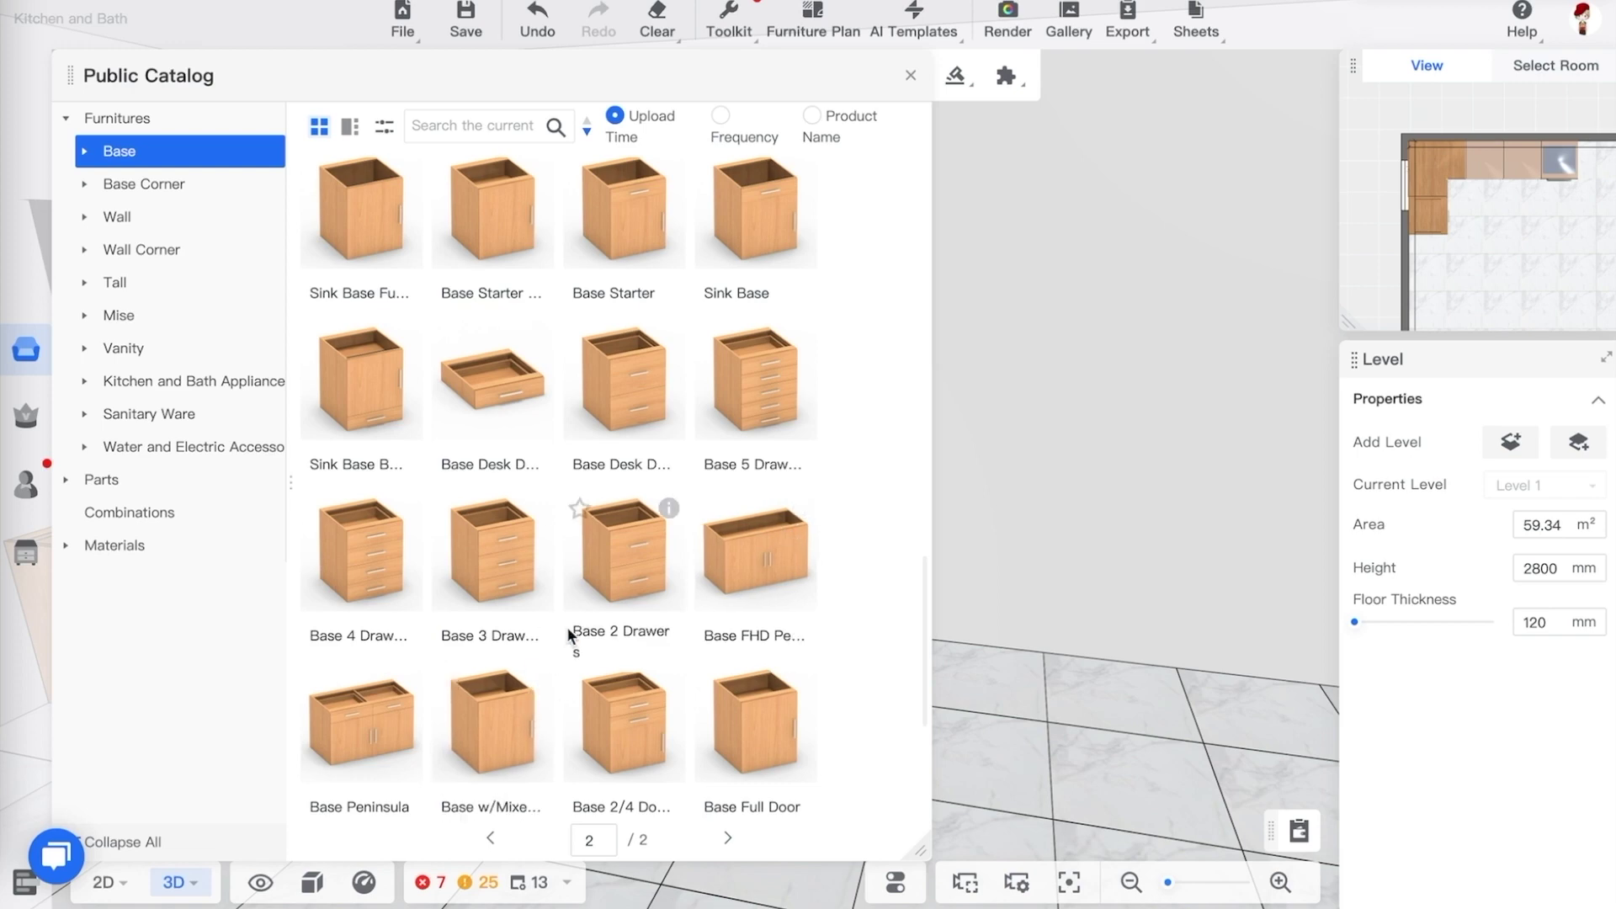
{"action": "left_click", "coordinate": [139, 359]}
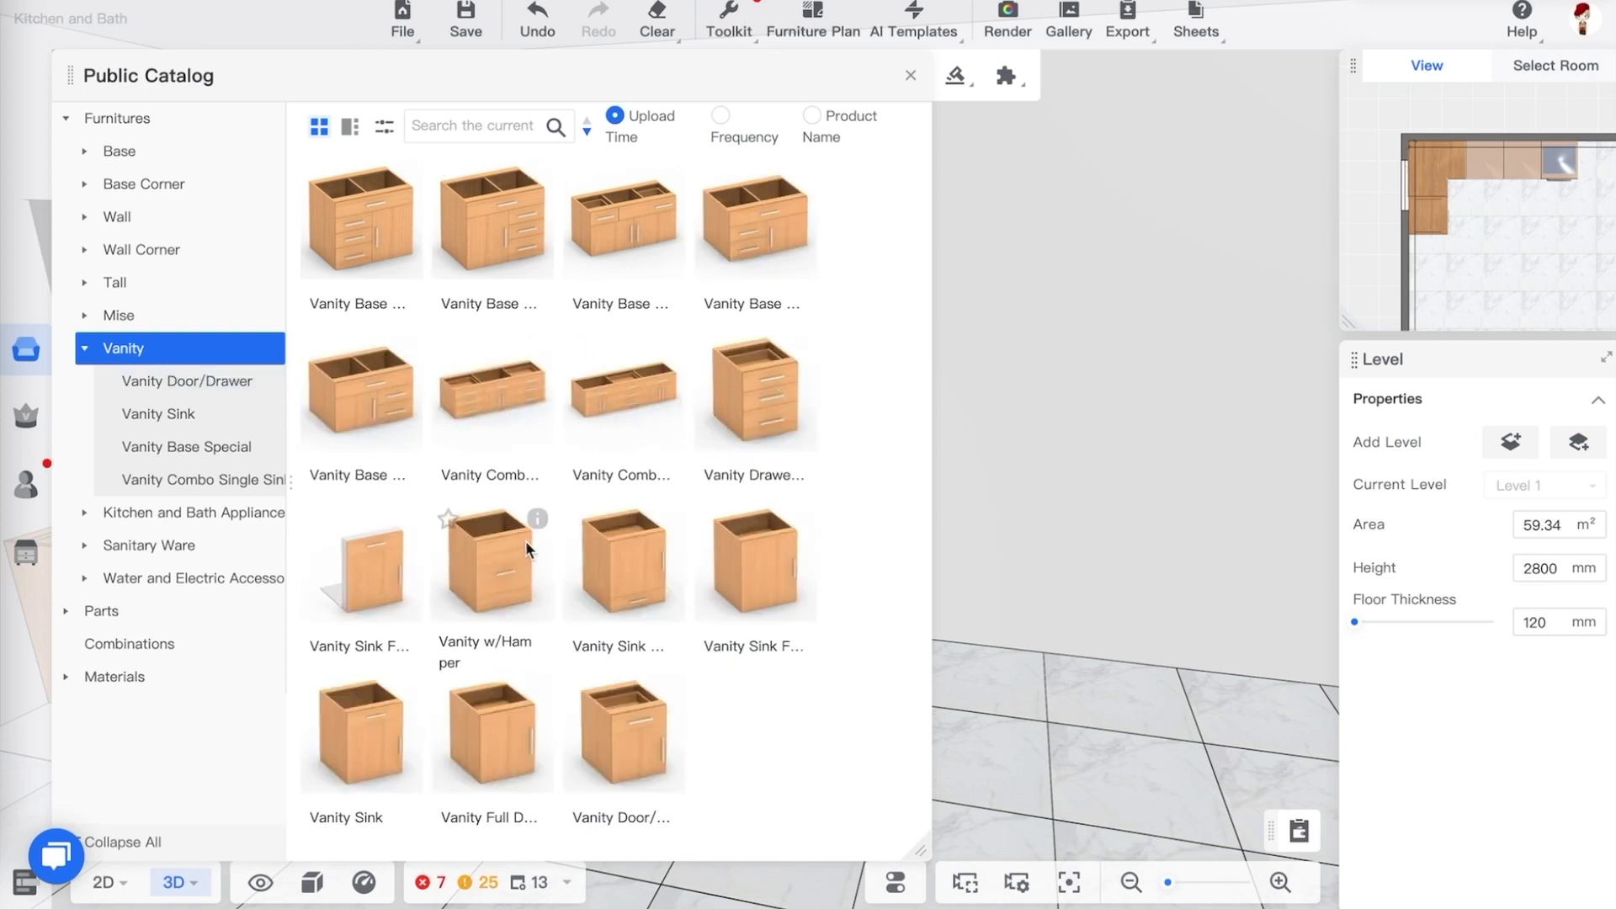
{"action": "mouse_move", "coordinate": [540, 522]}
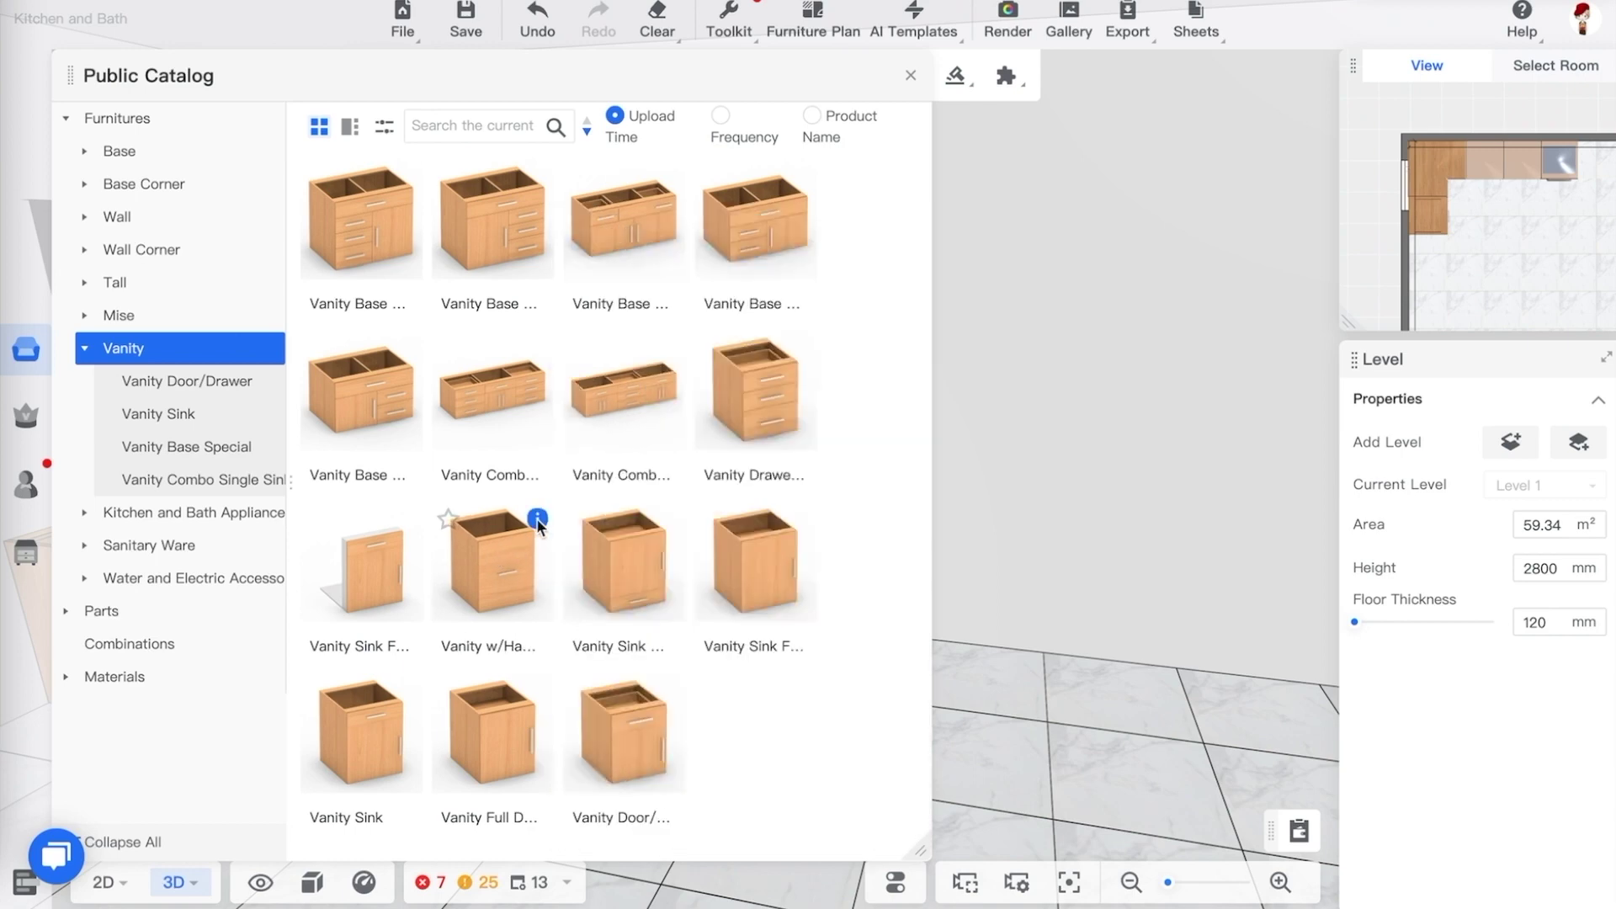
Look through the Base Door/Drawer subcategories, viewing the Base Custom and Base Starter cabinets
{"action": "left_click", "coordinate": [84, 348]}
{"action": "left_click", "coordinate": [84, 154]}
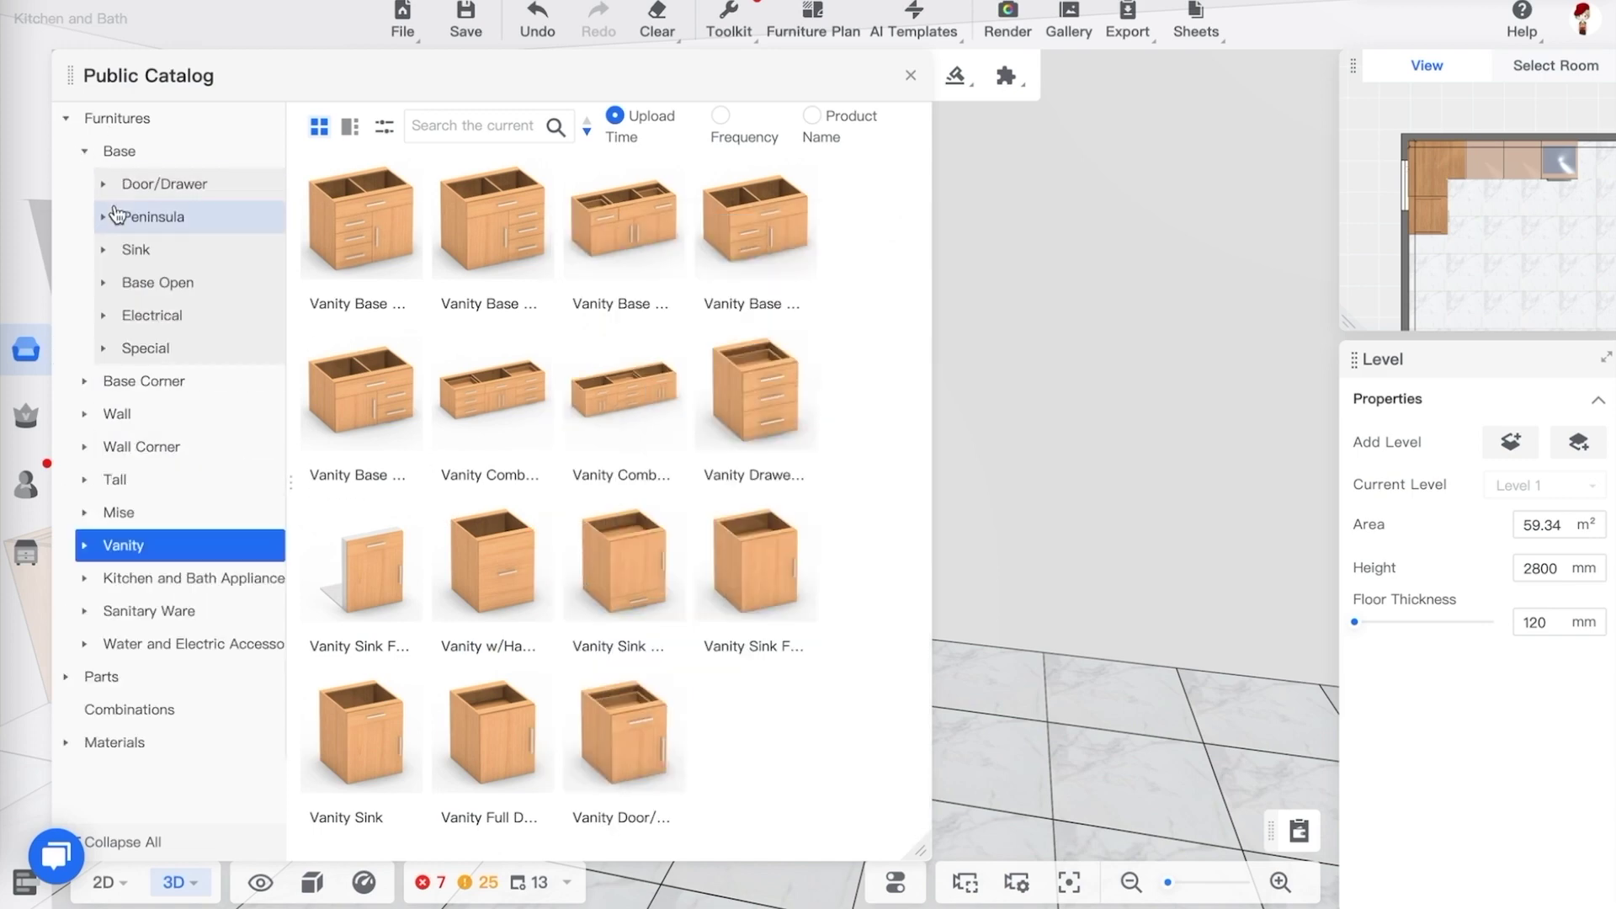
{"action": "left_click", "coordinate": [106, 189]}
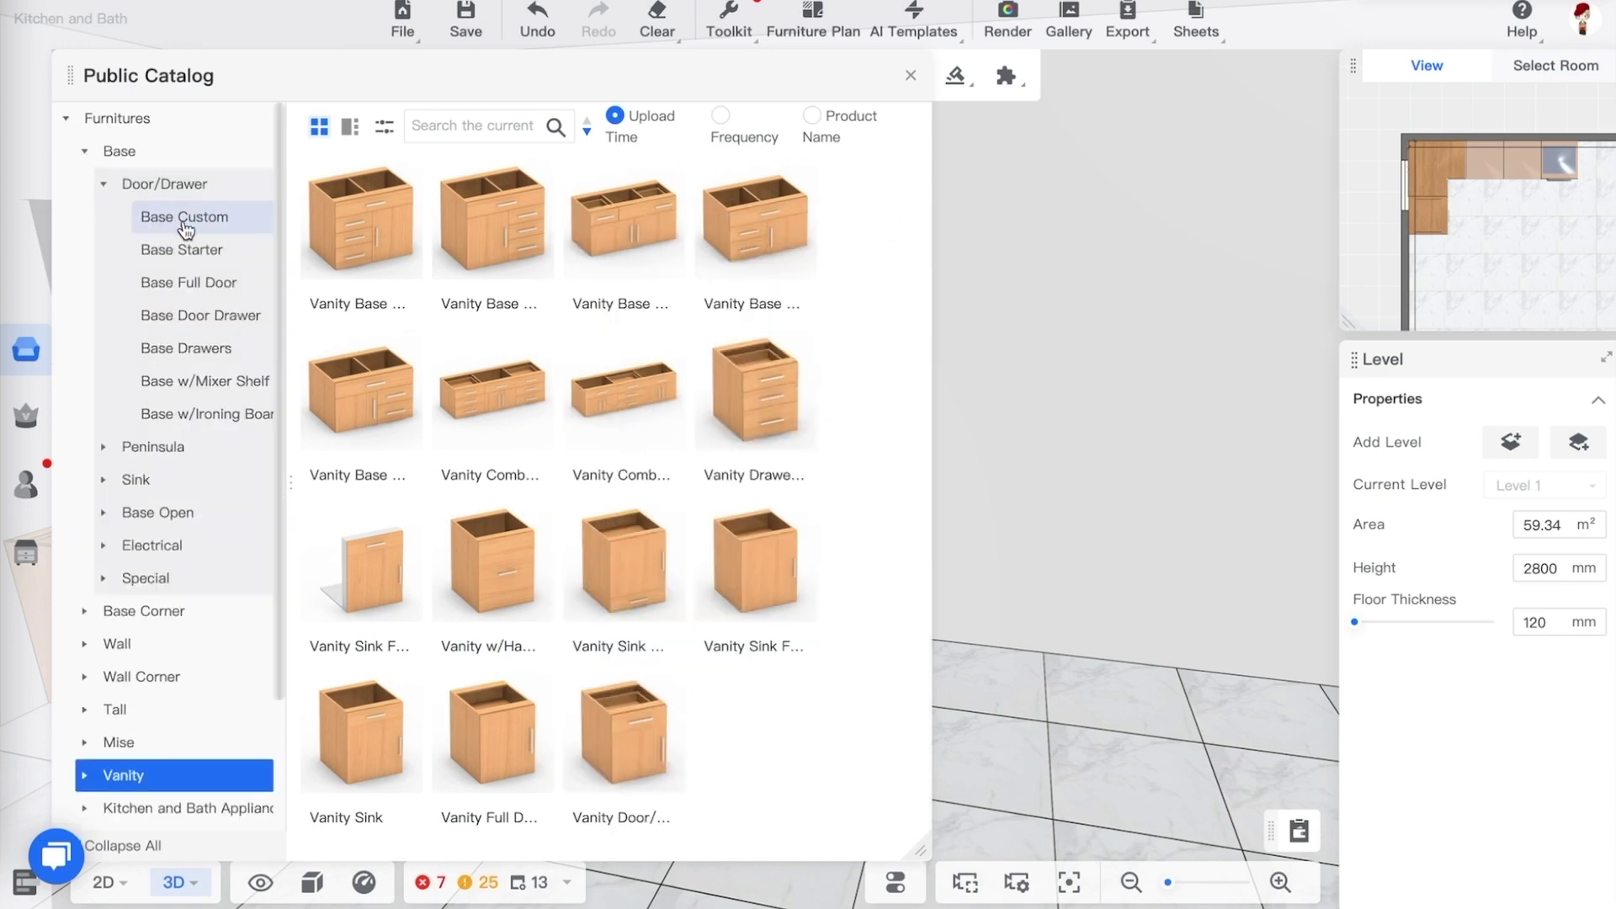
{"action": "left_click", "coordinate": [104, 187]}
{"action": "left_click", "coordinate": [105, 187]}
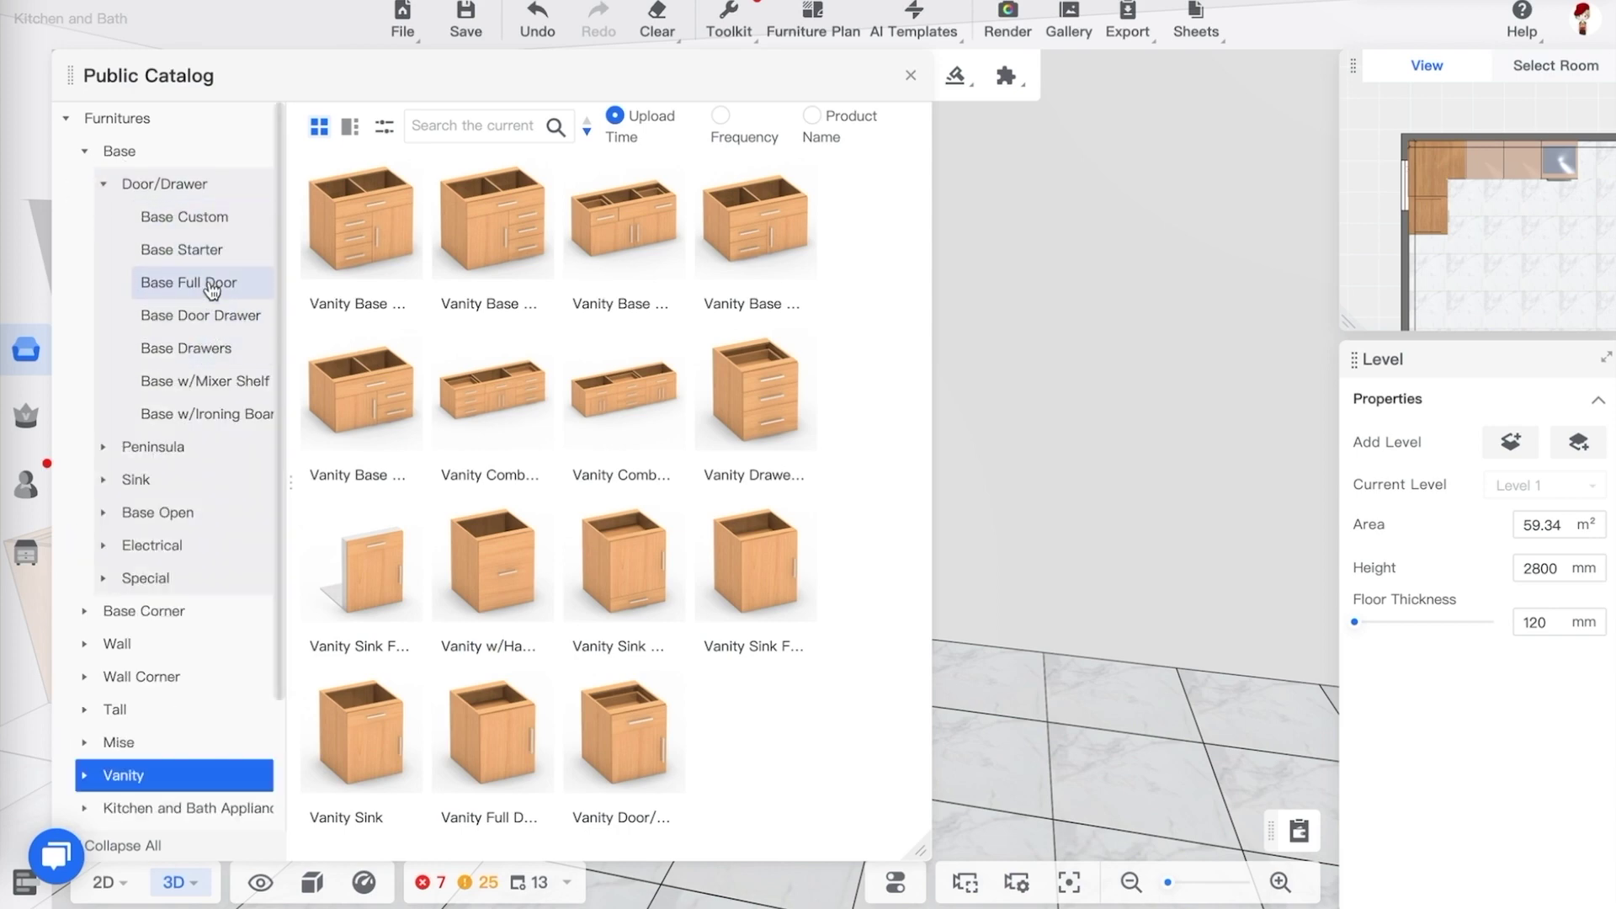
{"action": "left_click", "coordinate": [203, 229]}
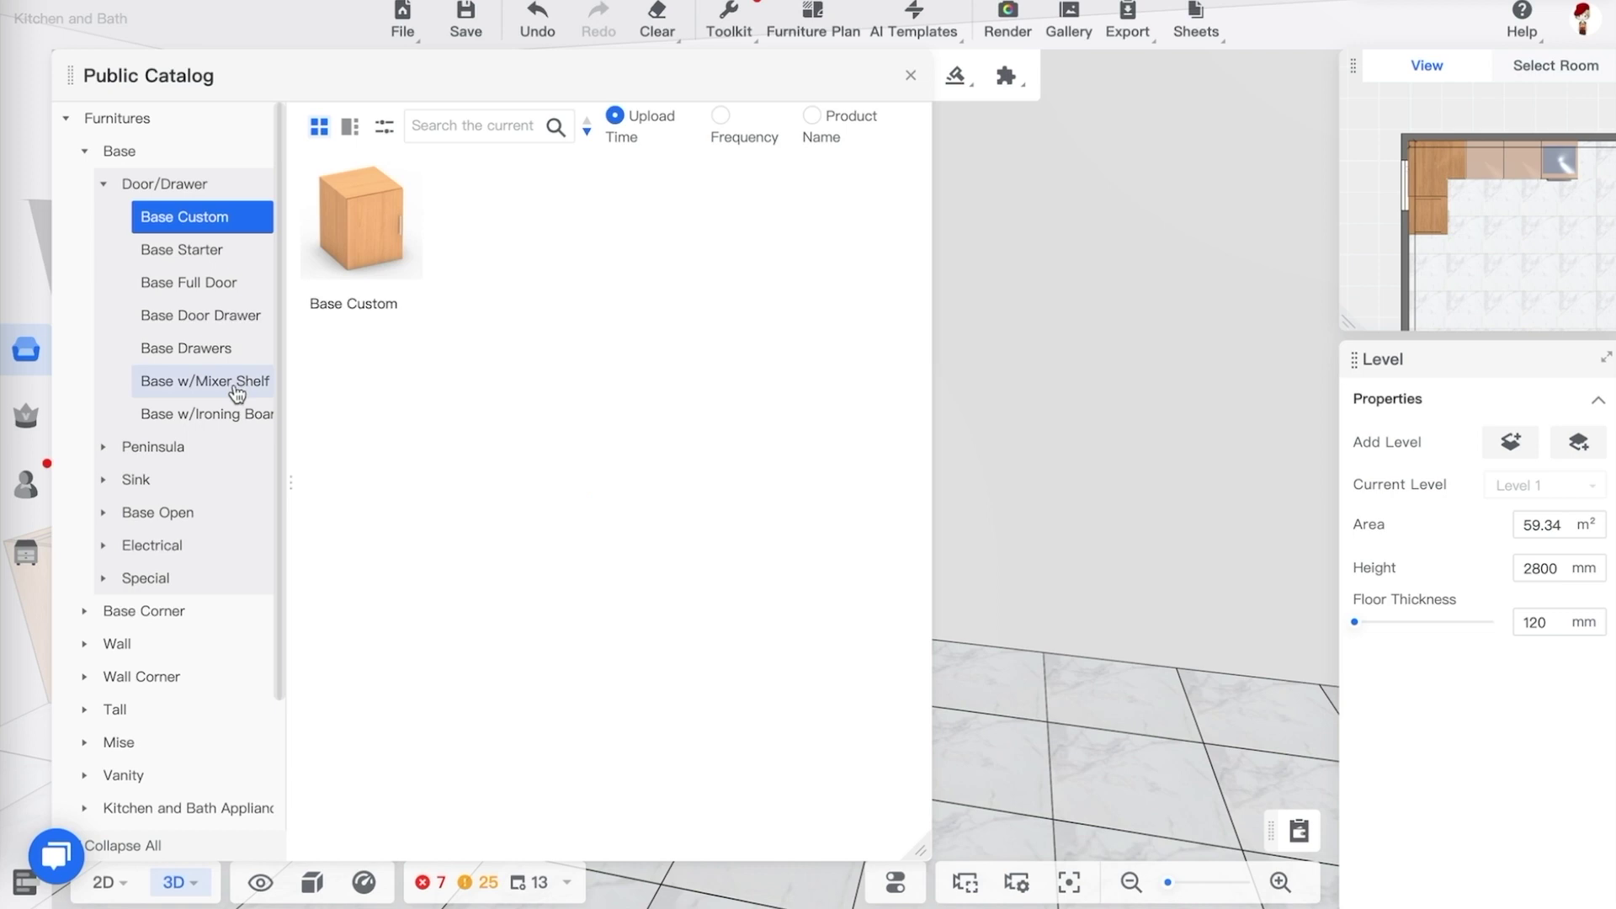
{"action": "left_click", "coordinate": [215, 267]}
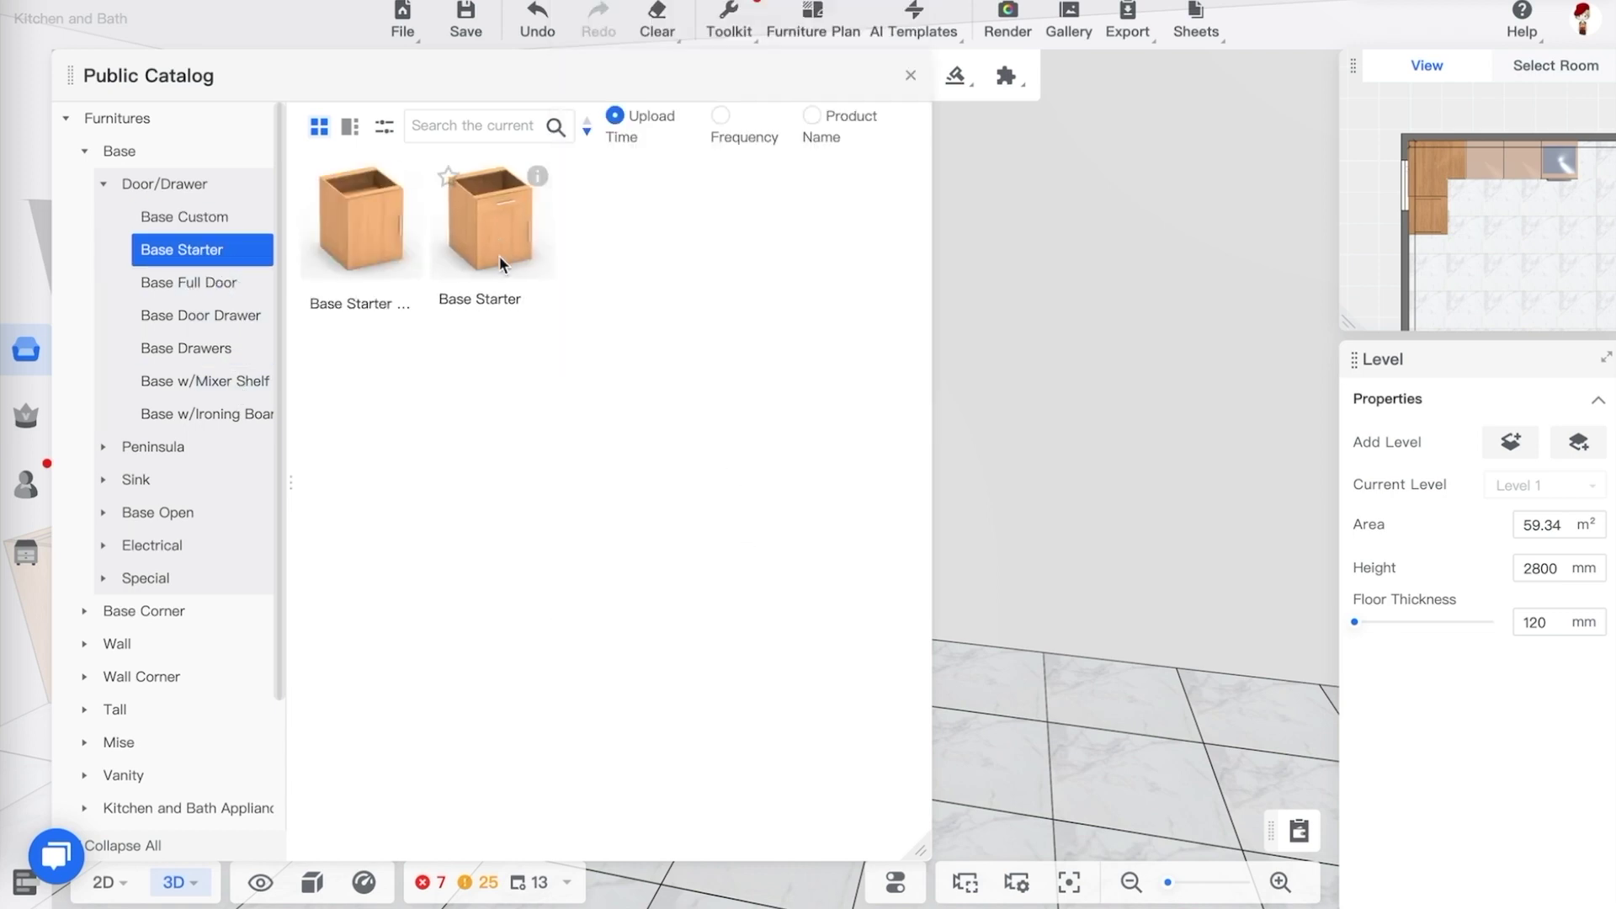
Place a Sink Base cabinet from the Sink Base category against the back wall, directly beside the range cabinet
{"action": "left_click", "coordinate": [104, 478]}
{"action": "left_click", "coordinate": [184, 515]}
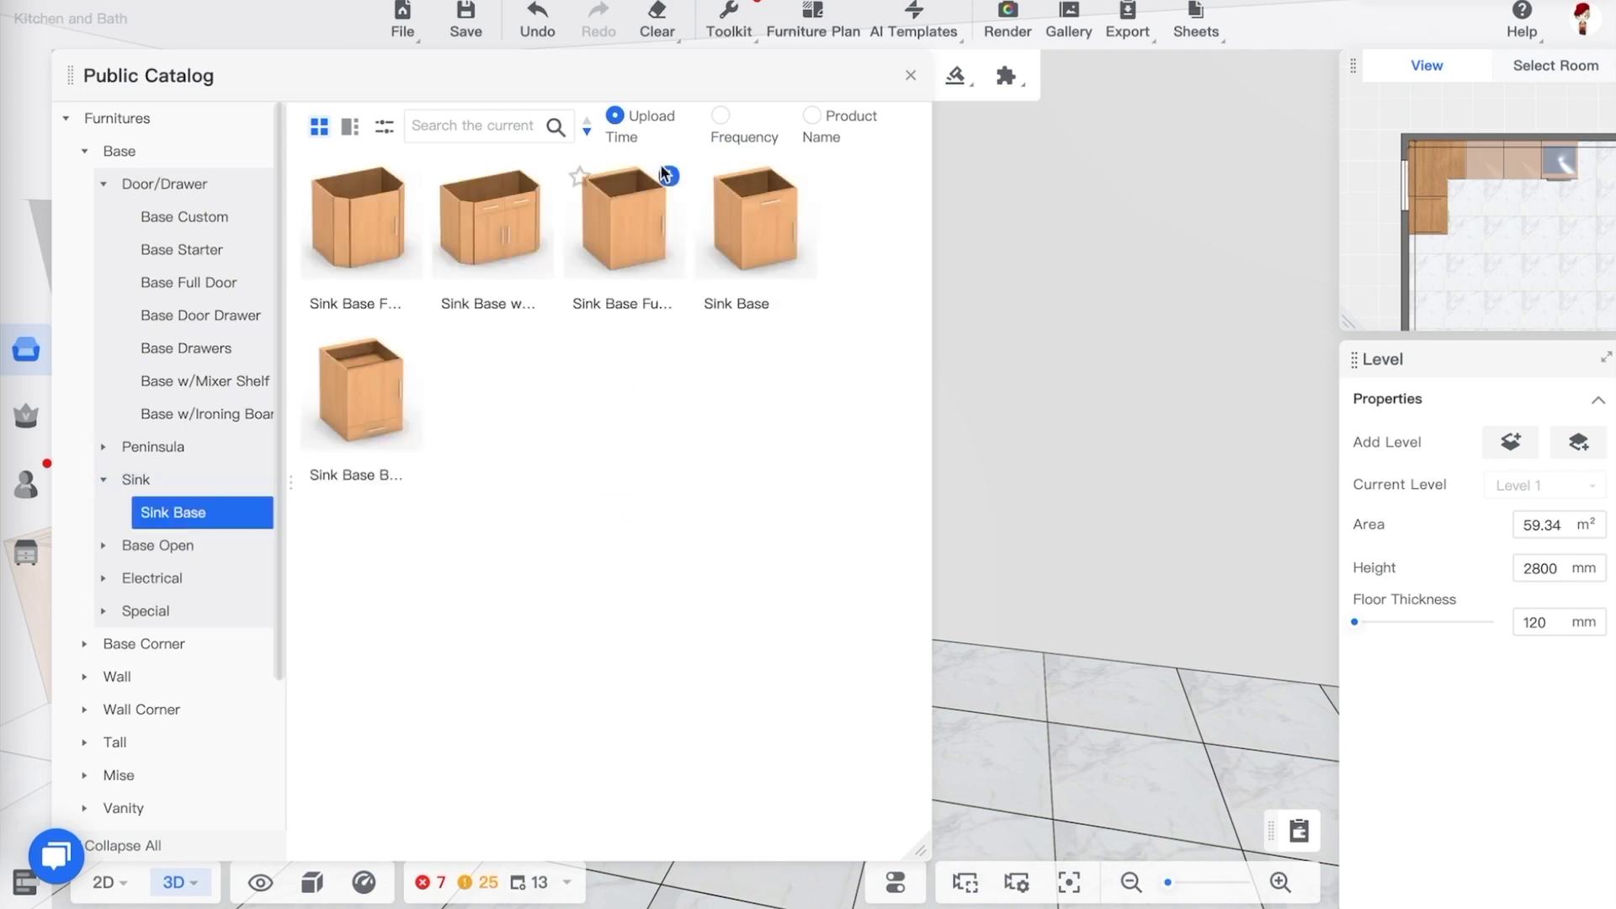
{"action": "mouse_move", "coordinate": [669, 175]}
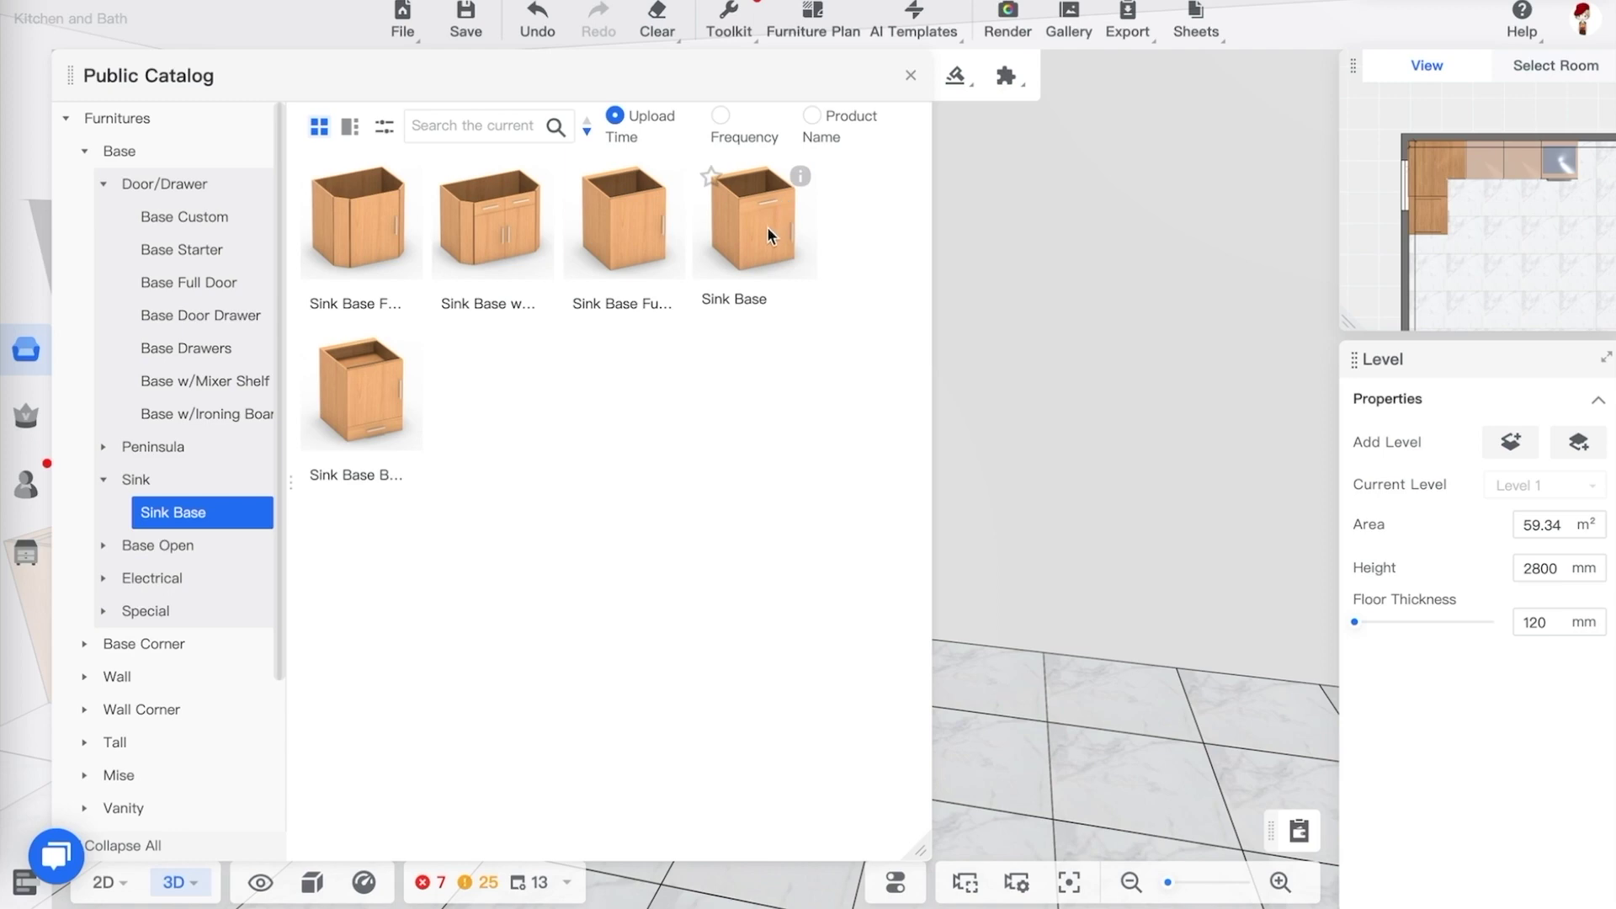
{"action": "left_click", "coordinate": [766, 226]}
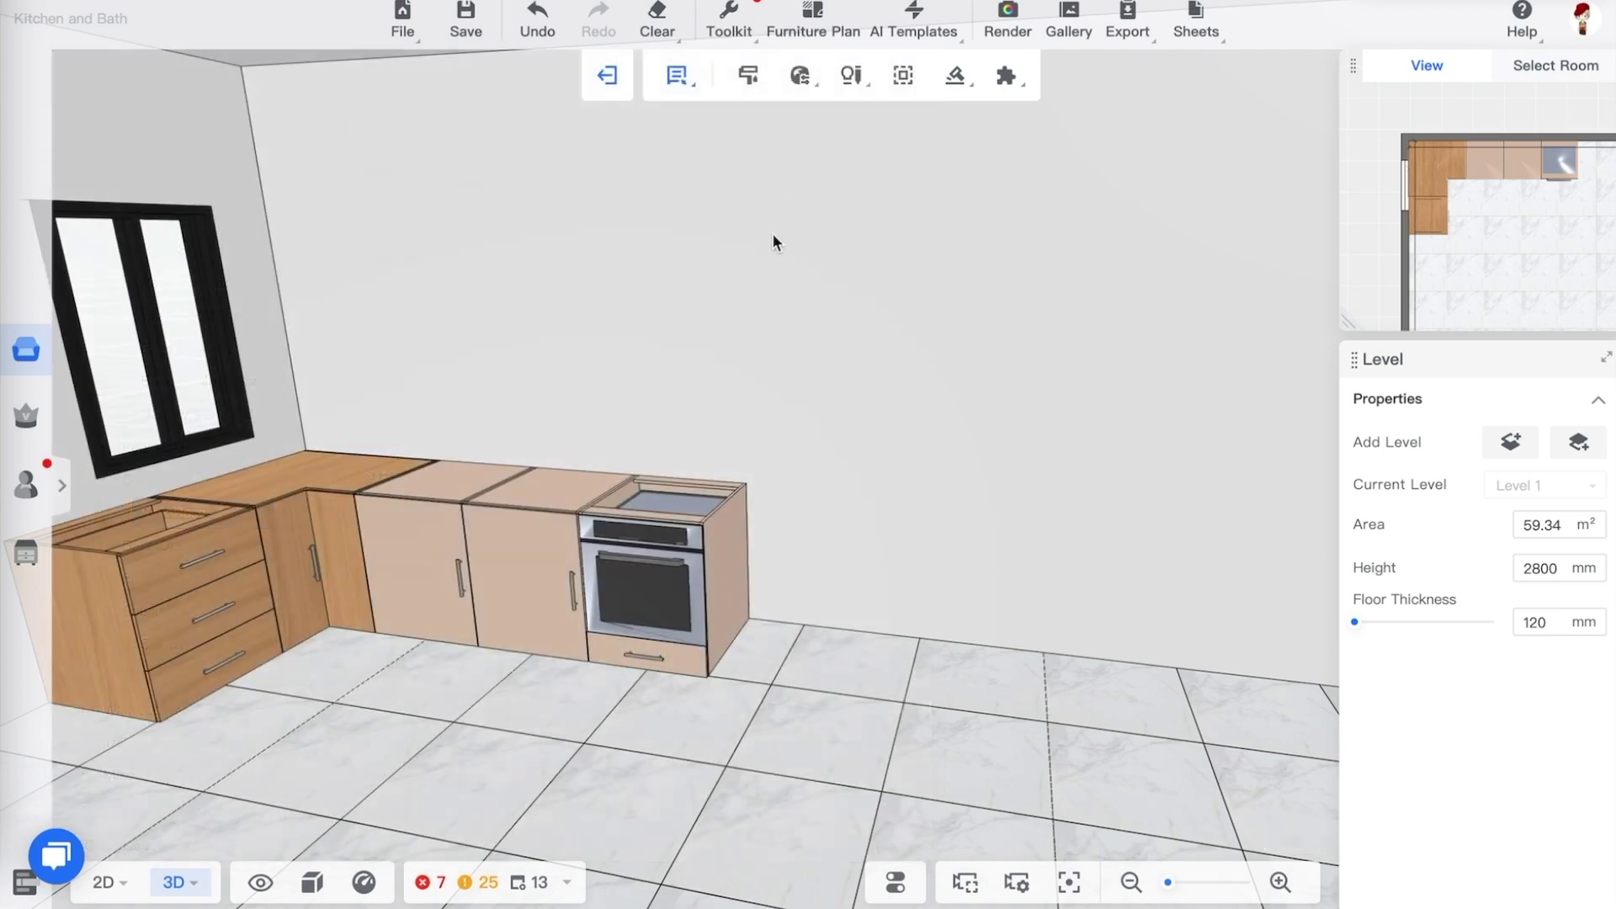
{"action": "left_click", "coordinate": [745, 542]}
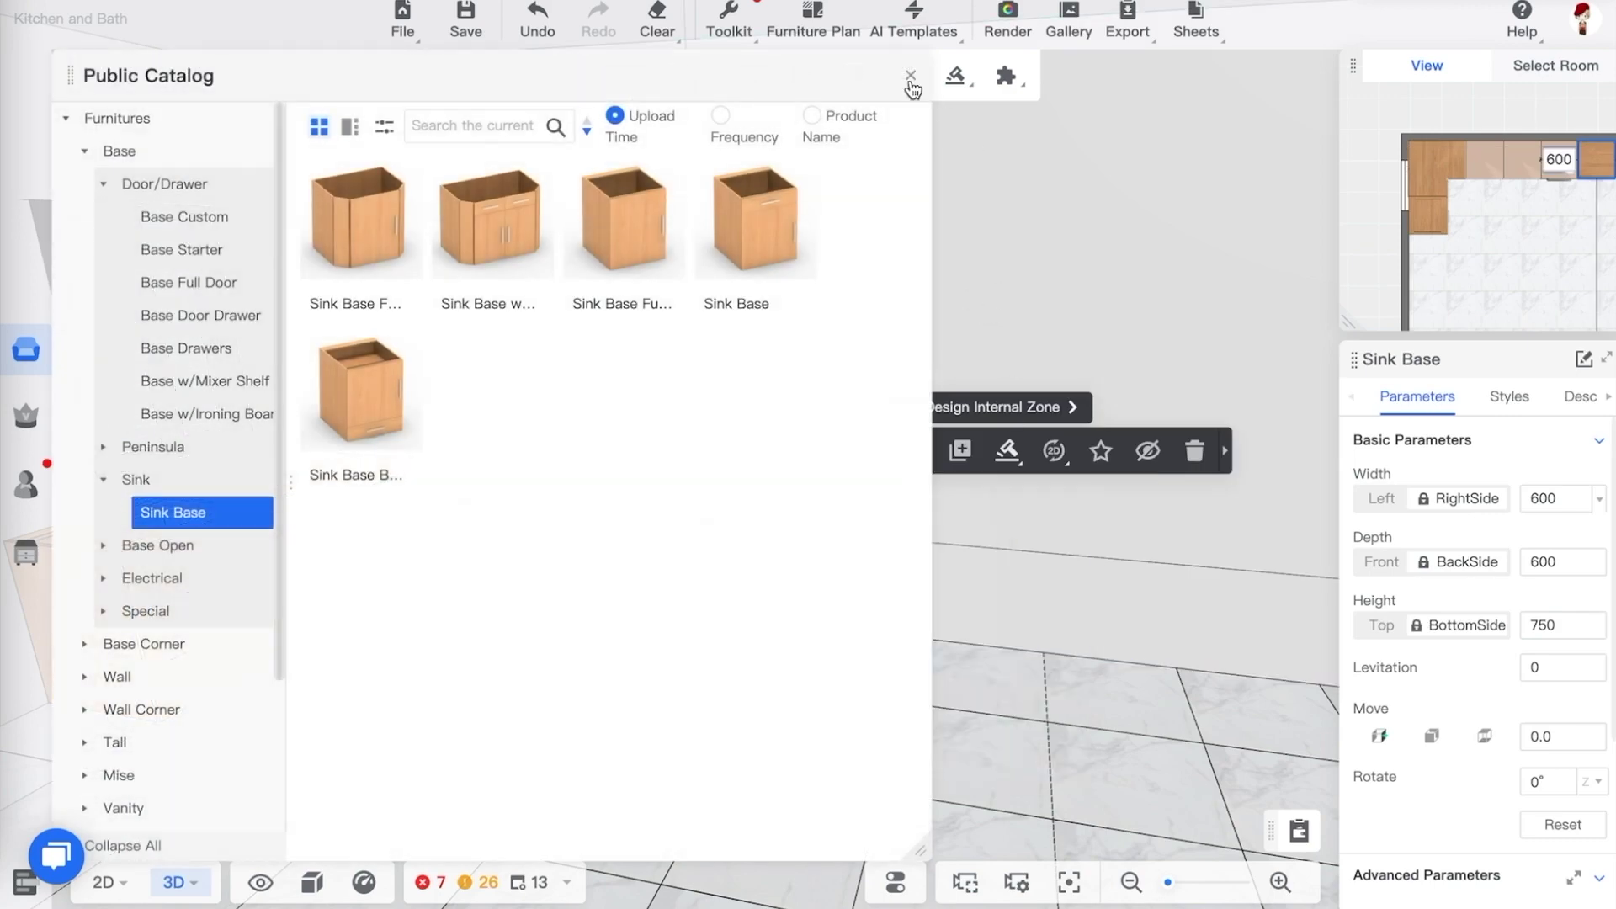
{"action": "left_click", "coordinate": [911, 81]}
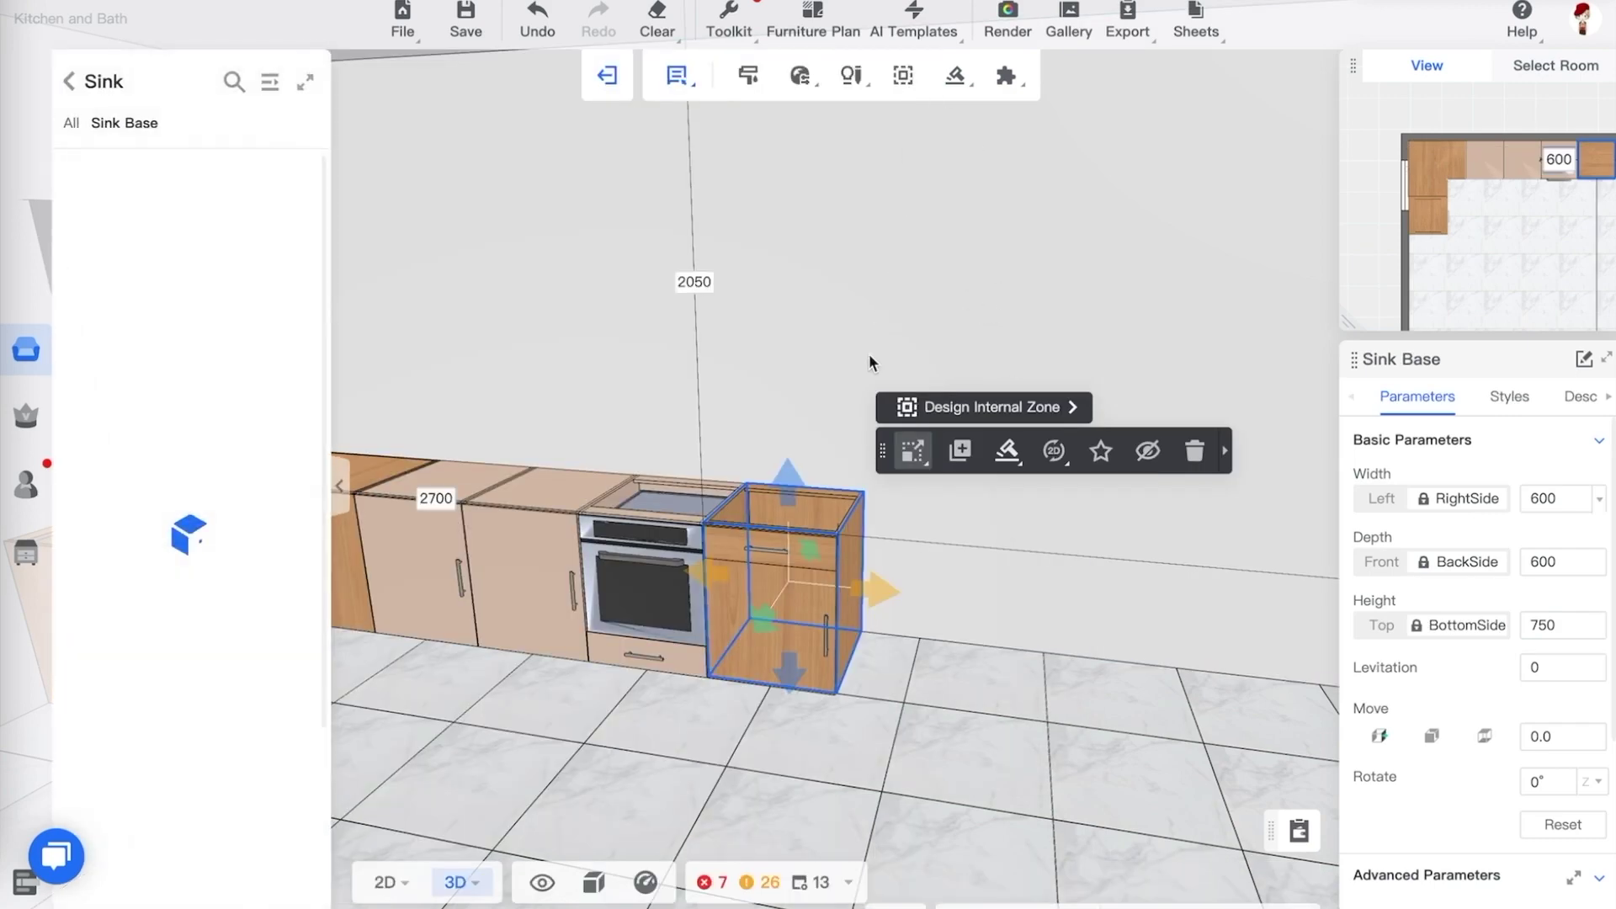
Set the Sink Base cabinet's width to 1200 mm with its left side locked, and check it in 3D
{"action": "left_click_drag", "start_coordinate": [936, 714], "coordinate": [1003, 694]}
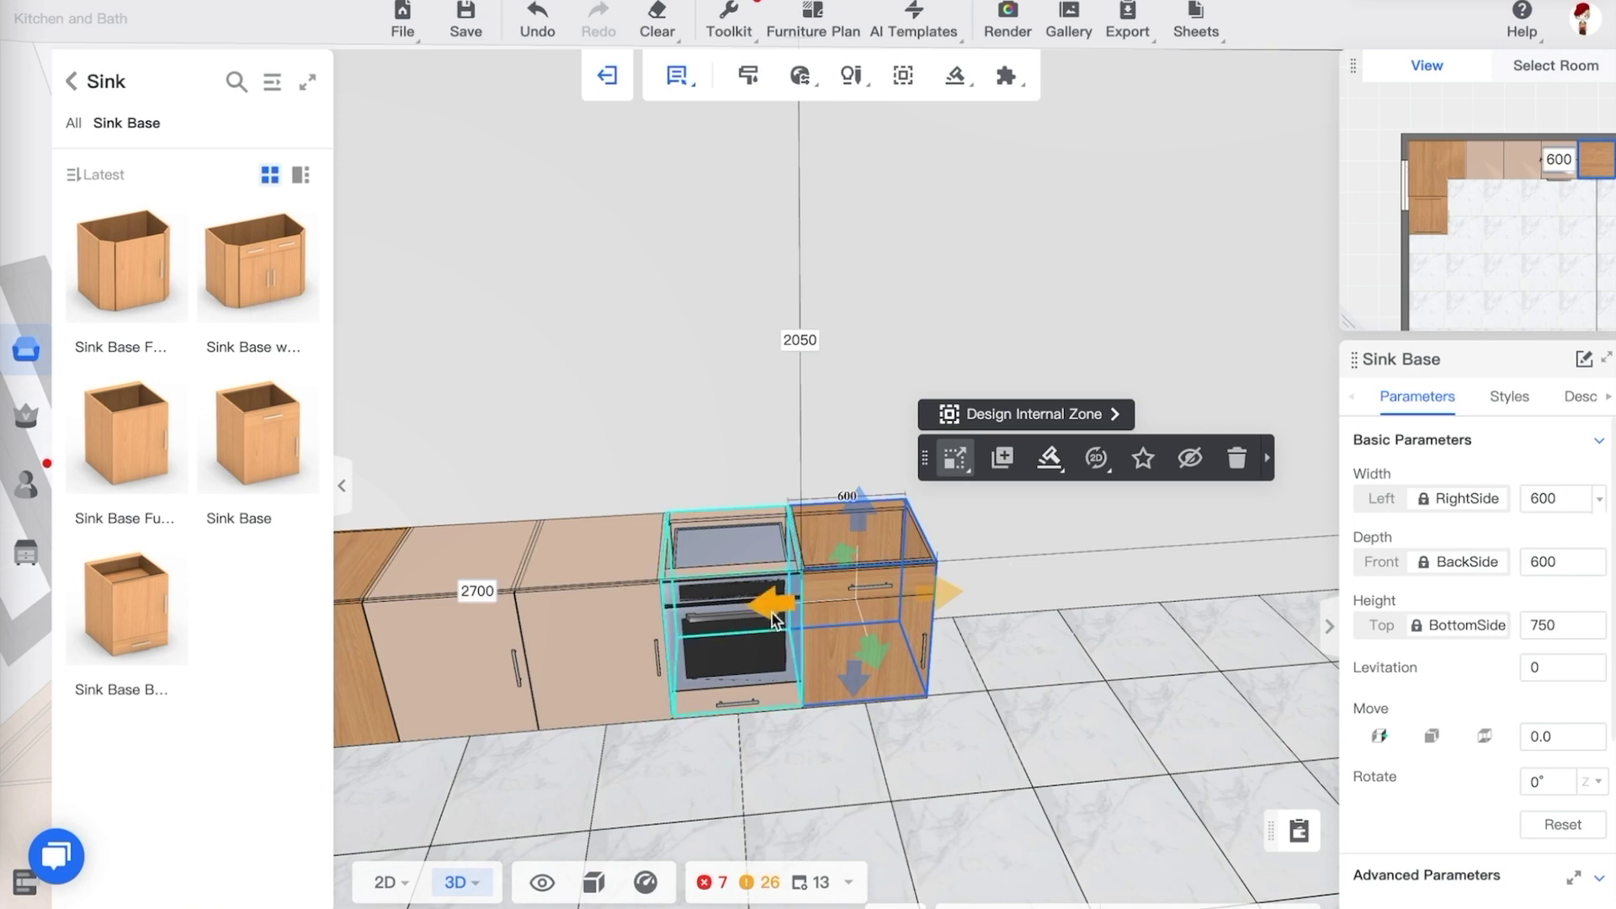
{"action": "left_click", "coordinate": [1385, 500]}
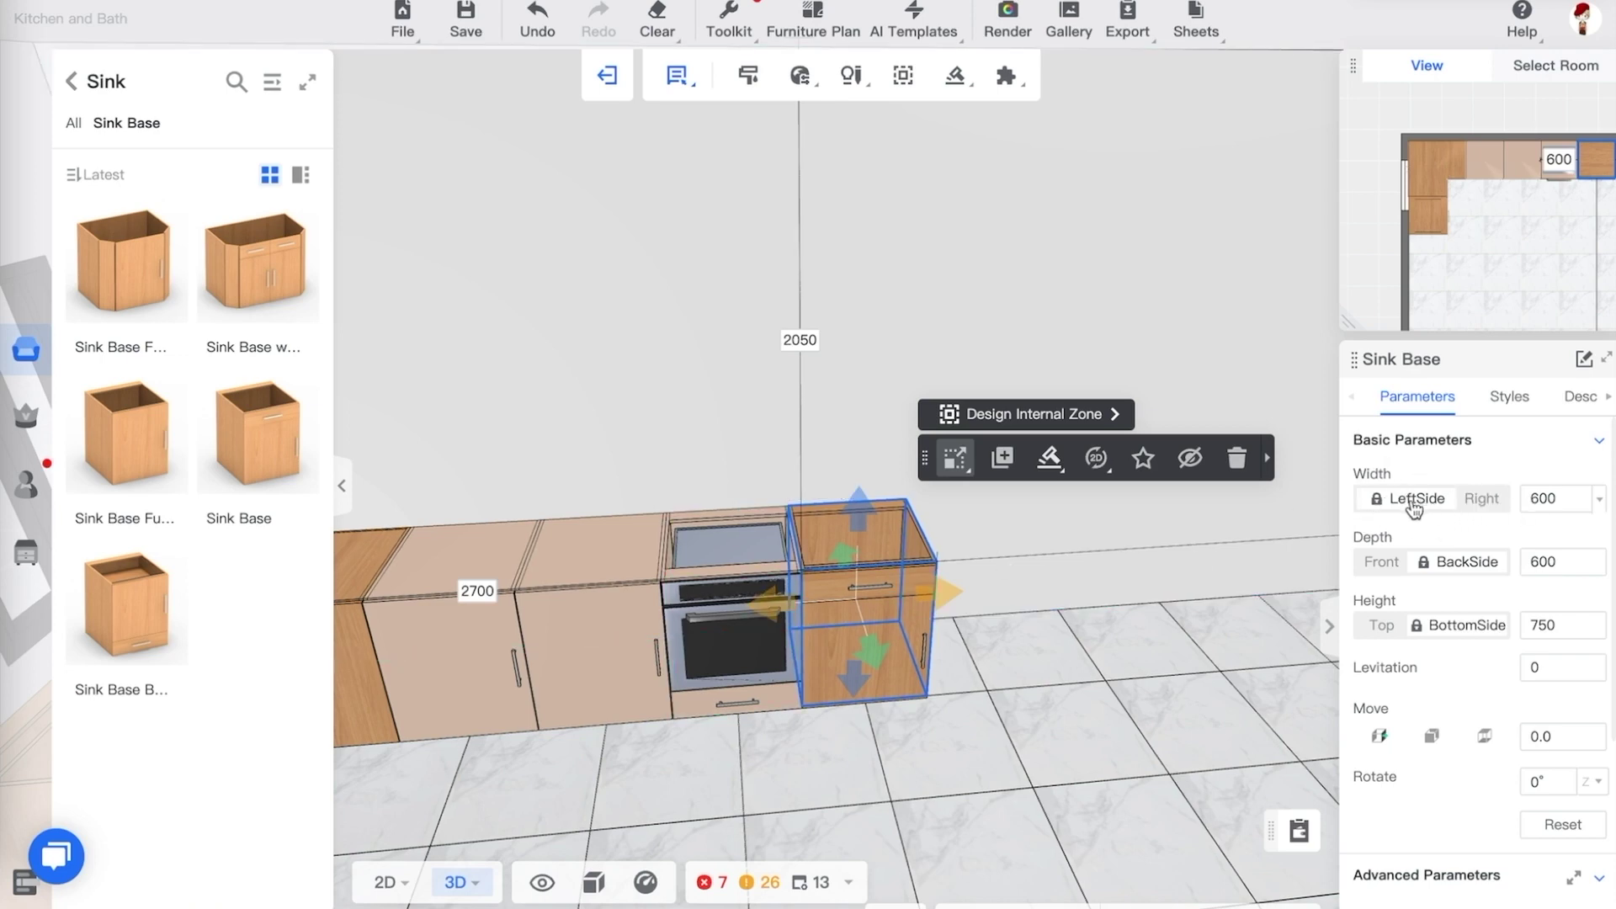
{"action": "left_click", "coordinate": [1542, 500]}
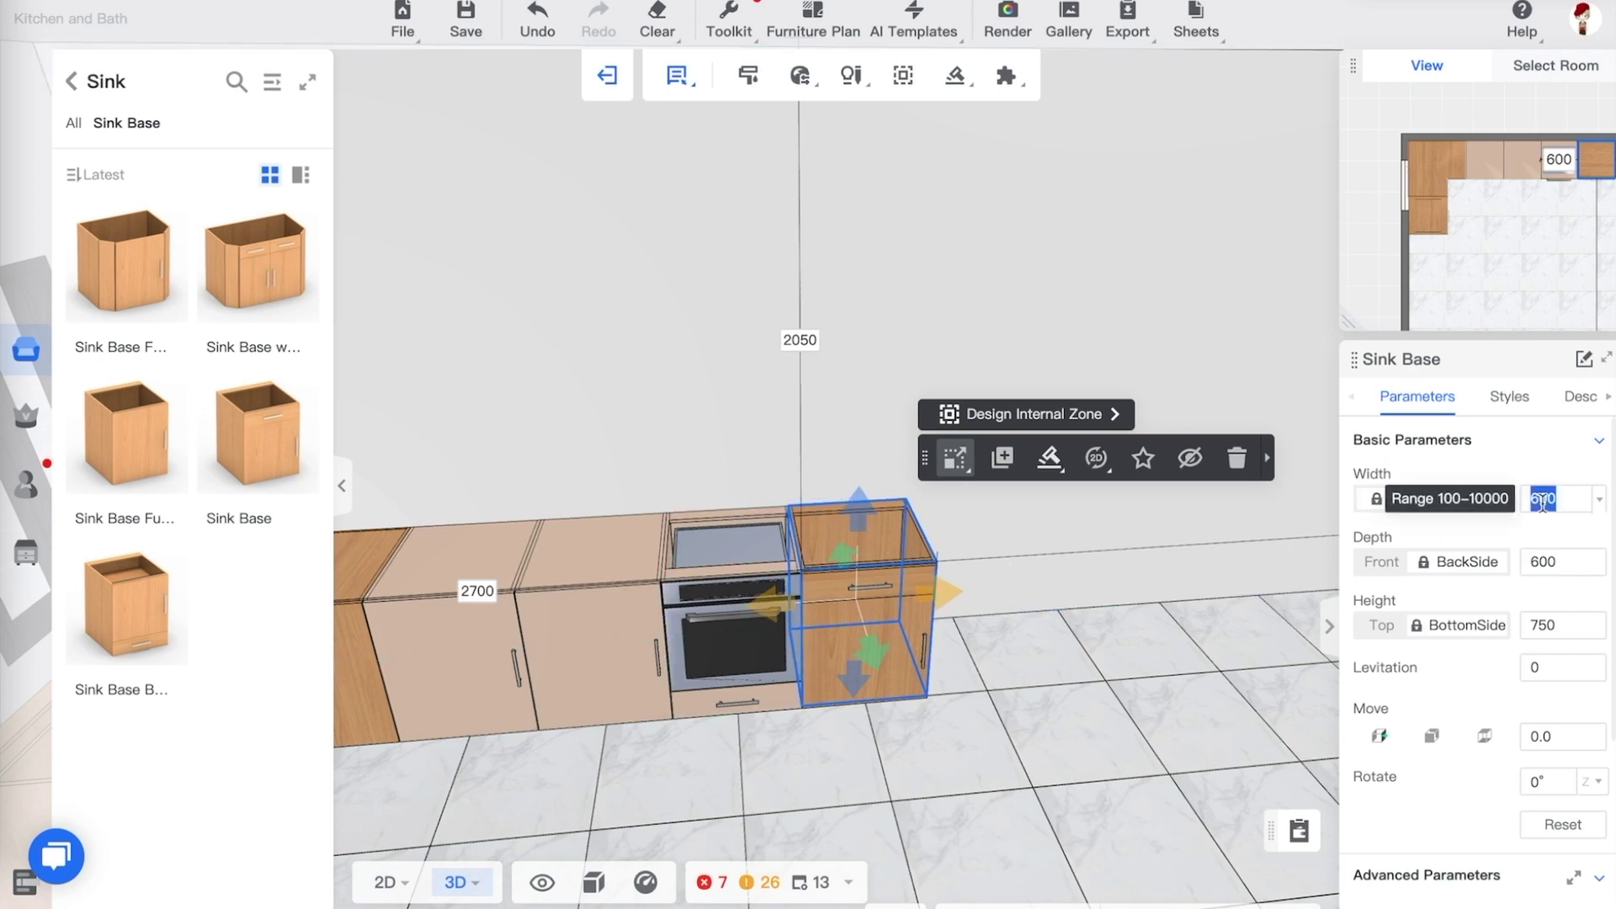
{"action": "type", "text": "1200"}
{"action": "key", "text": "Return"}
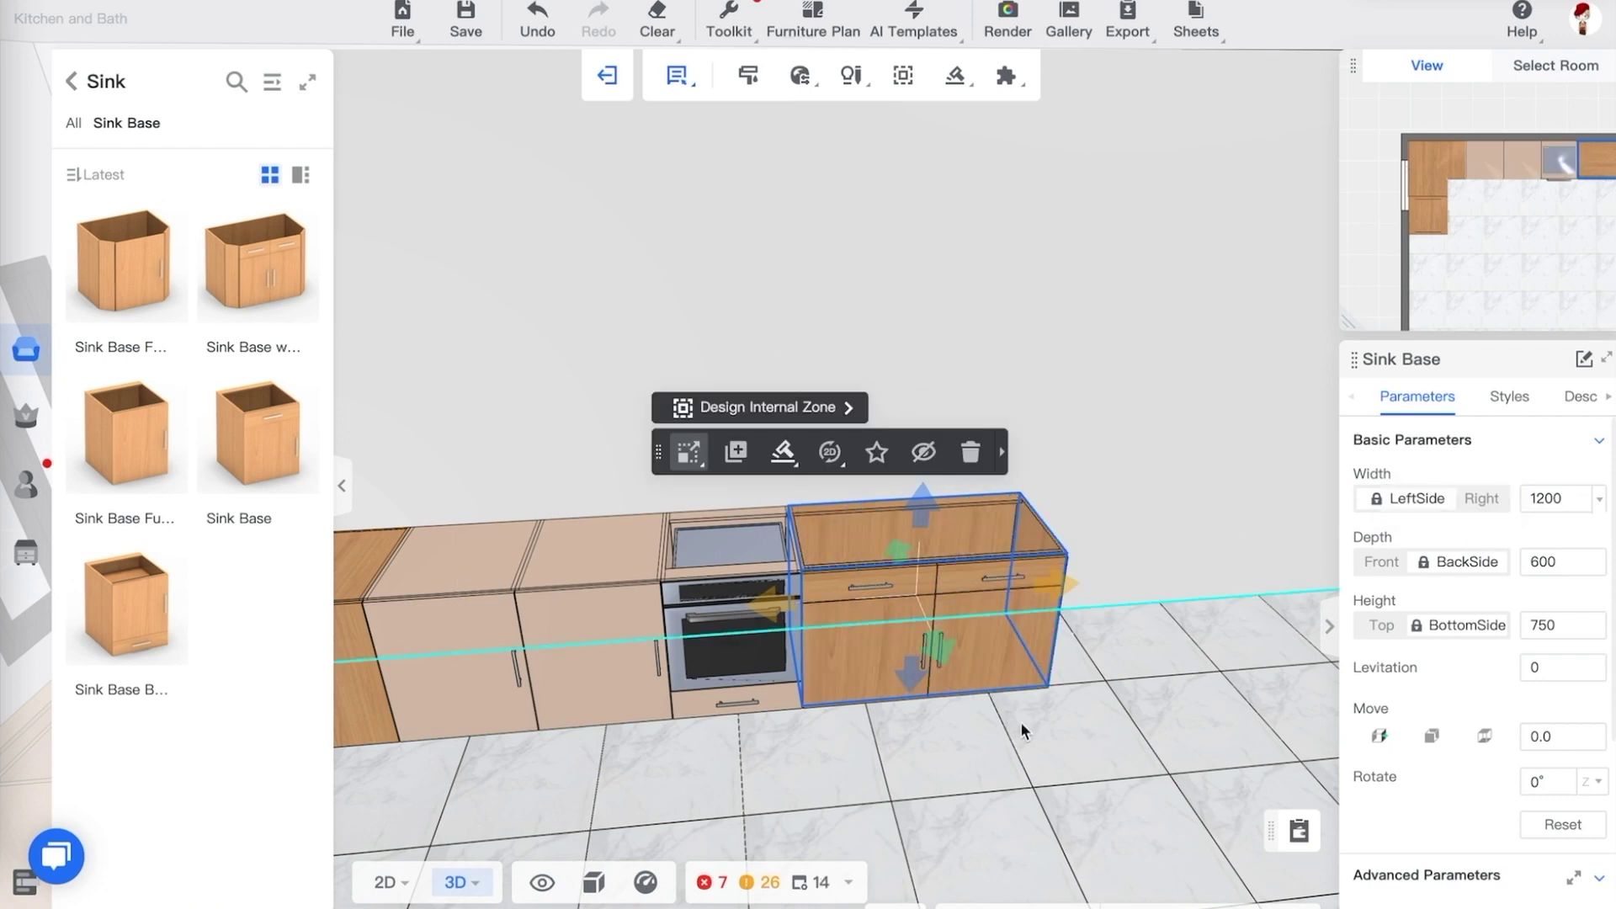
{"action": "left_click", "coordinate": [1099, 729]}
{"action": "left_click_drag", "start_coordinate": [1115, 688], "coordinate": [1078, 682]}
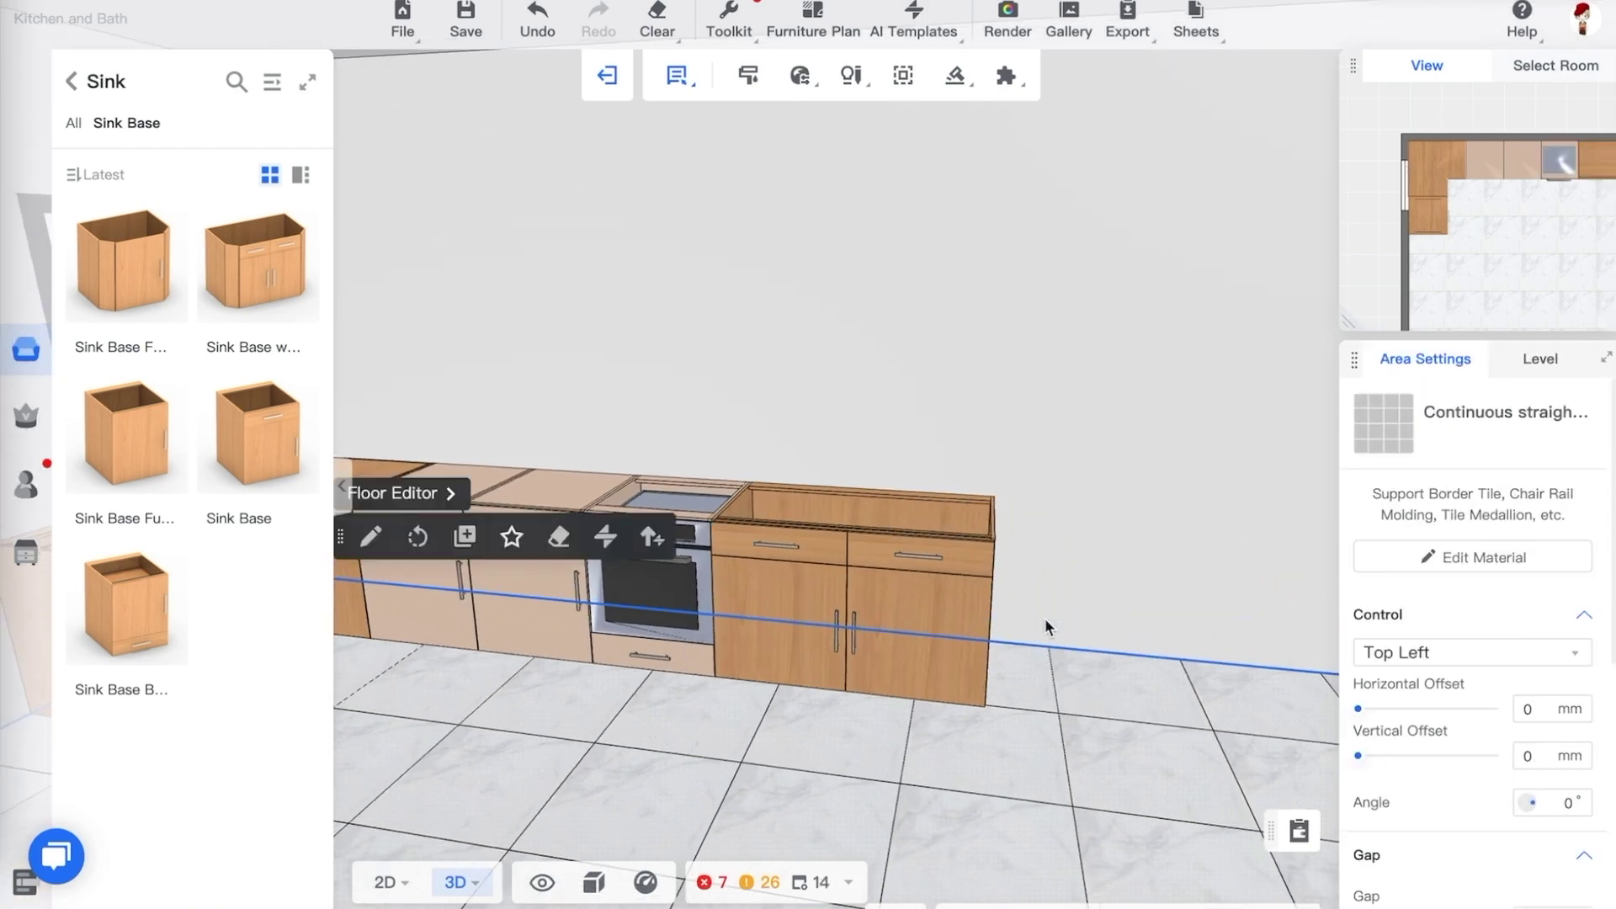
{"action": "left_click_drag", "start_coordinate": [1065, 511], "coordinate": [1046, 566]}
{"action": "left_click", "coordinate": [745, 609]}
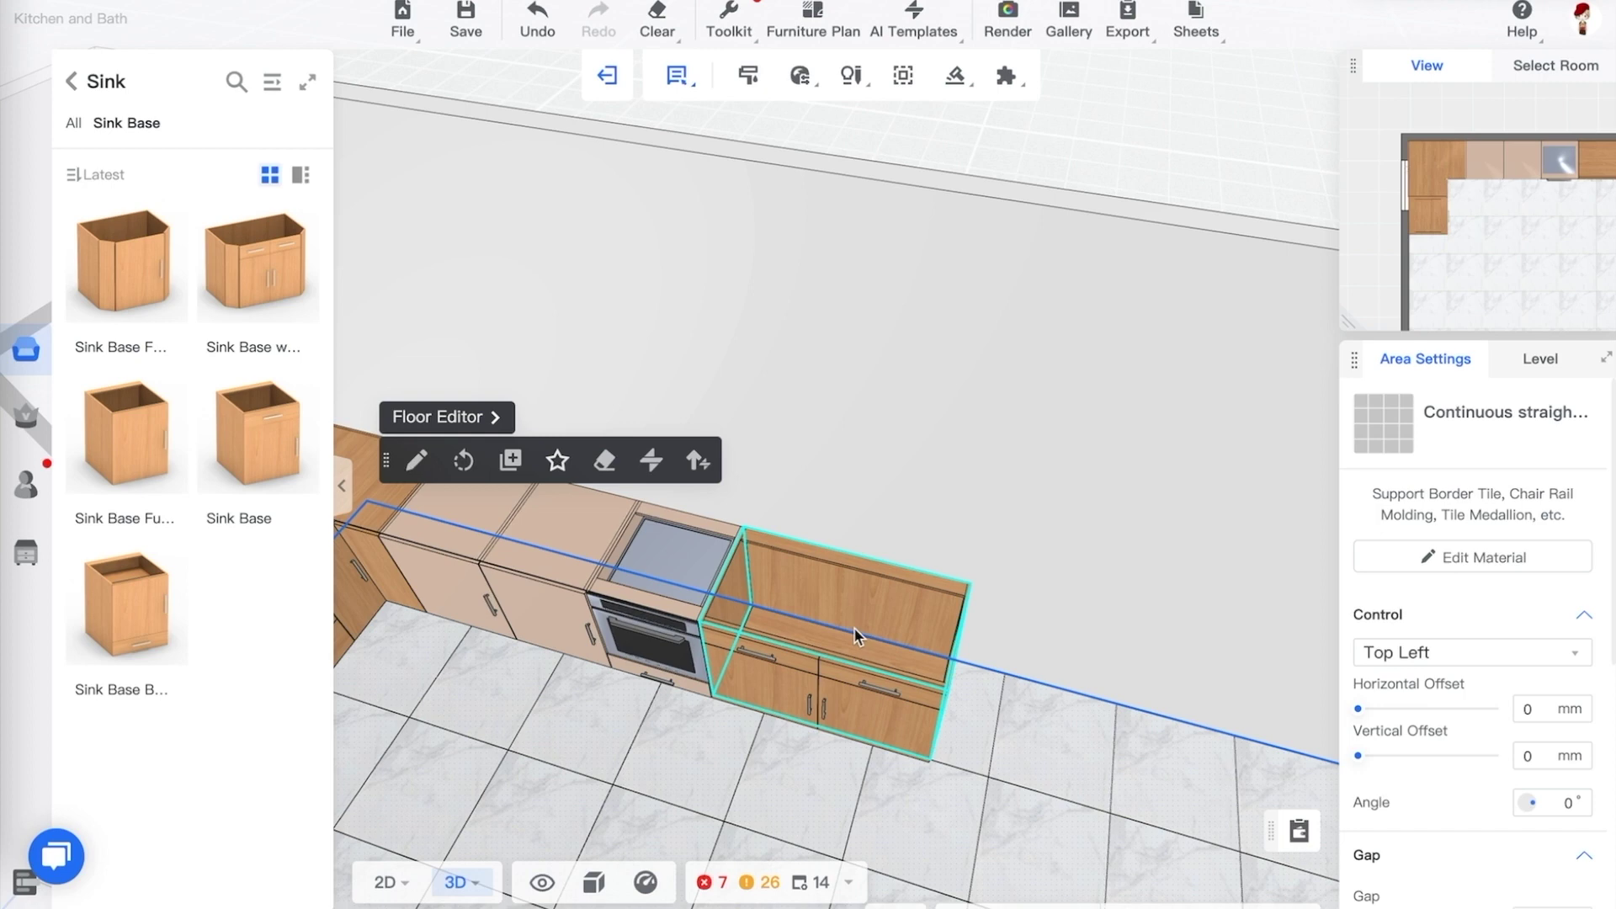
Place a Base 3 Drawers cabinet from the Base category against the back wall, directly beside the Sink Base cabinet
{"action": "left_click_drag", "start_coordinate": [1116, 715], "coordinate": [1072, 621]}
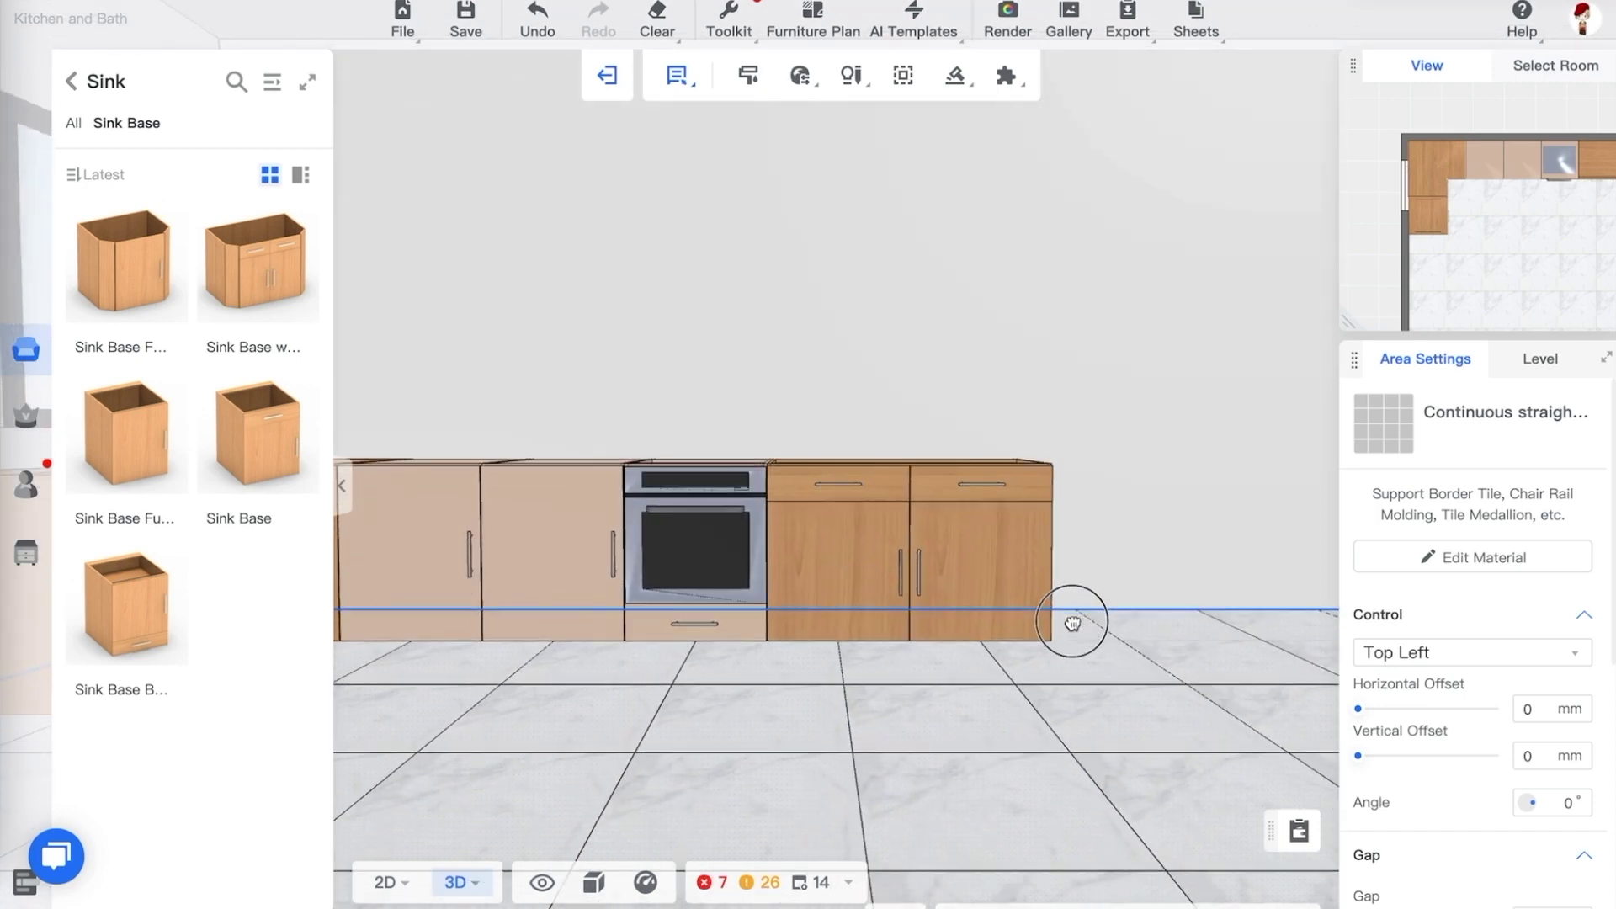
{"action": "left_click", "coordinate": [1053, 643]}
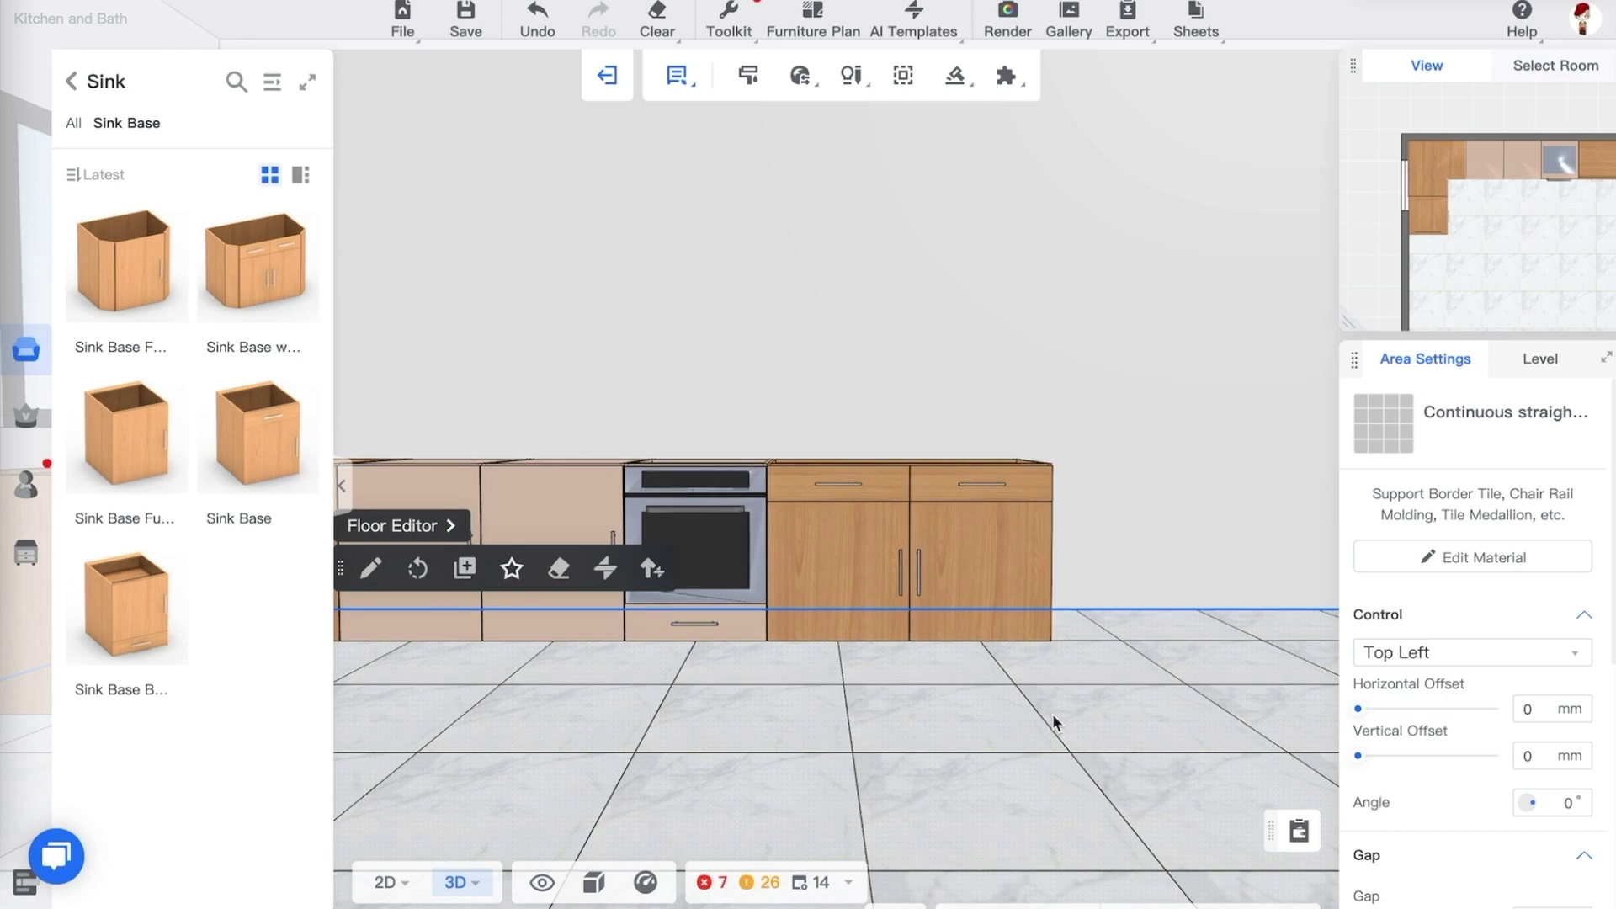
{"action": "left_click_drag", "start_coordinate": [1057, 721], "coordinate": [993, 692]}
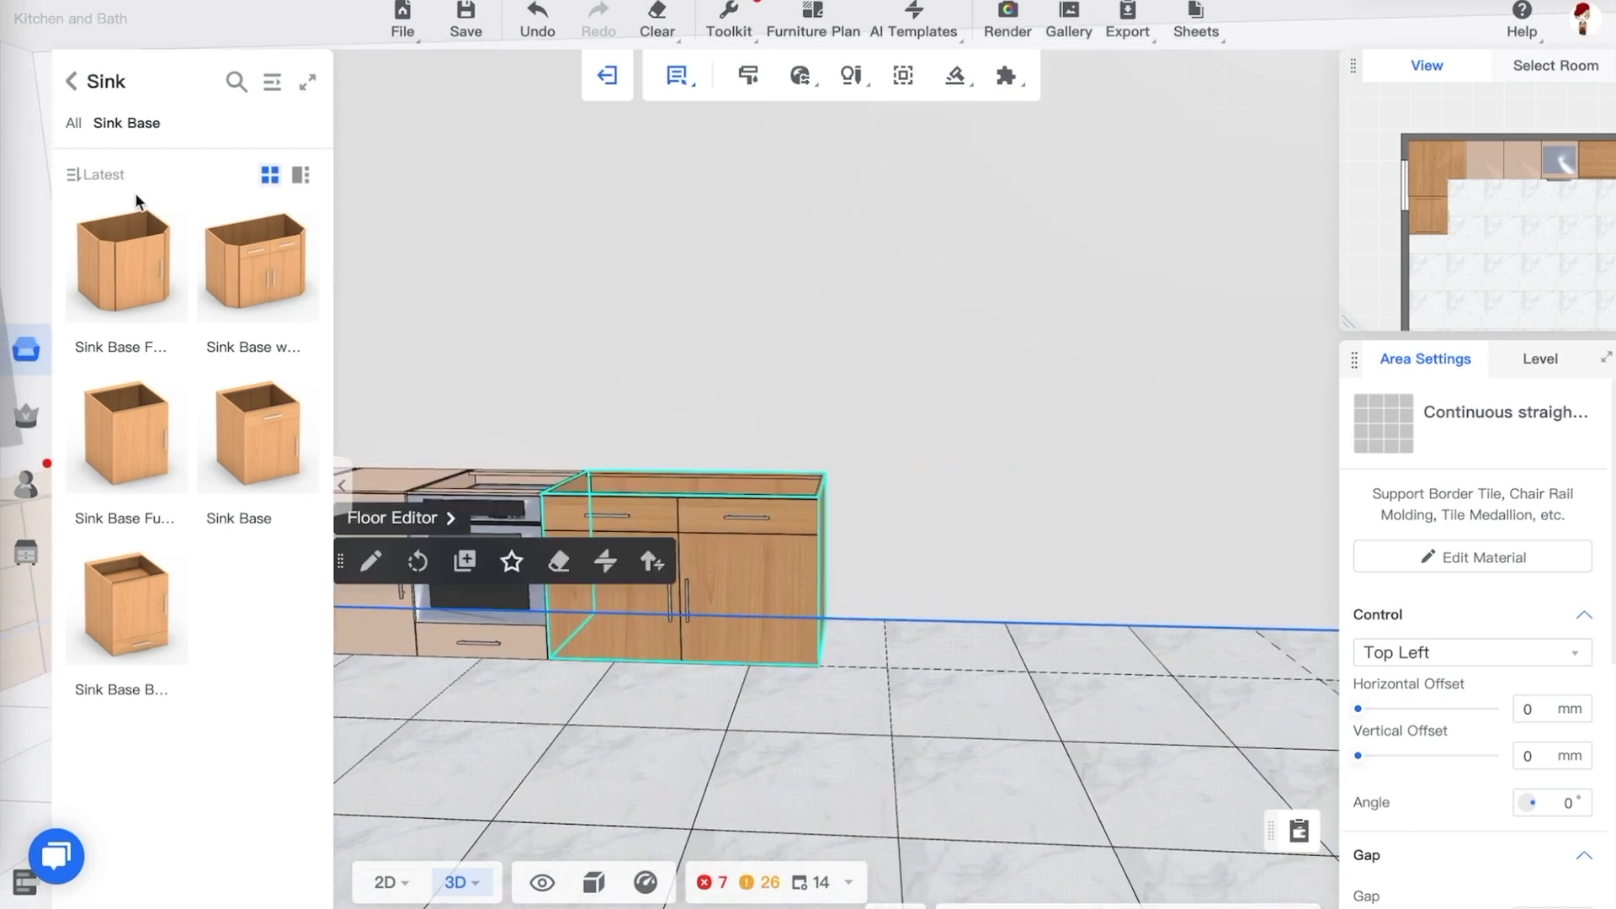
{"action": "left_click", "coordinate": [72, 84]}
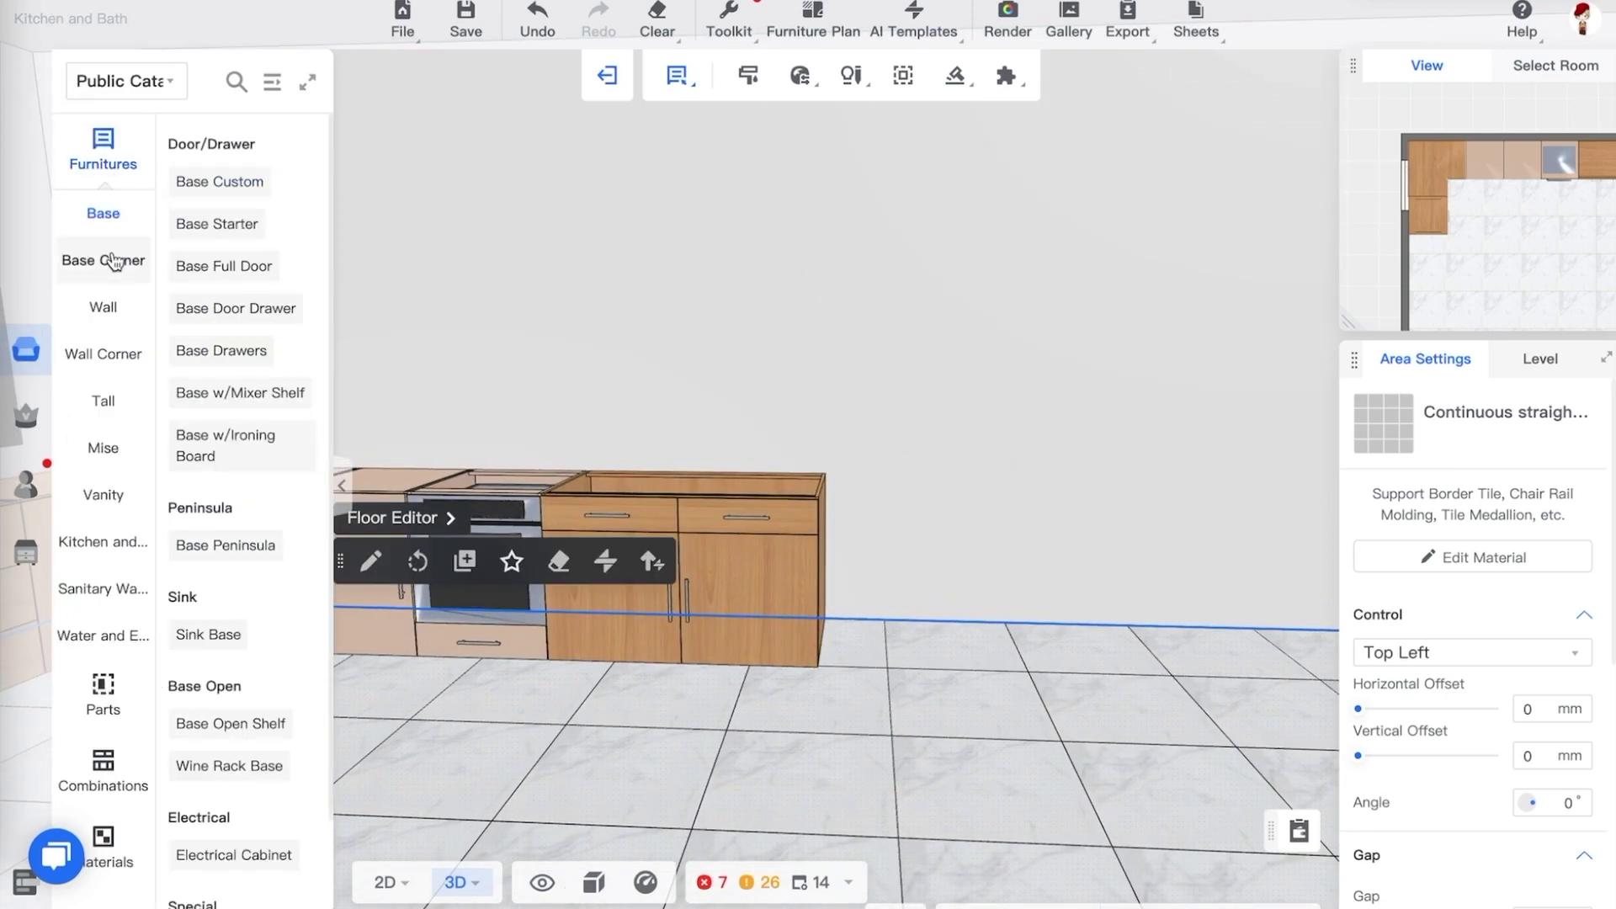
{"action": "left_click", "coordinate": [271, 82]}
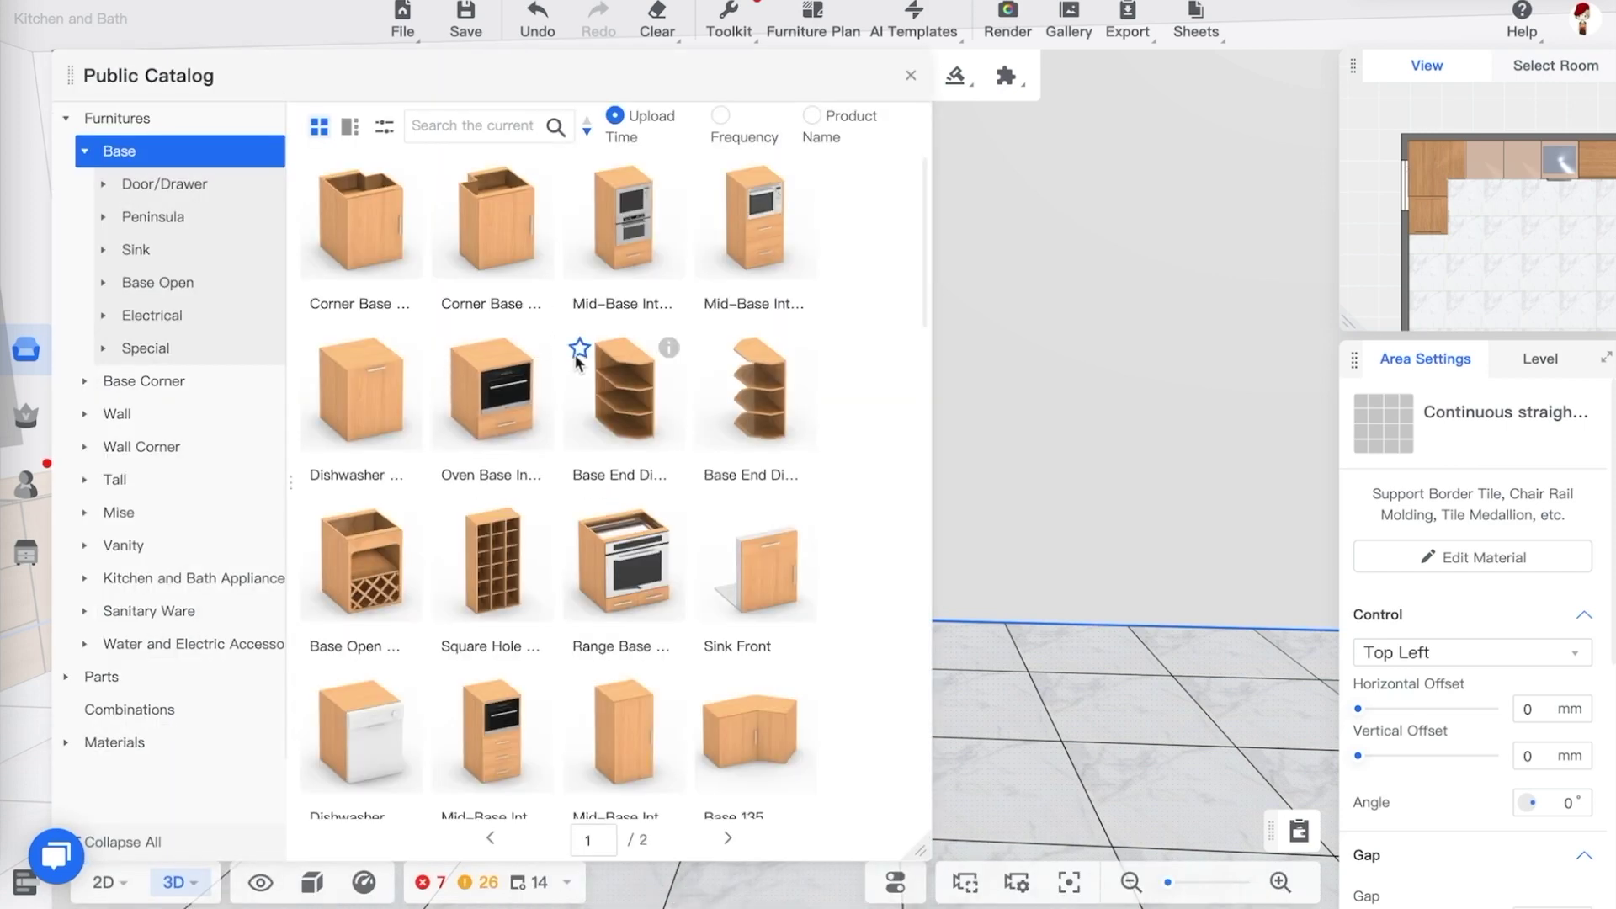
{"action": "scroll", "coordinate": [686, 405], "scroll_direction": "down", "scroll_amount": 5}
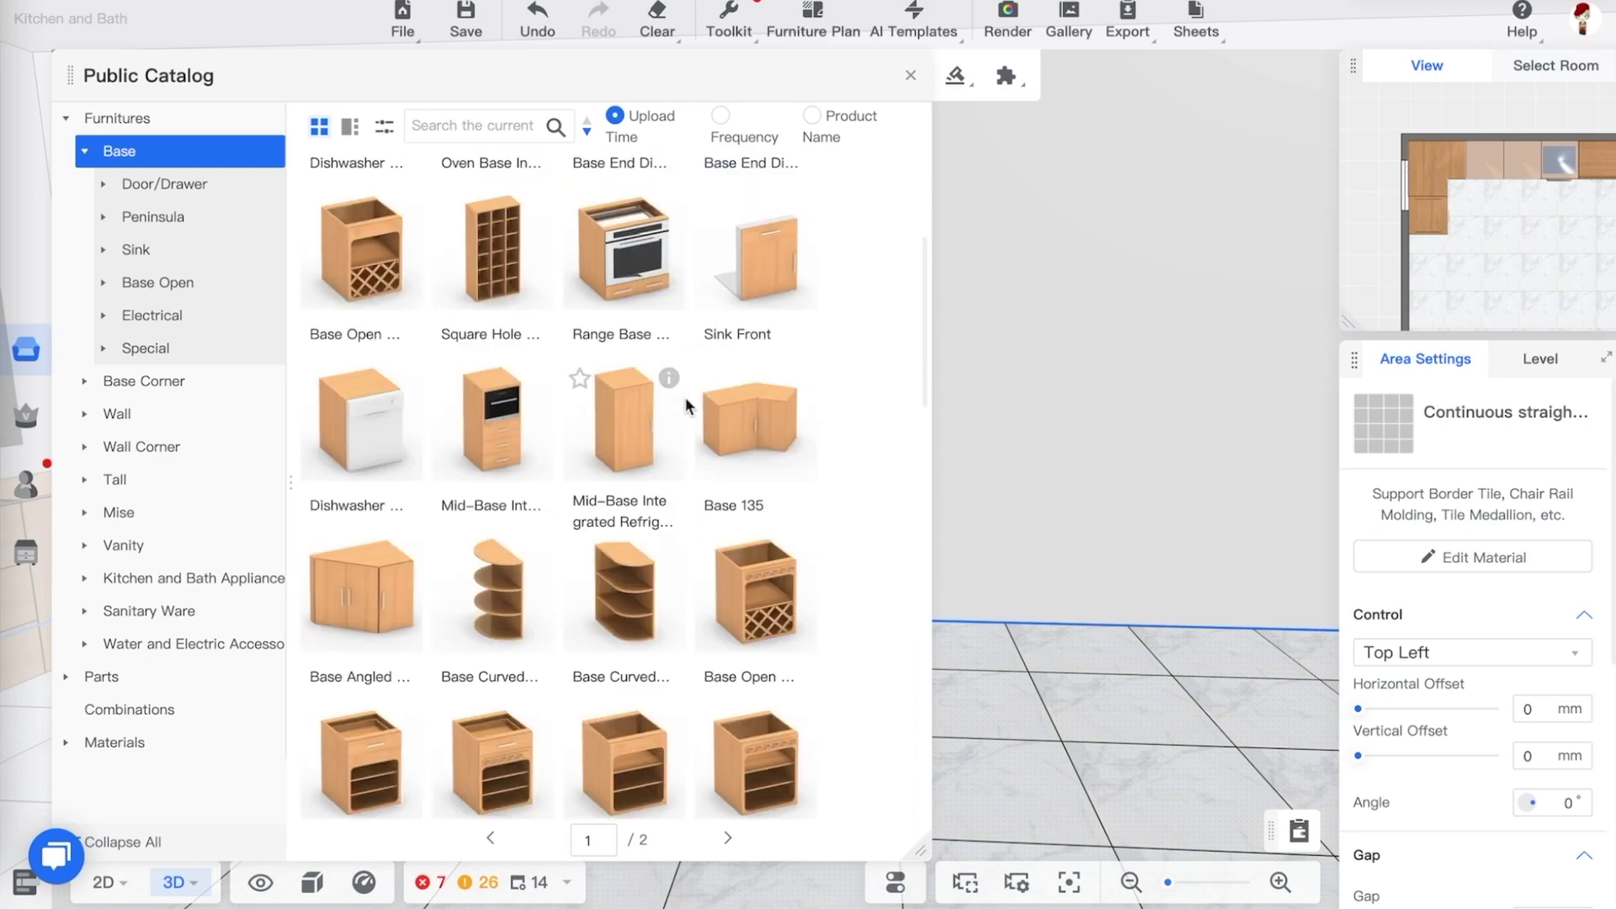
{"action": "scroll", "coordinate": [687, 406], "scroll_direction": "down", "scroll_amount": 5}
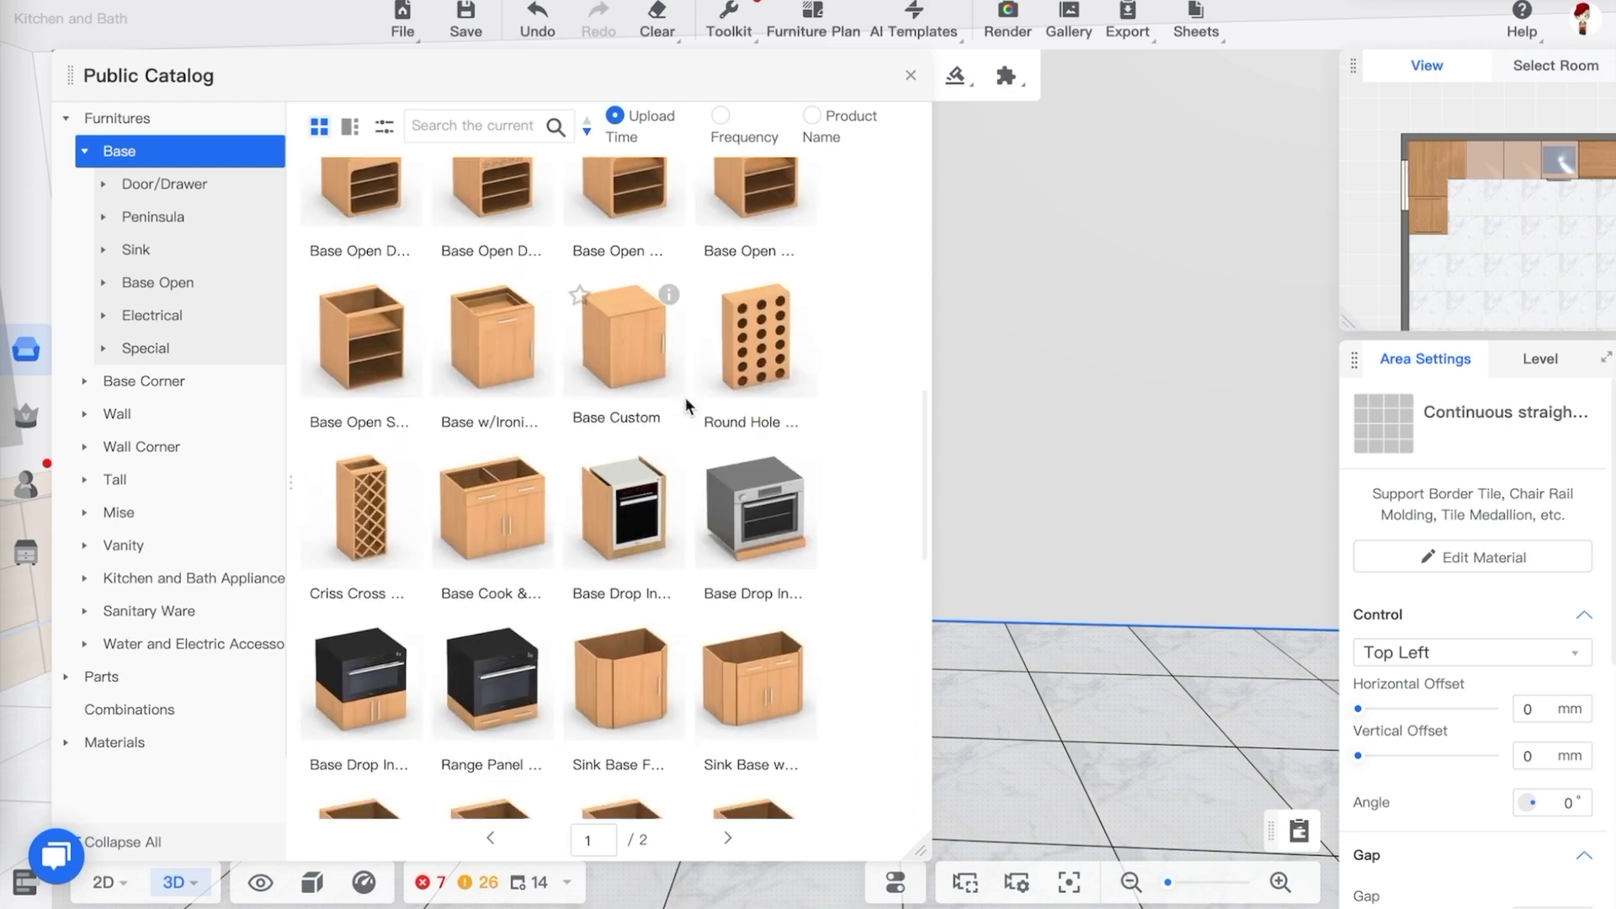
{"action": "scroll", "coordinate": [685, 397], "scroll_direction": "down", "scroll_amount": 2}
{"action": "scroll", "coordinate": [686, 398], "scroll_direction": "down", "scroll_amount": 5}
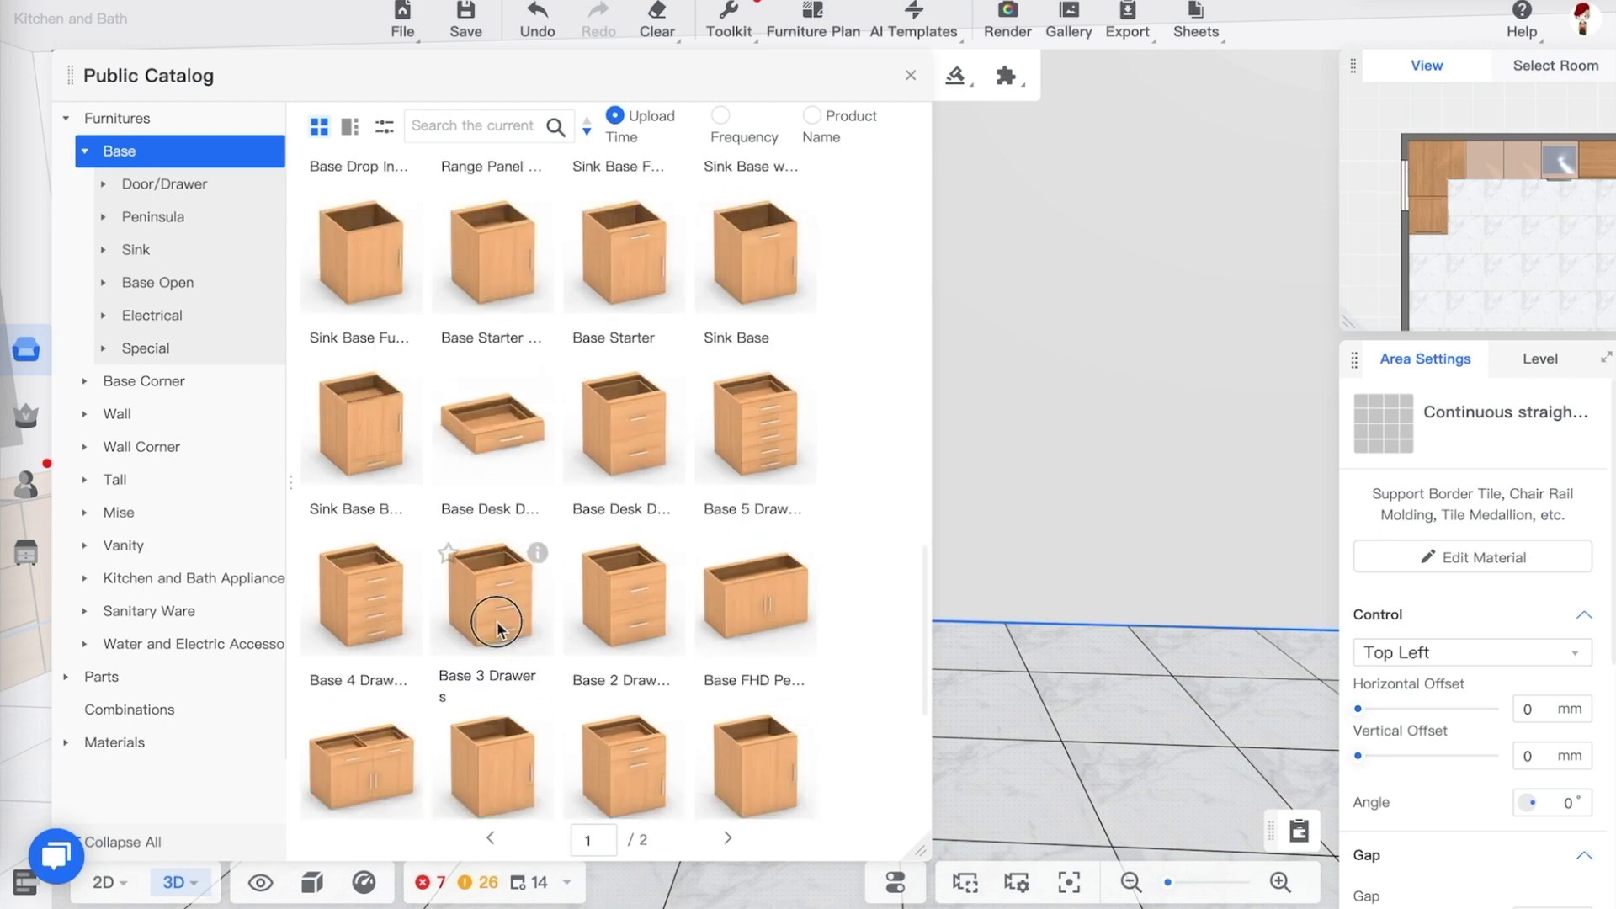
{"action": "left_click_drag", "start_coordinate": [496, 628], "coordinate": [801, 606]}
{"action": "left_click", "coordinate": [876, 601]}
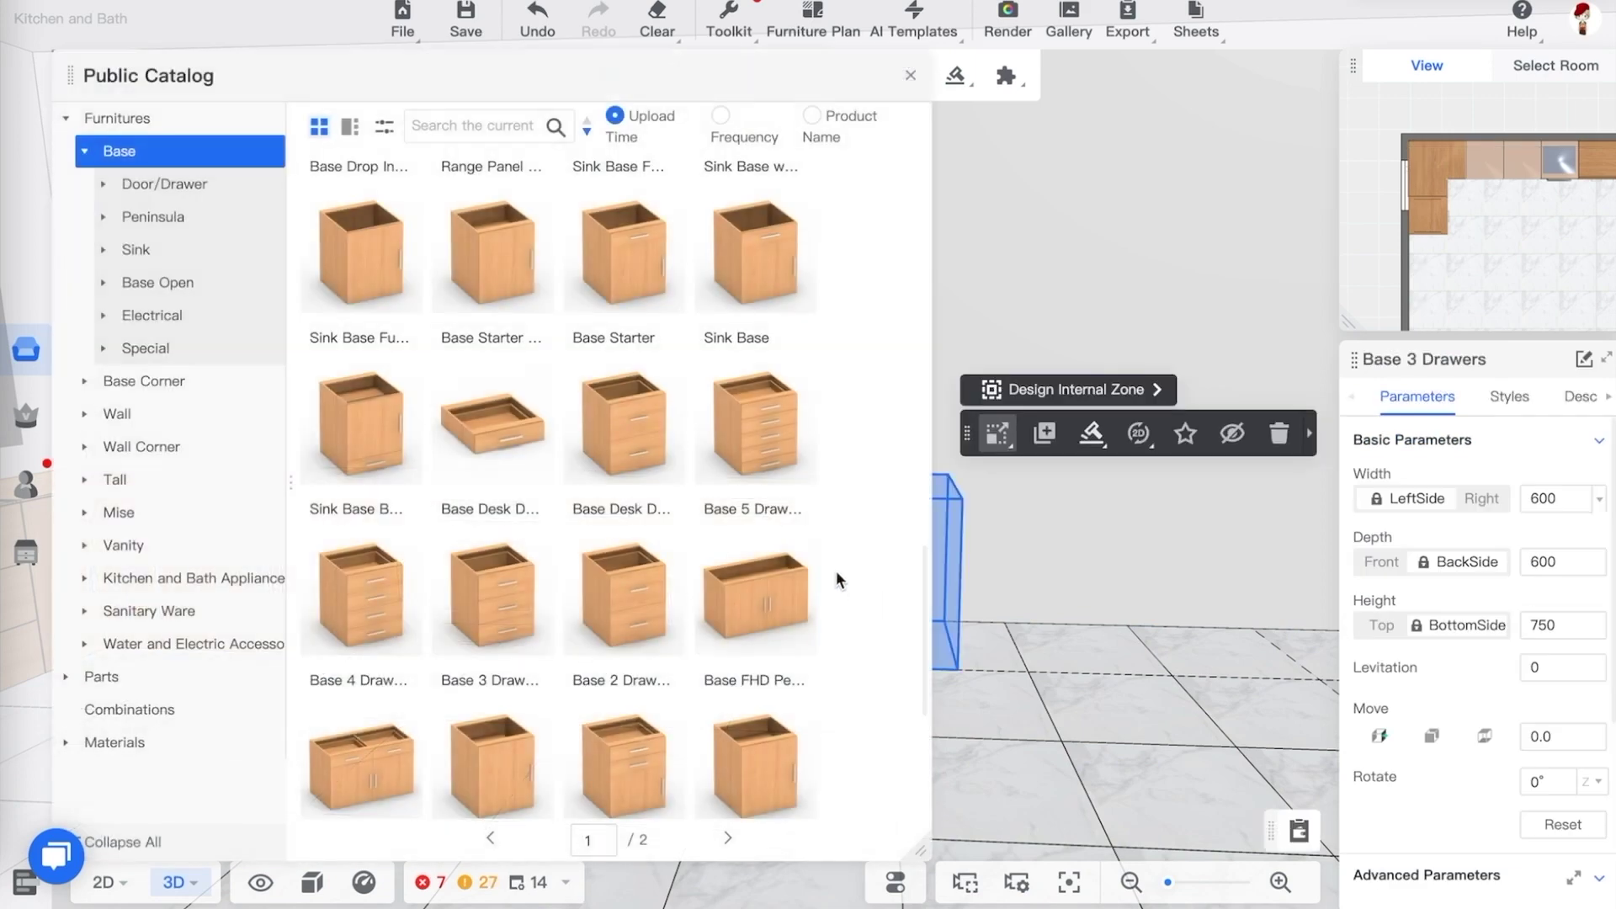
Place a Tray Base cabinet from the Base category directly beside the Base 3 Drawers cabinet
{"action": "scroll", "coordinate": [768, 534], "scroll_direction": "down", "scroll_amount": 6}
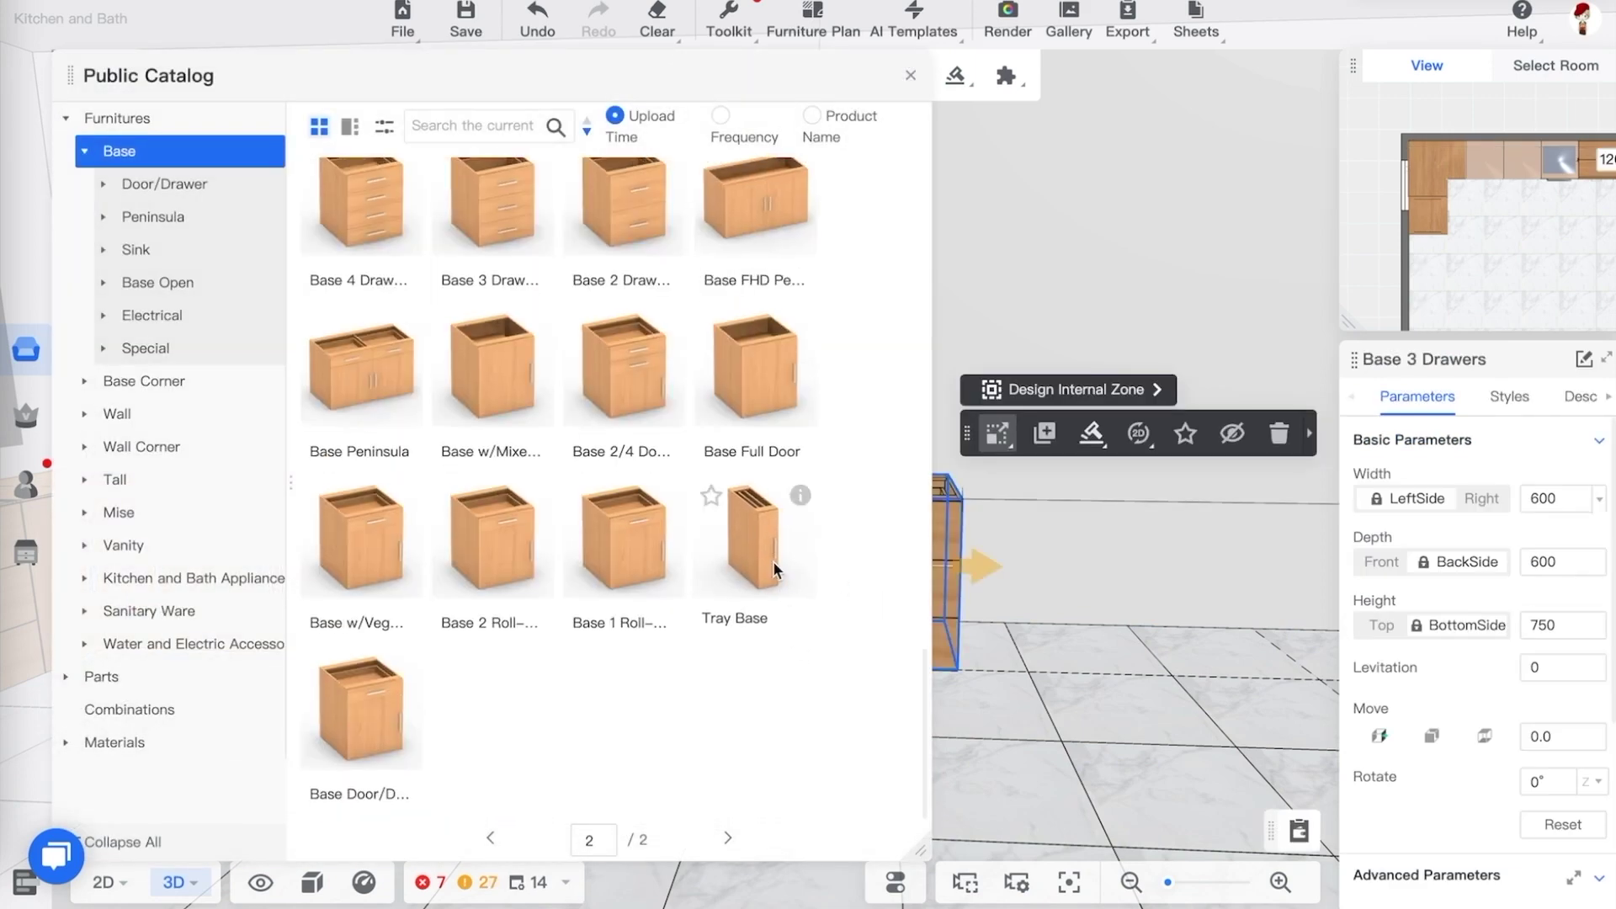
{"action": "left_click_drag", "start_coordinate": [773, 561], "coordinate": [967, 572]}
{"action": "left_click", "coordinate": [967, 581]}
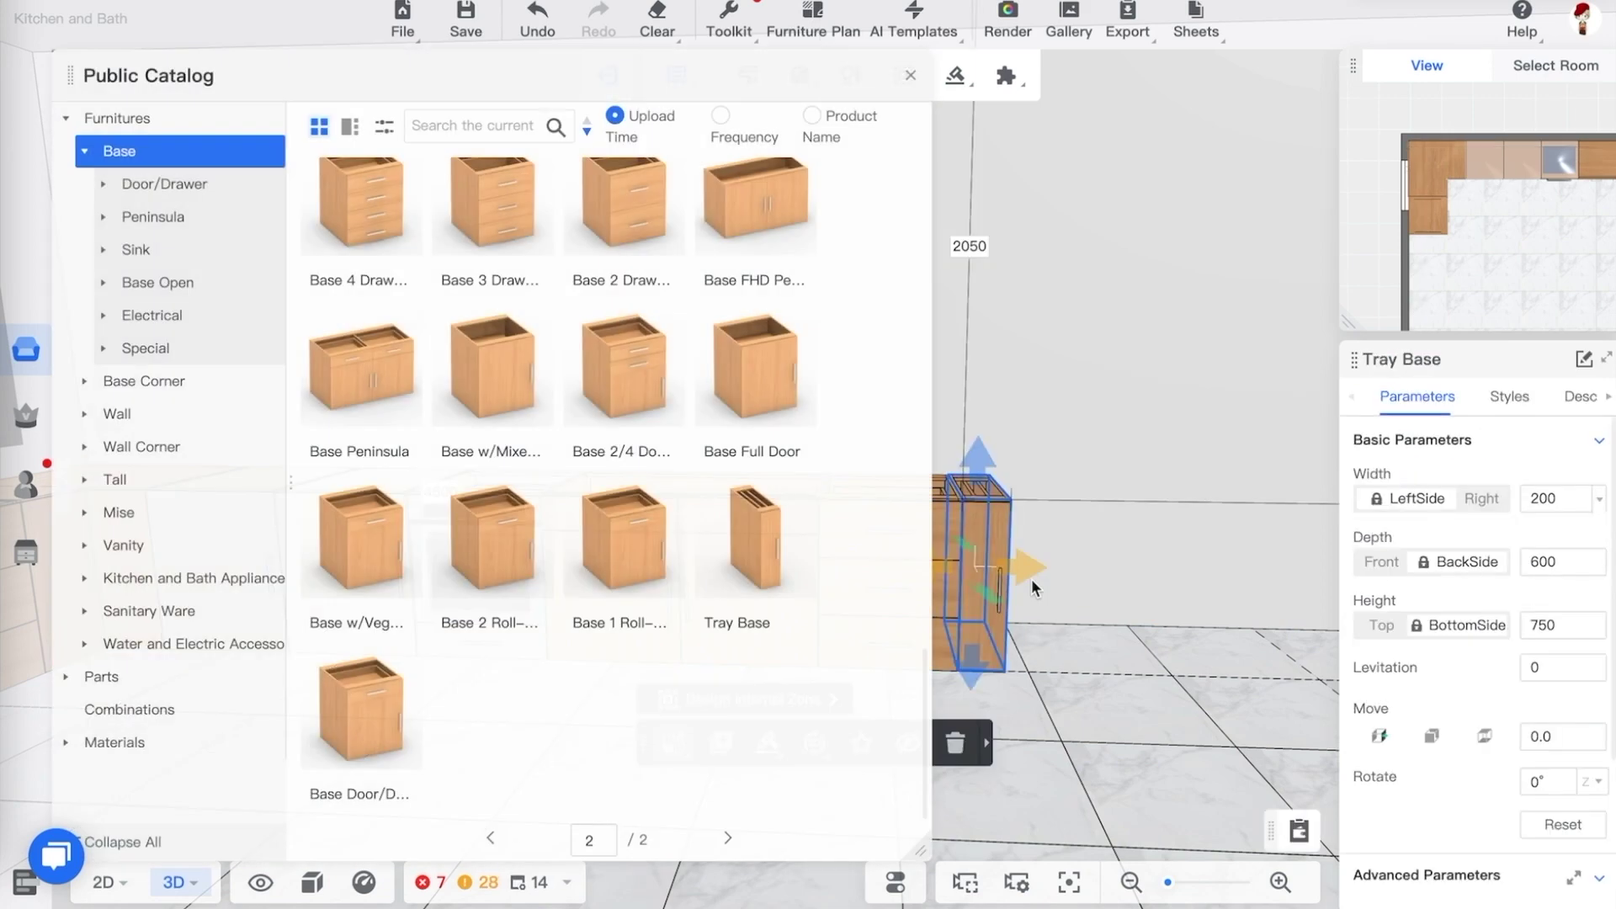
{"action": "left_click_drag", "start_coordinate": [1097, 675], "coordinate": [1043, 726]}
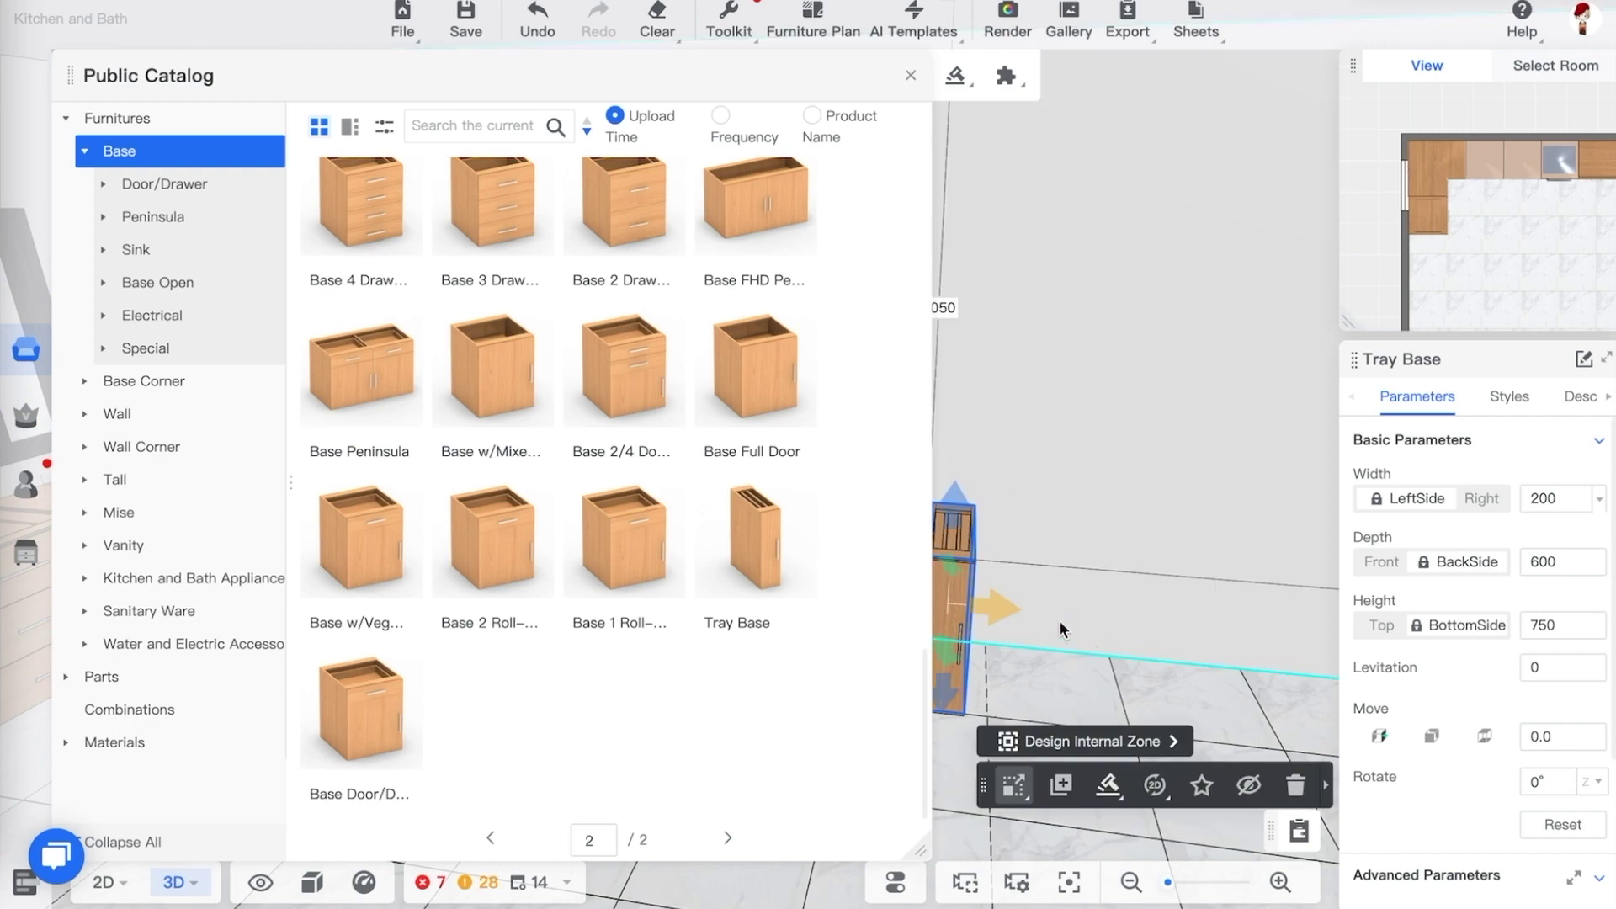
{"action": "left_click_drag", "start_coordinate": [1060, 622], "coordinate": [1052, 680]}
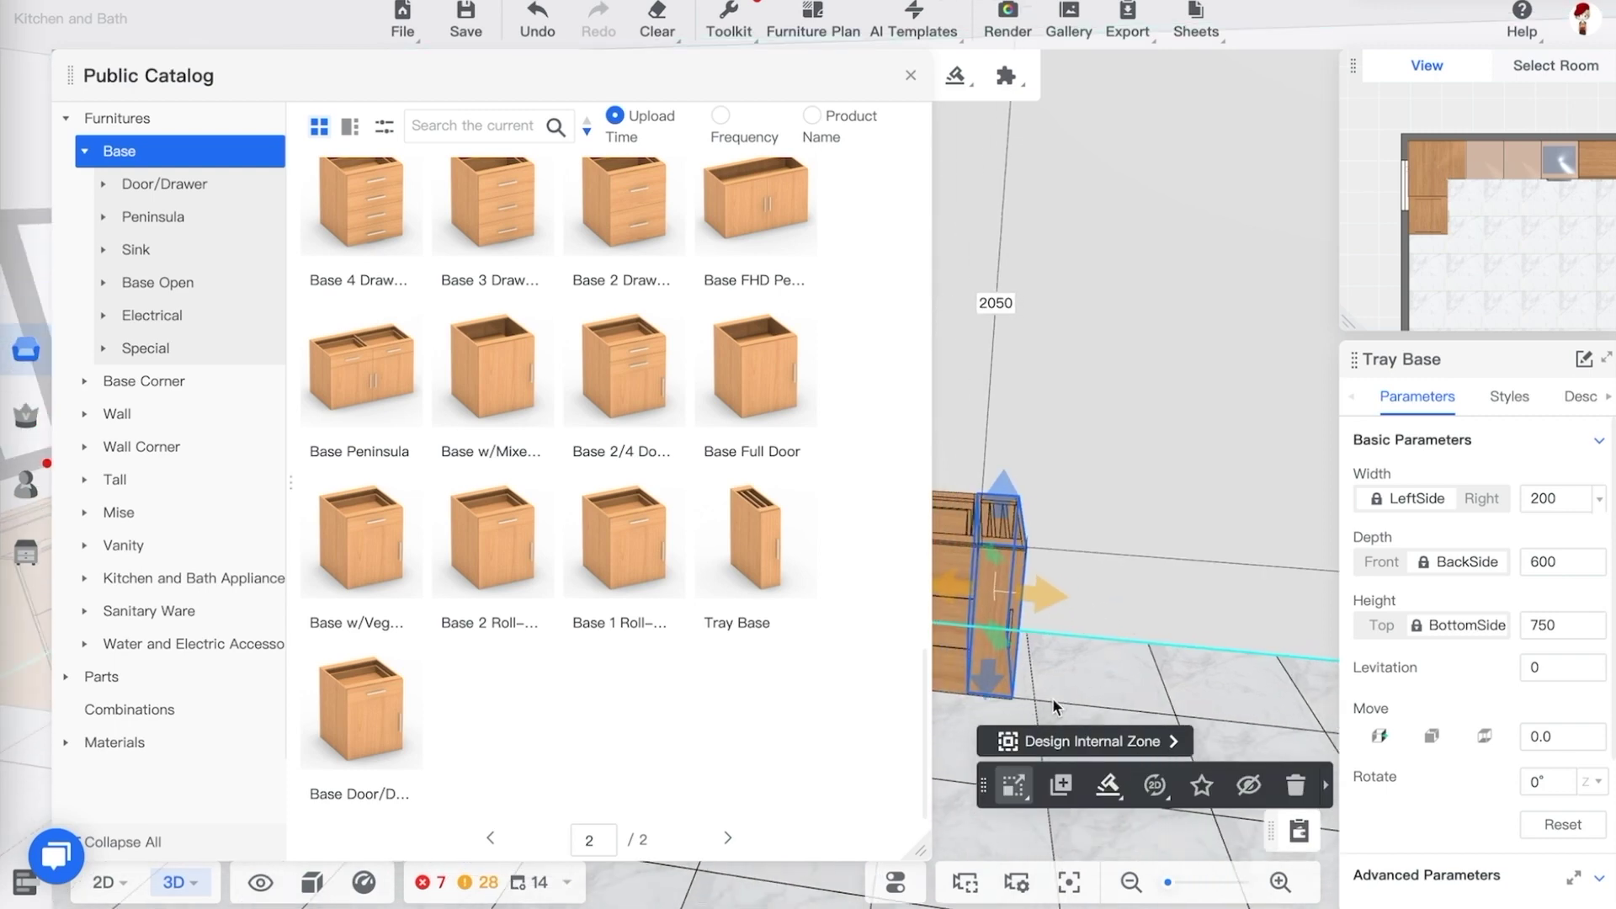
Switch to the 2D plan and look back through the Base category for further cabinets
{"action": "key", "text": "1"}
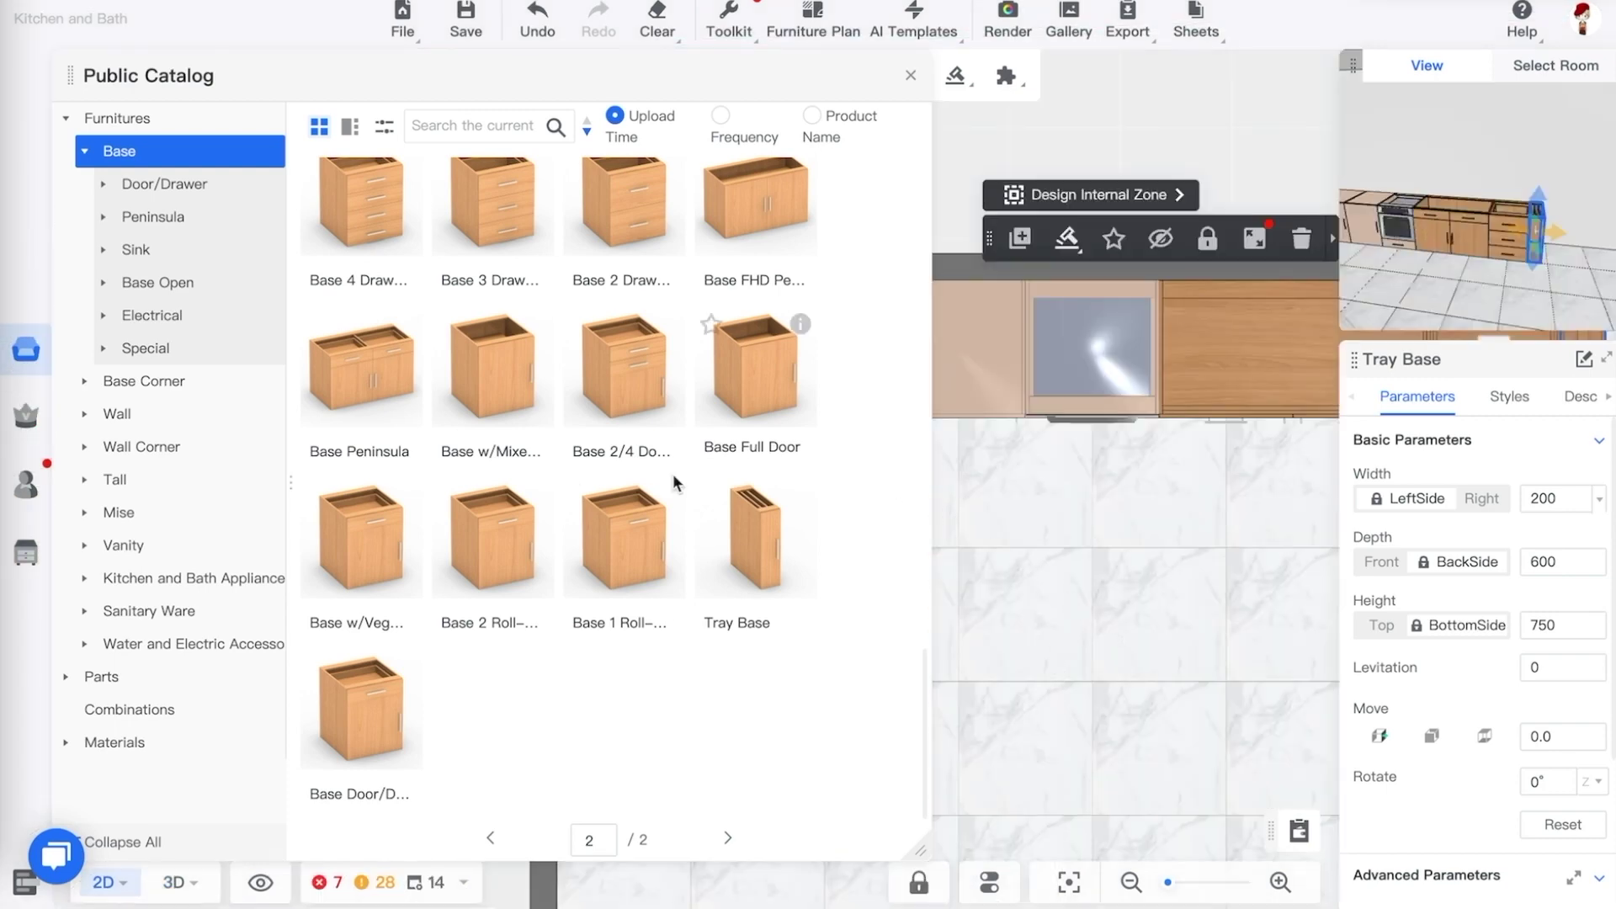
{"action": "left_click_drag", "start_coordinate": [923, 667], "coordinate": [915, 468]}
{"action": "scroll", "coordinate": [717, 471], "scroll_direction": "up", "scroll_amount": 9}
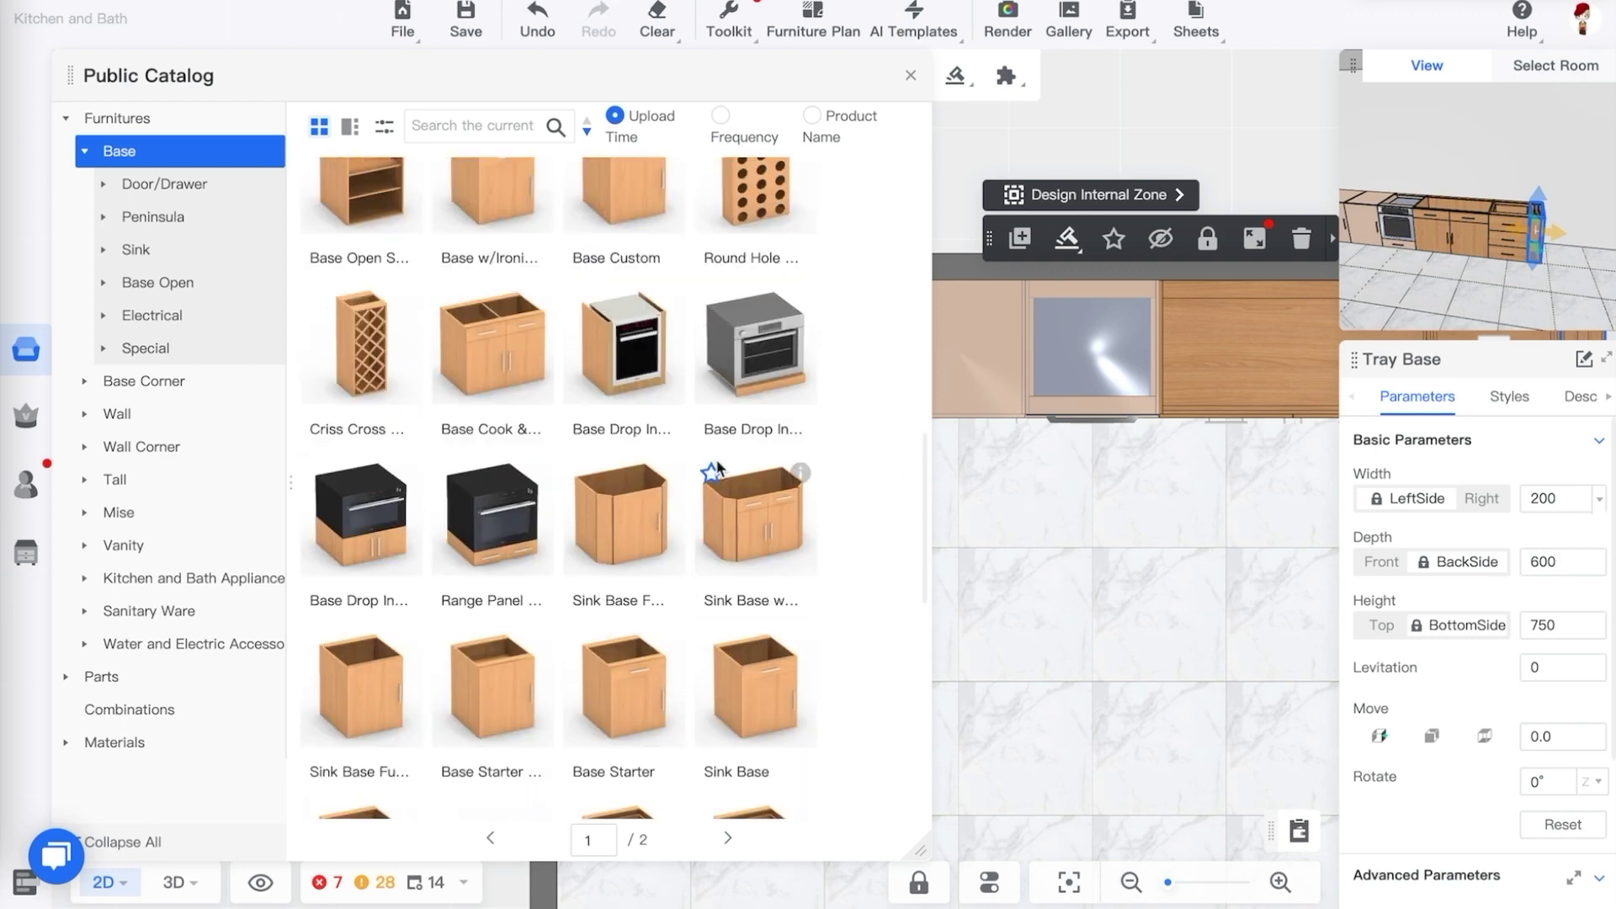
{"action": "scroll", "coordinate": [715, 468], "scroll_direction": "up", "scroll_amount": 4}
{"action": "scroll", "coordinate": [715, 461], "scroll_direction": "up", "scroll_amount": 1}
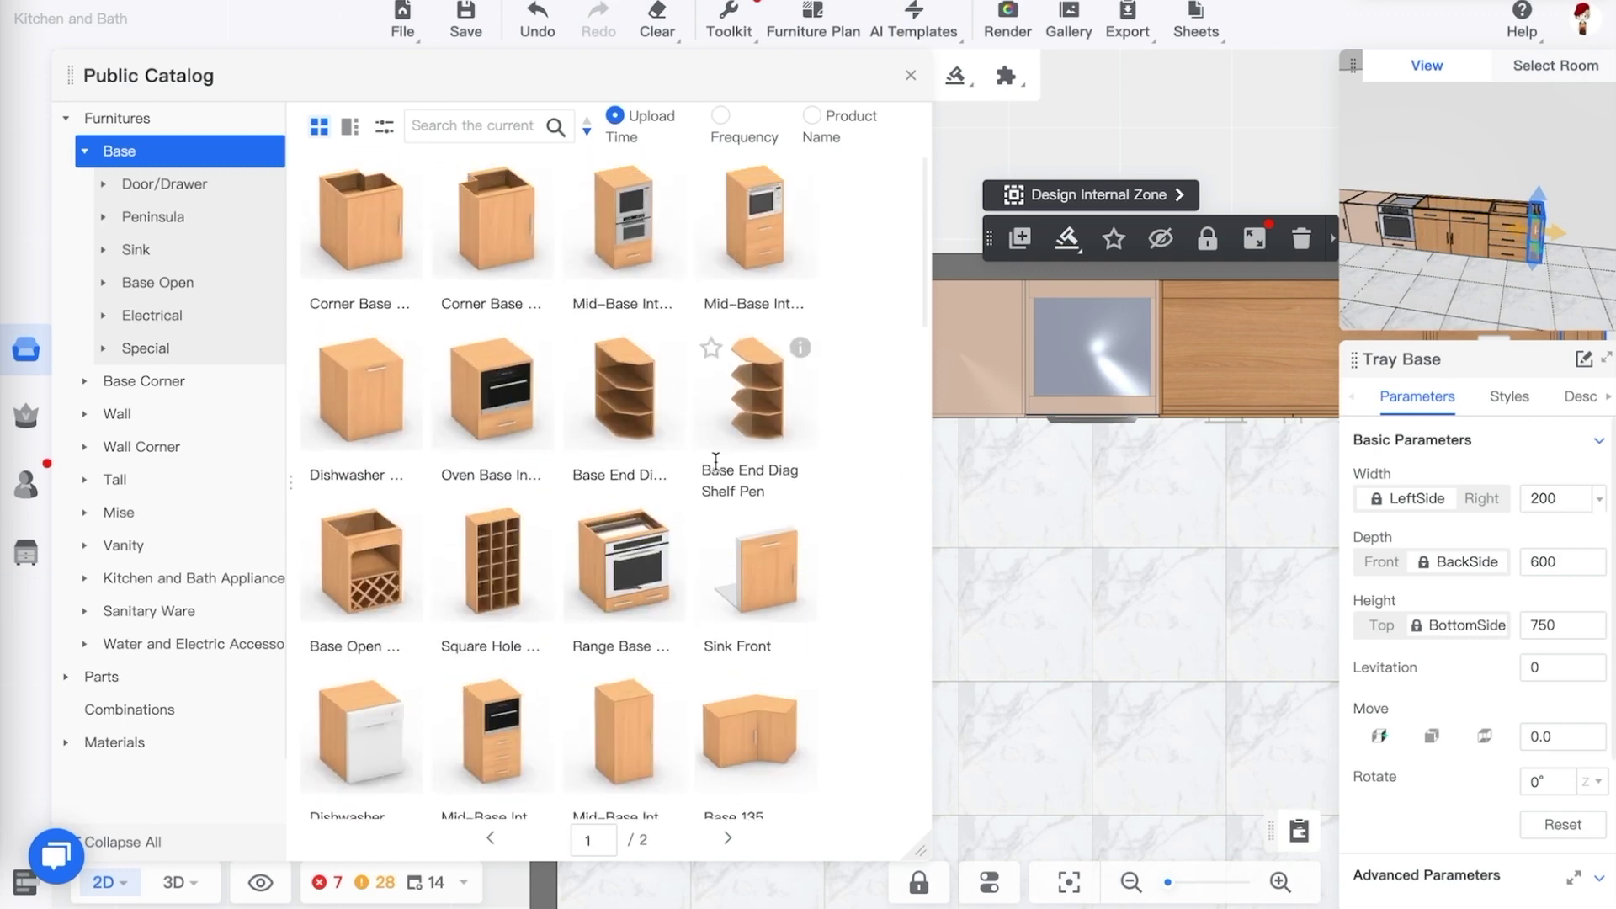
{"action": "mouse_move", "coordinate": [669, 178]}
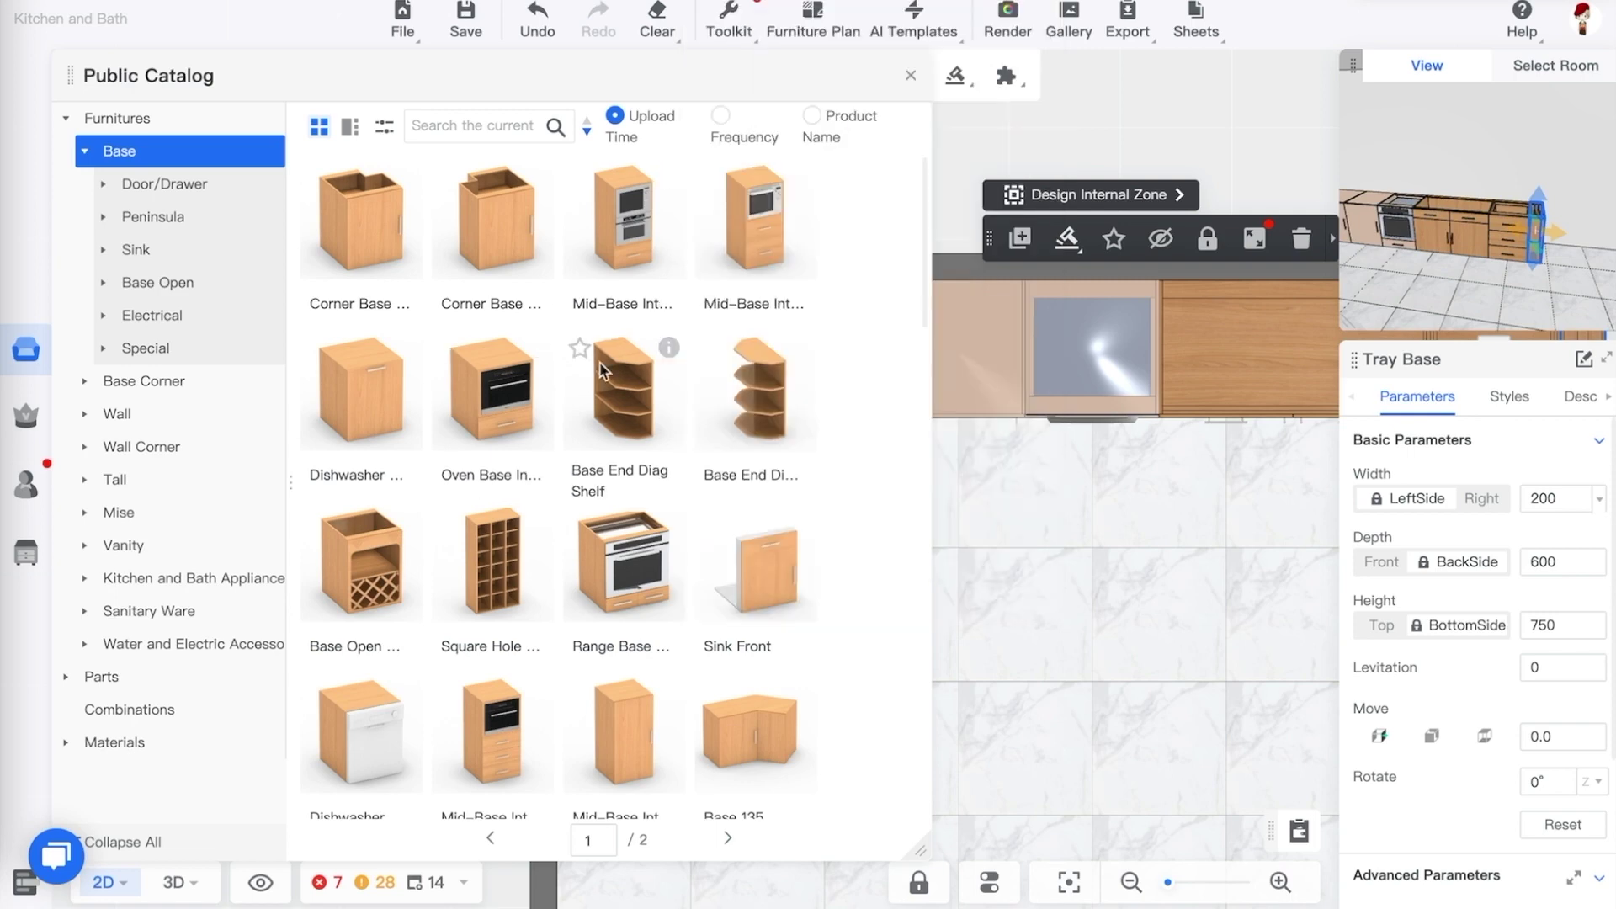
Browse the Tall category and preview the details of its pantry and double oven cabinets
{"action": "left_click", "coordinate": [85, 153]}
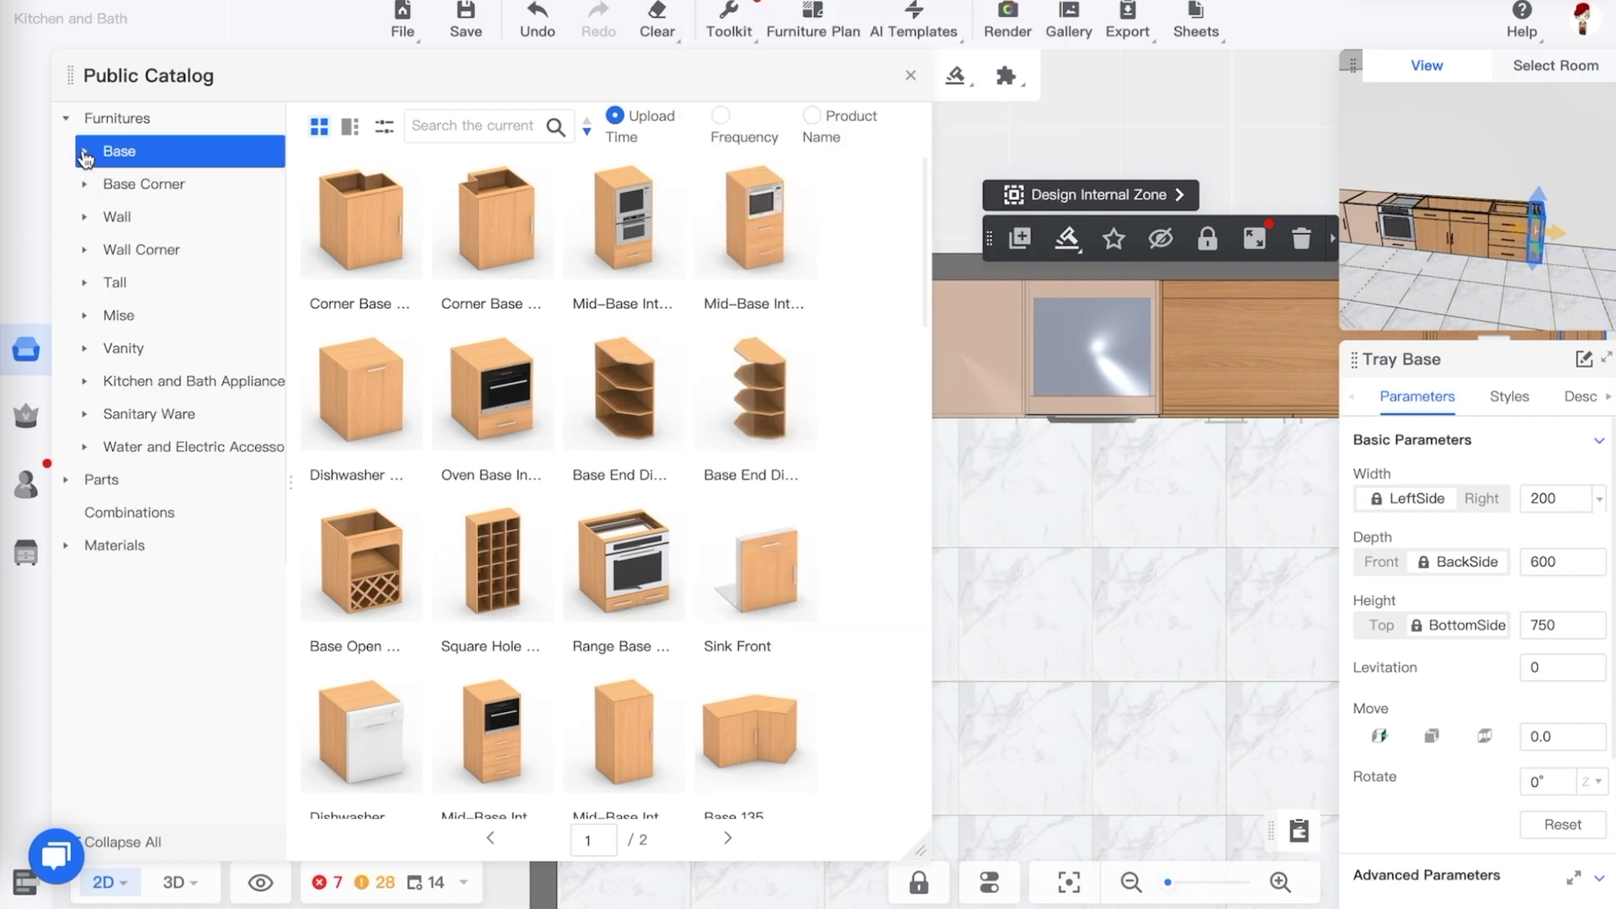
{"action": "left_click", "coordinate": [85, 282]}
{"action": "left_click", "coordinate": [126, 285]}
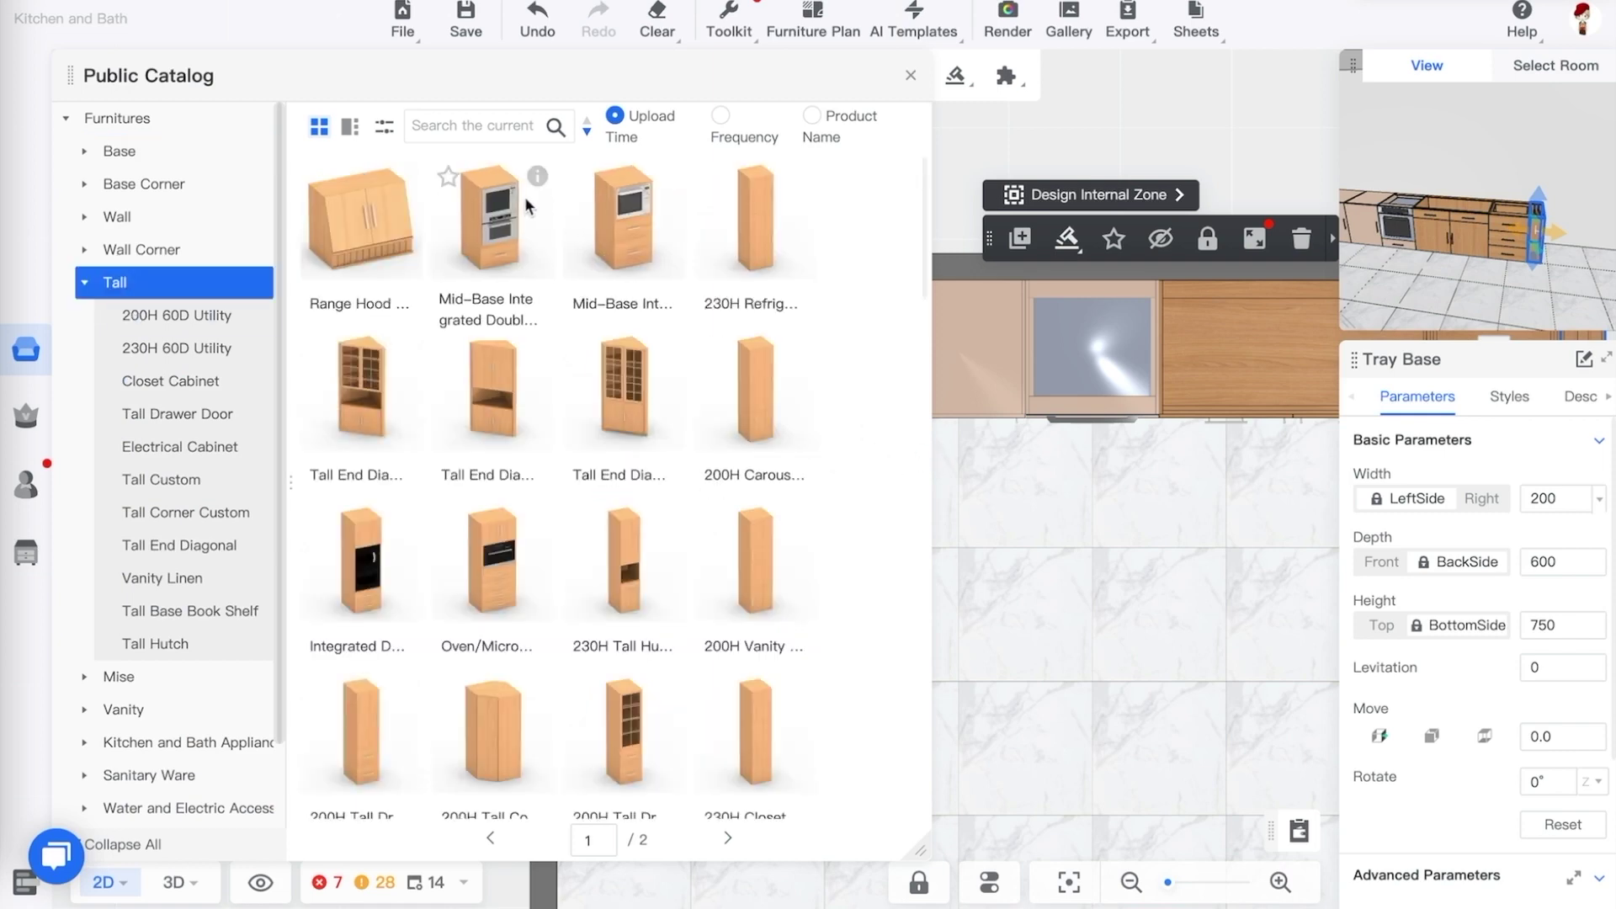
{"action": "mouse_move", "coordinate": [532, 180]}
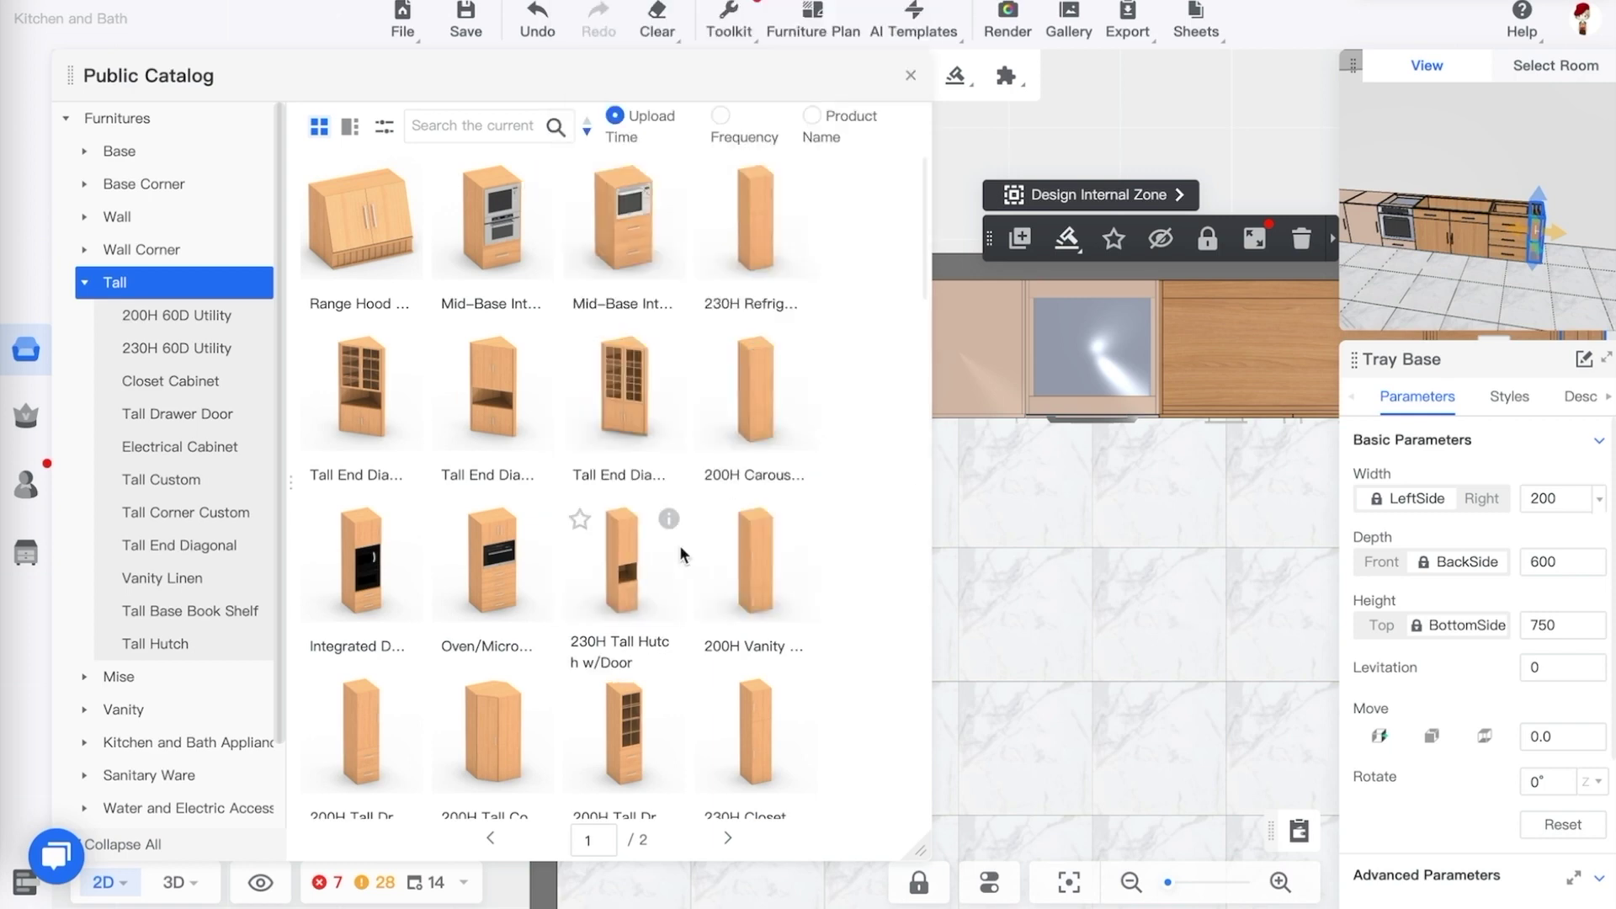
{"action": "scroll", "coordinate": [579, 610], "scroll_direction": "down", "scroll_amount": 10}
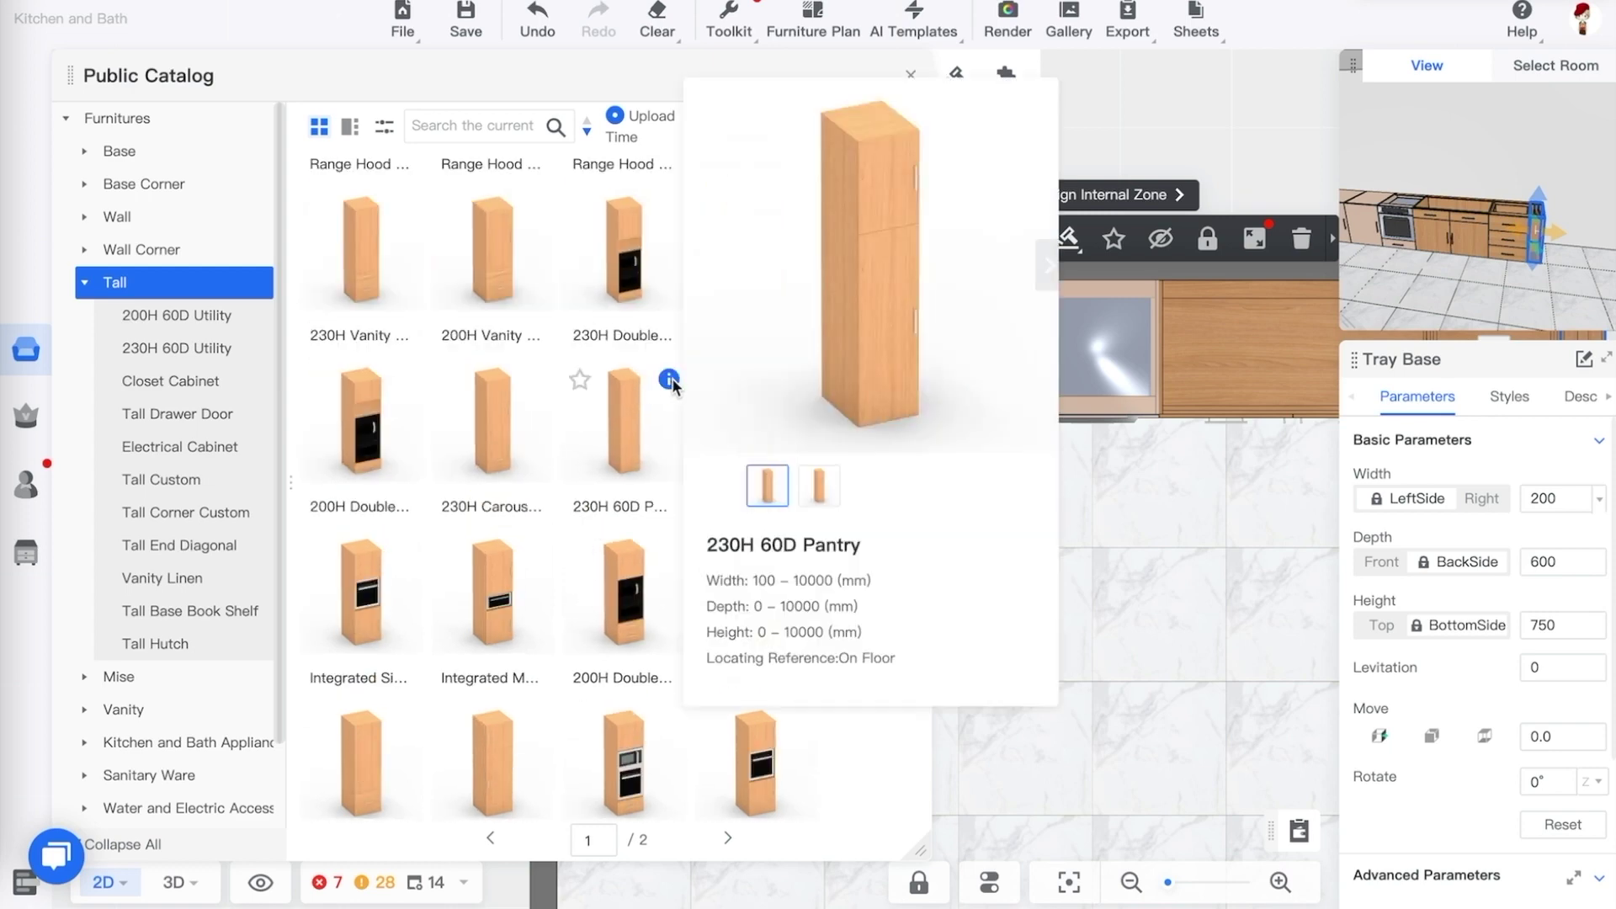
{"action": "mouse_move", "coordinate": [669, 209]}
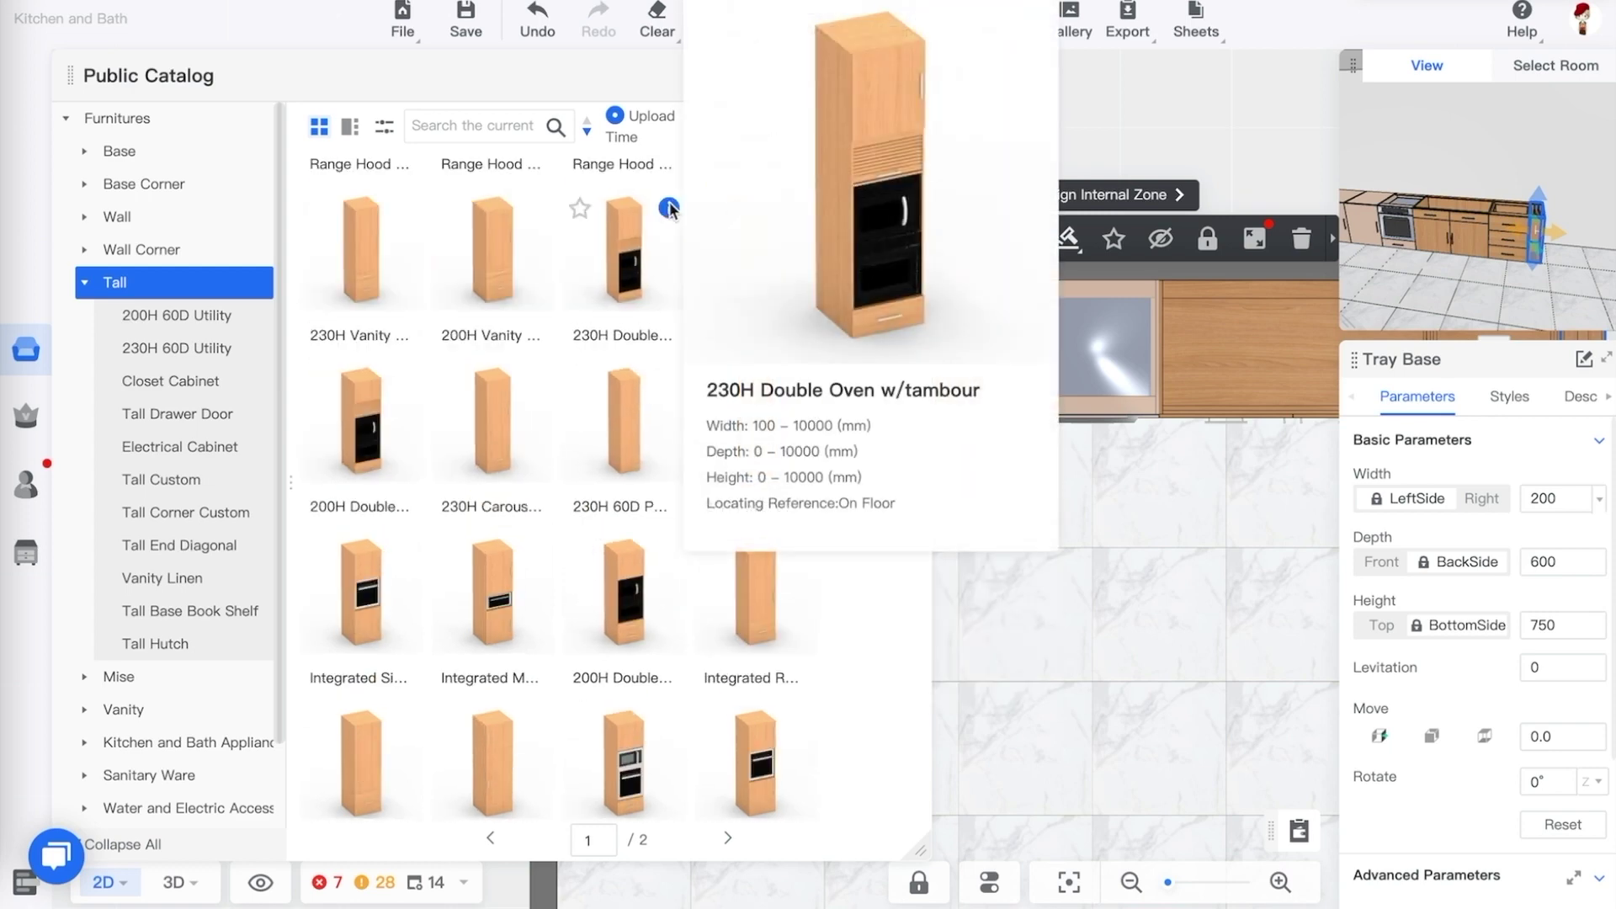
{"action": "scroll", "coordinate": [665, 589], "scroll_direction": "up", "scroll_amount": 2}
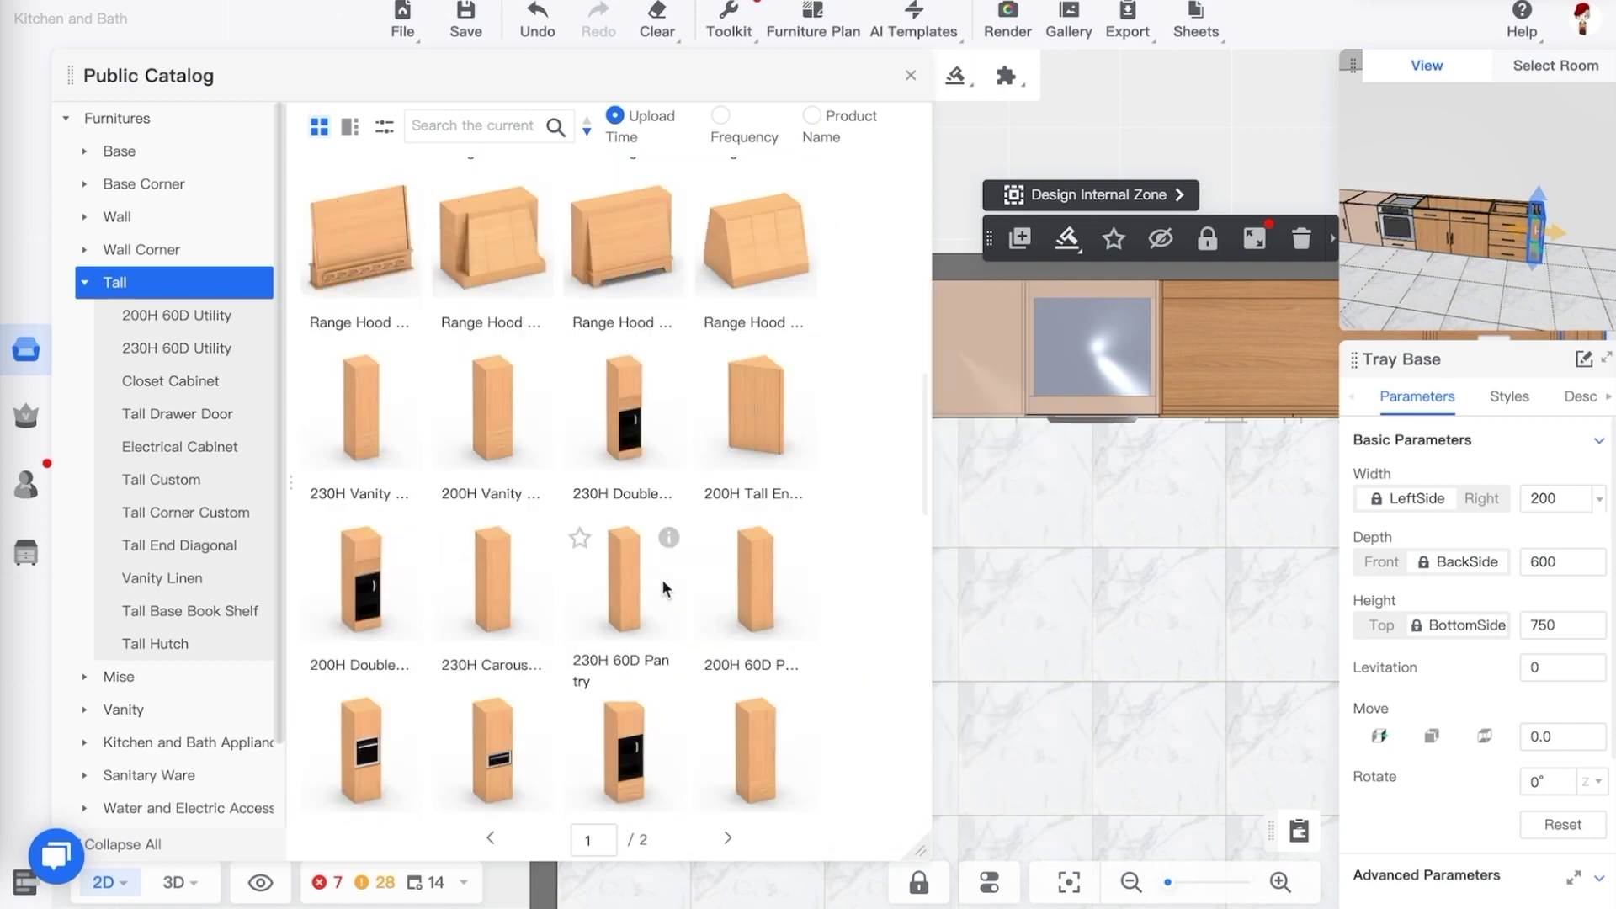
{"action": "scroll", "coordinate": [673, 471], "scroll_direction": "down", "scroll_amount": 4}
{"action": "mouse_move", "coordinate": [680, 446]}
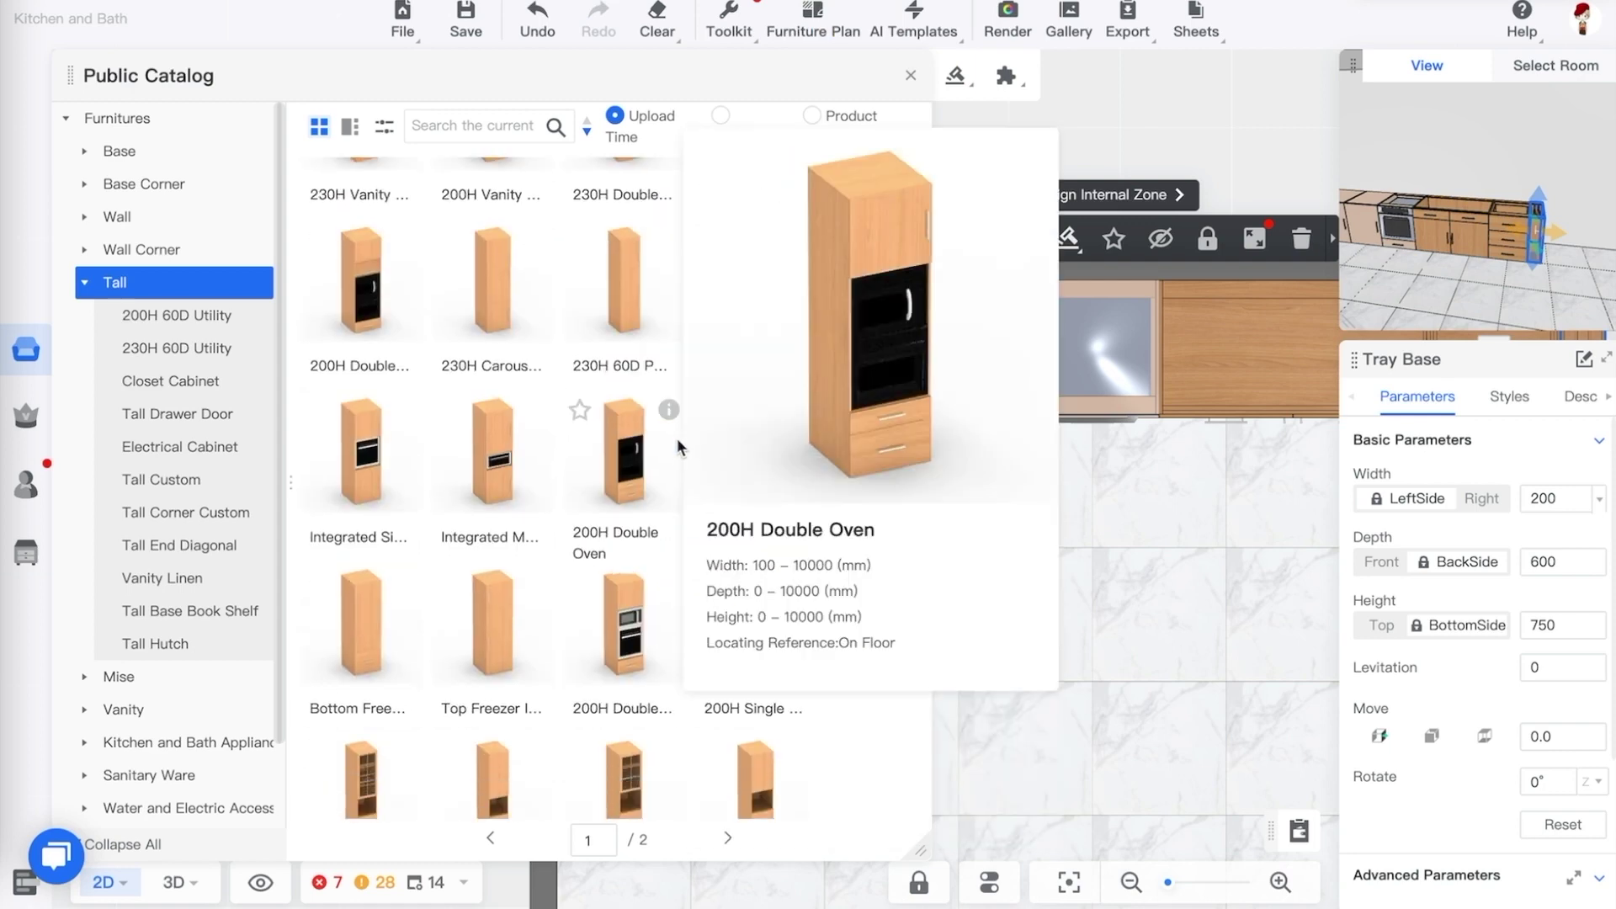
{"action": "mouse_move", "coordinate": [670, 582]}
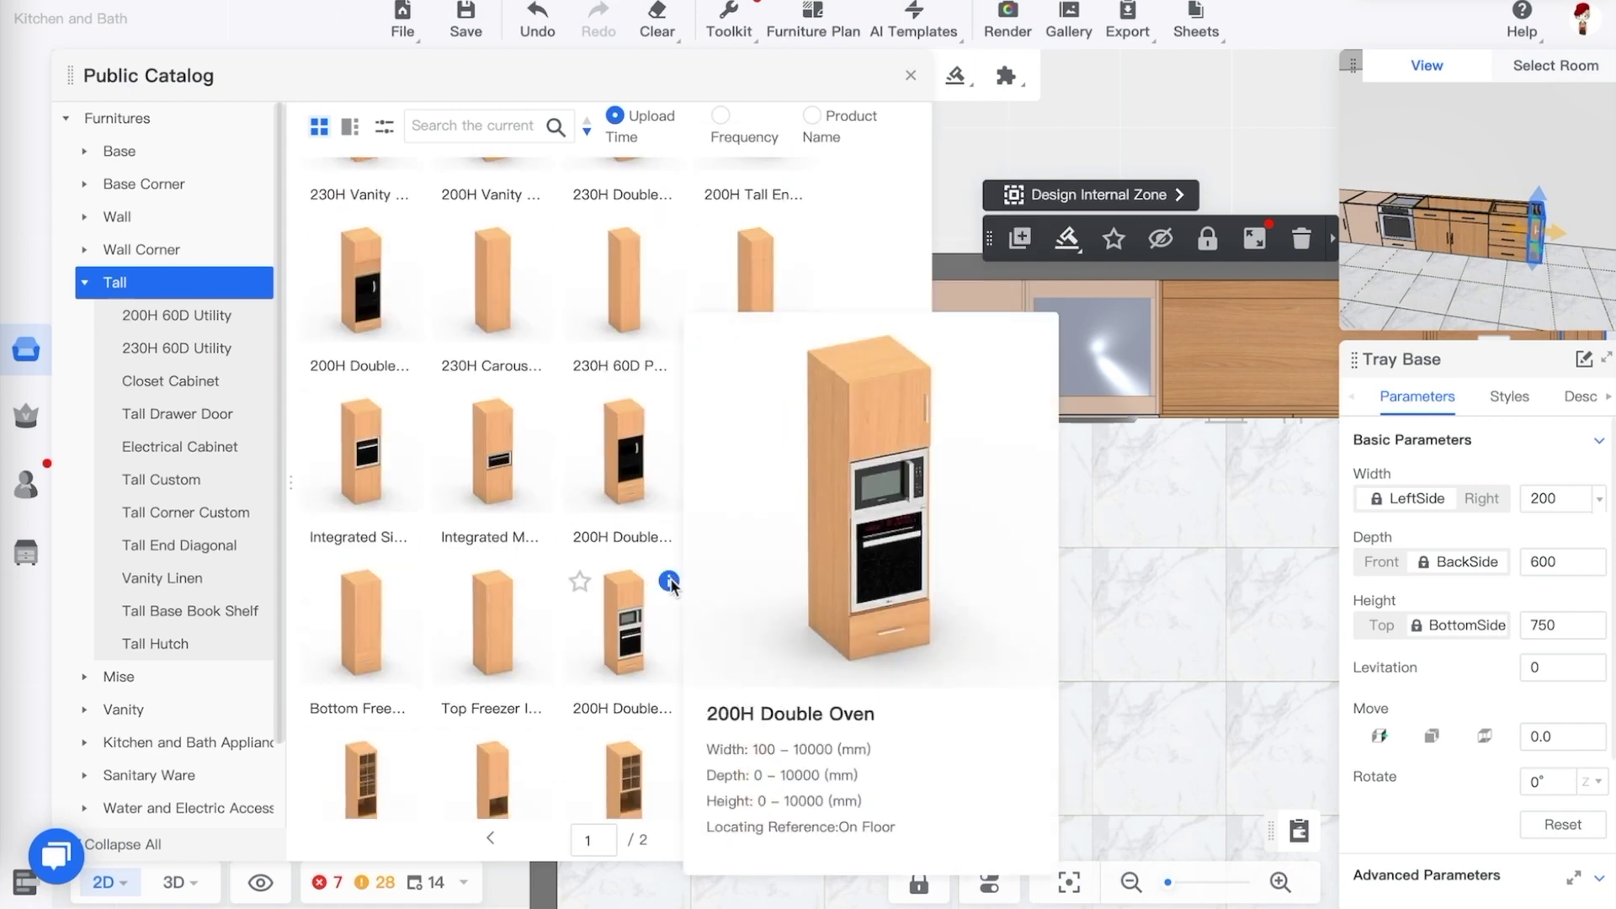
Place the 200H Double Oven tall cabinet against the back wall, beside the Tray Base cabinet
{"action": "left_click", "coordinate": [633, 632]}
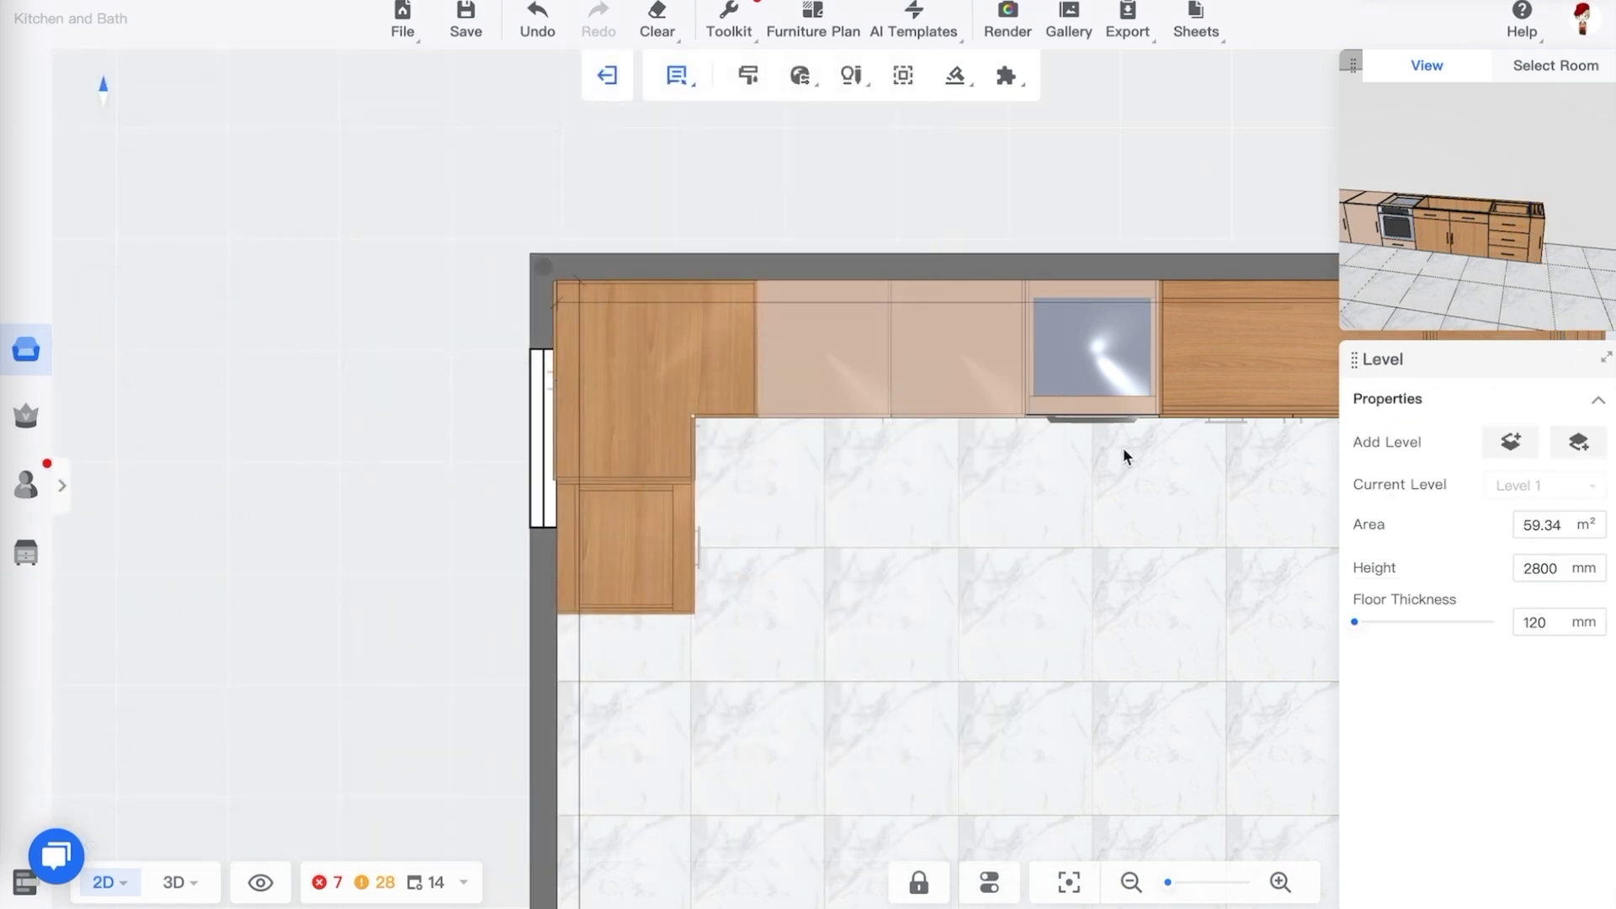
{"action": "scroll", "coordinate": [820, 451], "scroll_direction": "up", "scroll_amount": 2}
{"action": "scroll", "coordinate": [728, 434], "scroll_direction": "down", "scroll_amount": 5}
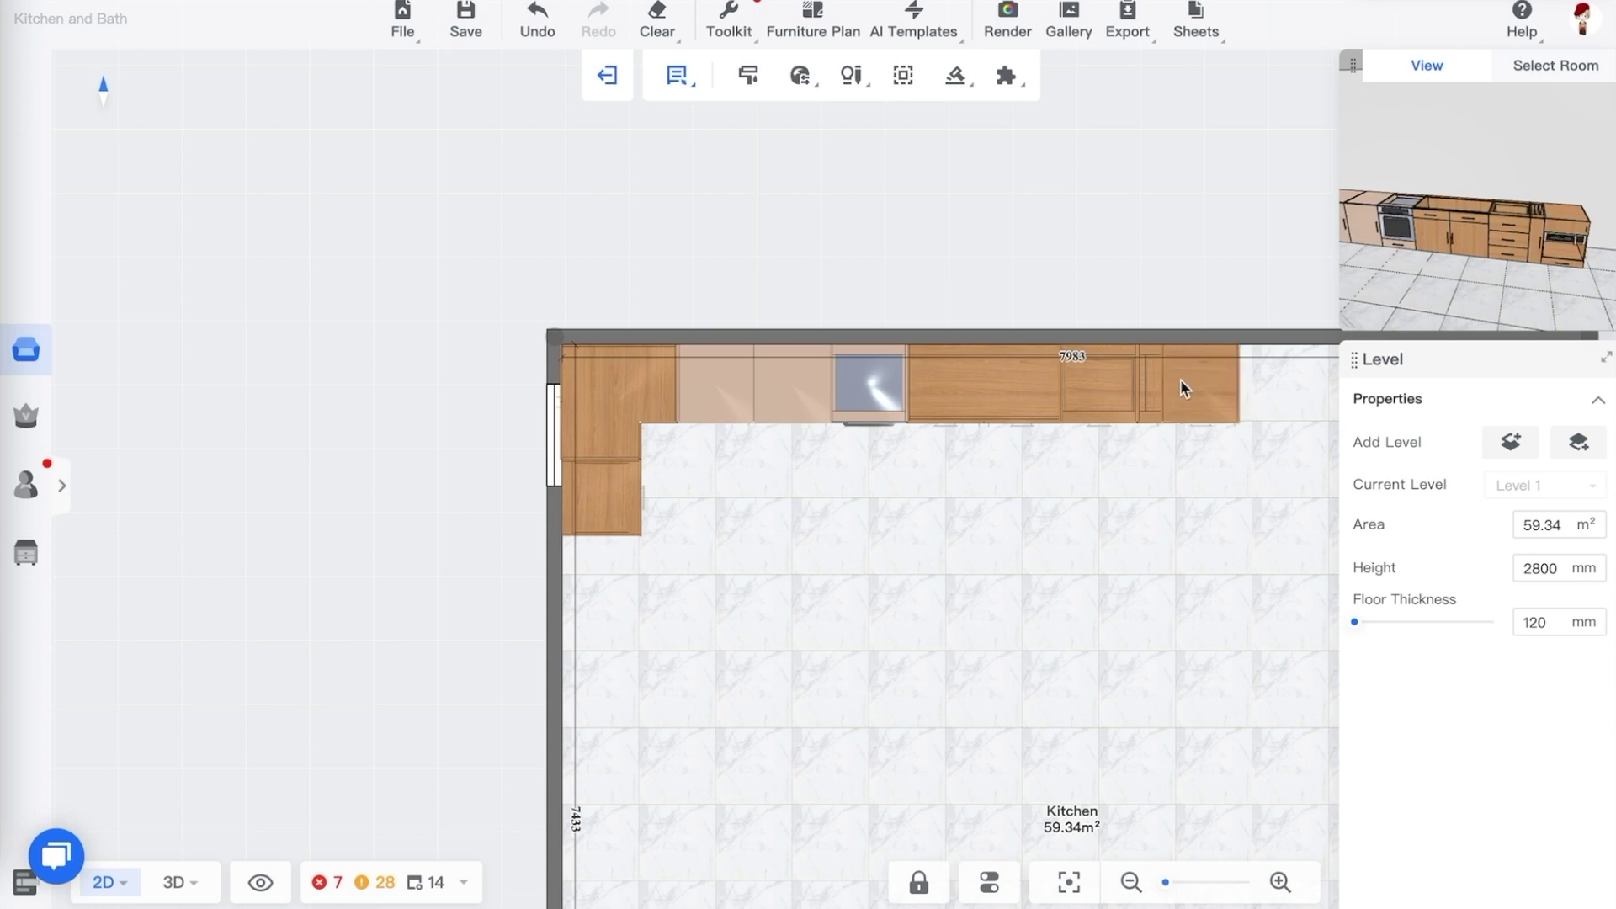
Place the 200H Double Oven unit against the back wall at the end of the base cabinet run
{"action": "left_click", "coordinate": [1180, 380]}
{"action": "left_click", "coordinate": [1069, 492]}
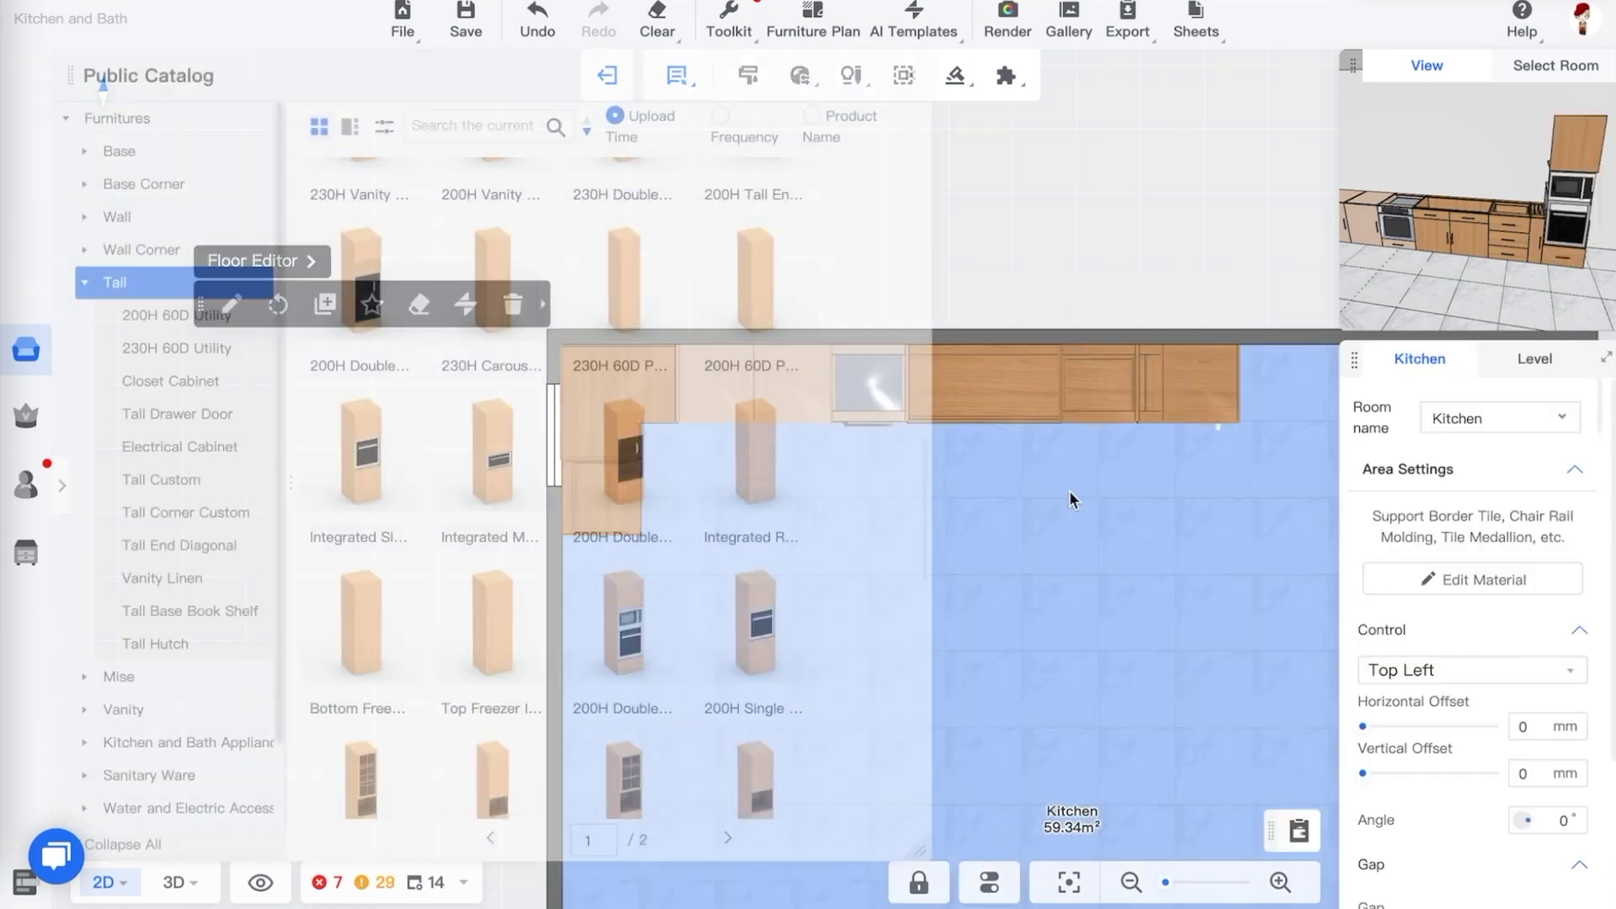
{"action": "left_click", "coordinate": [1174, 379]}
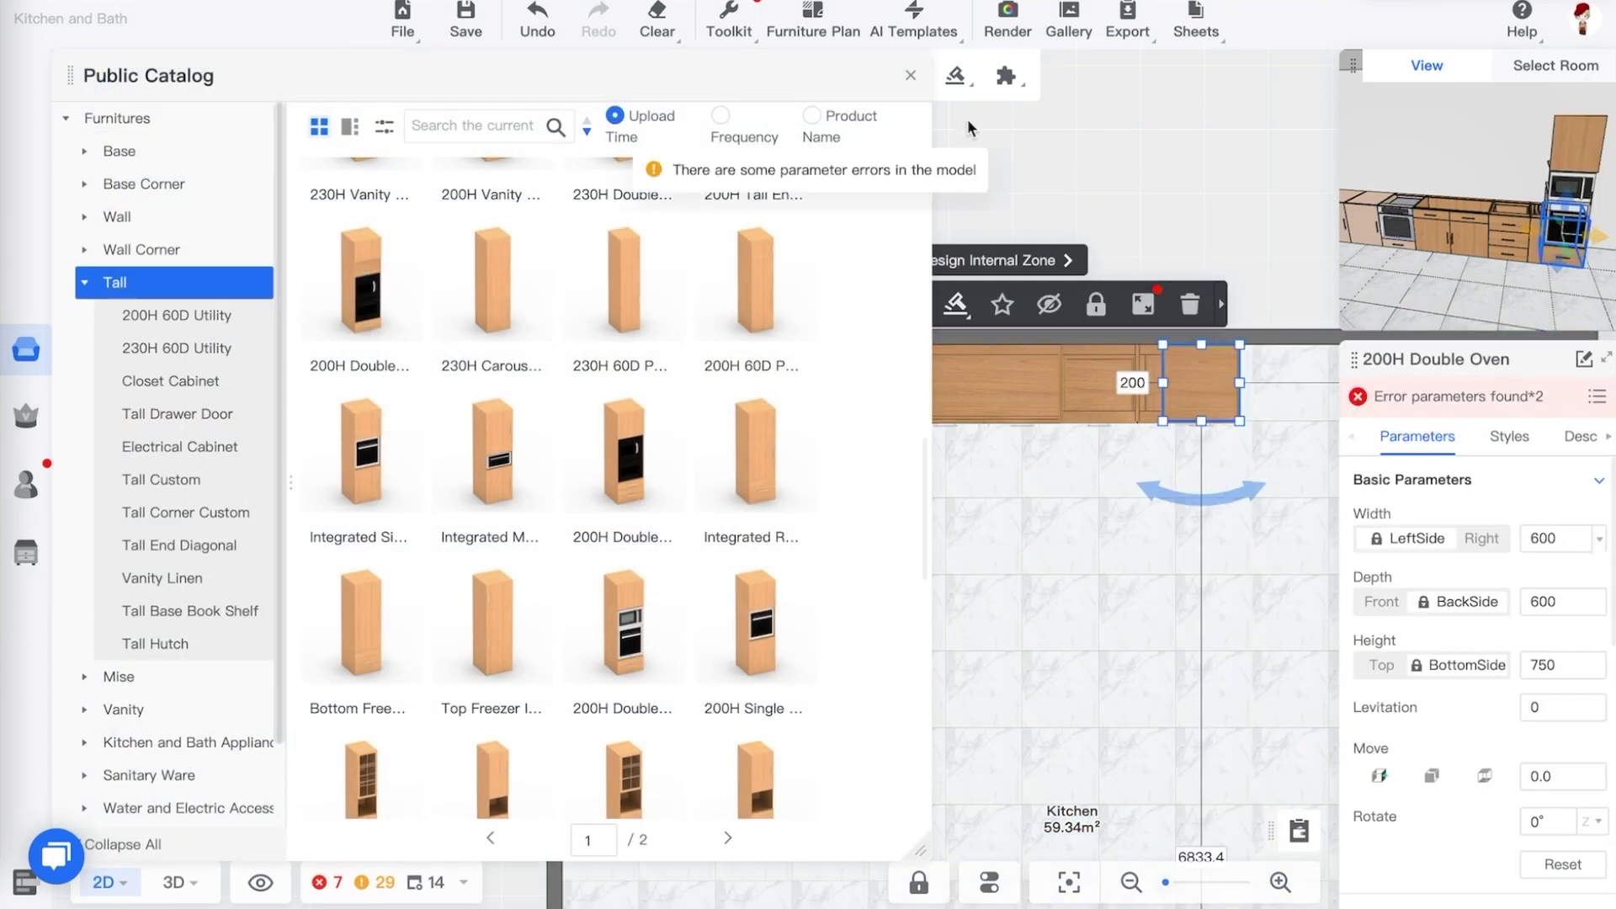
{"action": "left_click", "coordinate": [910, 75]}
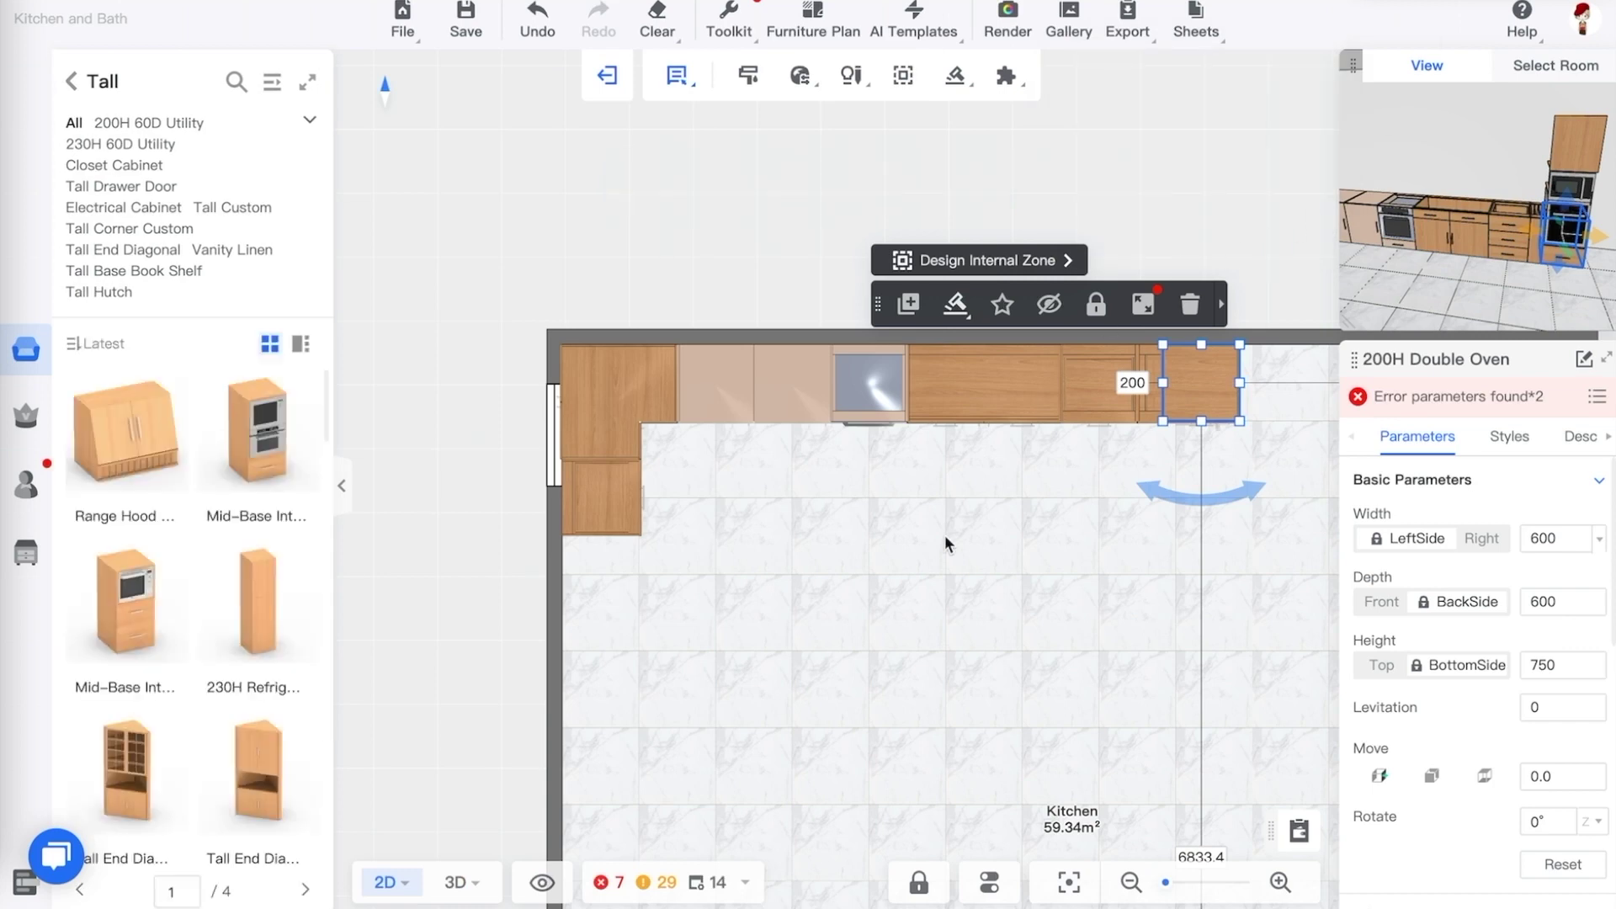
Place a 230H Refrigerator Unit next to the double oven unit, working in the 3D view
{"action": "key", "text": "3"}
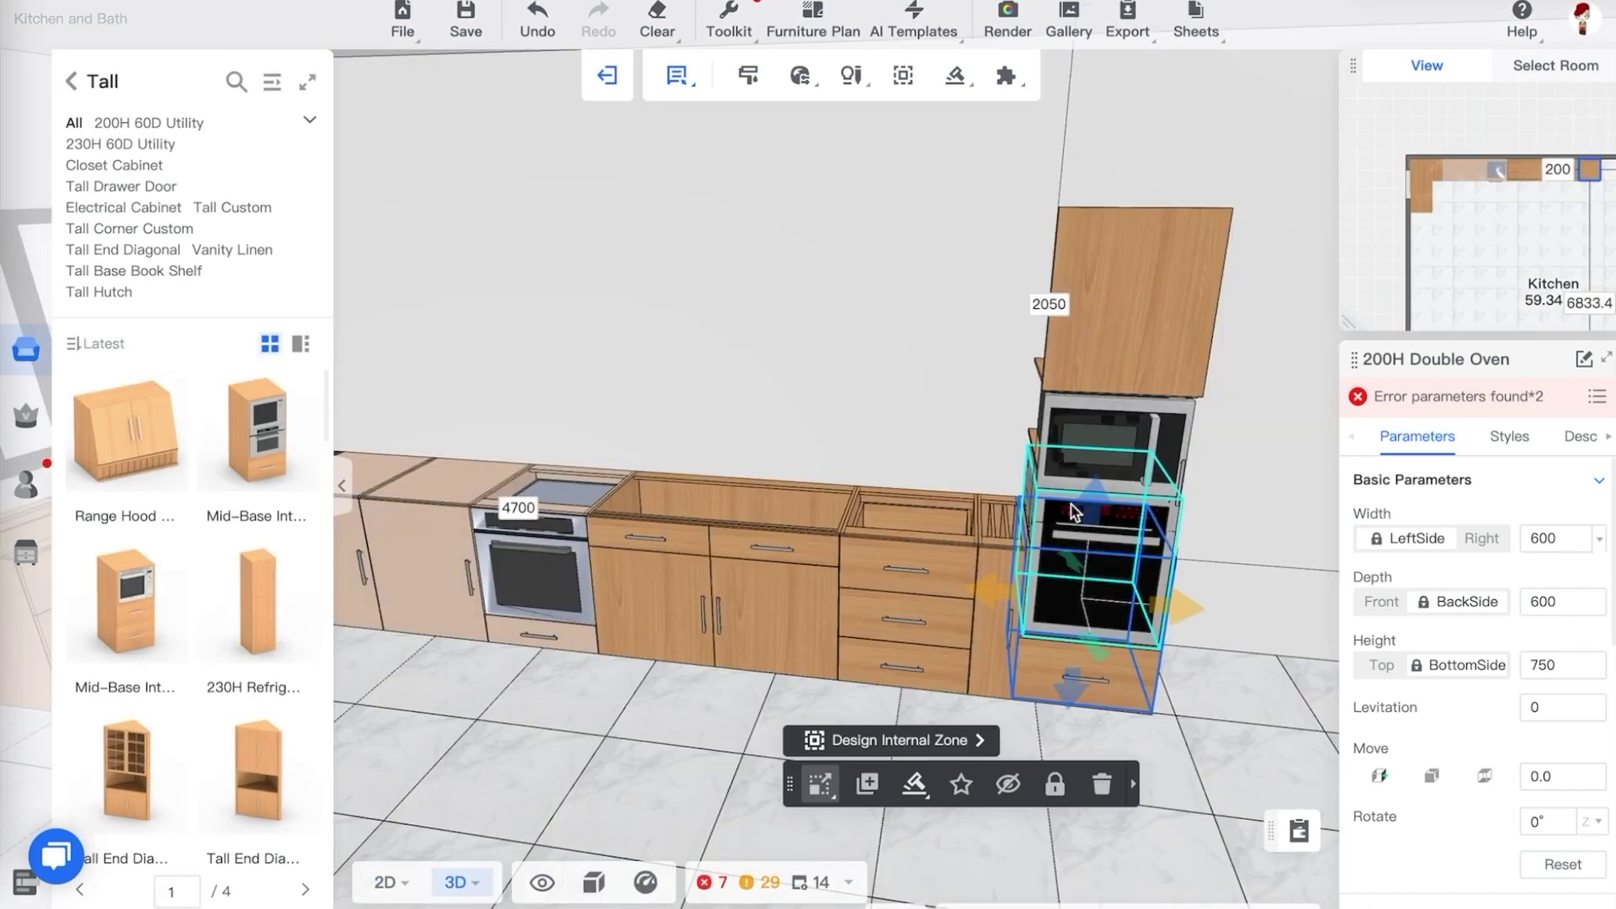
{"action": "left_click", "coordinate": [1241, 547]}
{"action": "left_click_drag", "start_coordinate": [1249, 527], "coordinate": [1195, 469]}
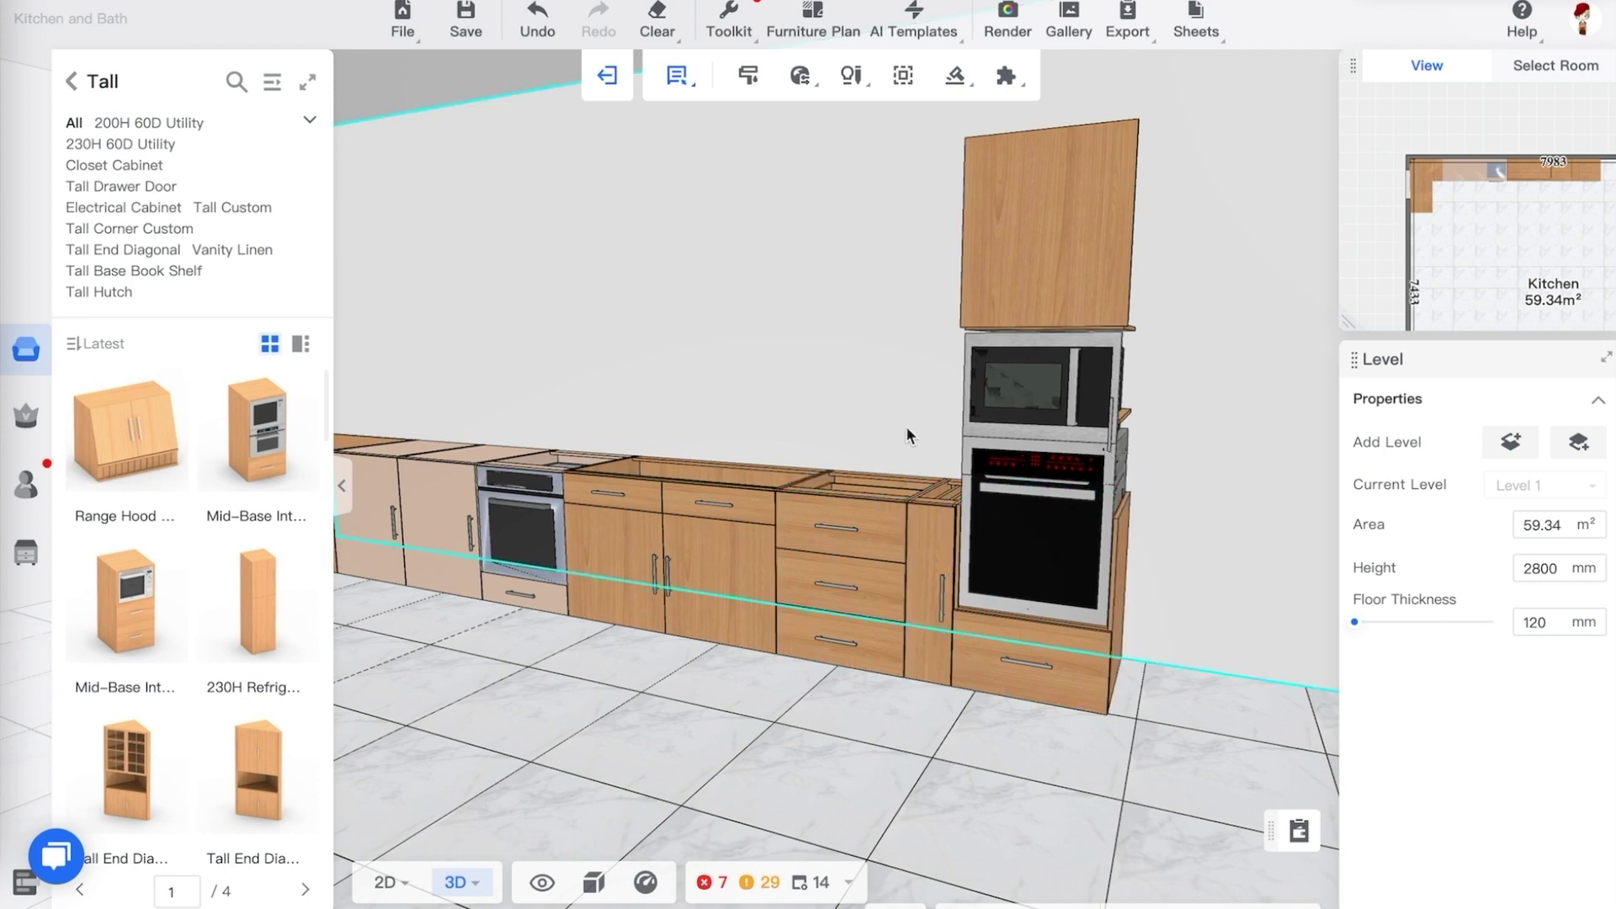
{"action": "left_click_drag", "start_coordinate": [894, 379], "coordinate": [1203, 673]}
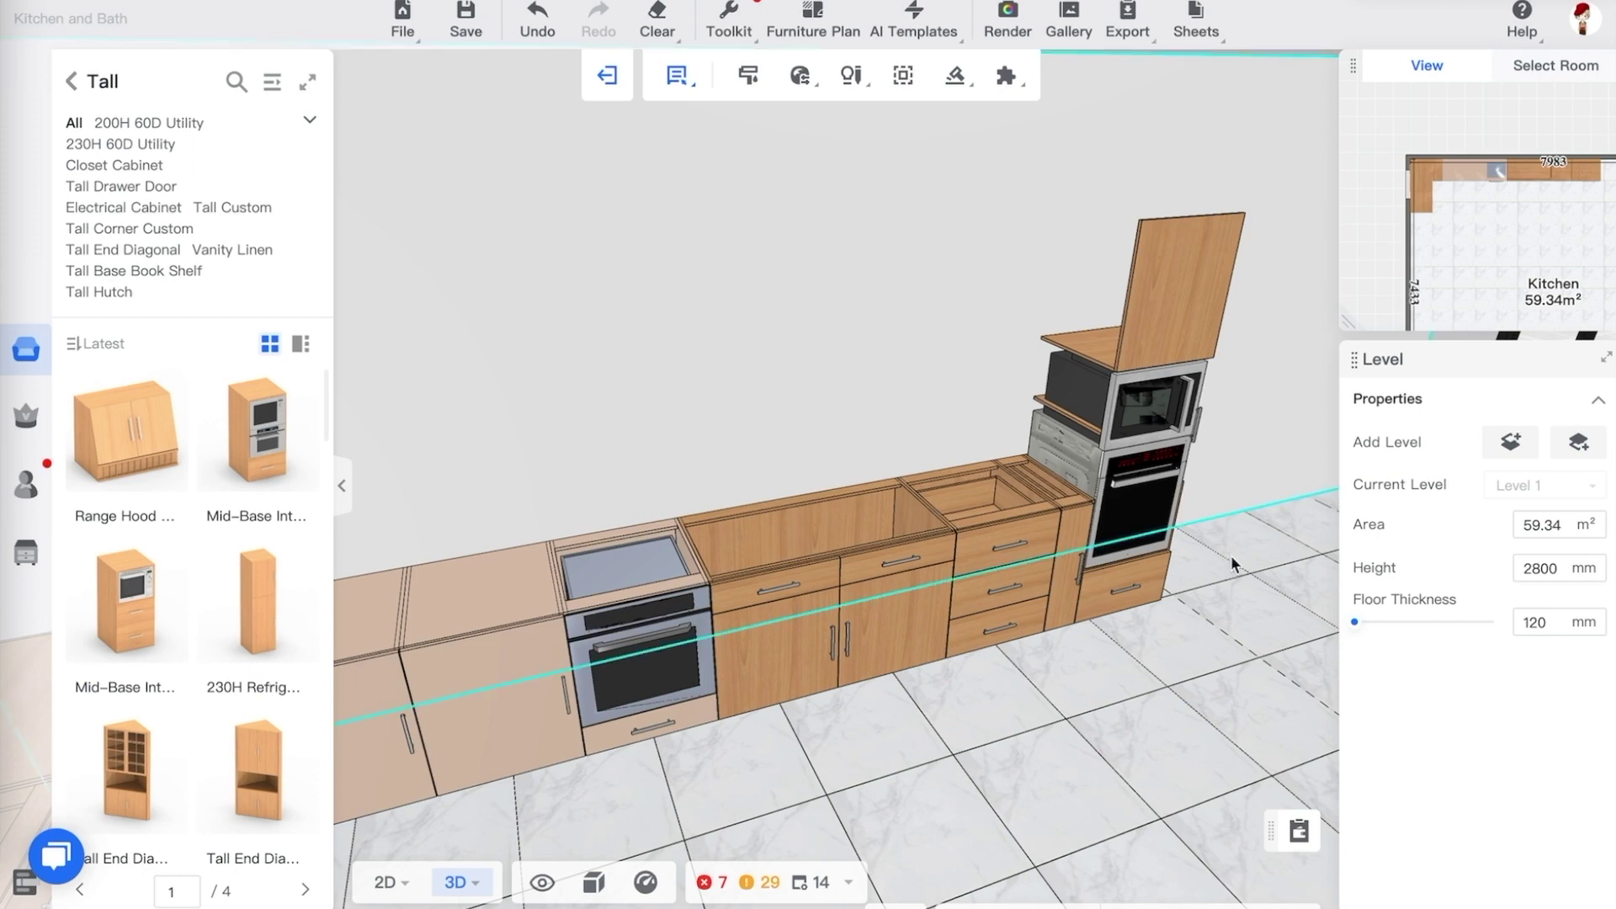
{"action": "left_click_drag", "start_coordinate": [1215, 603], "coordinate": [1247, 565]}
{"action": "left_click_drag", "start_coordinate": [1236, 438], "coordinate": [1189, 463]}
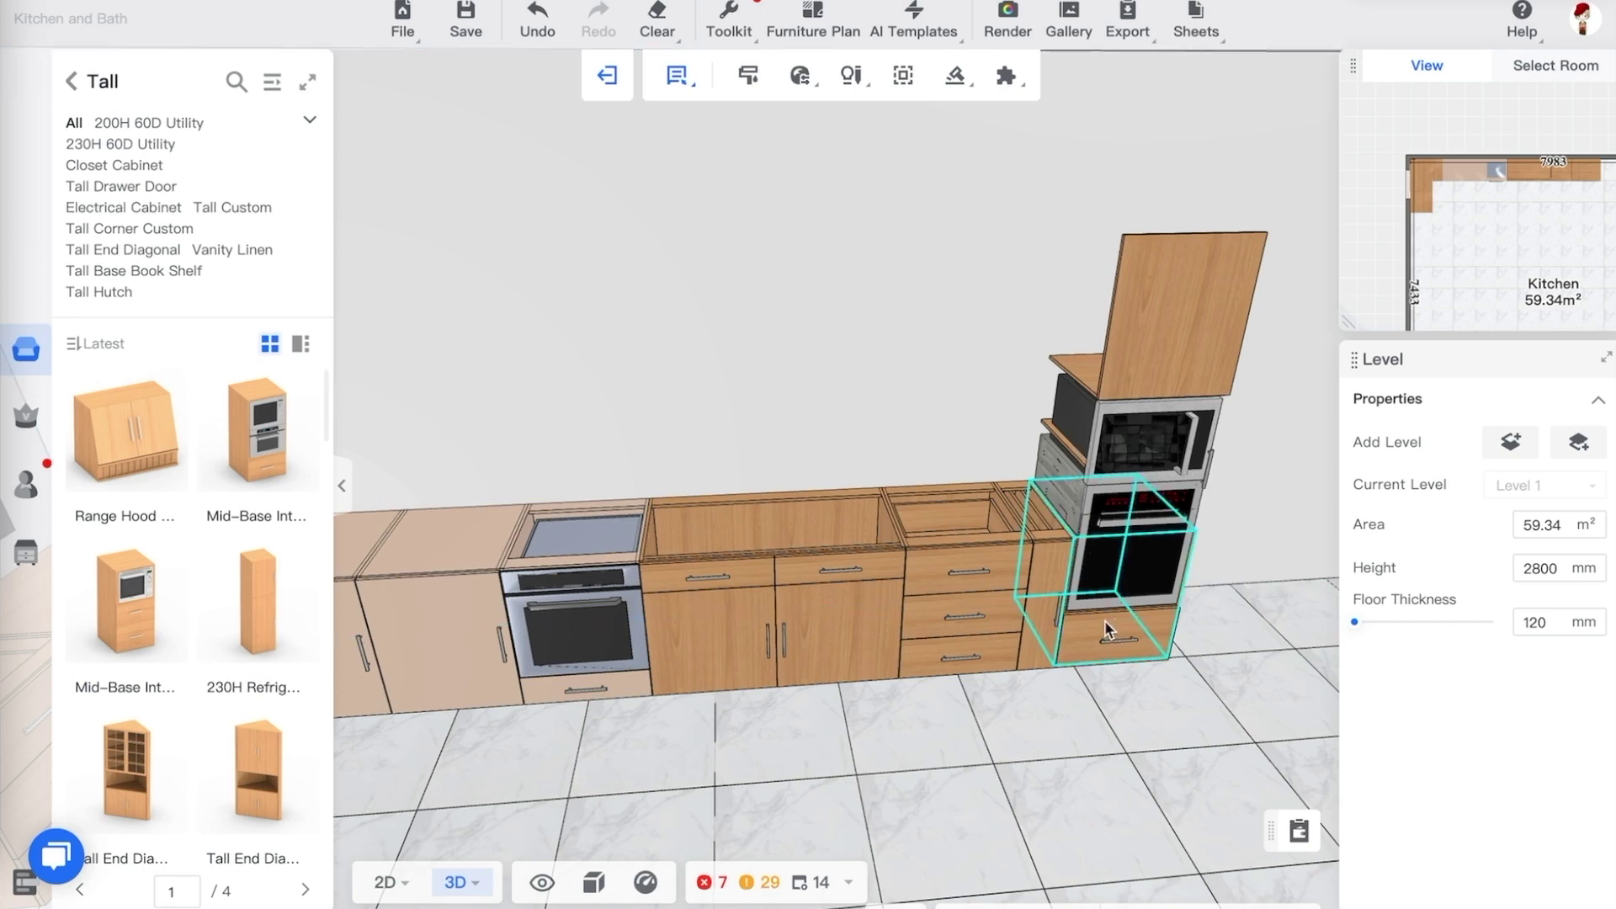
{"action": "left_click_drag", "start_coordinate": [1100, 690], "coordinate": [1039, 674]}
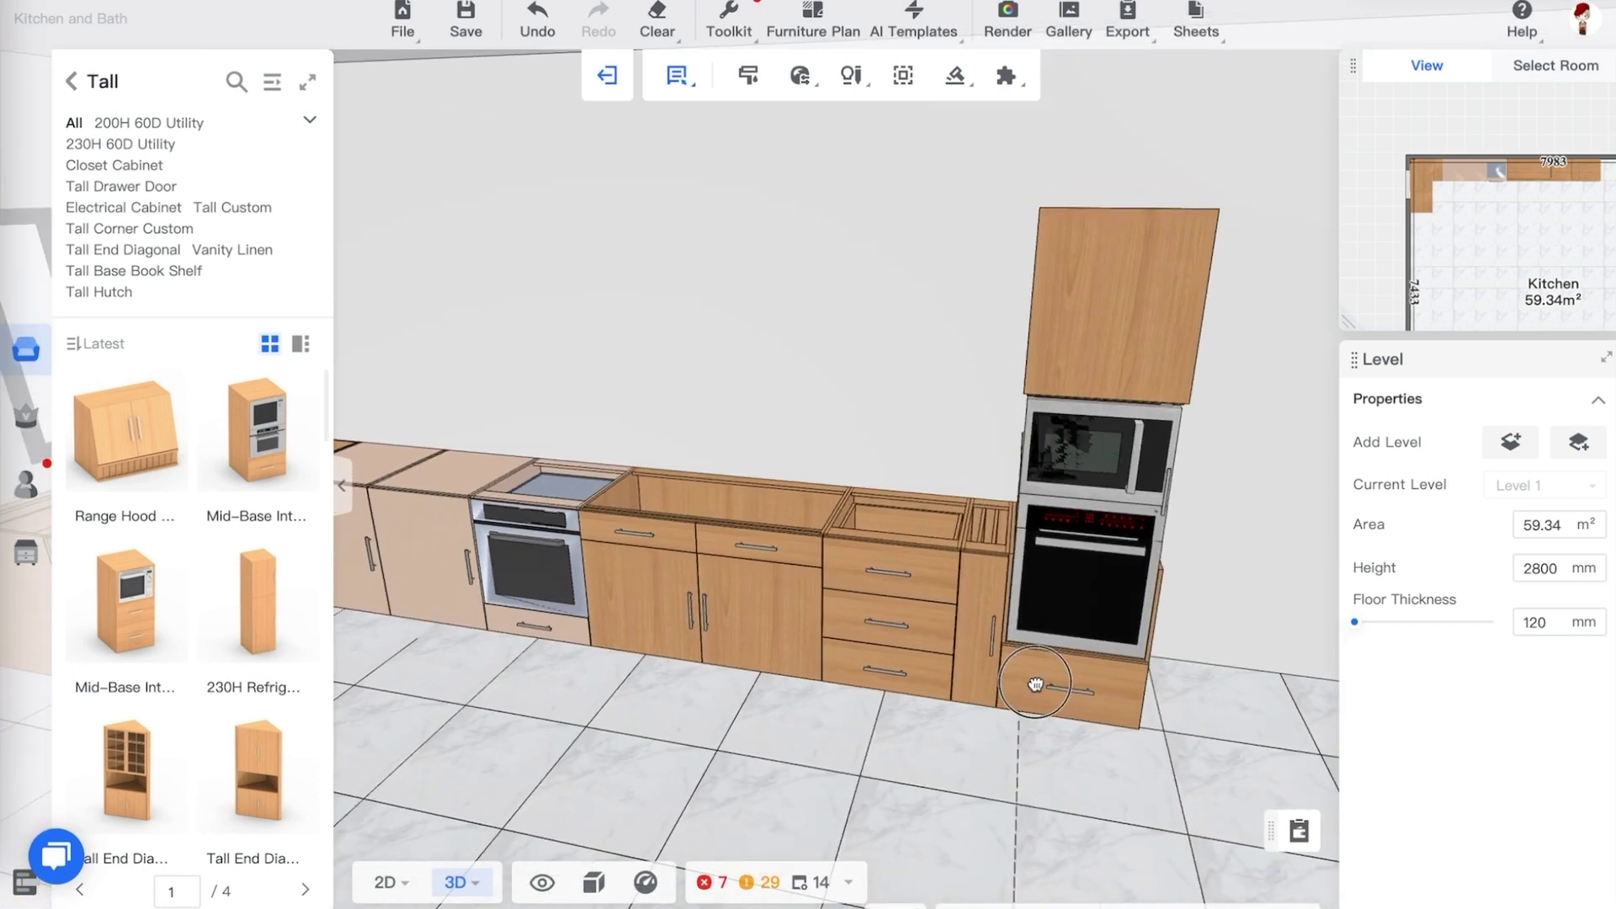
{"action": "mouse_move", "coordinate": [303, 562]}
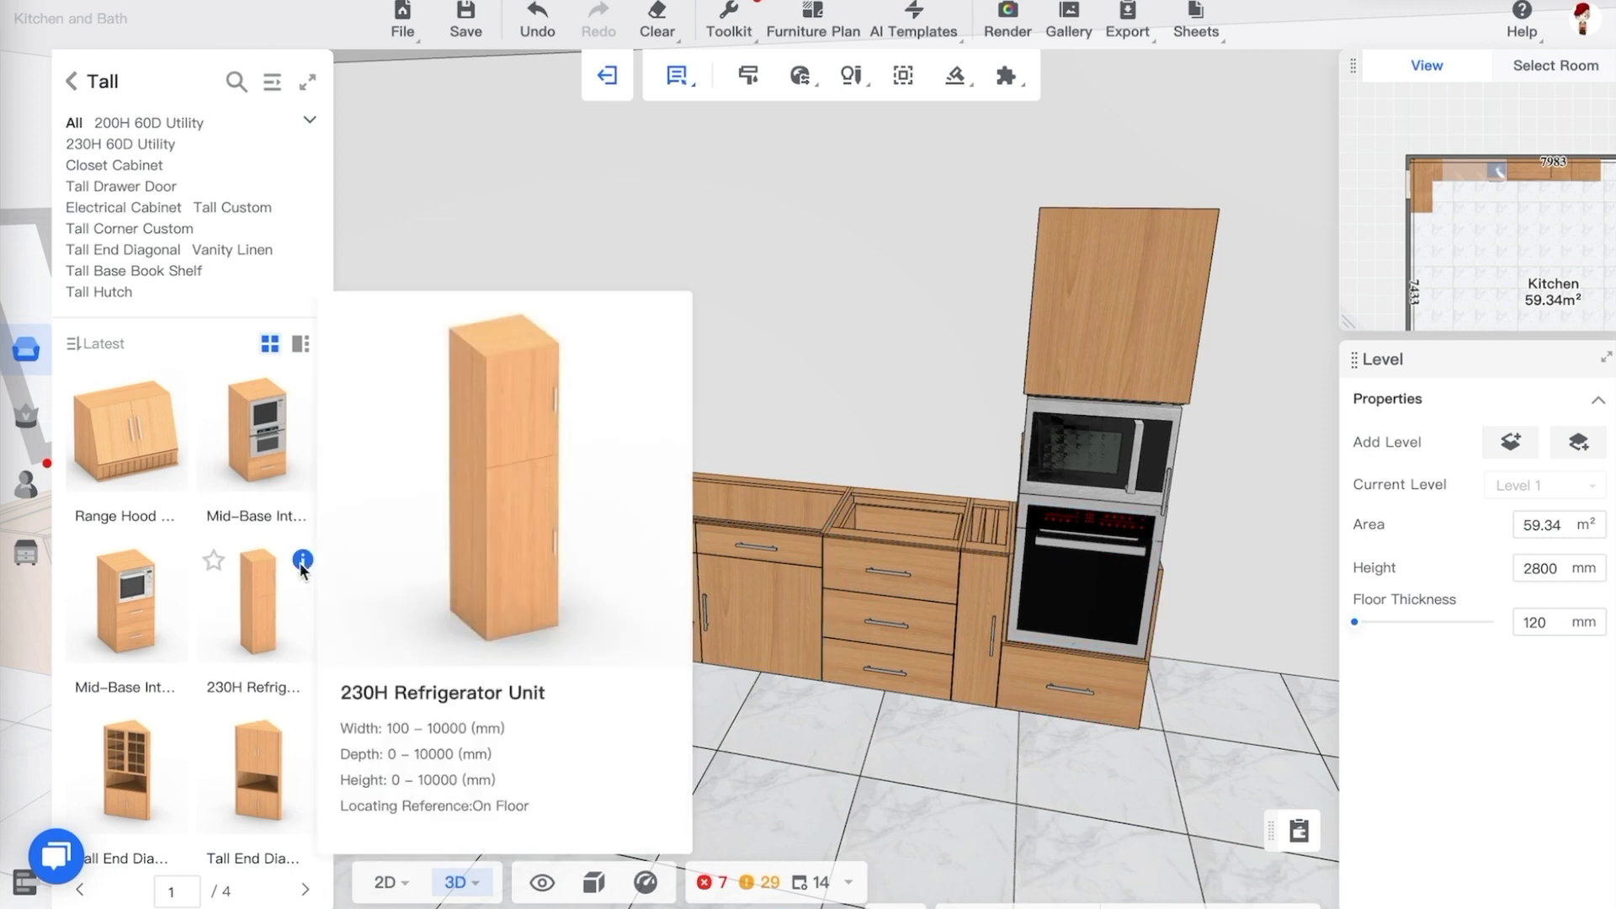
{"action": "left_click_drag", "start_coordinate": [256, 599], "coordinate": [1153, 649]}
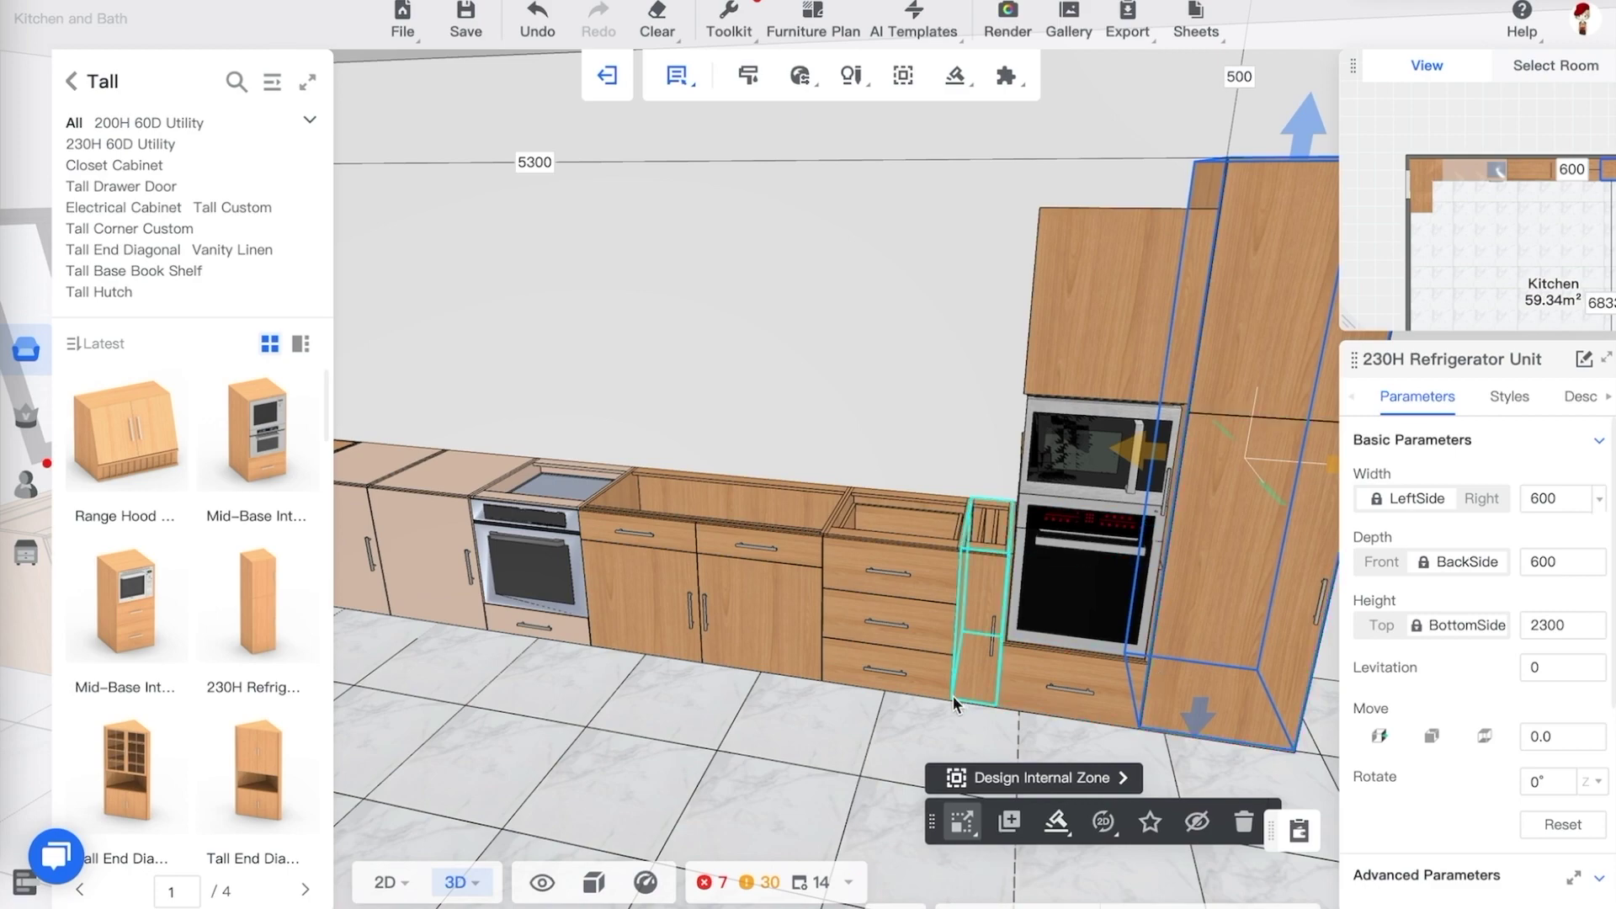
{"action": "left_click", "coordinate": [859, 730]}
Examine the double oven and refrigerator units from several angles, checking how they align and their dimension parameters
{"action": "left_click_drag", "start_coordinate": [859, 729], "coordinate": [1022, 714]}
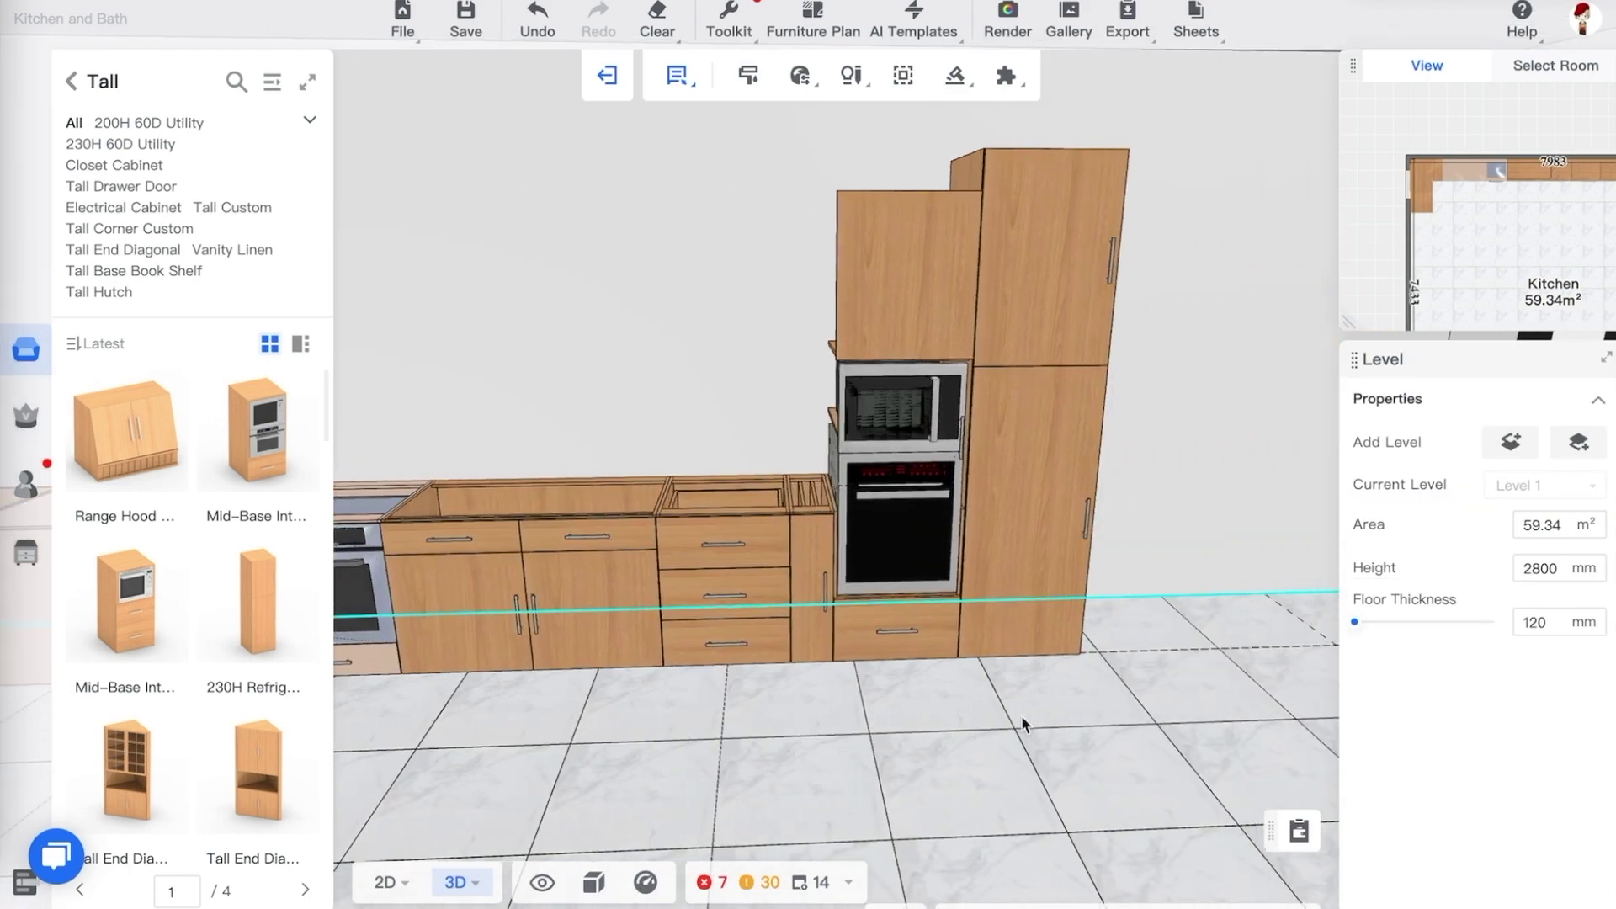
{"action": "left_click_drag", "start_coordinate": [1114, 695], "coordinate": [1133, 713]}
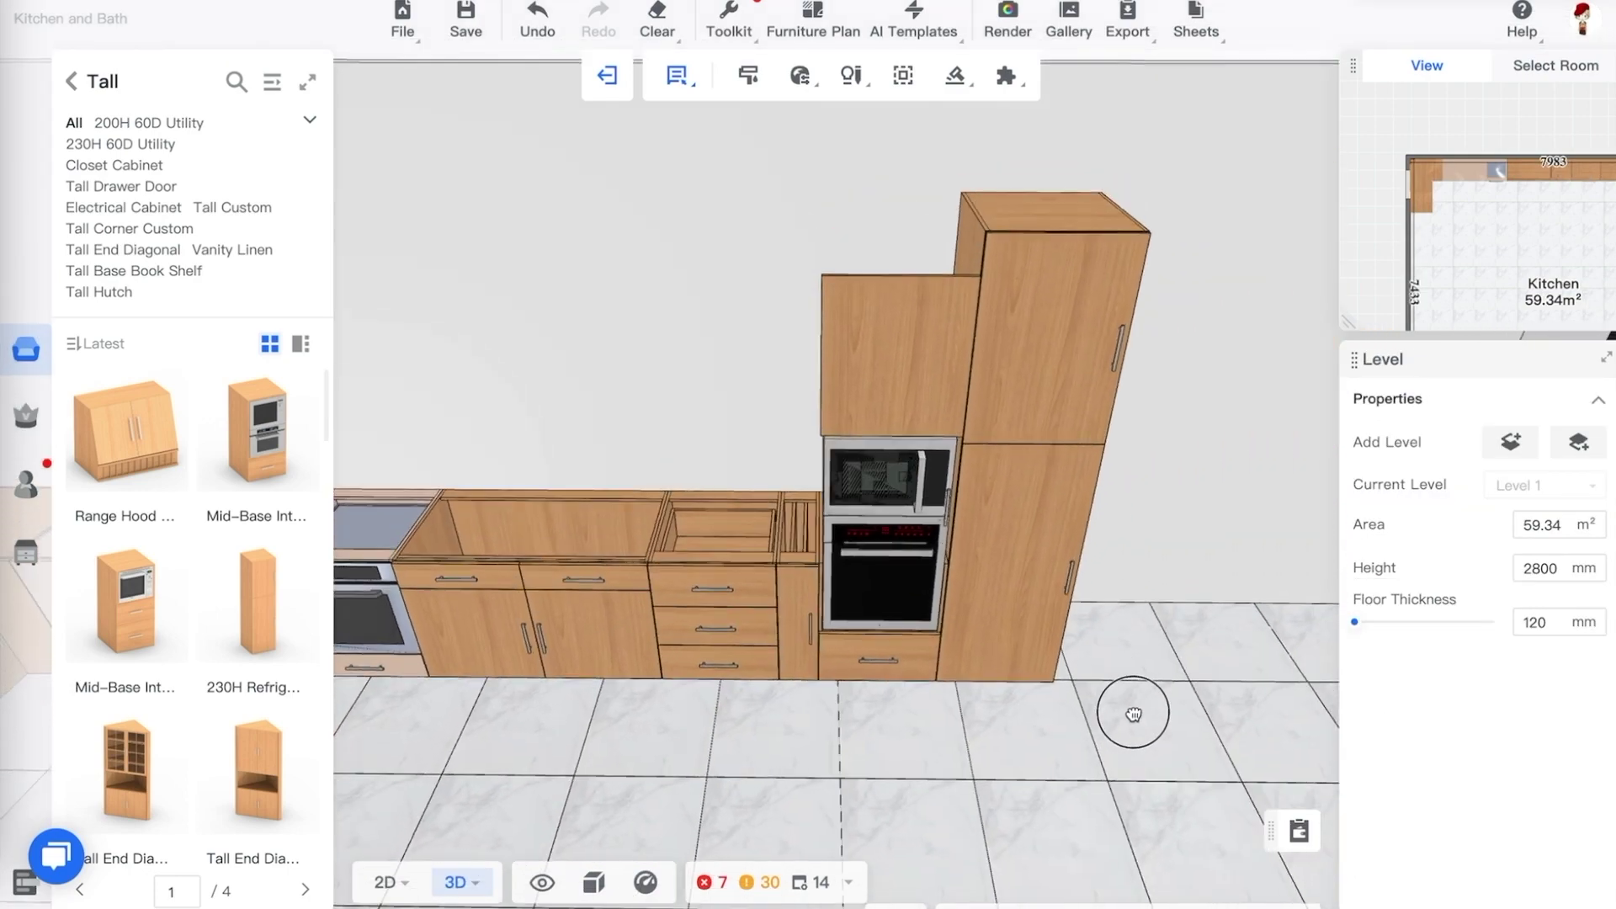
{"action": "left_click_drag", "start_coordinate": [838, 726], "coordinate": [907, 345]}
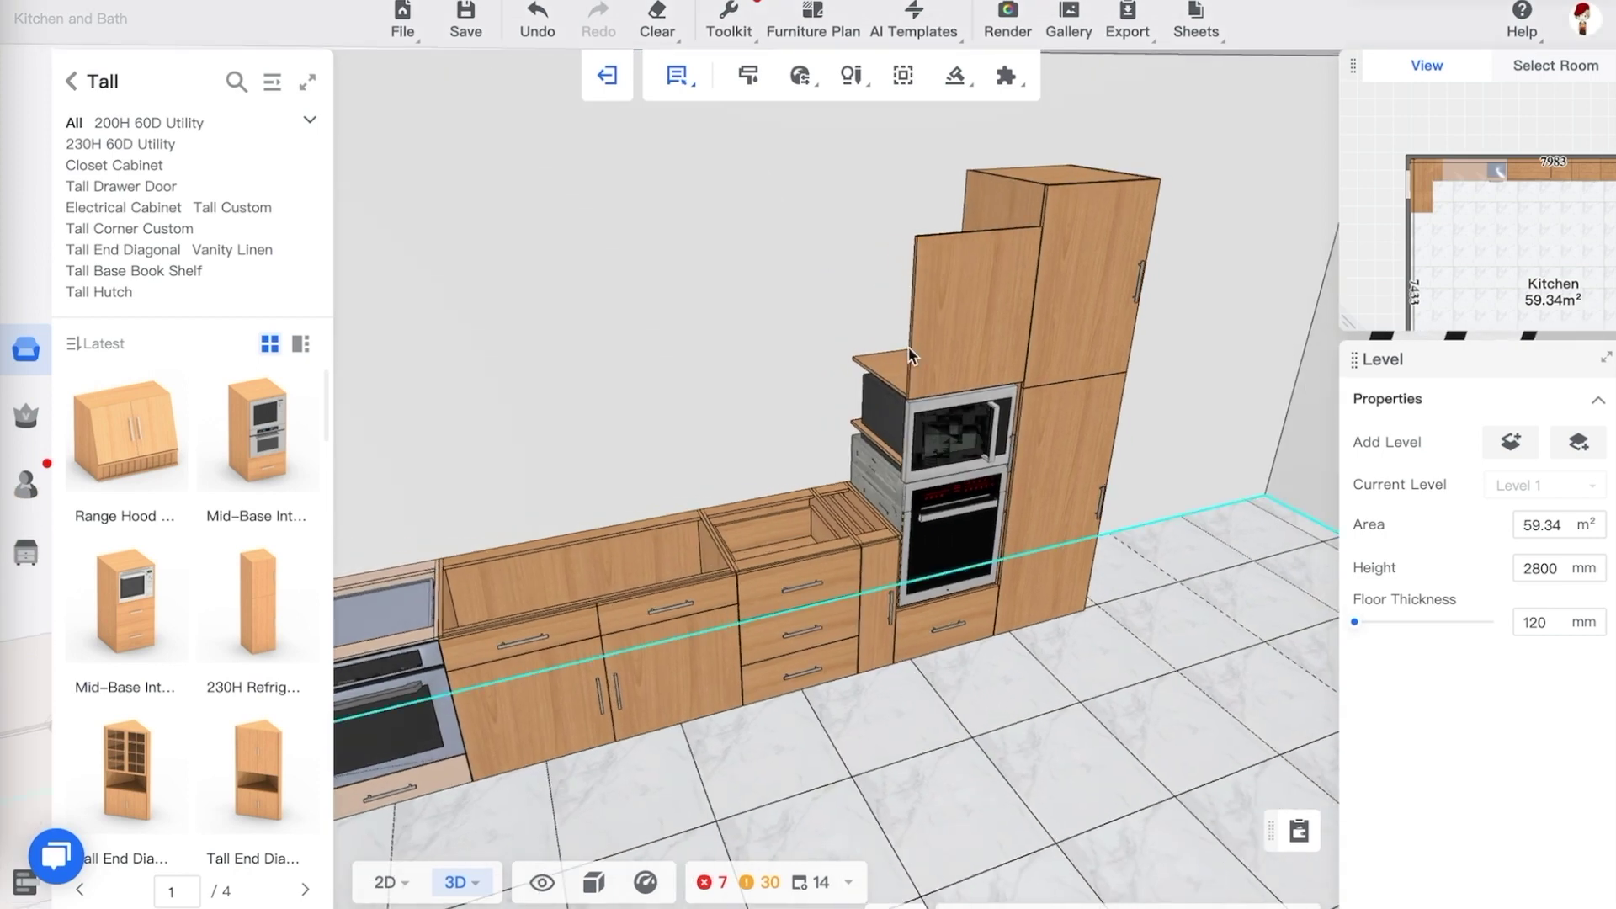
{"action": "left_click", "coordinate": [947, 539]}
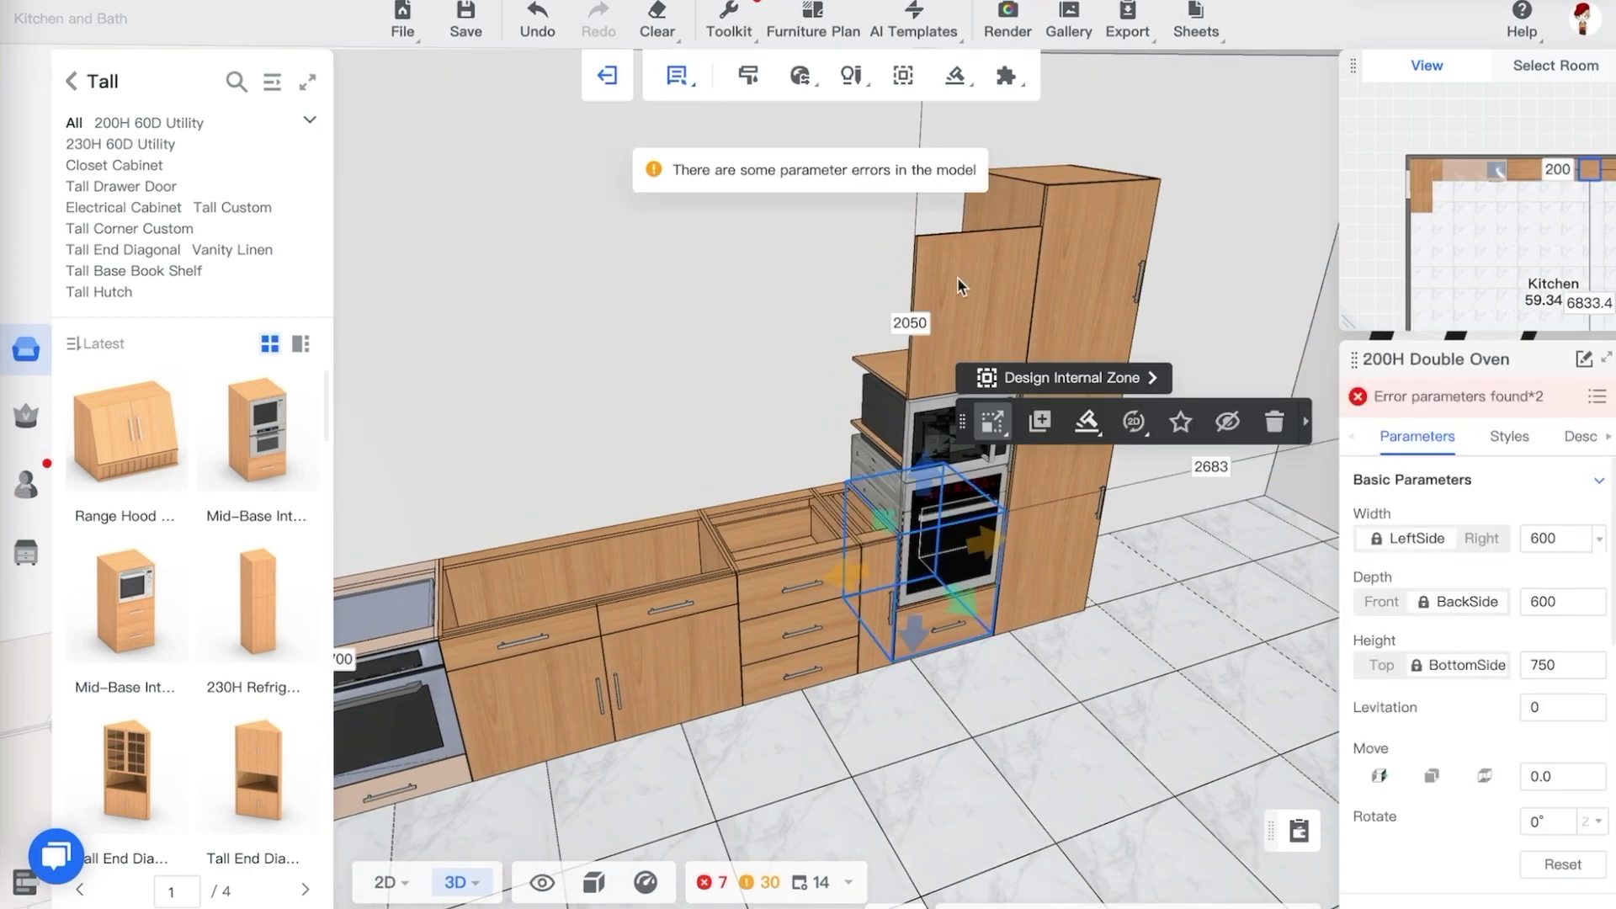
{"action": "mouse_move", "coordinate": [677, 75]}
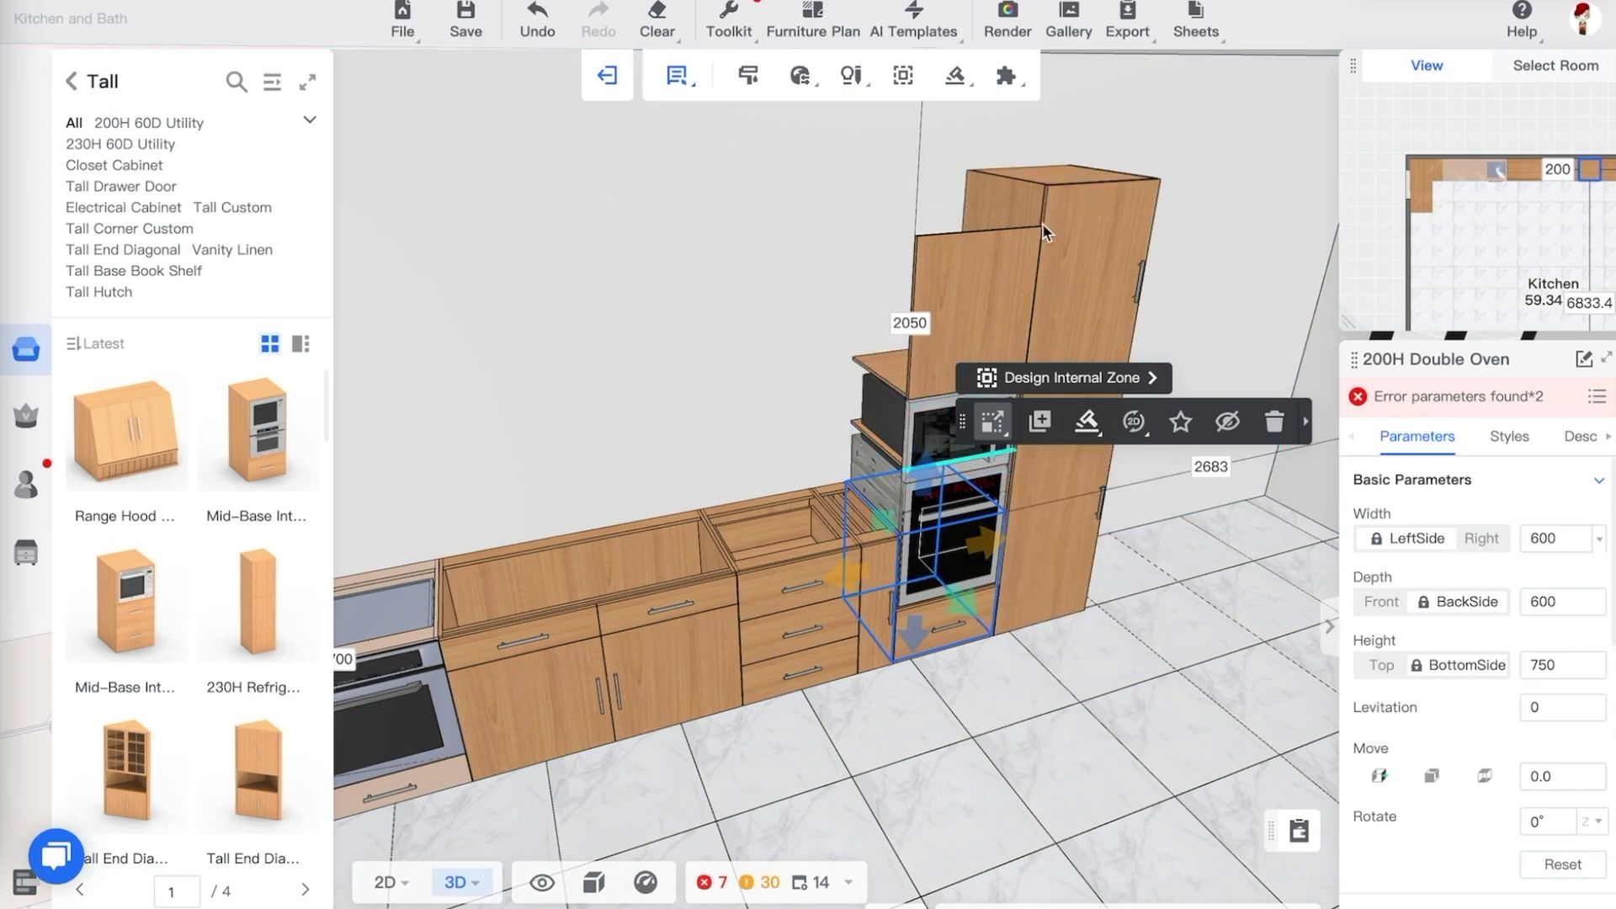
{"action": "left_click", "coordinate": [1072, 184]}
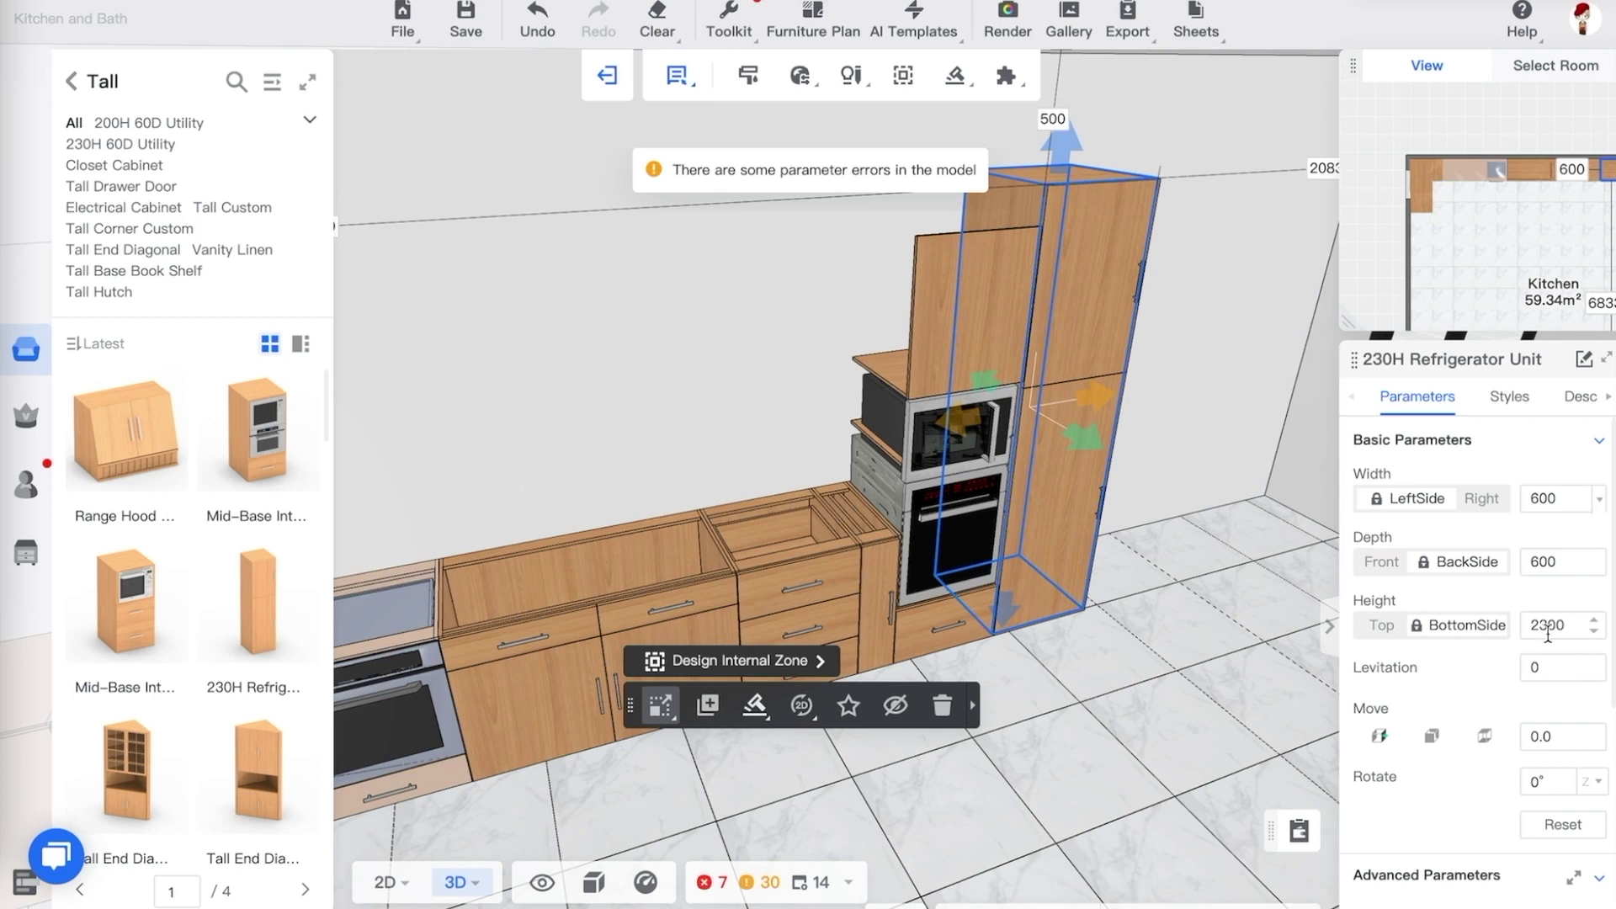
{"action": "left_click", "coordinate": [917, 459]}
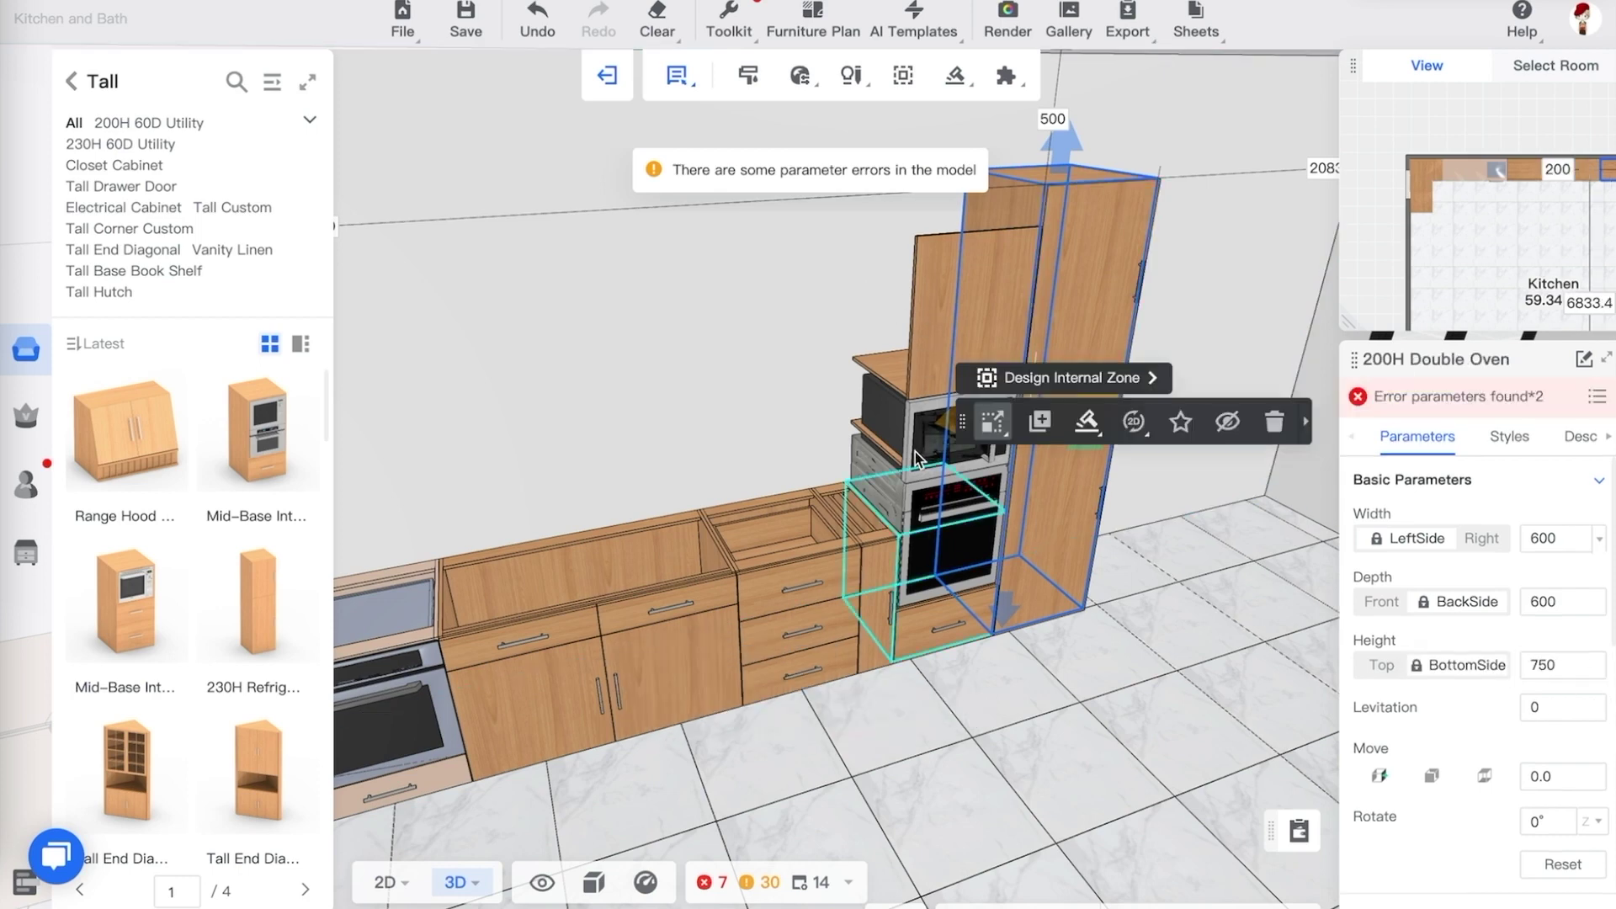
{"action": "left_click_drag", "start_coordinate": [1033, 684], "coordinate": [1018, 669]}
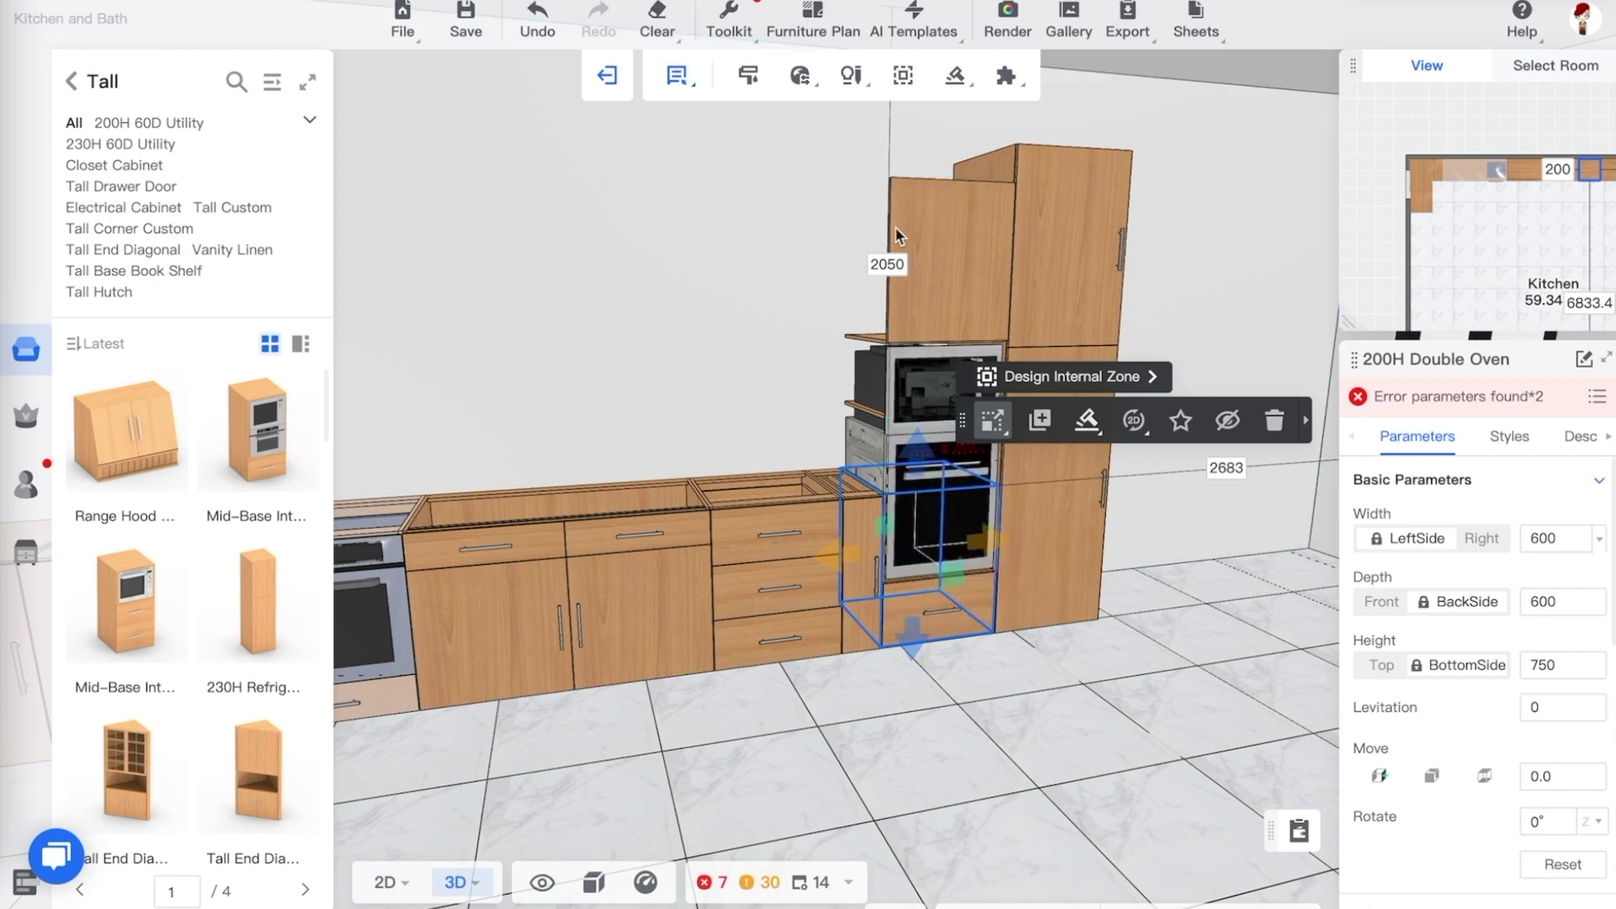
{"action": "left_click", "coordinate": [1049, 644]}
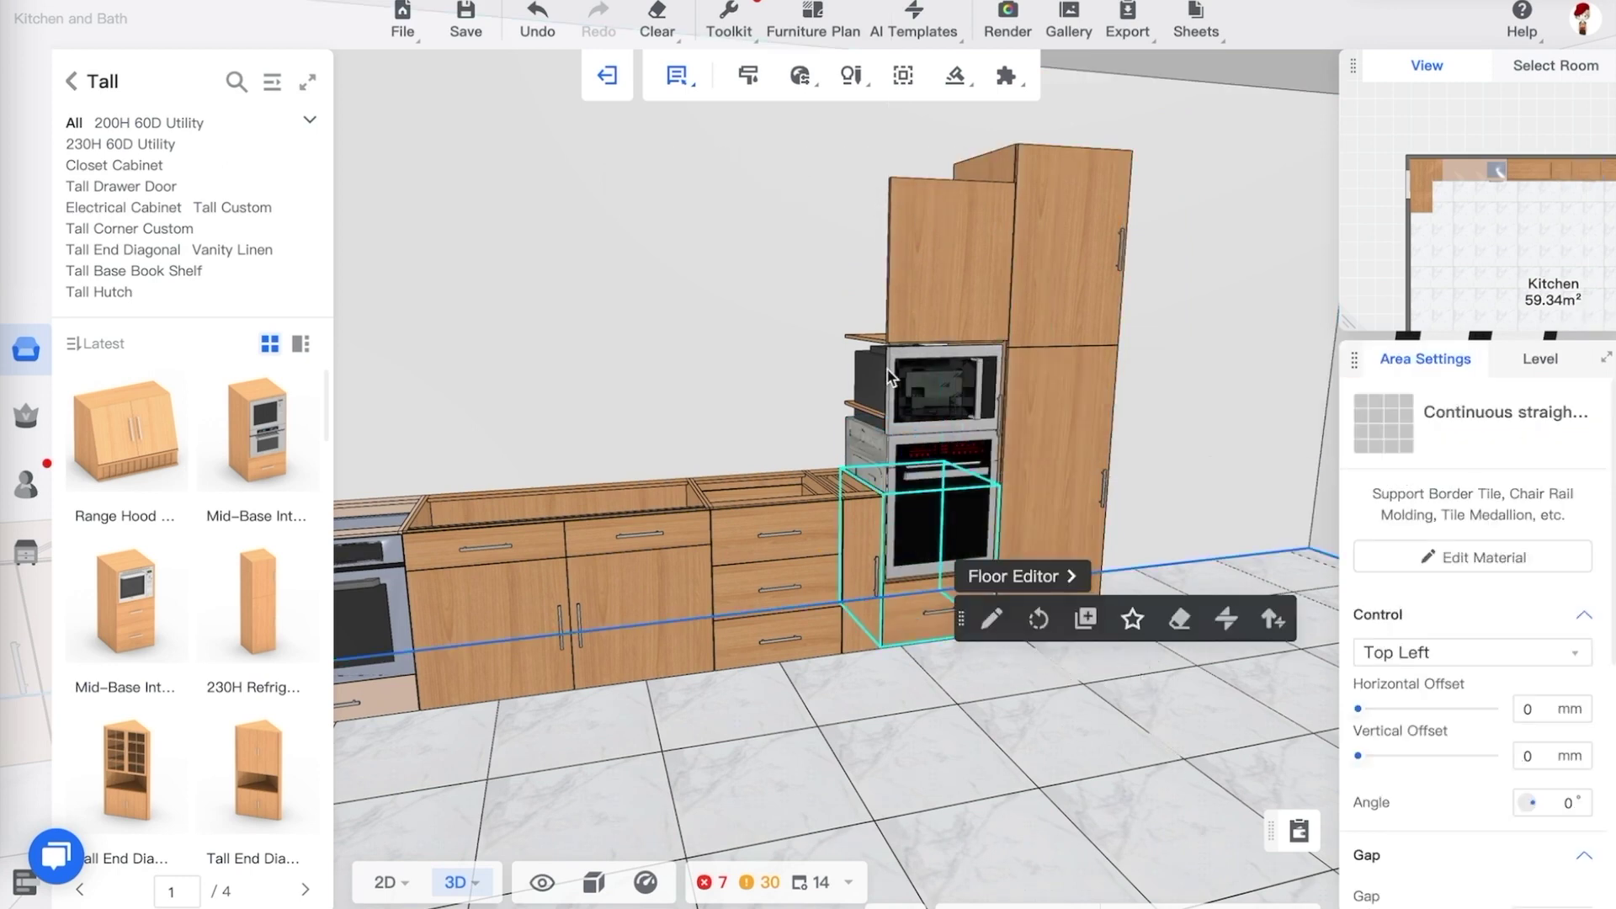
{"action": "left_click_drag", "start_coordinate": [969, 789], "coordinate": [1001, 732]}
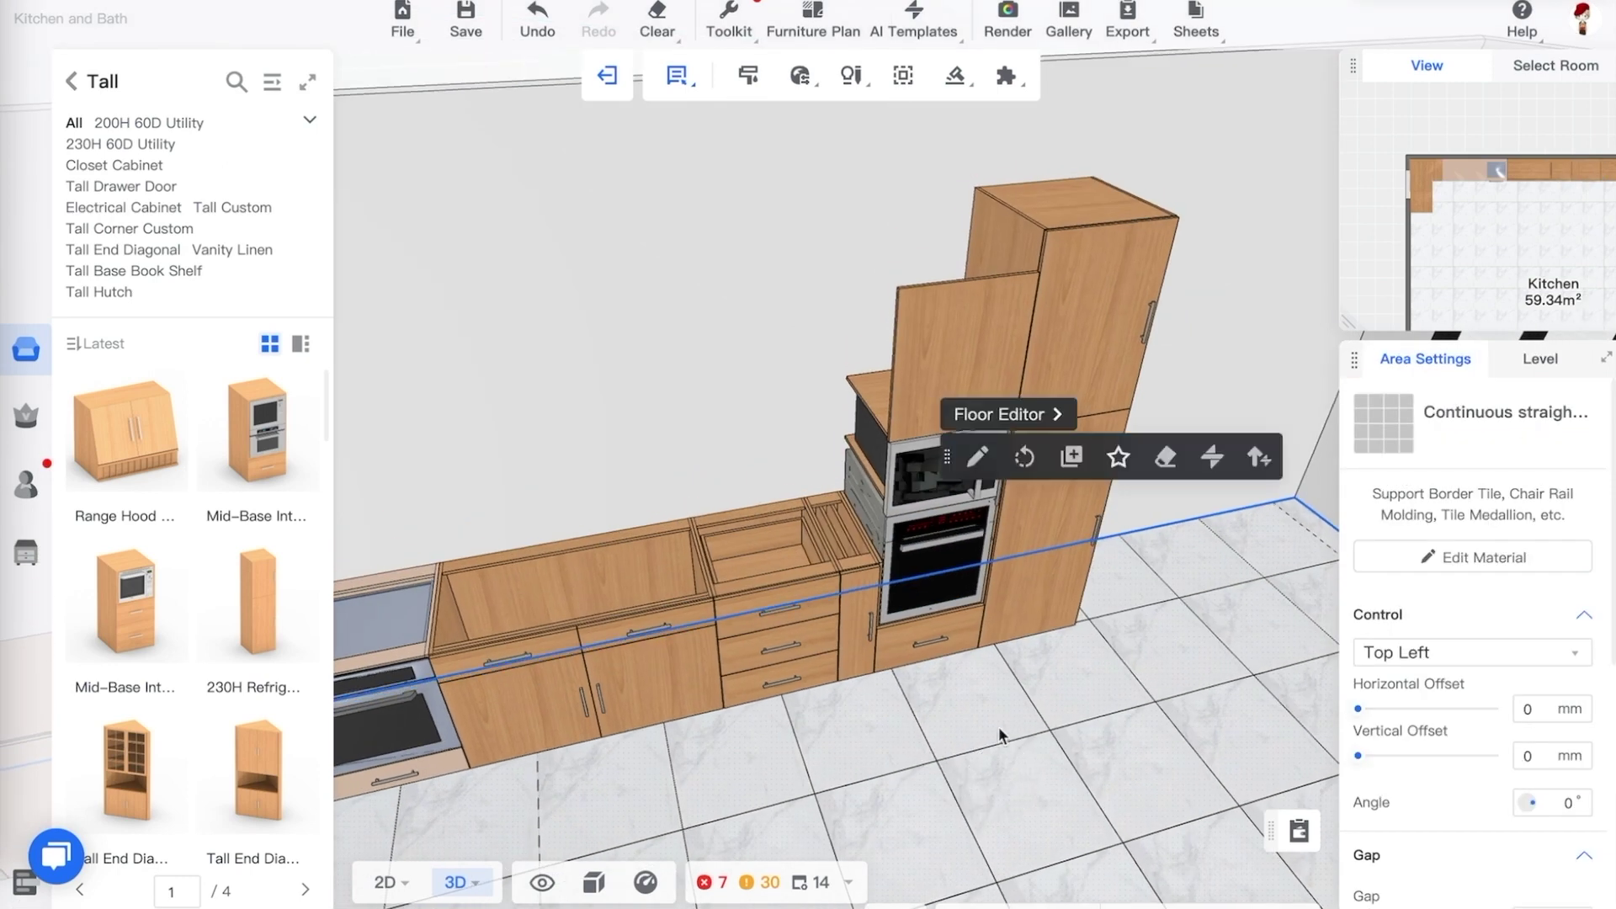
Show the tall filler panels from the Mise fillers category of the Public Catalog
{"action": "left_click", "coordinate": [71, 81]}
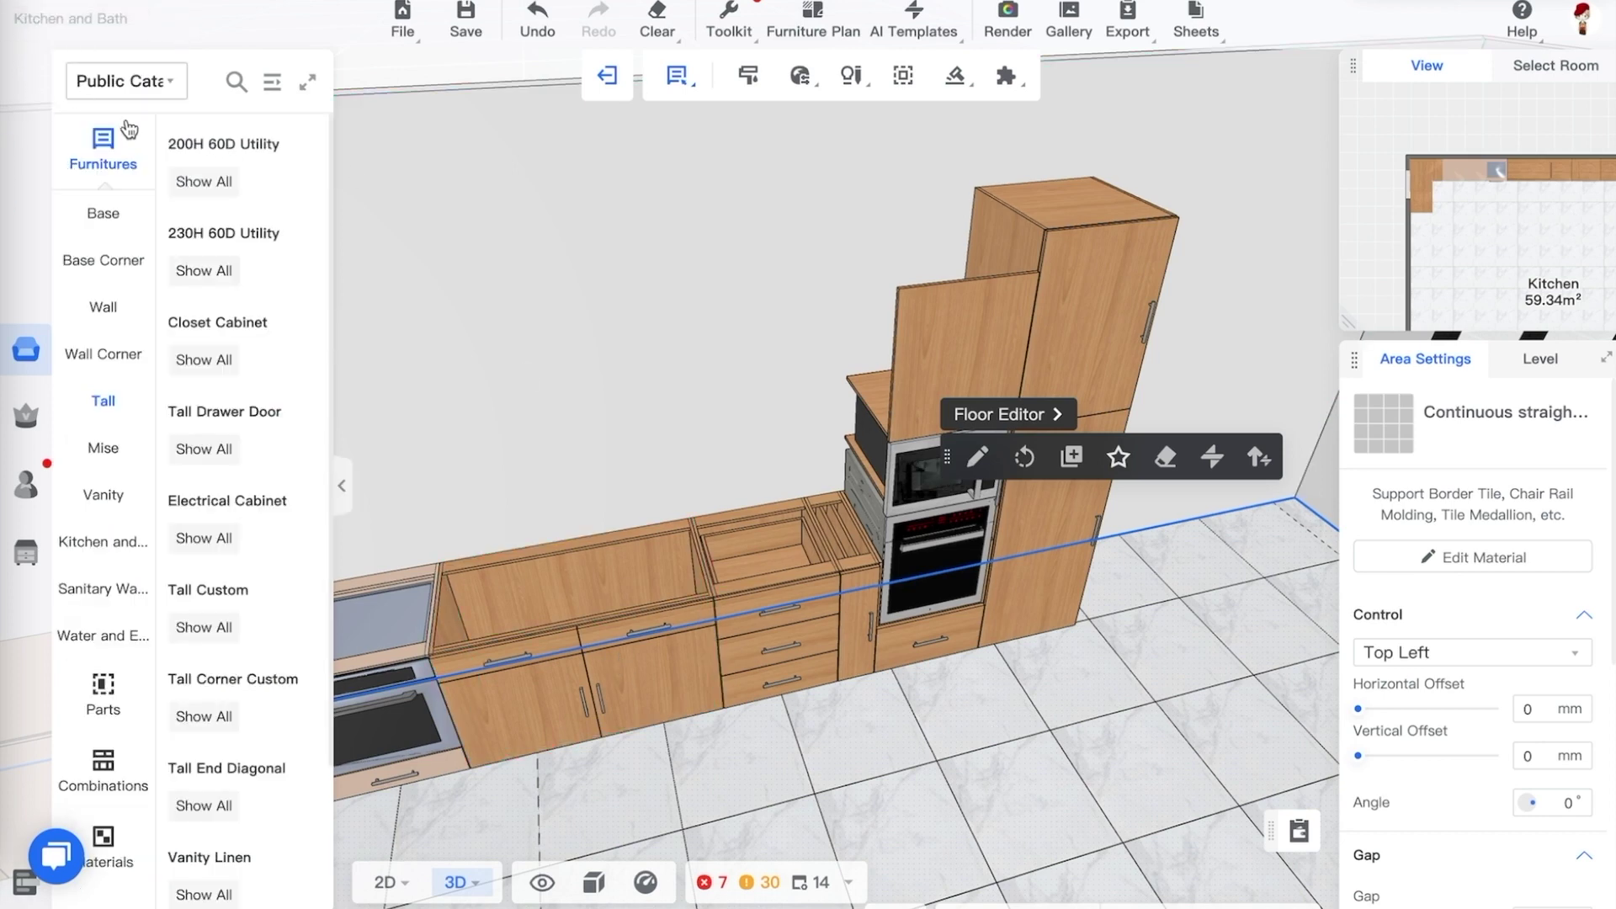
{"action": "left_click", "coordinate": [266, 87]}
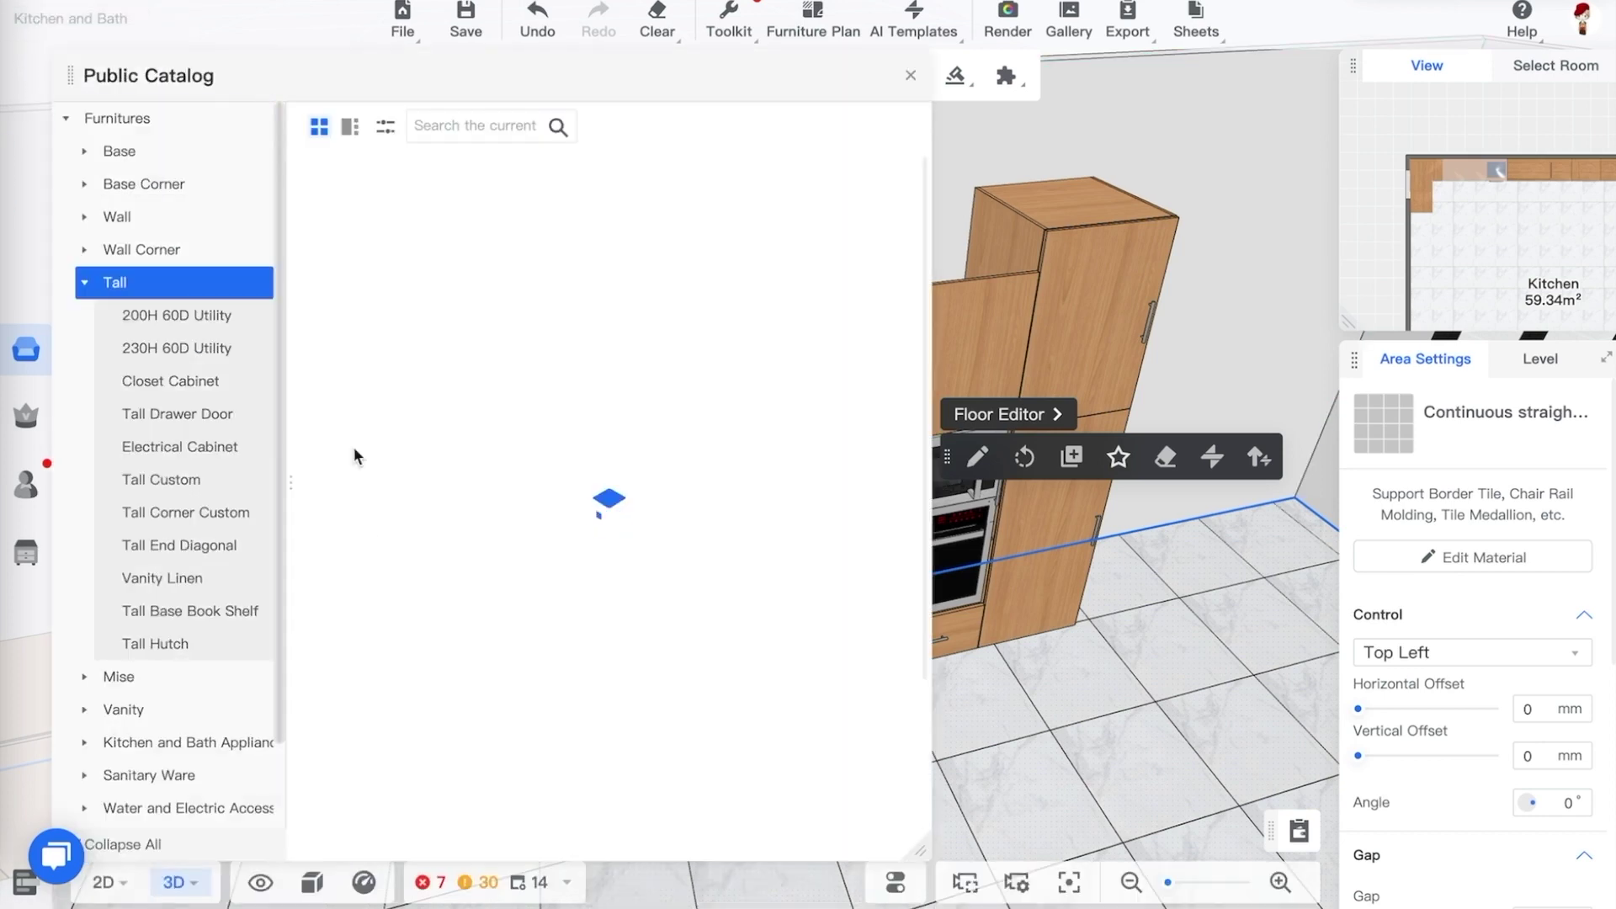
{"action": "left_click", "coordinate": [88, 285]}
{"action": "left_click", "coordinate": [117, 318]}
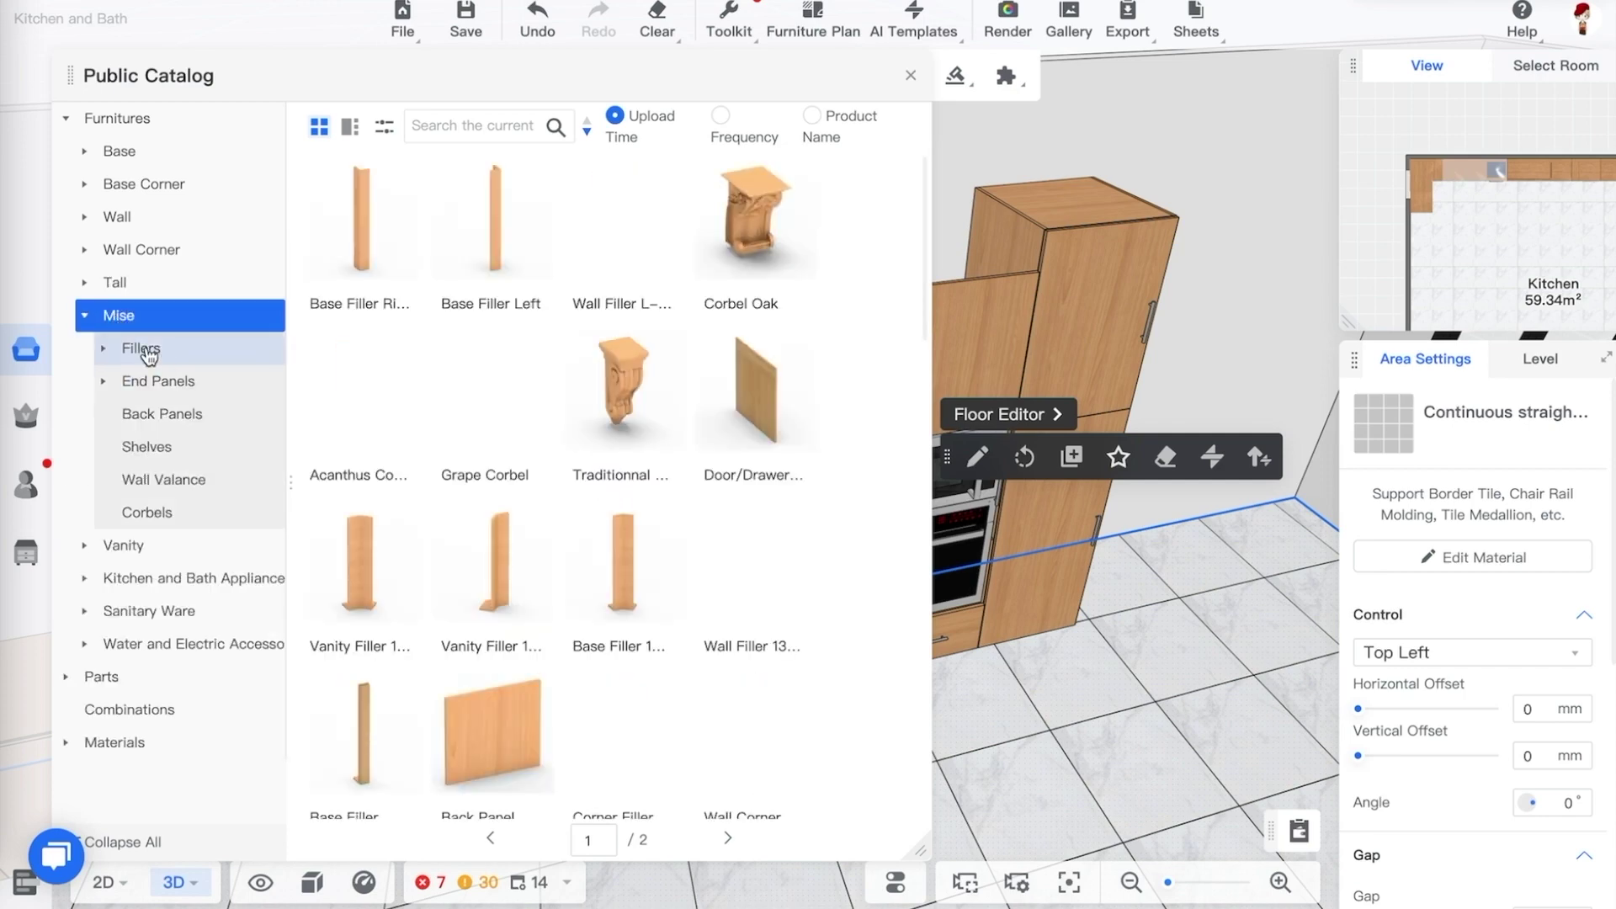
{"action": "left_click", "coordinate": [102, 352]}
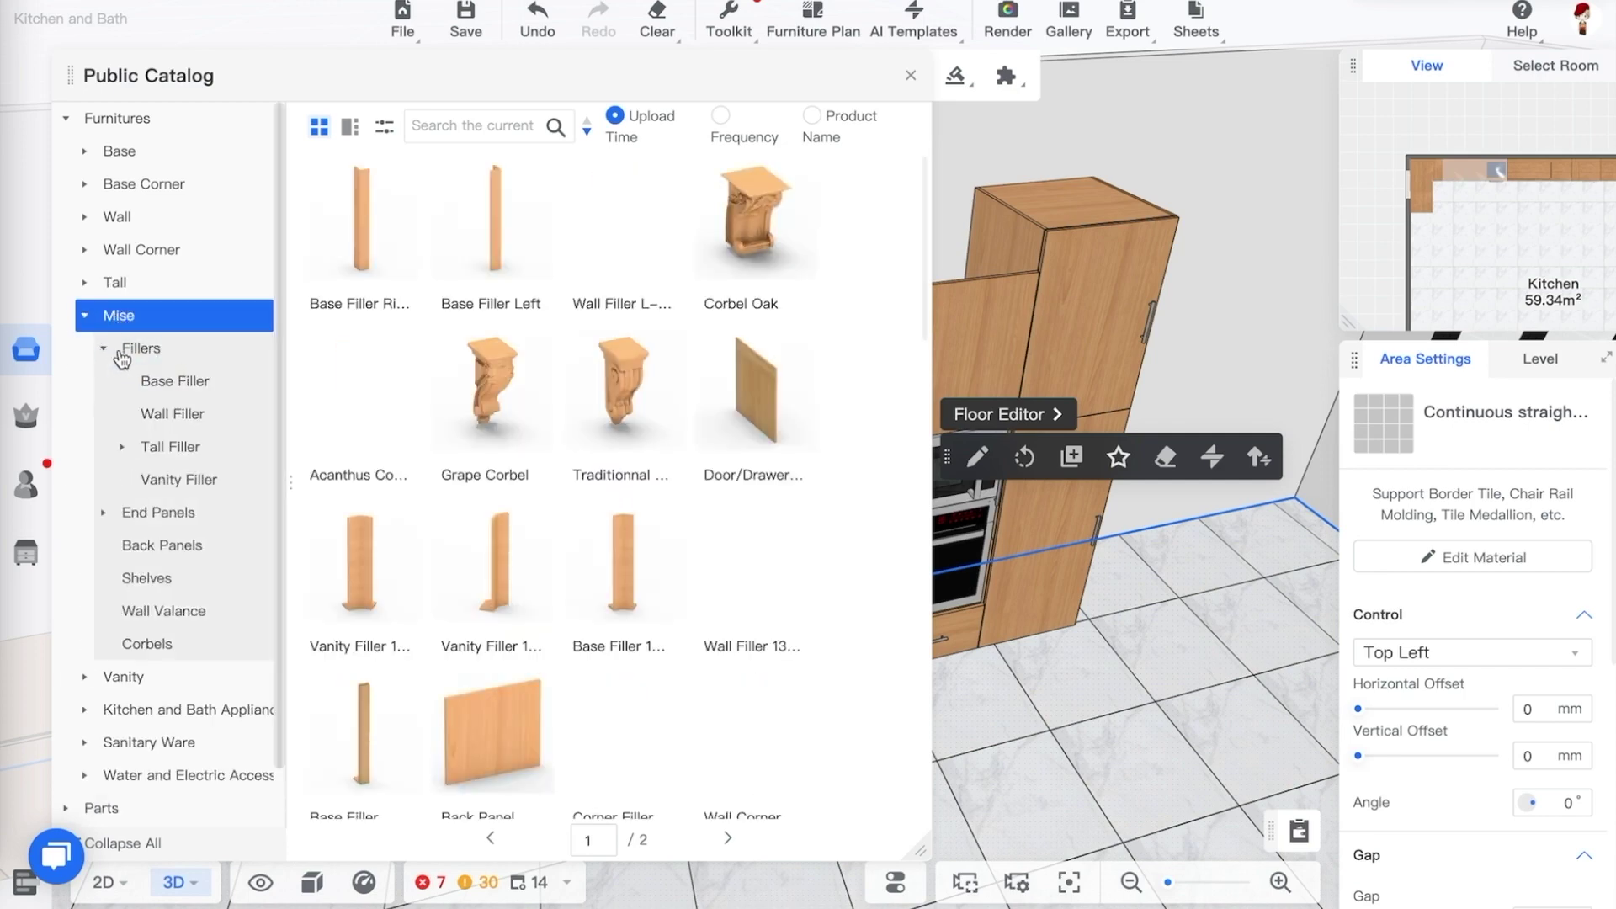
{"action": "left_click", "coordinate": [173, 416]}
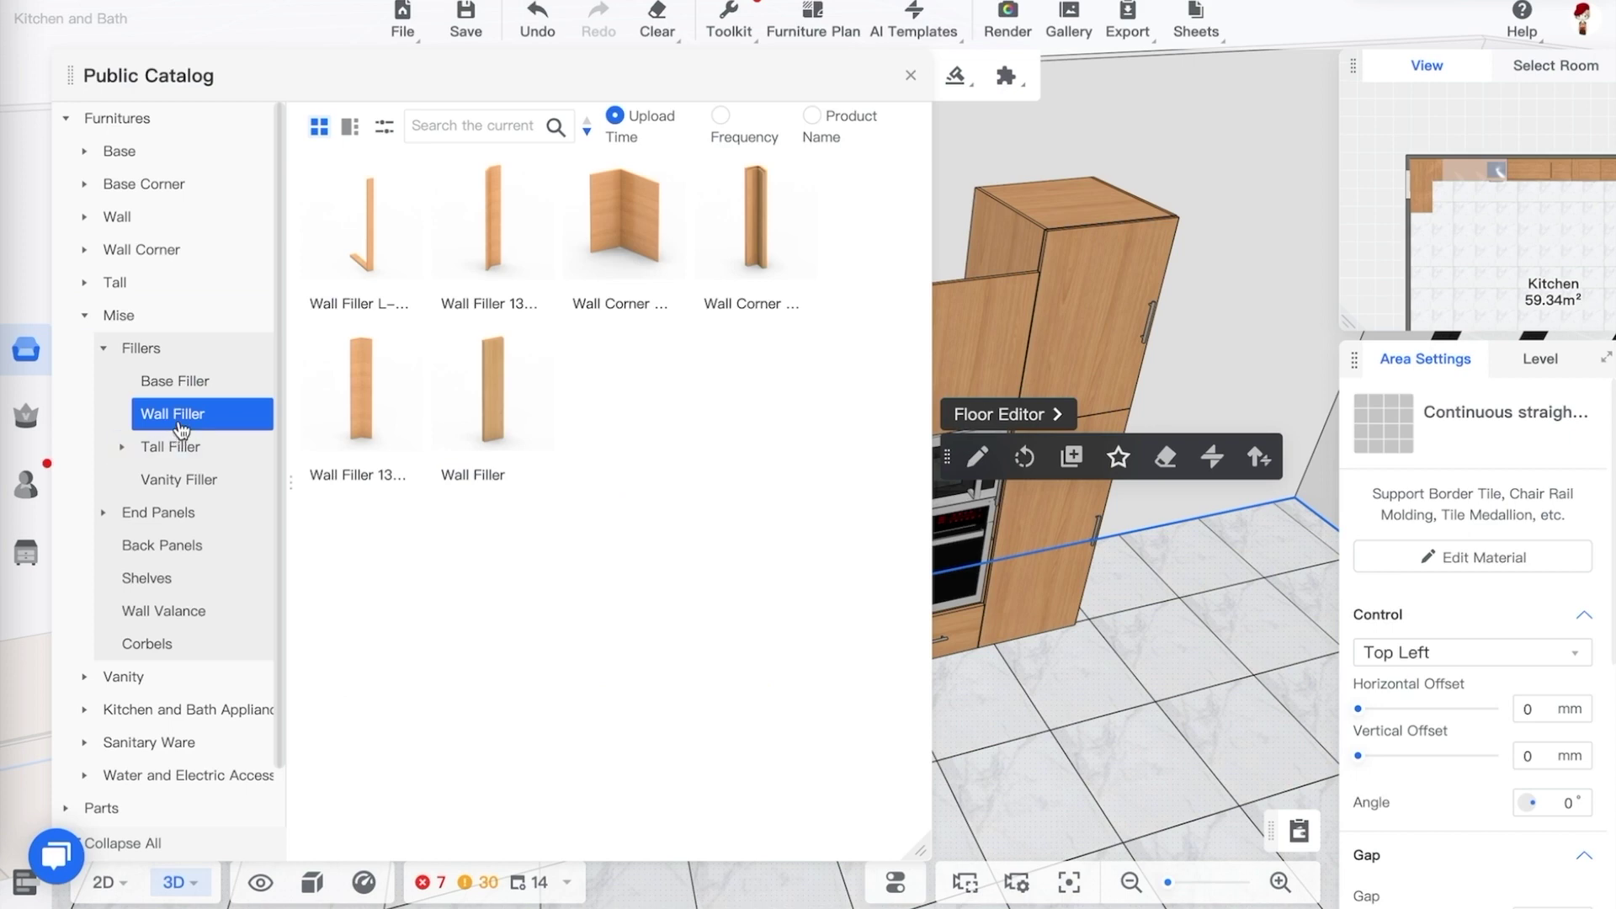
{"action": "left_click", "coordinate": [139, 453]}
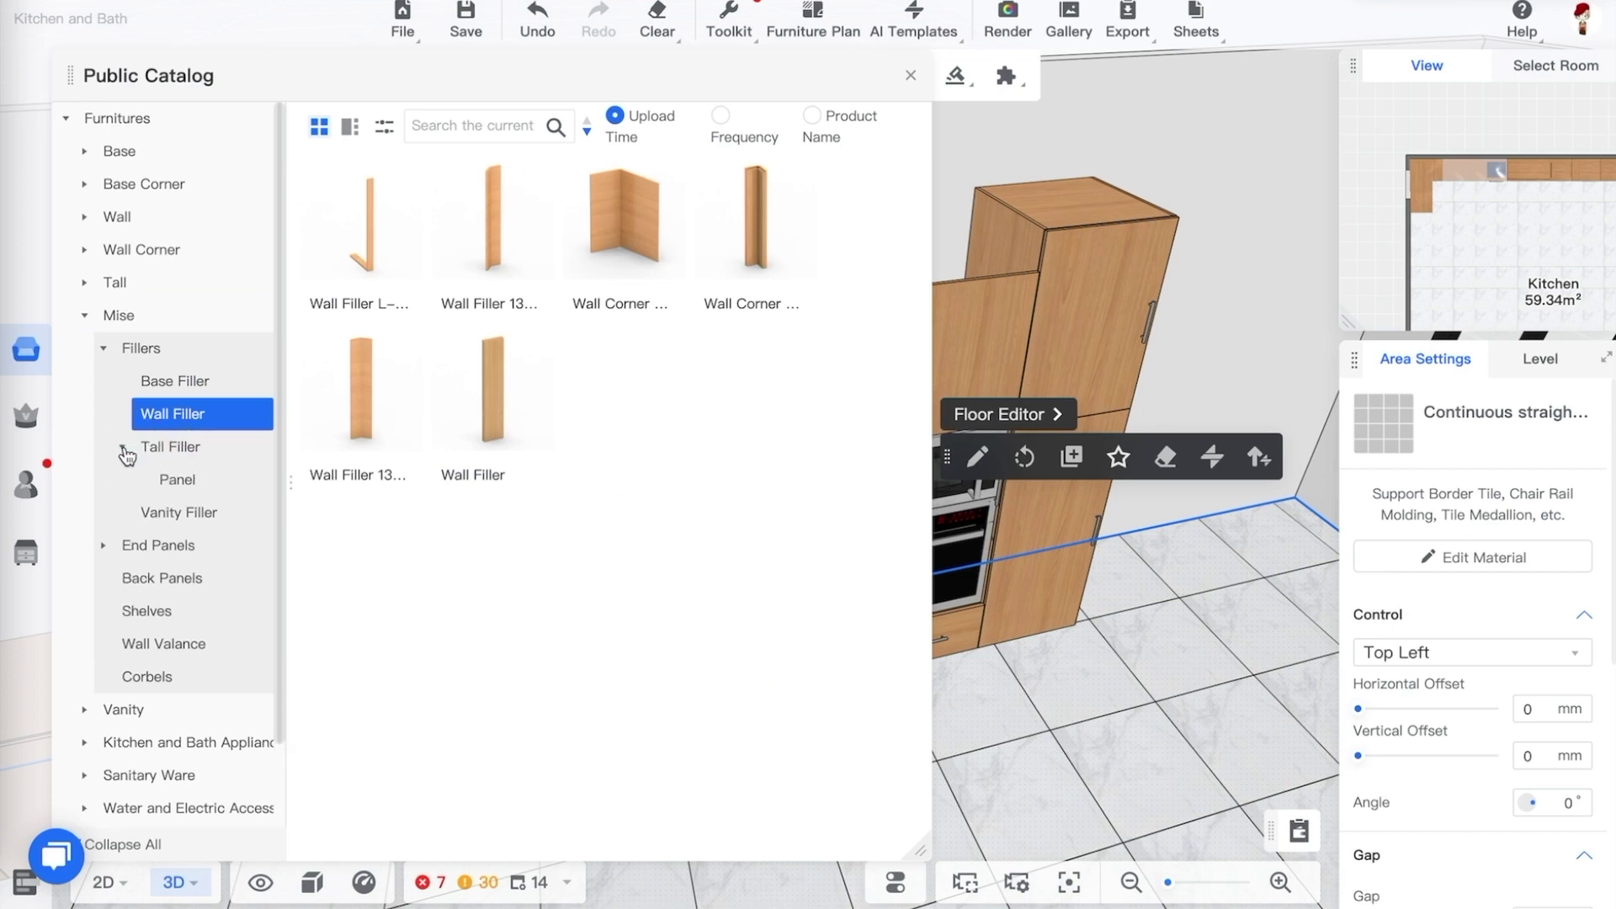
{"action": "left_click", "coordinate": [178, 482]}
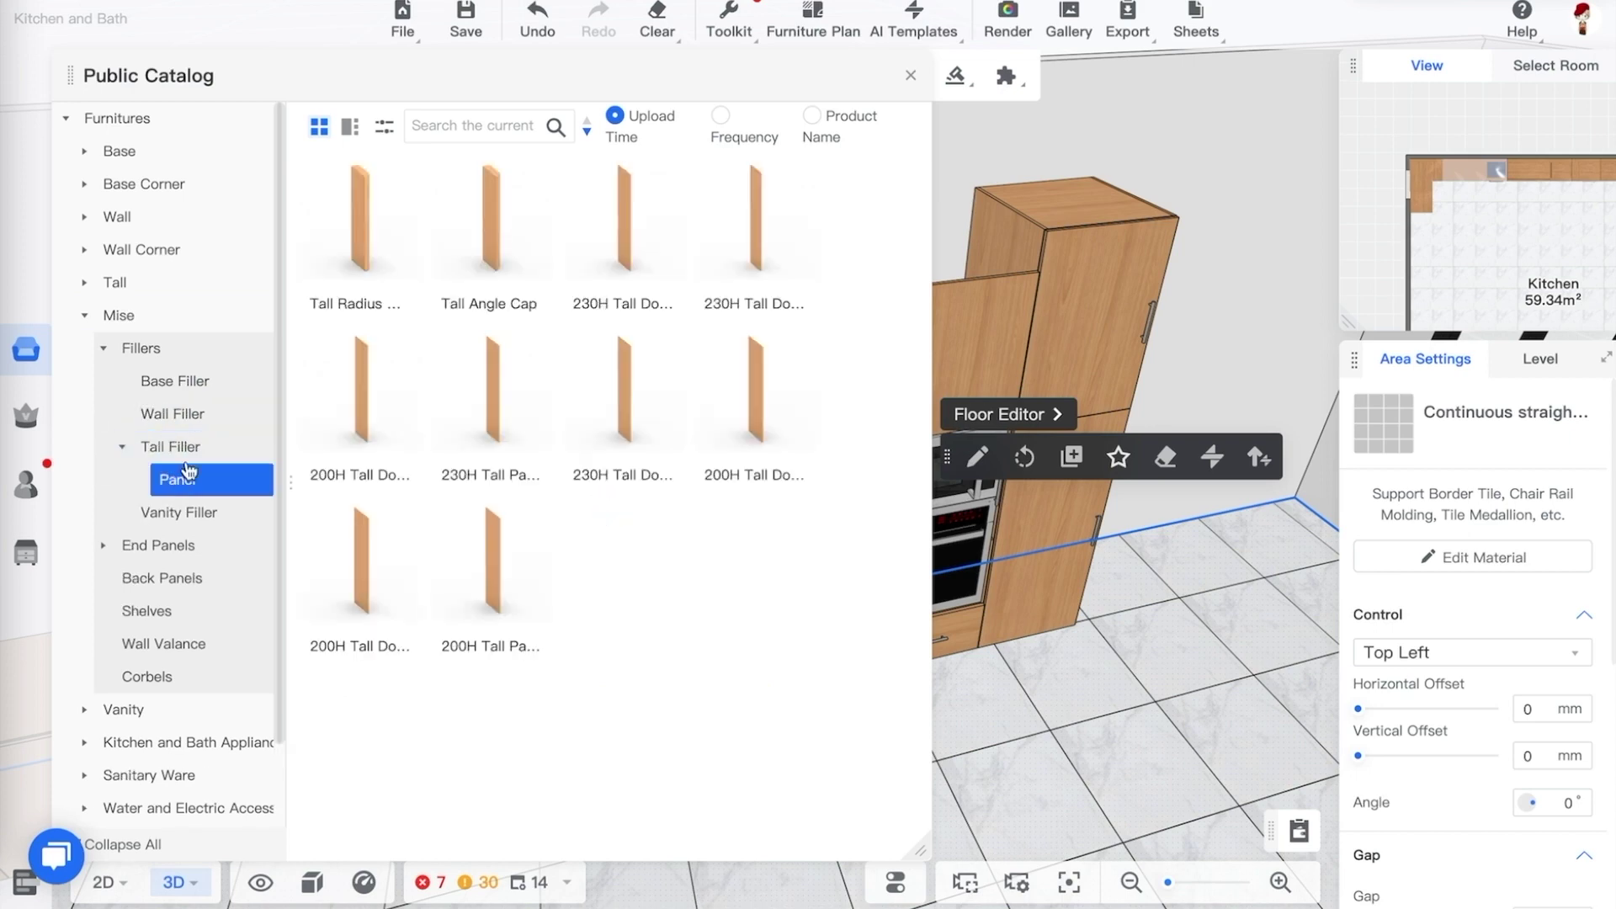
Place a 230H Tall Door Panel 60D beside the refrigerator unit and leave the expanded catalog
{"action": "mouse_move", "coordinate": [405, 179]}
{"action": "mouse_move", "coordinate": [673, 185]}
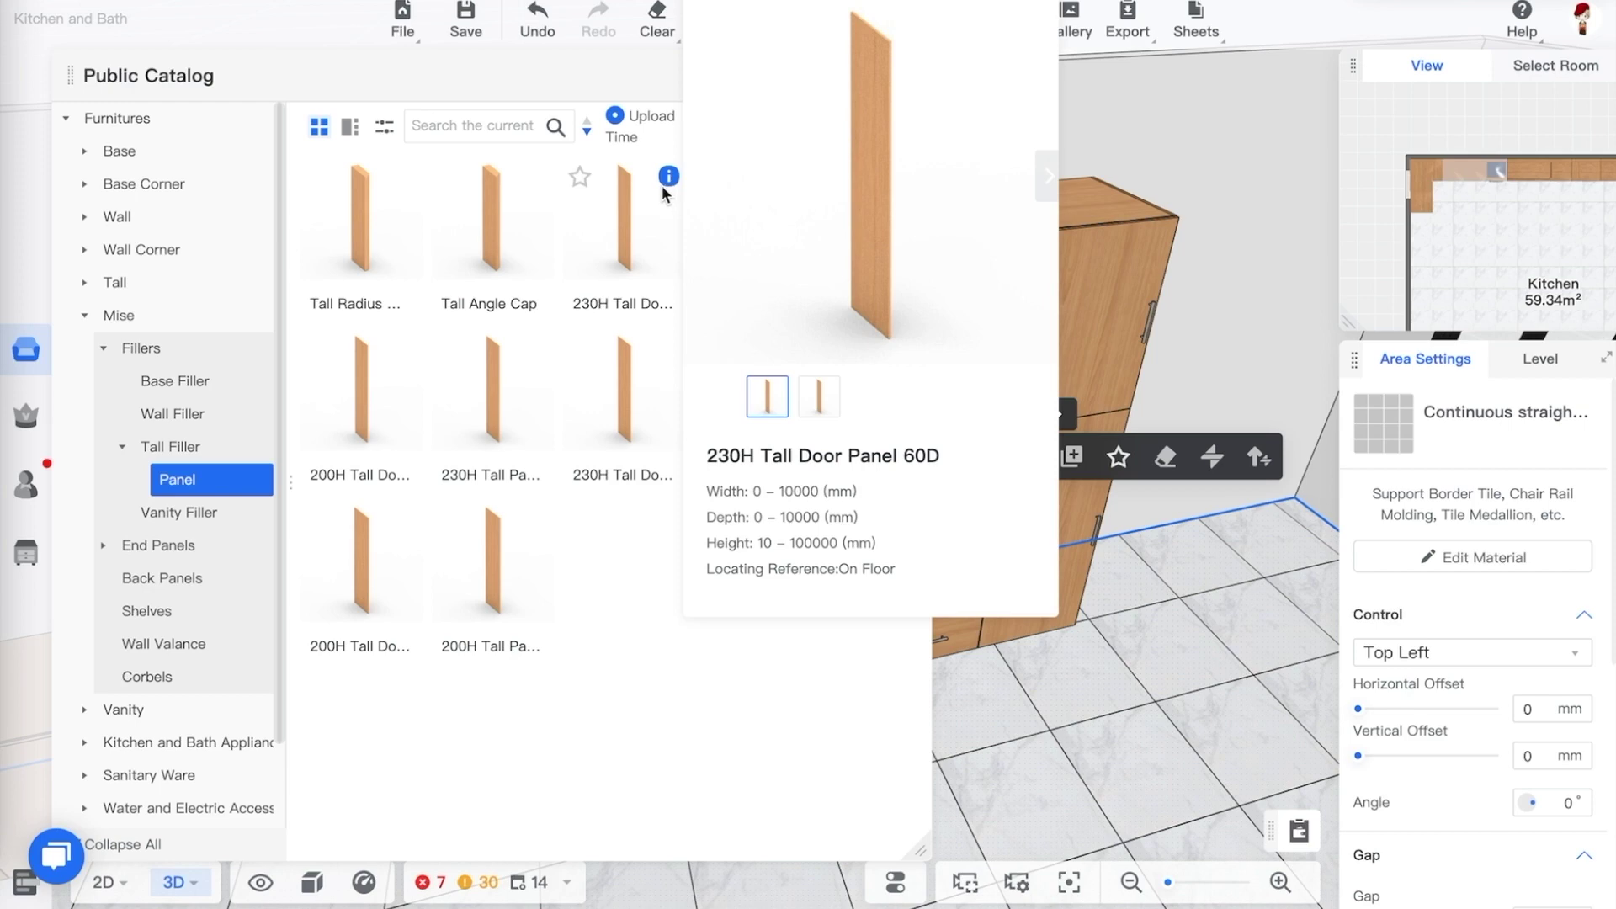
{"action": "left_click", "coordinate": [635, 222]}
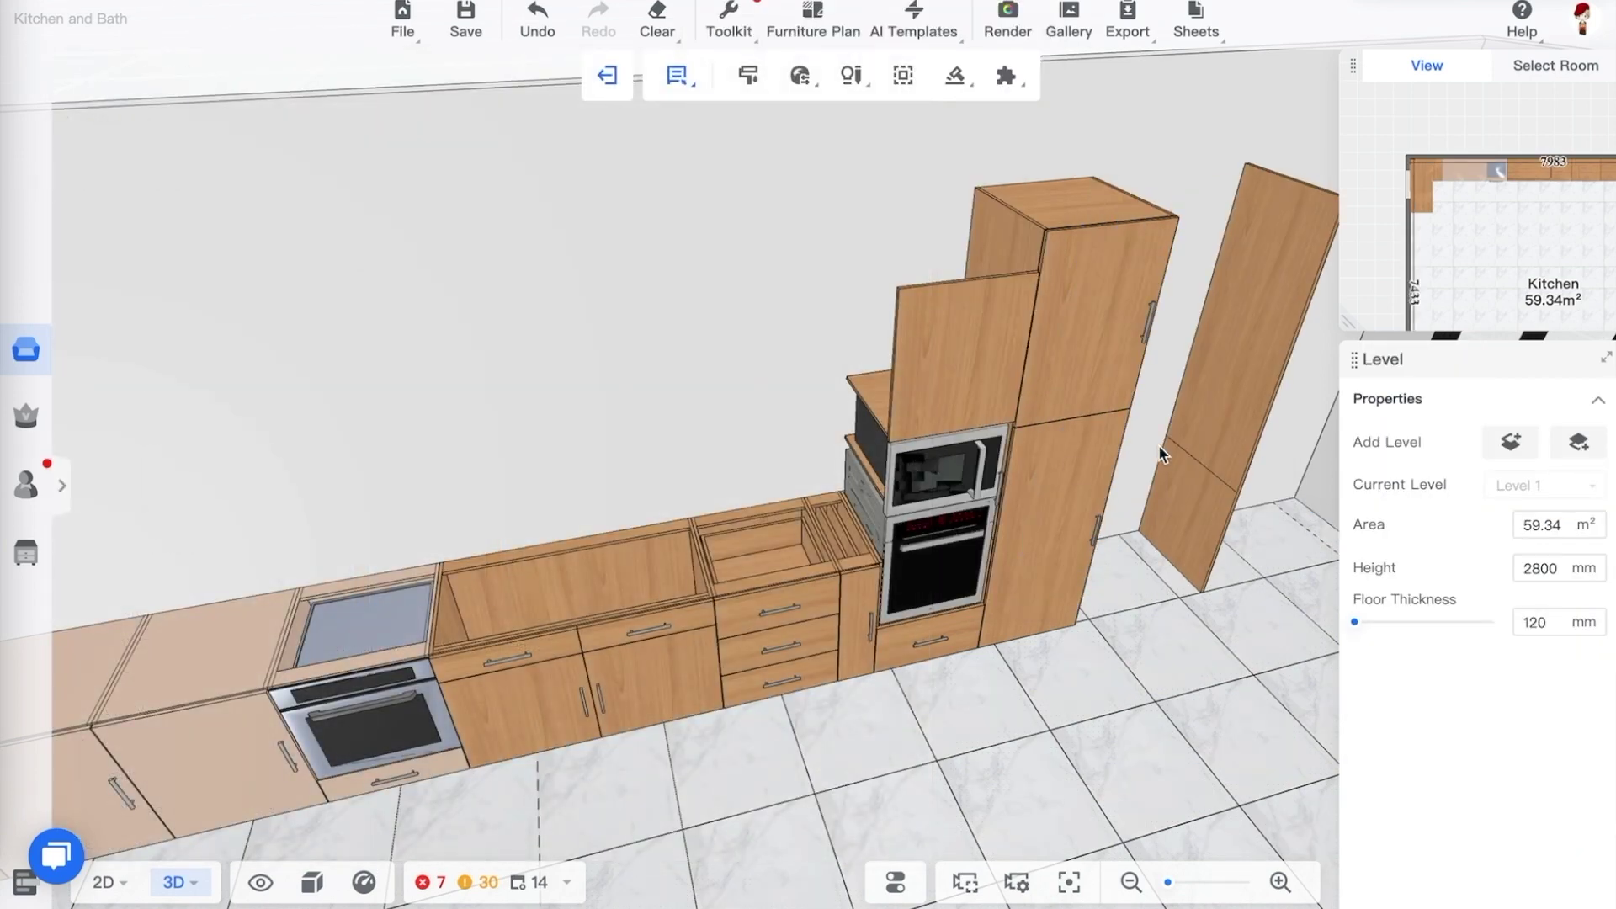
{"action": "left_click", "coordinate": [1109, 474]}
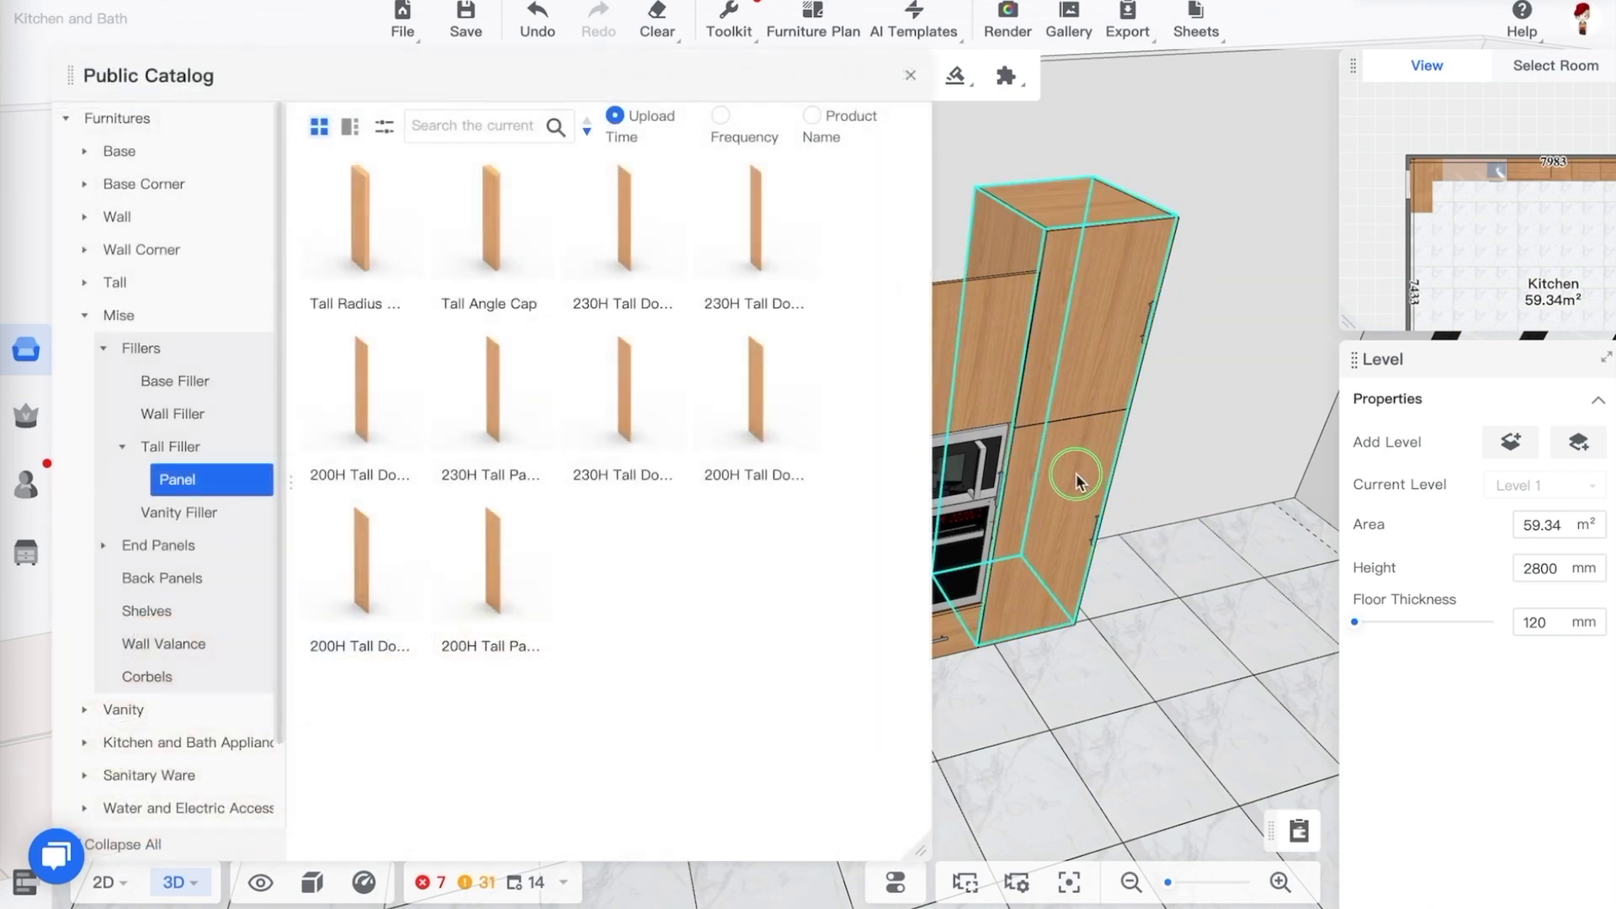
{"action": "left_click_drag", "start_coordinate": [1147, 465], "coordinate": [1161, 609]}
{"action": "left_click", "coordinate": [1149, 609]}
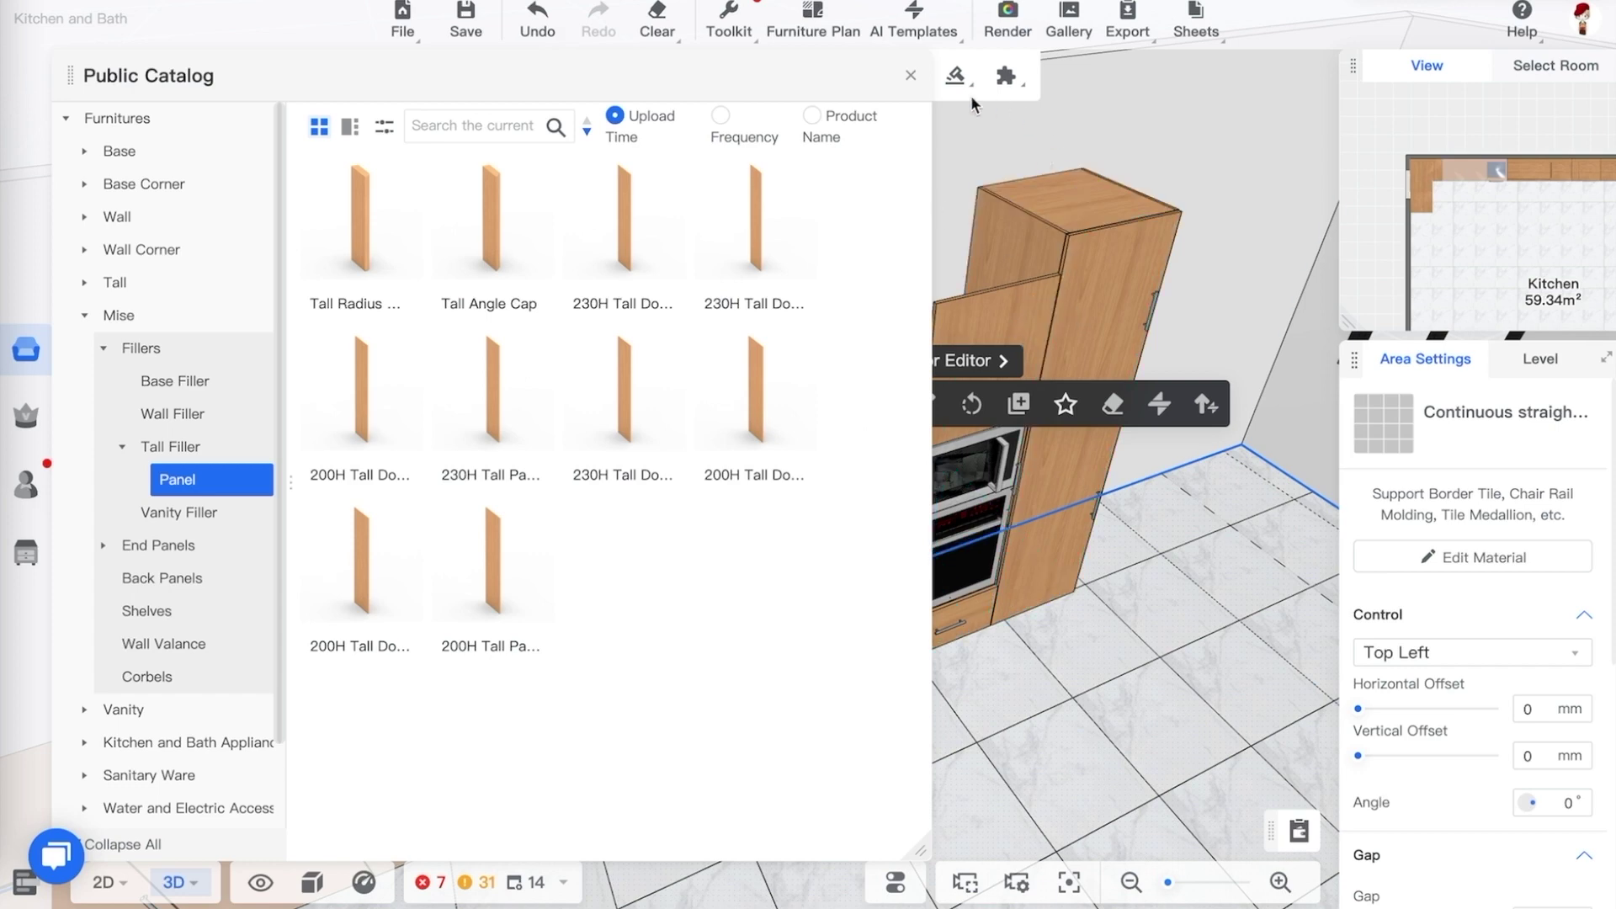
{"action": "left_click", "coordinate": [911, 75]}
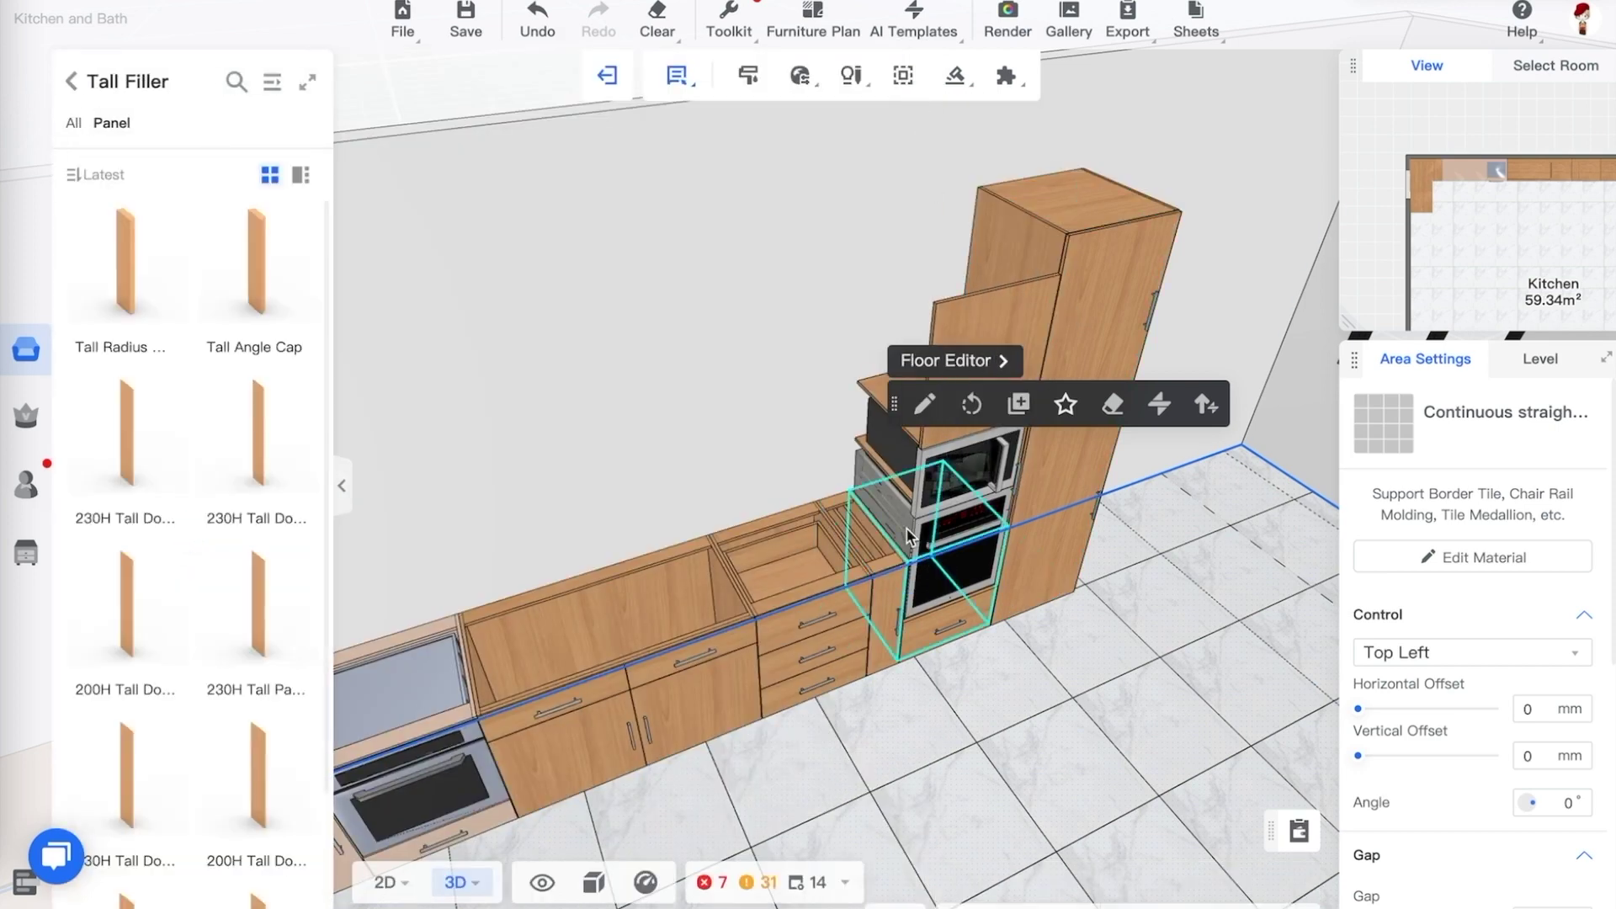
In the 2D plan, move the double oven and refrigerator units together along the wall, leaving a gap of about 356 mm after the base units
{"action": "key", "text": "1"}
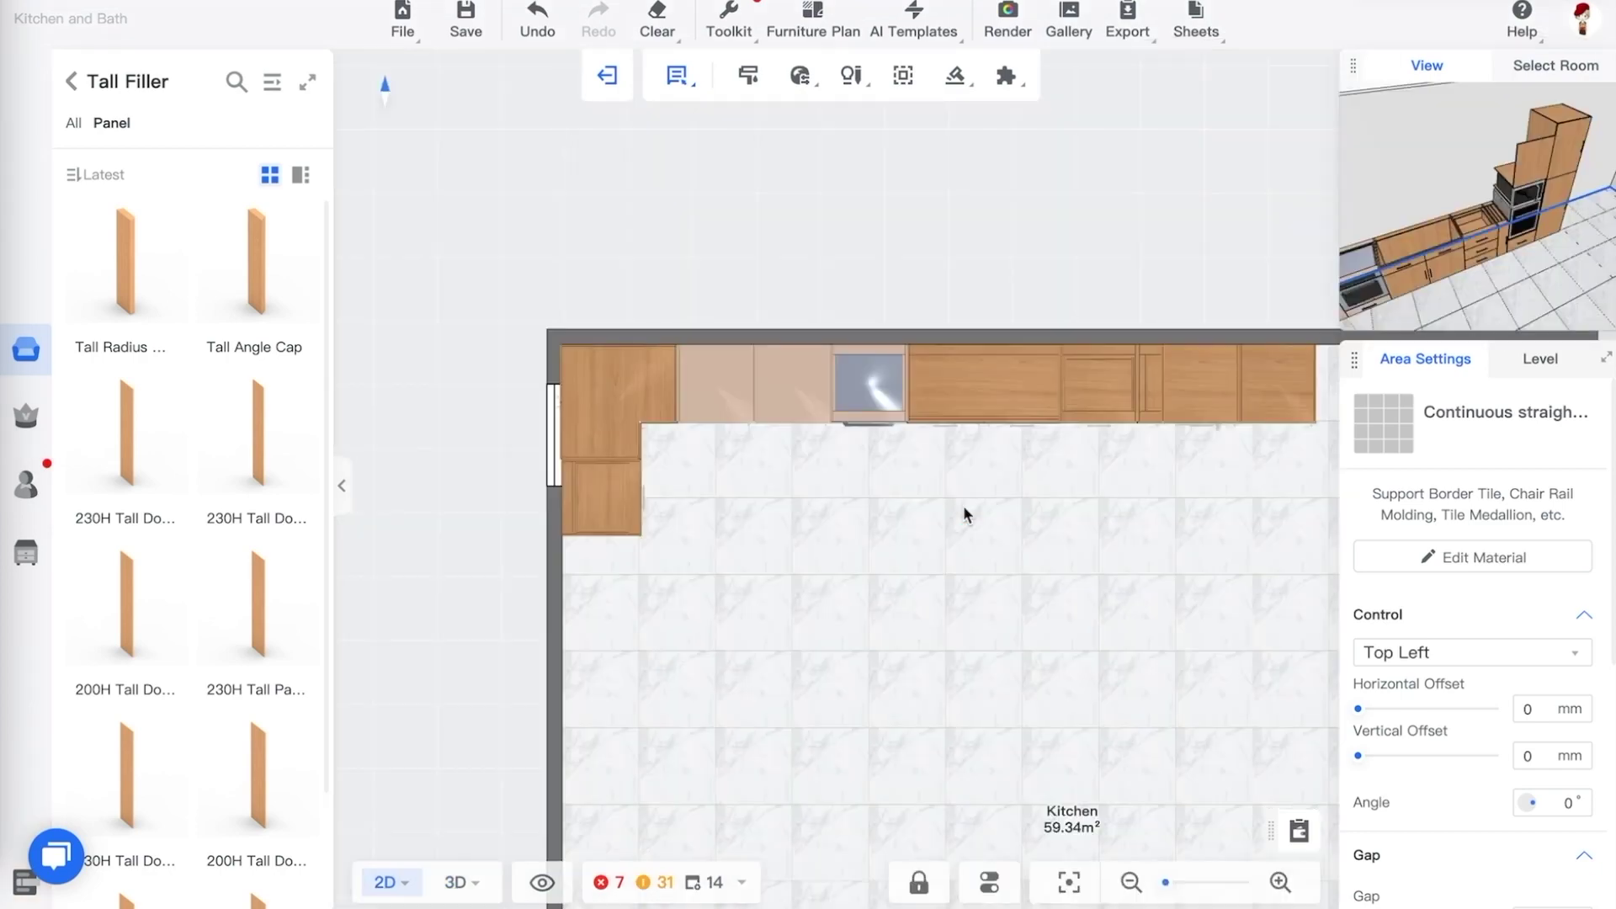
{"action": "left_click_drag", "start_coordinate": [1139, 487], "coordinate": [1100, 505]}
{"action": "scroll", "coordinate": [1057, 451], "scroll_direction": "up", "scroll_amount": 3}
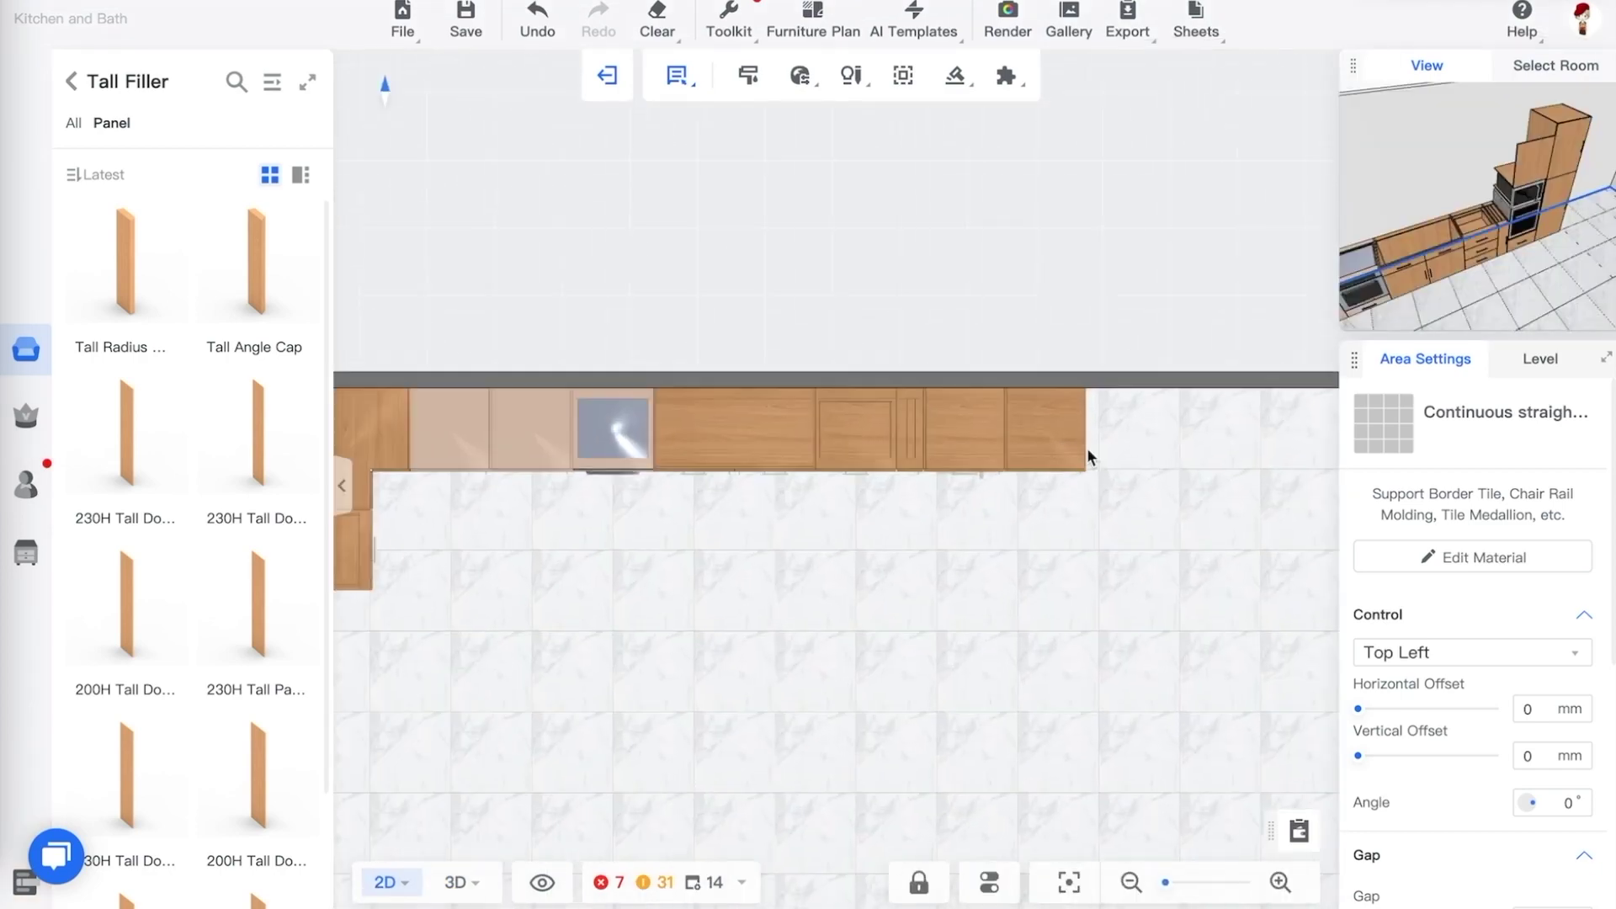
{"action": "left_click", "coordinate": [881, 453]}
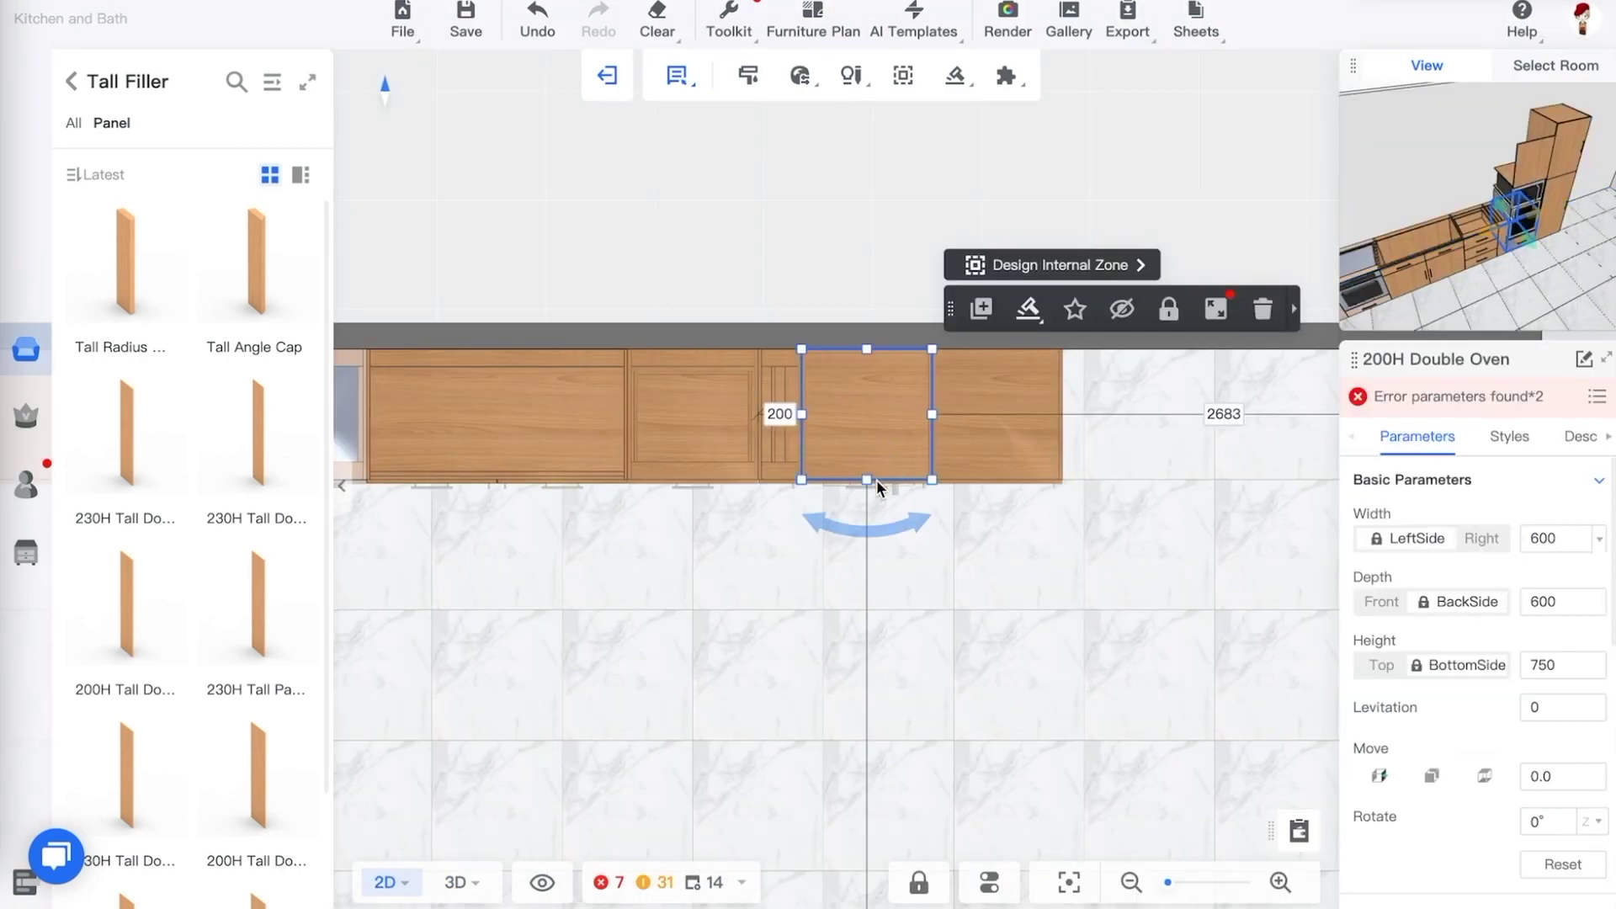
{"action": "left_click", "coordinate": [1042, 478]}
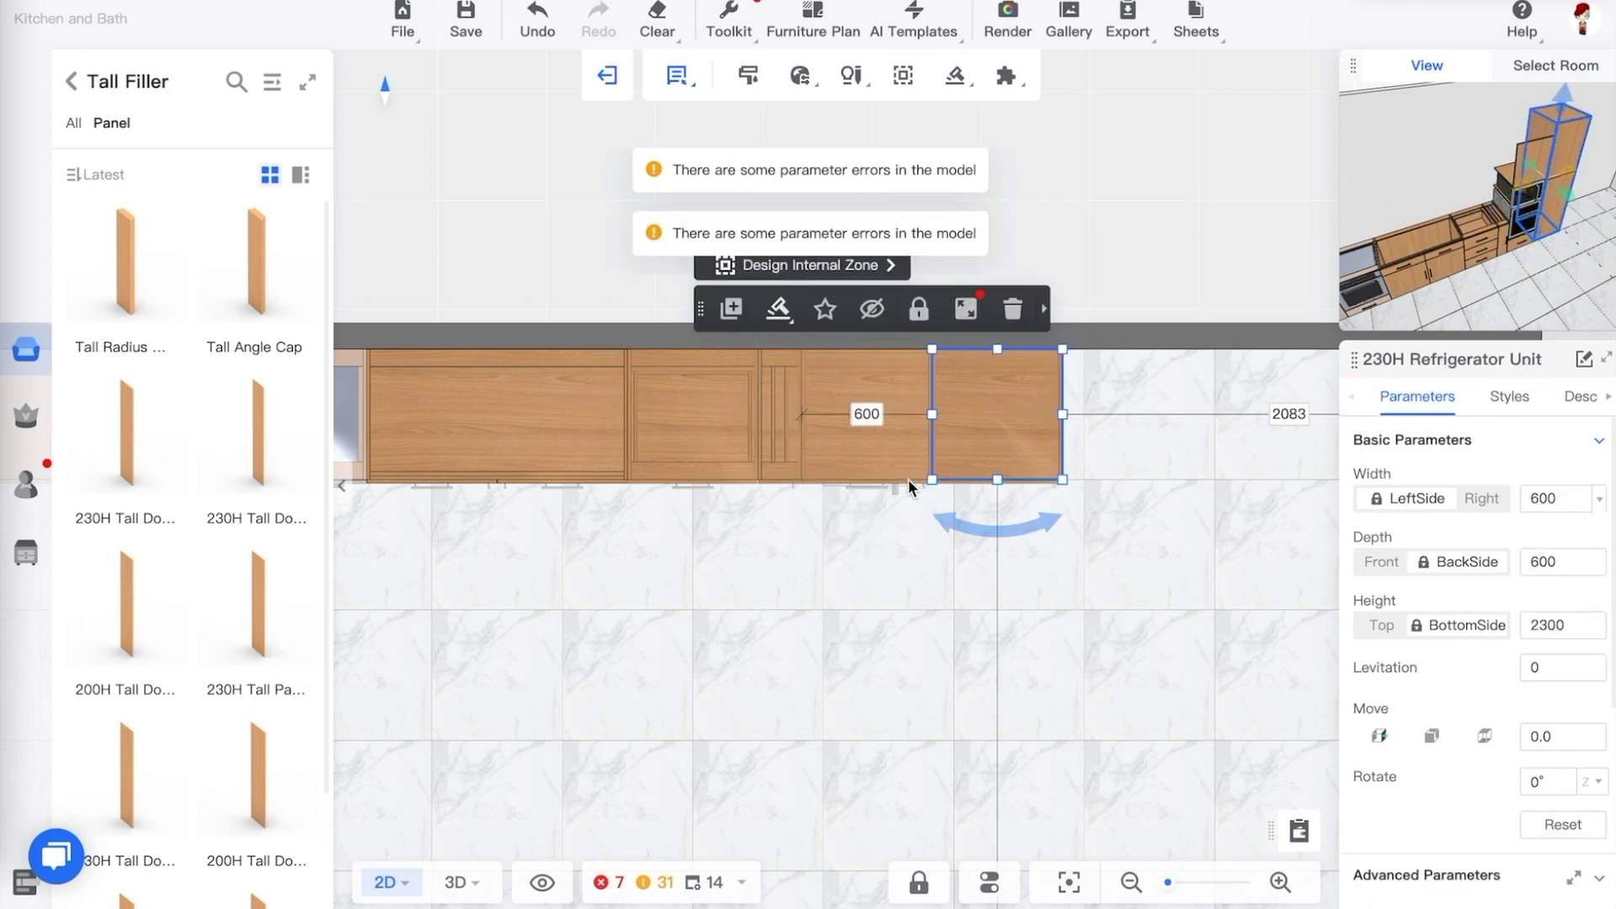
{"action": "left_click", "coordinate": [852, 422], "text": "ctrl"}
{"action": "left_click_drag", "start_coordinate": [852, 422], "coordinate": [961, 434]}
{"action": "left_click", "coordinate": [789, 377]}
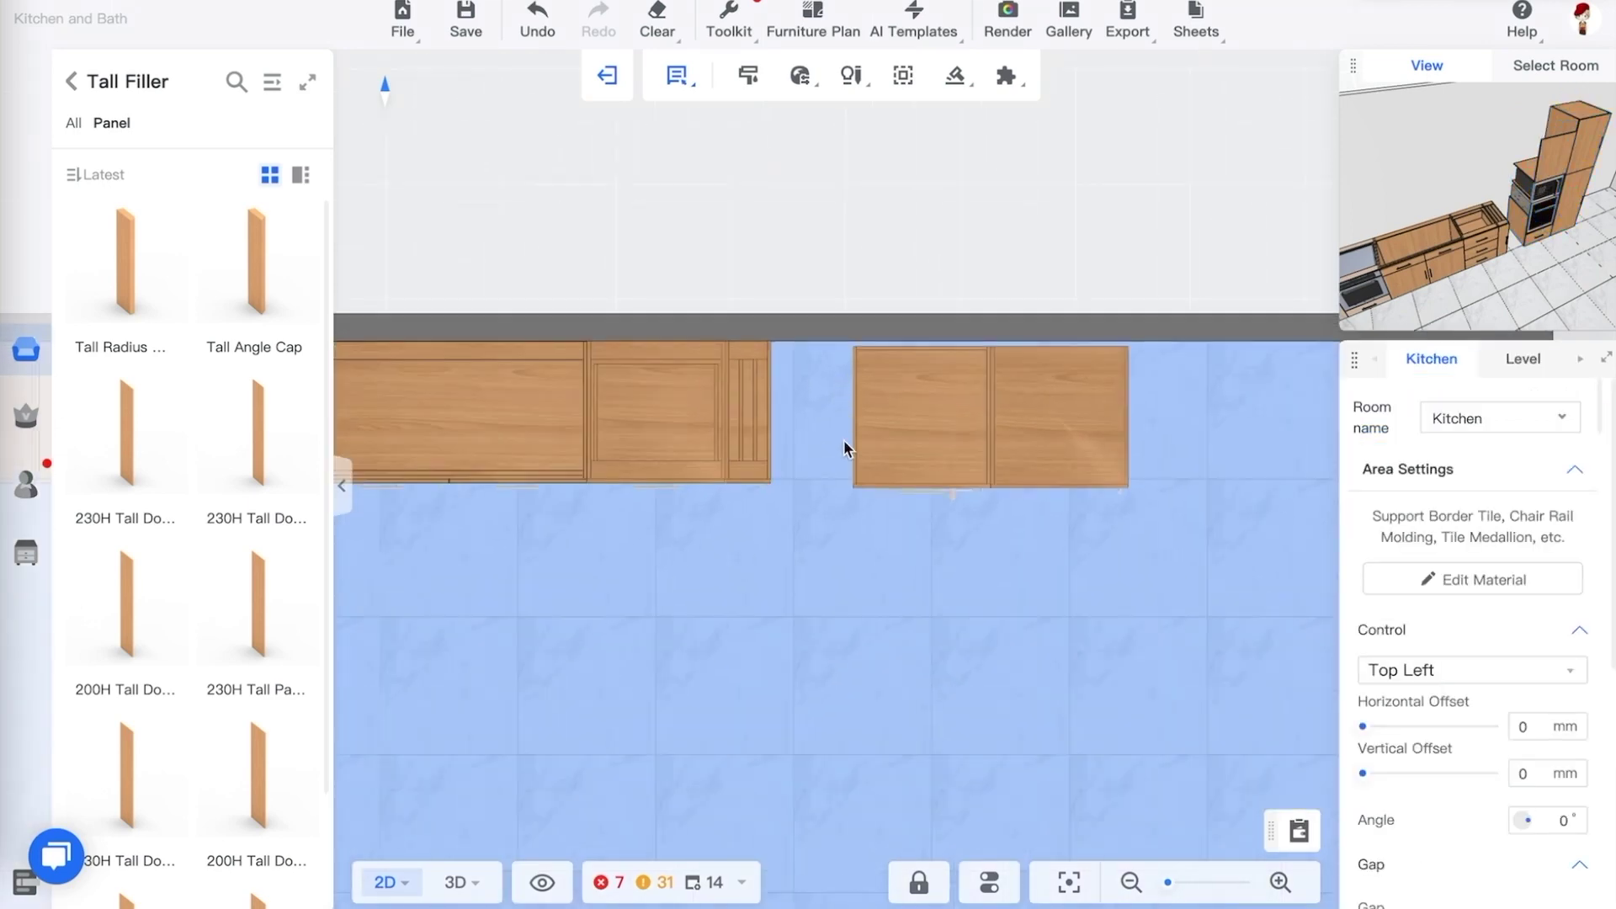
In the 3D view, place a 230H Tall Door Panel 60D against the double oven unit's exposed side facing the base units
{"action": "key", "text": "3"}
{"action": "right_click_drag", "start_coordinate": [1173, 623], "coordinate": [1048, 602]}
{"action": "mouse_move", "coordinate": [302, 392]}
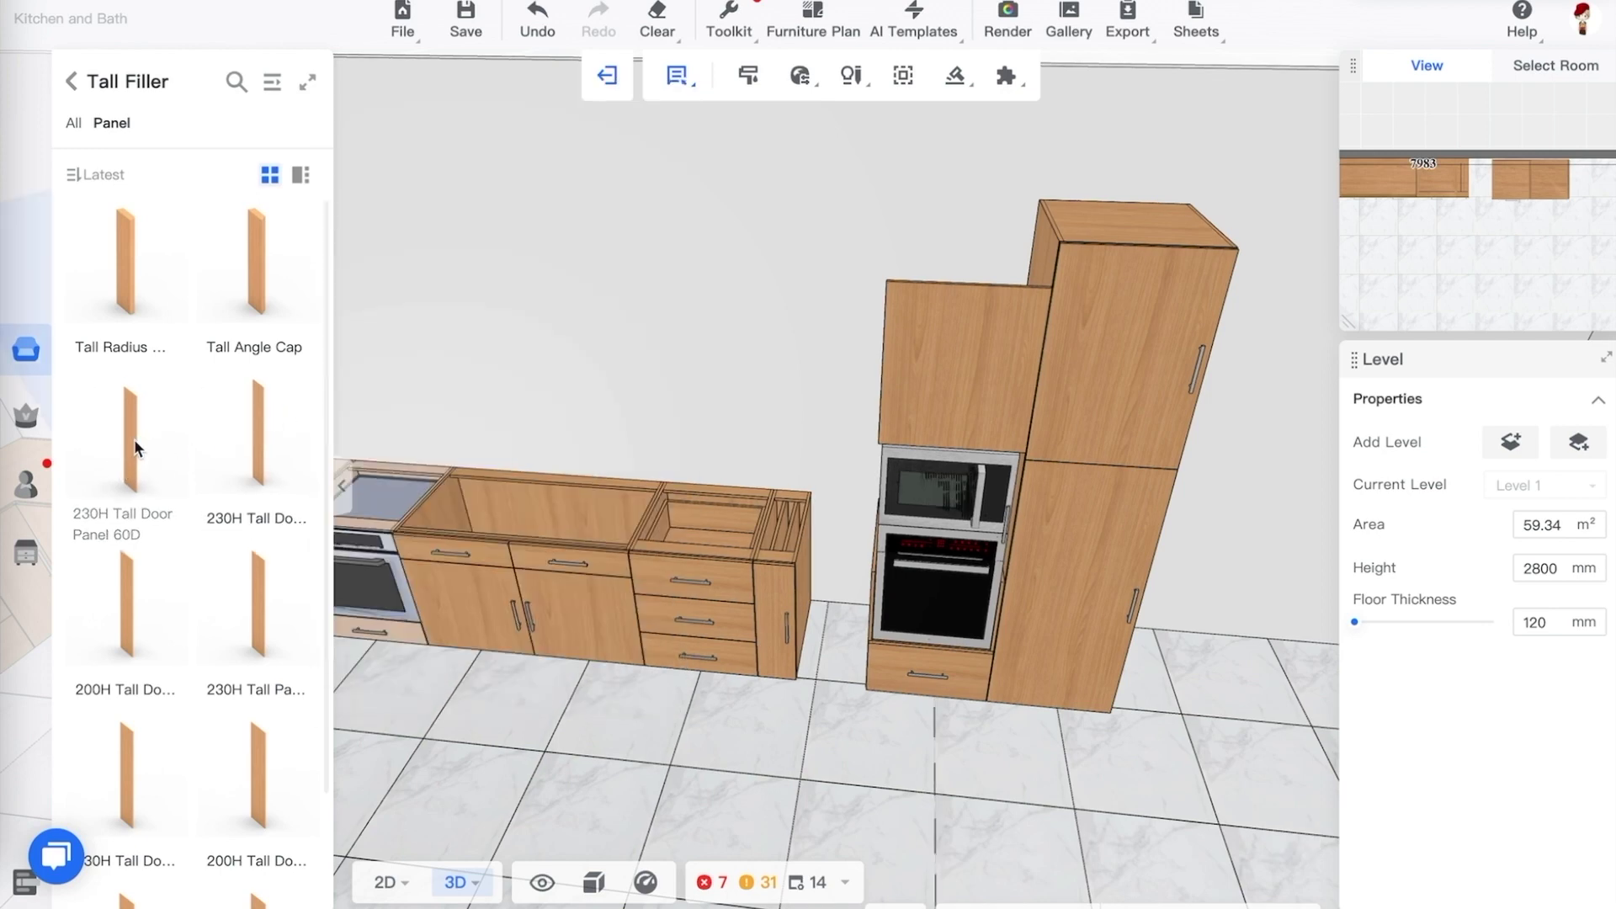
{"action": "left_click_drag", "start_coordinate": [134, 438], "coordinate": [866, 543]}
{"action": "left_click", "coordinate": [890, 689]}
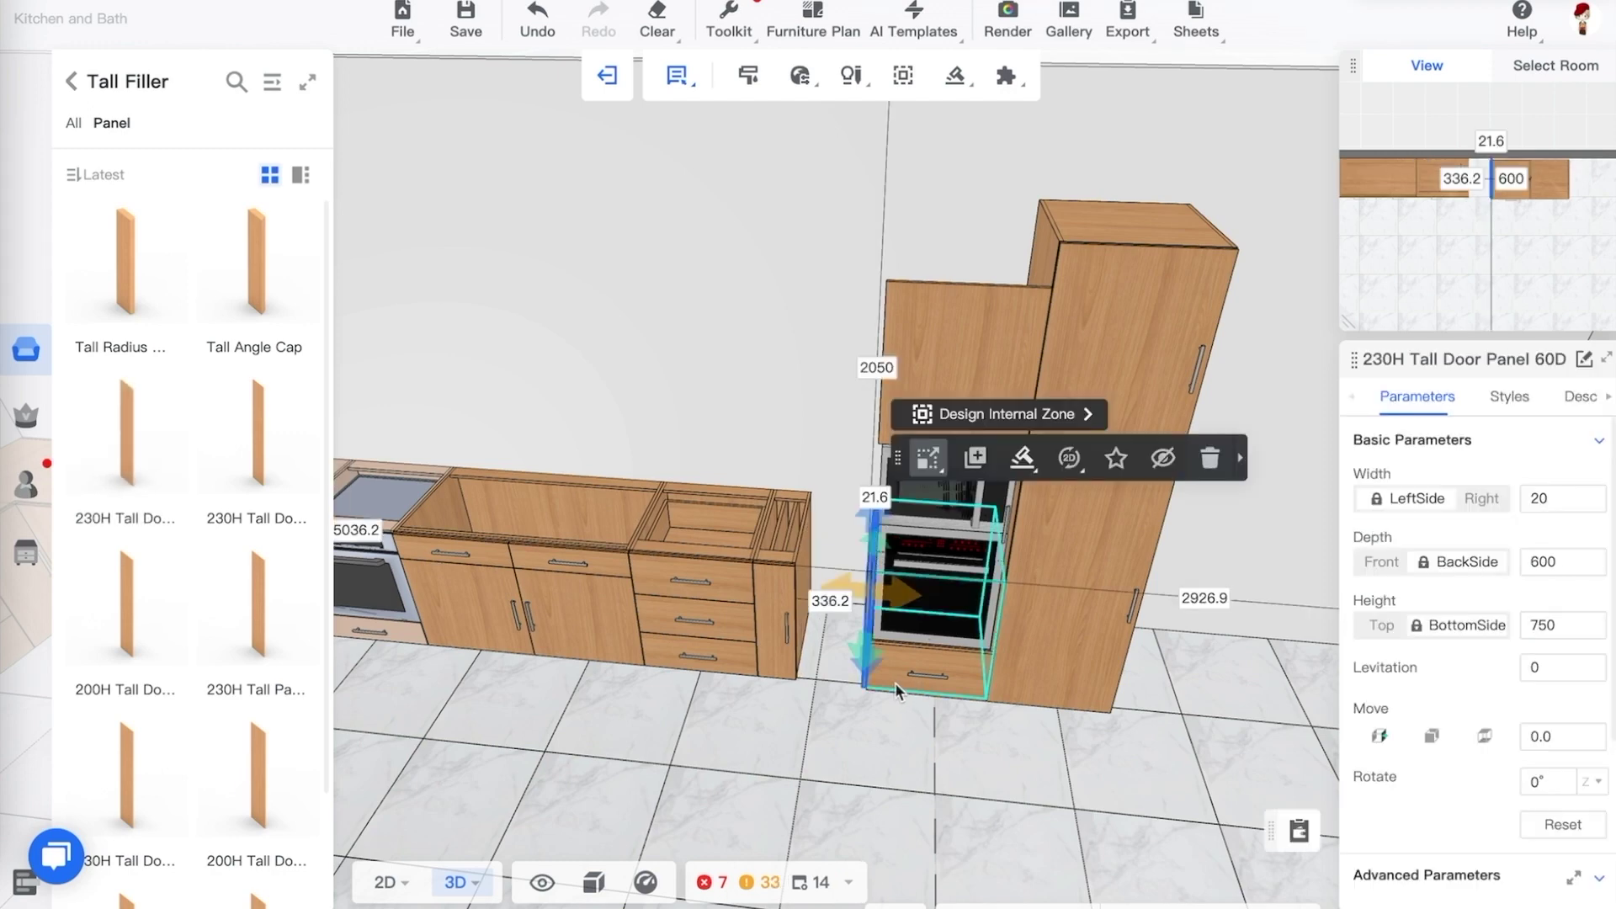
Set the height of the tall door panel beside the double oven unit to 2000 mm
{"action": "left_click_drag", "start_coordinate": [864, 716], "coordinate": [982, 644]}
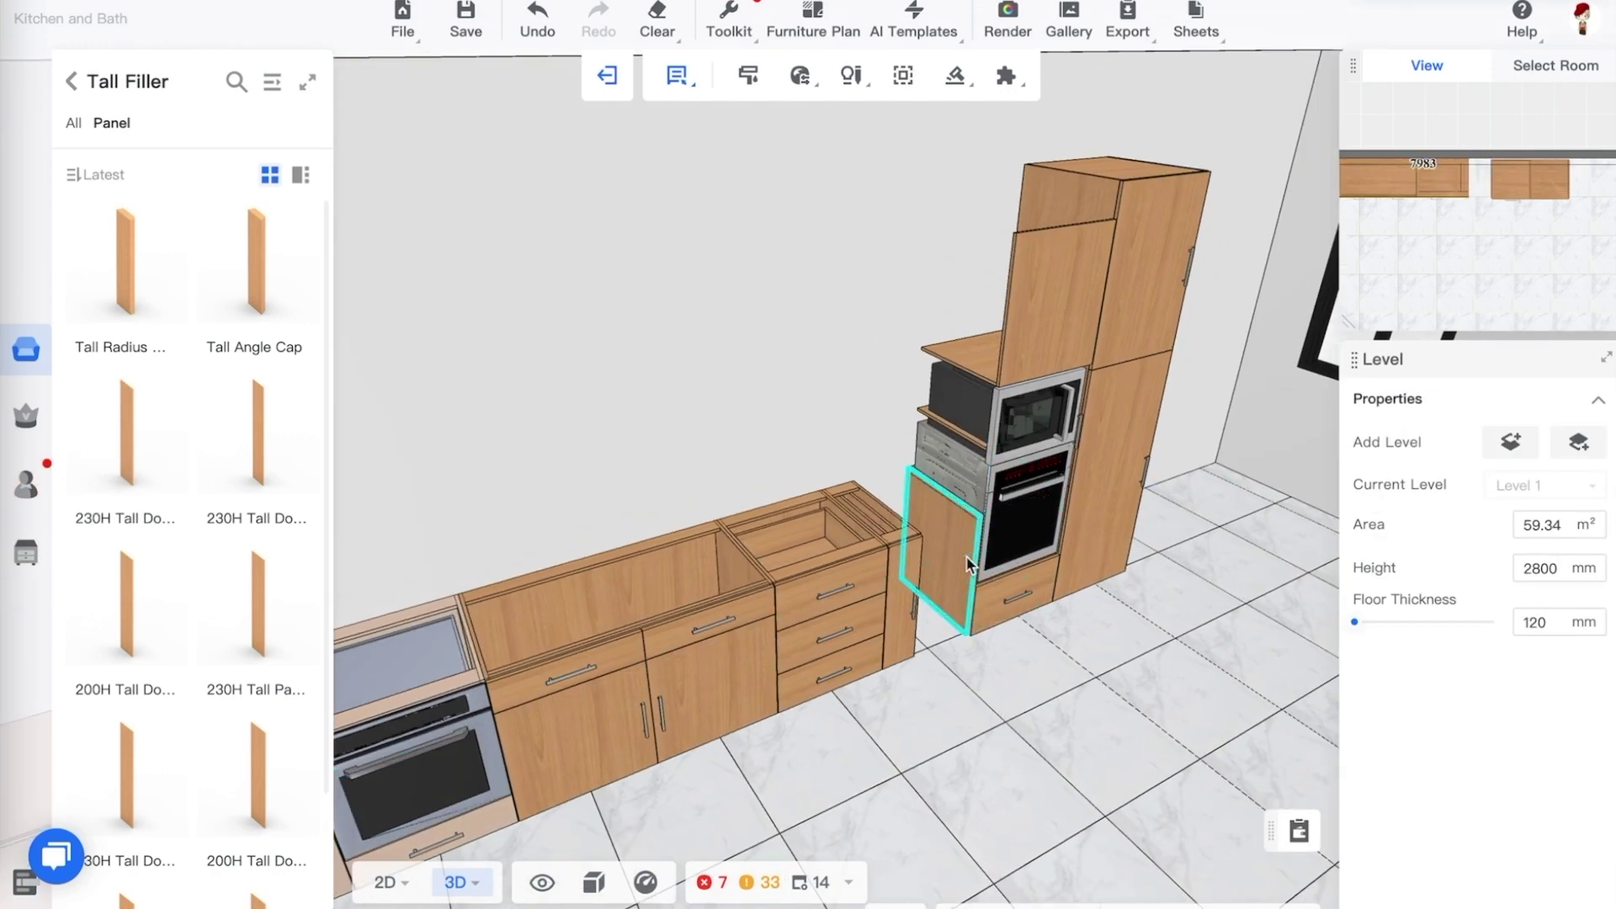
{"action": "left_click", "coordinate": [944, 589]}
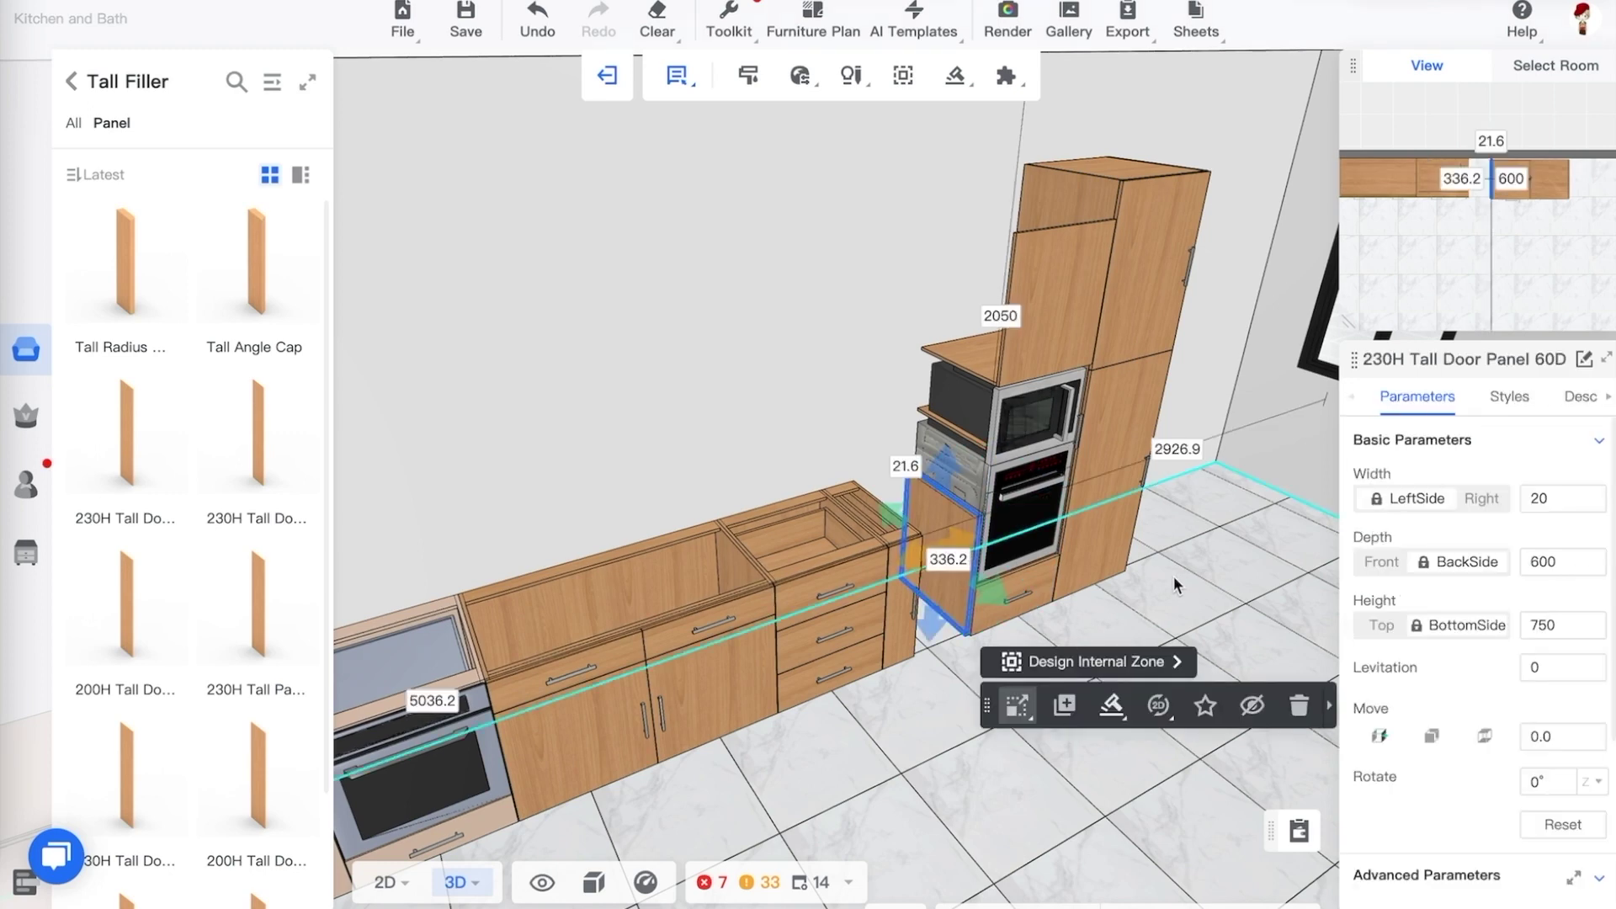
{"action": "left_click", "coordinate": [1561, 626]}
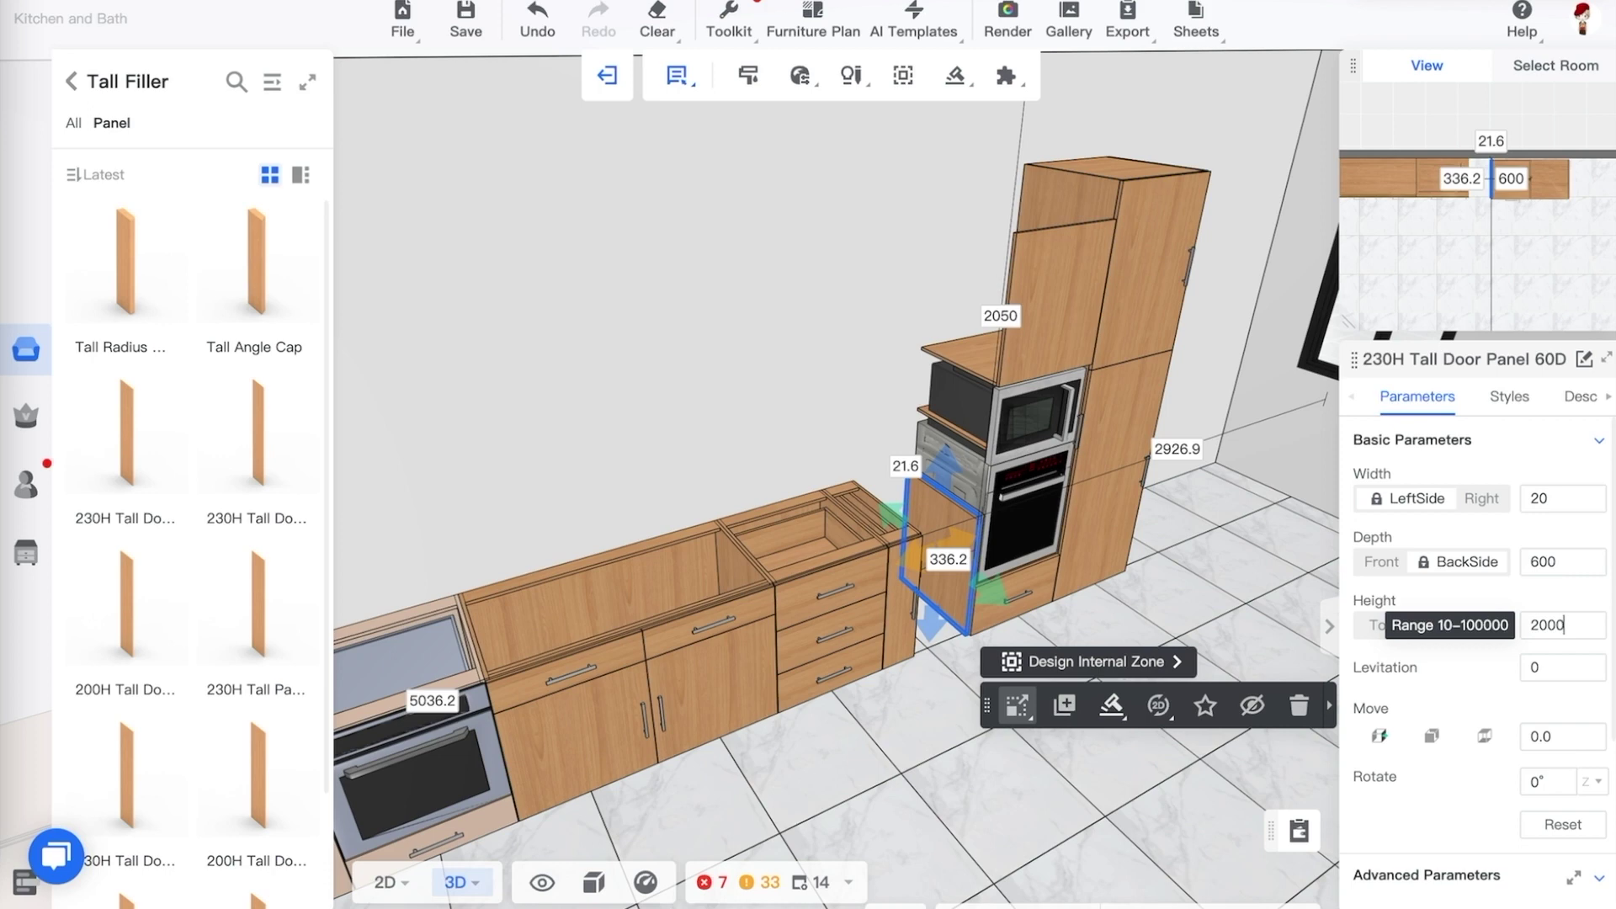
{"action": "type", "text": "2000"}
{"action": "key", "text": "Return"}
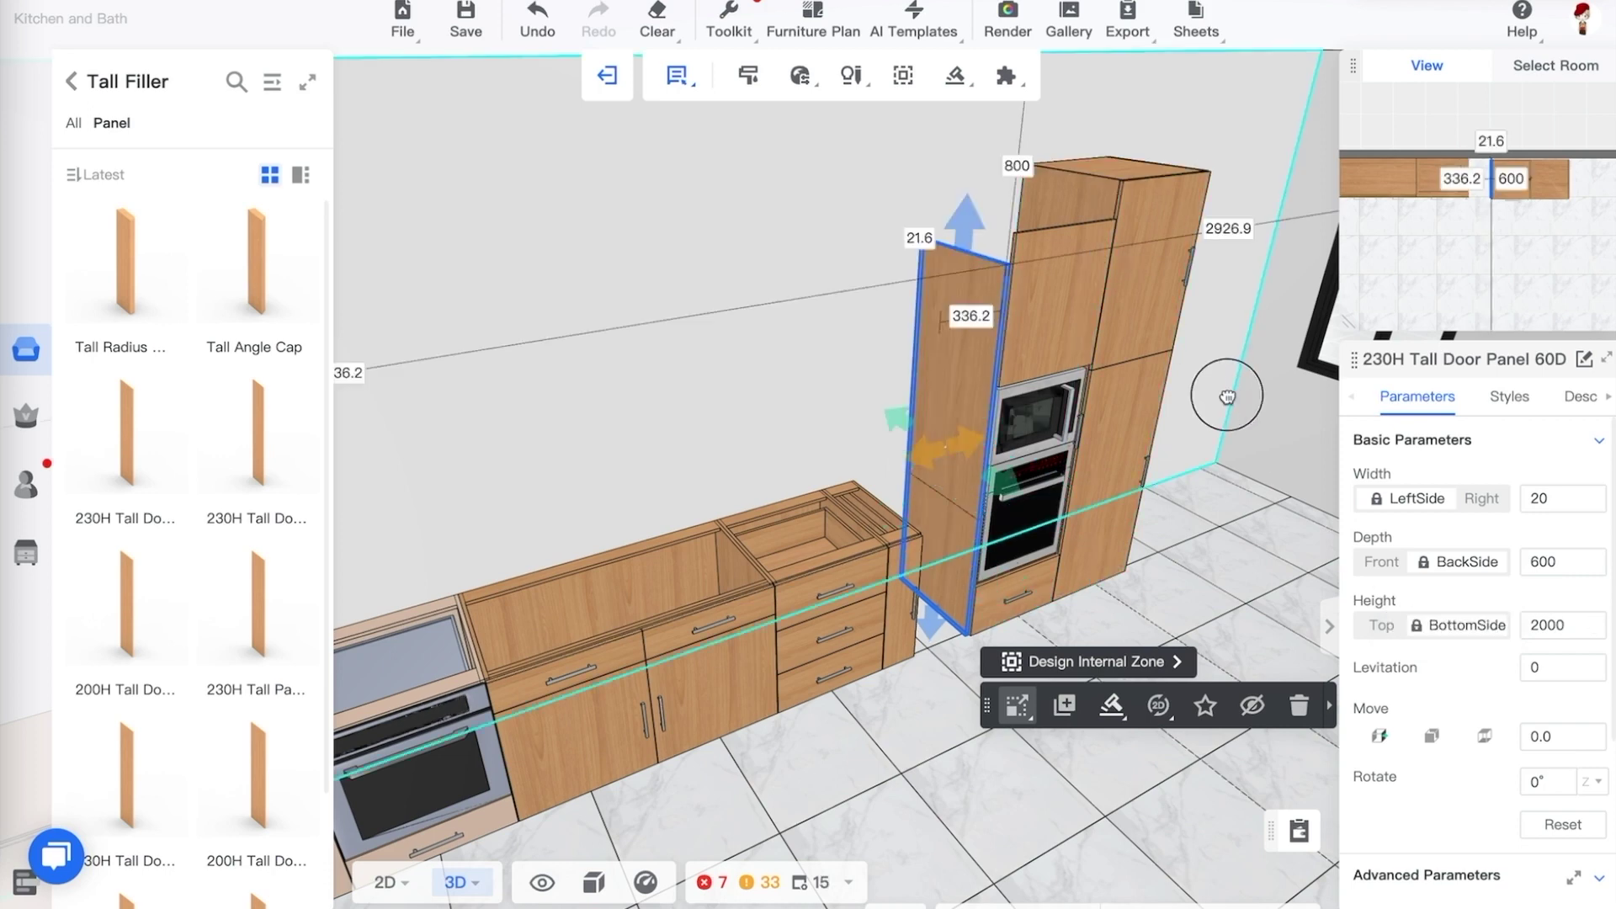
Examine the double oven unit's basic and custom parameters and how the tall panel fits against its side
{"action": "left_click_drag", "start_coordinate": [1227, 396], "coordinate": [1210, 393]}
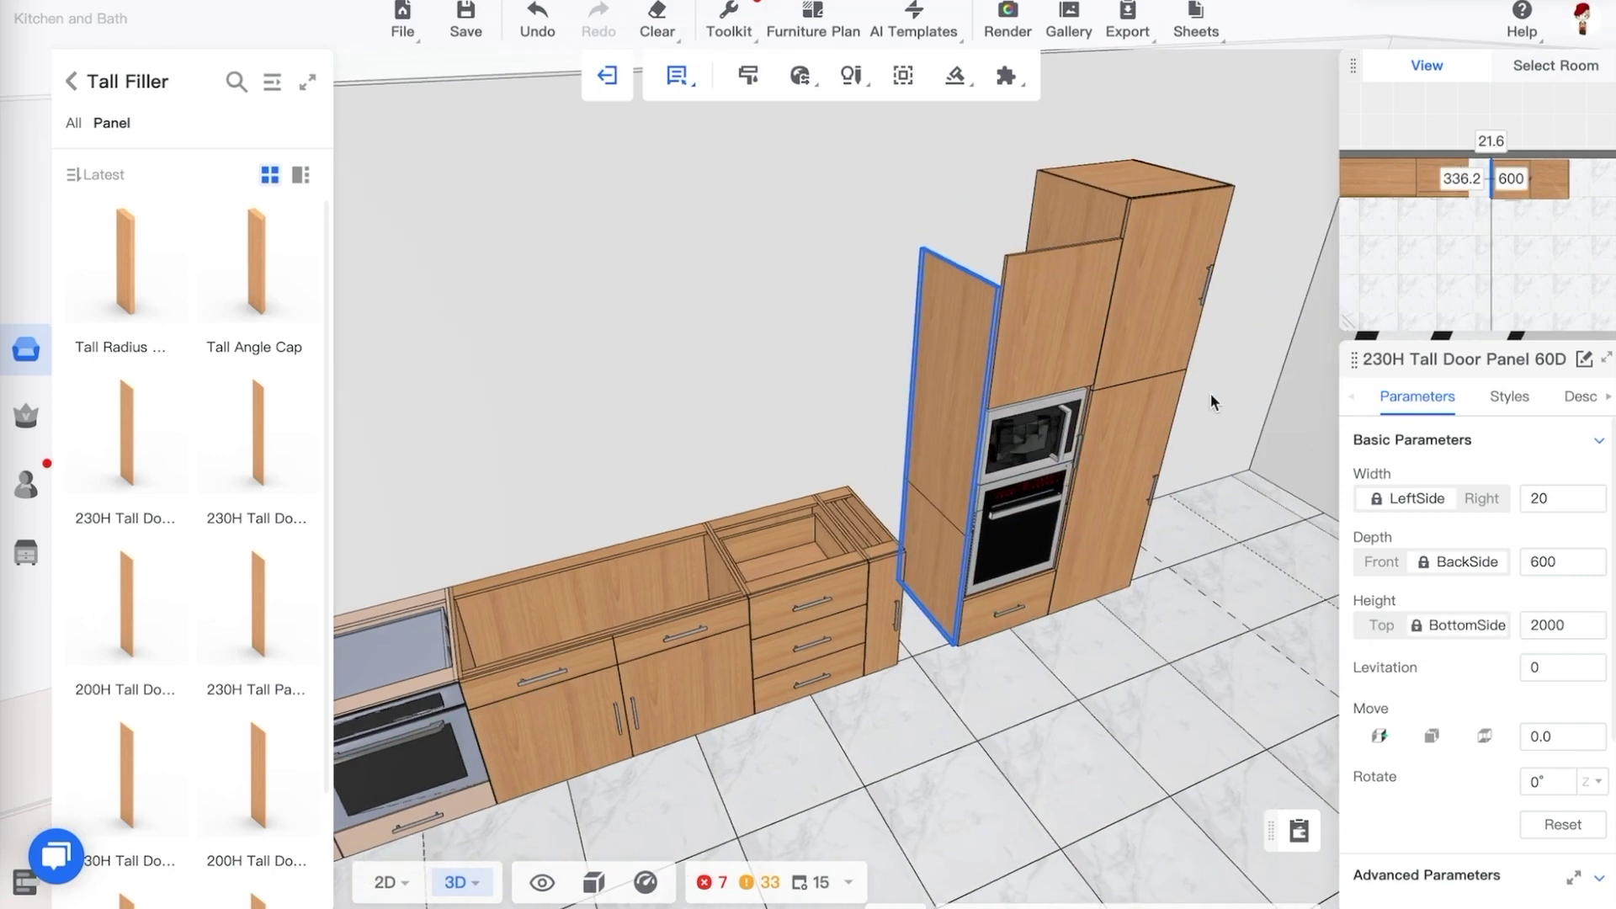
{"action": "left_click", "coordinate": [1020, 259]}
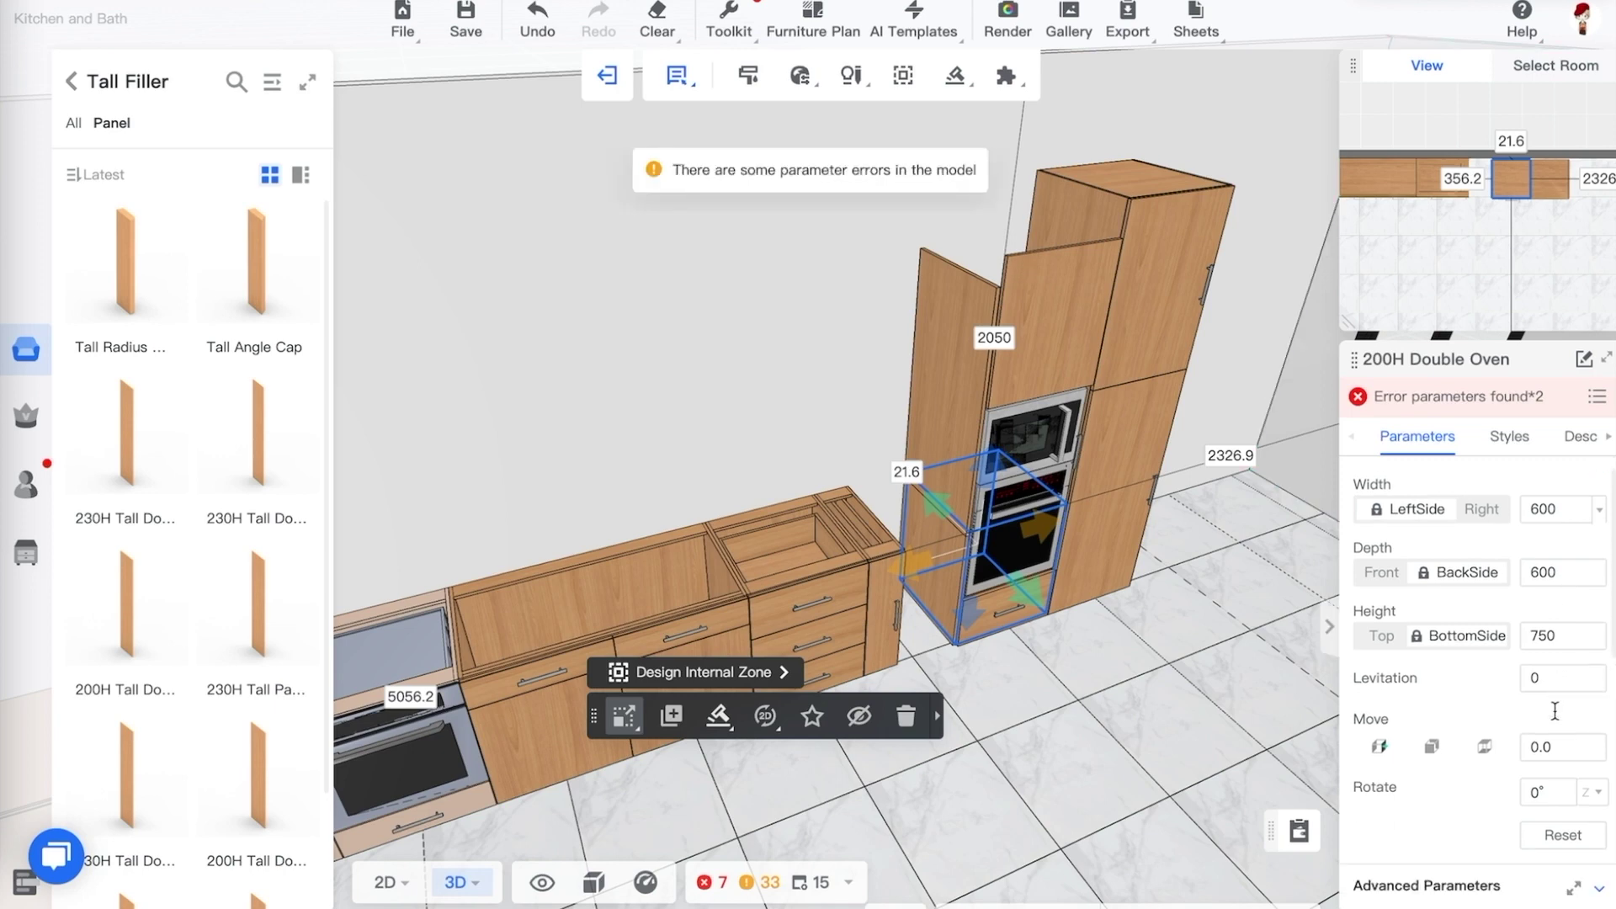
{"action": "scroll", "coordinate": [1555, 711], "scroll_direction": "down", "scroll_amount": 5}
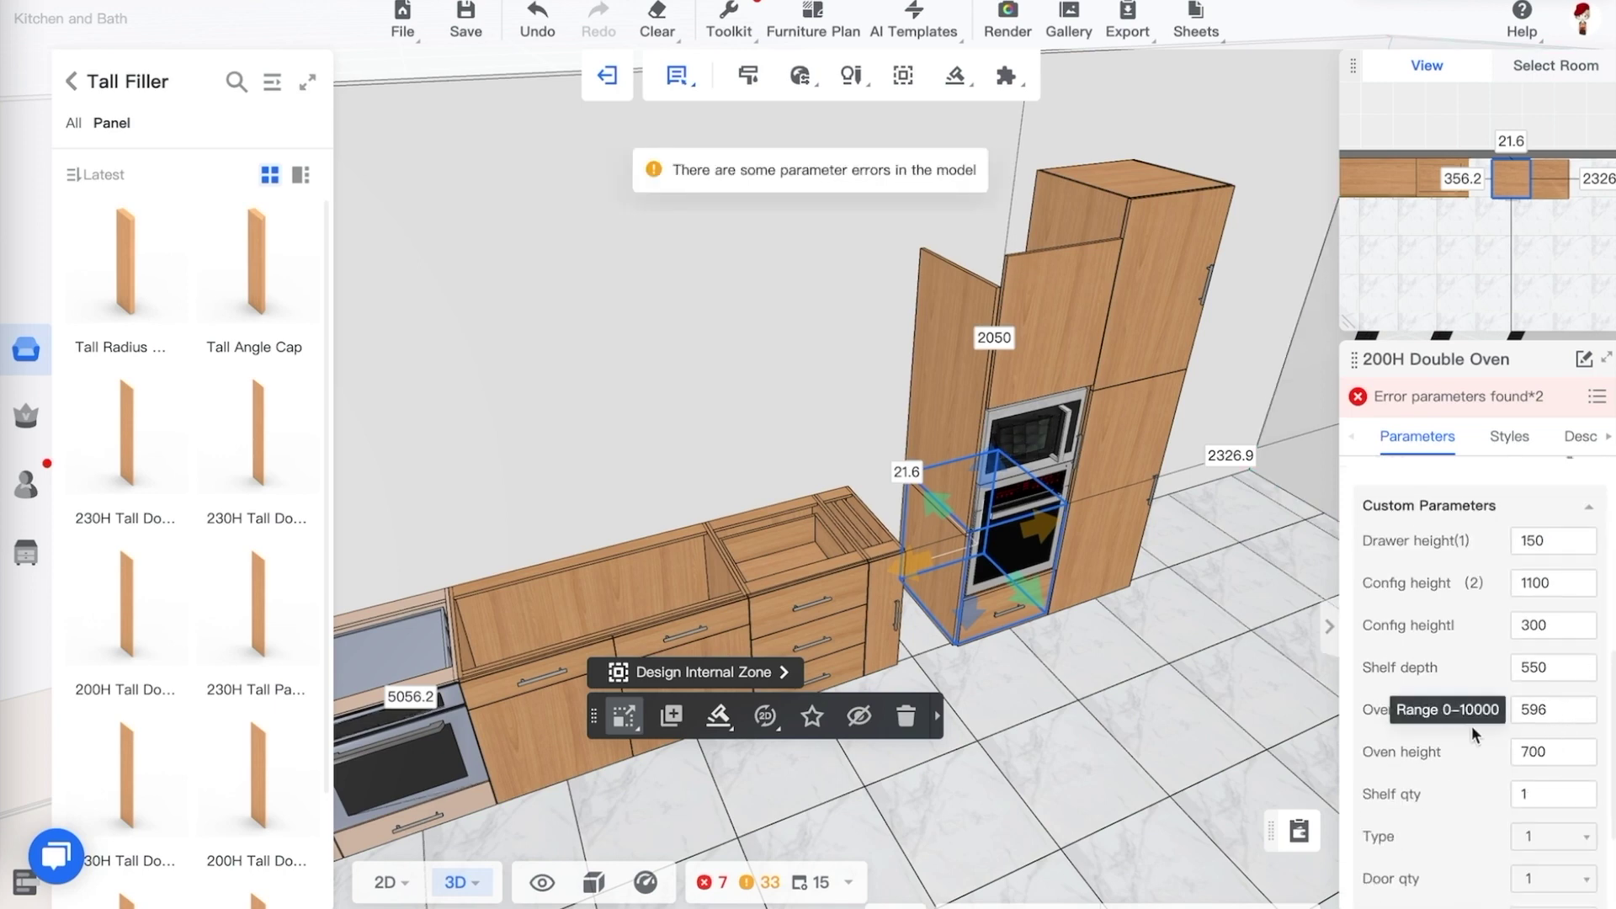
{"action": "scroll", "coordinate": [1462, 756], "scroll_direction": "down", "scroll_amount": 2}
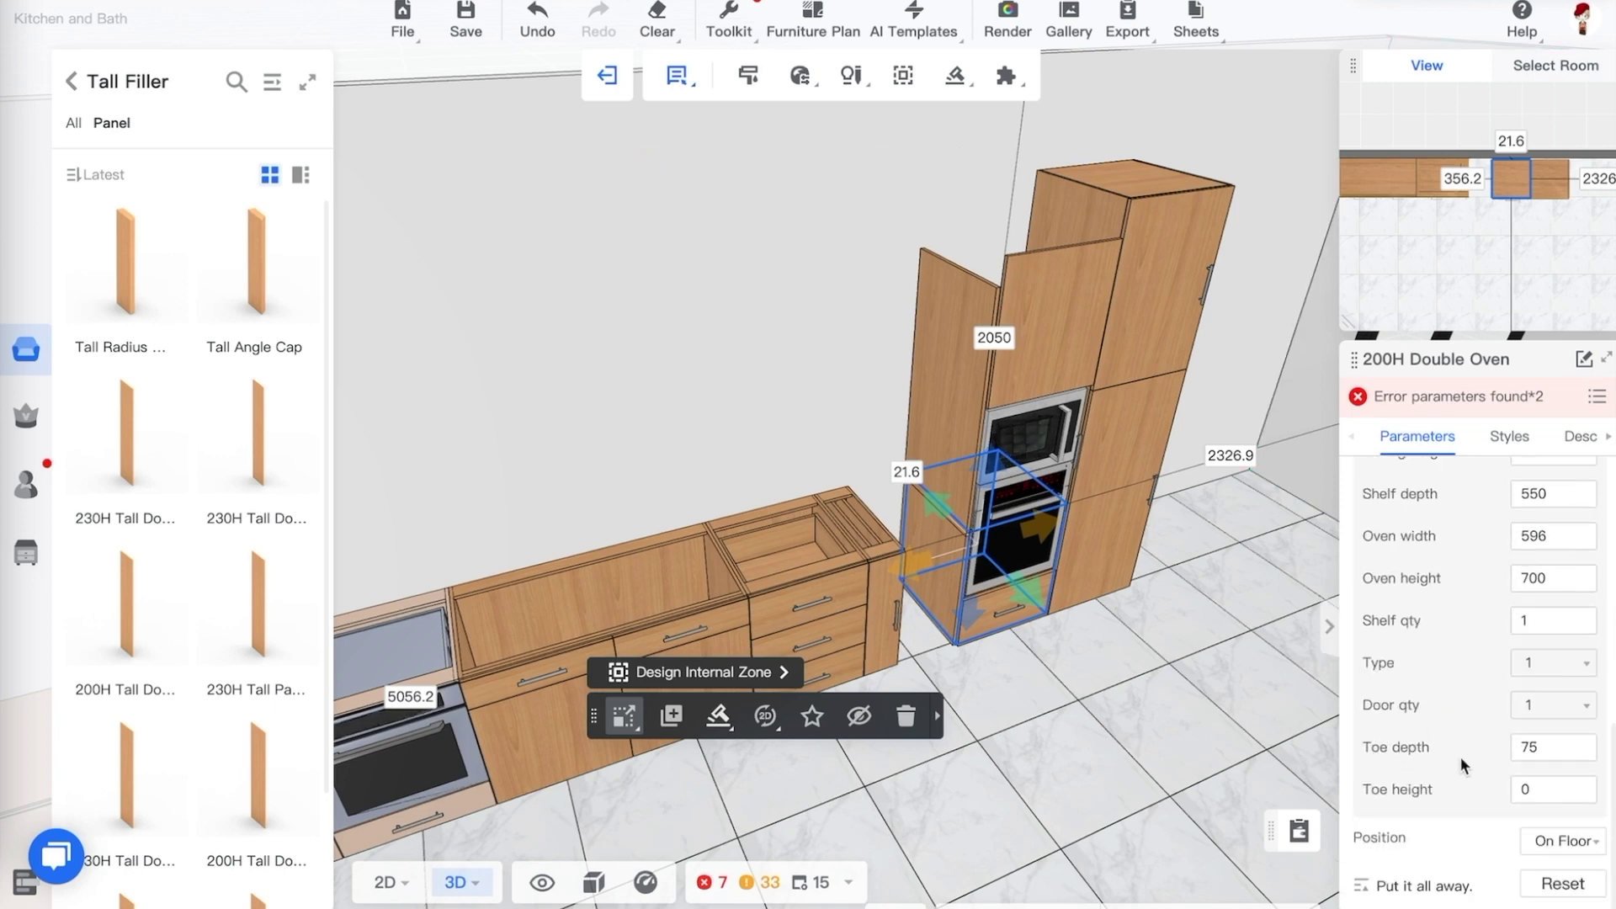
{"action": "scroll", "coordinate": [1461, 757], "scroll_direction": "up", "scroll_amount": 7}
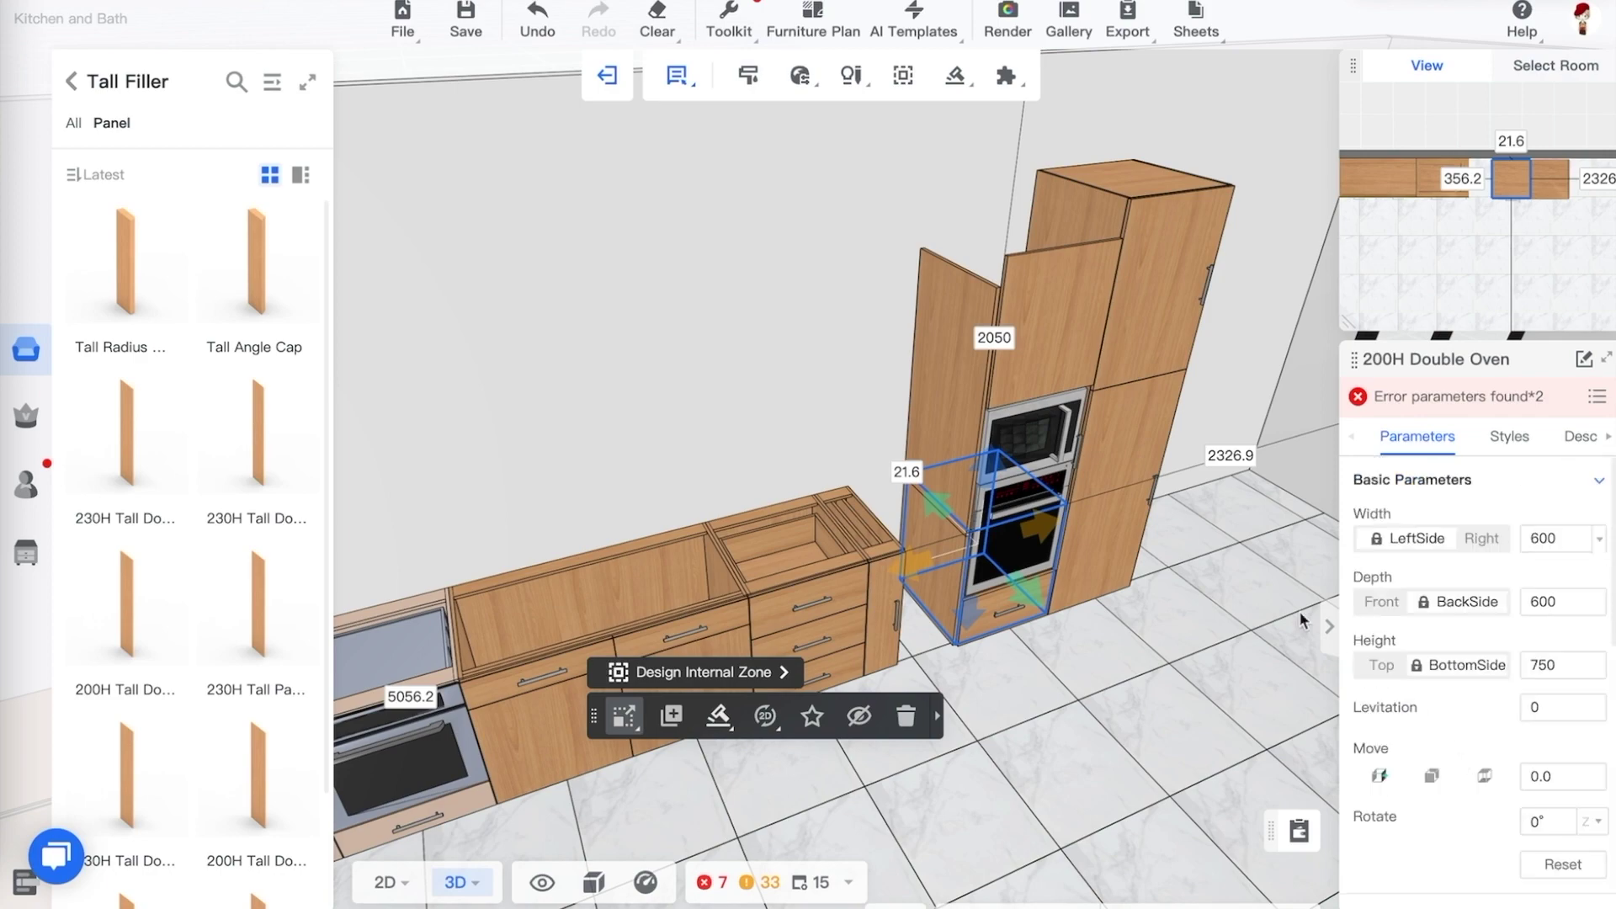
{"action": "left_click", "coordinate": [1204, 639]}
{"action": "scroll", "coordinate": [1000, 477], "scroll_direction": "down", "scroll_amount": 3}
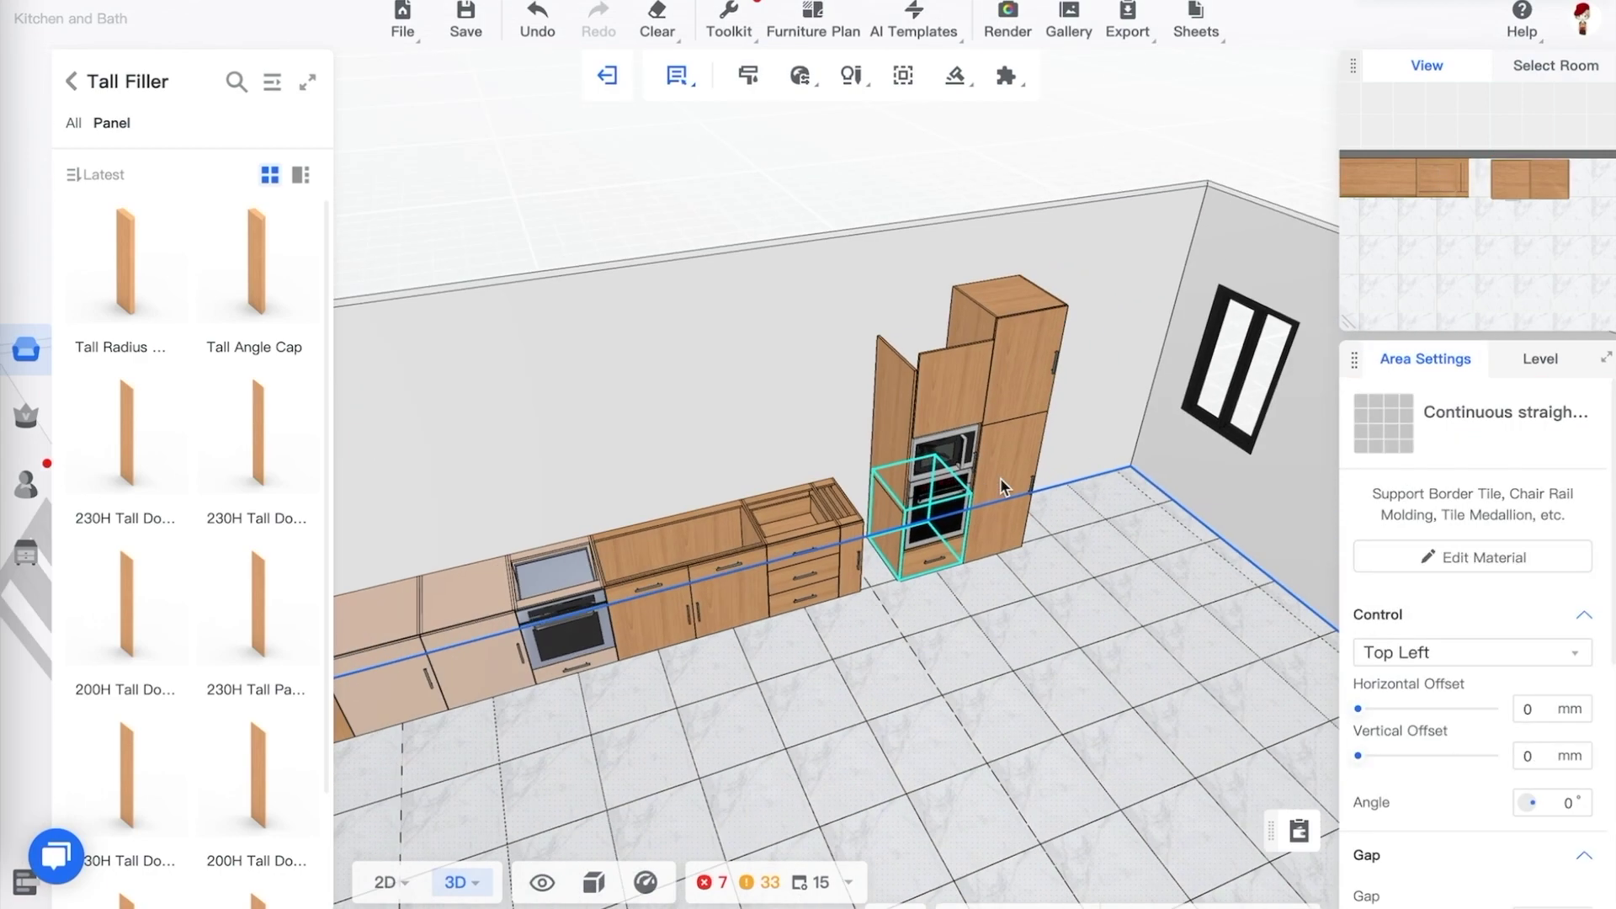
{"action": "scroll", "coordinate": [999, 477], "scroll_direction": "up", "scroll_amount": 3}
{"action": "left_click", "coordinate": [1192, 673]}
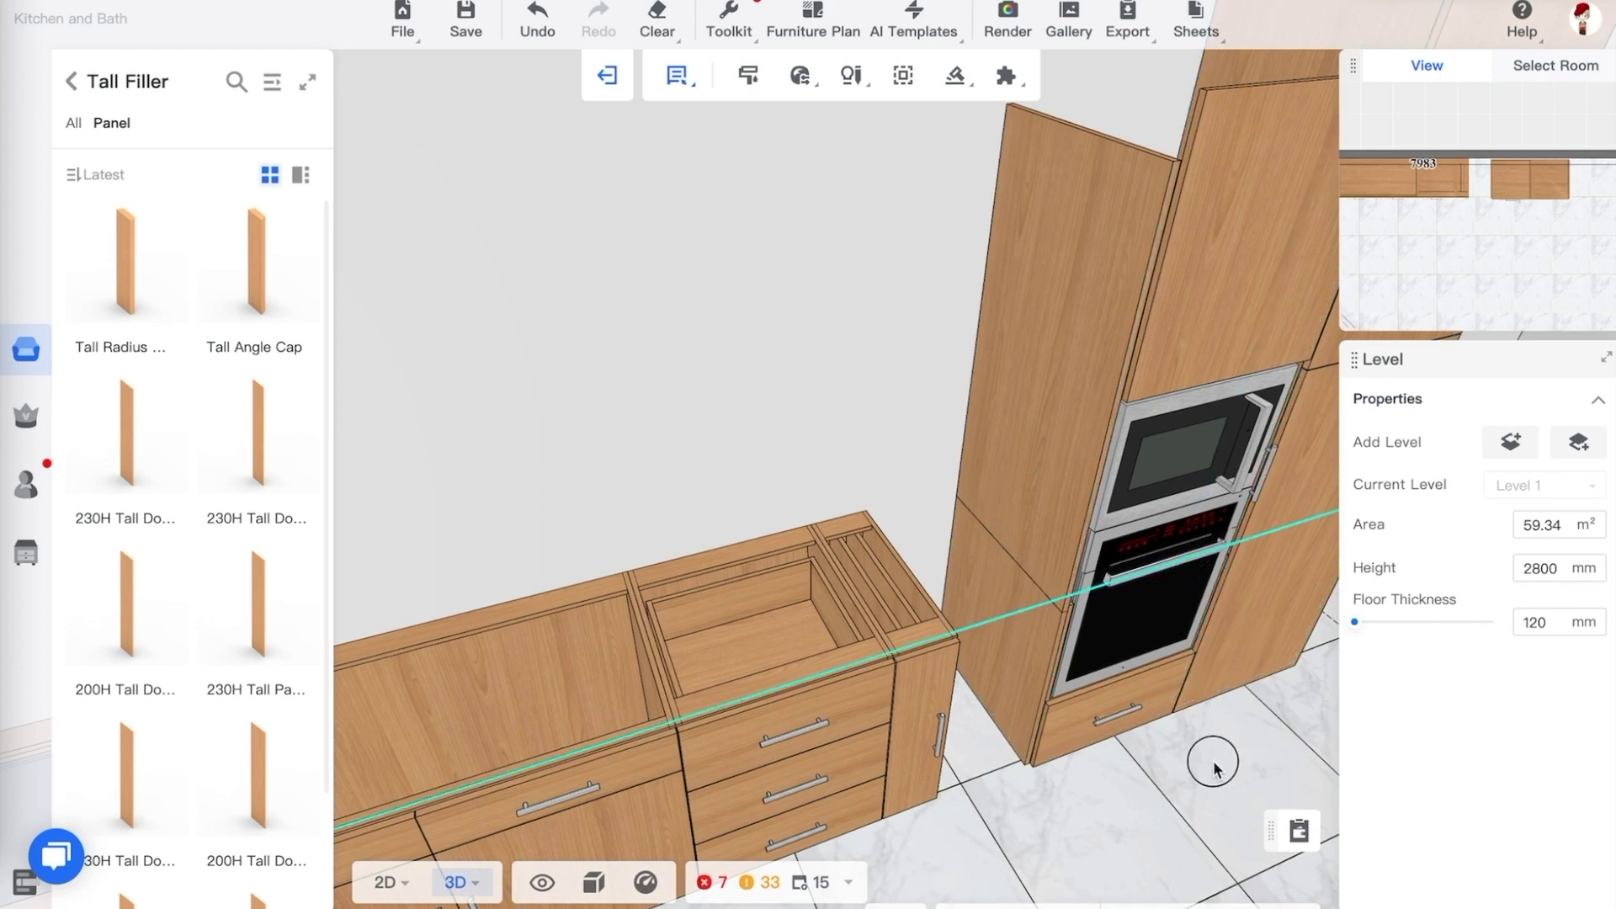
{"action": "left_click_drag", "start_coordinate": [1213, 762], "coordinate": [1152, 767]}
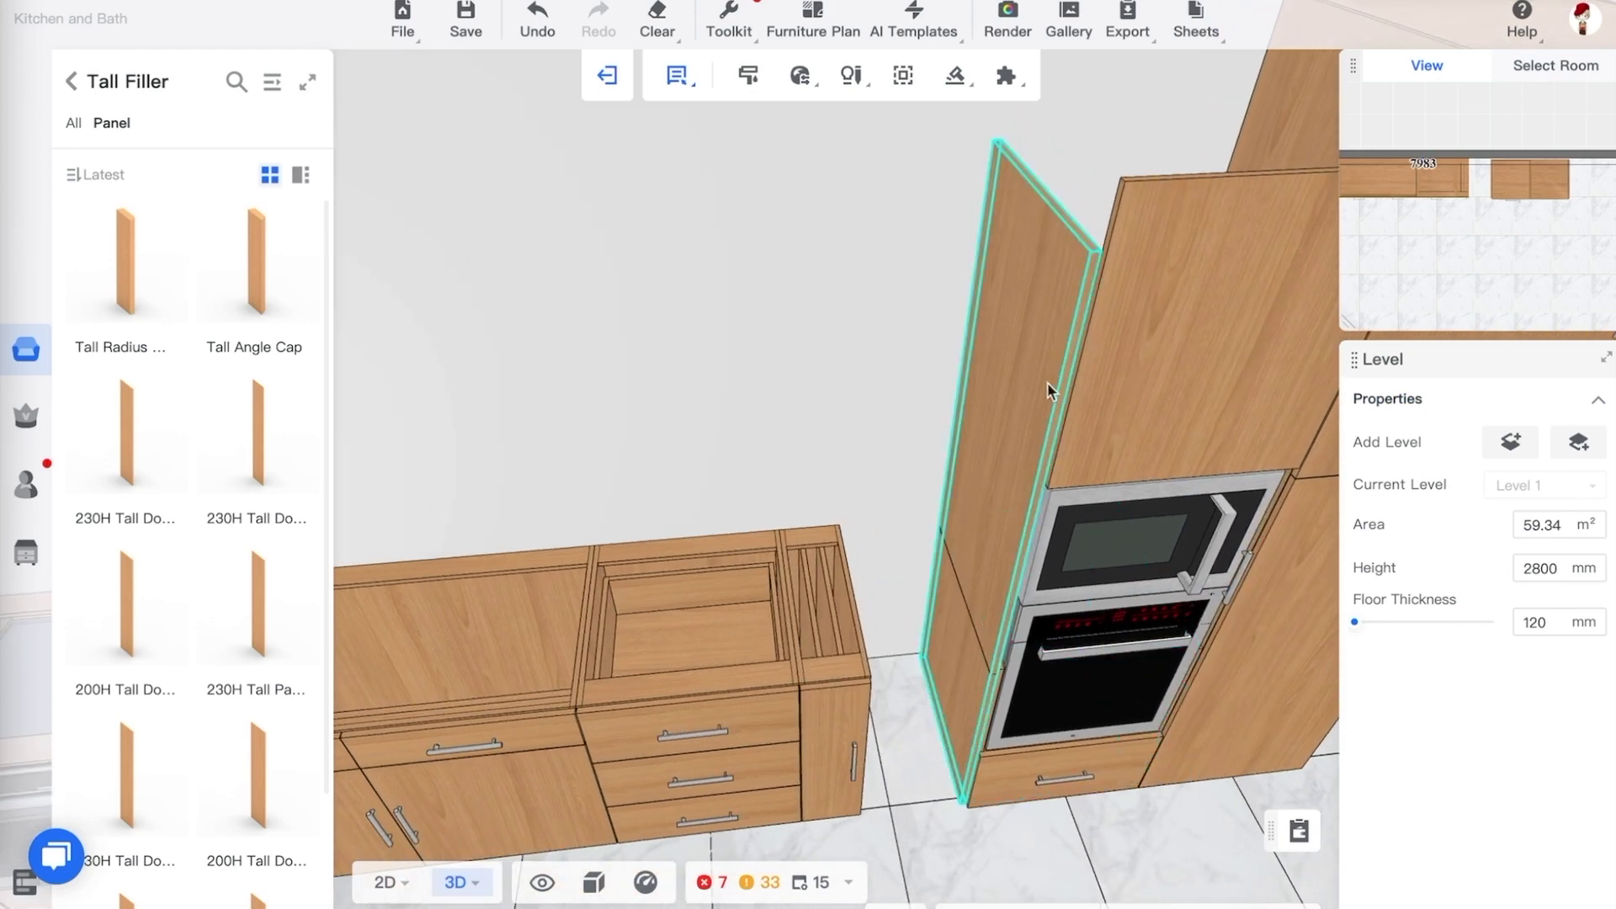
Delete the tall door panel from the side of the double oven unit
{"action": "left_click", "coordinate": [1055, 361]}
{"action": "left_click_drag", "start_coordinate": [830, 318], "coordinate": [812, 310]}
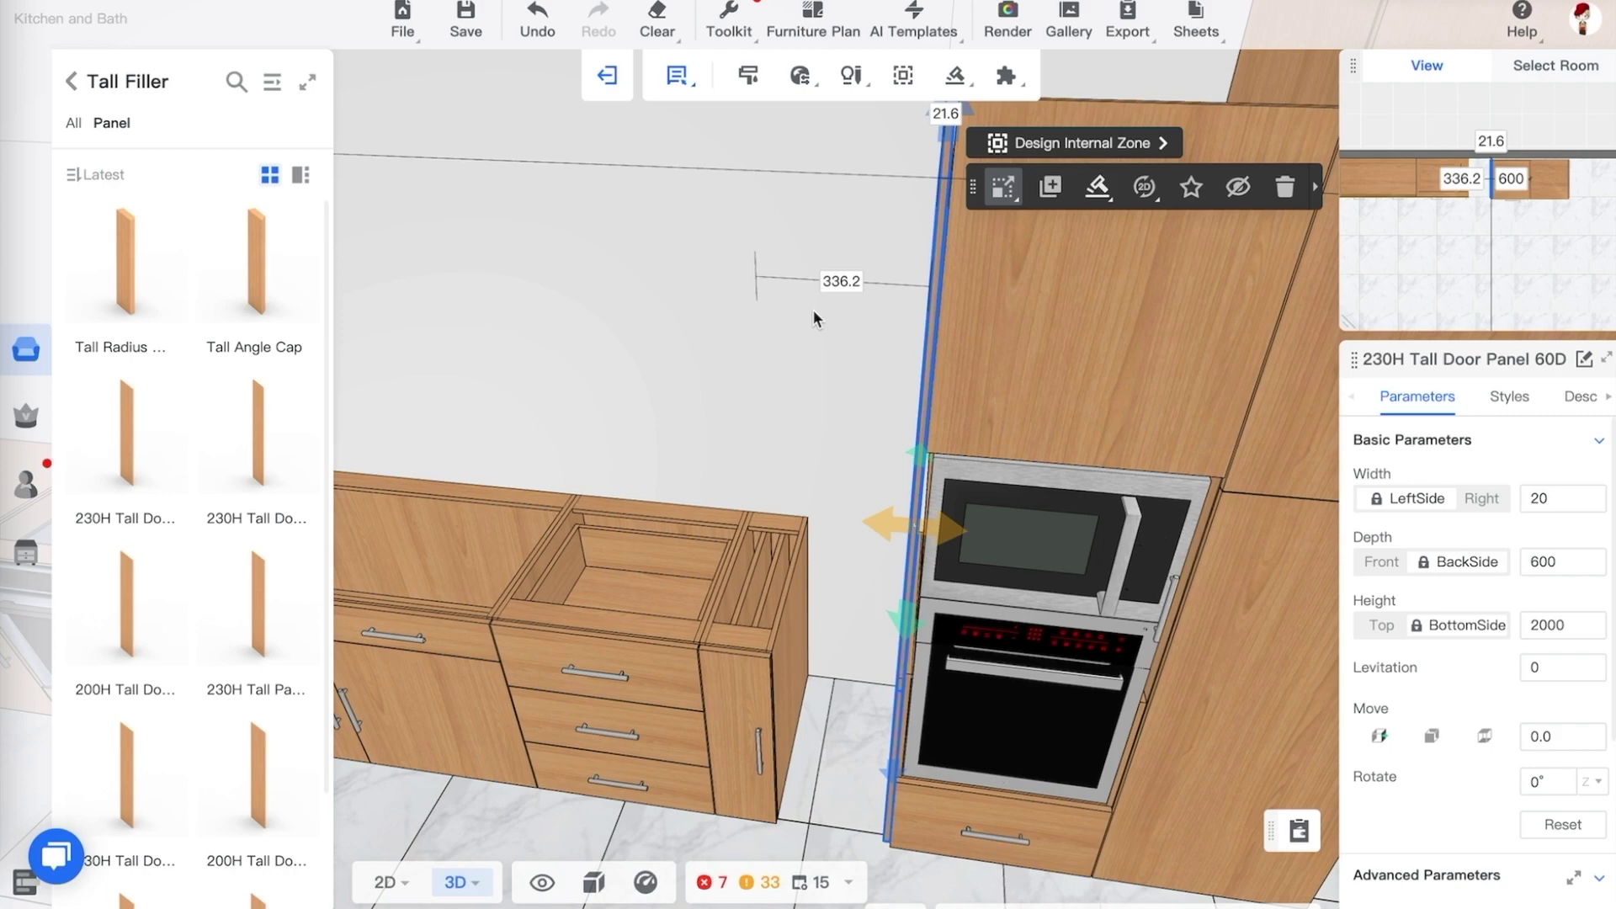
{"action": "left_click", "coordinate": [812, 310]}
{"action": "left_click_drag", "start_coordinate": [814, 316], "coordinate": [951, 387]}
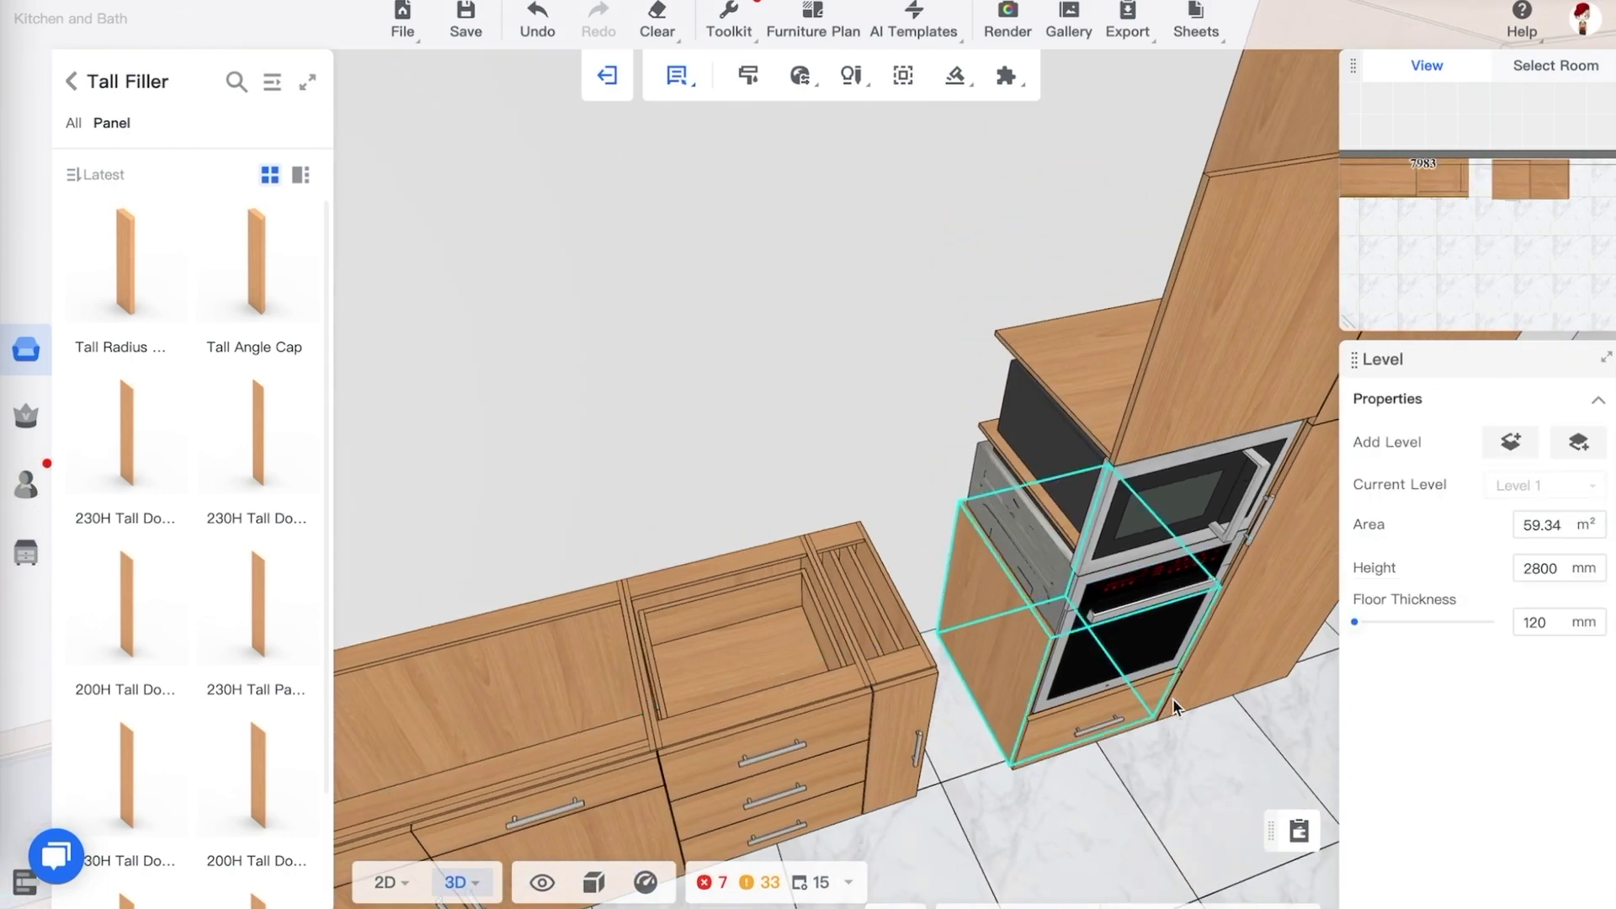
Set the height of the 200H Double Oven unit to 2000 mm
{"action": "scroll", "coordinate": [1178, 705], "scroll_direction": "up", "scroll_amount": 3}
{"action": "left_click", "coordinate": [1159, 720]}
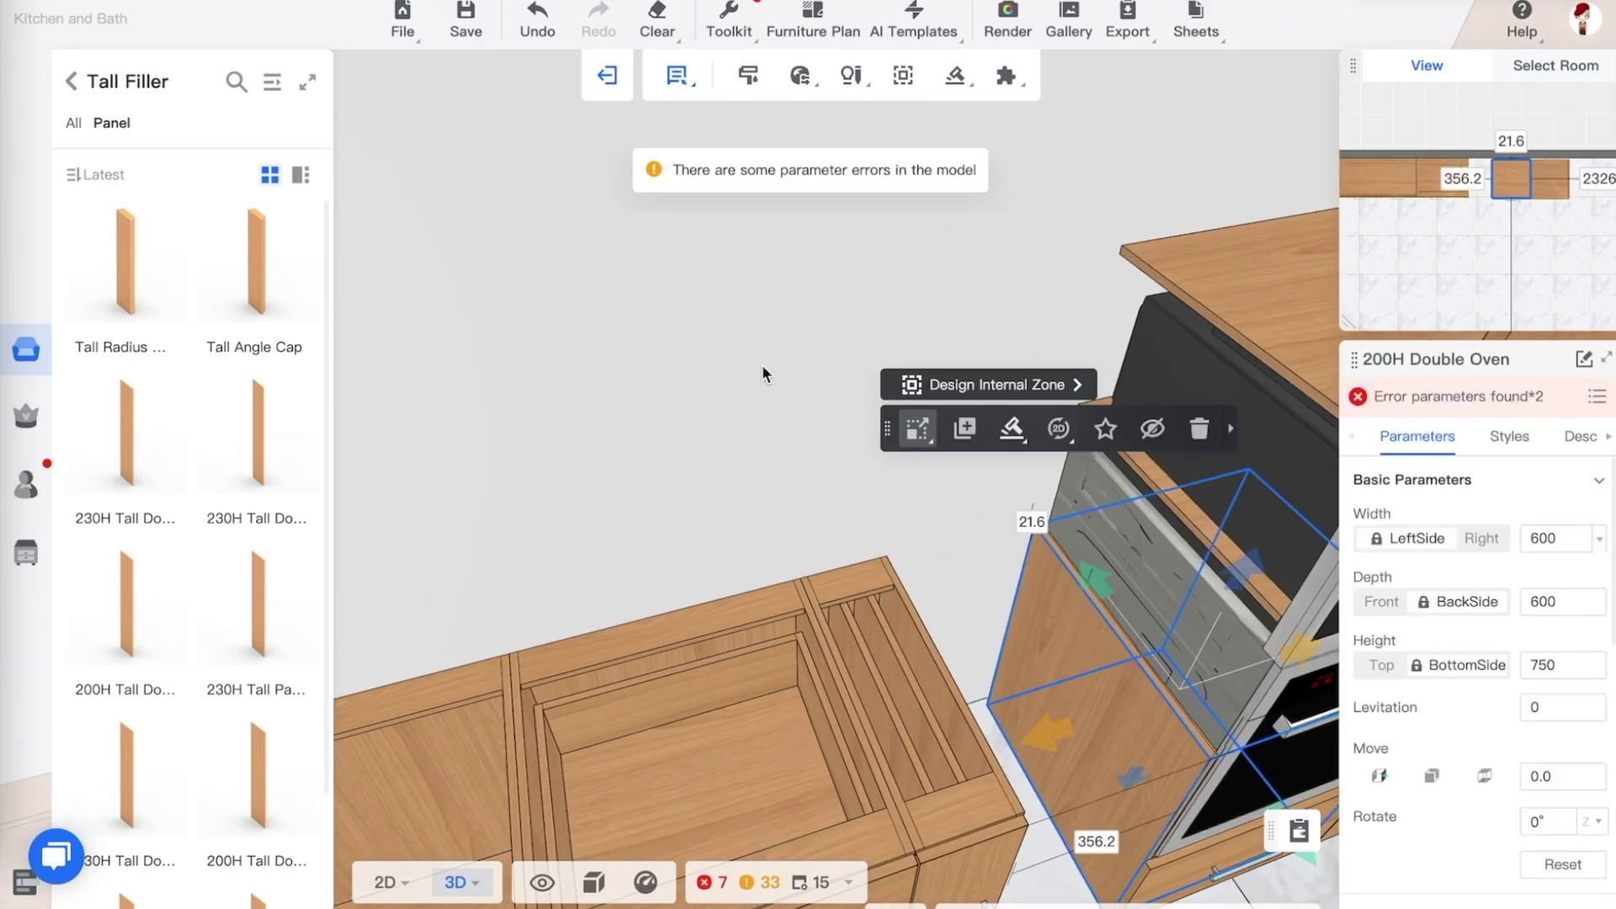
{"action": "scroll", "coordinate": [761, 366], "scroll_direction": "down", "scroll_amount": 3}
{"action": "left_click_drag", "start_coordinate": [1183, 756], "coordinate": [1152, 726]}
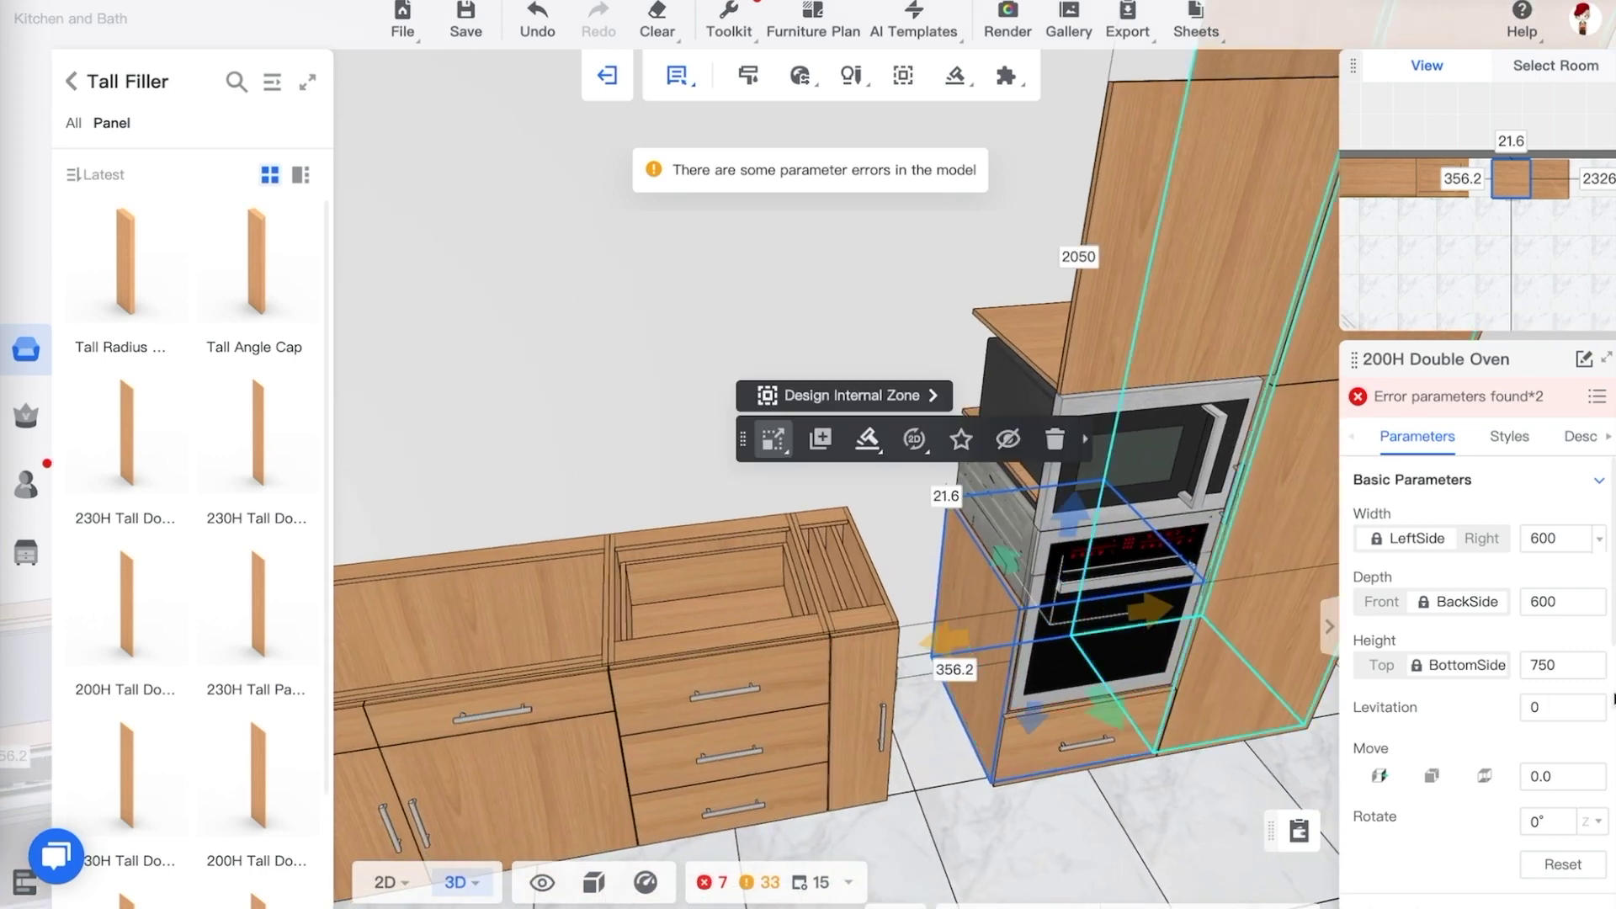
{"action": "double_click", "coordinate": [1562, 667]}
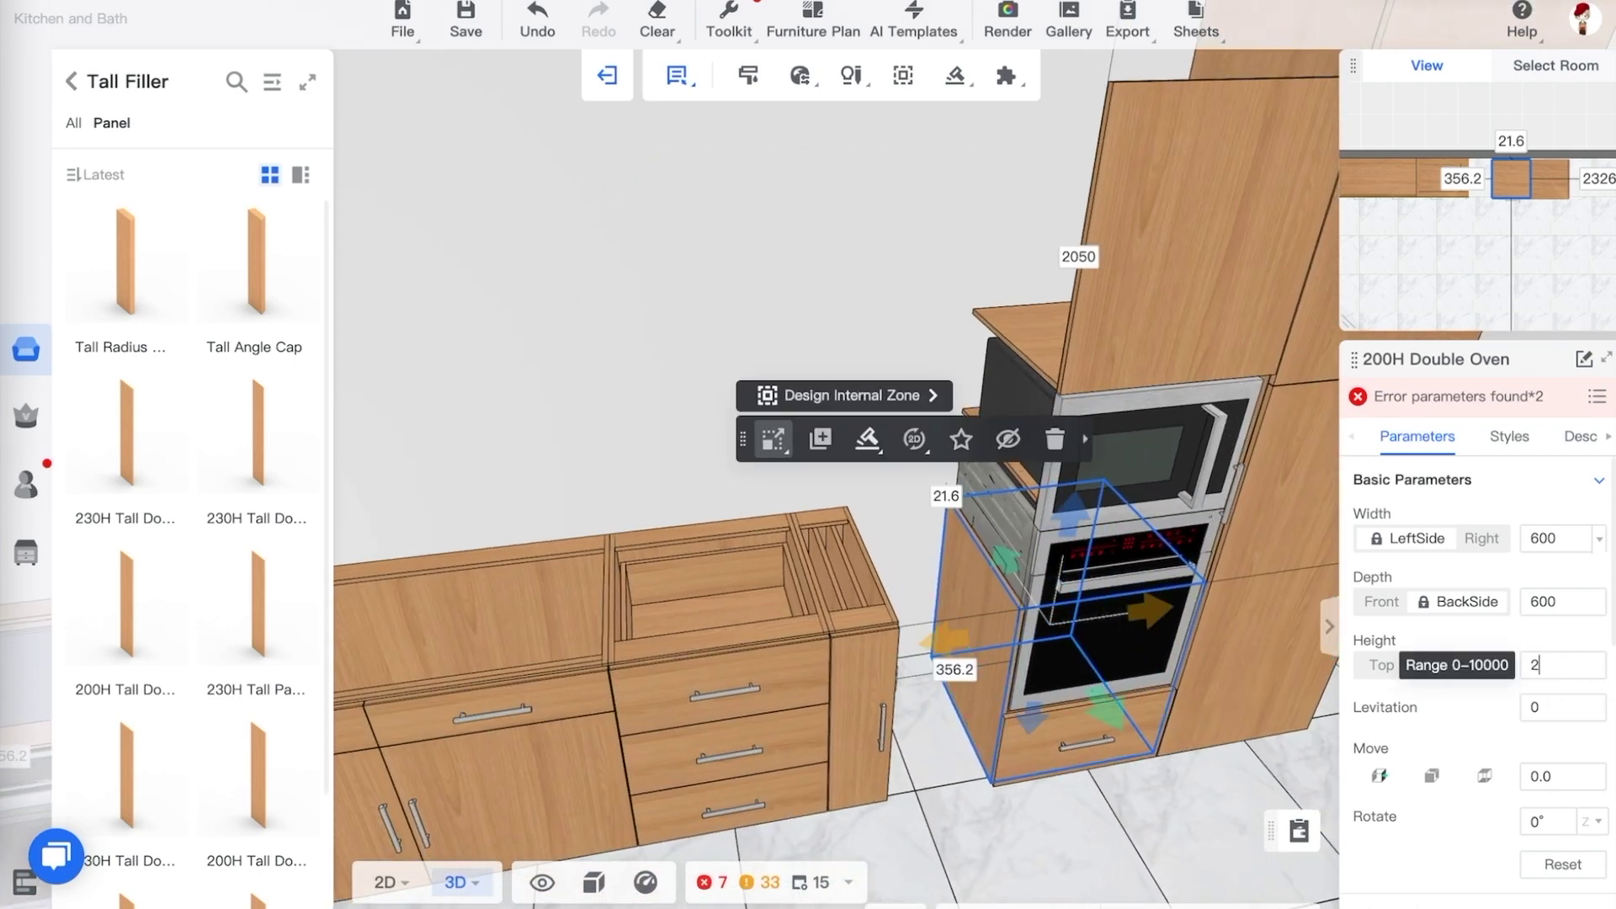
{"action": "type", "text": "2000"}
{"action": "key", "text": "Return"}
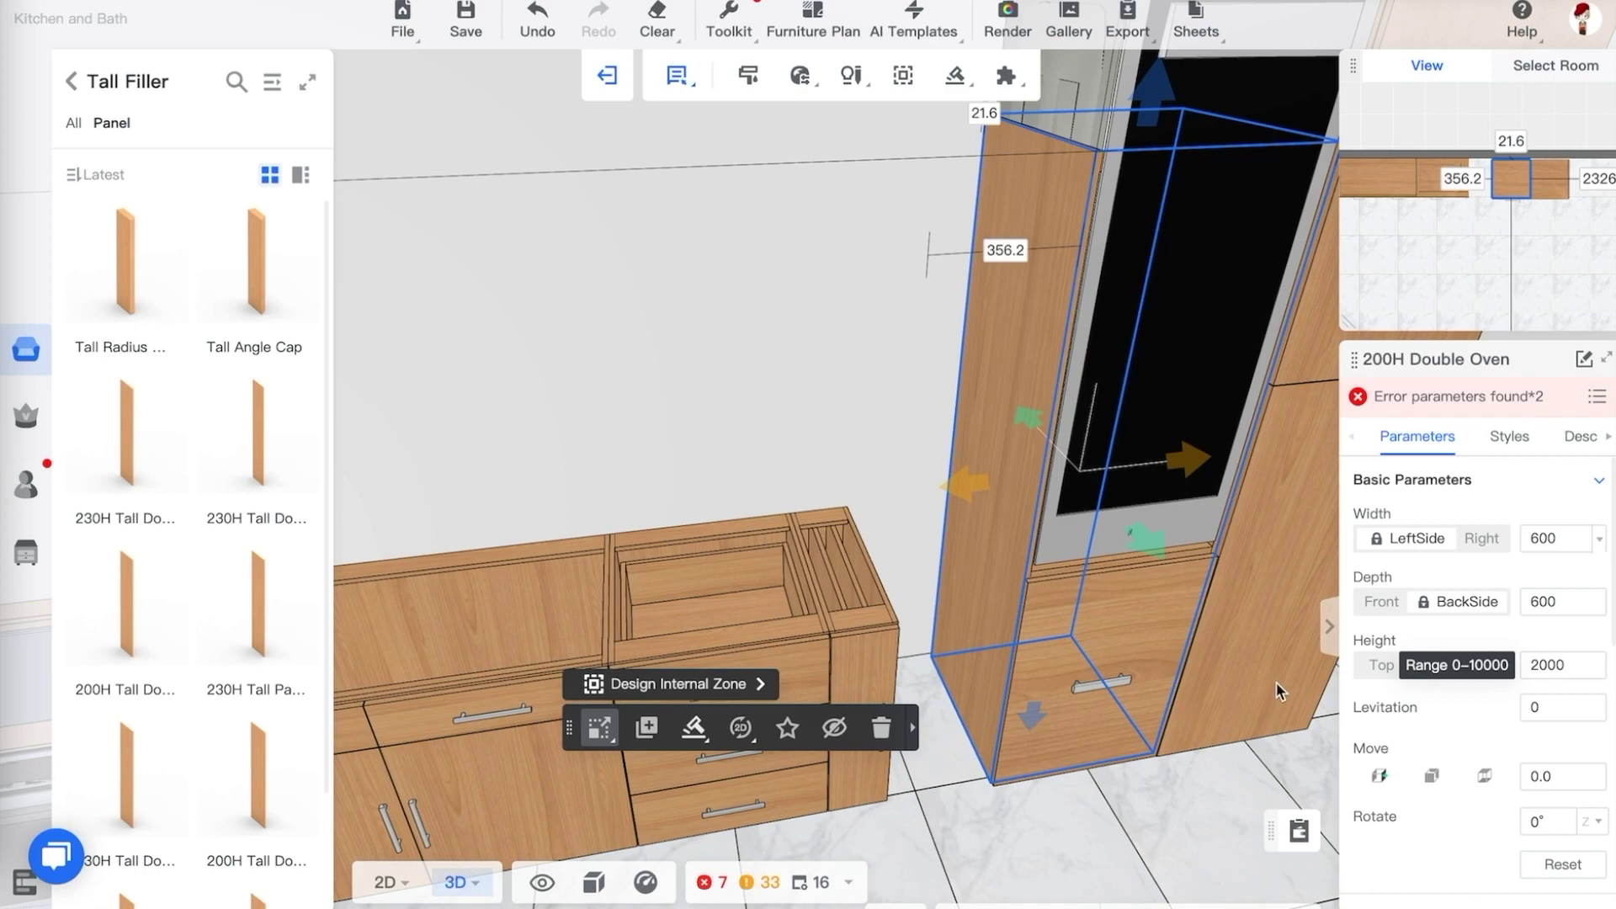
{"action": "left_click_drag", "start_coordinate": [1181, 814], "coordinate": [1231, 838]}
{"action": "left_click", "coordinate": [1202, 799]}
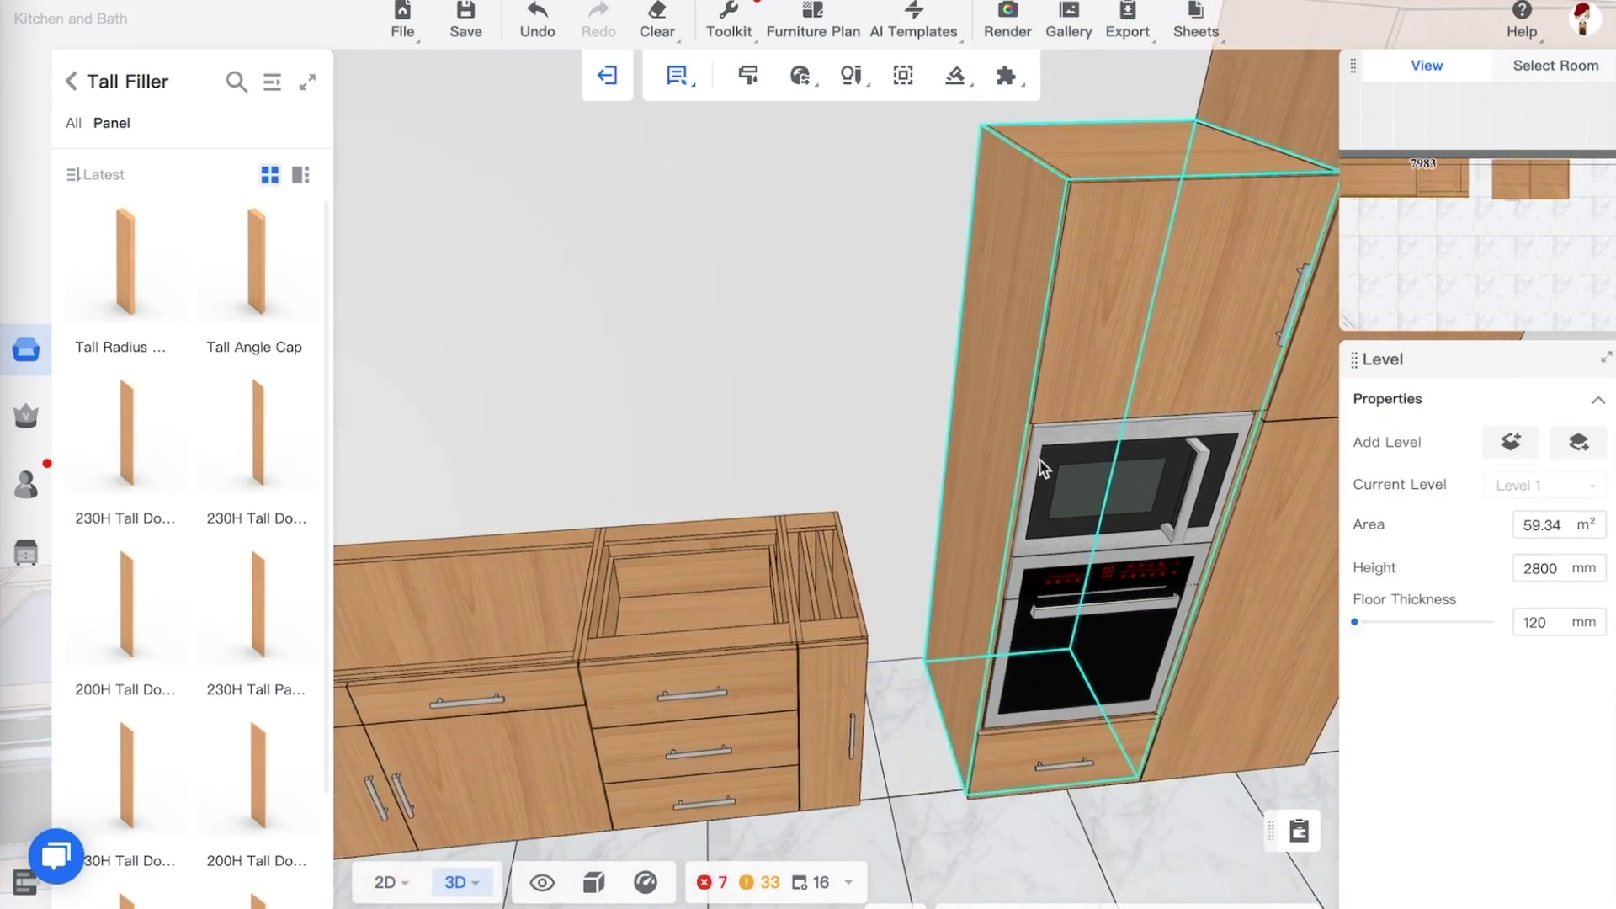
{"action": "scroll", "coordinate": [927, 443], "scroll_direction": "down", "scroll_amount": 3}
{"action": "left_click_drag", "start_coordinate": [1128, 711], "coordinate": [1129, 721]}
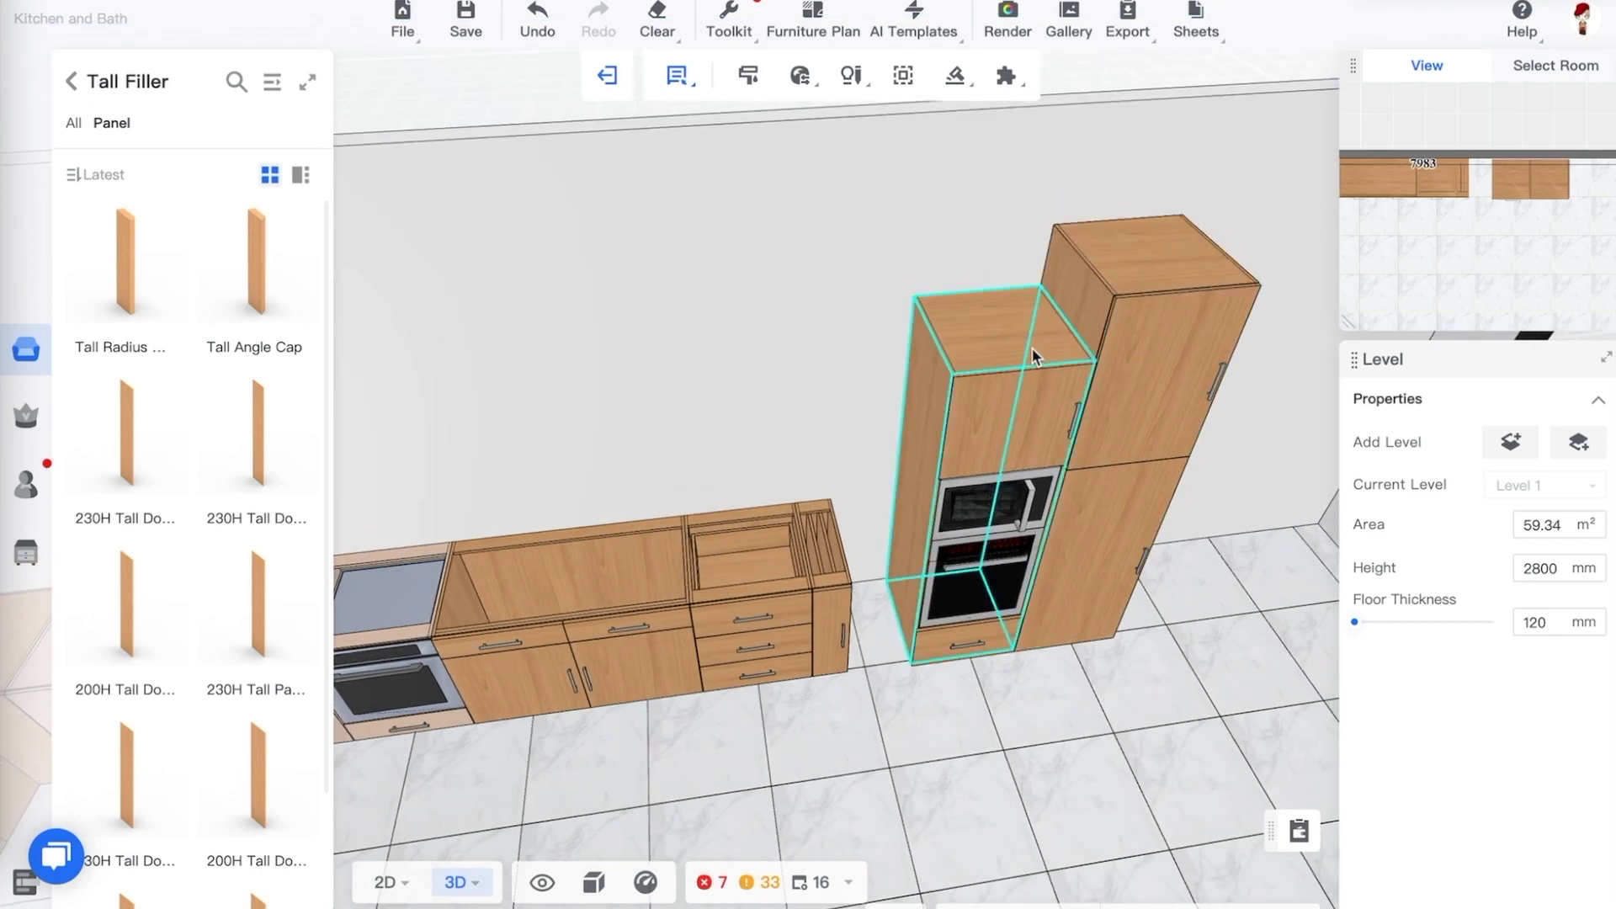
Try to place another 230H tall filler panel from the catalog beside the refrigerator unit
{"action": "left_click_drag", "start_coordinate": [244, 418], "coordinate": [1135, 568]}
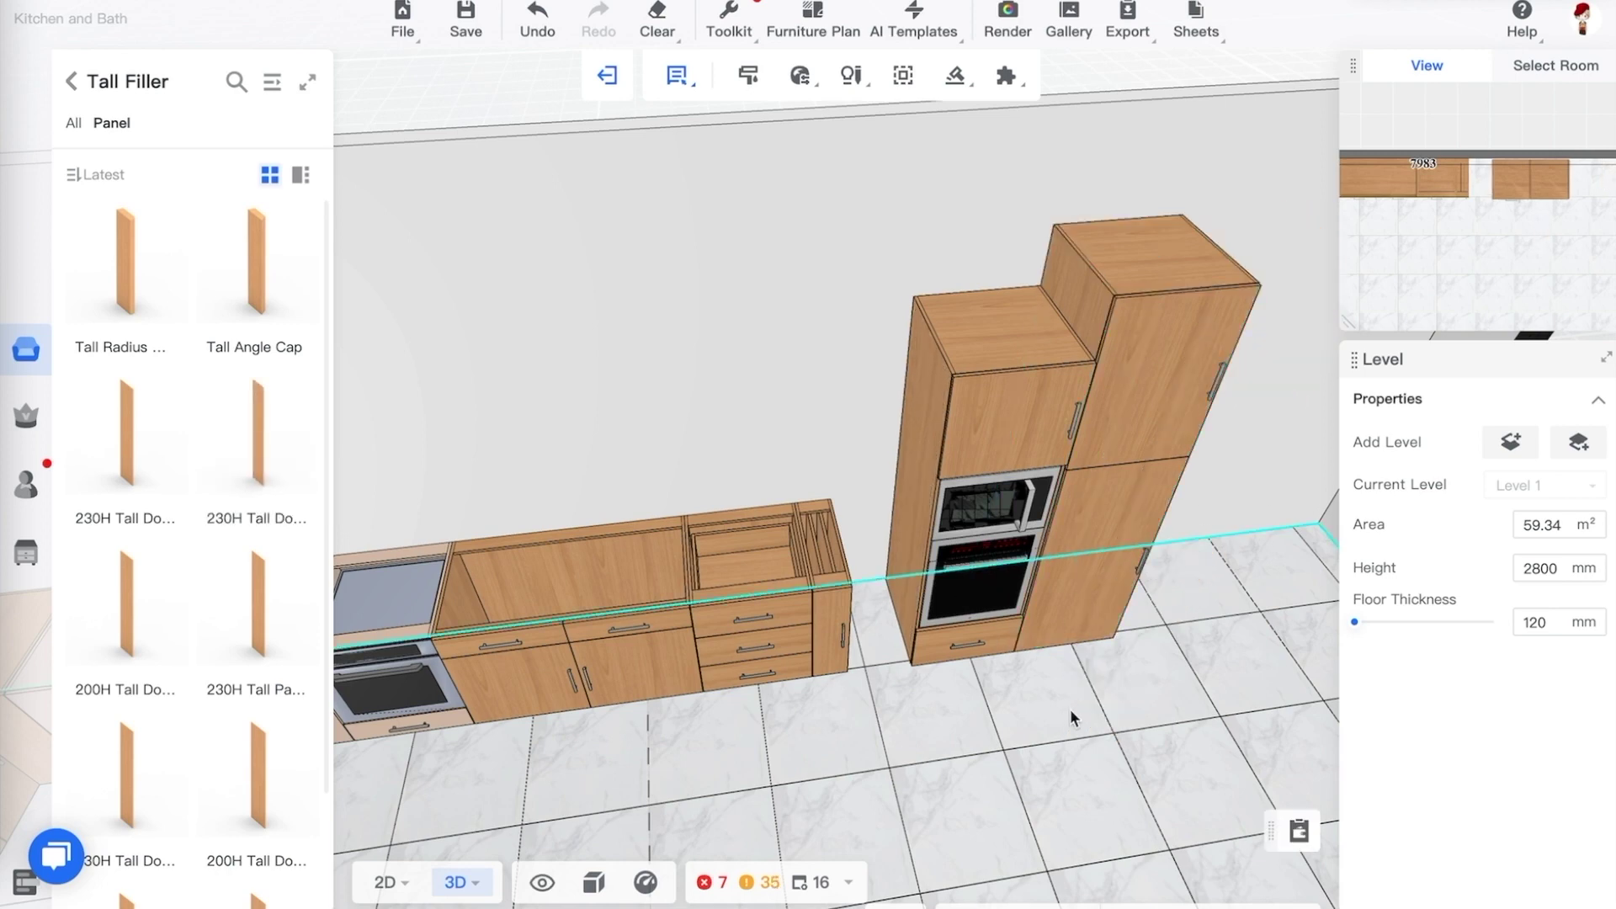
{"action": "left_click_drag", "start_coordinate": [1069, 708], "coordinate": [1082, 695]}
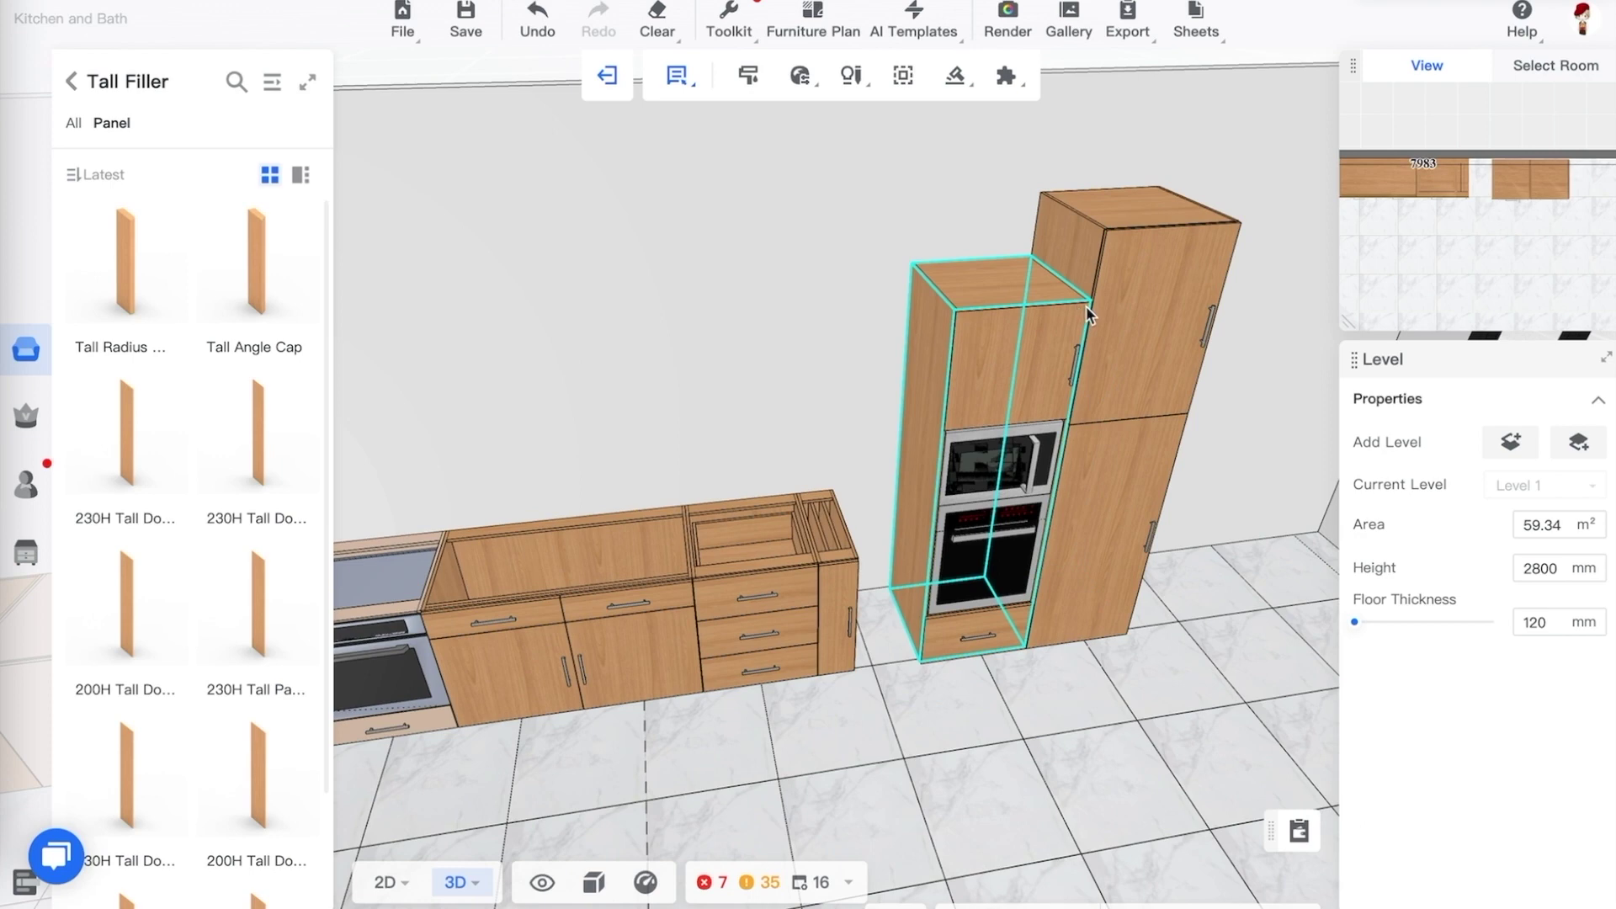
Raise the height of the 200H Double Oven unit to match the neighbouring 2300 mm refrigerator unit
{"action": "scroll", "coordinate": [1086, 306], "scroll_direction": "up", "scroll_amount": 2}
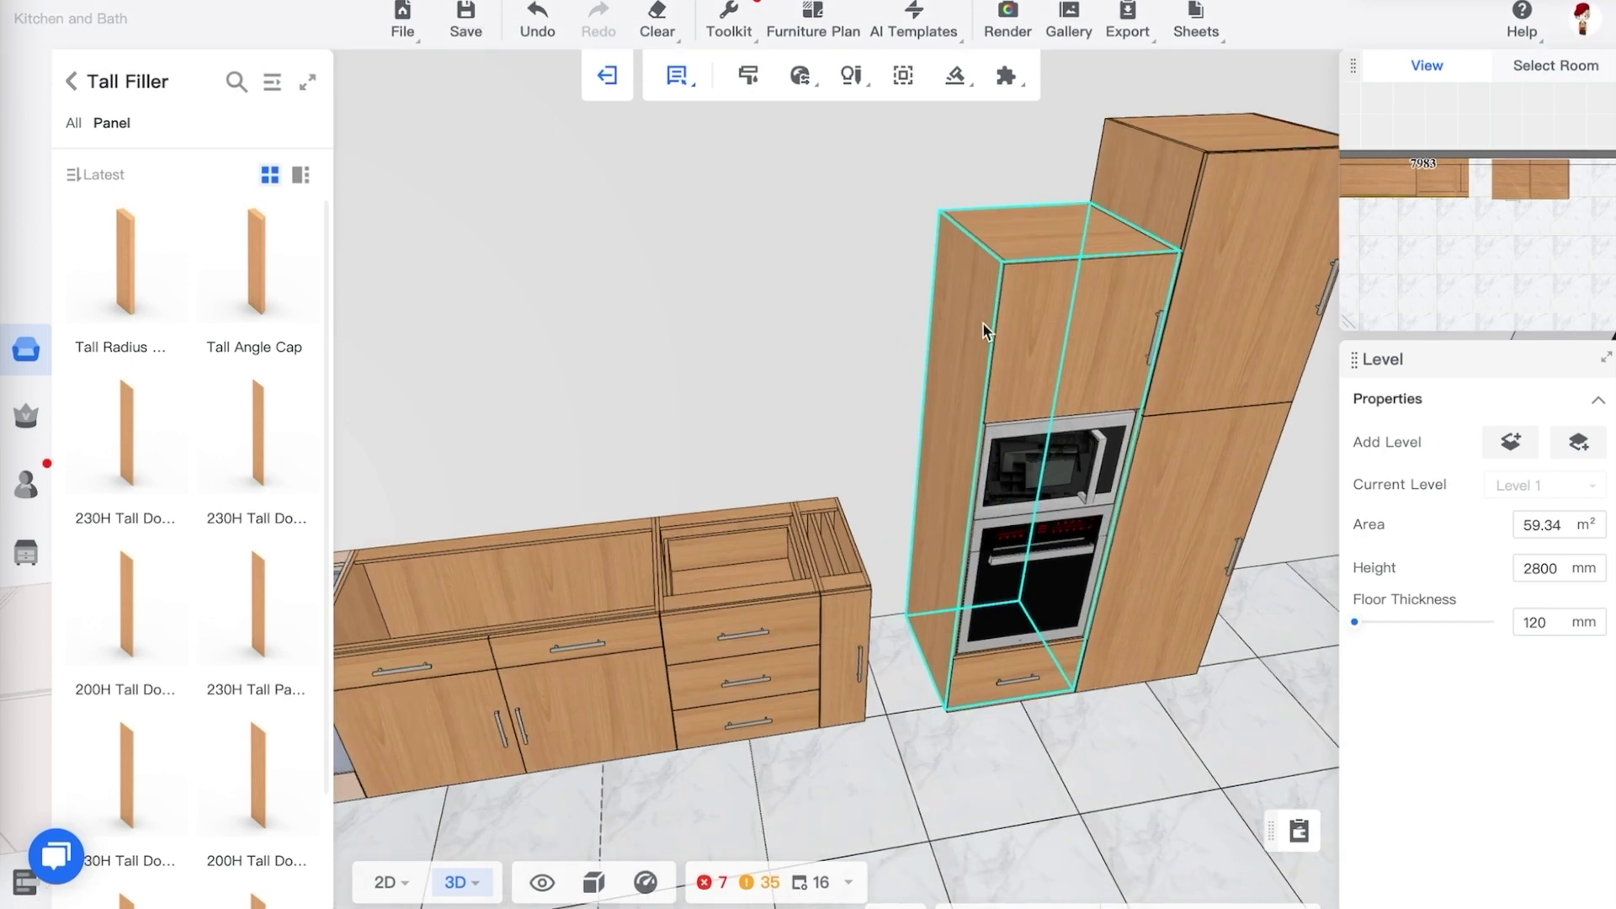
{"action": "left_click", "coordinate": [990, 364]}
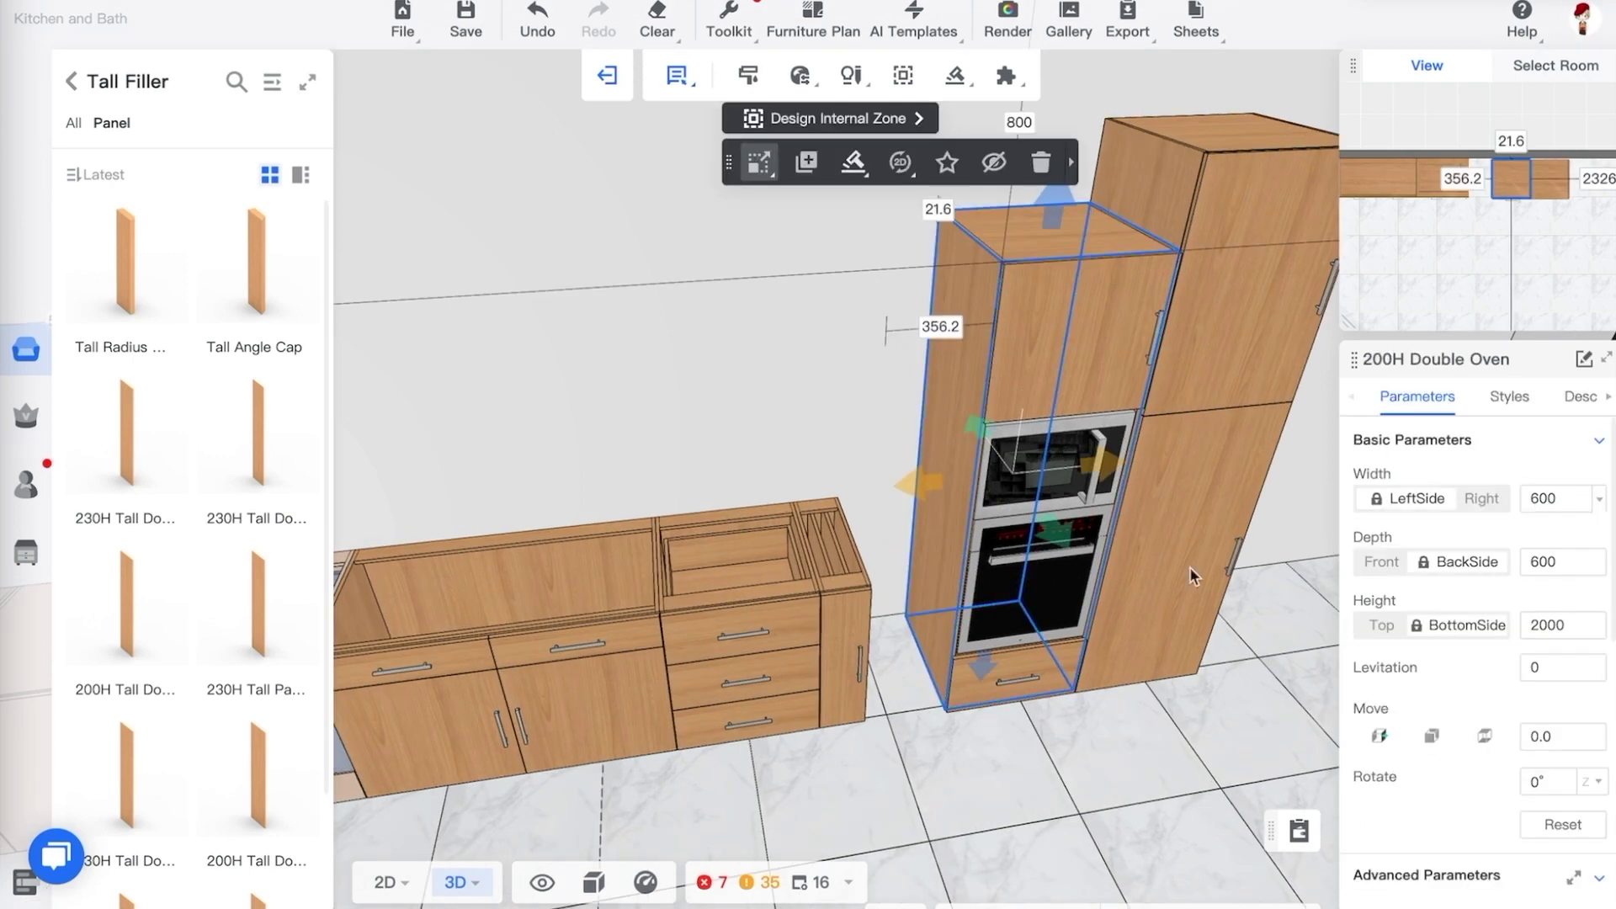
{"action": "double_click", "coordinate": [1557, 627]}
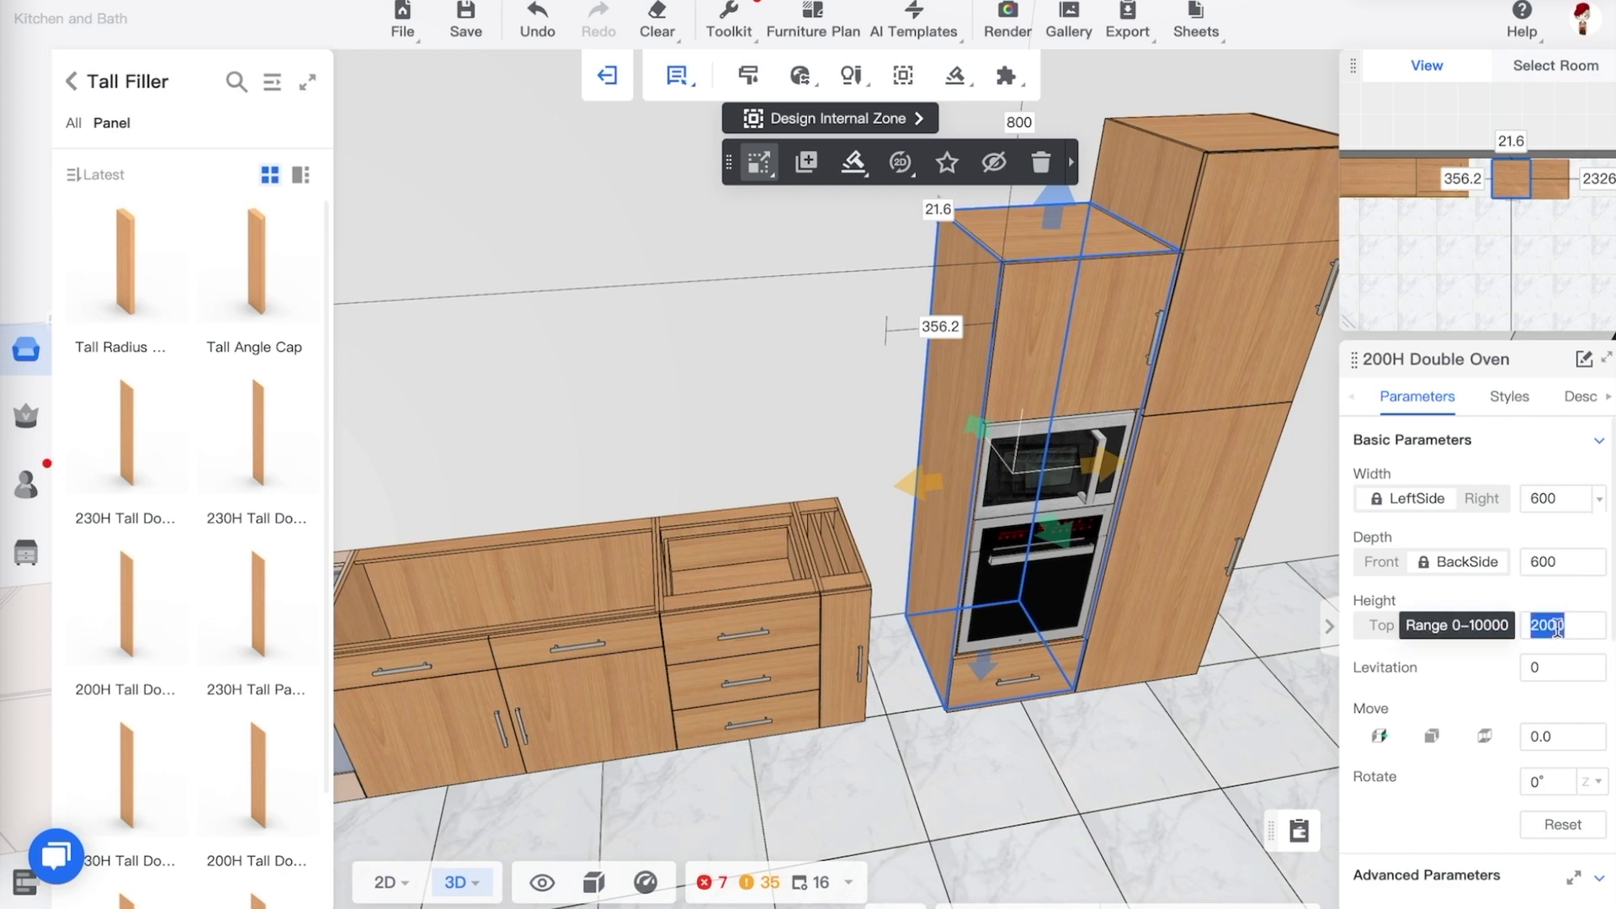
{"action": "key", "text": "Return"}
{"action": "left_click", "coordinate": [1212, 711]}
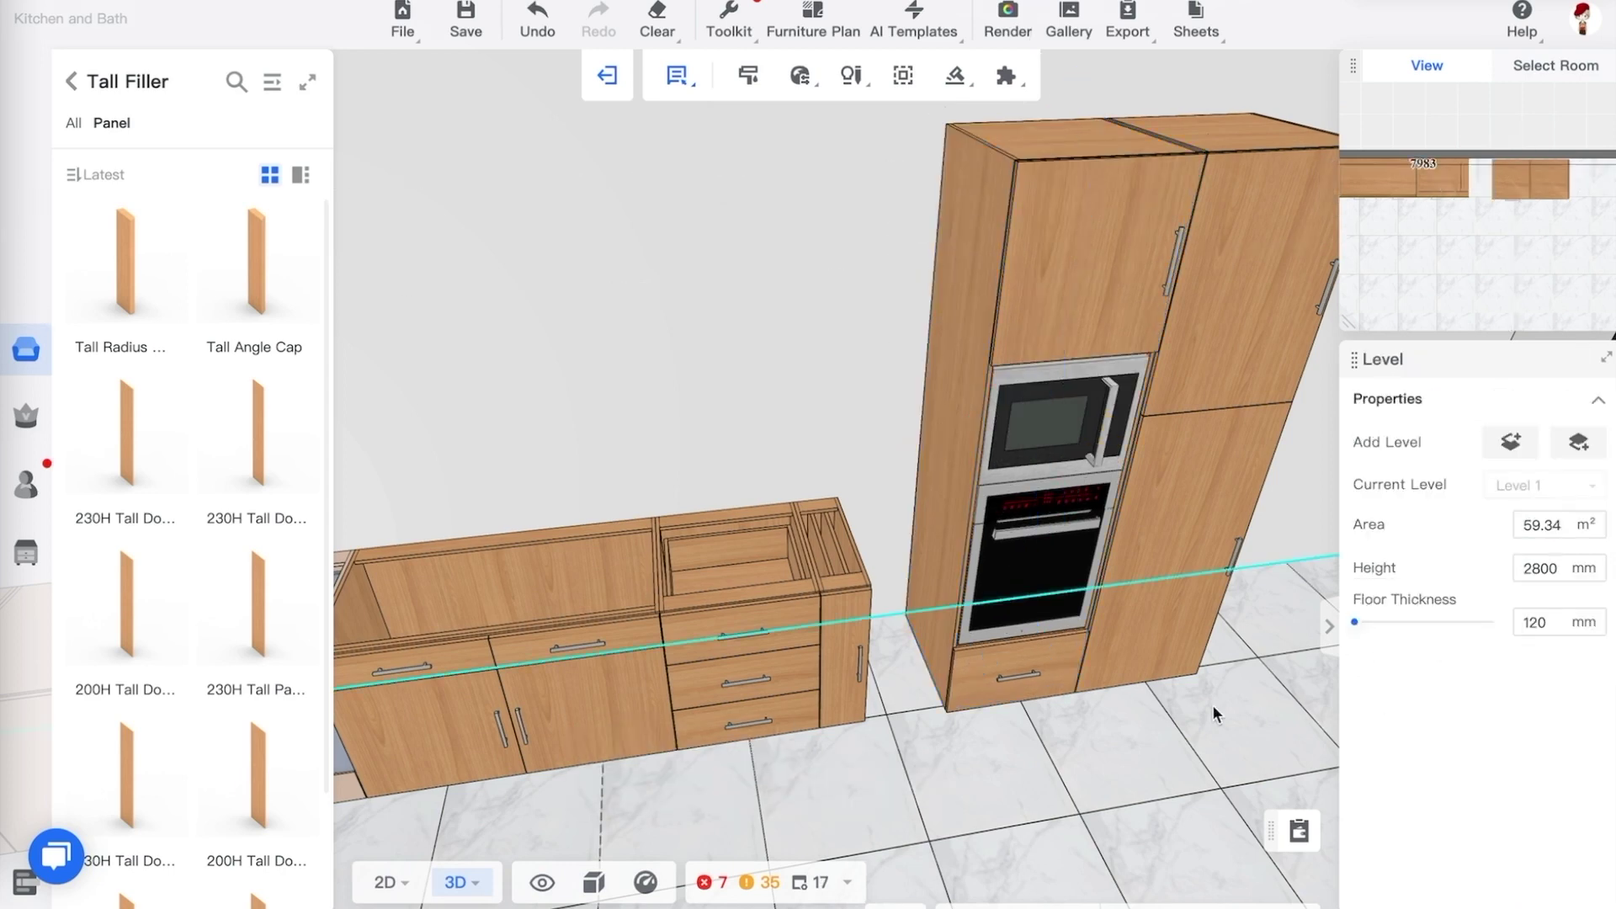
Check the two tall units from the front and show the refrigerator unit's dimension parameters
{"action": "left_click_drag", "start_coordinate": [1147, 771], "coordinate": [1112, 707]}
{"action": "scroll", "coordinate": [1124, 690], "scroll_direction": "down", "scroll_amount": 3}
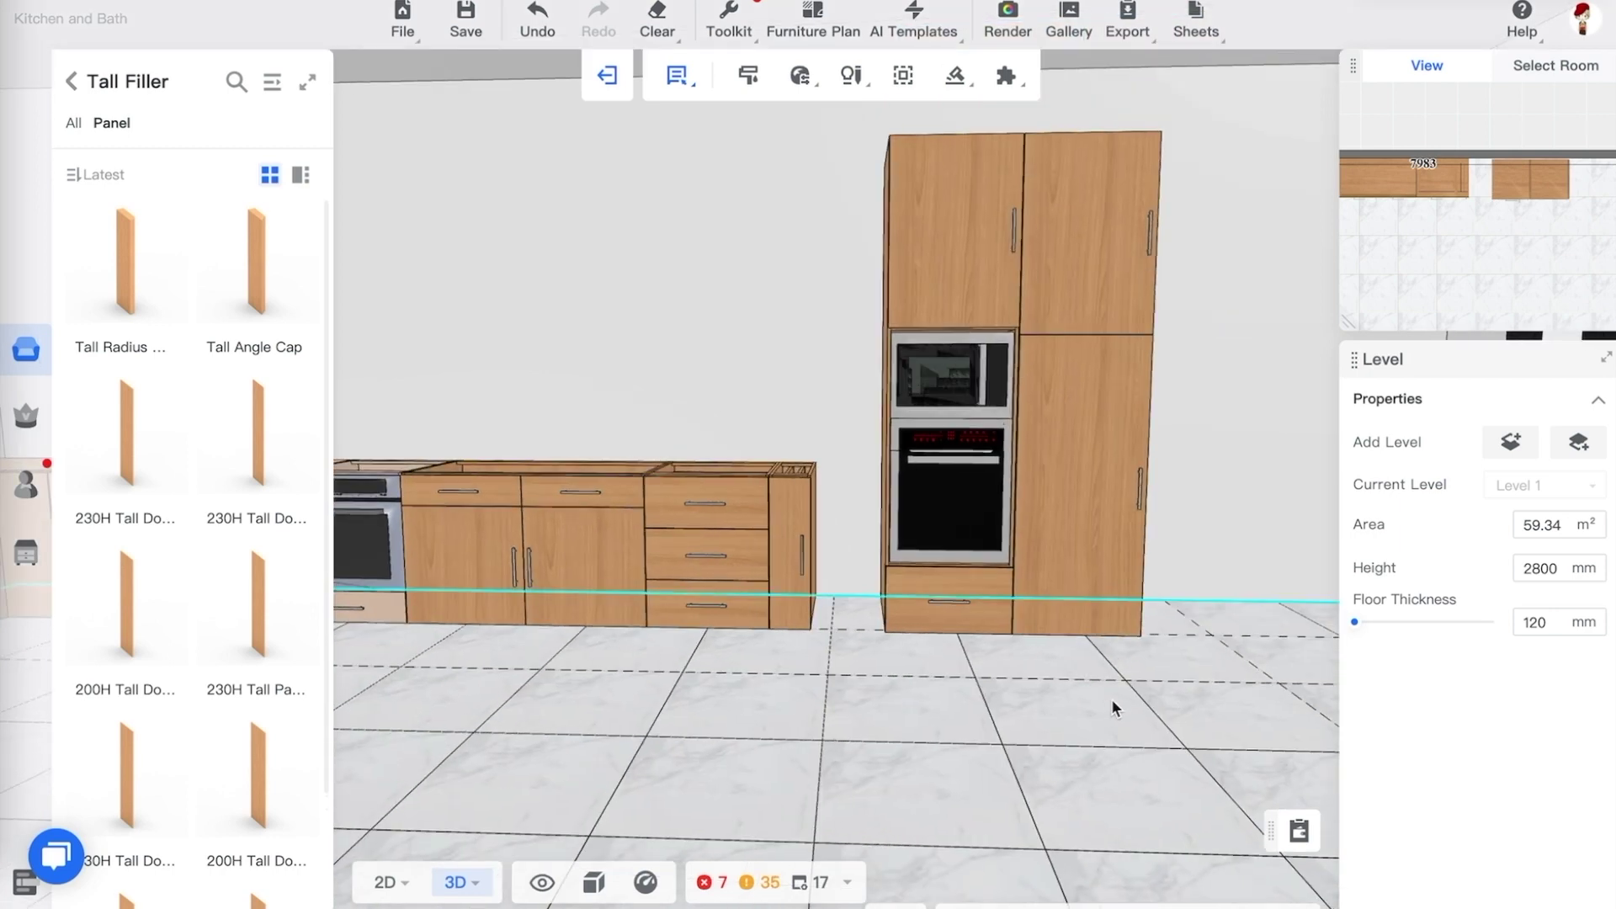
{"action": "left_click", "coordinate": [1132, 618]}
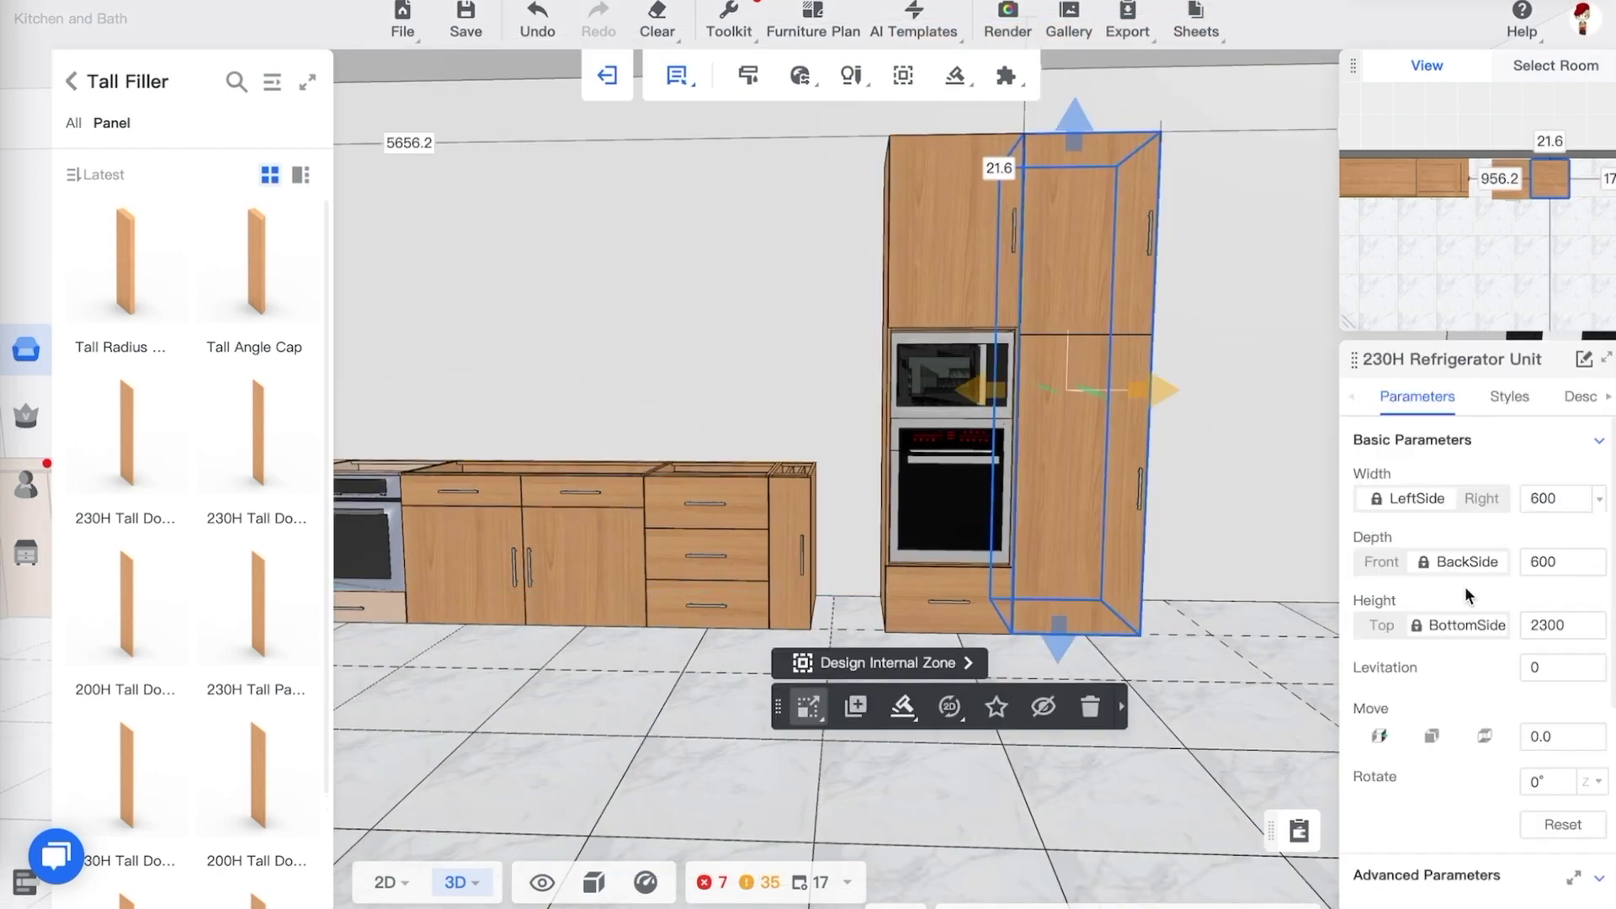
Set the height of both the 230H Refrigerator Unit and the 200H Double Oven unit to 2050 mm
{"action": "left_click", "coordinate": [1551, 625]}
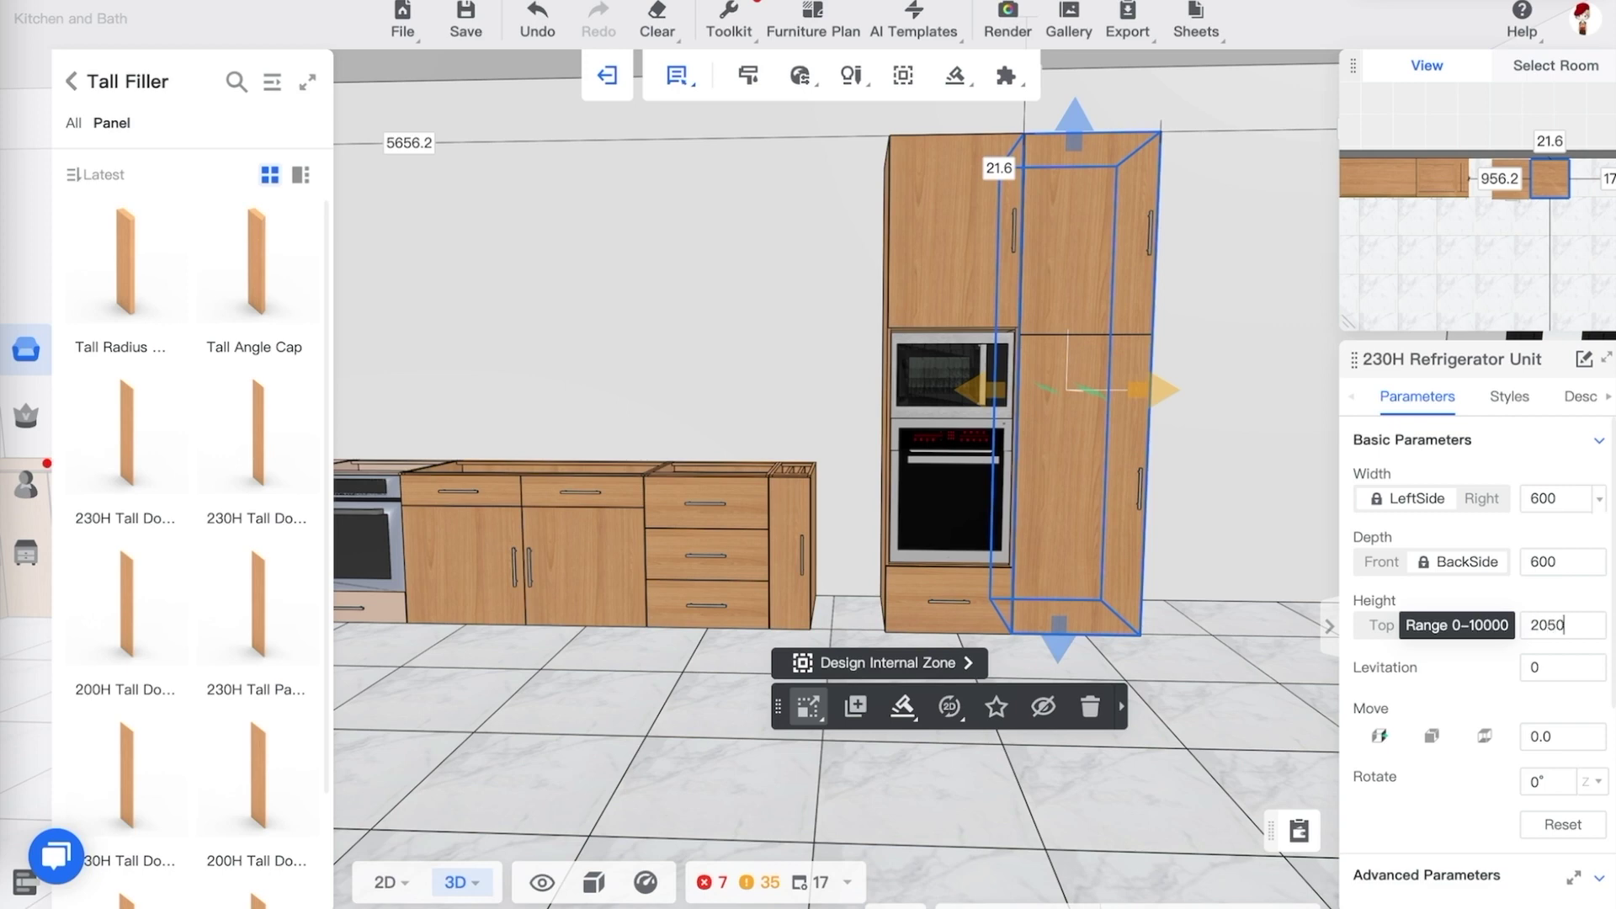
{"action": "type", "text": "2050"}
{"action": "key", "text": "Return"}
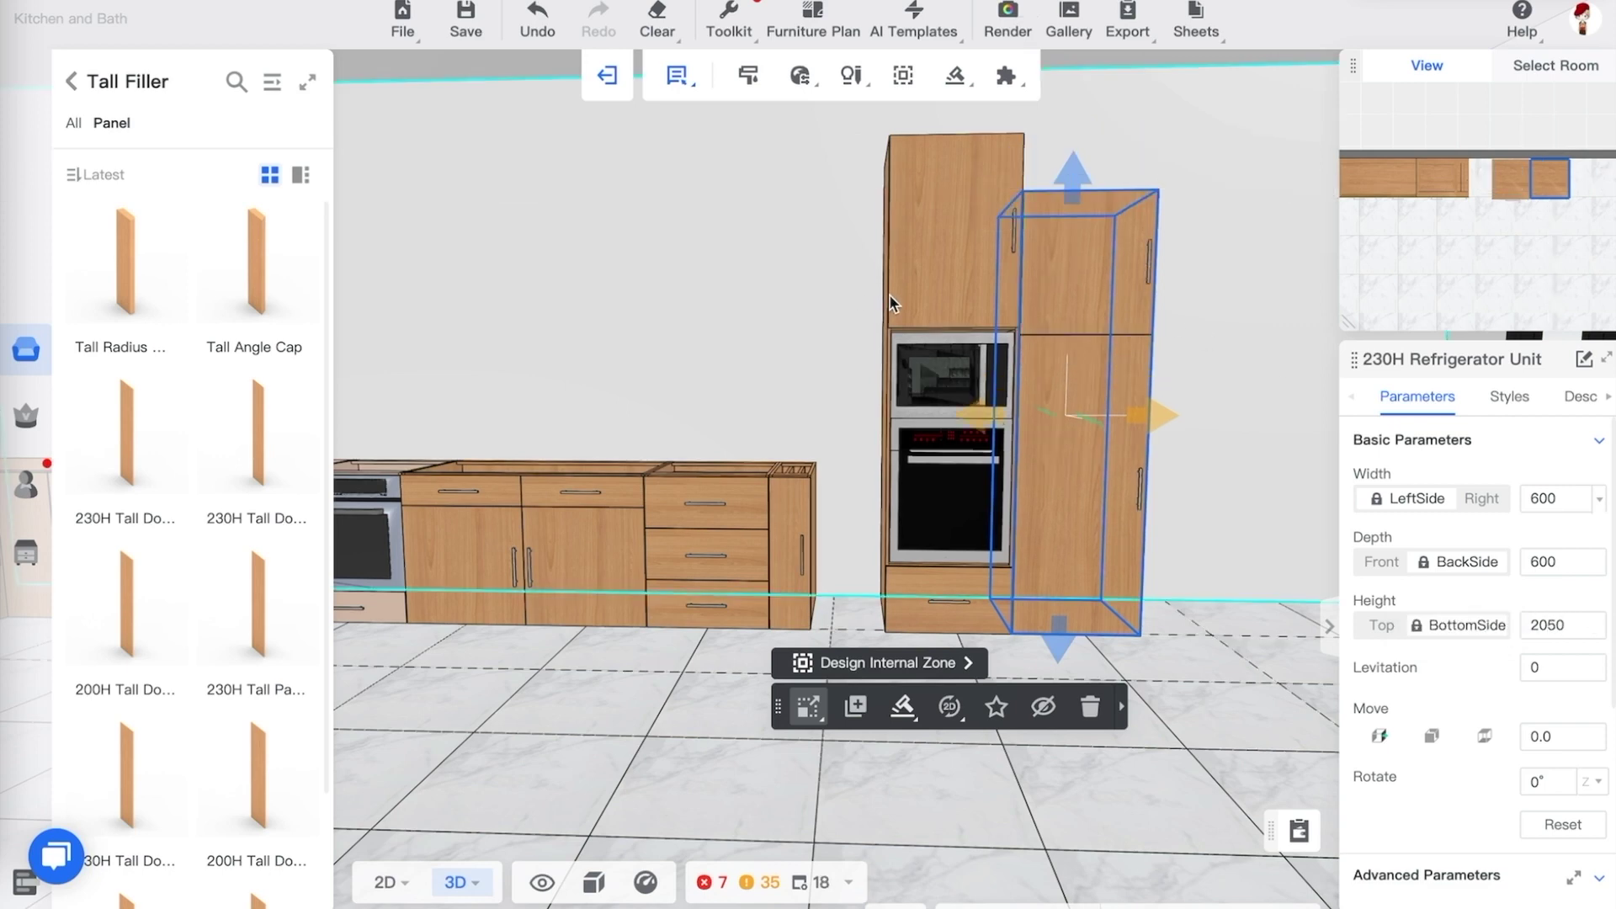
{"action": "left_click", "coordinate": [895, 296]}
{"action": "left_click", "coordinate": [1562, 628]}
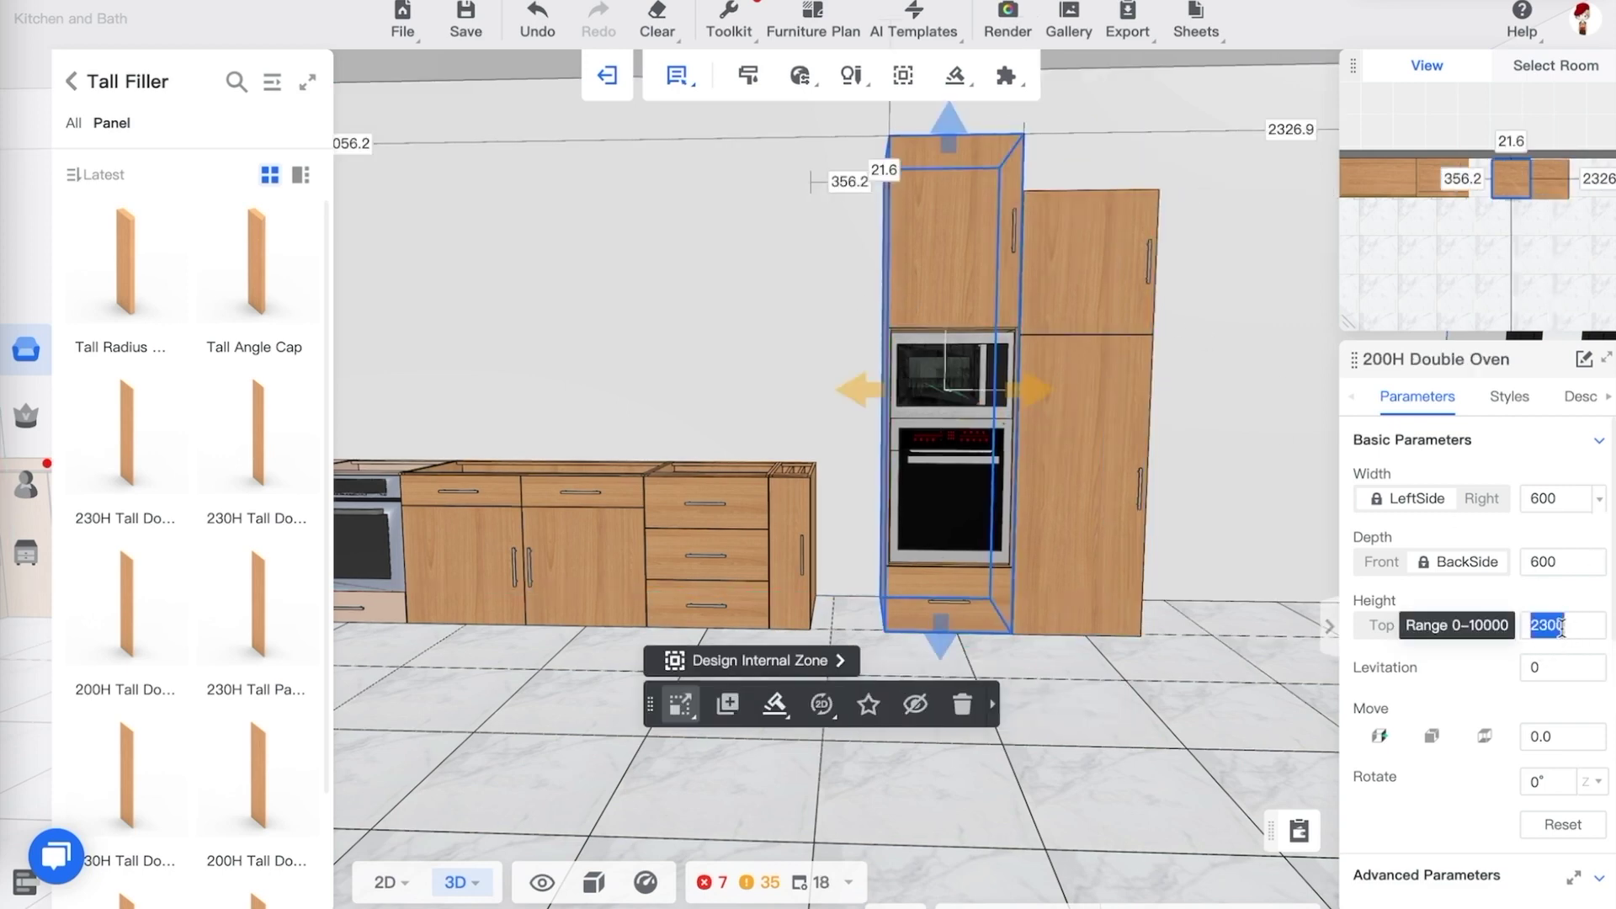
{"action": "type", "text": "2050"}
{"action": "key", "text": "Return"}
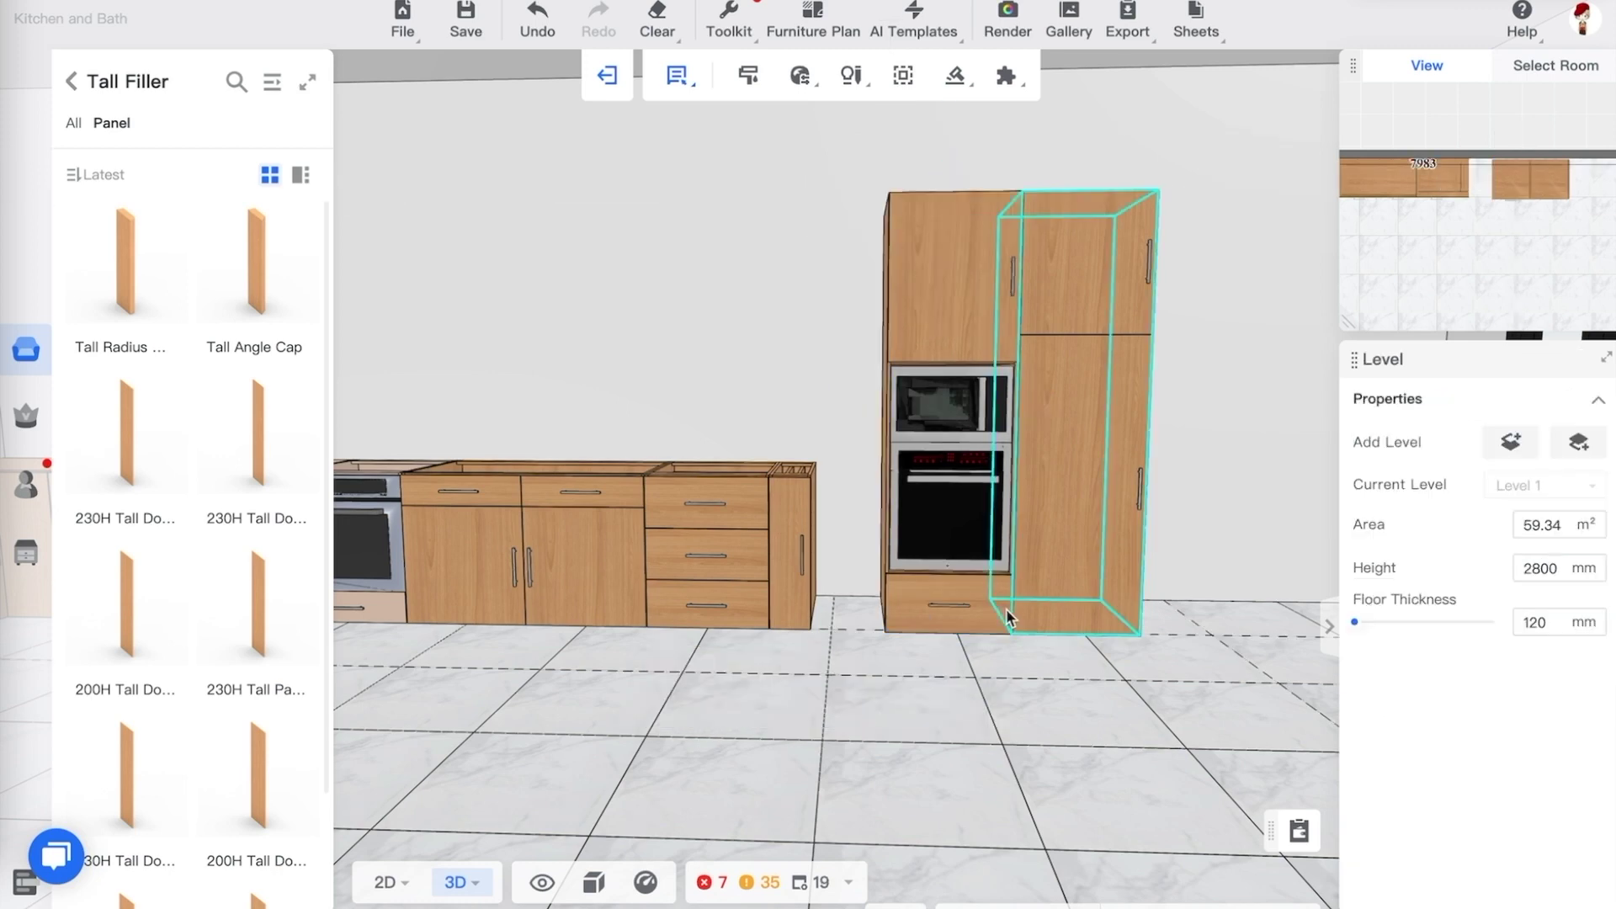
In the 2D floor plan, set the double oven unit's distances to the adjacent base units and to the back wall to 0
{"action": "left_click", "coordinate": [1022, 684]}
{"action": "mouse_move", "coordinate": [1132, 689]}
{"action": "left_mouse_down"}
{"action": "mouse_move", "coordinate": [1154, 685]}
{"action": "mouse_move", "coordinate": [1144, 695]}
{"action": "left_mouse_up"}
{"action": "mouse_move", "coordinate": [384, 882]}
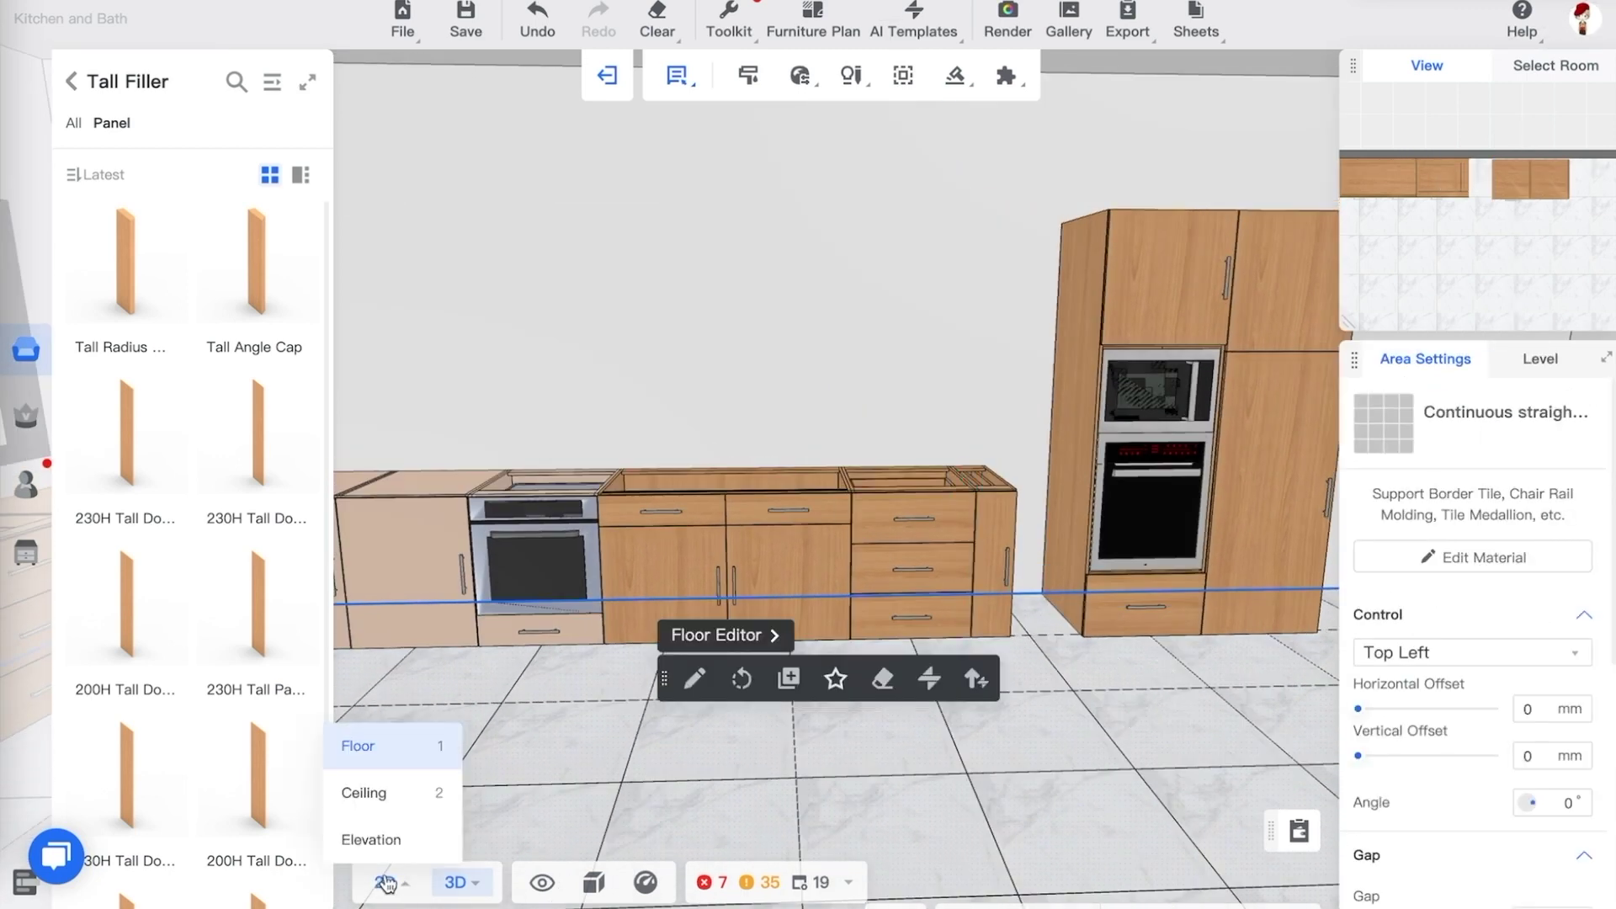
{"action": "left_click", "coordinate": [370, 748]}
{"action": "left_click", "coordinate": [848, 396]}
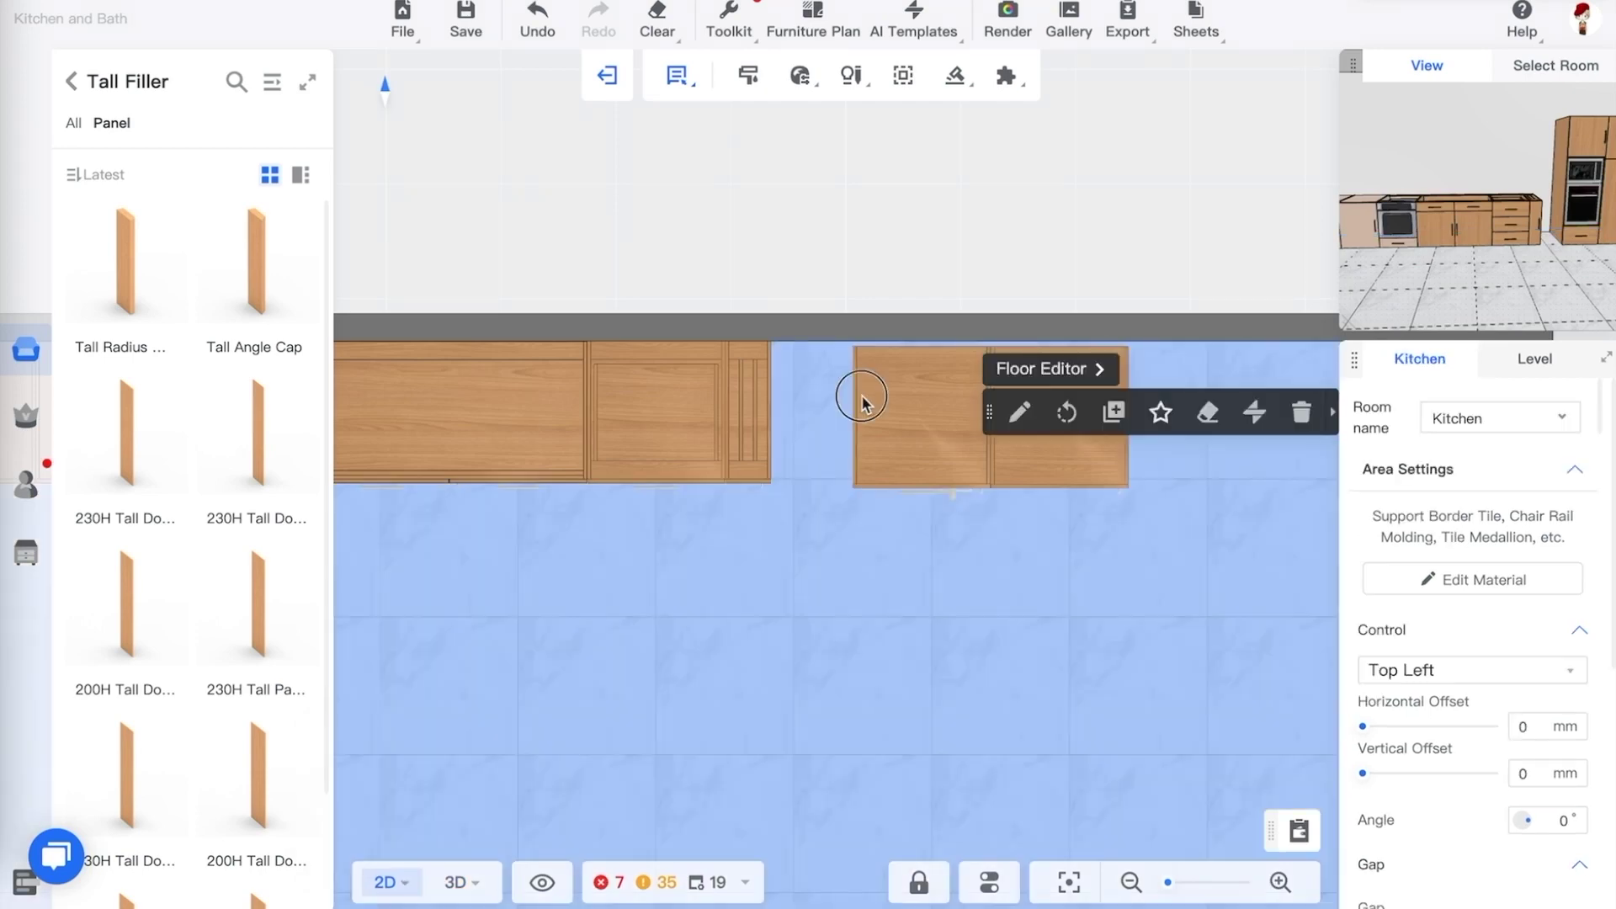
{"action": "left_click", "coordinate": [860, 394]}
{"action": "left_click", "coordinate": [812, 415]}
{"action": "type", "text": "0"}
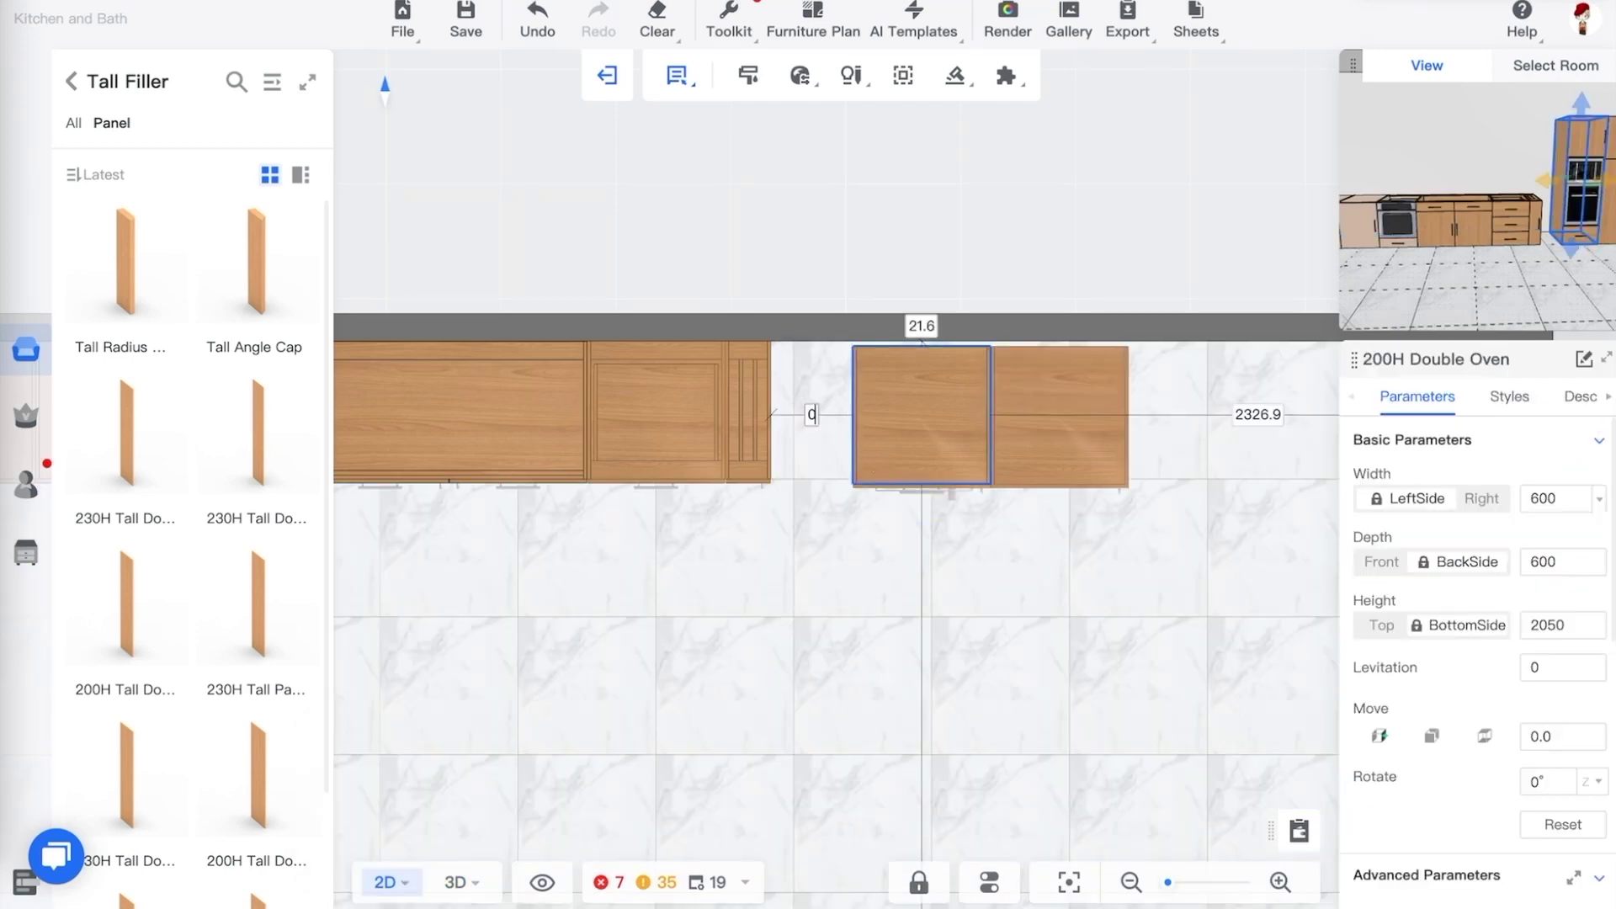
{"action": "key", "text": "Return"}
{"action": "left_click", "coordinate": [837, 328]}
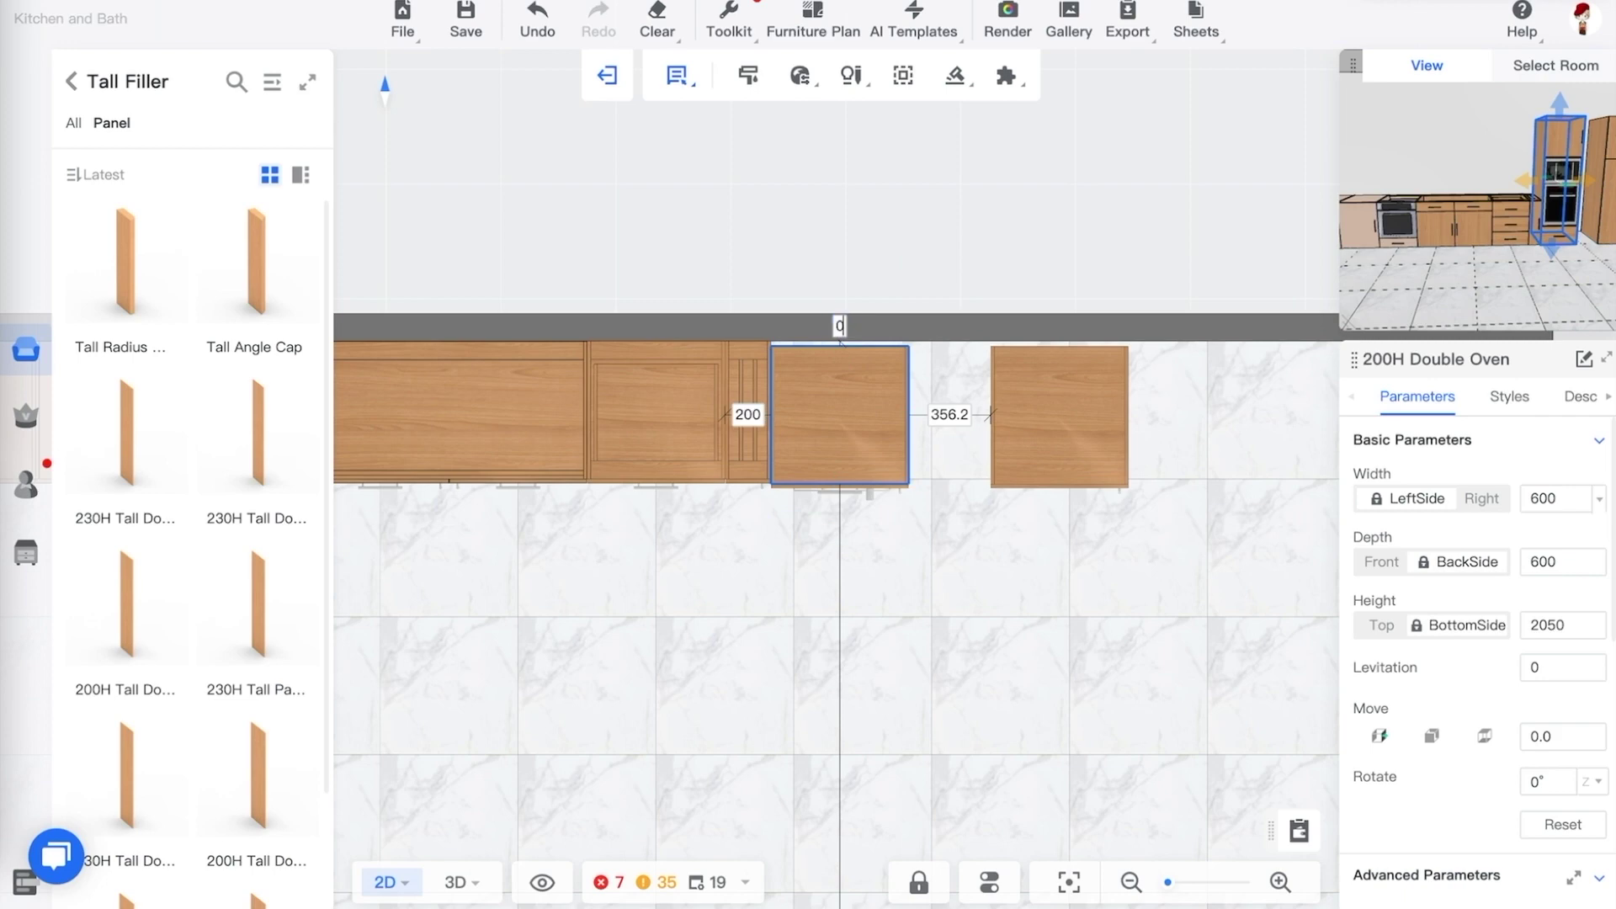
{"action": "type", "text": "0"}
{"action": "key", "text": "Return"}
Try setting the double oven unit's distance to the refrigerator unit to 0, and undo that move
{"action": "left_click", "coordinate": [963, 409]}
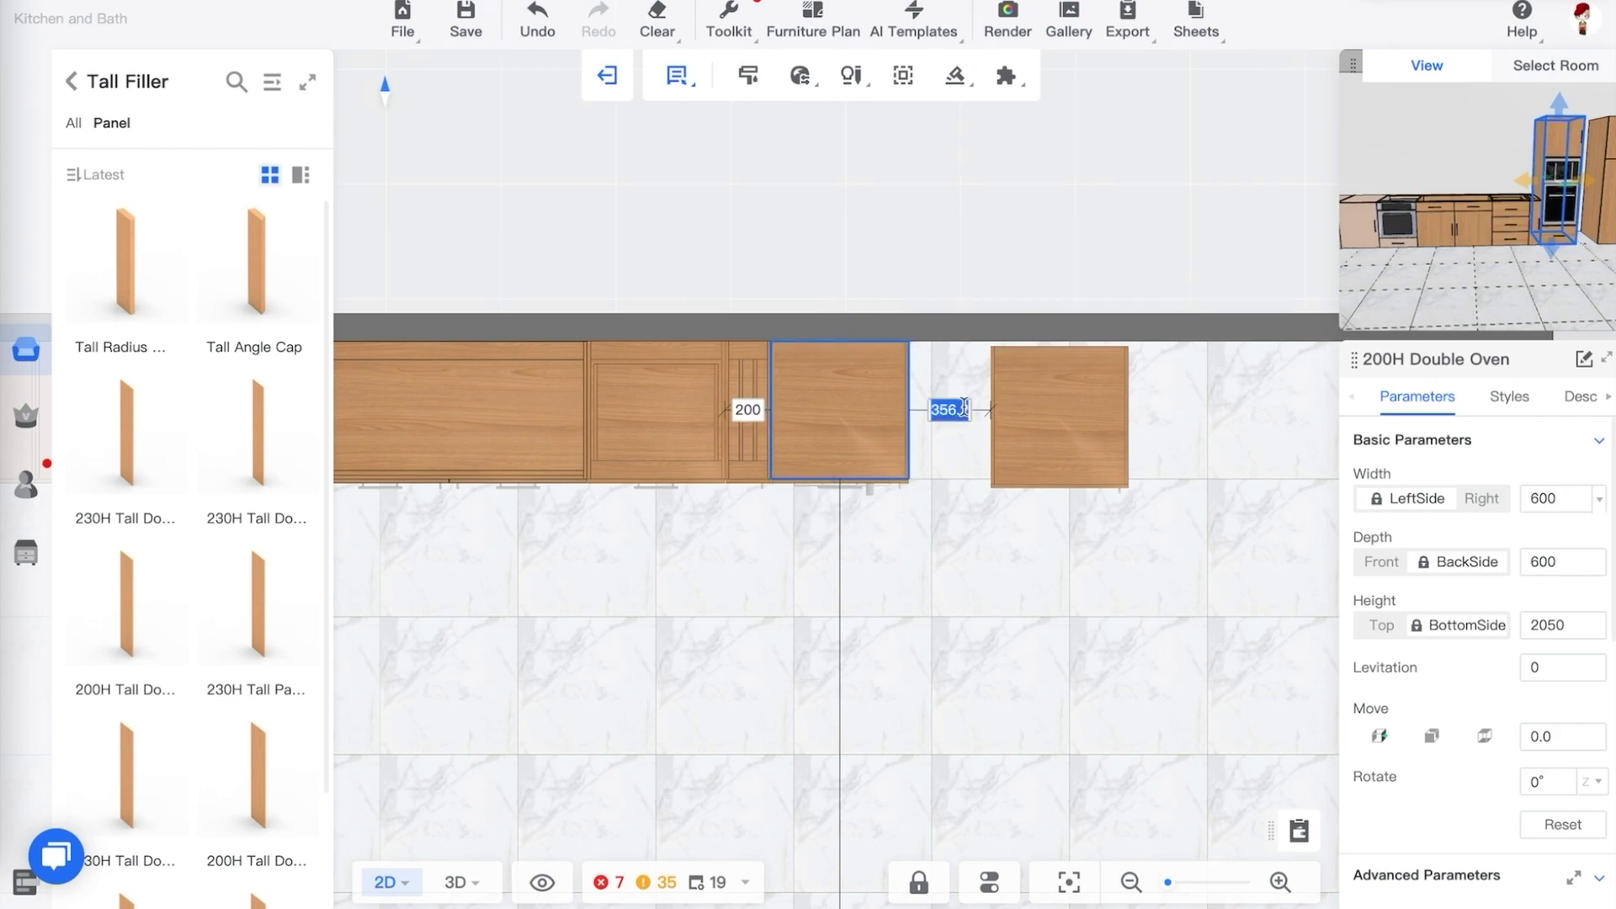
{"action": "type", "text": "0"}
{"action": "key", "text": "Return"}
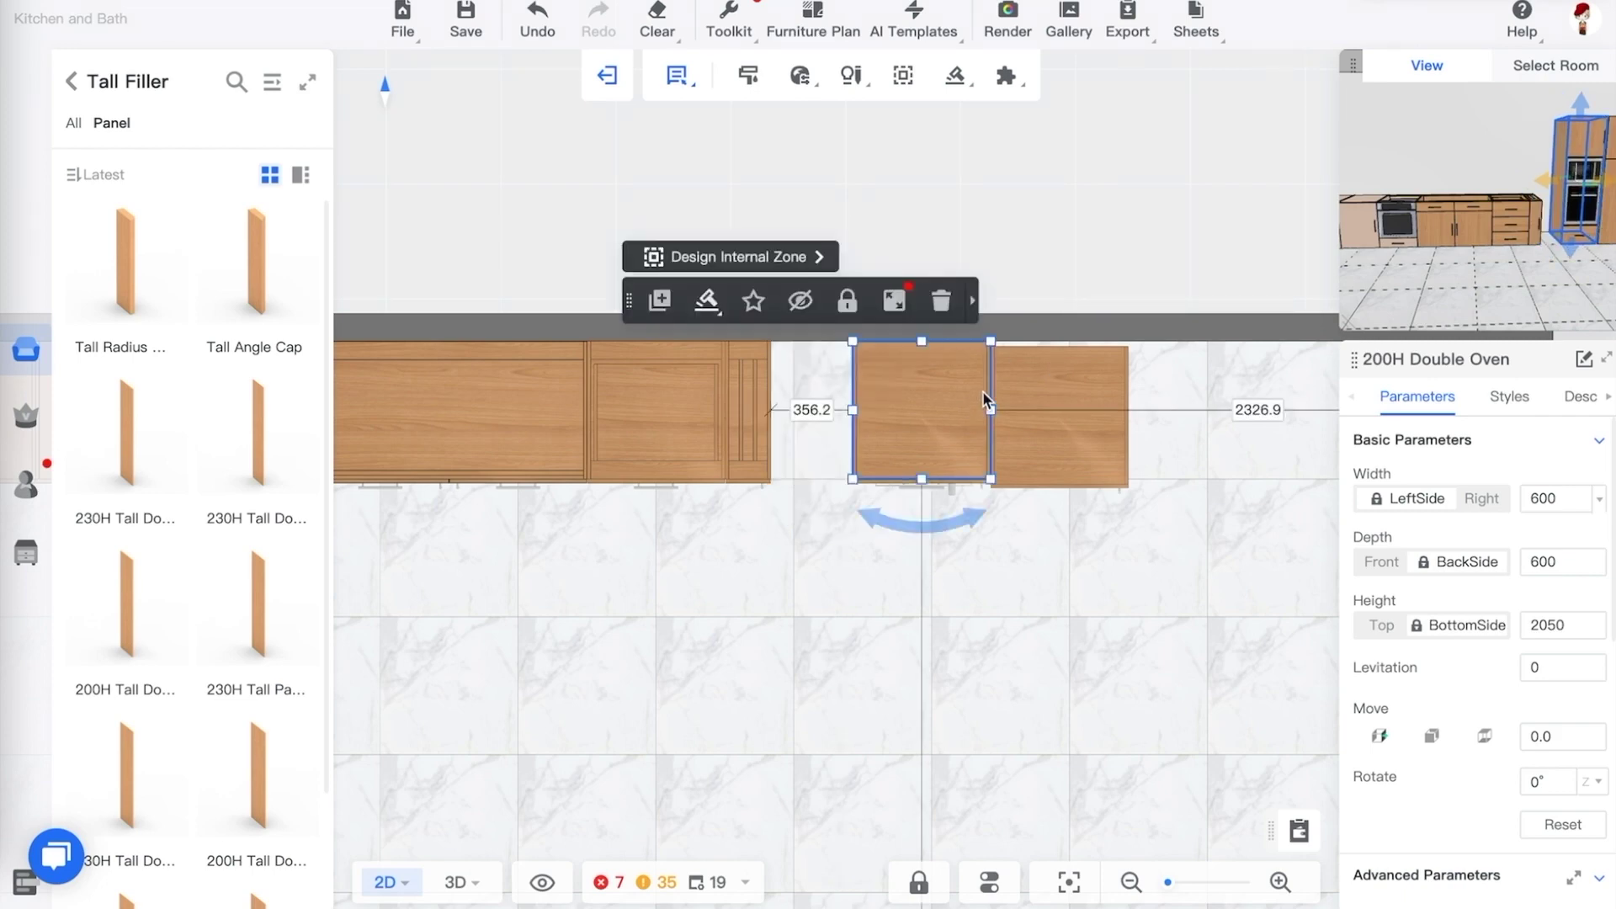
{"action": "key", "text": "ctrl+z"}
Set the refrigerator unit's gap to the double oven unit to 0 and move it flush against the back wall
{"action": "left_click", "coordinate": [1072, 384]}
{"action": "left_click", "coordinate": [949, 415]}
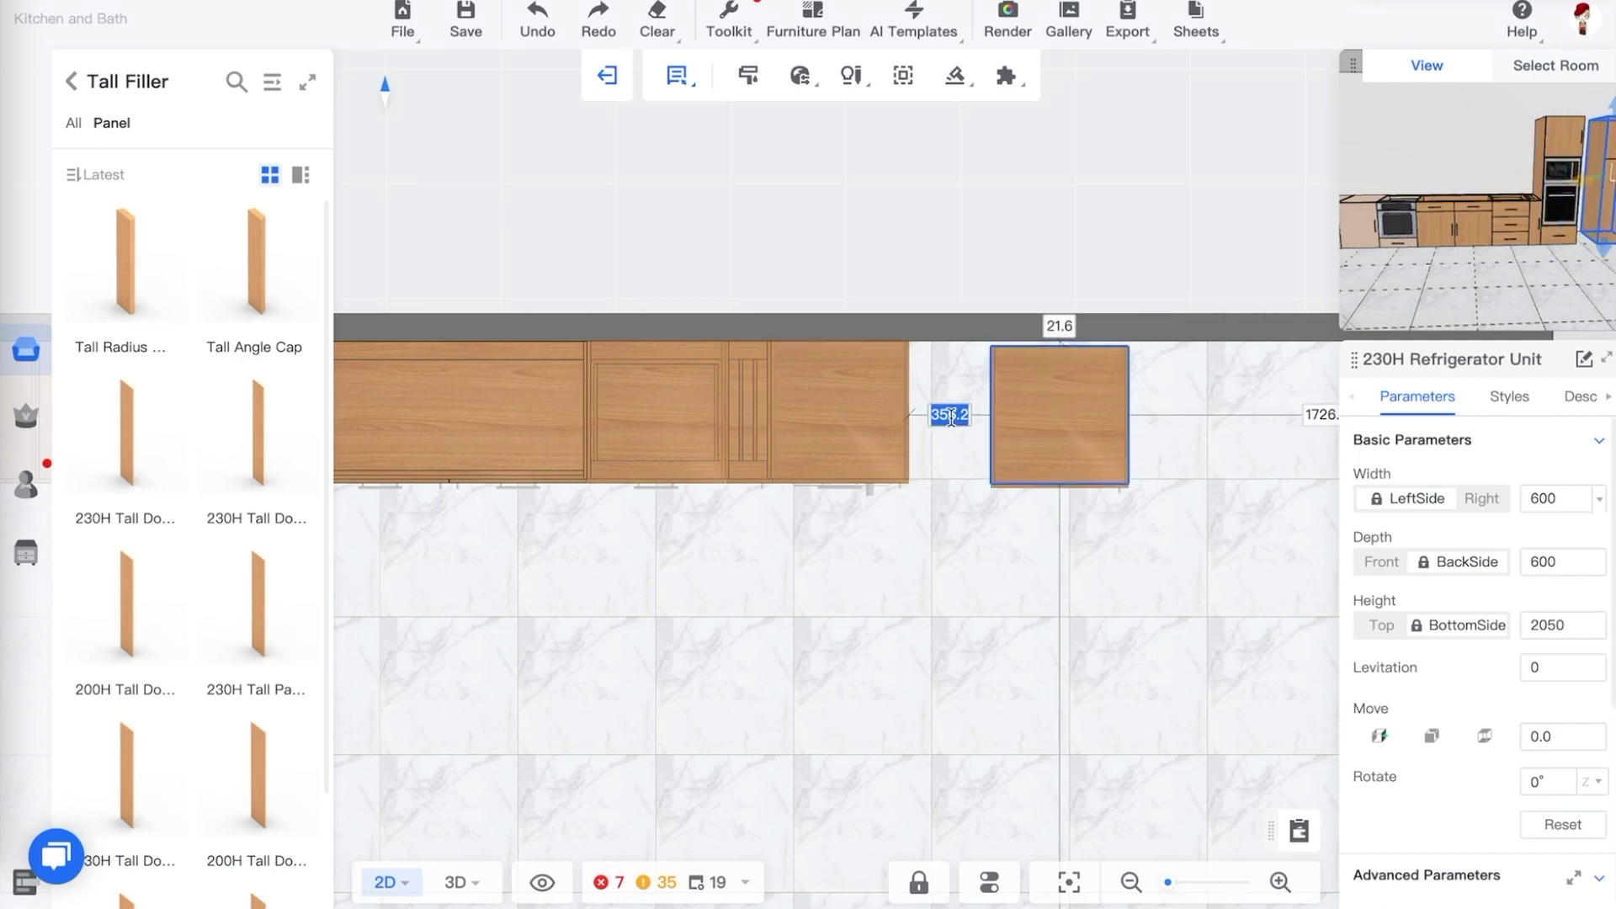
{"action": "type", "text": "0"}
{"action": "key", "text": "Return"}
{"action": "left_click", "coordinate": [1205, 235]}
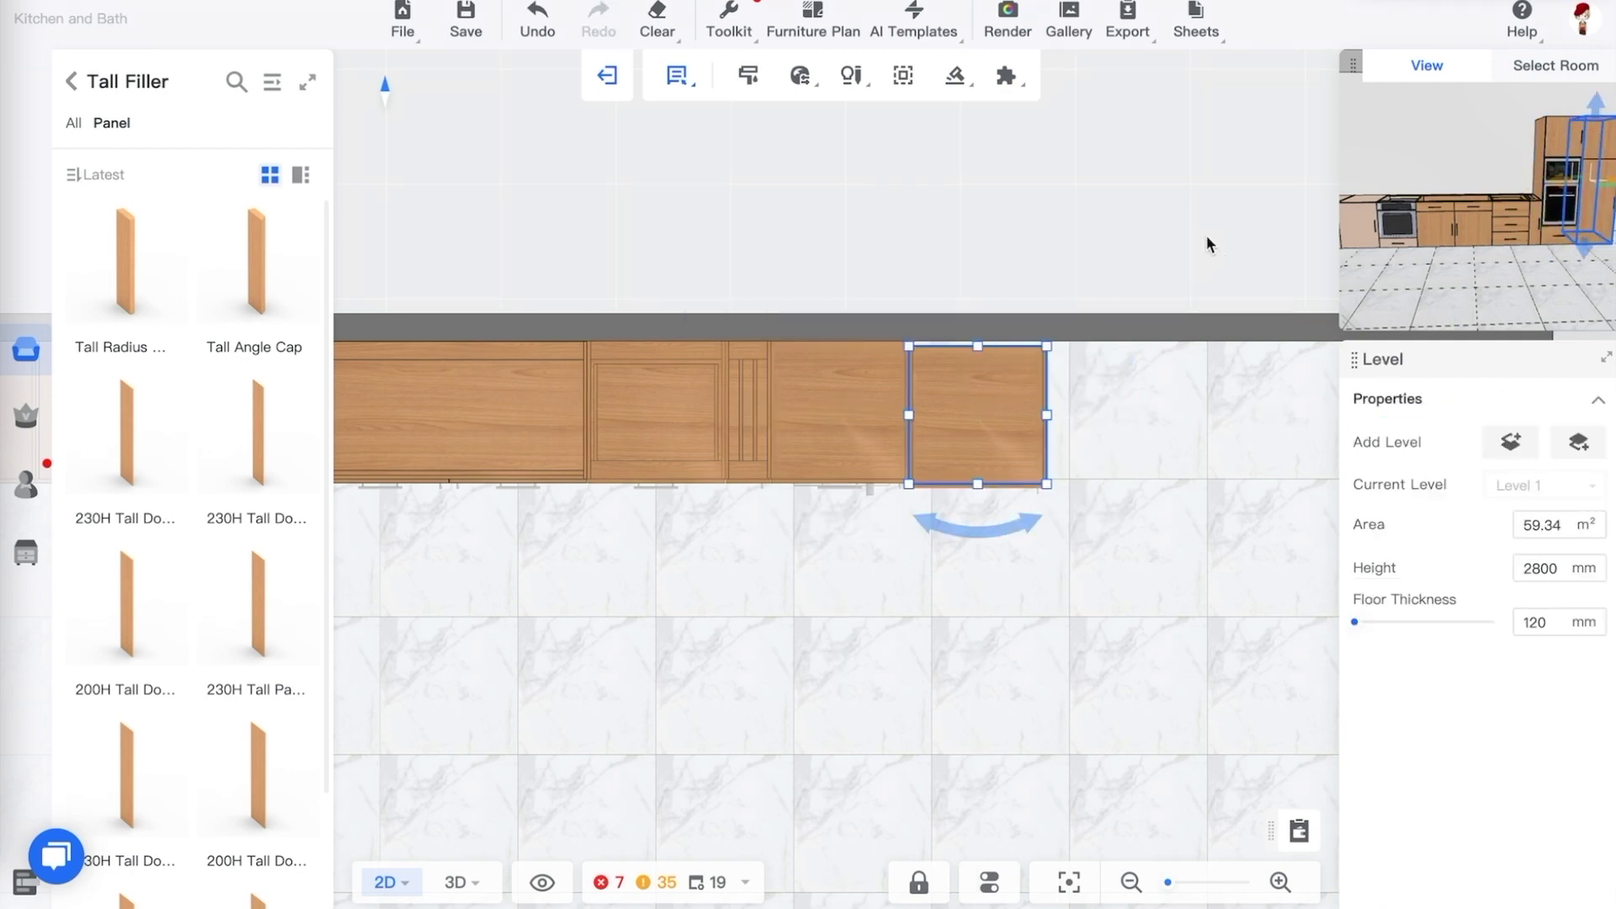
{"action": "left_click", "coordinate": [996, 487]}
{"action": "left_click", "coordinate": [977, 326]}
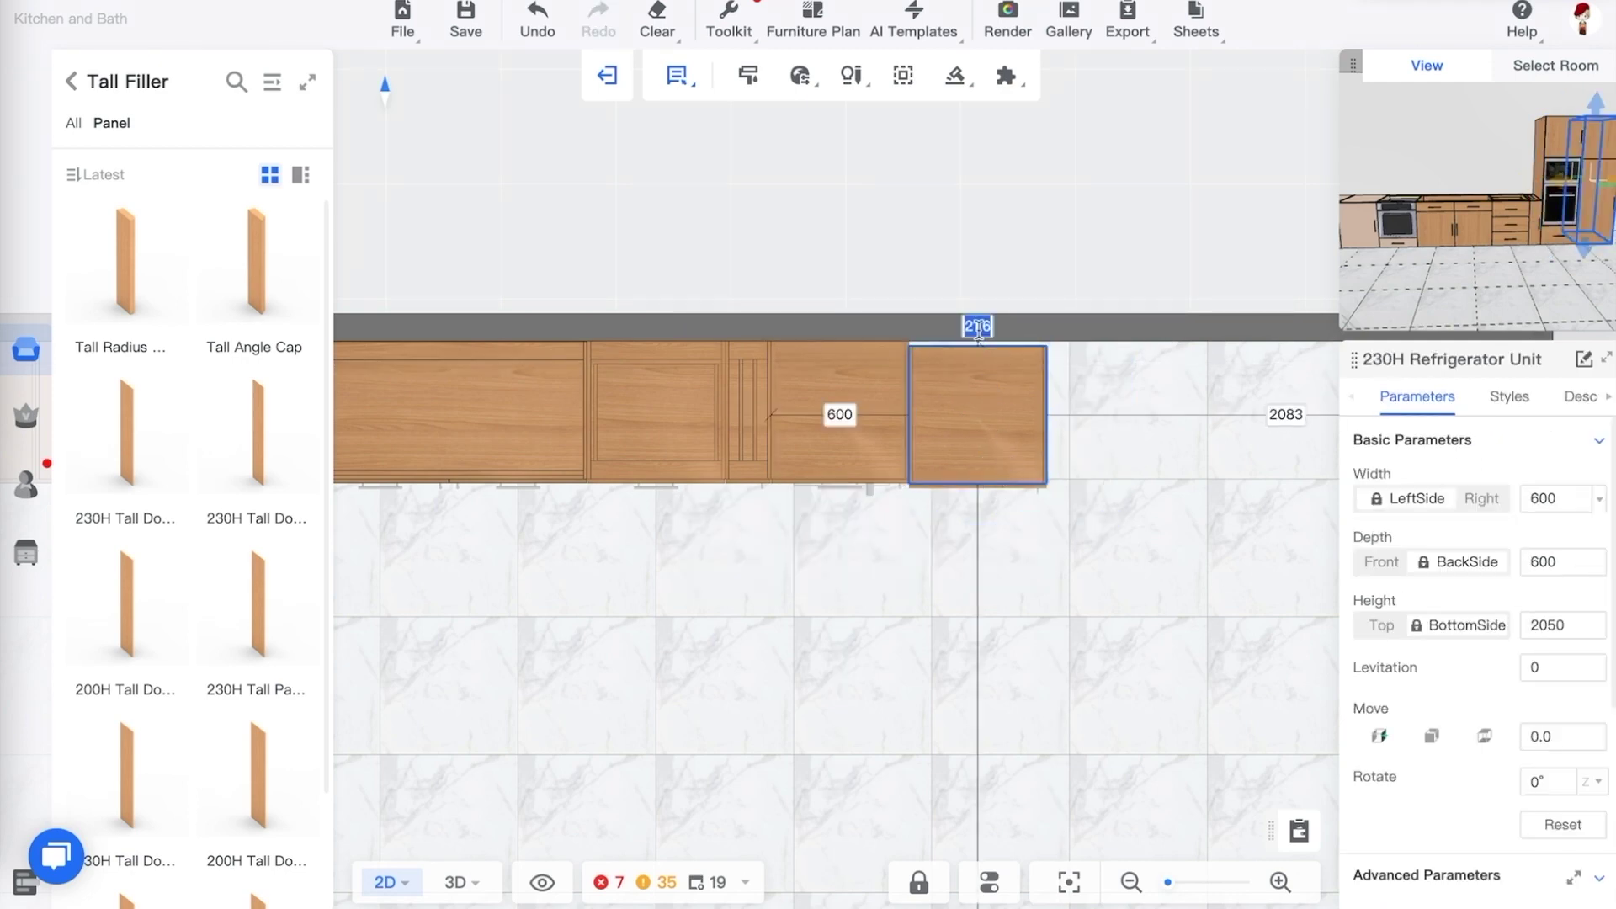
{"action": "key", "text": "Return"}
{"action": "left_click", "coordinate": [1183, 533]}
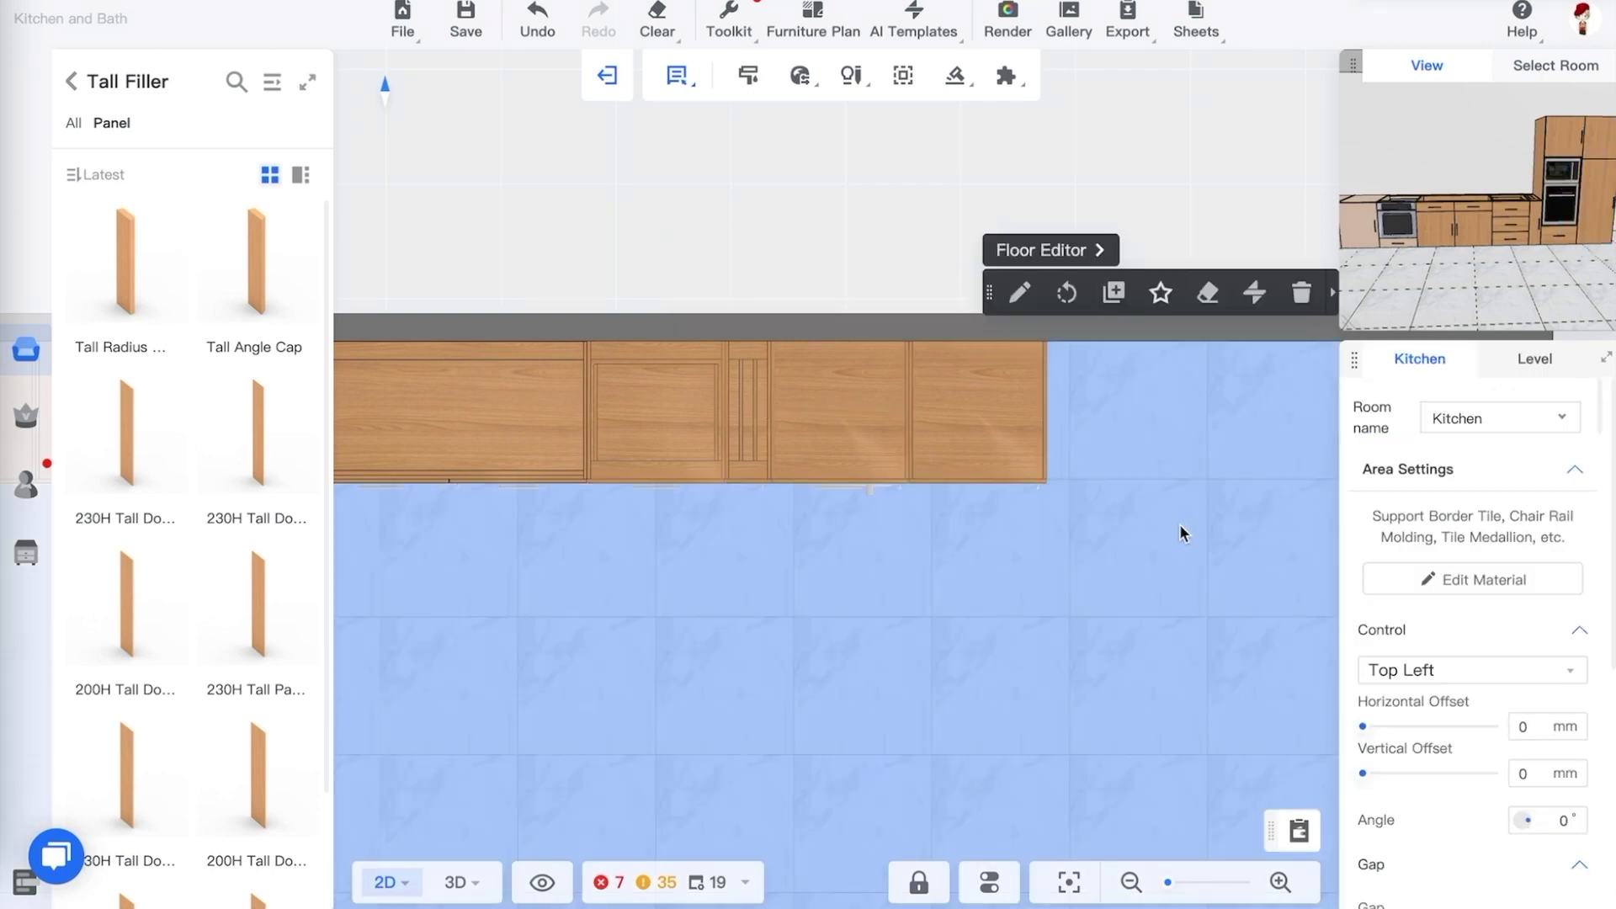
Inspect the whole cabinet run in 3D from several angles, opening all doors and drawers and closing them again
{"action": "left_click", "coordinate": [775, 210]}
{"action": "key", "text": "3"}
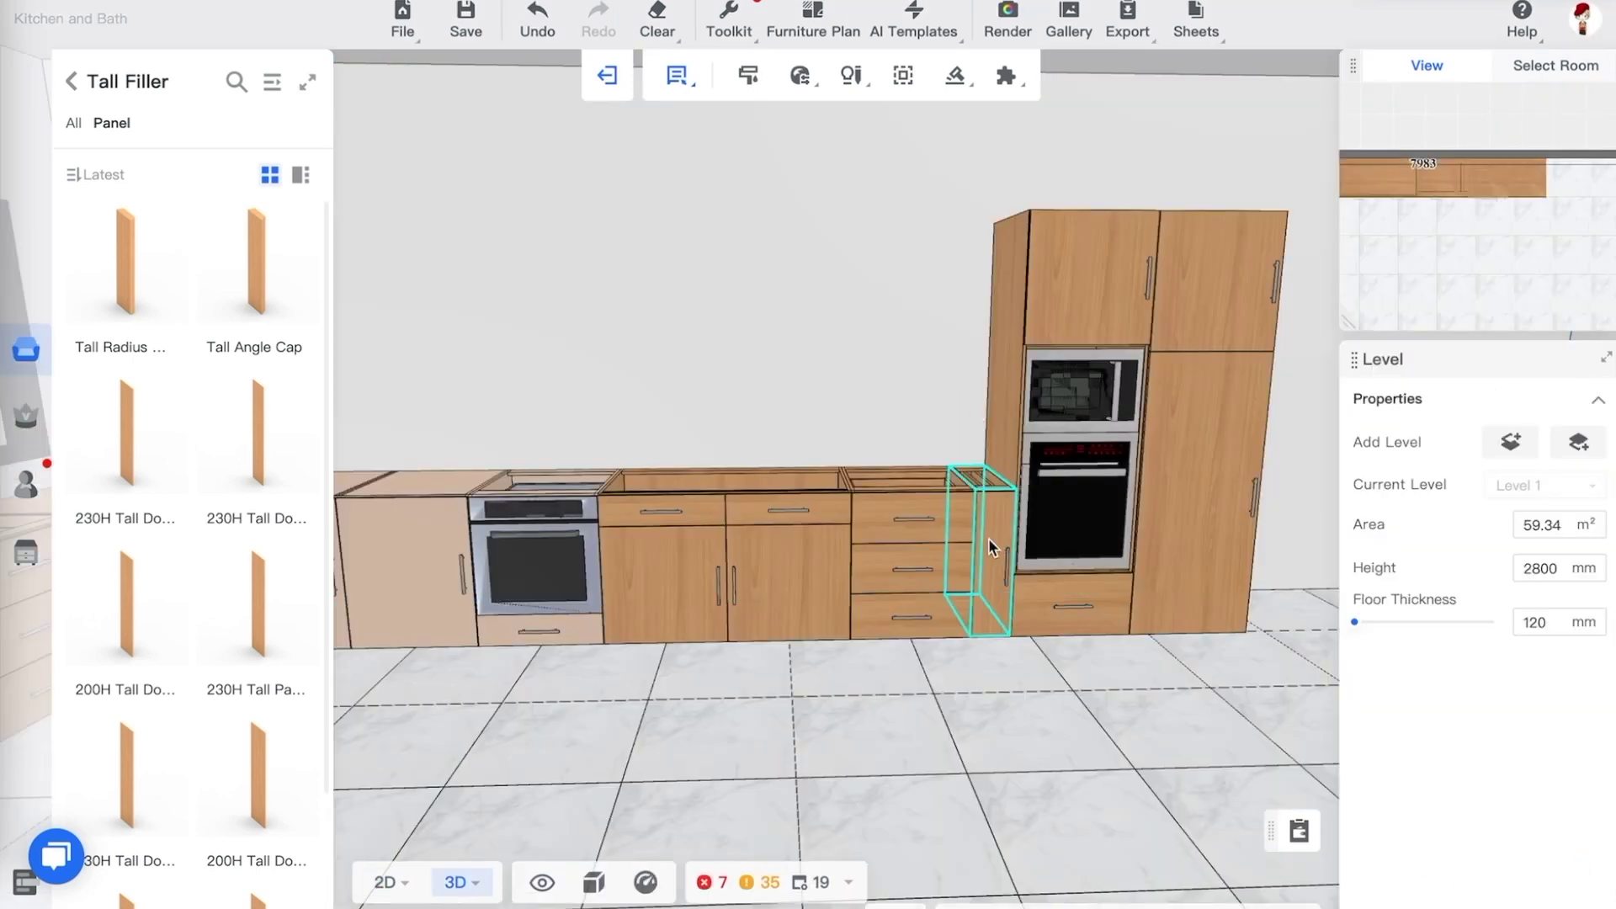
{"action": "mouse_move", "coordinate": [1092, 702]}
{"action": "left_mouse_down"}
{"action": "mouse_move", "coordinate": [1065, 699]}
{"action": "mouse_move", "coordinate": [1113, 695]}
{"action": "left_mouse_up"}
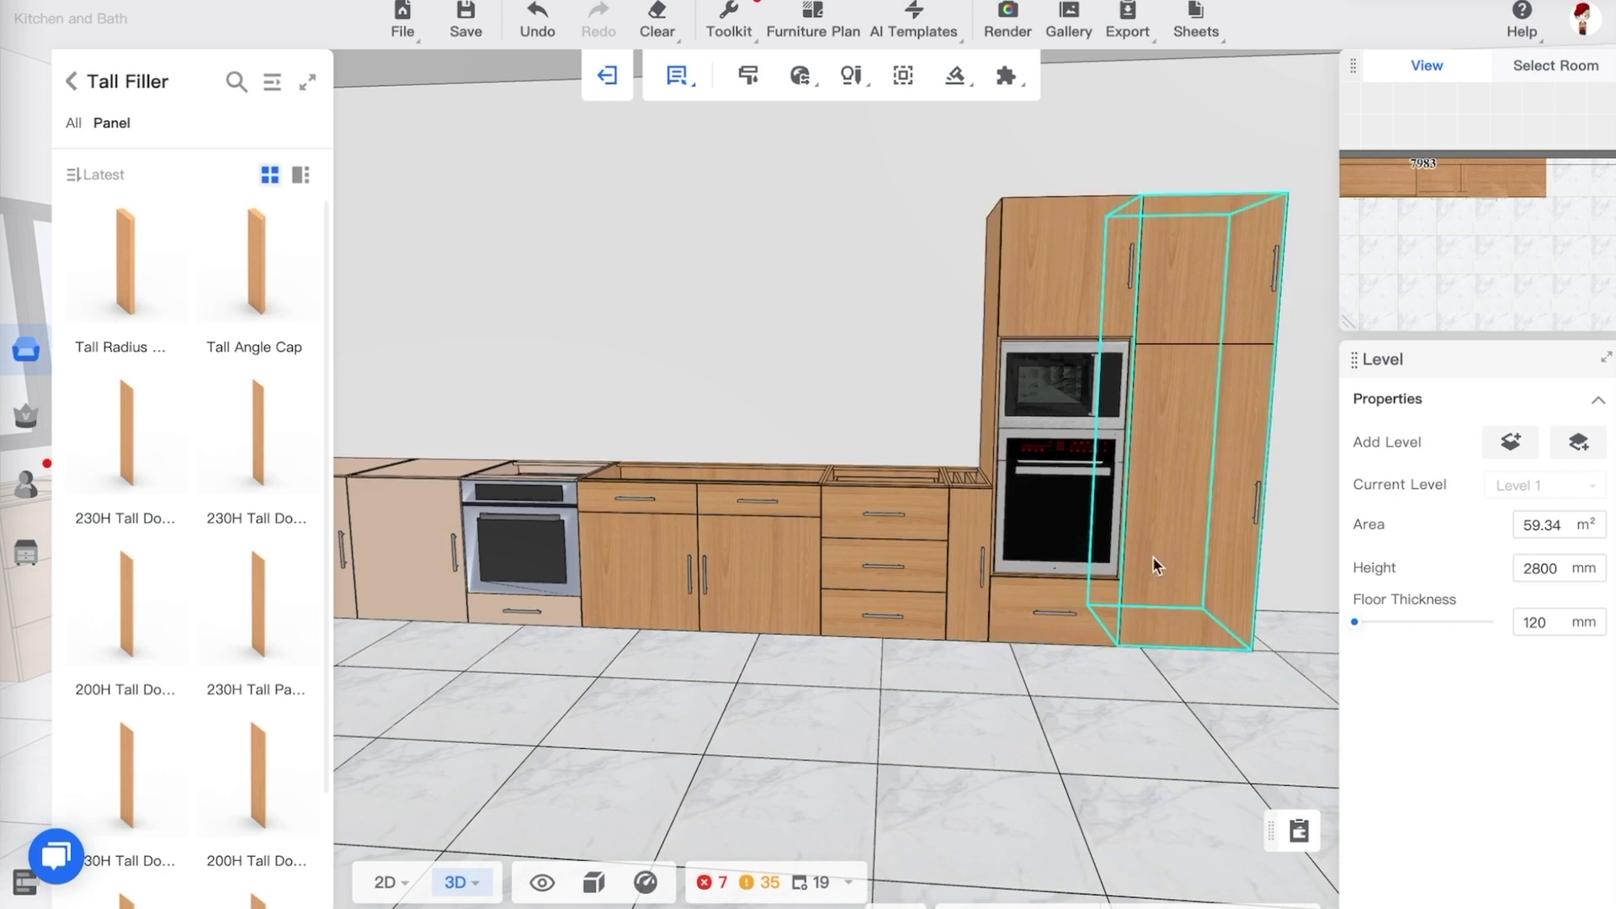
{"action": "left_click_drag", "start_coordinate": [1153, 557], "coordinate": [1004, 729]}
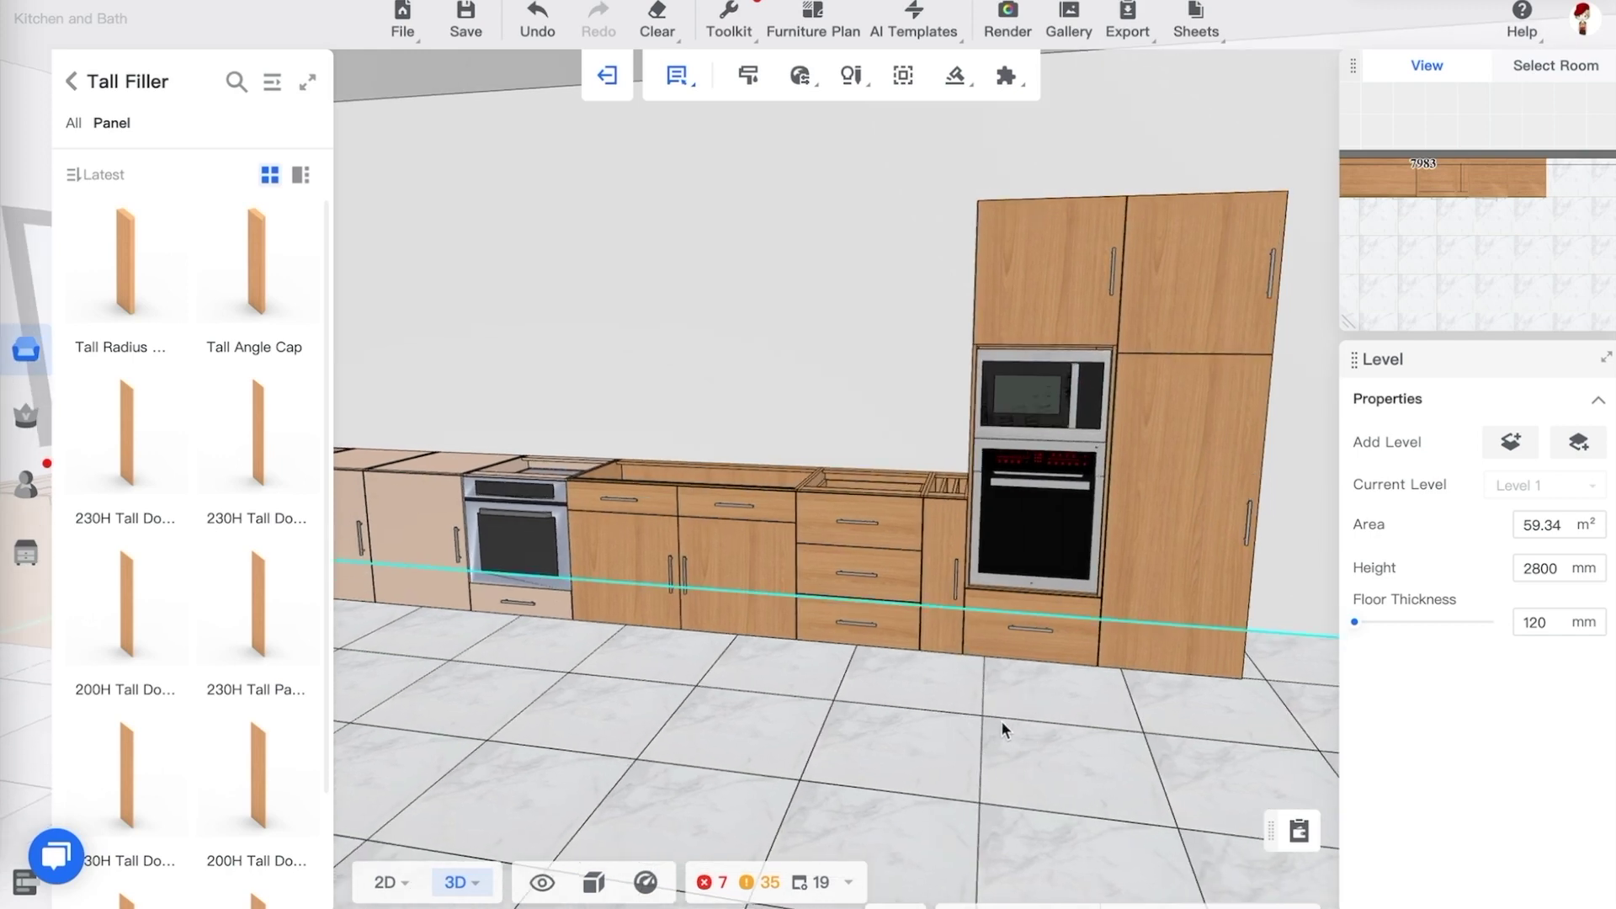
{"action": "key", "text": "o"}
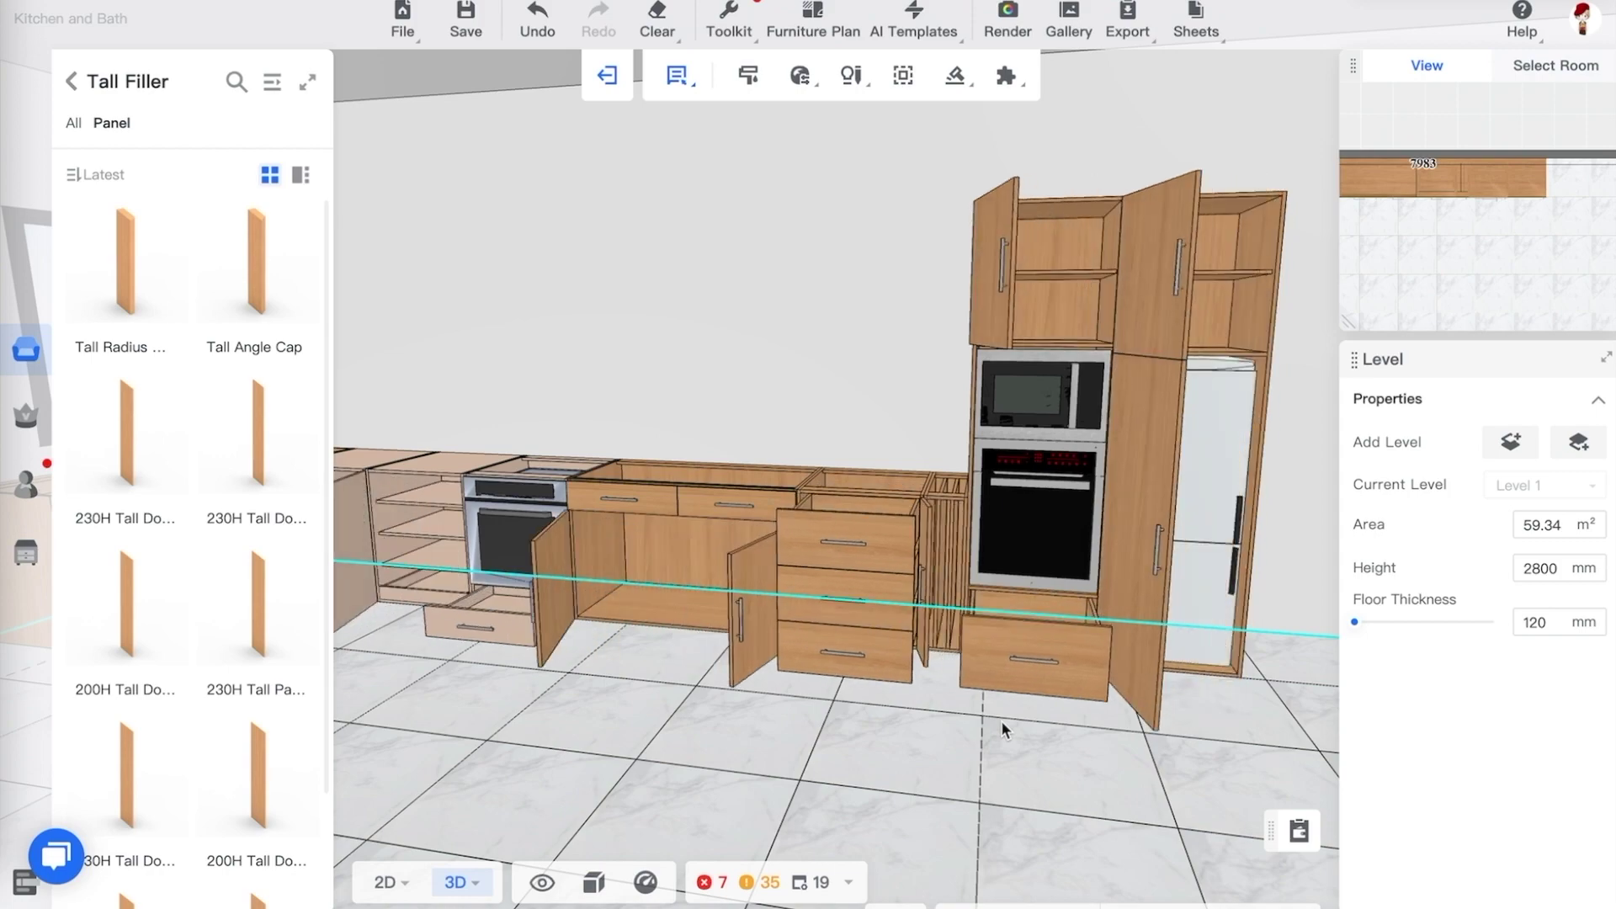
{"action": "mouse_move", "coordinate": [1001, 722]}
{"action": "left_mouse_down"}
{"action": "mouse_move", "coordinate": [1089, 735]}
{"action": "mouse_move", "coordinate": [956, 746]}
{"action": "mouse_move", "coordinate": [1044, 739]}
{"action": "mouse_move", "coordinate": [1047, 757]}
{"action": "mouse_move", "coordinate": [947, 808]}
{"action": "mouse_move", "coordinate": [1019, 747]}
{"action": "left_mouse_up"}
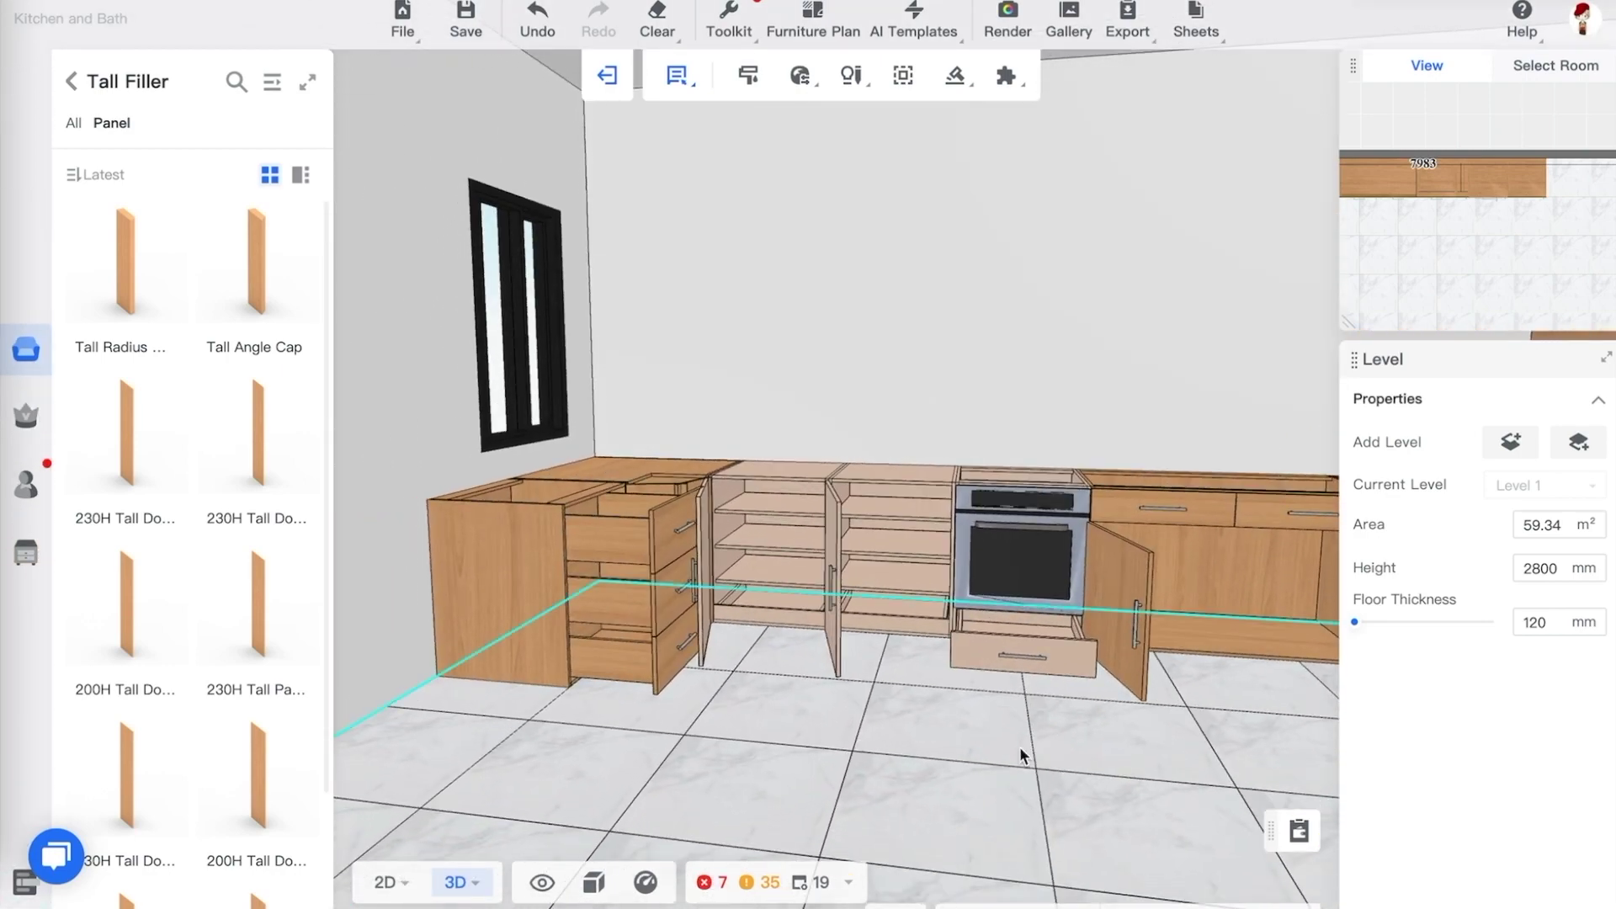
{"action": "key", "text": "d"}
{"action": "key", "text": "s"}
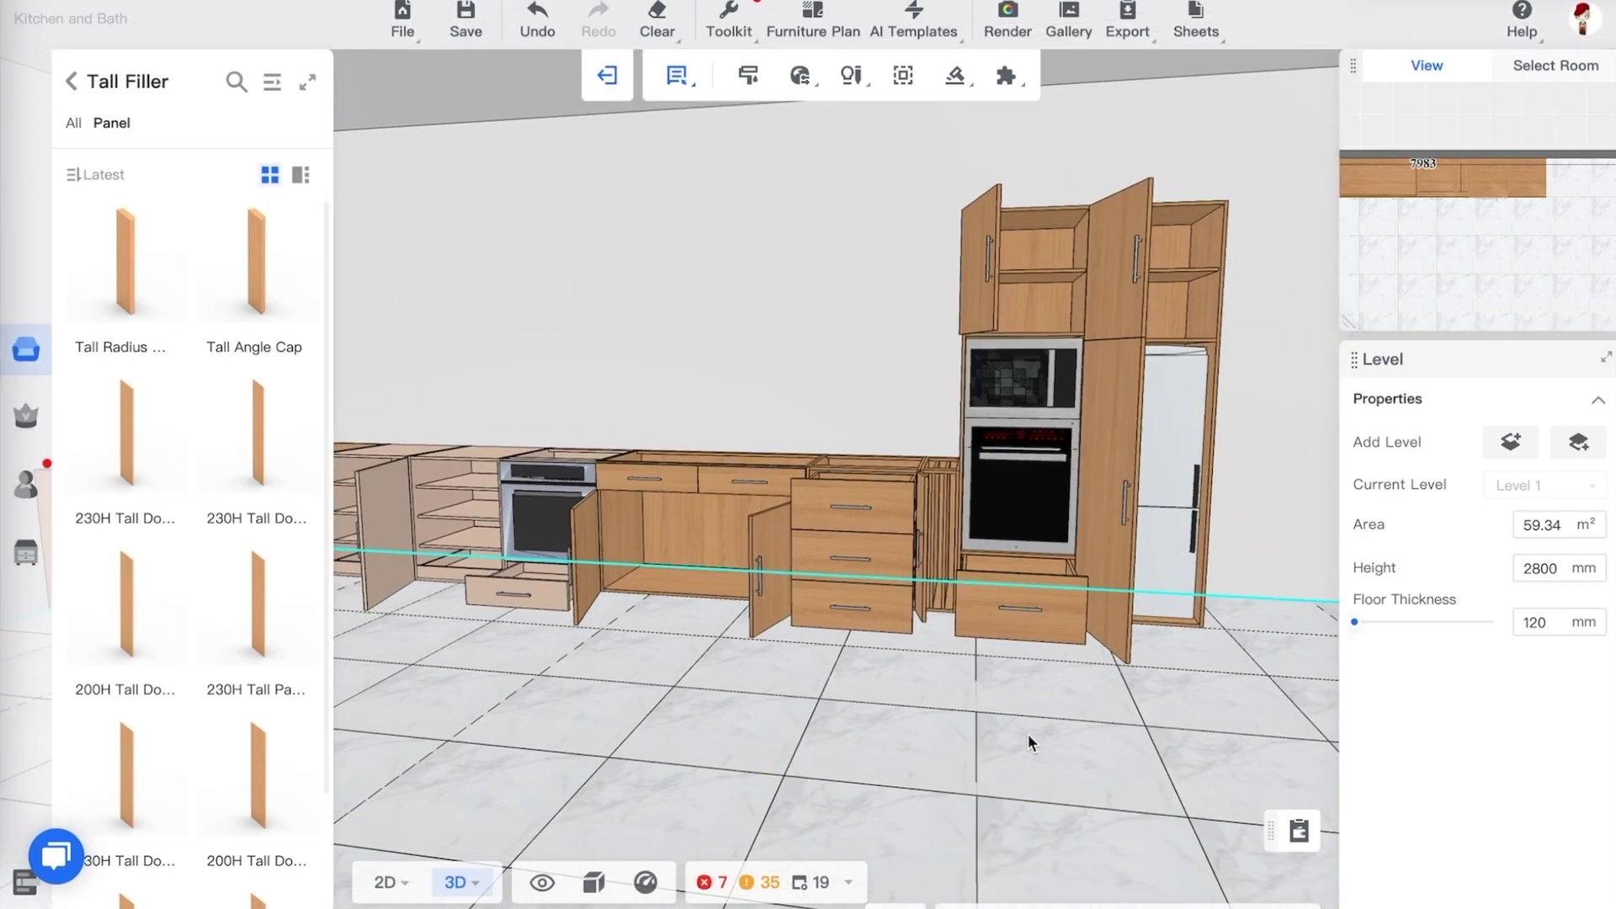
{"action": "key", "text": "o"}
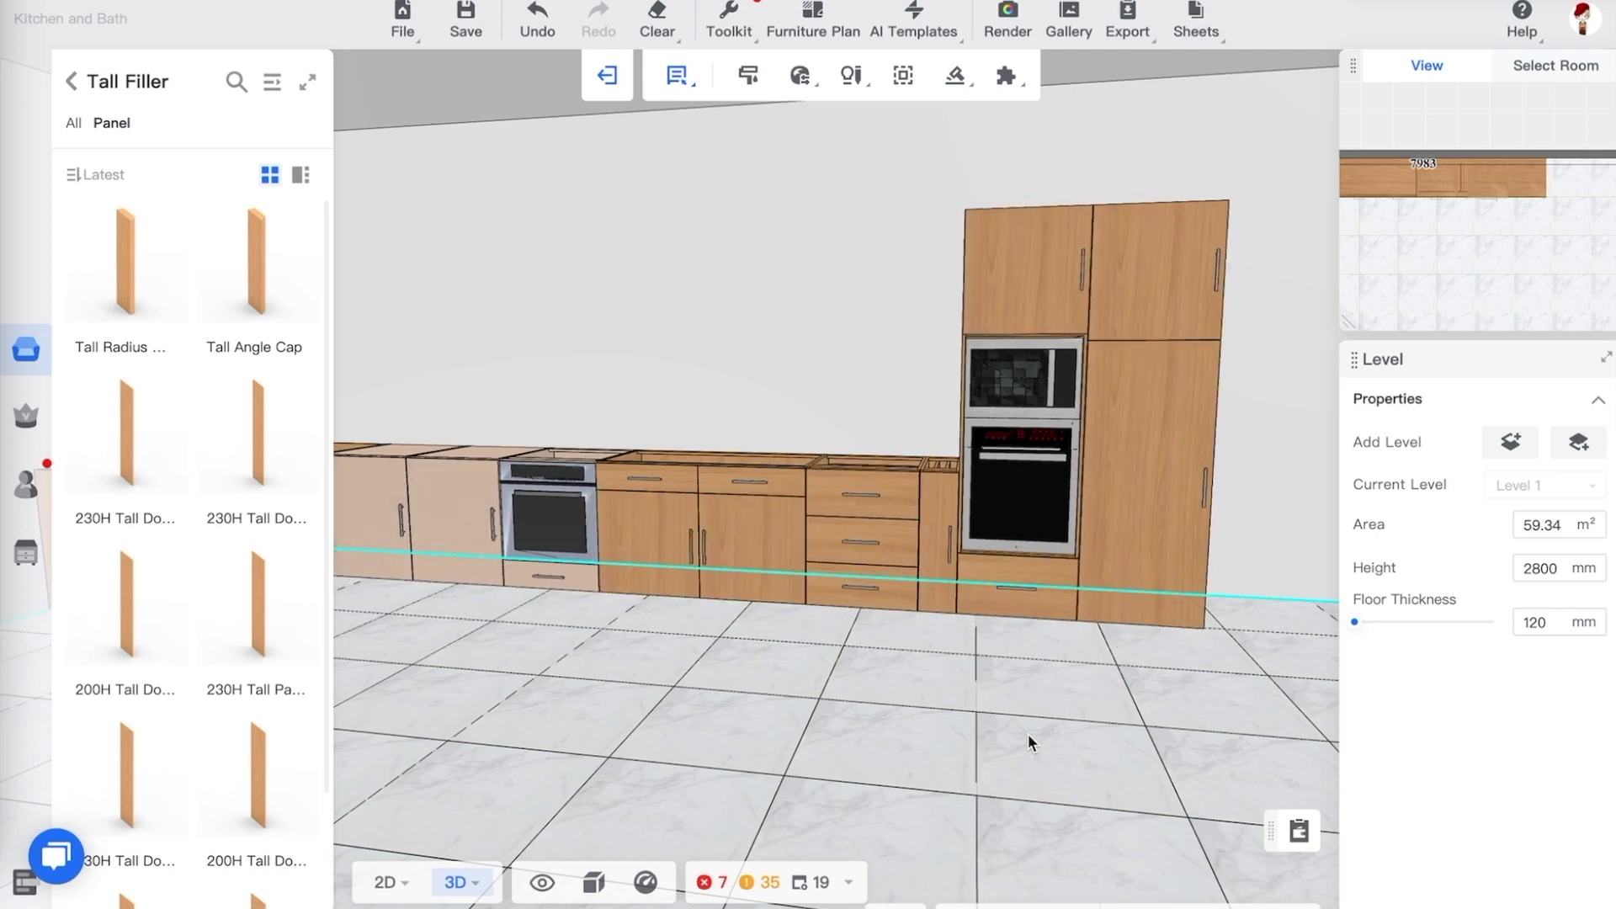
{"action": "left_click_drag", "start_coordinate": [1028, 734], "coordinate": [1109, 710]}
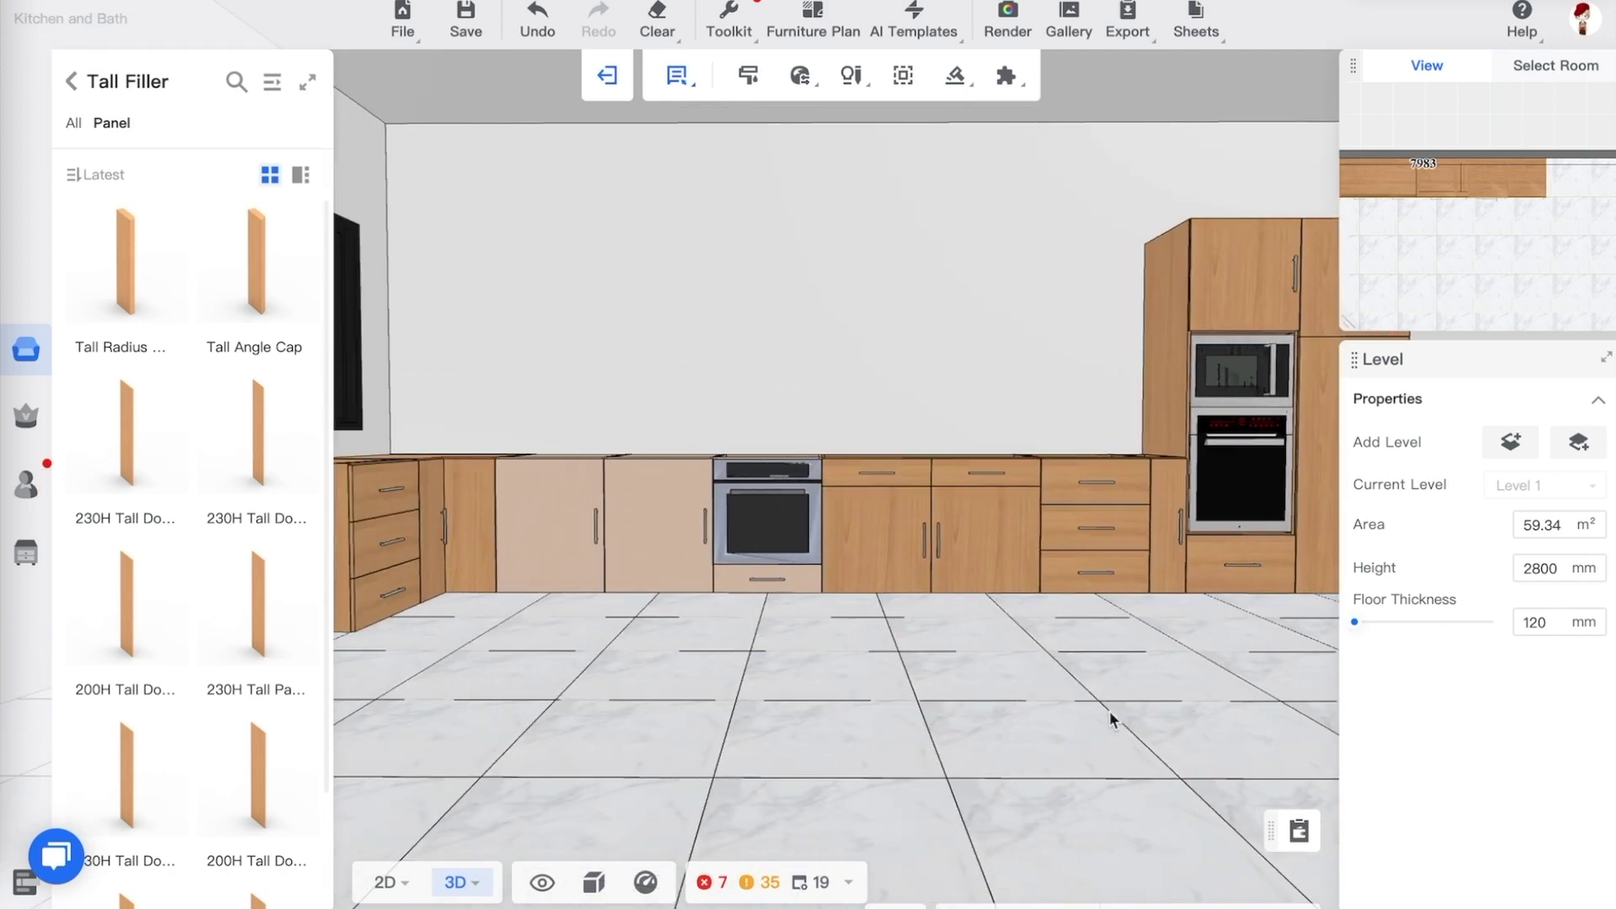
{"action": "key", "text": "d"}
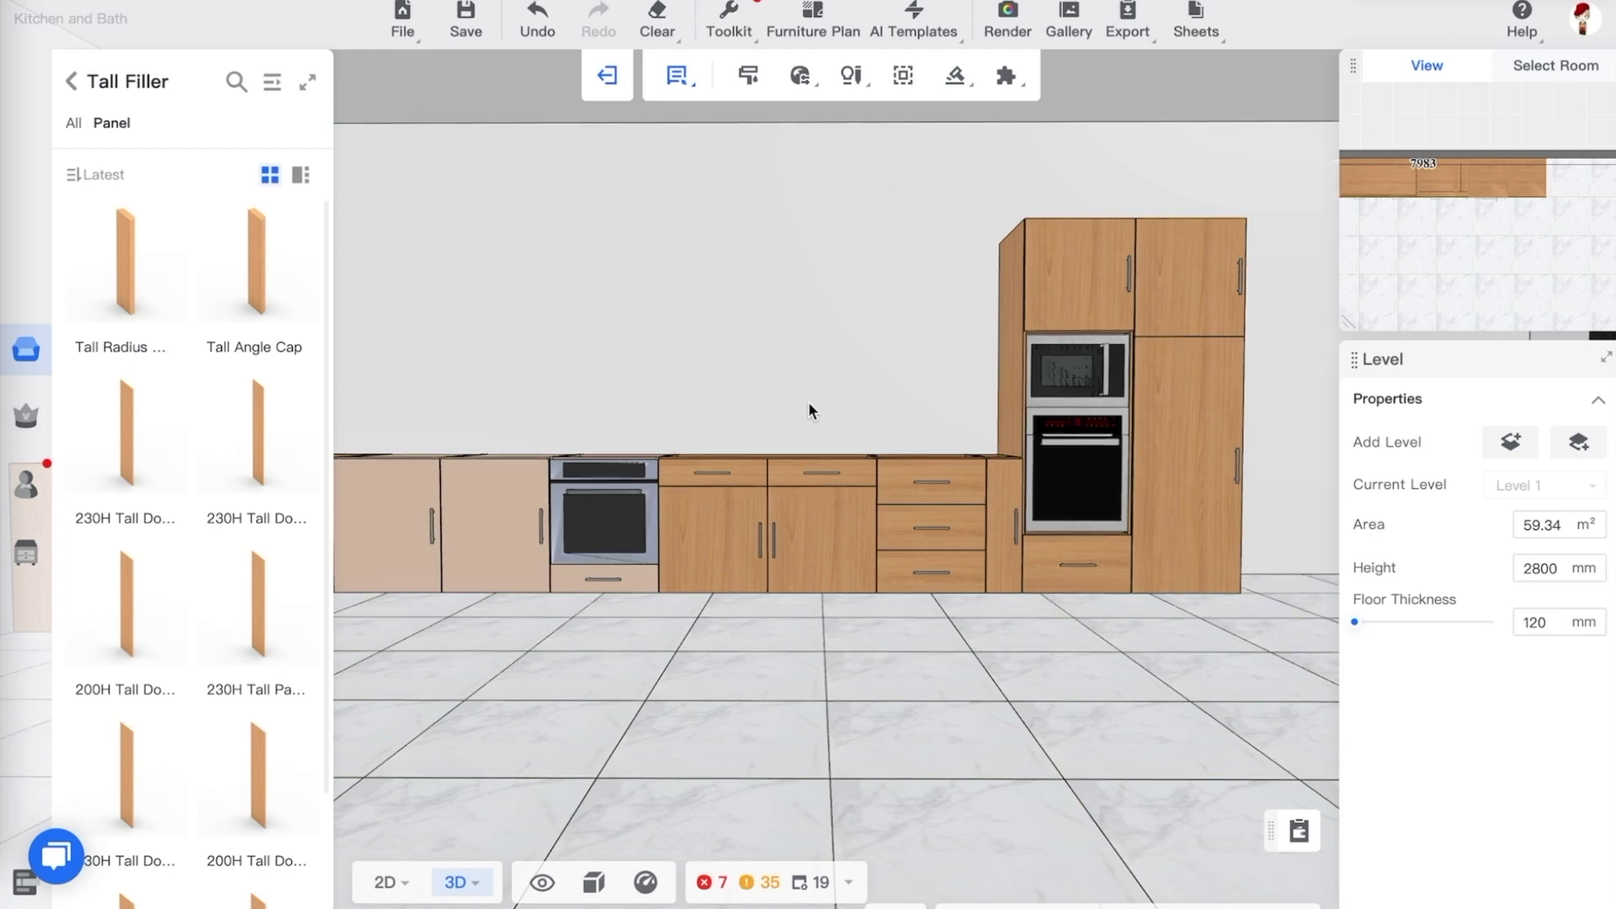
{"action": "left_click_drag", "start_coordinate": [831, 414], "coordinate": [796, 408]}
{"action": "key", "text": "d"}
{"action": "key", "text": "a"}
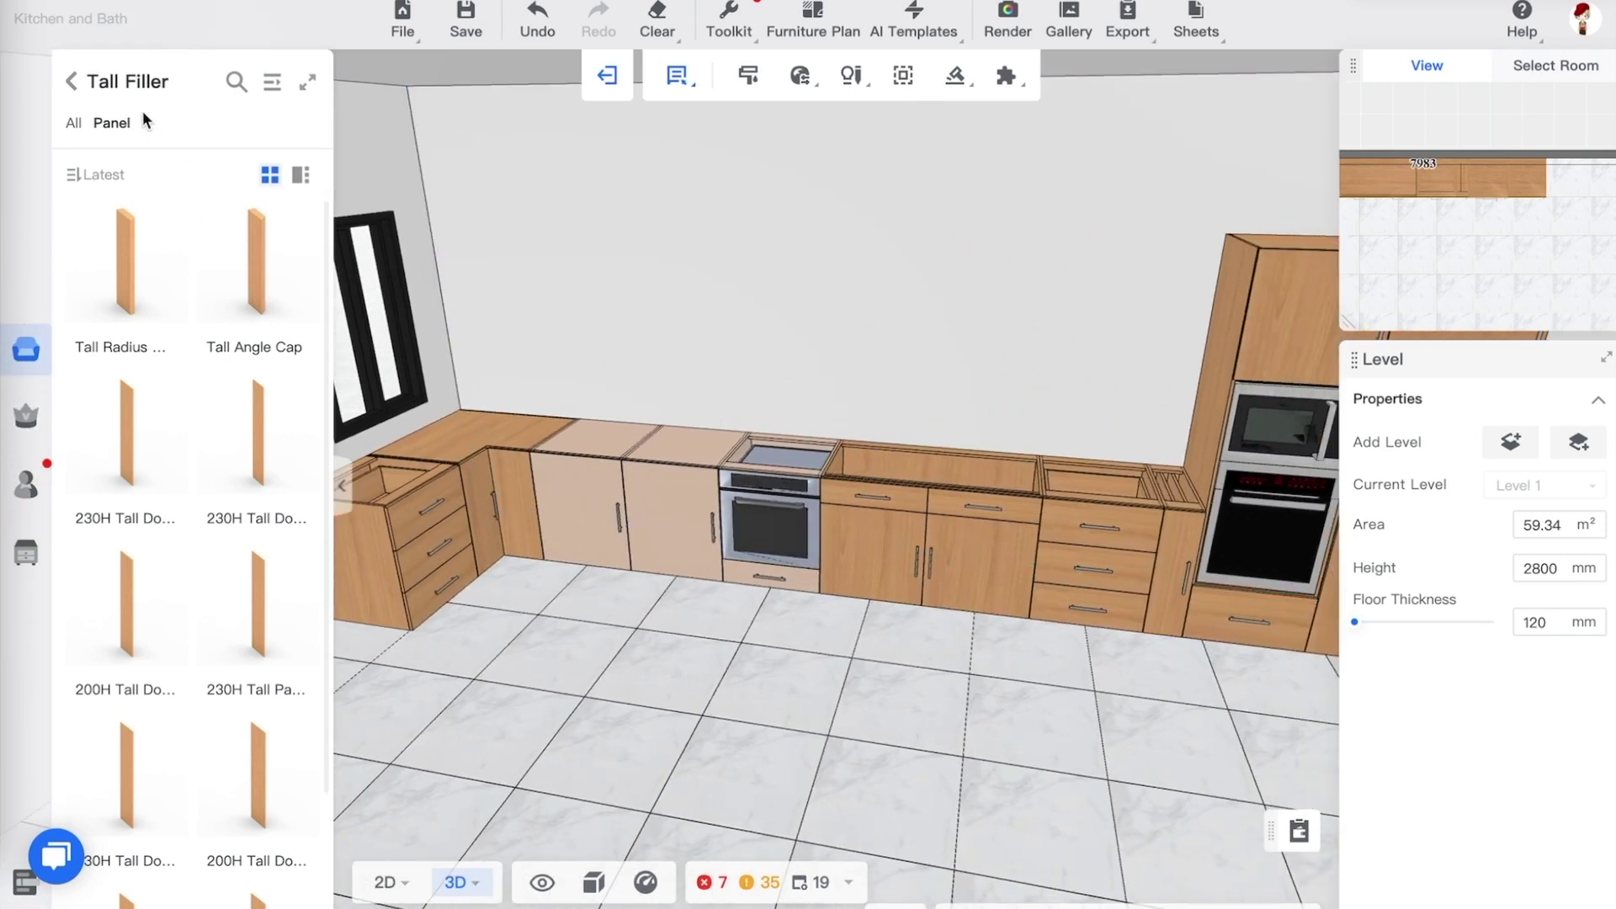
Expand the public catalog and browse its Wall cabinets, including the Function Cabinet and Range Hood categories
{"action": "left_click", "coordinate": [74, 82]}
{"action": "left_click", "coordinate": [105, 147]}
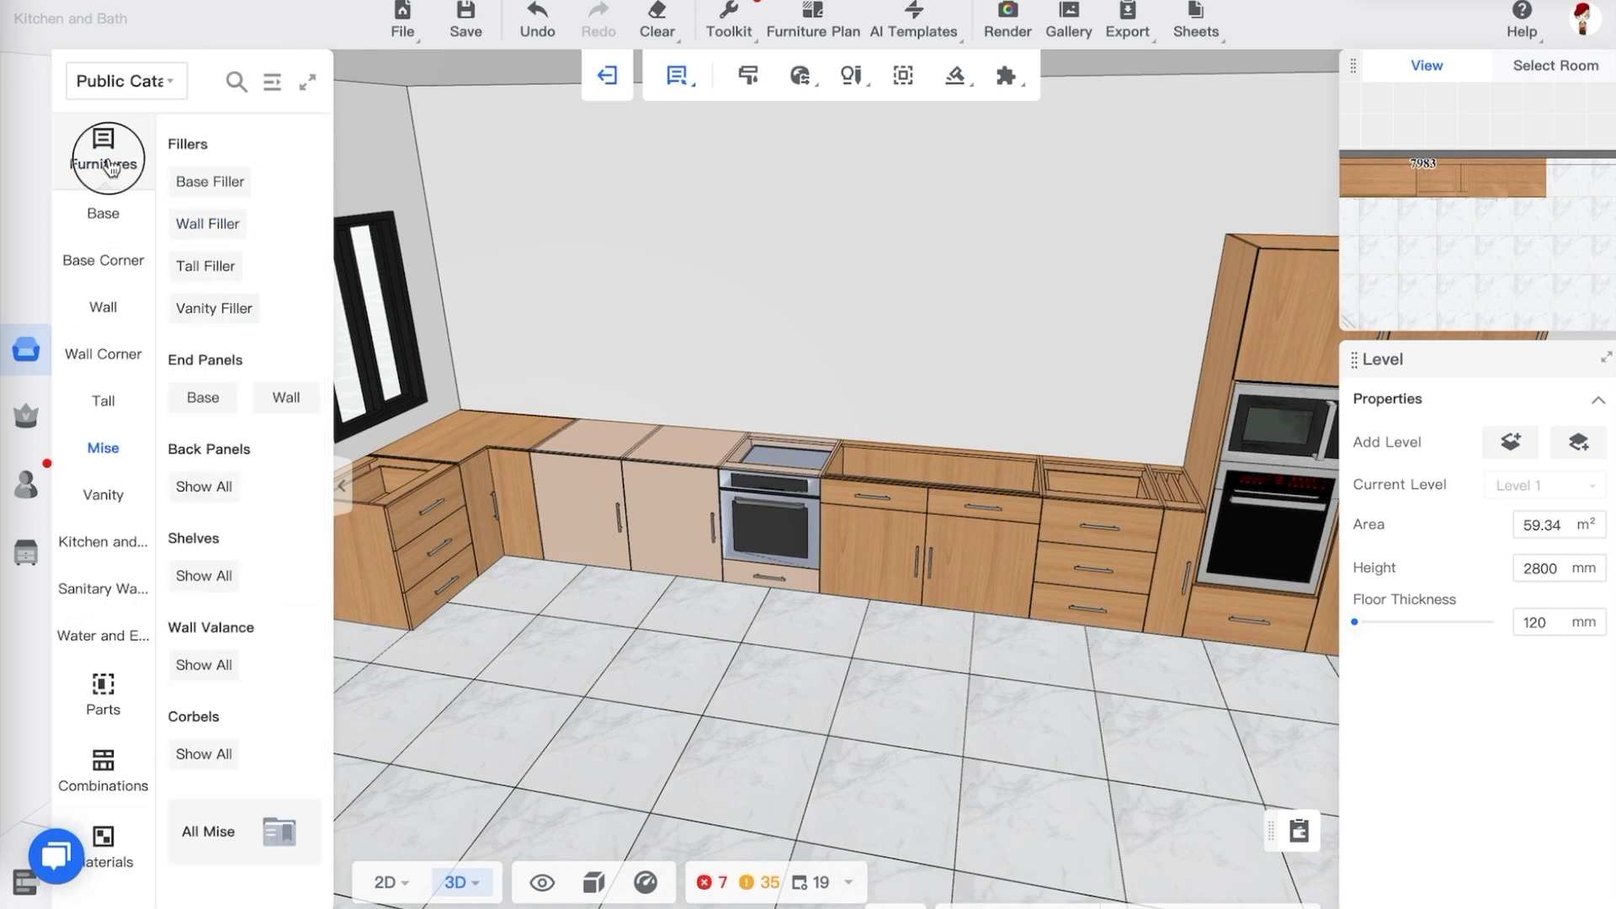
{"action": "left_click", "coordinate": [271, 84]}
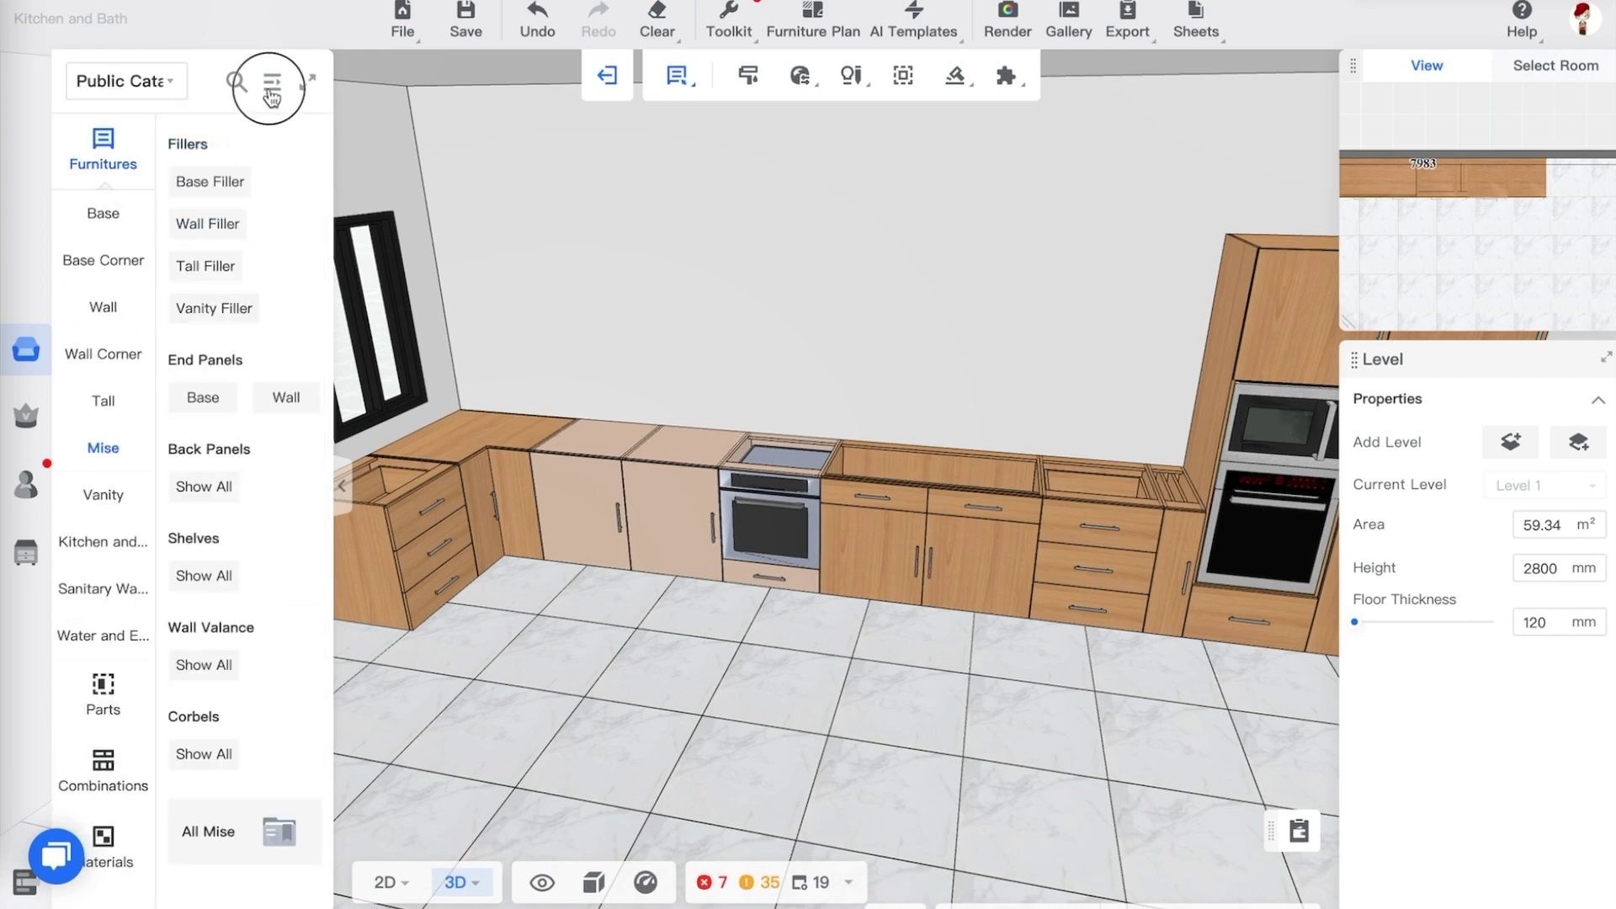
{"action": "left_click", "coordinate": [94, 315]}
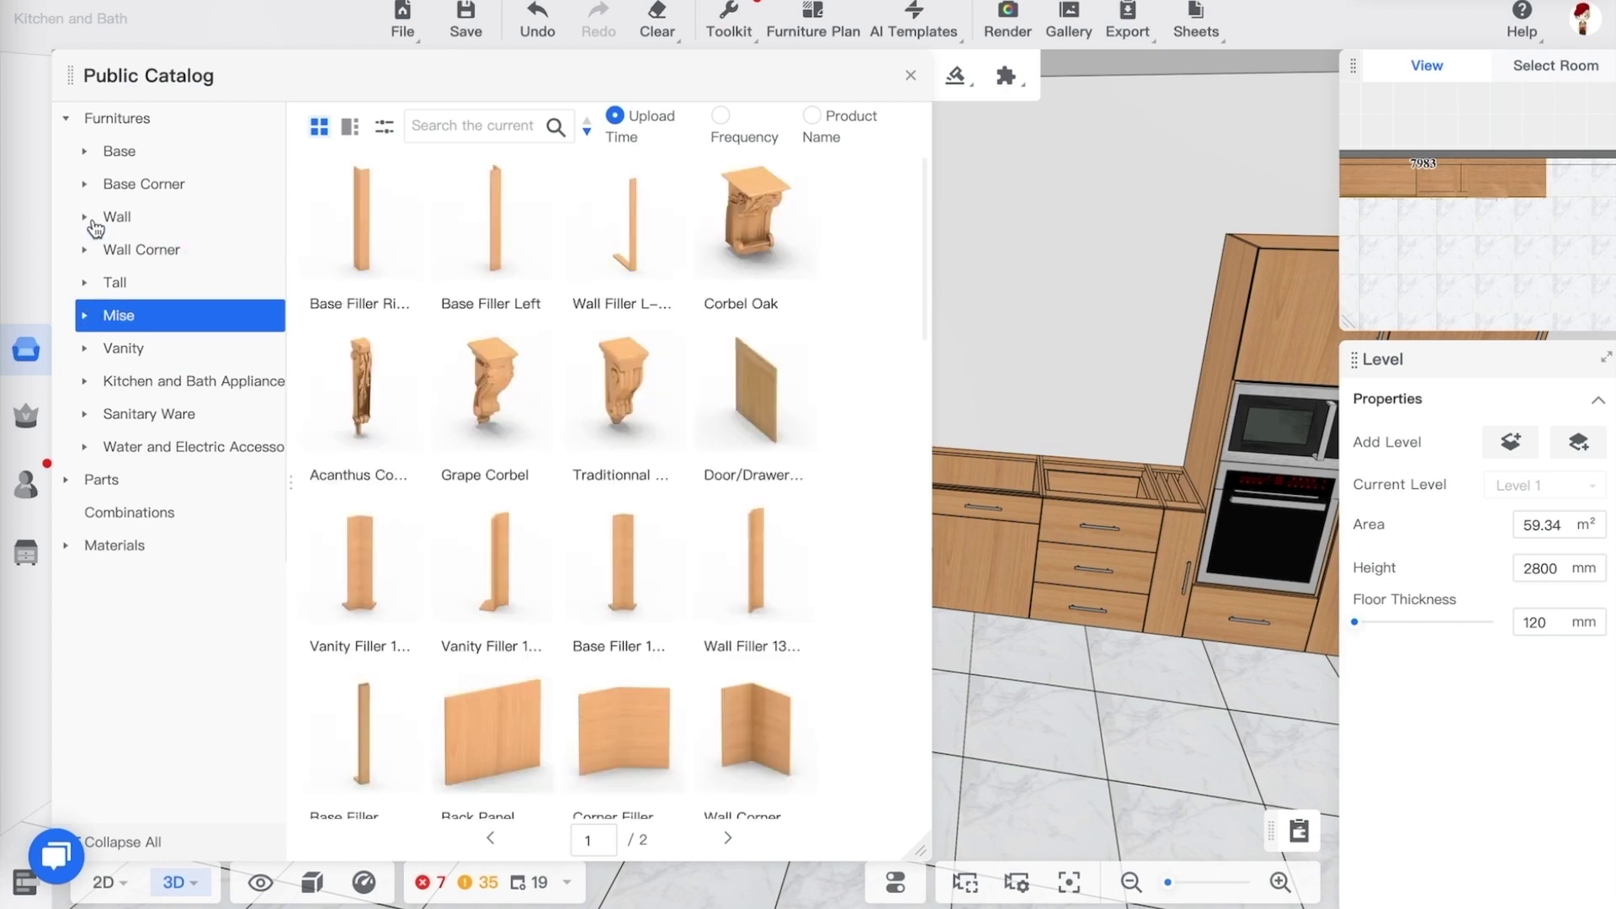
{"action": "left_click", "coordinate": [126, 220]}
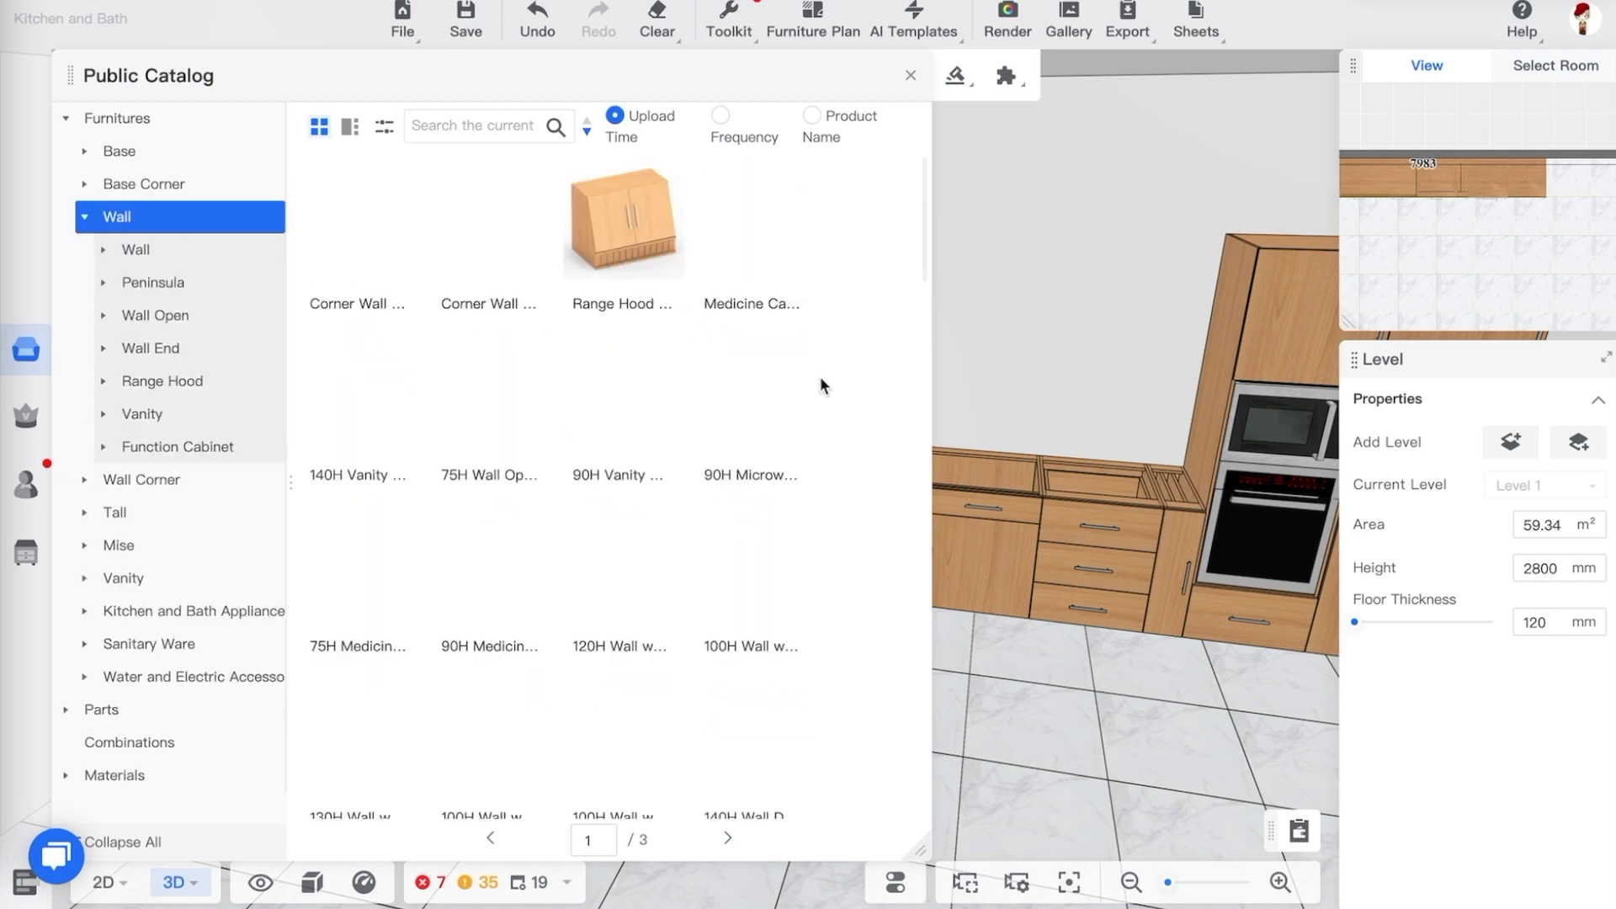
{"action": "mouse_move", "coordinate": [816, 402]}
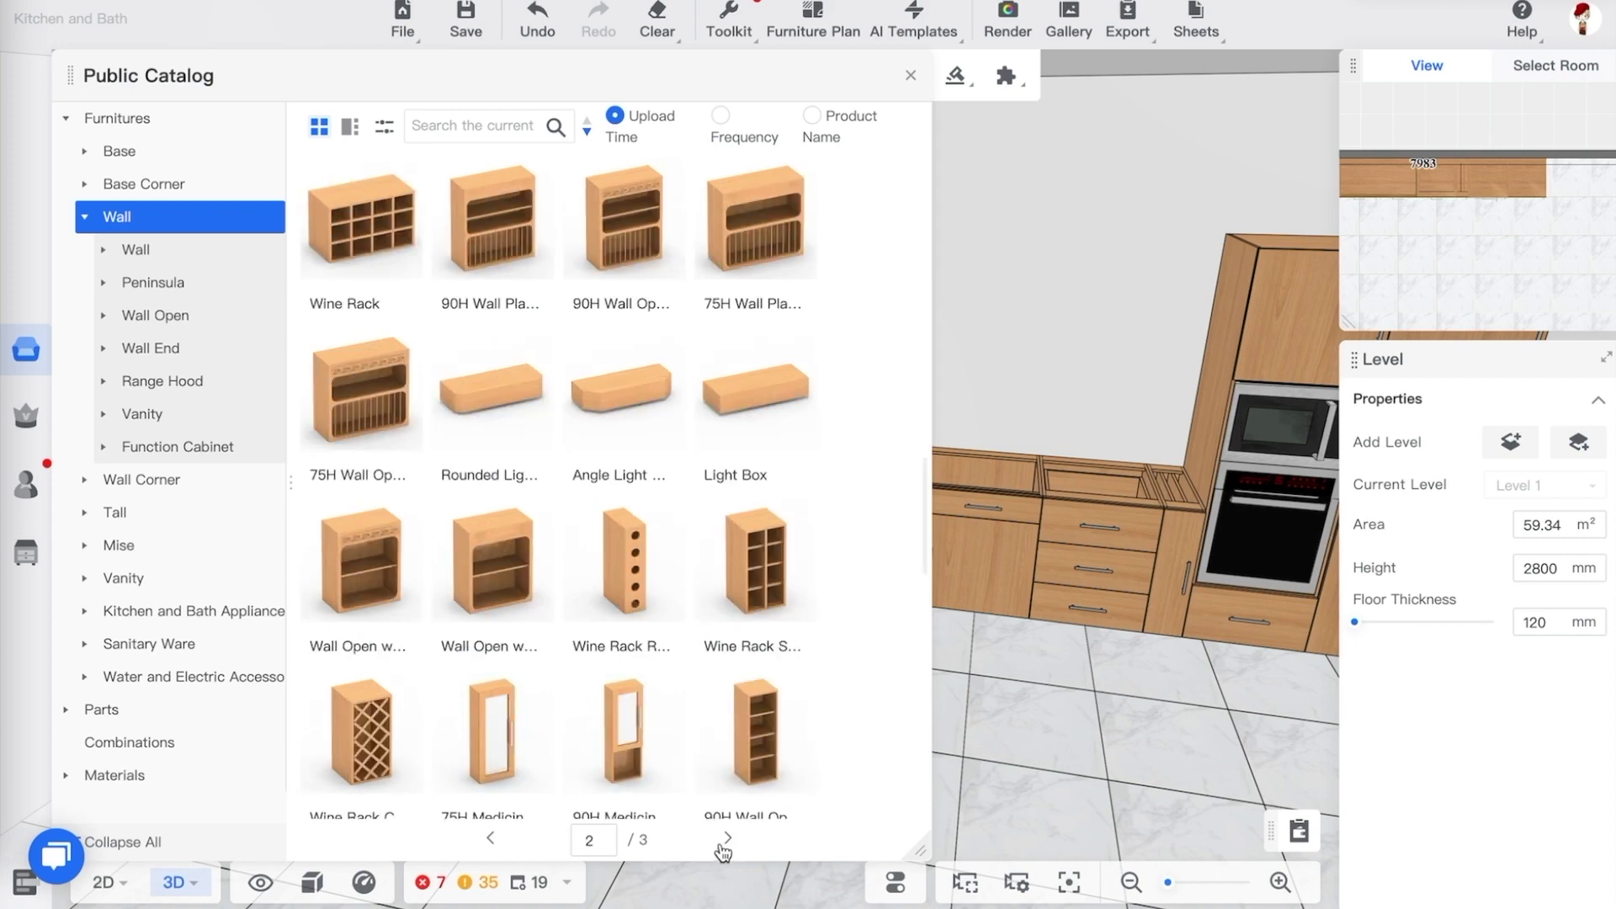
{"action": "left_click", "coordinate": [491, 838]}
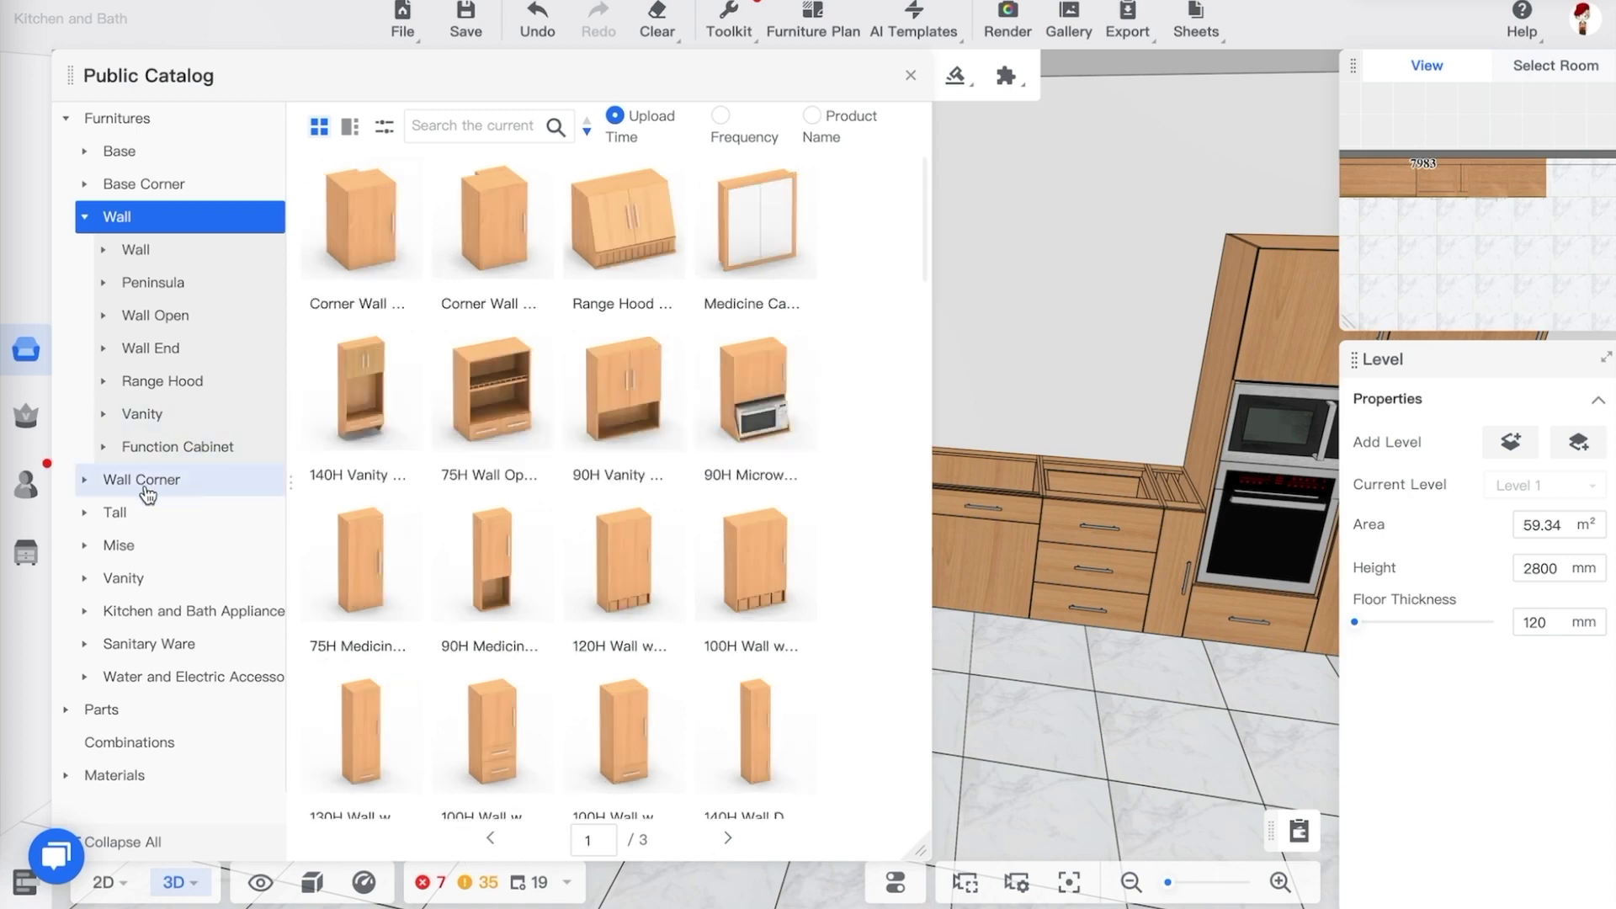
{"action": "left_click", "coordinate": [176, 448]}
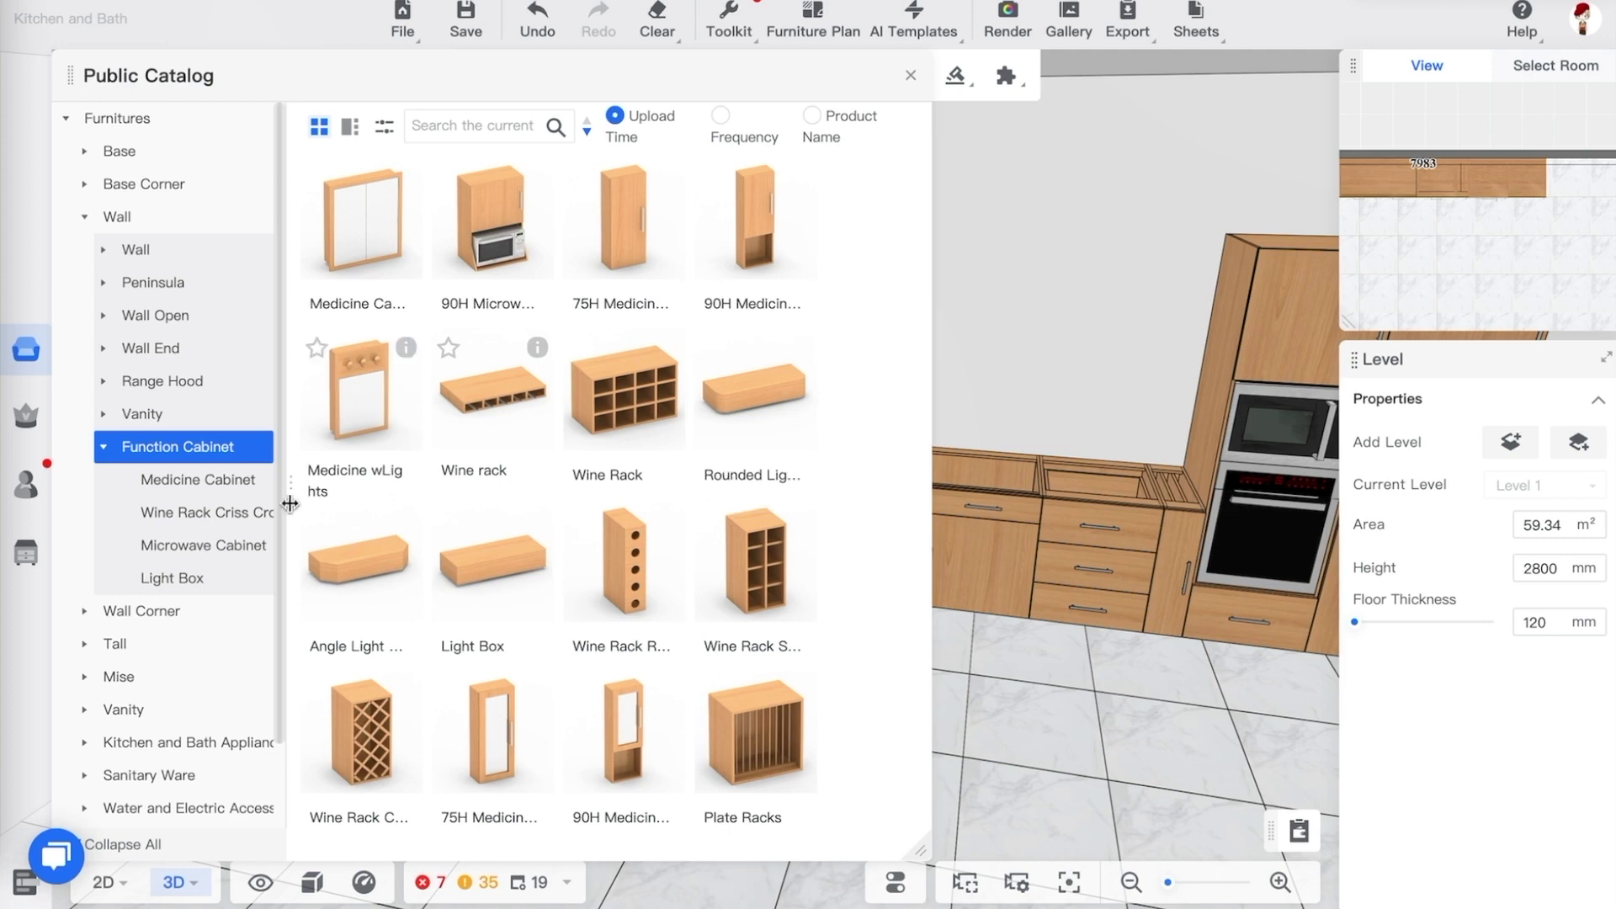
{"action": "left_click", "coordinate": [174, 385]}
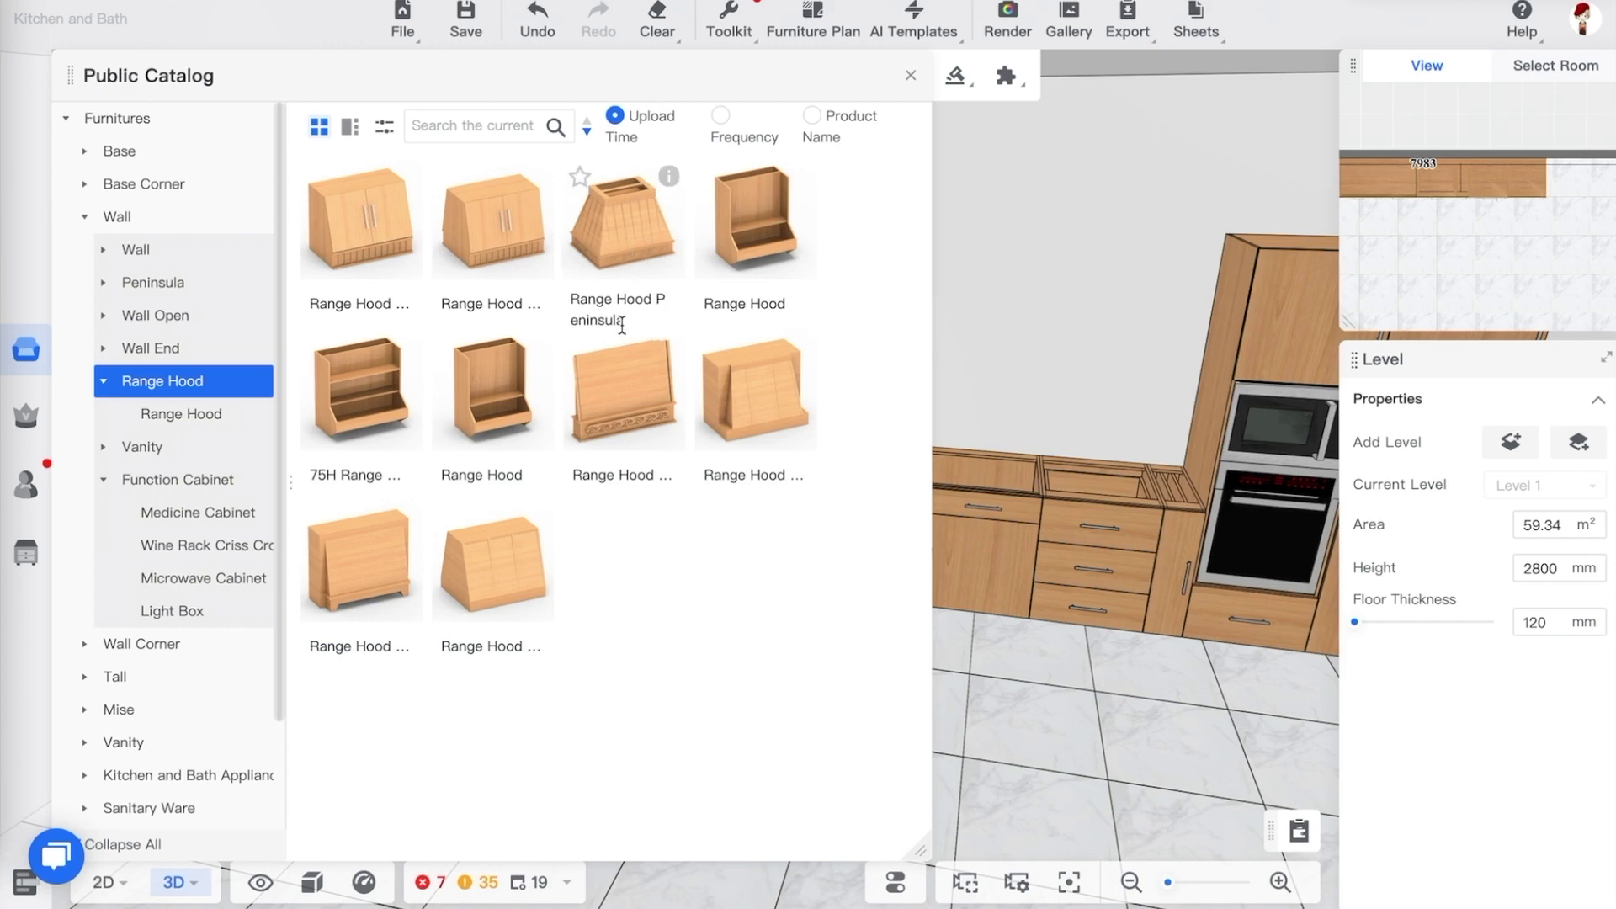
Place Chimney Hood-92 from the Kitchen and Bath Appliances category against the kitchen's back wall, using the floor plan view
{"action": "left_click", "coordinate": [189, 778]}
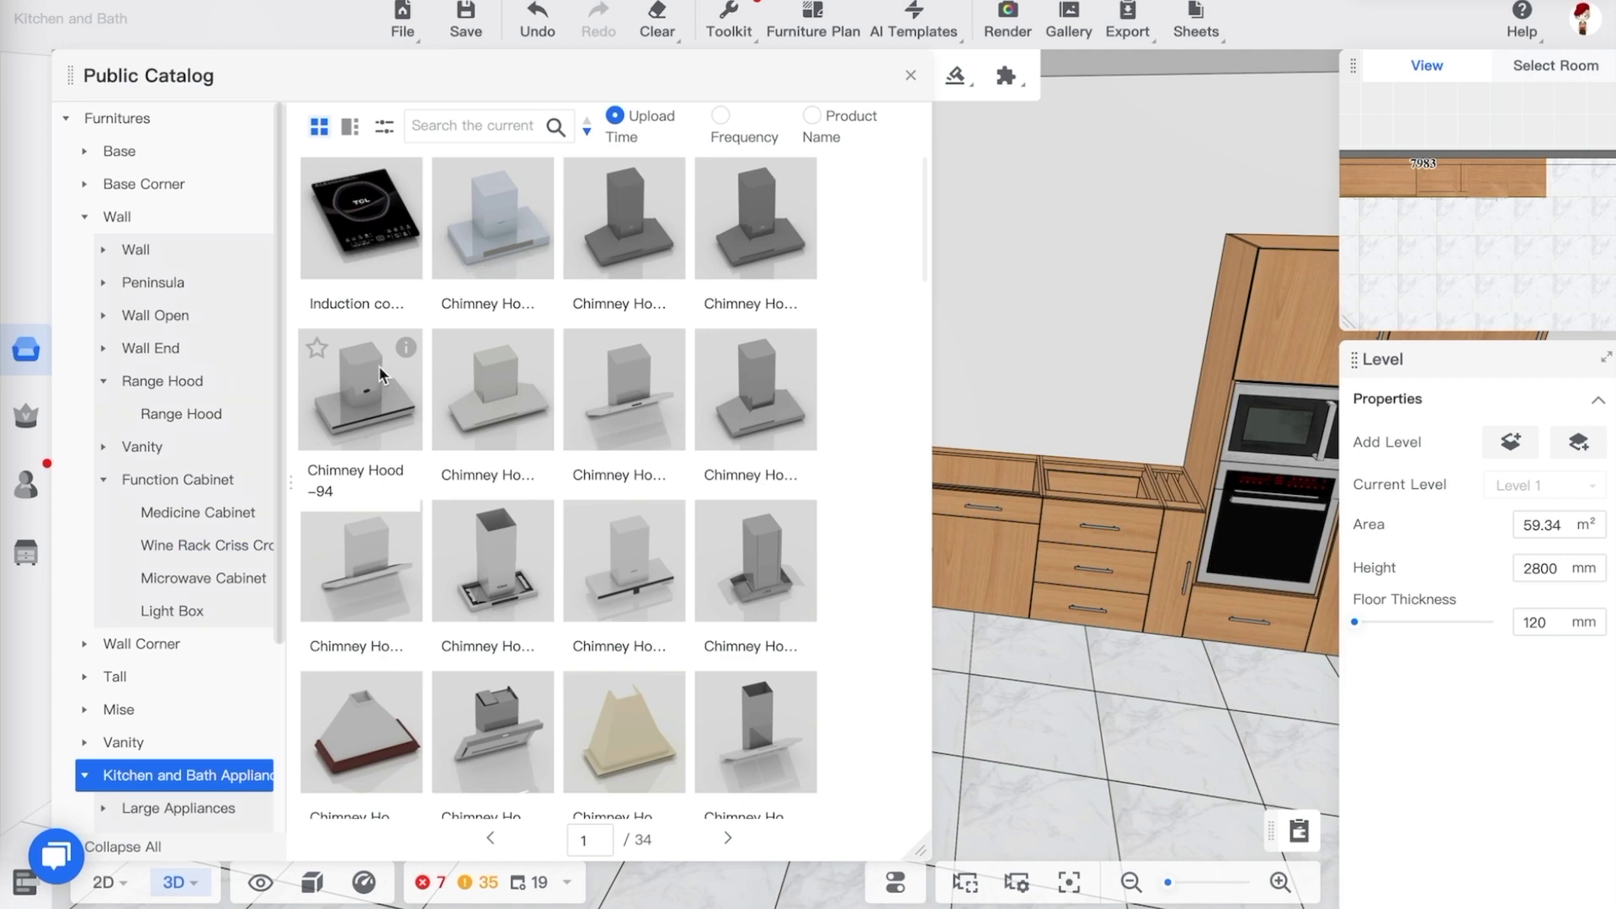
{"action": "left_click", "coordinate": [772, 224]}
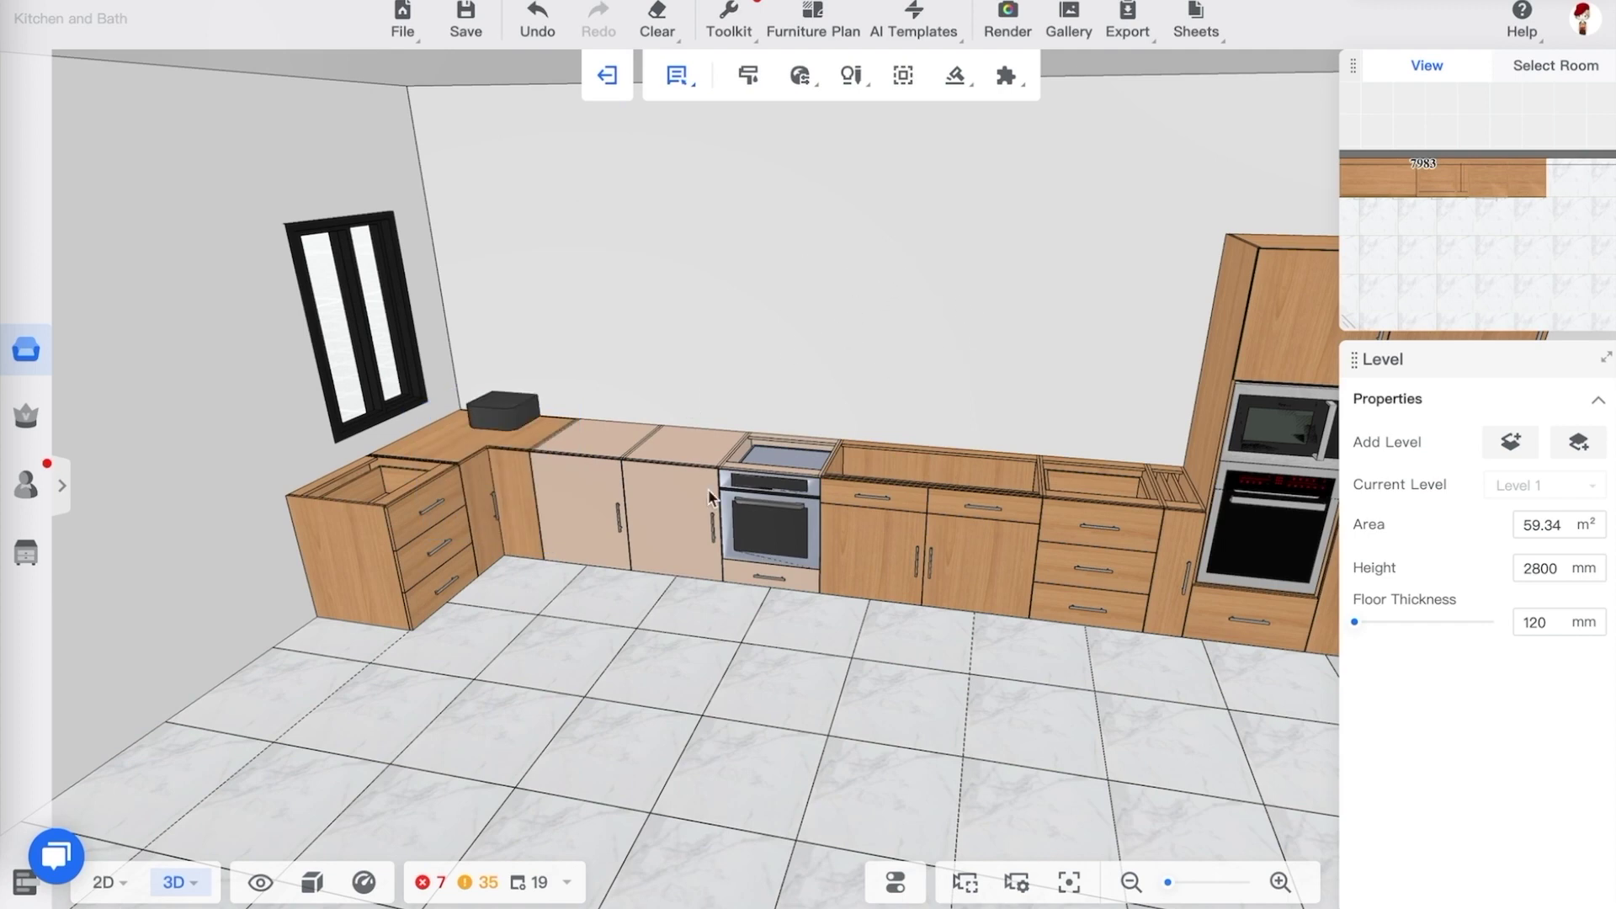
{"action": "key", "text": "1"}
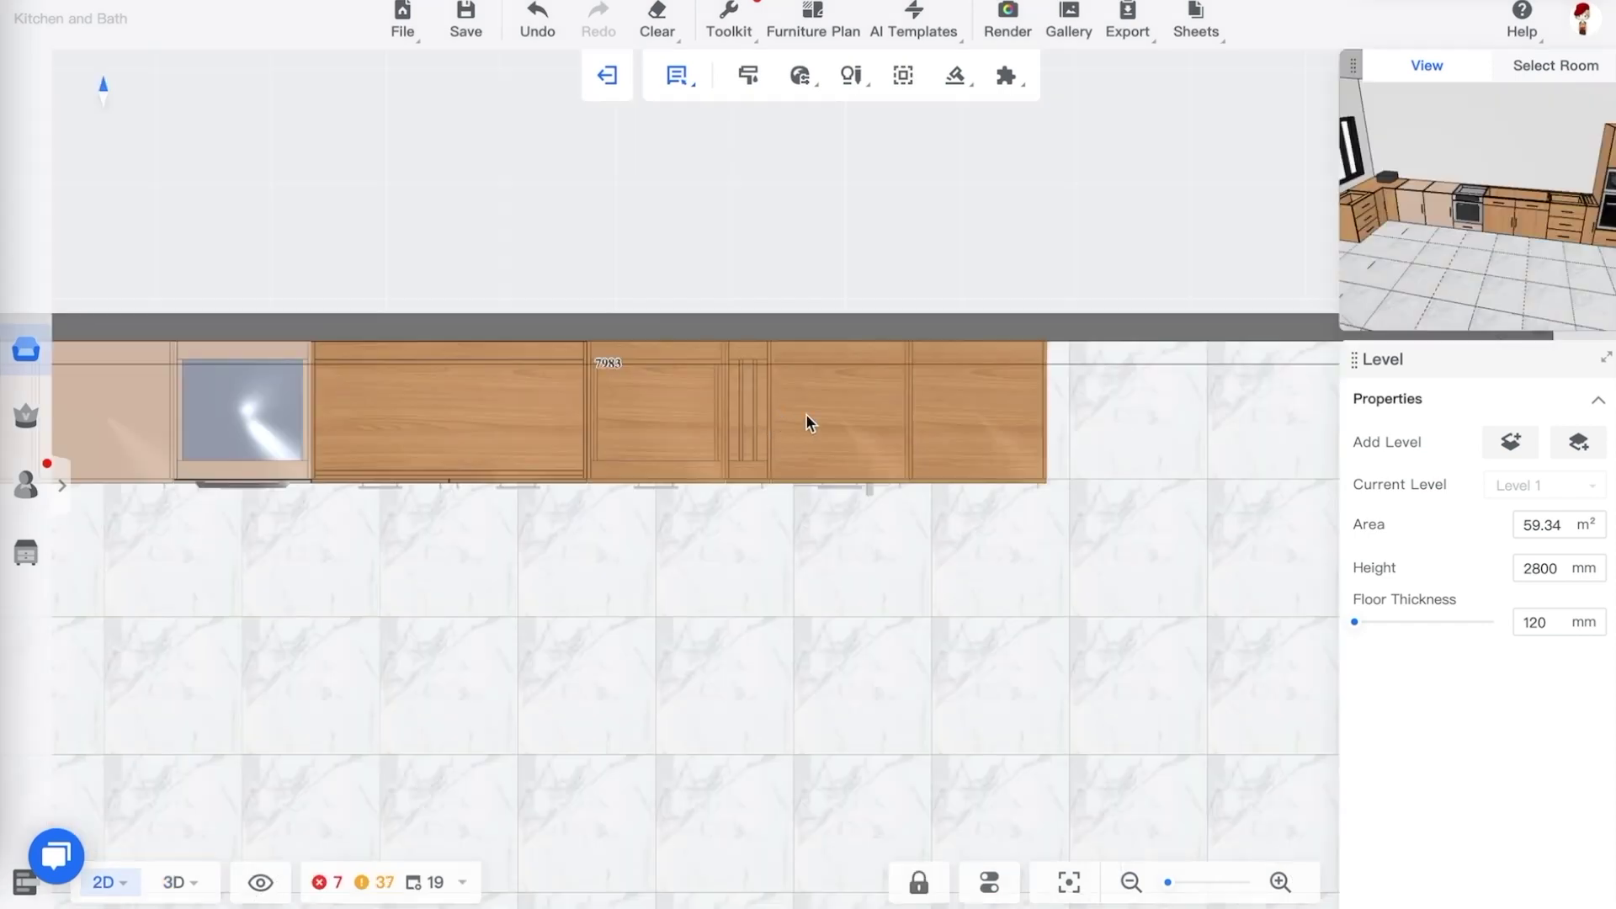
{"action": "scroll", "coordinate": [822, 409], "scroll_direction": "down", "scroll_amount": 3}
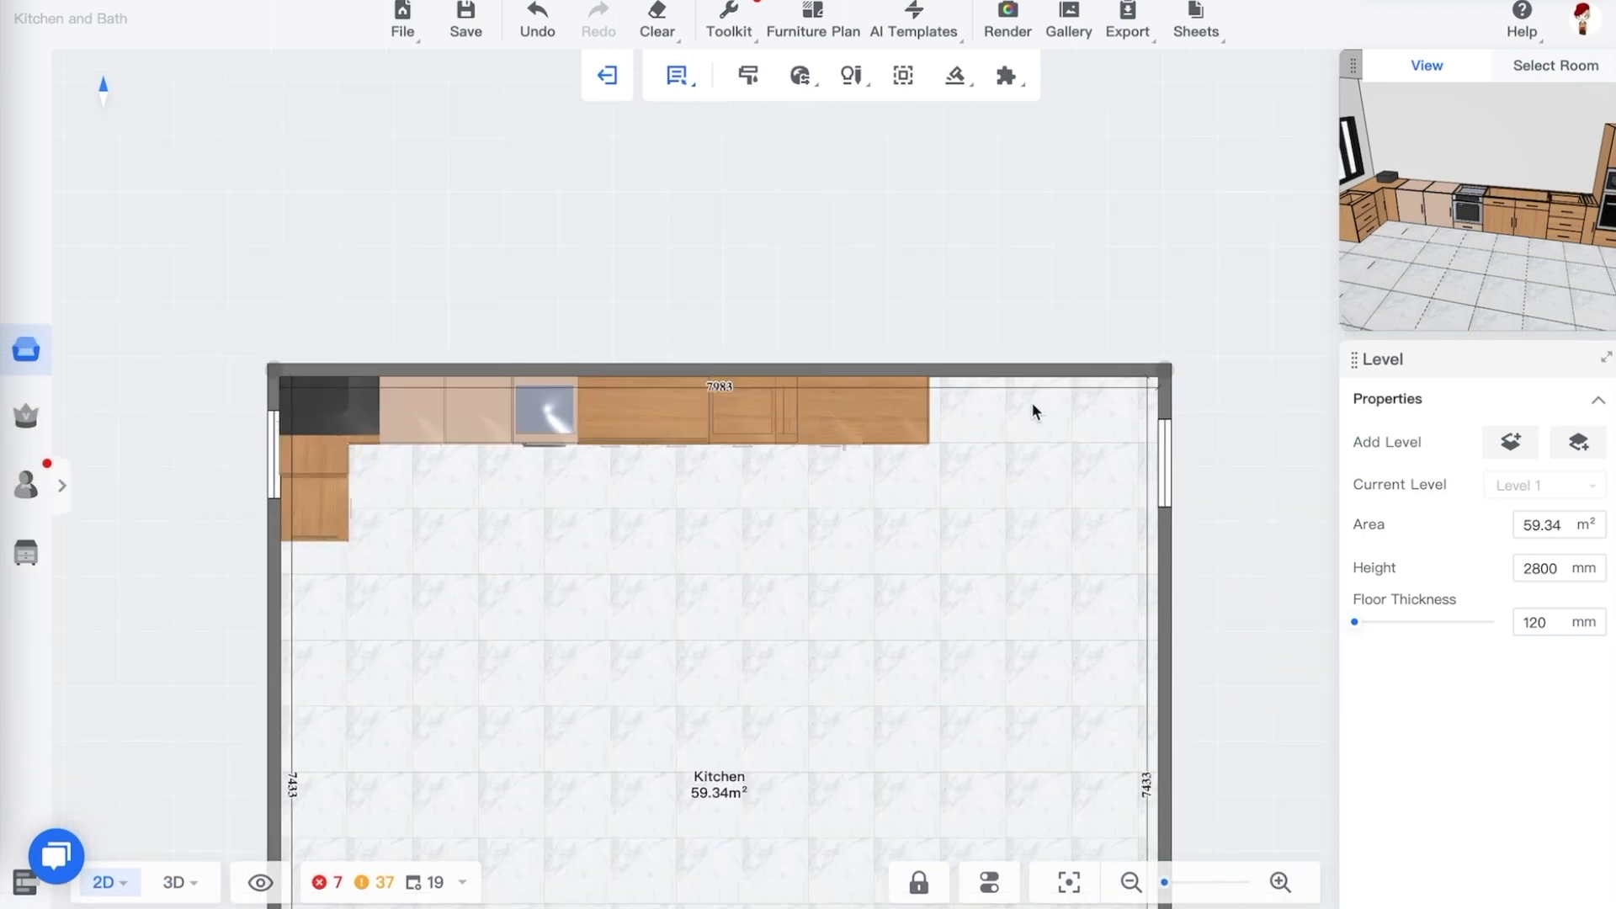
{"action": "left_click", "coordinate": [994, 418]}
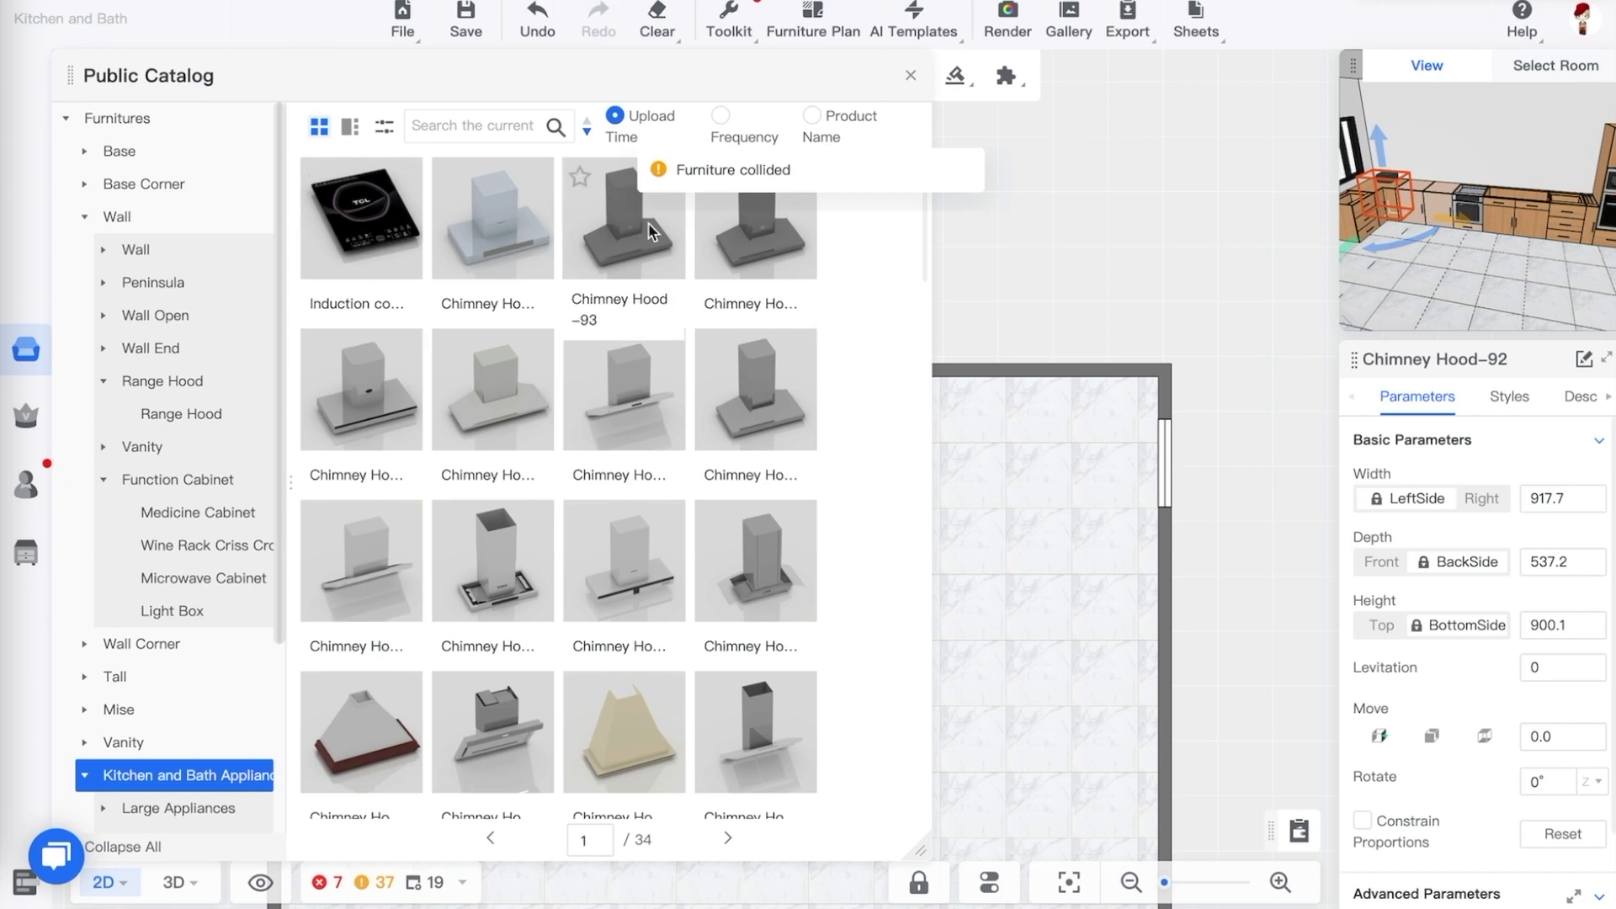
Place Chimney Hood-93 against the back wall beside the refrigerator unit in the floor plan, and return to the 3D view
{"action": "left_click", "coordinate": [648, 227]}
{"action": "left_click", "coordinate": [968, 400]}
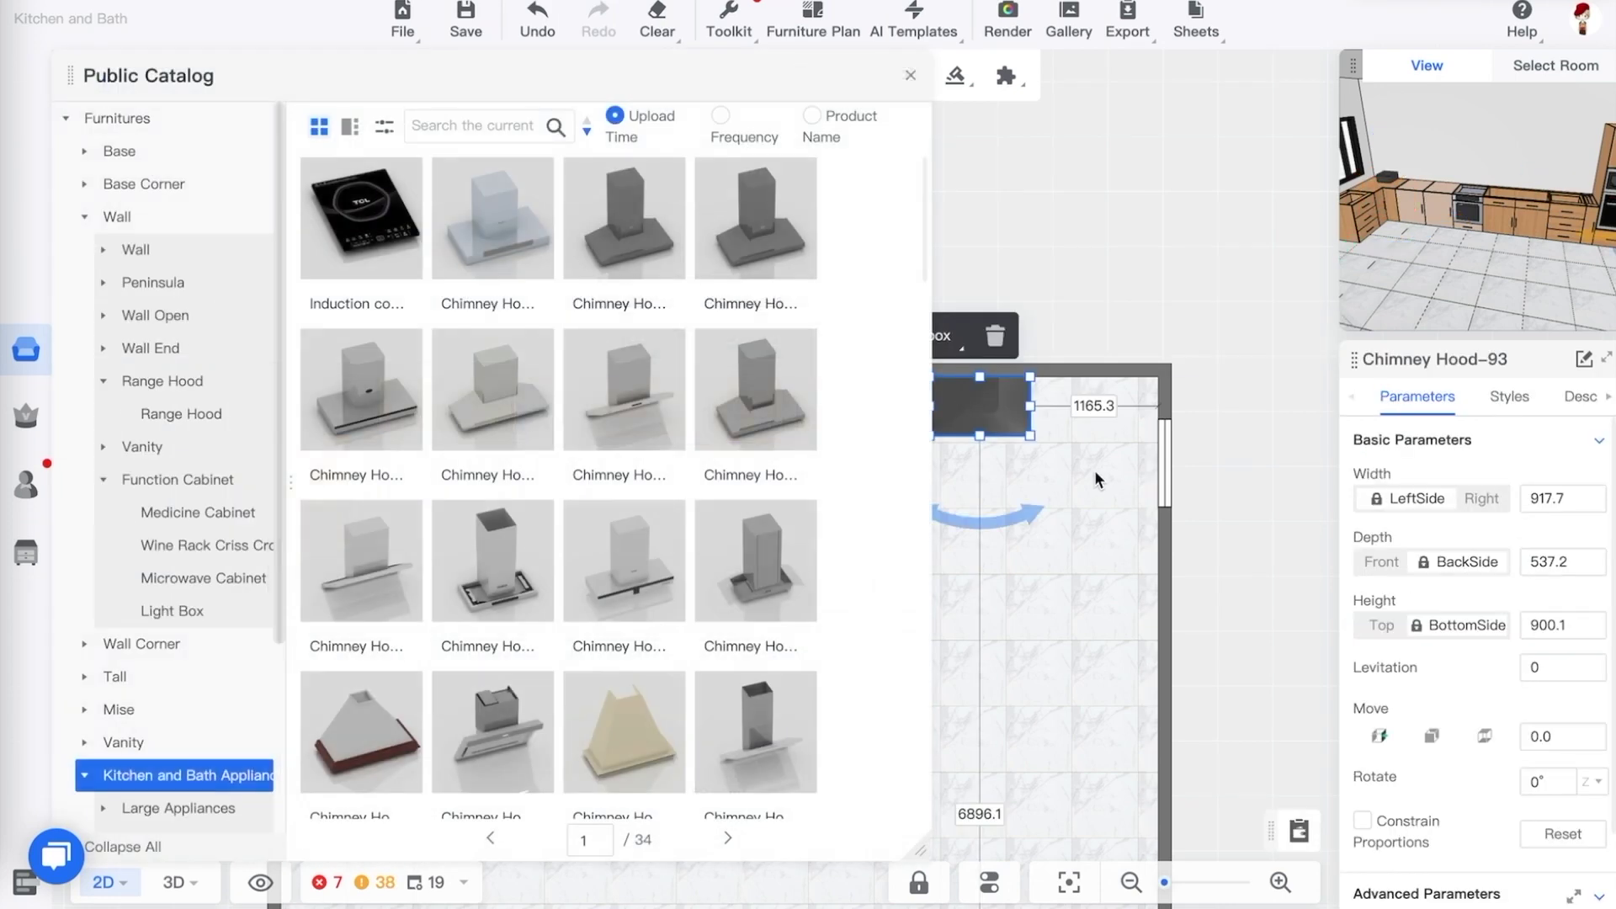
{"action": "left_click", "coordinate": [1094, 470]}
{"action": "key", "text": "3"}
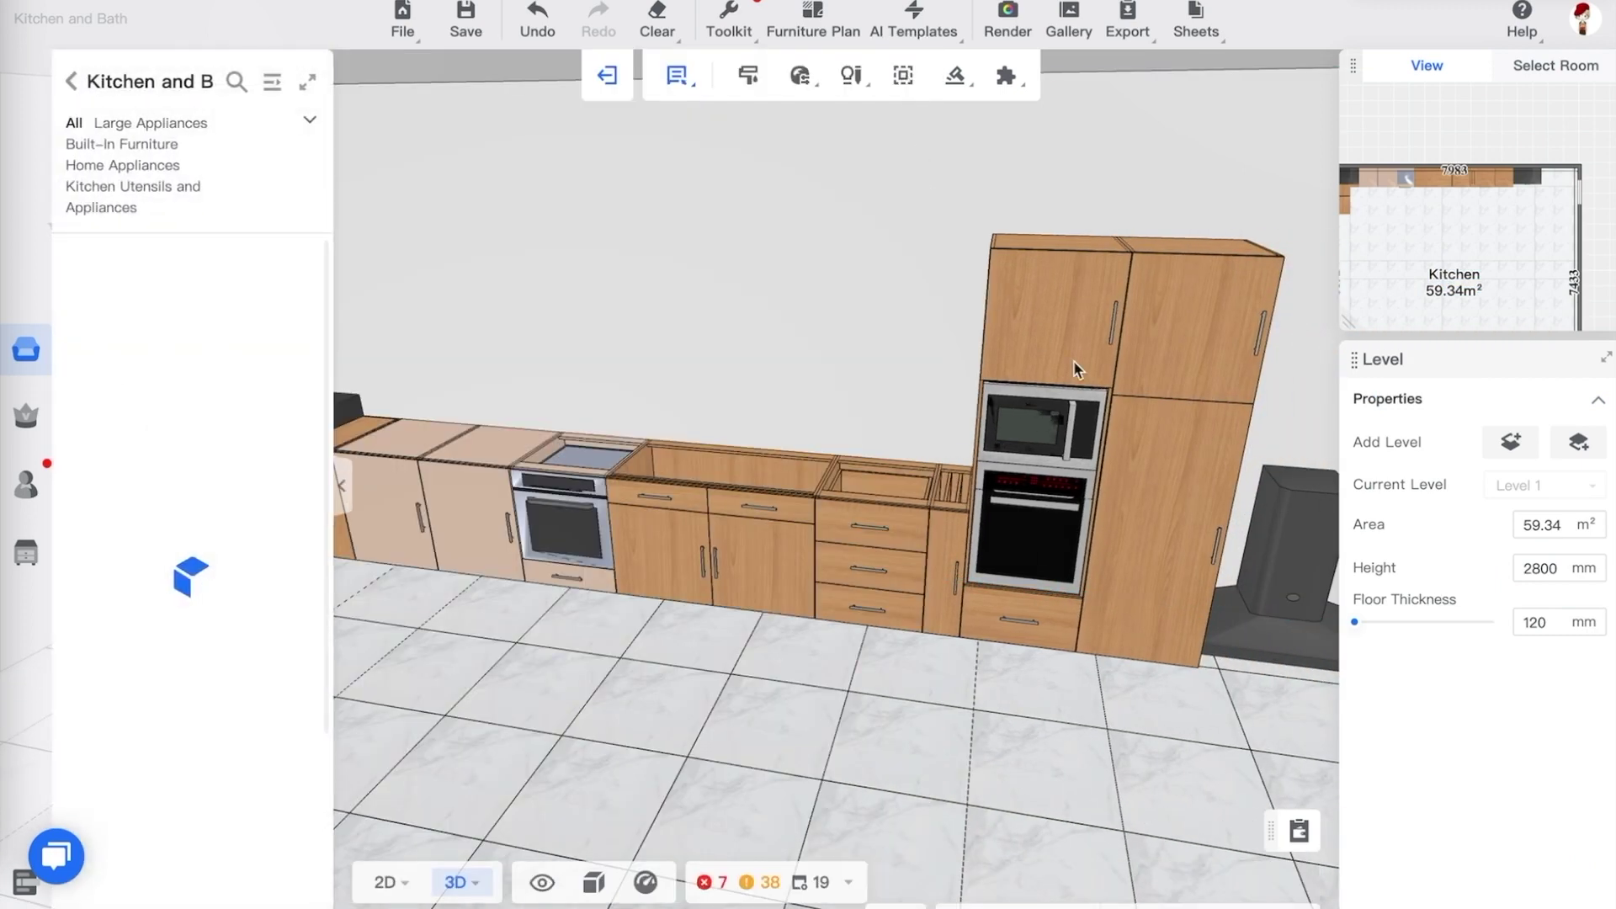
Raise Chimney Hood-93 off the floor by setting its levitation to 1600, and lower it to 1200
{"action": "left_click_drag", "start_coordinate": [1073, 360], "coordinate": [1042, 468]}
{"action": "left_click", "coordinate": [1140, 543]}
{"action": "left_click", "coordinate": [1140, 543]}
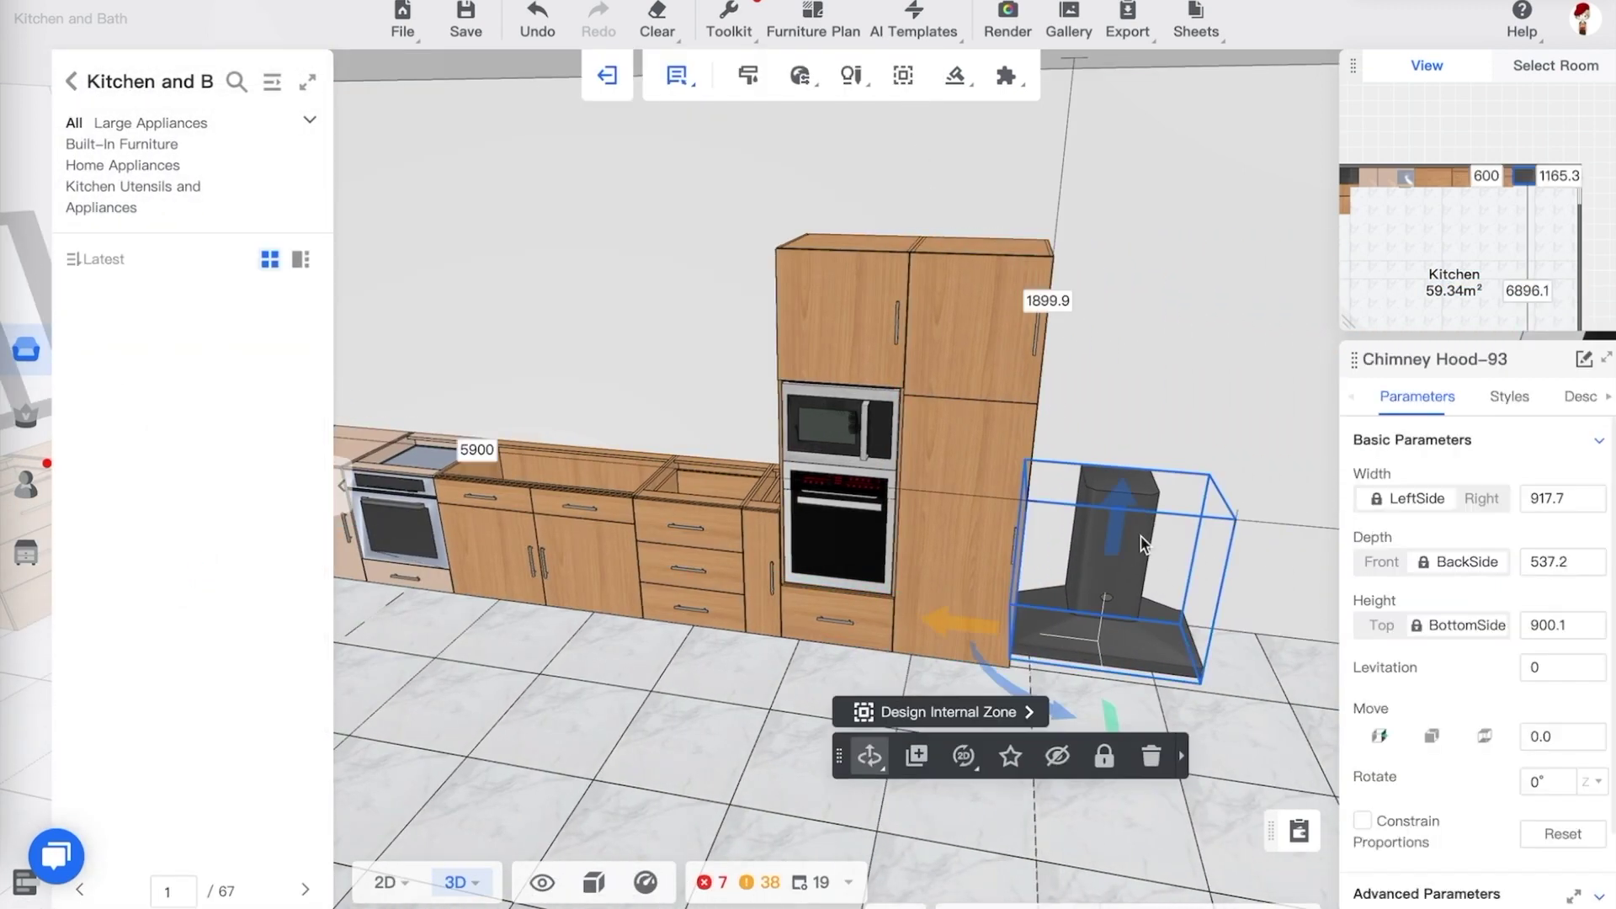
{"action": "left_click", "coordinate": [1555, 668]}
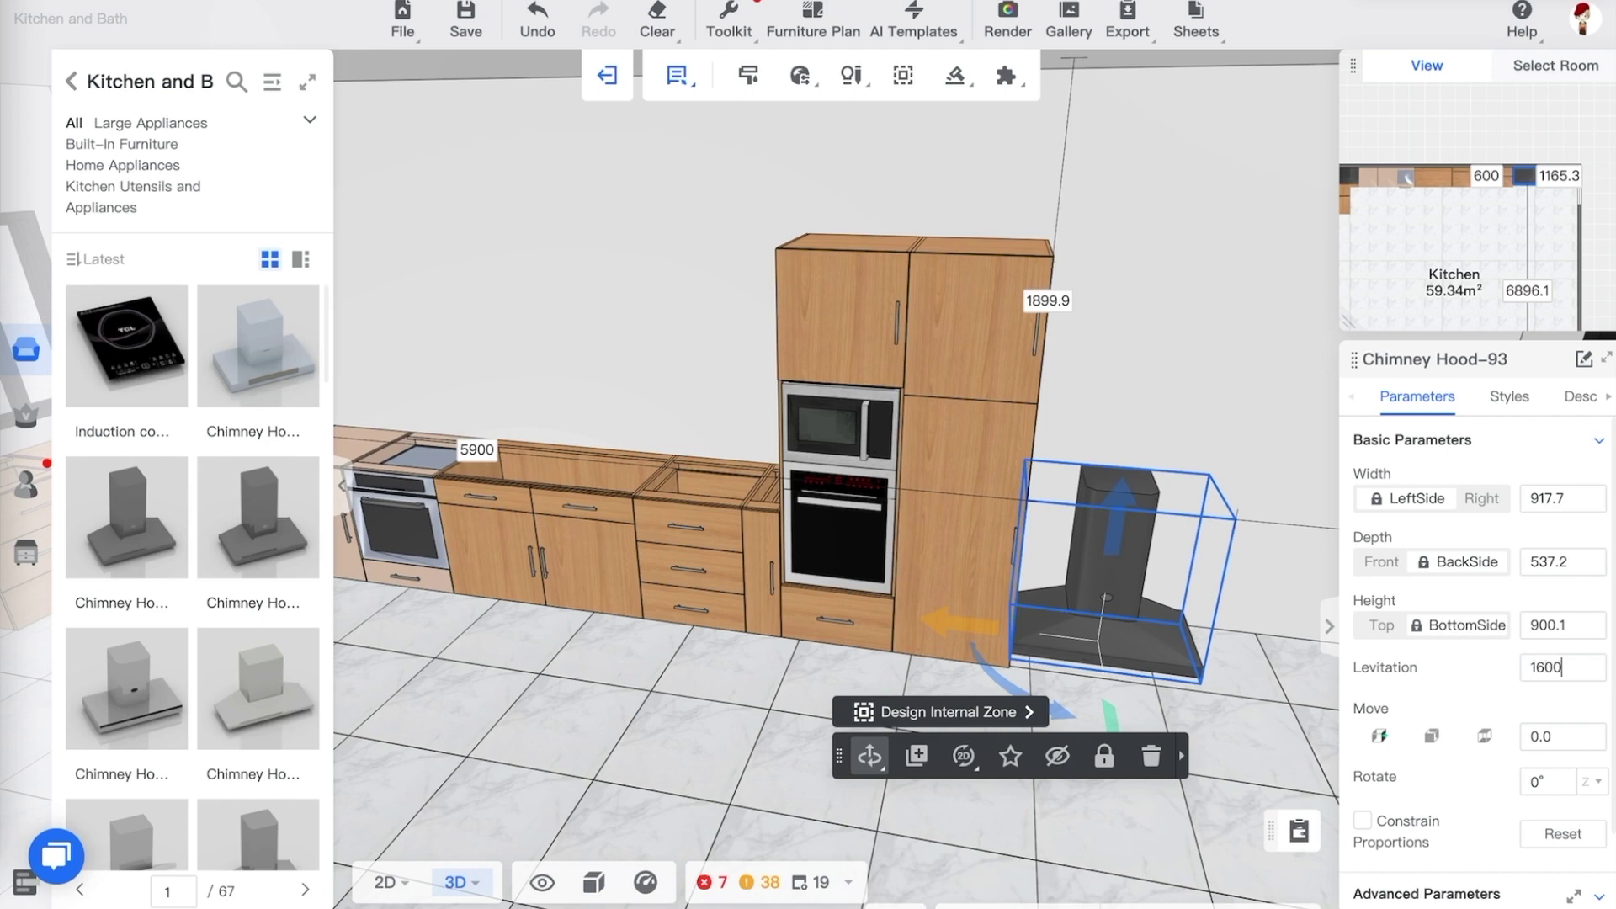
{"action": "key", "text": "Return"}
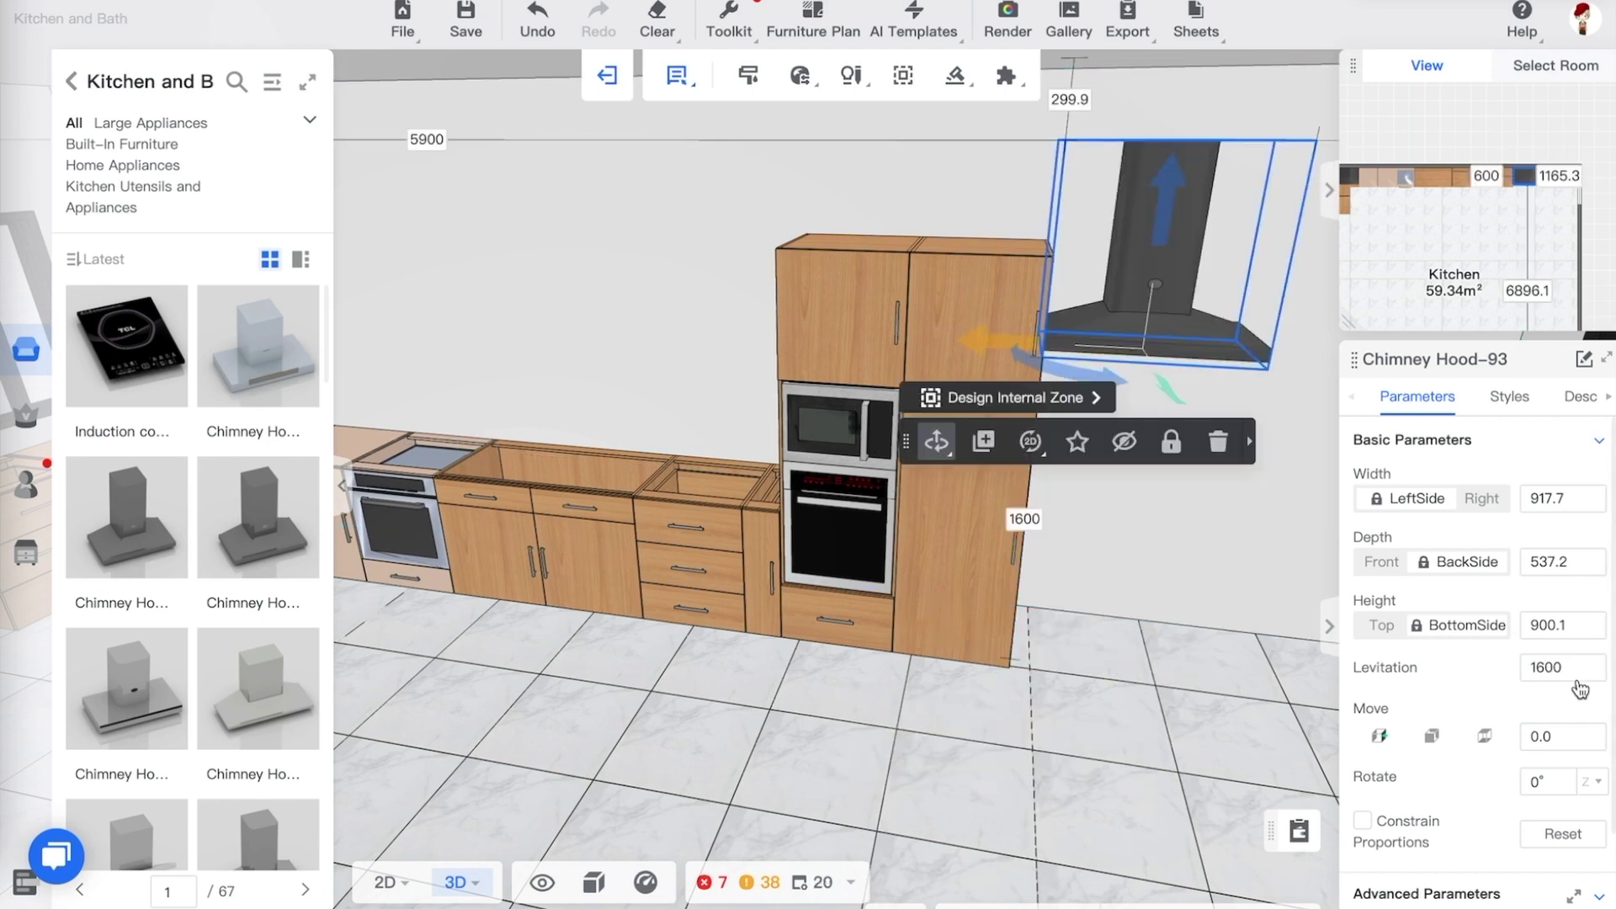
{"action": "left_click", "coordinate": [1561, 668]}
{"action": "type", "text": "1"}
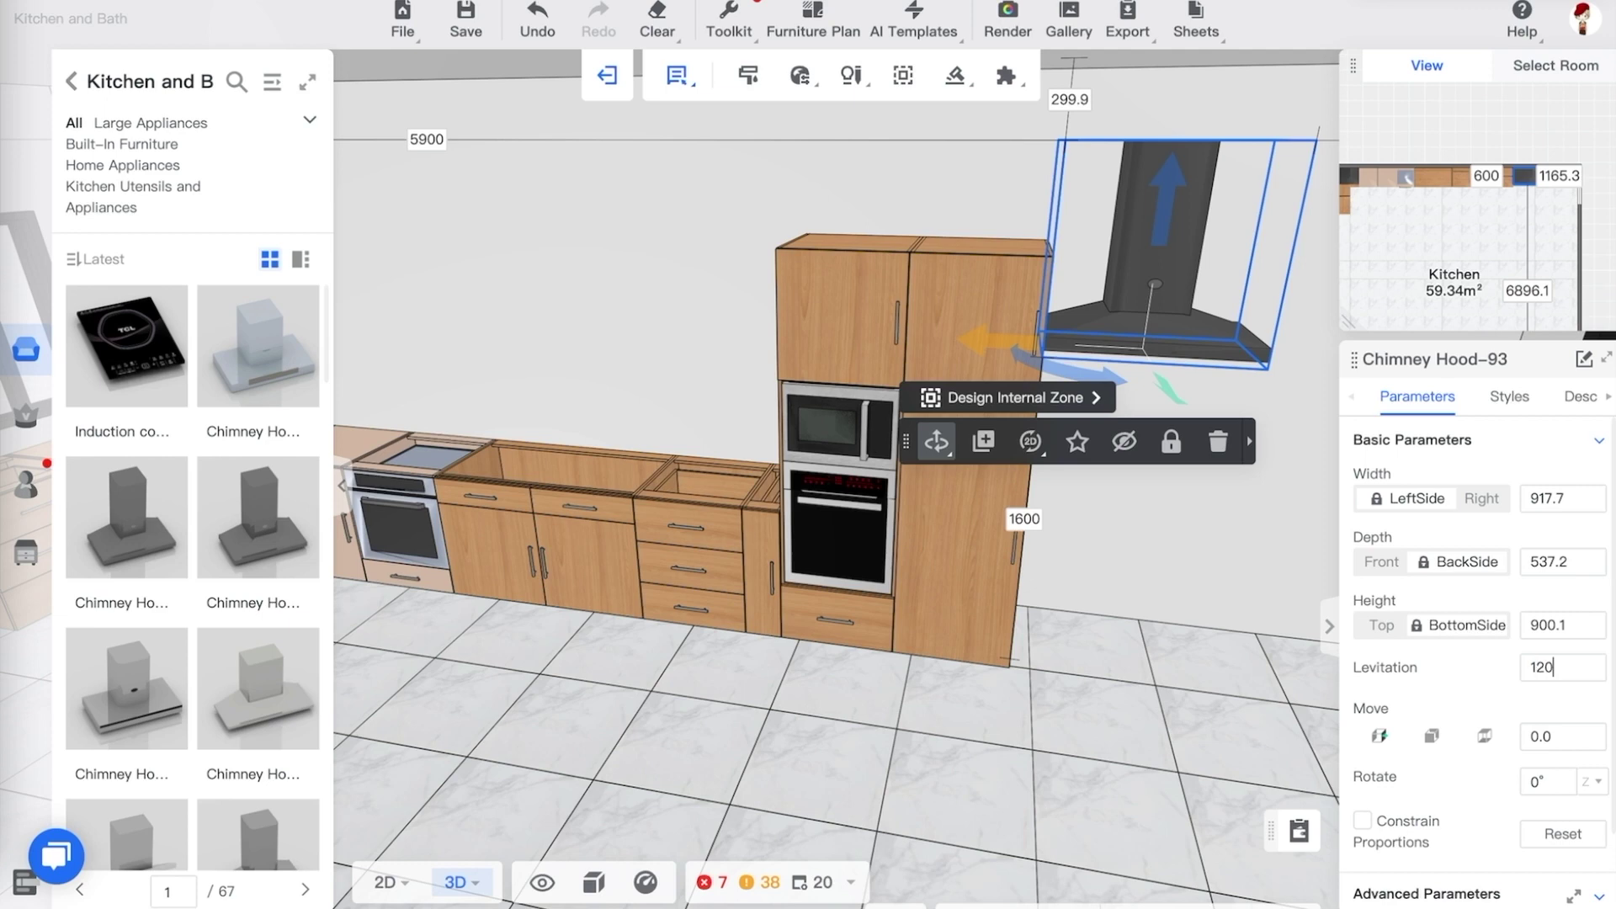
{"action": "key", "text": "Return"}
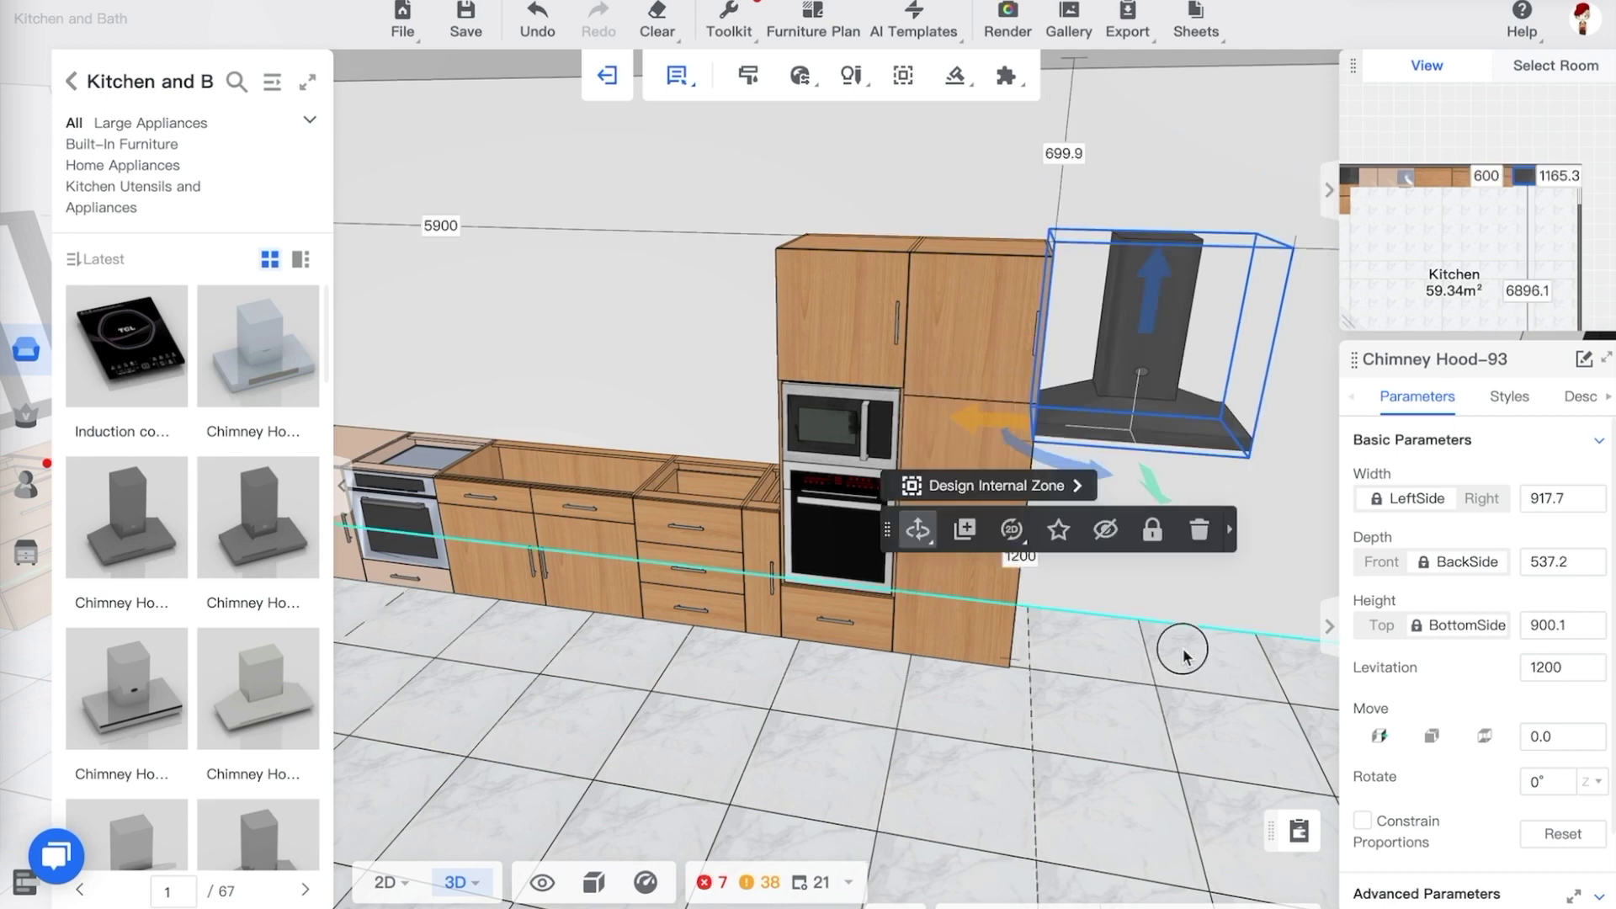
Move Chimney Hood-93 along the back wall above the base cabinets and set its levitation to 1800
{"action": "left_click_drag", "start_coordinate": [1179, 649], "coordinate": [1193, 642]}
{"action": "left_click_drag", "start_coordinate": [975, 405], "coordinate": [433, 371]}
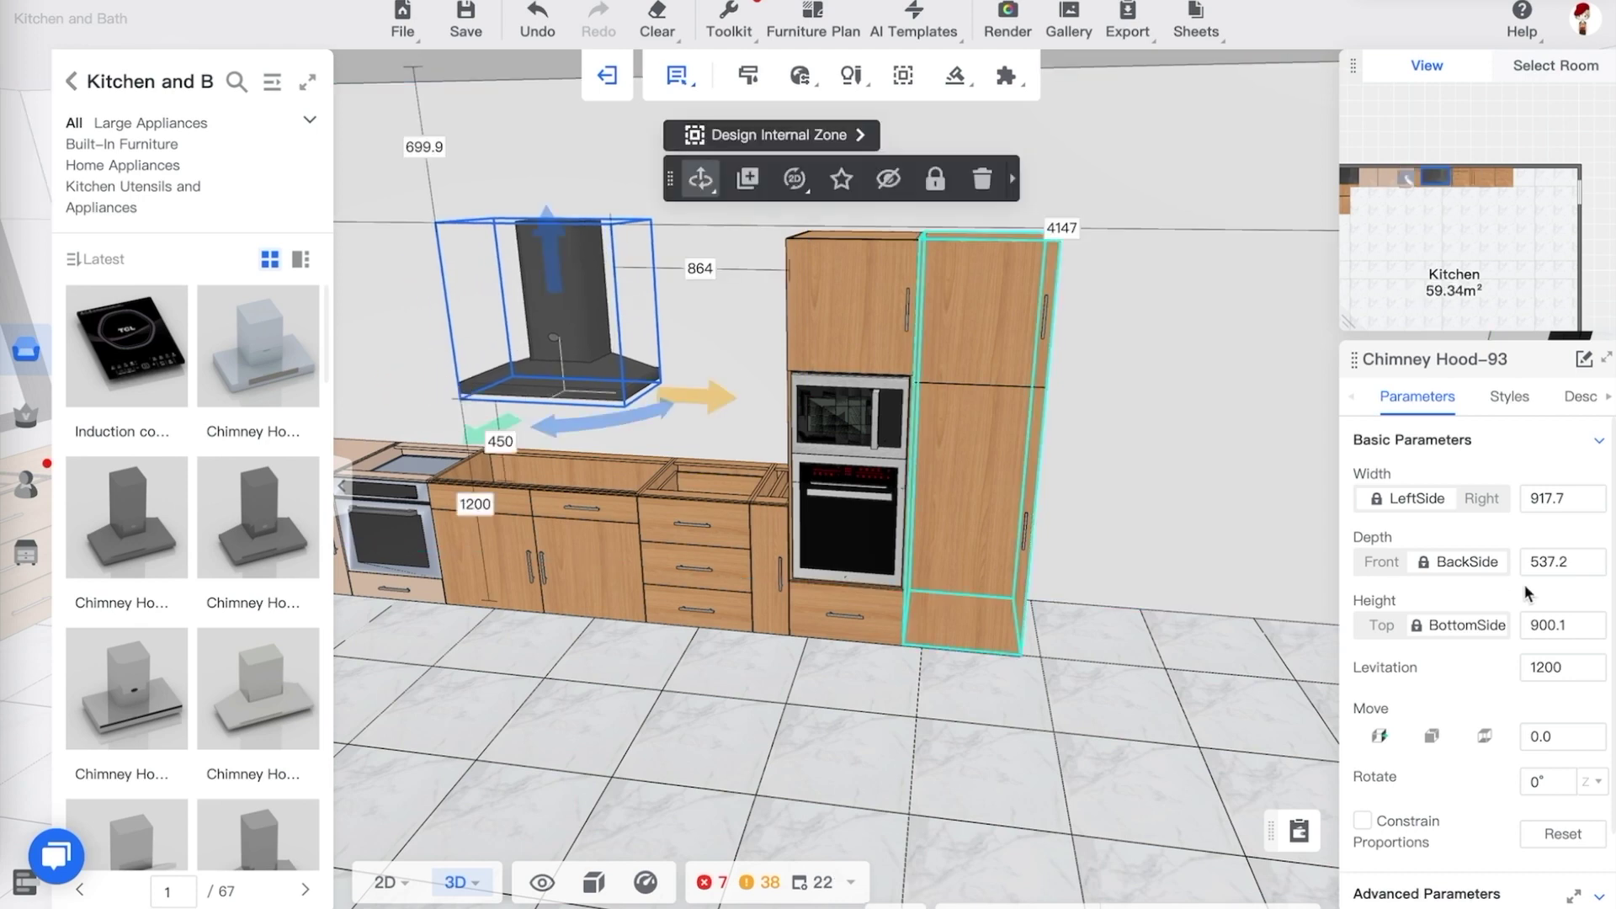
{"action": "double_click", "coordinate": [1546, 663]}
{"action": "type", "text": "1800"}
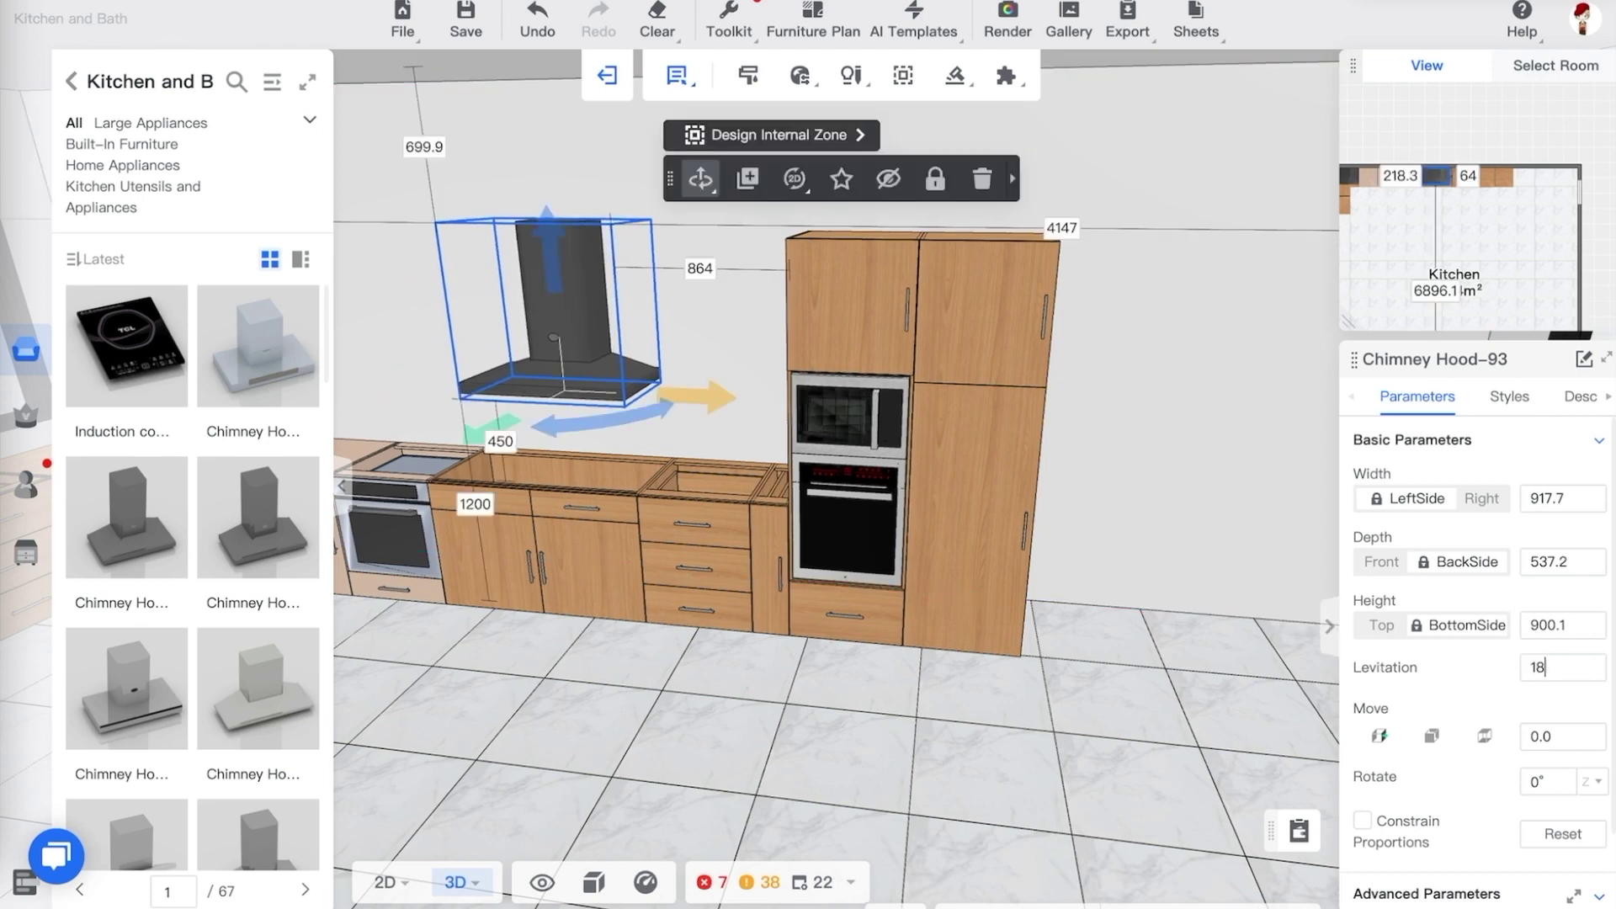
{"action": "key", "text": "Return"}
{"action": "left_click", "coordinate": [922, 757]}
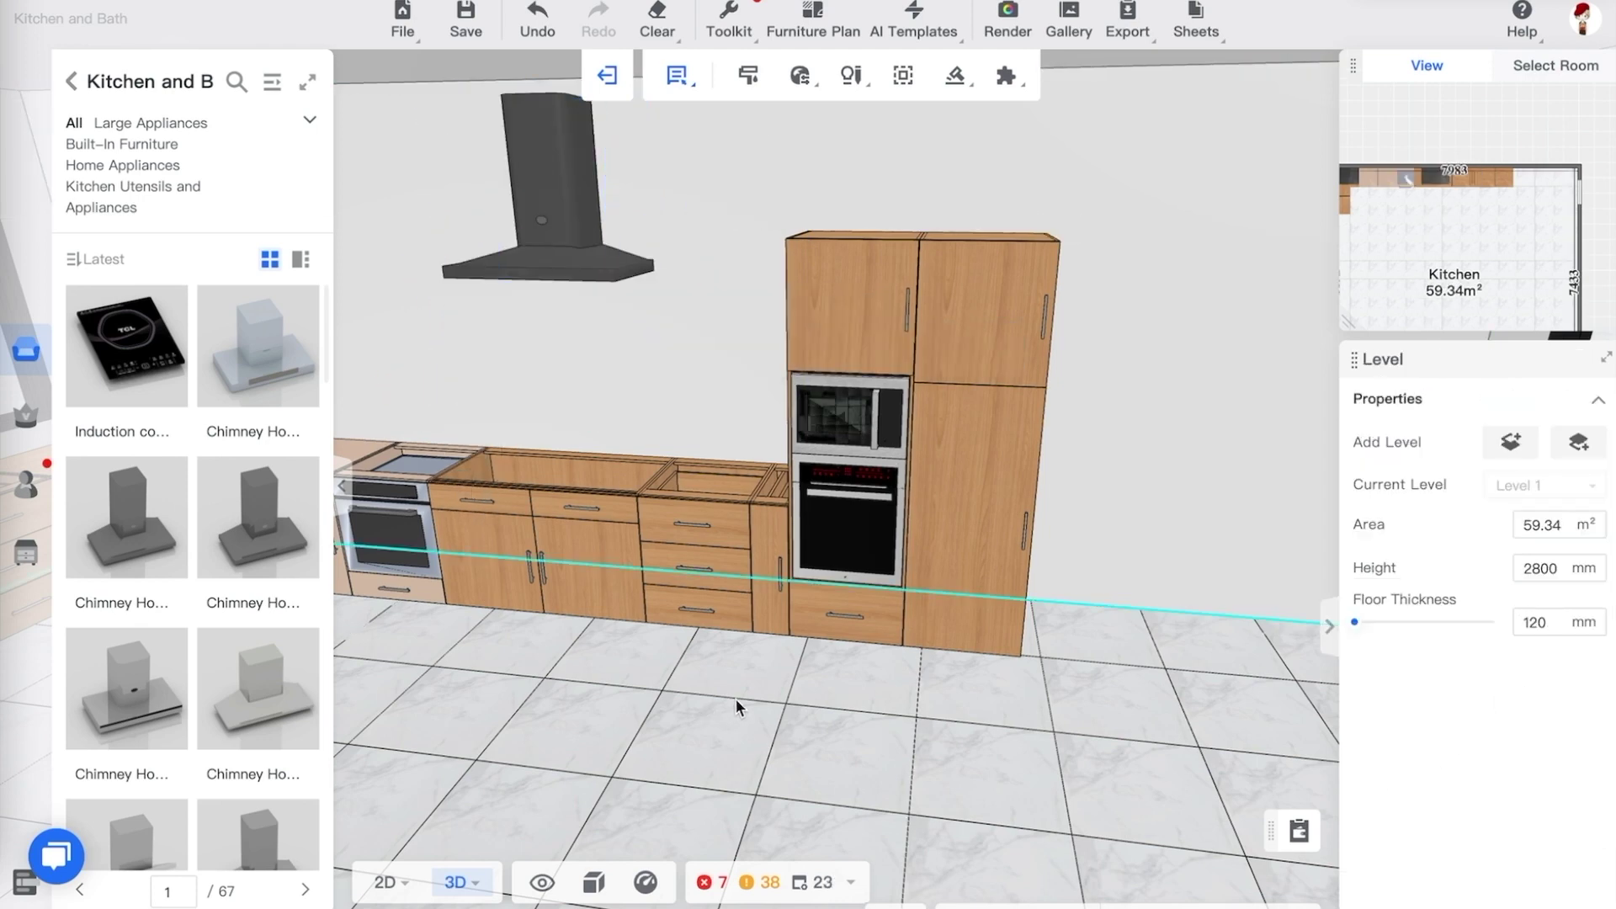
Delete the chimney hood hanging above the base cabinets
{"action": "left_click_drag", "start_coordinate": [735, 699], "coordinate": [859, 678]}
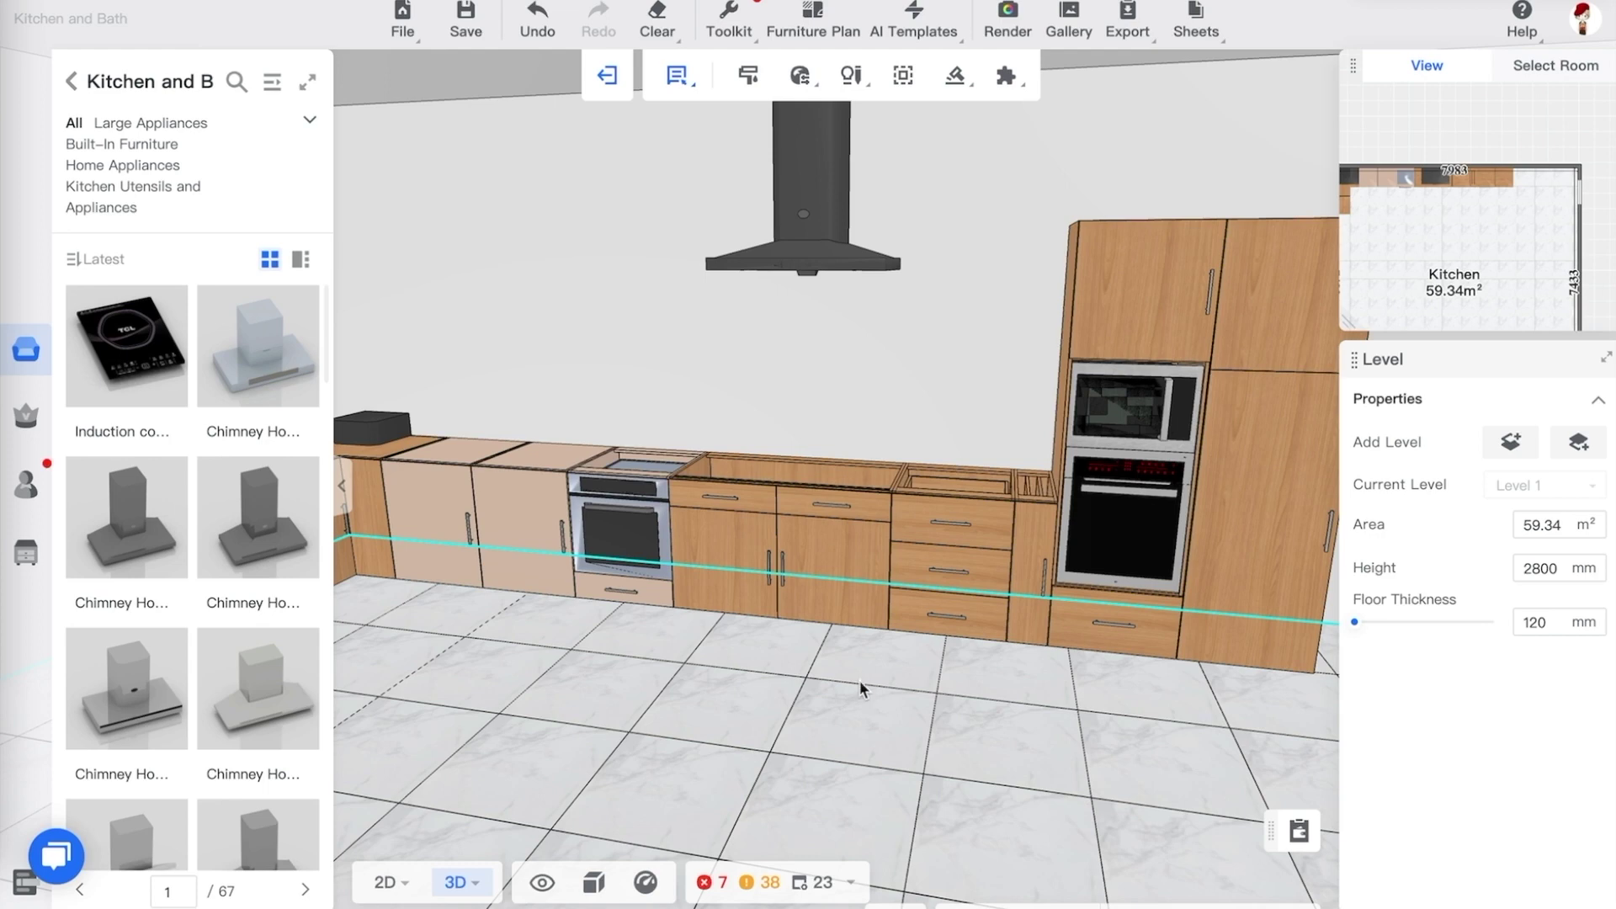
{"action": "left_click", "coordinate": [823, 259]}
{"action": "left_click", "coordinate": [1231, 346]}
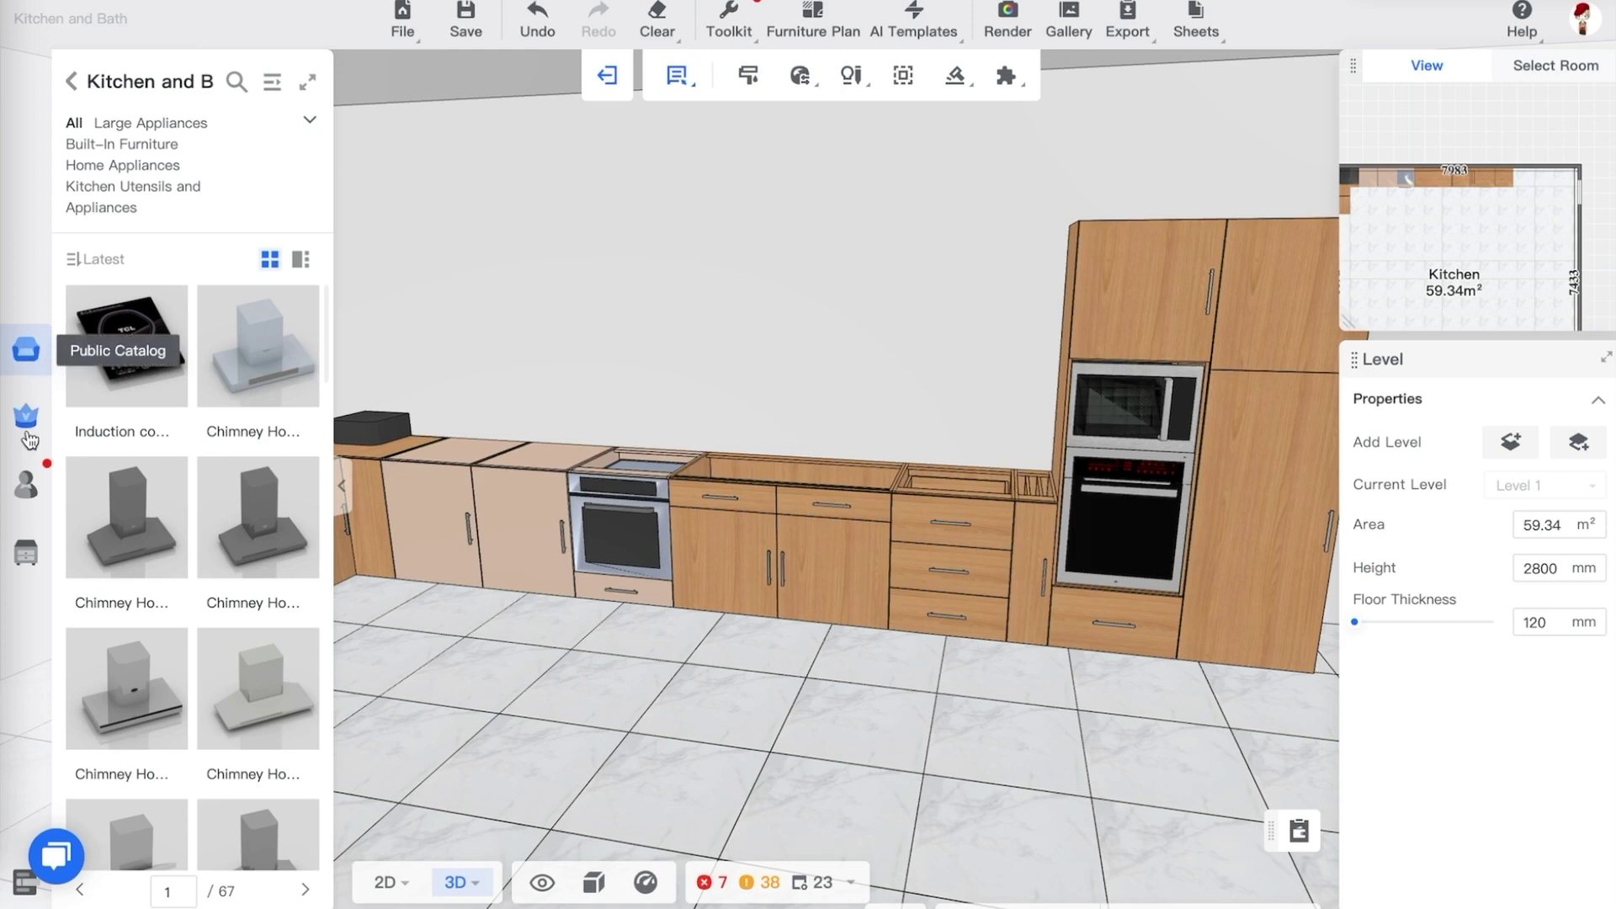
Expand the public catalog and open the Wall w/Door category of the wall cabinets
{"action": "left_click", "coordinate": [310, 84]}
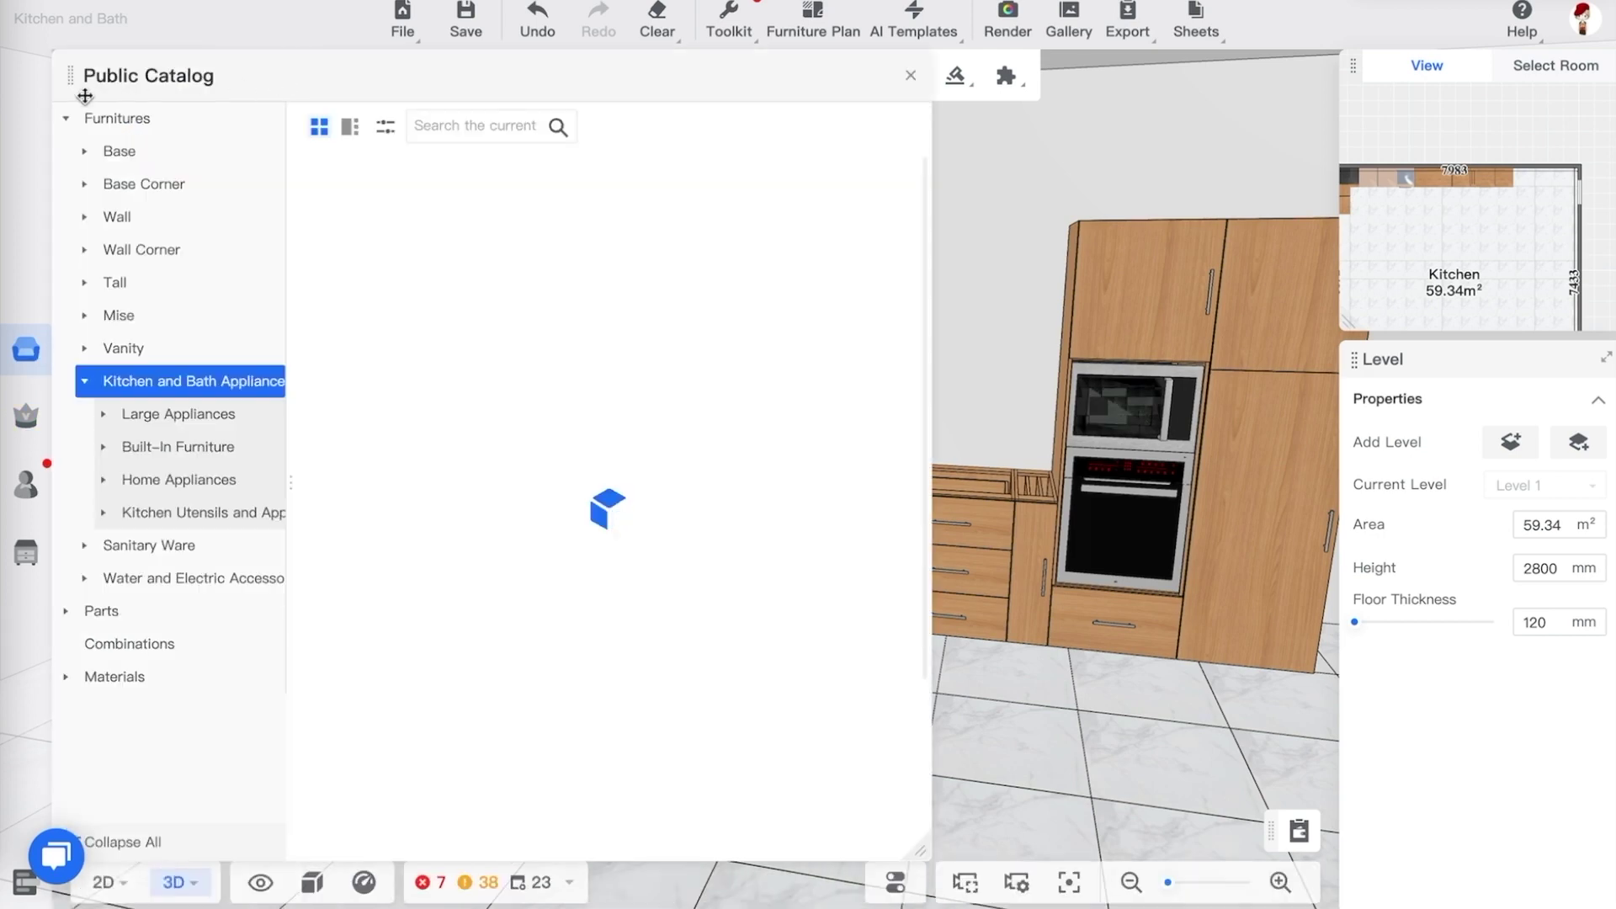
{"action": "left_click", "coordinate": [83, 219]}
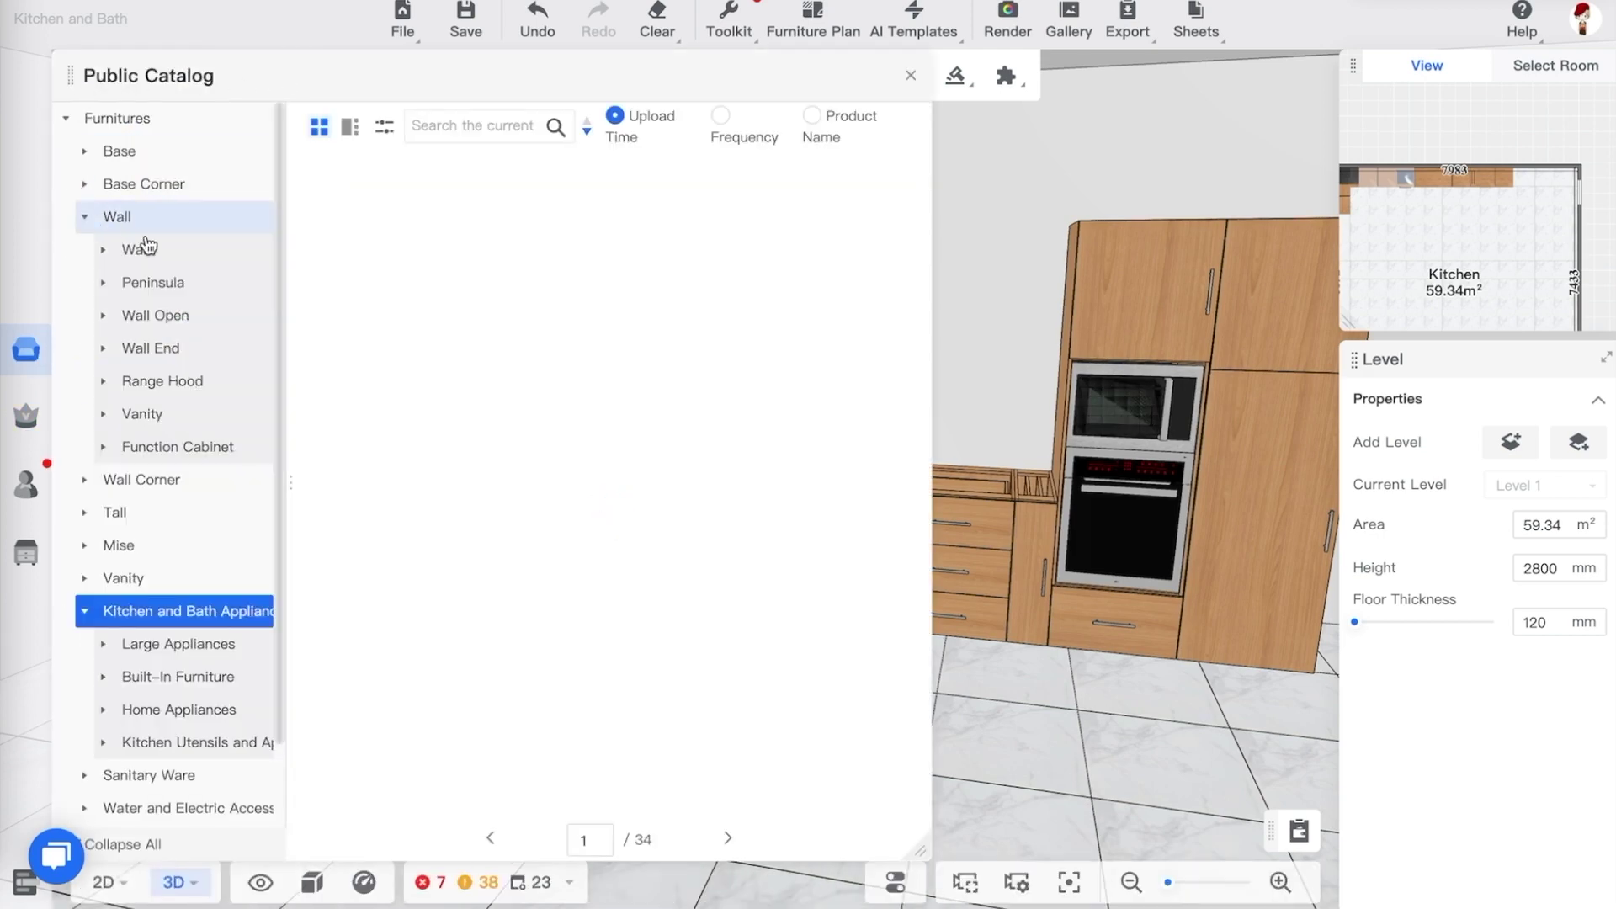
{"action": "left_click", "coordinate": [164, 252]}
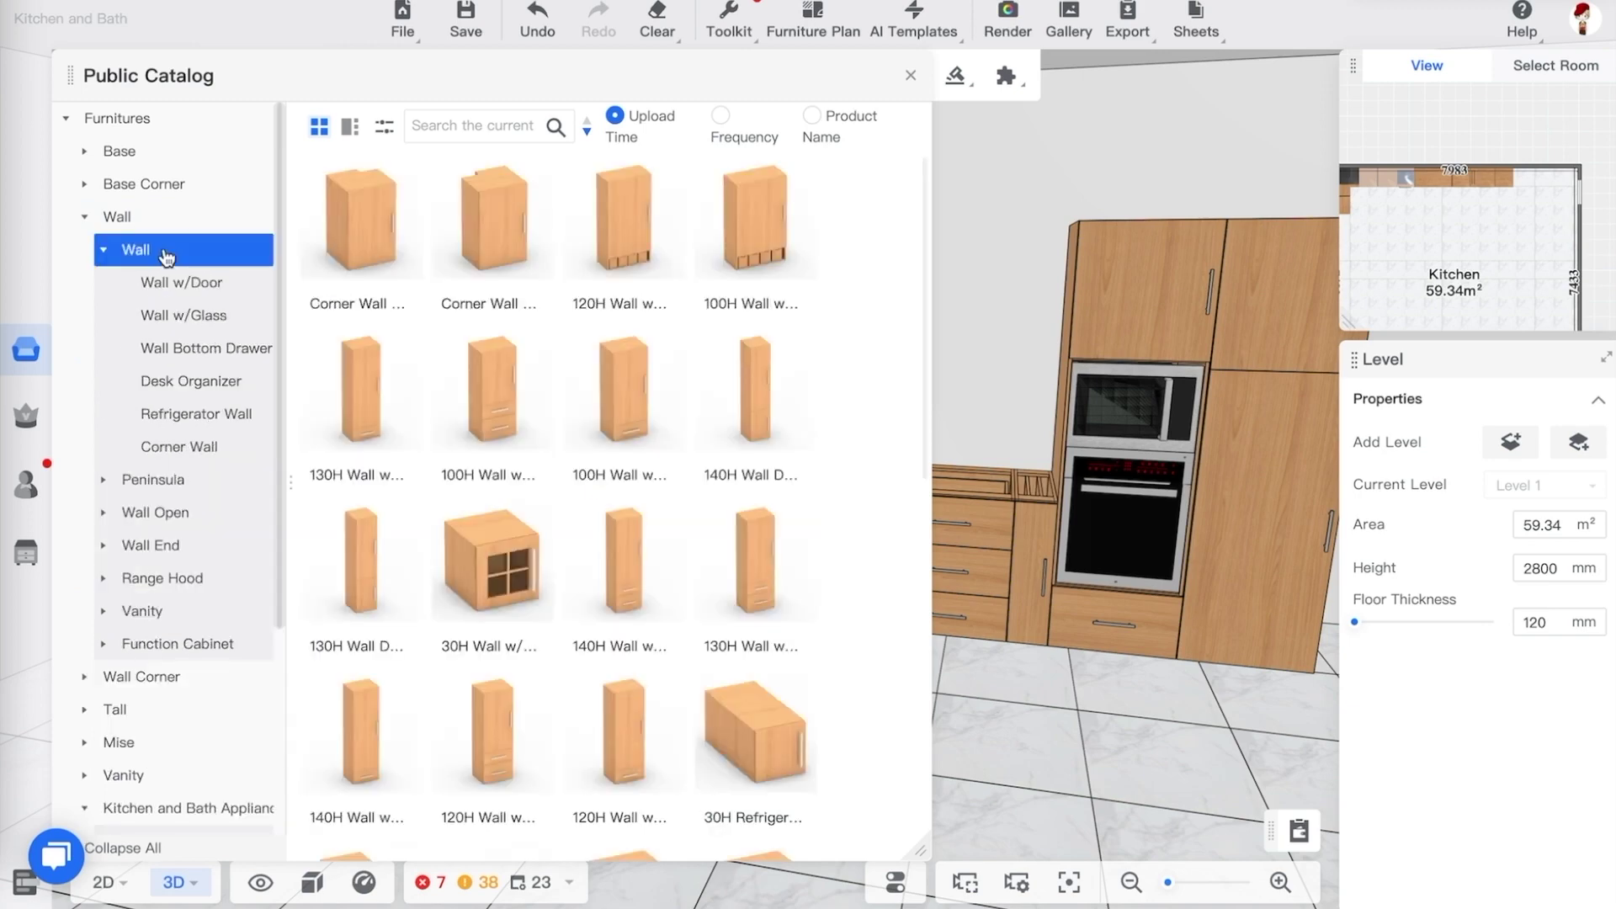
{"action": "left_click", "coordinate": [1137, 746]}
{"action": "mouse_move", "coordinate": [1074, 731]}
{"action": "left_mouse_down"}
{"action": "mouse_move", "coordinate": [1128, 726]}
{"action": "mouse_move", "coordinate": [1071, 690]}
{"action": "mouse_move", "coordinate": [1071, 746]}
{"action": "left_mouse_up"}
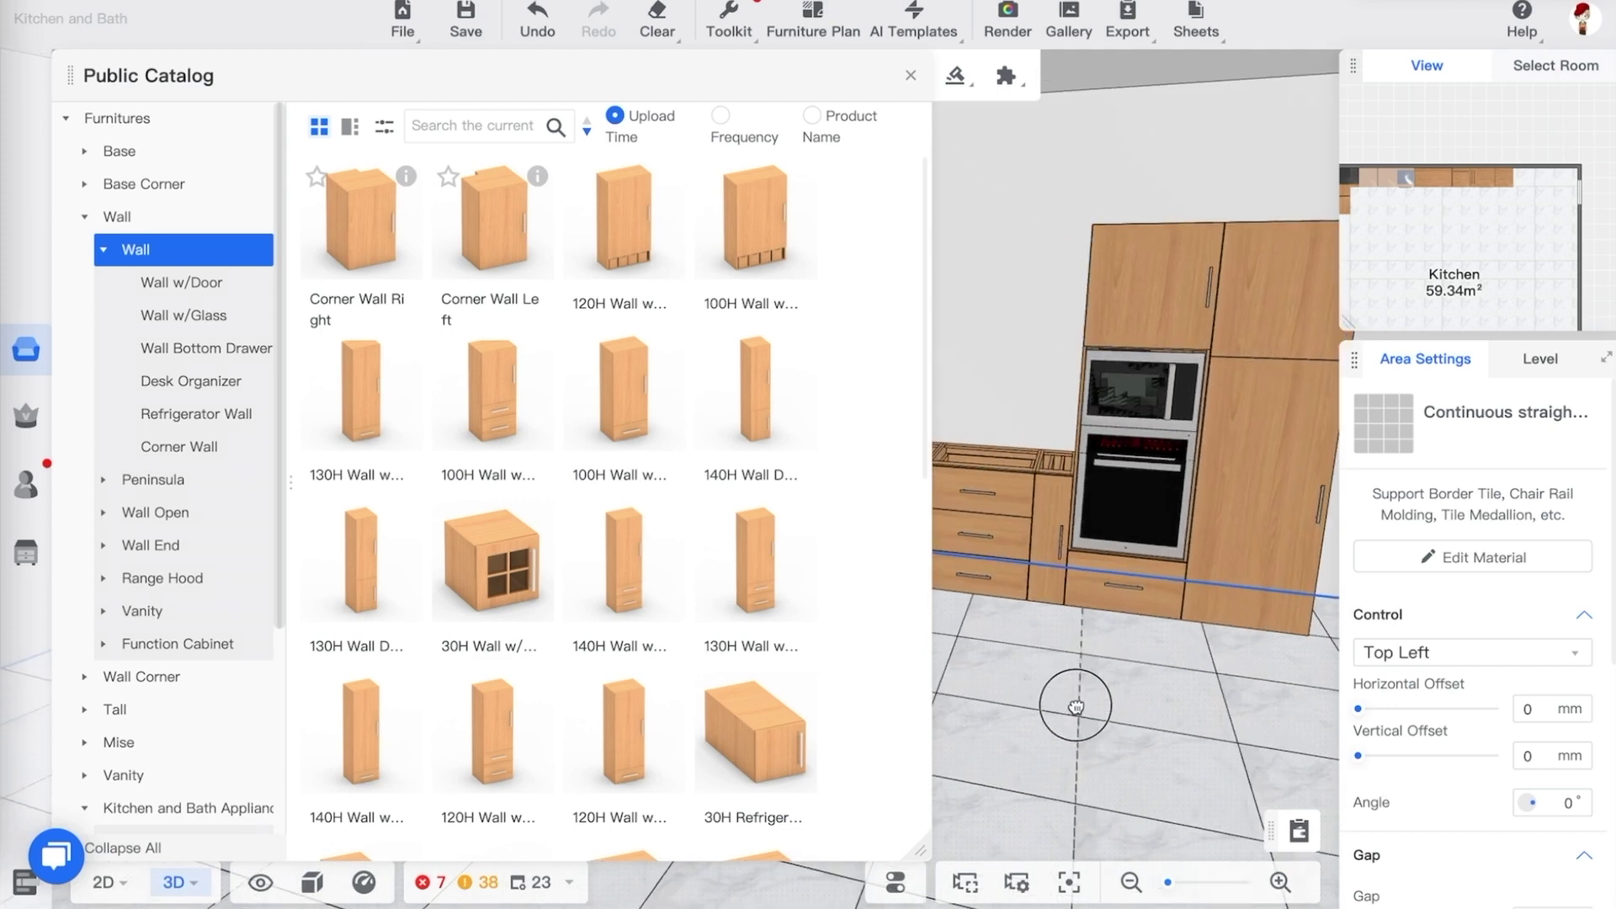
{"action": "left_click", "coordinate": [177, 287]}
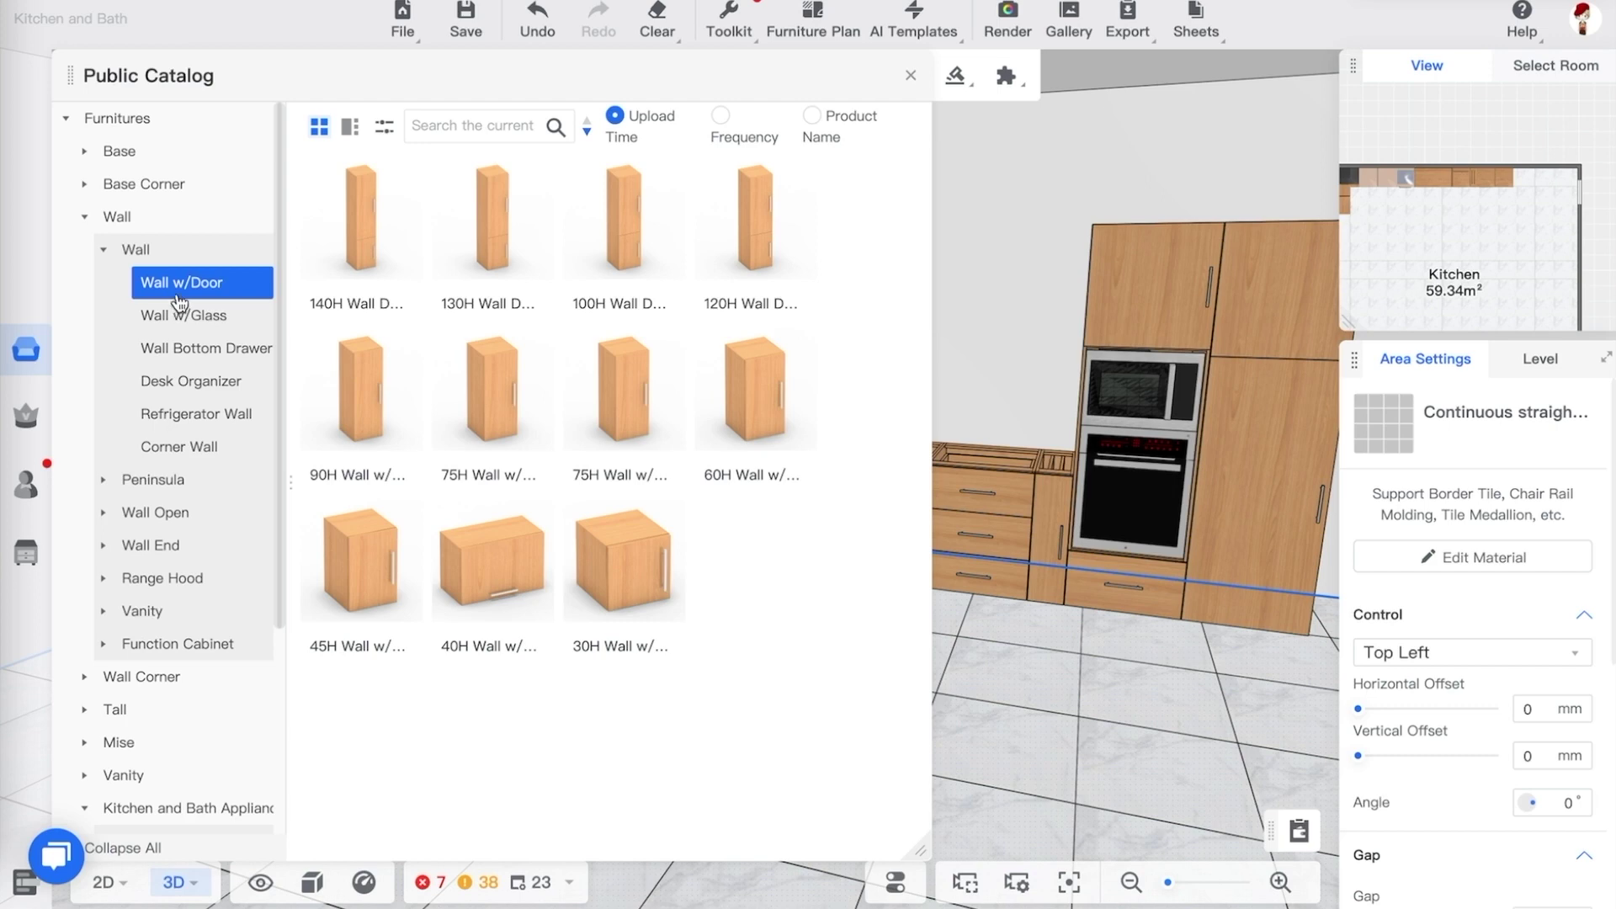
{"action": "left_click", "coordinate": [502, 559]}
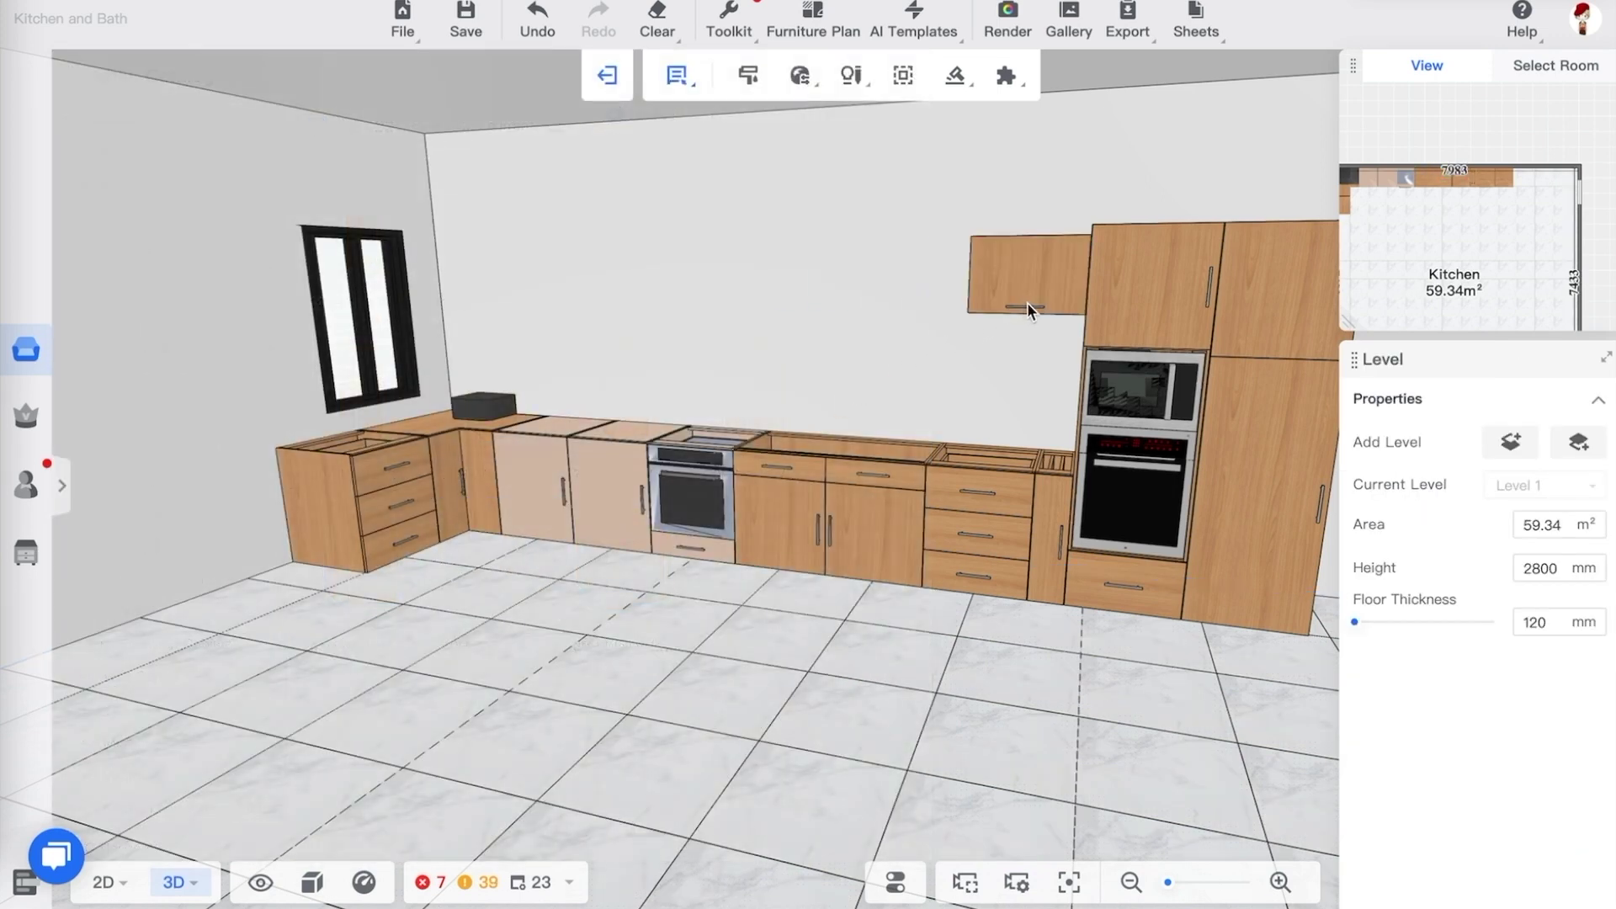
{"action": "left_click", "coordinate": [1029, 307]}
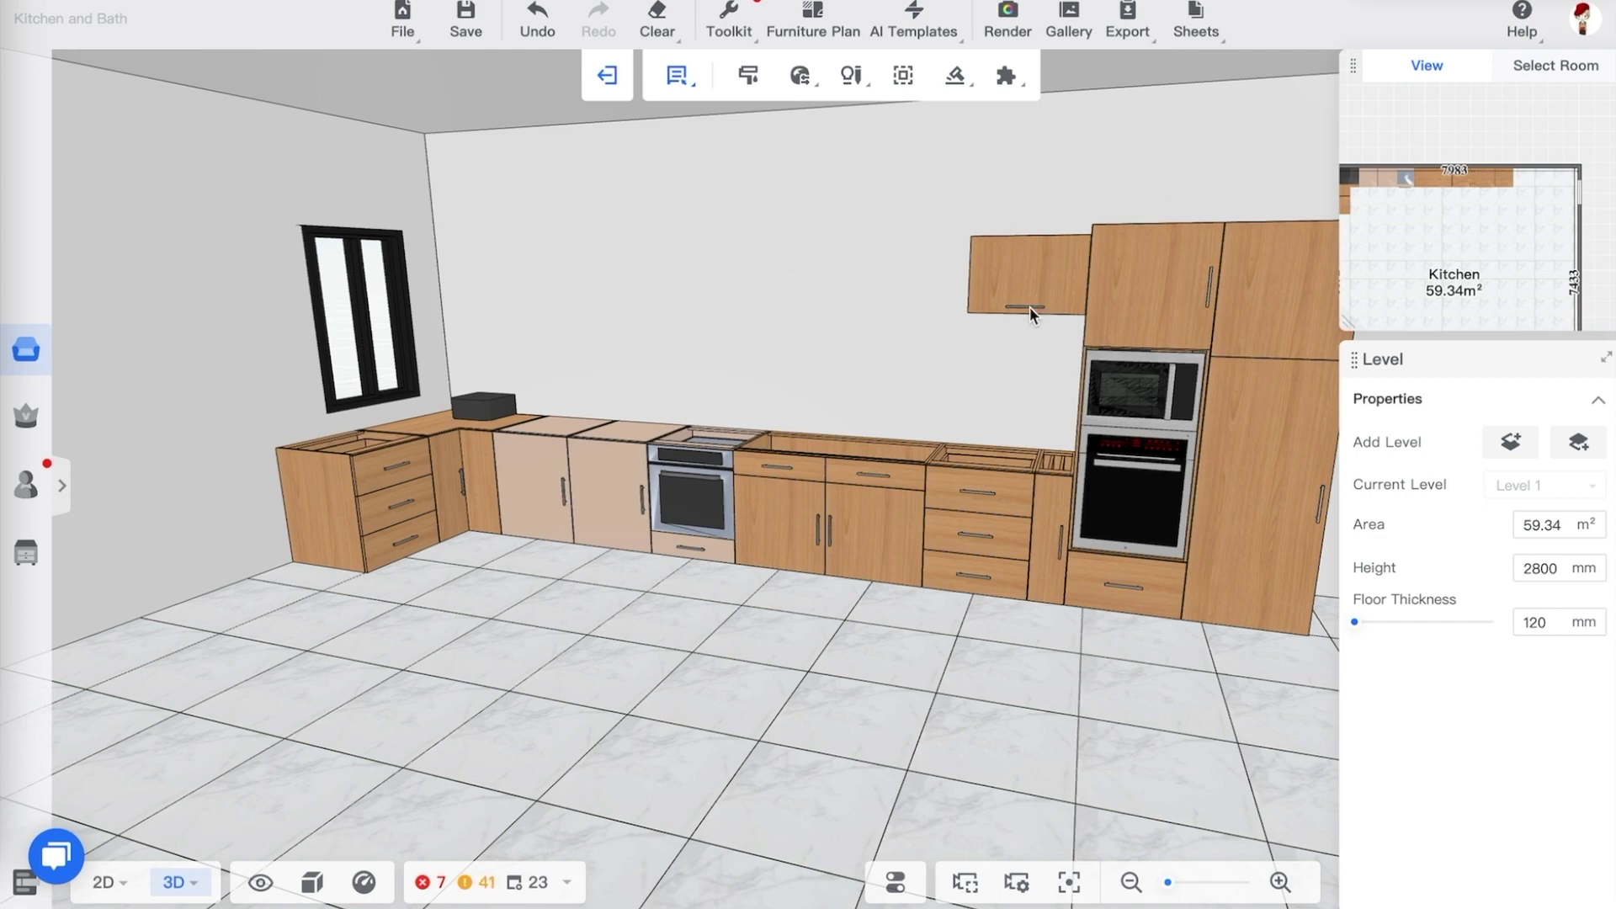
{"action": "key", "text": "Escape"}
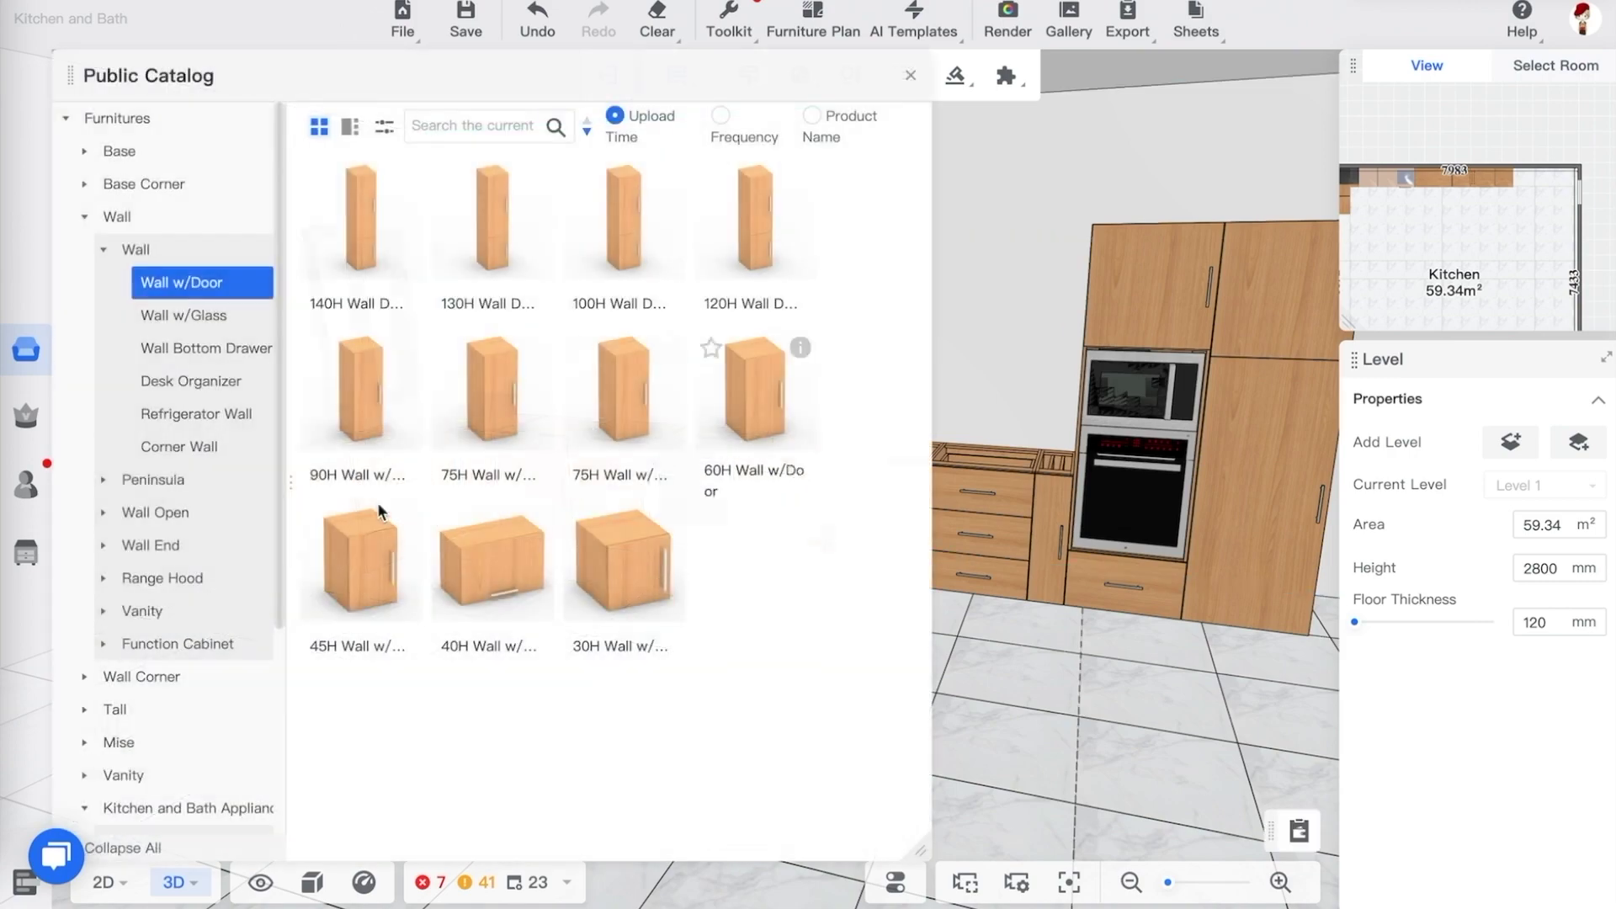
Place a 45H Wall w/Door cabinet on the back wall directly beside the double oven unit, and close the expanded catalog
{"action": "left_click", "coordinate": [371, 558]}
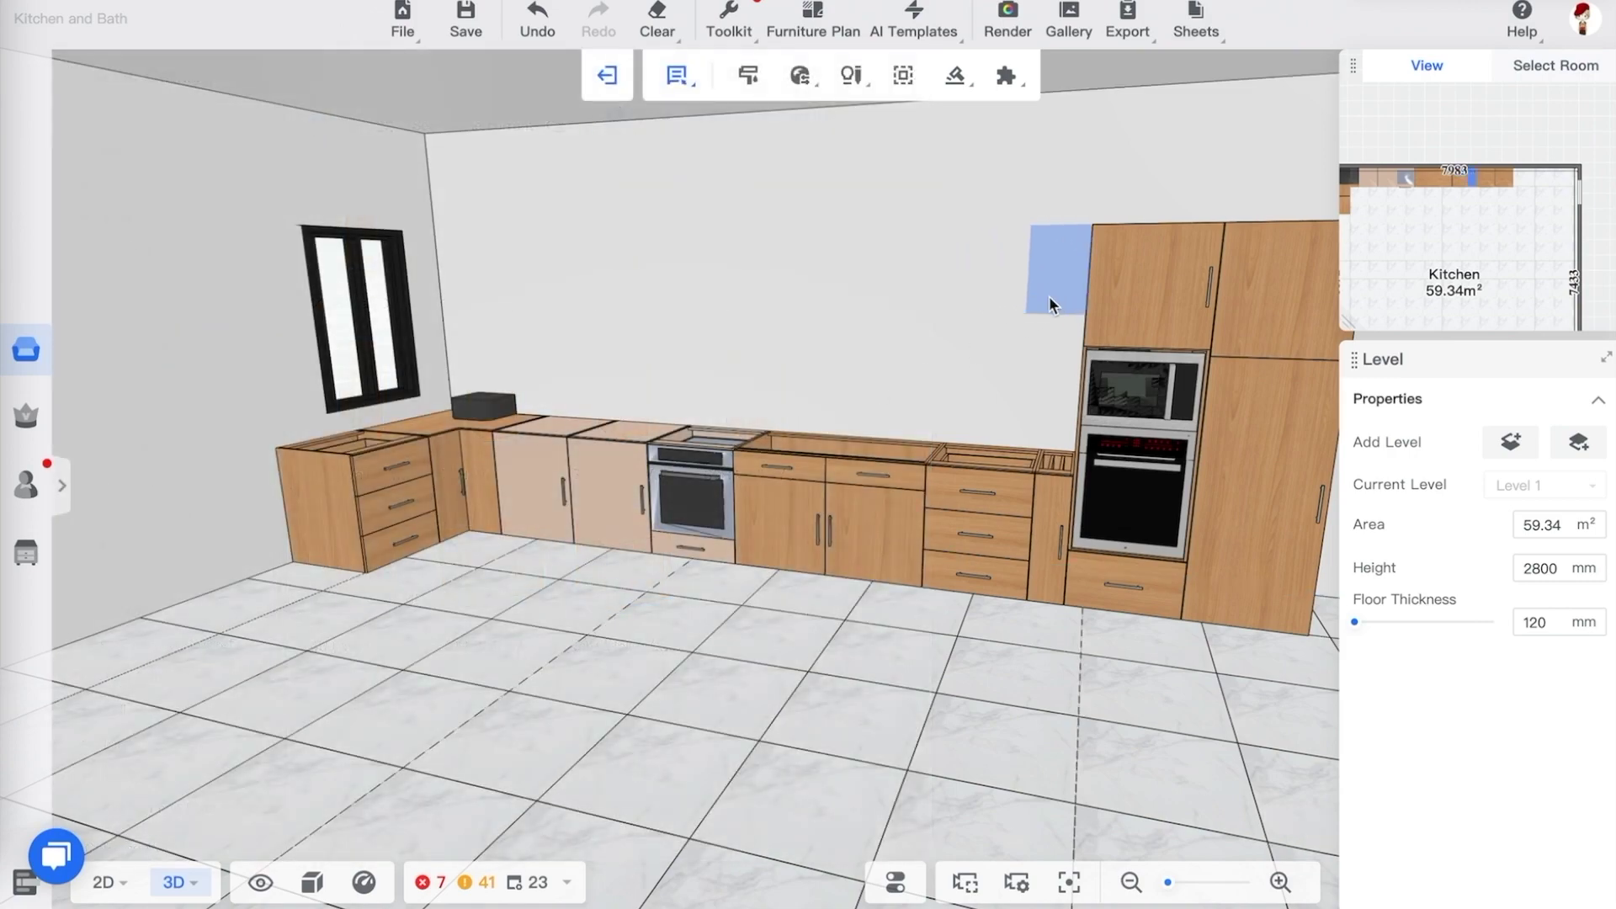
{"action": "left_click", "coordinate": [1062, 286]}
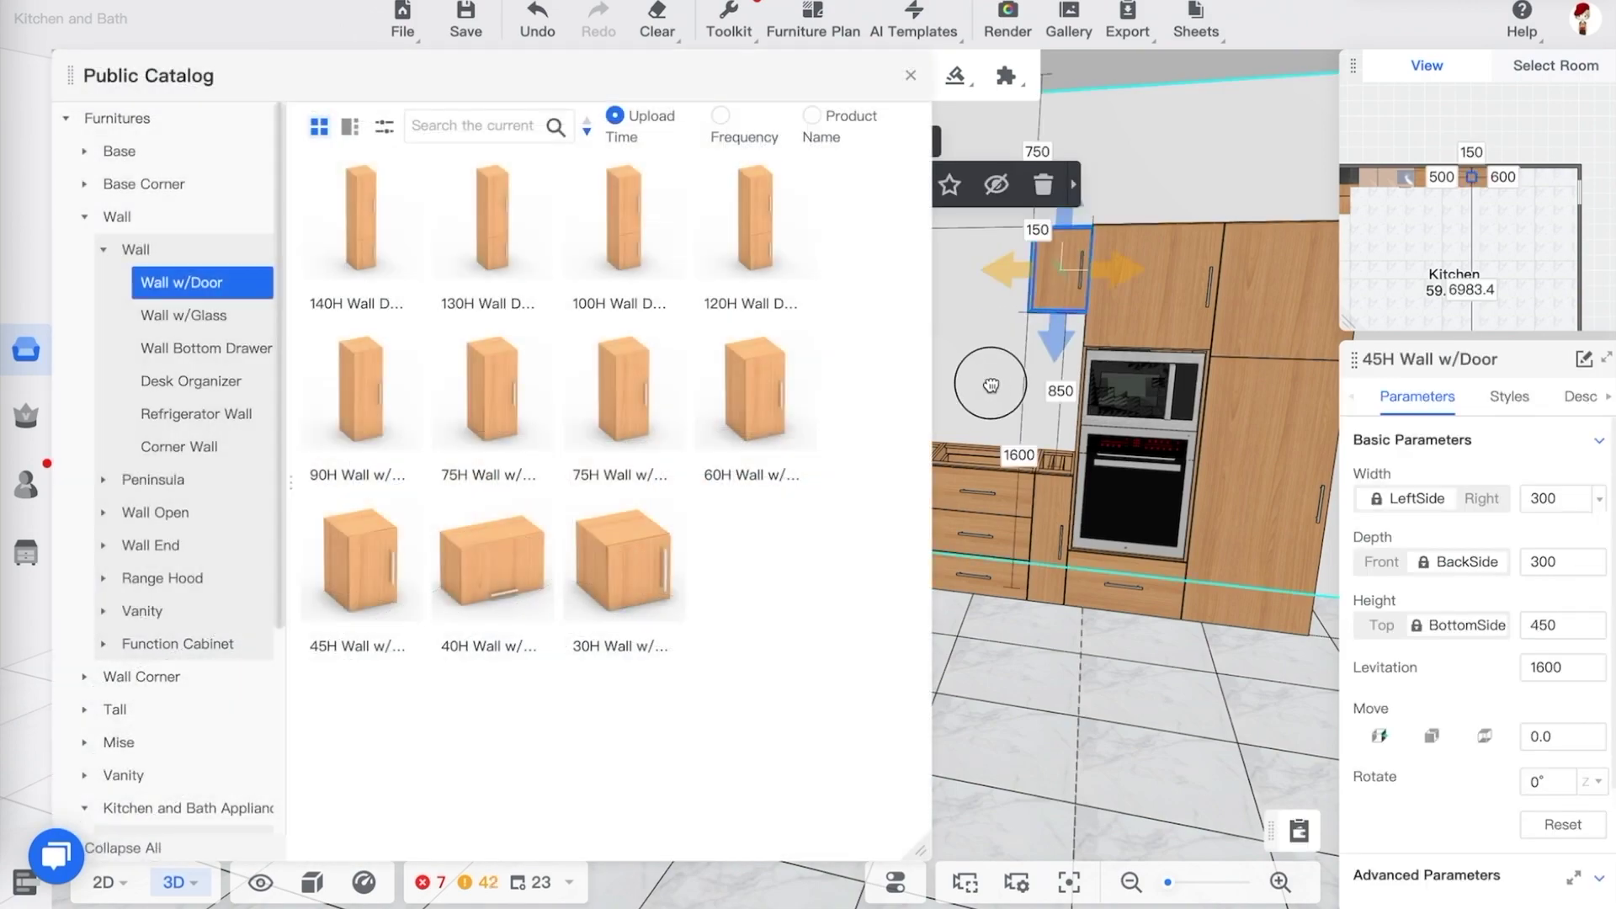
{"action": "left_click_drag", "start_coordinate": [1037, 397], "coordinate": [1084, 381]}
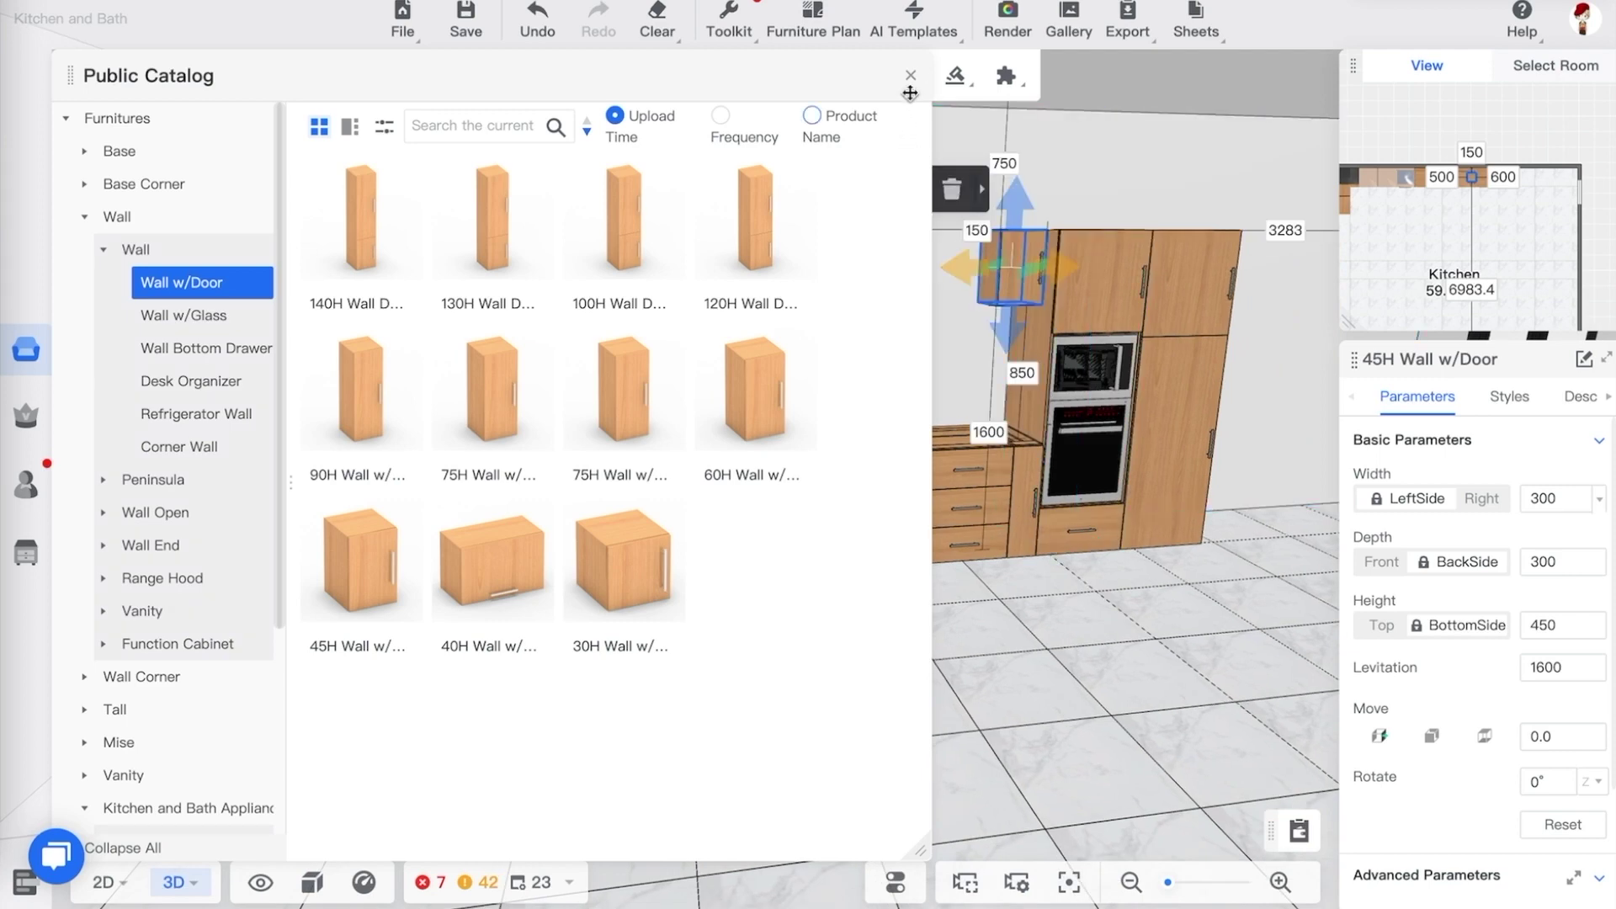
{"action": "left_click", "coordinate": [913, 76]}
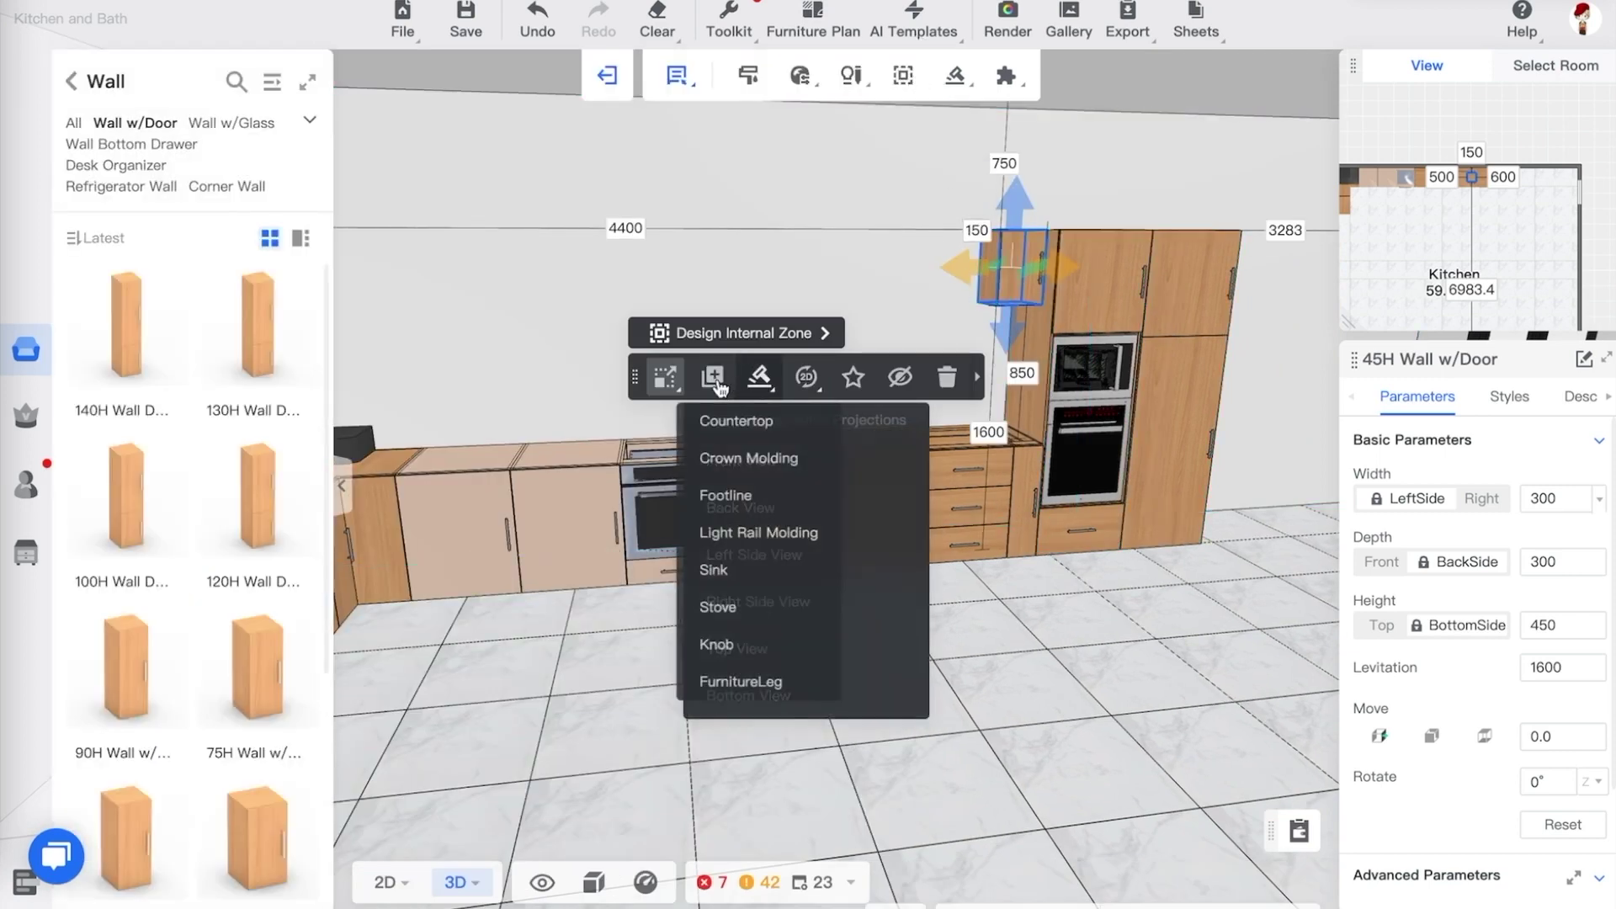
Duplicate the 45H wall cabinet, place the copy on its free side, and set the copy's width to 600
{"action": "left_click", "coordinate": [715, 379]}
{"action": "left_click", "coordinate": [960, 286]}
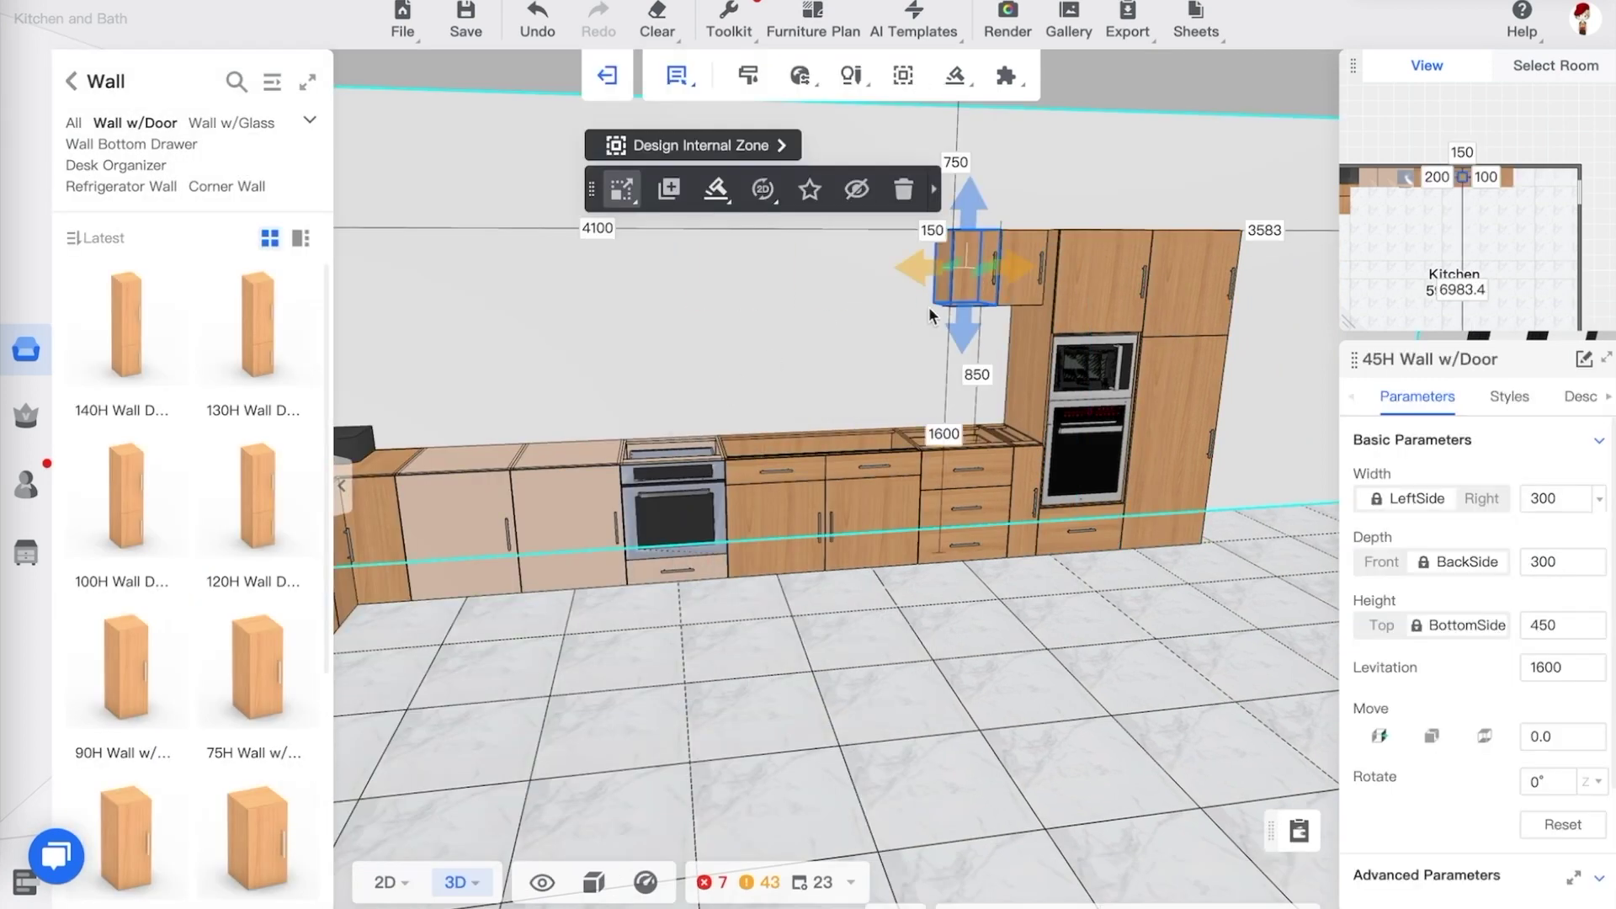
{"action": "left_click_drag", "start_coordinate": [877, 332], "coordinate": [829, 342]}
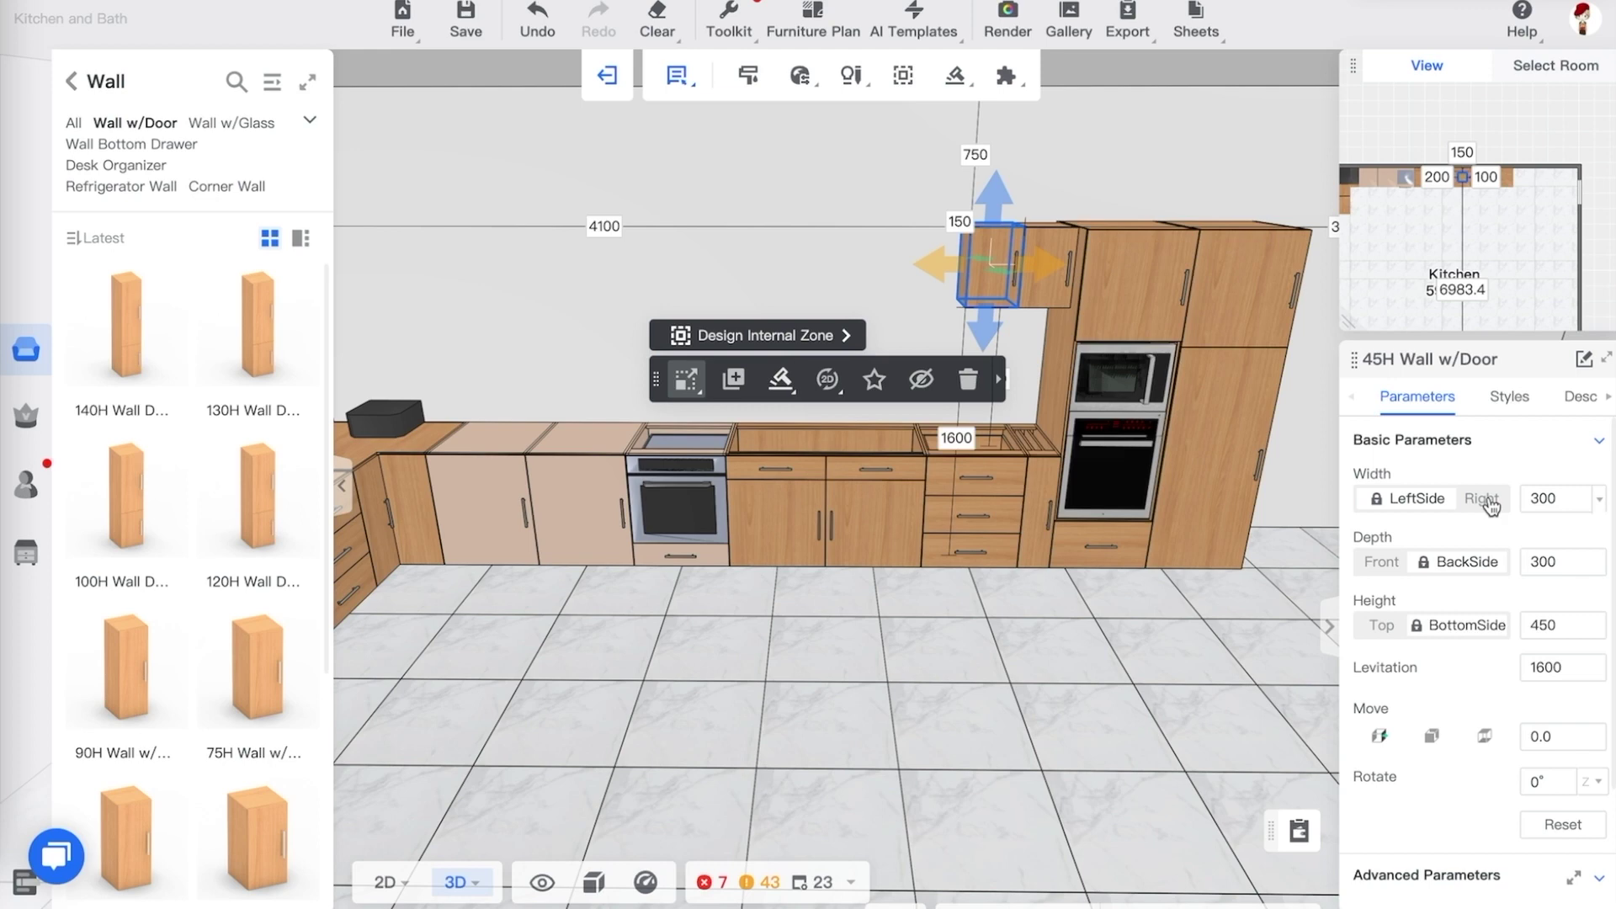
{"action": "double_click", "coordinate": [1552, 500]}
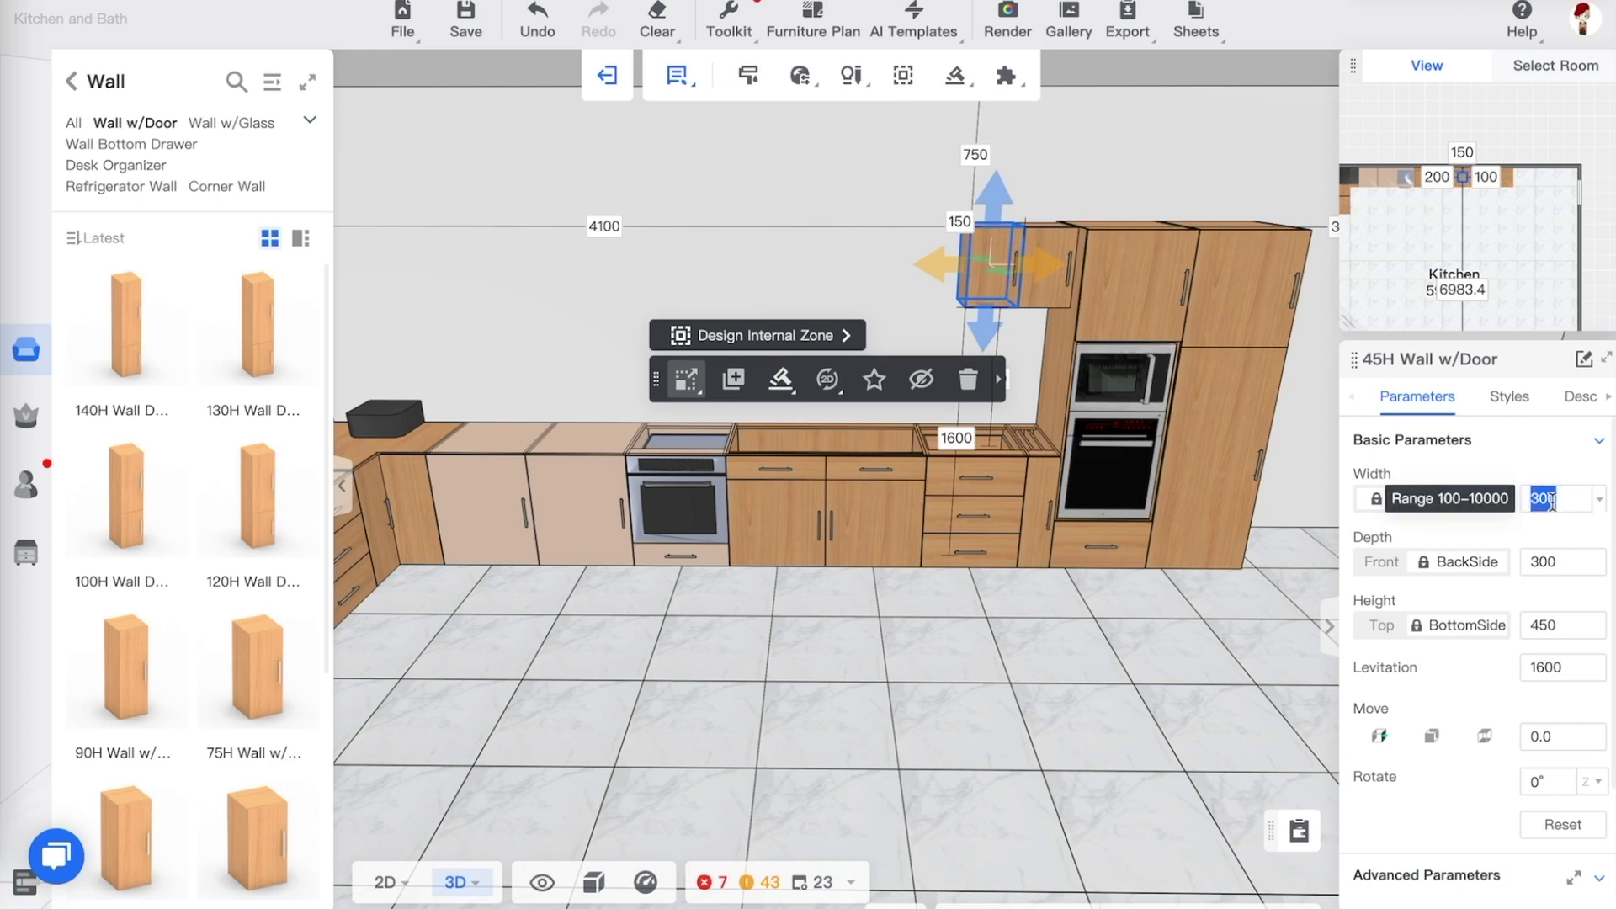
{"action": "key", "text": "Return"}
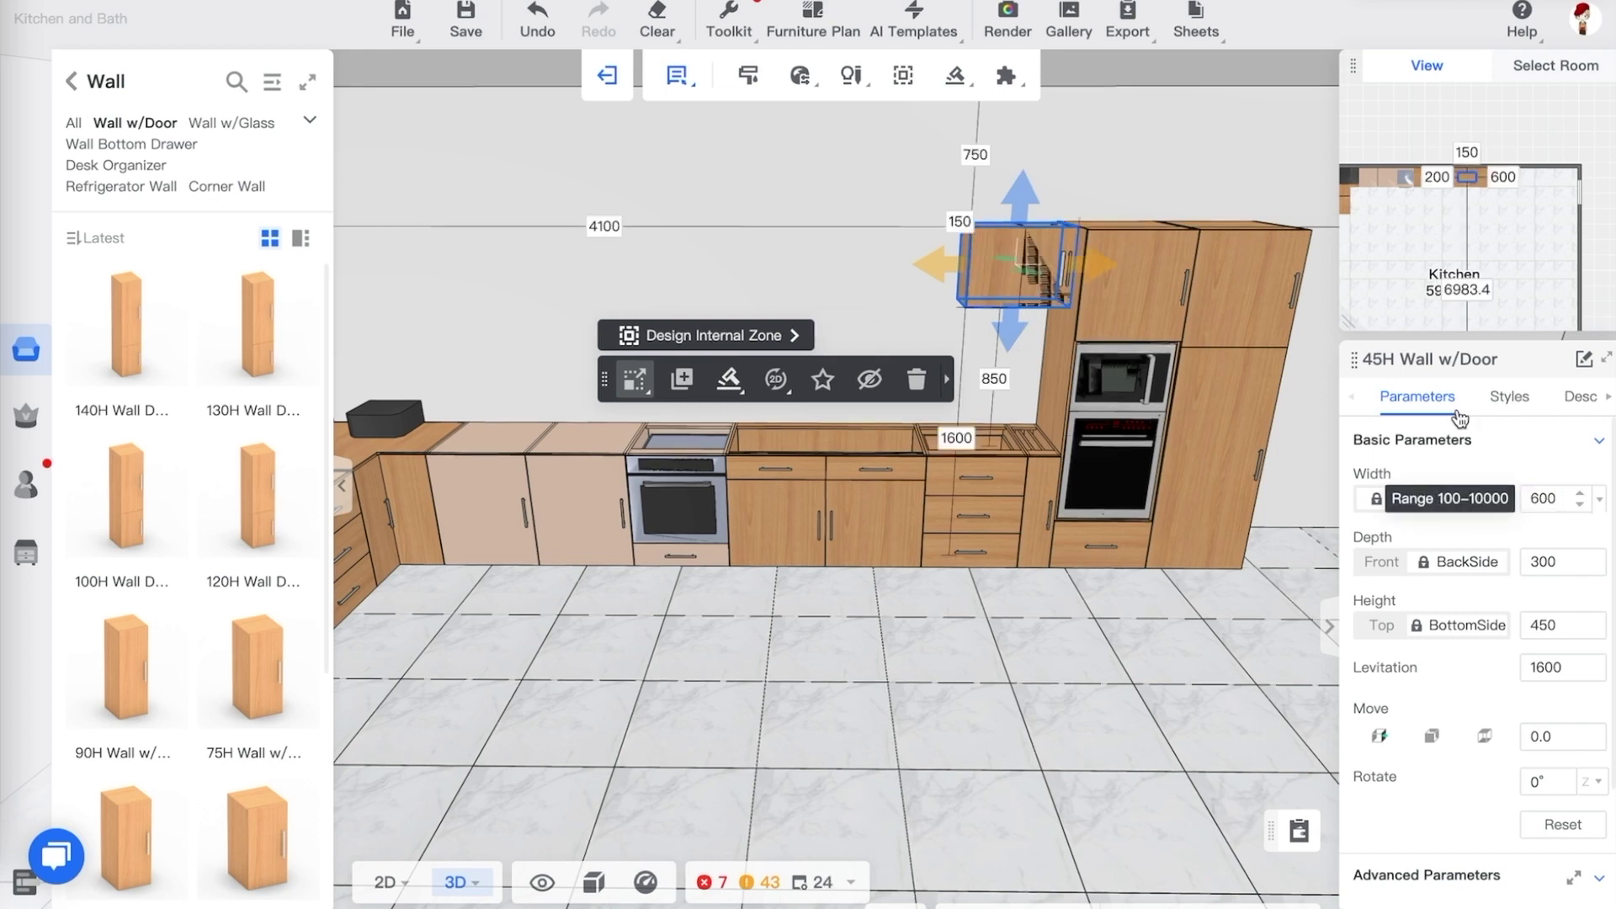
Try moving the copied wall cabinet along the back wall away from the double oven unit, and undo that move
{"action": "left_click_drag", "start_coordinate": [938, 266], "coordinate": [876, 267]}
{"action": "key", "text": "ctrl+z"}
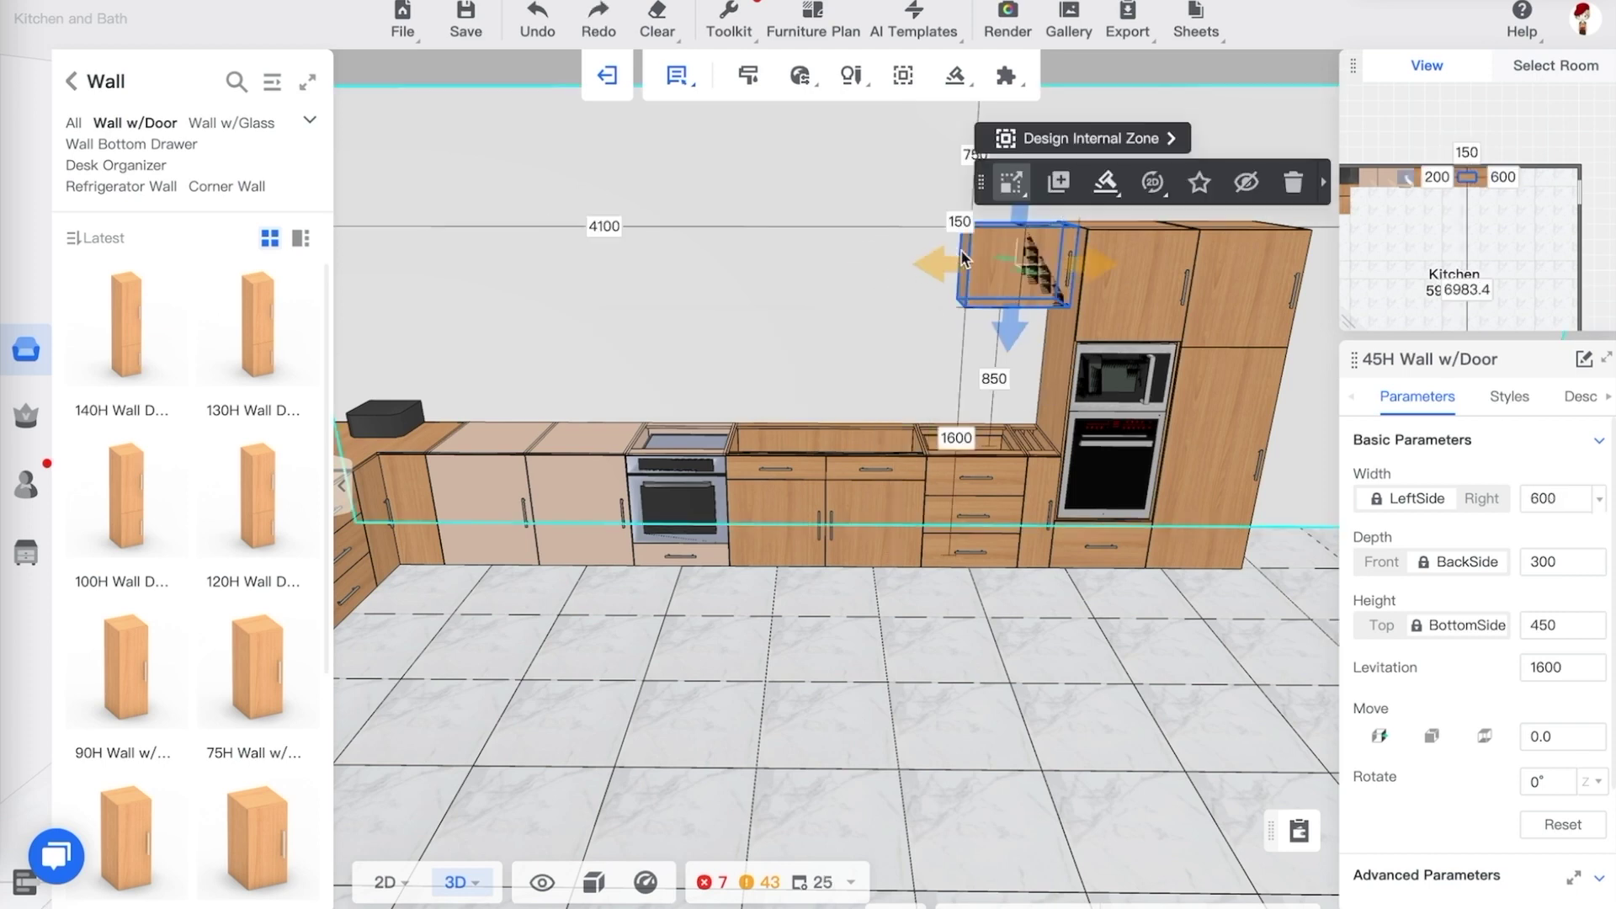
In the 2D floor view, set the 600-wide wall cabinet's distance from the back wall to 0 and slide it clear of the 300-wide cabinet
{"action": "mouse_move", "coordinate": [385, 882]}
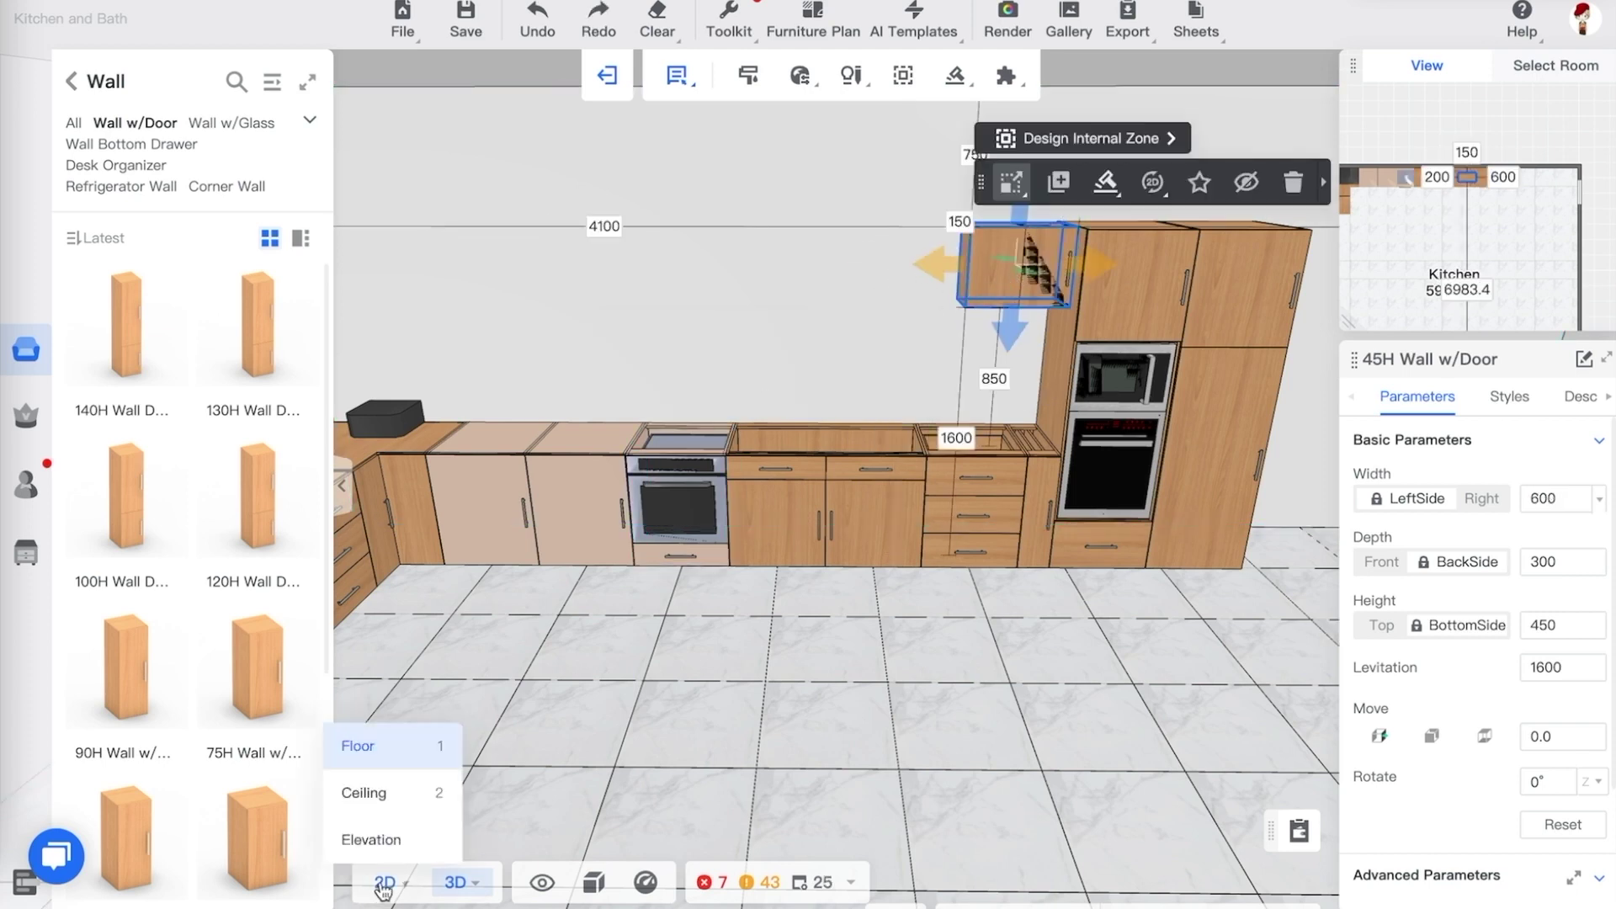
{"action": "left_click", "coordinate": [383, 742]}
{"action": "scroll", "coordinate": [715, 390], "scroll_direction": "up", "scroll_amount": 5}
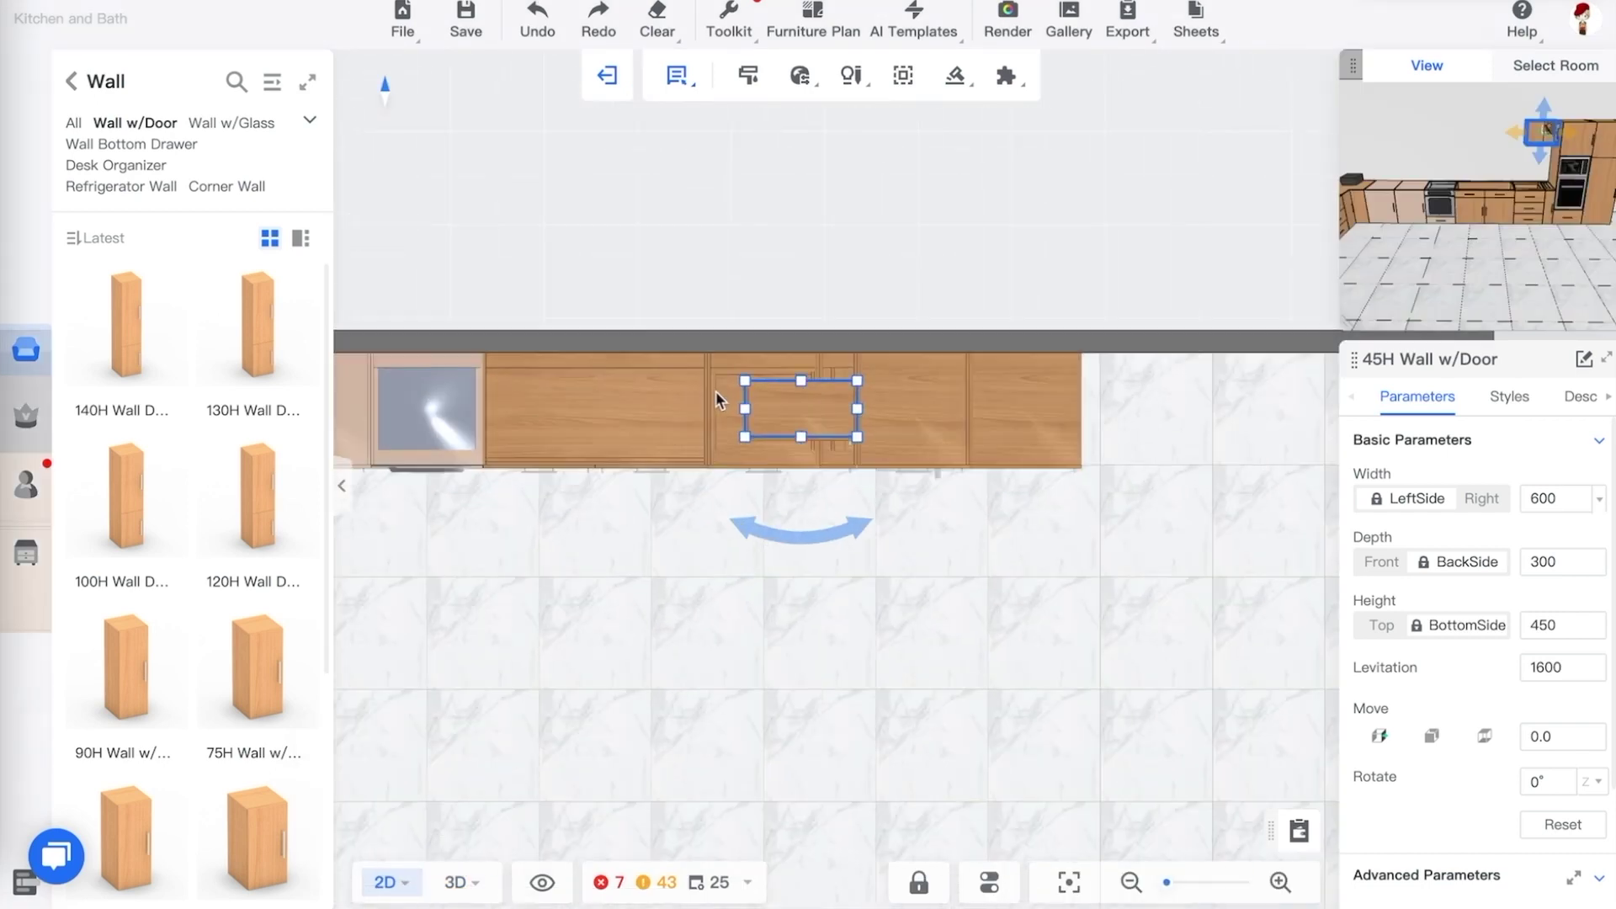
{"action": "left_click", "coordinate": [1061, 619]}
{"action": "left_click", "coordinate": [826, 383]}
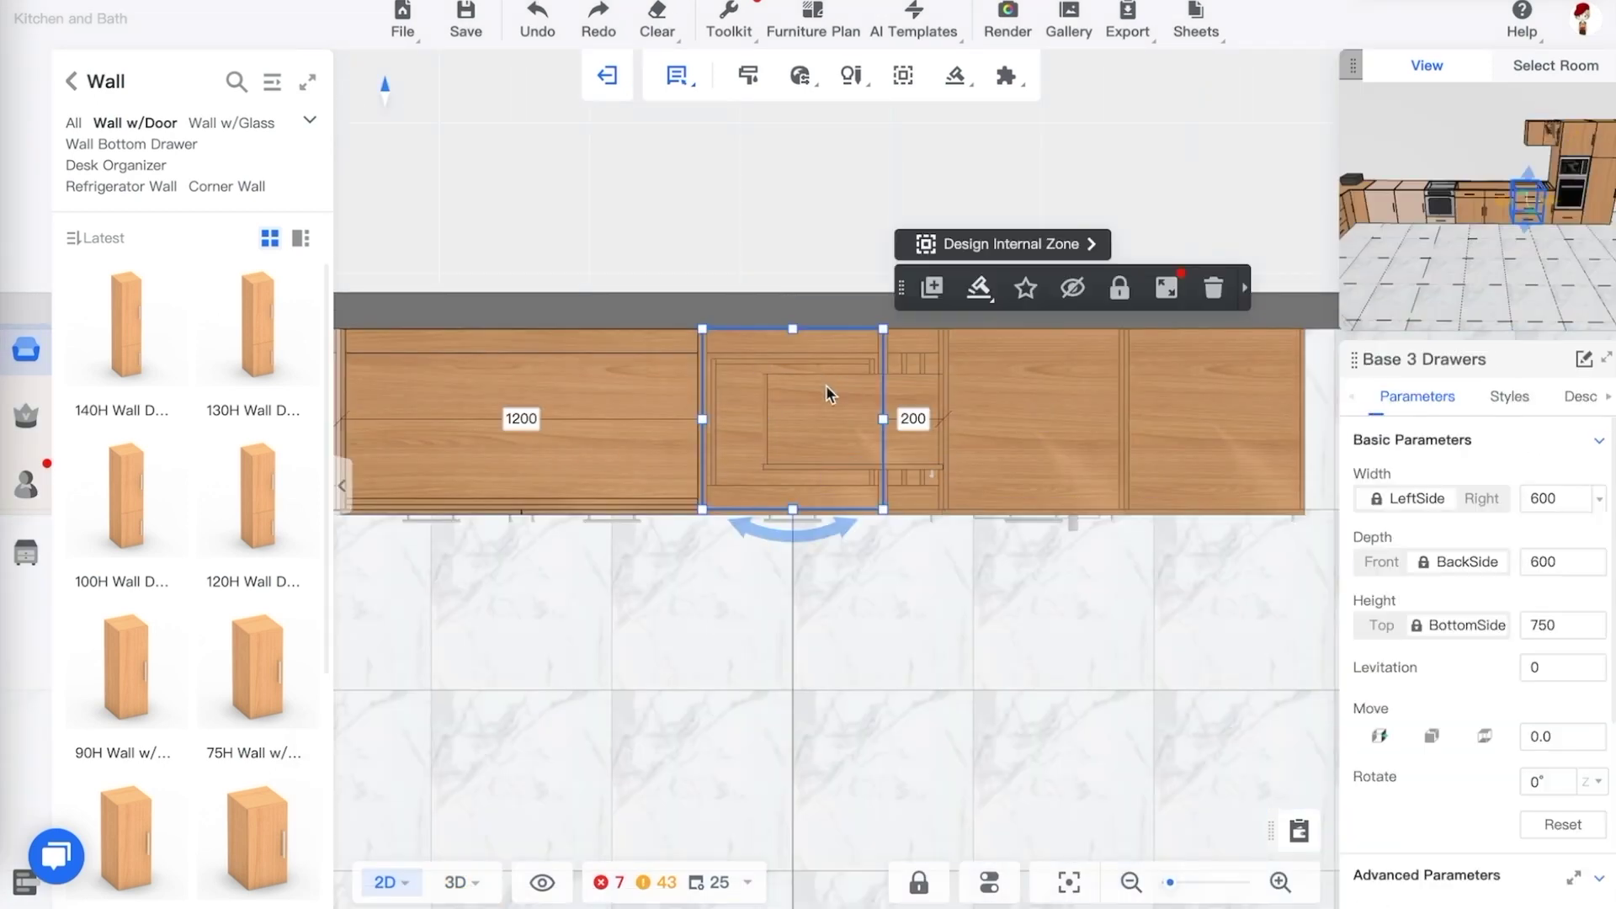
{"action": "left_click", "coordinate": [829, 419]}
{"action": "left_click", "coordinate": [853, 352]}
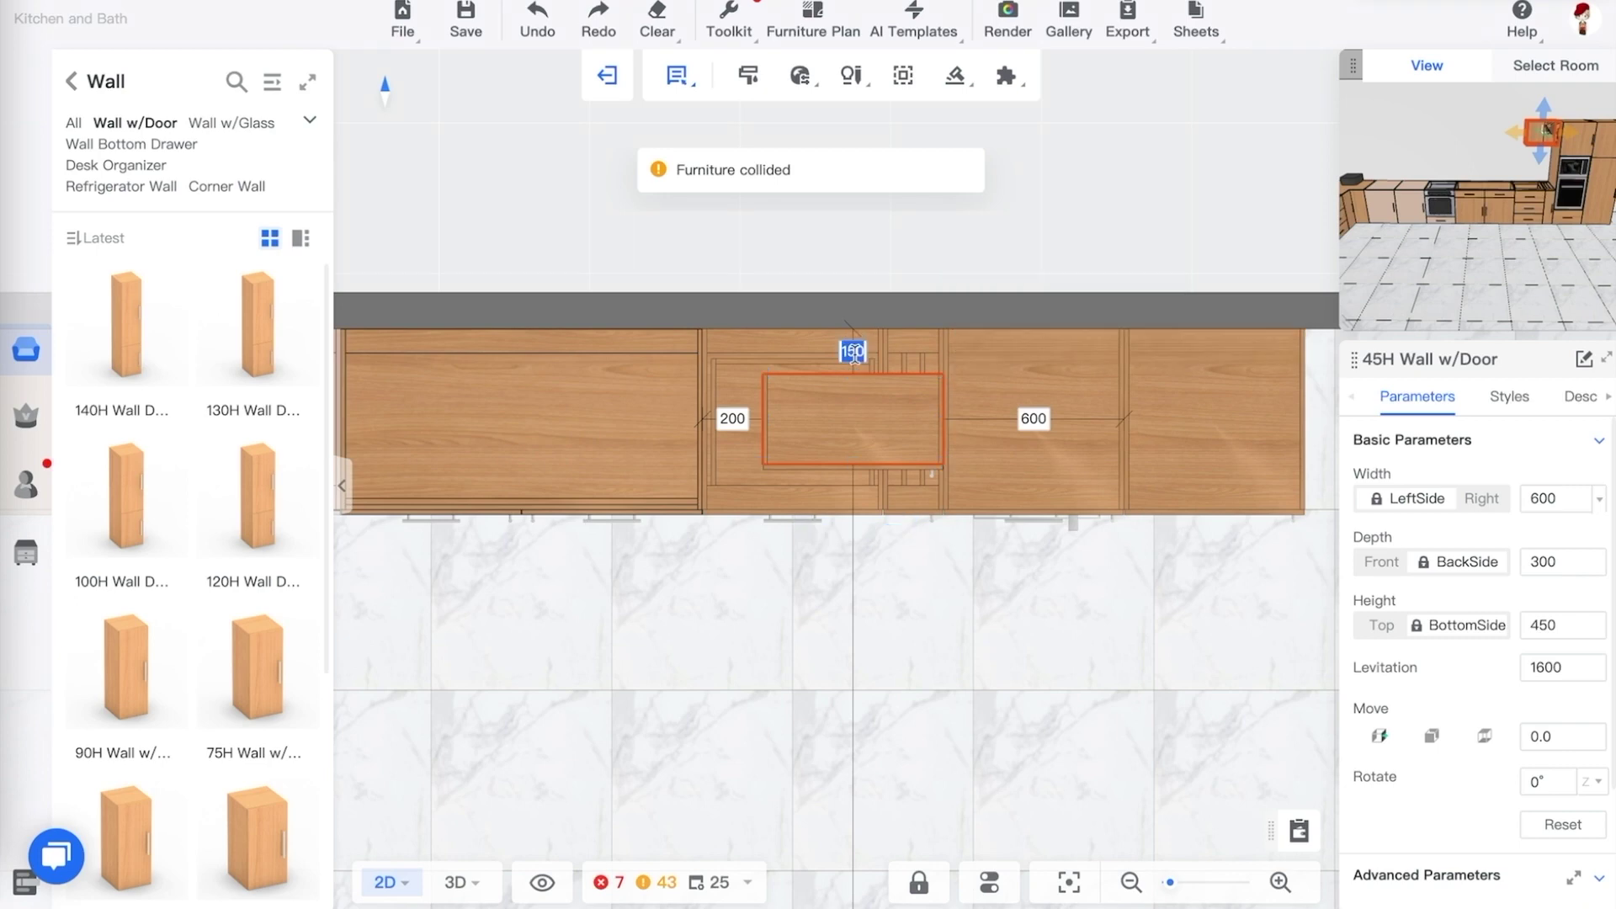
{"action": "type", "text": "0"}
{"action": "key", "text": "Return"}
{"action": "left_click", "coordinate": [732, 374]}
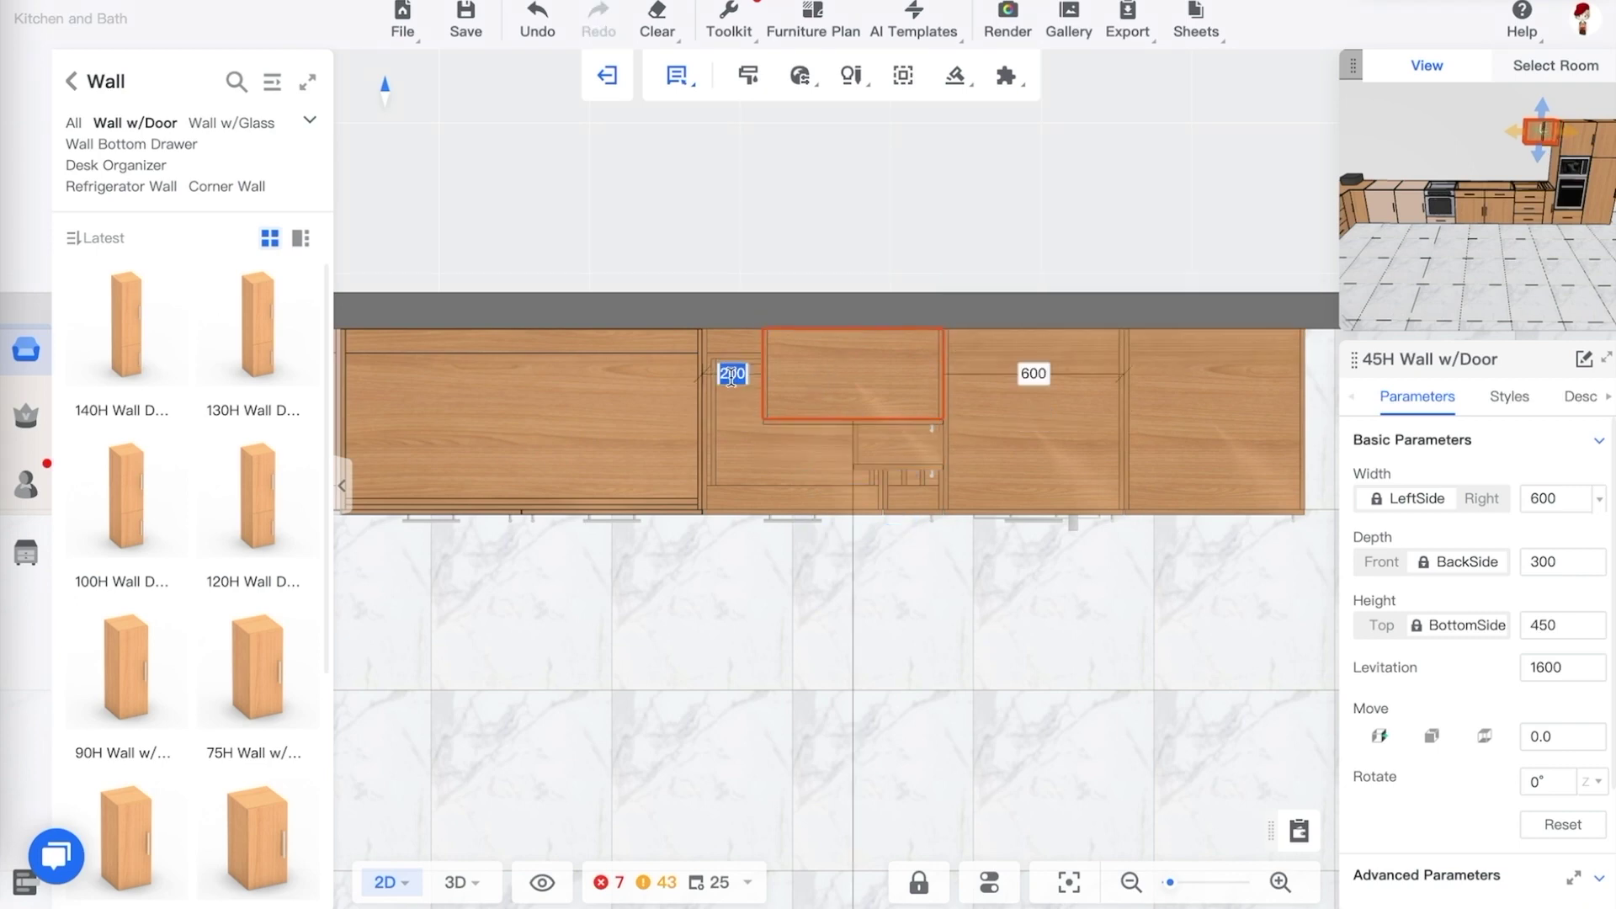
{"action": "left_click_drag", "start_coordinate": [860, 369], "coordinate": [680, 373]}
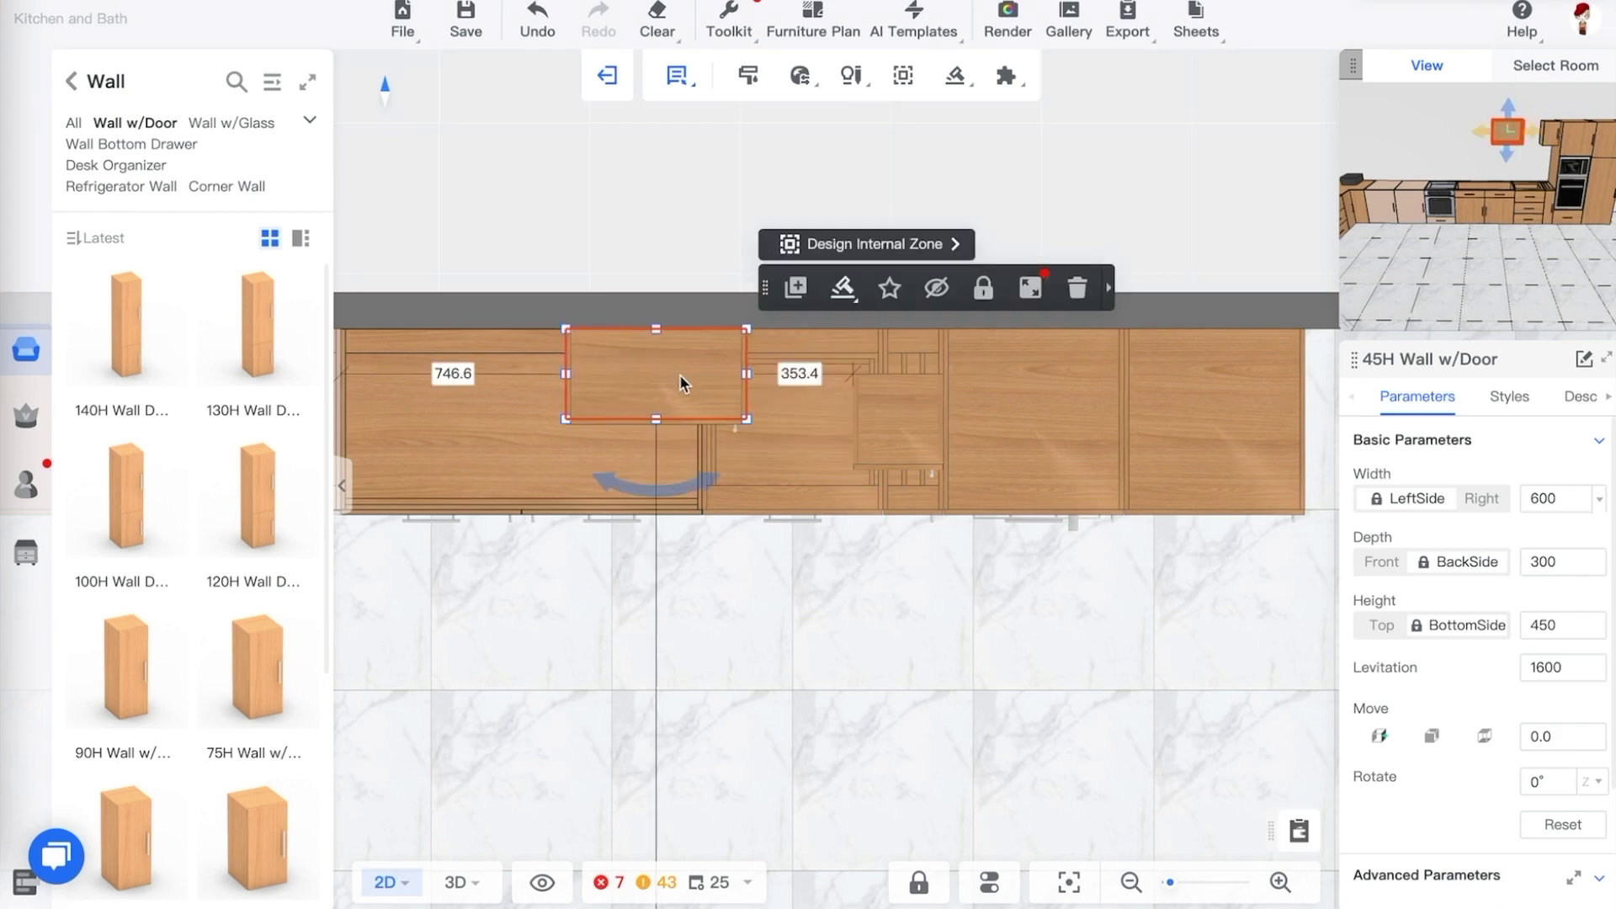
Move the 300-wide wall cabinet flush against the back wall
{"action": "left_click", "coordinate": [879, 413]}
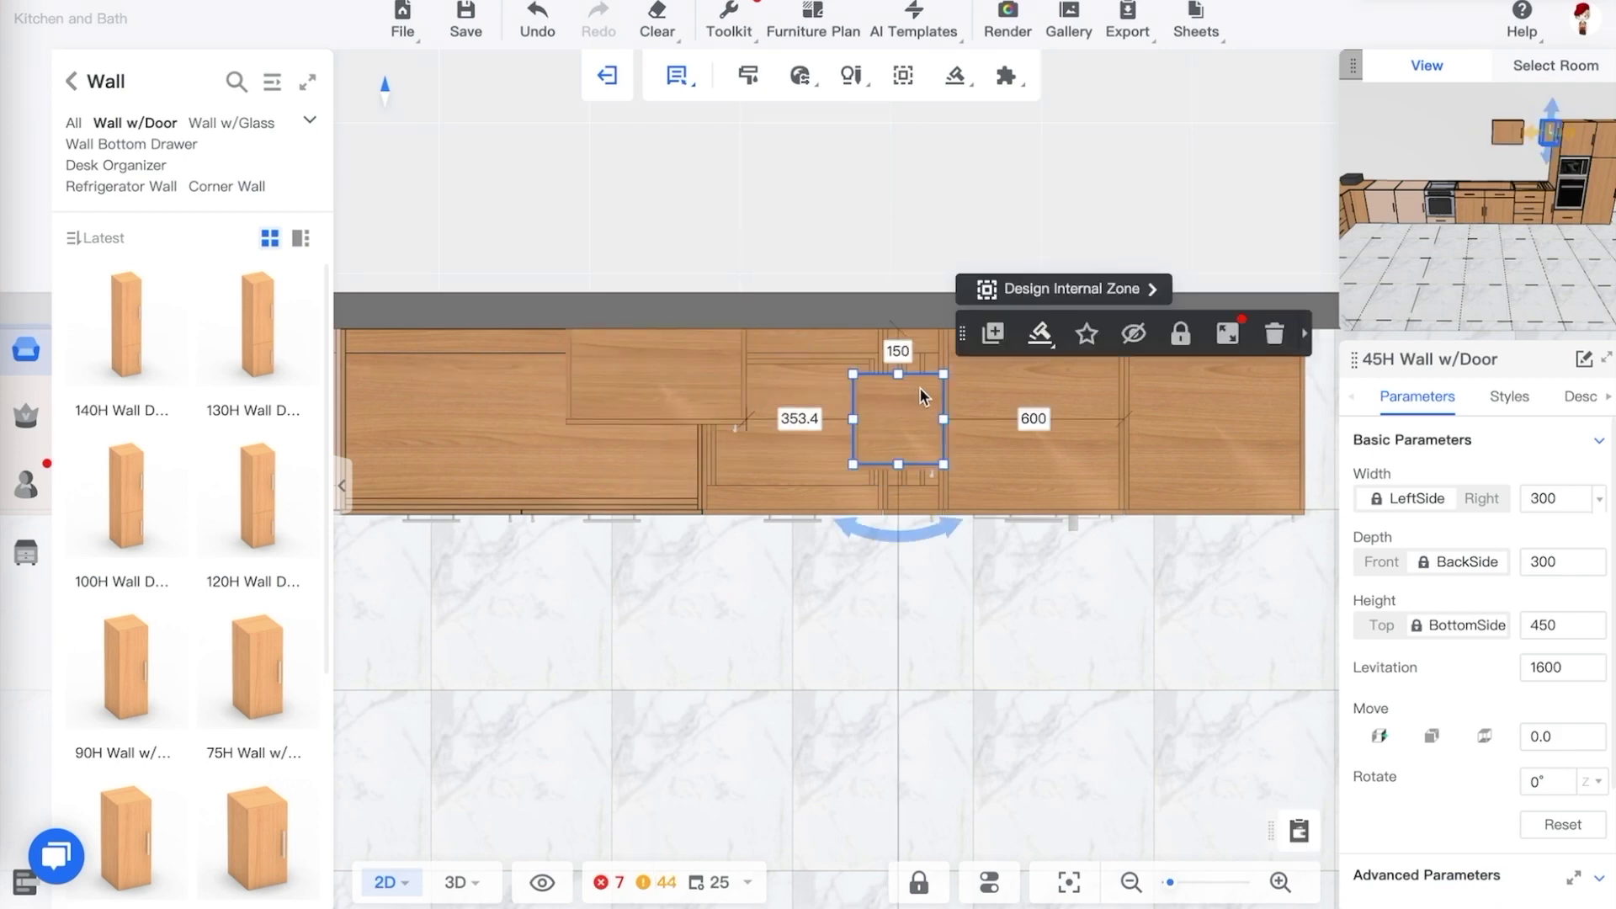
{"action": "left_click", "coordinate": [895, 351]}
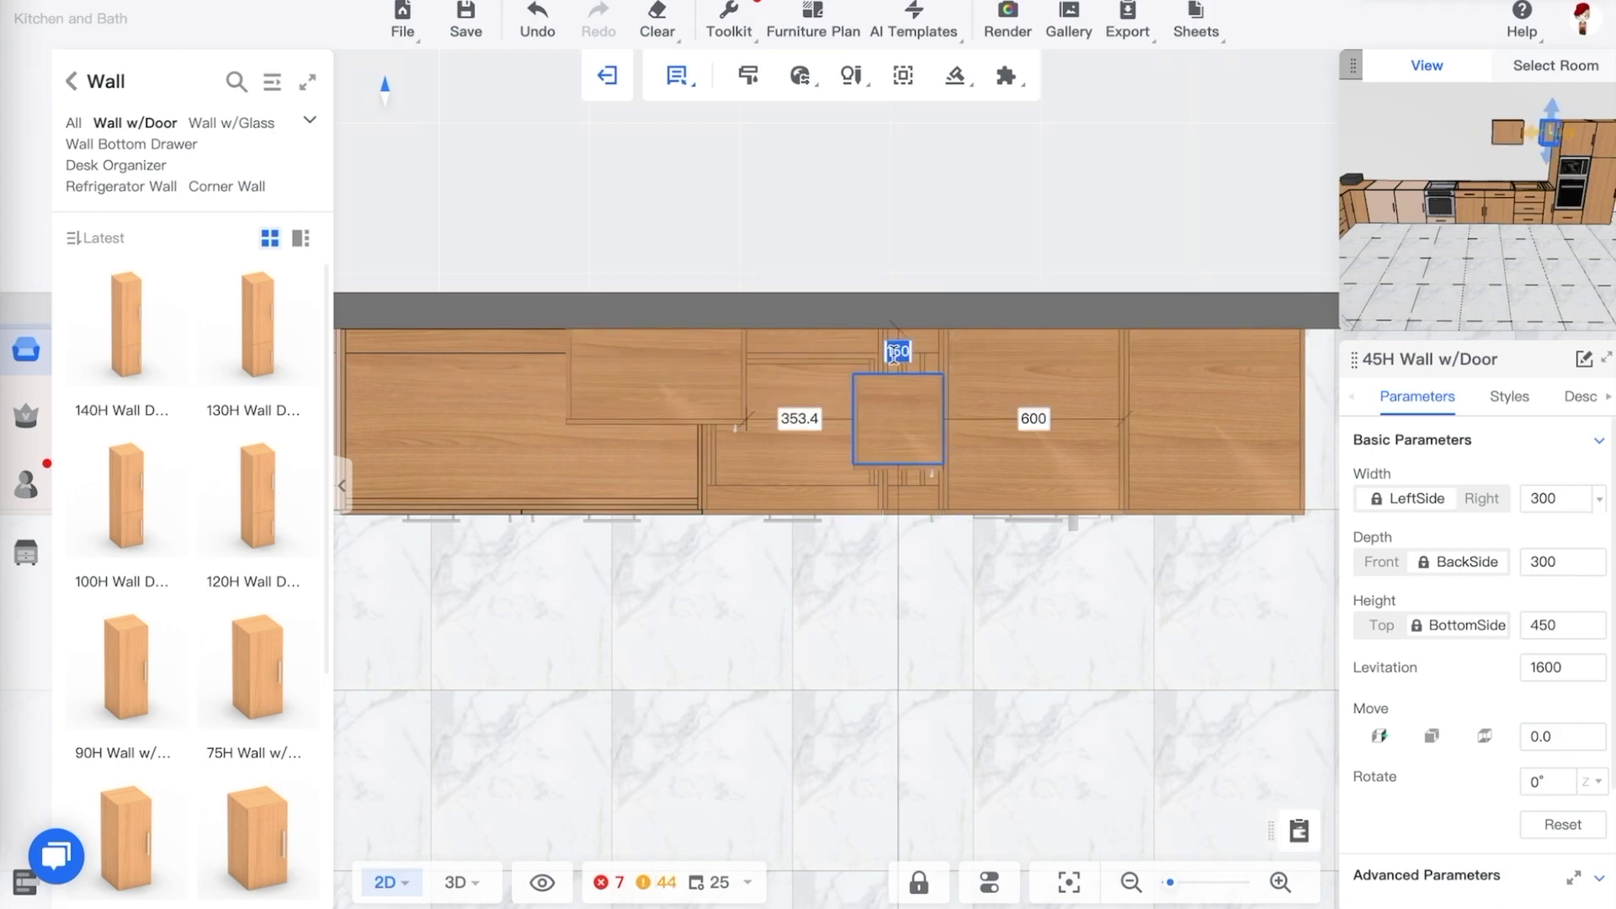
{"action": "key", "text": "Return"}
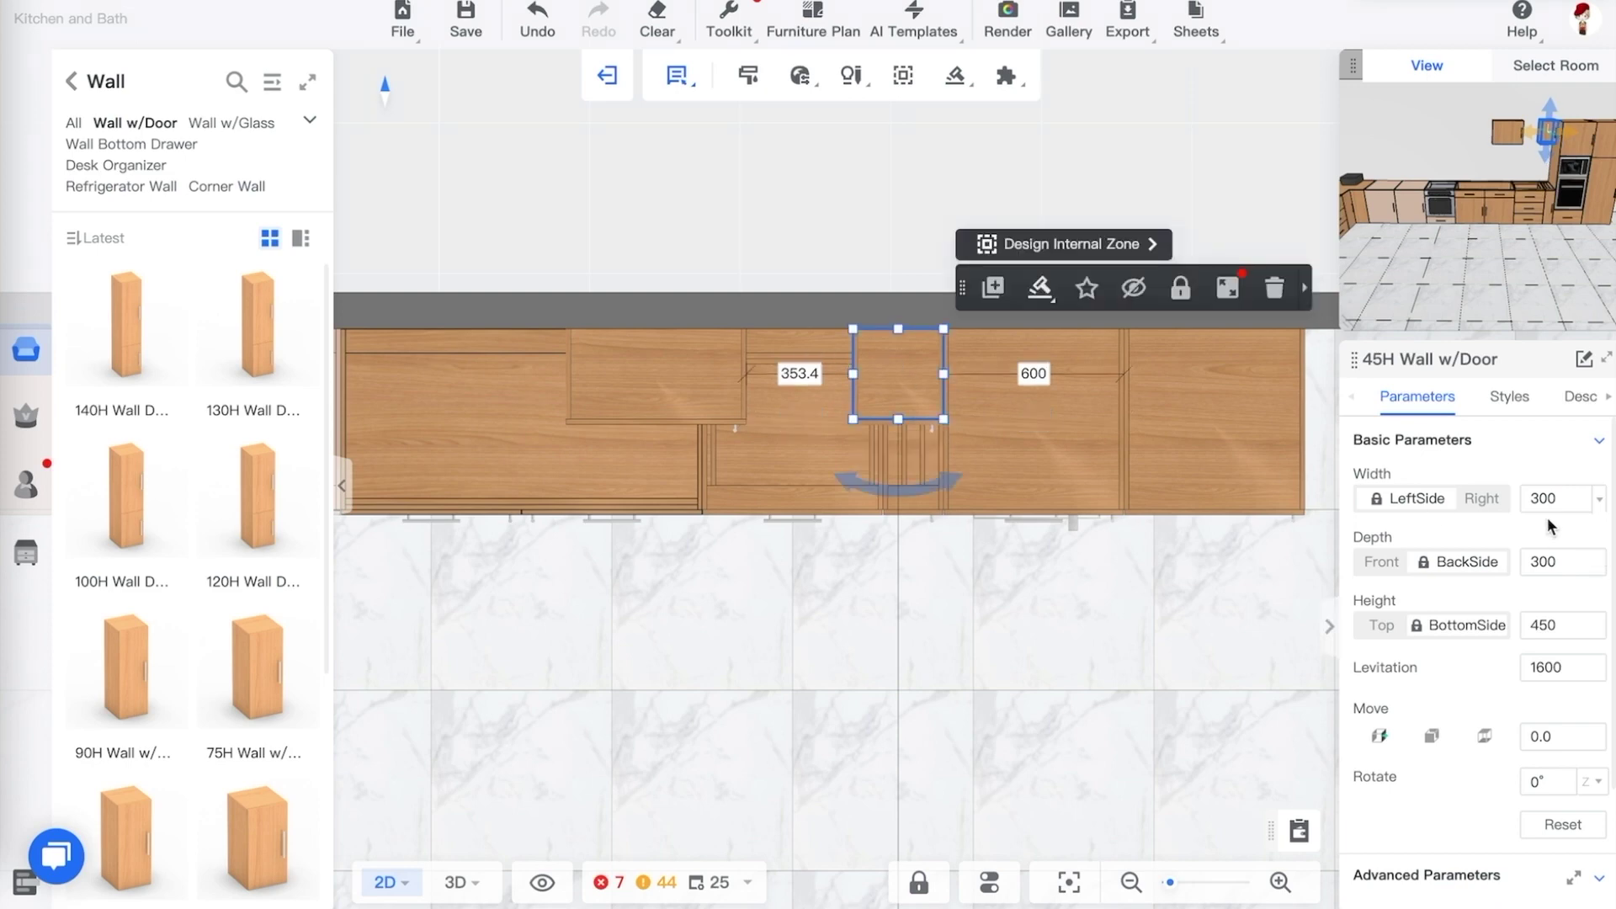
Delete the 300-wide wall cabinet beside the double oven unit
{"action": "left_click", "coordinate": [681, 379]}
{"action": "left_click", "coordinate": [912, 374]}
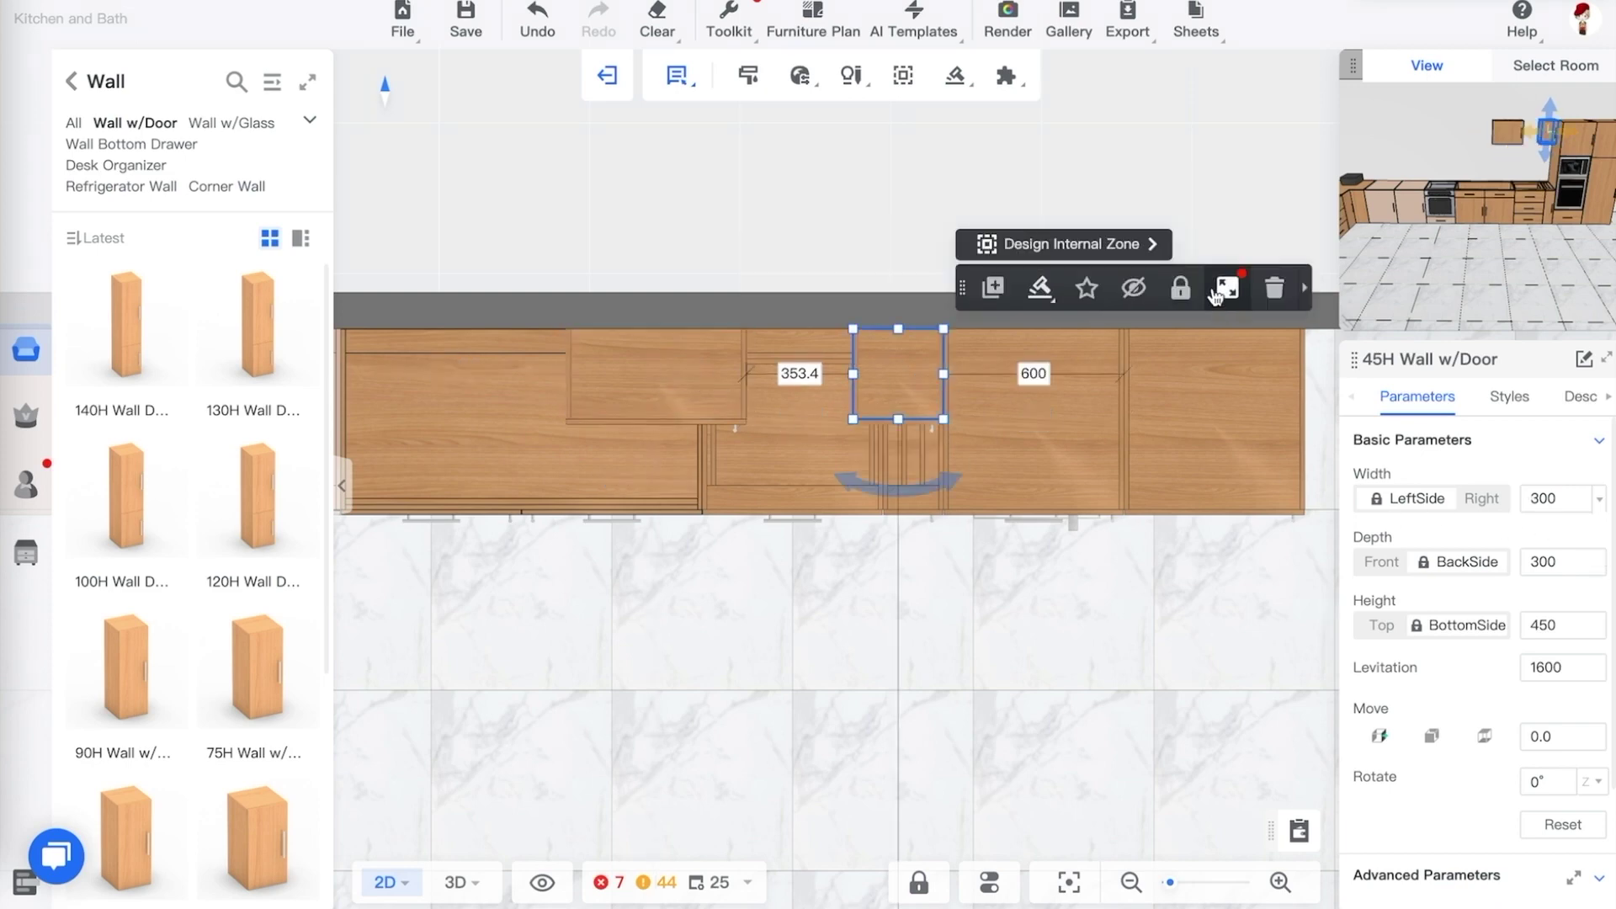
{"action": "left_click", "coordinate": [1275, 288]}
Reposition the 600-wide wall cabinet along the back wall so it aligns exactly with the three-drawer base unit
{"action": "left_click", "coordinate": [664, 387]}
{"action": "left_click", "coordinate": [806, 375]}
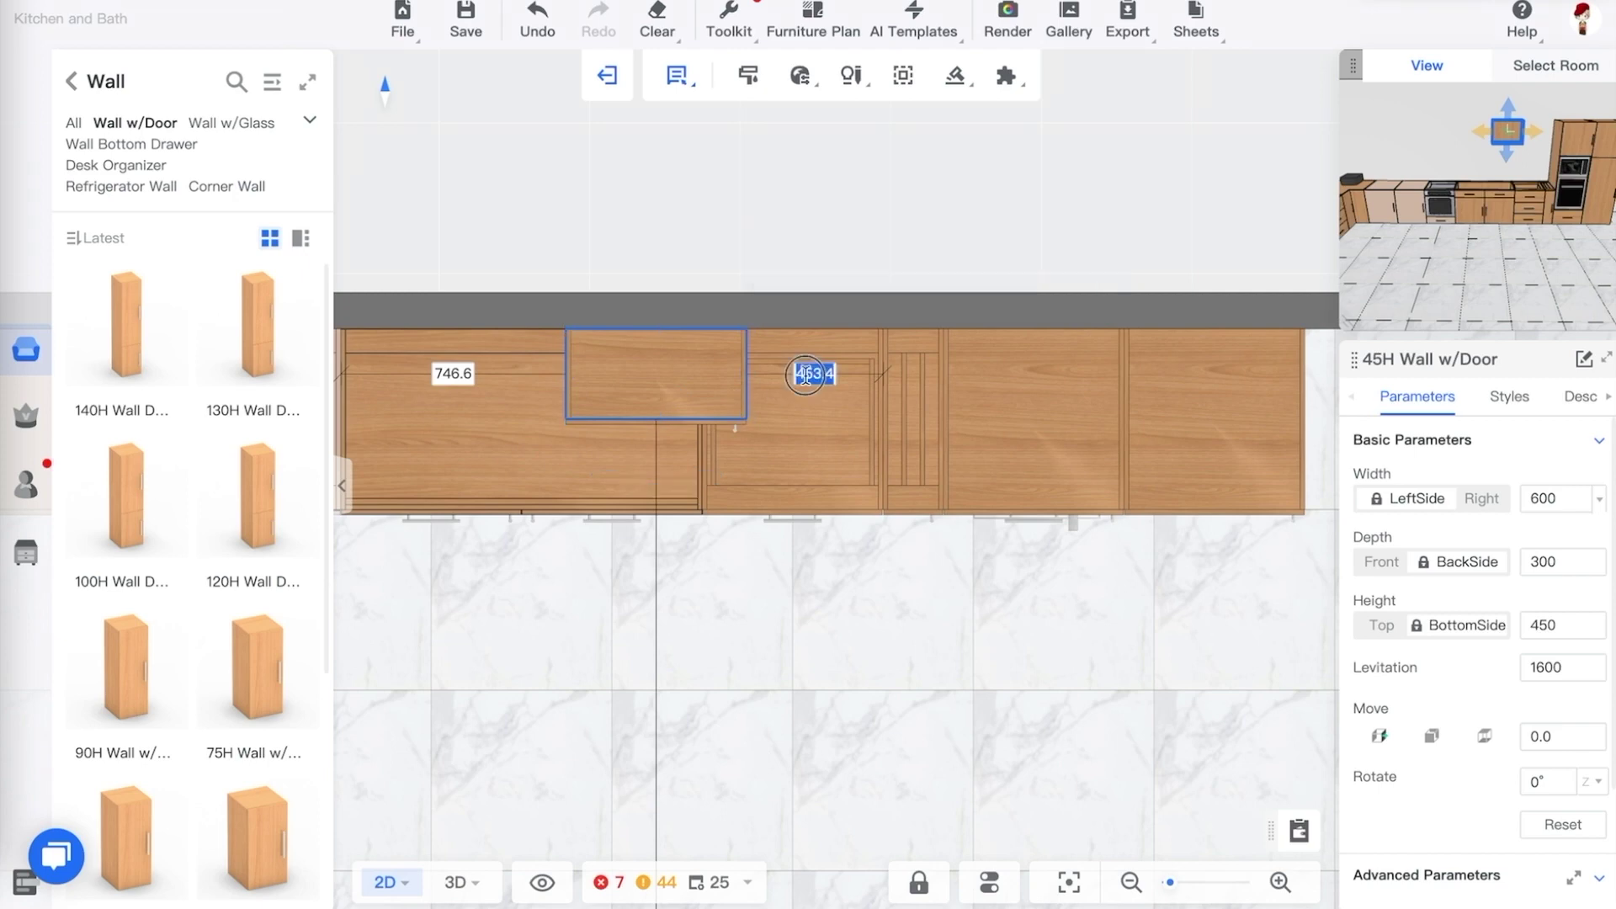
{"action": "key", "text": "Return"}
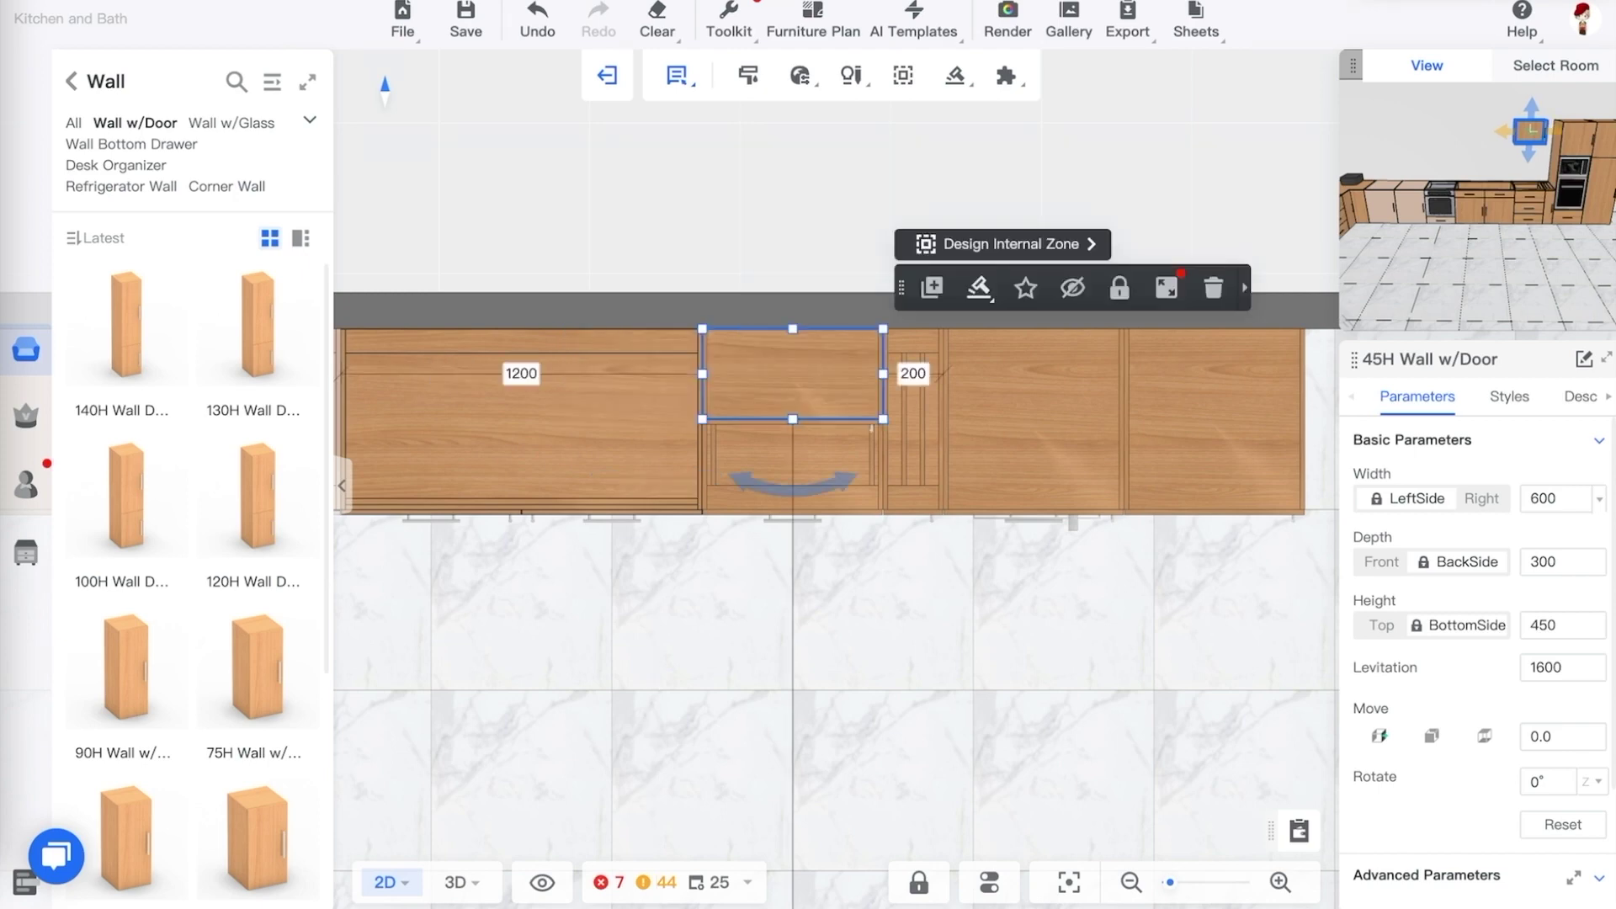
Try setting the wall cabinet's gap to the double oven unit to 0, and return to the 3D view
{"action": "left_click", "coordinate": [925, 372]}
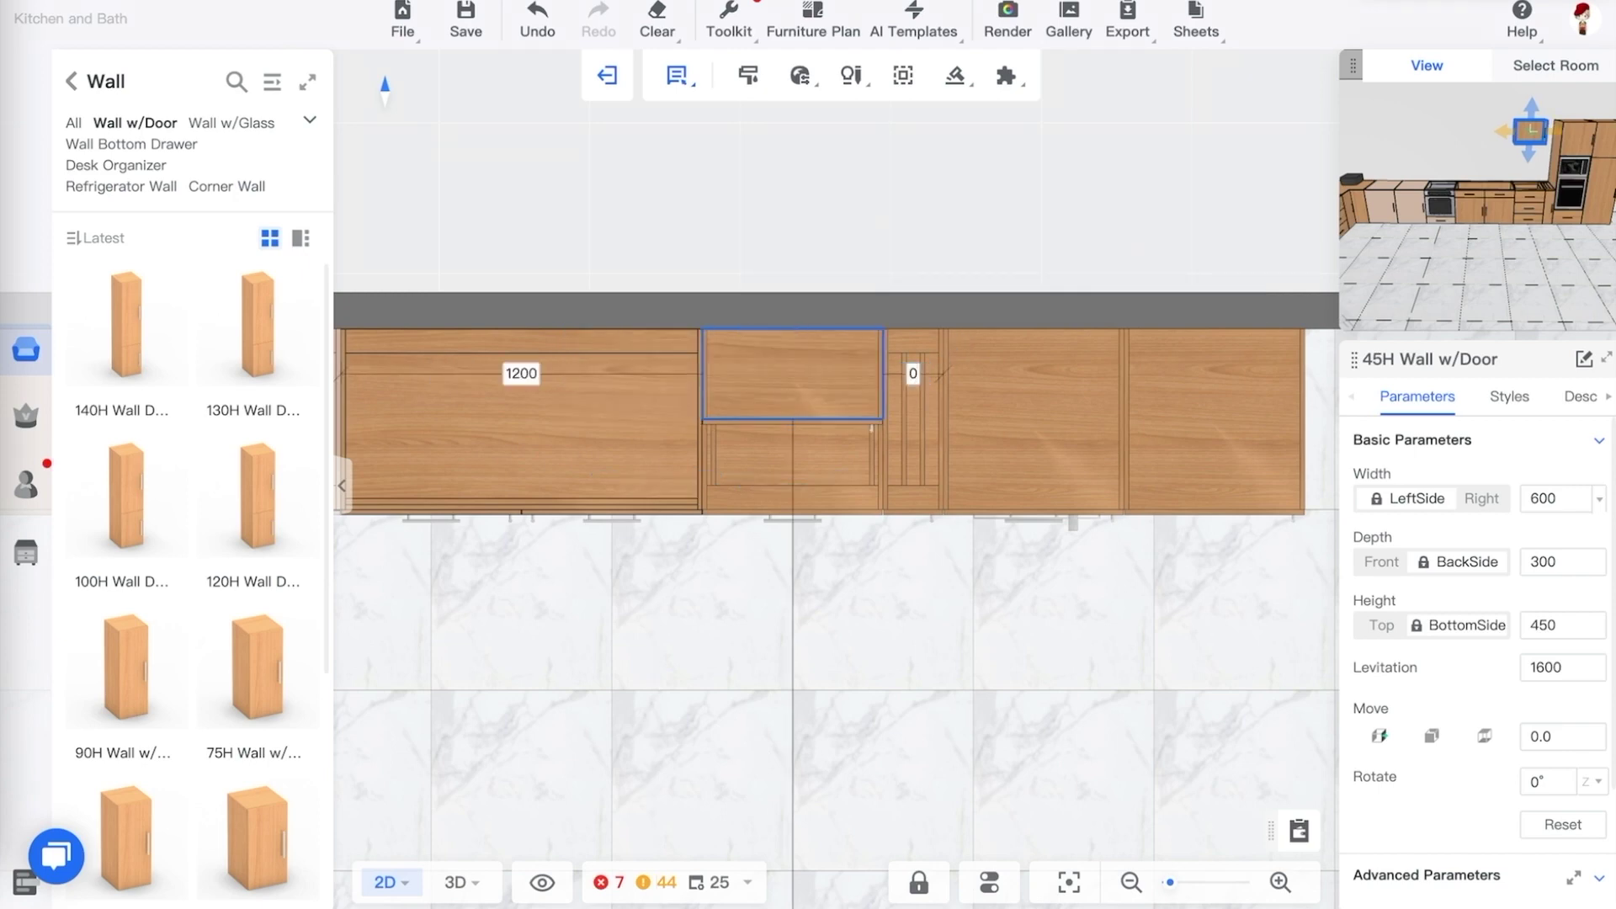
{"action": "key", "text": "Return"}
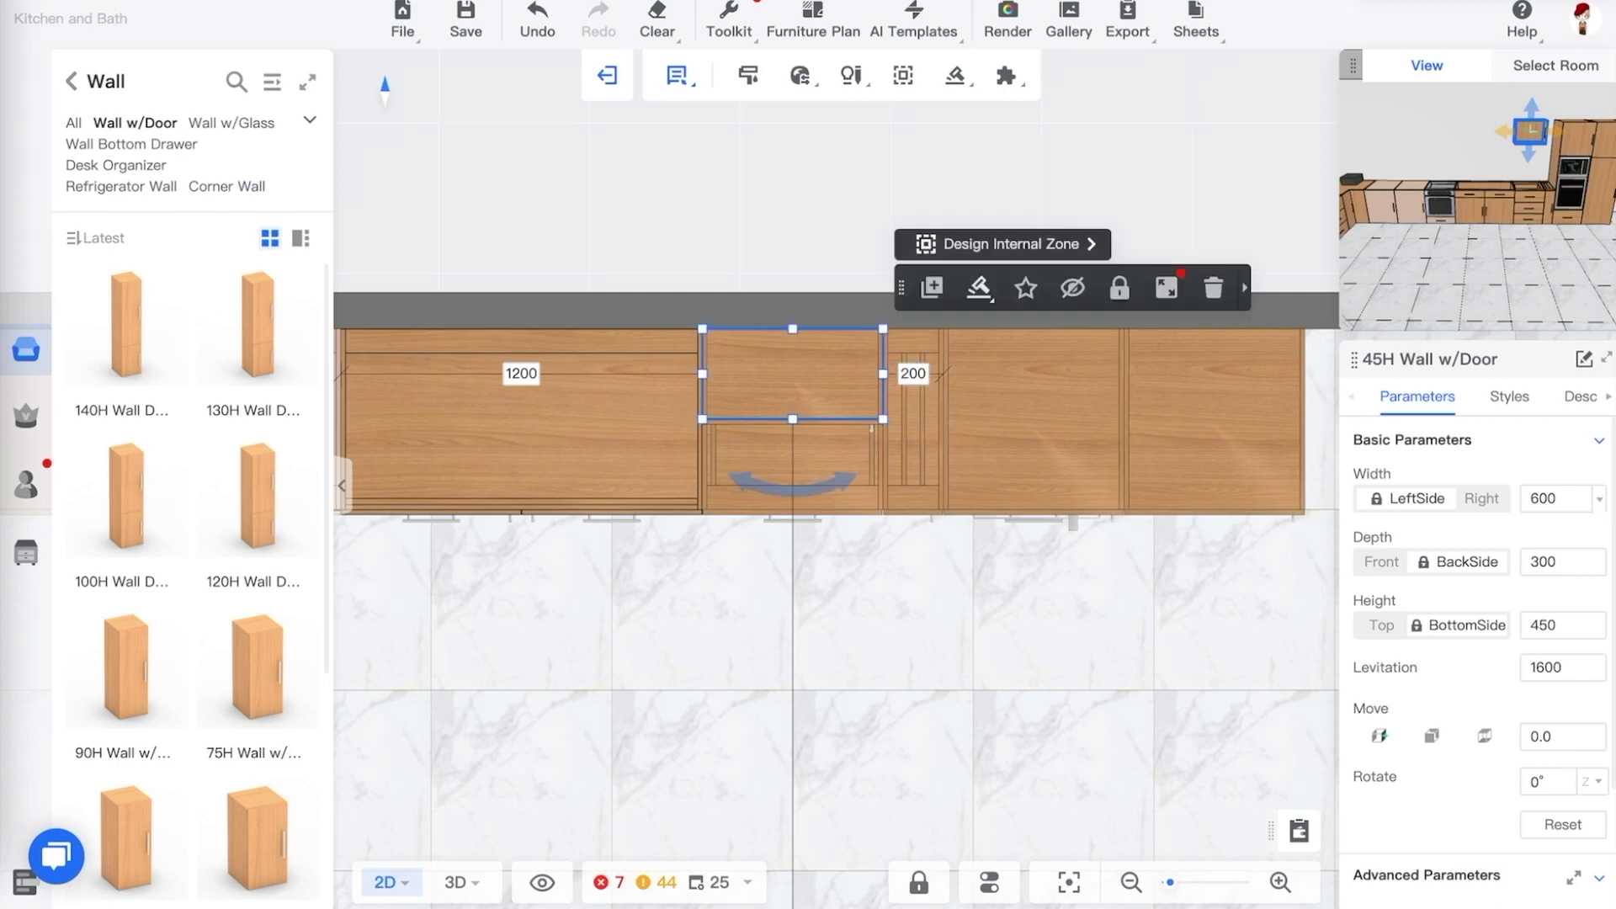
{"action": "left_click", "coordinate": [930, 610]}
{"action": "key", "text": "3"}
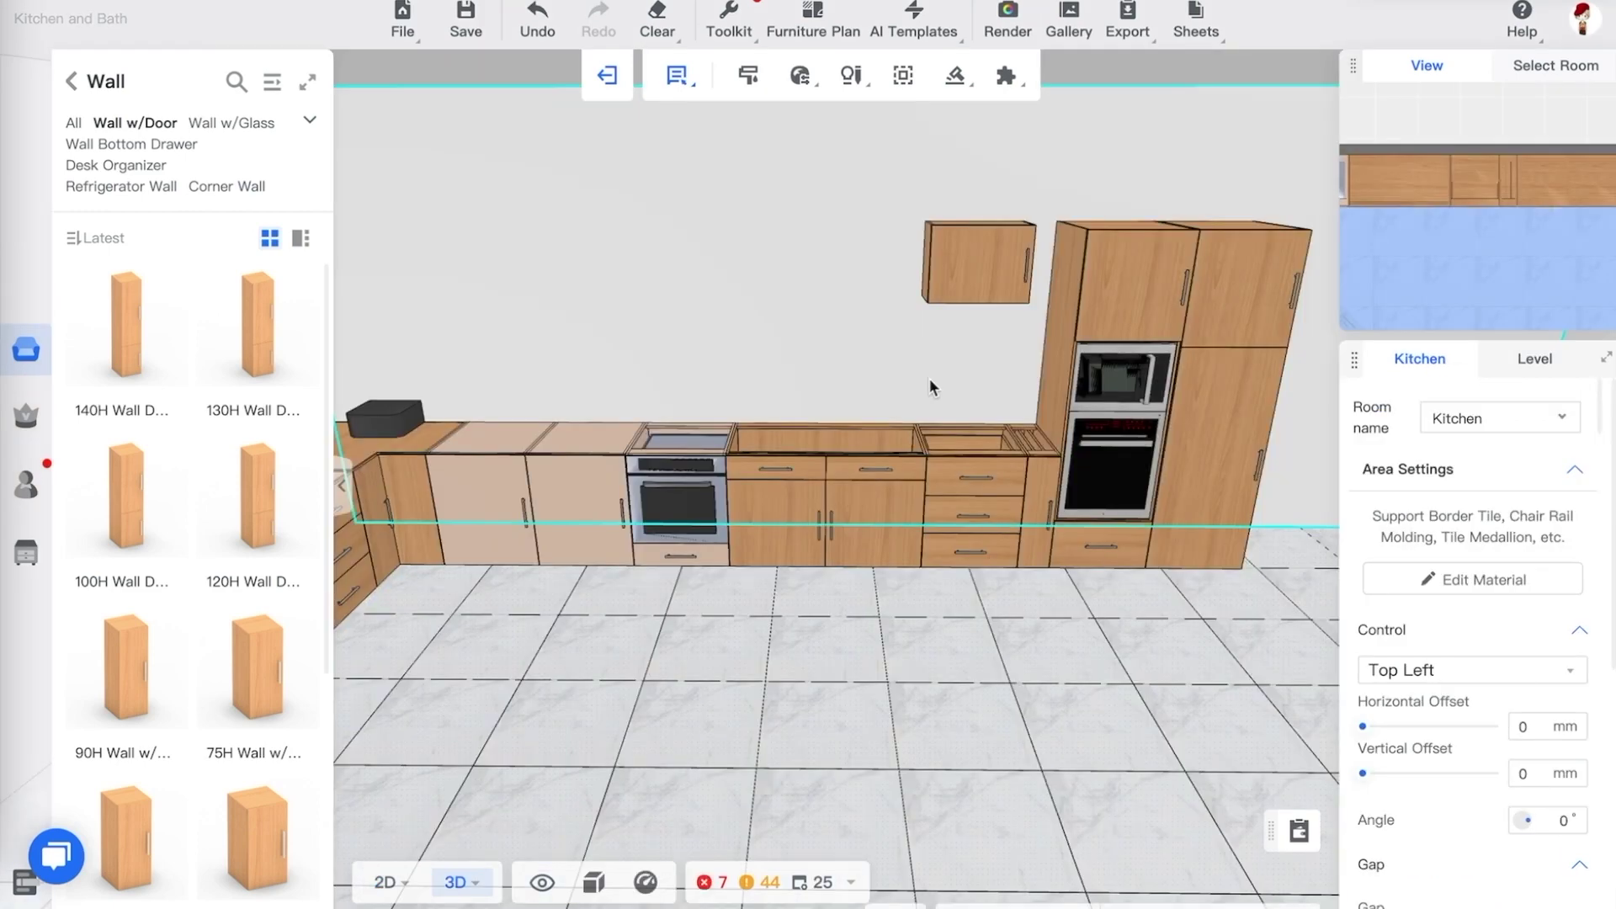
{"action": "left_click_drag", "start_coordinate": [1111, 718], "coordinate": [953, 271]}
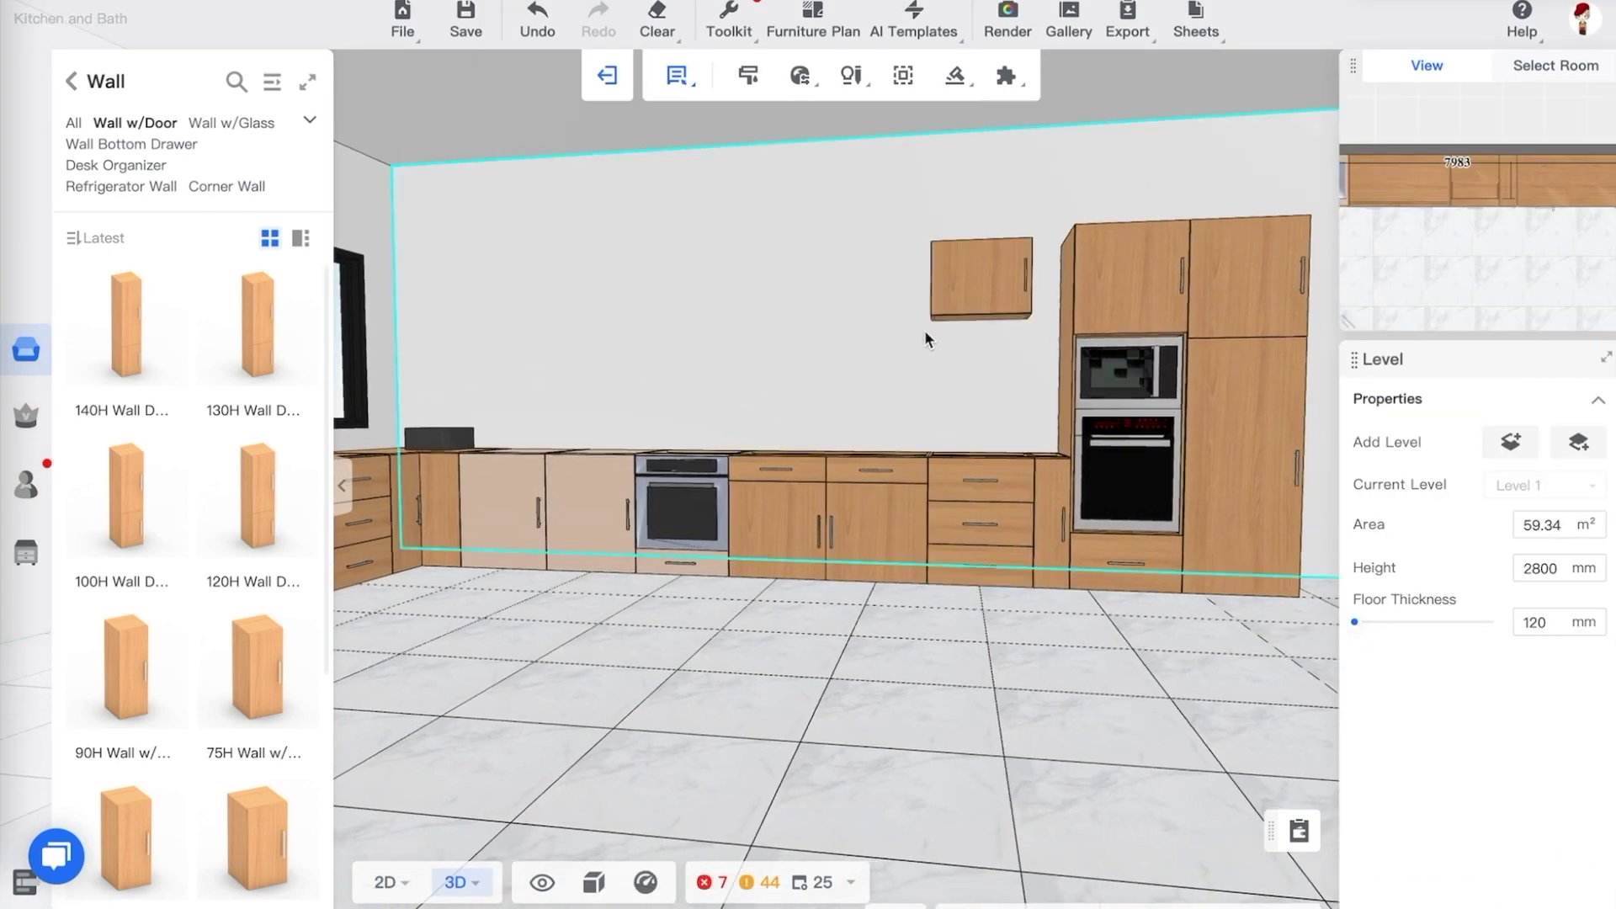
{"action": "left_click_drag", "start_coordinate": [926, 331], "coordinate": [889, 371]}
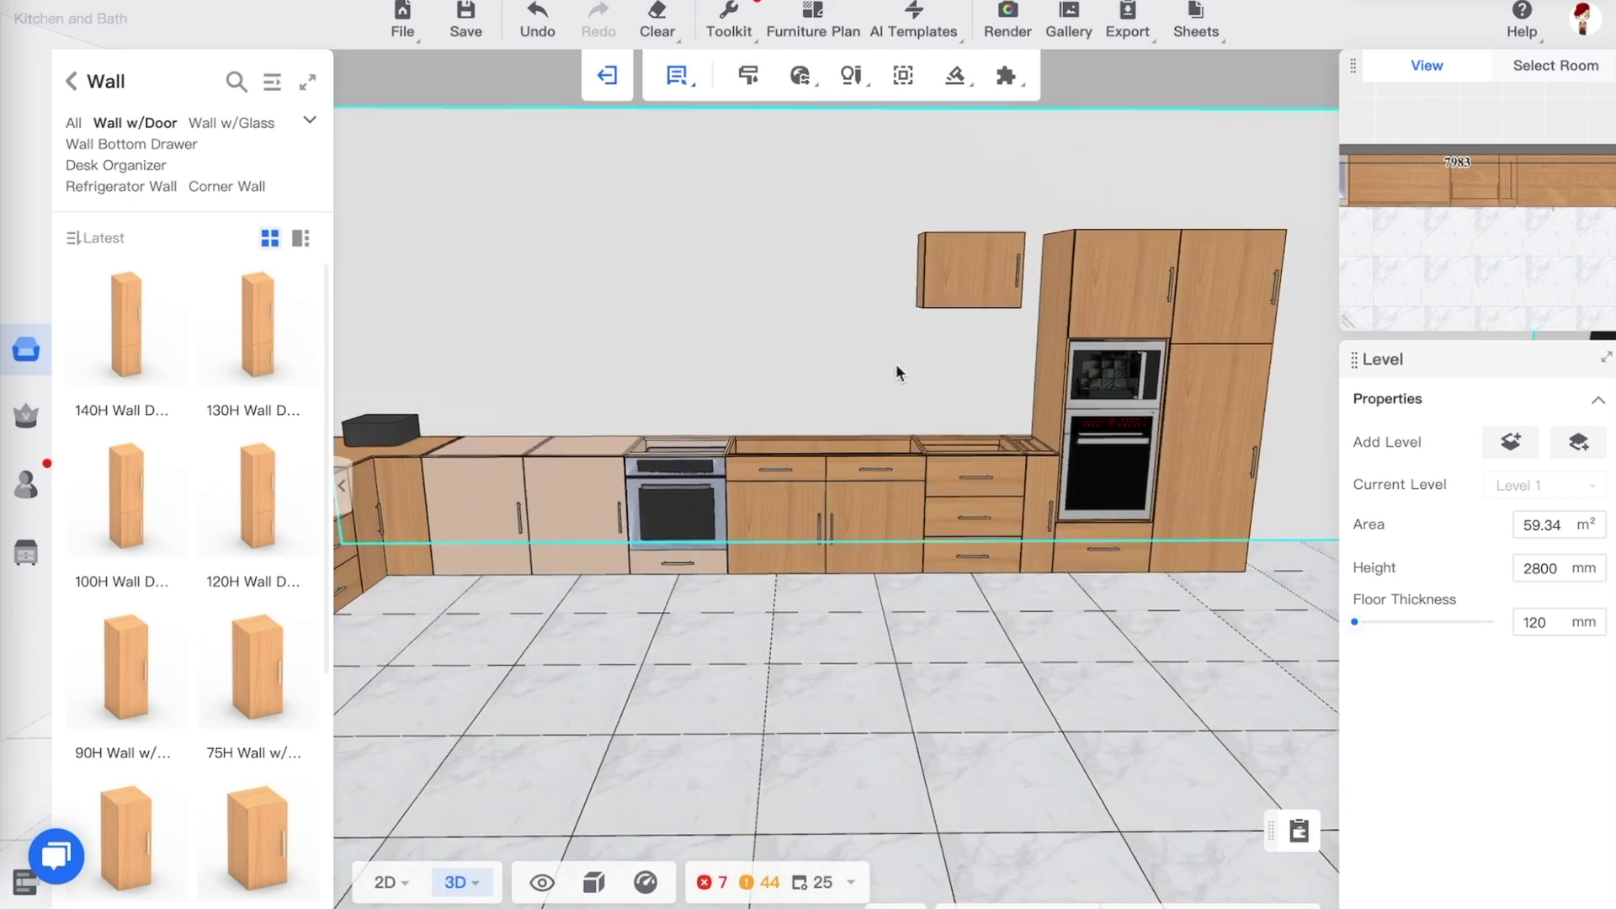
Expand the public catalog and open the Range Hood category of the wall cabinets
{"action": "mouse_move", "coordinate": [28, 94]}
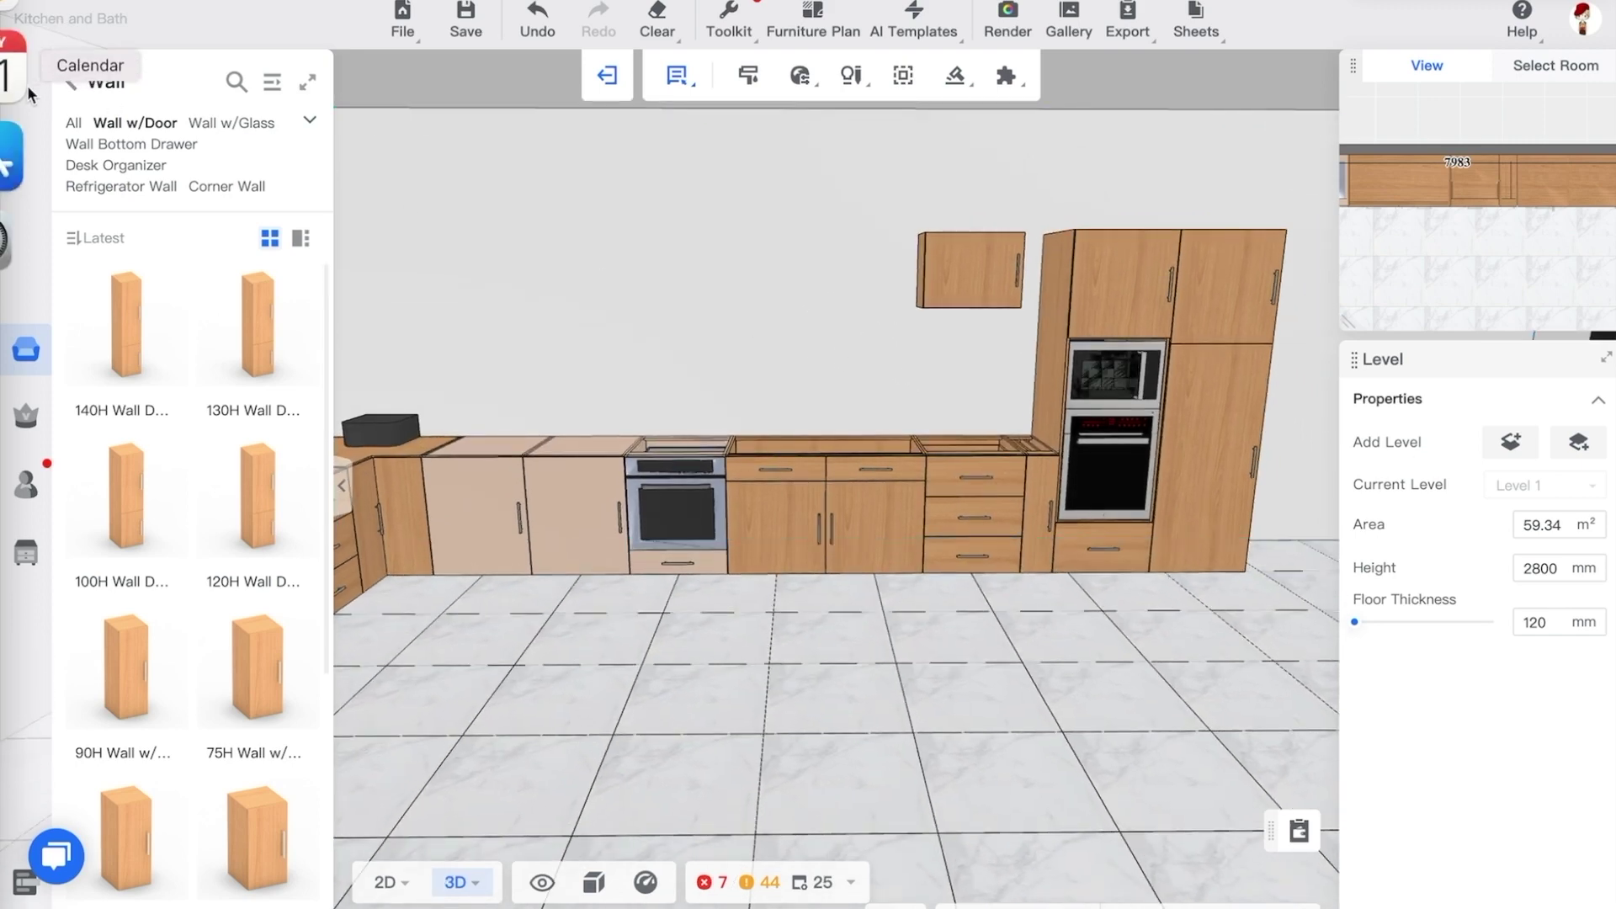
{"action": "left_click", "coordinate": [77, 84]}
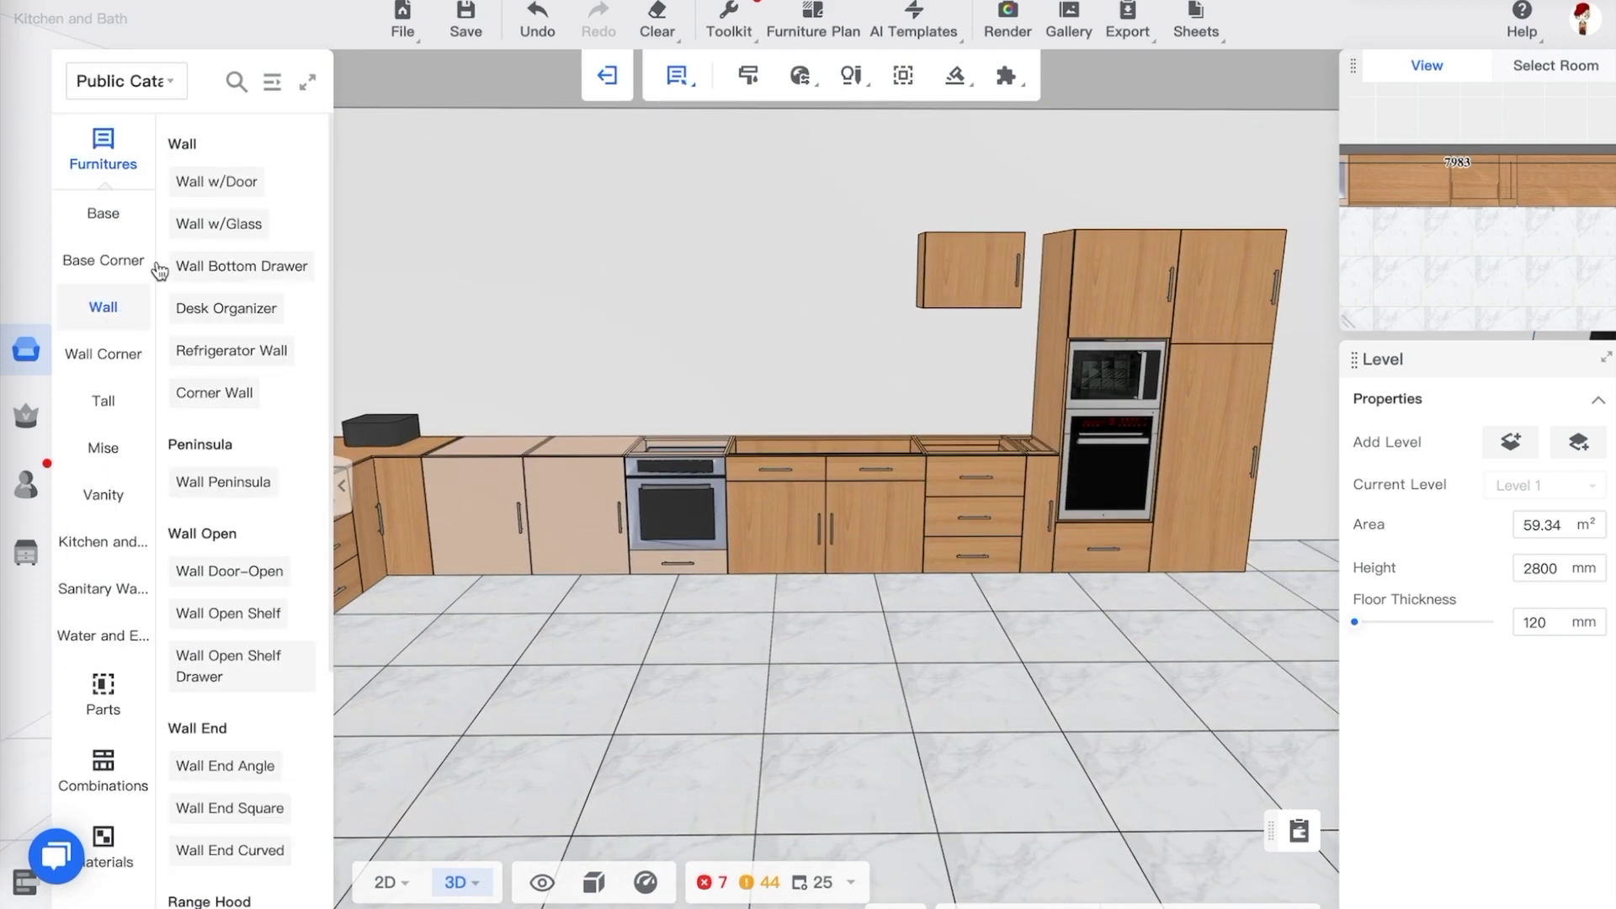
{"action": "left_click", "coordinate": [272, 82]}
{"action": "left_click", "coordinate": [173, 383]}
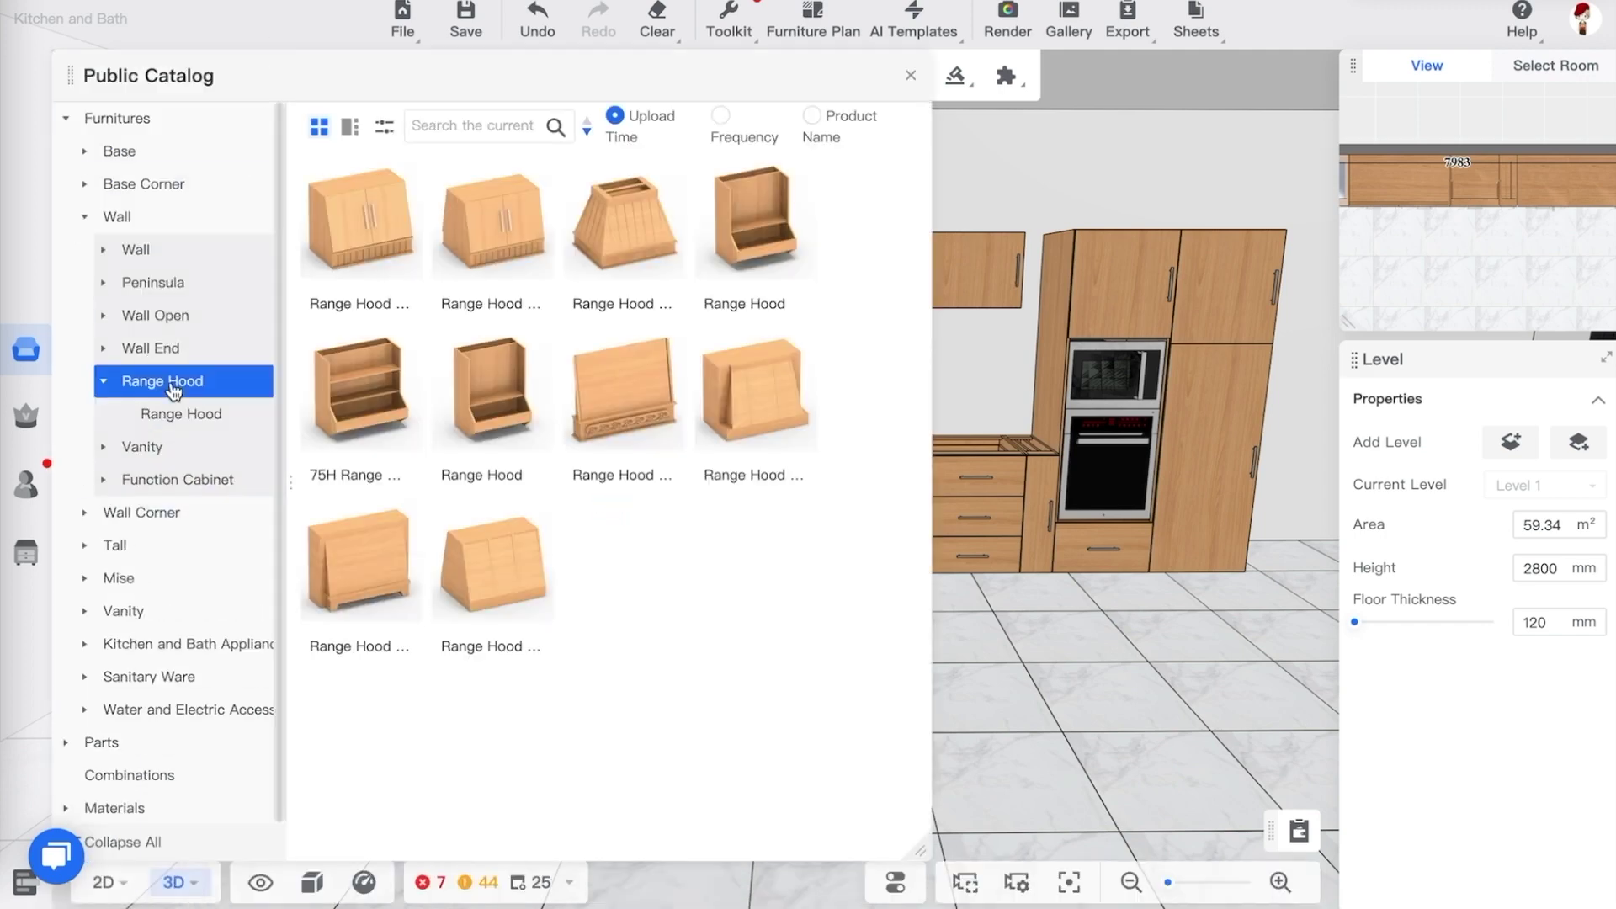
Place a Range Hood Peninsula cabinet on the back wall beside the 600-wide wall cabinet, and close the expanded catalog
{"action": "left_click", "coordinate": [510, 240]}
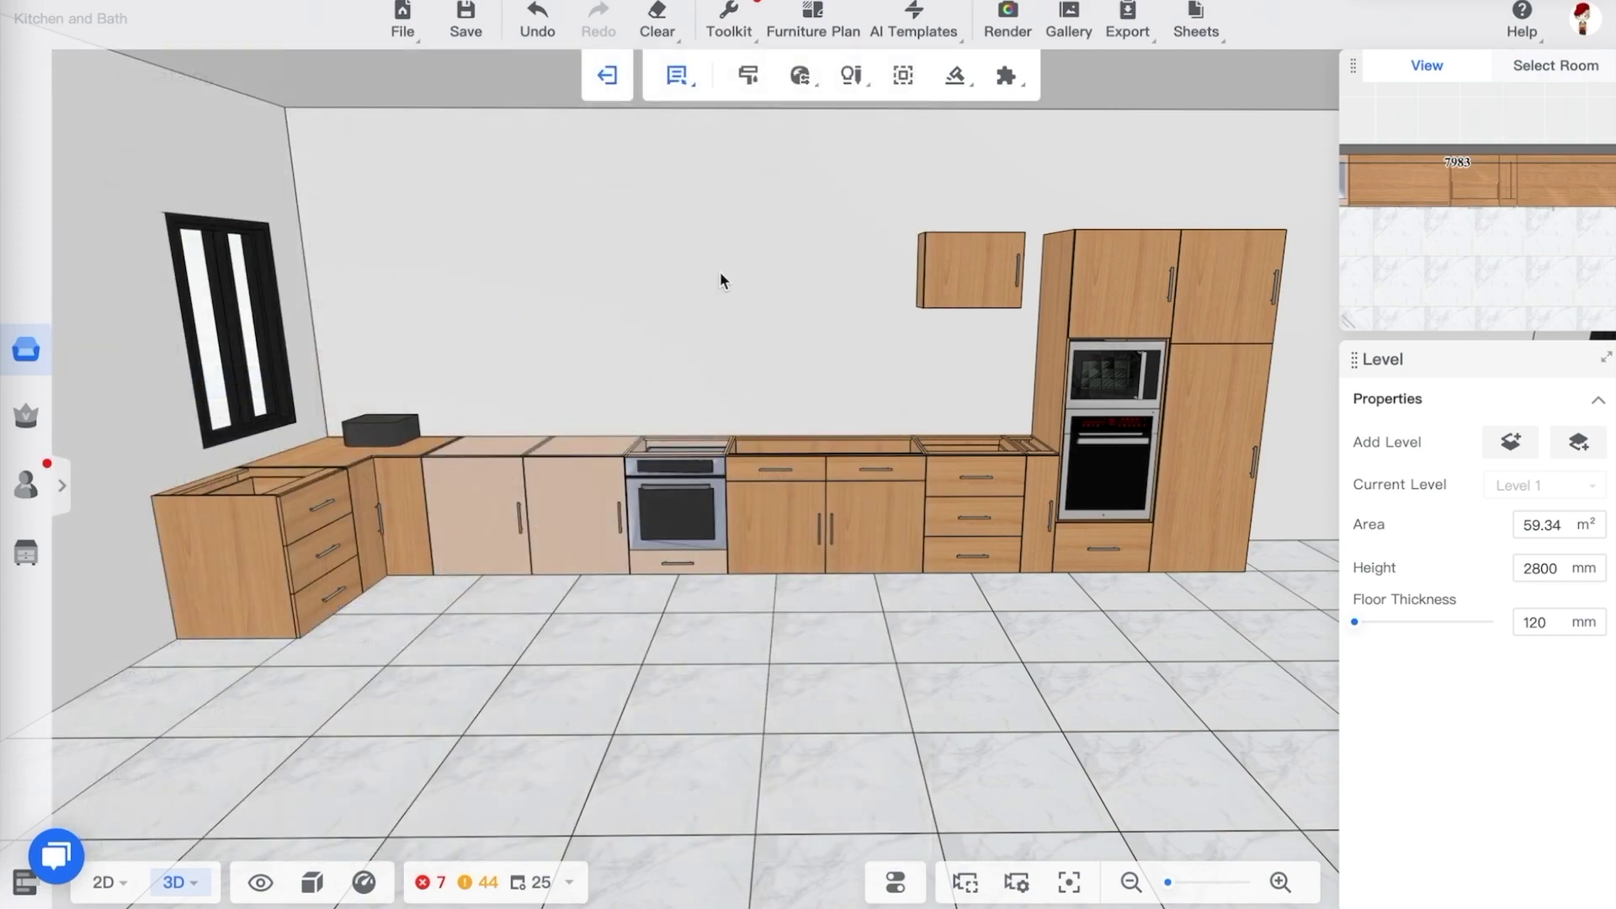
{"action": "left_click", "coordinate": [910, 300]}
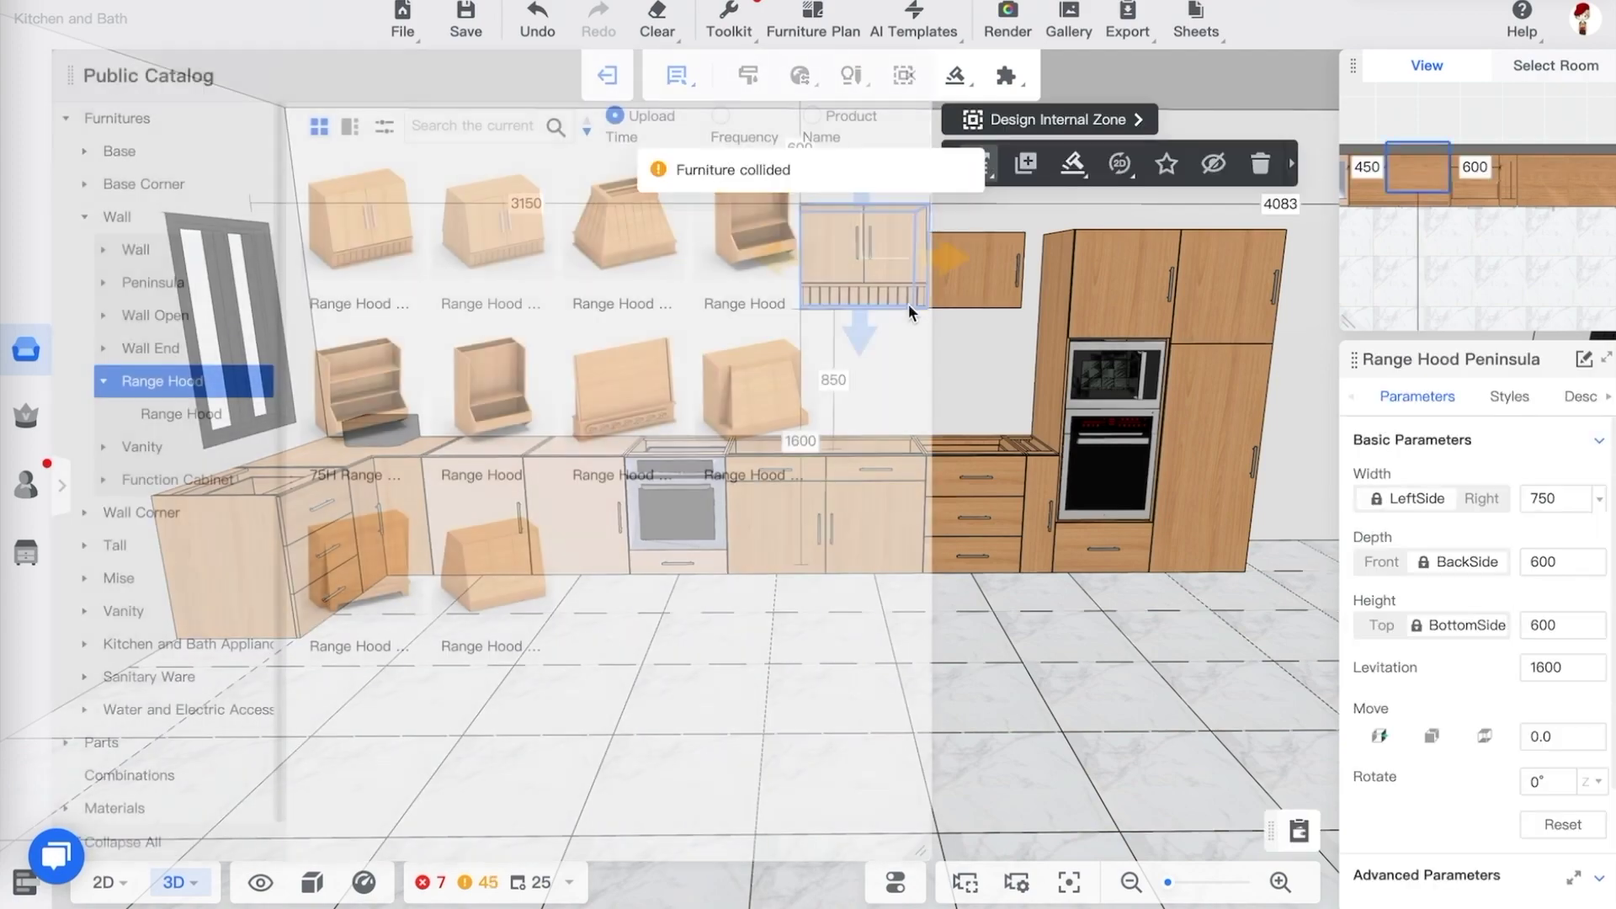
{"action": "left_click", "coordinate": [1005, 383]}
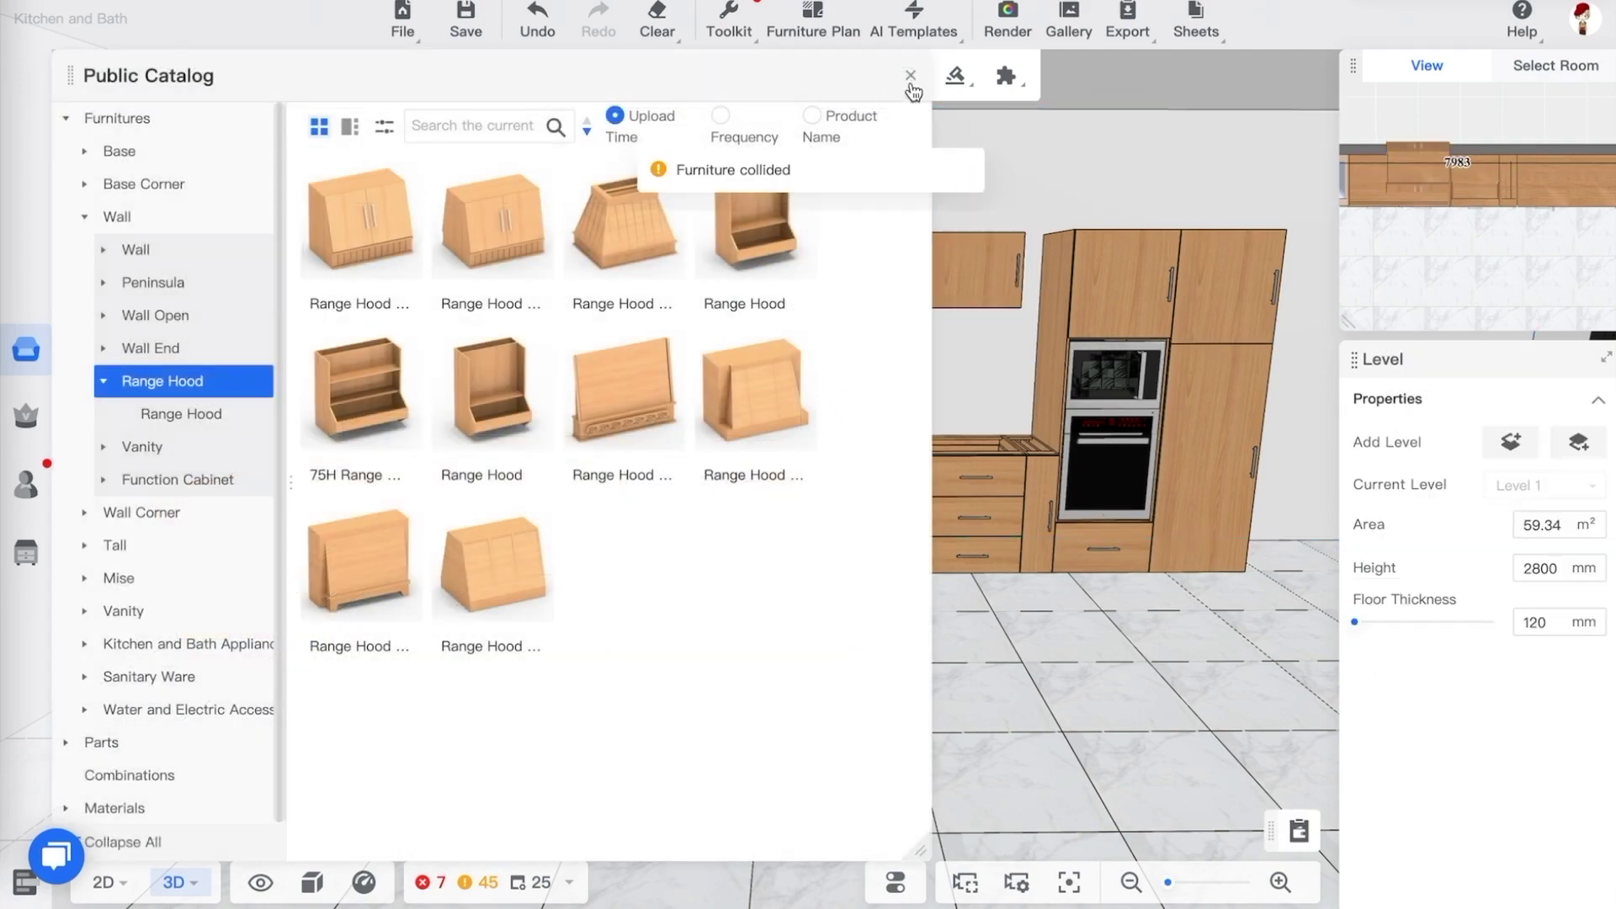
{"action": "left_click", "coordinate": [911, 75]}
Lock the range hood cabinet's right side and set its width to 1200 to match the sink base below
{"action": "mouse_move", "coordinate": [903, 347]}
{"action": "right_mouse_down"}
{"action": "mouse_move", "coordinate": [844, 343]}
{"action": "mouse_move", "coordinate": [894, 343]}
{"action": "right_mouse_up"}
{"action": "left_click", "coordinate": [874, 303]}
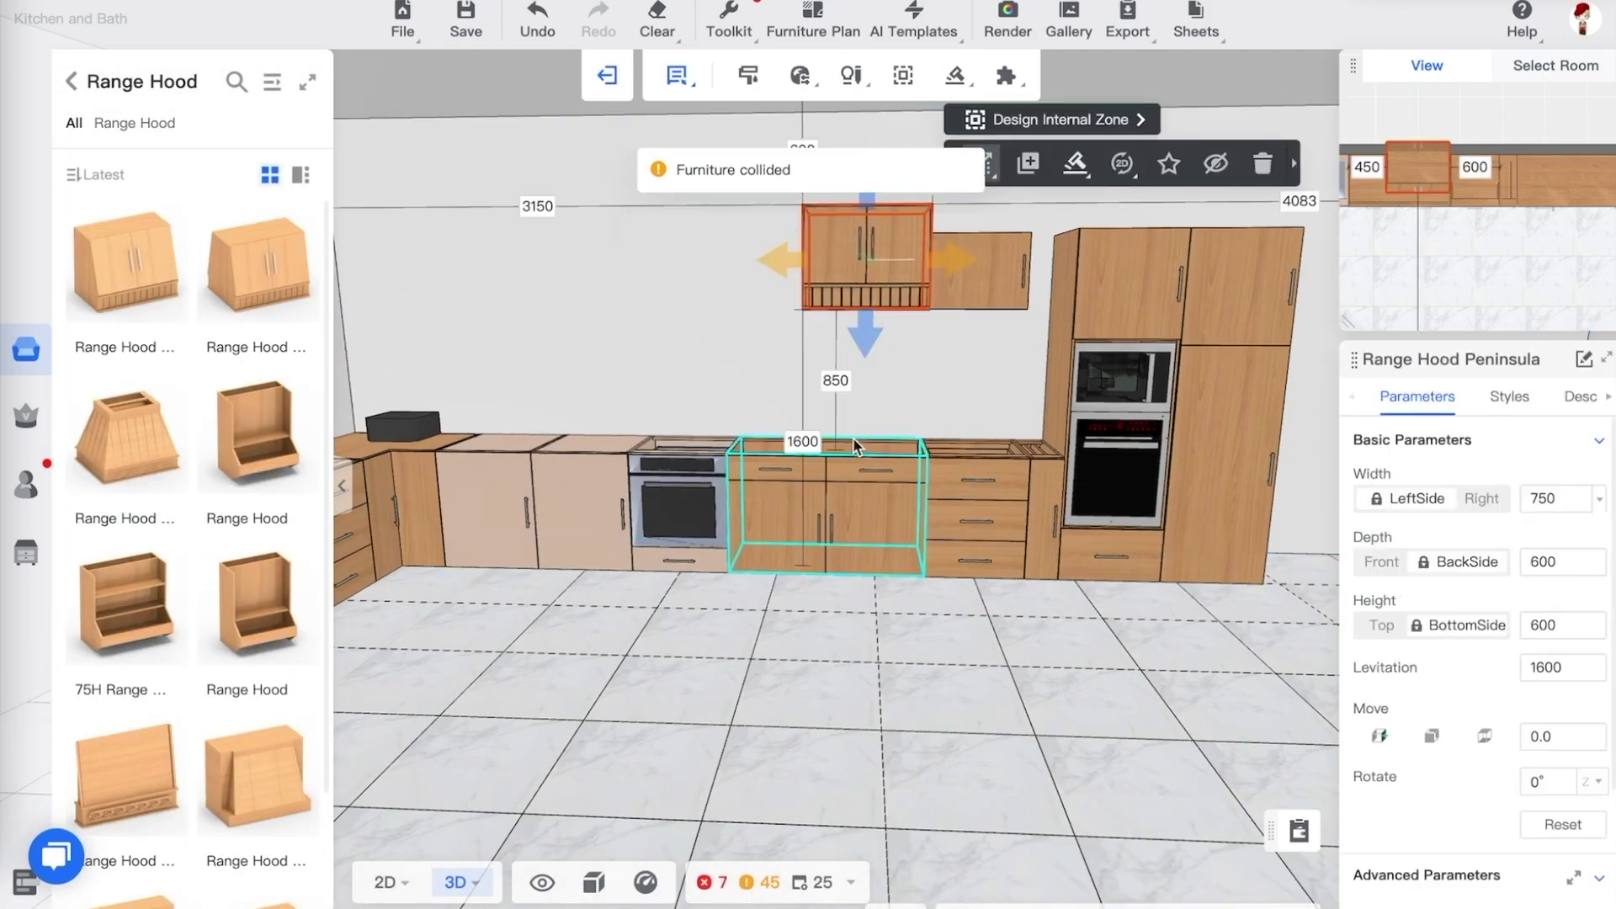
{"action": "left_click", "coordinate": [1480, 505]}
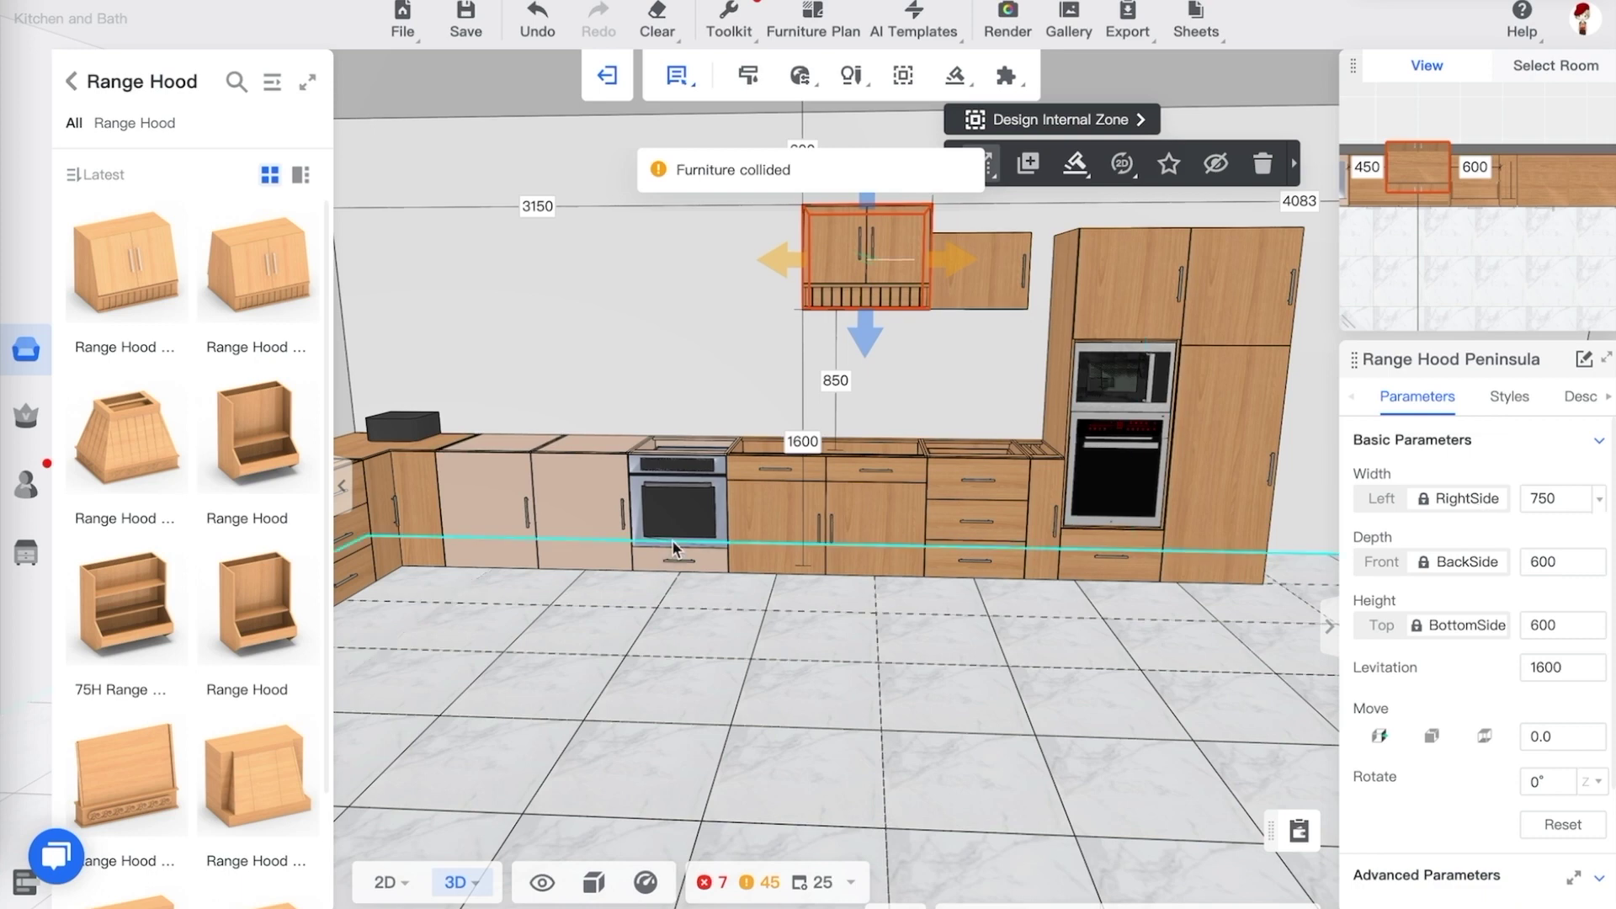
{"action": "left_click", "coordinate": [865, 473]}
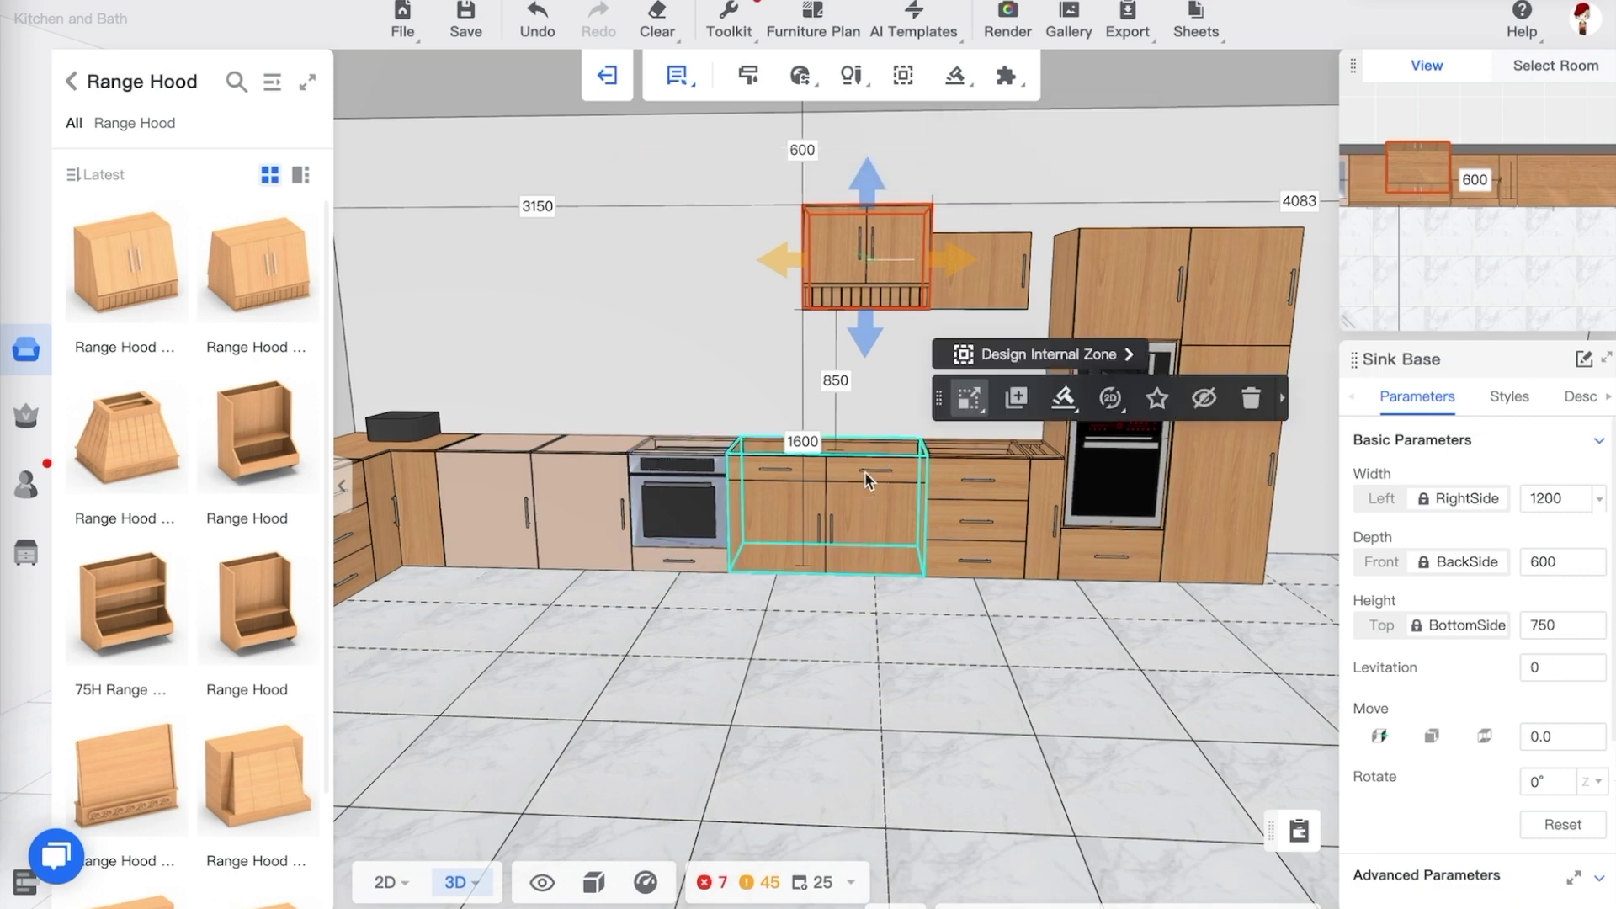
{"action": "left_click", "coordinate": [828, 235]}
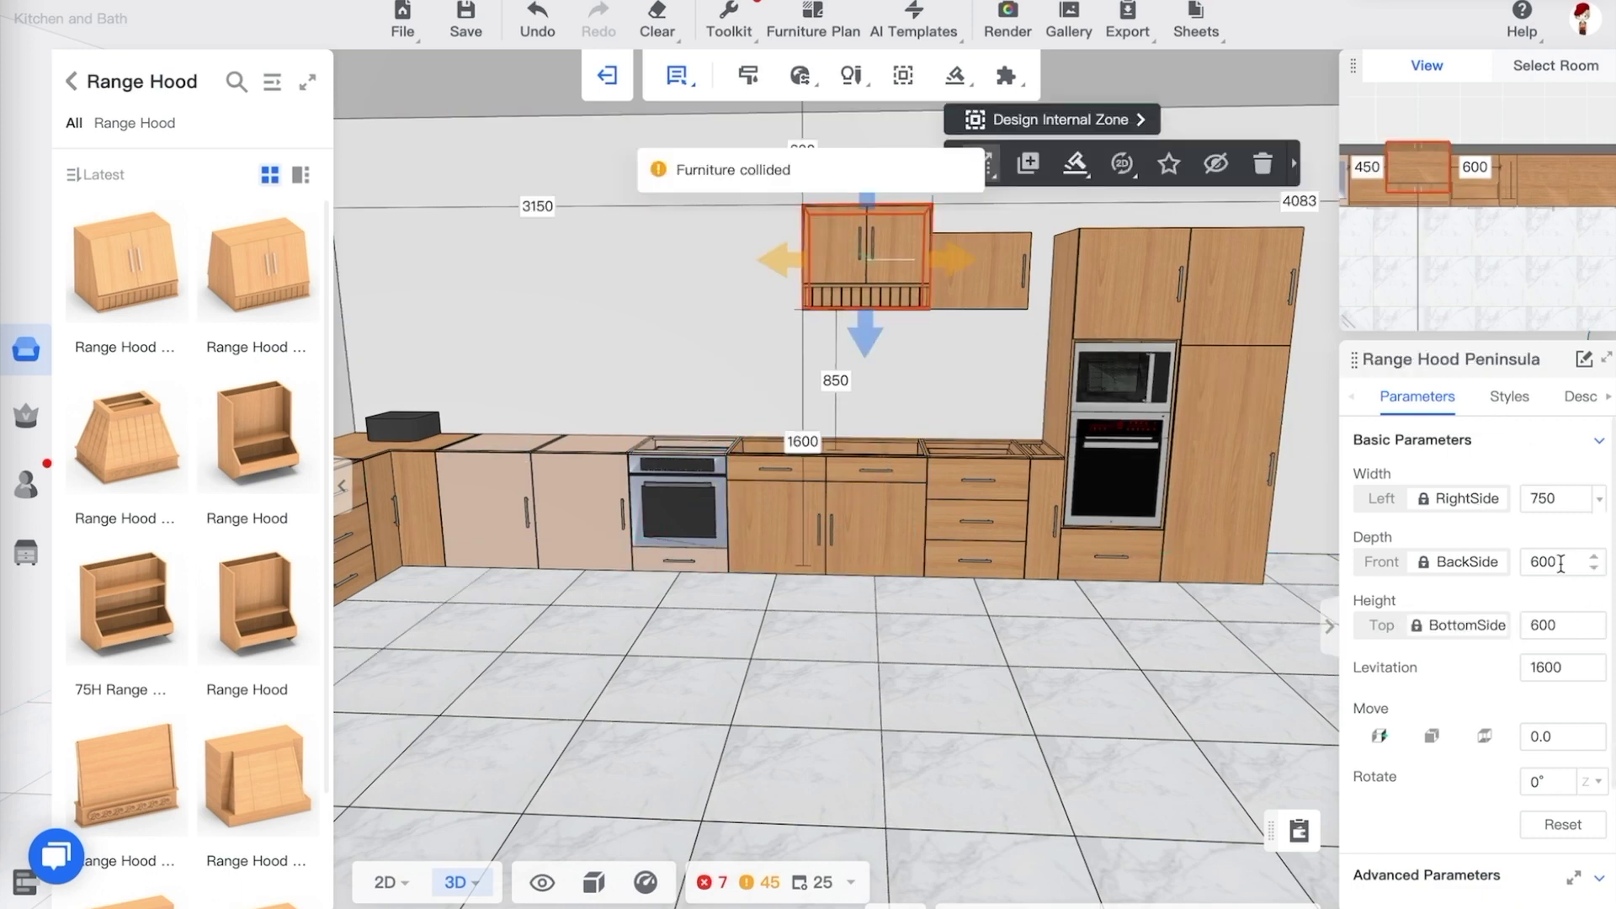
{"action": "double_click", "coordinate": [1545, 499]}
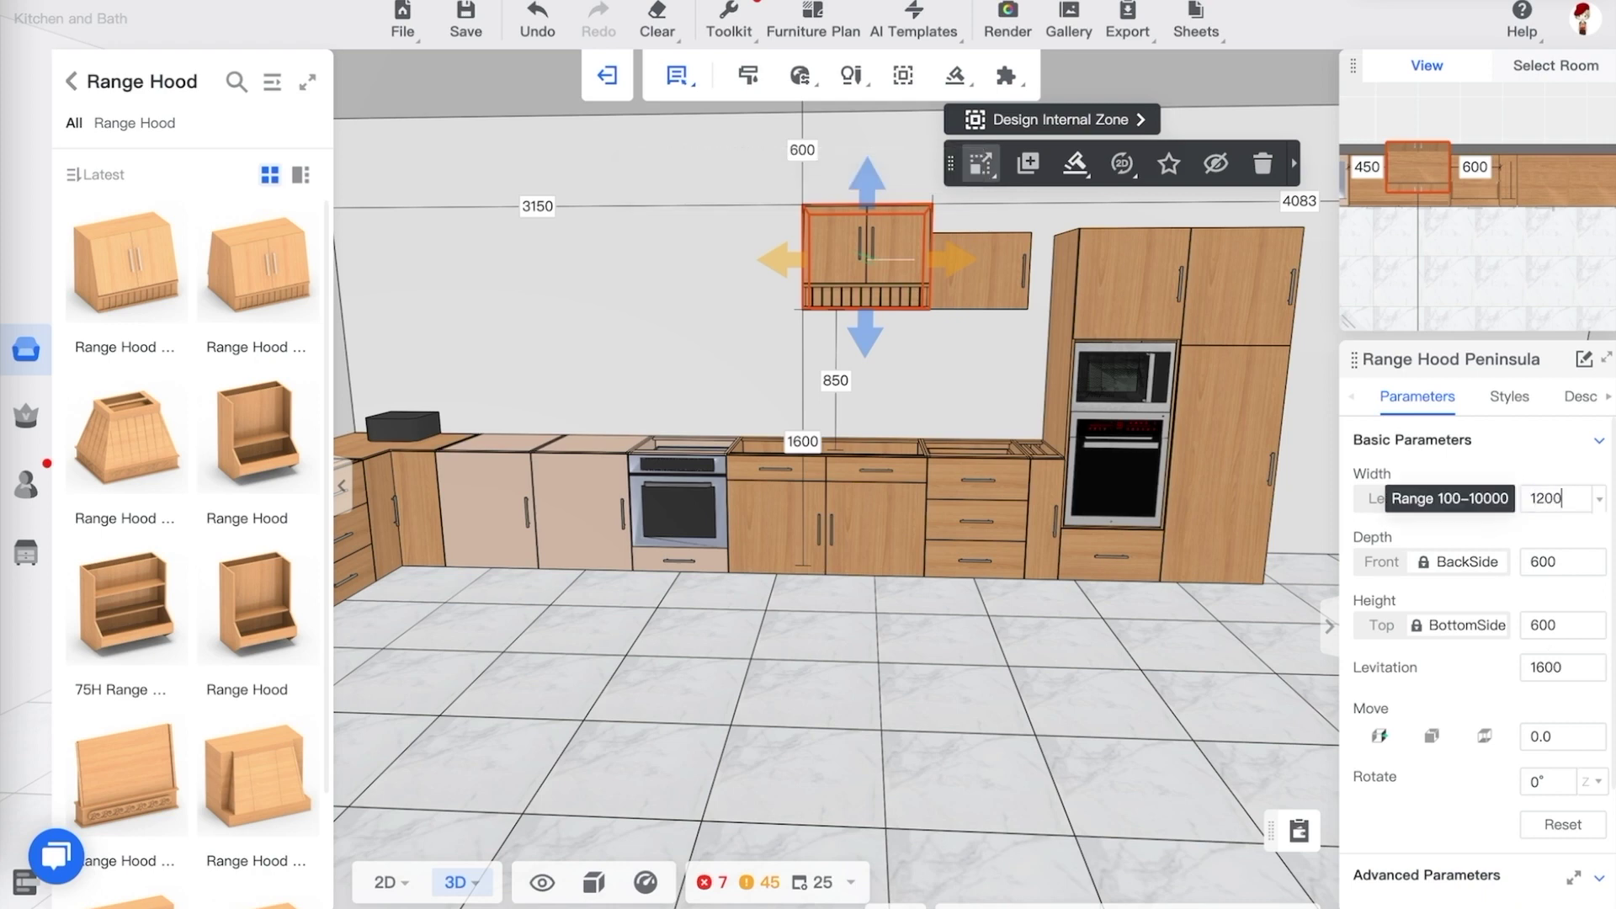
{"action": "key", "text": "Return"}
{"action": "left_click", "coordinate": [850, 395]}
Open the Wall Filler category under the Mise fillers and expand the public catalog
{"action": "left_click_drag", "start_coordinate": [850, 395], "coordinate": [747, 355]}
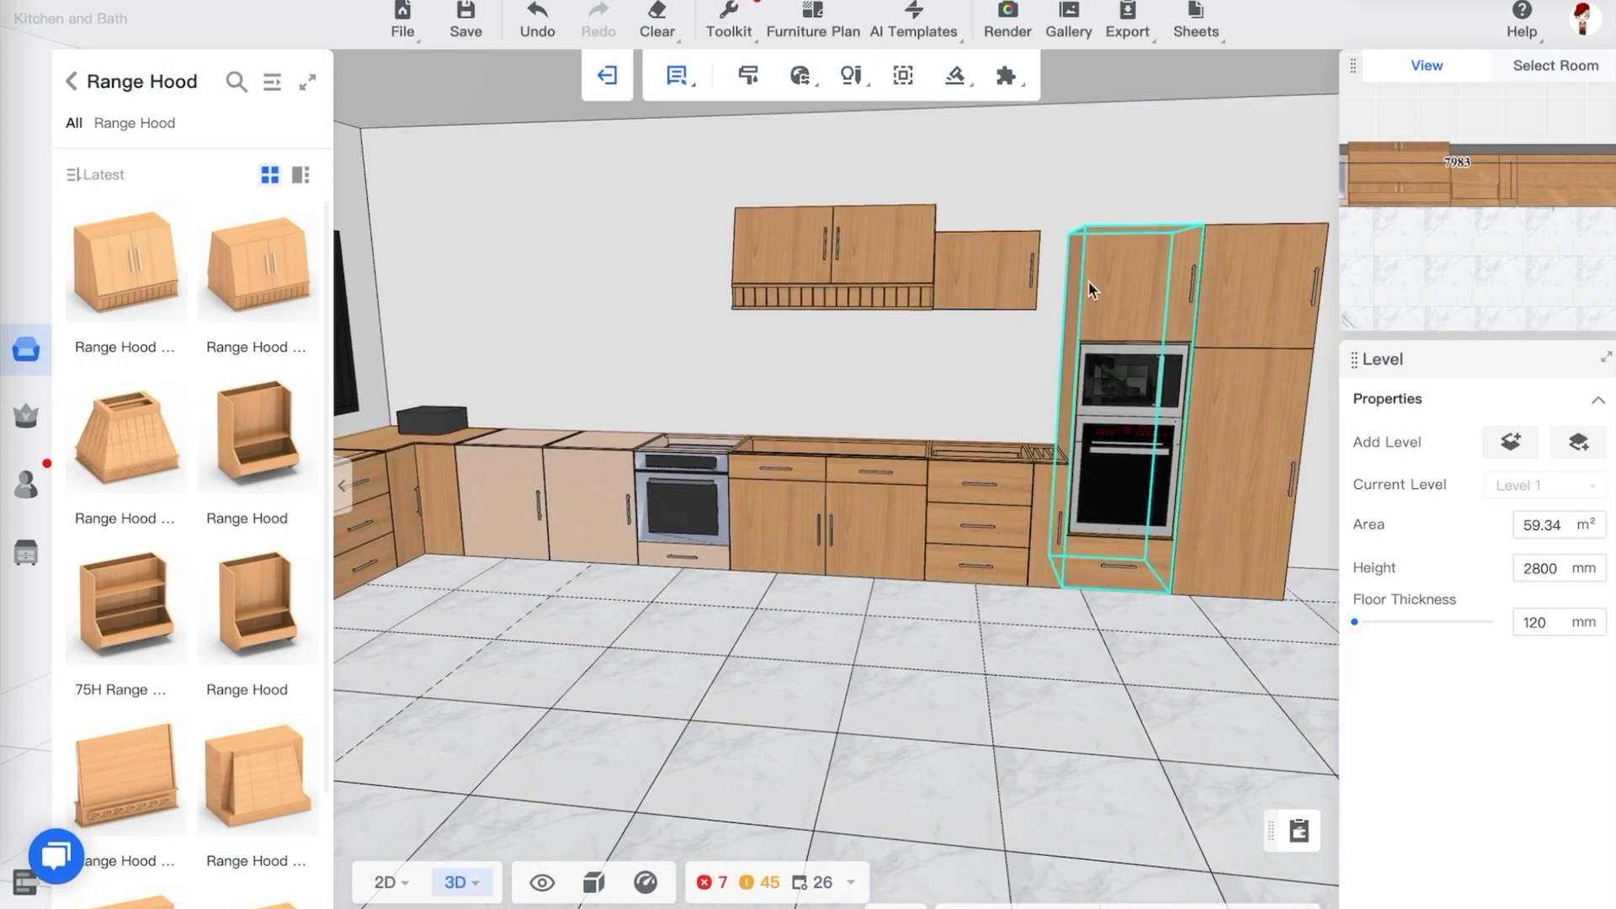
{"action": "left_click_drag", "start_coordinate": [1018, 314], "coordinate": [1061, 234]}
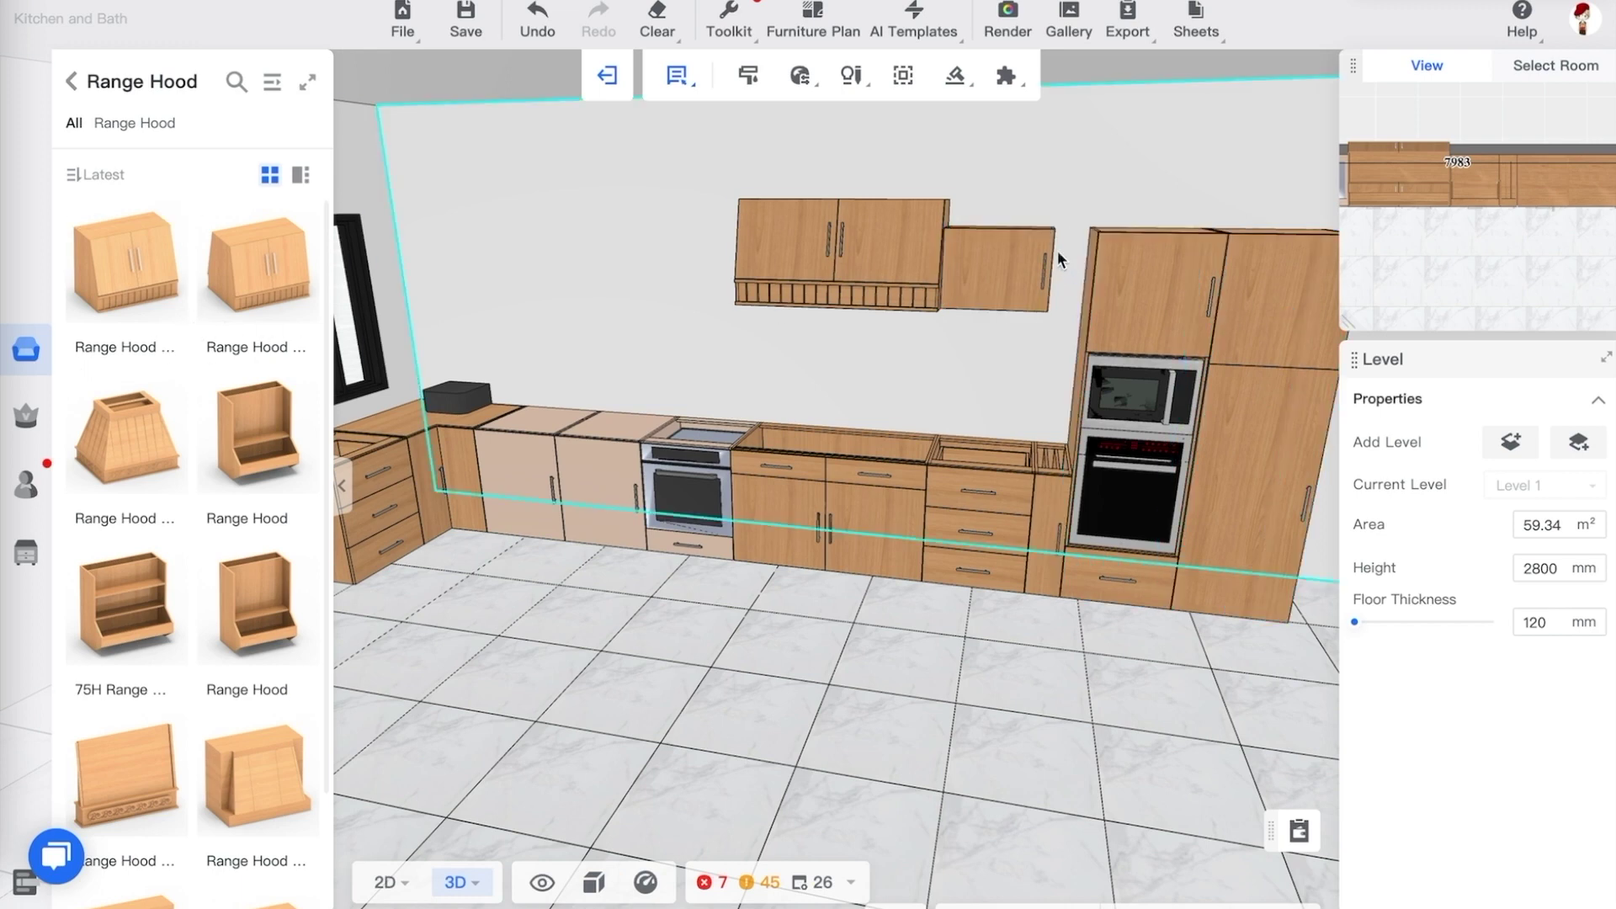
{"action": "left_click_drag", "start_coordinate": [1038, 336], "coordinate": [1043, 357]}
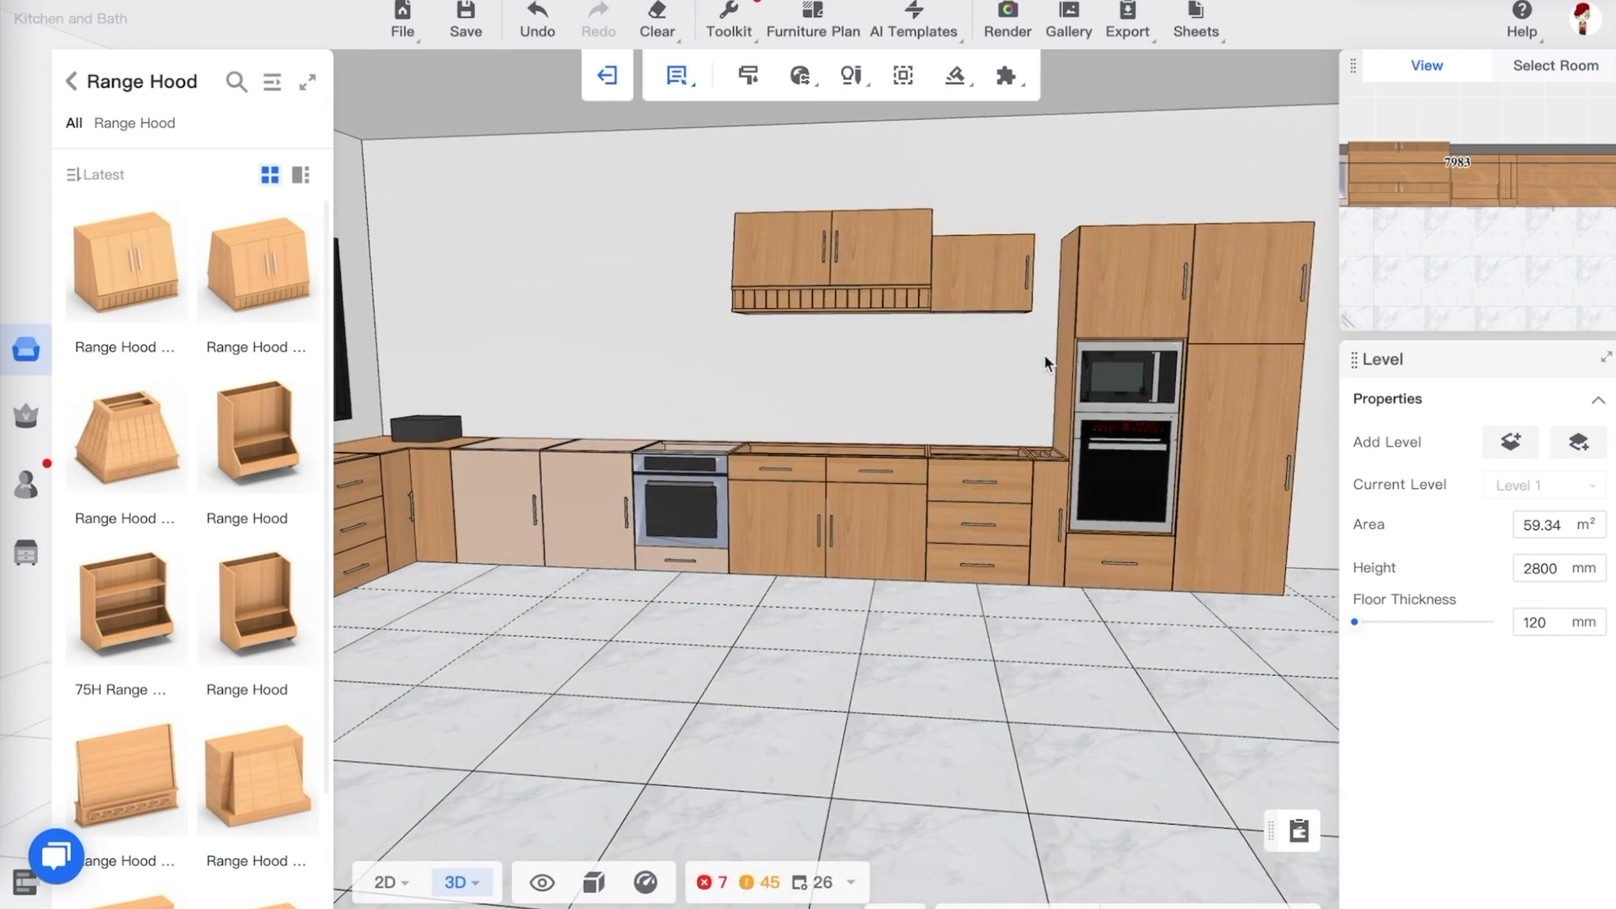
{"action": "left_click", "coordinate": [71, 82]}
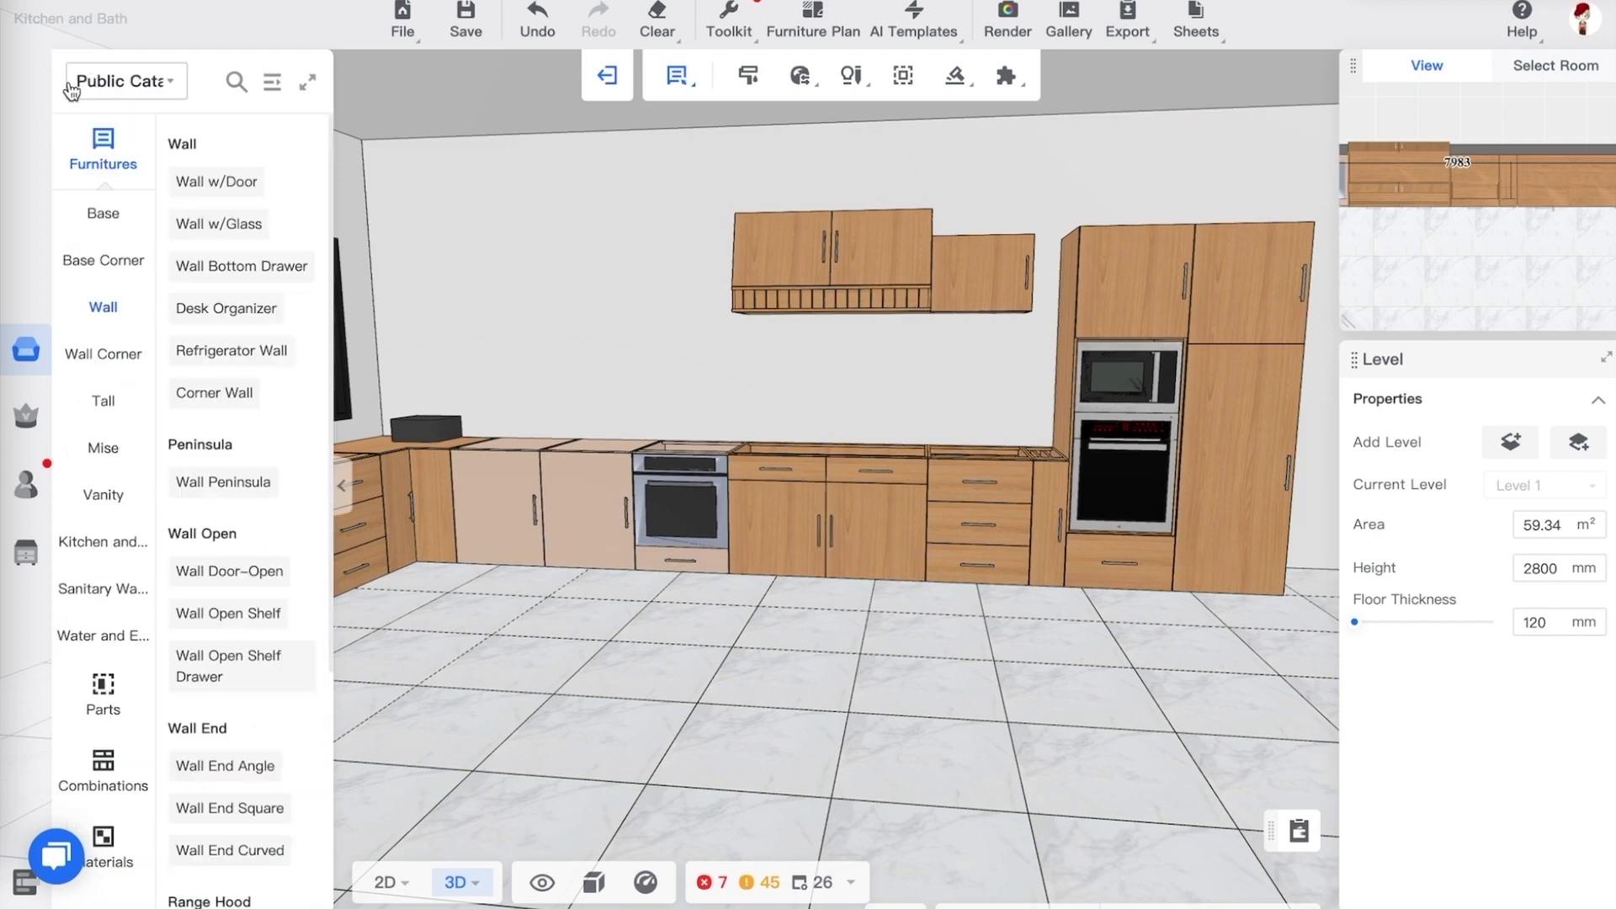
{"action": "left_click", "coordinate": [108, 453]}
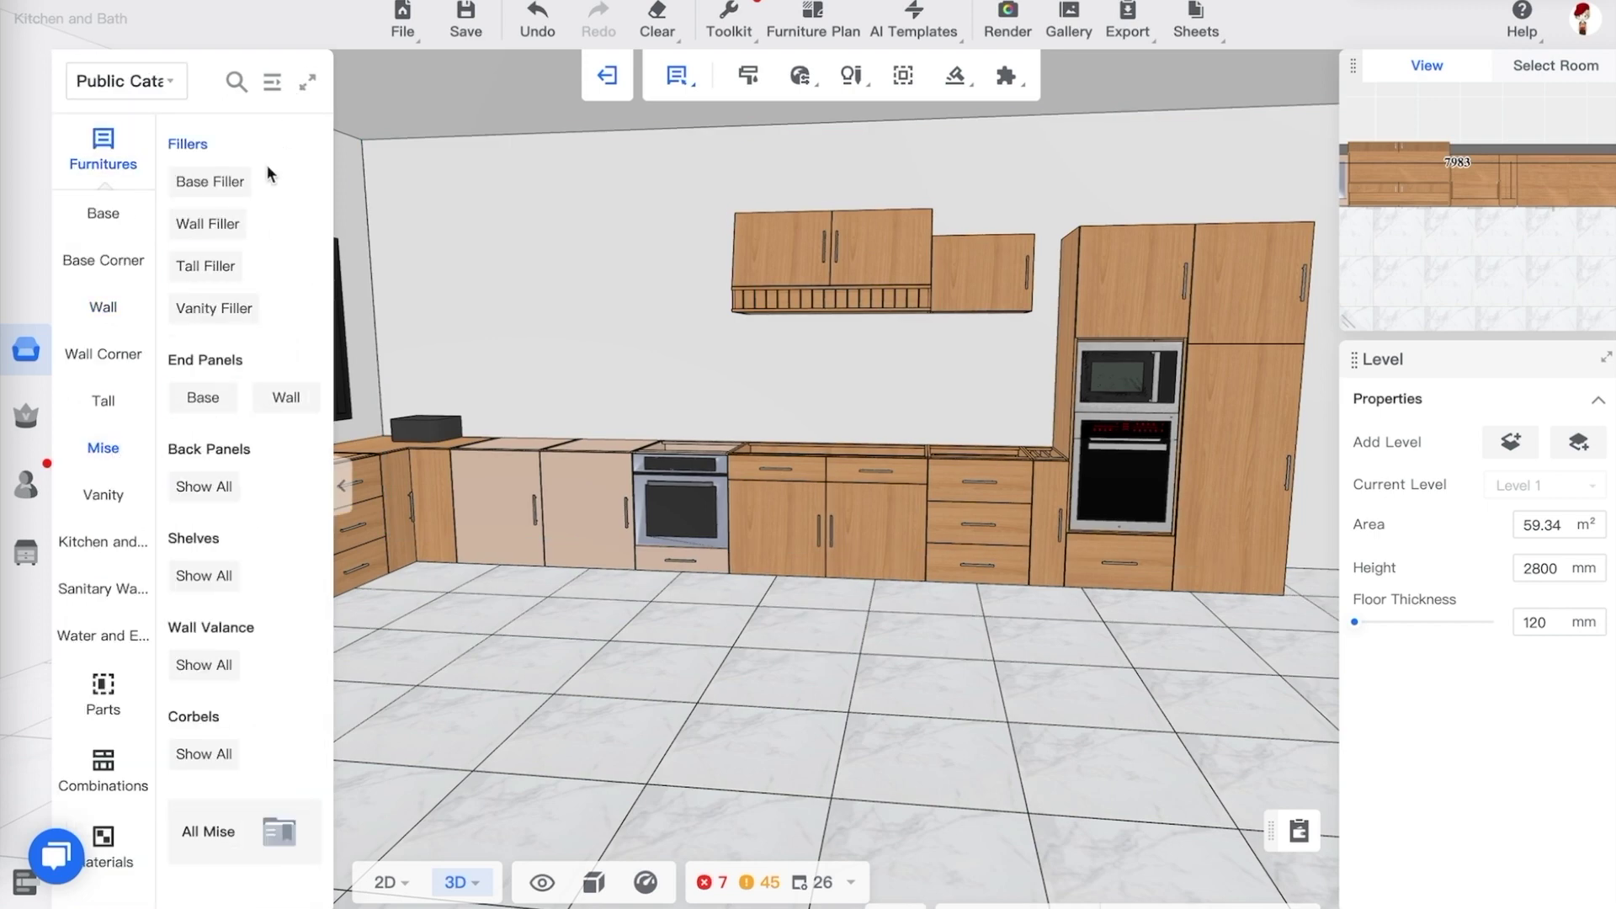
{"action": "left_click", "coordinate": [208, 223]}
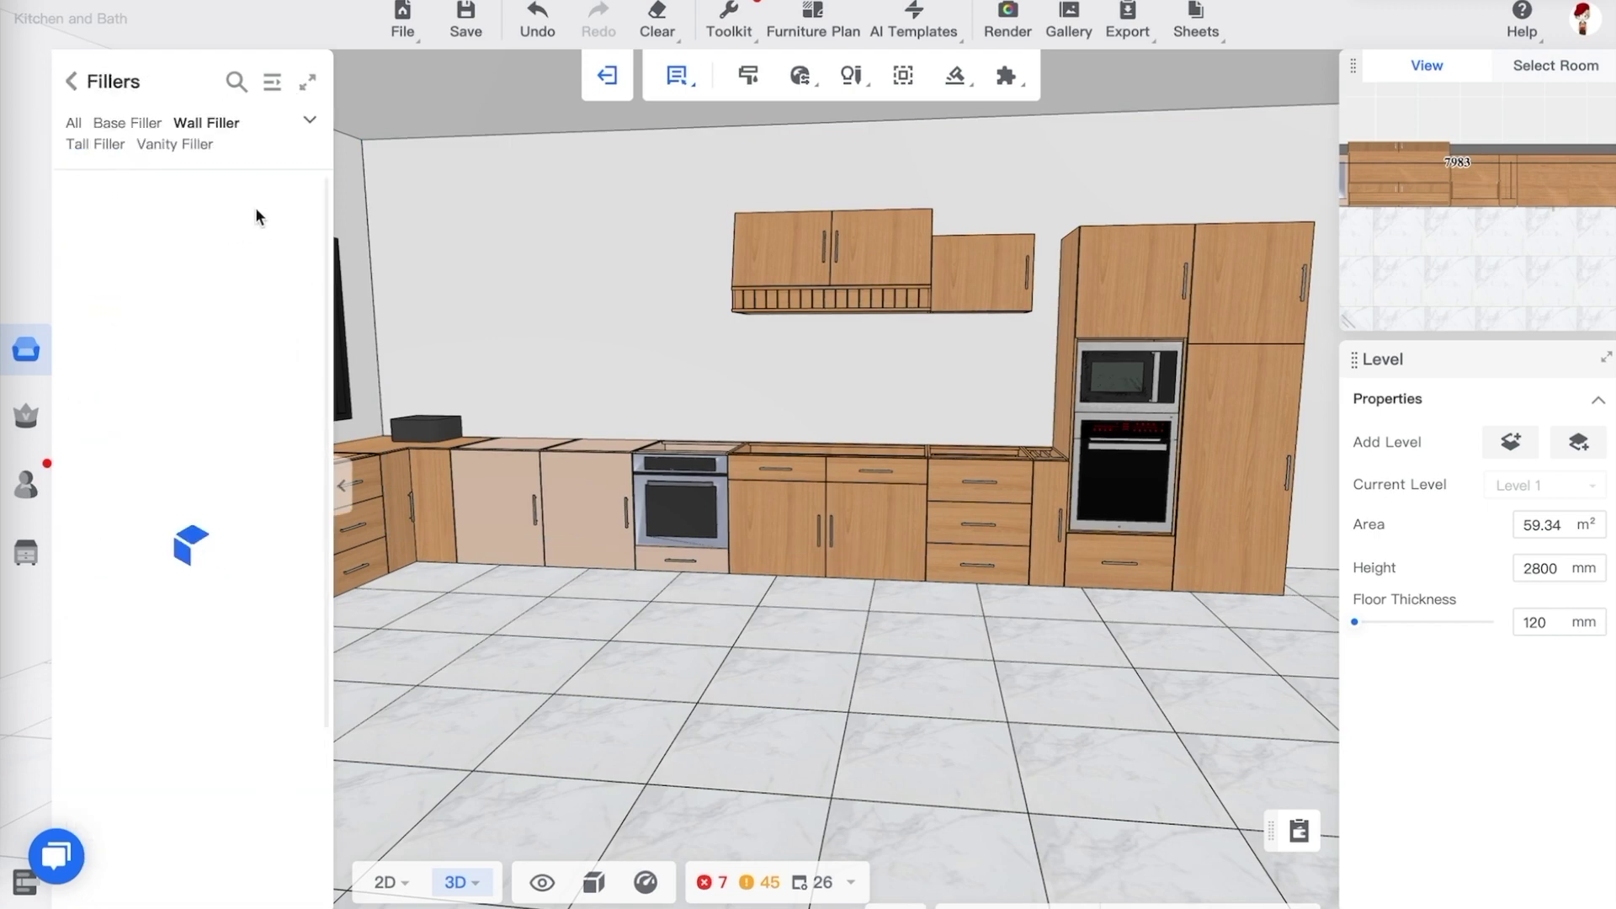
{"action": "left_click", "coordinate": [273, 87]}
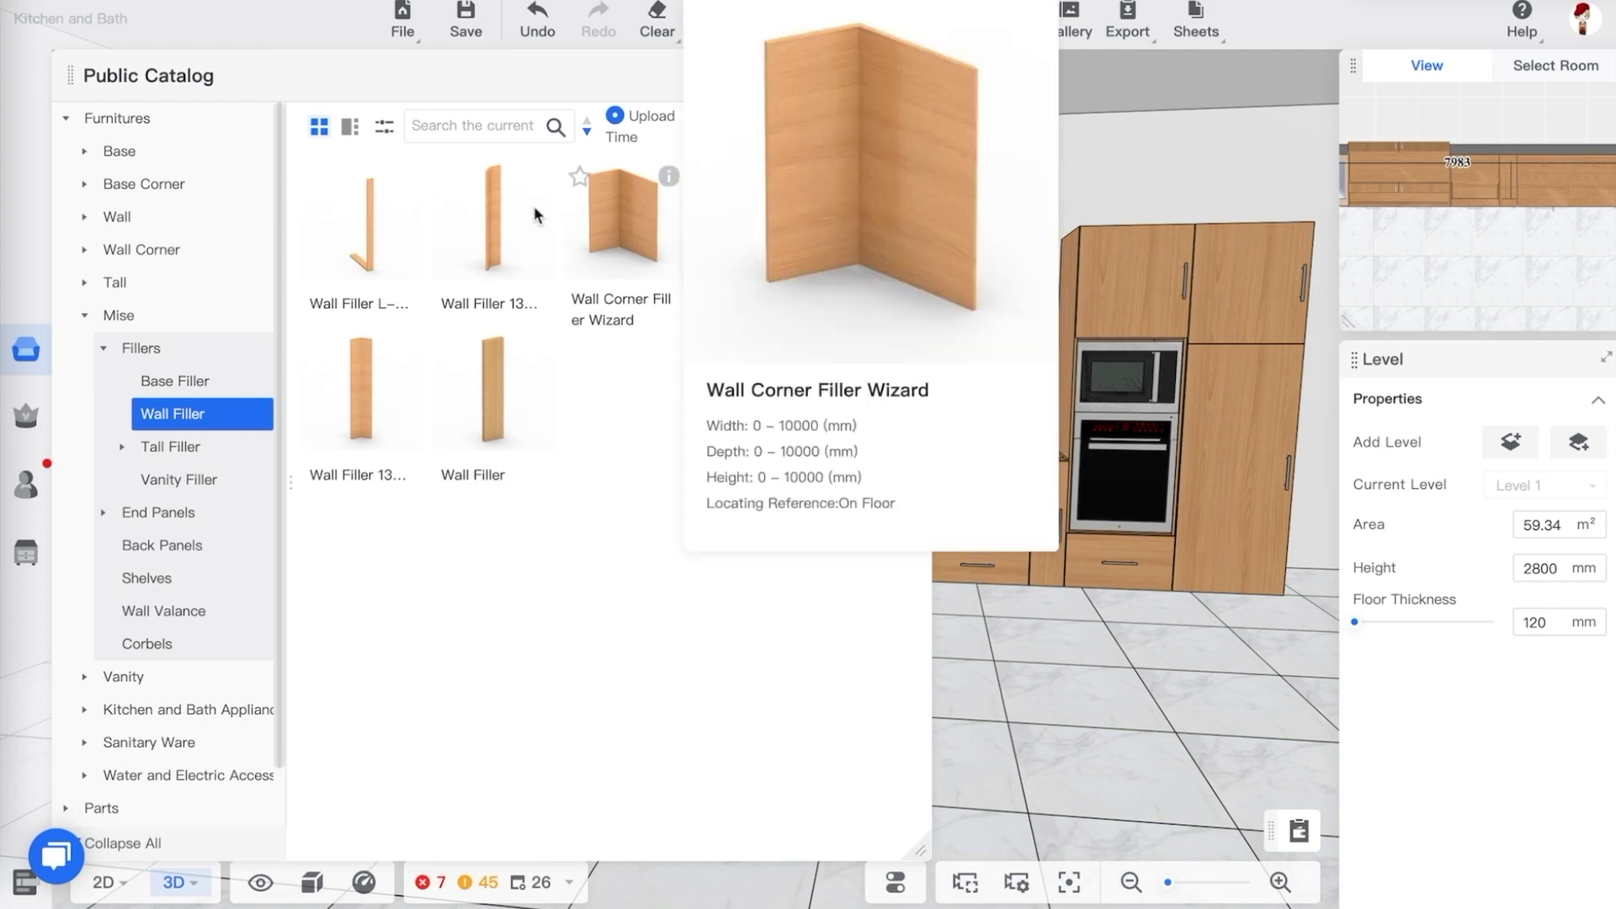
Try an L-shaped wall filler in the gap beside the 600-wide wall cabinet, and delete it
{"action": "left_click", "coordinate": [372, 234]}
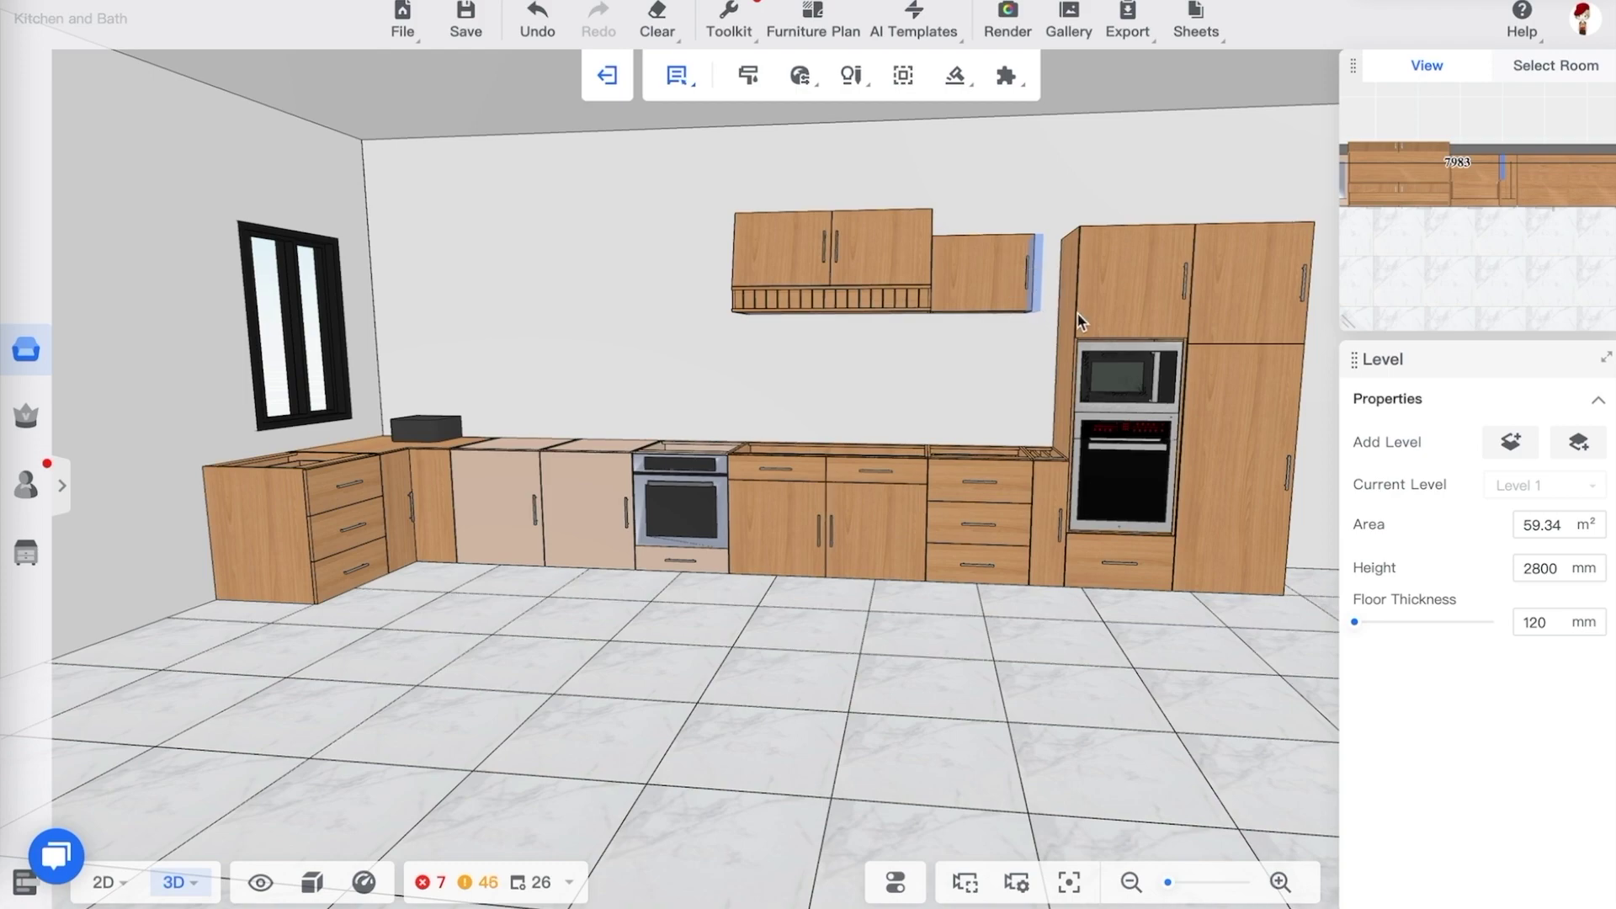
{"action": "left_click", "coordinate": [1068, 330]}
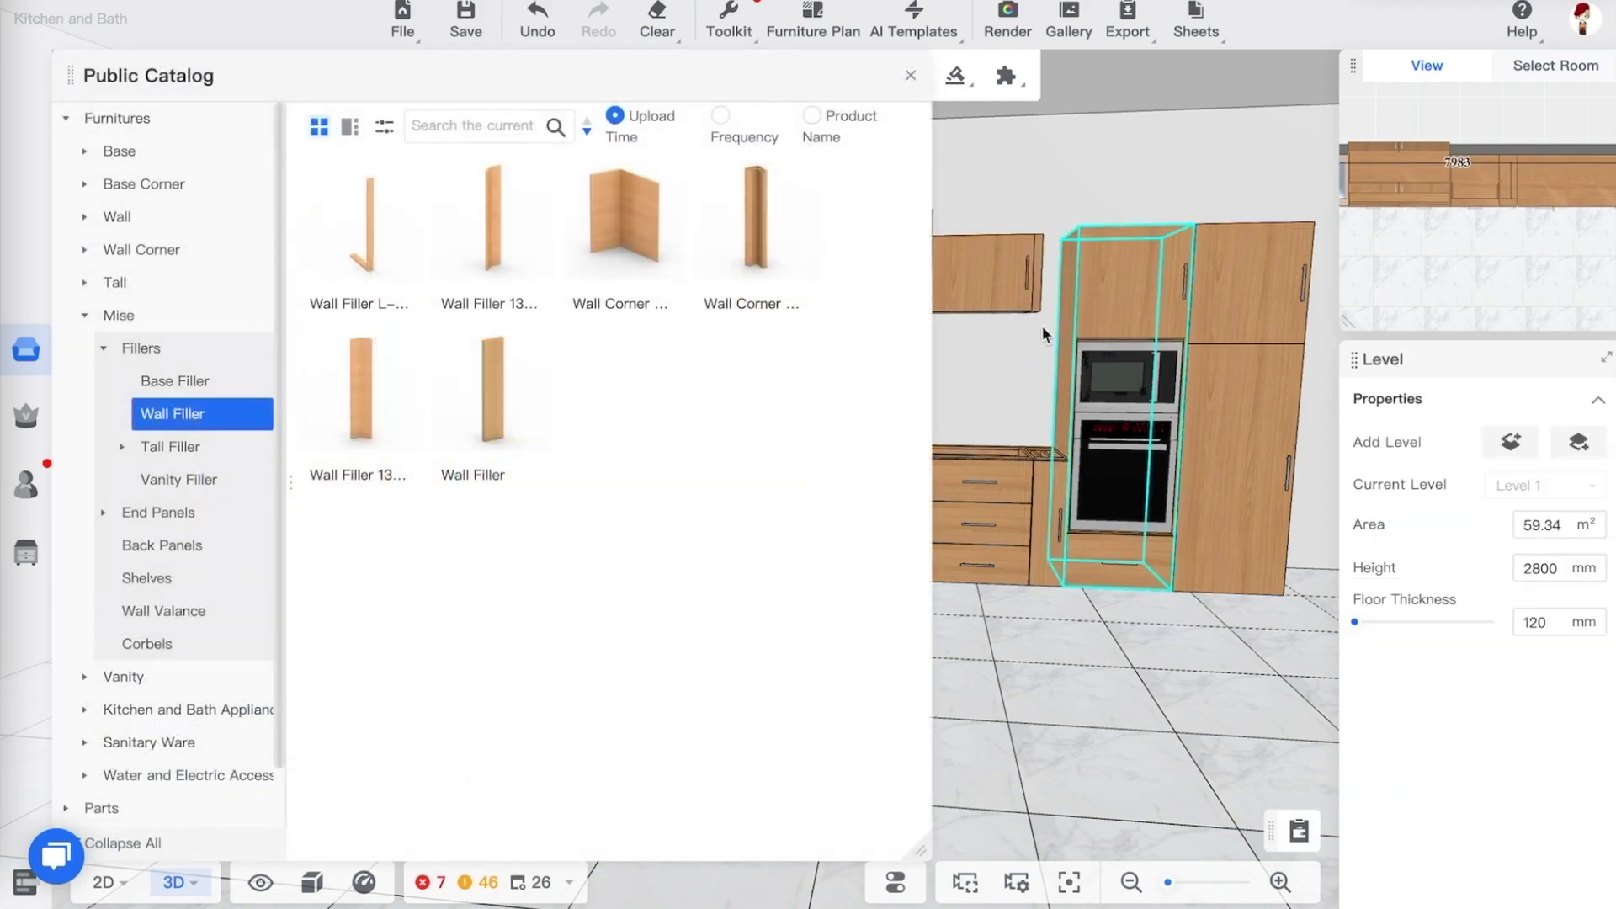
{"action": "left_click_drag", "start_coordinate": [1044, 332], "coordinate": [1069, 187]}
{"action": "scroll", "coordinate": [1068, 186], "scroll_direction": "down", "scroll_amount": 5}
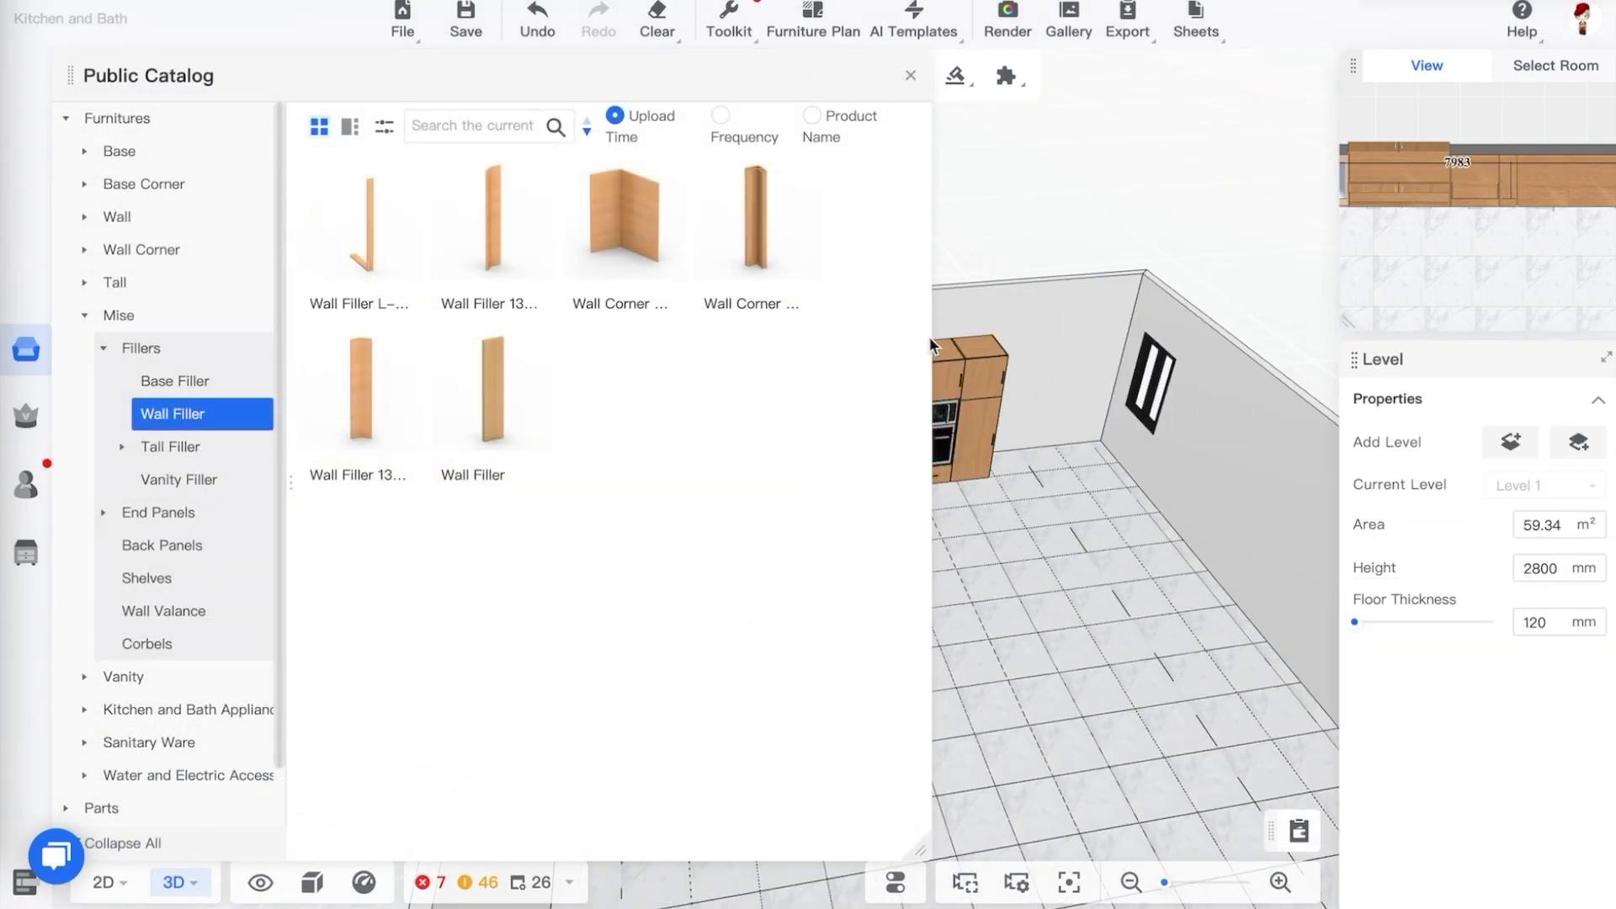
{"action": "scroll", "coordinate": [934, 336], "scroll_direction": "up", "scroll_amount": 5}
{"action": "scroll", "coordinate": [967, 267], "scroll_direction": "down", "scroll_amount": 4}
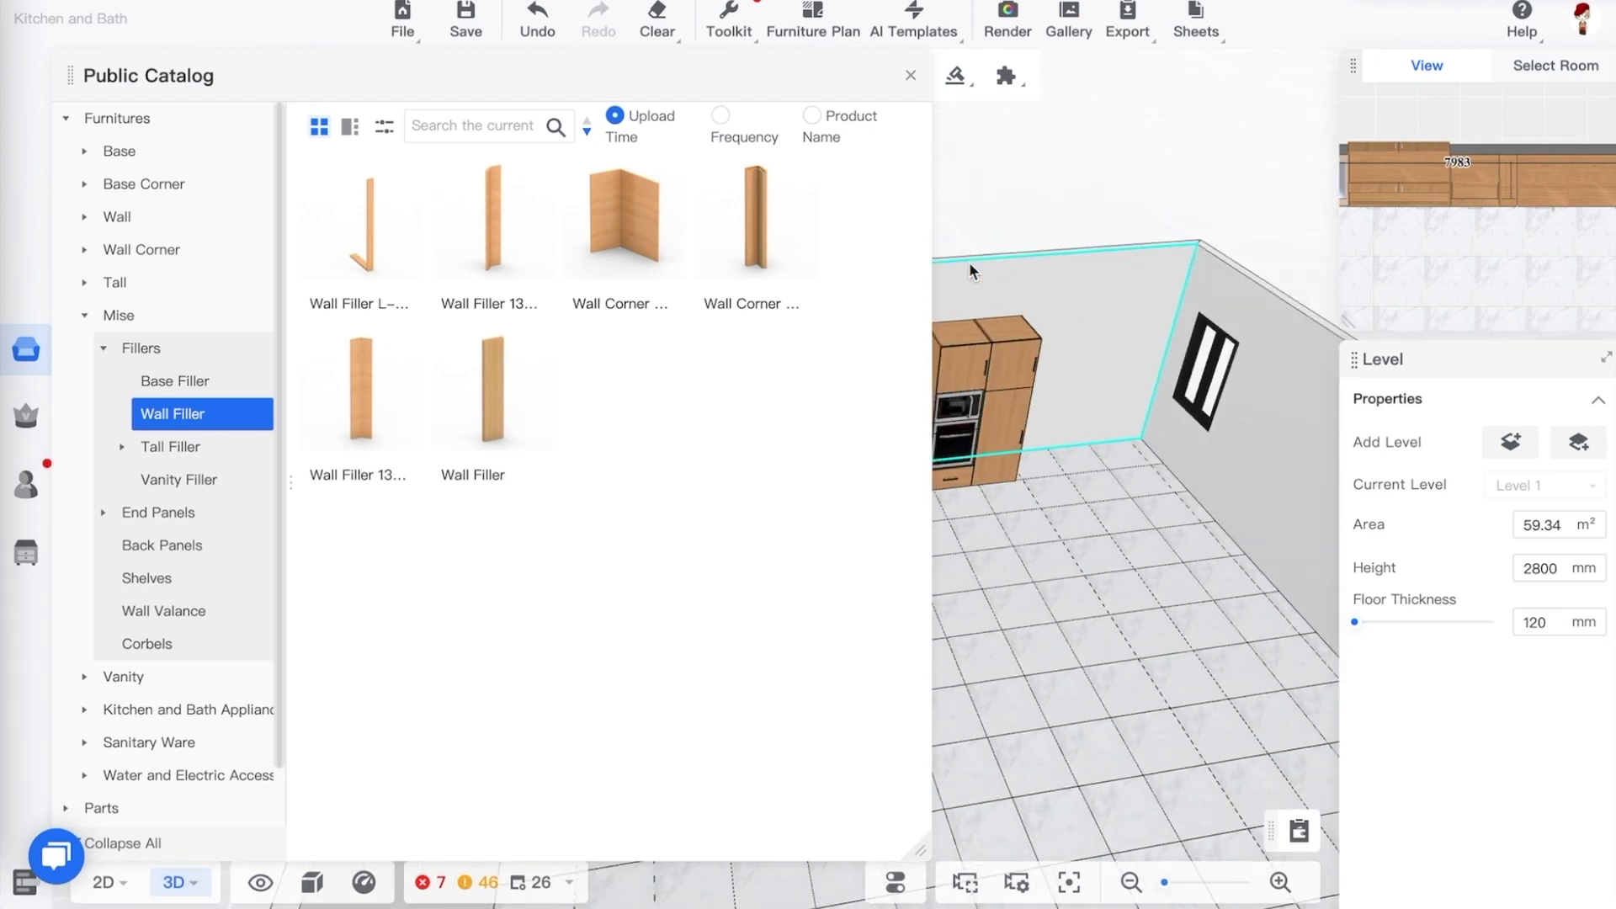
{"action": "scroll", "coordinate": [960, 291], "scroll_direction": "up", "scroll_amount": 6}
{"action": "left_click_drag", "start_coordinate": [1095, 316], "coordinate": [1047, 304]}
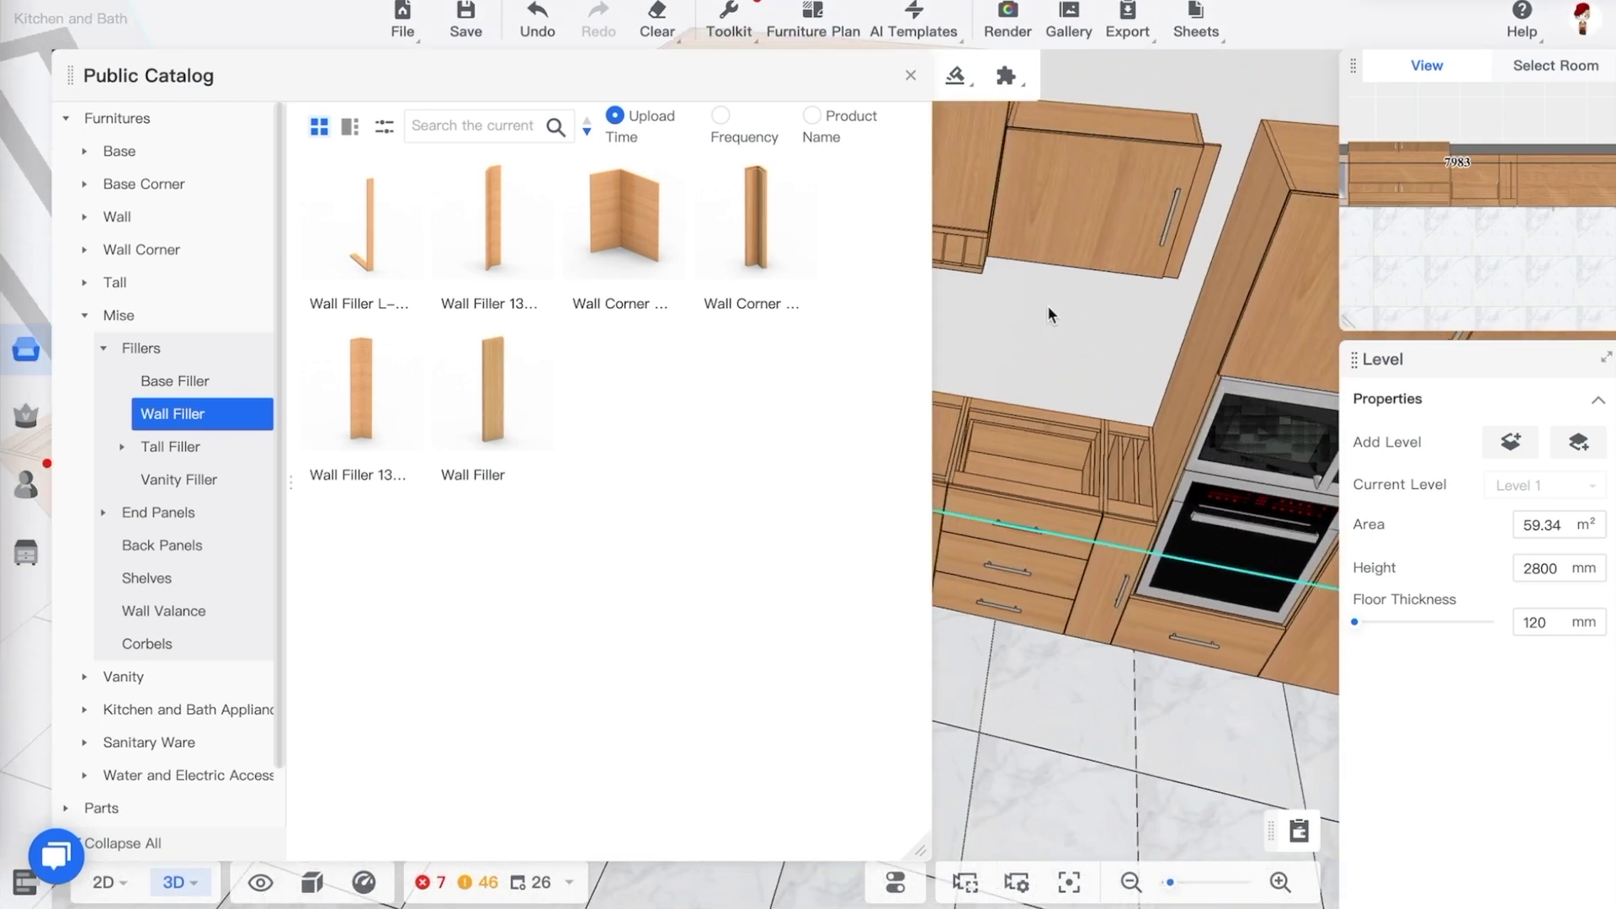
{"action": "scroll", "coordinate": [1090, 204], "scroll_direction": "up", "scroll_amount": 4}
{"action": "left_click_drag", "start_coordinate": [1169, 223], "coordinate": [1102, 202]}
{"action": "left_click", "coordinate": [1007, 265]}
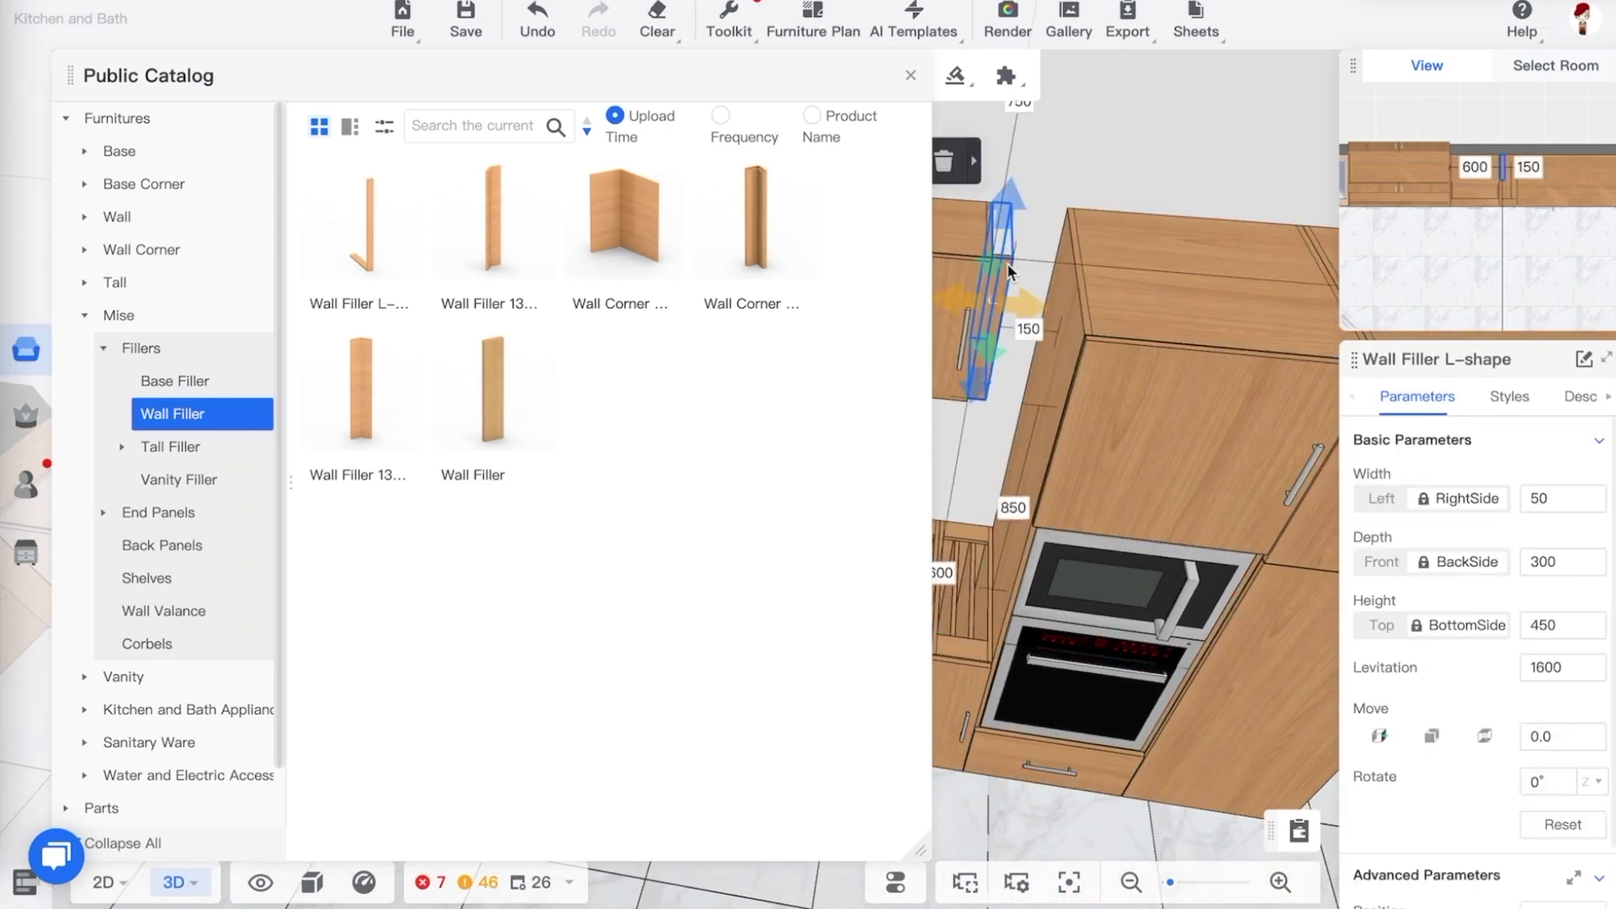
{"action": "left_click", "coordinate": [946, 172]}
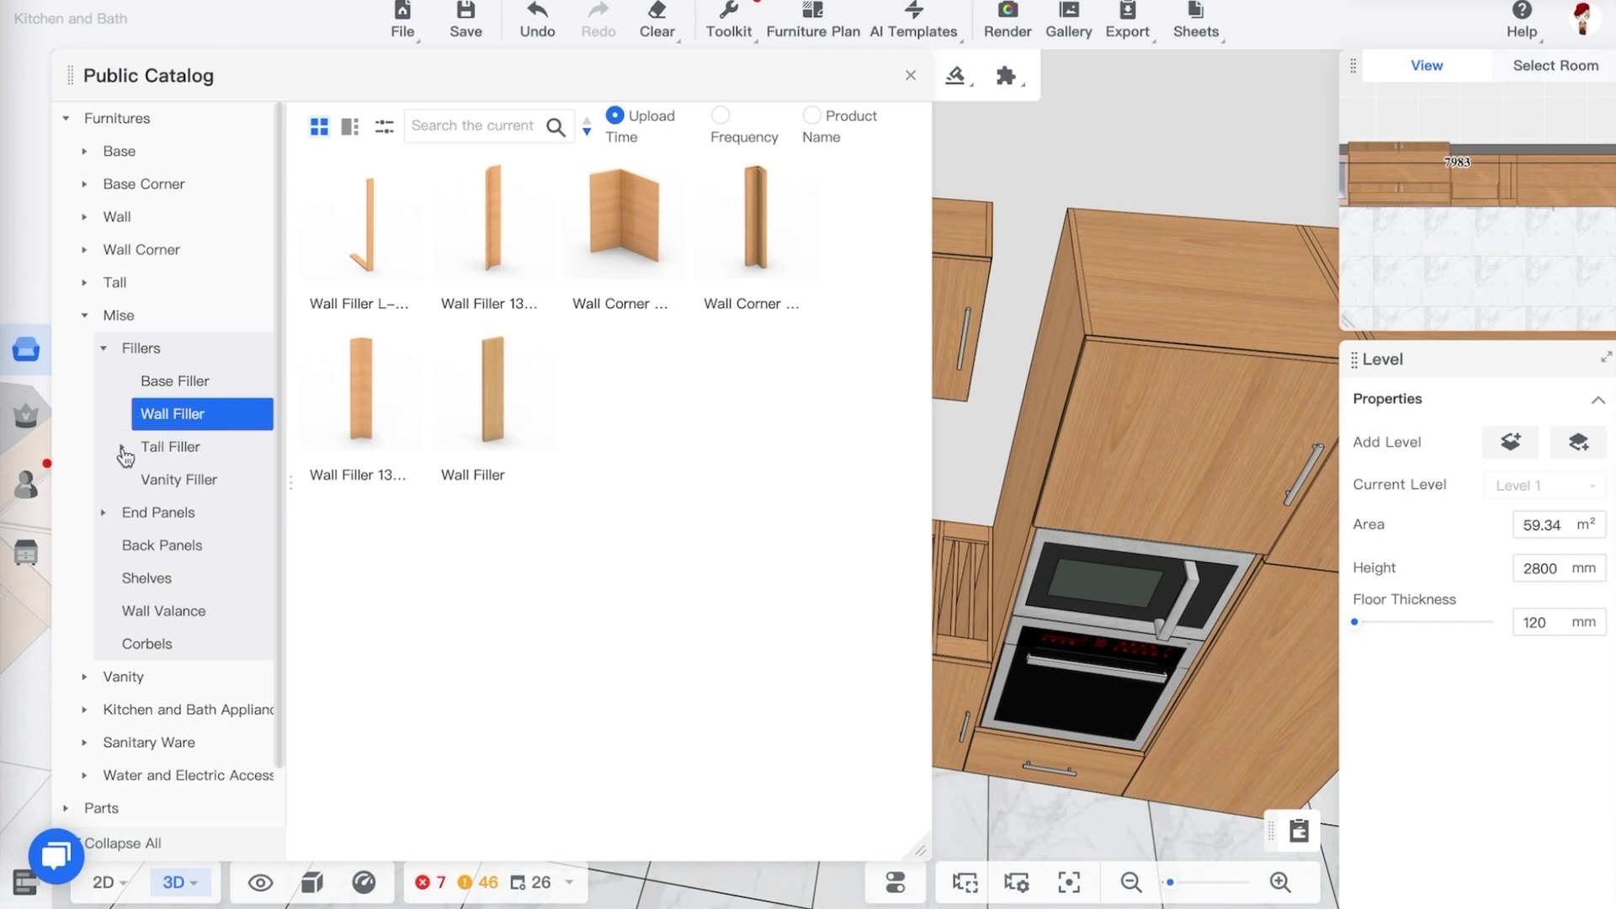
Find the wall end panels under Mise and place a 30H Wall End Panel against the 600-wide wall cabinet, facing the tall oven unit
{"action": "left_click", "coordinate": [105, 511]}
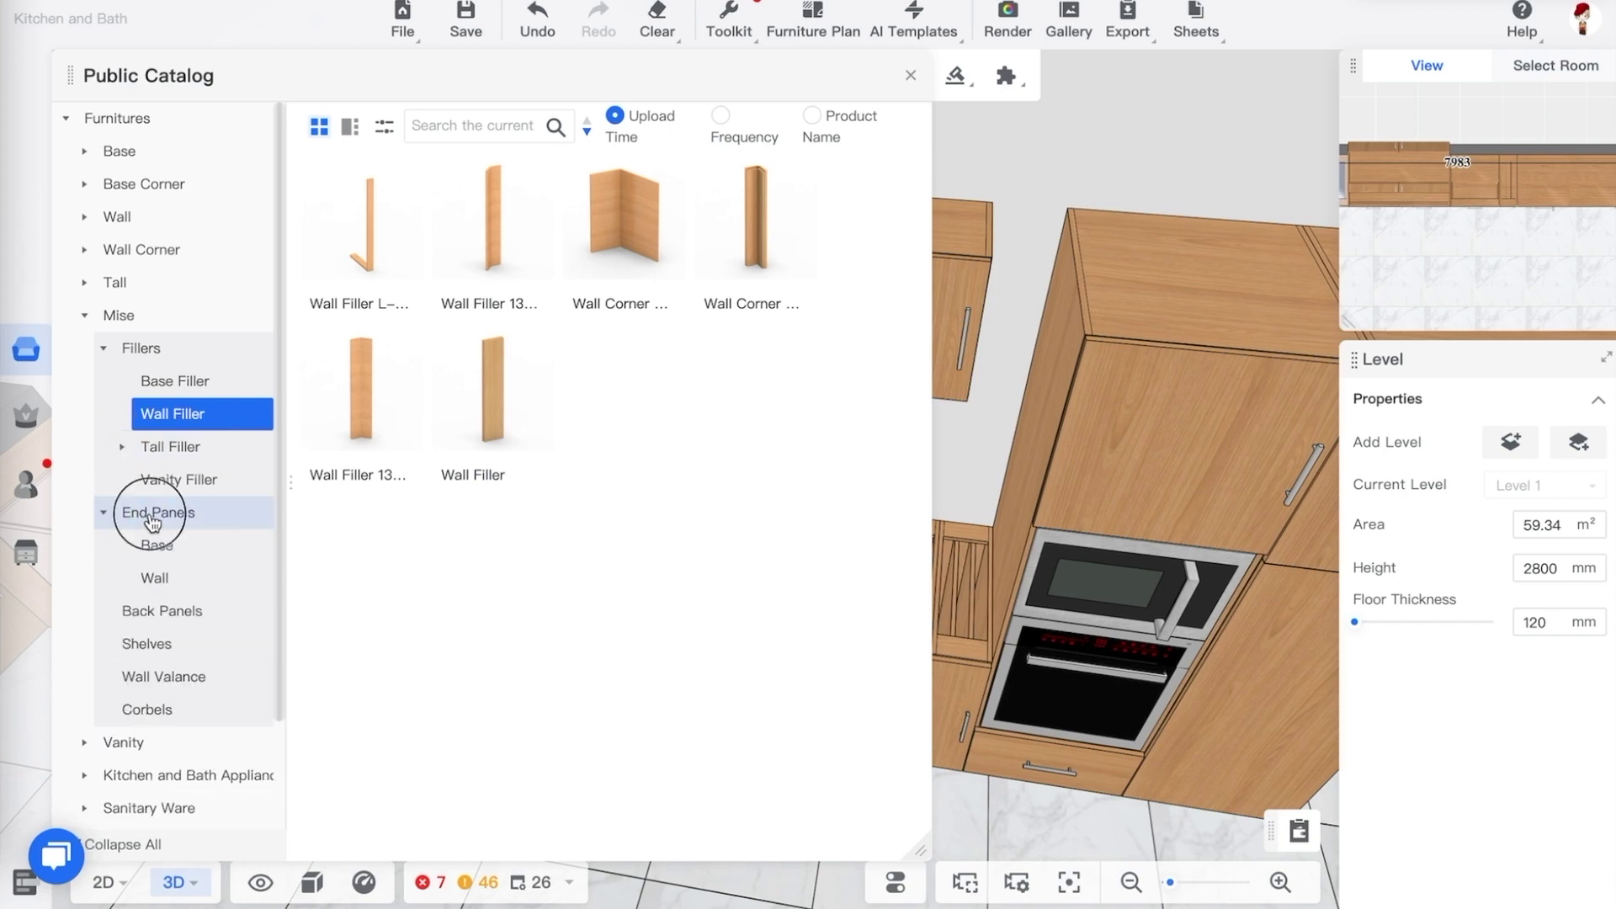
{"action": "left_click", "coordinate": [174, 578]}
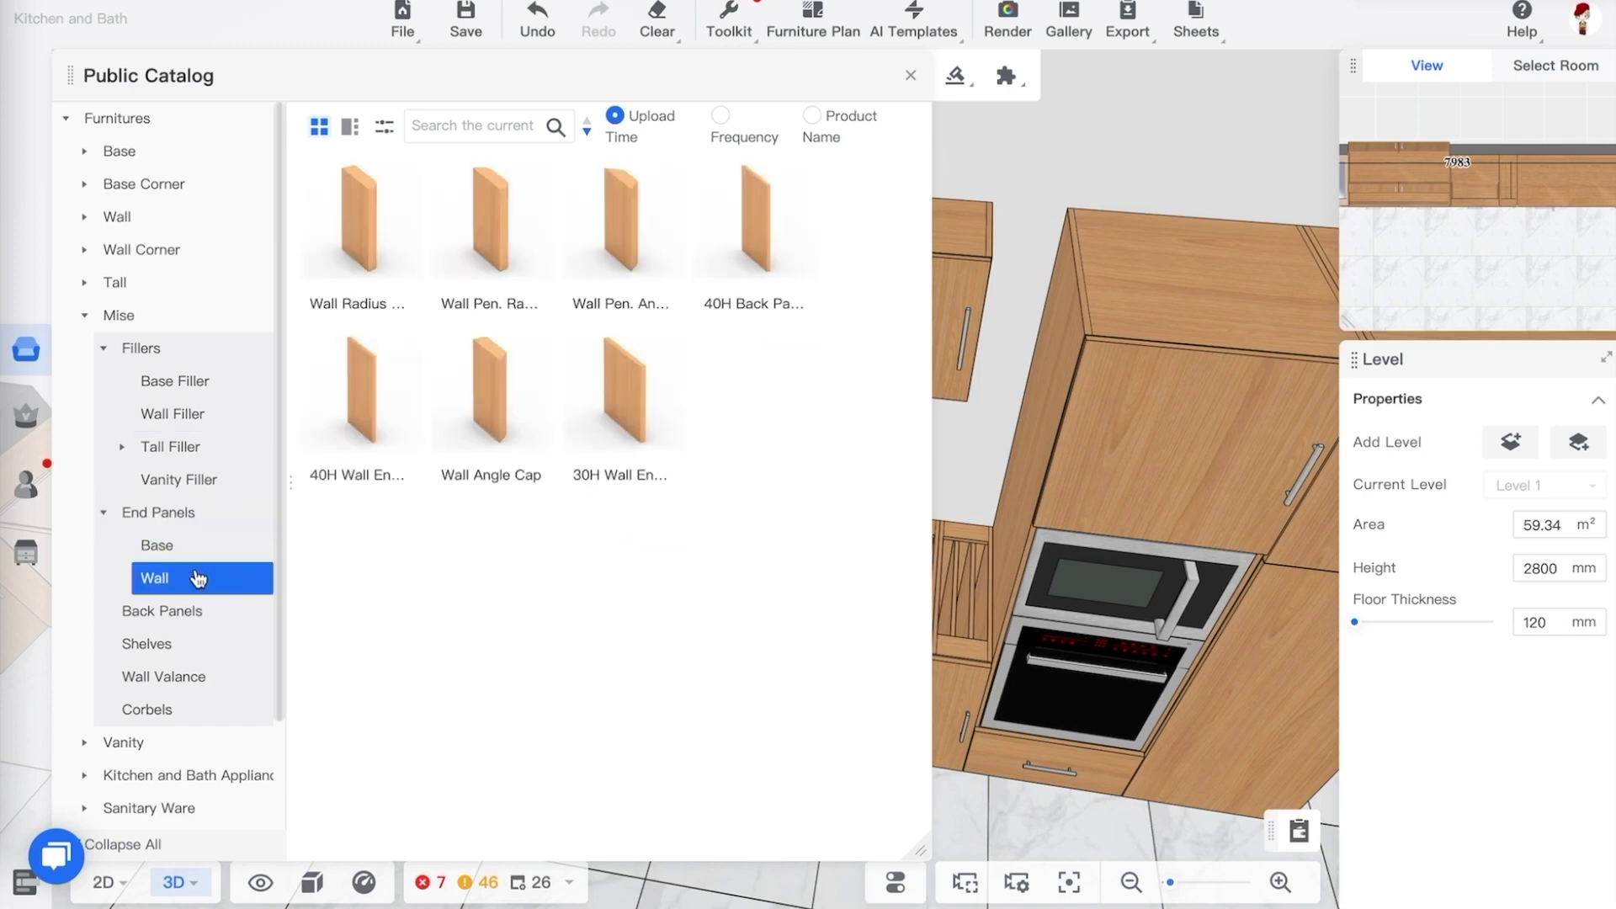
{"action": "mouse_move", "coordinate": [668, 349]}
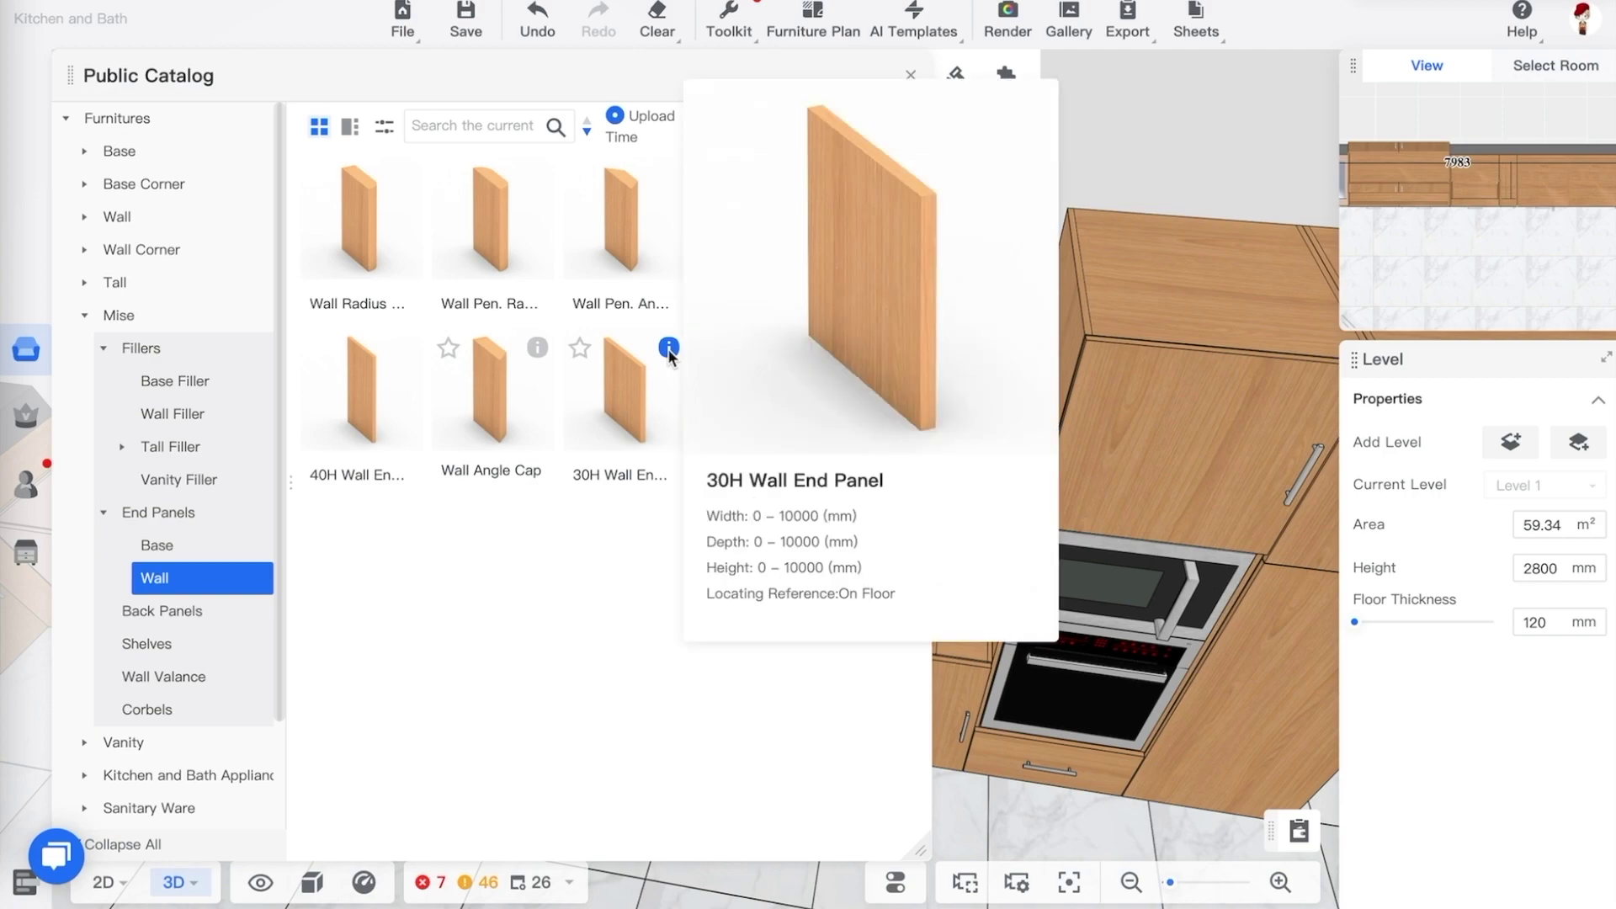
{"action": "left_click", "coordinate": [1038, 350]}
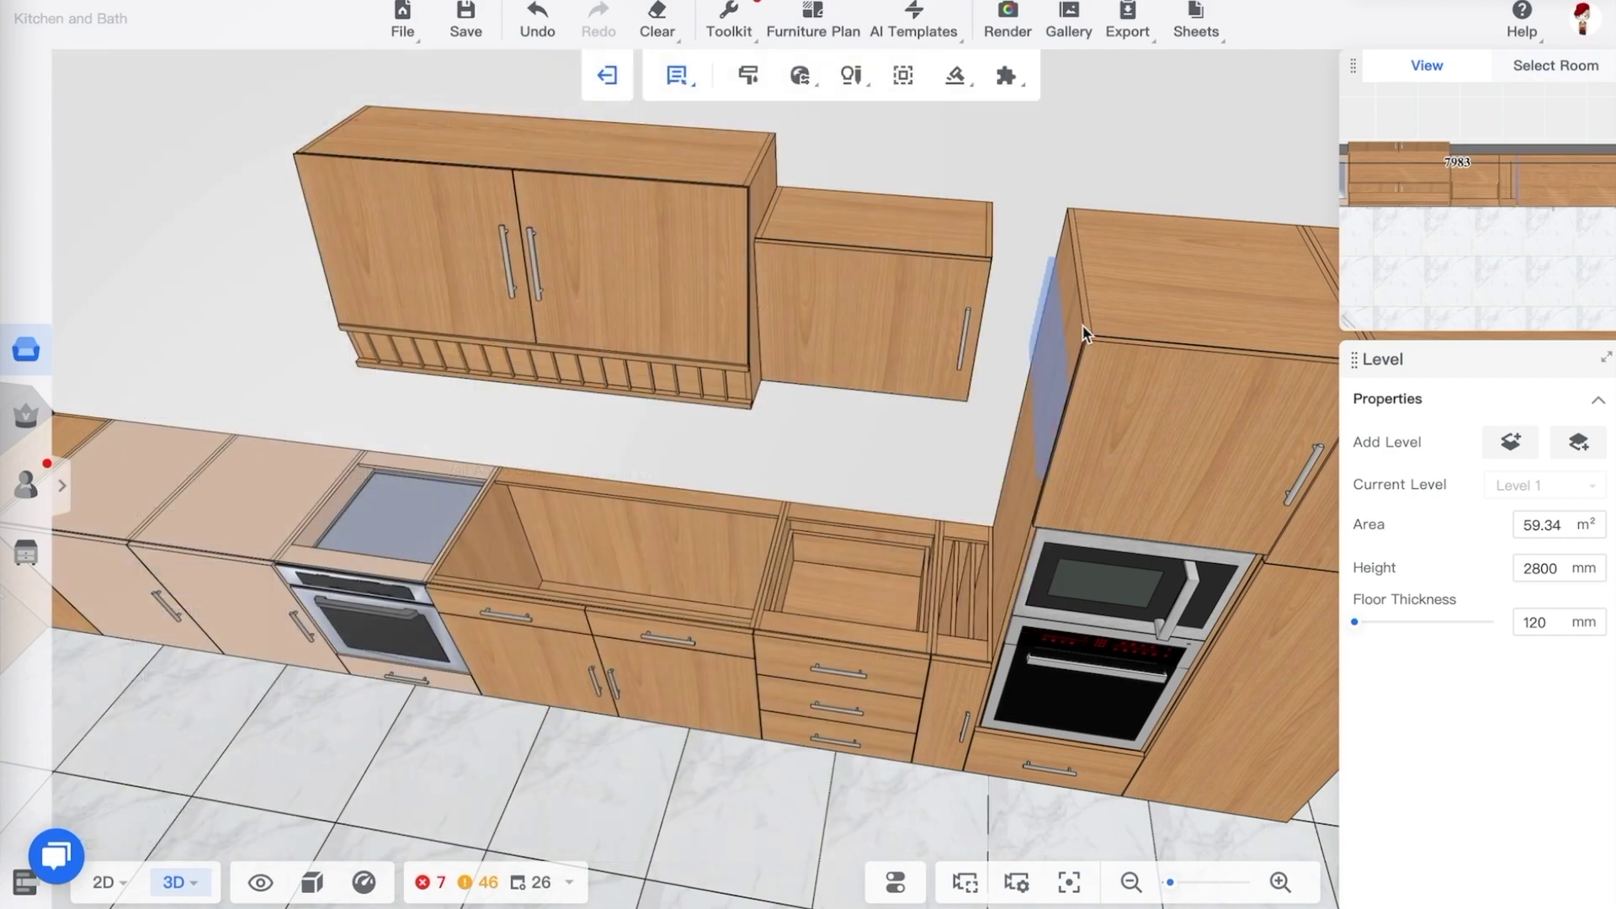
{"action": "left_click", "coordinate": [992, 257]}
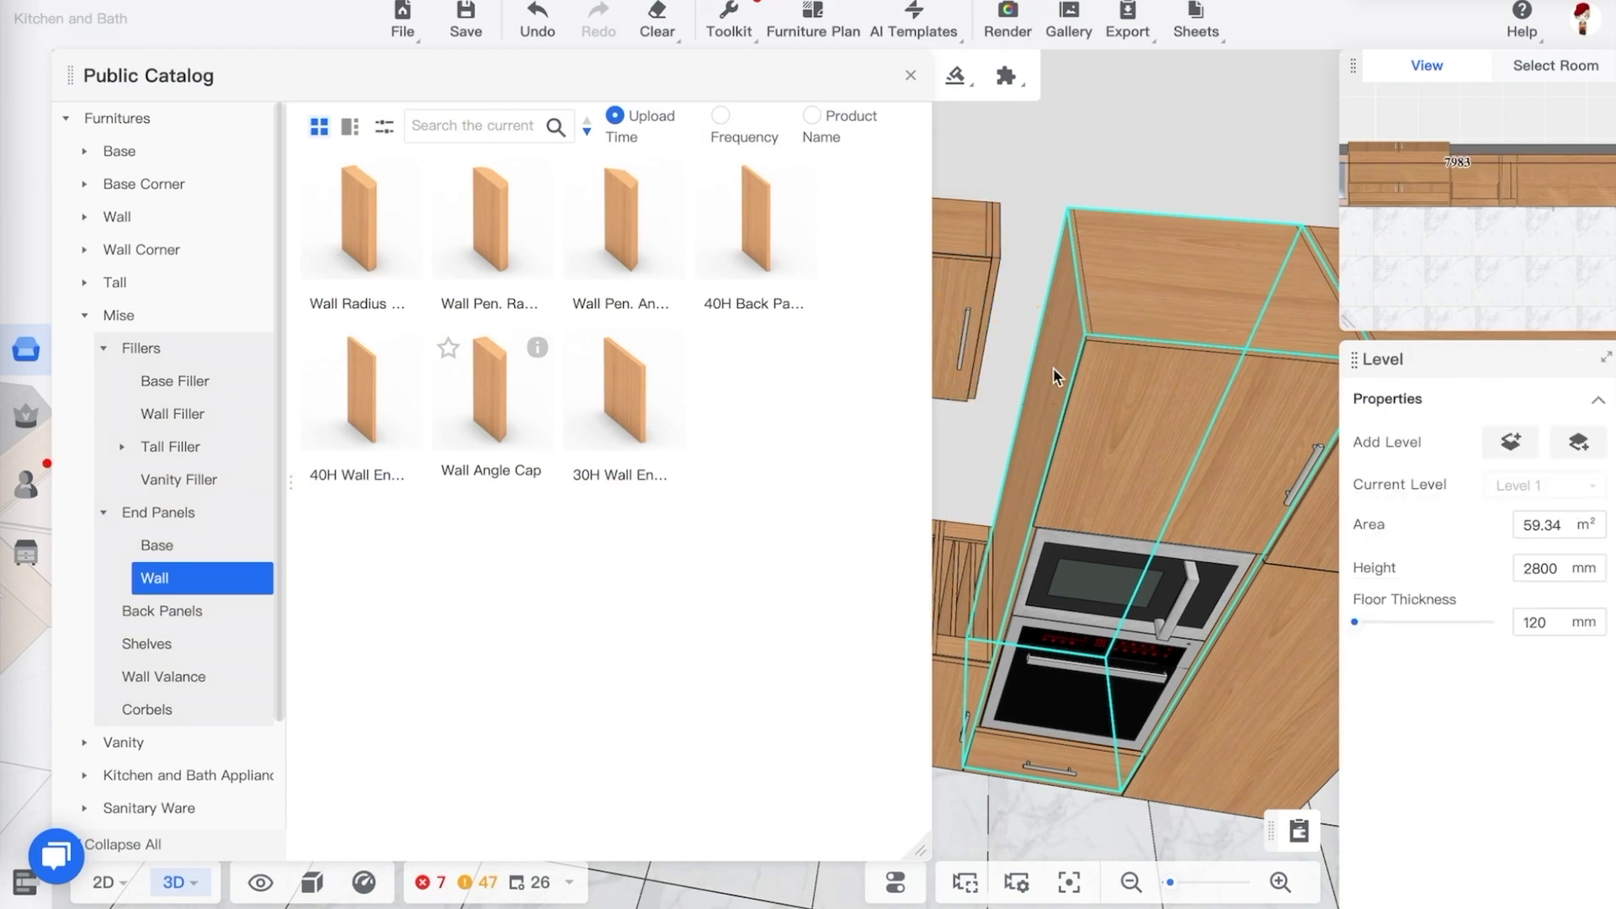
Lock the end panel's left side and set its width to 200 to match the tray base below
{"action": "left_click", "coordinate": [997, 259]}
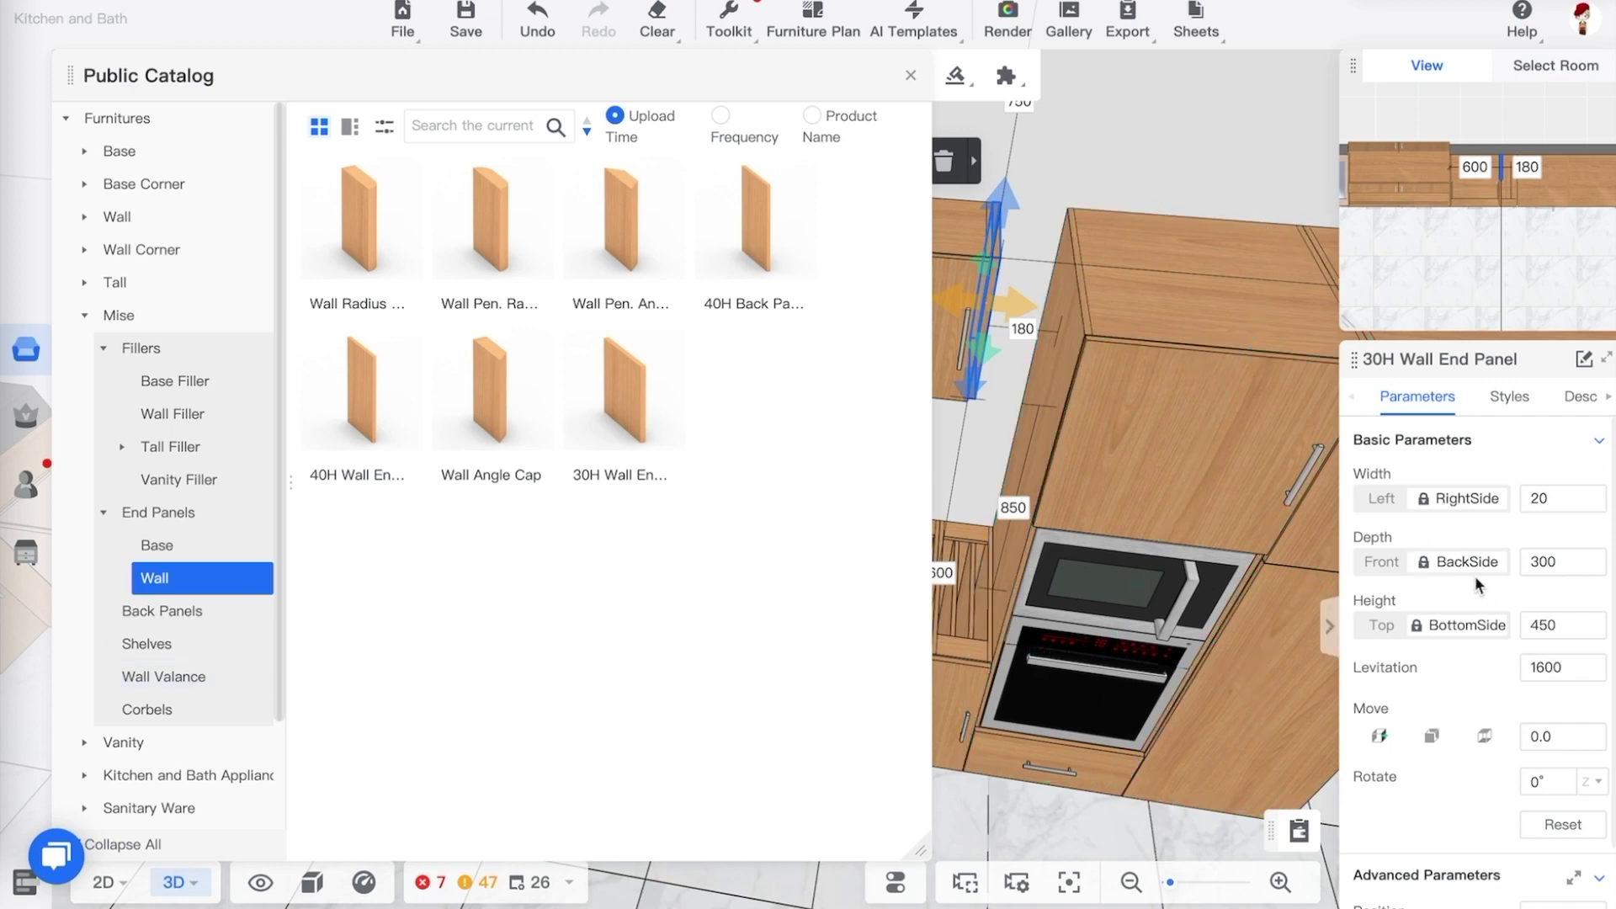
{"action": "left_click", "coordinate": [1382, 503]}
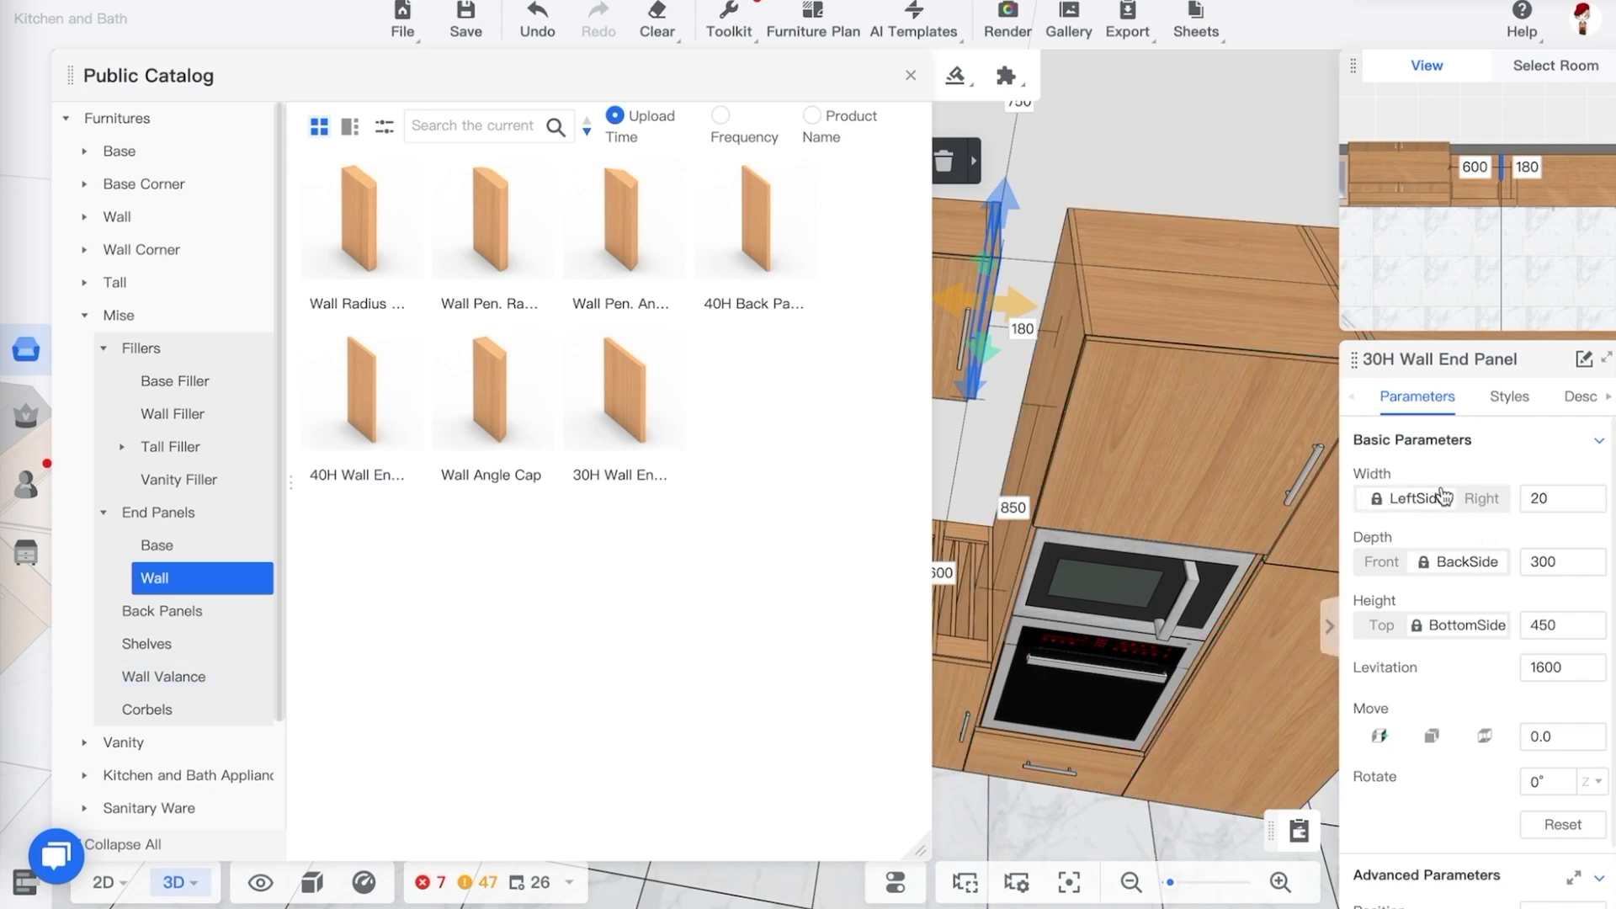
{"action": "left_click", "coordinate": [962, 654]}
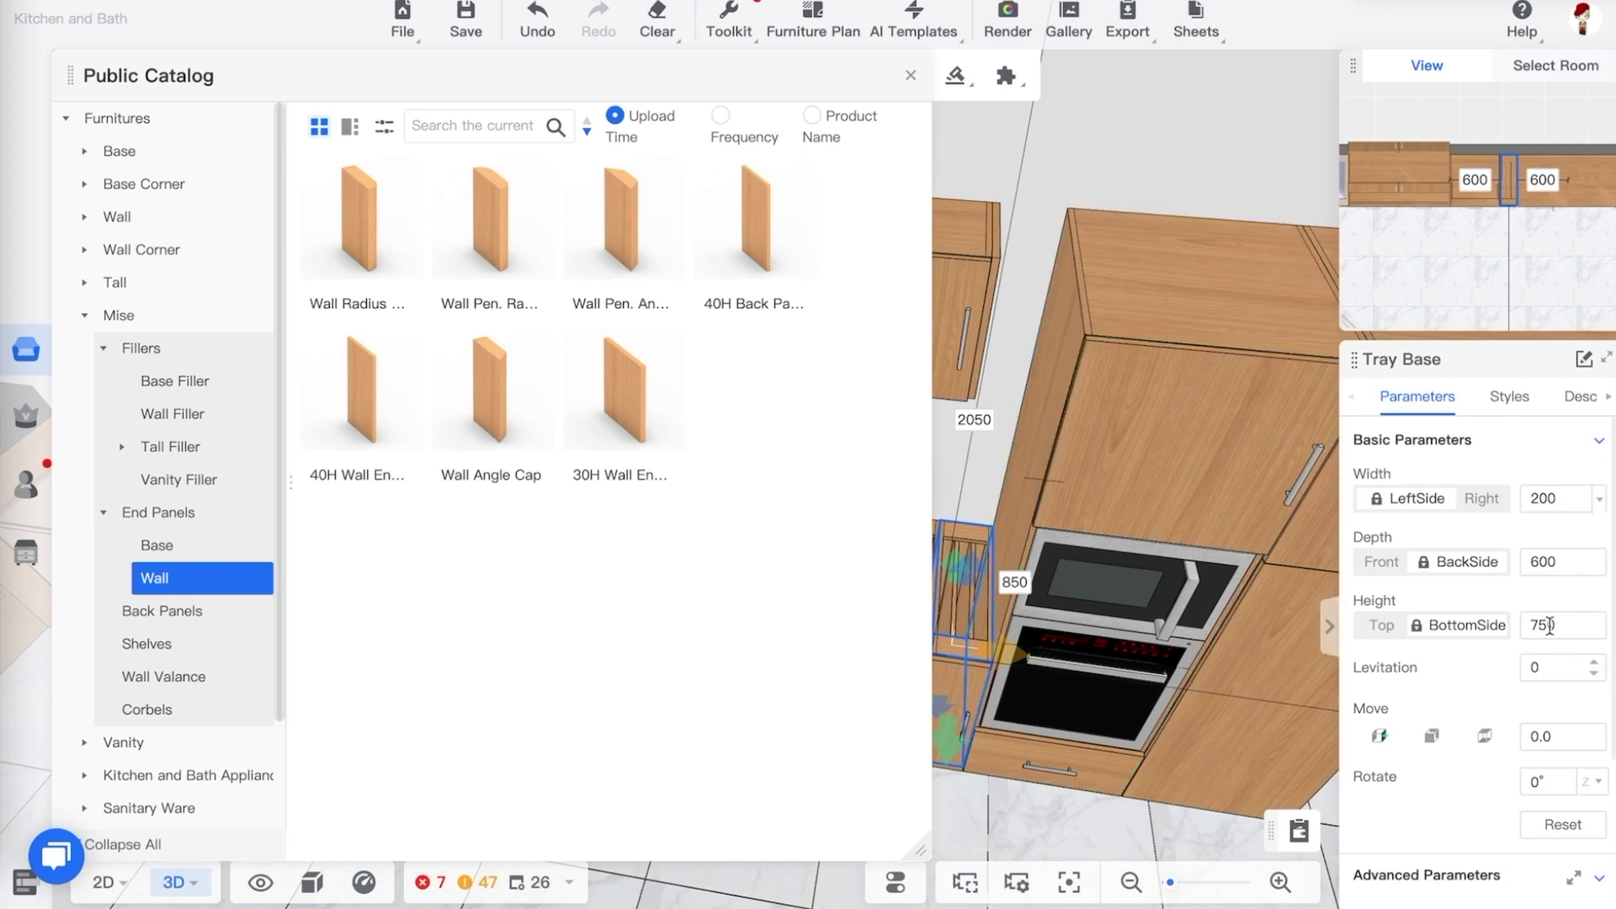
{"action": "left_click", "coordinate": [997, 255]}
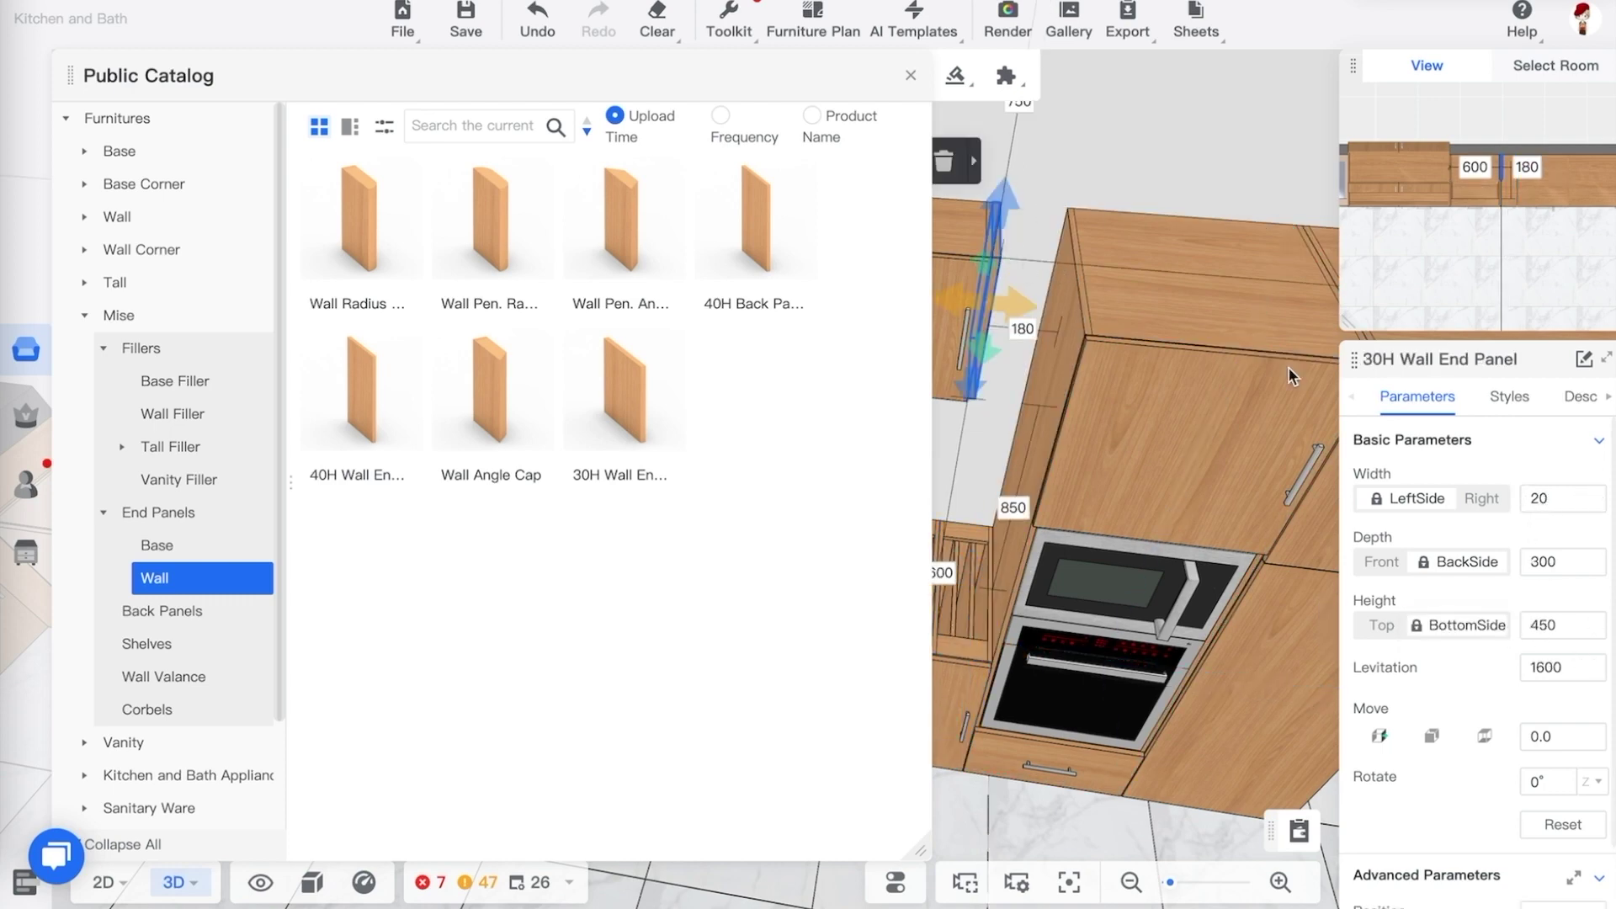
{"action": "left_click", "coordinate": [1549, 498]}
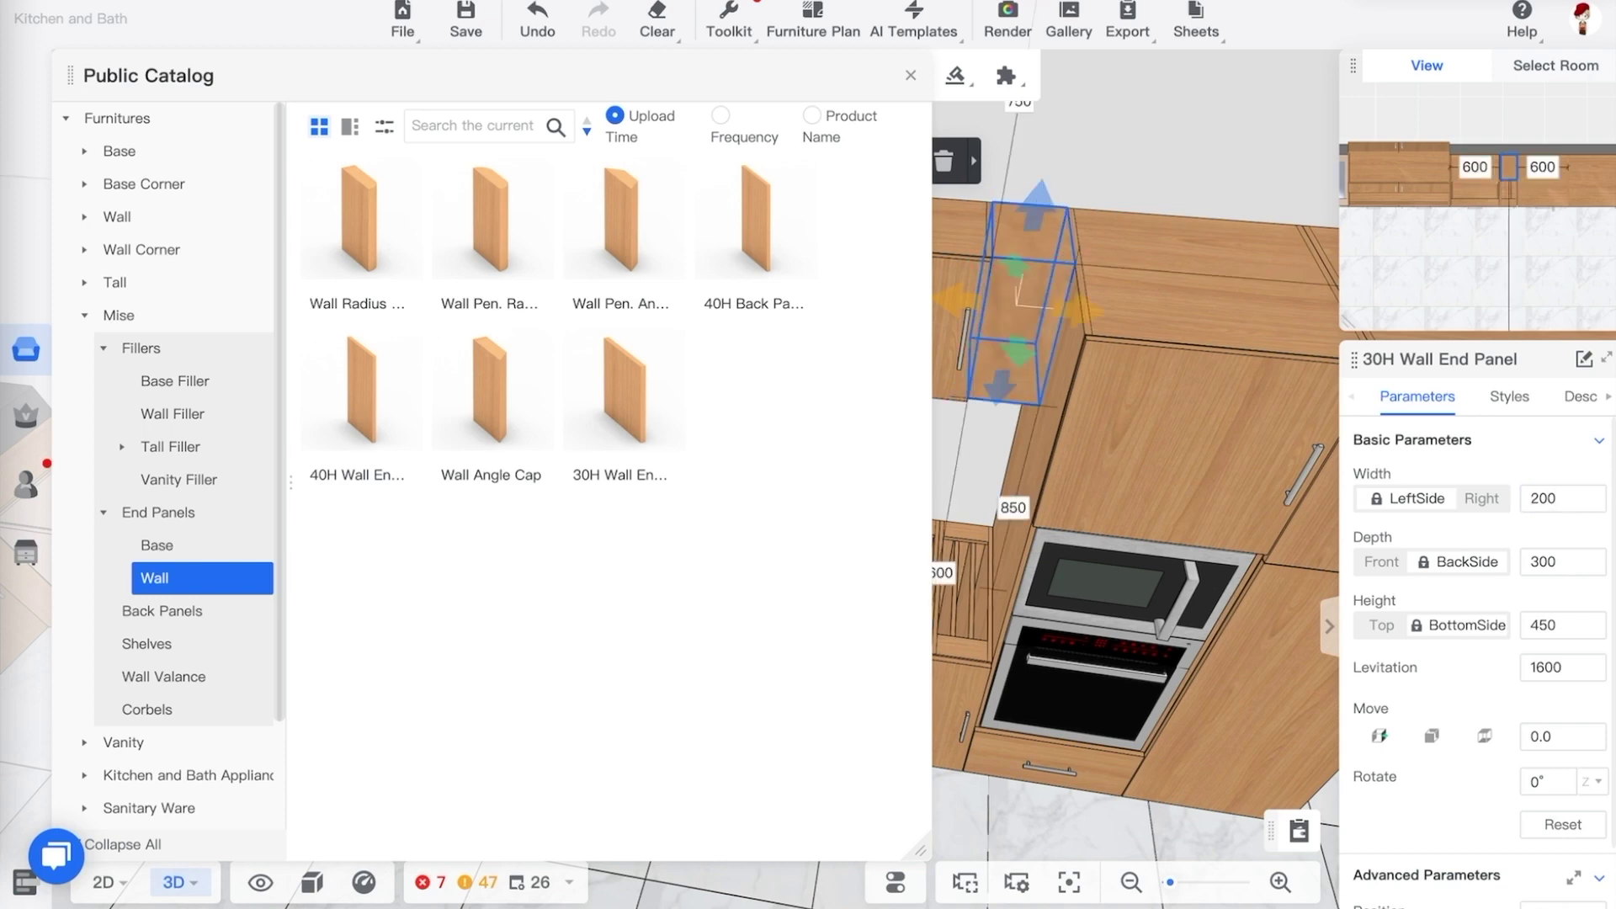
{"action": "left_click", "coordinate": [1132, 486]}
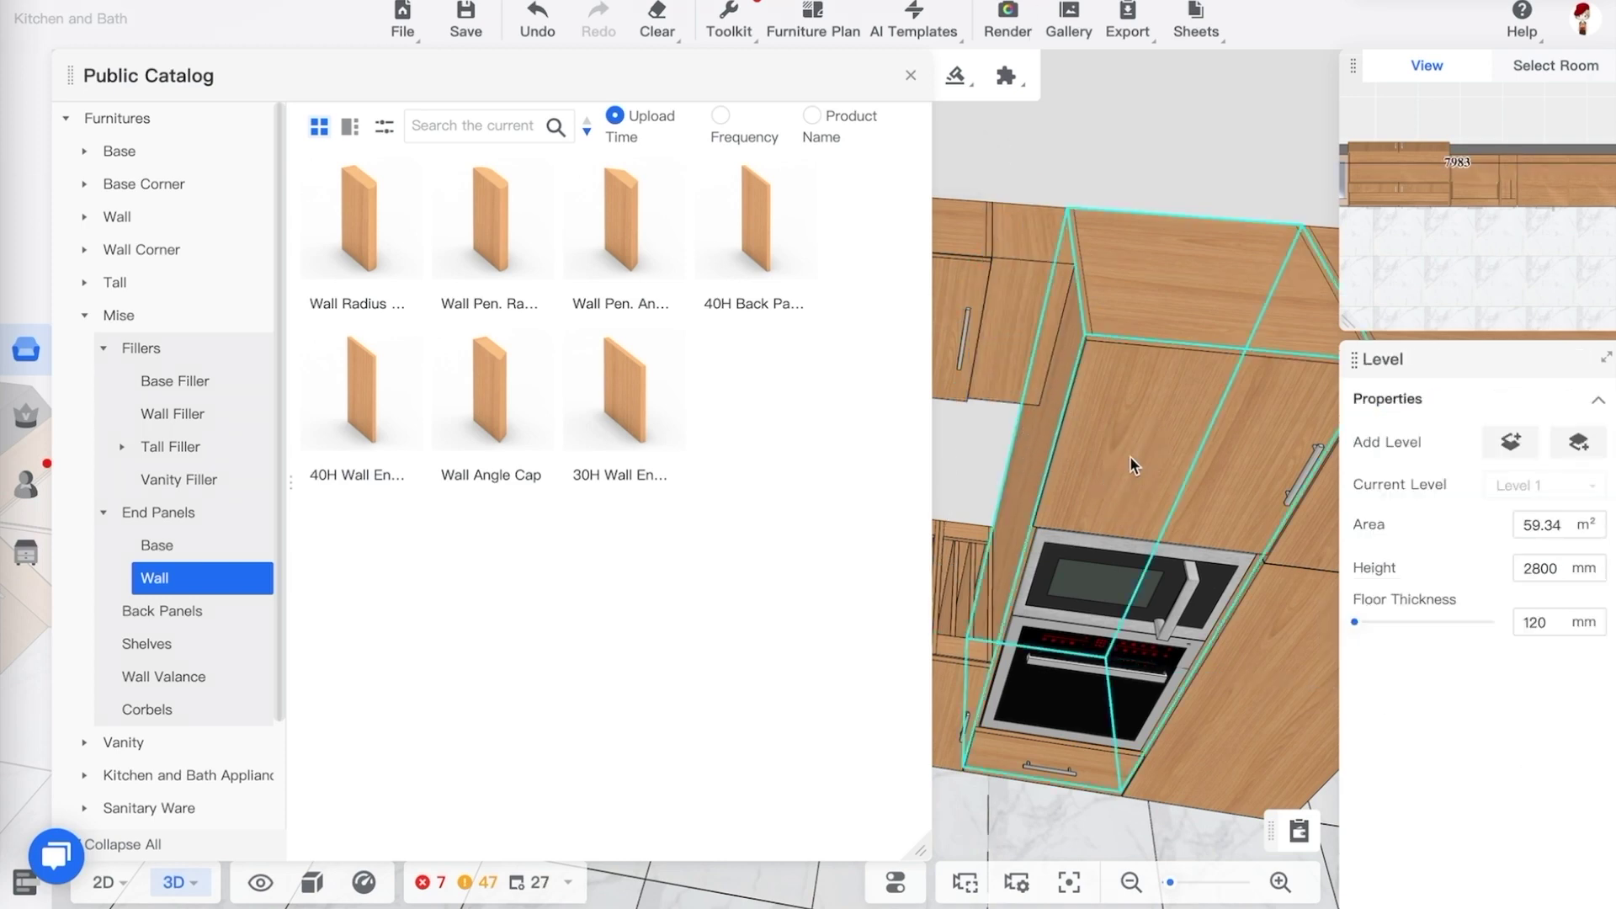
Close the mistakenly opened AI Templates window and the expanded public catalog
{"action": "mouse_move", "coordinate": [911, 33]}
{"action": "left_click", "coordinate": [905, 76]}
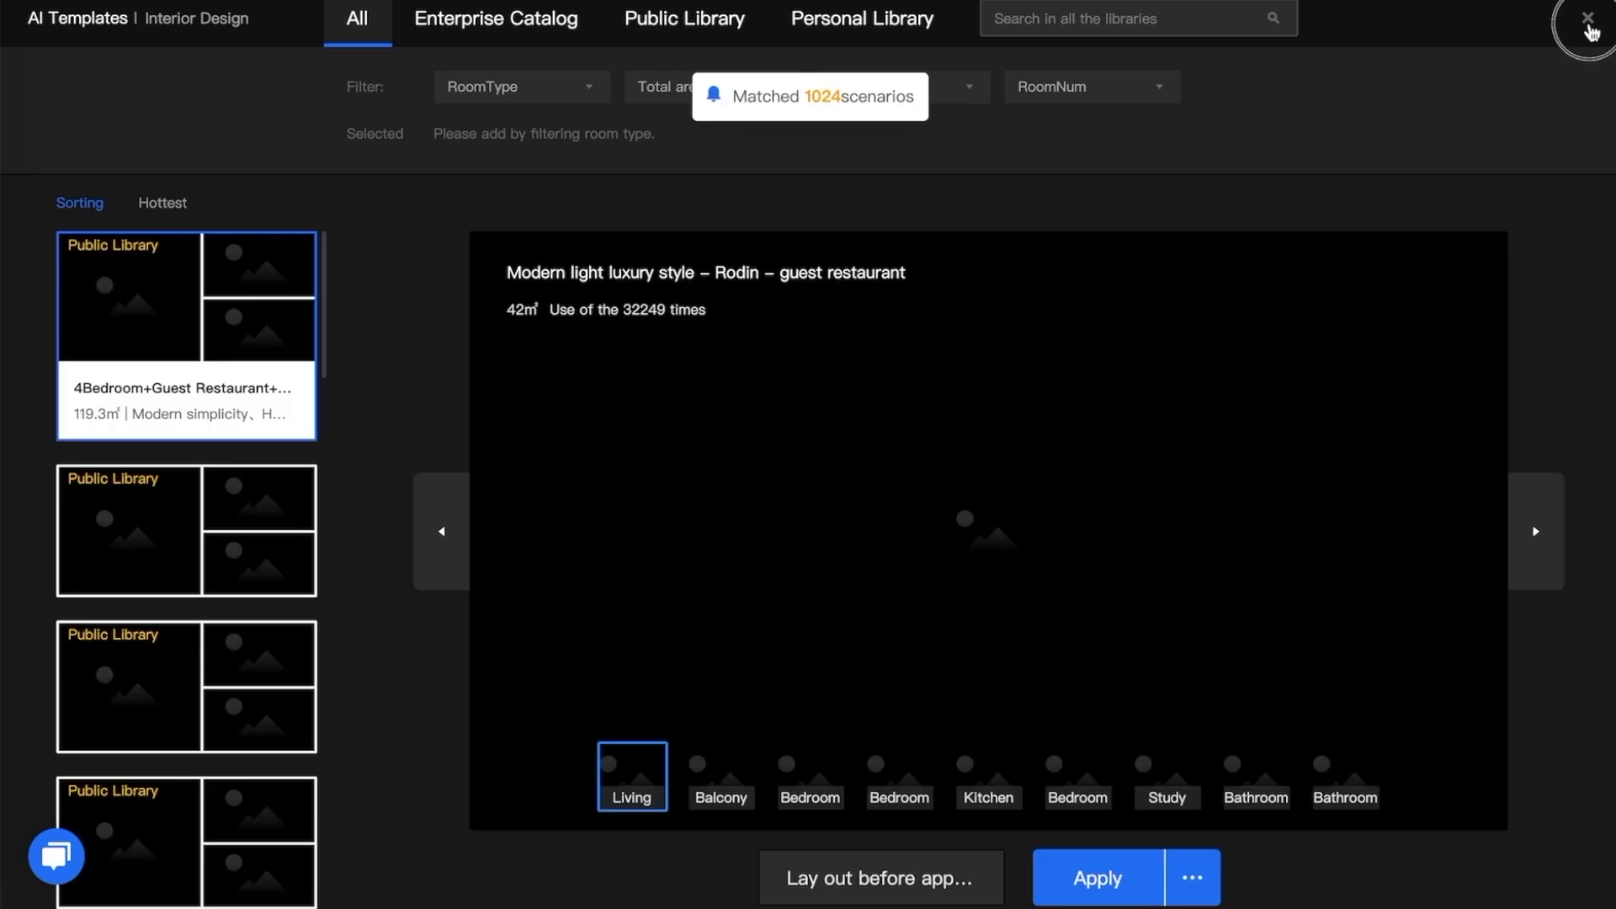
{"action": "left_click", "coordinate": [1588, 20]}
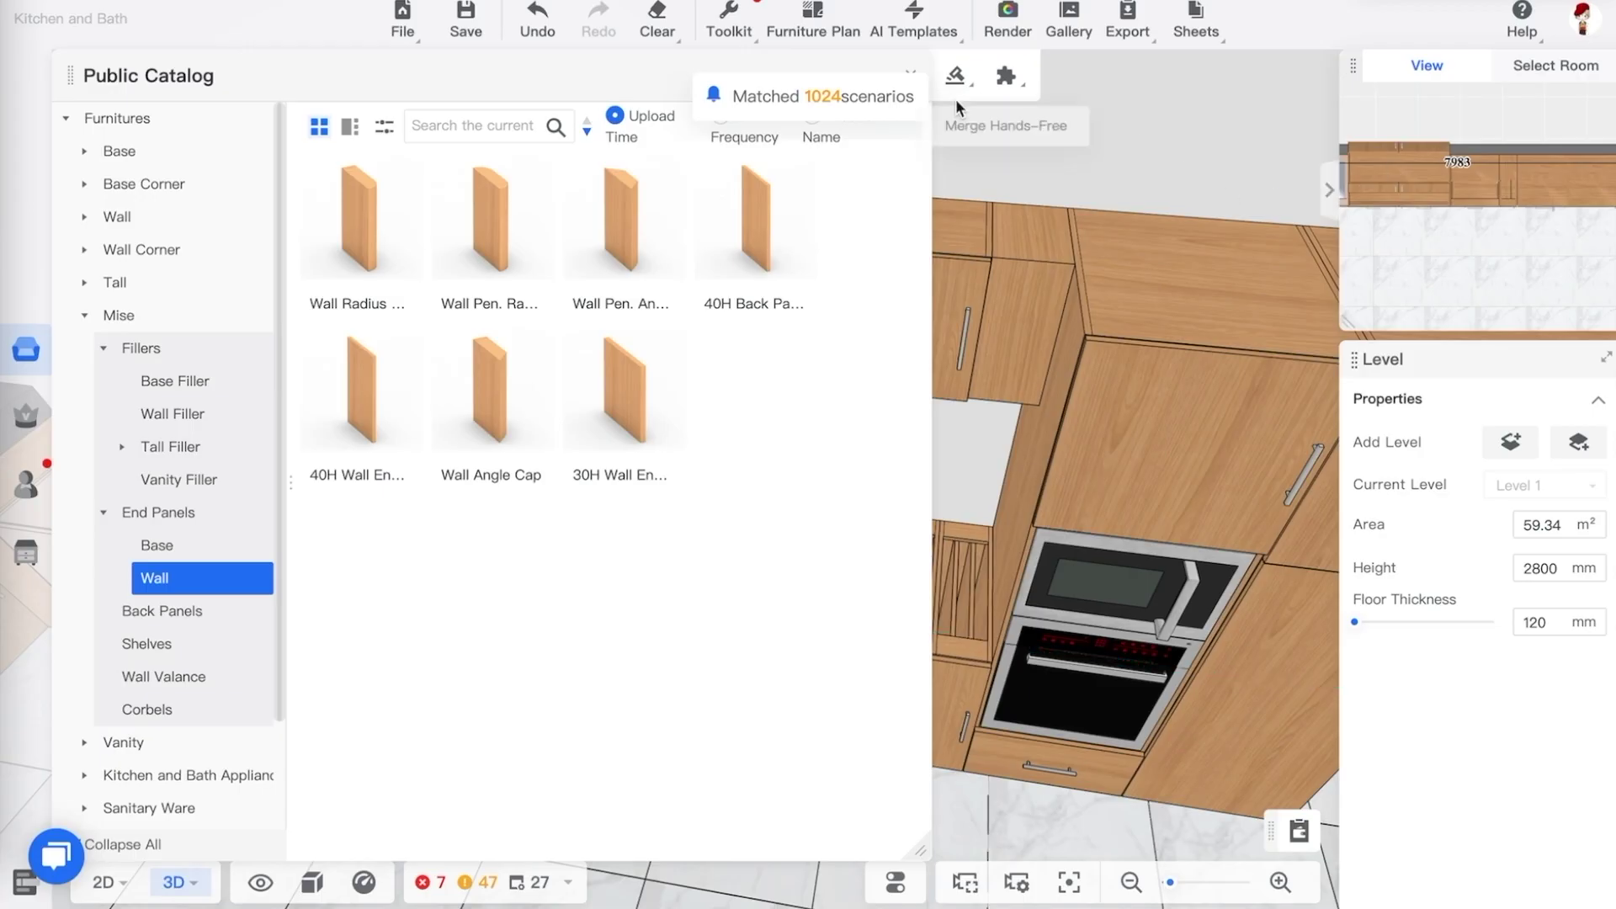
{"action": "left_click", "coordinate": [911, 73]}
{"action": "left_click", "coordinate": [951, 489]}
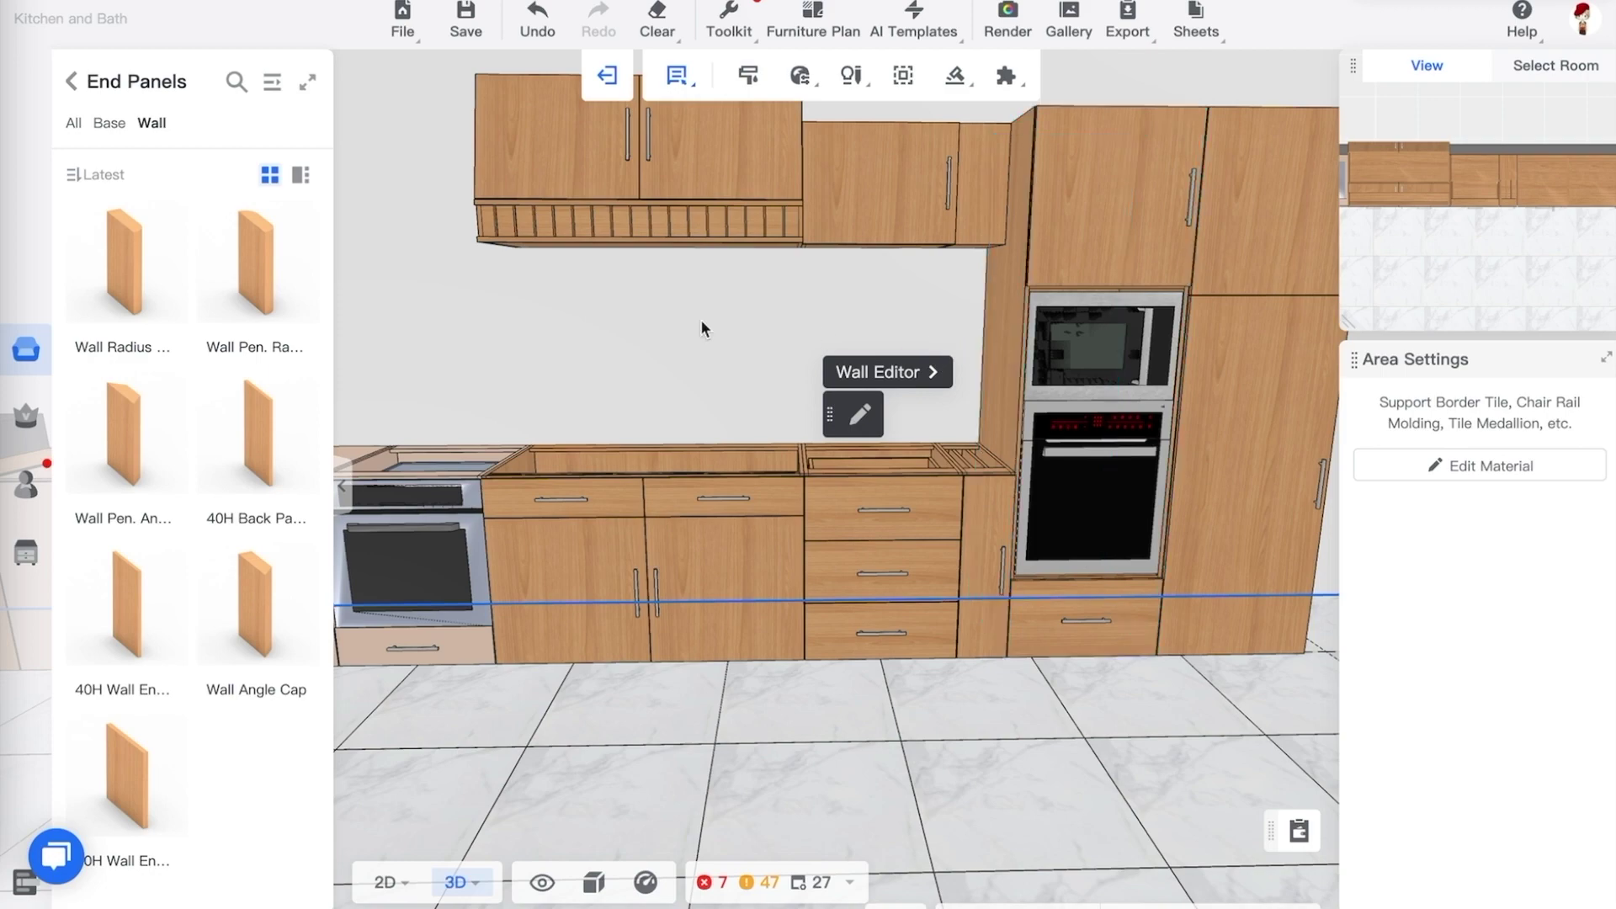
Switch from the end panels to the wall cabinets, expand the catalog and open the Wall Open category
{"action": "left_click_drag", "start_coordinate": [1089, 786], "coordinate": [1001, 780]}
{"action": "key", "text": "d"}
{"action": "key", "text": "a"}
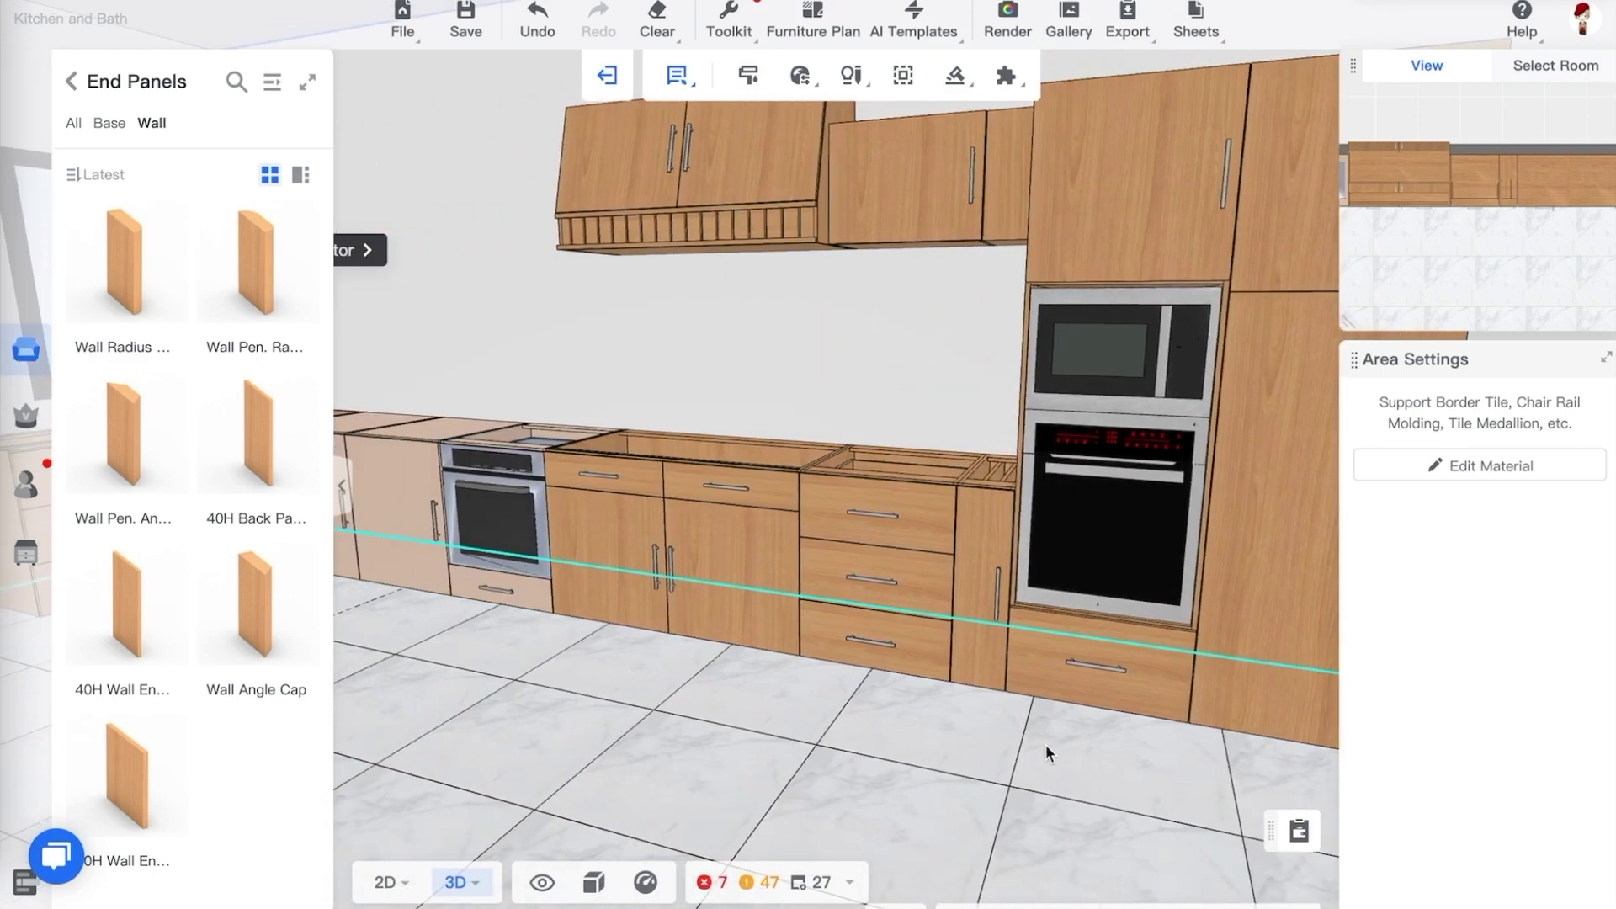
{"action": "left_click_drag", "start_coordinate": [921, 747], "coordinate": [953, 589]}
{"action": "key", "text": "d"}
{"action": "key", "text": "a"}
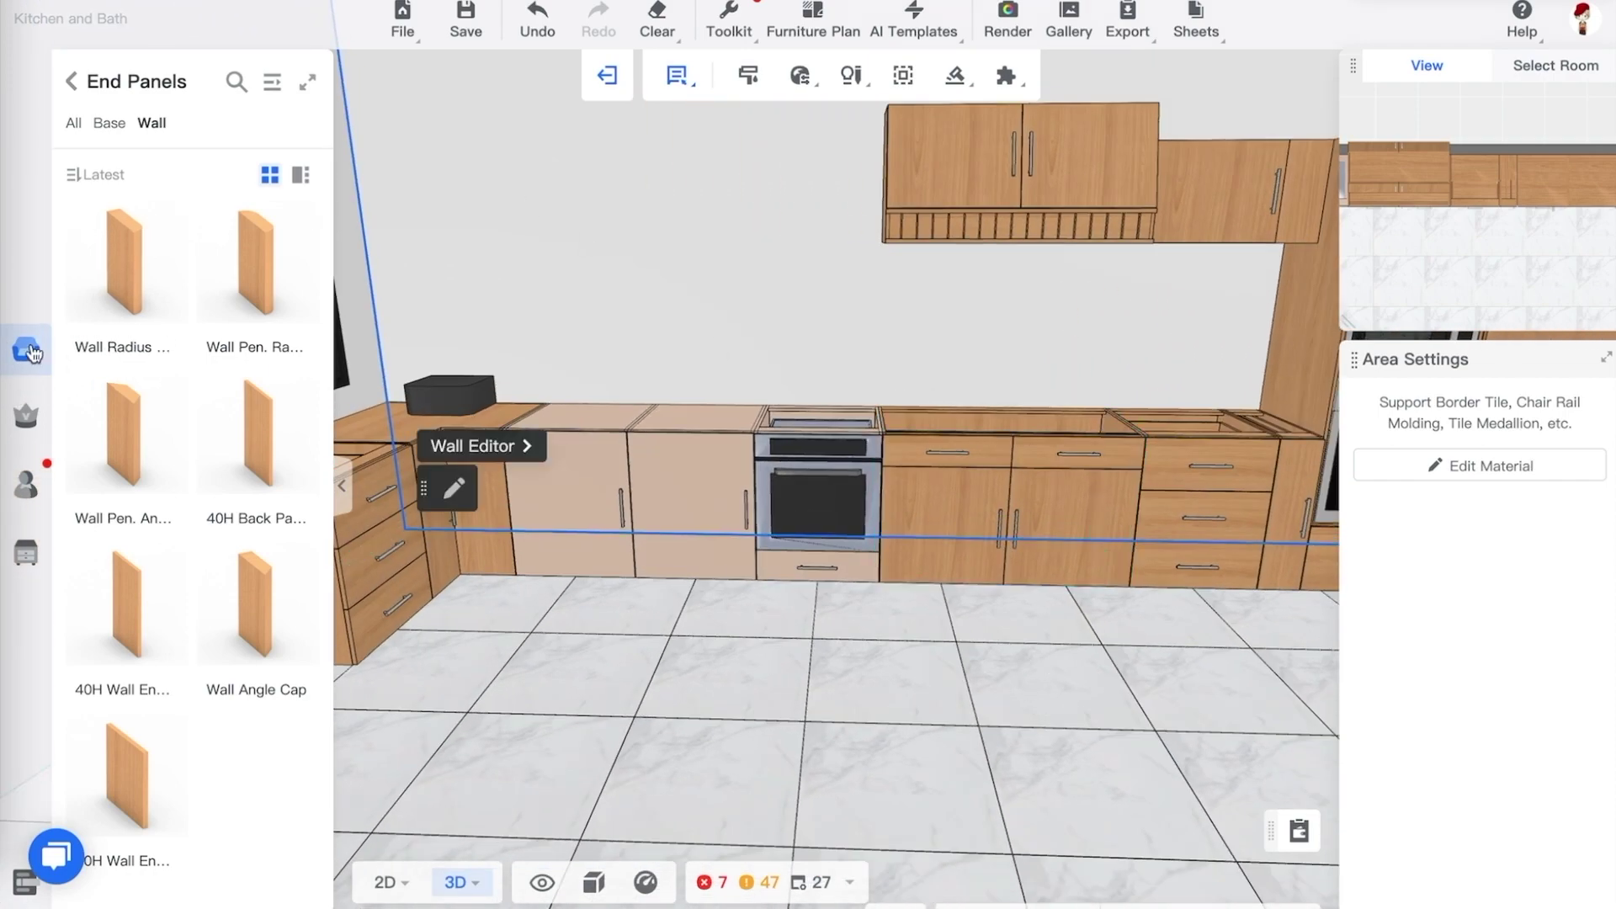
{"action": "left_click", "coordinate": [75, 84]}
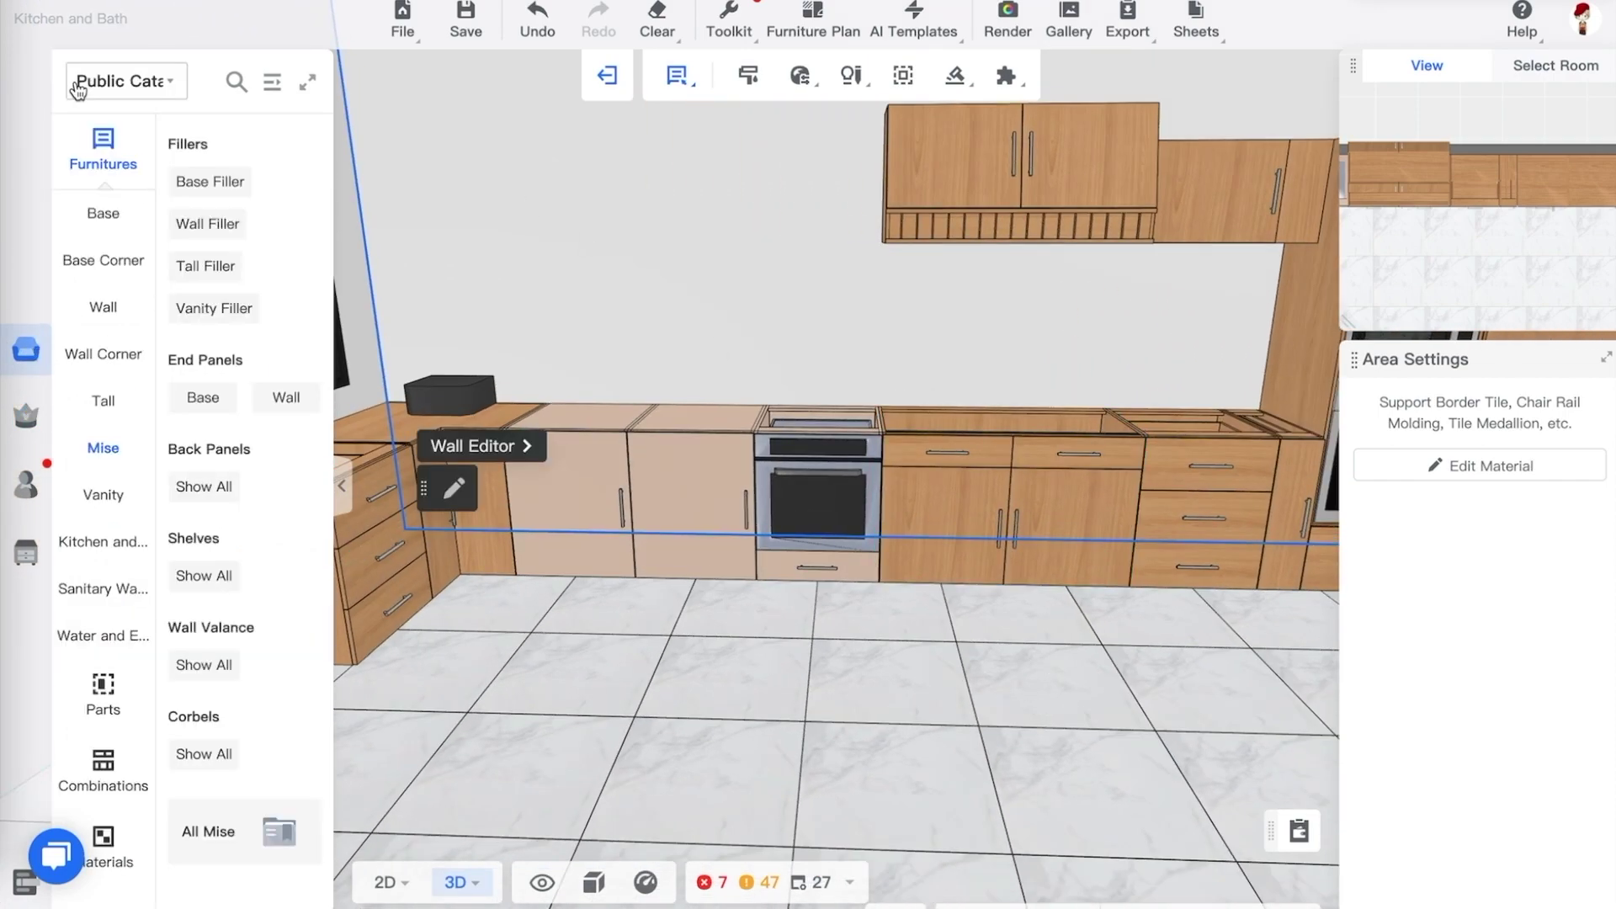
{"action": "left_click", "coordinate": [103, 318]}
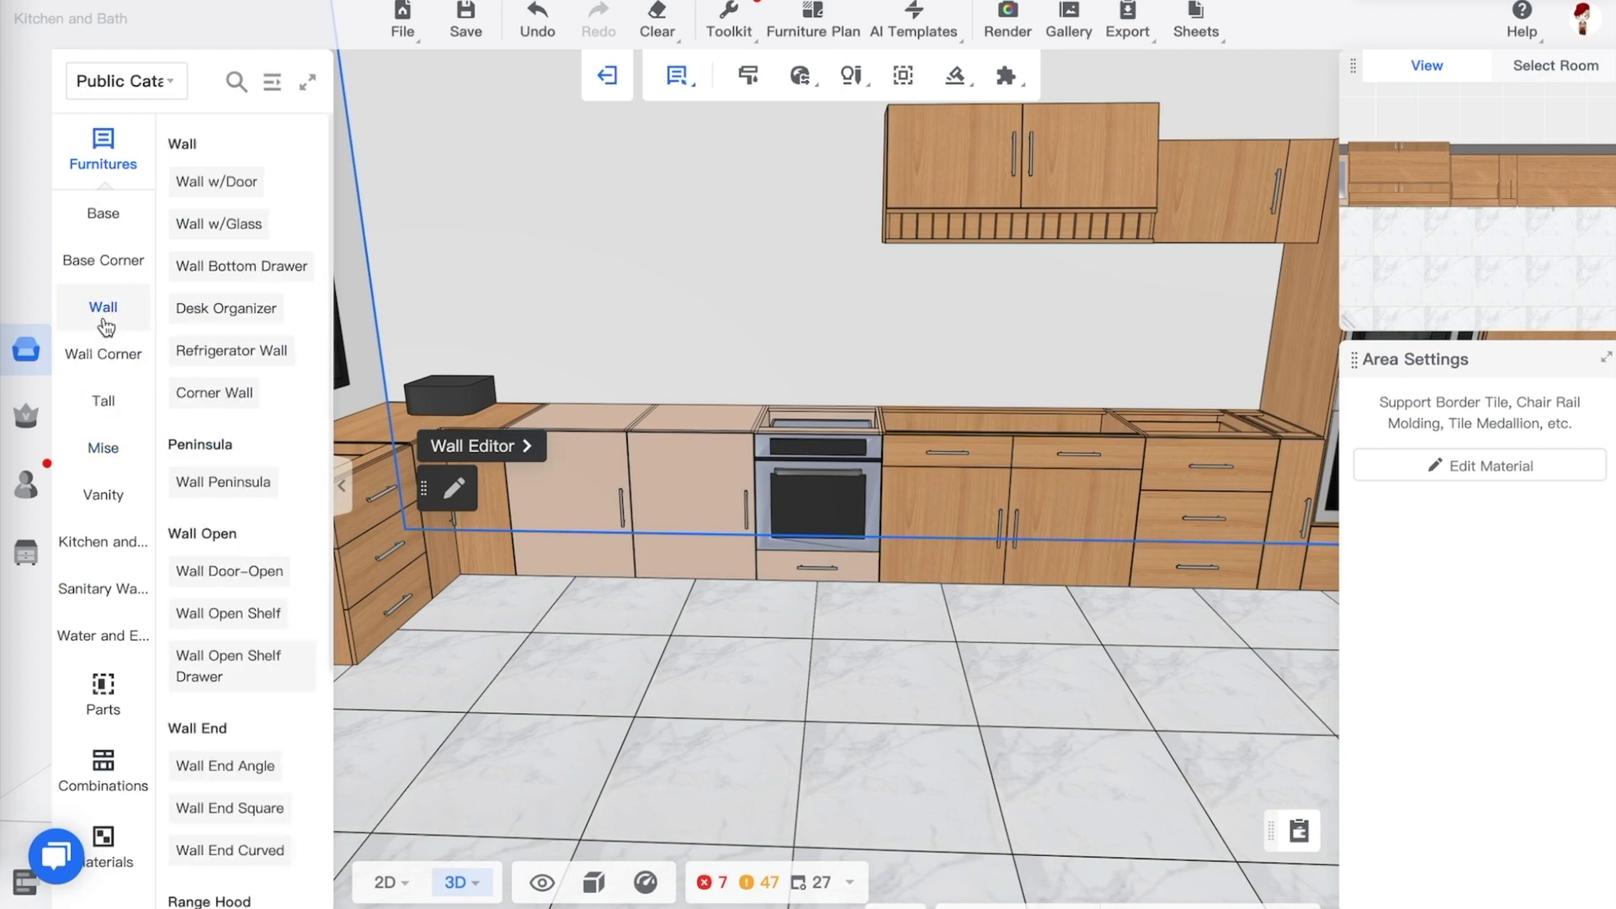
{"action": "left_click", "coordinate": [272, 85]}
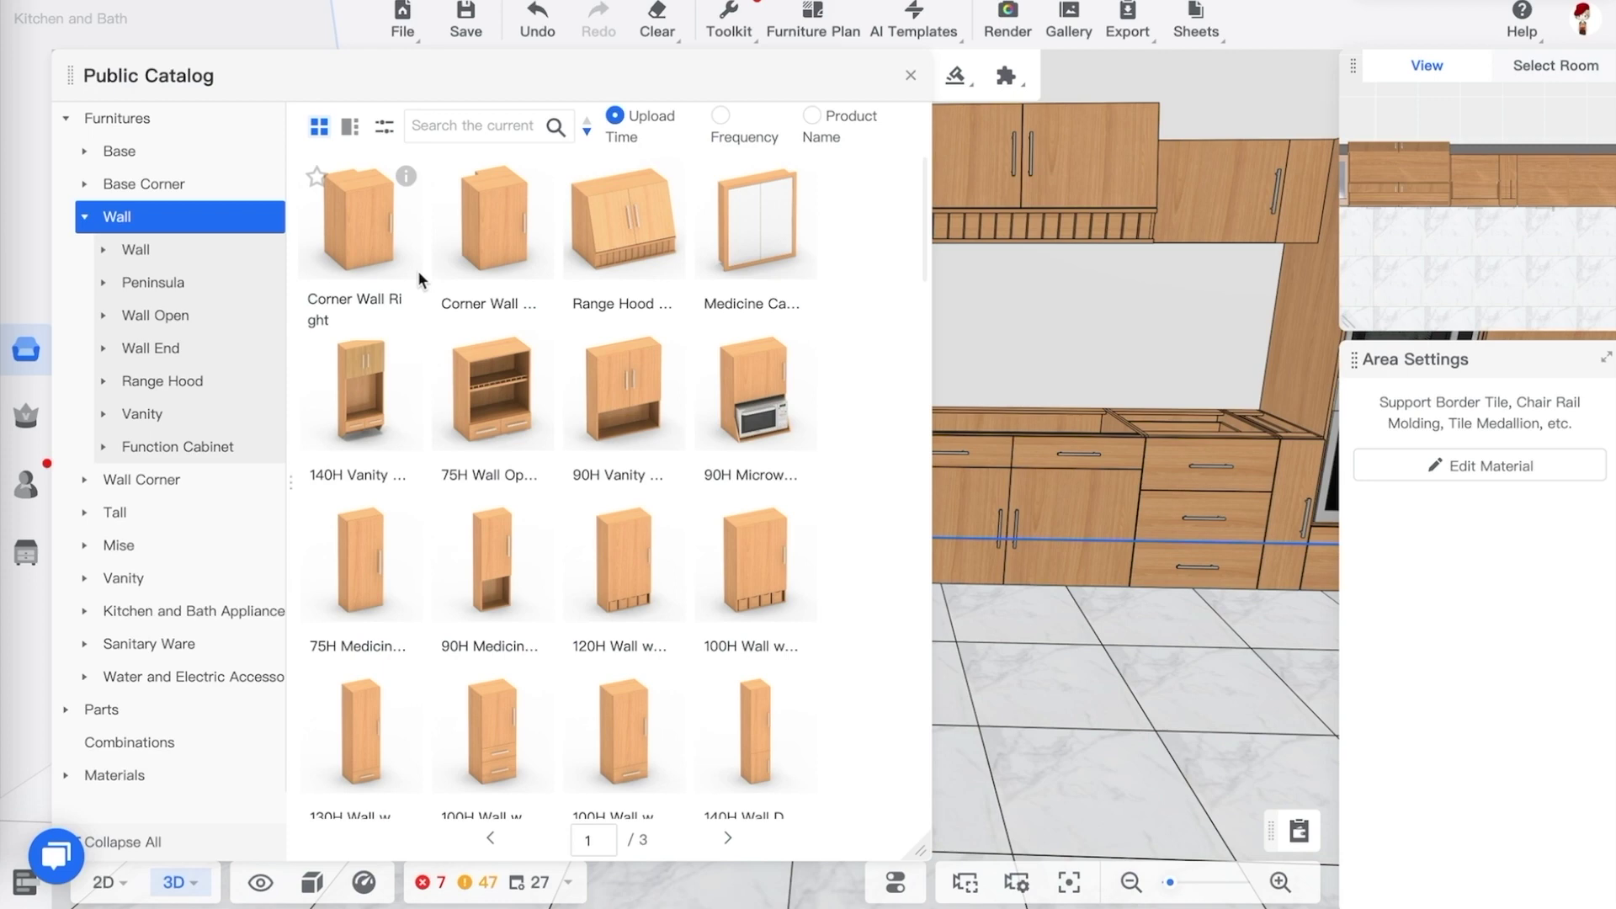
{"action": "left_click", "coordinate": [143, 252]}
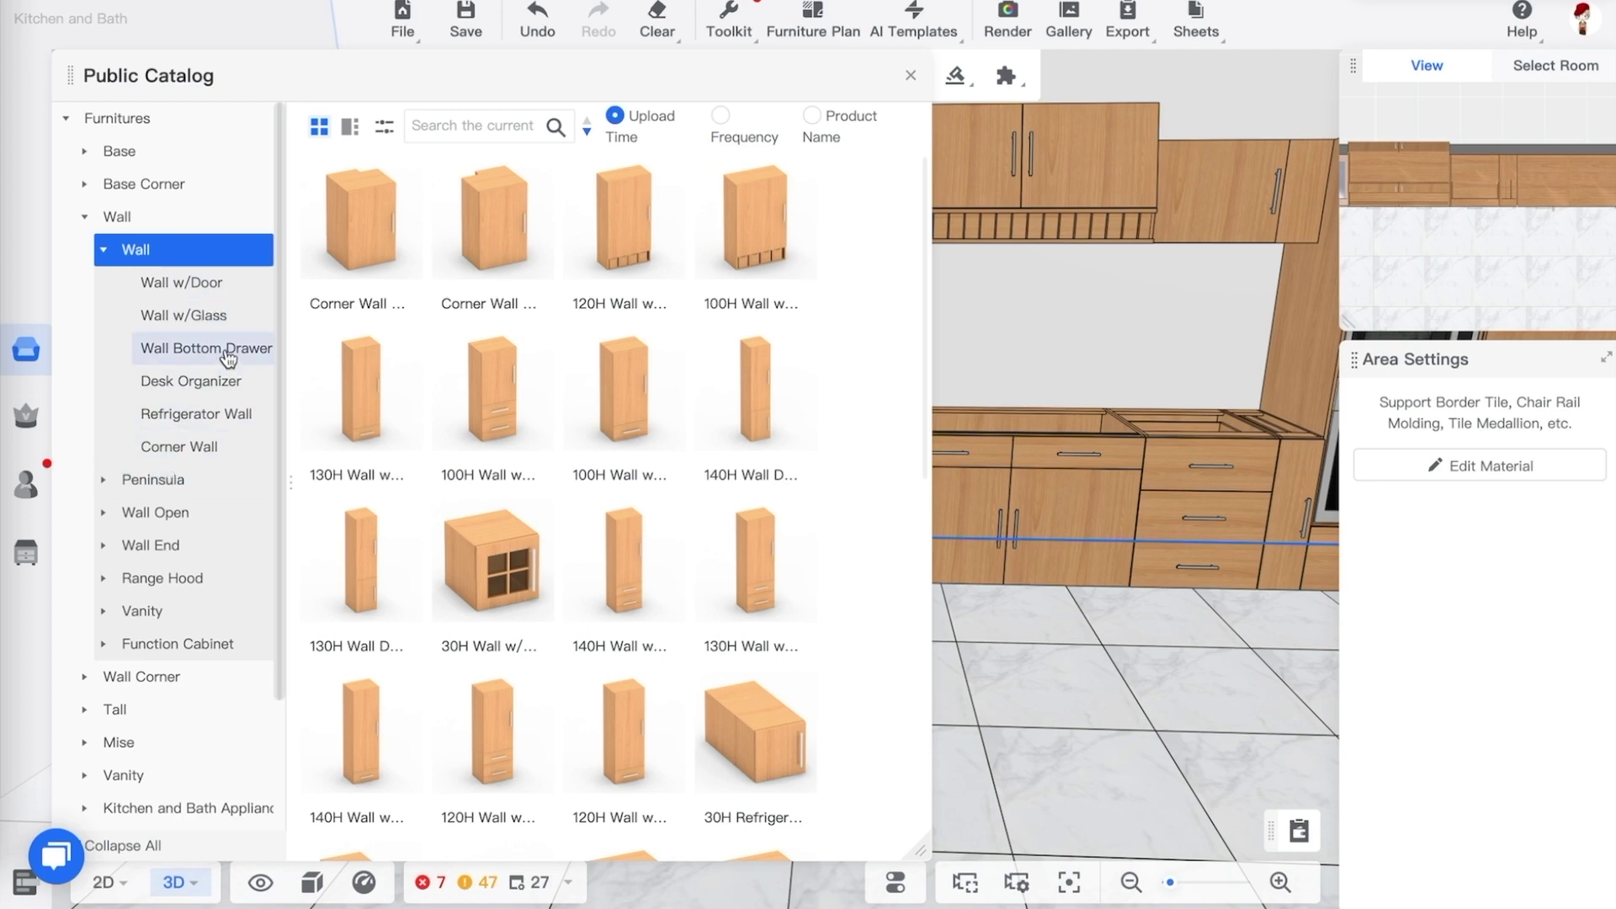
{"action": "left_click", "coordinate": [165, 513]}
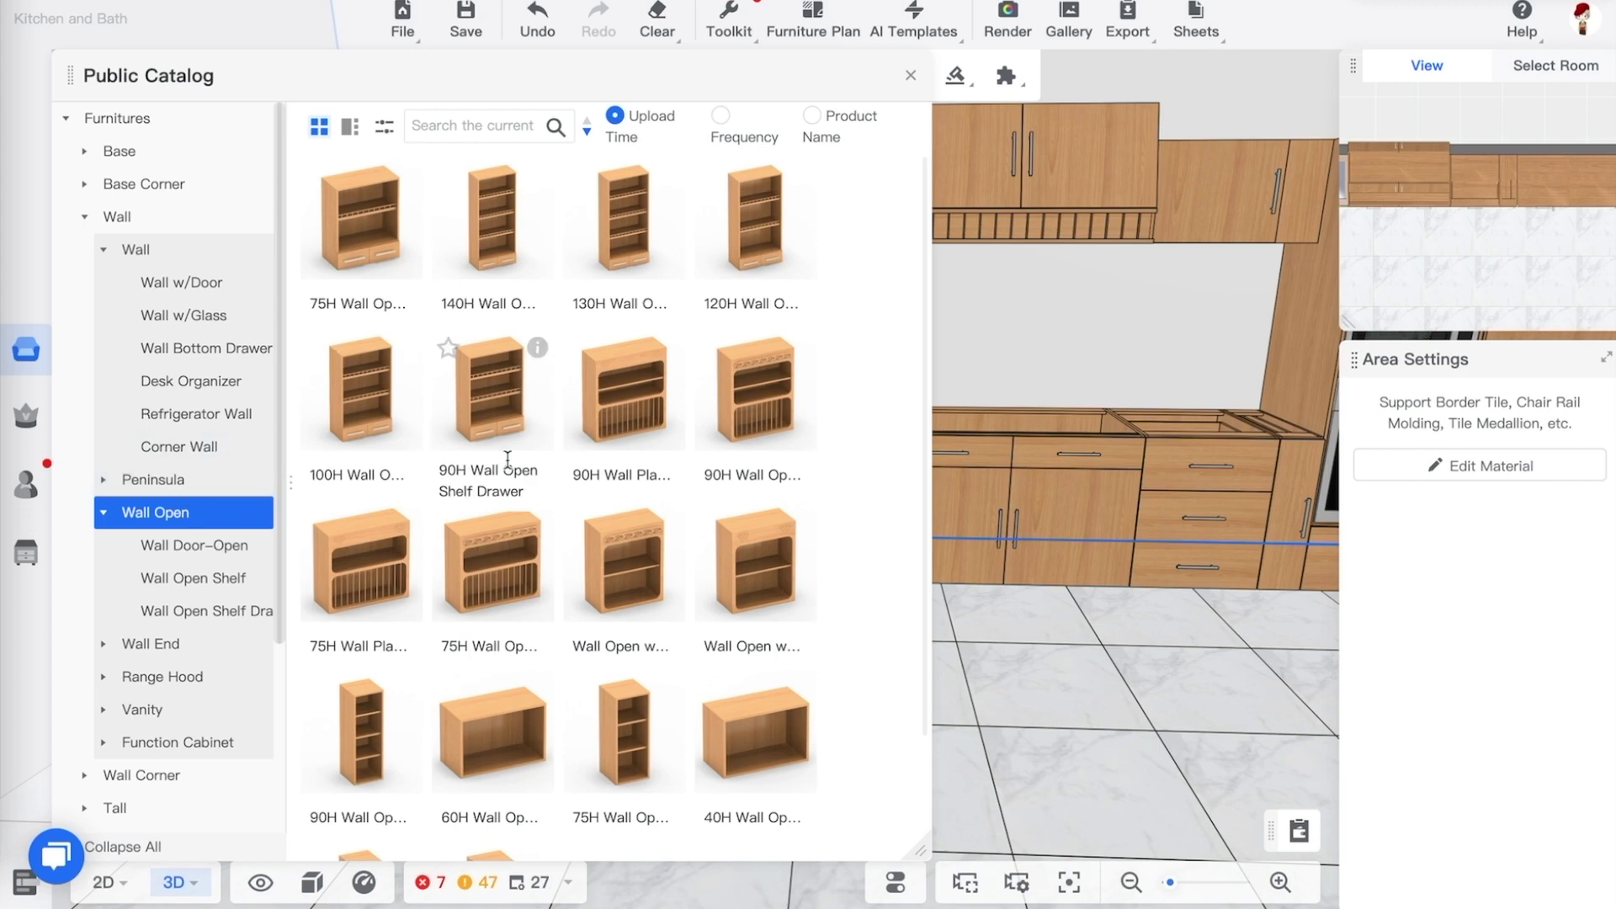
{"action": "scroll", "coordinate": [508, 459], "scroll_direction": "down", "scroll_amount": 3}
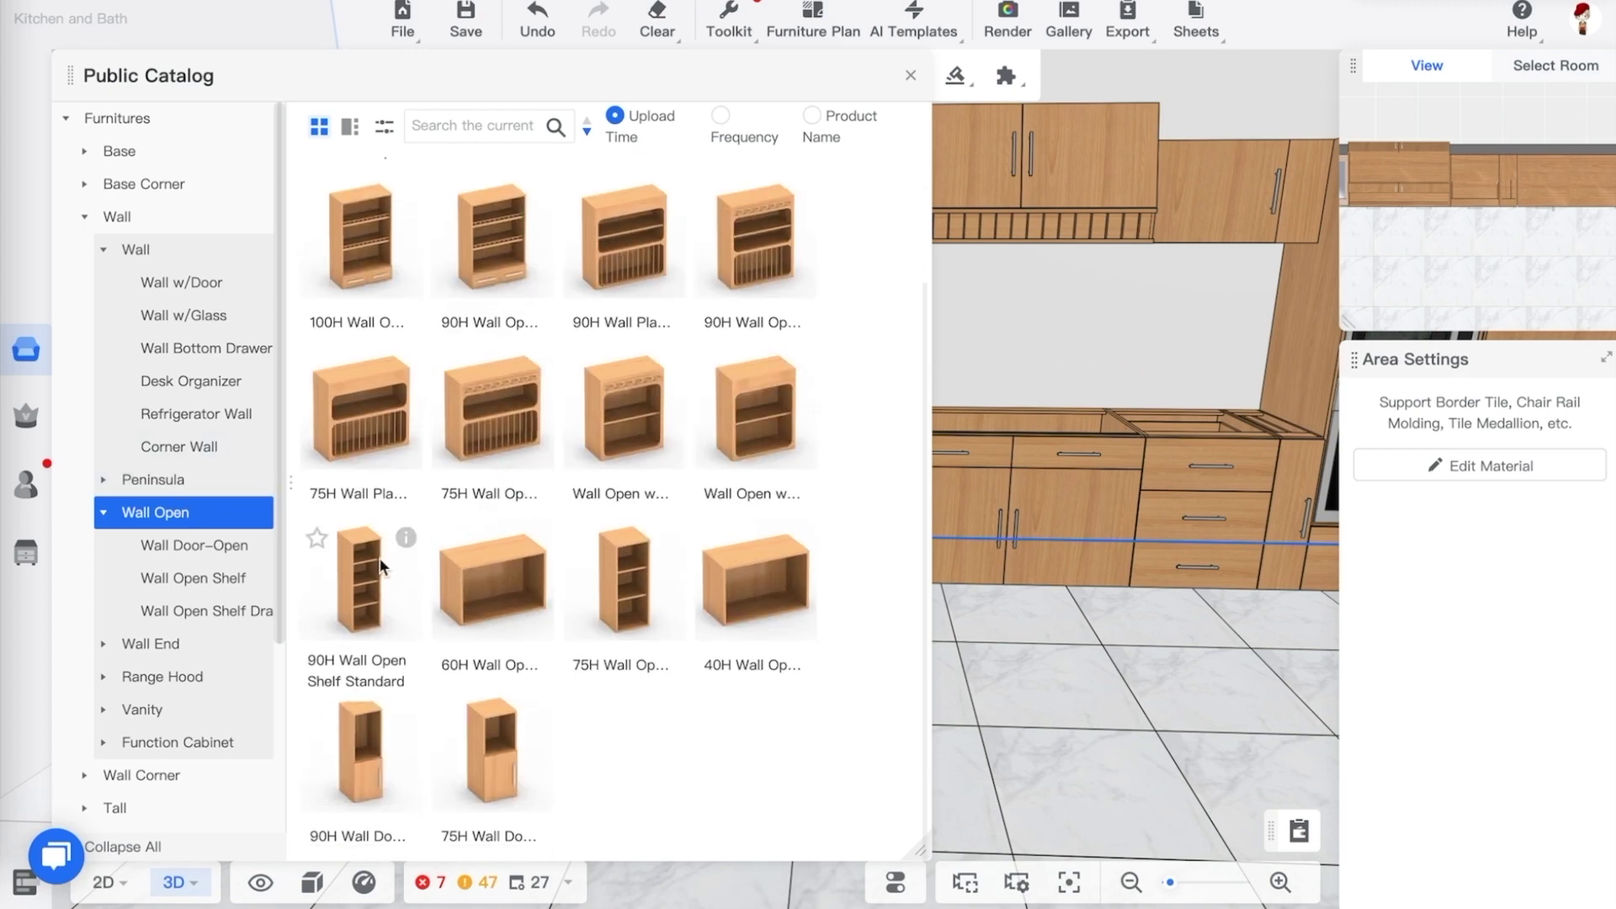
Place a 60H Wall Open Shelf Standard beside the range hood cabinet and a 90H Wall Open Shelf Standard next to it, and close the expanded catalog
{"action": "left_click", "coordinate": [505, 563]}
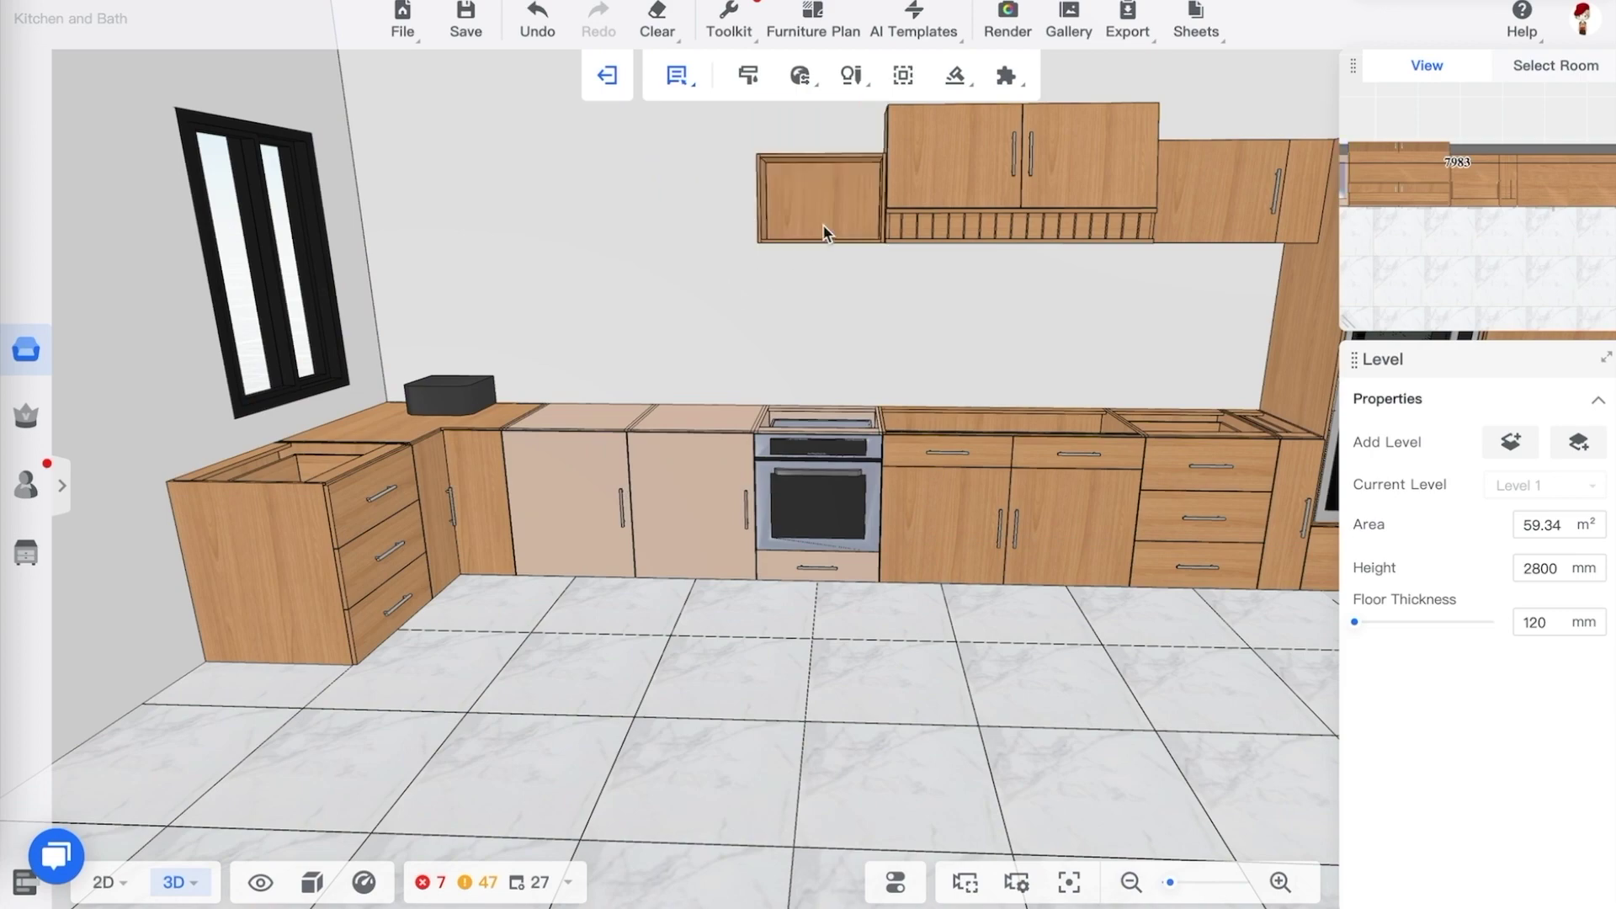
{"action": "left_click", "coordinate": [843, 229]}
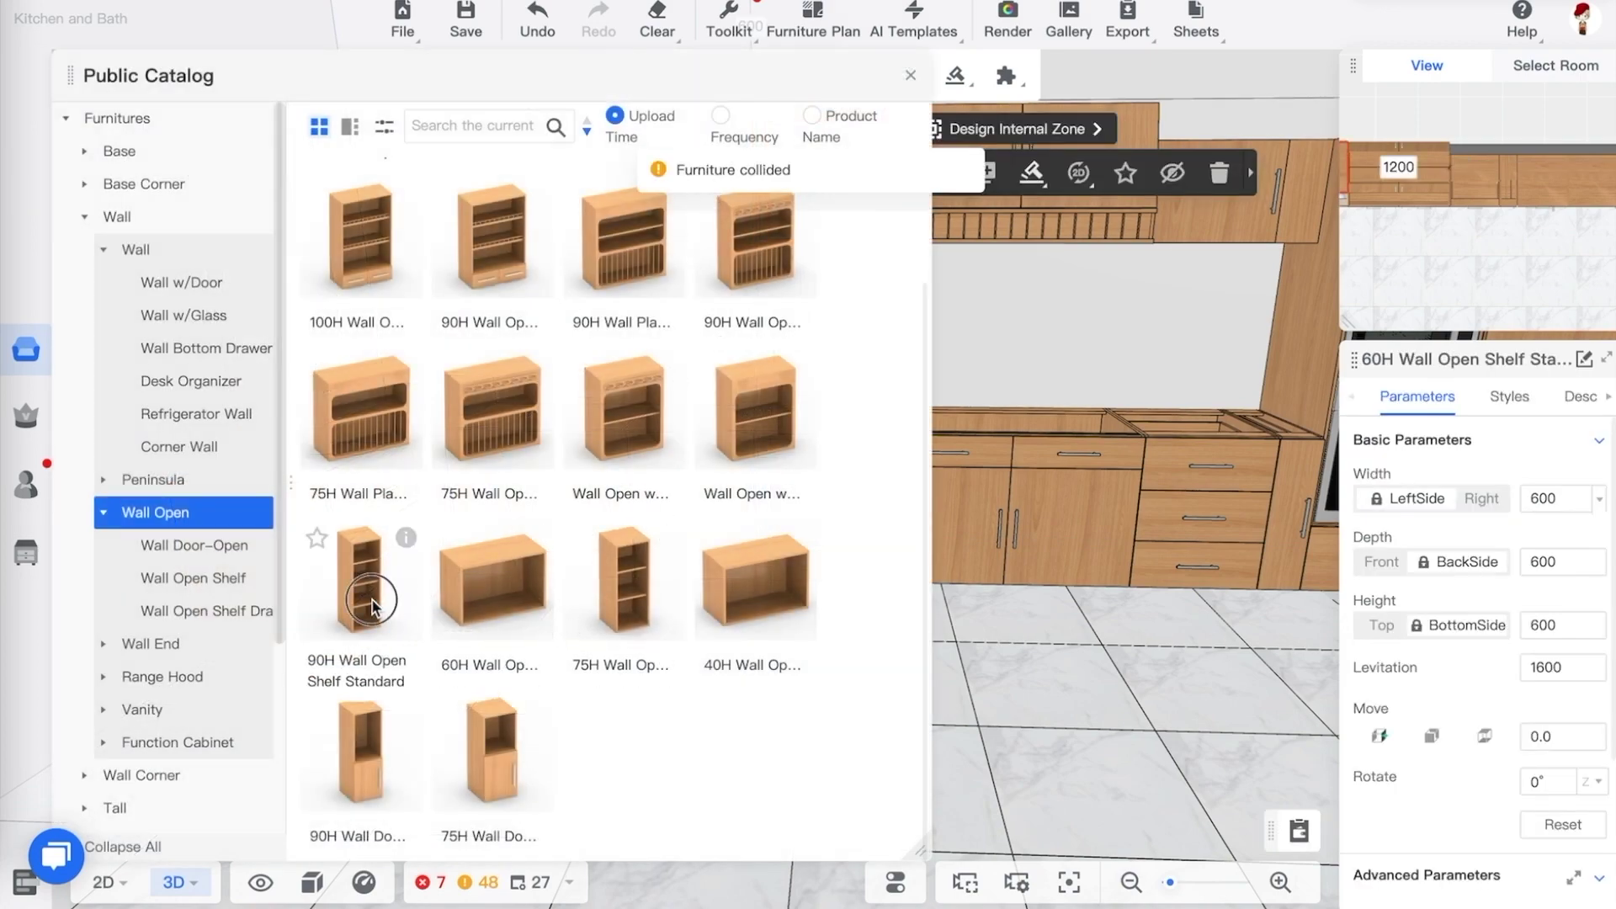
{"action": "left_click", "coordinate": [379, 593]}
{"action": "left_click", "coordinate": [749, 250]}
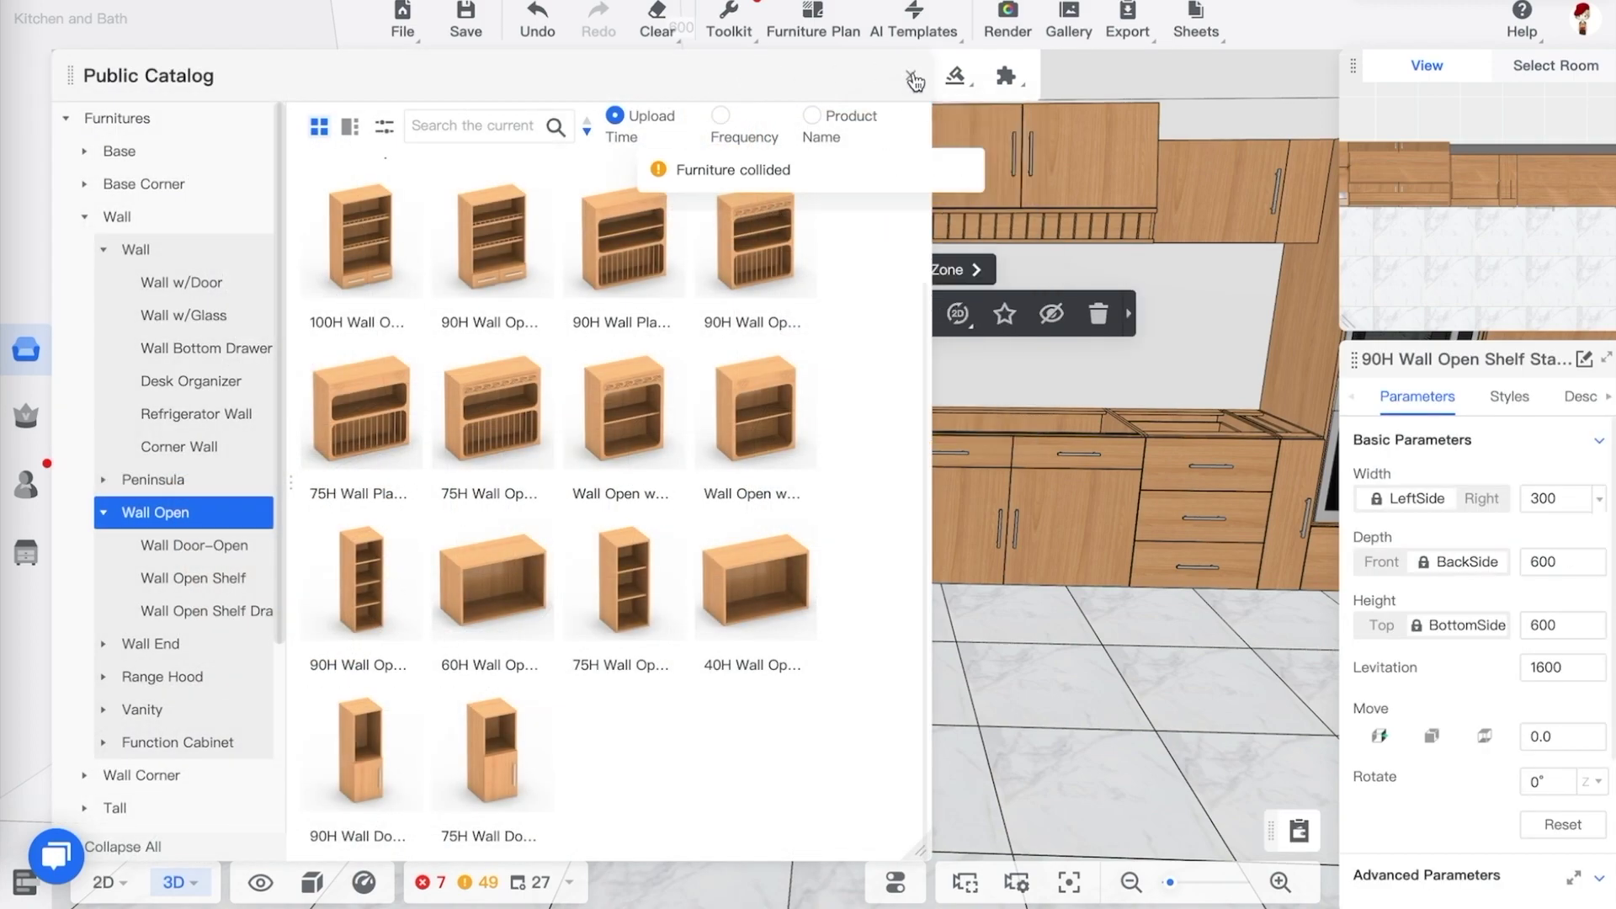
{"action": "left_click", "coordinate": [910, 76]}
Duplicate the 90H open shelf unit three times, placing the copies side by side along the back wall toward the window corner
{"action": "left_click_drag", "start_coordinate": [650, 353], "coordinate": [564, 325]}
{"action": "key", "text": "a"}
{"action": "key", "text": "d"}
{"action": "left_click", "coordinate": [884, 315]}
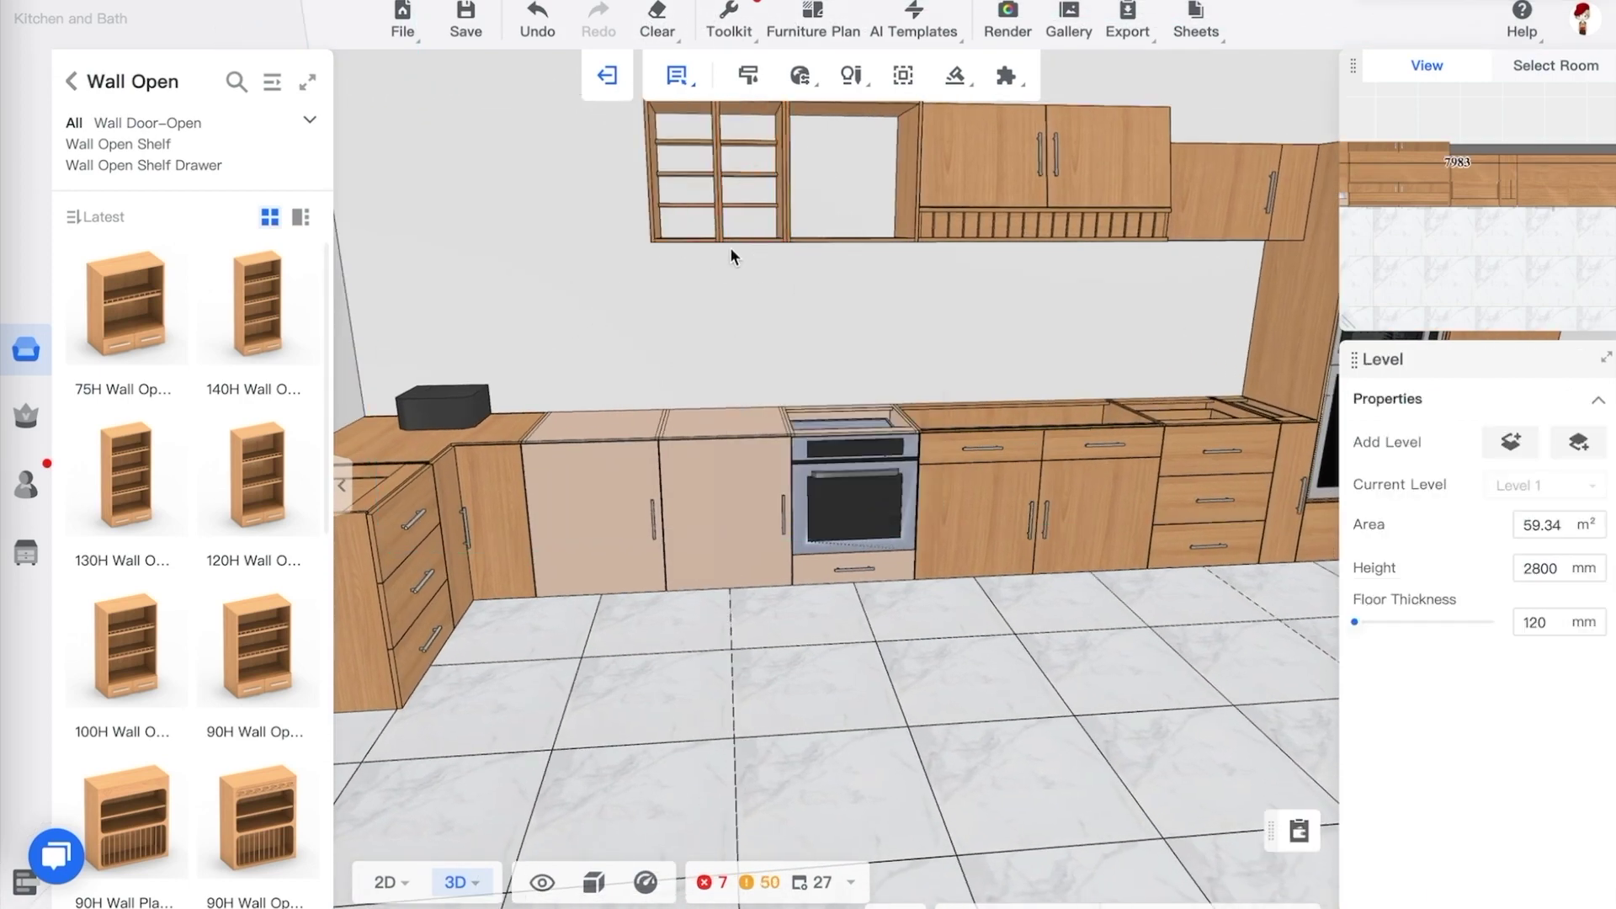
{"action": "left_click", "coordinate": [731, 250]}
{"action": "left_click", "coordinate": [816, 313]}
{"action": "left_click", "coordinate": [630, 247]}
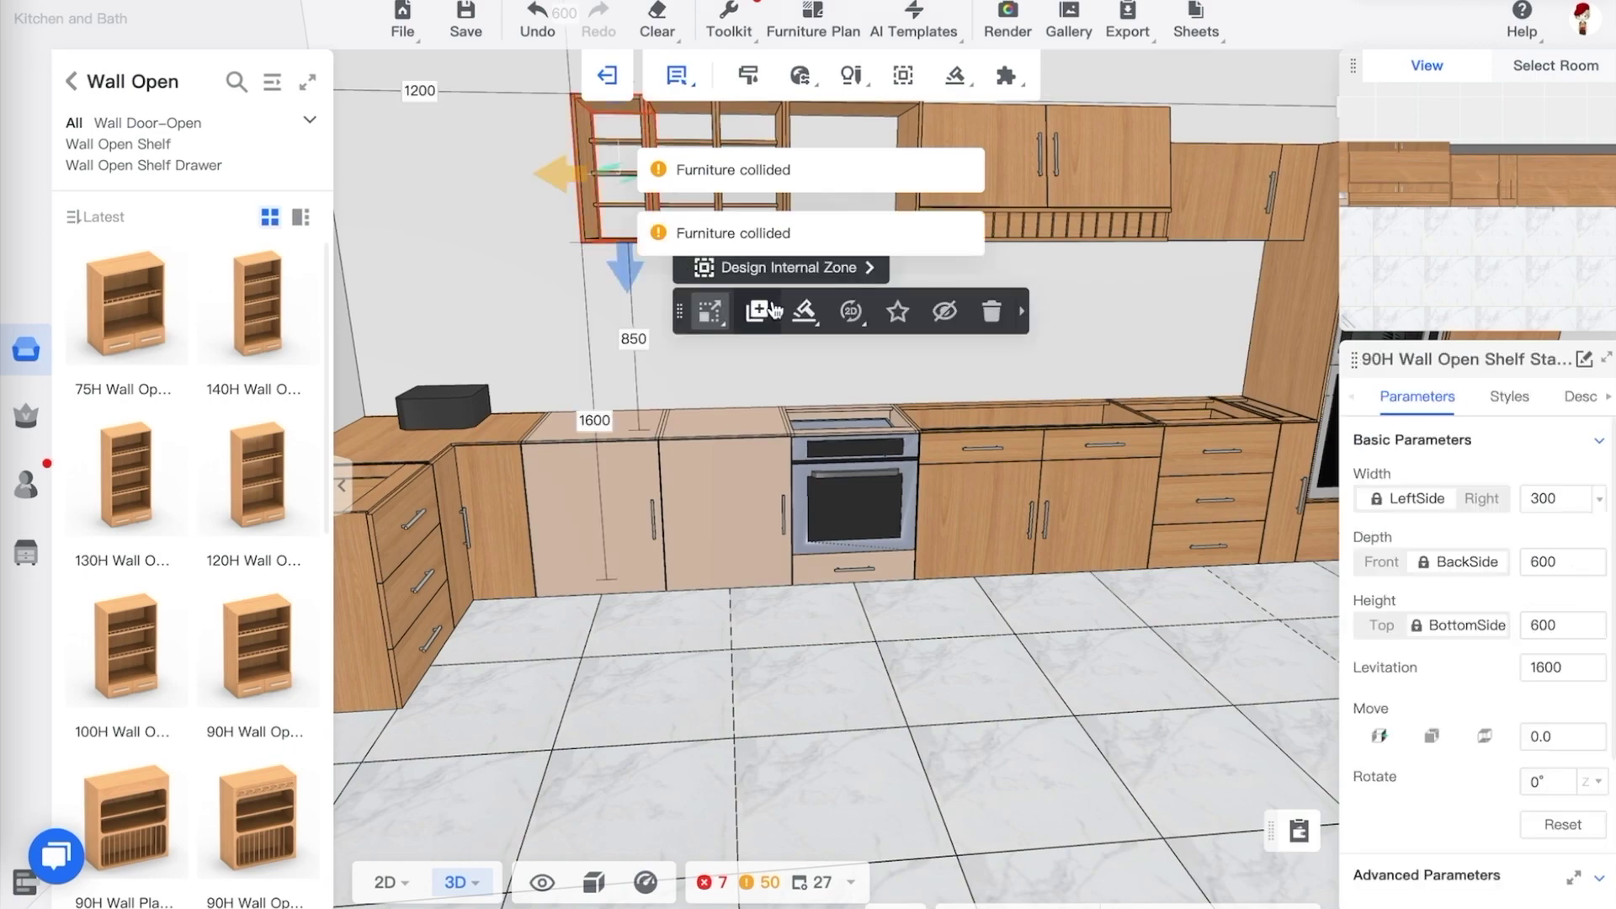
{"action": "left_click", "coordinate": [765, 308]}
{"action": "left_click", "coordinate": [594, 266]}
{"action": "left_click_drag", "start_coordinate": [642, 376], "coordinate": [744, 363]}
{"action": "mouse_move", "coordinate": [908, 345]}
{"action": "left_mouse_down"}
{"action": "mouse_move", "coordinate": [876, 321]}
{"action": "mouse_move", "coordinate": [859, 331]}
{"action": "mouse_move", "coordinate": [887, 337]}
{"action": "left_mouse_up"}
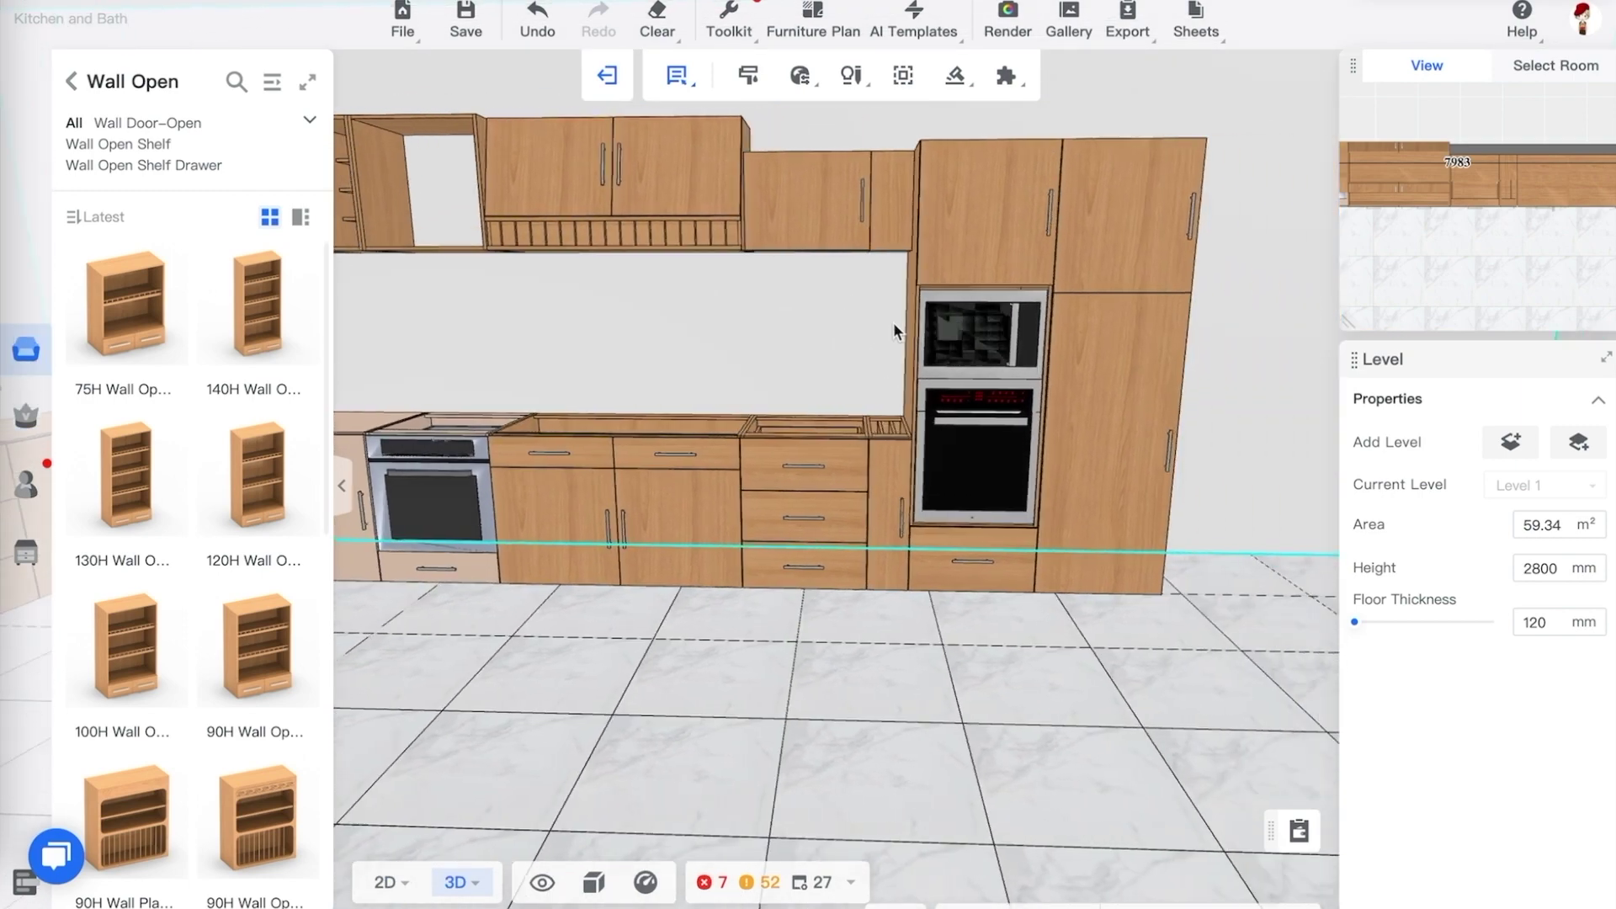
{"action": "left_click", "coordinate": [808, 177]}
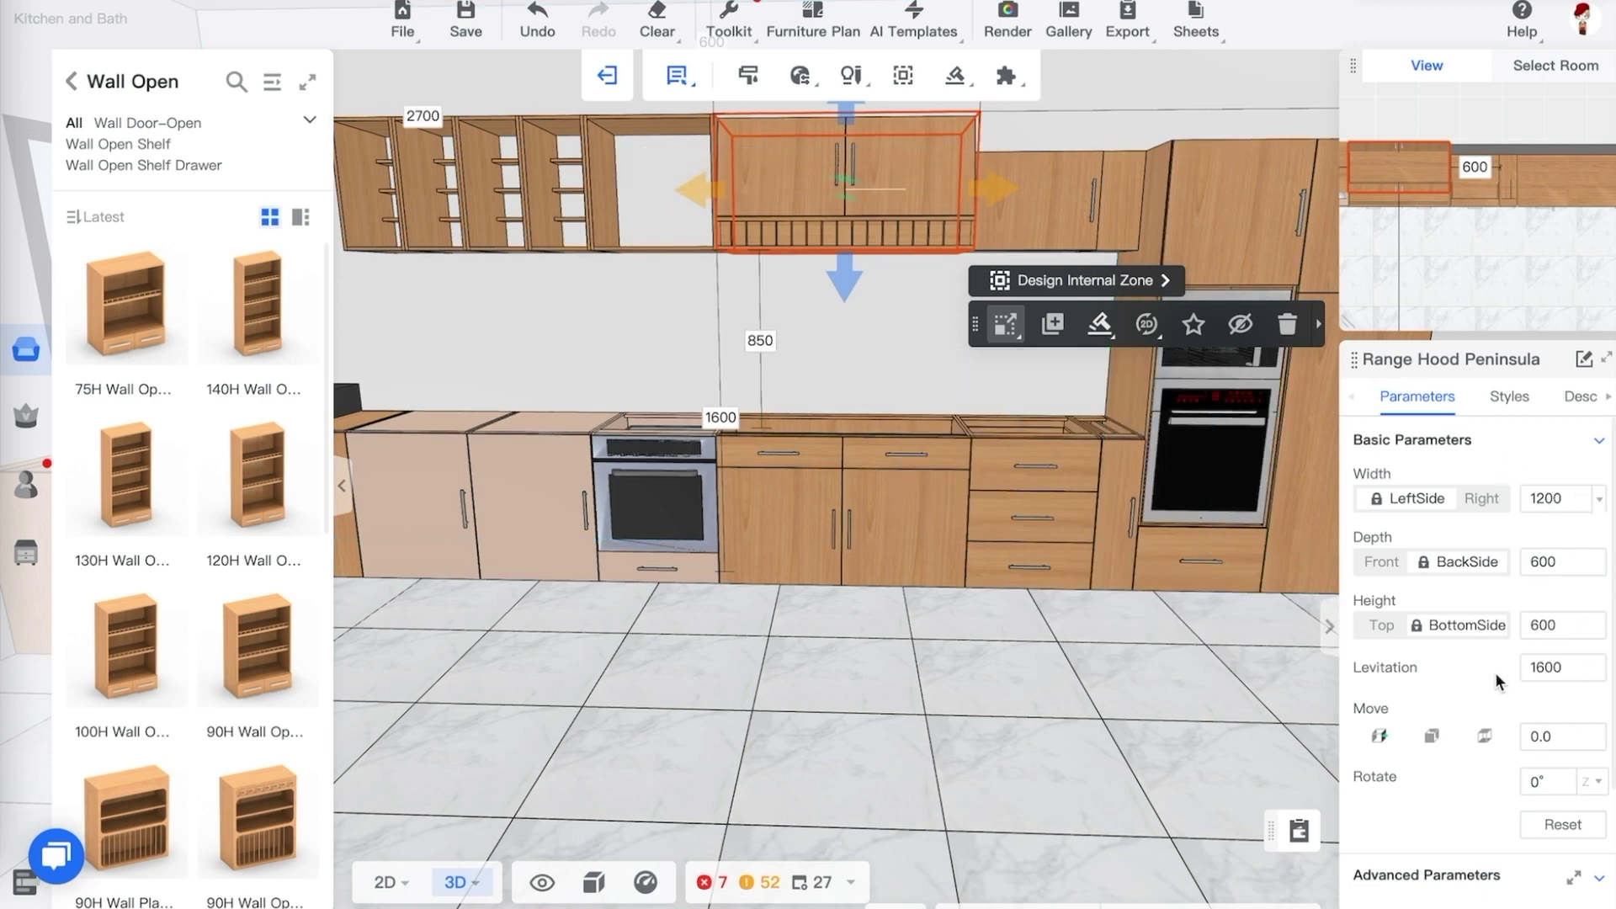
{"action": "scroll", "coordinate": [1495, 672], "scroll_direction": "down", "scroll_amount": 2}
{"action": "scroll", "coordinate": [1492, 674], "scroll_direction": "up", "scroll_amount": 2}
{"action": "left_click", "coordinate": [1027, 158]}
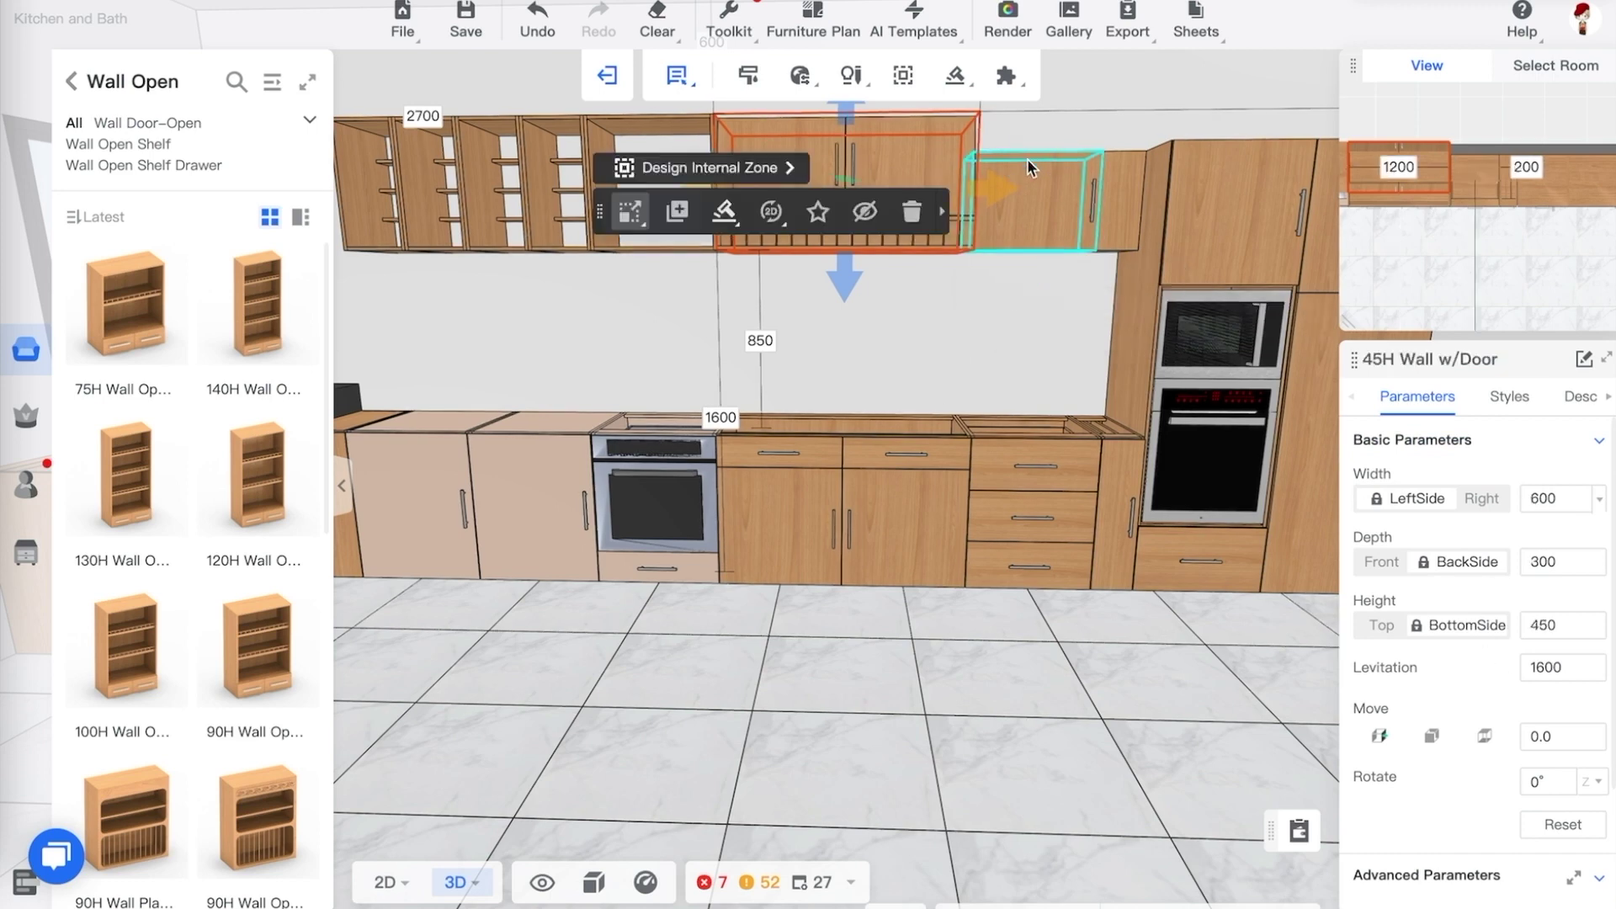
{"action": "left_click", "coordinate": [865, 211]}
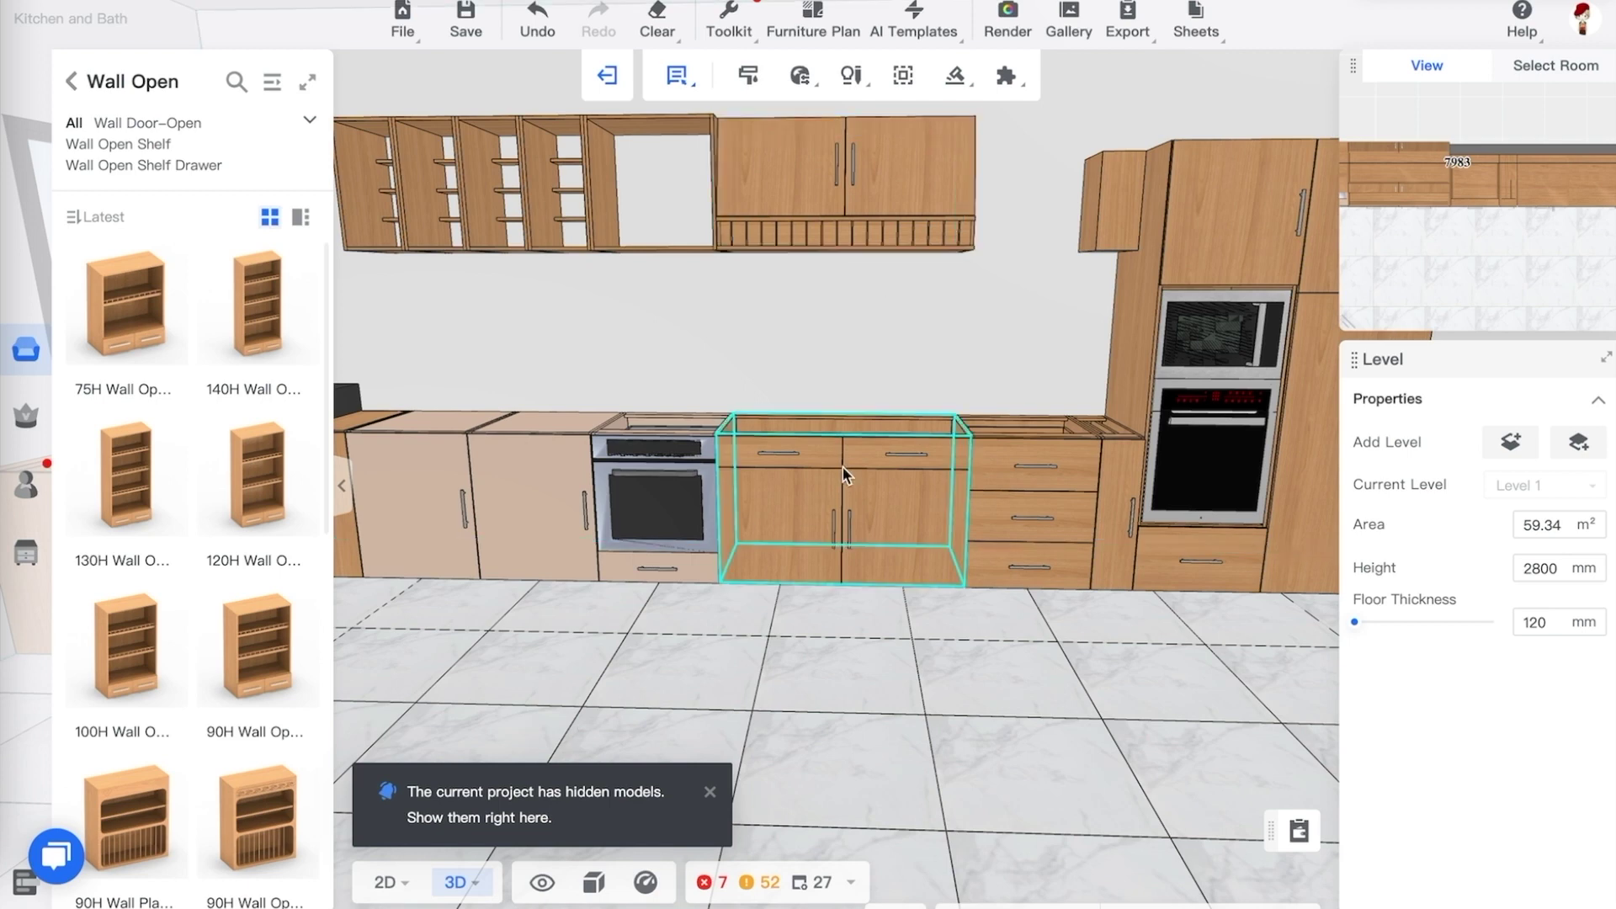
{"action": "key", "text": "ctrl+z"}
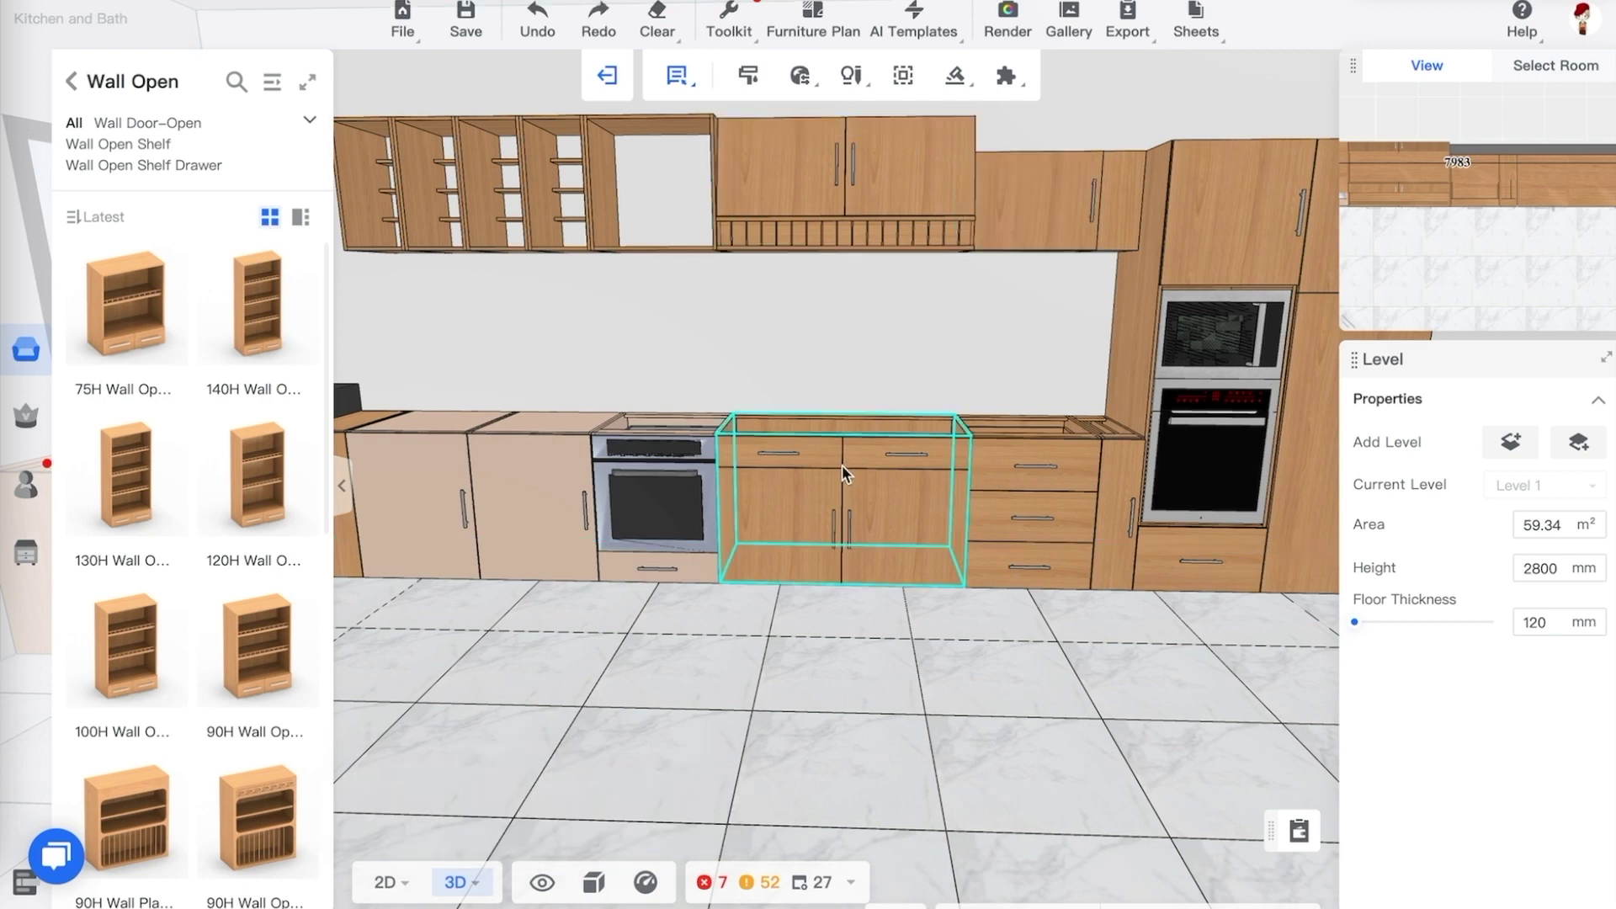
{"action": "left_click", "coordinate": [855, 228]}
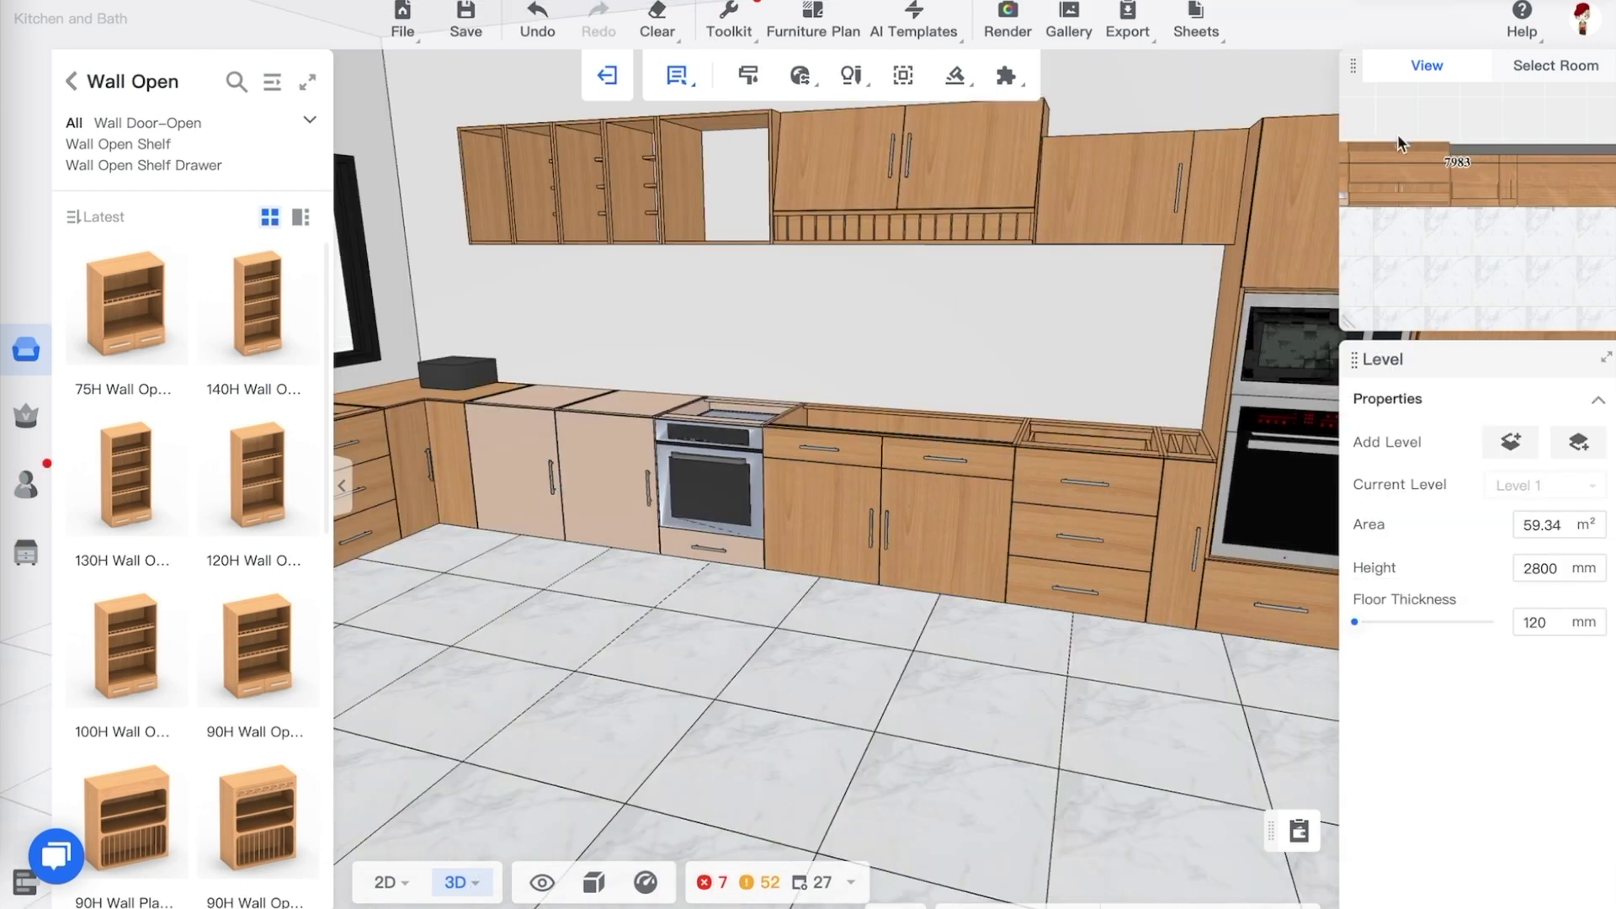
Delete the Chimney Hood-92 standing in the window corner and collapse the model catalog
{"action": "left_click_drag", "start_coordinate": [866, 313], "coordinate": [822, 324]}
{"action": "left_click", "coordinate": [488, 307]}
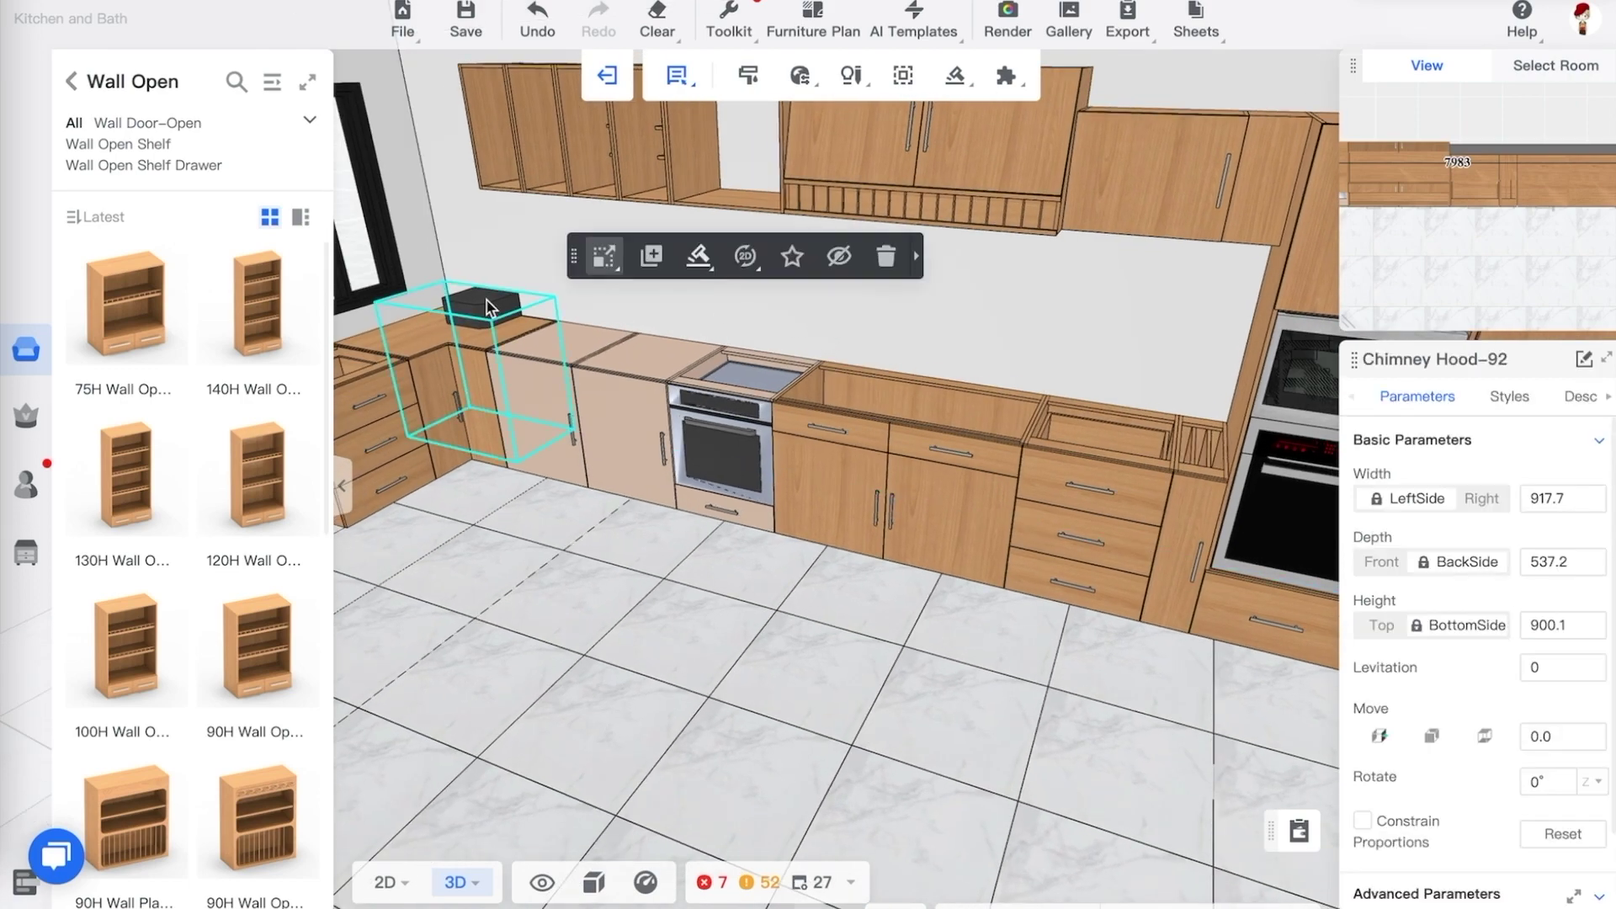
{"action": "left_click", "coordinate": [894, 257]}
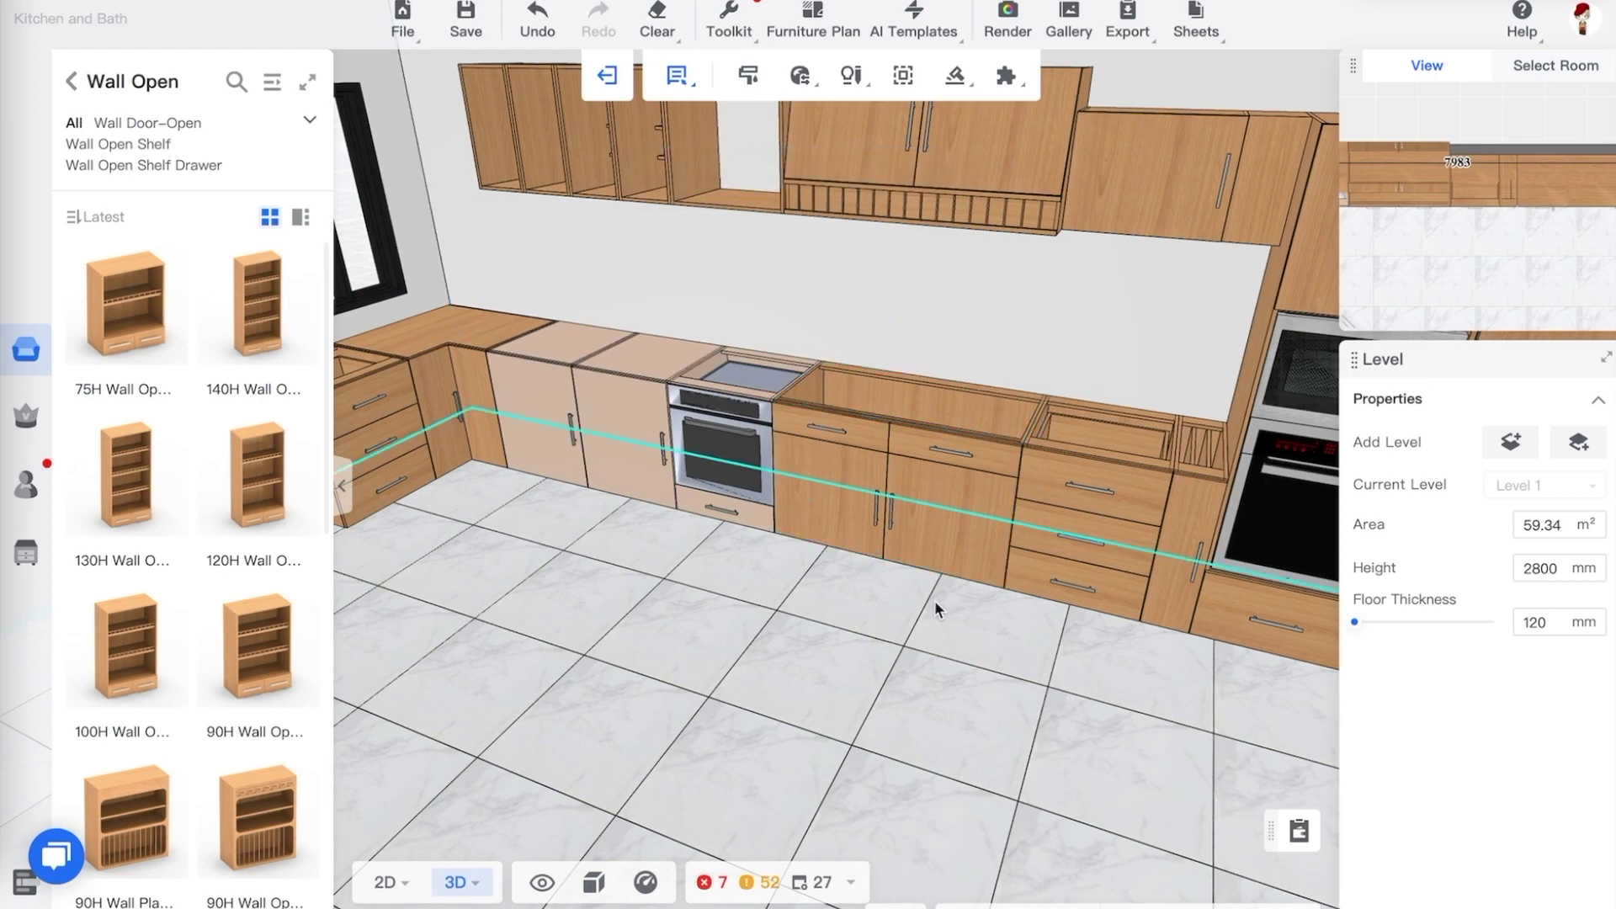
{"action": "left_click", "coordinate": [342, 486]}
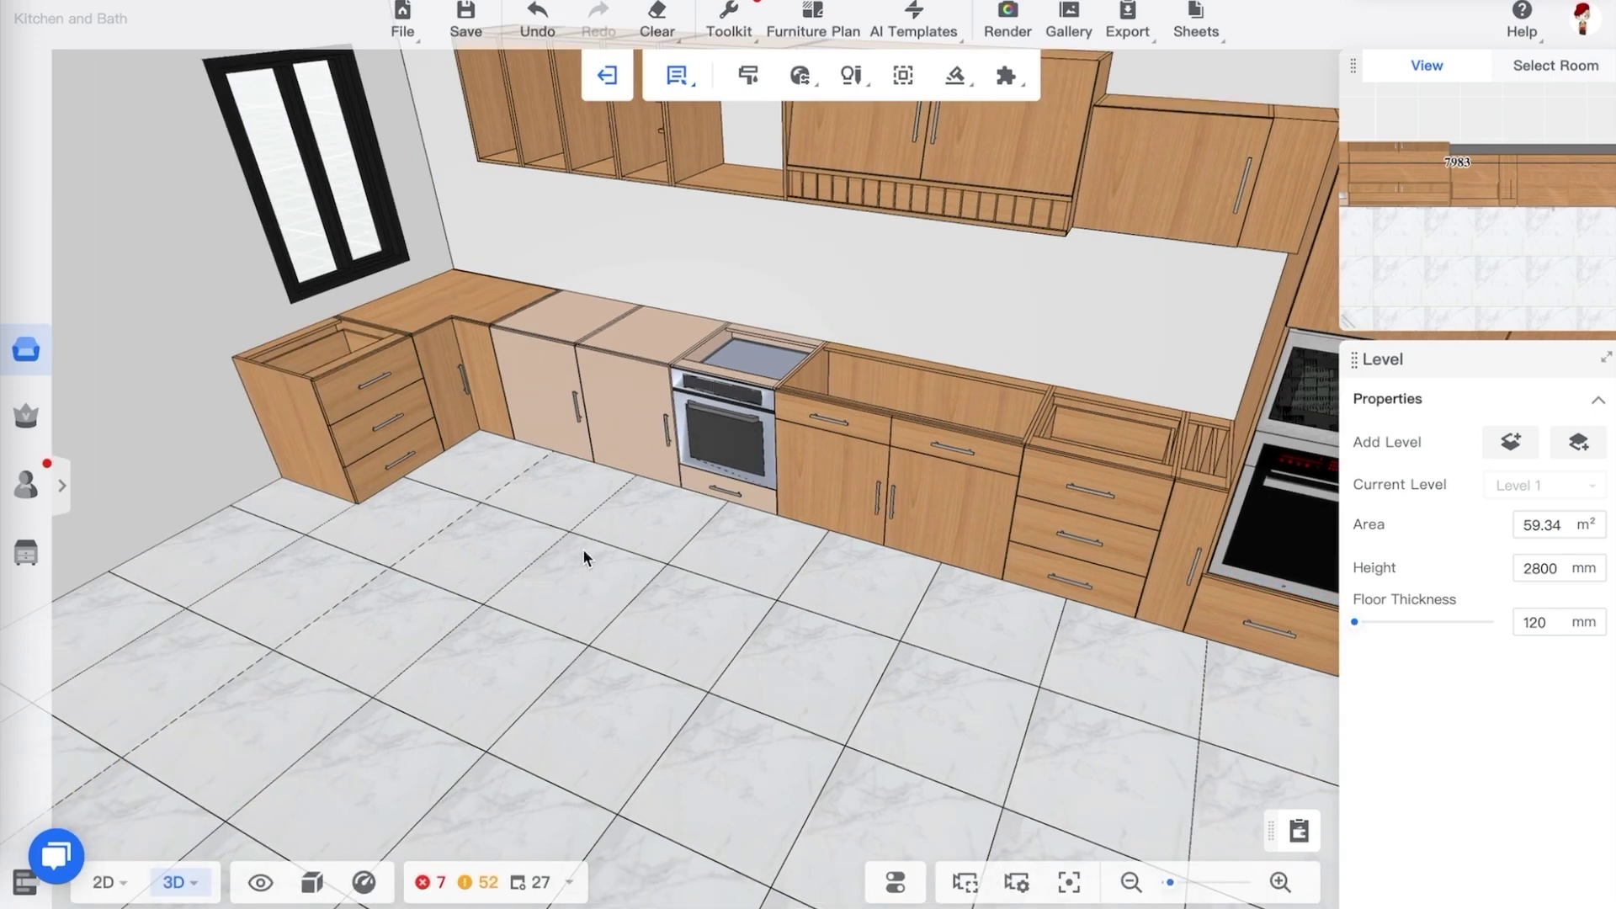
Select all base cabinets from the Tray Base beside the oven tower around the corner to the end drawer unit and start creating a countertop
{"action": "left_click", "coordinate": [1195, 471]}
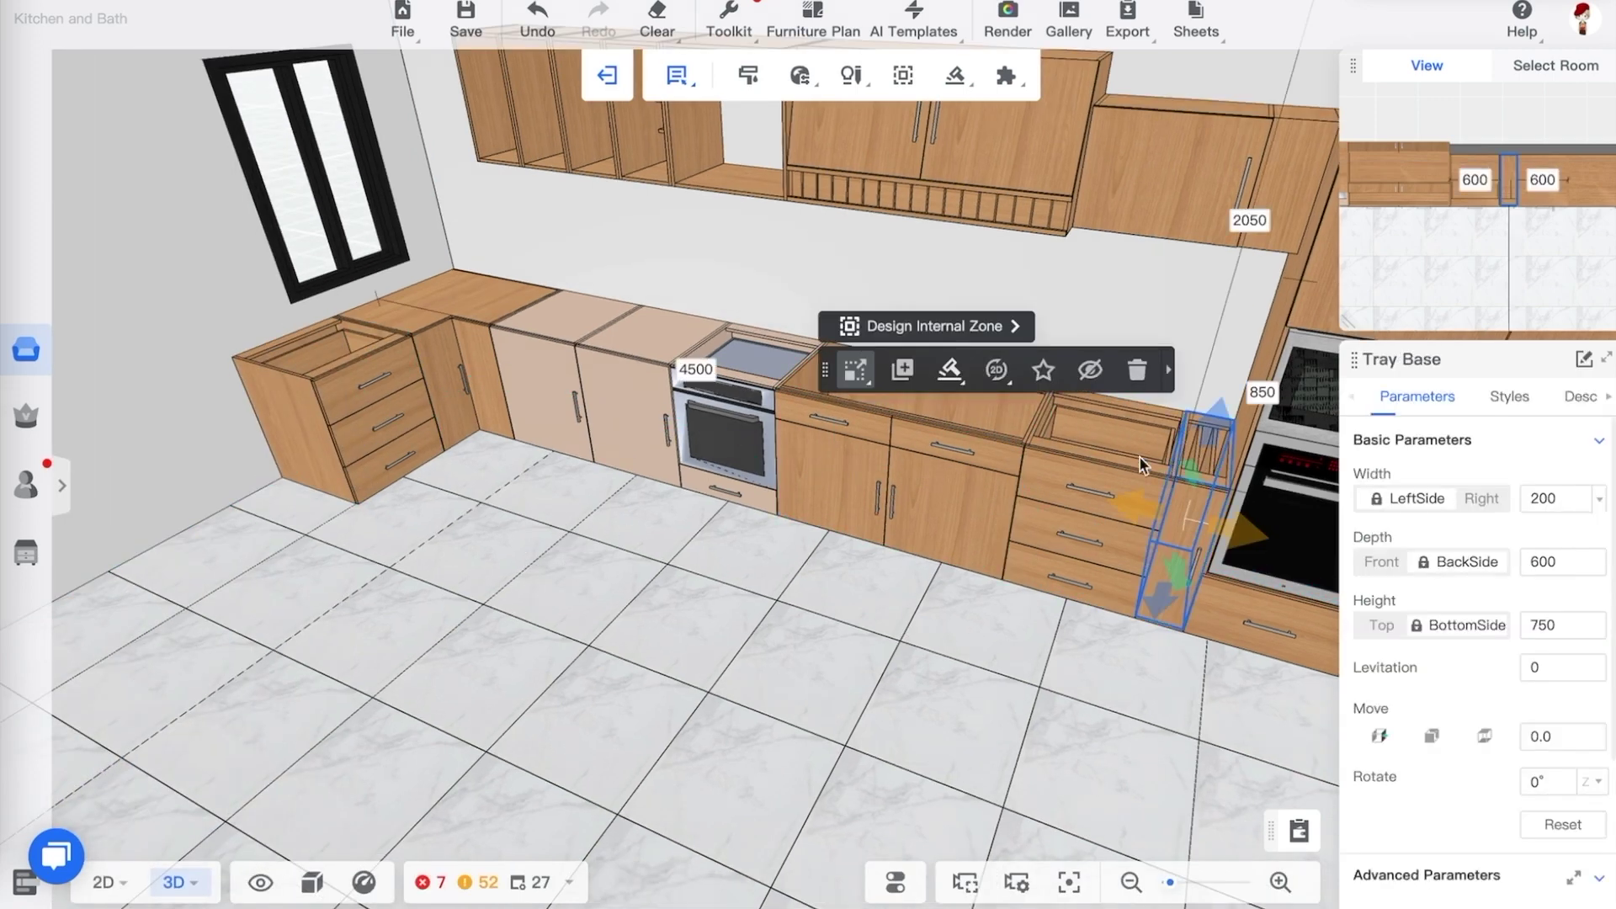
{"action": "left_click", "coordinate": [1082, 452], "text": "ctrl"}
{"action": "left_click", "coordinate": [908, 444], "text": "ctrl"}
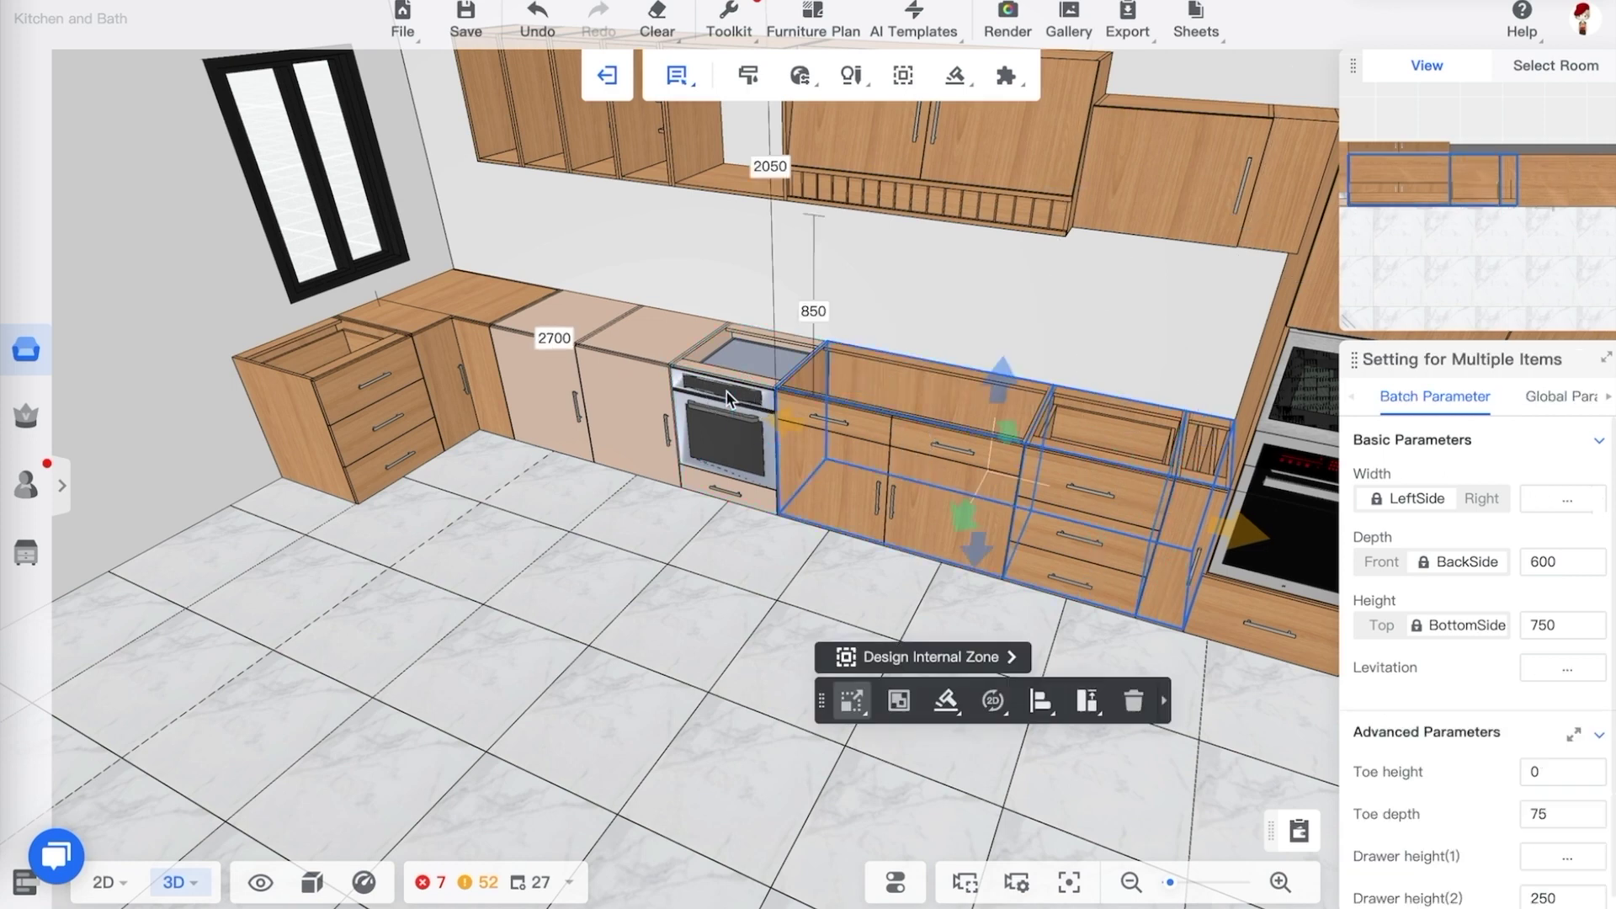
{"action": "left_click", "coordinate": [729, 399], "text": "ctrl"}
{"action": "left_click", "coordinate": [628, 371], "text": "ctrl"}
{"action": "left_click", "coordinate": [543, 358], "text": "ctrl"}
{"action": "left_click", "coordinate": [468, 353], "text": "ctrl"}
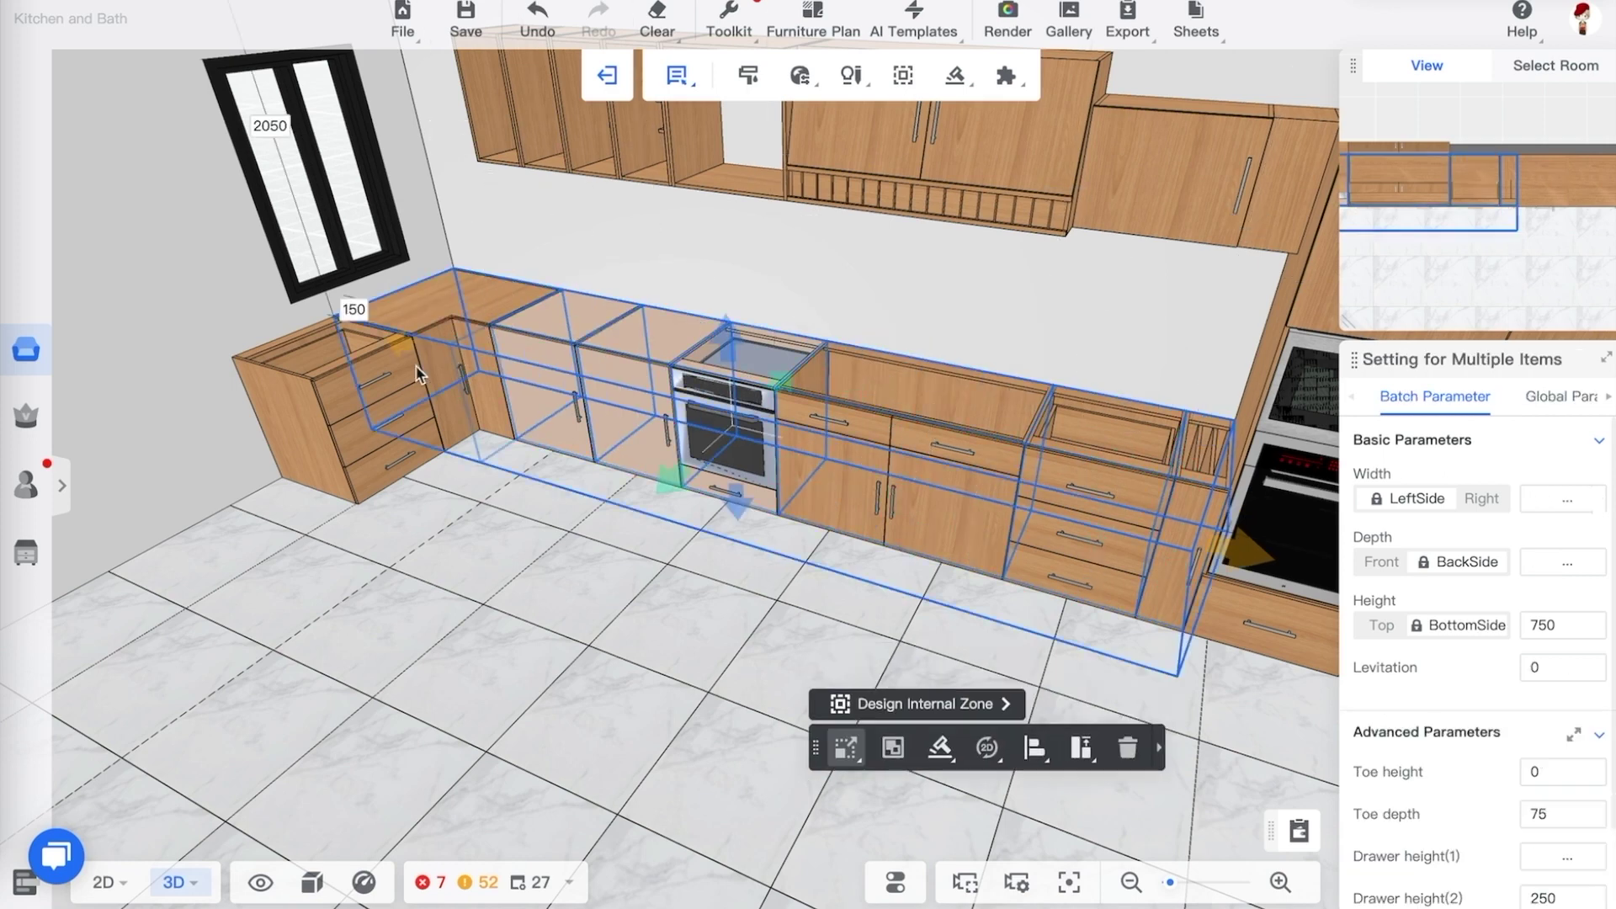
{"action": "left_click", "coordinate": [375, 377], "text": "ctrl"}
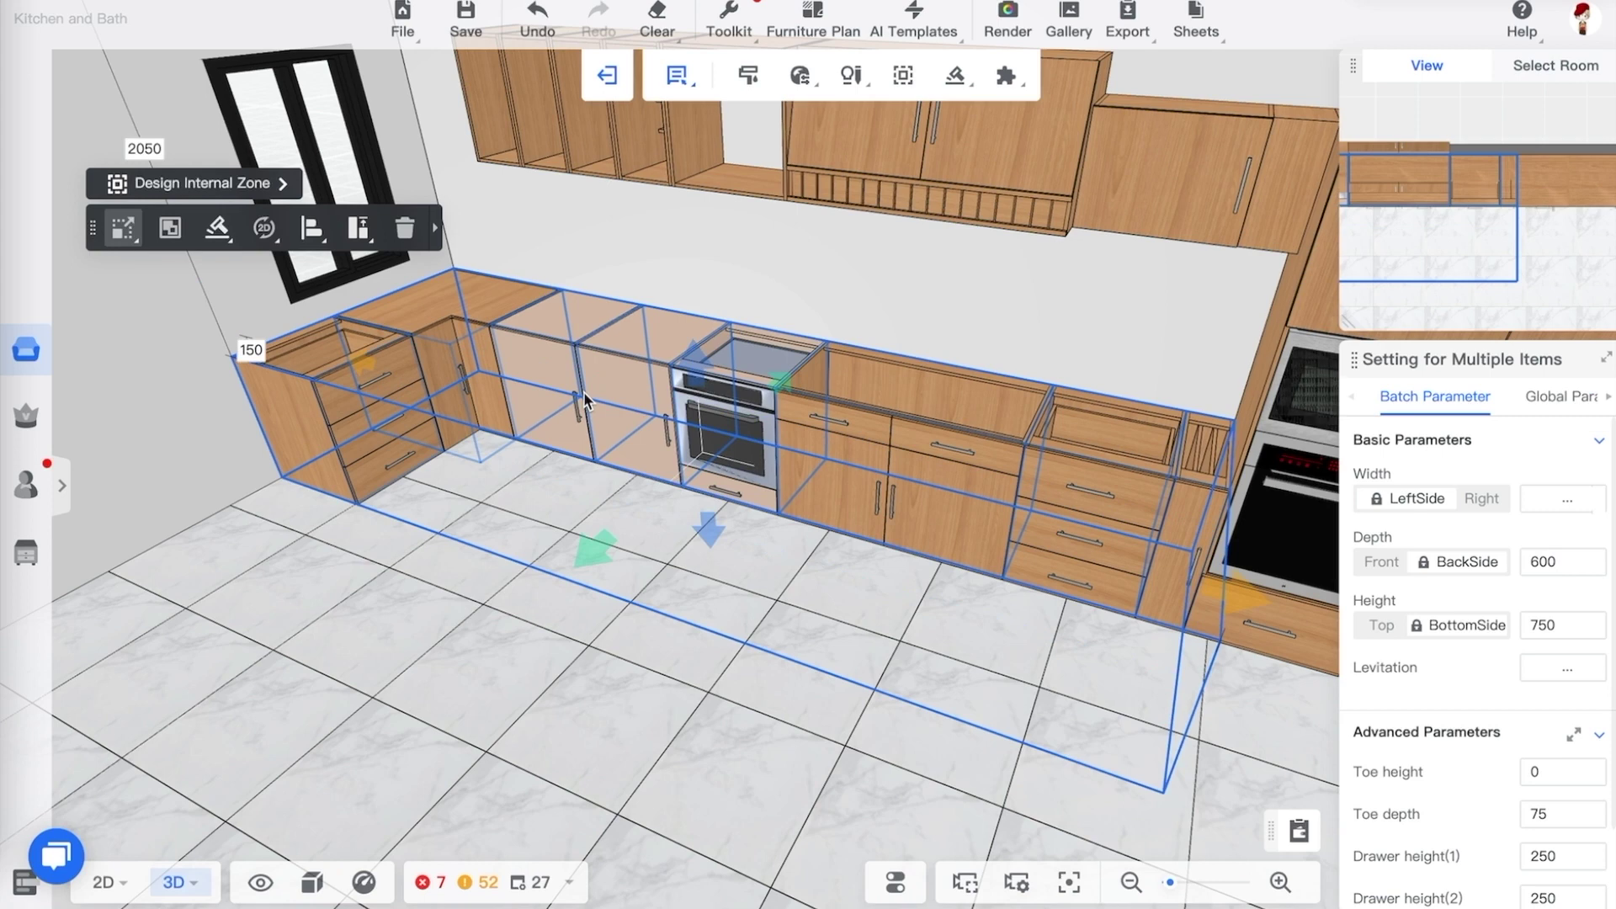
{"action": "left_click", "coordinate": [217, 229]}
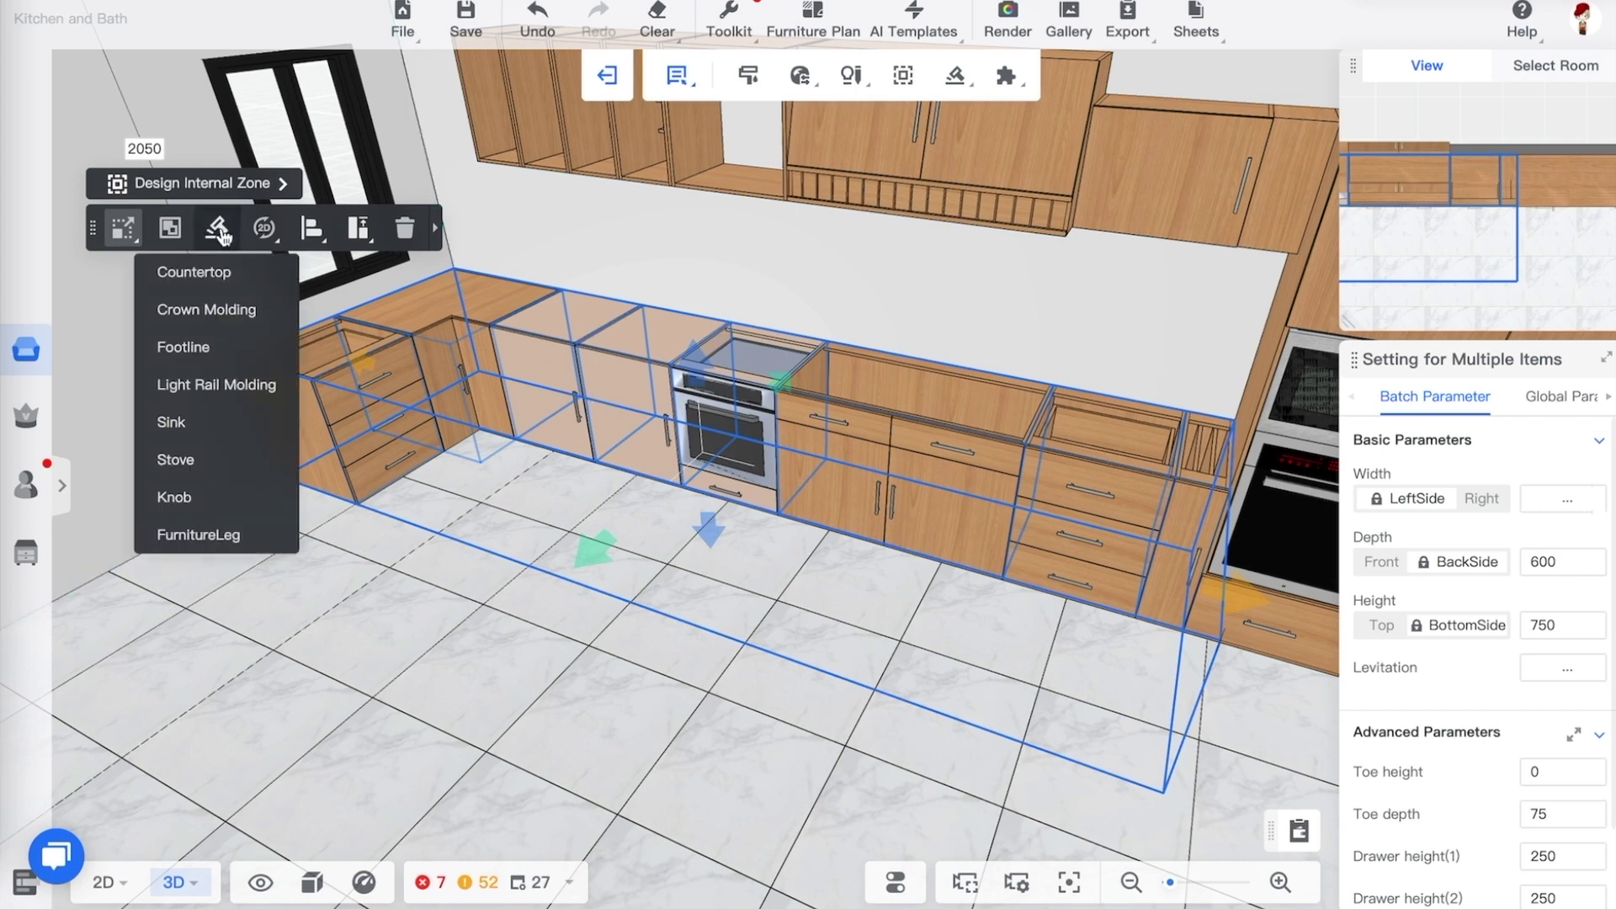
{"action": "left_click", "coordinate": [205, 275]}
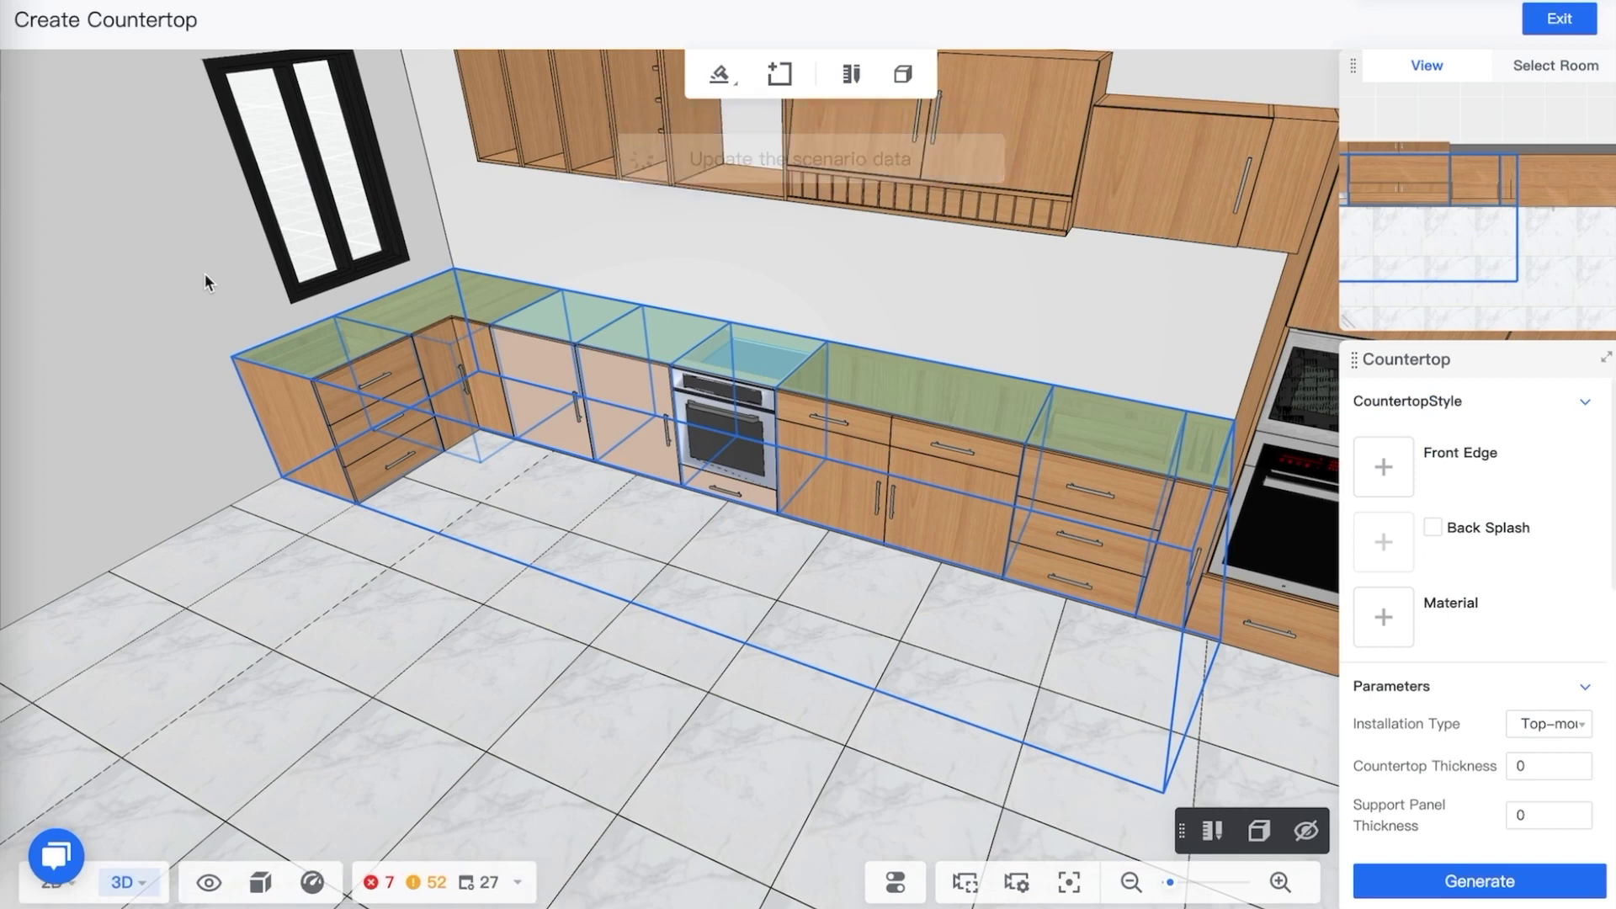
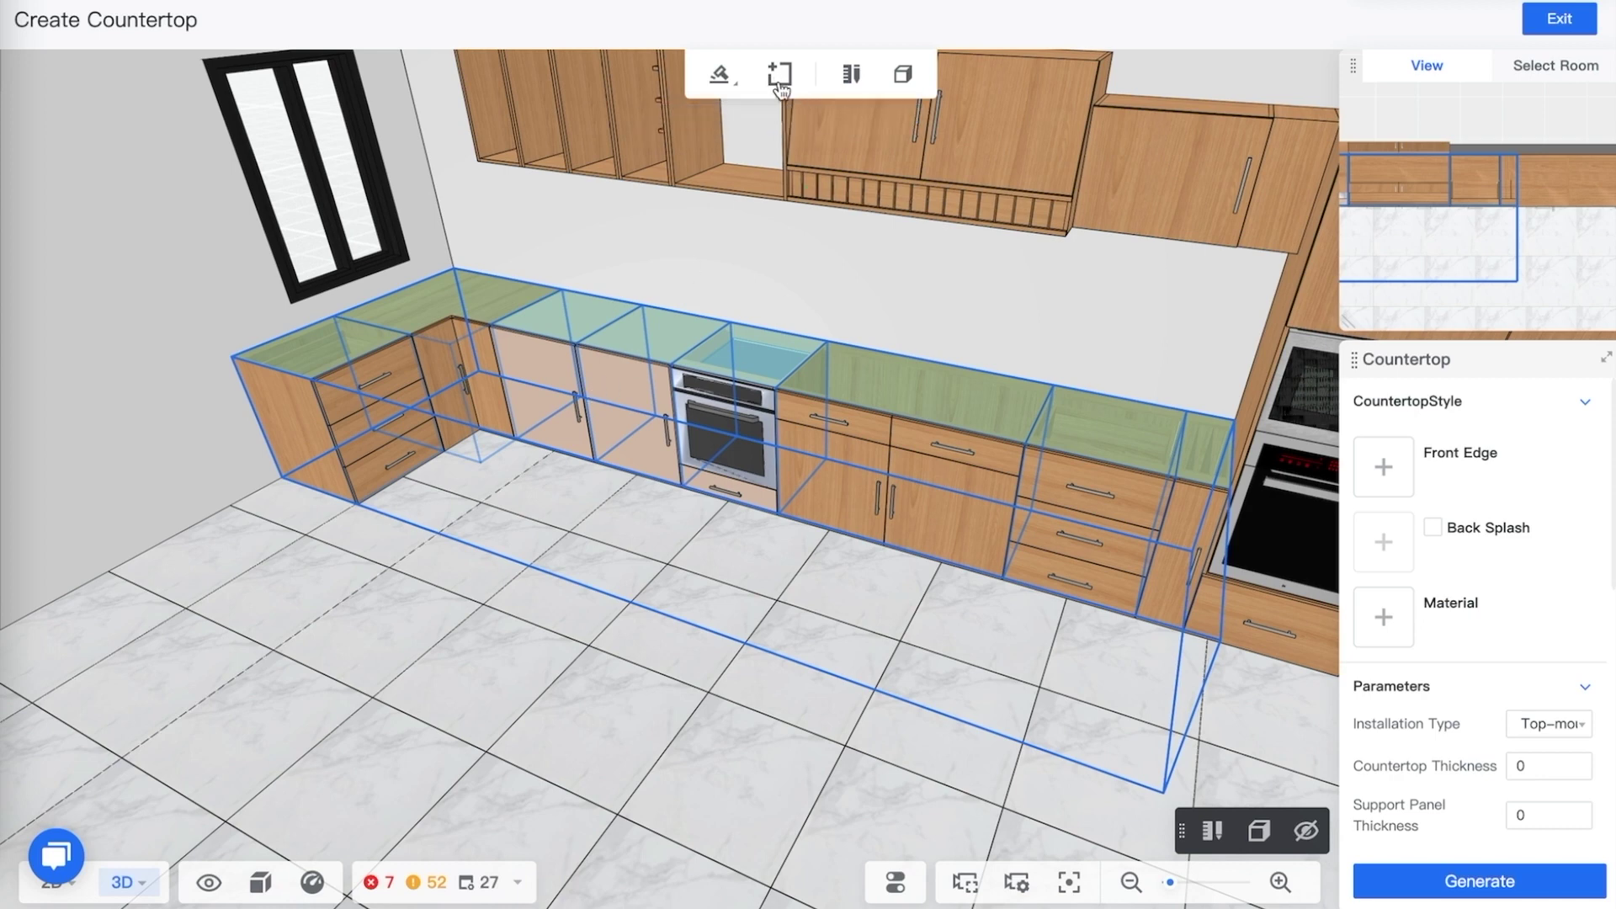
{"action": "left_click", "coordinate": [734, 84]}
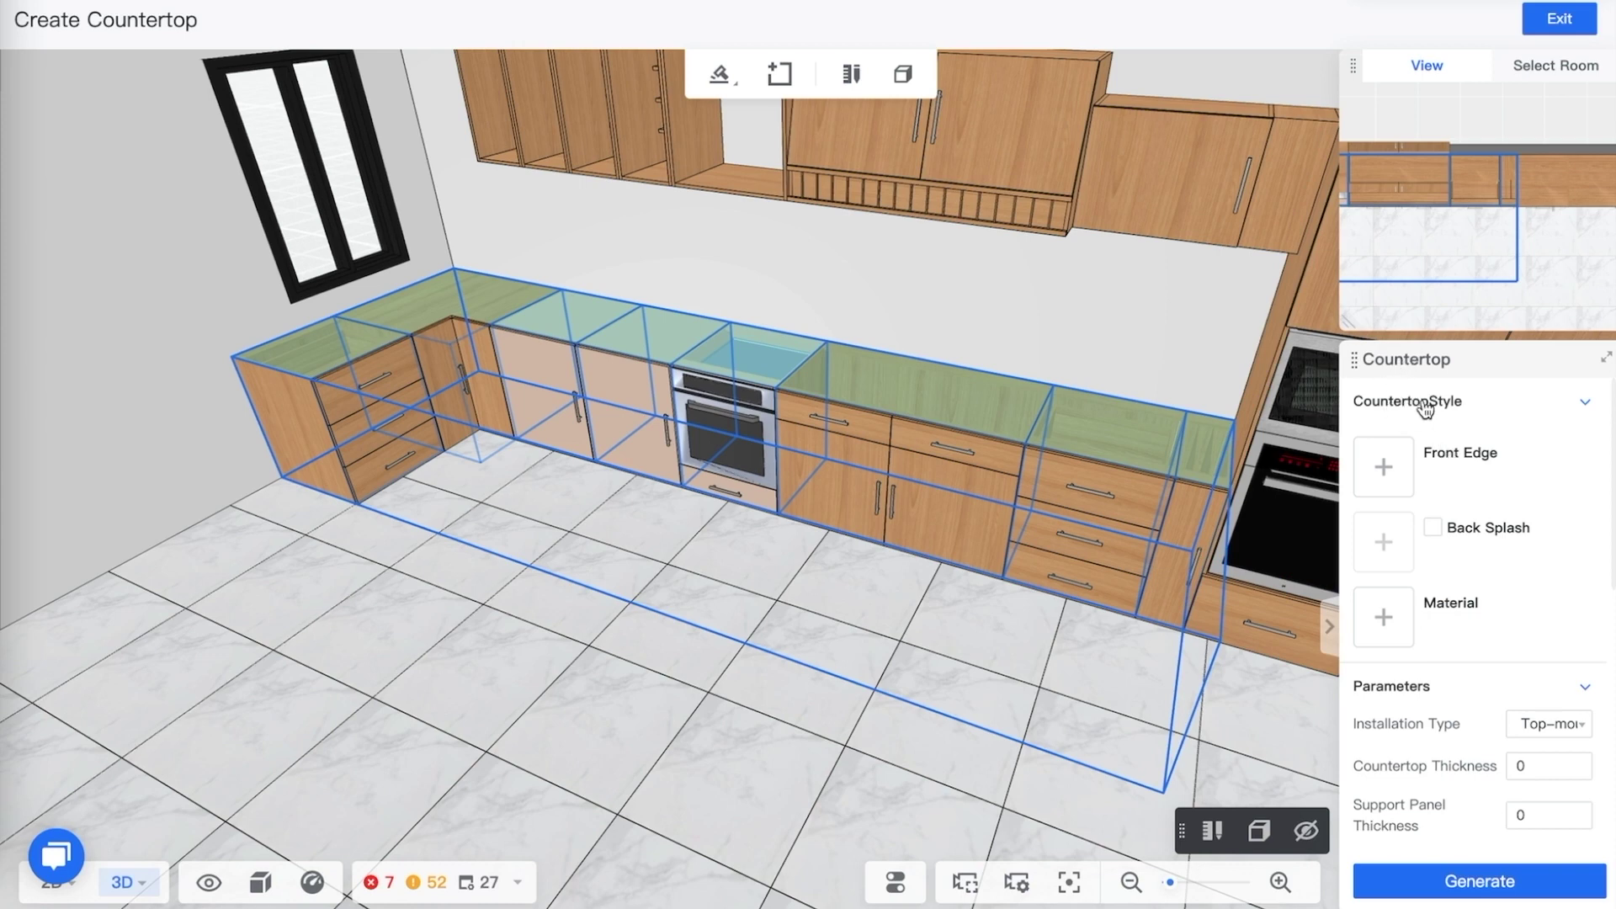
Browse the front edge profiles and assign the square 45 mm Counter Top w Front Edge 8 to the countertop
{"action": "left_click", "coordinate": [1390, 467]}
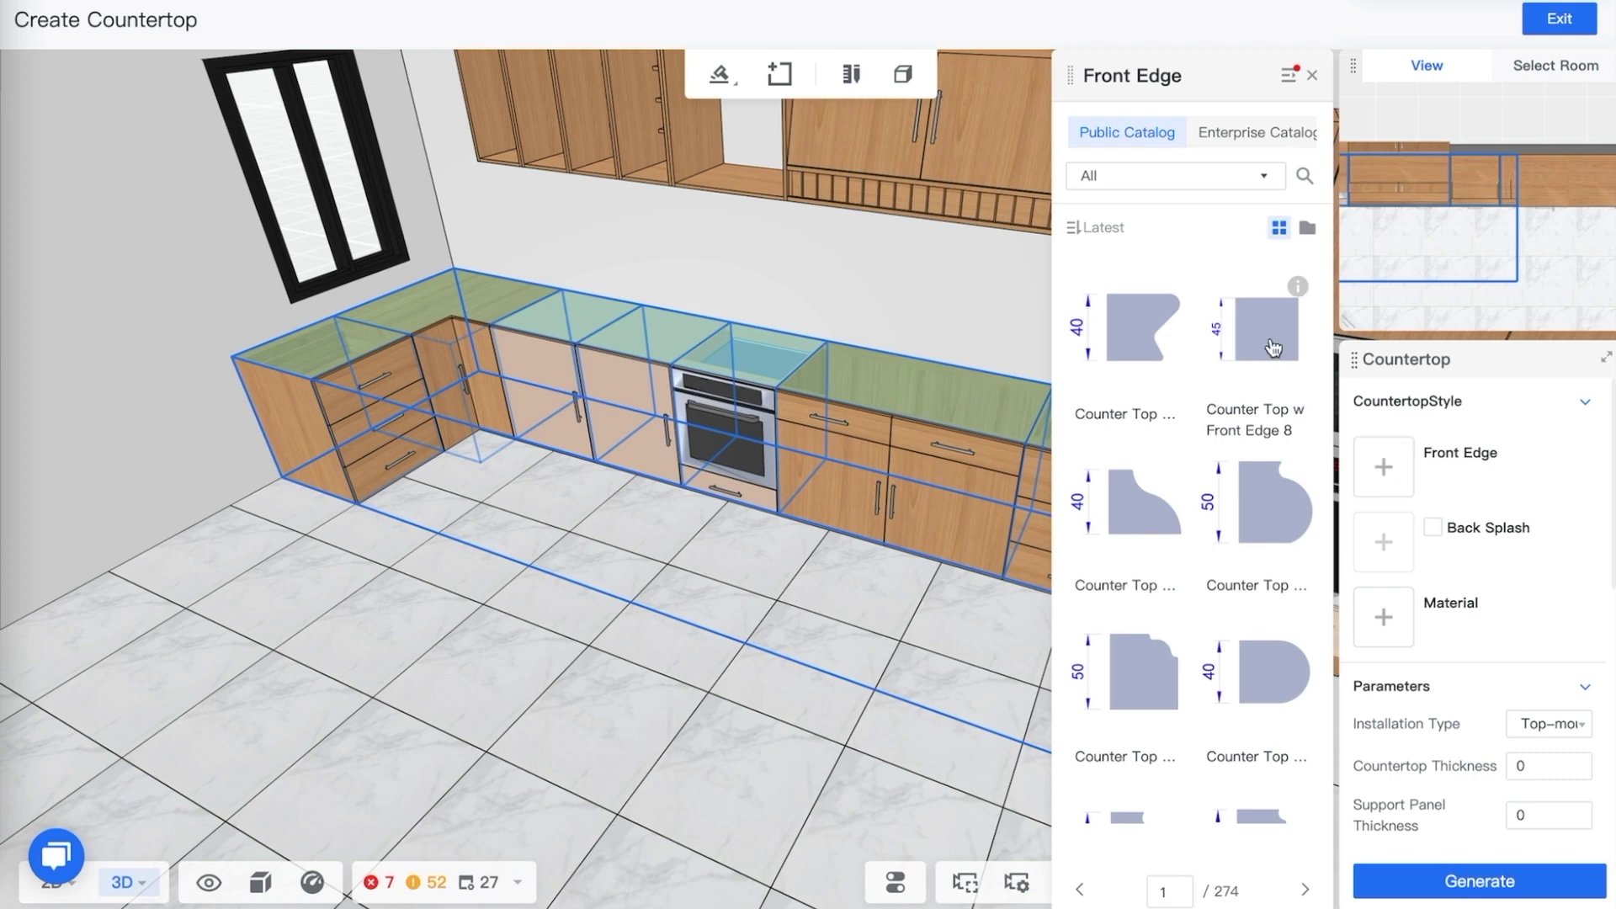
{"action": "scroll", "coordinate": [1128, 745], "scroll_direction": "down", "scroll_amount": 5}
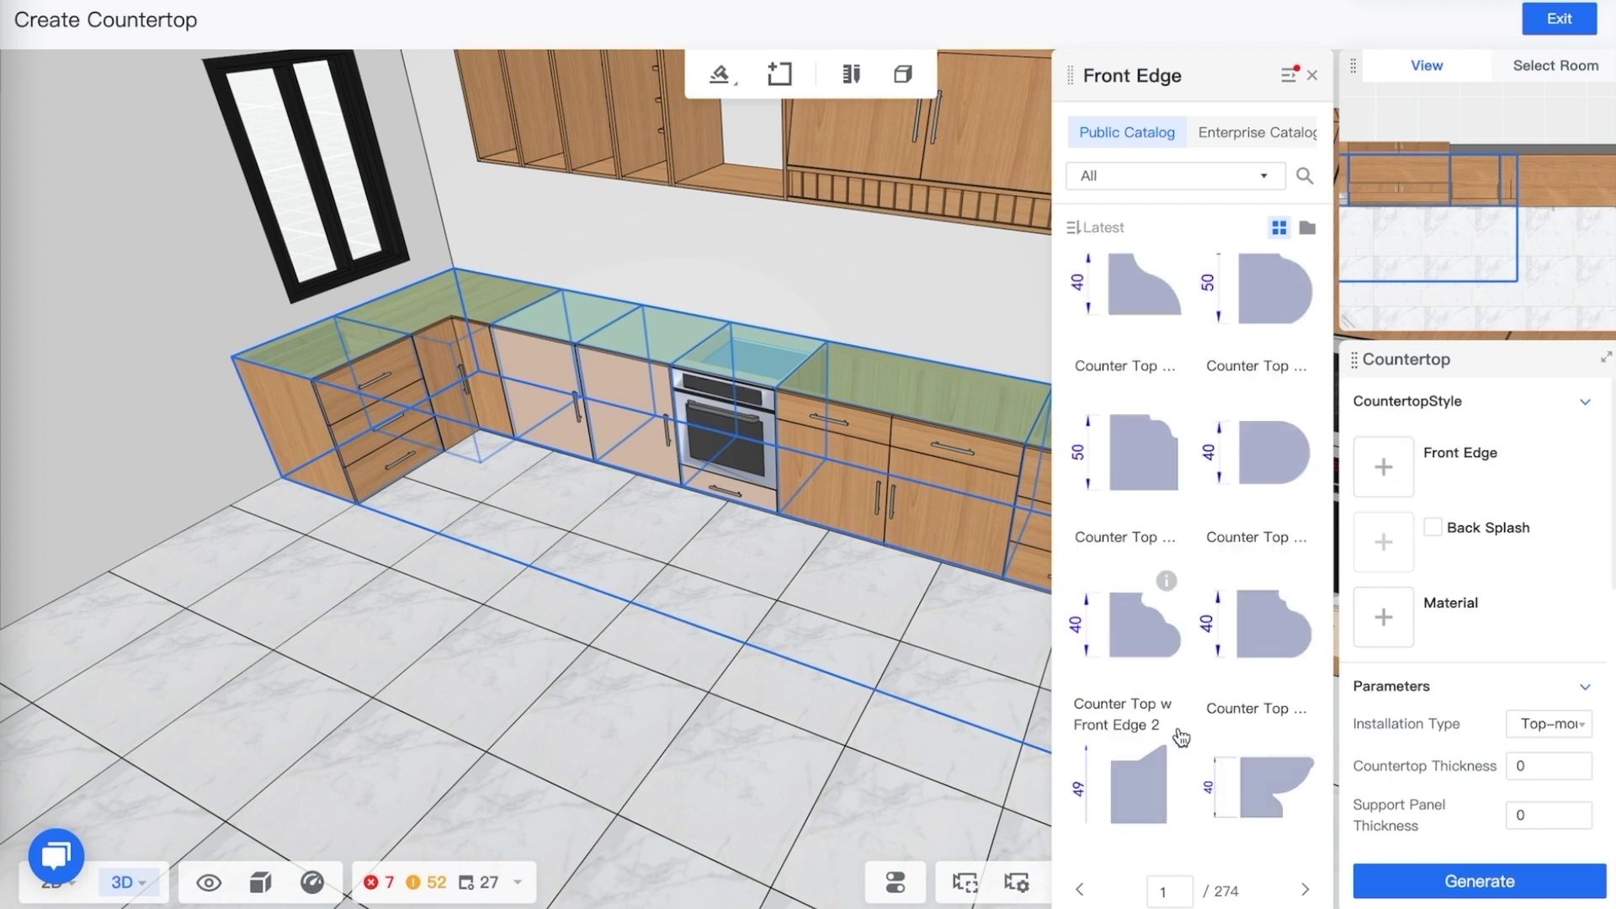
{"action": "scroll", "coordinate": [1181, 737], "scroll_direction": "down", "scroll_amount": 3}
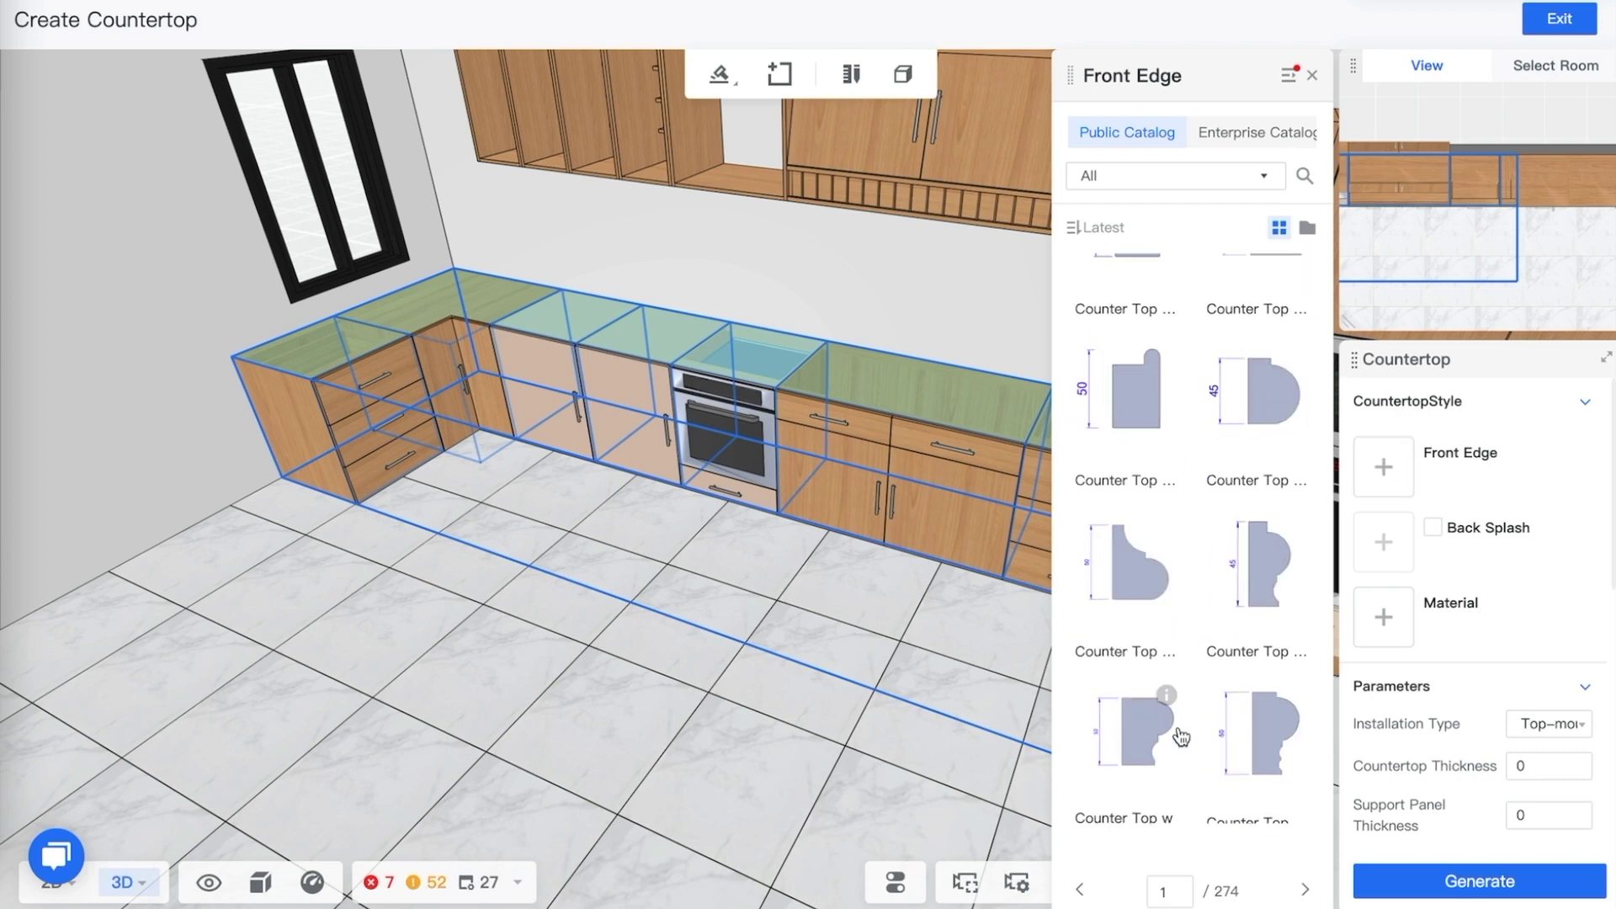
{"action": "scroll", "coordinate": [1241, 709], "scroll_direction": "up", "scroll_amount": 6}
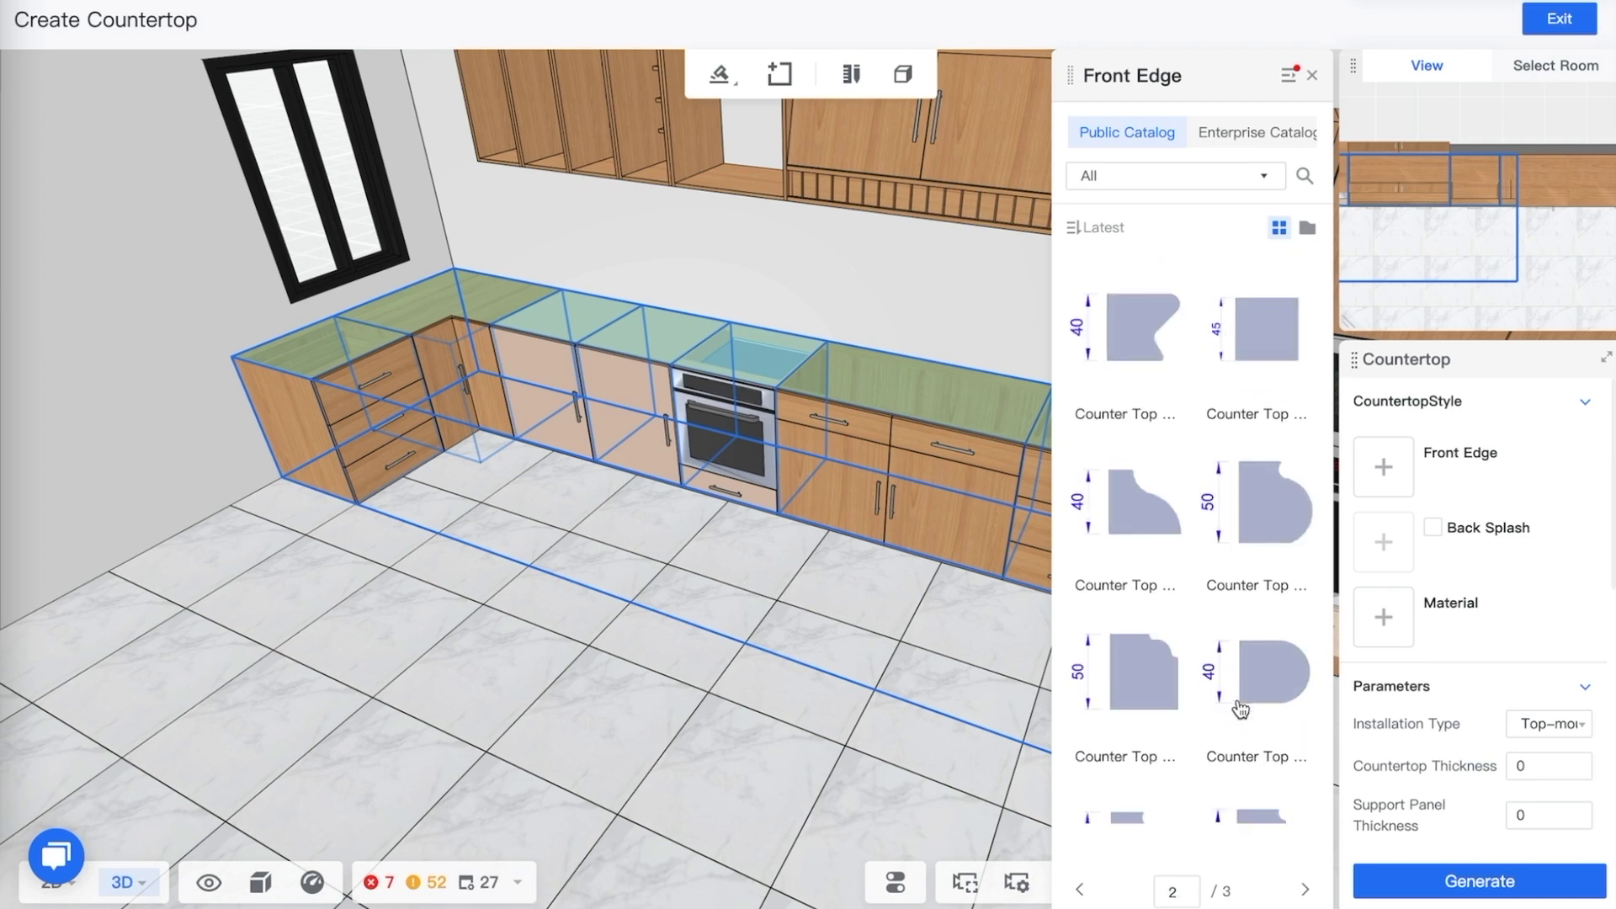
{"action": "left_click", "coordinate": [1258, 342]}
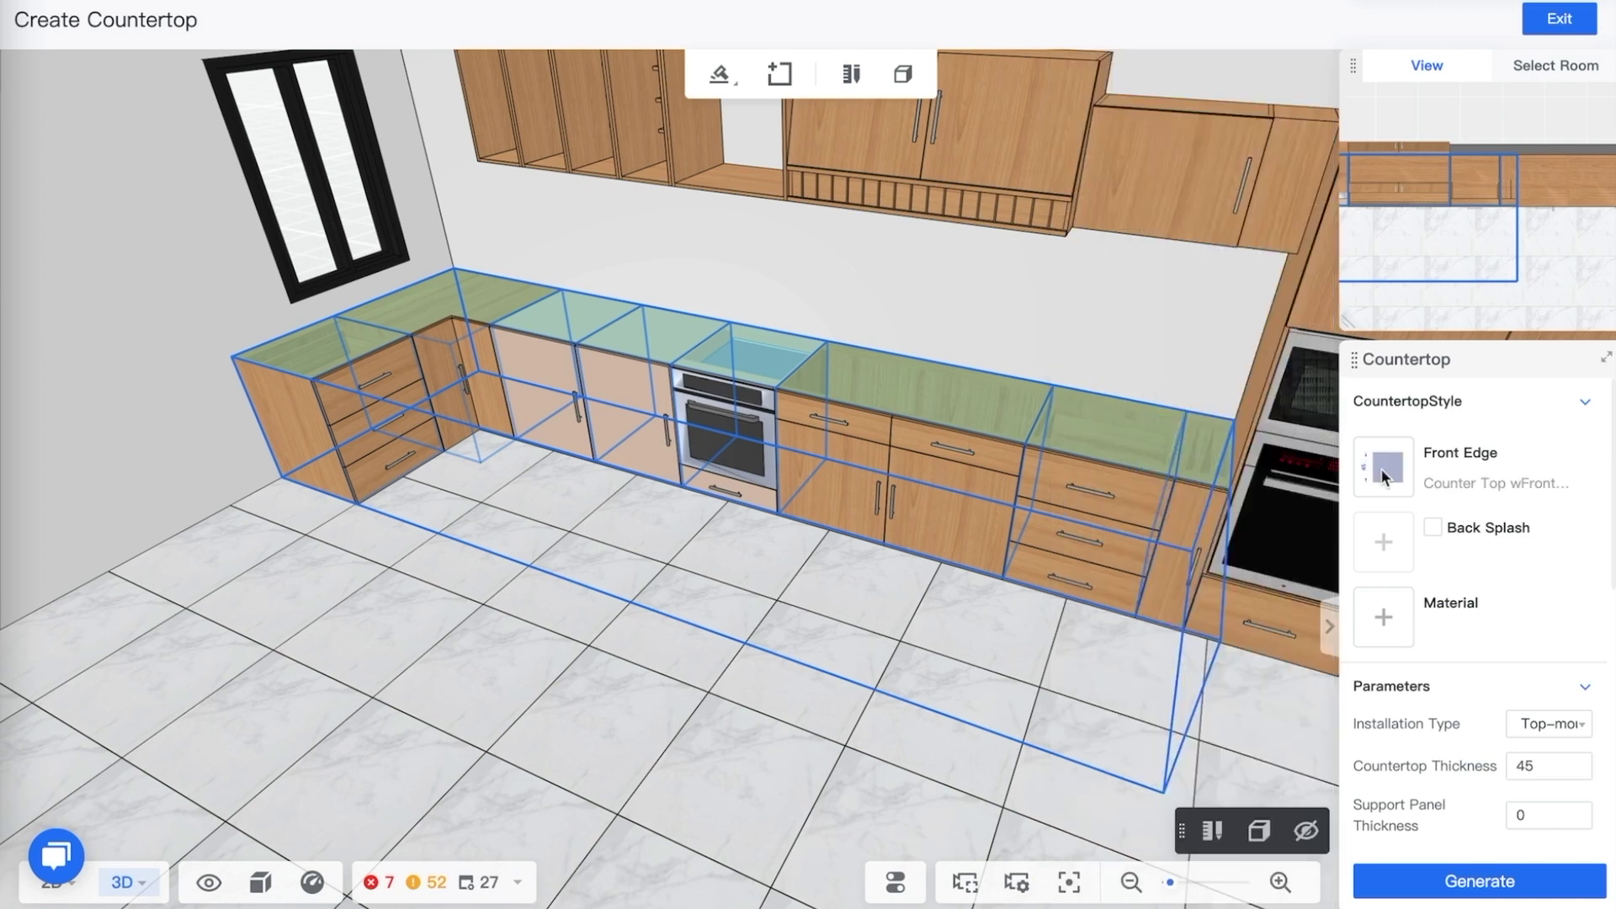
Enable the countertop's back splash and assign the Backsplash Type-60 profile
{"action": "left_click", "coordinate": [1448, 536]}
{"action": "left_click", "coordinate": [1384, 541]}
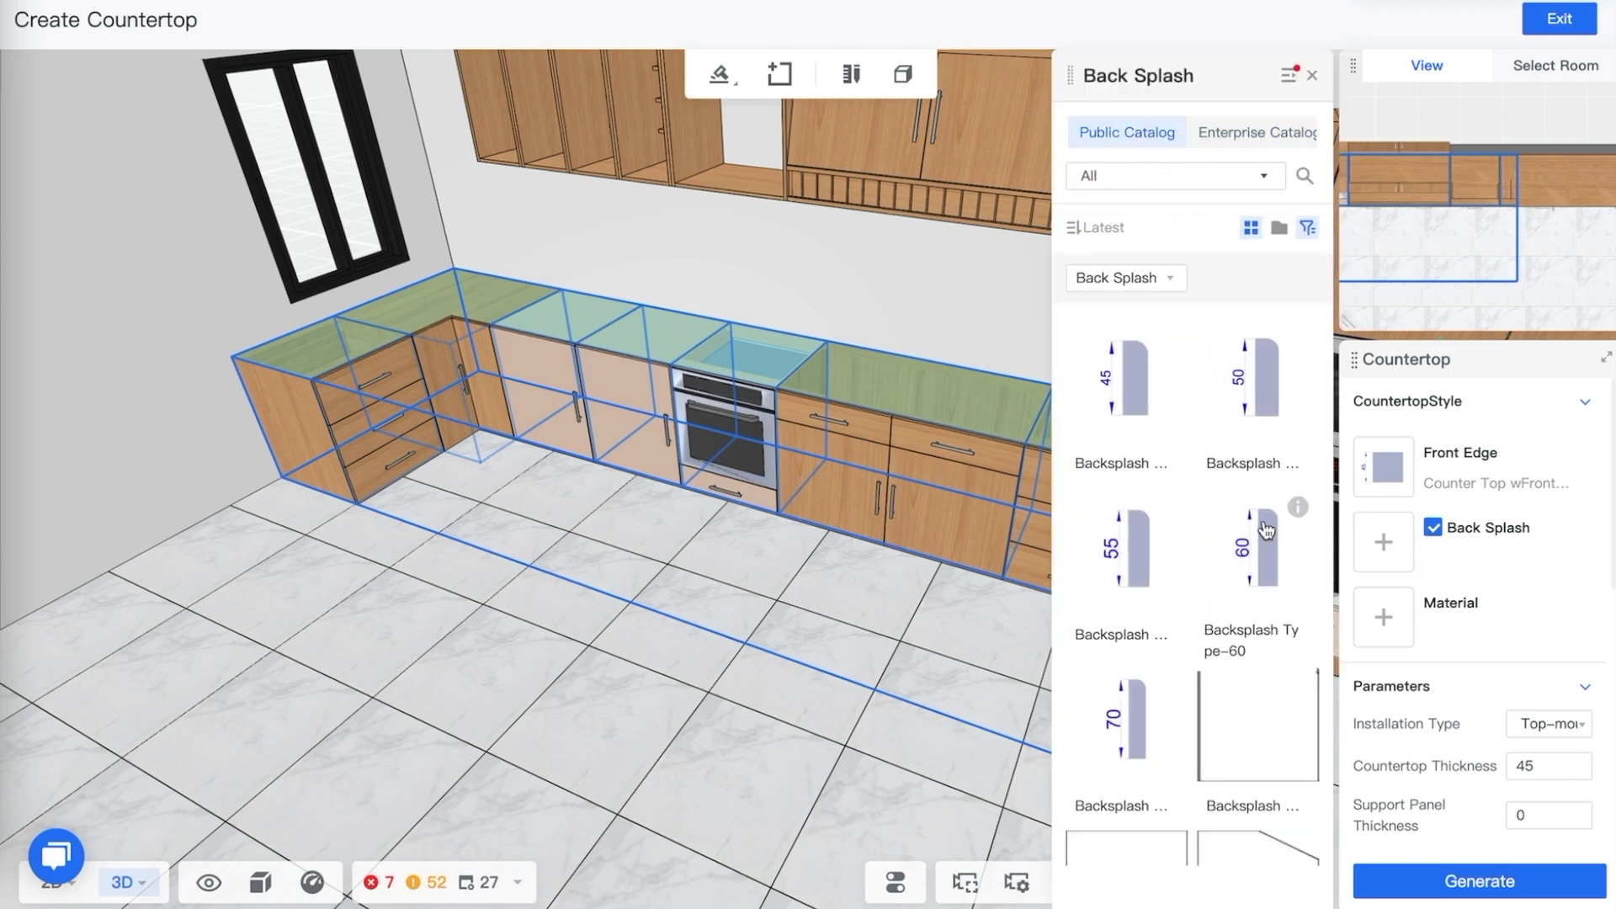
{"action": "scroll", "coordinate": [1188, 527], "scroll_direction": "down", "scroll_amount": 1}
{"action": "scroll", "coordinate": [1178, 530], "scroll_direction": "up", "scroll_amount": 1}
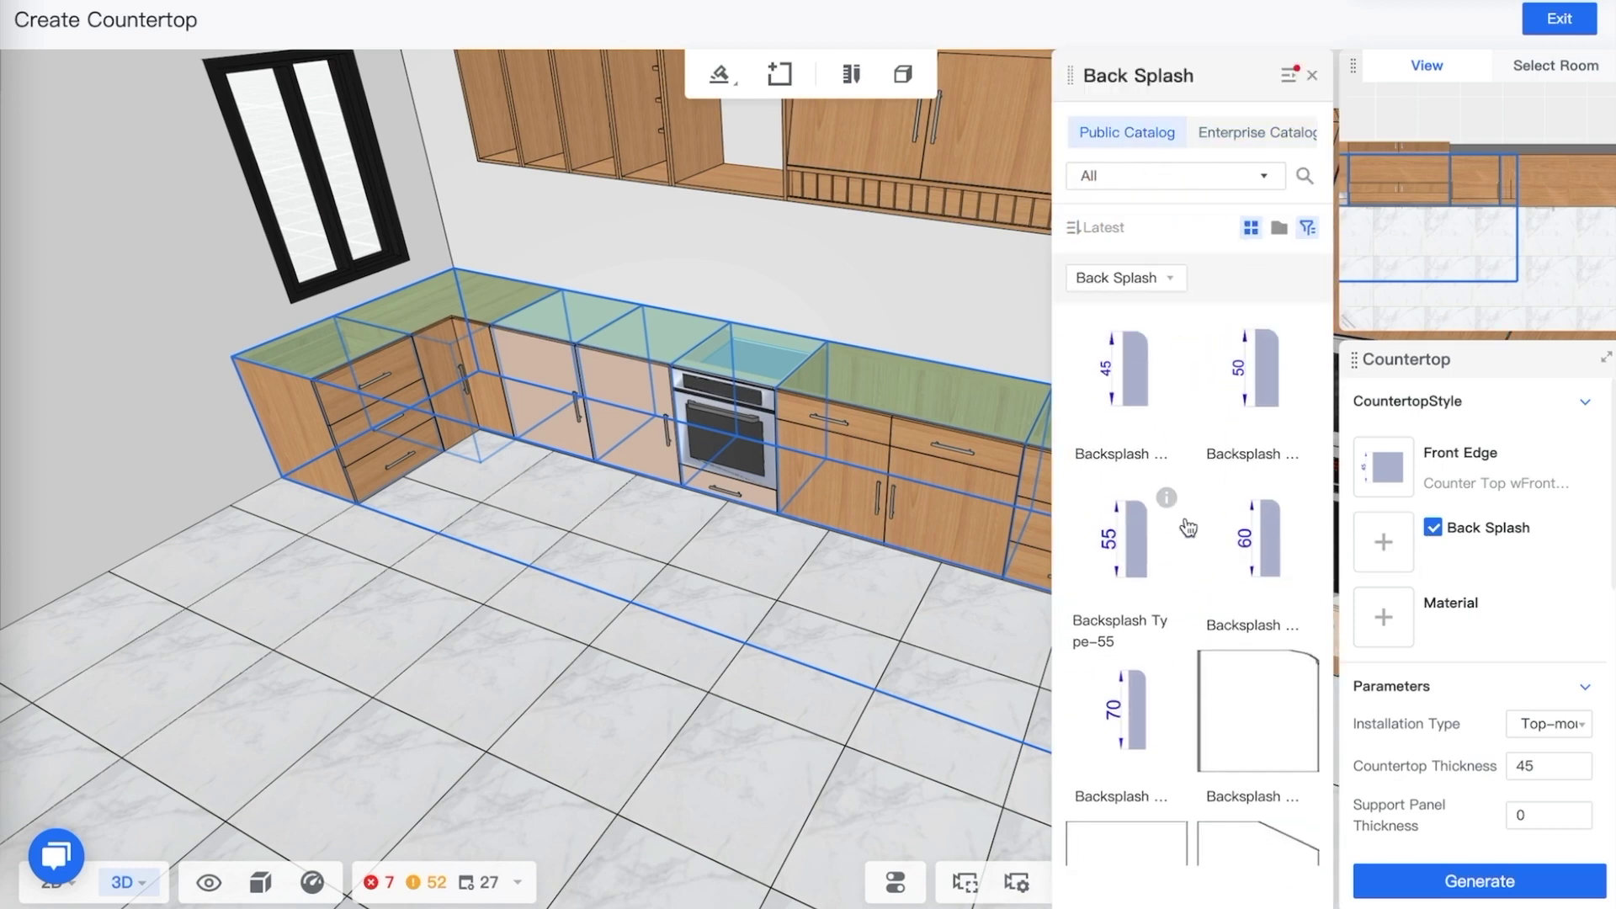
{"action": "left_click", "coordinate": [1249, 546]}
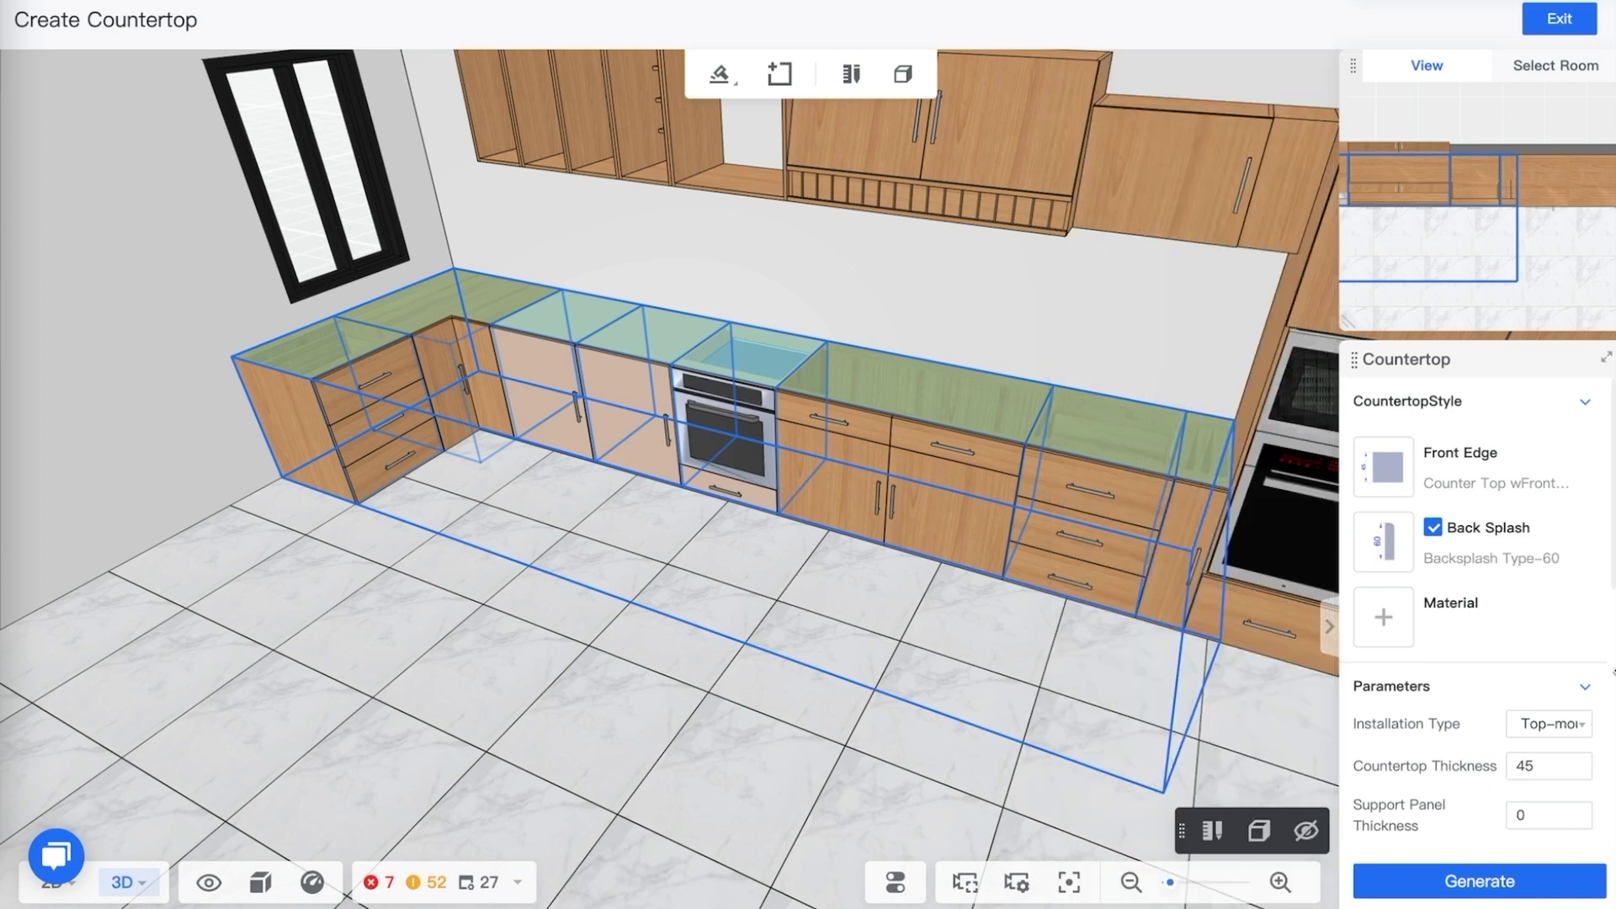
Filter the materials to artificial stone and assign Artificial Stone X-7 to the countertop
{"action": "left_click", "coordinate": [1393, 627]}
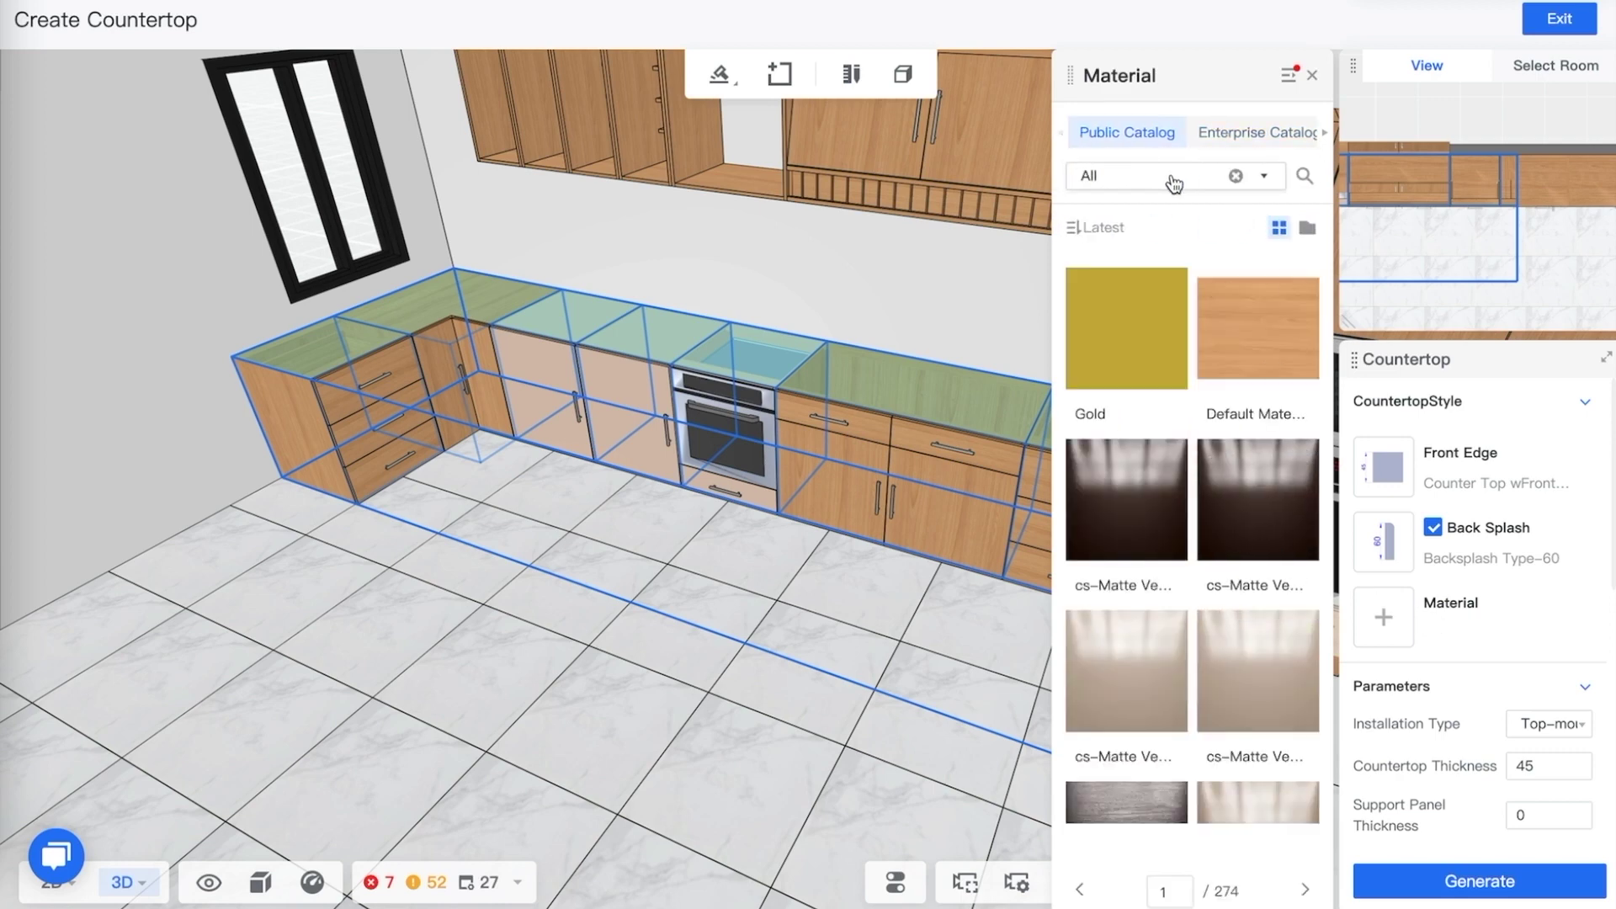
{"action": "left_click", "coordinate": [1263, 176]}
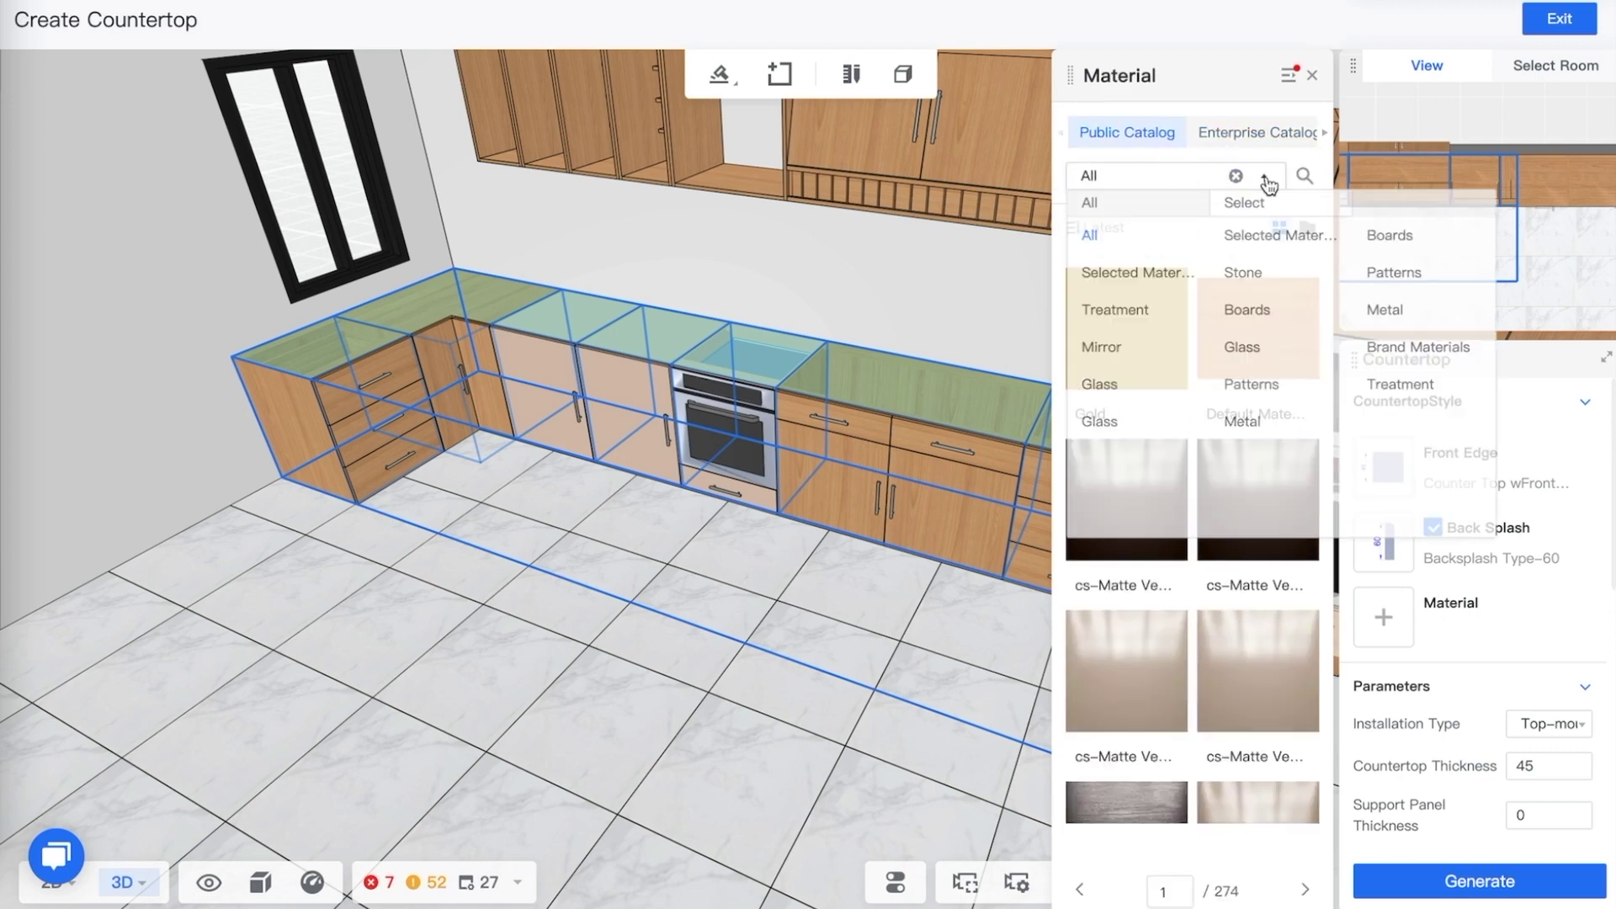
{"action": "left_click", "coordinate": [1254, 274]}
{"action": "left_click", "coordinate": [1259, 239]}
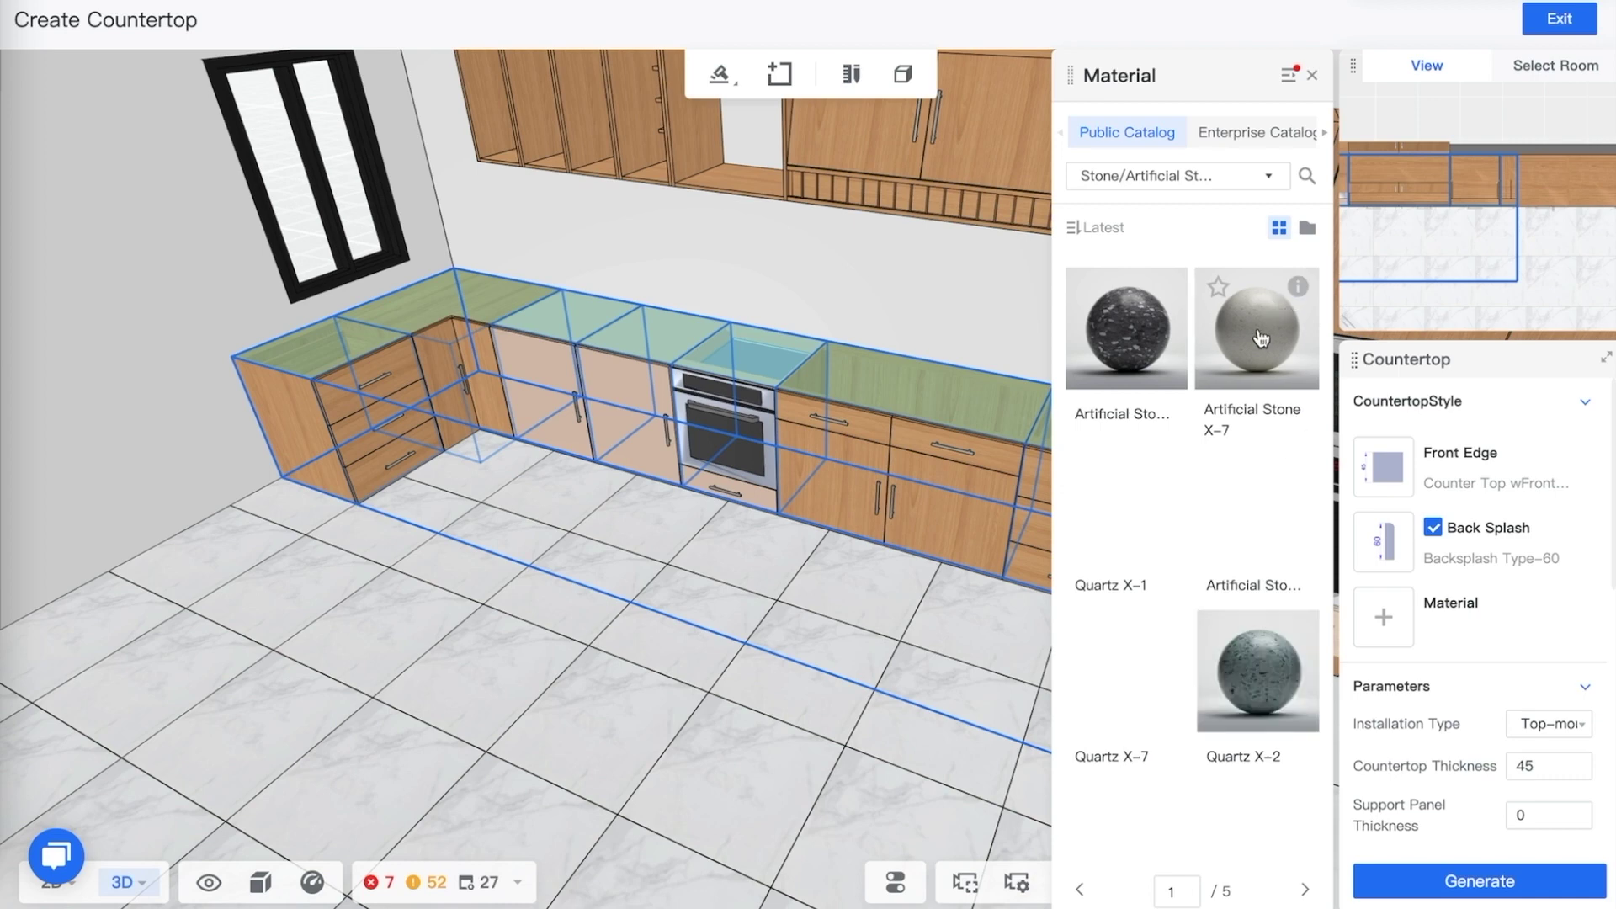
{"action": "mouse_move", "coordinate": [1298, 289]}
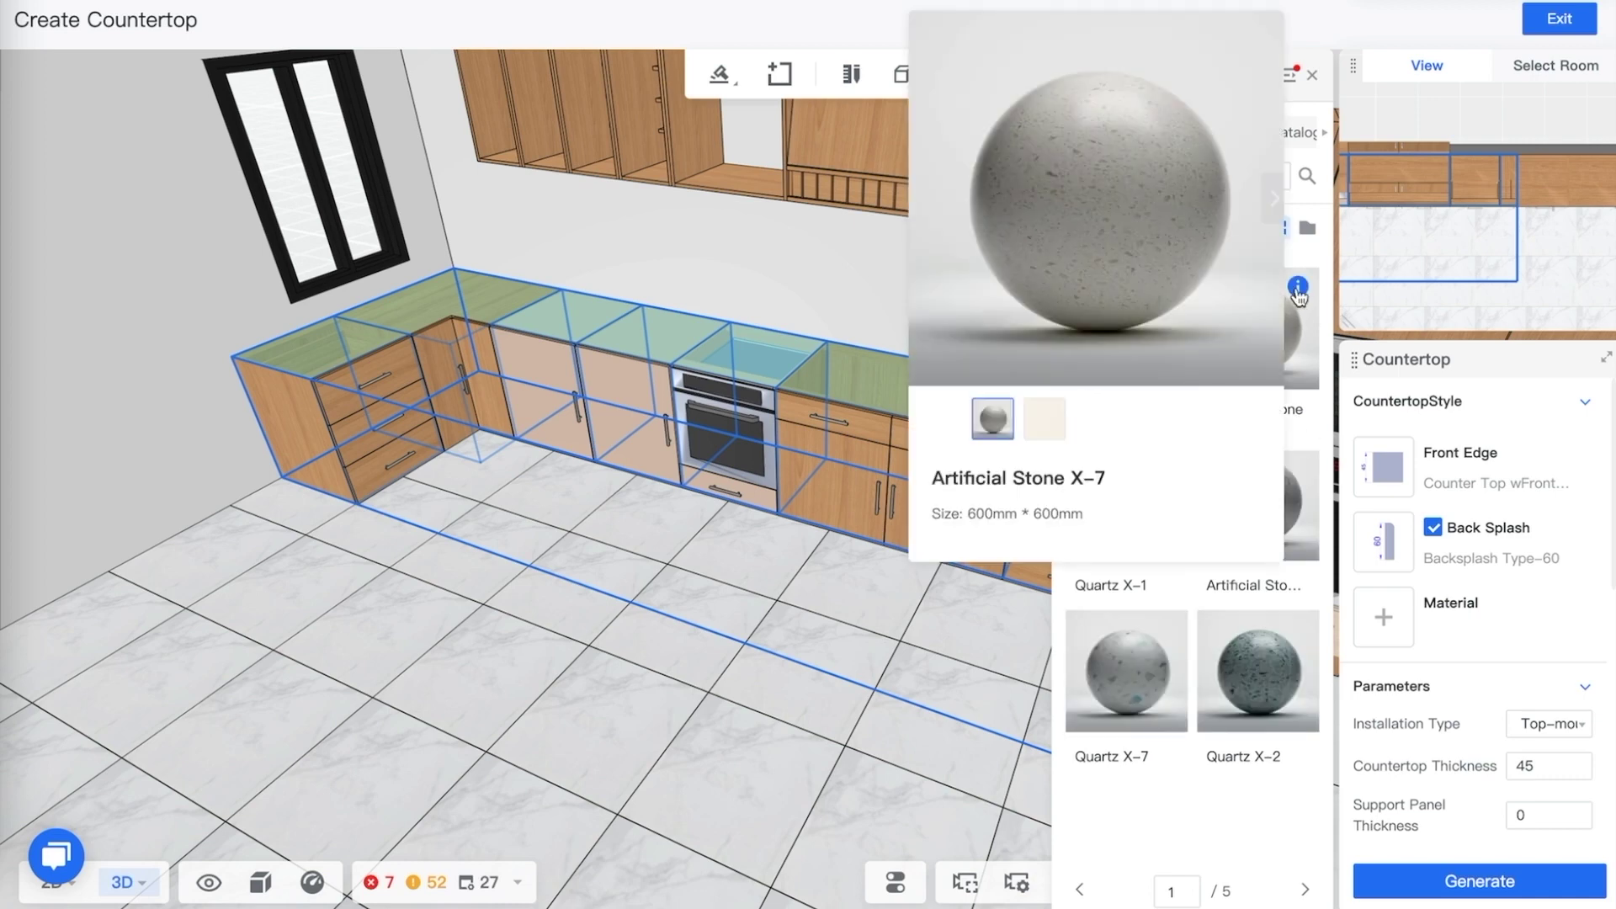
{"action": "left_click", "coordinate": [1276, 347]}
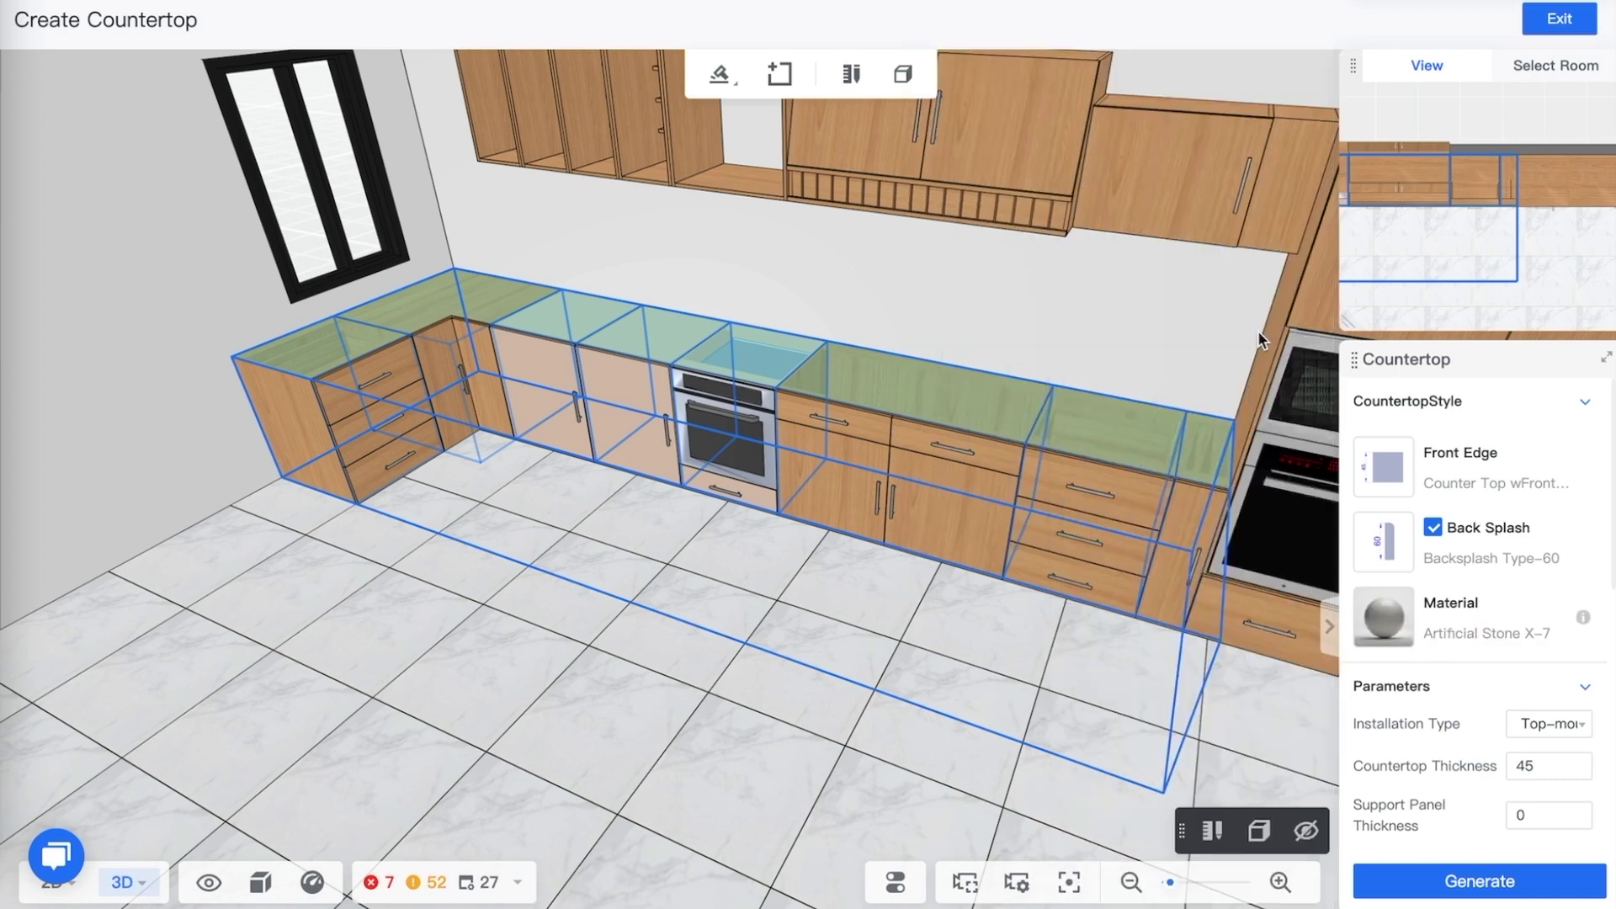
Review the countertop parameters and set the side edge joint type to Align with Side Table
{"action": "scroll", "coordinate": [1492, 657], "scroll_direction": "down", "scroll_amount": 5}
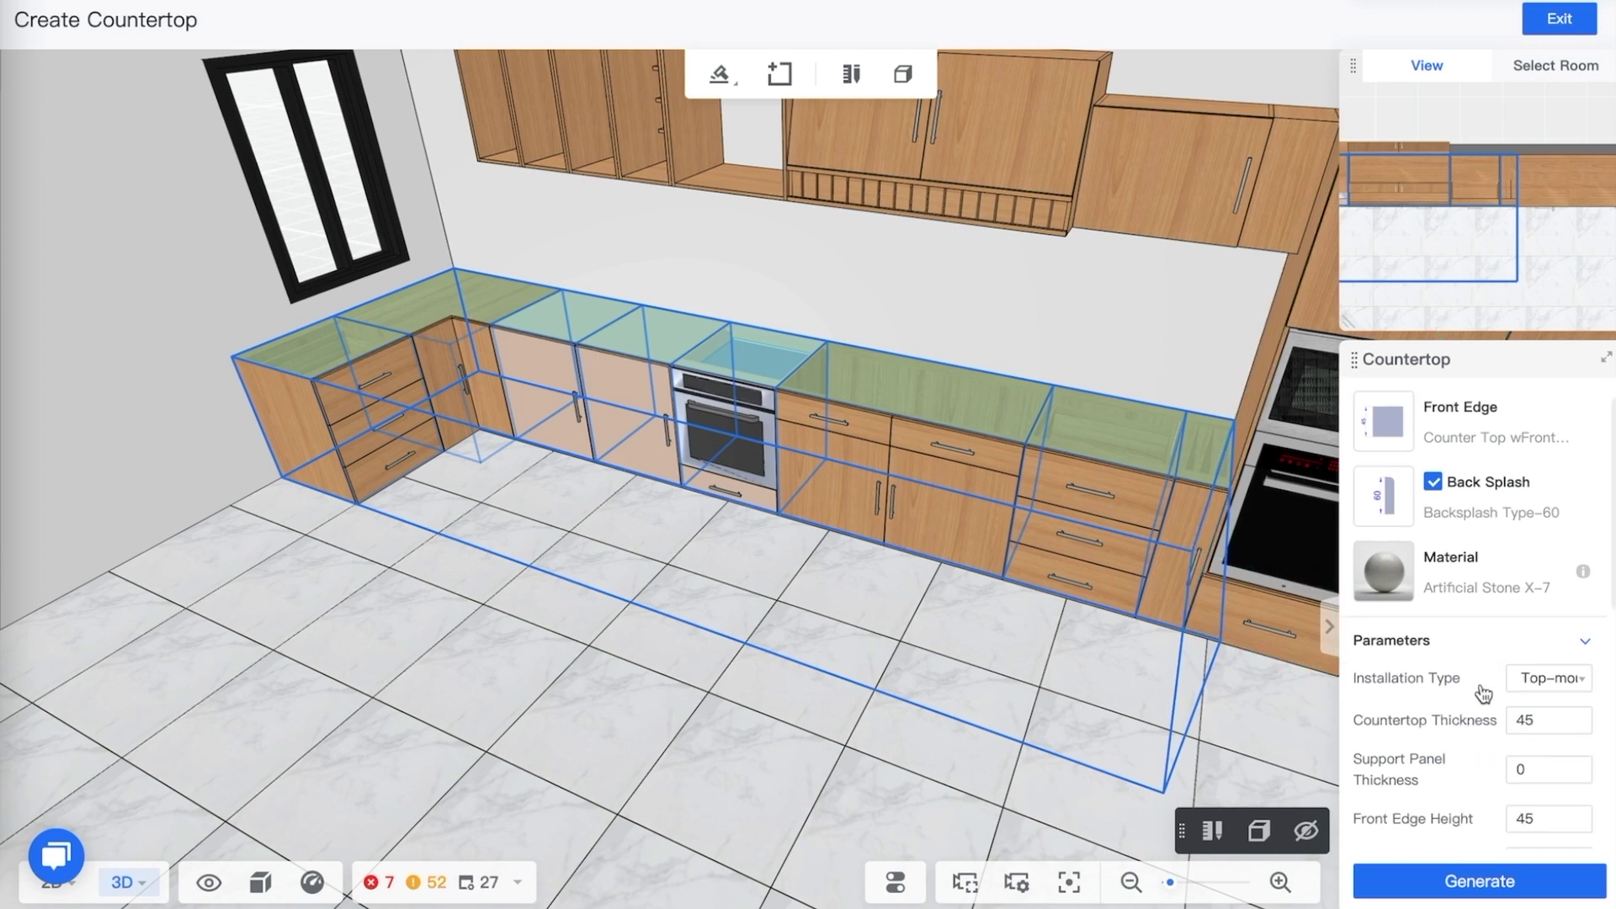
{"action": "scroll", "coordinate": [1496, 649], "scroll_direction": "up", "scroll_amount": 2}
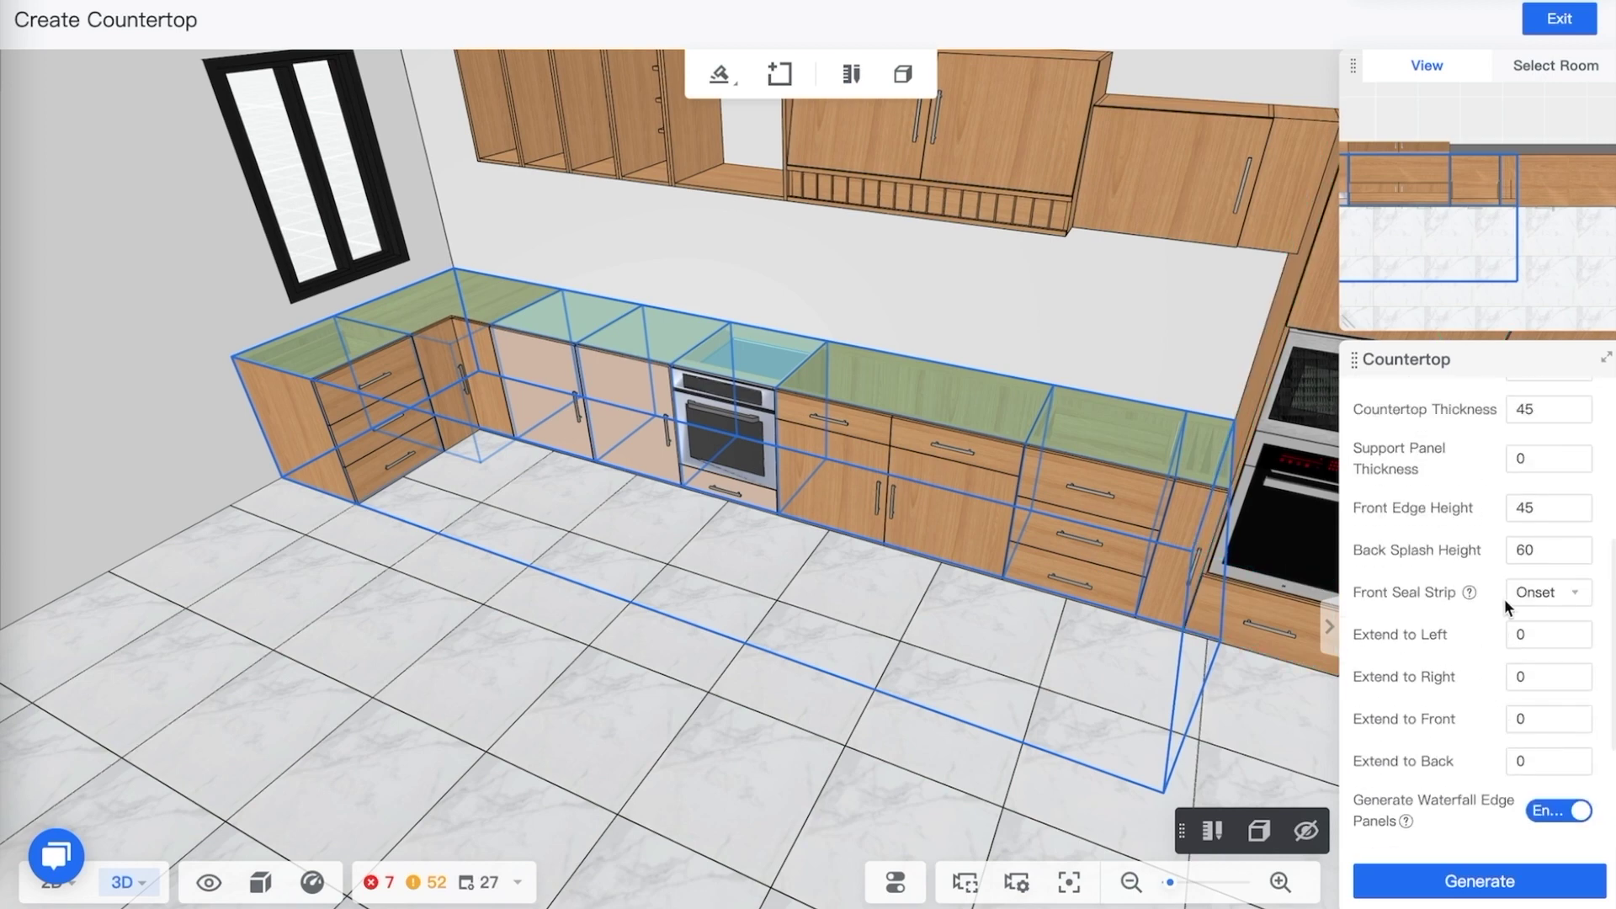
{"action": "scroll", "coordinate": [1502, 517], "scroll_direction": "up", "scroll_amount": 2}
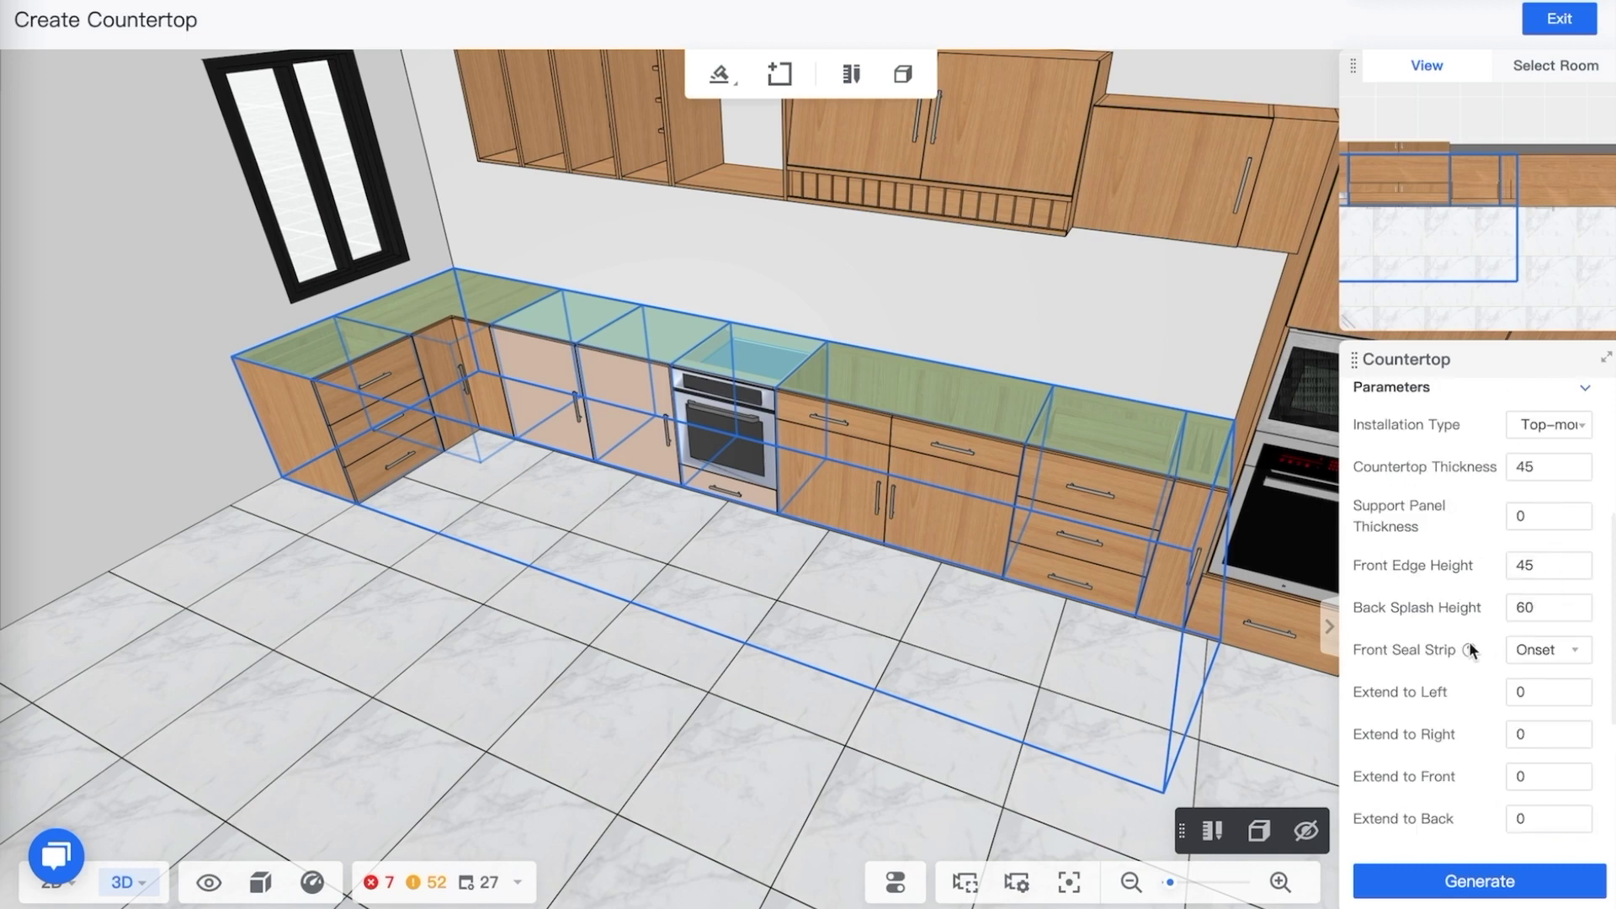
{"action": "scroll", "coordinate": [1486, 669], "scroll_direction": "down", "scroll_amount": 7}
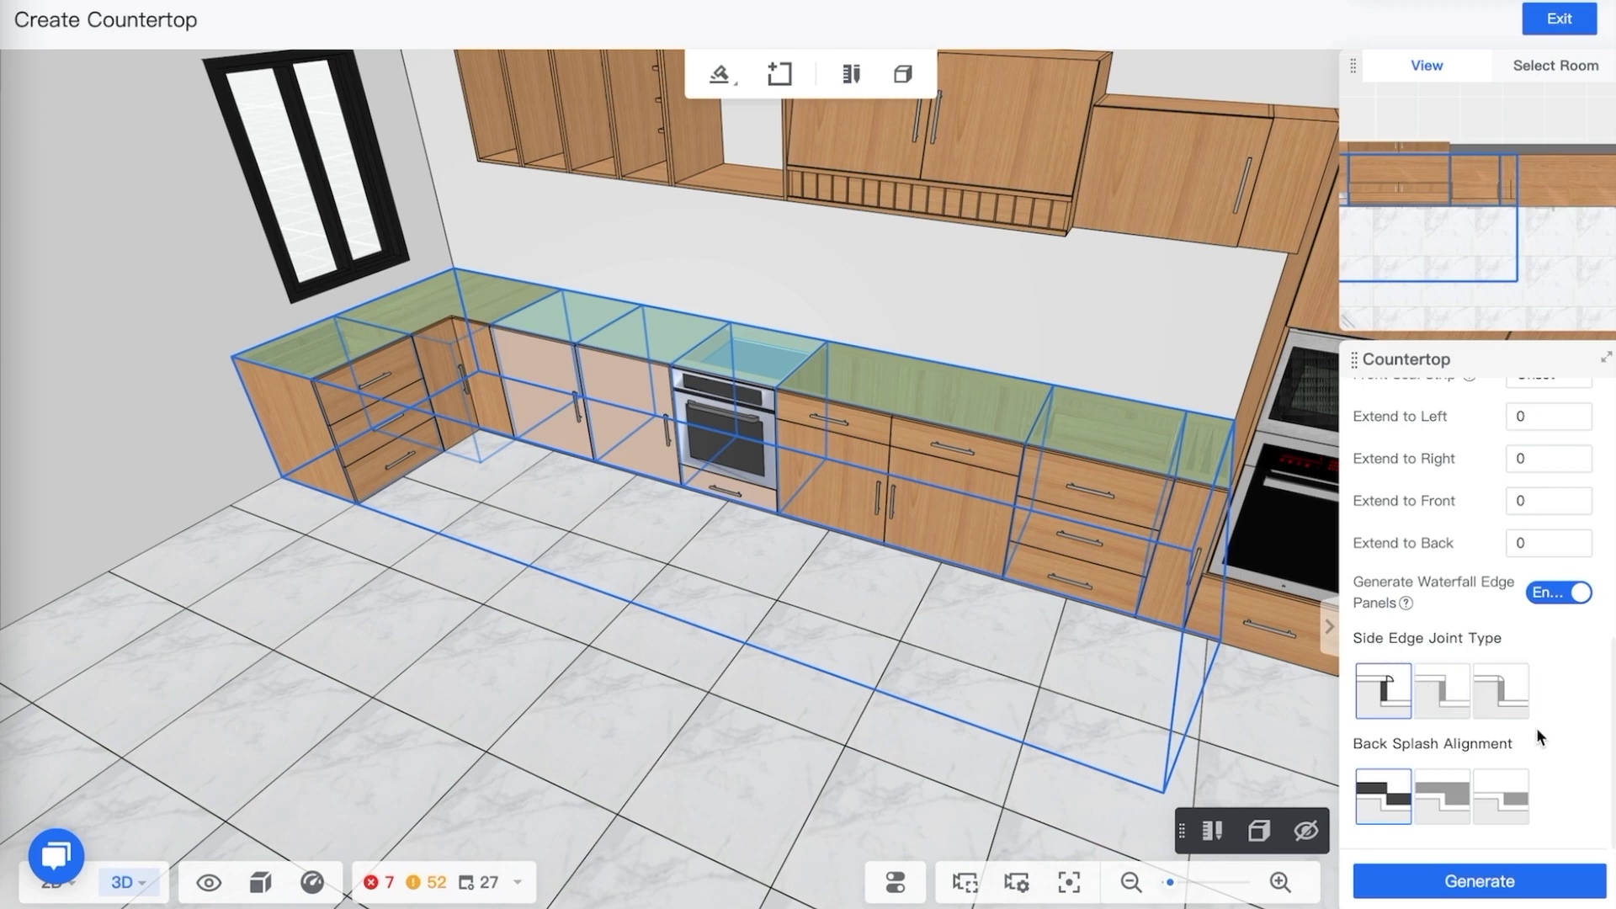
{"action": "left_click", "coordinate": [1442, 692]}
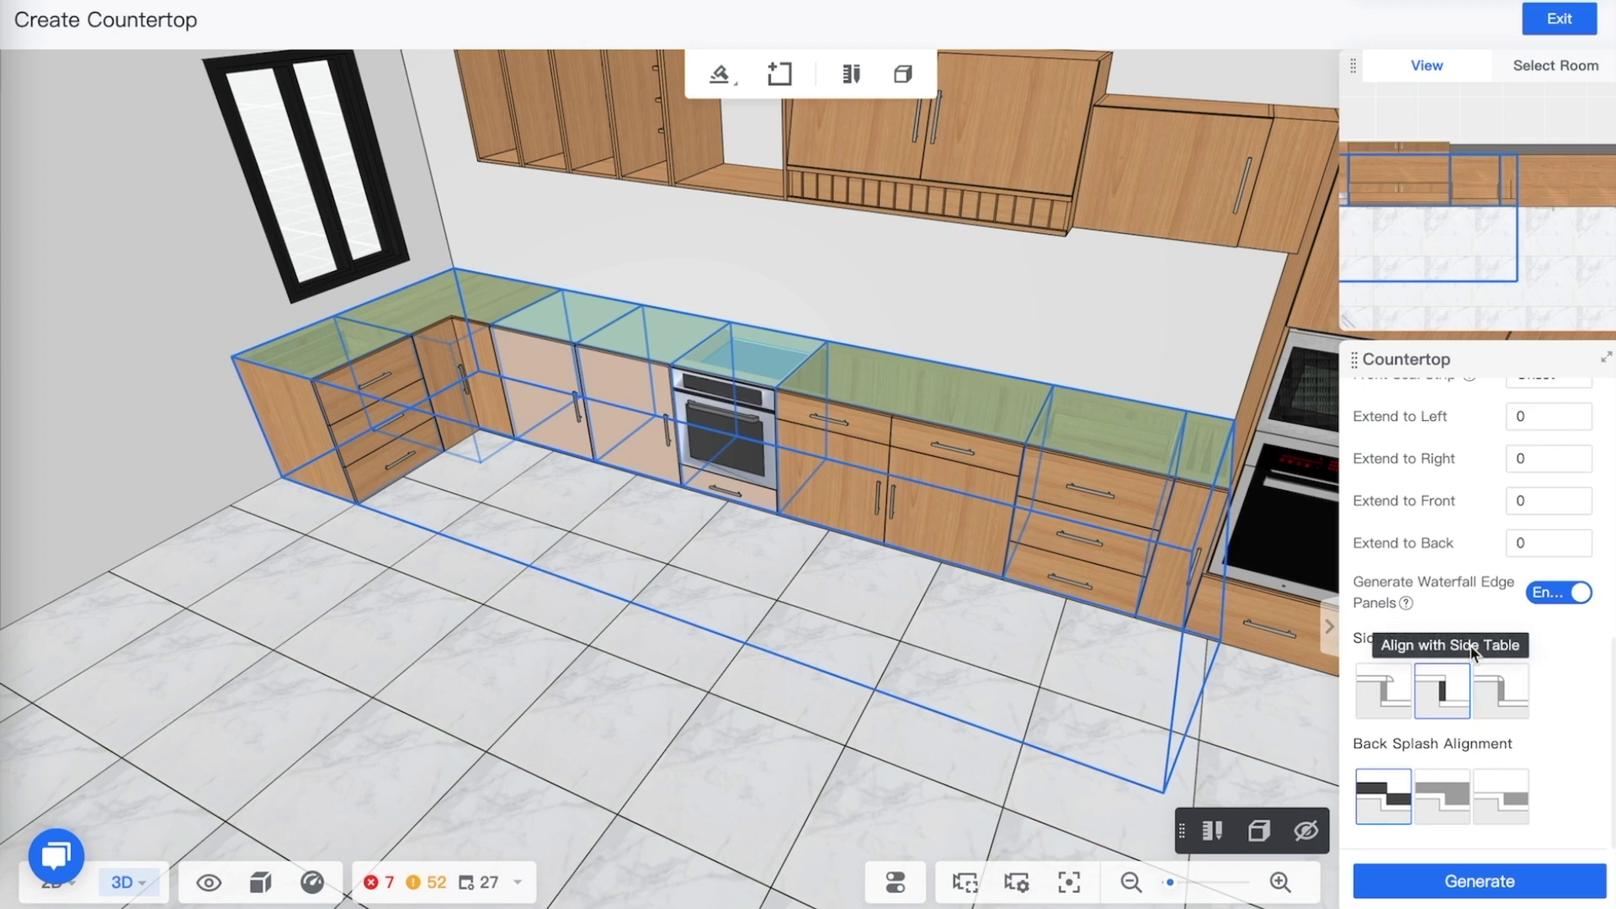
{"action": "scroll", "coordinate": [1502, 604], "scroll_direction": "up", "scroll_amount": 2}
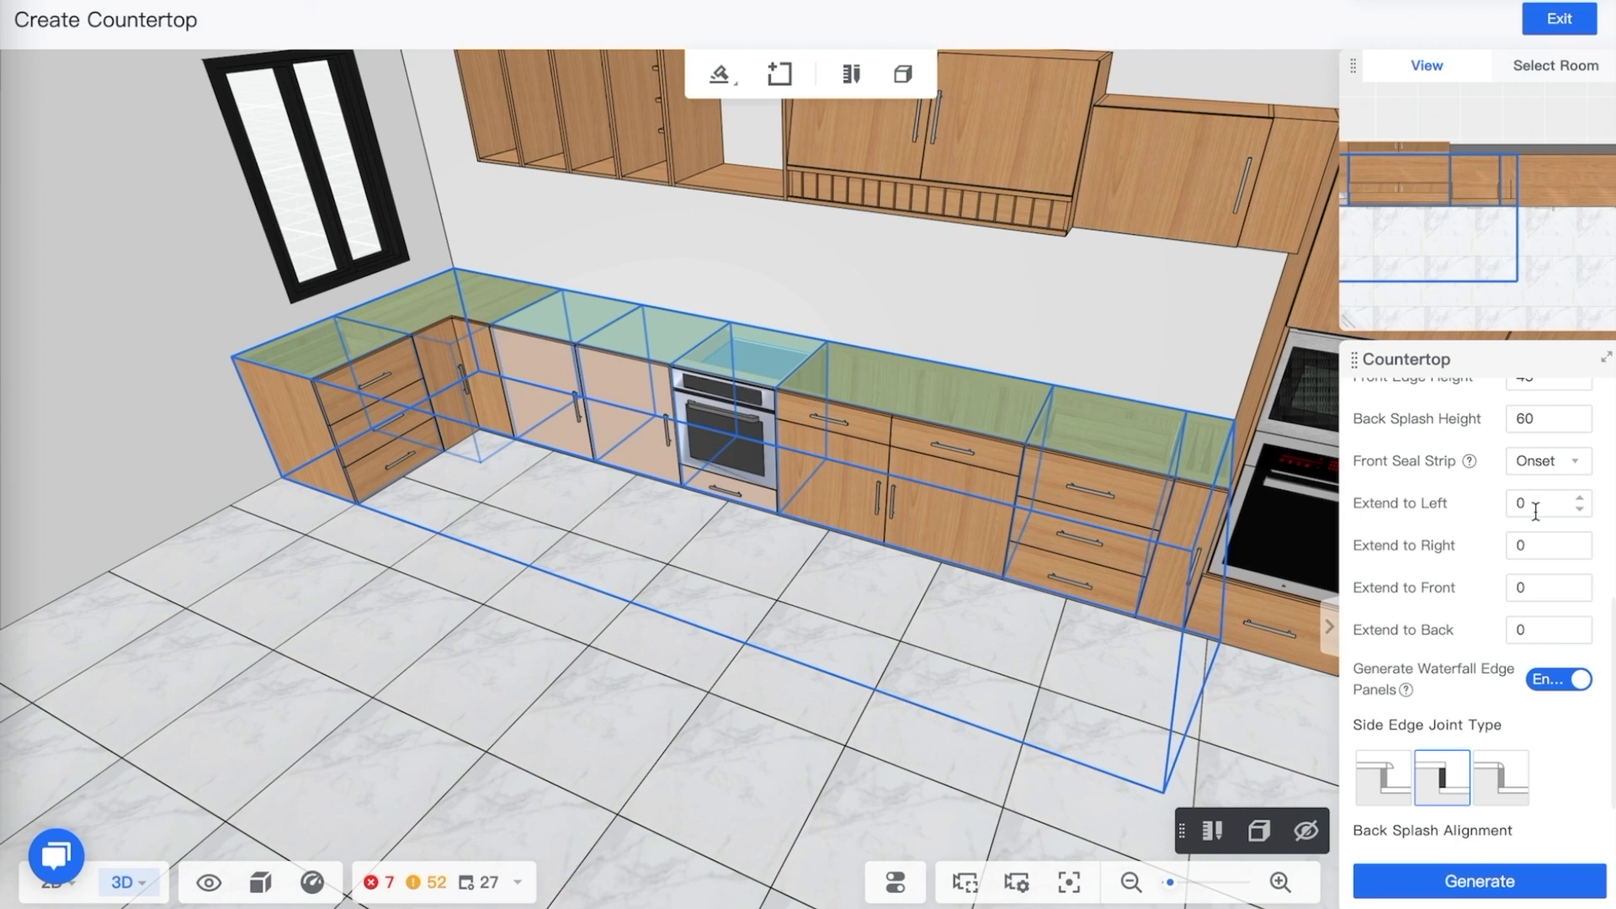
Generate the countertop over the selected L-shaped base cabinets, inspect it up close and clear the selection
{"action": "left_click", "coordinate": [1468, 890]}
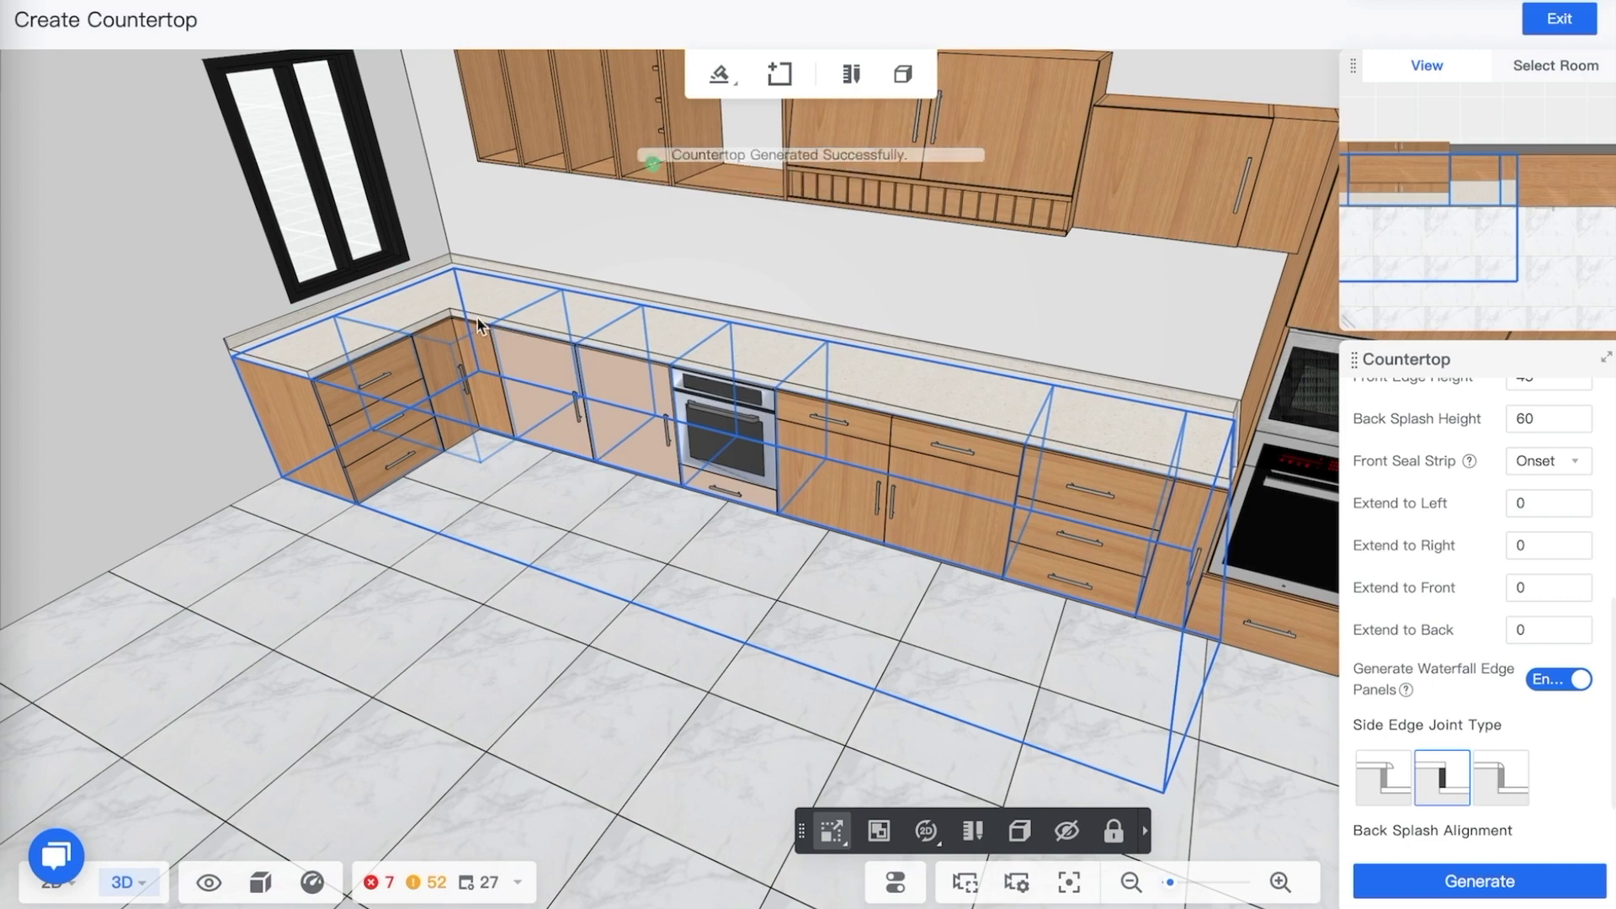
{"action": "scroll", "coordinate": [1118, 453], "scroll_direction": "up", "scroll_amount": 5}
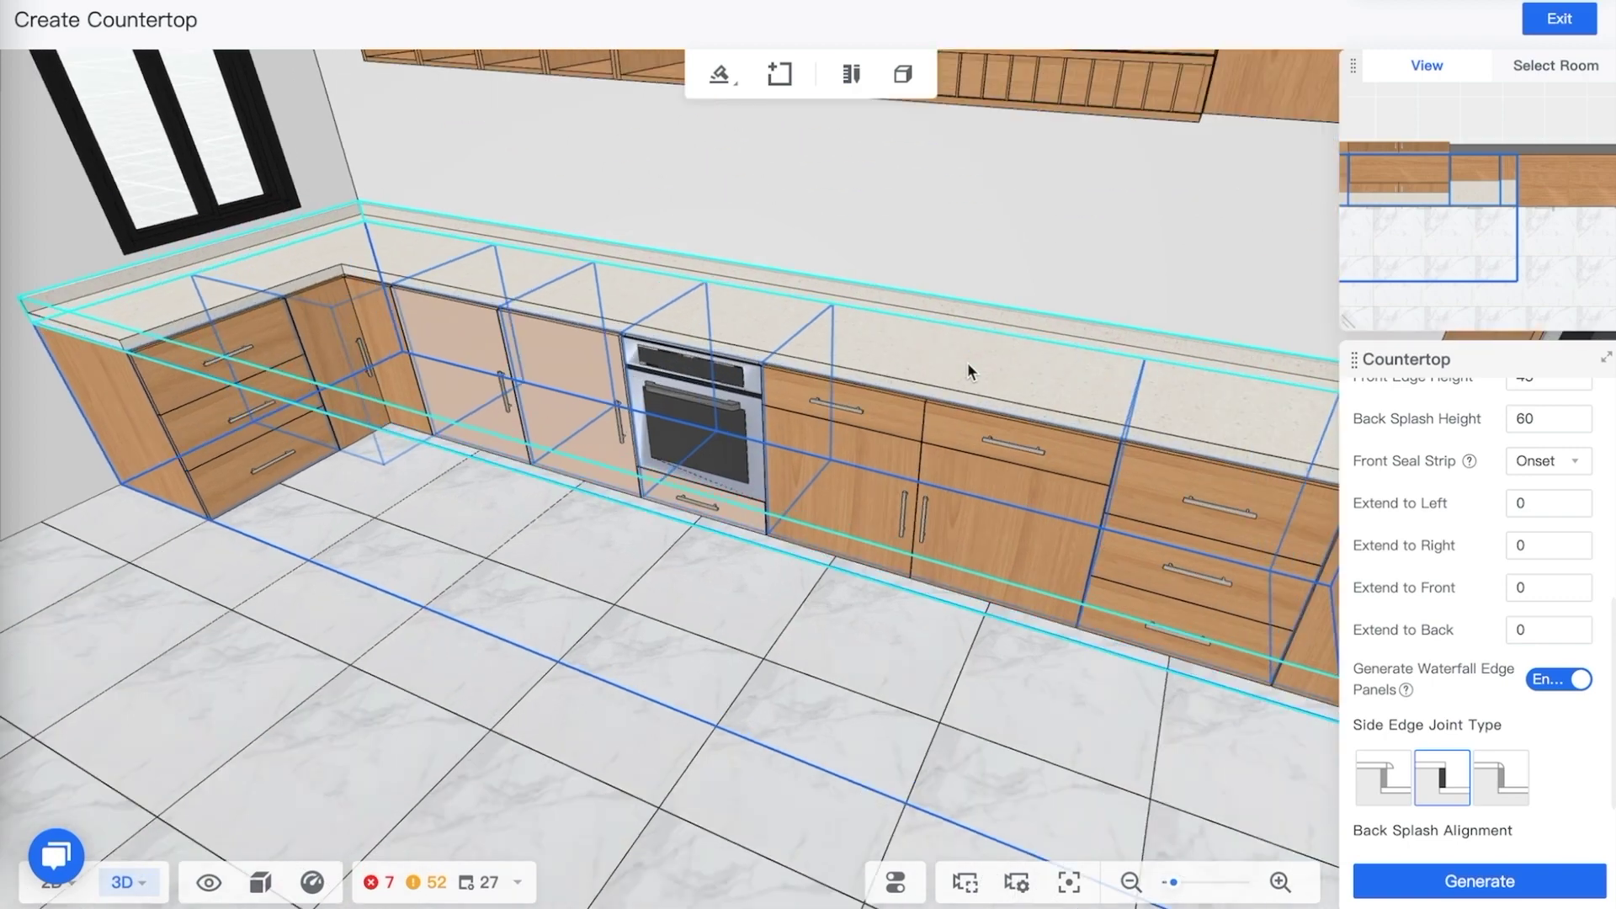
{"action": "left_click", "coordinate": [820, 335]}
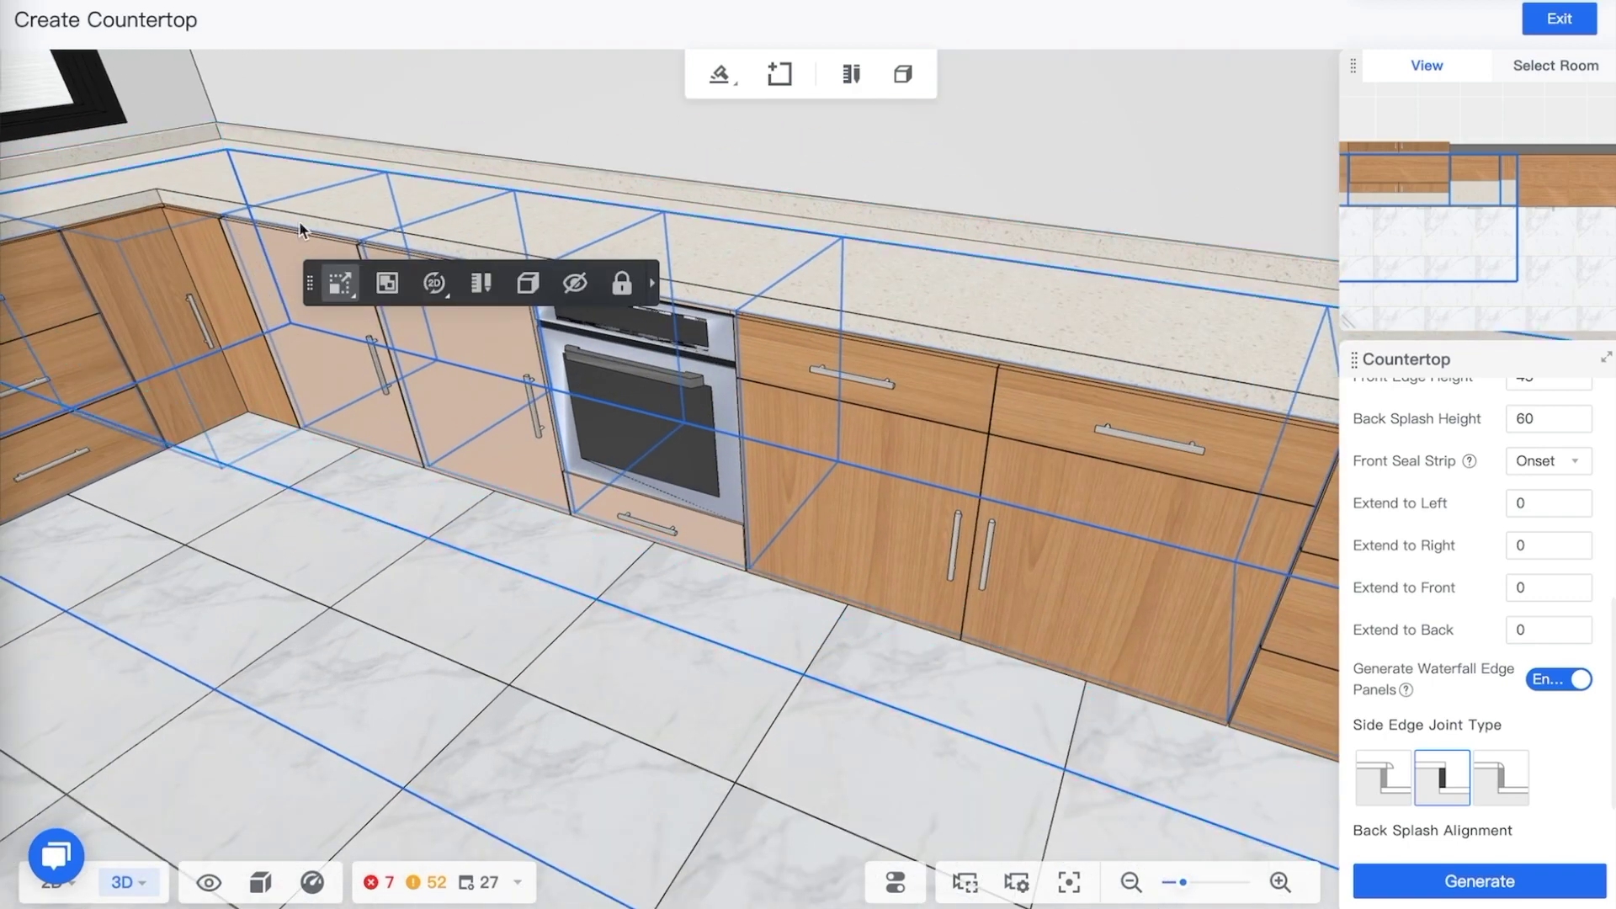
{"action": "scroll", "coordinate": [946, 452], "scroll_direction": "down", "scroll_amount": 2}
{"action": "scroll", "coordinate": [946, 451], "scroll_direction": "down", "scroll_amount": 2}
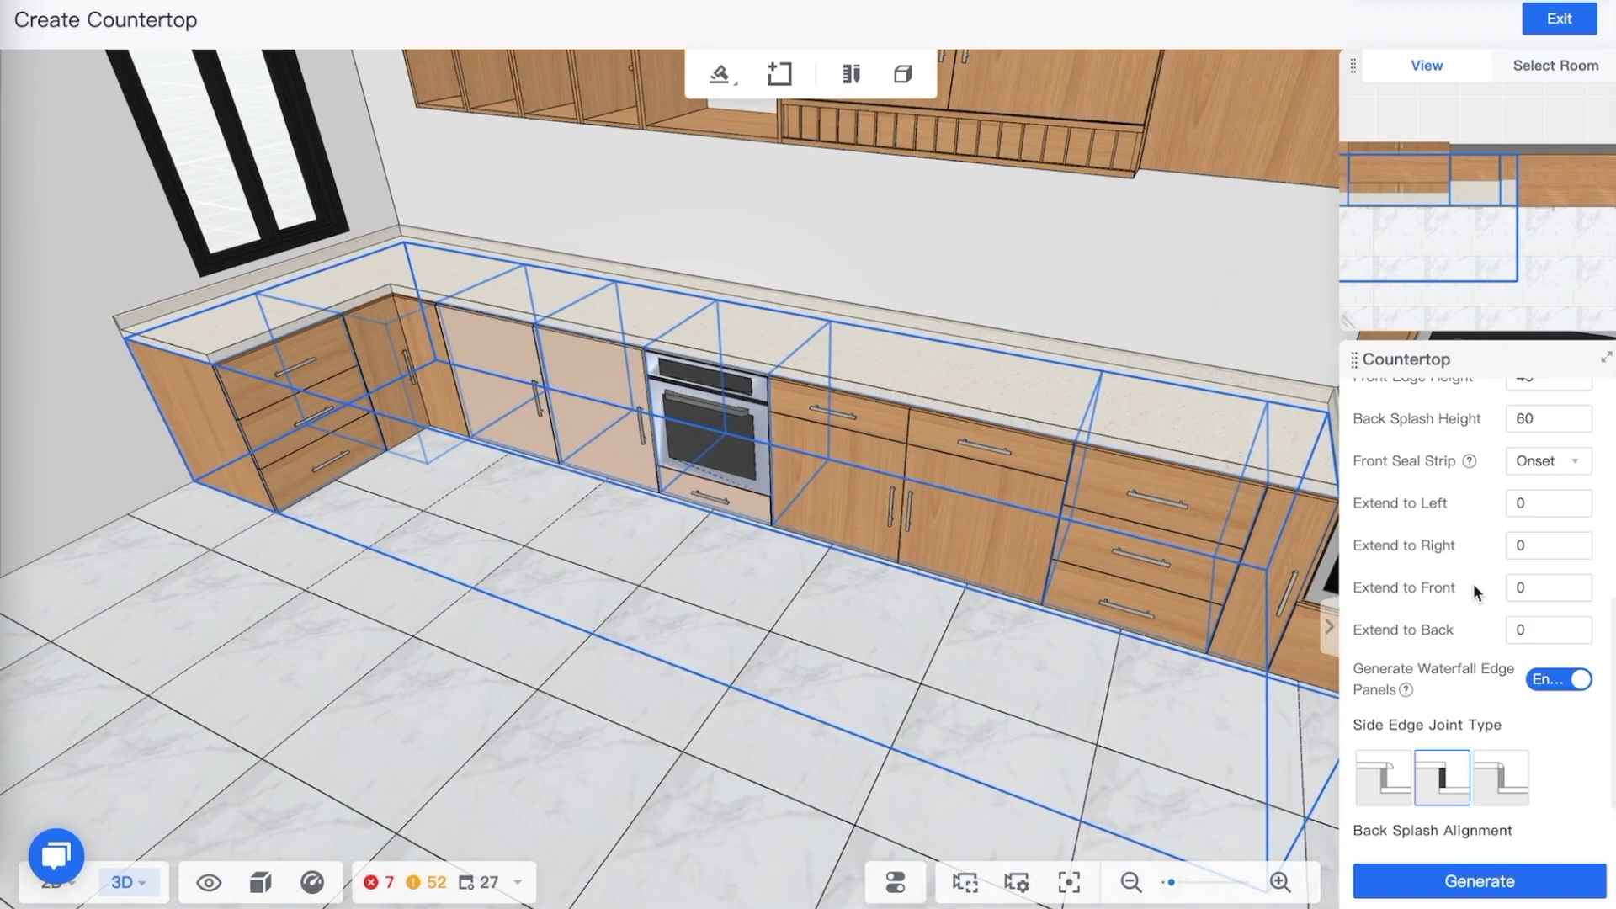
{"action": "left_click", "coordinate": [390, 756]}
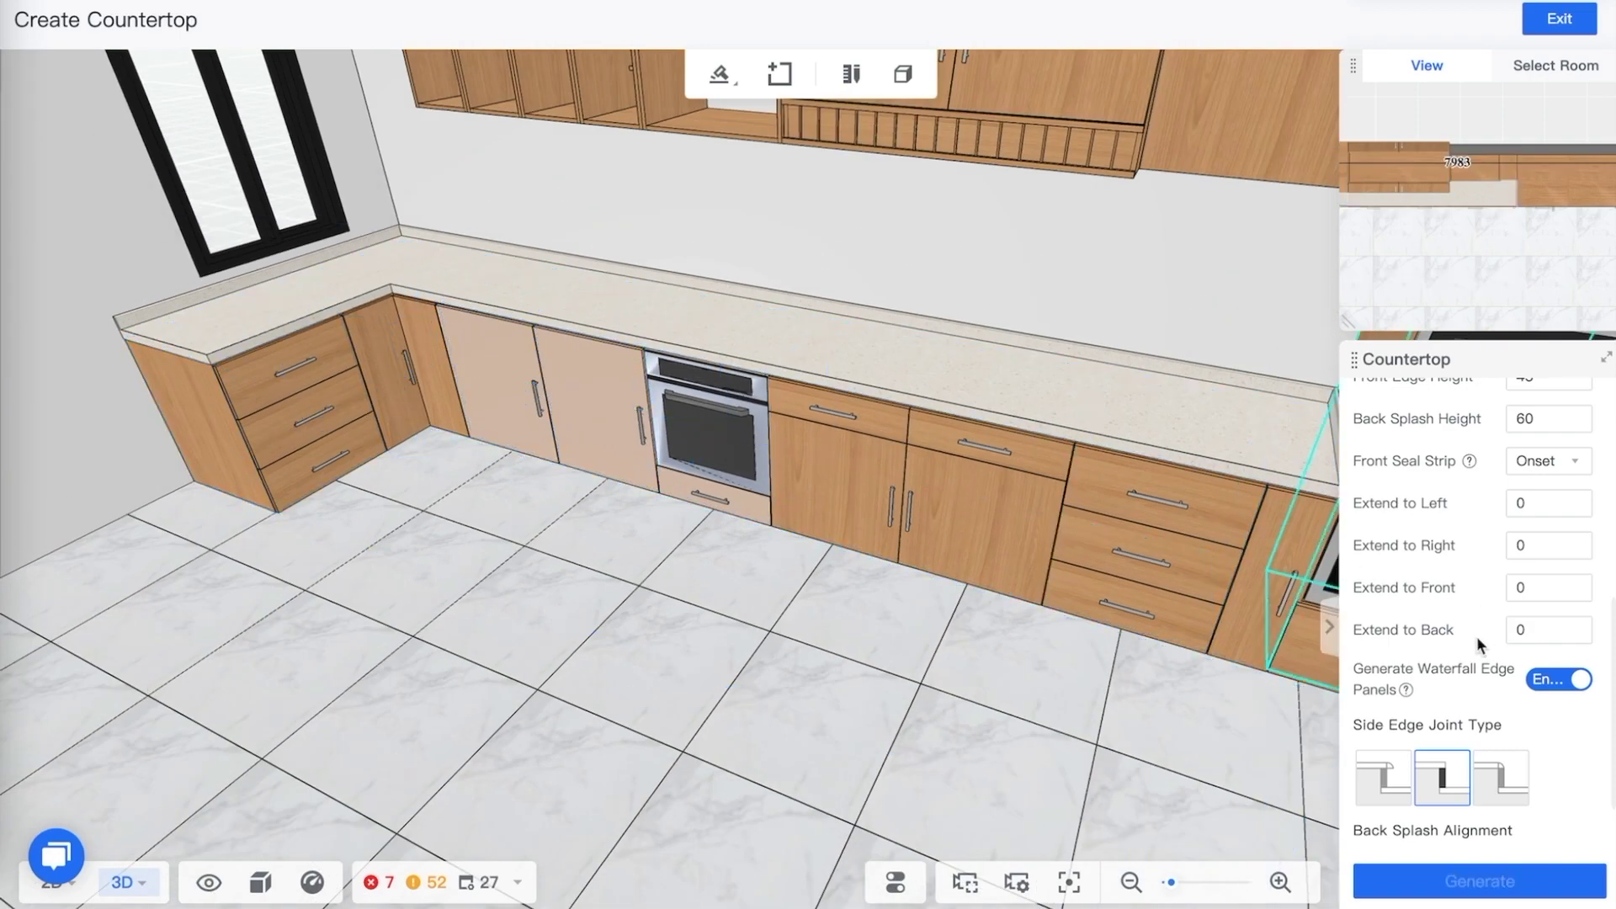
Set the countertop's front extension to 15 and regenerate it
{"action": "double_click", "coordinate": [1520, 587]}
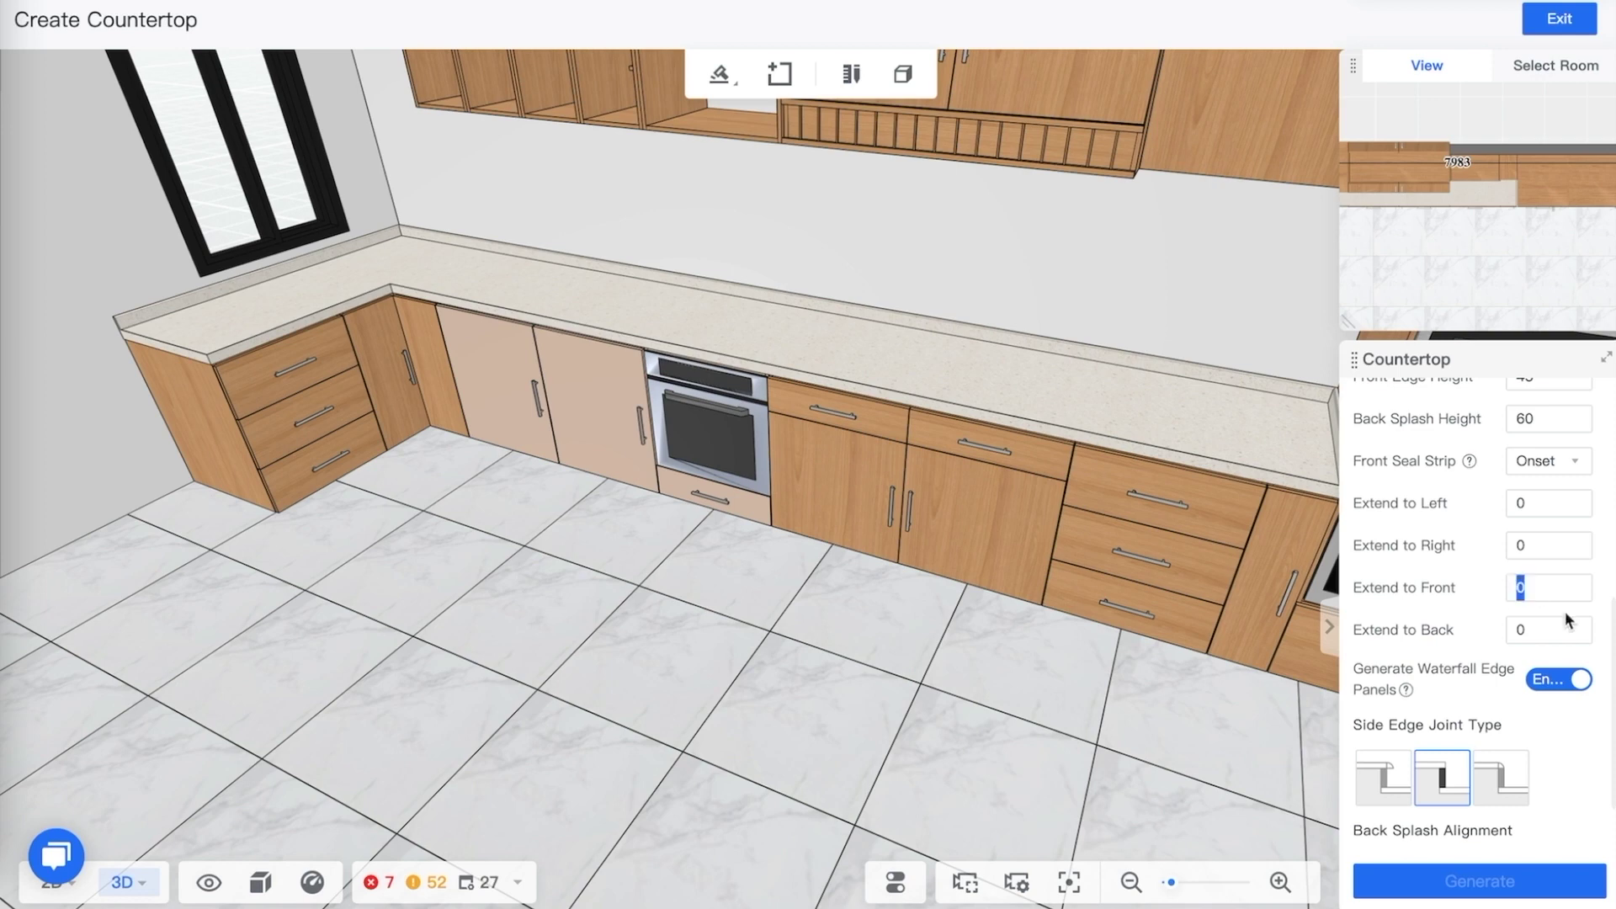
{"action": "type", "text": "15"}
{"action": "left_click", "coordinate": [1537, 632]}
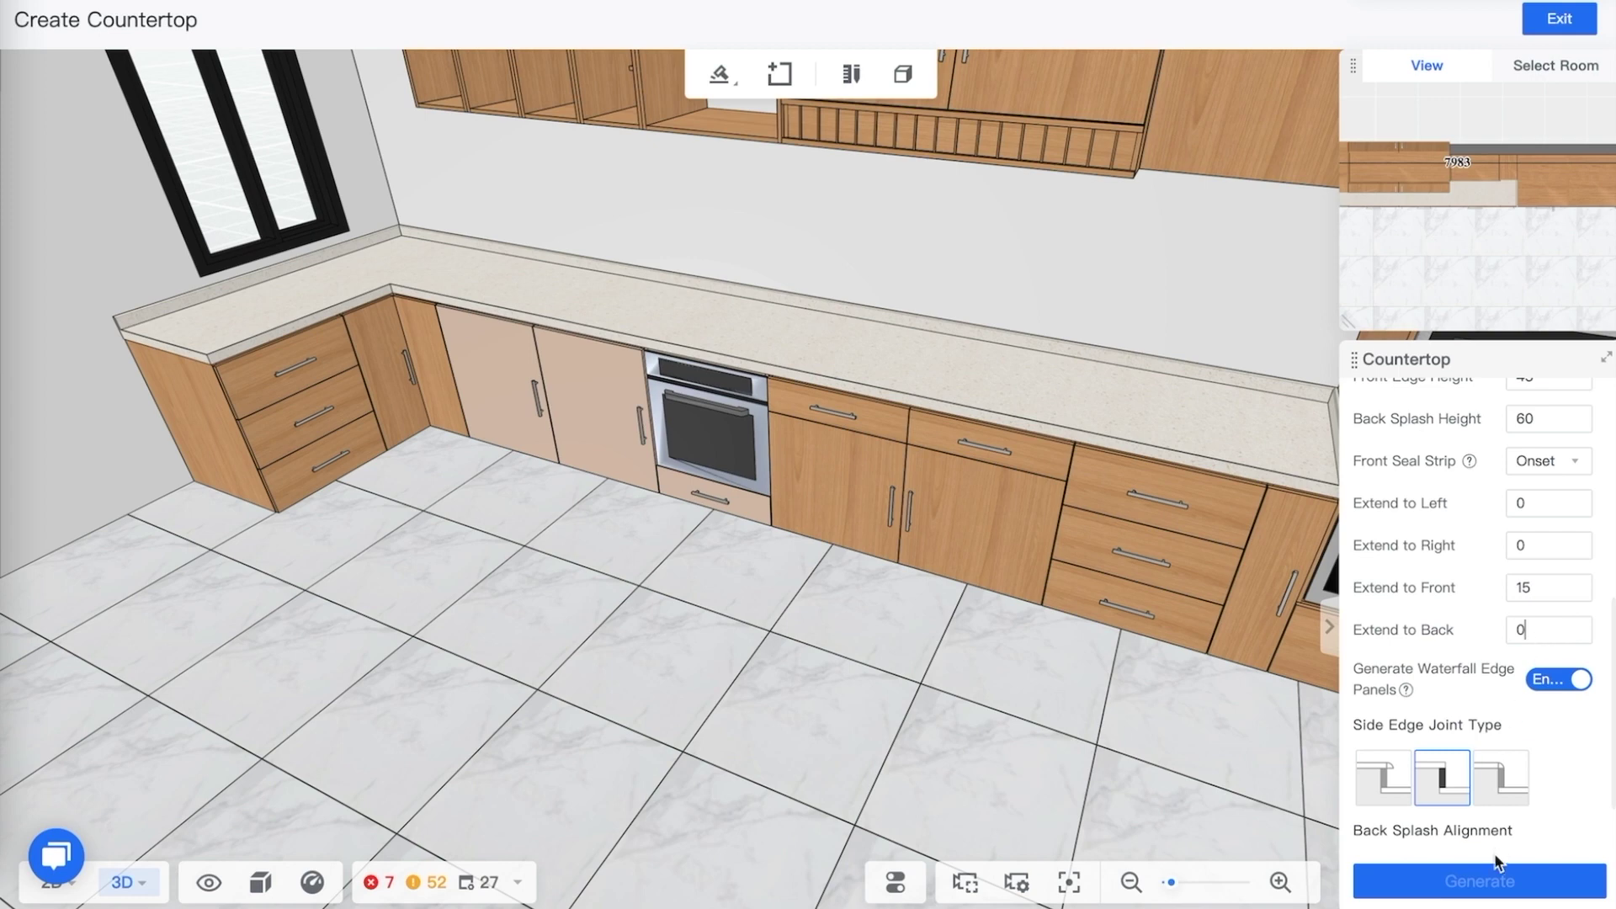
{"action": "left_click", "coordinate": [979, 386]}
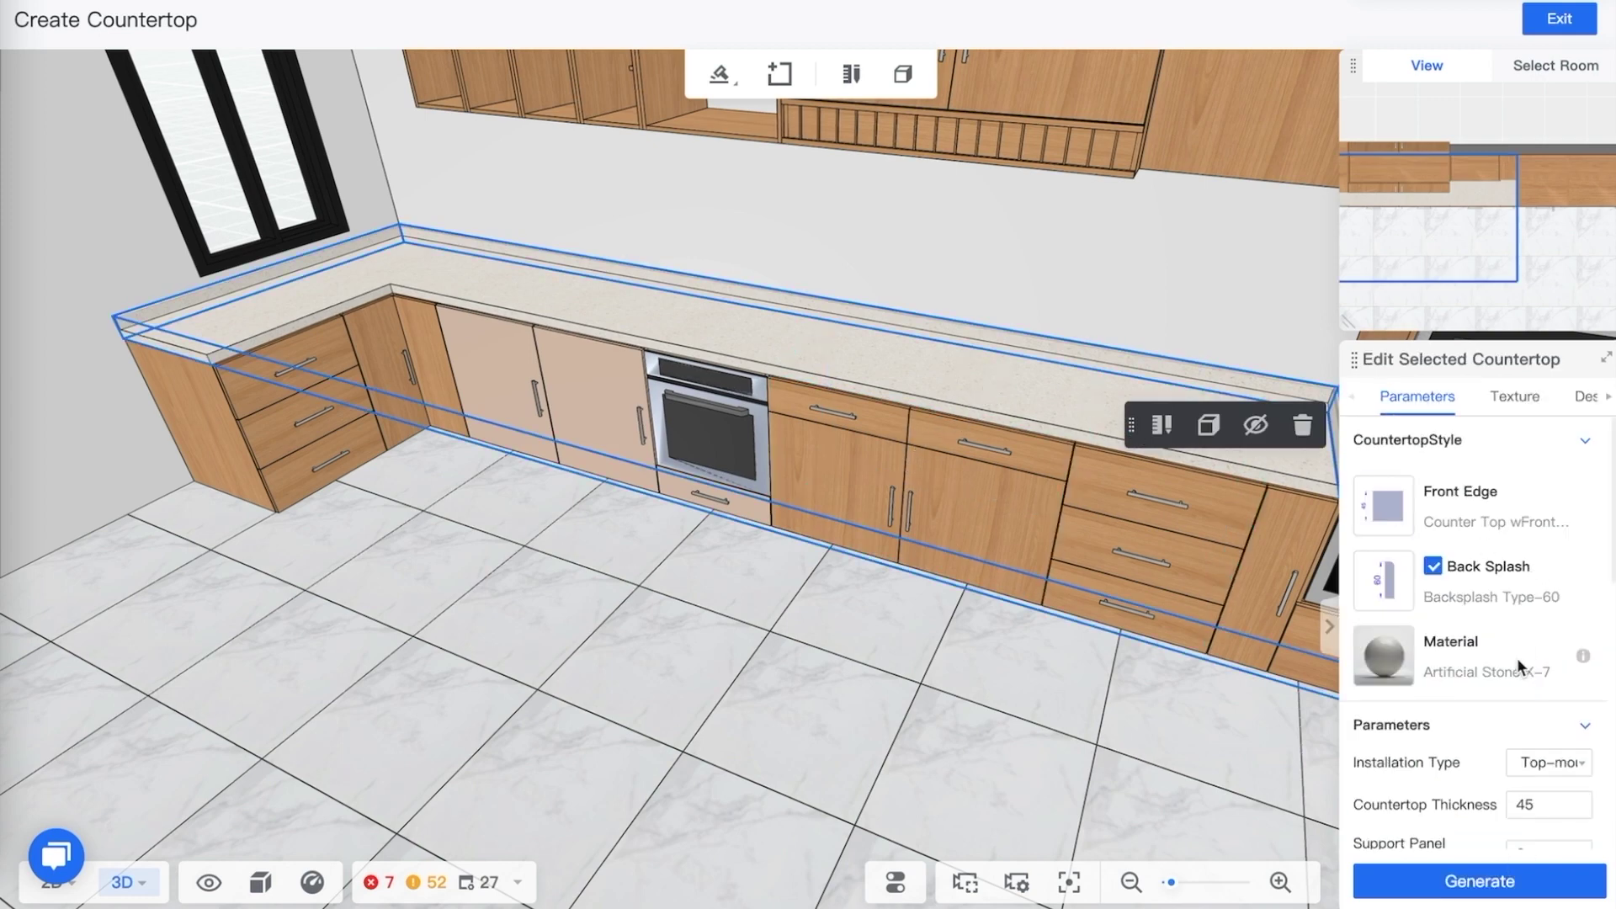
{"action": "scroll", "coordinate": [1507, 665], "scroll_direction": "down", "scroll_amount": 5}
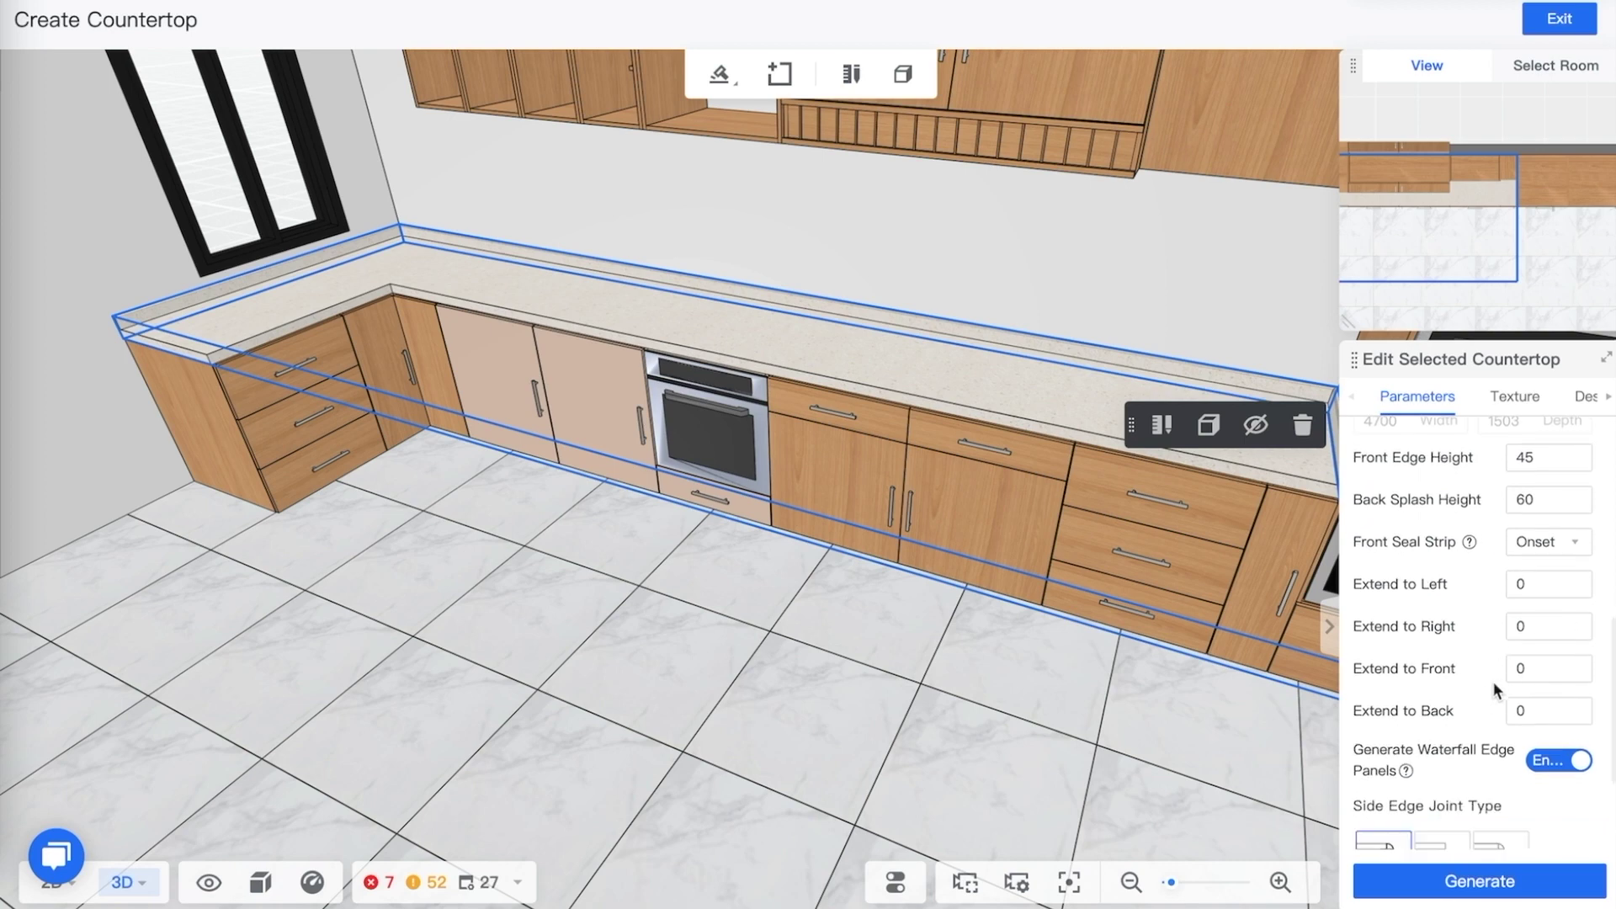
{"action": "left_click", "coordinate": [1525, 669]}
{"action": "left_click", "coordinate": [1494, 882]}
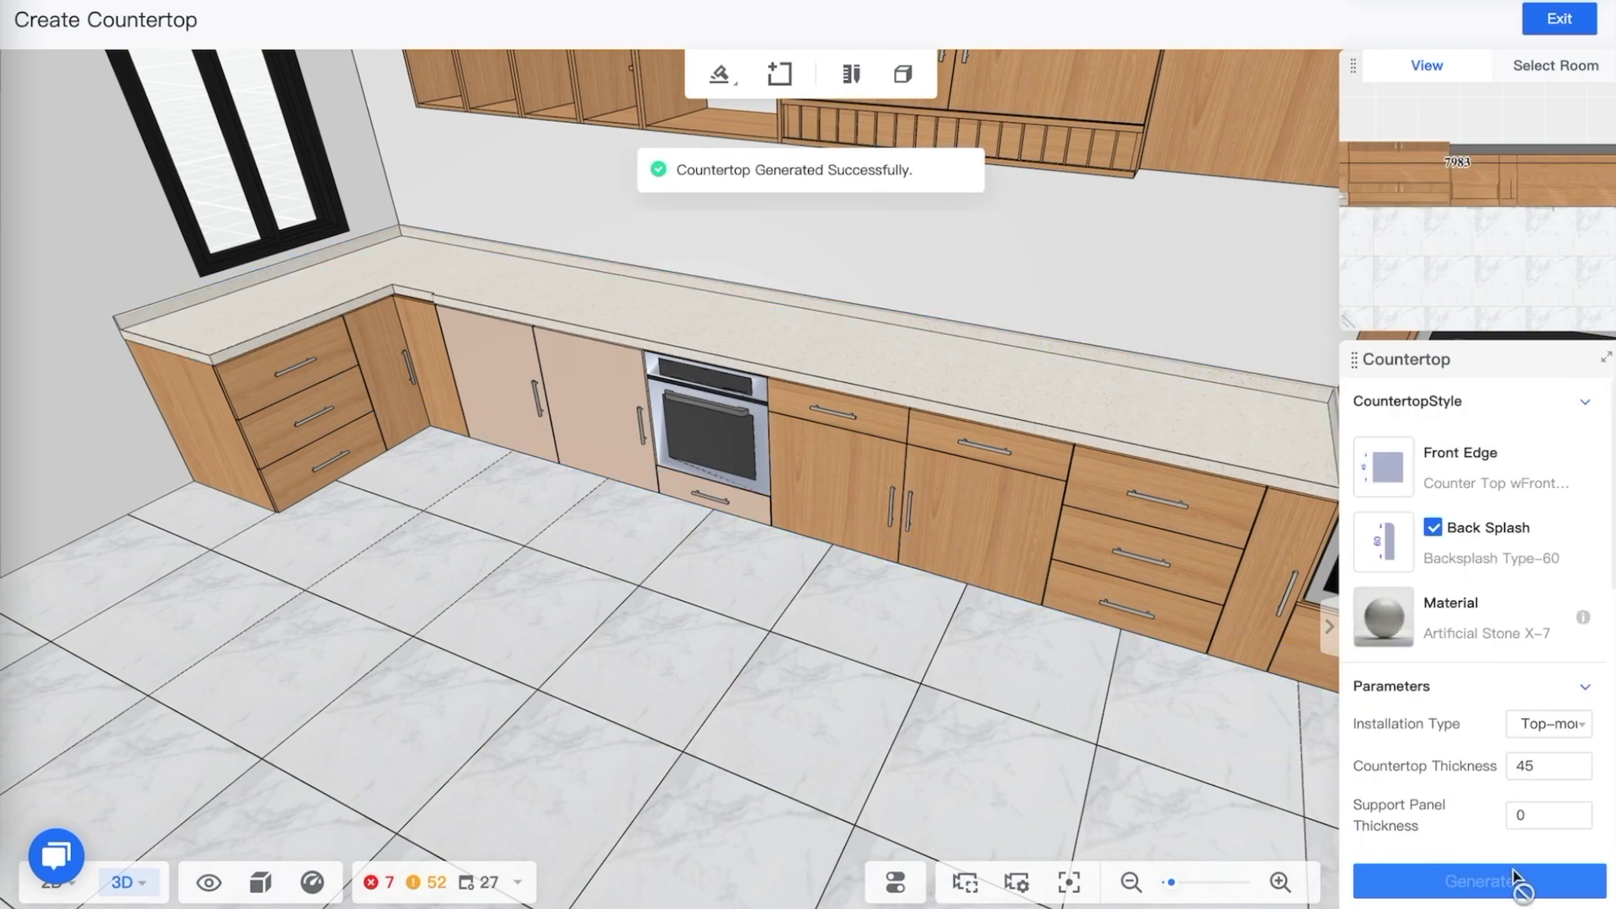
Check the front overhang at the inner corner, set the generated countertop's front extension to 30 and regenerate it
{"action": "left_click_drag", "start_coordinate": [320, 409], "coordinate": [408, 382]}
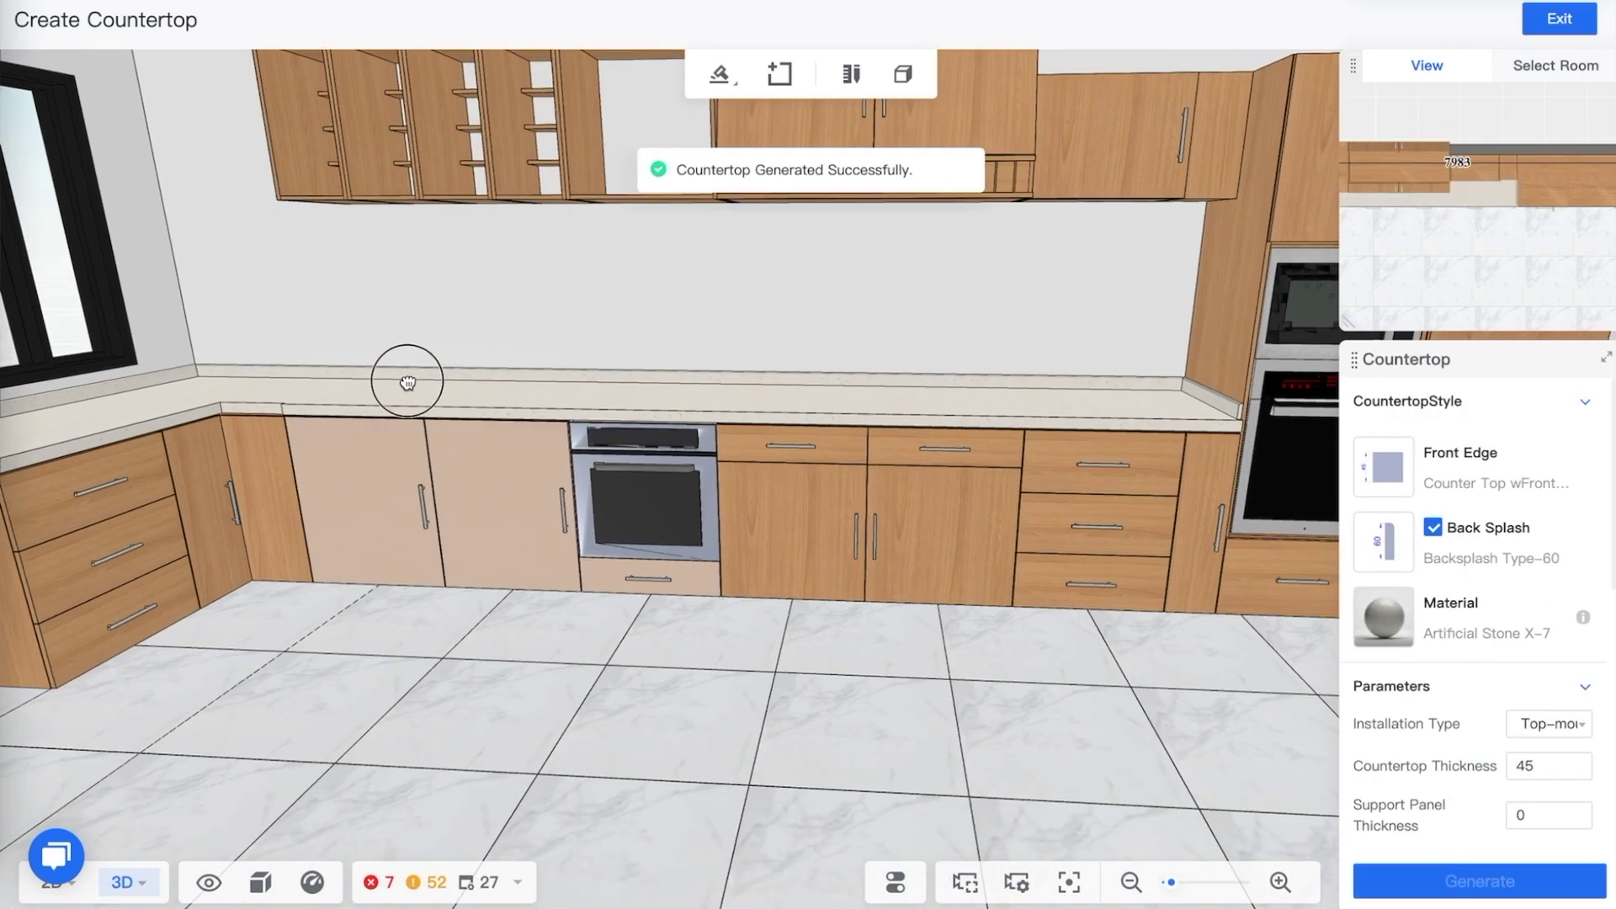
{"action": "right_click_drag", "start_coordinate": [253, 381], "coordinate": [676, 490]}
{"action": "left_click_drag", "start_coordinate": [700, 472], "coordinate": [635, 461]}
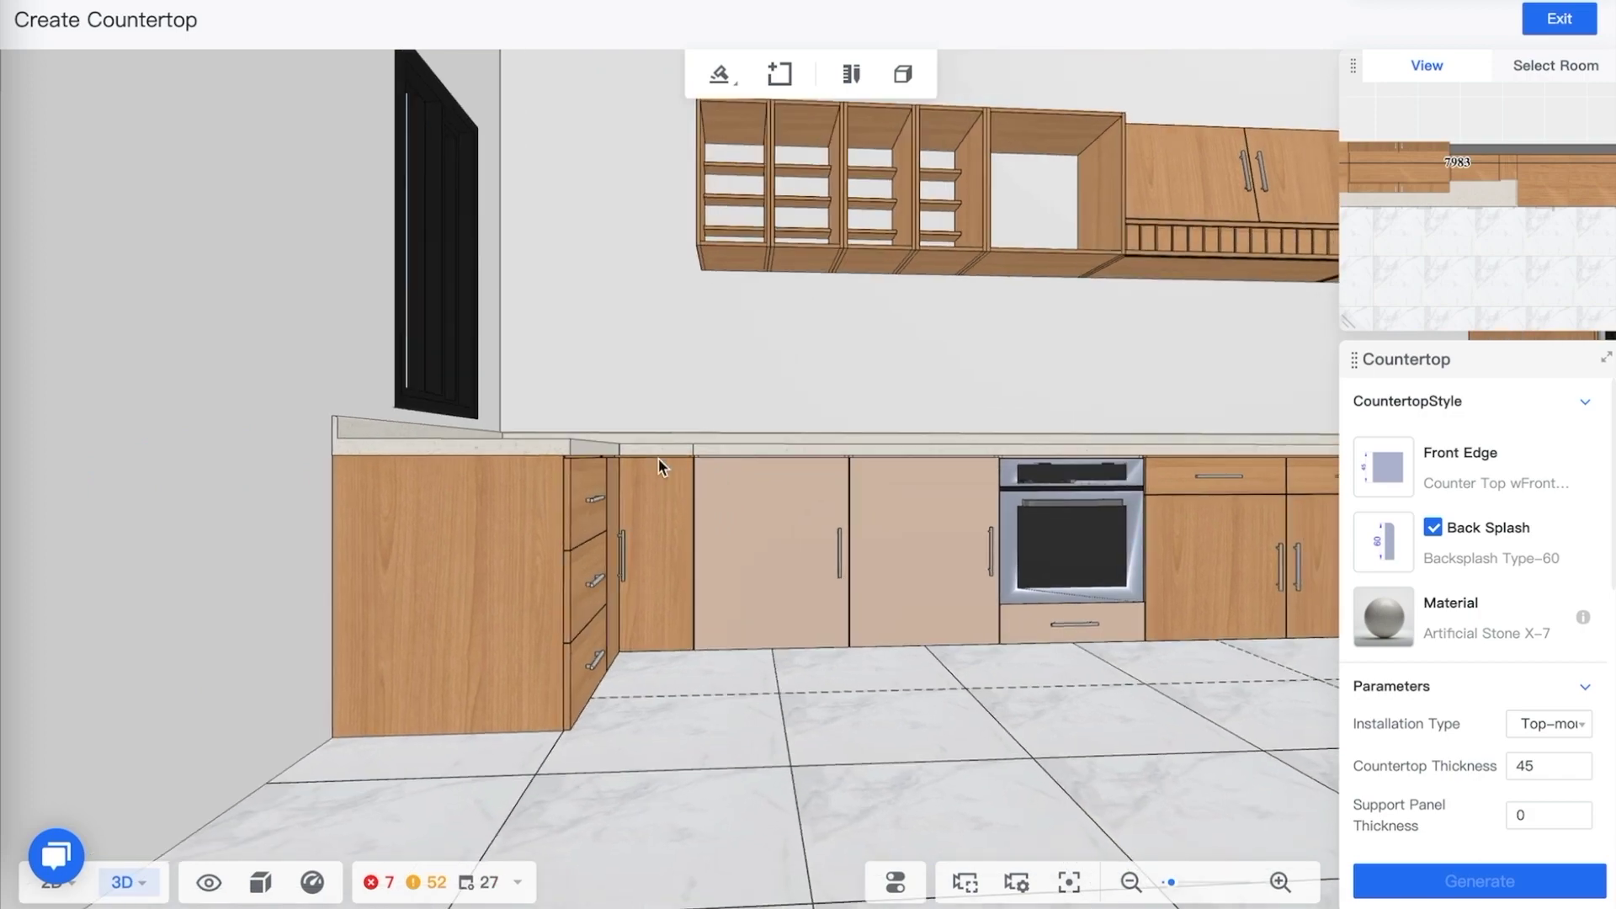
{"action": "left_click_drag", "start_coordinate": [685, 559], "coordinate": [658, 598]}
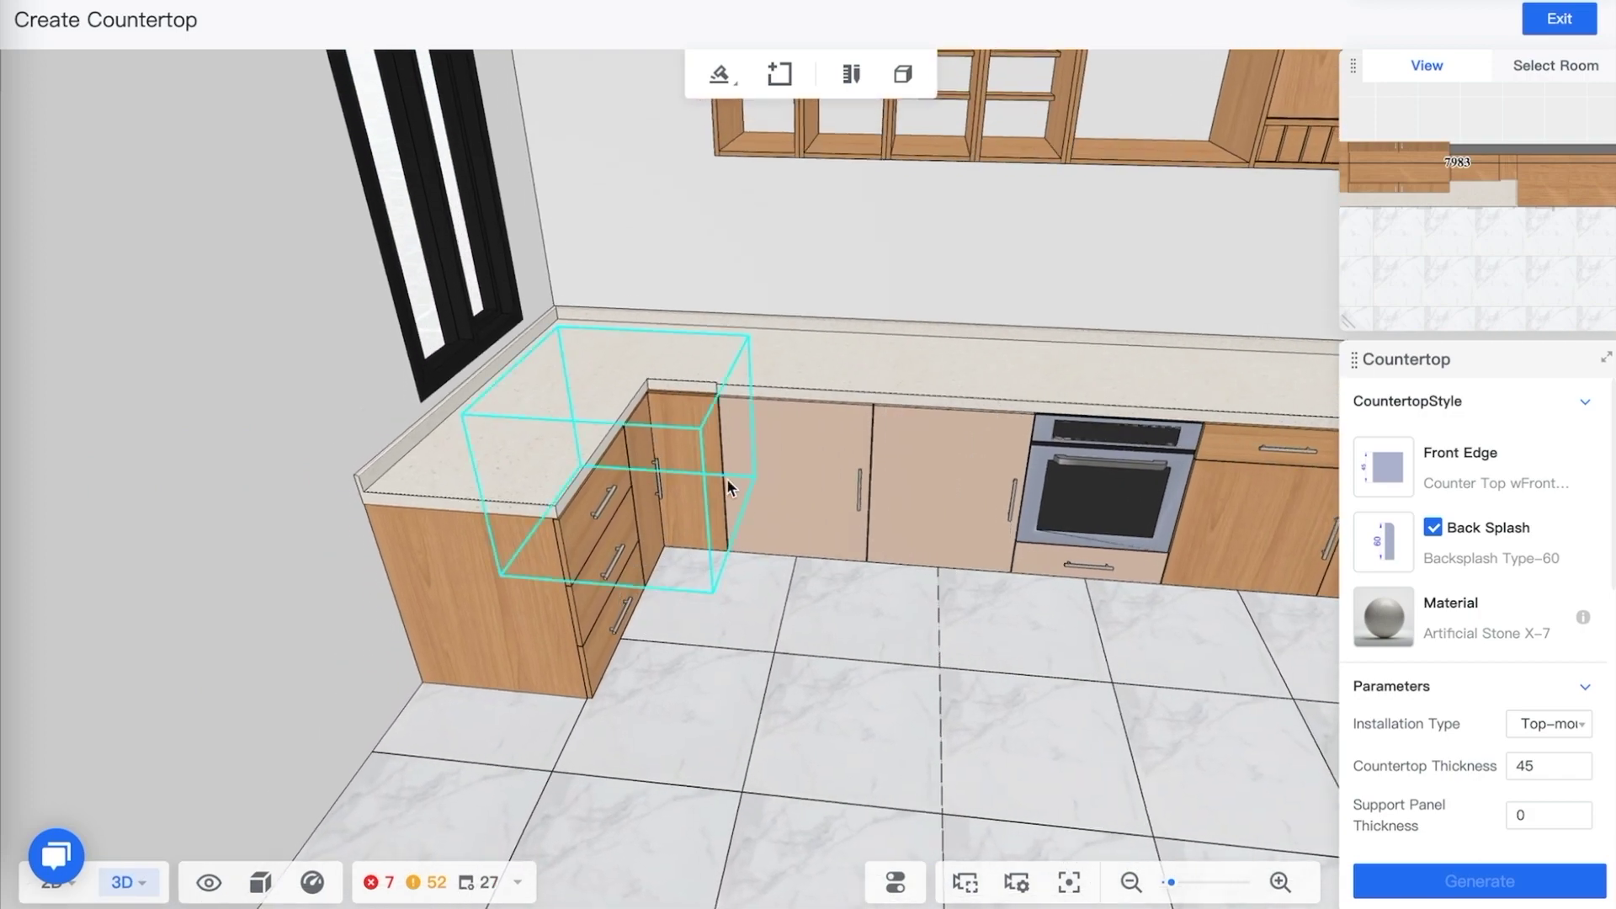
{"action": "left_click_drag", "start_coordinate": [725, 478], "coordinate": [744, 715]}
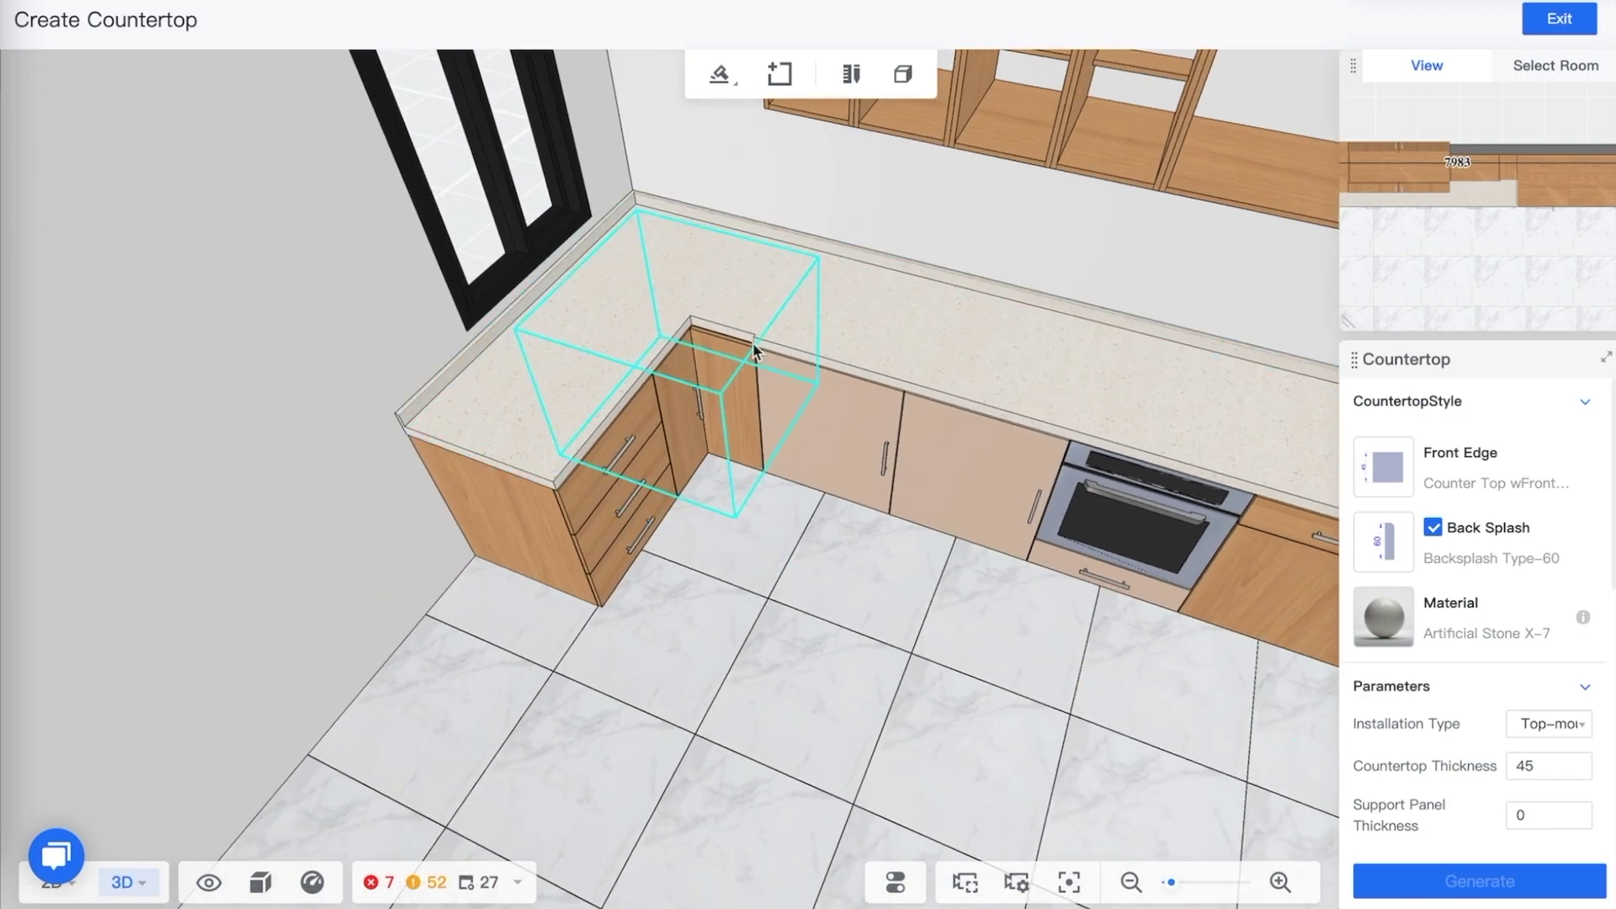
{"action": "left_click", "coordinate": [968, 390]}
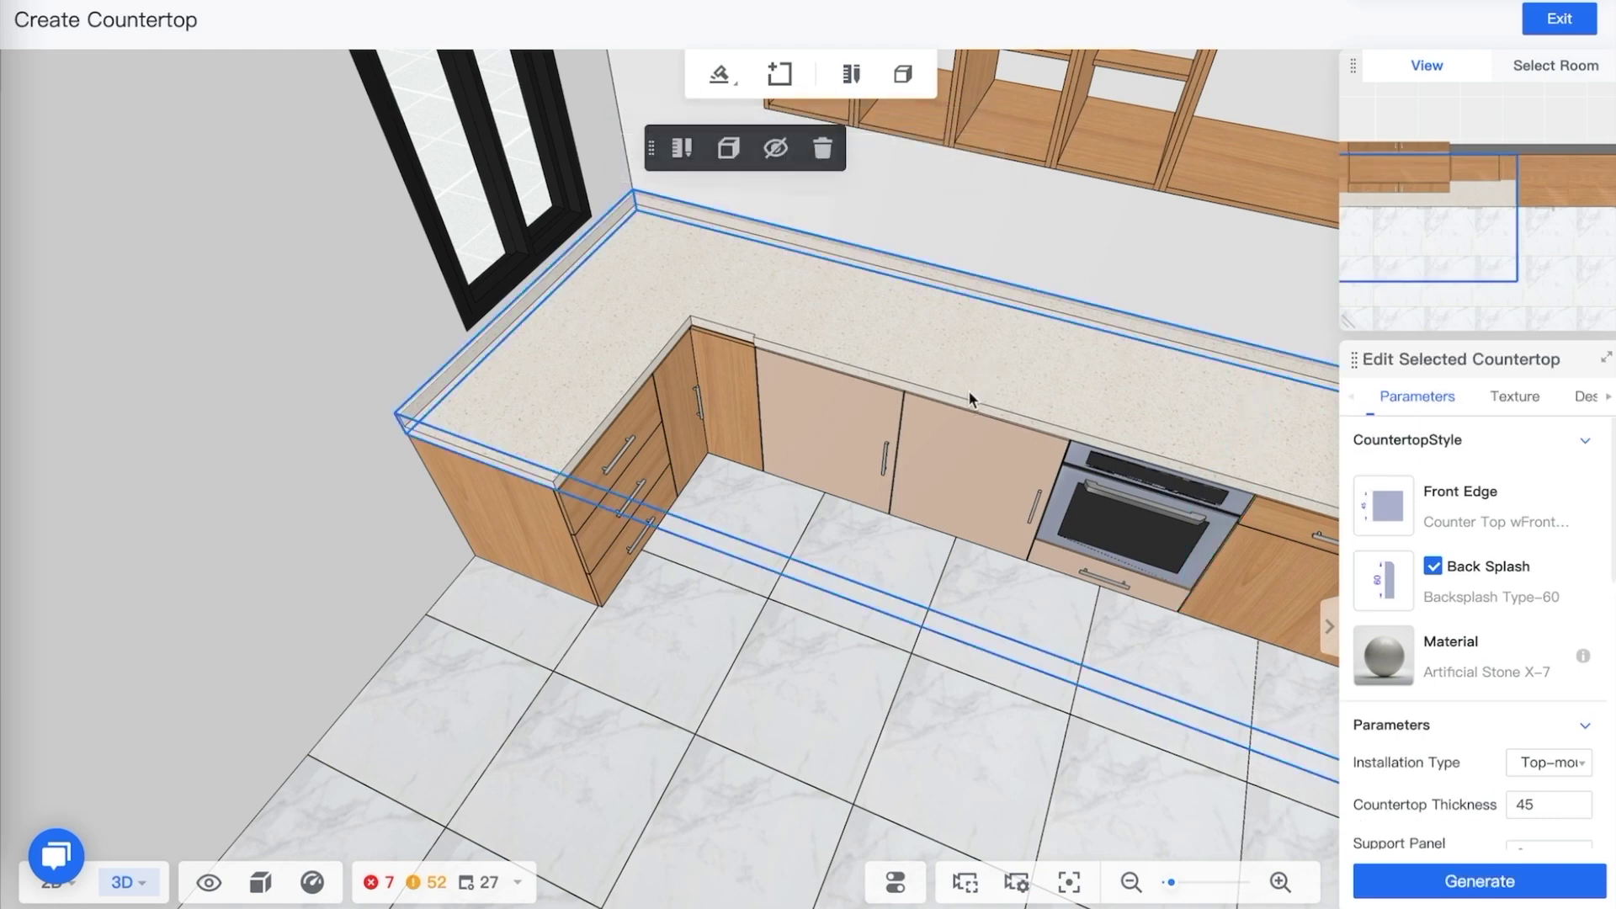
{"action": "scroll", "coordinate": [1534, 673], "scroll_direction": "down", "scroll_amount": 5}
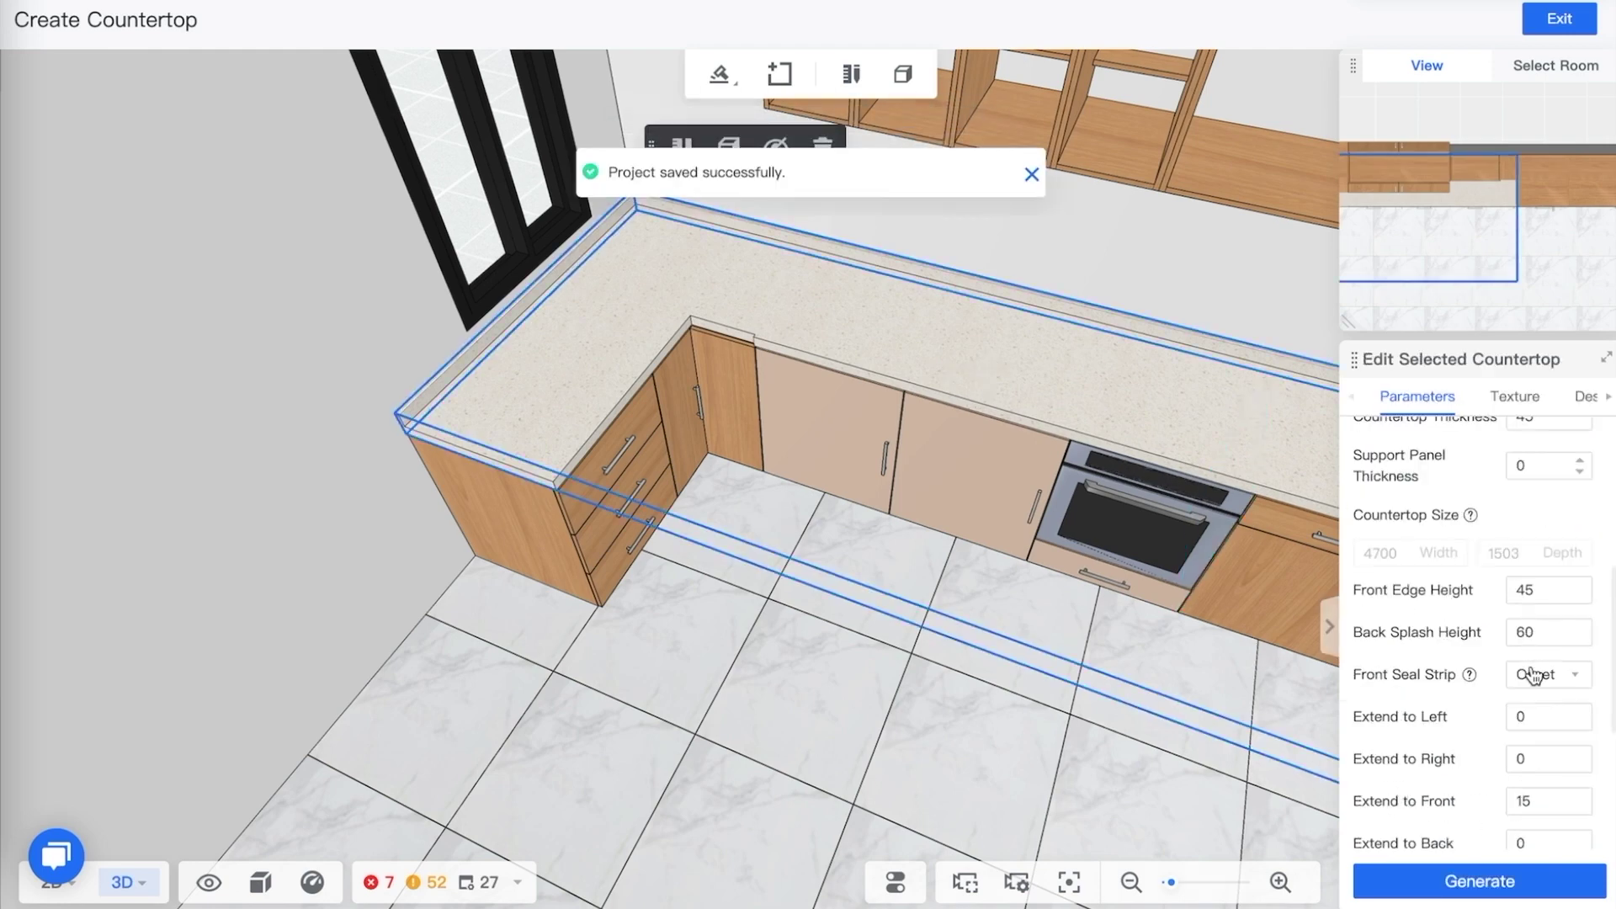
{"action": "double_click", "coordinate": [1536, 799]}
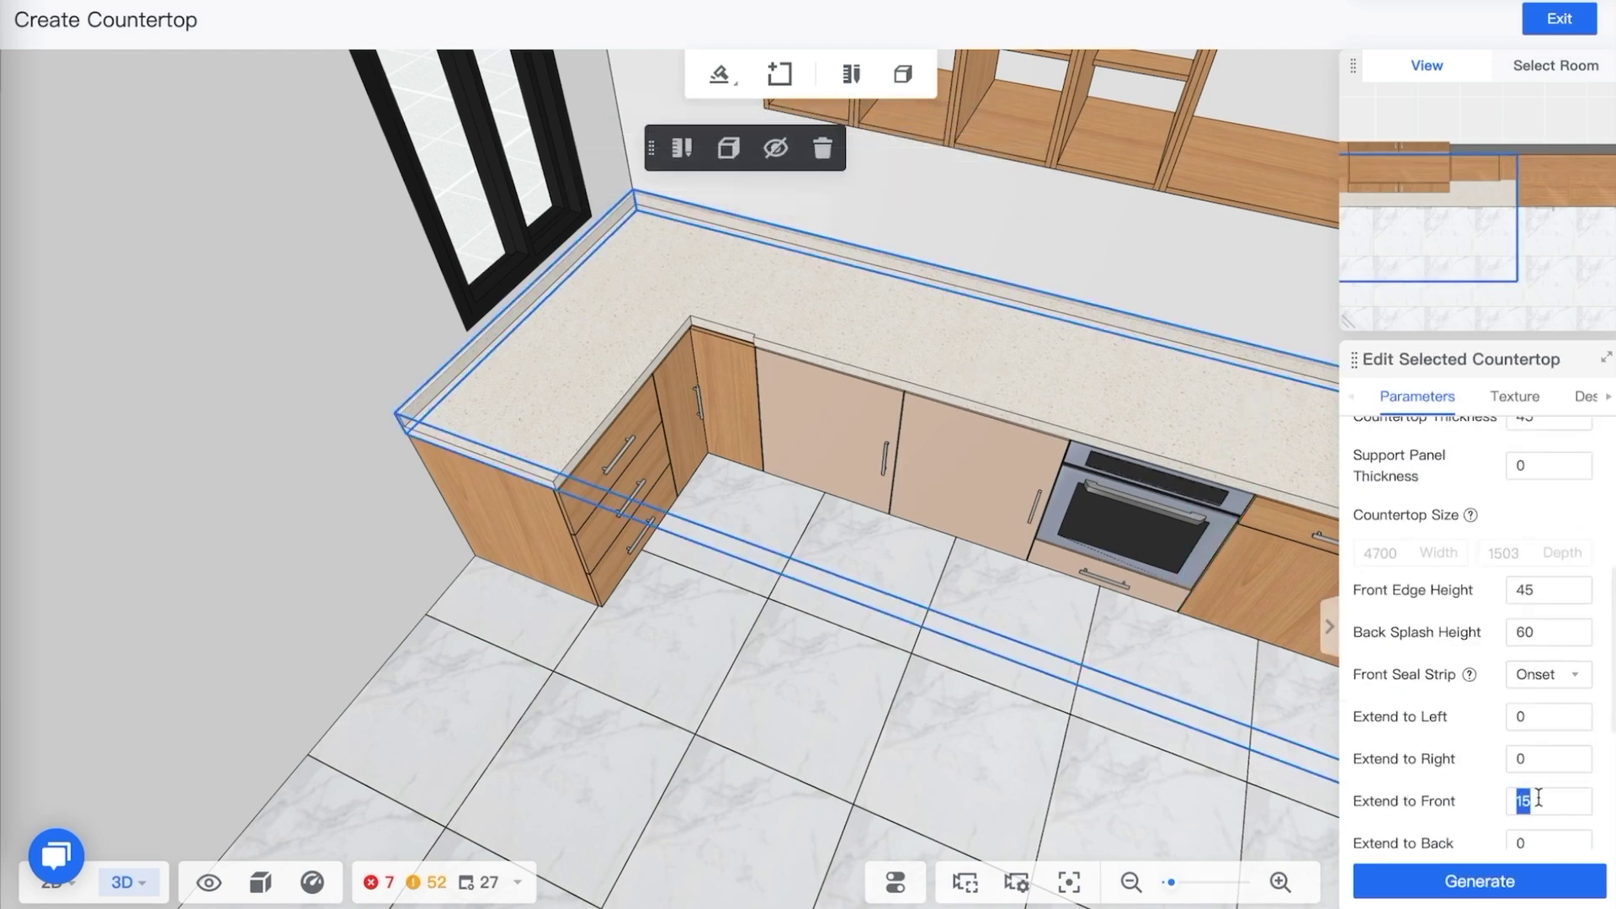
{"action": "type", "text": "30"}
{"action": "scroll", "coordinate": [1461, 733], "scroll_direction": "down", "scroll_amount": 1}
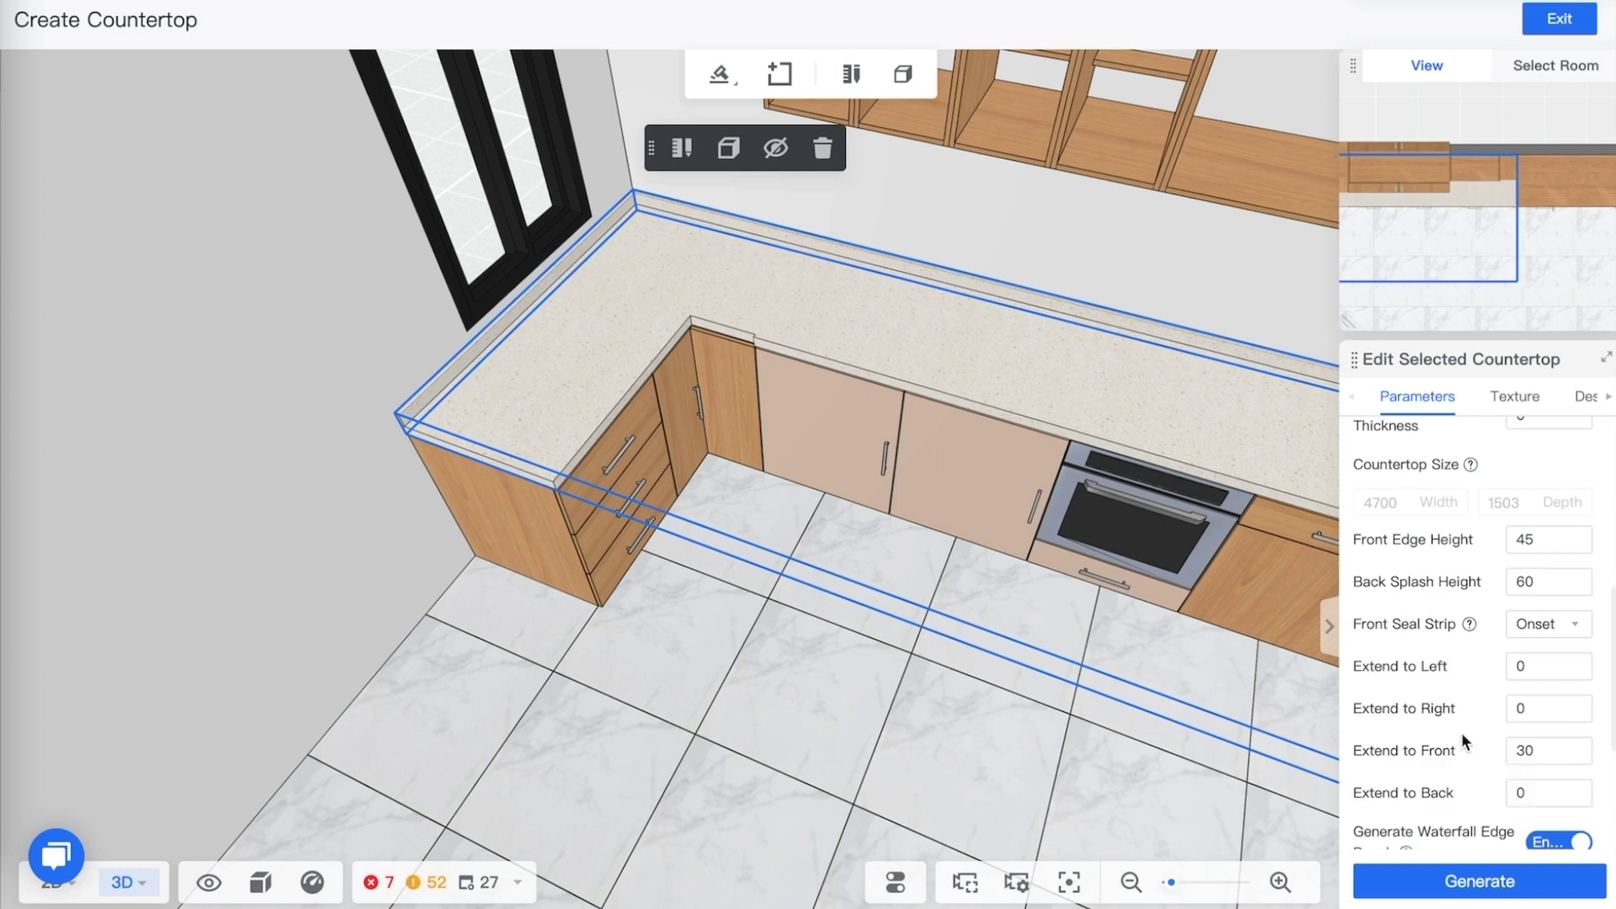
{"action": "scroll", "coordinate": [1462, 734], "scroll_direction": "down", "scroll_amount": 1}
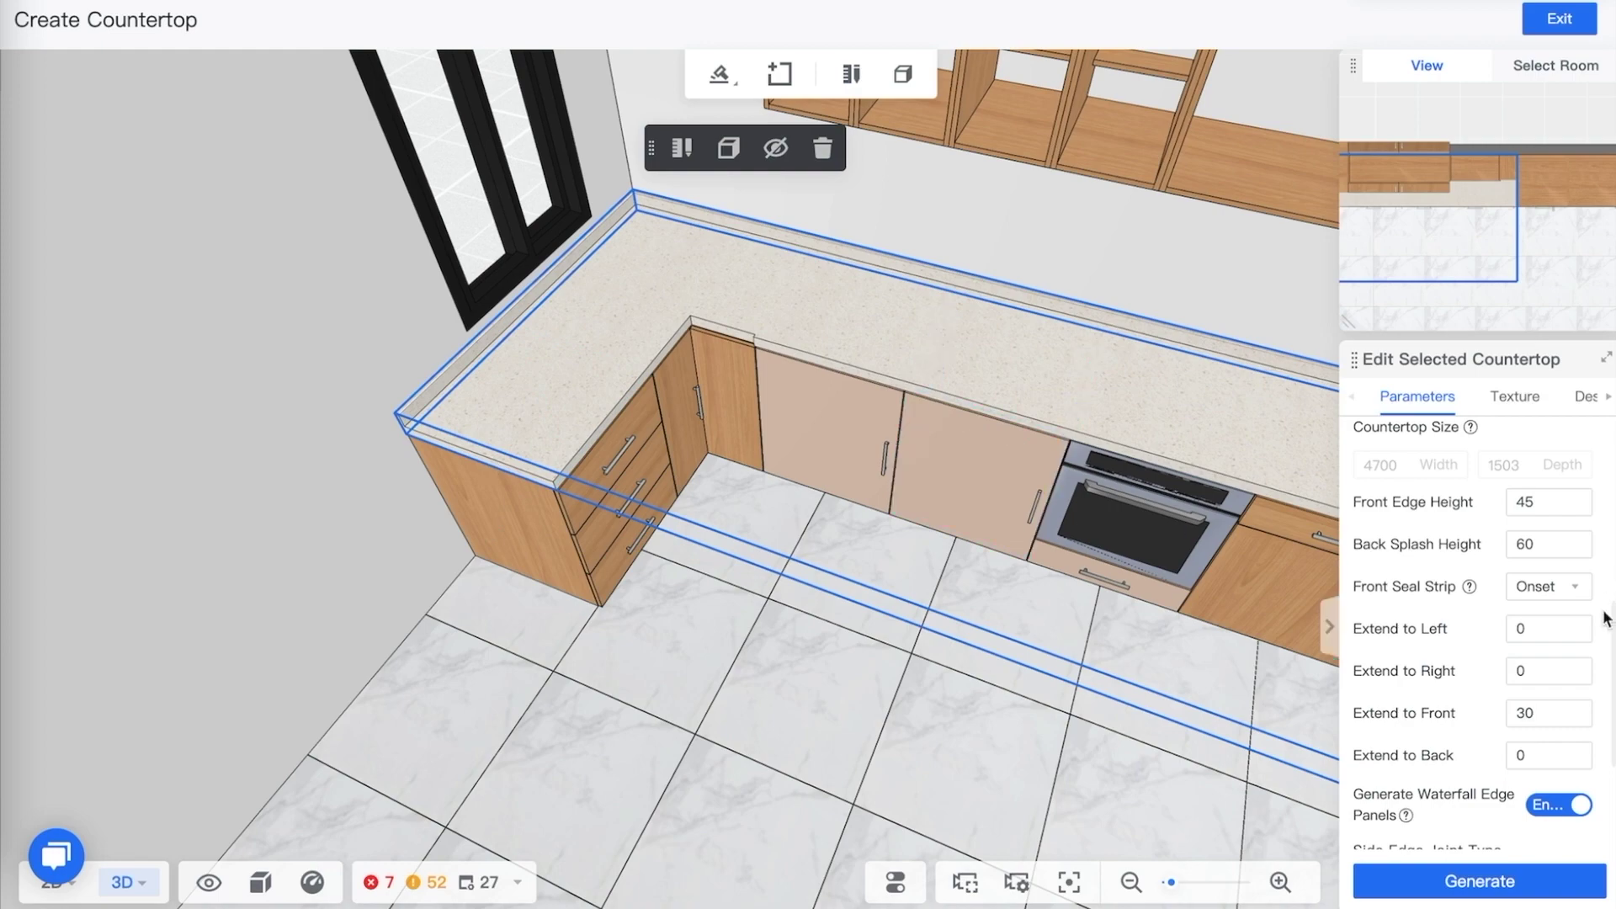
{"action": "left_click", "coordinate": [1439, 878]}
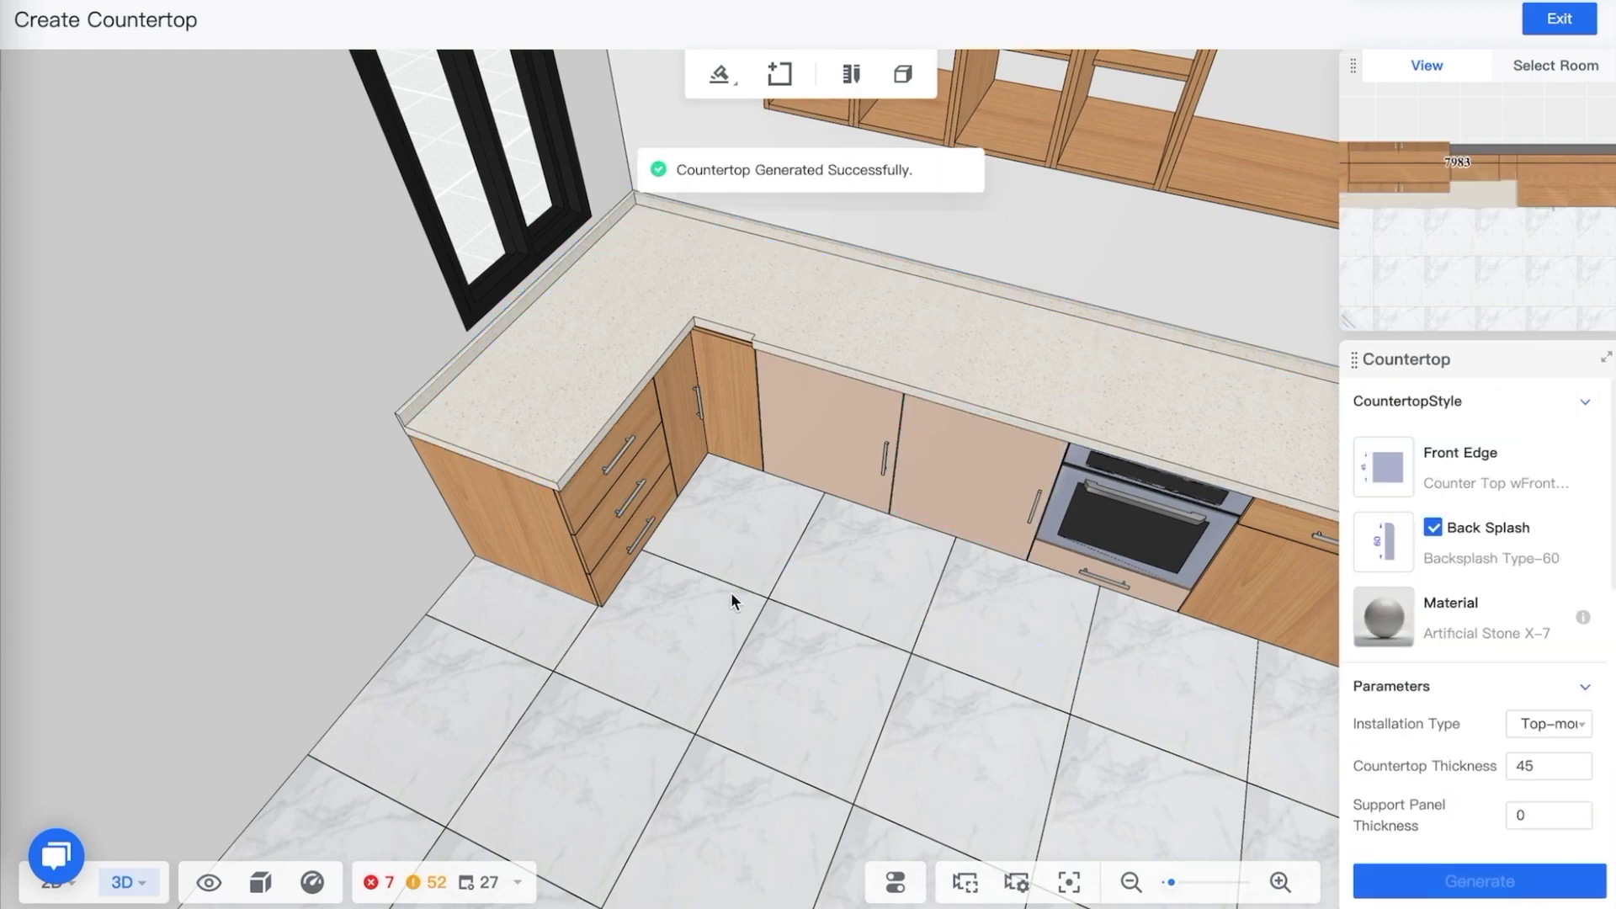
Inspect the uneven front edge near the inner corner and open the countertop's outline in free draw mode
{"action": "left_click_drag", "start_coordinate": [731, 593], "coordinate": [844, 476]}
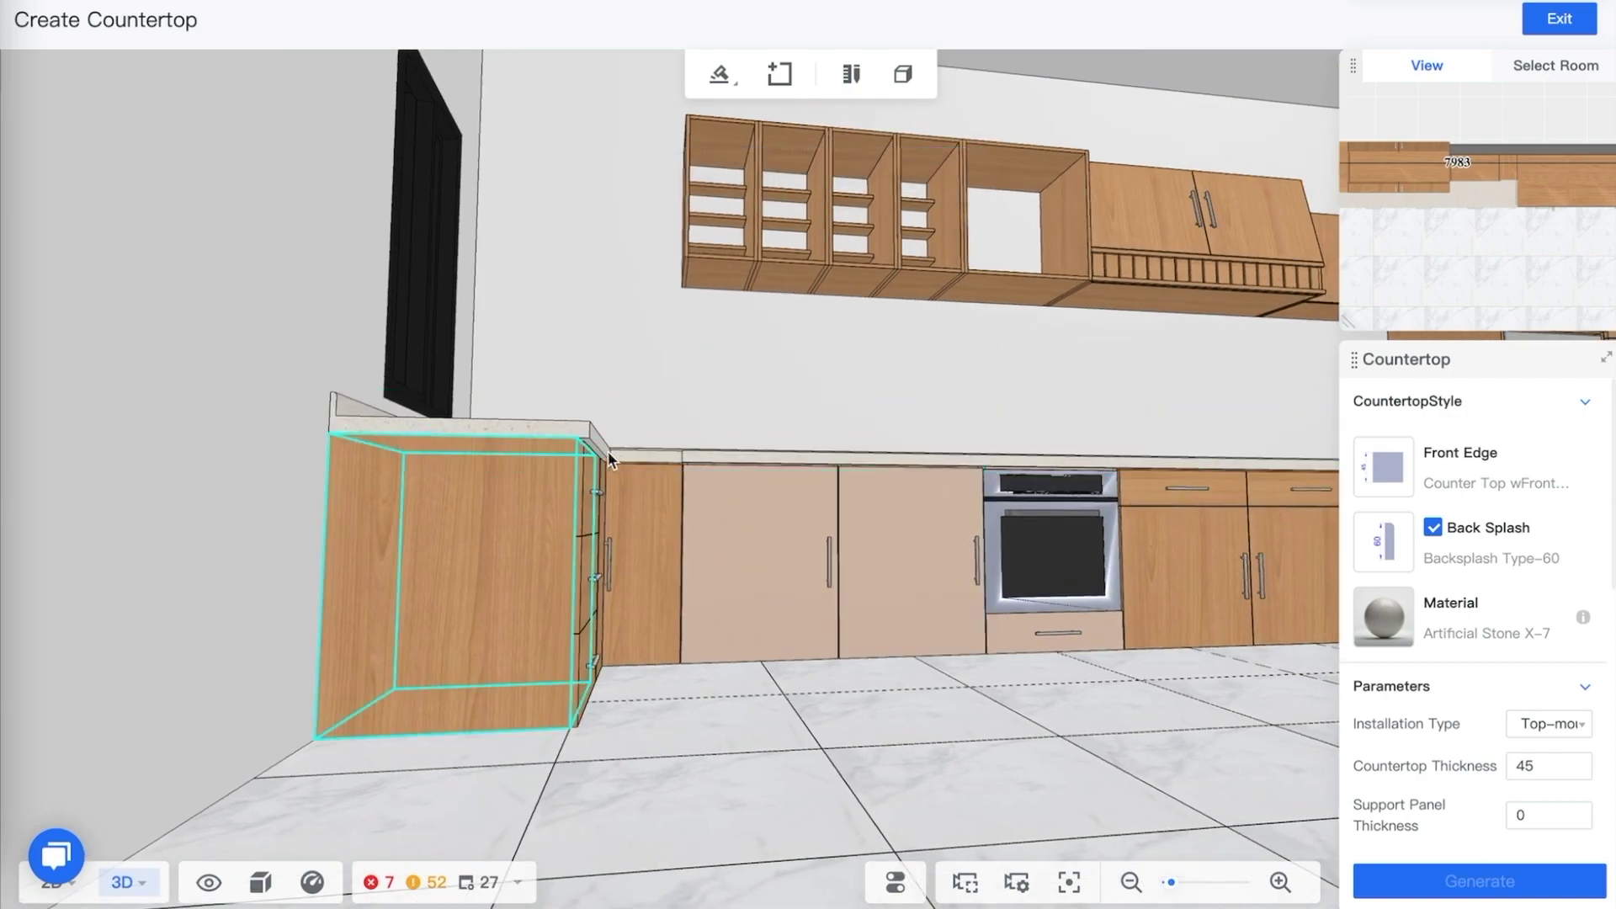
{"action": "left_click_drag", "start_coordinate": [707, 317], "coordinate": [815, 298]}
{"action": "scroll", "coordinate": [814, 298], "scroll_direction": "up", "scroll_amount": 5}
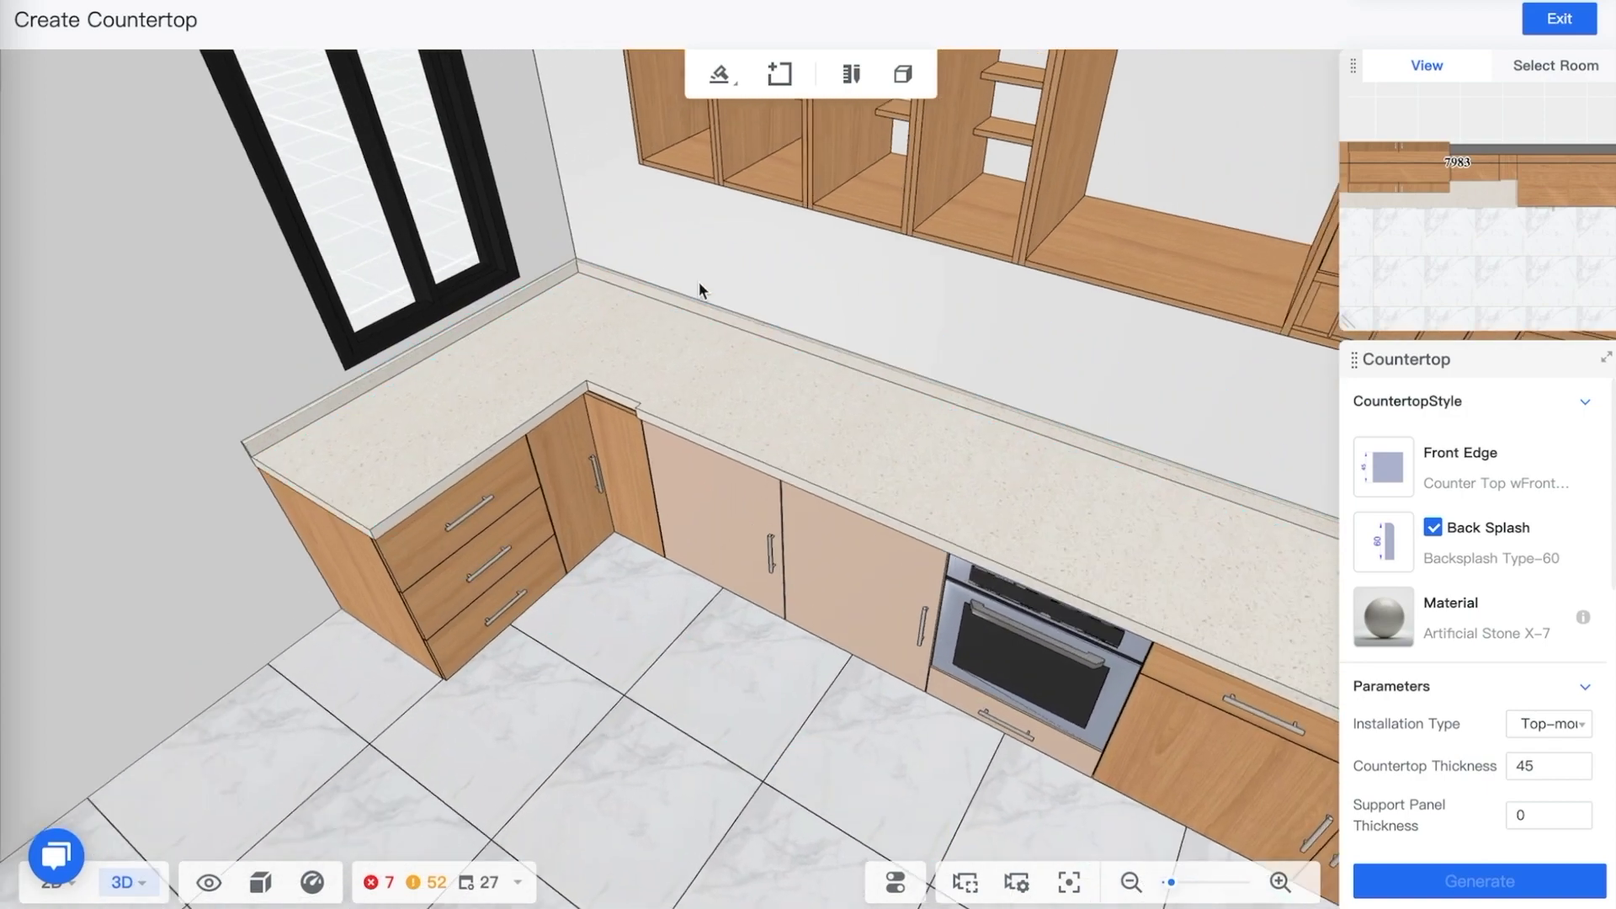
{"action": "key", "text": "q"}
{"action": "key", "text": "e"}
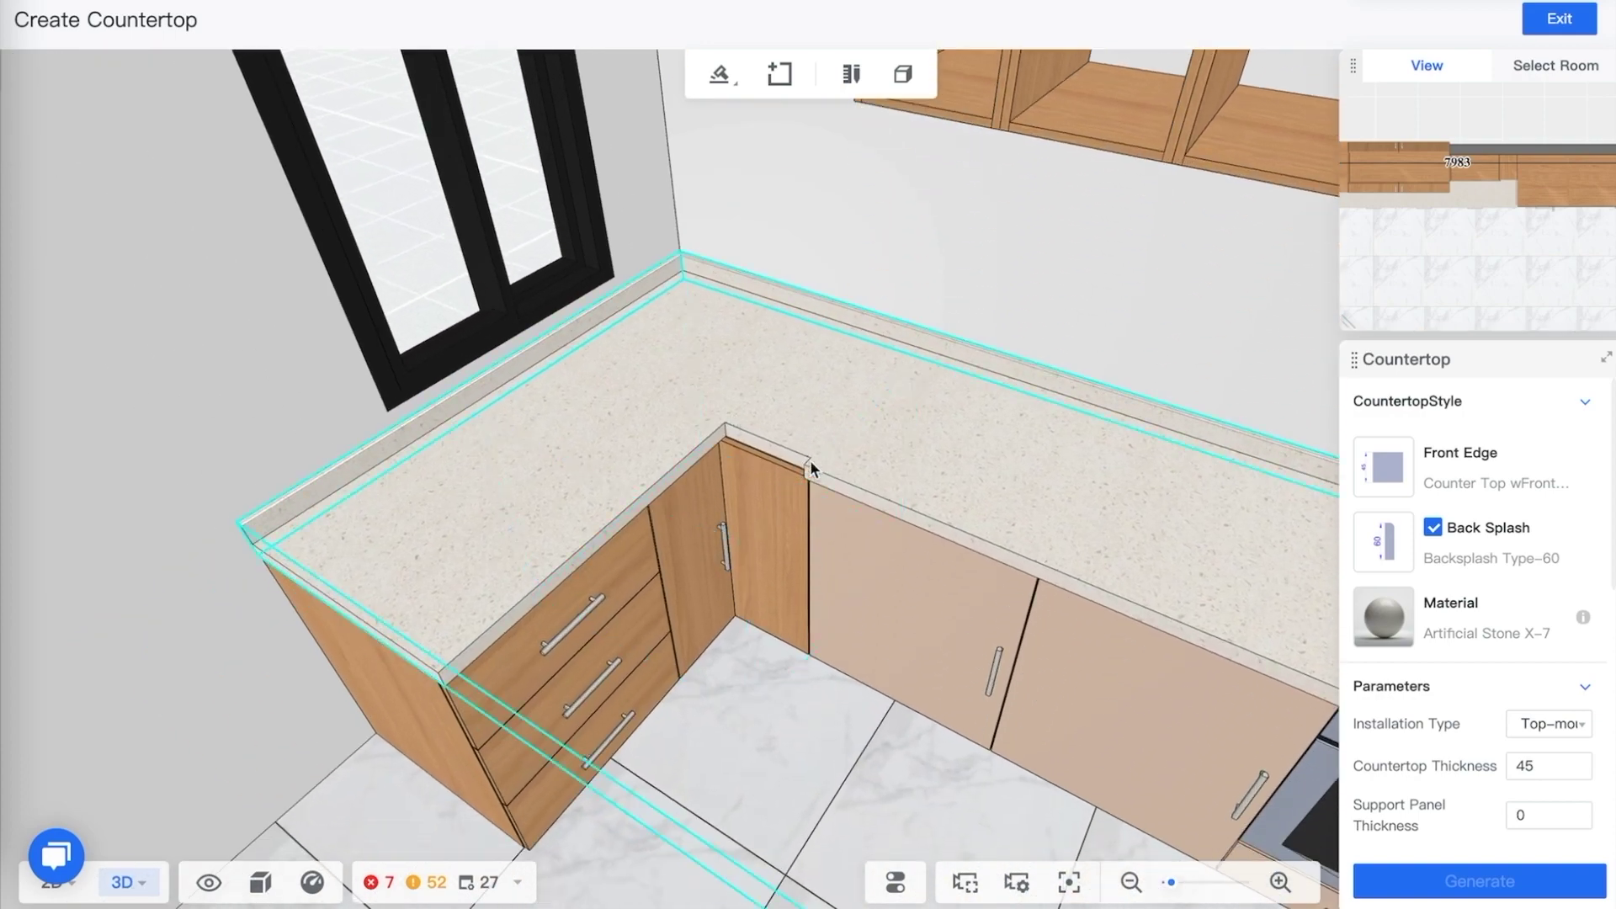
{"action": "left_click", "coordinate": [810, 468]}
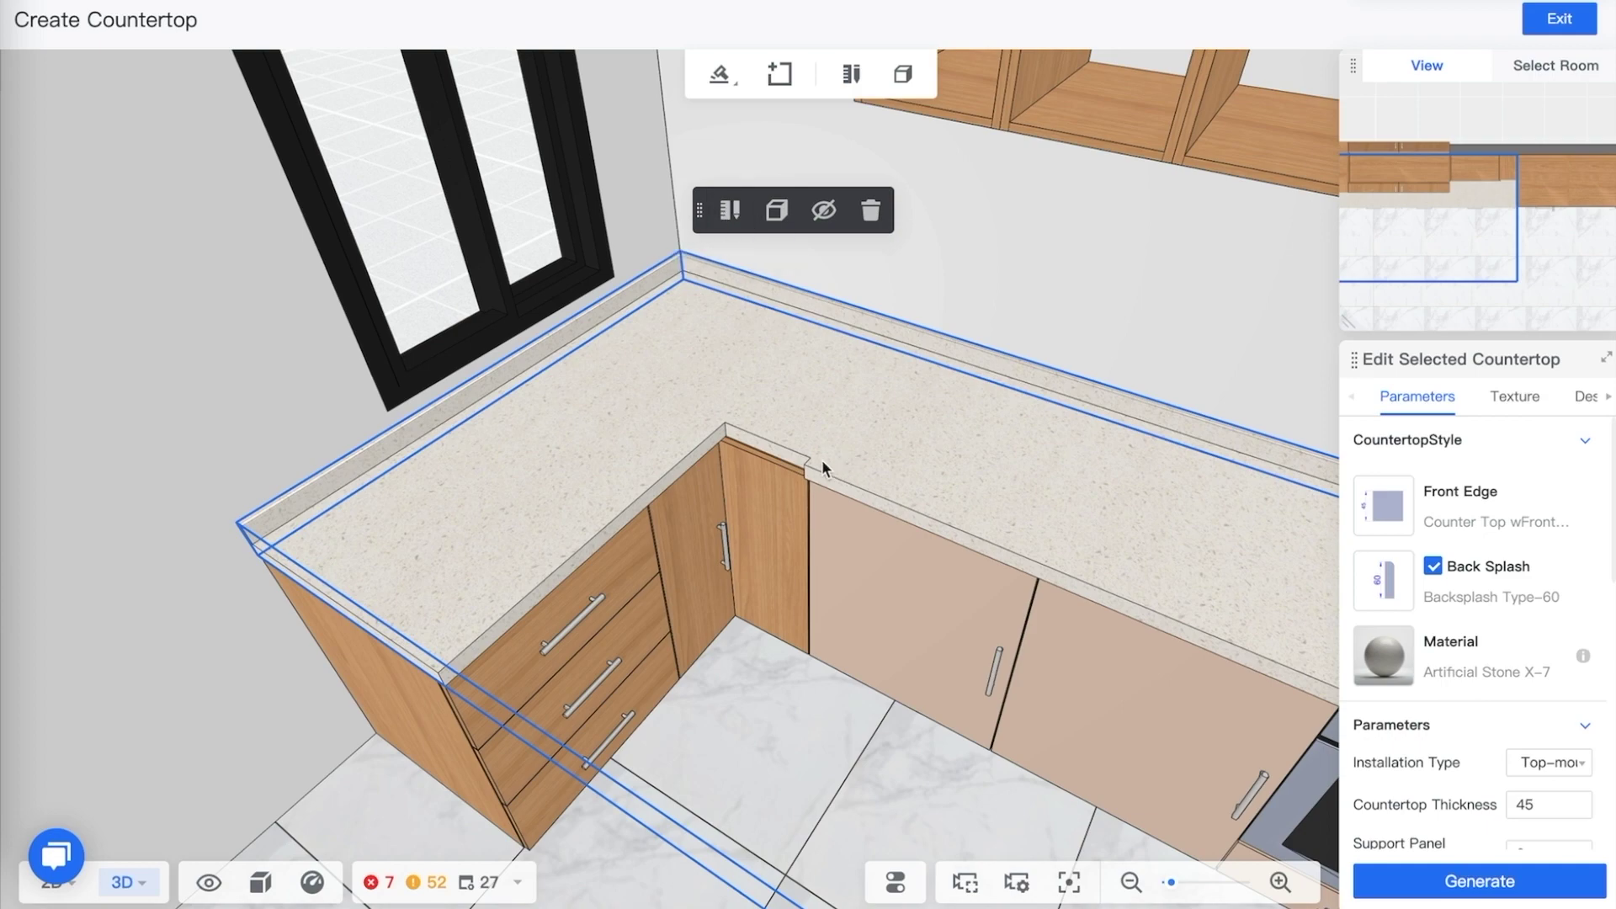
{"action": "left_click", "coordinate": [731, 210]}
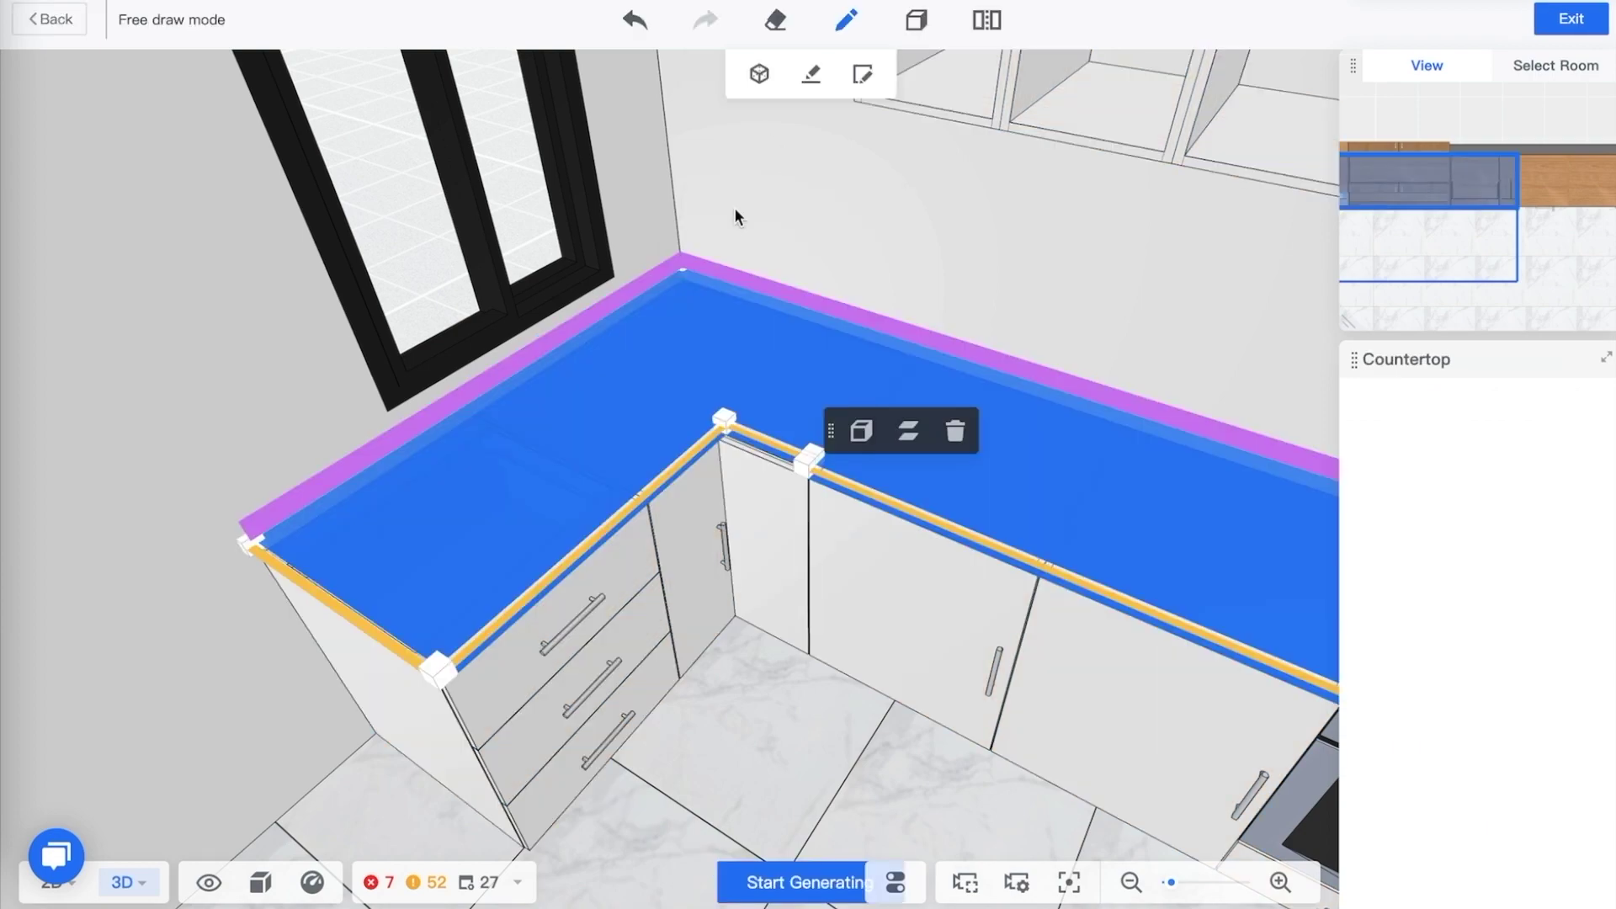
Move the outline's inner corner point back over the corner cabinet and regenerate the countertop
{"action": "left_click_drag", "start_coordinate": [986, 261], "coordinate": [949, 252]}
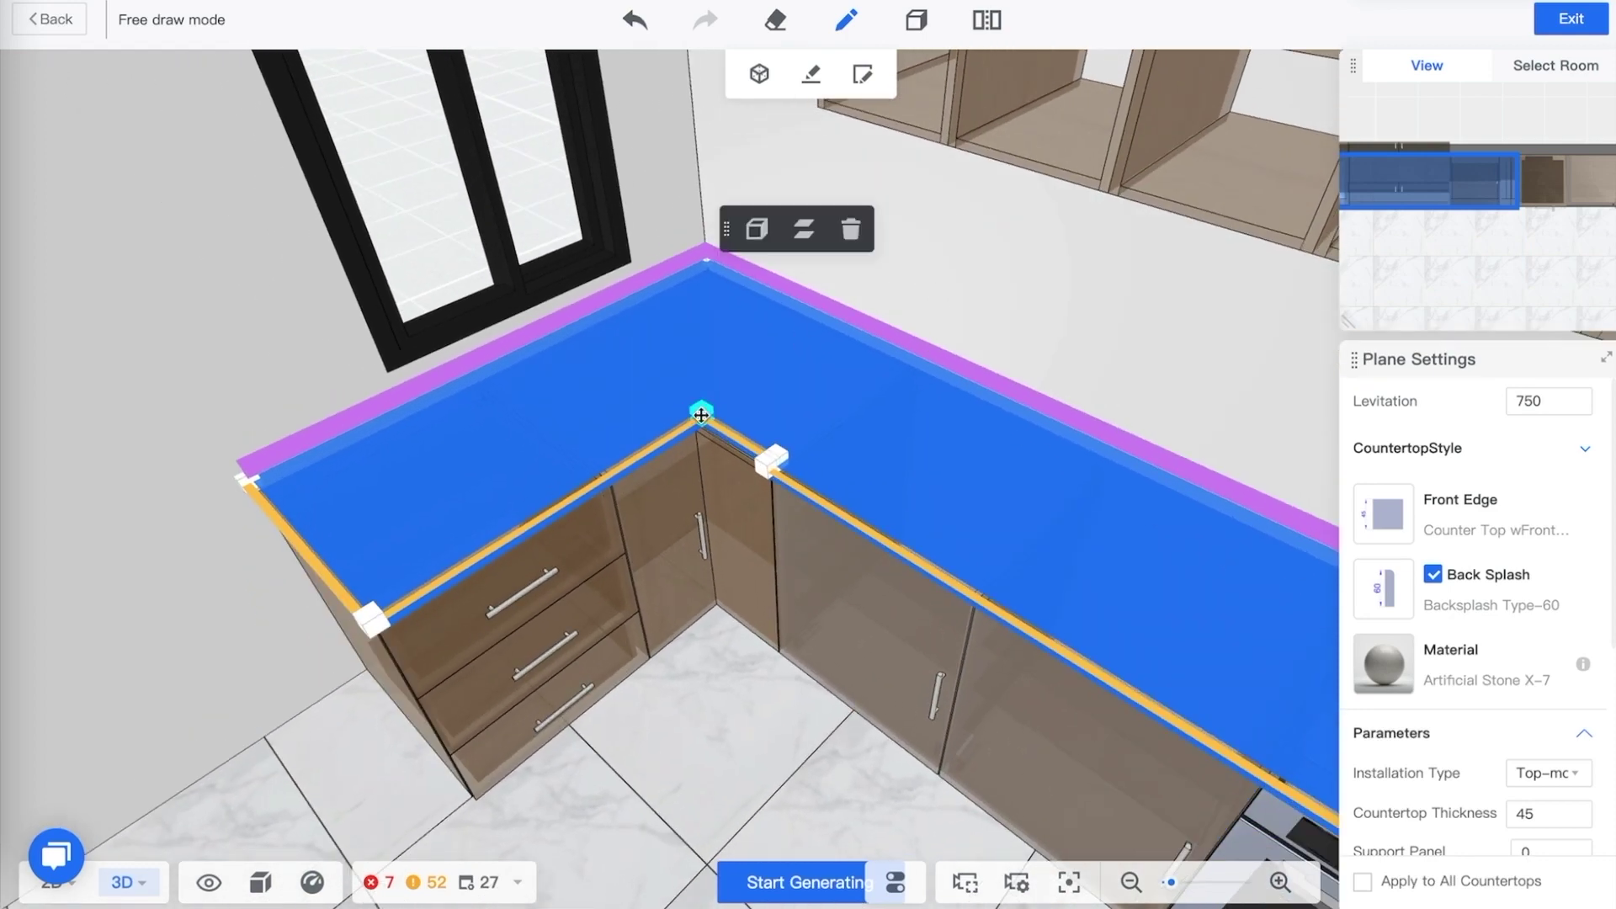
{"action": "left_click", "coordinate": [705, 411]}
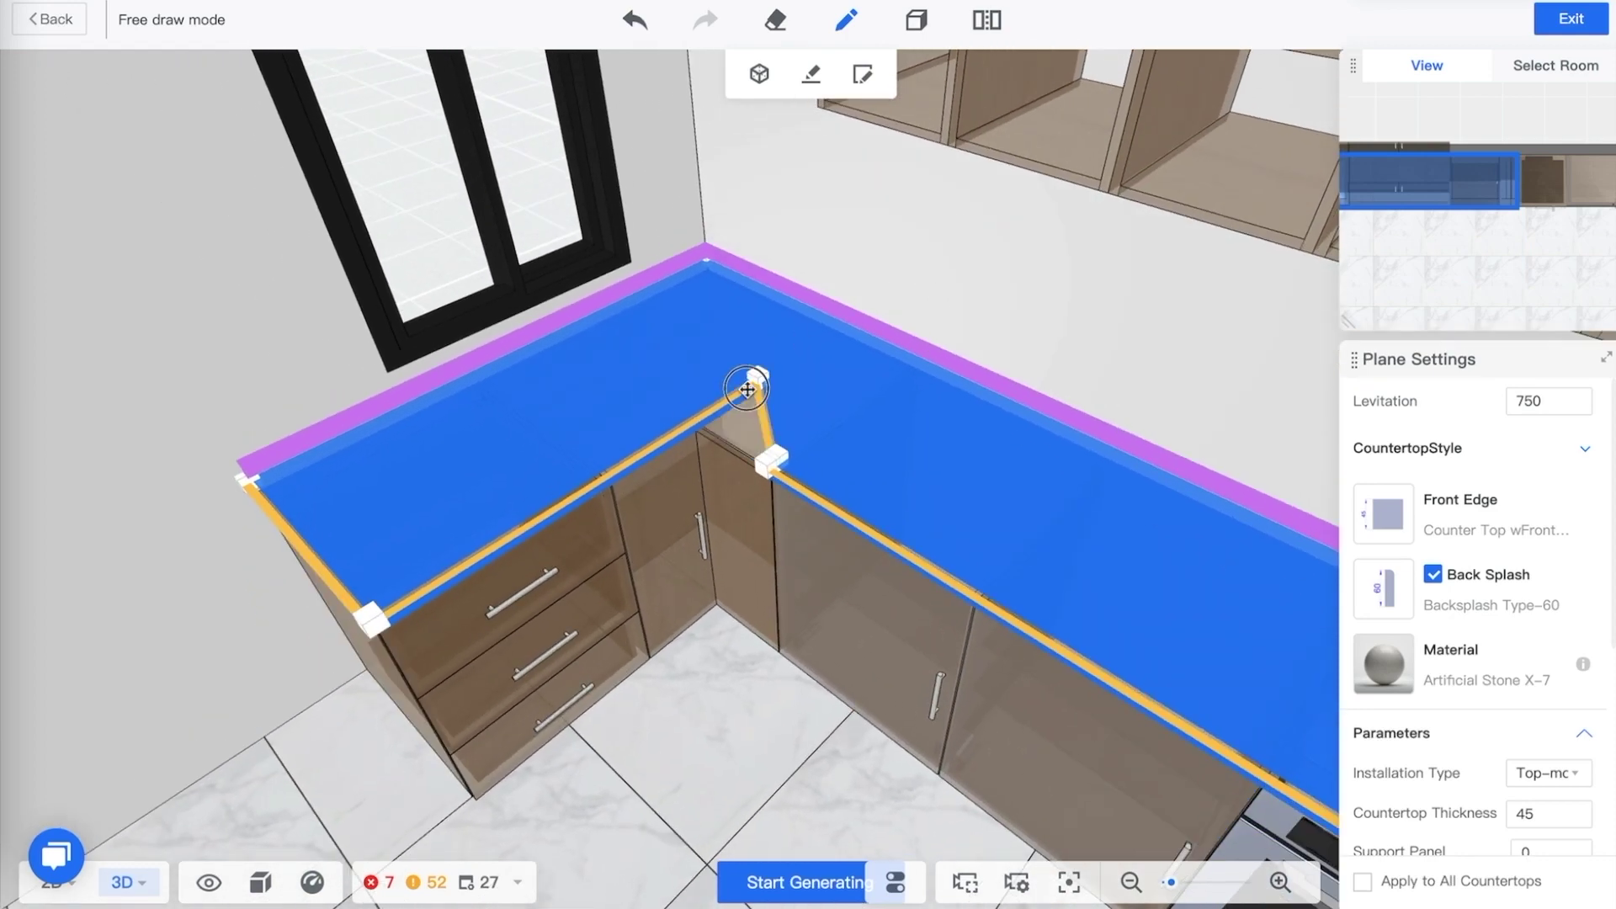
{"action": "left_click_drag", "start_coordinate": [706, 411], "coordinate": [758, 380]}
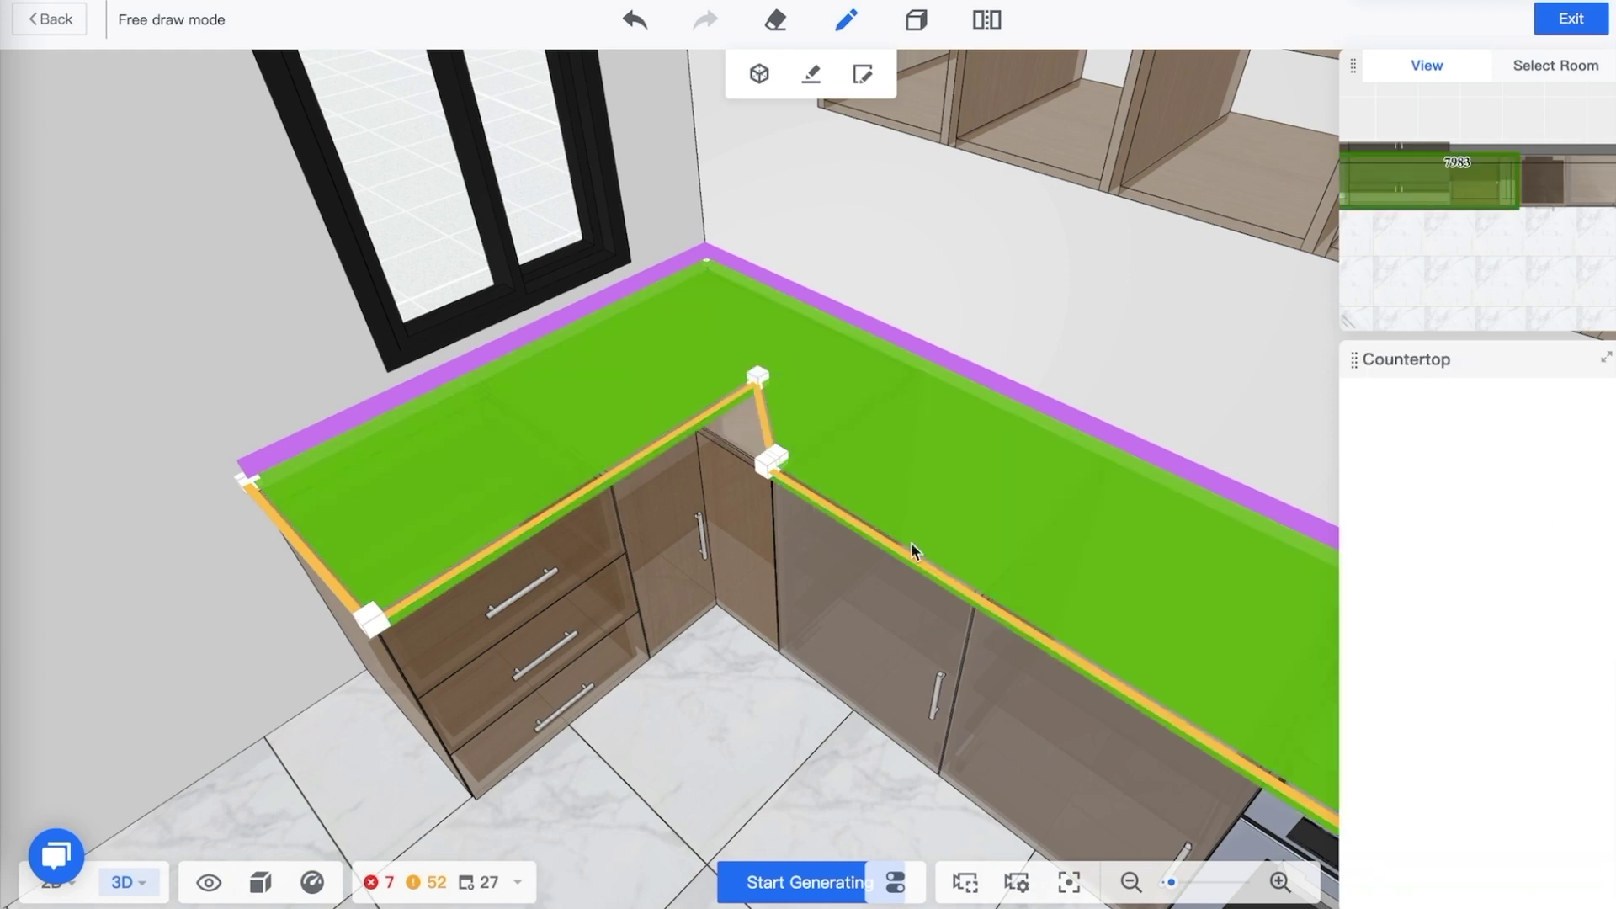
{"action": "left_click", "coordinate": [794, 885]}
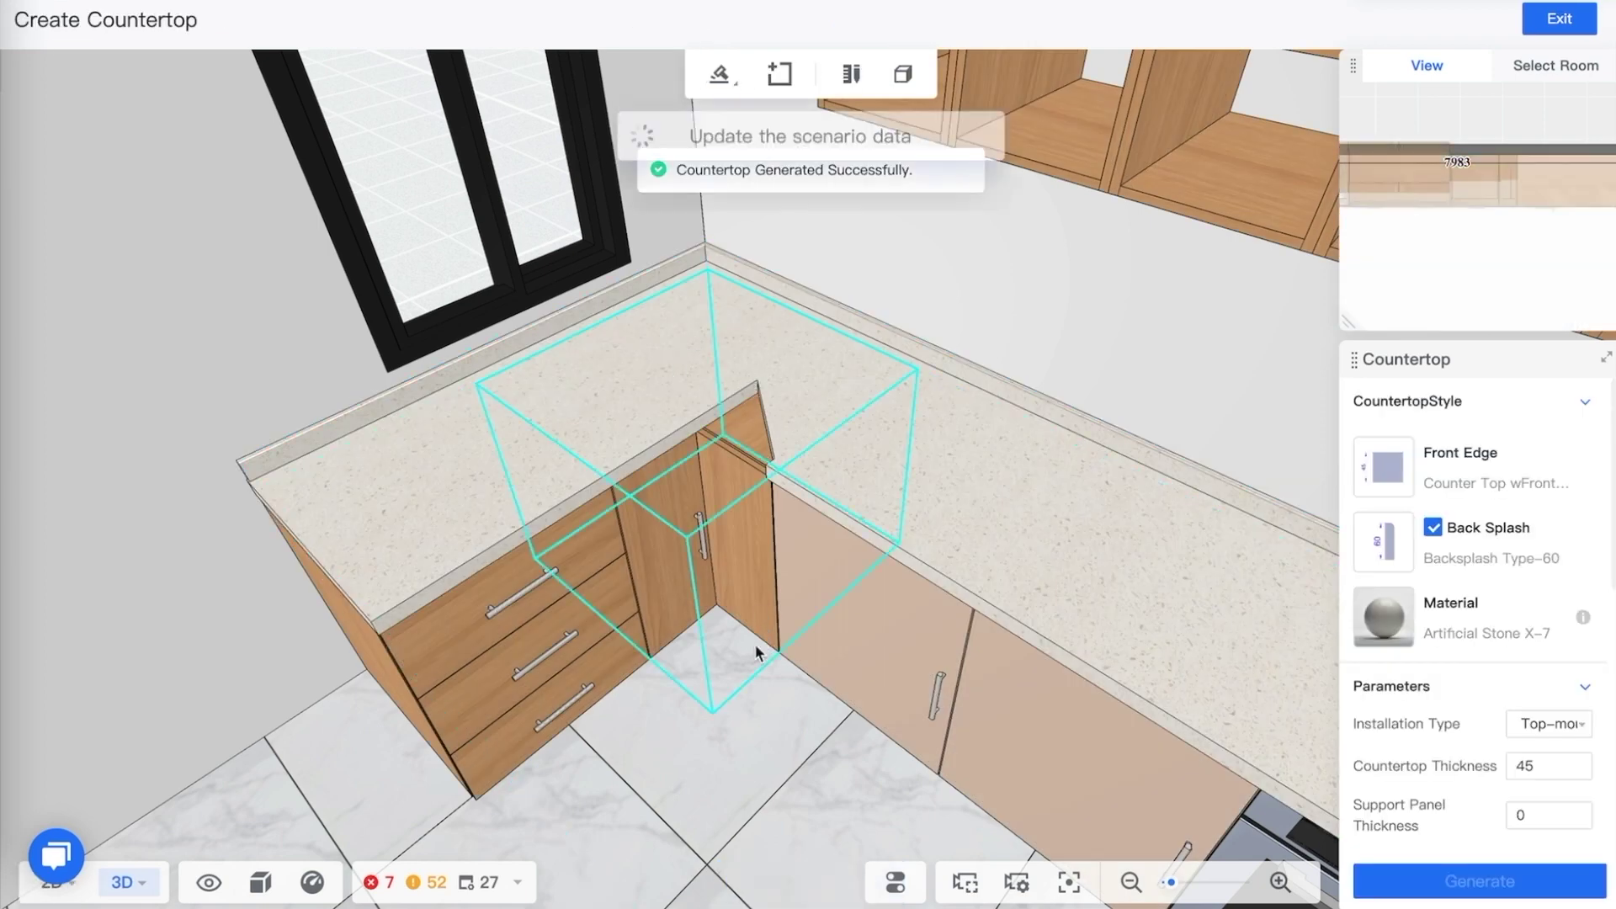
Open the L-shaped countertop's outline in free draw mode and switch to the 2D floor view
{"action": "left_click_drag", "start_coordinate": [750, 711], "coordinate": [786, 447]}
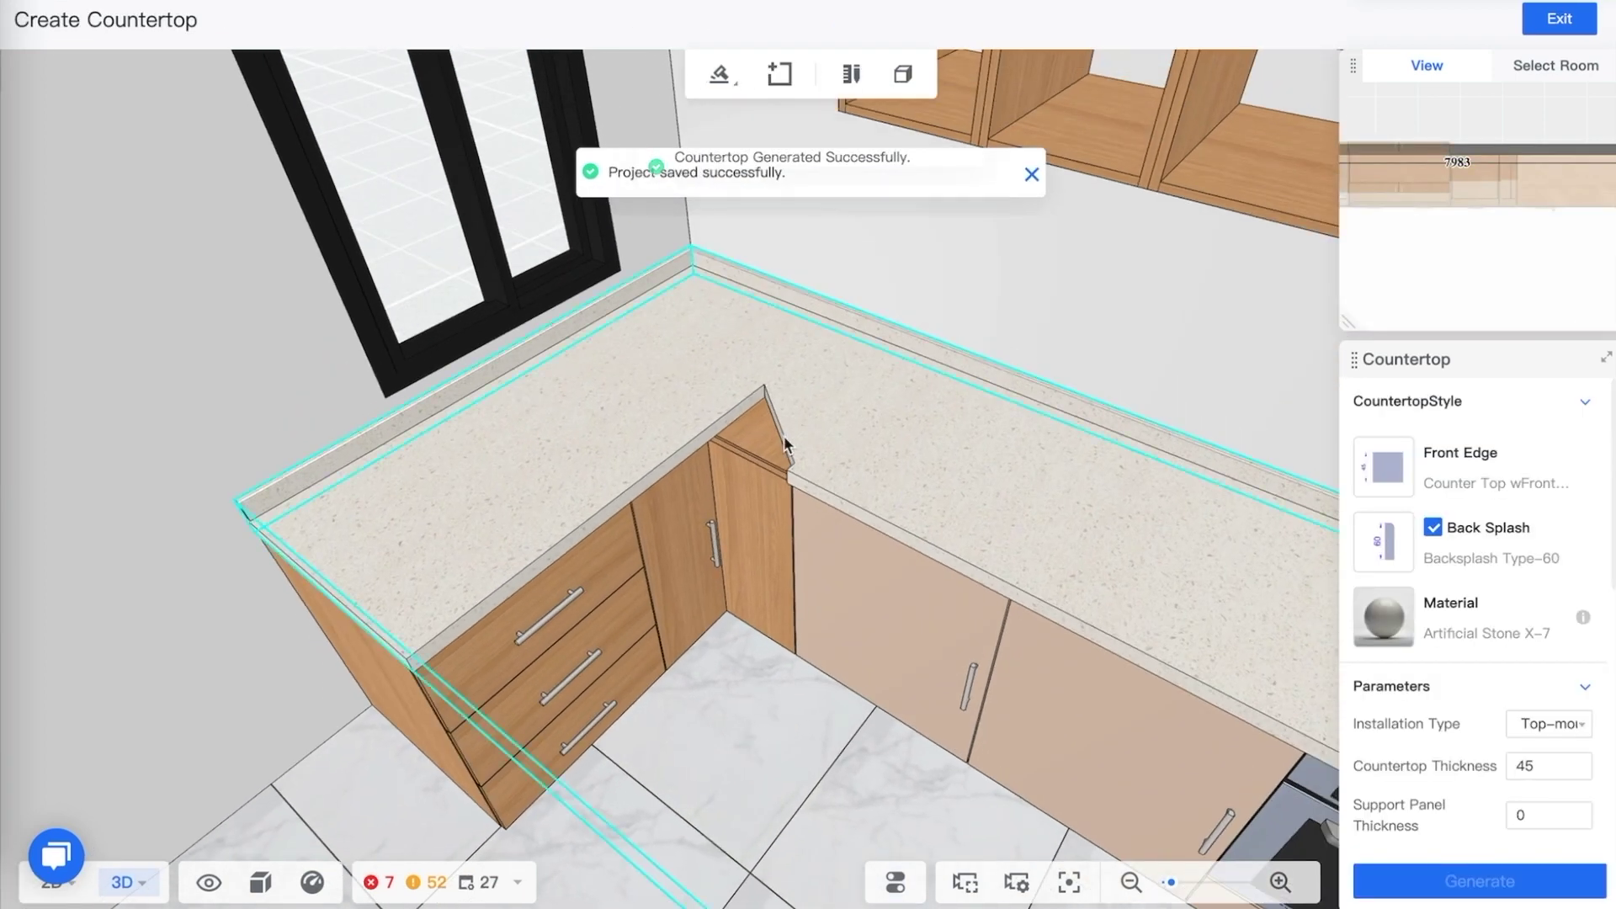
{"action": "left_click", "coordinate": [786, 447]}
{"action": "left_click", "coordinate": [740, 202]}
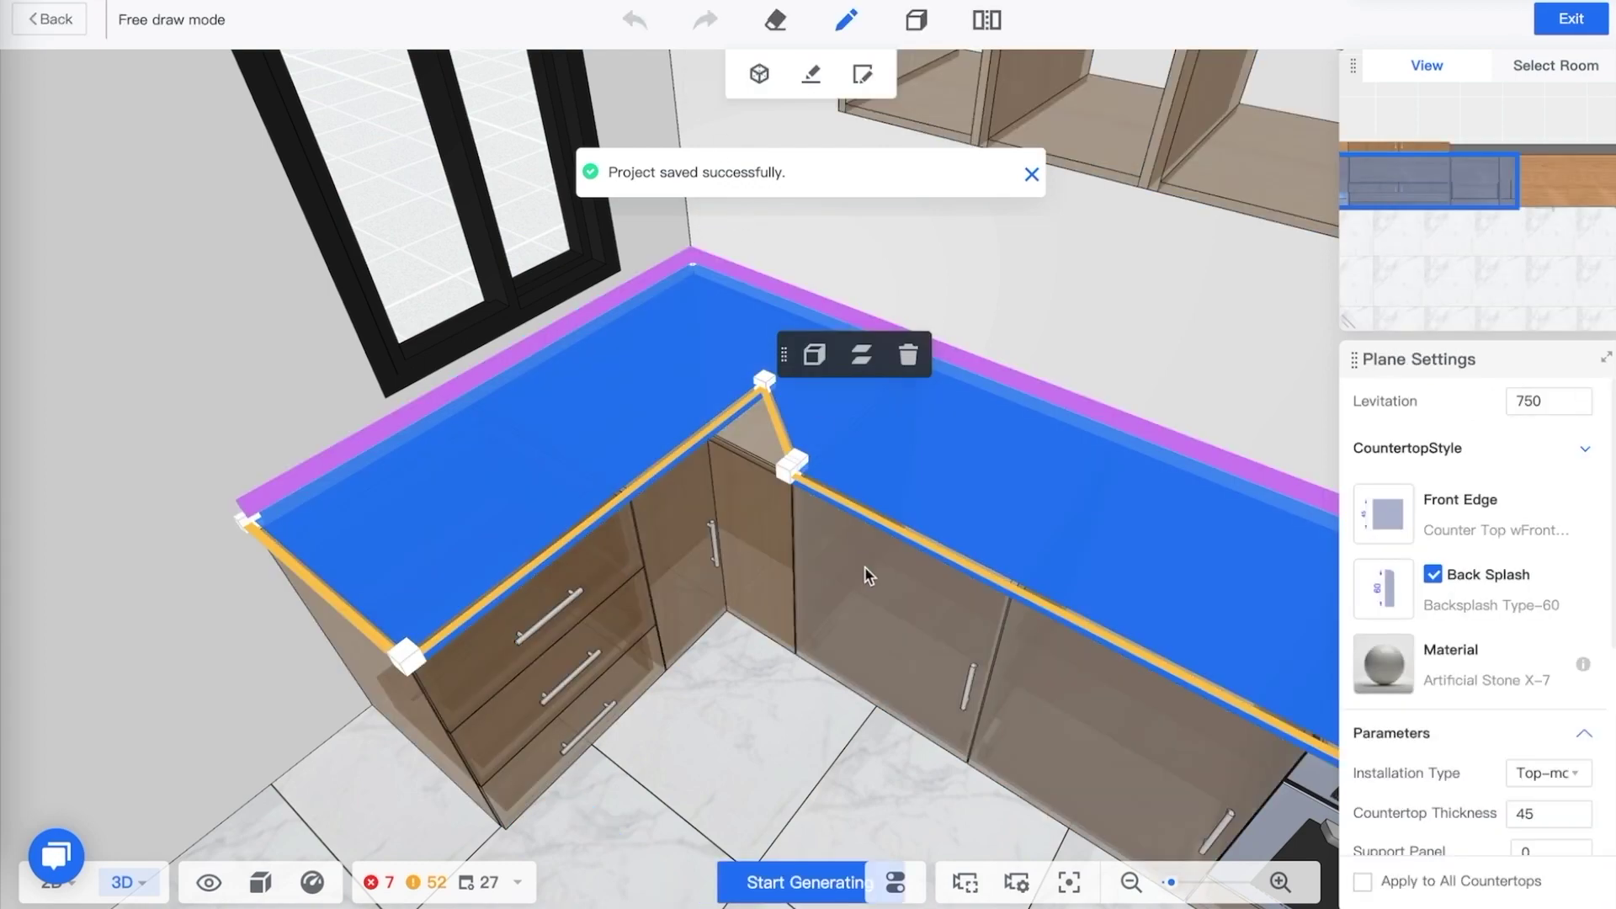
{"action": "left_click", "coordinate": [765, 385]}
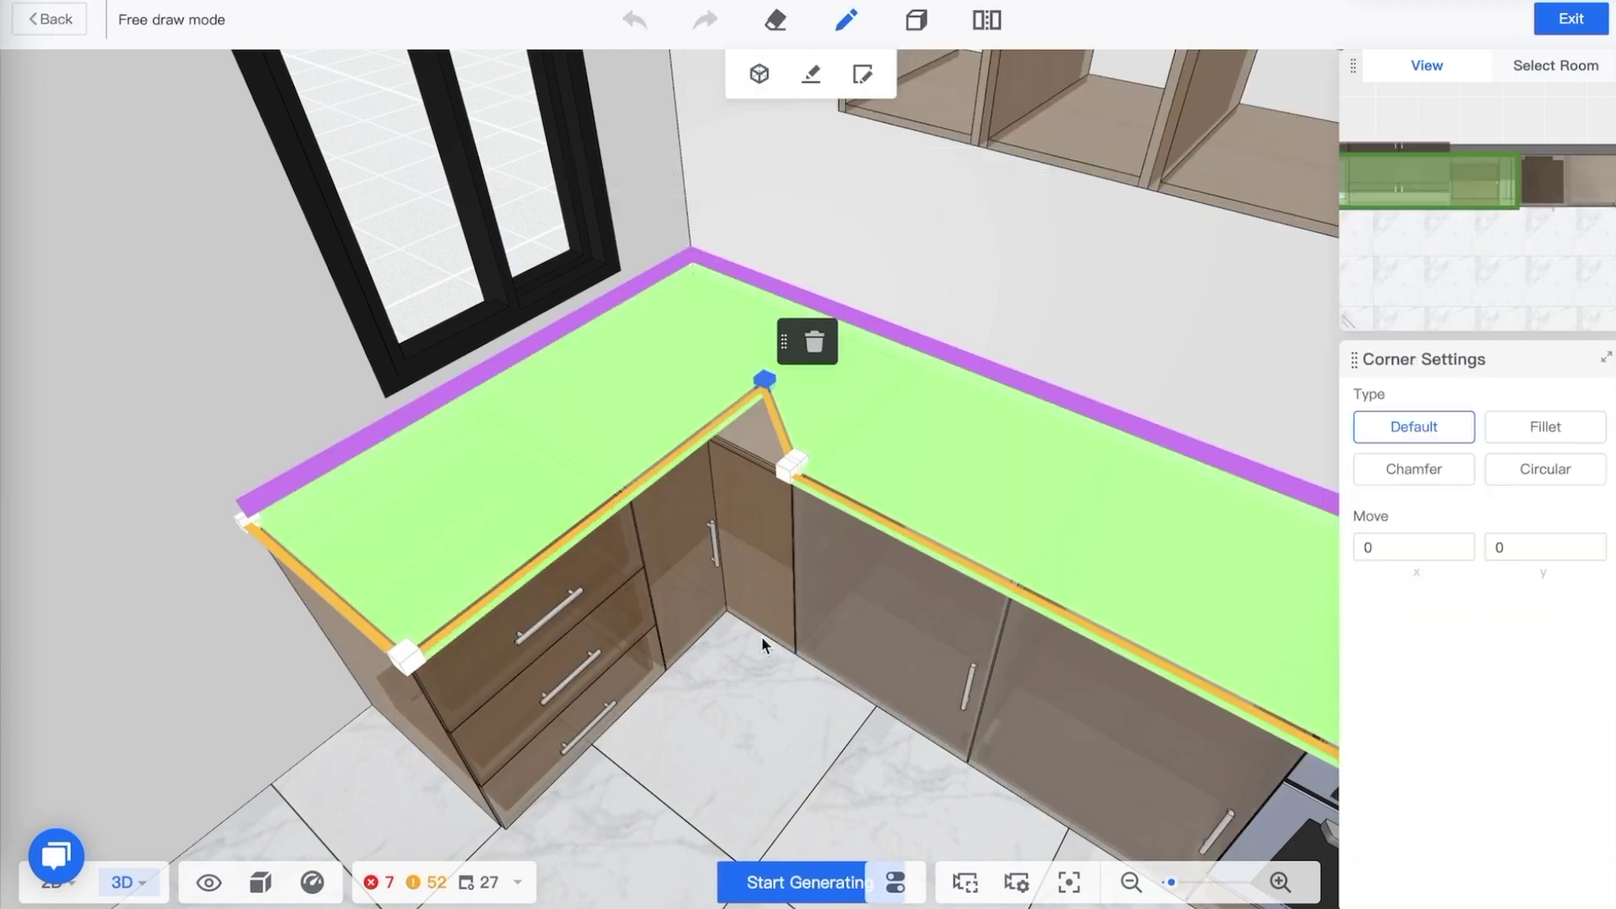
{"action": "left_click", "coordinate": [729, 748]}
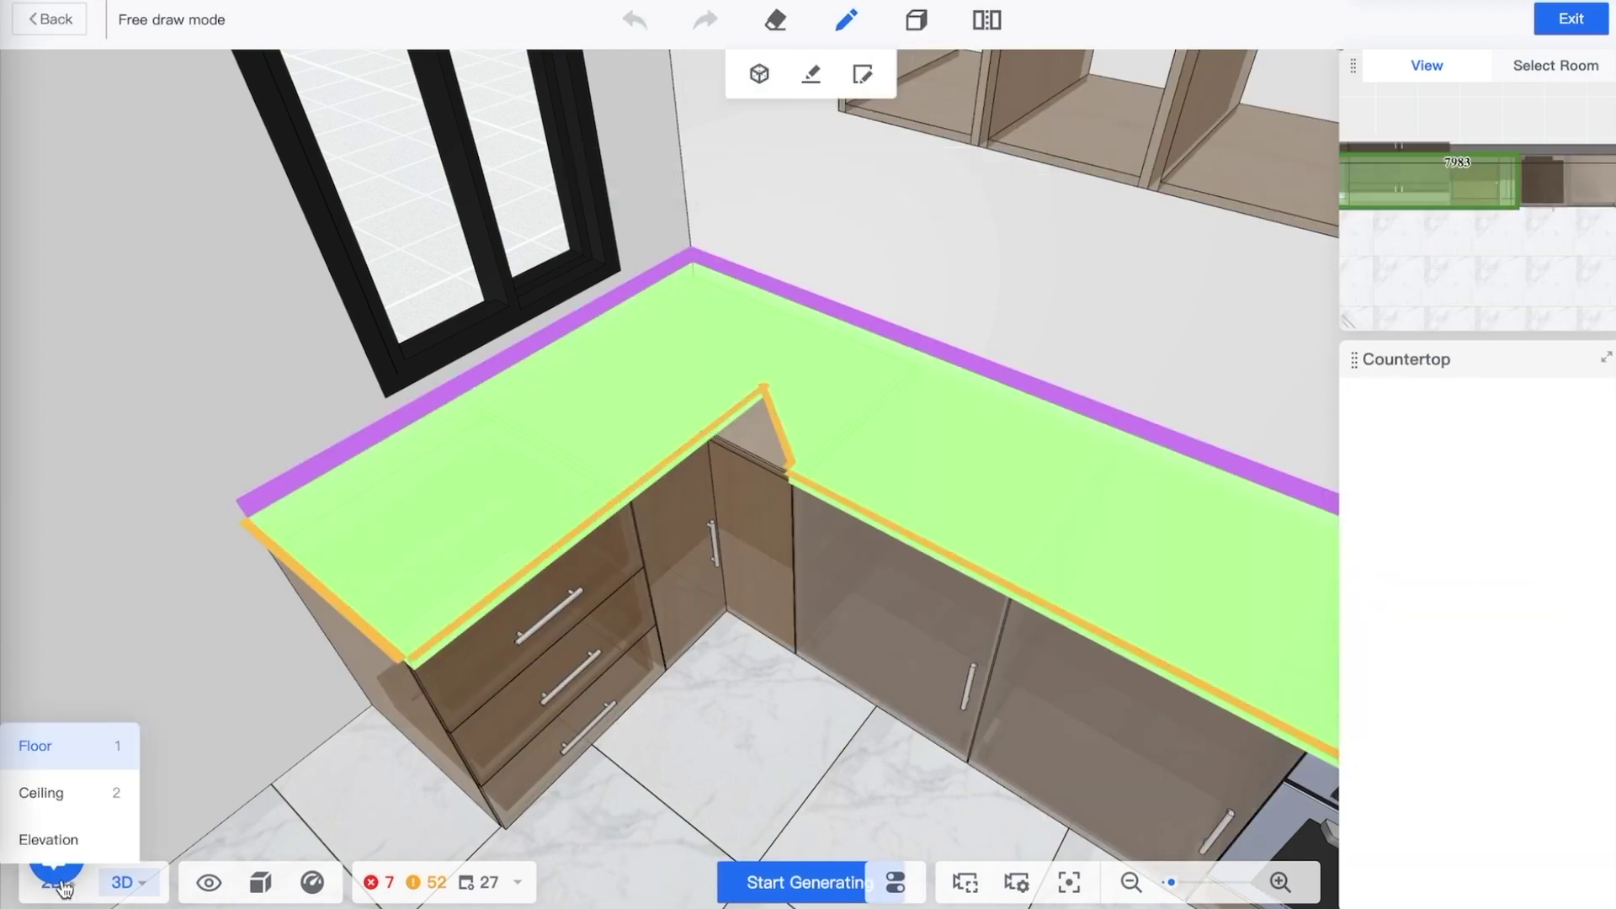
{"action": "mouse_move", "coordinate": [88, 848]}
{"action": "left_click", "coordinate": [93, 820]}
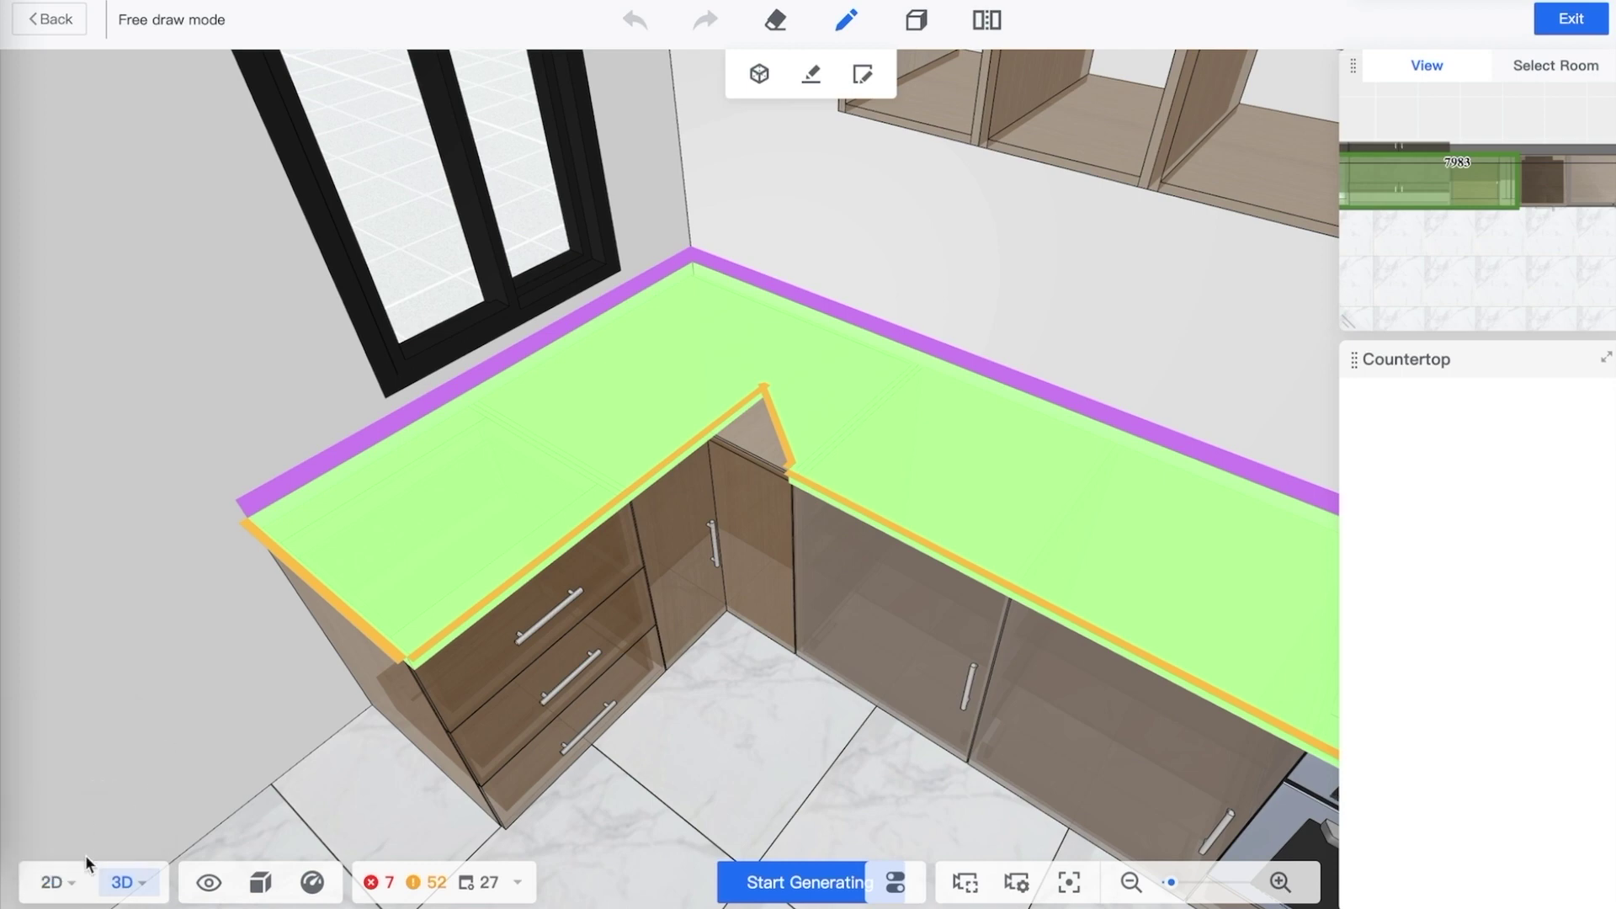
{"action": "mouse_move", "coordinate": [59, 882]}
{"action": "left_click", "coordinate": [65, 758]}
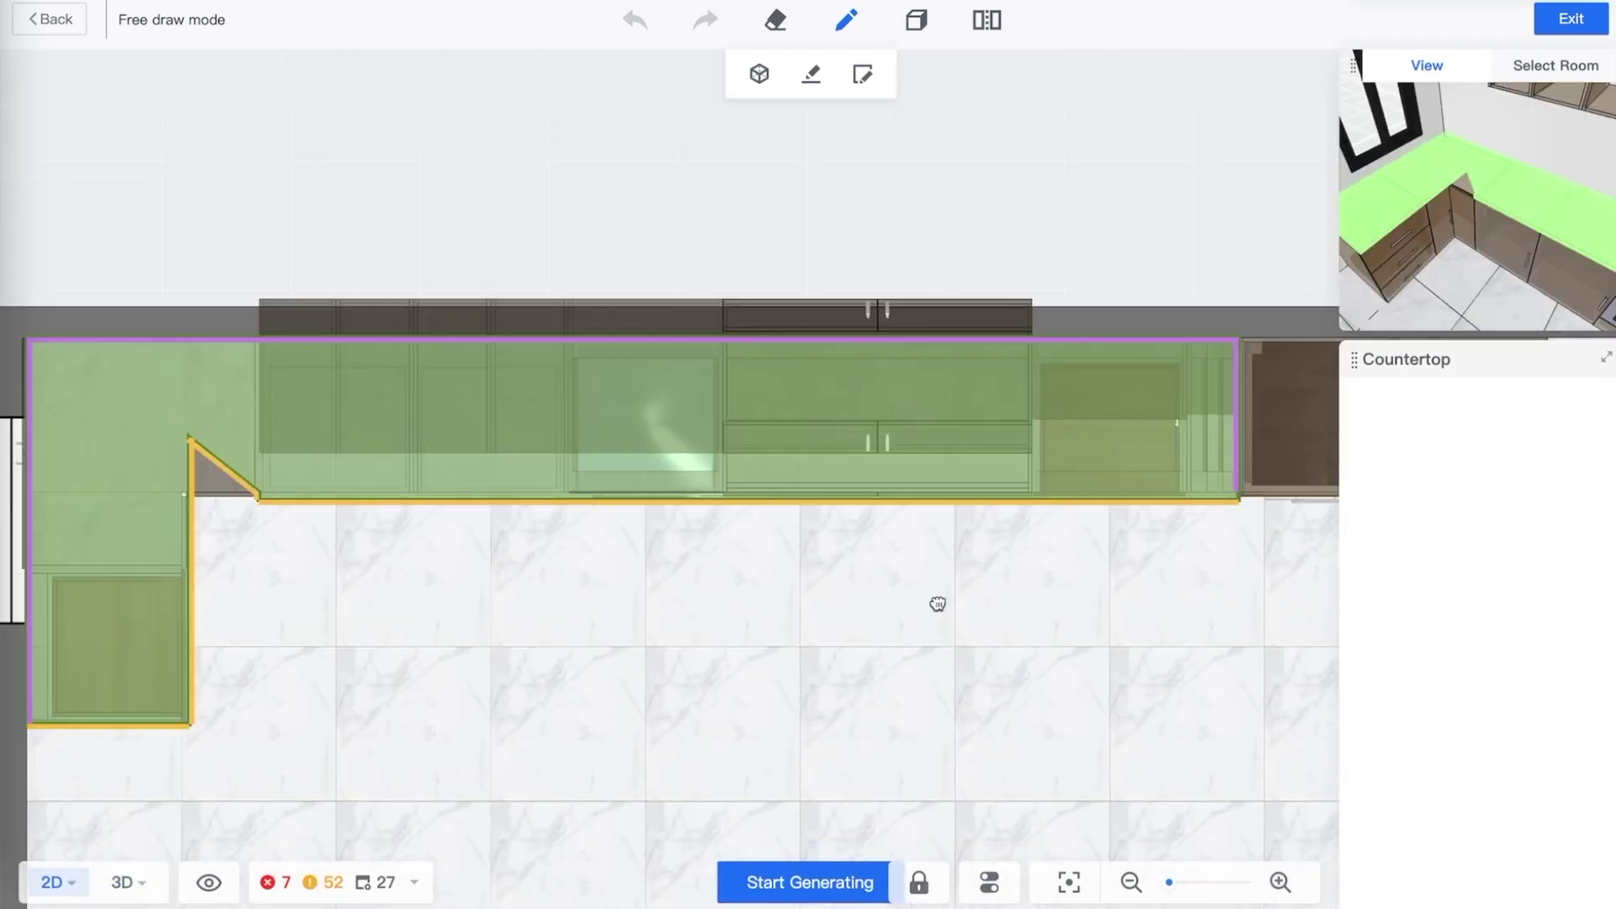
Delete the upper of the two neighbouring points where the slanted edge meets the long front edge
{"action": "left_click_drag", "start_coordinate": [938, 604], "coordinate": [819, 538]}
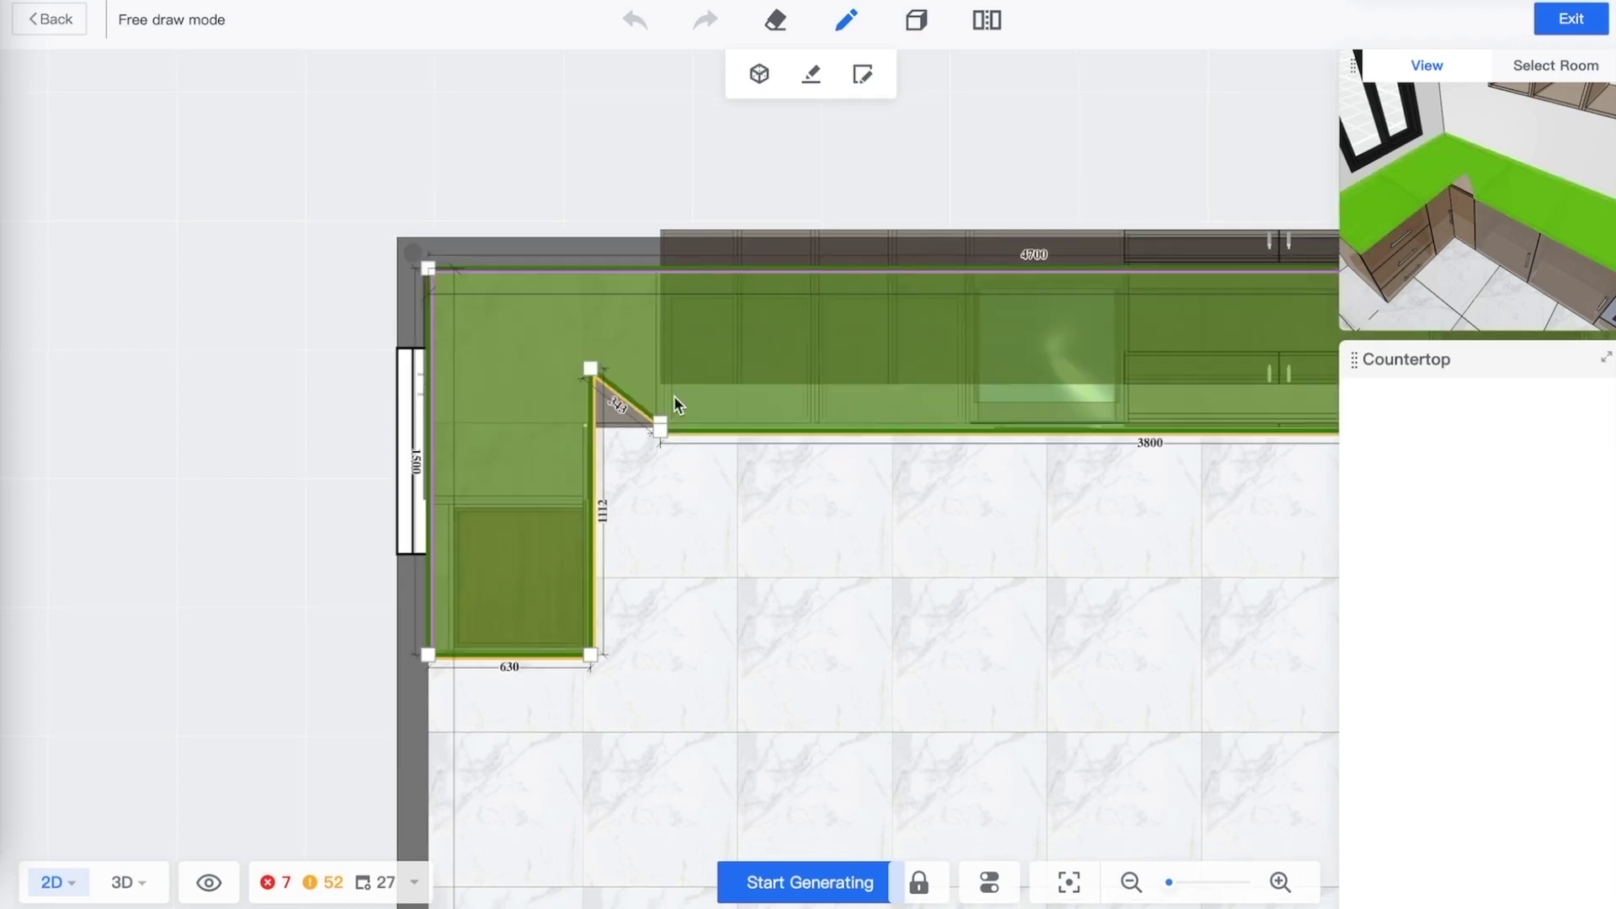
{"action": "scroll", "coordinate": [652, 399], "scroll_direction": "down", "scroll_amount": 5}
{"action": "scroll", "coordinate": [628, 408], "scroll_direction": "up", "scroll_amount": 7}
{"action": "scroll", "coordinate": [630, 411], "scroll_direction": "up", "scroll_amount": 3}
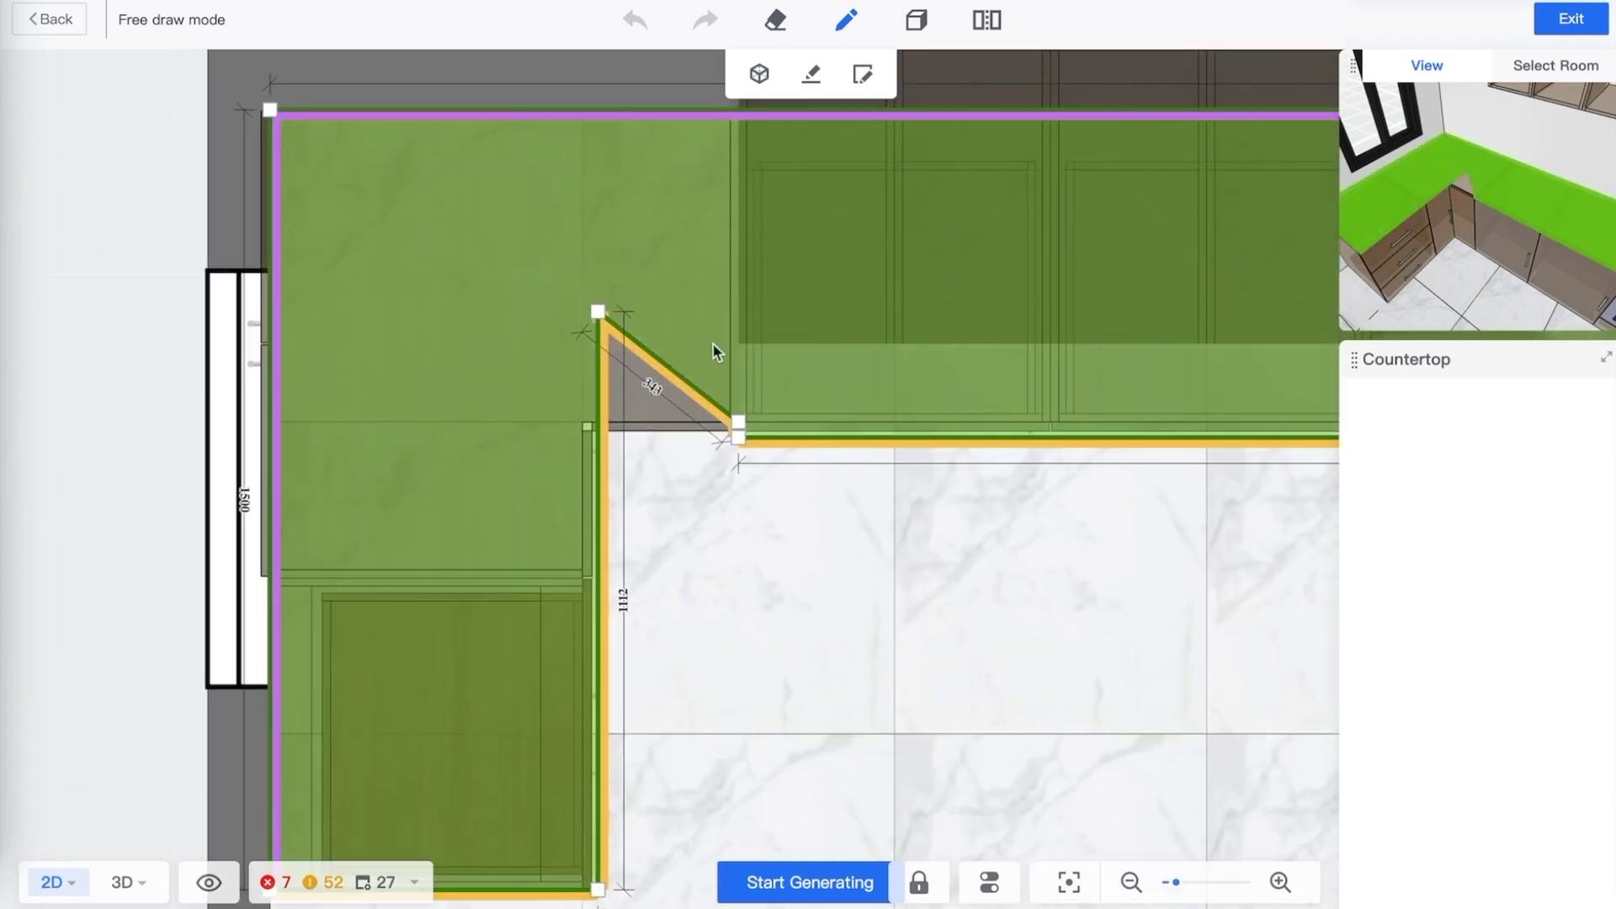
{"action": "left_click", "coordinate": [597, 311]}
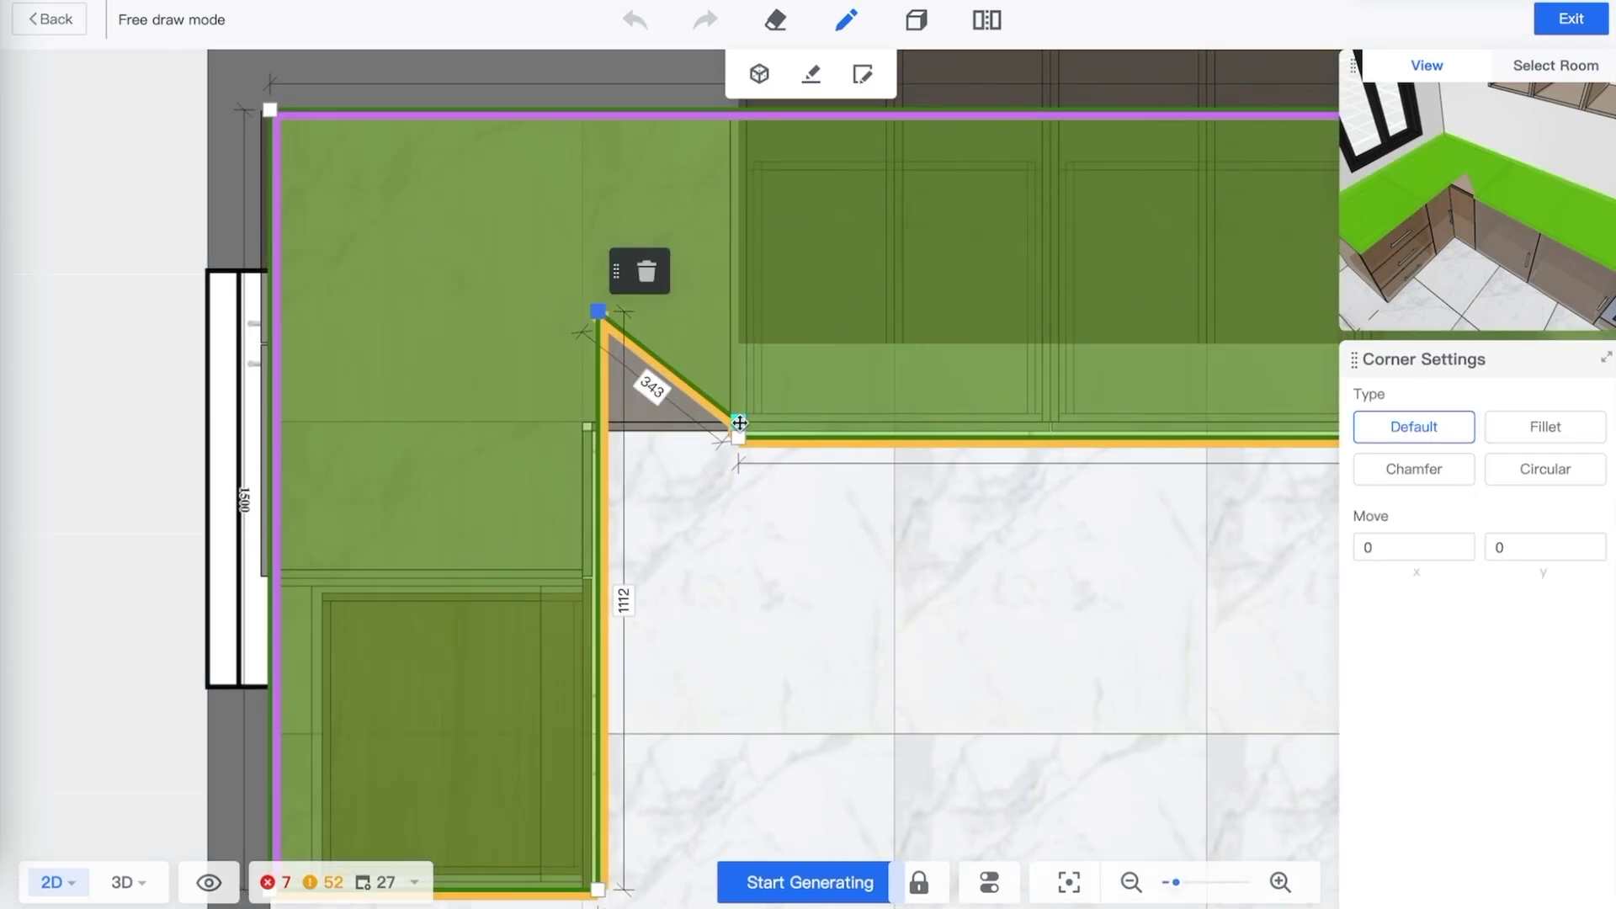
{"action": "left_click", "coordinate": [738, 422]}
{"action": "left_click", "coordinate": [791, 384]}
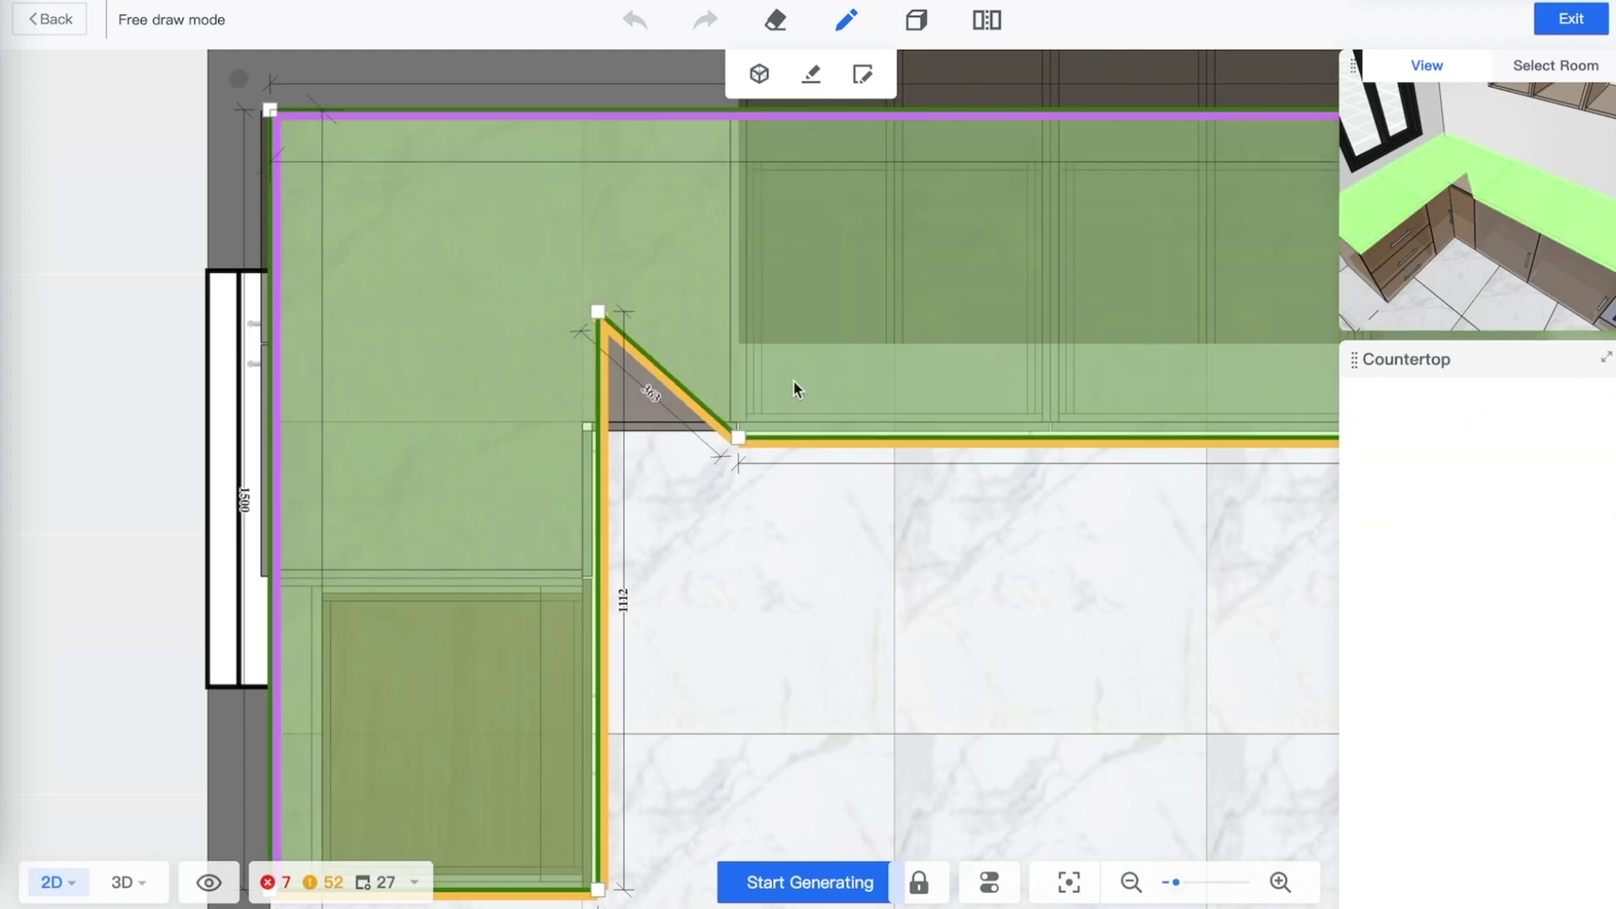
{"action": "left_click", "coordinate": [859, 555]}
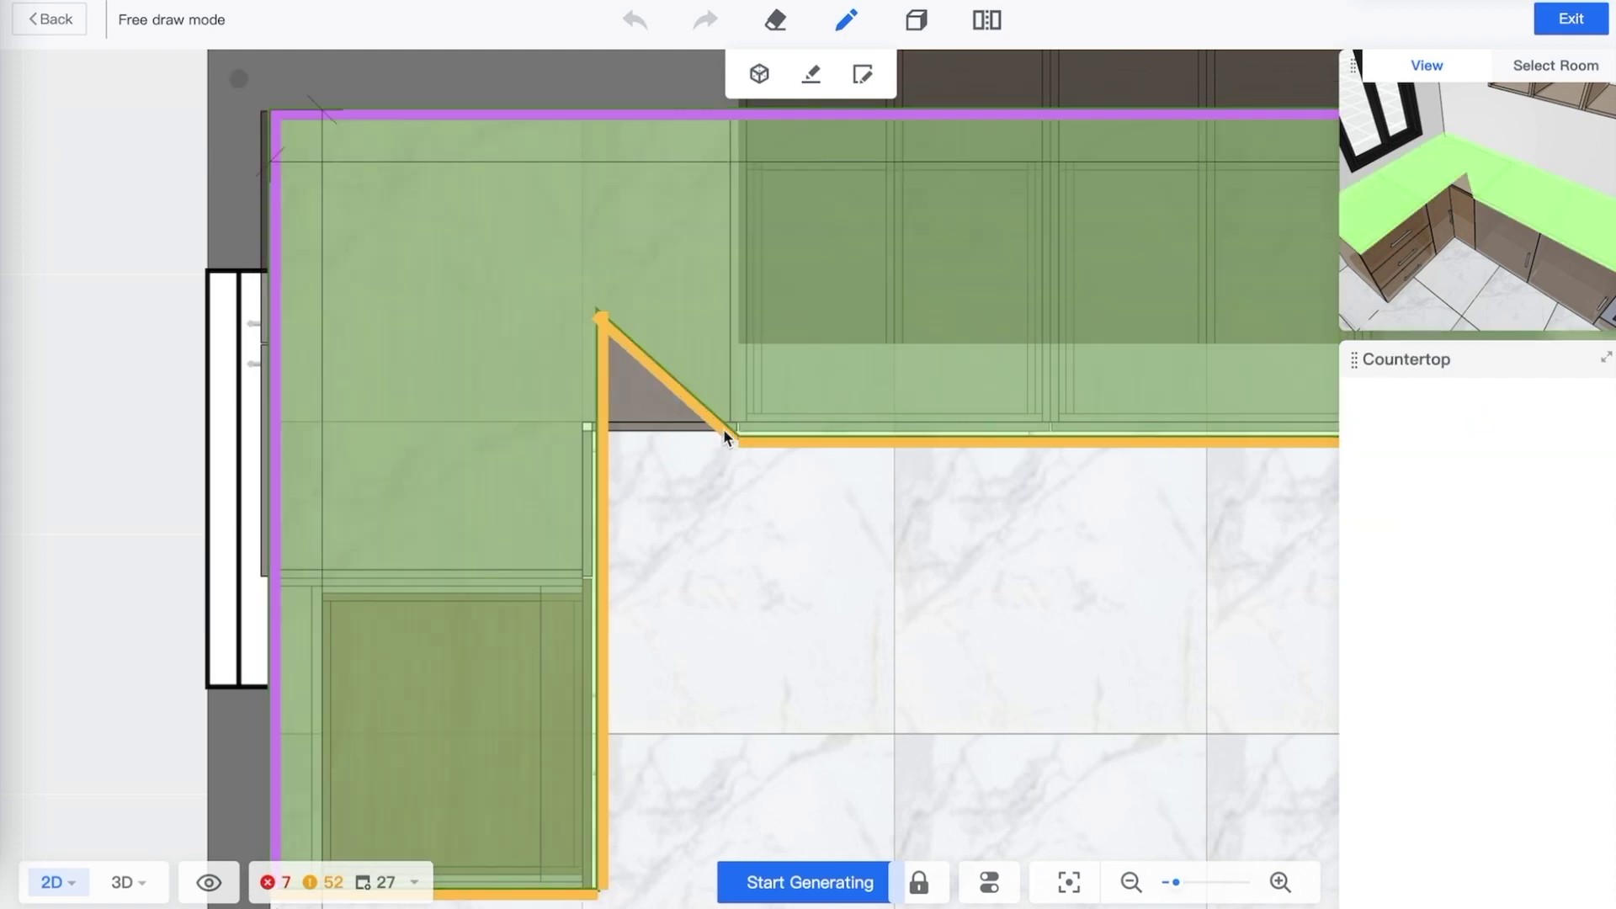
{"action": "left_click", "coordinate": [631, 330]}
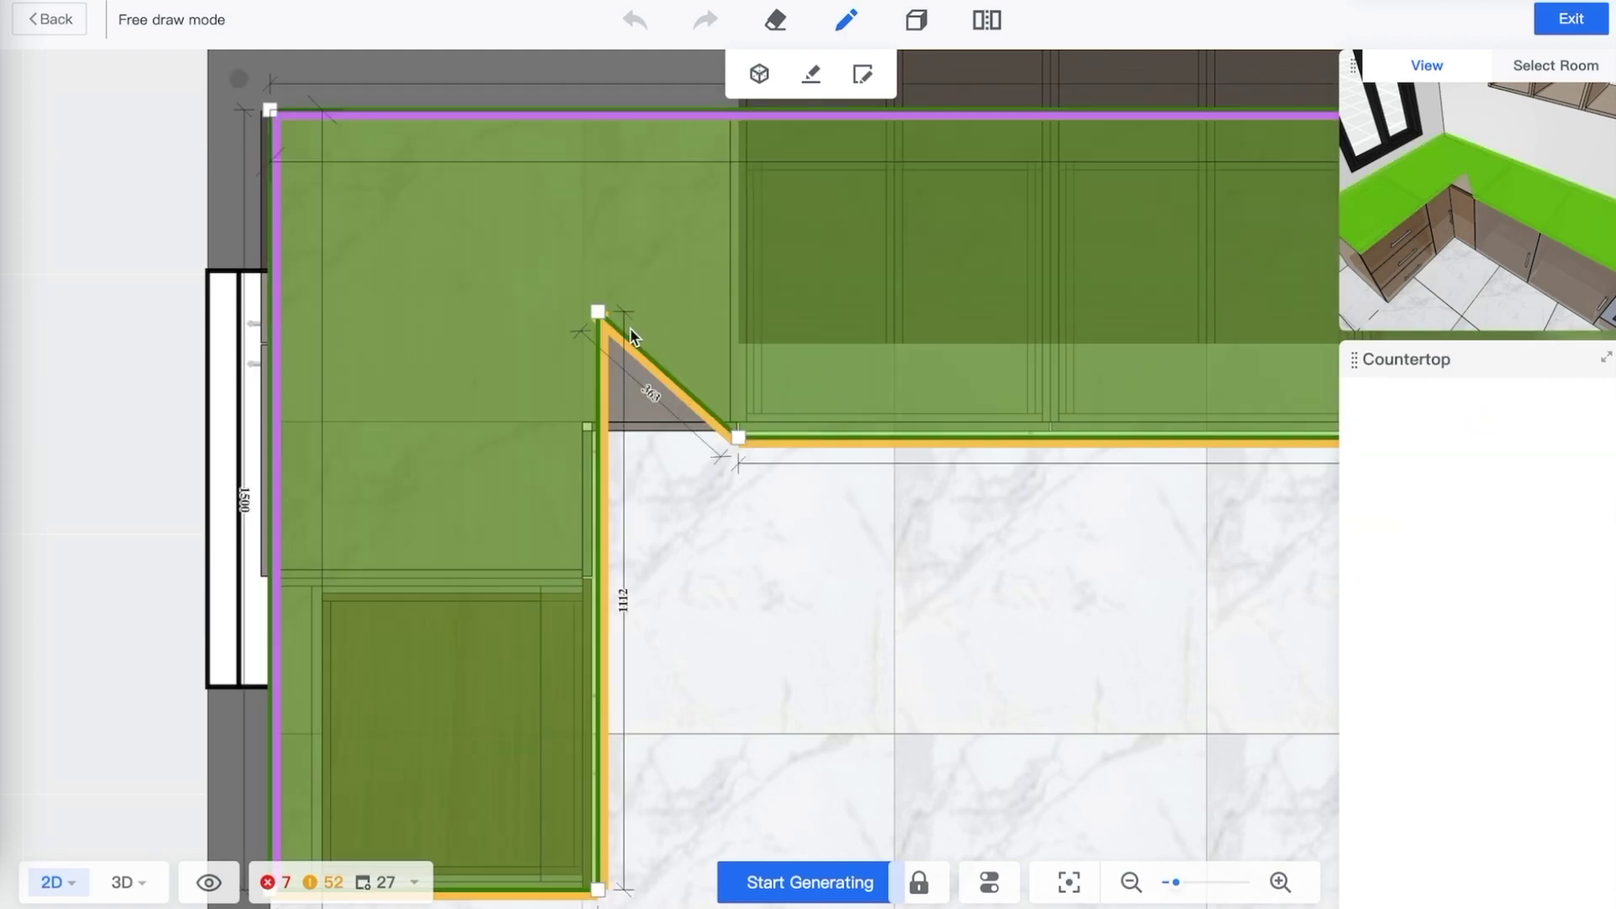
Move the inner corner point in line with the long front edge and delete the leftover point beside it
{"action": "left_click", "coordinate": [739, 438]}
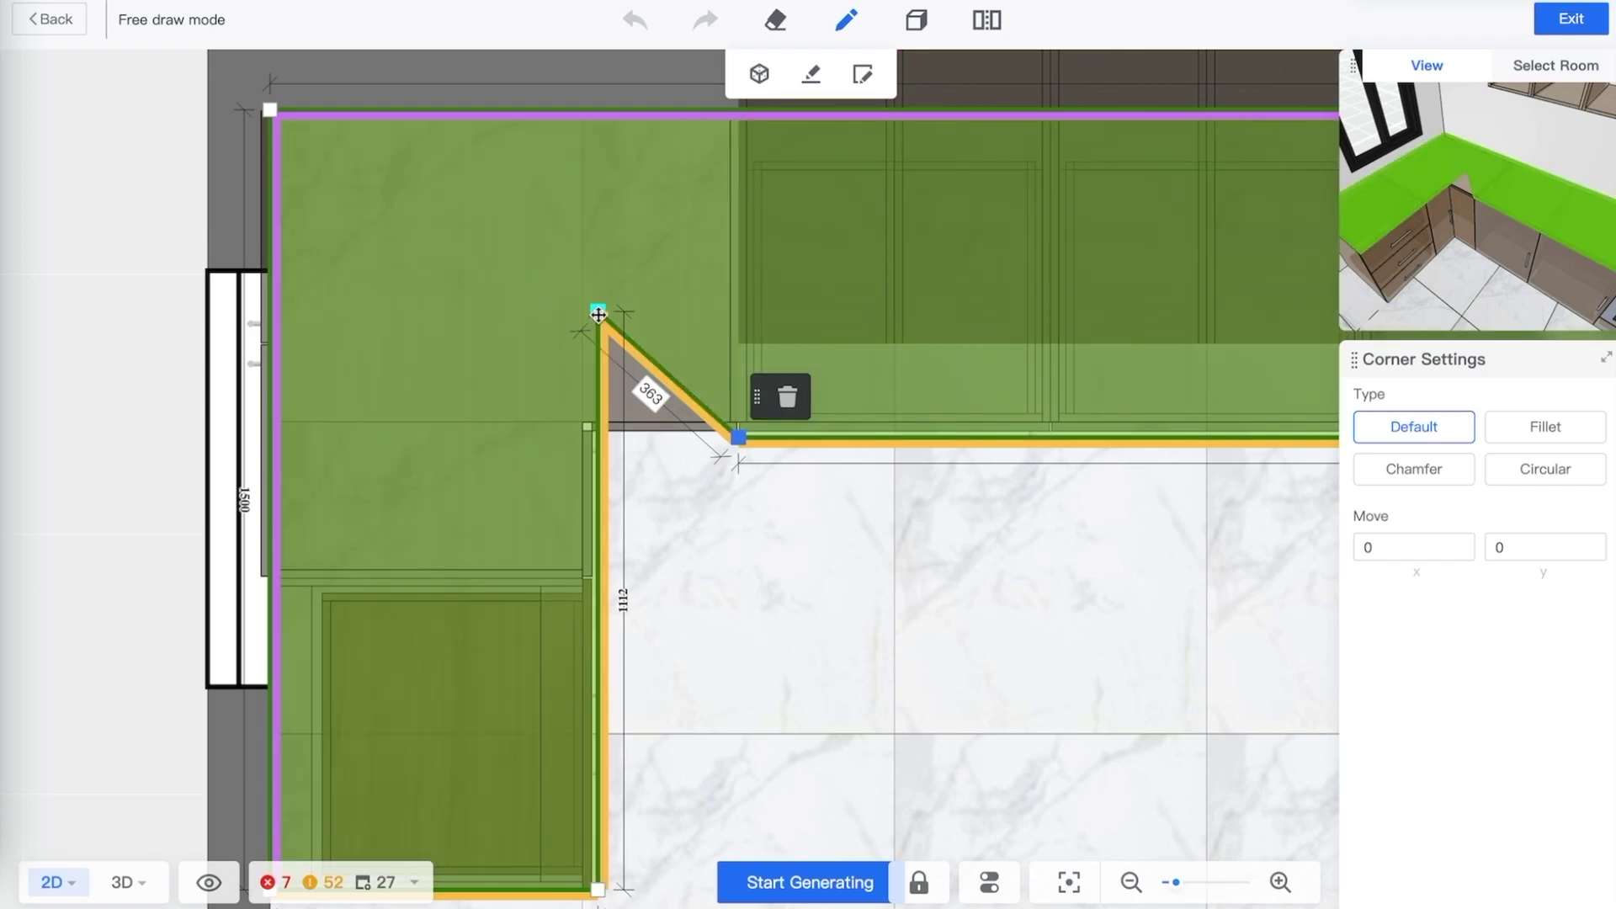
{"action": "left_click_drag", "start_coordinate": [597, 311], "coordinate": [599, 437]}
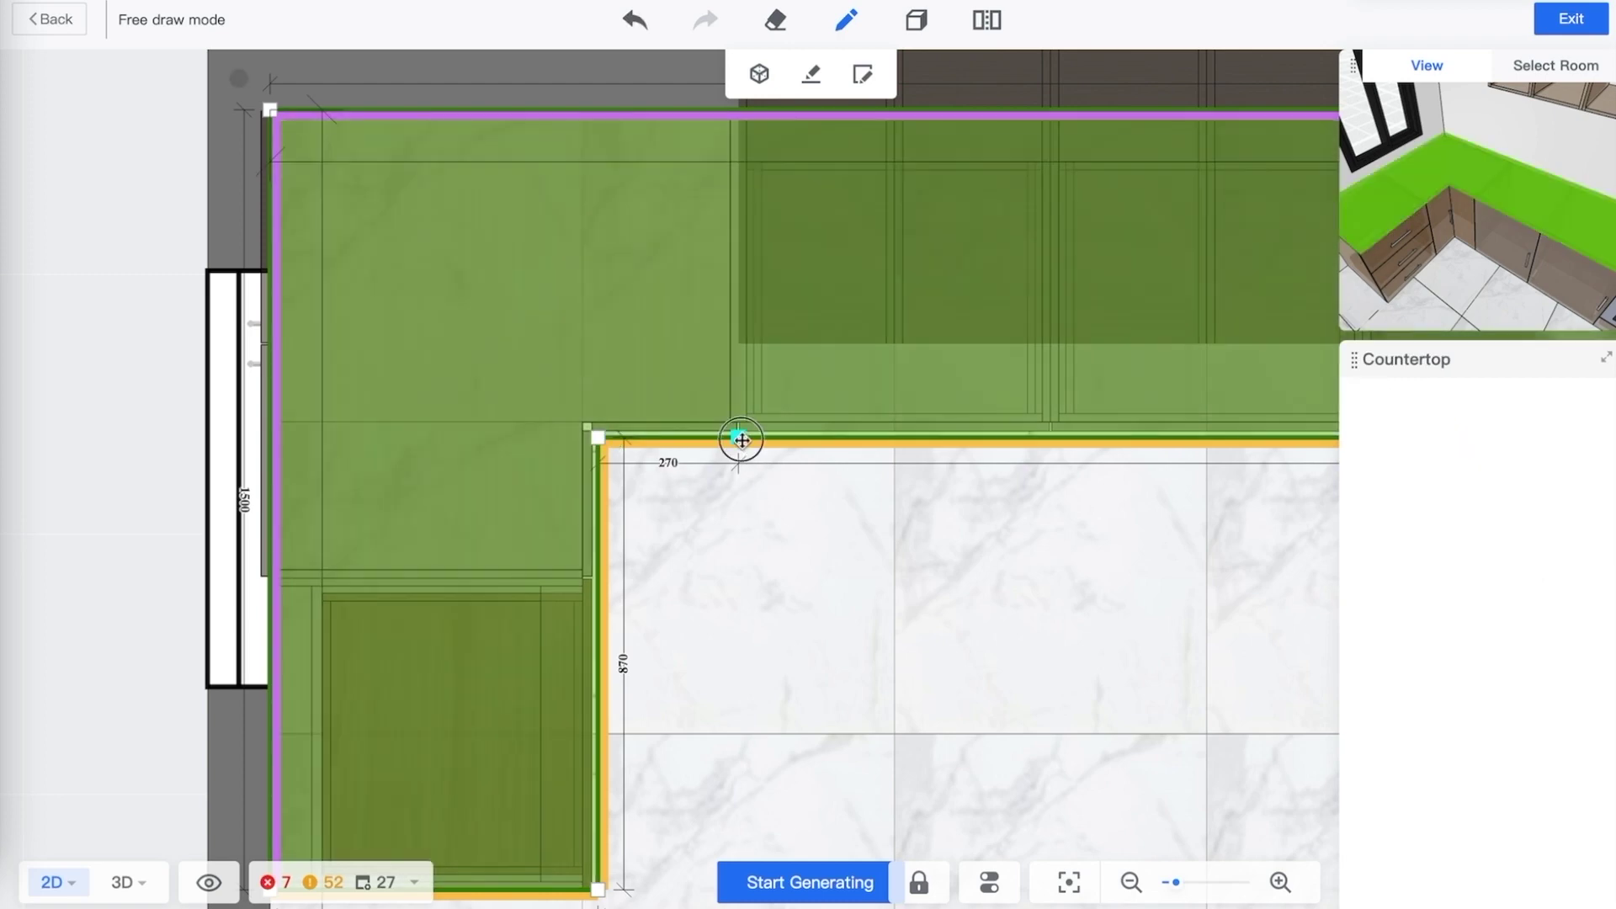
{"action": "left_click", "coordinate": [741, 438]}
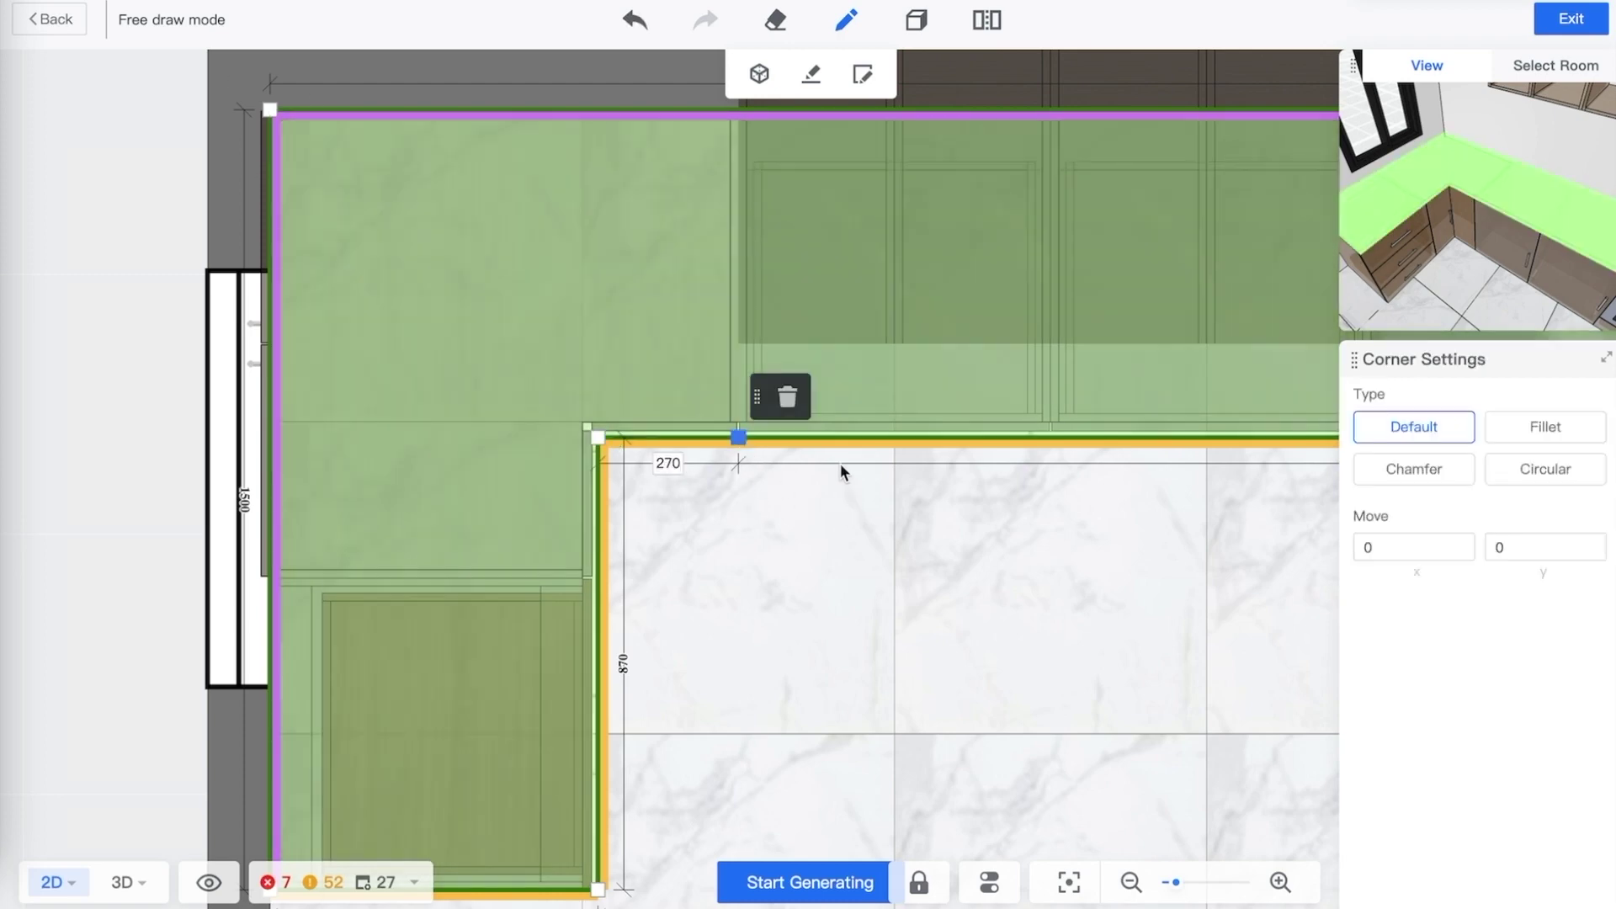
{"action": "left_click", "coordinate": [787, 394]}
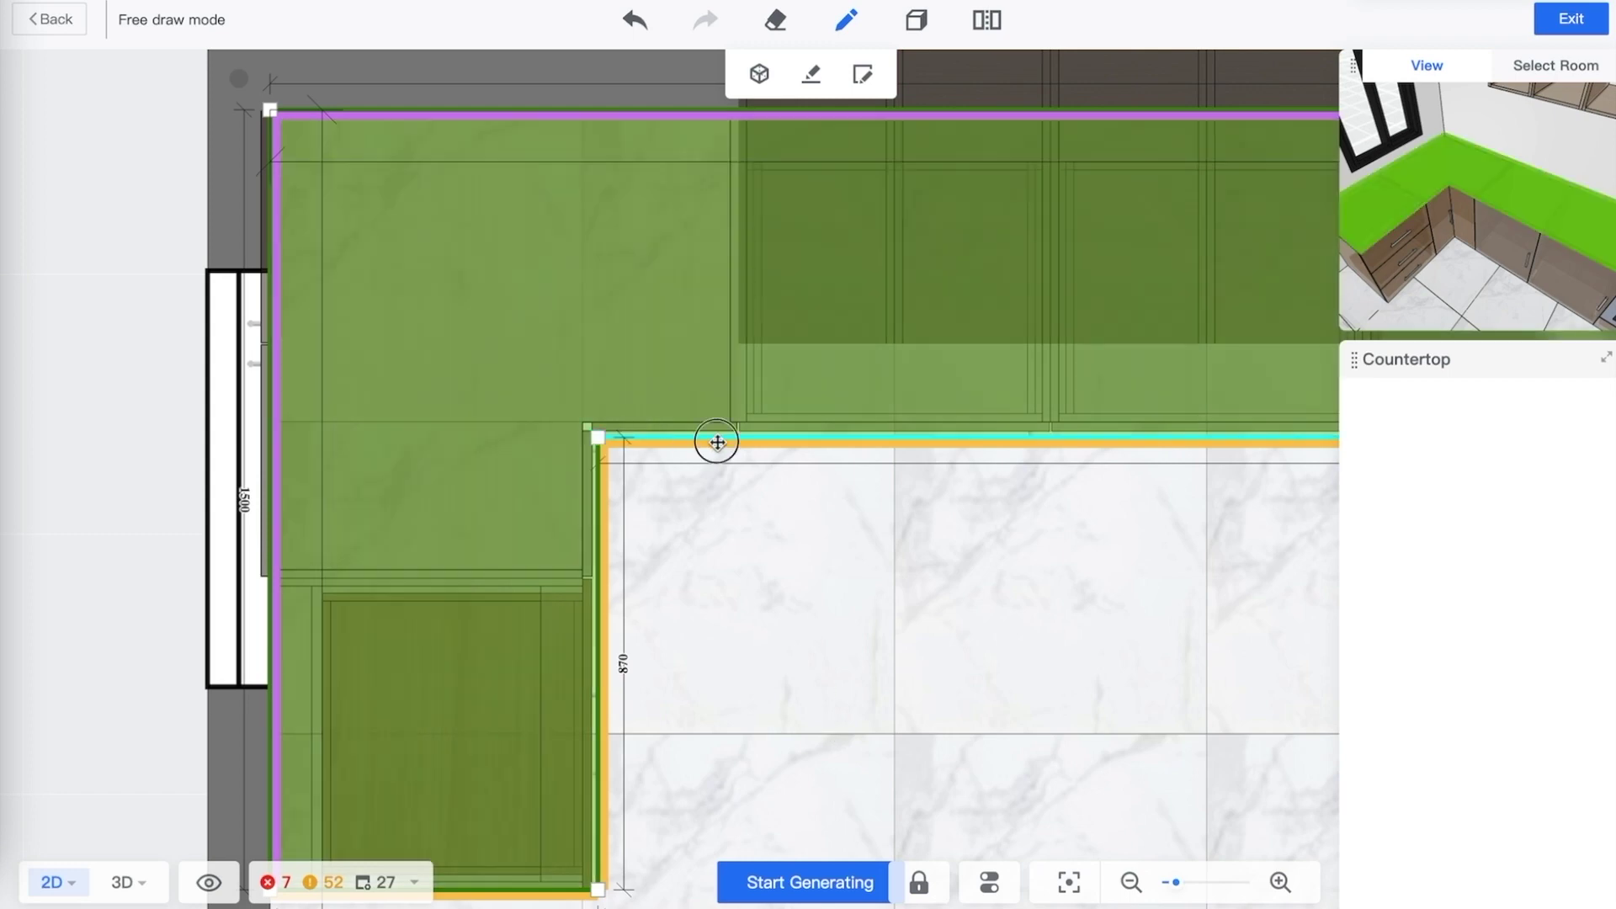
Split the long front edge twice to add two points and pull the one nearer the inner corner inward
{"action": "left_click", "coordinate": [722, 440]}
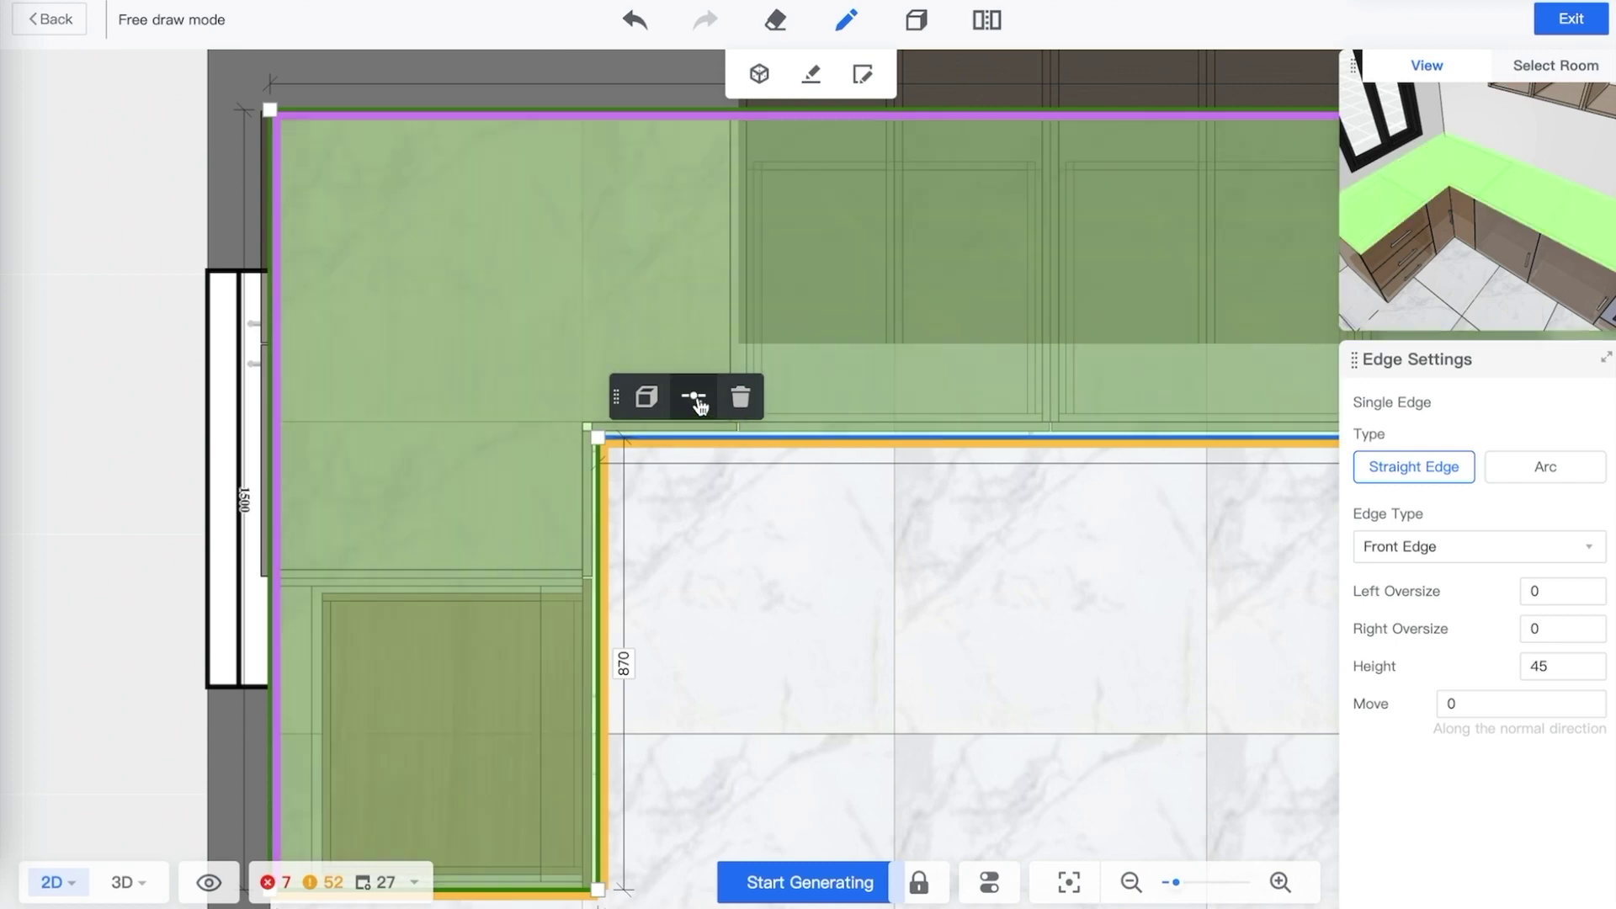
{"action": "left_click", "coordinate": [695, 398]}
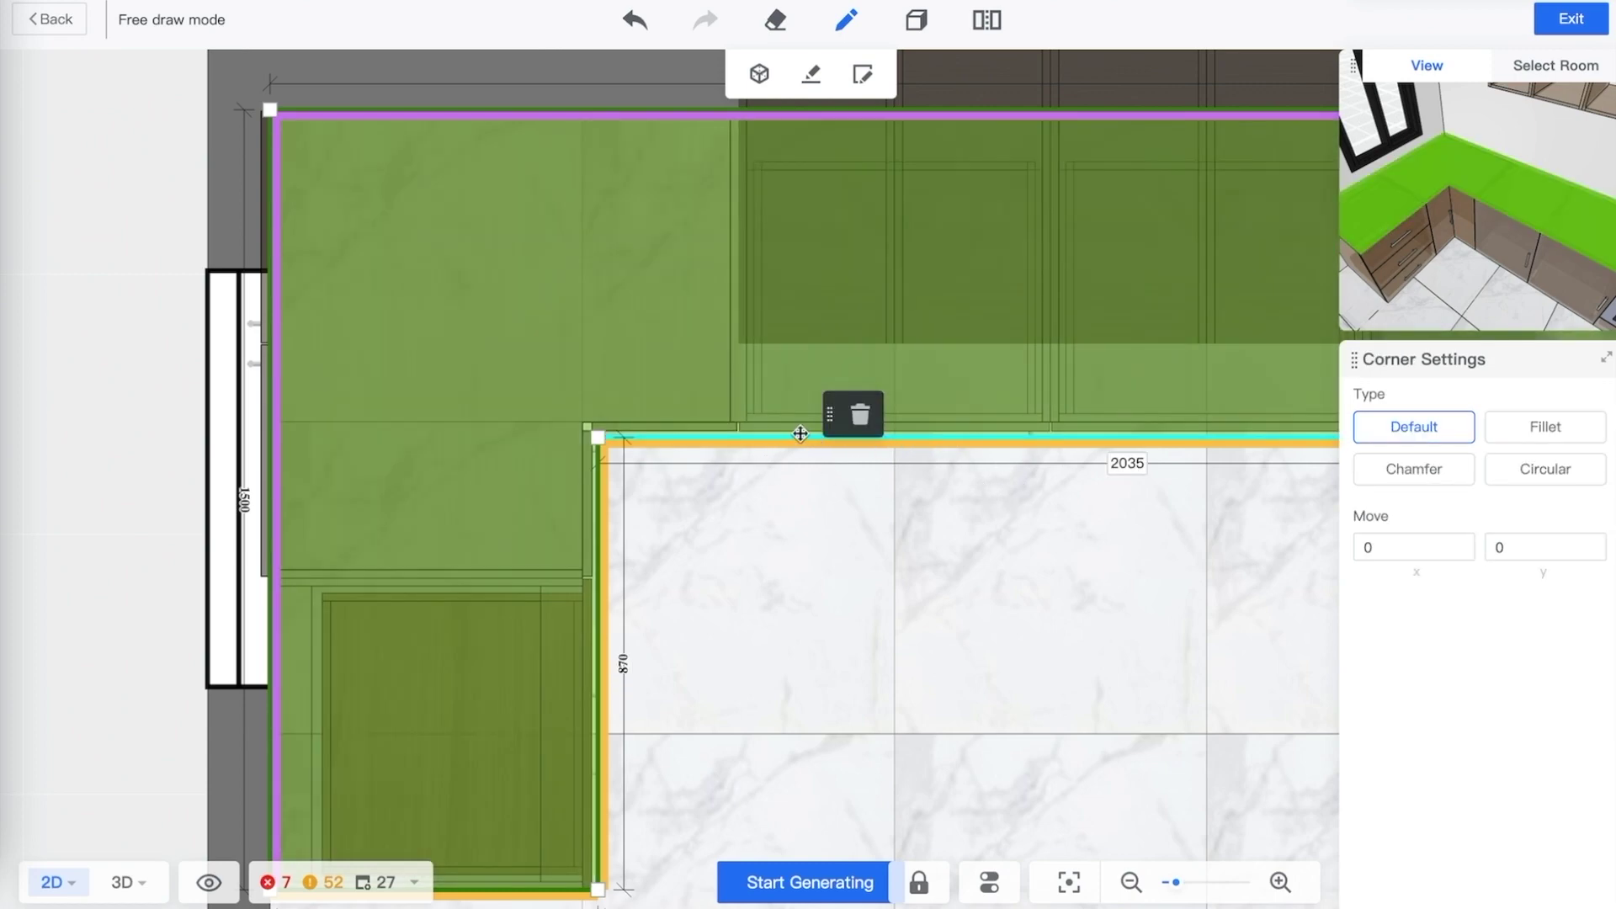
{"action": "left_click", "coordinate": [800, 438]}
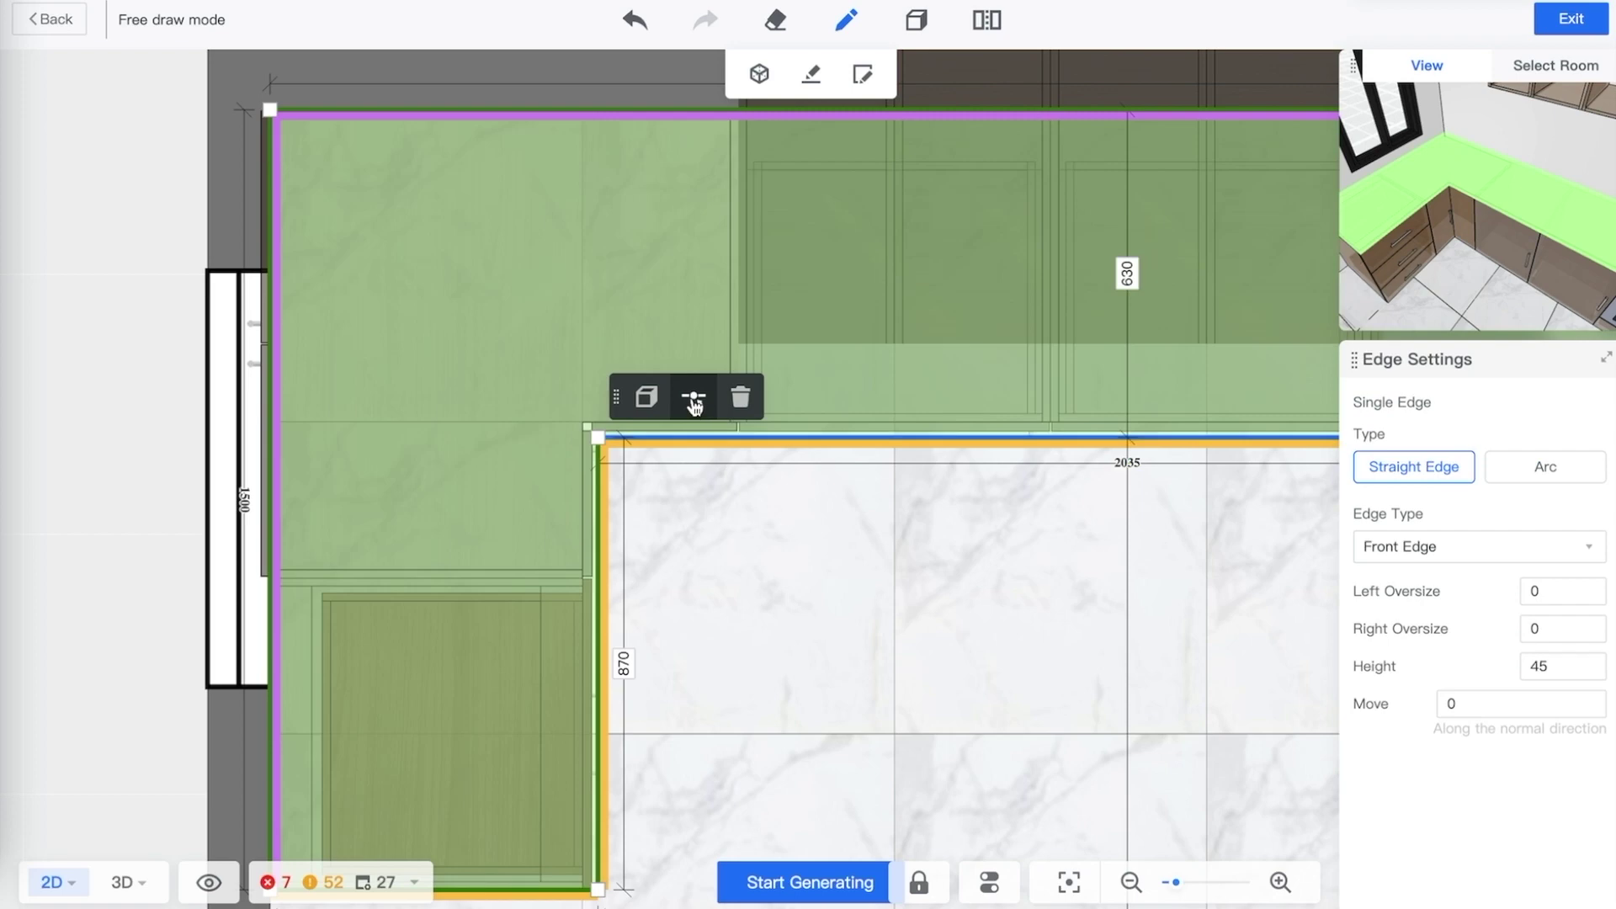
{"action": "left_click", "coordinate": [694, 404]}
{"action": "left_click", "coordinate": [1144, 542]}
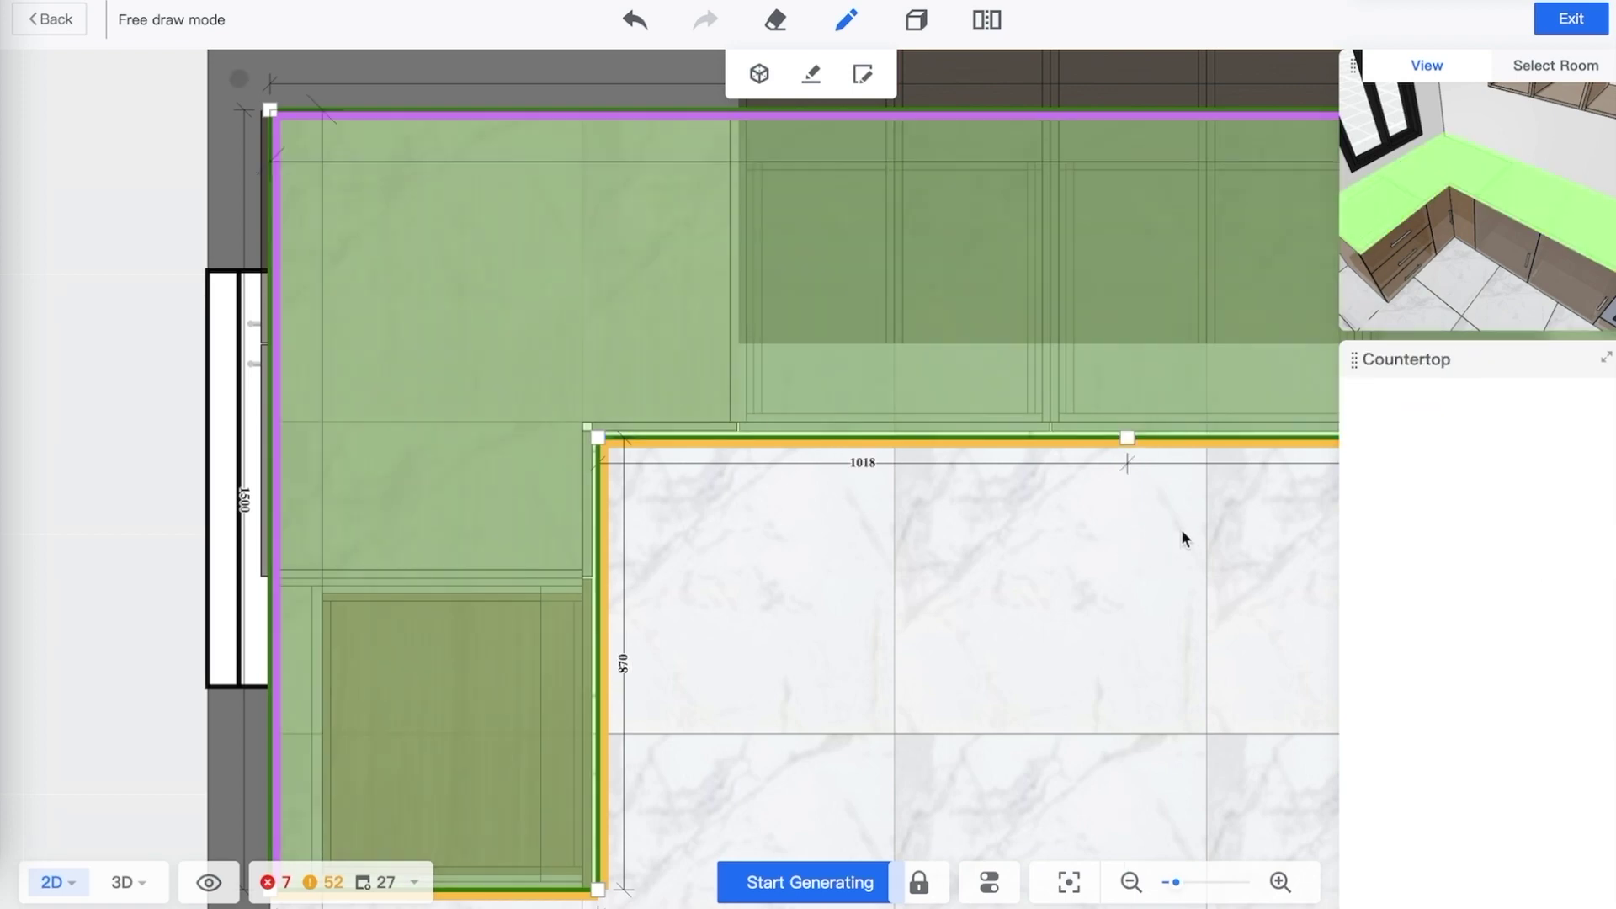
{"action": "left_click_drag", "start_coordinate": [1180, 528], "coordinate": [736, 551]}
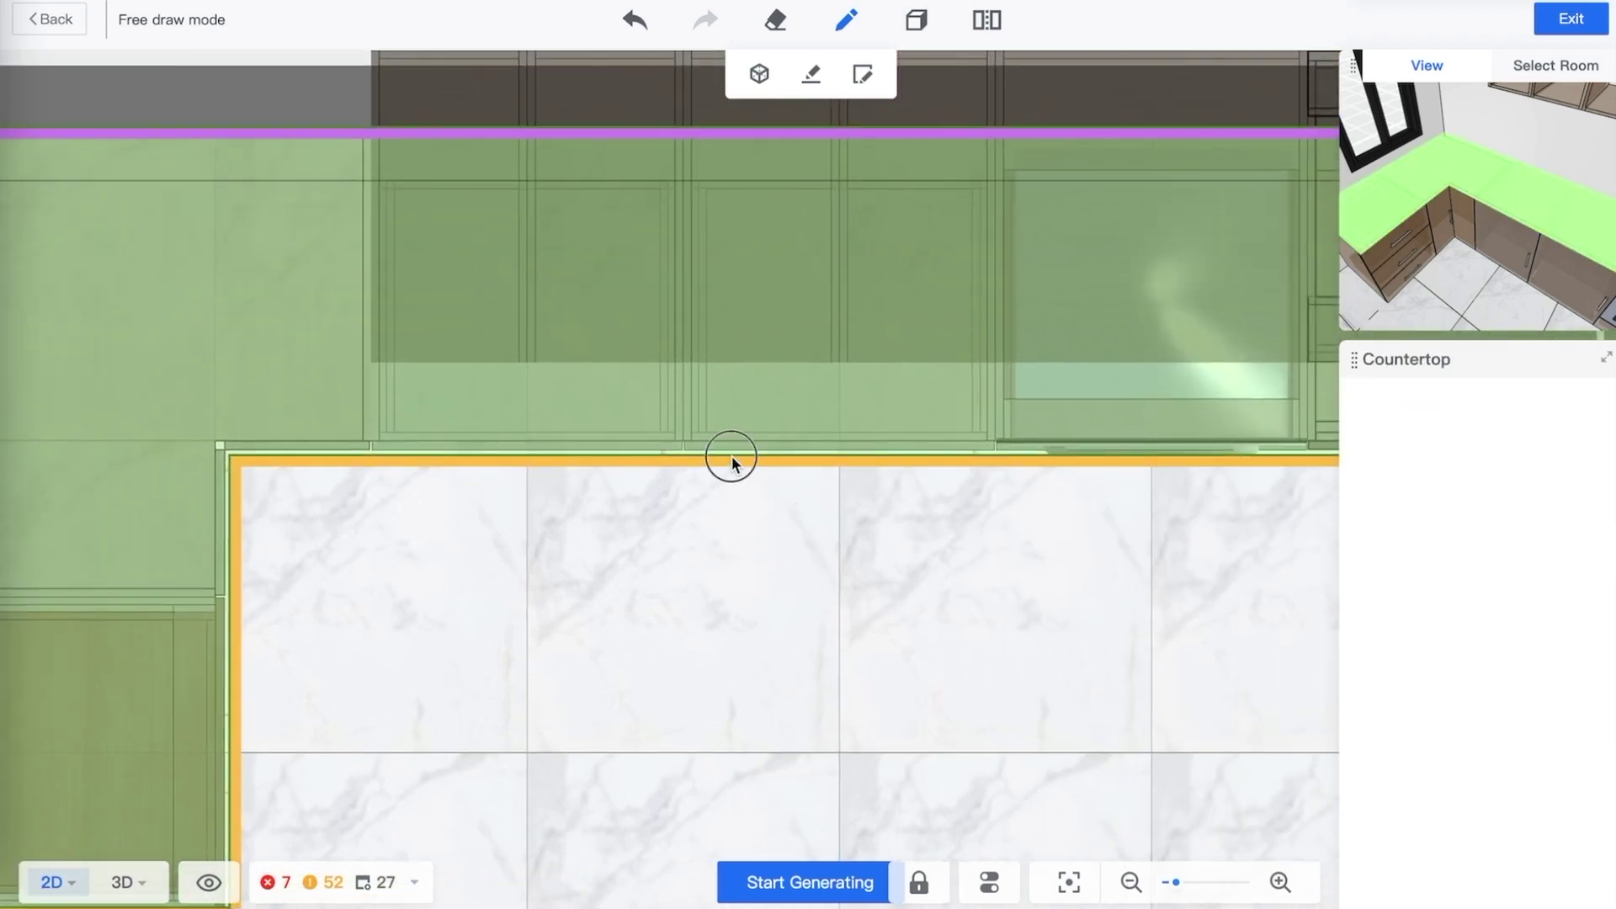
{"action": "left_click", "coordinate": [678, 463]}
{"action": "left_click_drag", "start_coordinate": [760, 456], "coordinate": [757, 363]}
{"action": "left_click", "coordinate": [816, 646]}
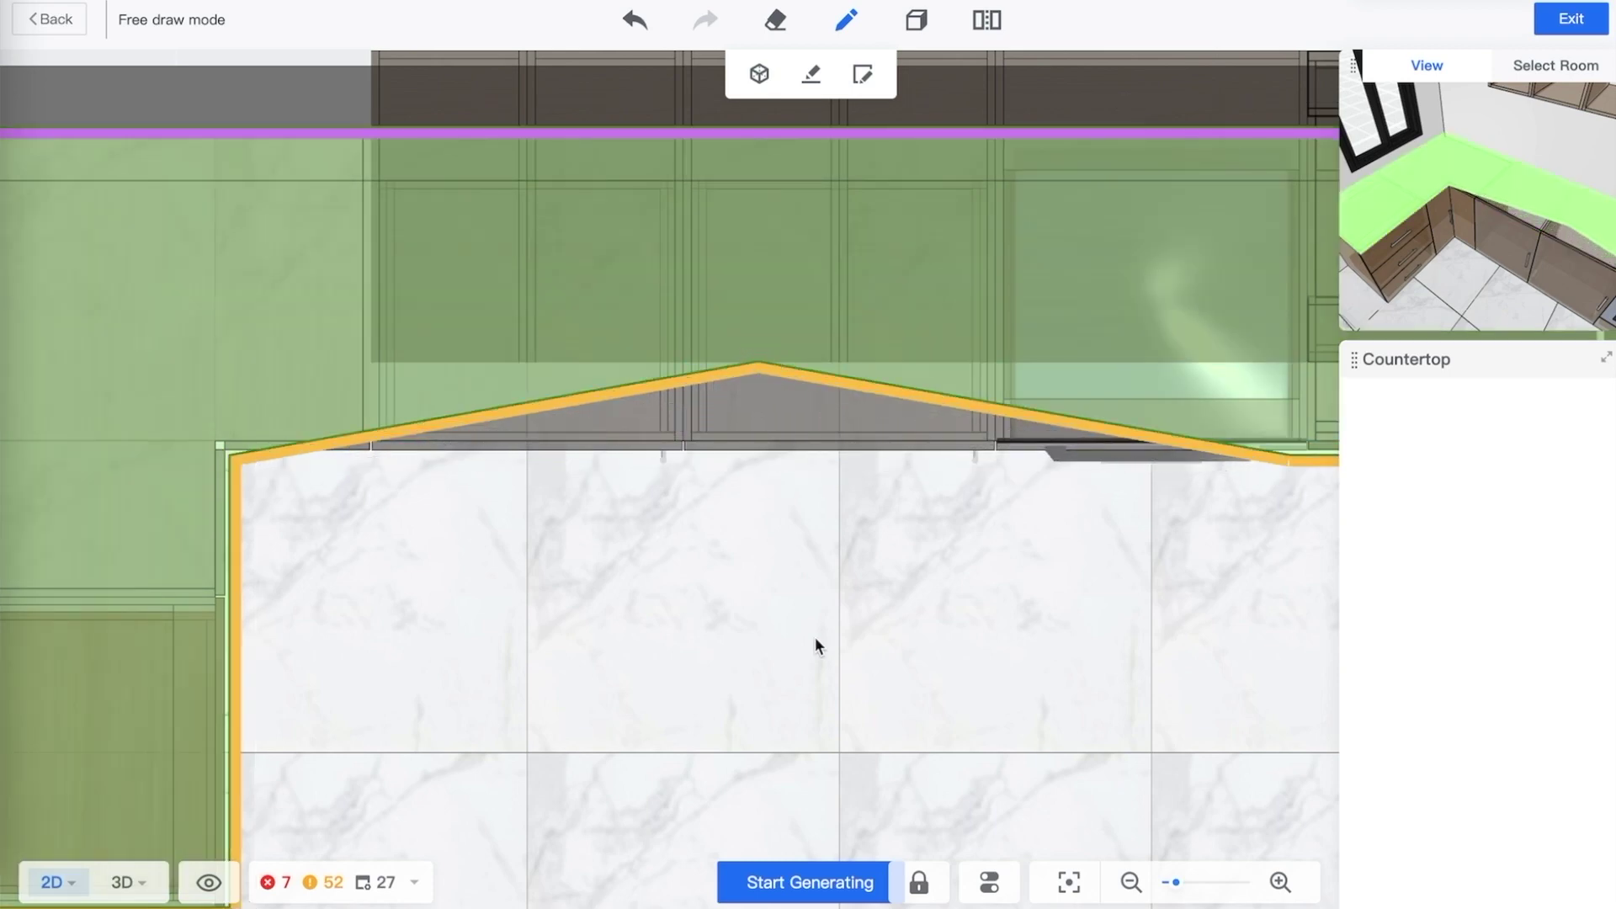
Delete both added points from the long front edge to straighten it
{"action": "left_click", "coordinate": [846, 380]}
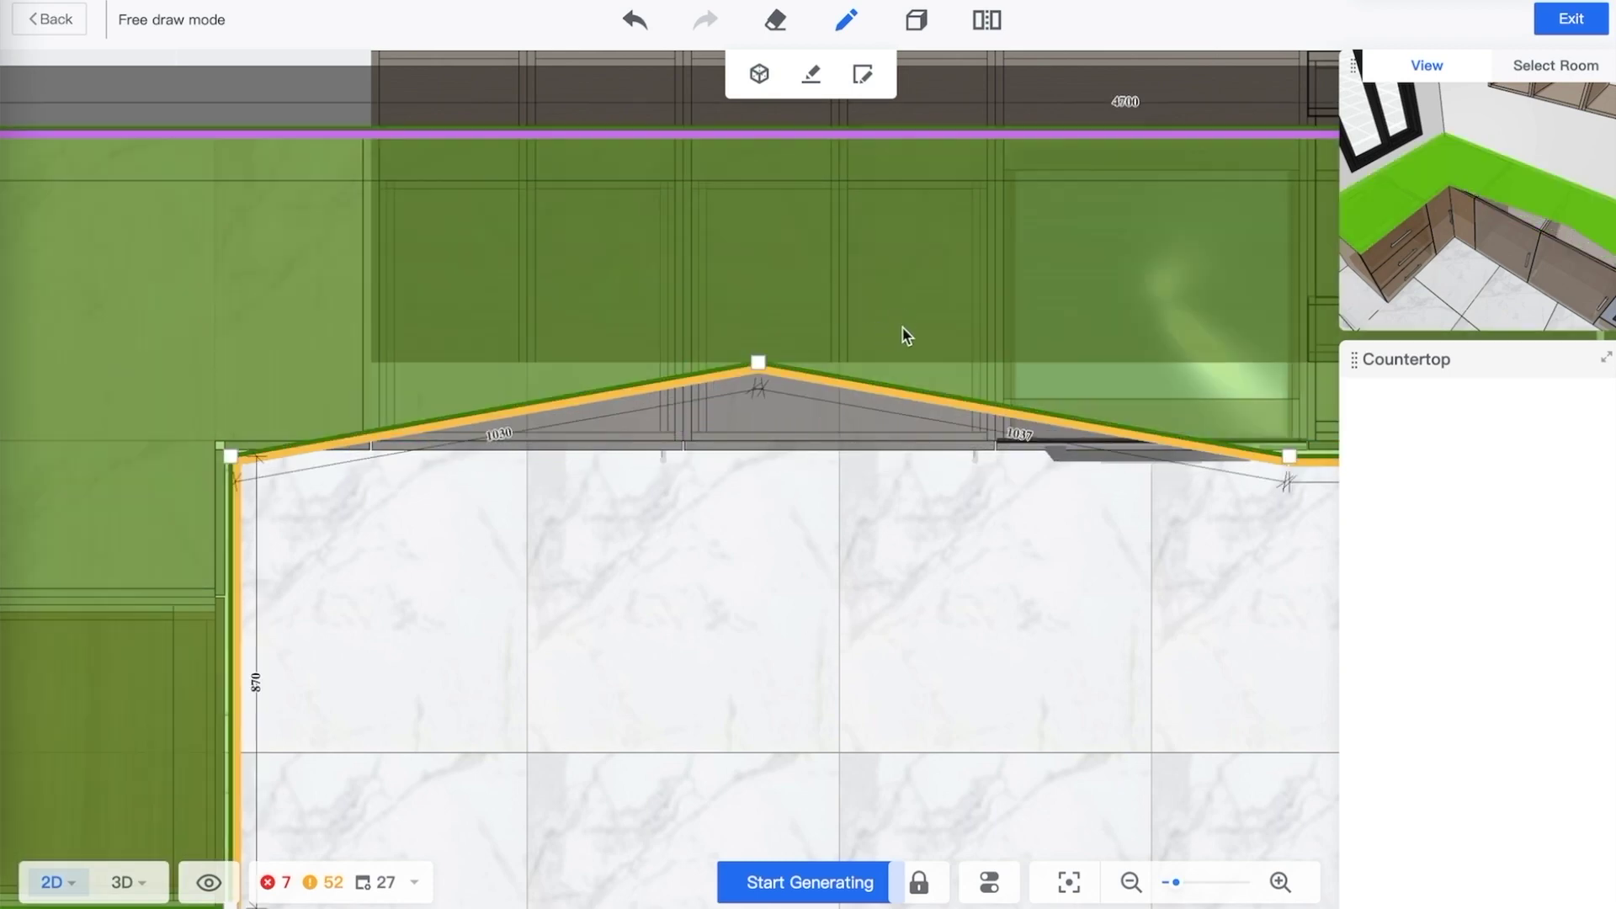
{"action": "left_click", "coordinate": [758, 362]}
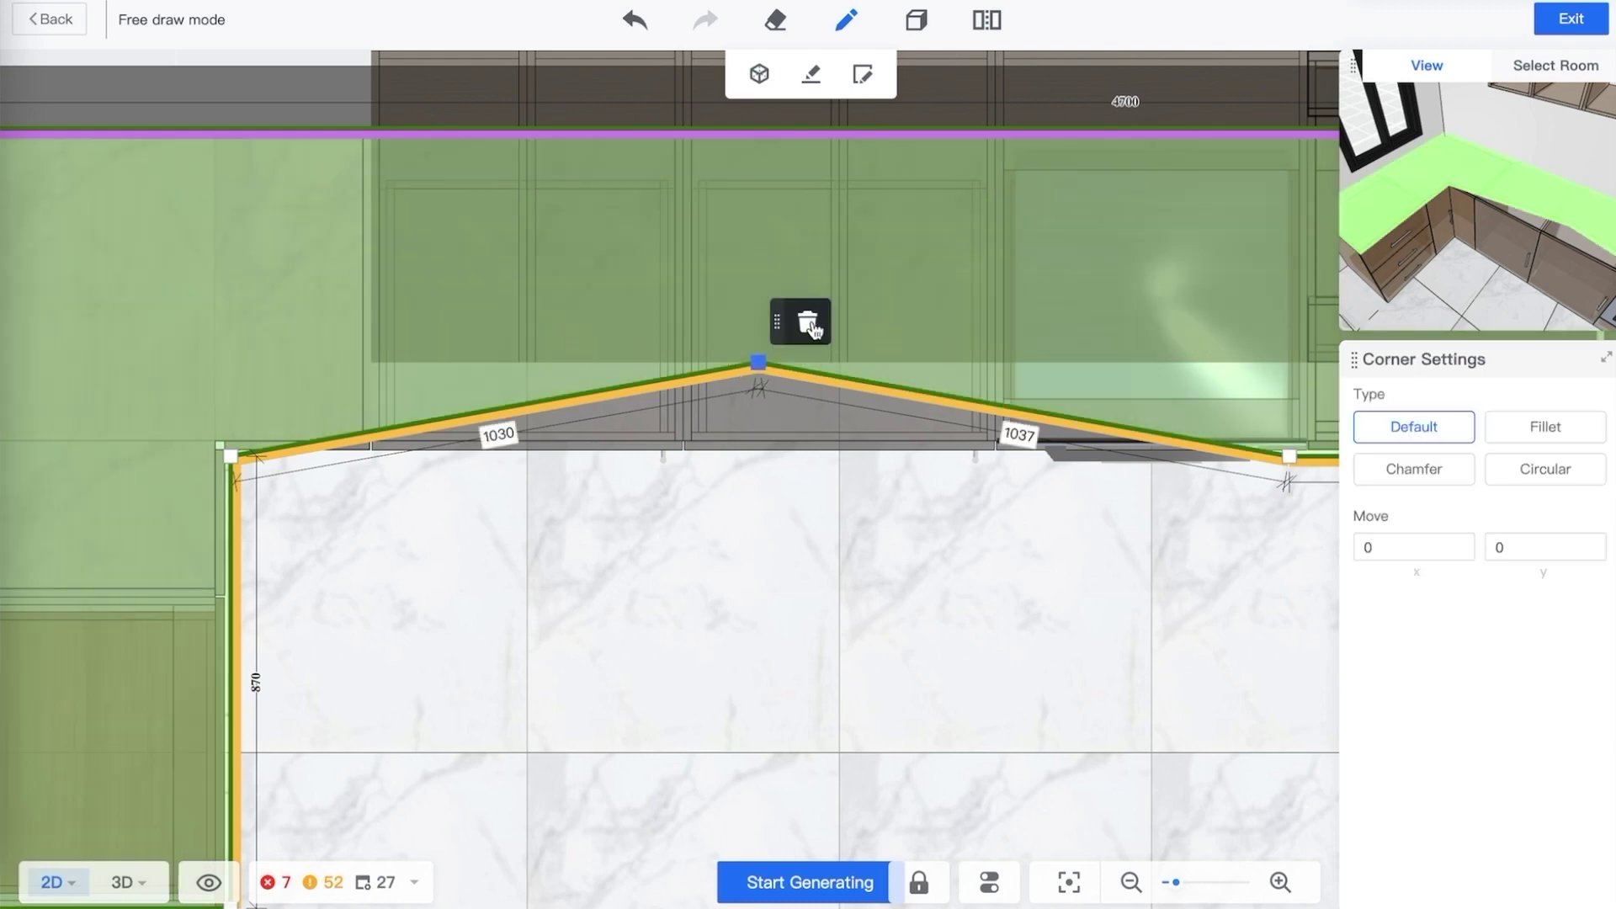
{"action": "left_click", "coordinate": [810, 326]}
{"action": "left_click", "coordinate": [1288, 455]}
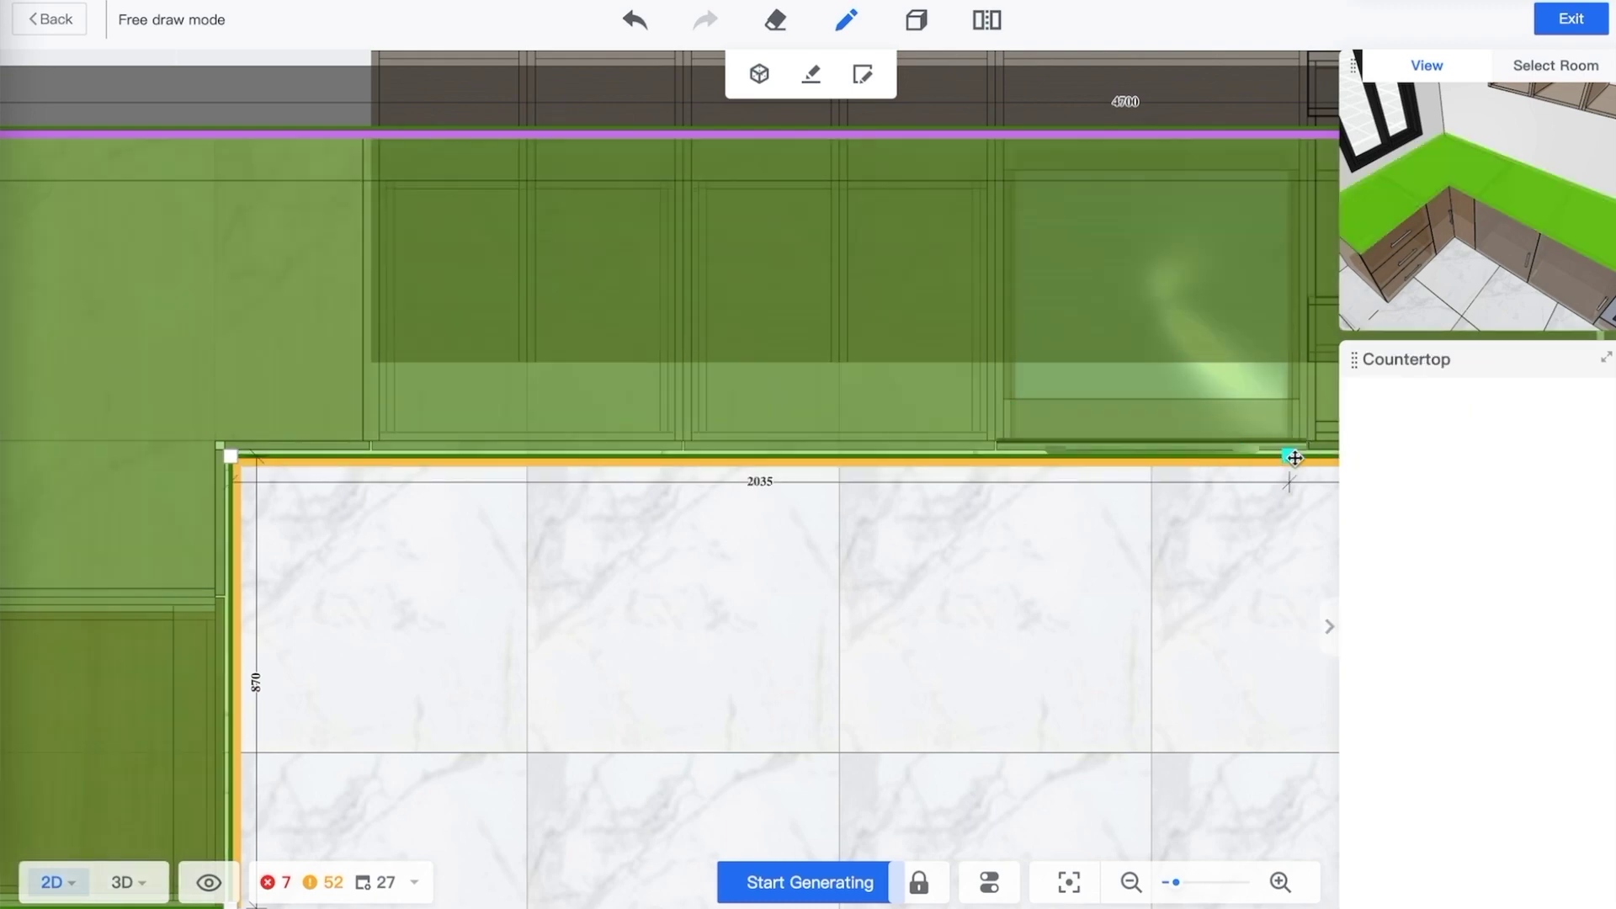
{"action": "left_click", "coordinate": [1254, 416]}
Try the Fillet, Chamfer and Circular types on the inner corner, settle on Fillet and open its radius for editing
{"action": "left_click", "coordinate": [235, 461]}
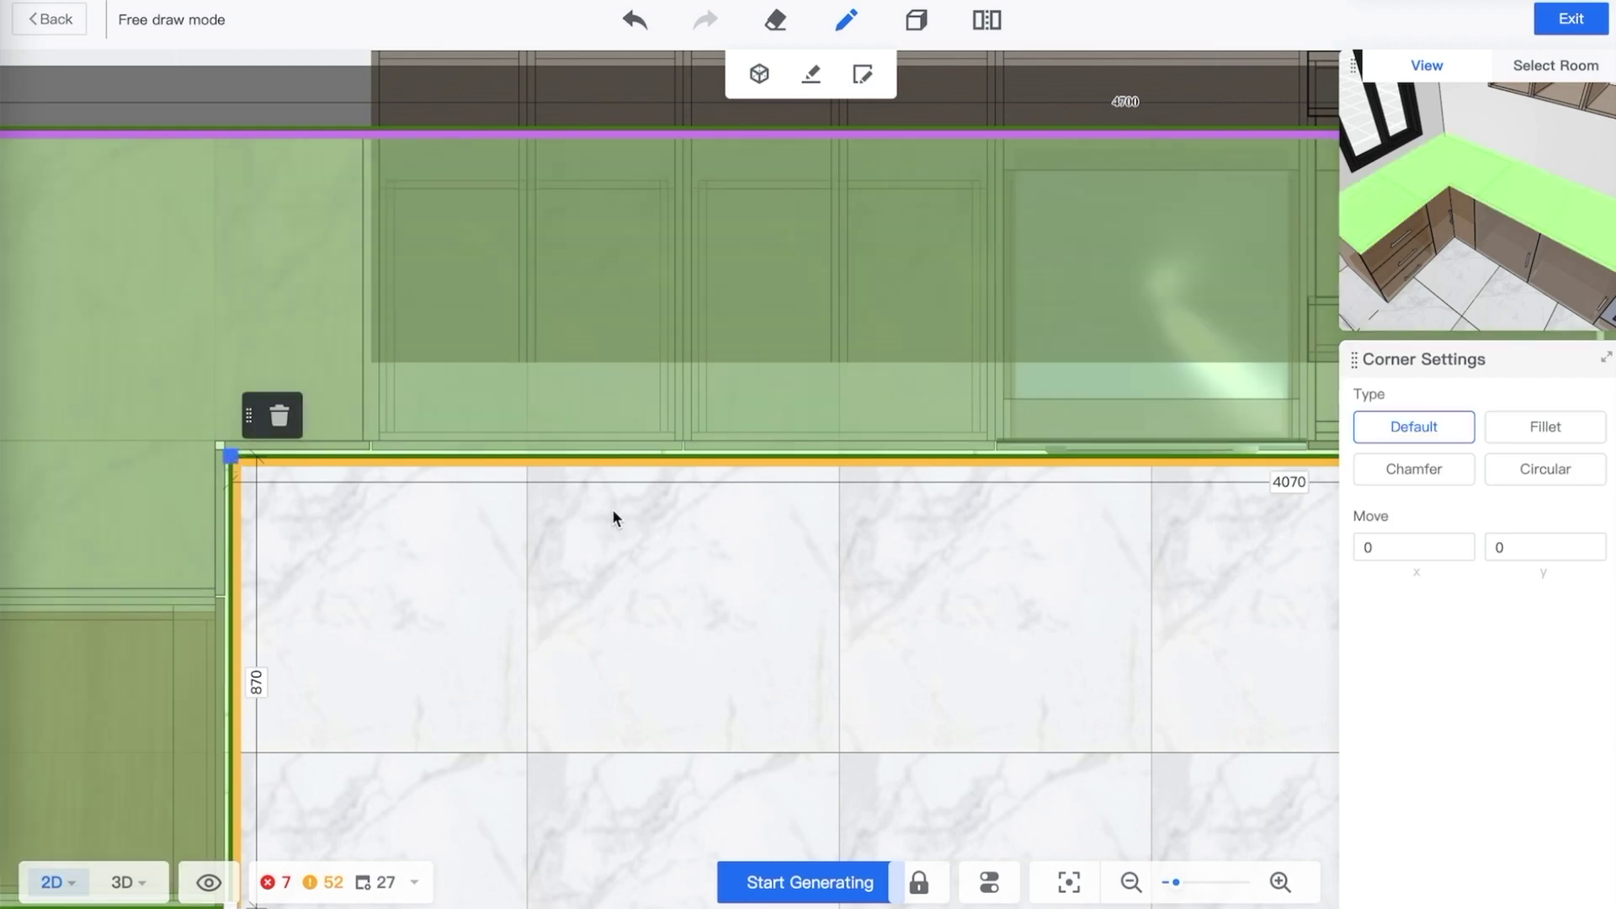
{"action": "left_click", "coordinate": [1553, 431]}
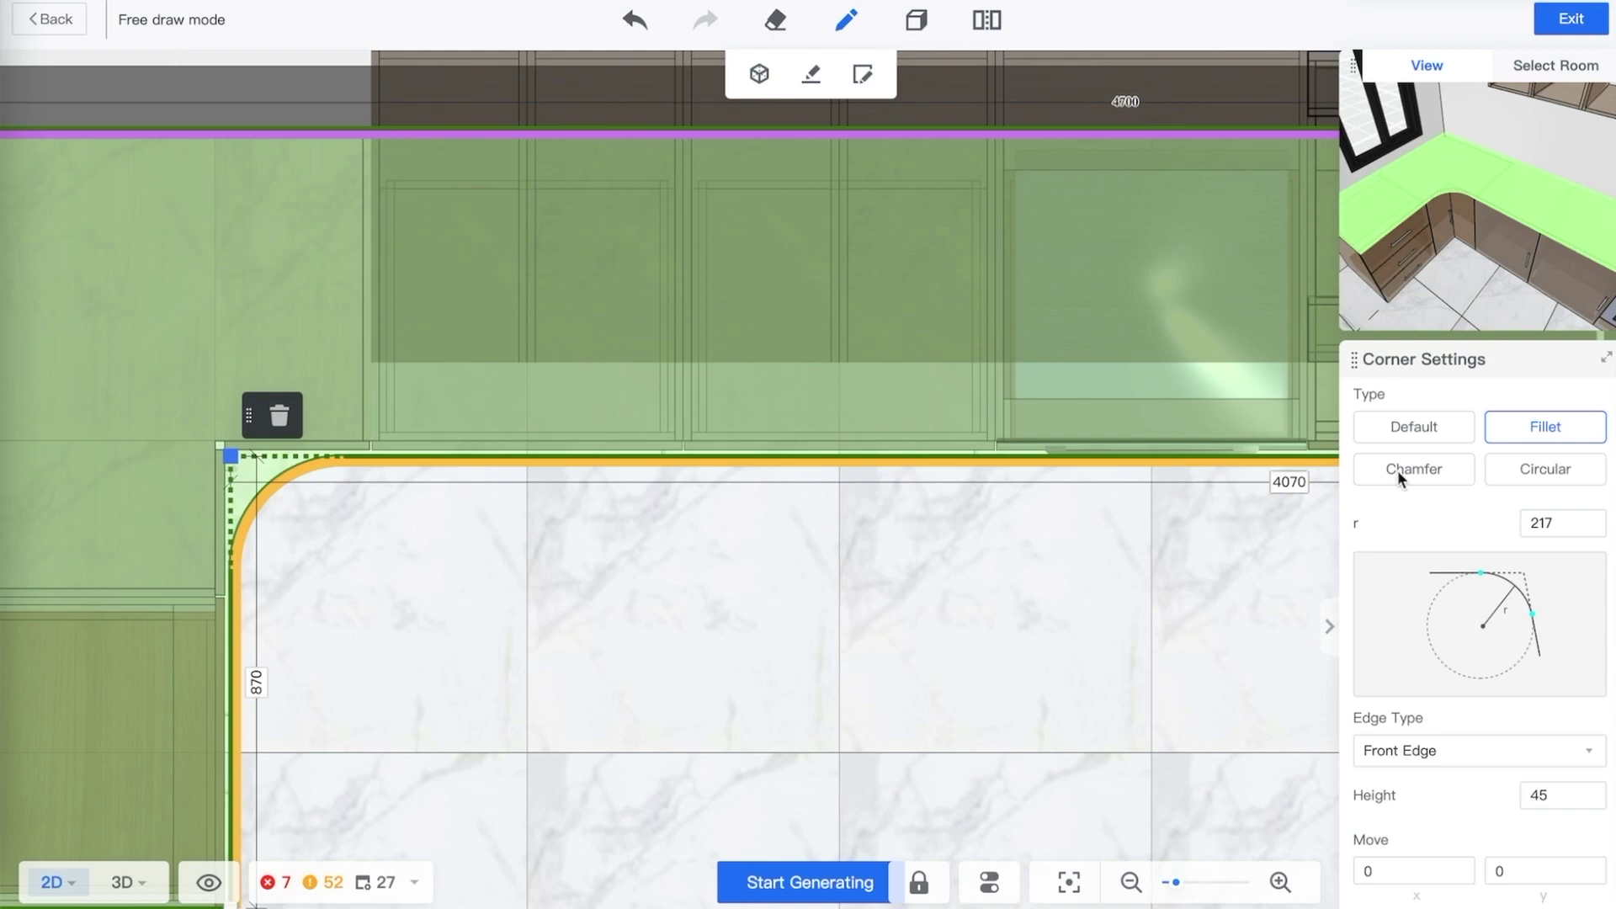
{"action": "left_click", "coordinate": [1434, 476]}
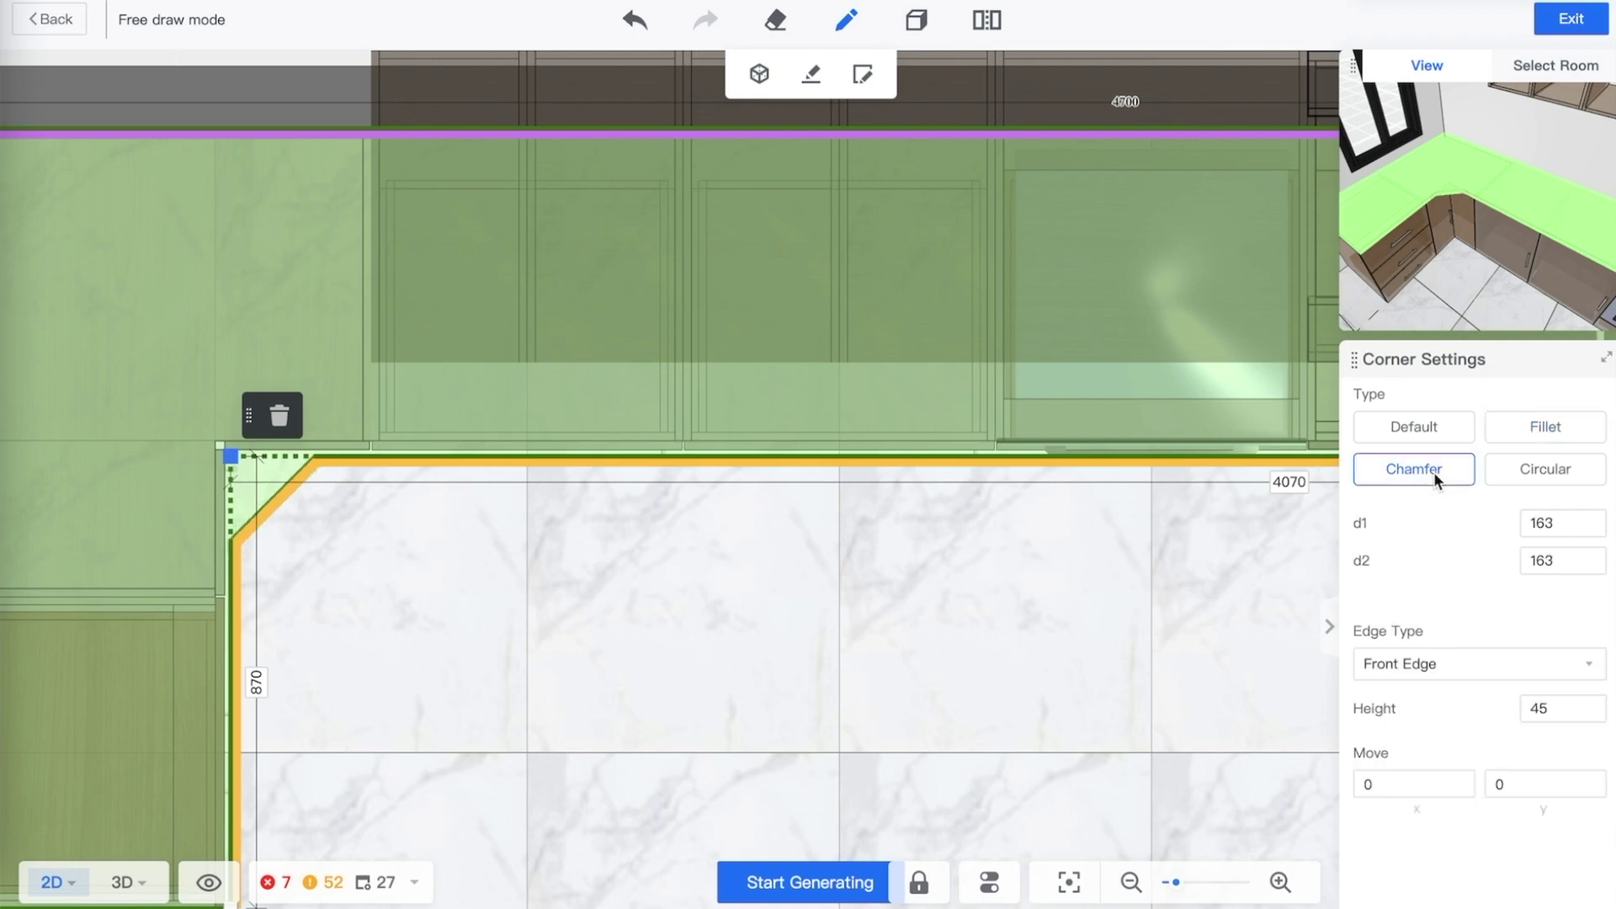
{"action": "left_click", "coordinate": [1543, 470]}
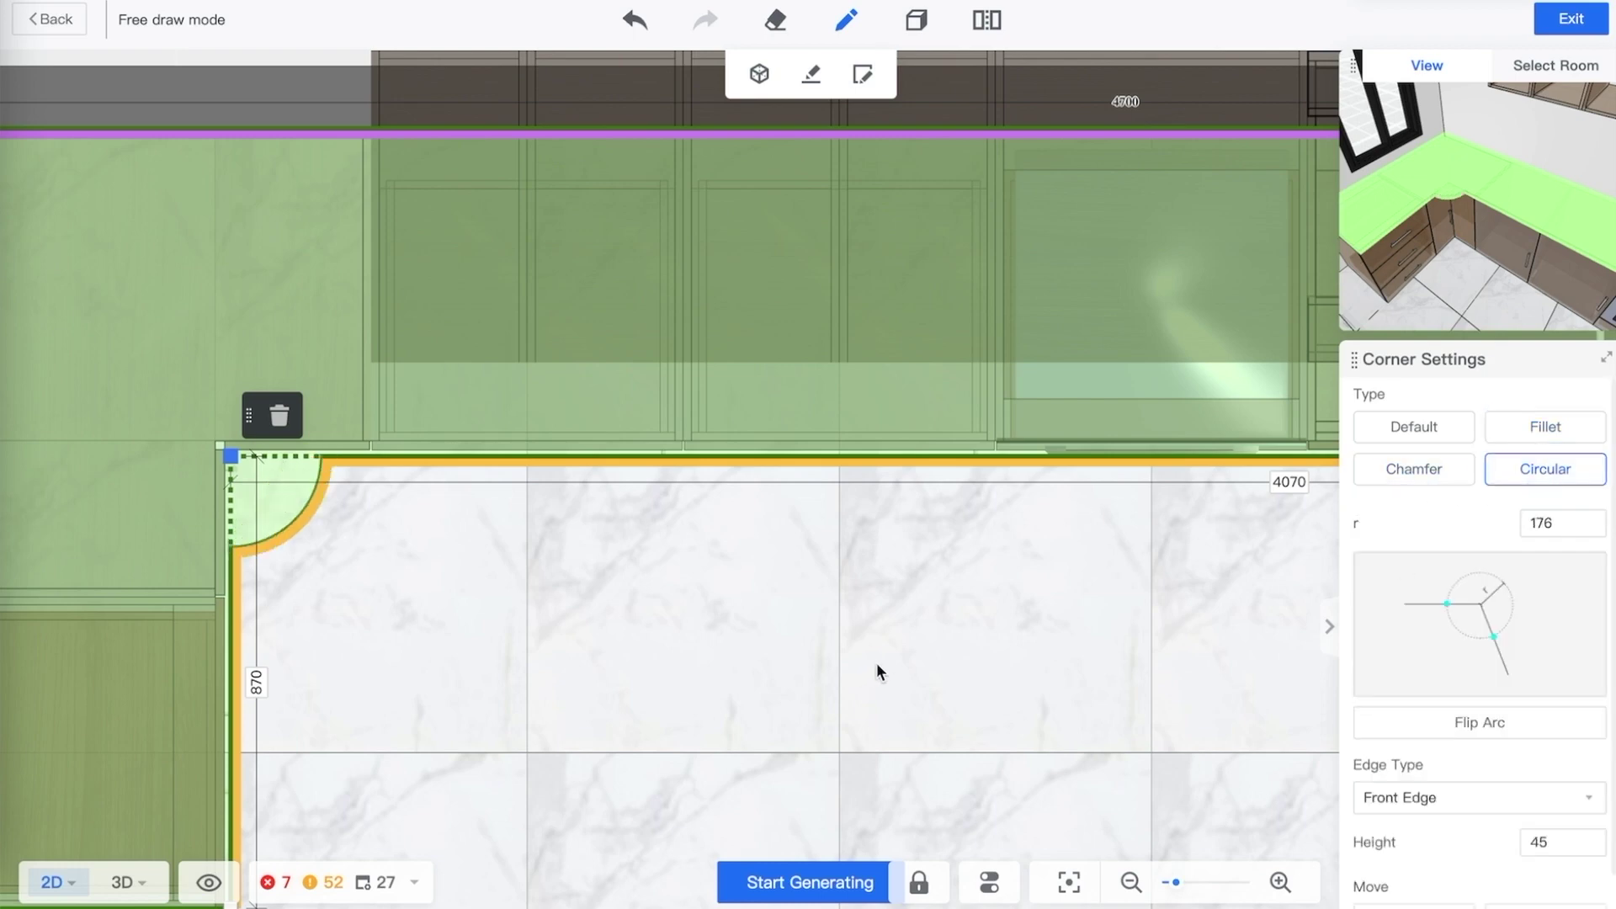
{"action": "left_click", "coordinate": [1539, 426]}
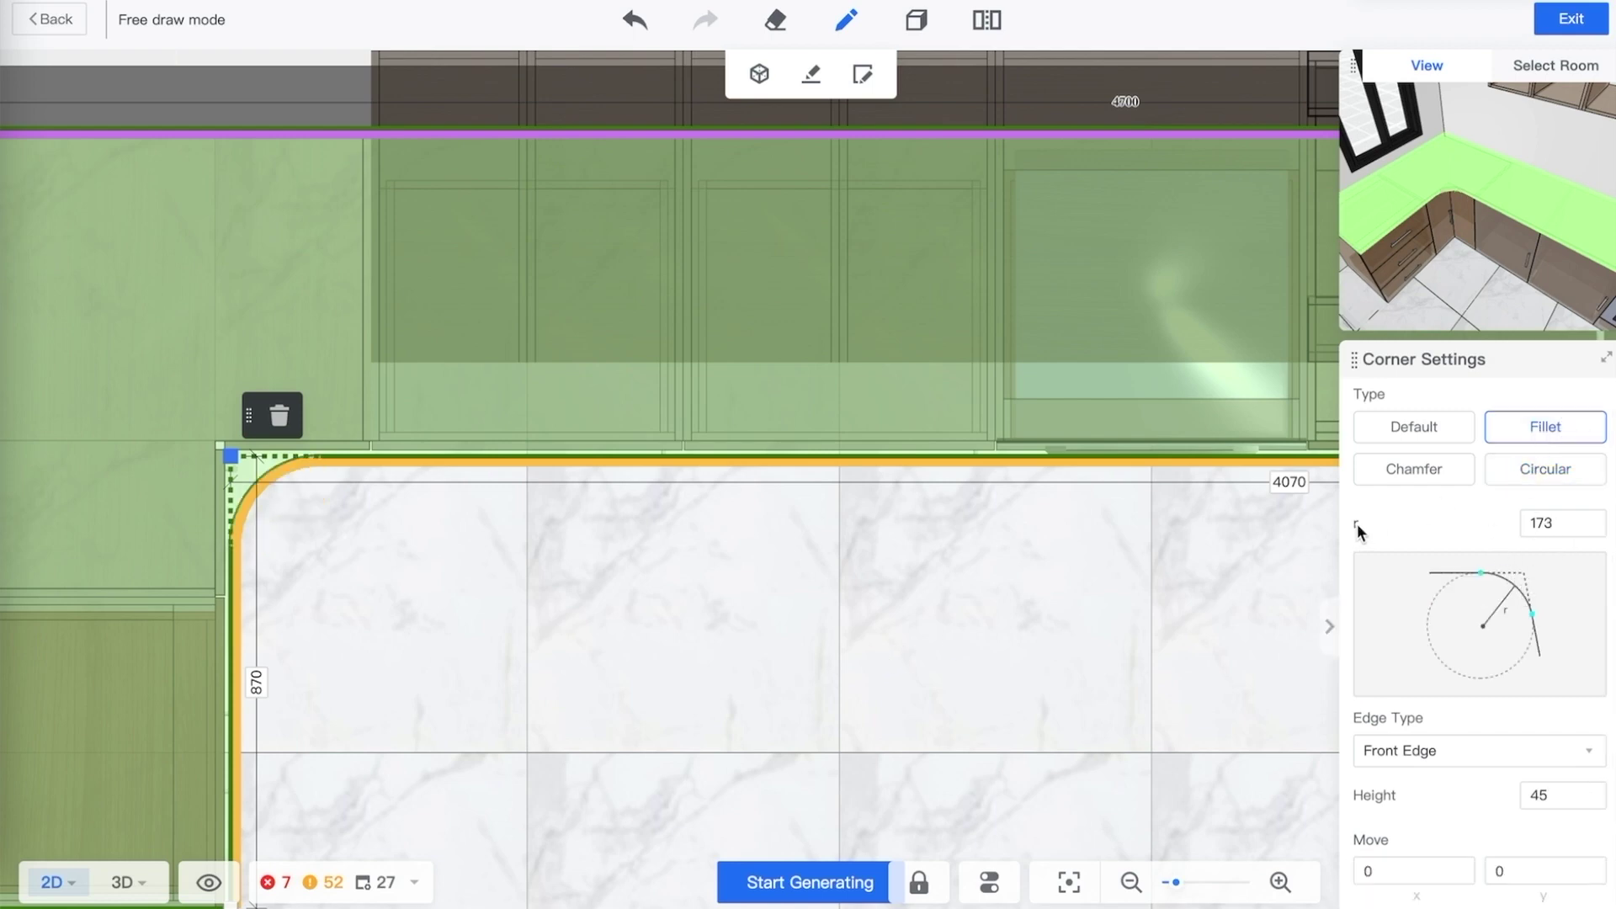
{"action": "double_click", "coordinate": [1555, 532]}
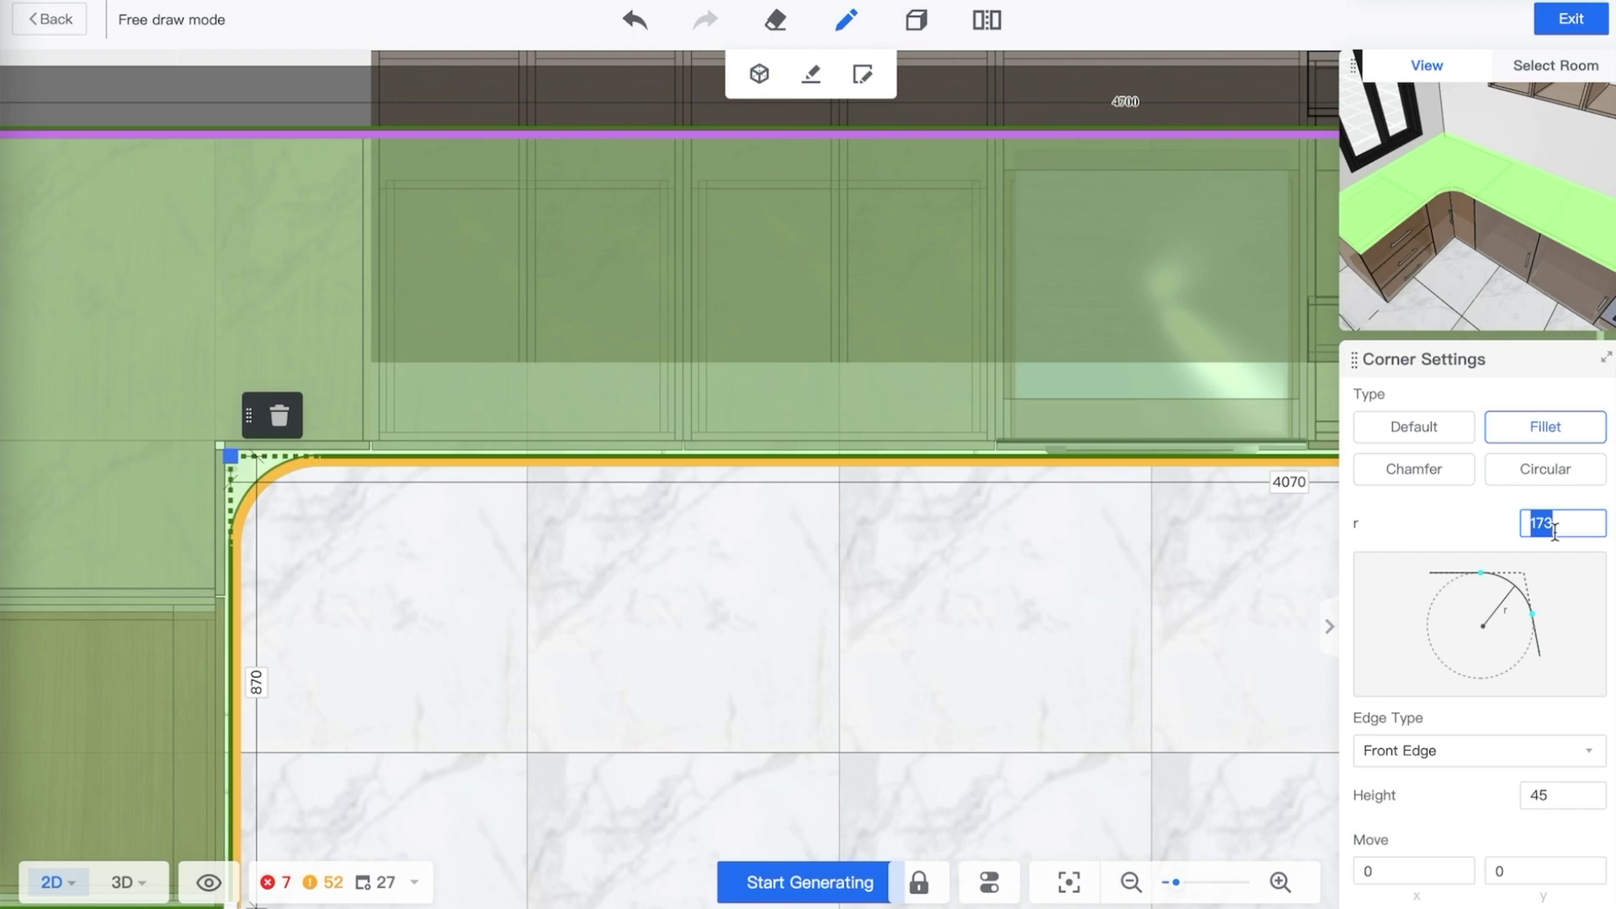
Set the fillet radius of the countertop's inner corner to 120
{"action": "type", "text": "120"}
{"action": "key", "text": "Return"}
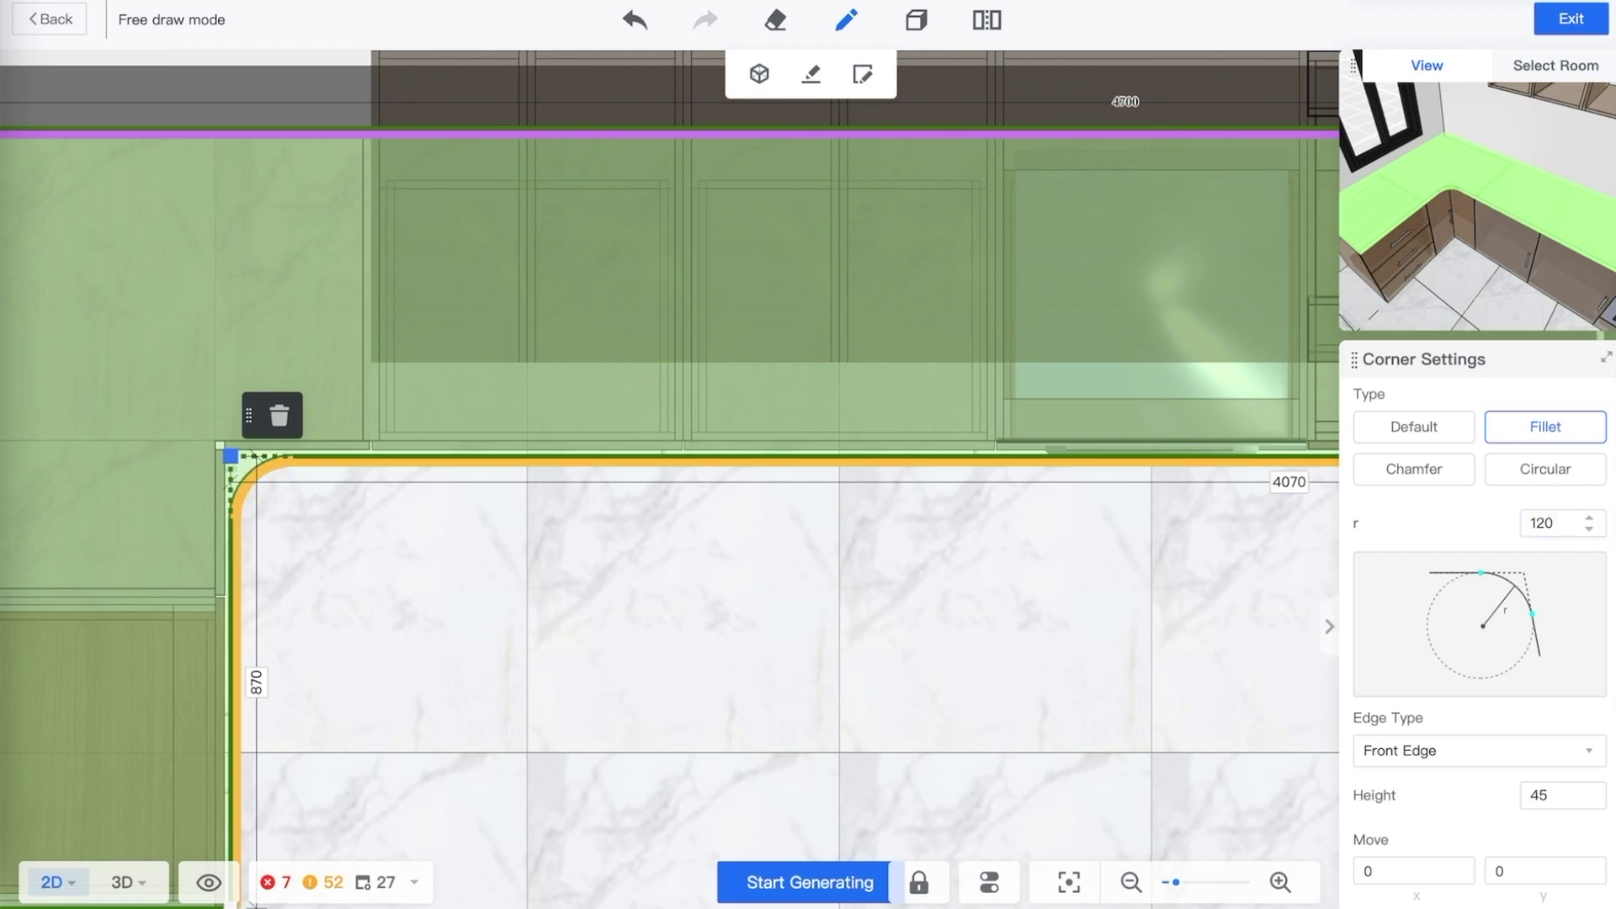
{"action": "left_click", "coordinate": [529, 590]}
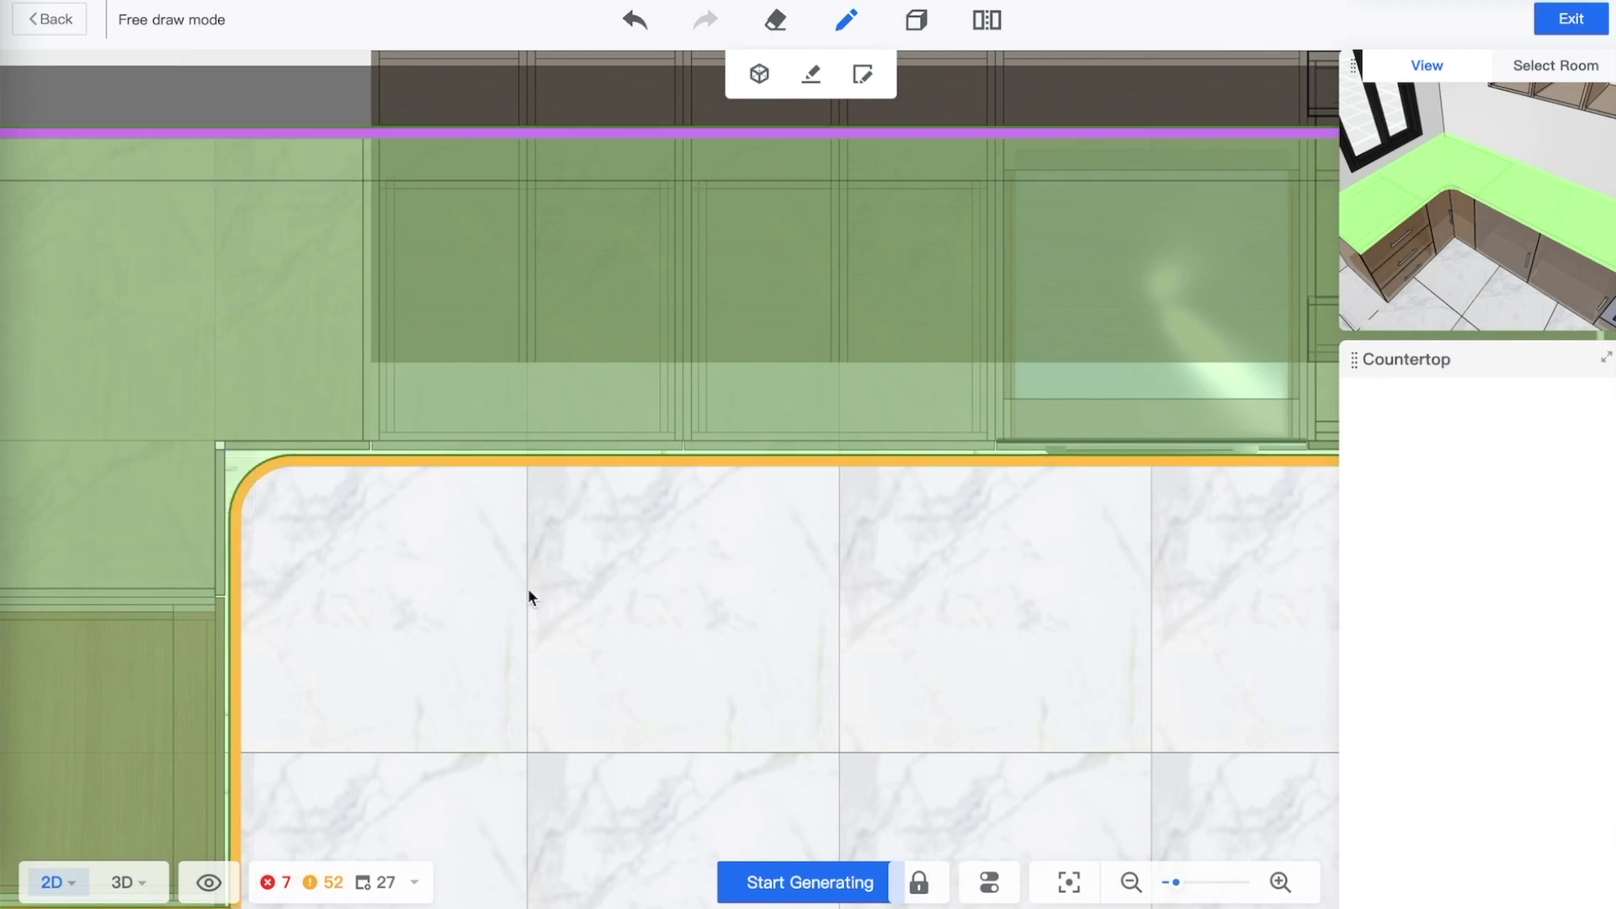
Extend the countertop's short leg by moving its end edge to a distance of 1530 from the back wall
{"action": "scroll", "coordinate": [744, 596], "scroll_direction": "down", "scroll_amount": 2}
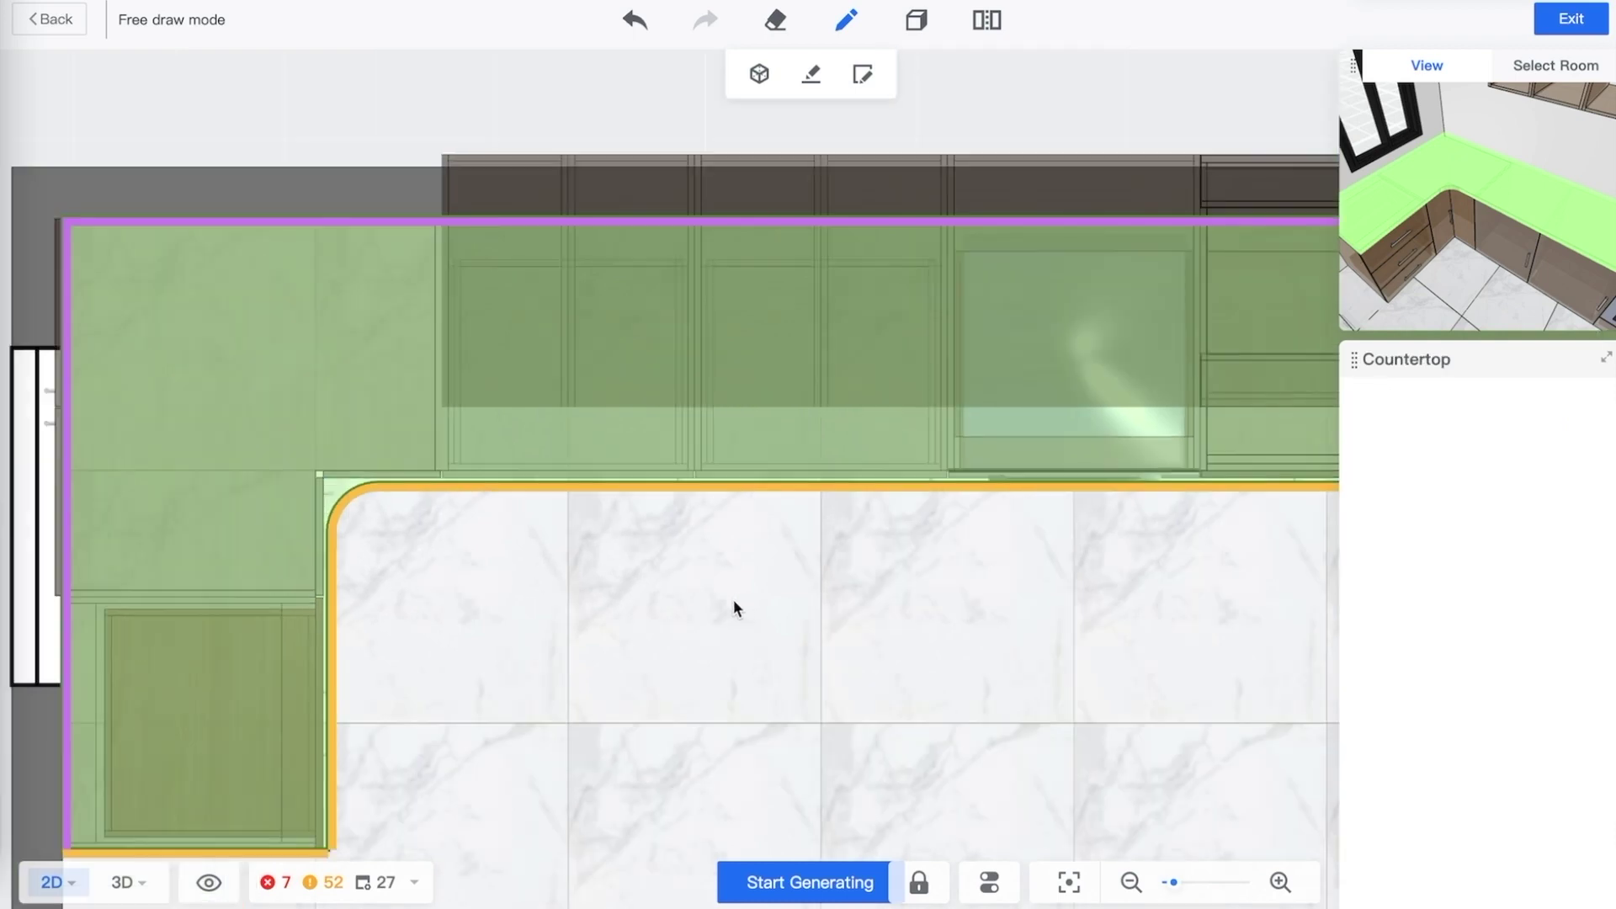
{"action": "left_click_drag", "start_coordinate": [668, 618], "coordinate": [826, 454]}
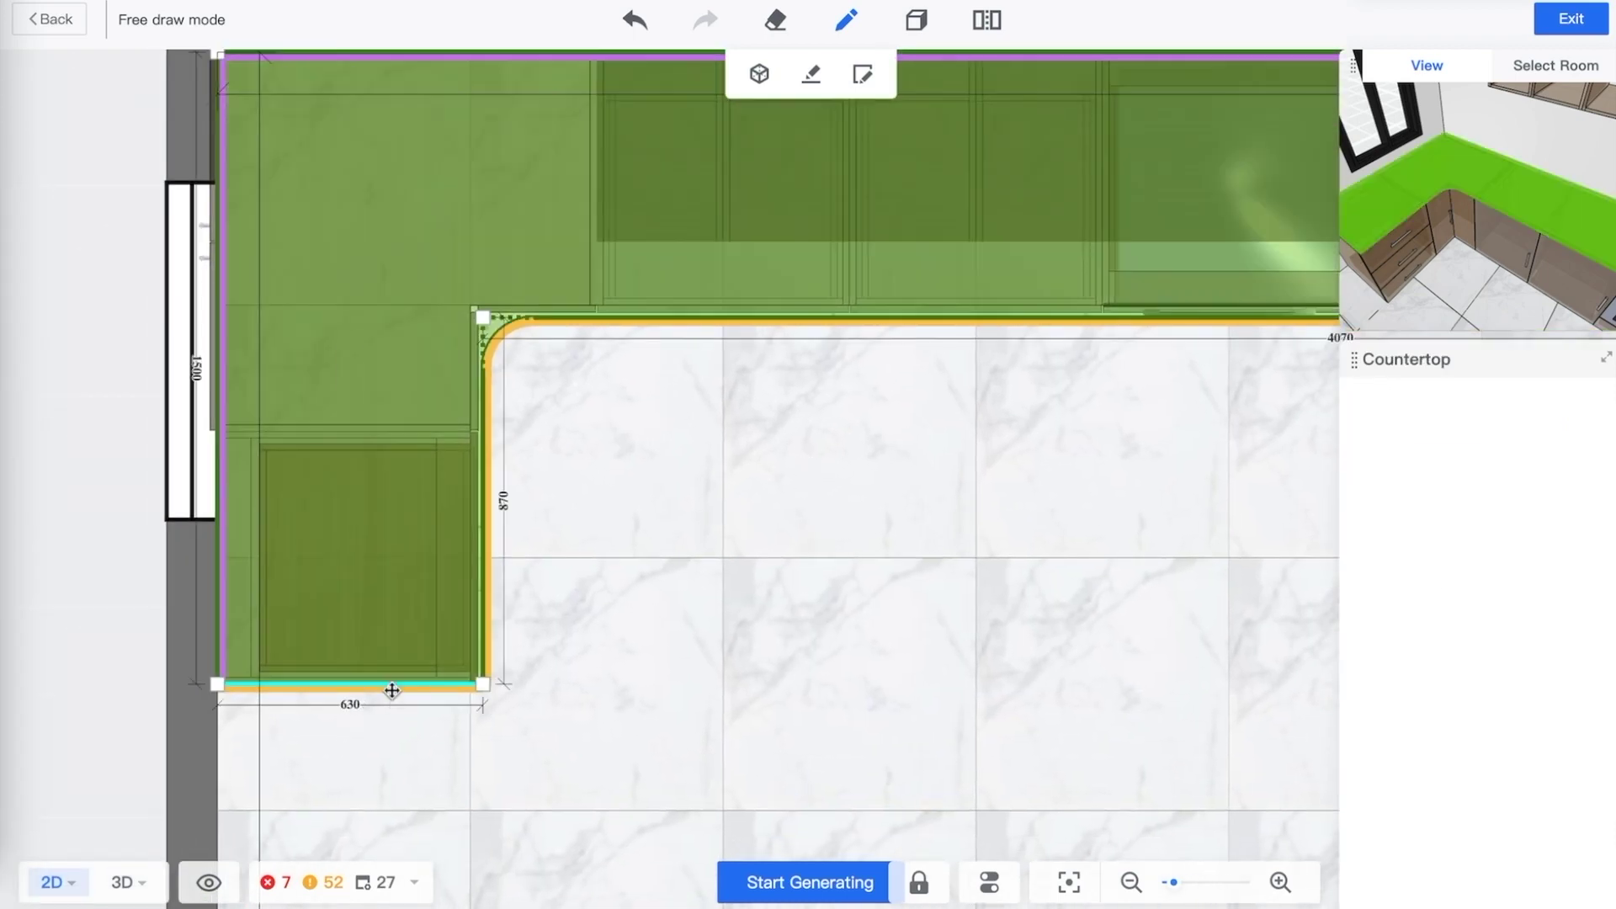
{"action": "left_click", "coordinate": [390, 685]}
{"action": "left_click", "coordinate": [347, 367]}
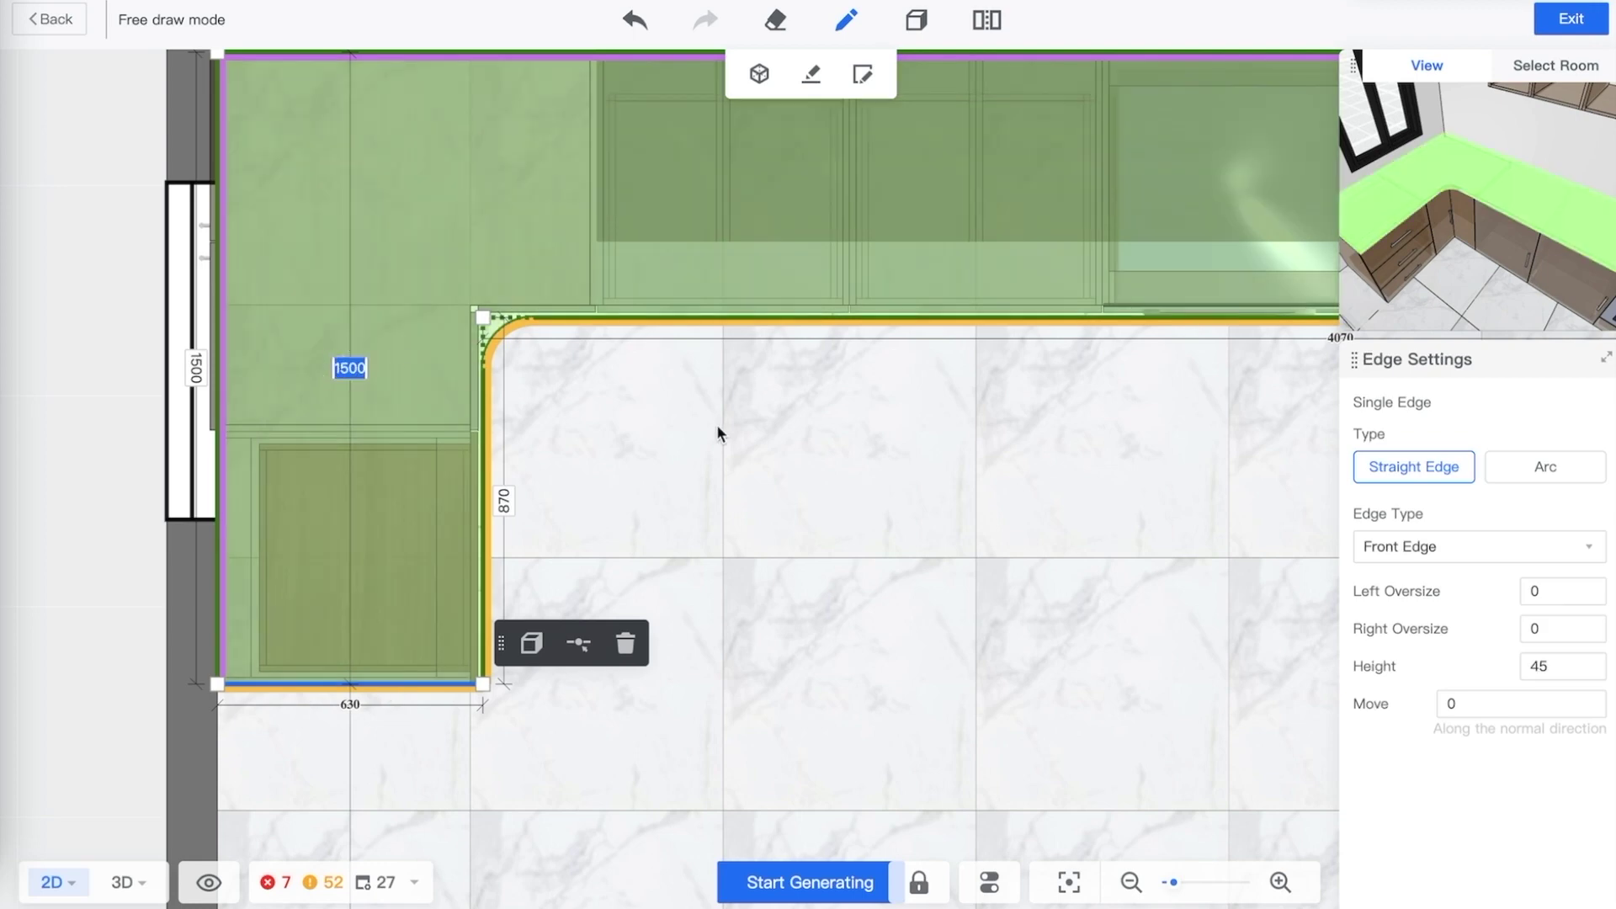
{"action": "type", "text": "1530"}
{"action": "key", "text": "Return"}
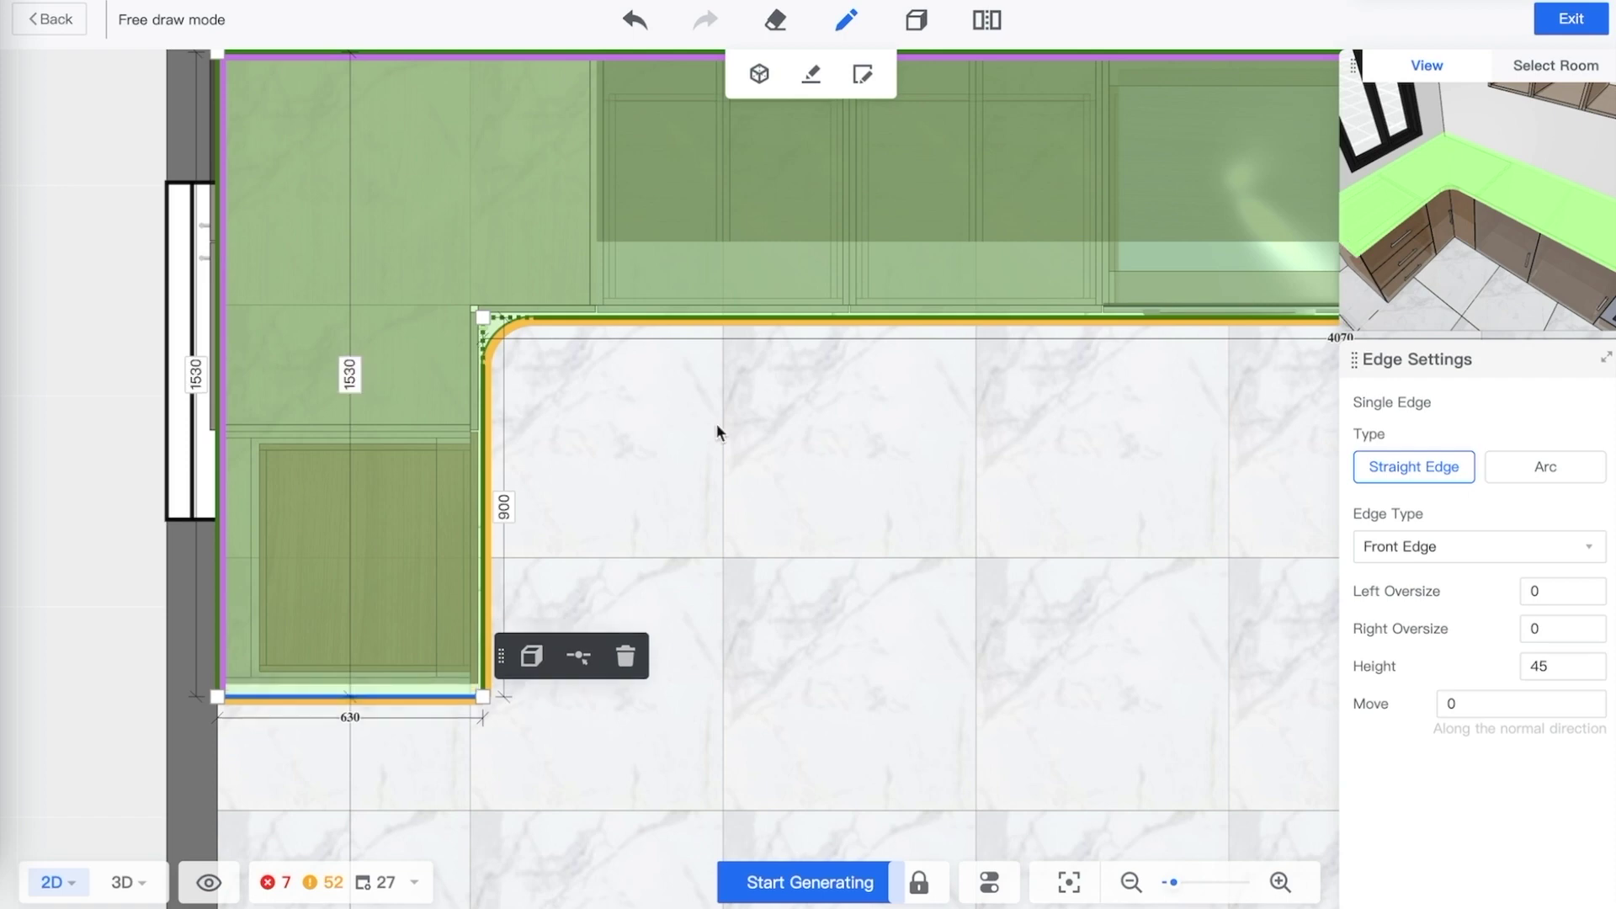
{"action": "left_click", "coordinate": [772, 658]}
{"action": "left_click", "coordinate": [800, 598]}
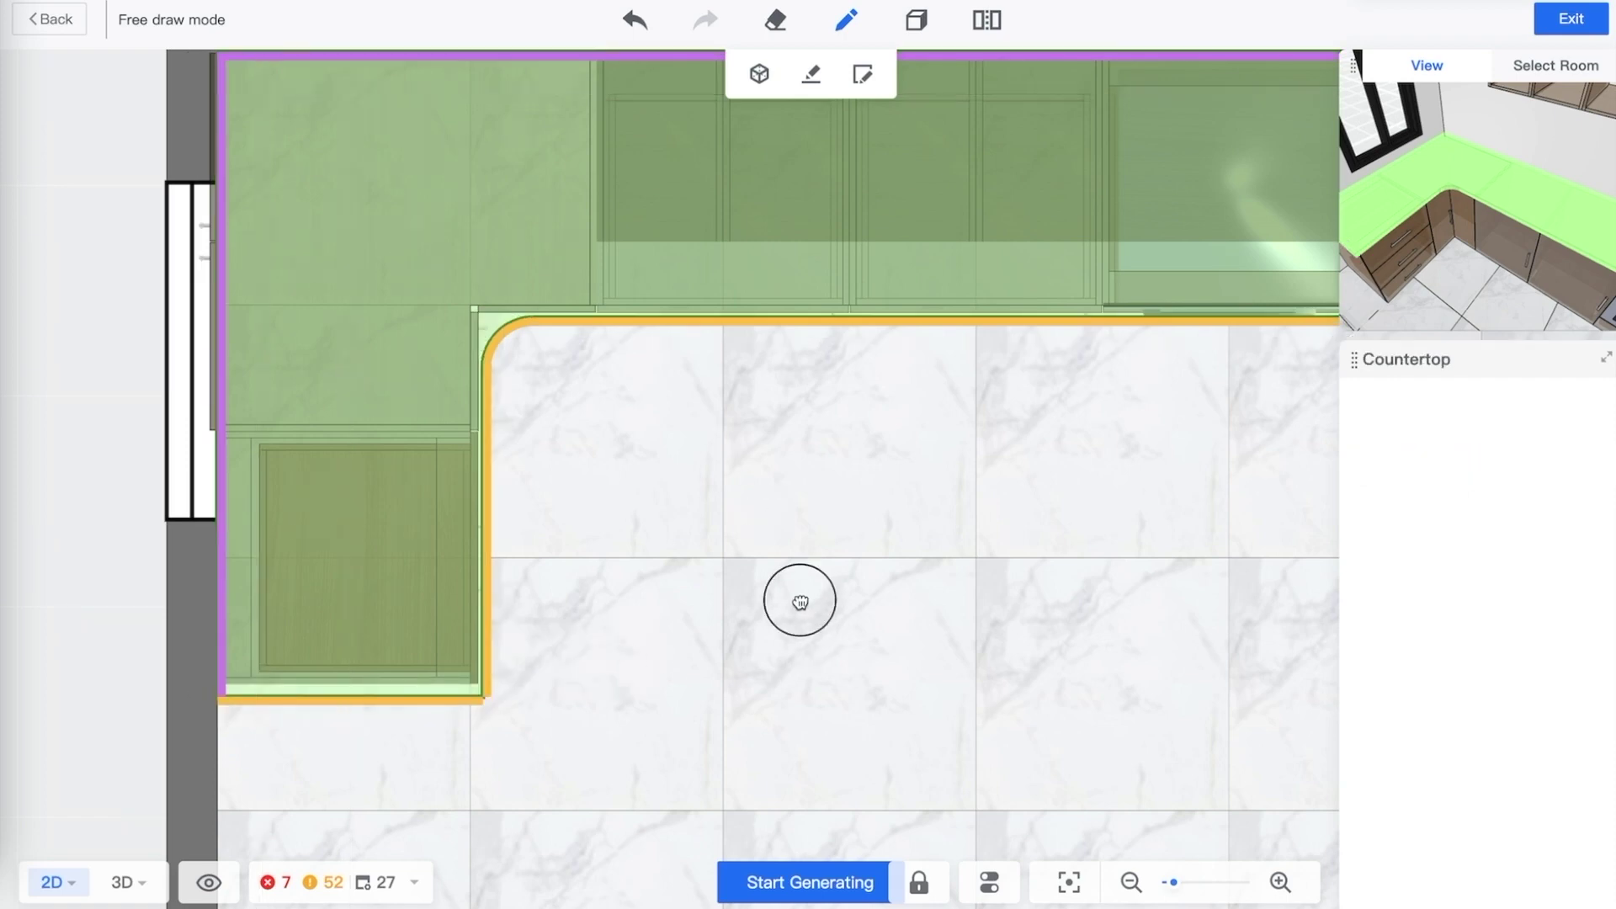
Check the countertop outline along the base cabinets in 3D and generate the countertop
{"action": "left_click", "coordinate": [123, 881]}
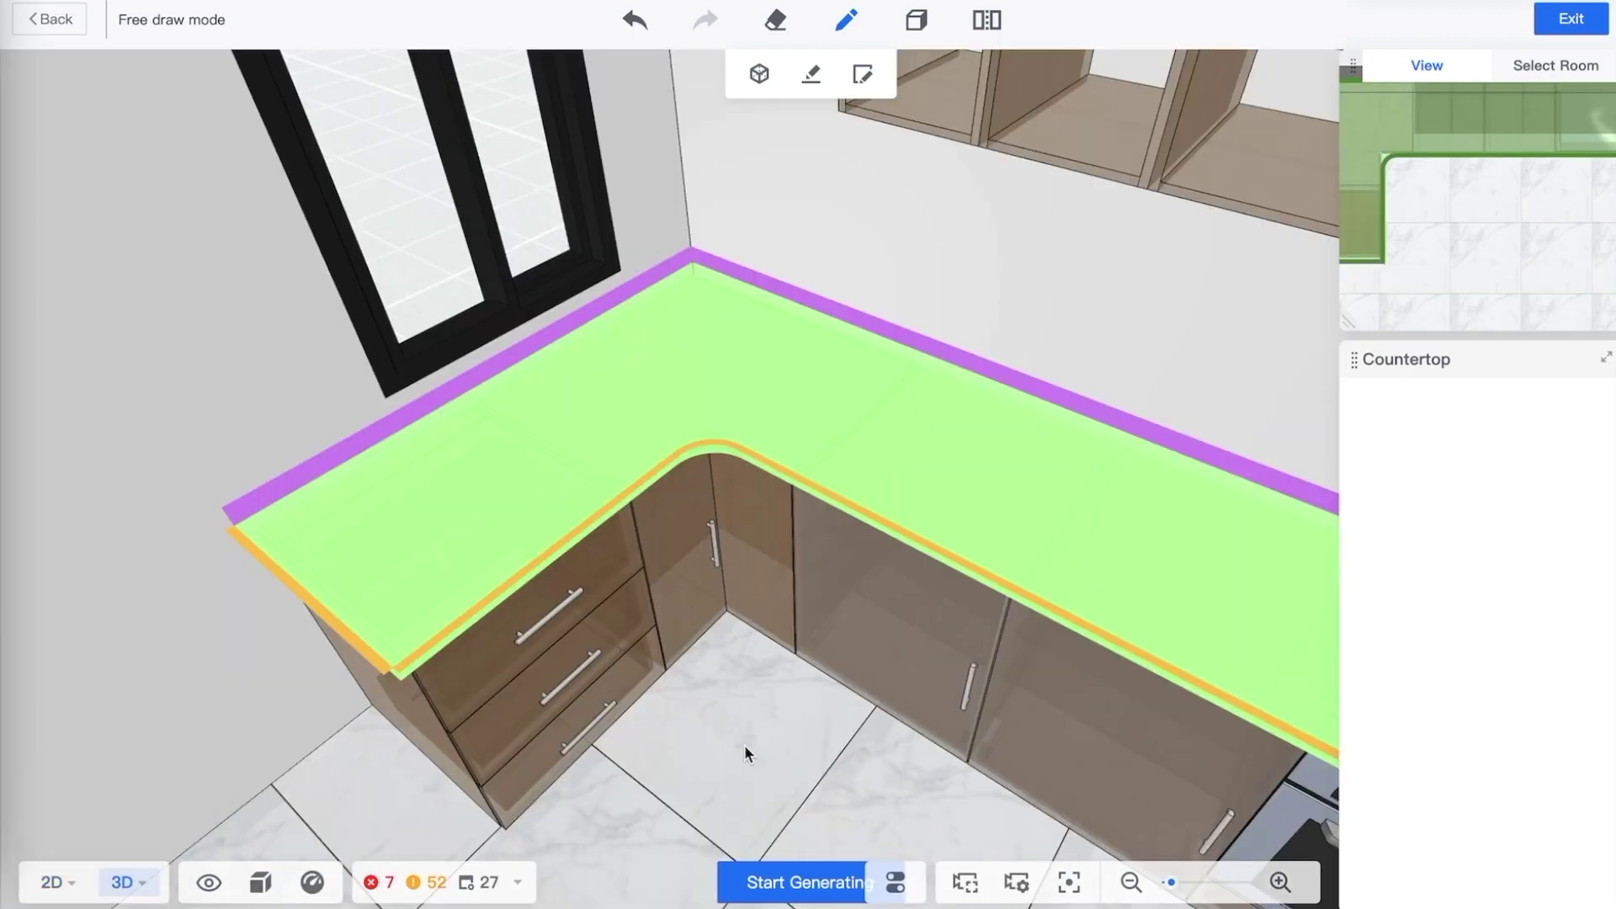
{"action": "left_click_drag", "start_coordinate": [747, 750], "coordinate": [615, 619]}
{"action": "scroll", "coordinate": [612, 618], "scroll_direction": "down", "scroll_amount": 3}
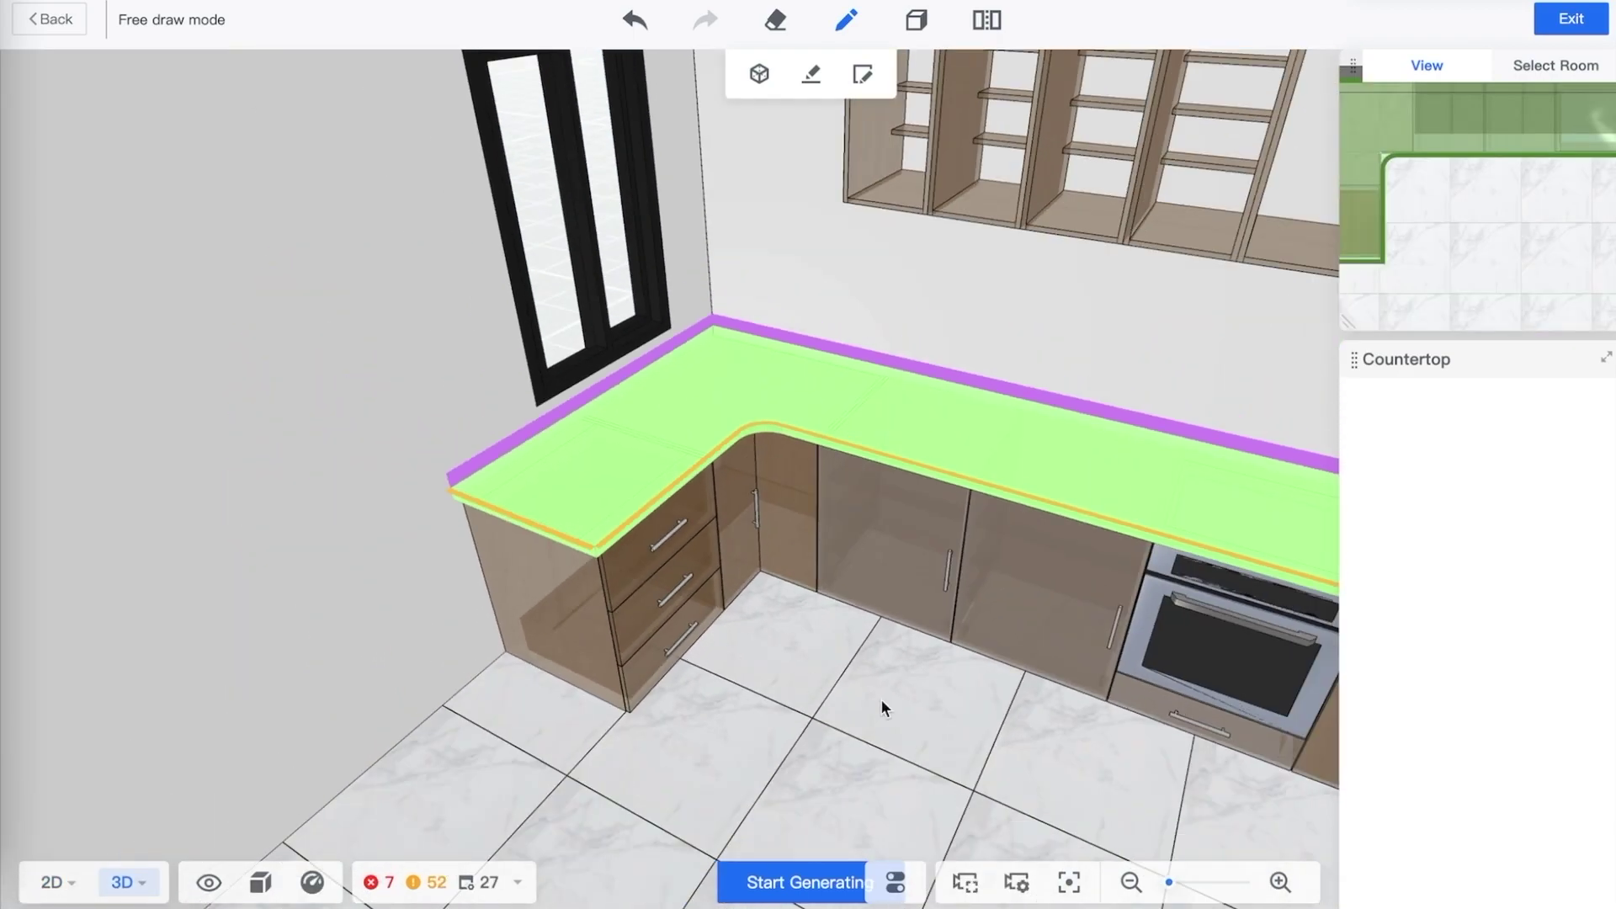
{"action": "left_click_drag", "start_coordinate": [881, 699], "coordinate": [897, 707]}
{"action": "right_click_drag", "start_coordinate": [894, 709], "coordinate": [806, 729]}
{"action": "left_click_drag", "start_coordinate": [807, 738], "coordinate": [711, 724]}
{"action": "scroll", "coordinate": [689, 721], "scroll_direction": "down", "scroll_amount": 3}
{"action": "right_click_drag", "start_coordinate": [833, 715], "coordinate": [731, 721]}
{"action": "left_click_drag", "start_coordinate": [731, 721], "coordinate": [742, 710]}
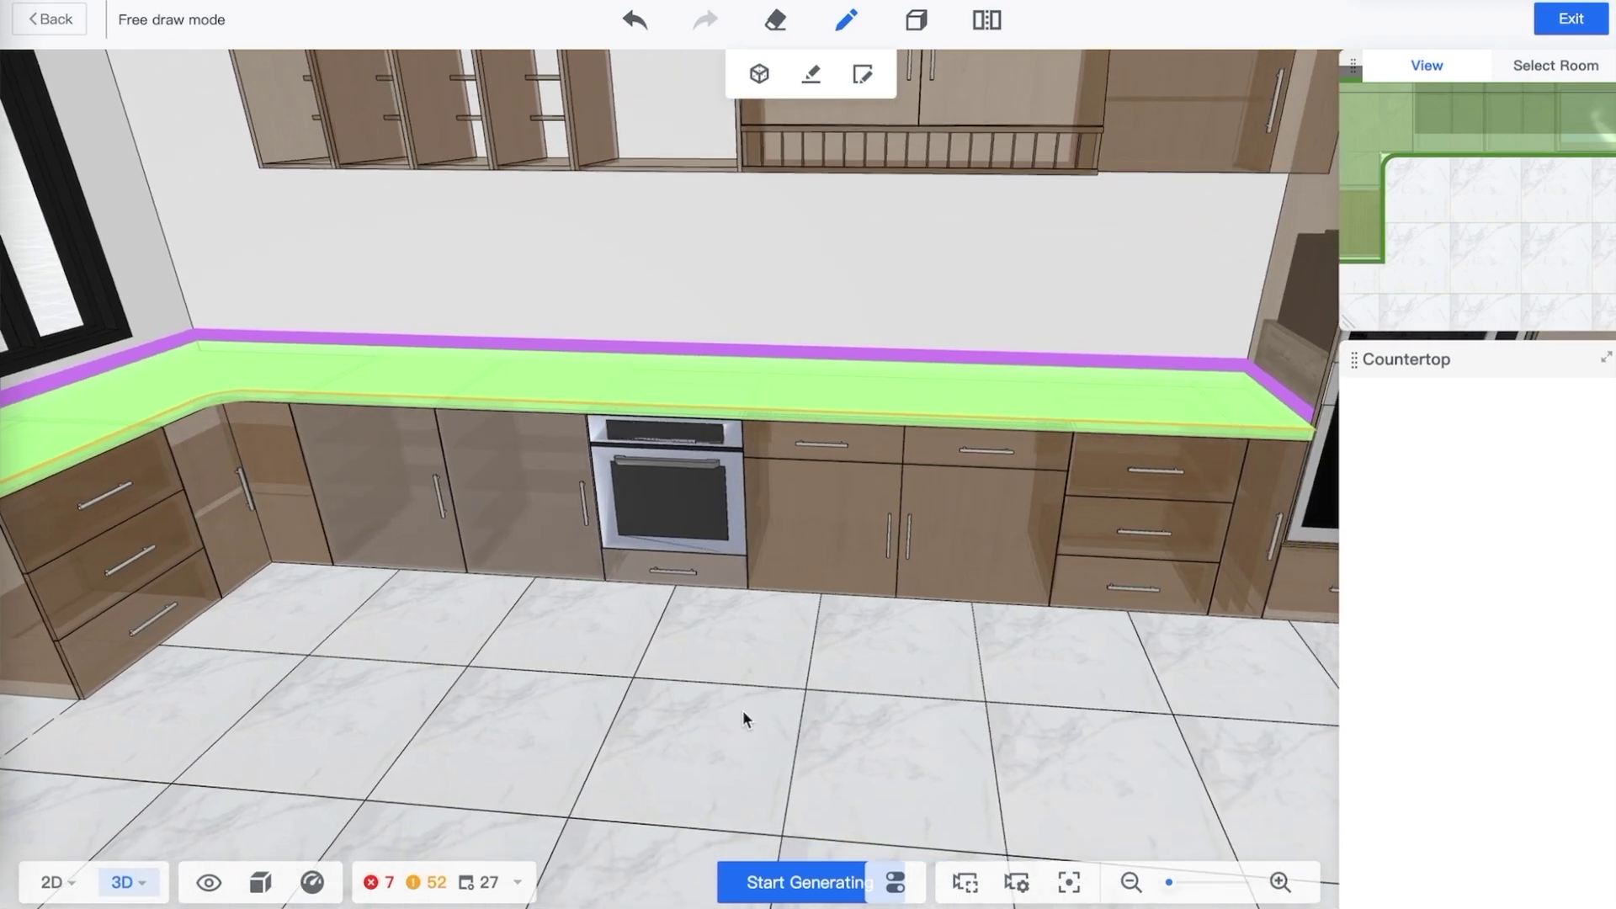
{"action": "scroll", "coordinate": [742, 709], "scroll_direction": "down", "scroll_amount": 3}
{"action": "left_click", "coordinate": [781, 884]}
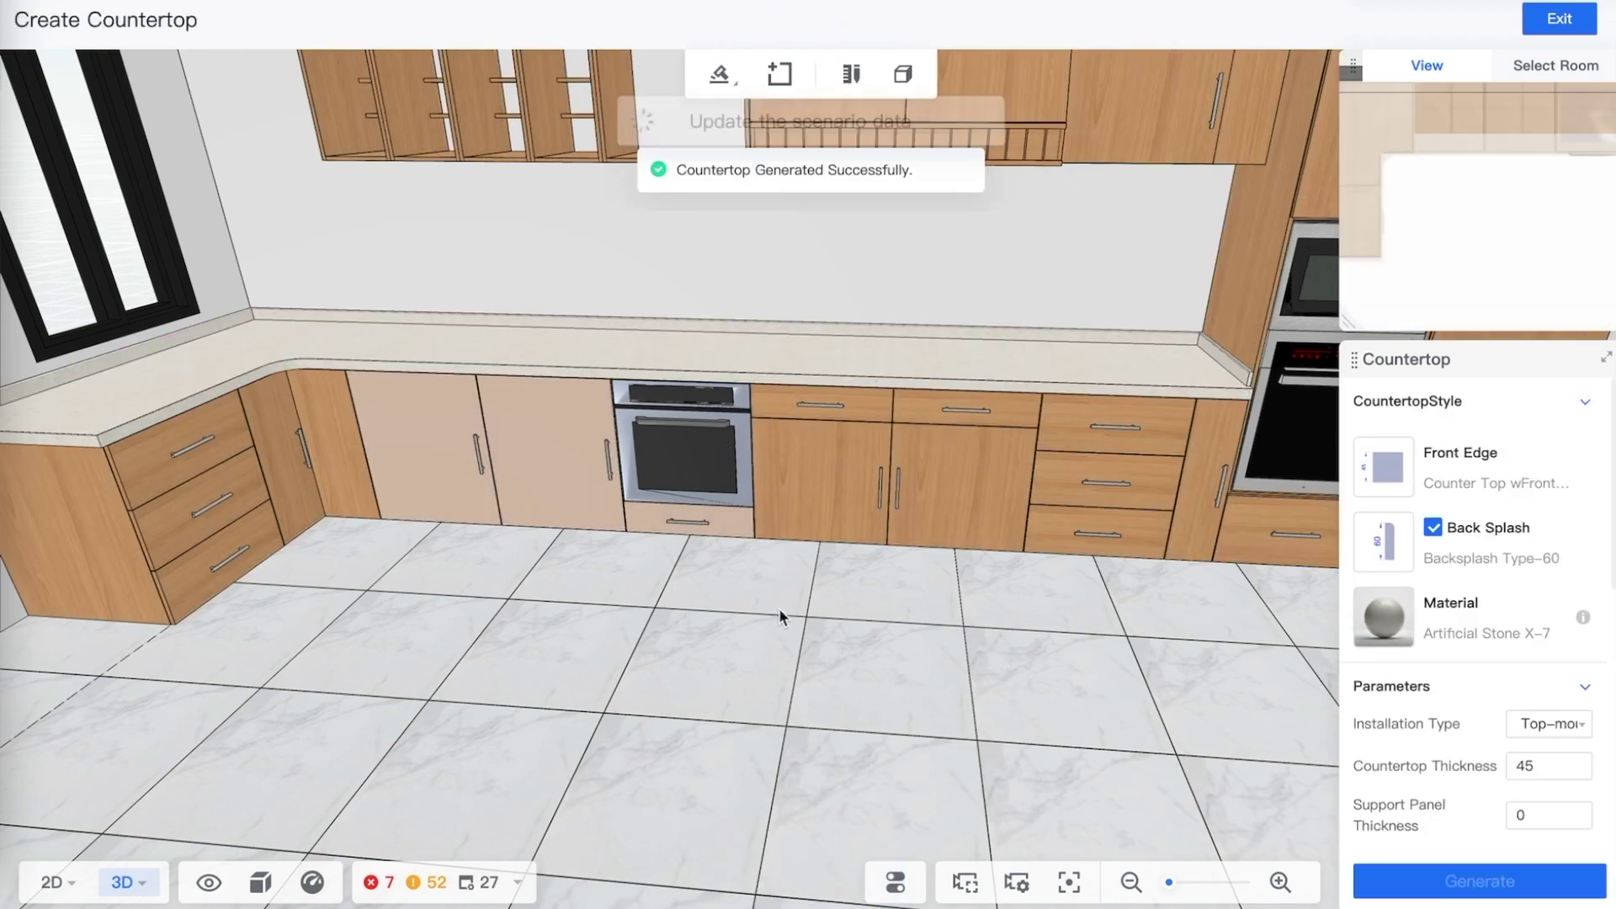
Inspect the generated countertop around the double-door sink base cabinet, and leave countertop creation
{"action": "left_click_drag", "start_coordinate": [835, 594], "coordinate": [800, 578]}
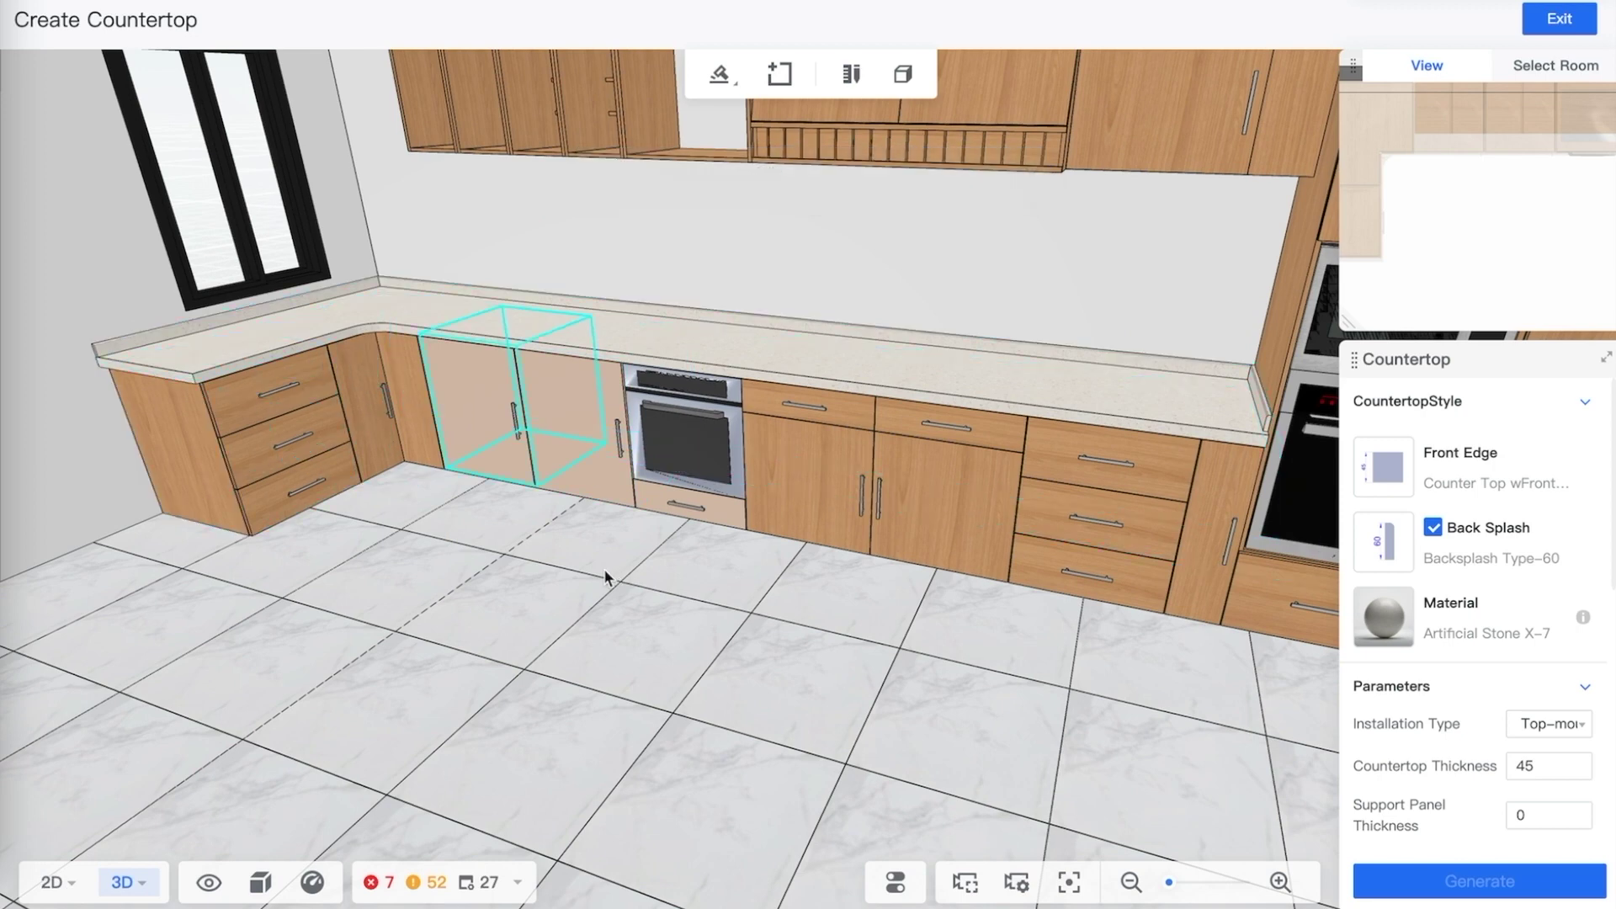
{"action": "left_click_drag", "start_coordinate": [603, 568], "coordinate": [624, 568]}
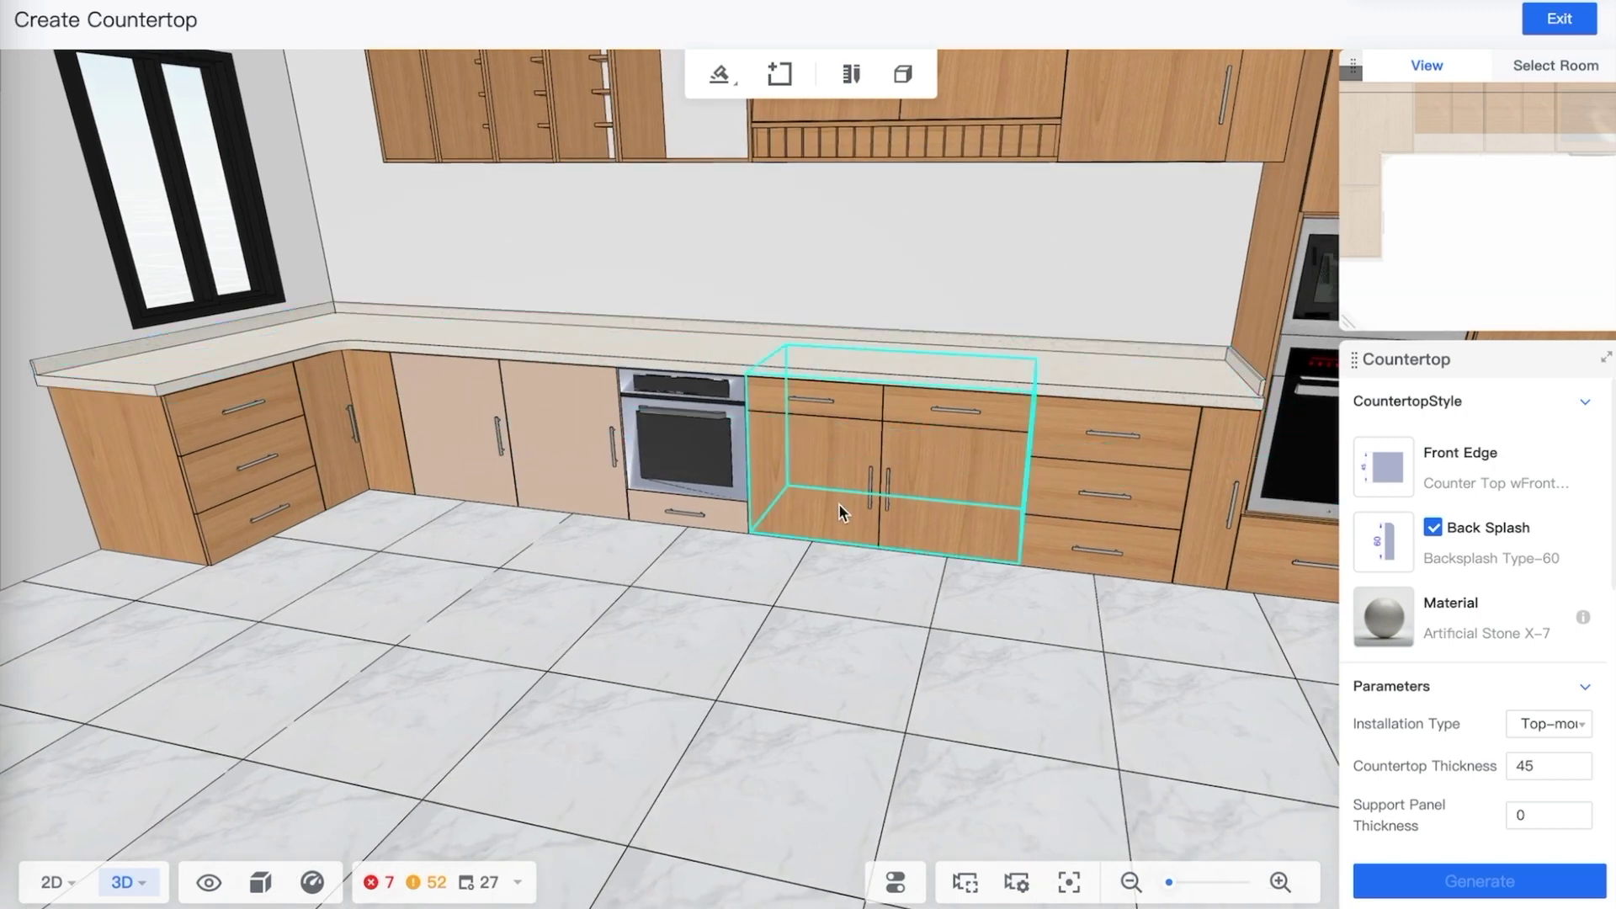
{"action": "left_click", "coordinate": [859, 492]}
{"action": "left_click_drag", "start_coordinate": [1088, 591], "coordinate": [1052, 433]}
{"action": "scroll", "coordinate": [1052, 421], "scroll_direction": "up", "scroll_amount": 3}
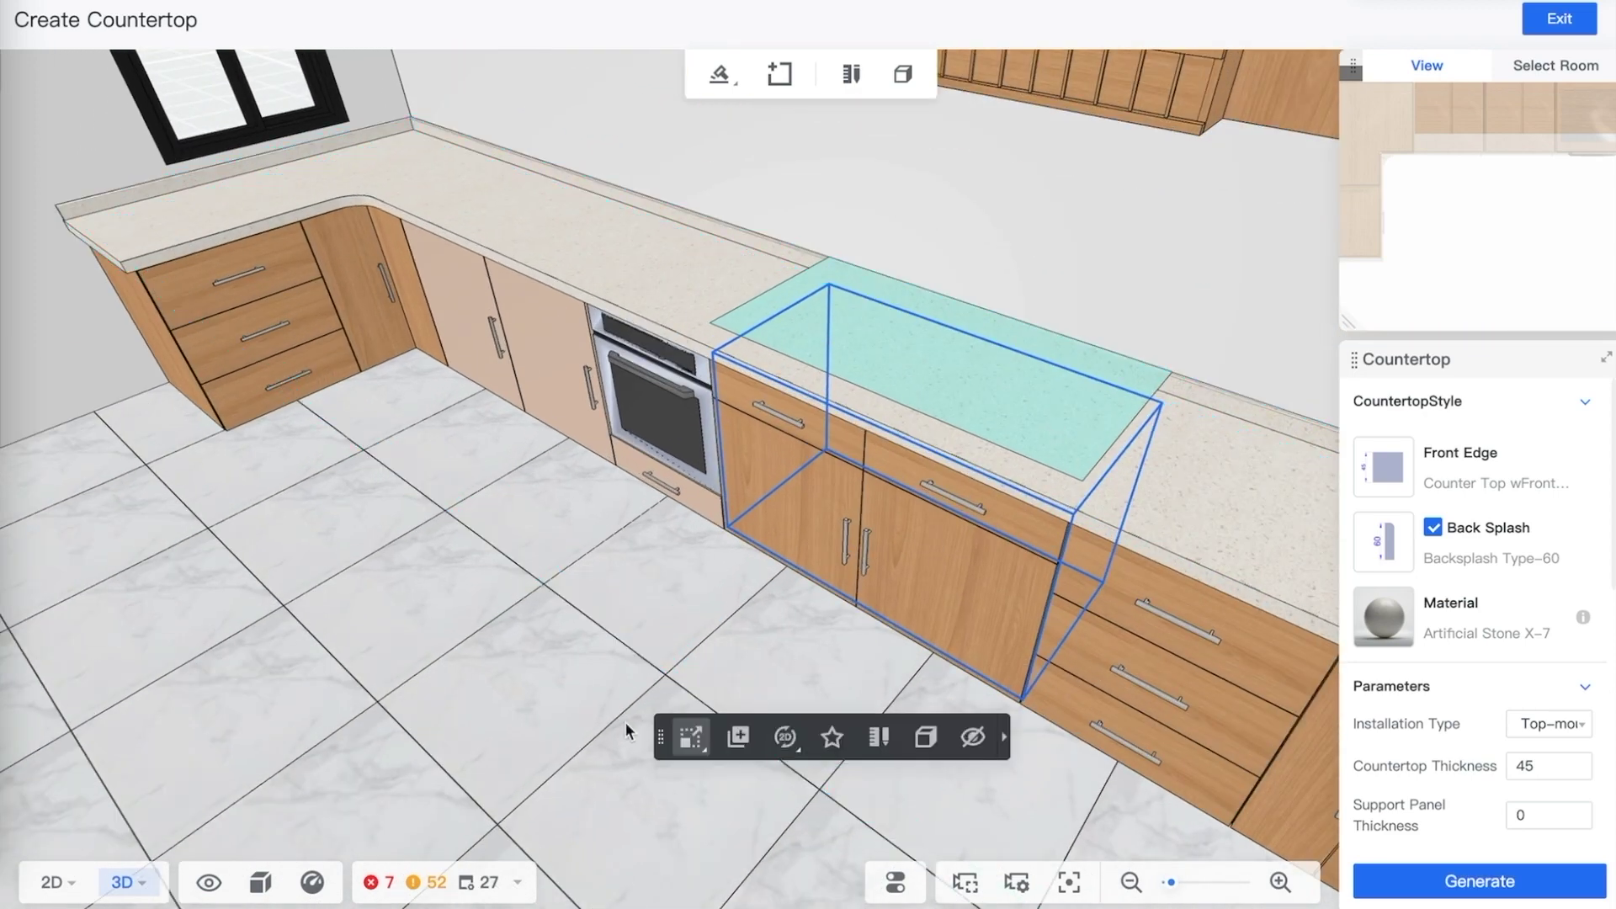
{"action": "left_click_drag", "start_coordinate": [592, 655], "coordinate": [690, 617]}
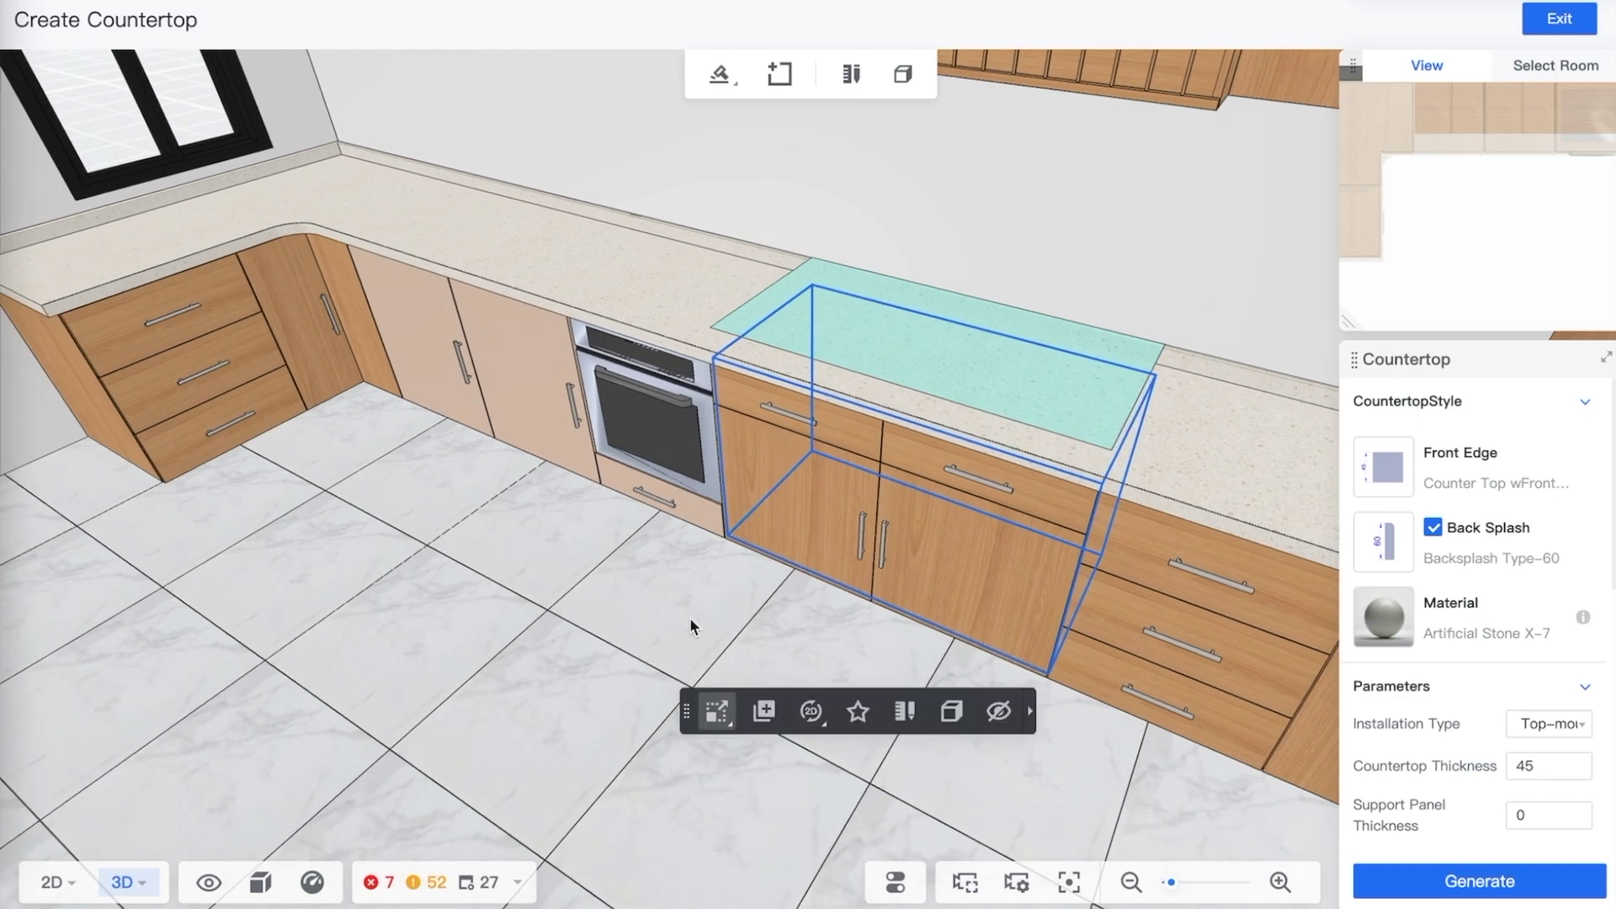
{"action": "left_click", "coordinate": [668, 603]}
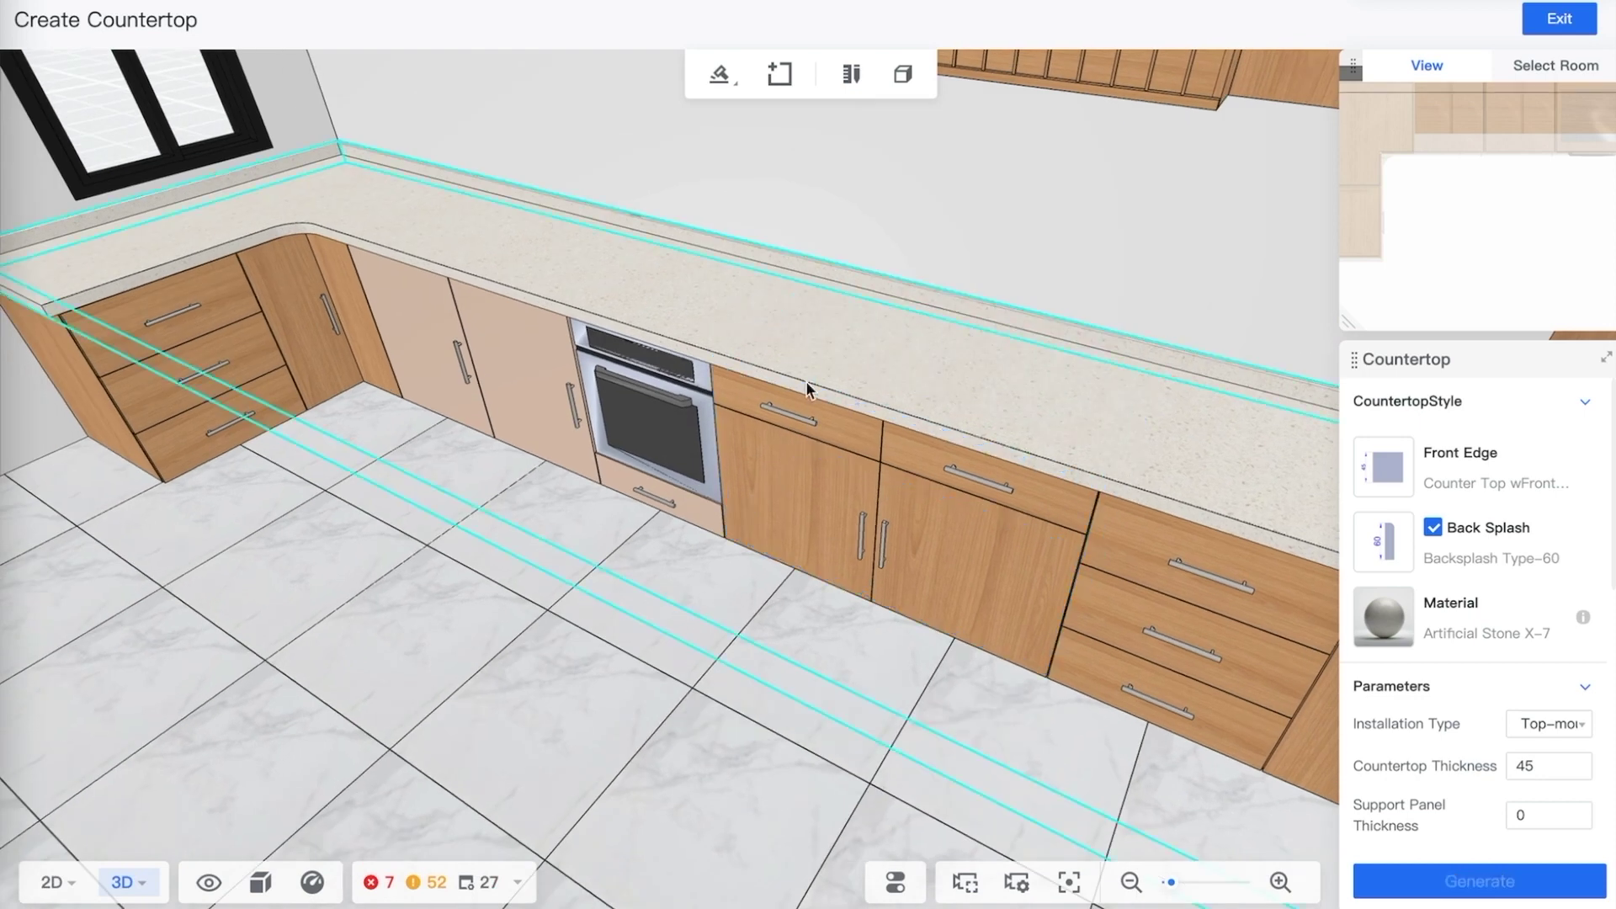
{"action": "left_click", "coordinate": [1576, 25]}
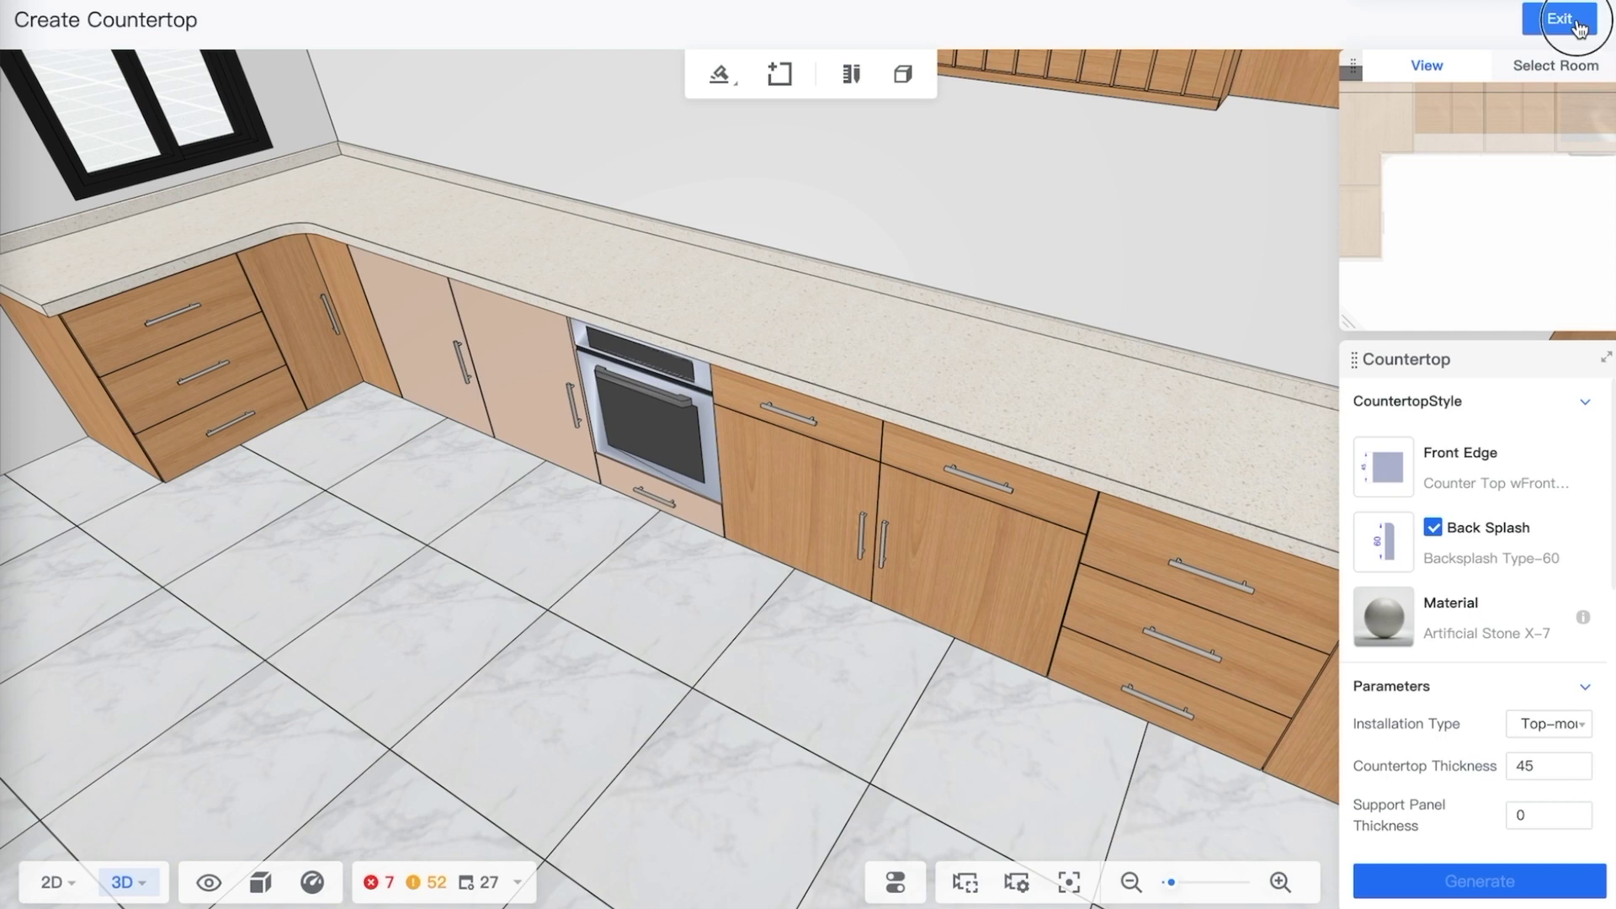
Start building a sink on the double-door sink base cabinet beside the oven and choose sink style Y7743AL
{"action": "left_click", "coordinate": [909, 515]}
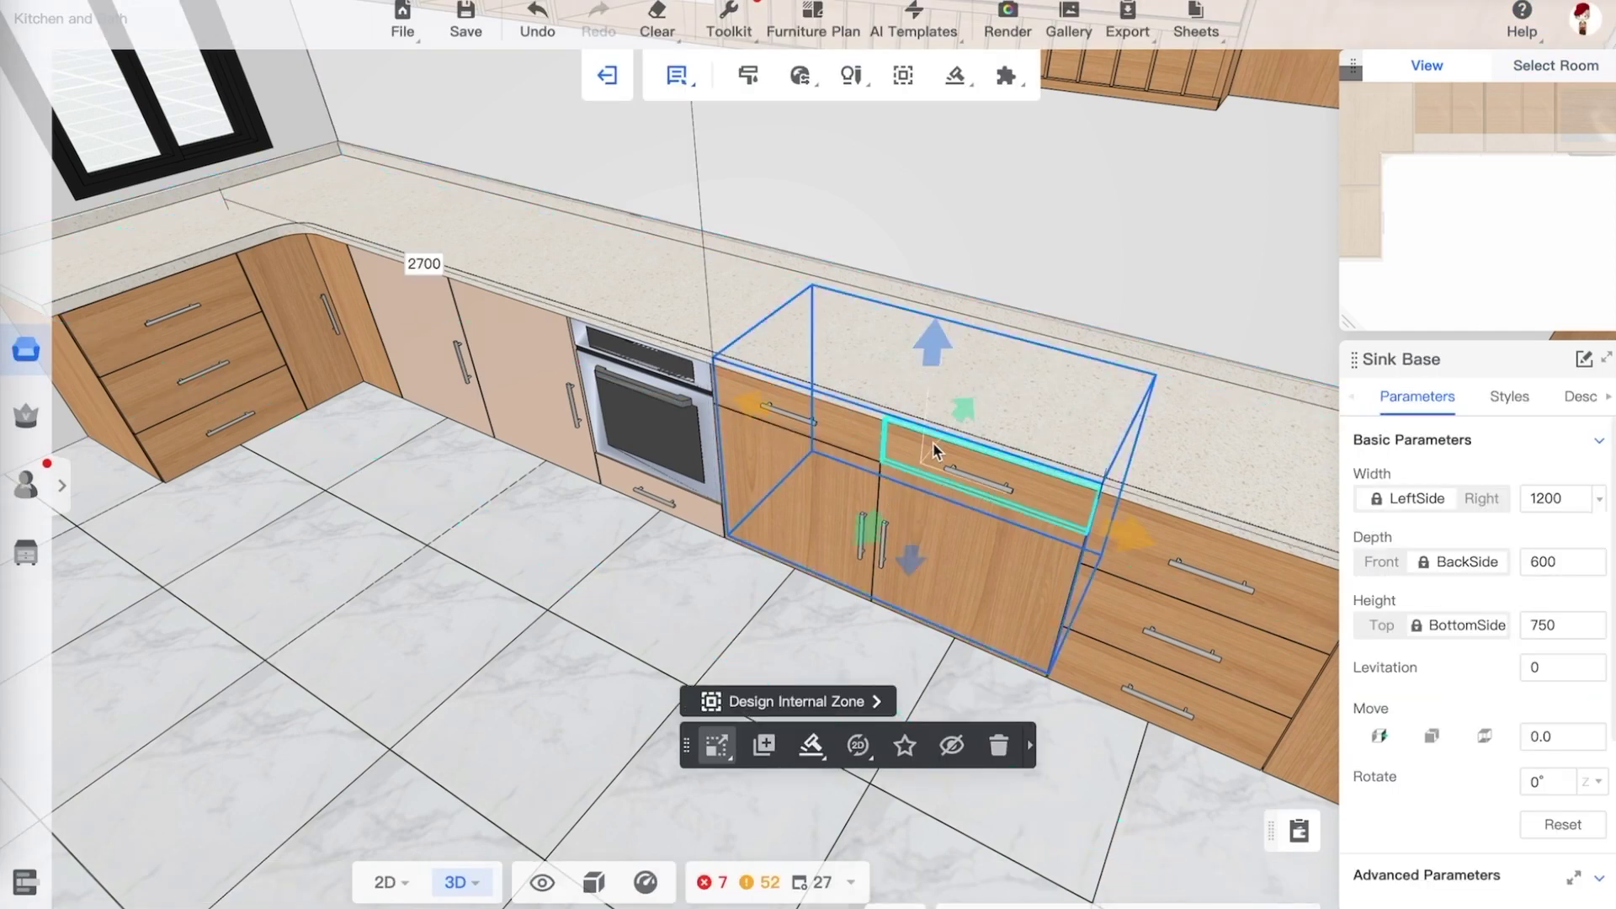
{"action": "left_click", "coordinate": [958, 84]}
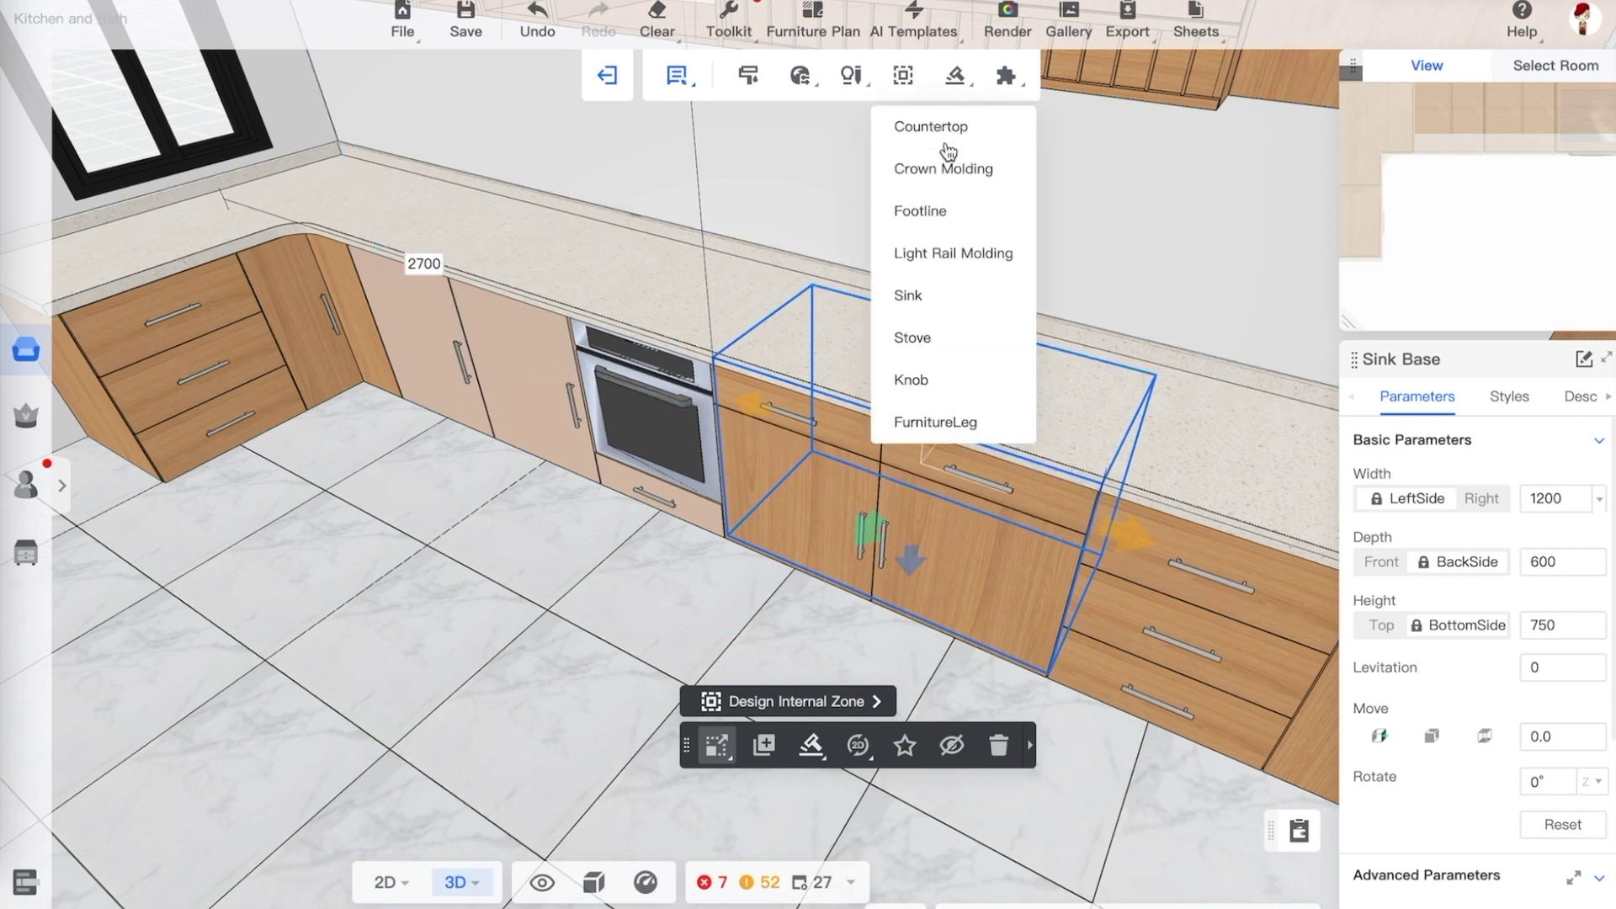
{"action": "left_click", "coordinate": [935, 297]}
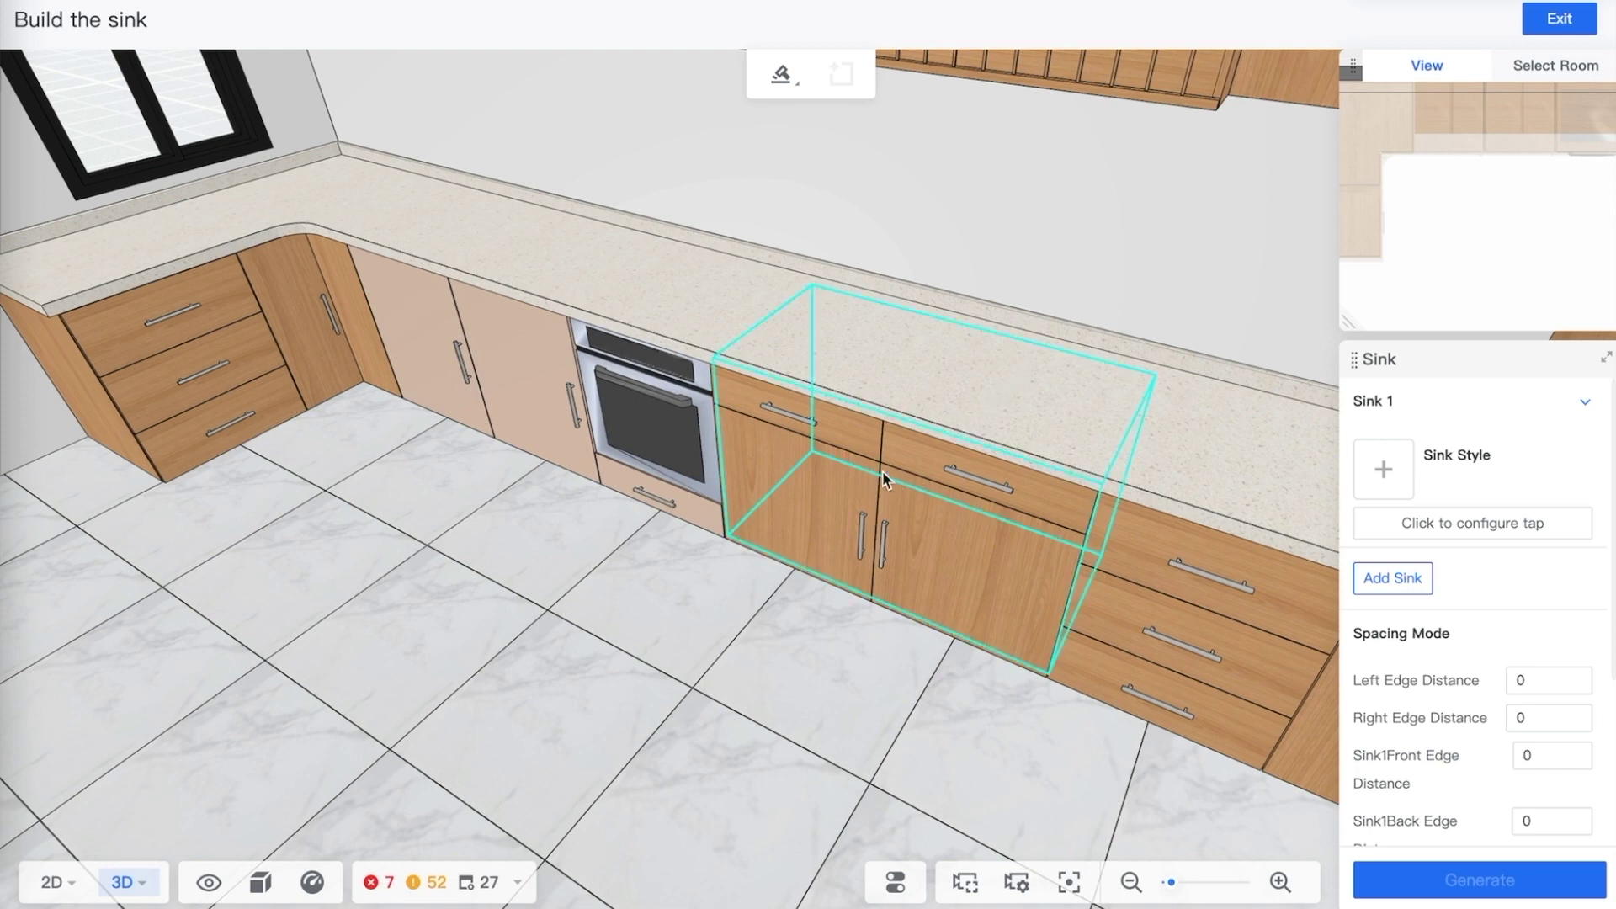
{"action": "left_click", "coordinate": [865, 503]}
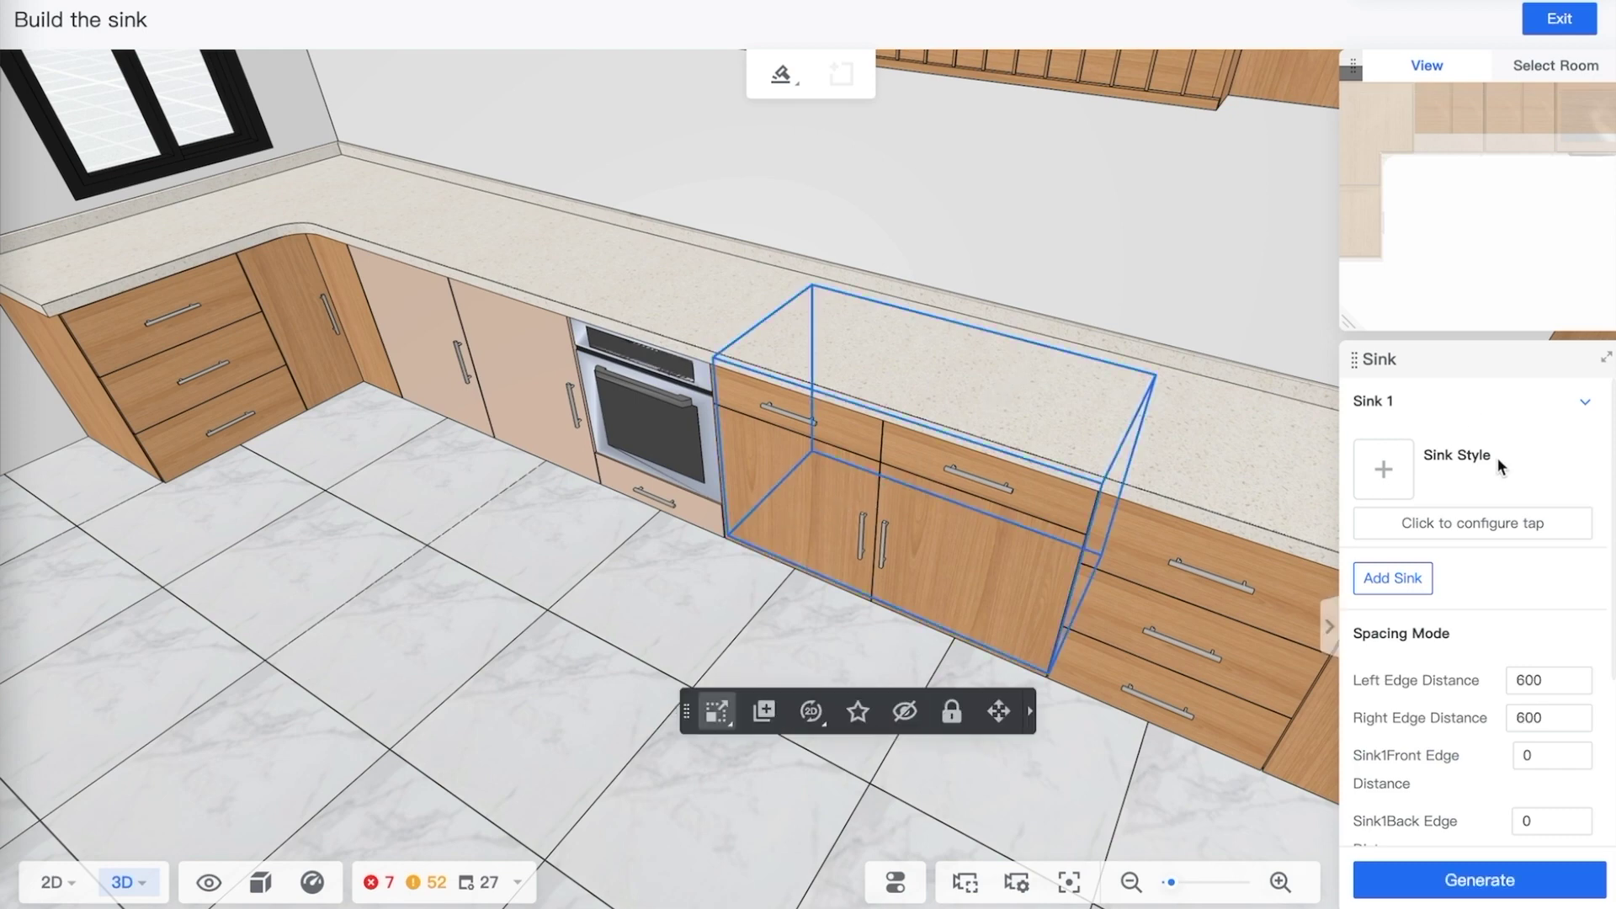
{"action": "left_click", "coordinate": [1383, 471]}
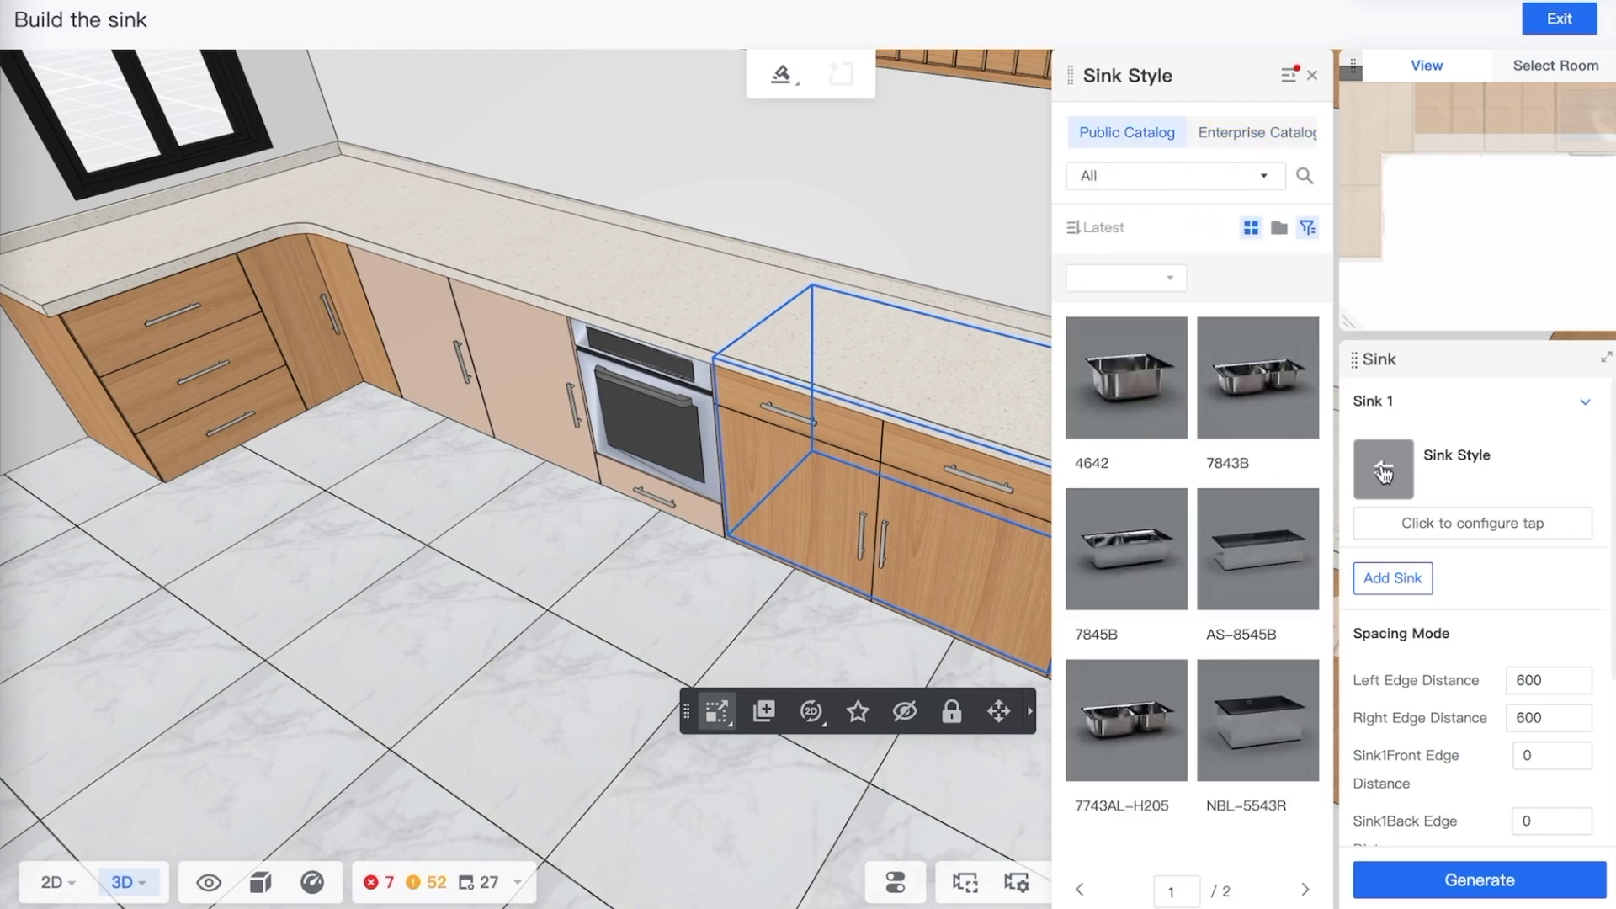
{"action": "scroll", "coordinate": [1145, 572], "scroll_direction": "down", "scroll_amount": 1}
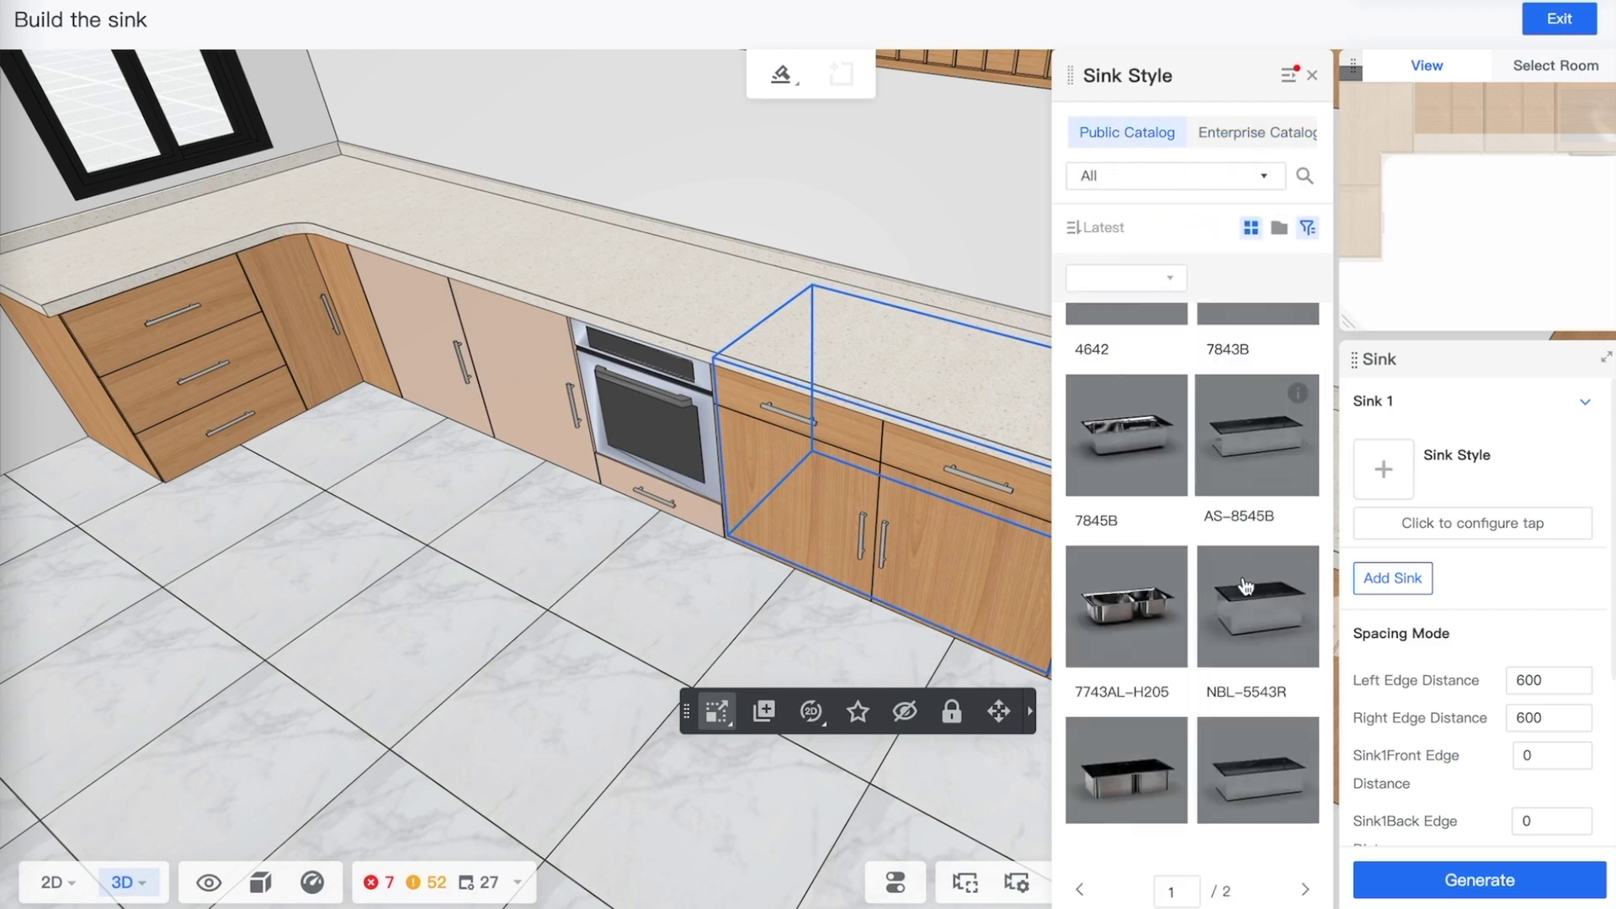
{"action": "scroll", "coordinate": [1157, 606], "scroll_direction": "down", "scroll_amount": 1}
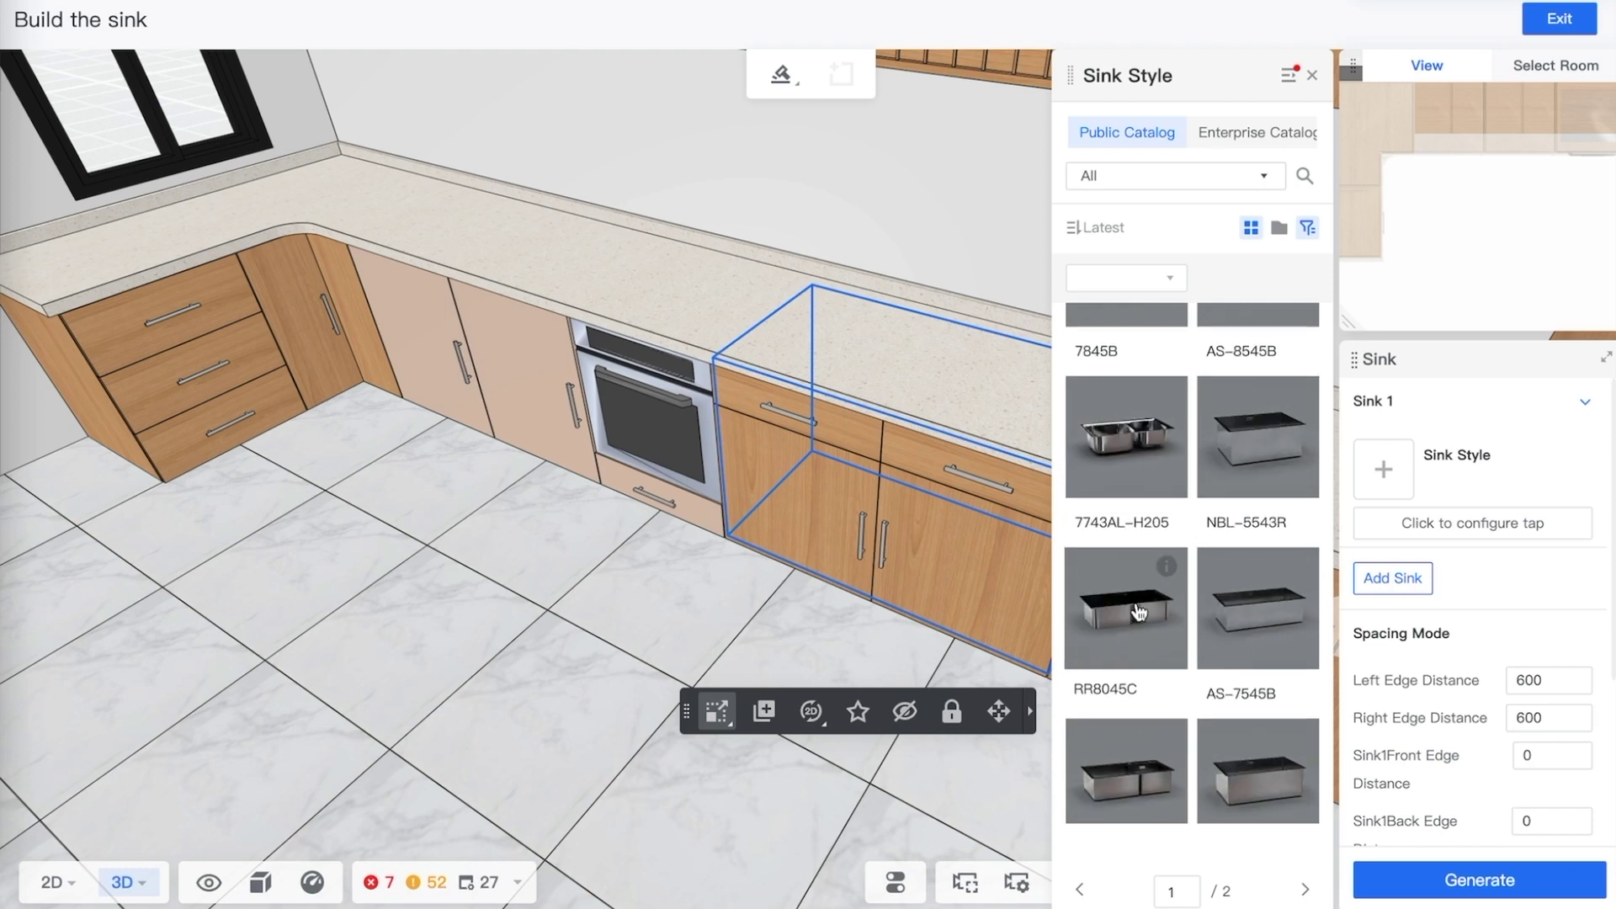
{"action": "mouse_move", "coordinate": [1166, 741]}
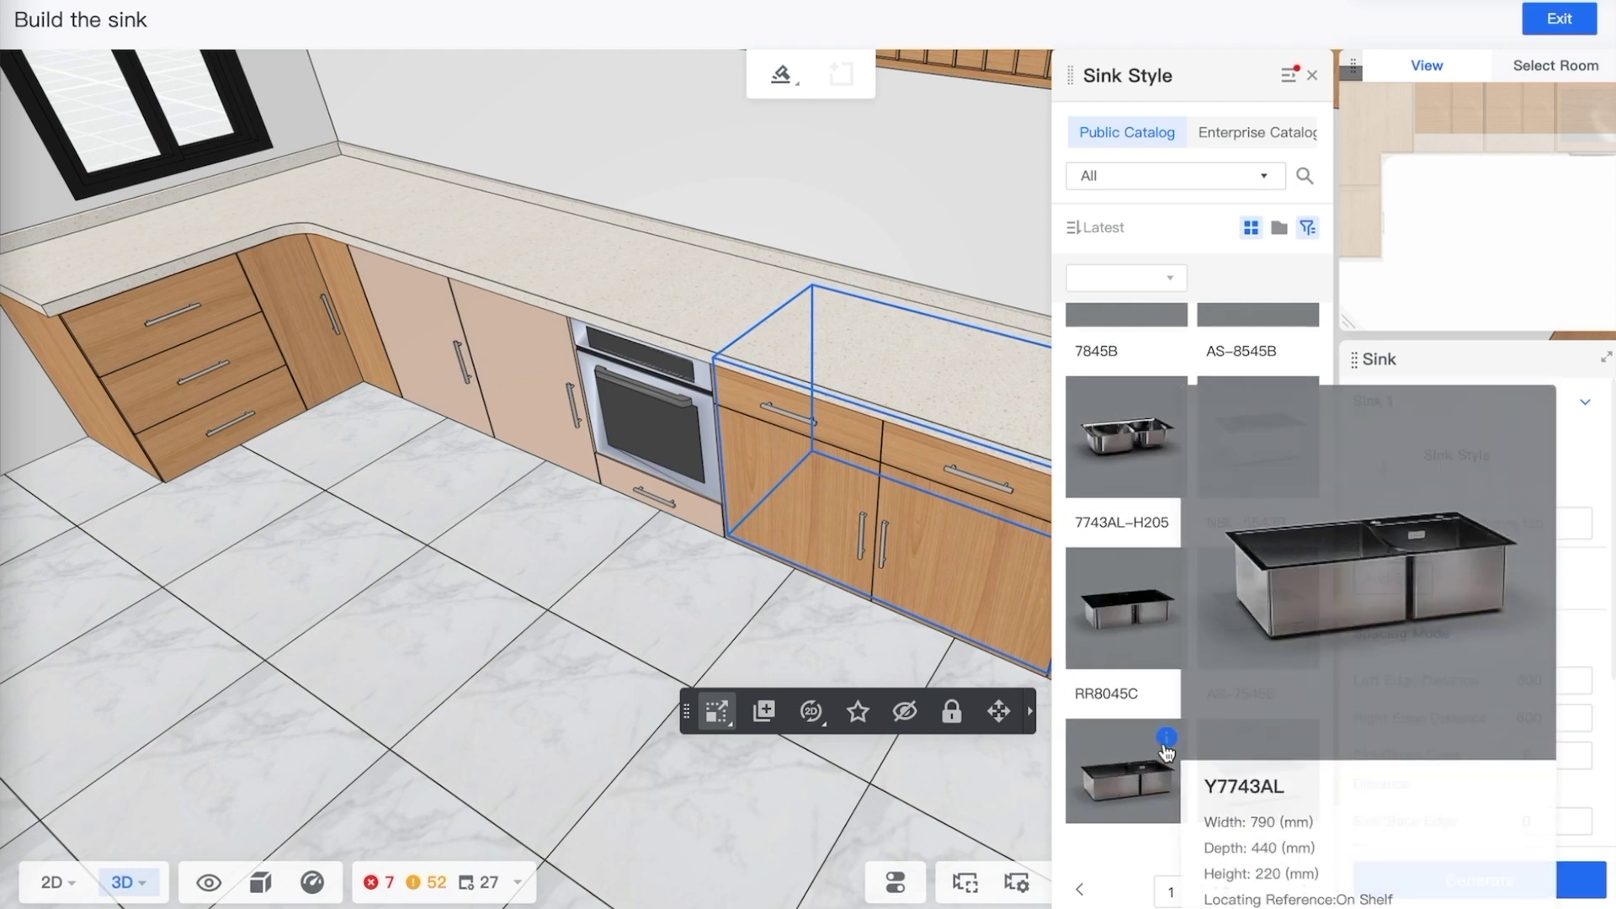
{"action": "left_click", "coordinate": [1111, 778]}
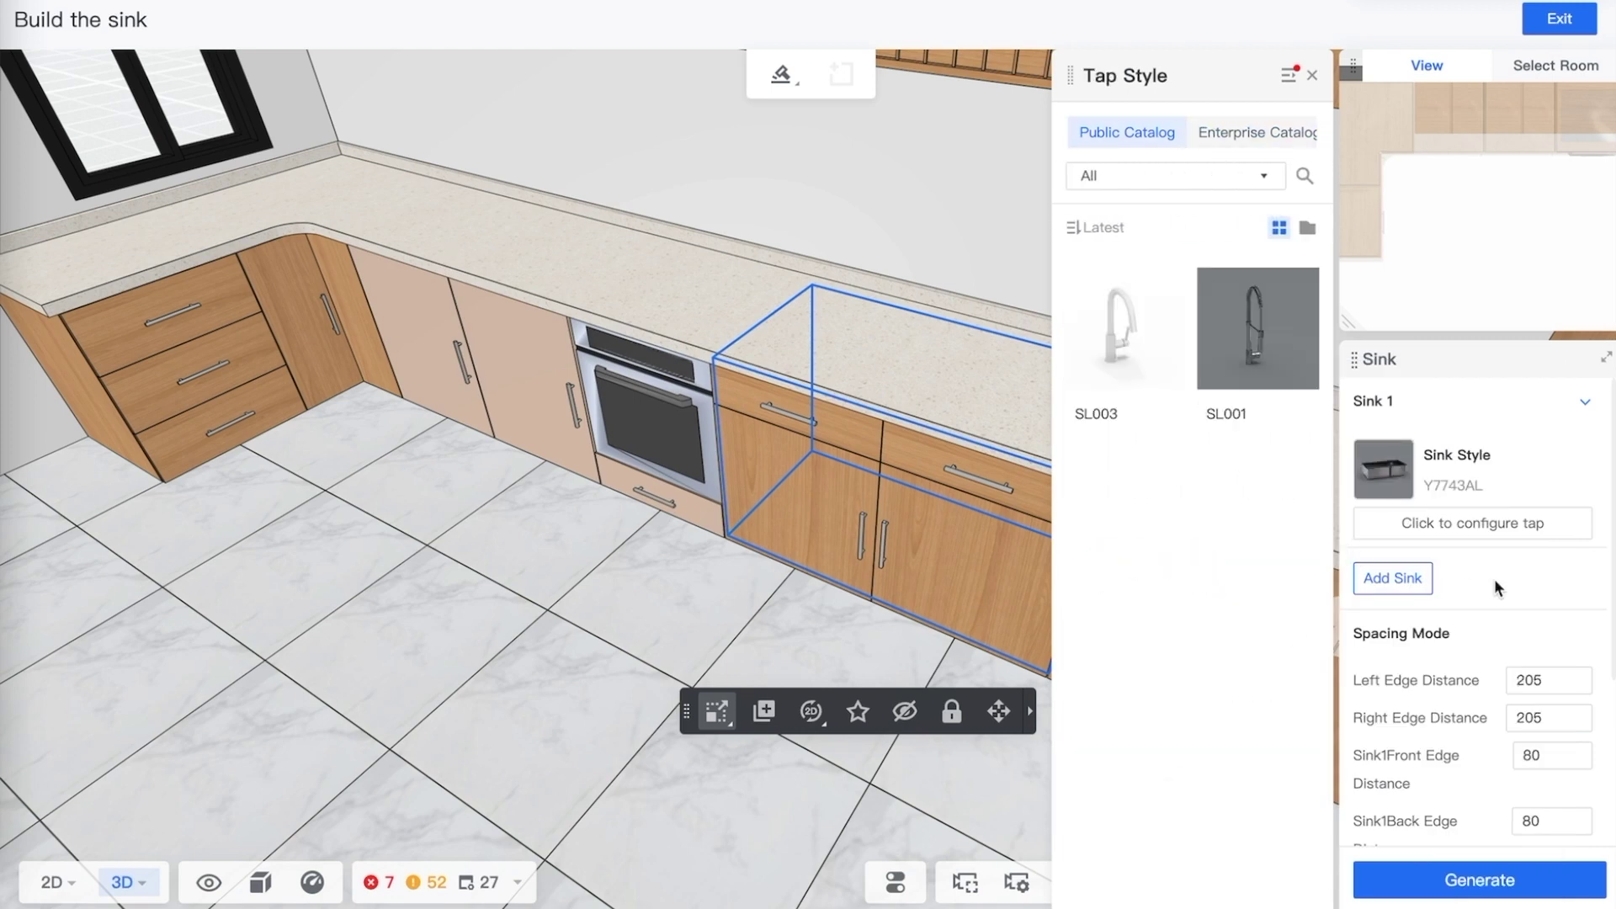
Configure the sink's tap with style SL001, mounted at the default tap position
{"action": "left_click", "coordinate": [1240, 349]}
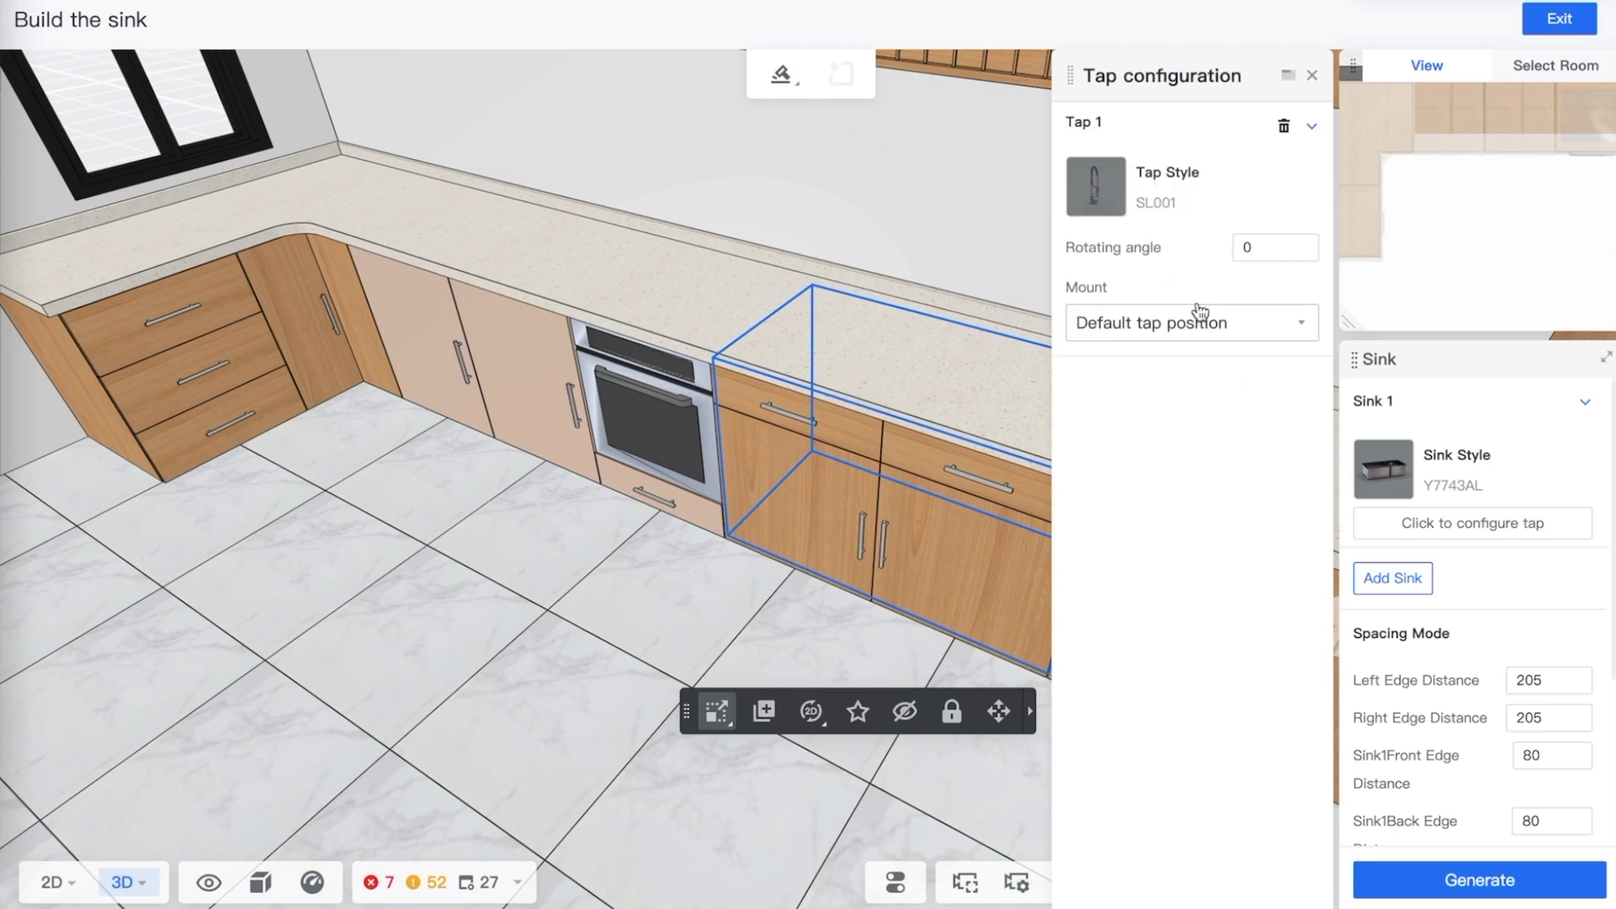
{"action": "left_click", "coordinate": [1173, 325]}
{"action": "left_click", "coordinate": [1174, 329]}
{"action": "left_click", "coordinate": [1082, 169]}
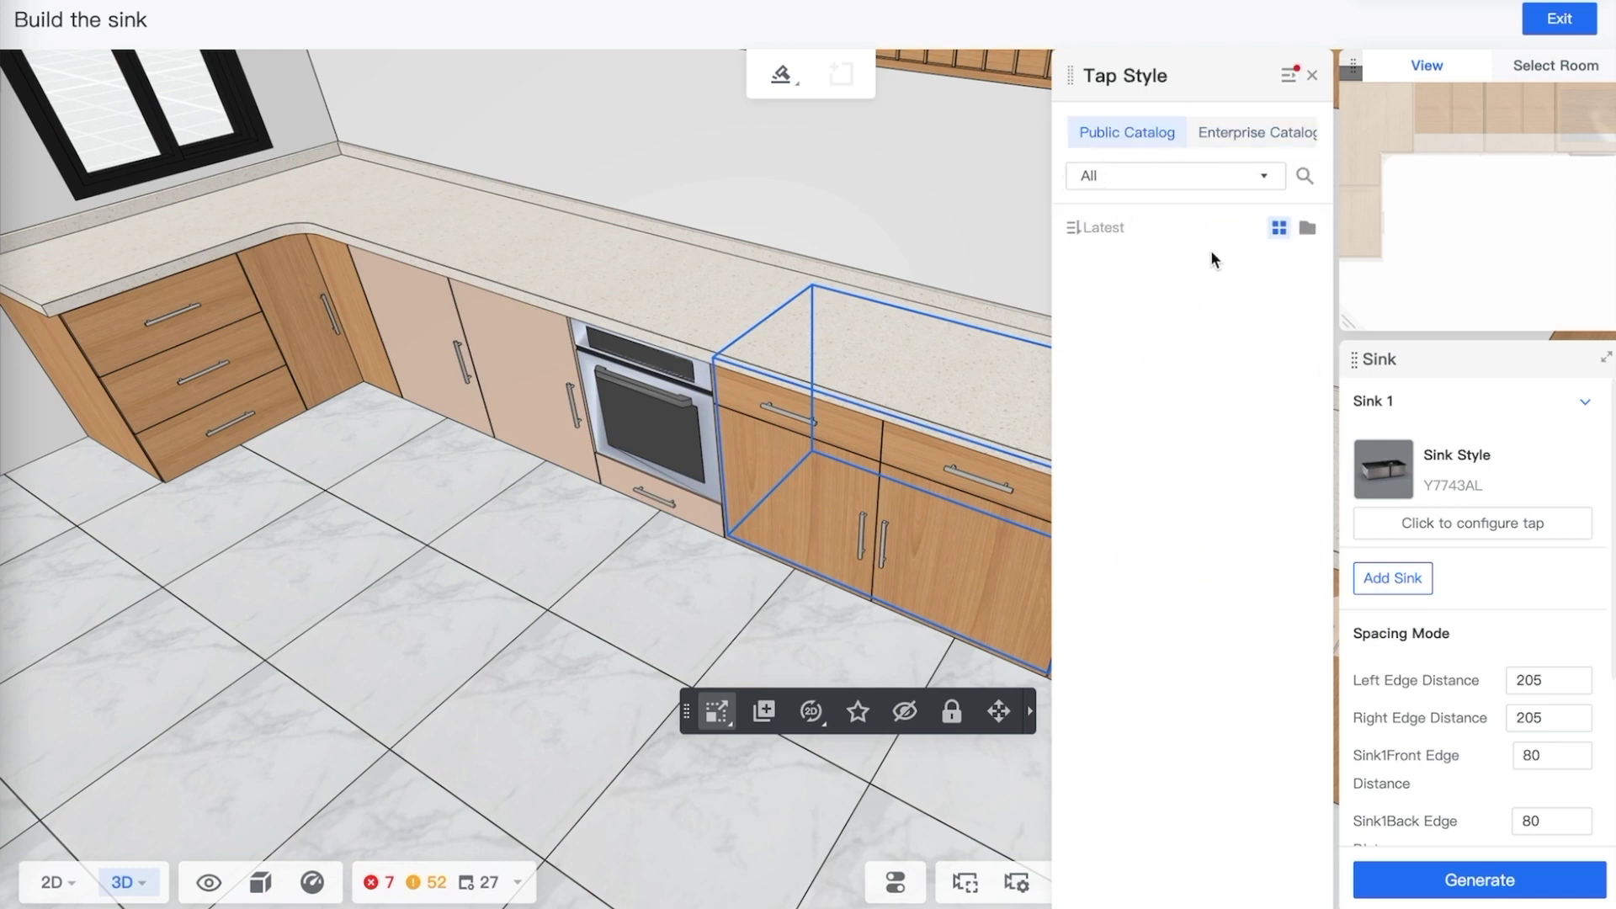
{"action": "left_click", "coordinate": [1254, 349]}
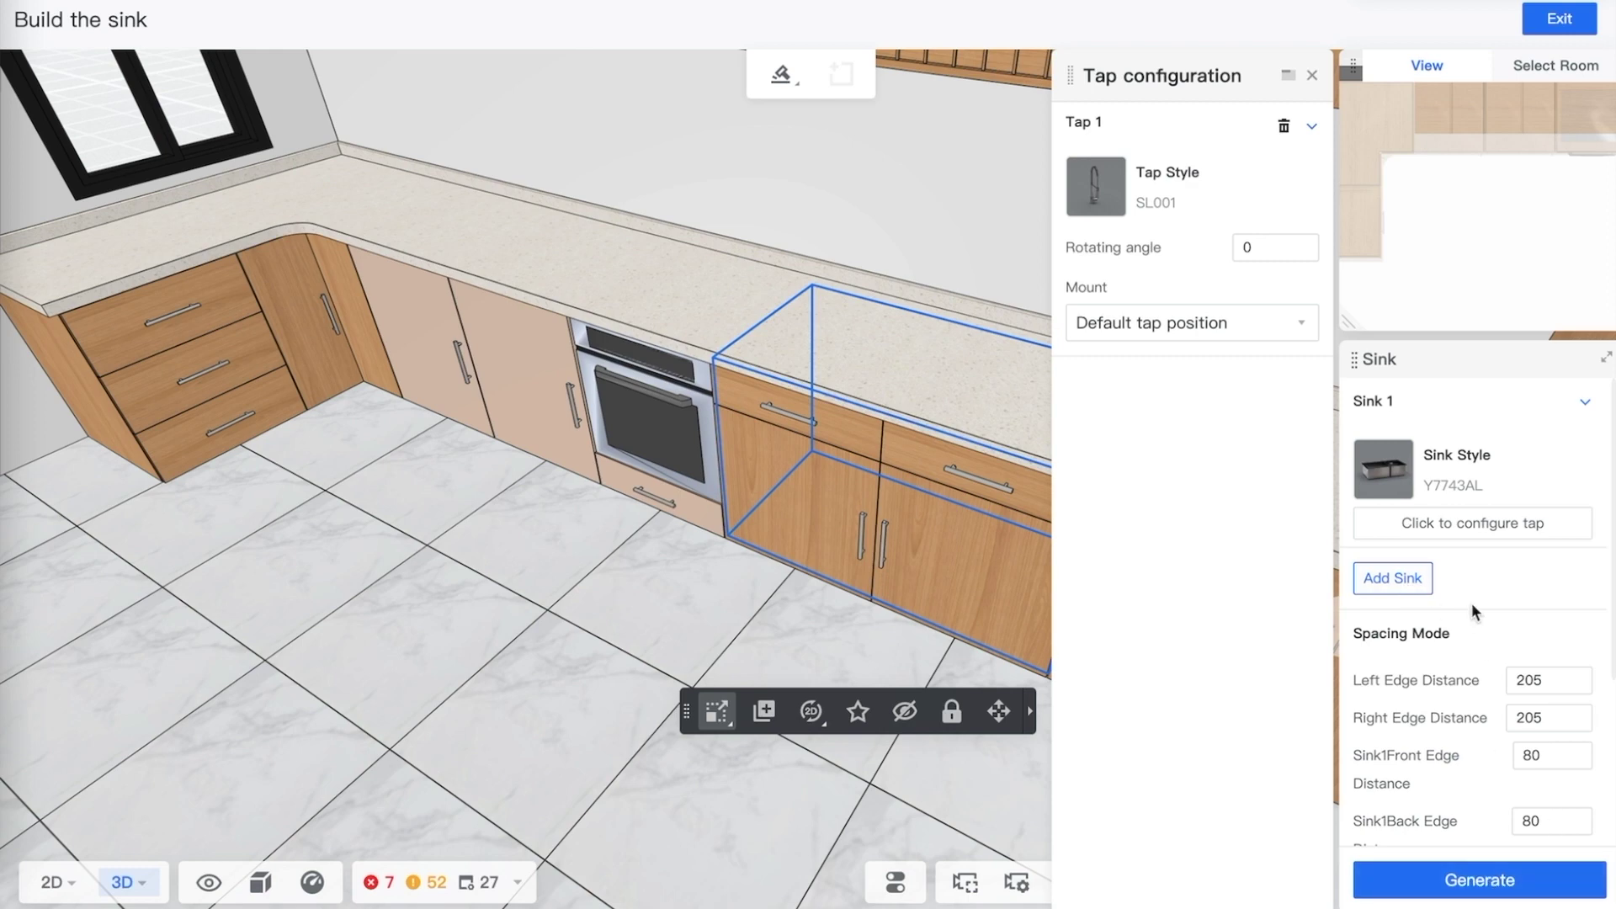
Generate the sink and tap with the preset edge distances, check them in the countertop, and leave the sink builder
{"action": "scroll", "coordinate": [1461, 689], "scroll_direction": "down", "scroll_amount": 3}
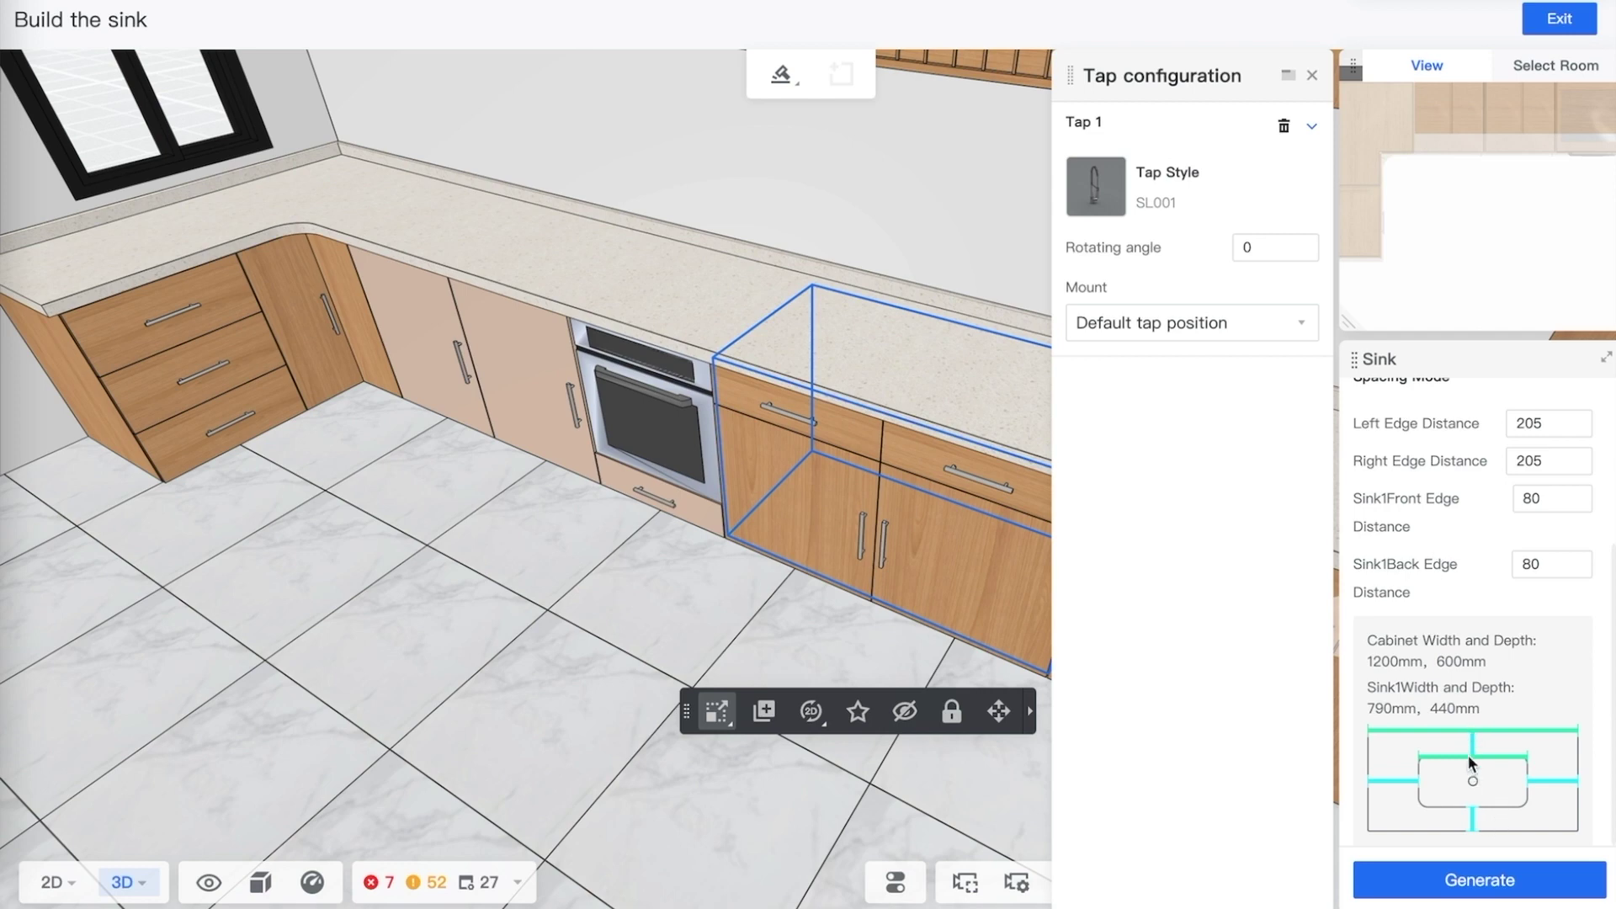
{"action": "left_click", "coordinate": [1554, 423]}
{"action": "left_click", "coordinate": [1467, 886]}
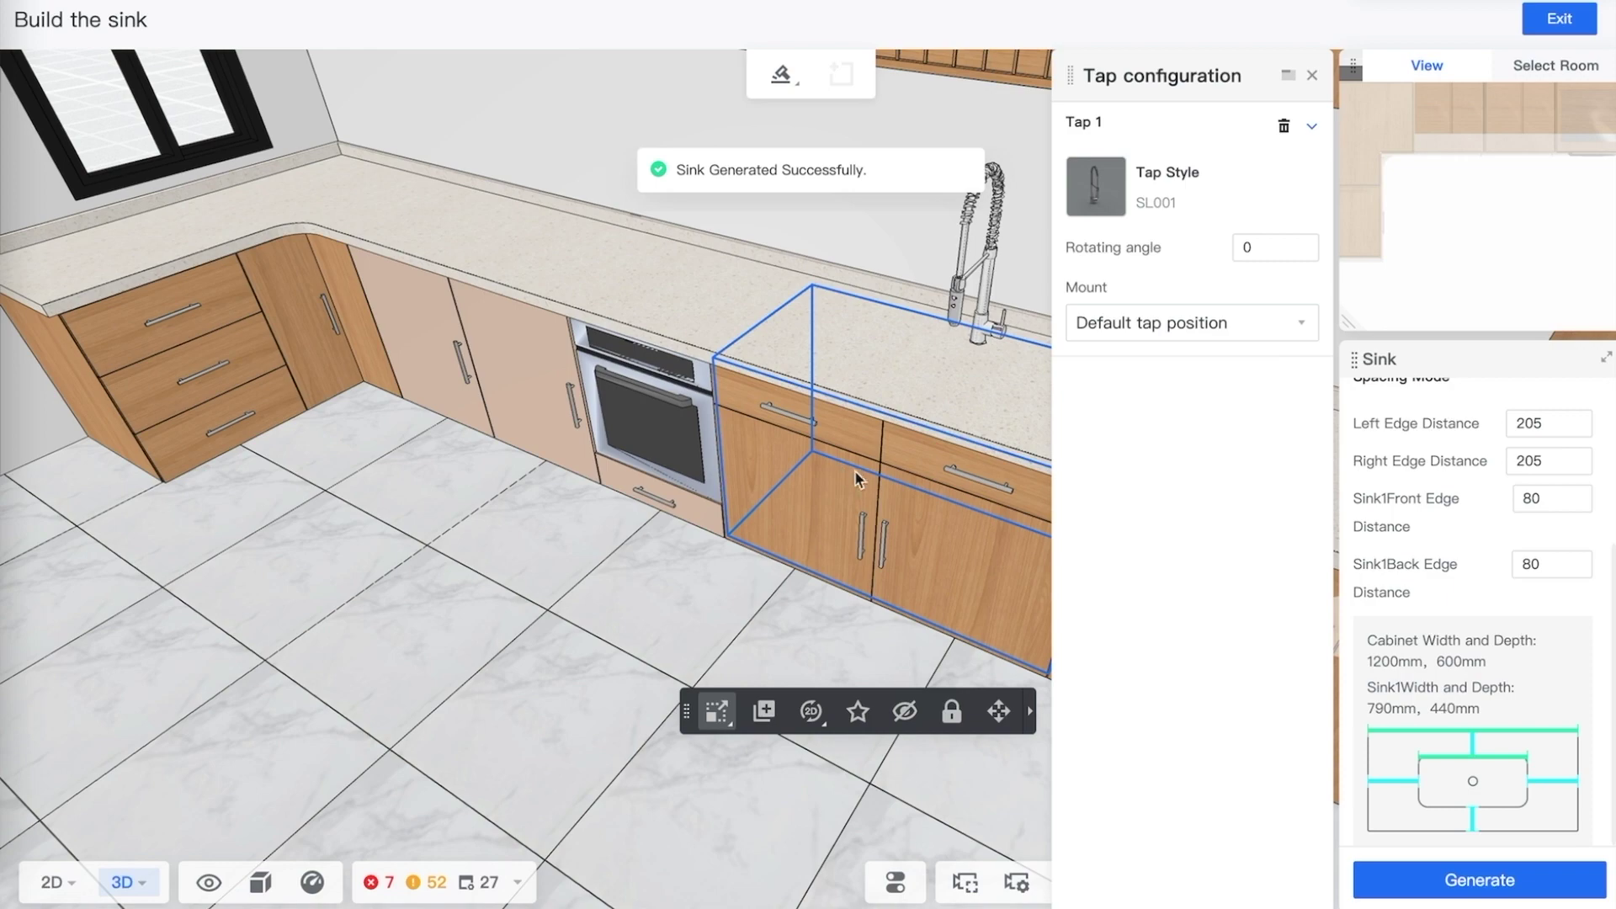
{"action": "left_click", "coordinate": [1311, 75]}
{"action": "right_click_drag", "start_coordinate": [677, 532], "coordinate": [754, 585]}
{"action": "right_click_drag", "start_coordinate": [1135, 690], "coordinate": [1118, 455]}
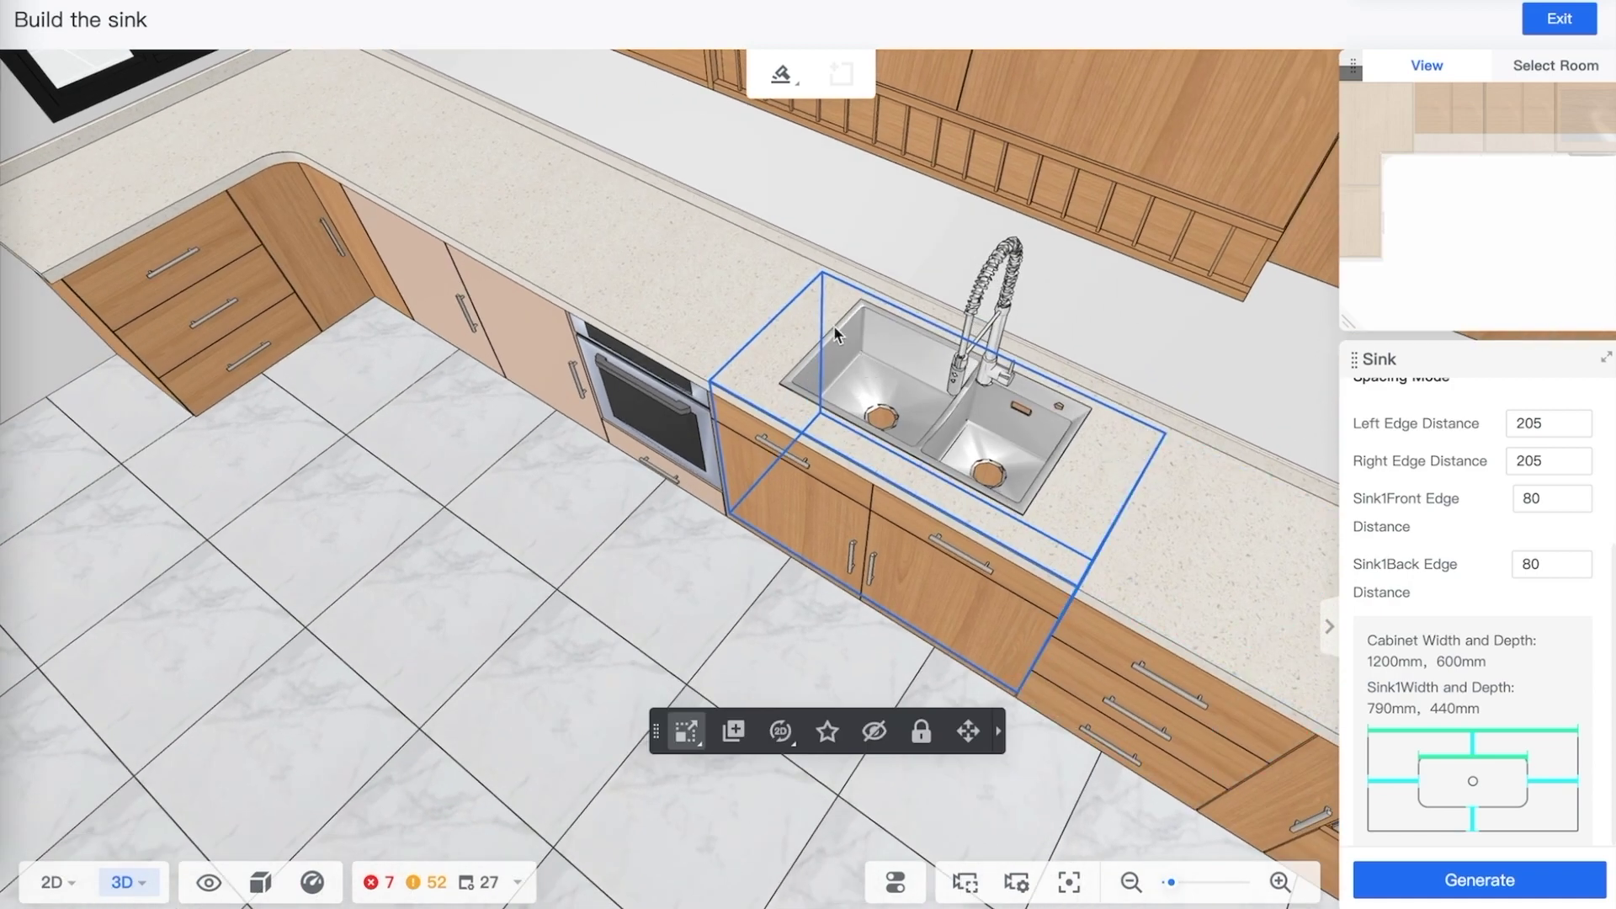
{"action": "right_click_drag", "start_coordinate": [867, 608], "coordinate": [877, 305]}
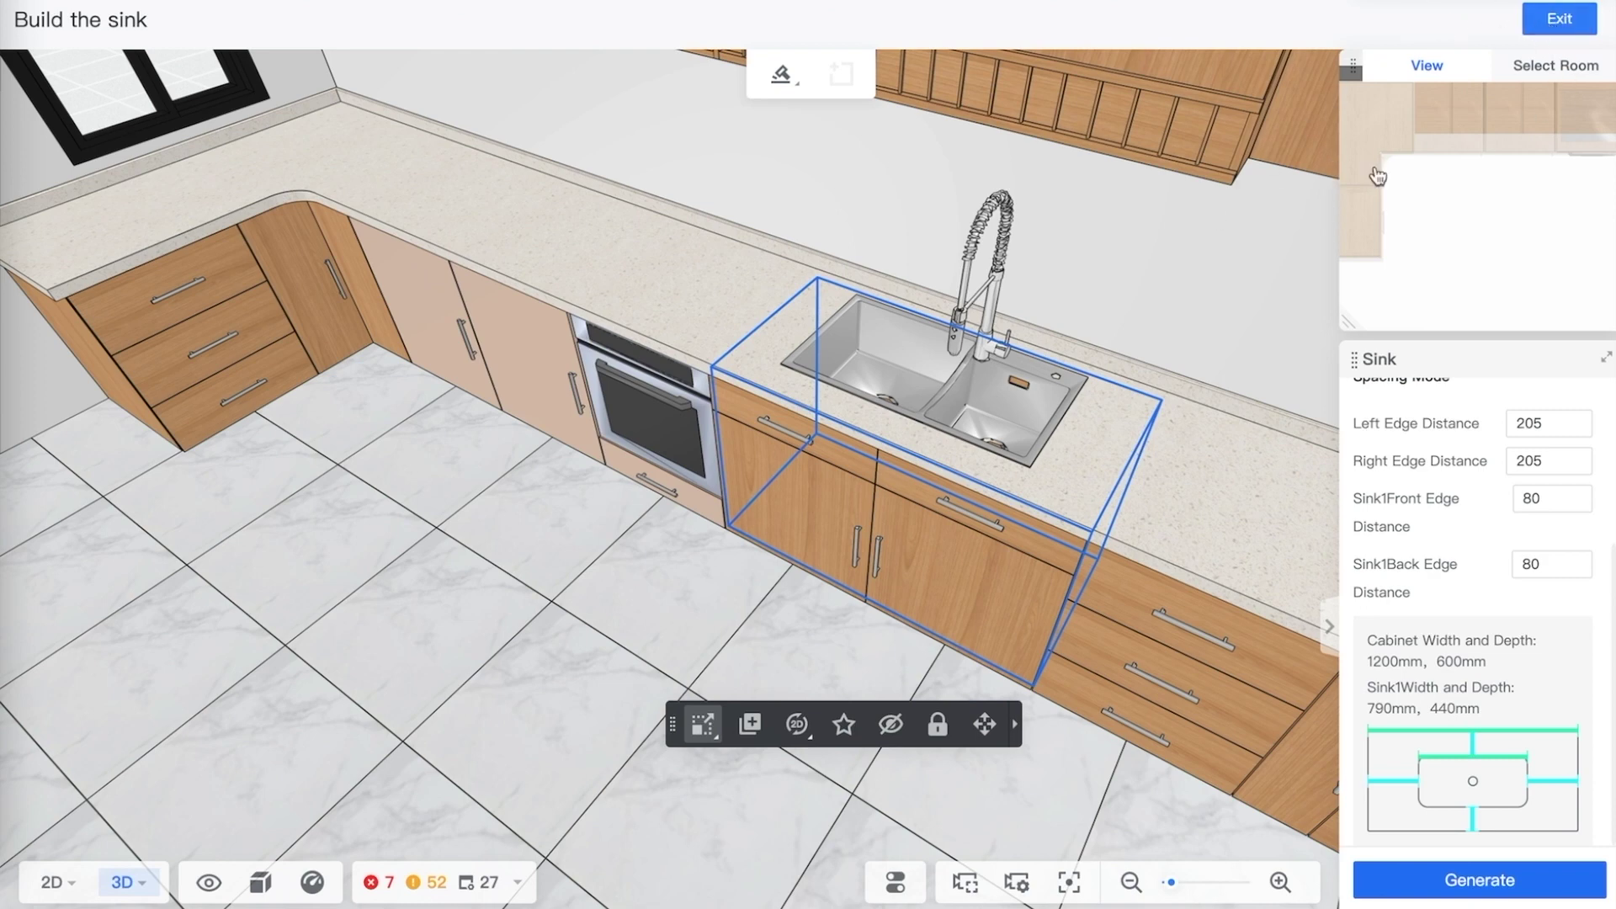
{"action": "left_click", "coordinate": [1559, 19]}
{"action": "left_click_drag", "start_coordinate": [300, 750], "coordinate": [544, 656]}
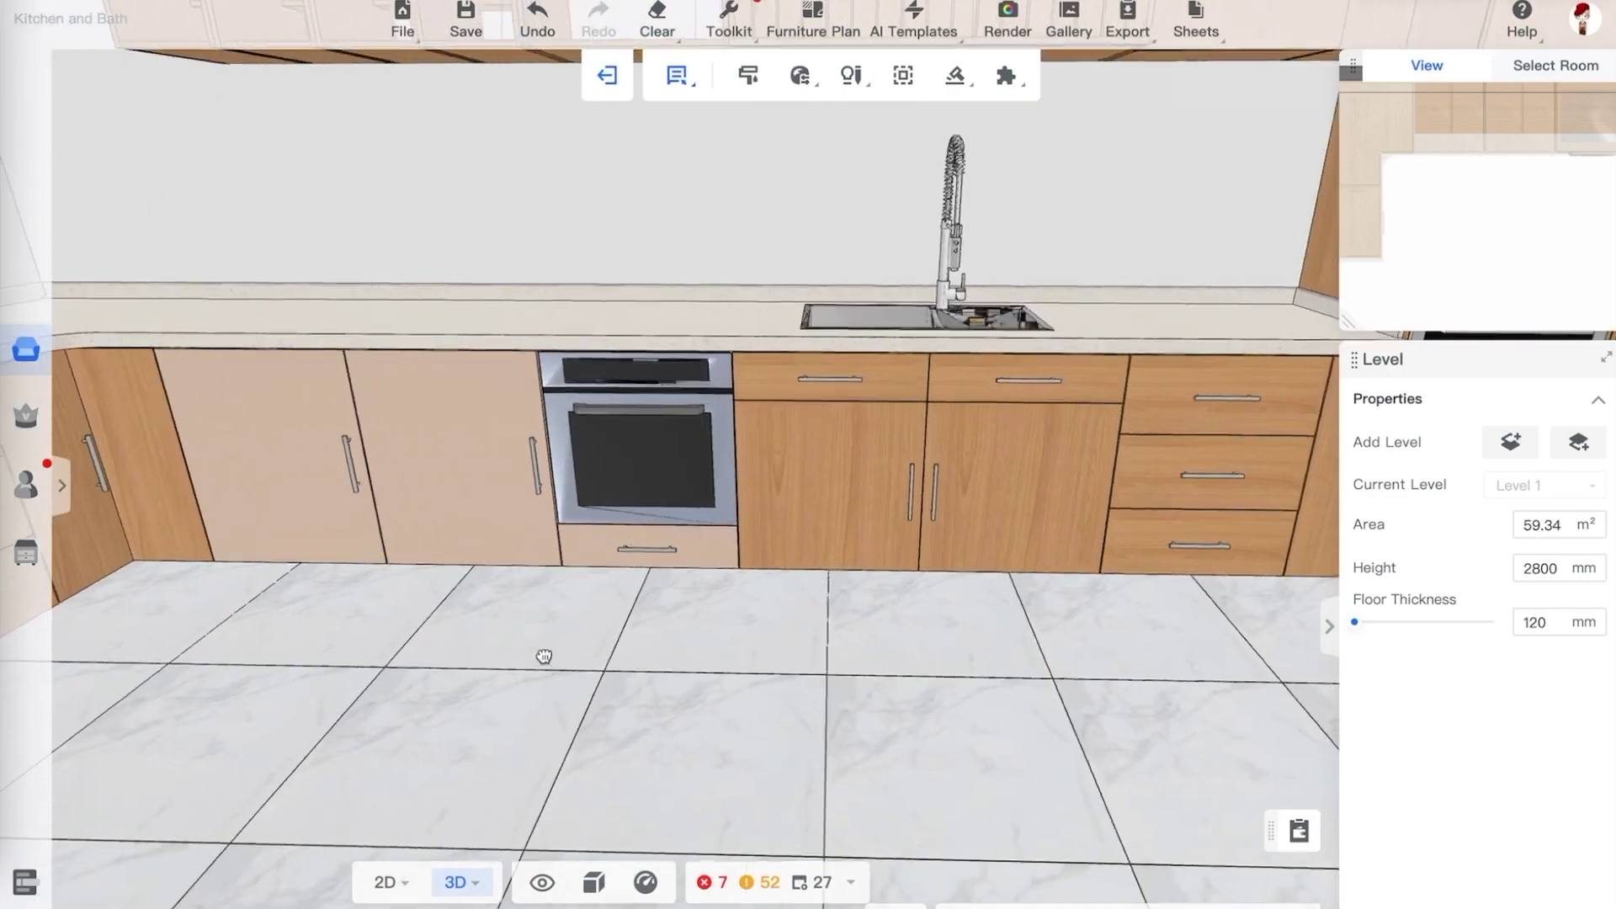
{"action": "key", "text": "s"}
{"action": "key", "text": "e"}
{"action": "key", "text": "q"}
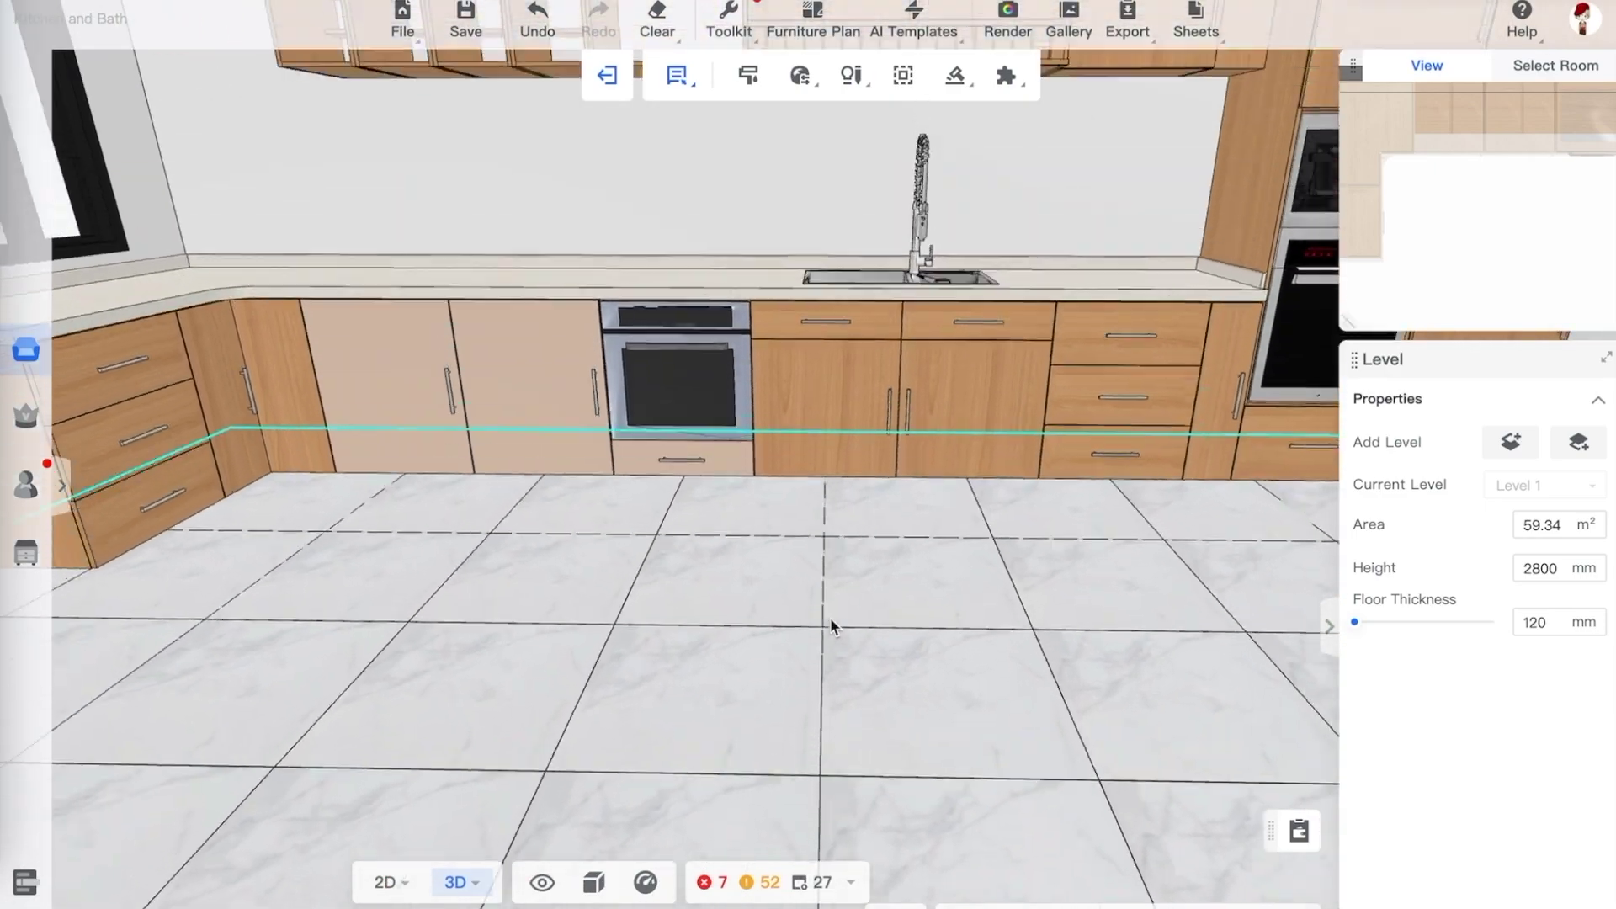
Inspect the base cabinet run, sink and tap, tall appliance units and overall kitchen layout from several angles in 3D
{"action": "left_click_drag", "start_coordinate": [876, 660], "coordinate": [845, 676]}
{"action": "key", "text": "d"}
{"action": "mouse_move", "coordinate": [767, 725]}
{"action": "left_mouse_down"}
{"action": "mouse_move", "coordinate": [754, 733]}
{"action": "mouse_move", "coordinate": [786, 710]}
{"action": "mouse_move", "coordinate": [765, 715]}
{"action": "left_mouse_up"}
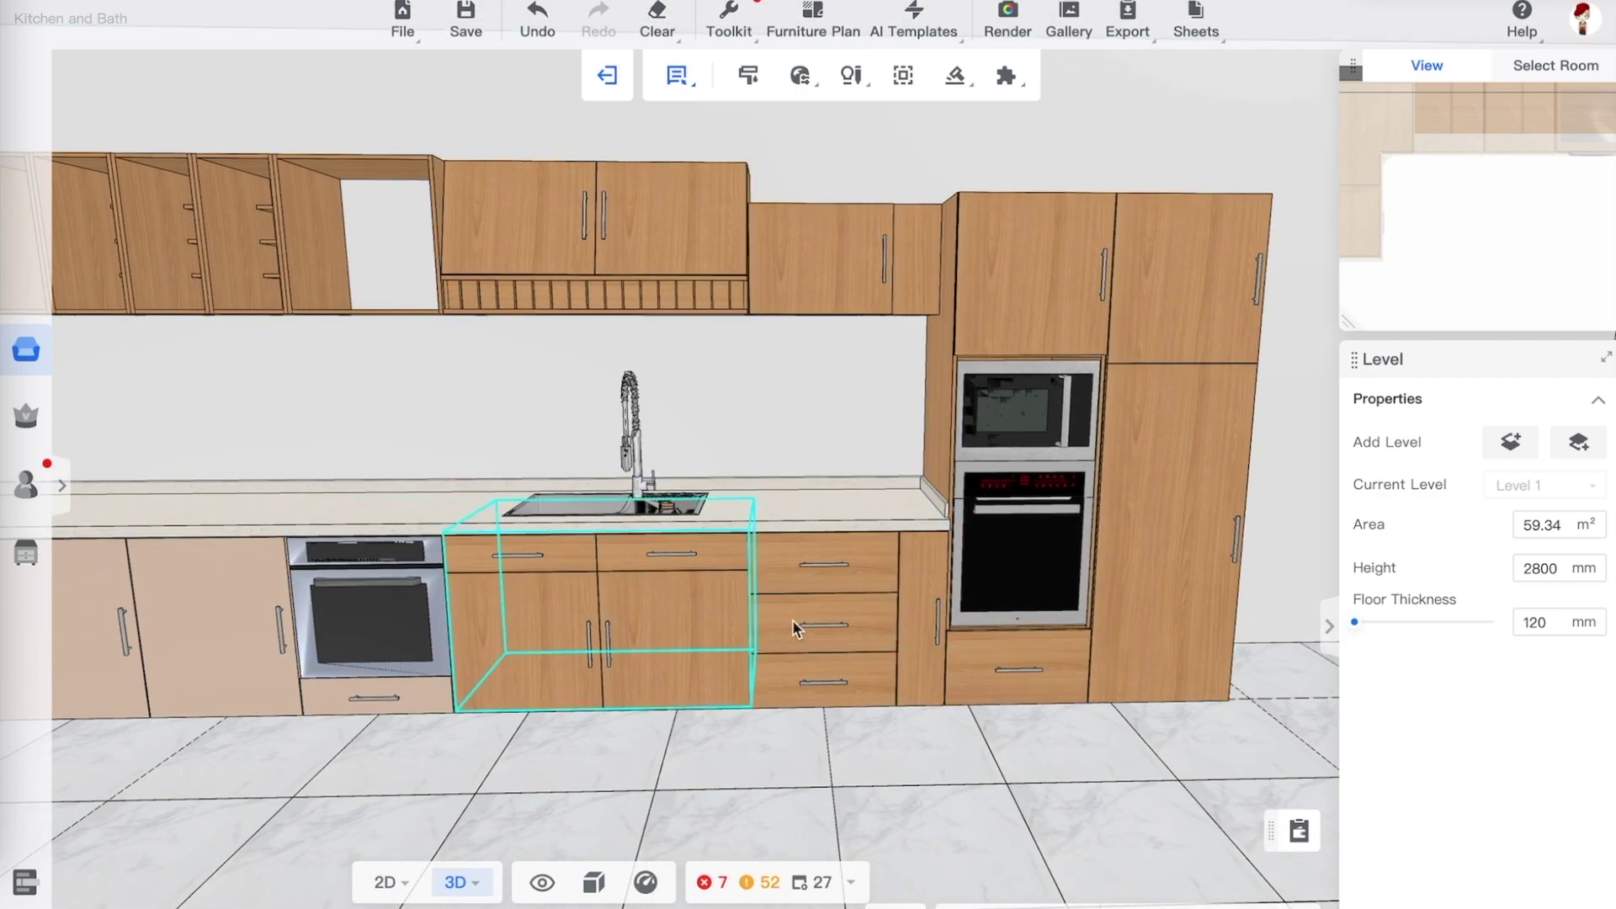
{"action": "left_click_drag", "start_coordinate": [792, 620], "coordinate": [1148, 462]}
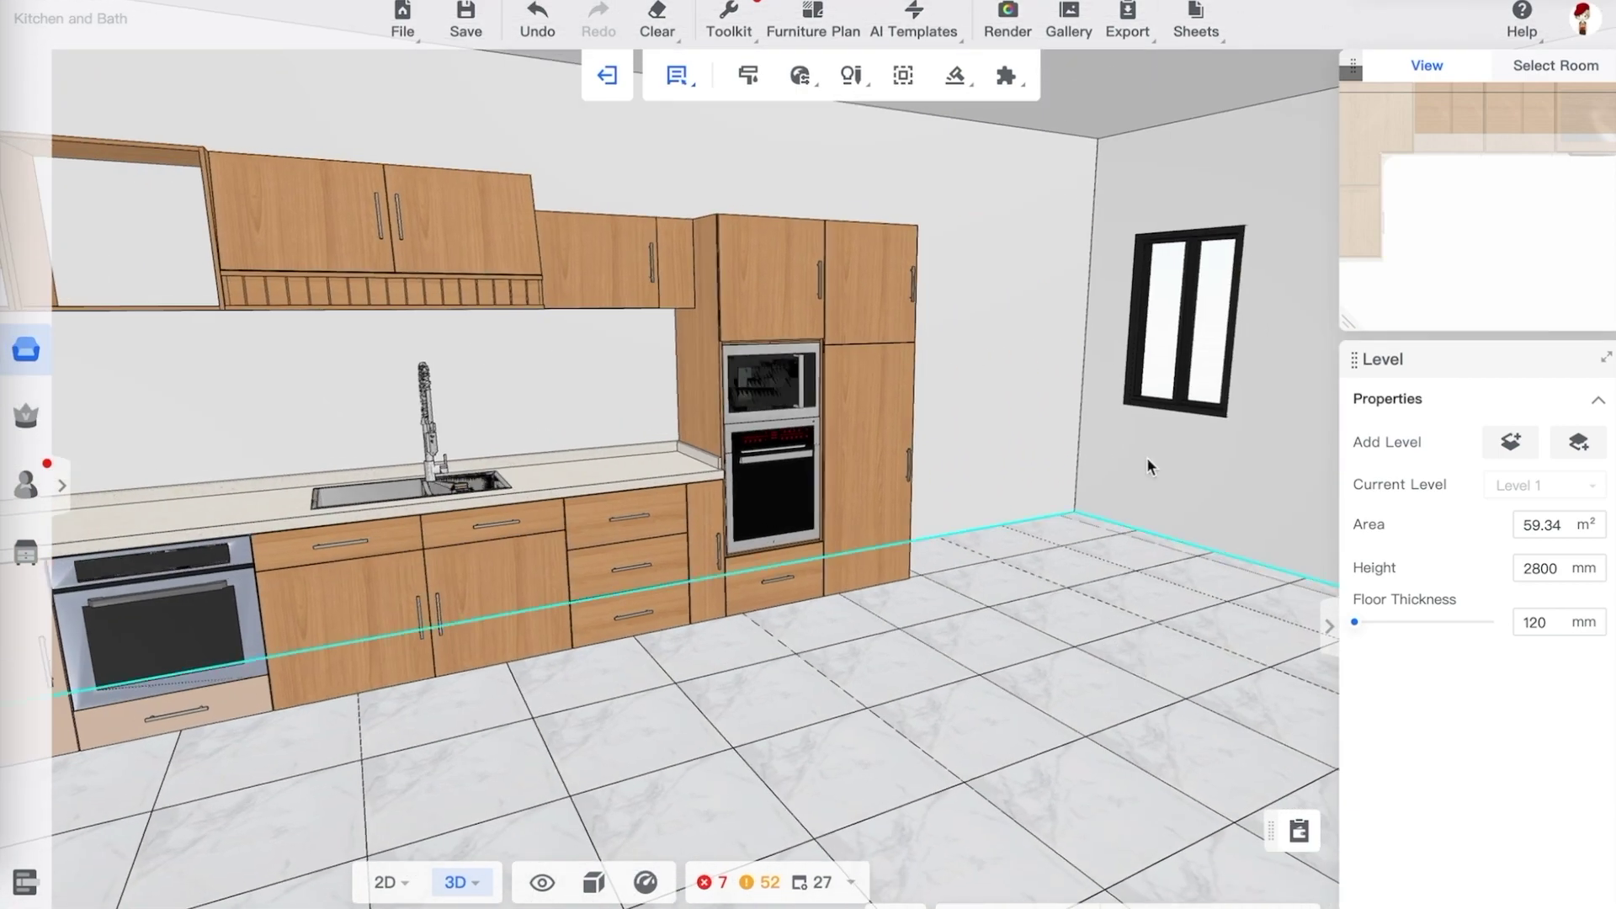
{"action": "left_click_drag", "start_coordinate": [1063, 603], "coordinate": [1037, 621]}
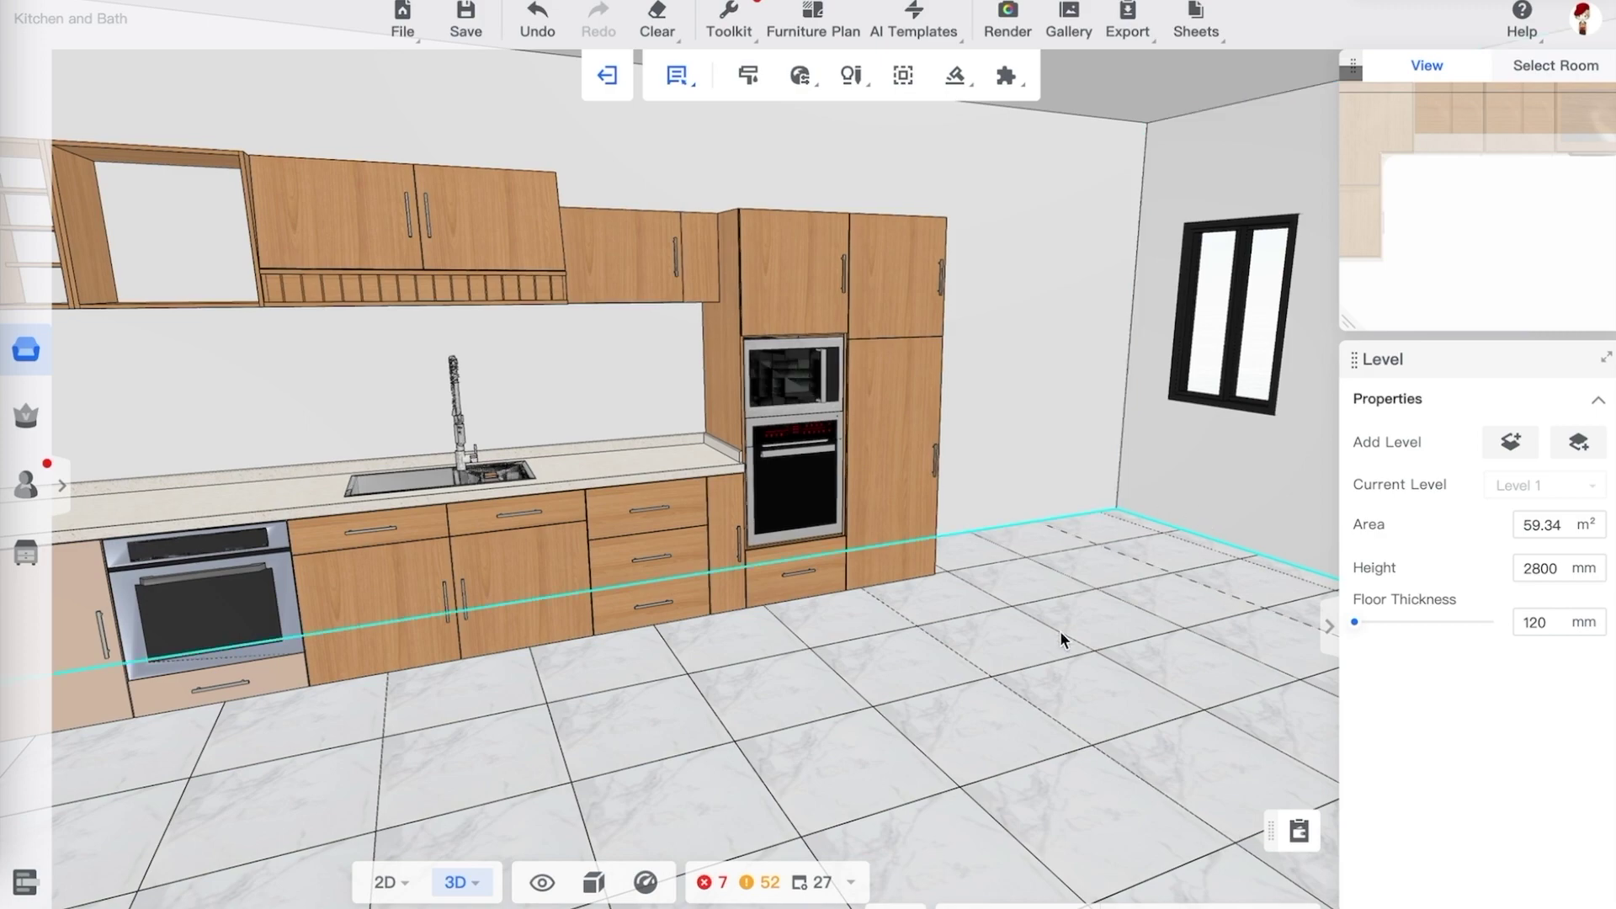
{"action": "left_click_drag", "start_coordinate": [1061, 634], "coordinate": [906, 662]}
{"action": "left_click_drag", "start_coordinate": [523, 611], "coordinate": [522, 594]}
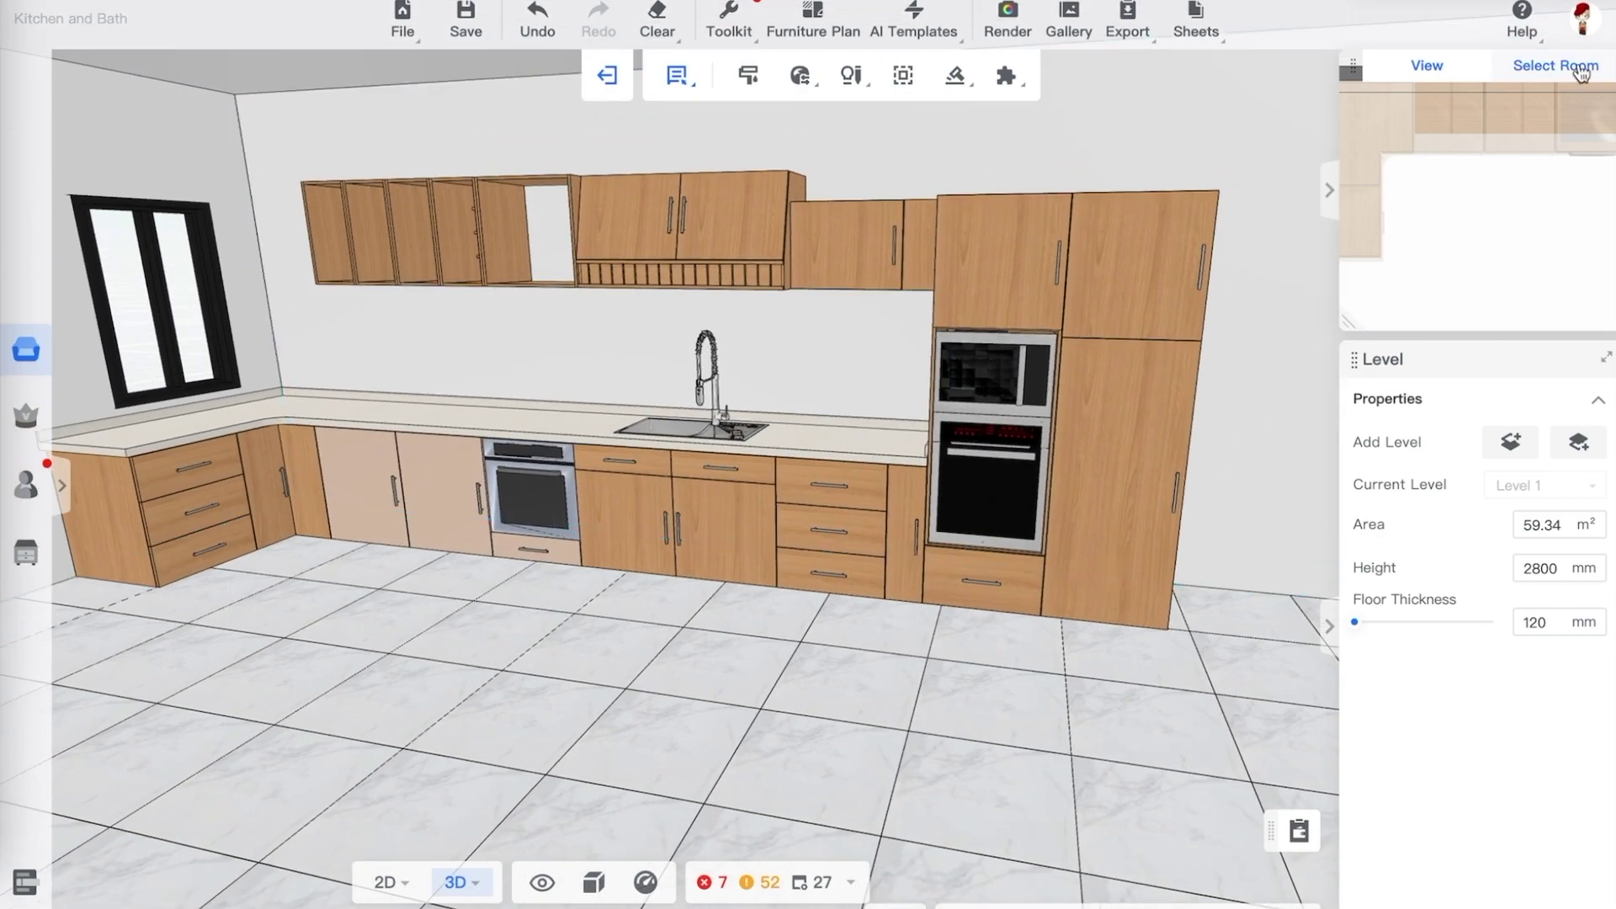
Save the project, exit the Kitchen and Bath design, and open the 2D floor plan drawing tools
{"action": "mouse_move", "coordinate": [1575, 26]}
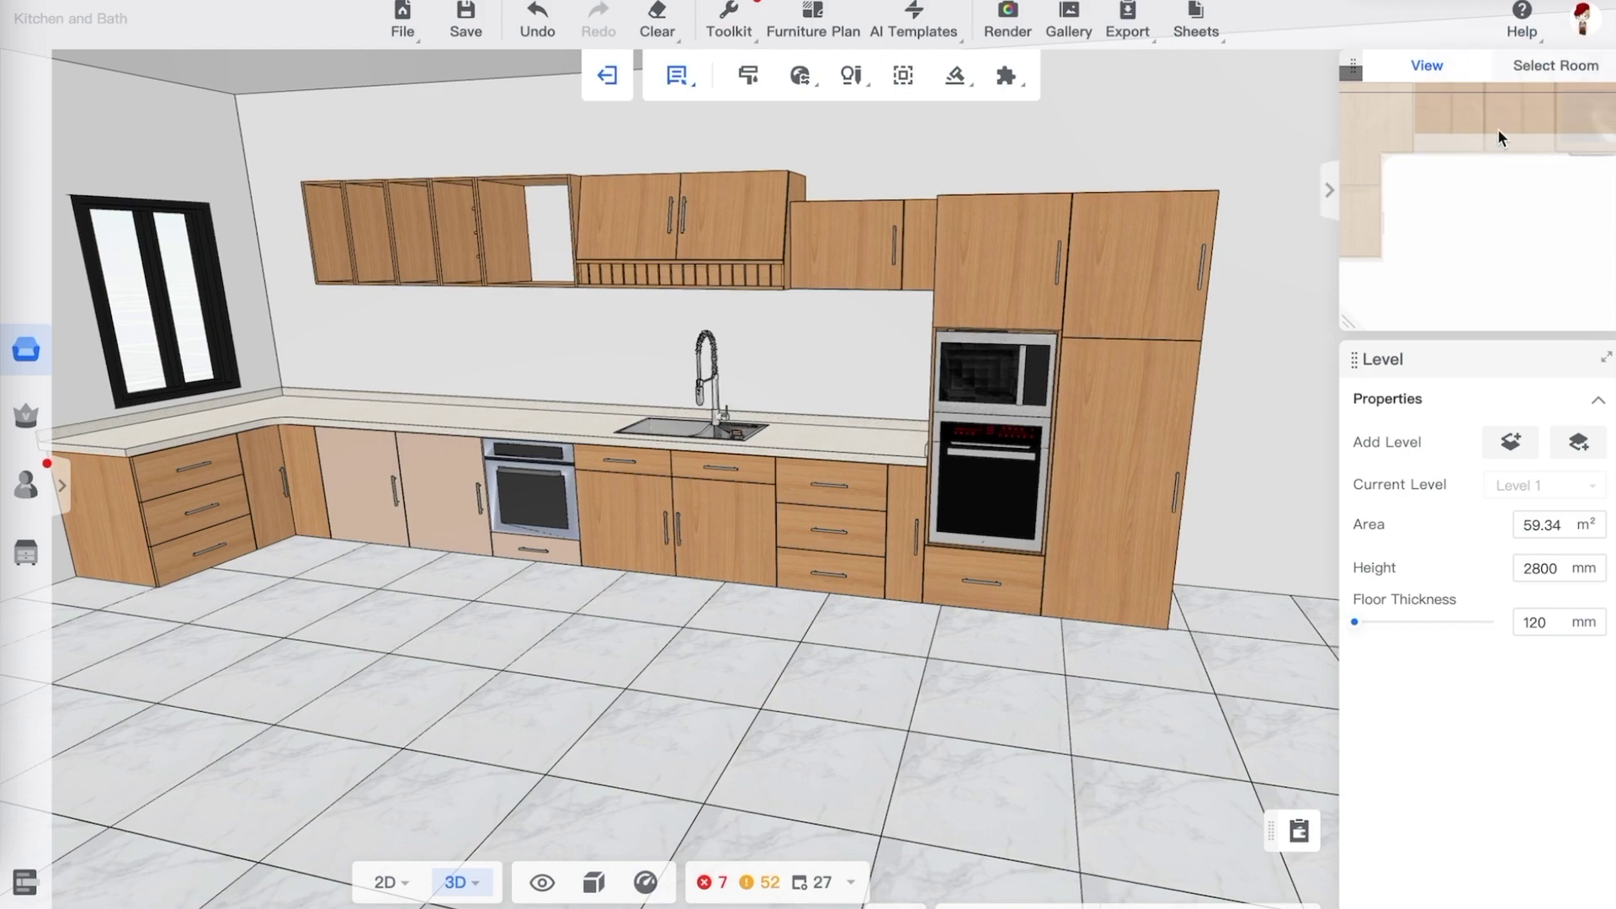
{"action": "left_click", "coordinate": [1523, 125]}
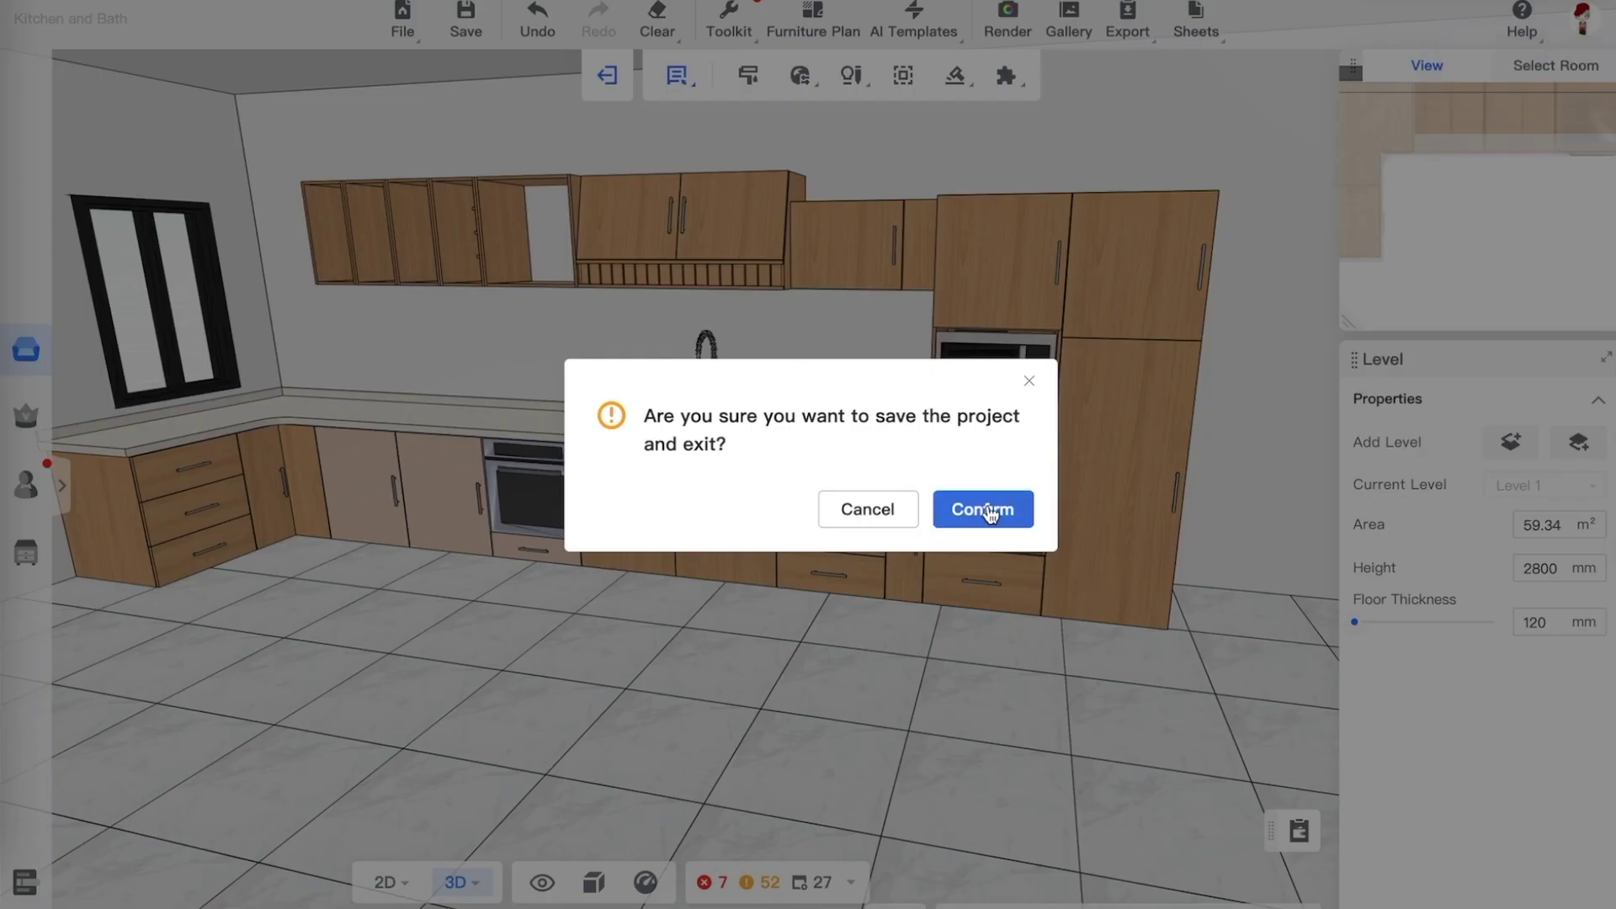
{"action": "left_click", "coordinate": [982, 508]}
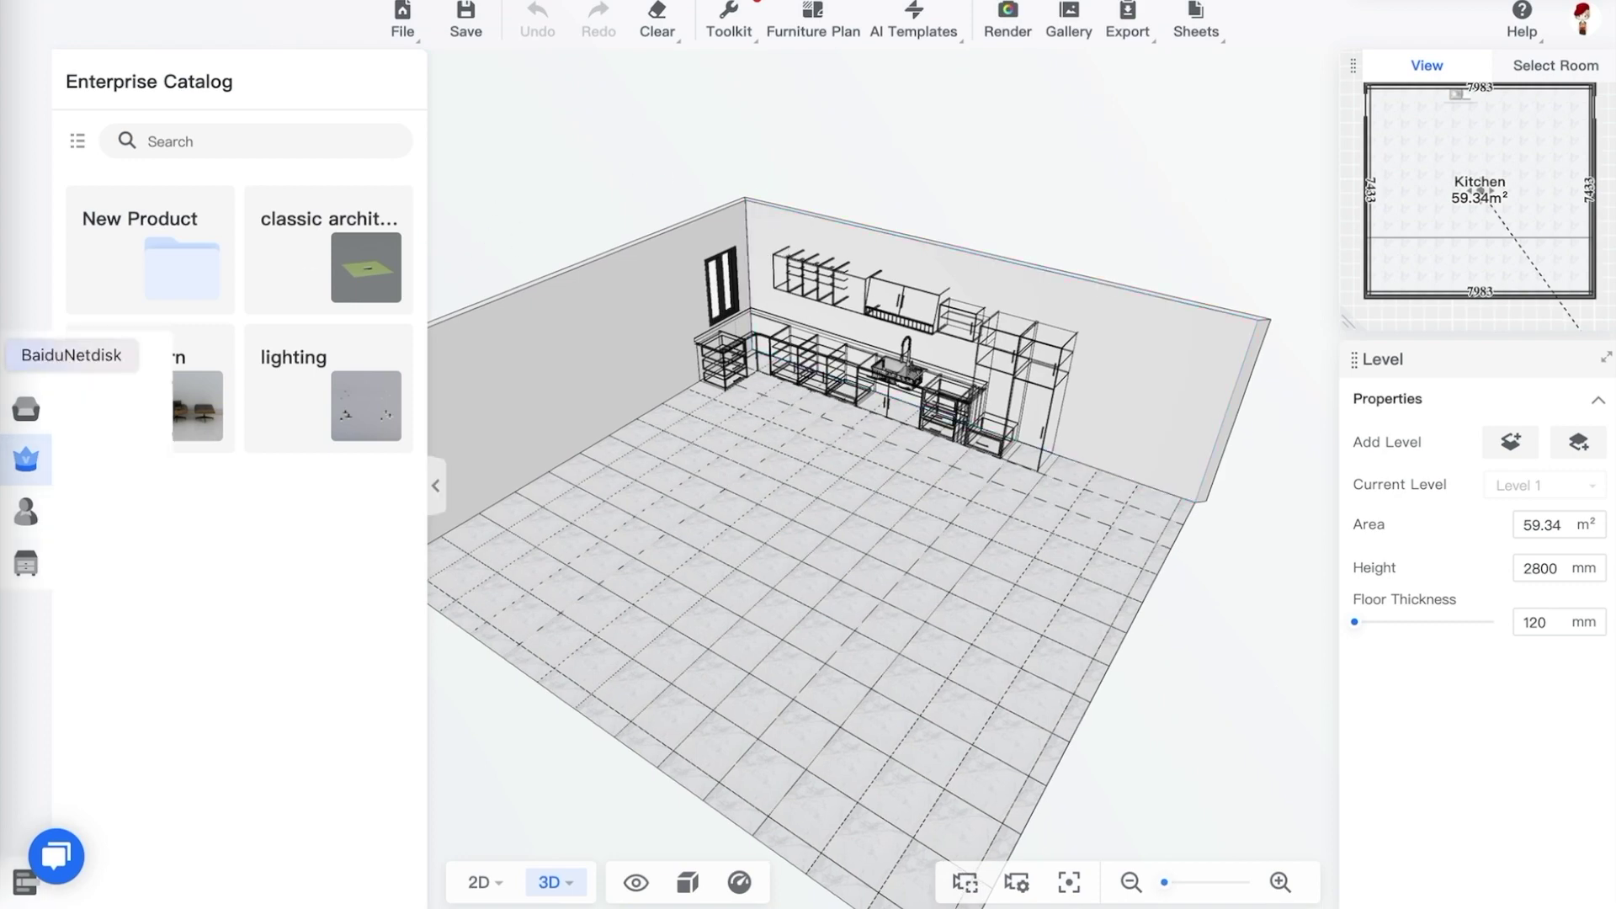
{"action": "mouse_move", "coordinate": [25, 358]}
{"action": "left_click", "coordinate": [130, 371]}
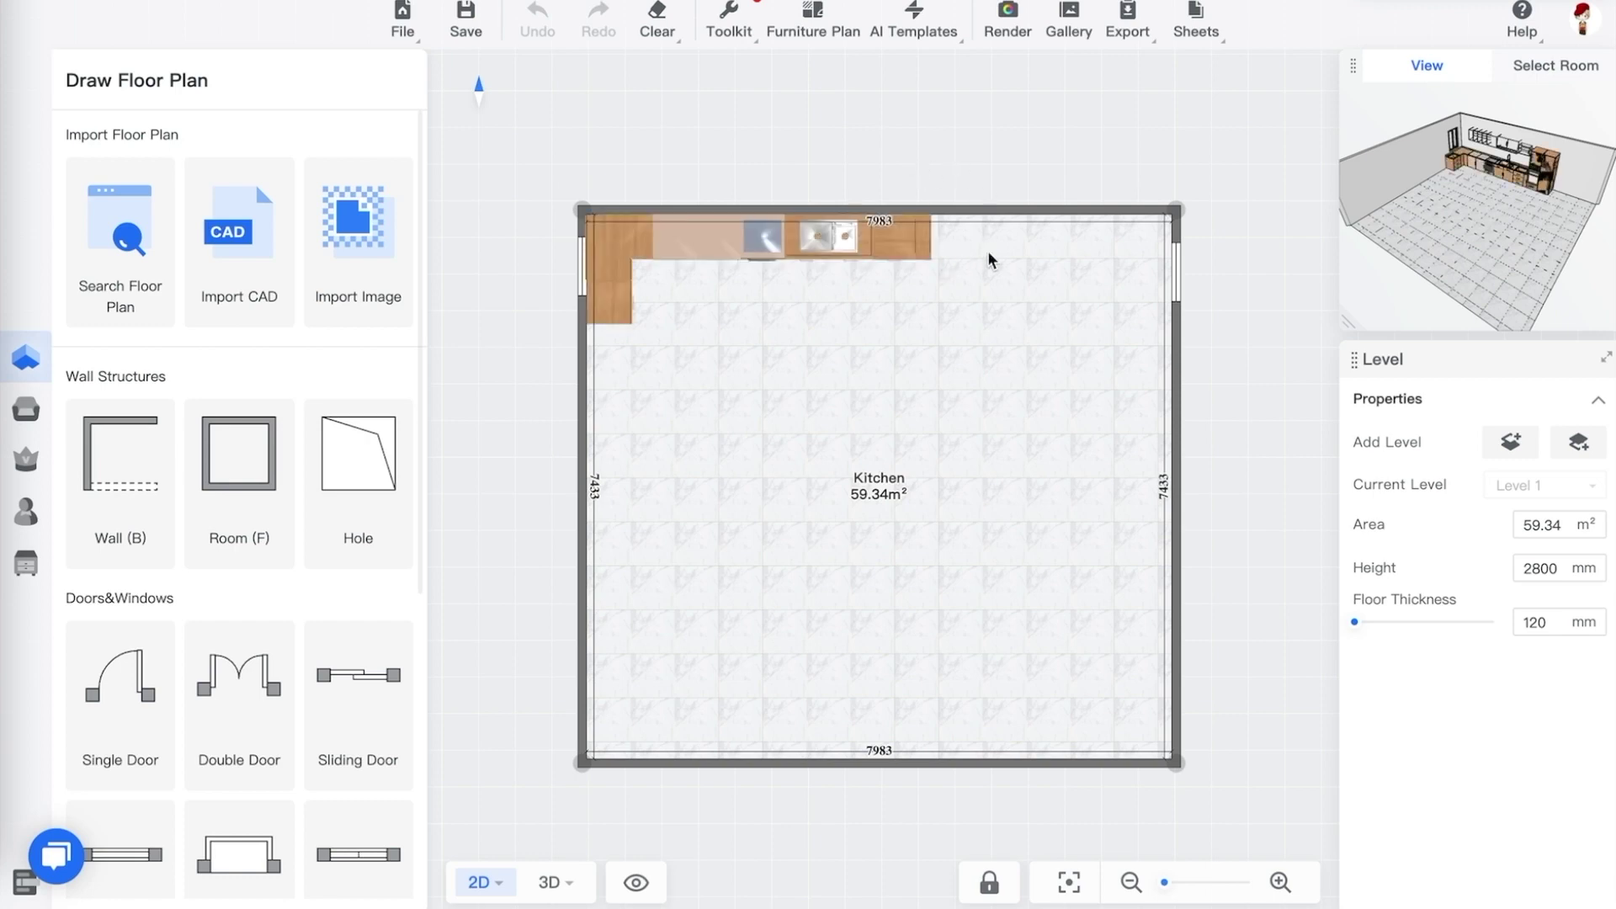
Move the kitchen wall beside the tall cabinets inward, leaving a gap of about 72 mm next to the refrigerator unit
{"action": "left_click", "coordinate": [1175, 338]}
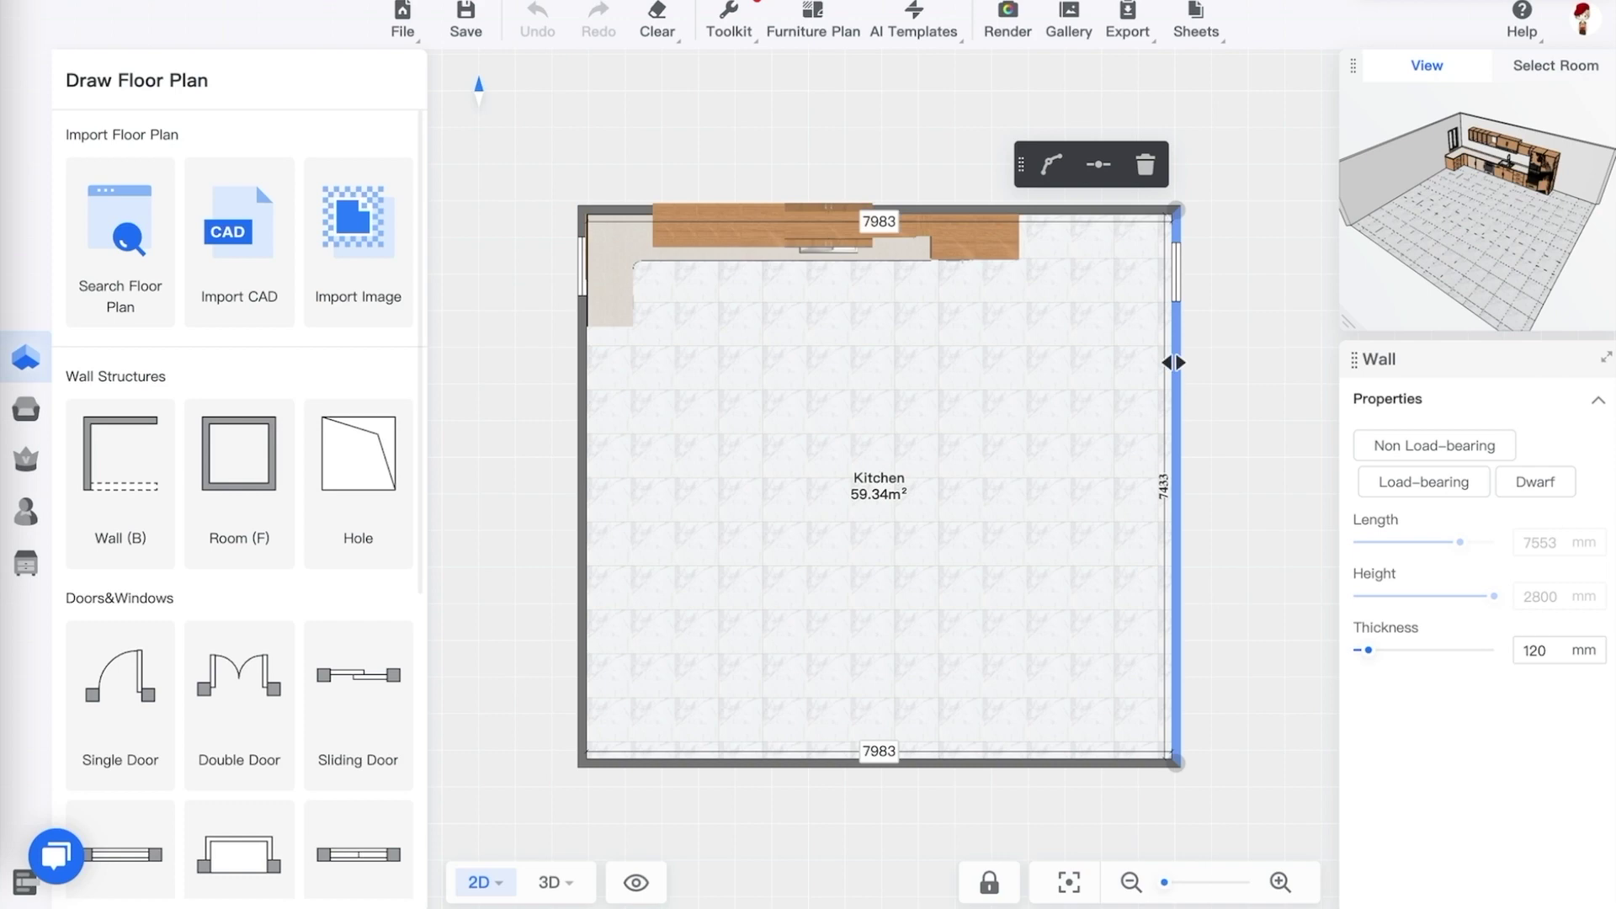
{"action": "left_click_drag", "start_coordinate": [1175, 362], "coordinate": [1034, 359]}
{"action": "left_click", "coordinate": [1109, 224]}
{"action": "scroll", "coordinate": [1038, 220], "scroll_direction": "up", "scroll_amount": 3}
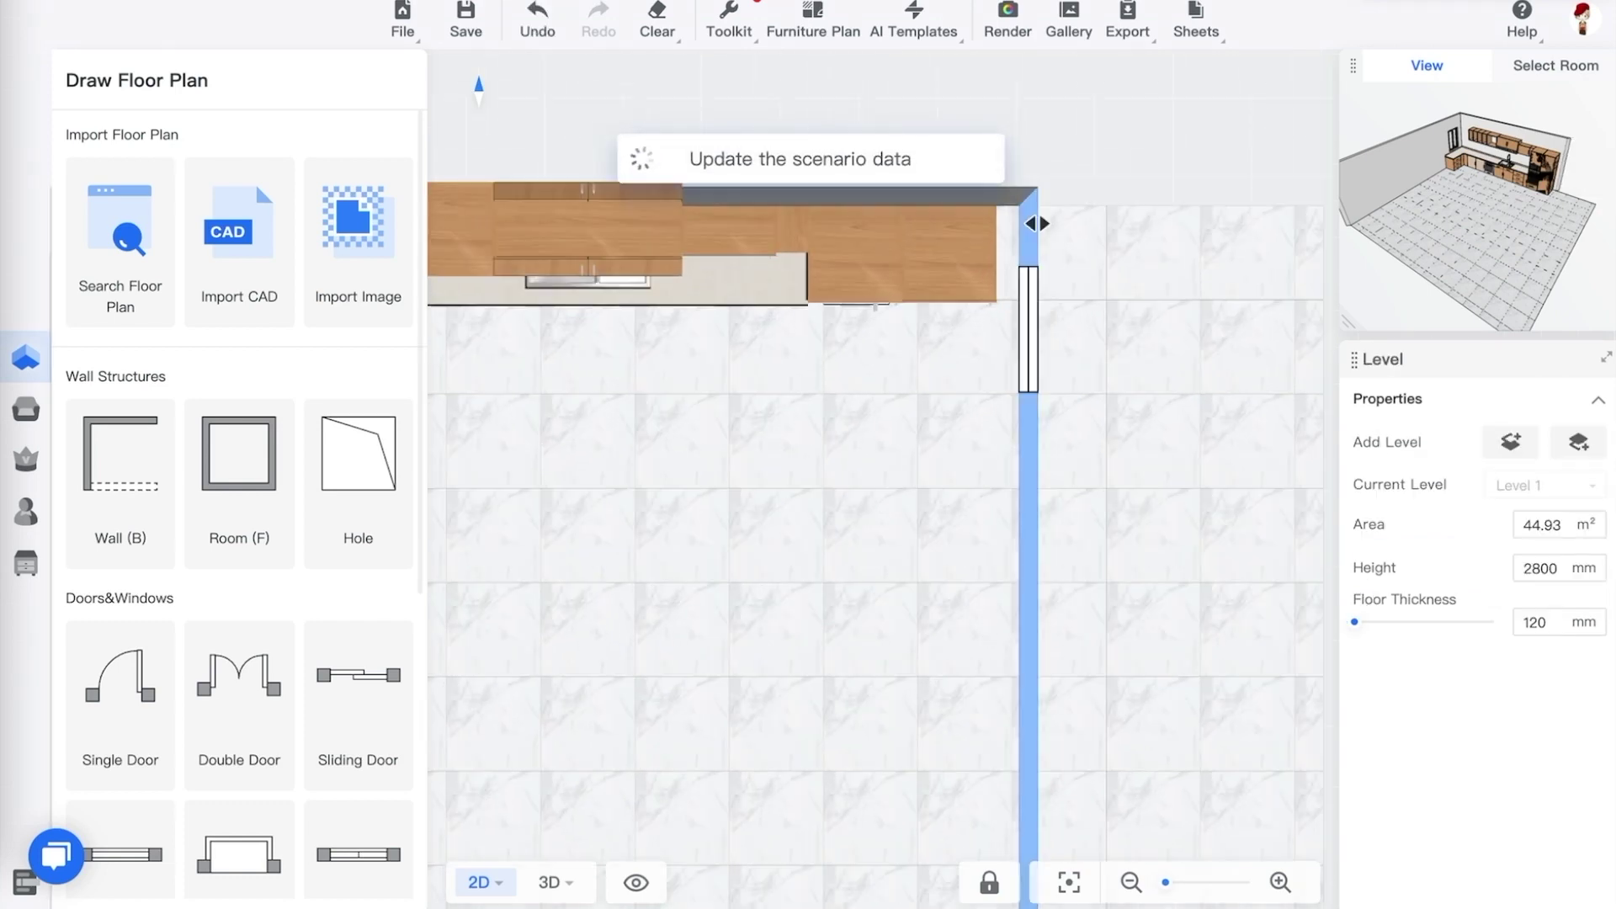
{"action": "scroll", "coordinate": [1029, 221], "scroll_direction": "up", "scroll_amount": 1}
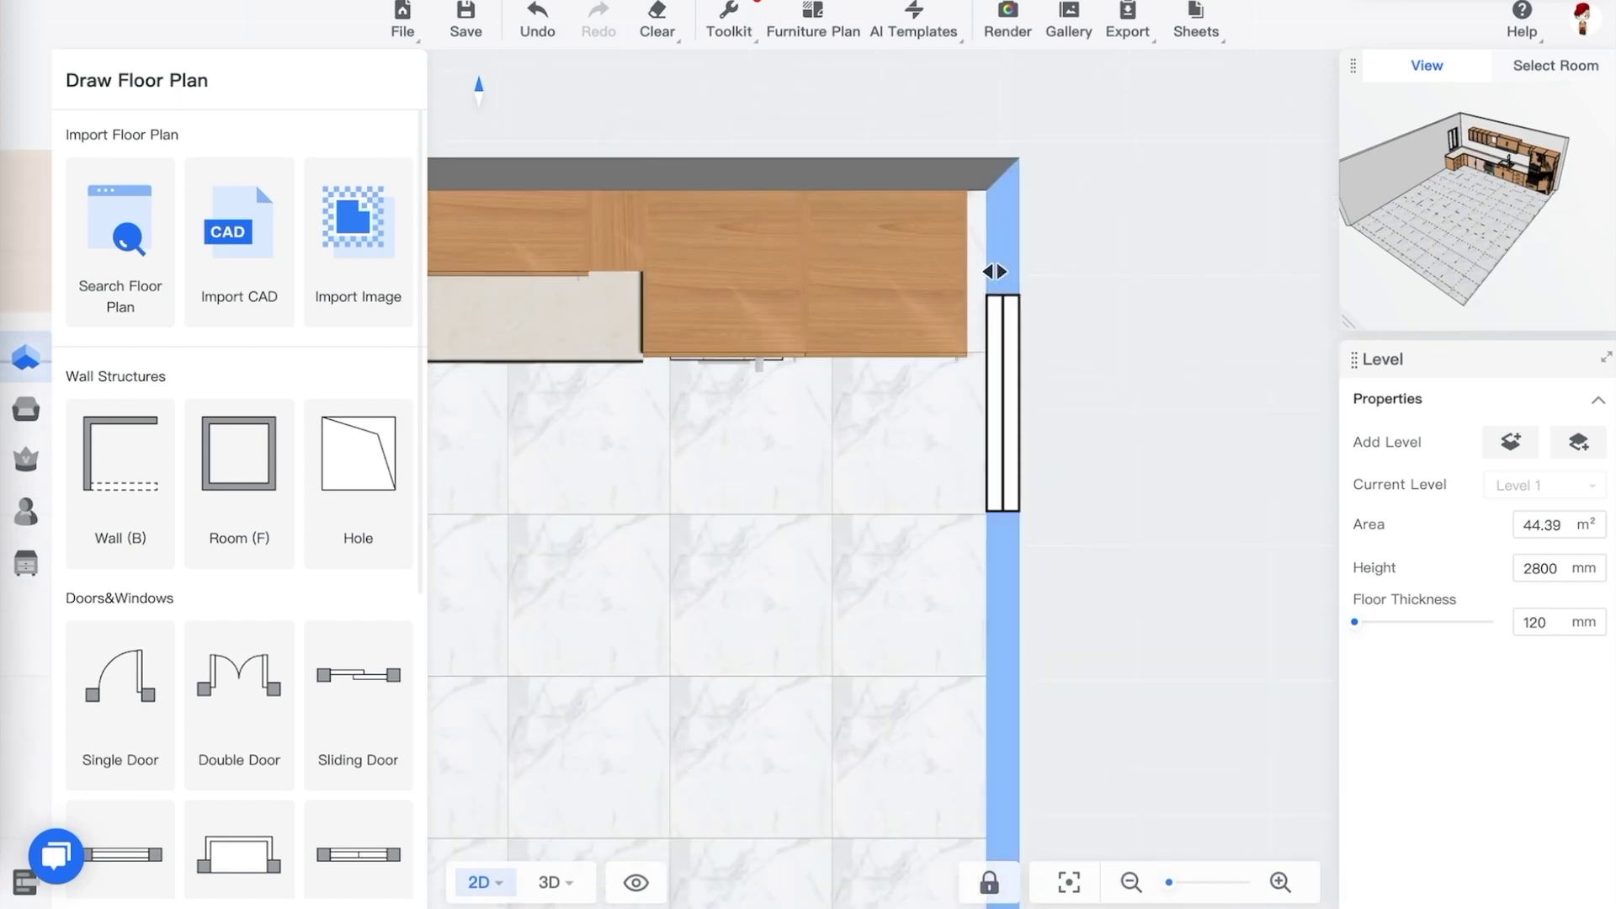
{"action": "left_click_drag", "start_coordinate": [1103, 276], "coordinate": [1105, 303]}
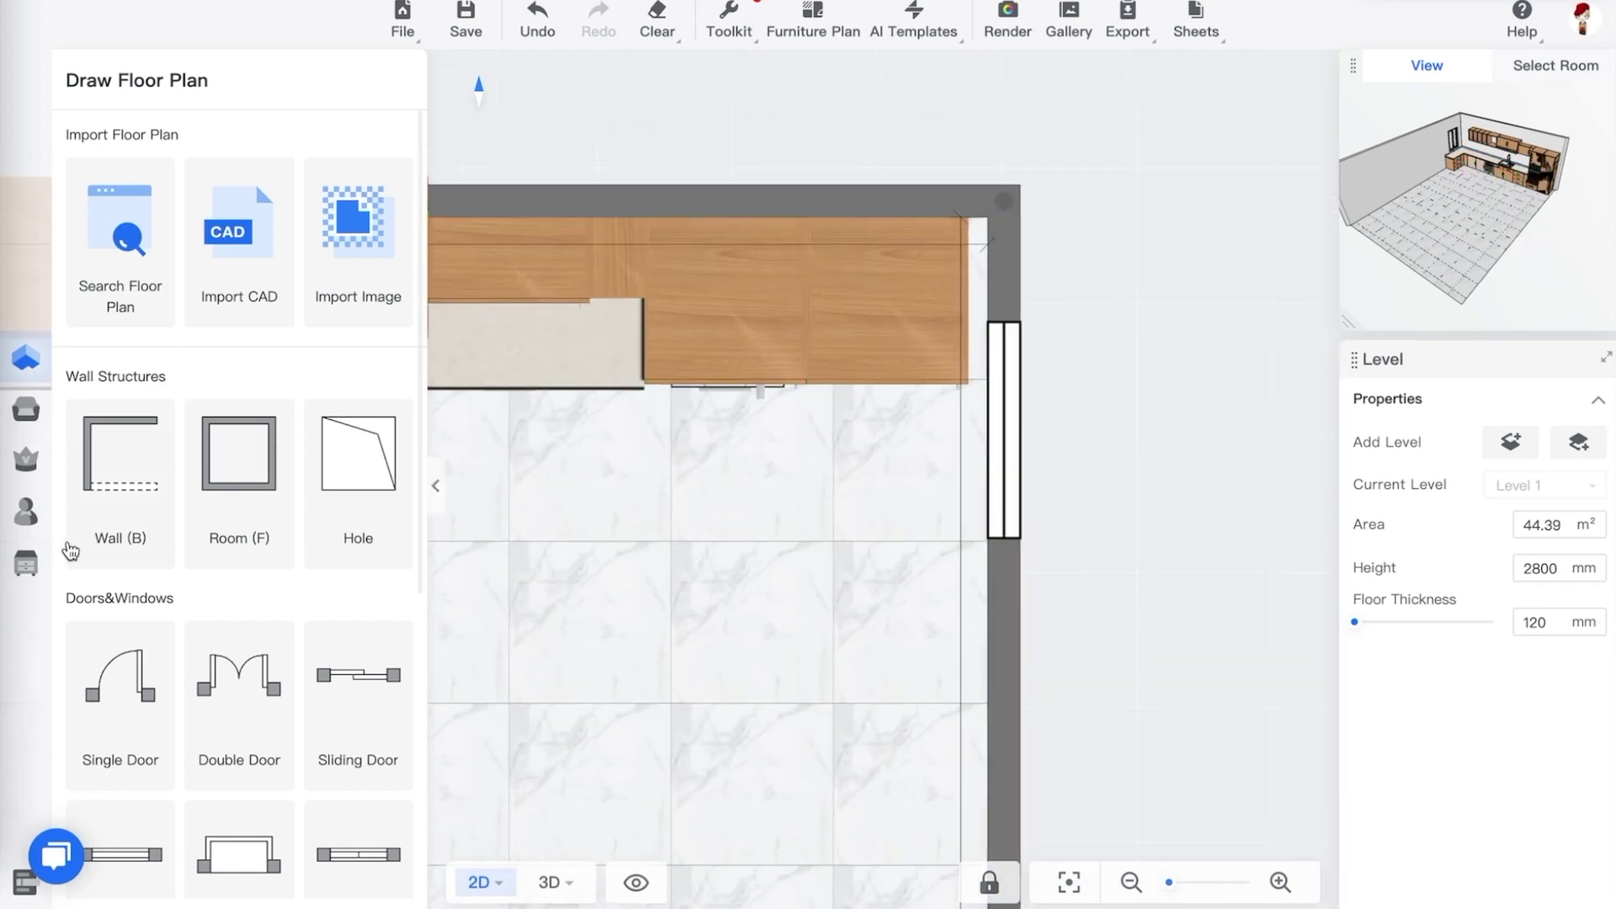
Reopen the Kitchen and Bath design and close the expanded Enterprise Catalog
{"action": "left_click", "coordinate": [36, 569]}
{"action": "left_click", "coordinate": [345, 185]}
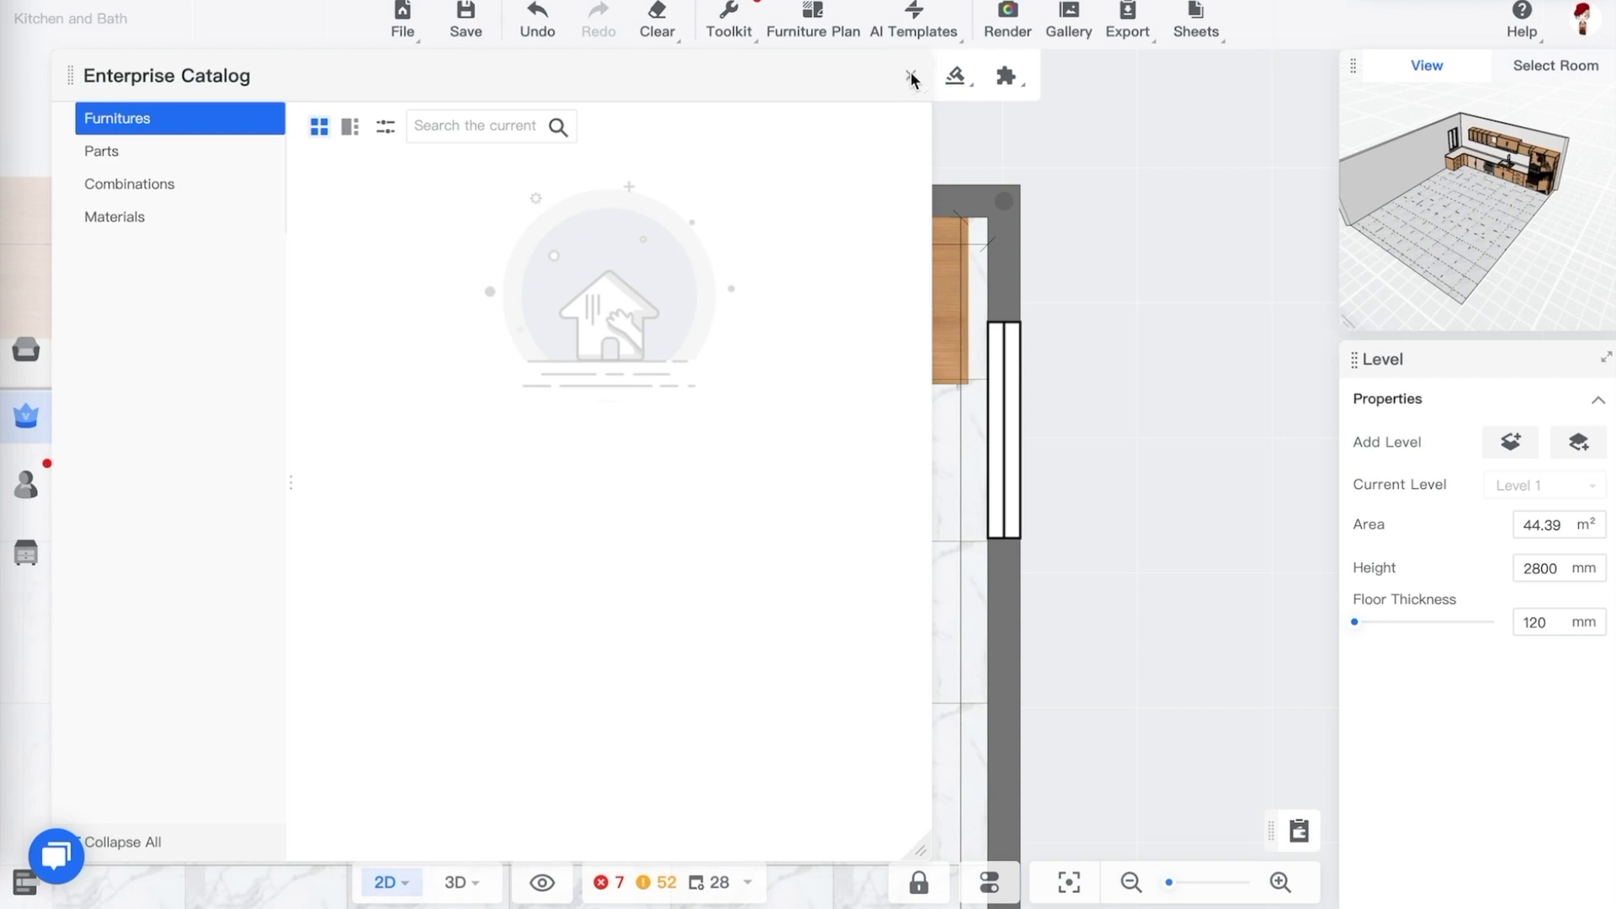
{"action": "left_click", "coordinate": [911, 77]}
{"action": "scroll", "coordinate": [952, 286], "scroll_direction": "up", "scroll_amount": 2}
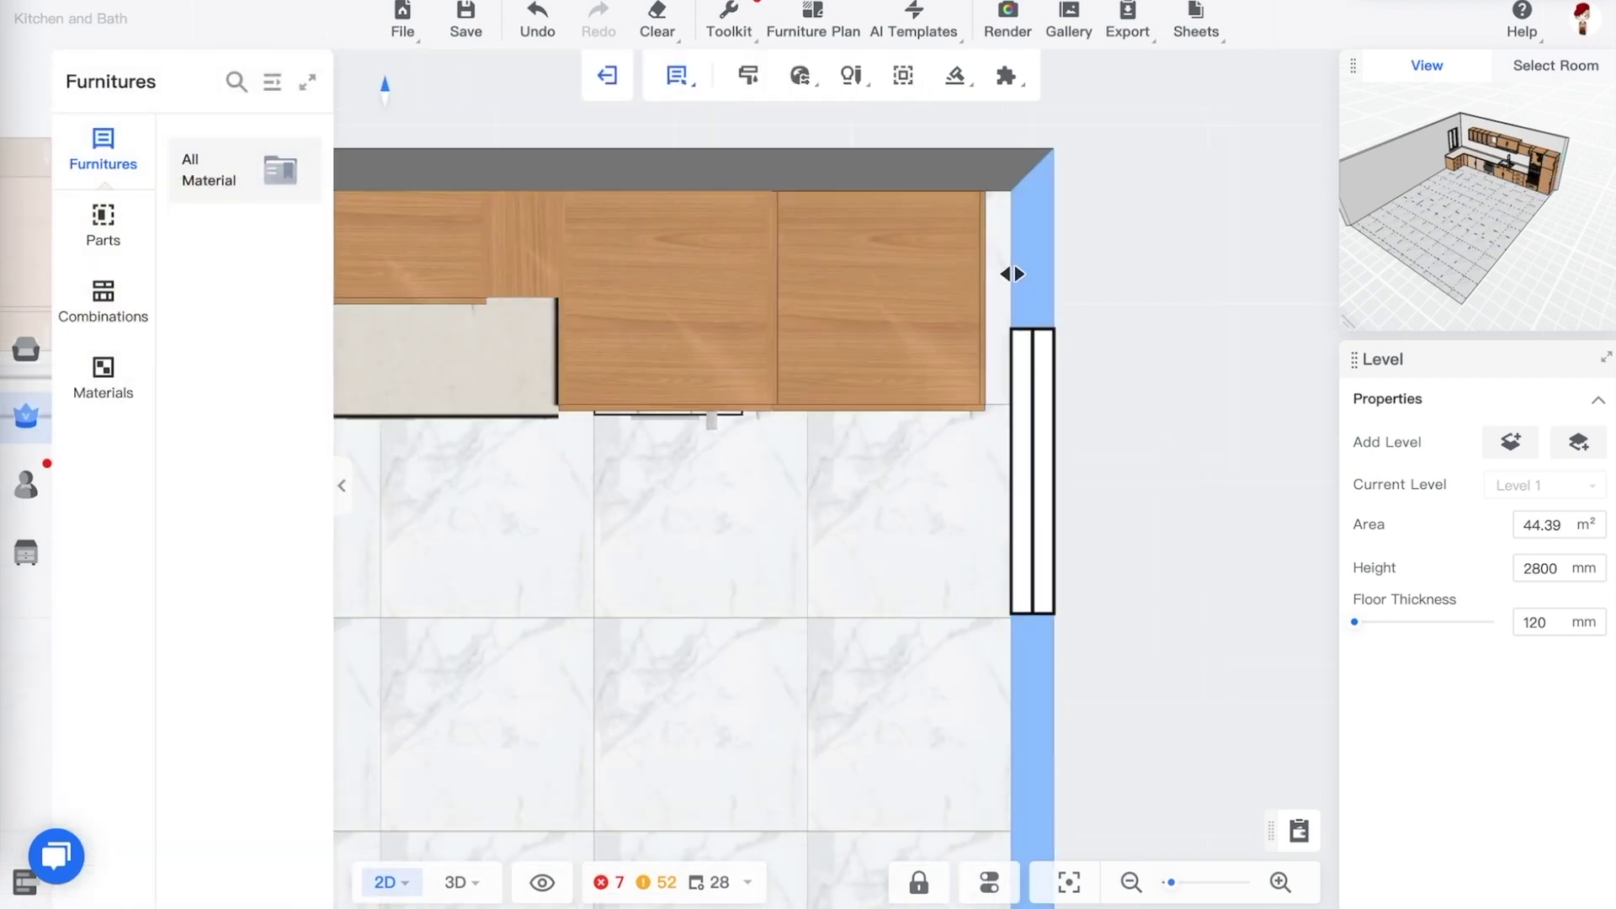
{"action": "scroll", "coordinate": [1012, 274], "scroll_direction": "up", "scroll_amount": 2}
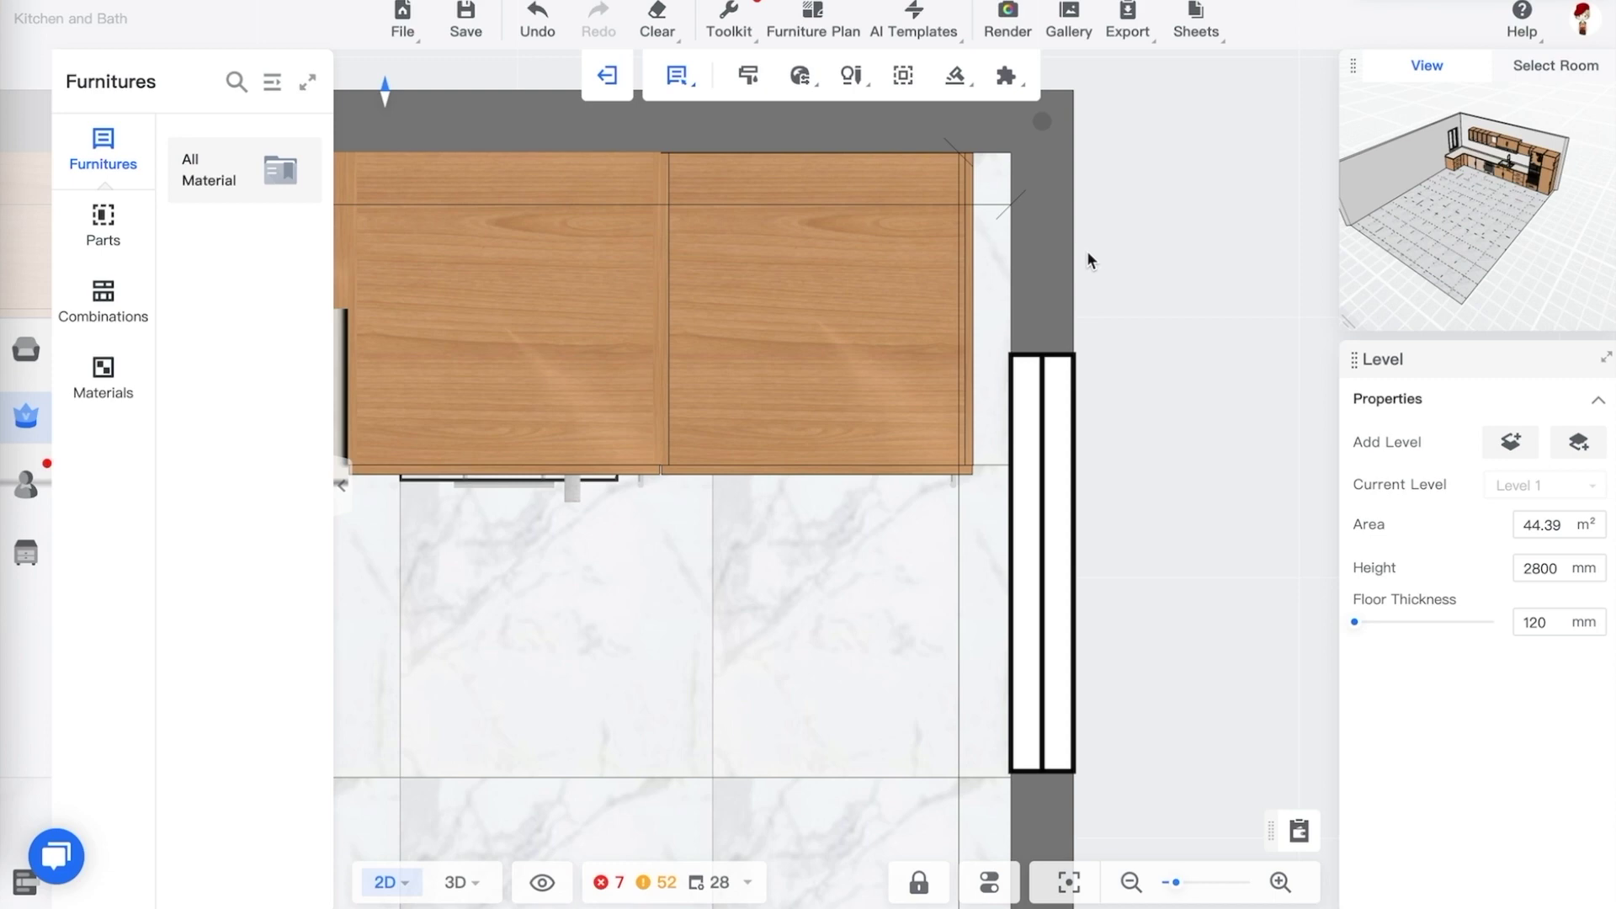
{"action": "left_click", "coordinate": [510, 414]}
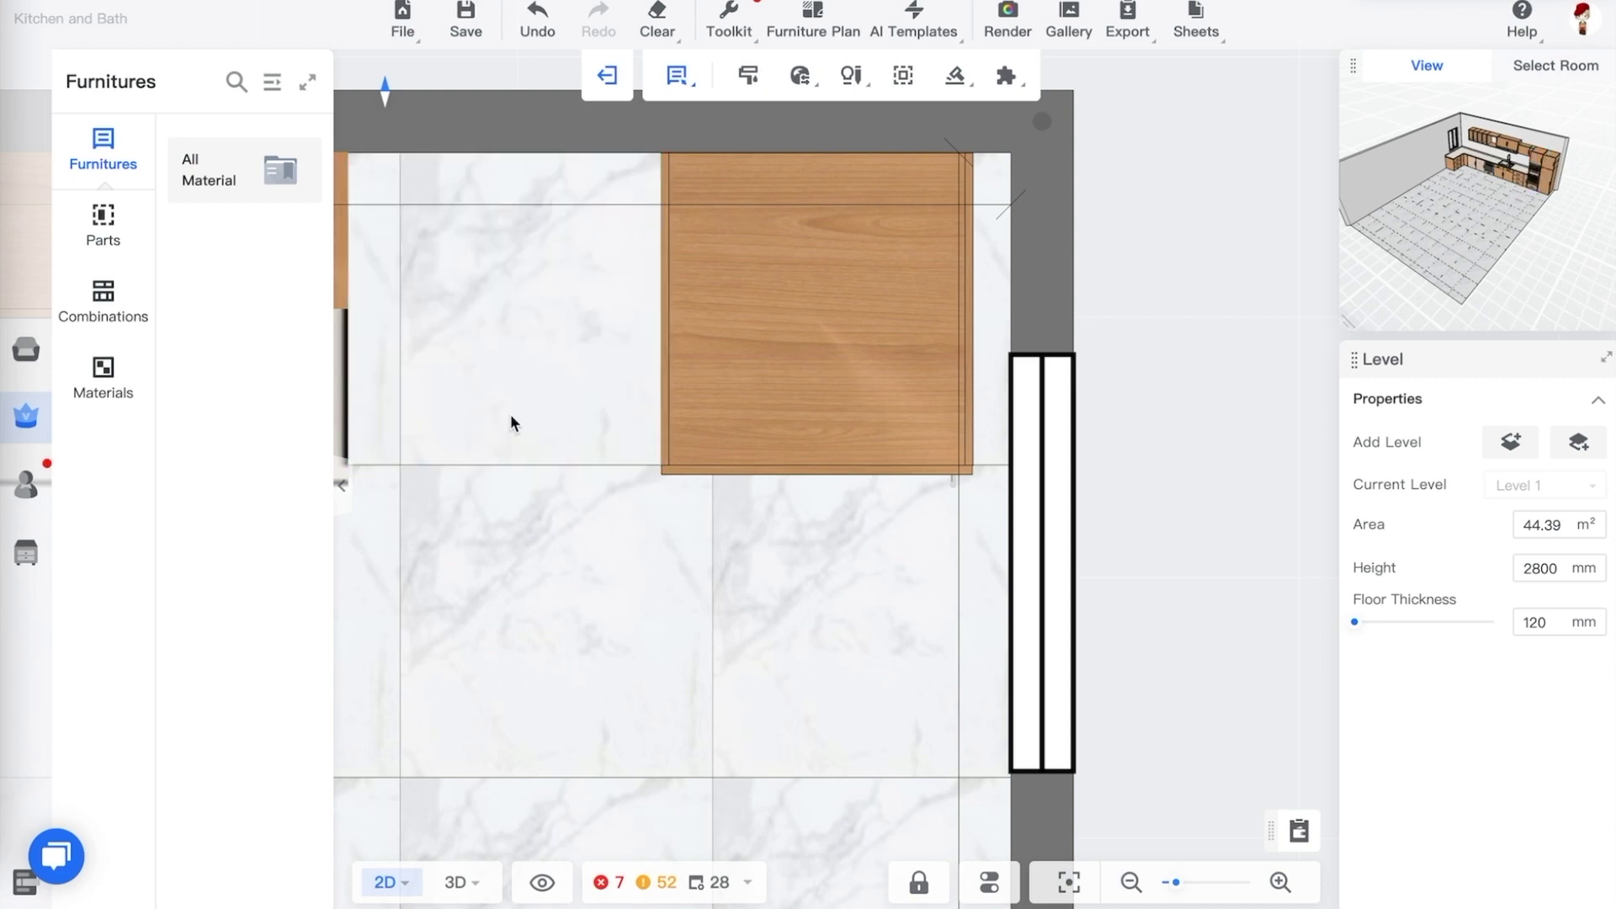
{"action": "key", "text": "ctrl+z"}
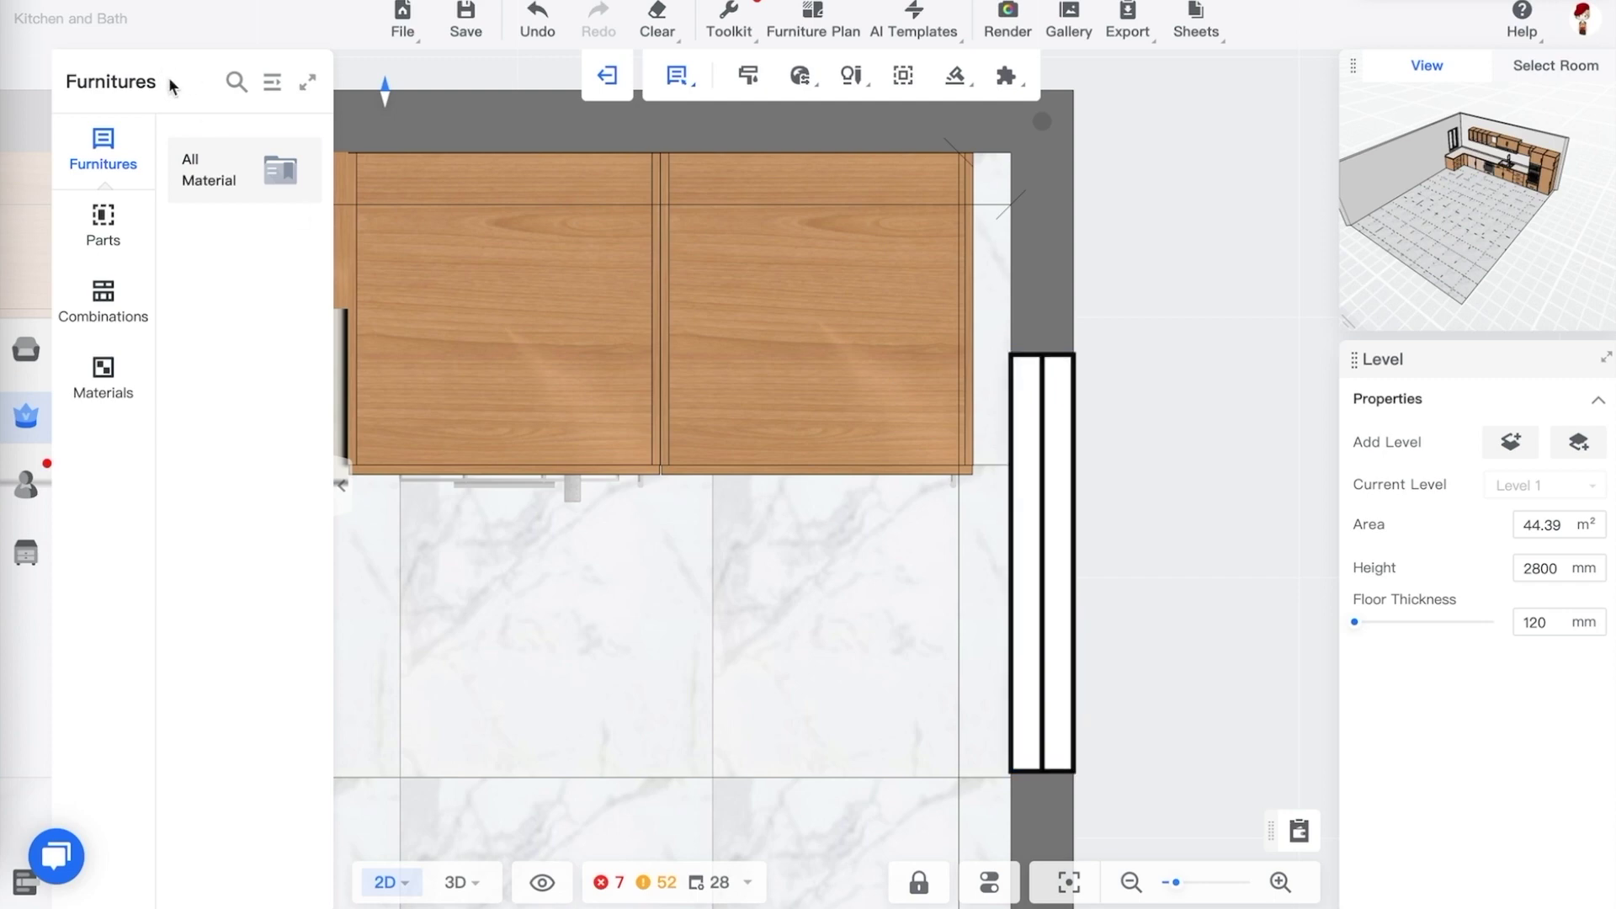
Switch the furniture library to the English-language Public Catalog
{"action": "left_click", "coordinate": [26, 362]}
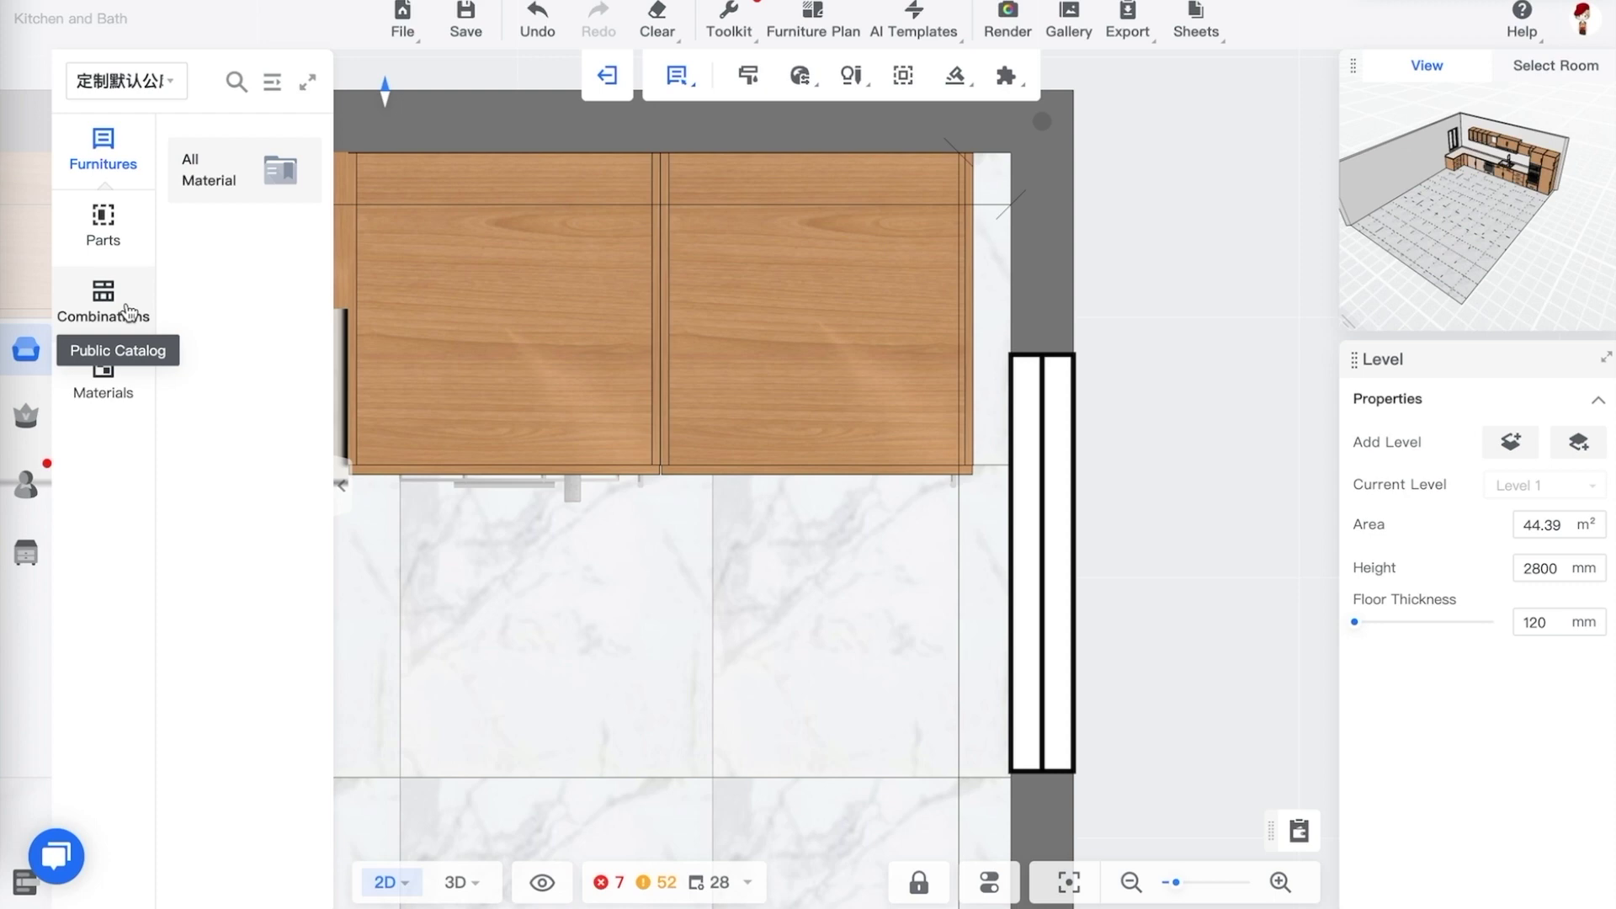
{"action": "left_click", "coordinate": [130, 83]}
{"action": "left_click", "coordinate": [139, 153]}
{"action": "left_click", "coordinate": [140, 165]}
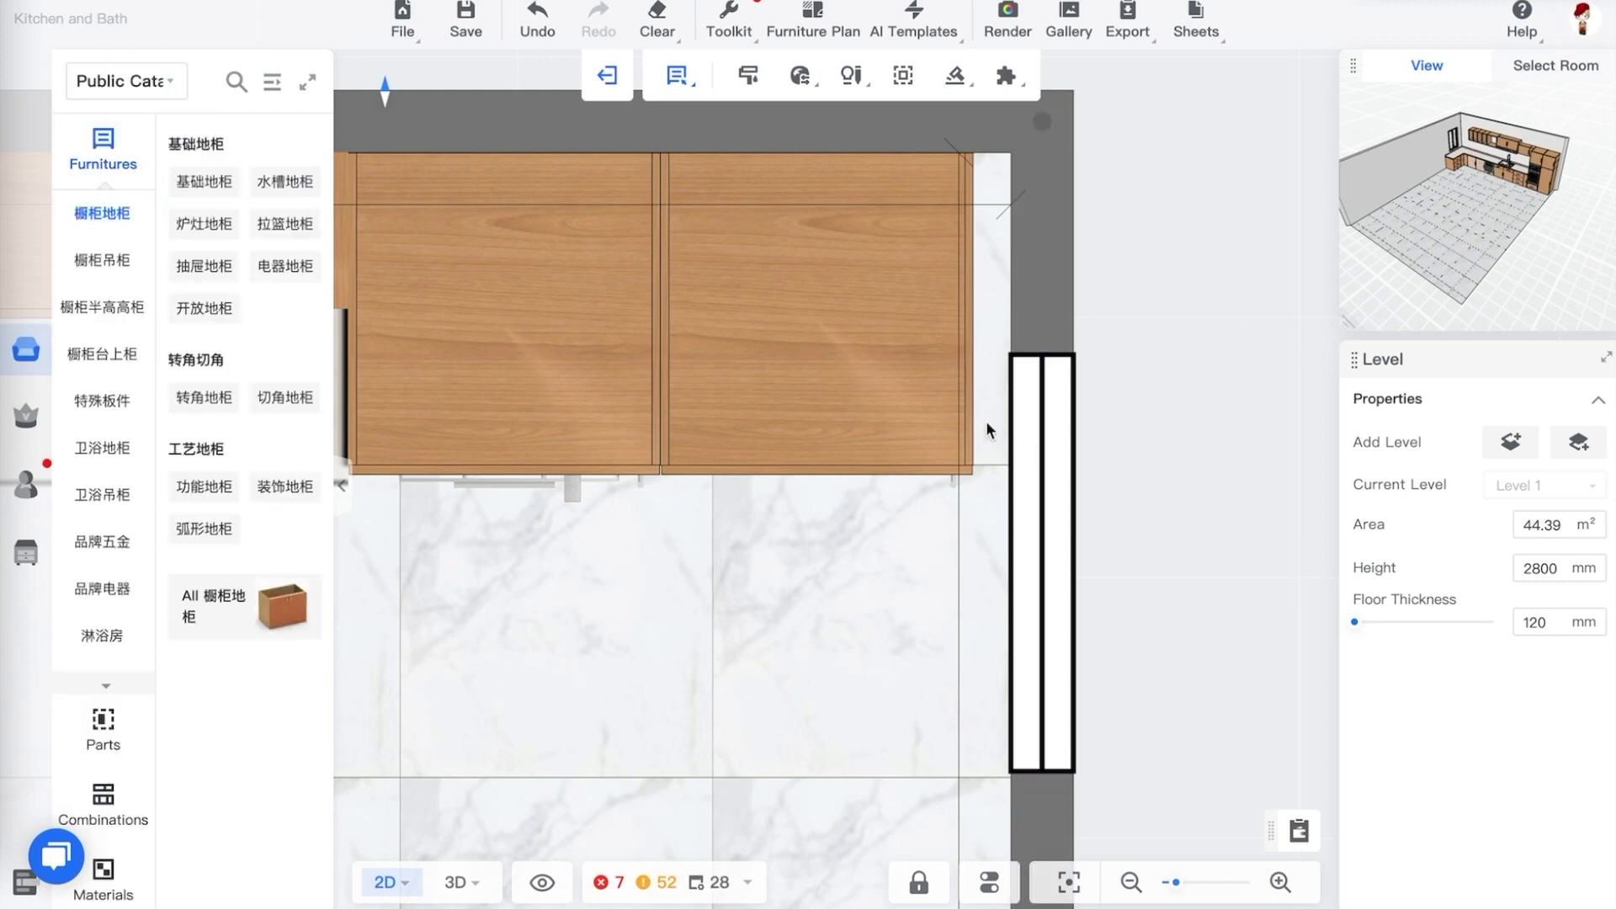
Move the window beside the tall cabinets along its wall to about 706 mm from the room corner
{"action": "left_click", "coordinate": [1056, 401]}
{"action": "left_click_drag", "start_coordinate": [1043, 404], "coordinate": [1040, 592]}
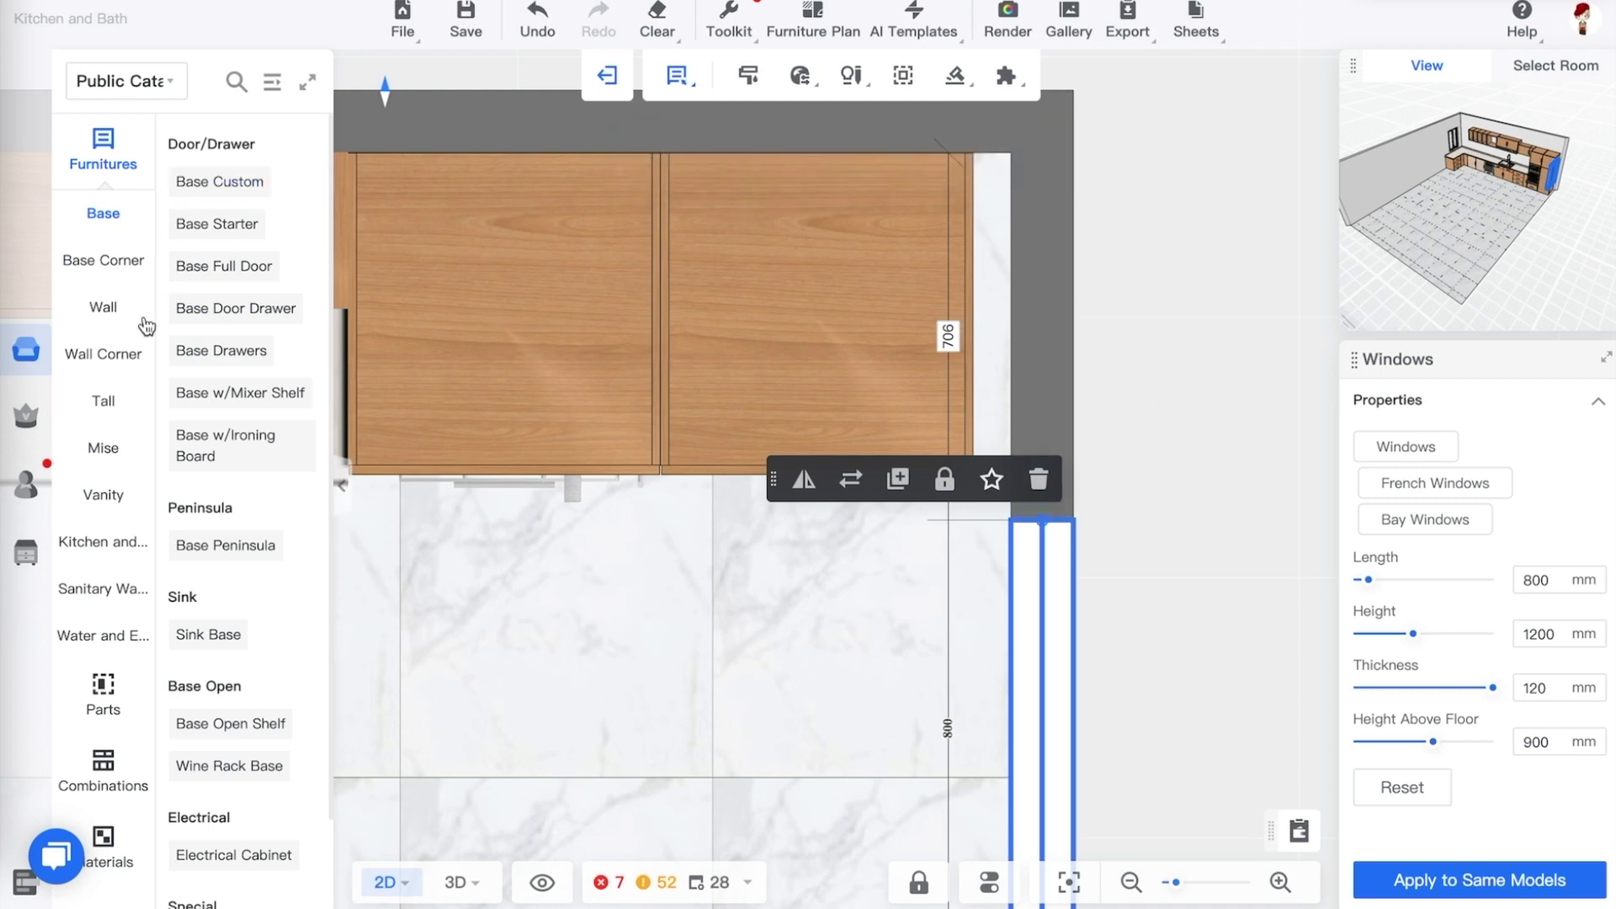
Browse the Mise category's tall fillers and end panels in the enlarged Public Catalog
{"action": "left_click", "coordinate": [103, 448]}
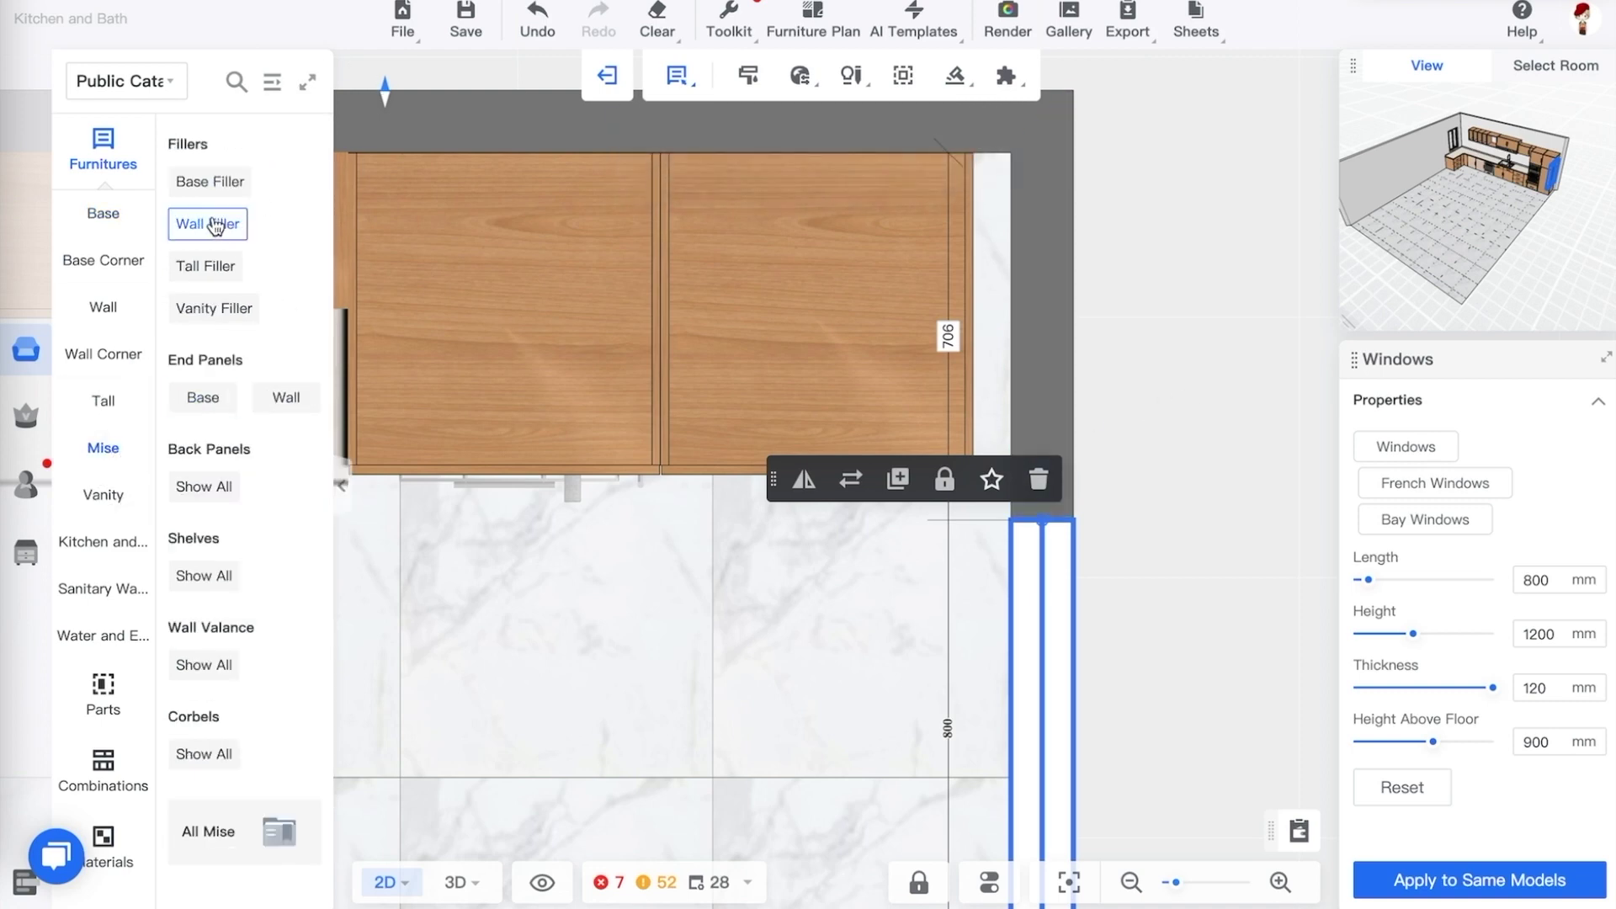
{"action": "left_click", "coordinate": [212, 265]}
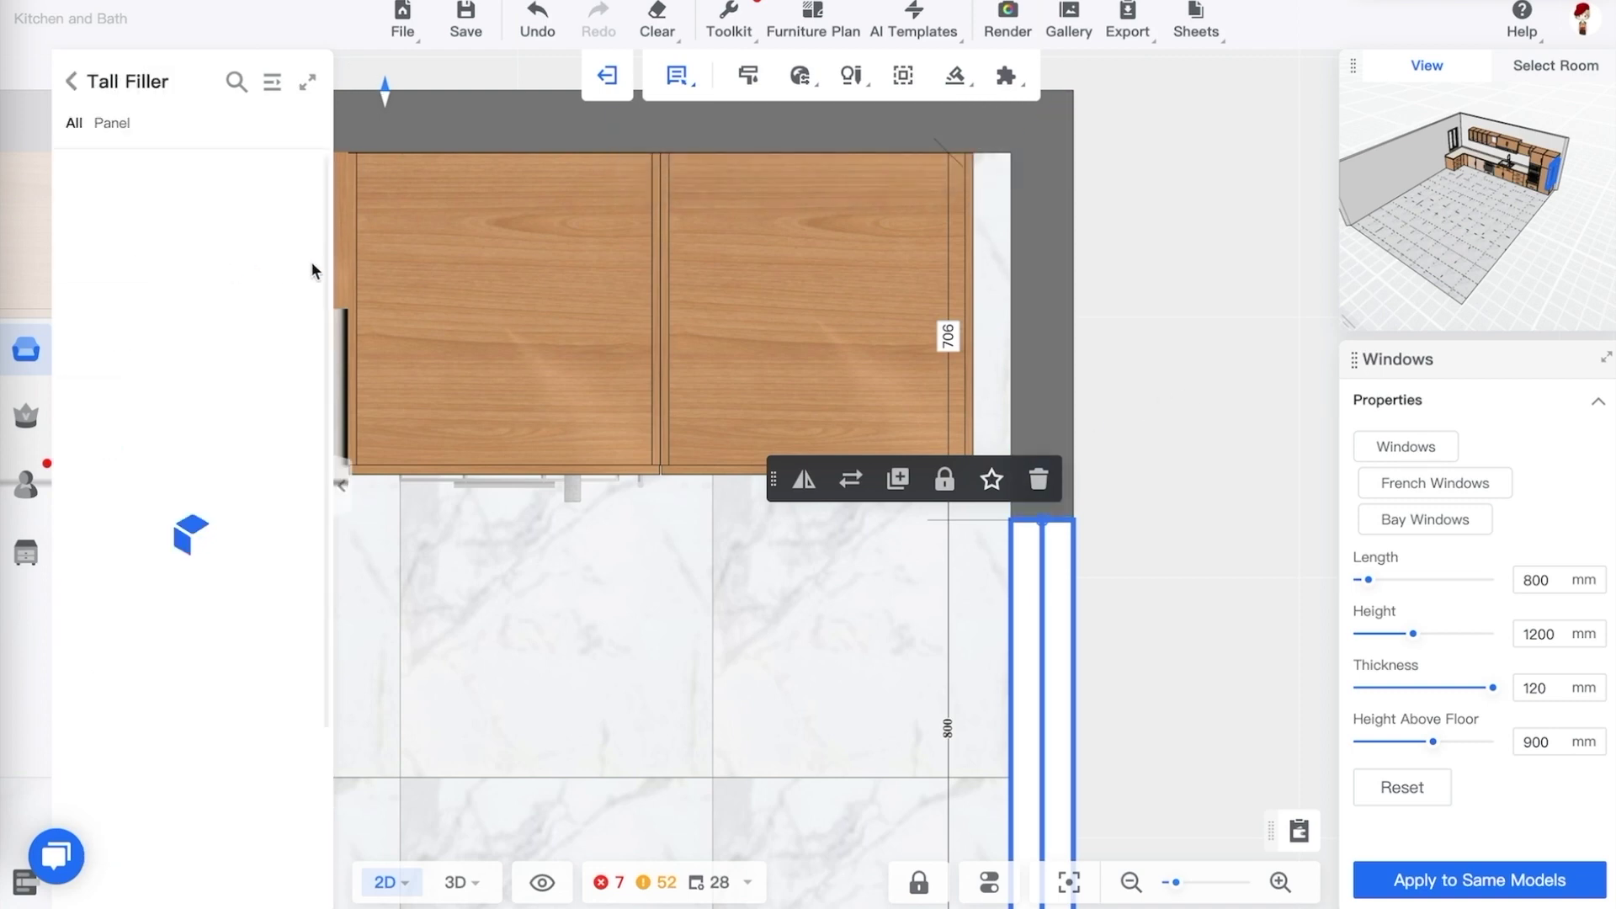
{"action": "left_click", "coordinate": [308, 82]}
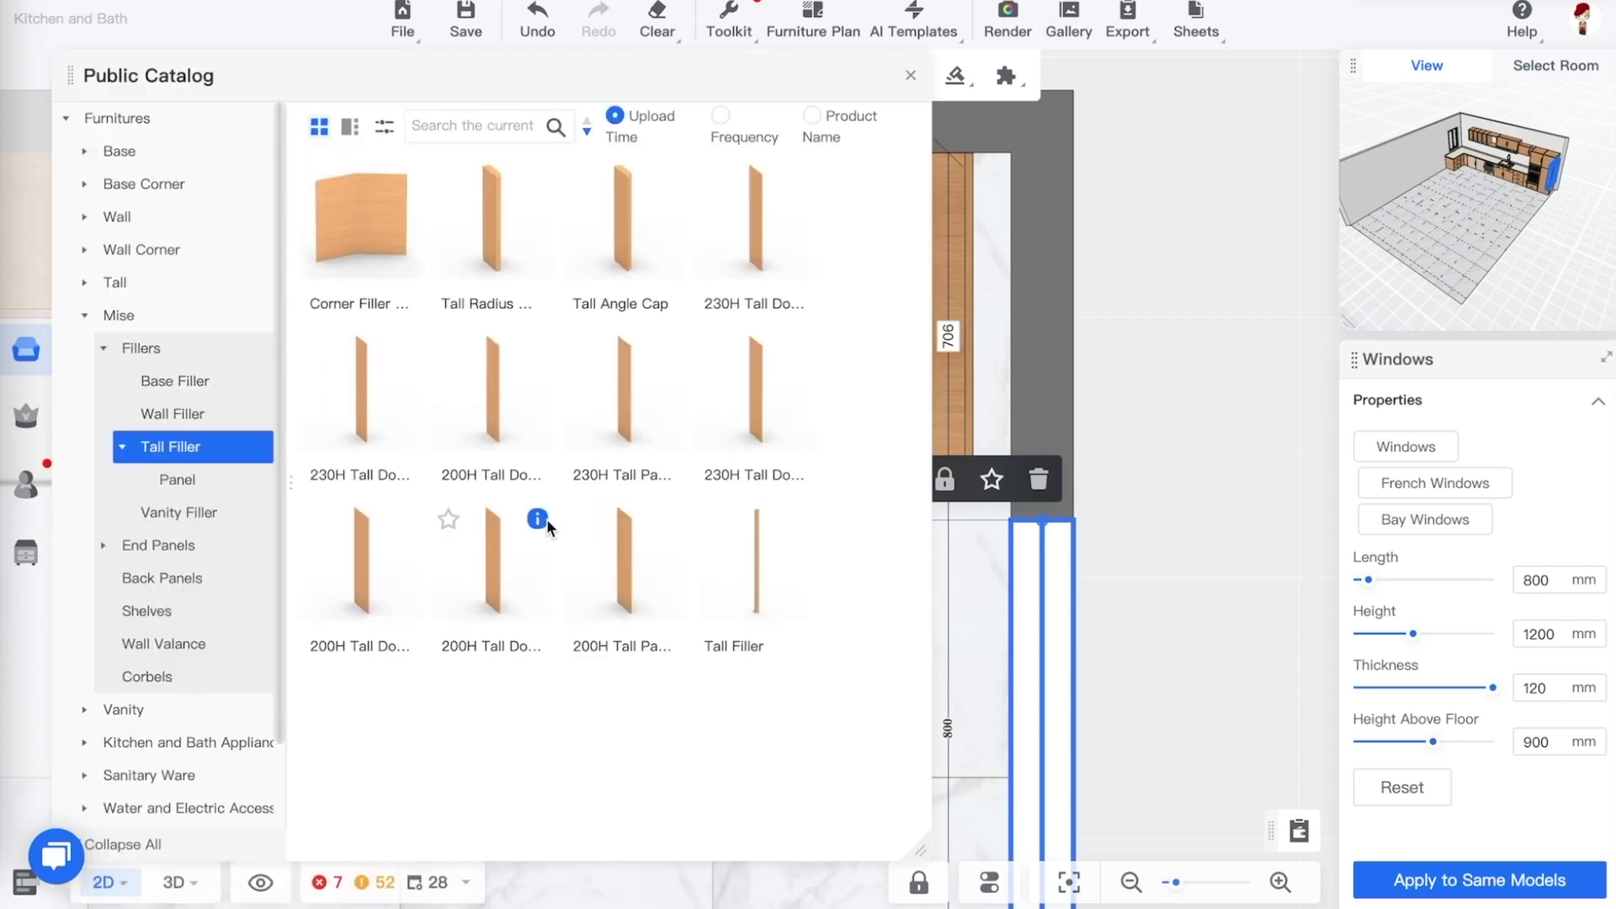
{"action": "mouse_move", "coordinate": [547, 520]}
{"action": "left_click", "coordinate": [207, 553]}
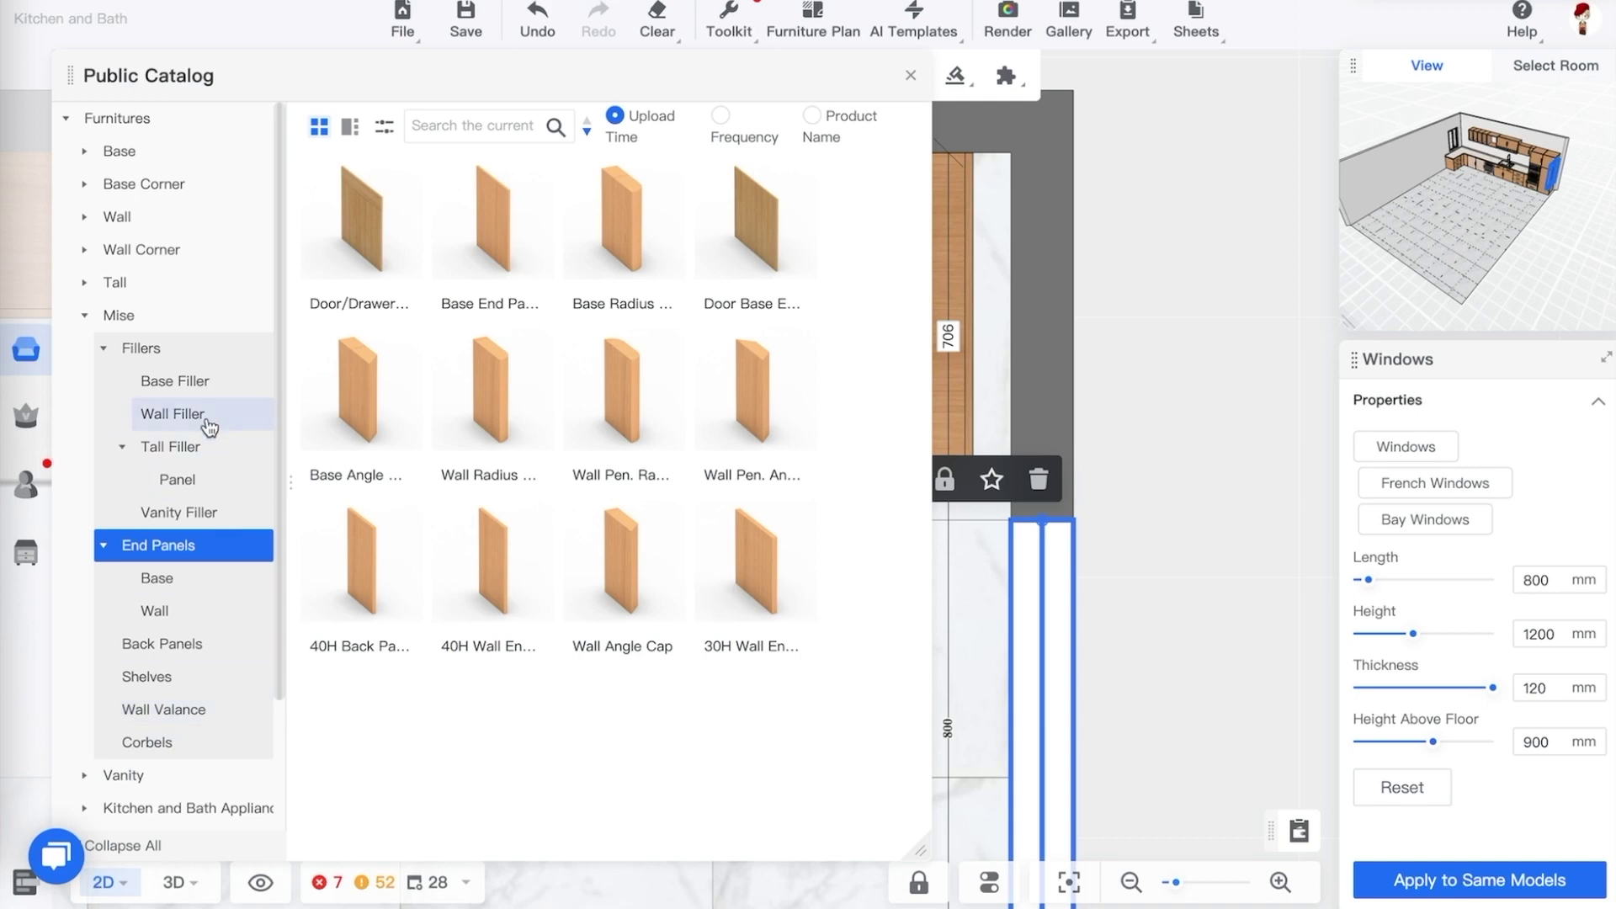
Place a Base Filler Right in the gap between the refrigerator unit and the wall, and close the enlarged catalog
{"action": "left_click", "coordinate": [214, 387]}
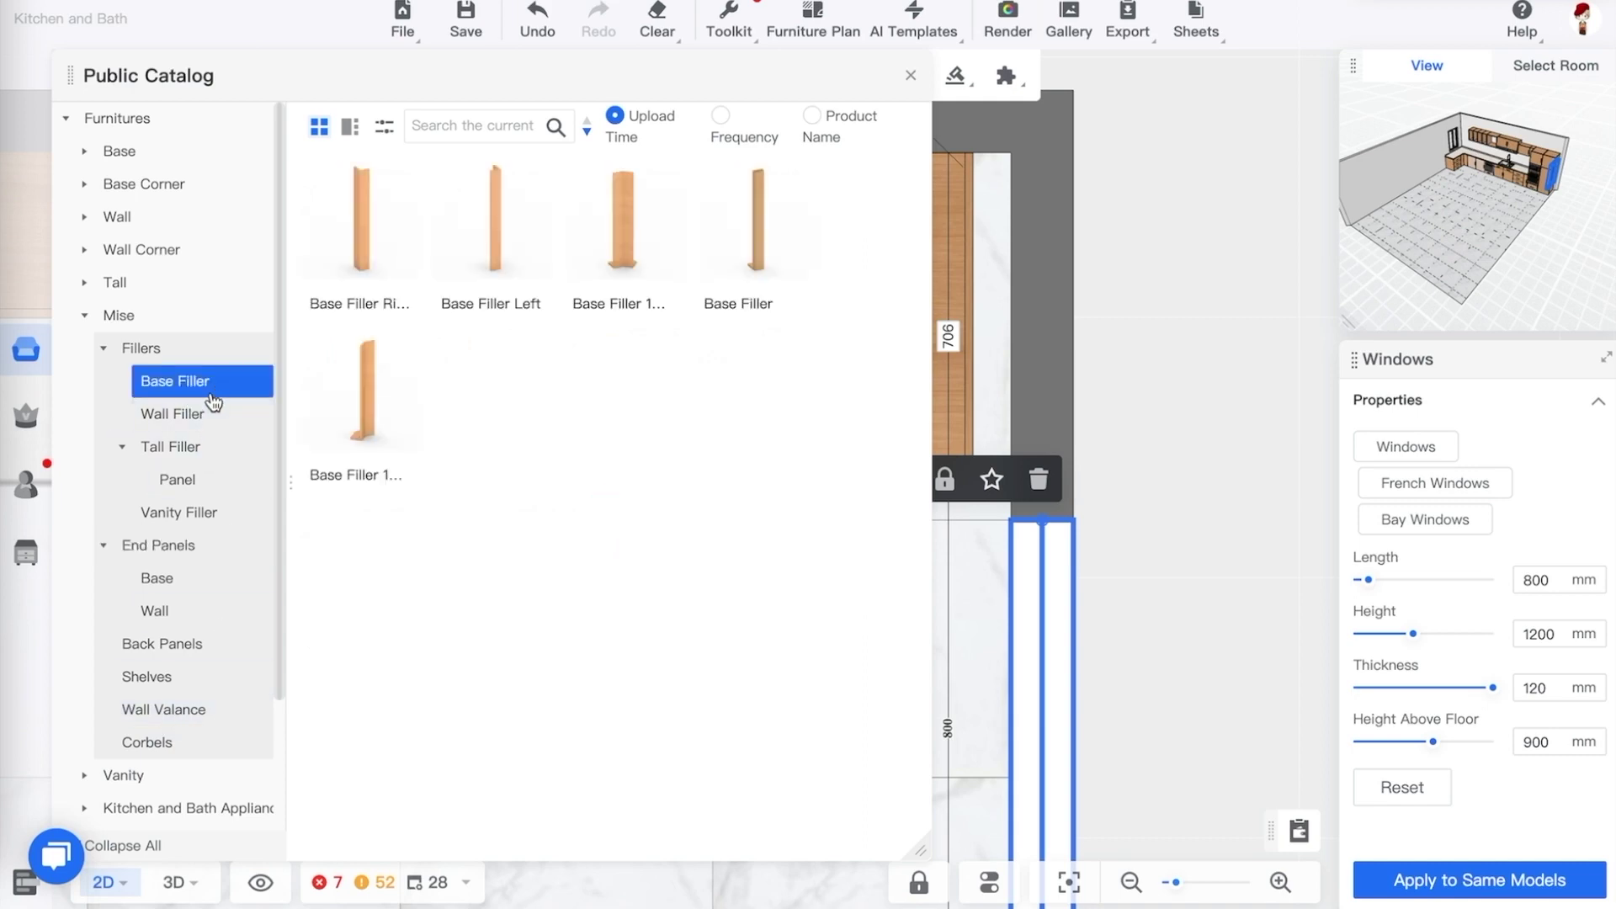
{"action": "mouse_move", "coordinate": [404, 178]}
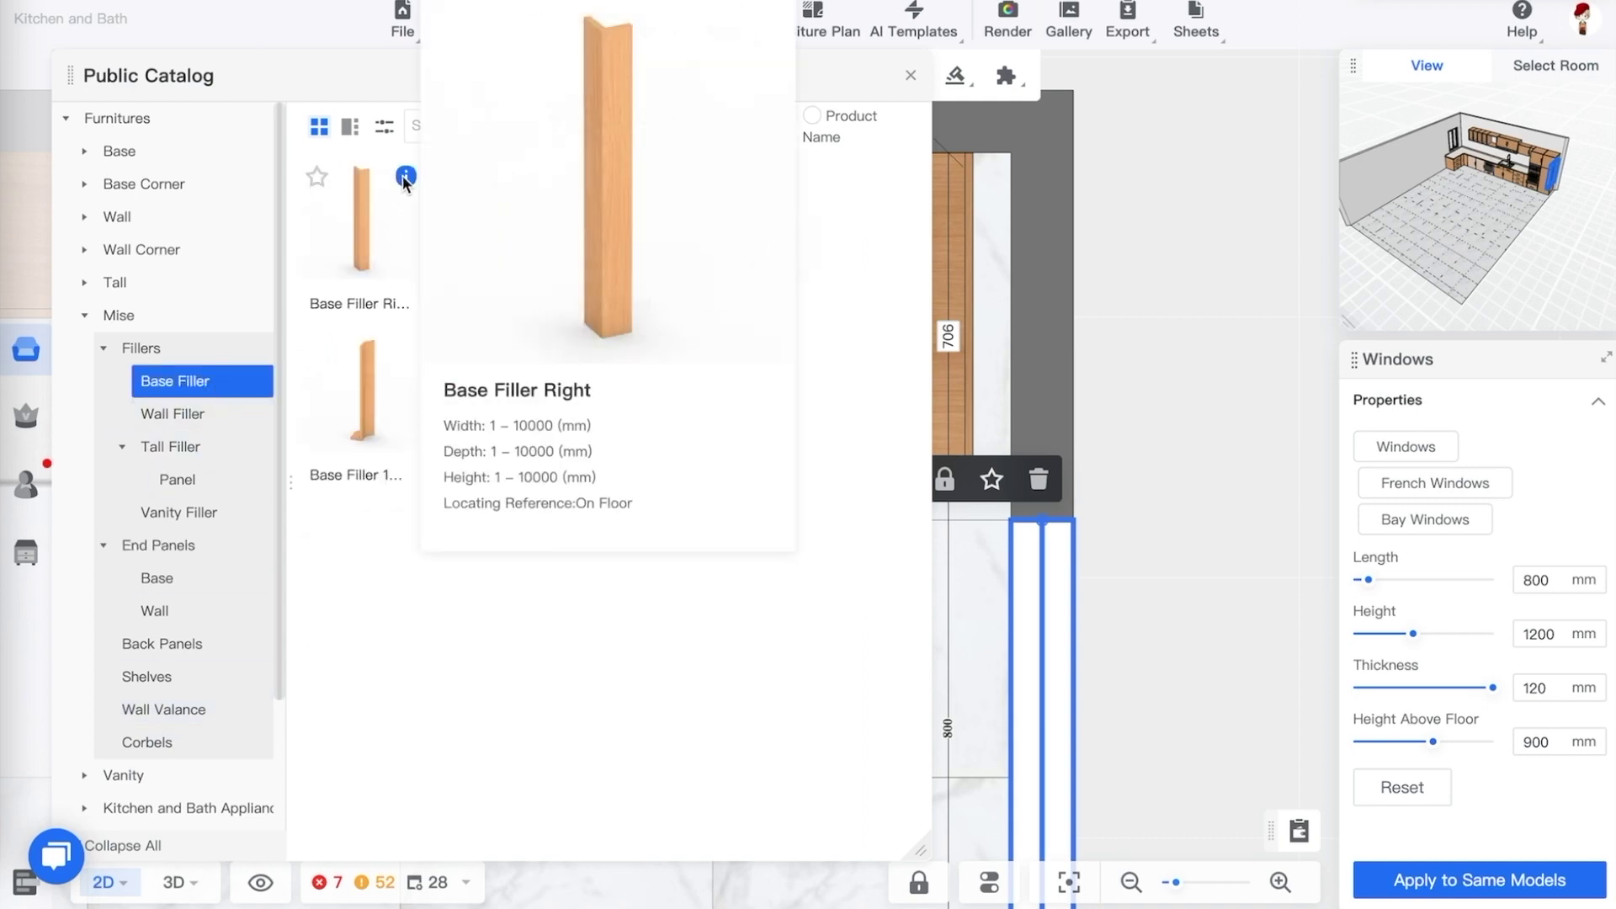
{"action": "left_click", "coordinate": [381, 254]}
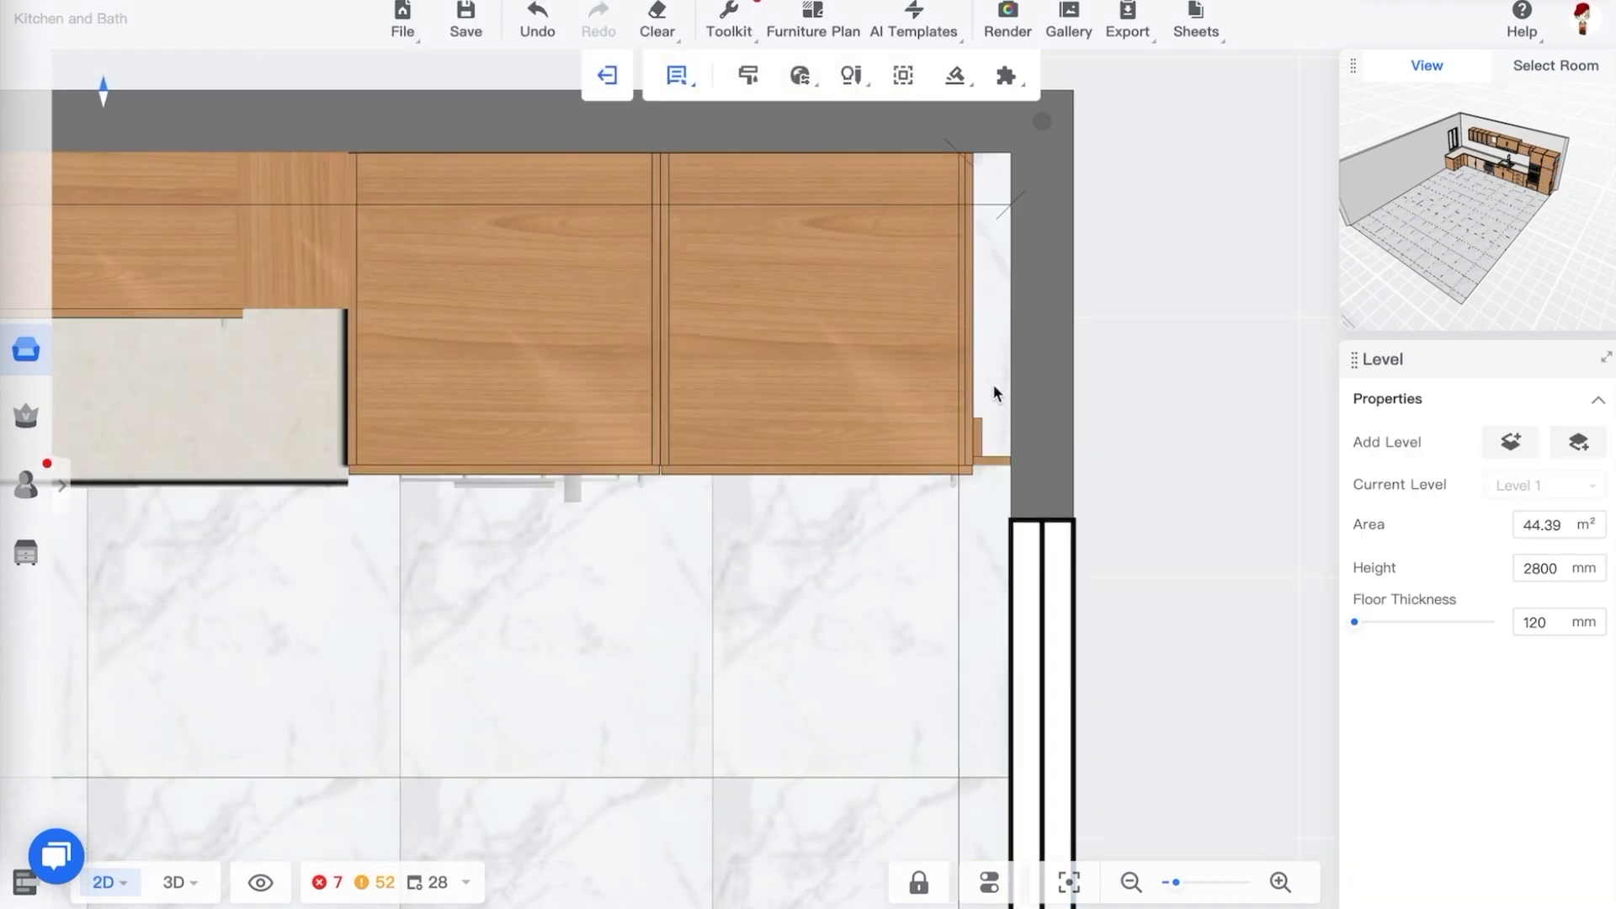
{"action": "left_click", "coordinate": [994, 386]}
{"action": "left_click", "coordinate": [1128, 426]}
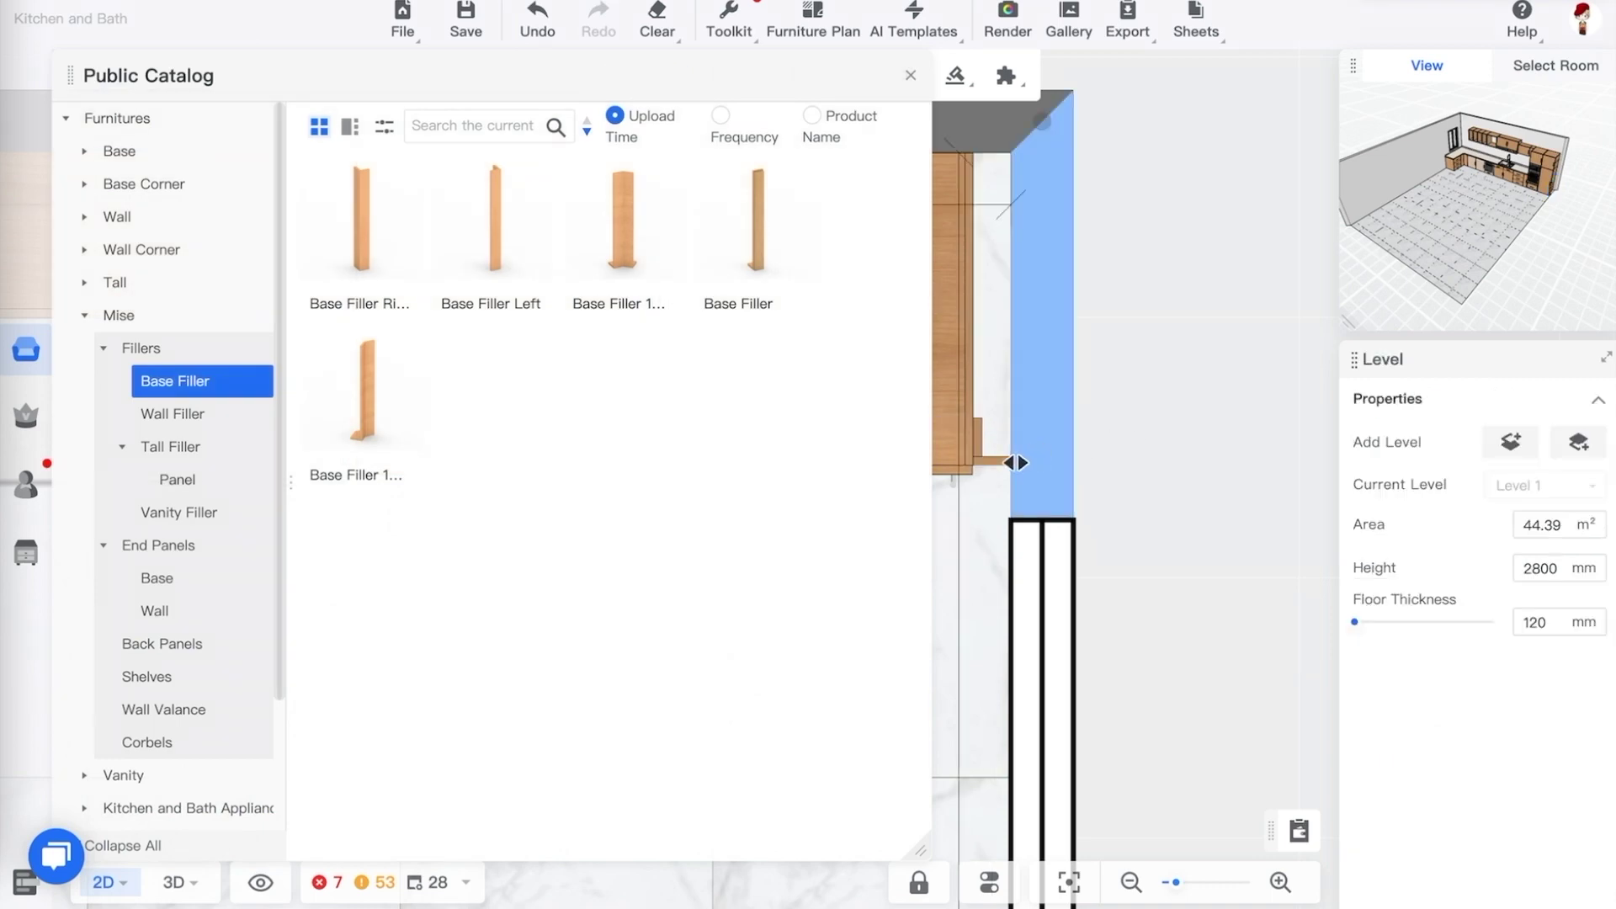
{"action": "scroll", "coordinate": [1016, 462], "scroll_direction": "up", "scroll_amount": 3}
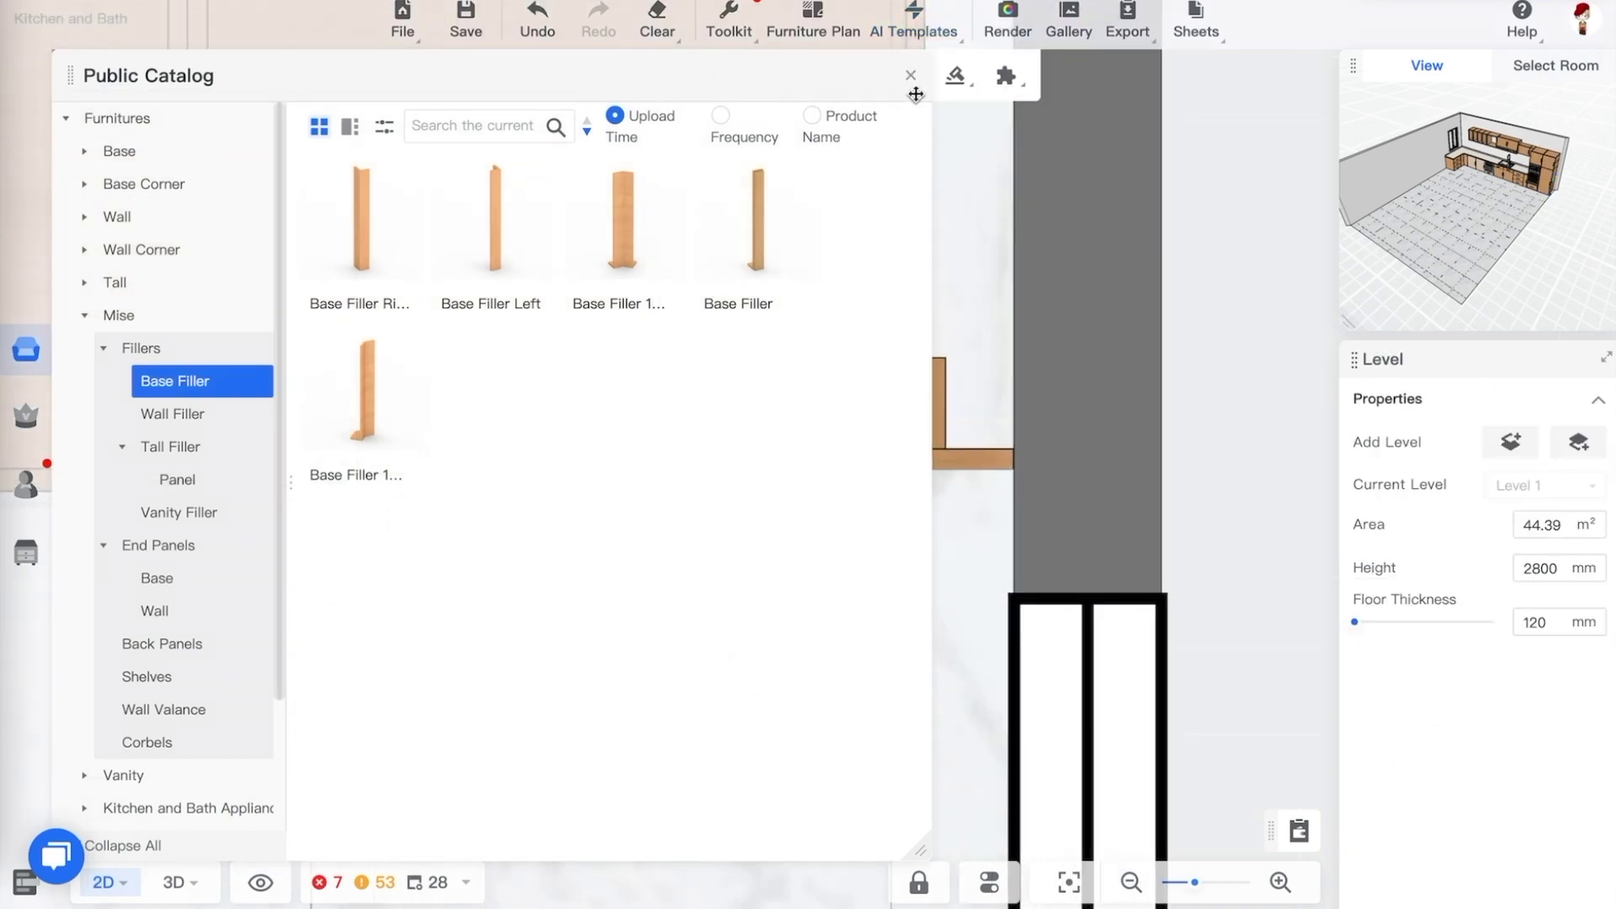
{"action": "left_click", "coordinate": [910, 75]}
Check the placed base filler in 3D and compare its height with that of the adjacent 230H Refrigerator Unit
{"action": "key", "text": "3"}
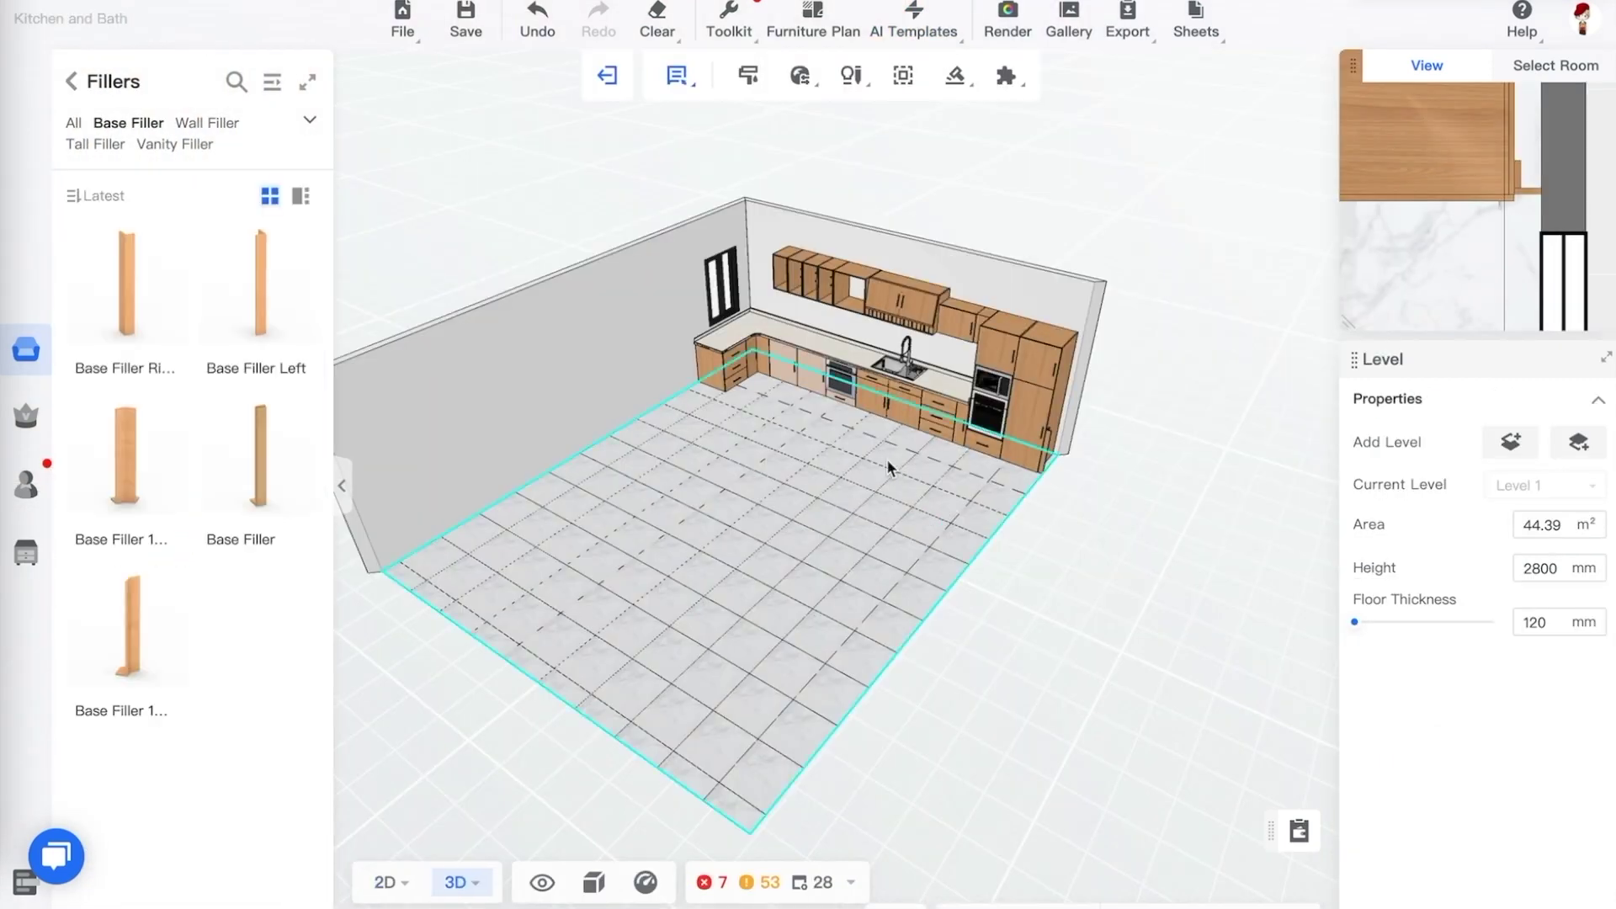
{"action": "left_click_drag", "start_coordinate": [888, 463], "coordinate": [1004, 421]}
{"action": "scroll", "coordinate": [953, 357], "scroll_direction": "down", "scroll_amount": 1}
{"action": "scroll", "coordinate": [953, 355], "scroll_direction": "up", "scroll_amount": 8}
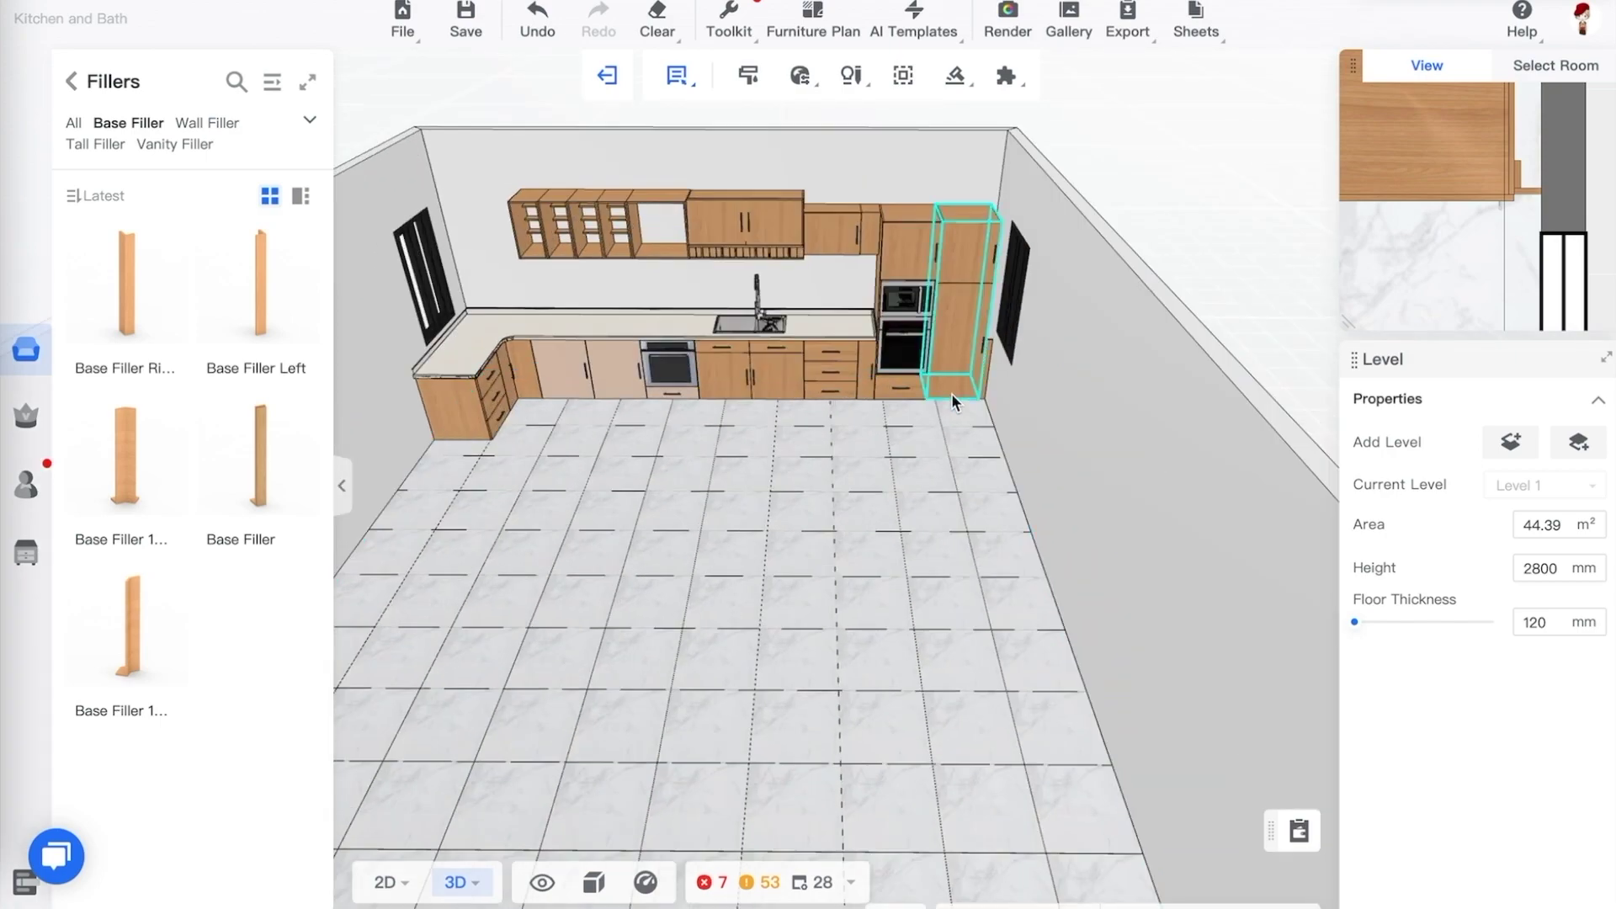
{"action": "scroll", "coordinate": [1058, 427], "scroll_direction": "up", "scroll_amount": 8}
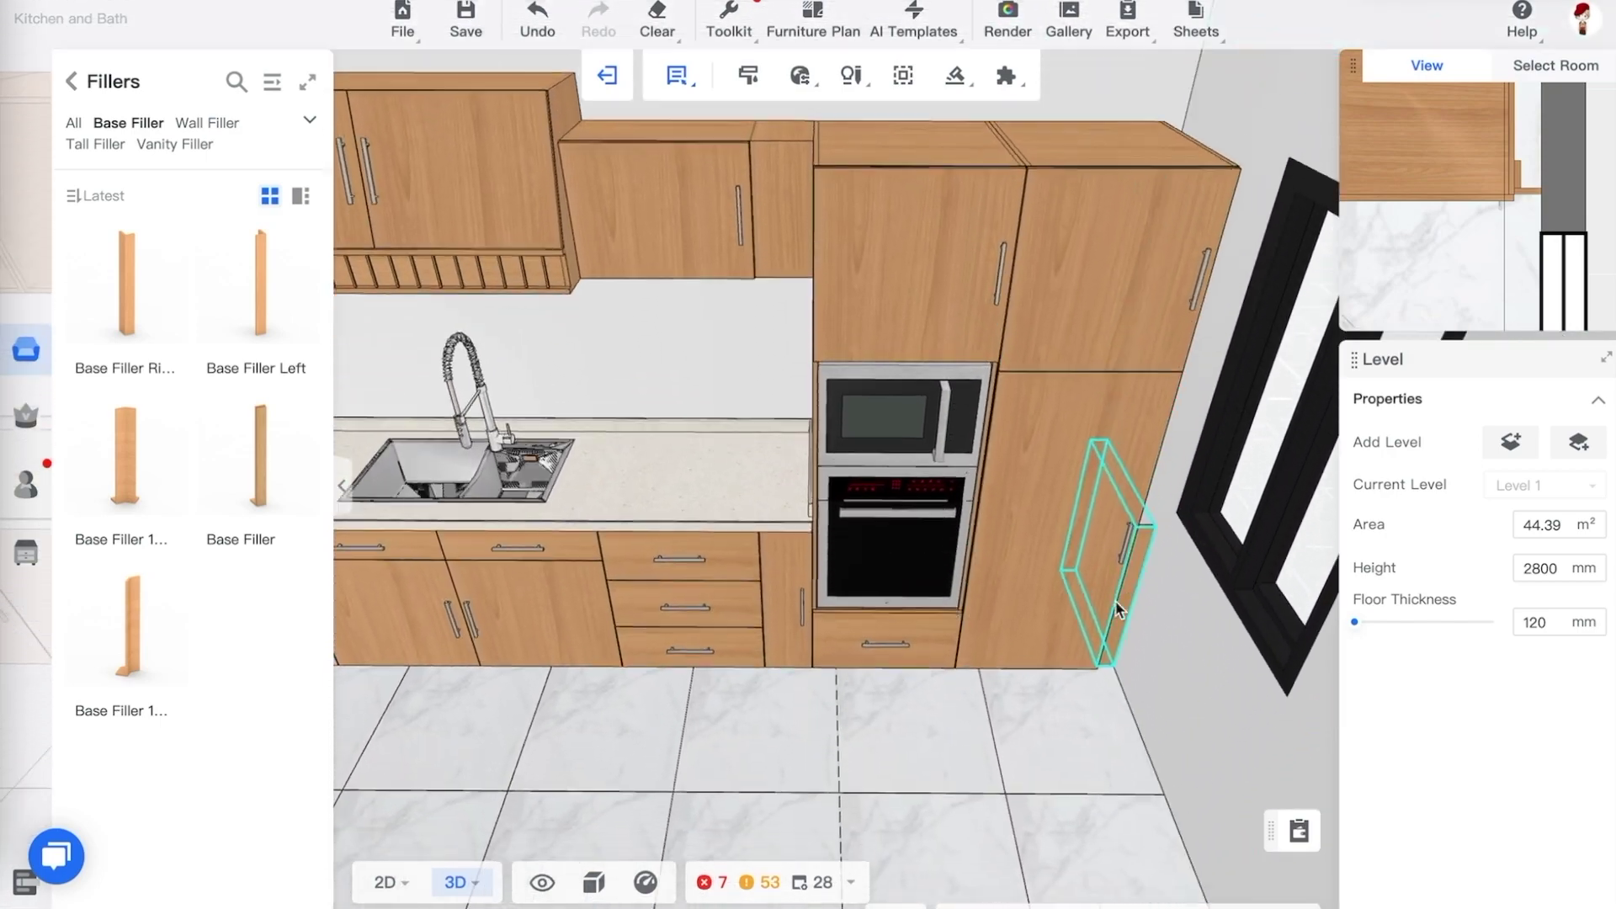
{"action": "left_click_drag", "start_coordinate": [1115, 603], "coordinate": [1152, 576]}
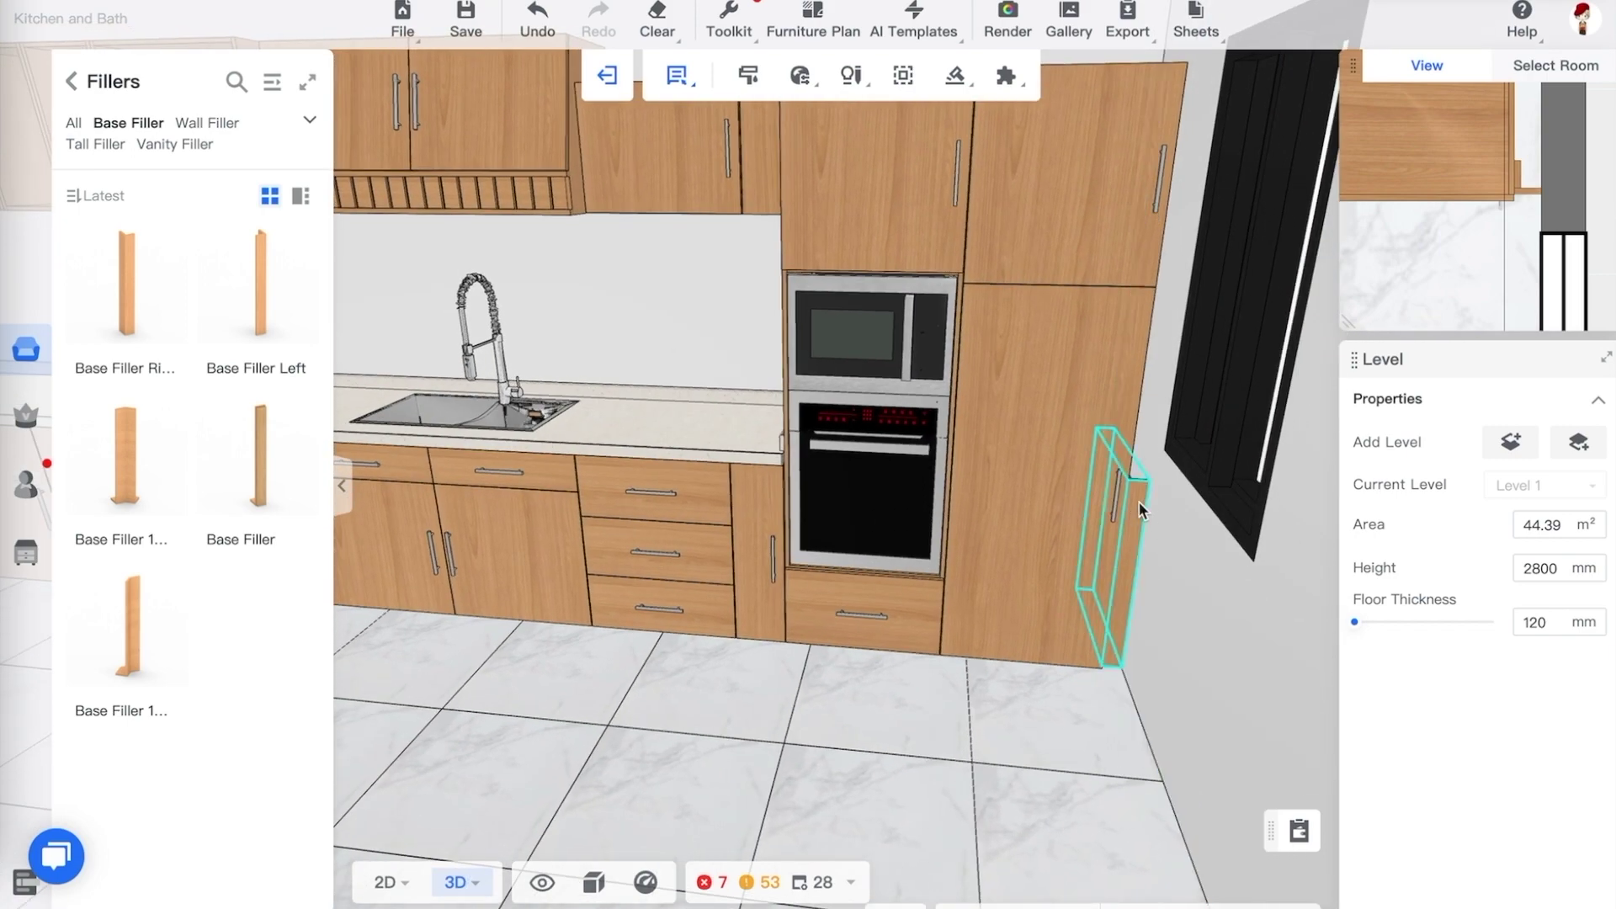
{"action": "left_click", "coordinate": [1139, 502]}
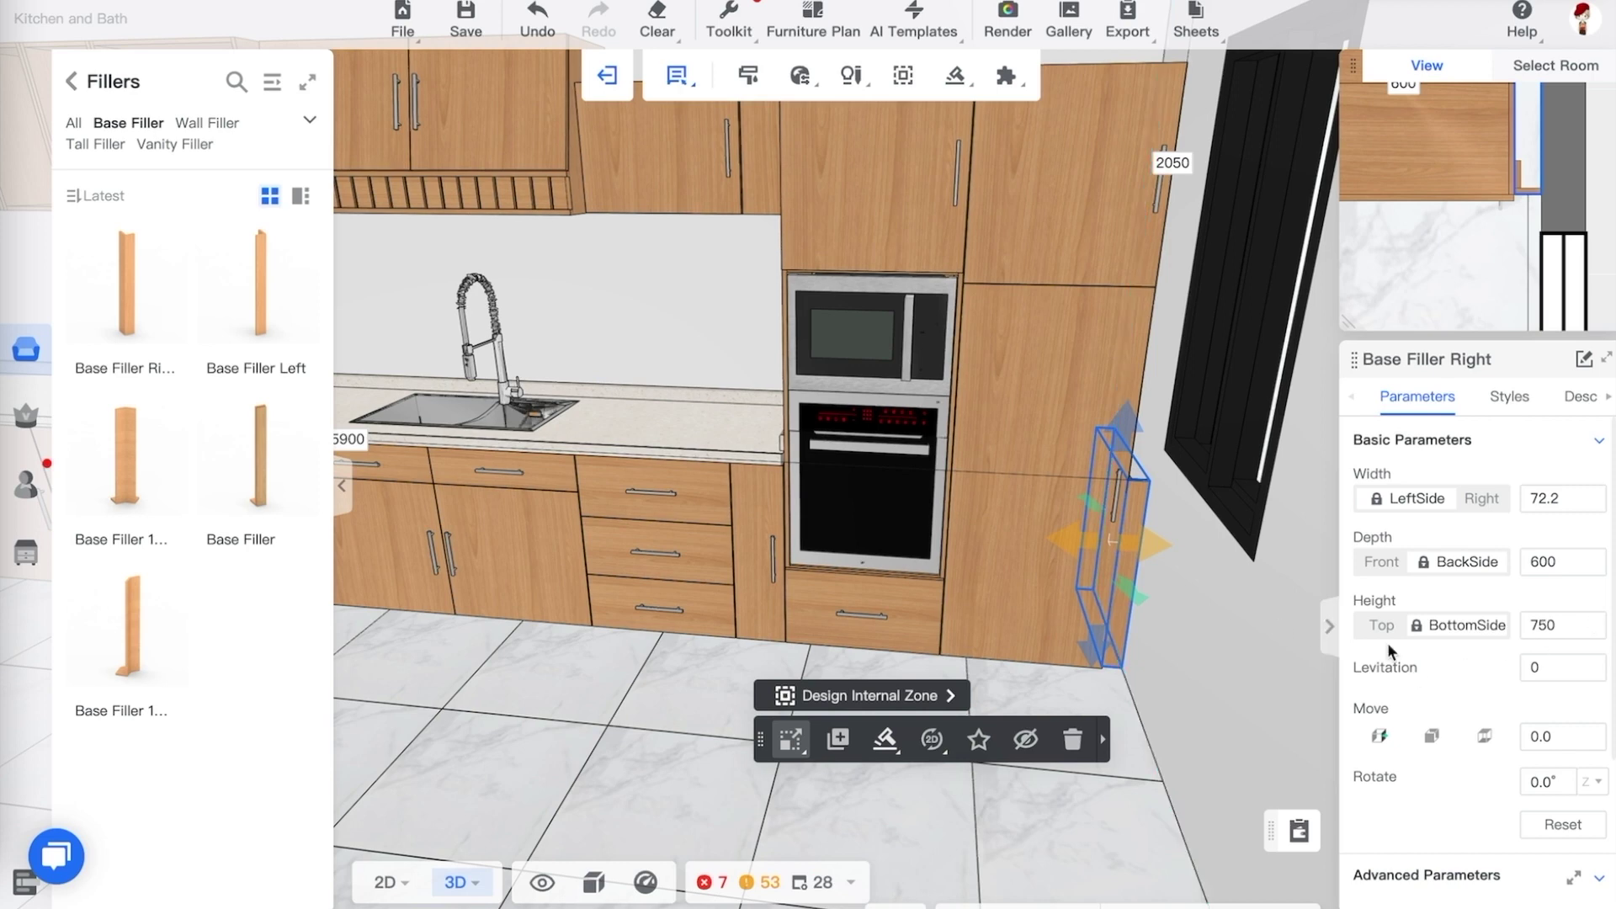
{"action": "left_click", "coordinate": [1061, 266]}
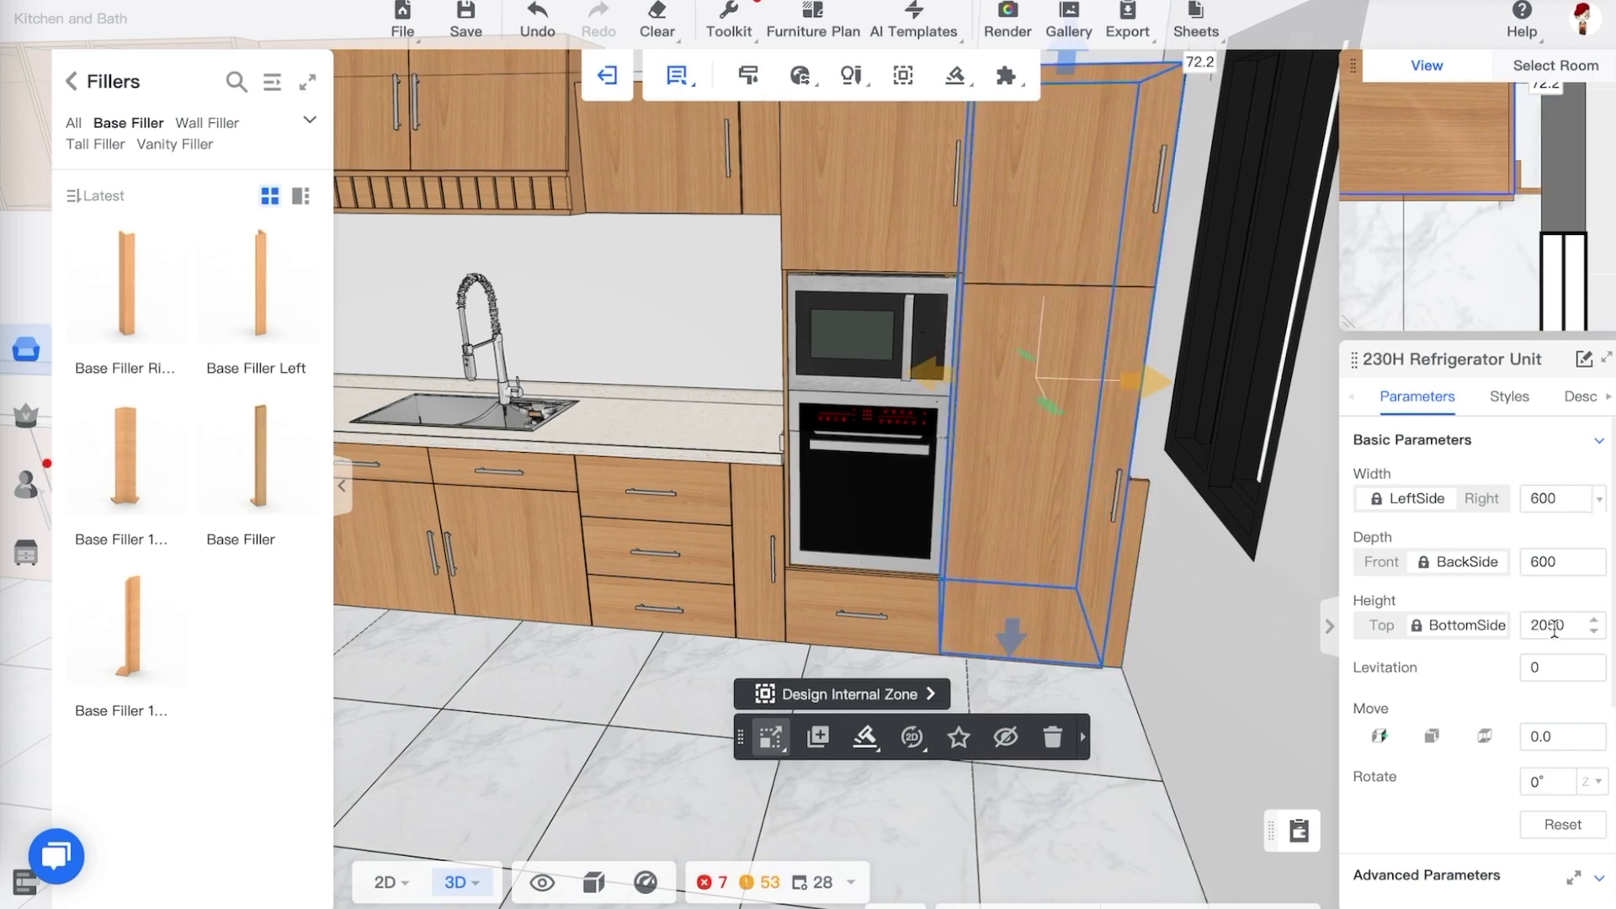
Set the height of the Base Filler Right beside the refrigerator unit to 2050 mm, matching that unit
{"action": "left_click", "coordinate": [1552, 627]}
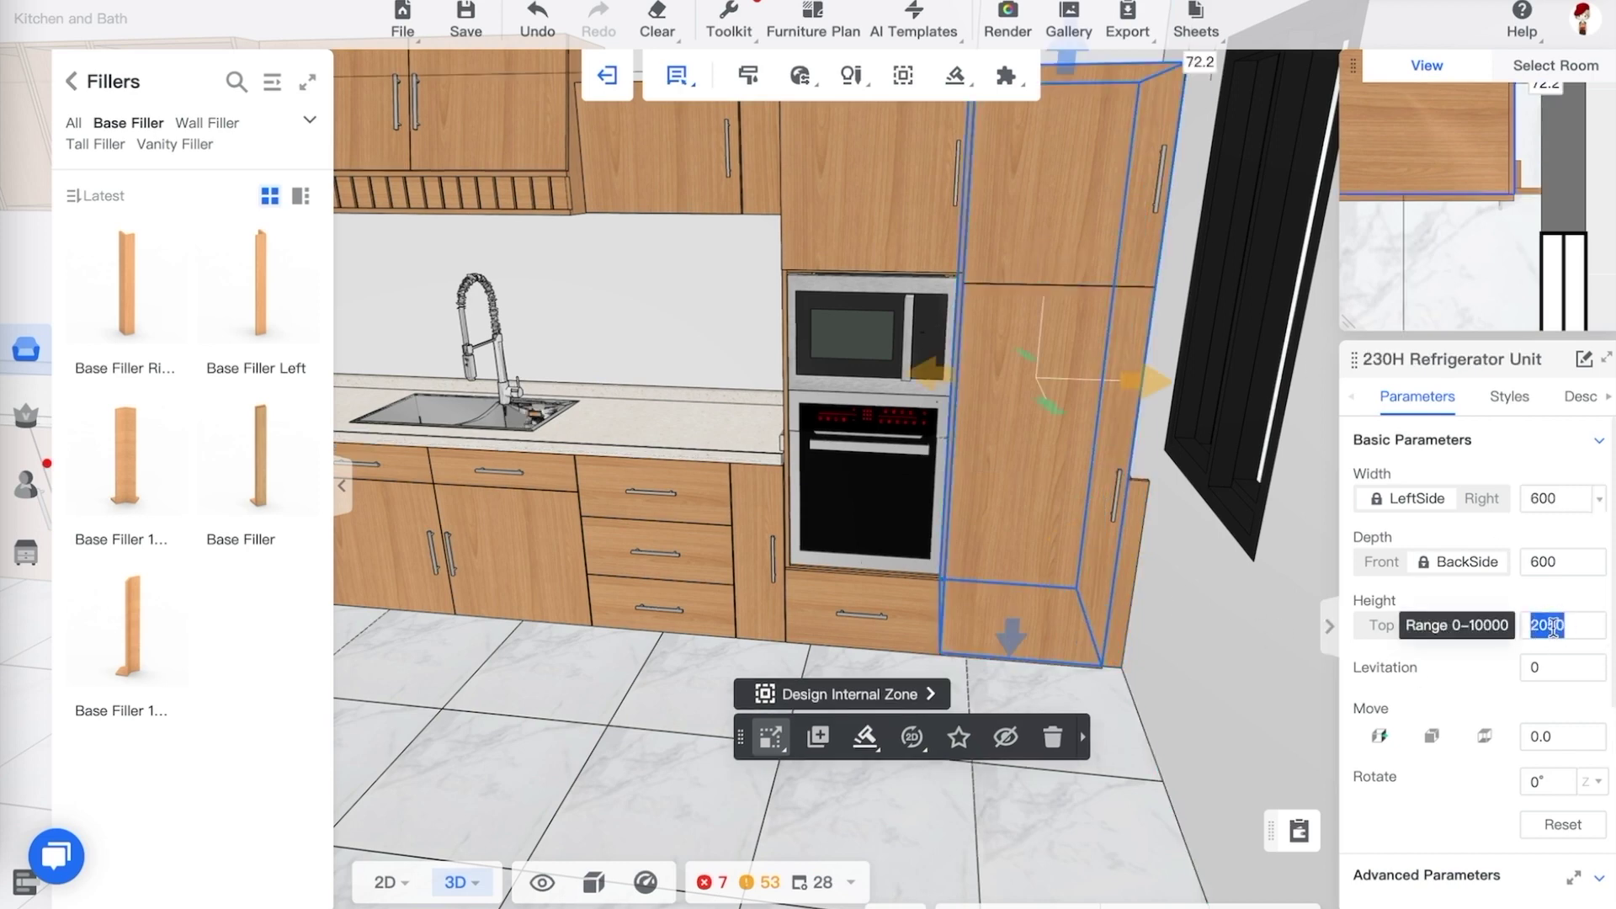
{"action": "left_click", "coordinate": [1132, 555]}
{"action": "left_click", "coordinate": [1562, 629]}
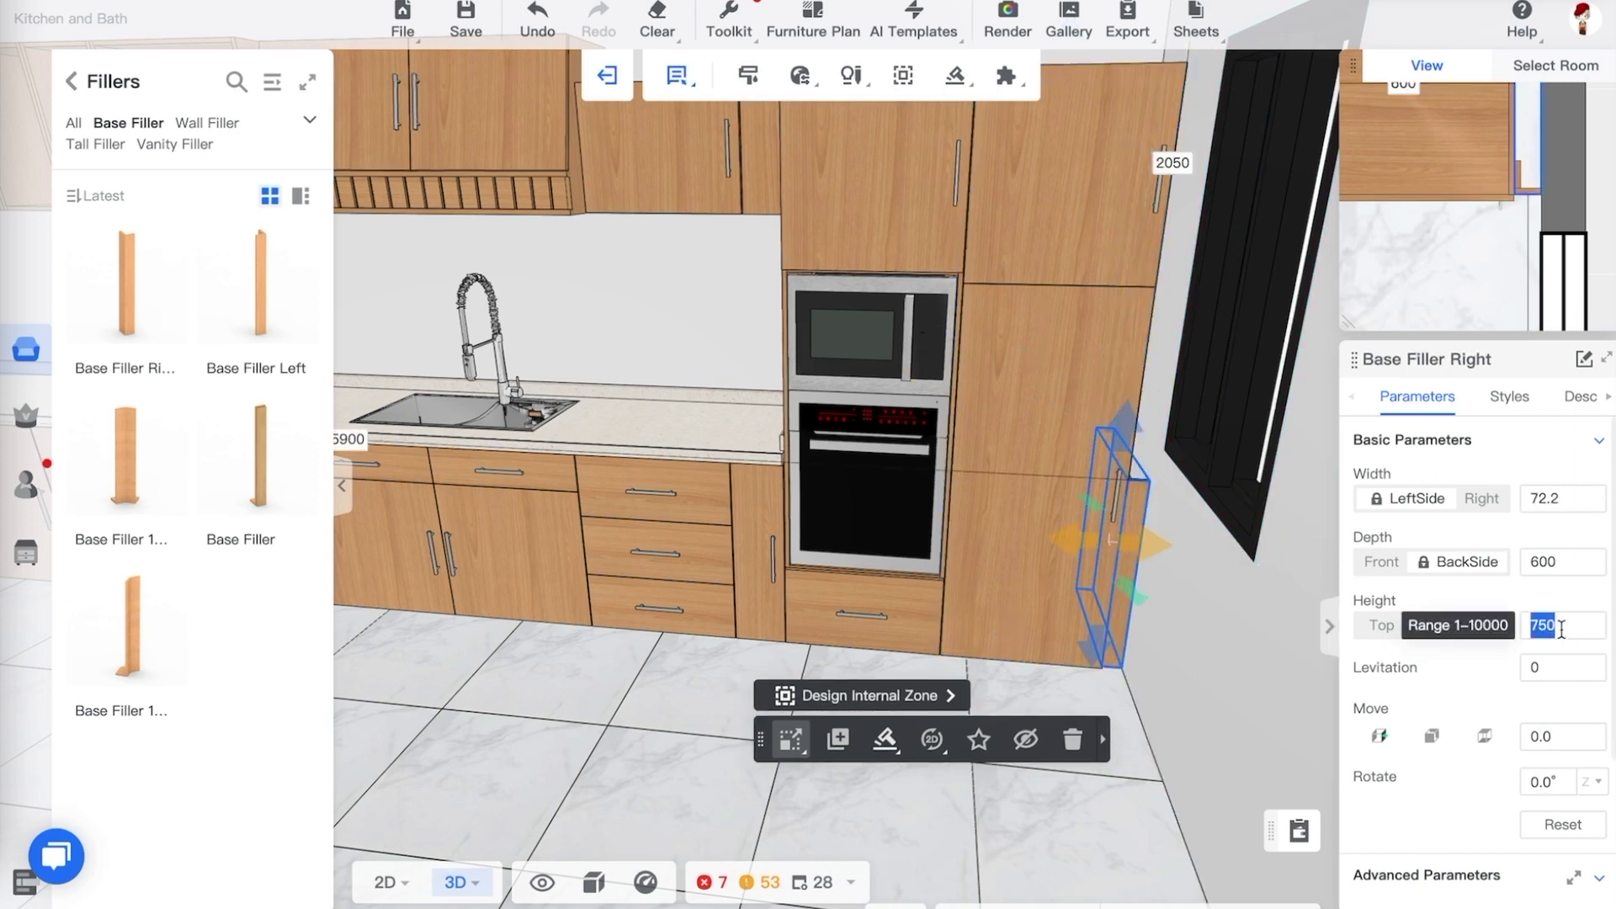
{"action": "key", "text": "Return"}
{"action": "key", "text": "Escape"}
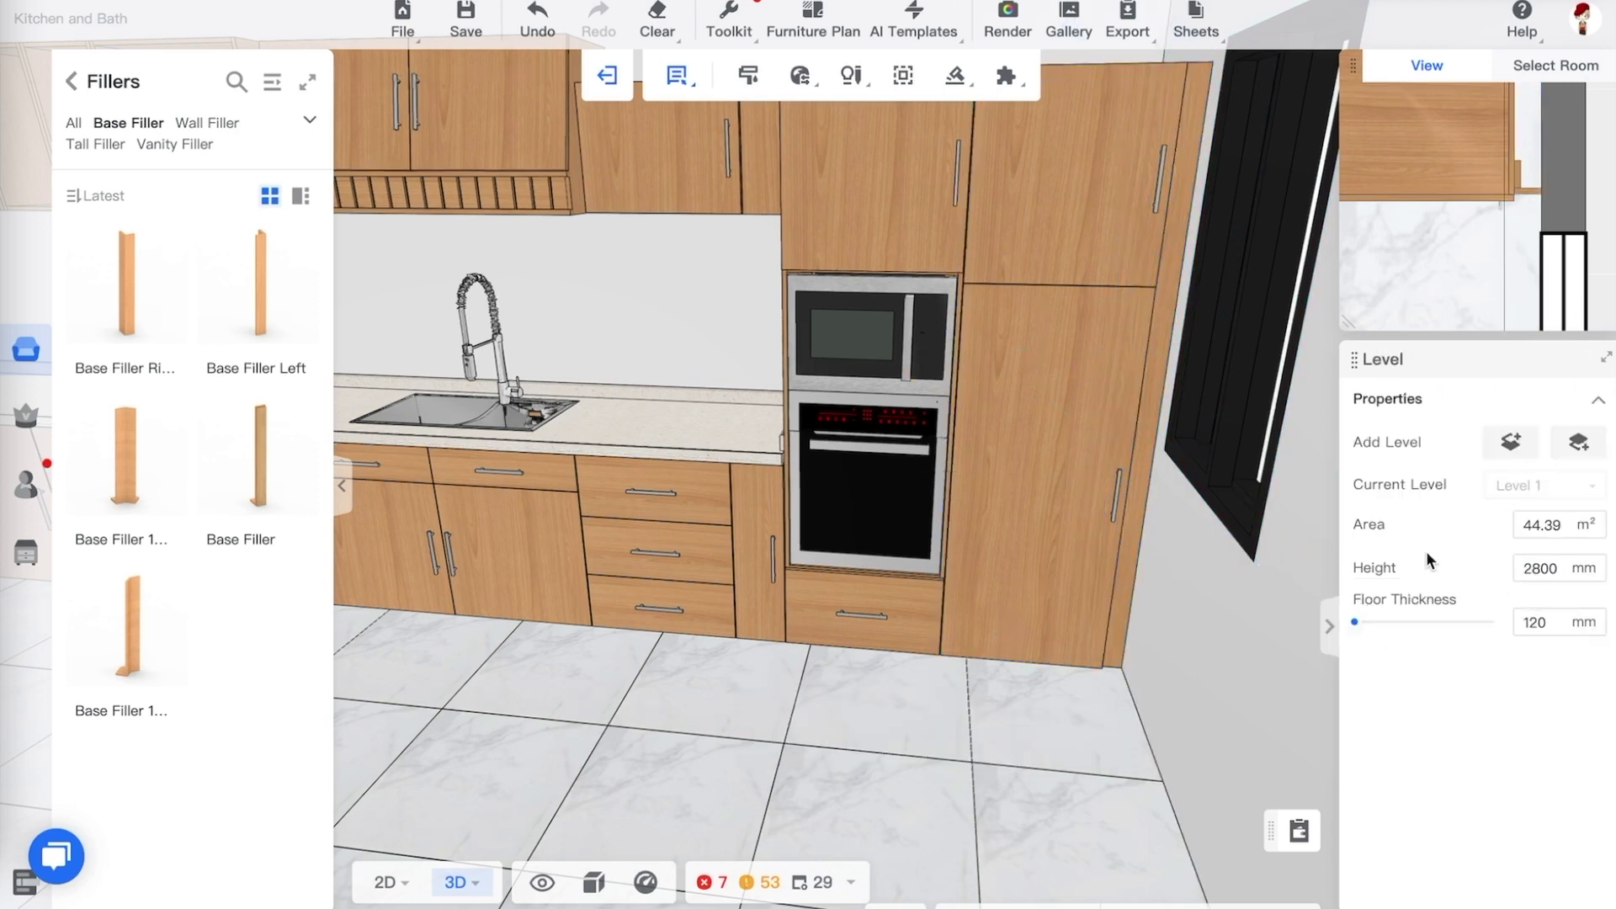
Inspect the kitchen run in 3D from the tall units past the sink base to the three-drawer cabinet by the corner
{"action": "left_click_drag", "start_coordinate": [992, 693], "coordinate": [1022, 673]}
{"action": "scroll", "coordinate": [1052, 659], "scroll_direction": "down", "scroll_amount": 10}
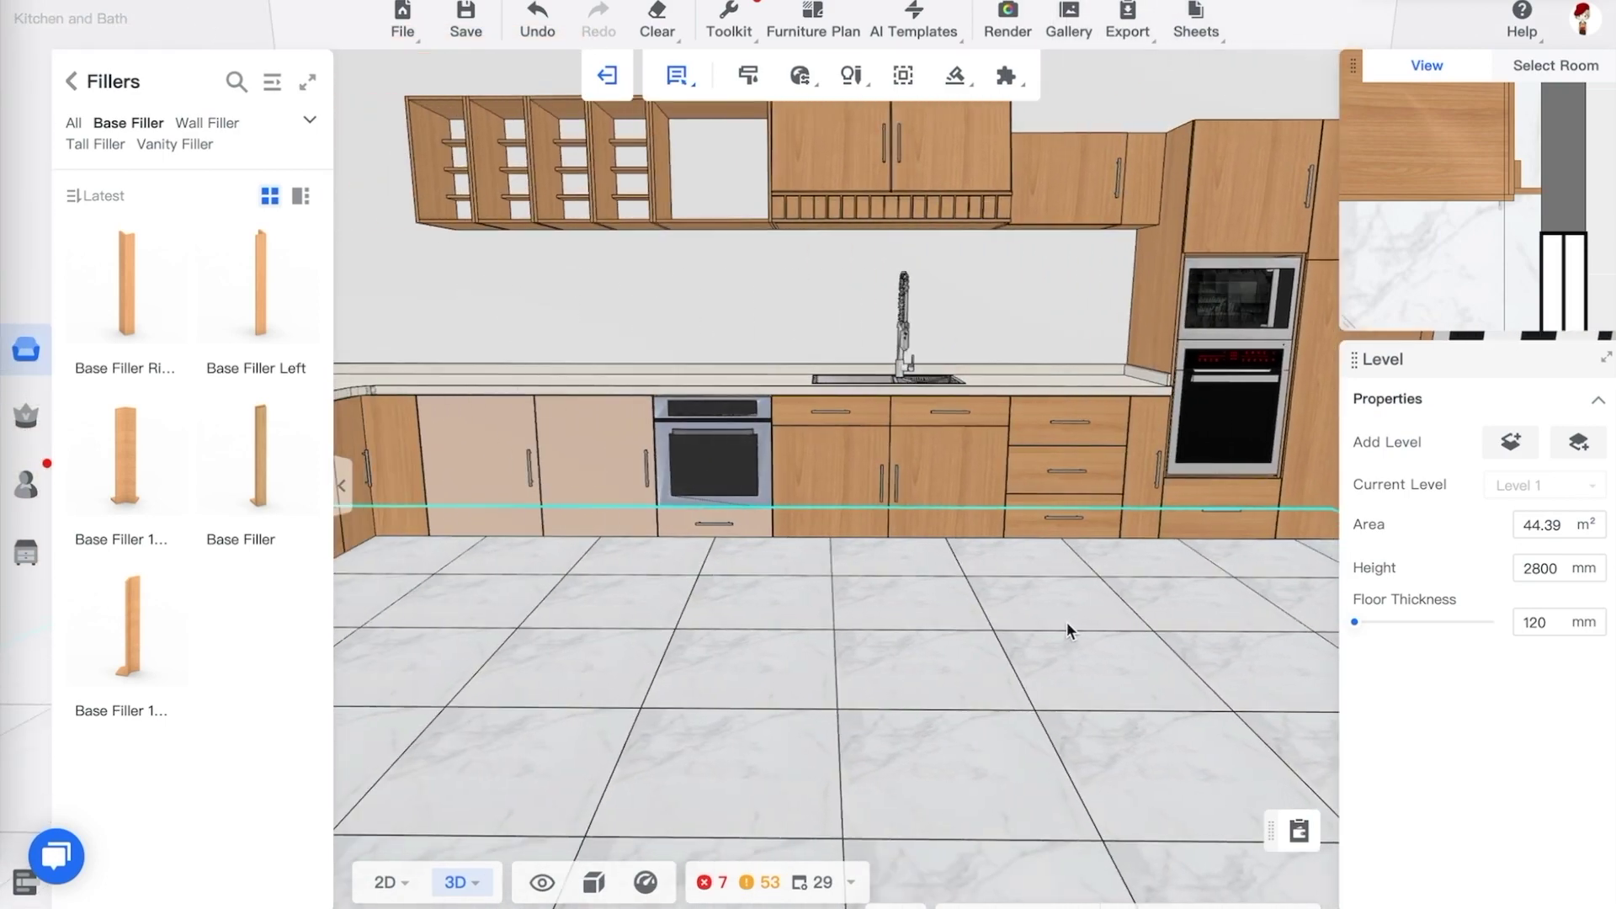
{"action": "mouse_move", "coordinate": [1067, 621]}
{"action": "left_mouse_down"}
{"action": "mouse_move", "coordinate": [1064, 606]}
{"action": "mouse_move", "coordinate": [1025, 634]}
{"action": "mouse_move", "coordinate": [1111, 633]}
{"action": "mouse_move", "coordinate": [1038, 630]}
{"action": "left_mouse_up"}
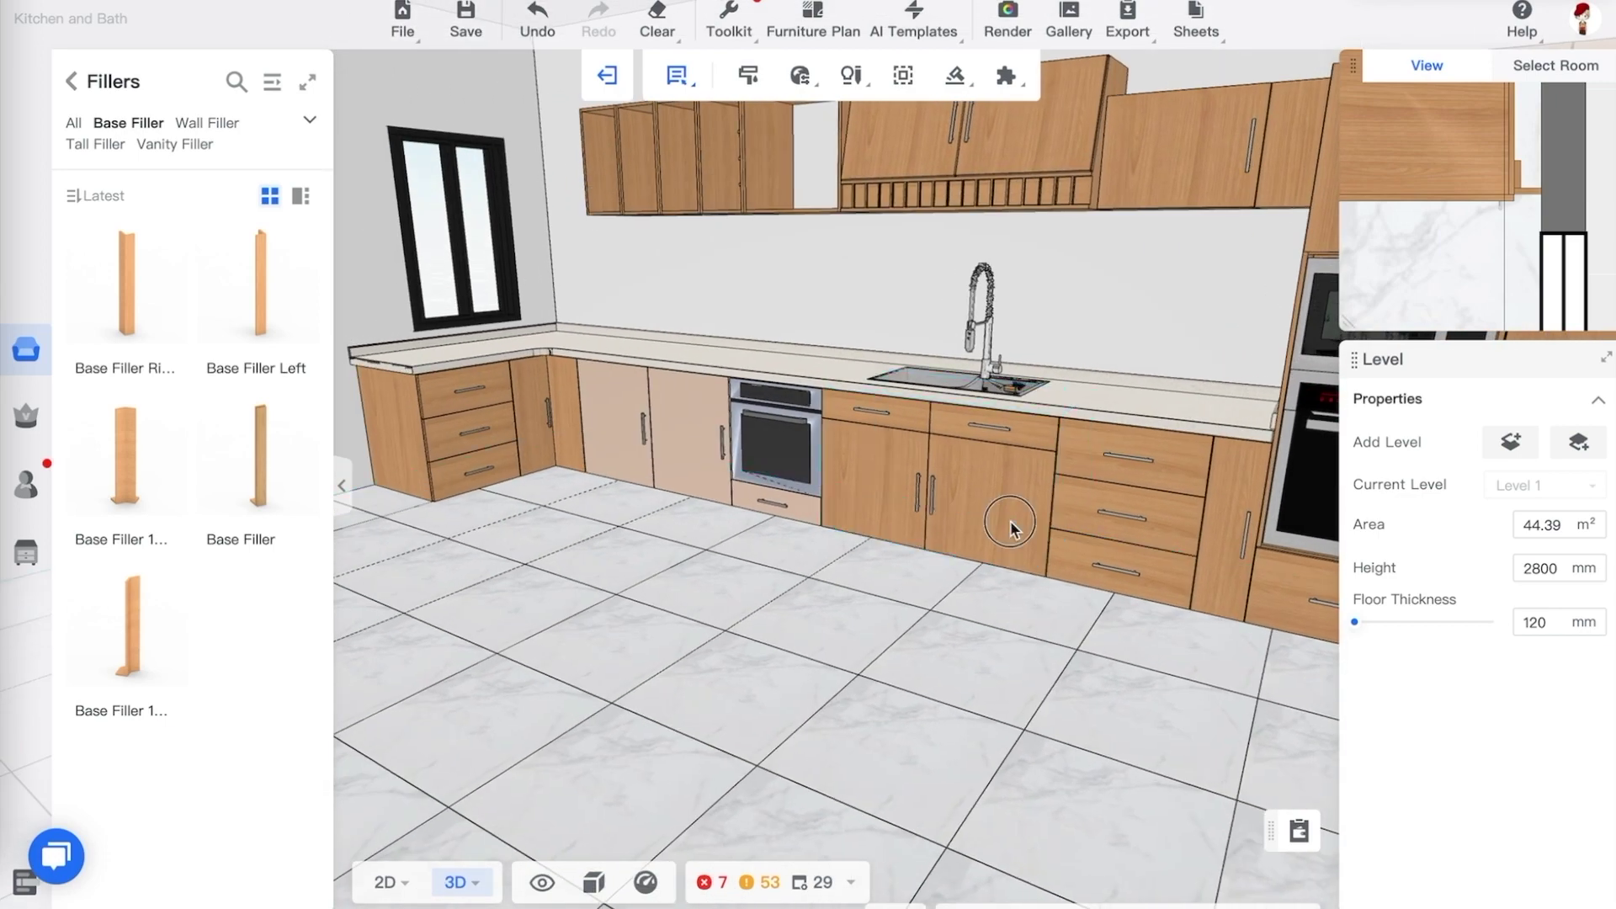
{"action": "left_click", "coordinate": [1026, 549]}
{"action": "left_click", "coordinate": [955, 75]}
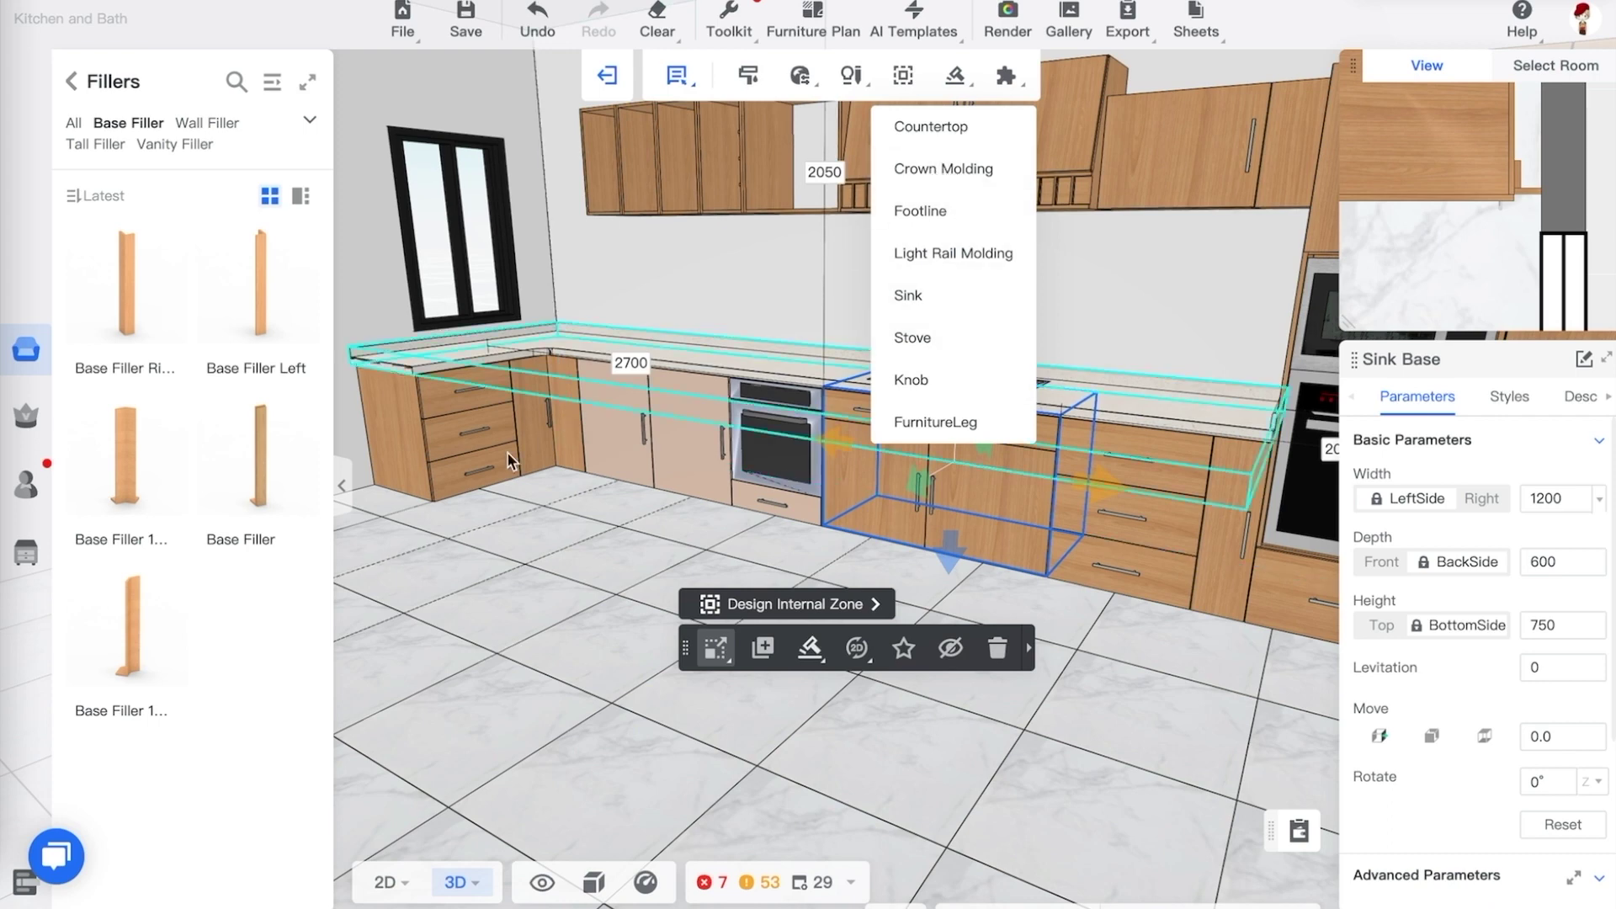
{"action": "left_click", "coordinate": [537, 519]}
{"action": "left_click_drag", "start_coordinate": [537, 519], "coordinate": [946, 585]}
{"action": "scroll", "coordinate": [730, 495], "scroll_direction": "up", "scroll_amount": 5}
{"action": "left_click", "coordinate": [739, 633]}
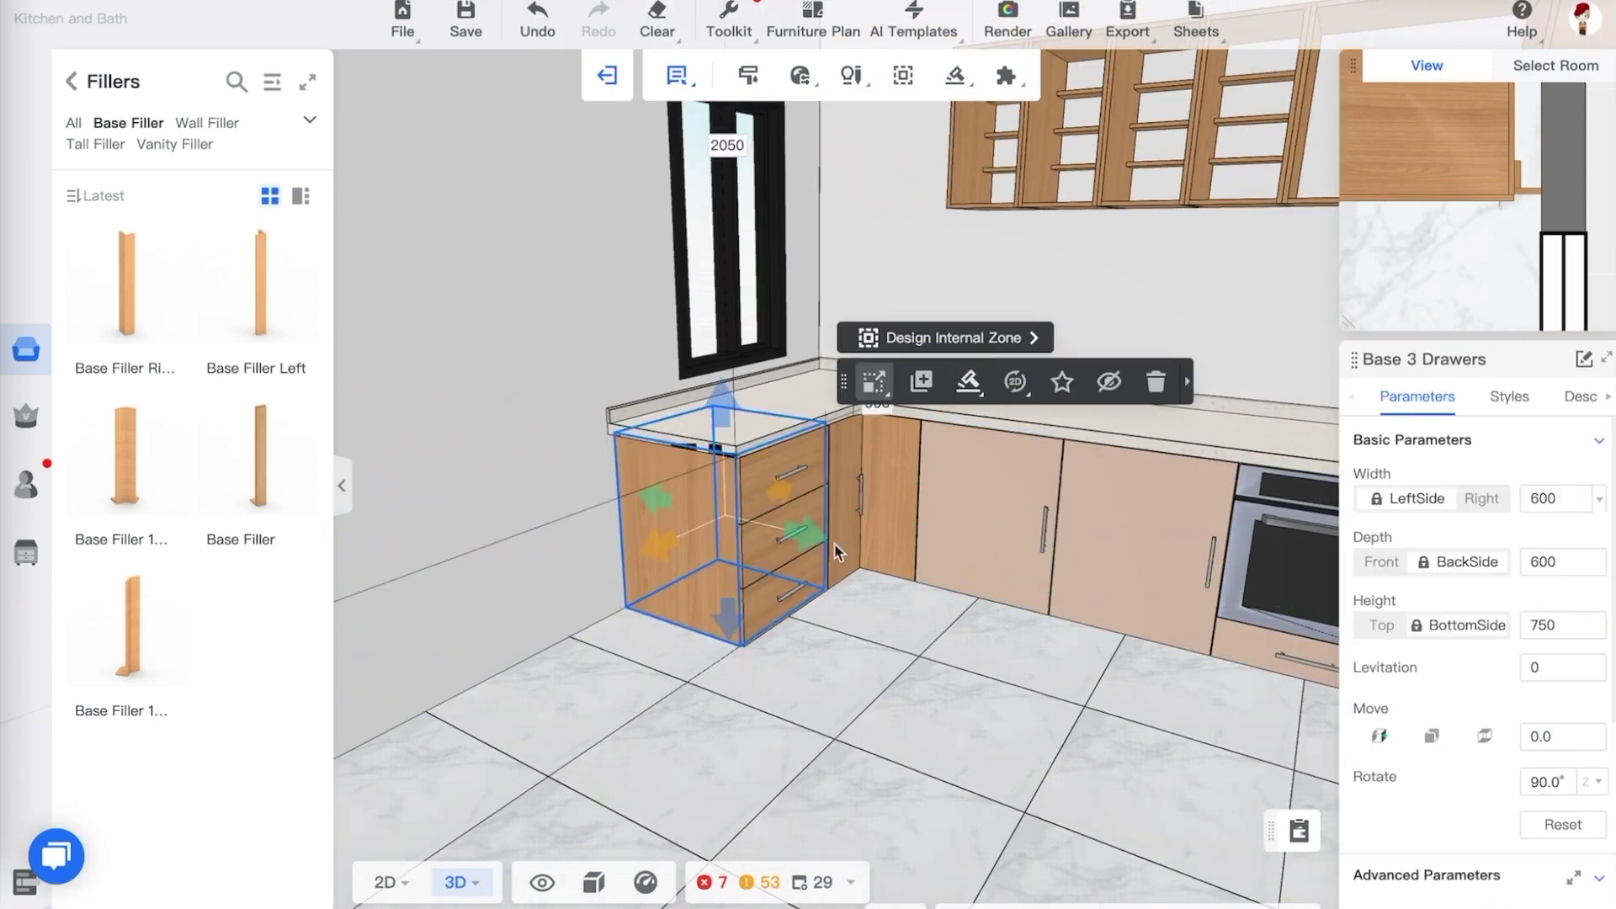
Generate crown molding on all eligible cabinets with the European top line 08 style and Default Material
{"action": "mouse_move", "coordinate": [956, 74]}
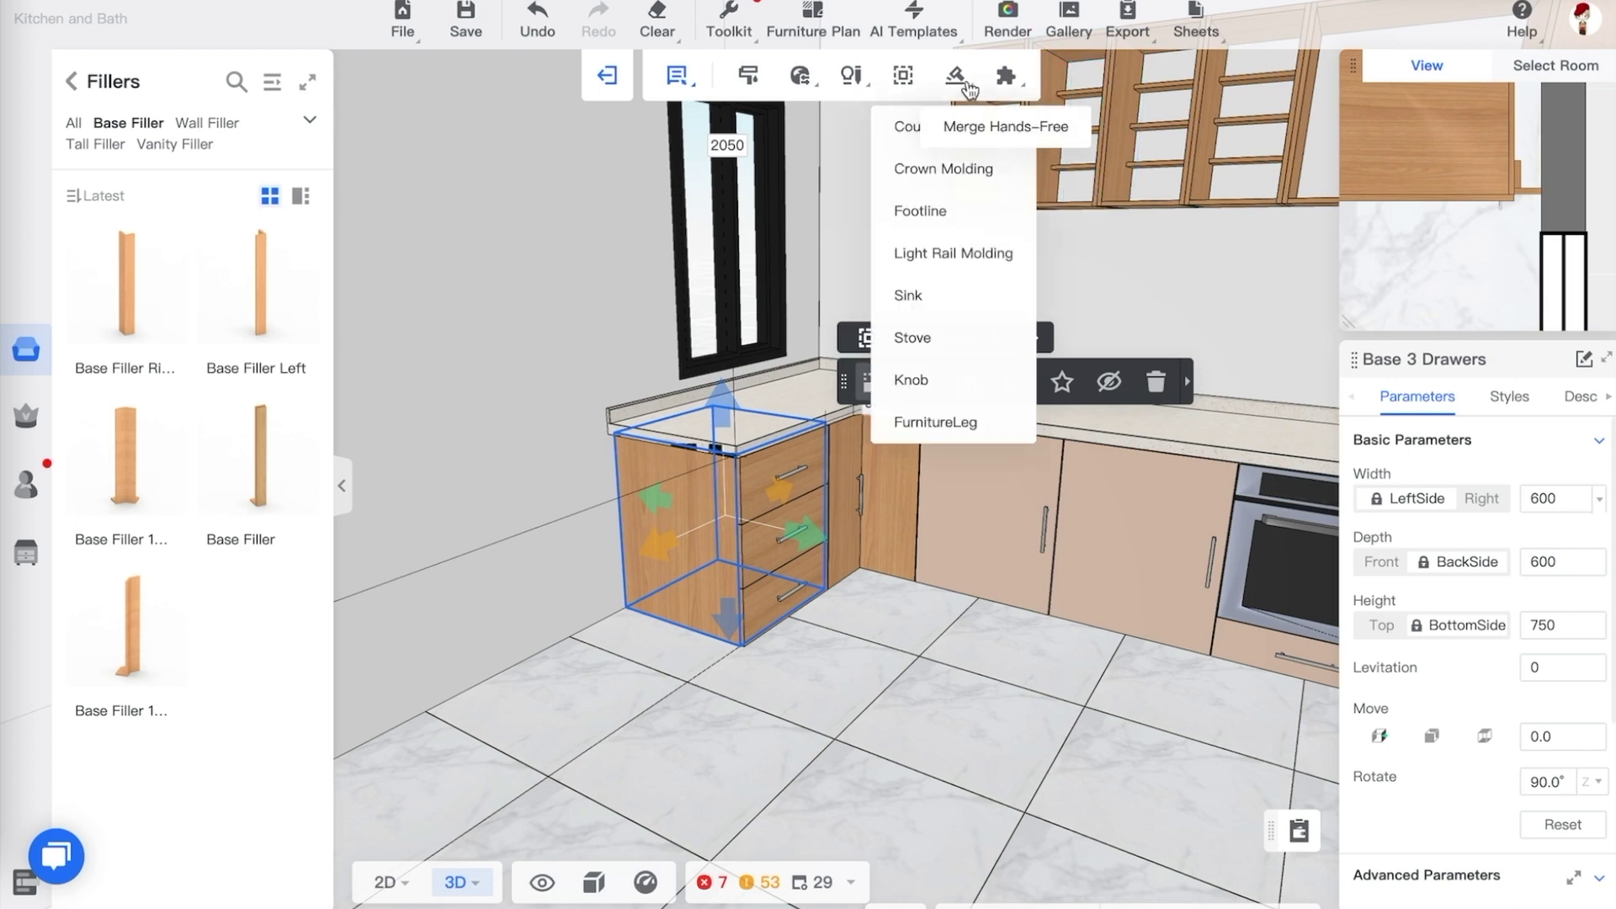
{"action": "left_click", "coordinate": [954, 170]}
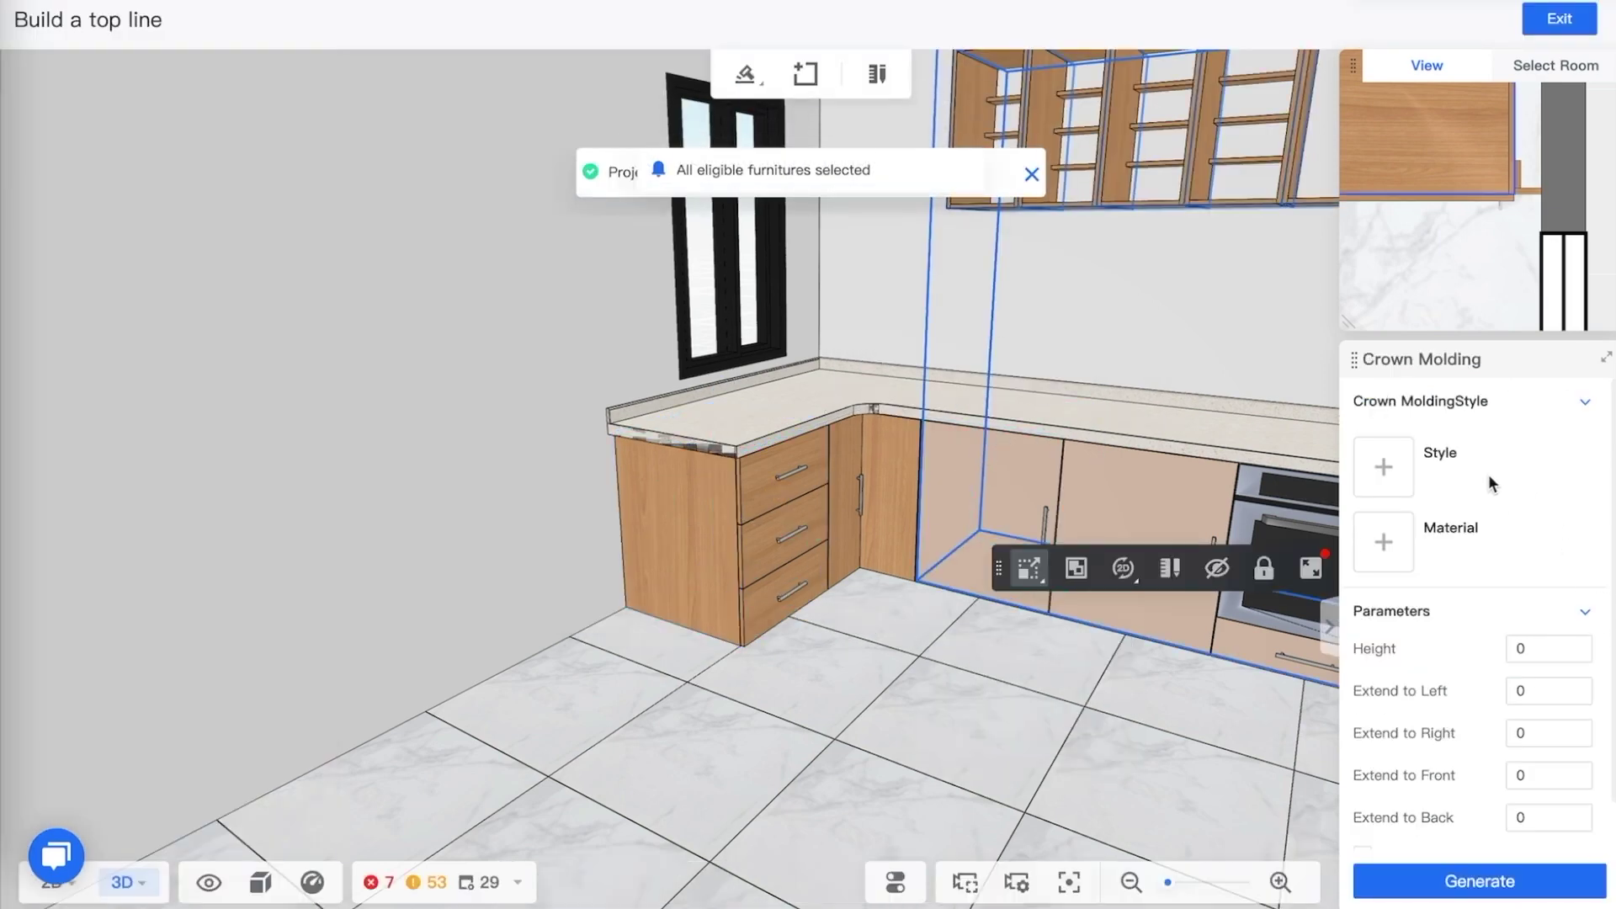
{"action": "left_click", "coordinate": [1383, 467]}
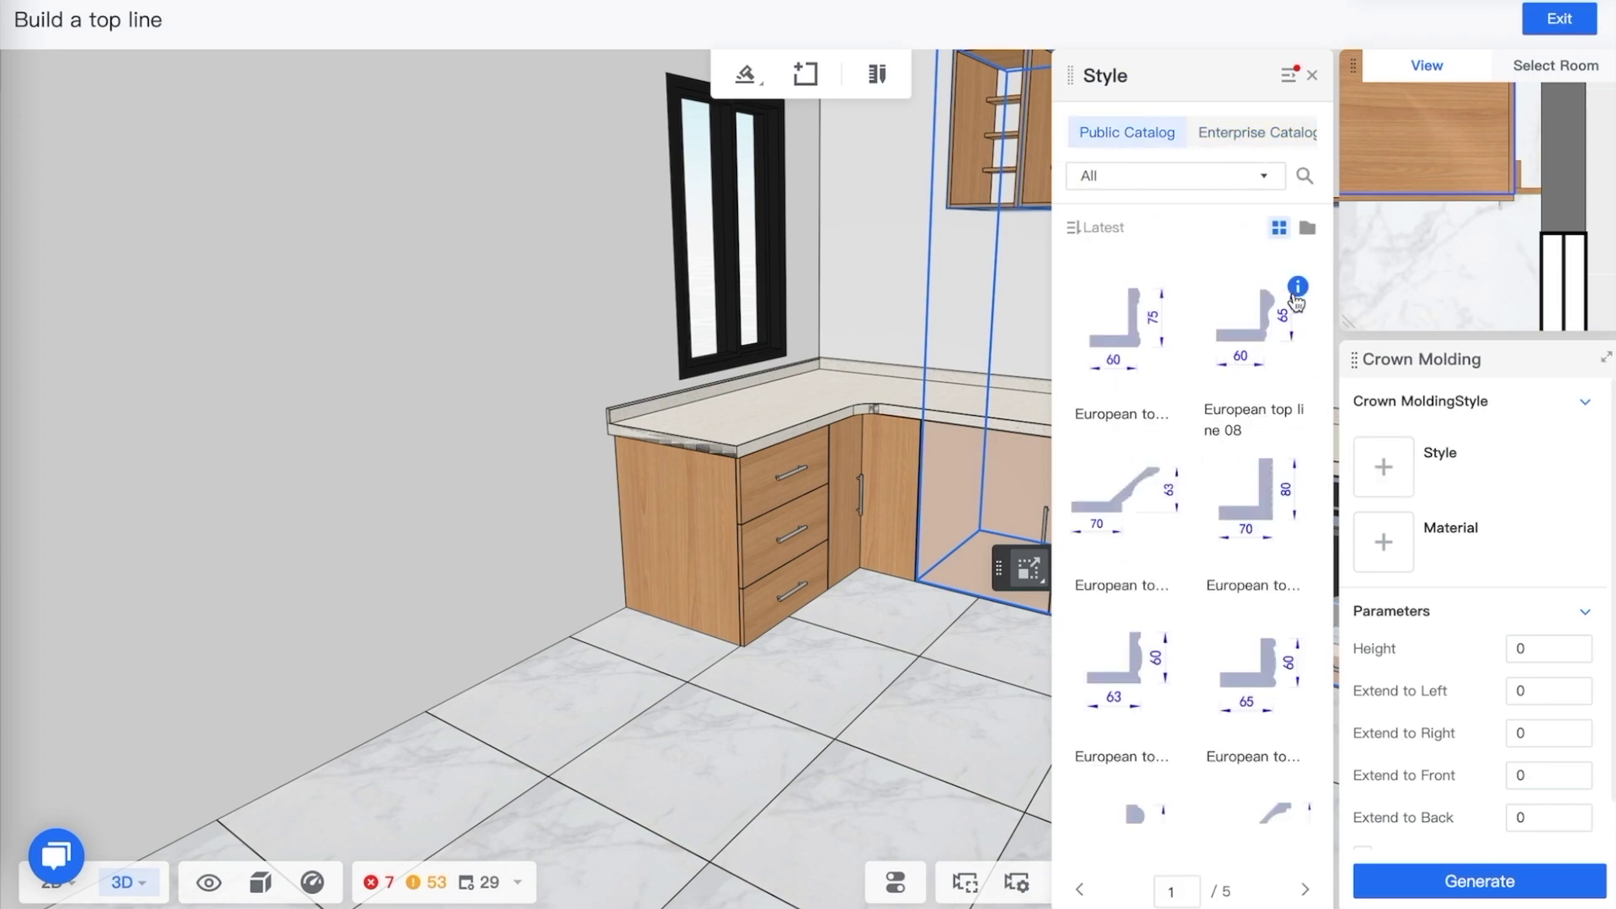
{"action": "mouse_move", "coordinate": [1299, 292]}
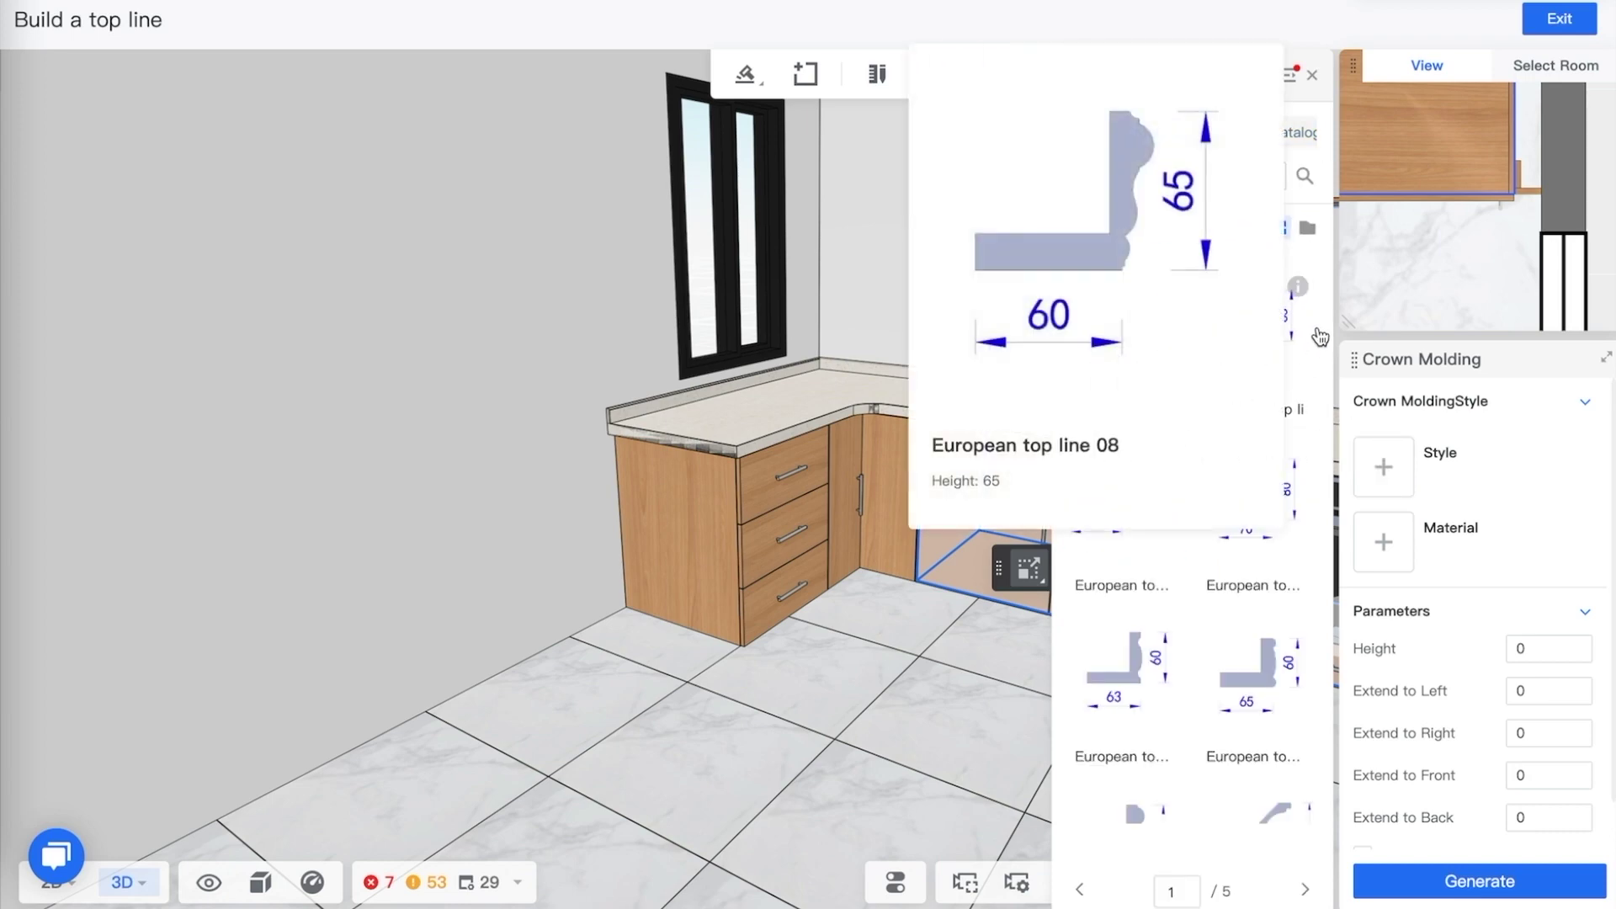
{"action": "left_click", "coordinate": [1270, 328]}
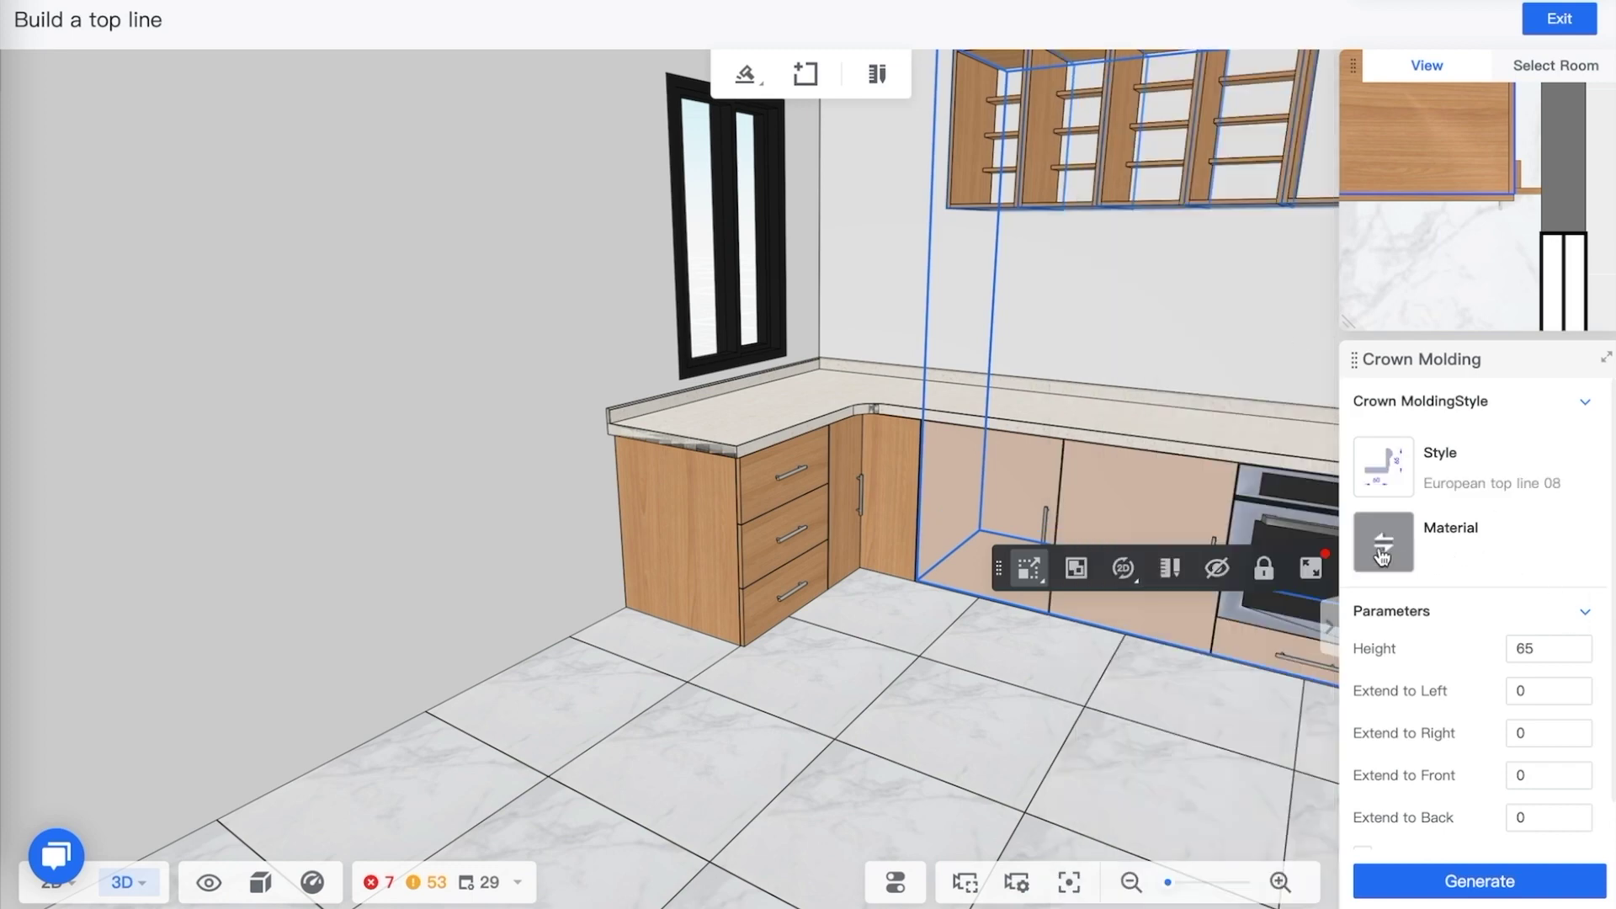
{"action": "left_click", "coordinate": [1383, 556]}
{"action": "left_click", "coordinate": [1259, 342]}
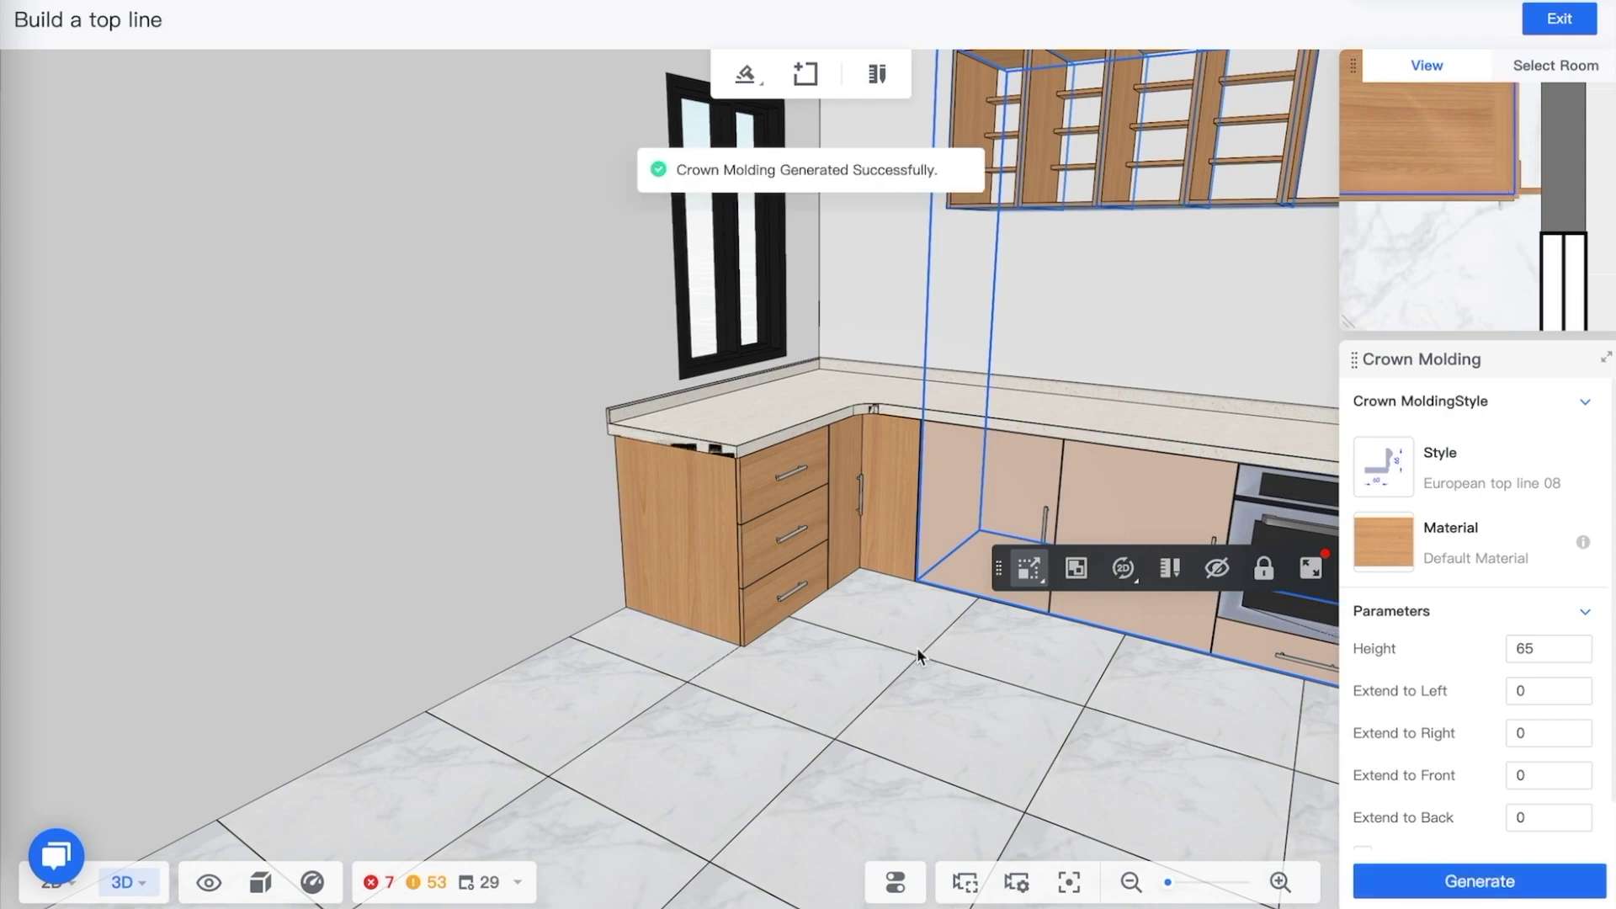
Examine the crown molding in 3D along the open shelves, the wall cabinets and the tall units
{"action": "left_click_drag", "start_coordinate": [920, 653], "coordinate": [1048, 665]}
{"action": "key", "text": "w"}
{"action": "key", "text": "d"}
{"action": "key", "text": "e"}
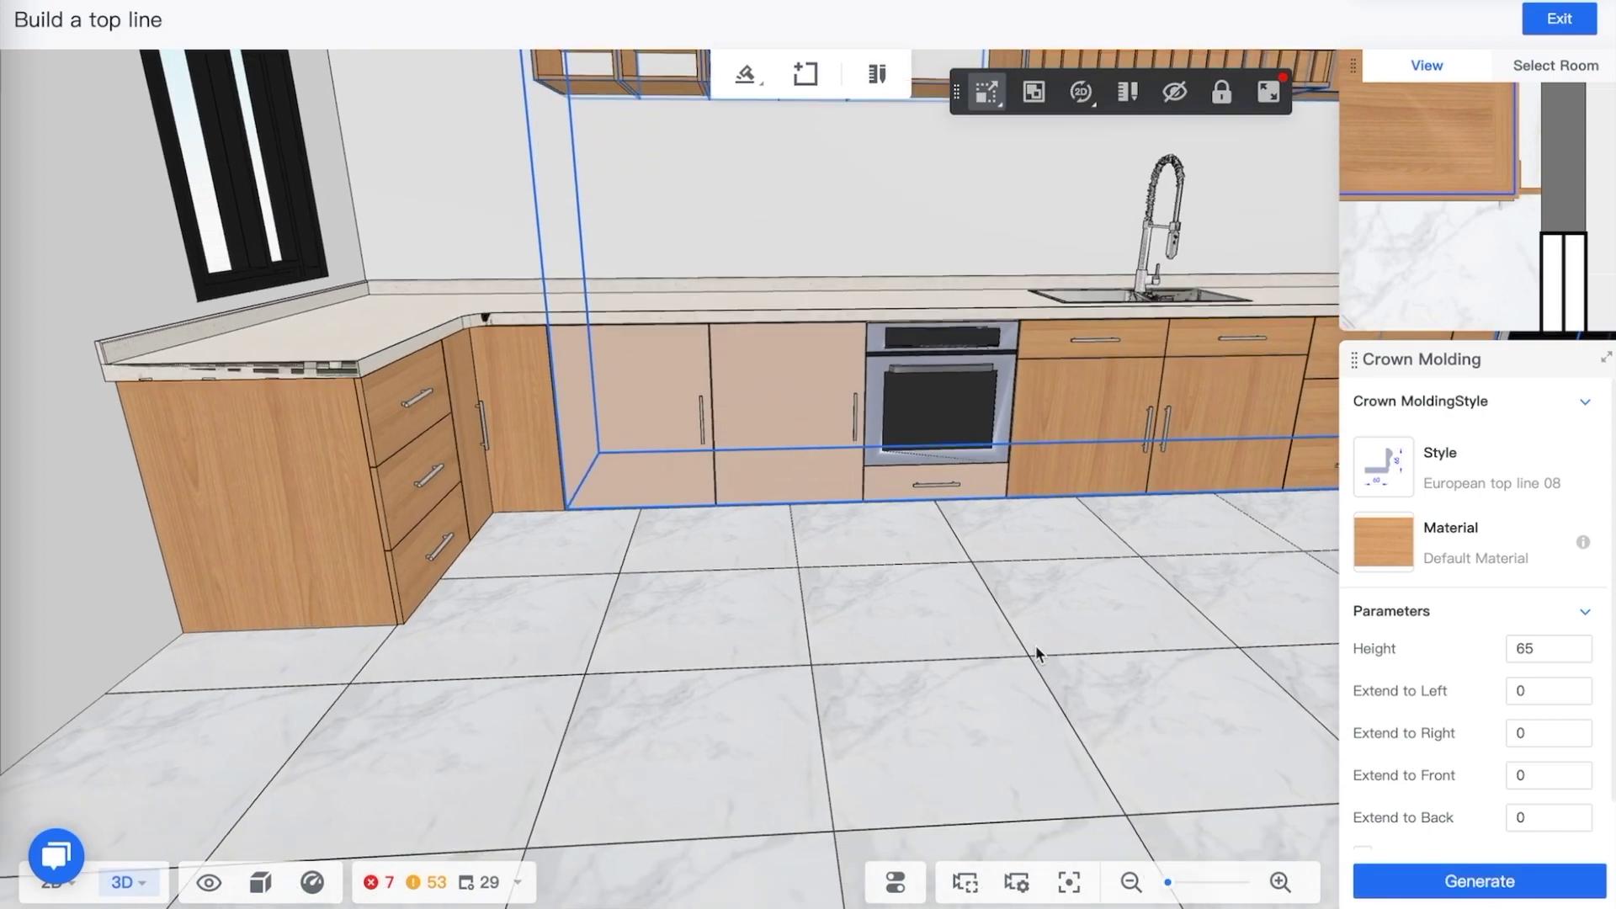
{"action": "key", "text": "q"}
{"action": "key", "text": "d"}
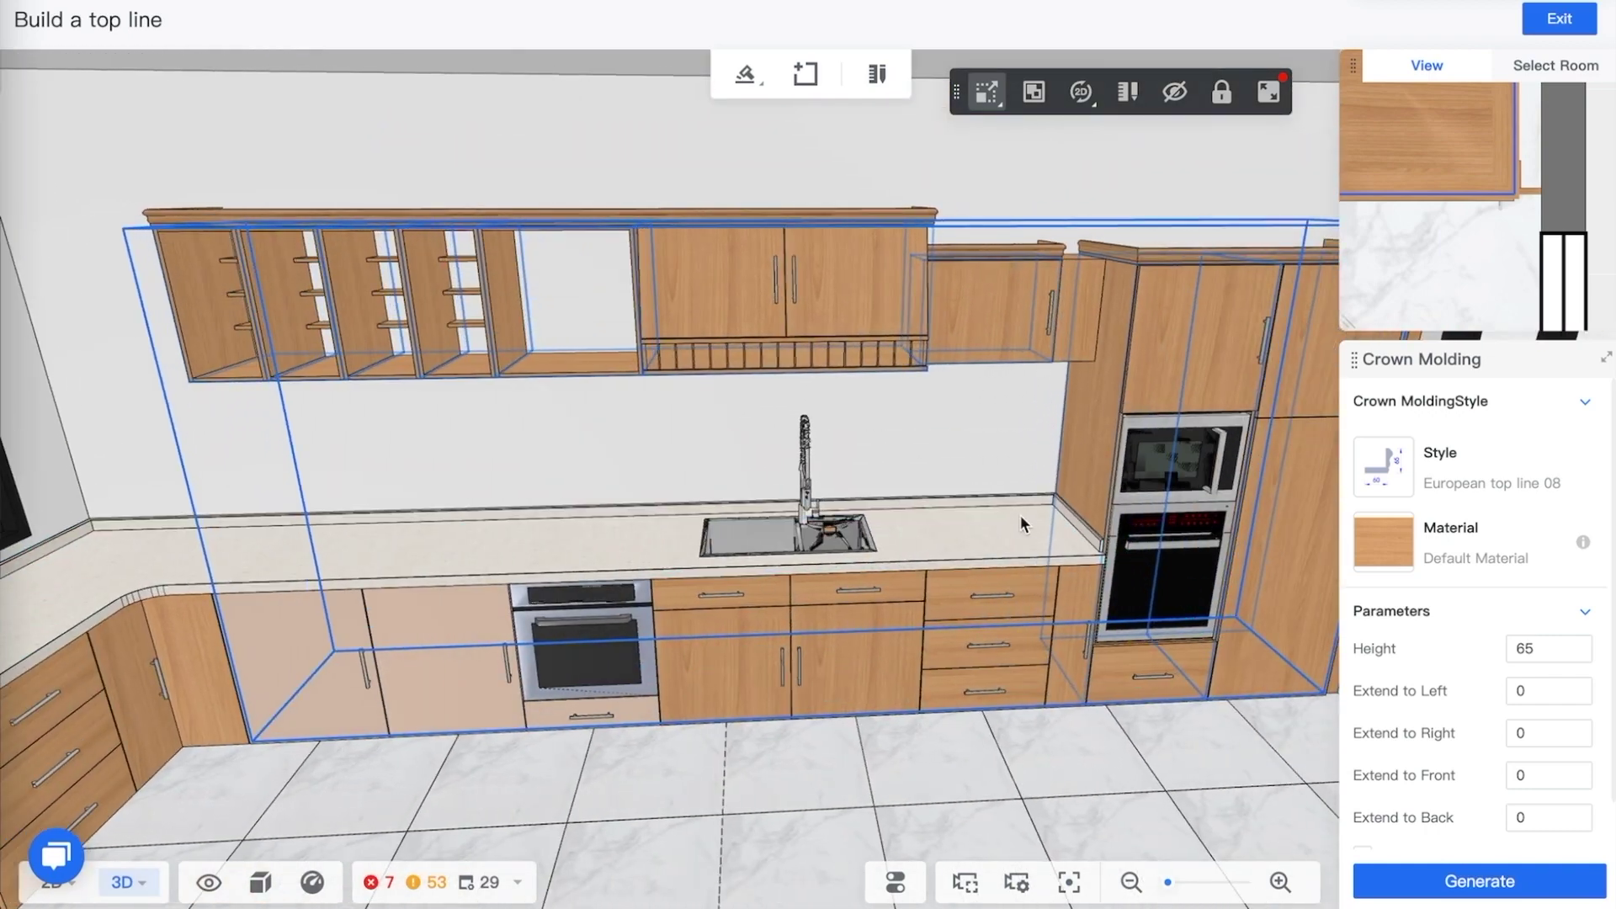
{"action": "left_click_drag", "start_coordinate": [1027, 504], "coordinate": [947, 462]}
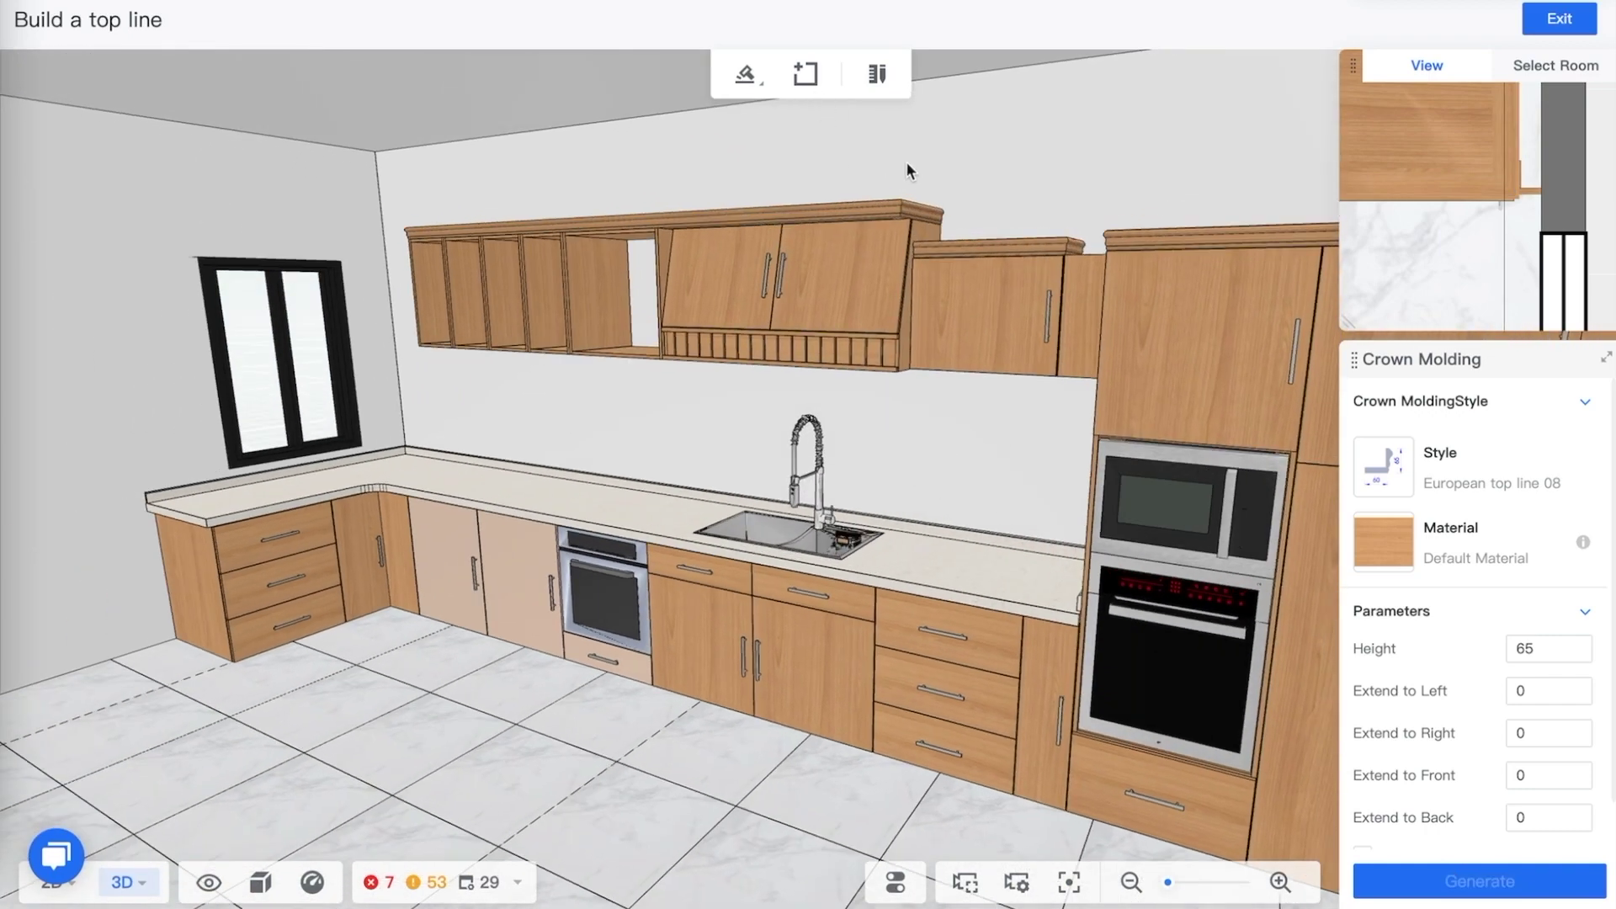
{"action": "scroll", "coordinate": [906, 160], "scroll_direction": "up", "scroll_amount": 5}
{"action": "left_click_drag", "start_coordinate": [1052, 562], "coordinate": [1072, 443]}
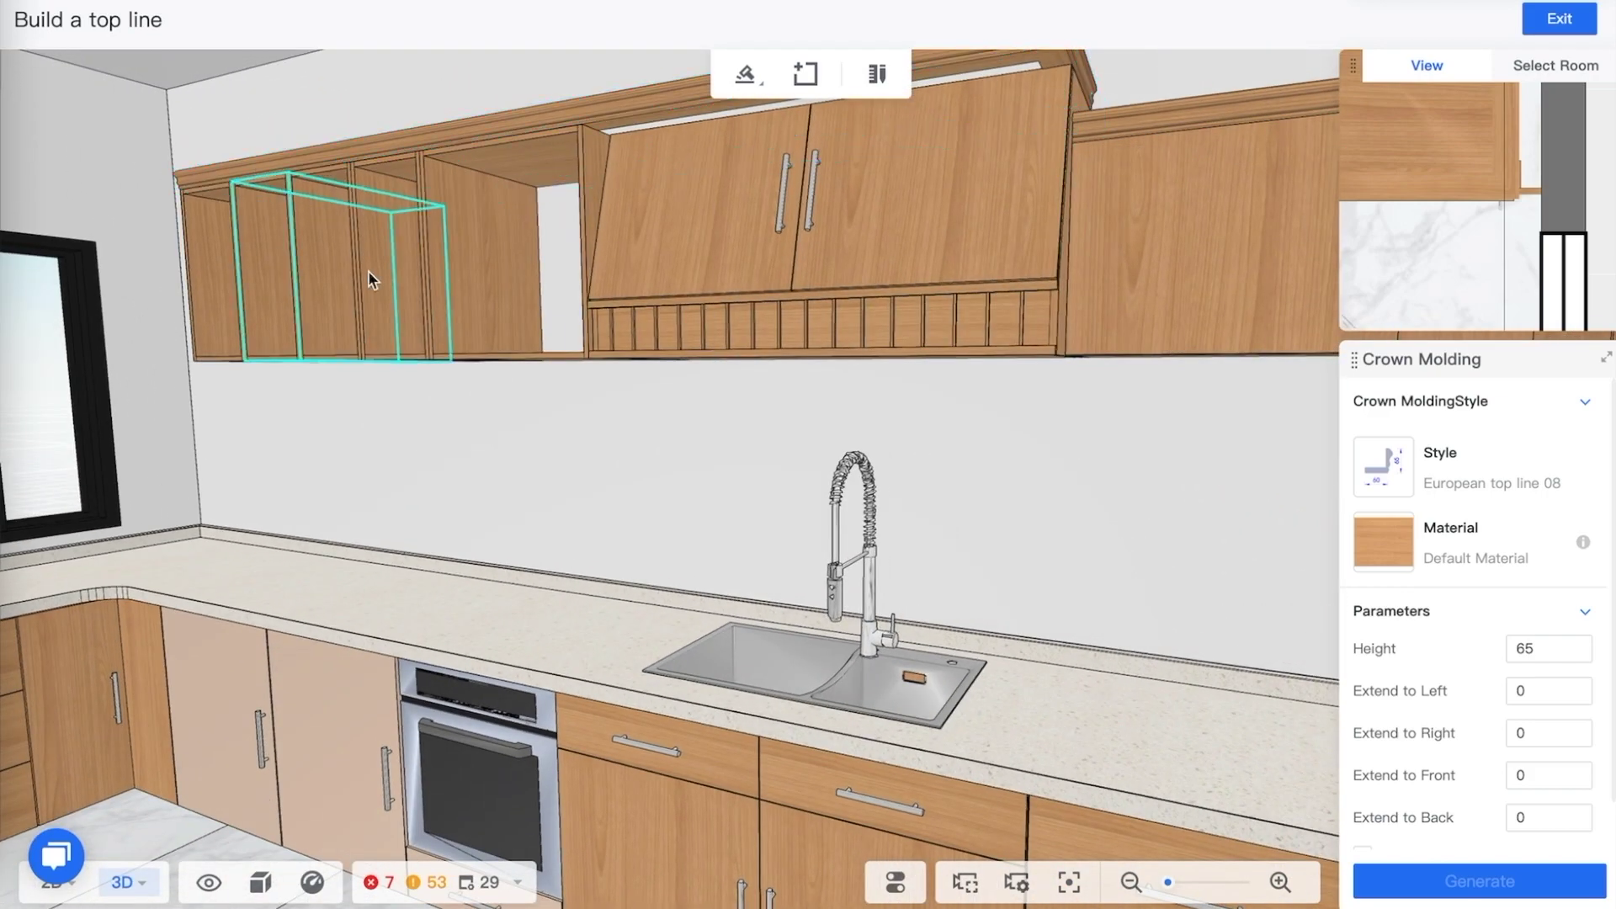
{"action": "left_click_drag", "start_coordinate": [570, 490], "coordinate": [734, 496]}
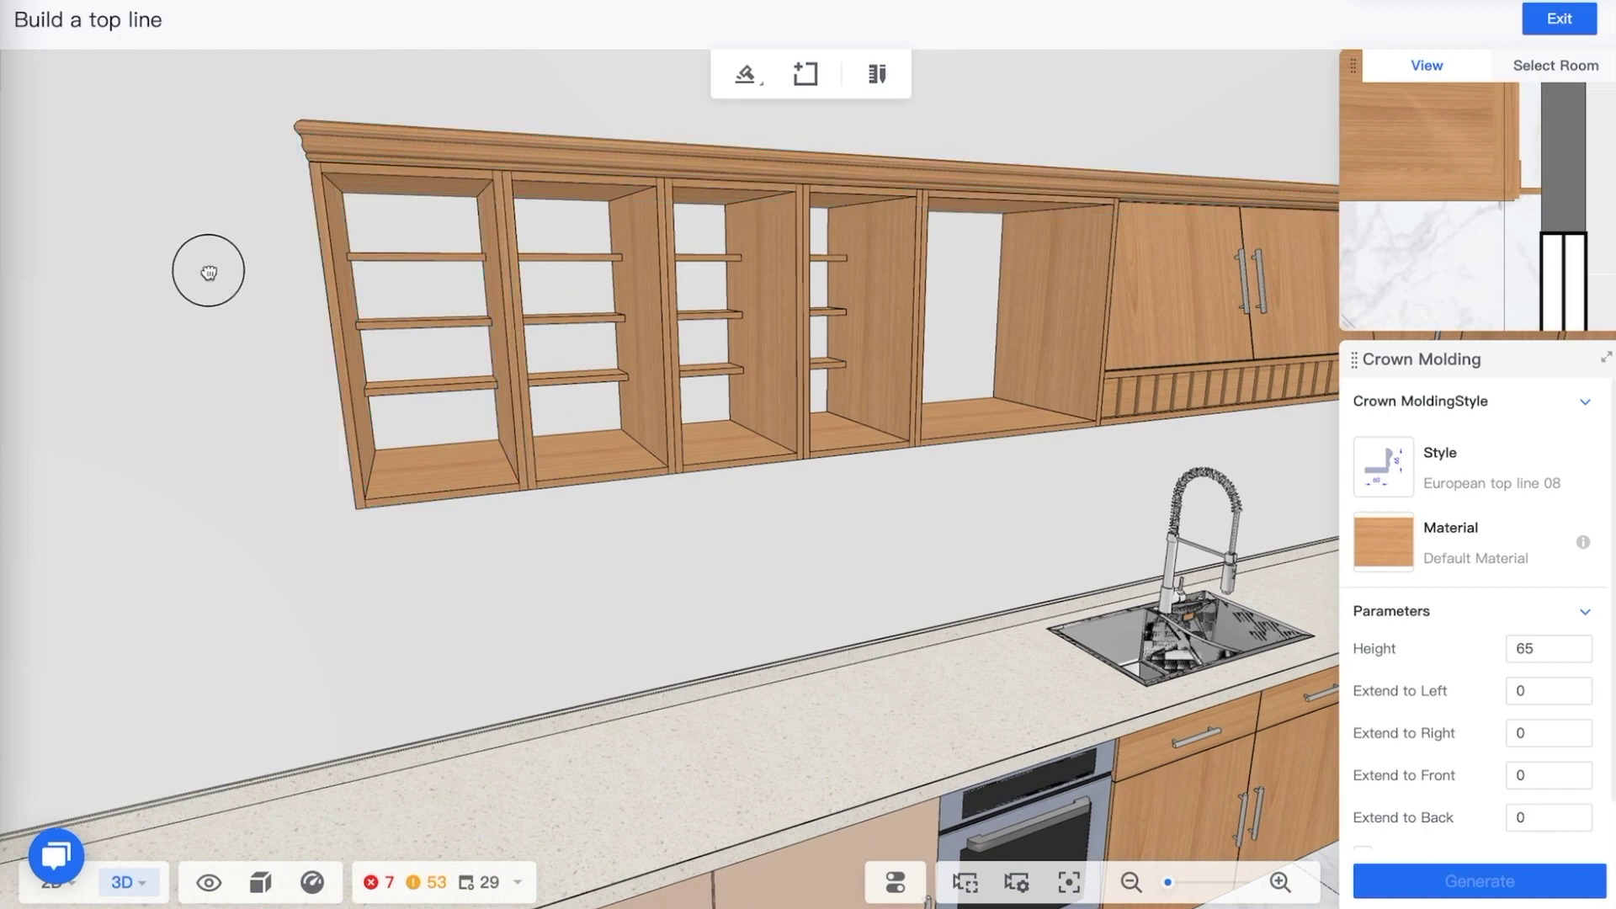
{"action": "left_click_drag", "start_coordinate": [209, 270], "coordinate": [412, 282]}
{"action": "left_click_drag", "start_coordinate": [968, 505], "coordinate": [813, 494]}
{"action": "scroll", "coordinate": [835, 493], "scroll_direction": "down", "scroll_amount": 4}
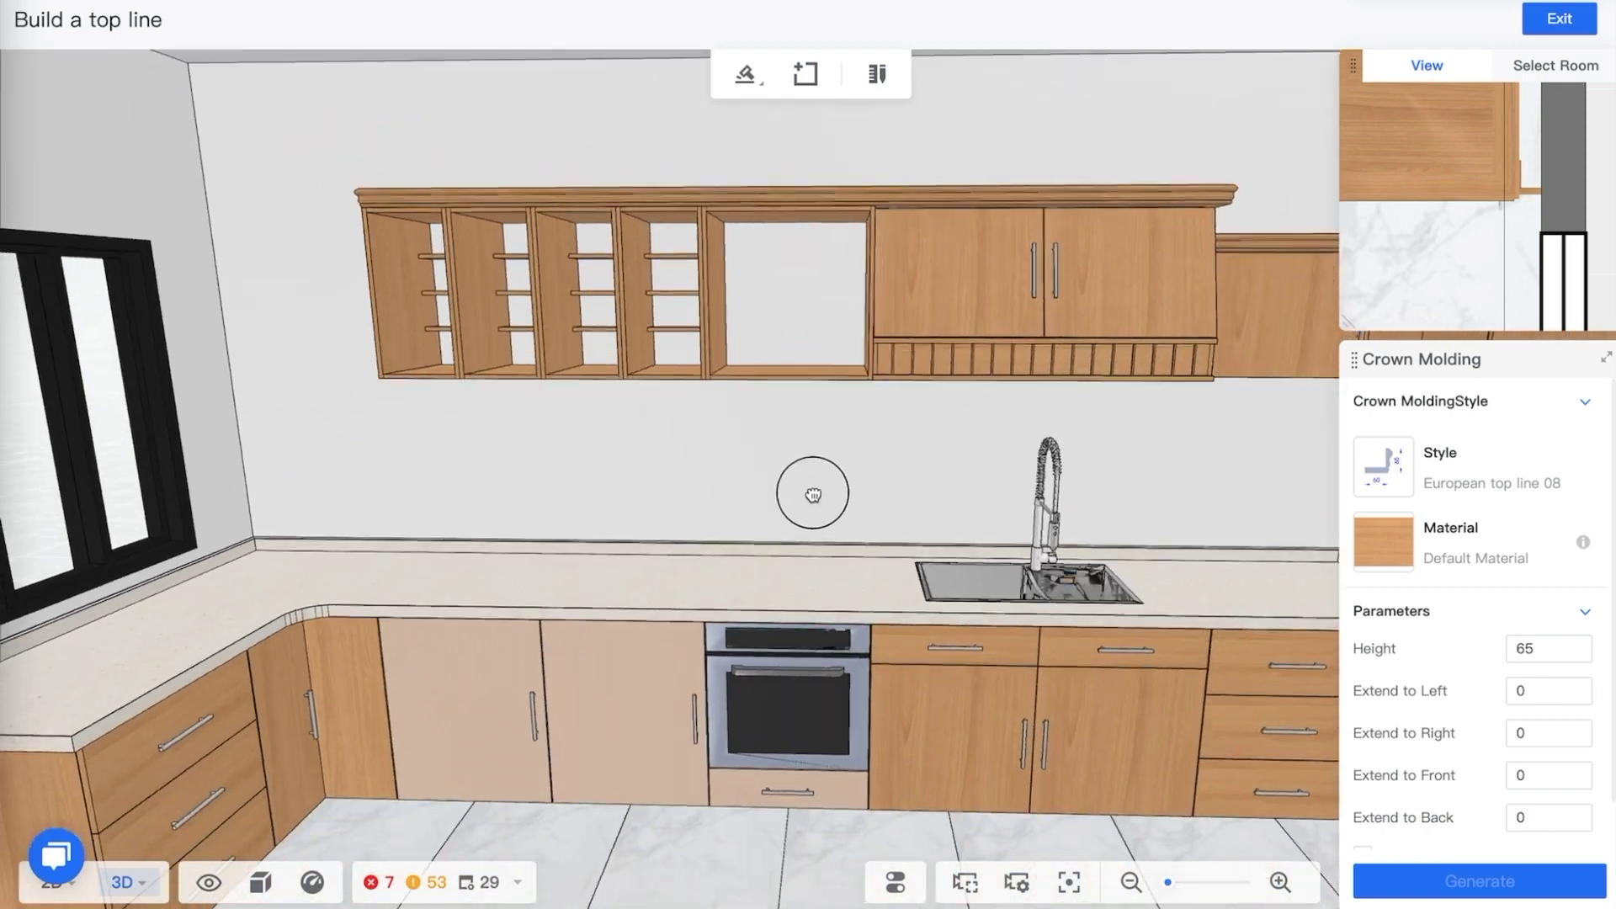
Delete the crown molding from the wall cabinets and the tall units, and leave the crown molding environment
{"action": "left_click", "coordinate": [764, 187]}
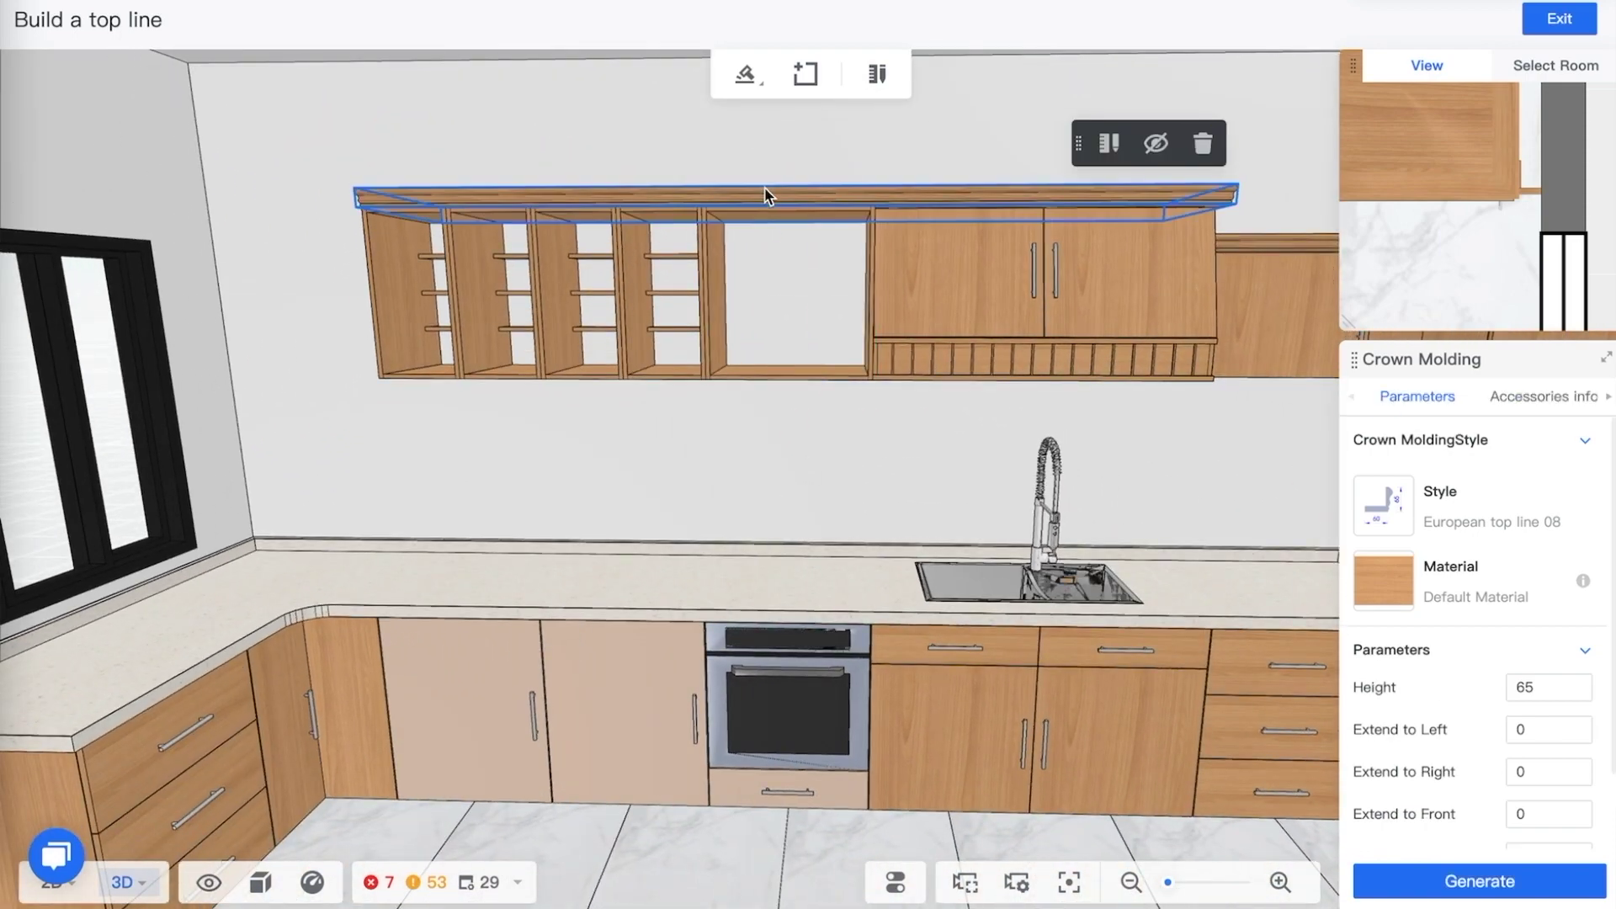
{"action": "left_click", "coordinate": [1204, 145]}
{"action": "left_click_drag", "start_coordinate": [901, 236], "coordinate": [1005, 455]}
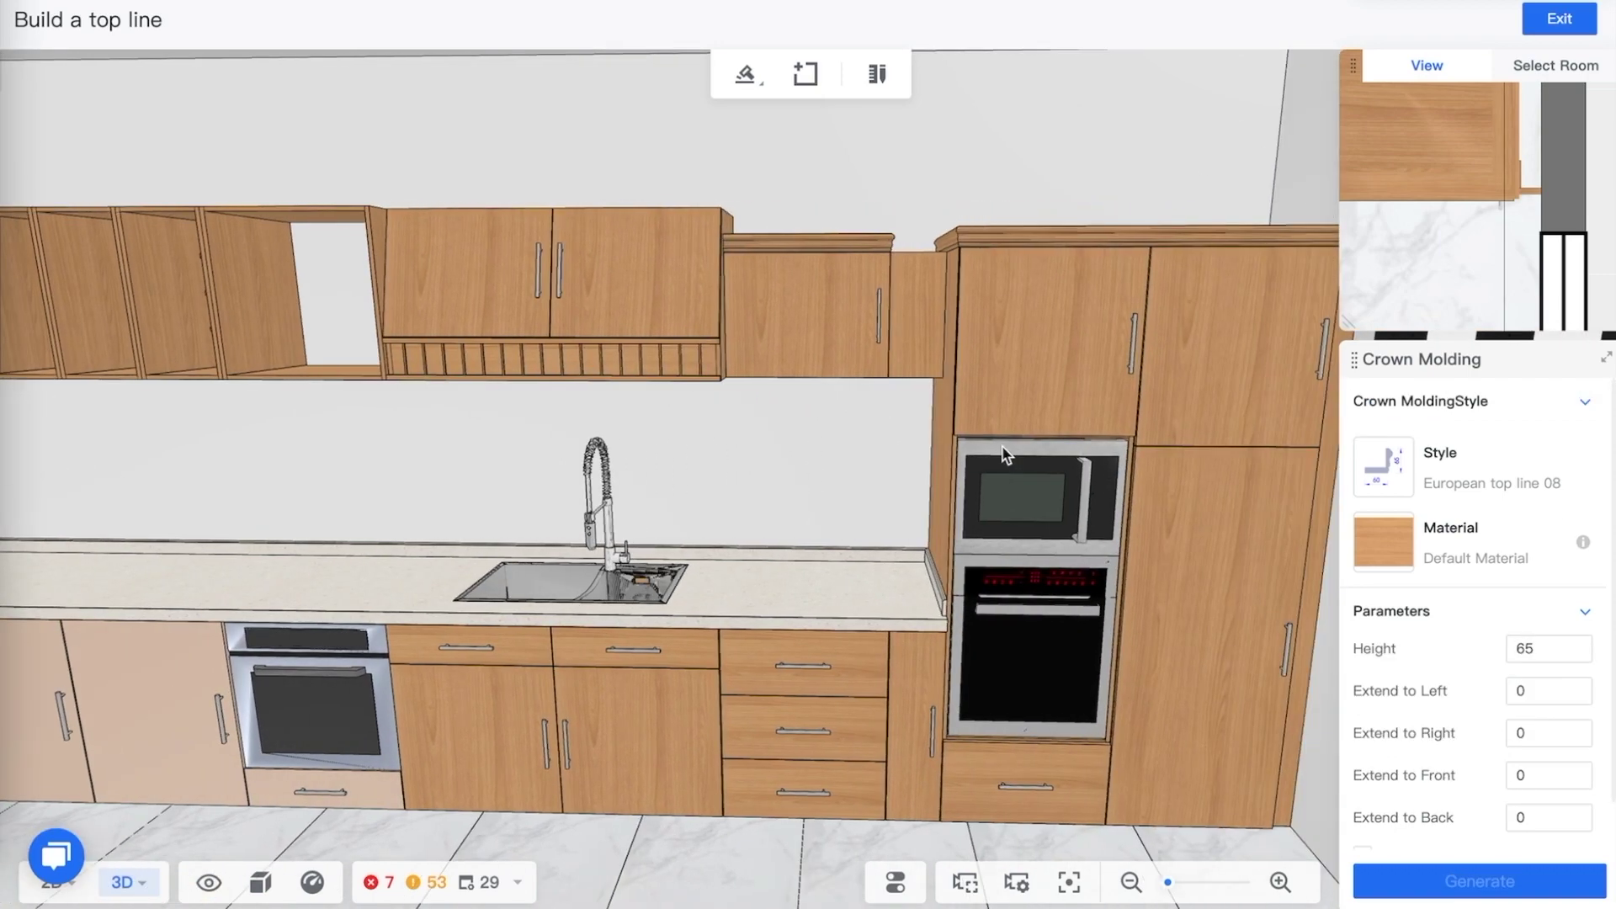
{"action": "left_click_drag", "start_coordinate": [1044, 382], "coordinate": [1063, 341]}
{"action": "left_click", "coordinate": [988, 215]}
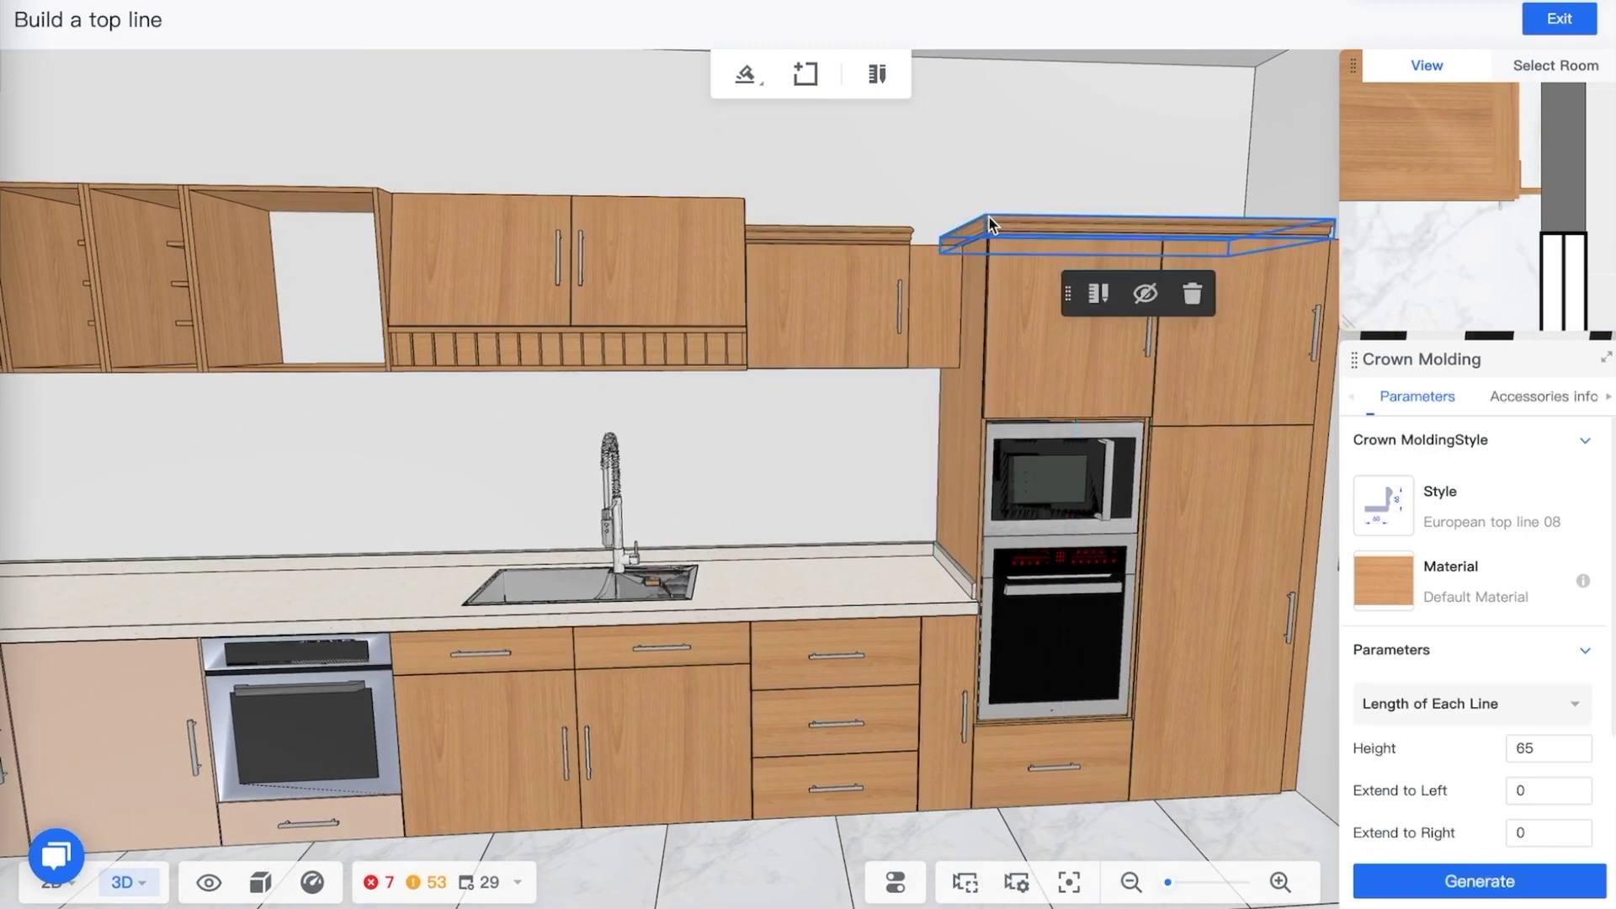
{"action": "left_click", "coordinate": [1192, 293]}
{"action": "left_click_drag", "start_coordinate": [835, 547], "coordinate": [916, 472]}
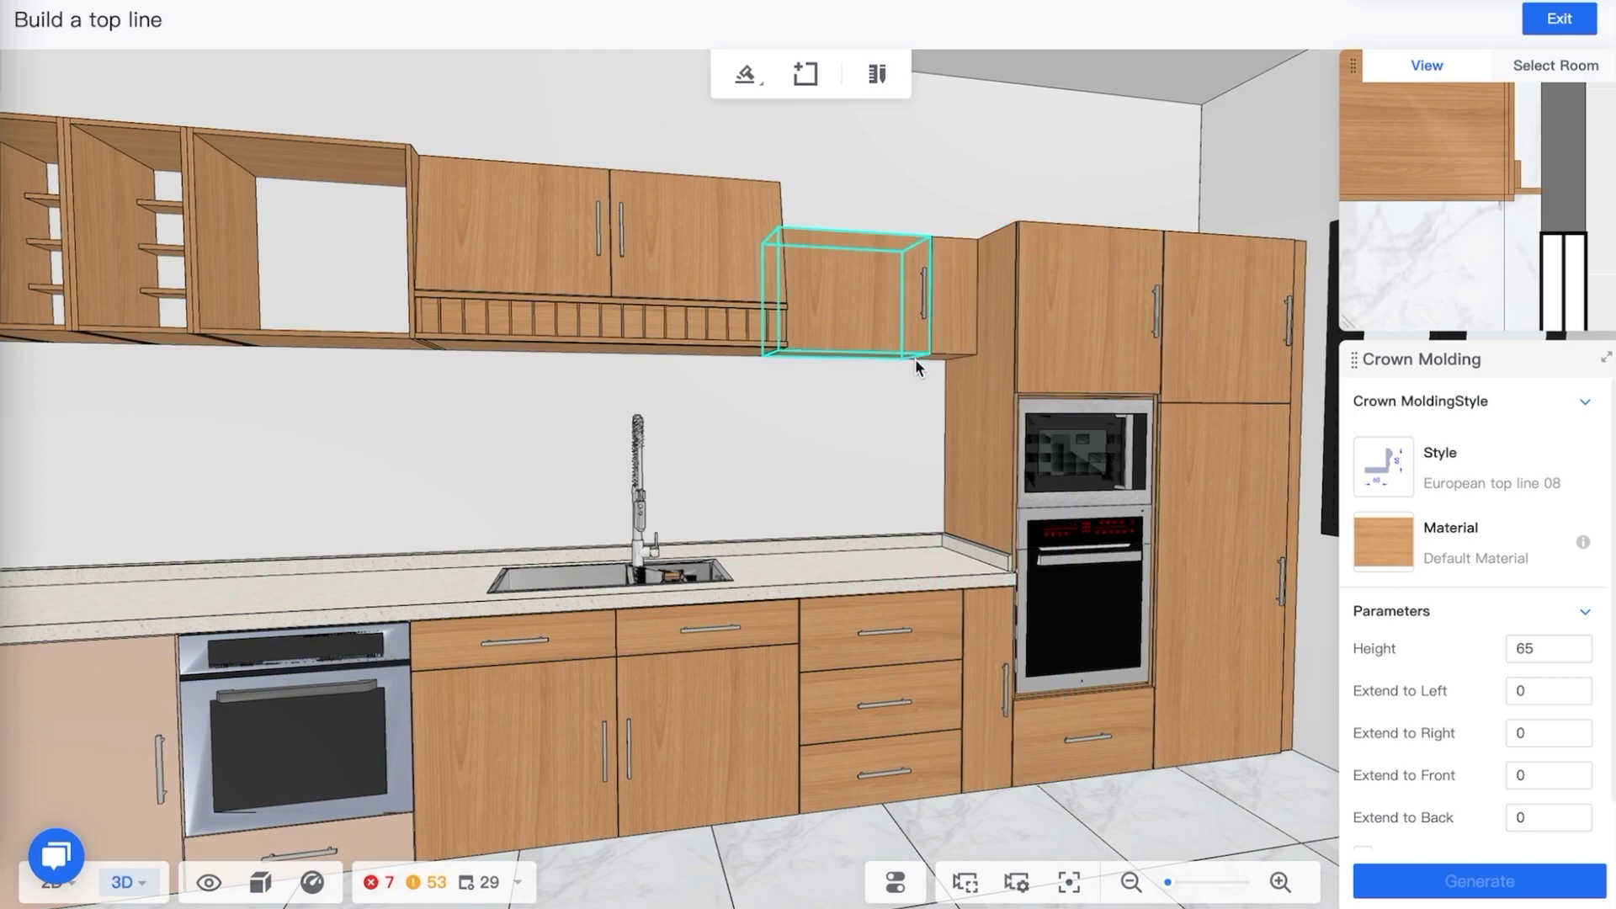
{"action": "left_click", "coordinate": [1559, 19]}
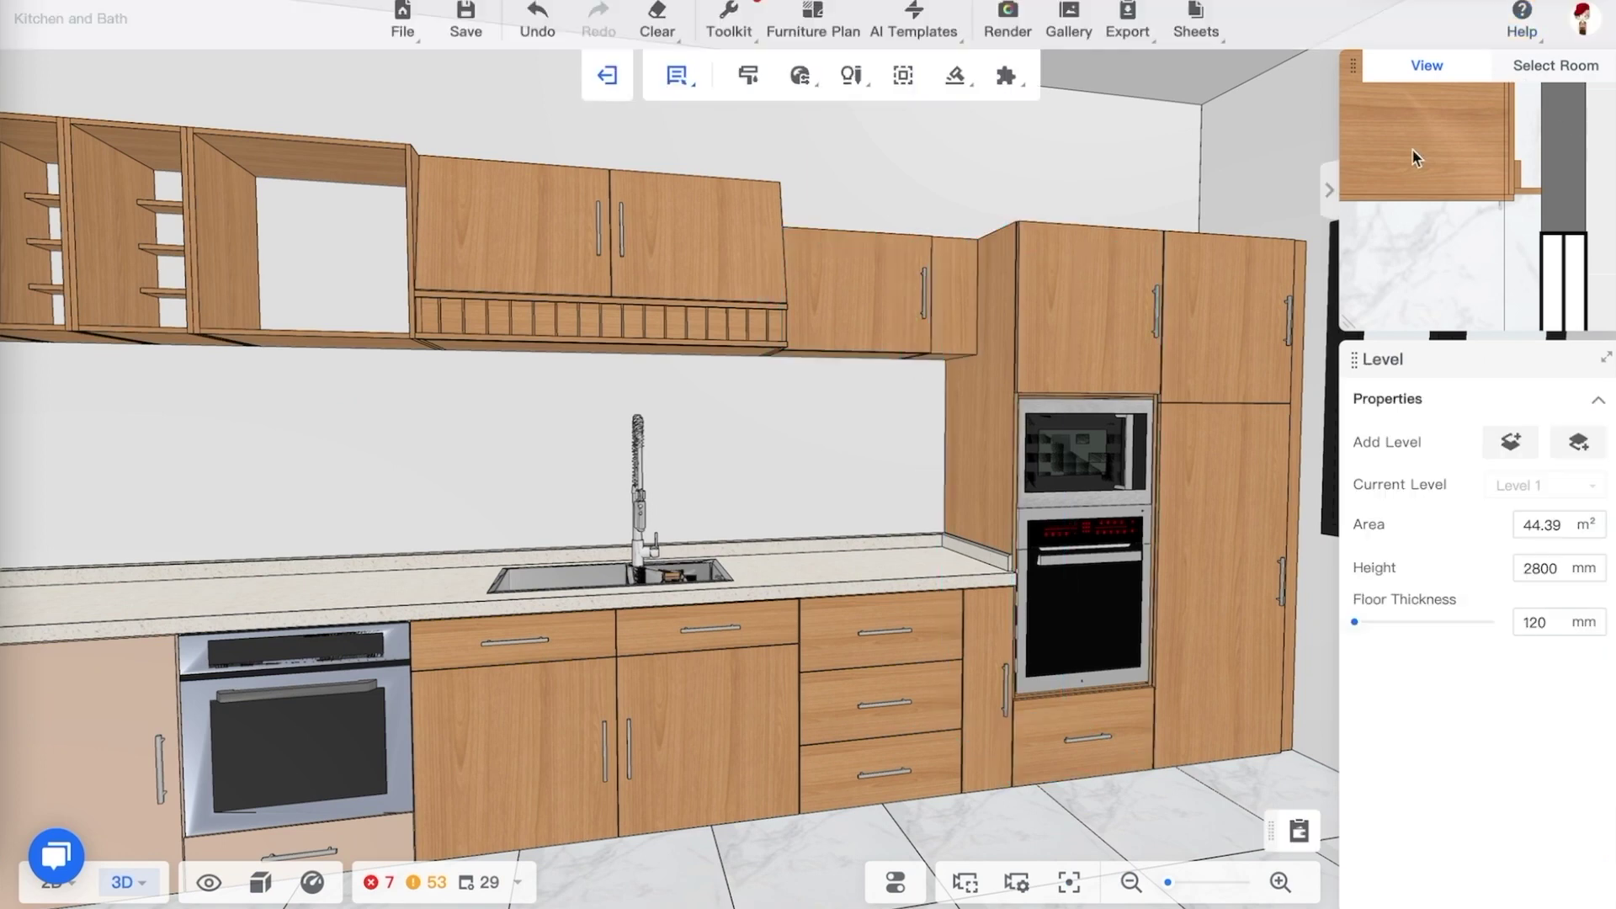
Generate a footline under the base and tall cabinets with the Toe Base 06-G style and Default Material
{"action": "left_click", "coordinate": [957, 75]}
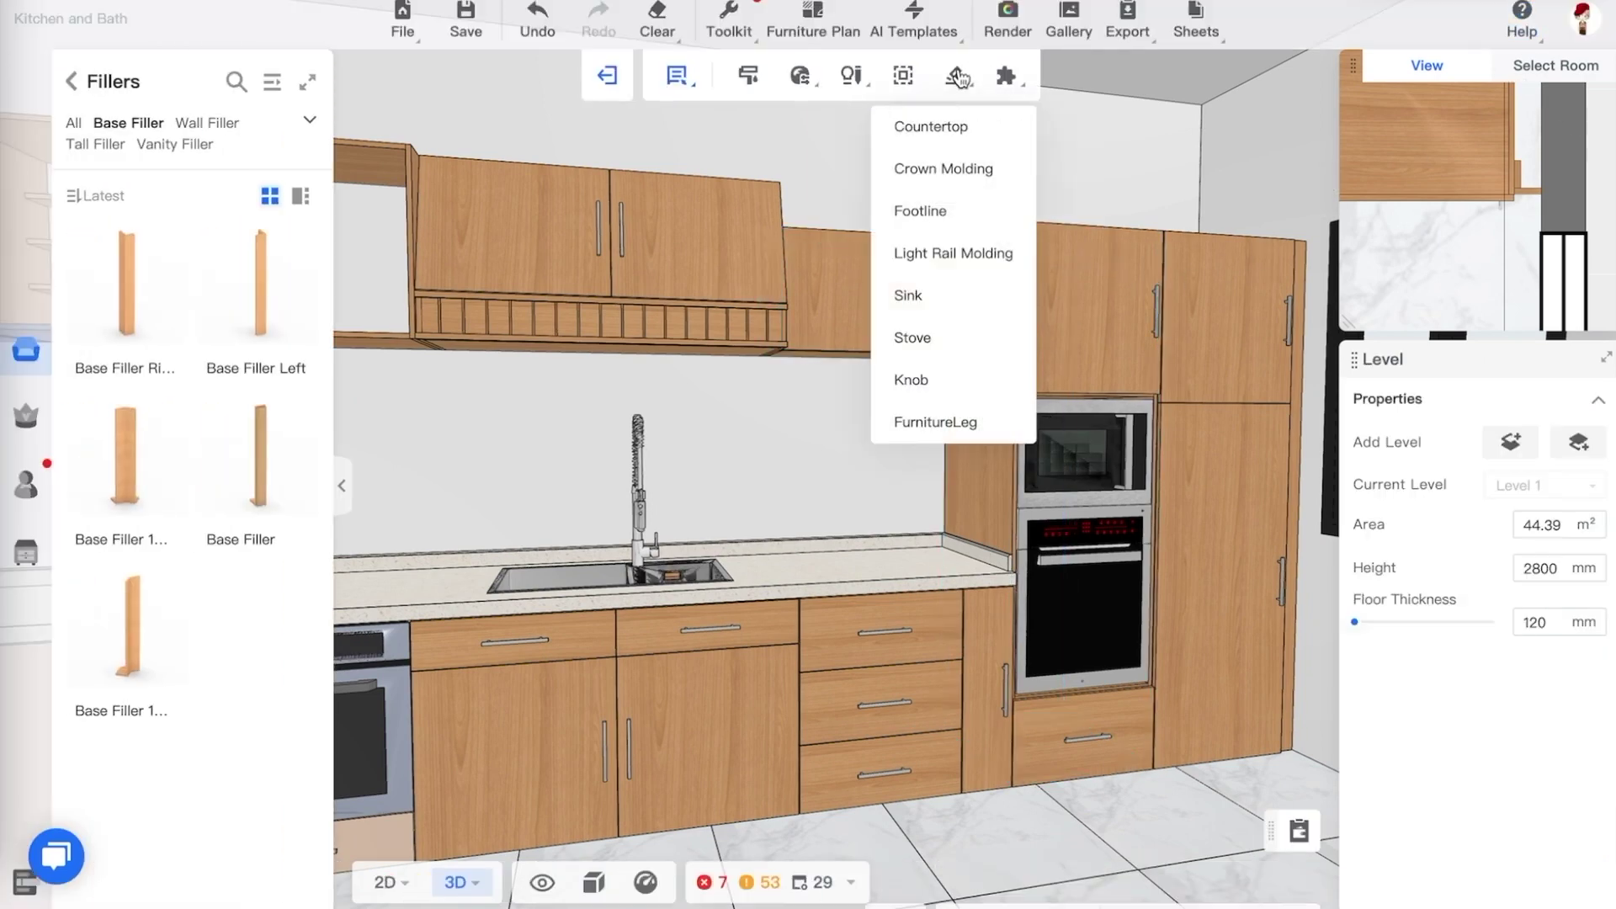
{"action": "left_click", "coordinate": [942, 211]}
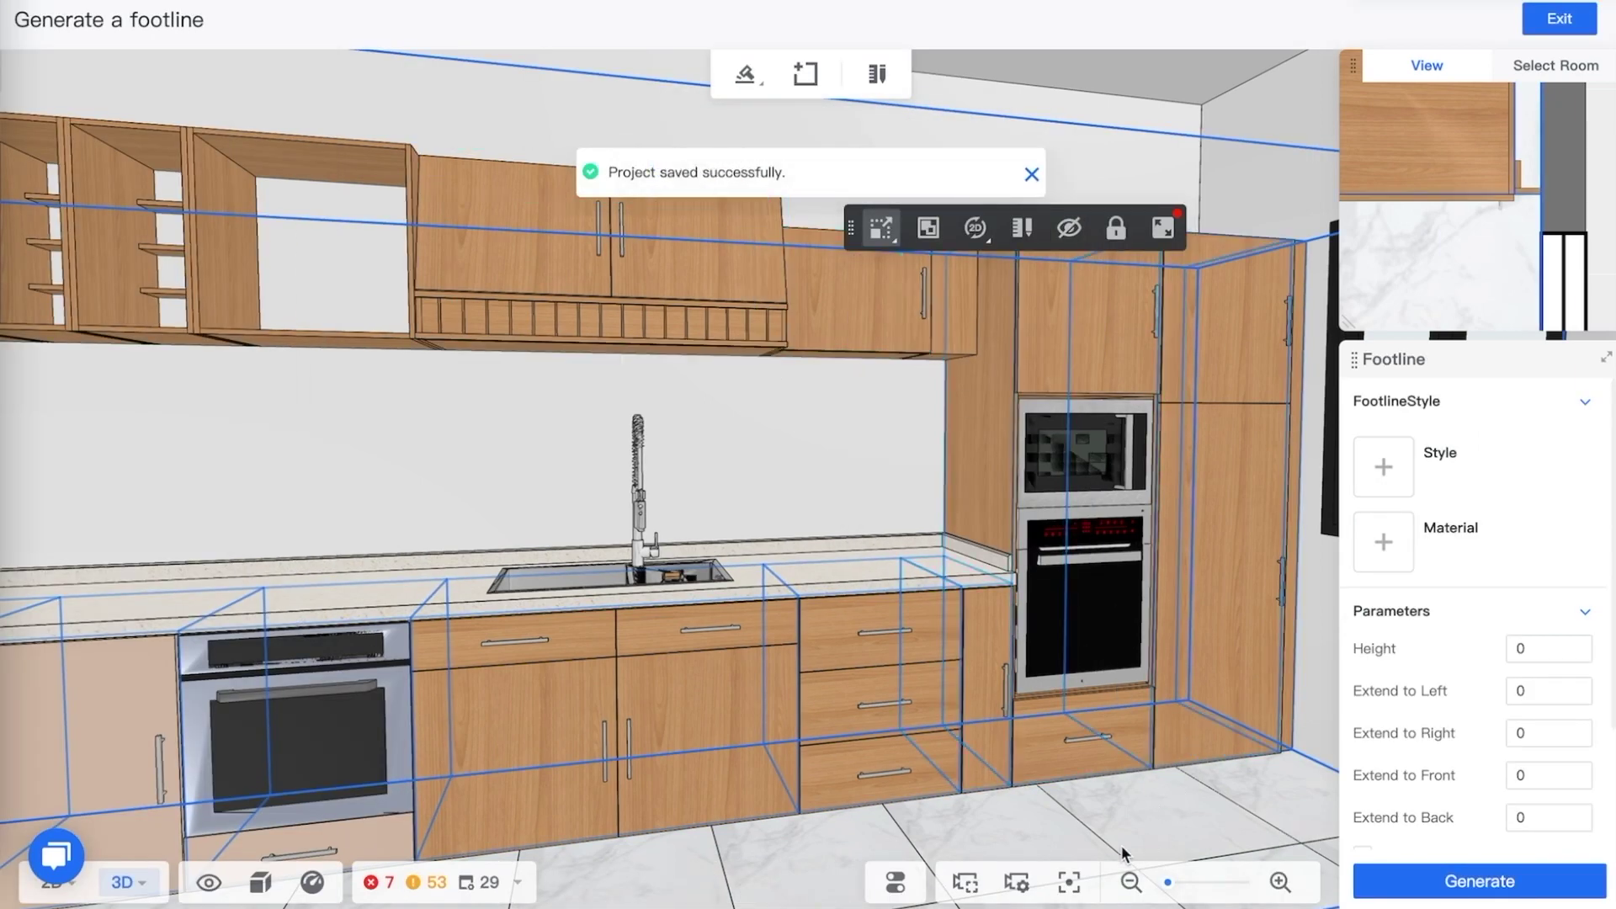
{"action": "left_click_drag", "start_coordinate": [1025, 832], "coordinate": [973, 843]}
{"action": "key", "text": "a"}
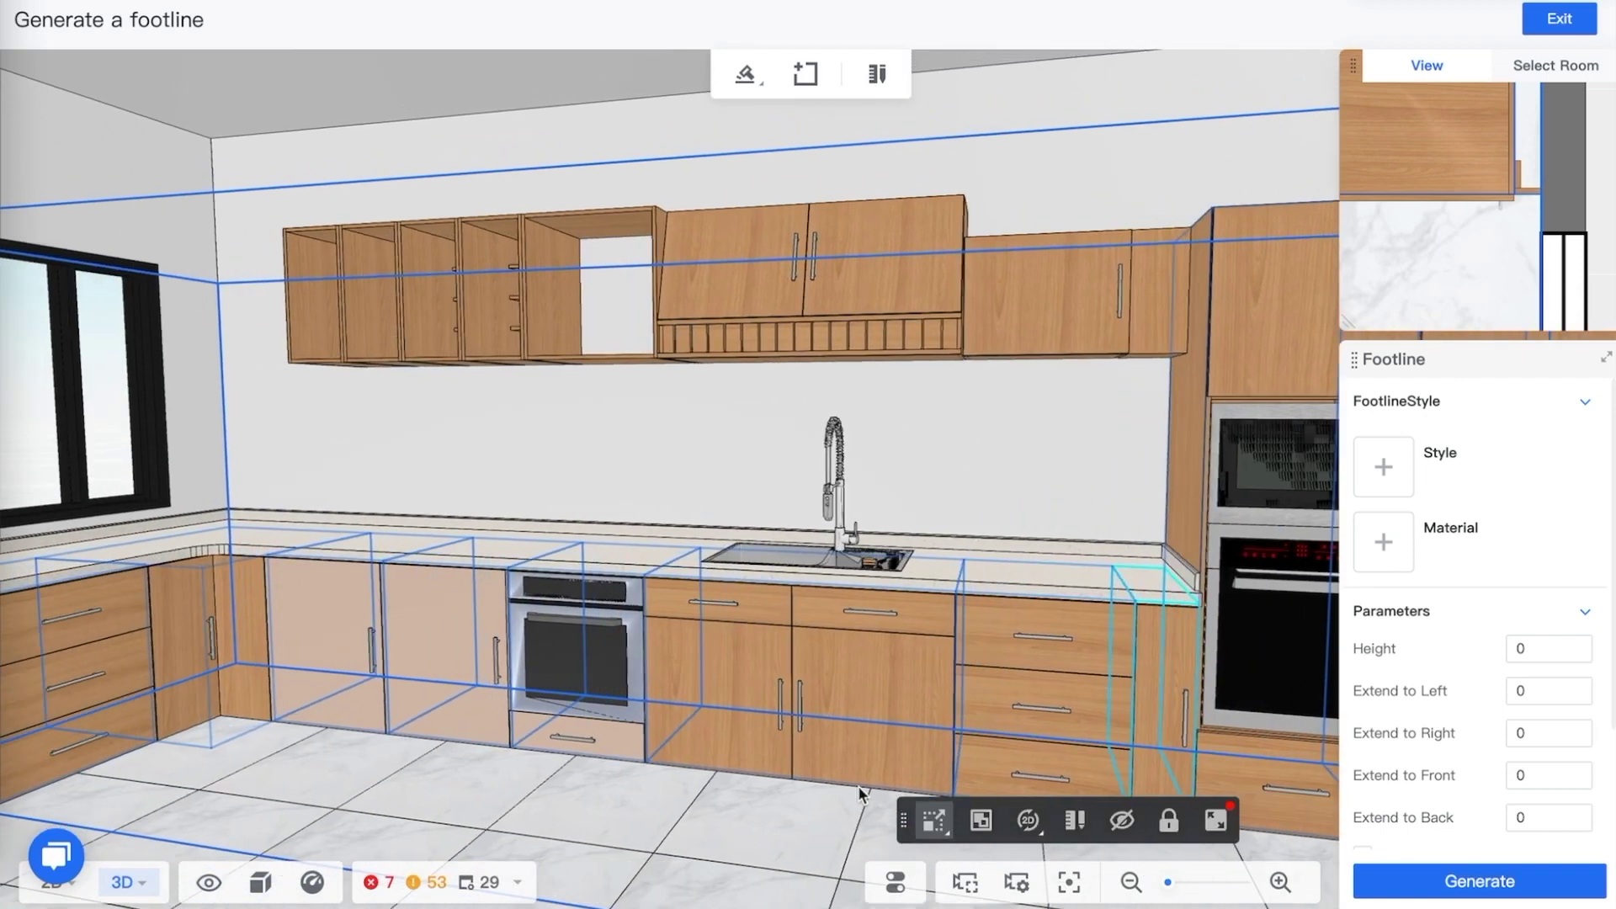
{"action": "left_click_drag", "start_coordinate": [685, 780], "coordinate": [708, 785]}
{"action": "left_click", "coordinate": [1388, 476]}
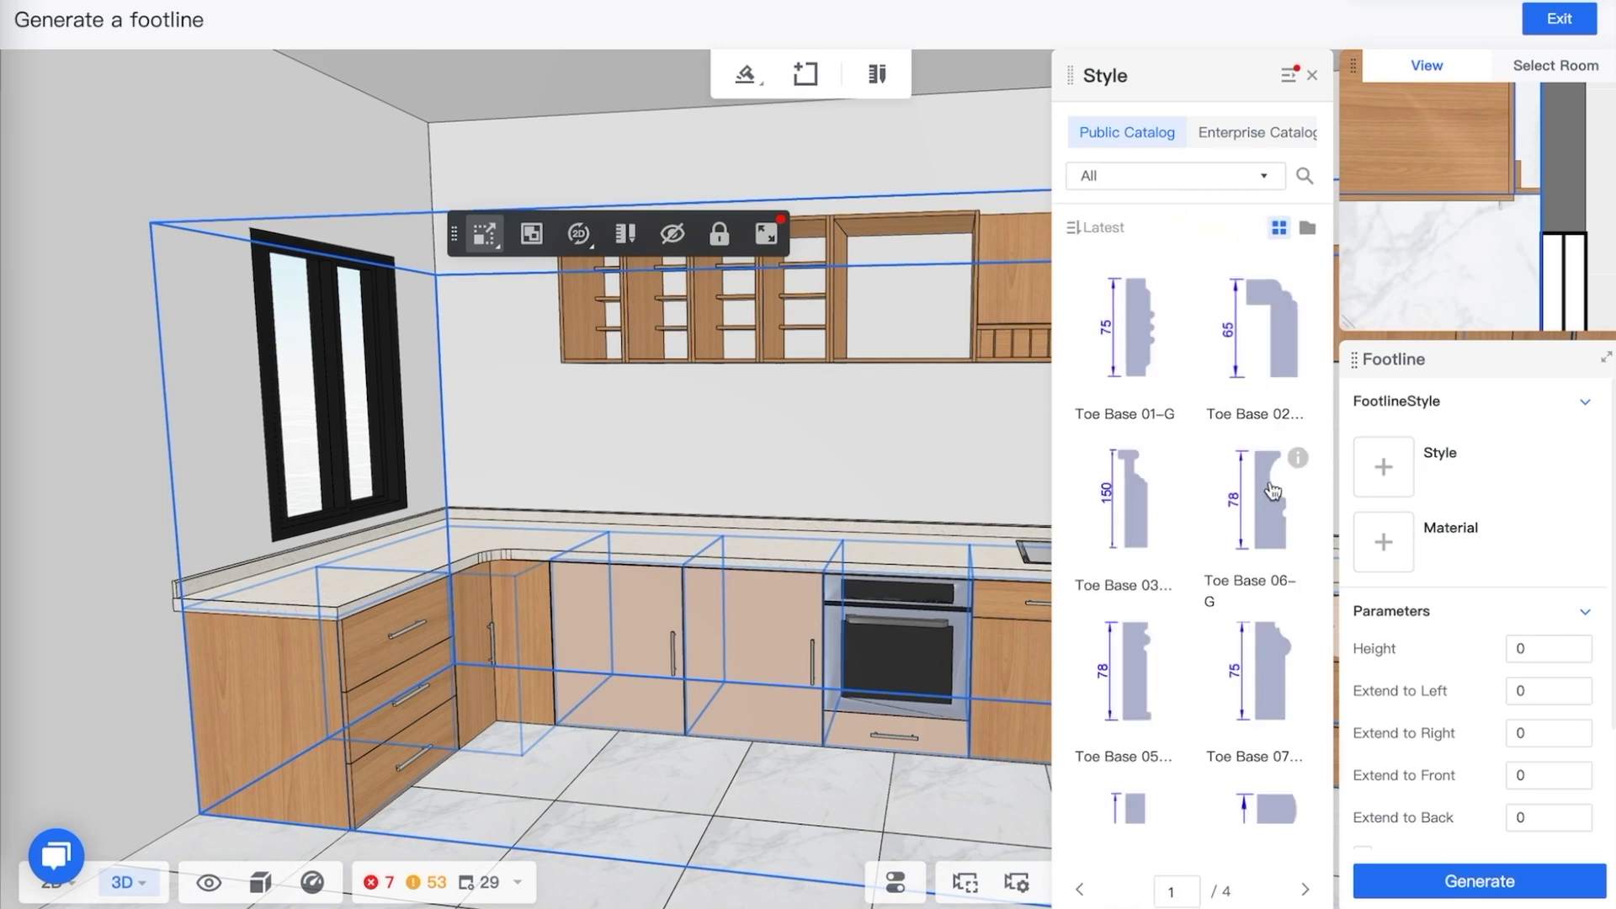
{"action": "mouse_move", "coordinate": [1293, 475]}
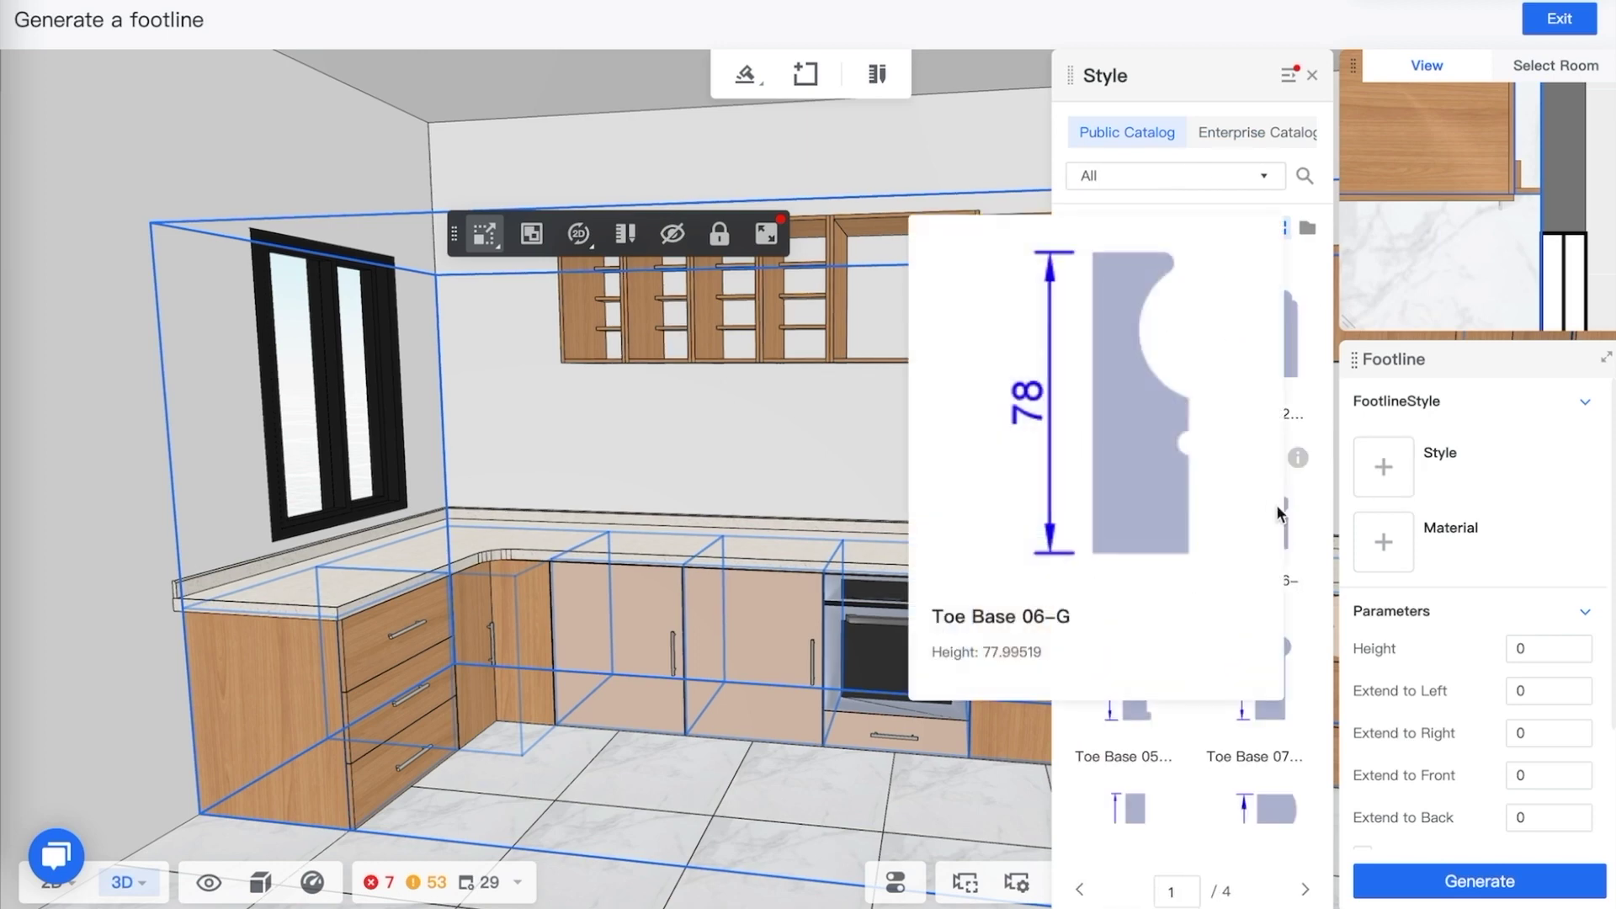
{"action": "left_click", "coordinate": [1290, 517]}
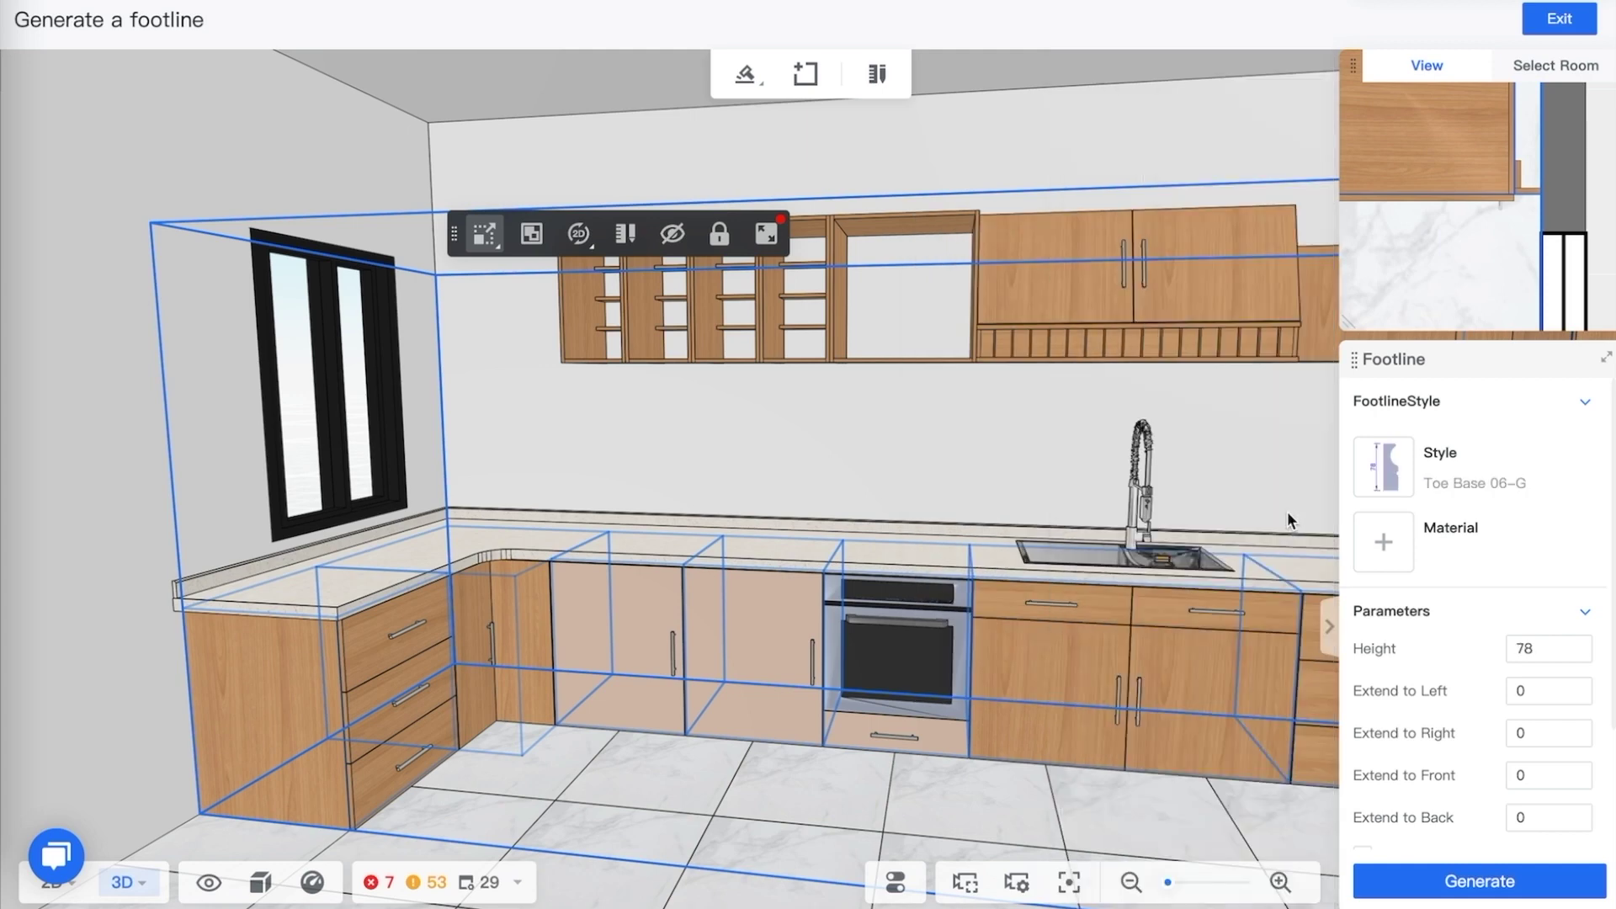
{"action": "left_click", "coordinate": [1397, 557]}
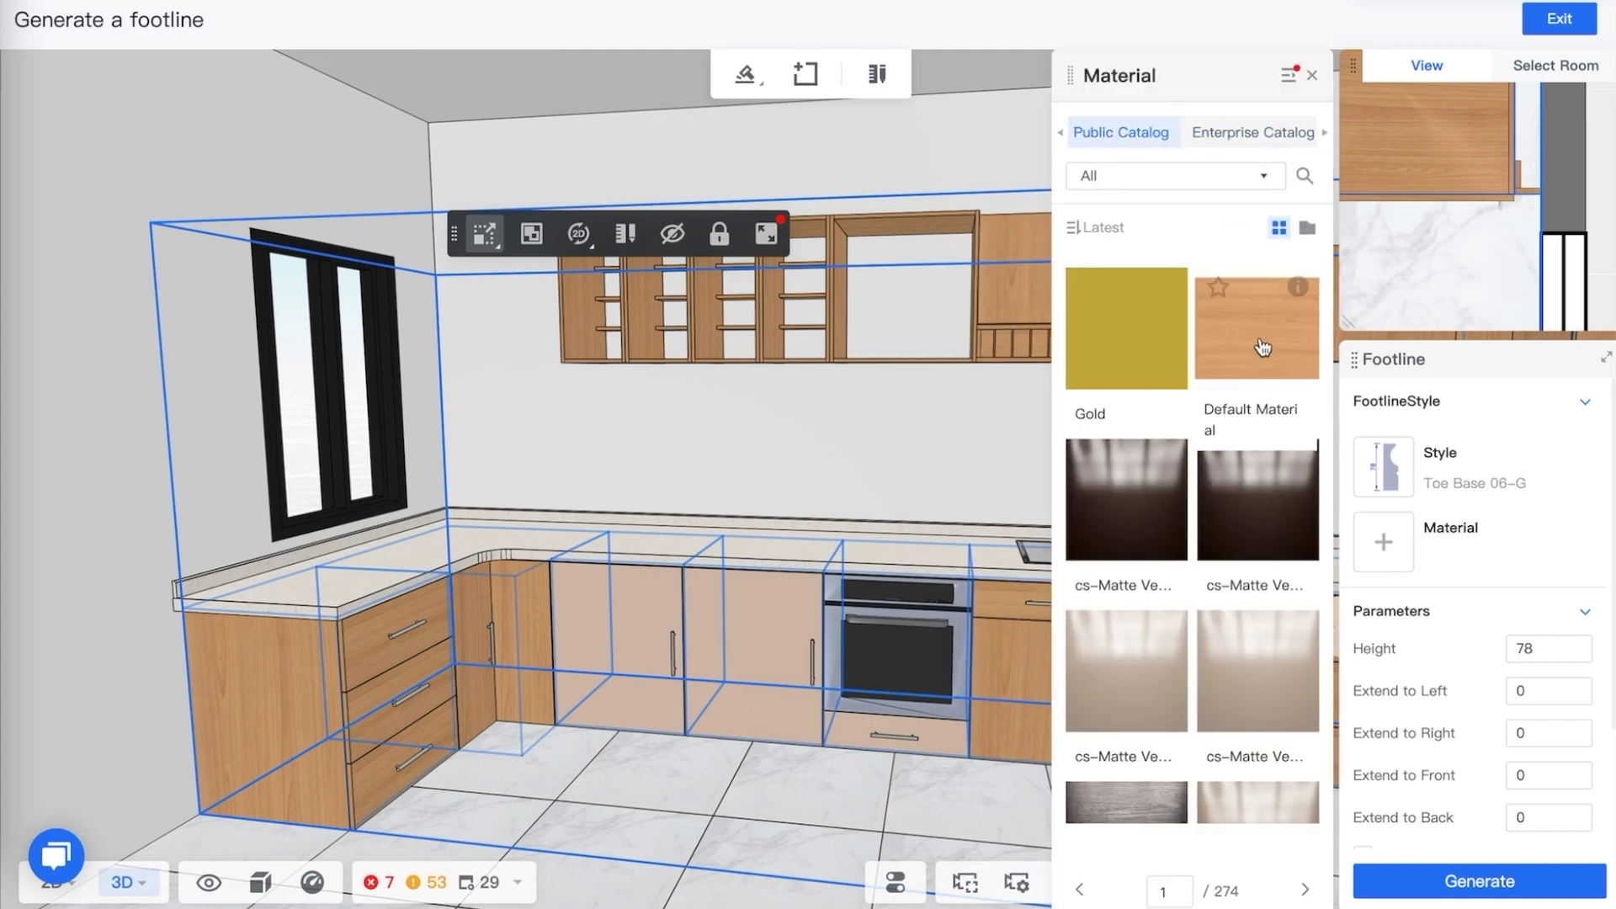
{"action": "left_click", "coordinate": [1266, 349]}
{"action": "left_click", "coordinate": [1479, 880]}
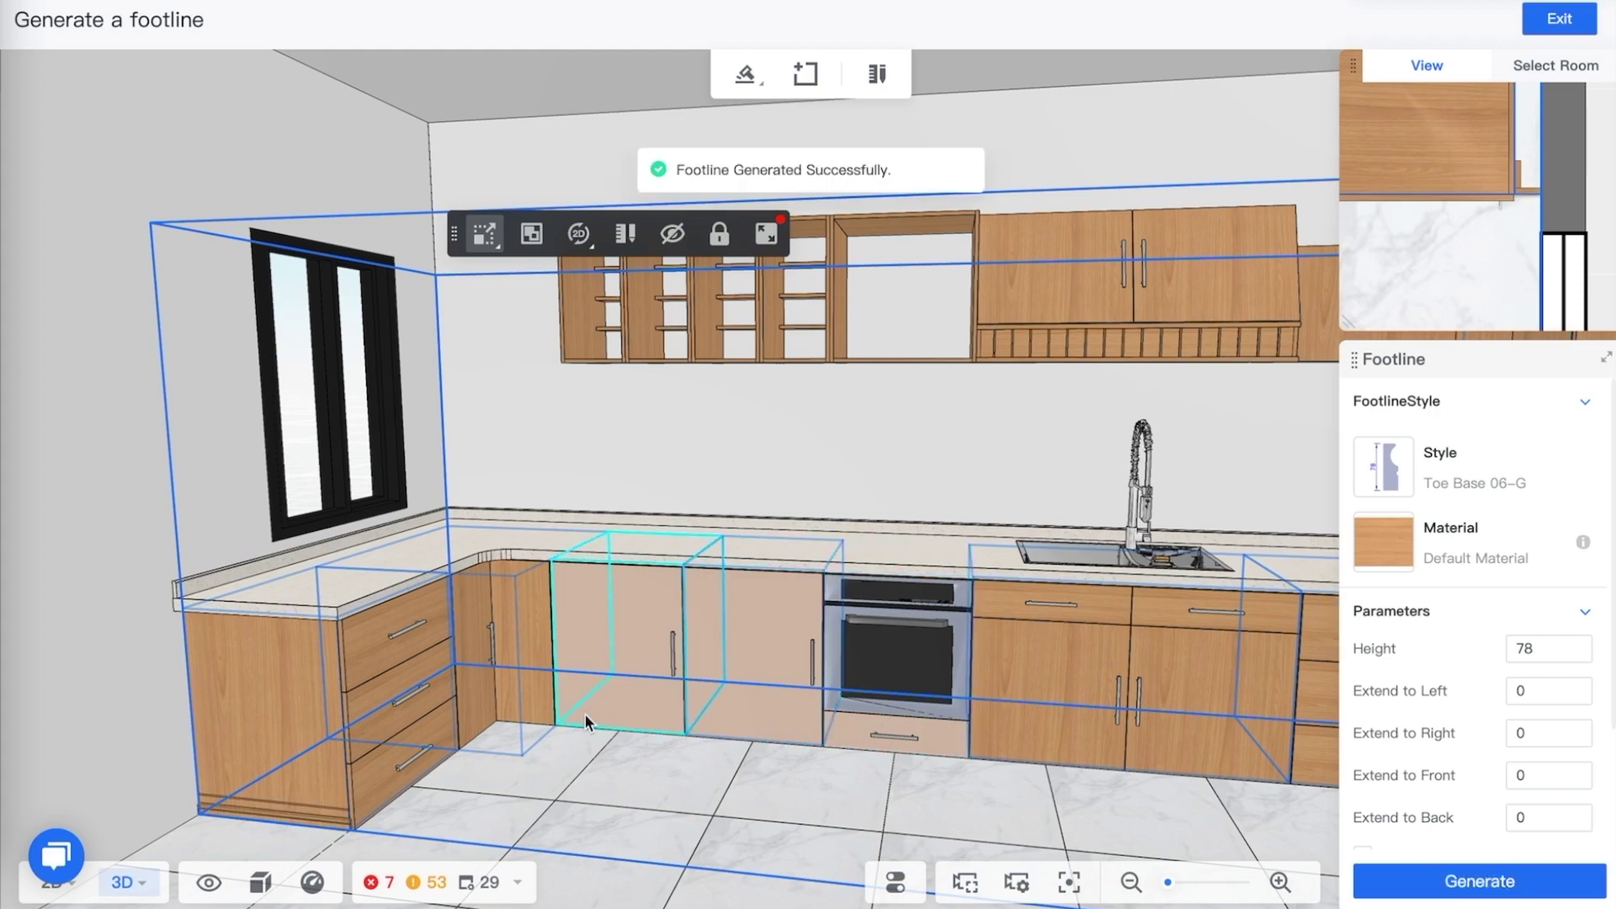
Examine the footline around the drawer and corner cabinets in 3D, and switch to the 2D plan view
{"action": "left_click_drag", "start_coordinate": [678, 777], "coordinate": [800, 781]}
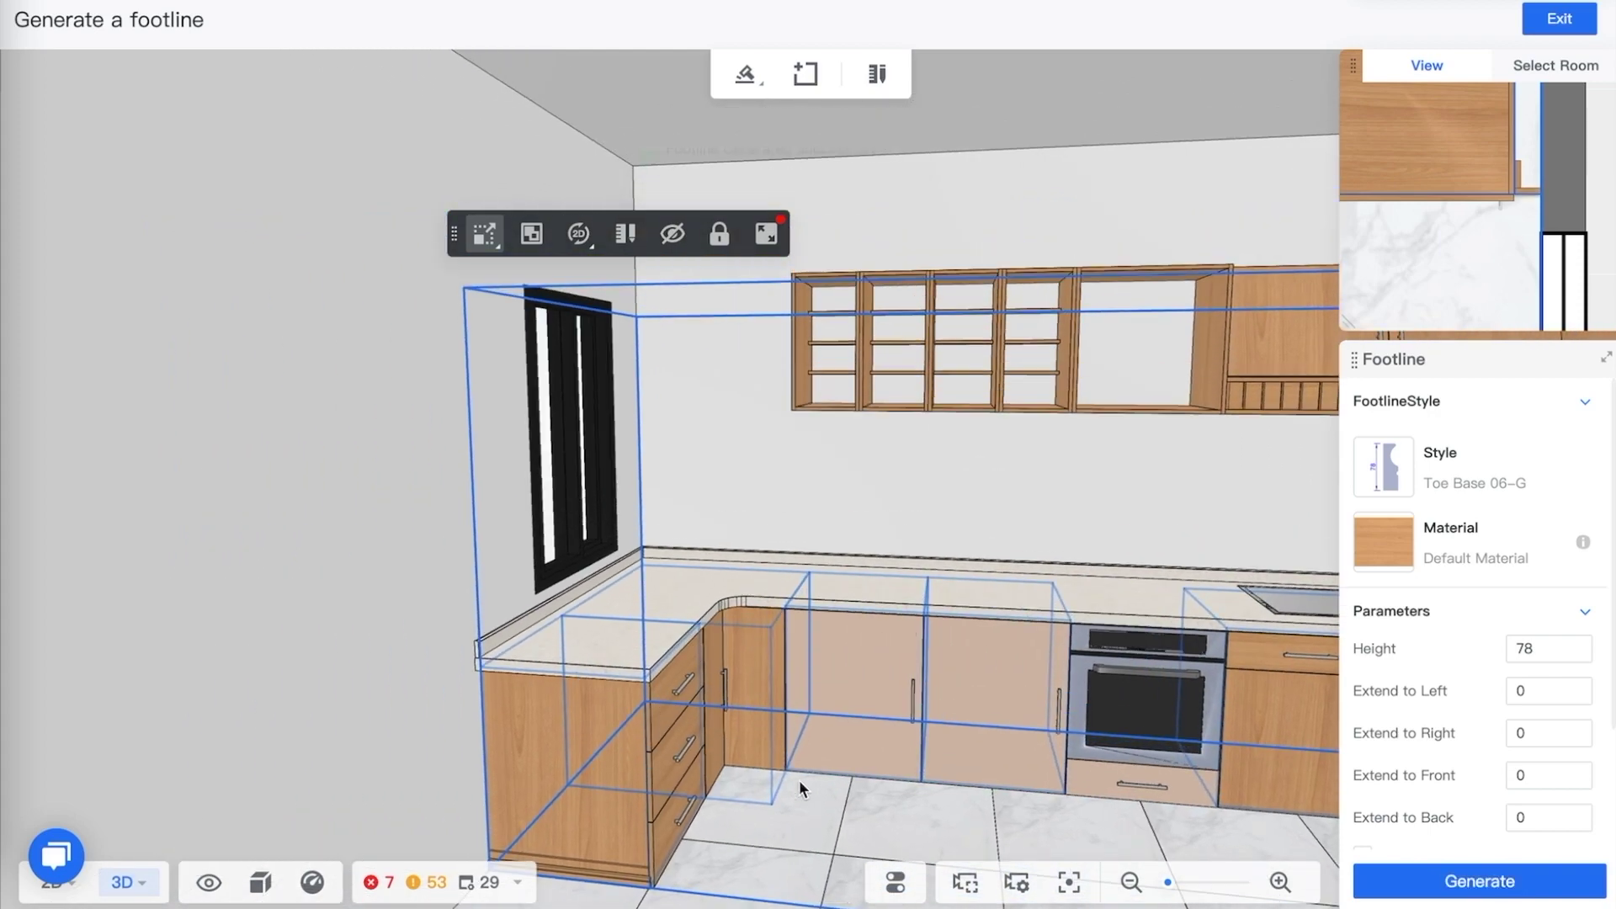
{"action": "right_click_drag", "start_coordinate": [796, 778], "coordinate": [702, 702]}
{"action": "scroll", "coordinate": [665, 757], "scroll_direction": "up", "scroll_amount": 5}
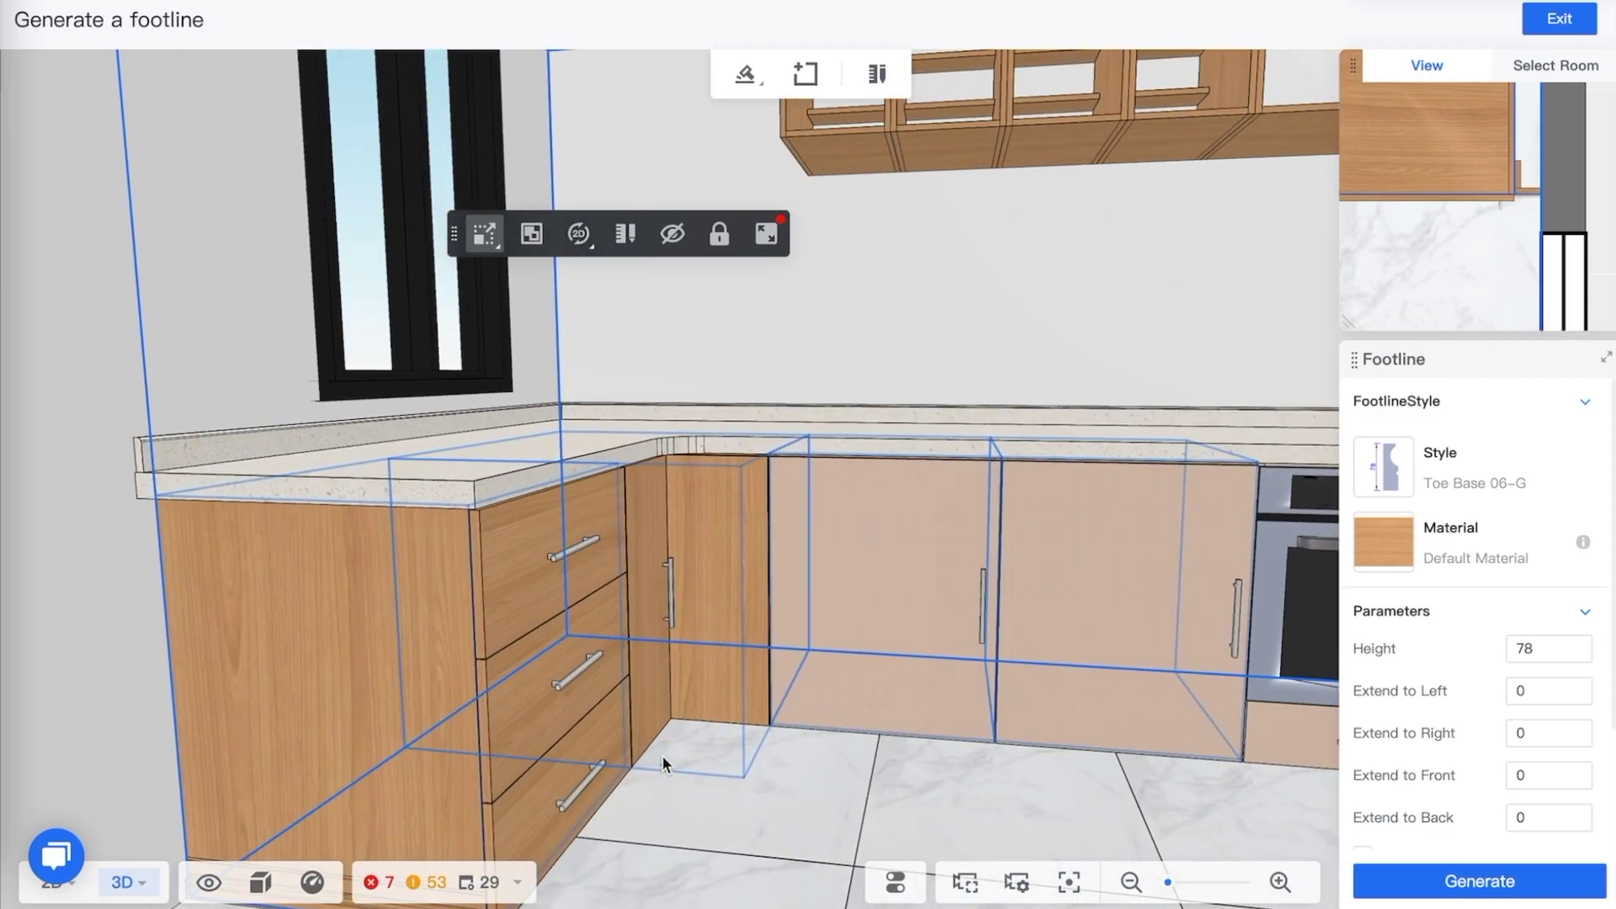
{"action": "left_click_drag", "start_coordinate": [663, 759], "coordinate": [702, 737]}
{"action": "key", "text": "1"}
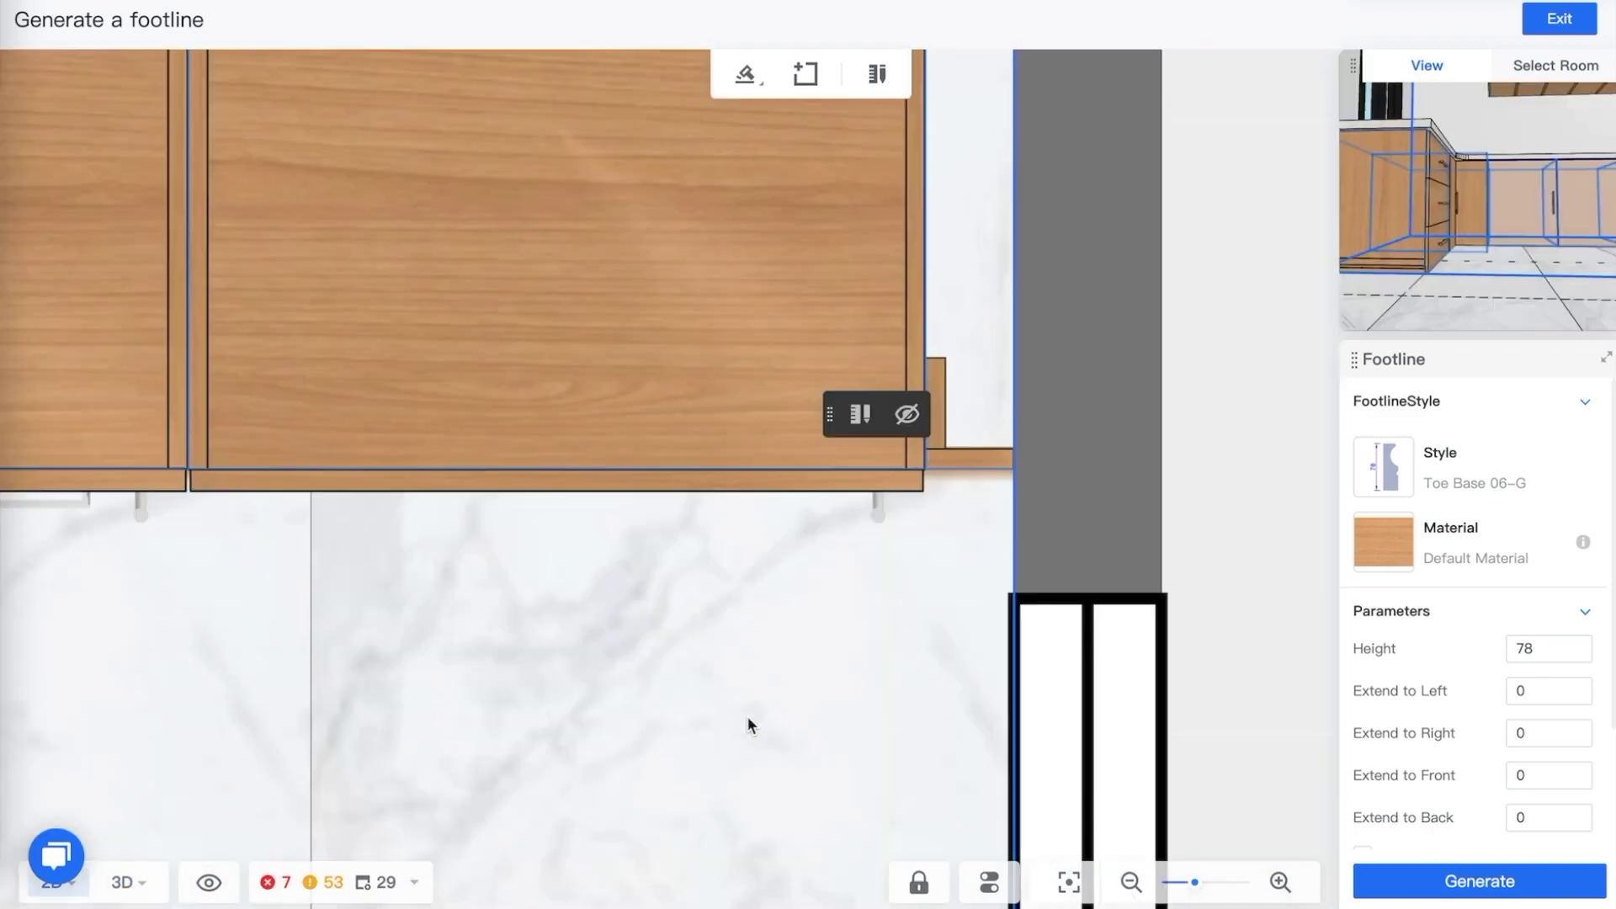
Examine the footline along the base cabinets and tall units in the 2D plan and in 3D
{"action": "scroll", "coordinate": [755, 690], "scroll_direction": "down", "scroll_amount": 5}
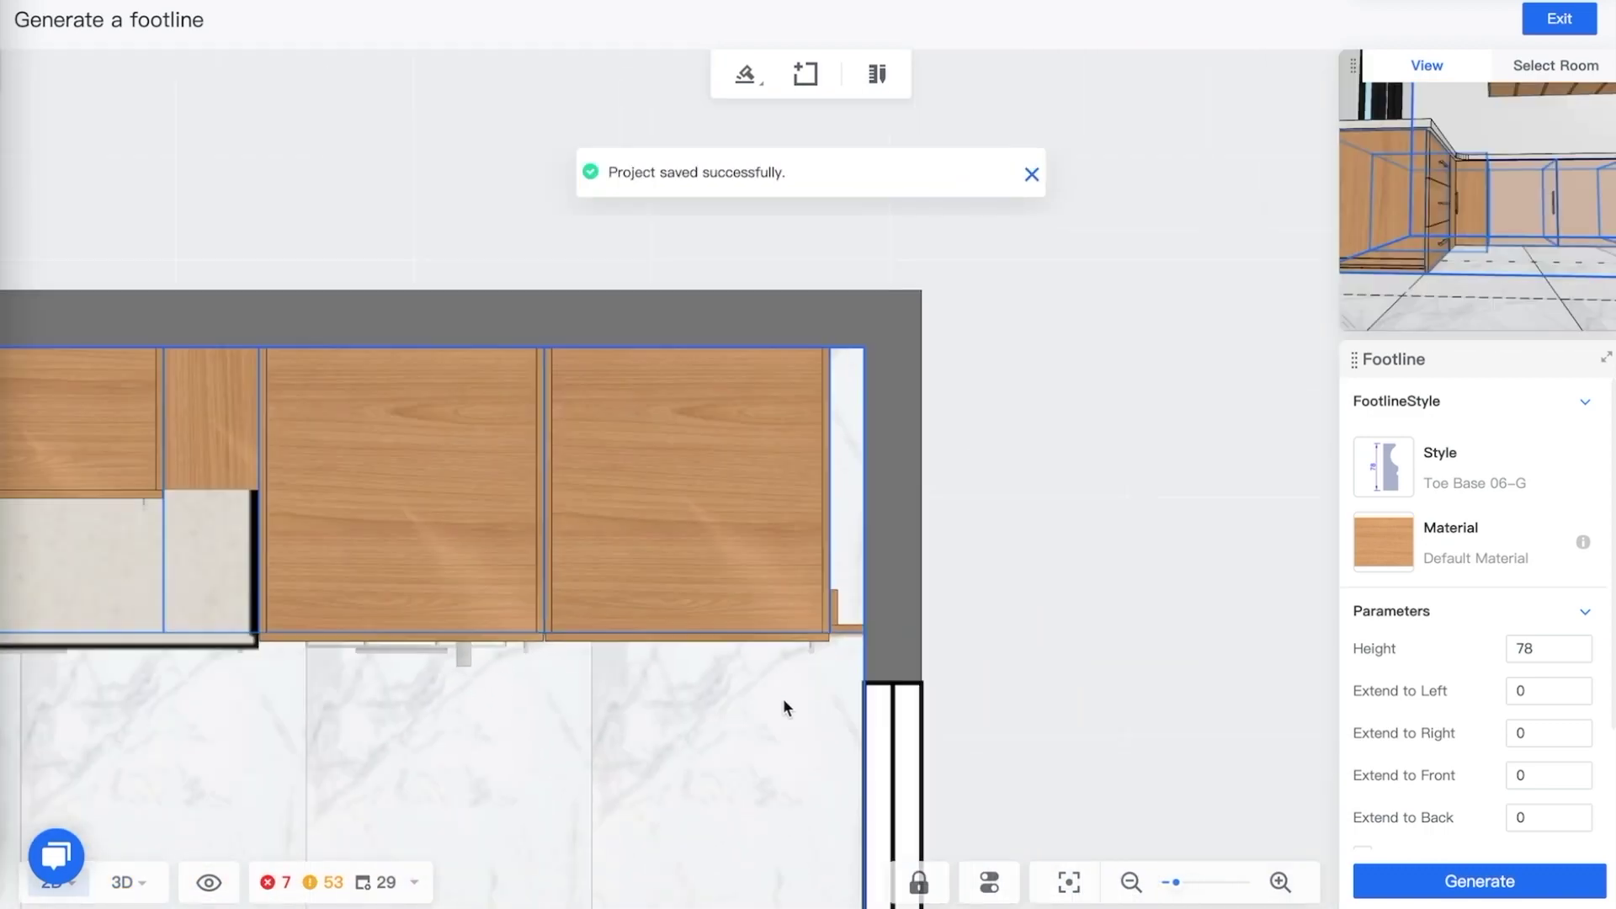
{"action": "left_click_drag", "start_coordinate": [677, 739], "coordinate": [1128, 436]}
{"action": "scroll", "coordinate": [1078, 458], "scroll_direction": "down", "scroll_amount": 2}
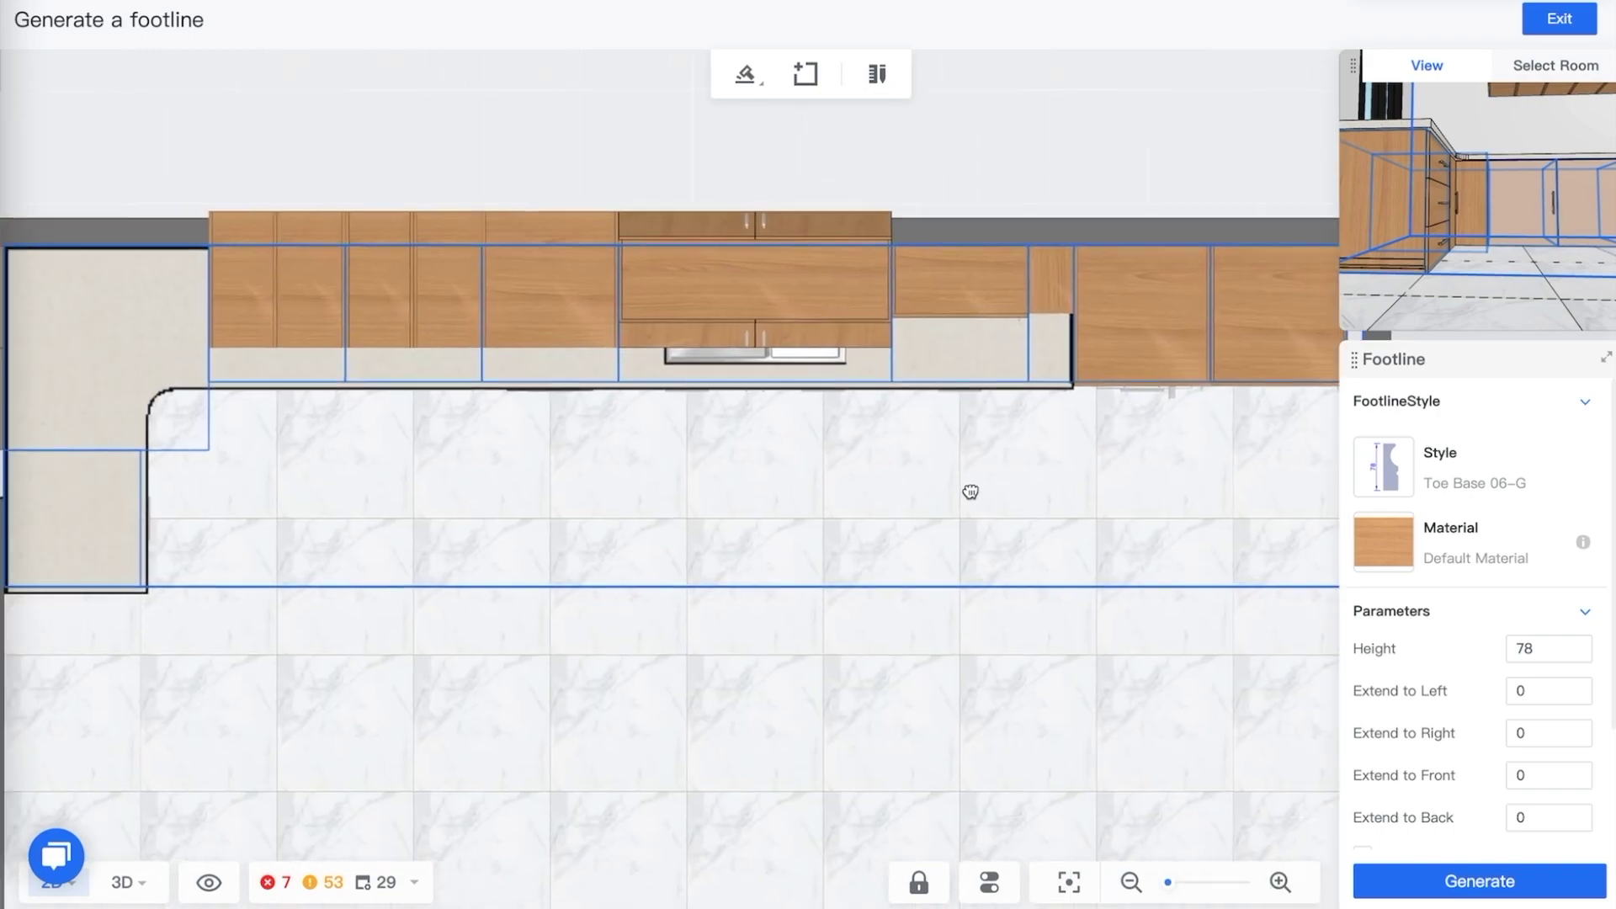
{"action": "key", "text": "3"}
{"action": "left_click_drag", "start_coordinate": [967, 655], "coordinate": [882, 655]}
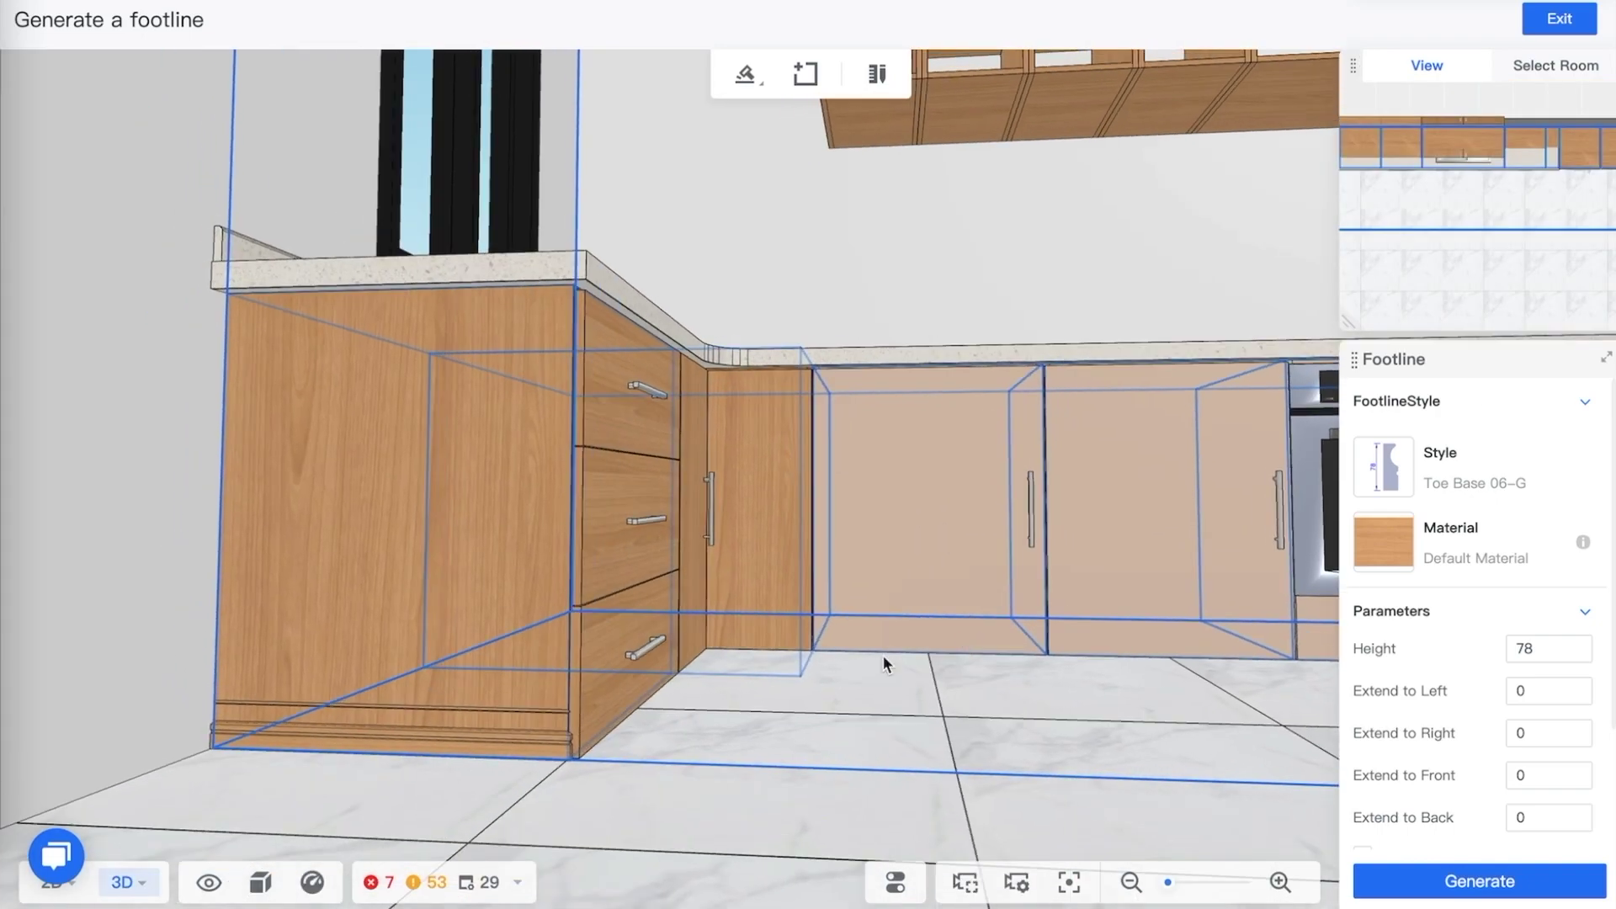
{"action": "left_click", "coordinate": [655, 809]}
{"action": "left_click_drag", "start_coordinate": [718, 791], "coordinate": [779, 781]}
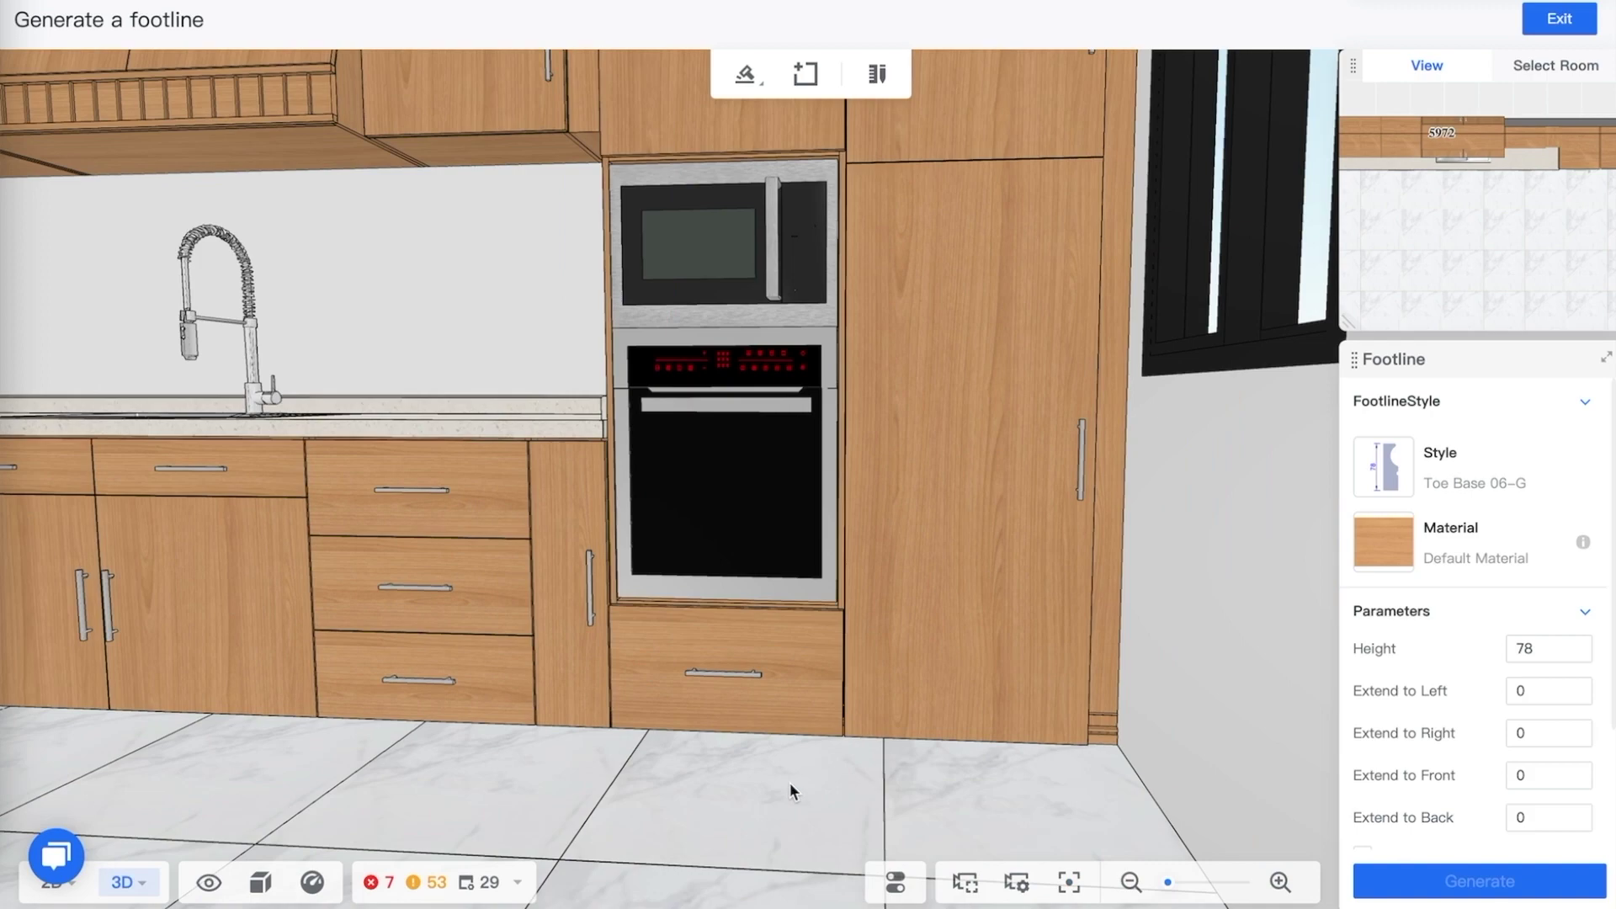
Browse the footline styles in the Public Catalog for the base and tall cabinets
{"action": "left_click", "coordinate": [806, 74]}
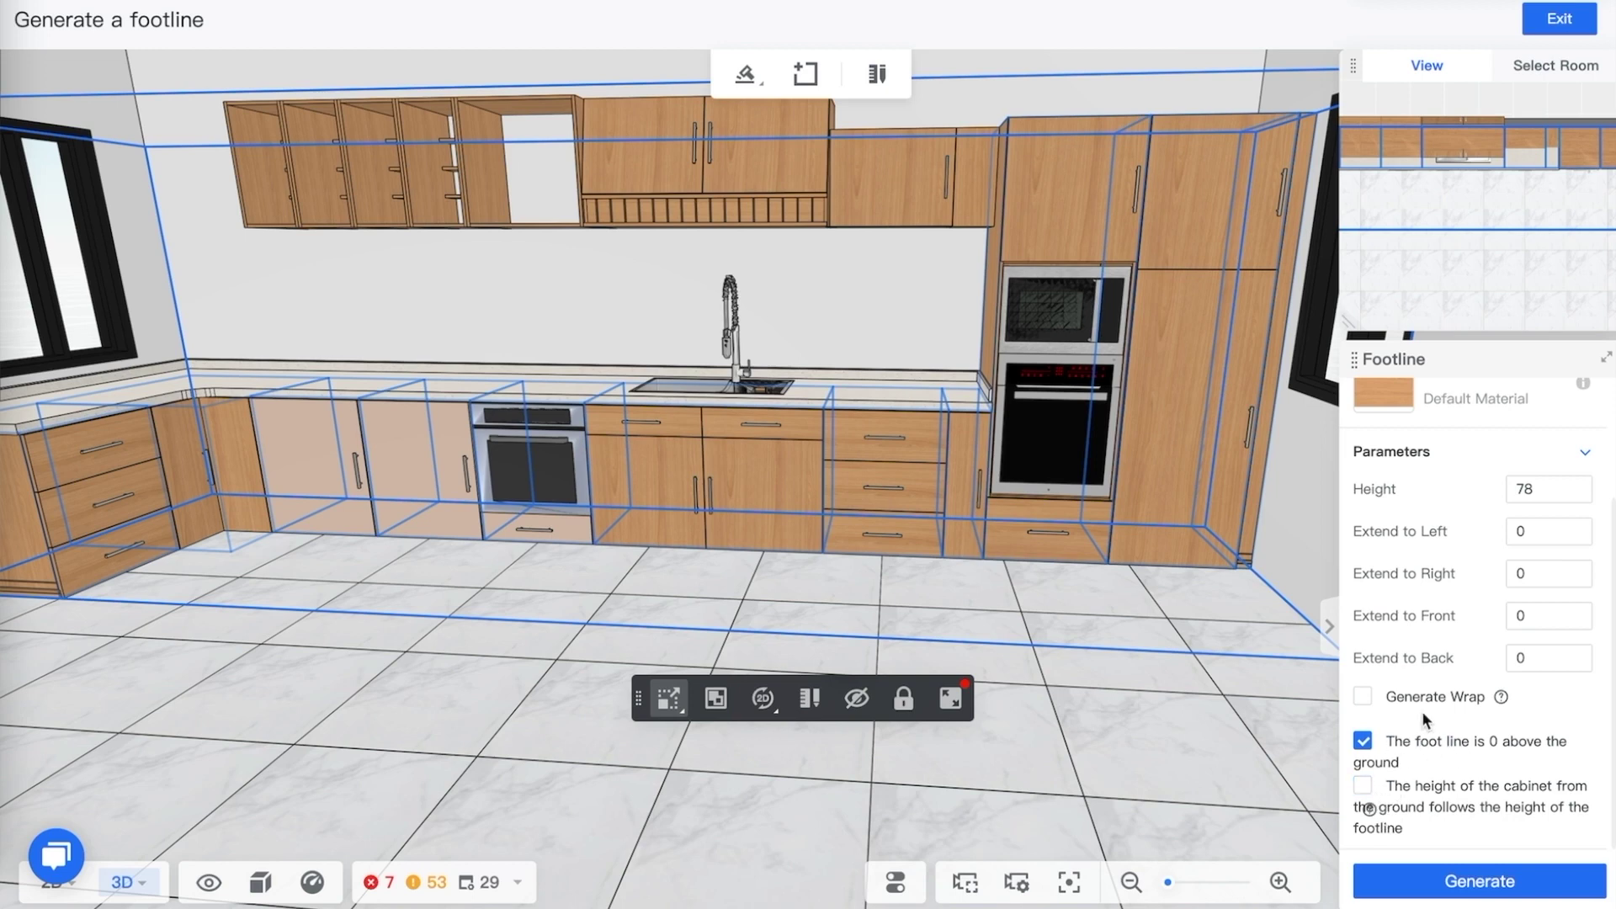
{"action": "scroll", "coordinate": [1422, 673], "scroll_direction": "up", "scroll_amount": 4}
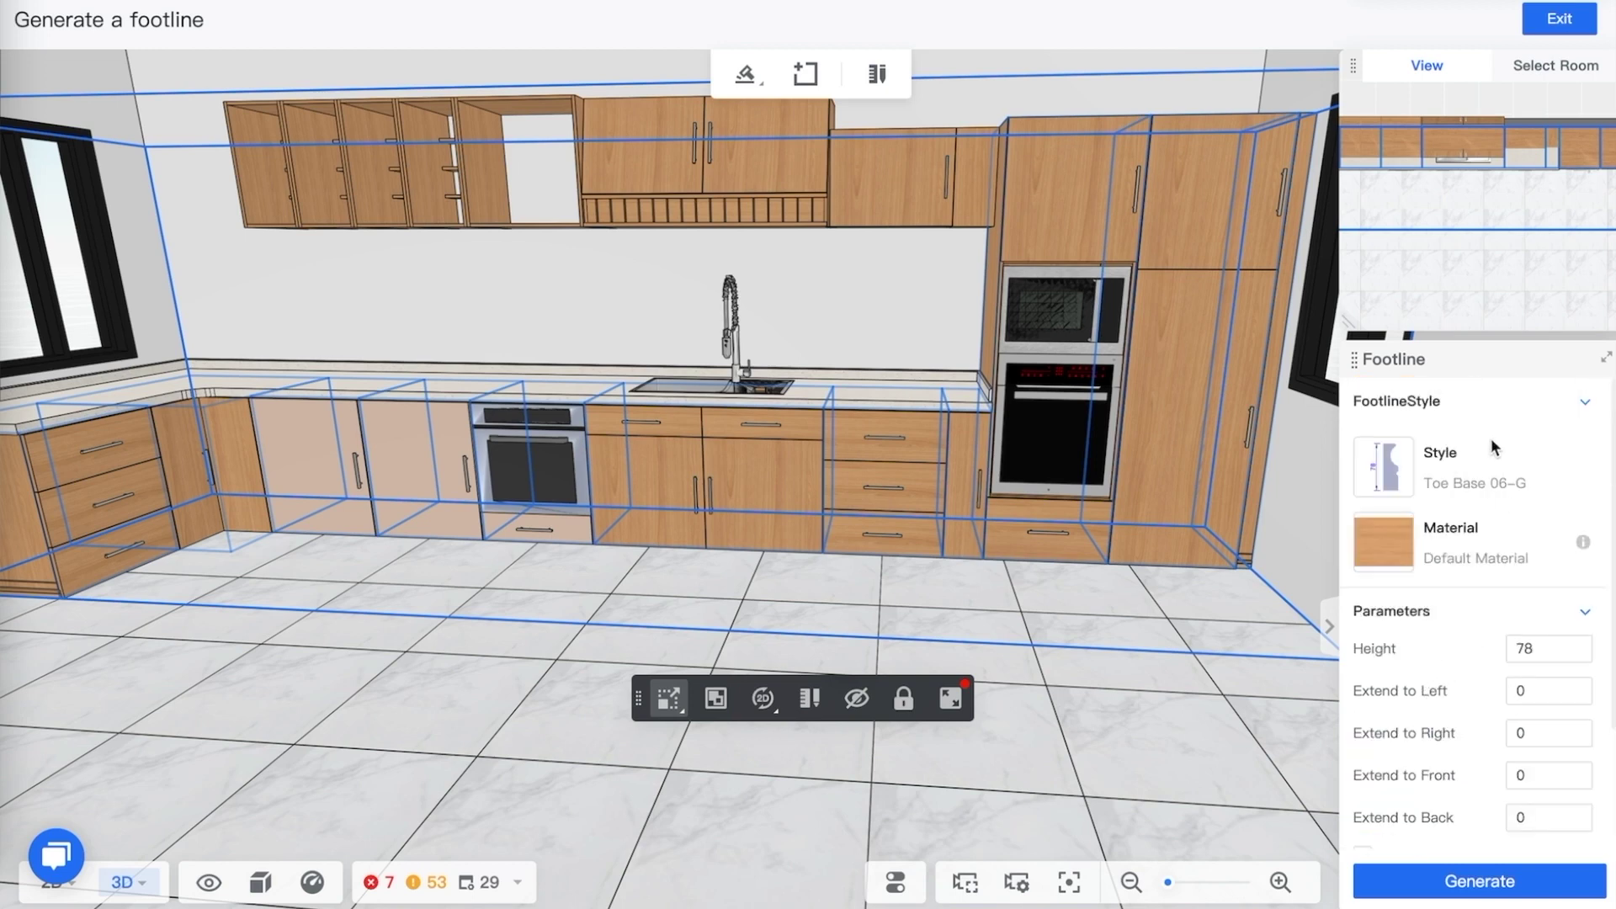
{"action": "left_click", "coordinate": [1383, 466]}
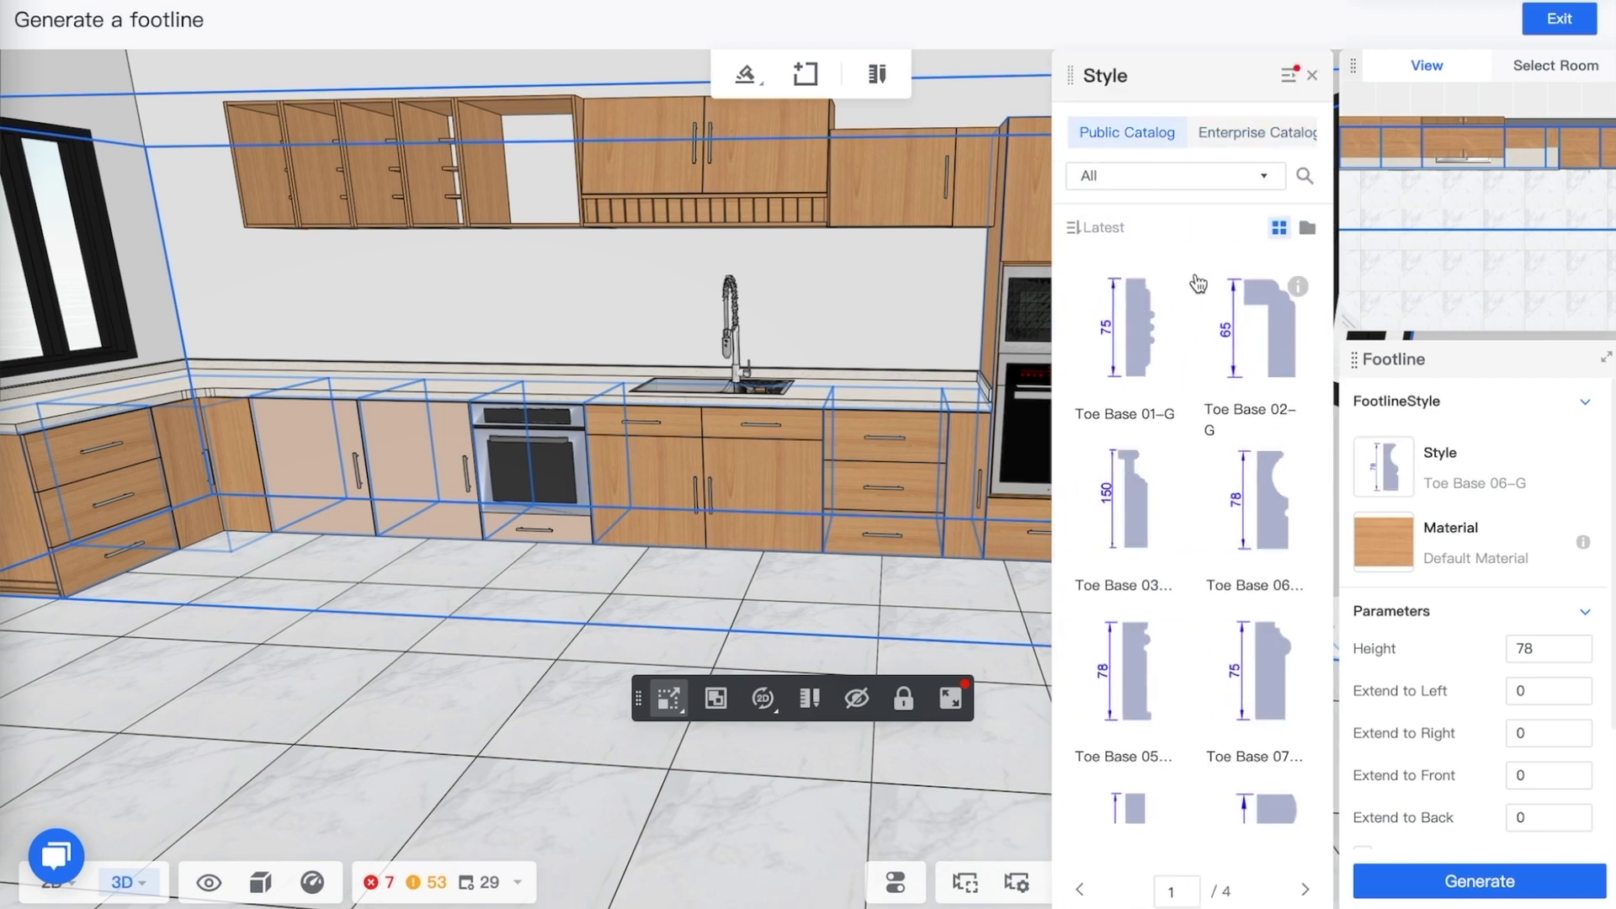
{"action": "scroll", "coordinate": [1196, 291], "scroll_direction": "down", "scroll_amount": 10}
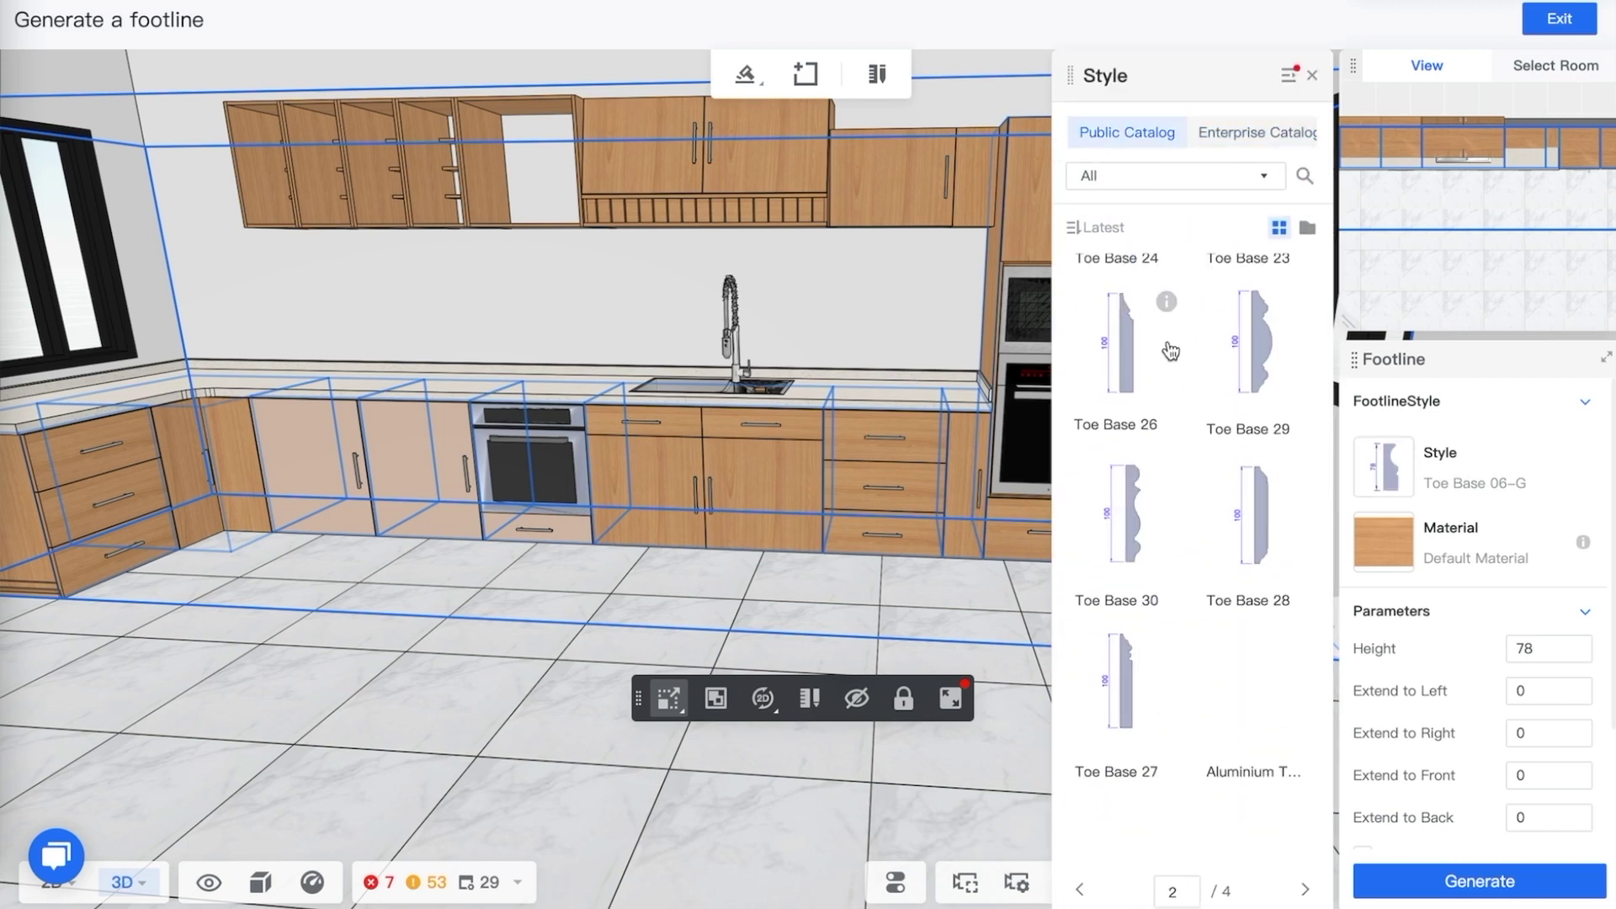
{"action": "scroll", "coordinate": [1170, 351], "scroll_direction": "up", "scroll_amount": 10}
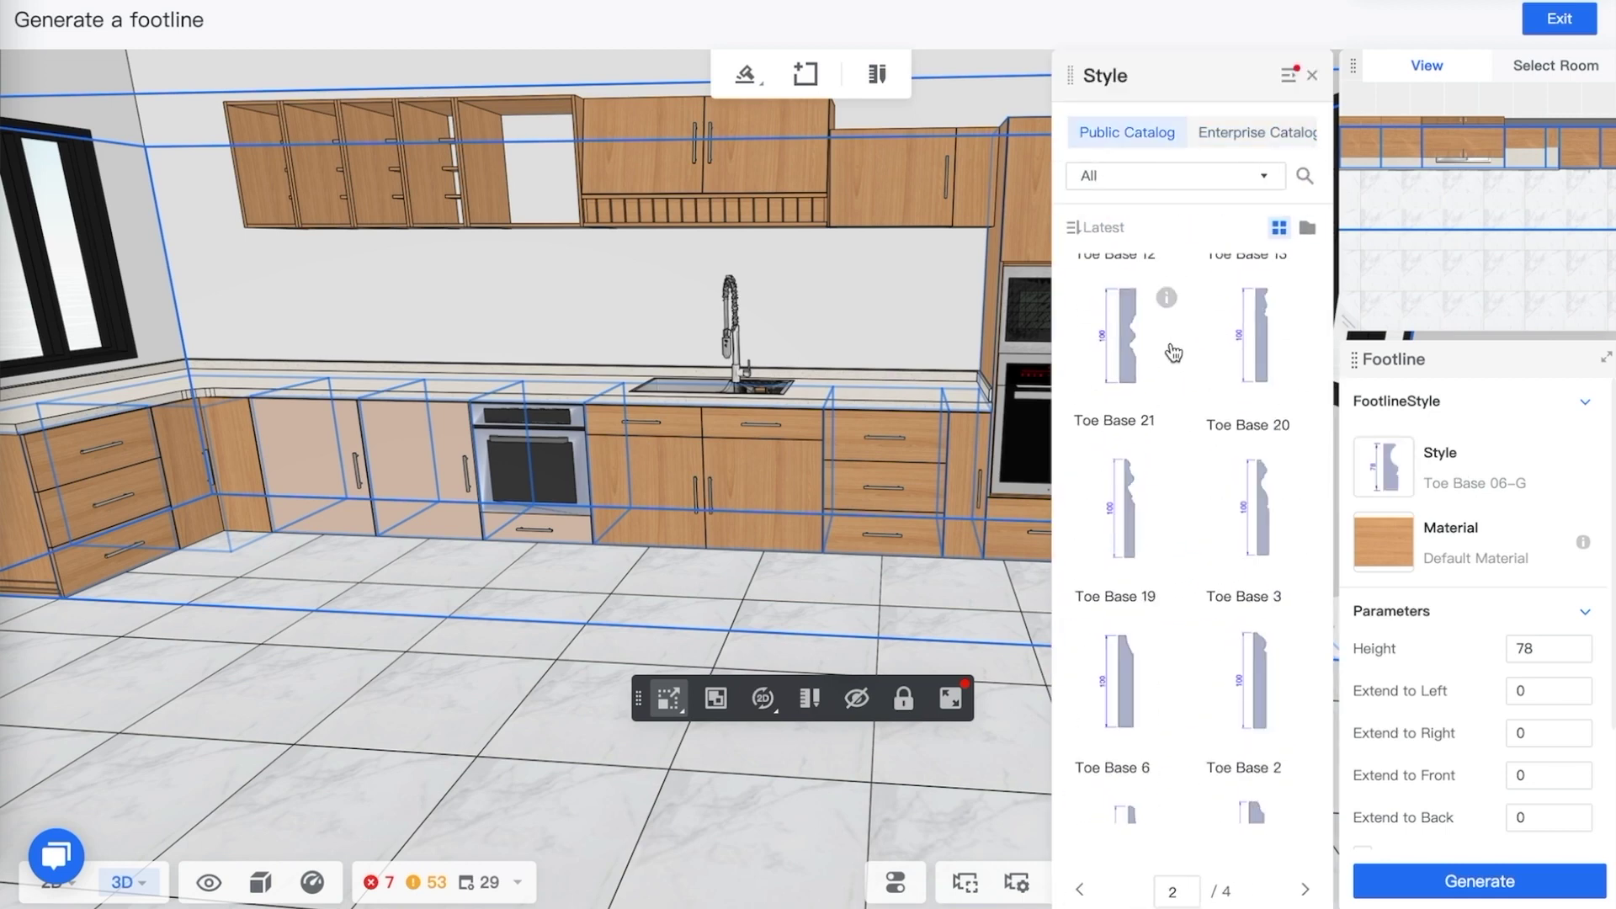
Leave the footline environment and delete the footline from under the base and tall cabinets
{"action": "left_click", "coordinate": [1584, 408]}
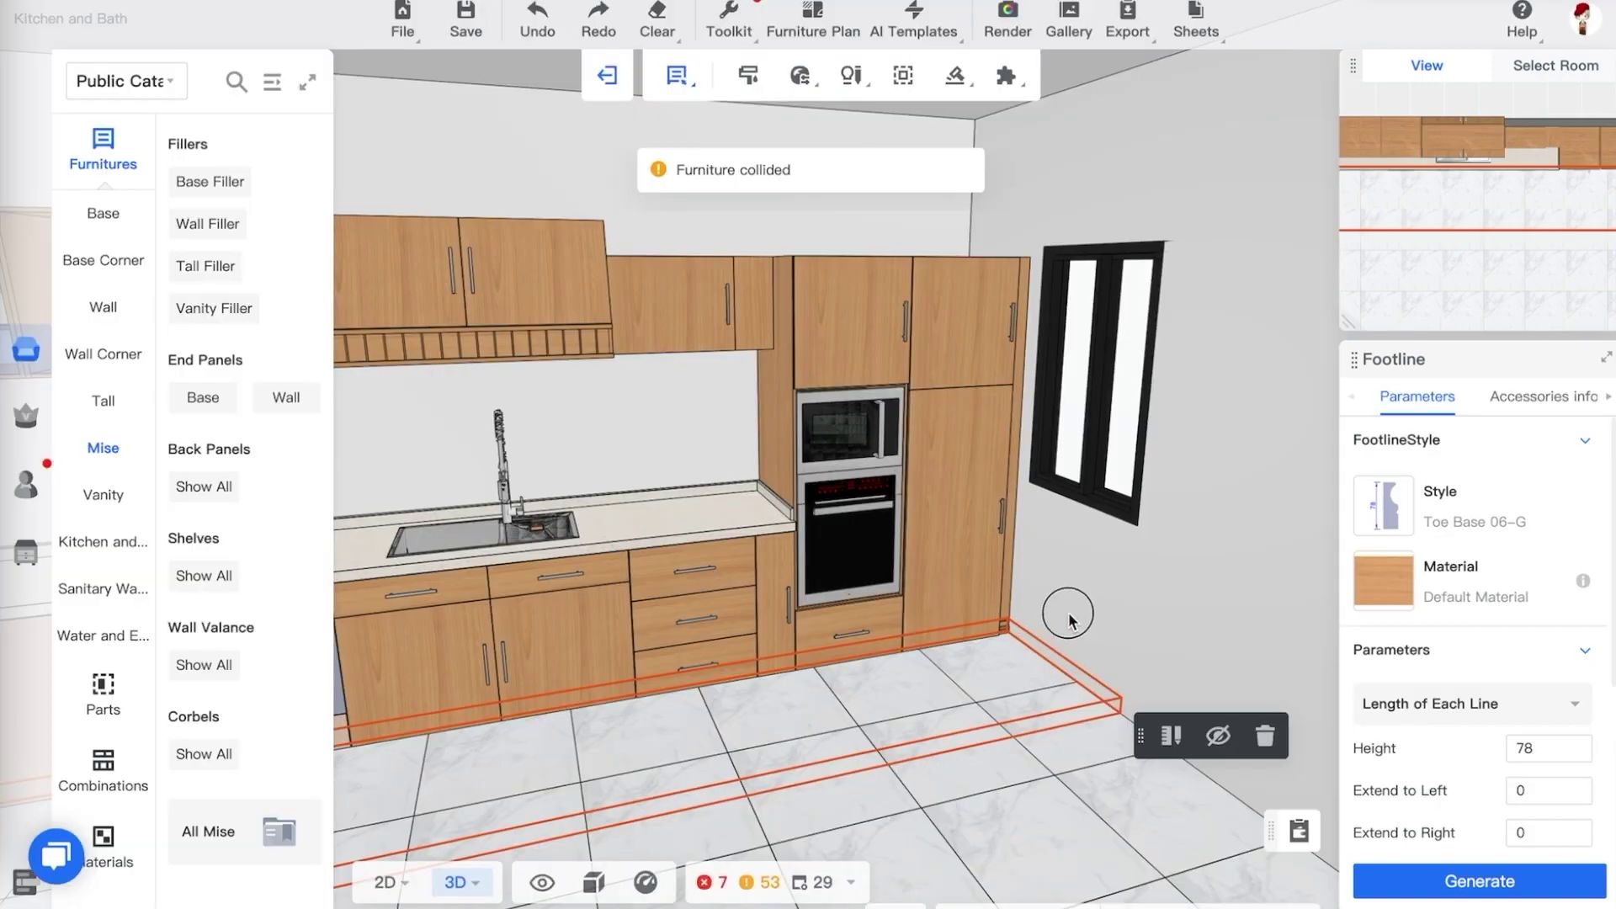
{"action": "left_click_drag", "start_coordinate": [1072, 584], "coordinate": [1010, 639]}
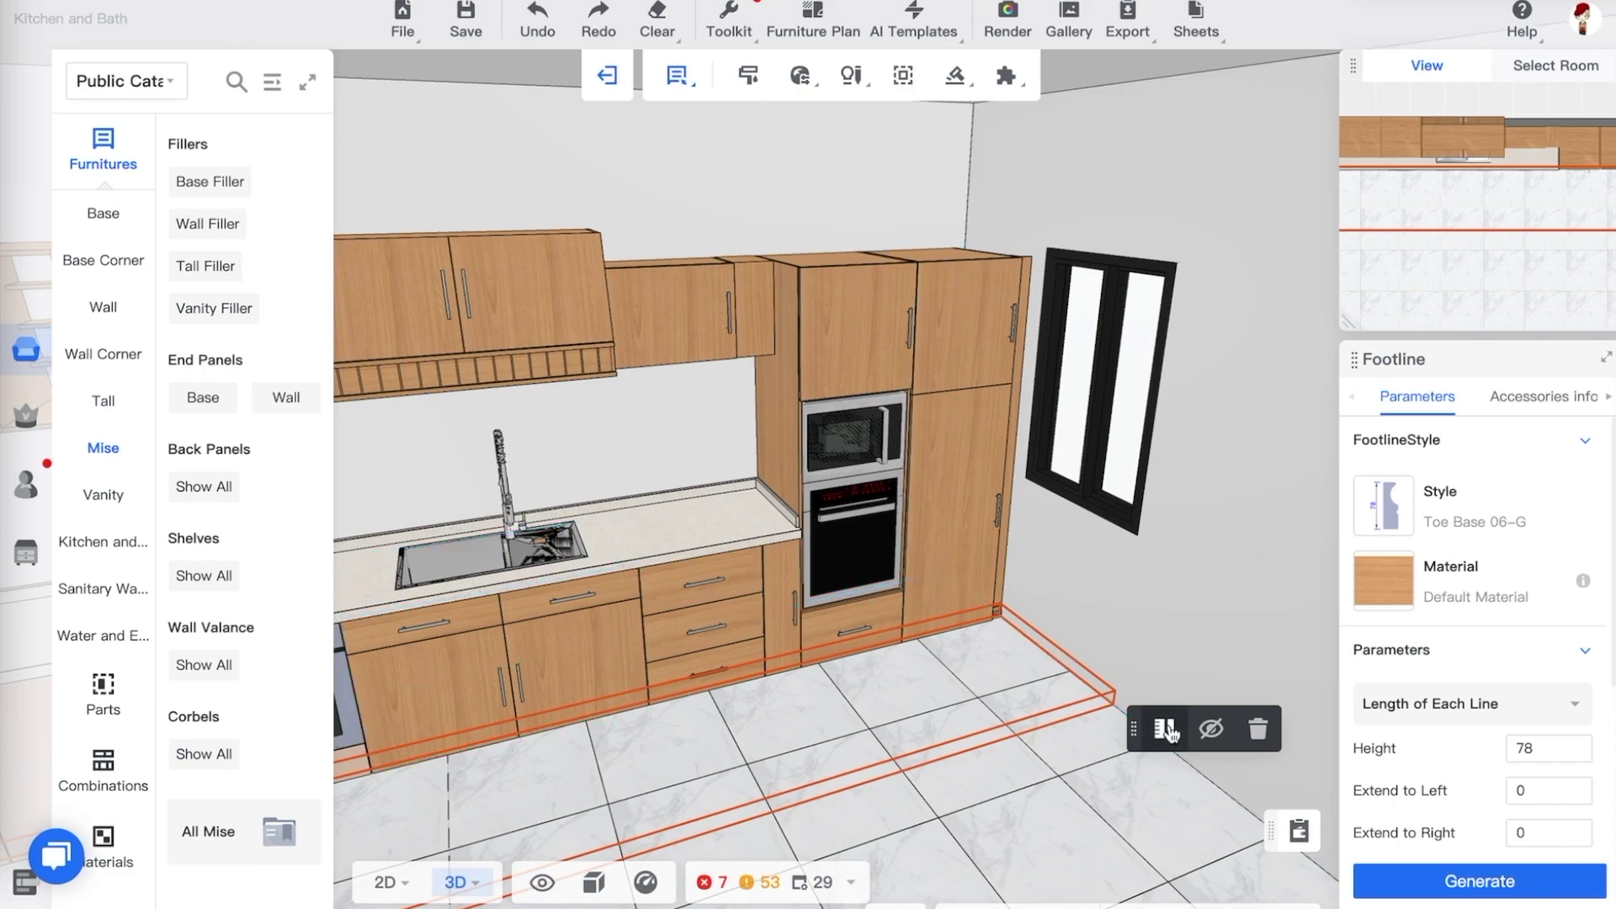
{"action": "left_click", "coordinate": [1259, 728]}
{"action": "left_click_drag", "start_coordinate": [1025, 567], "coordinate": [857, 659]}
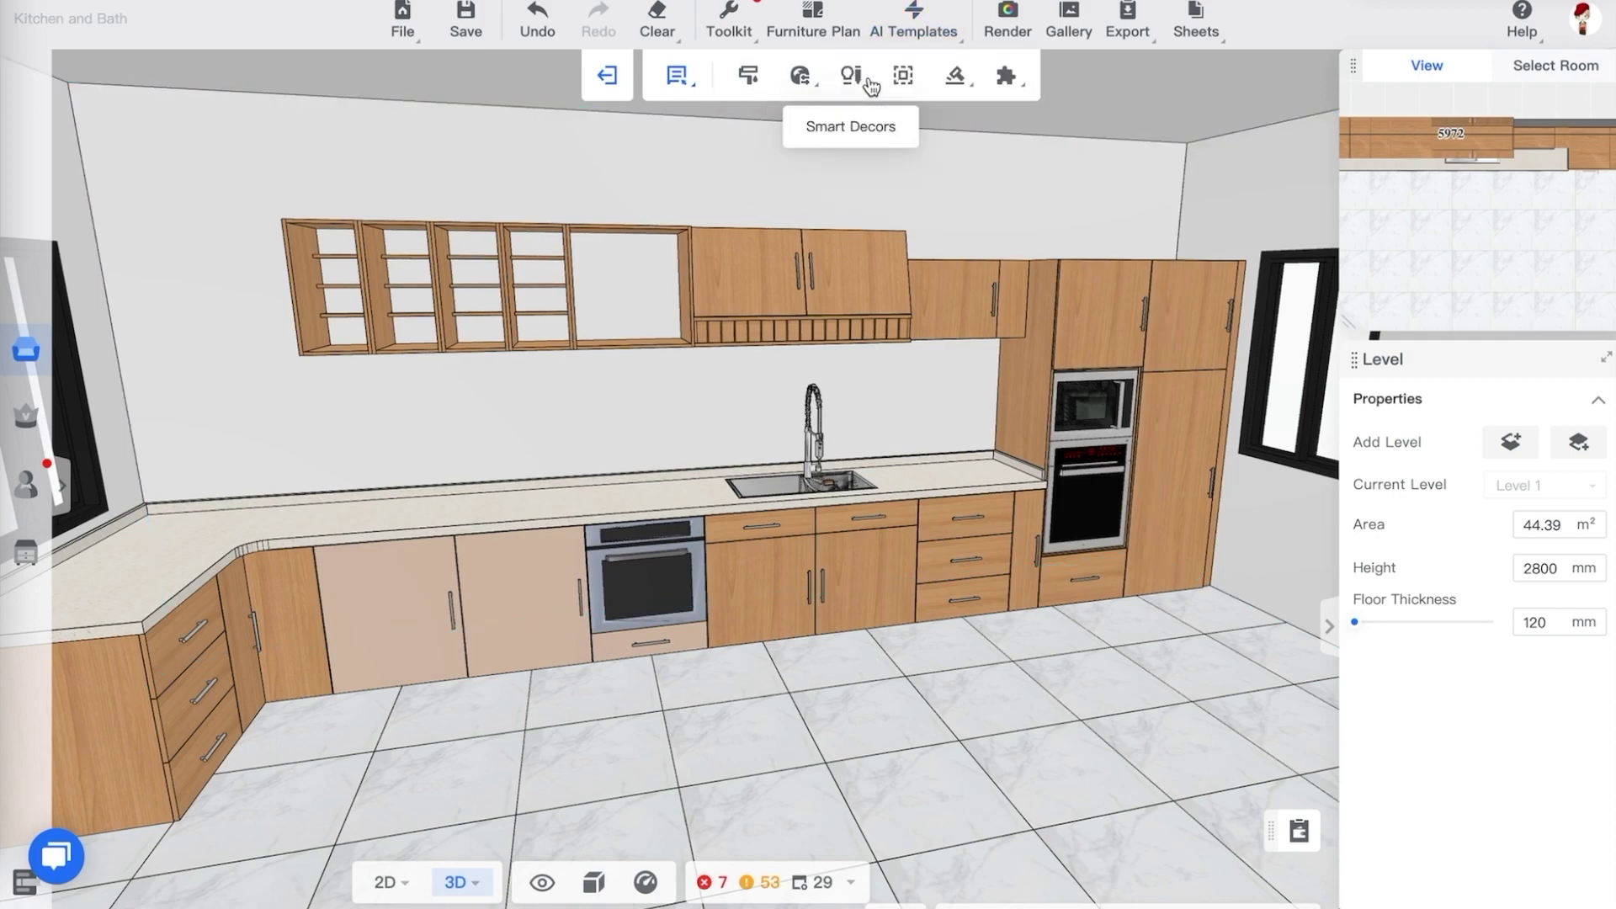
{"action": "left_click_drag", "start_coordinate": [938, 668], "coordinate": [926, 732]}
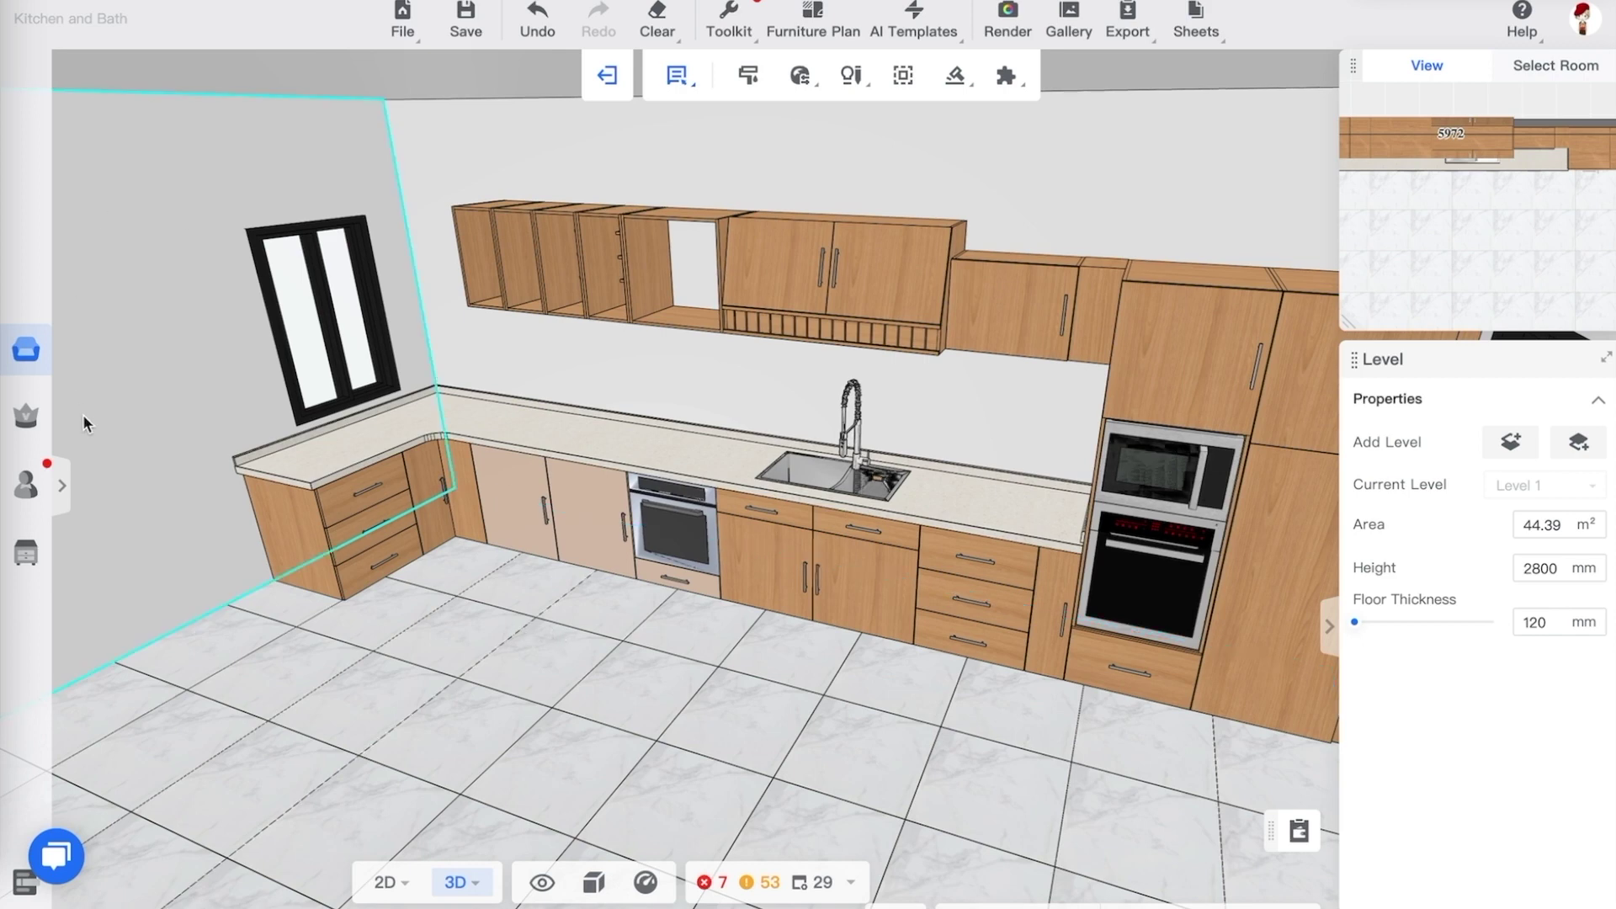
Browse the Public Catalog's furniture categories, including Mise, Kitchen and Bath Appliances, and Water and Electric Accessories
{"action": "left_click", "coordinate": [26, 350]}
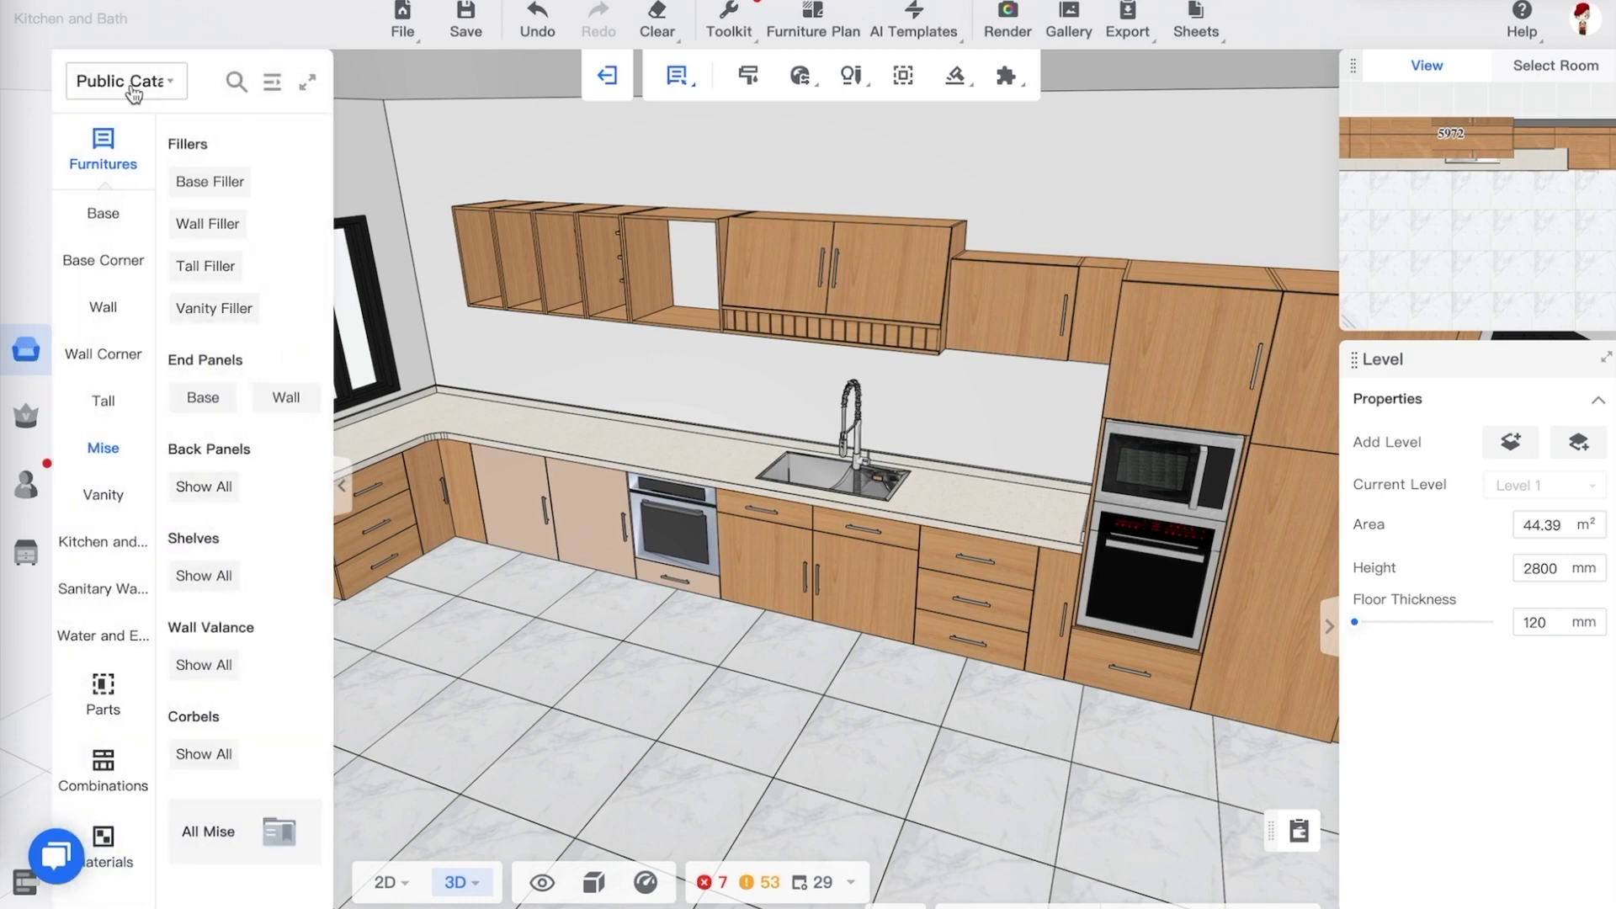
{"action": "left_click", "coordinate": [135, 94]}
{"action": "left_click", "coordinate": [134, 96]}
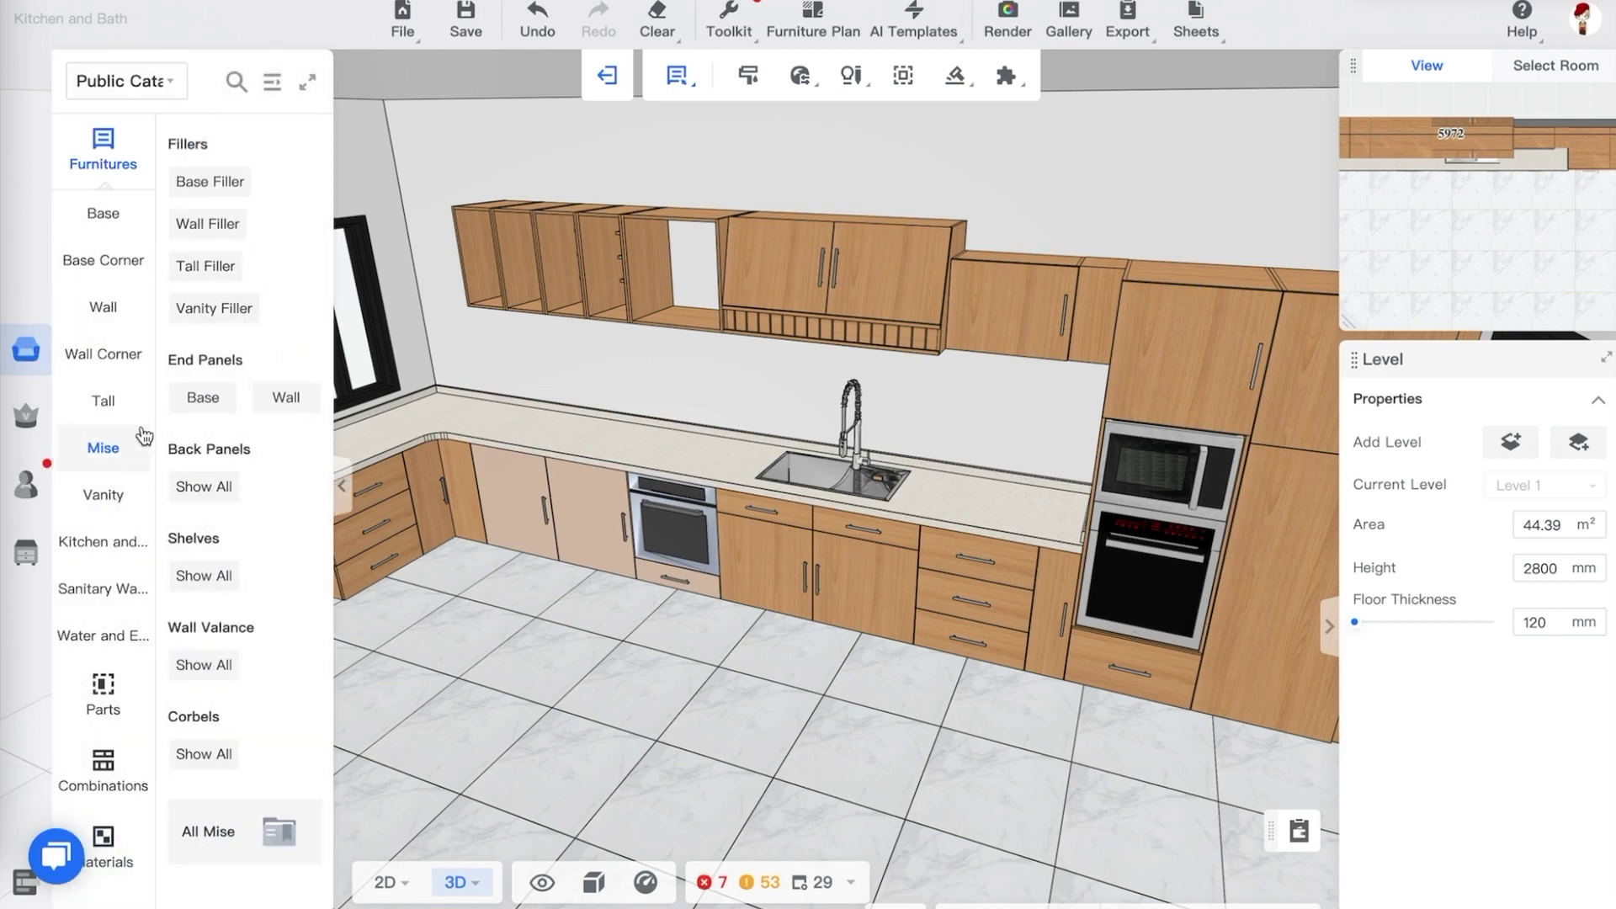
{"action": "left_click", "coordinate": [272, 81]}
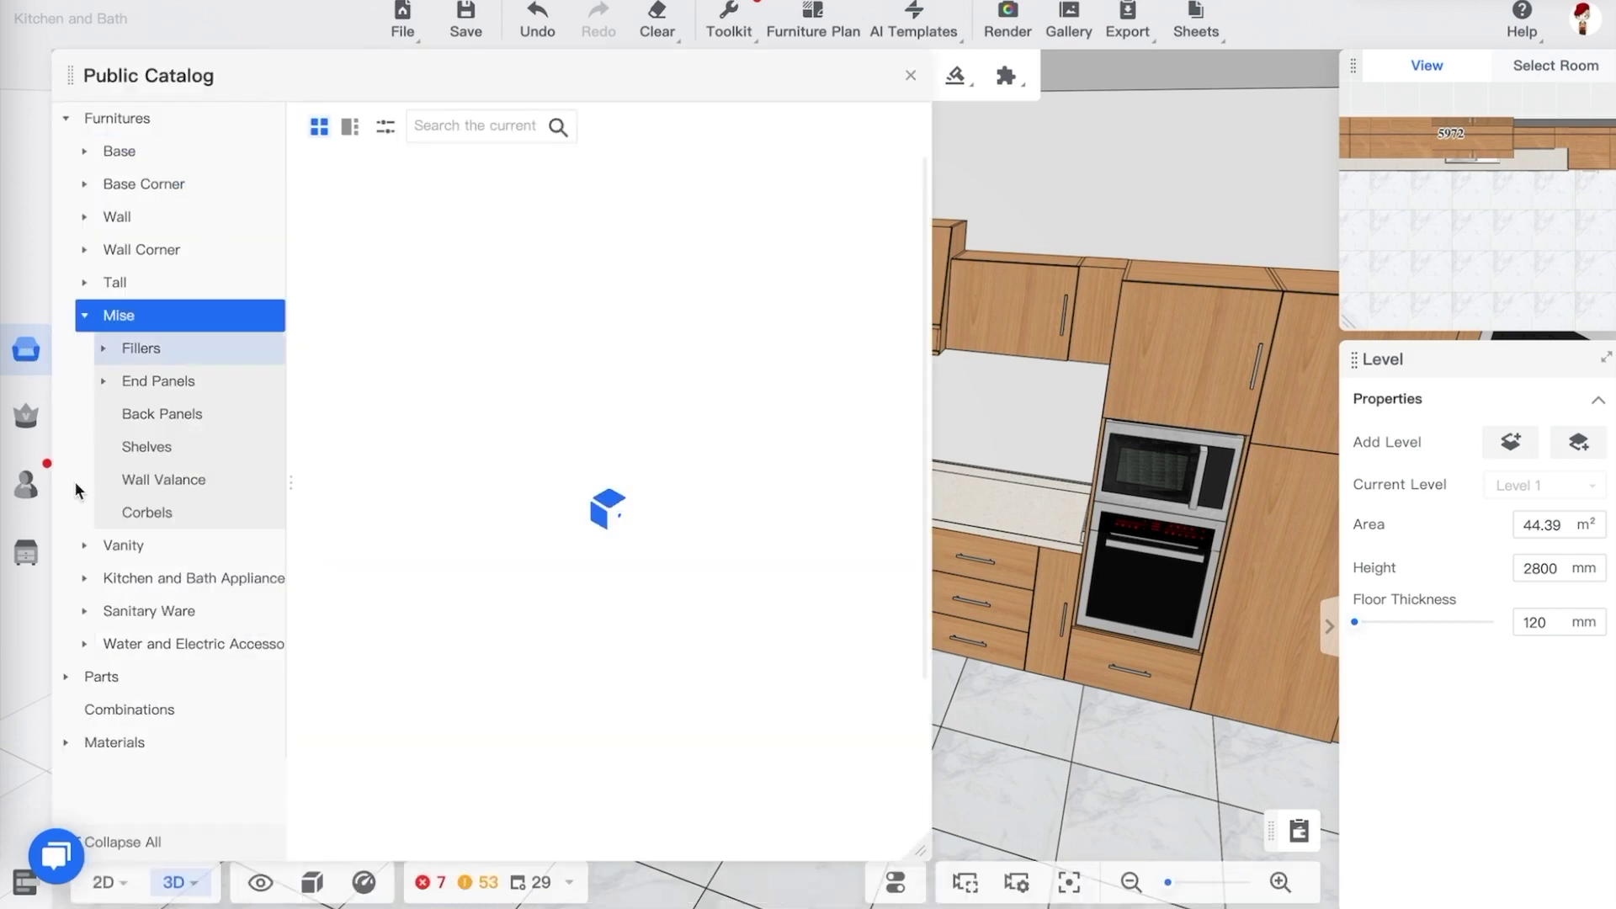
{"action": "left_click", "coordinate": [89, 312]}
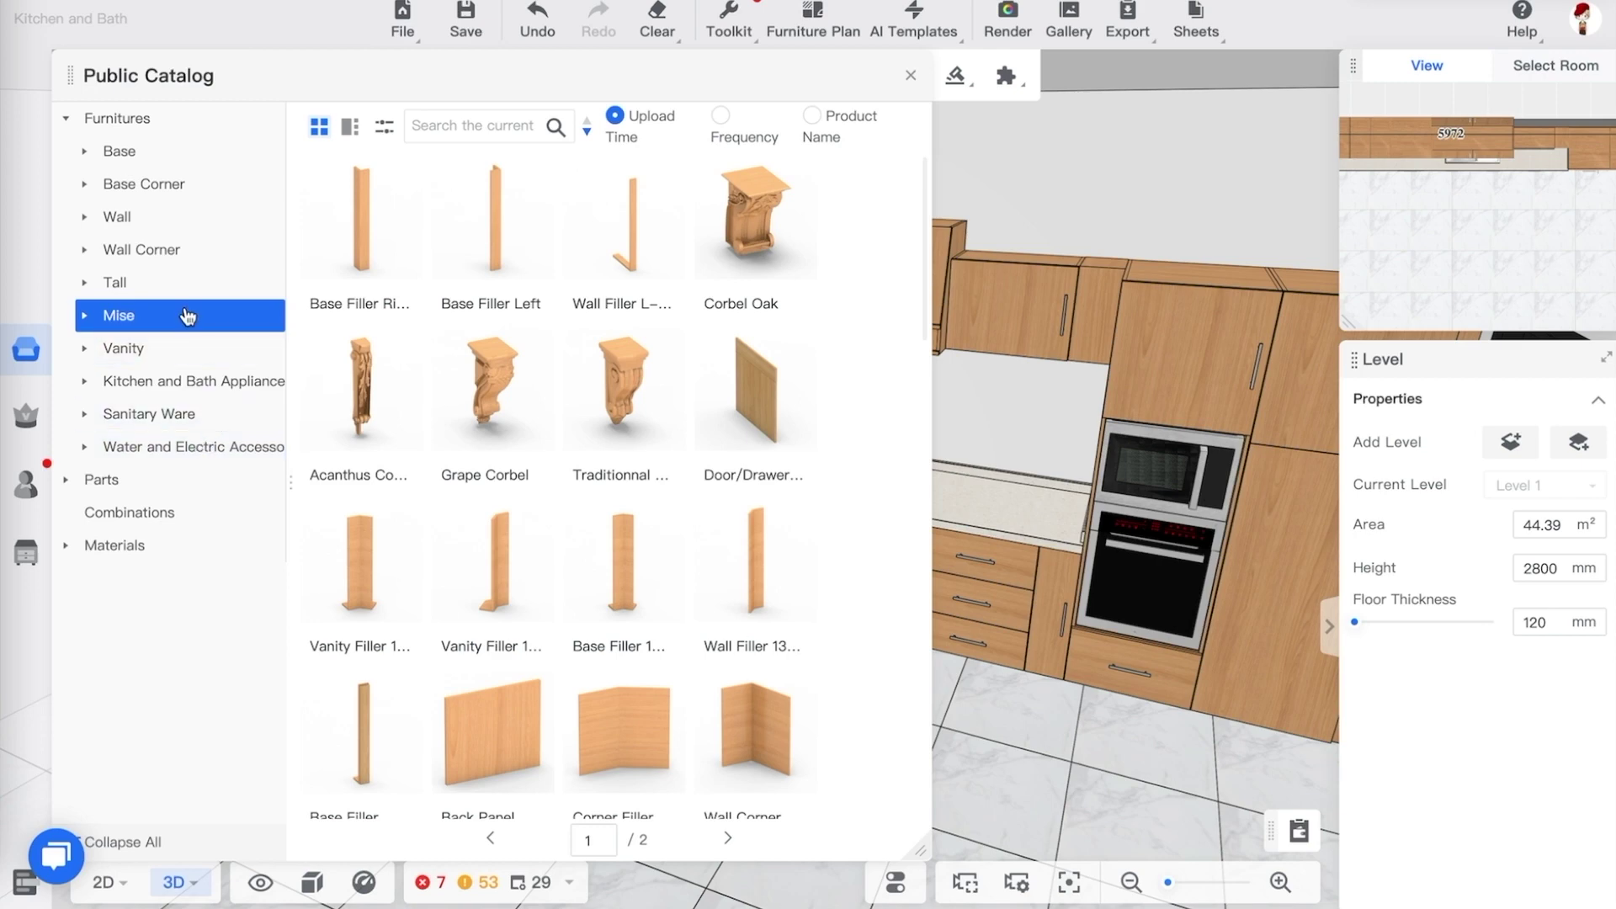
{"action": "left_click", "coordinate": [164, 455]}
{"action": "left_click", "coordinate": [118, 381]}
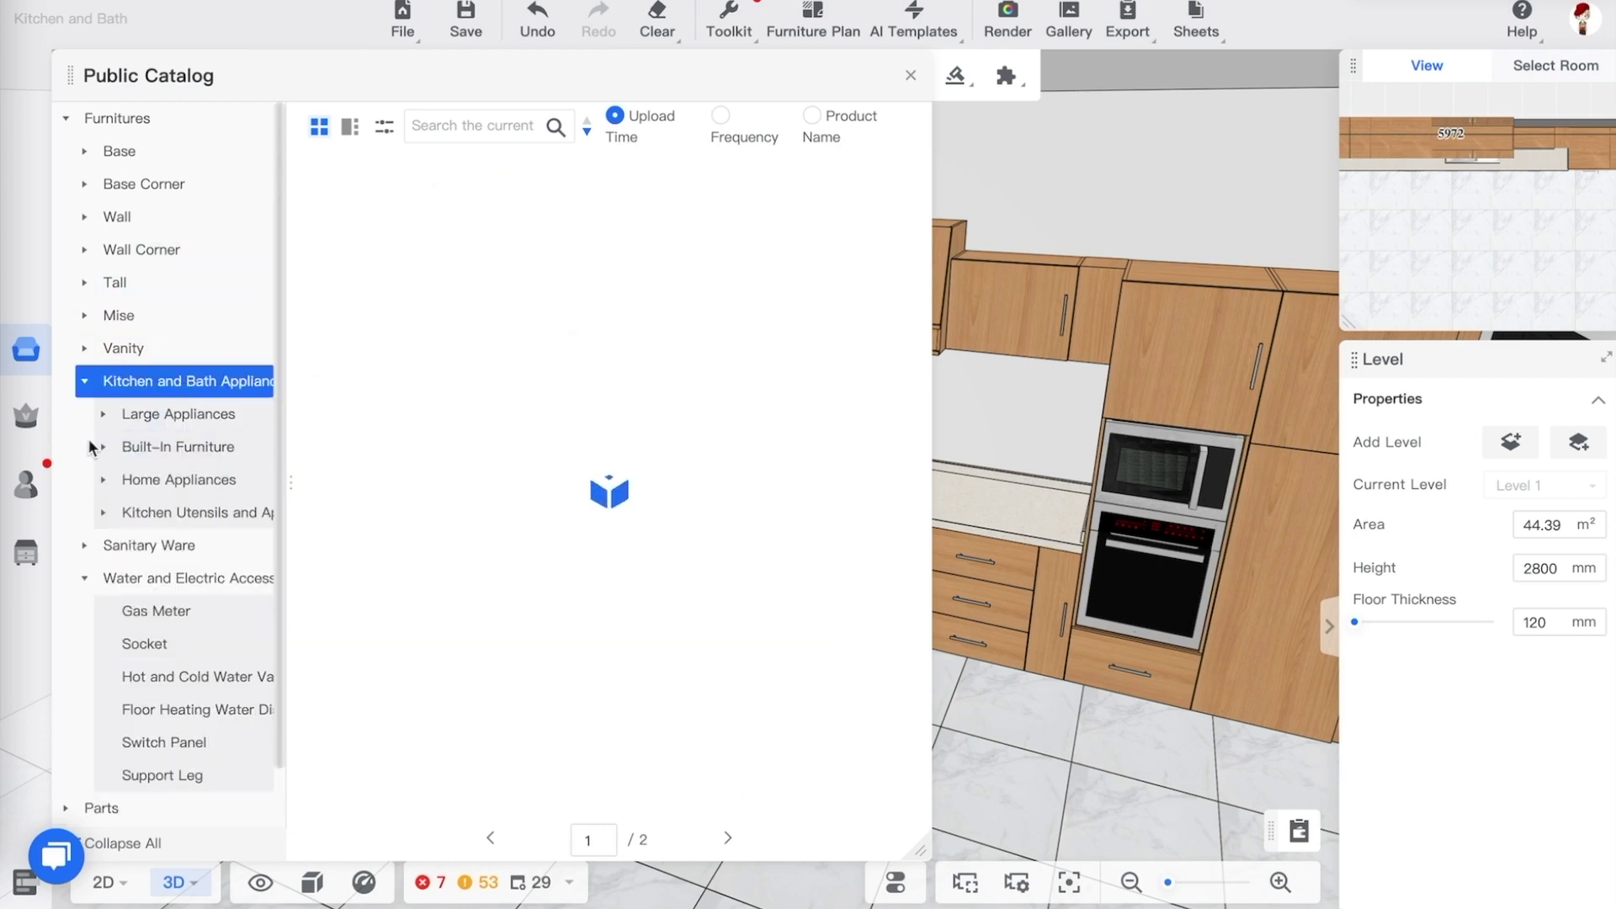
{"action": "left_click", "coordinate": [84, 578]}
{"action": "left_click", "coordinate": [85, 380]}
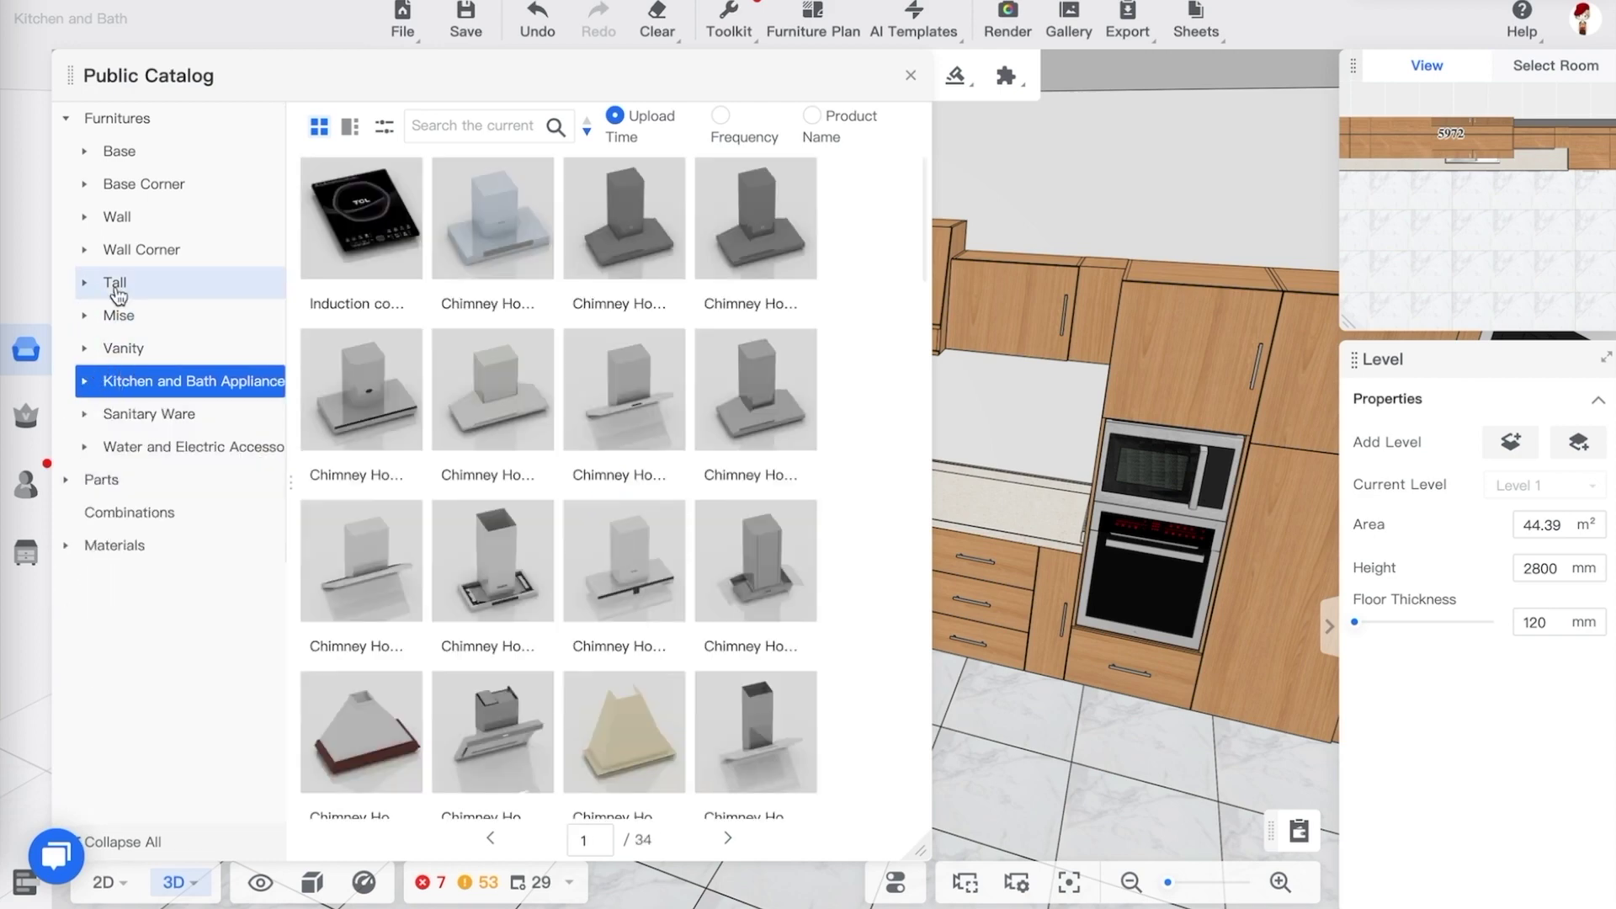
{"action": "left_click", "coordinate": [67, 120]}
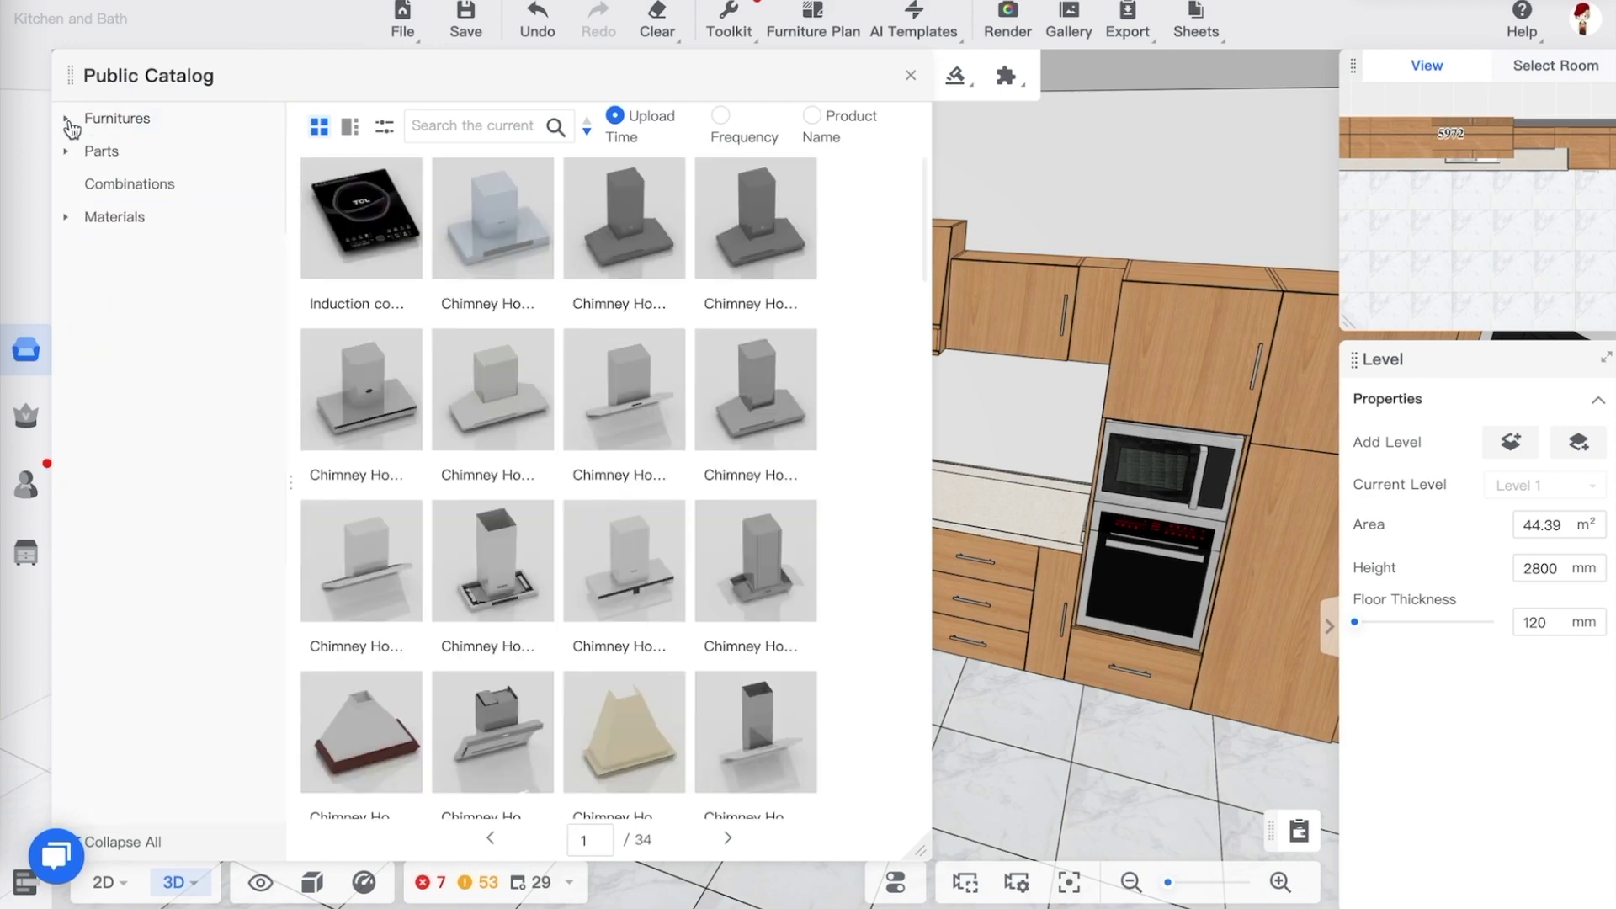
Place a Base Peninsula cabinet from the Public Catalog on the open floor in front of the L-shaped base cabinets
{"action": "left_click", "coordinate": [122, 127]}
{"action": "left_click", "coordinate": [116, 152]}
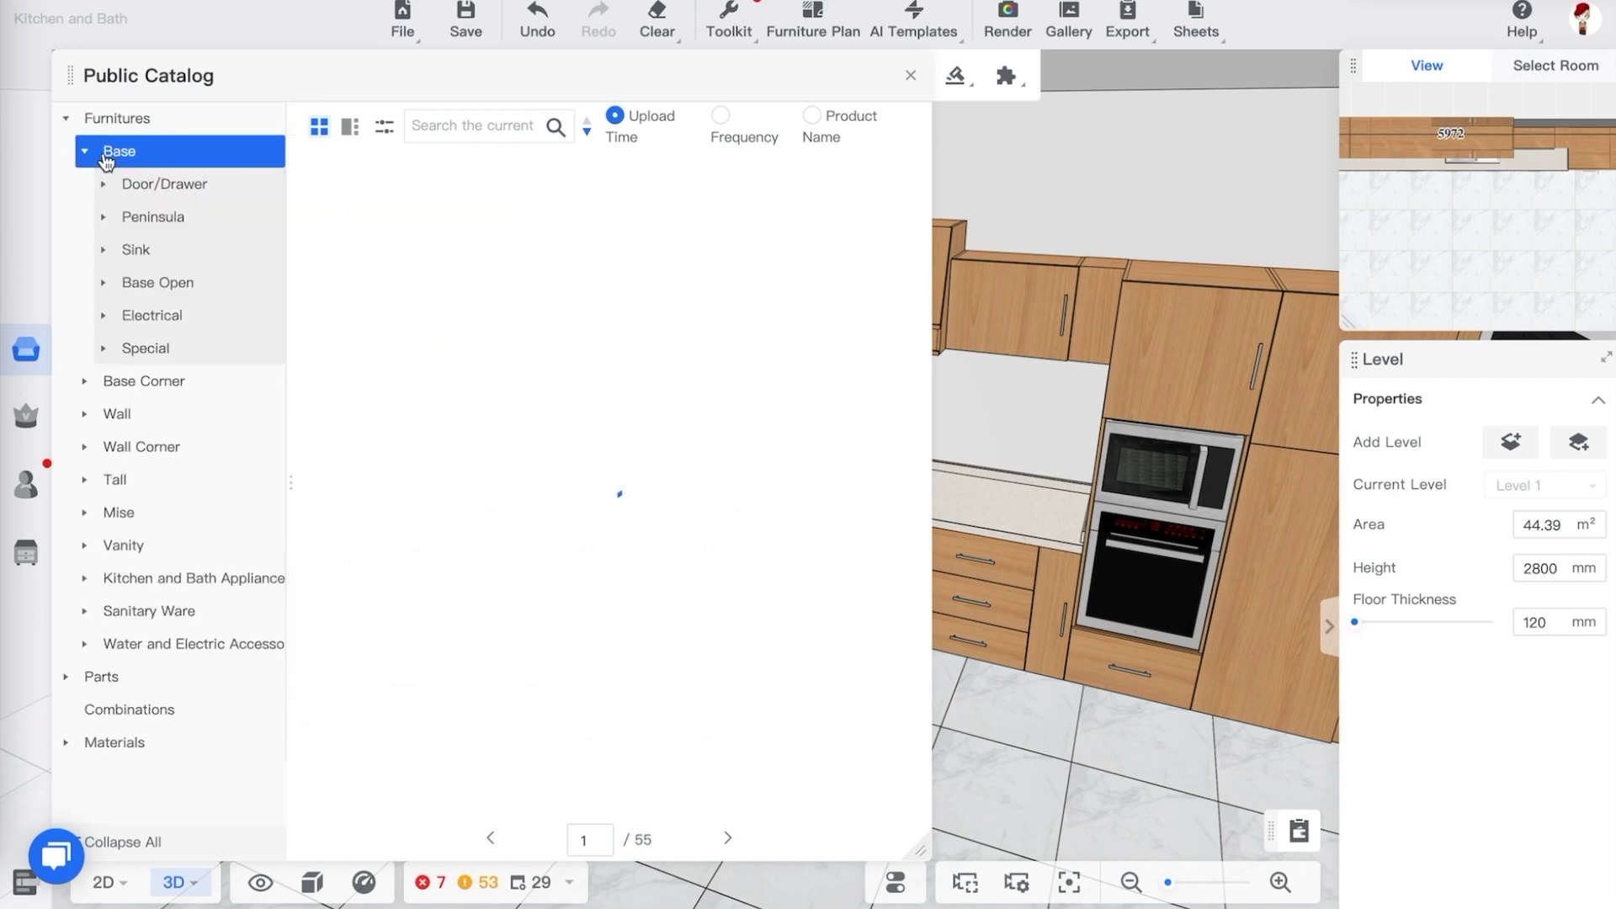
{"action": "left_click", "coordinate": [174, 218]}
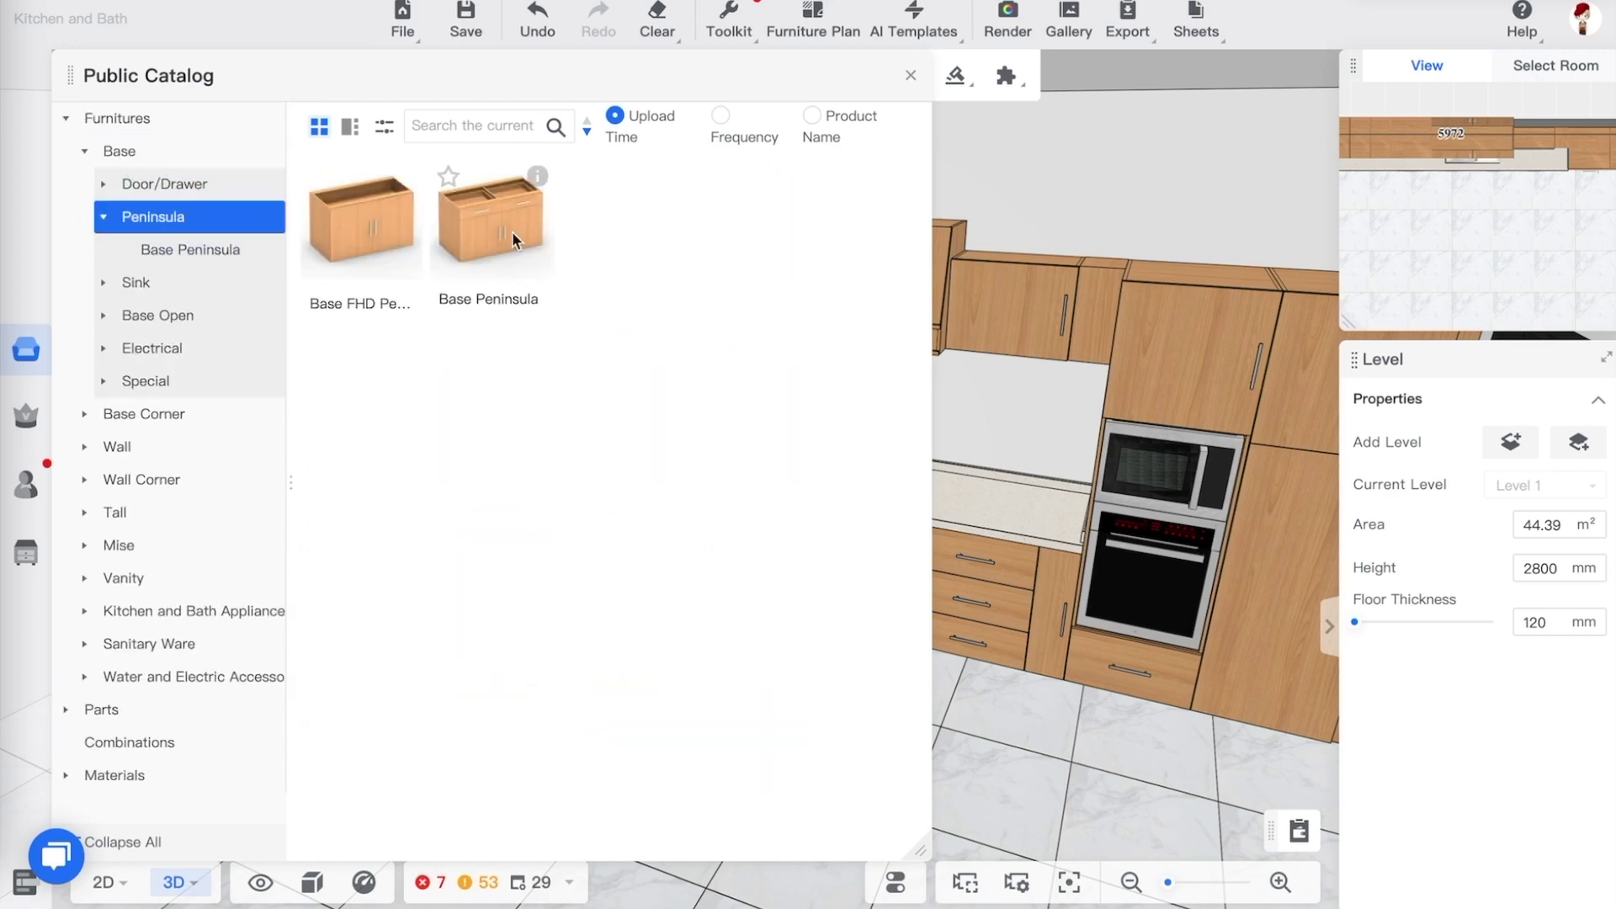
{"action": "left_click", "coordinate": [502, 222]}
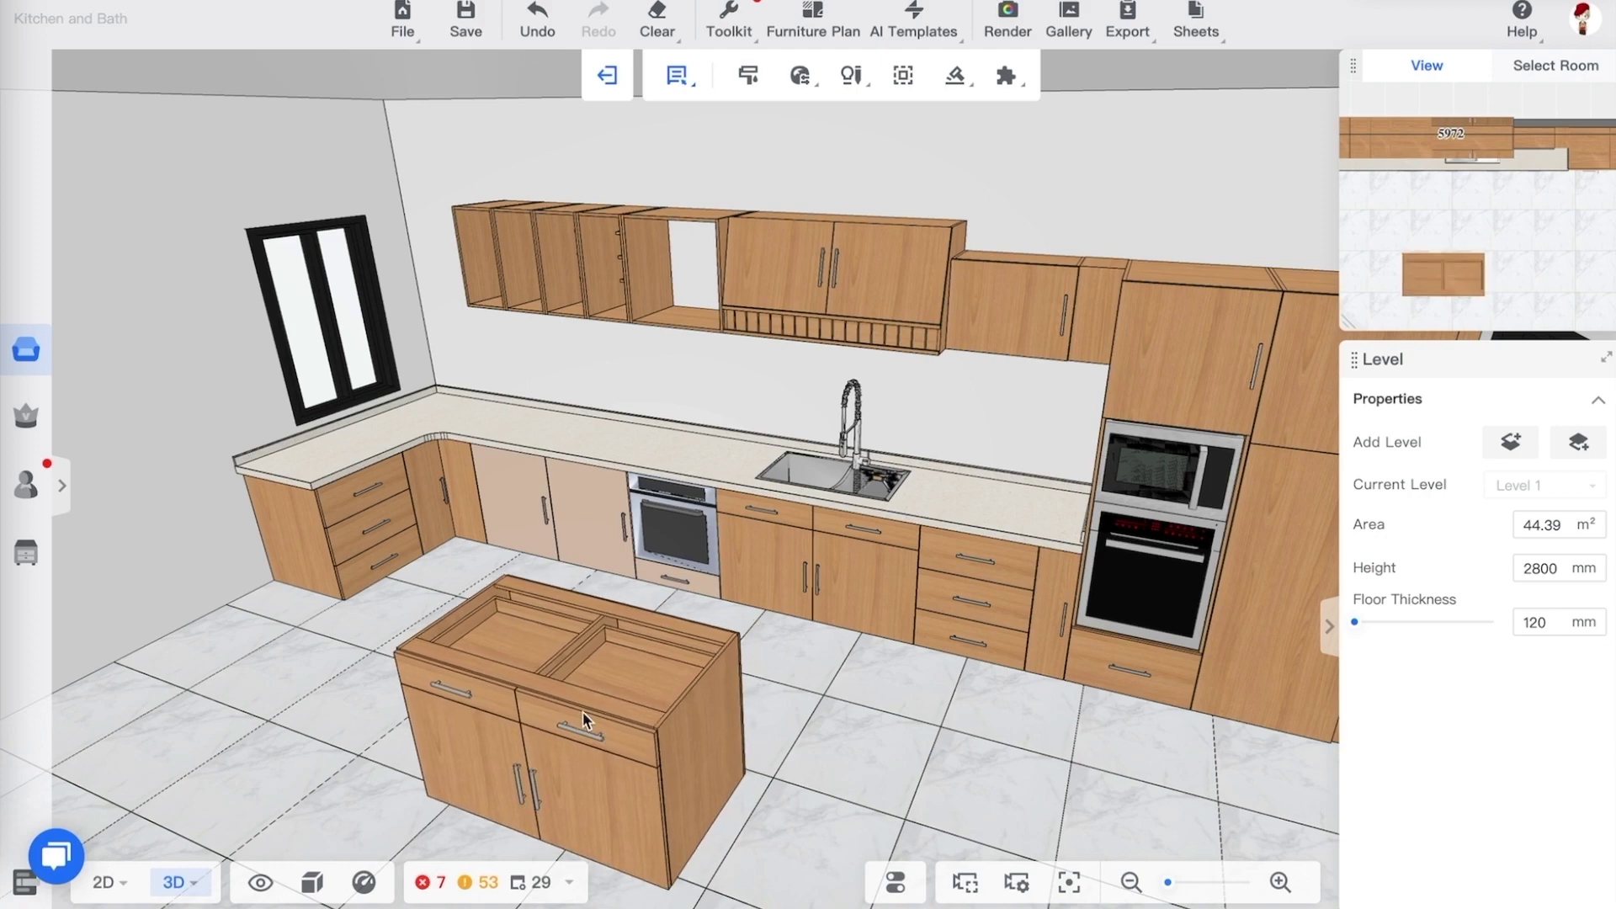
{"action": "left_click", "coordinate": [578, 709]}
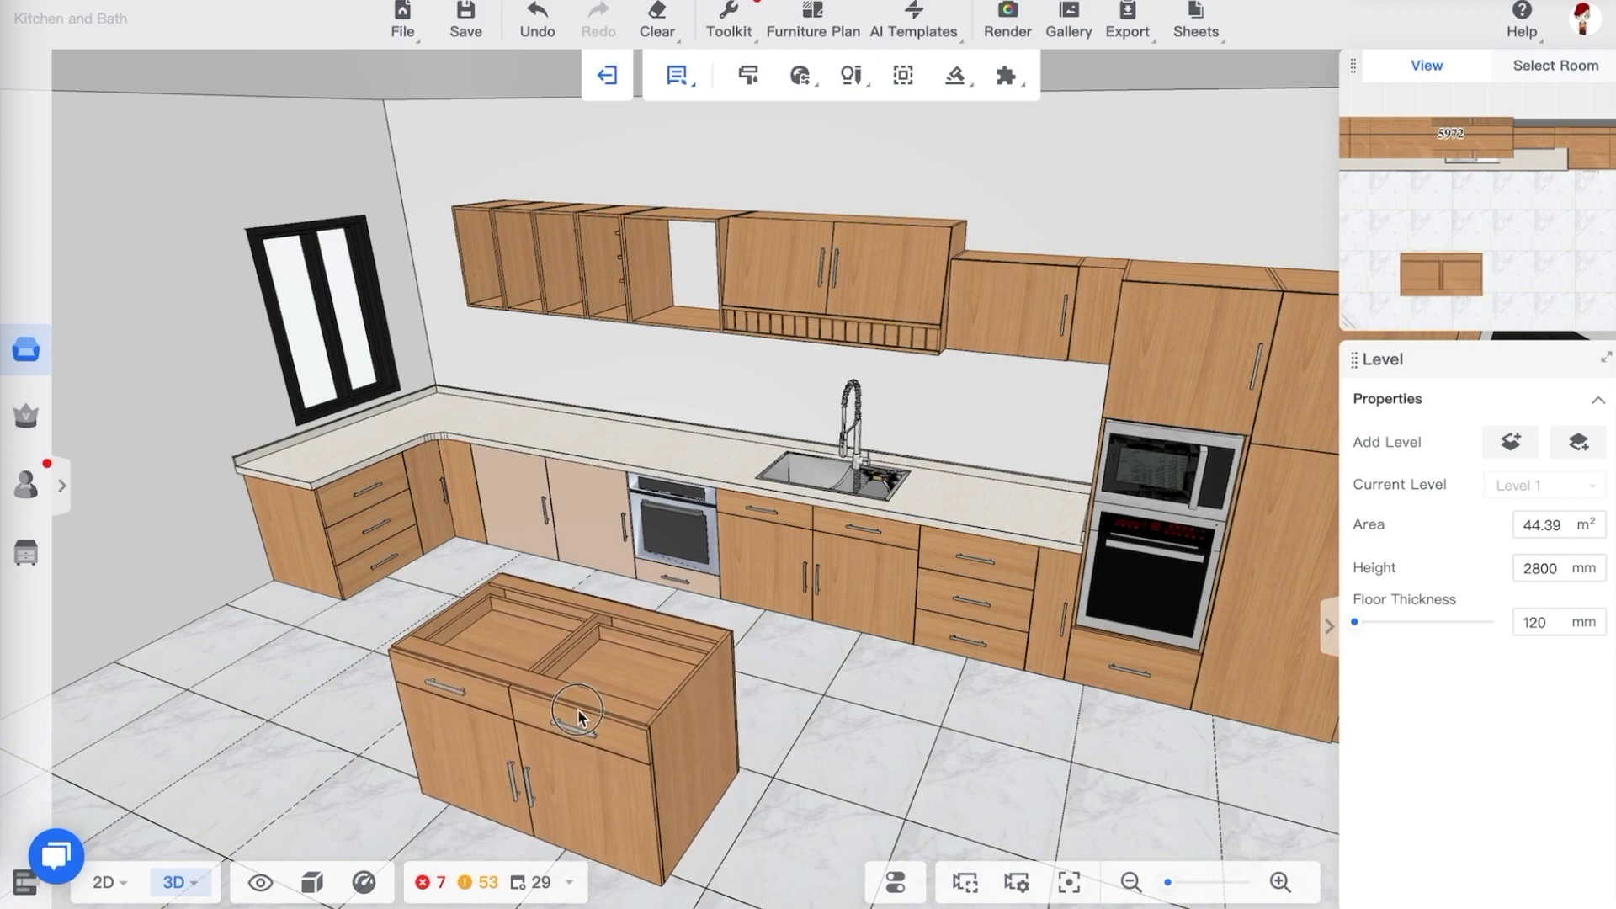
{"action": "left_click", "coordinate": [1023, 723]}
{"action": "left_click", "coordinate": [909, 75]}
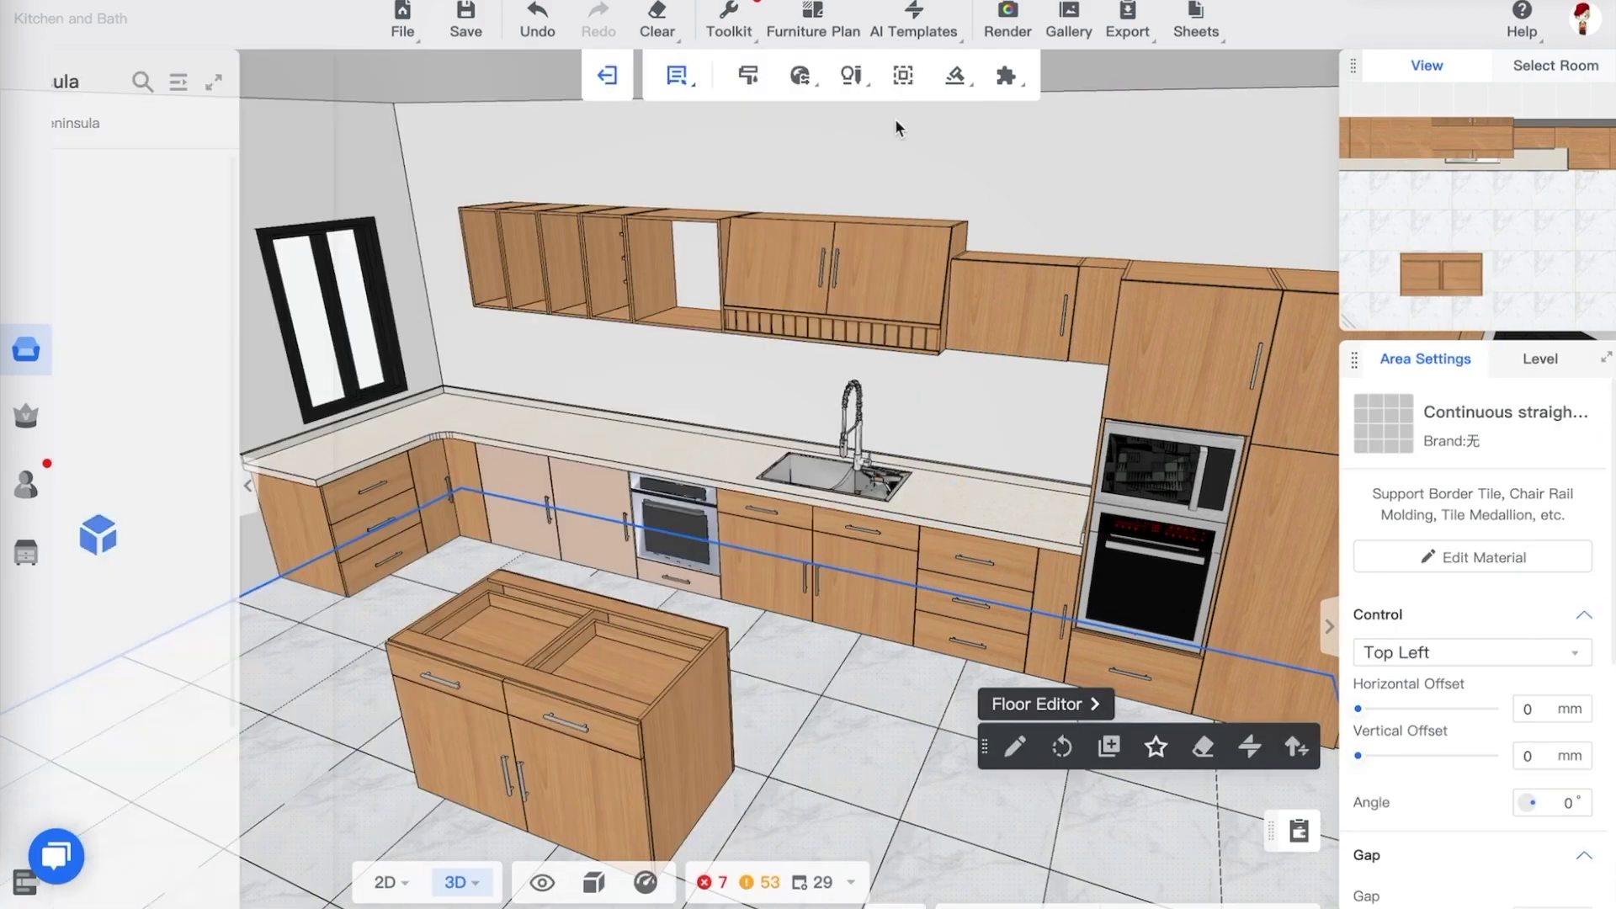
Add a second identical Base Peninsula cabinet directly beside the first, extending the island towards the tall units
{"action": "scroll", "coordinate": [855, 760], "scroll_direction": "down", "scroll_amount": 5}
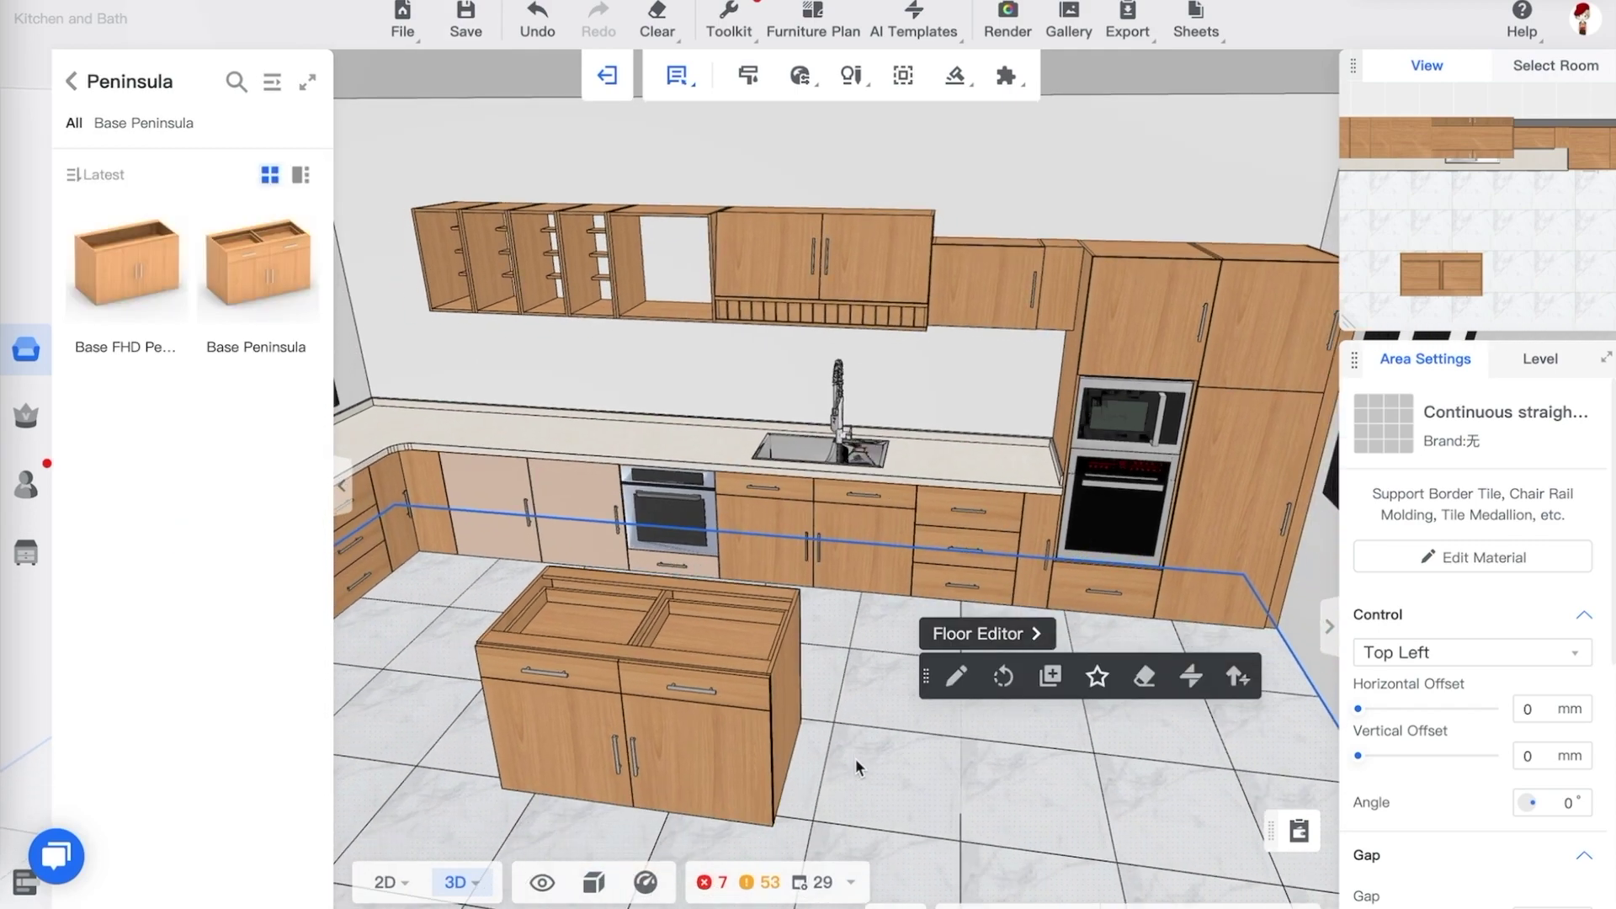
{"action": "right_click_drag", "start_coordinate": [846, 641], "coordinate": [808, 642]}
{"action": "left_click", "coordinate": [736, 604]}
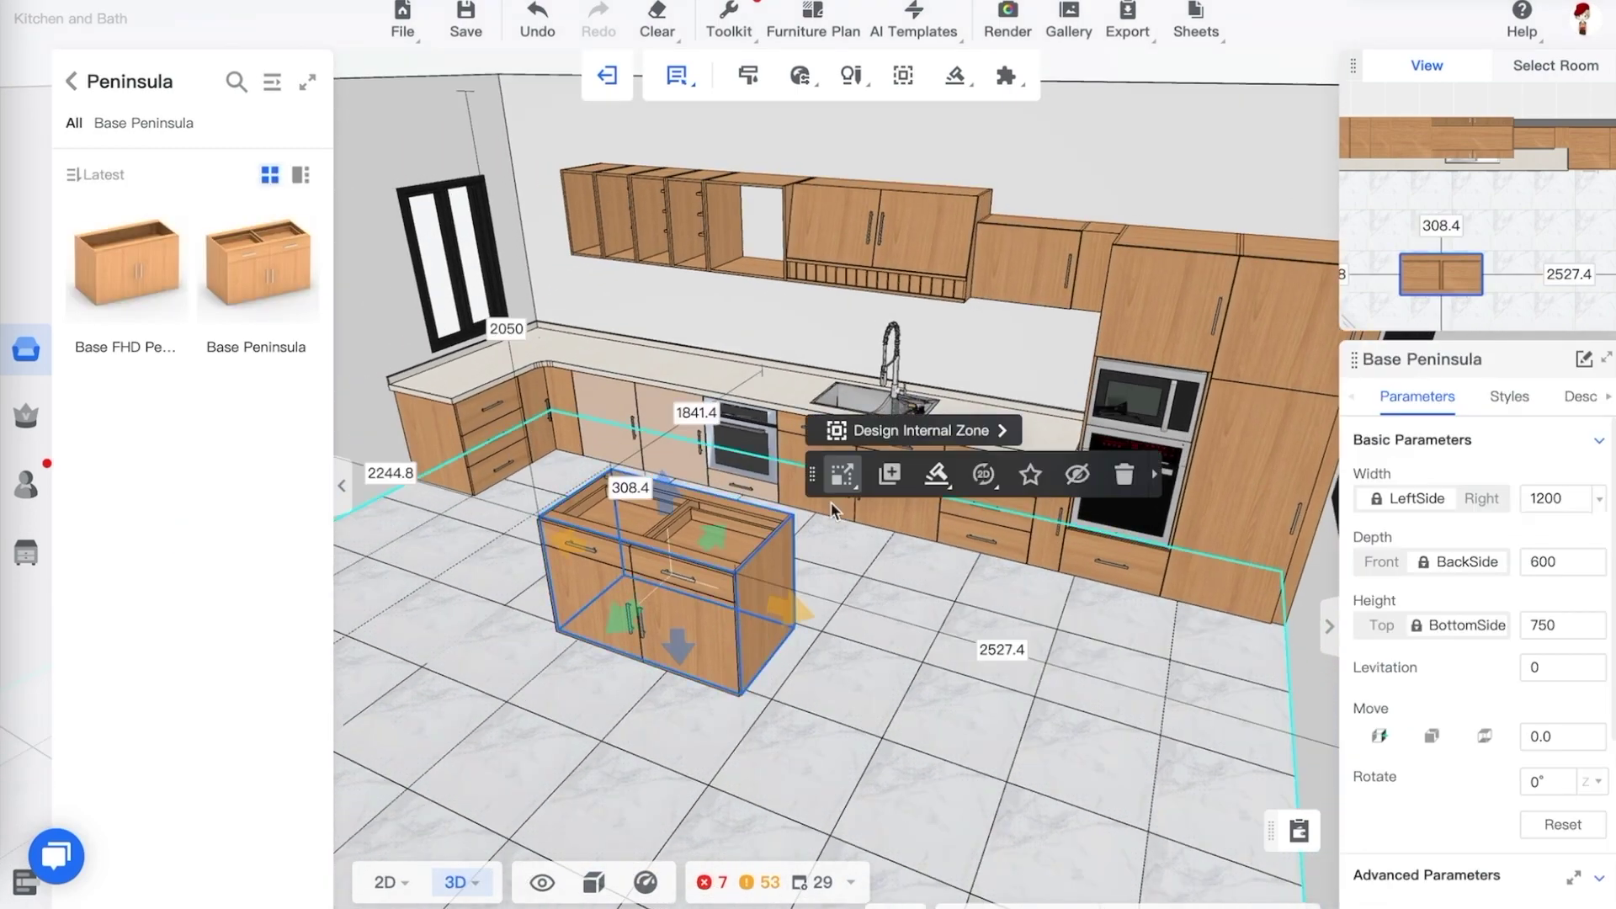
{"action": "left_click", "coordinate": [841, 371]}
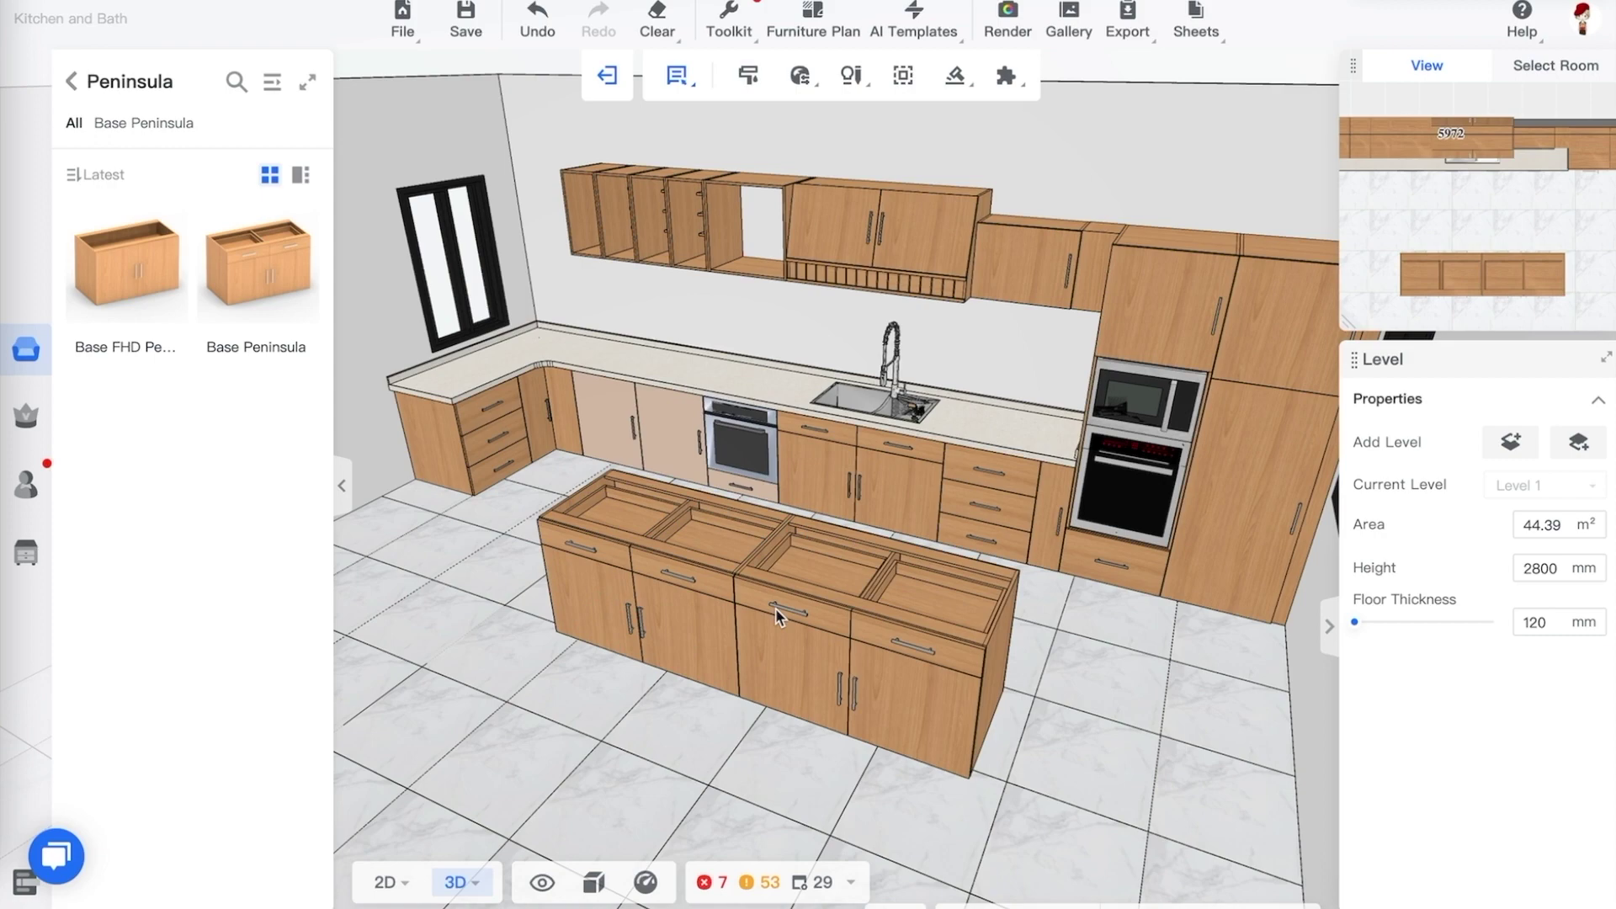
{"action": "left_click", "coordinate": [775, 607]}
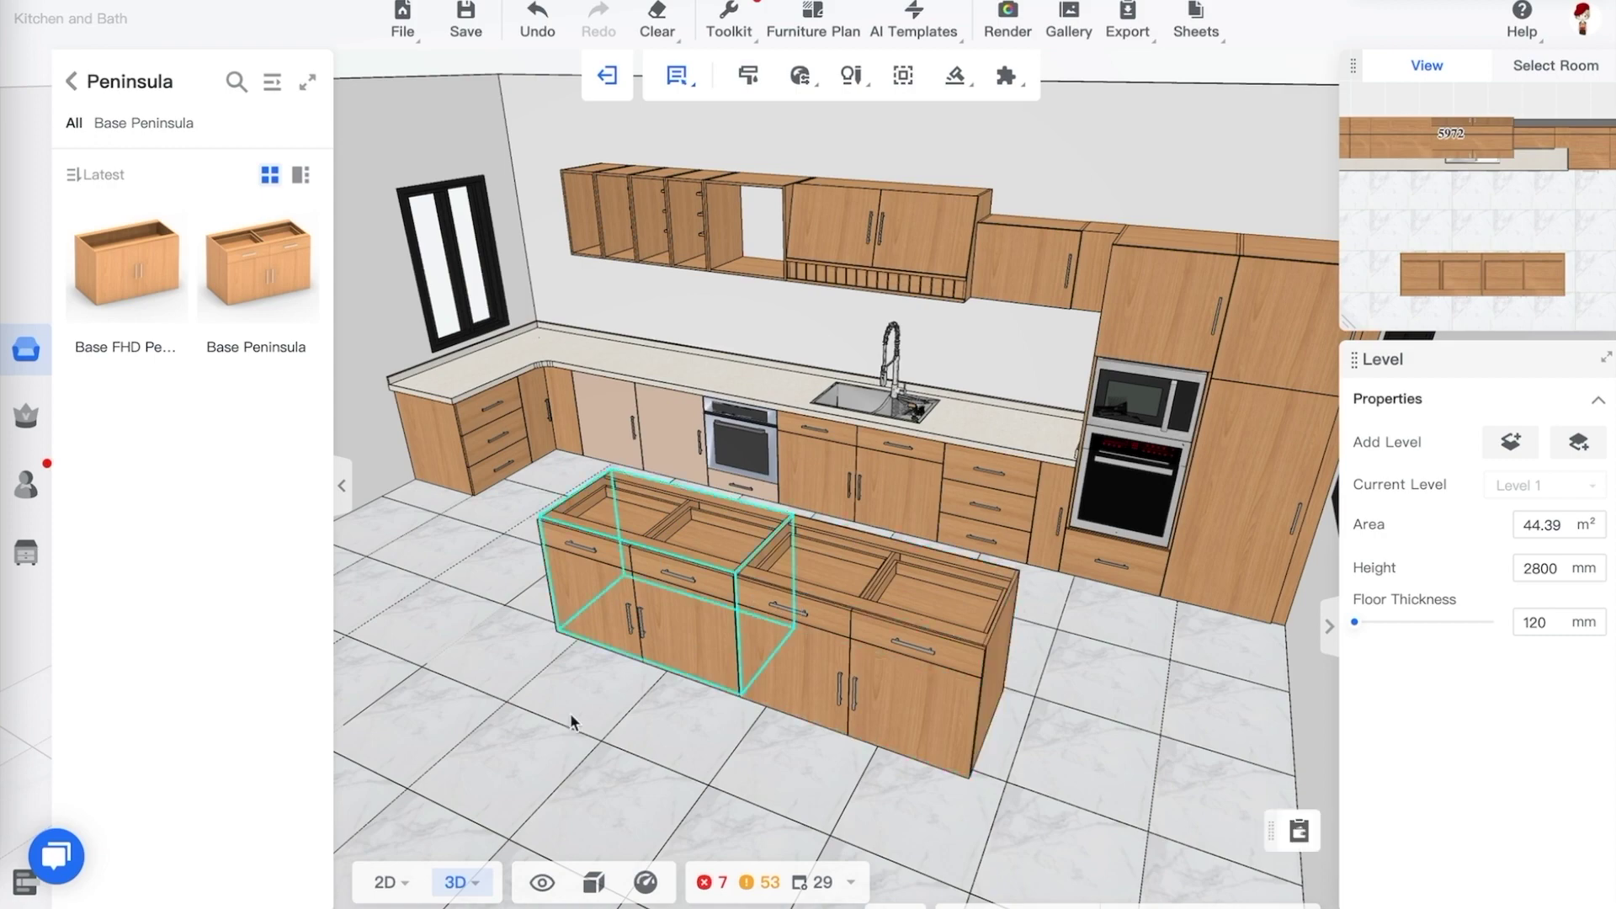
Select both Base Peninsula cabinets of the island together and start a countertop for them
{"action": "right_click_drag", "start_coordinate": [569, 714], "coordinate": [667, 673]}
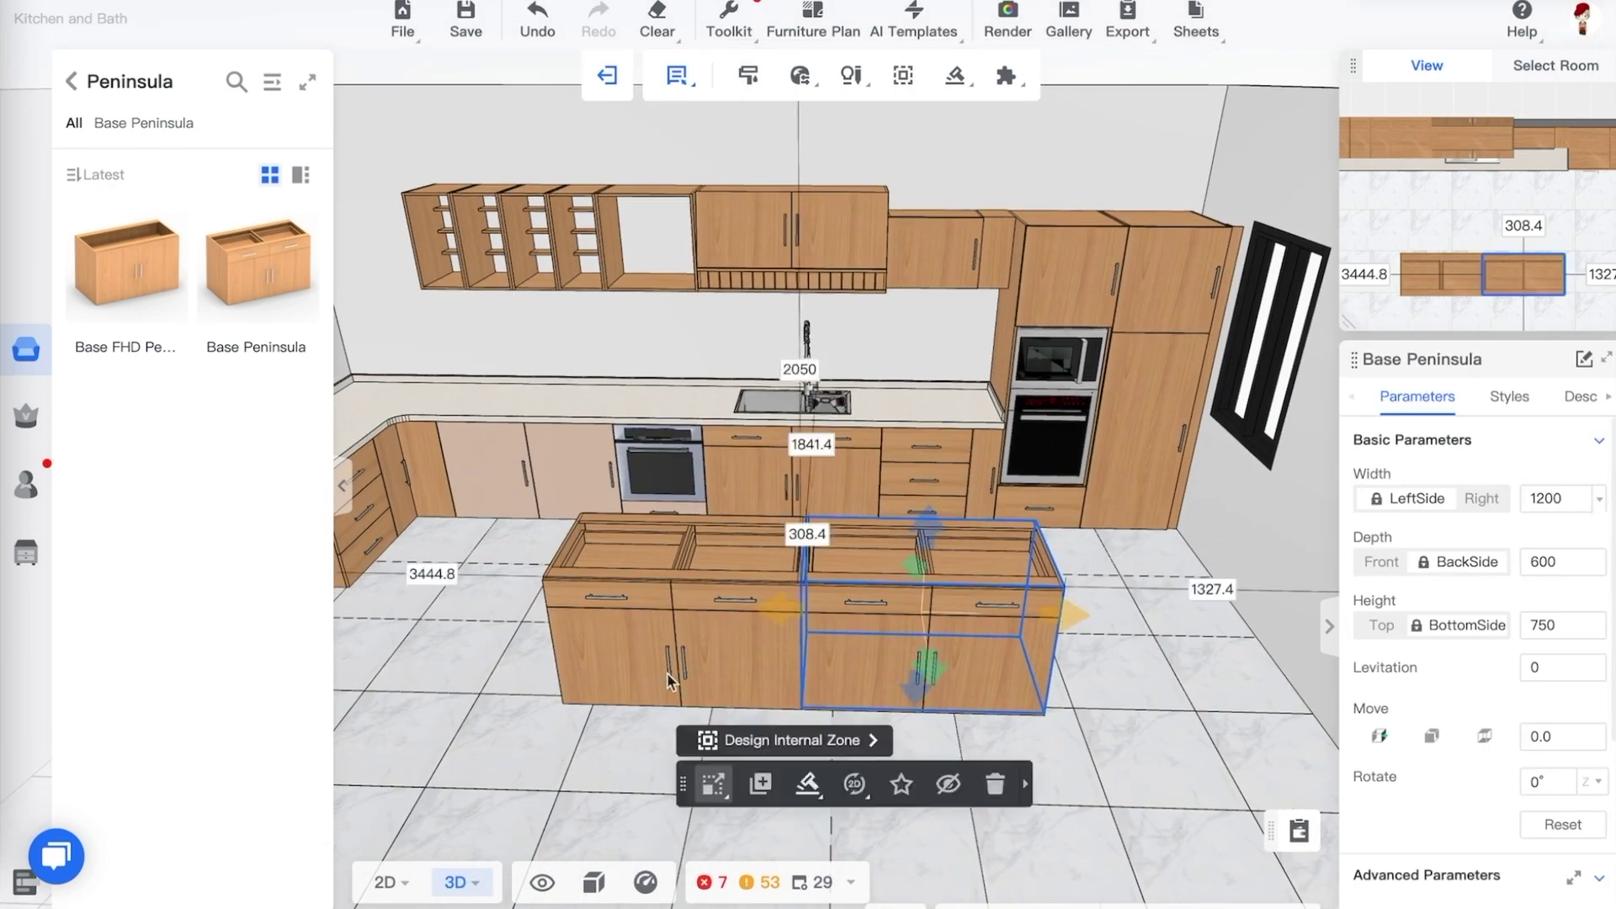
{"action": "left_click", "coordinate": [697, 613]}
{"action": "left_click", "coordinate": [937, 608], "text": "ctrl"}
{"action": "right_click_drag", "start_coordinate": [960, 656], "coordinate": [870, 473]}
{"action": "left_click", "coordinate": [956, 78]}
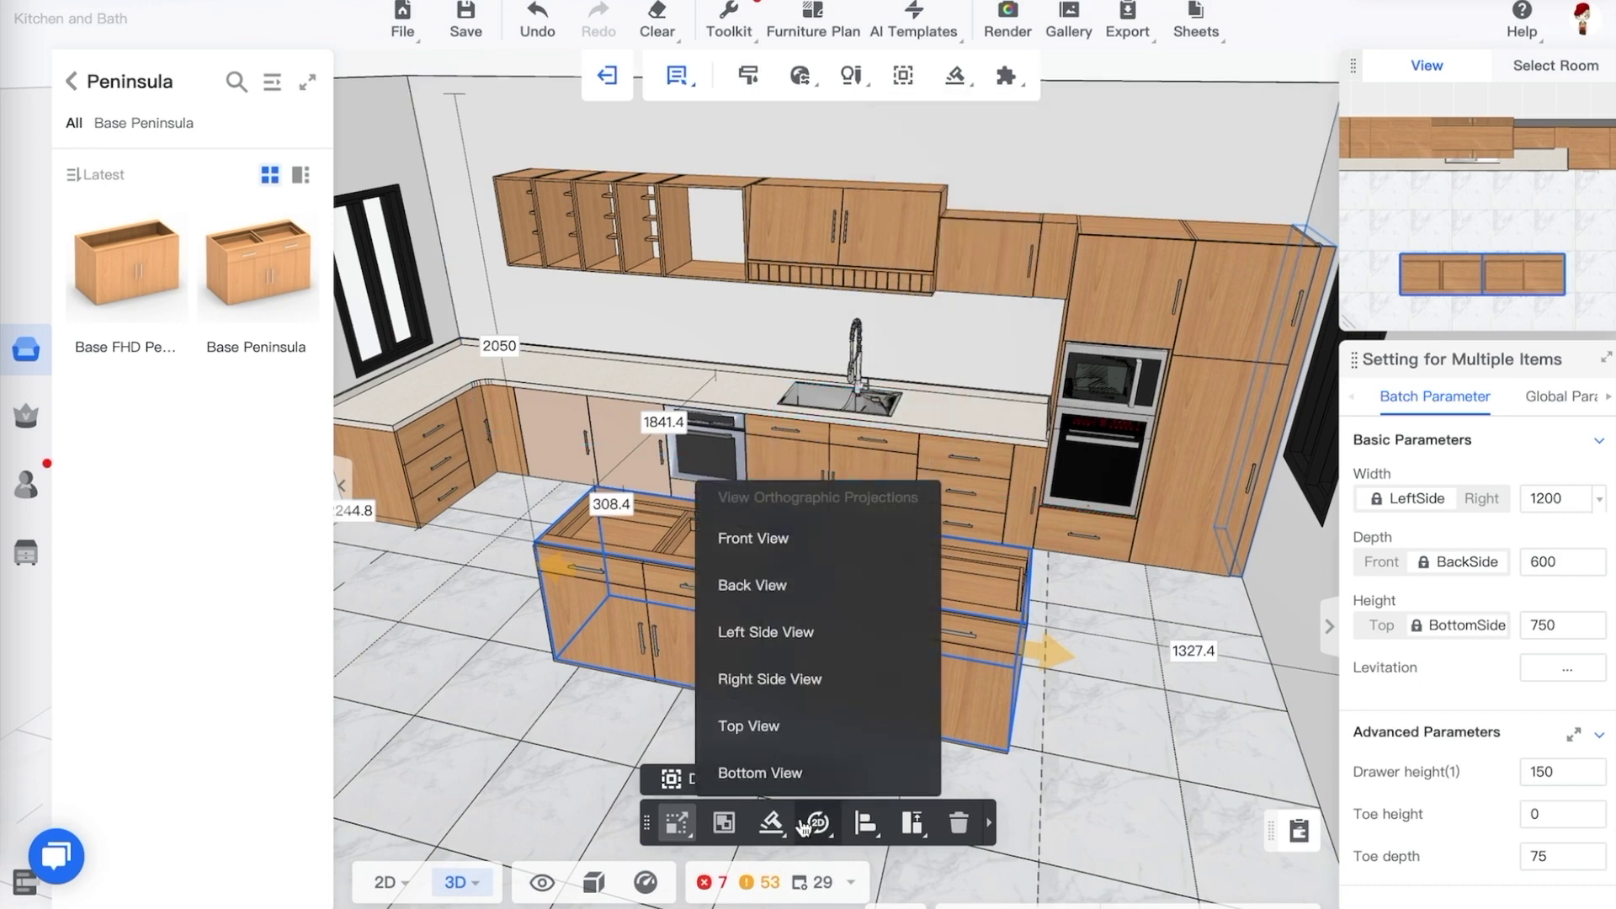
{"action": "mouse_move", "coordinate": [865, 825]}
{"action": "left_click", "coordinate": [863, 477]}
{"action": "mouse_move", "coordinate": [915, 833]}
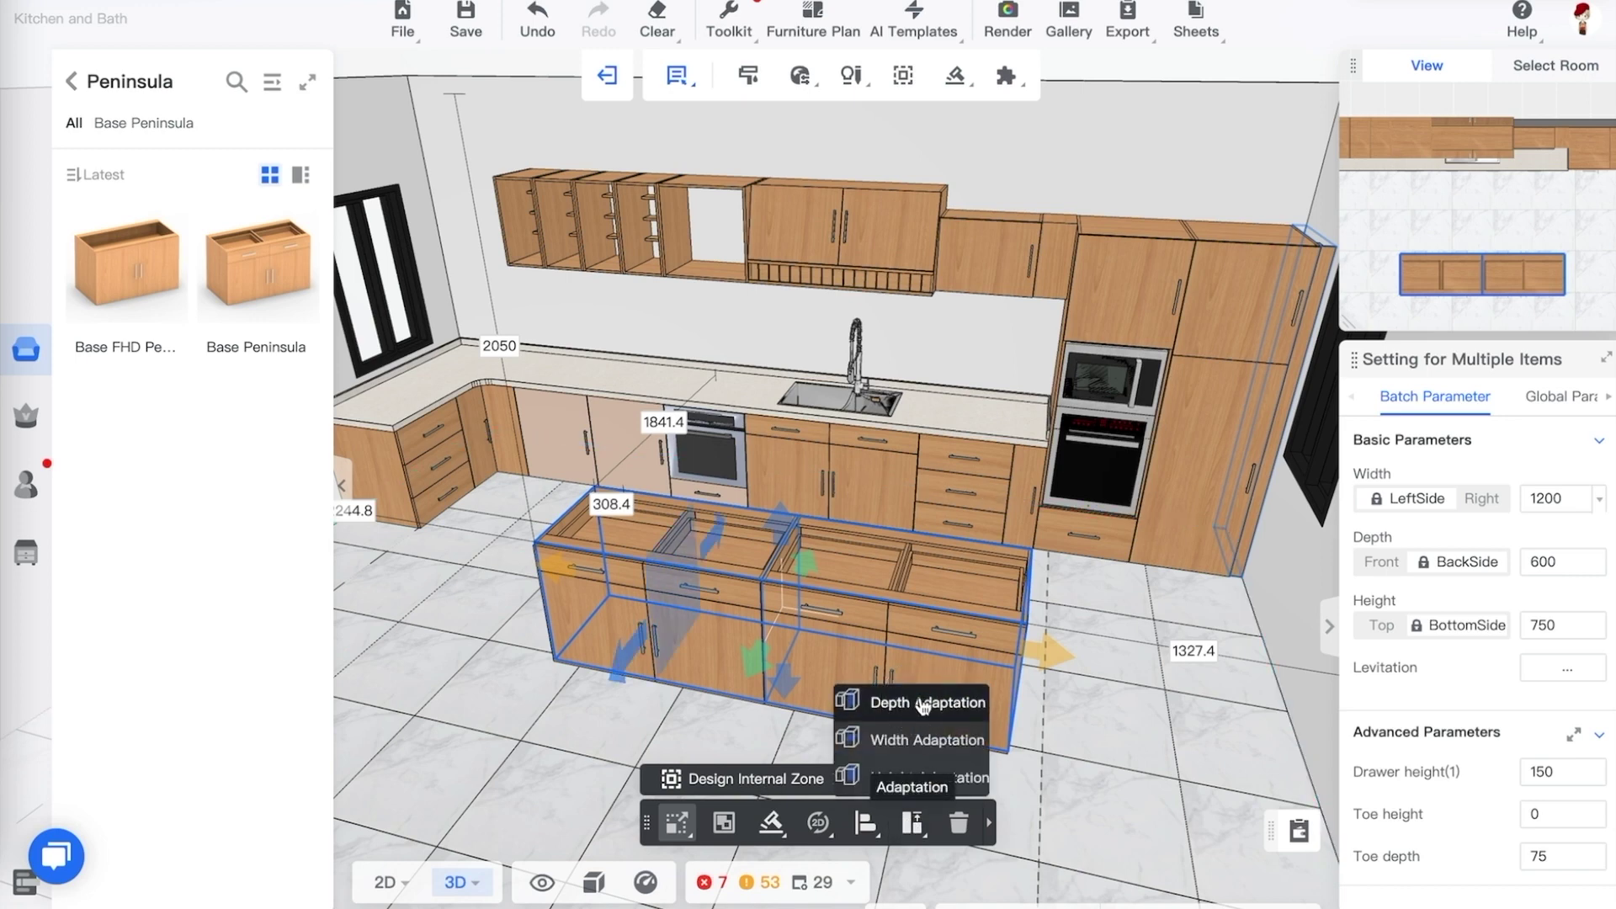
{"action": "mouse_move", "coordinate": [771, 827]}
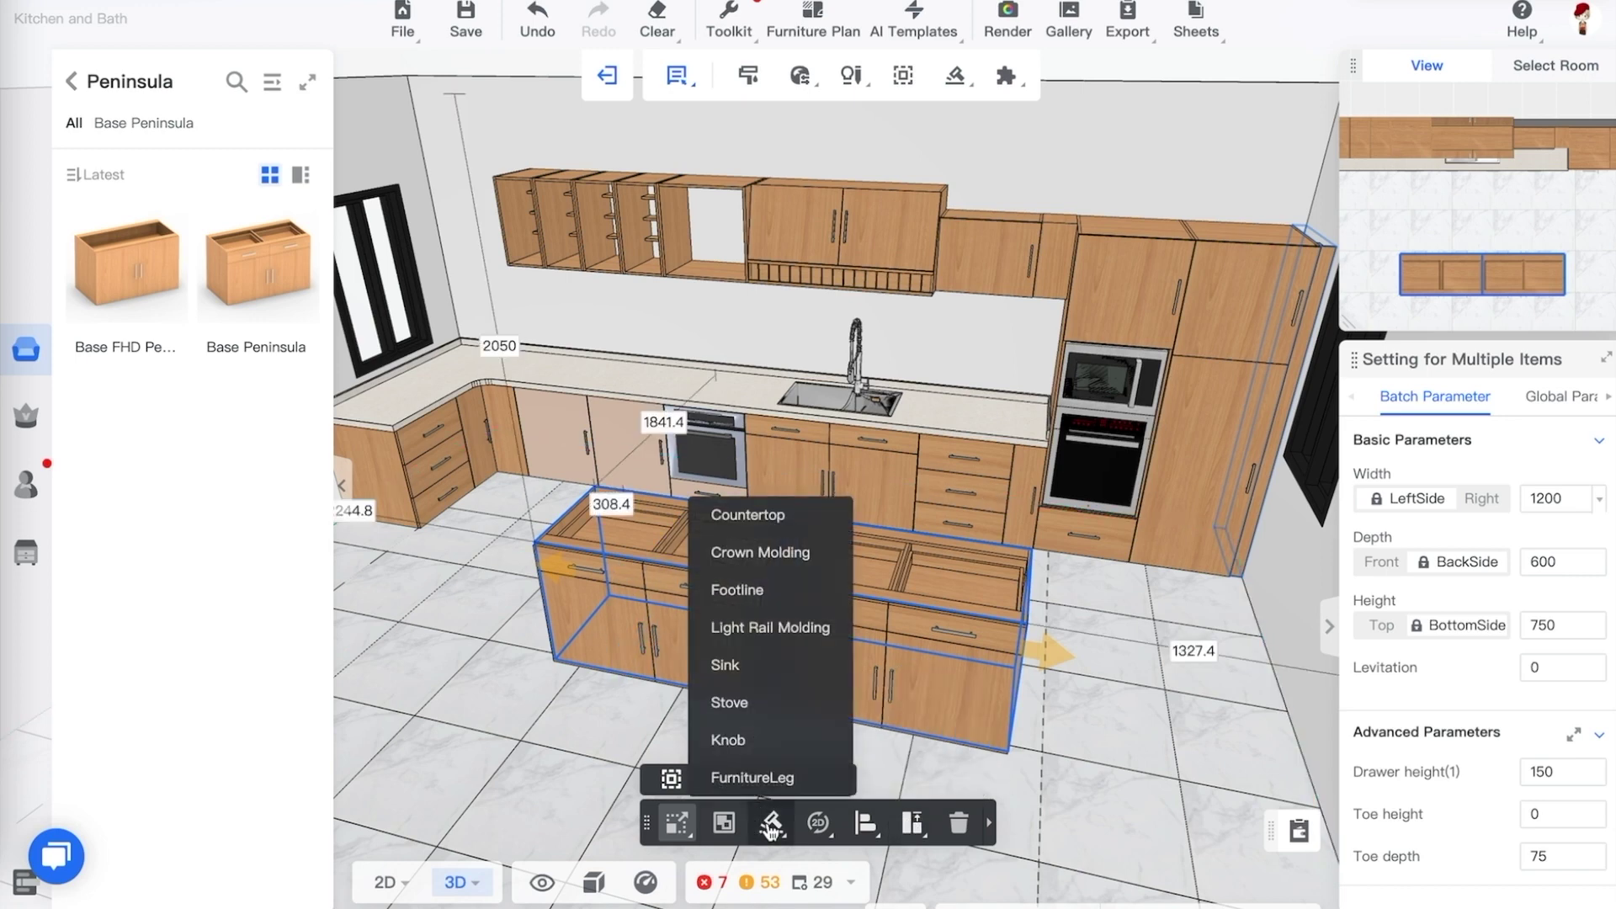
{"action": "left_click", "coordinate": [773, 521]}
Assign a Counter Top front edge profile and the Artificial Stone X-7 material to the island countertop
{"action": "left_click", "coordinate": [1389, 471]}
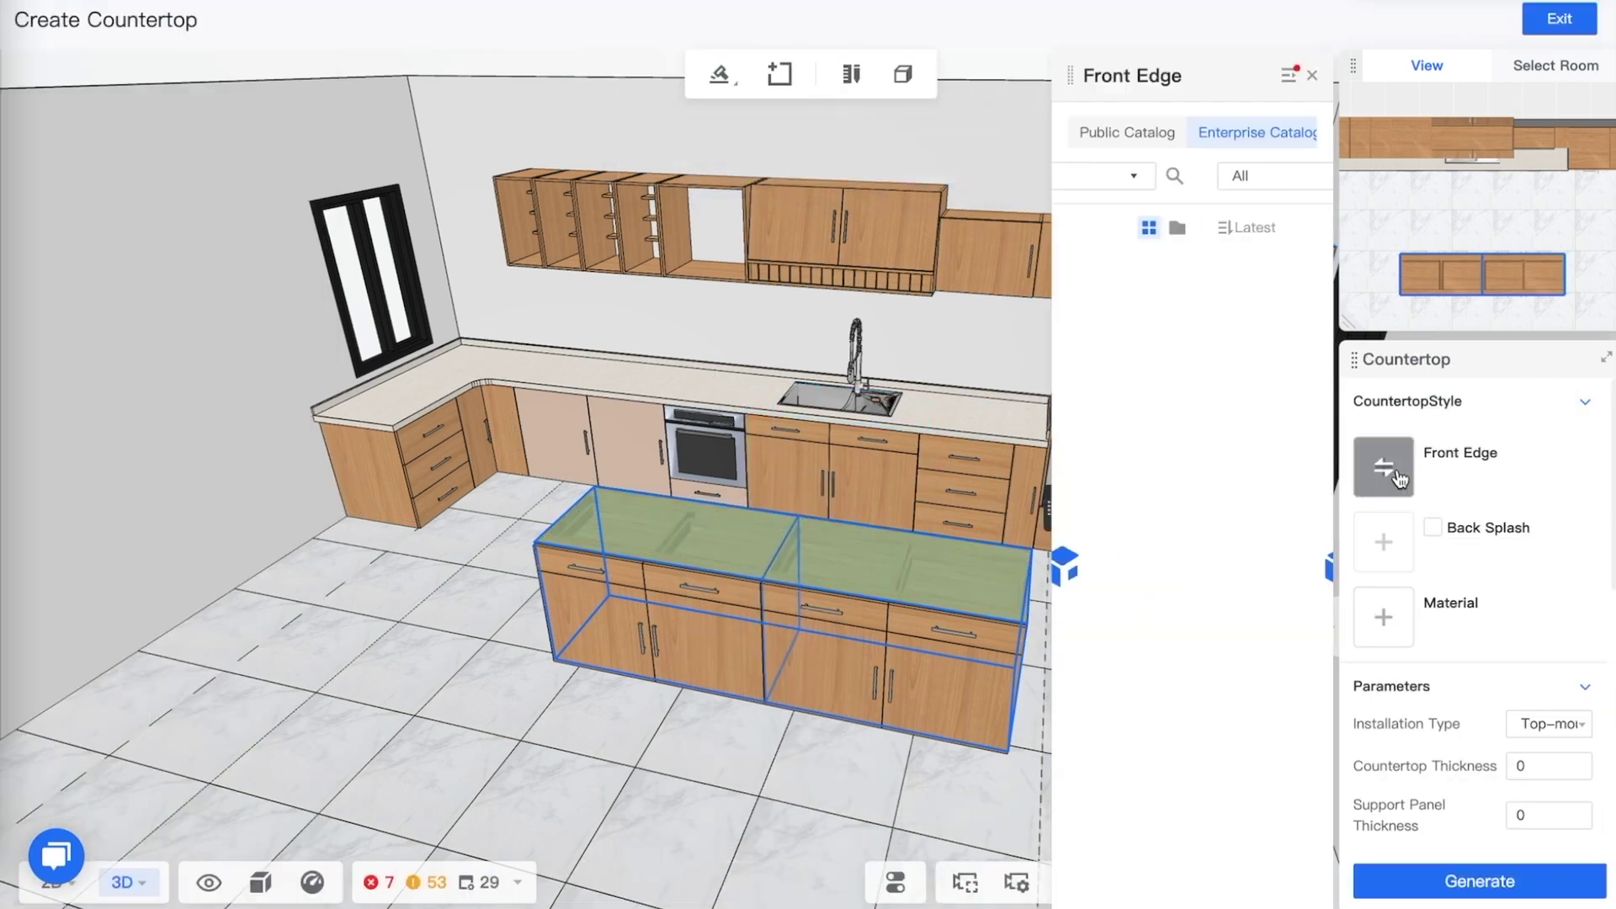
{"action": "left_click", "coordinate": [1267, 336]}
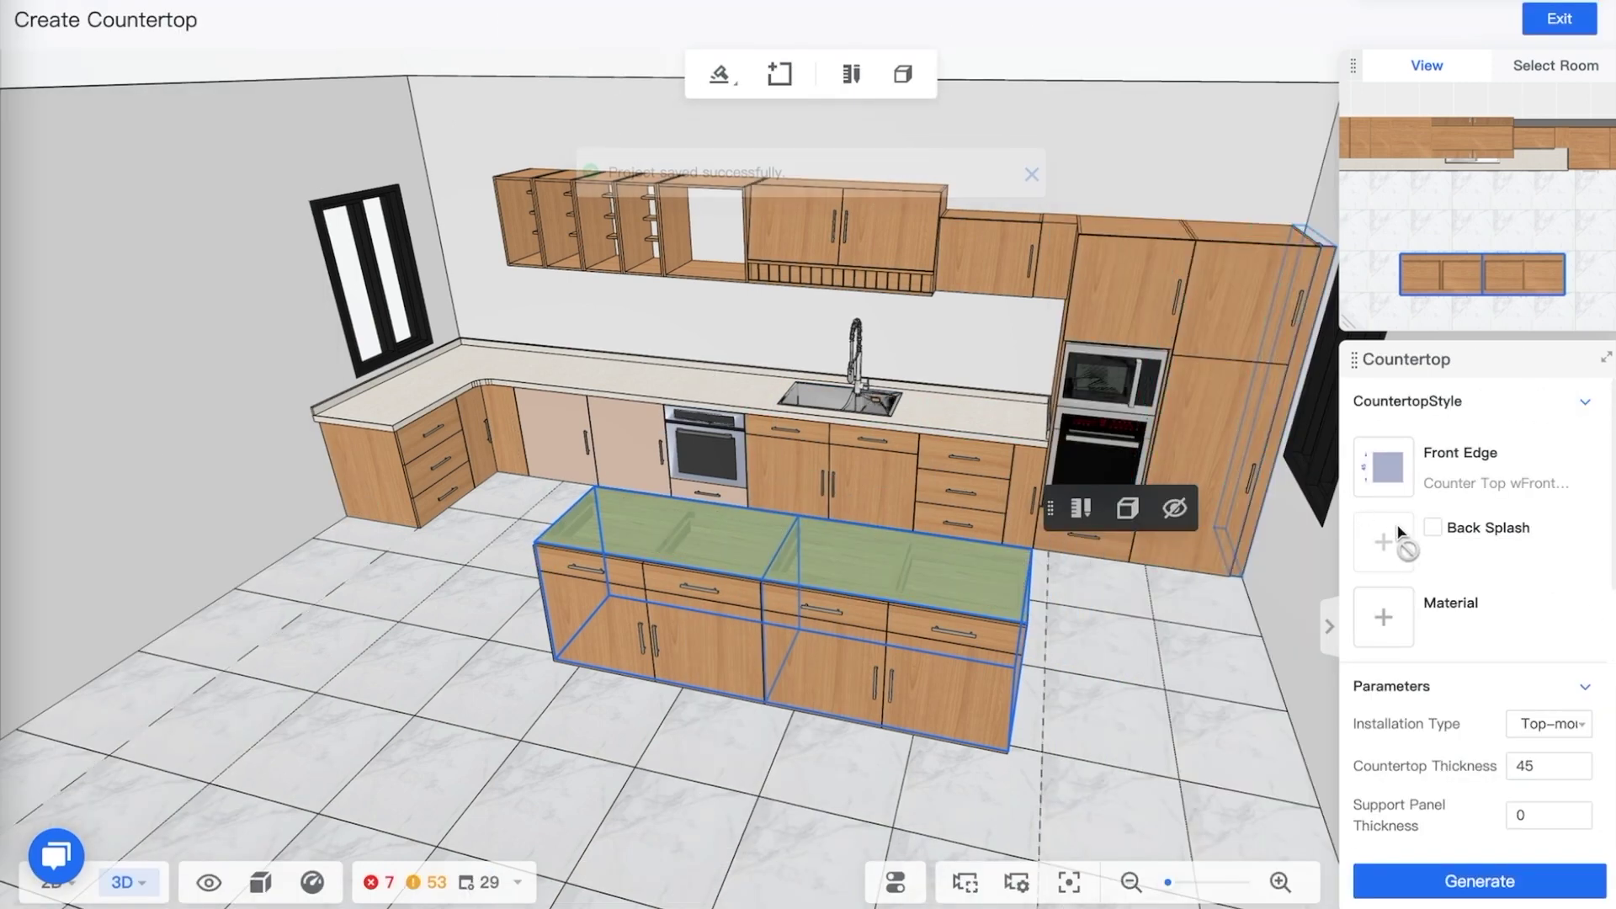
{"action": "left_click", "coordinate": [1383, 617]}
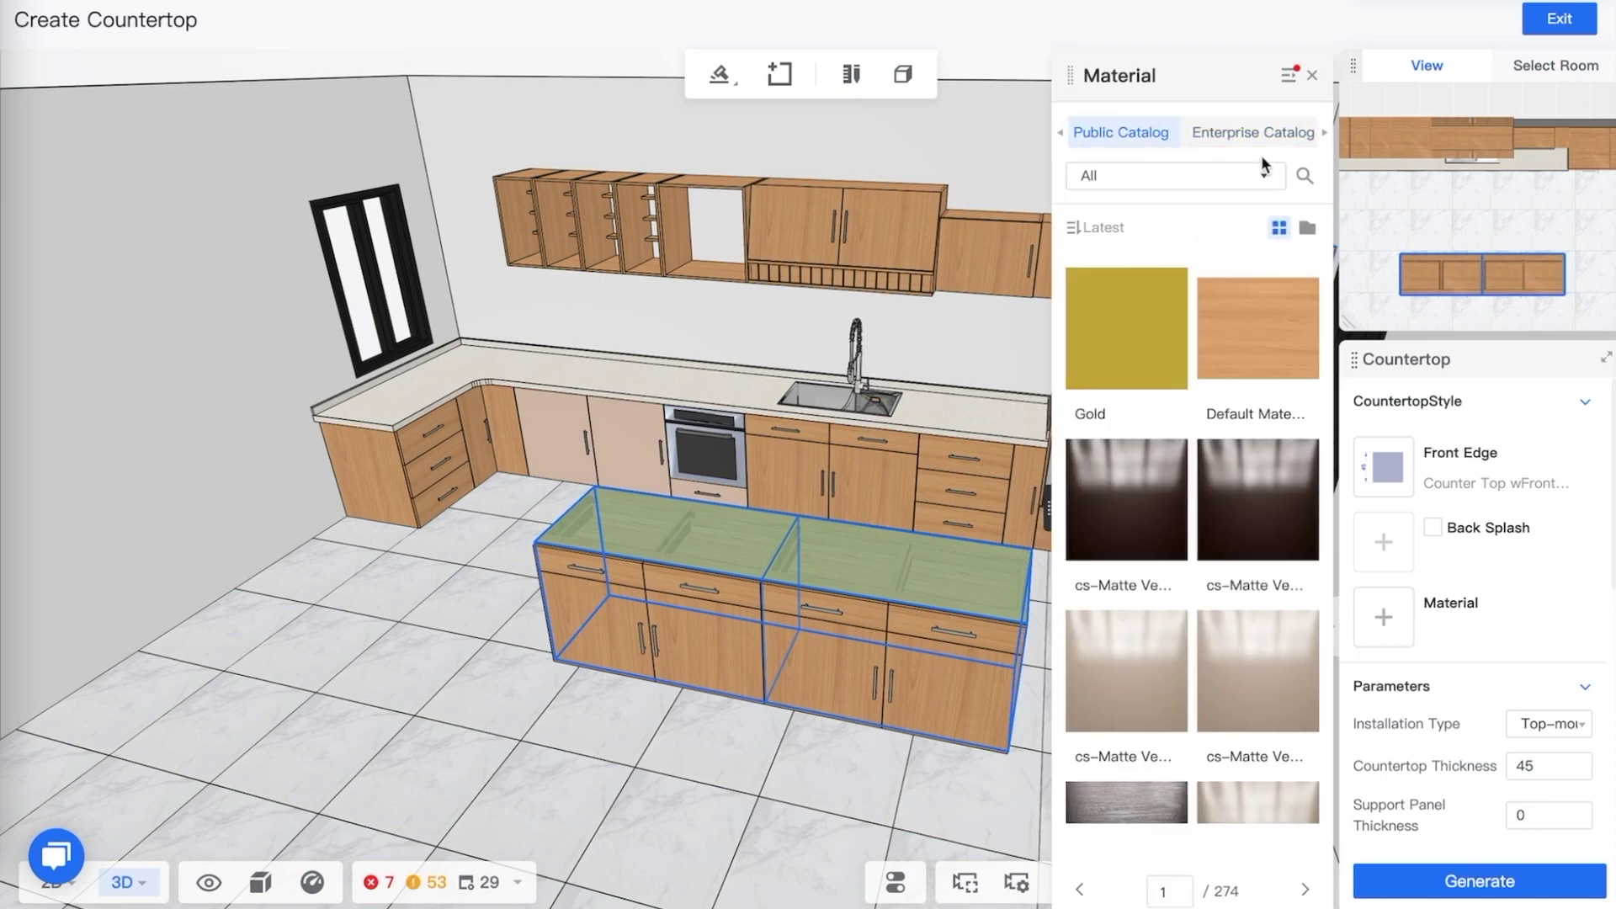
{"action": "left_click", "coordinate": [1267, 181]}
{"action": "left_click", "coordinate": [1245, 269]}
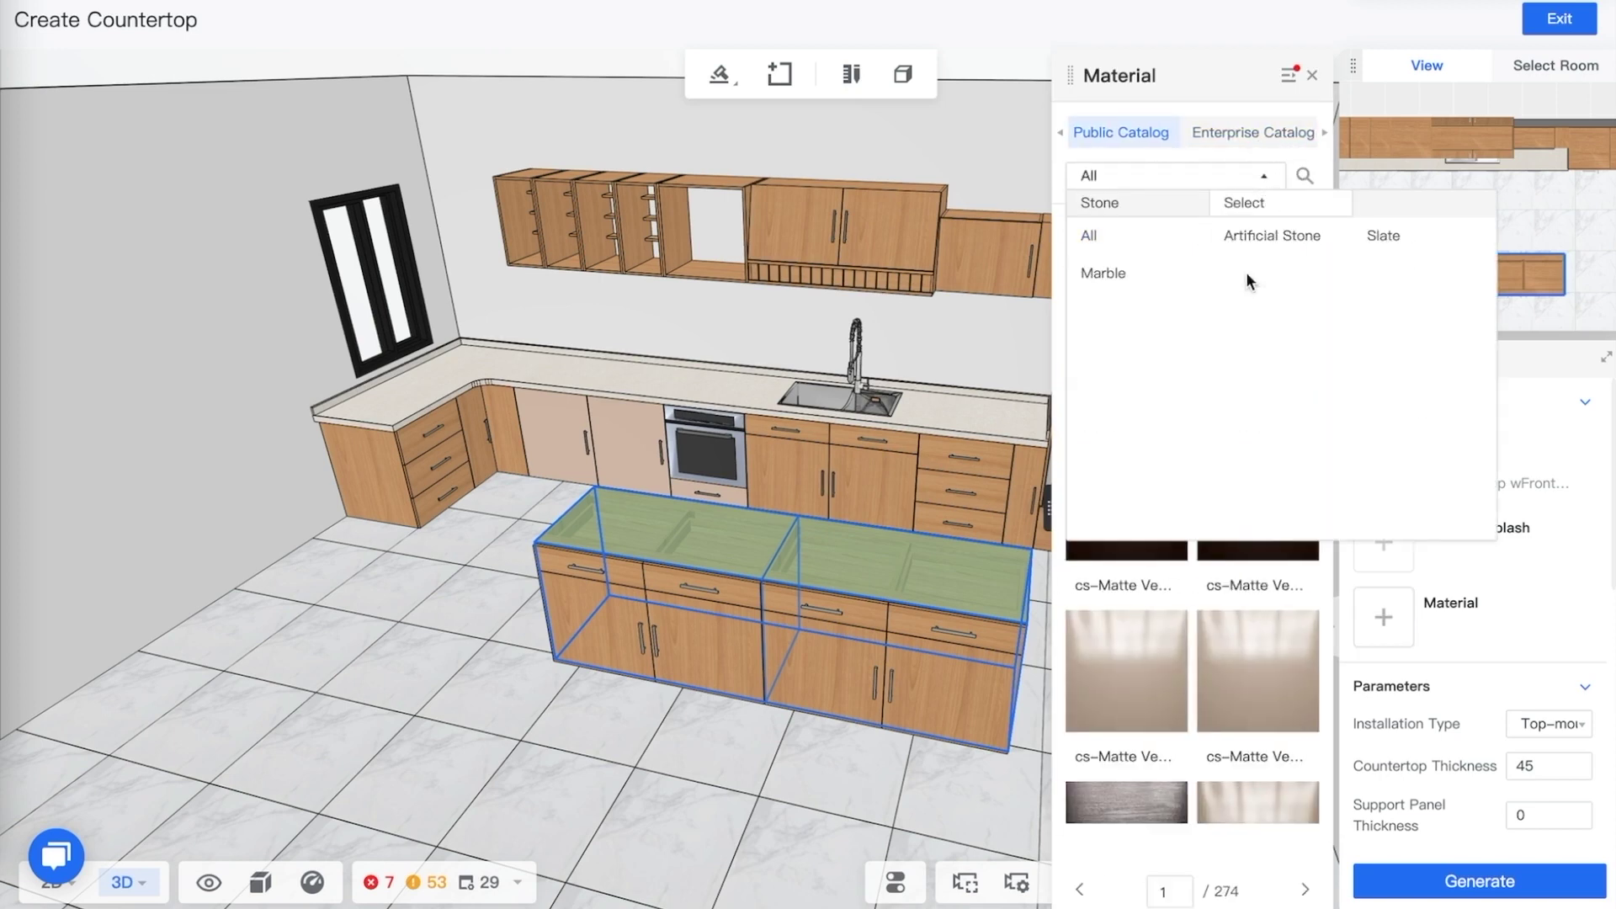
{"action": "left_click", "coordinate": [1311, 245]}
{"action": "left_click", "coordinate": [1263, 335]}
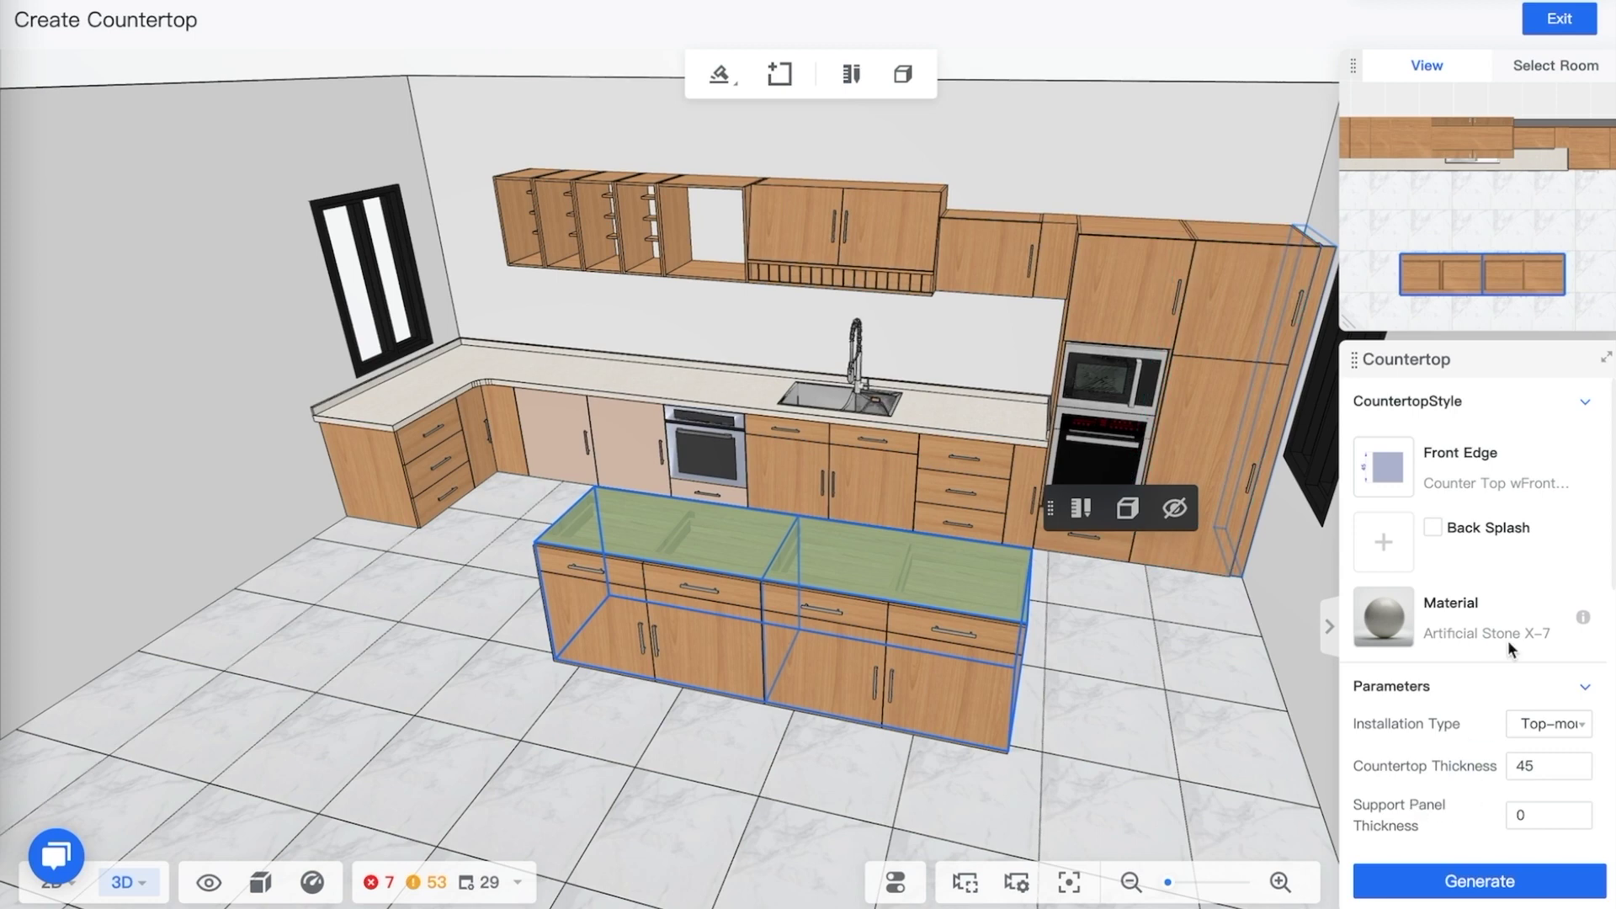
Generate the 45 mm thick countertop over both island cabinets
{"action": "scroll", "coordinate": [1508, 644], "scroll_direction": "down", "scroll_amount": 5}
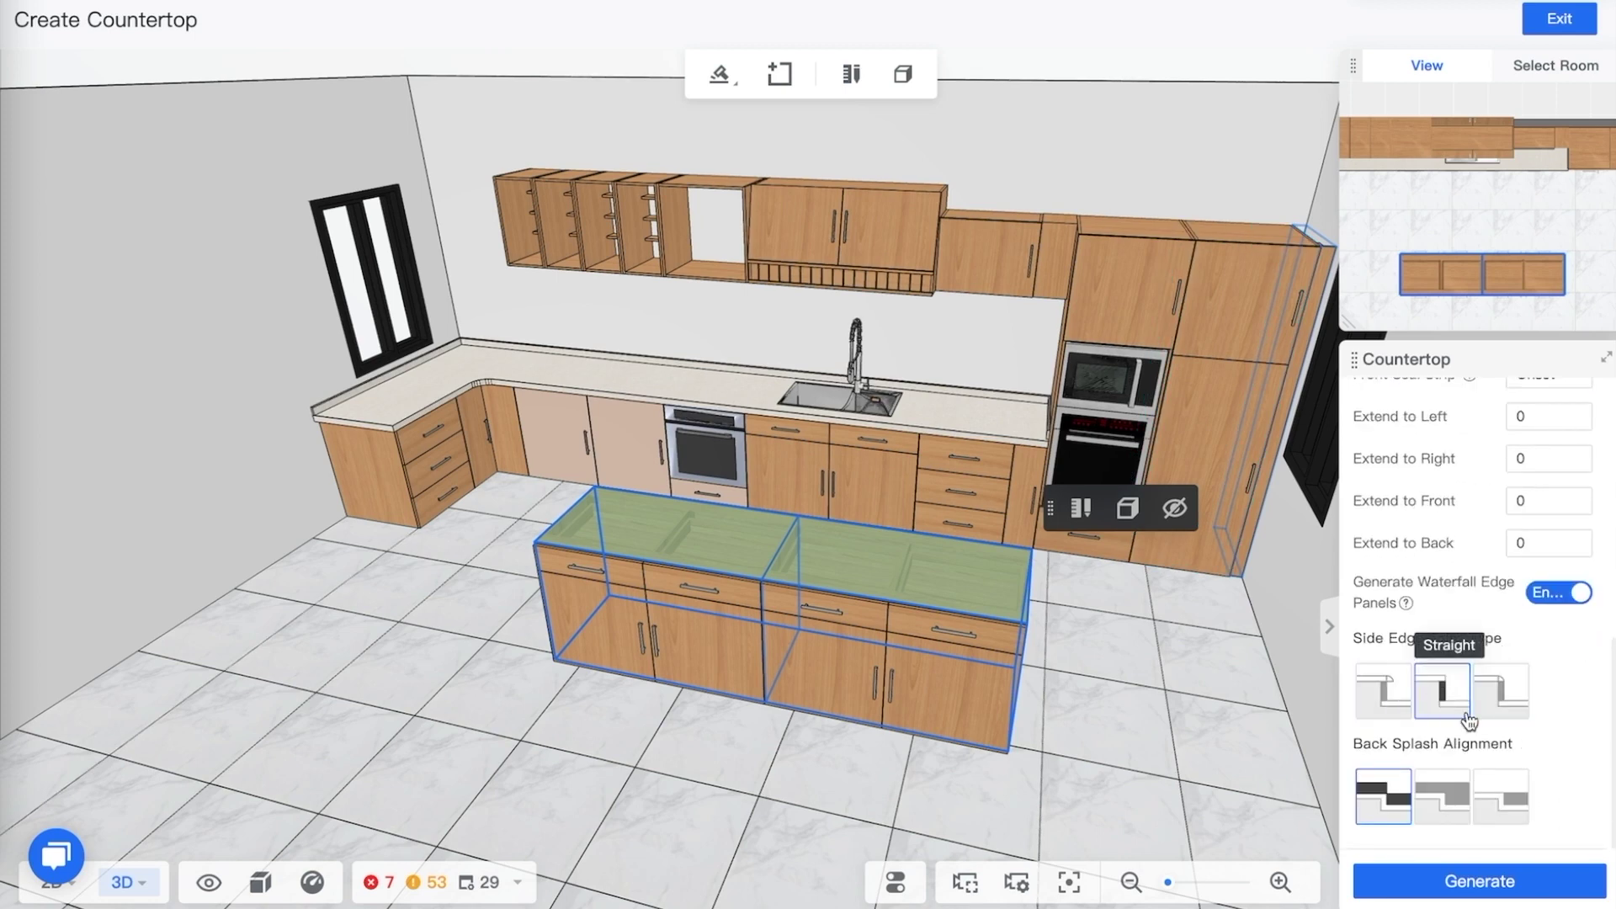
{"action": "scroll", "coordinate": [1548, 700], "scroll_direction": "up", "scroll_amount": 5}
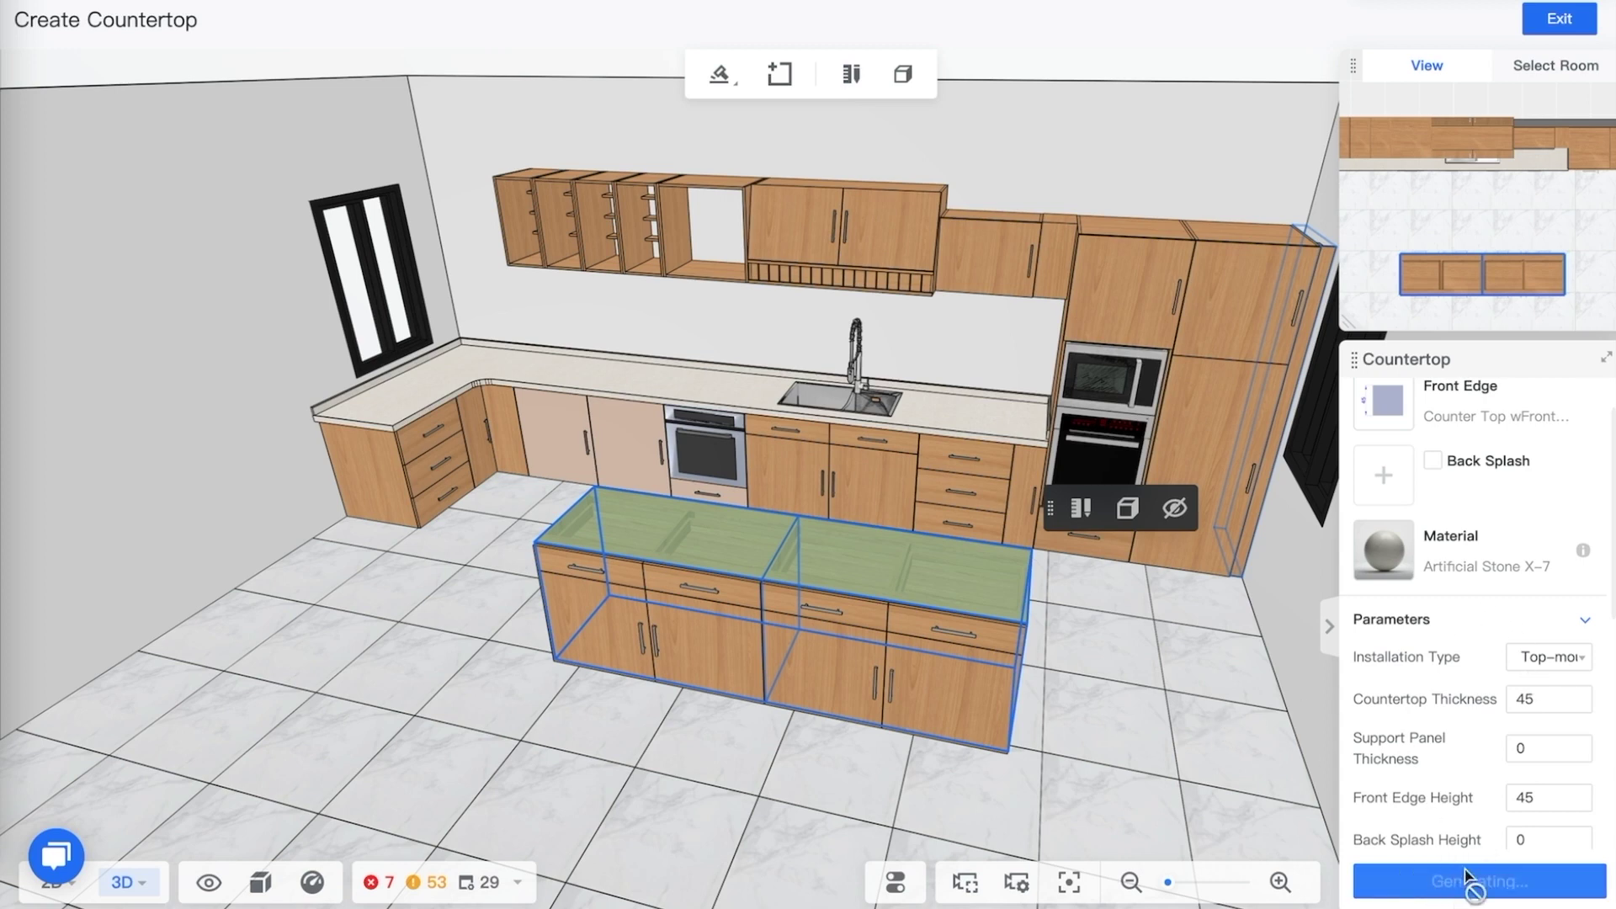
{"action": "left_click_drag", "start_coordinate": [1102, 611], "coordinate": [1052, 589]}
Add a waterfall edge panel to the island countertop's short end facing the tall oven units
{"action": "scroll", "coordinate": [1490, 564], "scroll_direction": "down", "scroll_amount": 5}
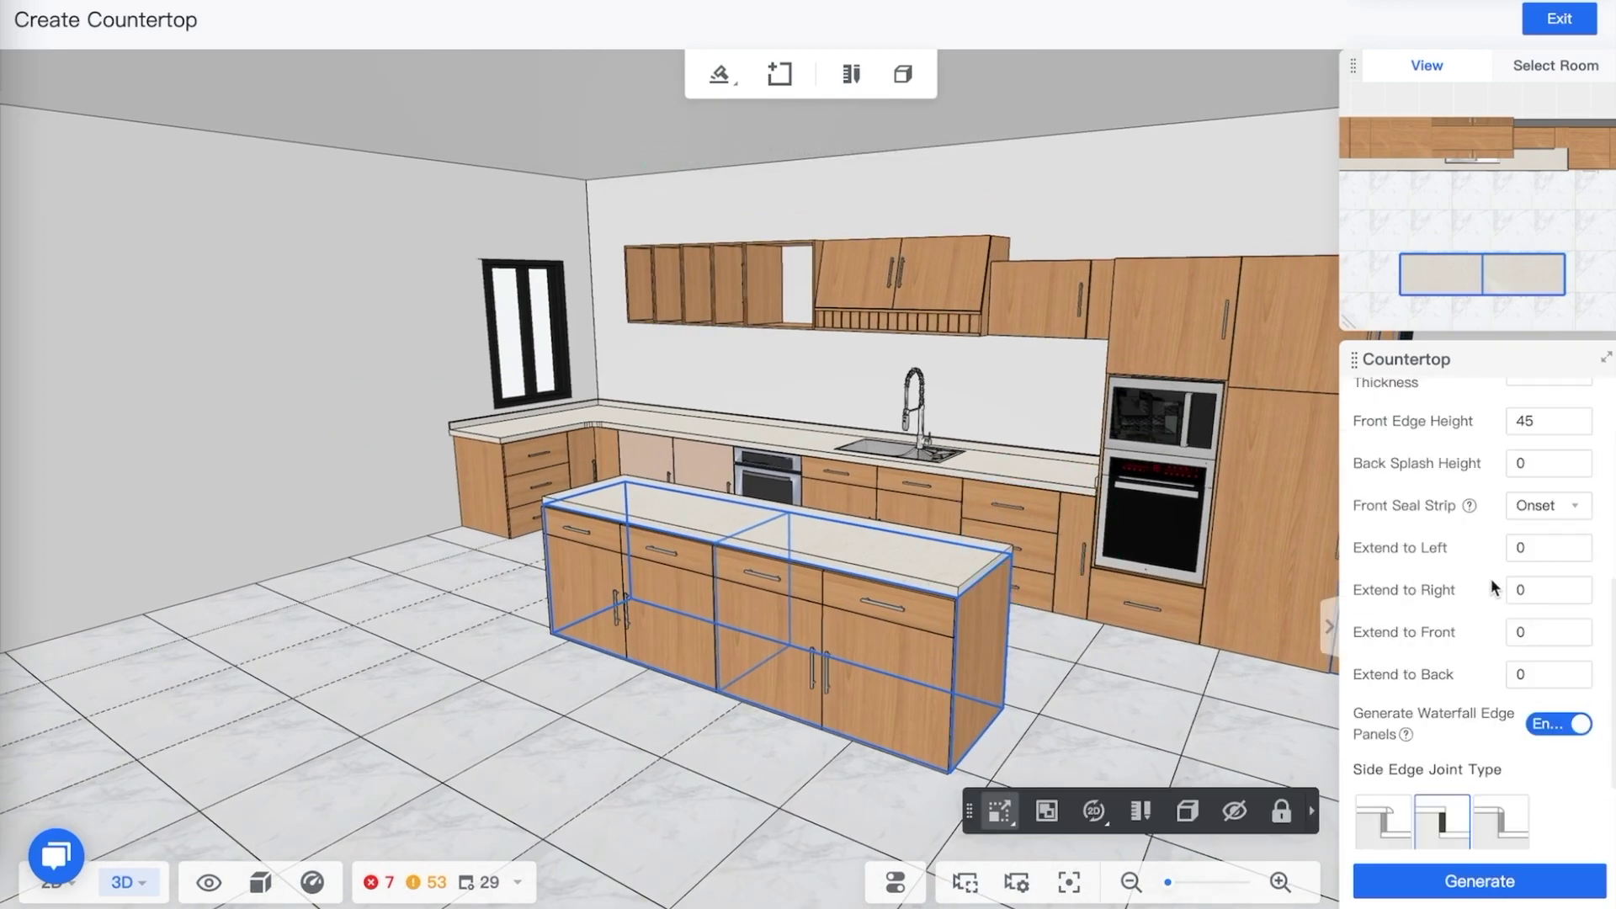
{"action": "scroll", "coordinate": [1491, 580], "scroll_direction": "down", "scroll_amount": 3}
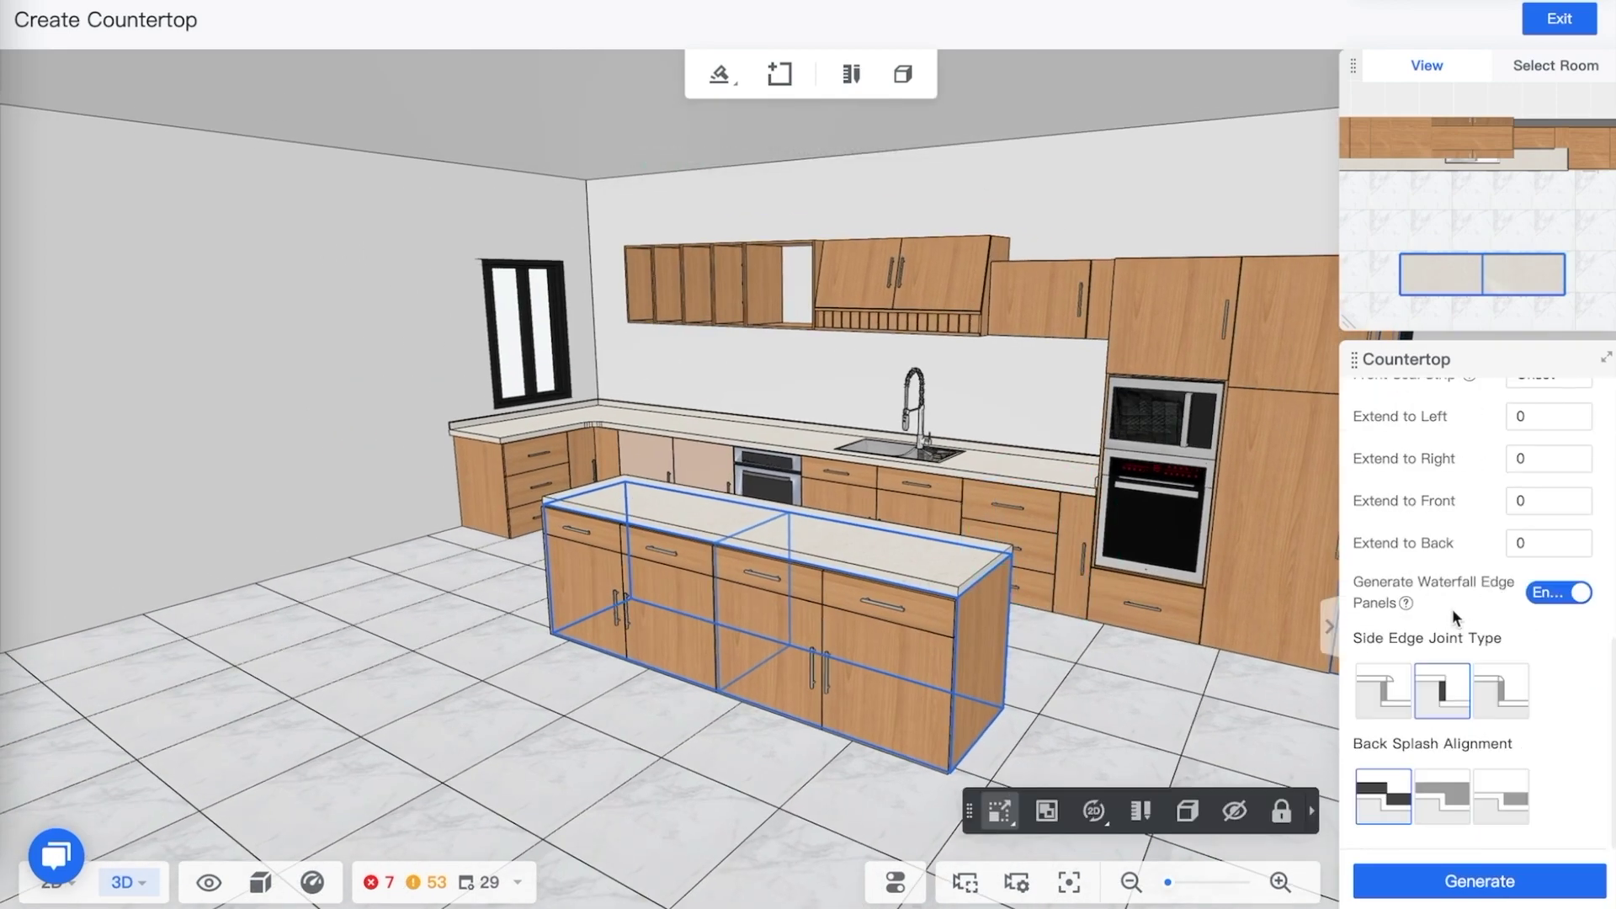
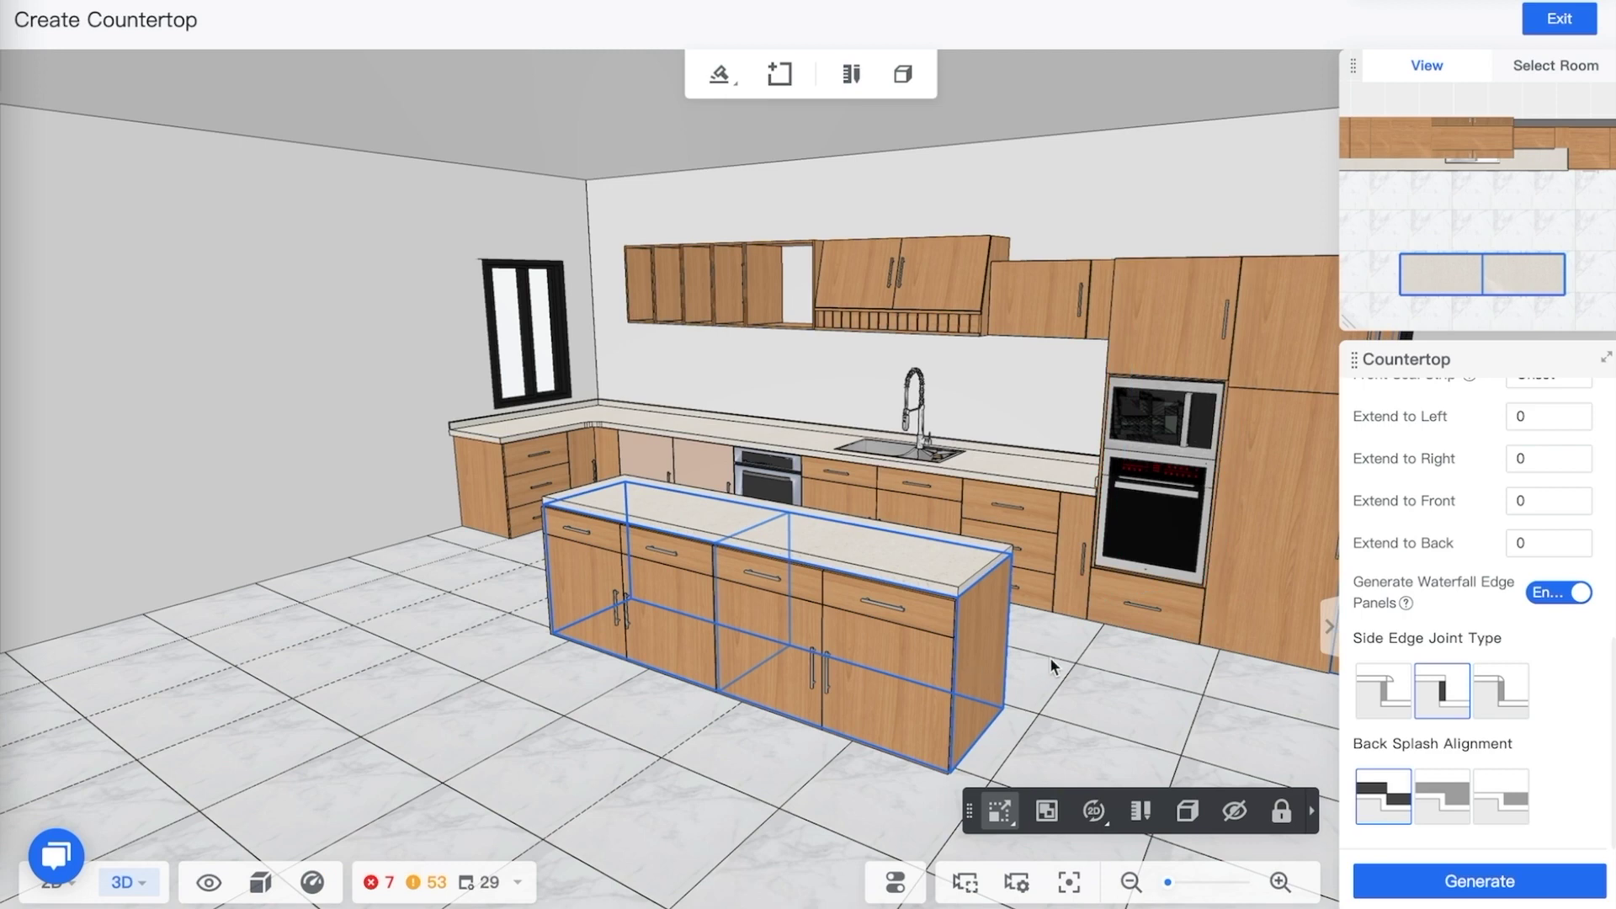
{"action": "left_click_drag", "start_coordinate": [1049, 656], "coordinate": [1064, 661]}
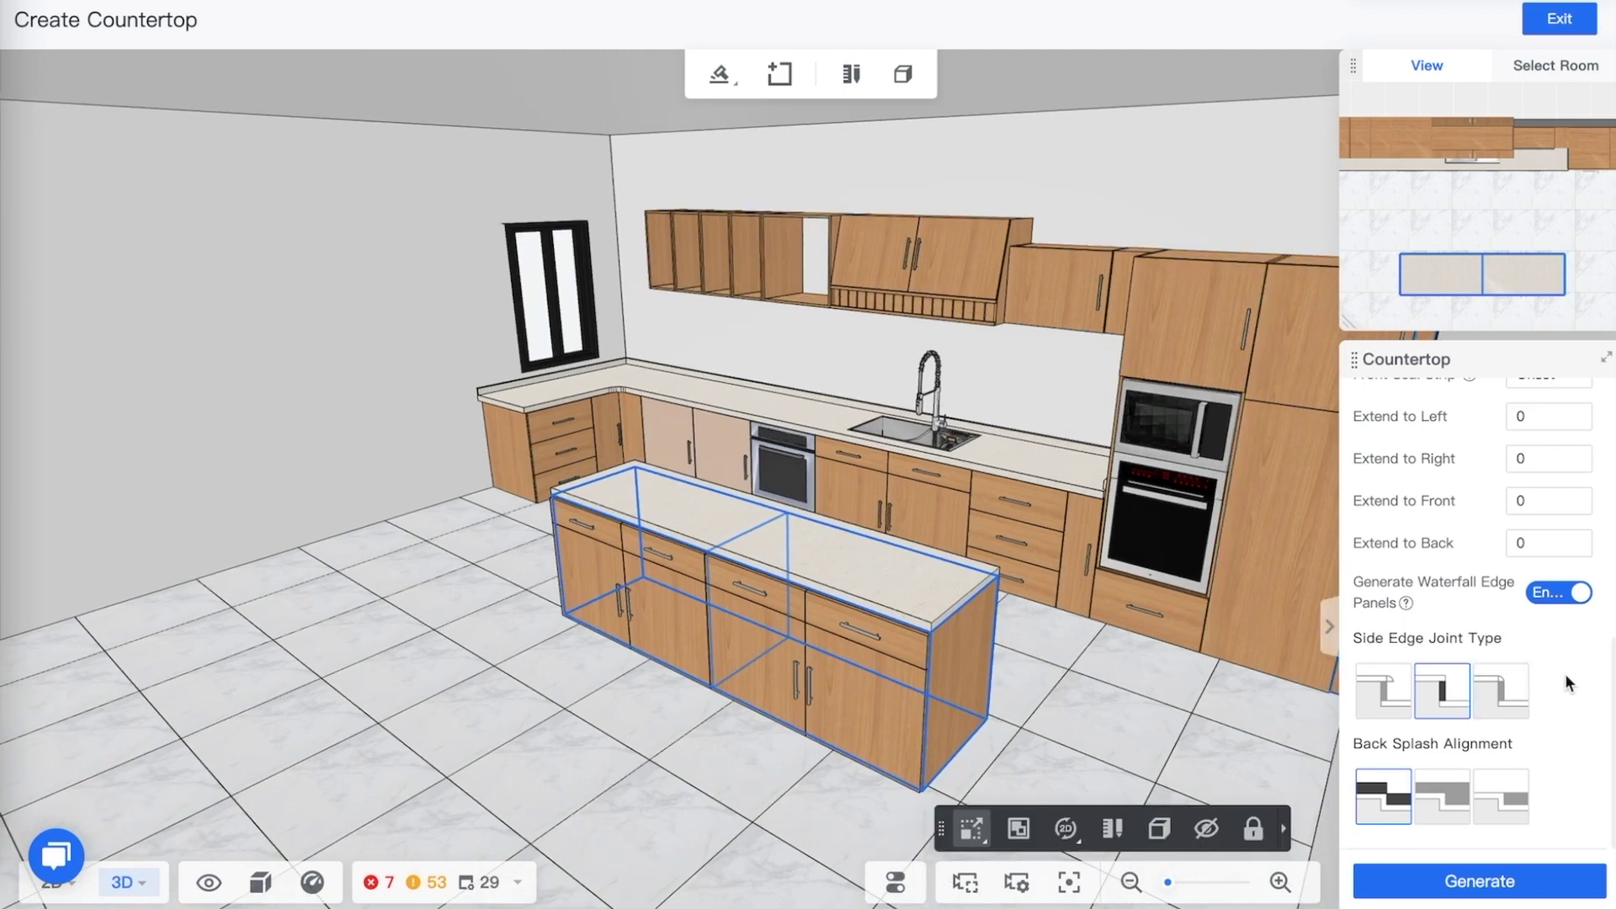
{"action": "scroll", "coordinate": [1448, 635], "scroll_direction": "up", "scroll_amount": 3}
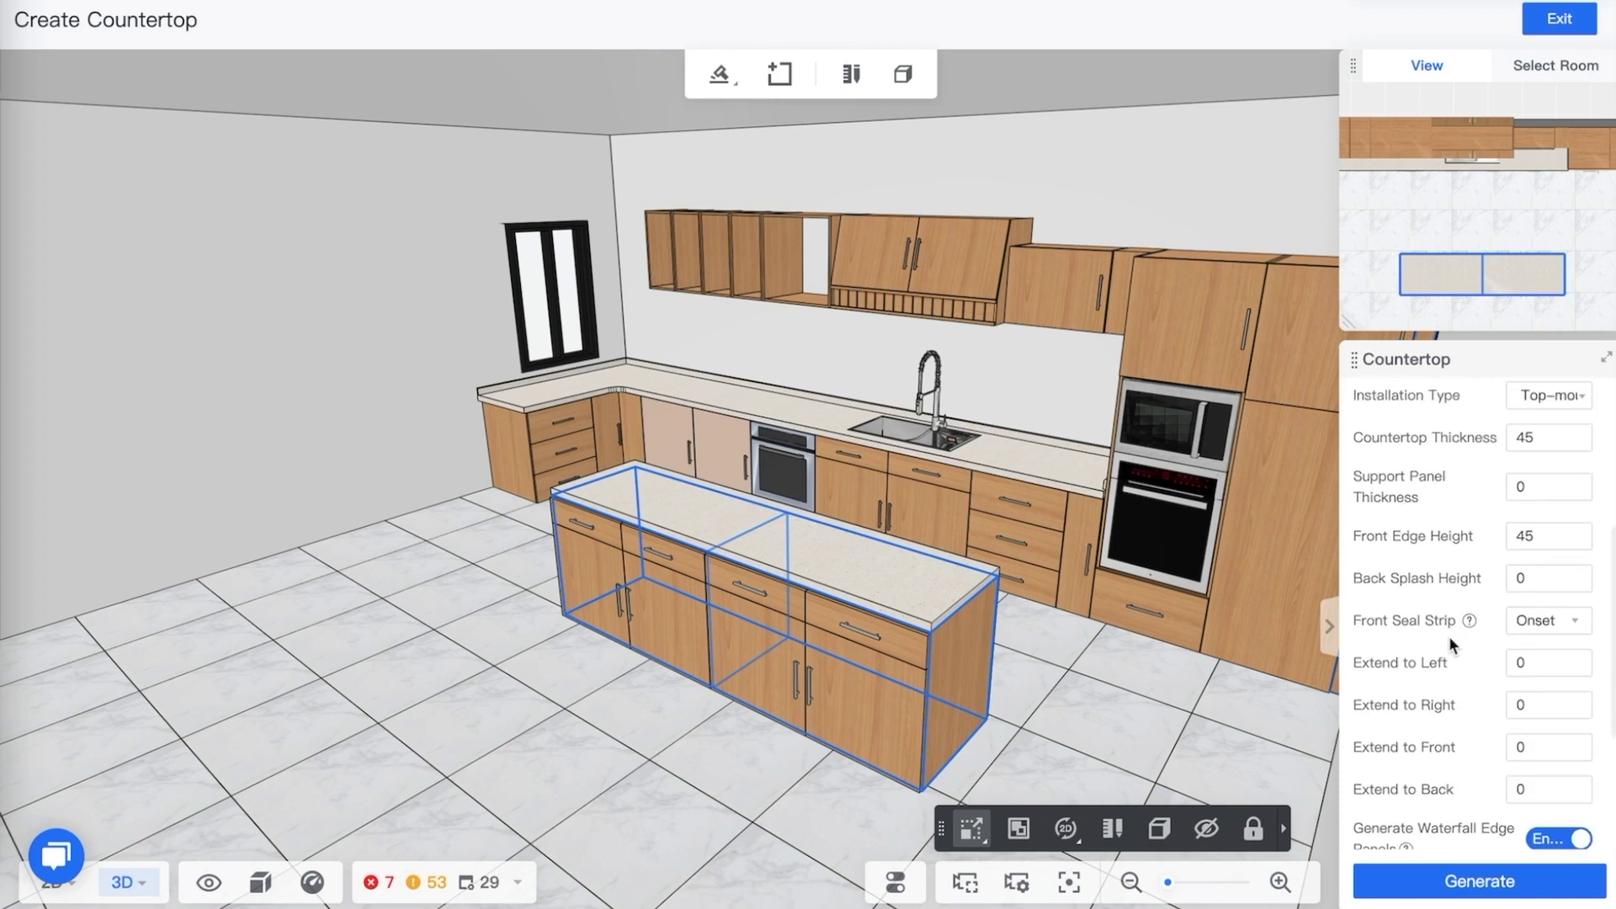
{"action": "scroll", "coordinate": [1448, 634], "scroll_direction": "up", "scroll_amount": 5}
{"action": "scroll", "coordinate": [1448, 635], "scroll_direction": "down", "scroll_amount": 2}
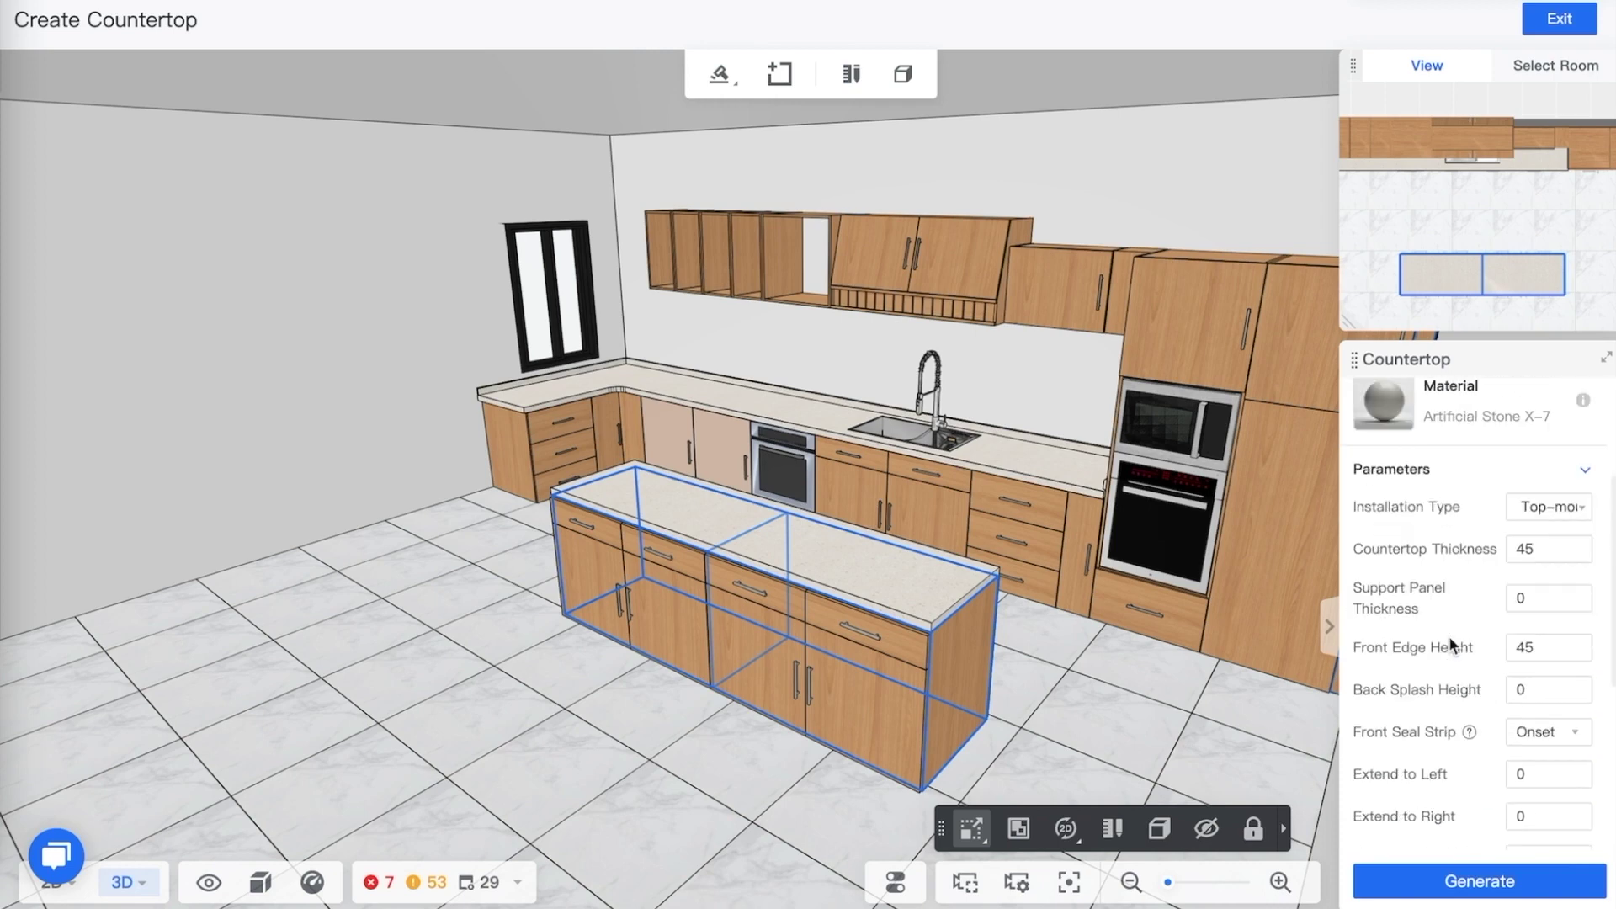
{"action": "left_click", "coordinate": [874, 572]}
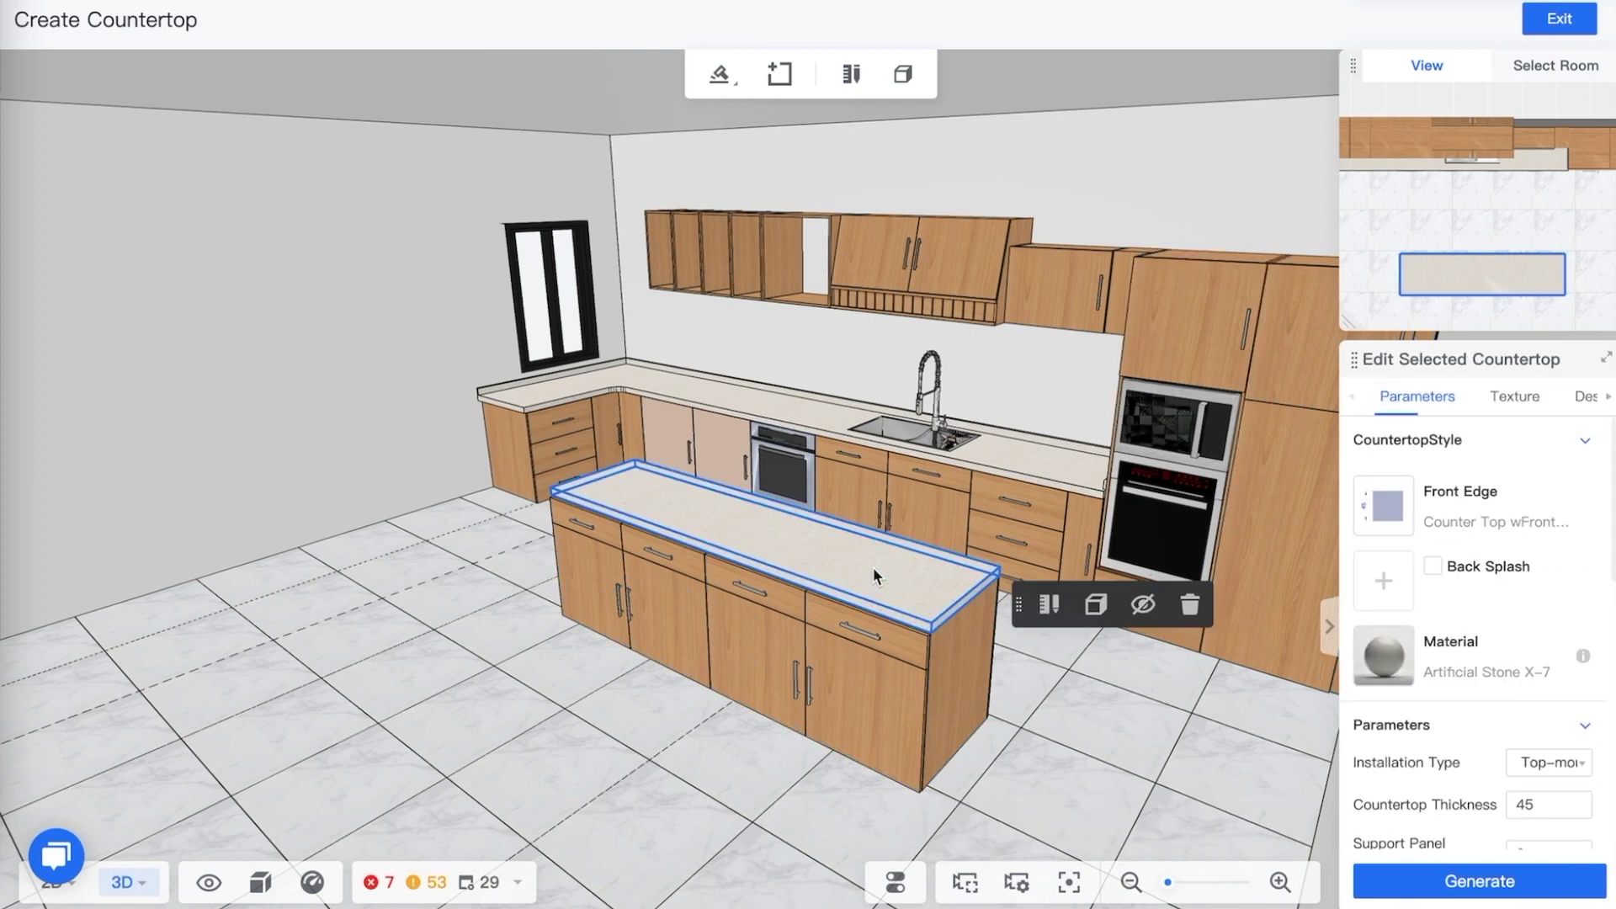
{"action": "left_click", "coordinate": [1095, 607]}
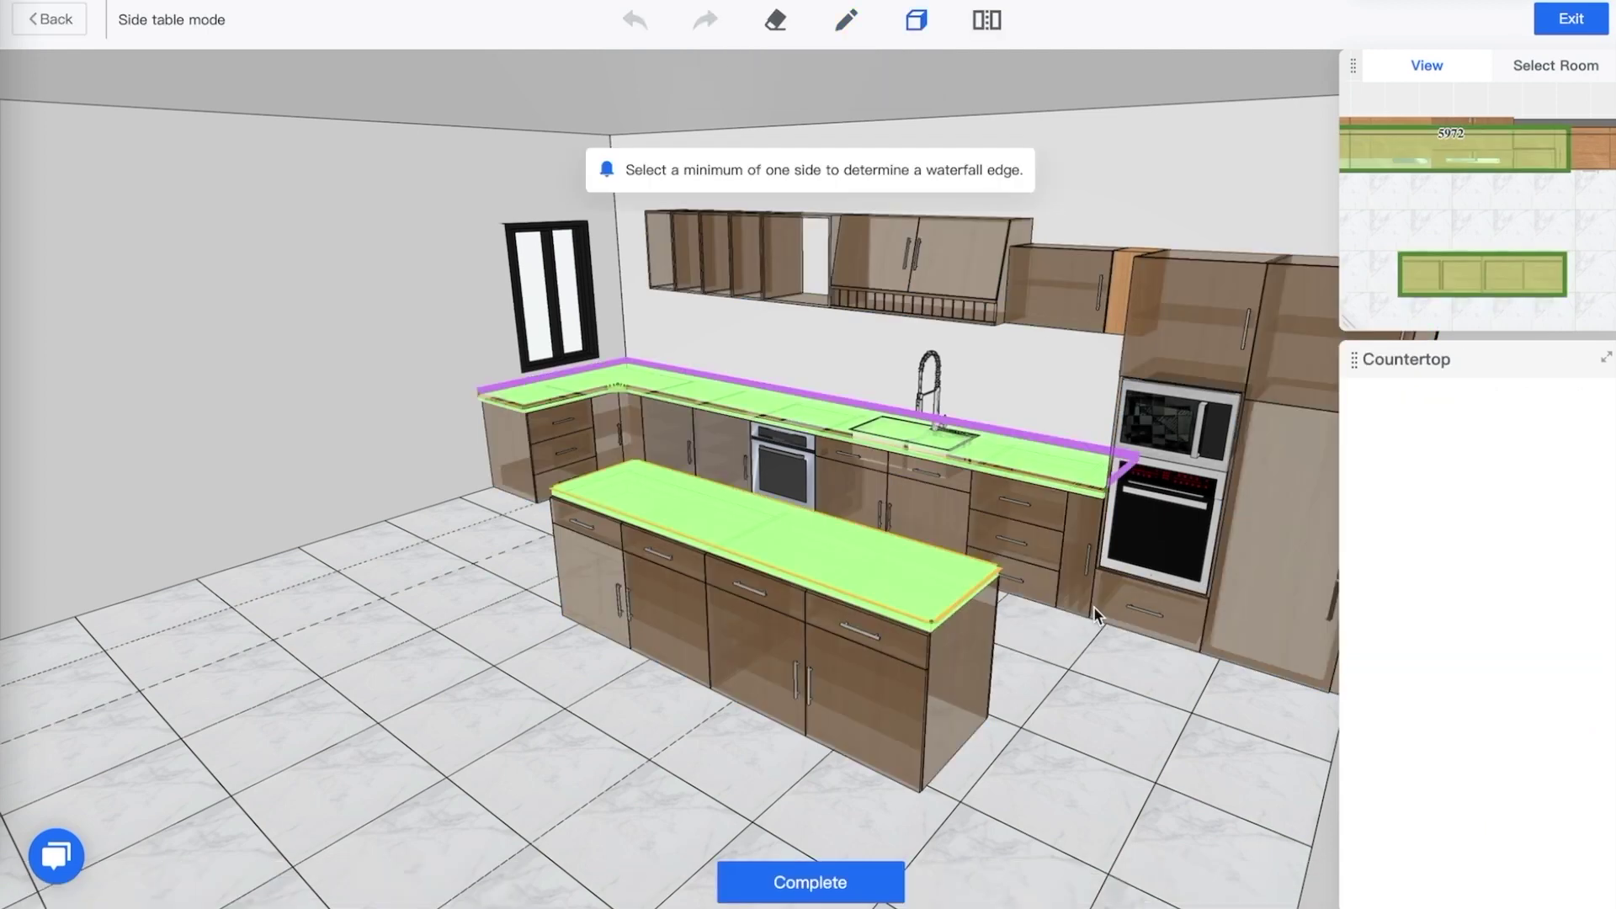
{"action": "left_click", "coordinate": [964, 603]}
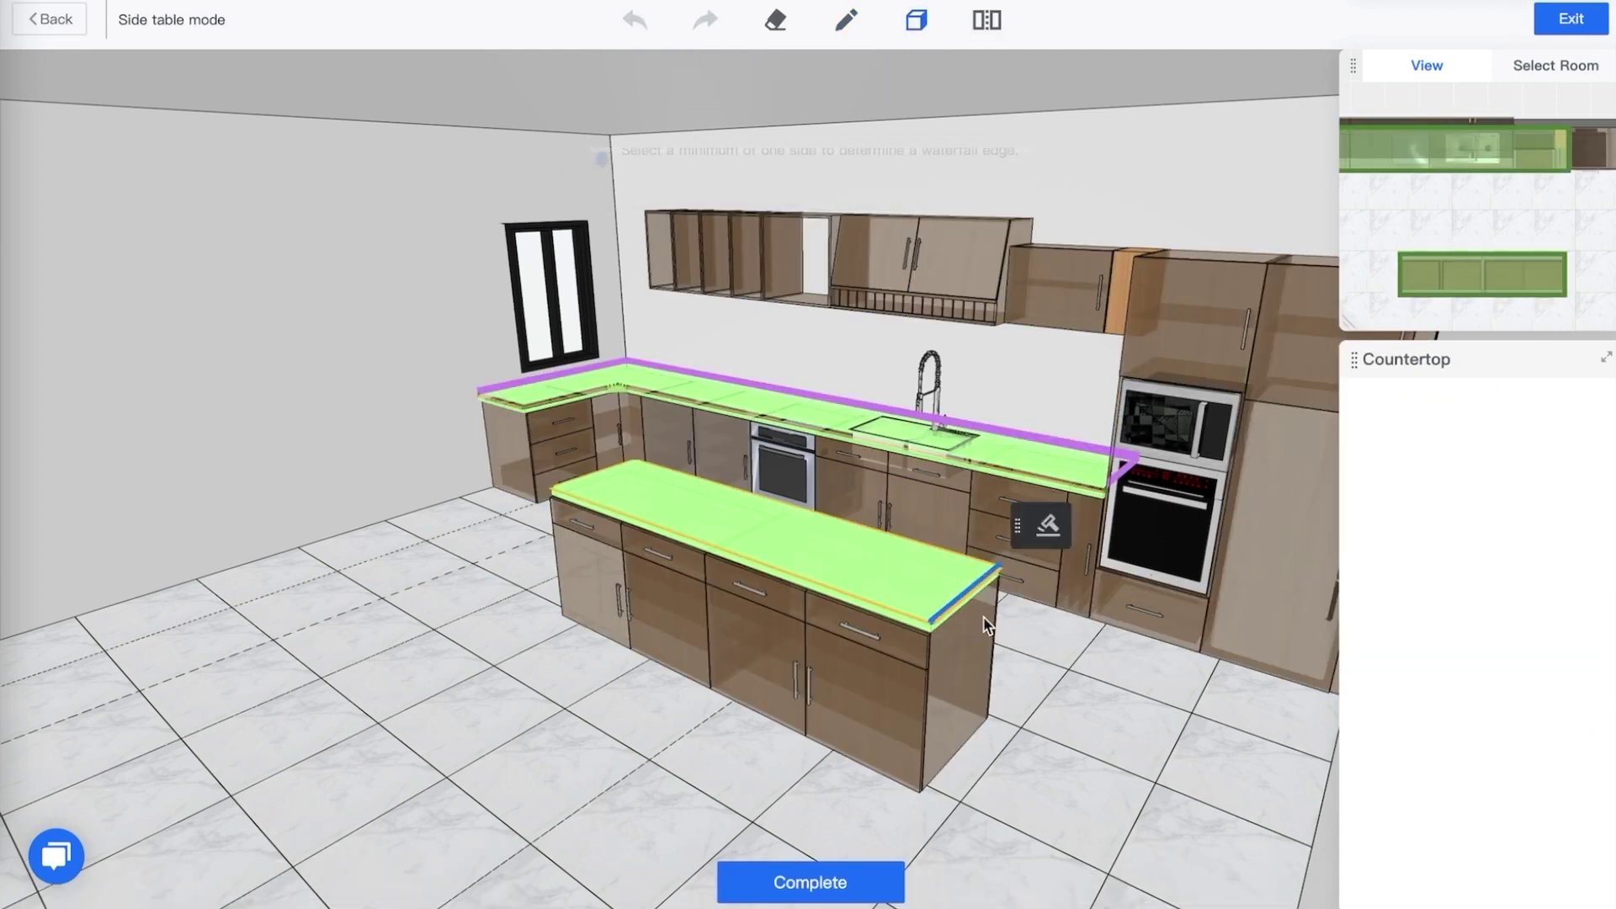
{"action": "left_click", "coordinate": [1047, 531]}
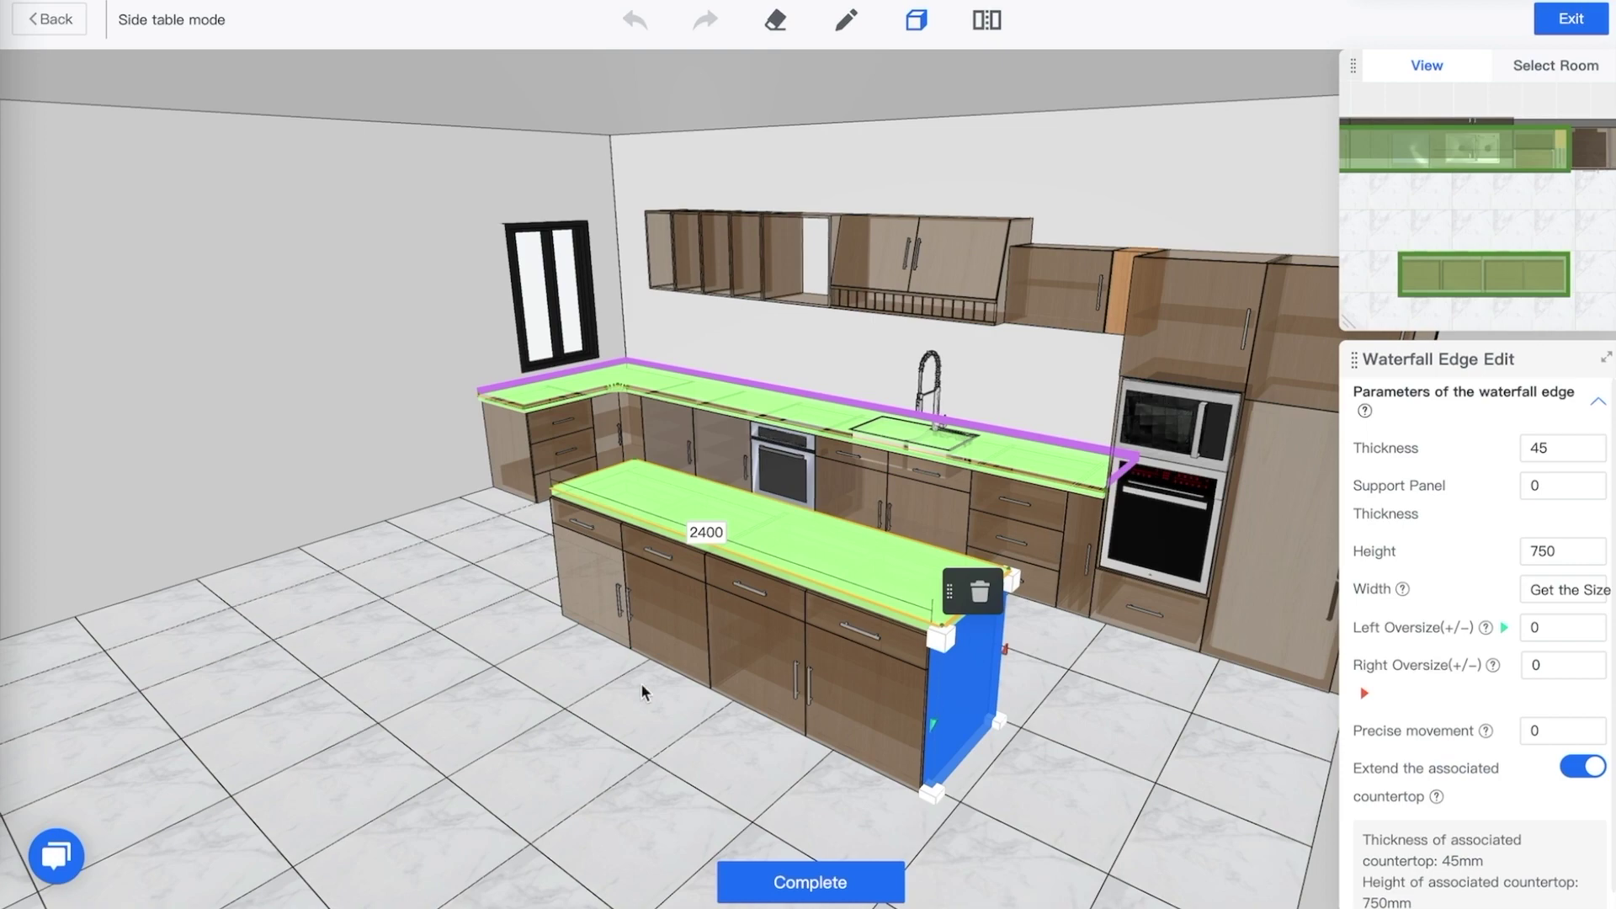
{"action": "left_click_drag", "start_coordinate": [641, 689], "coordinate": [870, 712]}
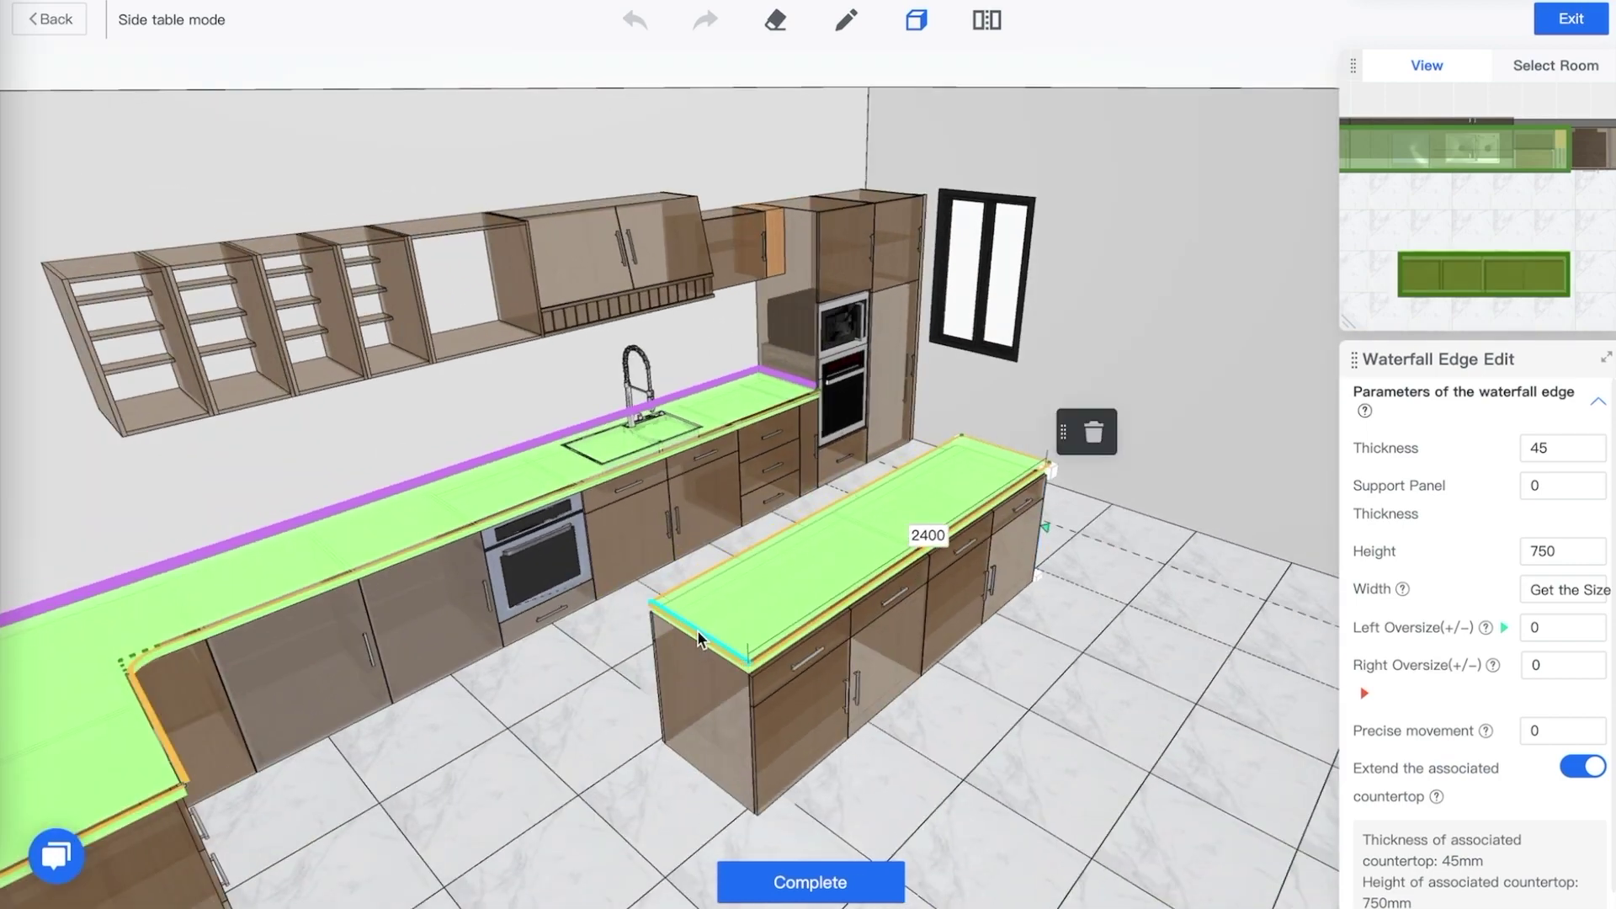
Add a matching waterfall edge panel at the island countertop's opposite short end, away from the tall units
{"action": "left_click", "coordinate": [697, 630]}
{"action": "scroll", "coordinate": [696, 645], "scroll_direction": "up", "scroll_amount": 3}
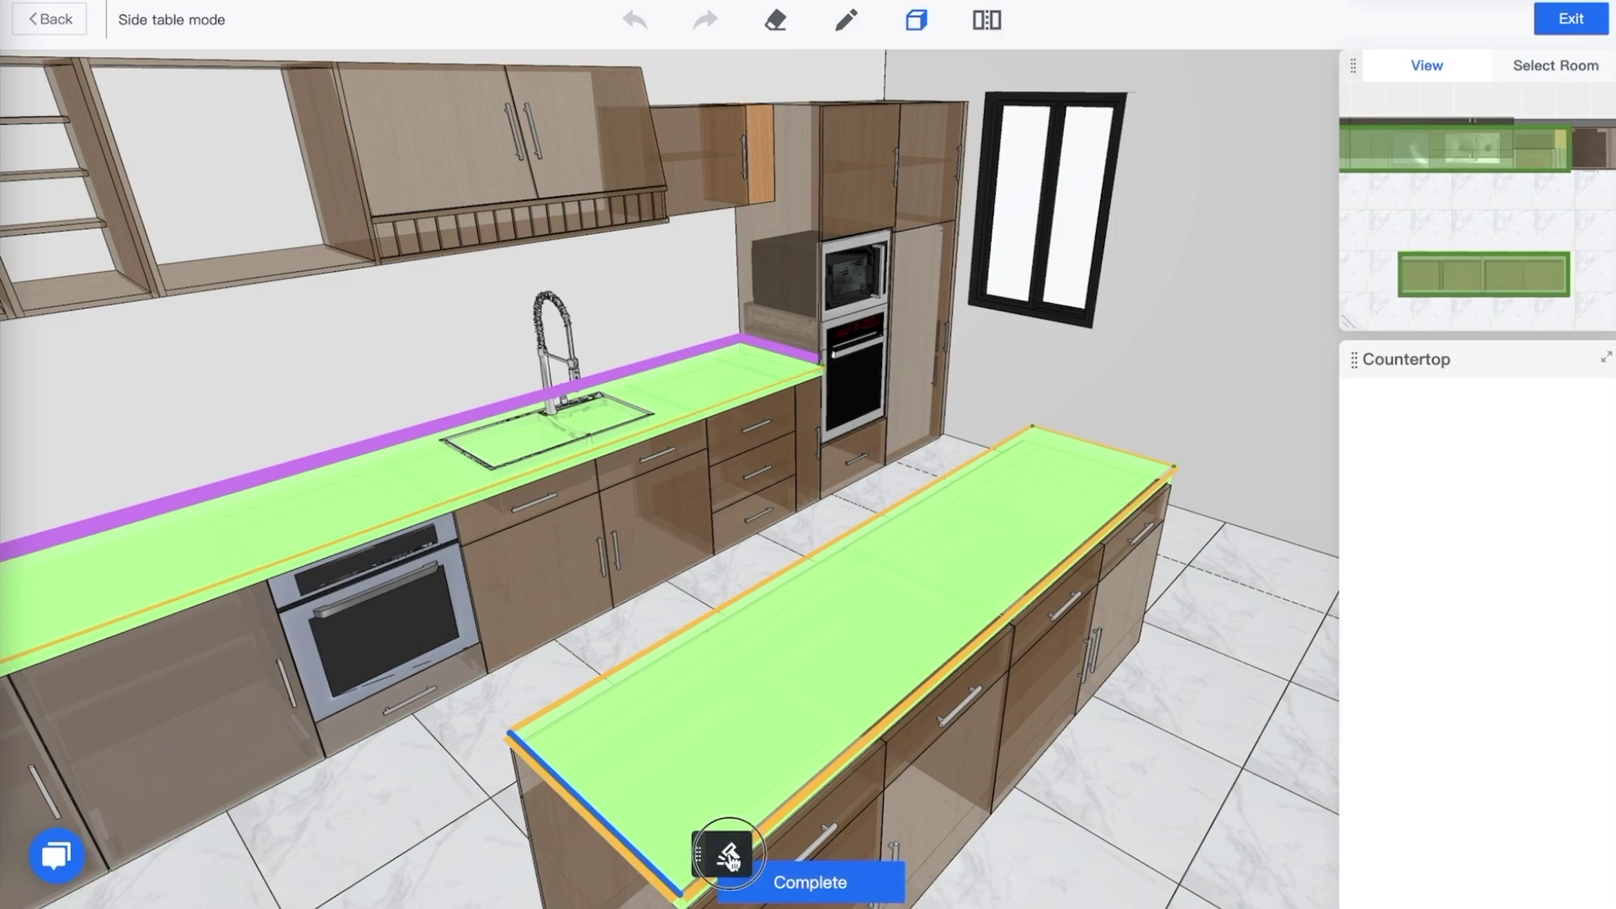
{"action": "left_click", "coordinate": [720, 853]}
{"action": "scroll", "coordinate": [784, 549], "scroll_direction": "down", "scroll_amount": 3}
{"action": "left_click_drag", "start_coordinate": [1094, 713], "coordinate": [867, 693]}
Complete the waterfall edges, regenerate the countertops and leave the countertop environment
{"action": "left_click", "coordinate": [823, 884]}
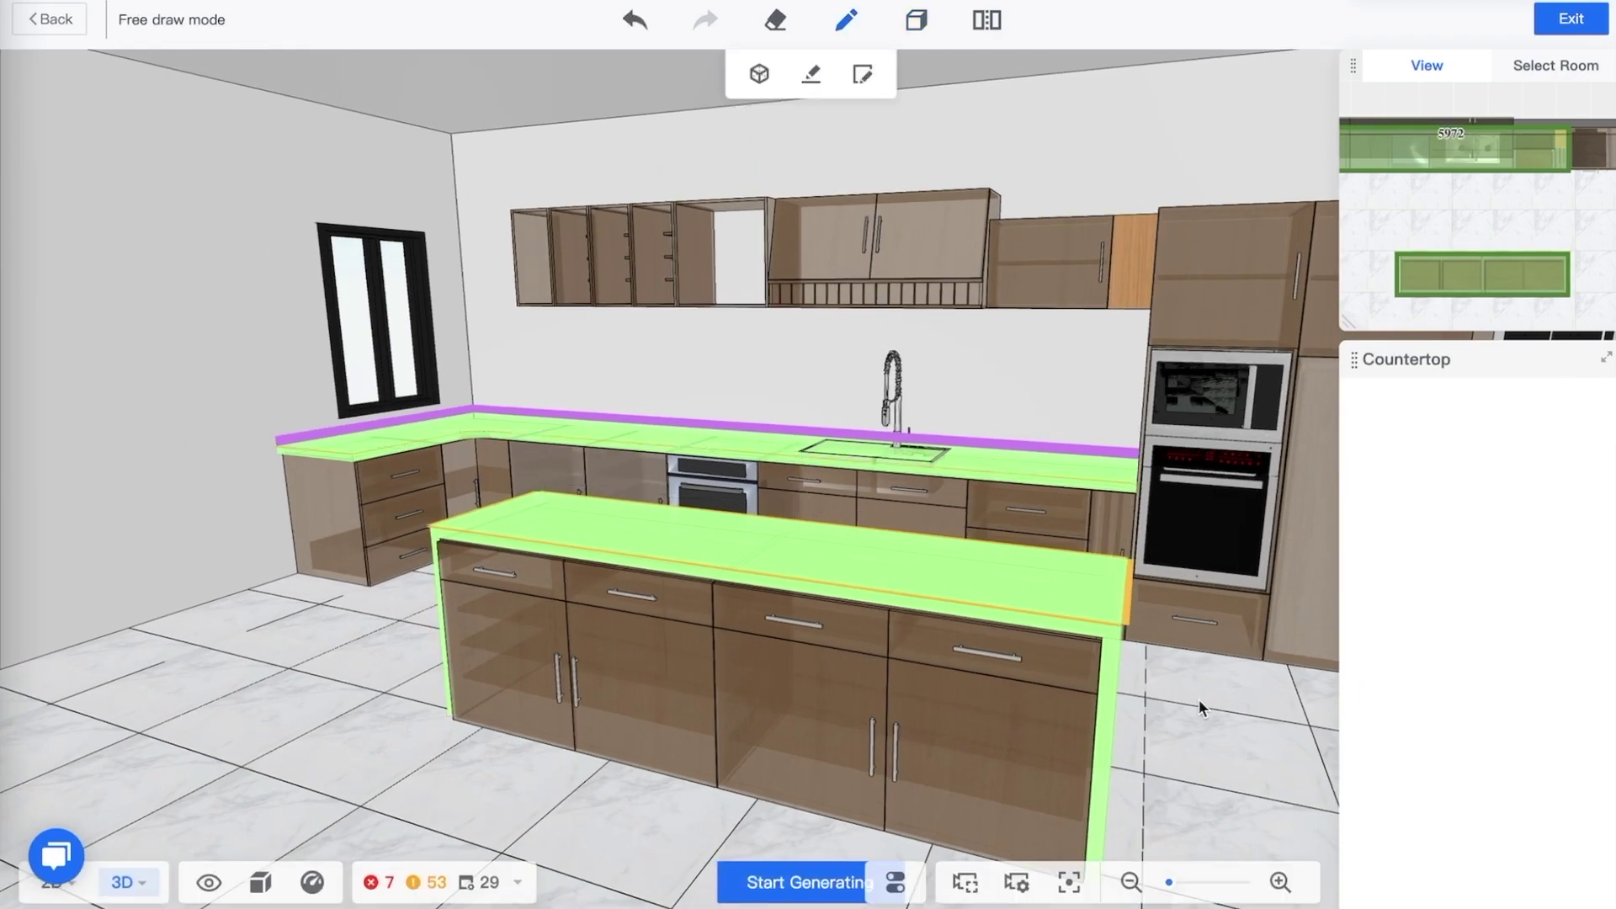
{"action": "left_click", "coordinate": [801, 886]}
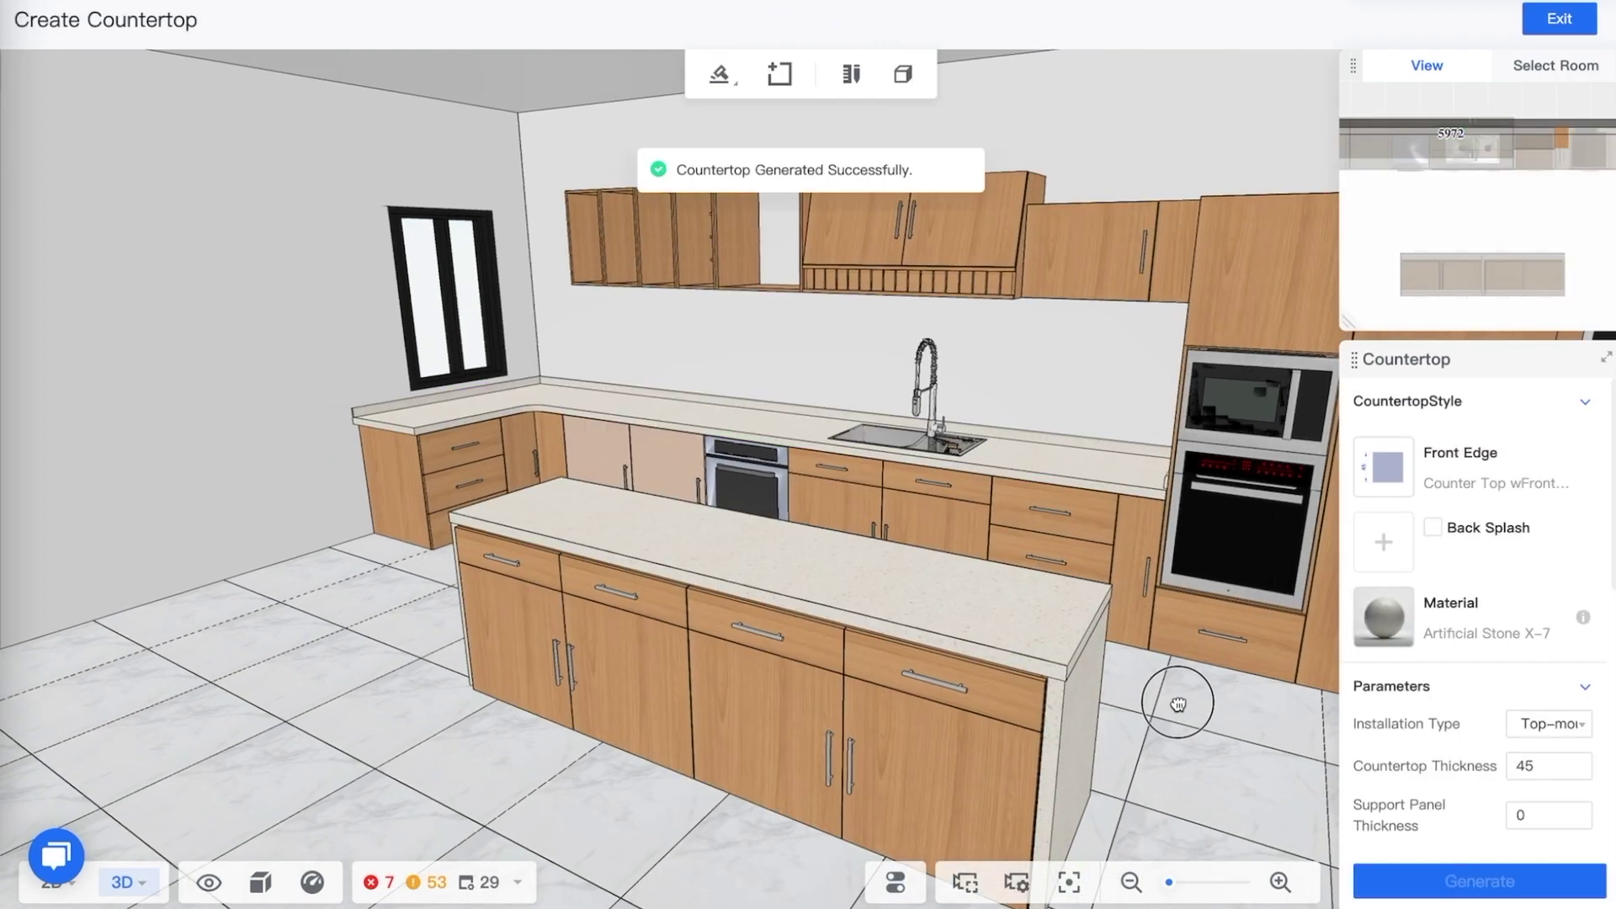
{"action": "mouse_move", "coordinate": [1169, 696]}
{"action": "left_mouse_down"}
{"action": "mouse_move", "coordinate": [1083, 669]}
{"action": "mouse_move", "coordinate": [1175, 661]}
{"action": "mouse_move", "coordinate": [1209, 608]}
{"action": "mouse_move", "coordinate": [1226, 696]}
{"action": "mouse_move", "coordinate": [1191, 712]}
{"action": "left_mouse_up"}
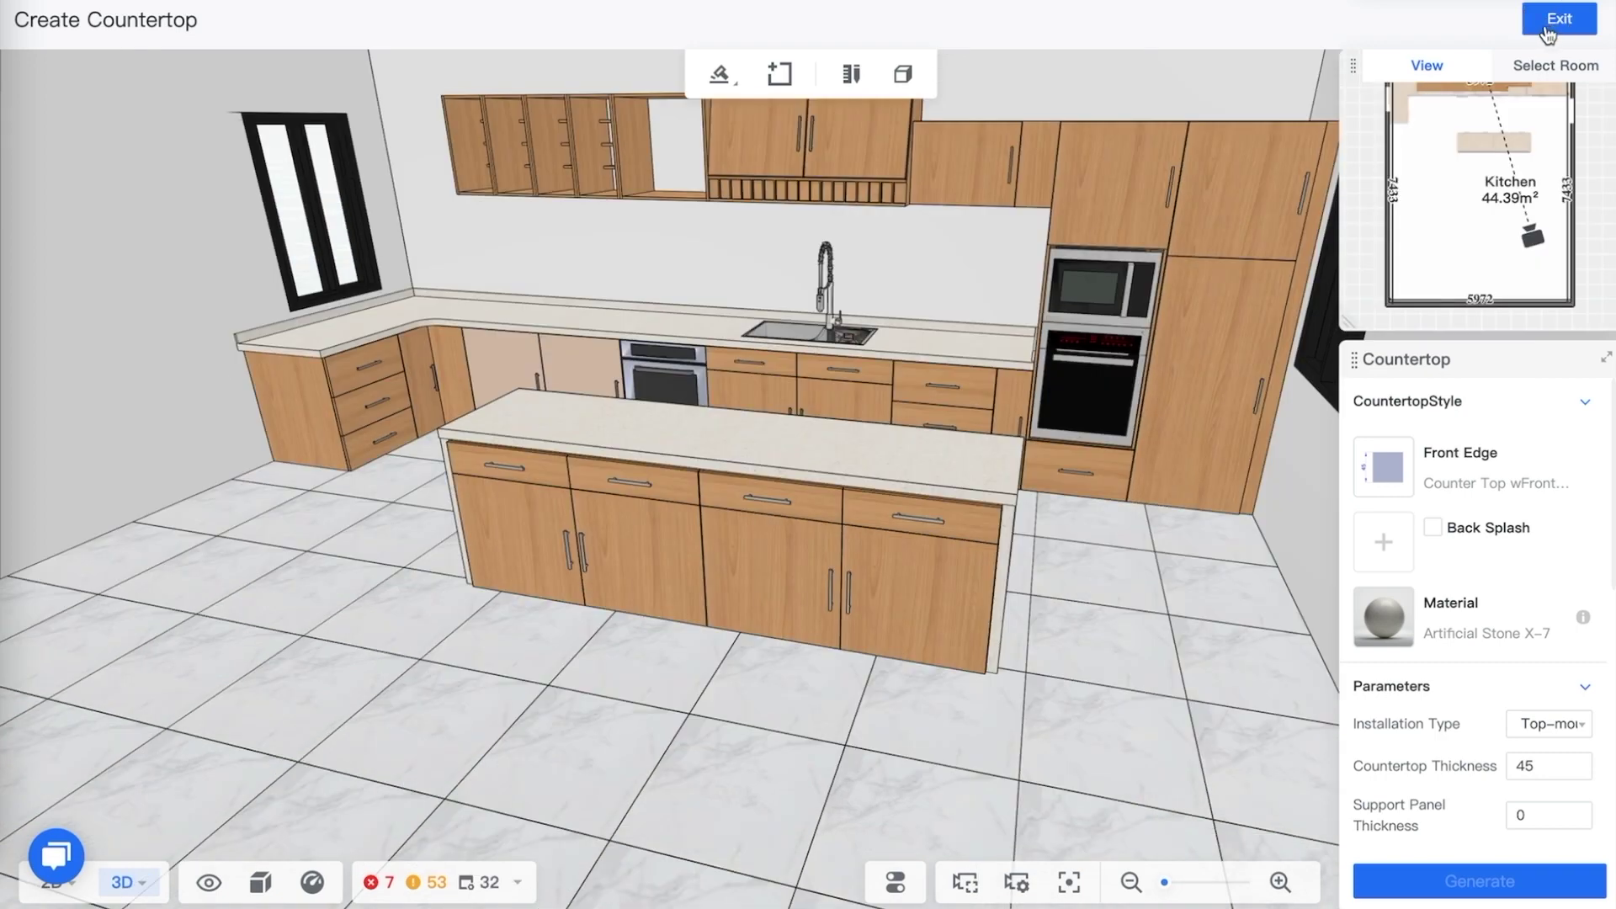
{"action": "left_click", "coordinate": [1557, 18]}
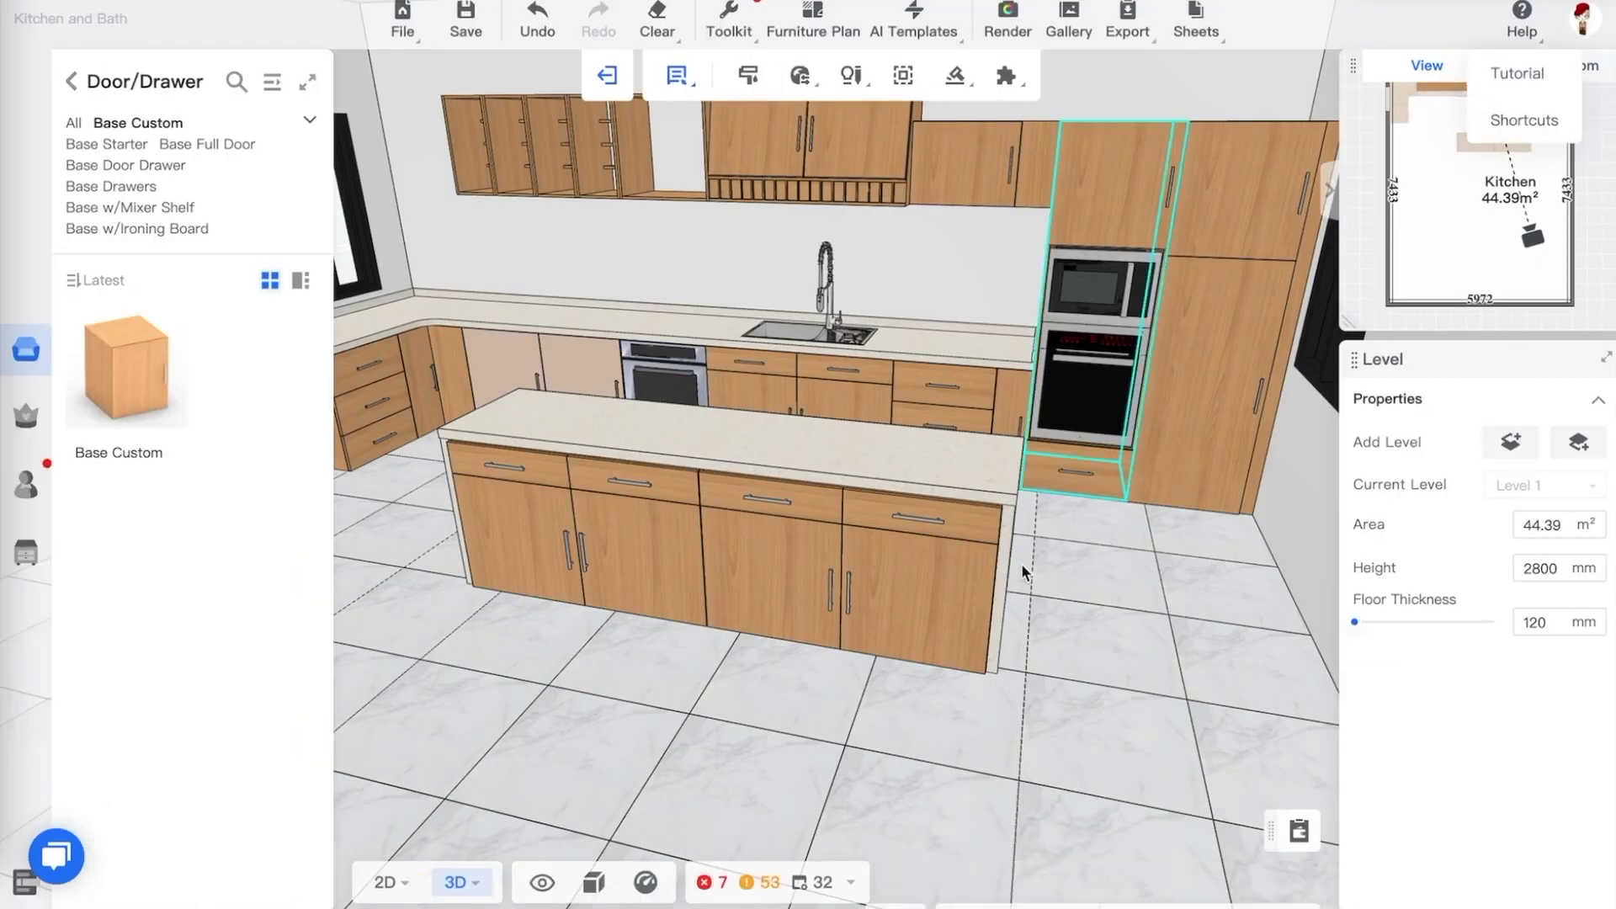
Apply a beige cs-Matte carcass material from the Public Catalog to all Kitchen and Bath models through the whole-house style settings
{"action": "left_click_drag", "start_coordinate": [1108, 570], "coordinate": [1126, 561]}
{"action": "scroll", "coordinate": [1125, 559], "scroll_direction": "up", "scroll_amount": 5}
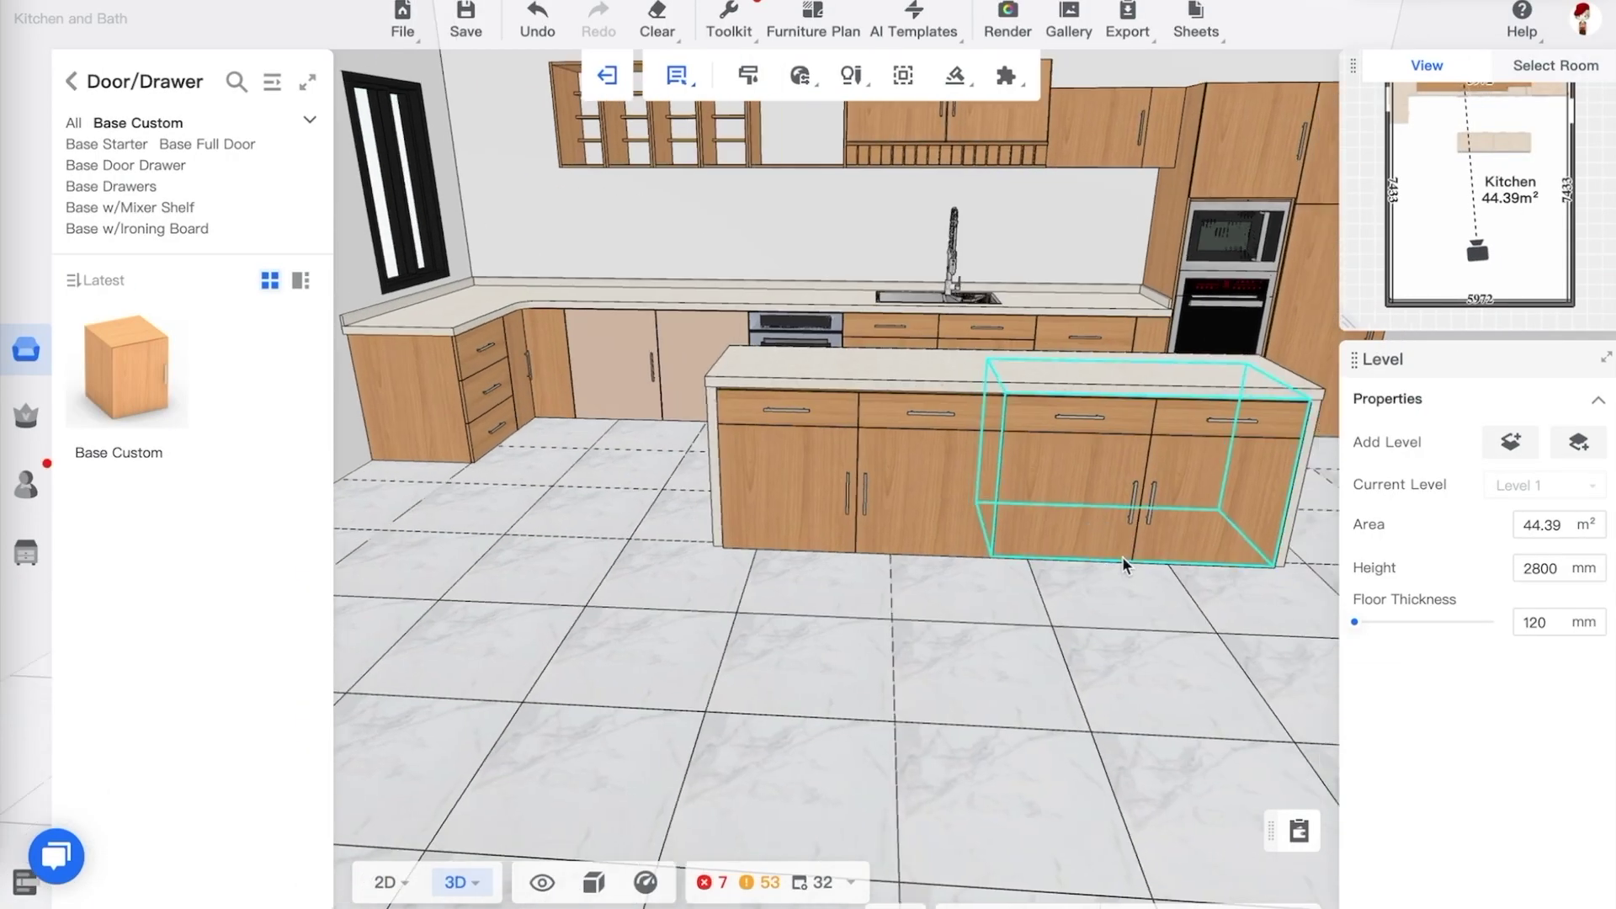
{"action": "scroll", "coordinate": [1111, 574], "scroll_direction": "up", "scroll_amount": 5}
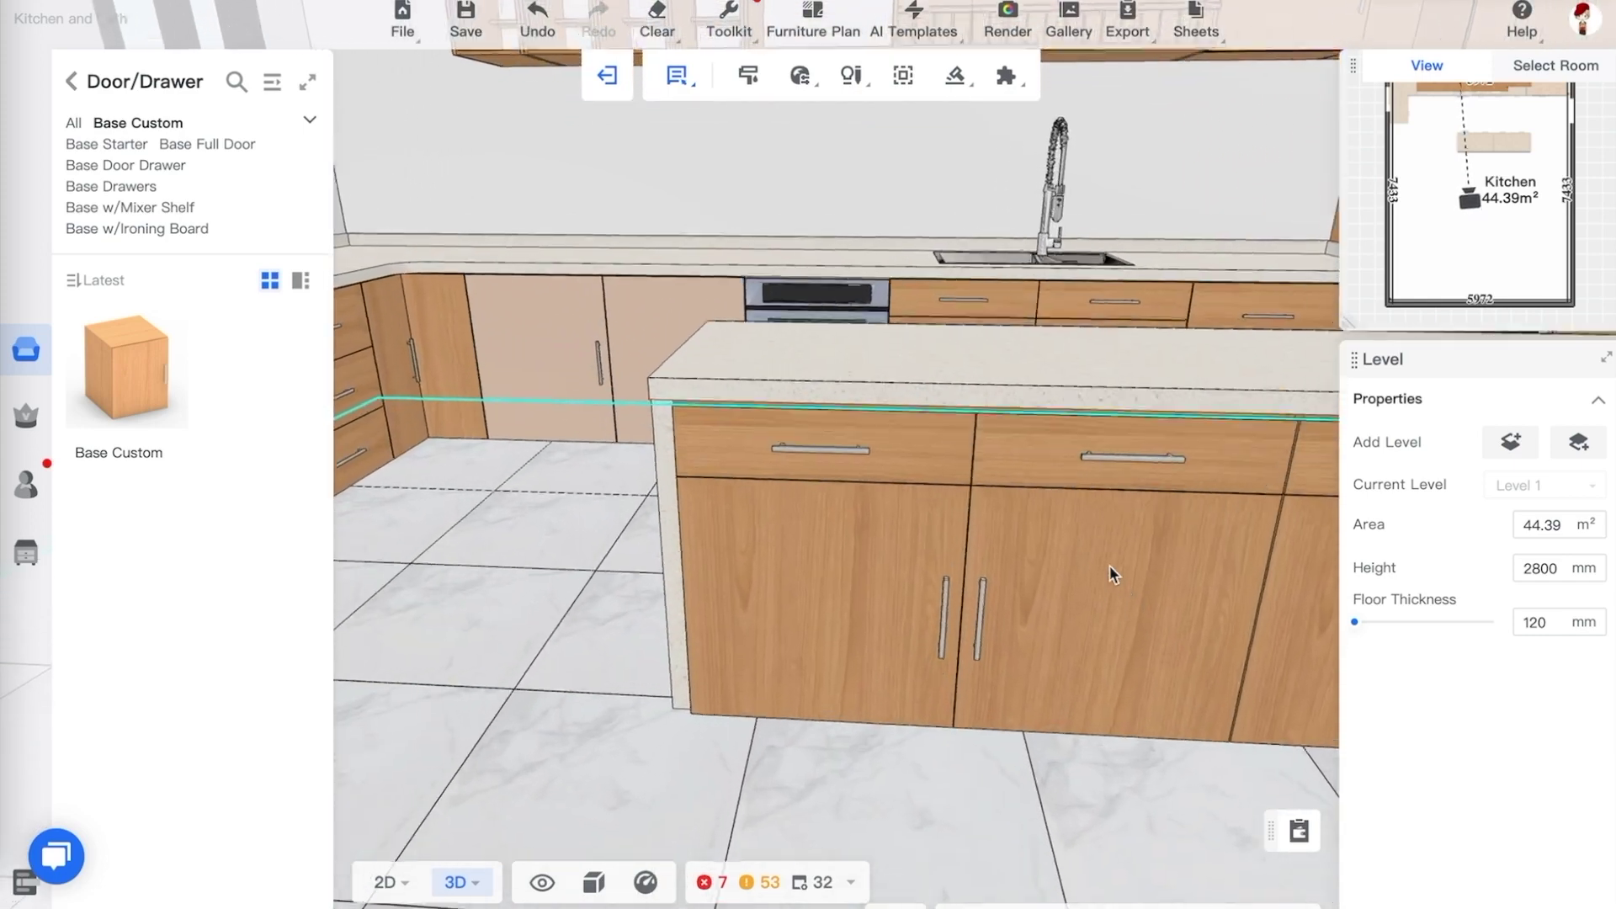
{"action": "key", "text": "q"}
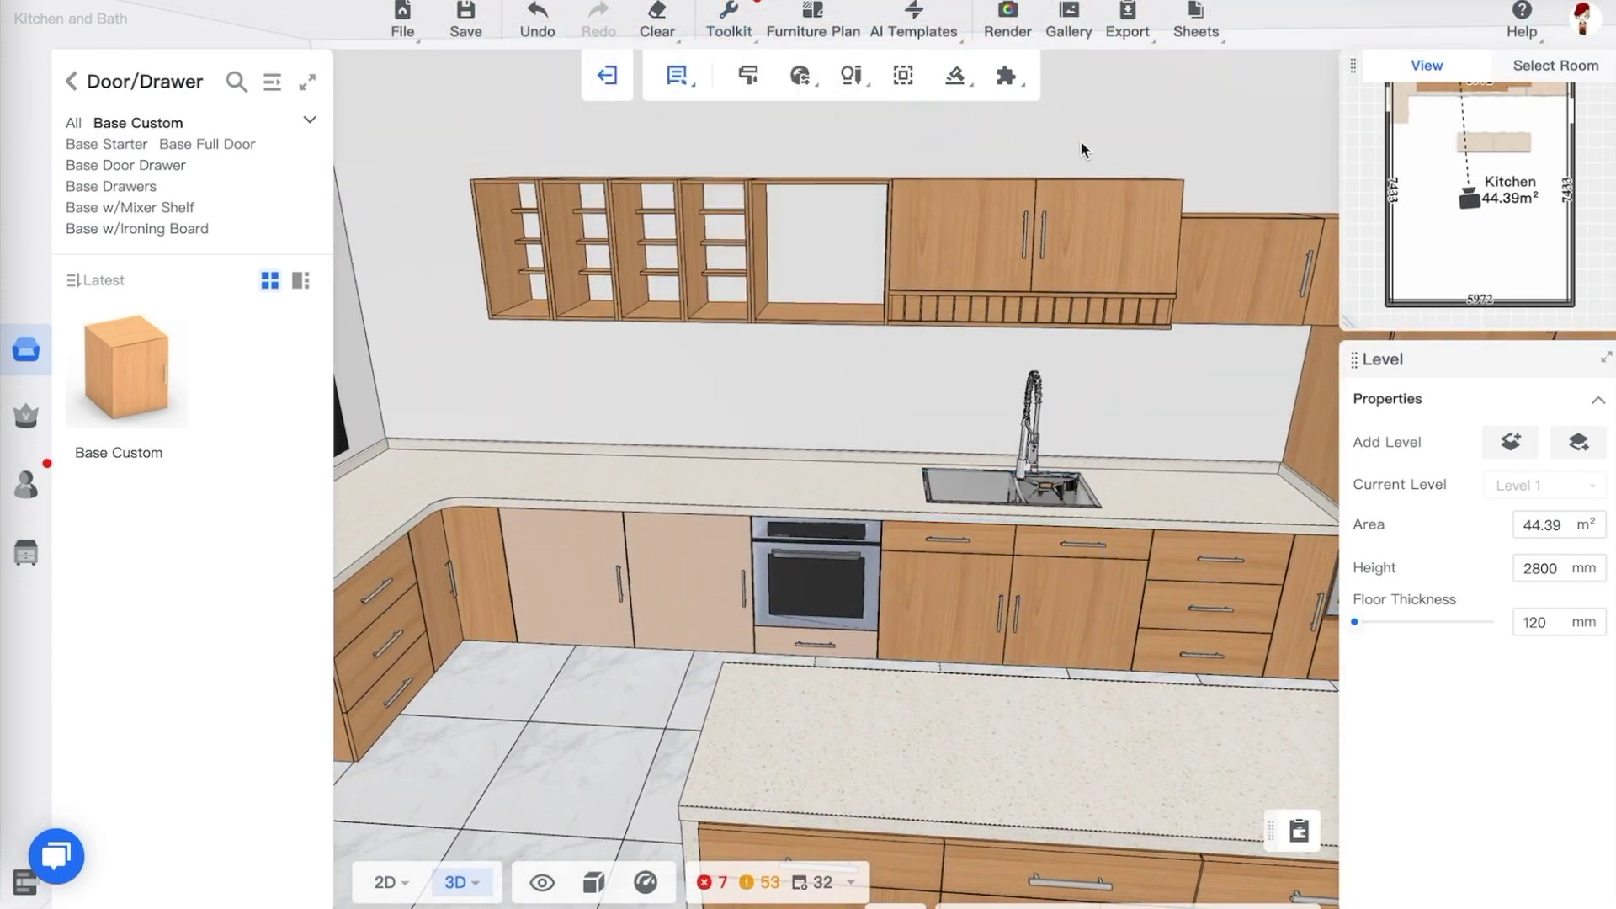
{"action": "mouse_move", "coordinate": [799, 82]}
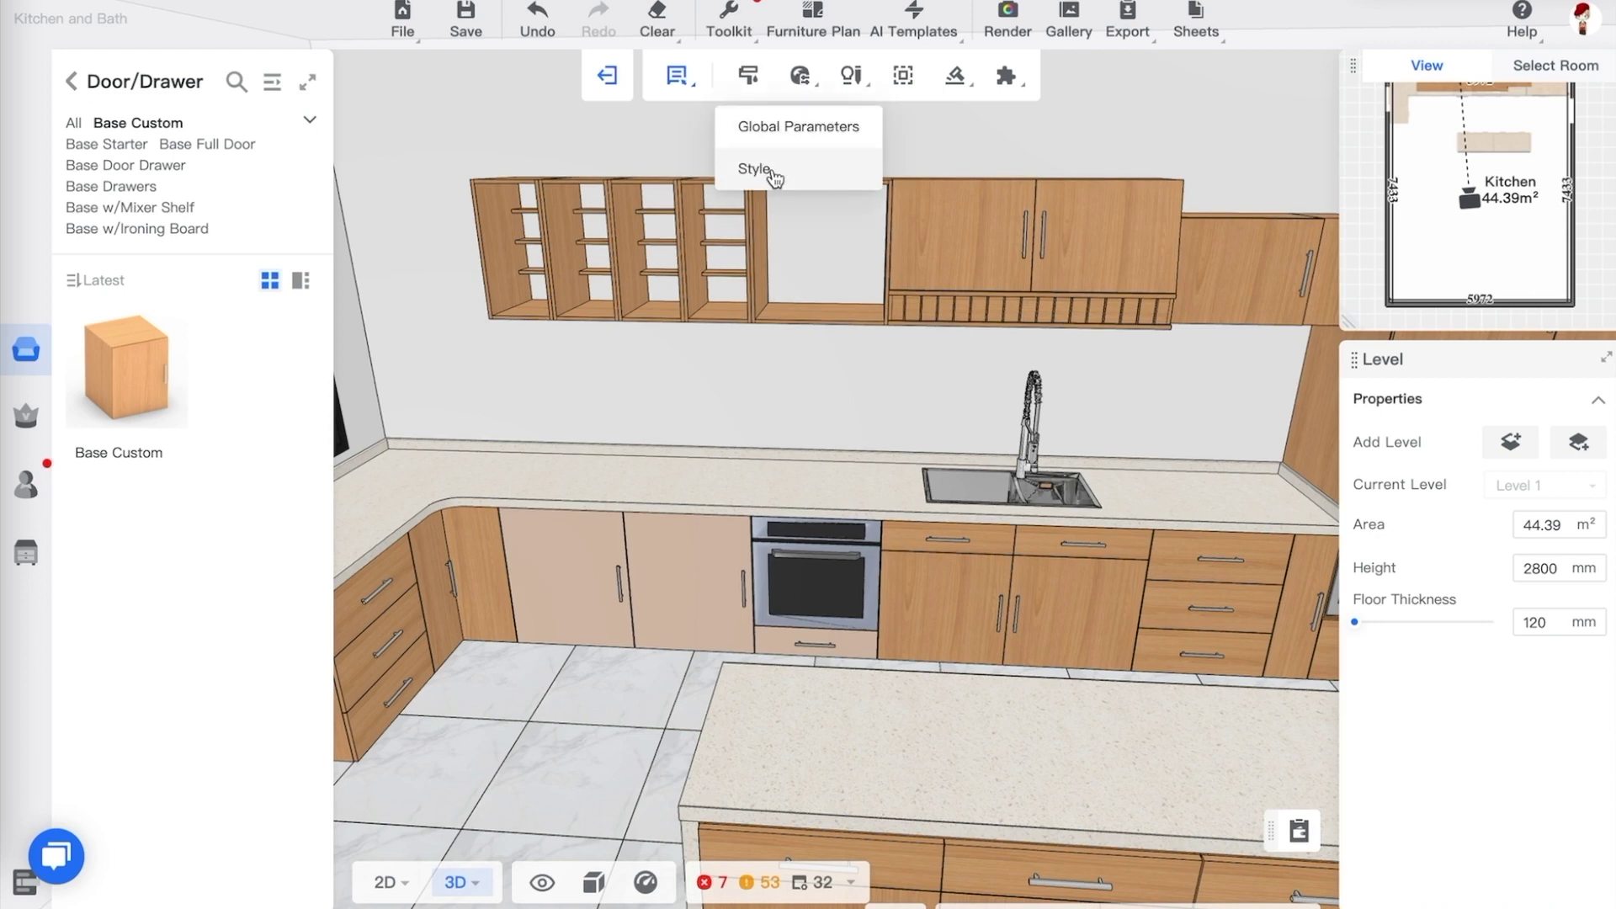
{"action": "left_click", "coordinate": [781, 172]}
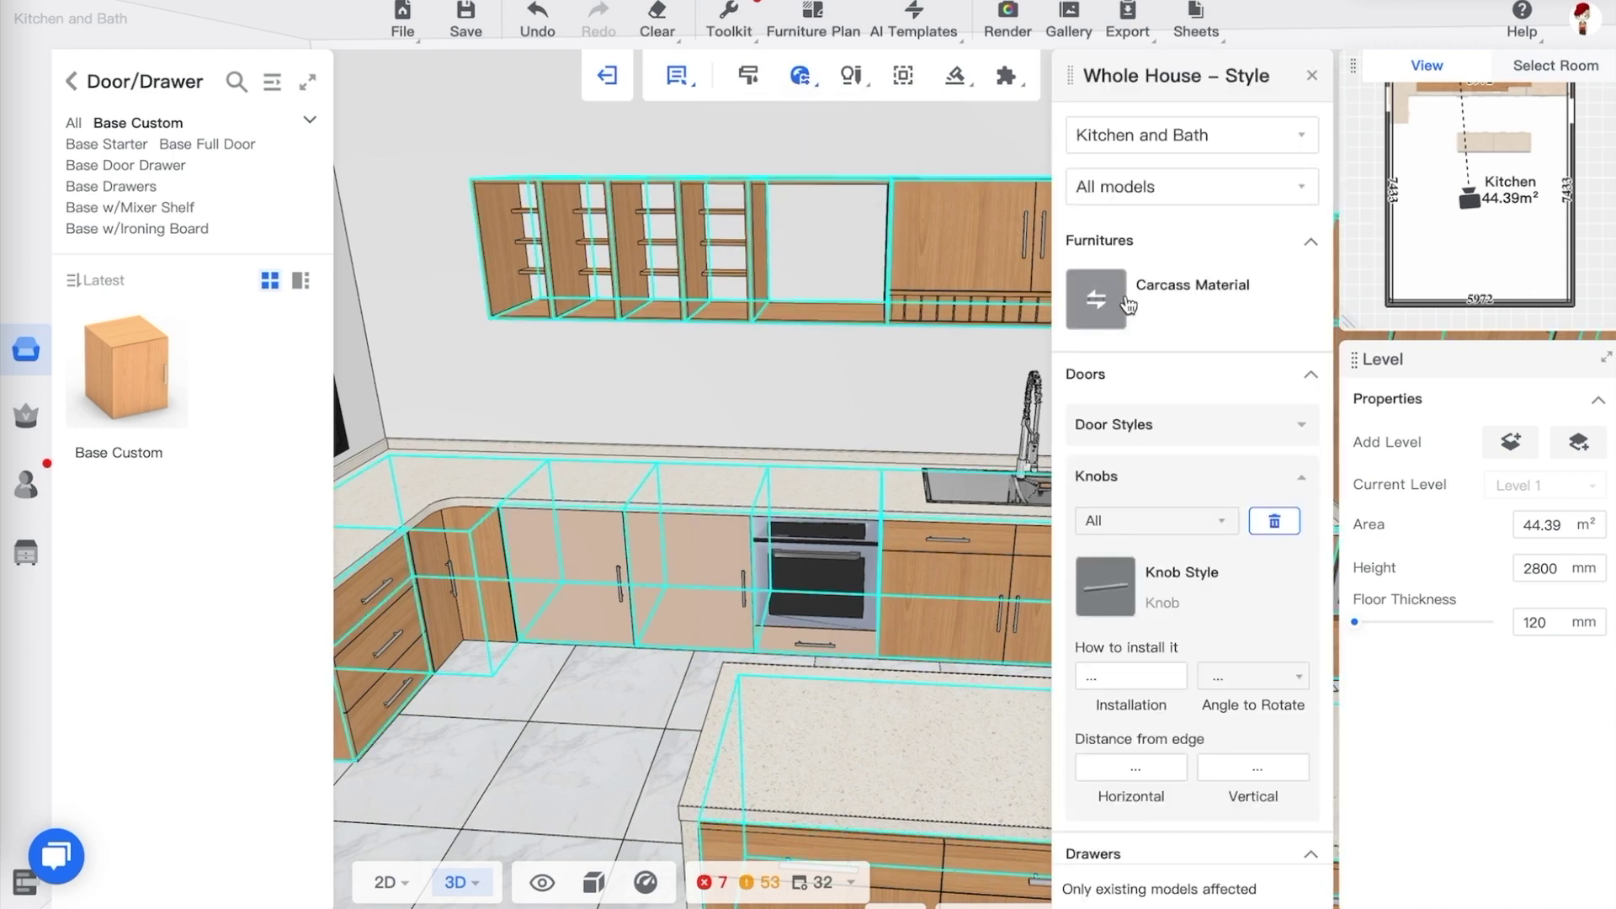
{"action": "left_click", "coordinate": [1097, 303]}
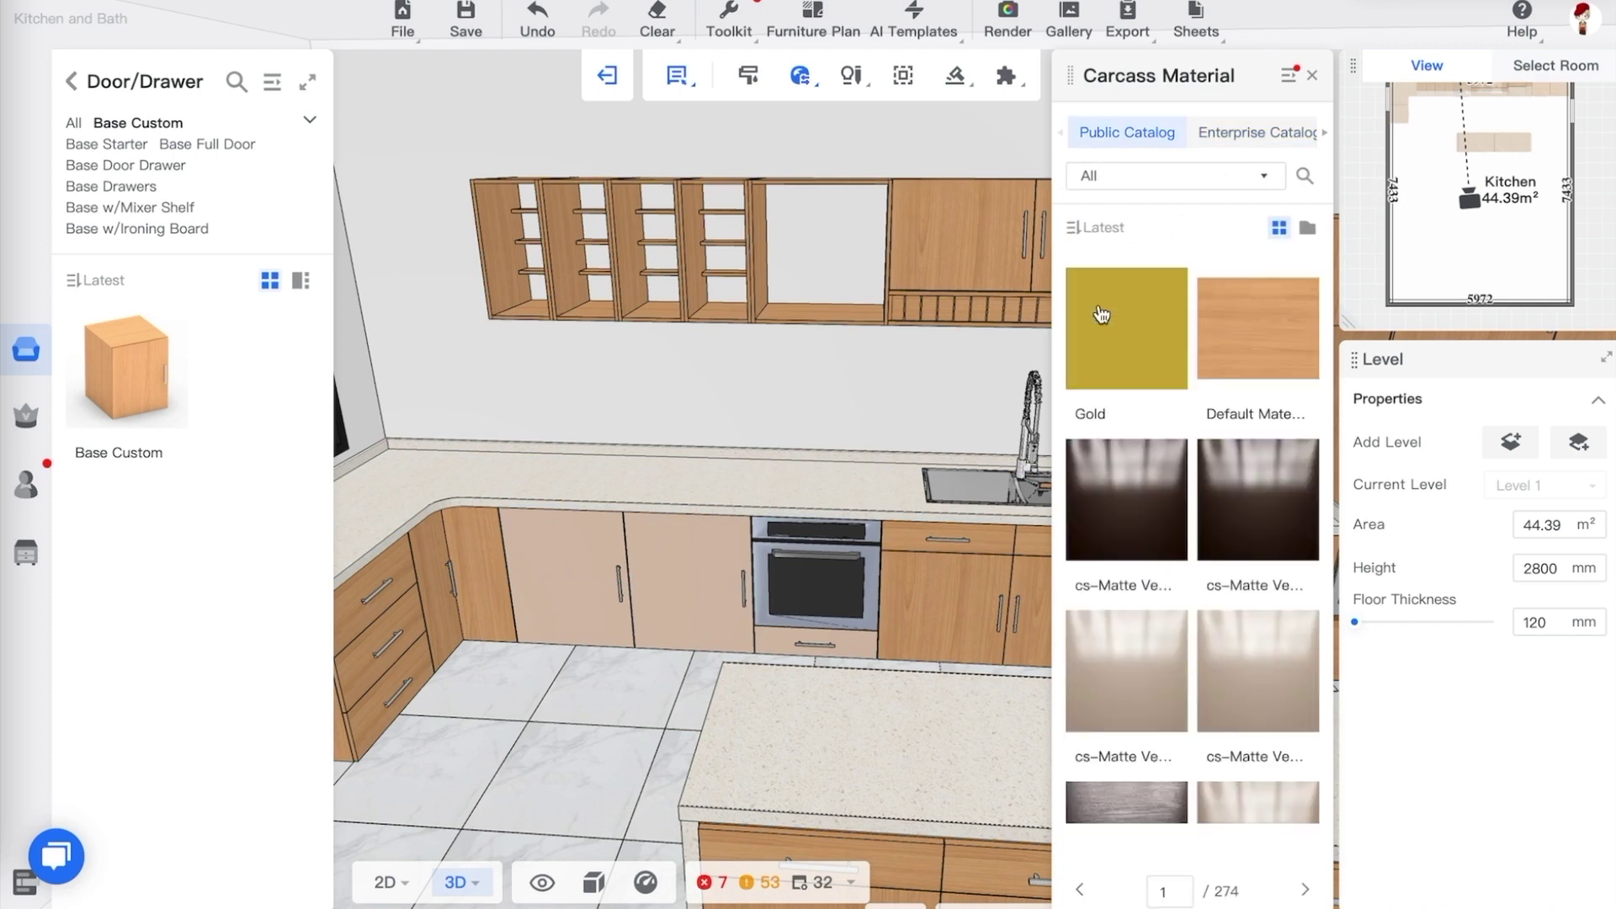
{"action": "left_click", "coordinate": [1265, 673]}
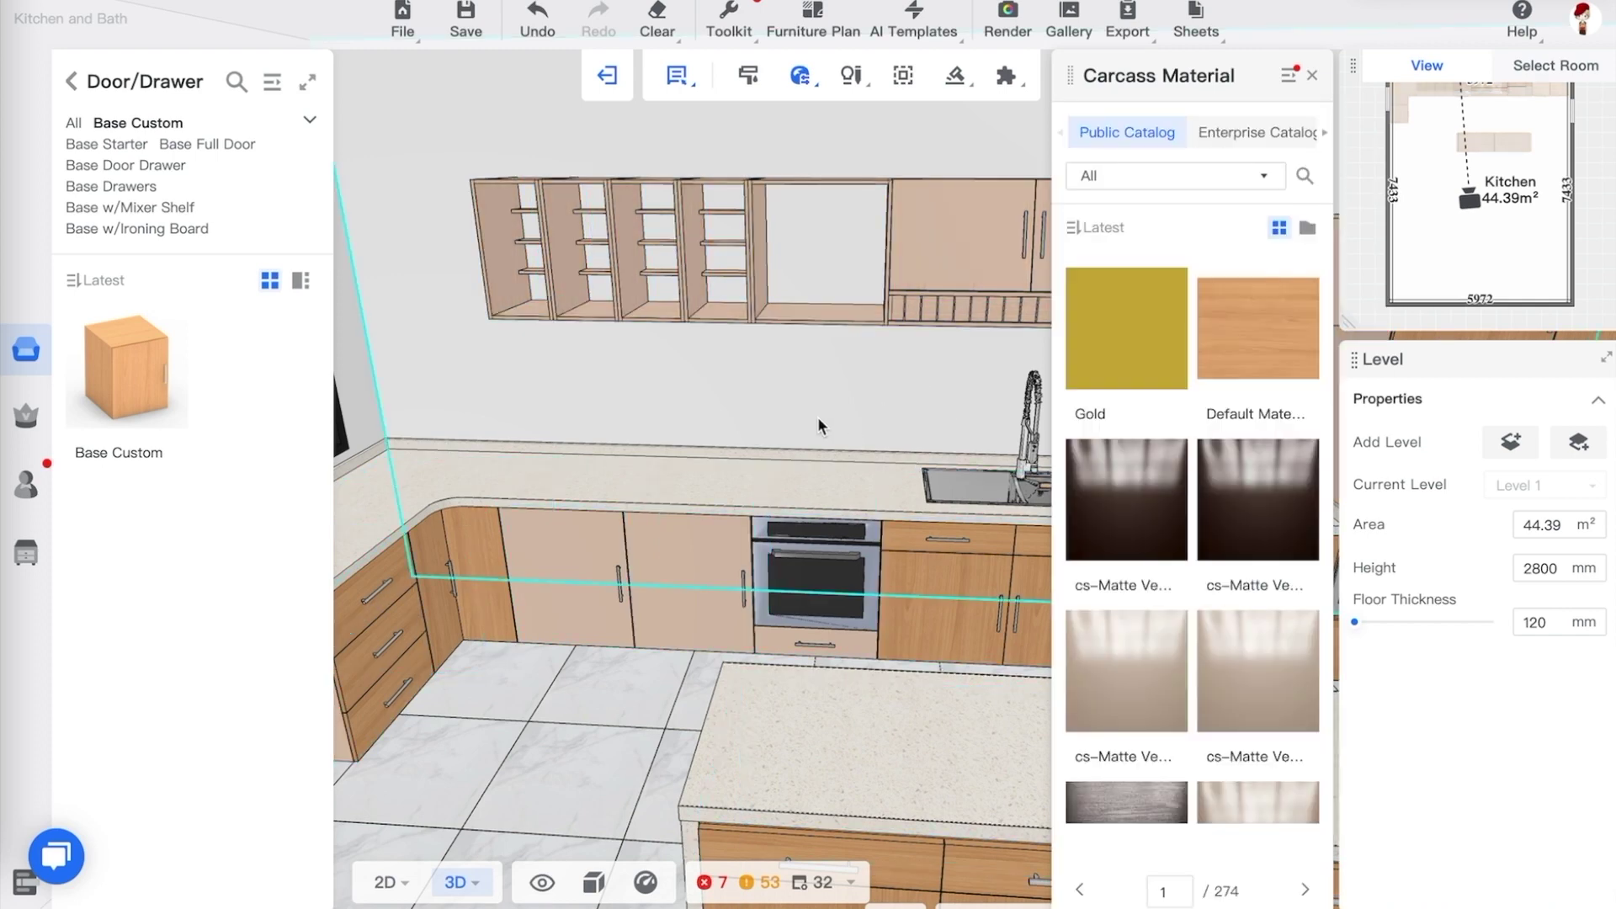
{"action": "scroll", "coordinate": [851, 704], "scroll_direction": "up", "scroll_amount": 5}
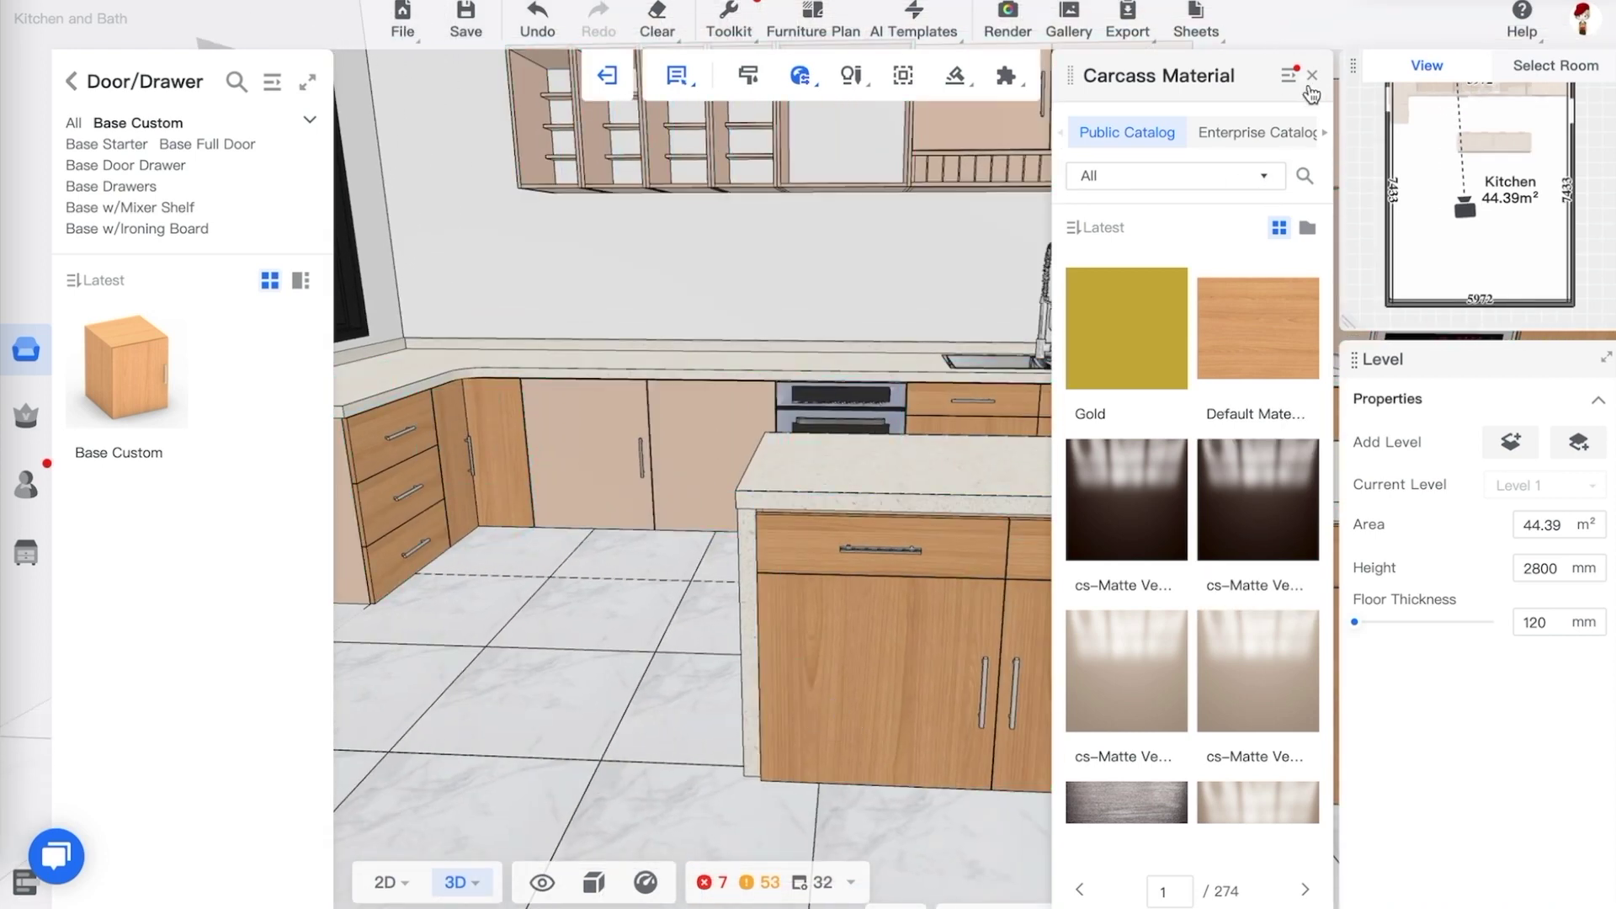
Apply the beige cs-Matte Veneer- (108) door material from the Public Catalog to all Kitchen and Bath models in the whole-house style
{"action": "left_click", "coordinate": [1311, 80]}
{"action": "scroll", "coordinate": [1202, 507], "scroll_direction": "down", "scroll_amount": 1}
{"action": "left_click", "coordinate": [1176, 403]}
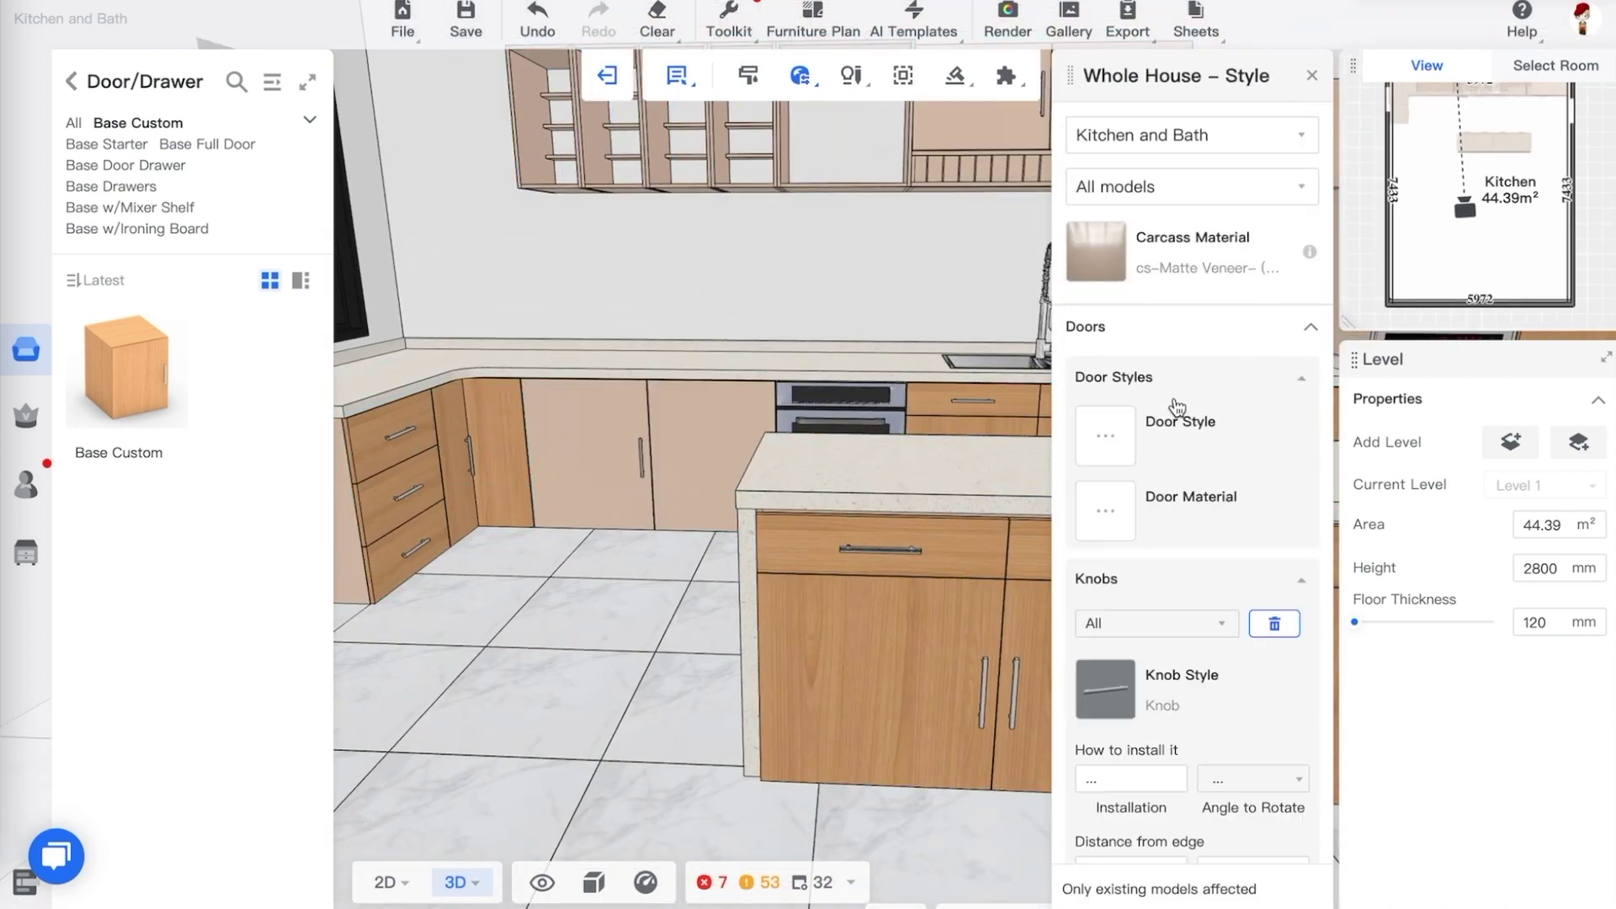
{"action": "left_click", "coordinate": [1115, 515]}
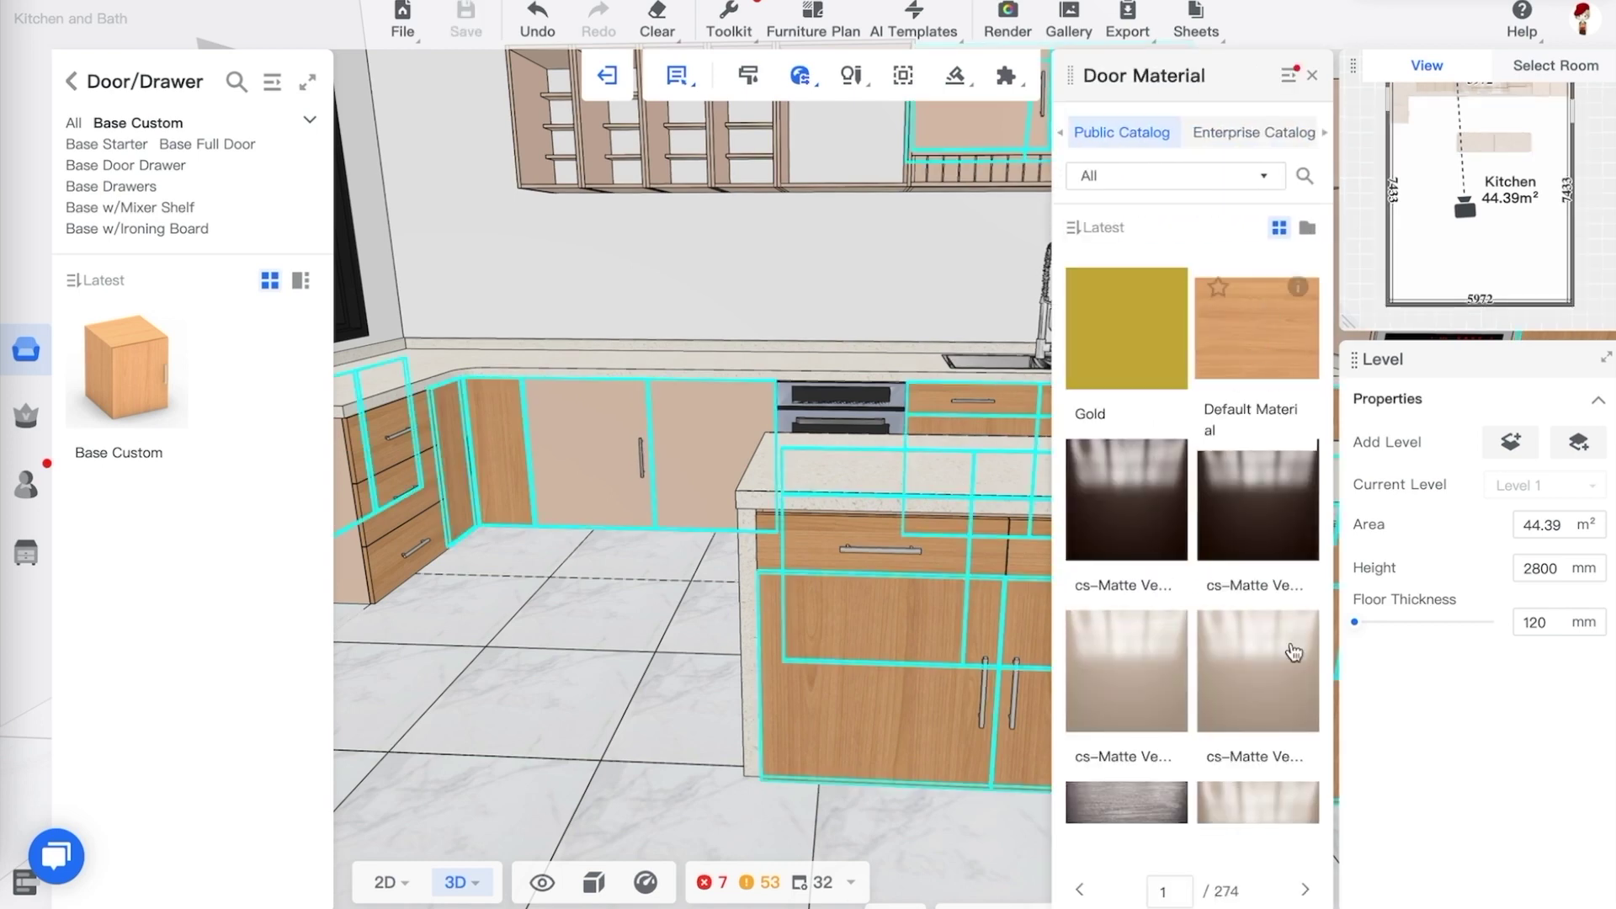
{"action": "left_click", "coordinate": [1251, 690]}
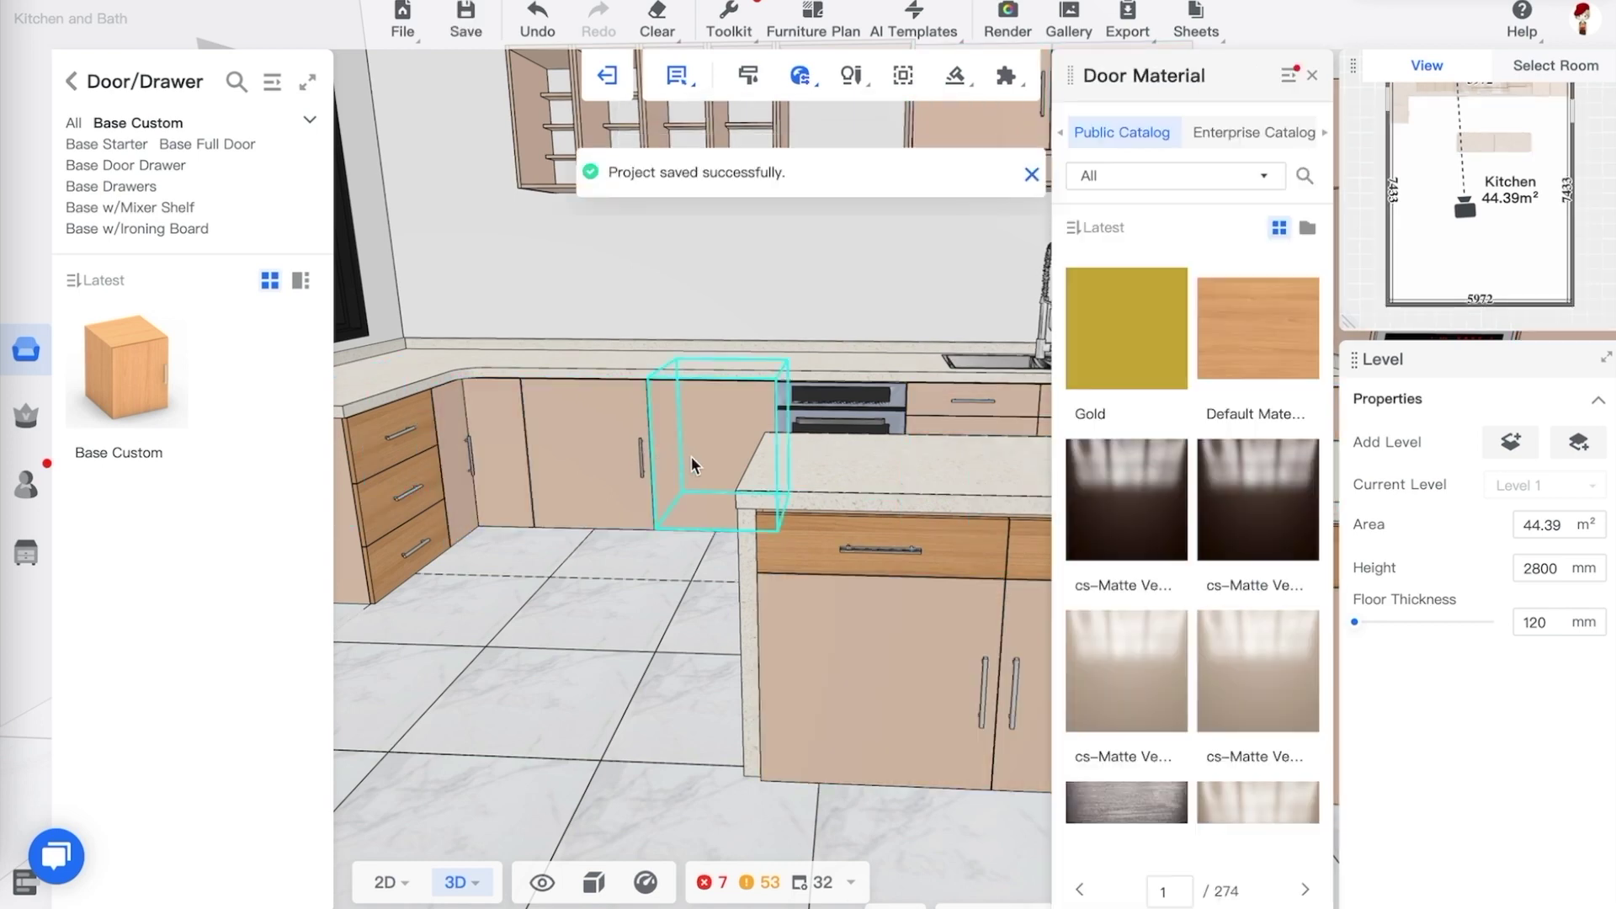
{"action": "left_click", "coordinate": [1314, 77]}
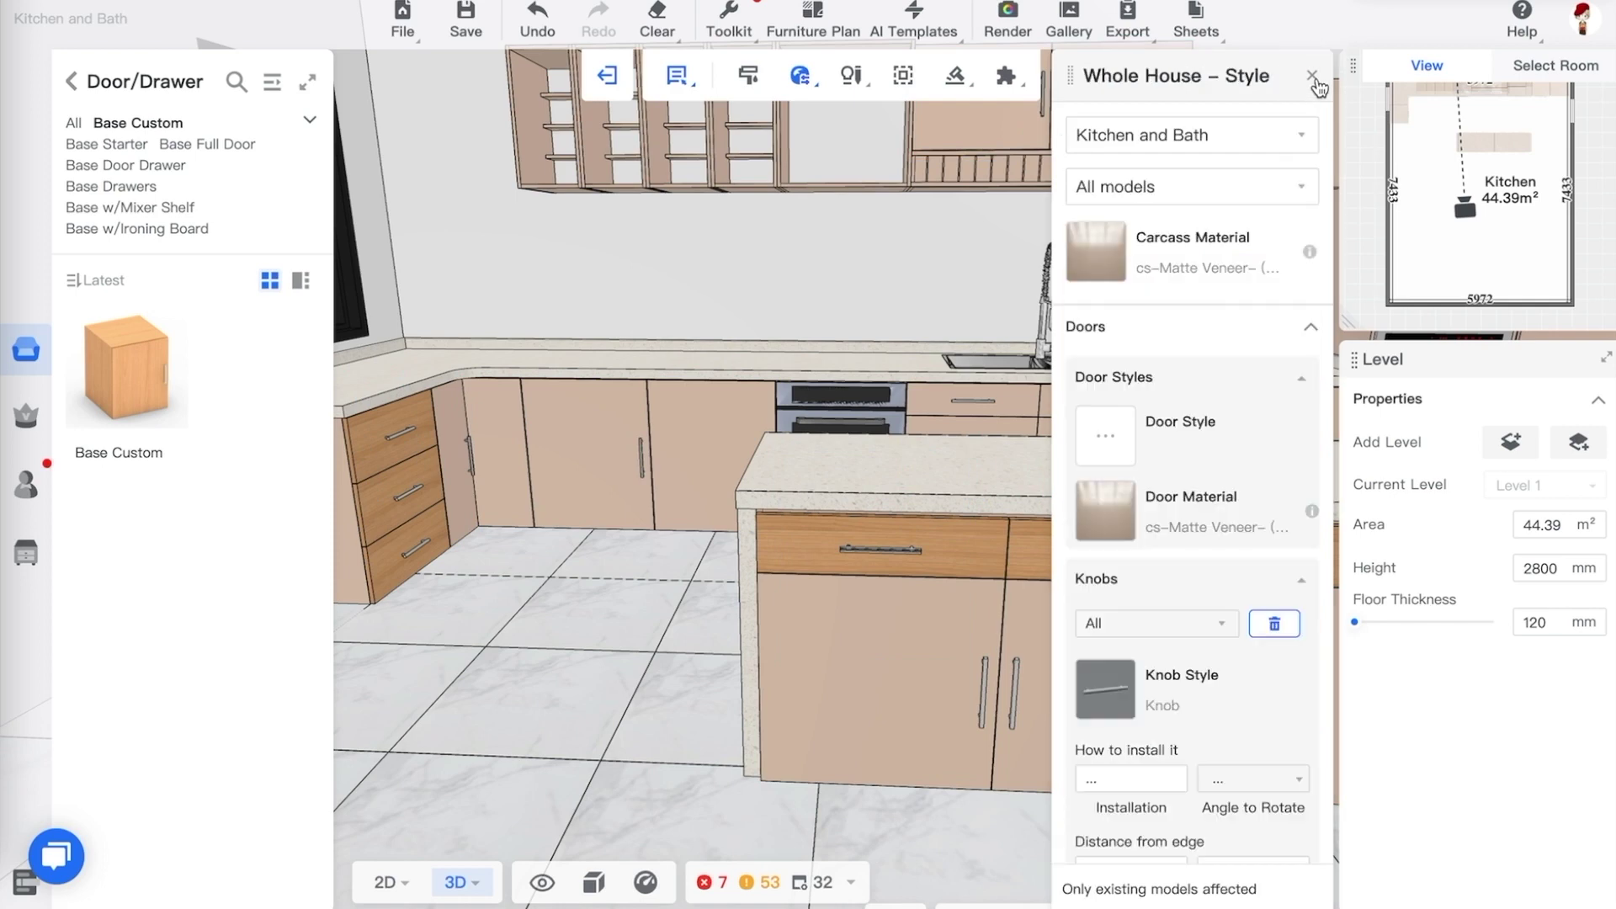
Set the whole-house drawers material for all Kitchen and Bath models to the beige cs-Matte Veneer- (108) finish
{"action": "scroll", "coordinate": [1192, 480], "scroll_direction": "down", "scroll_amount": 5}
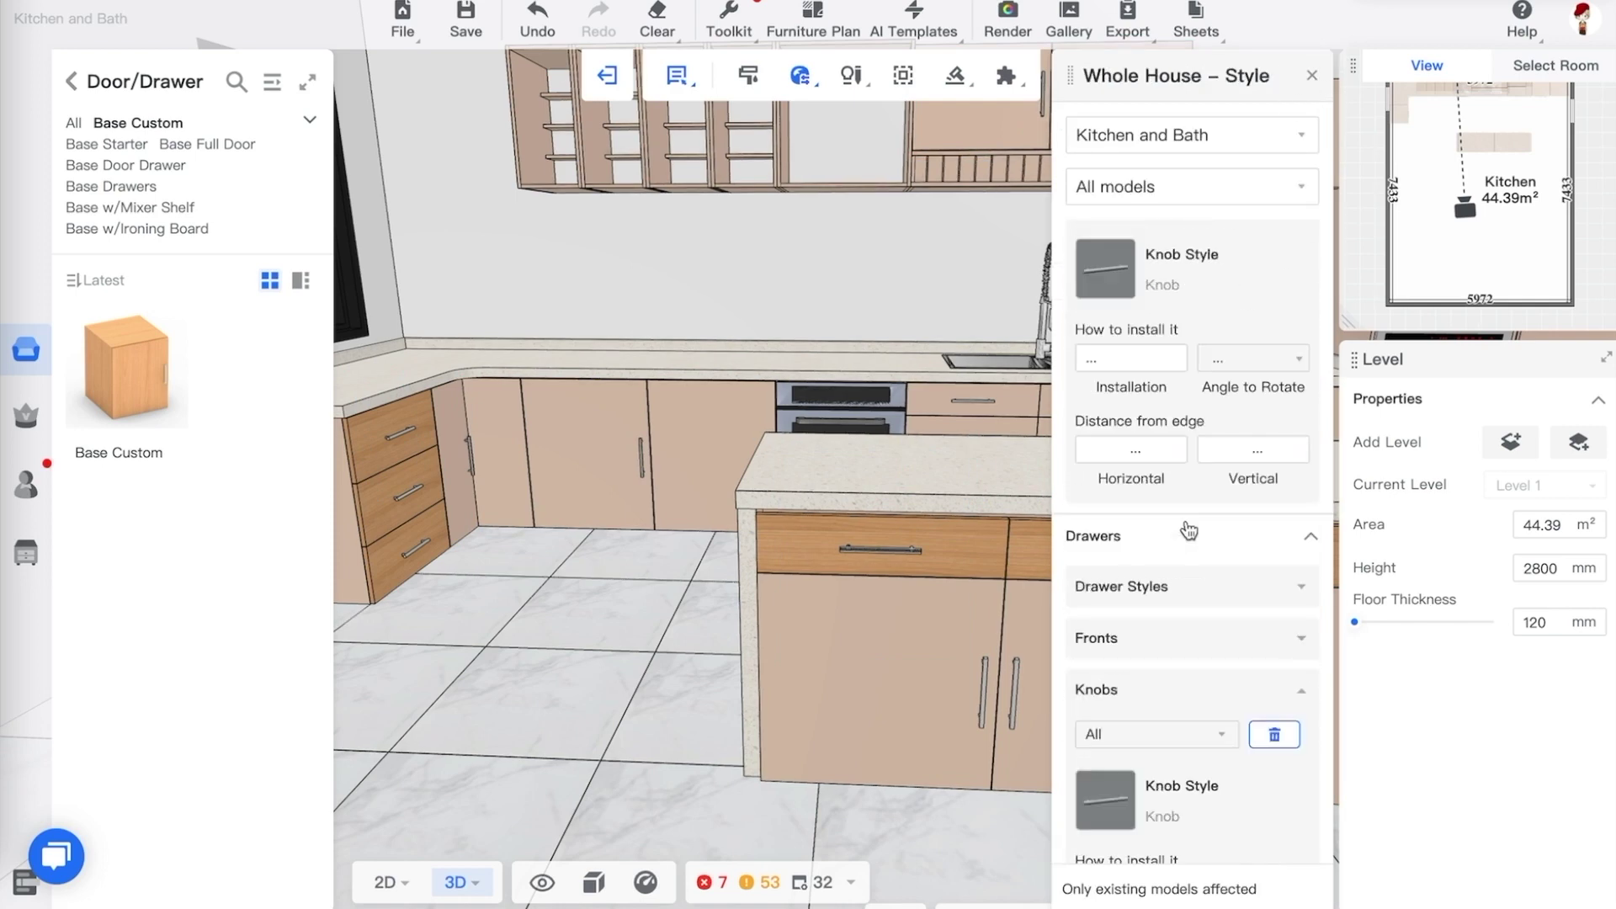
{"action": "left_click", "coordinate": [1200, 592]}
{"action": "scroll", "coordinate": [1186, 589], "scroll_direction": "down", "scroll_amount": 2}
{"action": "left_click", "coordinate": [1143, 538]}
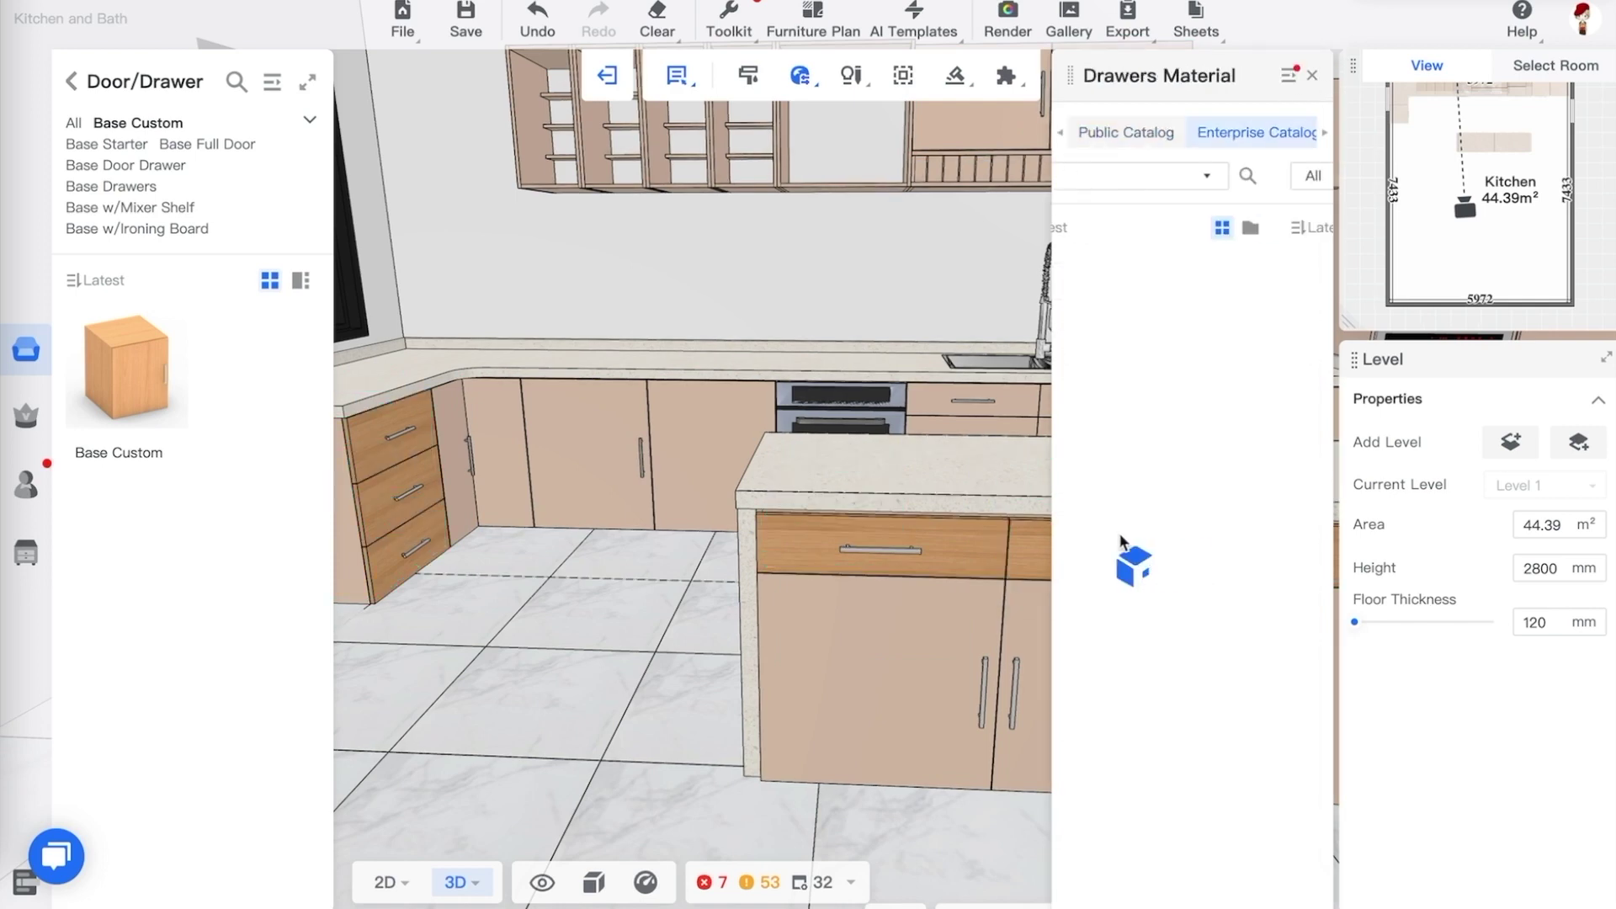
{"action": "left_click", "coordinate": [1276, 673]}
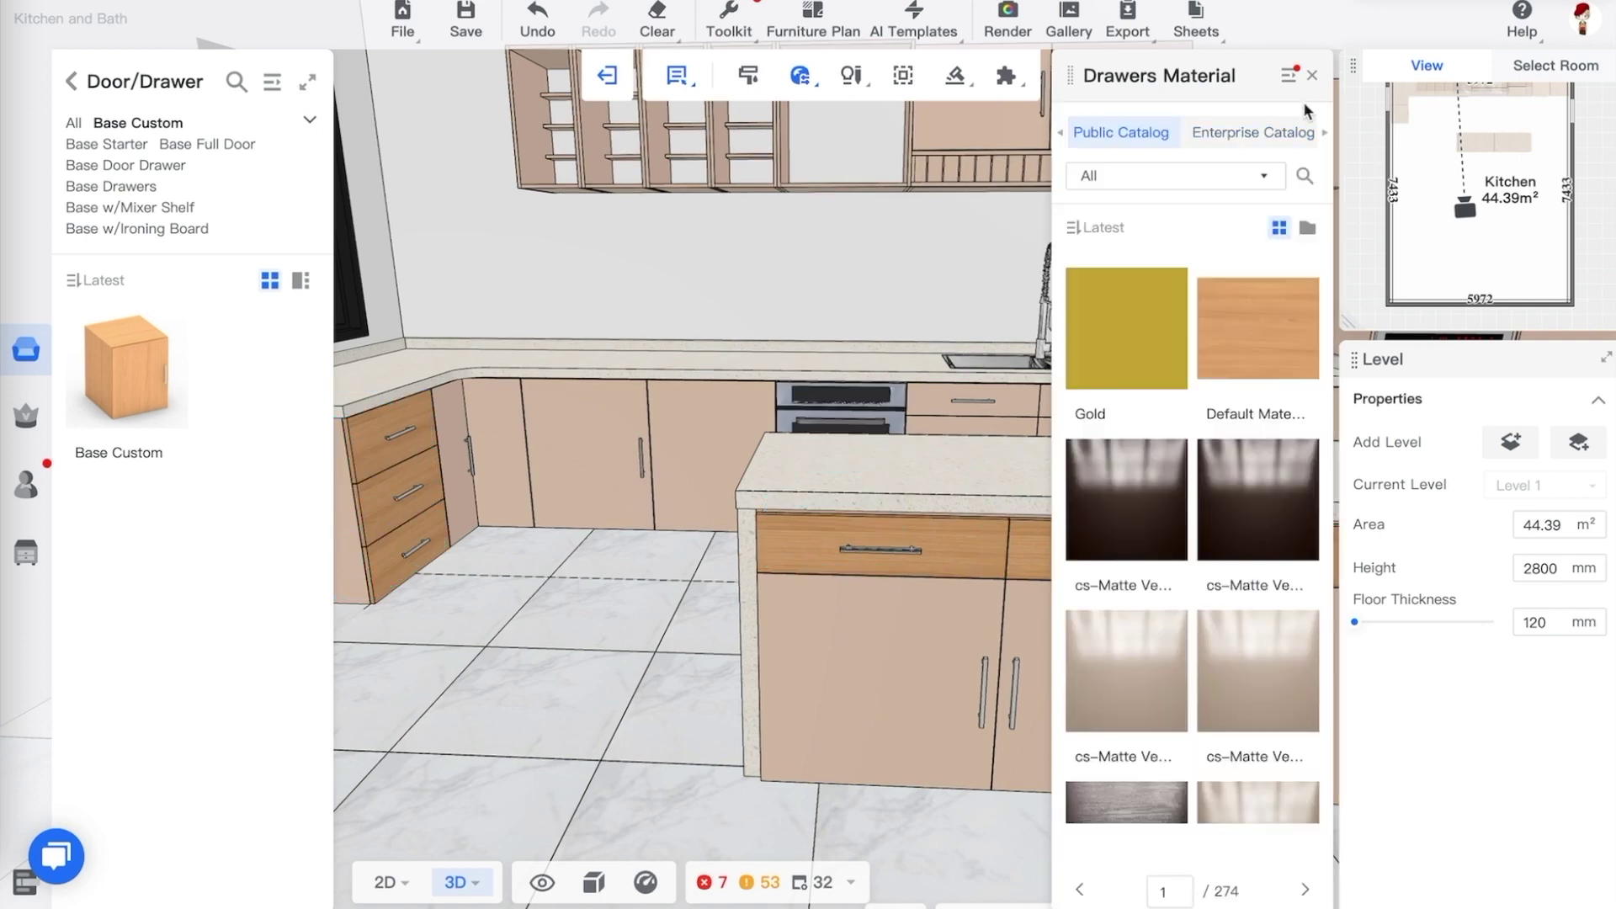
{"action": "left_click", "coordinate": [1312, 74]}
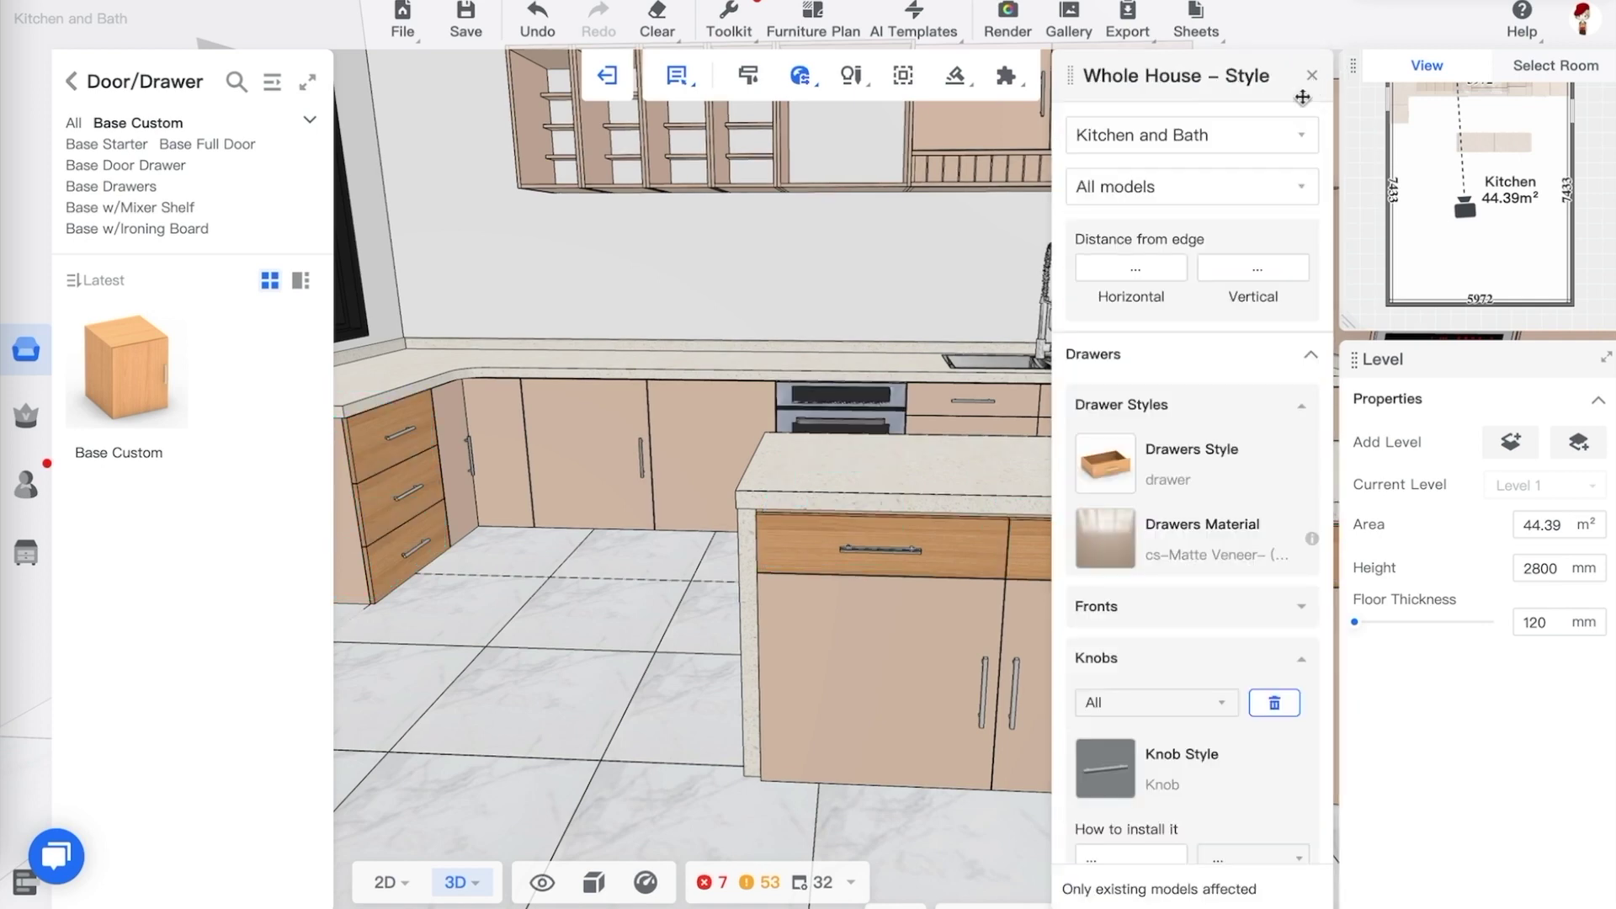
{"action": "scroll", "coordinate": [1235, 597], "scroll_direction": "down", "scroll_amount": 2}
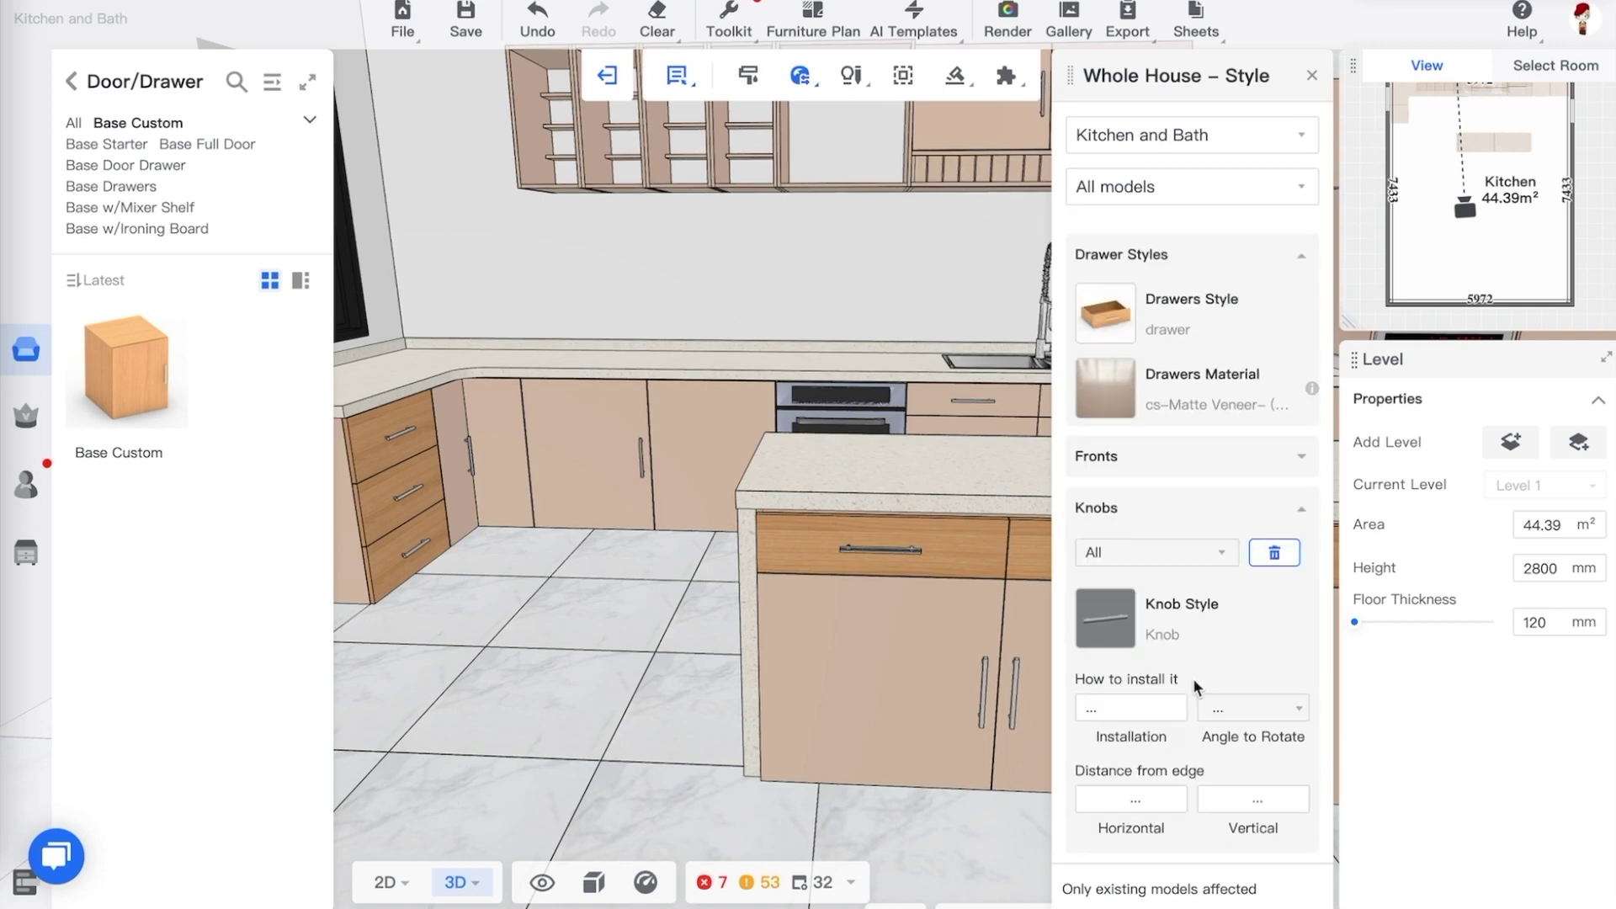
{"action": "scroll", "coordinate": [1197, 686], "scroll_direction": "up", "scroll_amount": 6}
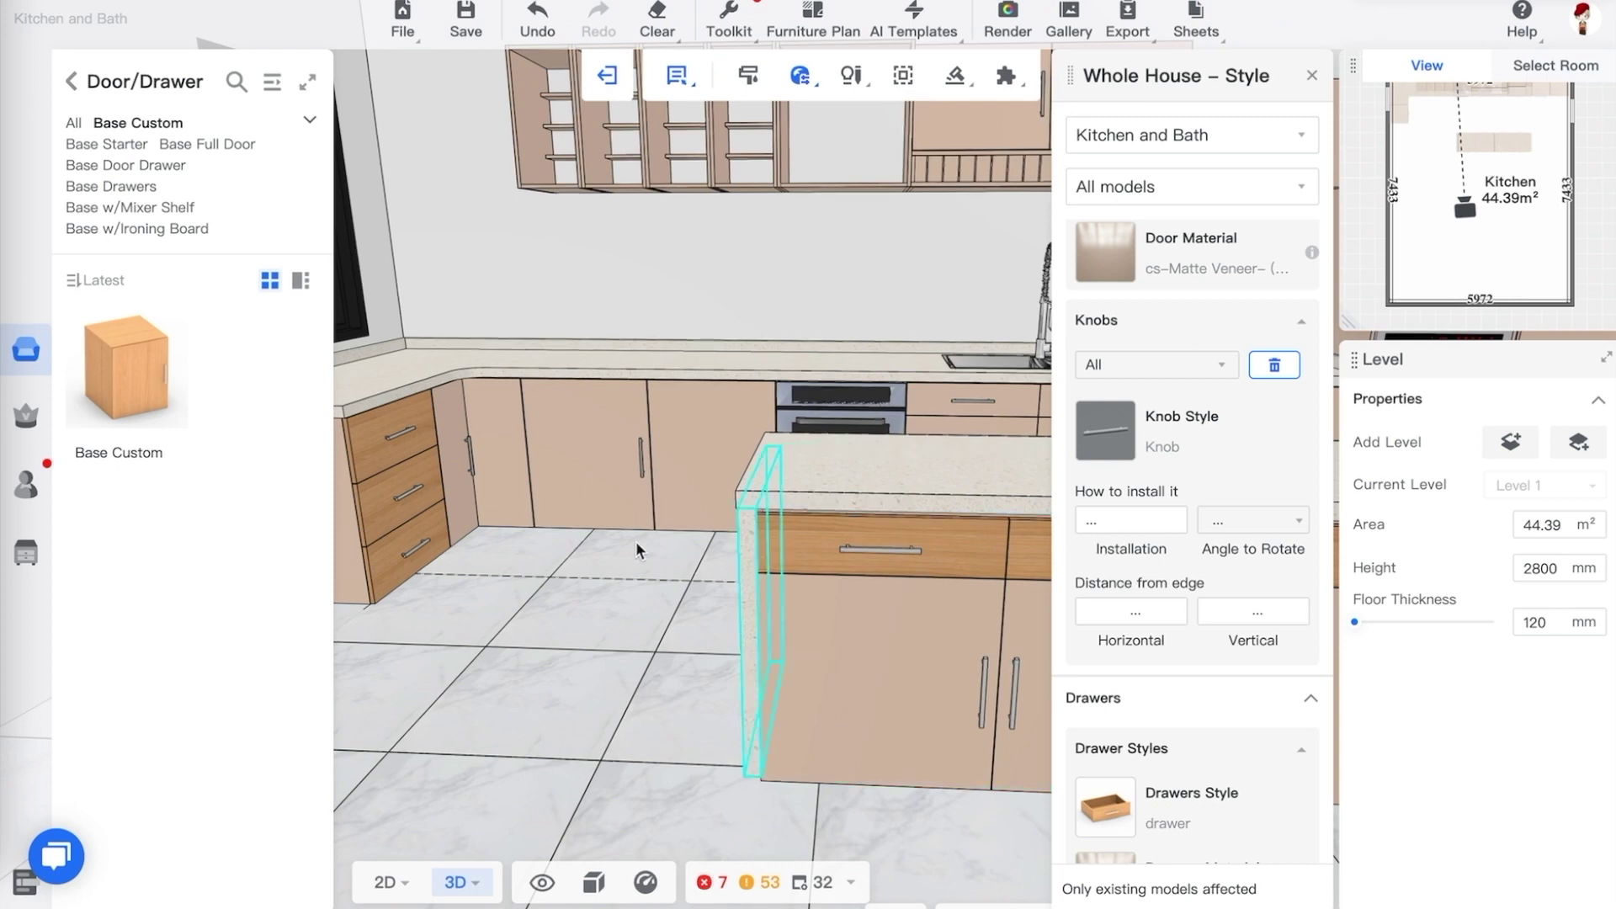
Examine the carcass, drawer and knob styles of the three-drawer base cabinet at the end of the window-side run
{"action": "left_click_drag", "start_coordinate": [642, 548], "coordinate": [624, 548]}
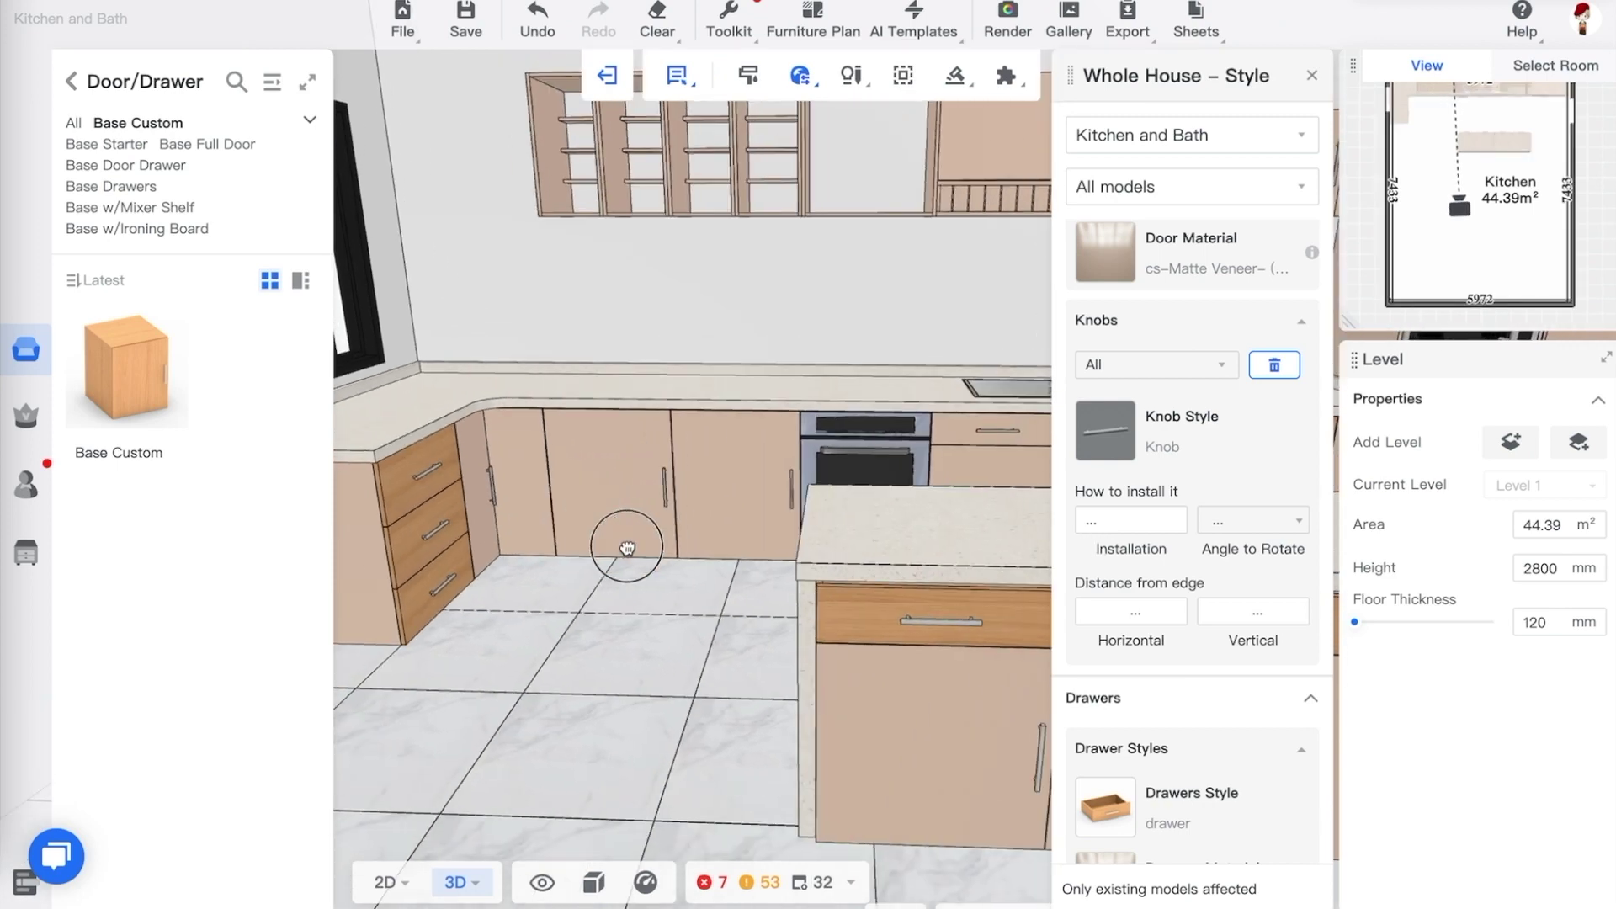
{"action": "left_click", "coordinate": [430, 497]}
{"action": "left_click", "coordinate": [1511, 396]}
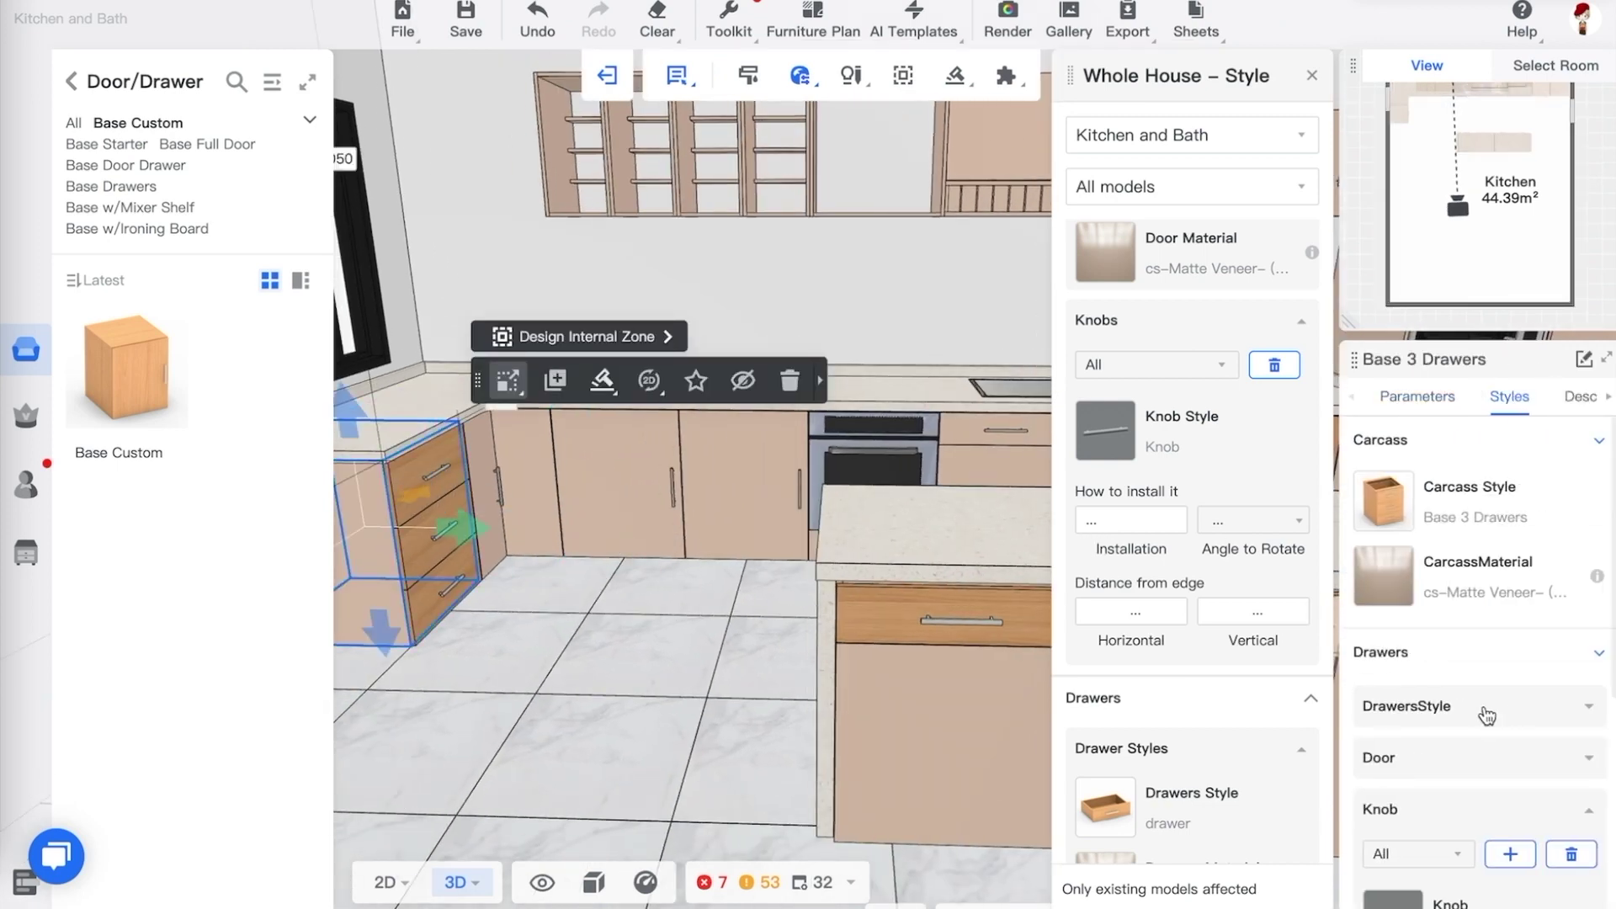
{"action": "scroll", "coordinate": [1486, 681], "scroll_direction": "down", "scroll_amount": 2}
{"action": "left_click", "coordinate": [1439, 564]}
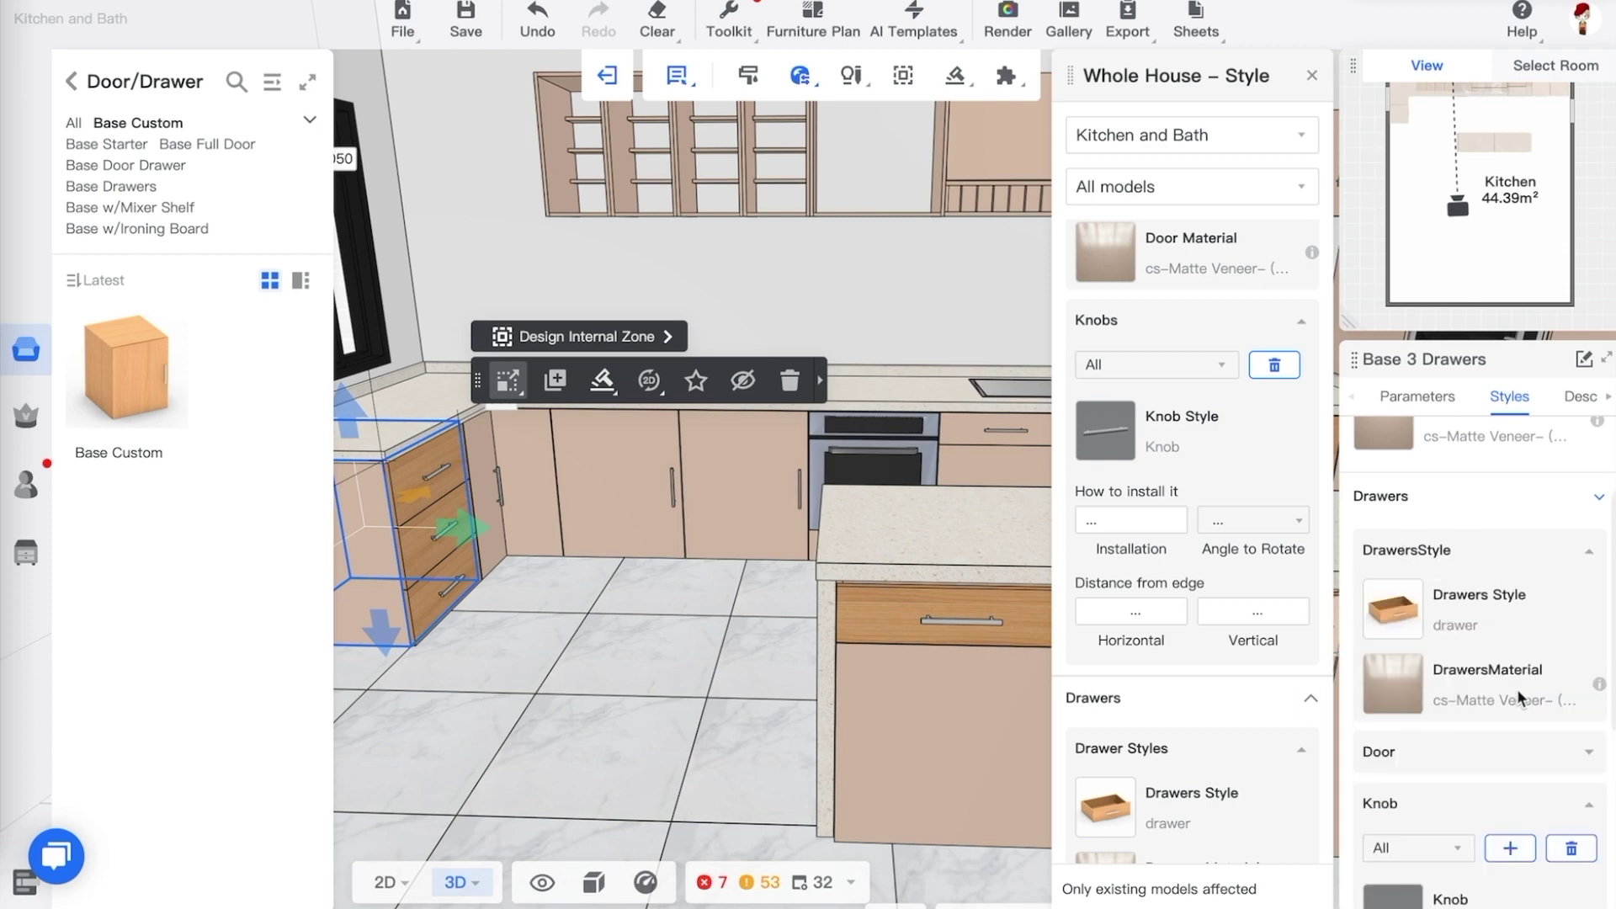
{"action": "scroll", "coordinate": [1519, 697], "scroll_direction": "down", "scroll_amount": 3}
{"action": "scroll", "coordinate": [1507, 699], "scroll_direction": "down", "scroll_amount": 2}
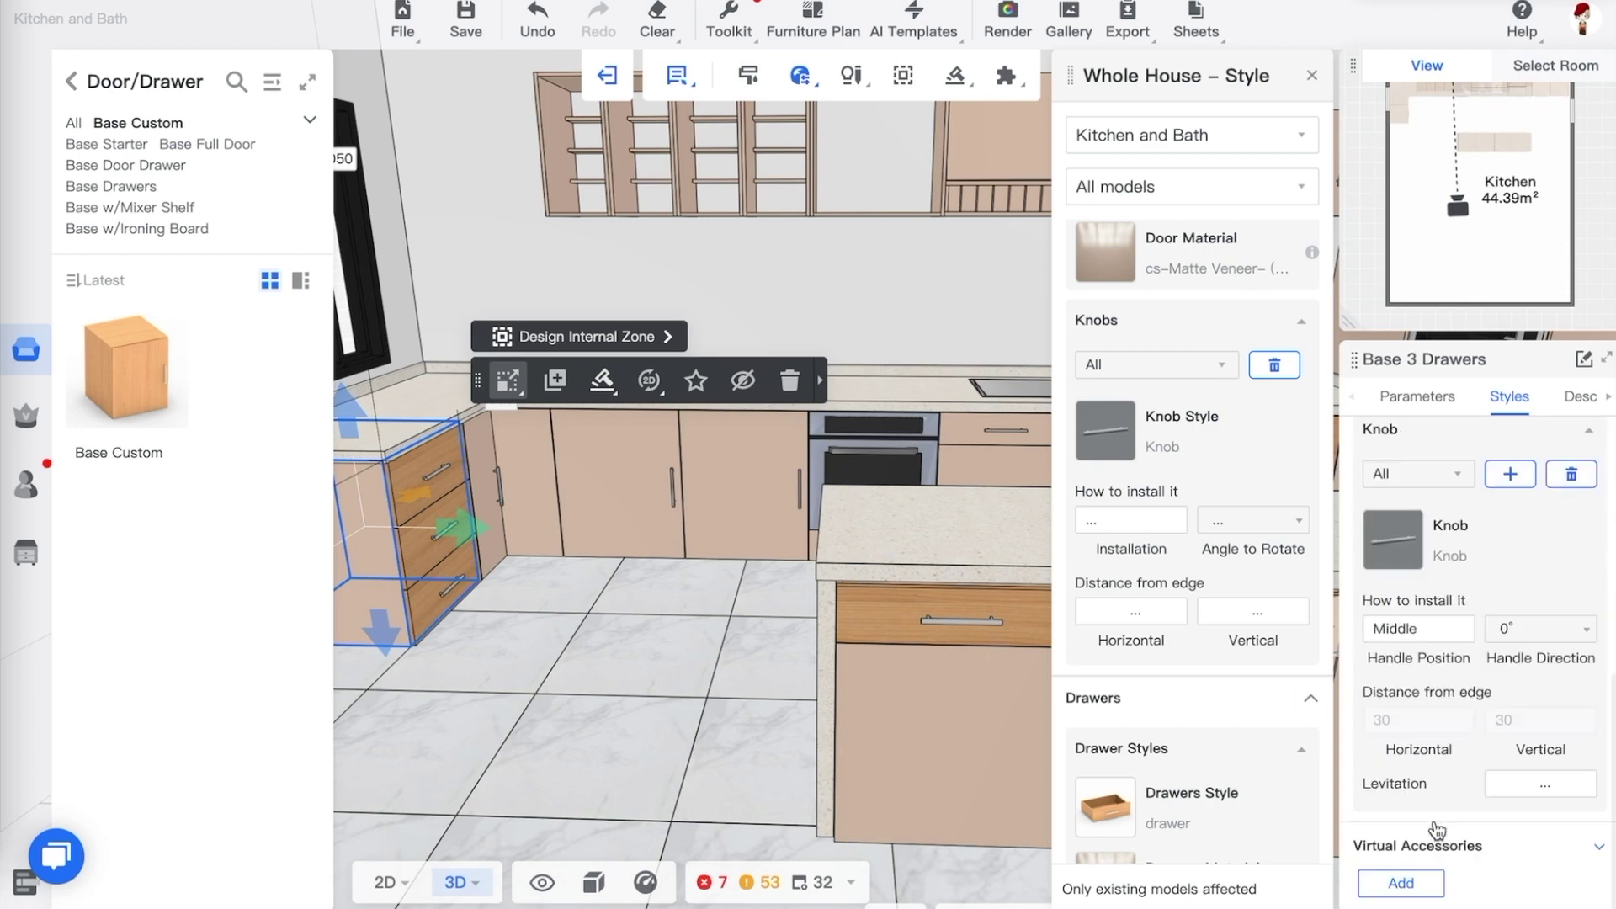
{"action": "left_click", "coordinate": [667, 621]}
{"action": "left_click_drag", "start_coordinate": [667, 620], "coordinate": [703, 599]}
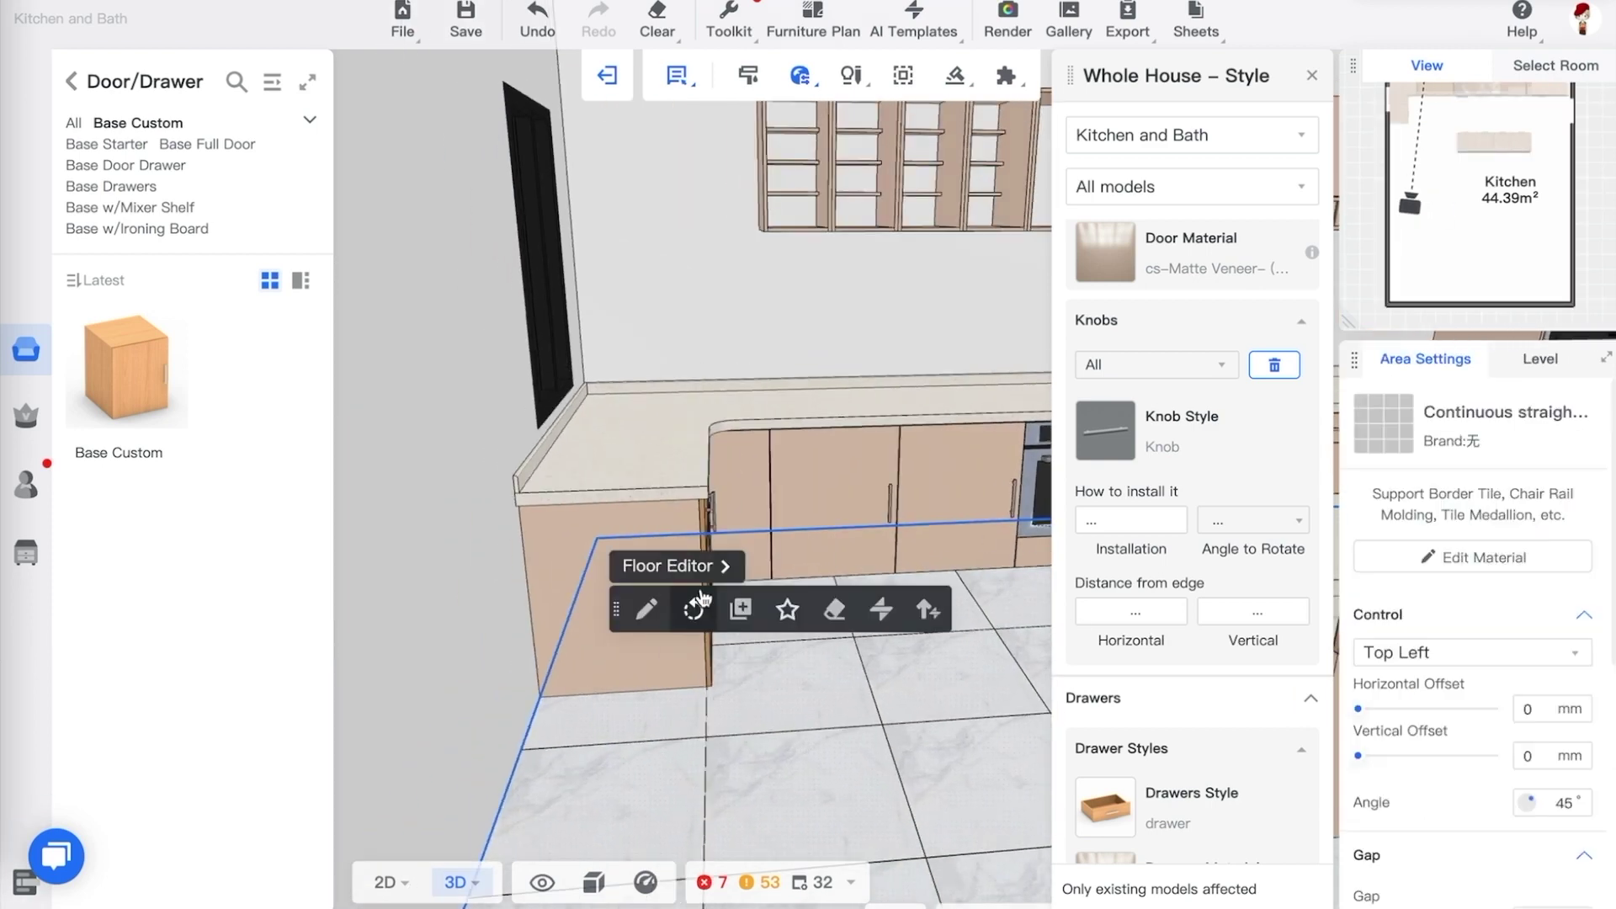
Apply the beige cs-Matte Veneer material to the drawer fronts of the three-drawer base cabinet on the window-side run
{"action": "left_click", "coordinate": [702, 517]}
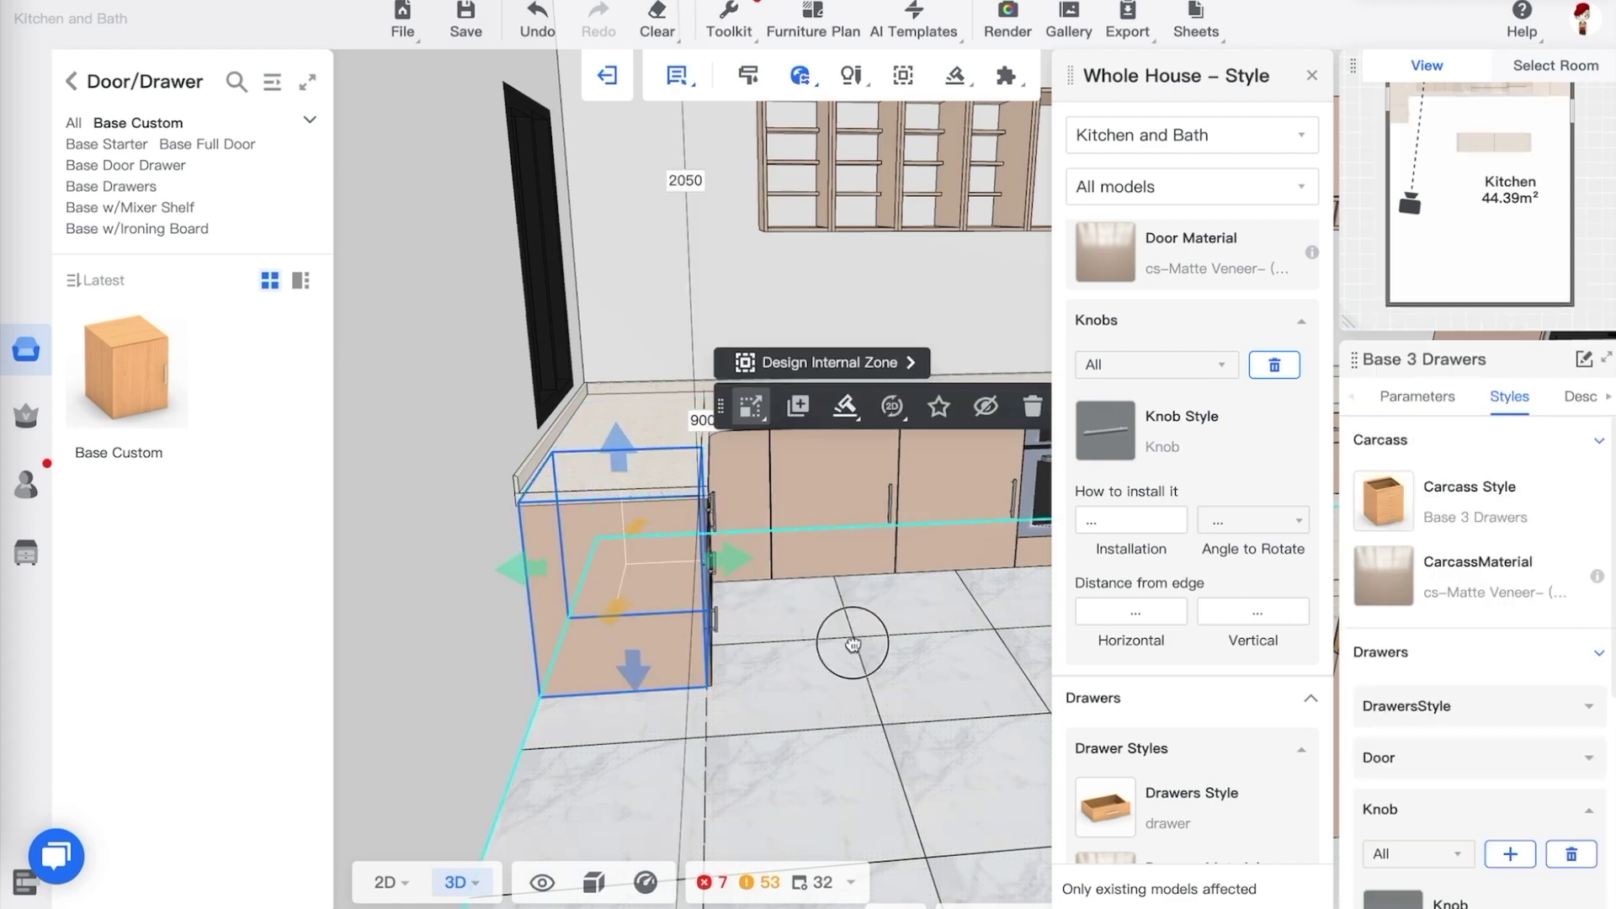
{"action": "left_click_drag", "start_coordinate": [851, 643], "coordinate": [825, 660]}
{"action": "scroll", "coordinate": [1498, 577], "scroll_direction": "down", "scroll_amount": 1}
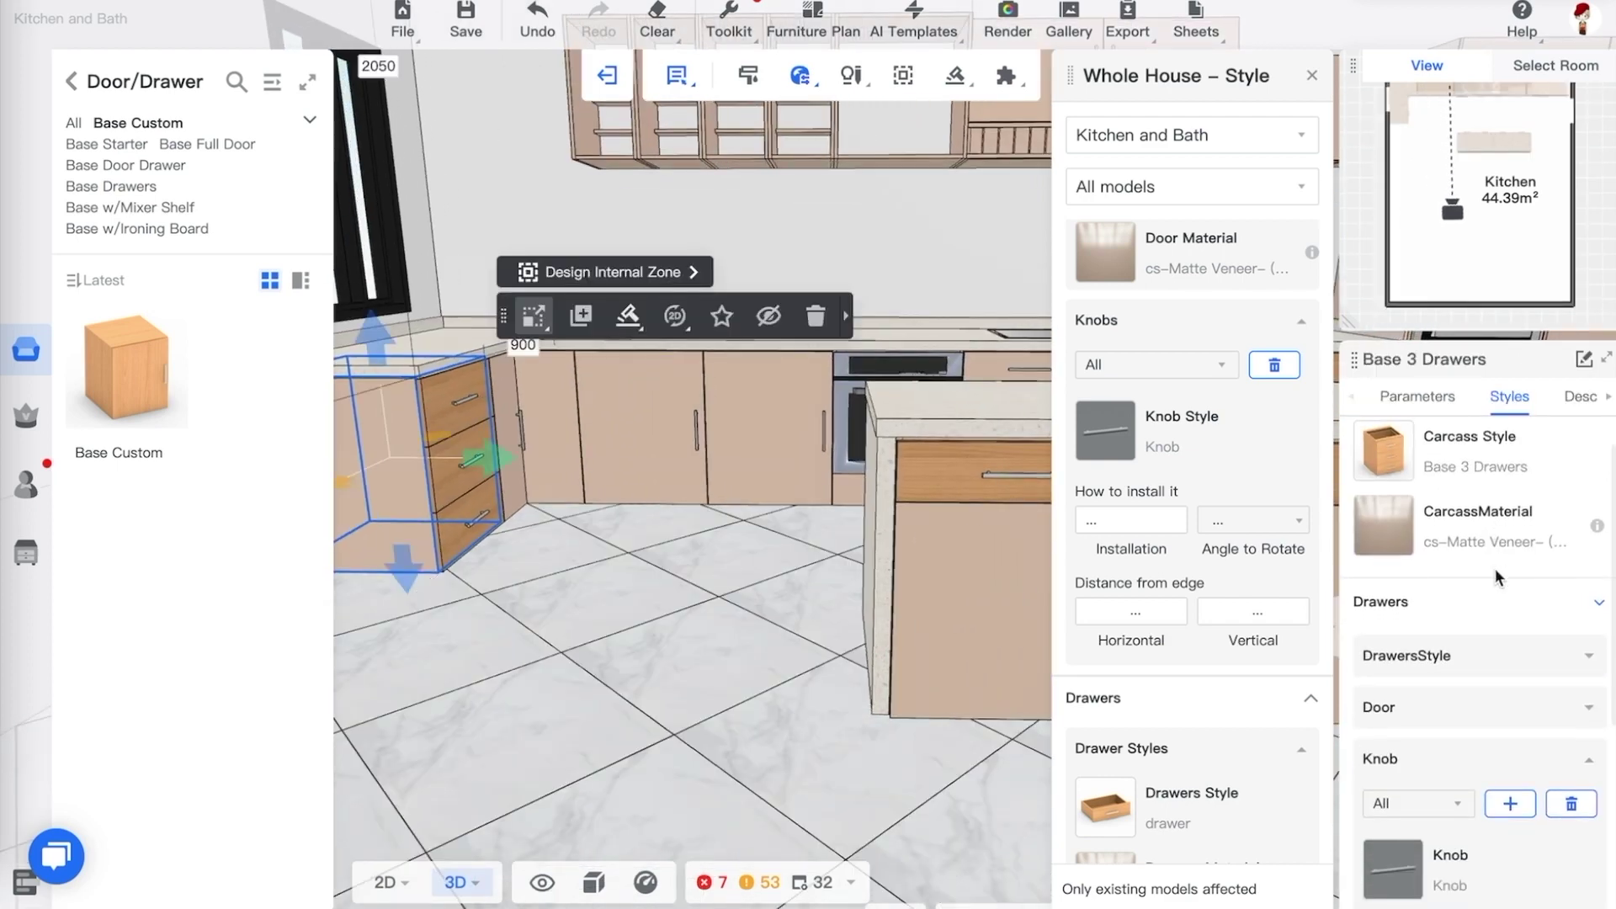
{"action": "scroll", "coordinate": [1497, 578], "scroll_direction": "down", "scroll_amount": 5}
{"action": "scroll", "coordinate": [1497, 577], "scroll_direction": "up", "scroll_amount": 2}
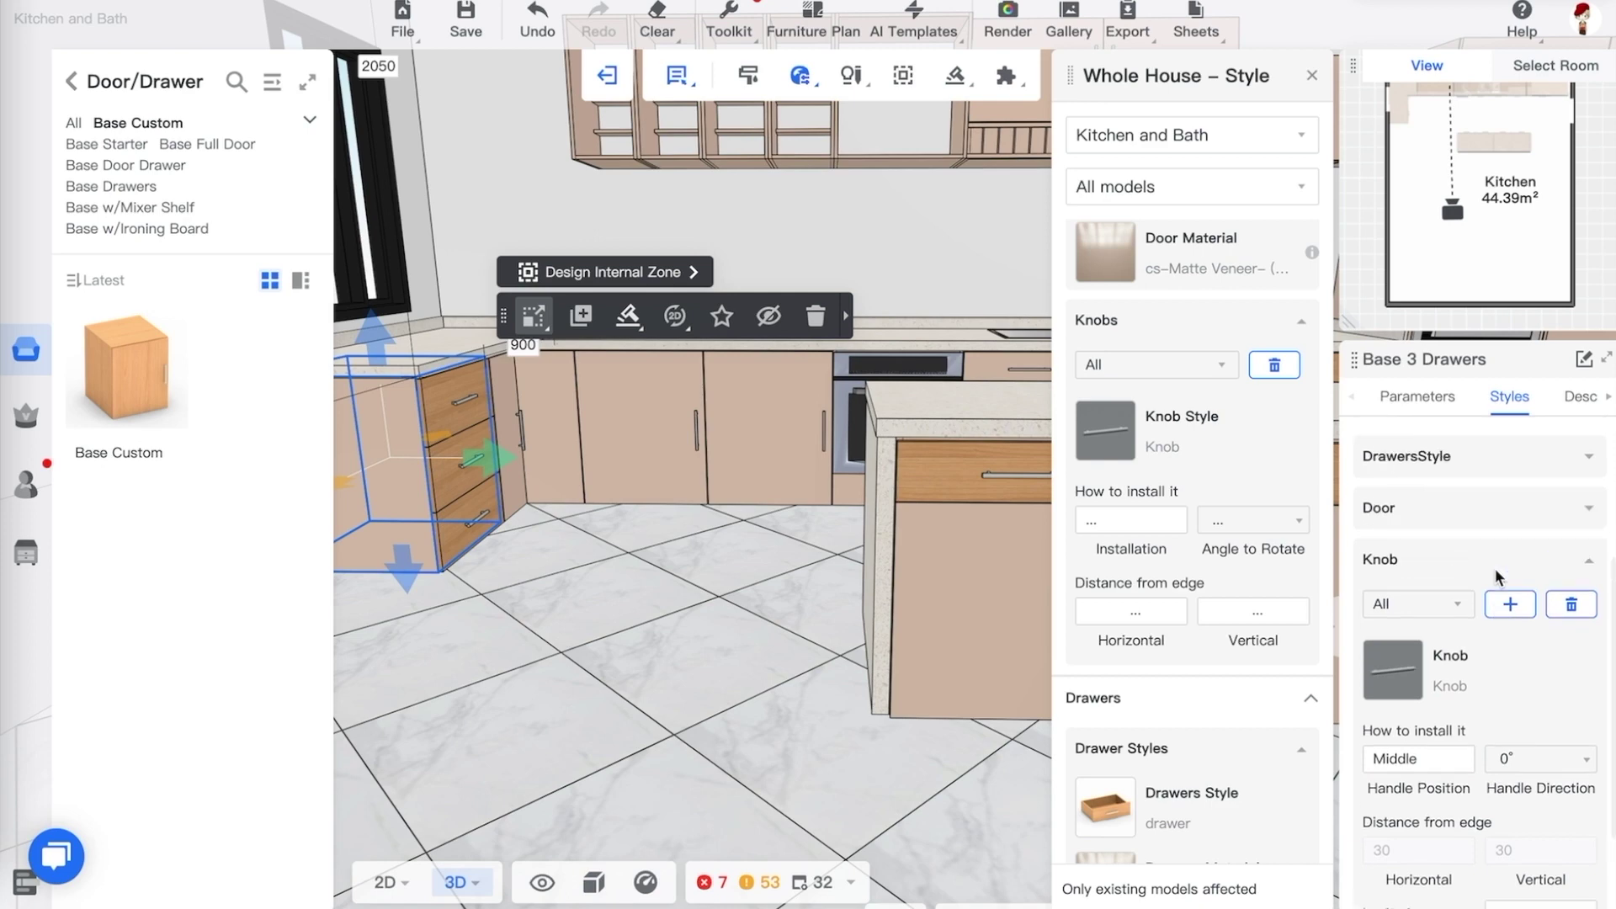
{"action": "left_click", "coordinate": [1481, 526]}
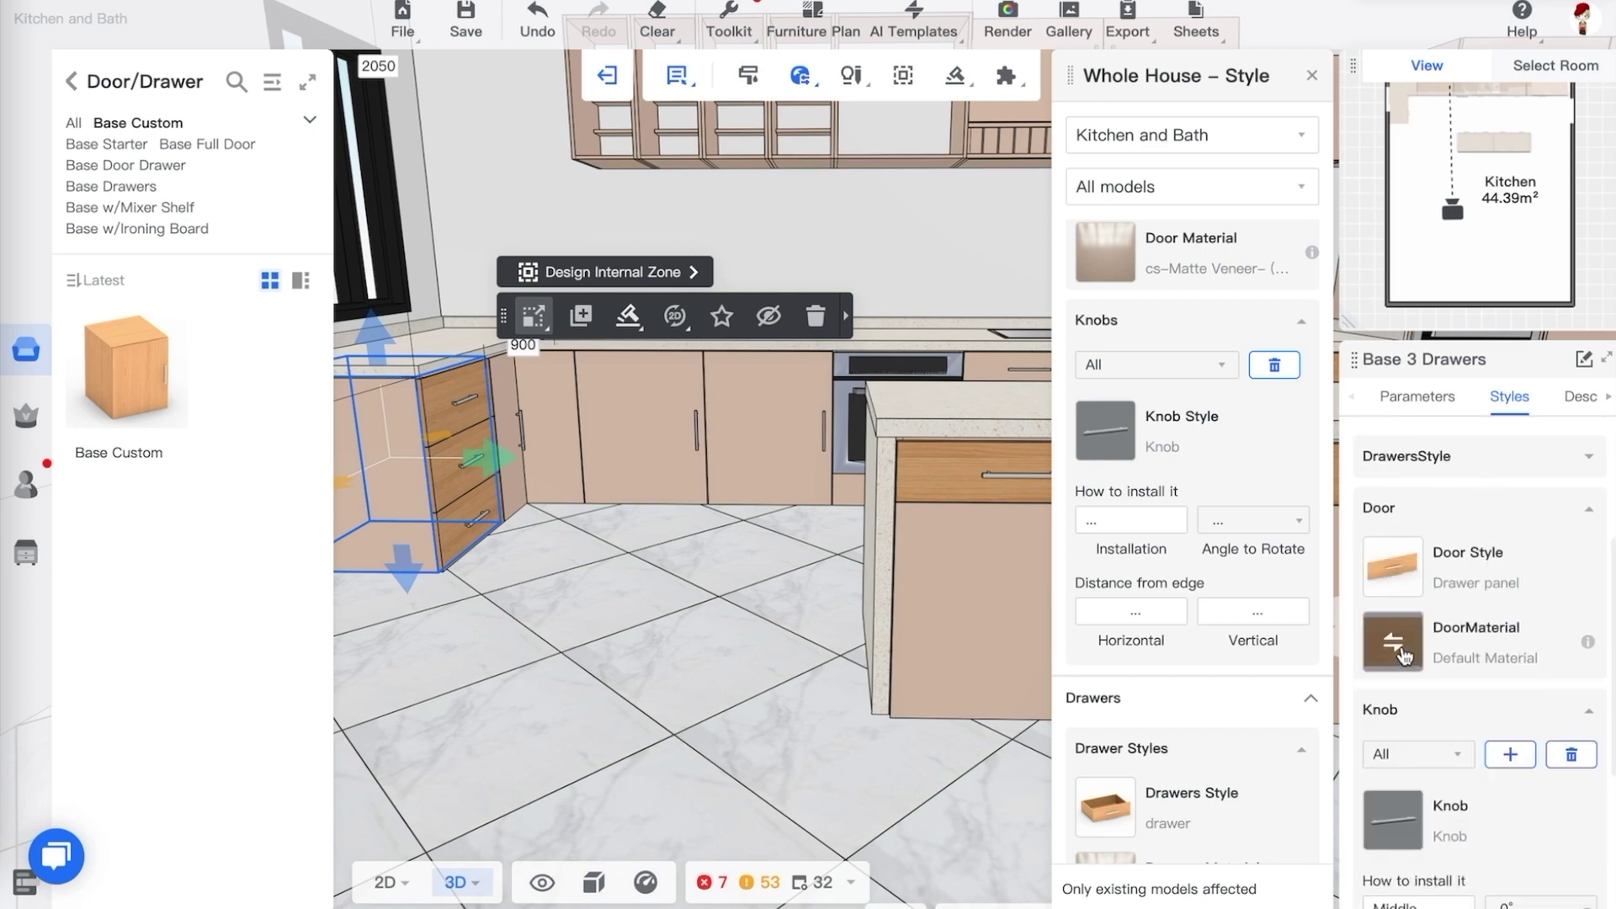
{"action": "left_click", "coordinate": [1403, 657]}
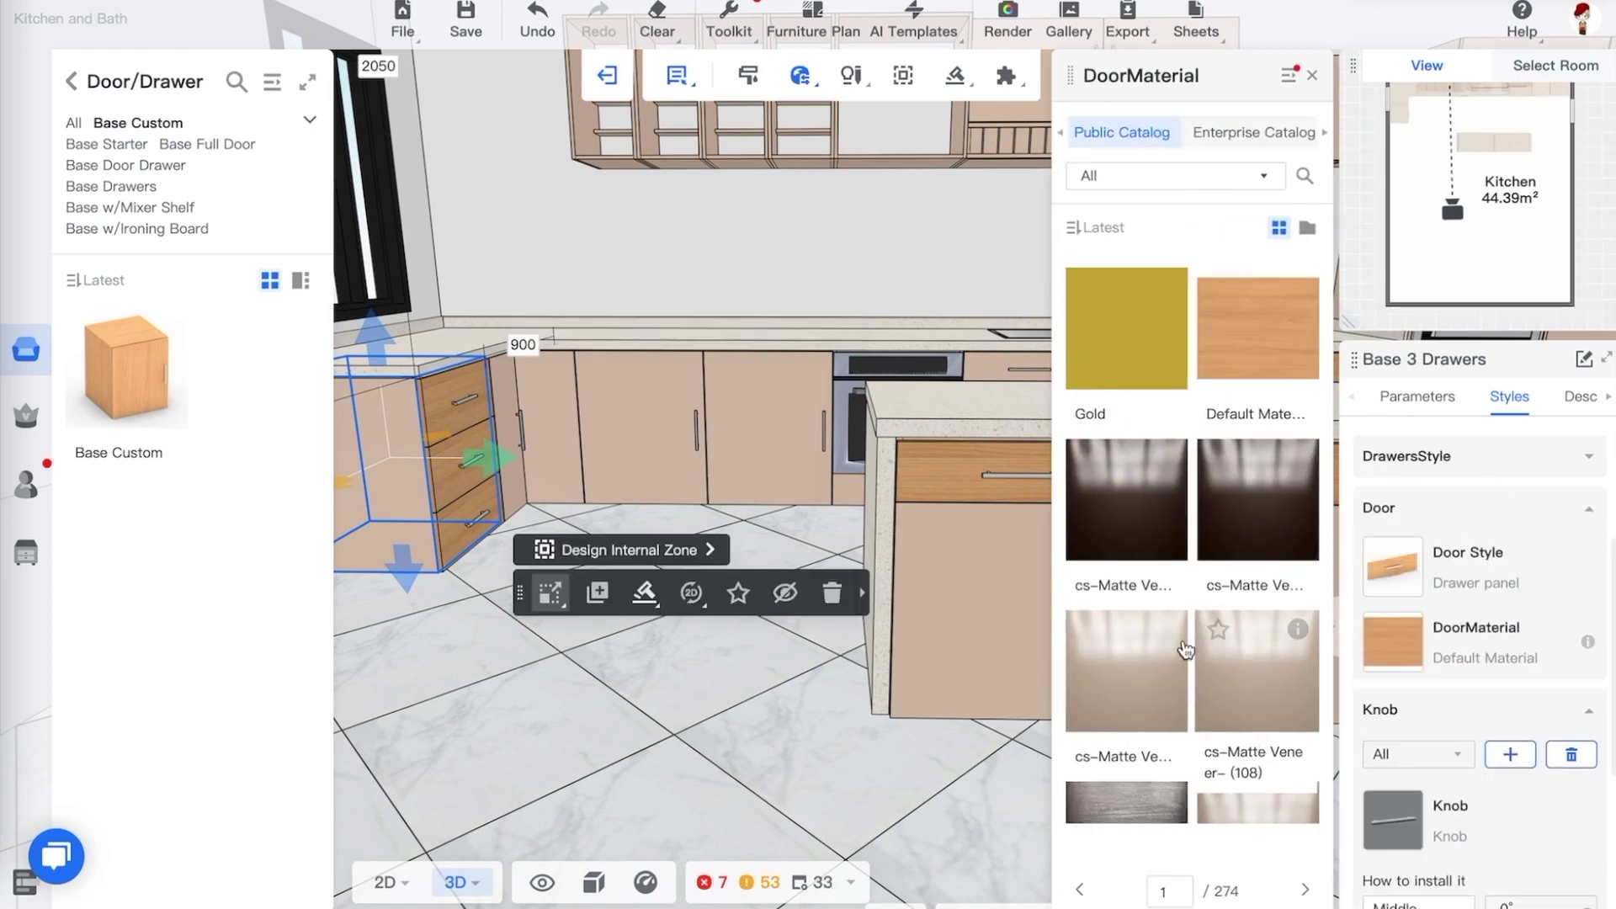
{"action": "left_click", "coordinate": [1185, 649]}
{"action": "left_click", "coordinate": [749, 648]}
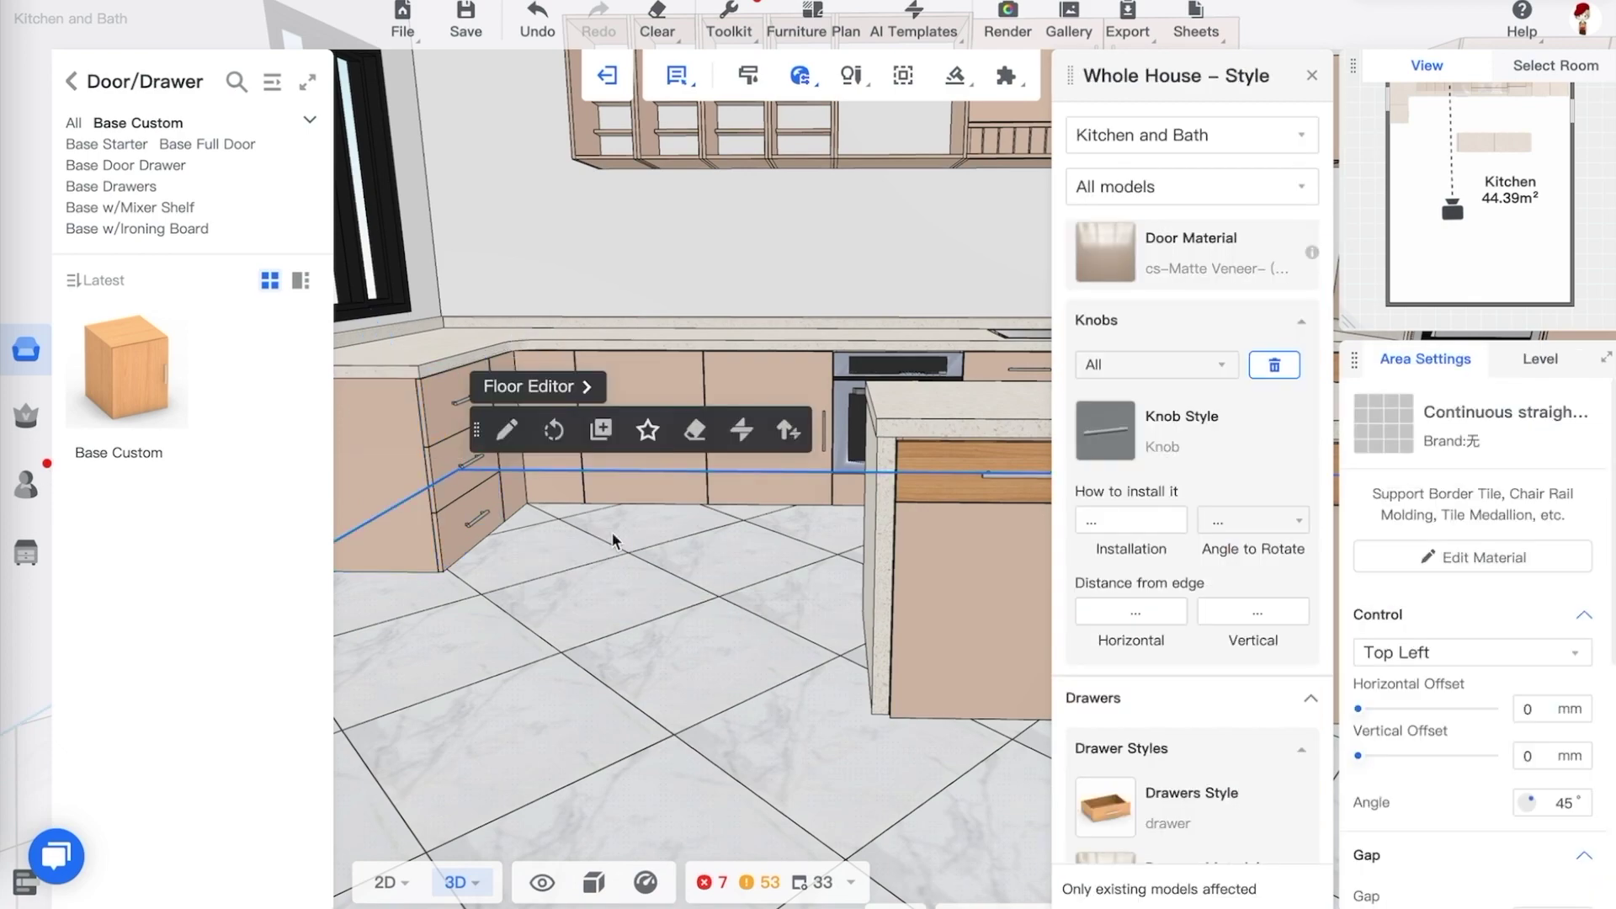
{"action": "left_click", "coordinate": [453, 548]}
{"action": "scroll", "coordinate": [657, 634], "scroll_direction": "down", "scroll_amount": 3}
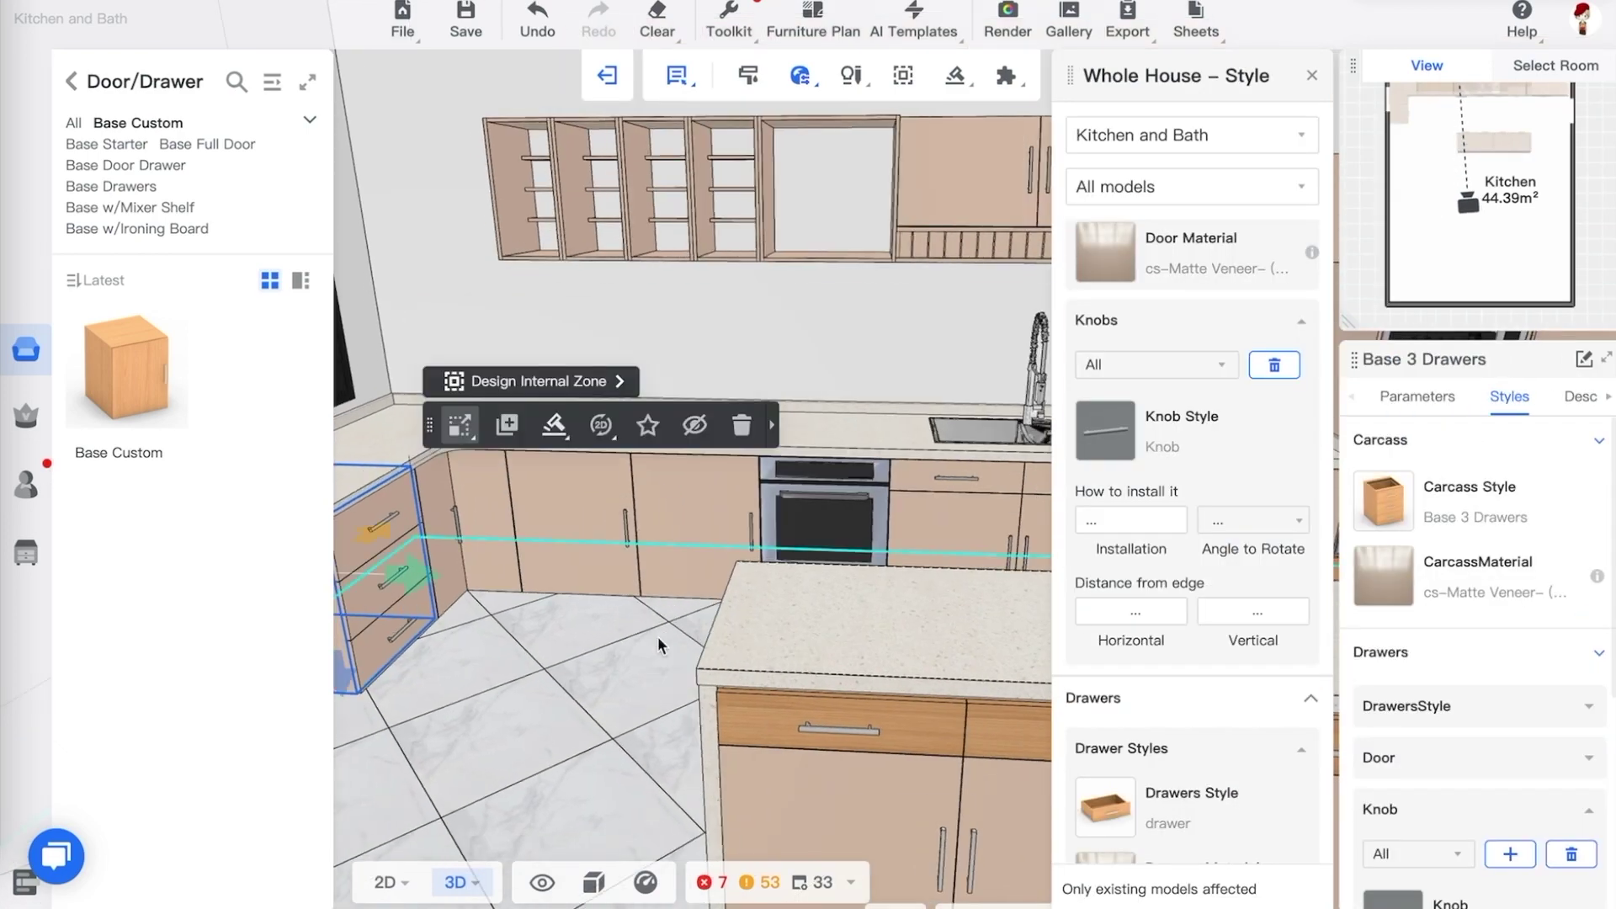
{"action": "left_click", "coordinate": [658, 636]}
{"action": "key", "text": "d"}
{"action": "scroll", "coordinate": [714, 638], "scroll_direction": "down", "scroll_amount": 5}
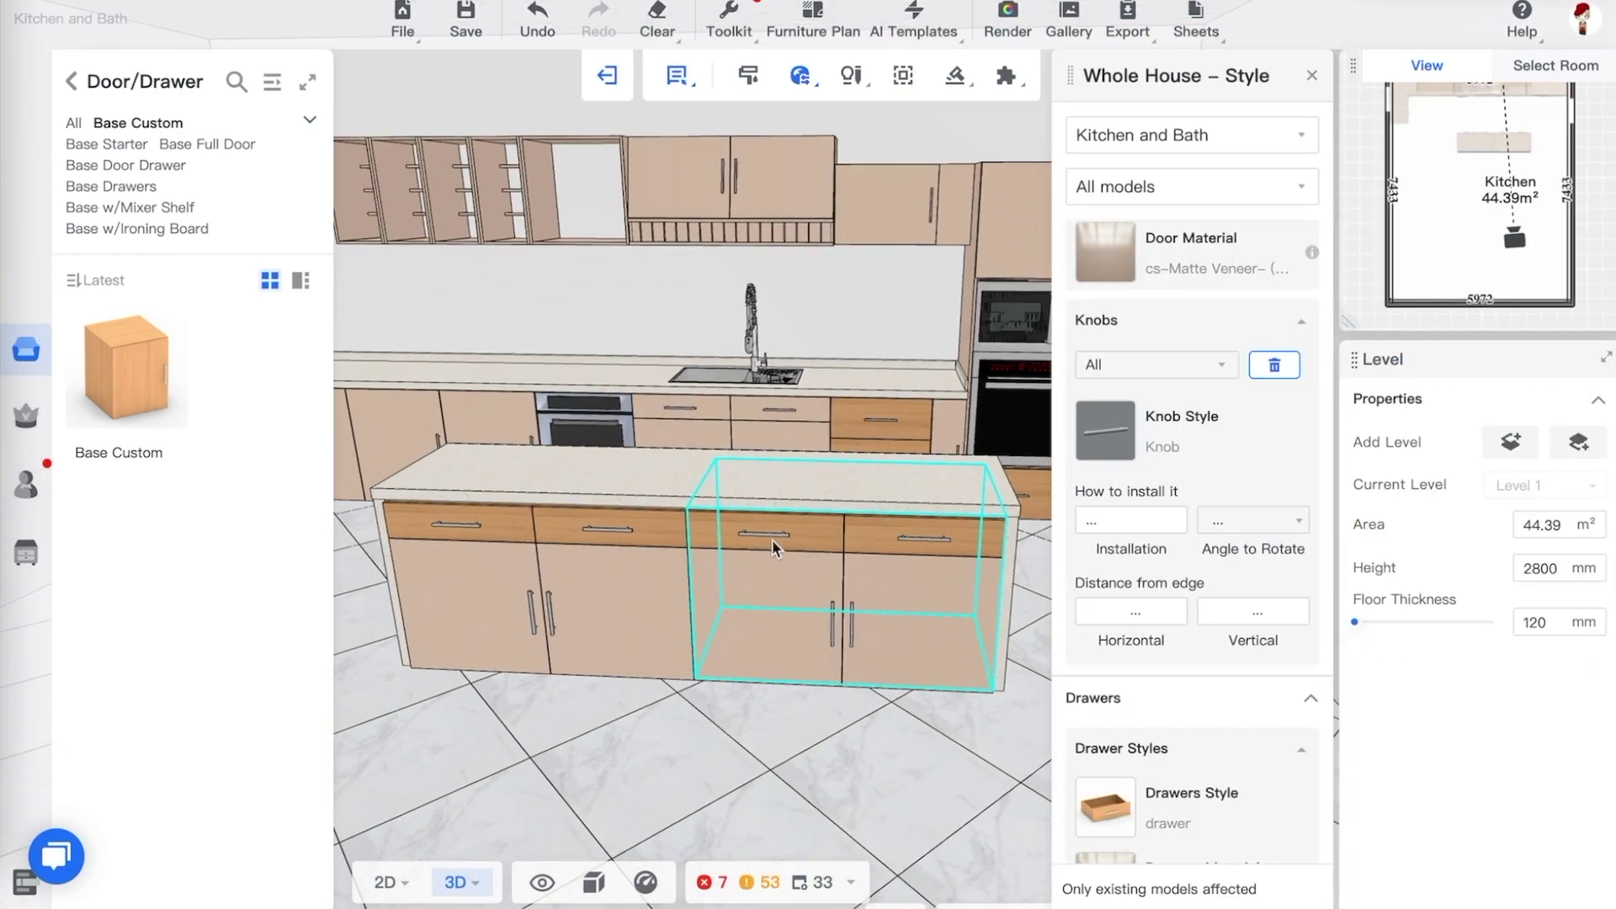
{"action": "left_click", "coordinate": [773, 540]}
{"action": "left_click", "coordinate": [539, 596], "text": "ctrl"}
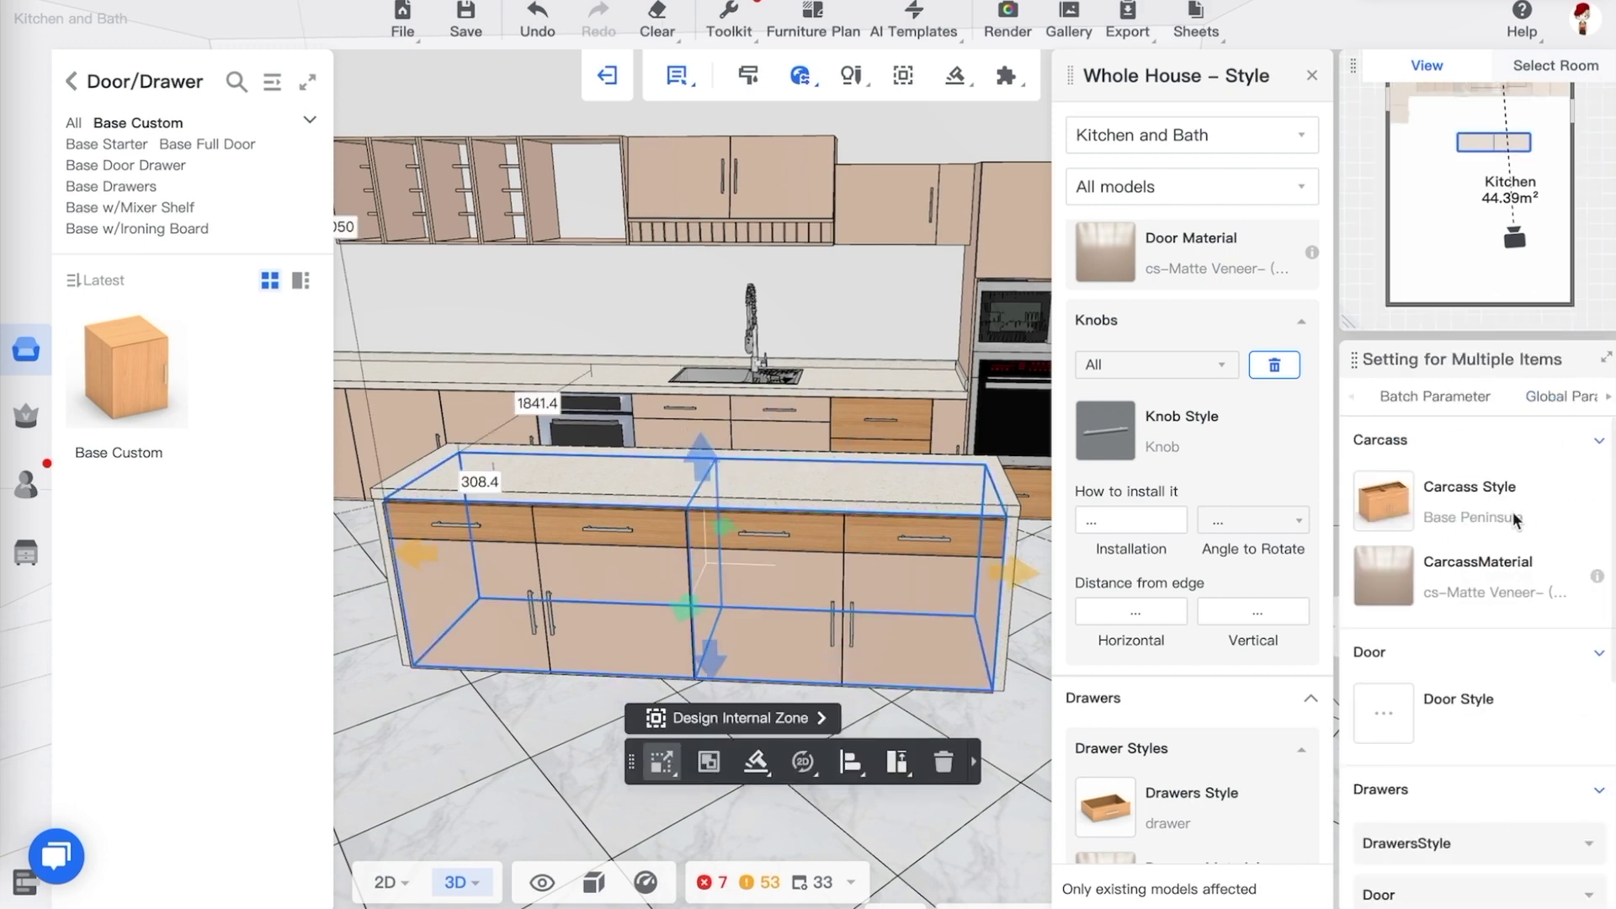
{"action": "scroll", "coordinate": [1469, 621], "scroll_direction": "down", "scroll_amount": 3}
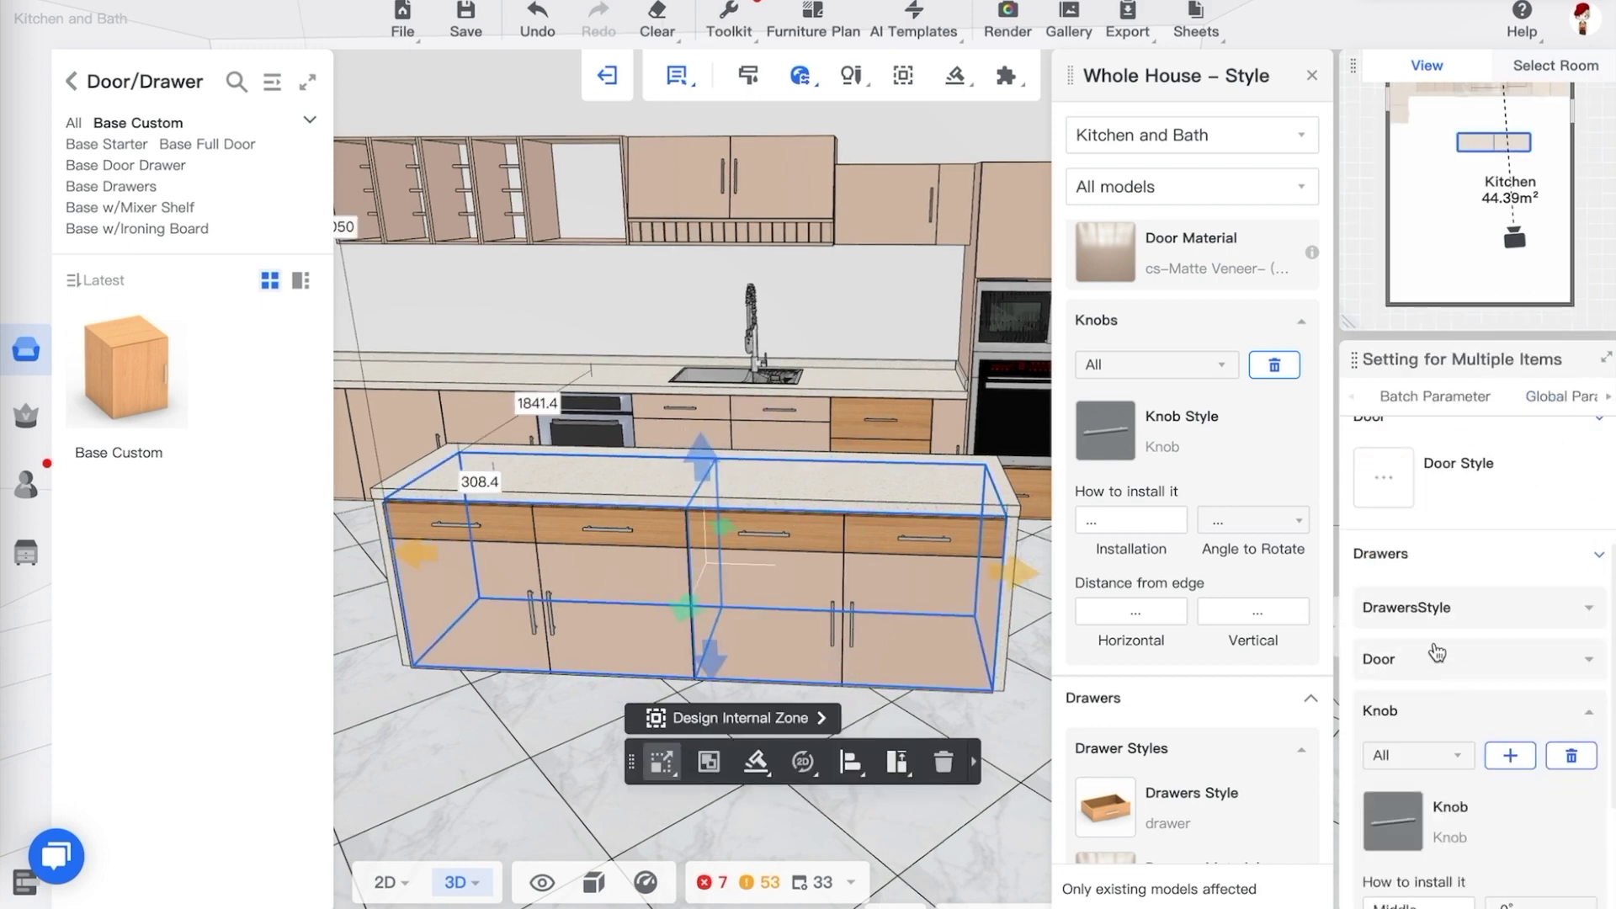
{"action": "left_click", "coordinate": [1434, 618]}
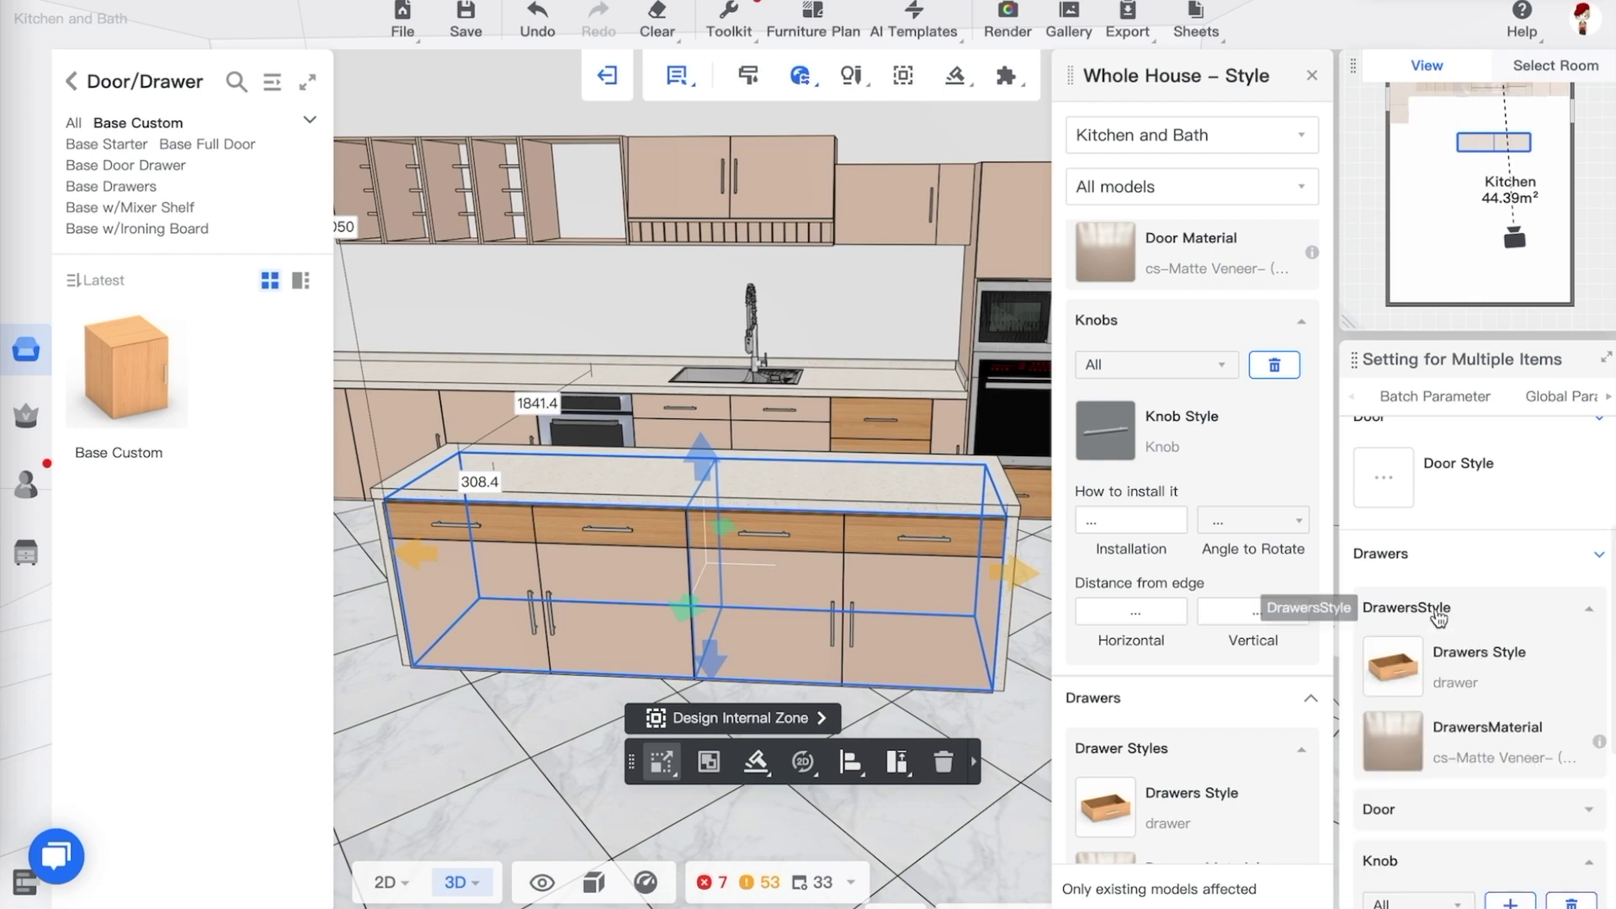
{"action": "left_click", "coordinate": [1397, 469]}
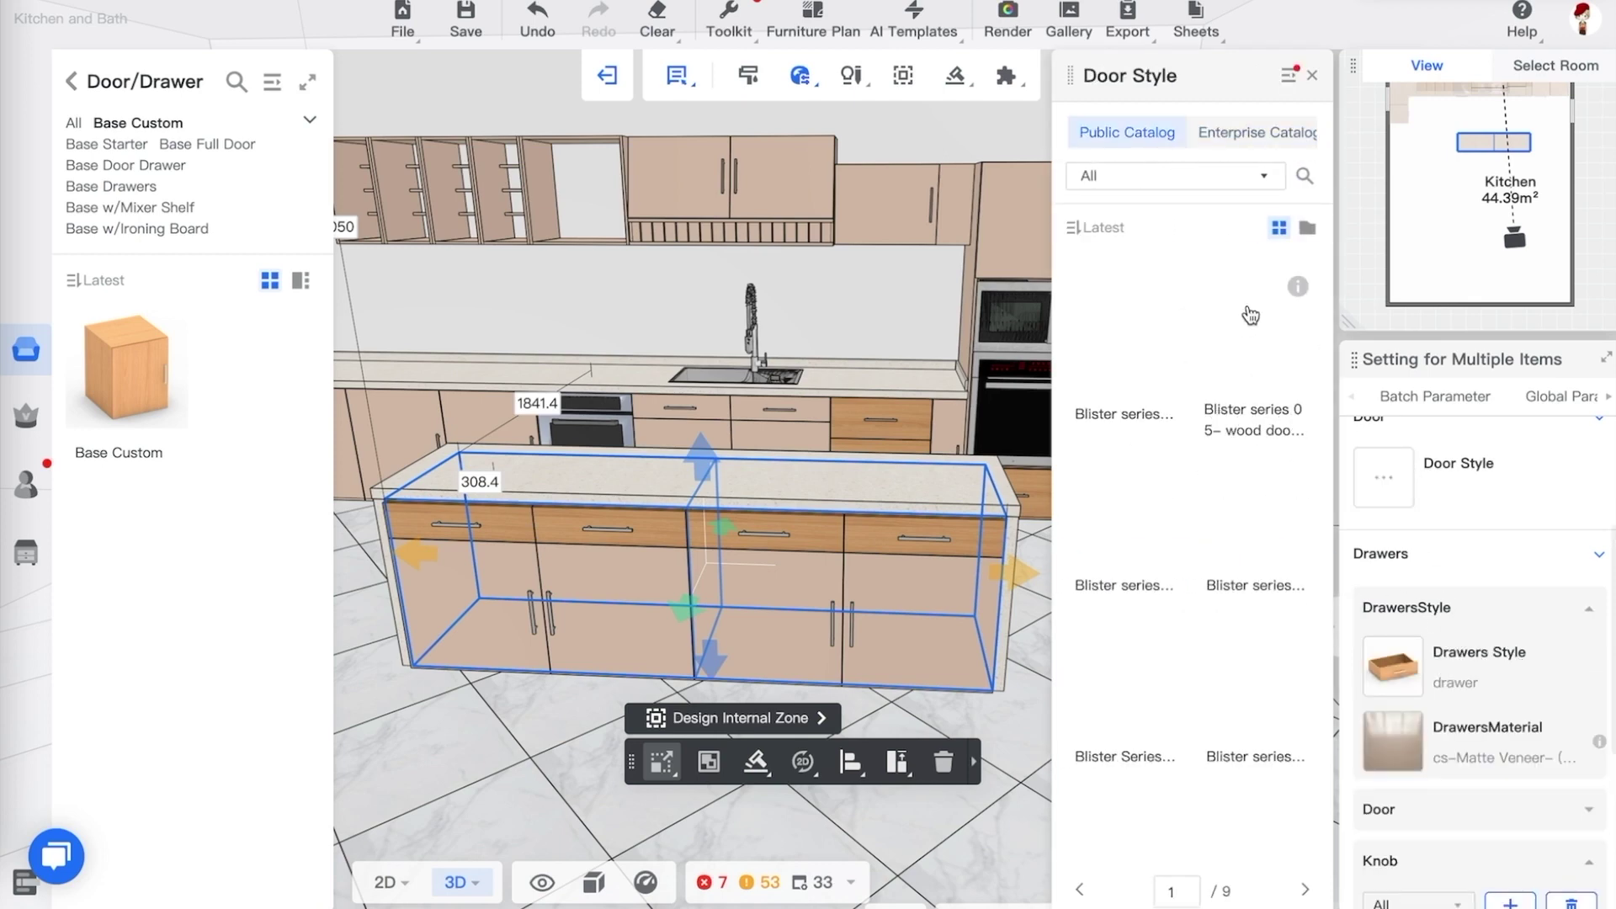
{"action": "left_click", "coordinate": [825, 566]}
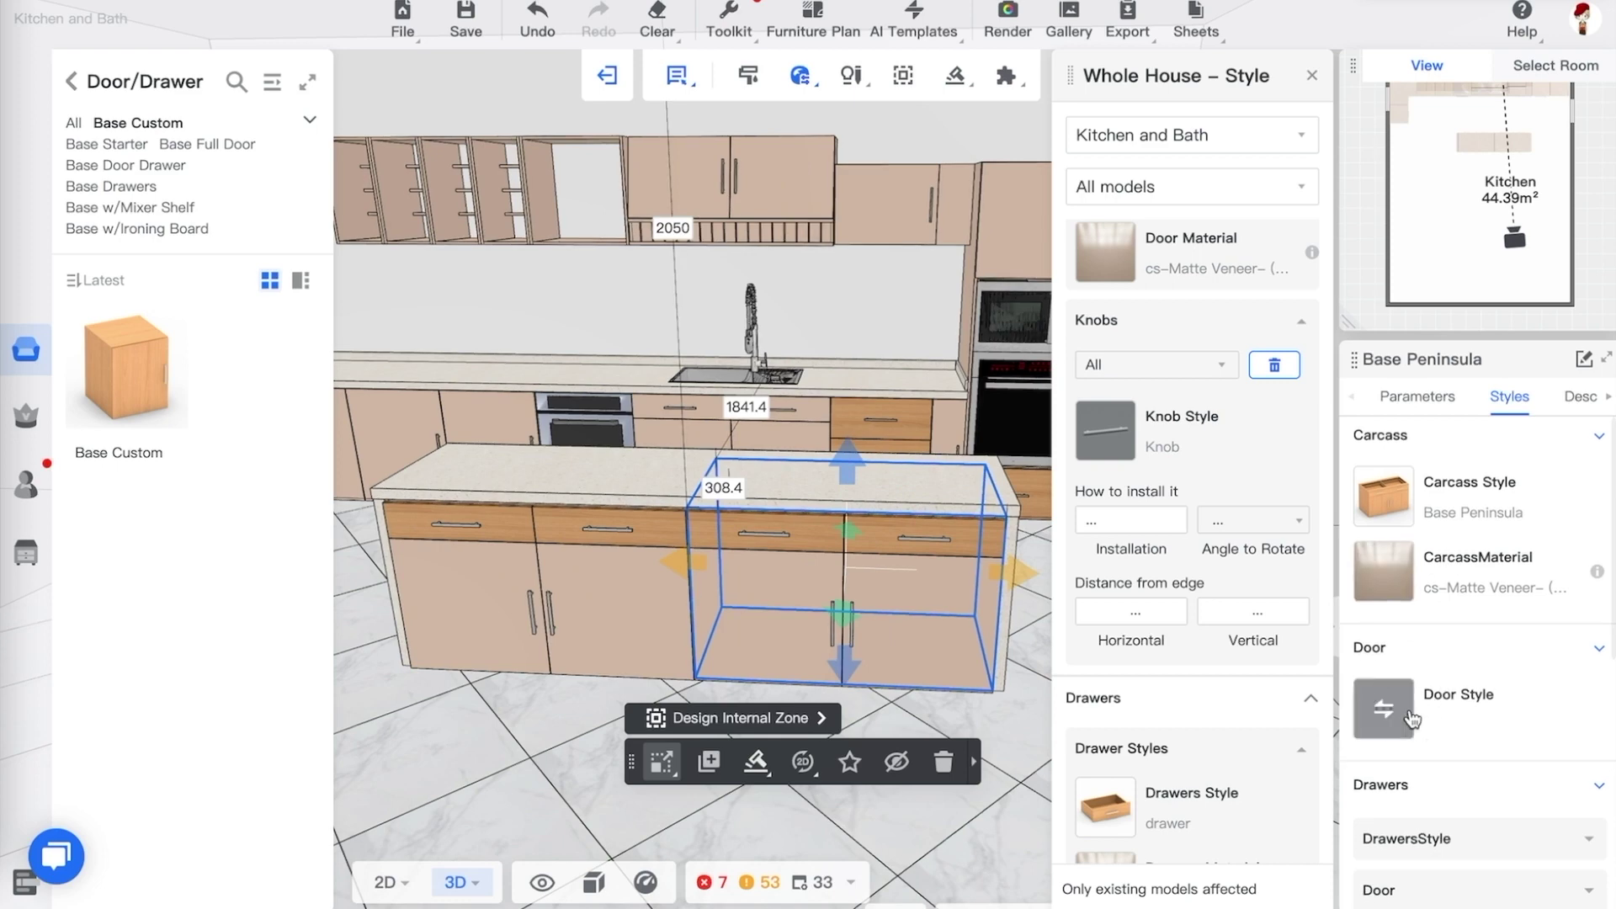
{"action": "left_click", "coordinate": [1414, 715]}
Apply the beige cs-Matte Veneer- (108) material to the drawer fronts of both island cabinets together
{"action": "left_click", "coordinate": [1598, 654]}
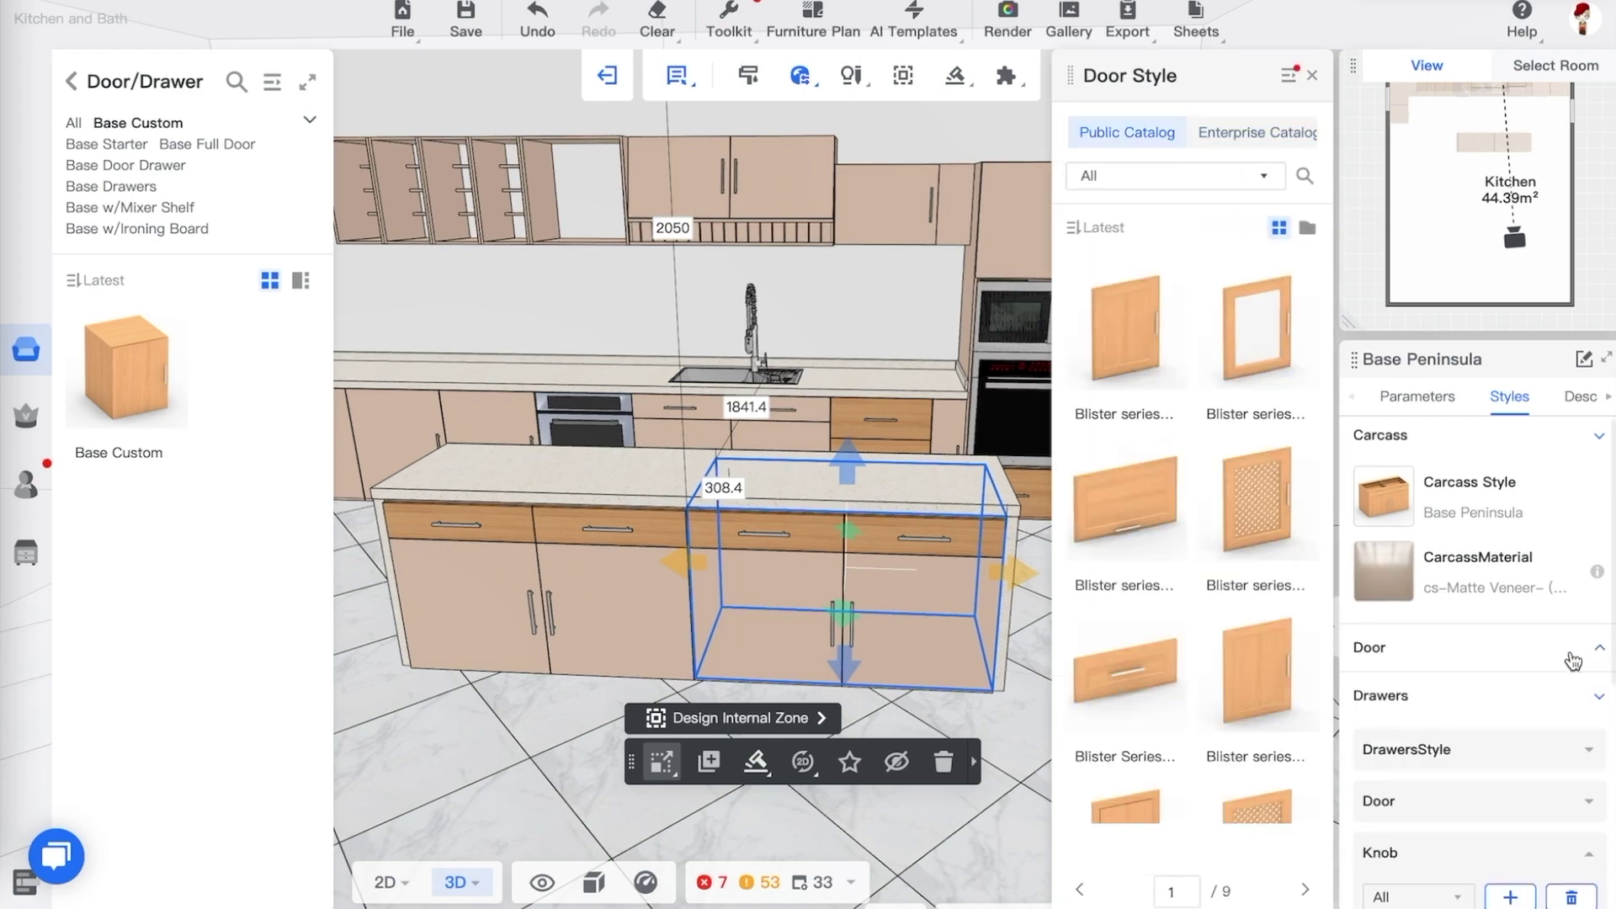
{"action": "scroll", "coordinate": [1573, 661], "scroll_direction": "down", "scroll_amount": 2}
{"action": "left_click", "coordinate": [1483, 681]}
{"action": "scroll", "coordinate": [1442, 761], "scroll_direction": "down", "scroll_amount": 1}
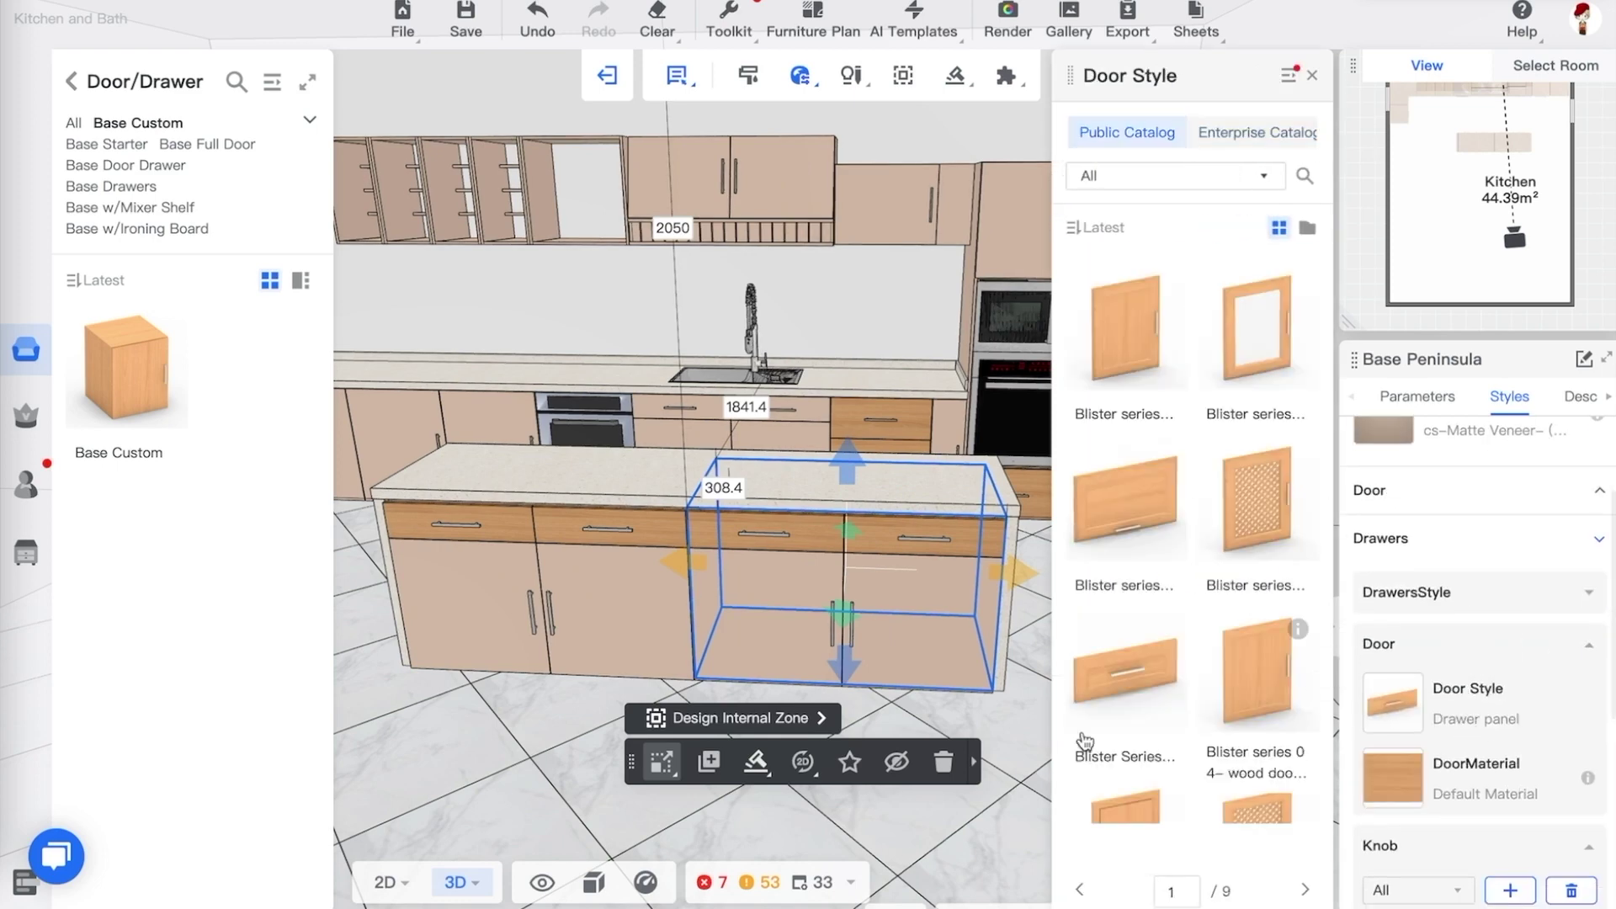
{"action": "left_click", "coordinate": [595, 629], "text": "shift"}
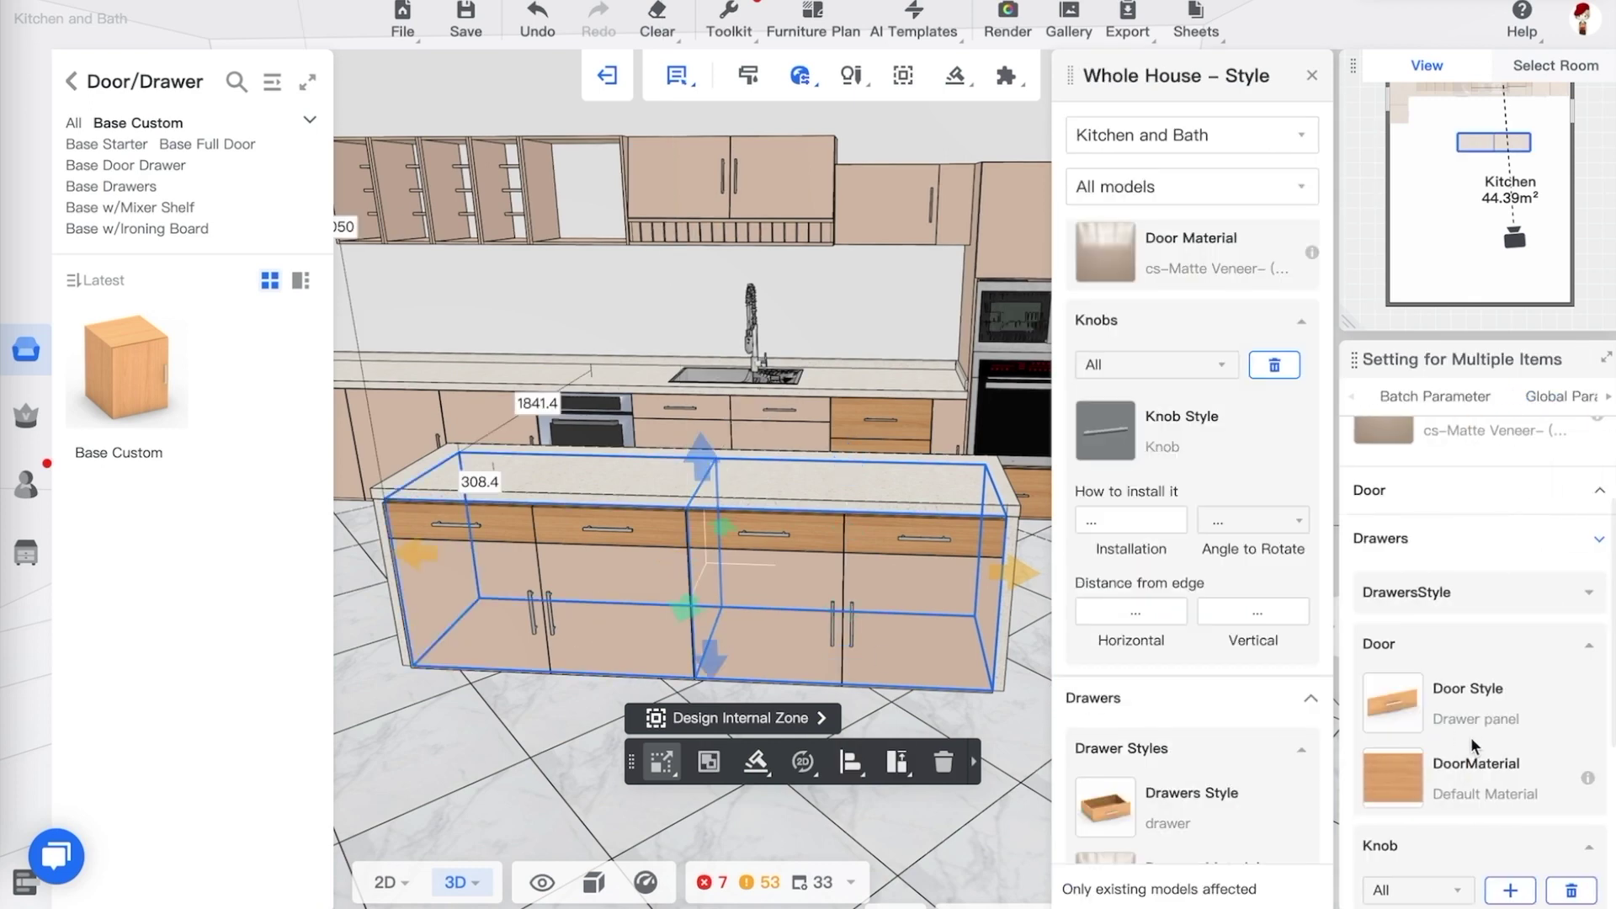
{"action": "left_click", "coordinate": [1414, 787]}
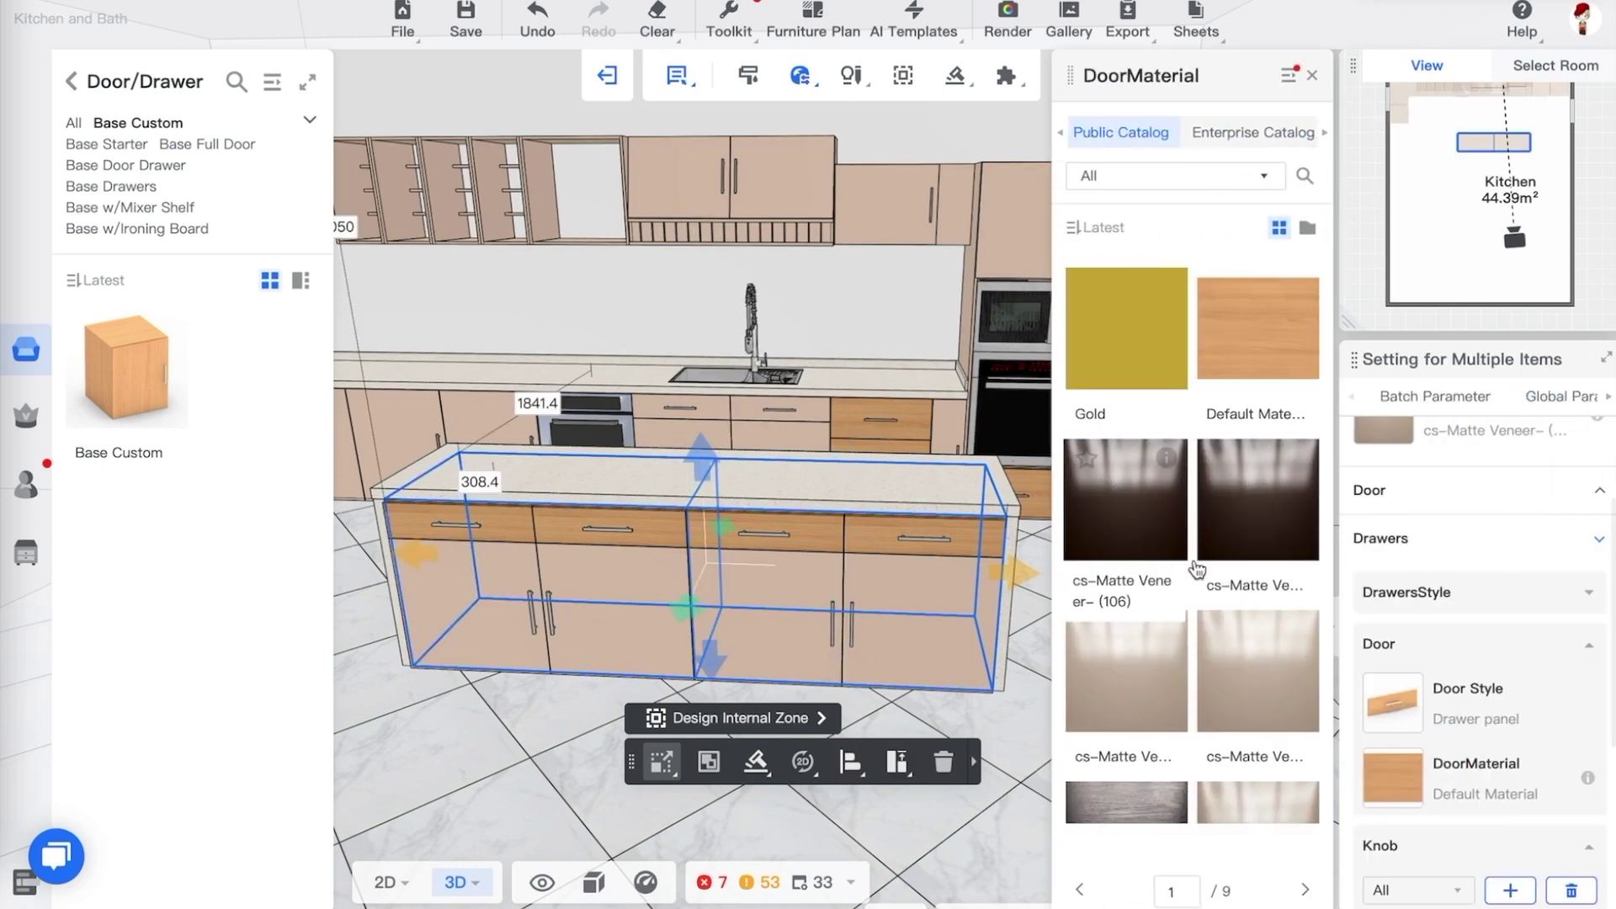
{"action": "left_click", "coordinate": [1258, 670]}
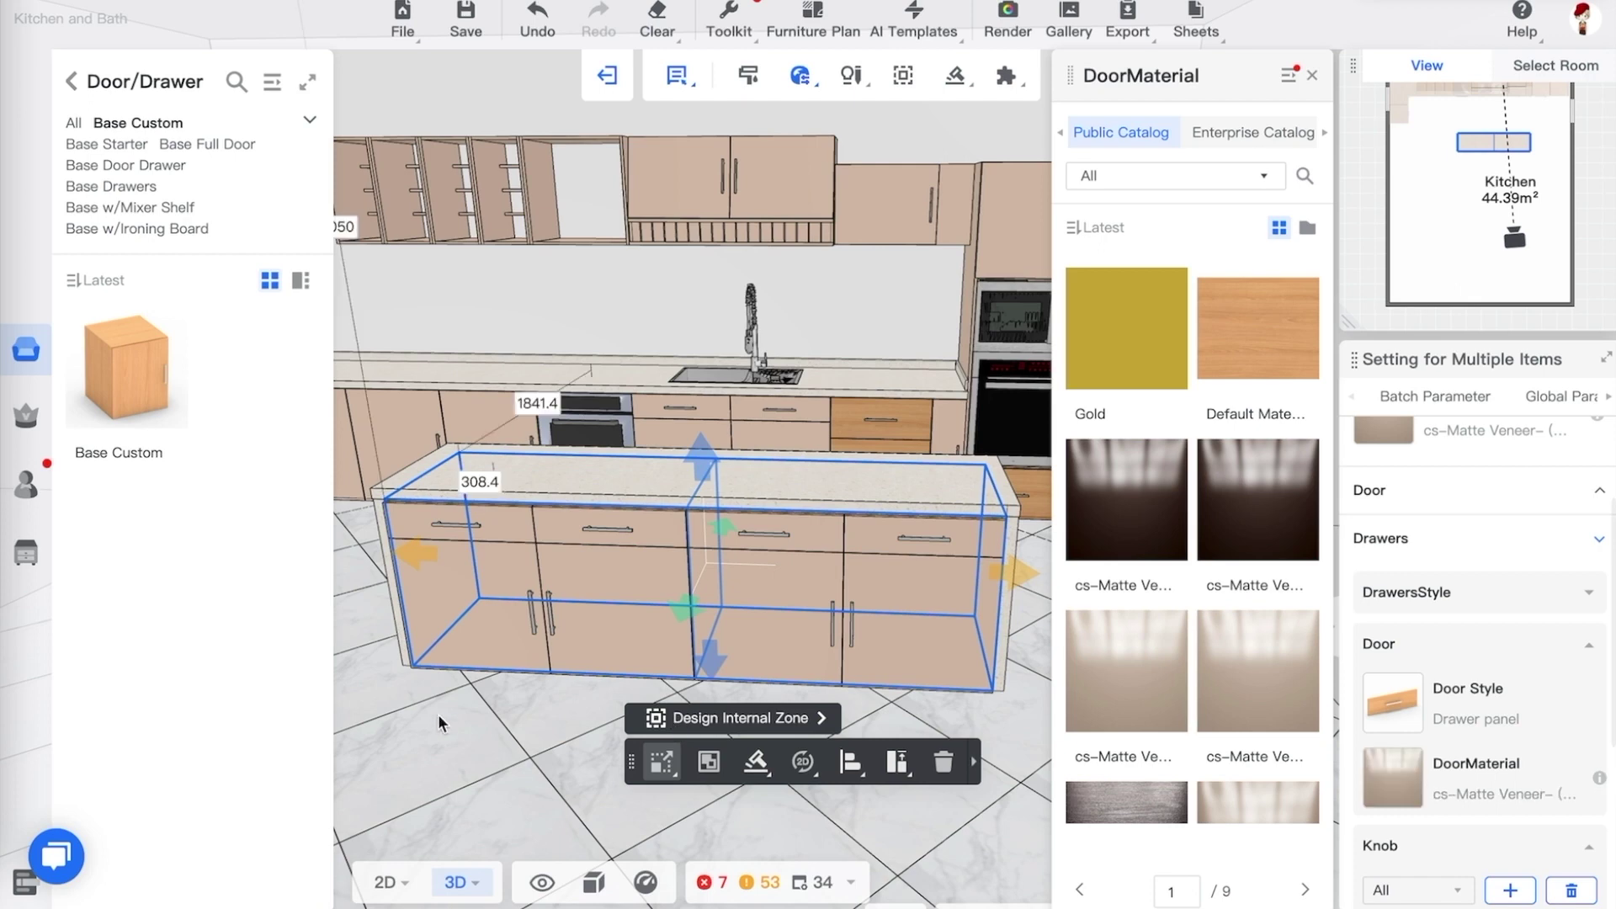
{"action": "left_click", "coordinate": [554, 725]}
Apply the beige cs-Matte Veneer door material to the drawer fronts of the three-drawer base cabinet near the double-oven tower
{"action": "mouse_move", "coordinate": [707, 741]}
{"action": "left_mouse_down"}
{"action": "mouse_move", "coordinate": [740, 740]}
{"action": "mouse_move", "coordinate": [675, 836]}
{"action": "mouse_move", "coordinate": [707, 757]}
{"action": "left_mouse_up"}
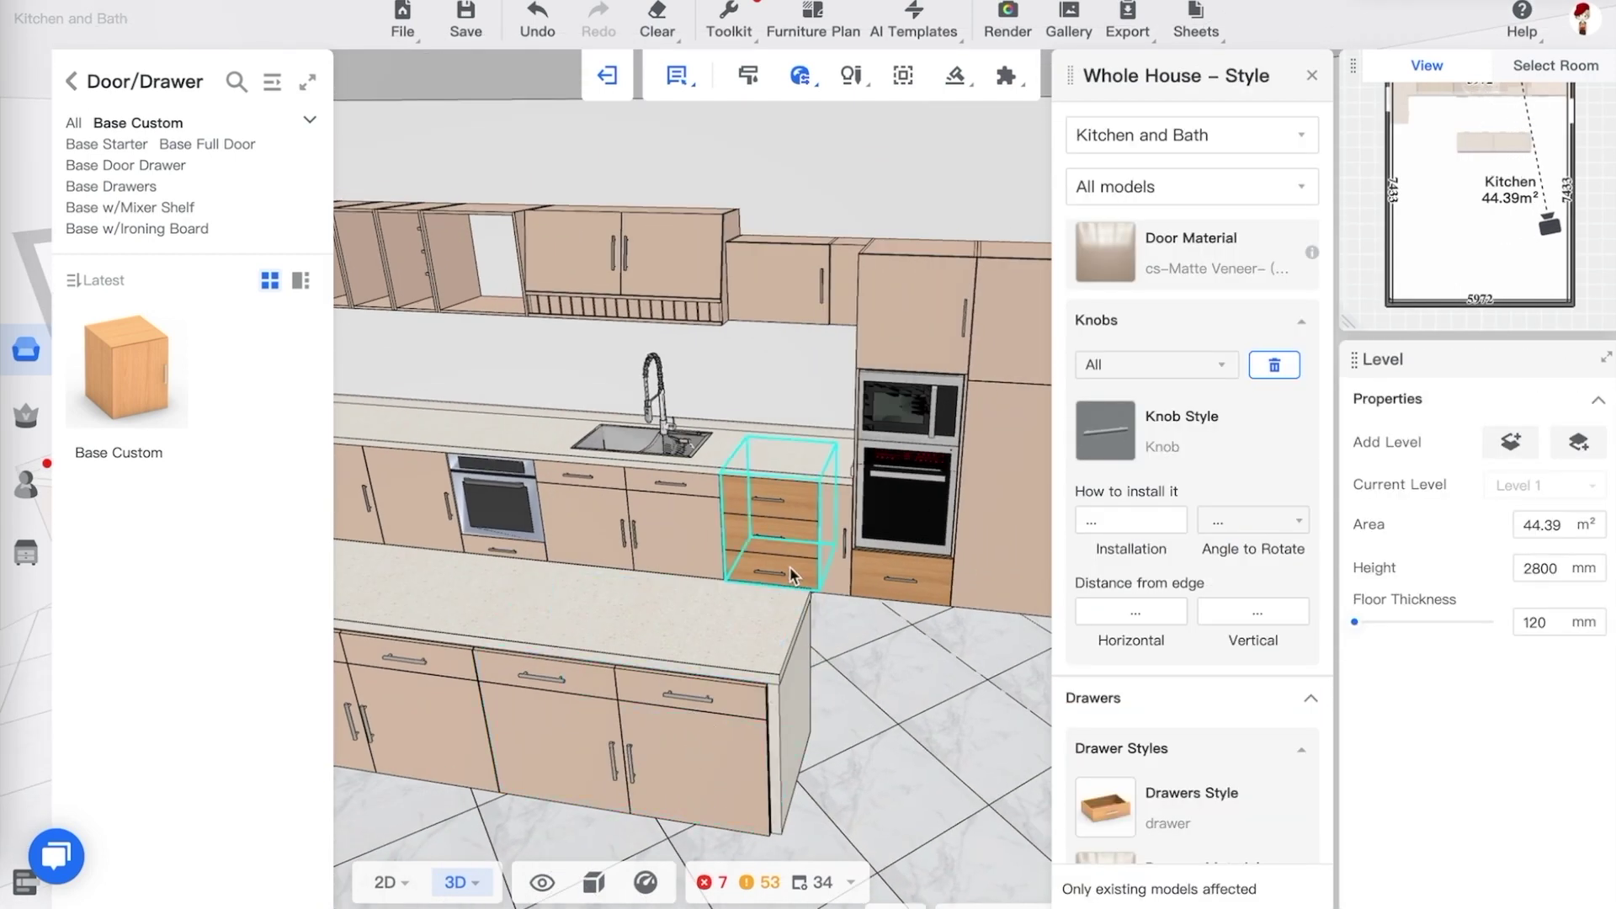
{"action": "left_click", "coordinate": [789, 546]}
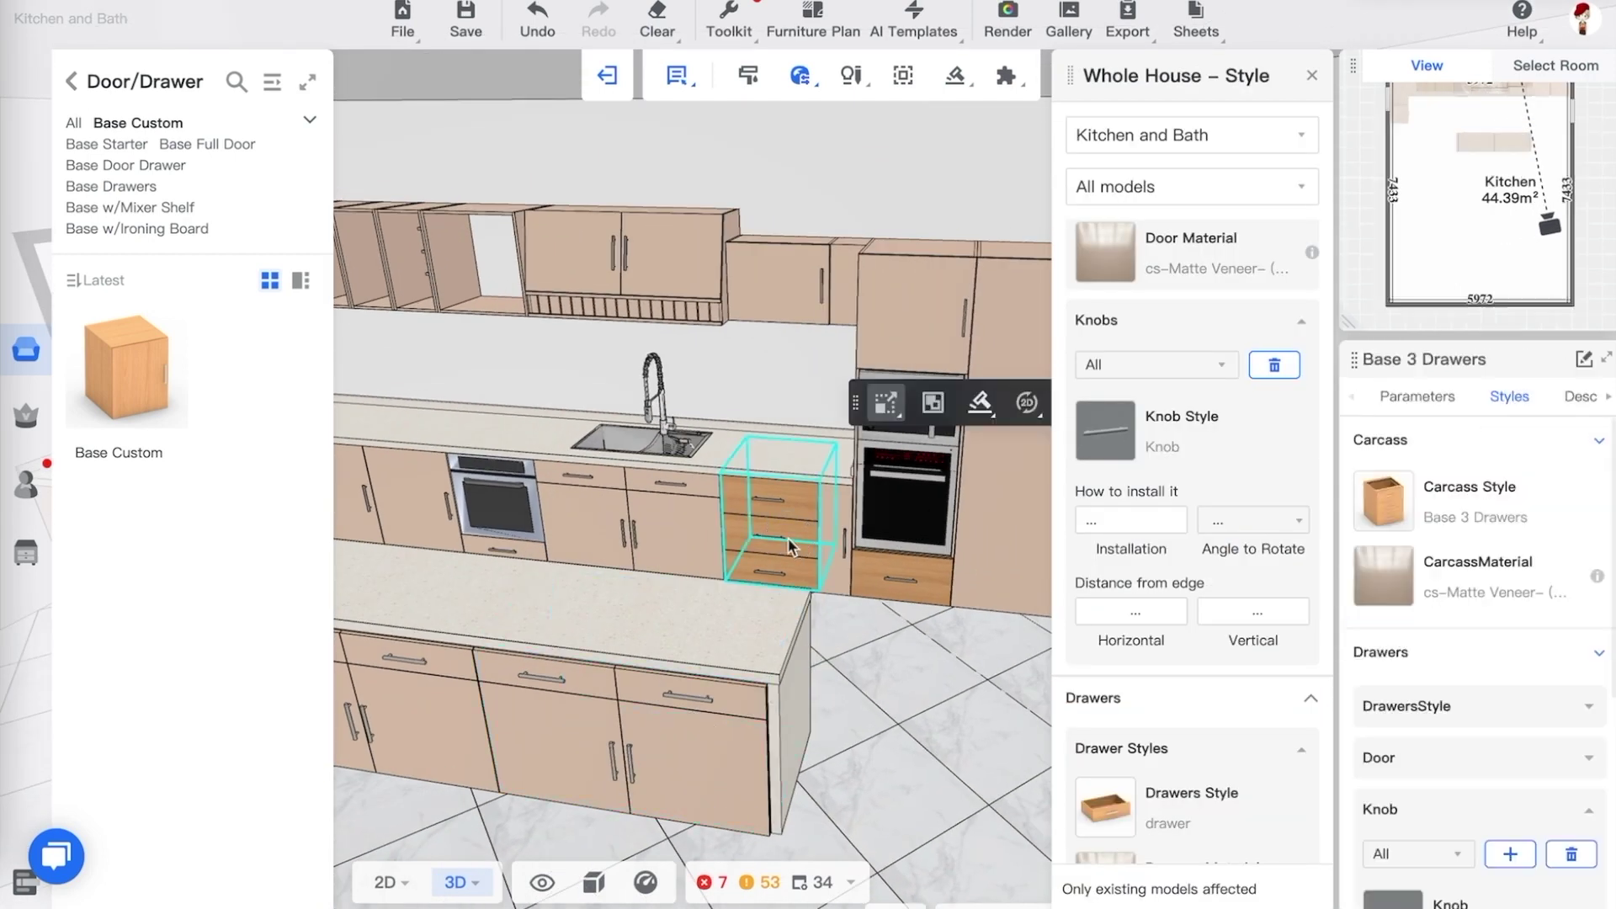
{"action": "left_click", "coordinate": [1458, 701]}
{"action": "scroll", "coordinate": [1469, 698], "scroll_direction": "down", "scroll_amount": 3}
{"action": "left_click", "coordinate": [1456, 643]}
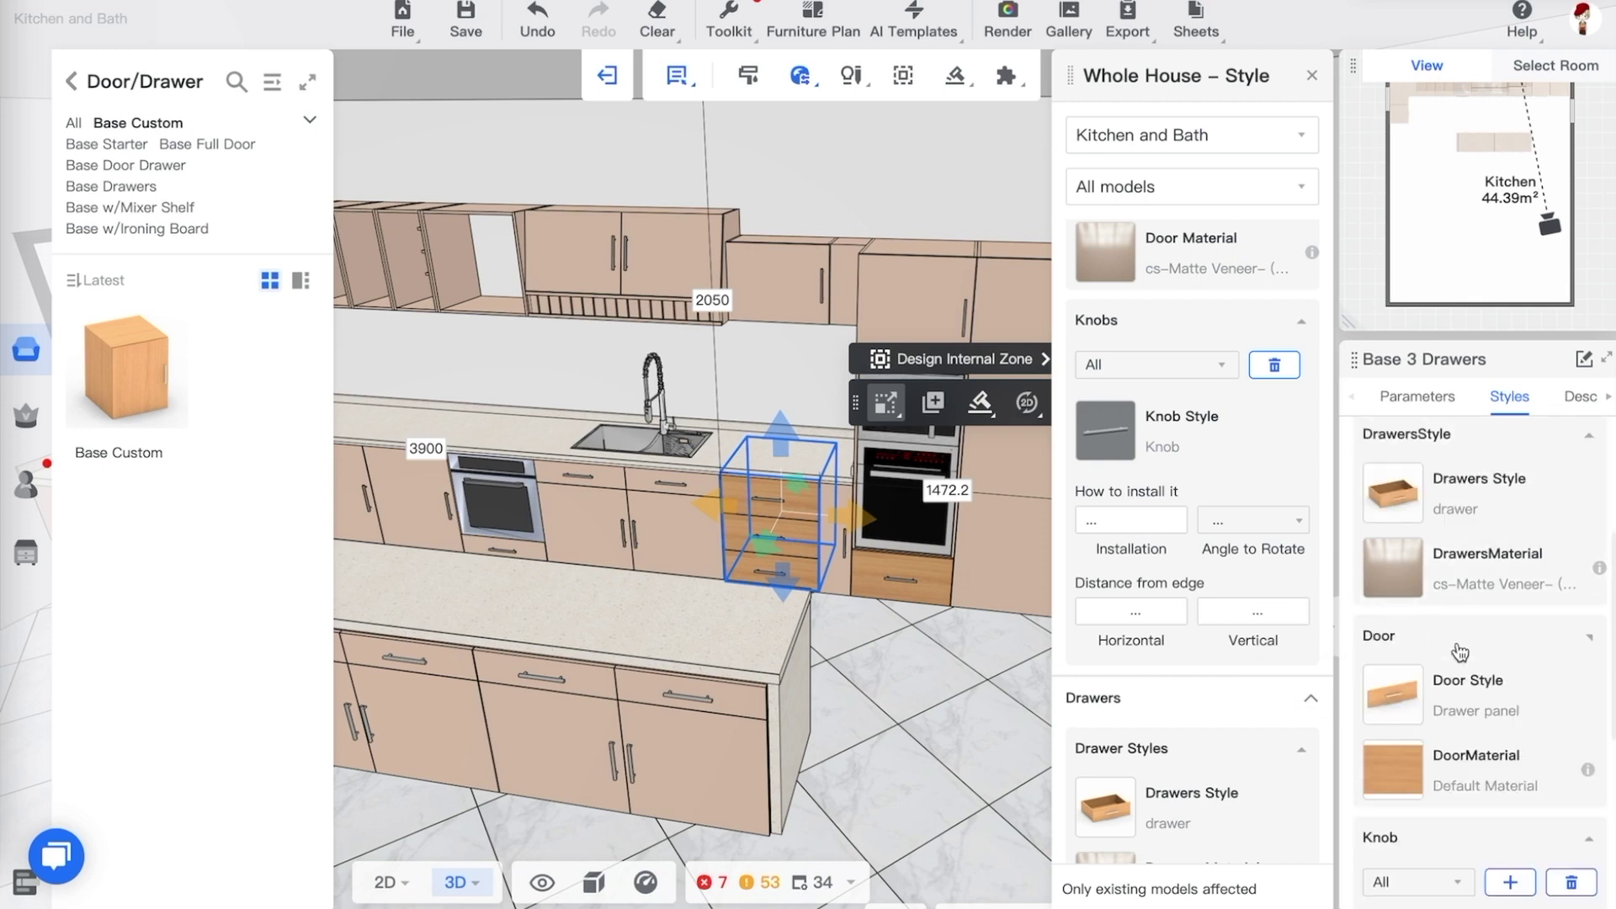
{"action": "left_click", "coordinate": [1391, 768]}
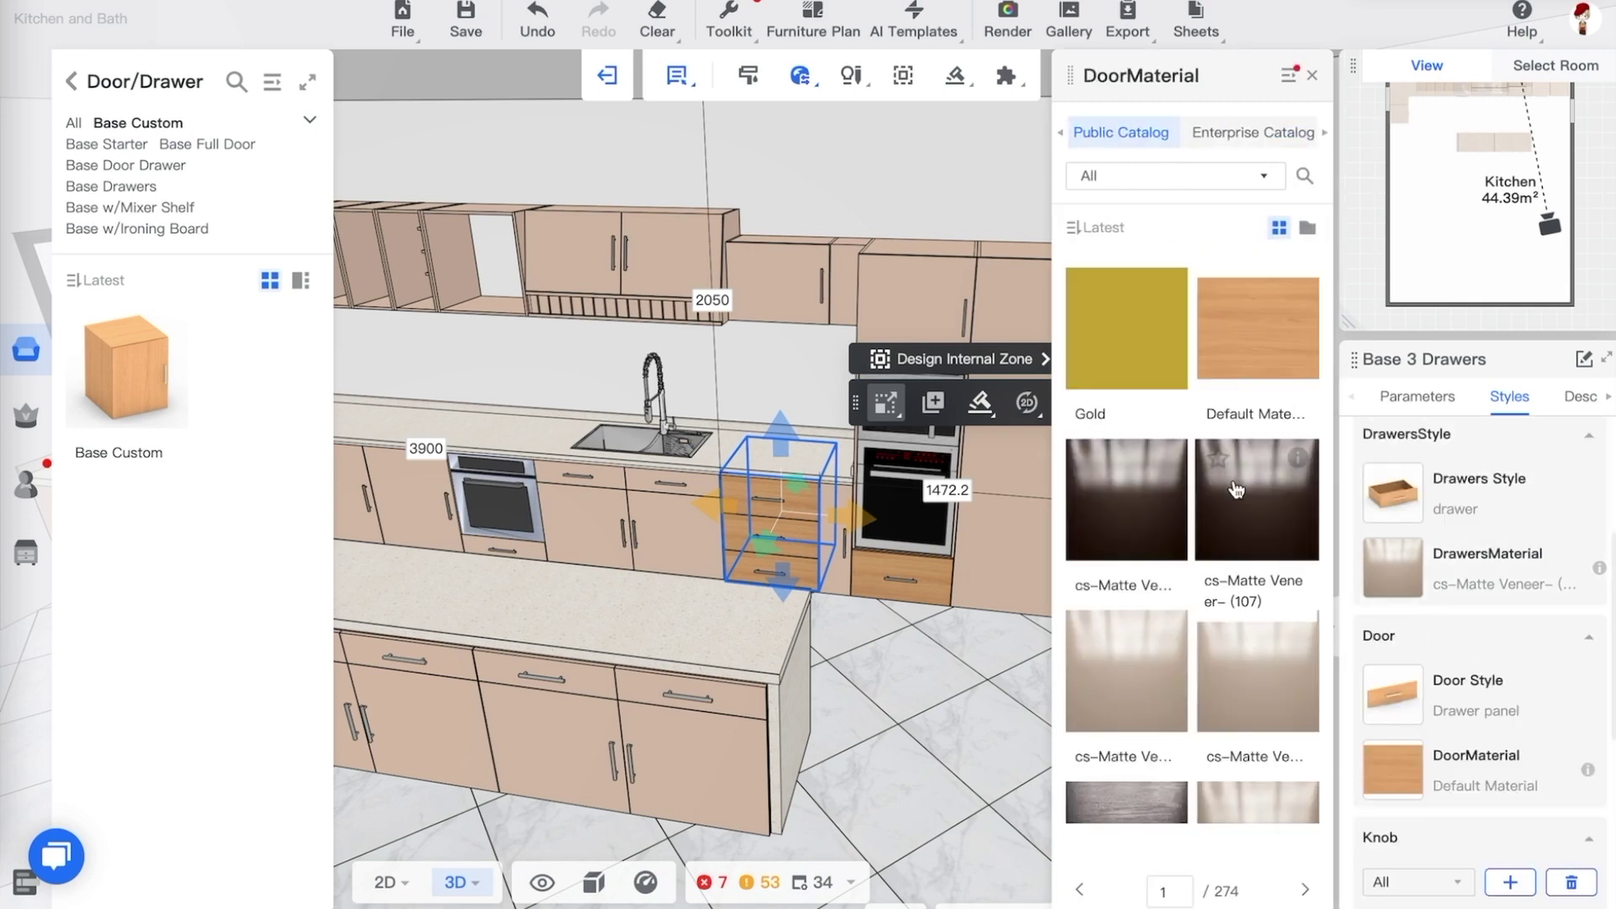
{"action": "left_click", "coordinate": [1247, 707]}
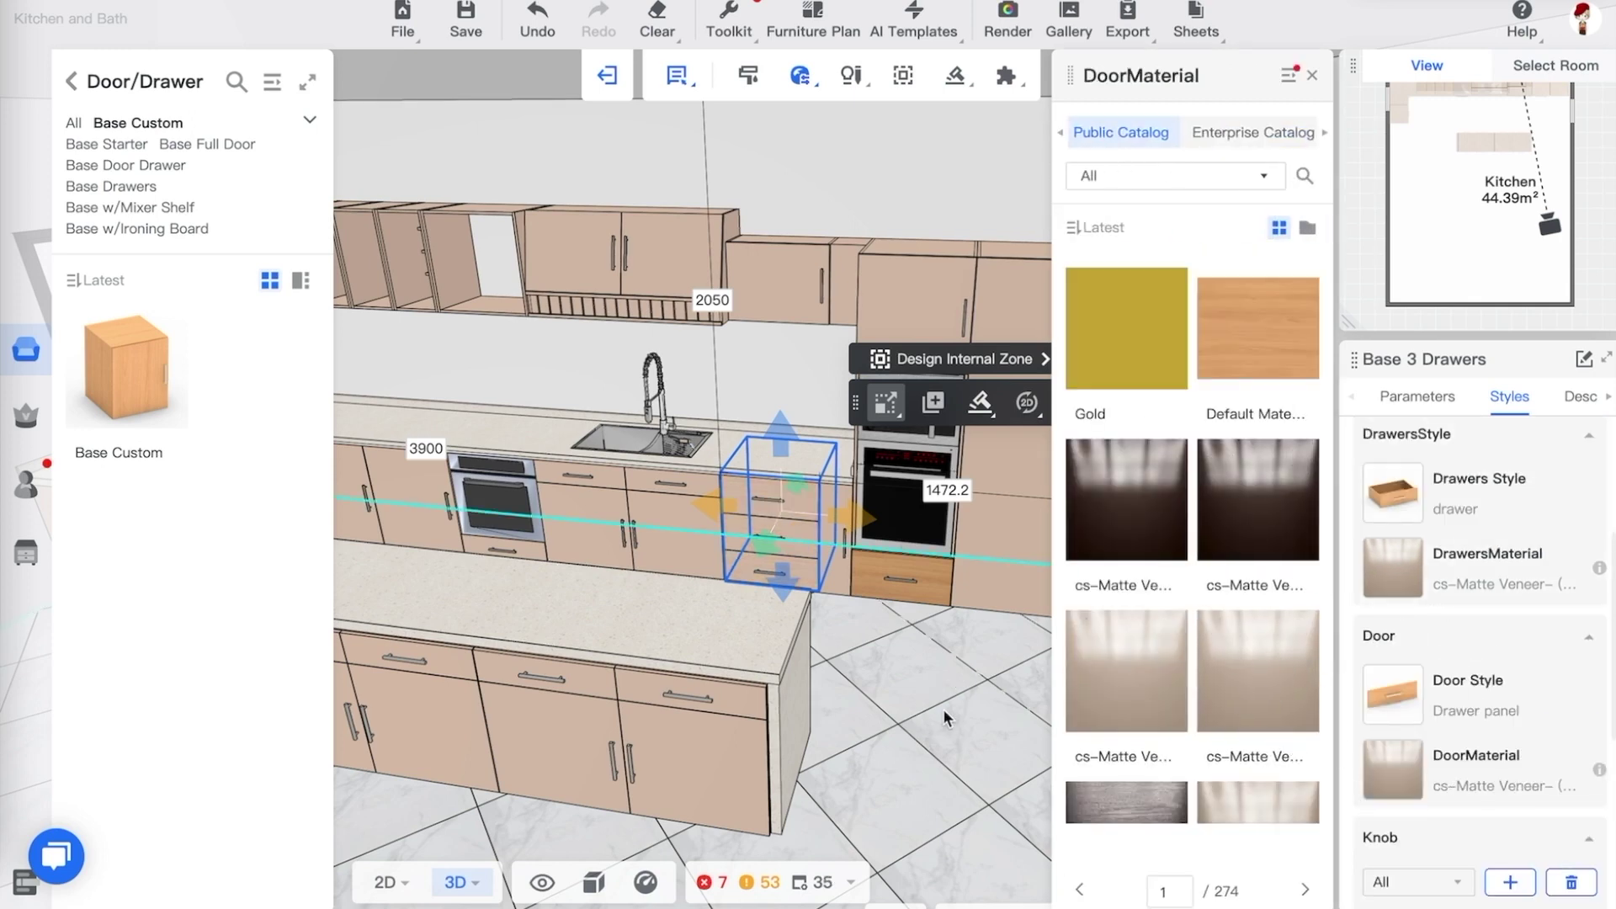
{"action": "left_click", "coordinate": [944, 718]}
Apply the beige cs-Matte Veneer door material to the drawer front of the 200H Double Oven cabinet and close the whole-house style settings
{"action": "left_click", "coordinate": [936, 592]}
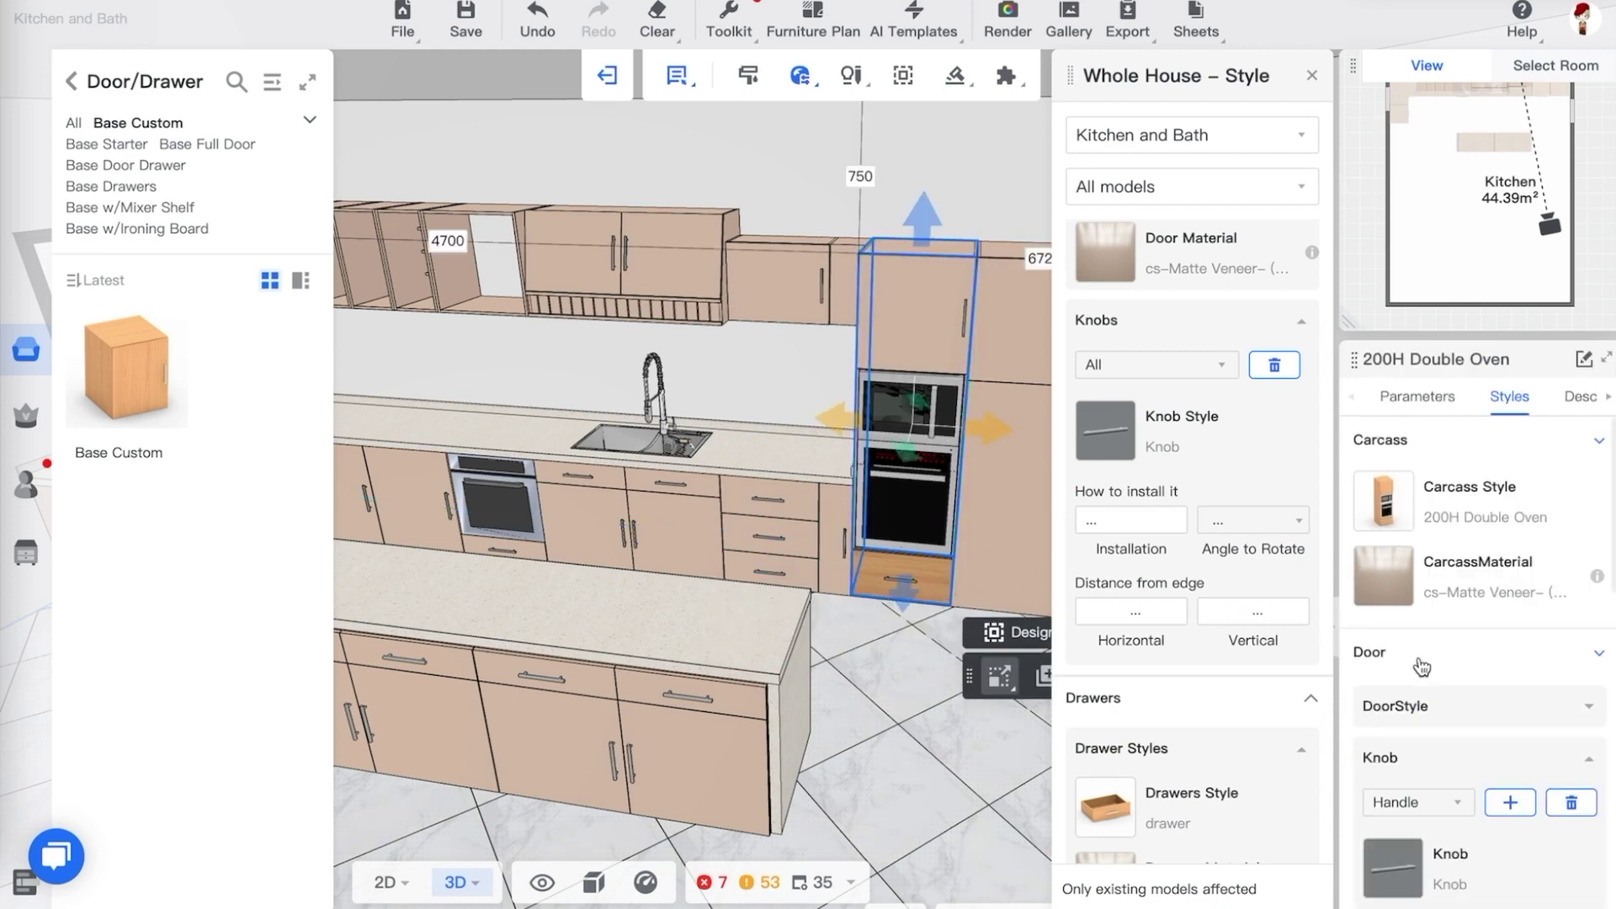
{"action": "scroll", "coordinate": [1448, 686], "scroll_direction": "down", "scroll_amount": 5}
{"action": "left_click", "coordinate": [1457, 768]}
{"action": "scroll", "coordinate": [1465, 765], "scroll_direction": "down", "scroll_amount": 2}
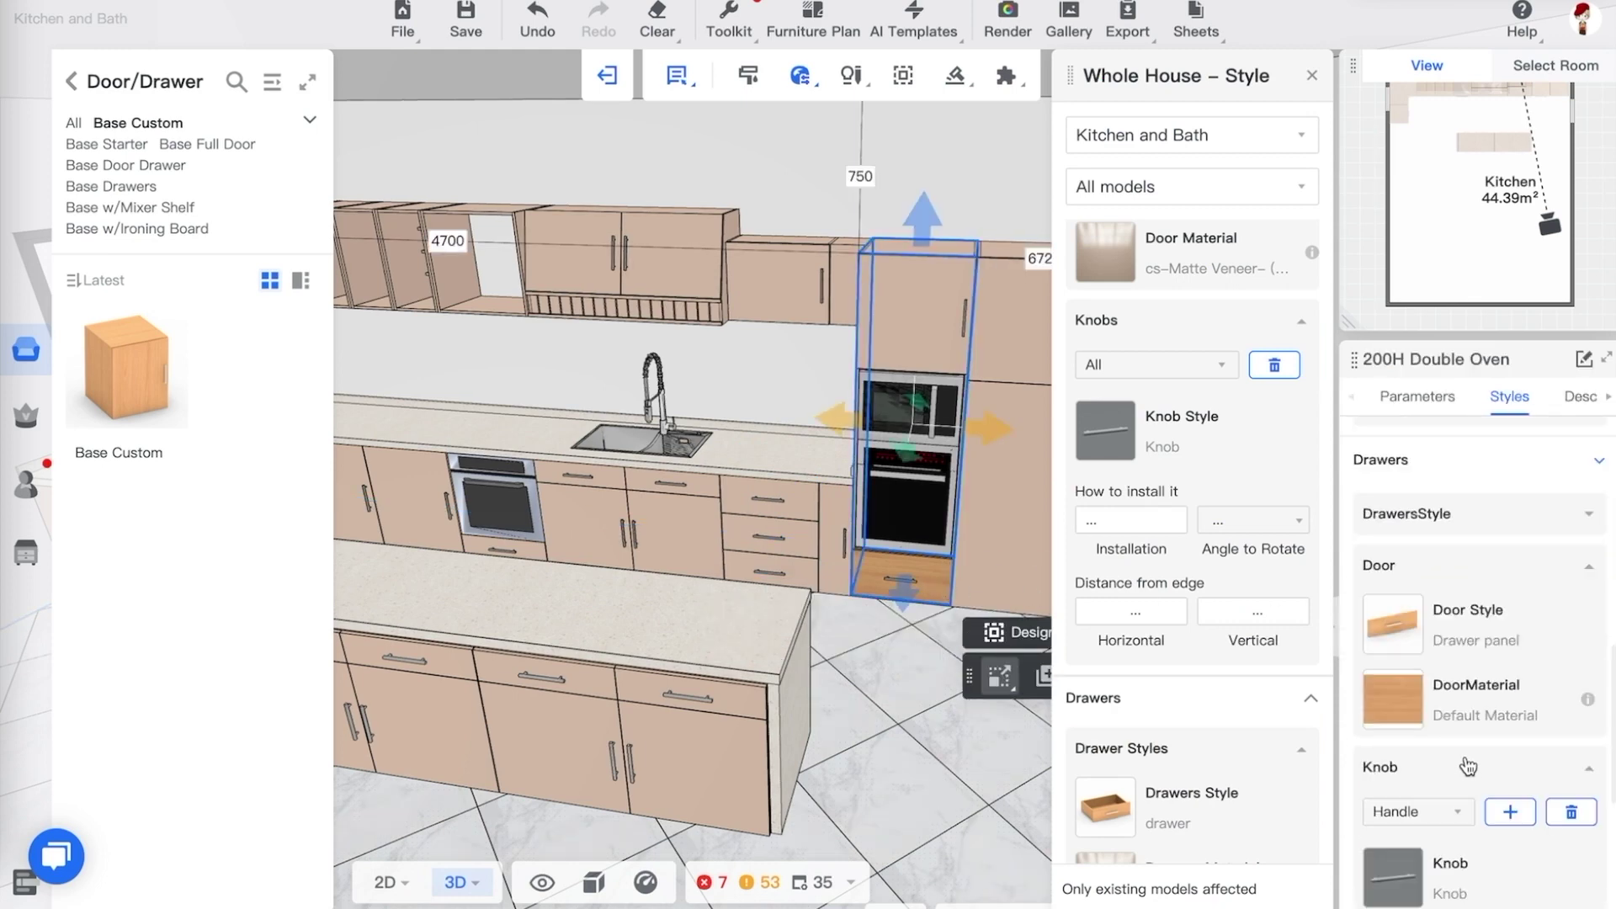
{"action": "left_click", "coordinate": [1385, 710]}
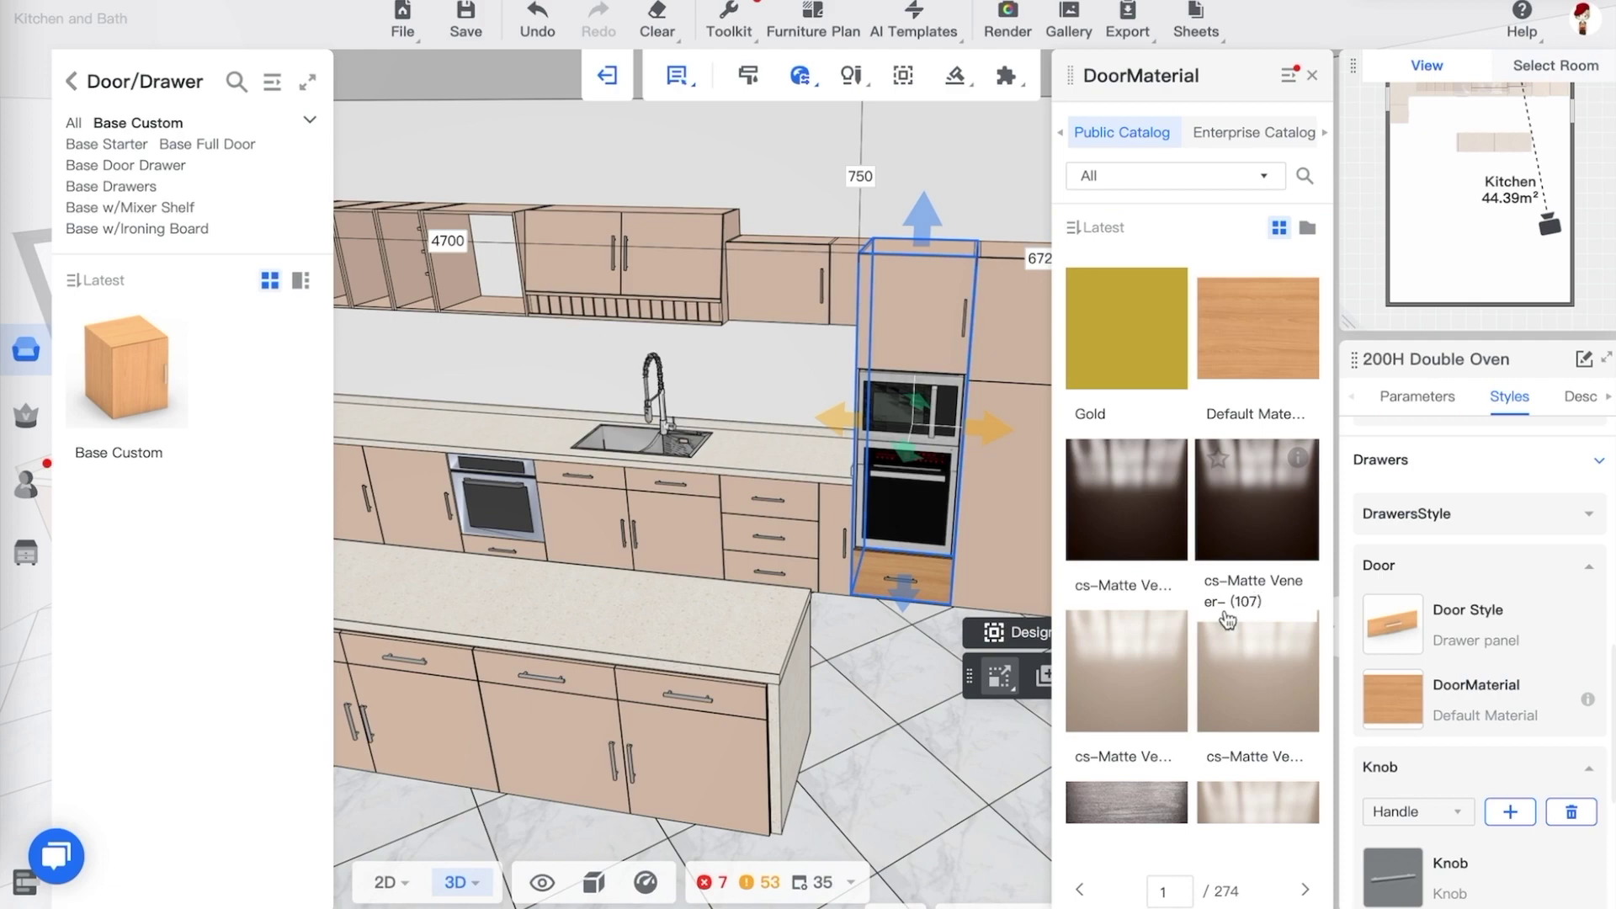
{"action": "left_click", "coordinate": [1227, 625]}
{"action": "left_click", "coordinate": [897, 701]}
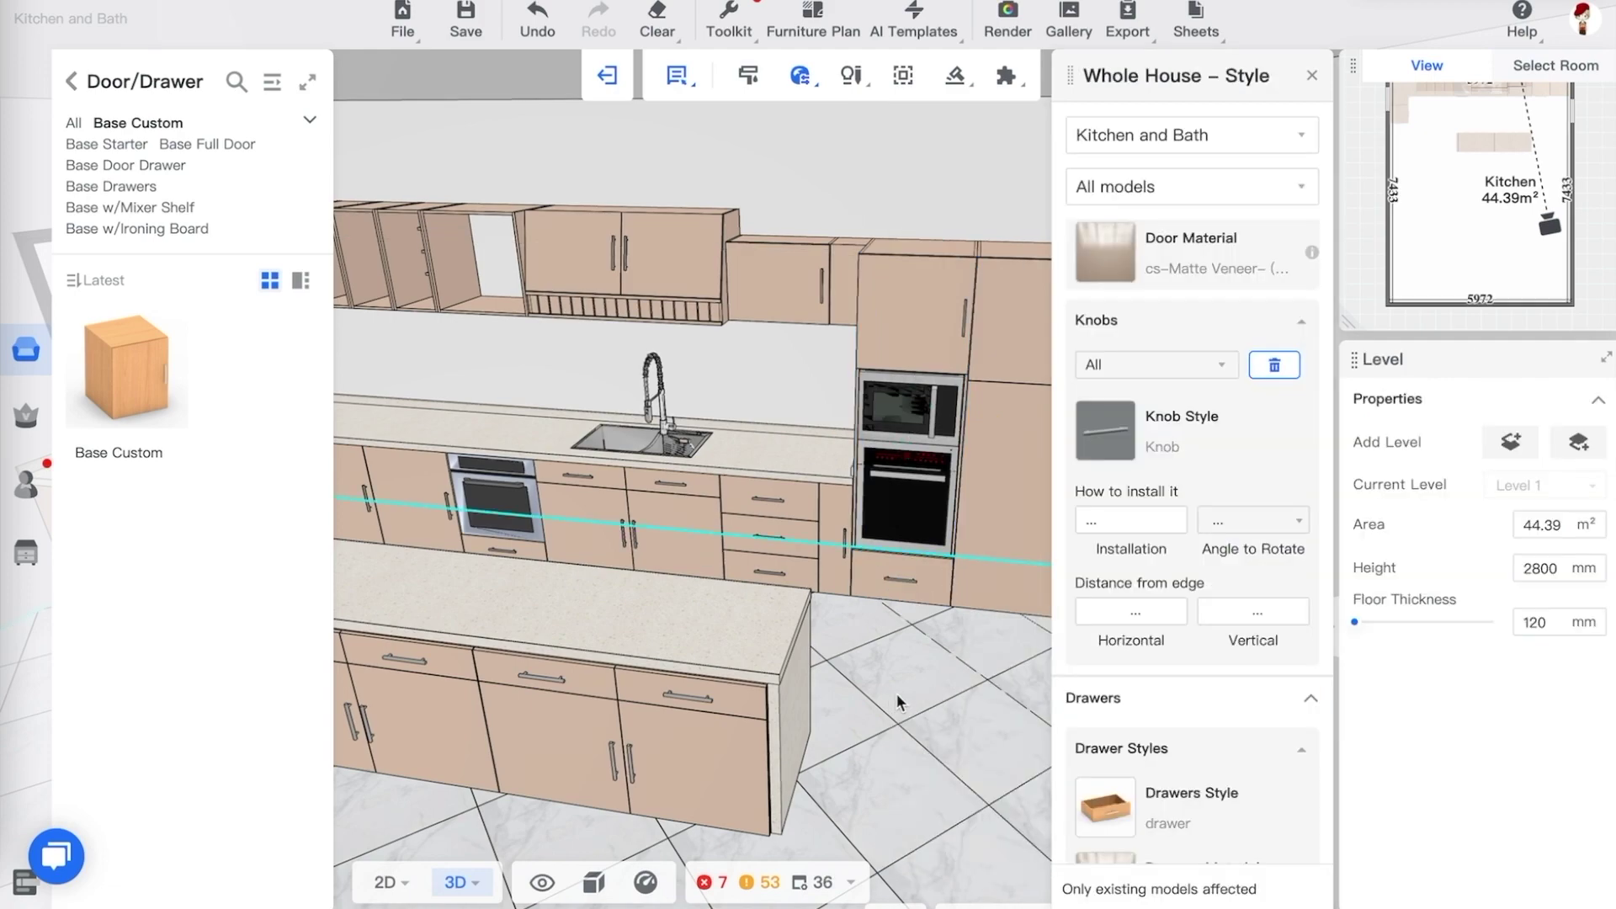
{"action": "left_click_drag", "start_coordinate": [897, 701], "coordinate": [938, 684]}
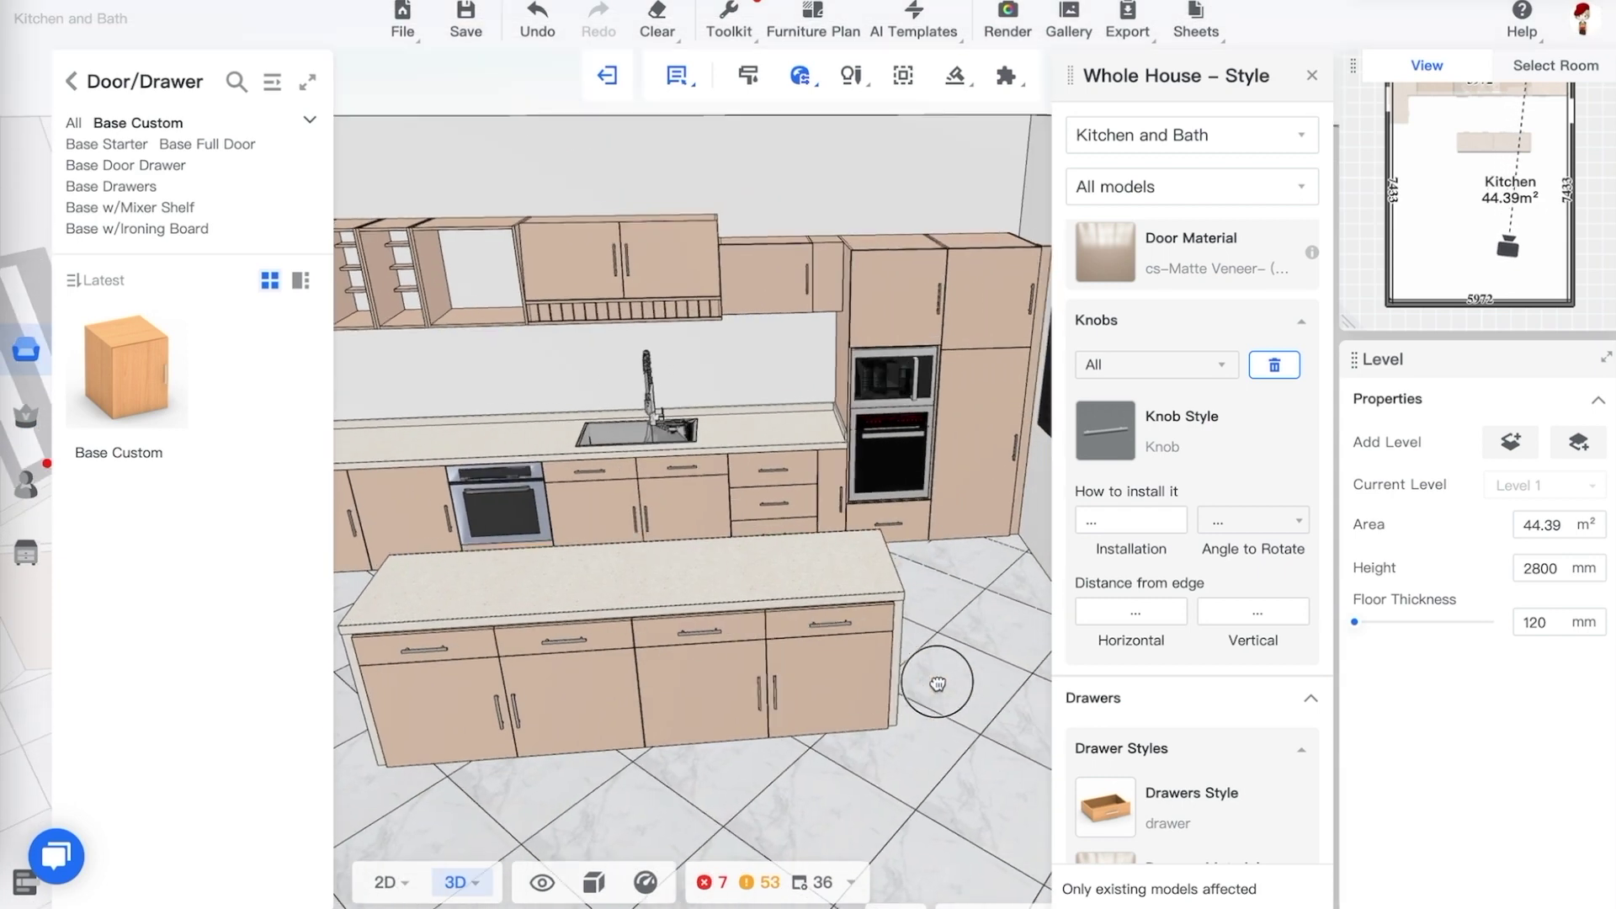
{"action": "left_click", "coordinate": [1312, 76]}
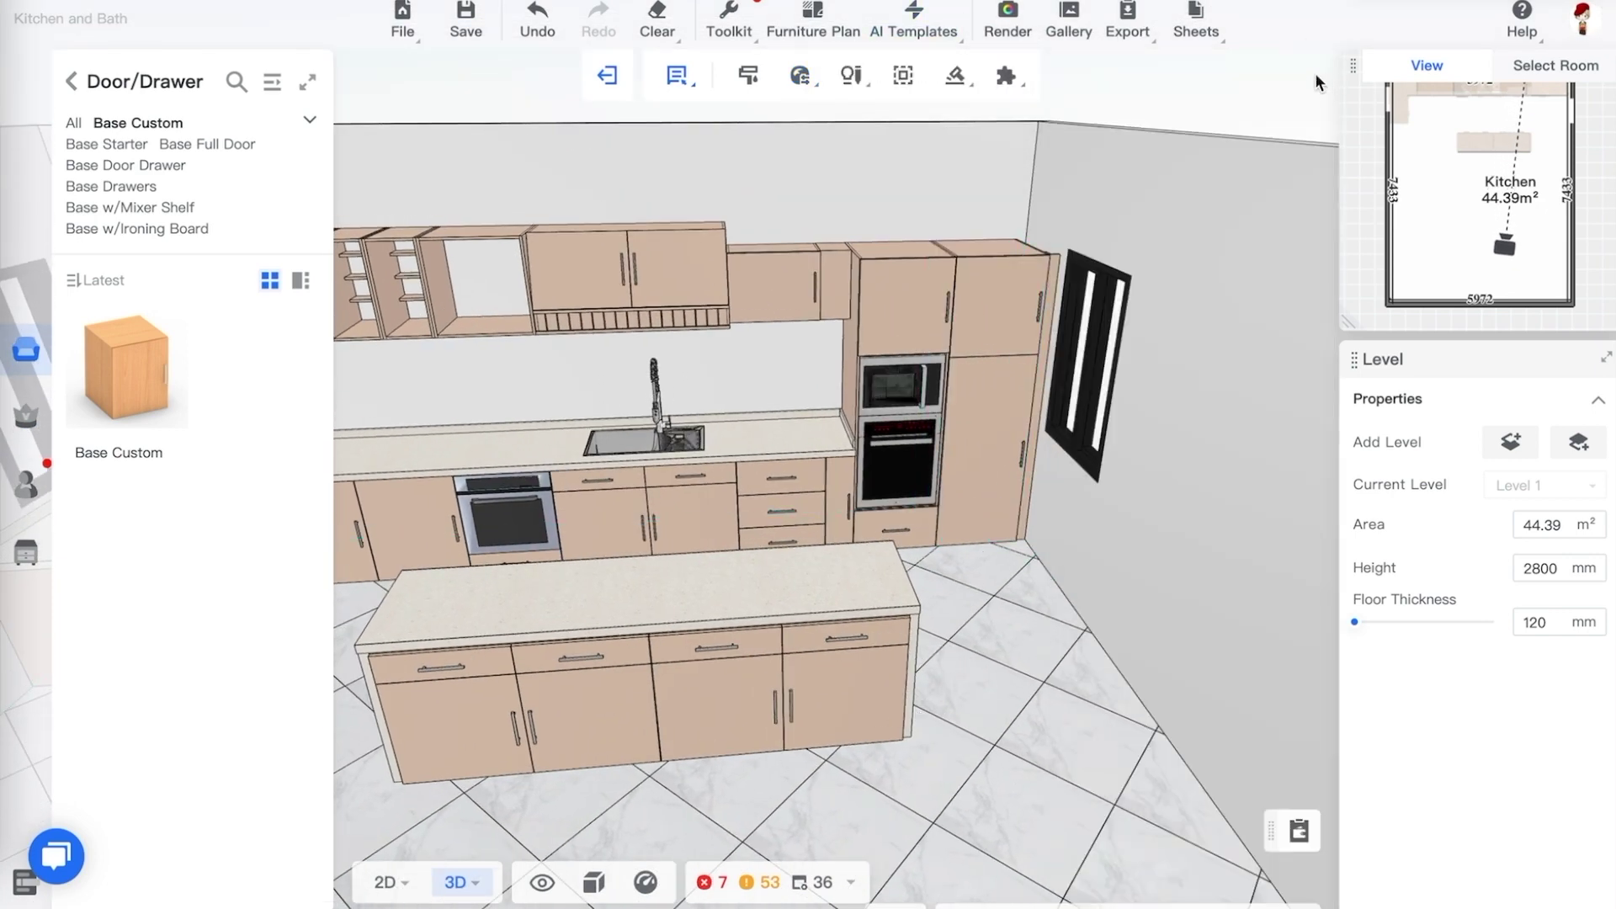
Change the whole-house door knob style for all Kitchen and Bath models to the black round X-37
{"action": "mouse_move", "coordinate": [800, 75]}
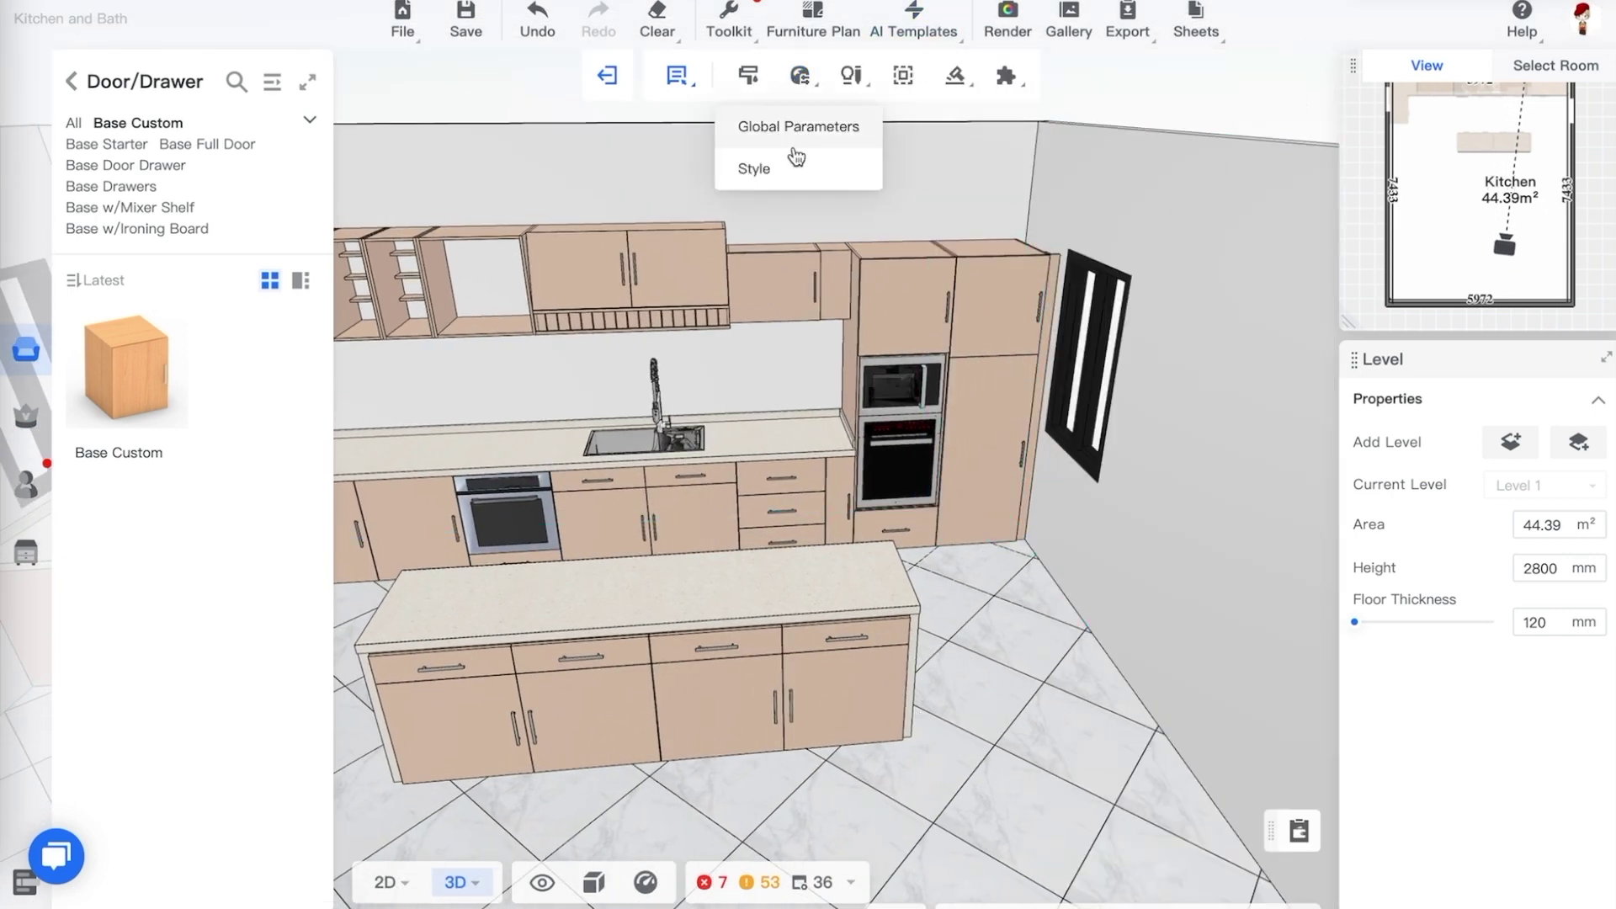
{"action": "left_click", "coordinate": [762, 162]}
{"action": "scroll", "coordinate": [1234, 353], "scroll_direction": "down", "scroll_amount": 3}
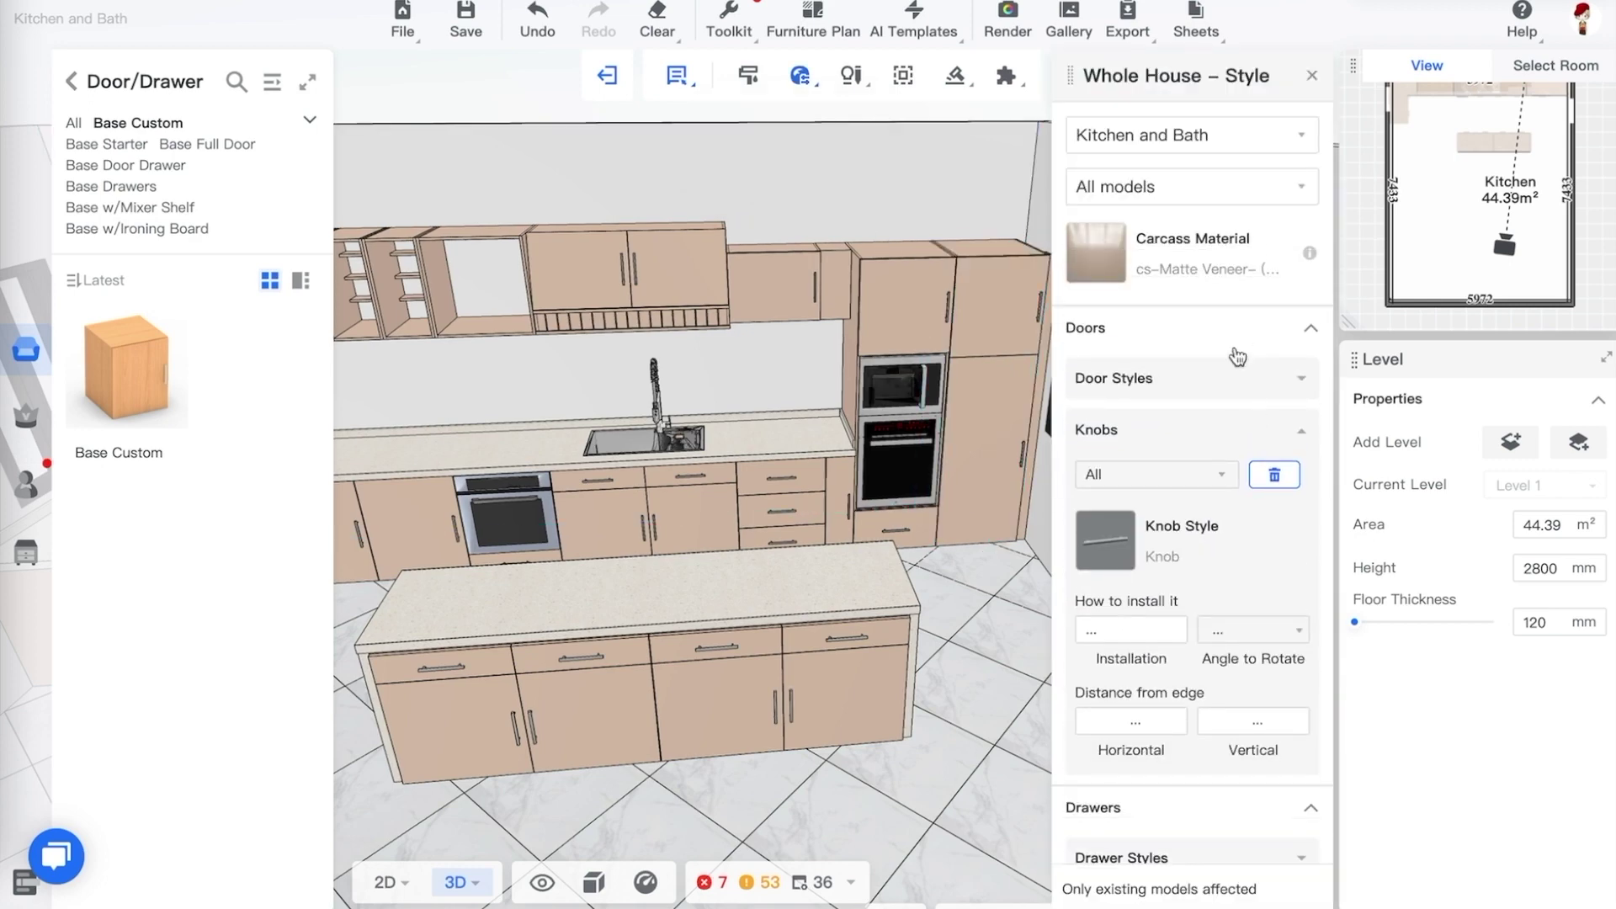
{"action": "left_click", "coordinate": [1092, 329]}
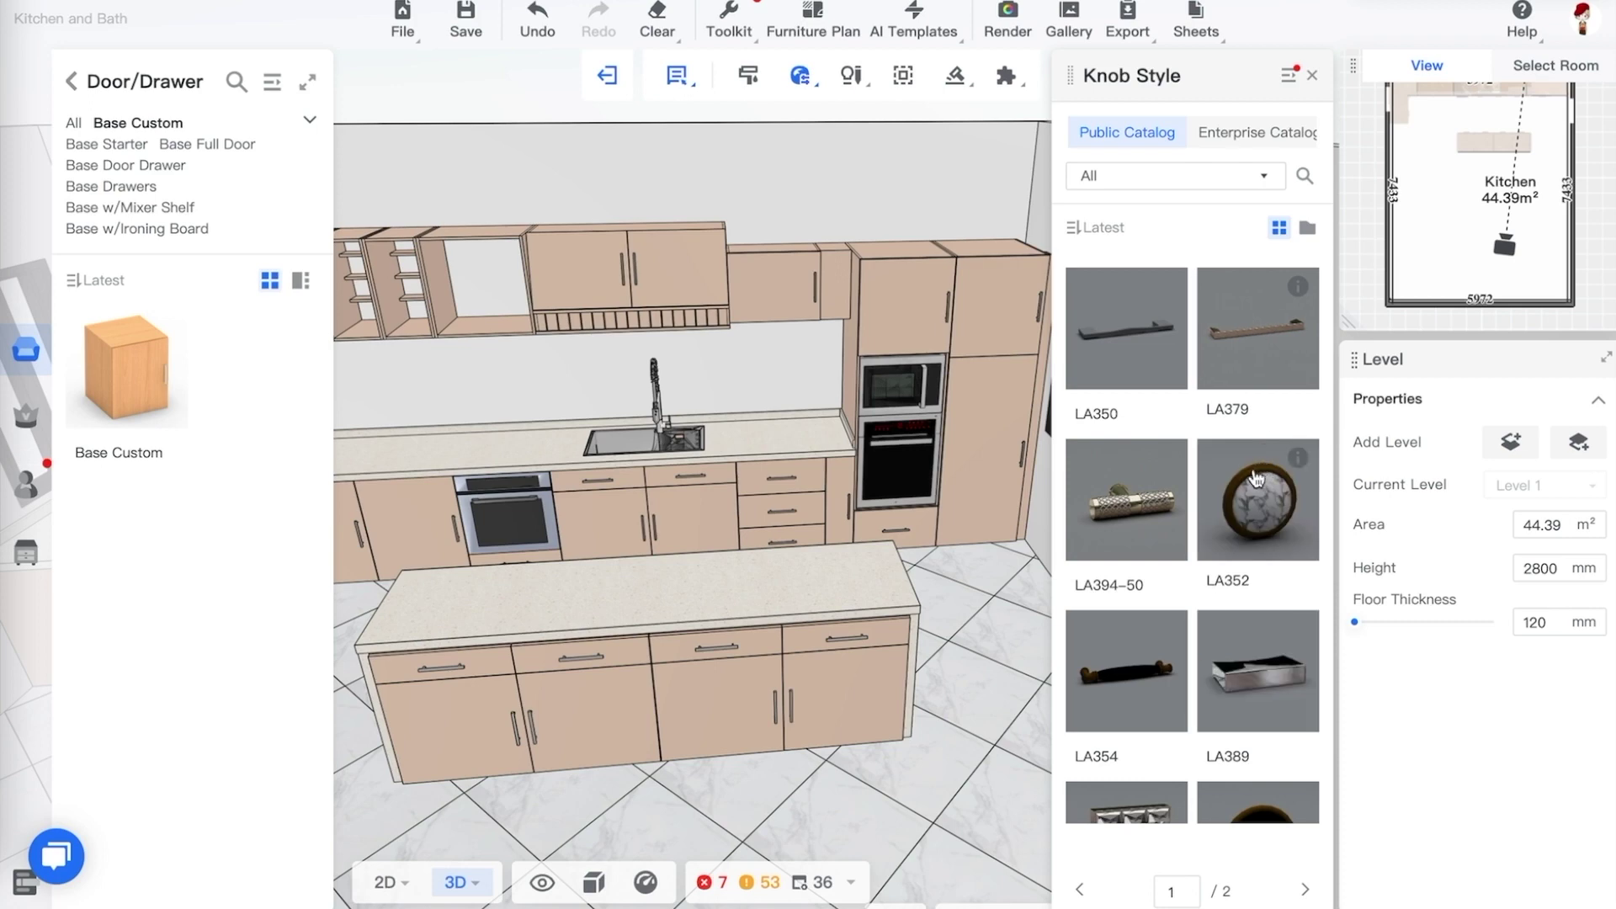
{"action": "scroll", "coordinate": [1277, 432], "scroll_direction": "down", "scroll_amount": 2}
{"action": "scroll", "coordinate": [1246, 481], "scroll_direction": "down", "scroll_amount": 5}
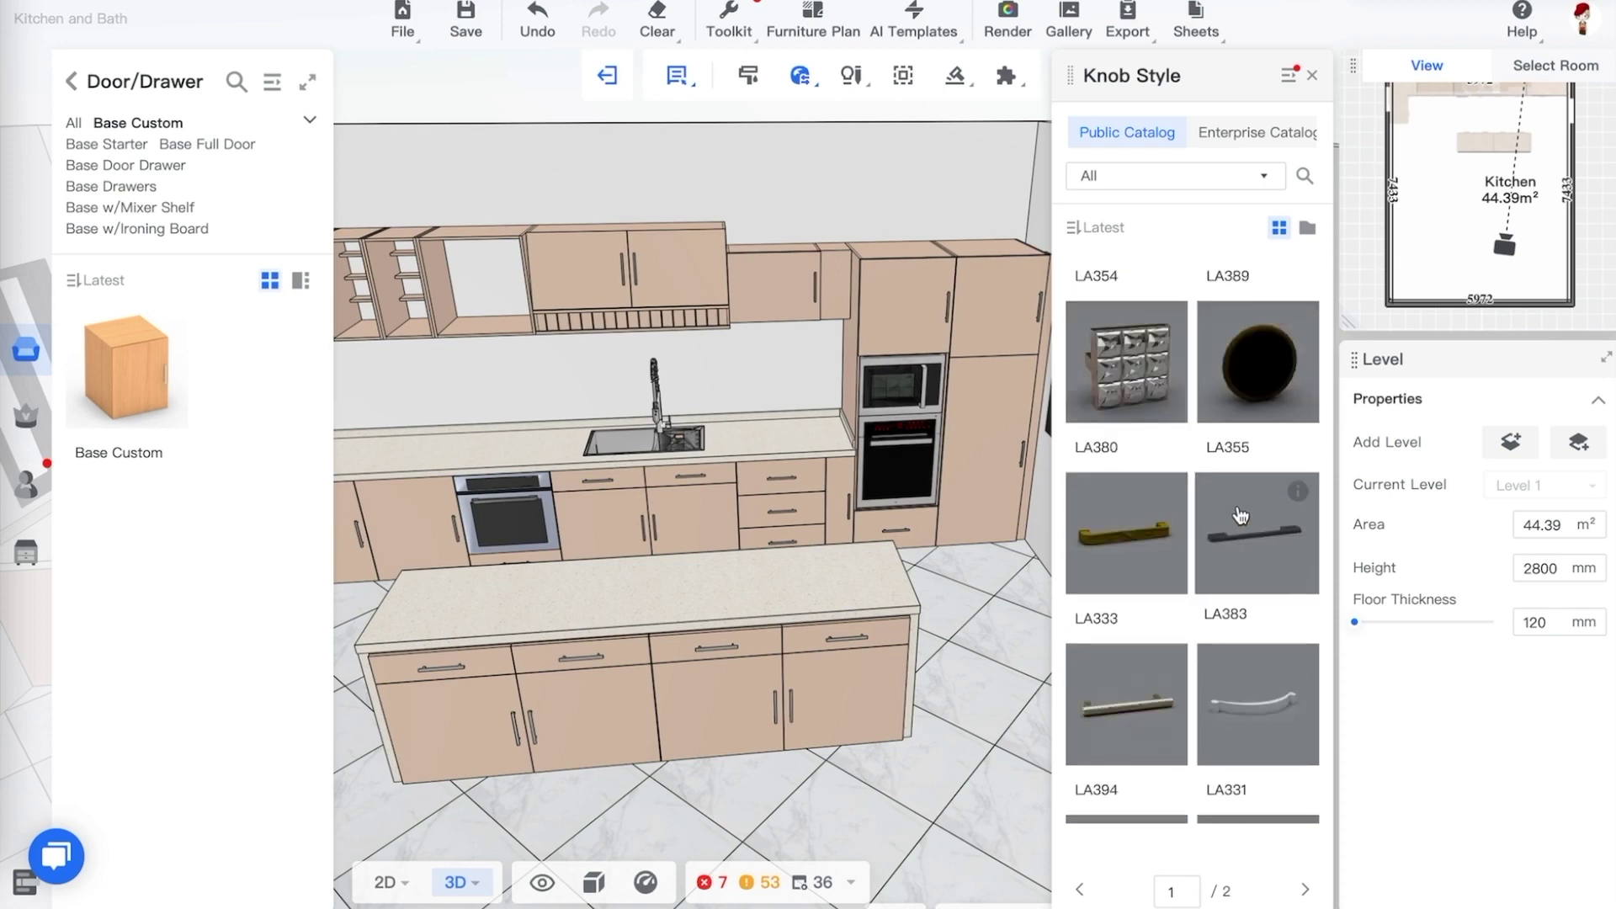
{"action": "scroll", "coordinate": [1235, 514], "scroll_direction": "down", "scroll_amount": 6}
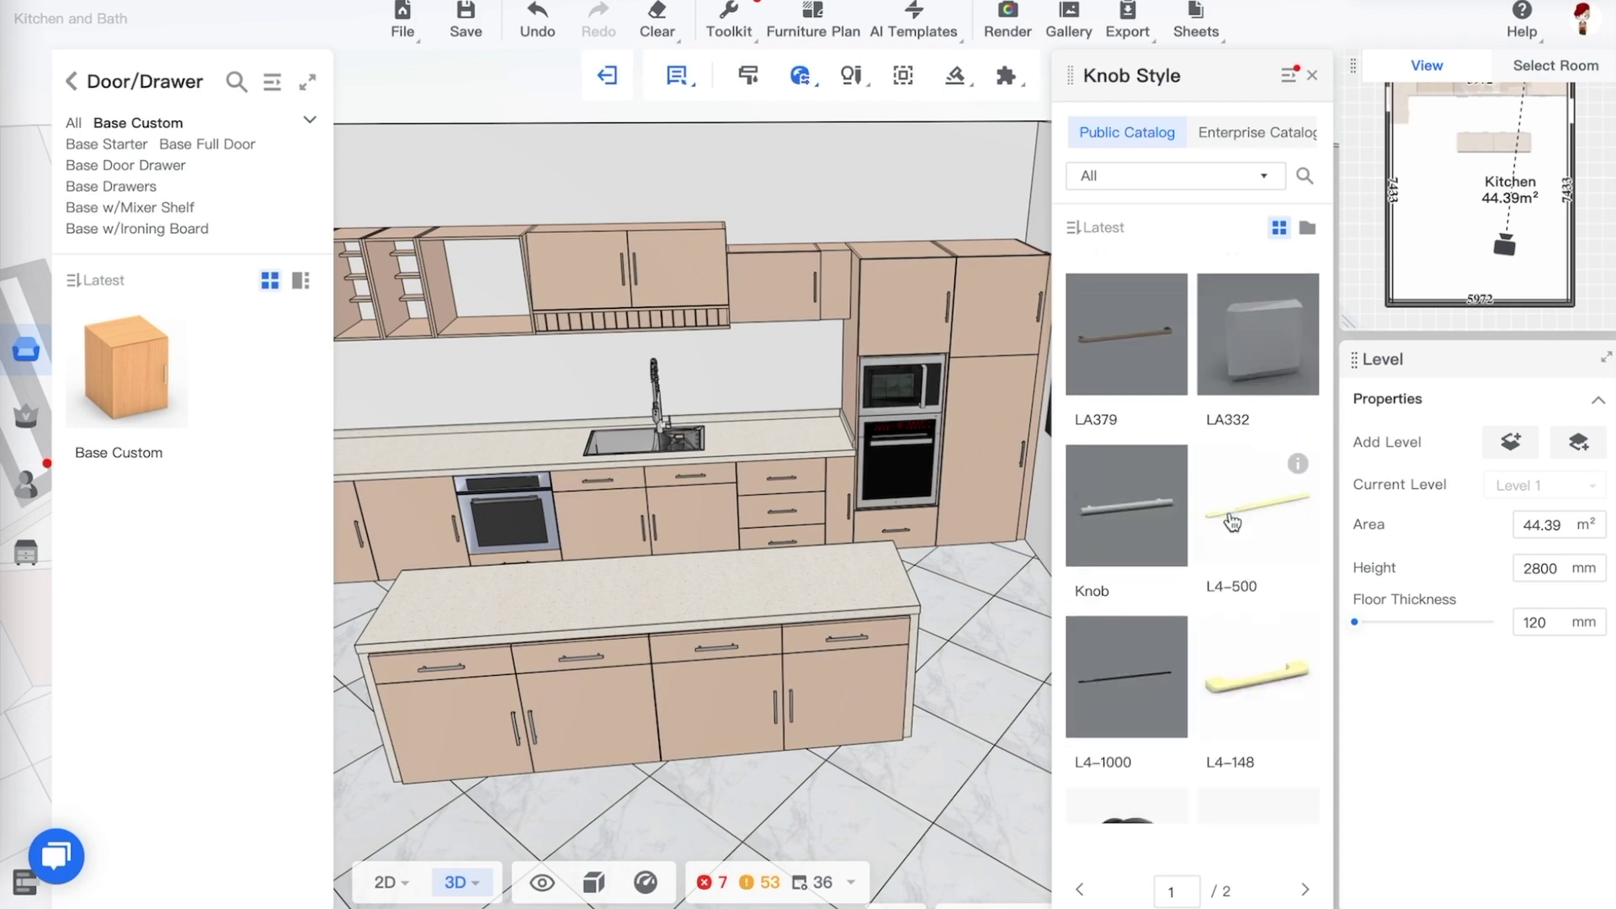
{"action": "scroll", "coordinate": [1265, 651], "scroll_direction": "down", "scroll_amount": 1}
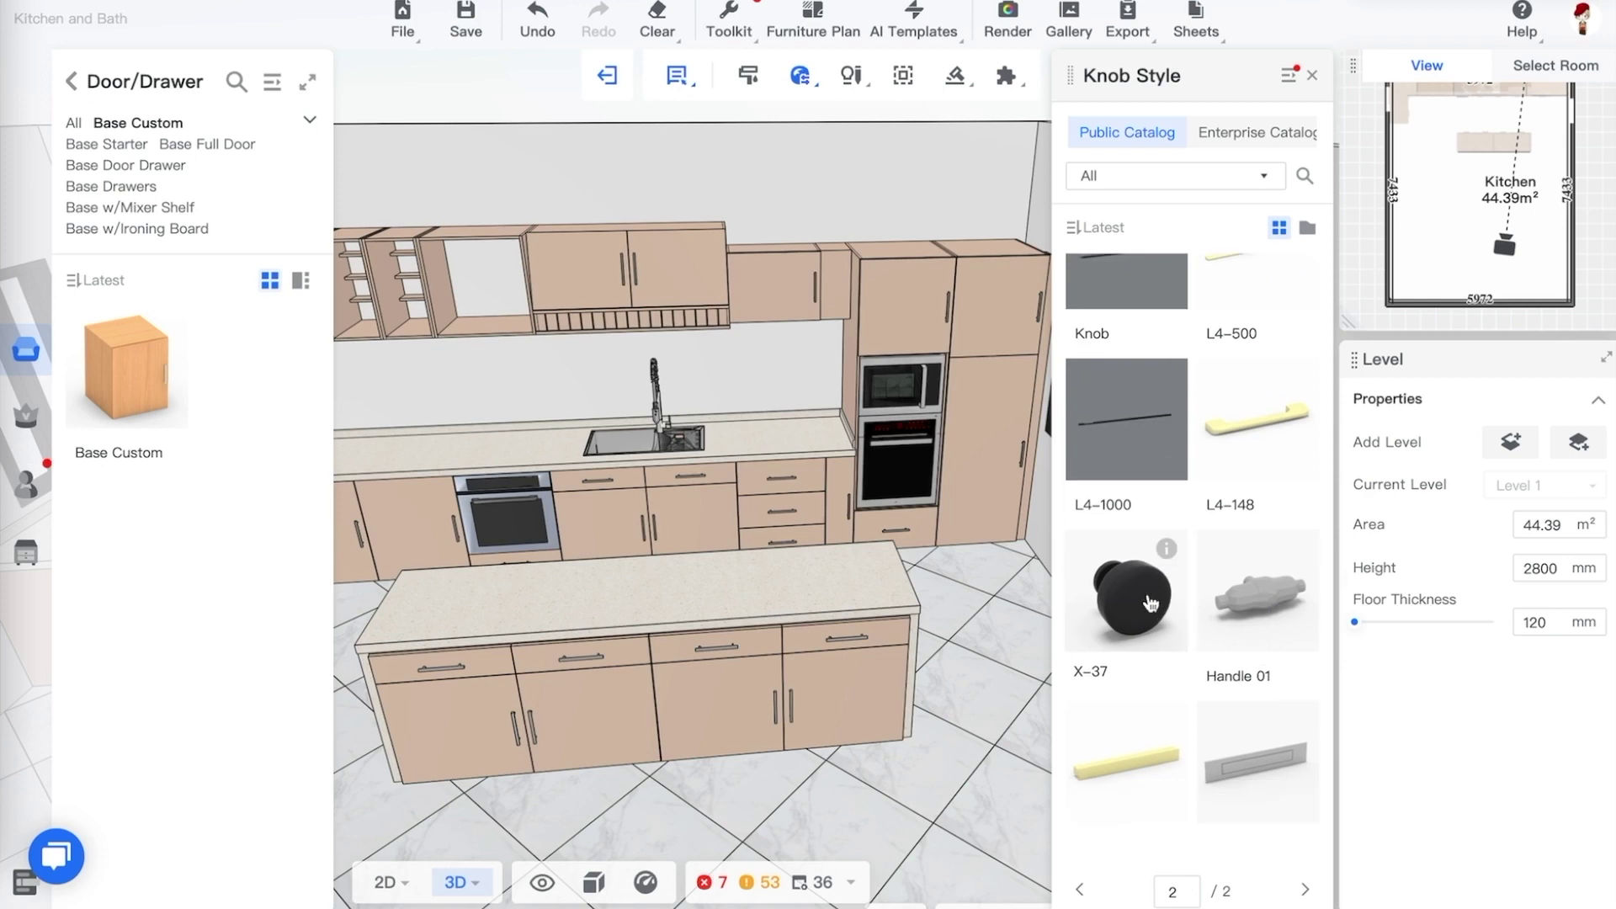
{"action": "left_click", "coordinate": [1147, 602]}
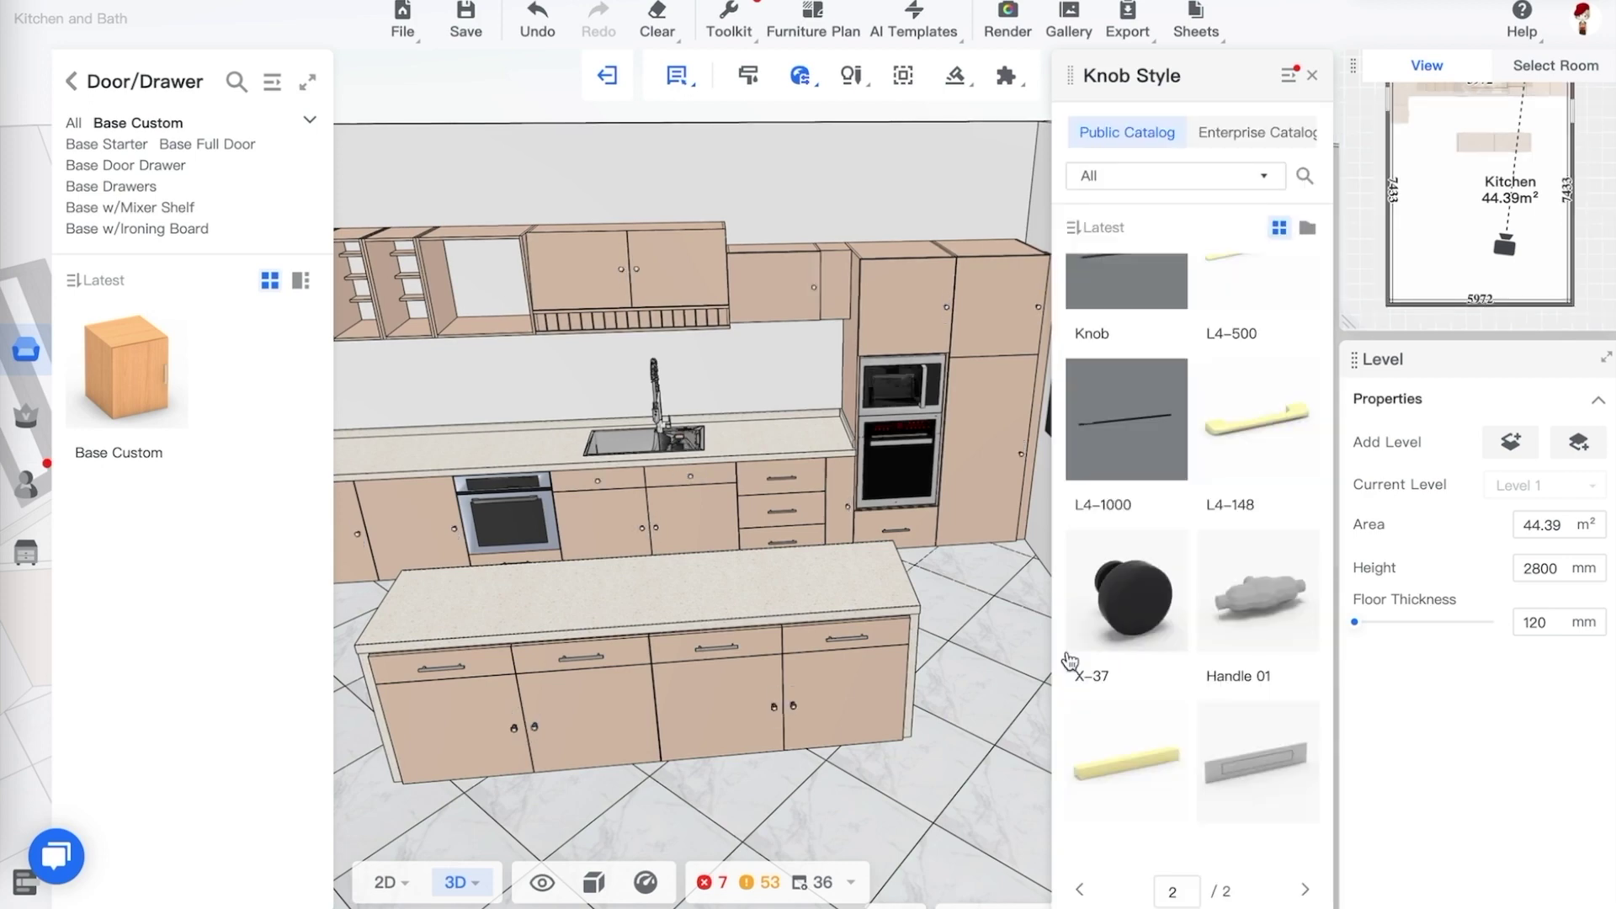
{"action": "left_click_drag", "start_coordinate": [920, 785], "coordinate": [679, 635]}
{"action": "left_click", "coordinate": [1315, 73]}
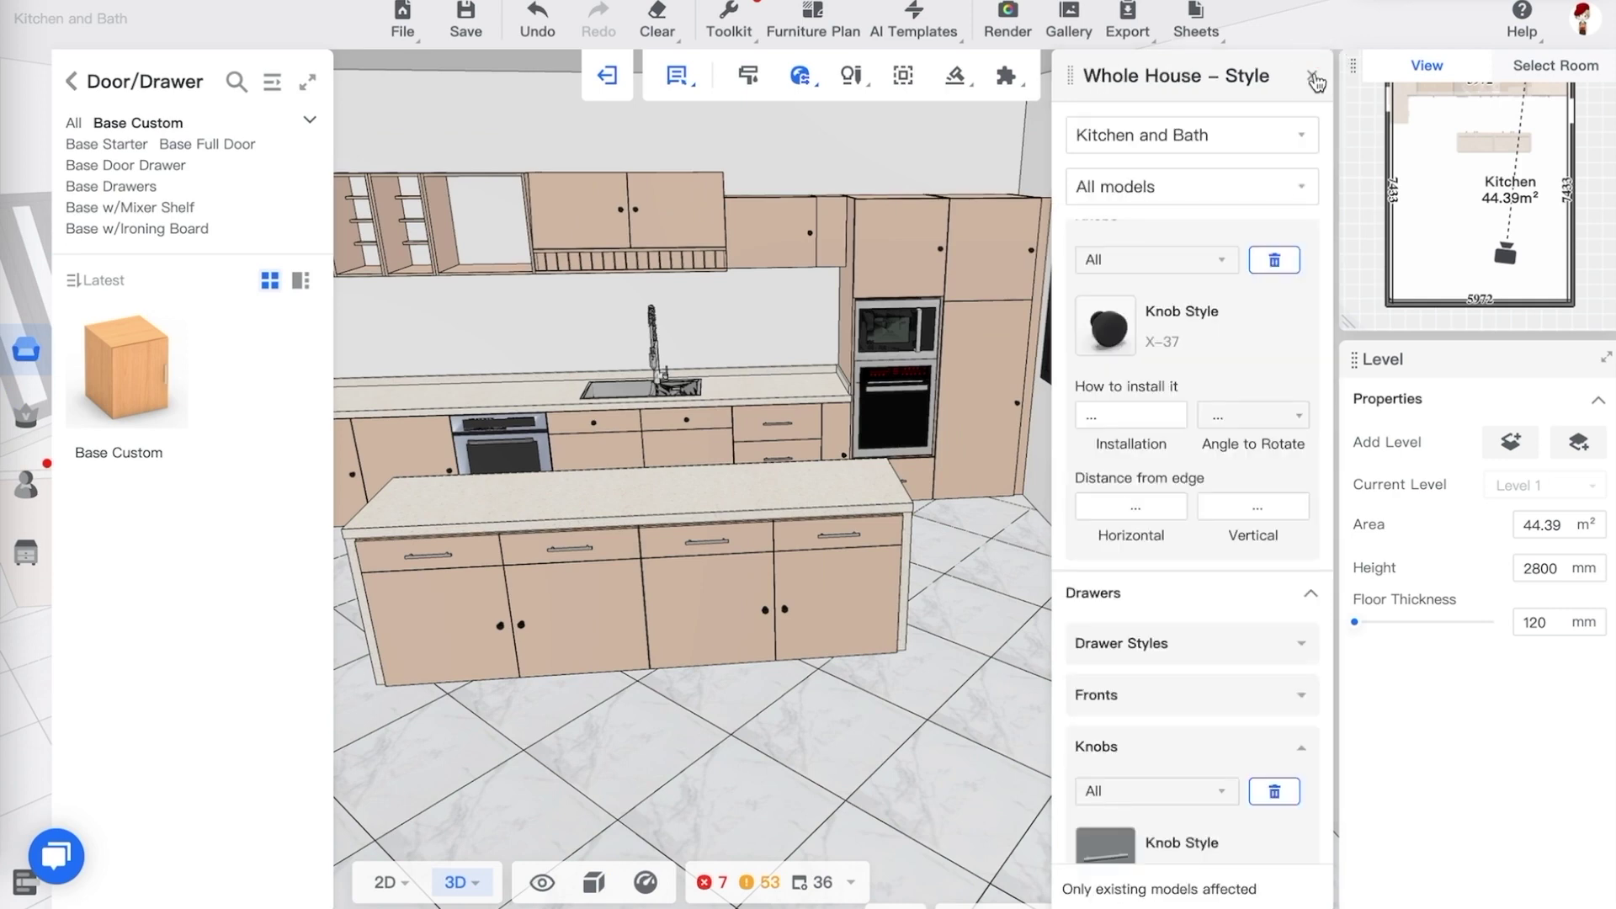
Try the Bottom and Right installation positions for the whole-house door knobs and settle on Middle
{"action": "left_click", "coordinate": [1132, 426]}
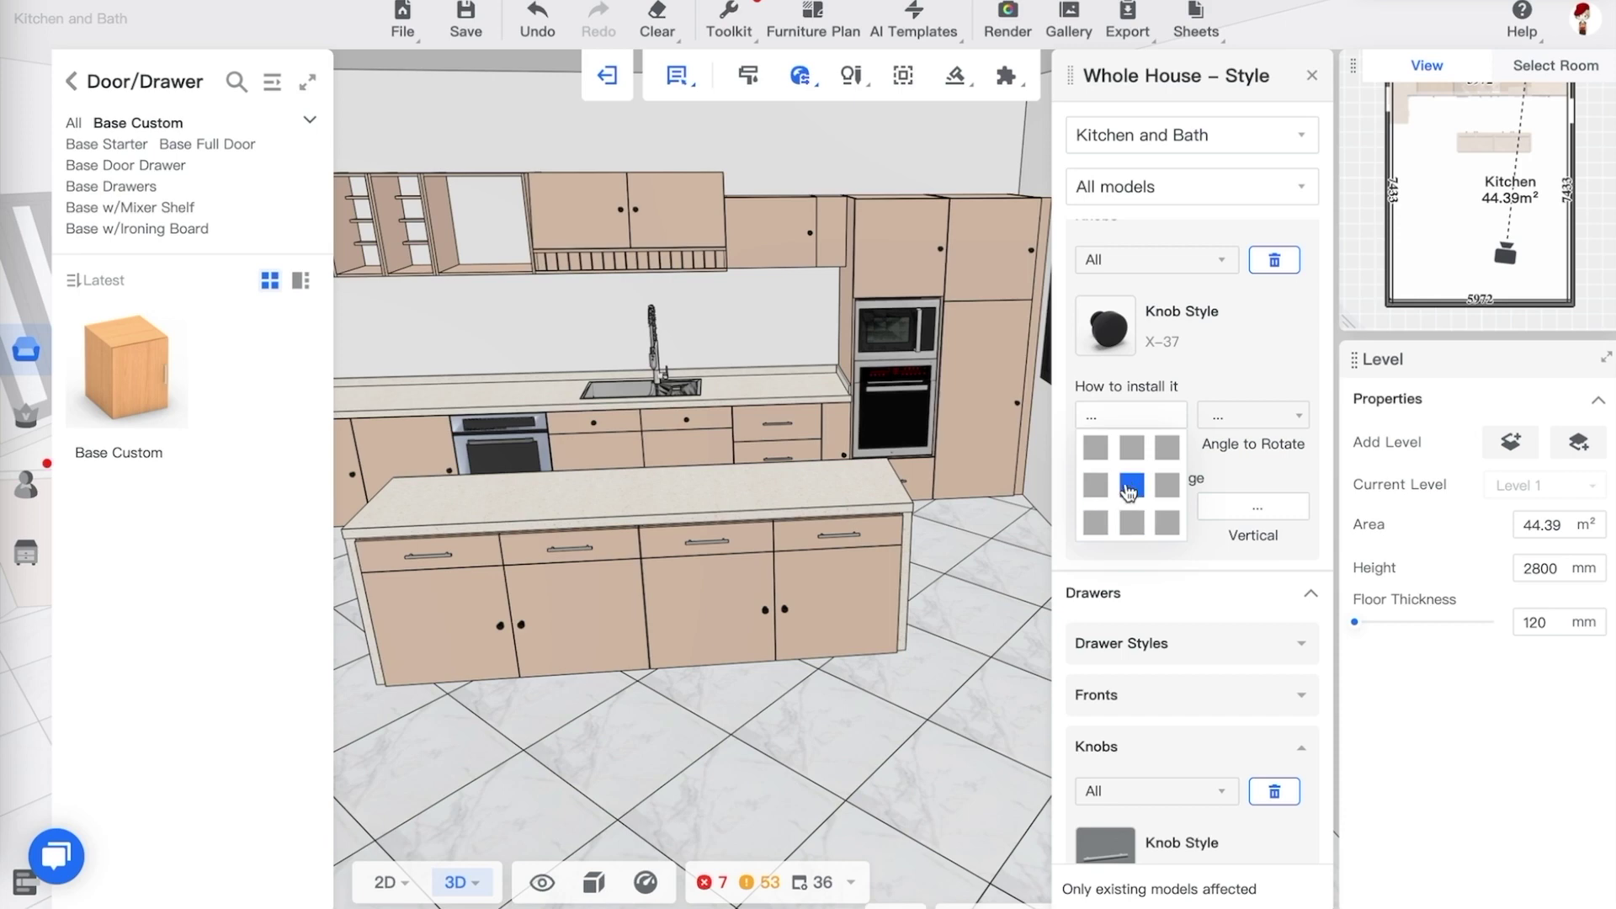
{"action": "left_click", "coordinate": [1129, 488]}
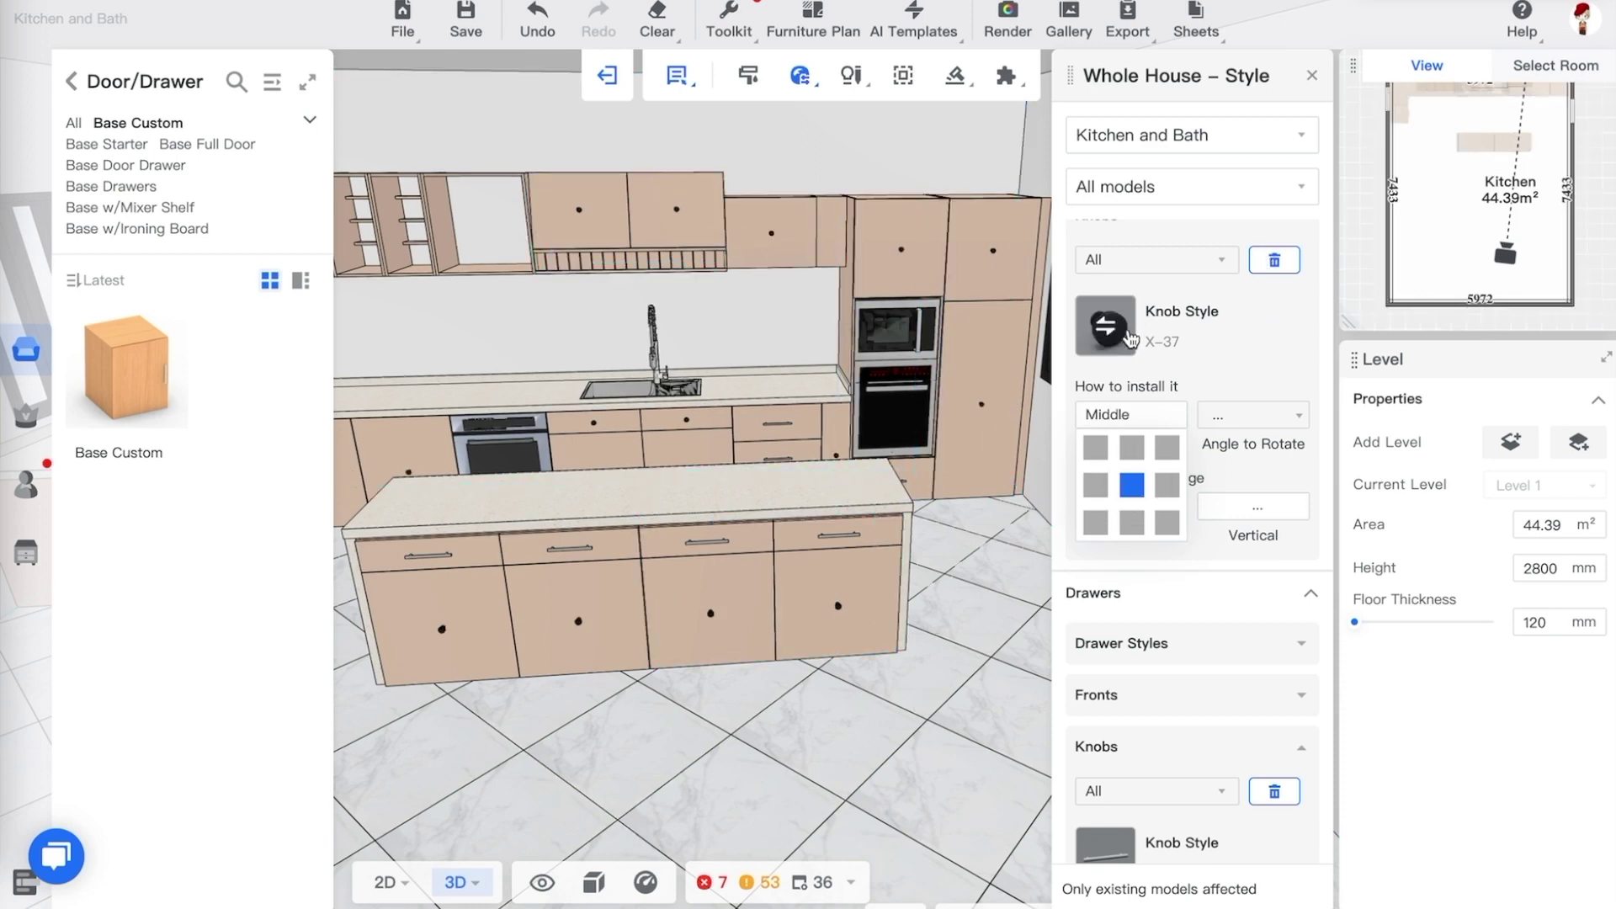
{"action": "left_click", "coordinate": [1132, 524]}
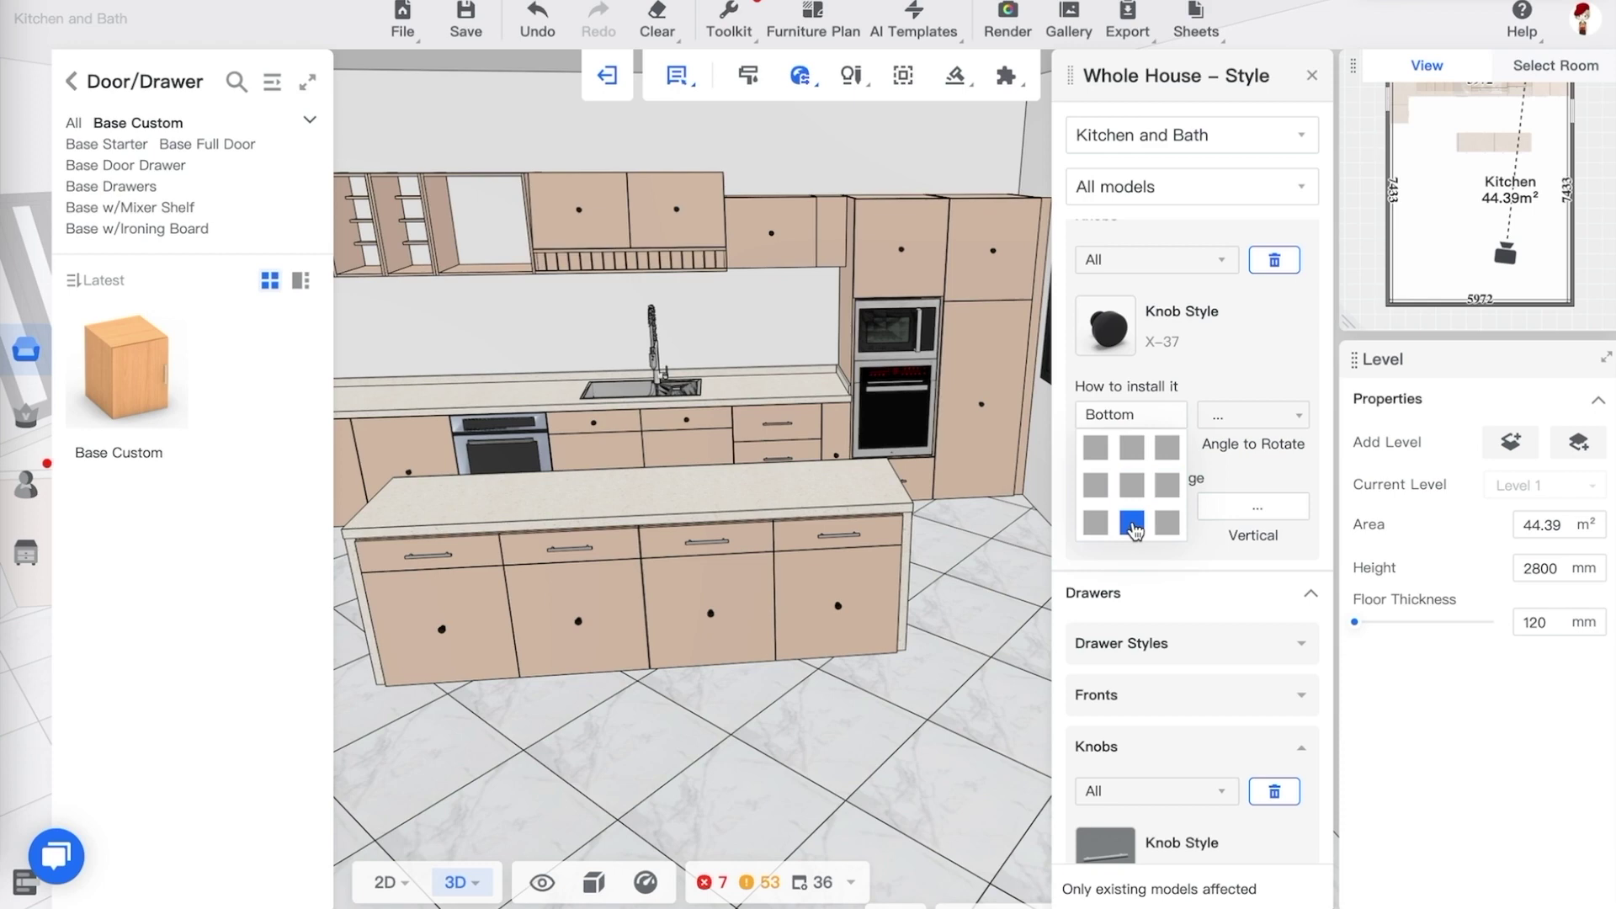
{"action": "left_click", "coordinate": [1167, 488]}
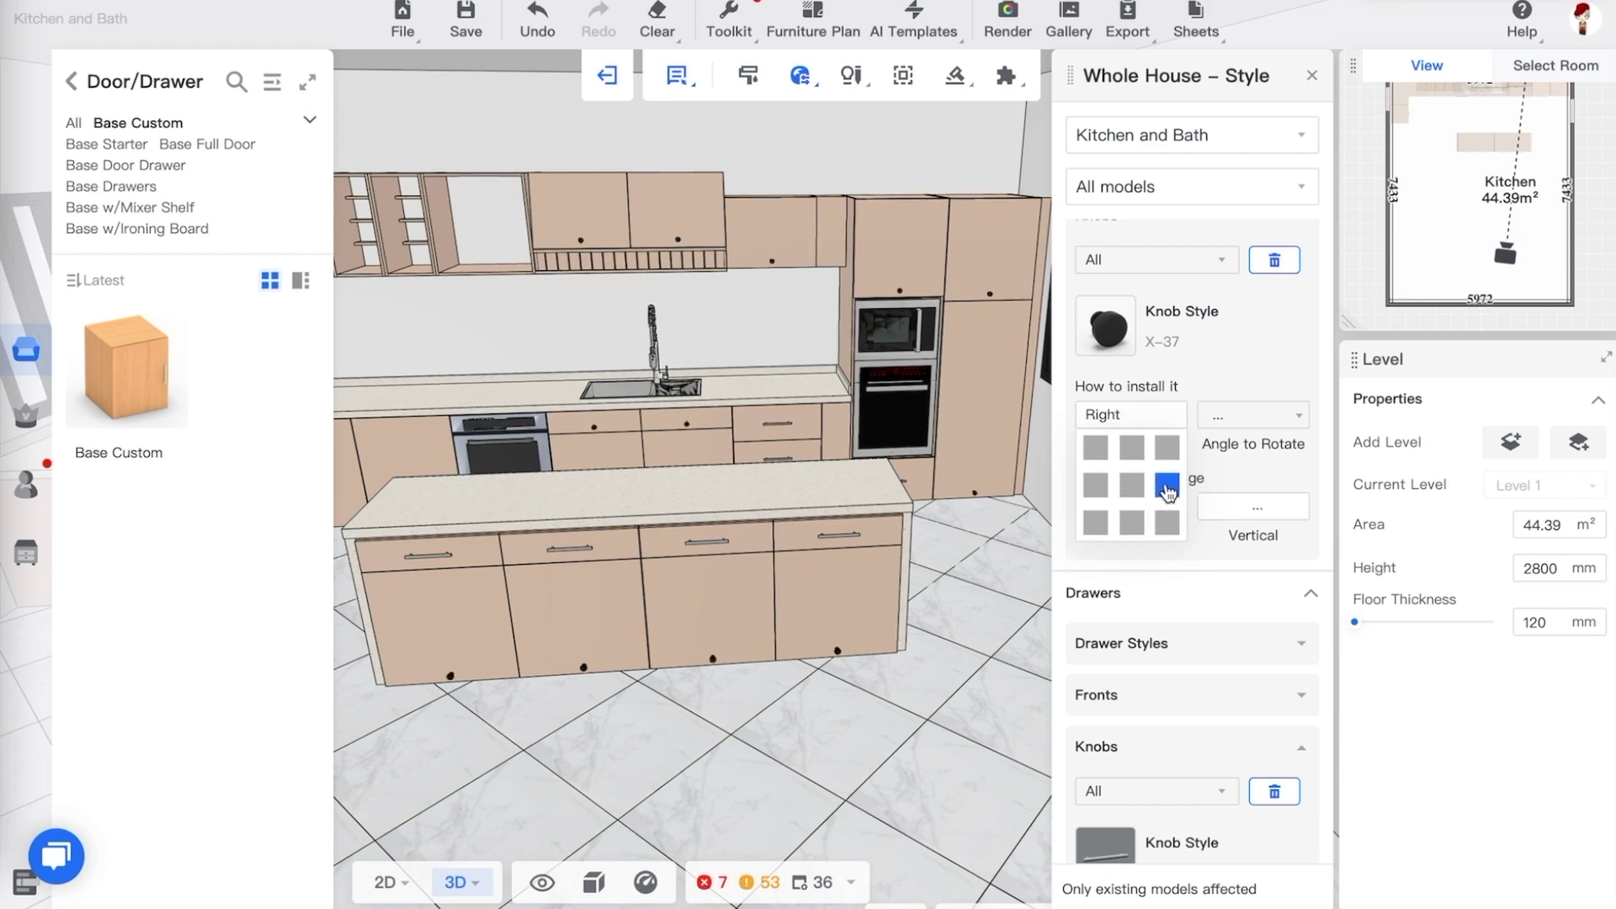
{"action": "left_click", "coordinate": [1130, 487]}
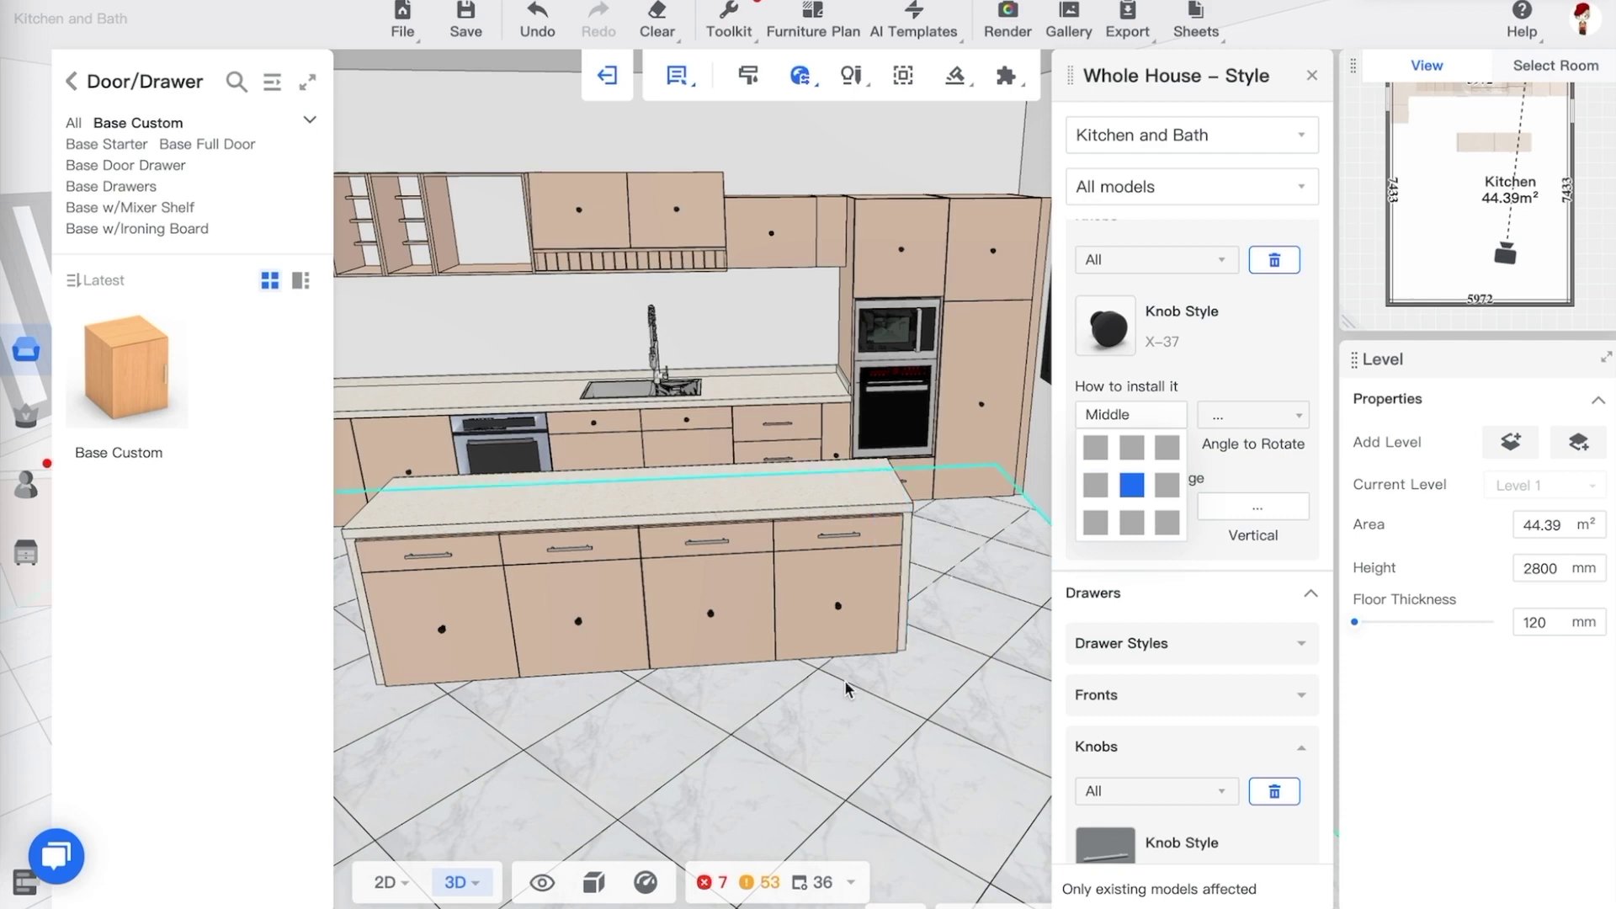
{"action": "left_click_drag", "start_coordinate": [811, 692], "coordinate": [867, 694]}
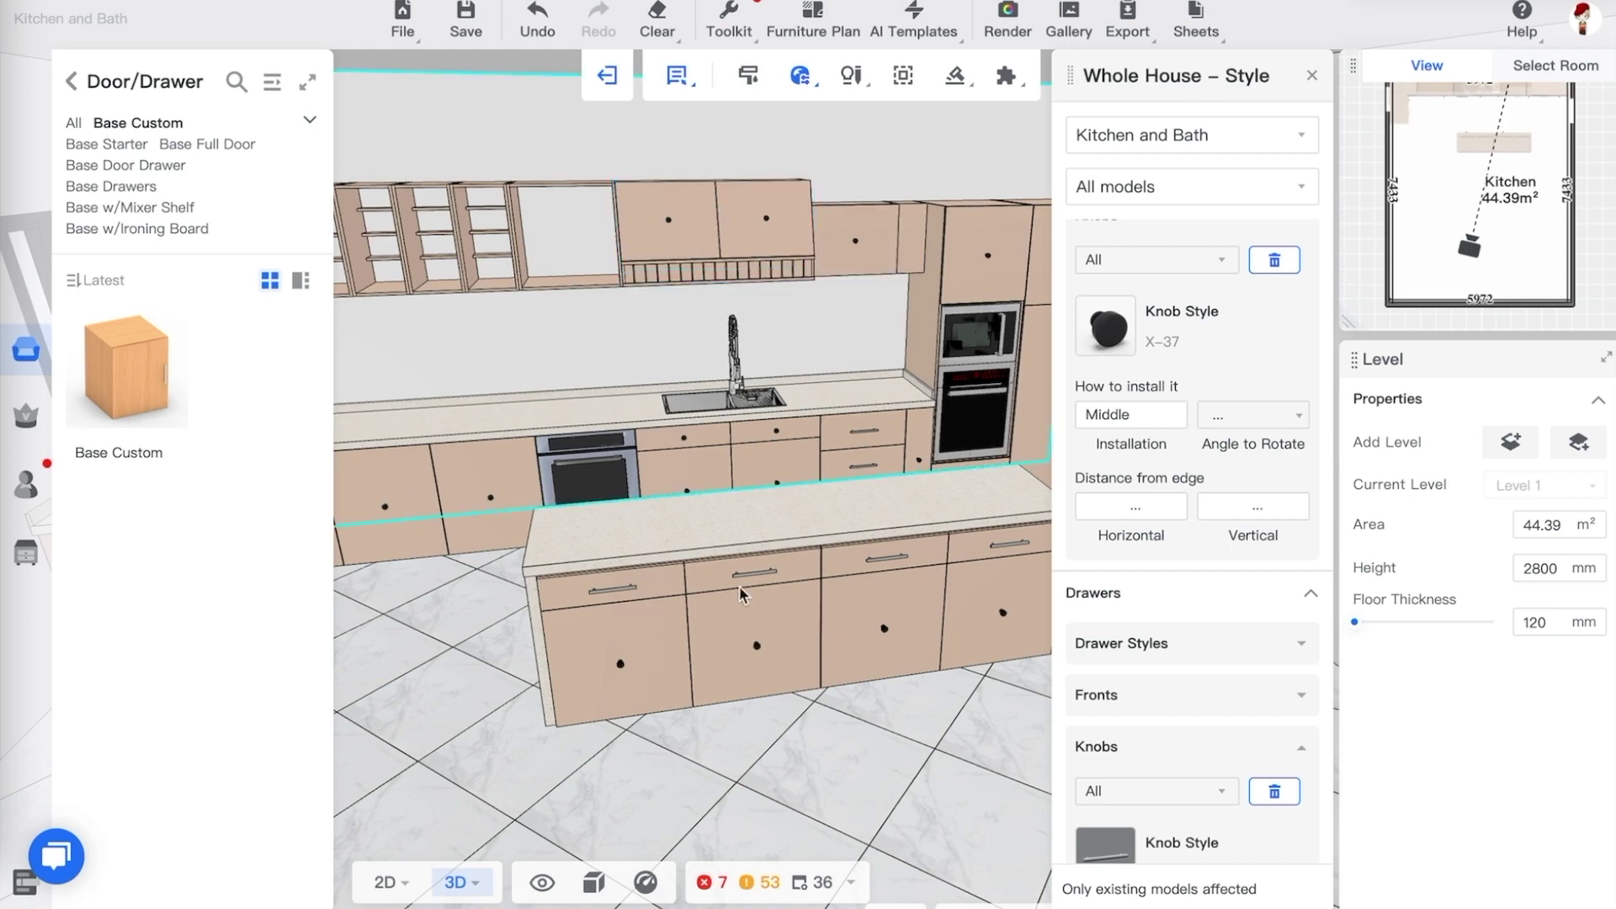
Try to move the knob of the base cabinet near the corner by setting the whole-house door knob installation to Right
{"action": "left_click_drag", "start_coordinate": [462, 620], "coordinate": [505, 606]}
{"action": "left_click", "coordinate": [539, 508]}
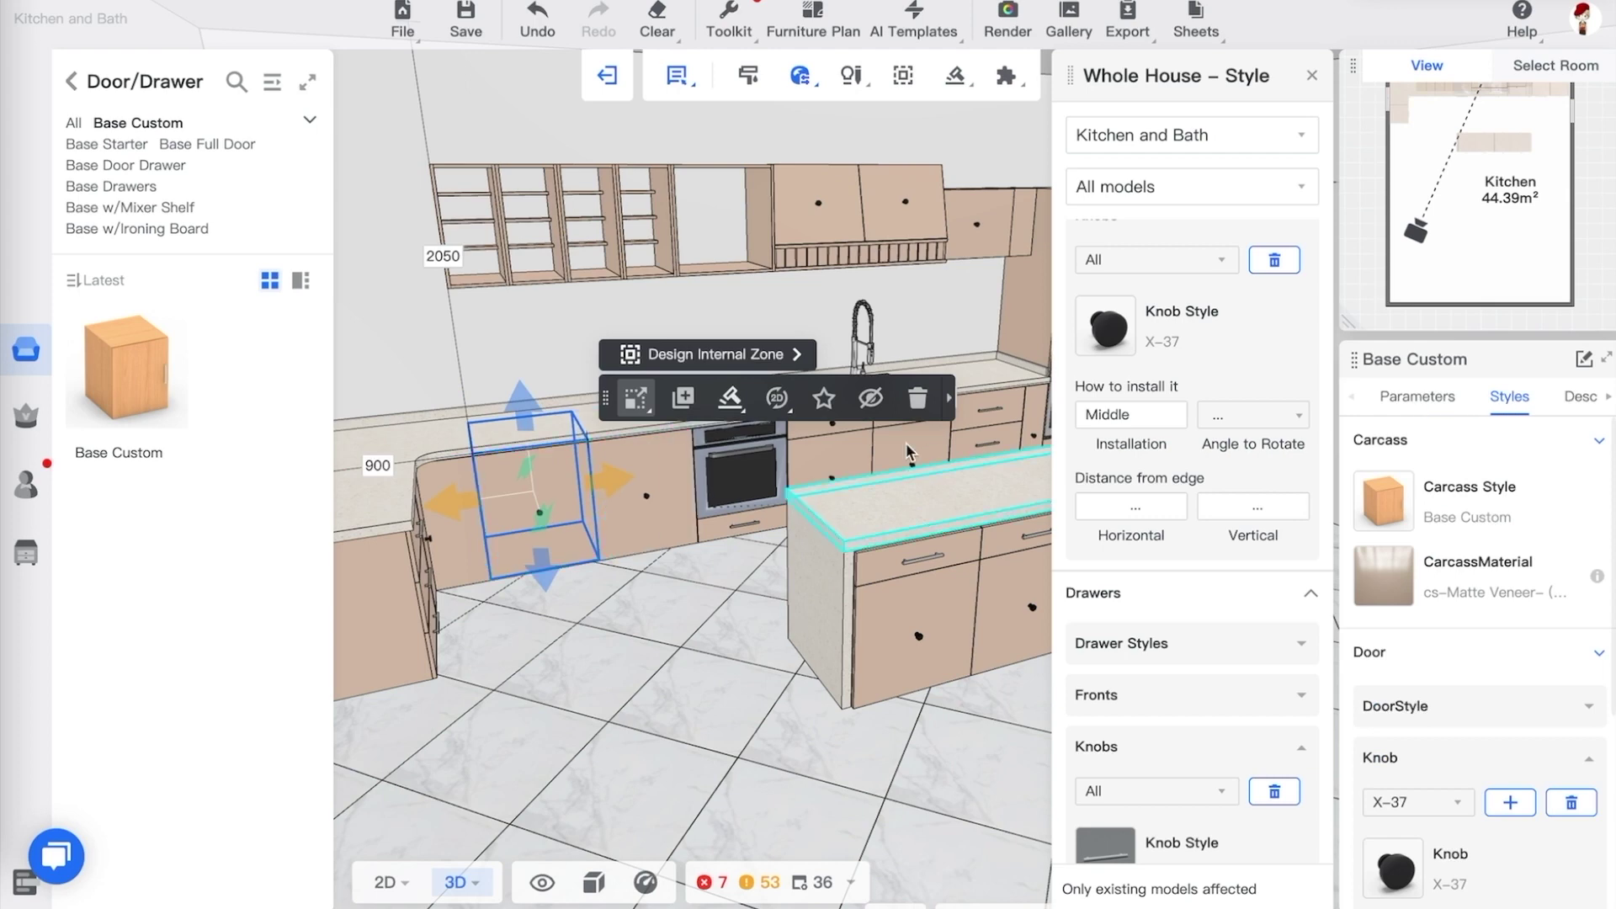
{"action": "left_click", "coordinate": [644, 518], "text": "ctrl"}
{"action": "left_click", "coordinate": [582, 581]}
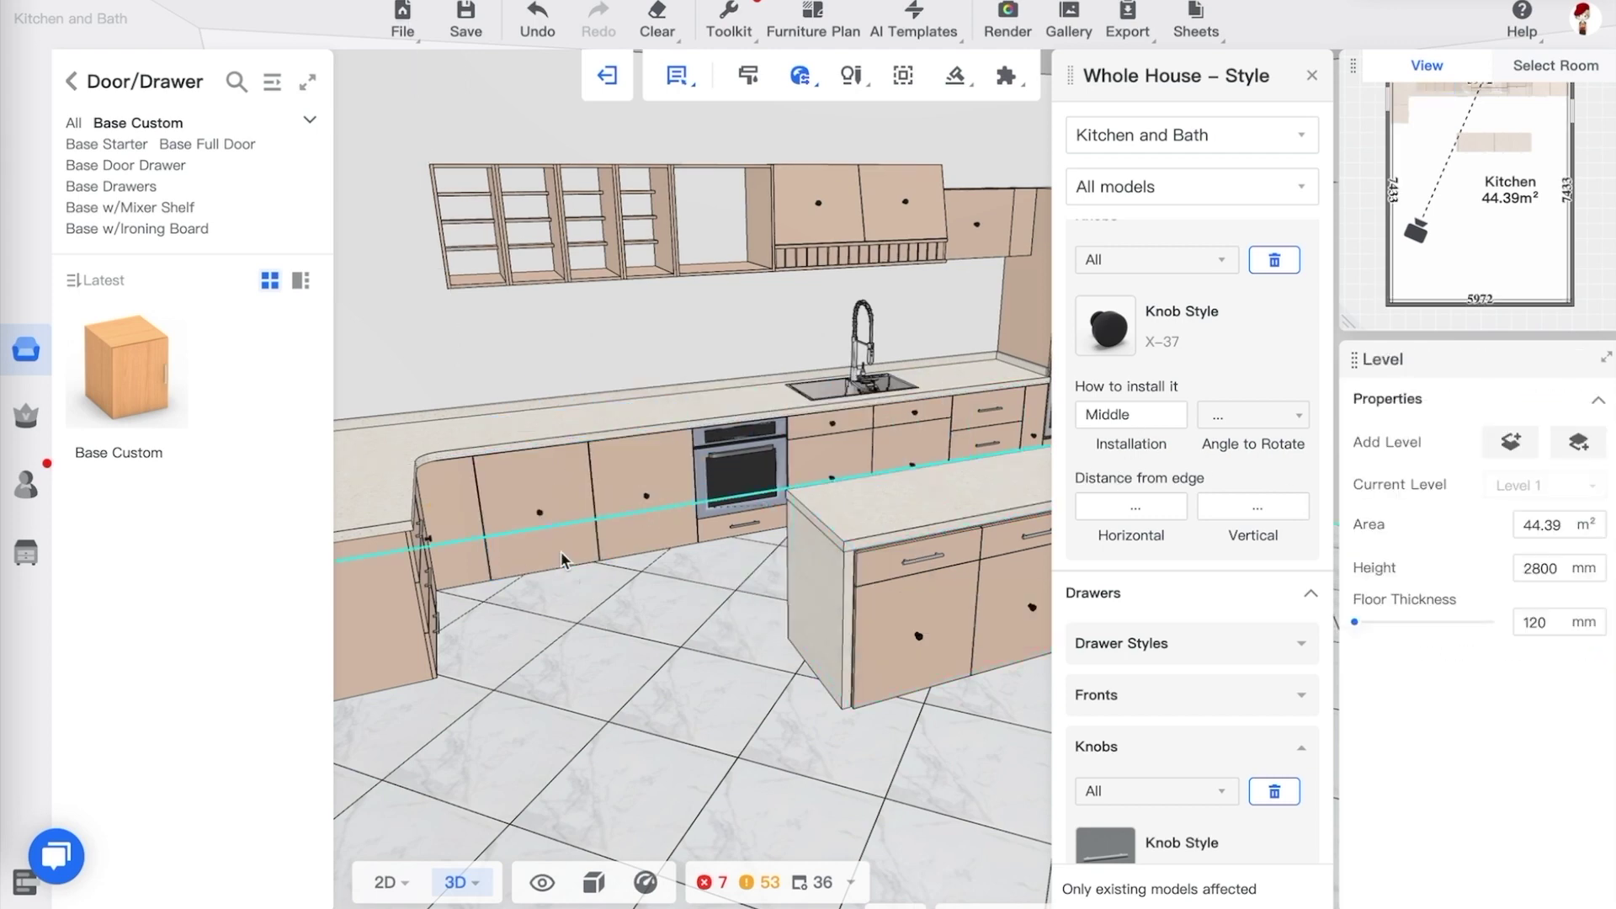
{"action": "left_click", "coordinate": [548, 524]}
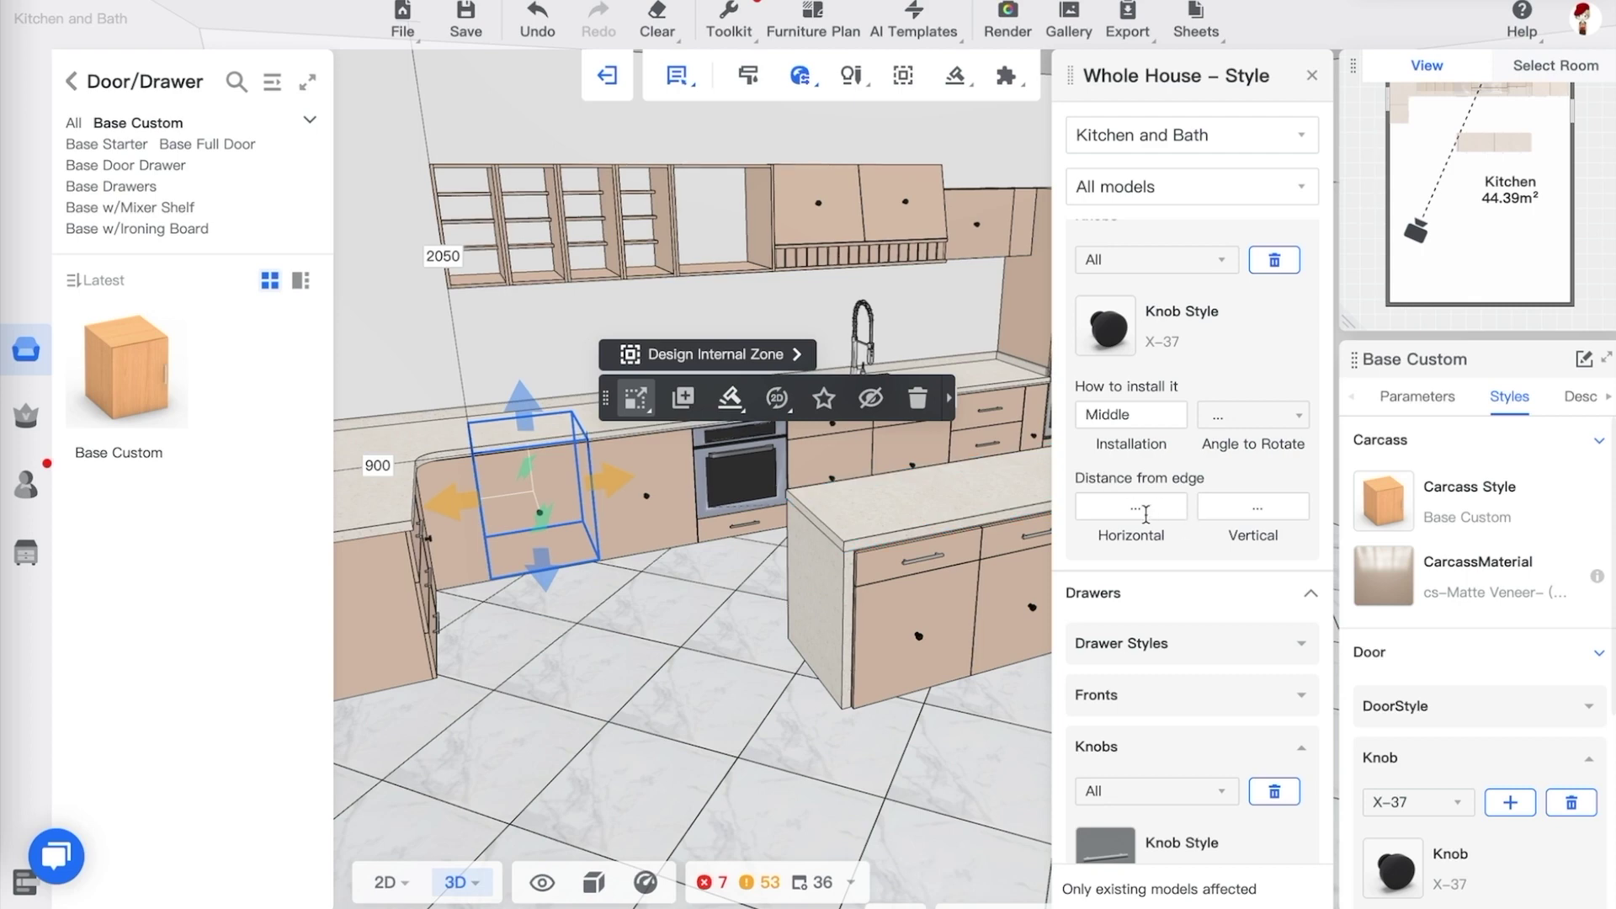
{"action": "left_click", "coordinate": [1136, 428]}
{"action": "left_click", "coordinate": [1167, 485]}
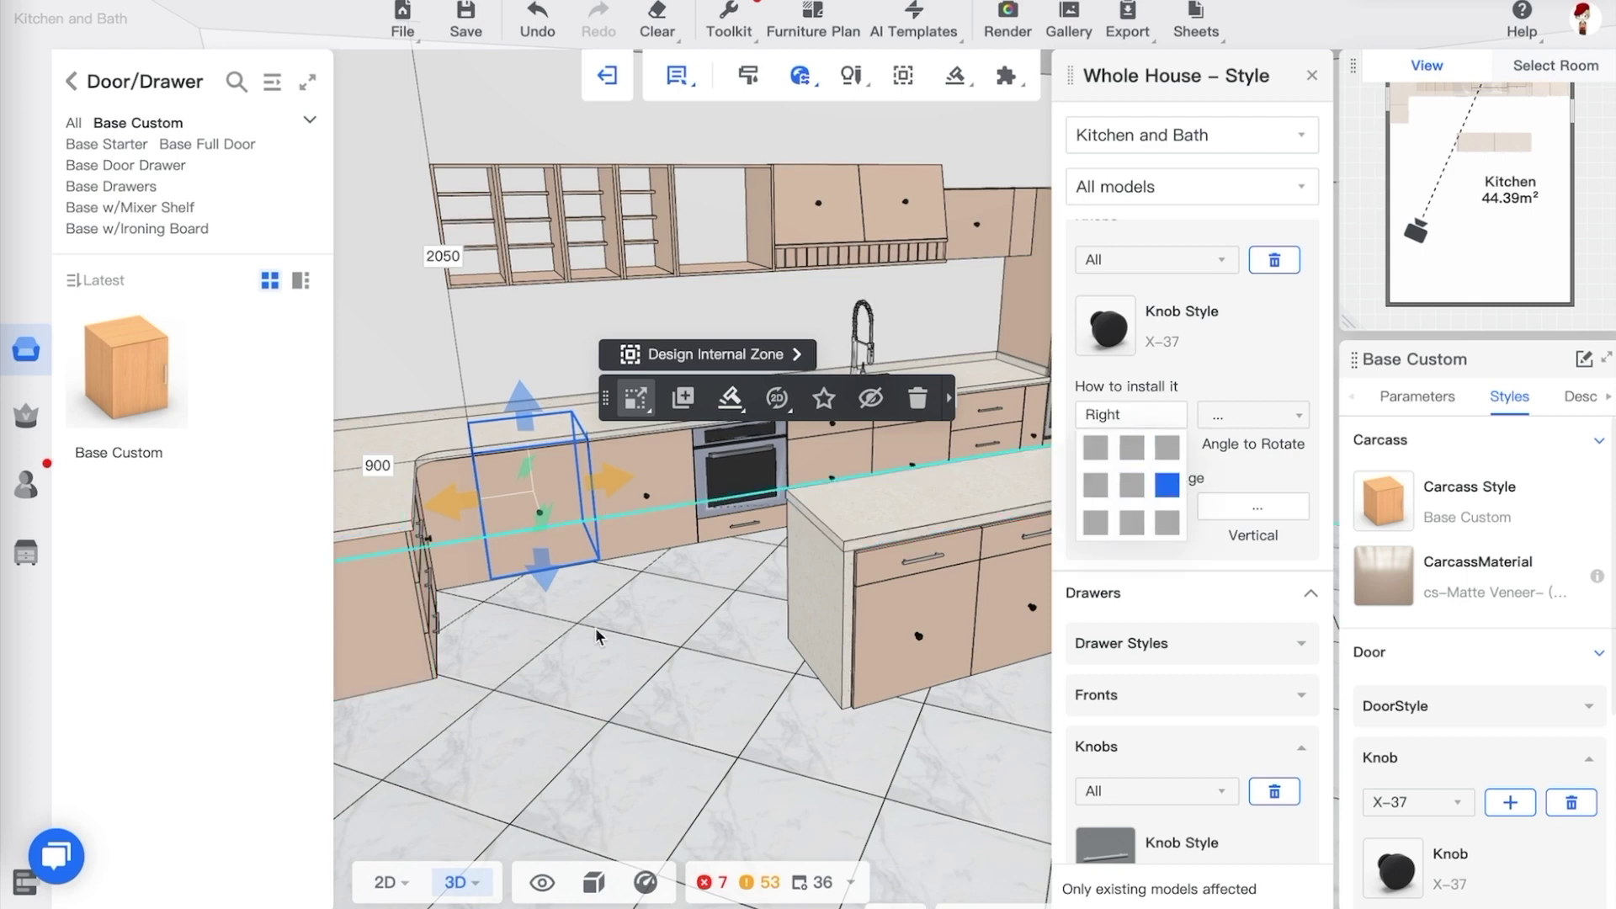
{"action": "left_click", "coordinate": [697, 638]}
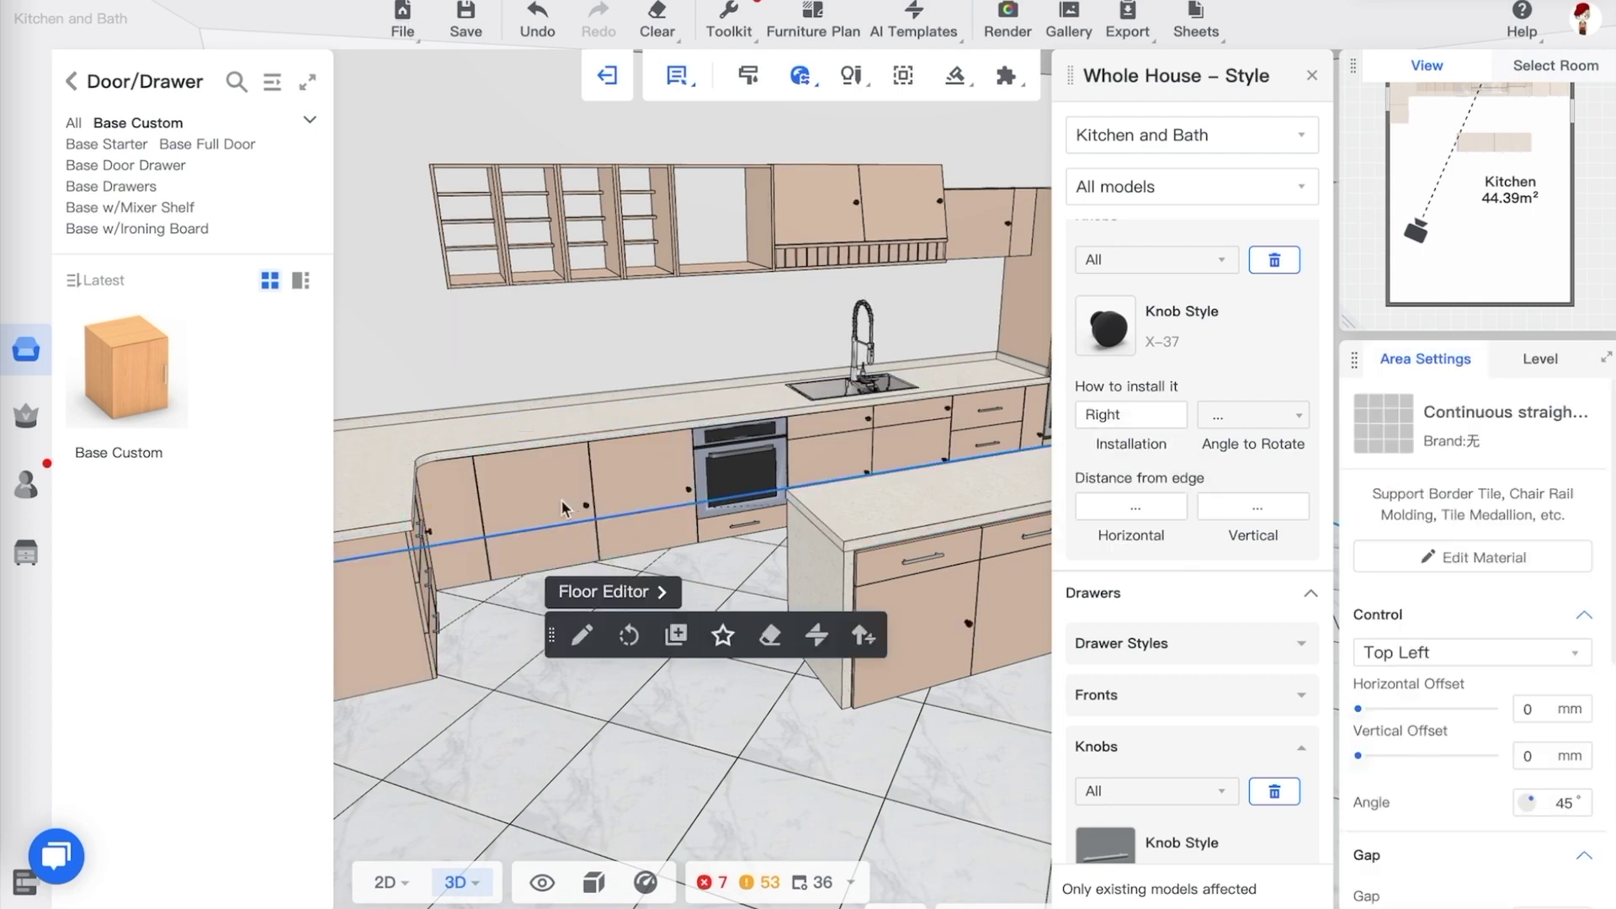
Return the whole-house door knob installation to Middle and close the style settings
{"action": "left_click", "coordinate": [562, 508]}
{"action": "left_click", "coordinate": [1143, 423]}
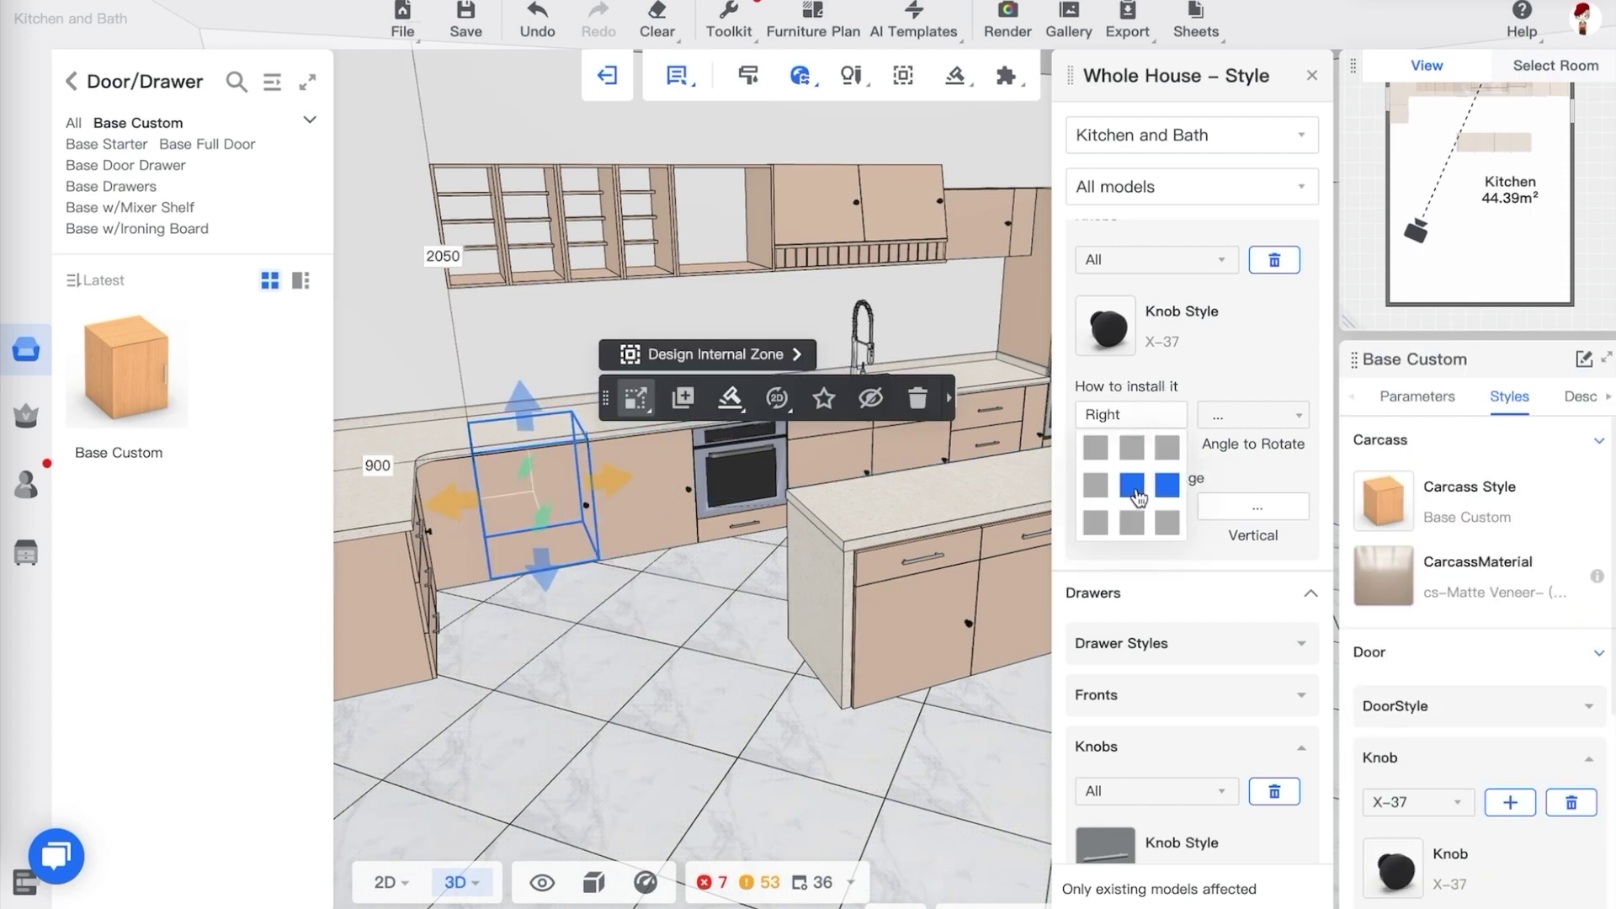
{"action": "left_click", "coordinate": [1138, 485]}
{"action": "left_click", "coordinate": [695, 633]}
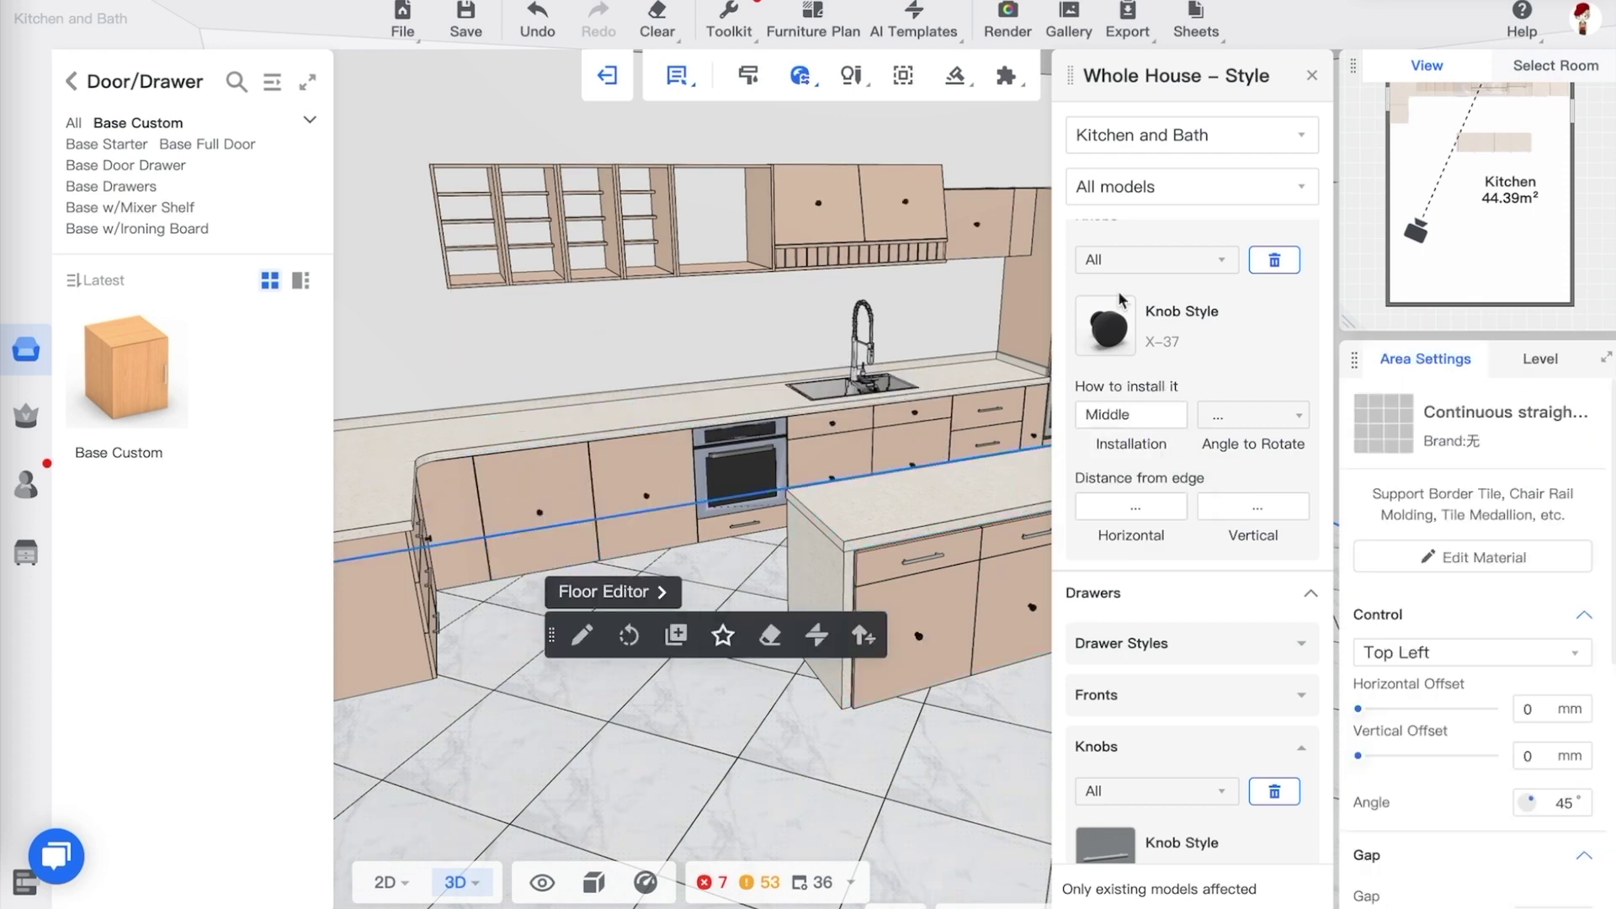
{"action": "left_click", "coordinate": [1311, 84]}
Move the X-37 knob of the base cabinet second from the built-in oven to the door's right edge at mid-height
{"action": "left_click", "coordinate": [542, 481]}
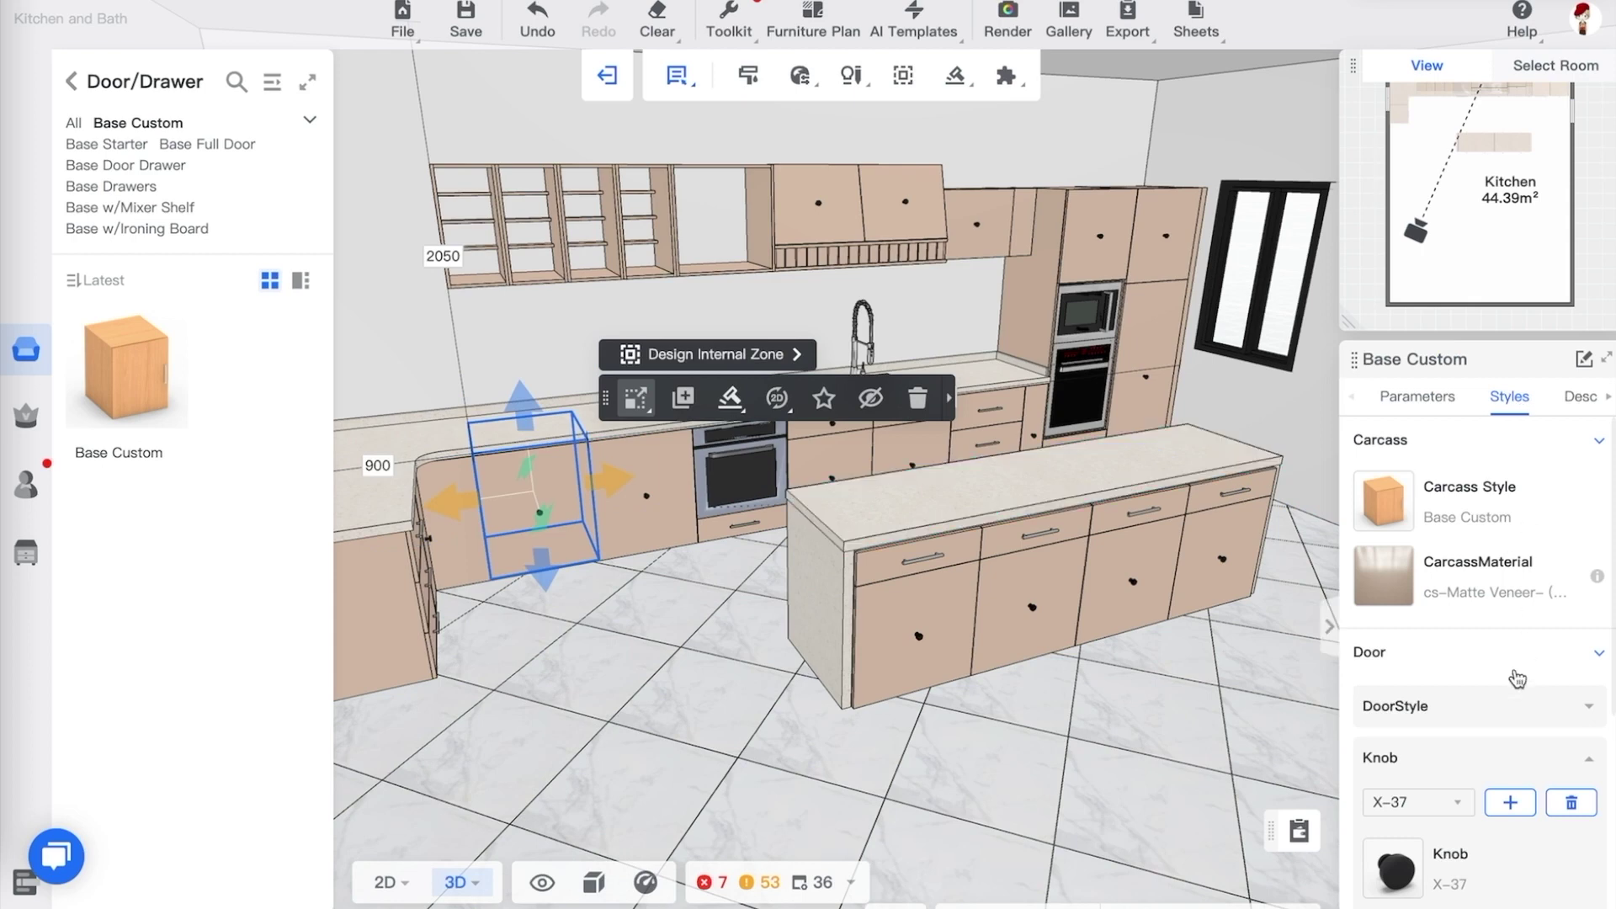
{"action": "scroll", "coordinate": [1515, 679], "scroll_direction": "down", "scroll_amount": 4}
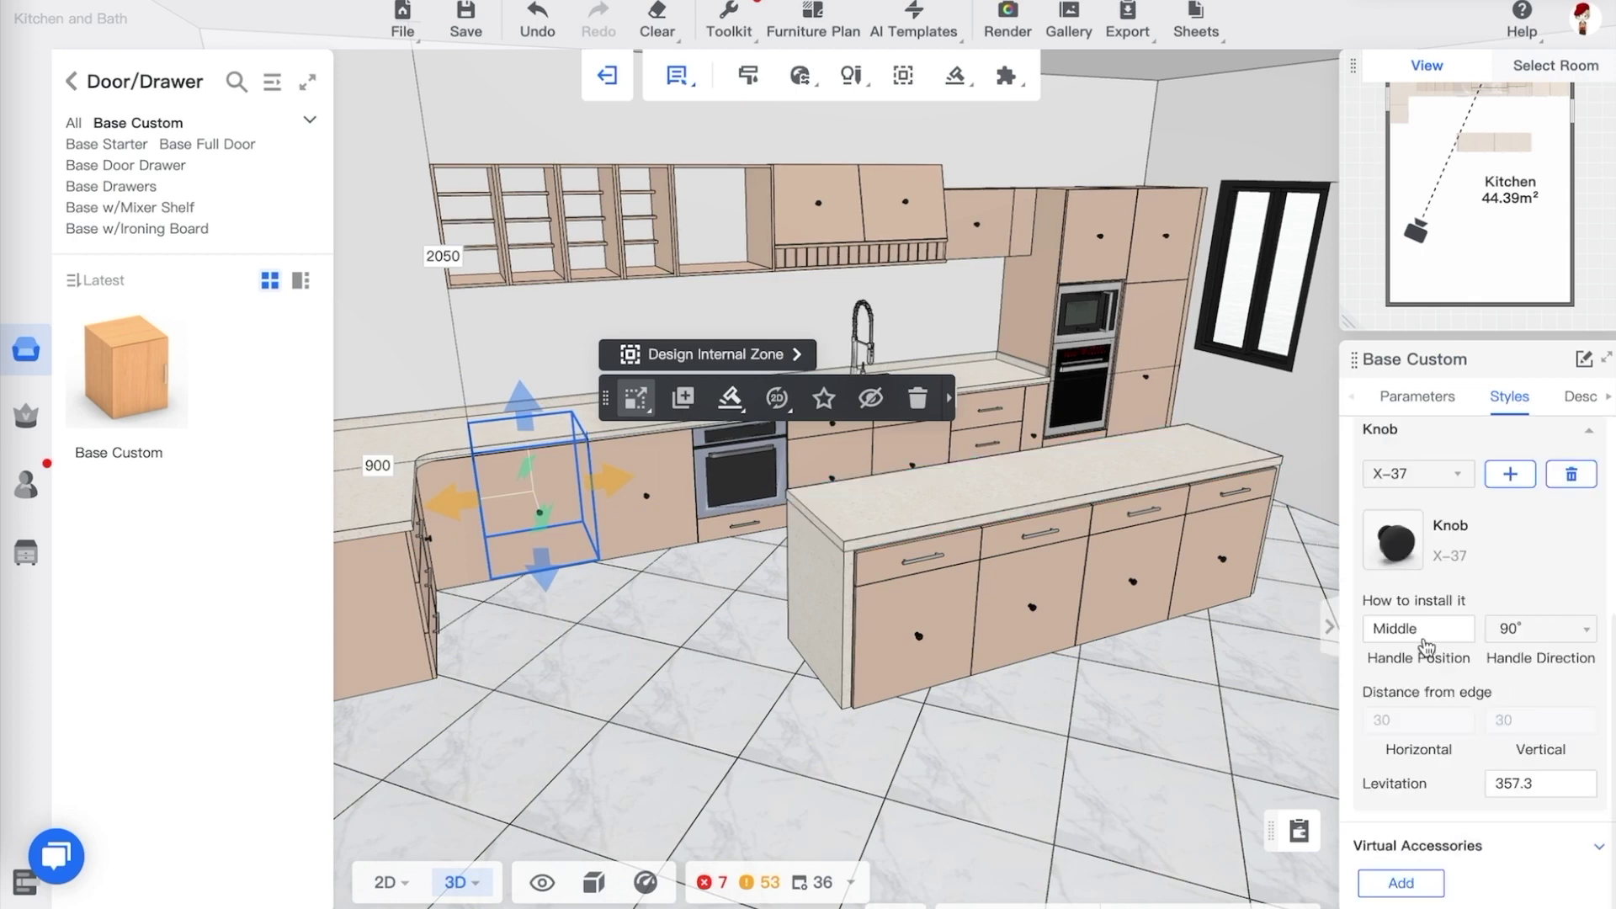
{"action": "left_click", "coordinate": [1425, 646]}
{"action": "left_click", "coordinate": [1458, 703]}
Move the X-37 knob of the base cabinet beside the built-in oven to the door's left edge at mid-height
{"action": "left_click", "coordinate": [648, 492]}
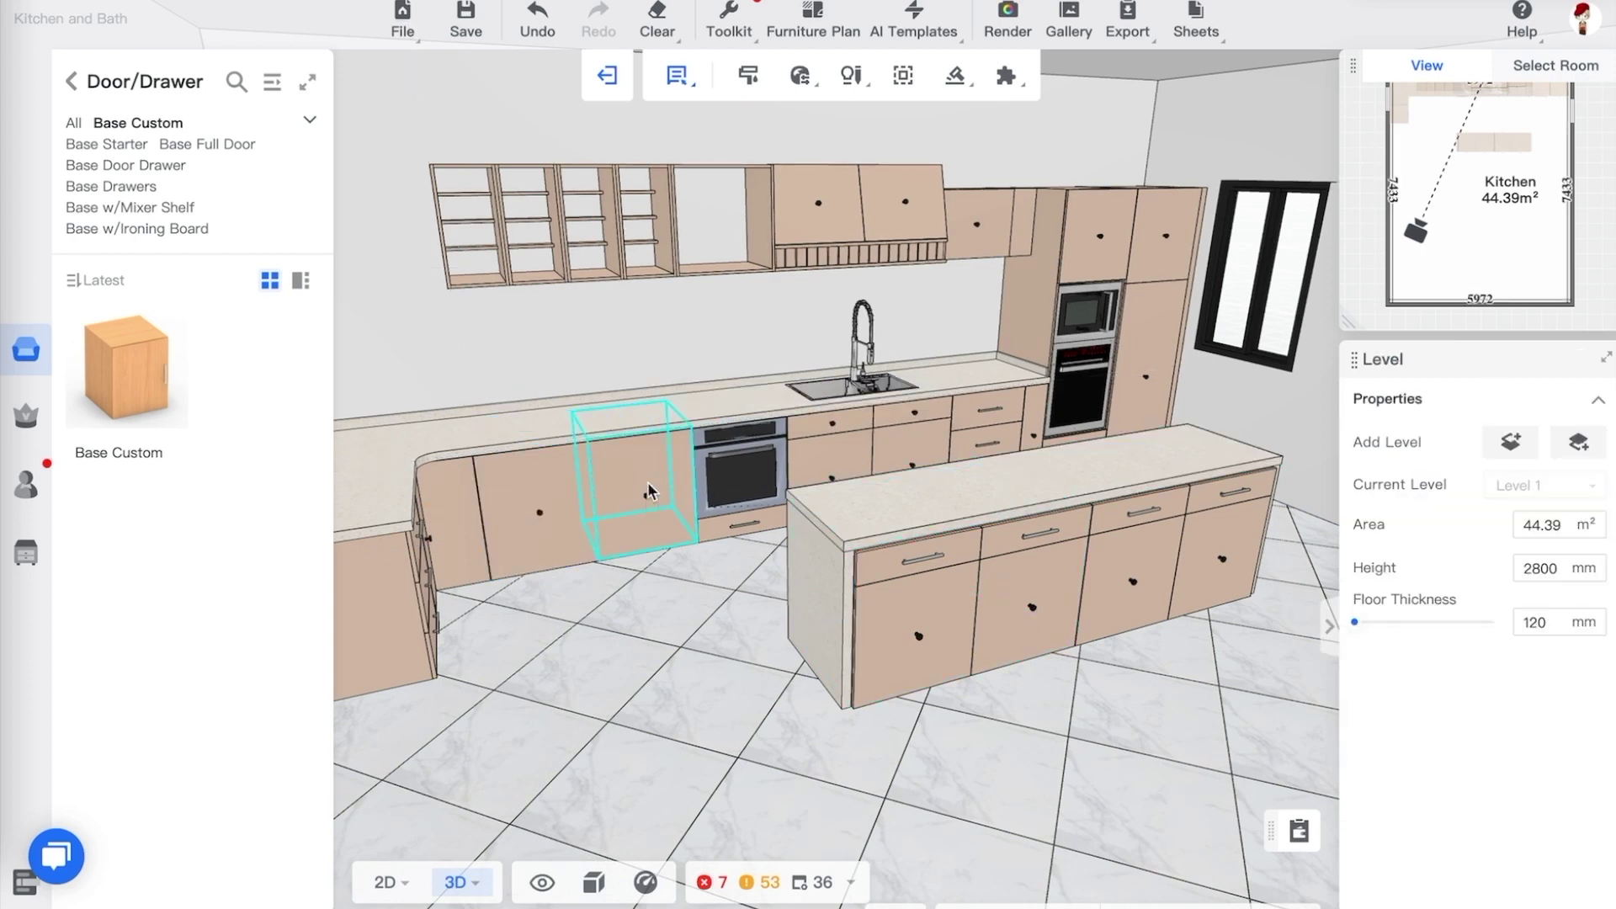
{"action": "left_click", "coordinate": [647, 496]}
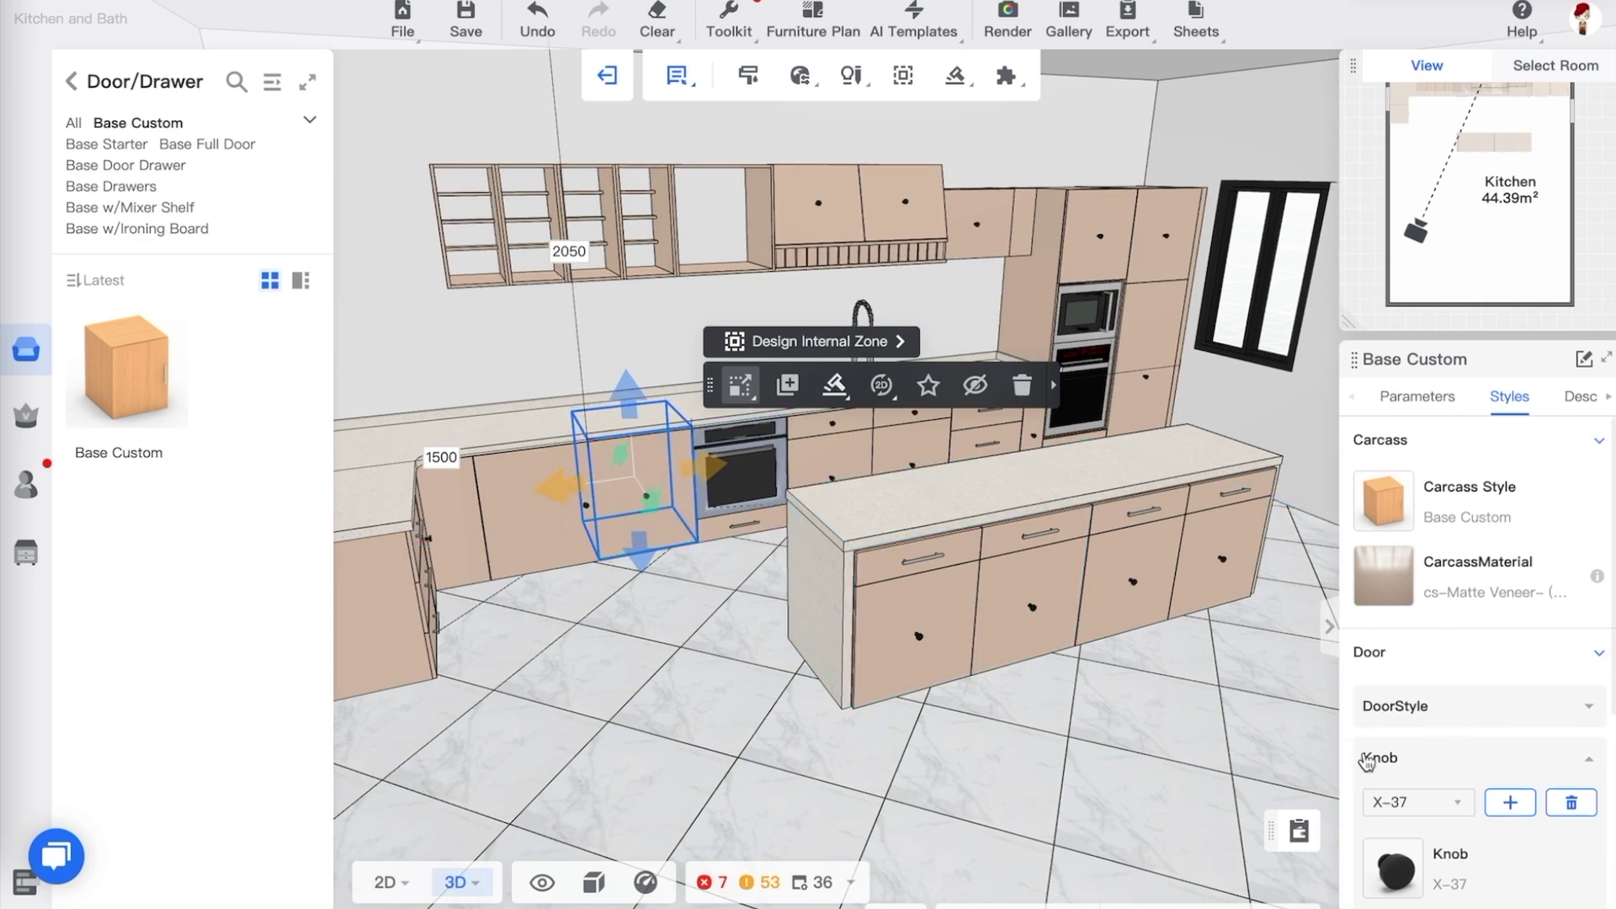
{"action": "scroll", "coordinate": [1475, 806], "scroll_direction": "down", "scroll_amount": 4}
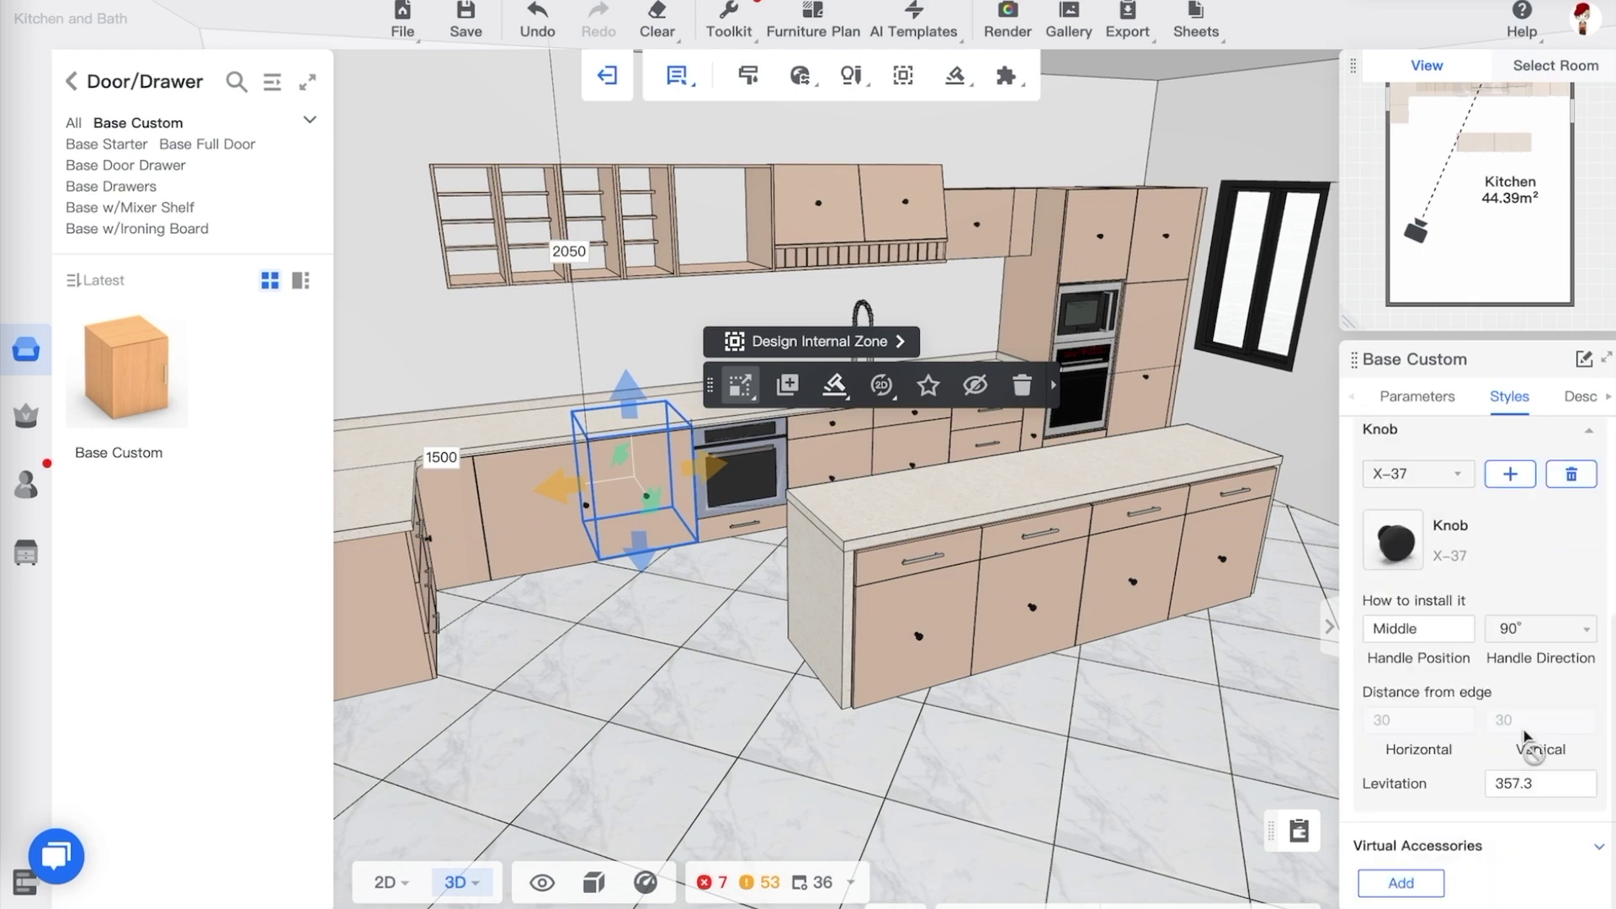
{"action": "left_click", "coordinate": [1425, 638]}
{"action": "left_click", "coordinate": [1383, 699]}
{"action": "left_click", "coordinate": [686, 692]}
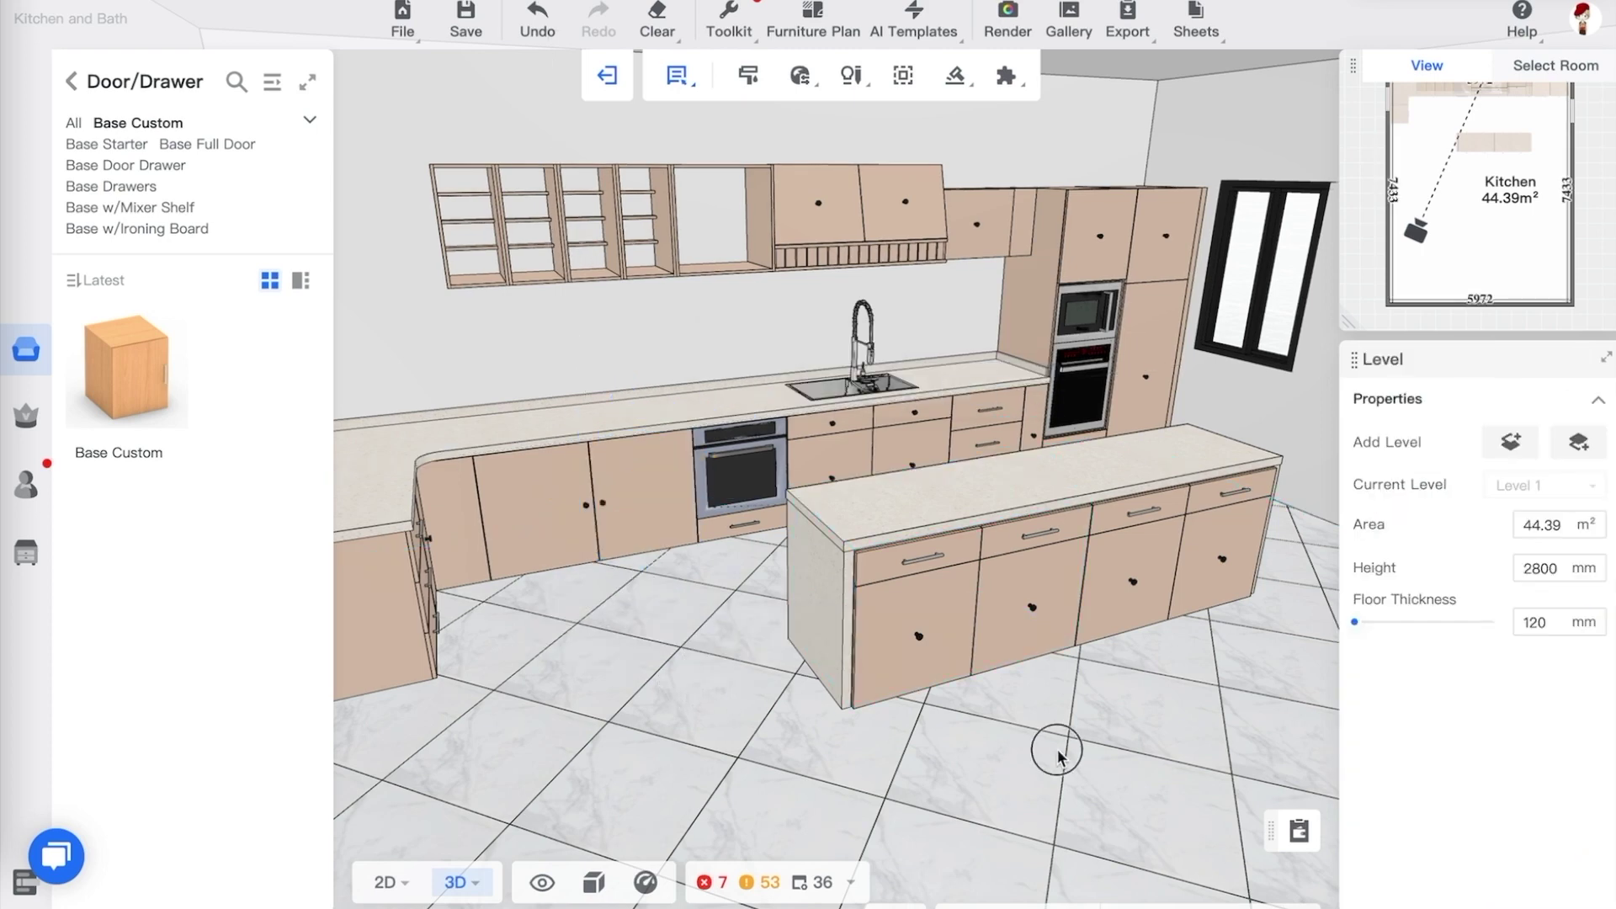
Replace the whole-house door knob style for all Kitchen and Bath models with the silver bar handle named Knob
{"action": "left_click_drag", "start_coordinate": [1058, 750], "coordinate": [1047, 713]}
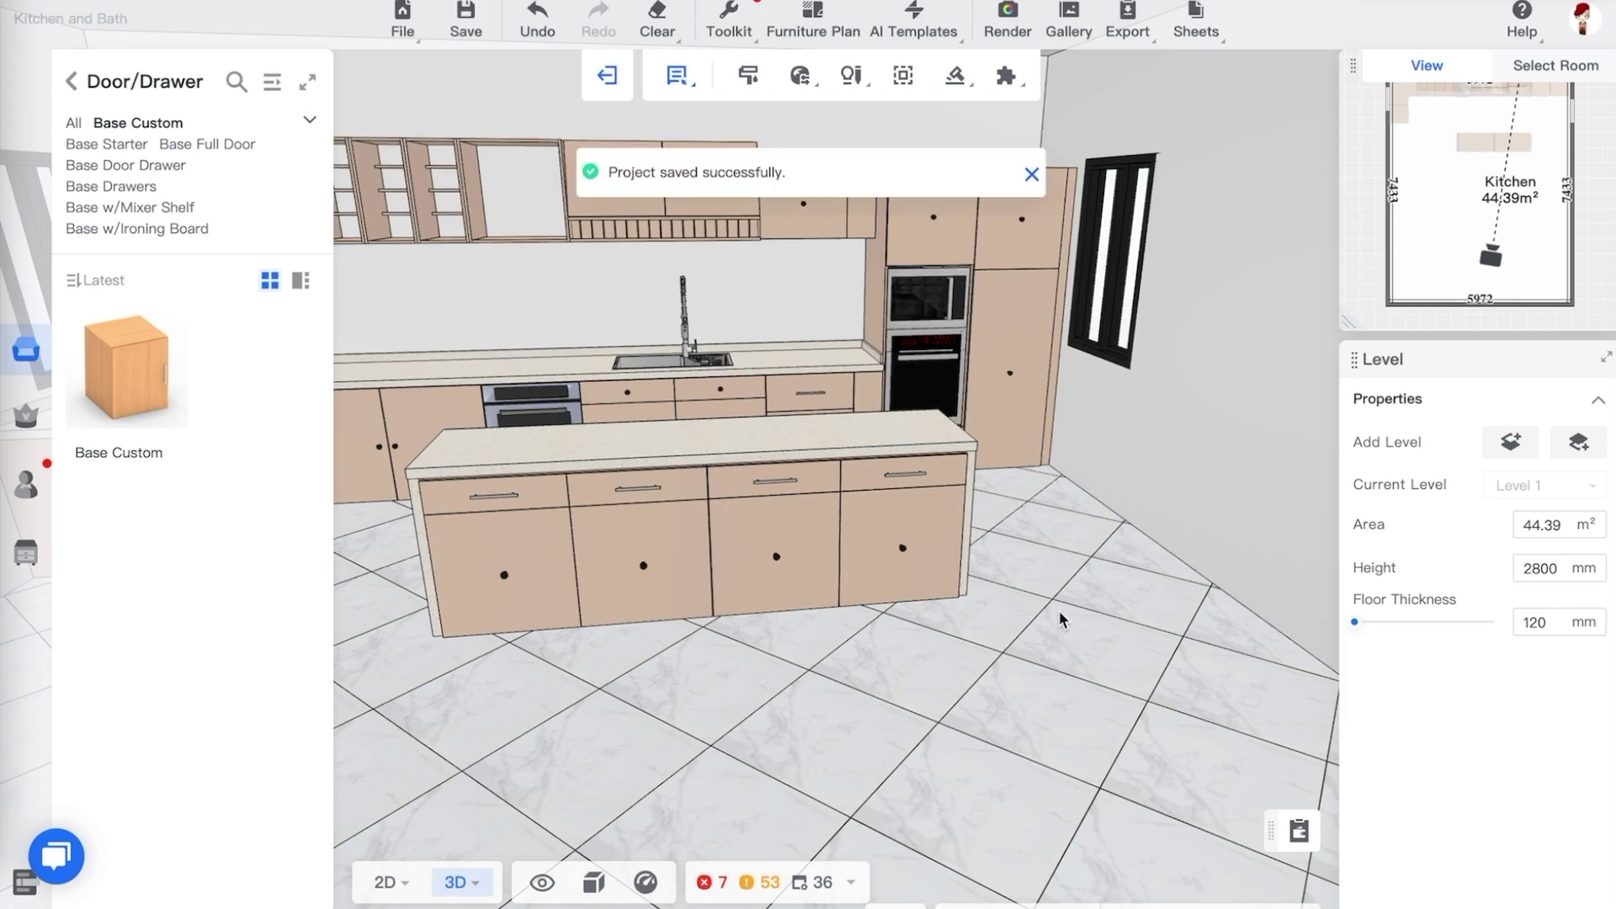
{"action": "left_click", "coordinate": [797, 77]}
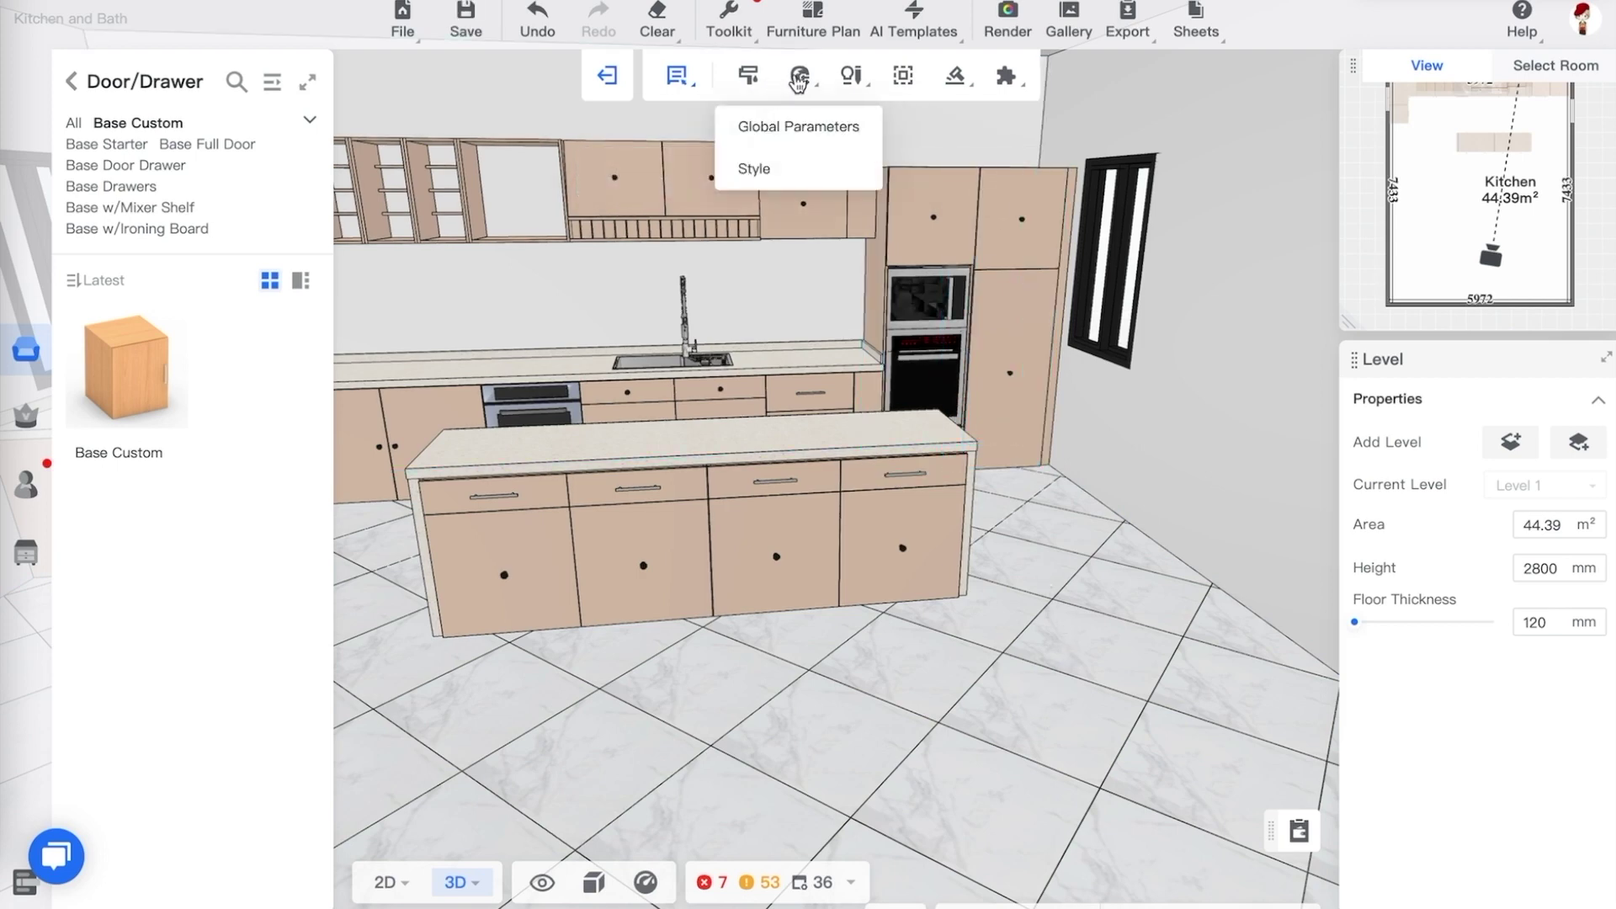
{"action": "left_click", "coordinate": [768, 169]}
{"action": "scroll", "coordinate": [1190, 523], "scroll_direction": "down", "scroll_amount": 1}
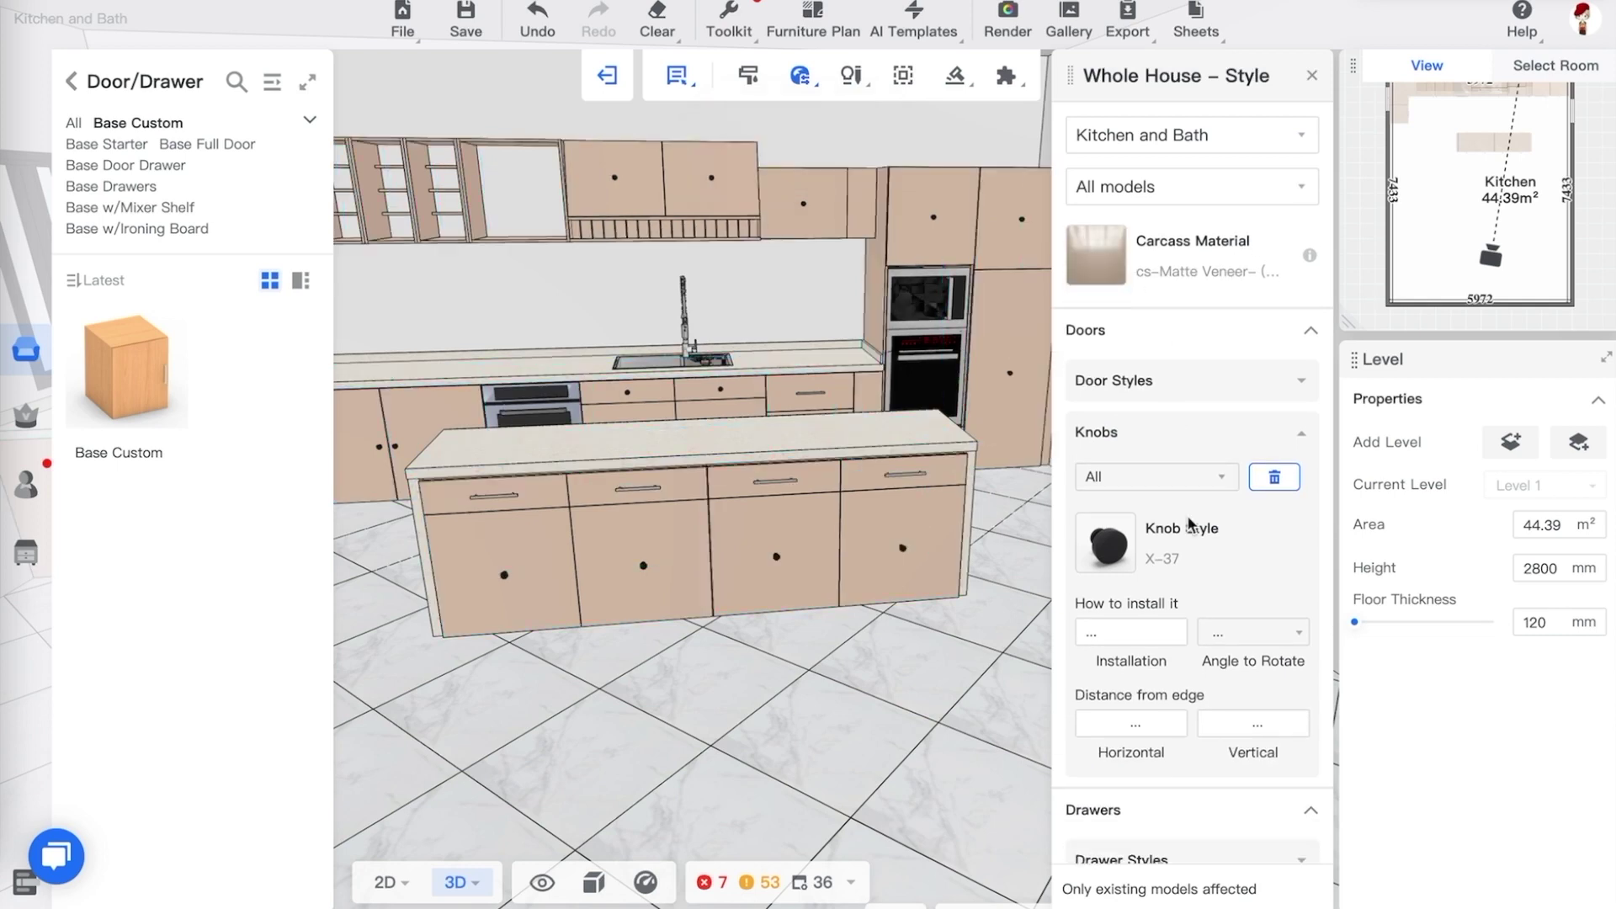
{"action": "left_click", "coordinate": [1111, 545]}
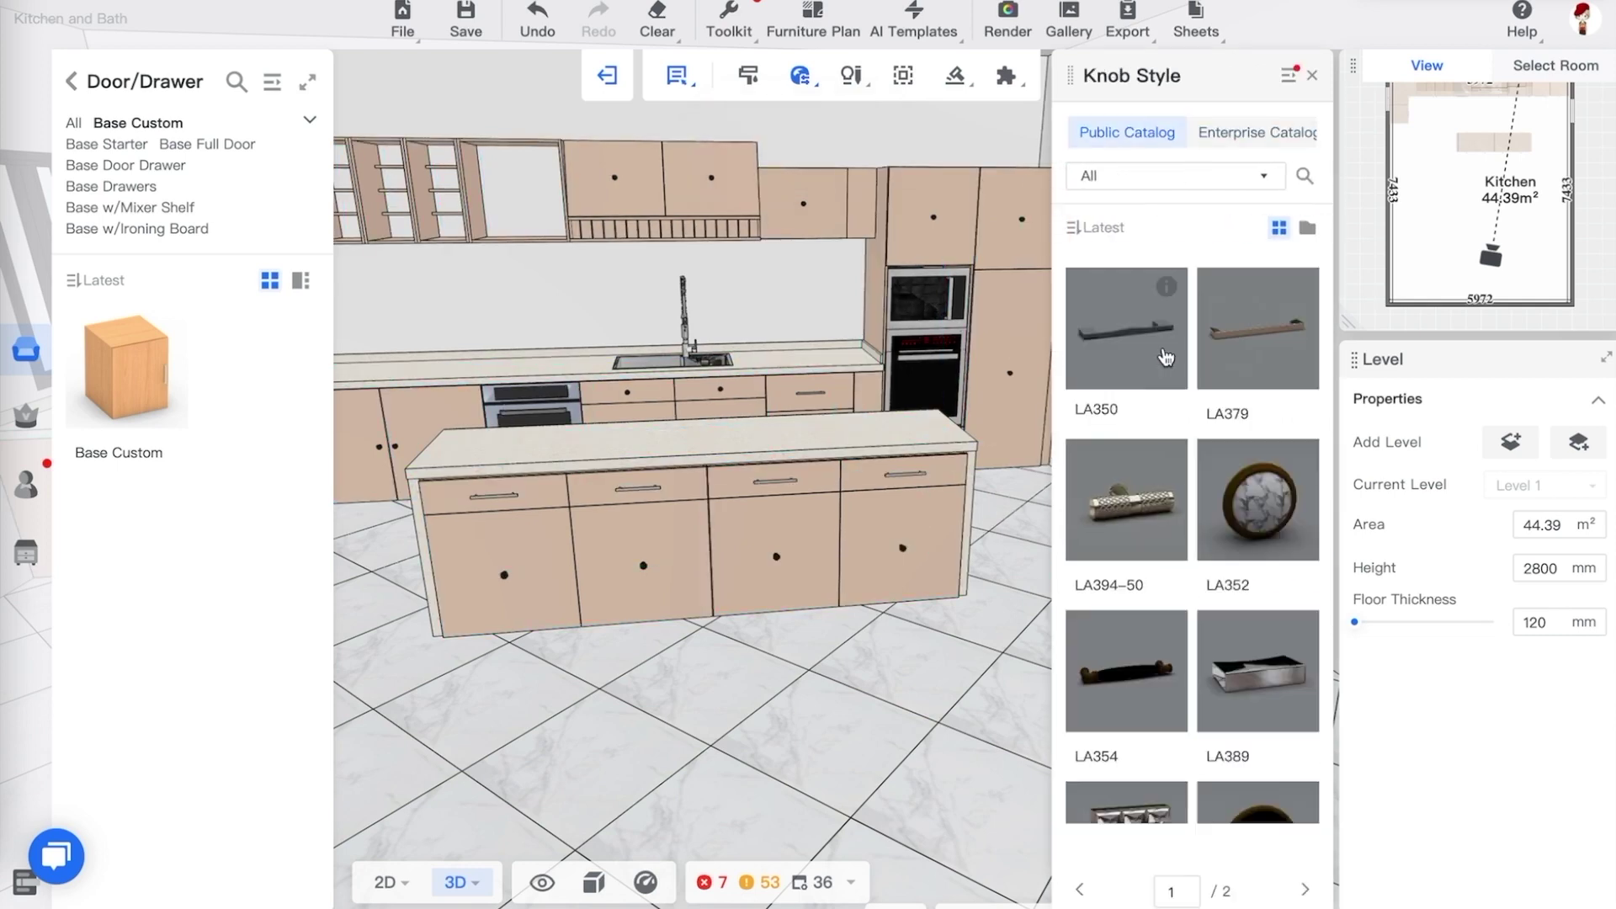
{"action": "scroll", "coordinate": [1174, 505], "scroll_direction": "down", "scroll_amount": 10}
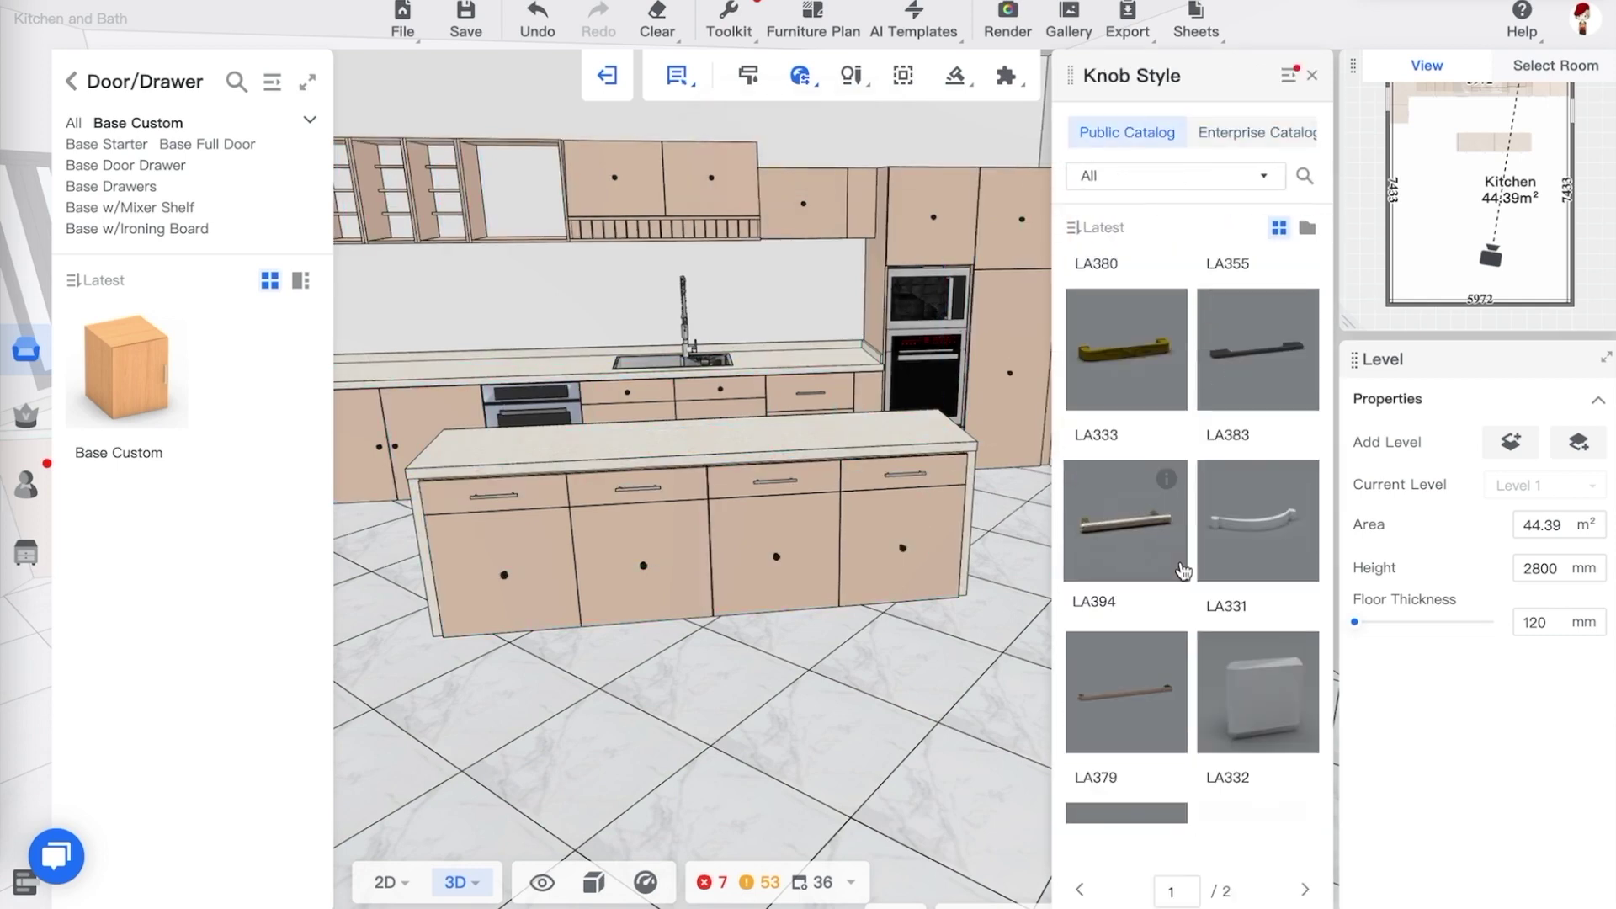
{"action": "scroll", "coordinate": [1183, 571], "scroll_direction": "down", "scroll_amount": 3}
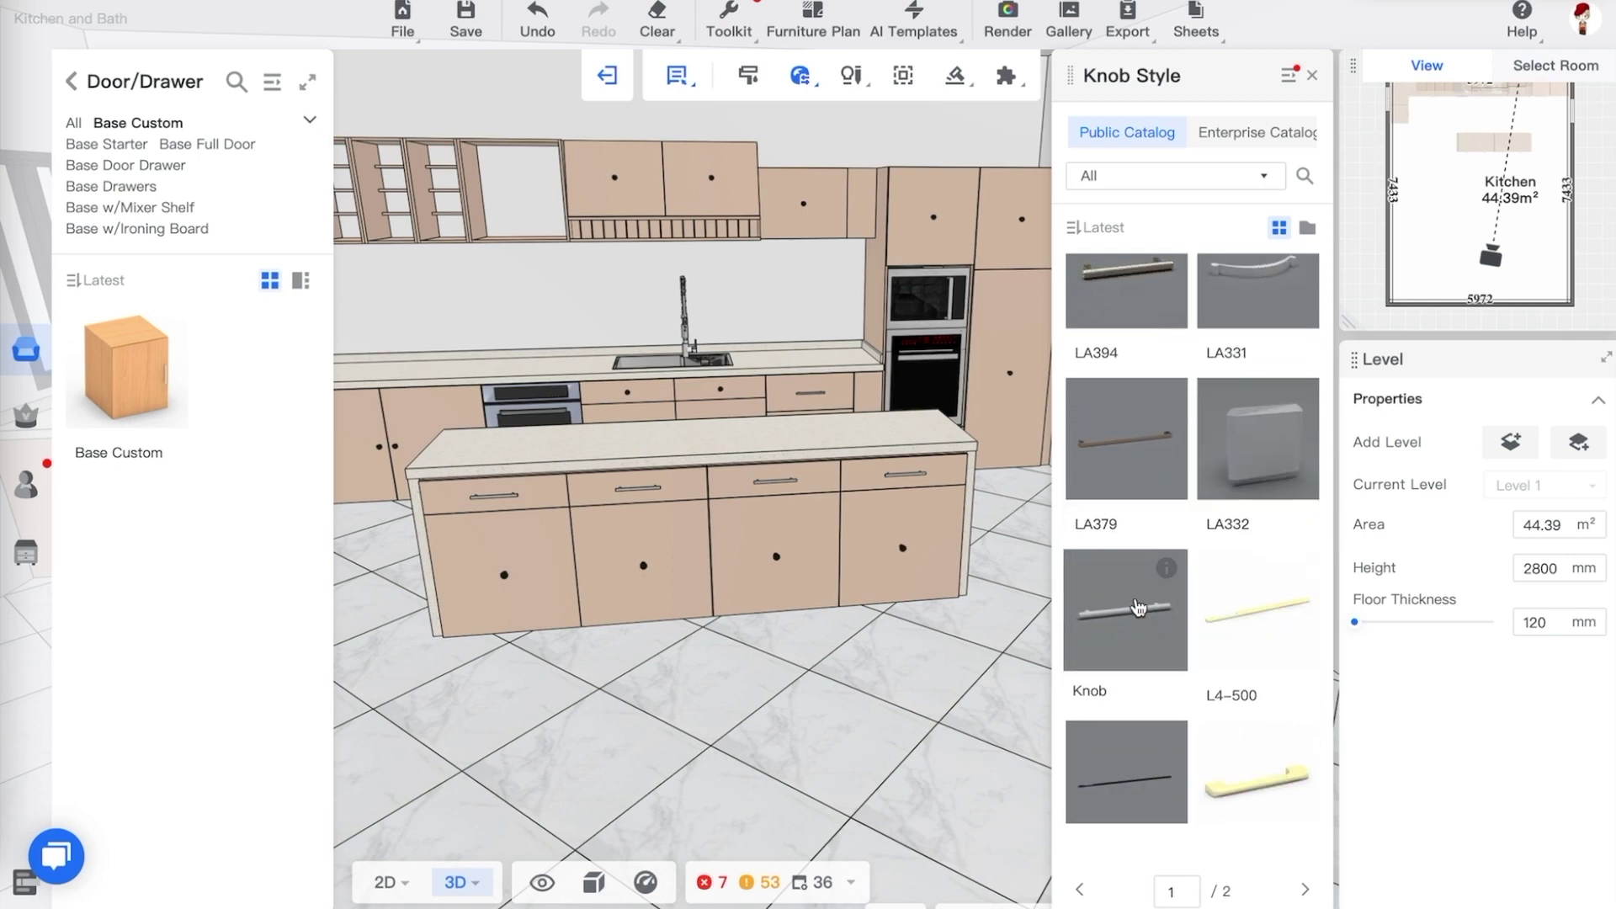
{"action": "left_click", "coordinate": [1138, 608]}
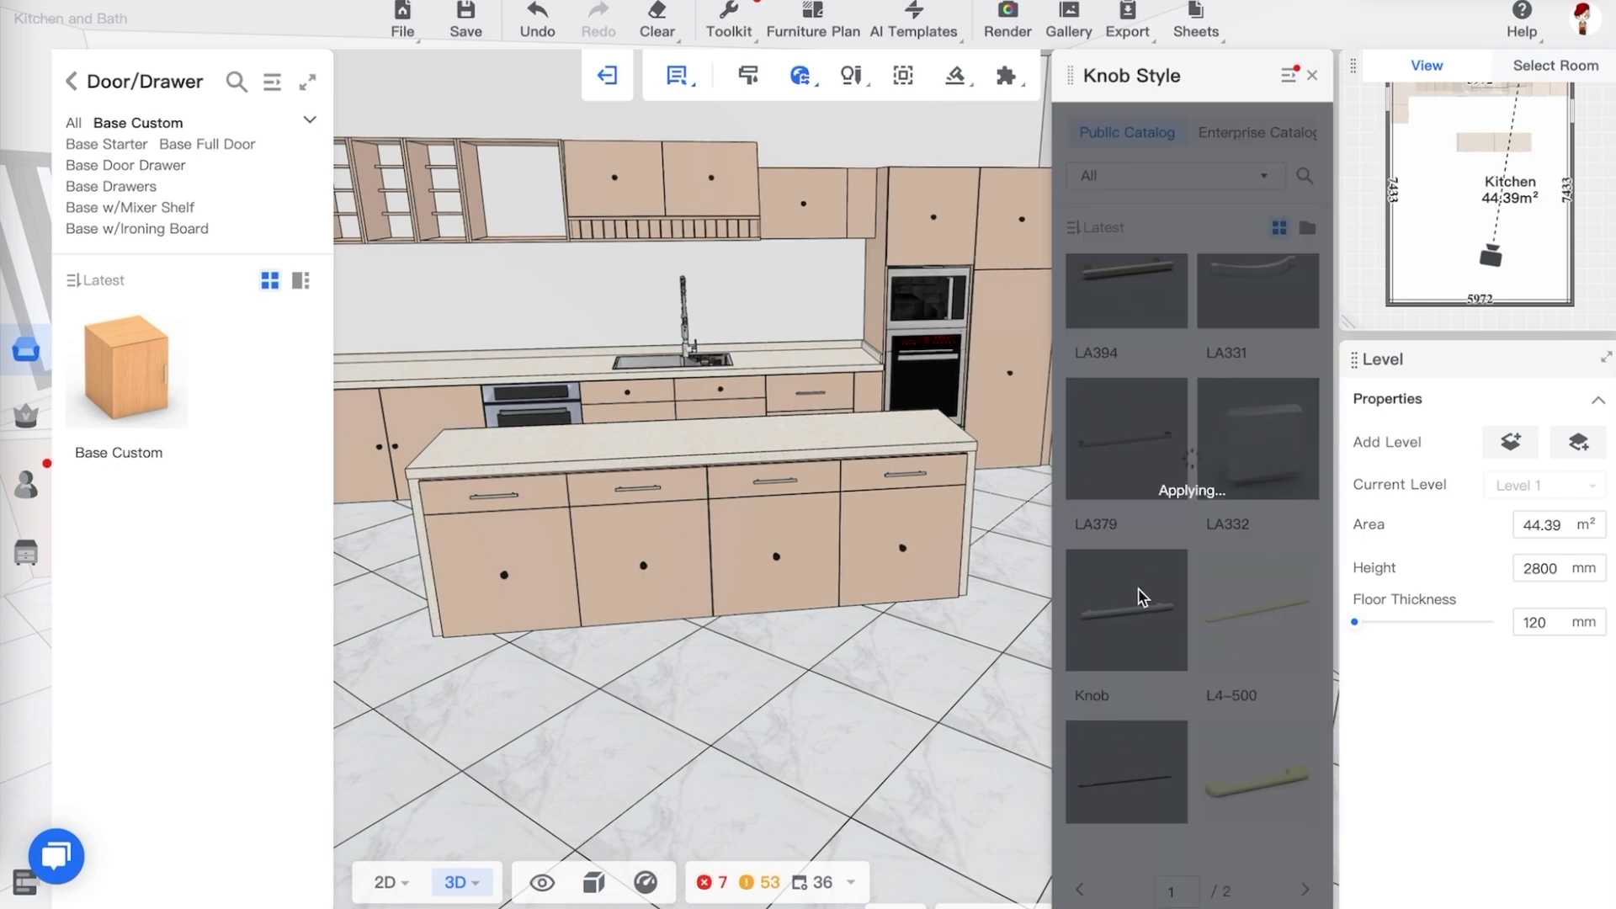
{"action": "left_click", "coordinate": [989, 655]}
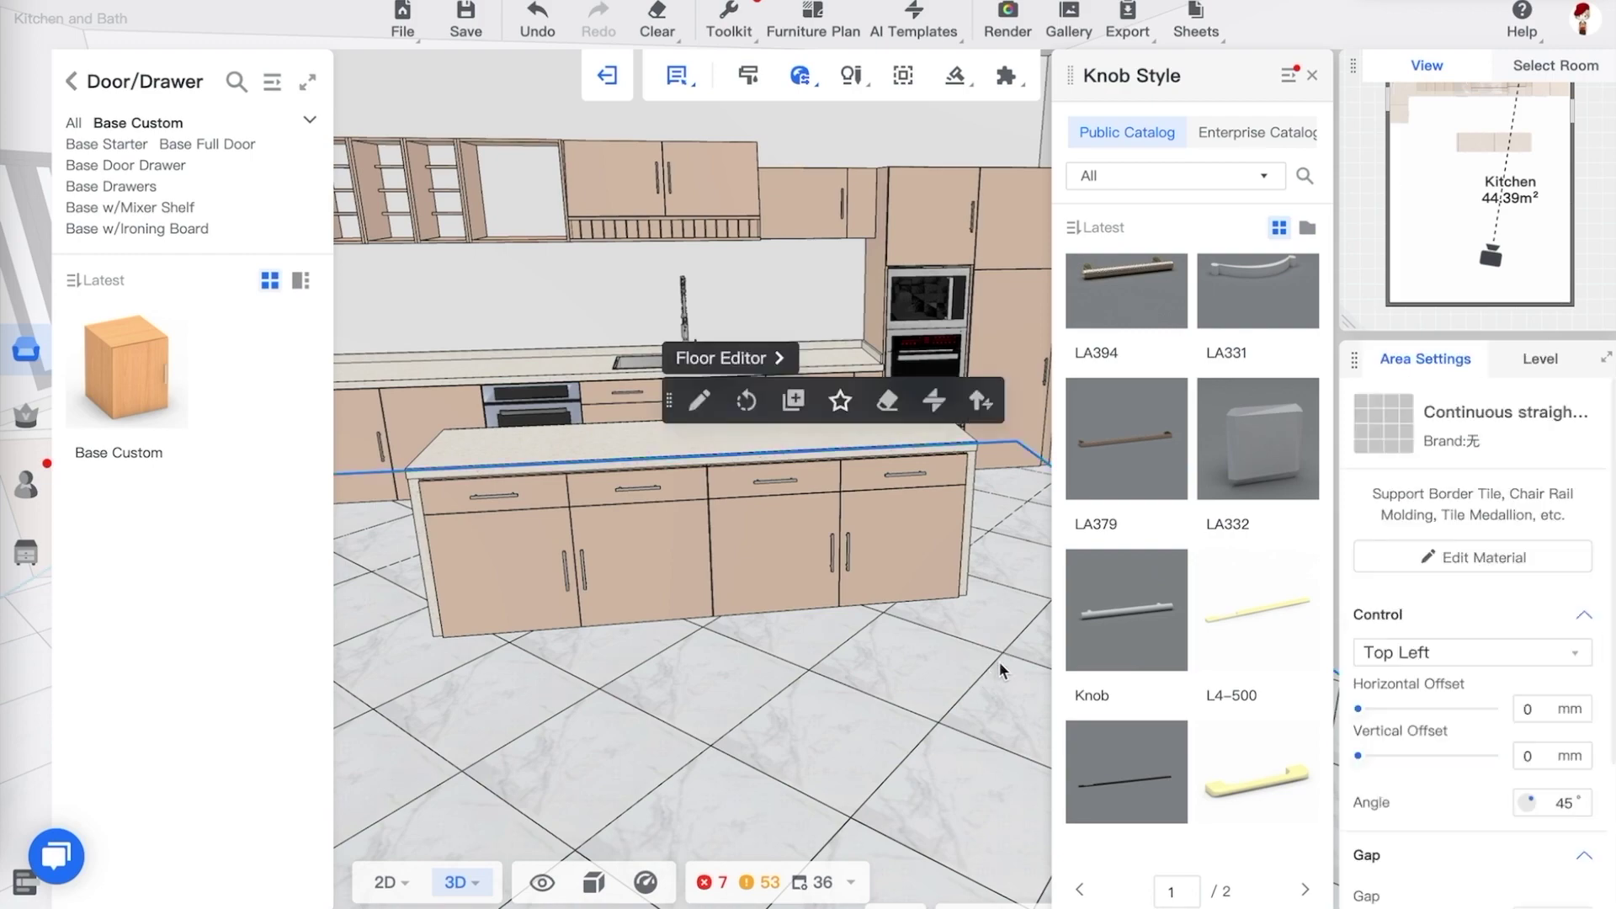
{"action": "left_click", "coordinate": [989, 655]}
{"action": "left_click_drag", "start_coordinate": [989, 655], "coordinate": [933, 666]}
{"action": "right_click_drag", "start_coordinate": [932, 639], "coordinate": [941, 646]}
{"action": "left_click", "coordinate": [941, 647]}
{"action": "left_click", "coordinate": [1312, 77]}
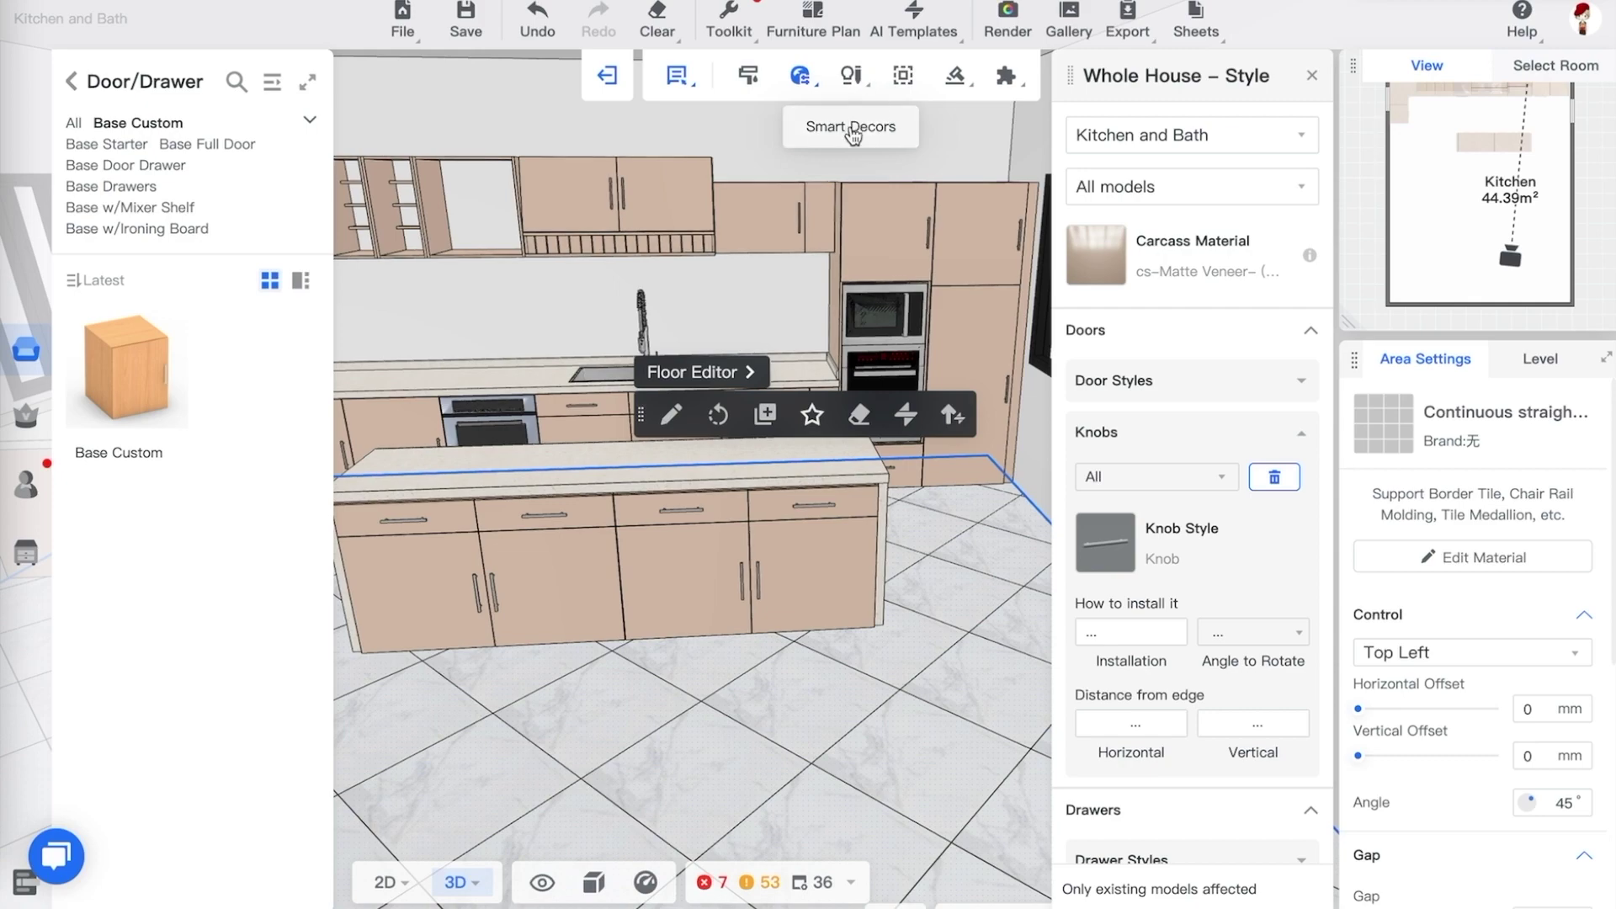
Apply the L Shape Kitchen and Bath scheme from Smart Decors to the kitchen cabinets and countertops
{"action": "left_click", "coordinate": [852, 126]}
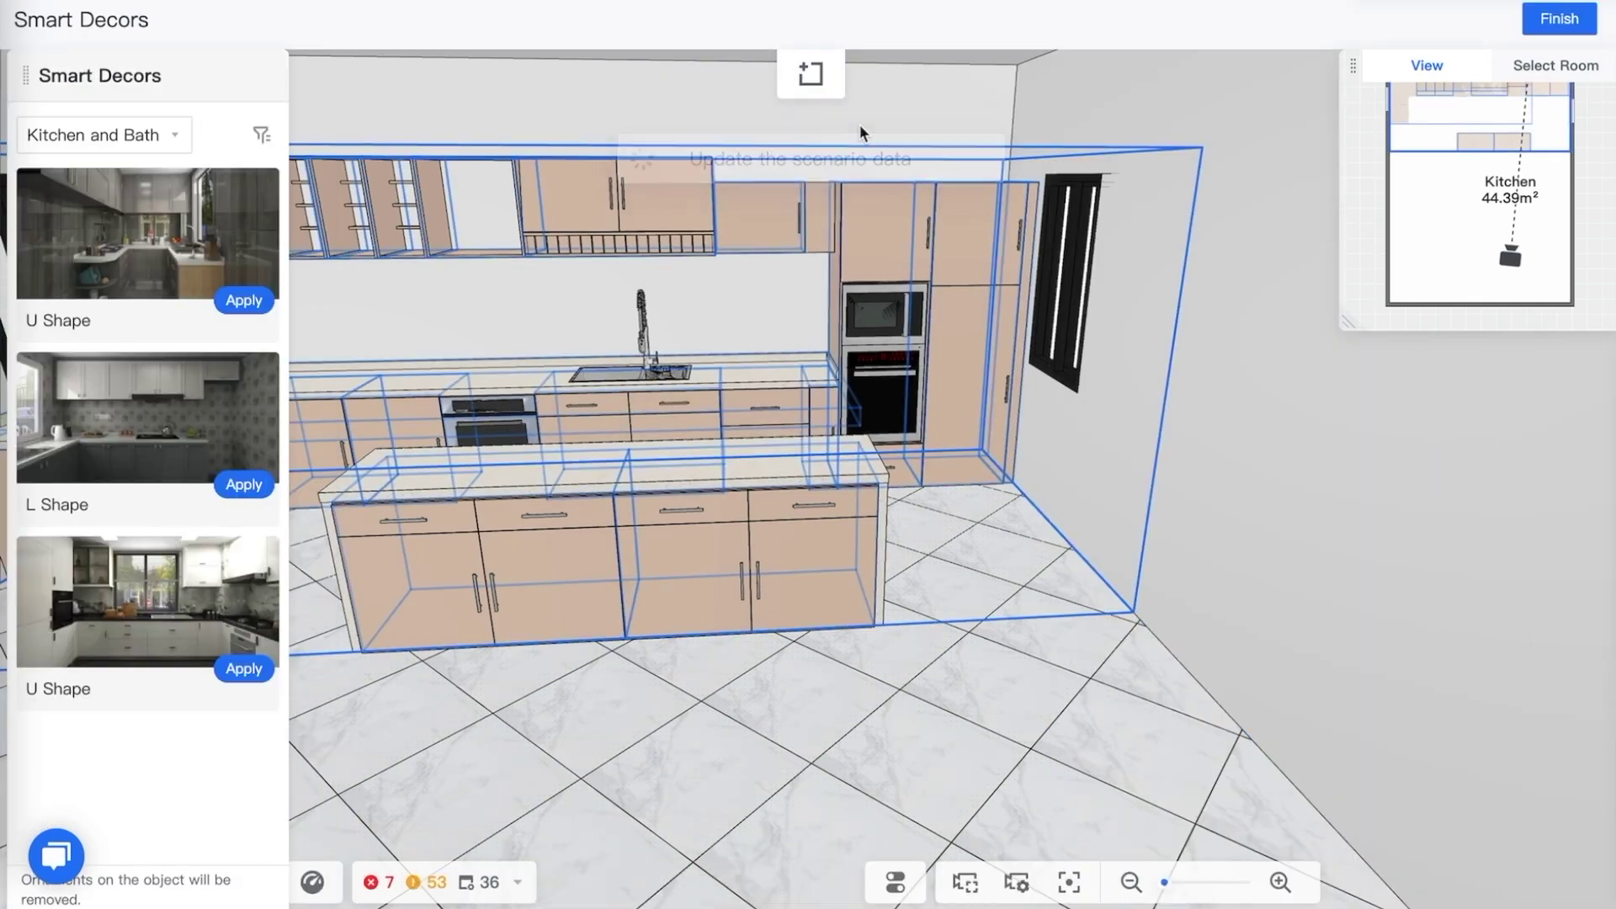
{"action": "left_click_drag", "start_coordinate": [864, 722], "coordinate": [930, 714]}
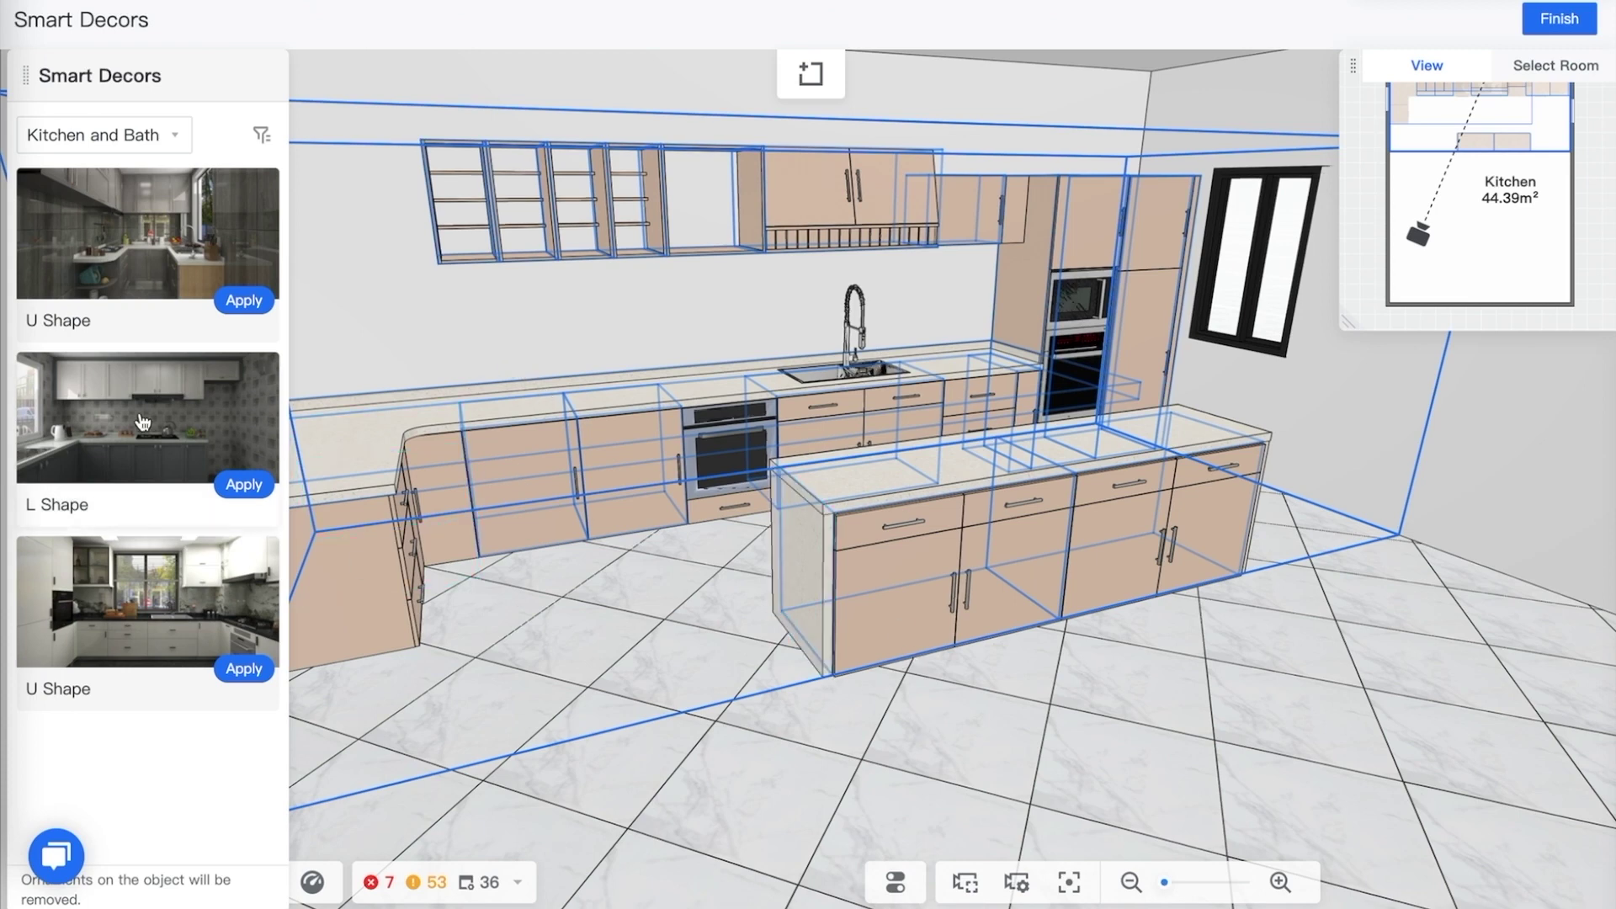
{"action": "left_click", "coordinate": [241, 487]}
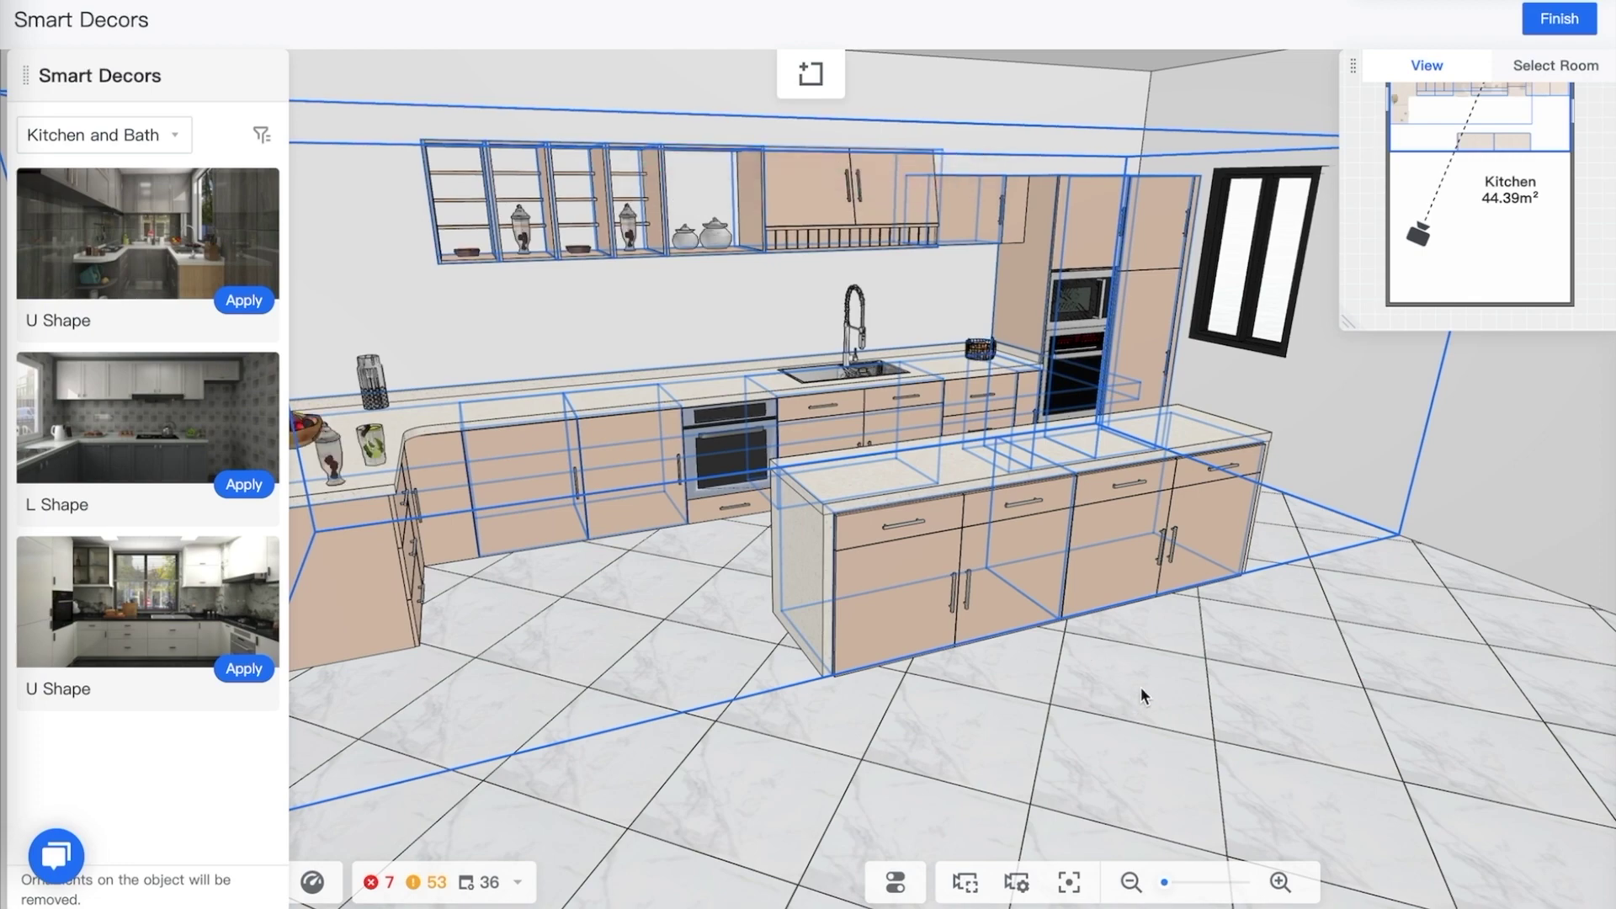
{"action": "left_click_drag", "start_coordinate": [1141, 689], "coordinate": [1221, 678]}
{"action": "left_click", "coordinate": [1259, 673]}
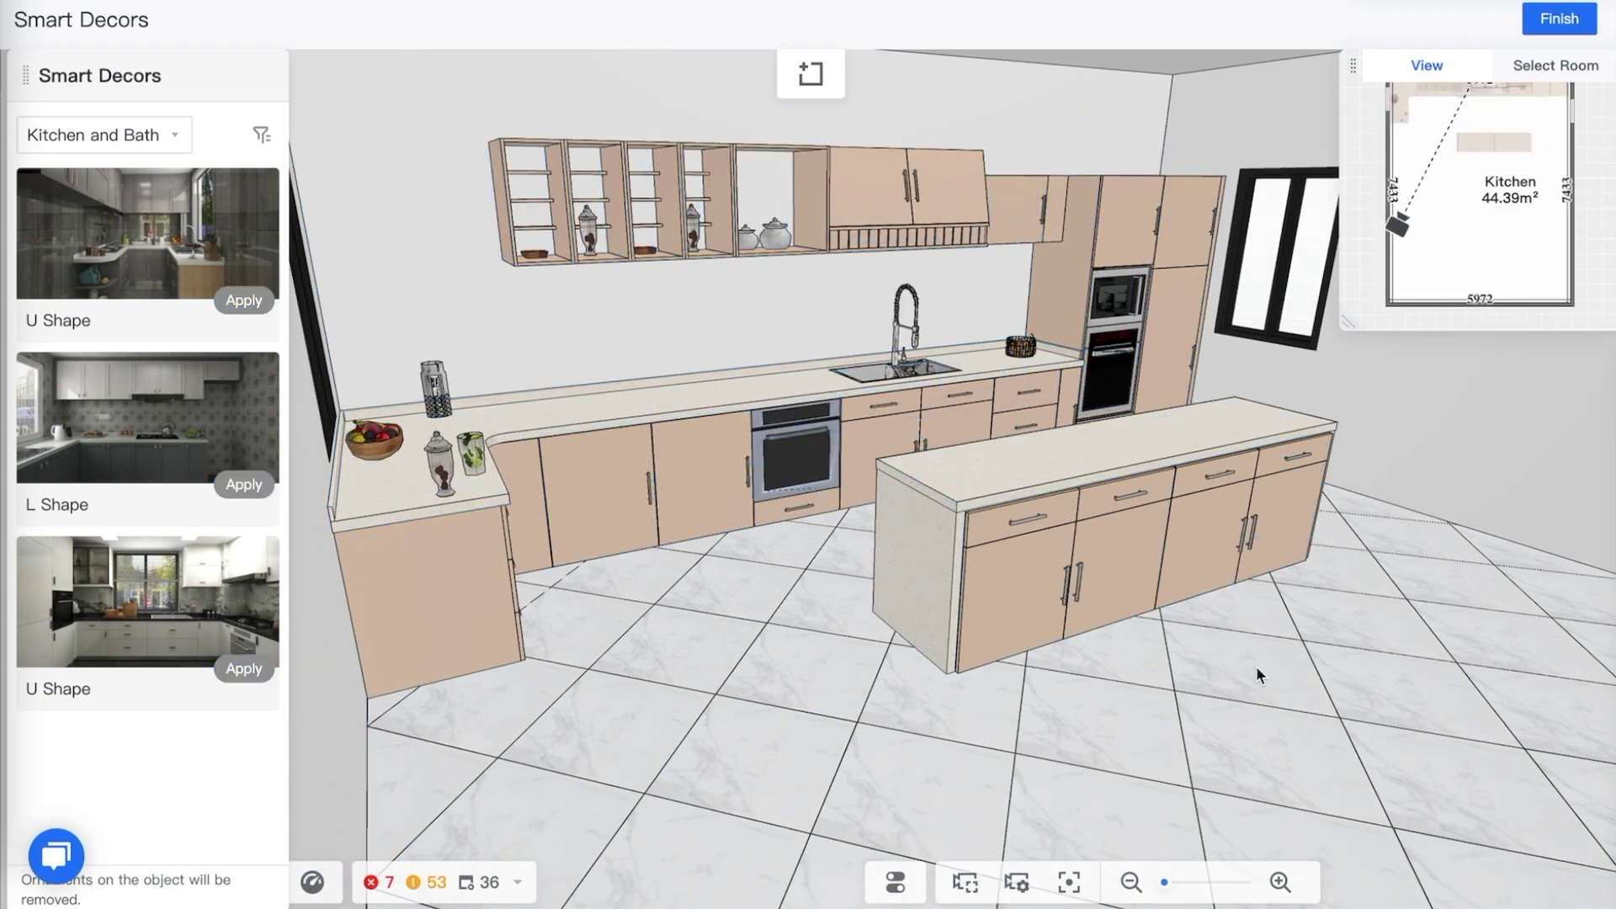
Open all cabinet doors and drawers and examine the decorations placed inside the cabinets and island
{"action": "scroll", "coordinate": [710, 451], "scroll_direction": "up", "scroll_amount": 3}
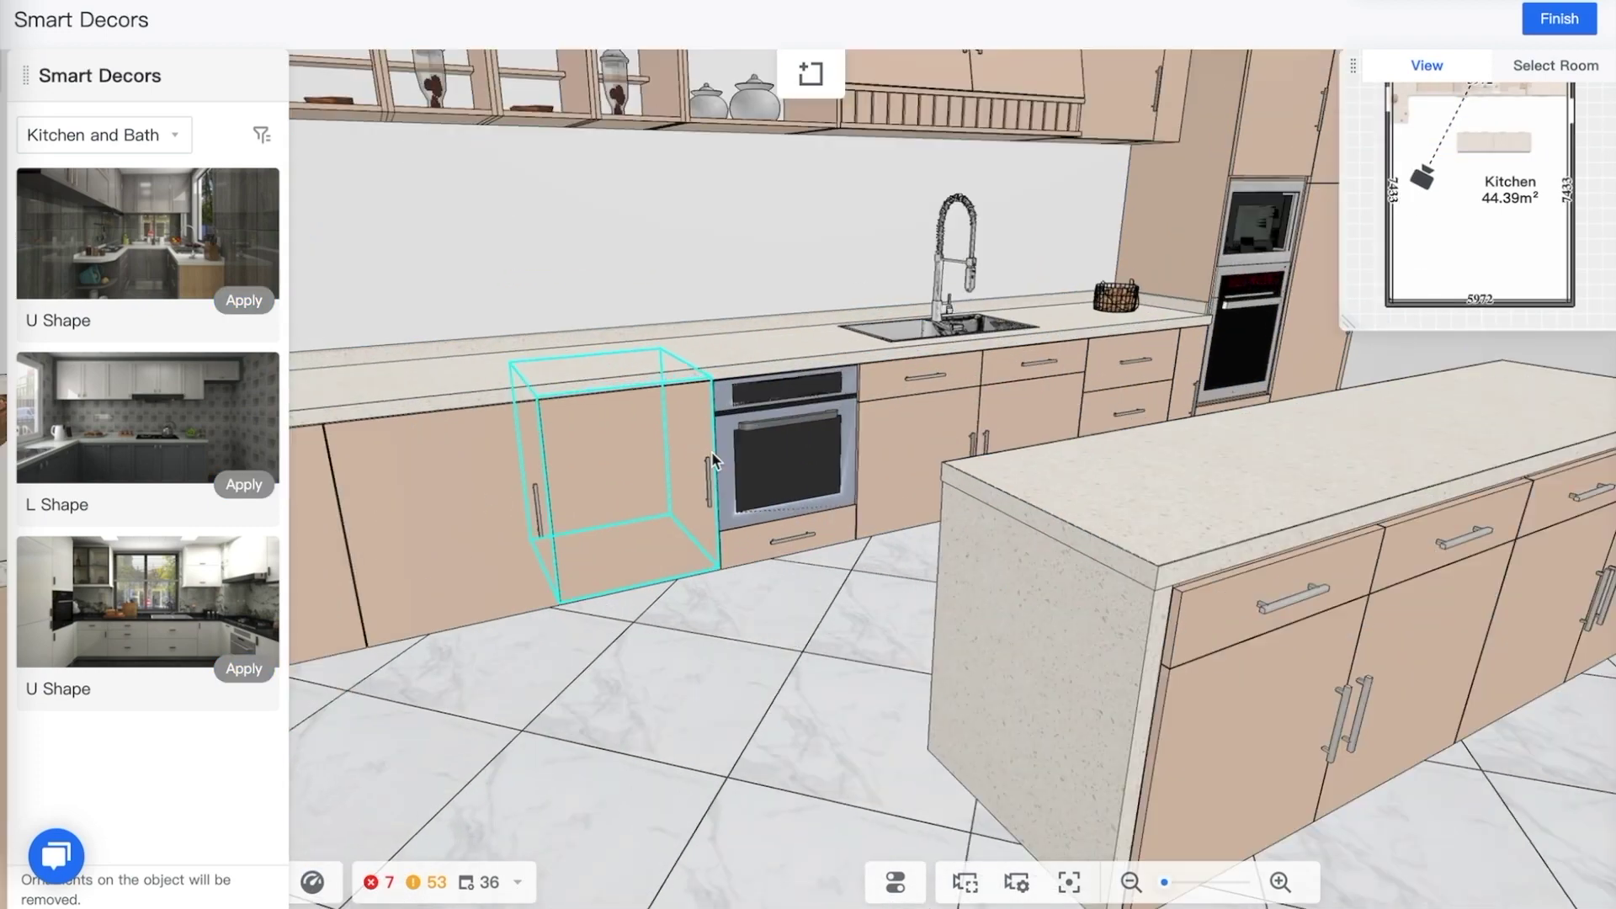
{"action": "left_click", "coordinate": [643, 474]}
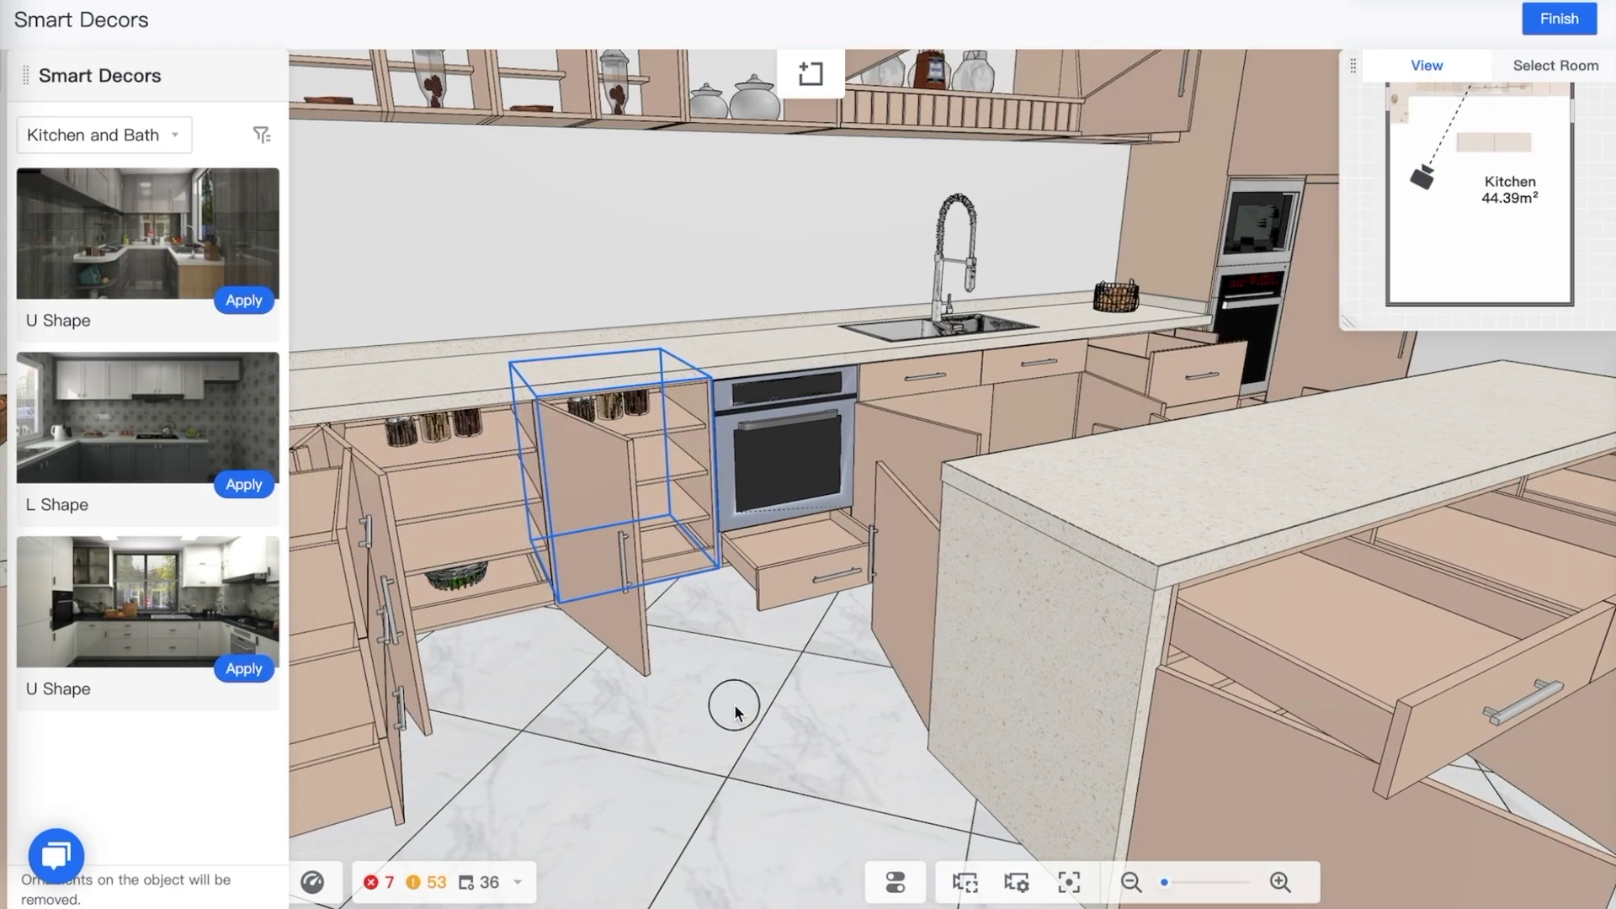
{"action": "mouse_move", "coordinate": [729, 703]}
{"action": "left_mouse_down"}
{"action": "mouse_move", "coordinate": [685, 696]}
{"action": "mouse_move", "coordinate": [758, 692]}
{"action": "mouse_move", "coordinate": [743, 698]}
{"action": "left_mouse_up"}
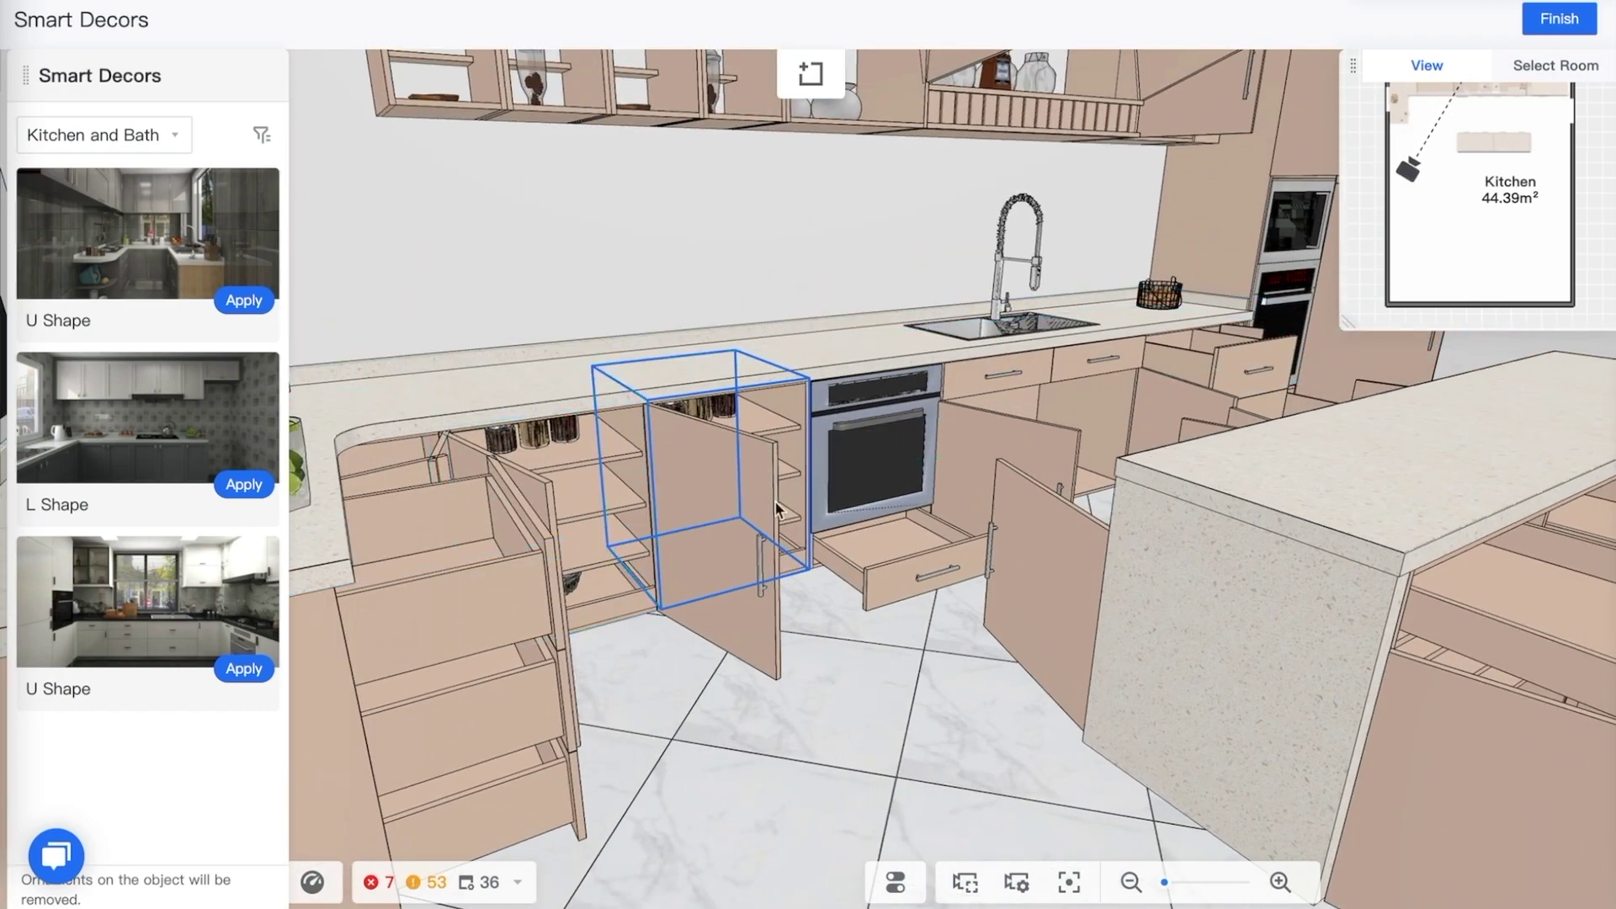
{"action": "left_click_drag", "start_coordinate": [864, 724], "coordinate": [840, 680]}
{"action": "scroll", "coordinate": [951, 580], "scroll_direction": "down", "scroll_amount": 5}
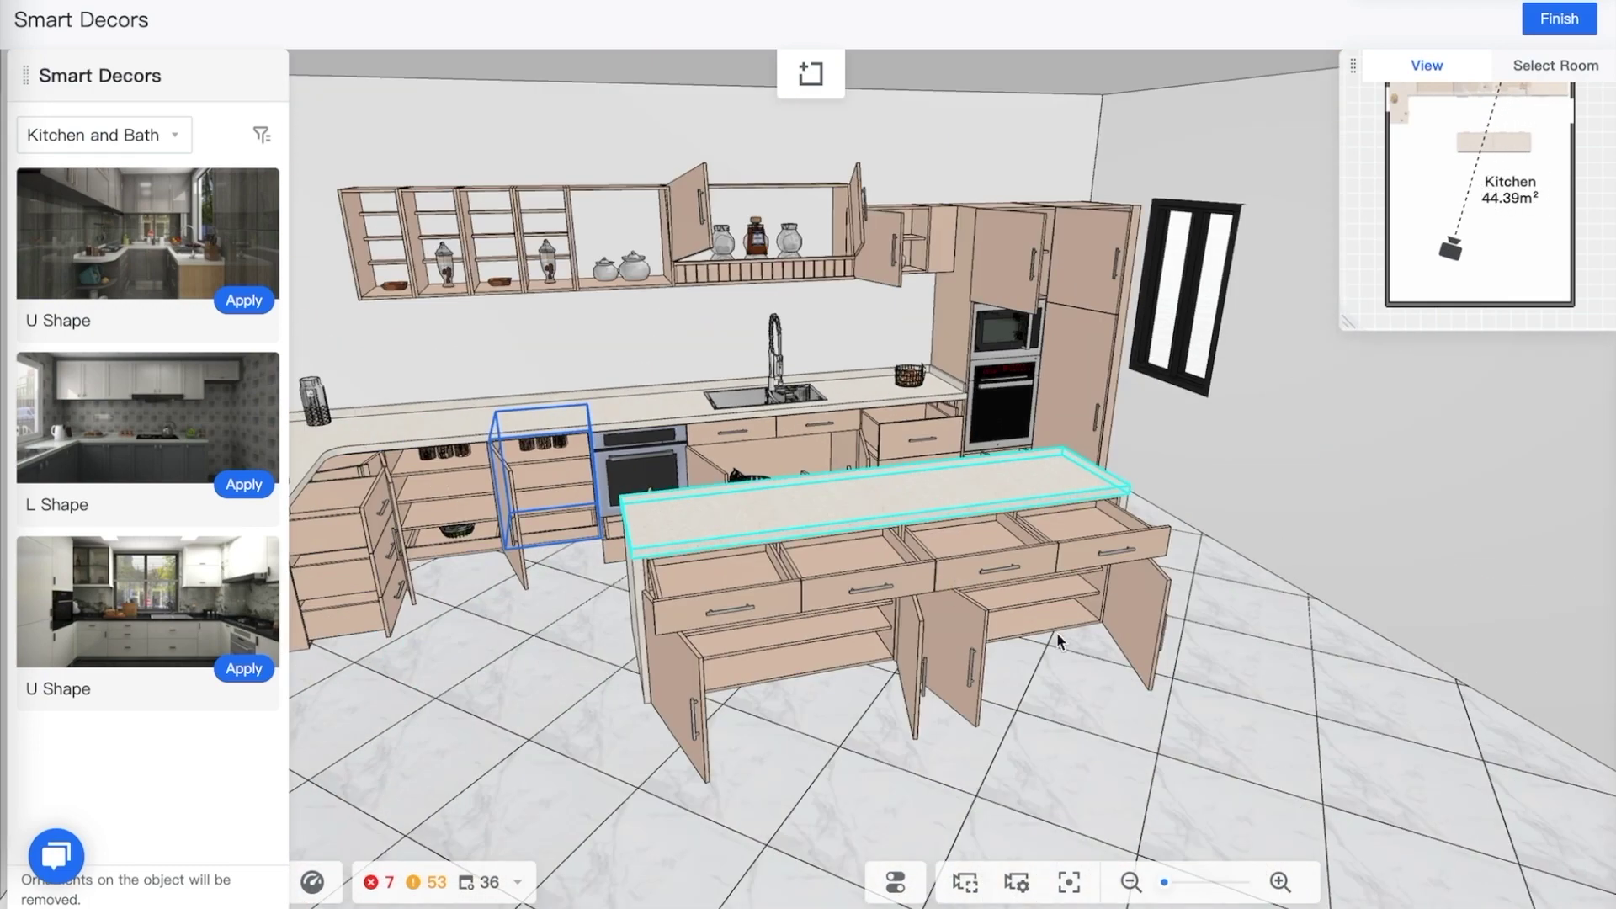
{"action": "left_click_drag", "start_coordinate": [1204, 726], "coordinate": [1202, 728]}
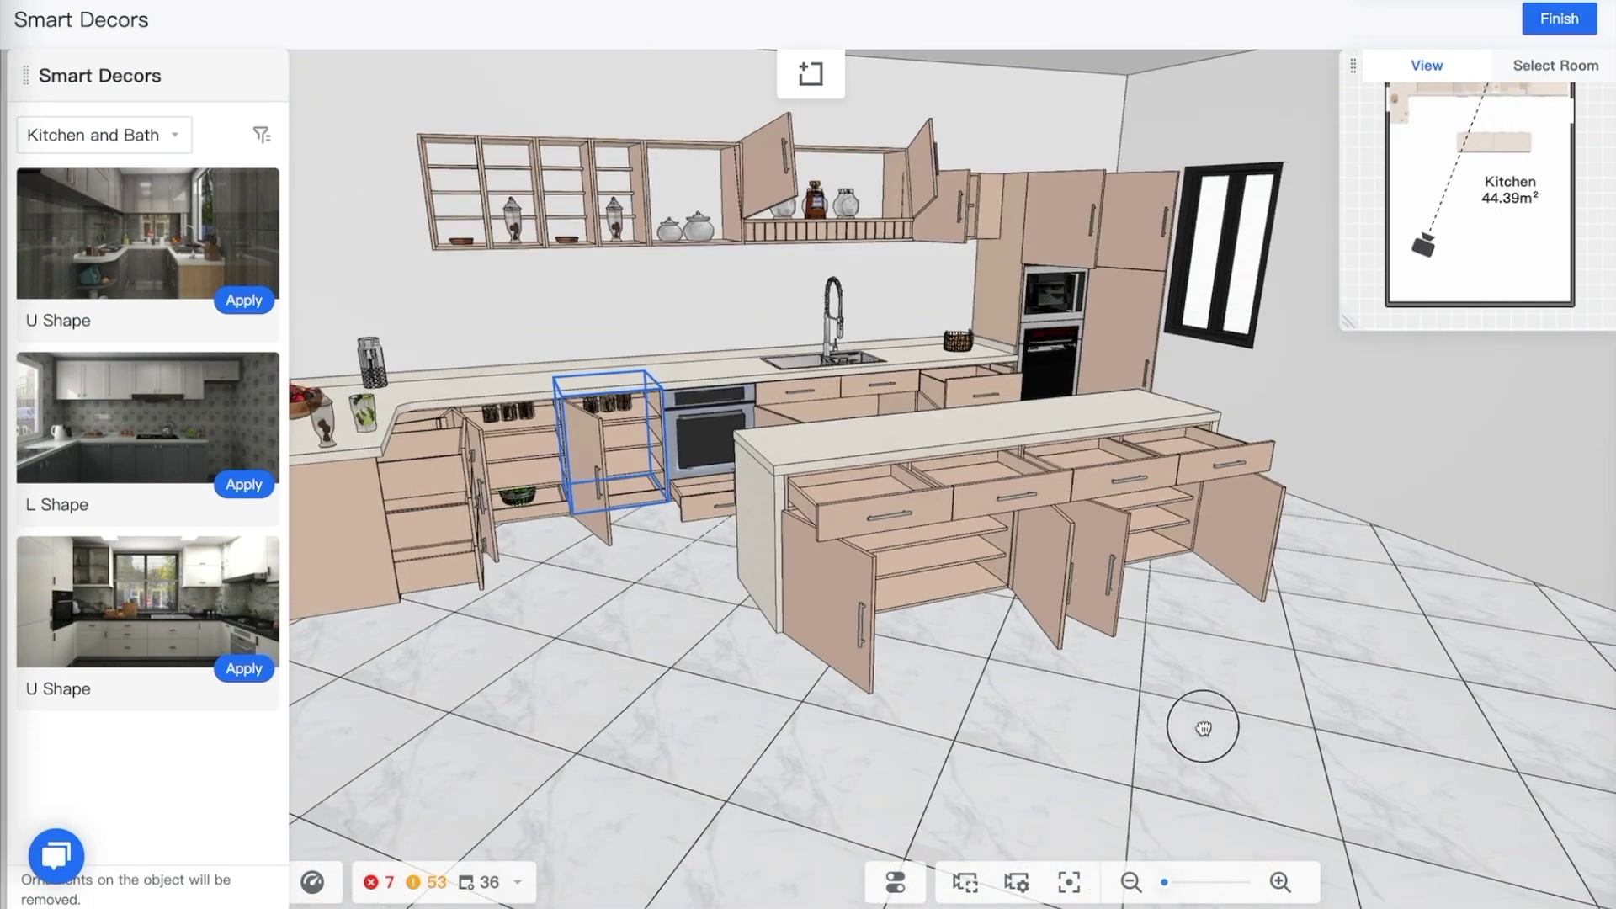
{"action": "left_click", "coordinate": [682, 638]}
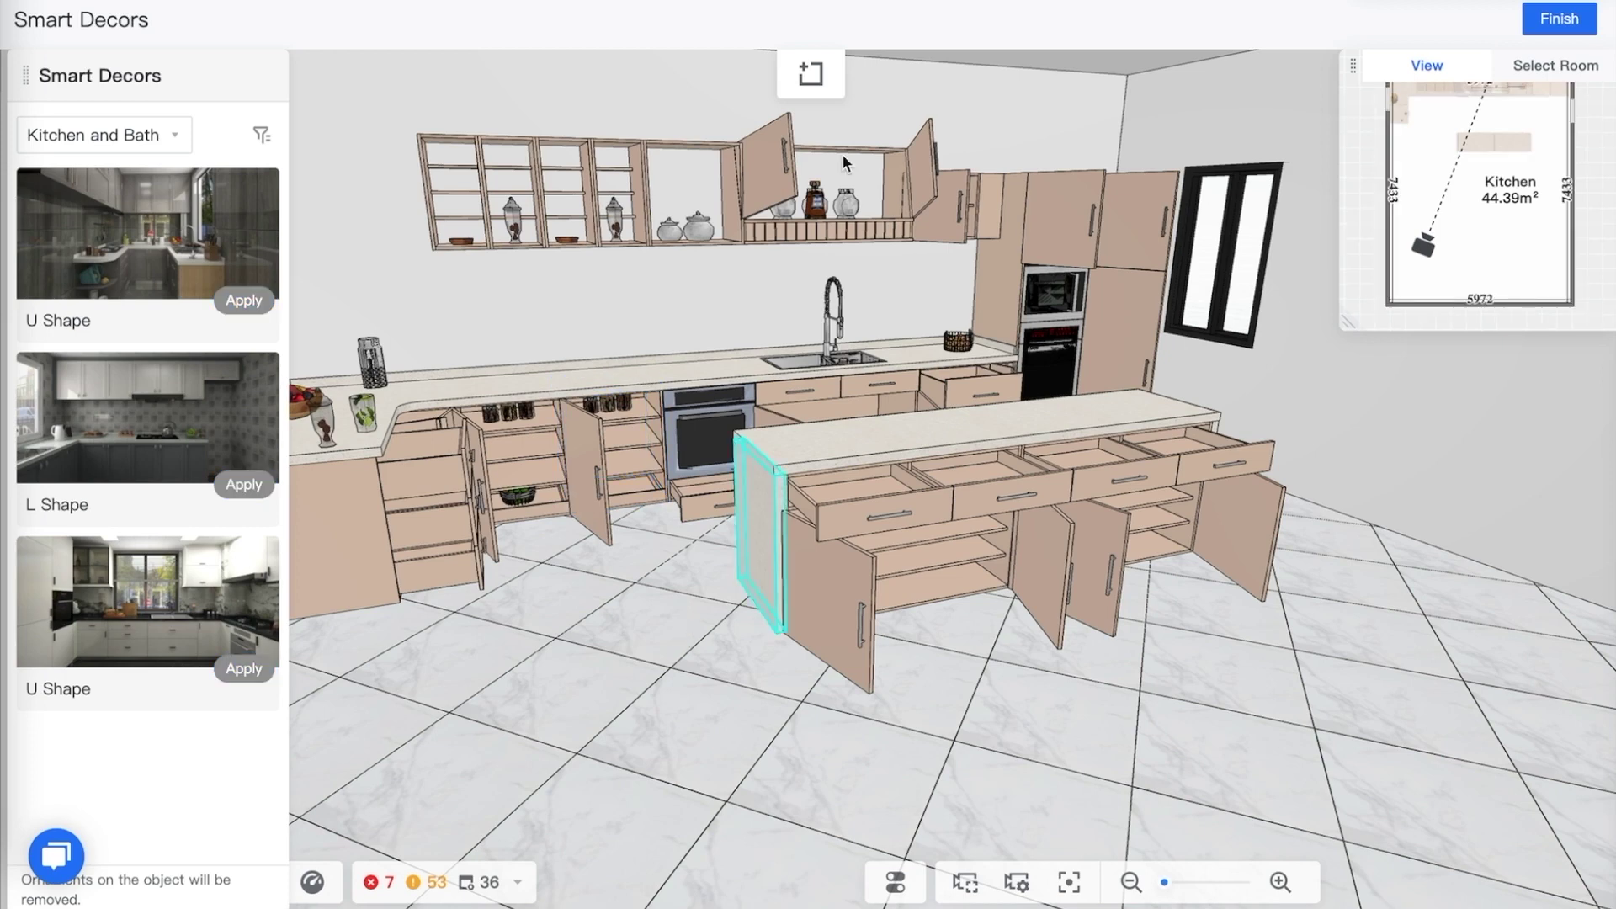
Finish the smart decor placement and close the whole-house style settings
{"action": "left_click", "coordinate": [1579, 28]}
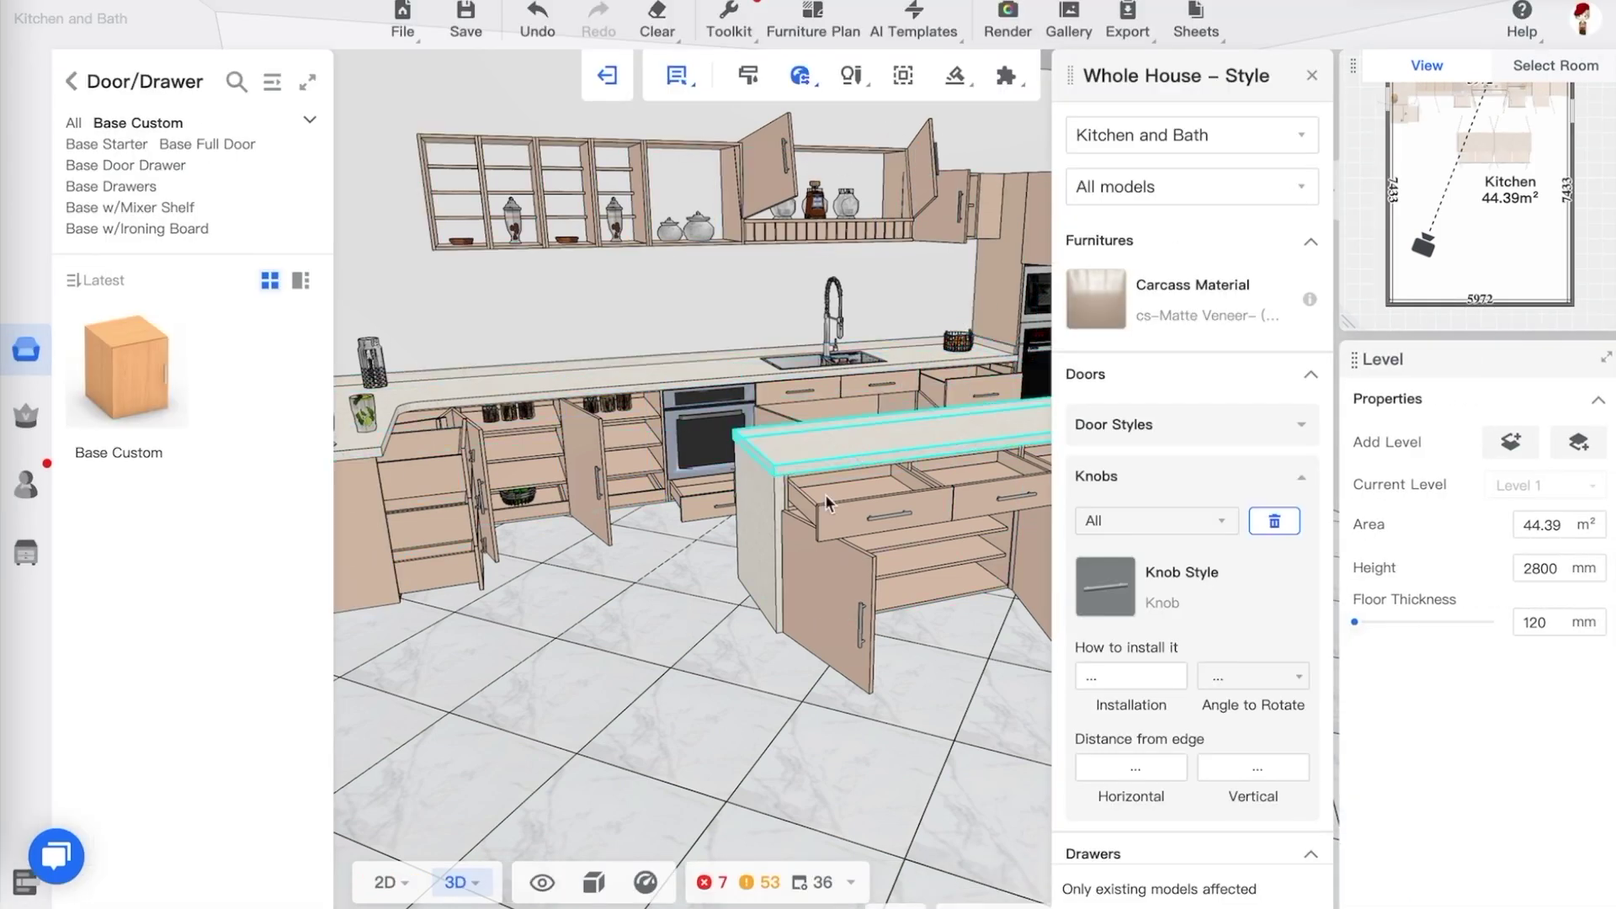
{"action": "left_click_drag", "start_coordinate": [700, 587], "coordinate": [685, 601]}
{"action": "left_click", "coordinate": [692, 599]}
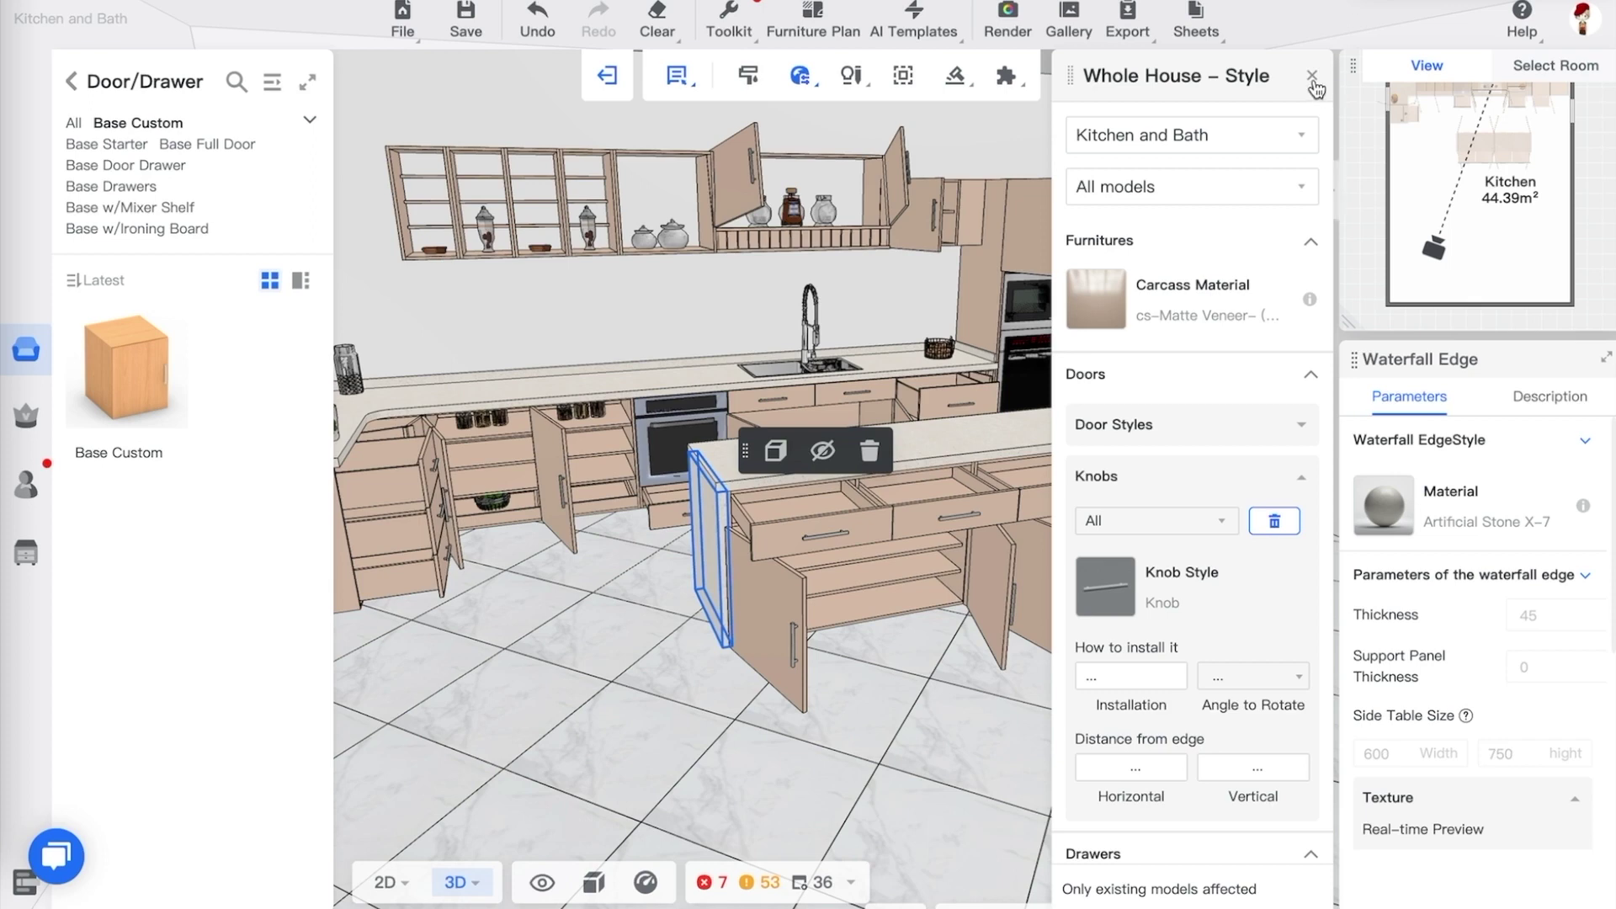
{"action": "left_click", "coordinate": [1313, 78]}
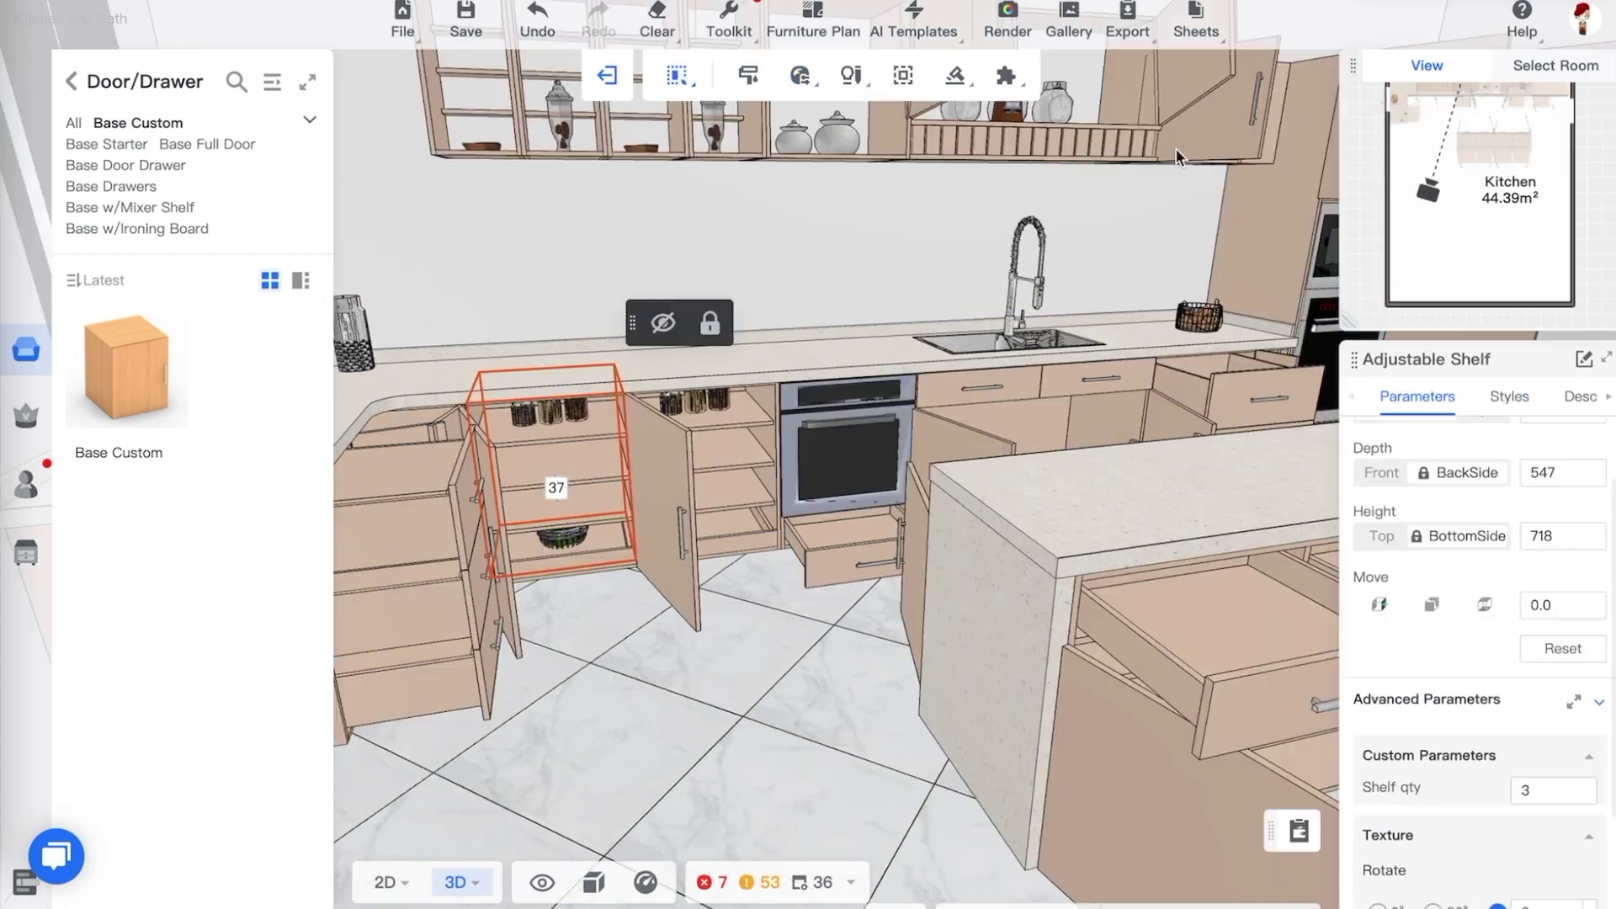
Select the adjustable shelf unit beside the oven, try Select Furniture mode and return to Select Part
{"action": "left_click", "coordinate": [904, 80]}
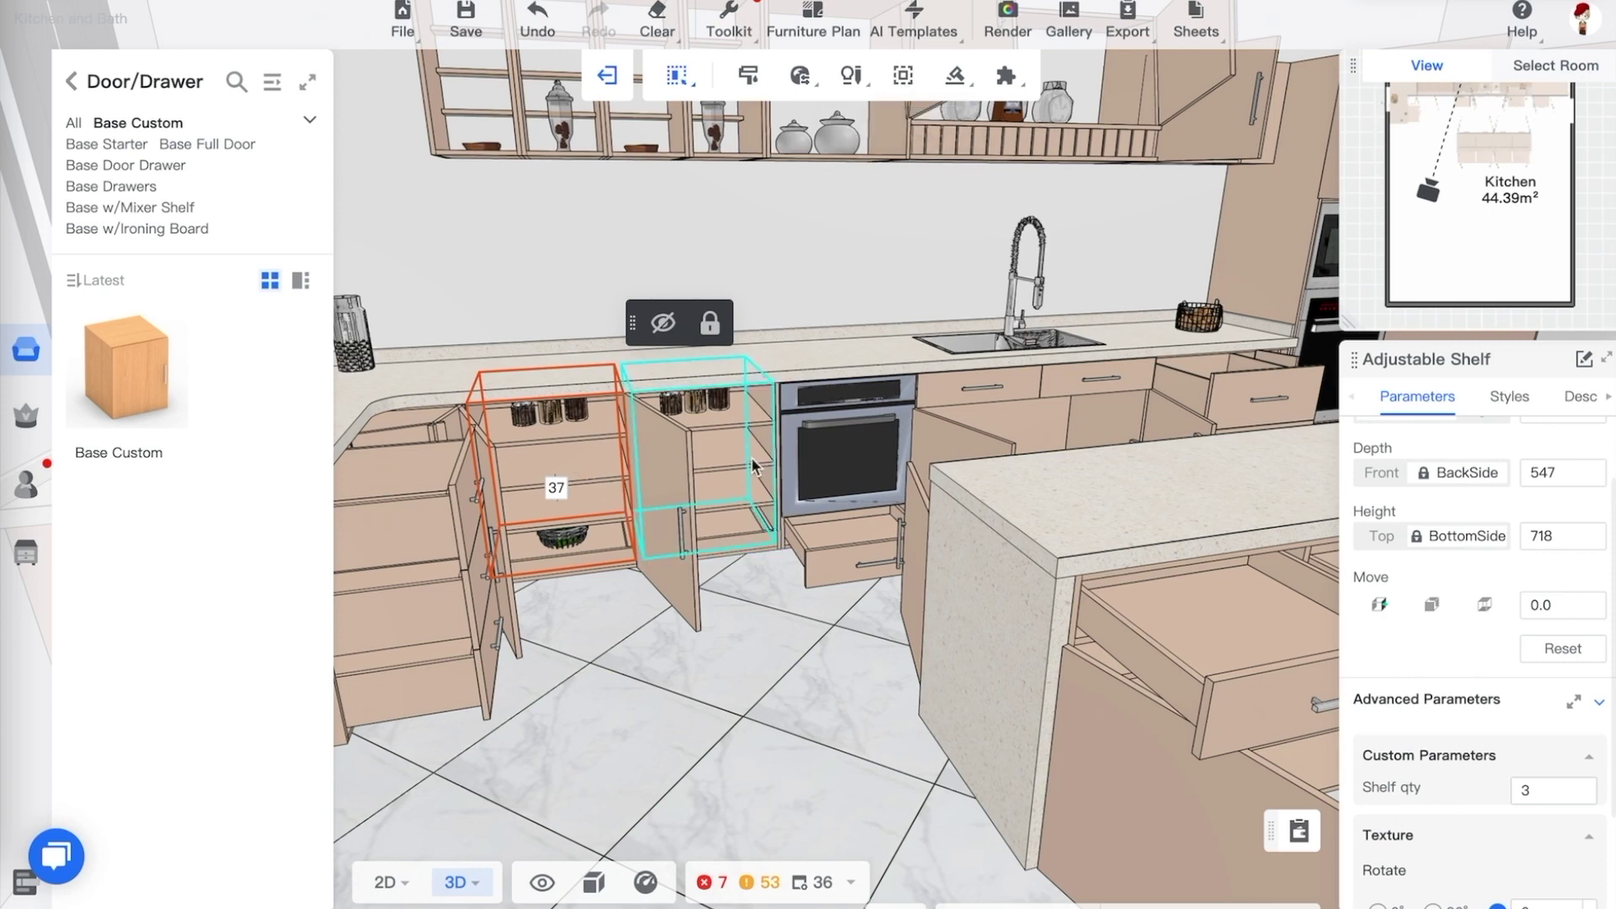
{"action": "left_click", "coordinate": [656, 21]}
{"action": "left_click", "coordinate": [735, 468]}
{"action": "mouse_move", "coordinate": [686, 84]}
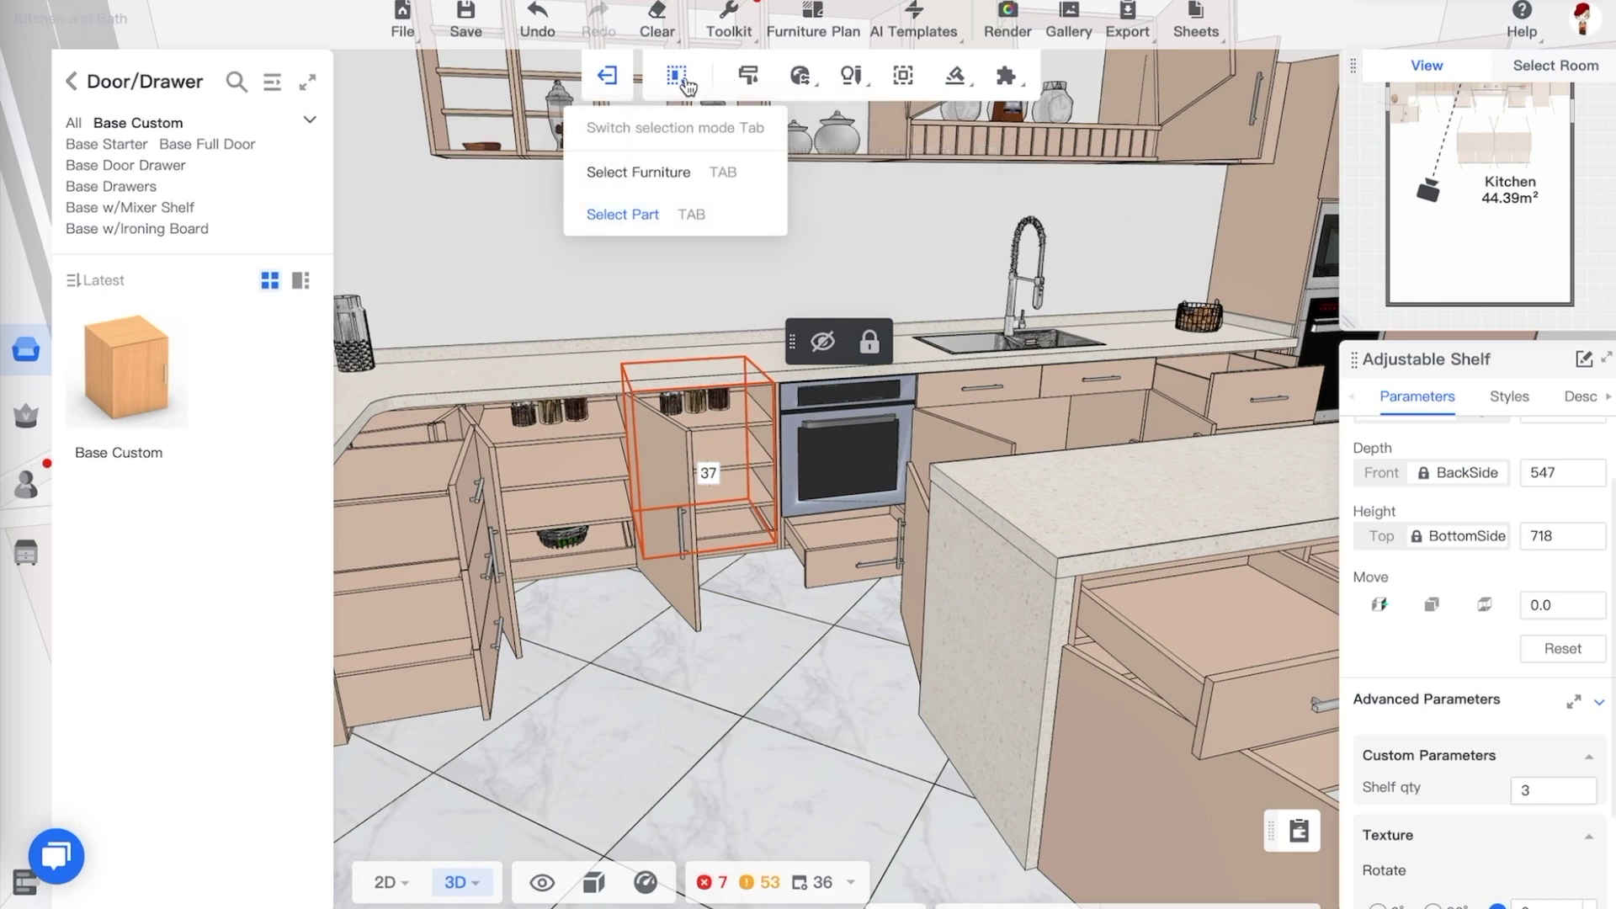
{"action": "left_click", "coordinate": [650, 179]}
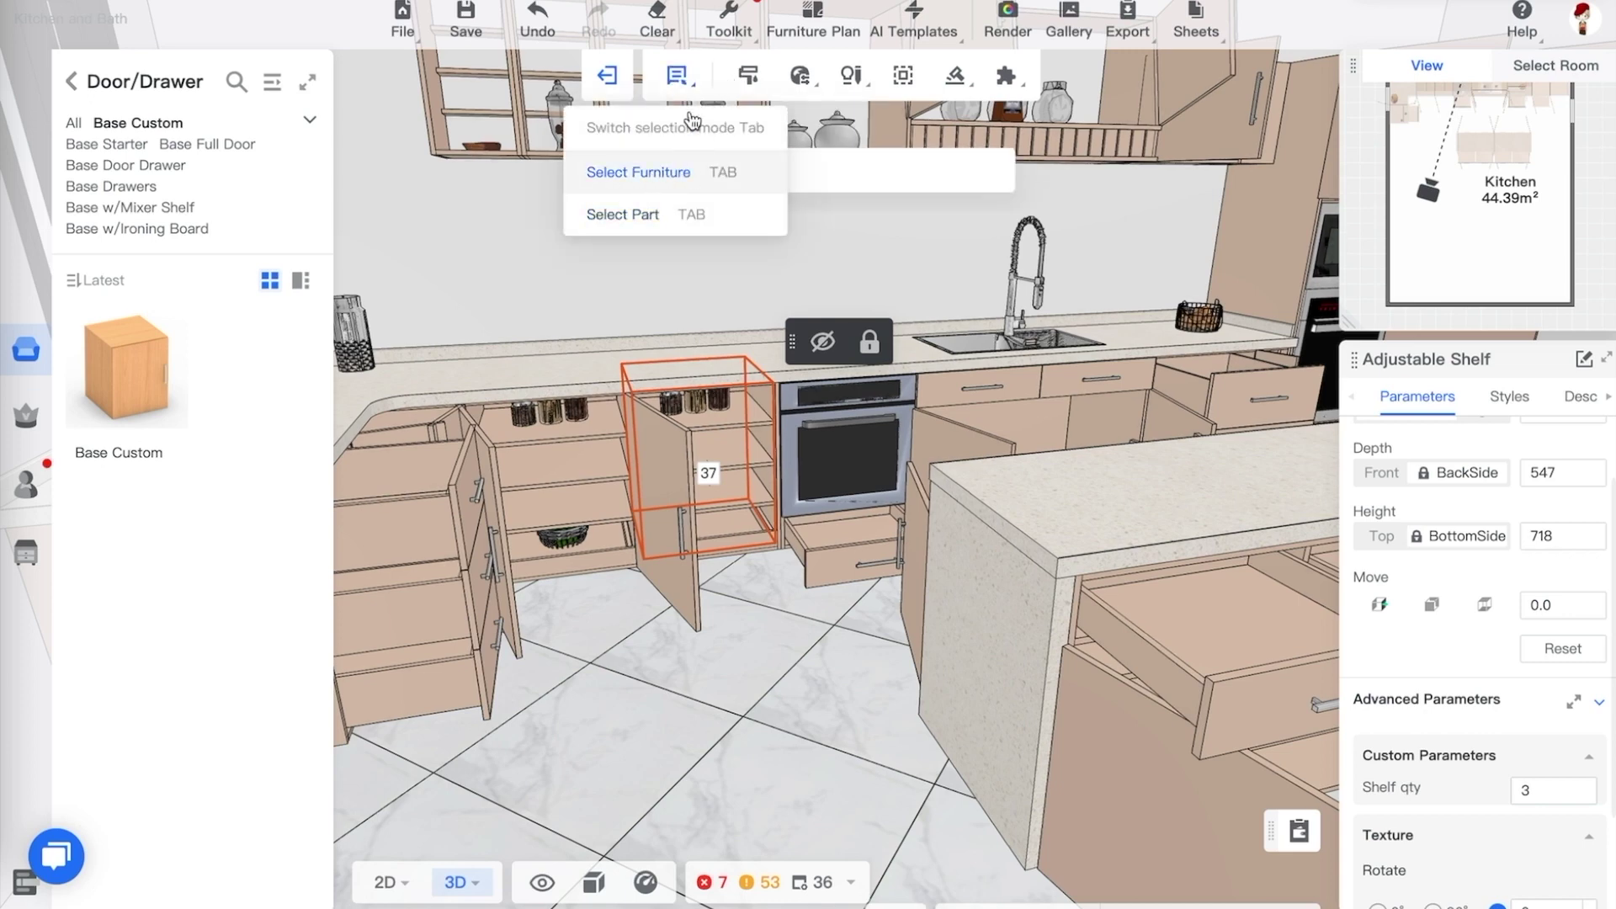
{"action": "left_click", "coordinate": [659, 221]}
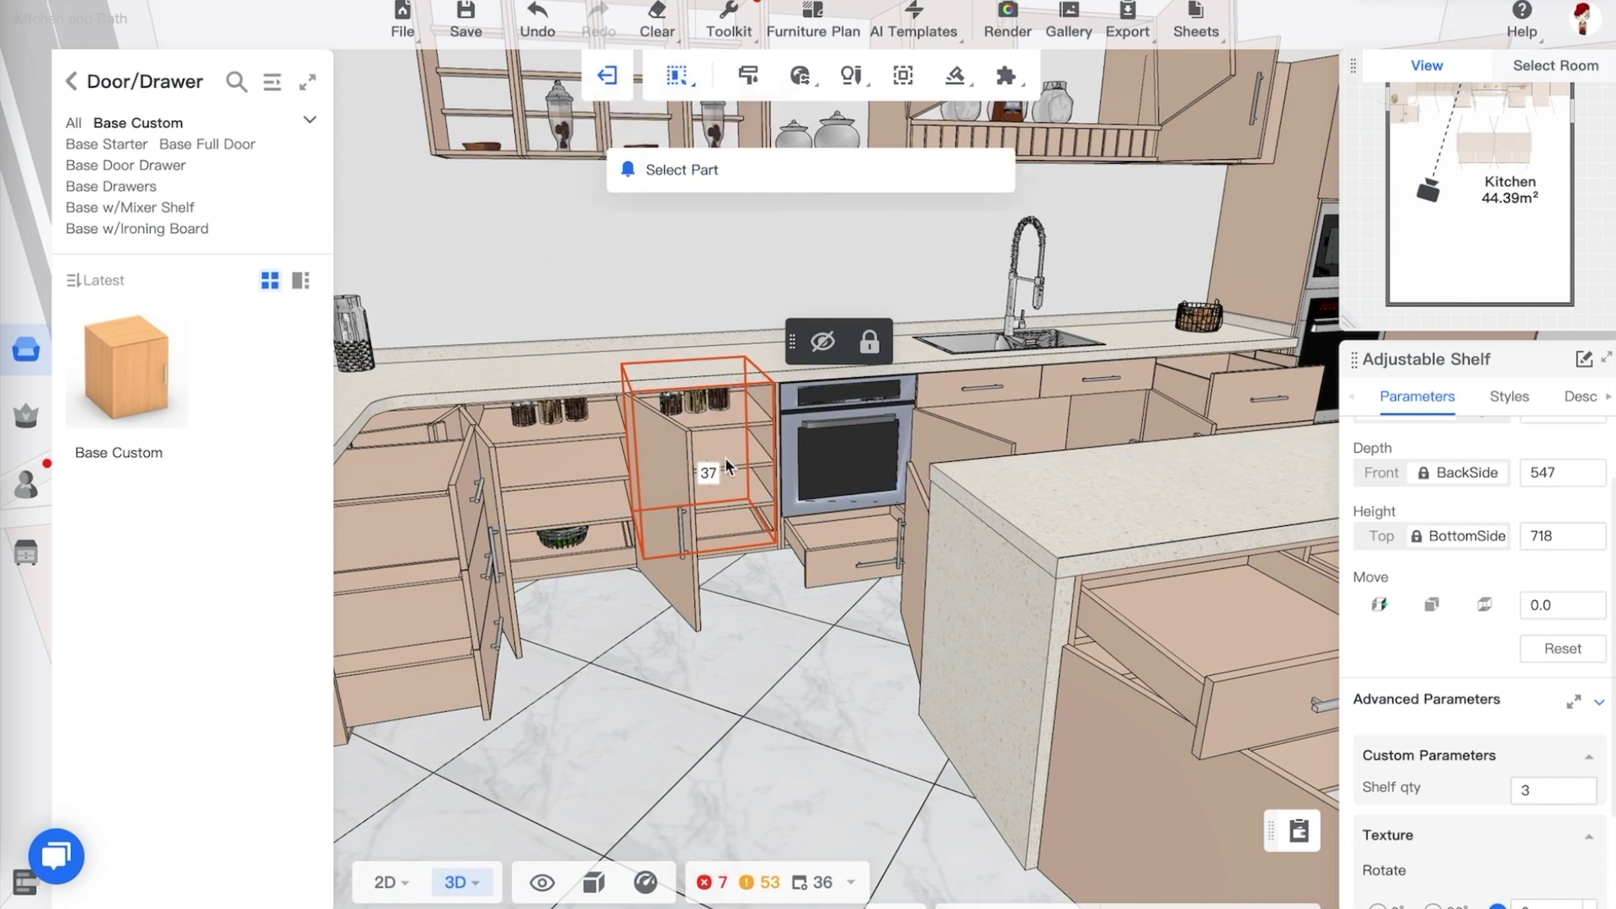
Set the shelf quantity of the adjustable shelf unit beside the oven to 5
{"action": "left_click", "coordinate": [778, 590]}
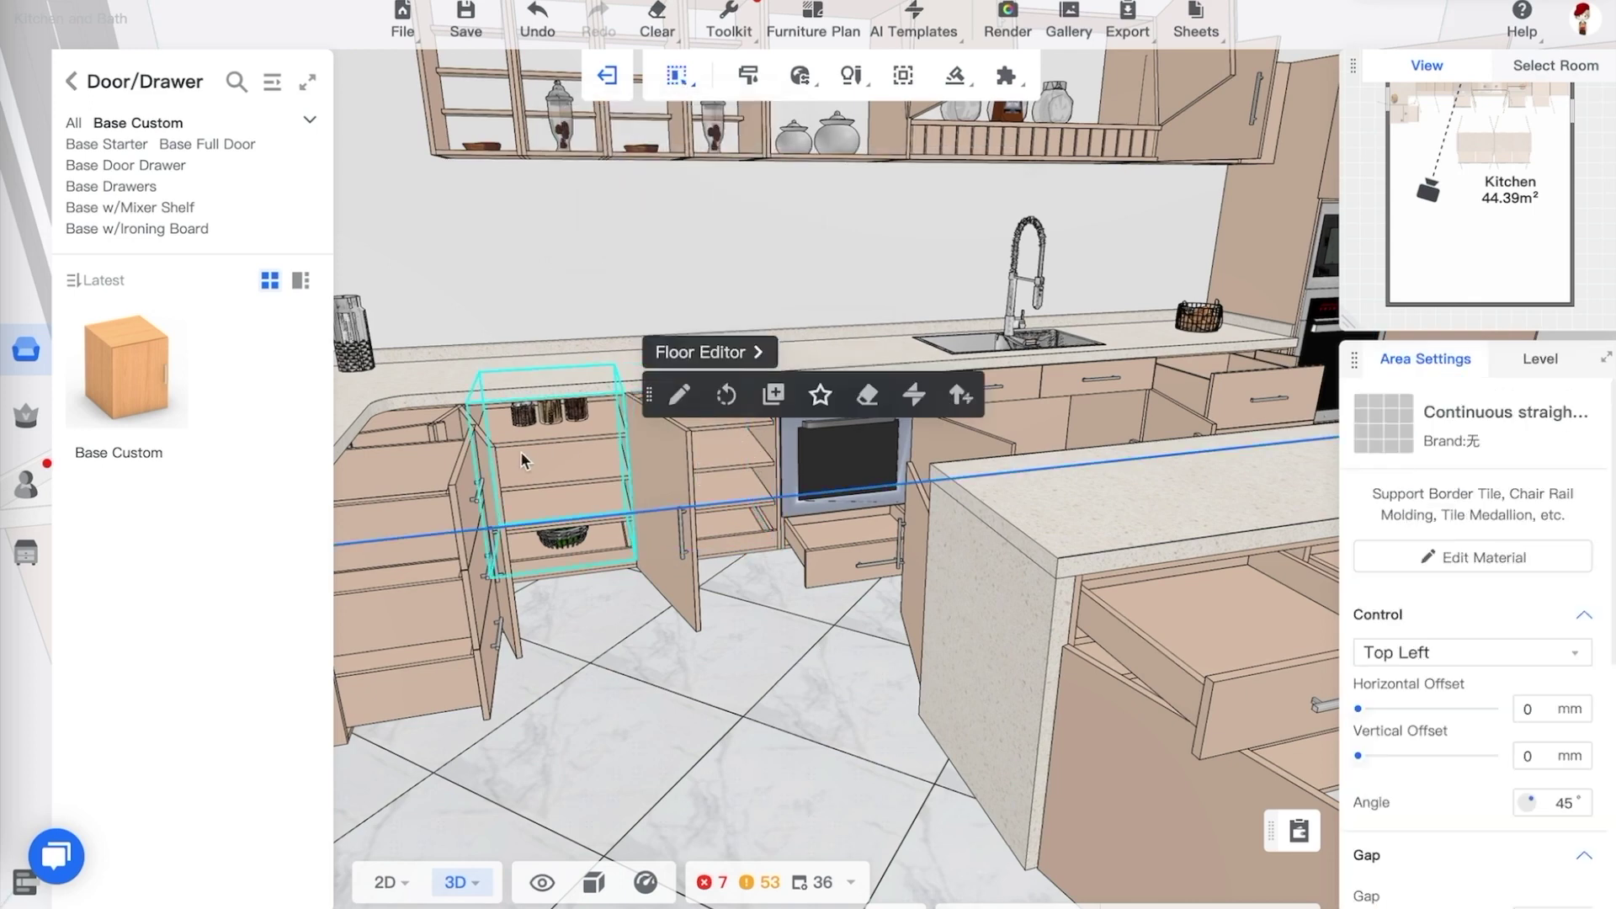
{"action": "left_click", "coordinate": [745, 442]}
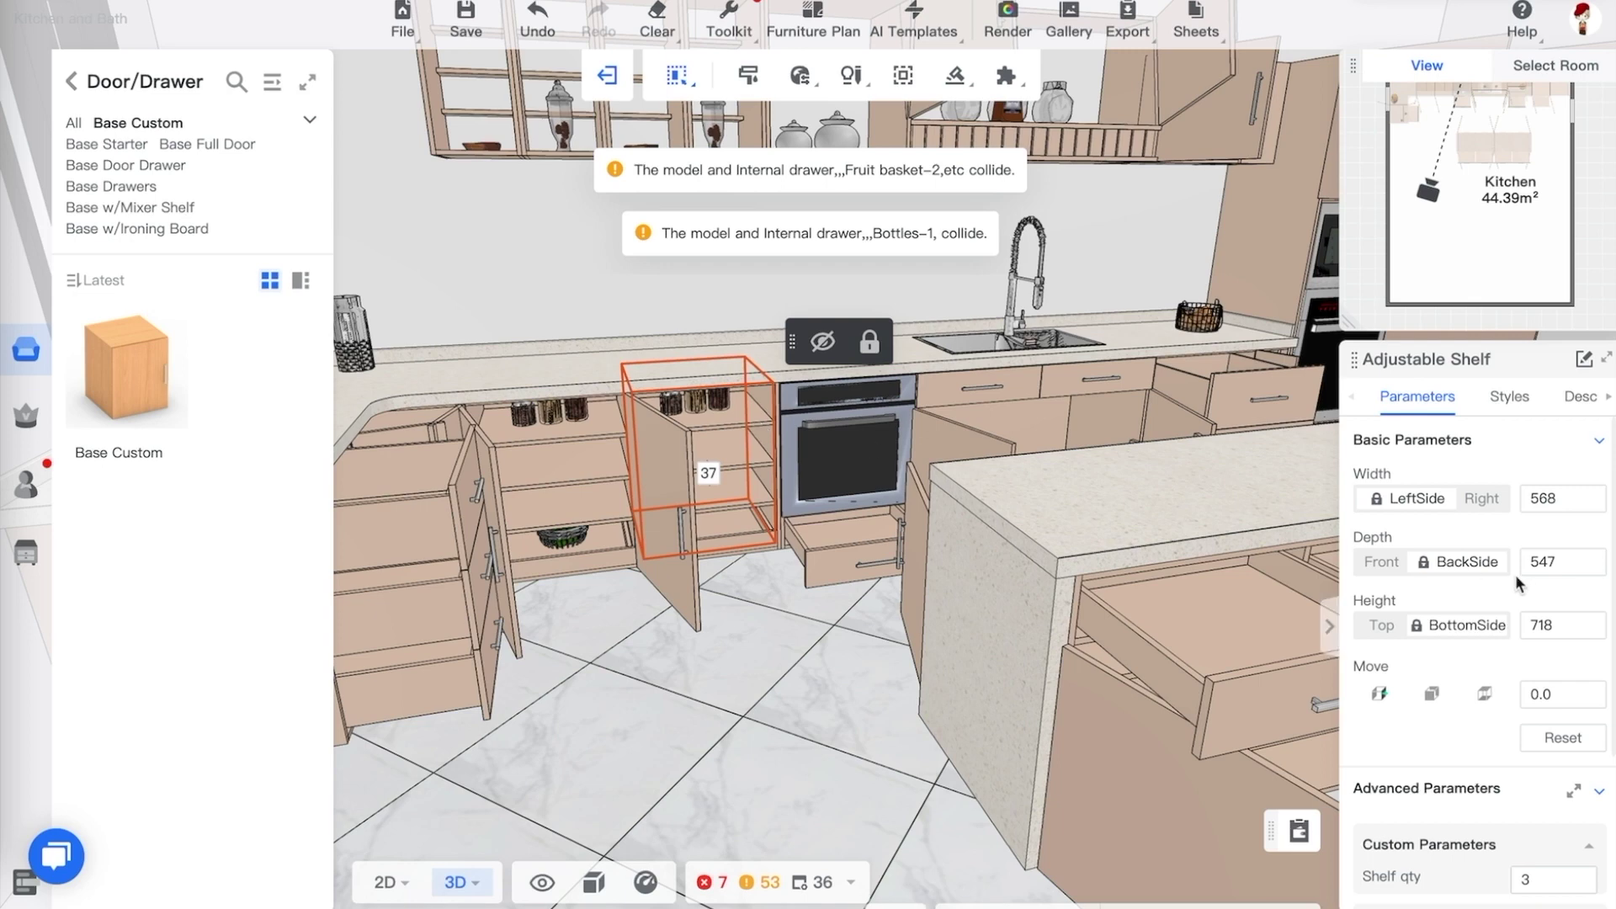
{"action": "scroll", "coordinate": [1461, 660], "scroll_direction": "down", "scroll_amount": 3}
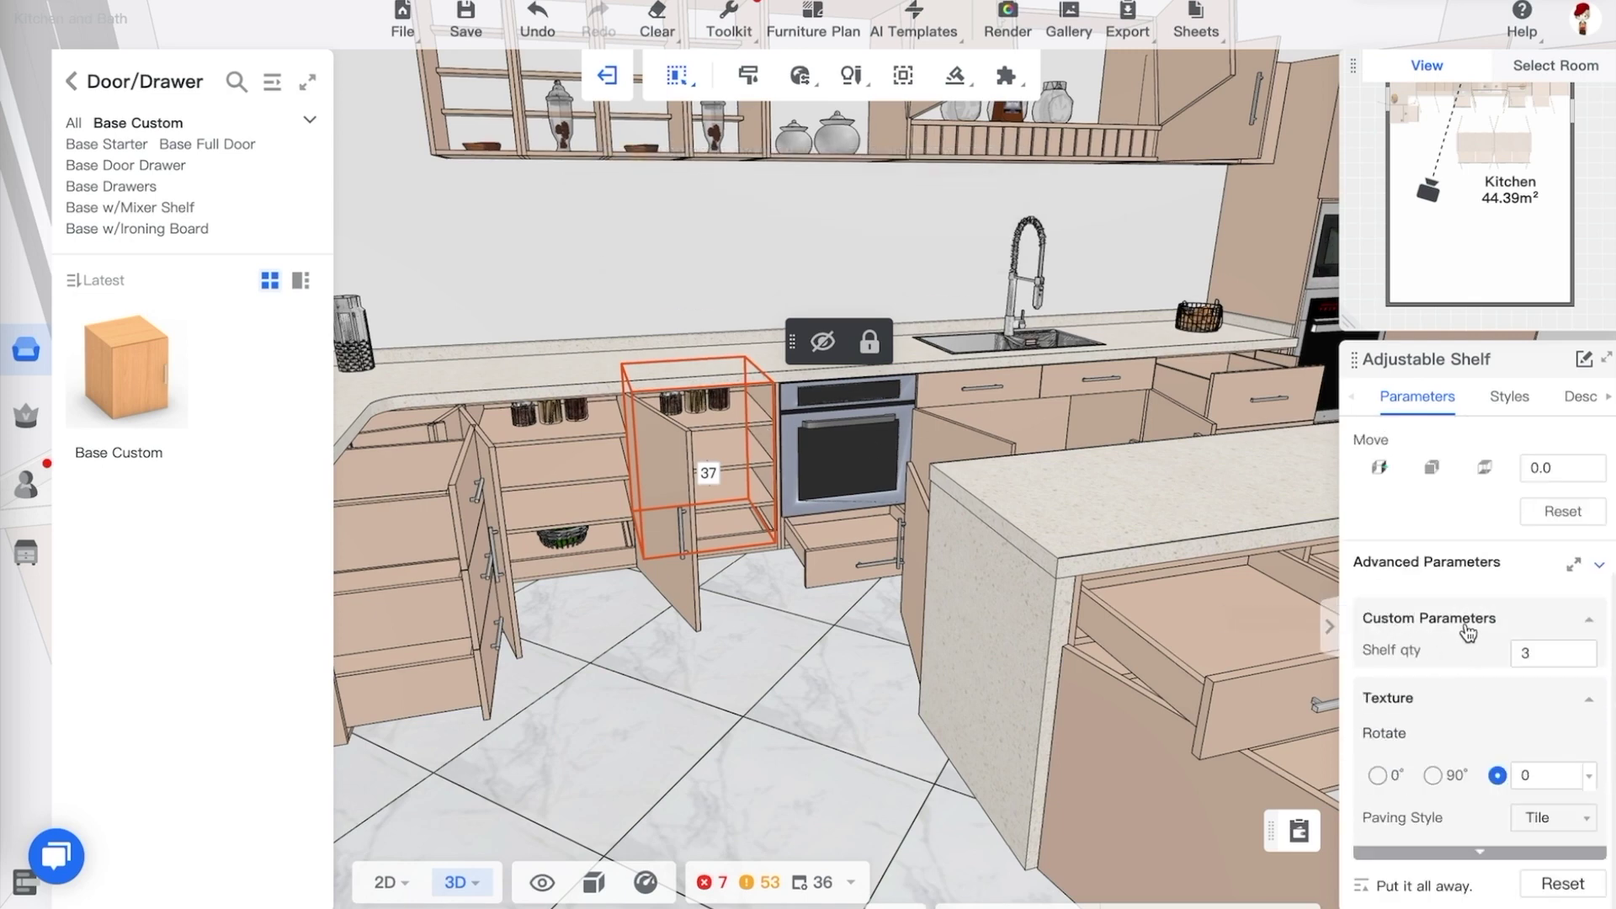
{"action": "scroll", "coordinate": [777, 630], "scroll_direction": "up", "scroll_amount": 2}
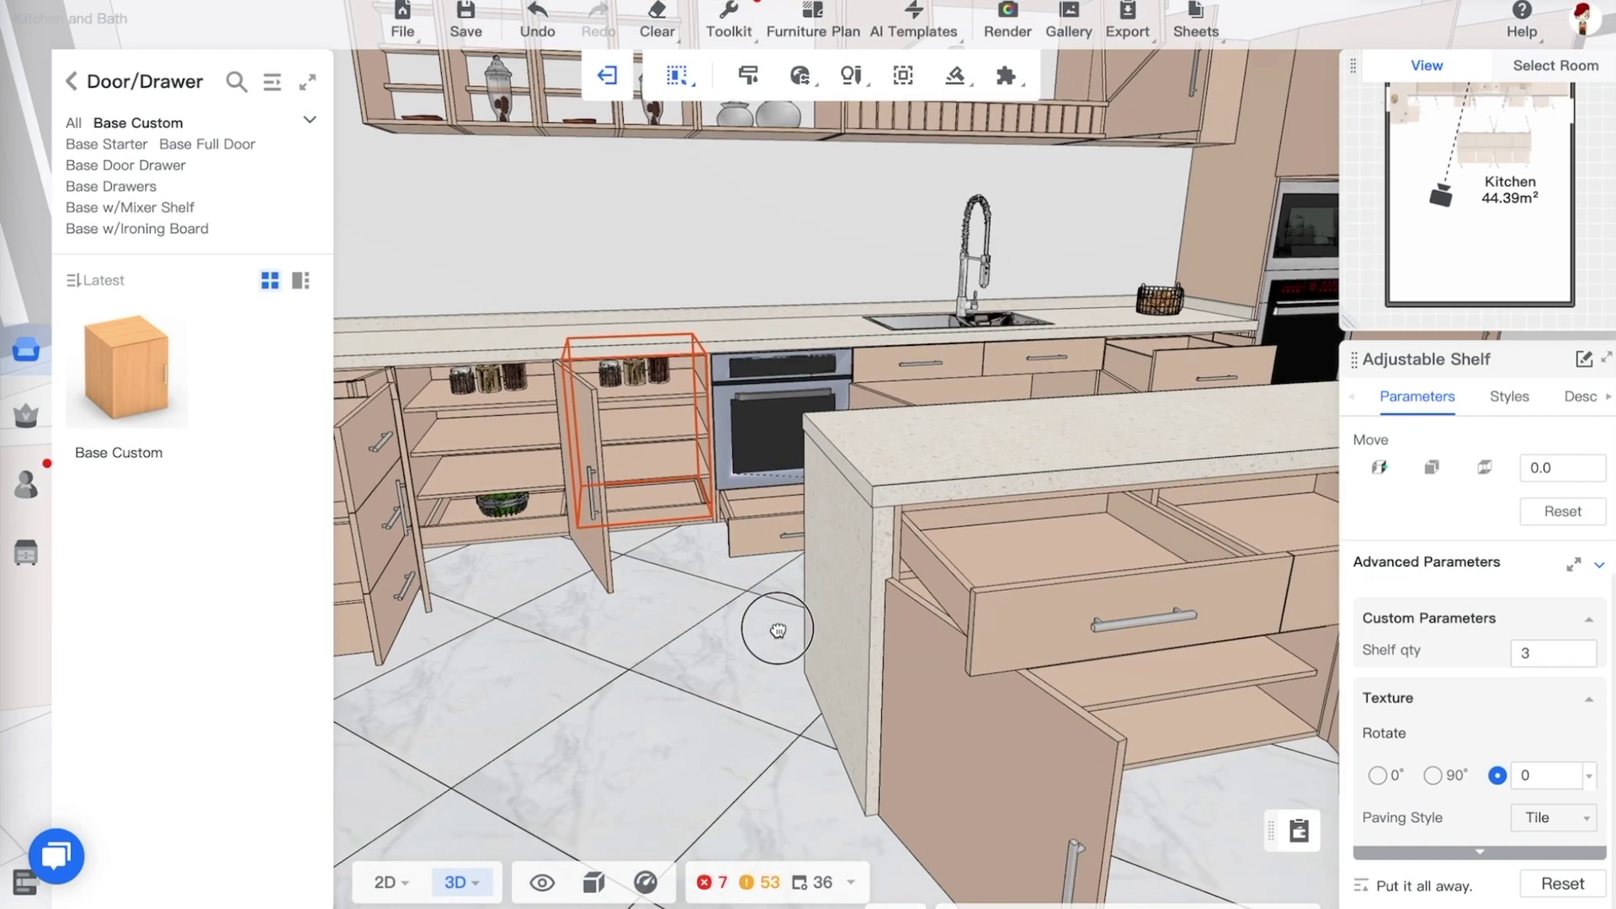
{"action": "left_click", "coordinate": [1549, 654]}
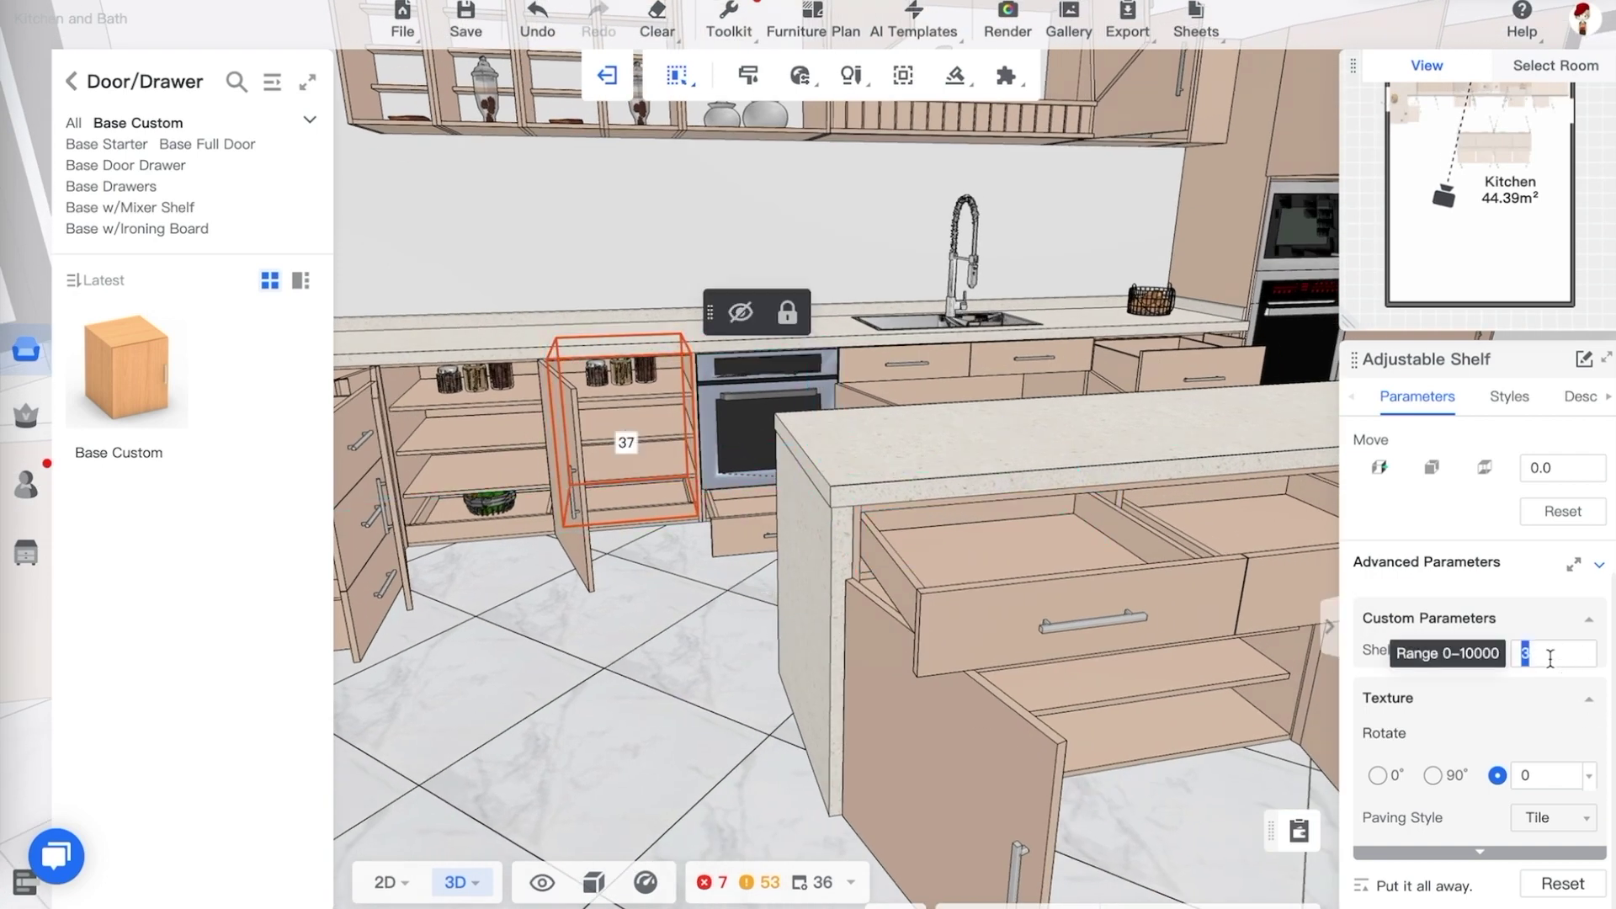
{"action": "key", "text": "Return"}
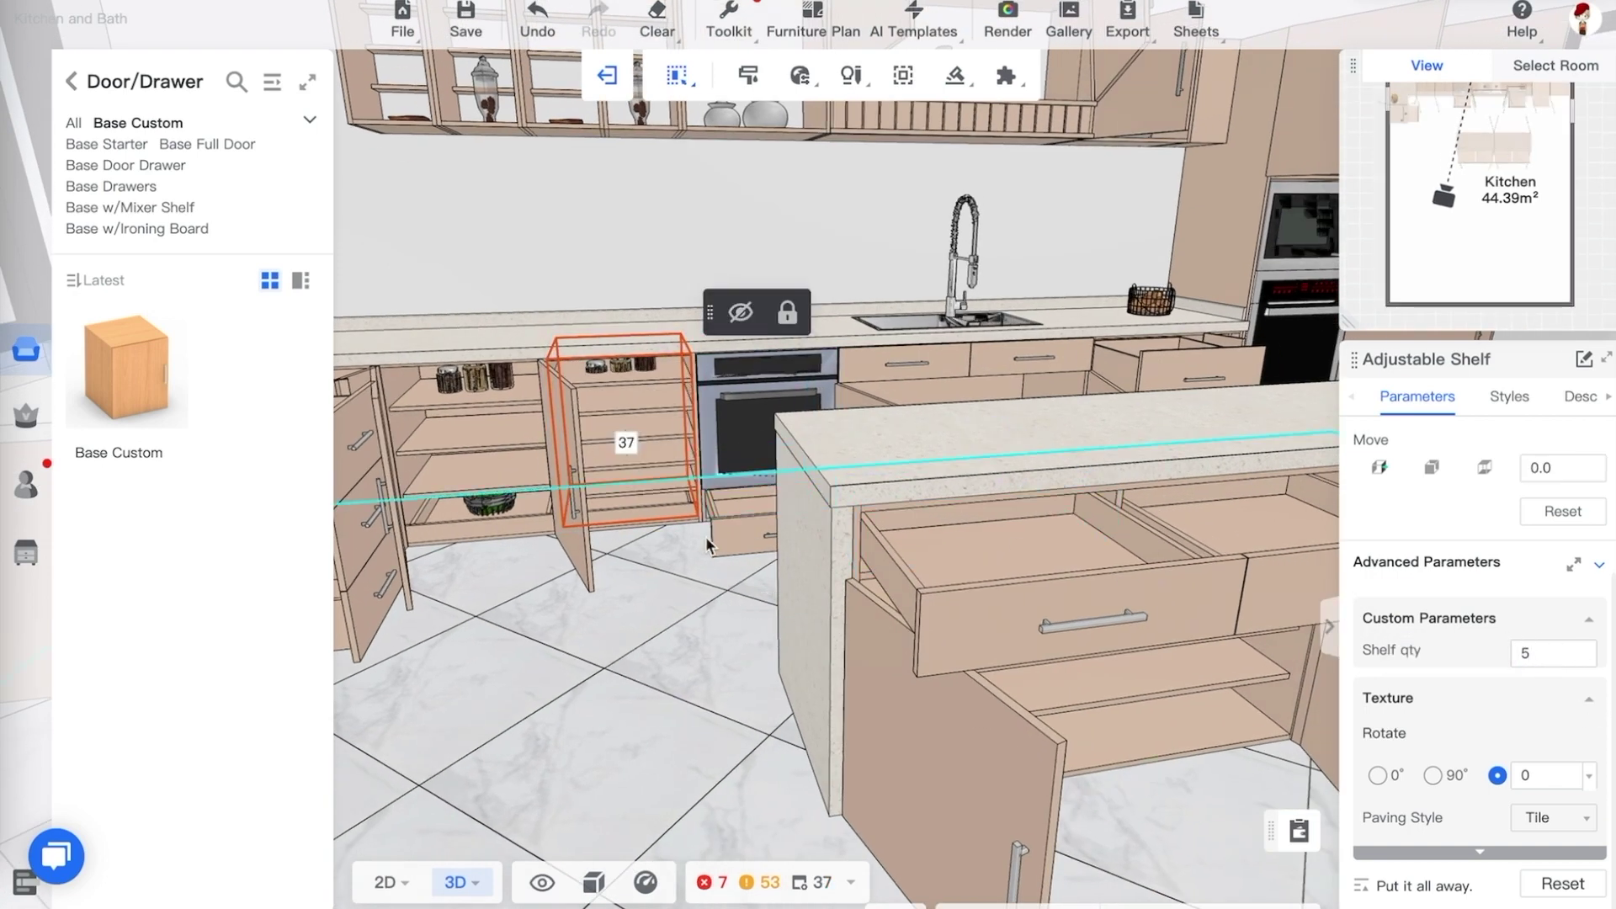
Set the shelf quantity of the adjustable shelf unit beside the oven to 2 and inspect its shelves
{"action": "left_click", "coordinate": [1540, 656]}
{"action": "type", "text": "2"}
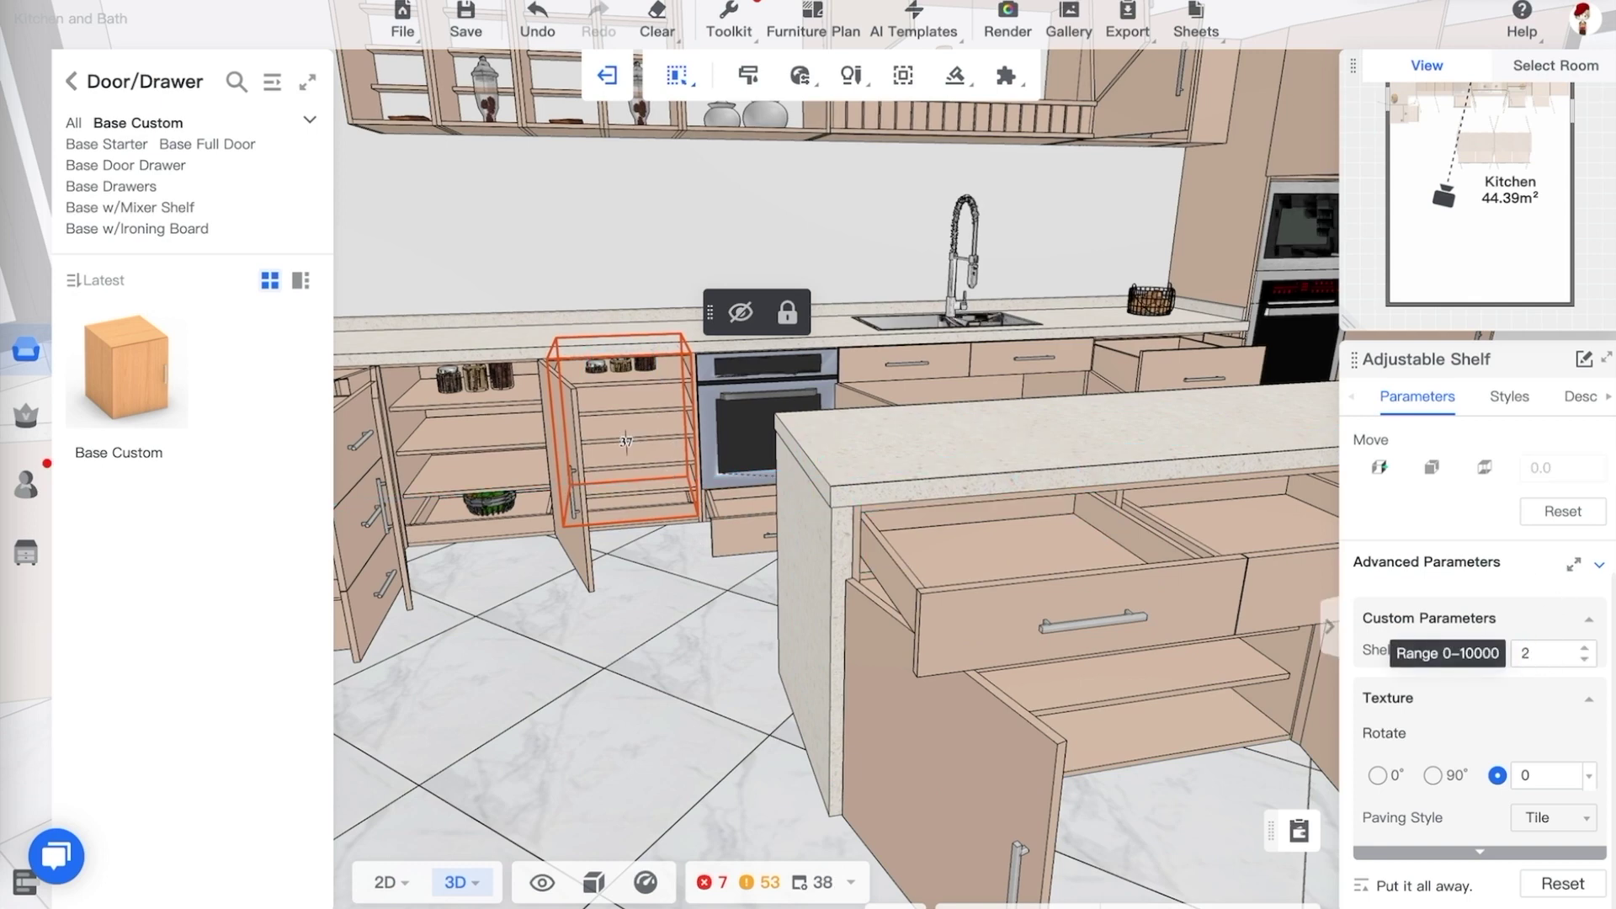
{"action": "key", "text": "Return"}
{"action": "right_click_drag", "start_coordinate": [692, 597], "coordinate": [640, 524]}
{"action": "scroll", "coordinate": [533, 403], "scroll_direction": "down", "scroll_amount": 3}
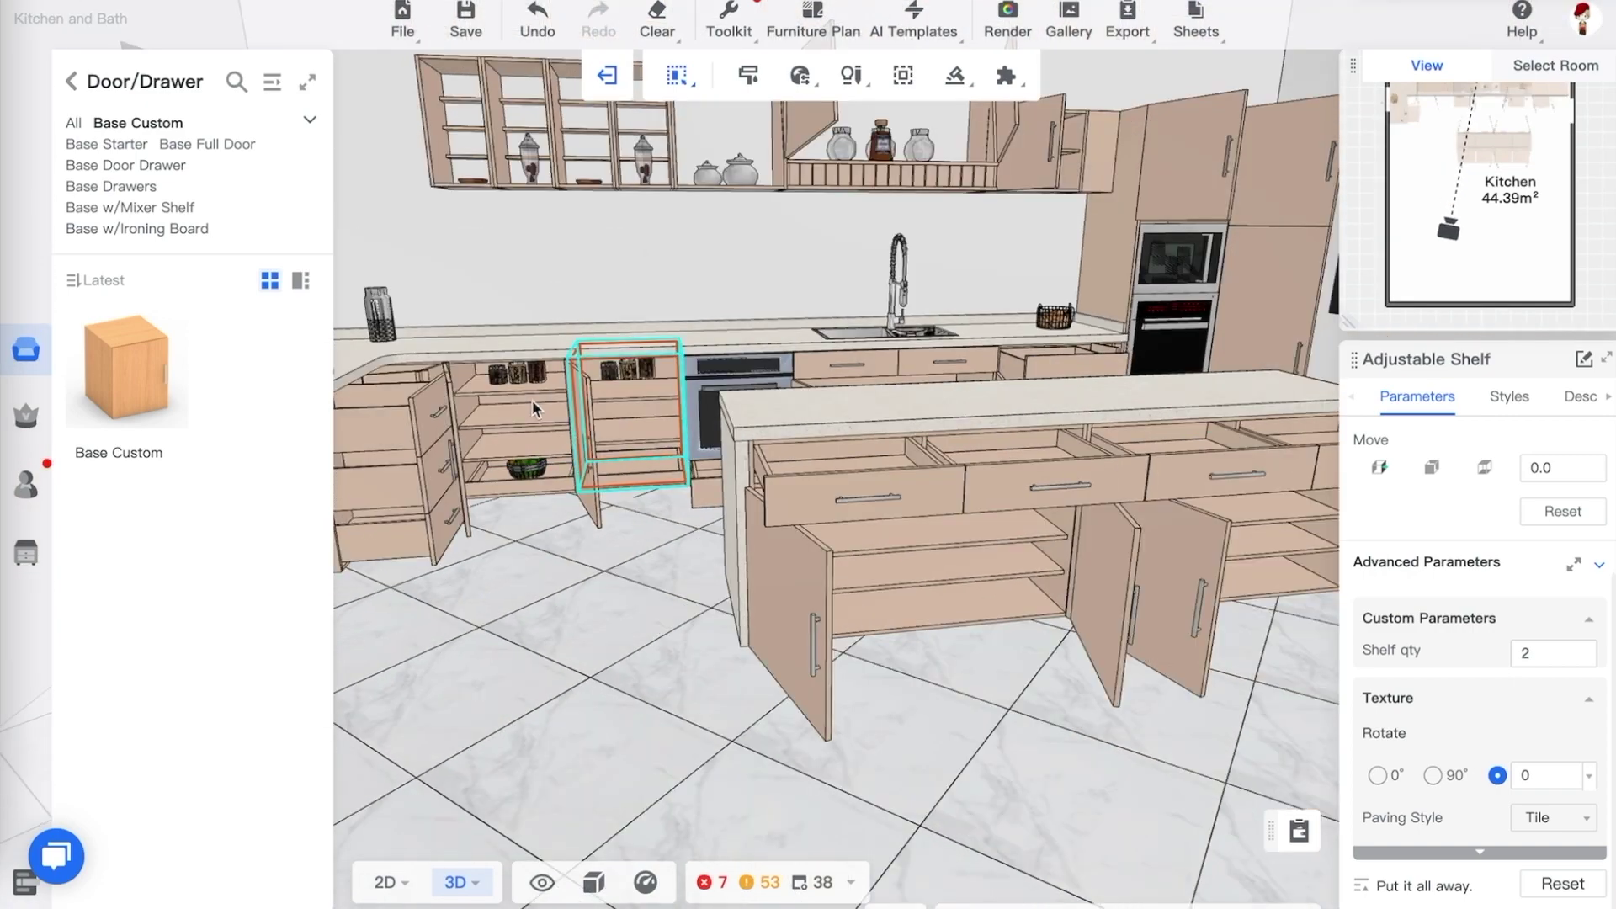
{"action": "scroll", "coordinate": [540, 401], "scroll_direction": "up", "scroll_amount": 10}
{"action": "right_click_drag", "start_coordinate": [796, 515], "coordinate": [821, 517]}
{"action": "scroll", "coordinate": [905, 491], "scroll_direction": "down", "scroll_amount": 8}
{"action": "right_click_drag", "start_coordinate": [498, 564], "coordinate": [657, 665]}
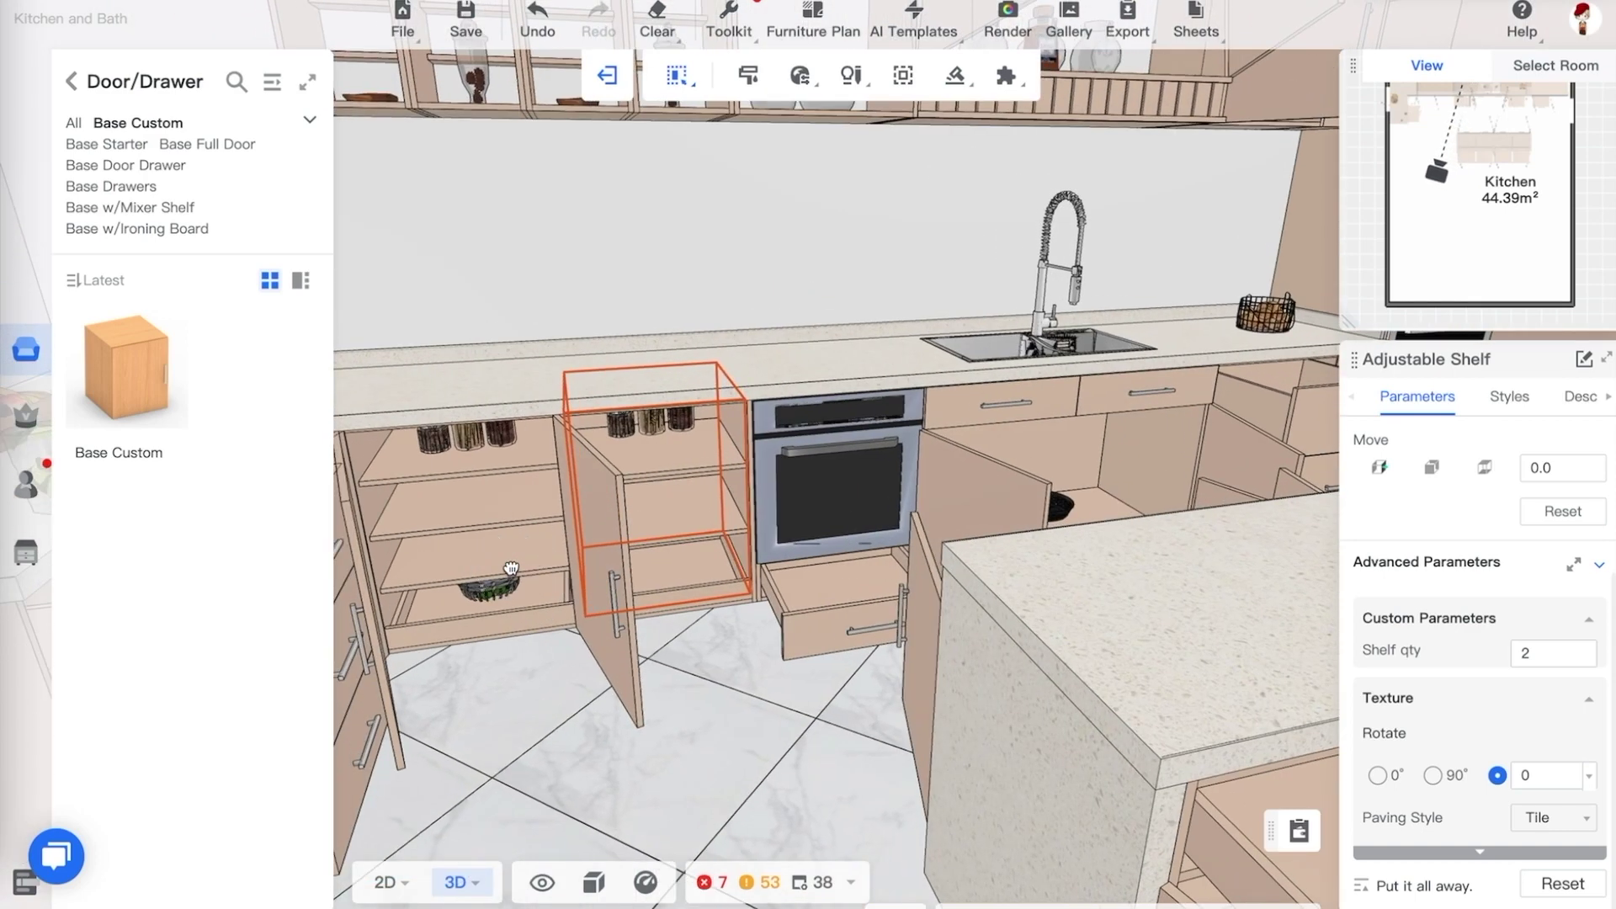
{"action": "scroll", "coordinate": [517, 489], "scroll_direction": "up", "scroll_amount": 4}
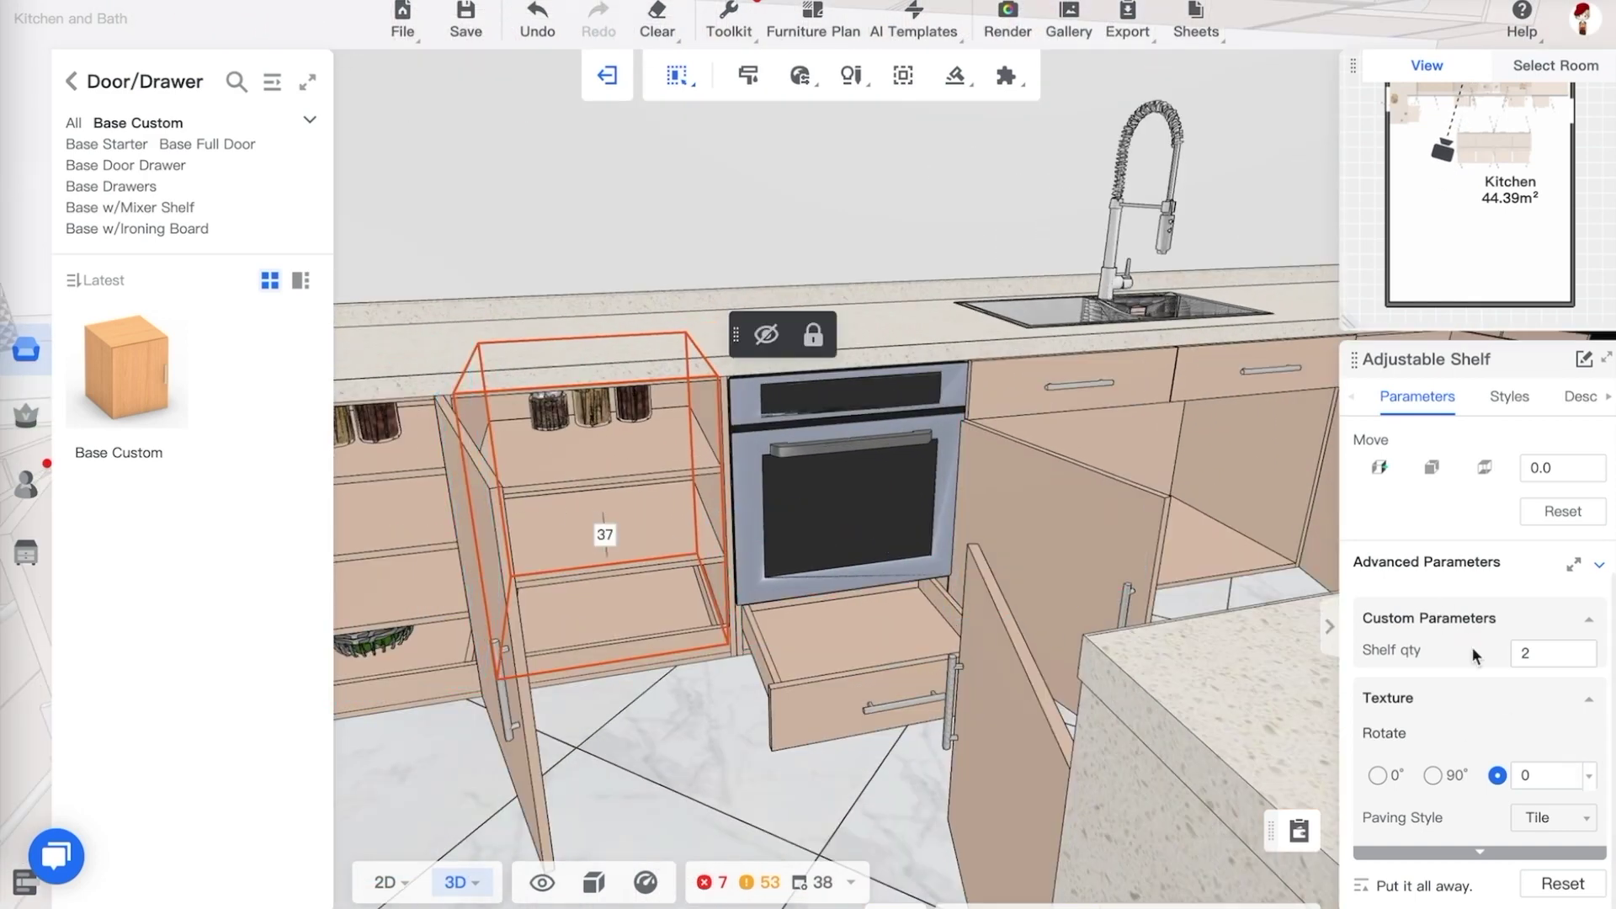
{"action": "scroll", "coordinate": [1002, 529], "scroll_direction": "down", "scroll_amount": 4}
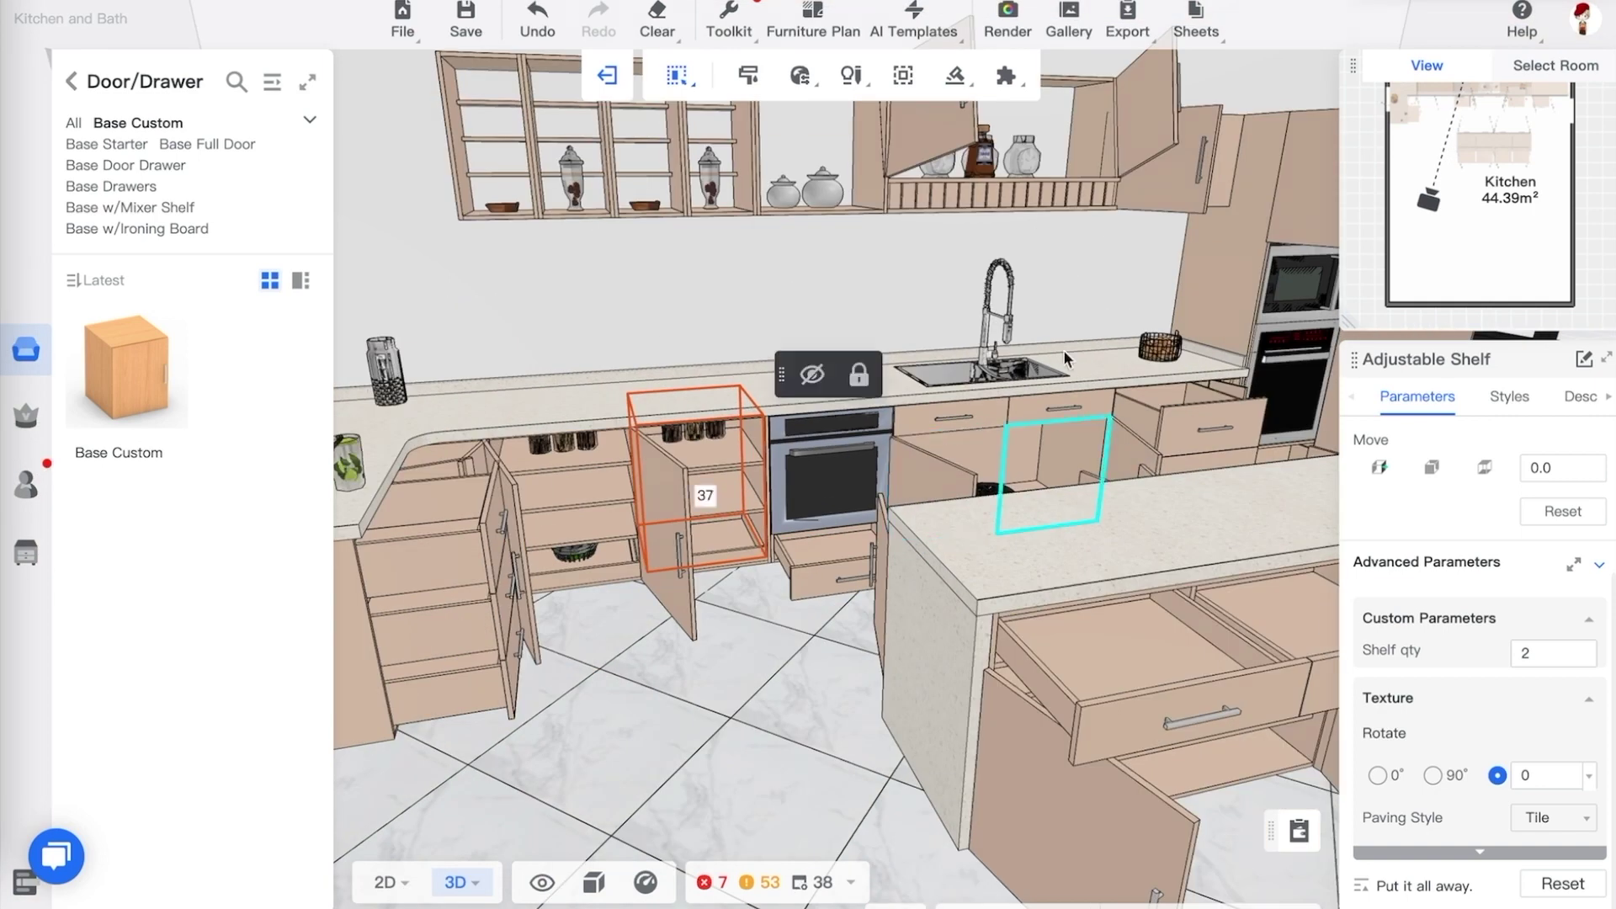
Examine the parameters of the sink cabinet frame and of the other adjustable shelf unit containing the fruit basket
{"action": "left_click", "coordinate": [1066, 452]}
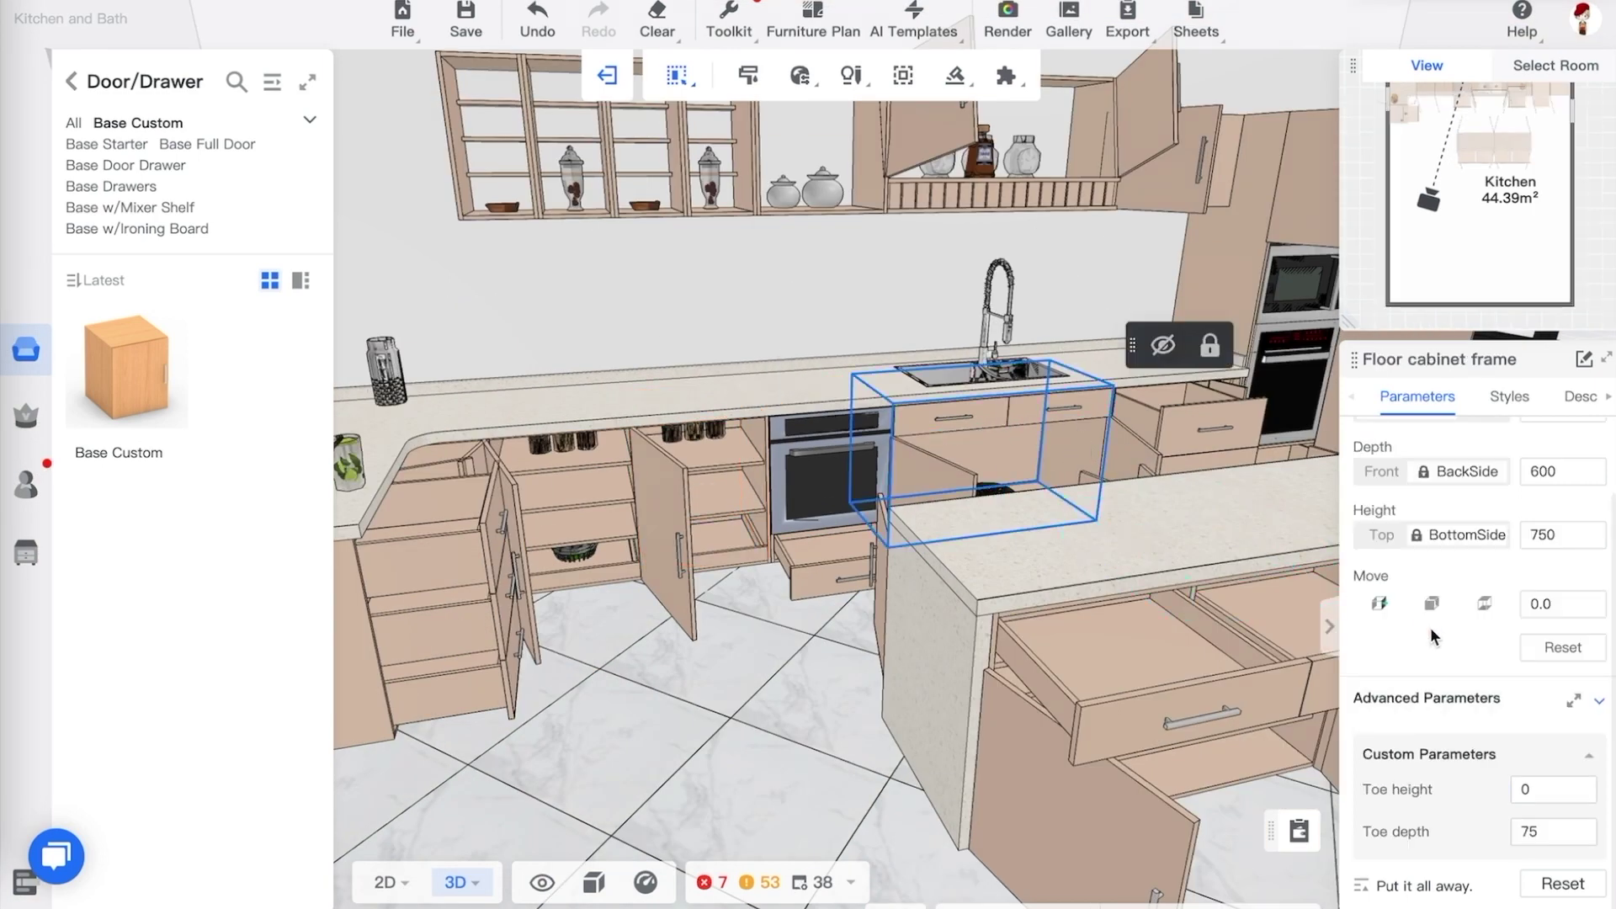
{"action": "scroll", "coordinate": [1433, 686], "scroll_direction": "up", "scroll_amount": 1}
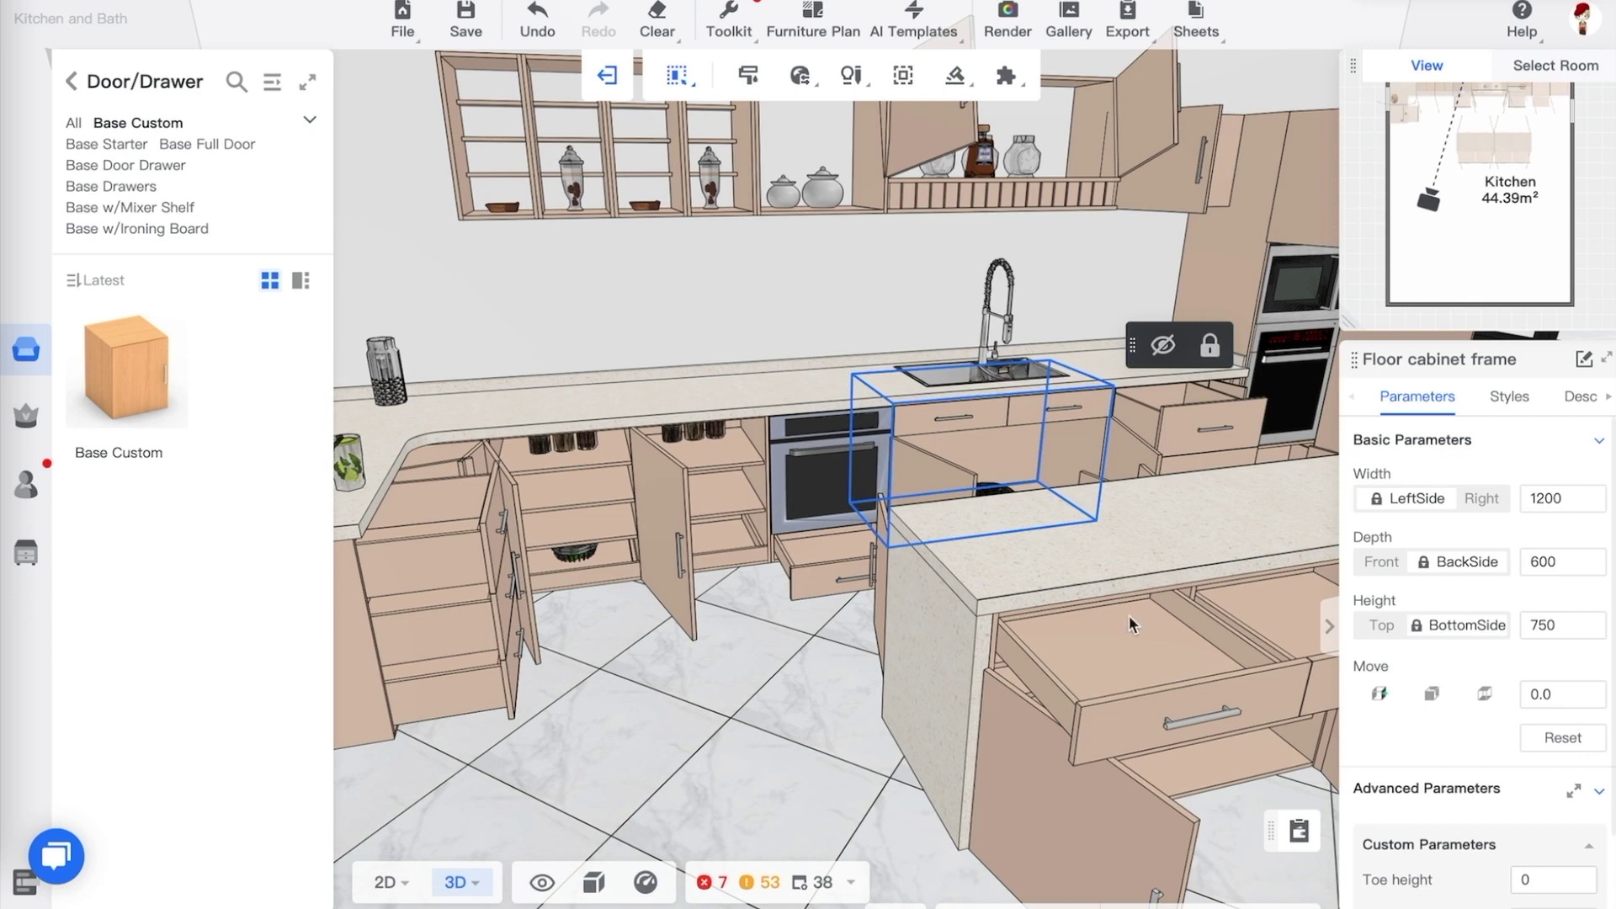
{"action": "left_click", "coordinate": [609, 513]}
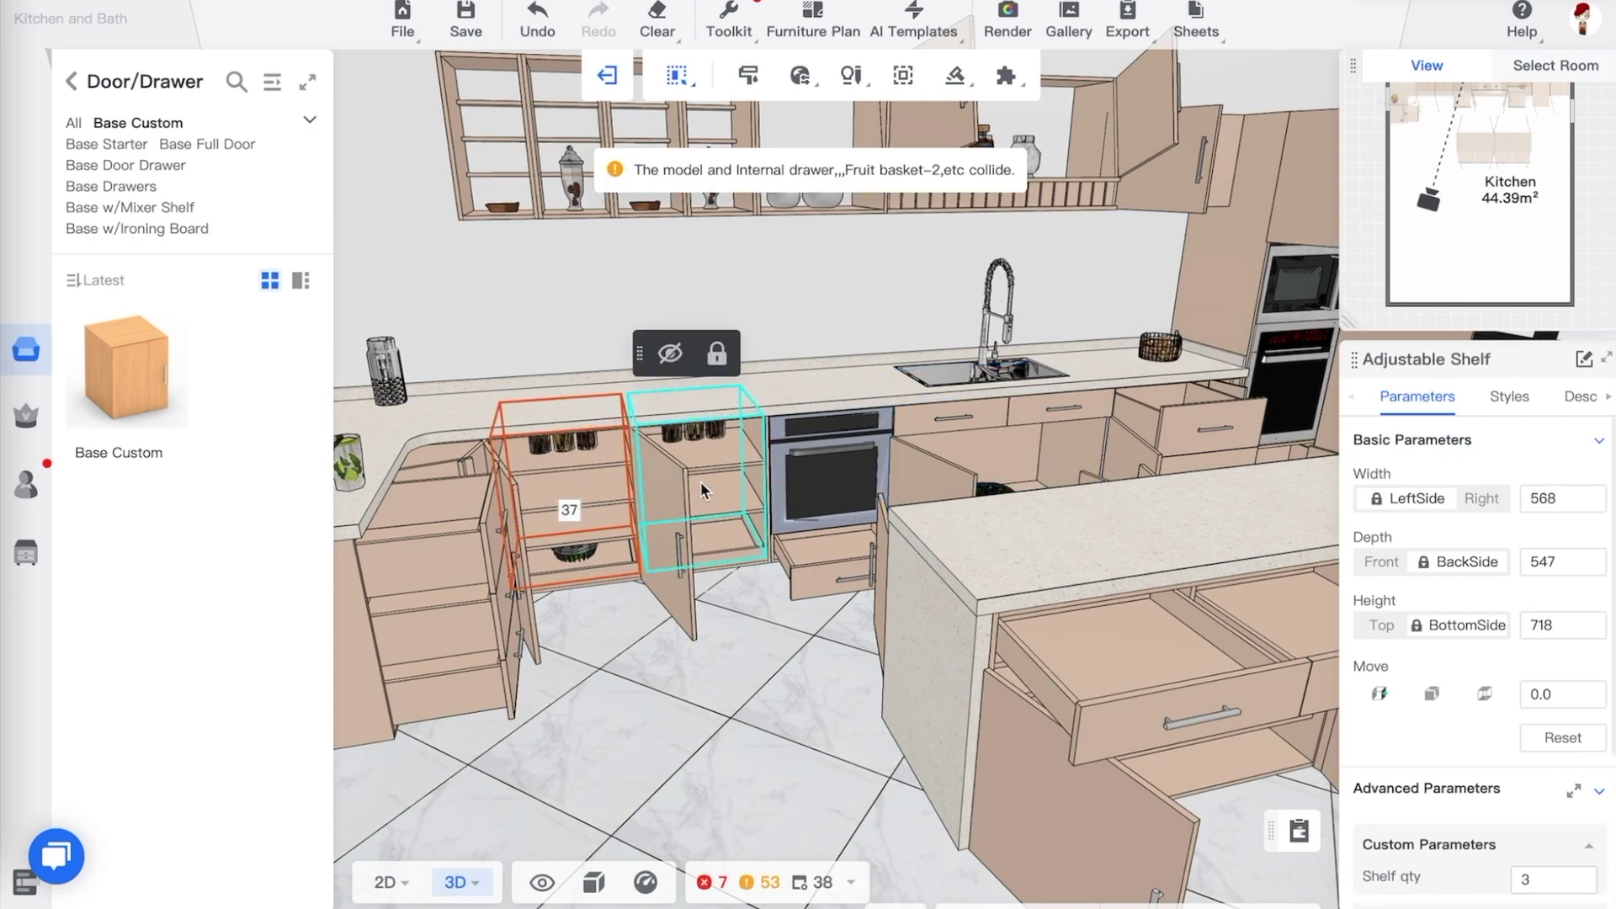
Set DrawSideClear of the island's first drawer, next to the waterfall side, to 50 and inspect the drawer
{"action": "left_click", "coordinate": [1208, 686]}
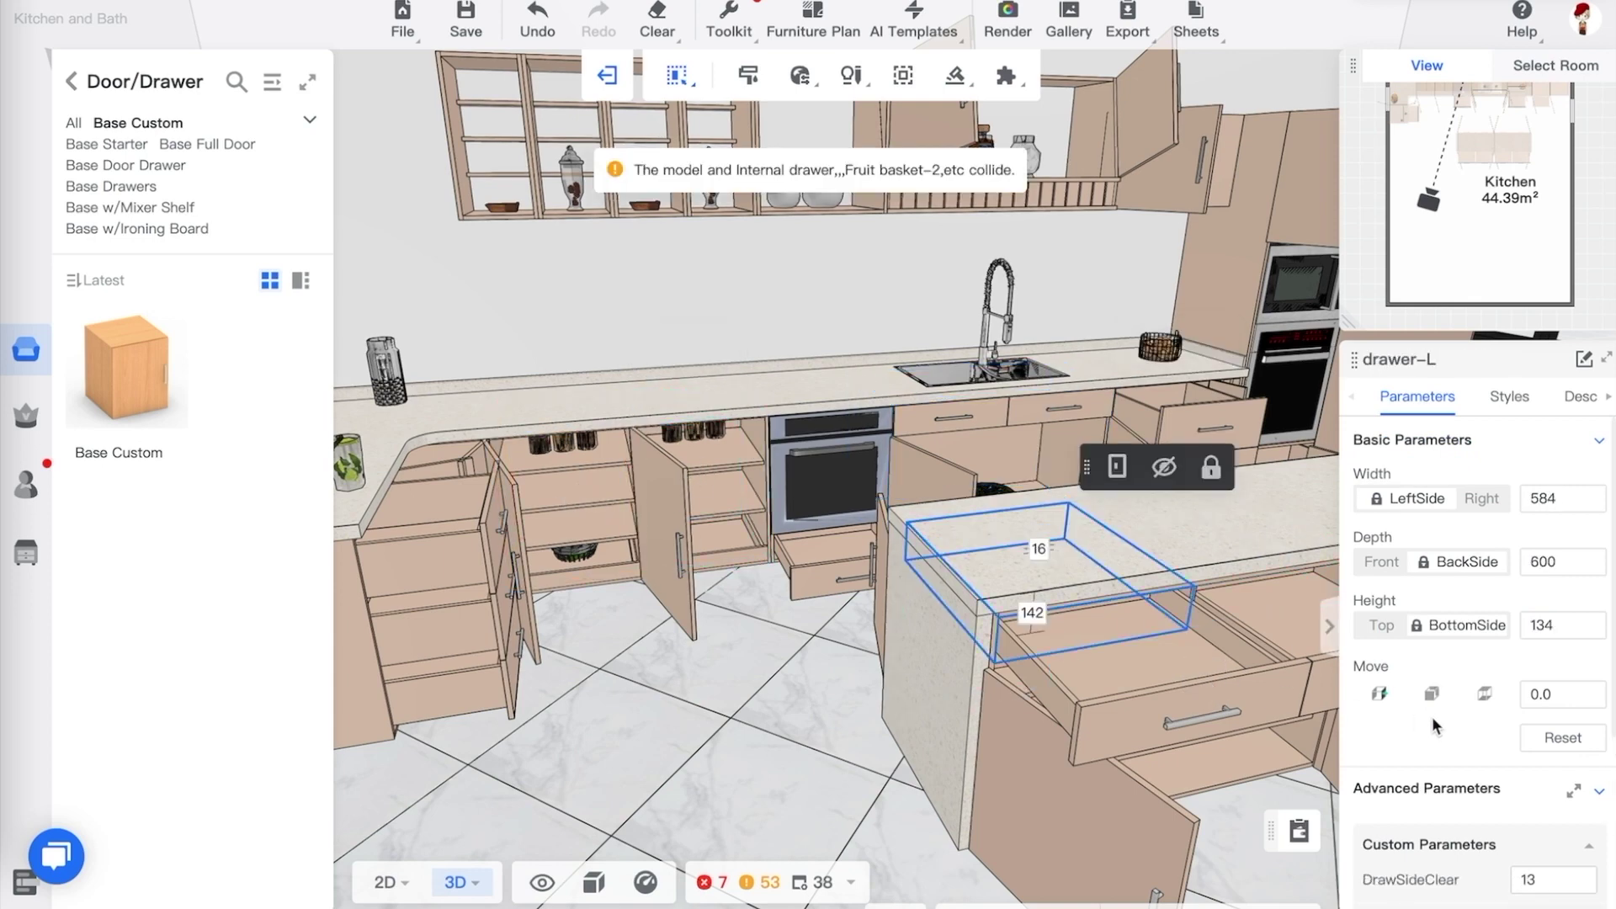
{"action": "scroll", "coordinate": [1422, 715], "scroll_direction": "down", "scroll_amount": 2}
{"action": "scroll", "coordinate": [1507, 730], "scroll_direction": "down", "scroll_amount": 2}
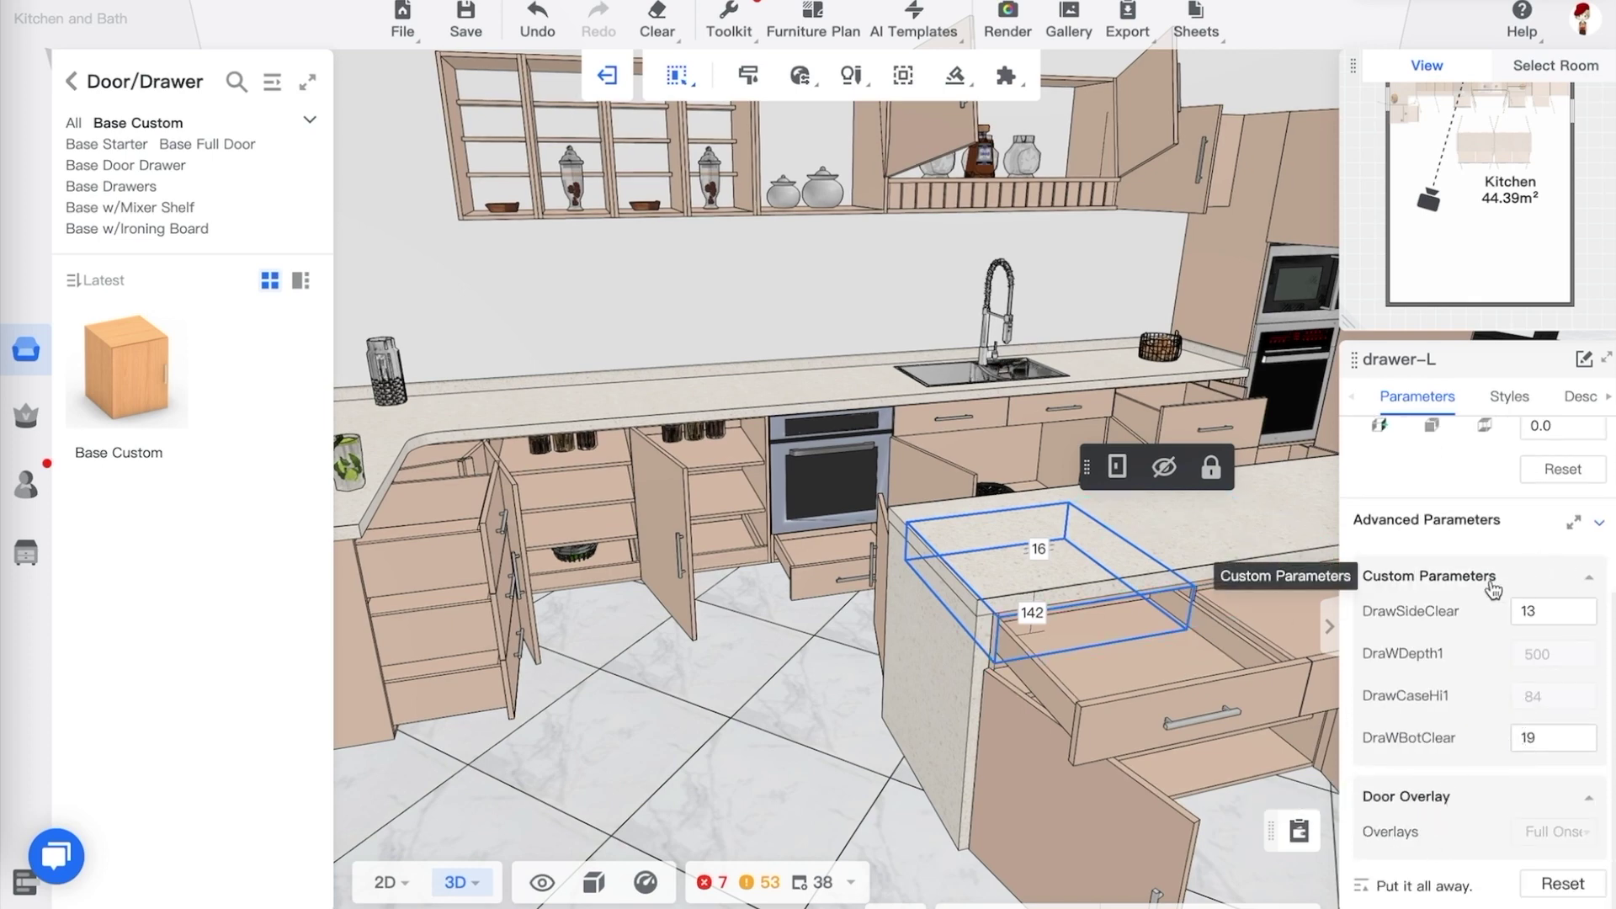
{"action": "left_click", "coordinate": [1555, 603]}
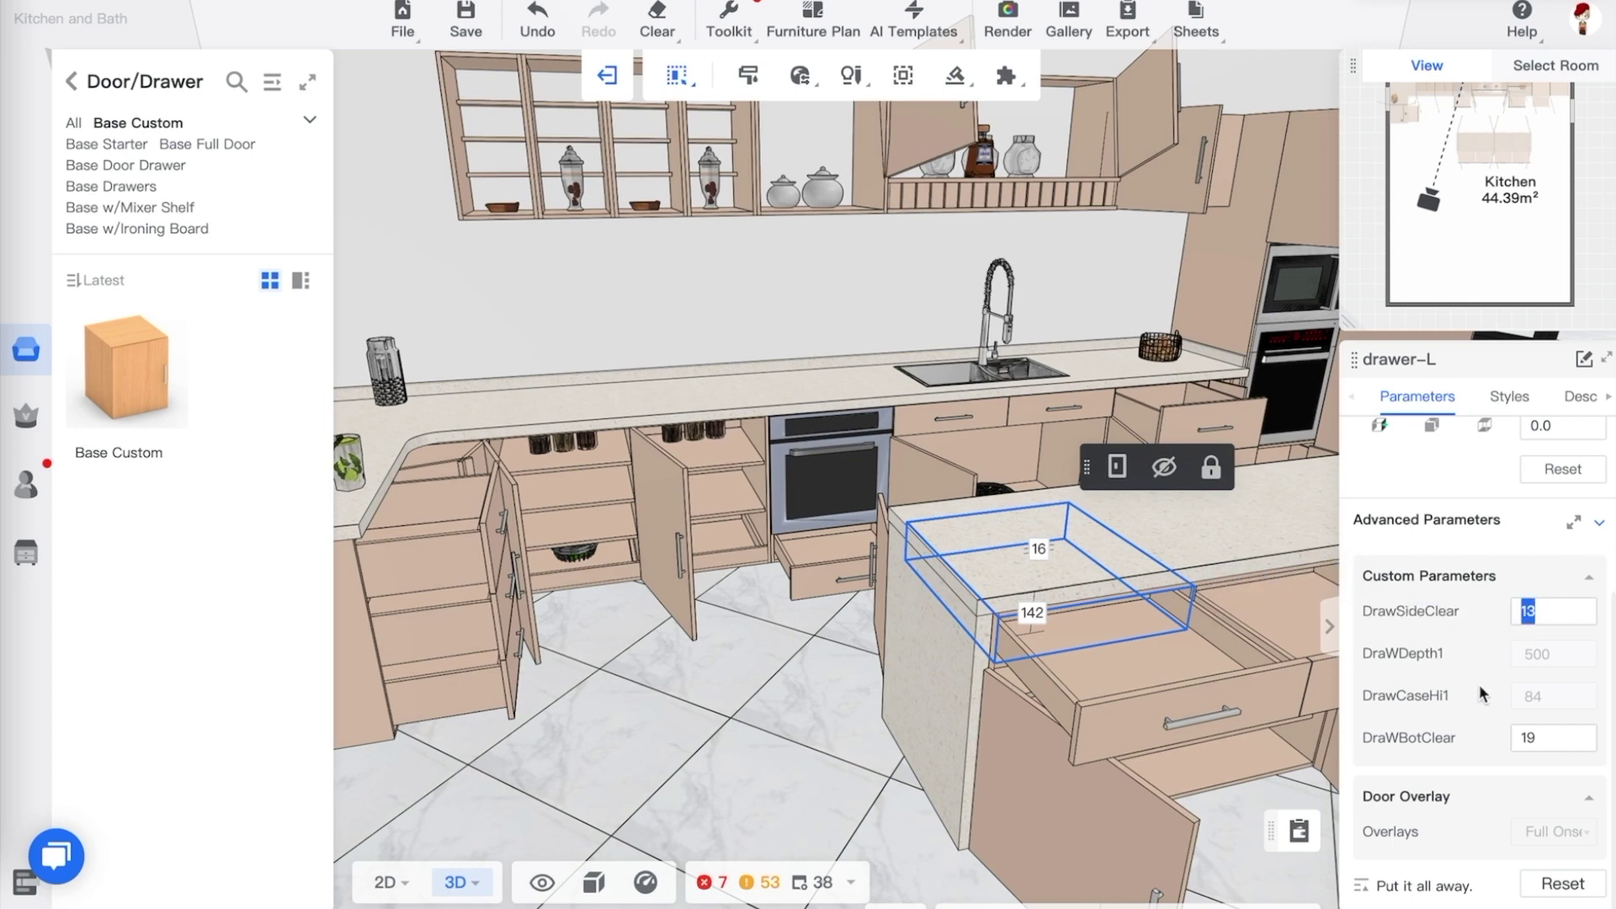
{"action": "type", "text": "50"}
{"action": "key", "text": "Return"}
{"action": "right_click_drag", "start_coordinate": [886, 680], "coordinate": [855, 678]}
{"action": "left_click", "coordinate": [736, 657]}
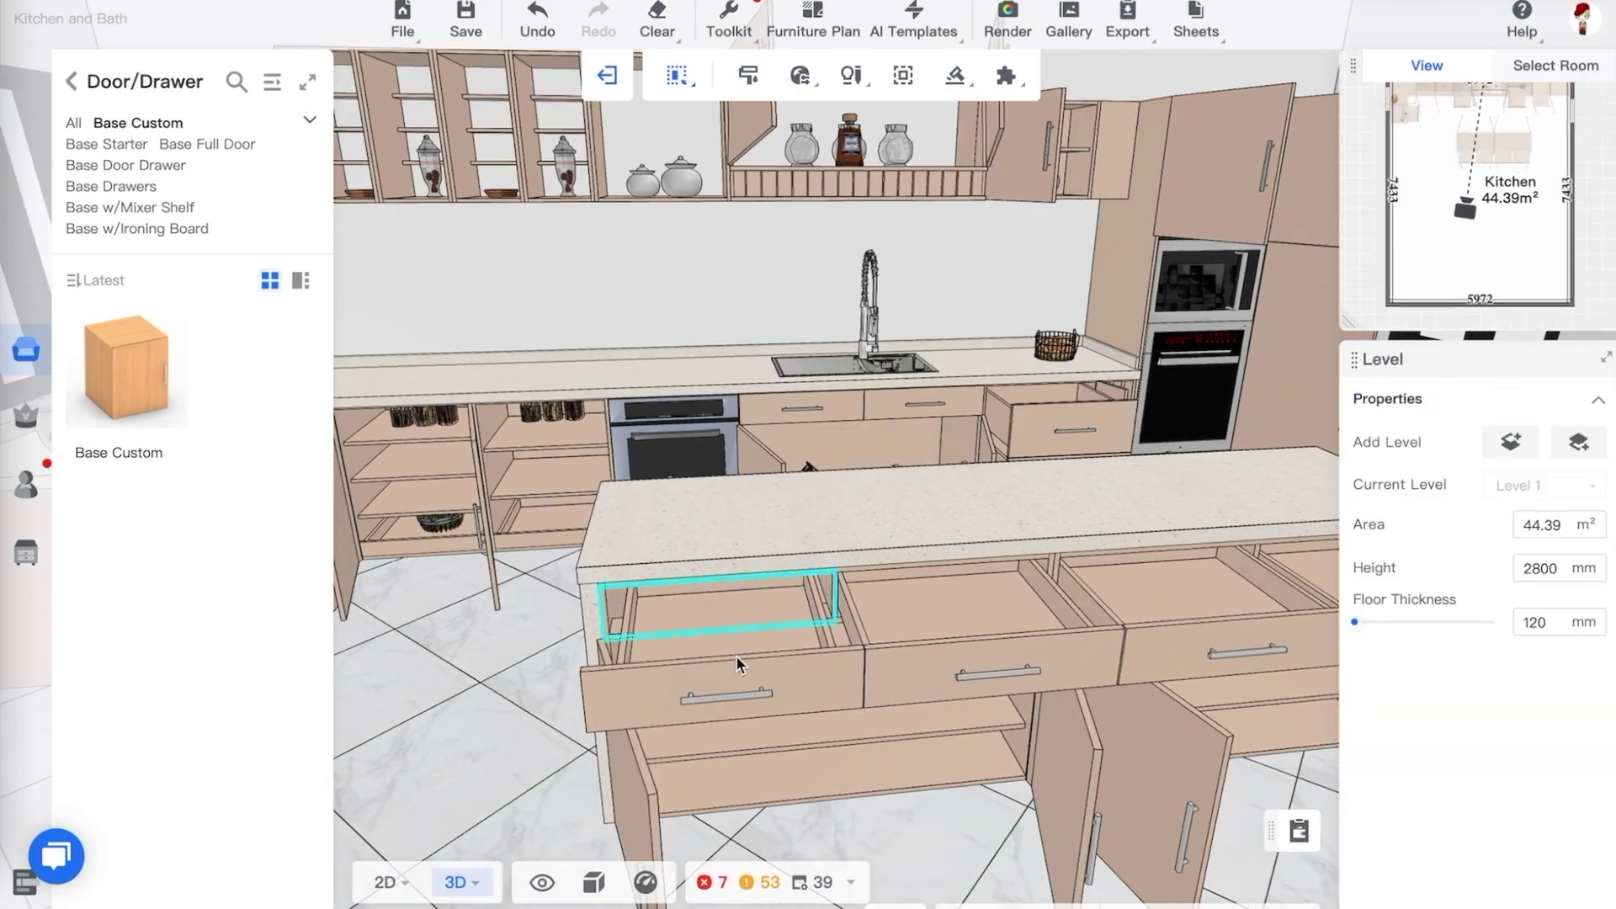
Set DrawSideClear of the island's first drawer to 100 and check the gaps beside the drawer box
{"action": "left_click", "coordinate": [633, 623]}
{"action": "scroll", "coordinate": [652, 608], "scroll_direction": "up", "scroll_amount": 5}
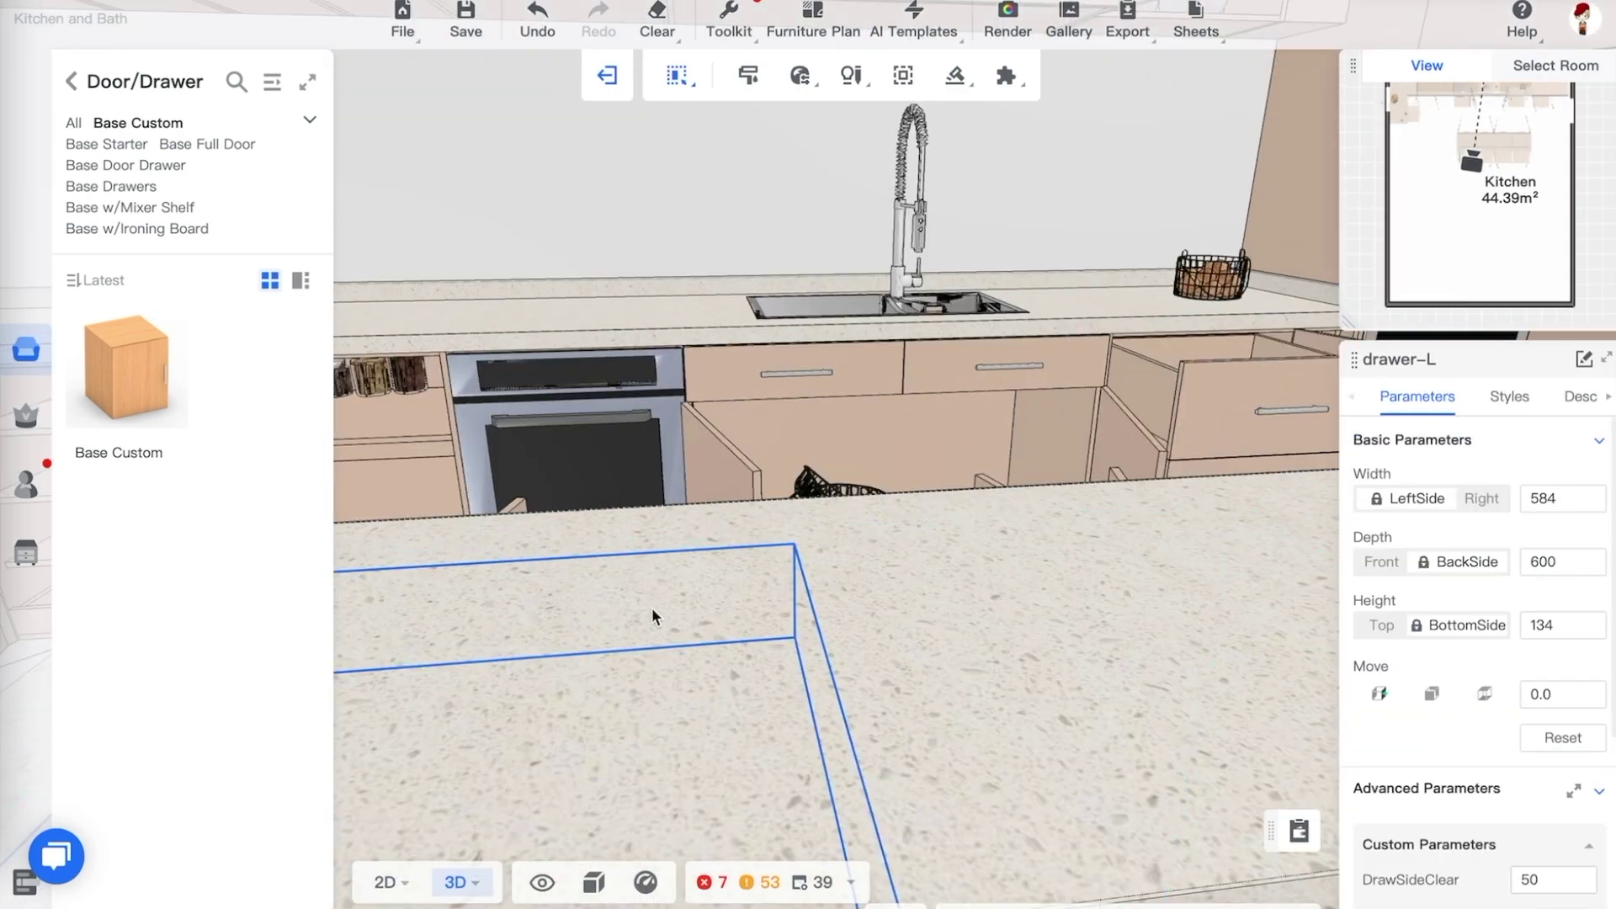
{"action": "scroll", "coordinate": [659, 601], "scroll_direction": "down", "scroll_amount": 3}
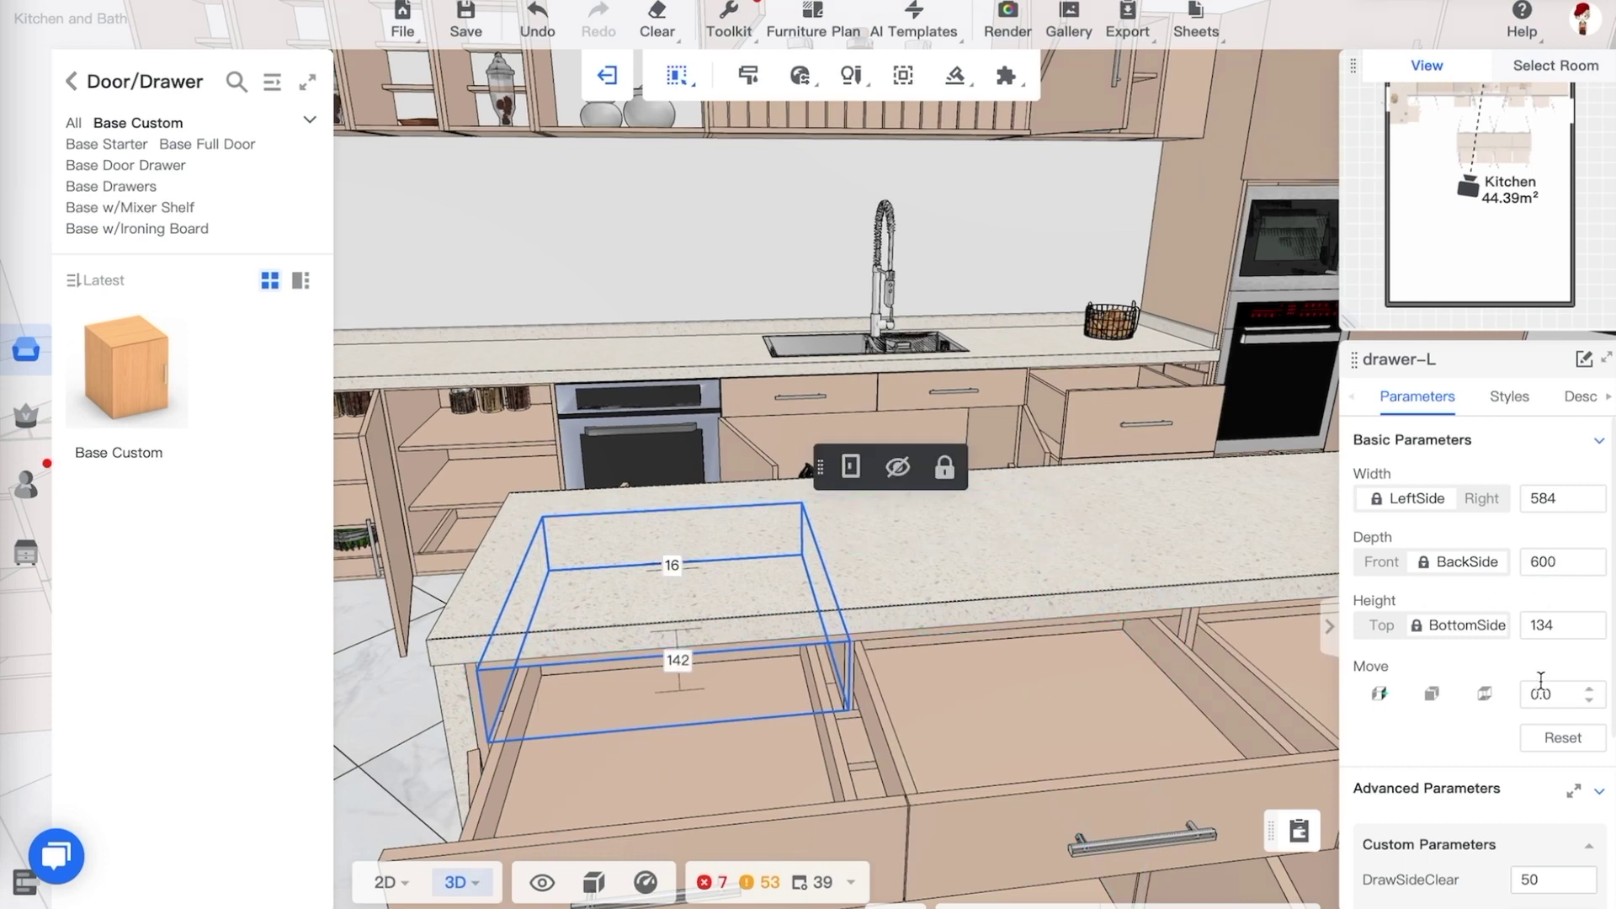
{"action": "scroll", "coordinate": [1540, 682], "scroll_direction": "down", "scroll_amount": 5}
{"action": "double_click", "coordinate": [1540, 671]}
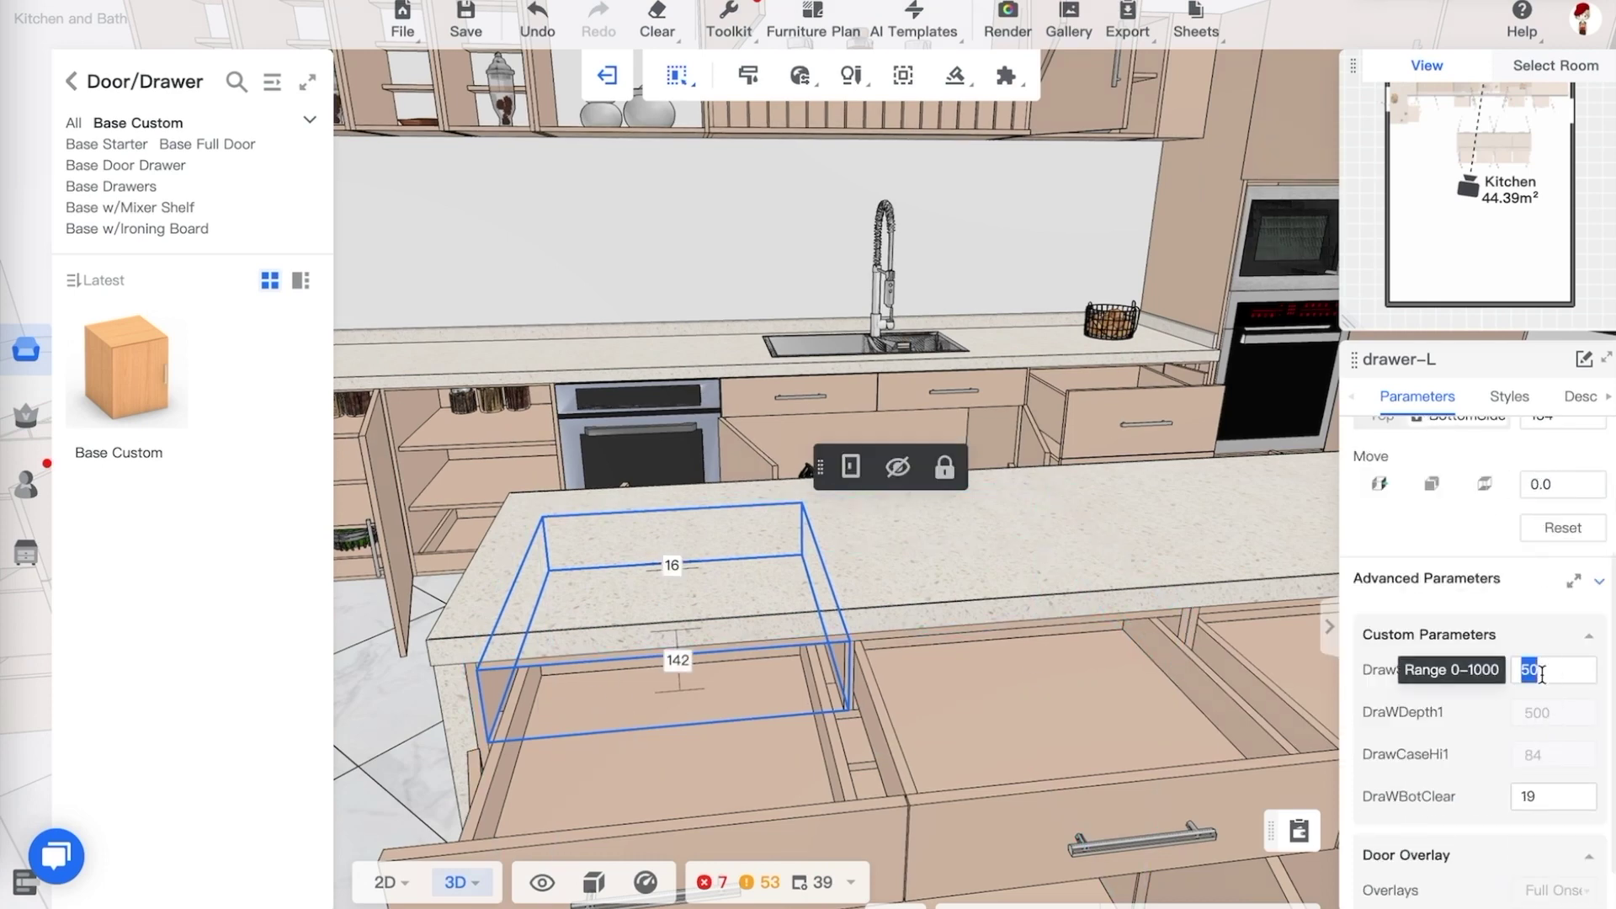
{"action": "type", "text": "100"}
{"action": "key", "text": "Return"}
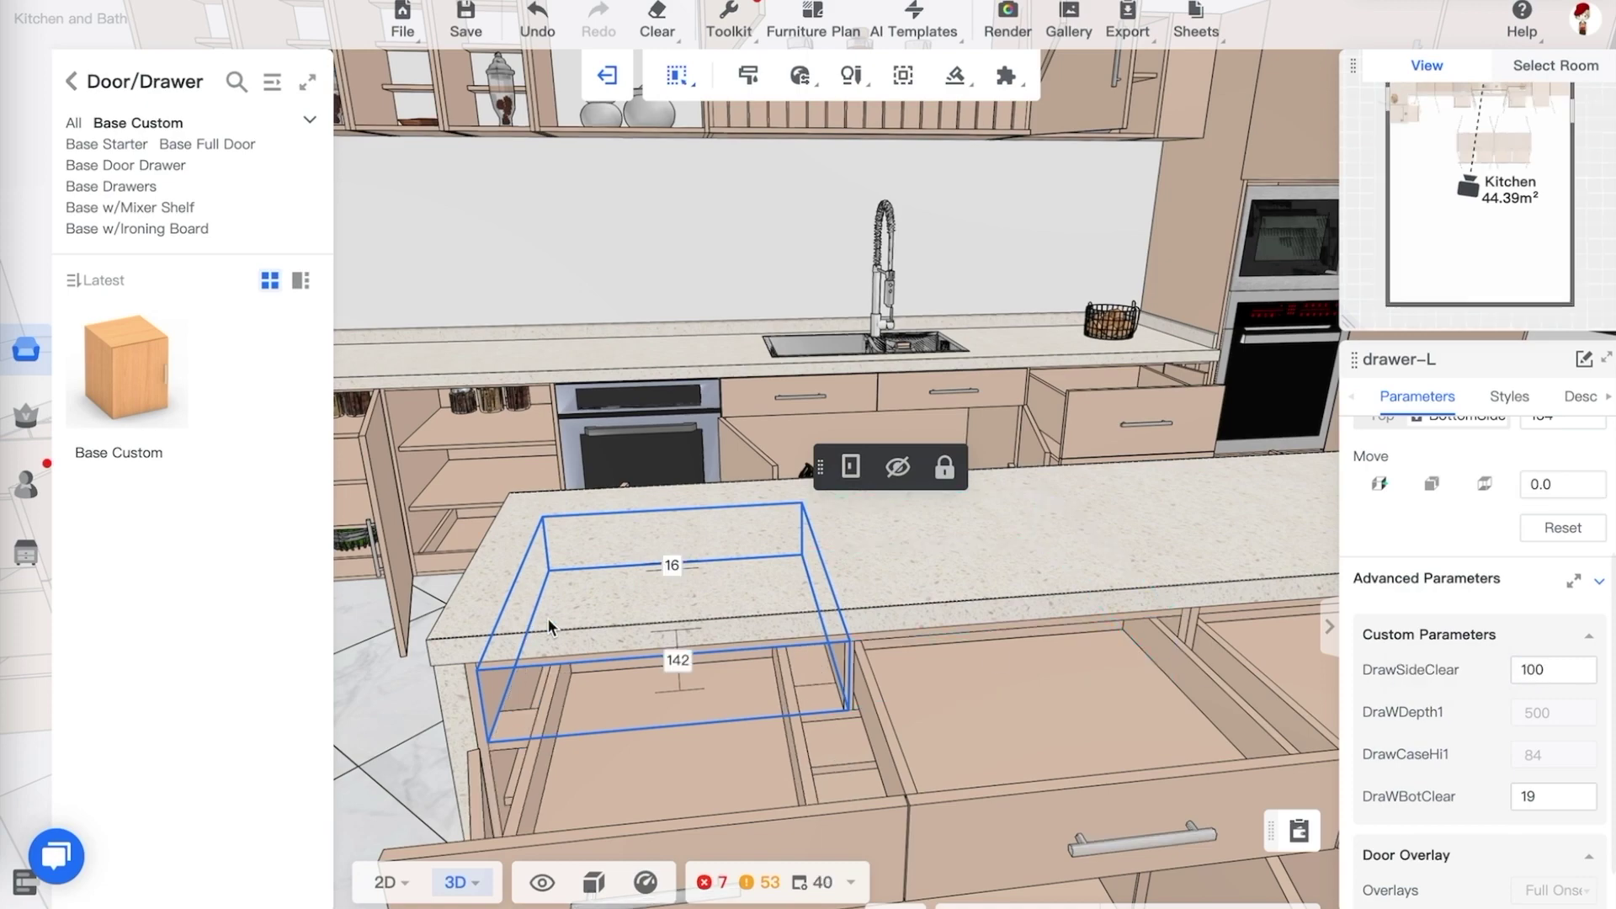
{"action": "left_click", "coordinate": [611, 624]}
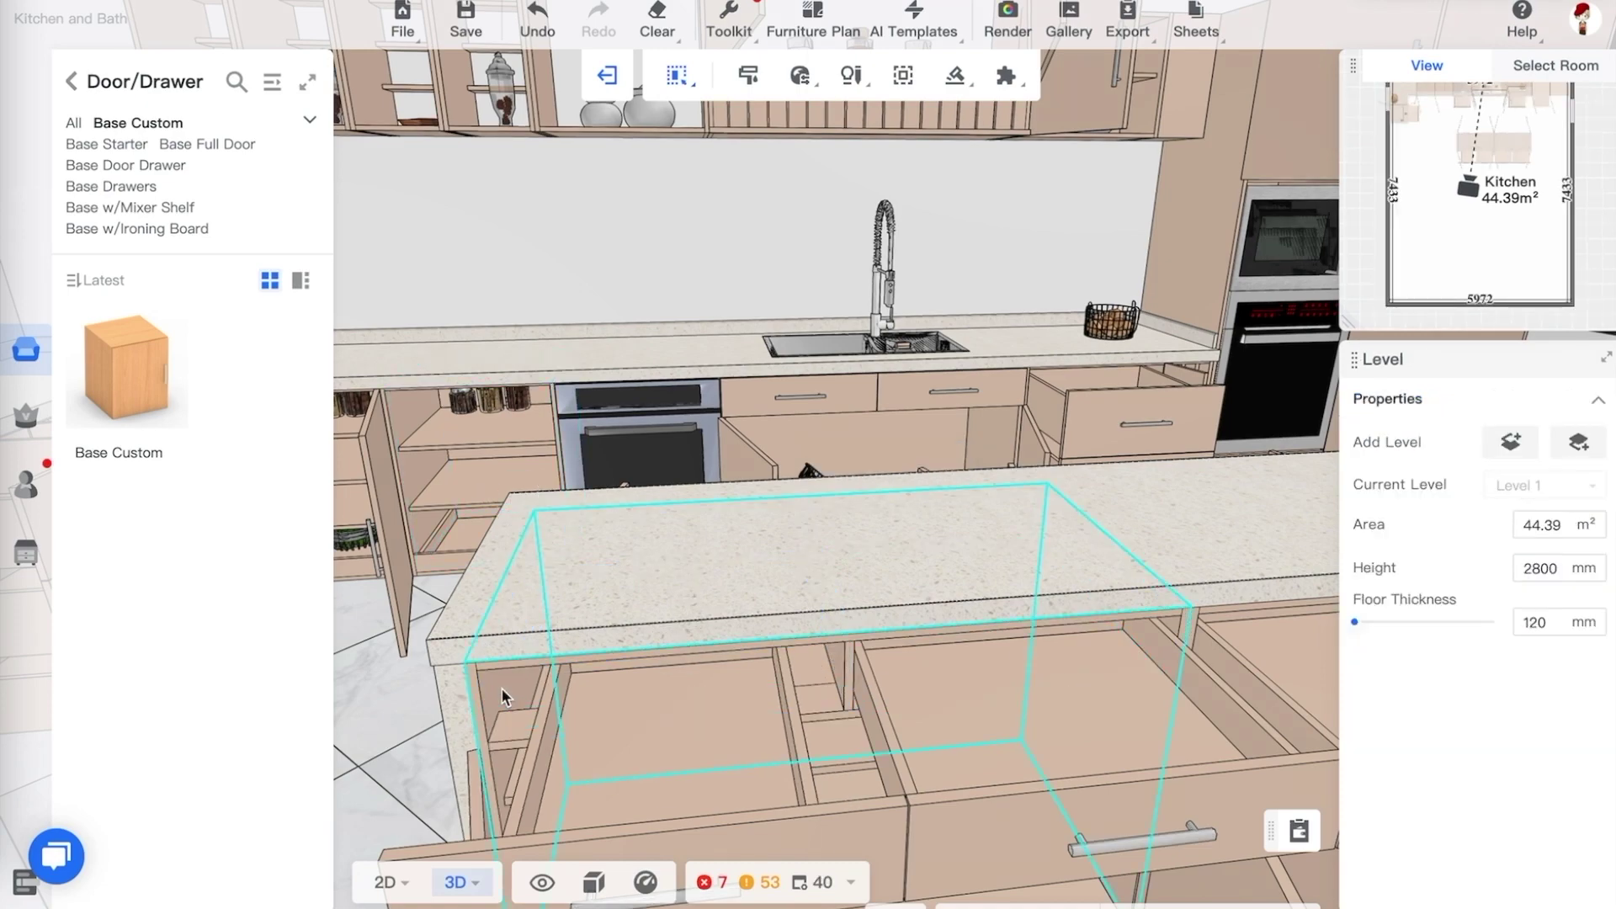
{"action": "right_click_drag", "start_coordinate": [416, 713], "coordinate": [438, 699]}
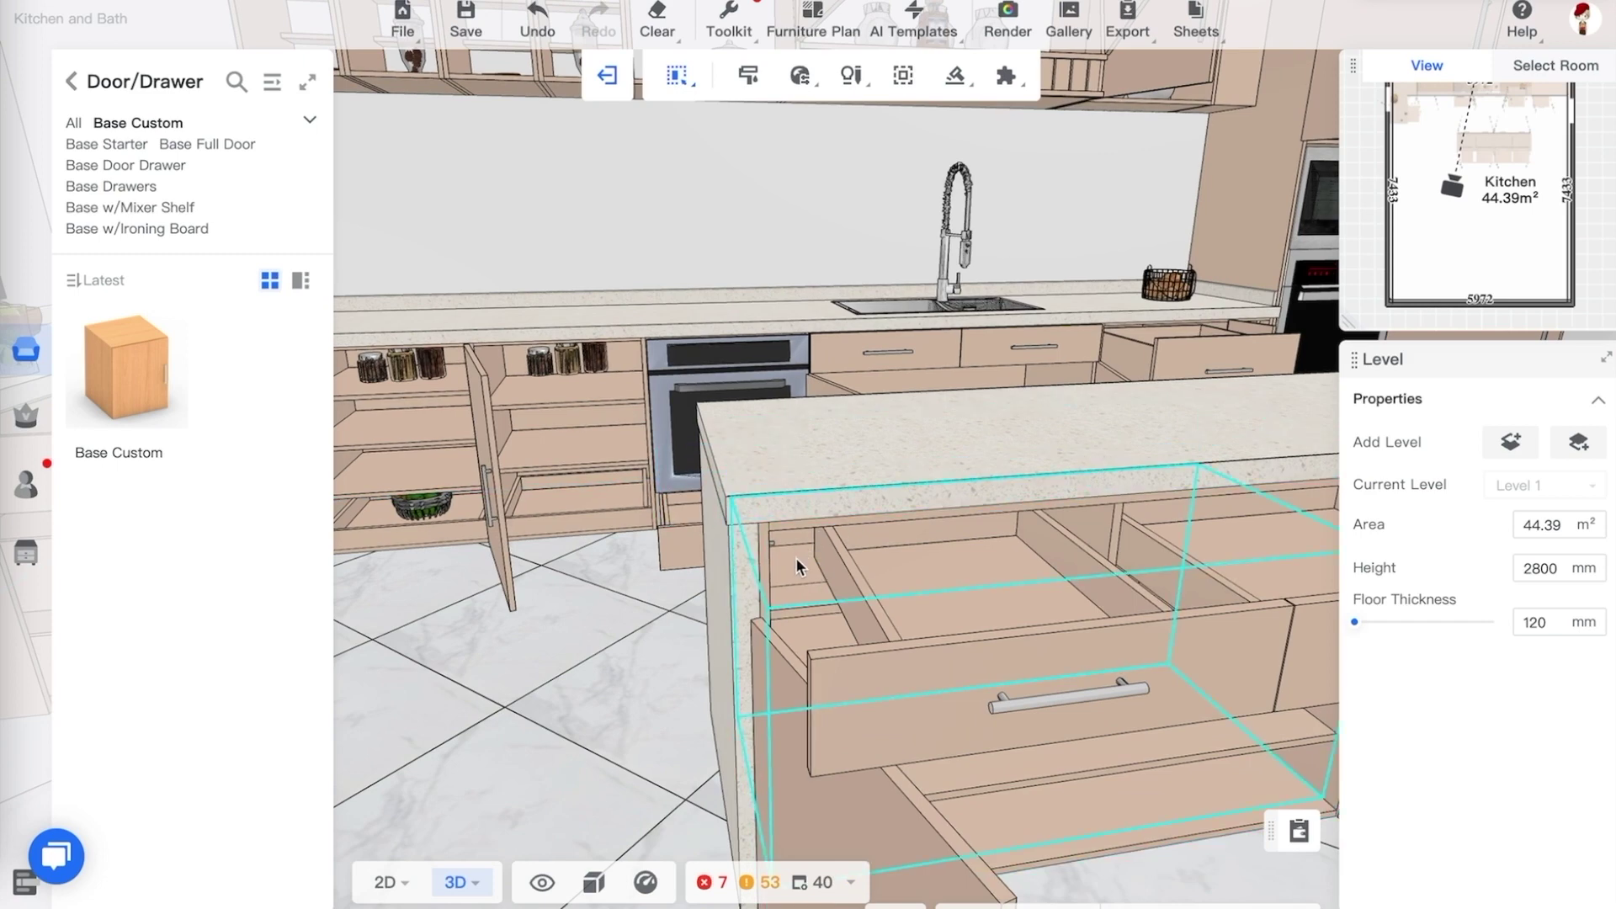
{"action": "left_click", "coordinate": [1015, 604]}
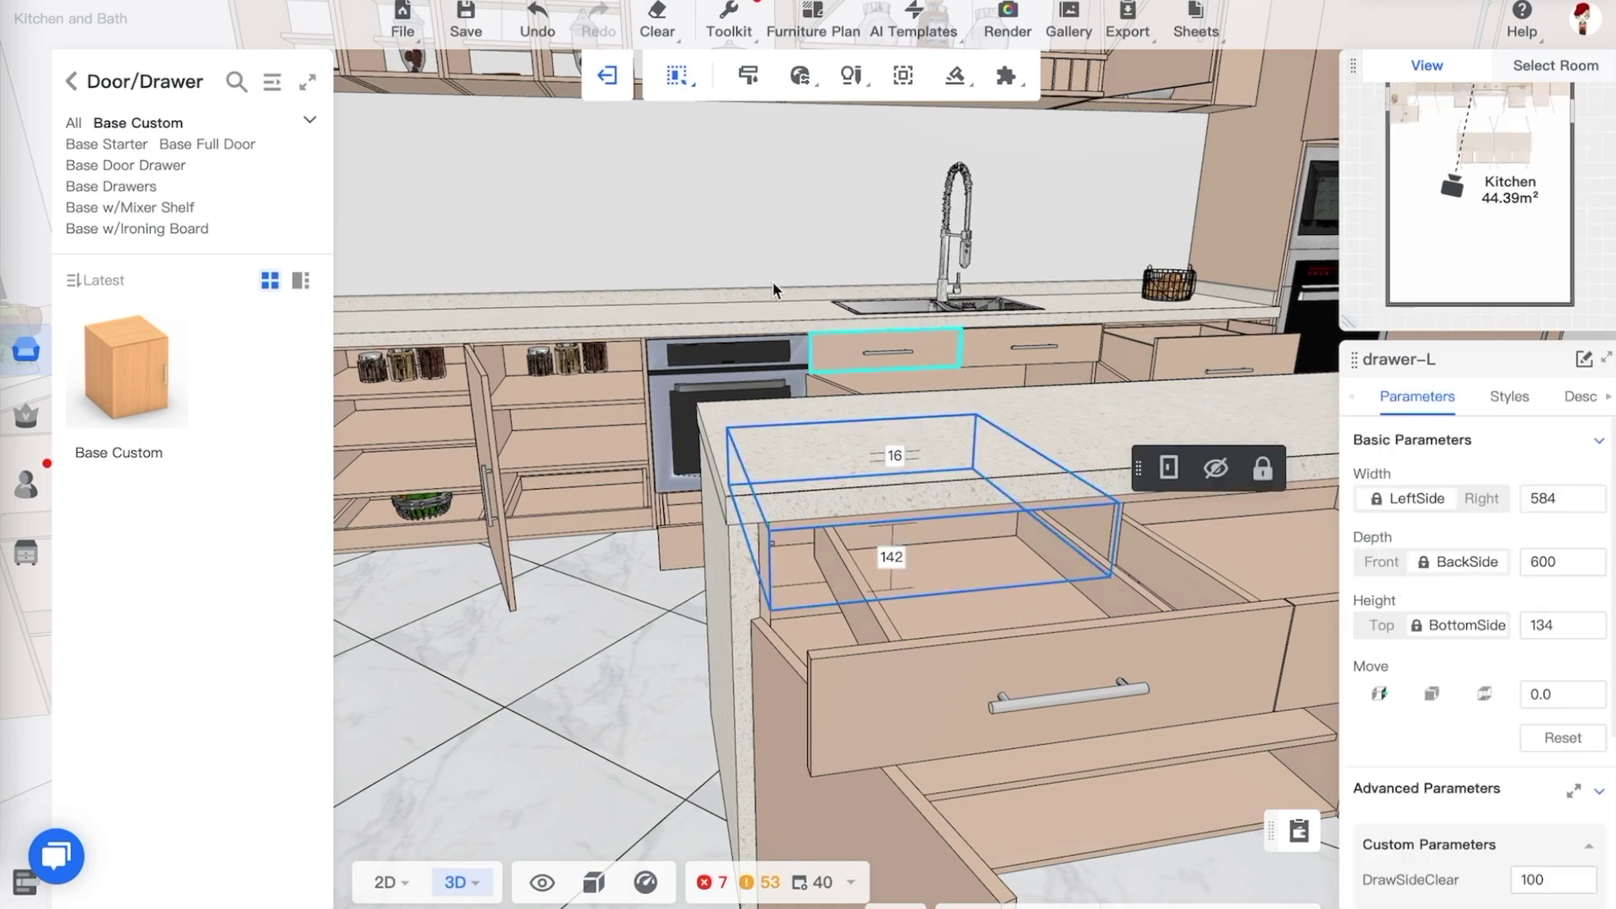
Switch the selection mode to Select Furniture and deselect the island drawer
{"action": "mouse_move", "coordinate": [681, 83]}
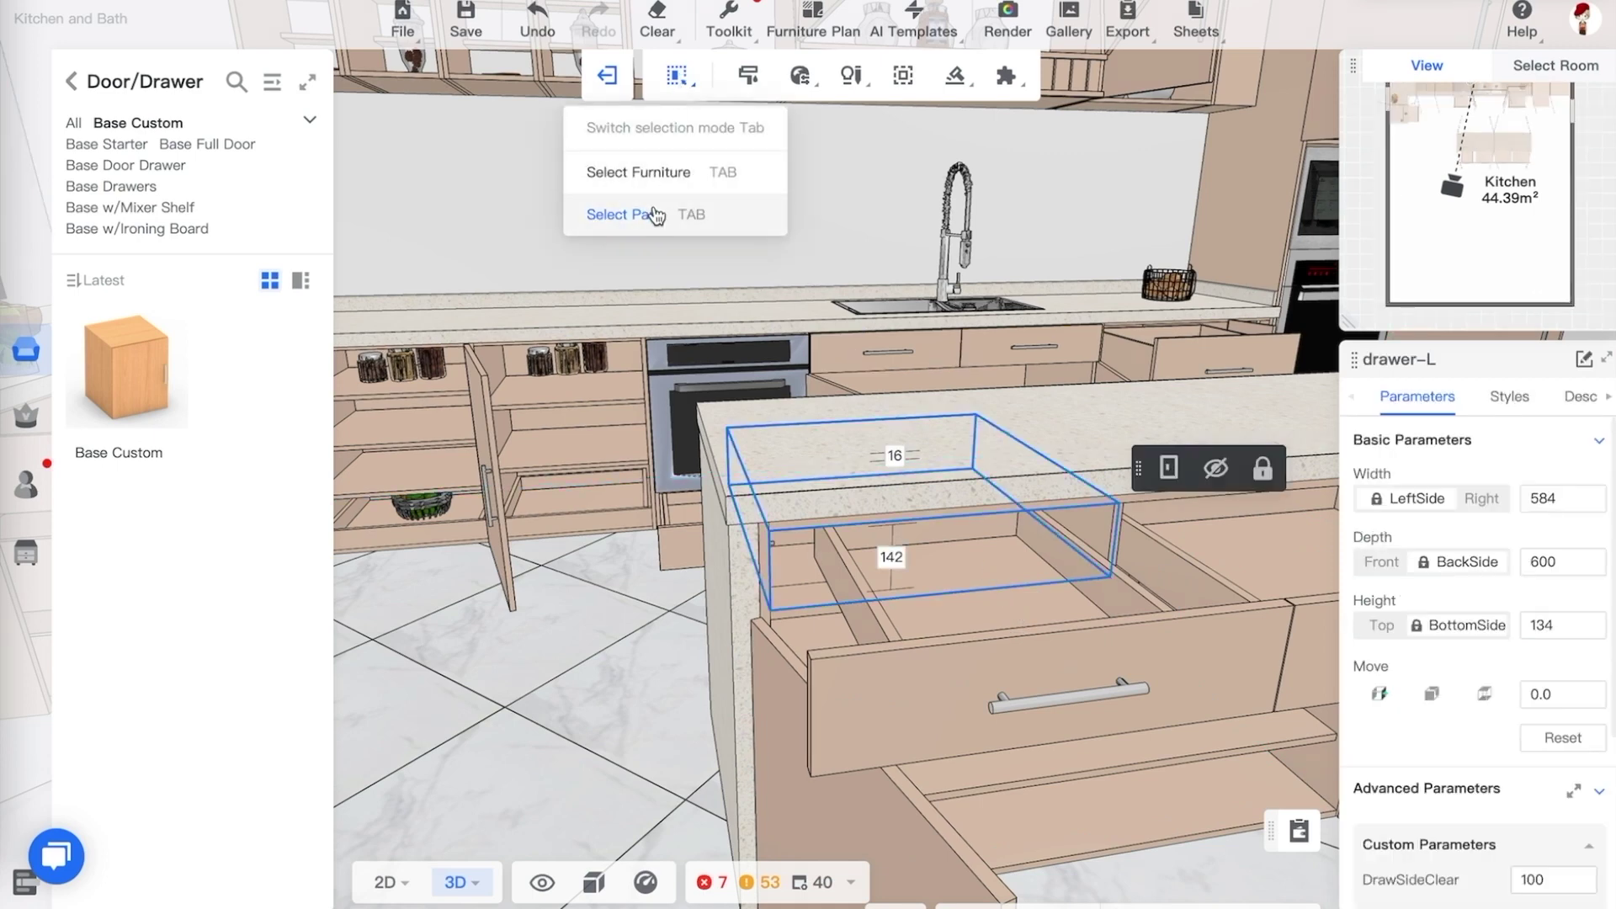
{"action": "left_click", "coordinate": [665, 173]}
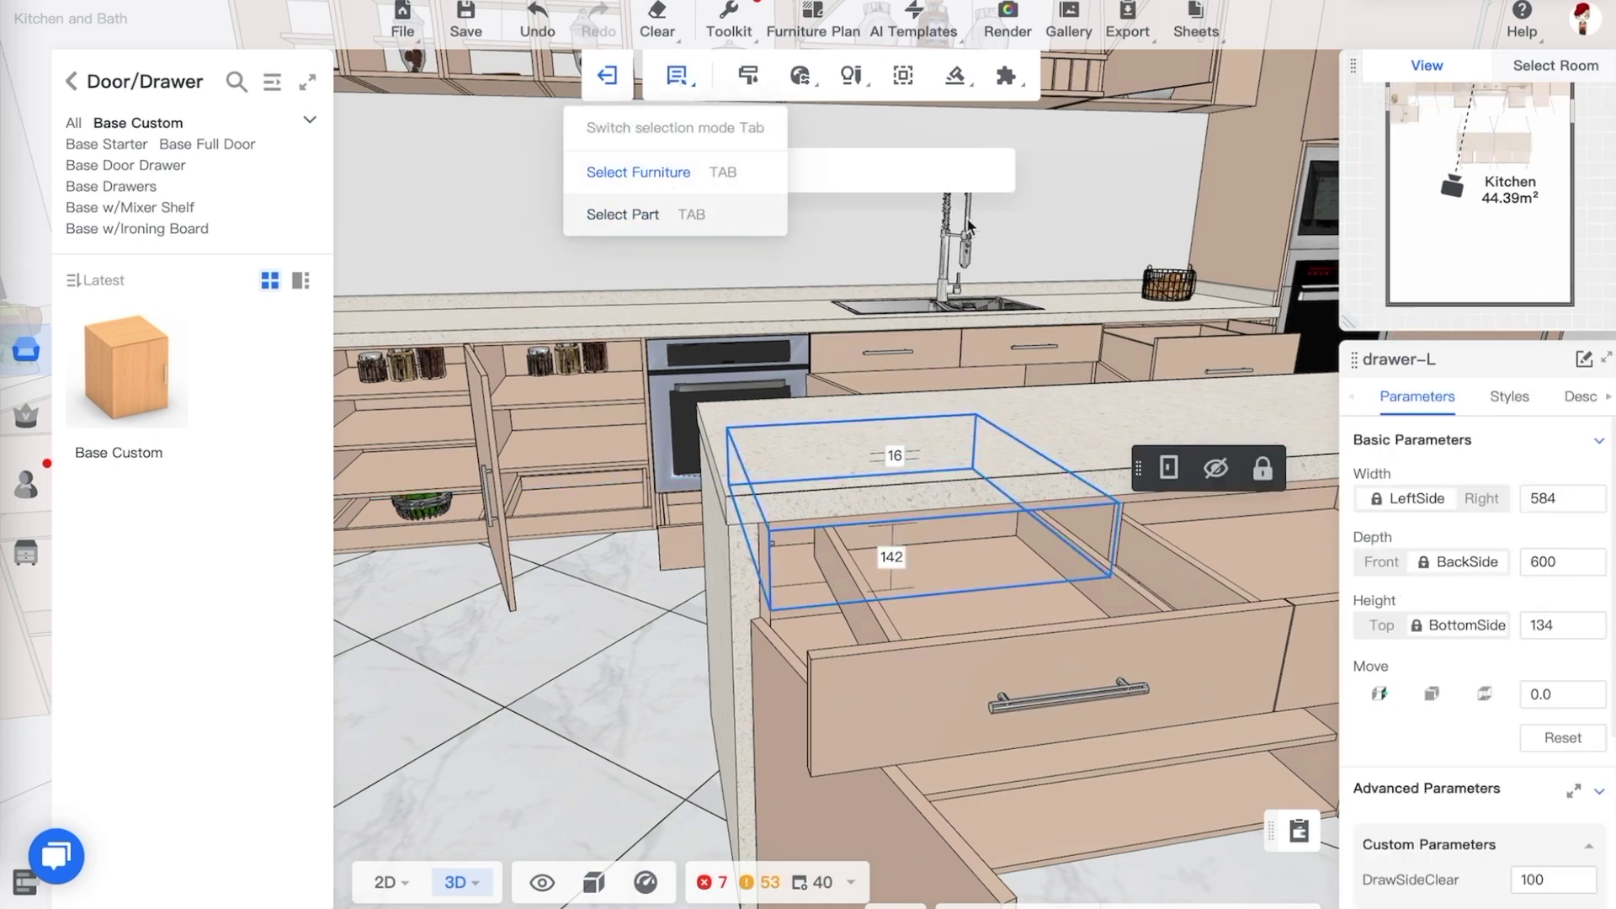
{"action": "mouse_move", "coordinate": [957, 96]}
{"action": "scroll", "coordinate": [552, 586], "scroll_direction": "down", "scroll_amount": 5}
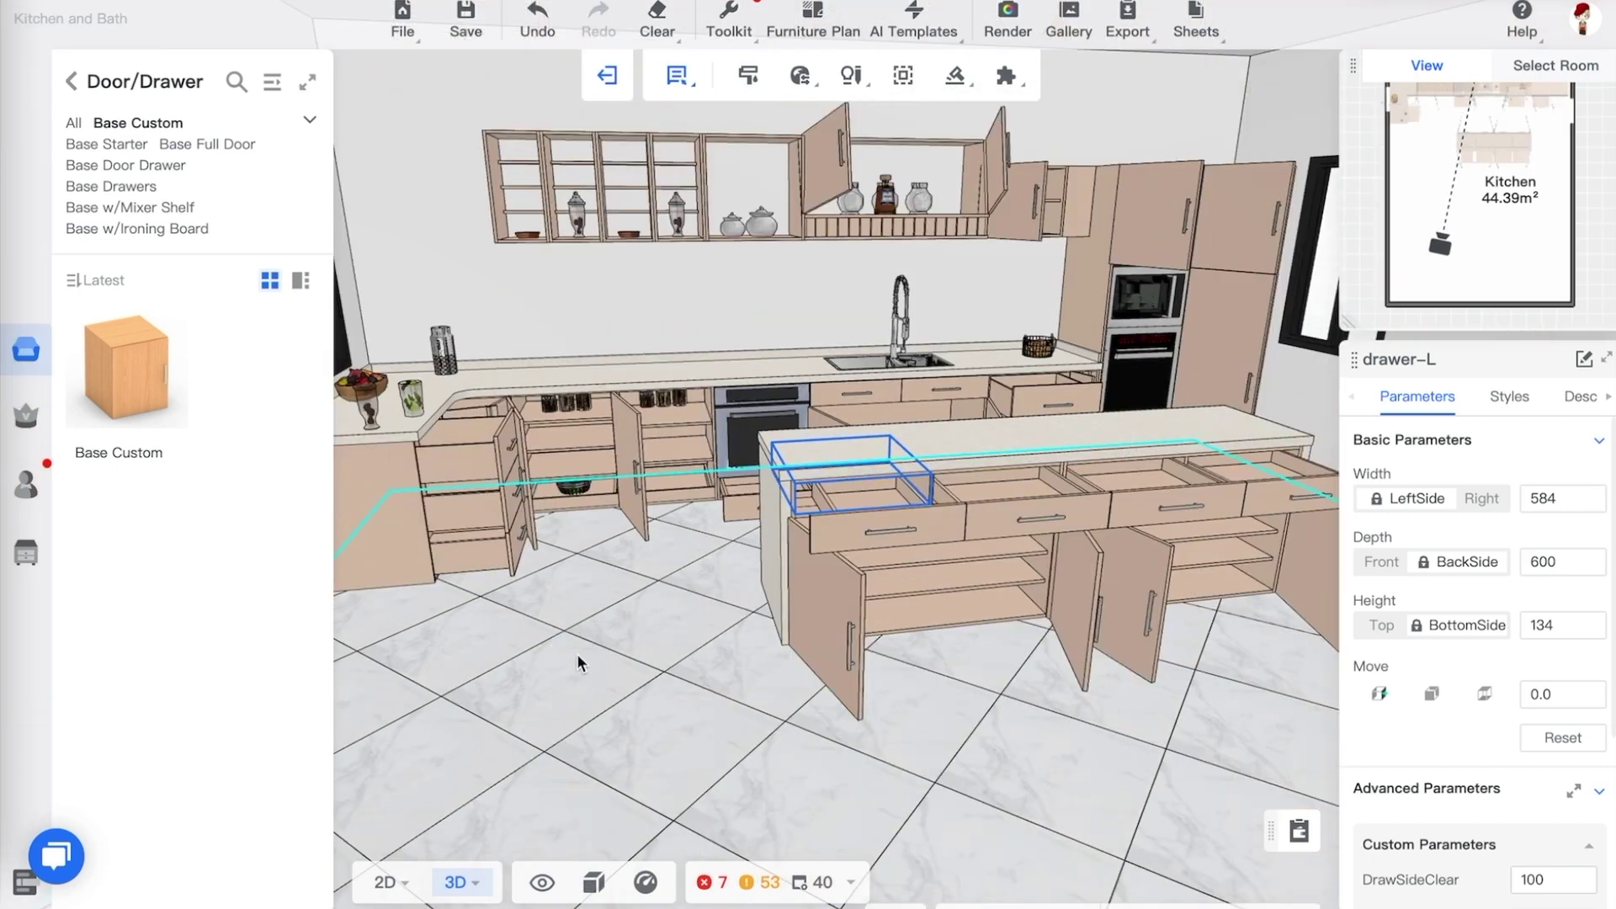
{"action": "left_click", "coordinate": [578, 652]}
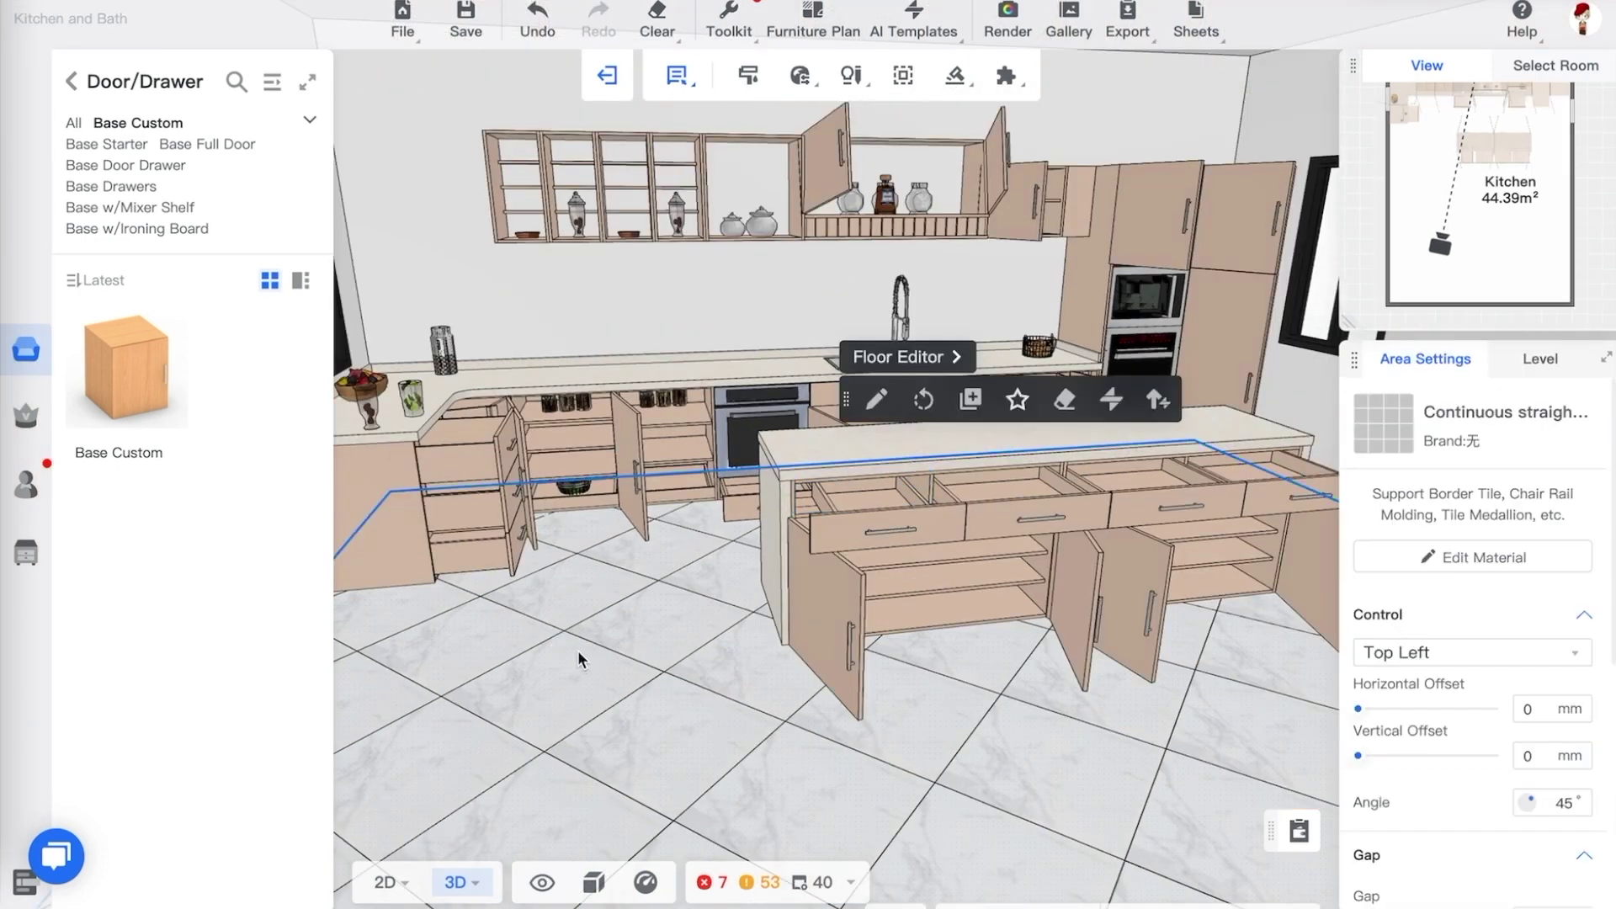
Close all cabinet doors and drawers, save the project and view the whole kitchen
{"action": "right_click_drag", "start_coordinate": [731, 512], "coordinate": [700, 608]}
{"action": "left_click", "coordinate": [432, 269]}
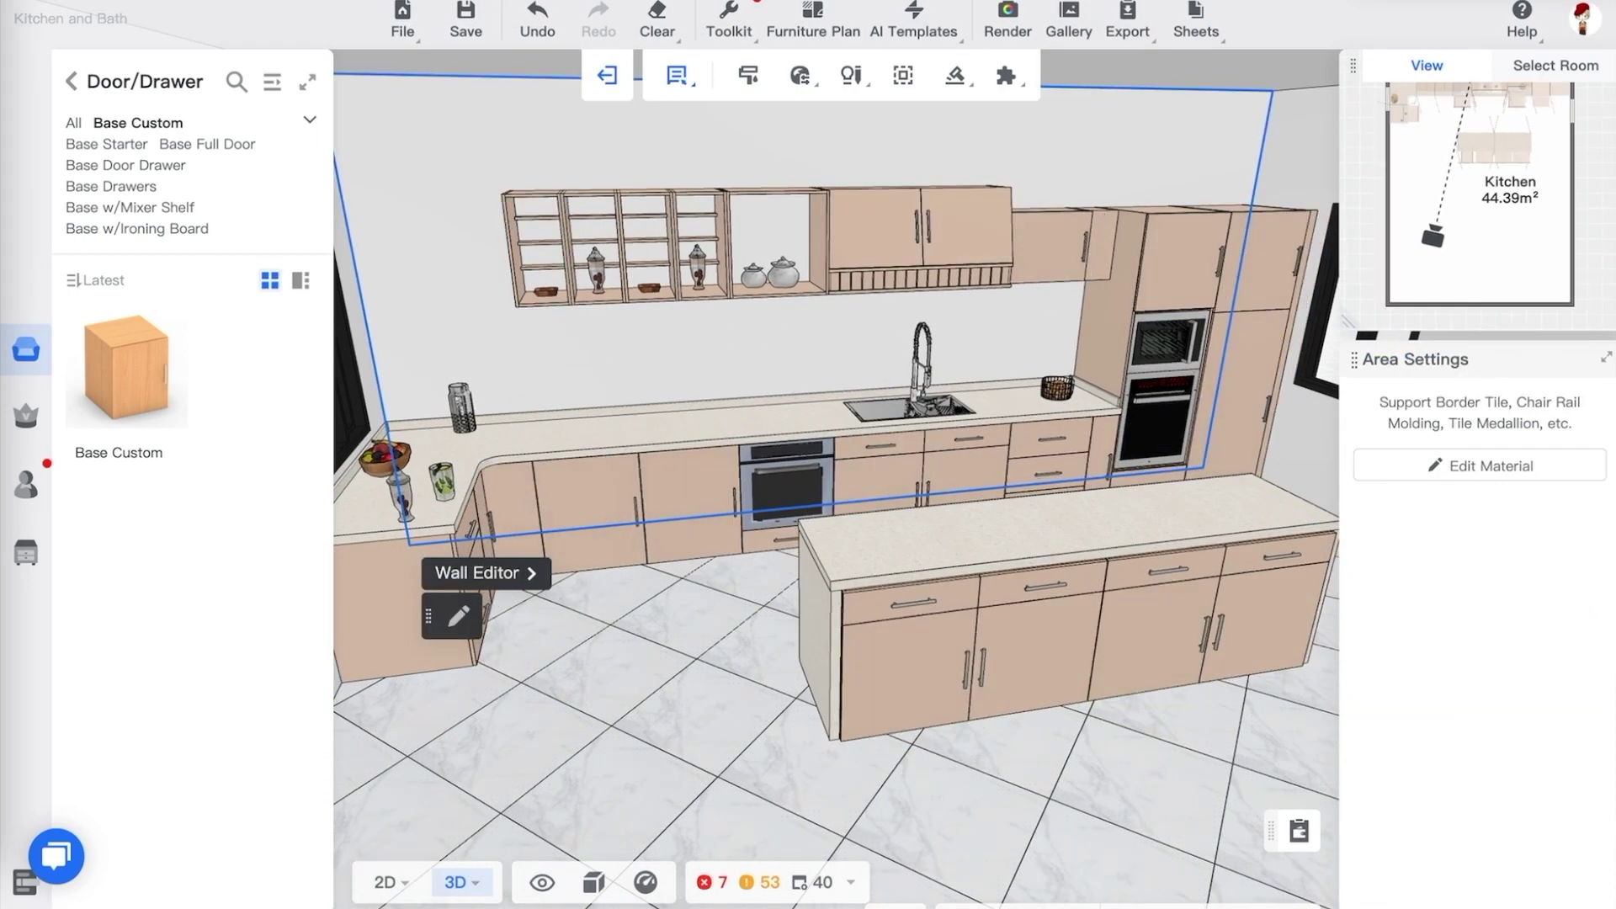
{"action": "key", "text": "ctrl+s"}
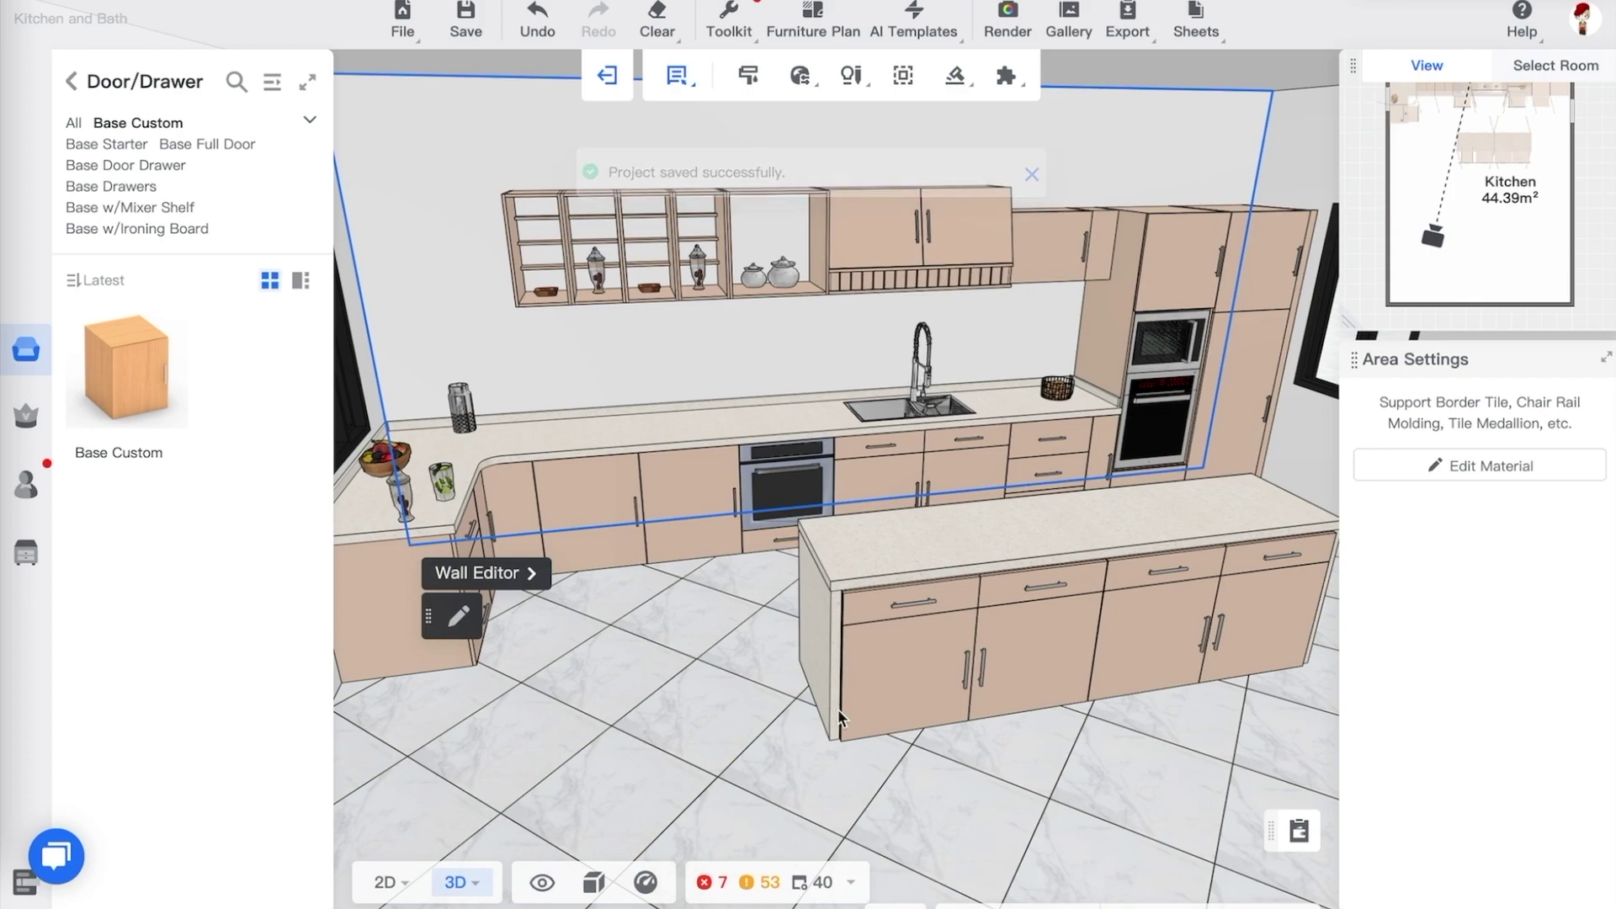
{"action": "right_click_drag", "start_coordinate": [1154, 816], "coordinate": [1120, 781]}
{"action": "scroll", "coordinate": [1130, 789], "scroll_direction": "down", "scroll_amount": 3}
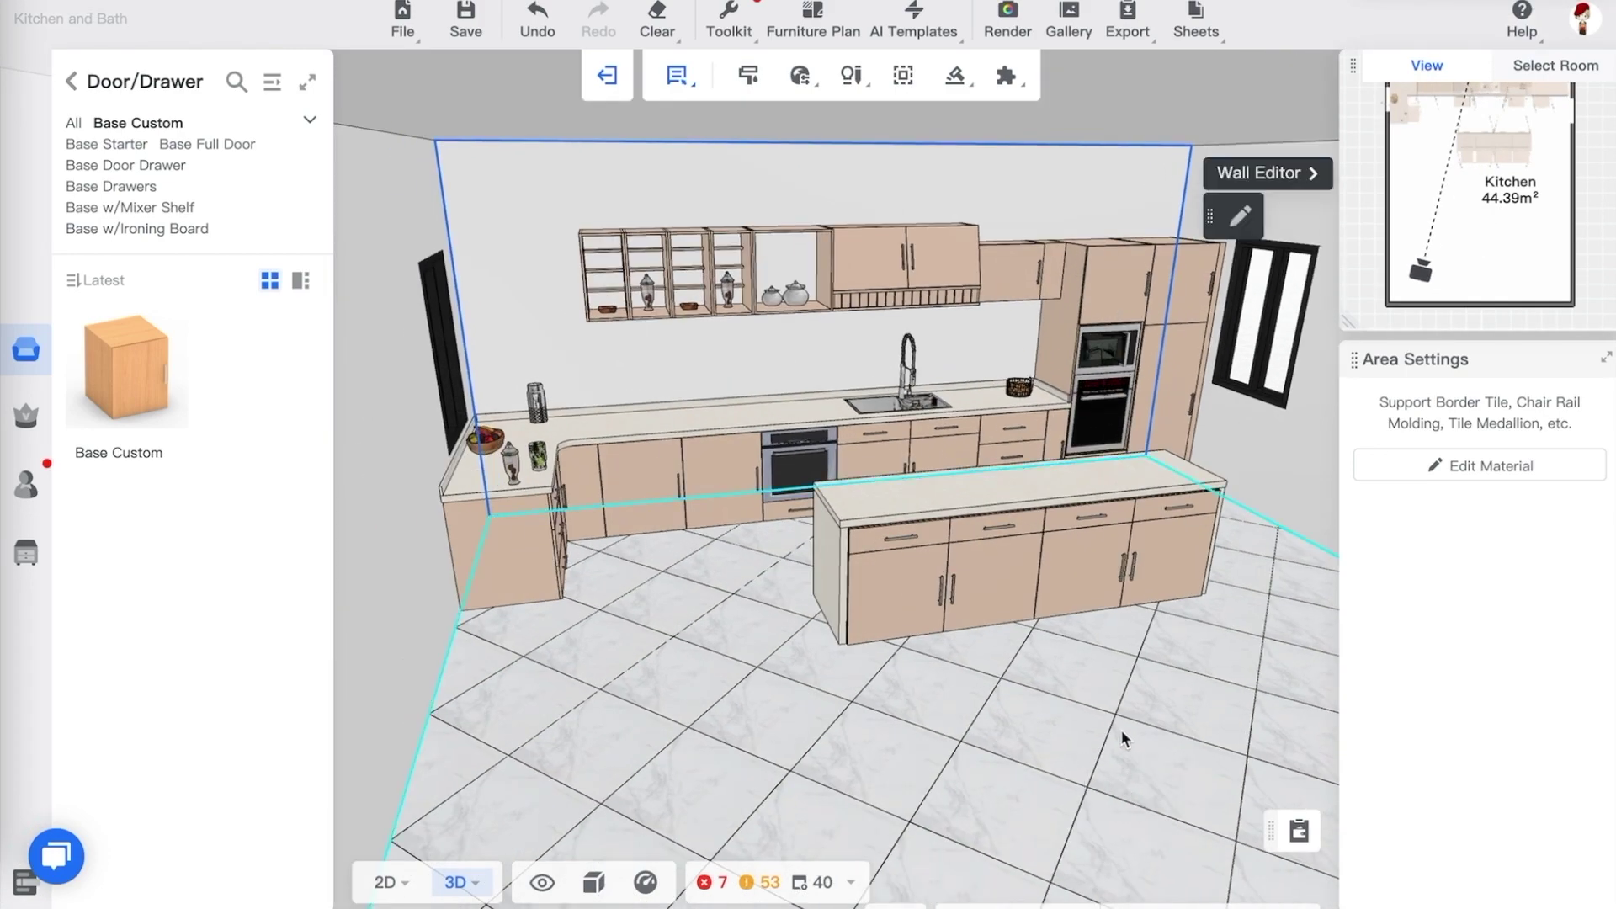